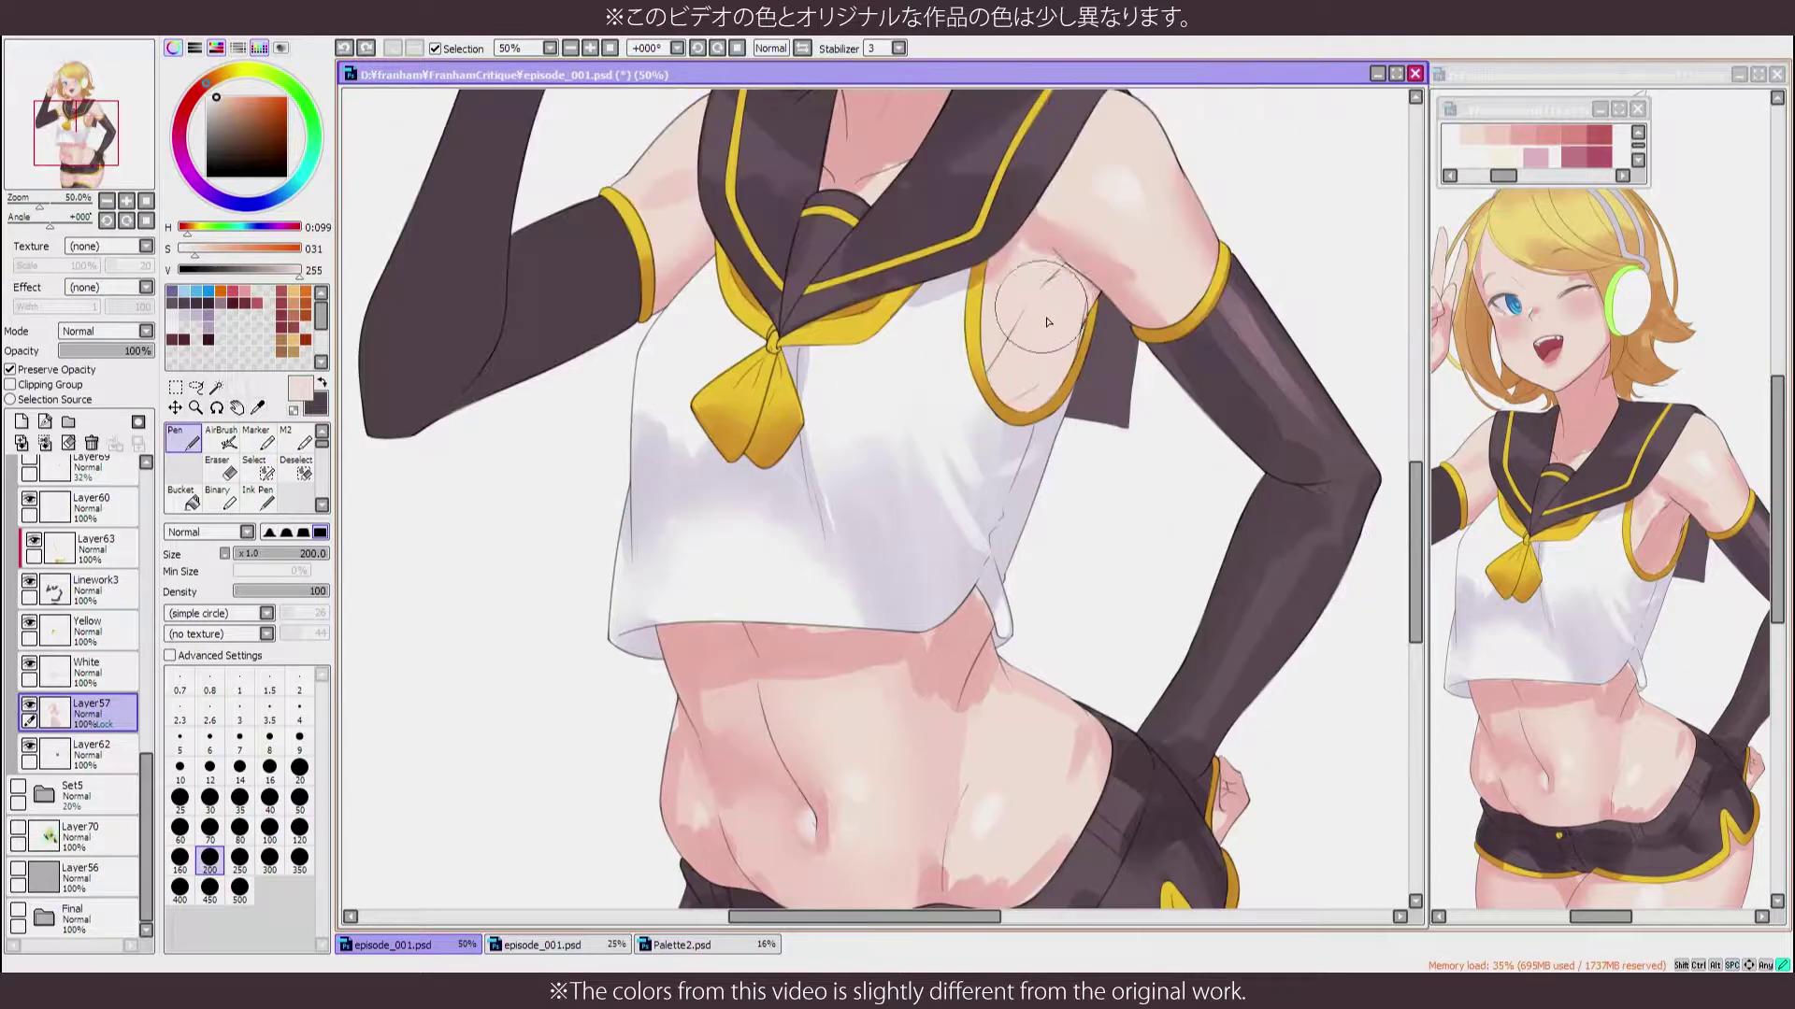
Cover the old skin shading on the torso, neck and thighs with the flat base skin colour, raising the Pen size to 250
{"action": "key", "text": "h"}
{"action": "key", "text": "minus"}
{"action": "key", "text": "h"}
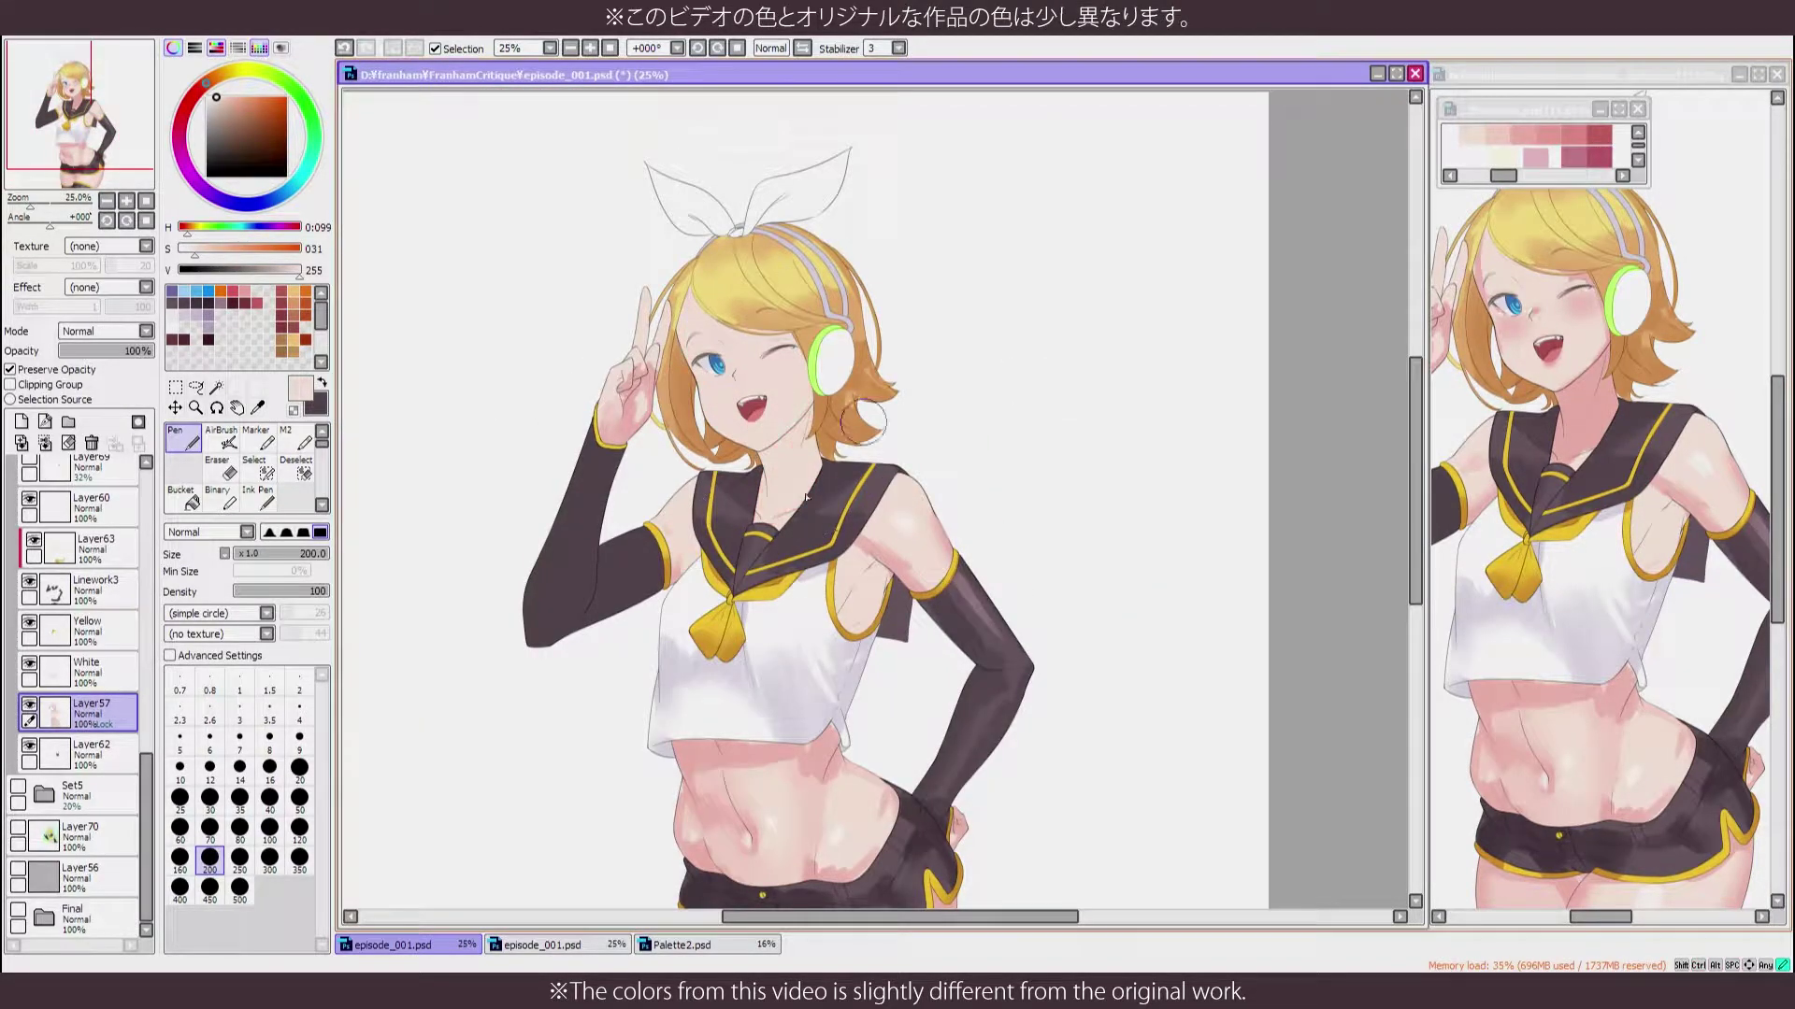
{"action": "scroll", "coordinate": [869, 420], "scroll_direction": "down", "scroll_amount": 5}
{"action": "key", "text": "minus"}
{"action": "key", "text": "bracketright"}
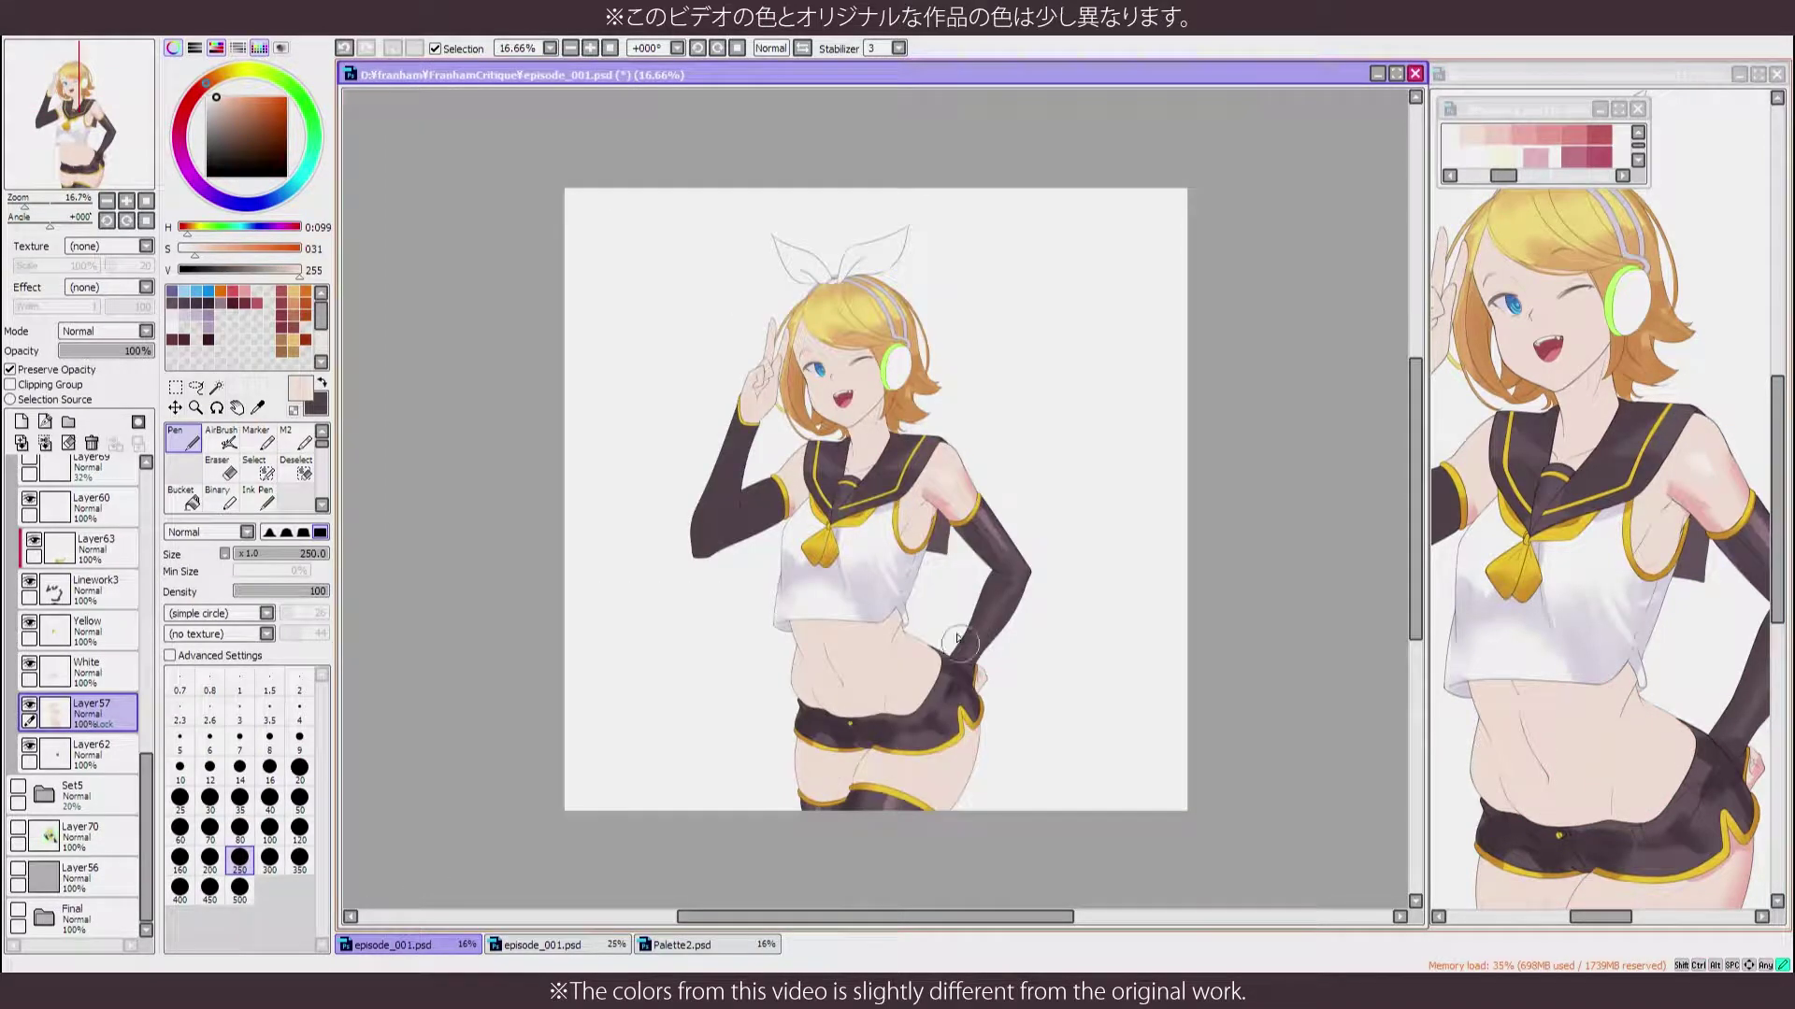
Sample the pink shadow colour from the palette document and paint the neck and under-bangs shadows with a size 120 Marker
{"action": "key", "text": "plus"}
{"action": "left_click", "coordinate": [1515, 138], "text": "alt"}
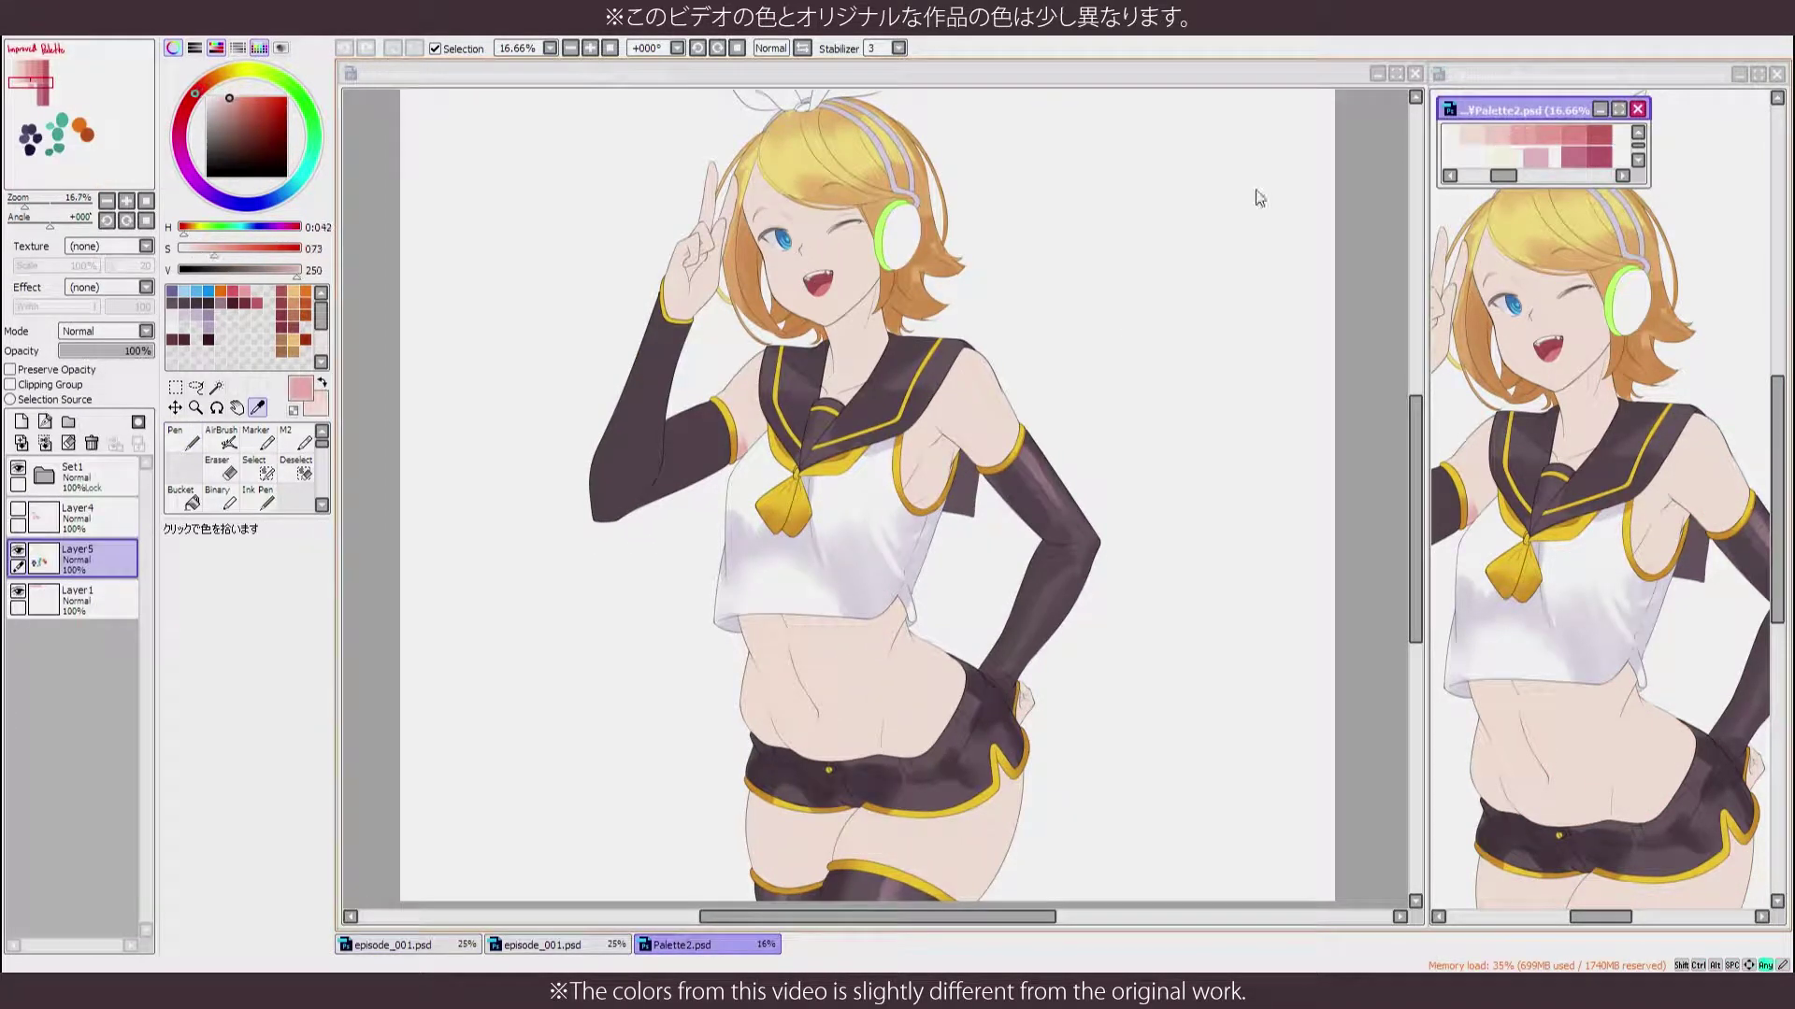
{"action": "left_click", "coordinate": [870, 332]}
{"action": "key", "text": "bracketright"}
{"action": "key", "text": "bracketright"}
{"action": "key", "text": "bracketright"}
{"action": "key", "text": "bracketright"}
{"action": "key", "text": "bracketright"}
{"action": "key", "text": "bracketright"}
{"action": "key", "text": "bracketright"}
{"action": "key", "text": "plus"}
{"action": "key", "text": "plus"}
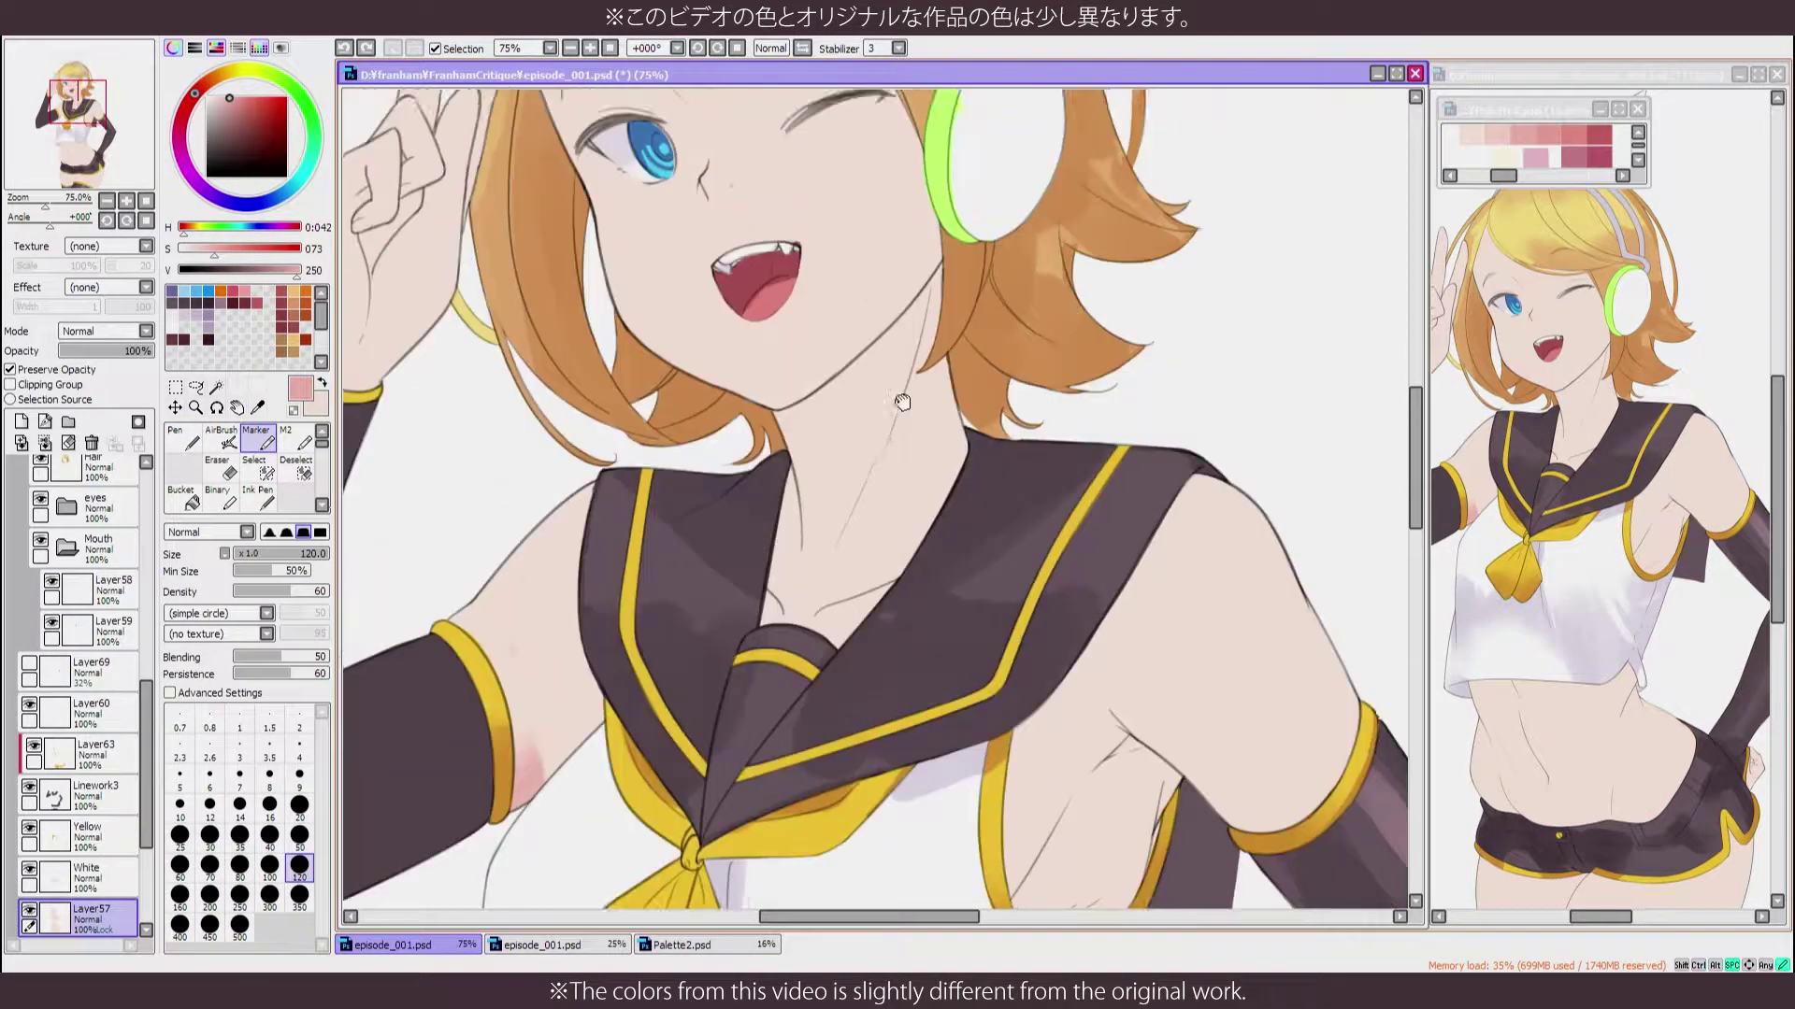
{"action": "left_click_drag", "start_coordinate": [897, 383], "coordinate": [804, 495]}
{"action": "left_click_drag", "start_coordinate": [935, 318], "coordinate": [794, 580]}
{"action": "left_click_drag", "start_coordinate": [972, 430], "coordinate": [804, 617]}
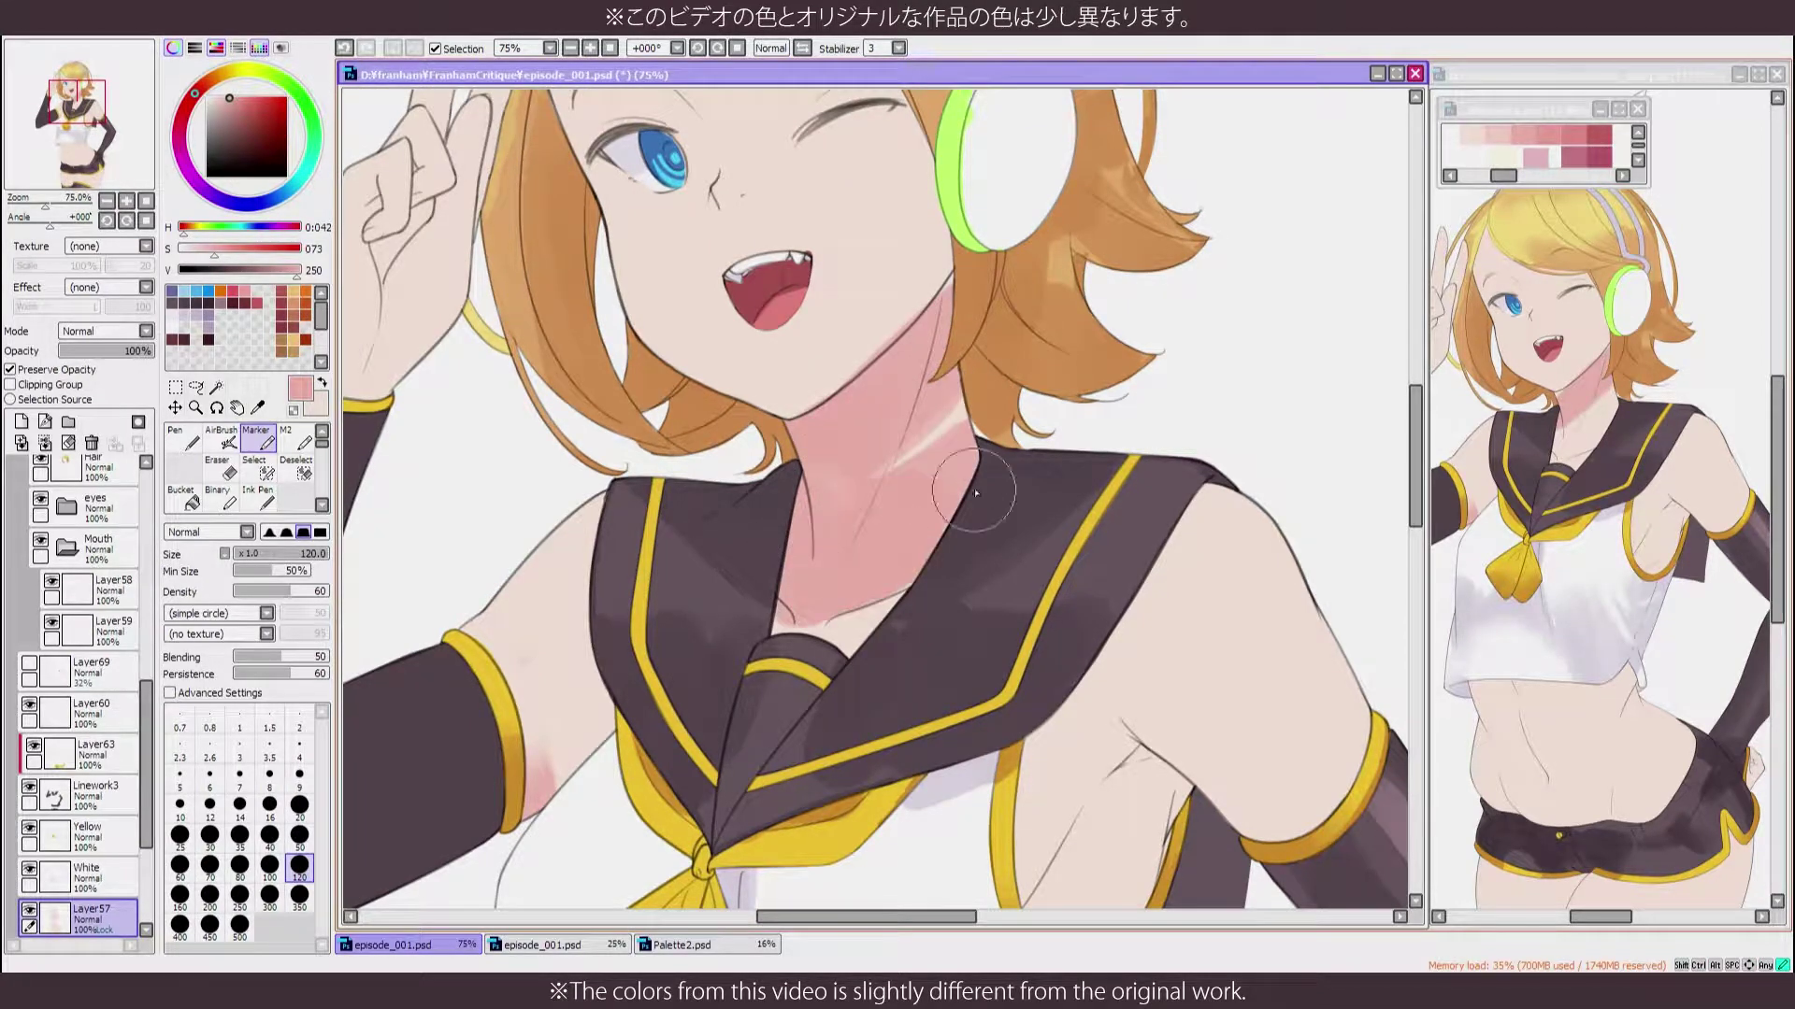
{"action": "left_click_drag", "start_coordinate": [934, 402], "coordinate": [878, 467]}
{"action": "mouse_move", "coordinate": [508, 101]}
{"action": "left_mouse_down"}
{"action": "mouse_move", "coordinate": [685, 408]}
{"action": "mouse_move", "coordinate": [655, 331]}
{"action": "left_mouse_up"}
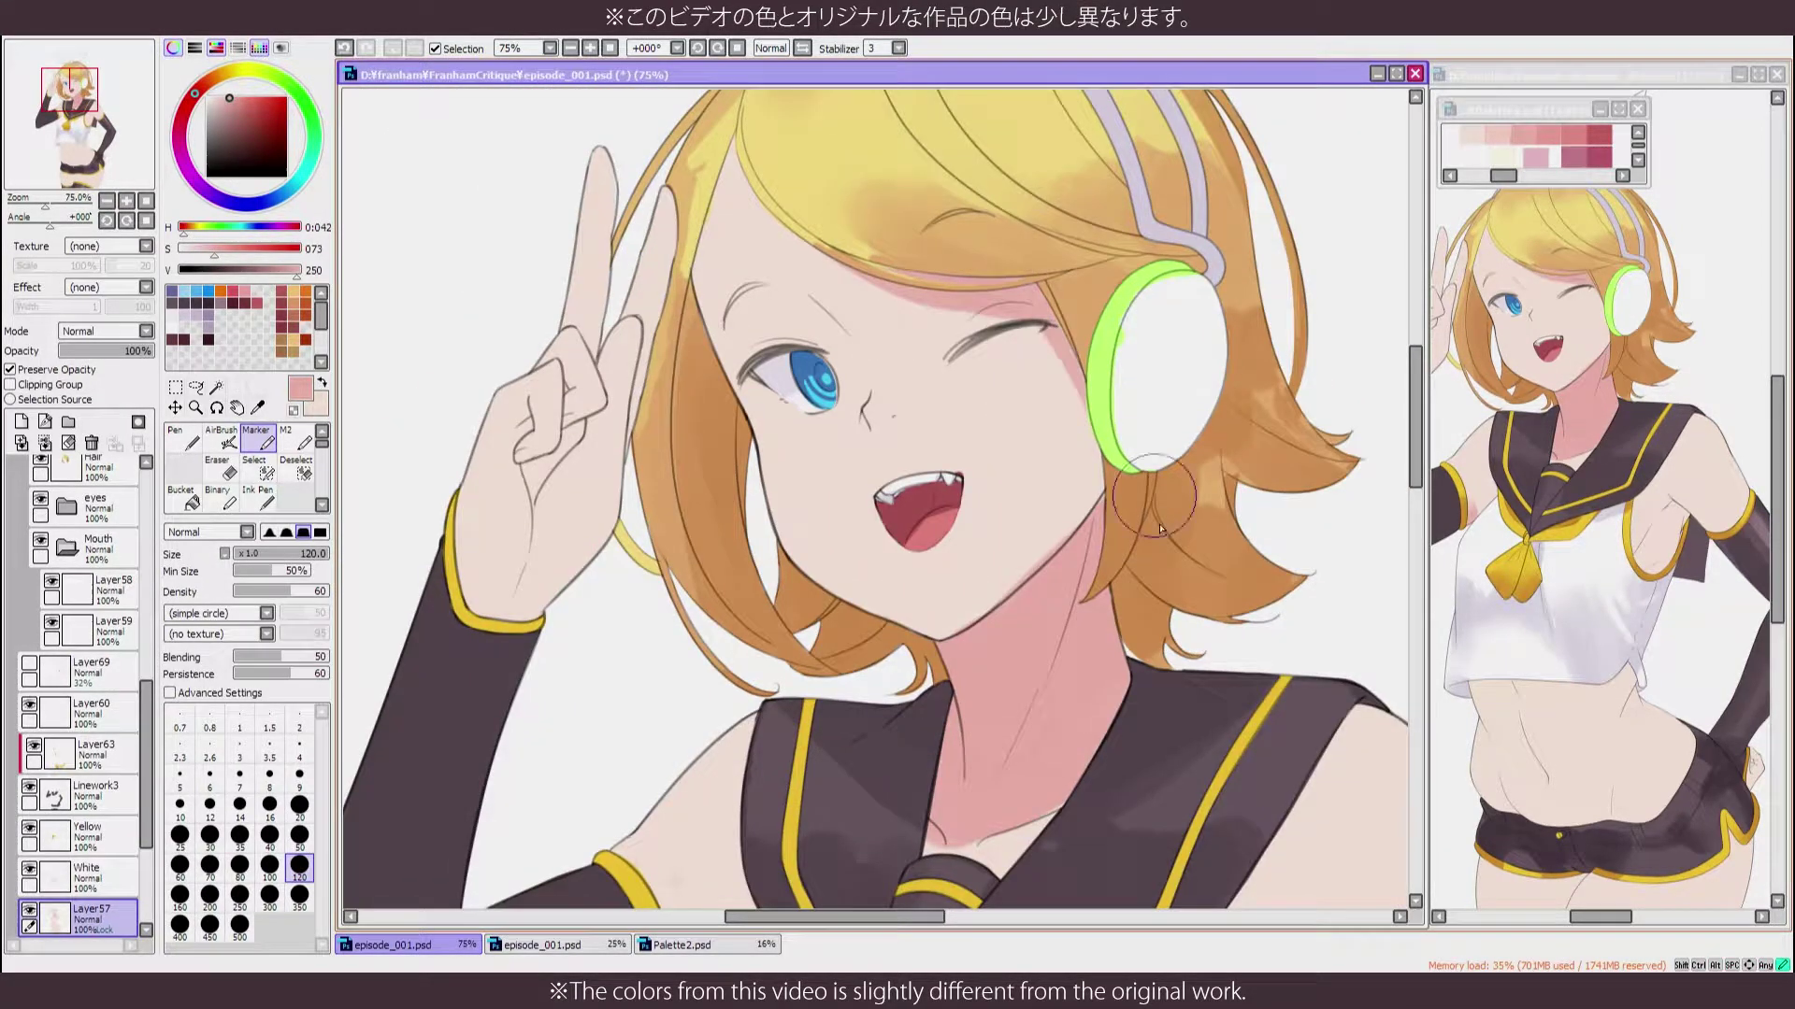
Shade the raised arm's bare shoulder between collar and sleeve, refining the shadow edges with the base skin colour at Marker size 20
{"action": "mouse_move", "coordinate": [626, 902]}
{"action": "left_mouse_down"}
{"action": "mouse_move", "coordinate": [715, 668]}
{"action": "mouse_move", "coordinate": [759, 688]}
{"action": "mouse_move", "coordinate": [814, 561]}
{"action": "left_mouse_up"}
{"action": "key", "text": "x"}
{"action": "key", "text": "bracketleft"}
{"action": "key", "text": "bracketleft"}
{"action": "key", "text": "bracketleft"}
{"action": "key", "text": "bracketleft"}
{"action": "key", "text": "bracketleft"}
{"action": "key", "text": "bracketleft"}
{"action": "key", "text": "bracketleft"}
{"action": "key", "text": "bracketleft"}
{"action": "key", "text": "bracketleft"}
{"action": "key", "text": "bracketleft"}
{"action": "key", "text": "bracketleft"}
{"action": "key", "text": "bracketleft"}
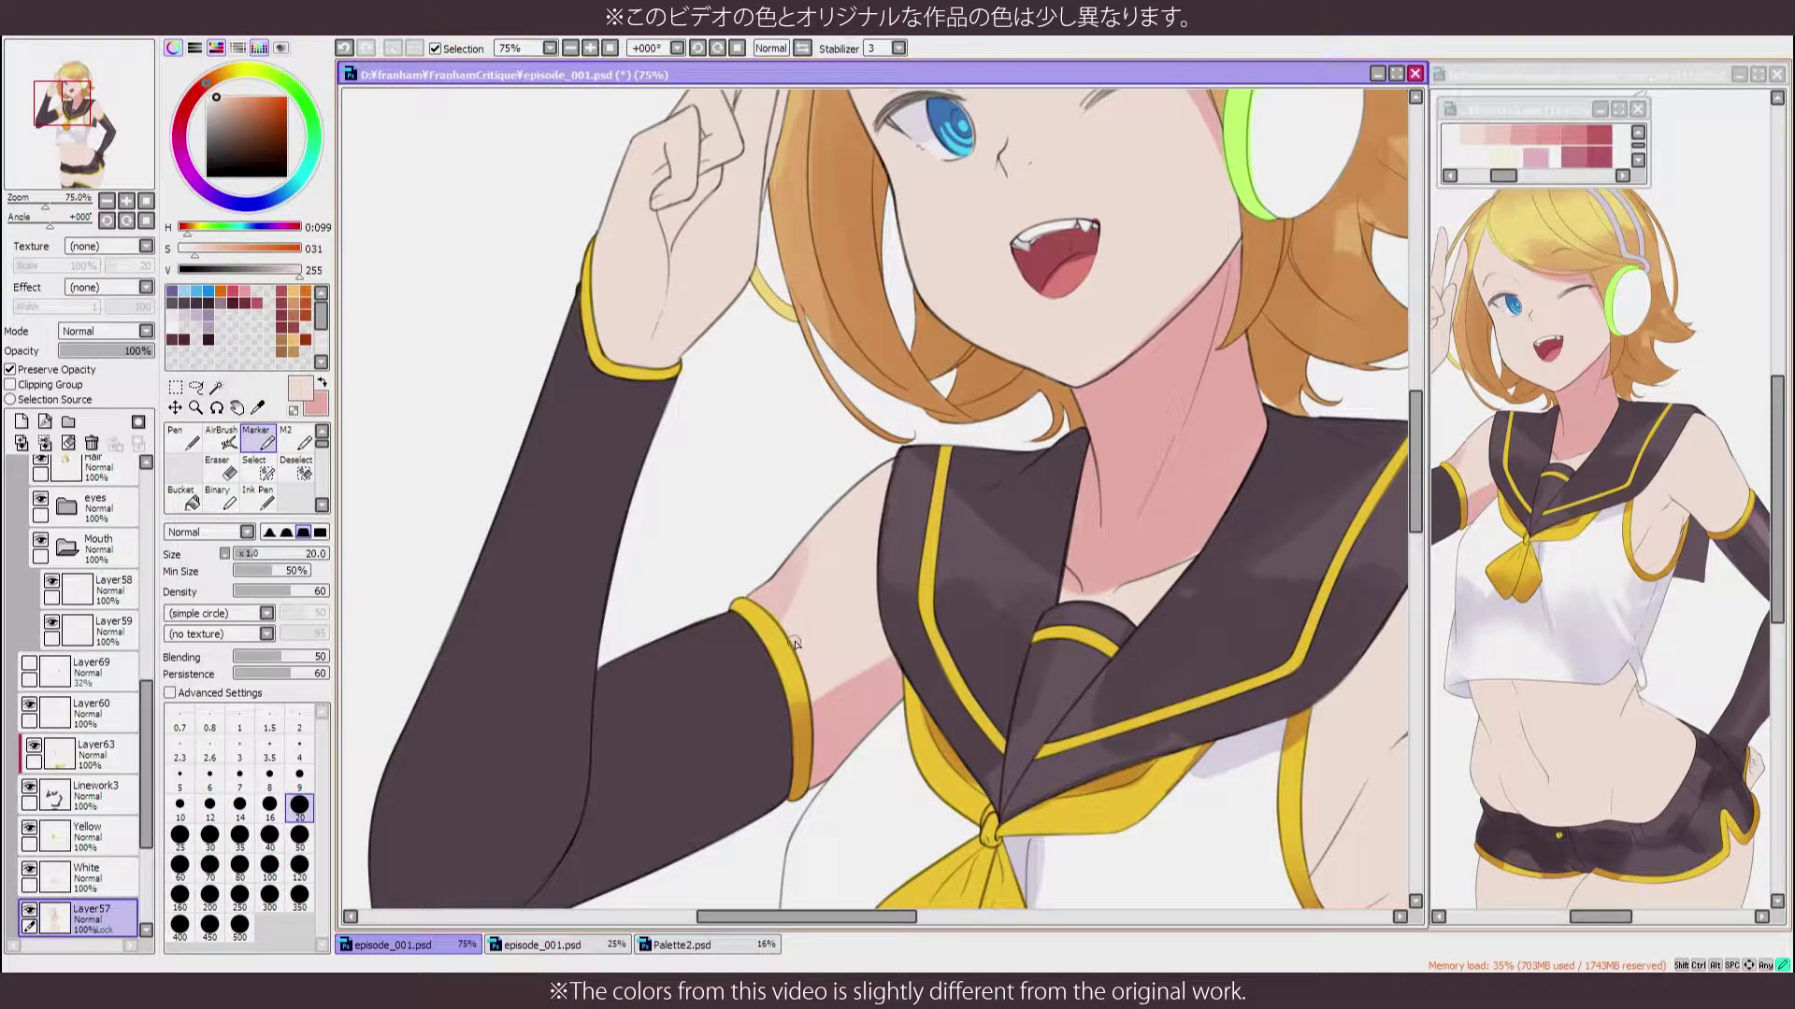
{"action": "key", "text": "x"}
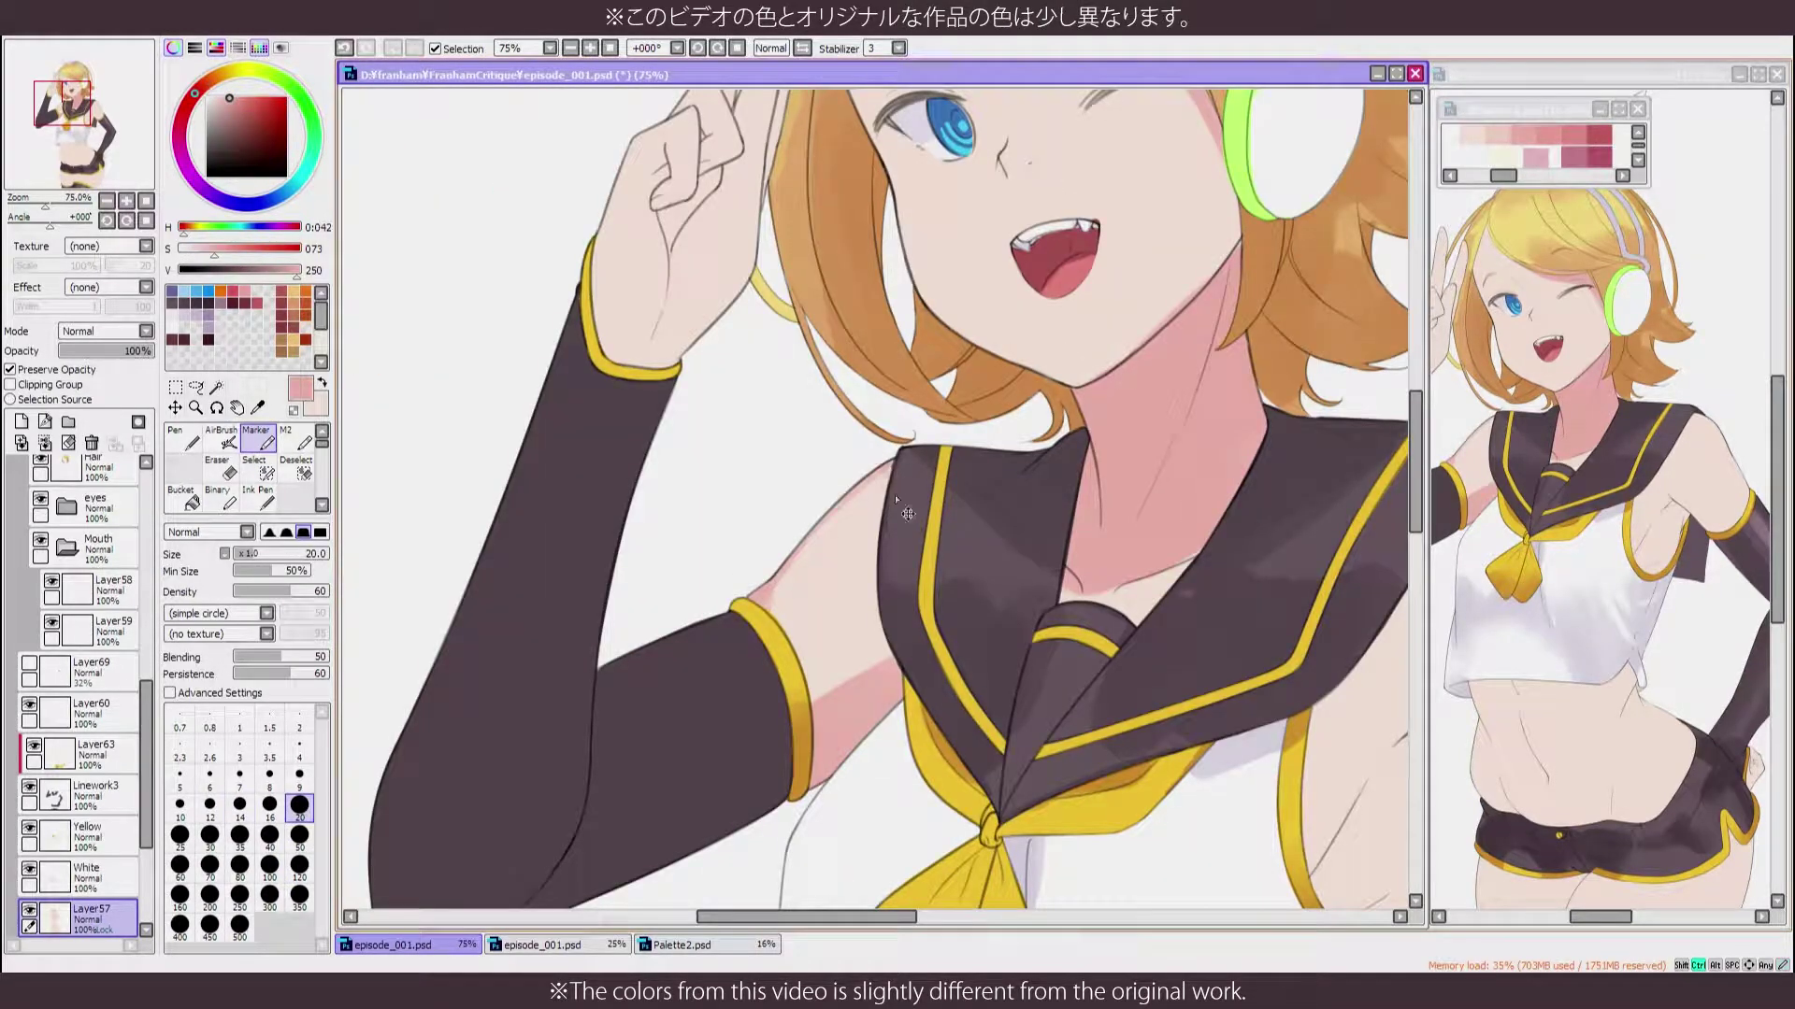
Paint a pink shadow at the armpit of the arm resting on the hip with the Marker at size 40
{"action": "key", "text": "h"}
{"action": "key", "text": "bracketright"}
{"action": "key", "text": "bracketright"}
{"action": "key", "text": "bracketright"}
{"action": "key", "text": "bracketright"}
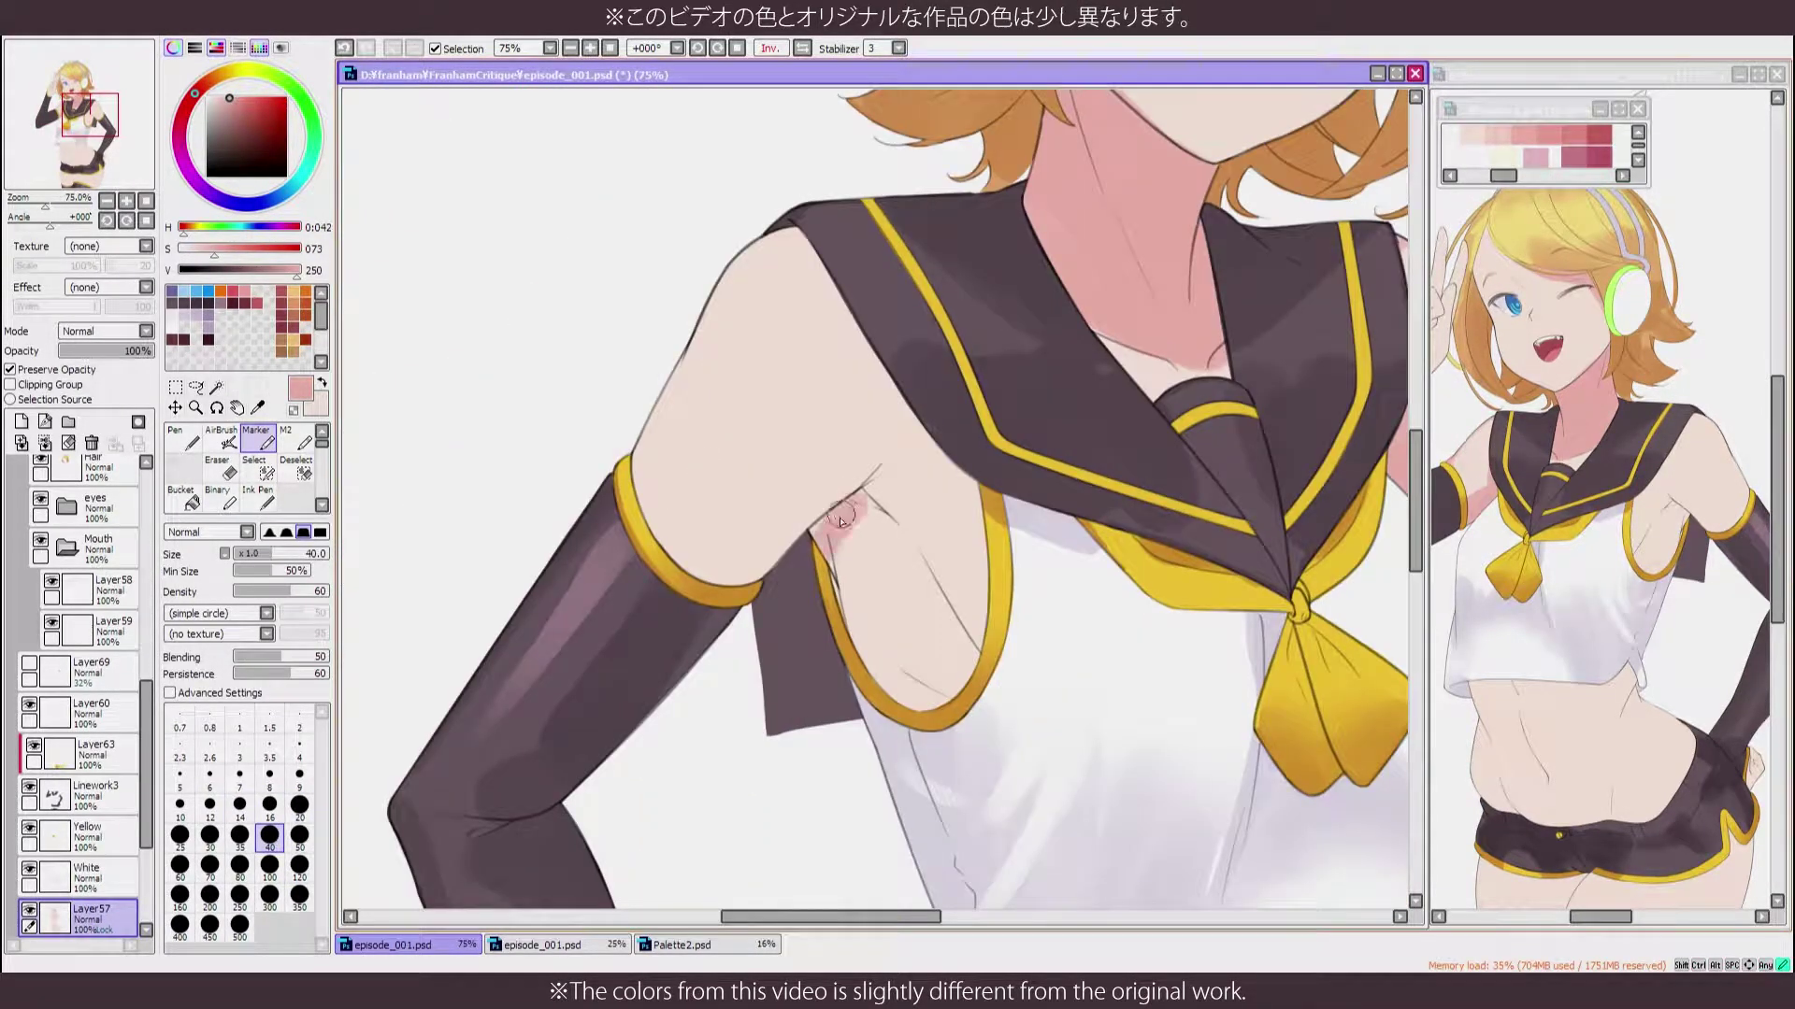
{"action": "mouse_move", "coordinate": [719, 487]}
{"action": "left_mouse_down"}
{"action": "mouse_move", "coordinate": [677, 581]}
{"action": "mouse_move", "coordinate": [744, 463]}
{"action": "left_mouse_up"}
{"action": "mouse_move", "coordinate": [823, 654]}
{"action": "left_mouse_down"}
{"action": "mouse_move", "coordinate": [951, 543]}
{"action": "mouse_move", "coordinate": [868, 586]}
{"action": "mouse_move", "coordinate": [907, 579]}
{"action": "left_mouse_up"}
Shade the outer shoulder edge and underside of the hip-side upper arm with the Marker at size 50
{"action": "key", "text": "h"}
{"action": "left_click", "coordinate": [299, 835]}
{"action": "left_click_drag", "start_coordinate": [747, 552], "coordinate": [795, 500]}
{"action": "left_click_drag", "start_coordinate": [962, 682], "coordinate": [813, 542]}
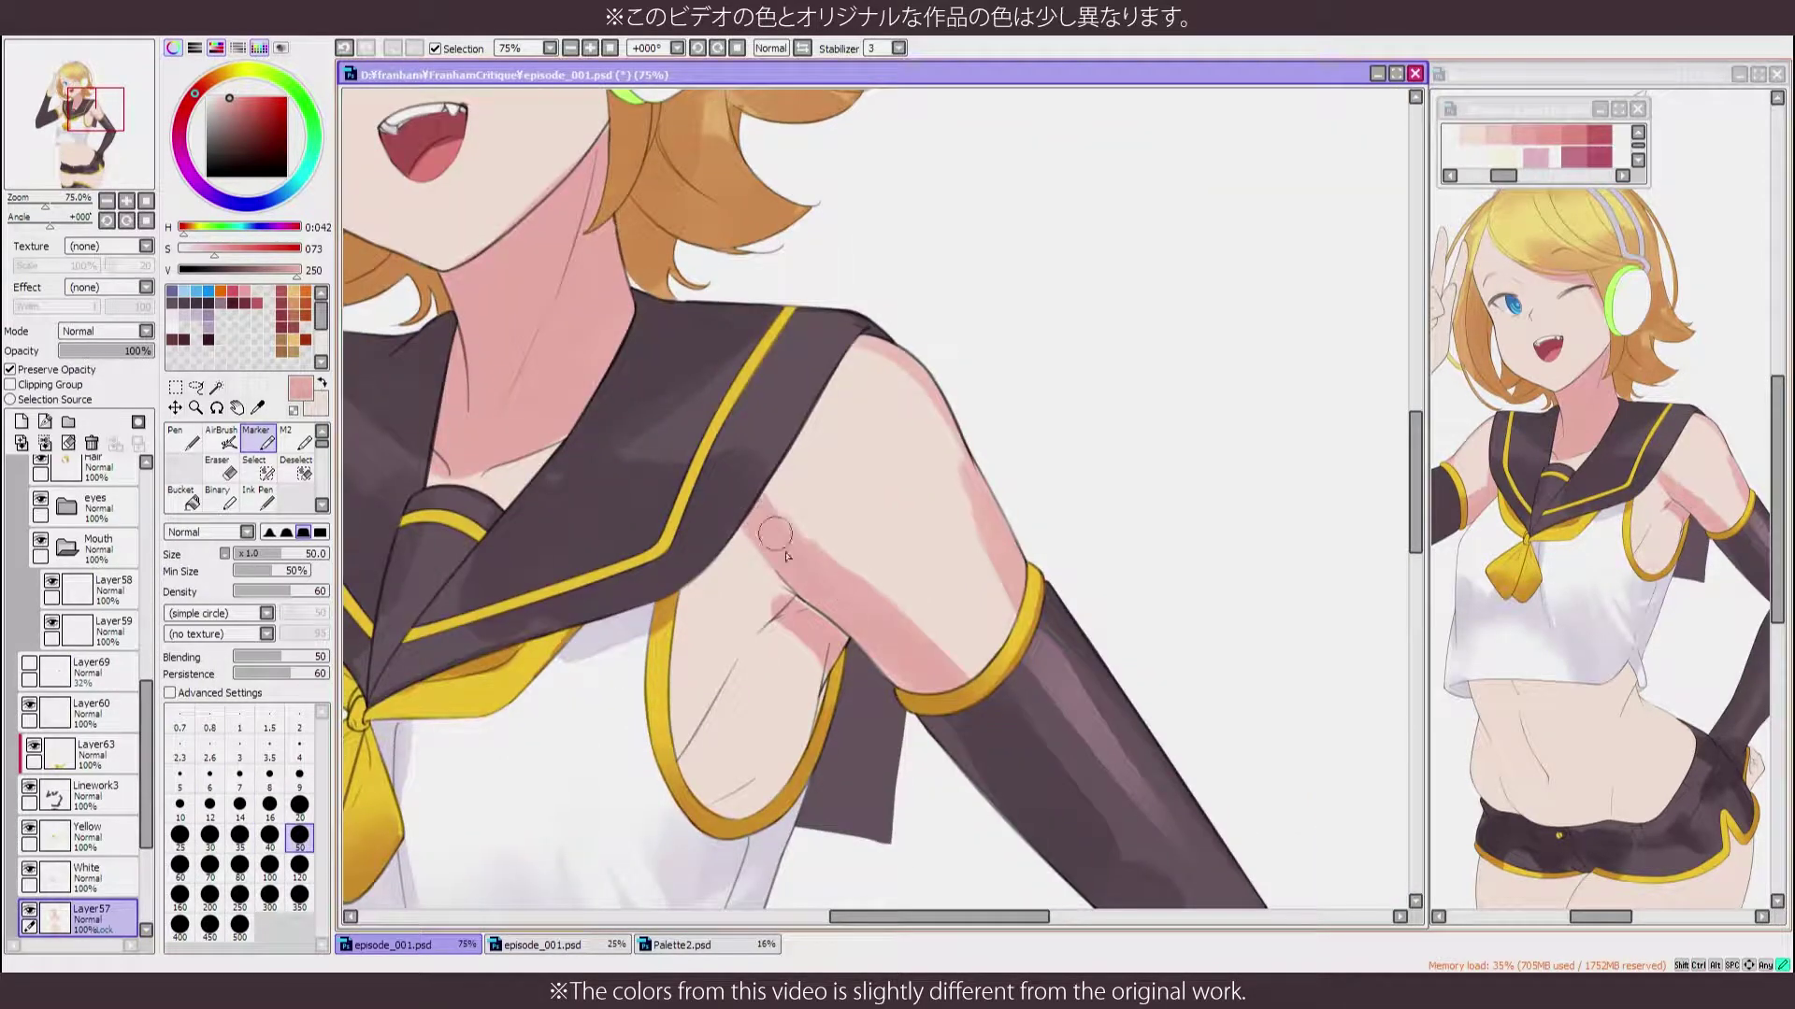
{"action": "left_click_drag", "start_coordinate": [1019, 346], "coordinate": [851, 588]}
{"action": "left_click_drag", "start_coordinate": [750, 532], "coordinate": [866, 426]}
Soften the hip-side upper arm's pink shading with the sampled base skin colour
{"action": "key", "text": "h"}
{"action": "left_click", "coordinate": [881, 501], "text": "alt"}
{"action": "key", "text": "b"}
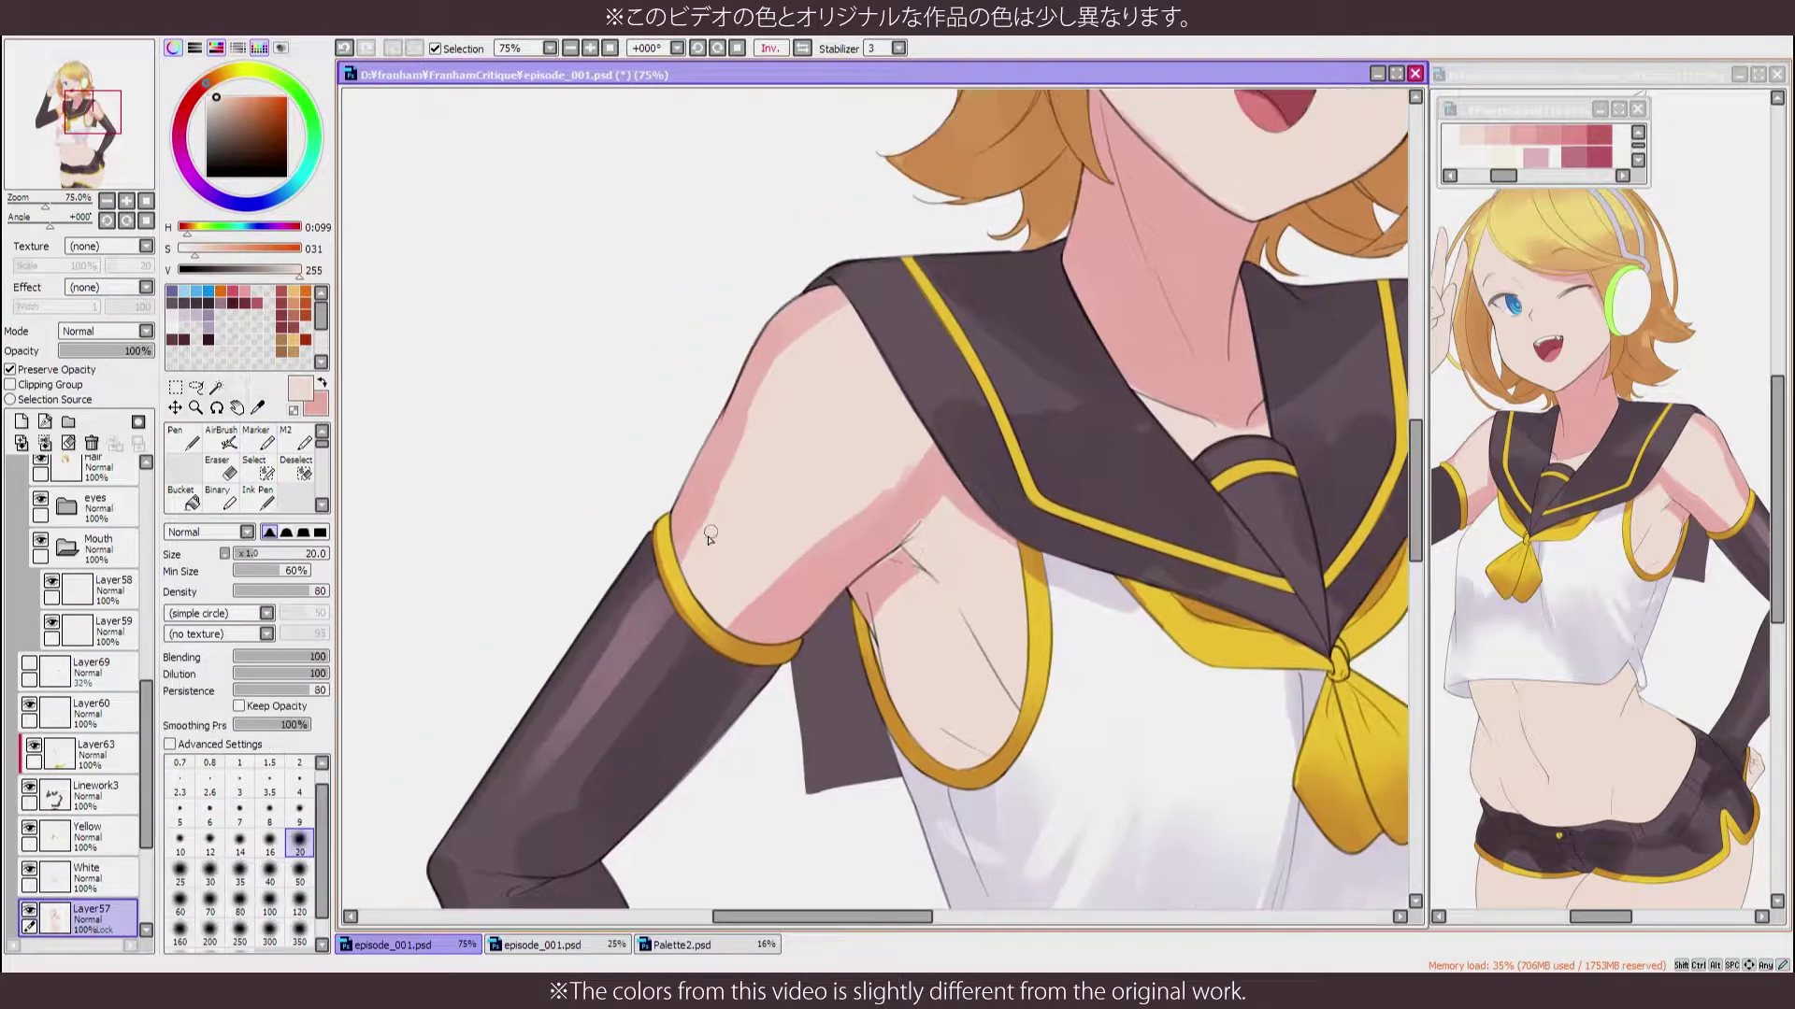
{"action": "key", "text": "m"}
{"action": "left_click_drag", "start_coordinate": [823, 309], "coordinate": [776, 374]}
{"action": "key", "text": "h"}
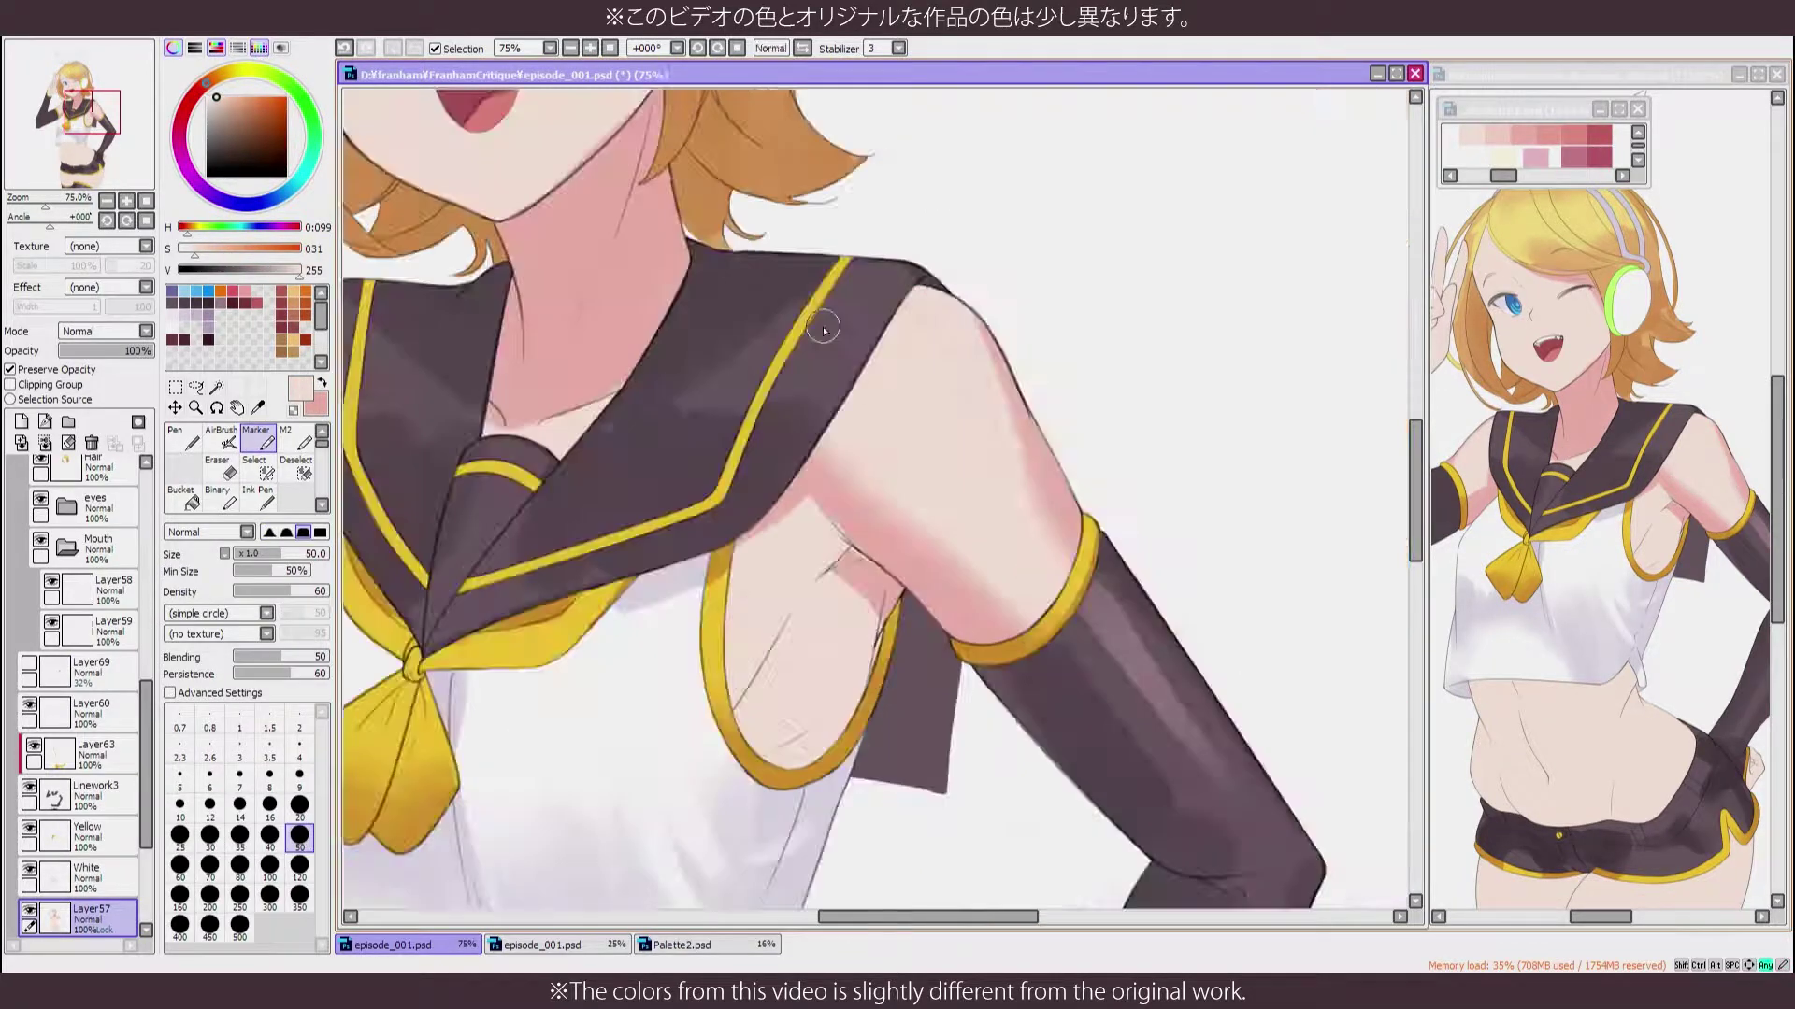
{"action": "key", "text": "h"}
{"action": "mouse_move", "coordinate": [720, 496]}
{"action": "left_mouse_down"}
{"action": "mouse_move", "coordinate": [762, 364]}
{"action": "mouse_move", "coordinate": [798, 373]}
{"action": "mouse_move", "coordinate": [715, 556]}
{"action": "left_mouse_up"}
Sample an intermediate skin tone from the upper arm and blend it along the hip-side shoulder's shading
{"action": "left_click", "coordinate": [748, 439], "text": "alt"}
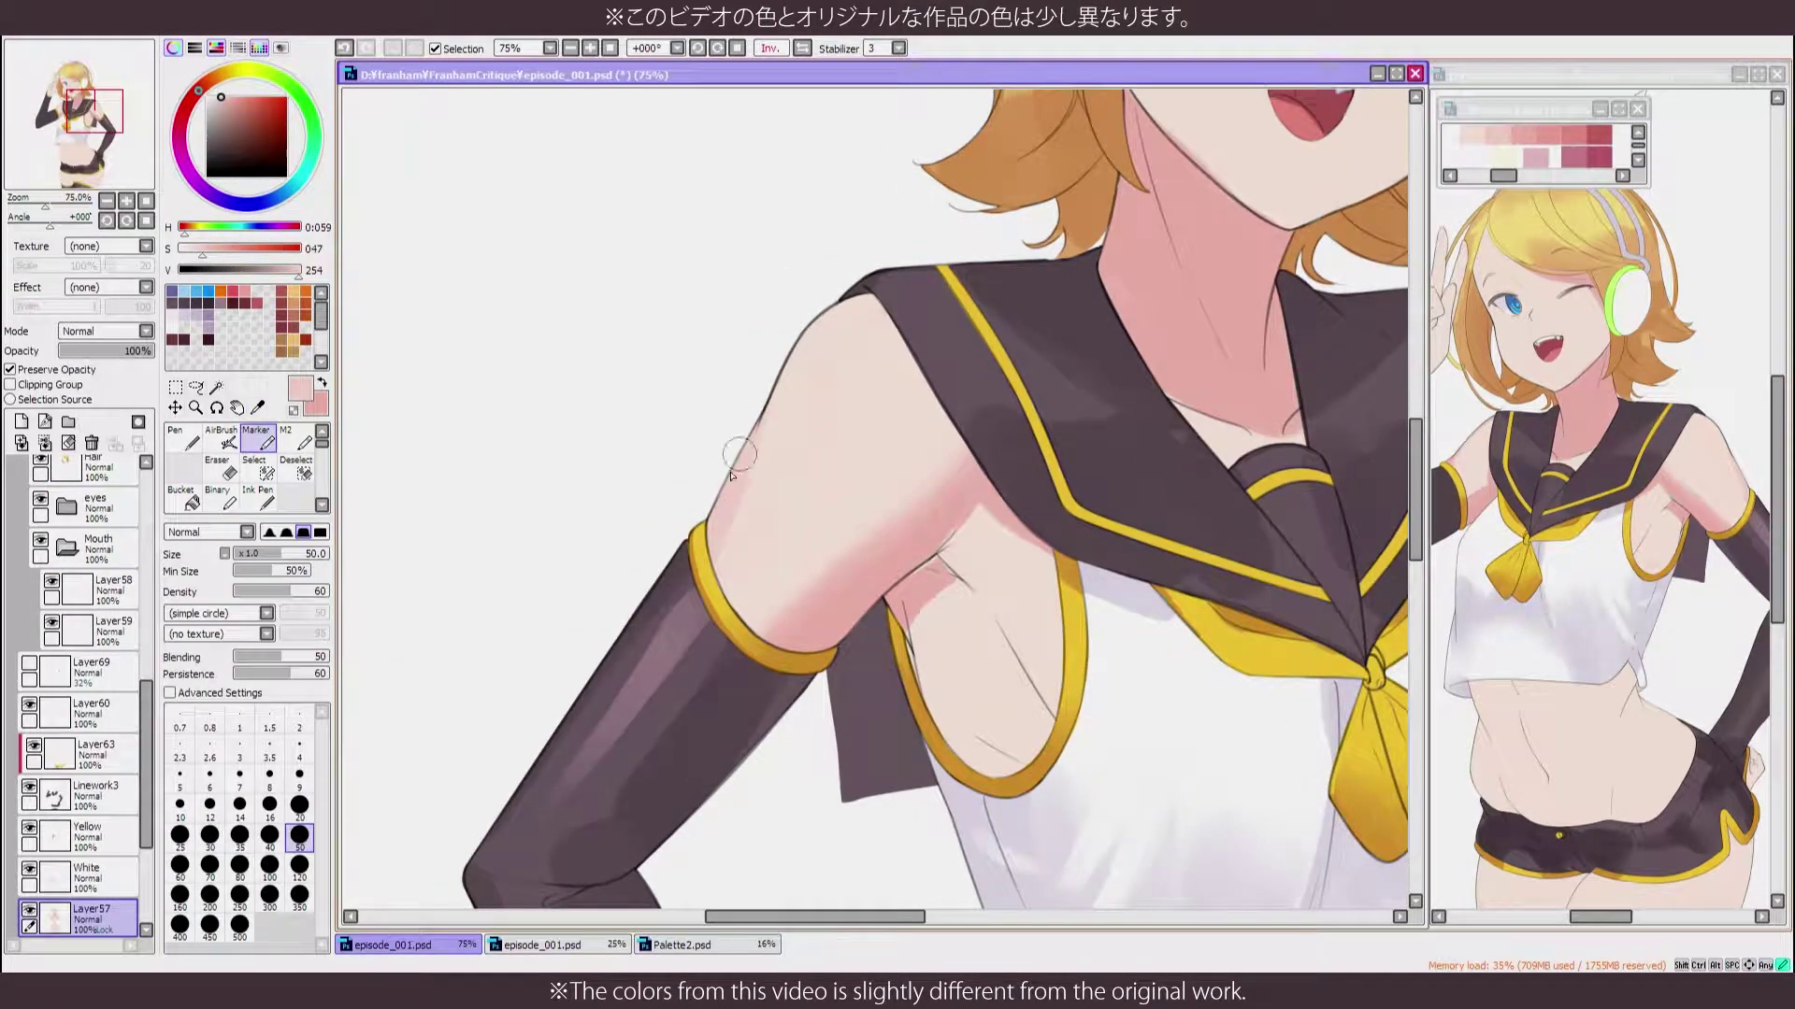
{"action": "left_click_drag", "start_coordinate": [841, 308], "coordinate": [767, 444]}
{"action": "left_click_drag", "start_coordinate": [888, 303], "coordinate": [799, 351]}
{"action": "key", "text": "b"}
{"action": "left_click", "coordinate": [782, 428], "text": "alt"}
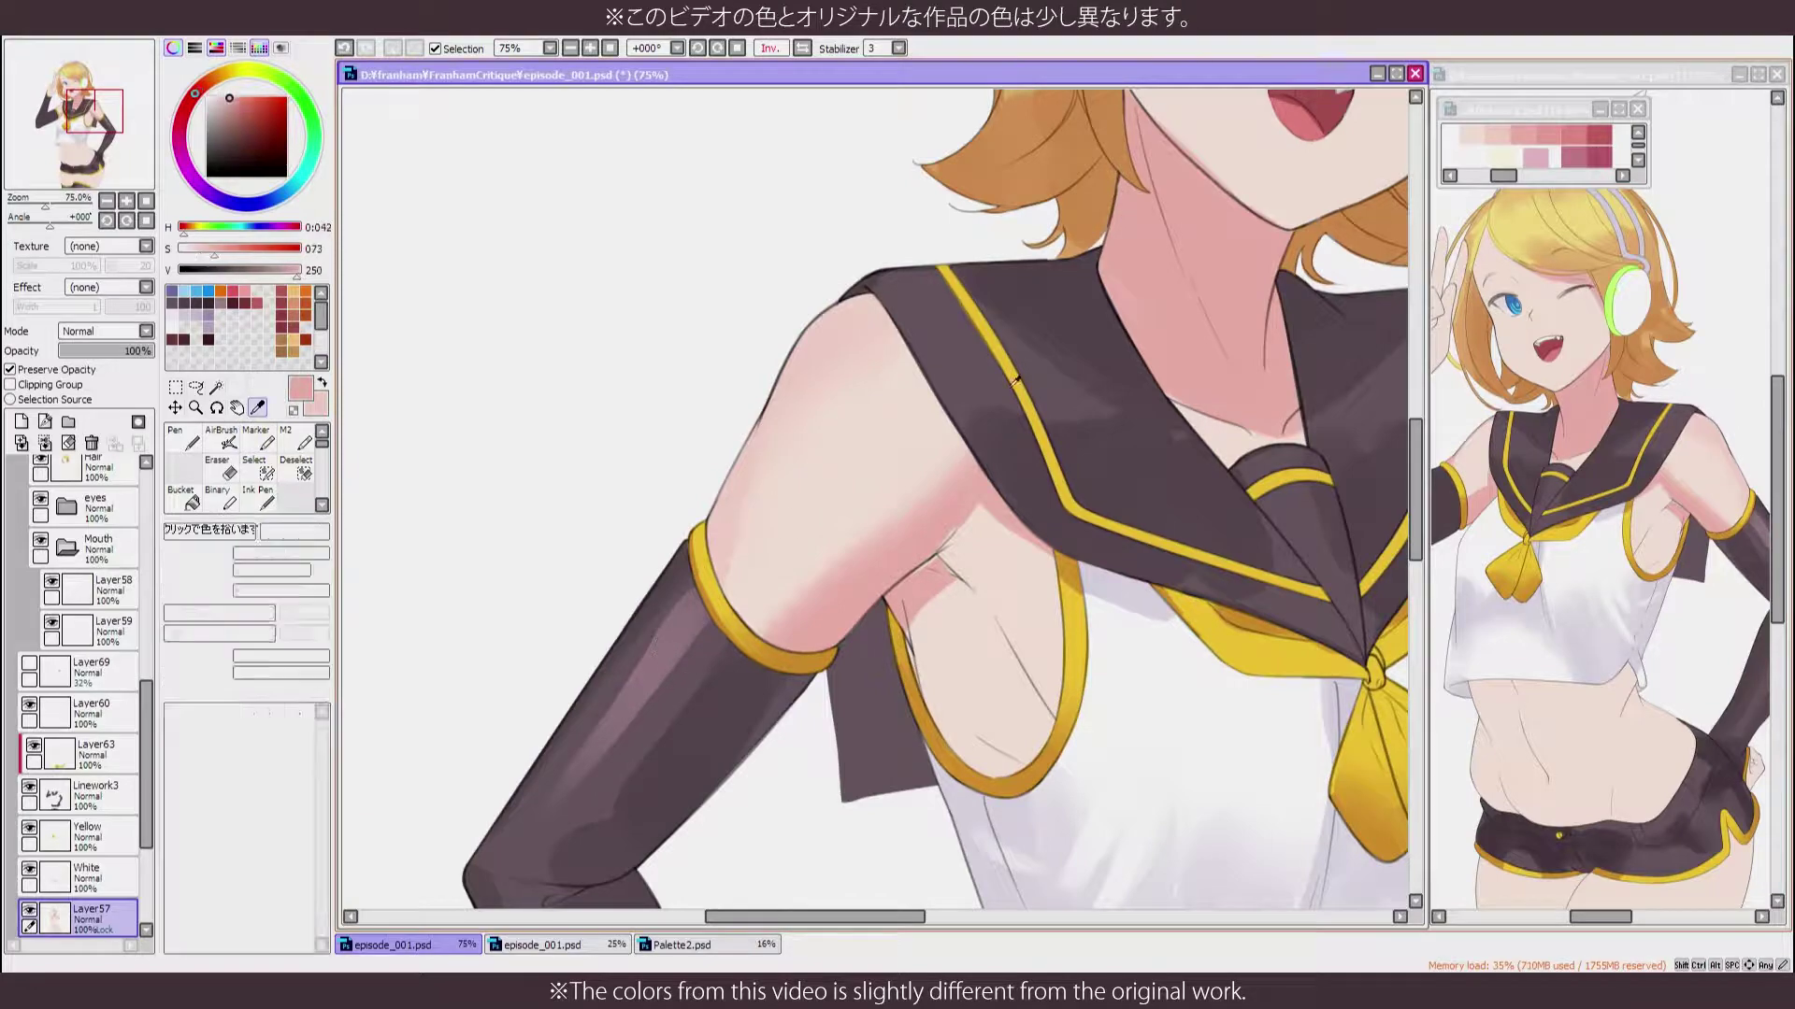
Smooth the hip-side shoulder's shading with sampled skin tones using the AirBrush
{"action": "scroll", "coordinate": [670, 759], "scroll_direction": "down", "scroll_amount": 3}
{"action": "scroll", "coordinate": [670, 759], "scroll_direction": "up", "scroll_amount": 3}
{"action": "key", "text": "v"}
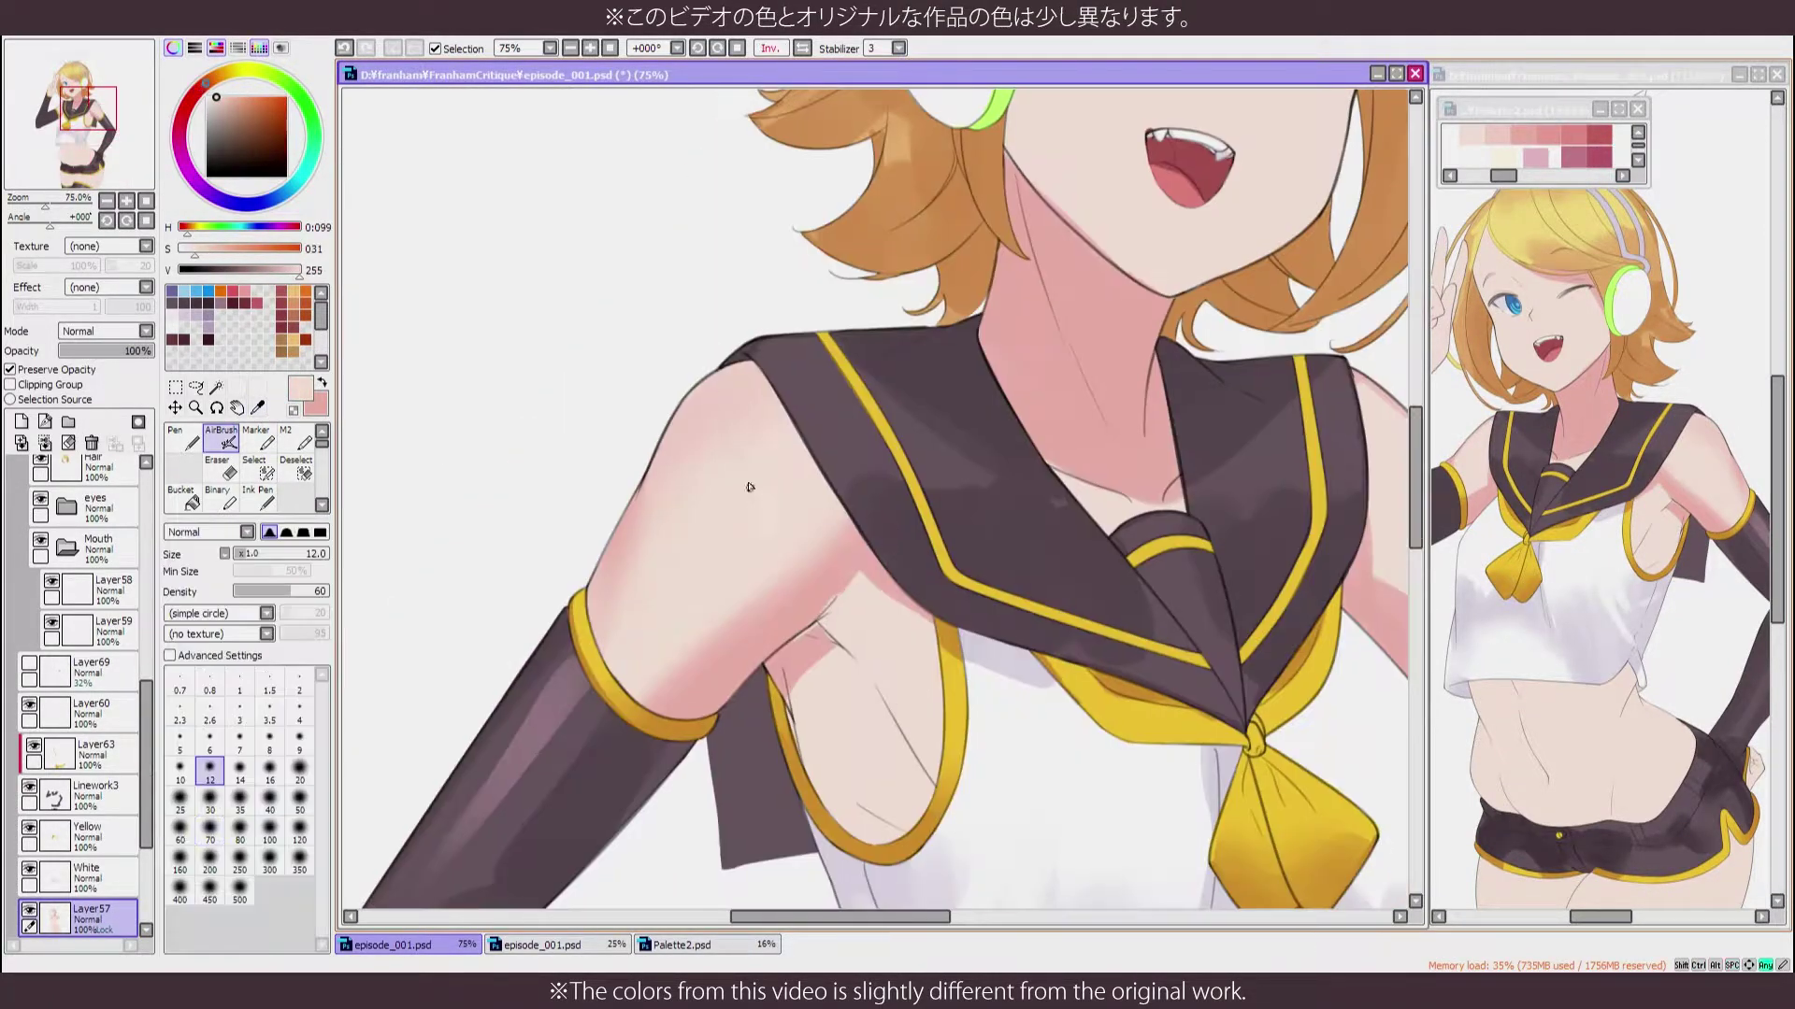
{"action": "left_click", "coordinate": [720, 417], "text": "alt"}
{"action": "left_click_drag", "start_coordinate": [761, 701], "coordinate": [597, 640]}
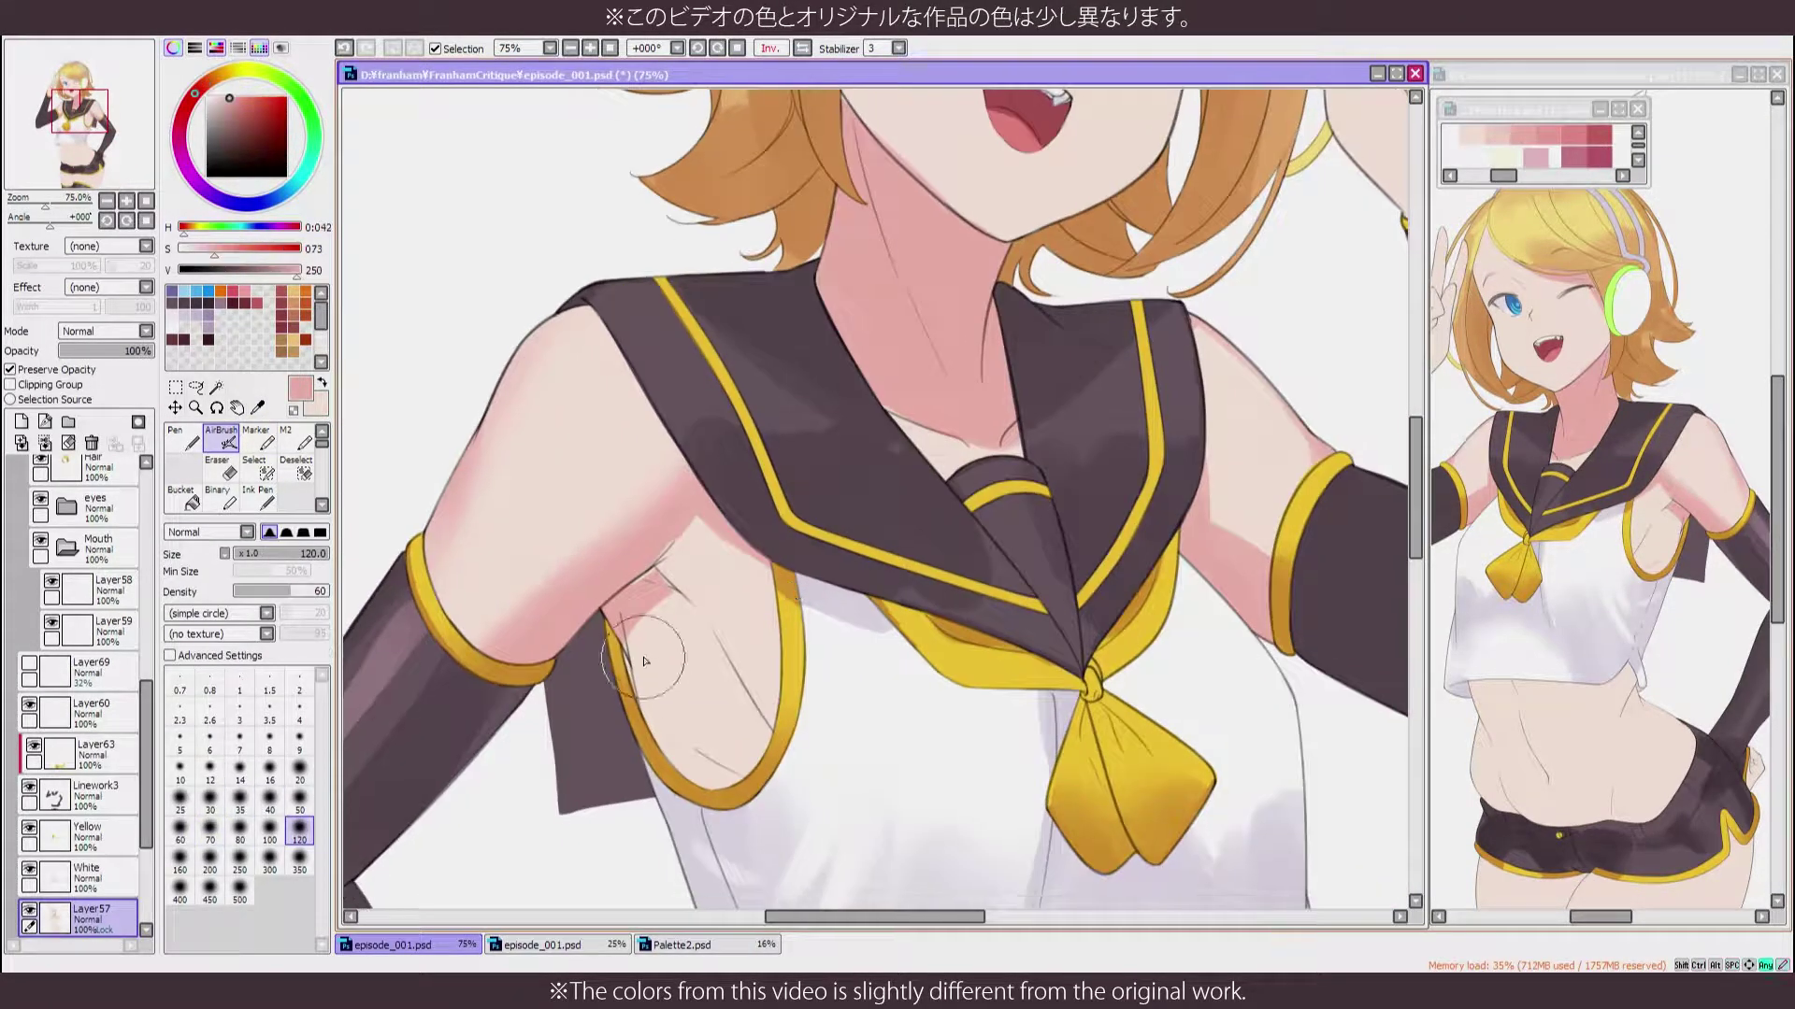
Paint pink shadows along the armpit folds inside the armhole with the Marker at size 35
{"action": "key", "text": "m"}
{"action": "left_click", "coordinate": [590, 573], "text": "alt"}
{"action": "left_click", "coordinate": [239, 835]}
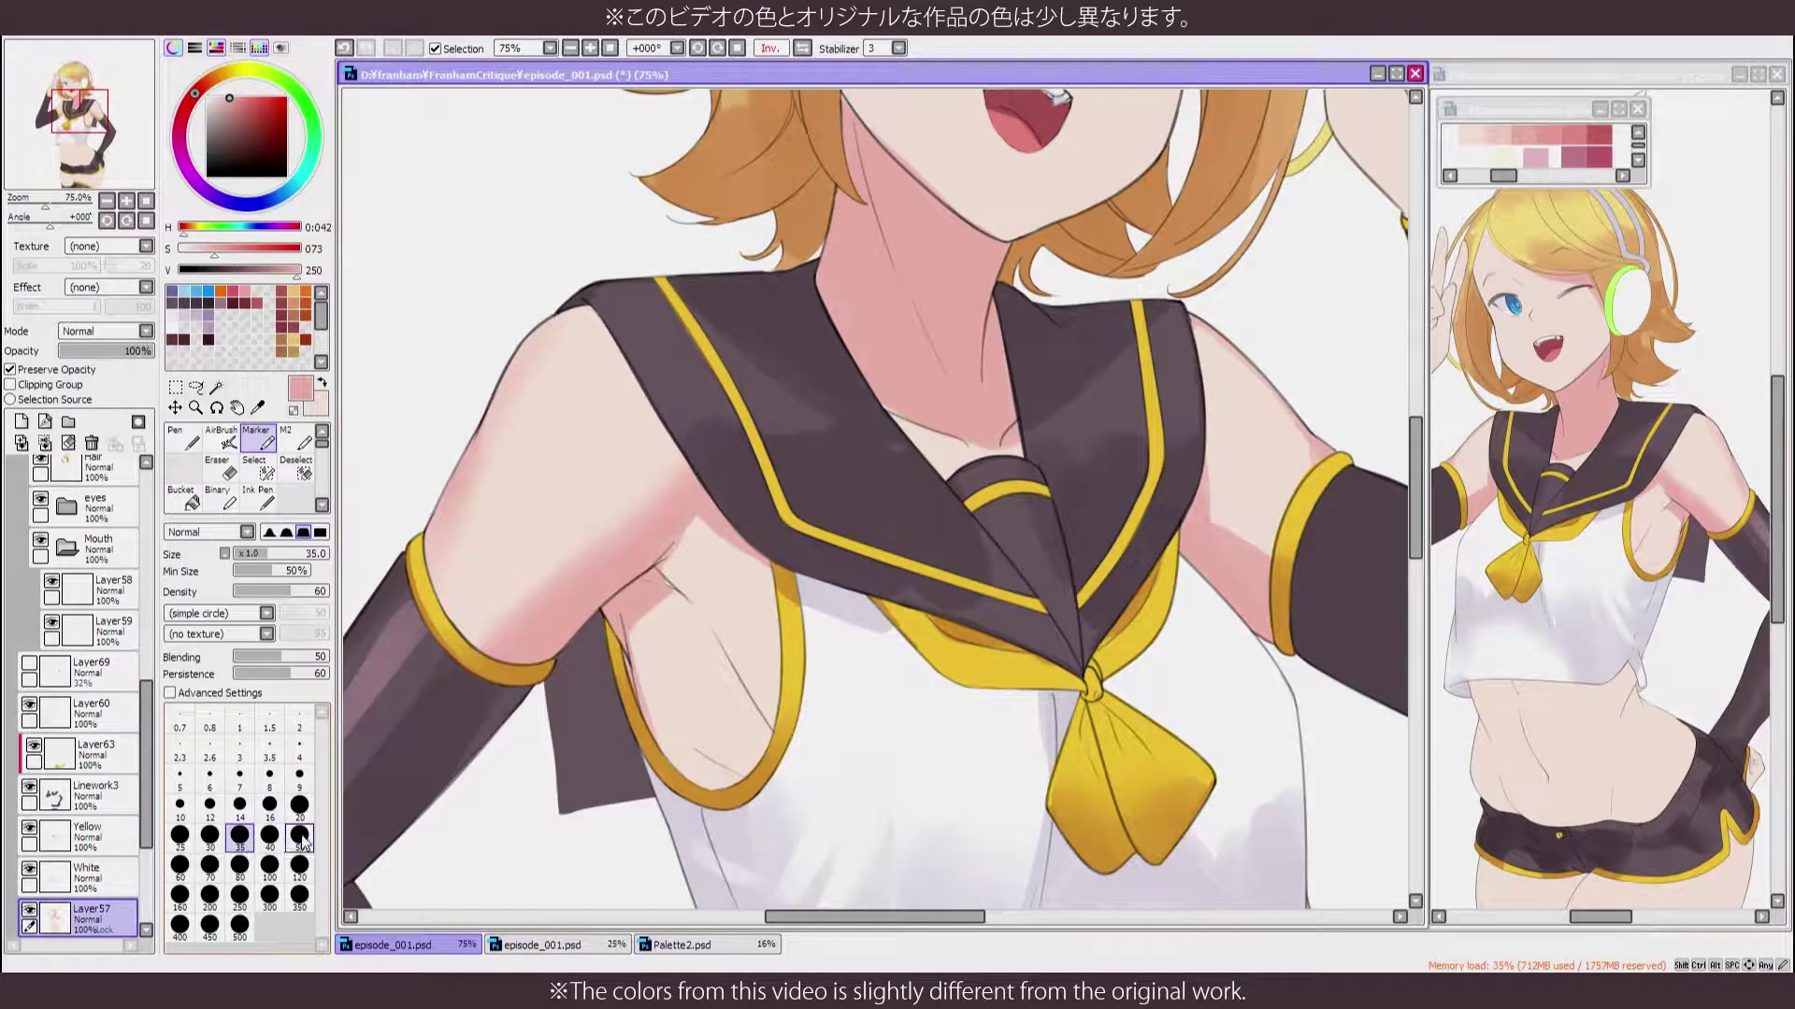
{"action": "mouse_move", "coordinate": [734, 659]}
{"action": "left_mouse_down"}
{"action": "mouse_move", "coordinate": [795, 739]}
{"action": "mouse_move", "coordinate": [836, 528]}
{"action": "left_mouse_up"}
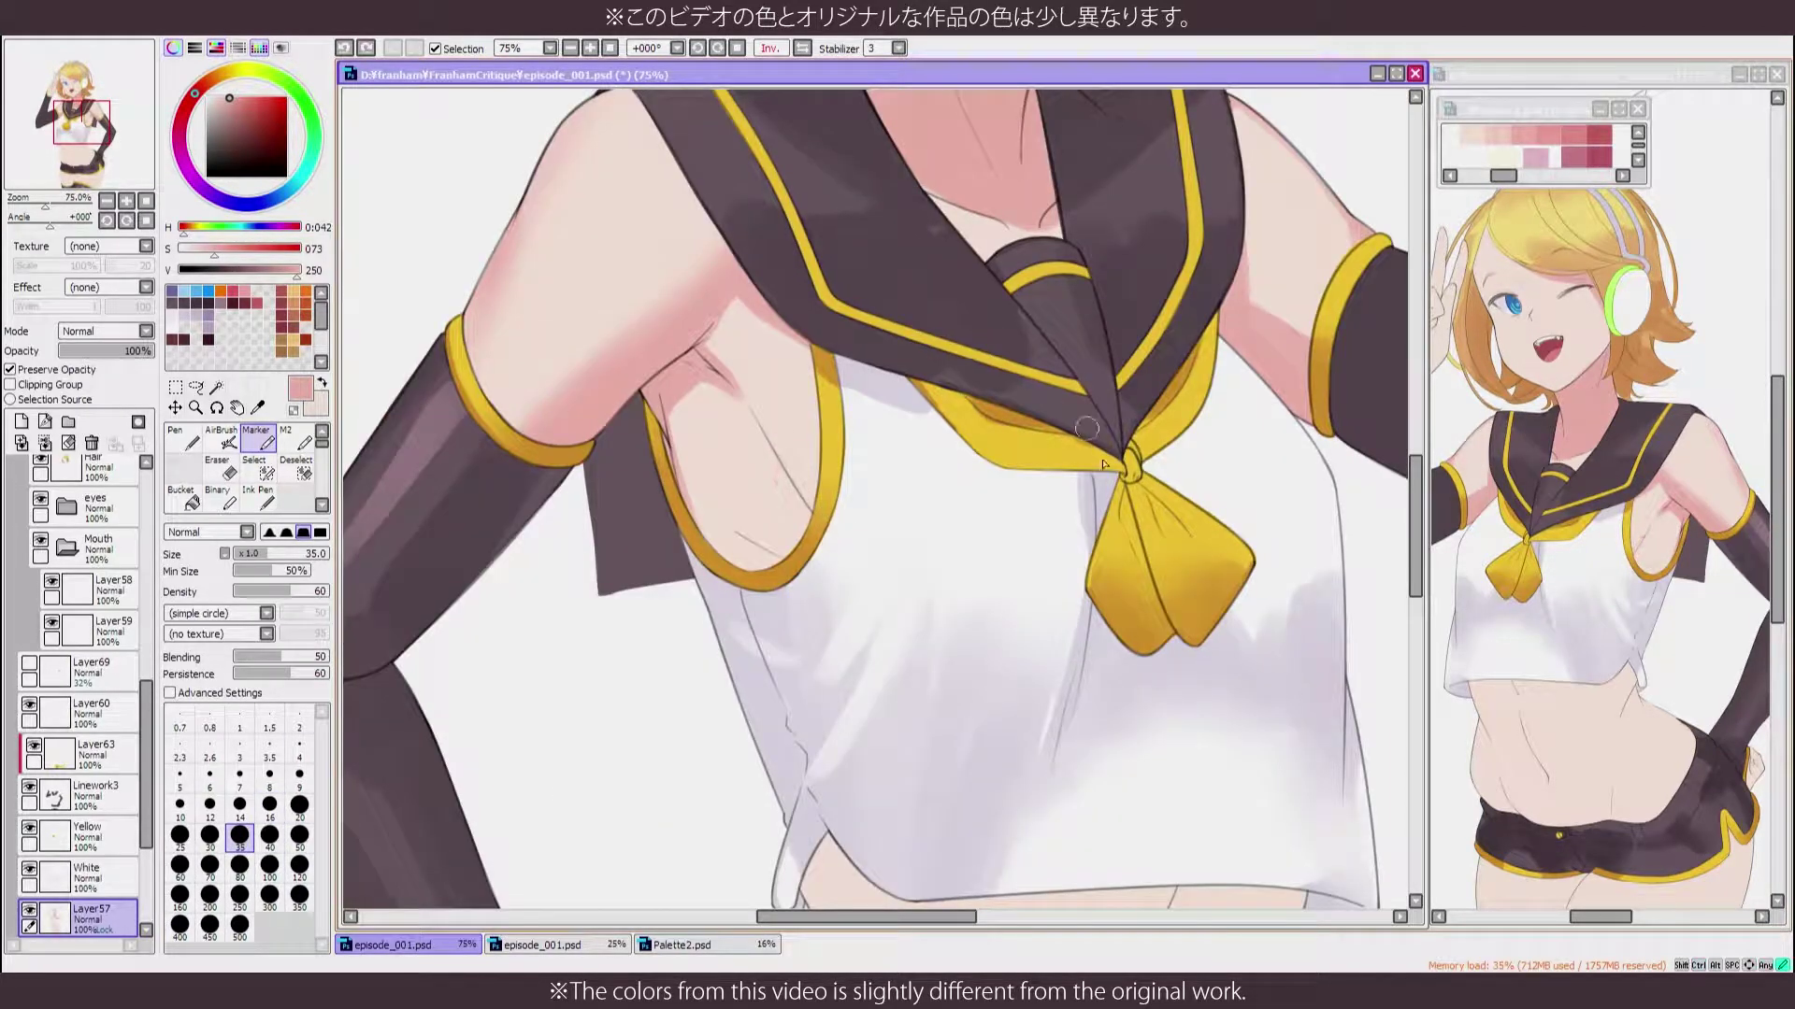
{"action": "left_click_drag", "start_coordinate": [775, 449], "coordinate": [810, 547]}
{"action": "key", "text": "h"}
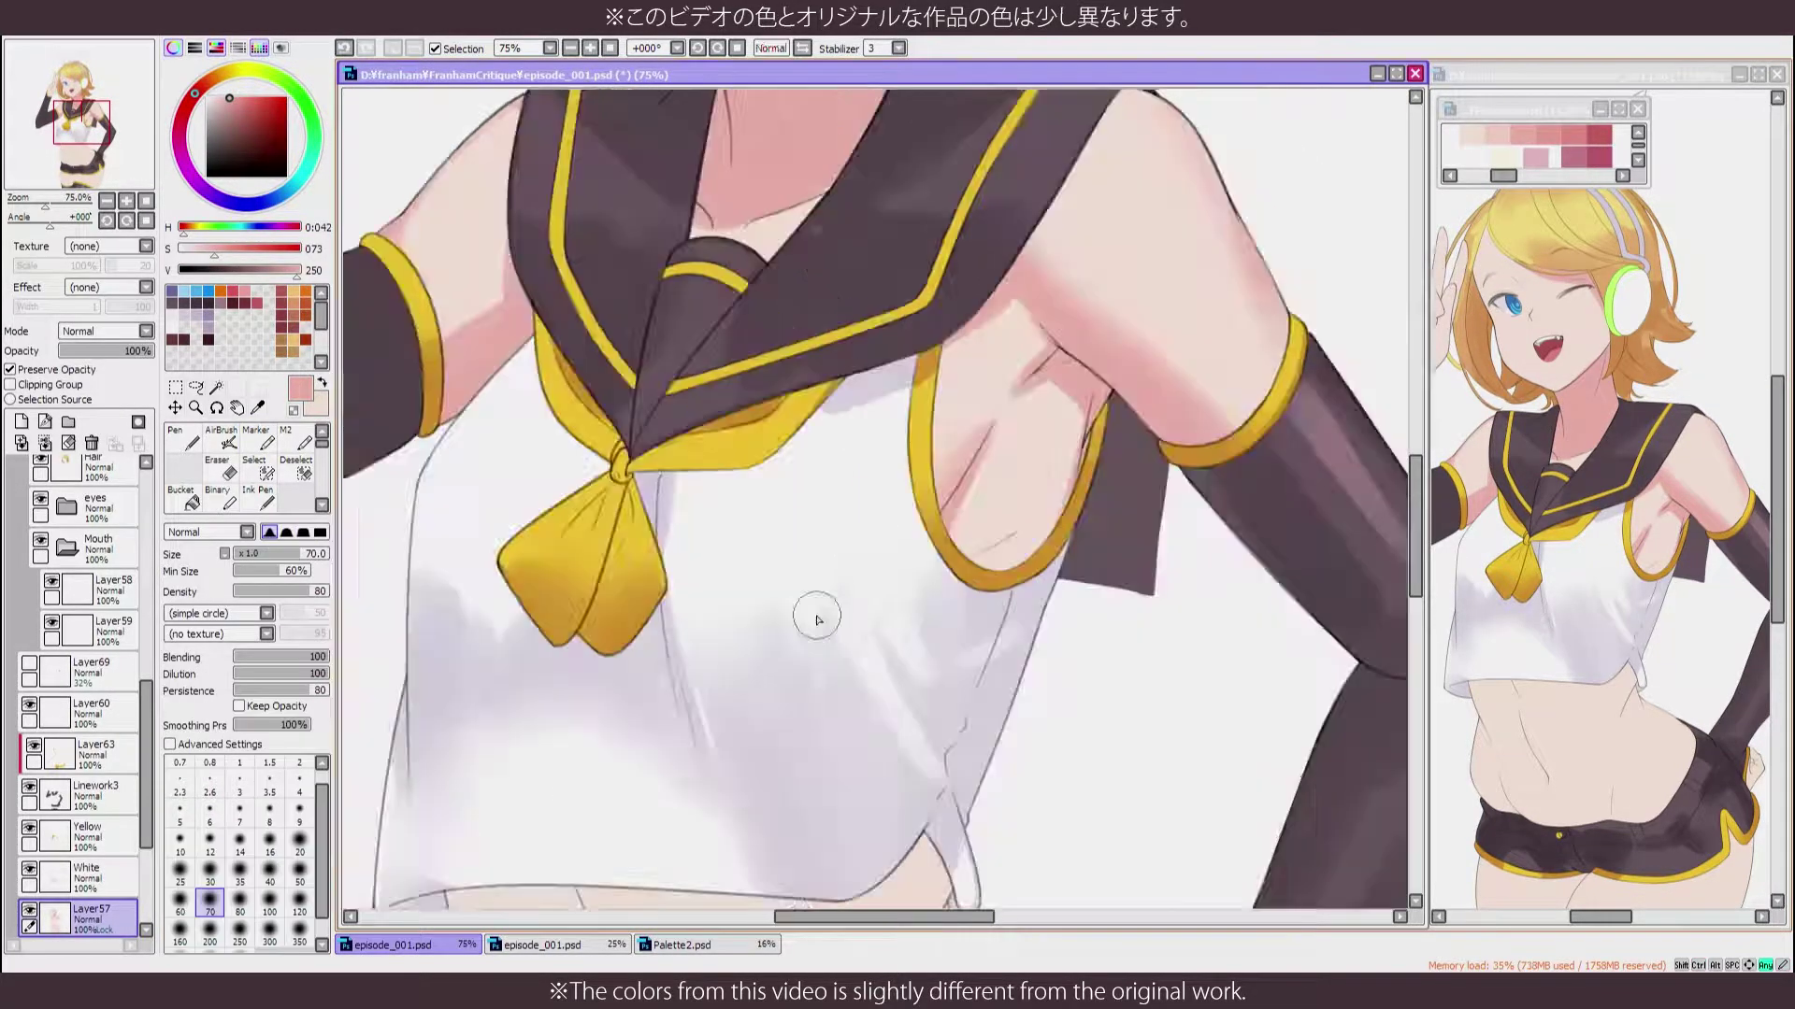
{"action": "key", "text": "h"}
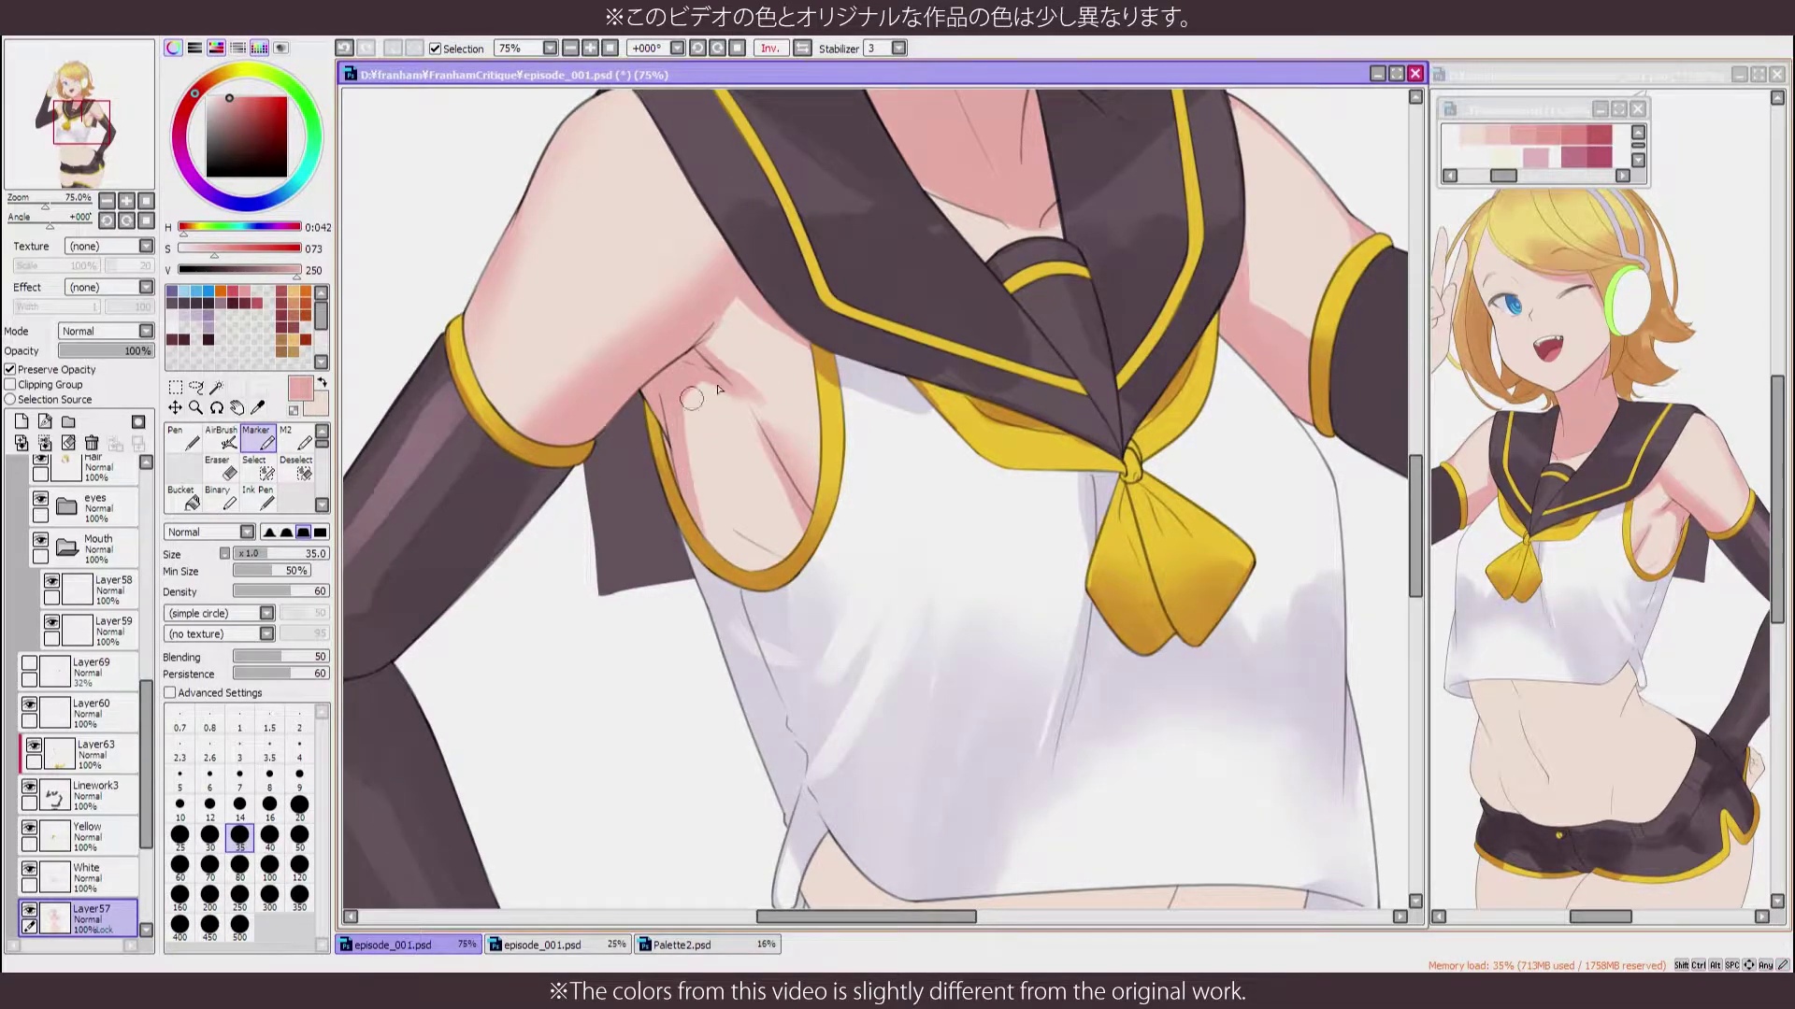
Shade the raised hand's wrist and curled fingers in pink, cleaning the shapes with the base skin colour
{"action": "key", "text": "h"}
{"action": "scroll", "coordinate": [692, 399], "scroll_direction": "up", "scroll_amount": 5}
{"action": "mouse_move", "coordinate": [627, 463]}
{"action": "left_mouse_down"}
{"action": "mouse_move", "coordinate": [712, 402]}
{"action": "mouse_move", "coordinate": [603, 628]}
{"action": "left_mouse_up"}
{"action": "key", "text": "x"}
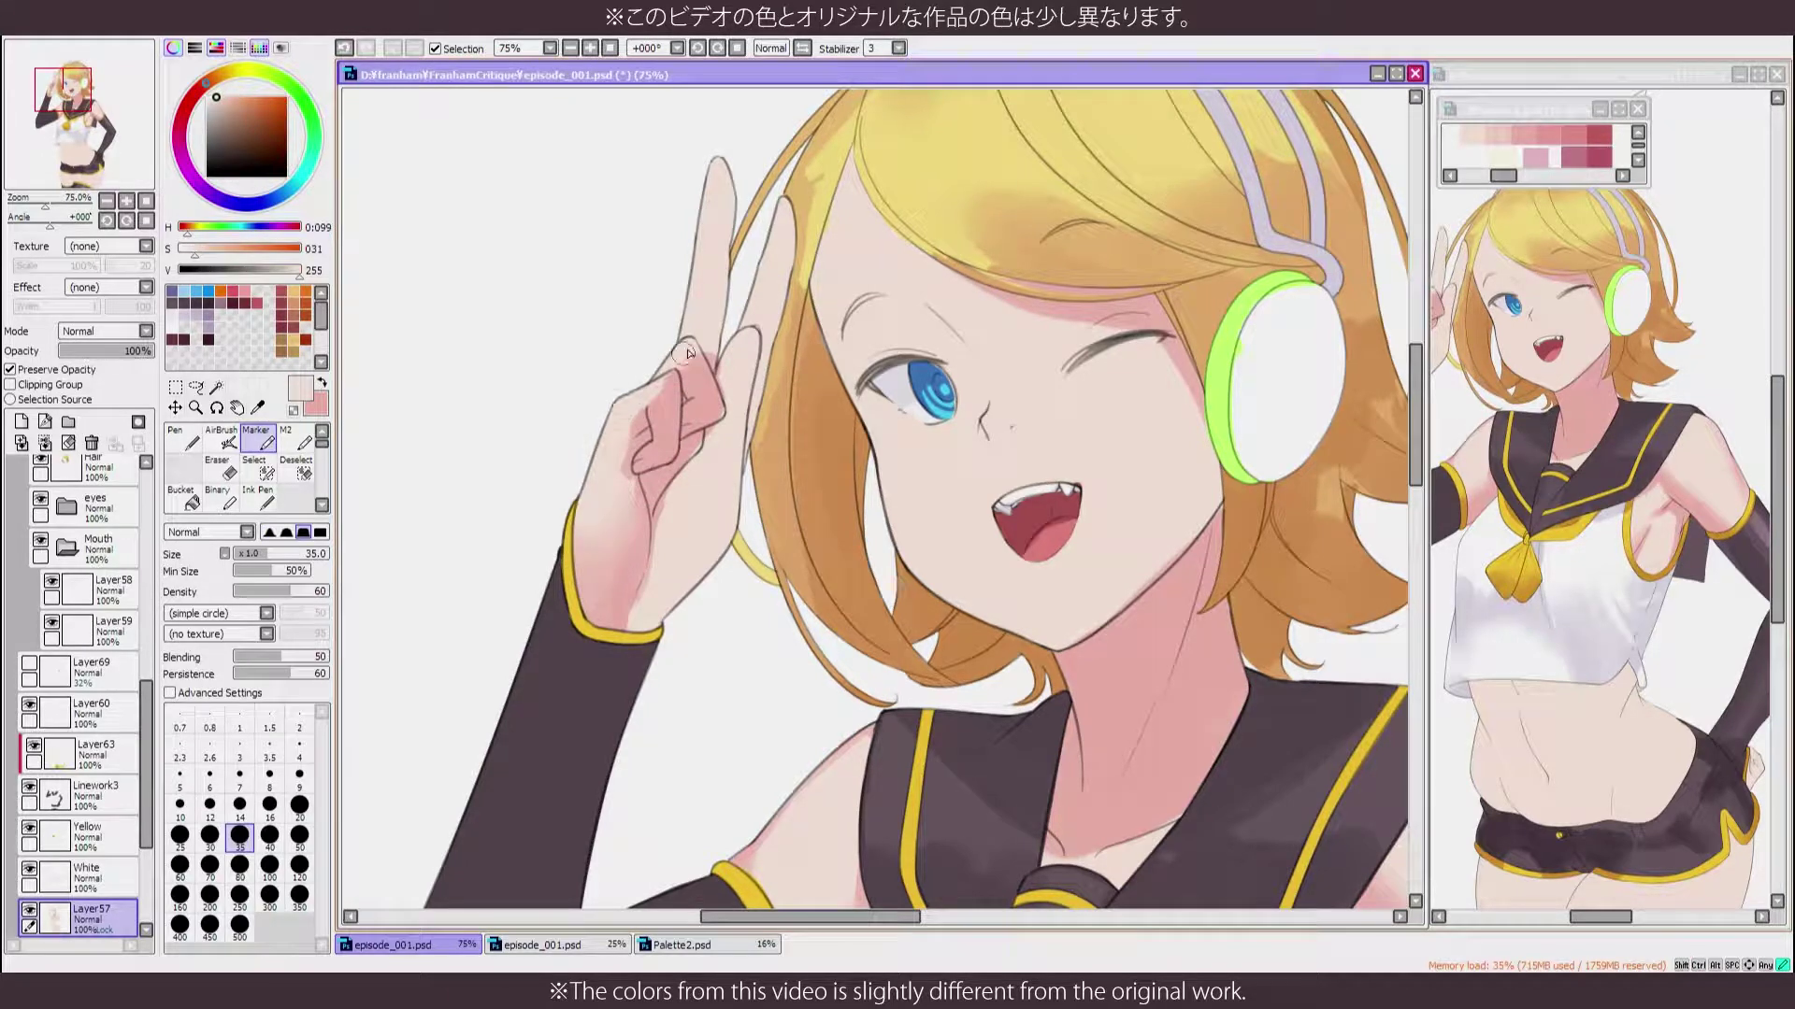
{"action": "key", "text": "x"}
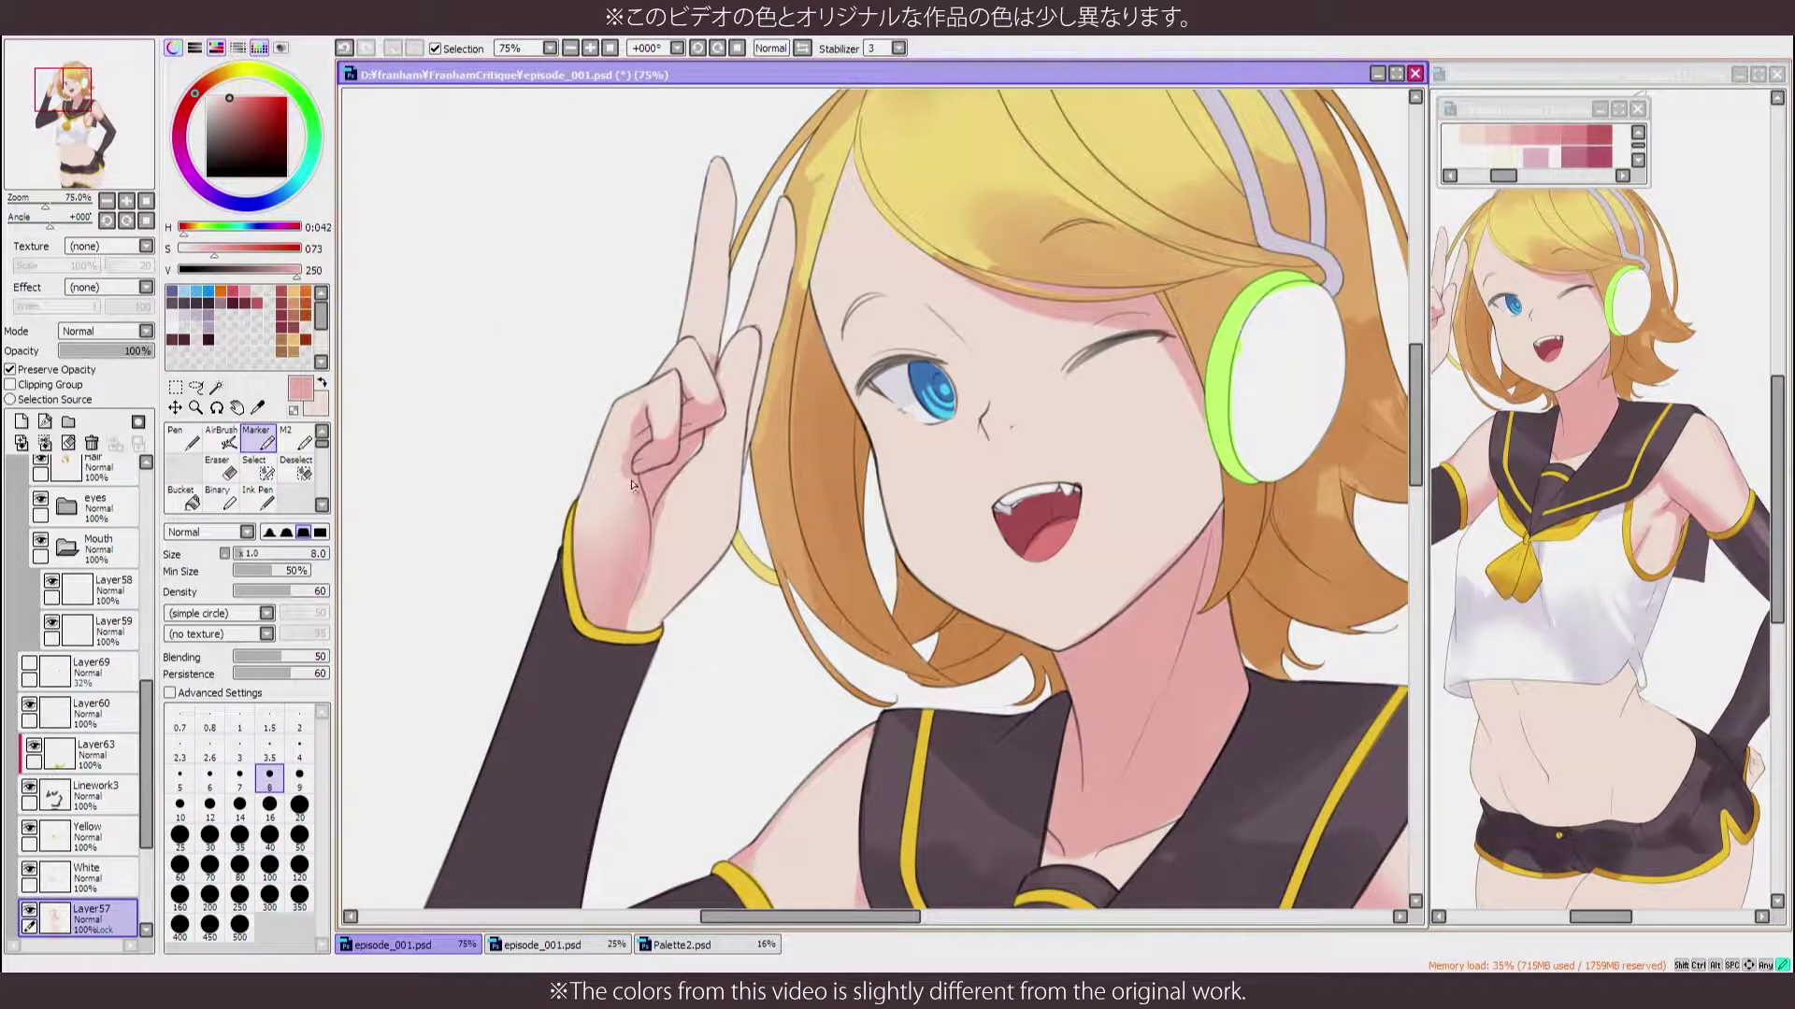
Shade the lower parts of the two extended fingers with the Marker at size 20 and fade the shading toward the tips
{"action": "key", "text": "bracketright"}
{"action": "key", "text": "bracketright"}
{"action": "key", "text": "bracketright"}
{"action": "key", "text": "bracketright"}
{"action": "key", "text": "bracketright"}
{"action": "key", "text": "bracketright"}
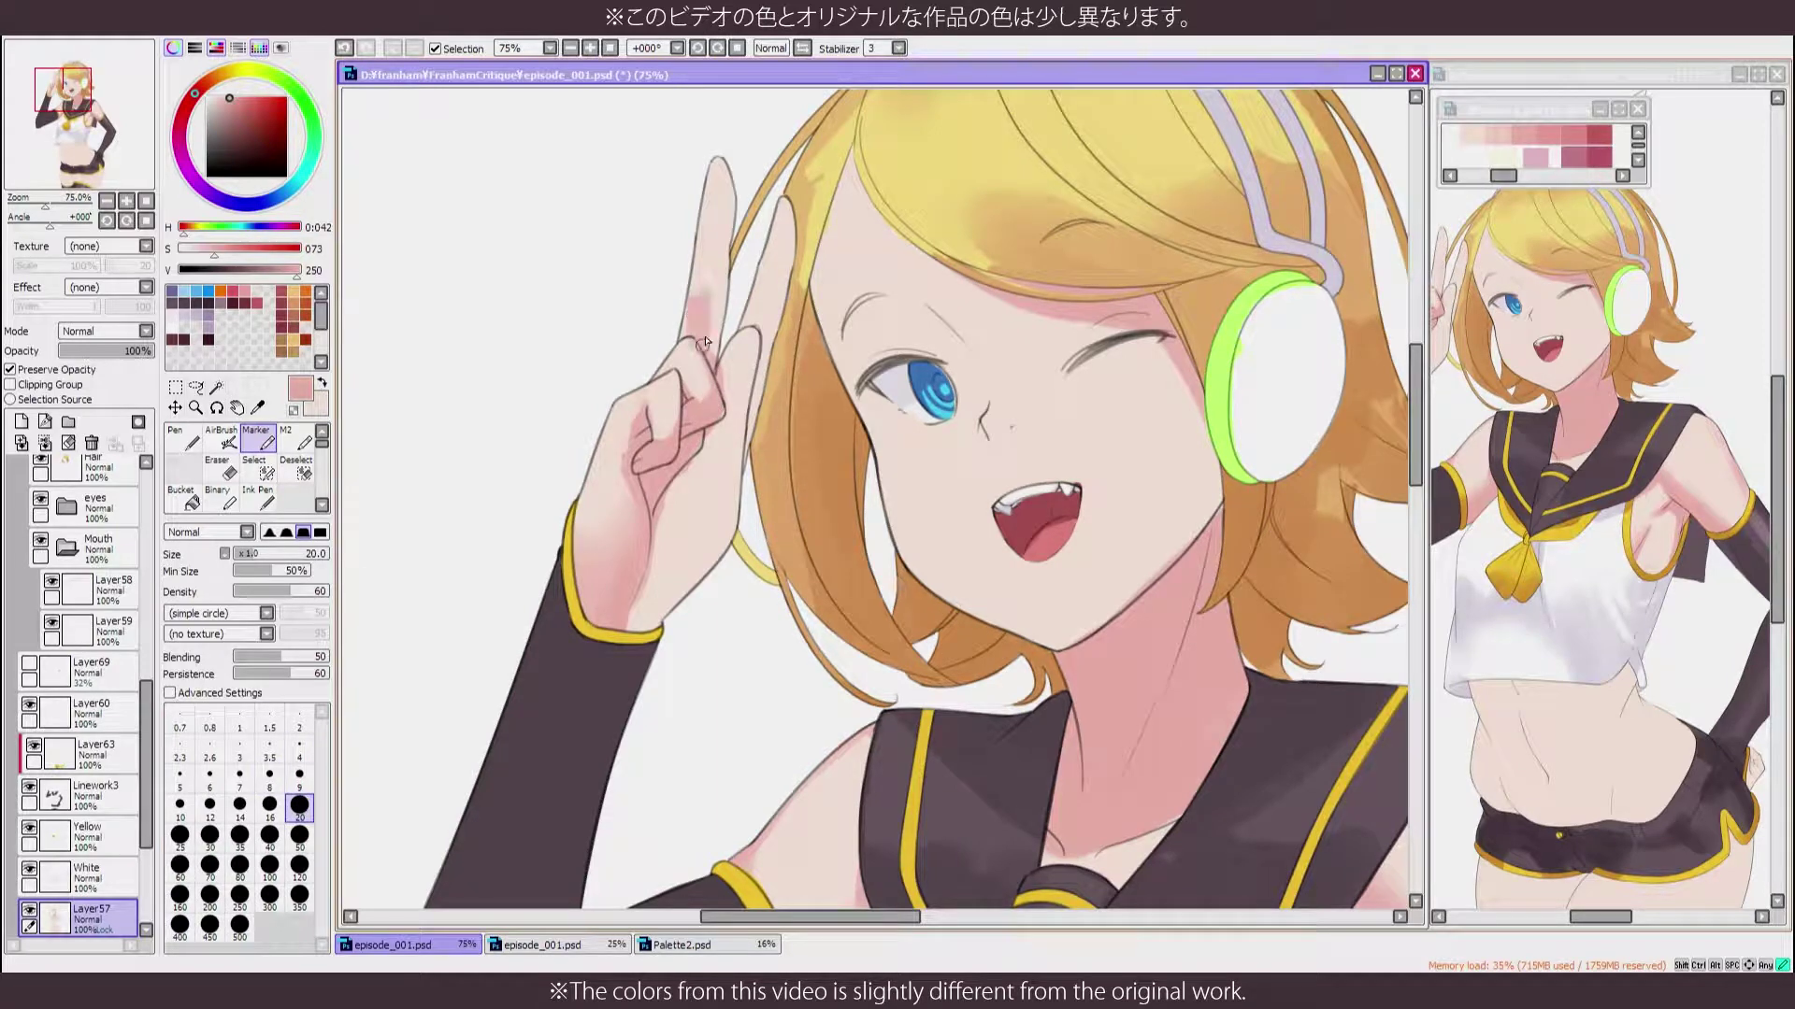
{"action": "key", "text": "h"}
{"action": "key", "text": "h"}
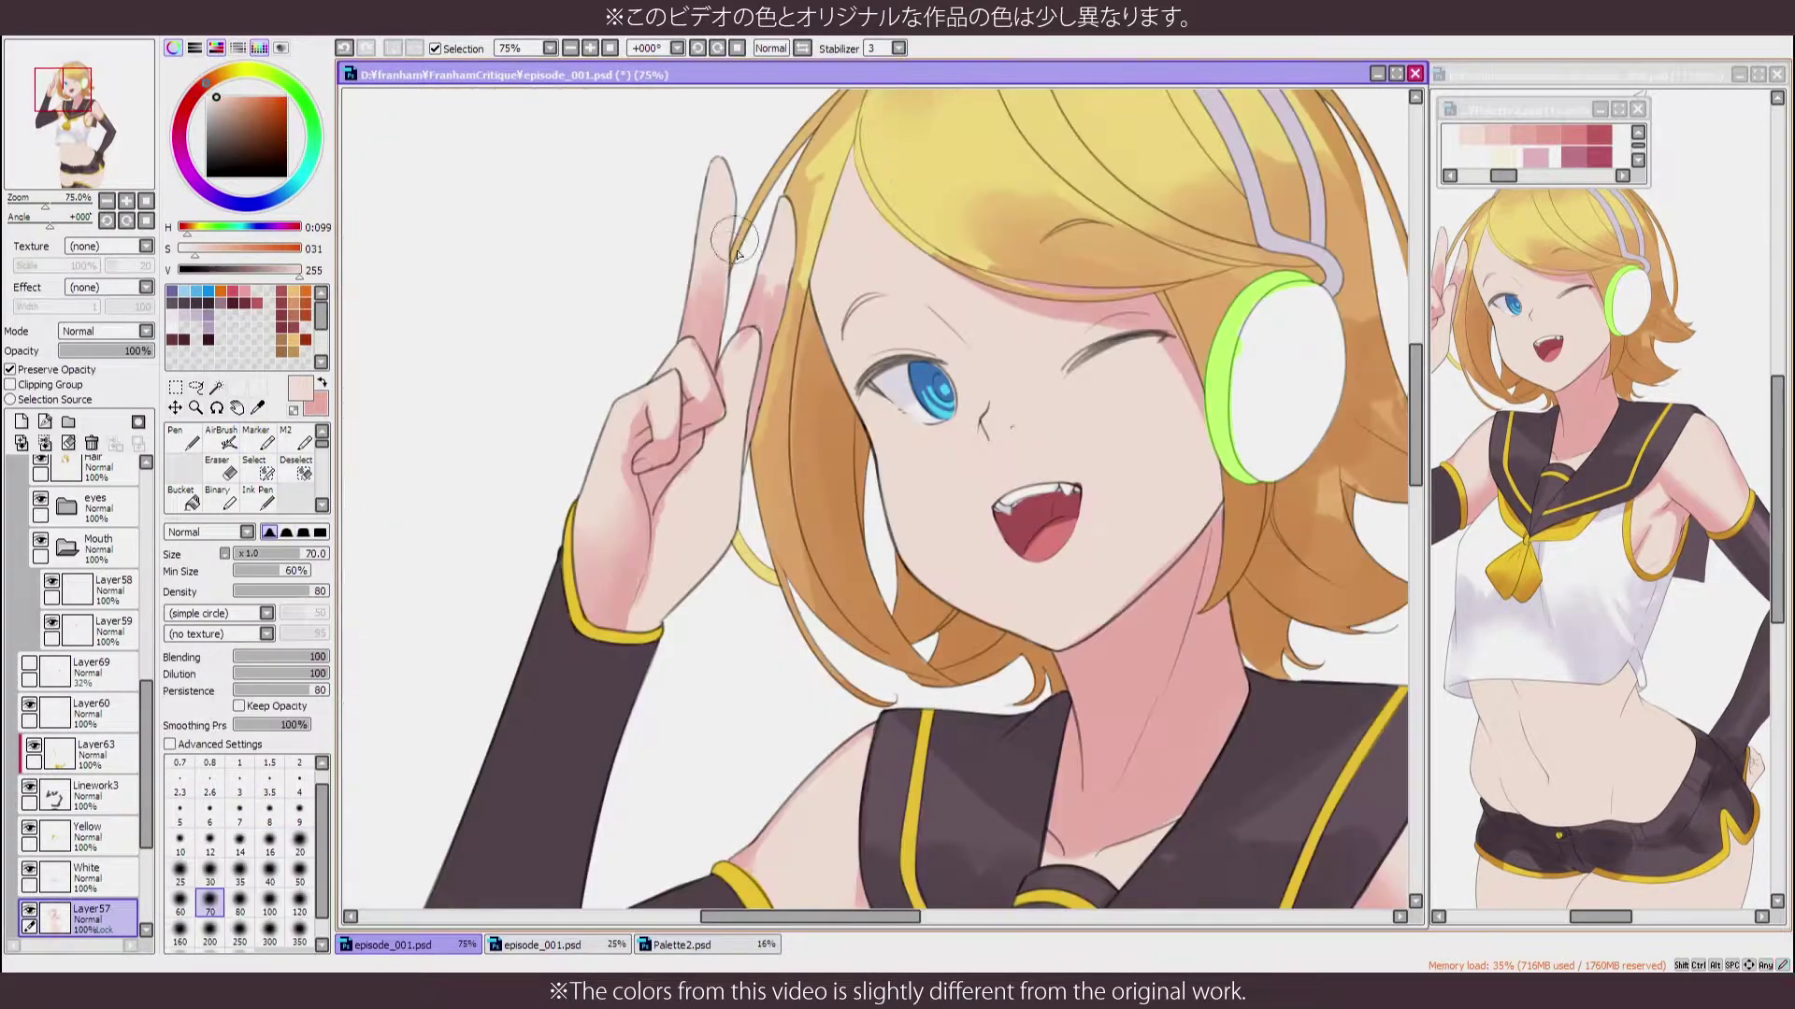
{"action": "key", "text": "x"}
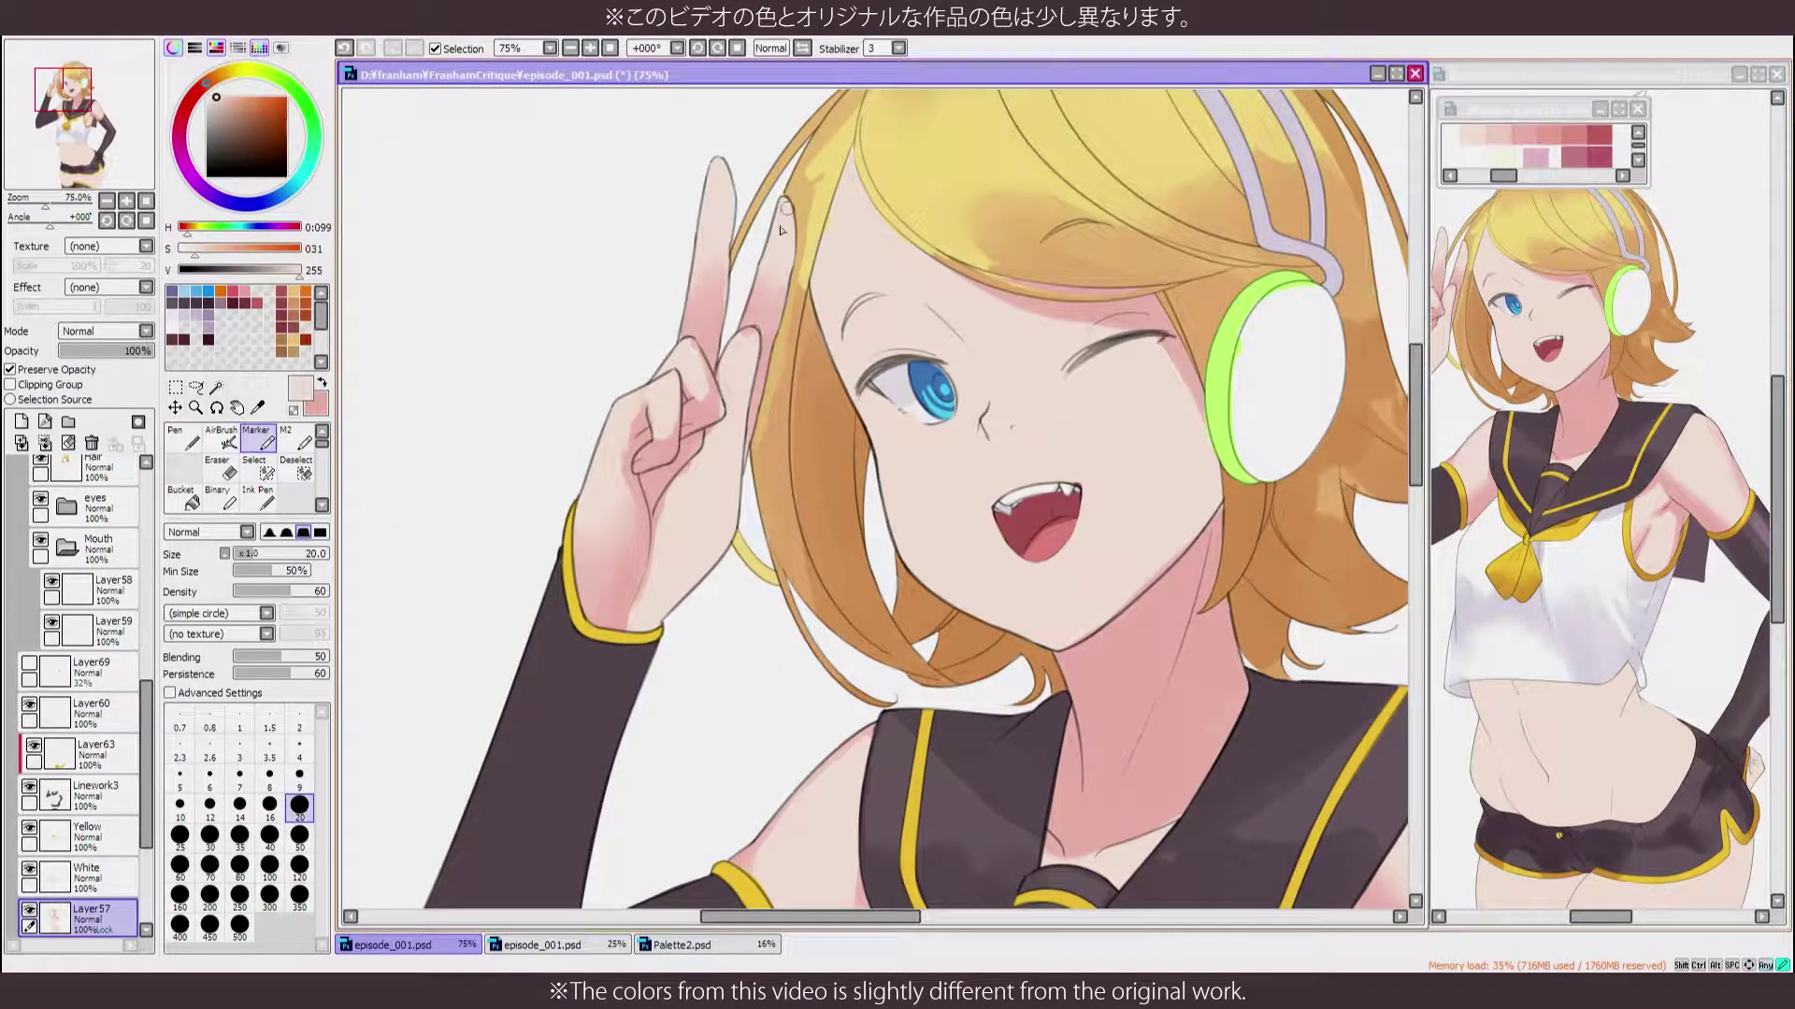
Paint and soften pink shading across the palm of the raised hand
{"action": "key", "text": "x"}
{"action": "key", "text": "x"}
{"action": "key", "text": "x"}
{"action": "mouse_move", "coordinate": [683, 402]}
{"action": "left_mouse_down"}
{"action": "mouse_move", "coordinate": [725, 486]}
{"action": "mouse_move", "coordinate": [715, 367]}
{"action": "left_mouse_up"}
{"action": "key", "text": "h"}
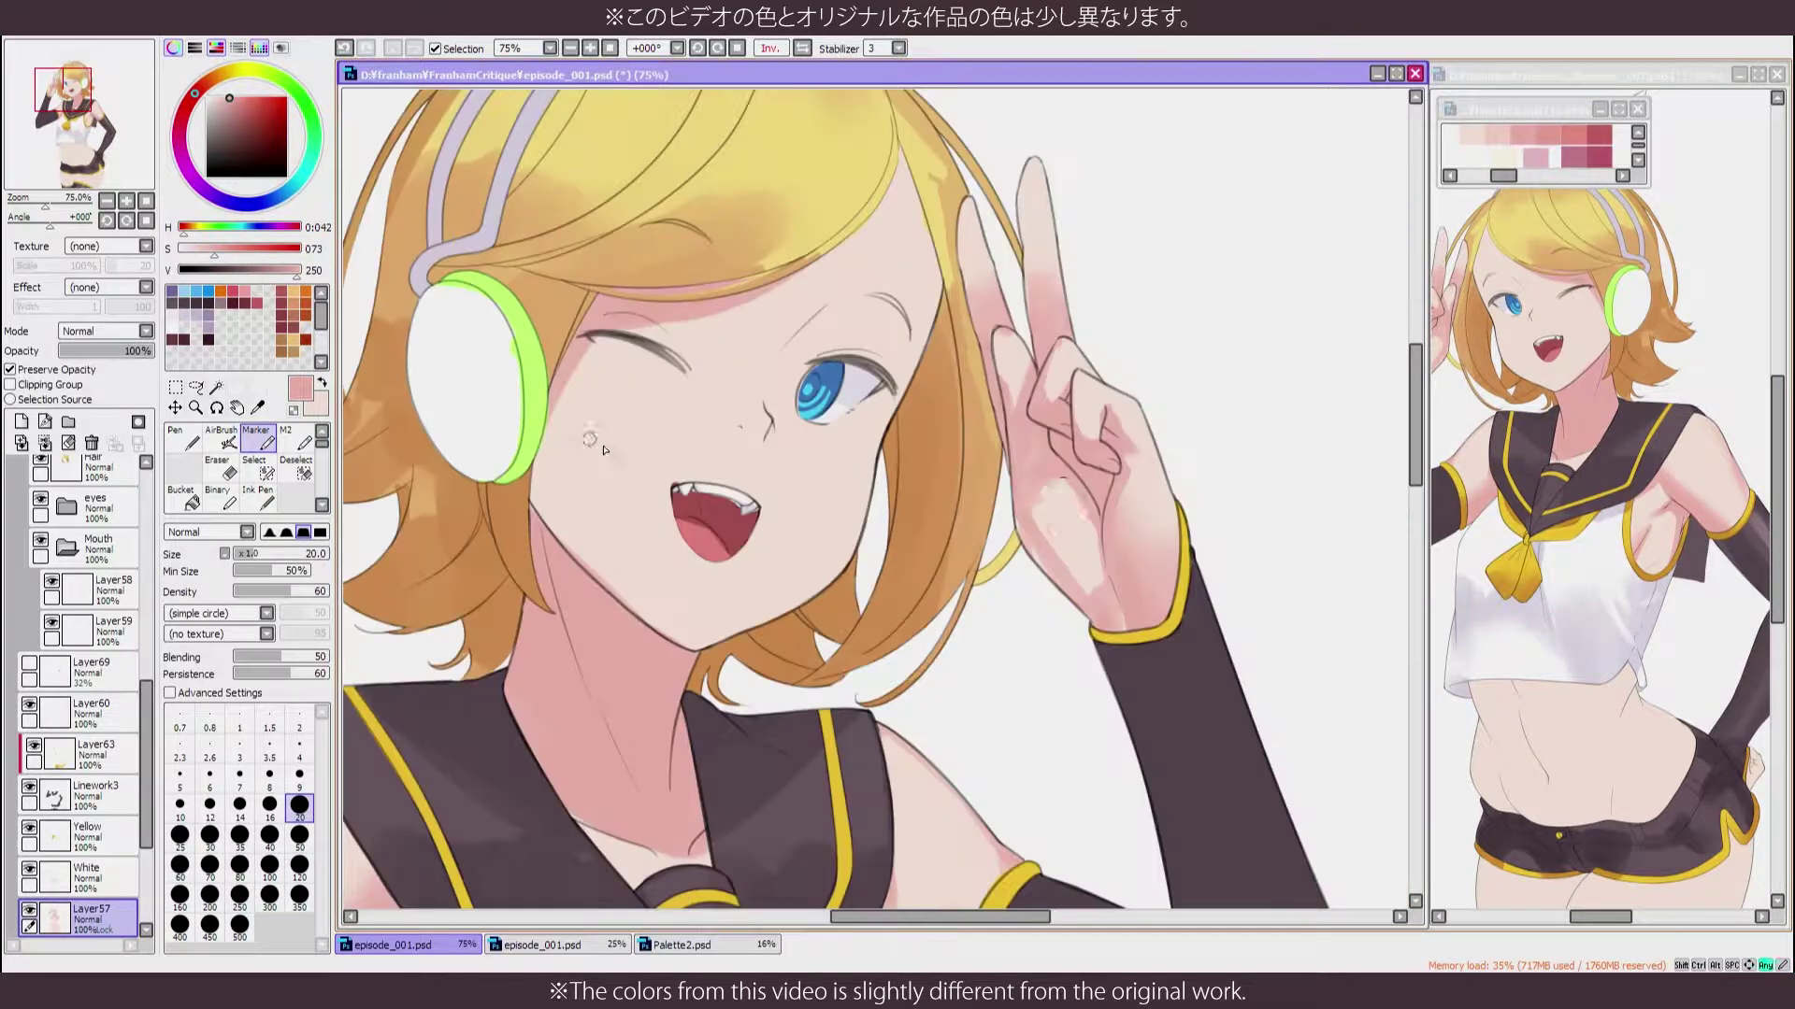
{"action": "key", "text": "h"}
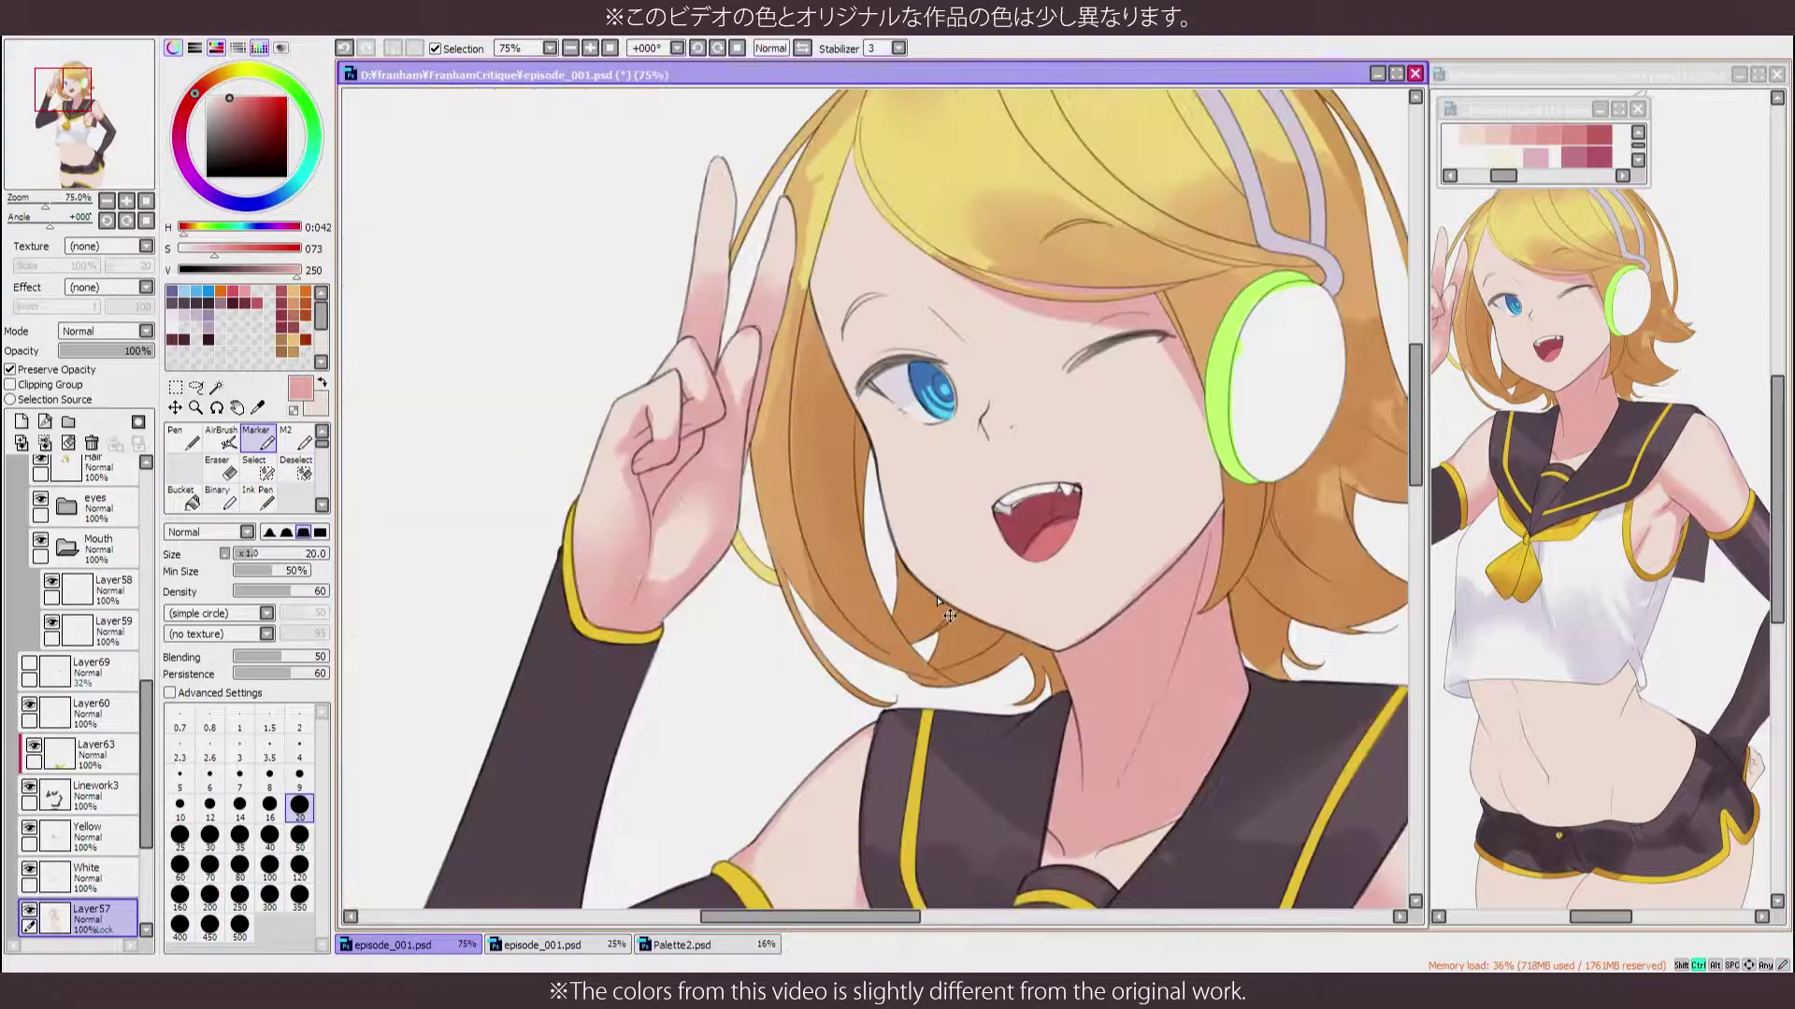
Add pink shading to the skin at the armhole's lower end and soften it with a sampled intermediate skin tone
{"action": "scroll", "coordinate": [937, 603], "scroll_direction": "down", "scroll_amount": 2}
{"action": "left_click_drag", "start_coordinate": [944, 841], "coordinate": [938, 603]}
{"action": "key", "text": "h"}
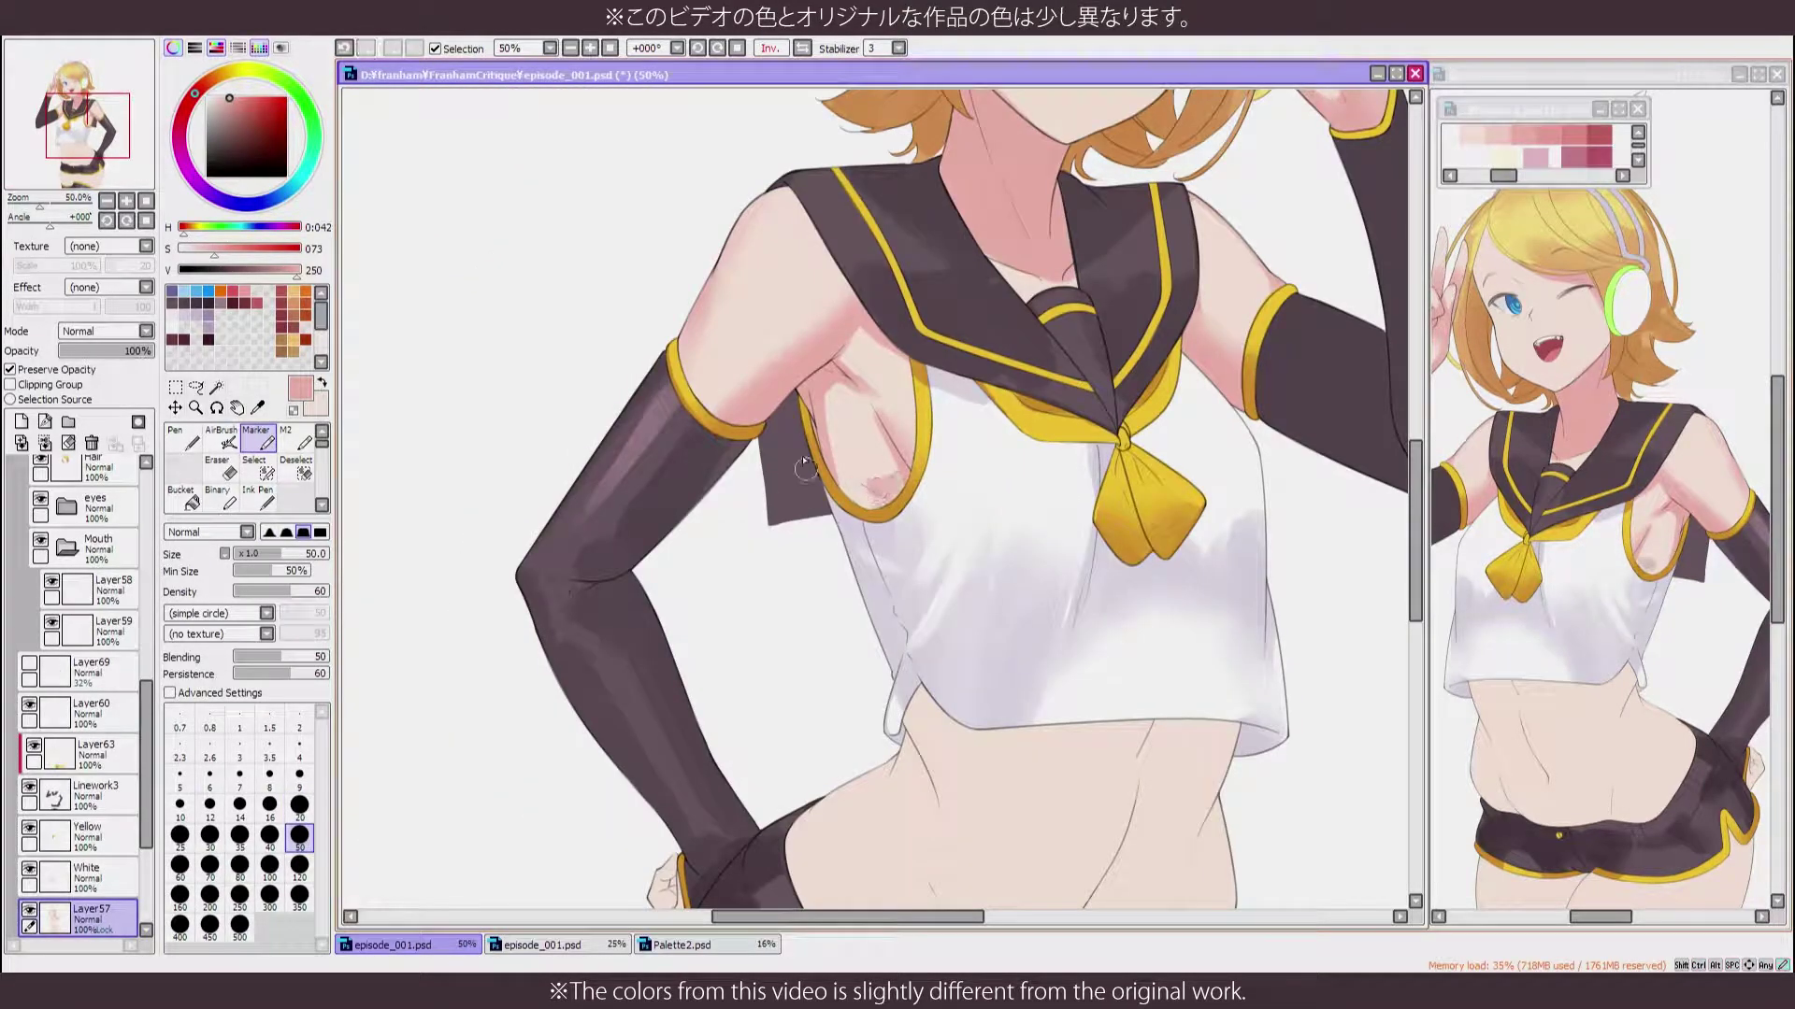
{"action": "key", "text": "b"}
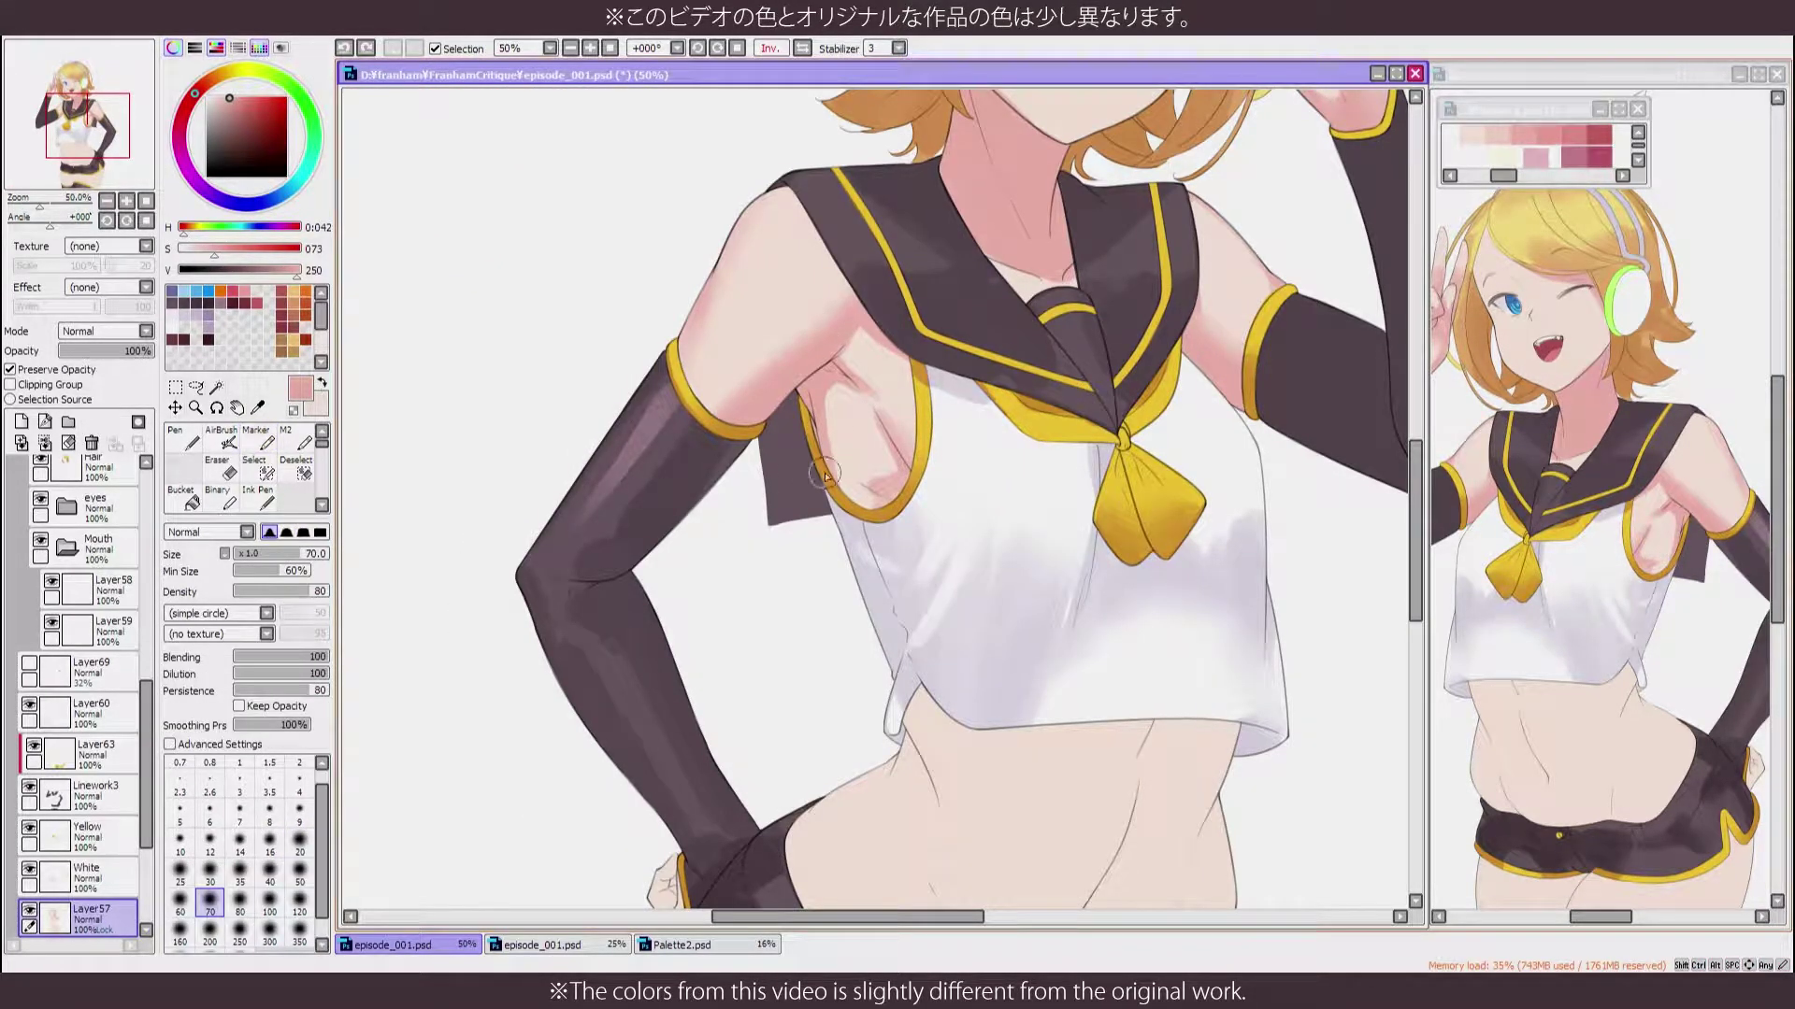
{"action": "key", "text": "m"}
{"action": "left_click", "coordinate": [881, 487], "text": "alt"}
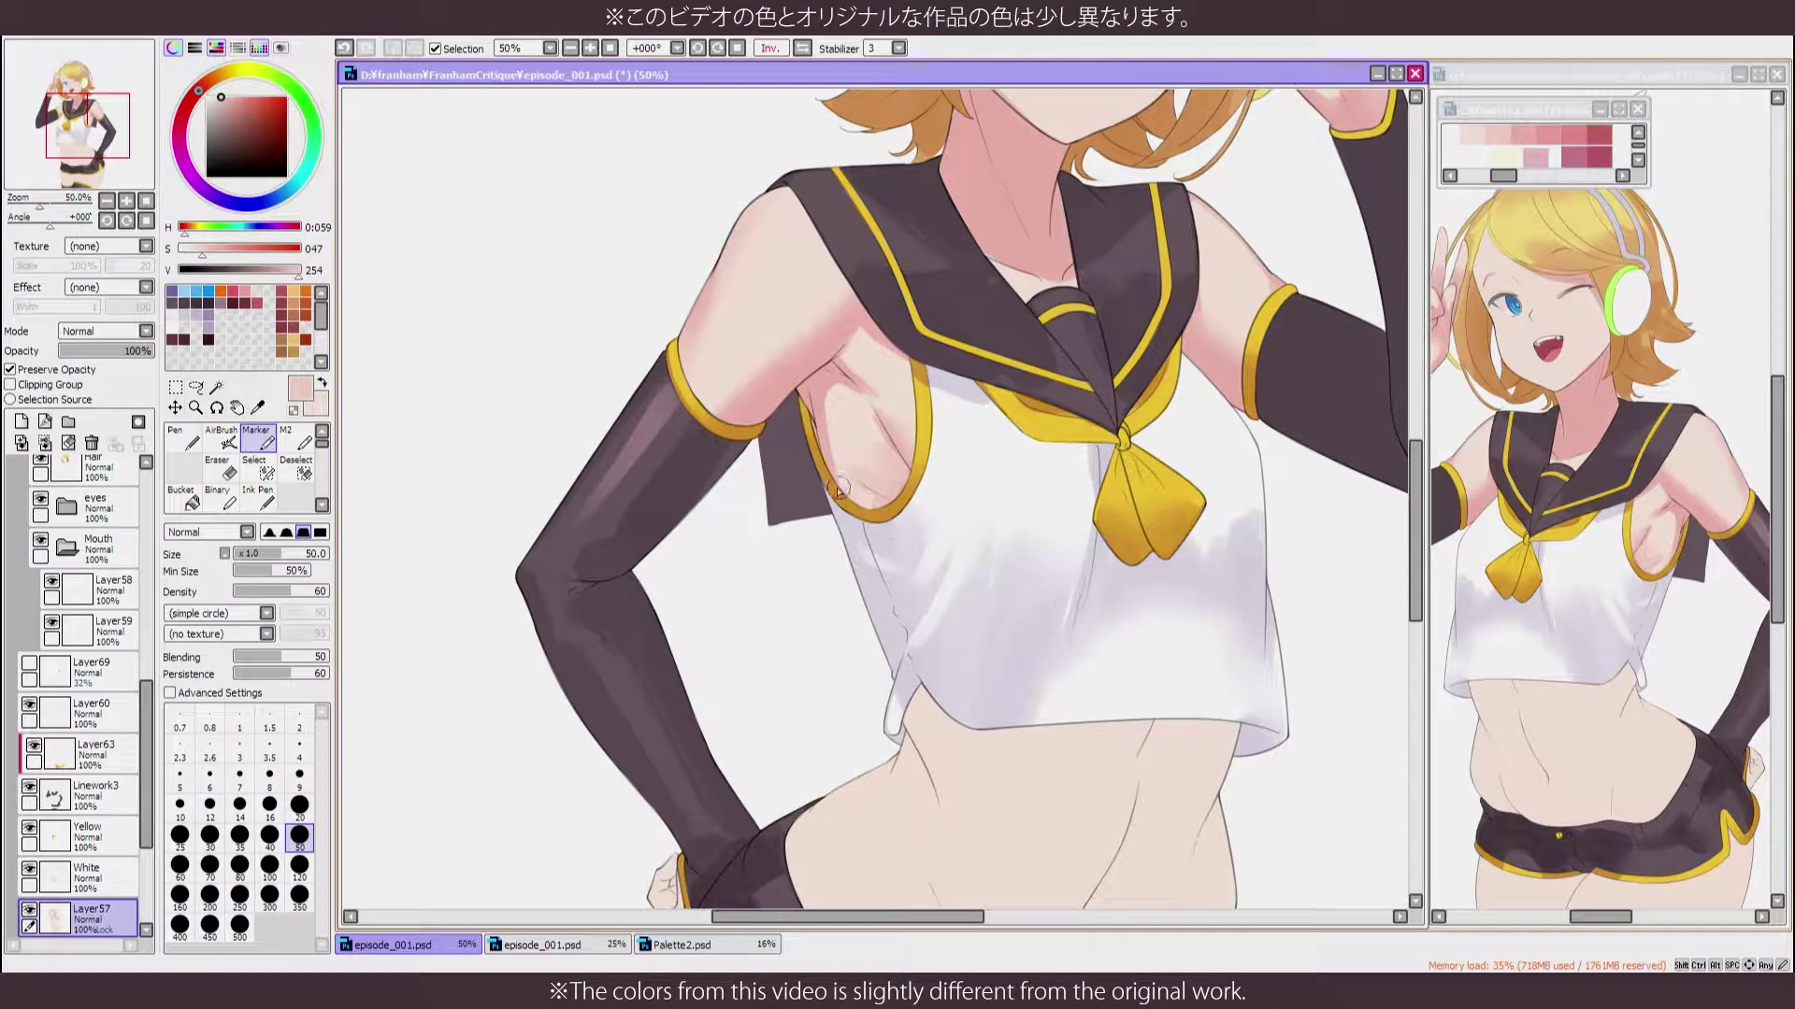
{"action": "key", "text": "h"}
{"action": "key", "text": "h"}
Lighten the skin inside the armhole with the sampled base skin colour, using the Marker at sizes 14 and 50
{"action": "scroll", "coordinate": [839, 488], "scroll_direction": "up", "scroll_amount": 1}
{"action": "left_click", "coordinate": [857, 457], "text": "alt"}
{"action": "key", "text": "bracketleft"}
{"action": "key", "text": "bracketleft"}
{"action": "key", "text": "bracketleft"}
{"action": "key", "text": "bracketleft"}
{"action": "key", "text": "bracketleft"}
{"action": "key", "text": "bracketleft"}
{"action": "key", "text": "bracketleft"}
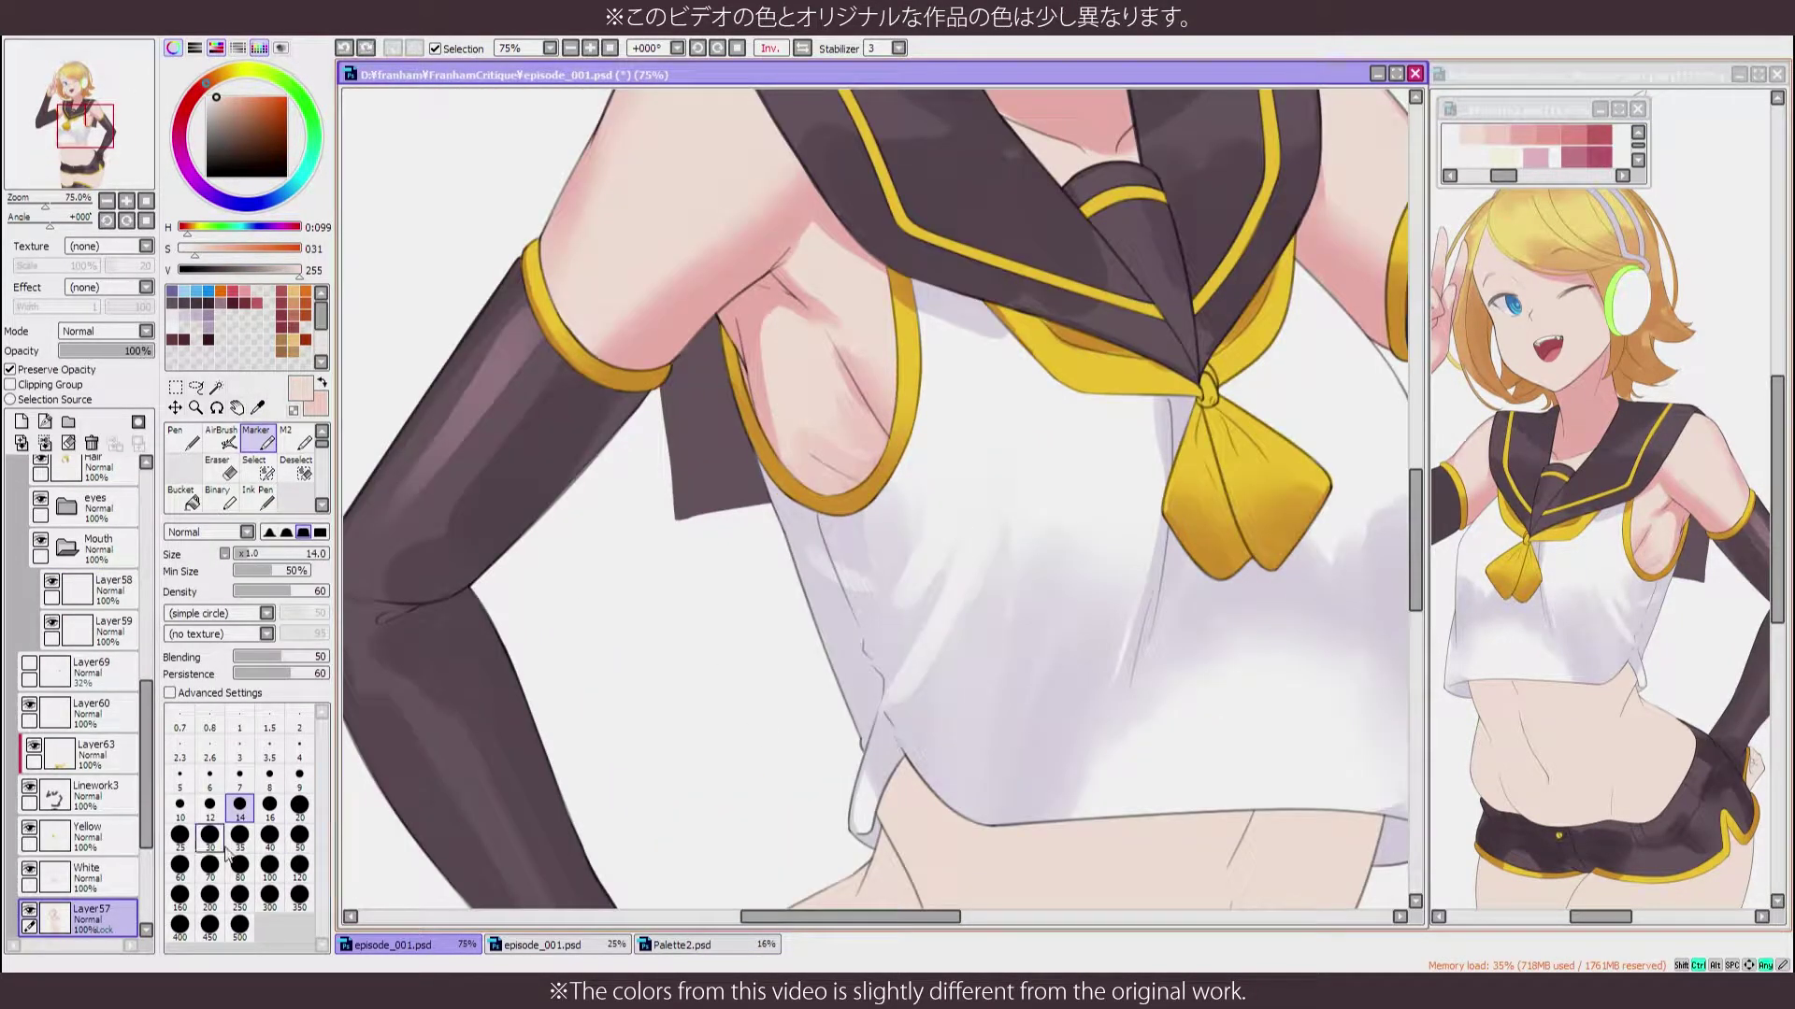
{"action": "left_click", "coordinate": [299, 835]}
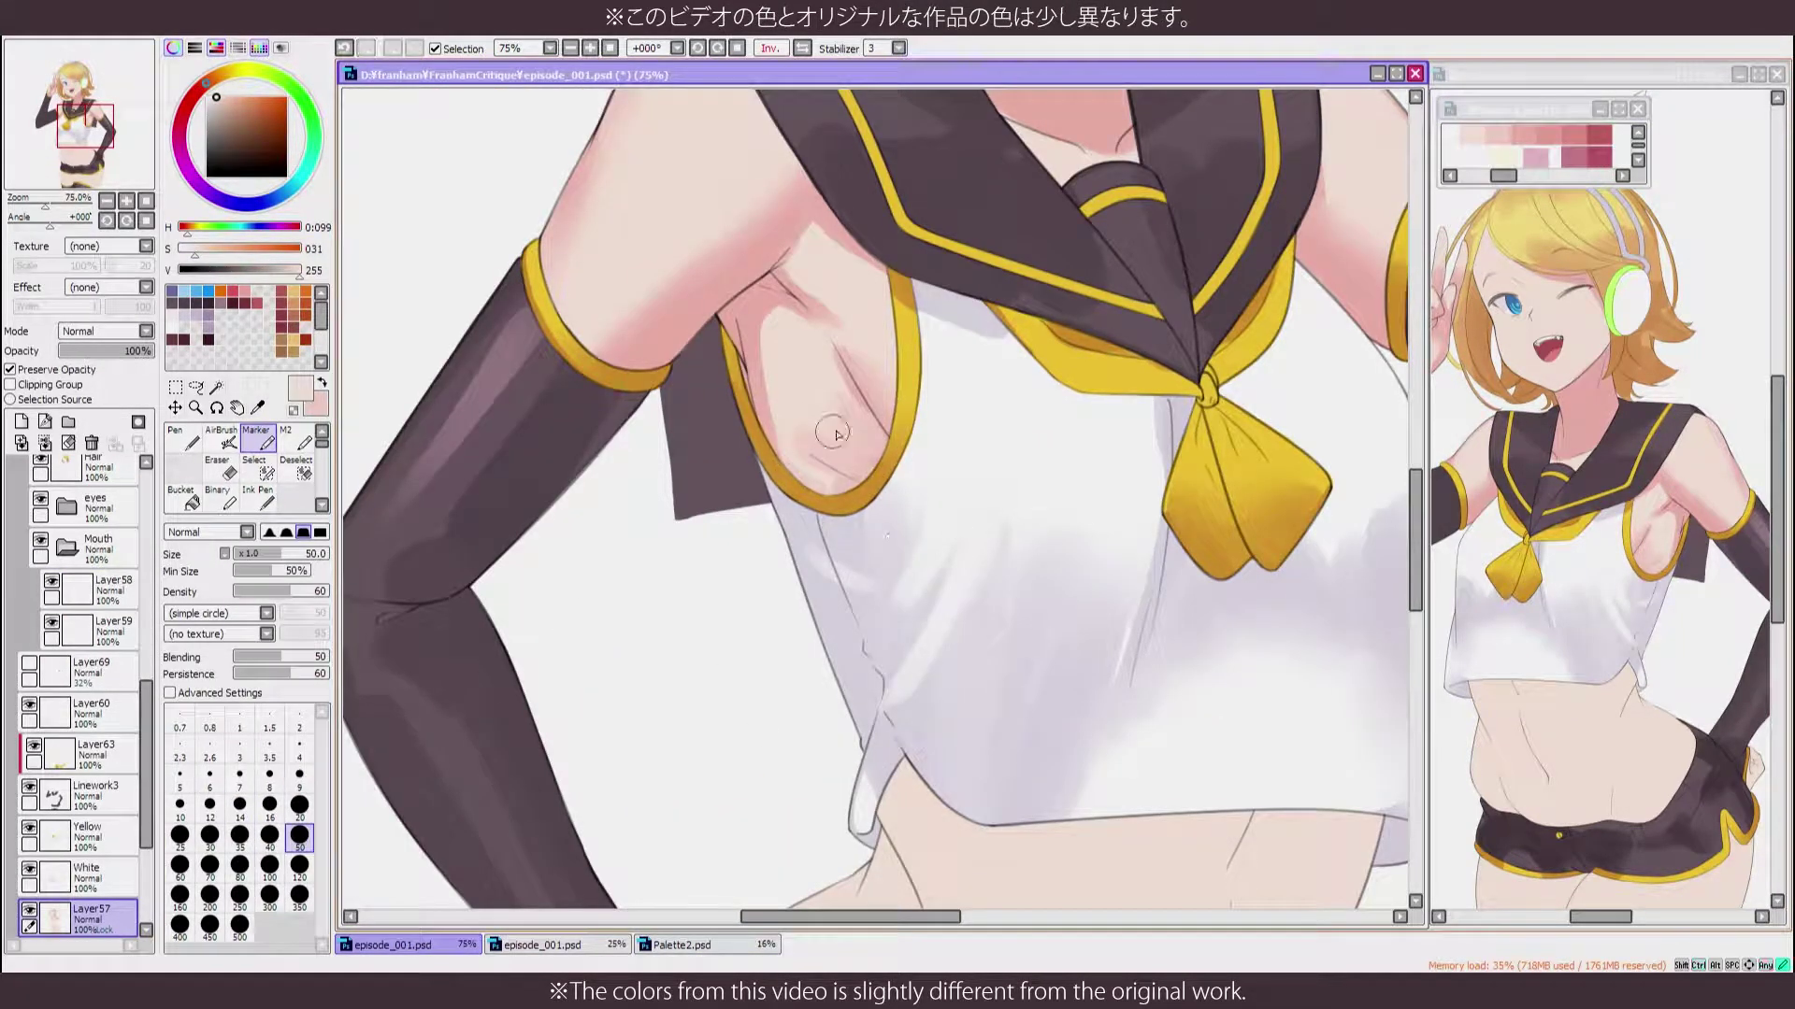
Refine the shadows at the armhole's lower edge and armpit fold with the pink shadow colour at Marker size 20
{"action": "key", "text": "bracketleft"}
{"action": "key", "text": "bracketleft"}
{"action": "key", "text": "bracketleft"}
{"action": "key", "text": "bracketleft"}
{"action": "key", "text": "bracketleft"}
{"action": "left_click", "coordinate": [851, 463], "text": "alt"}
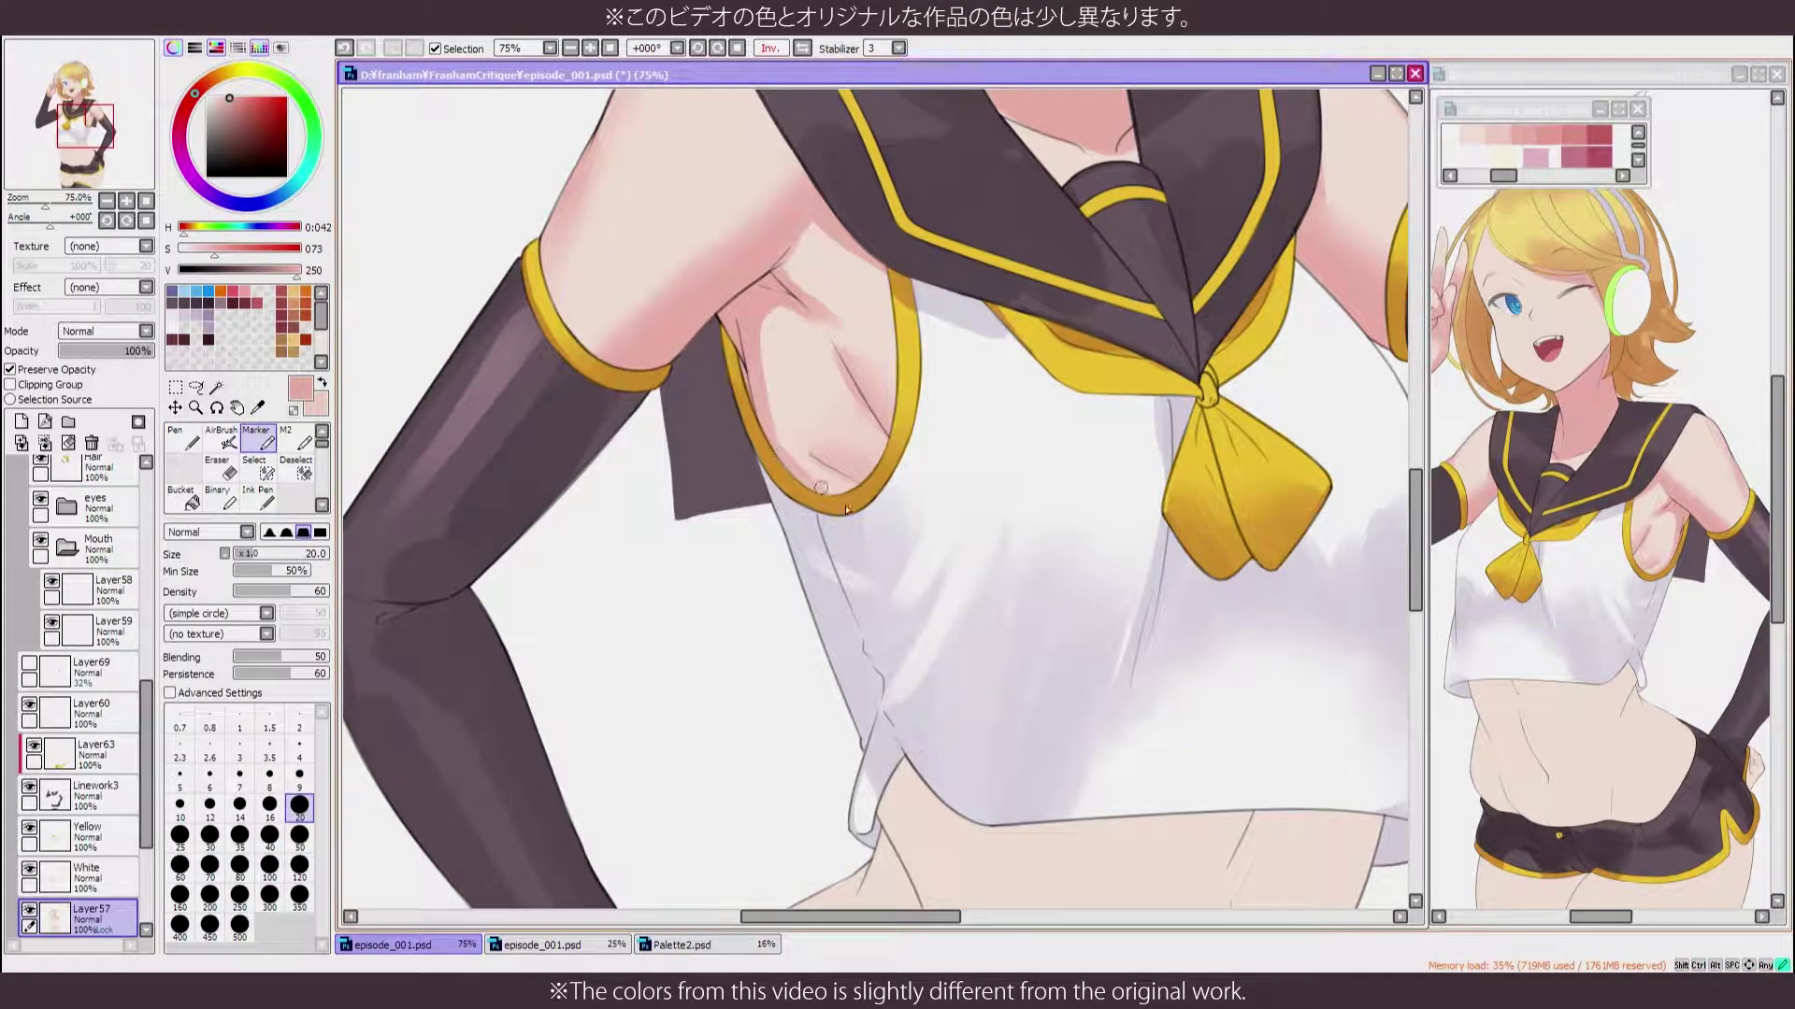
{"action": "scroll", "coordinate": [905, 470], "scroll_direction": "down", "scroll_amount": 5}
{"action": "scroll", "coordinate": [919, 480], "scroll_direction": "up", "scroll_amount": 5}
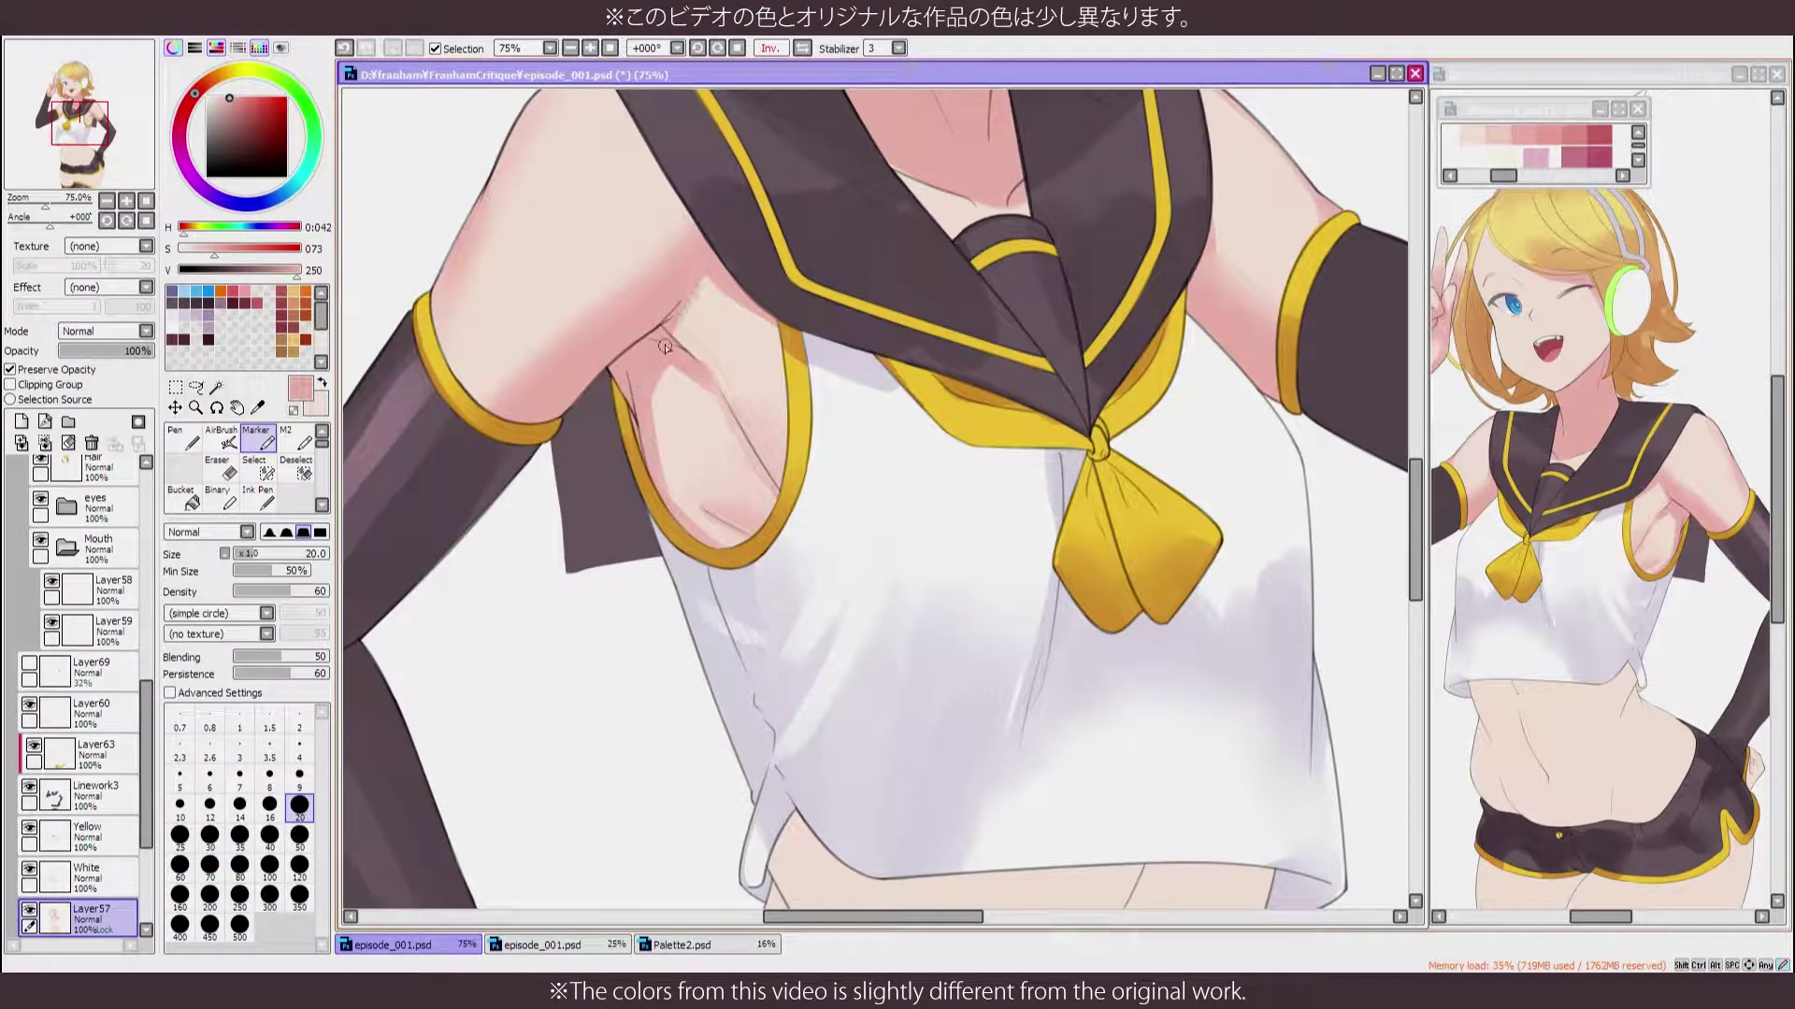
{"action": "scroll", "coordinate": [754, 323], "scroll_direction": "down", "scroll_amount": 5}
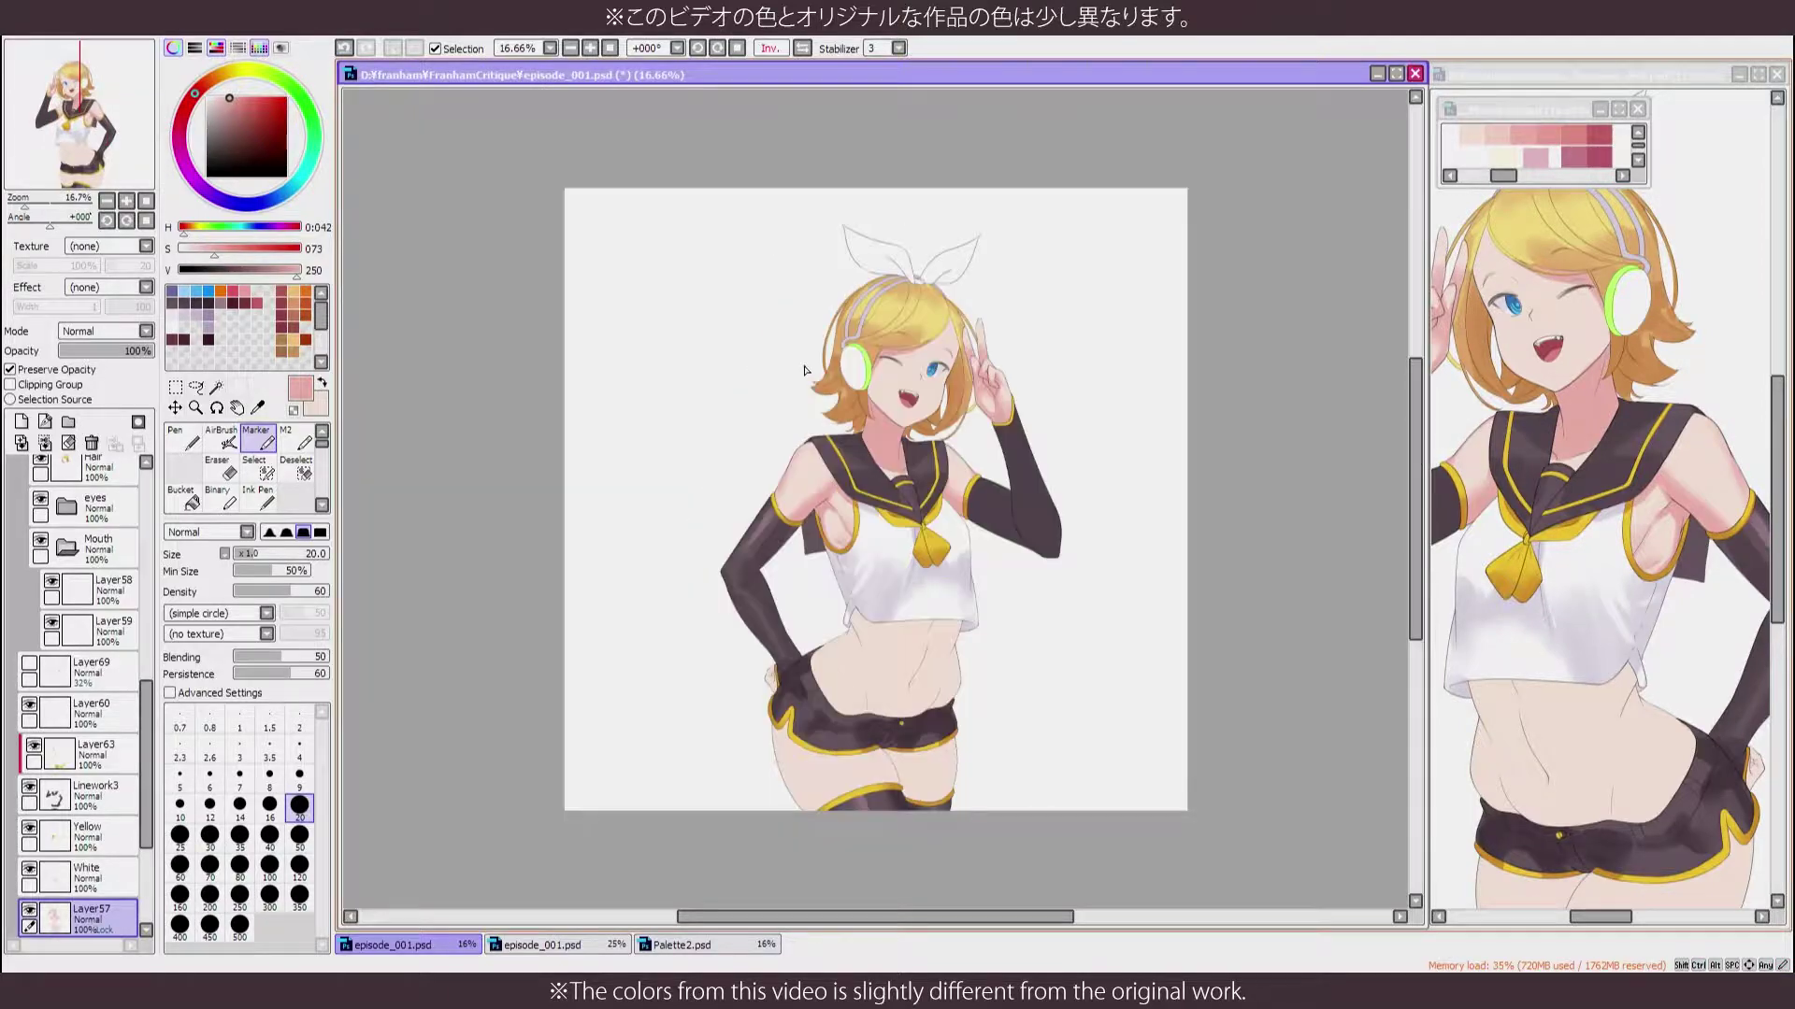
Sample the light pink skin tone from the Palette2 reference and shade the belly directly below the shirt hem with the Marker
{"action": "scroll", "coordinate": [783, 397], "scroll_direction": "up", "scroll_amount": 5}
{"action": "right_click", "coordinate": [1095, 529]}
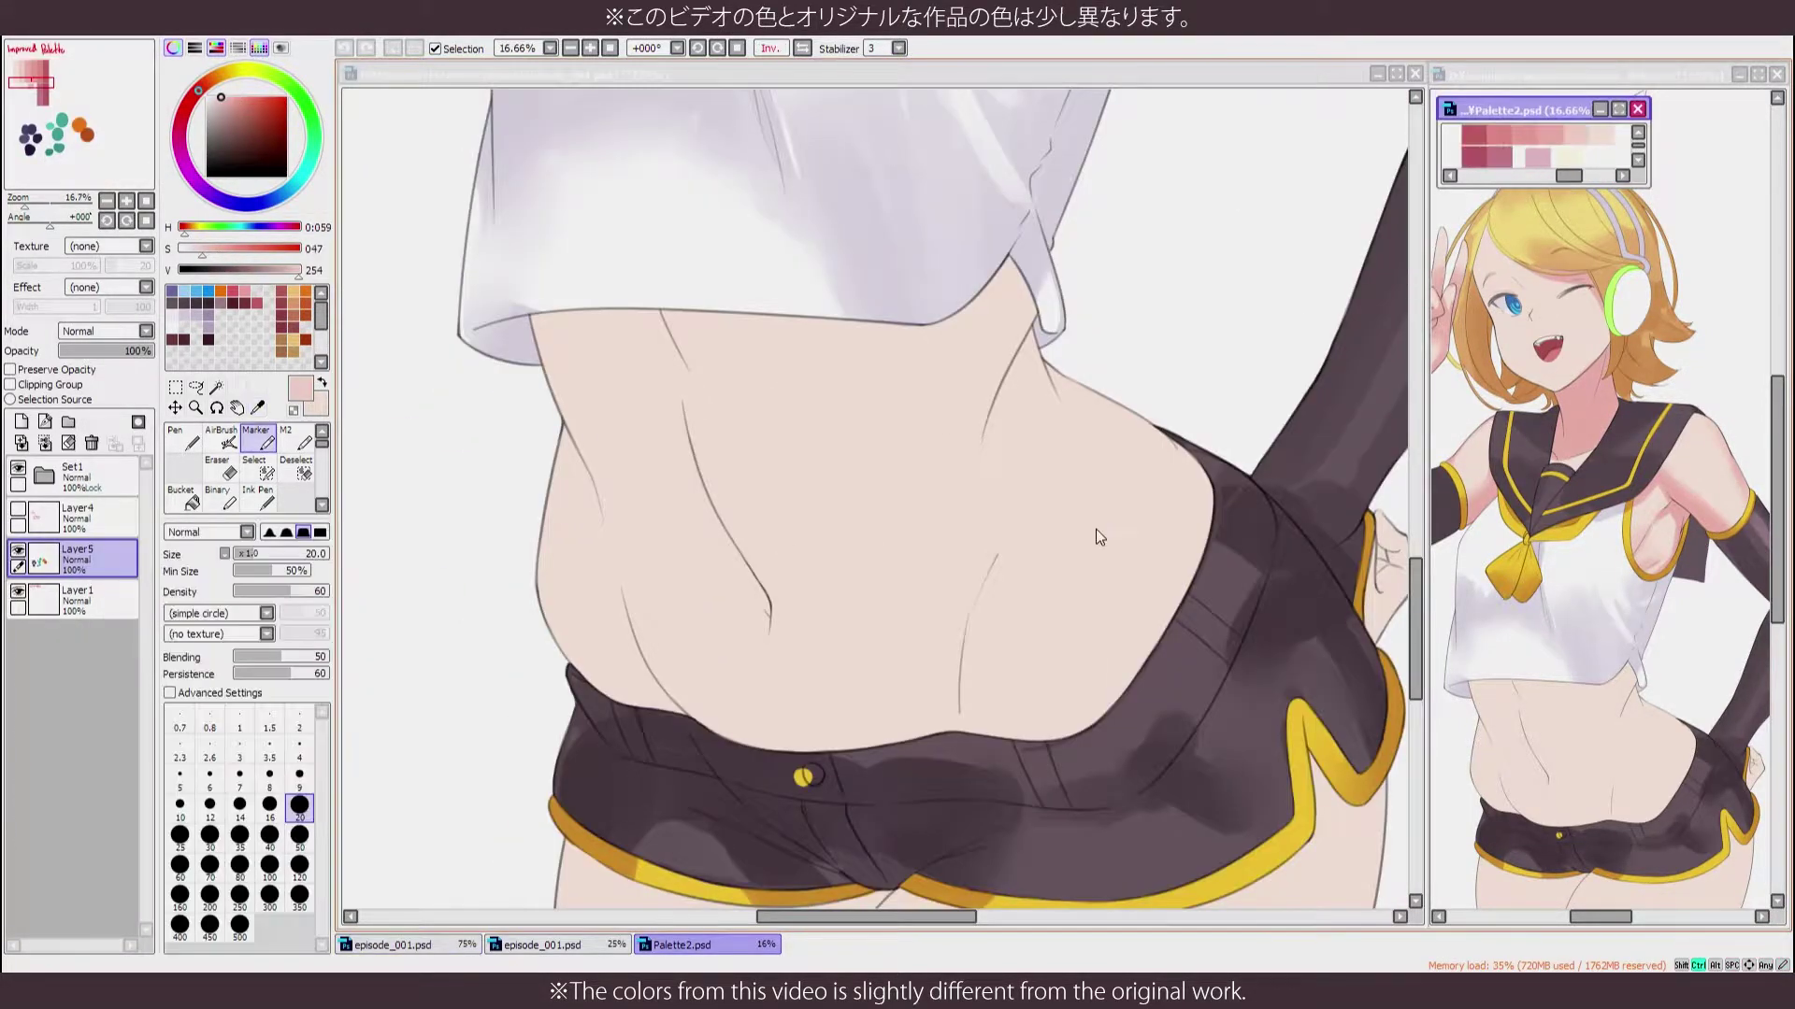
{"action": "scroll", "coordinate": [992, 566], "scroll_direction": "down", "scroll_amount": 5}
{"action": "scroll", "coordinate": [993, 565], "scroll_direction": "up", "scroll_amount": 5}
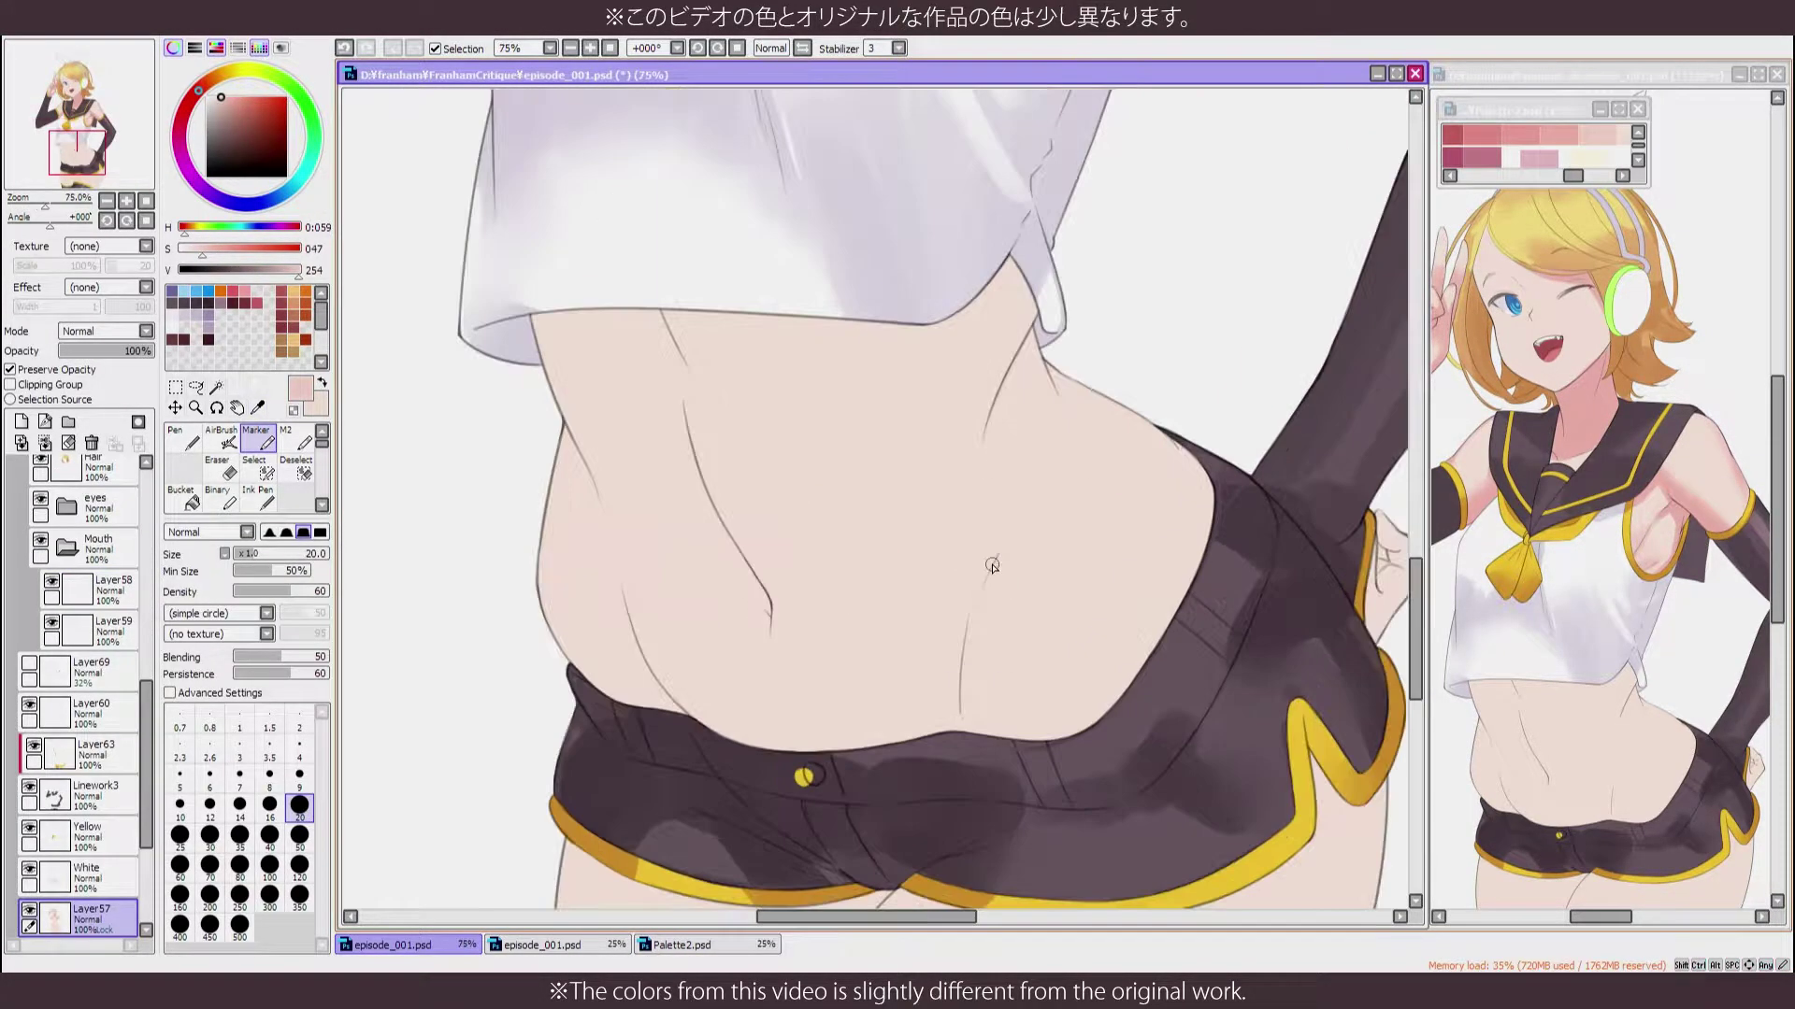
{"action": "mouse_move", "coordinate": [558, 356]}
{"action": "left_mouse_down"}
{"action": "mouse_move", "coordinate": [683, 337]}
{"action": "mouse_move", "coordinate": [794, 272]}
{"action": "left_mouse_up"}
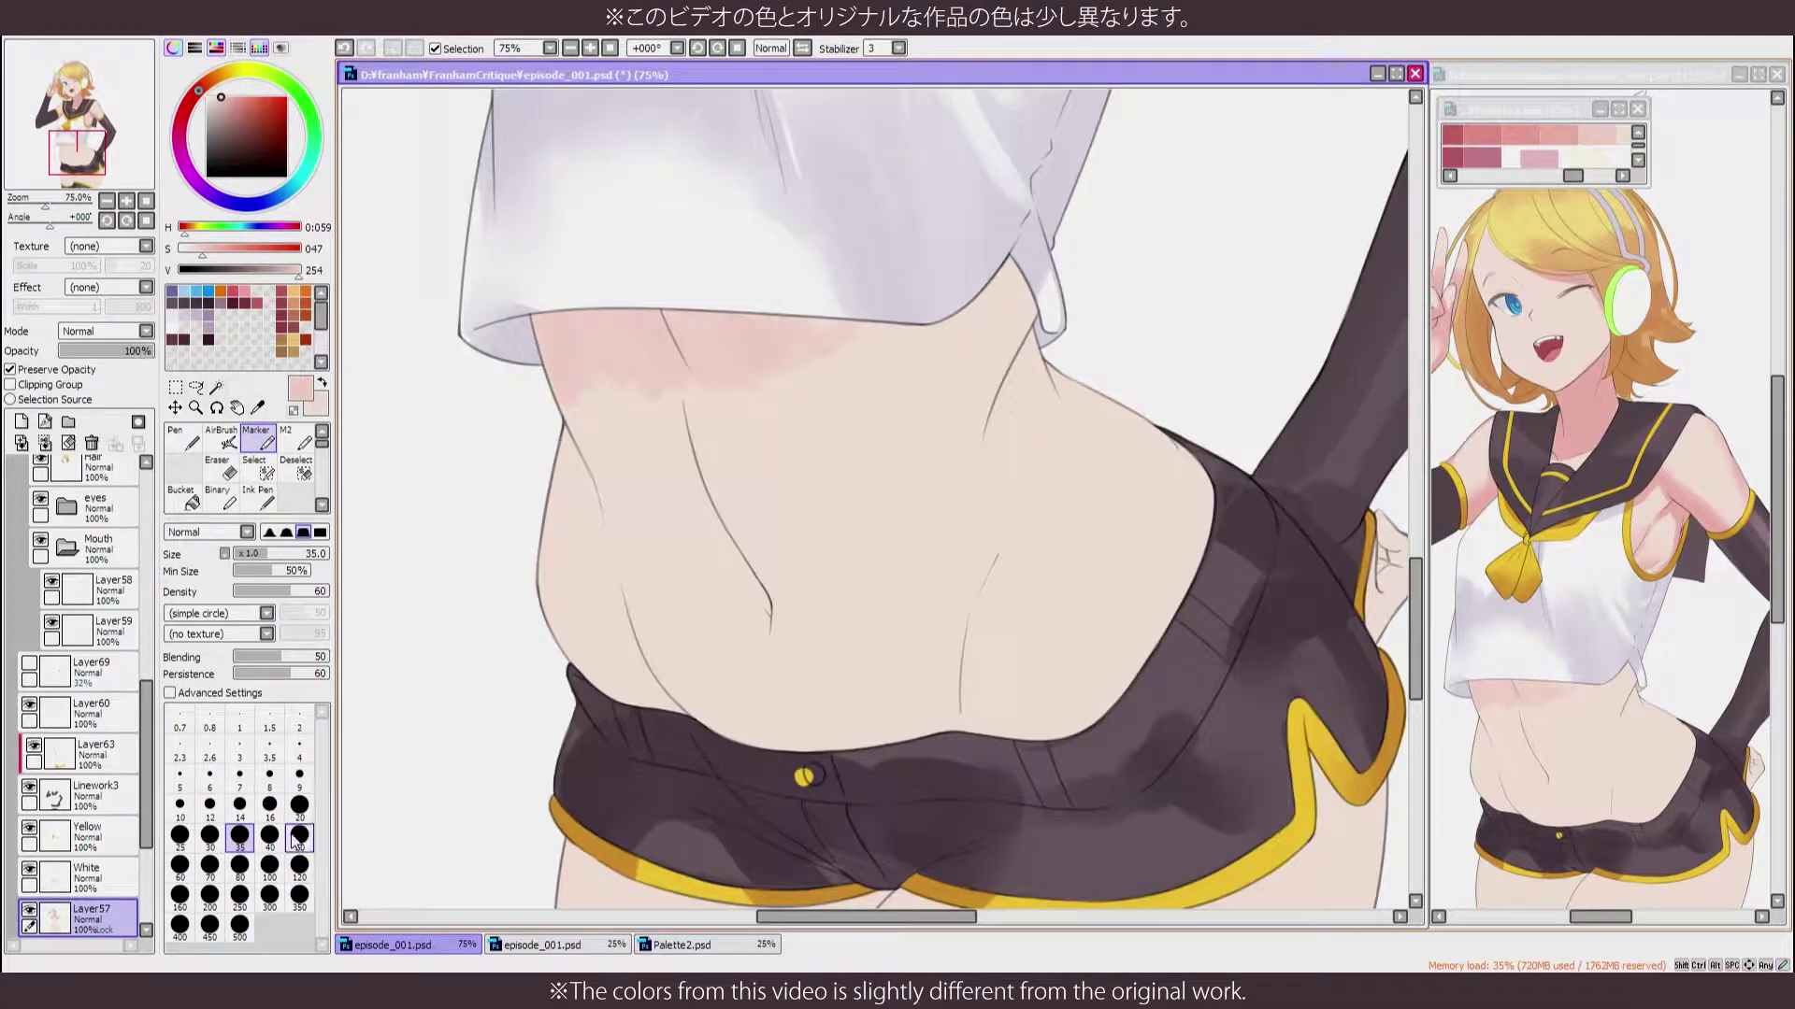
Block in light pink shading along the side of the waist and across the lower belly with the Marker at size 120
{"action": "left_click", "coordinate": [300, 865]}
{"action": "mouse_move", "coordinate": [598, 393]}
{"action": "left_mouse_down"}
{"action": "mouse_move", "coordinate": [710, 599]}
{"action": "mouse_move", "coordinate": [781, 673]}
{"action": "mouse_move", "coordinate": [934, 673]}
{"action": "left_mouse_up"}
{"action": "key", "text": "h"}
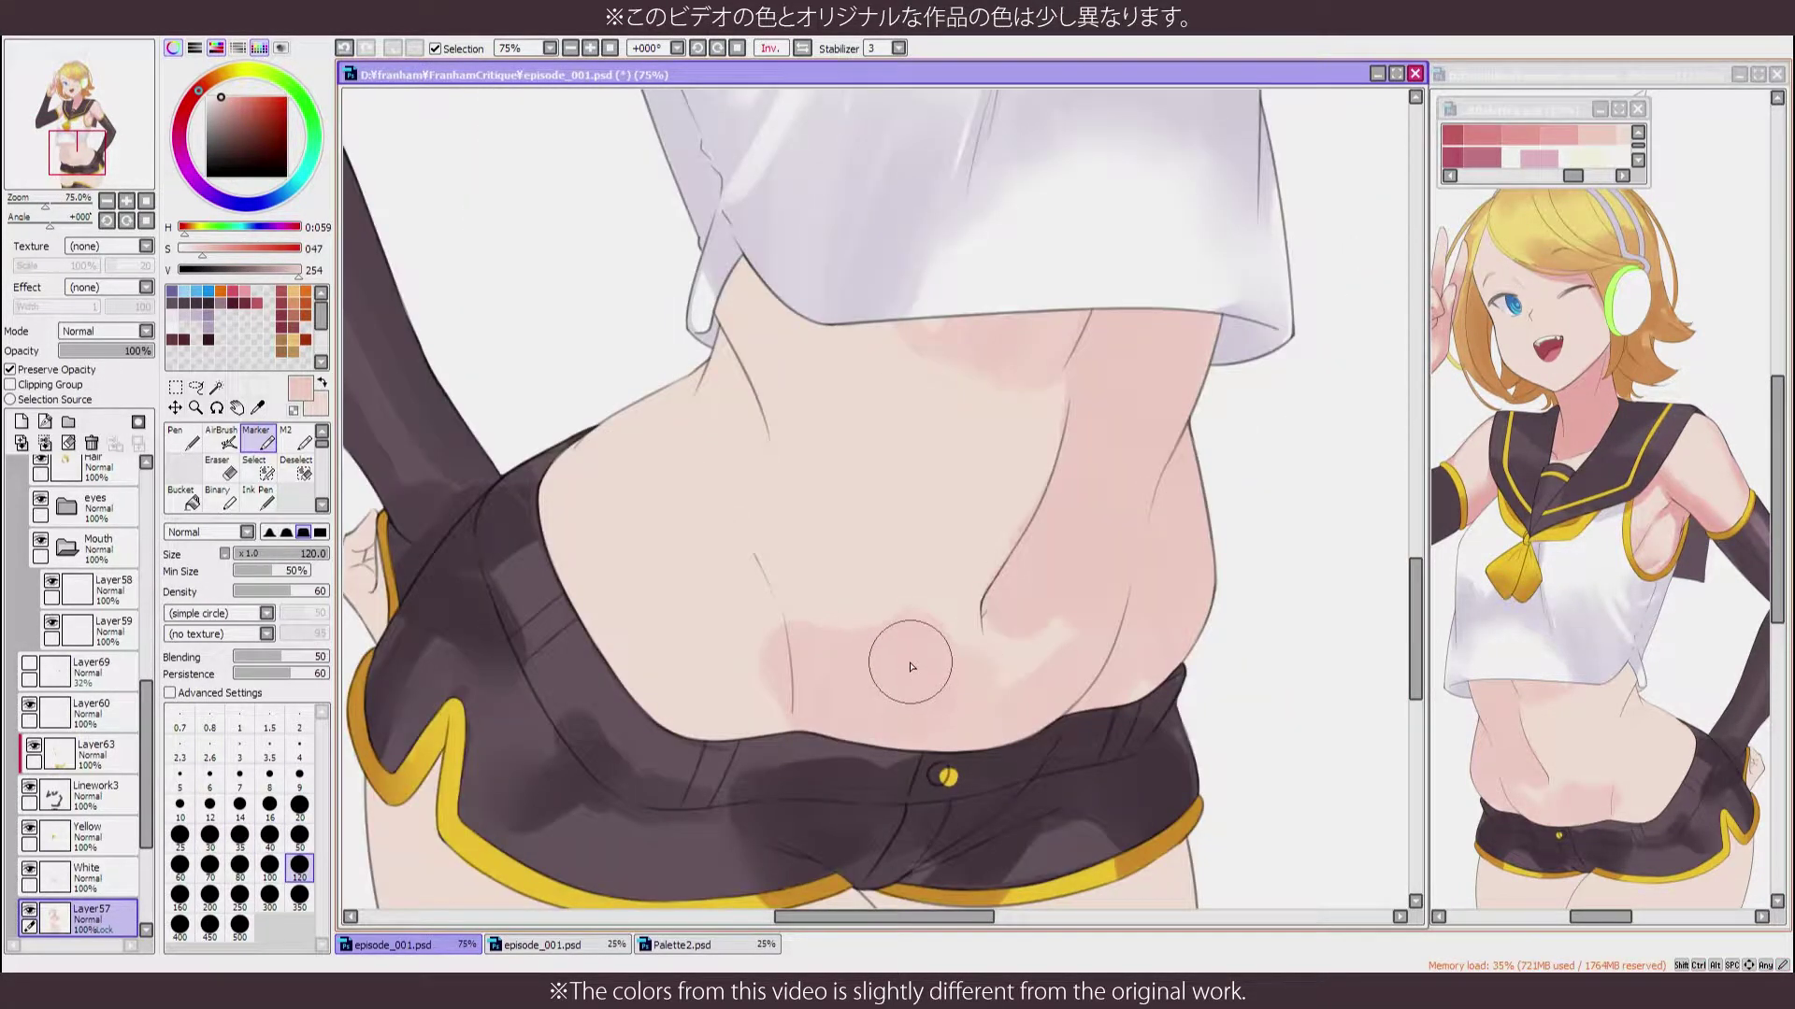
{"action": "key", "text": "h"}
{"action": "left_click_drag", "start_coordinate": [692, 617], "coordinate": [748, 580]}
Refine the pink shading along the belly crease and beneath the shirt hem with the Marker at size 20
{"action": "left_click", "coordinate": [239, 776]}
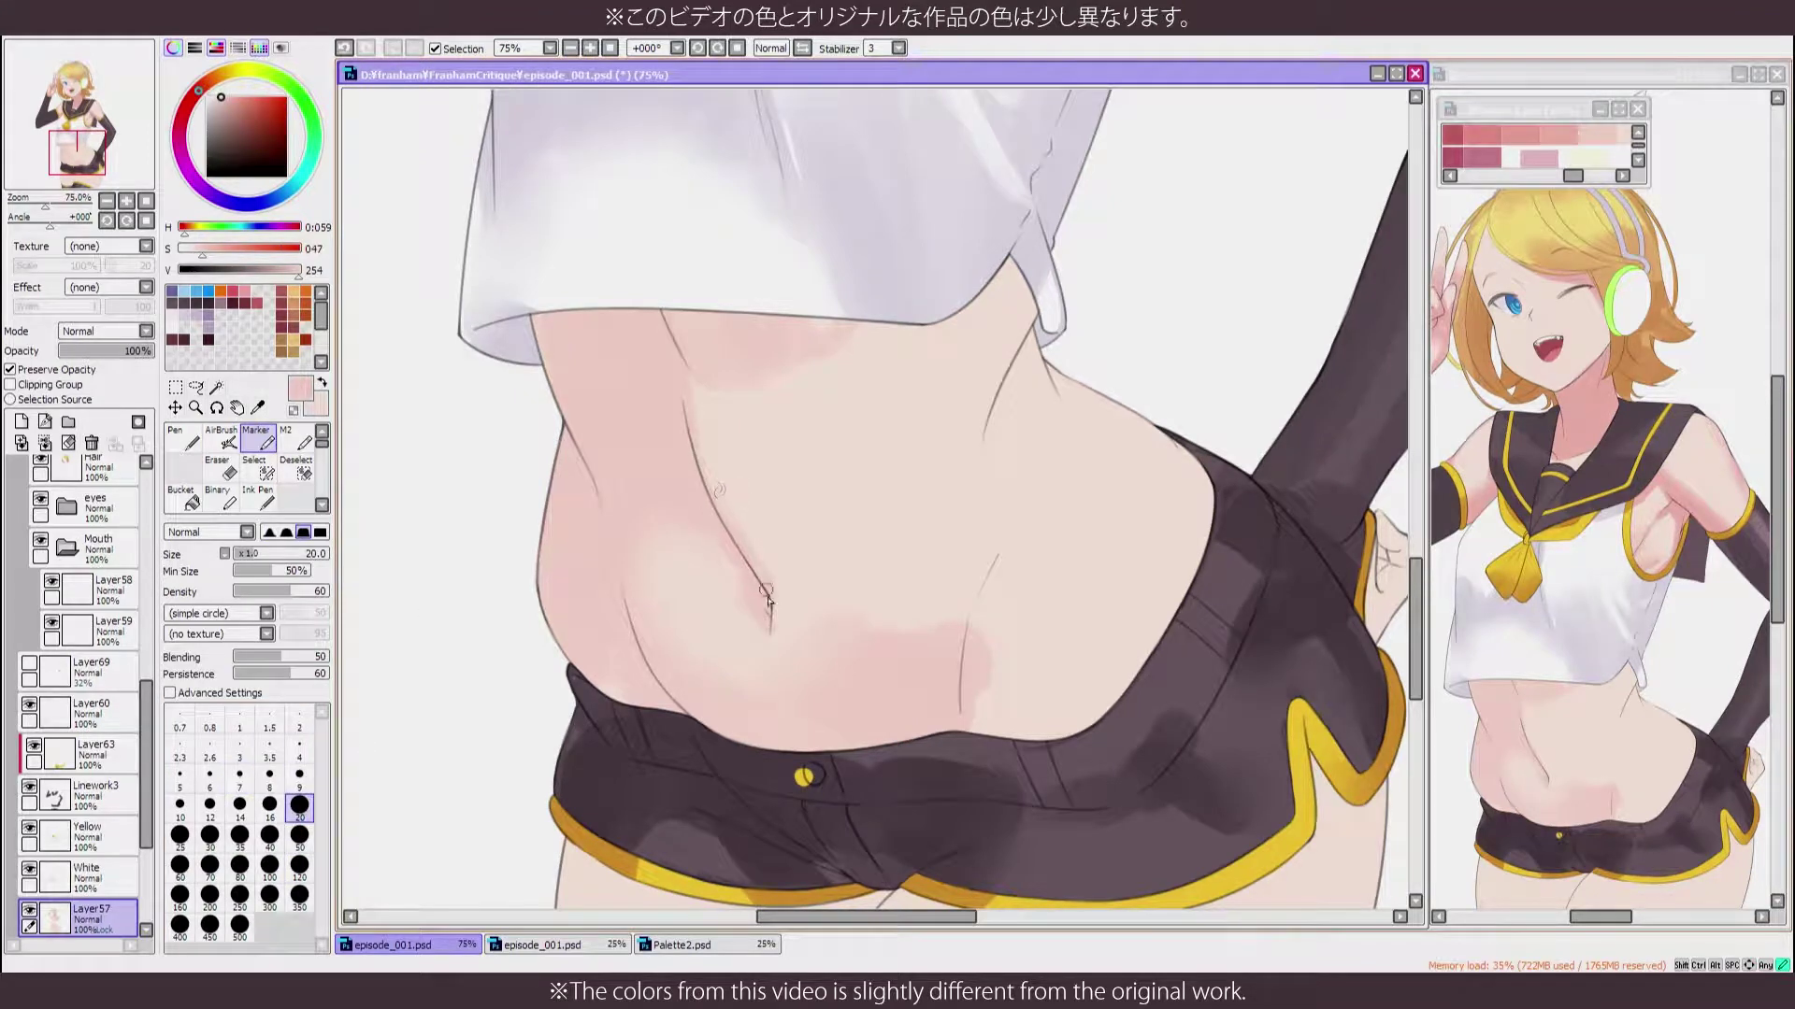
{"action": "key", "text": "h"}
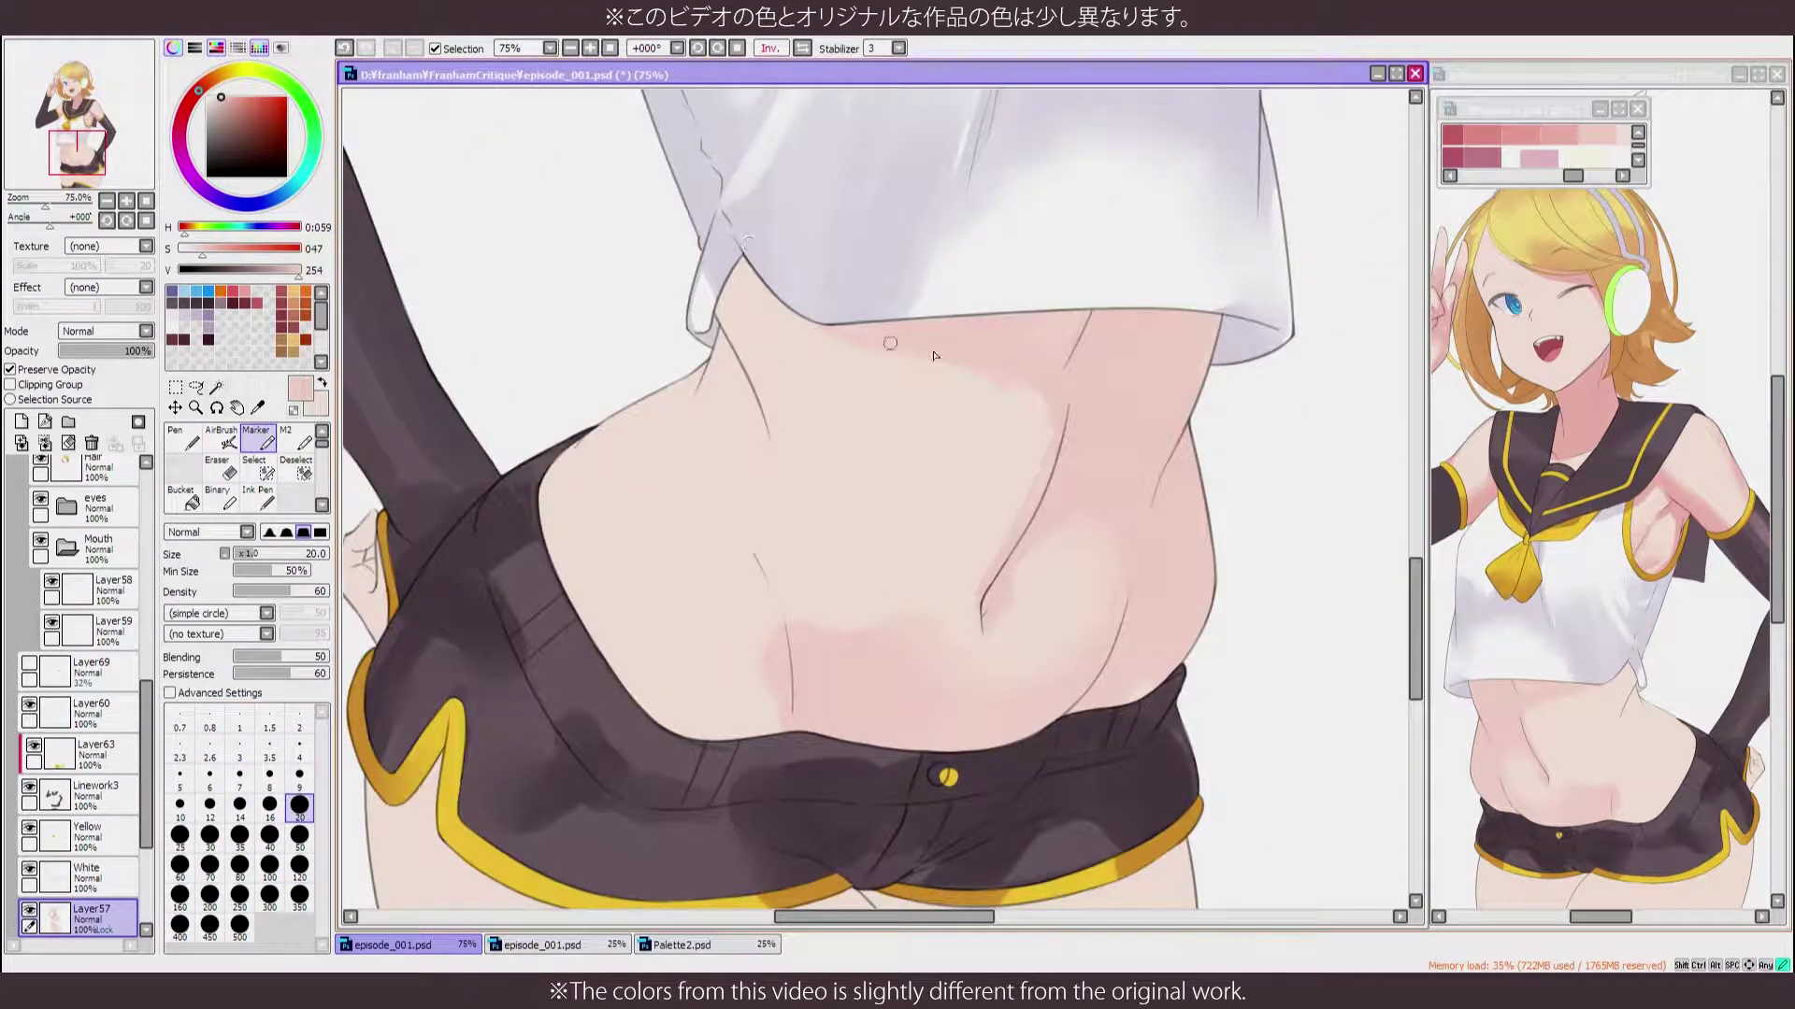
{"action": "left_click_drag", "start_coordinate": [1040, 380], "coordinate": [1057, 374]}
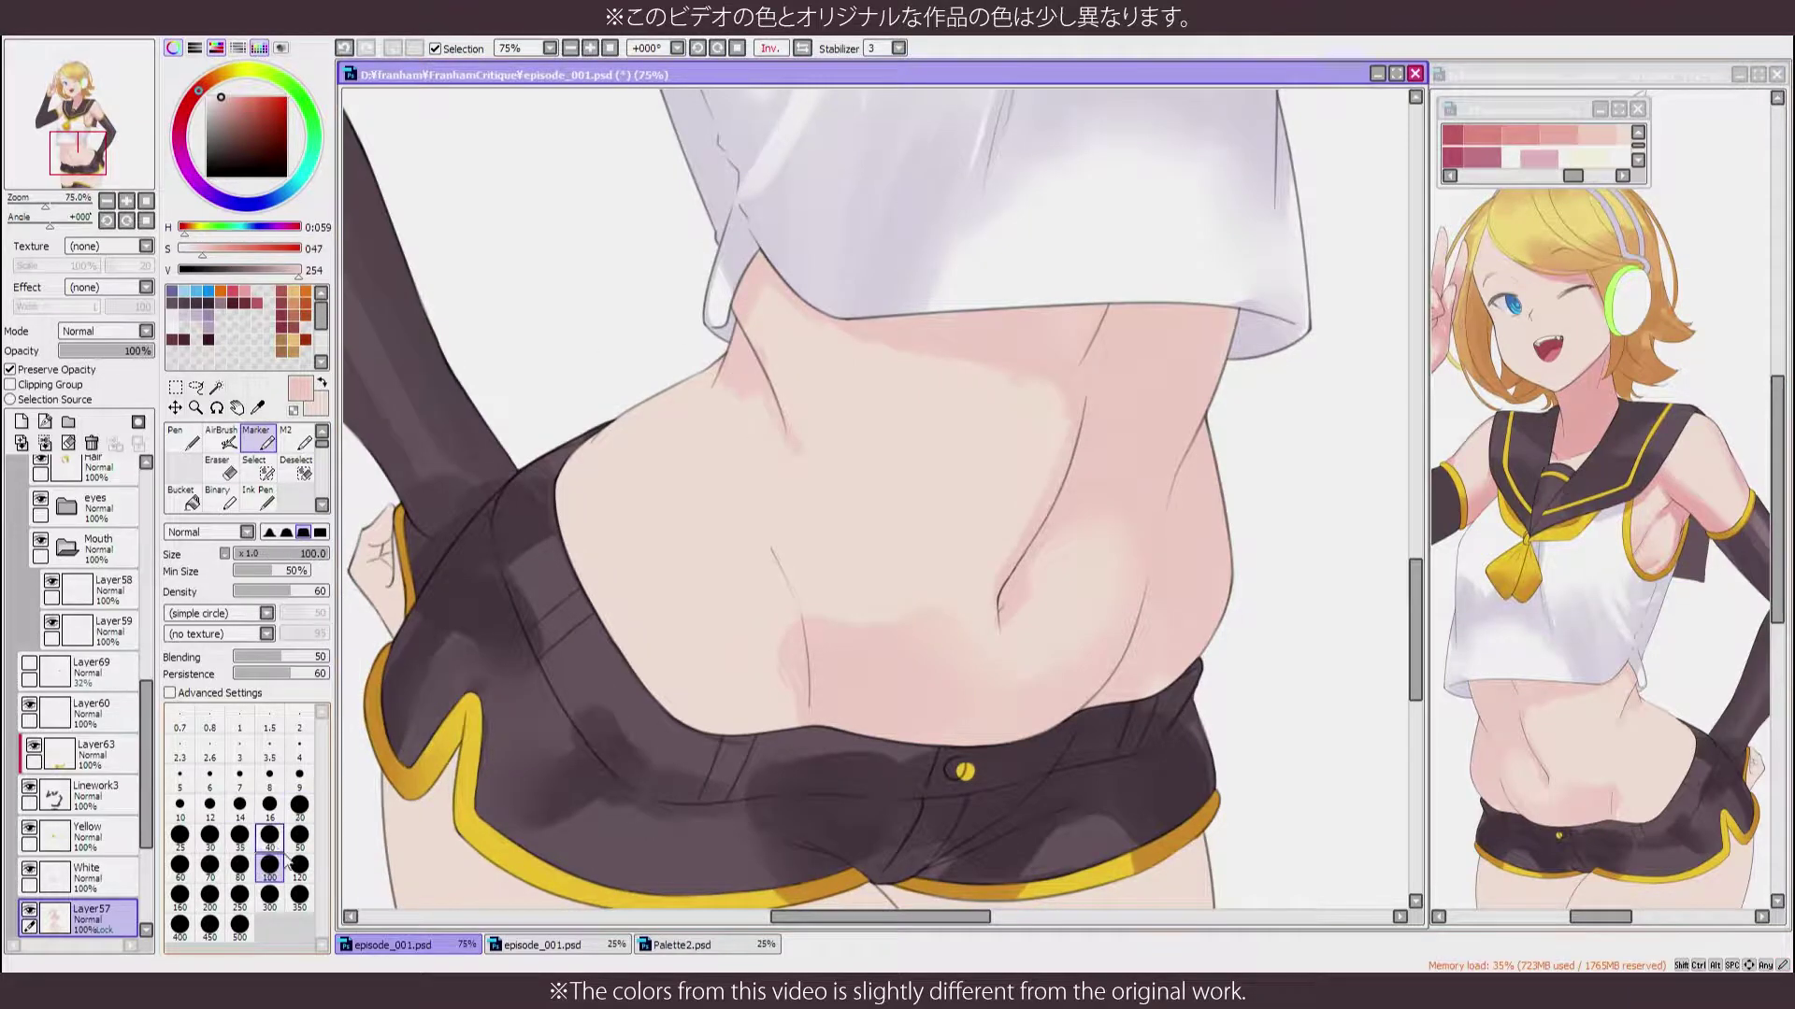
Blend the belly shadows with the smoothing brush and shade the hip along the shorts' waistband with the Marker at size 100
{"action": "key", "text": "b"}
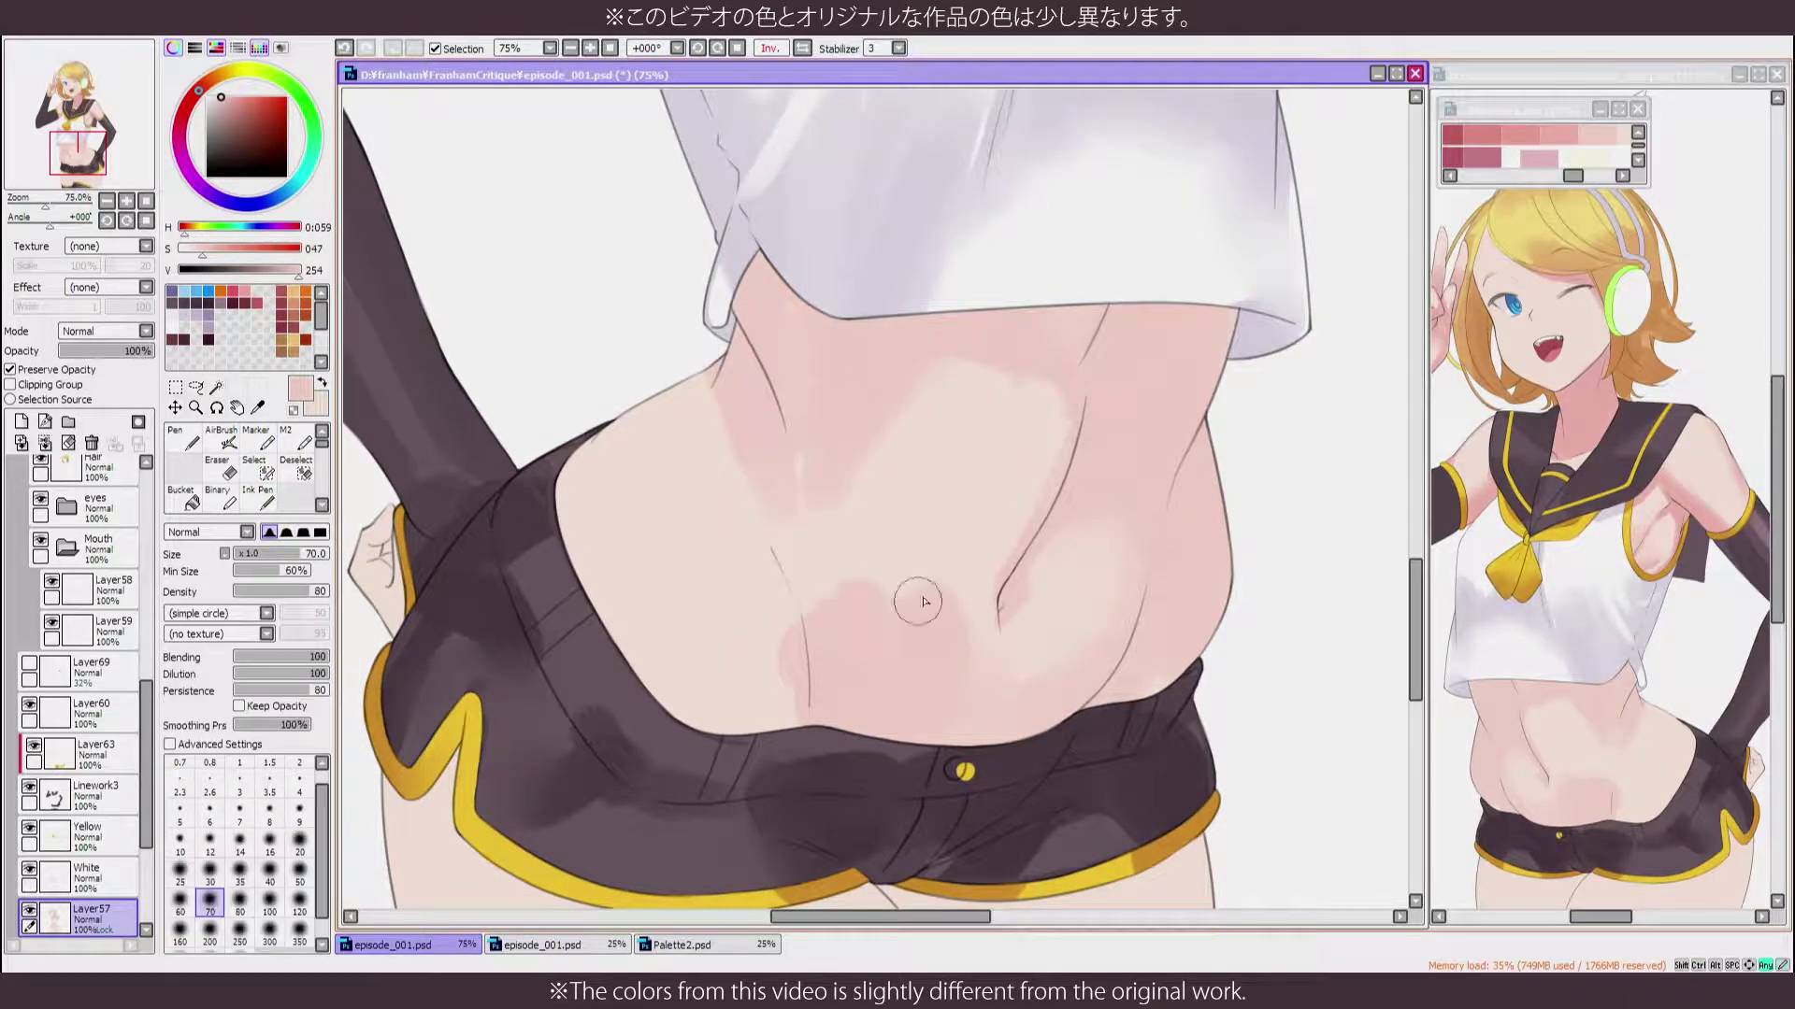
{"action": "left_click", "coordinate": [269, 882]}
{"action": "key", "text": "m"}
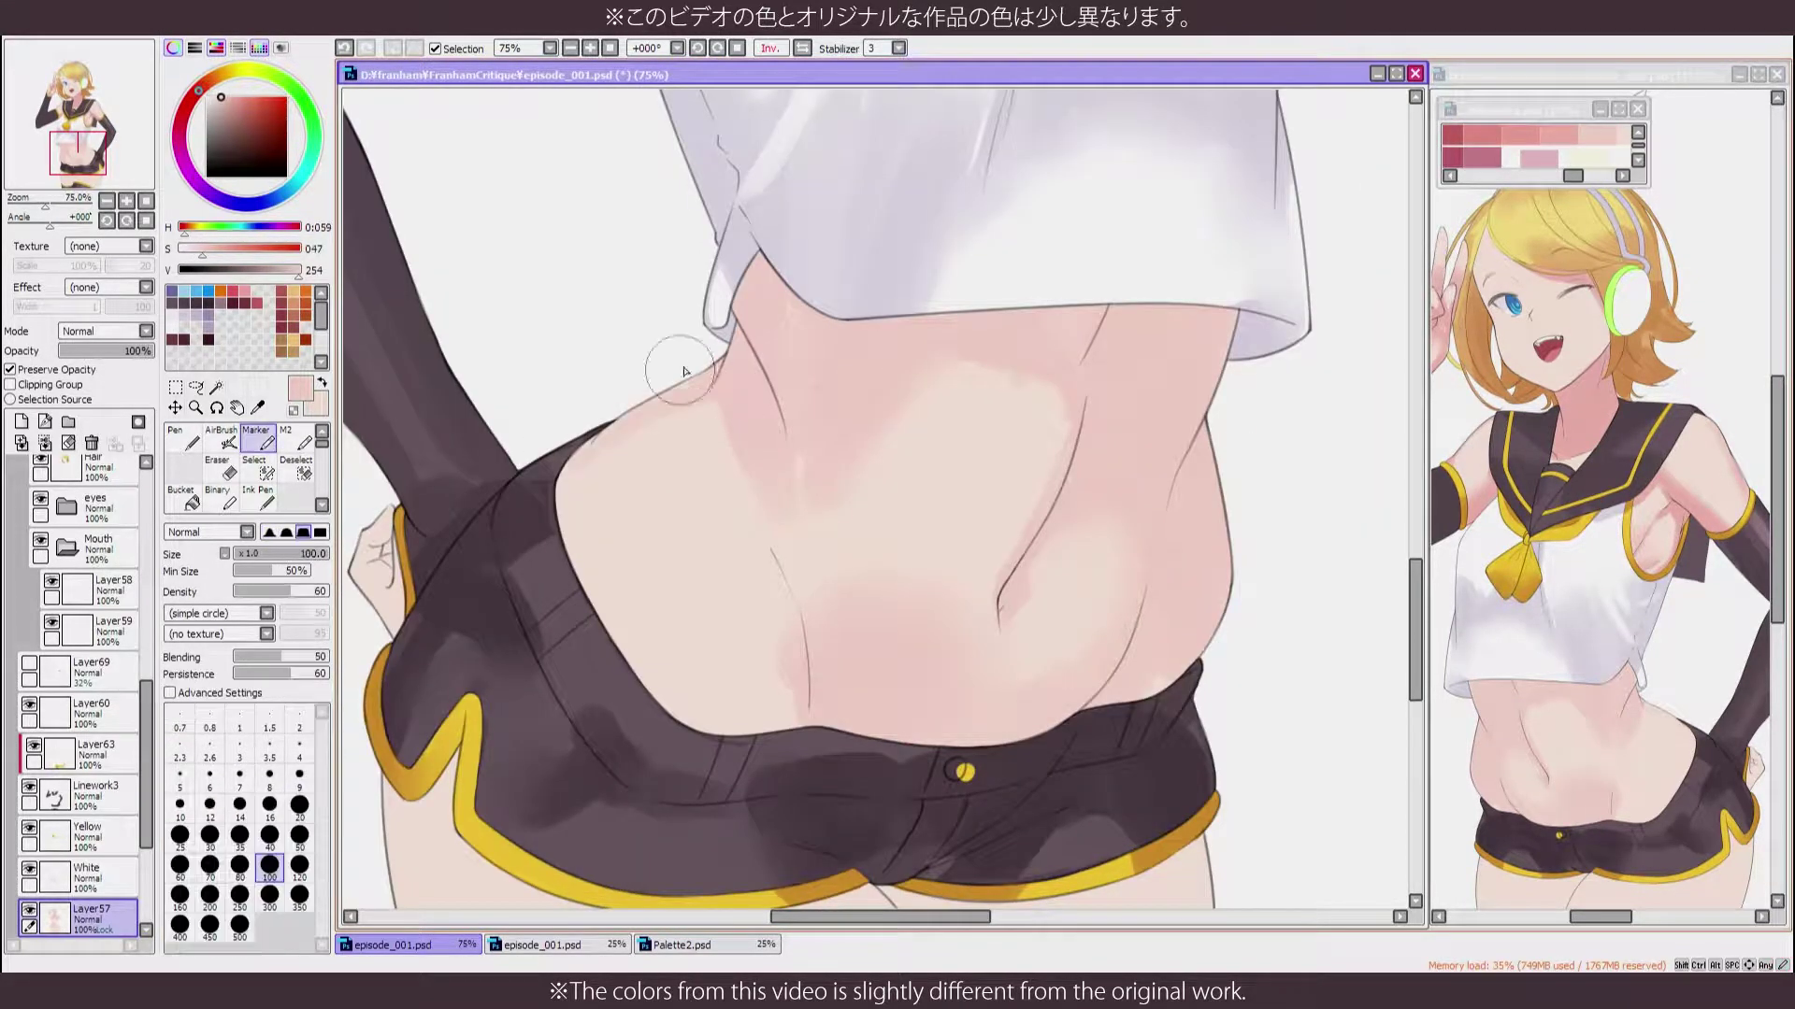
{"action": "left_click_drag", "start_coordinate": [643, 685], "coordinate": [790, 724]}
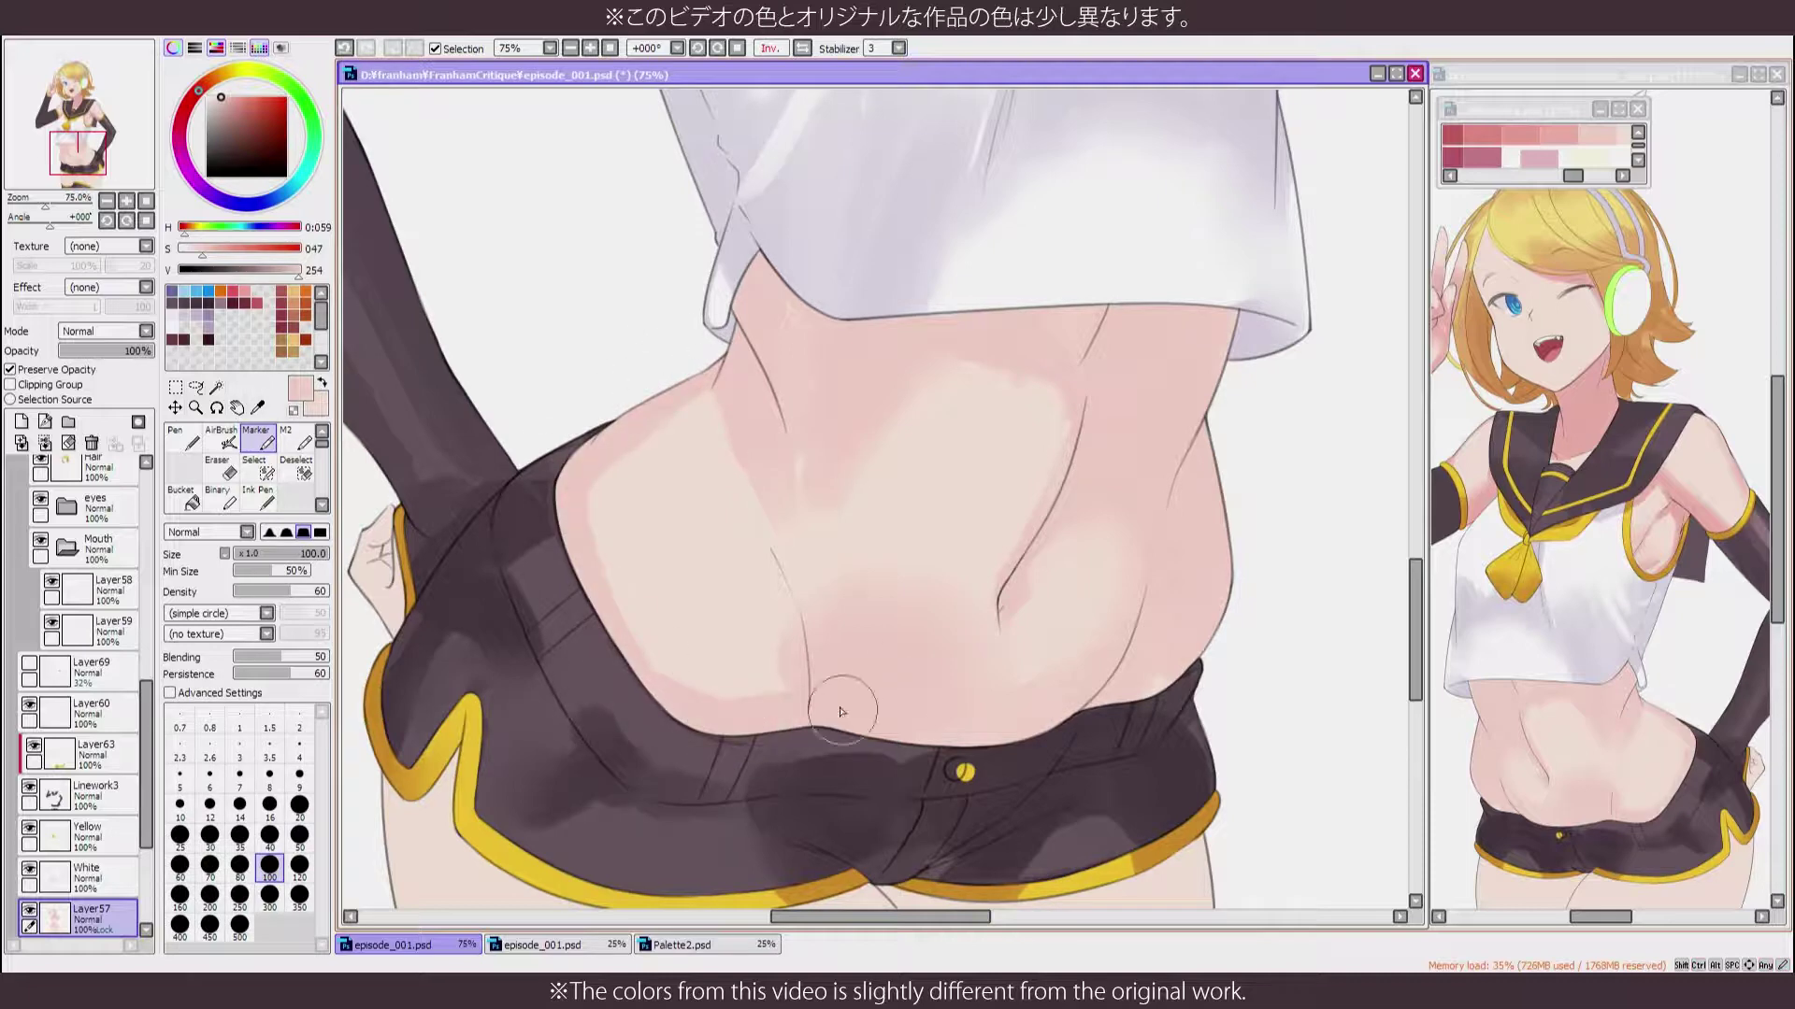
{"action": "scroll", "coordinate": [791, 749], "scroll_direction": "down", "scroll_amount": 4}
{"action": "key", "text": "h"}
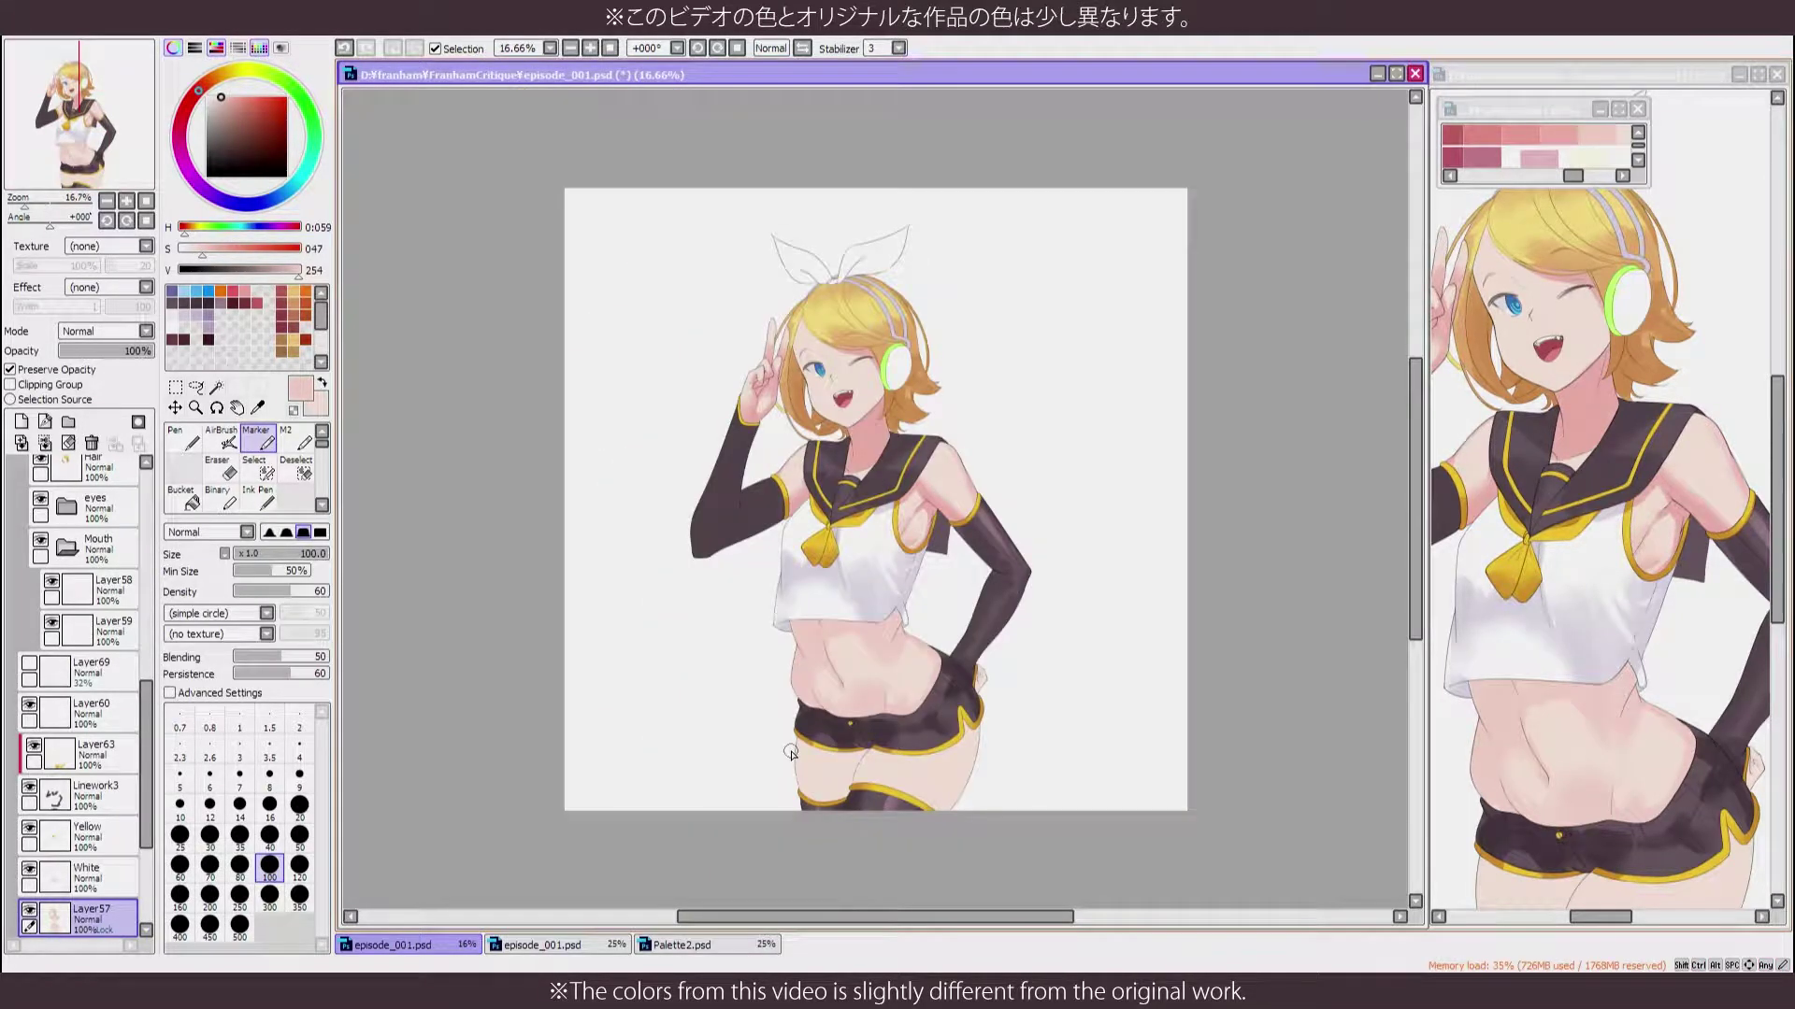
Shade both thighs below the shorts with light pink sampled from the palette, using the Marker at size 120
{"action": "left_click", "coordinate": [1566, 177]}
{"action": "scroll", "coordinate": [1389, 224], "scroll_direction": "up", "scroll_amount": 2}
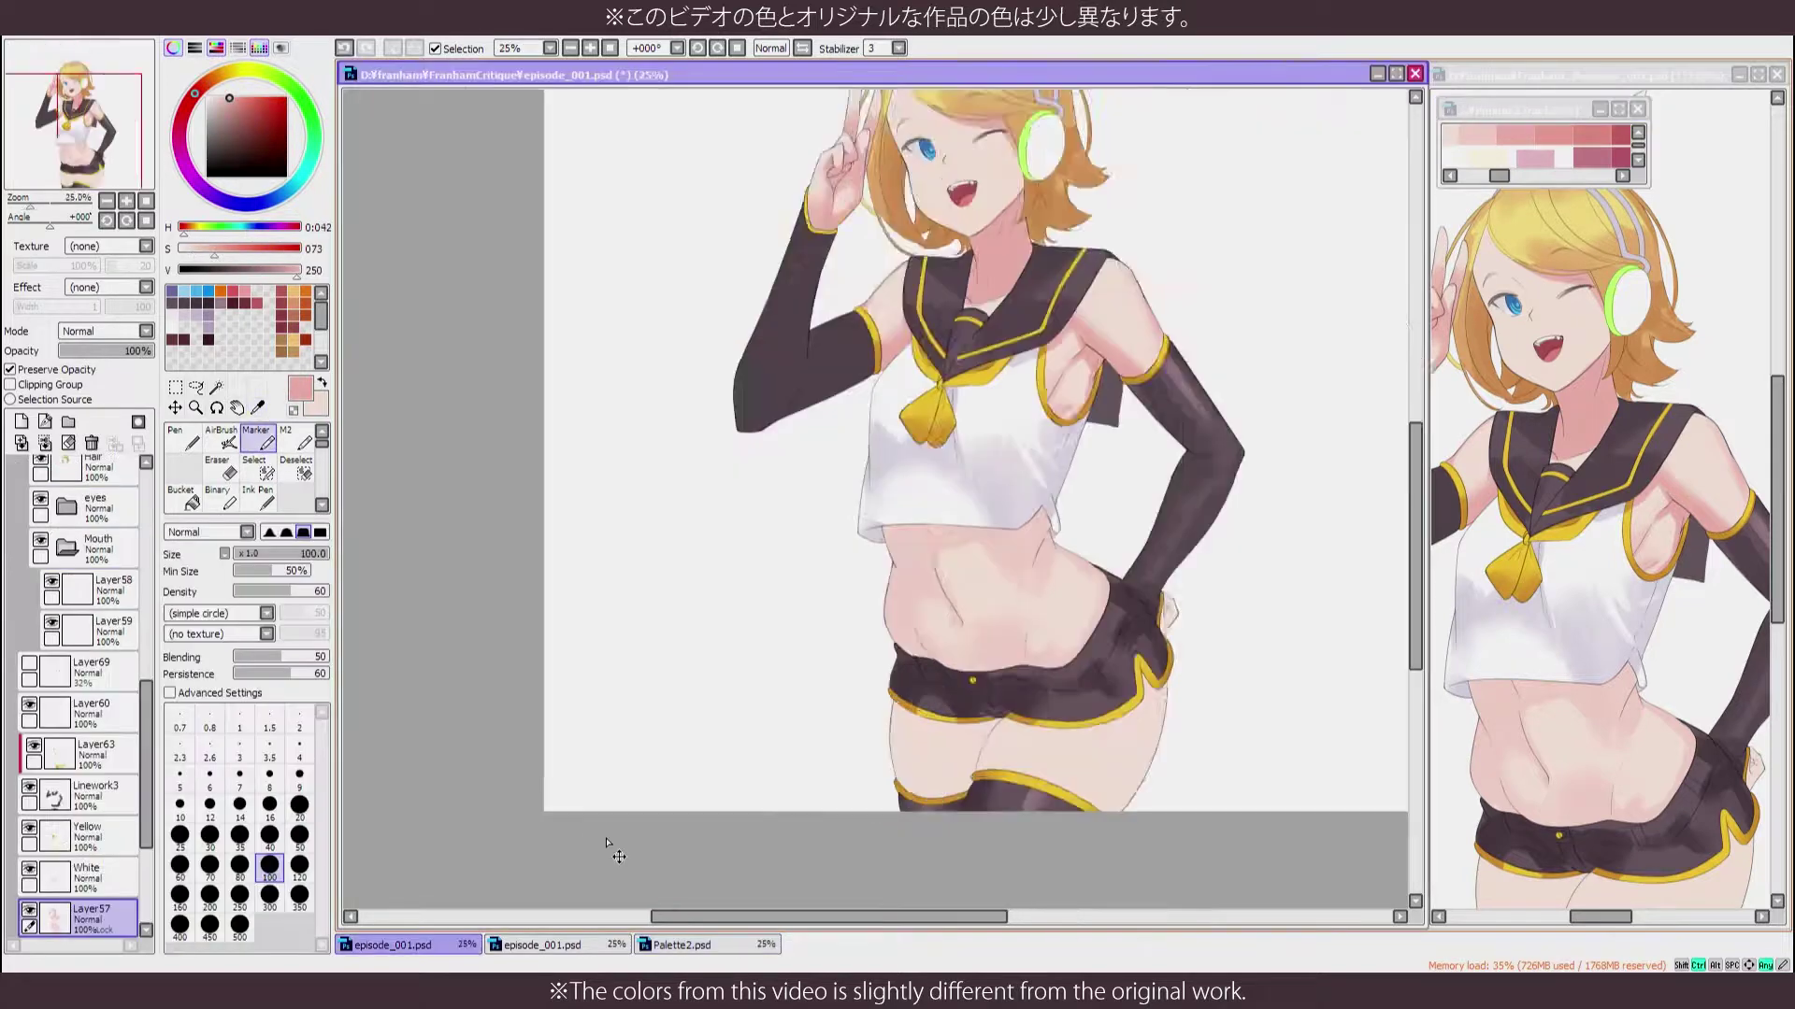
{"action": "left_click", "coordinate": [1484, 126]}
{"action": "left_click", "coordinate": [1000, 791]}
{"action": "left_click_drag", "start_coordinate": [1029, 785], "coordinate": [1112, 696]}
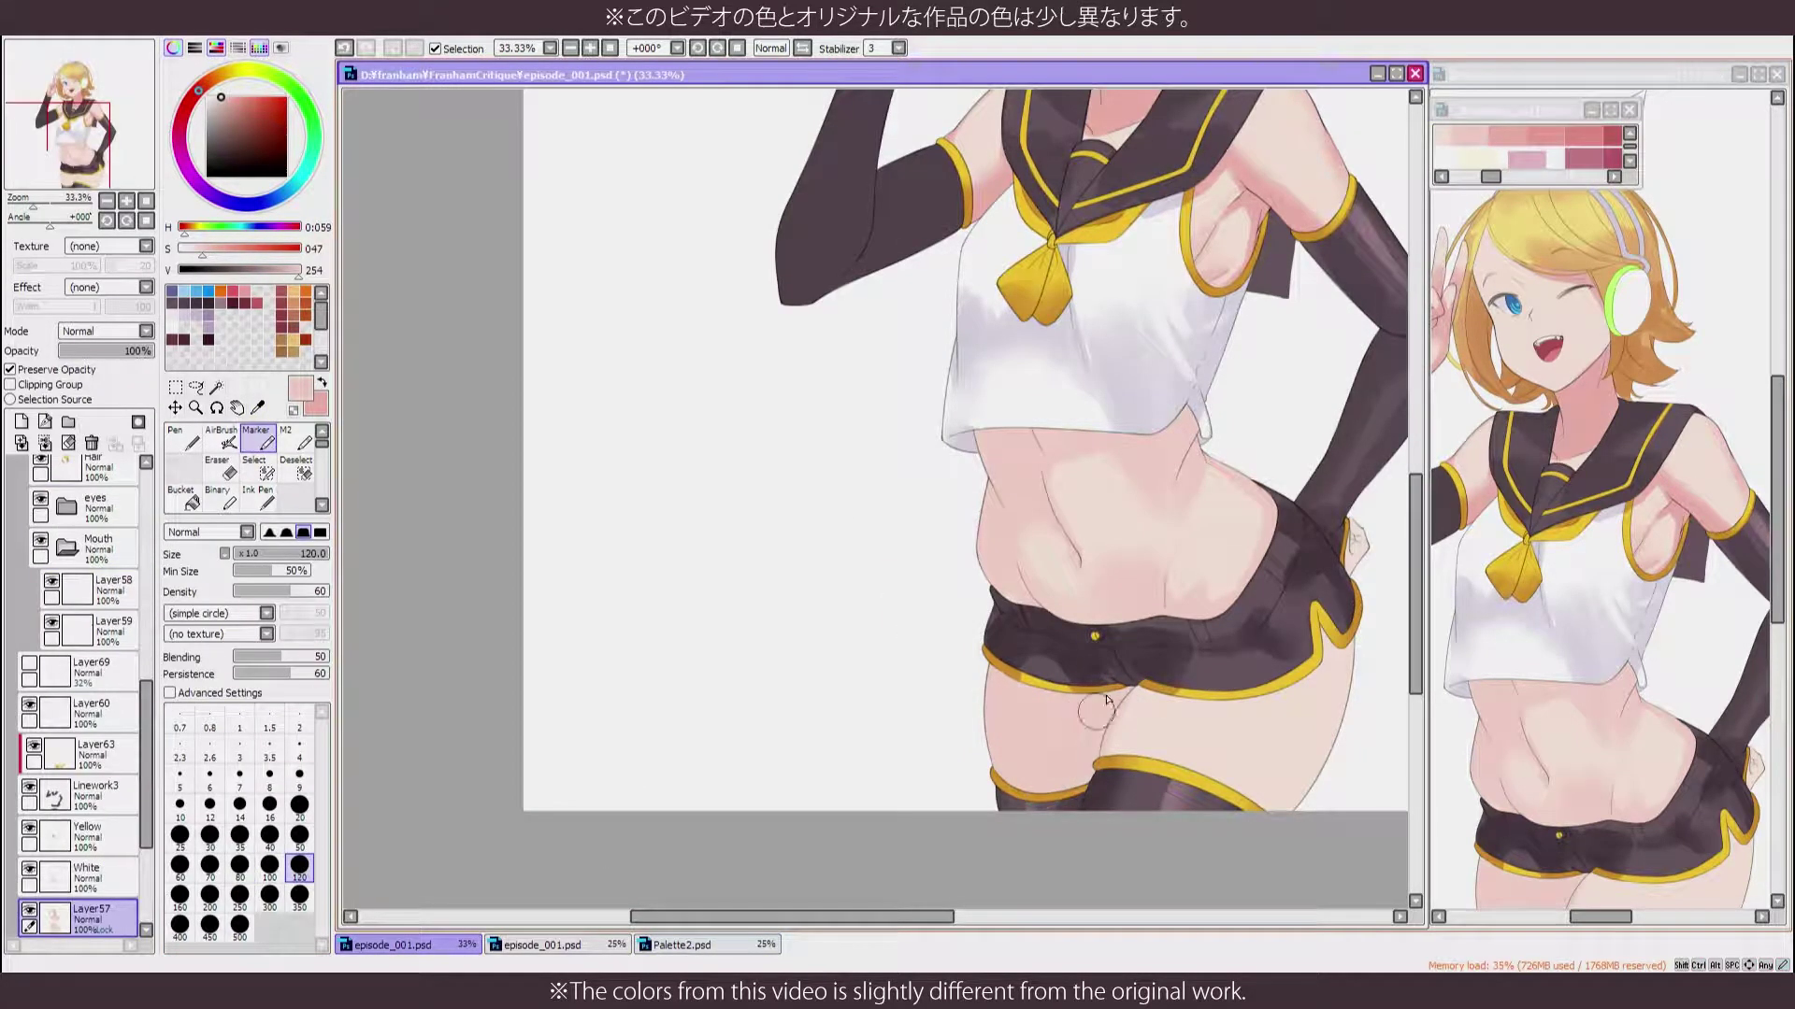
{"action": "mouse_move", "coordinate": [972, 673]}
{"action": "left_mouse_down"}
{"action": "mouse_move", "coordinate": [1014, 723]}
{"action": "mouse_move", "coordinate": [1145, 752]}
{"action": "mouse_move", "coordinate": [793, 602]}
{"action": "left_mouse_up"}
{"action": "key", "text": "bracketright"}
{"action": "scroll", "coordinate": [982, 873], "scroll_direction": "down", "scroll_amount": 2}
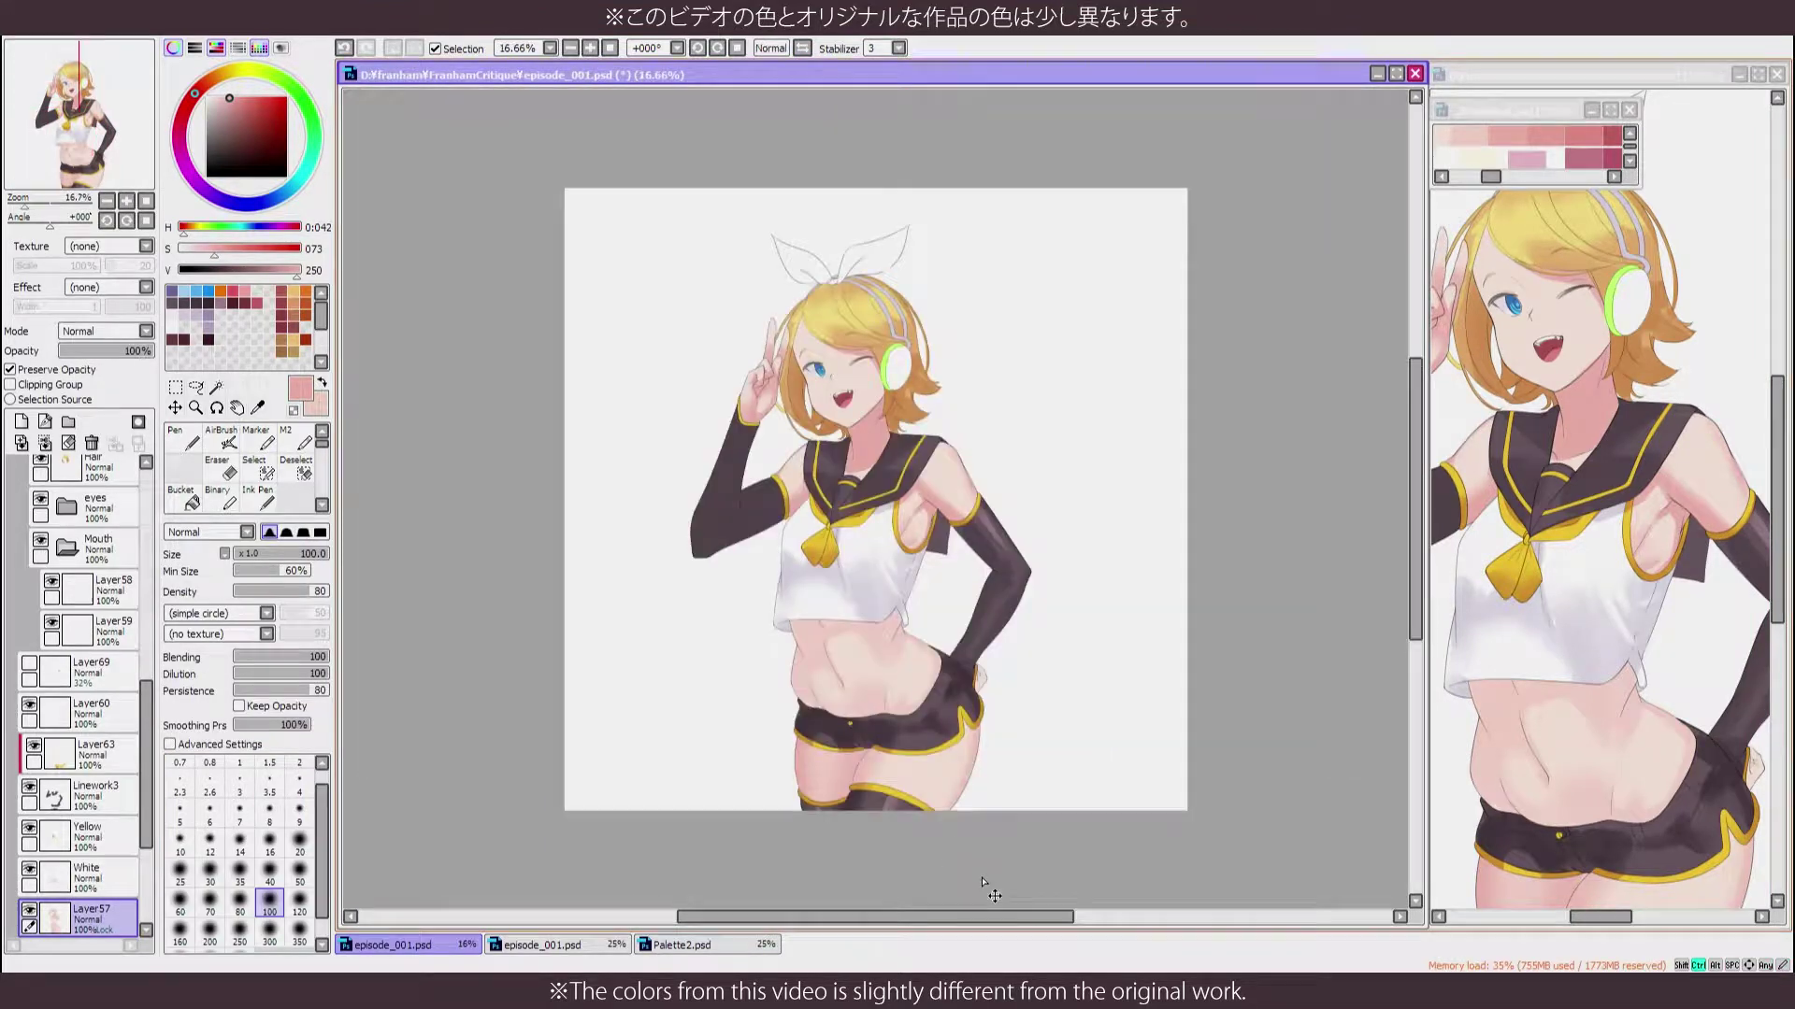
Paint darker pink shadows under the shorts' hem and on the hand resting at the hip with the Marker at size 20
{"action": "scroll", "coordinate": [993, 896], "scroll_direction": "up", "scroll_amount": 3}
{"action": "scroll", "coordinate": [994, 896], "scroll_direction": "up", "scroll_amount": 1}
{"action": "key", "text": "m"}
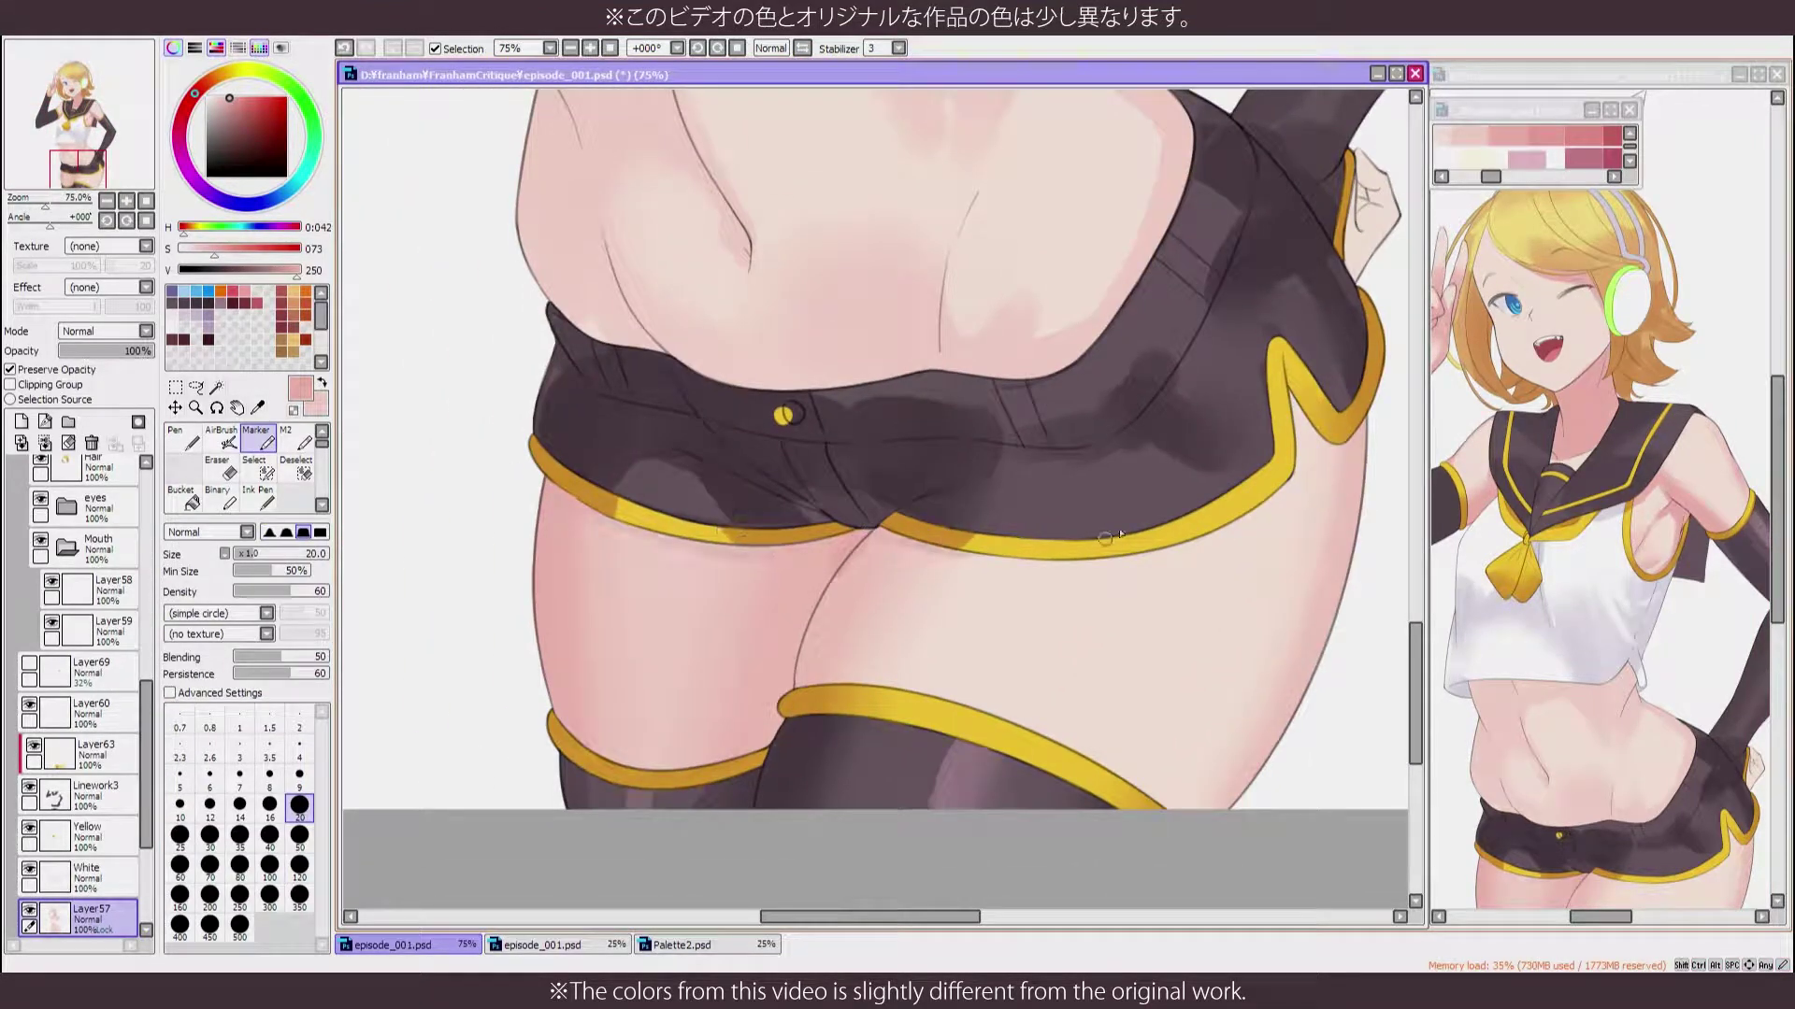
{"action": "key", "text": "h"}
{"action": "left_click_drag", "start_coordinate": [648, 274], "coordinate": [793, 461]}
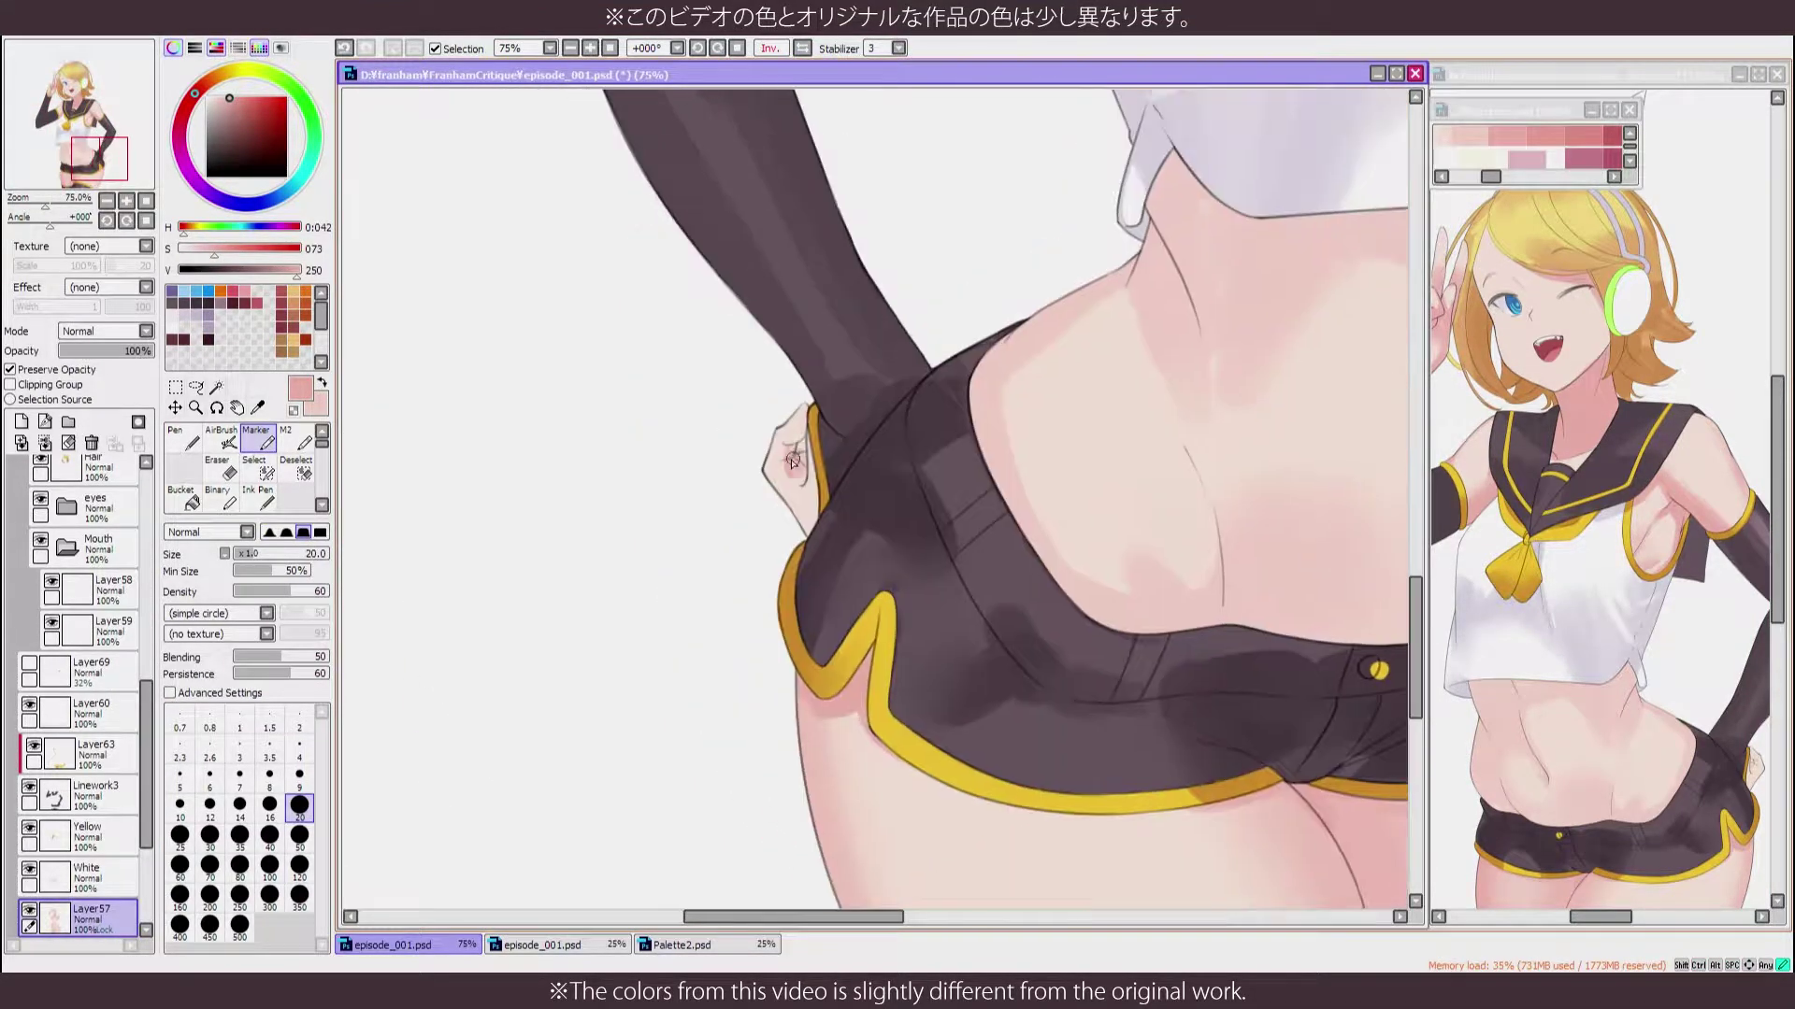
{"action": "key", "text": "h"}
Soften the belly shading with the Marker at size 100 and the AirBrush at size 120, using a sampled light pink
{"action": "scroll", "coordinate": [762, 434], "scroll_direction": "down", "scroll_amount": 2}
{"action": "scroll", "coordinate": [842, 402], "scroll_direction": "up", "scroll_amount": 1}
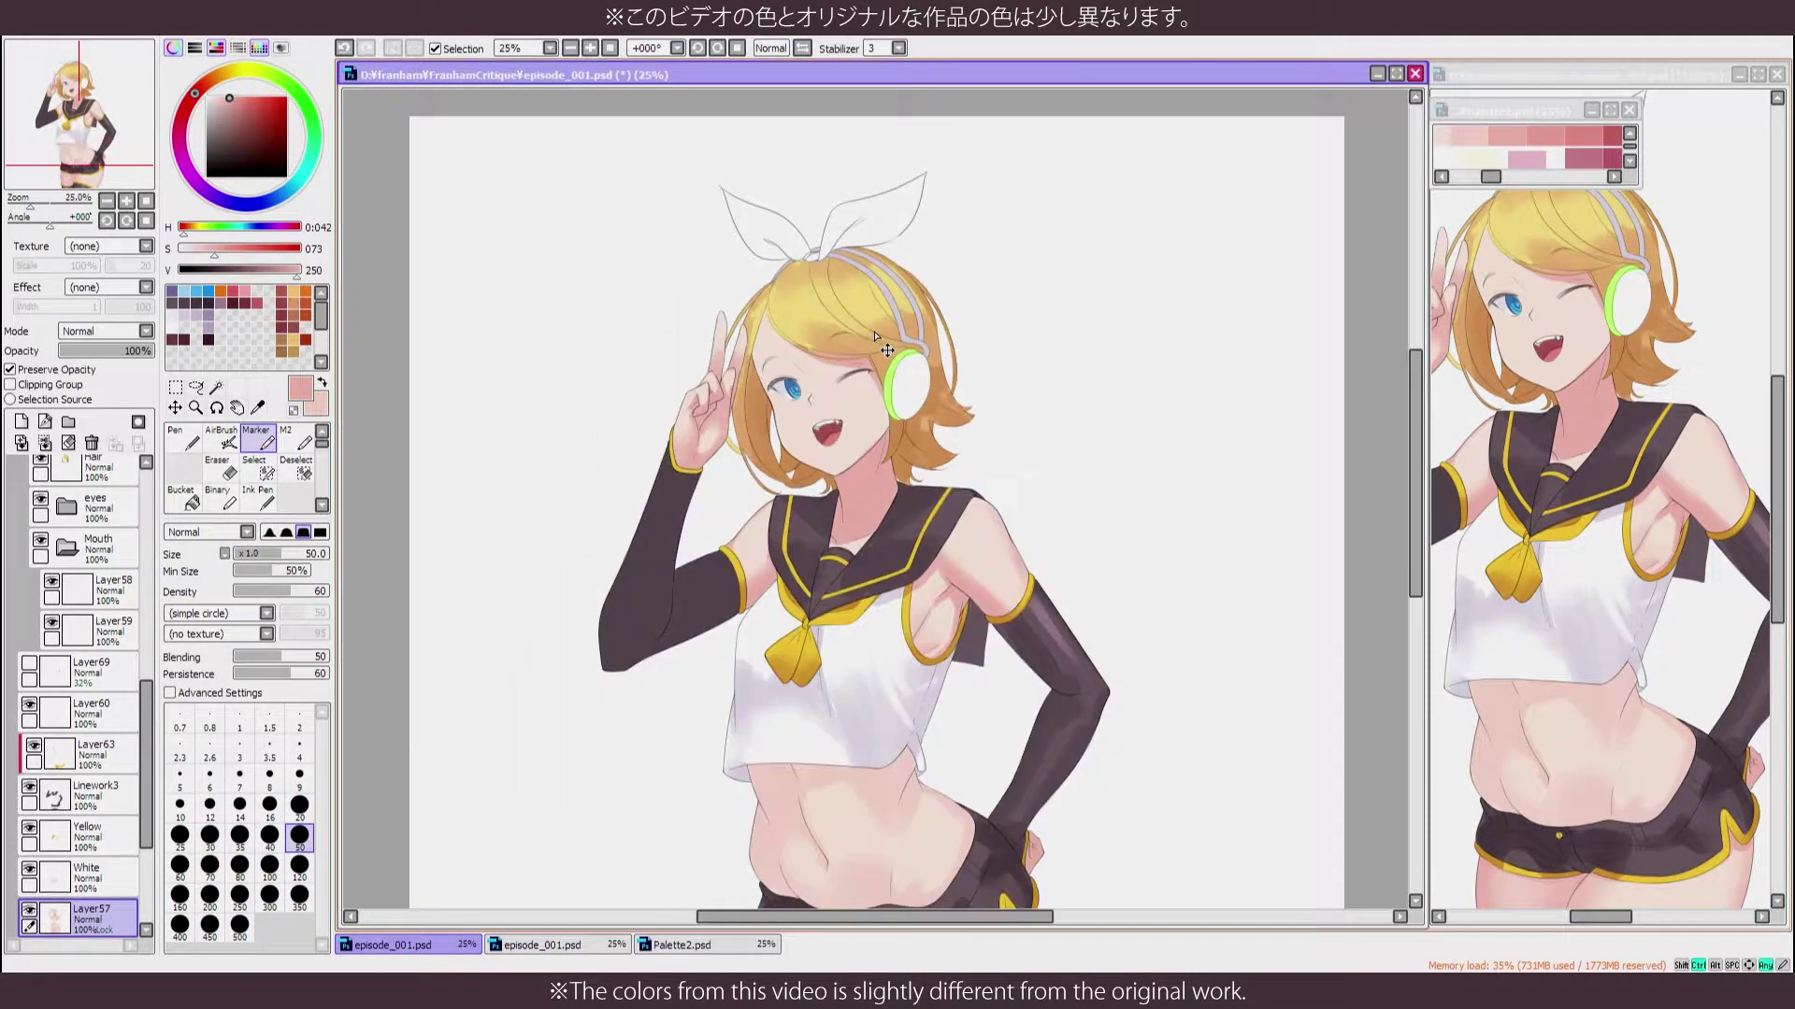
{"action": "scroll", "coordinate": [869, 393], "scroll_direction": "down", "scroll_amount": 1}
{"action": "scroll", "coordinate": [909, 383], "scroll_direction": "up", "scroll_amount": 2}
{"action": "scroll", "coordinate": [754, 504], "scroll_direction": "up", "scroll_amount": 2}
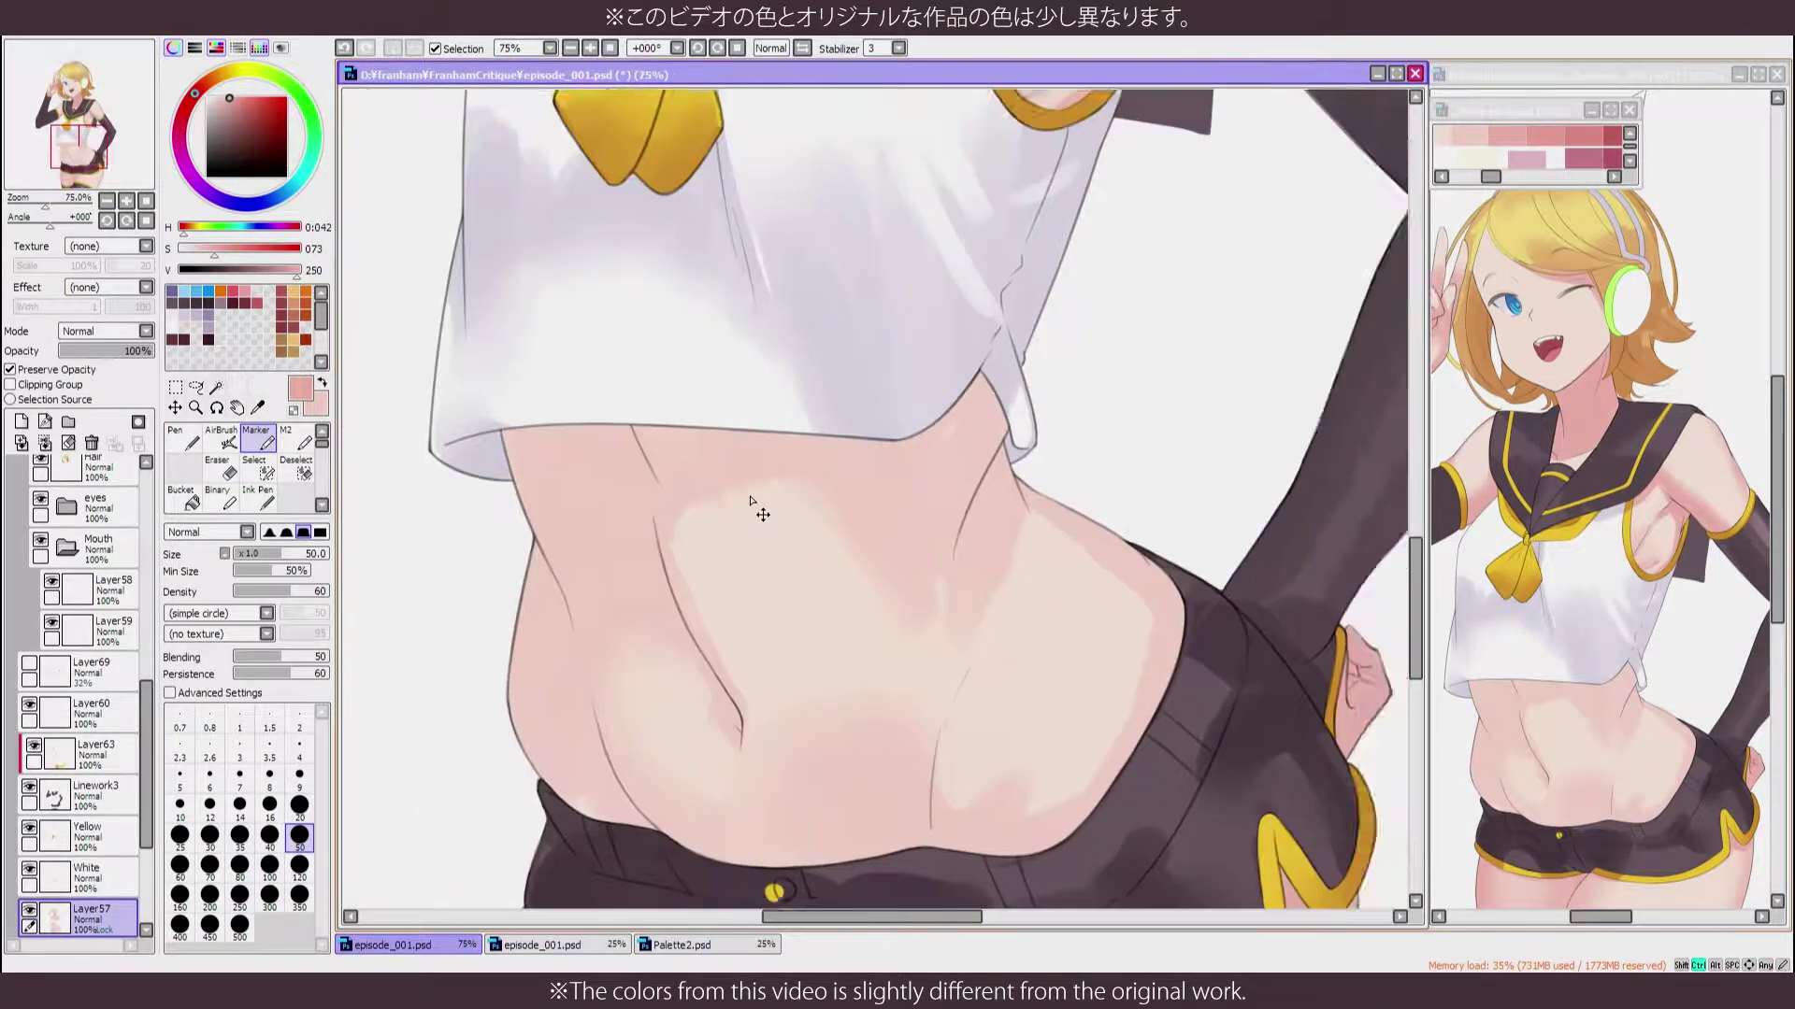
{"action": "key", "text": "bracketright"}
{"action": "key", "text": "bracketright"}
{"action": "key", "text": "bracketright"}
{"action": "key", "text": "bracketright"}
{"action": "left_click", "coordinate": [1131, 499]}
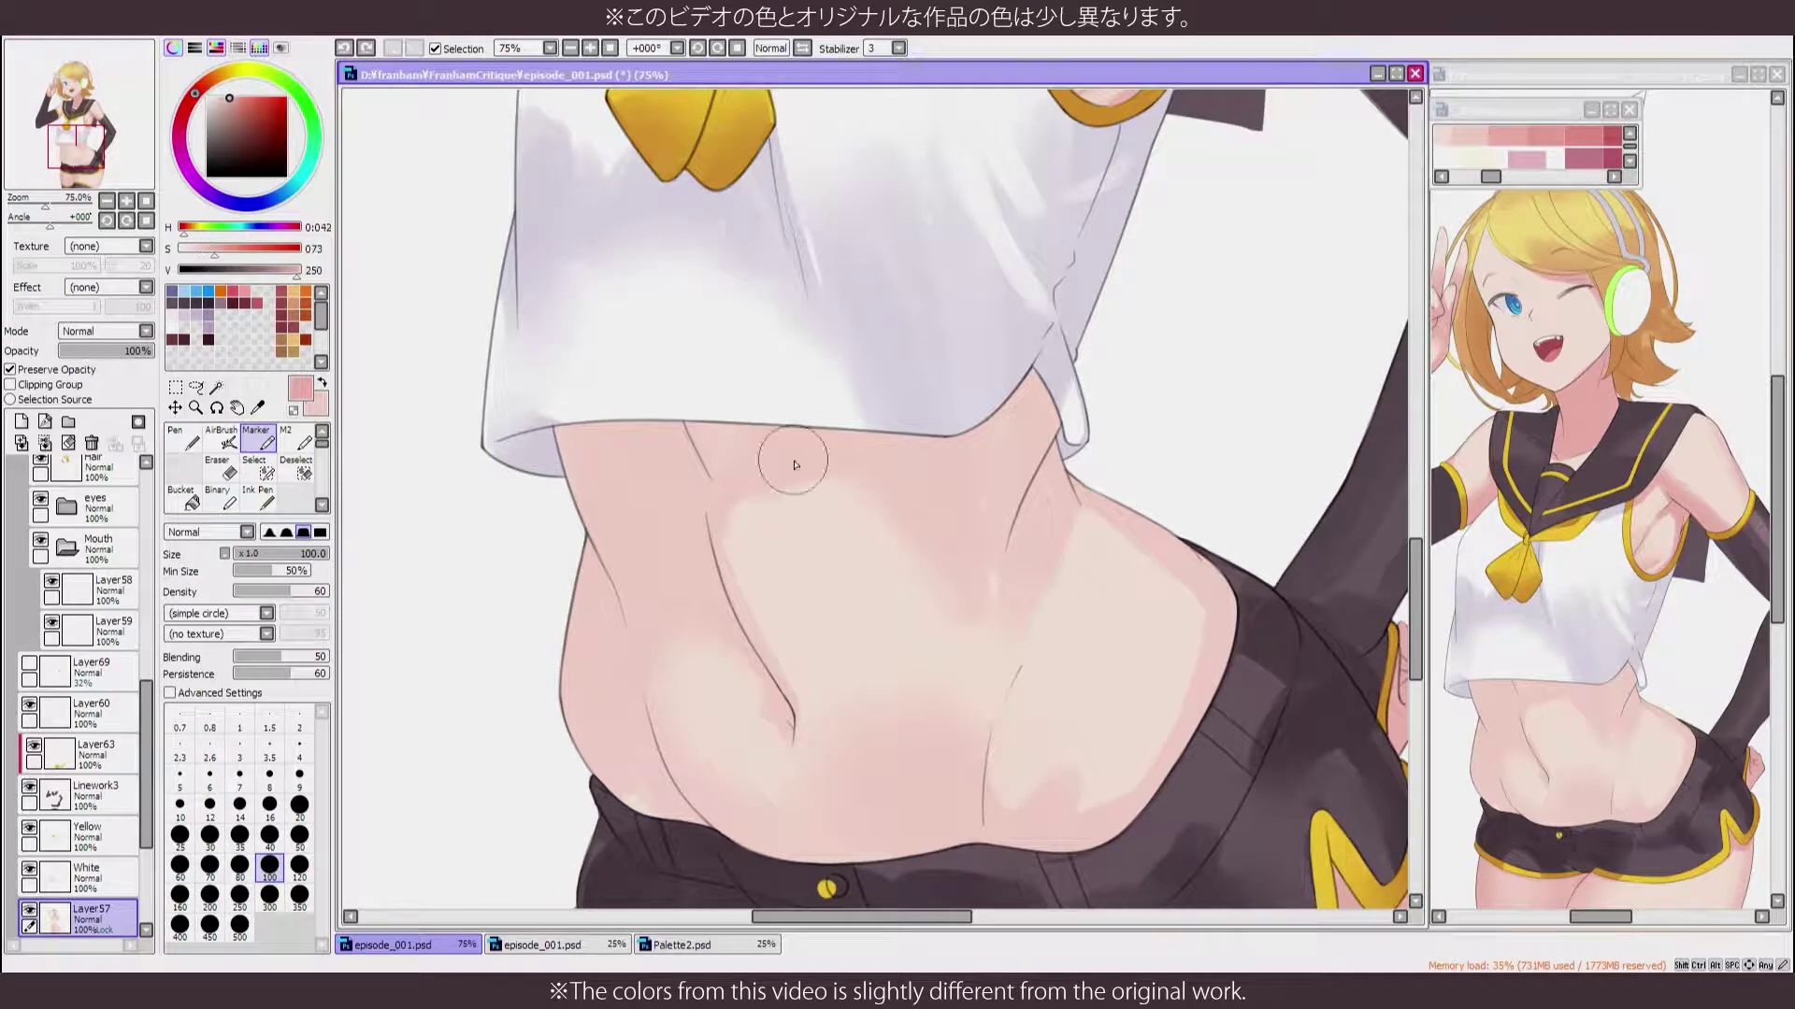
{"action": "left_click", "coordinate": [761, 521], "text": "alt"}
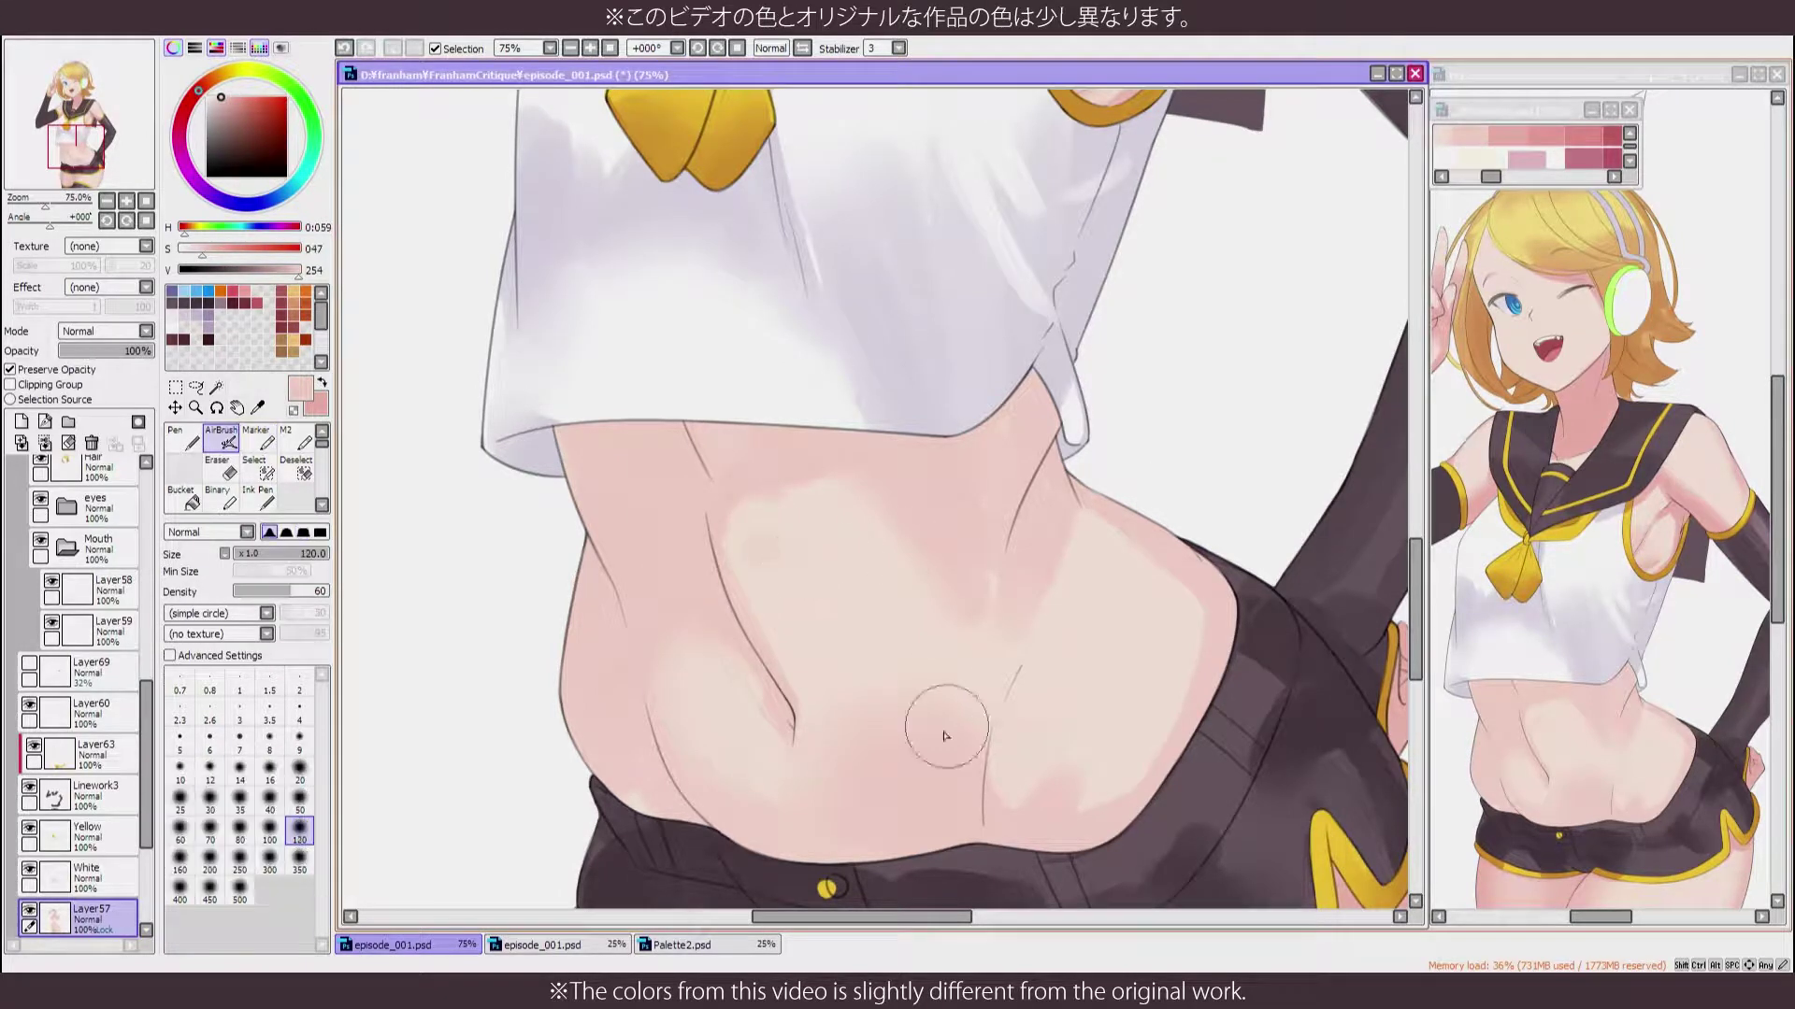
{"action": "key", "text": "b"}
{"action": "key", "text": "h"}
Lighten the upper belly between the waist fold and the central crease with the base skin colour, Marker size 100
{"action": "key", "text": "m"}
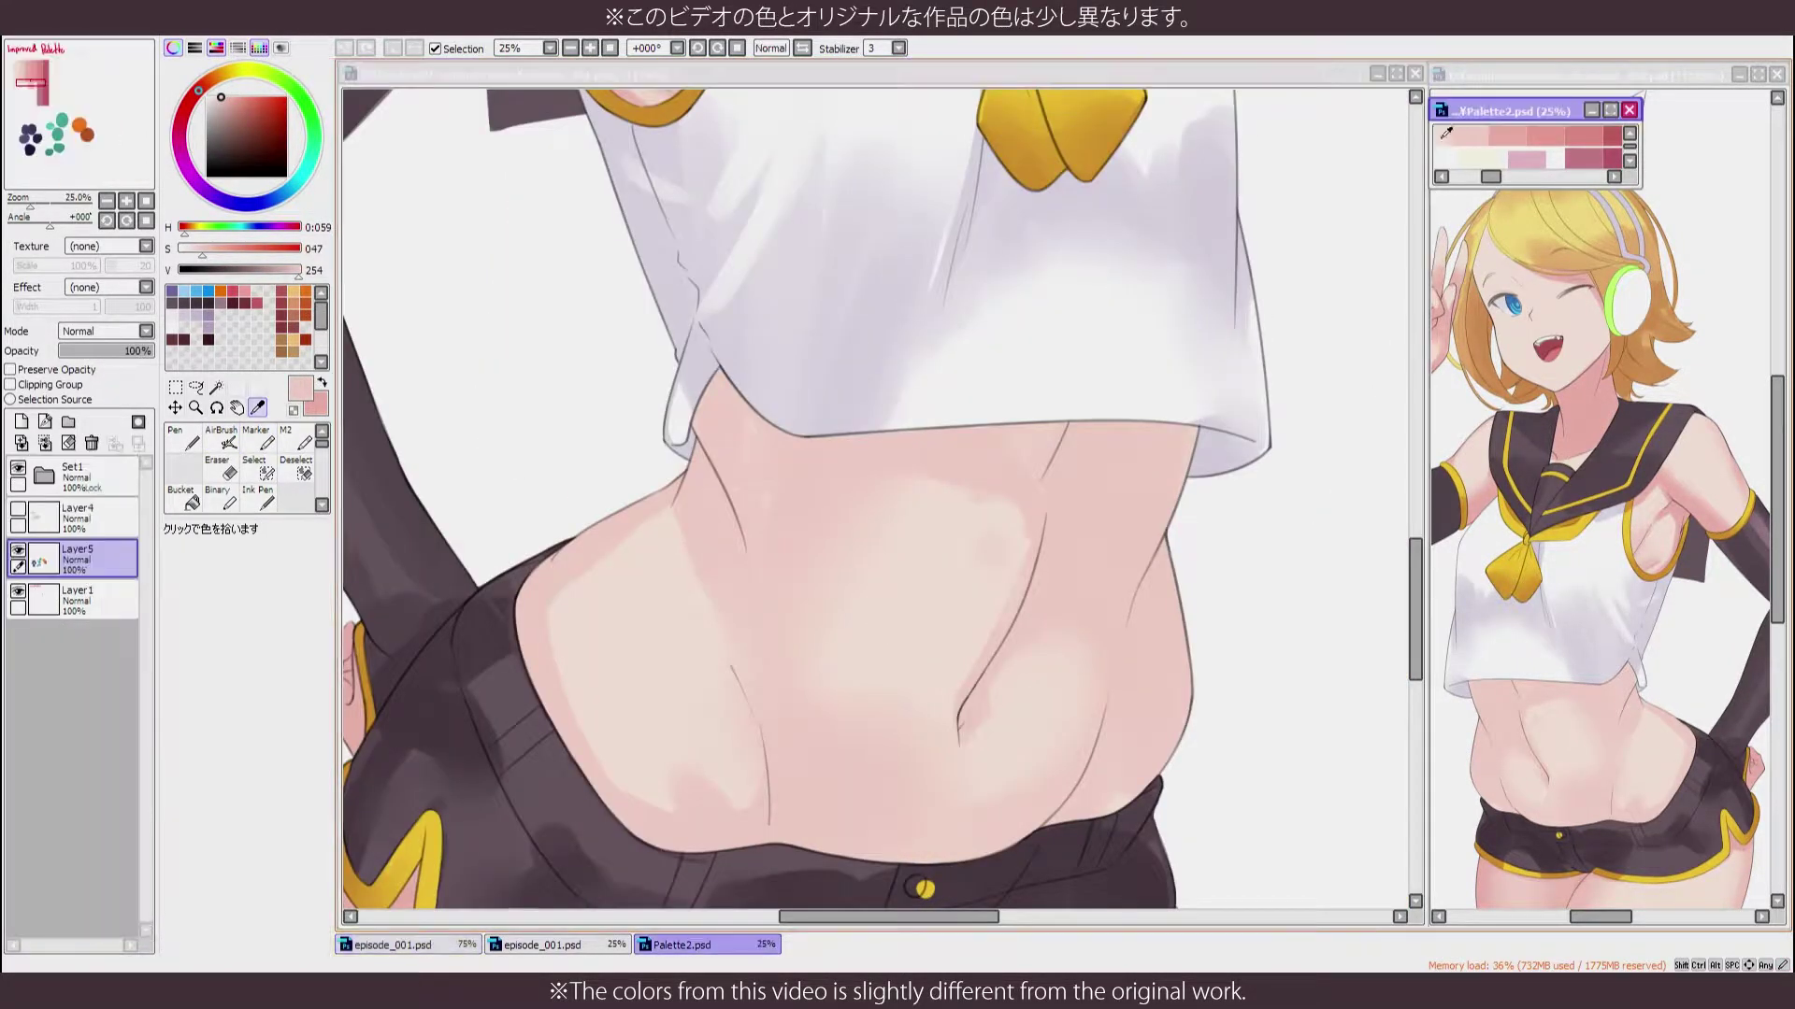
{"action": "left_click", "coordinate": [788, 501], "text": "alt"}
{"action": "left_click_drag", "start_coordinate": [784, 534], "coordinate": [781, 510]}
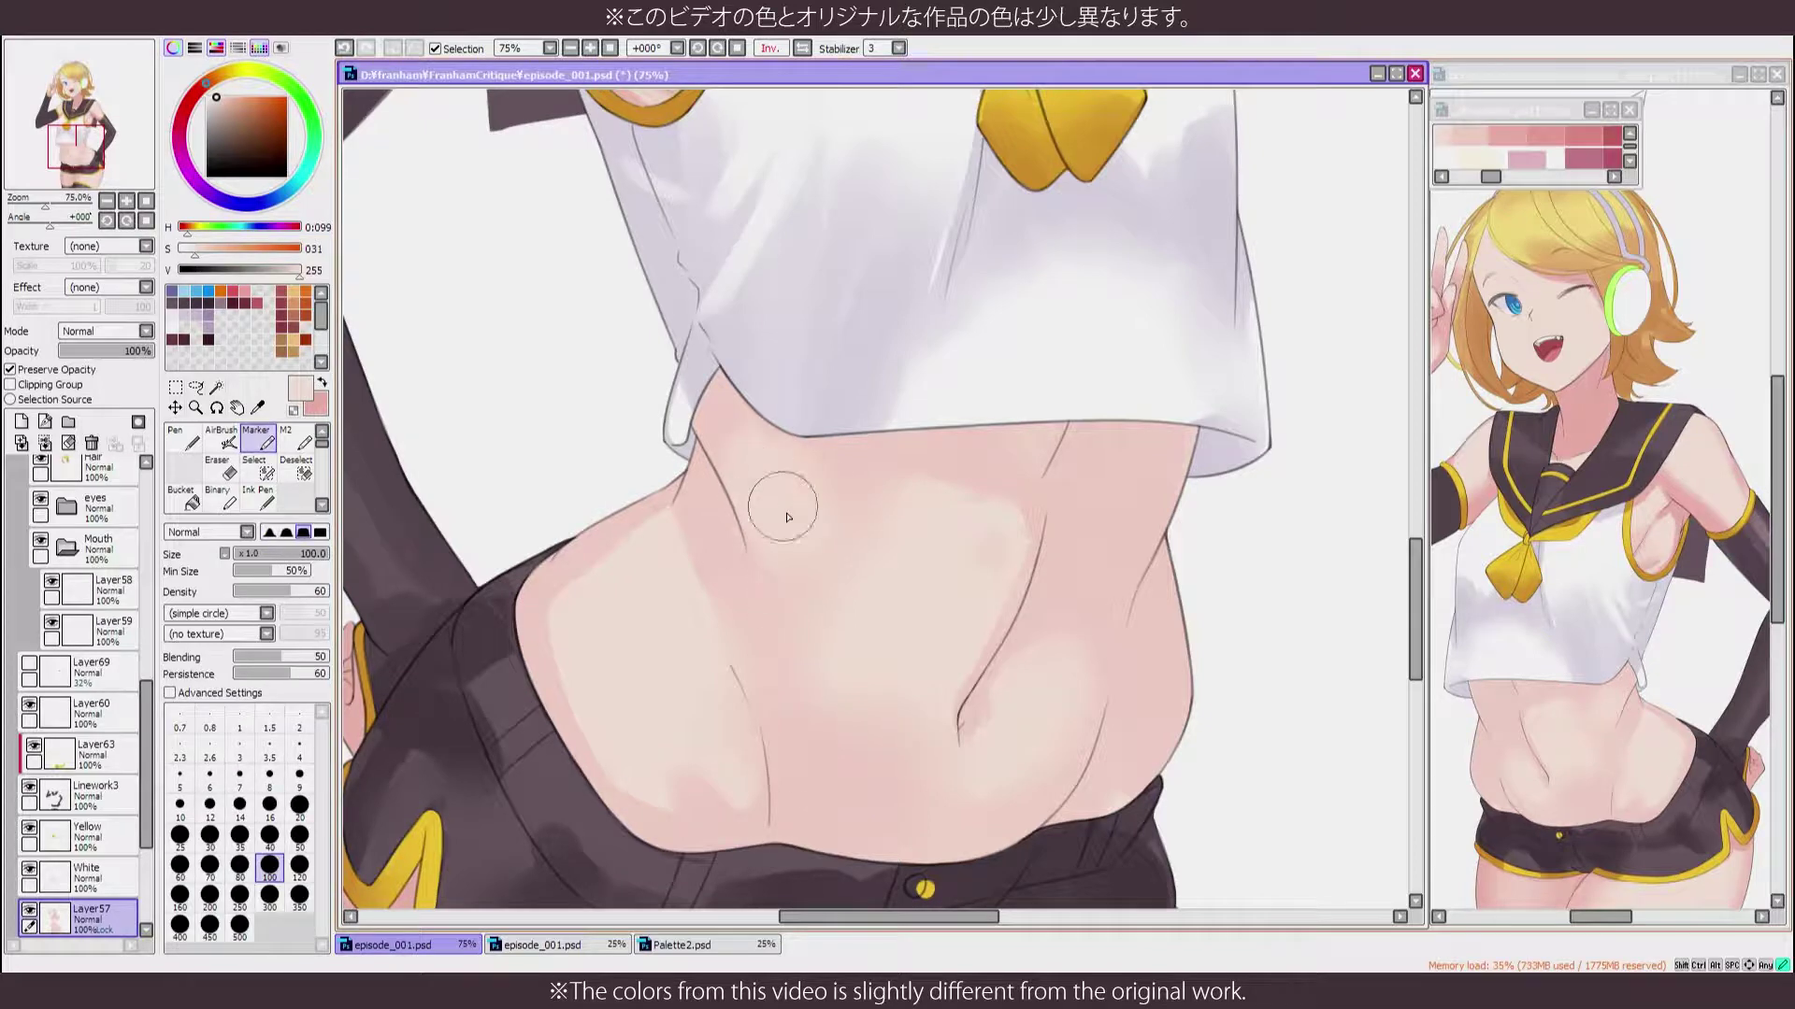
{"action": "left_click_drag", "start_coordinate": [739, 393], "coordinate": [767, 429]}
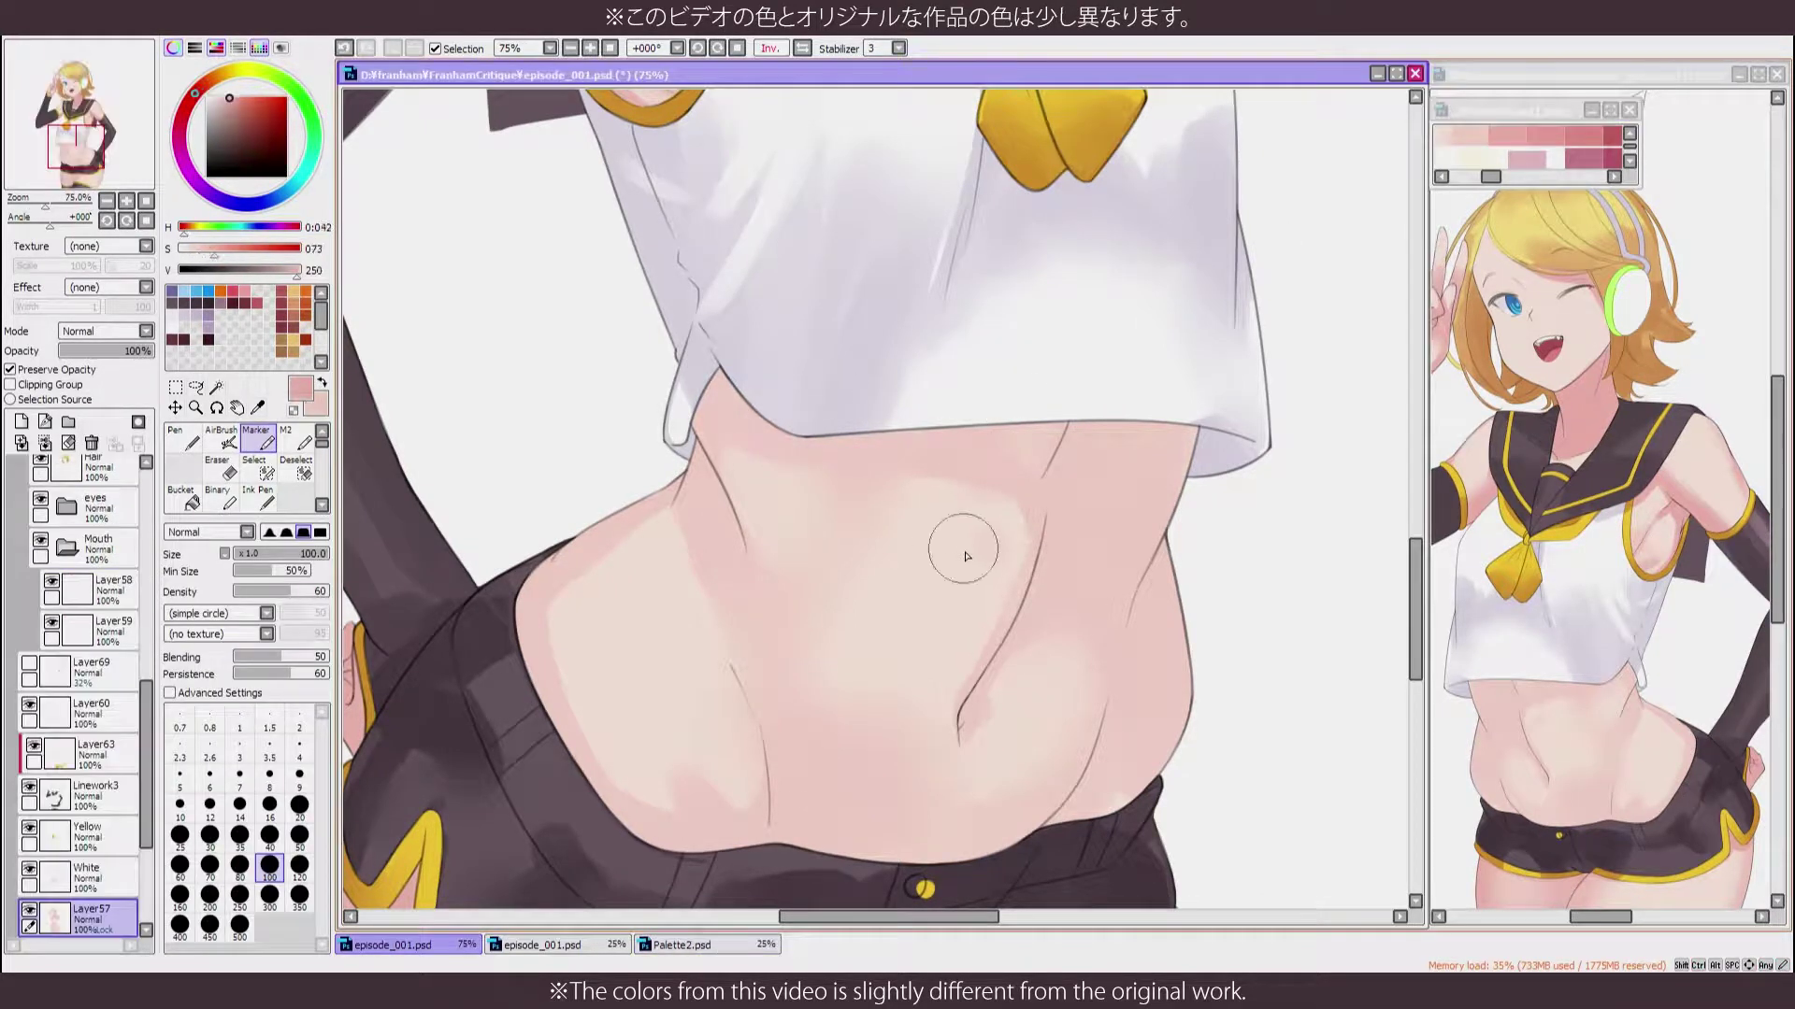
{"action": "left_click_drag", "start_coordinate": [981, 529], "coordinate": [1064, 528]}
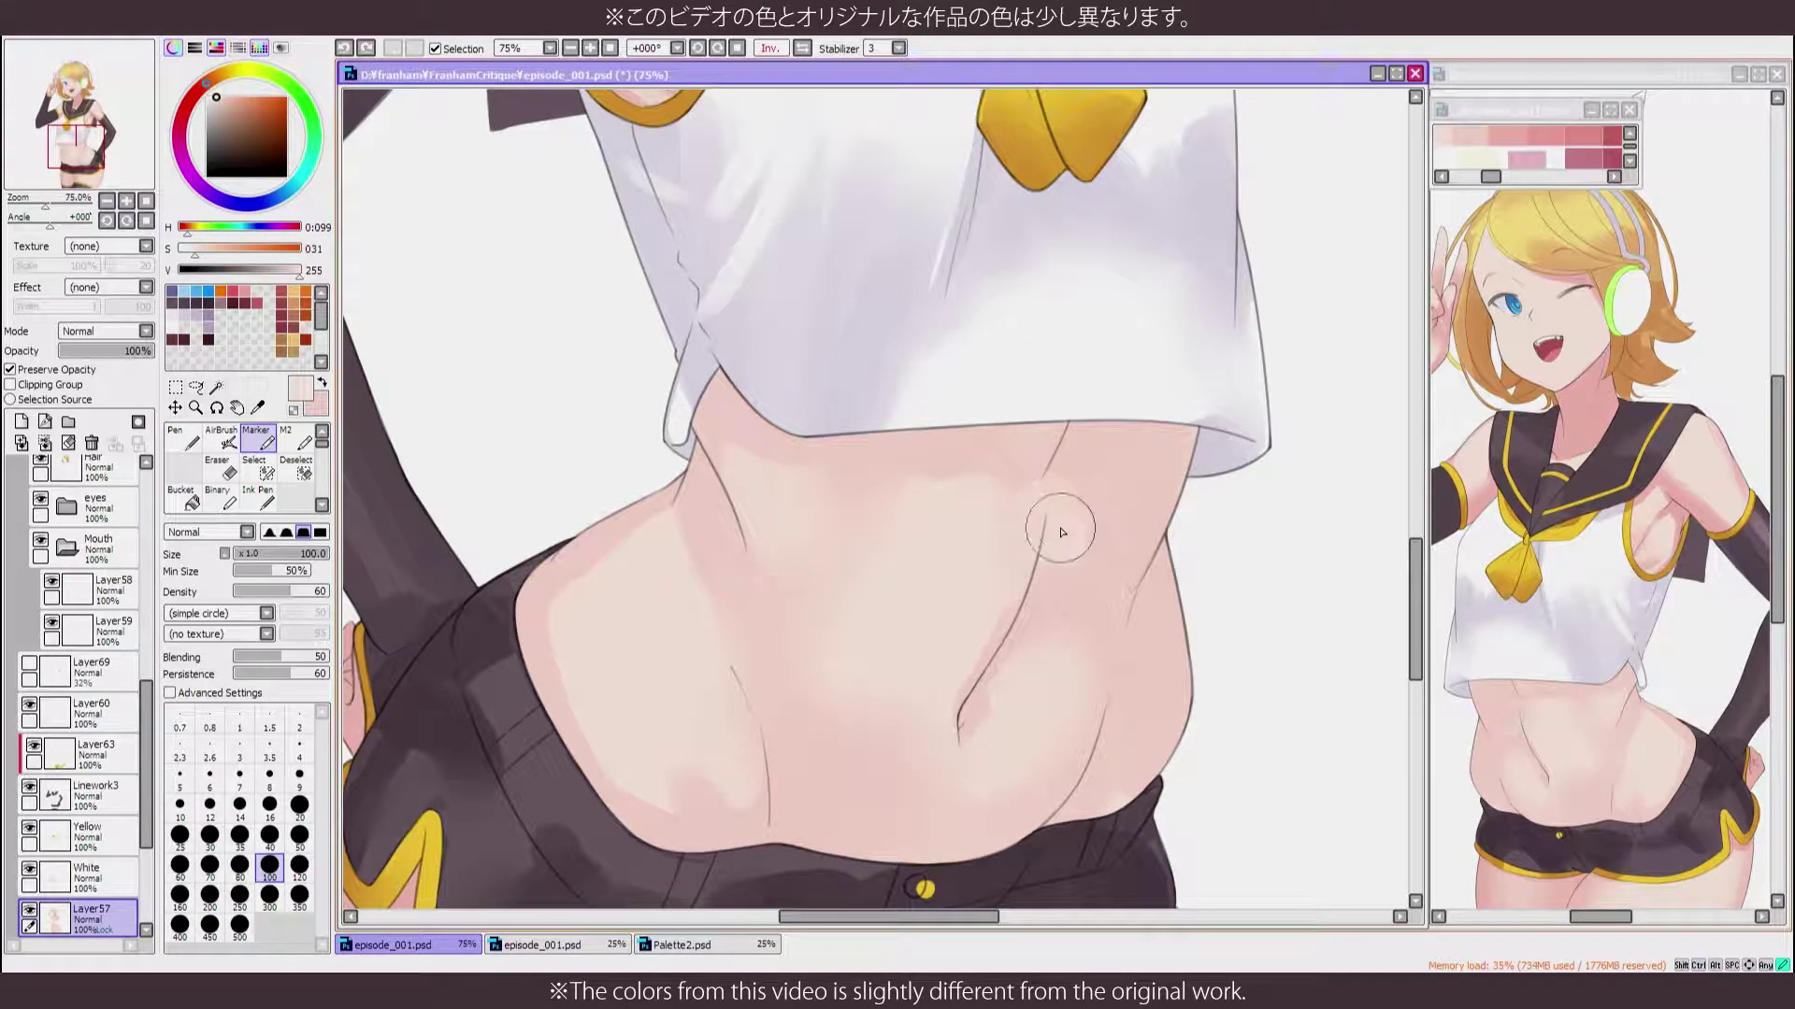
Refine the light edge along the upper belly crease with the base skin colour at Marker size 20
{"action": "key", "text": "bracketleft"}
{"action": "key", "text": "bracketleft"}
{"action": "key", "text": "bracketleft"}
{"action": "key", "text": "bracketleft"}
{"action": "key", "text": "bracketleft"}
{"action": "key", "text": "bracketleft"}
{"action": "key", "text": "bracketleft"}
{"action": "key", "text": "bracketleft"}
{"action": "key", "text": "bracketleft"}
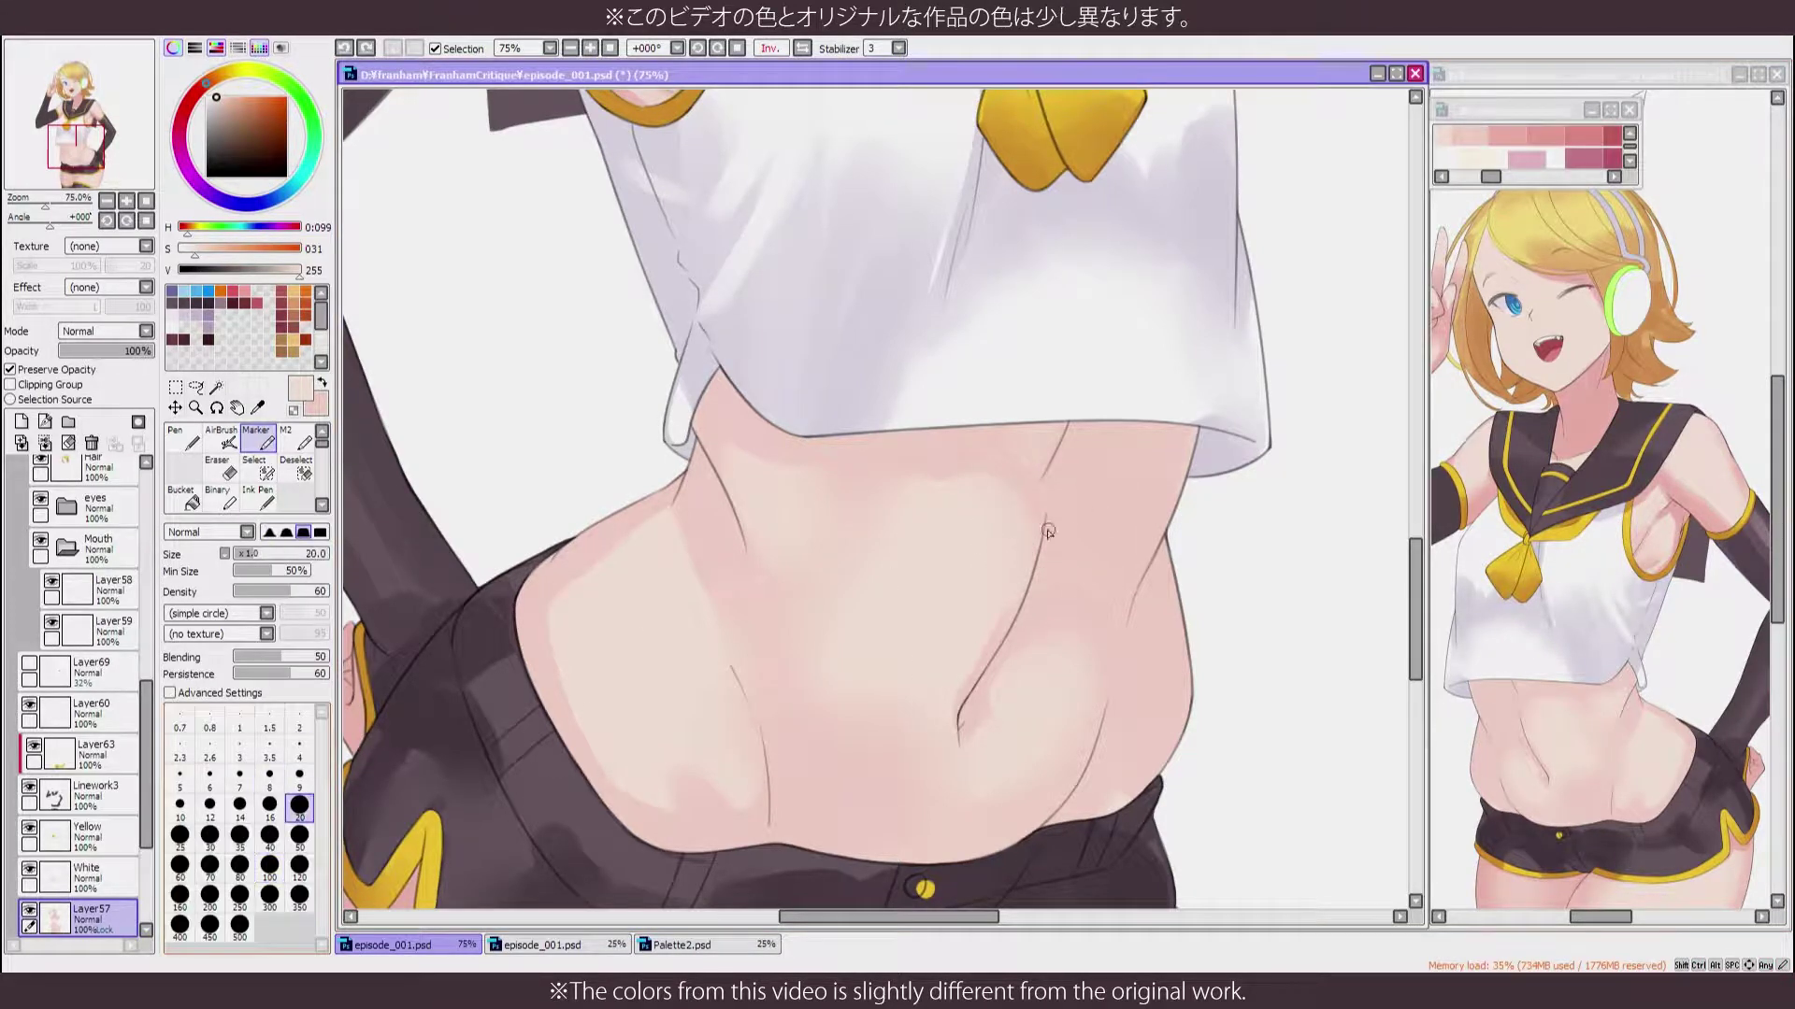
{"action": "key", "text": "h"}
{"action": "key", "text": "bracketleft"}
{"action": "key", "text": "bracketleft"}
Undo the last stroke and lighten the skin beside the upper belly crease with the base skin colour, Marker size 50
{"action": "key", "text": "b"}
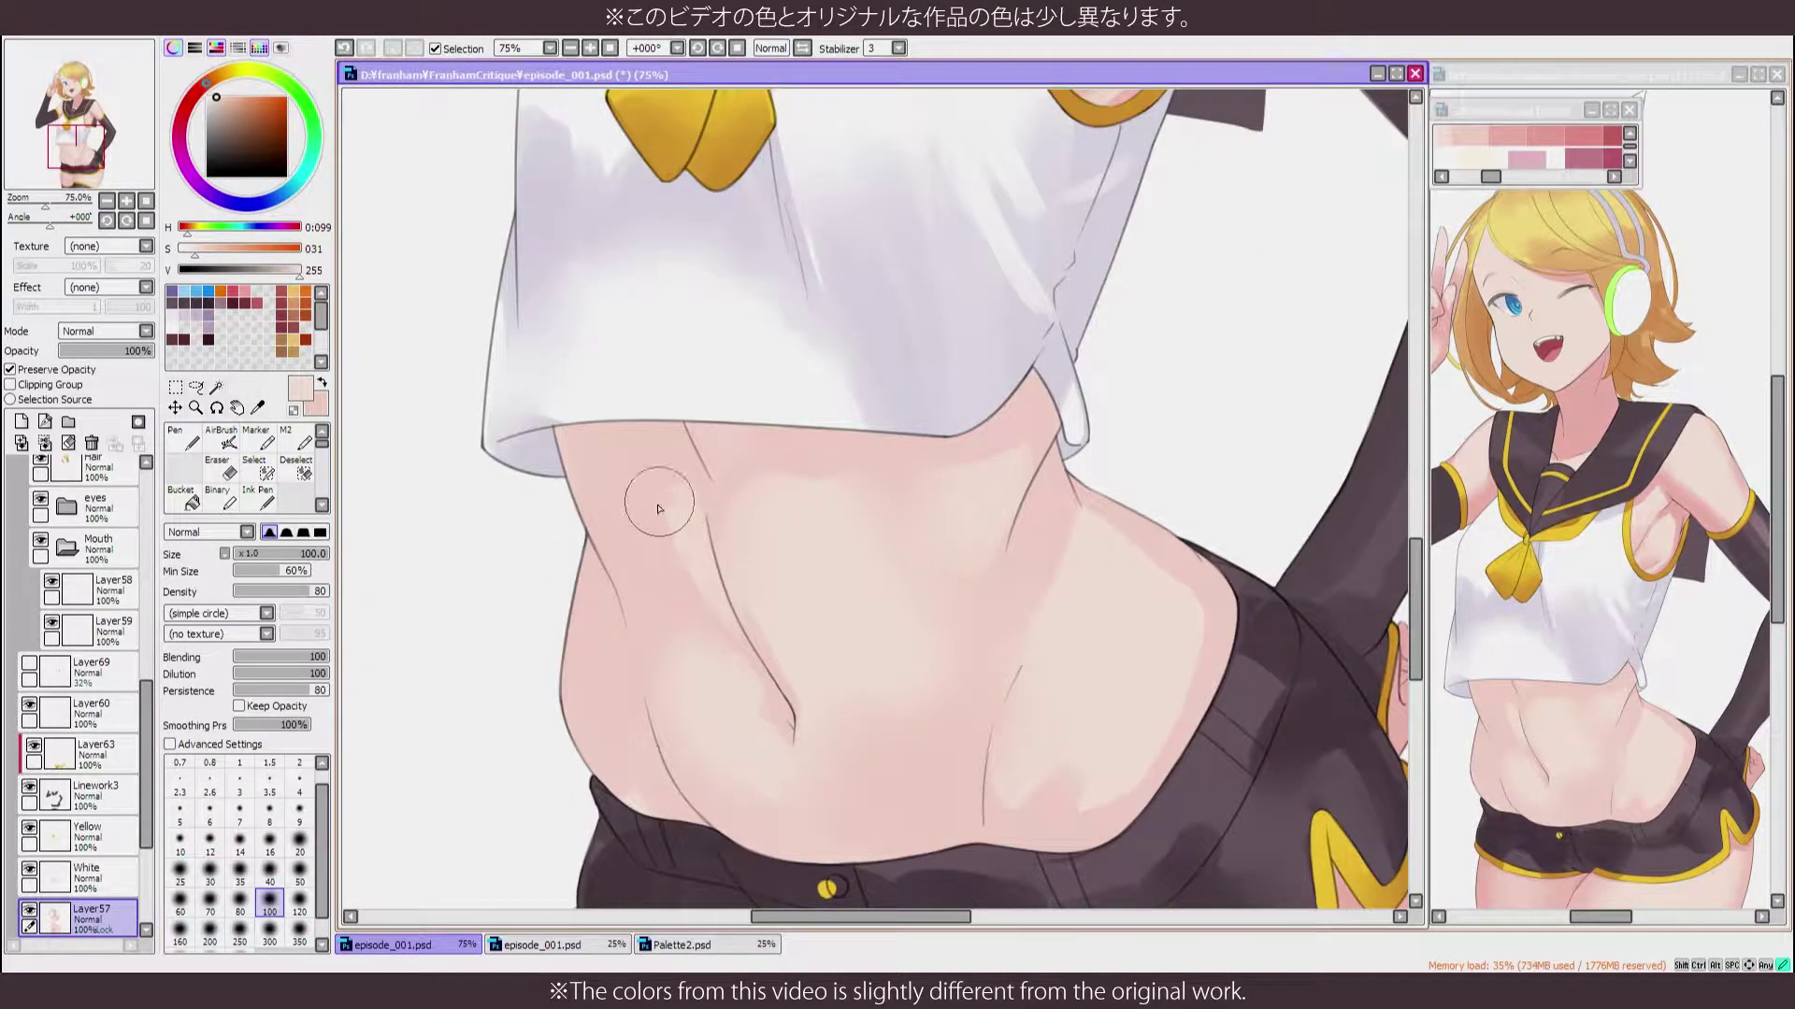
{"action": "key", "text": "h"}
{"action": "key", "text": "h"}
{"action": "key", "text": "m"}
{"action": "key", "text": "ctrl+z"}
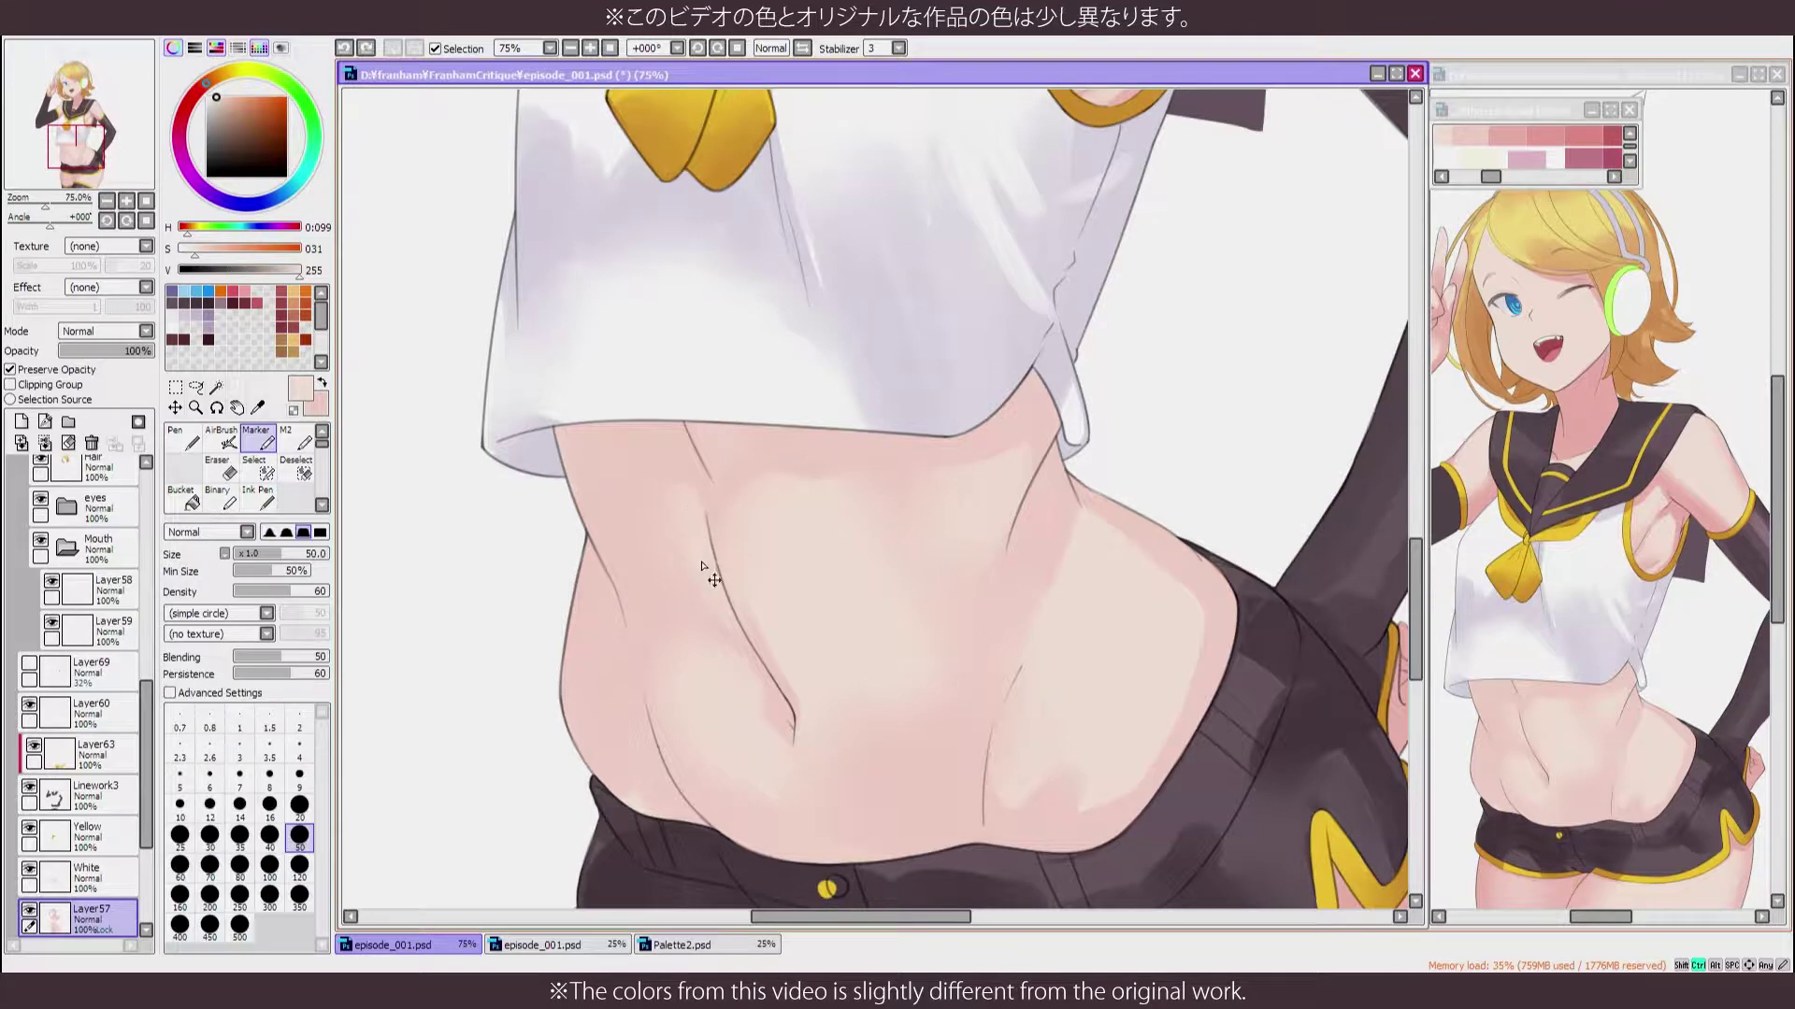
{"action": "key", "text": "e"}
{"action": "key", "text": "m"}
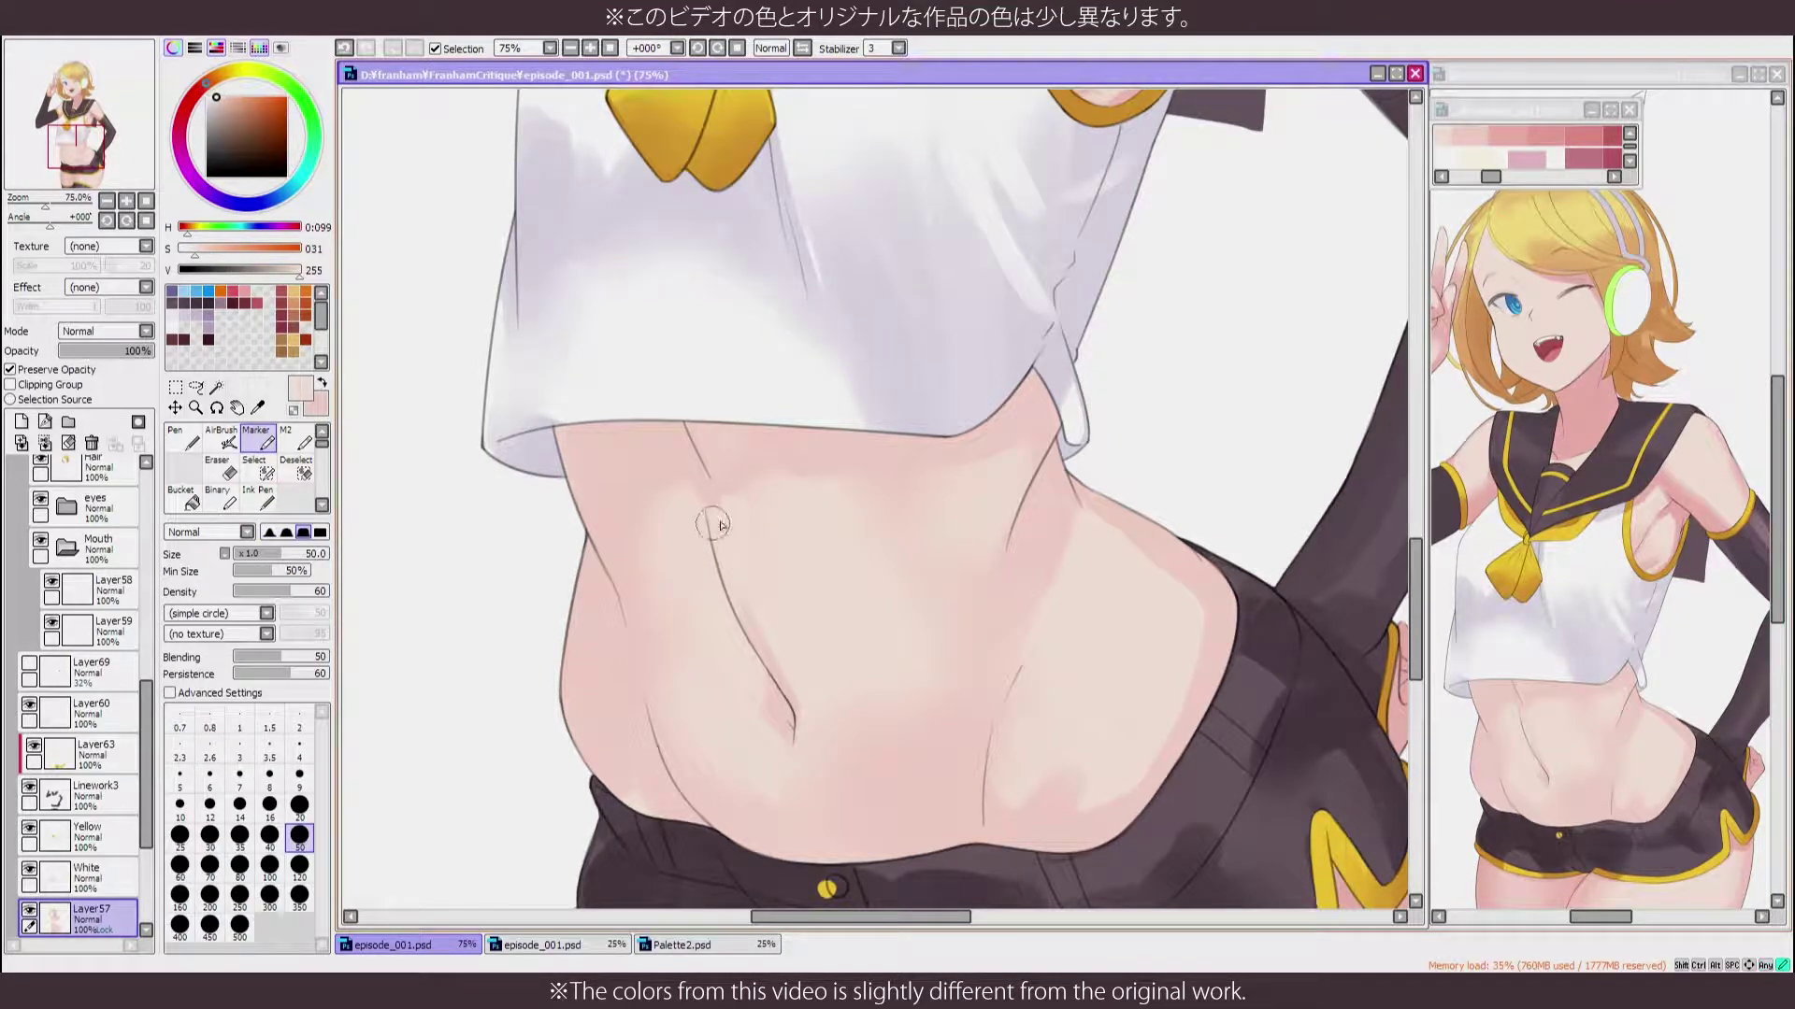
Reshape the shadow around the lower belly crease and navel with a sampled light pink at Marker size 50
{"action": "left_click", "coordinate": [748, 624], "text": "alt"}
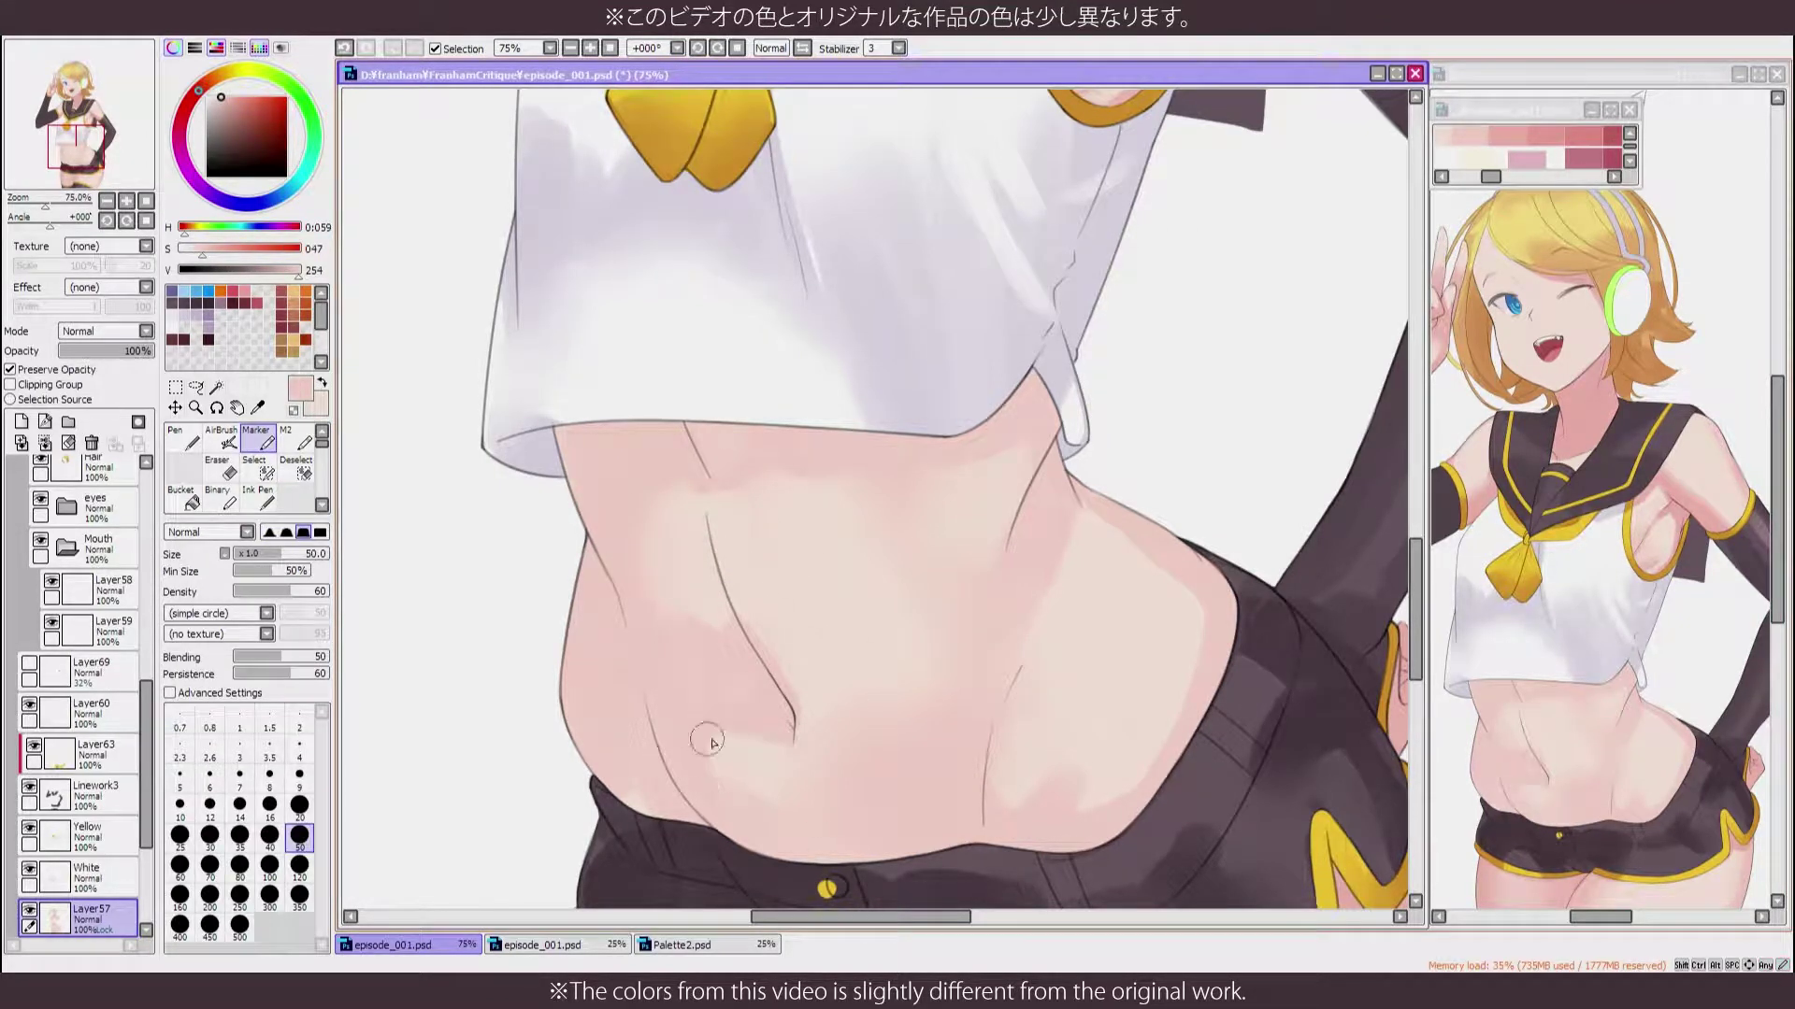
{"action": "key", "text": "h"}
{"action": "key", "text": "h"}
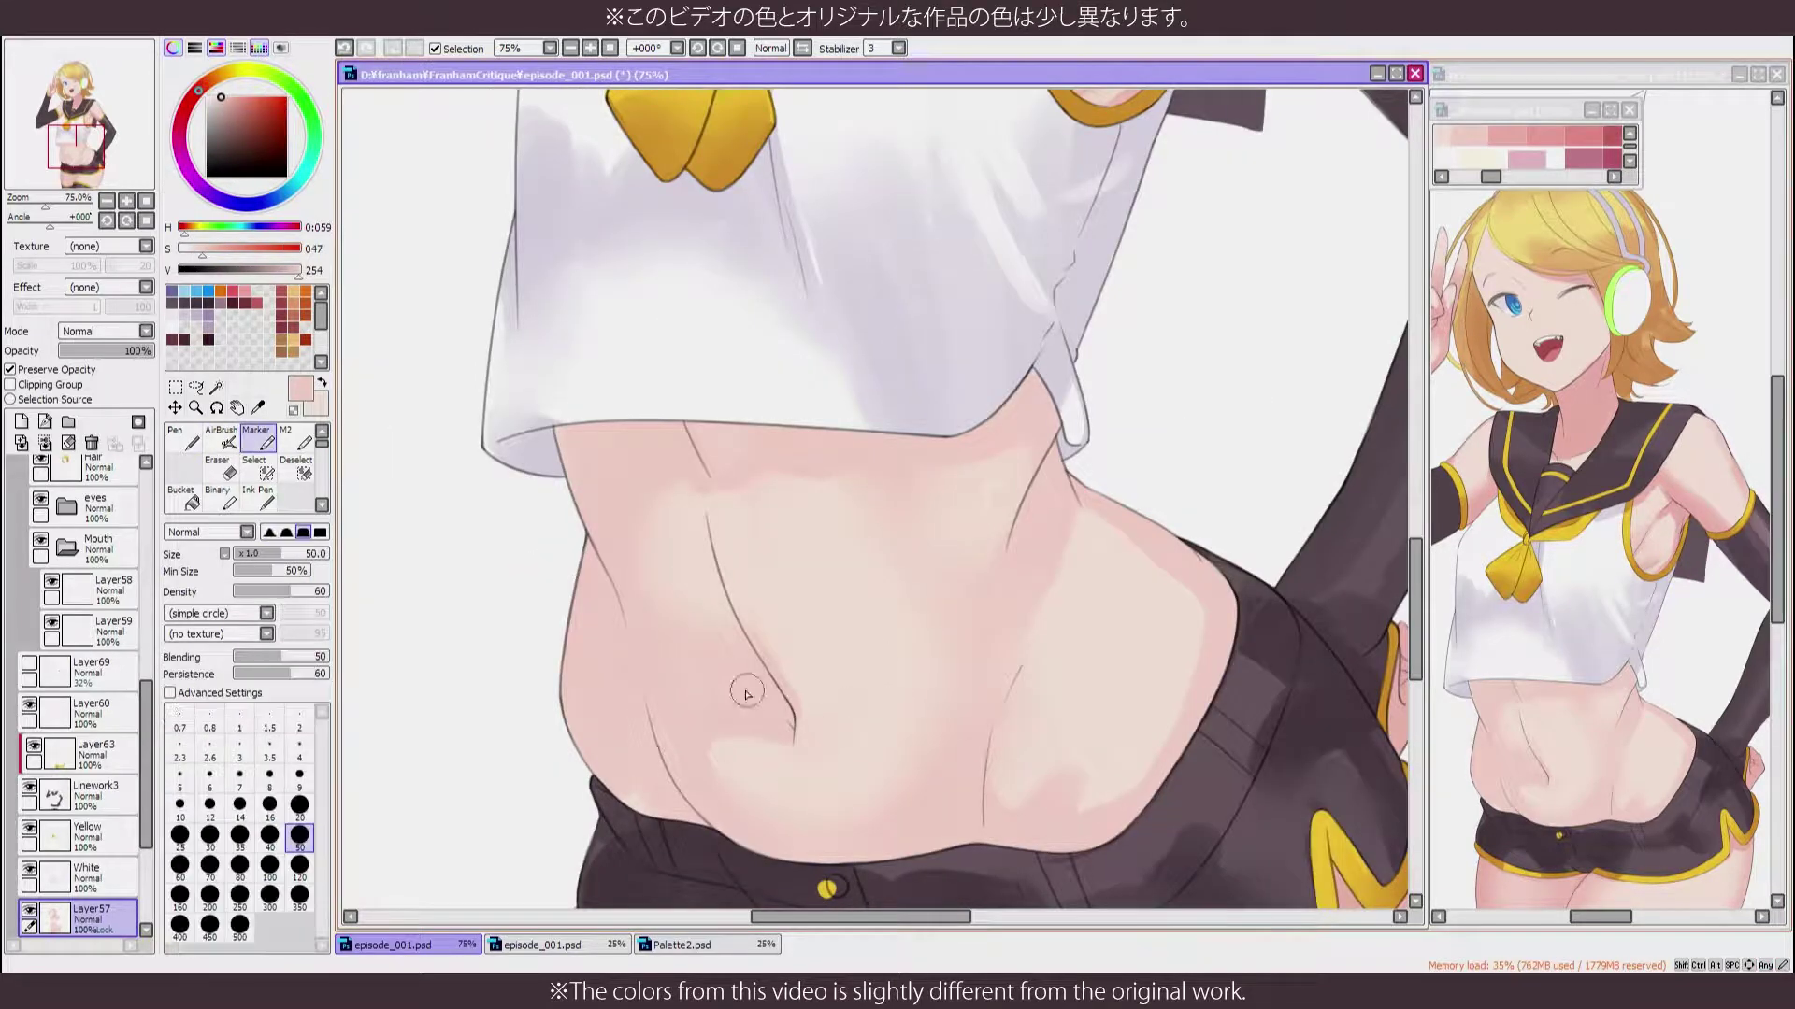
{"action": "key", "text": "h"}
{"action": "key", "text": "h"}
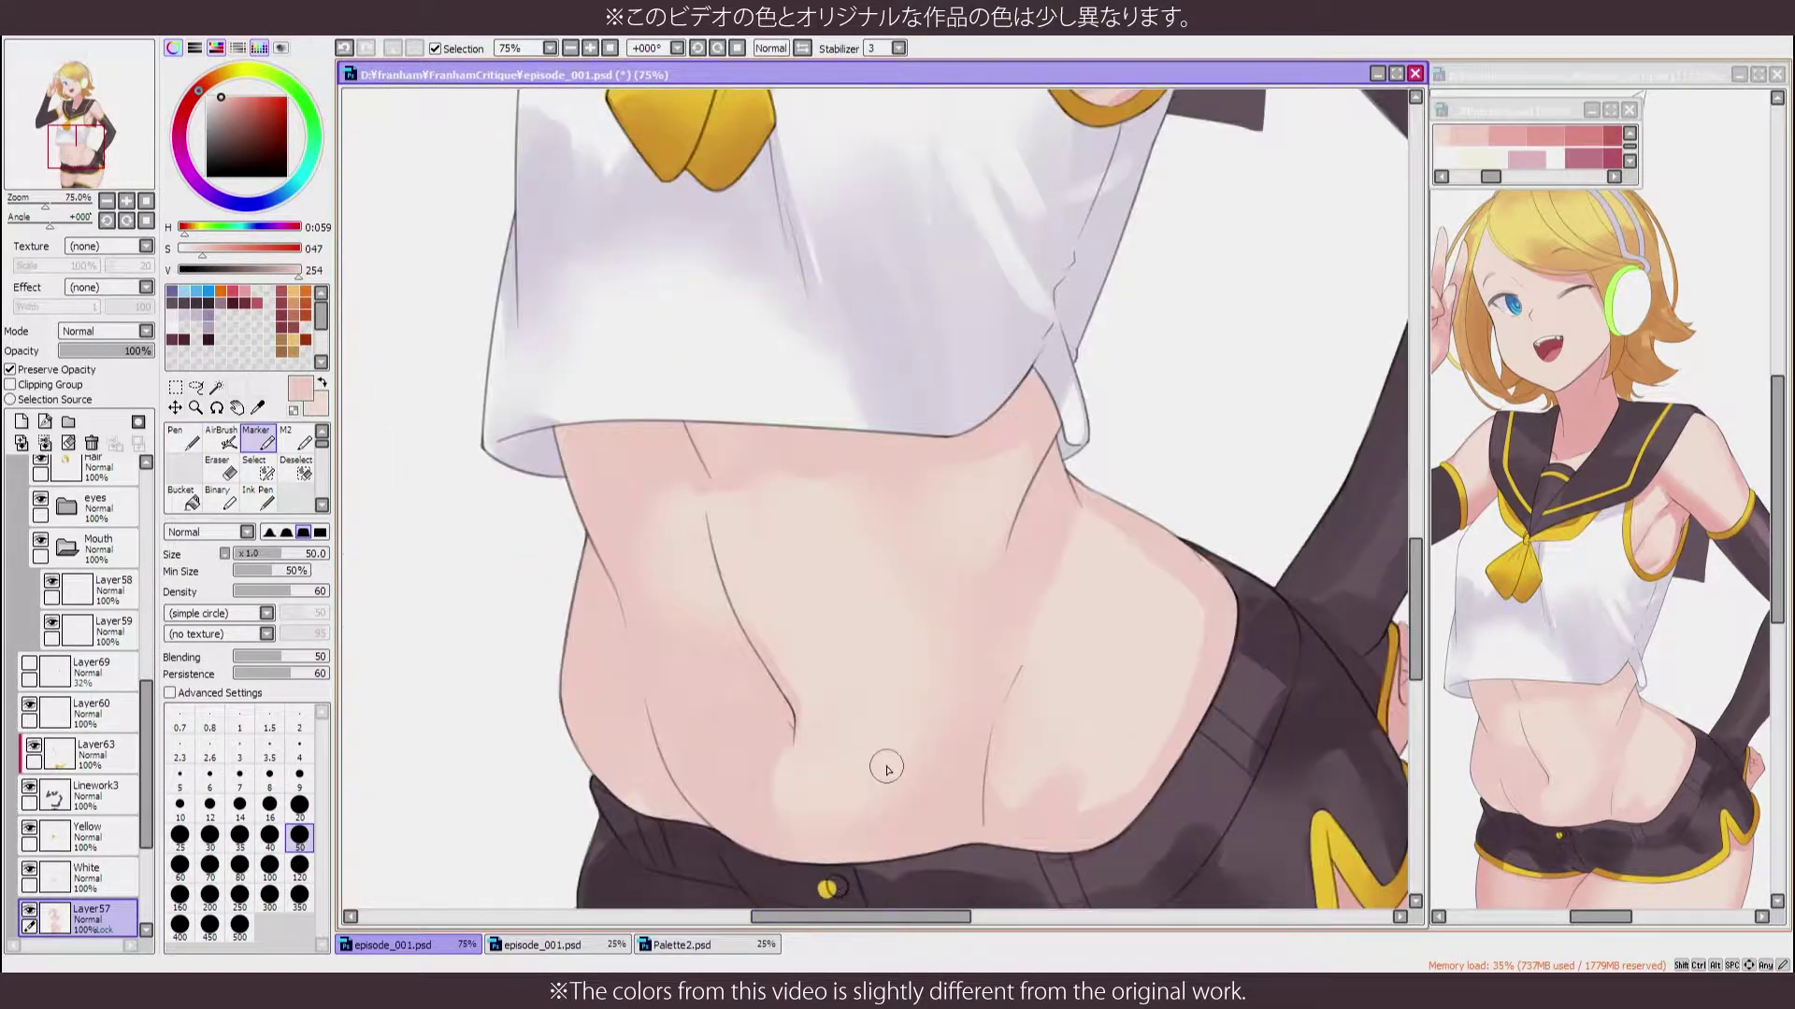
{"action": "key", "text": "h"}
Blend the belly shading with the smoothing brush at size 100 and touch up the crease area with base skin at Marker size 50
{"action": "key", "text": "b"}
{"action": "key", "text": "minus"}
{"action": "key", "text": "minus"}
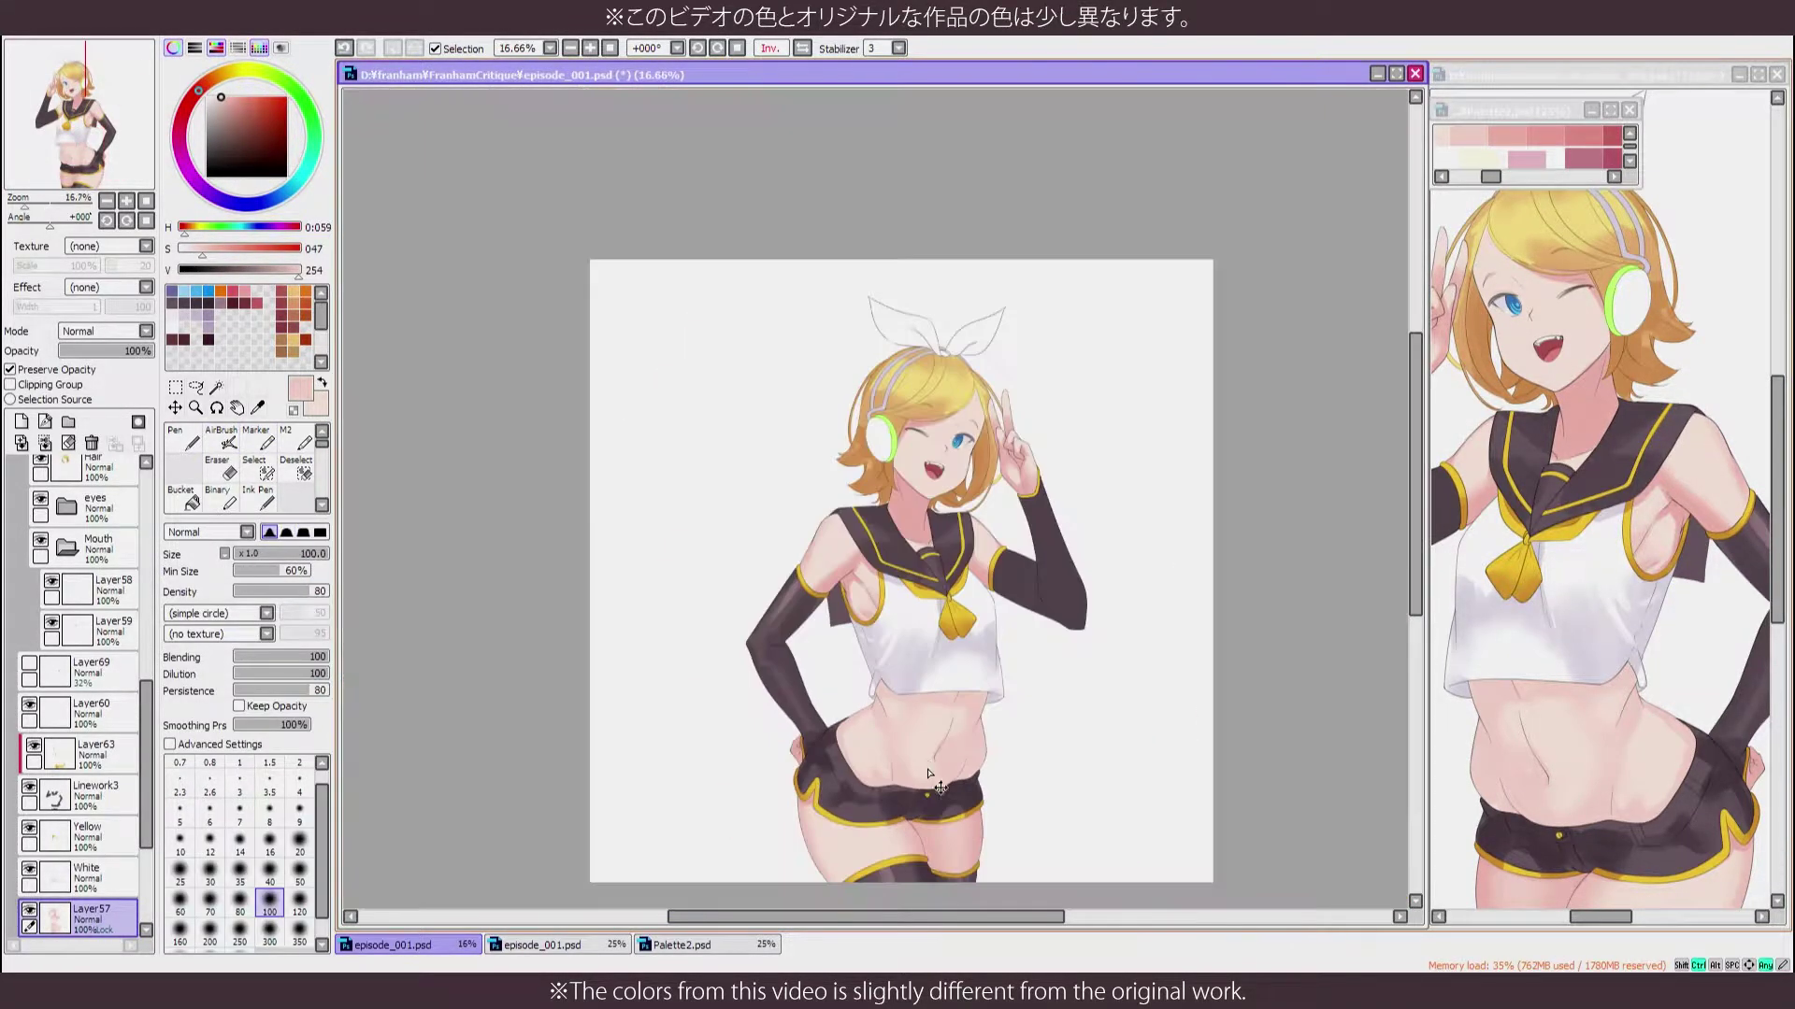
{"action": "key", "text": "h"}
{"action": "key", "text": "plus"}
{"action": "key", "text": "plus"}
{"action": "key", "text": "b"}
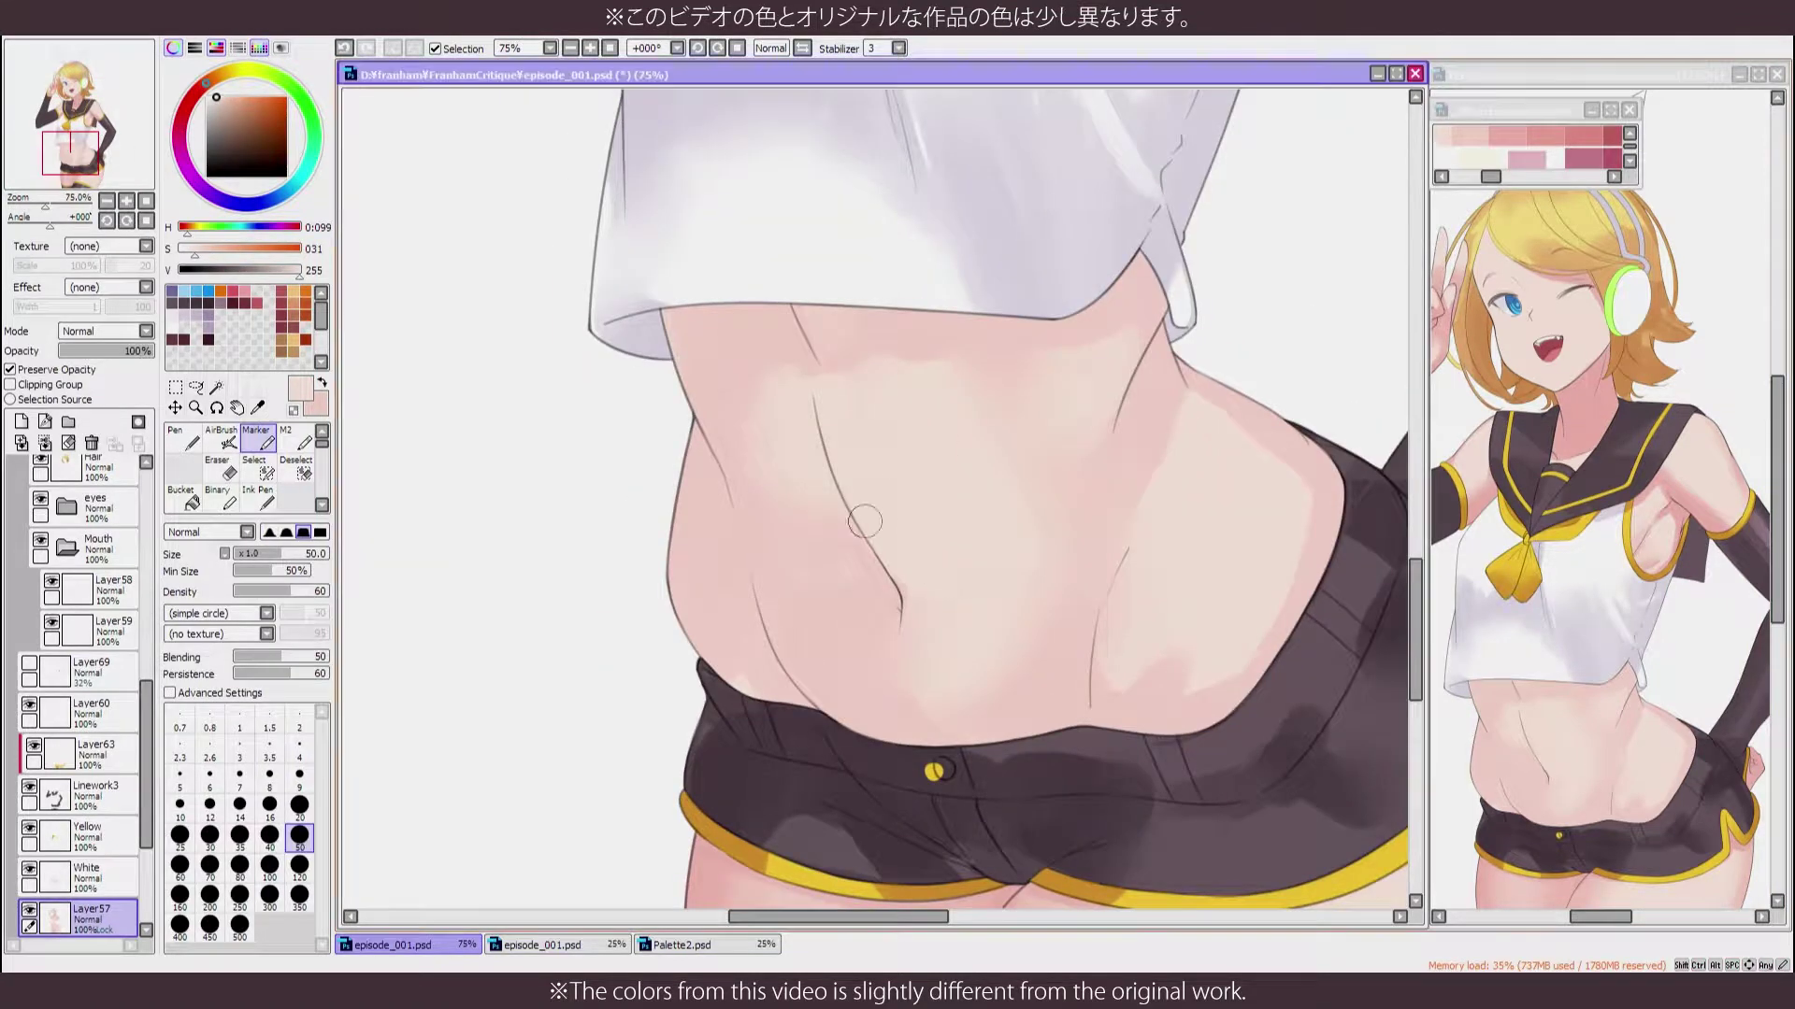
Hide the belly crease line using a layer mask on the linework layer directly above Layer 1
{"action": "key", "text": "s"}
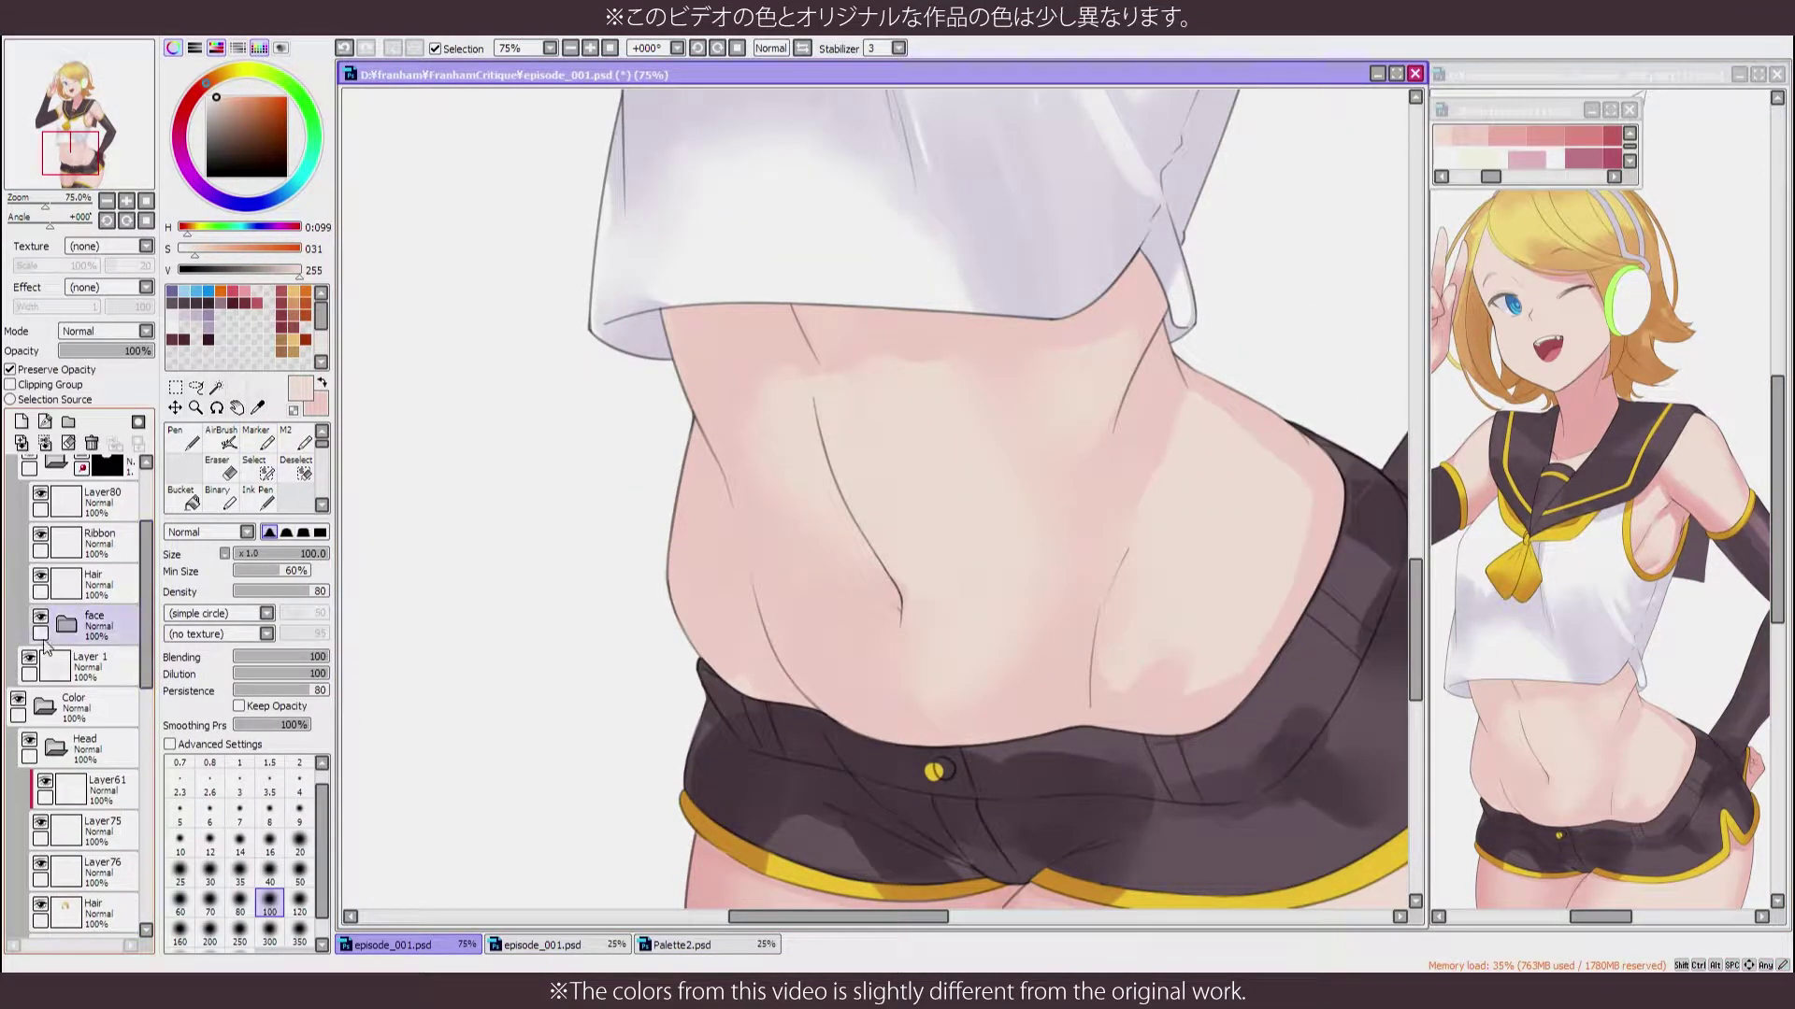
{"action": "left_click_drag", "start_coordinate": [812, 379], "coordinate": [906, 643]}
{"action": "key", "text": "ctrl+shift+n"}
{"action": "key", "text": "b"}
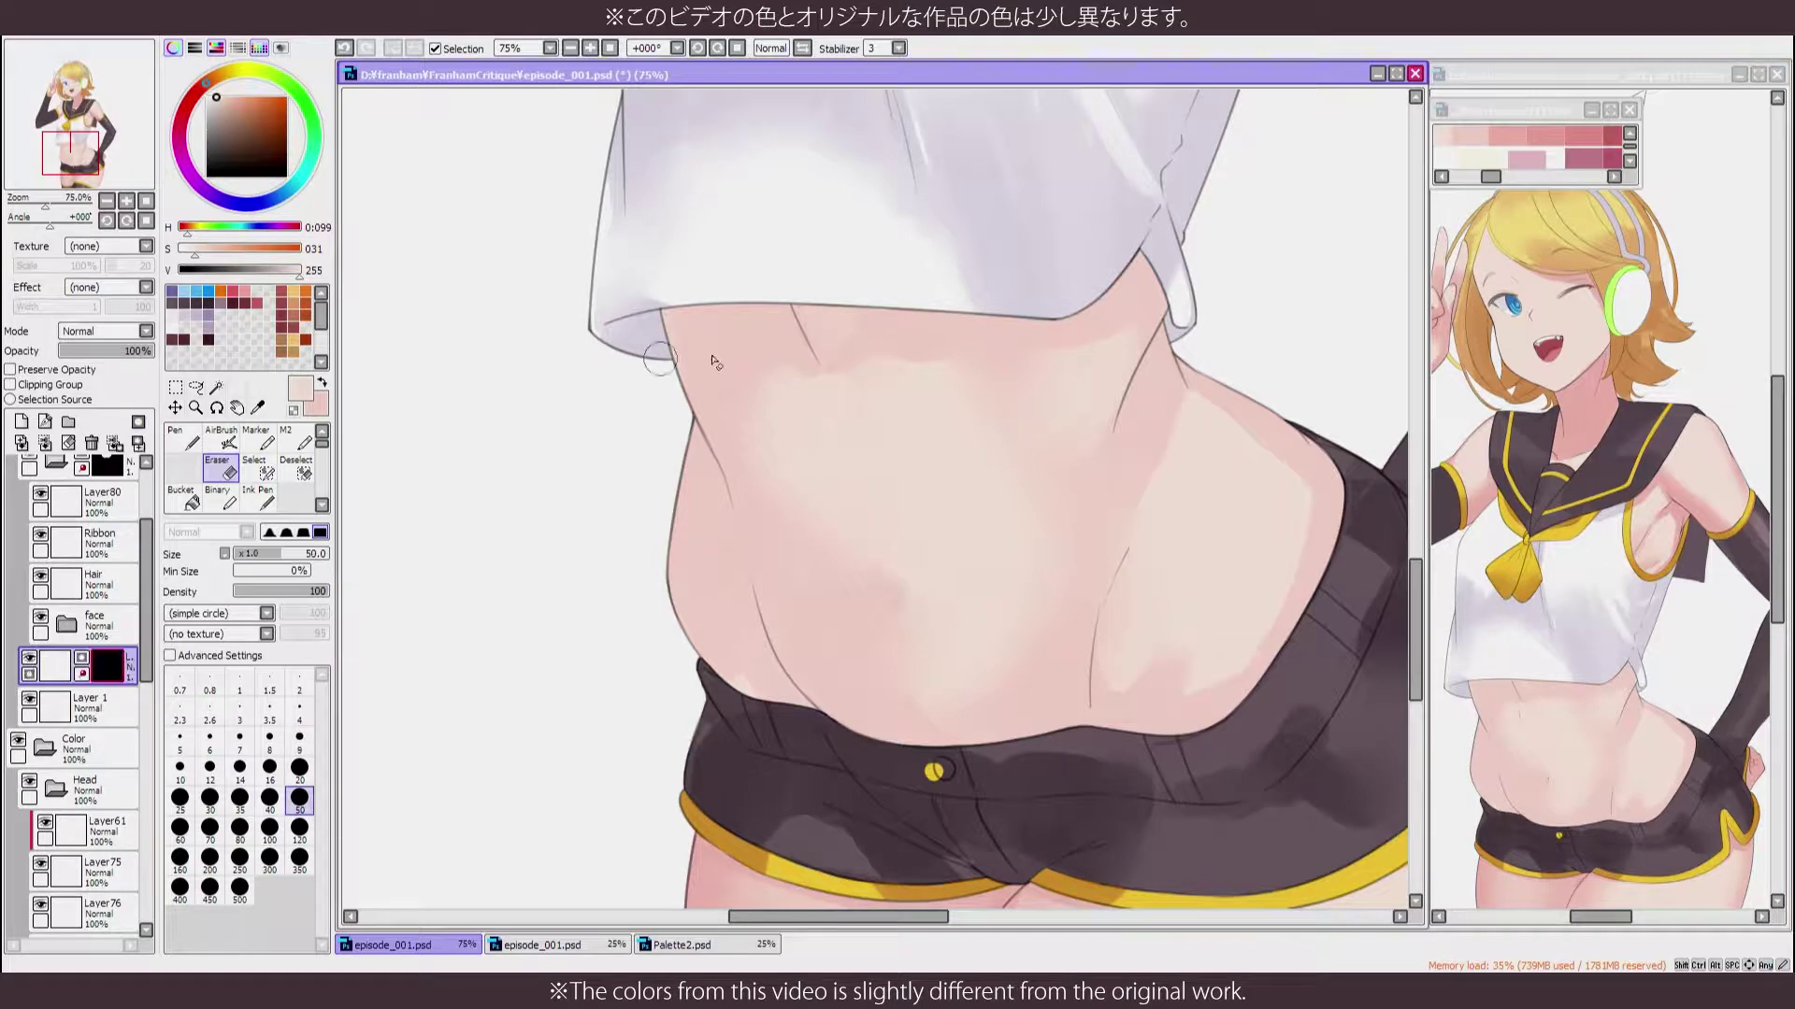
Edit the layer mask at brush size 50 so only the short navel end of the crease line is revealed
{"action": "left_click", "coordinate": [846, 500]}
{"action": "key", "text": "e"}
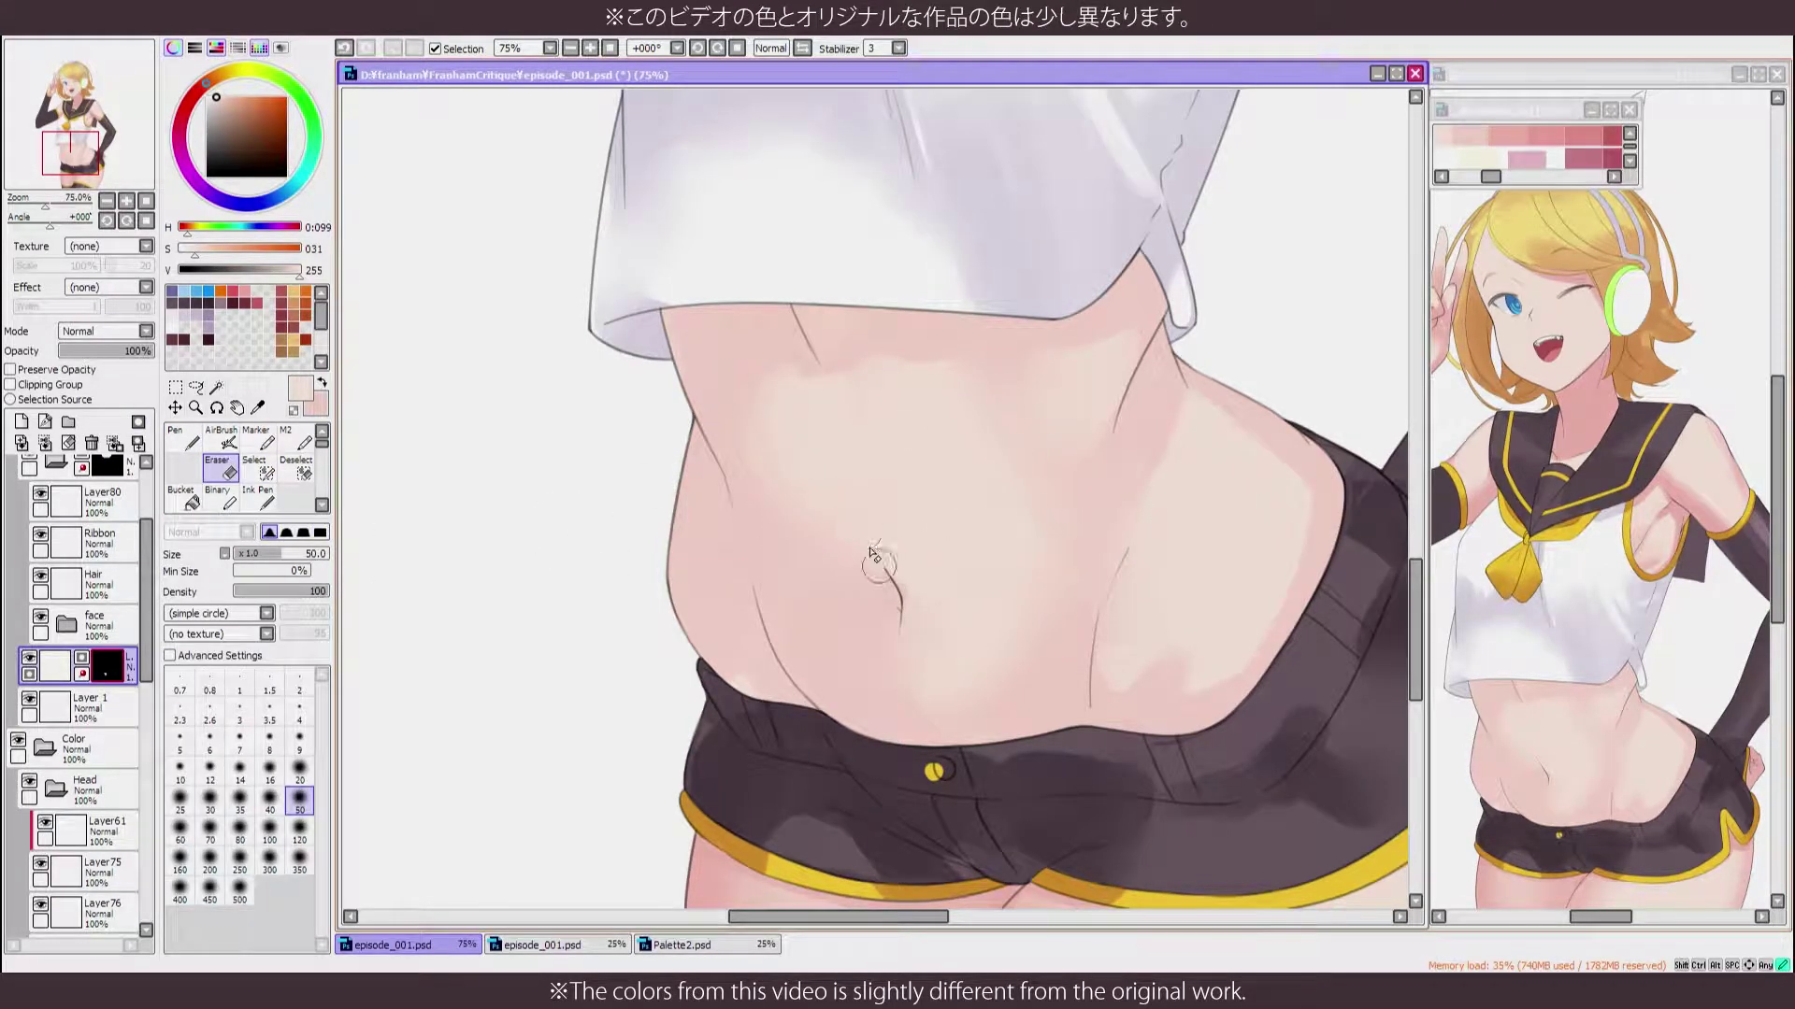
{"action": "key", "text": "ctrl+z"}
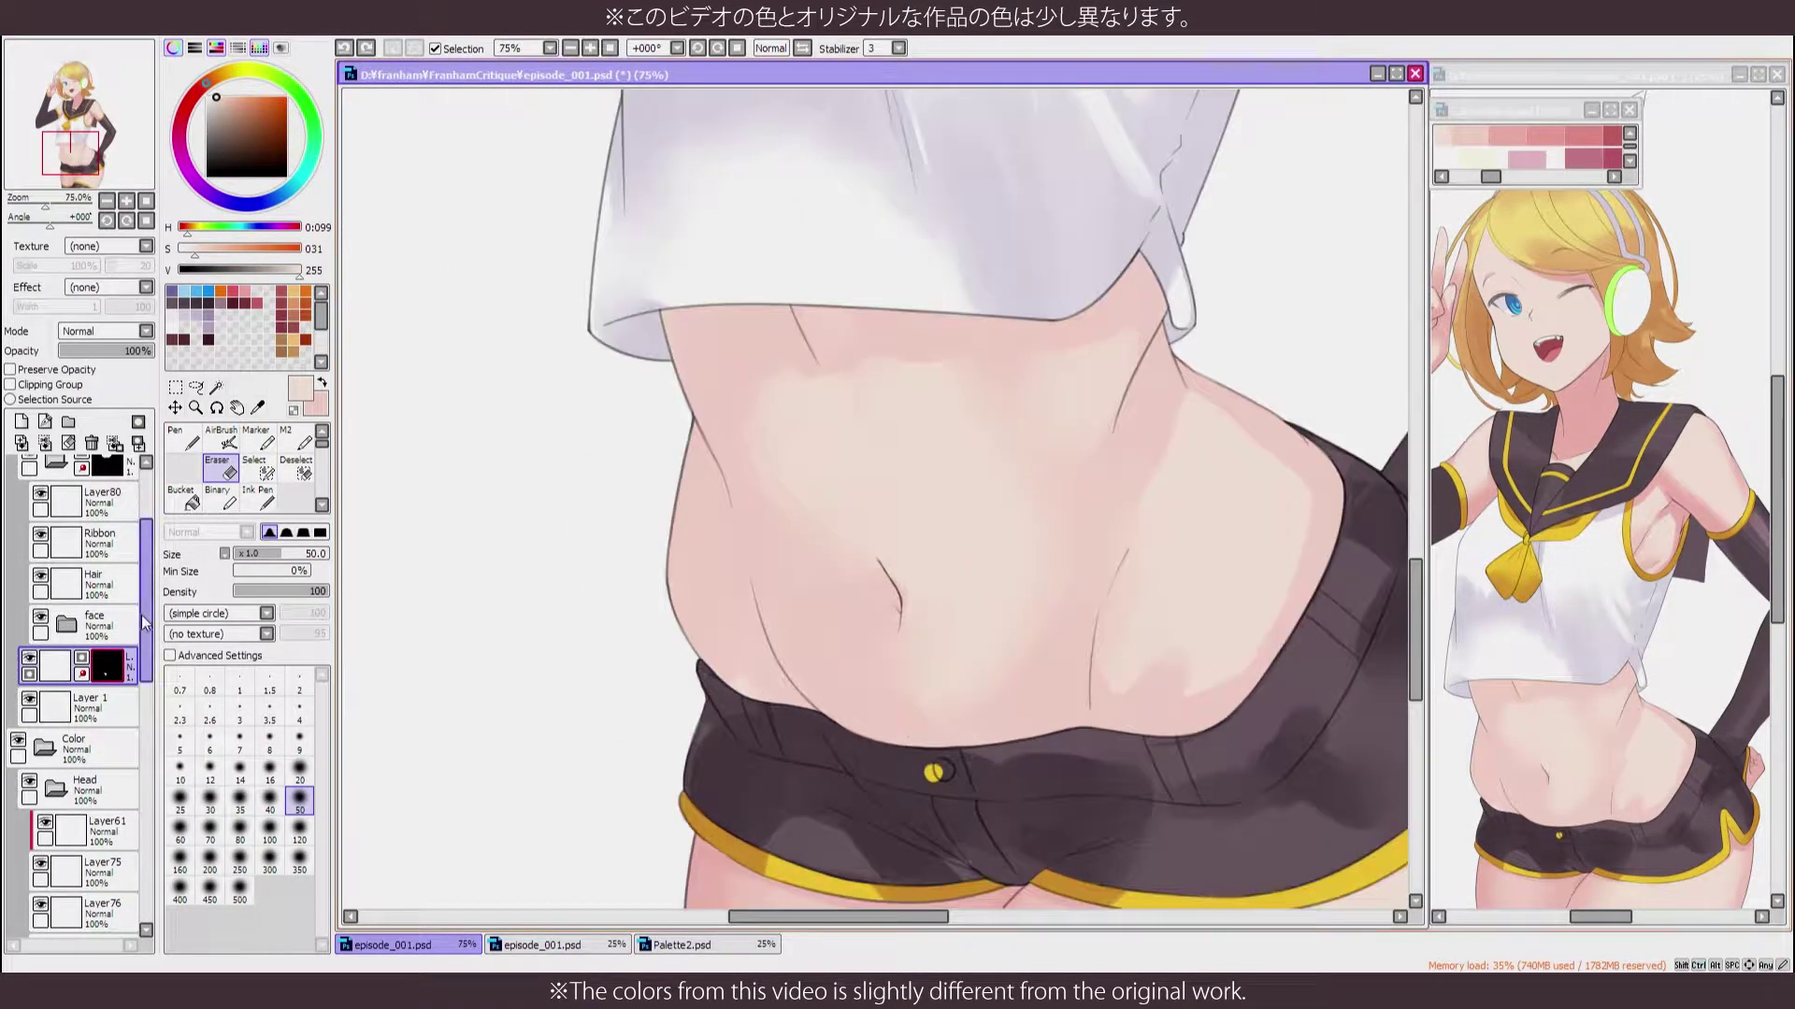
{"action": "key", "text": "m"}
{"action": "key", "text": "ctrl+y"}
{"action": "key", "text": "e"}
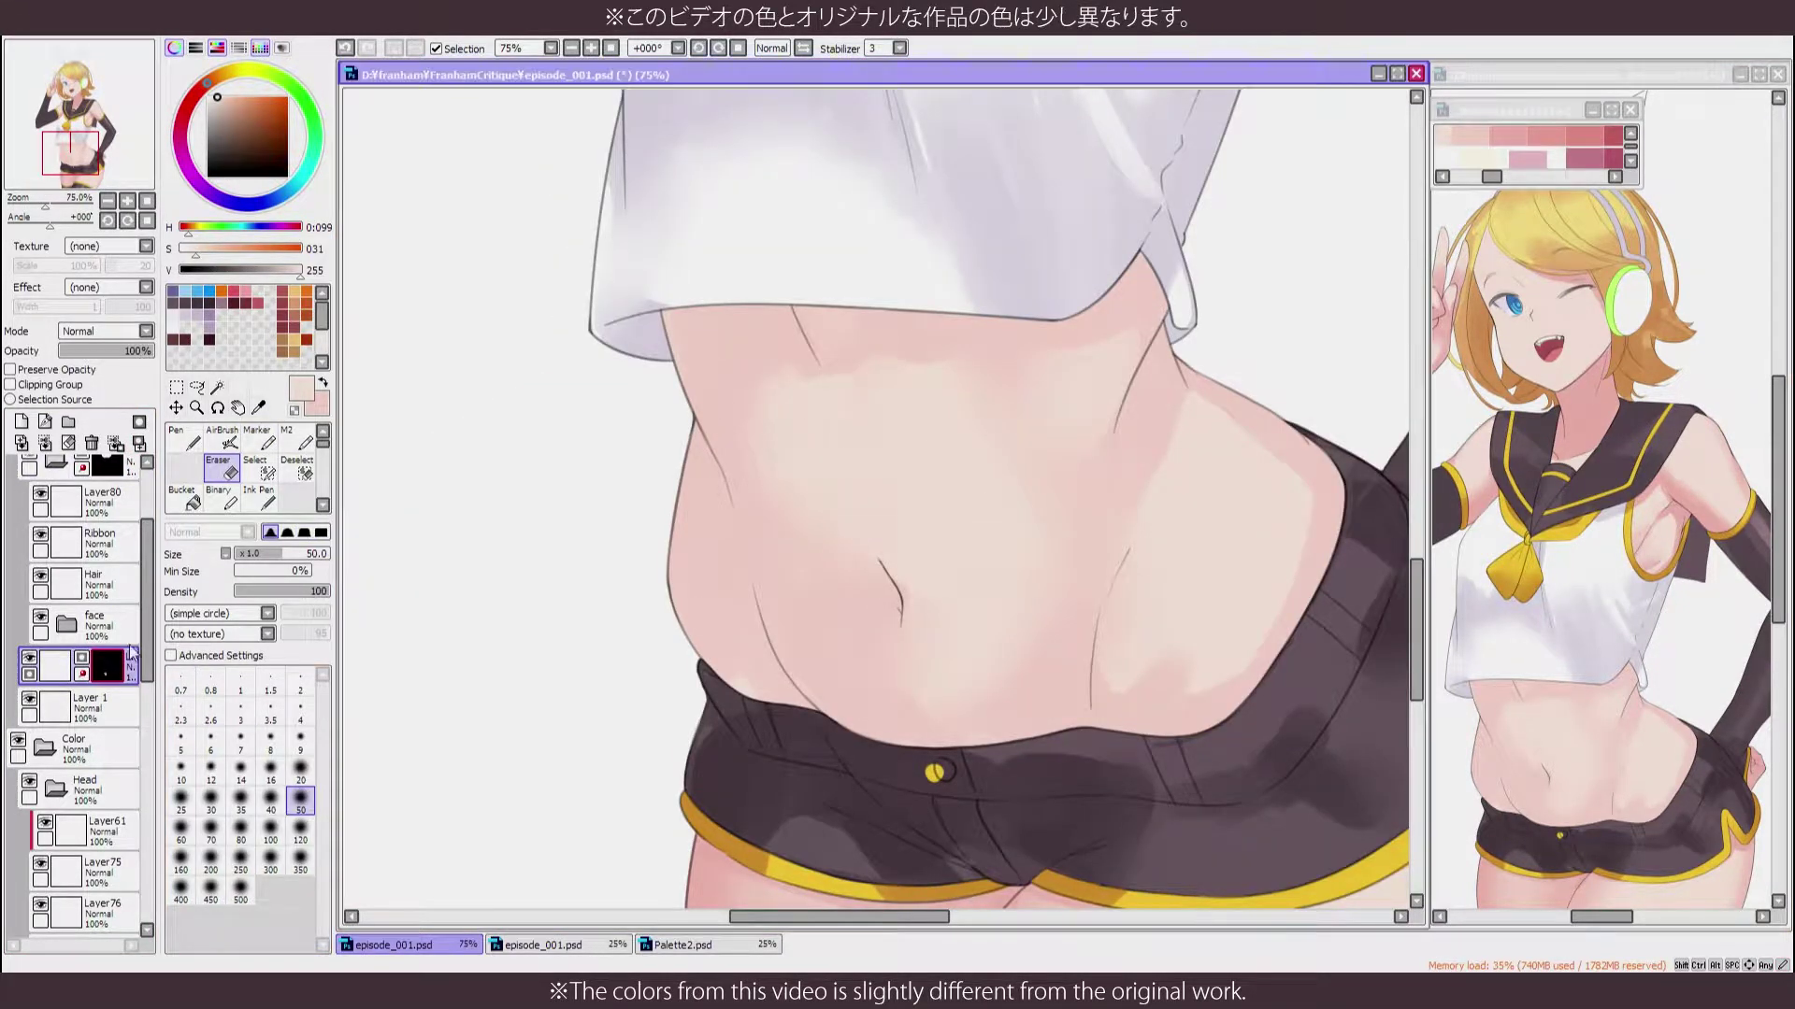
Lighten the upper belly beside the removed crease on Layer57 with sampled base skin at Marker size 50
{"action": "scroll", "coordinate": [140, 820], "scroll_direction": "down", "scroll_amount": 10}
{"action": "key", "text": "m"}
{"action": "left_click", "coordinate": [84, 855]}
{"action": "left_click", "coordinate": [776, 411], "text": "alt"}
{"action": "left_click_drag", "start_coordinate": [776, 420], "coordinate": [710, 397]}
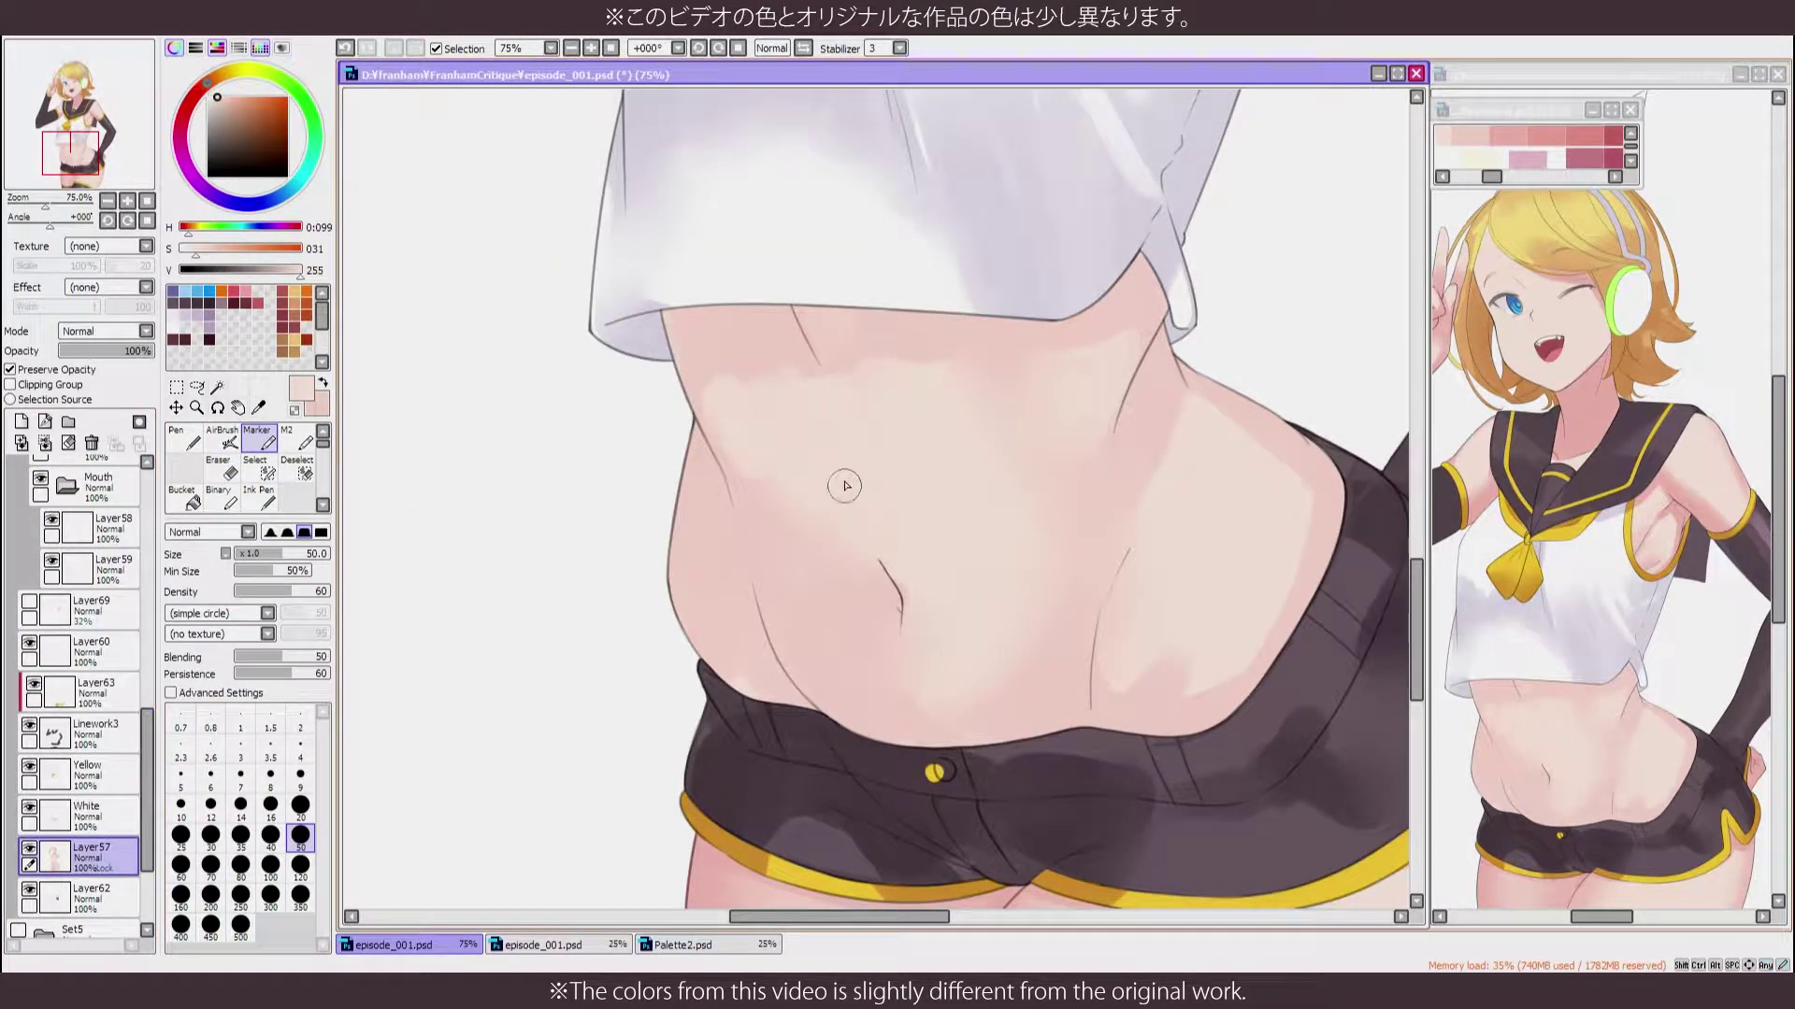
Reshape the light pink shadow across the upper belly below the shirt hem with sampled skin tones at Marker size 50
{"action": "left_click", "coordinate": [743, 458], "text": "alt"}
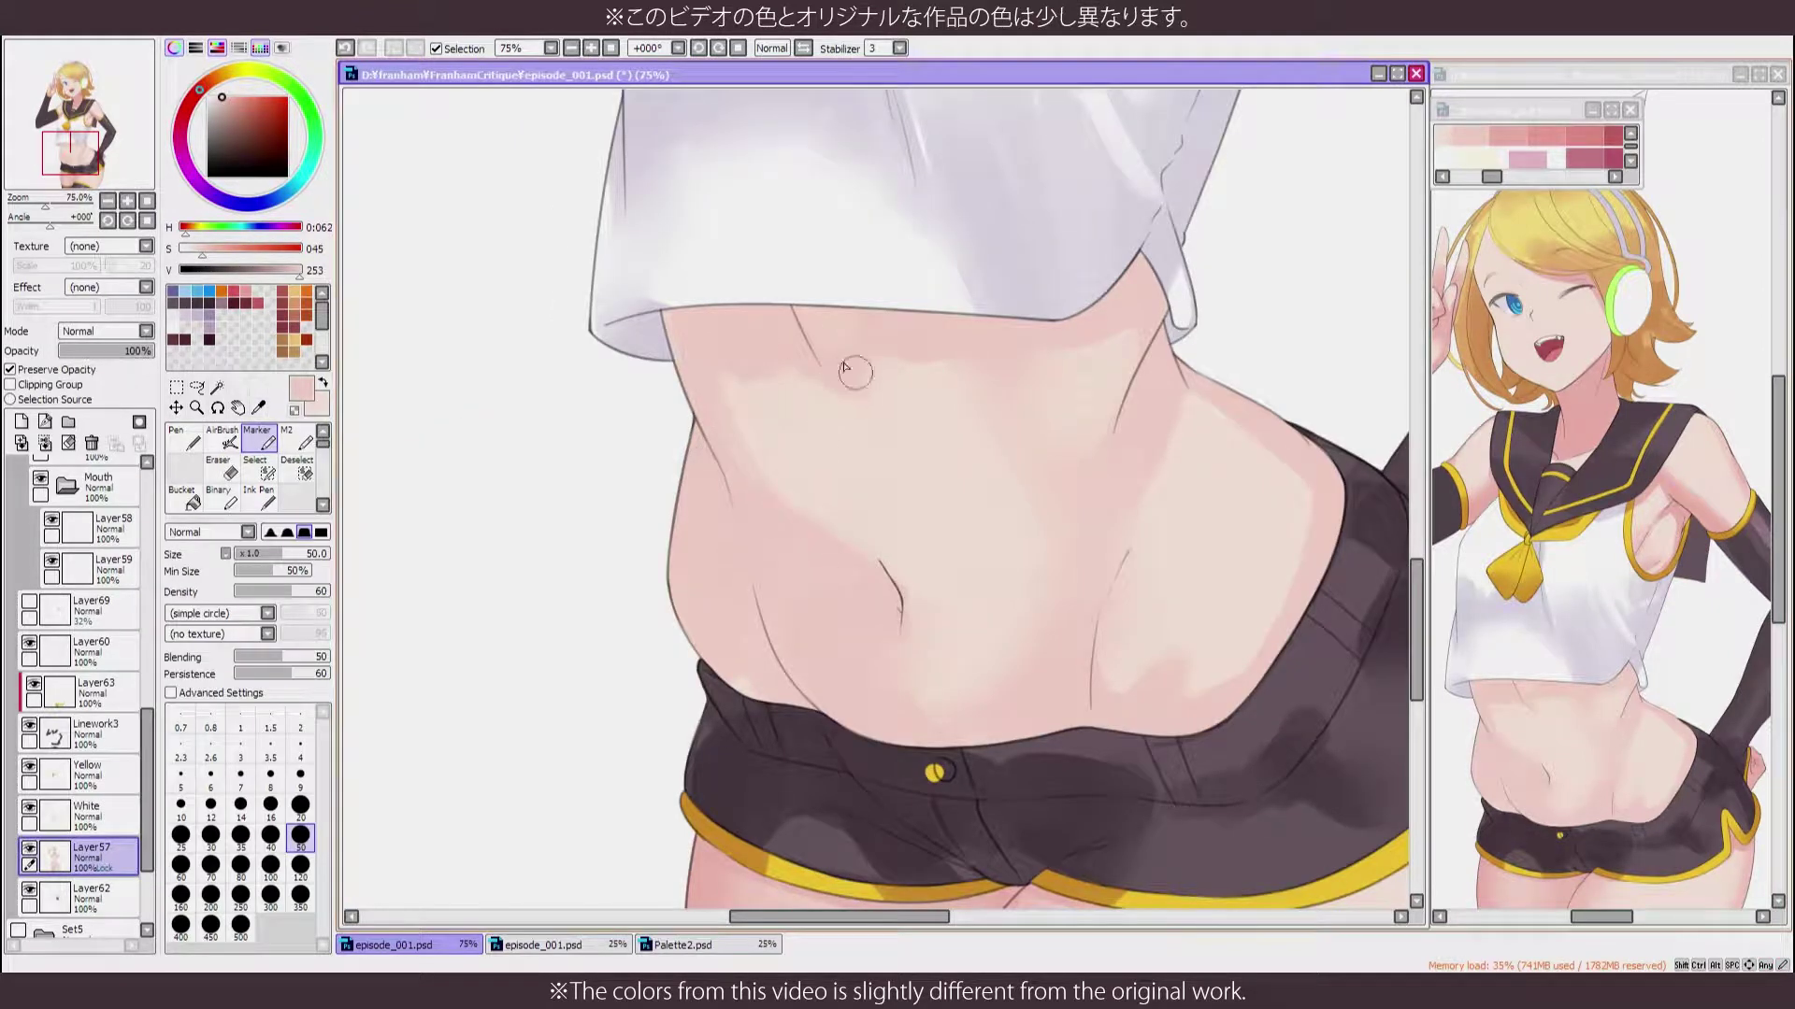
{"action": "key", "text": "b"}
{"action": "key", "text": "ctrl+z"}
{"action": "key", "text": "m"}
{"action": "key", "text": "h"}
{"action": "left_click", "coordinate": [761, 481], "text": "alt"}
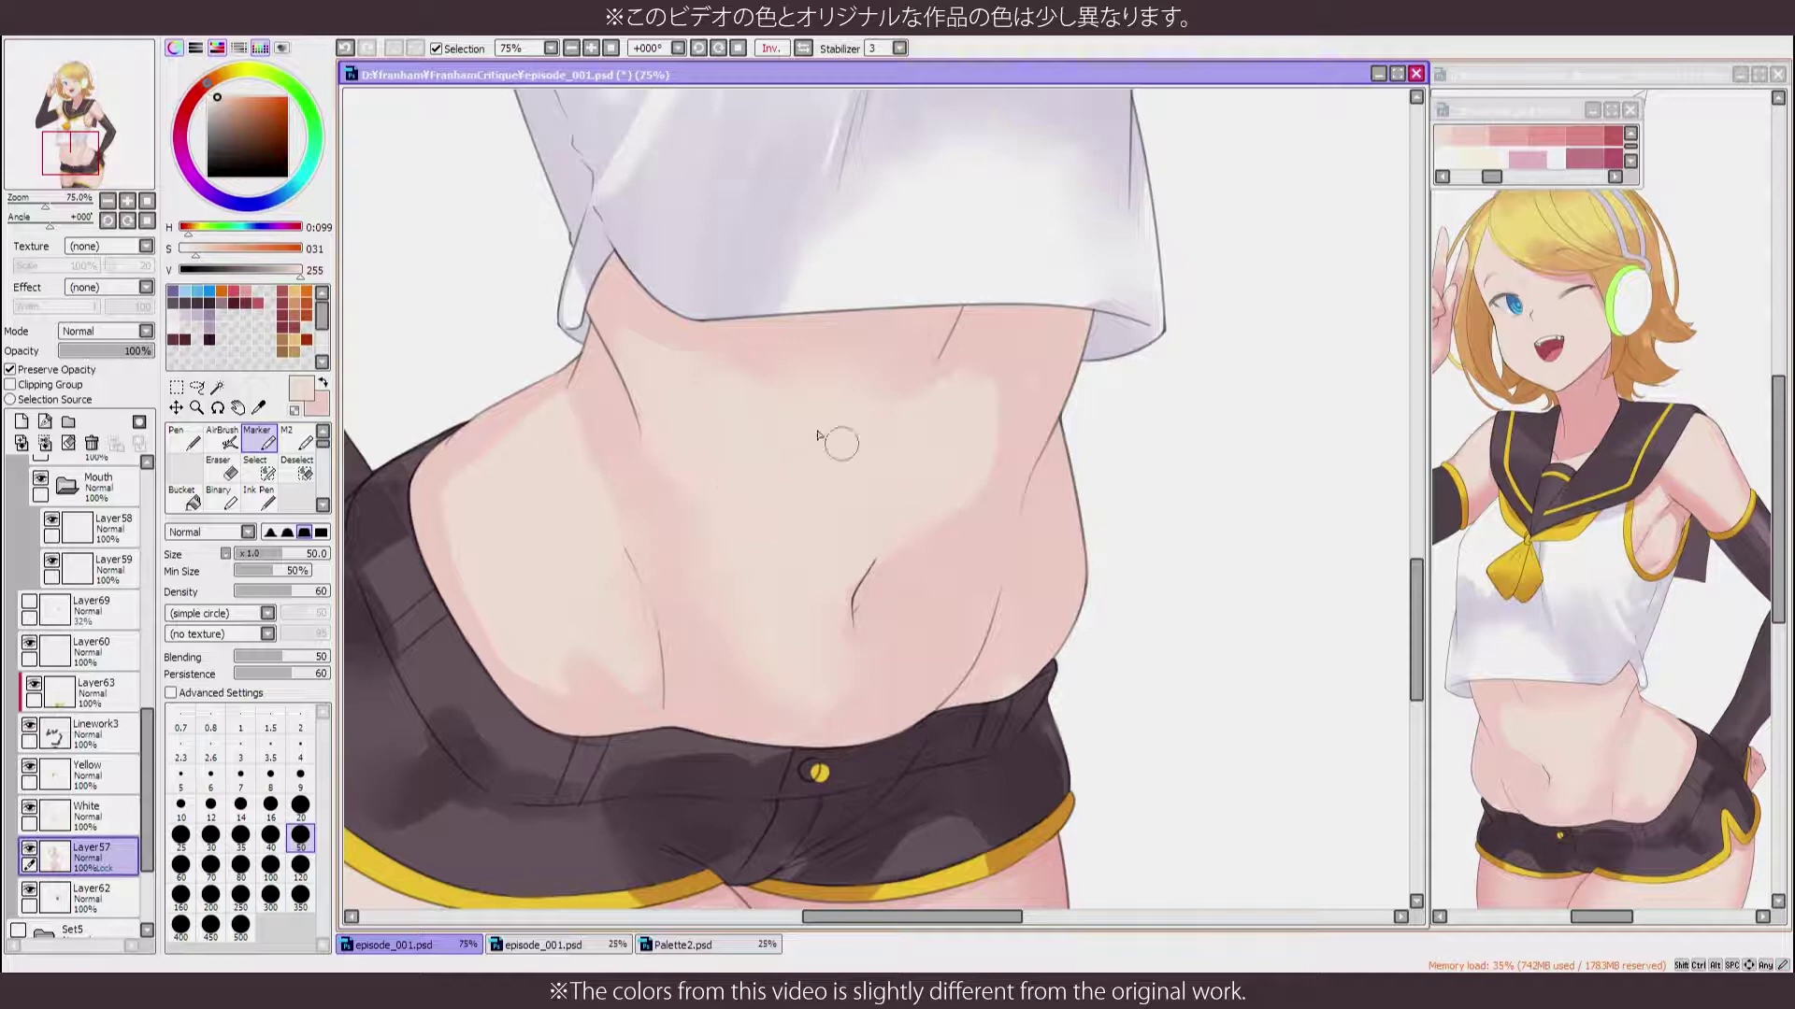
Airbrush a sampled light pink softly over the belly below the shirt hem at size 350
{"action": "left_click", "coordinate": [541, 473], "text": "alt"}
{"action": "key", "text": "a"}
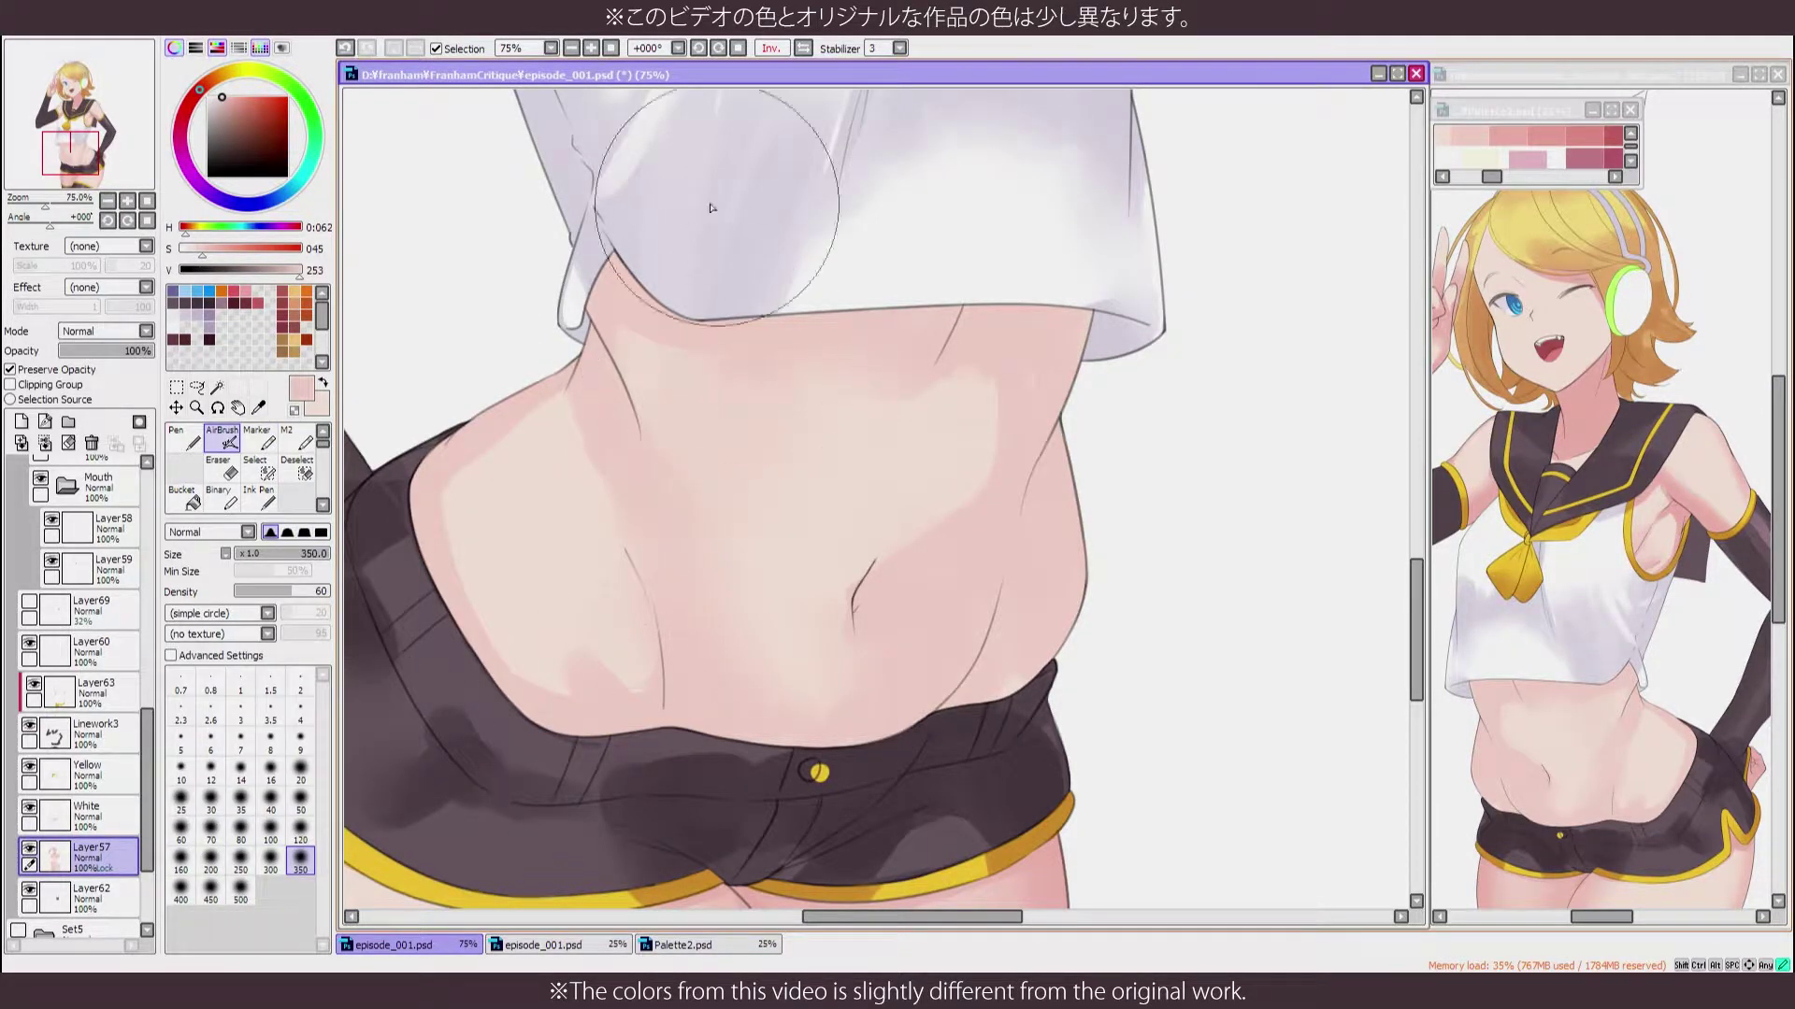
{"action": "key", "text": "h"}
{"action": "left_click_drag", "start_coordinate": [661, 693], "coordinate": [568, 673]}
Redefine the light patch on the upper belly with sampled skin tones and soften its edges with the smoothing brush at size 50
{"action": "key", "text": "m"}
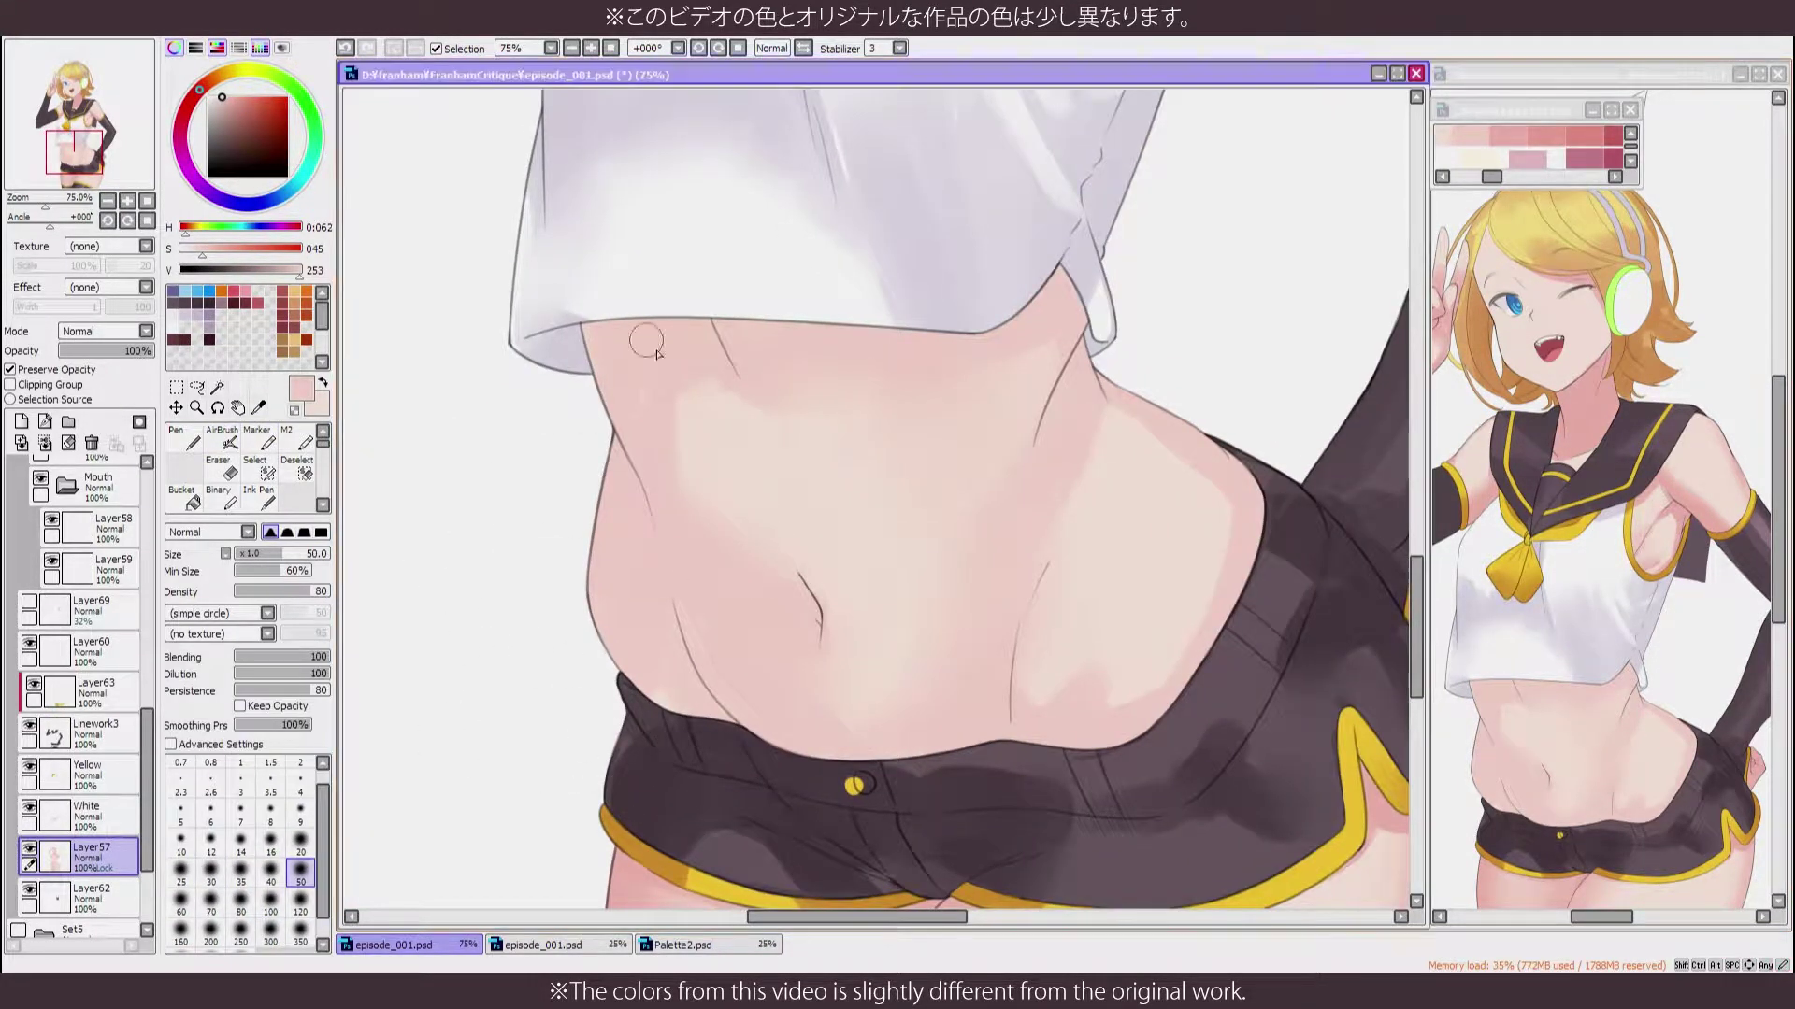
{"action": "key", "text": "m"}
{"action": "left_click", "coordinate": [677, 449], "text": "alt"}
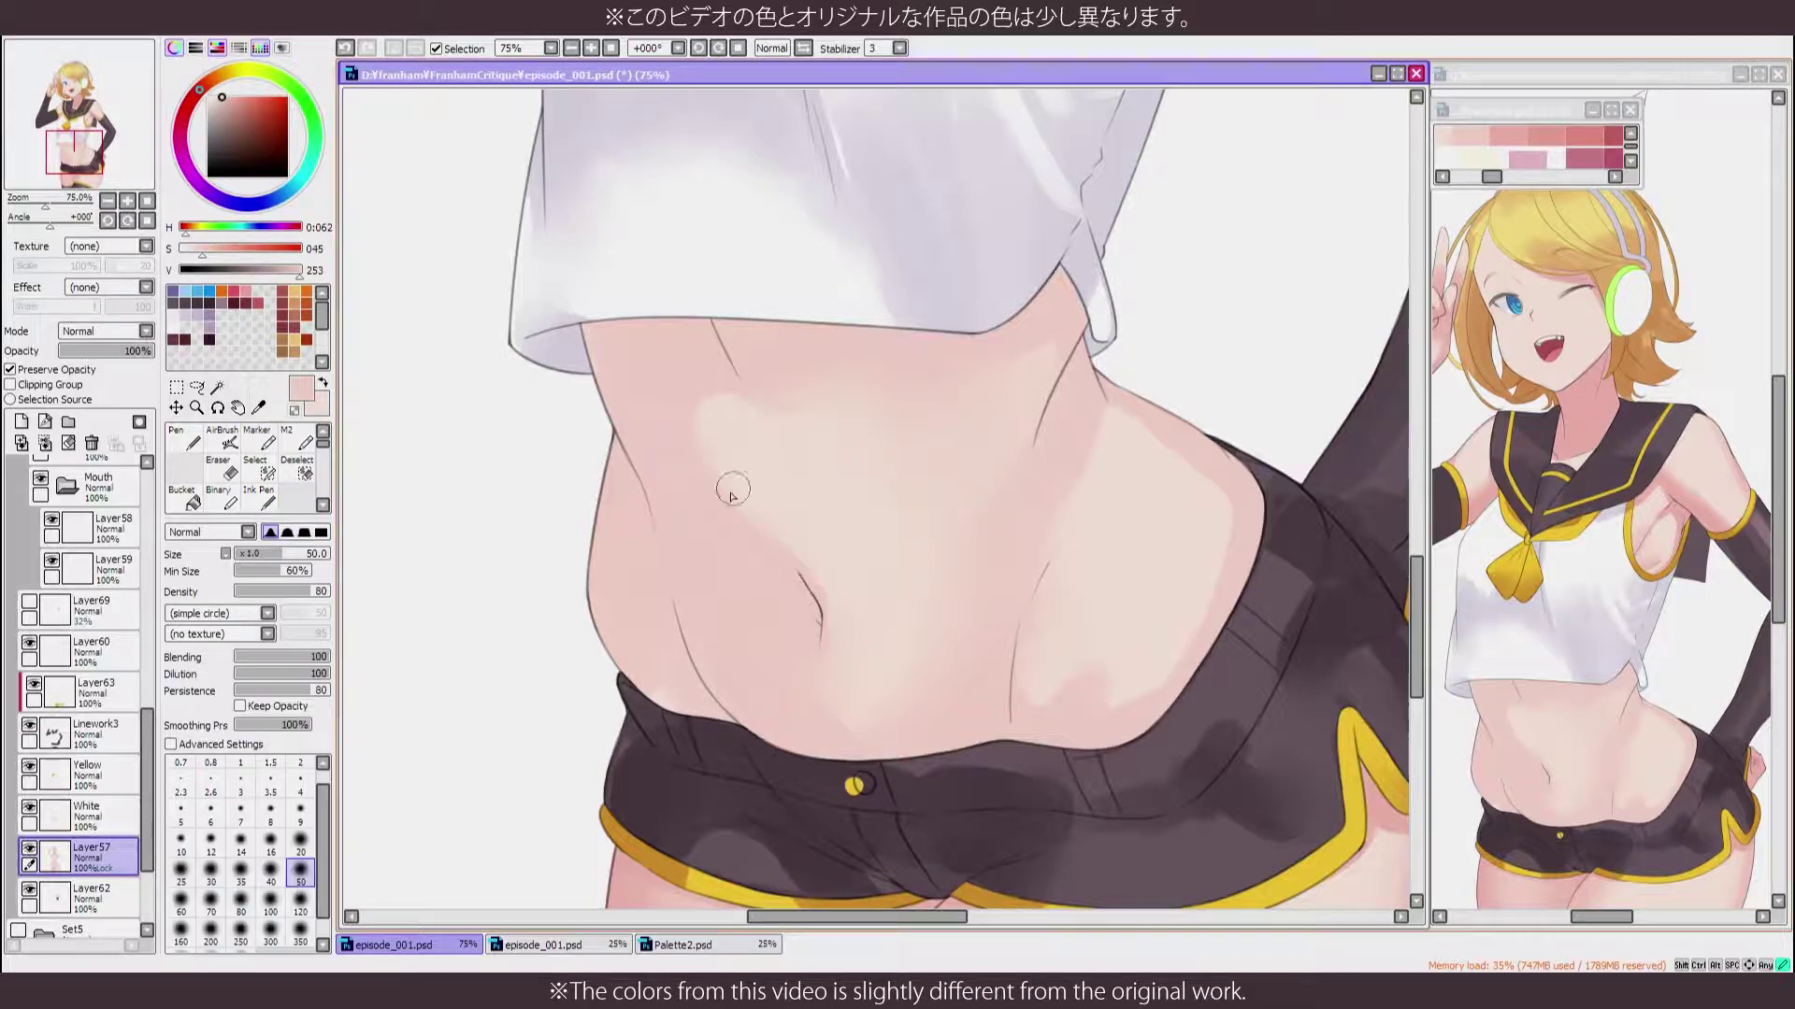
{"action": "key", "text": "h"}
{"action": "key", "text": "h"}
Airbrush sampled light pink around the navel and waist creases at size 120
{"action": "key", "text": "a"}
{"action": "mouse_move", "coordinate": [830, 691]}
{"action": "left_mouse_down"}
{"action": "mouse_move", "coordinate": [972, 687]}
{"action": "mouse_move", "coordinate": [822, 673]}
{"action": "left_mouse_up"}
{"action": "left_click", "coordinate": [739, 569], "text": "alt"}
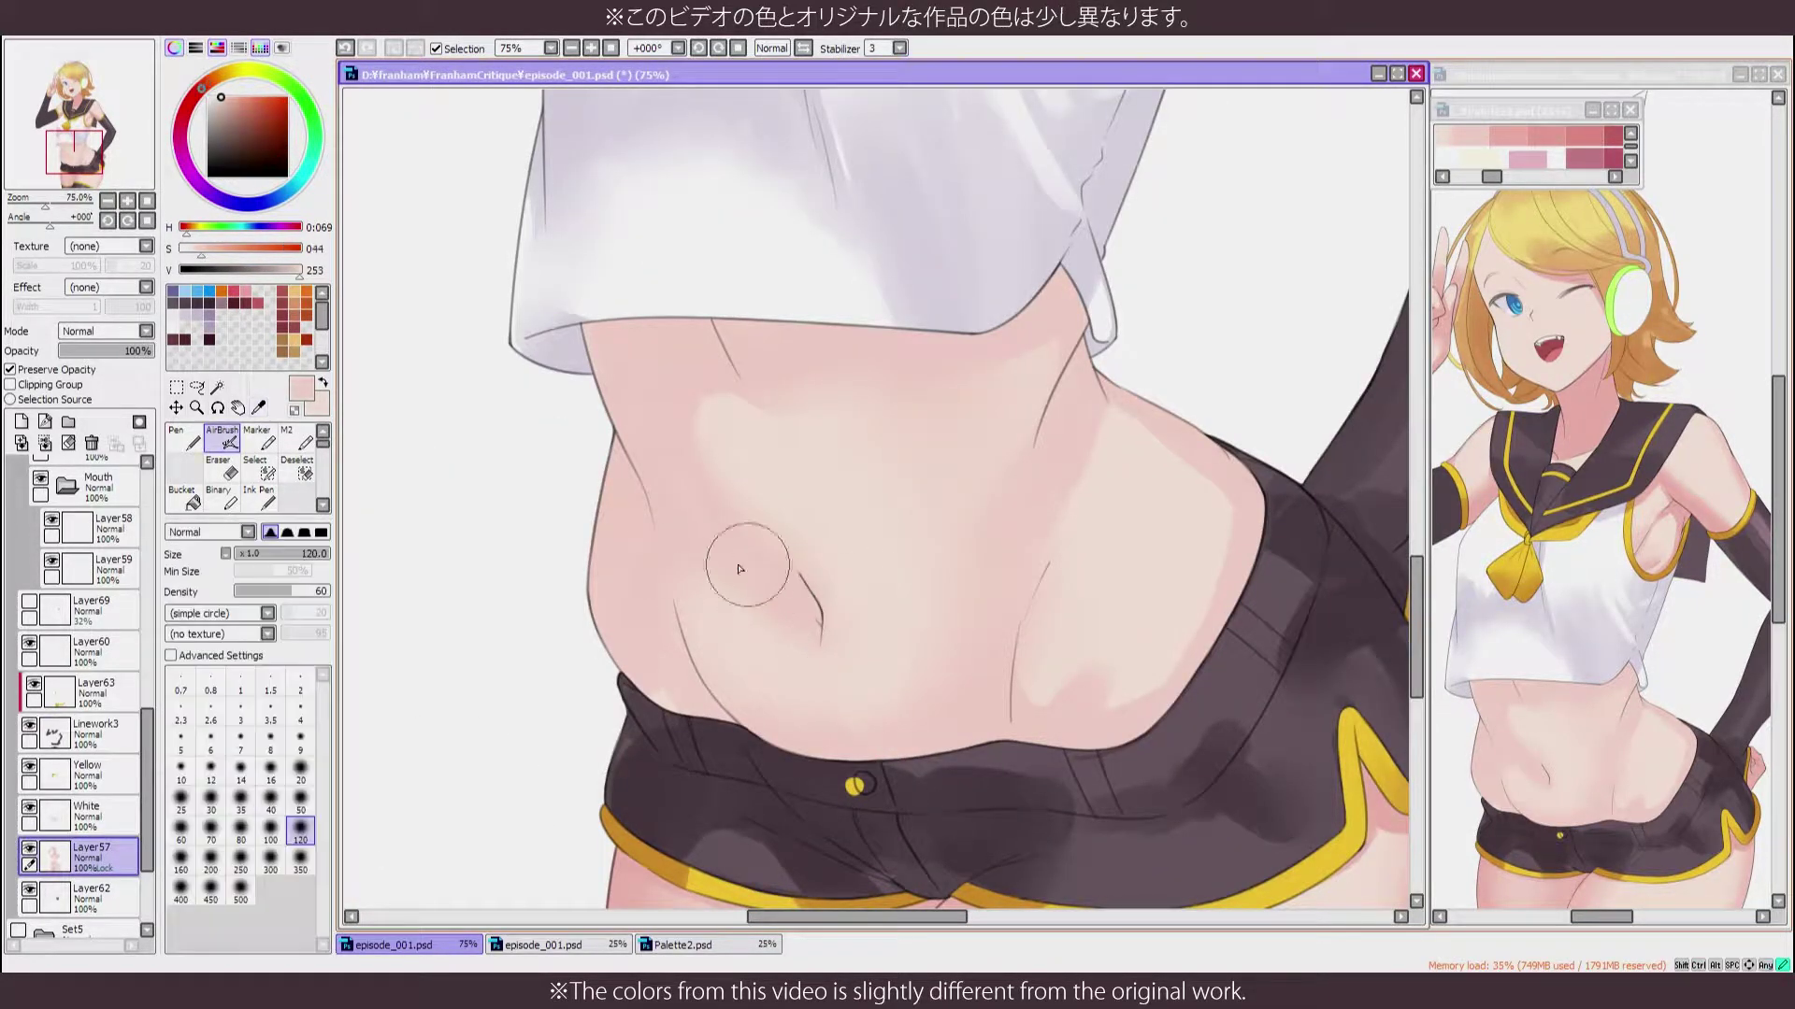
{"action": "key", "text": "h"}
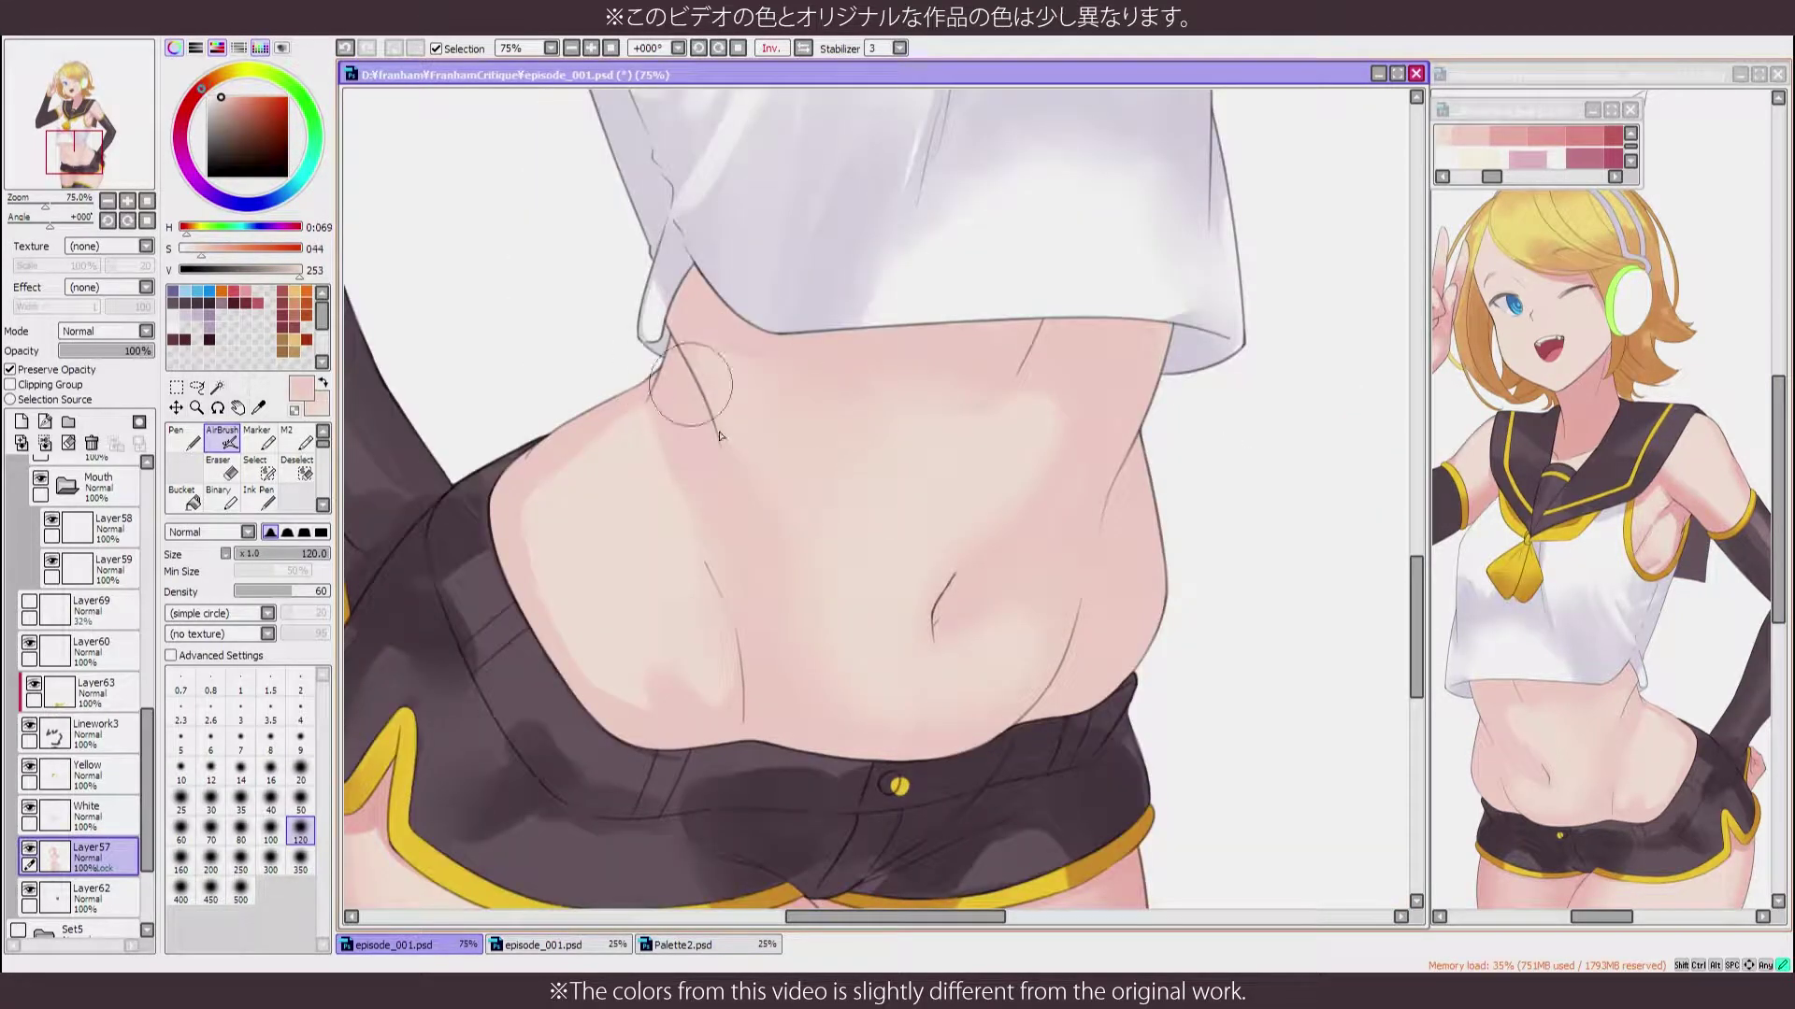
{"action": "key", "text": "h"}
Paint a deeper pink cast shadow under the shirt hem at Marker size 100 and blend the waist-crease shadow at size 50
{"action": "left_click", "coordinate": [812, 504], "text": "alt"}
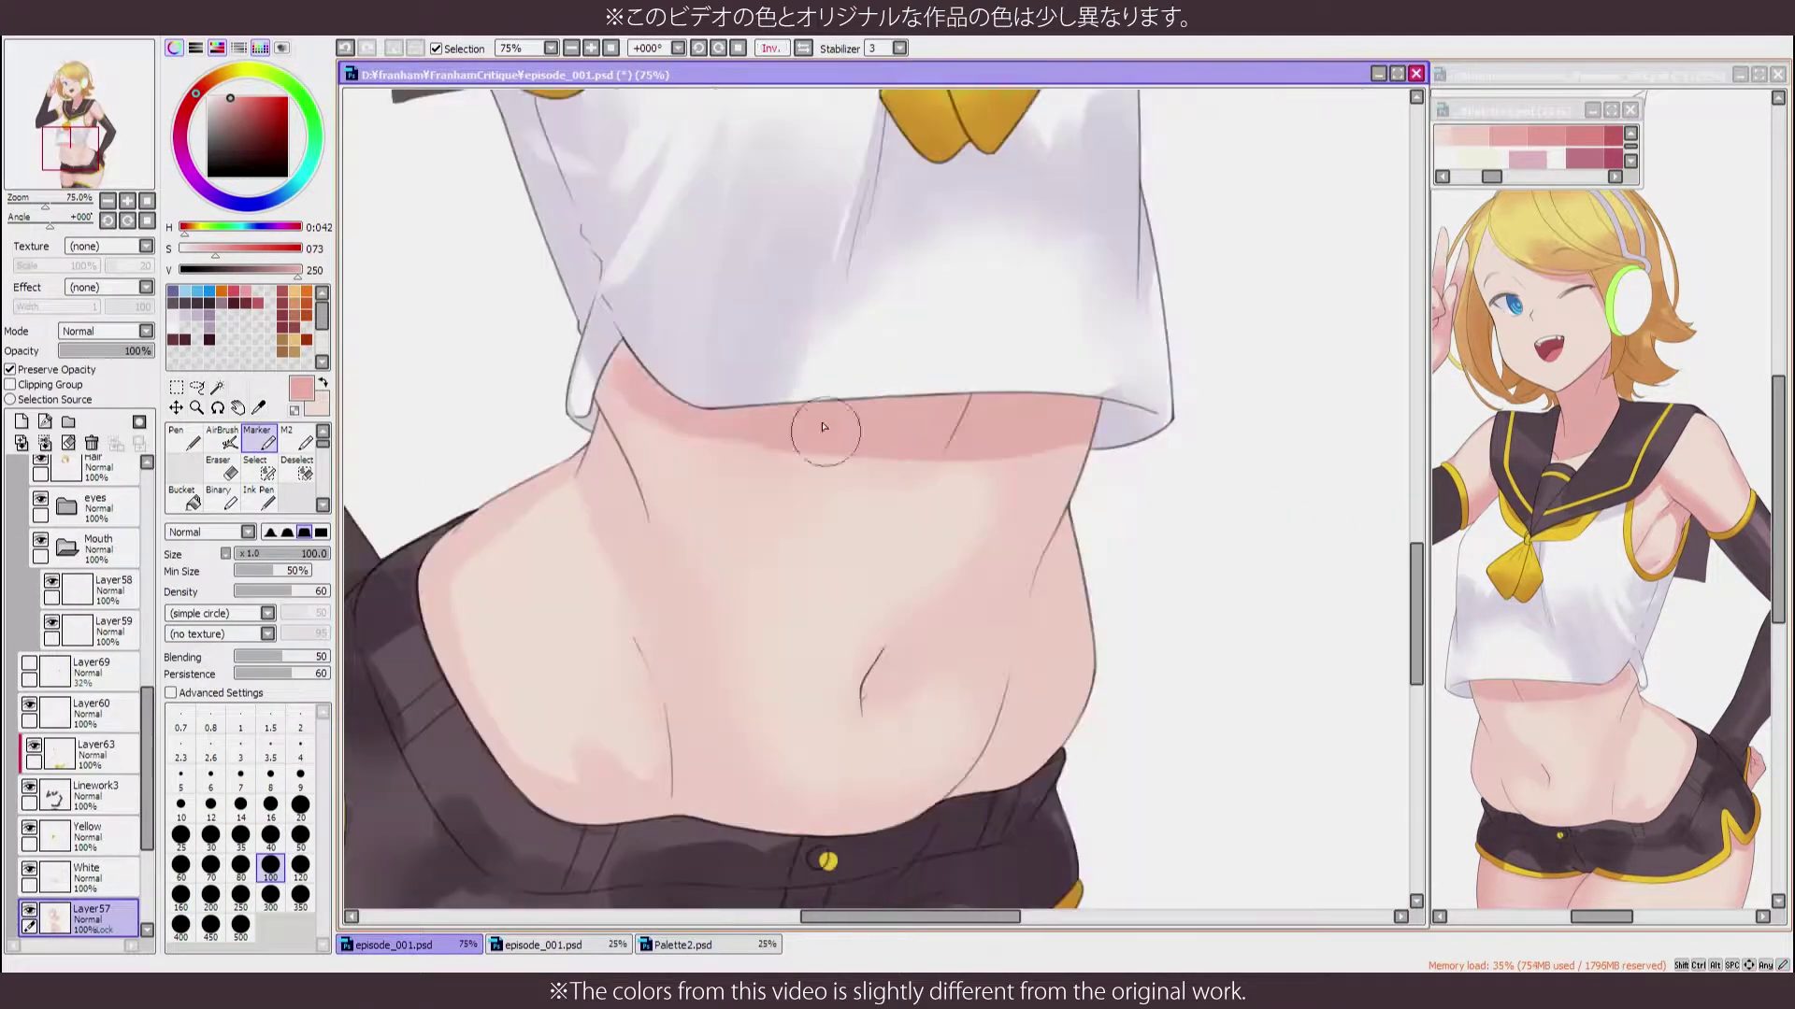
{"action": "left_click_drag", "start_coordinate": [821, 421], "coordinate": [942, 412]}
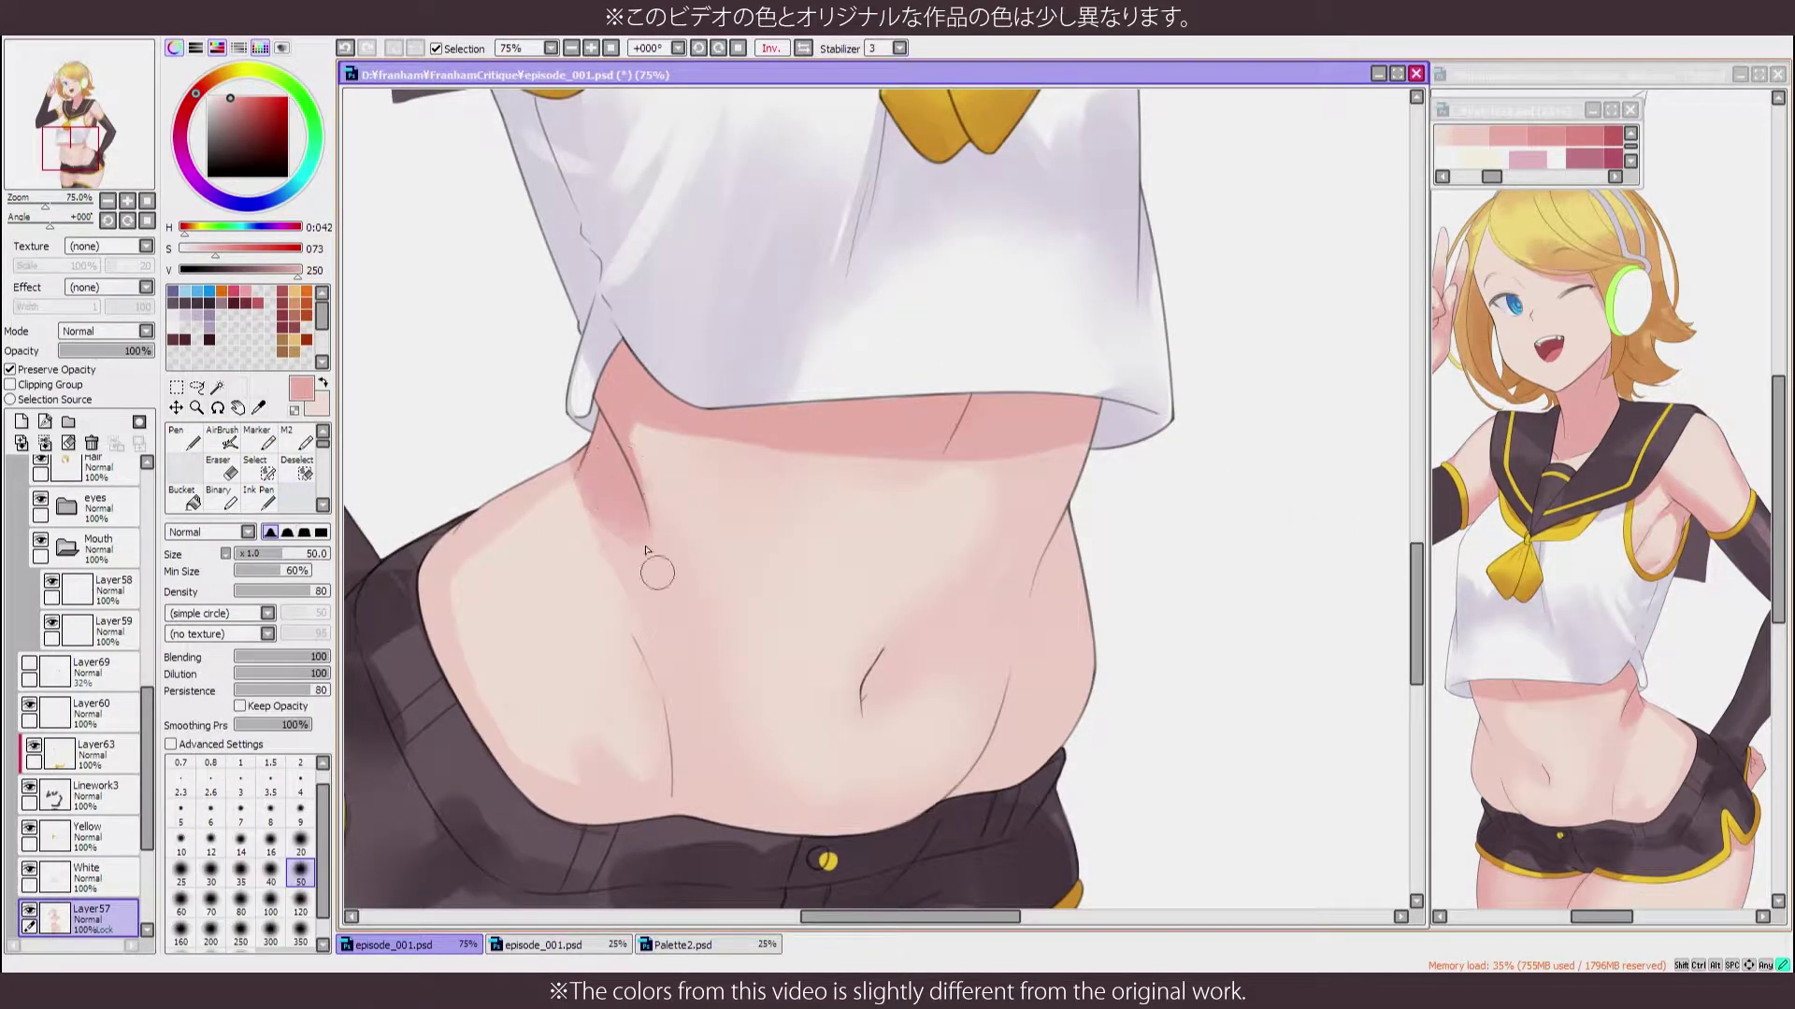
{"action": "key", "text": "h"}
Paint deeper pink shadows along the belly's outer side and navel at Marker size 40 and smooth them at size 50
{"action": "left_click_drag", "start_coordinate": [623, 725], "coordinate": [579, 728]}
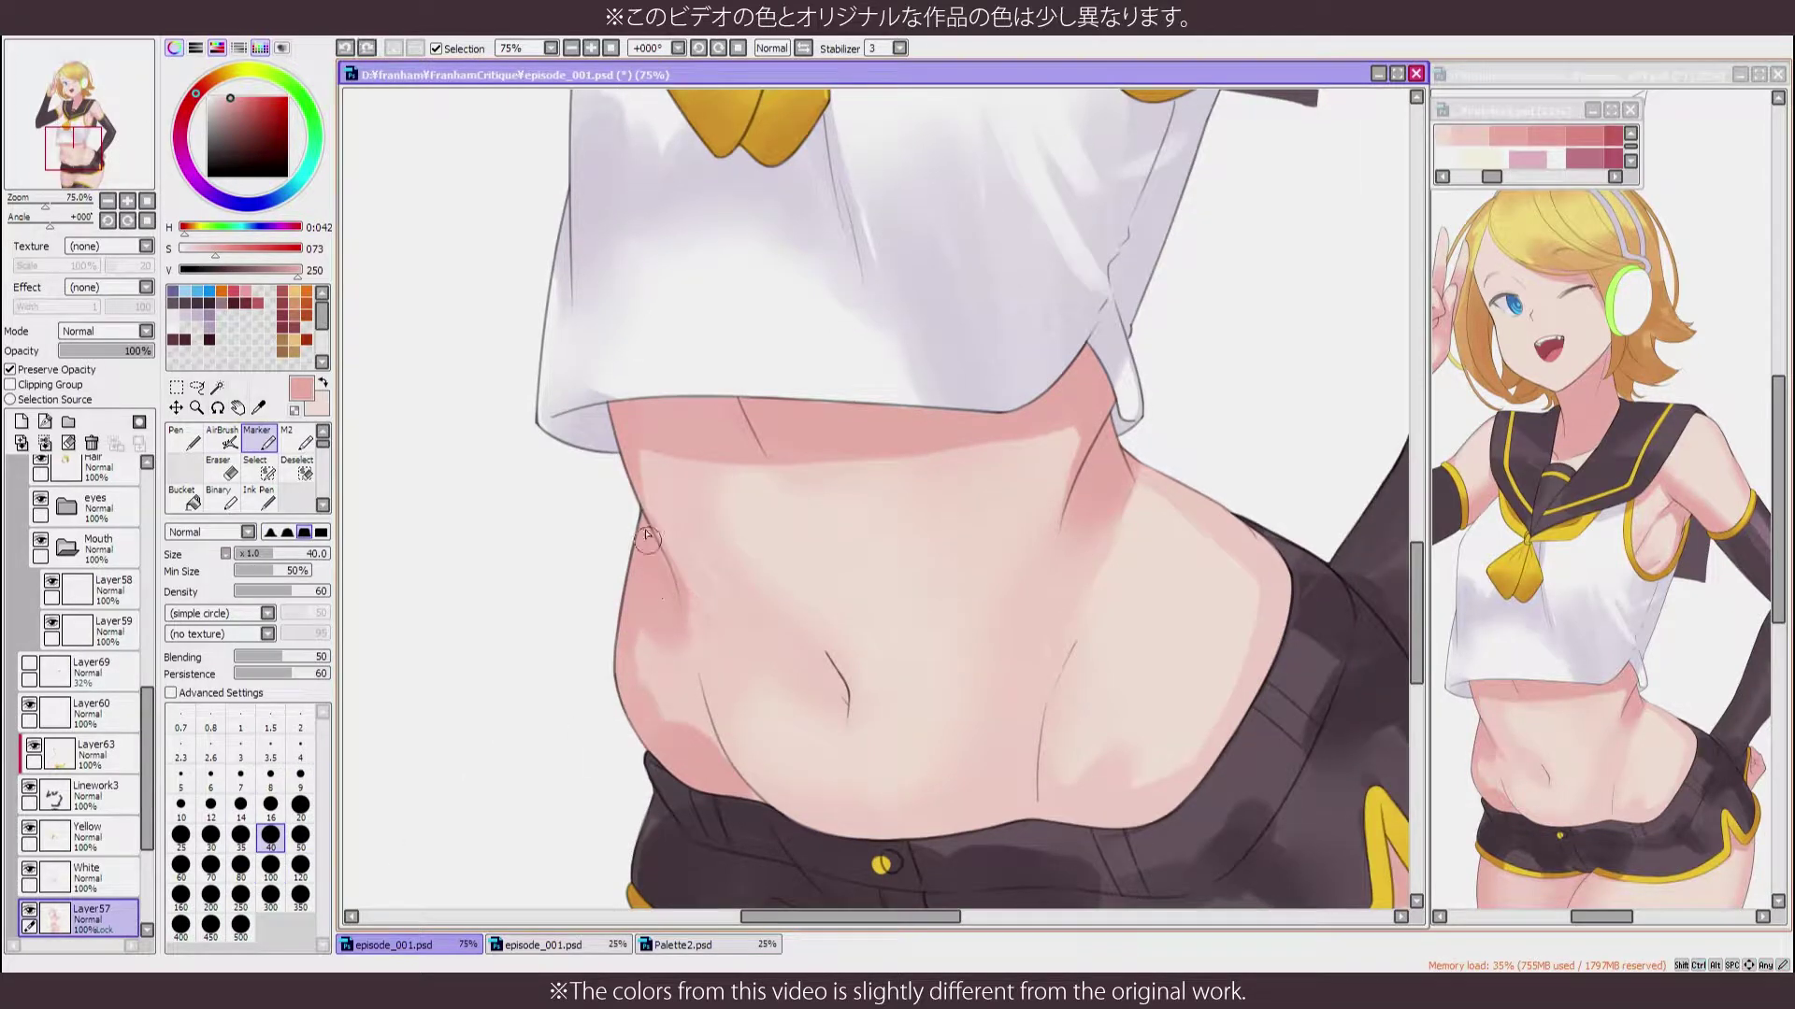
{"action": "key", "text": "b"}
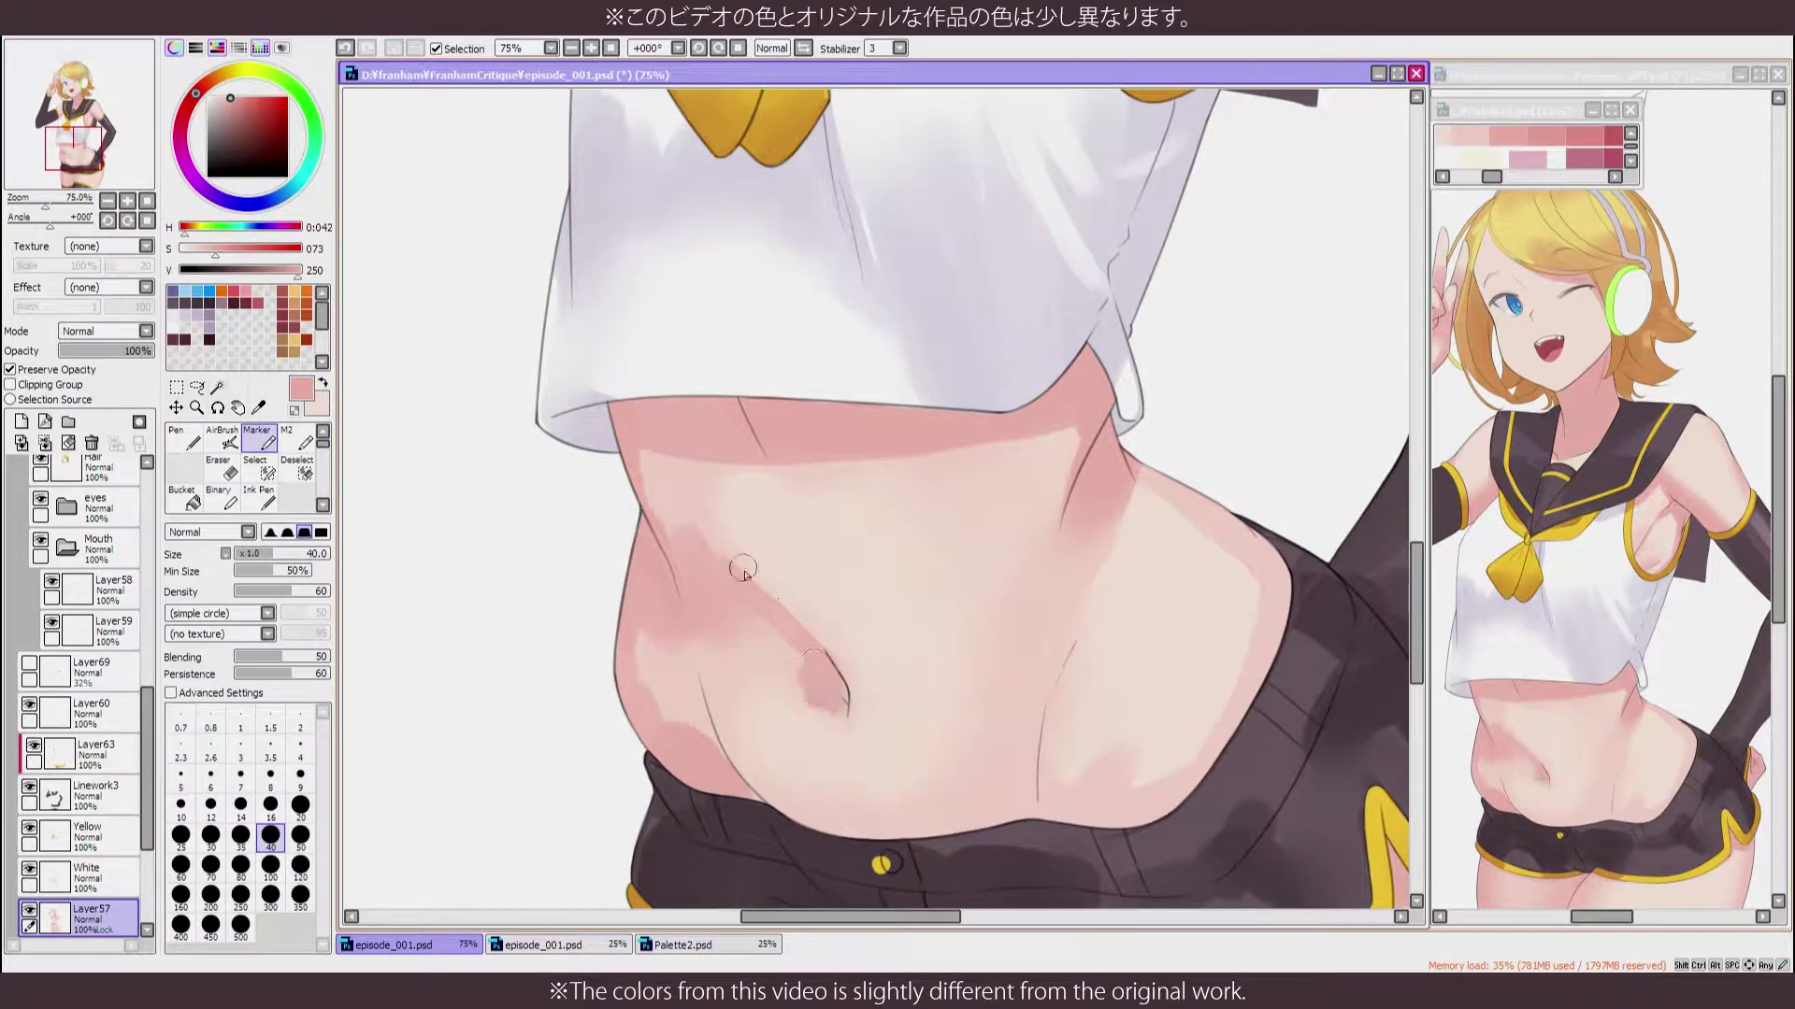
{"action": "key", "text": "b"}
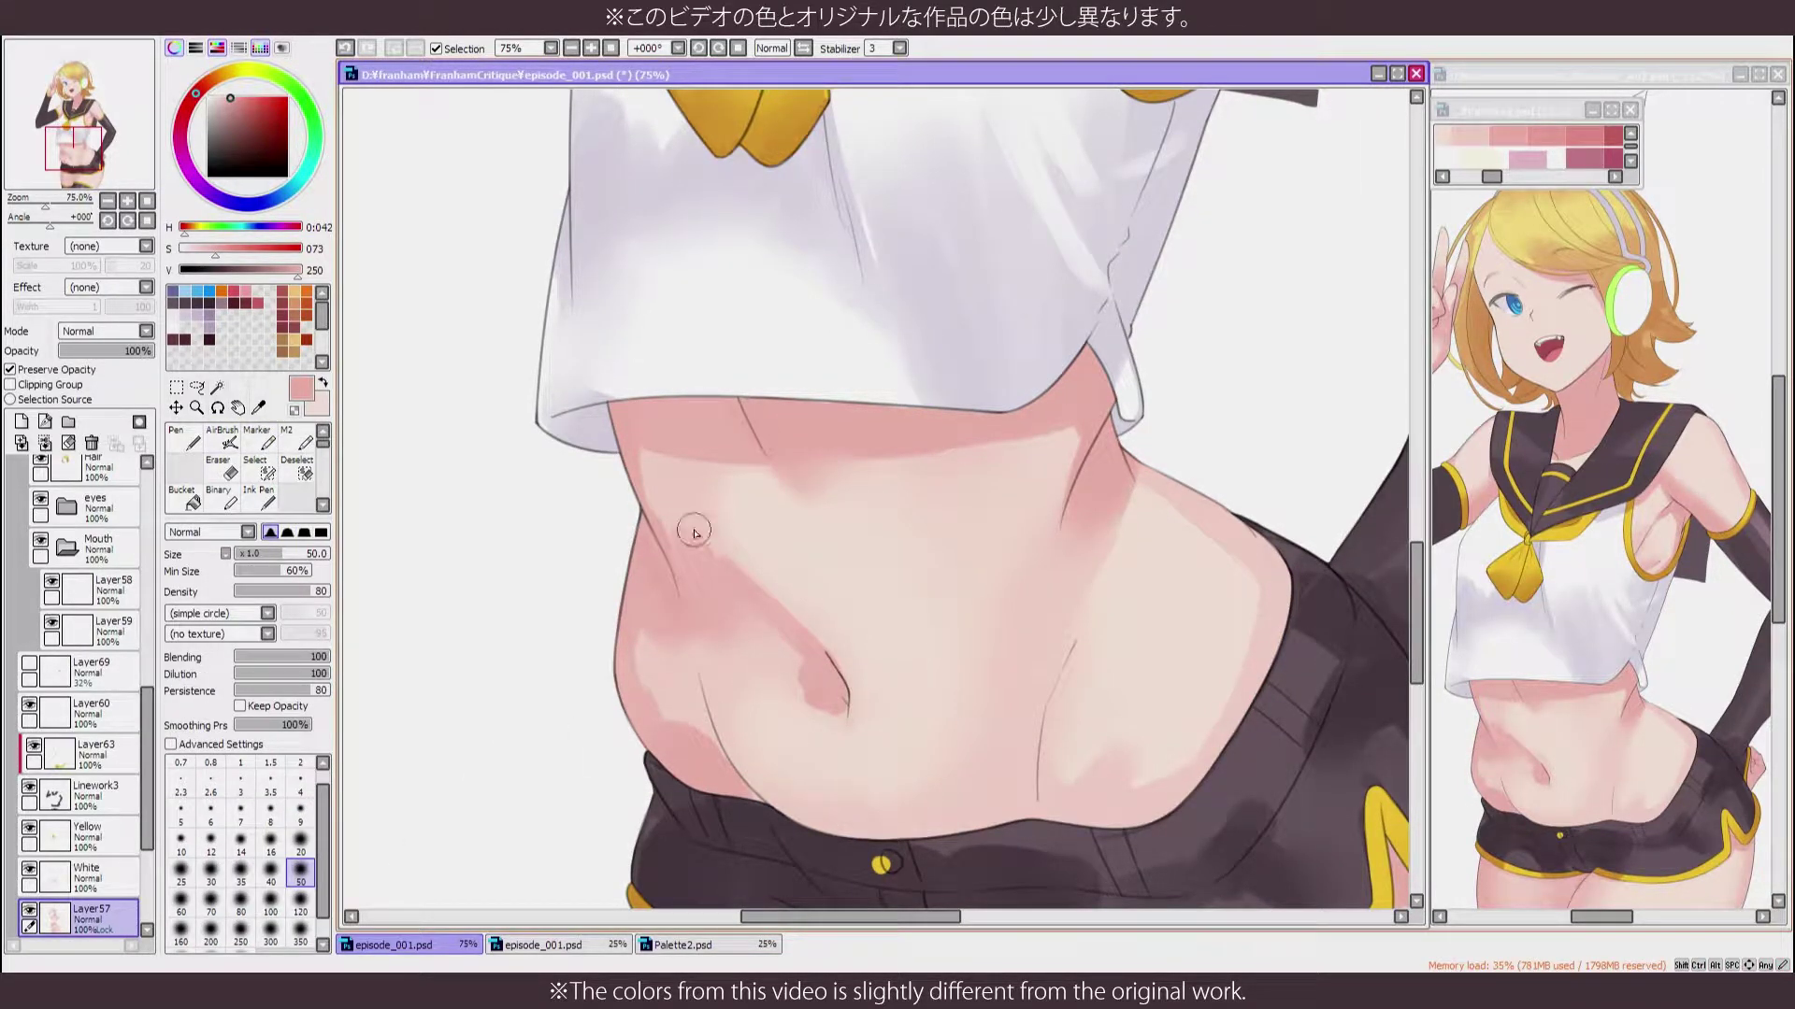
Extend the pink shadow up to the shirt hem and down the lower belly crease at Marker size 40, and blend at size 50
{"action": "key", "text": "comma"}
{"action": "mouse_move", "coordinate": [775, 592]}
{"action": "left_mouse_down"}
{"action": "mouse_move", "coordinate": [701, 655]}
{"action": "mouse_move", "coordinate": [773, 762]}
{"action": "left_mouse_up"}
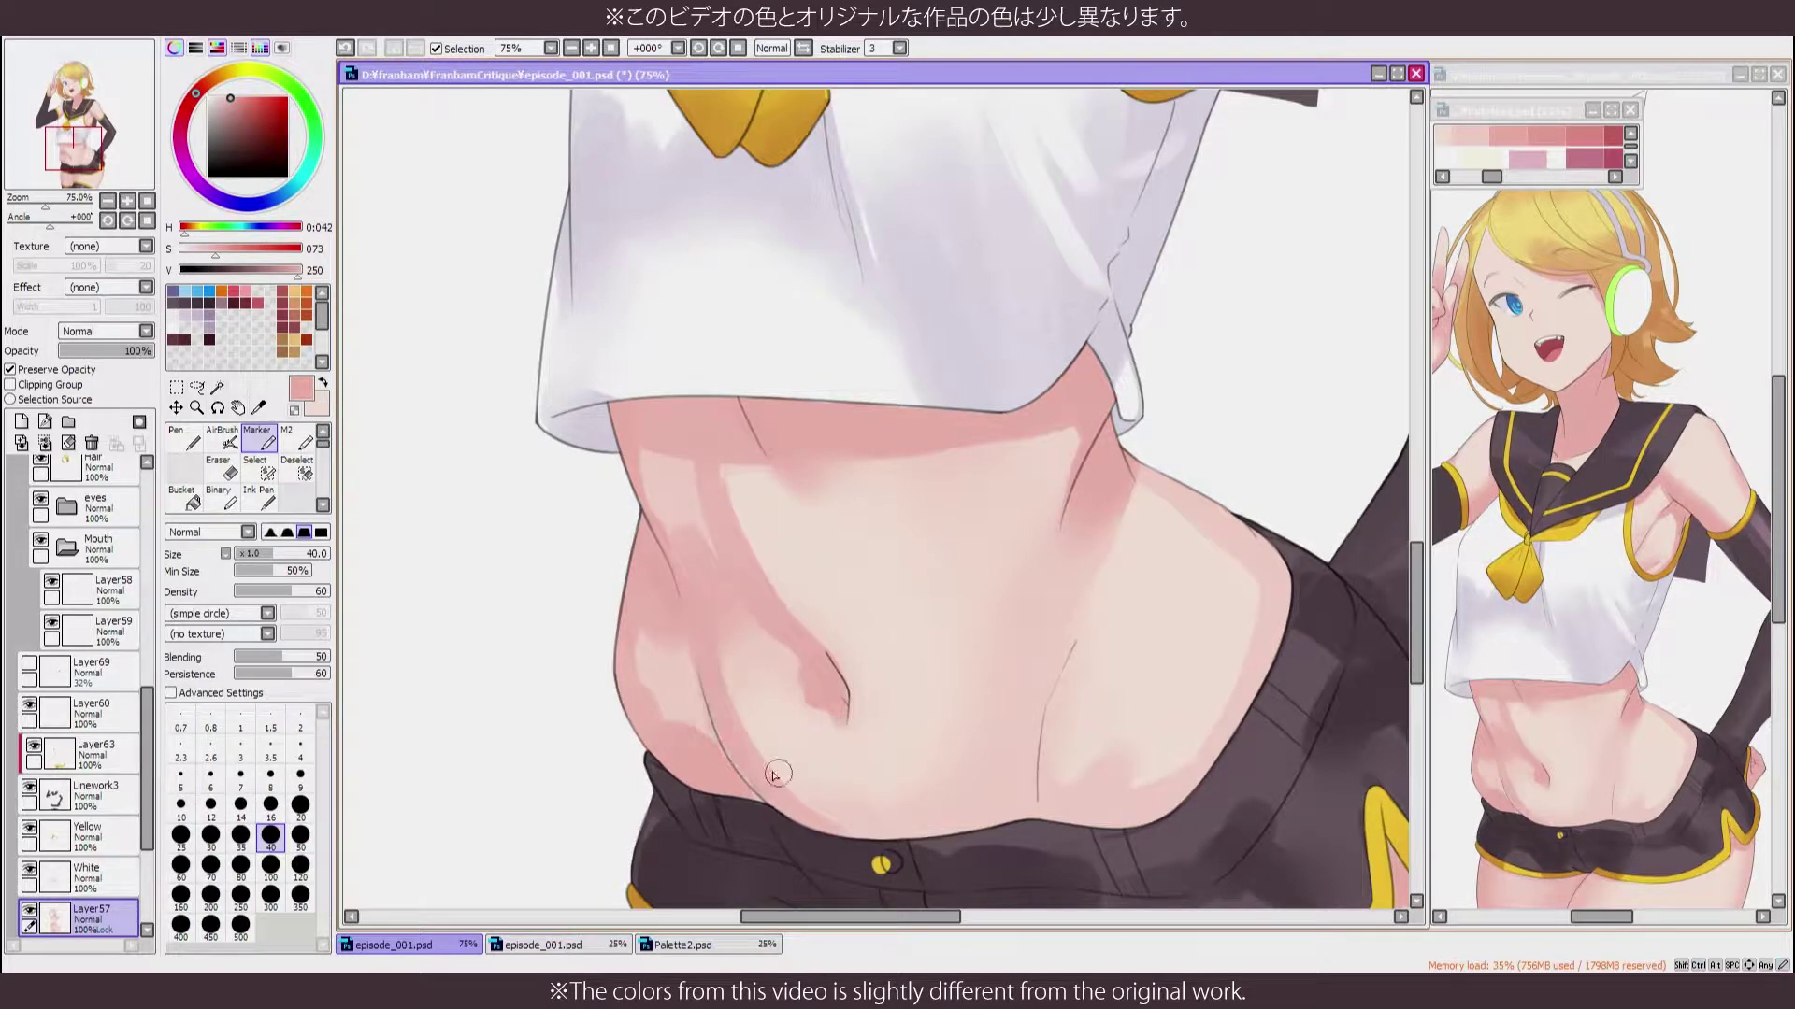
{"action": "left_click_drag", "start_coordinate": [741, 531], "coordinate": [744, 435]}
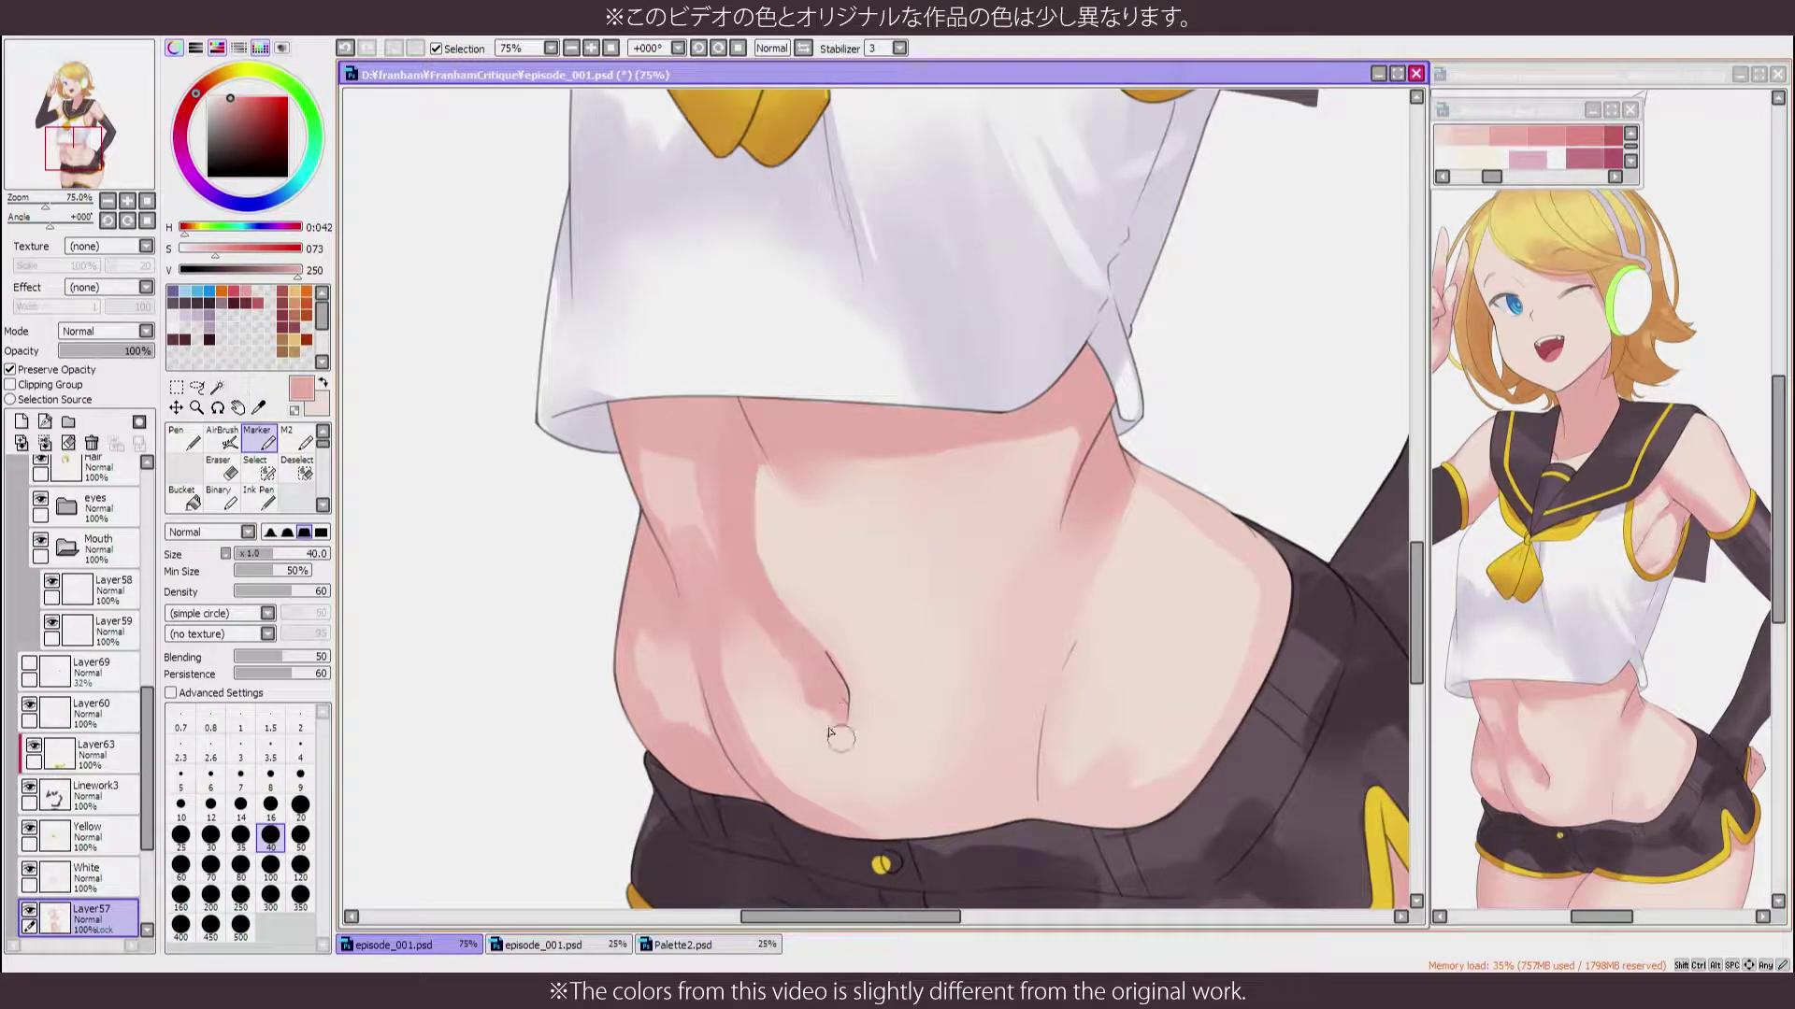
{"action": "key", "text": "b"}
{"action": "scroll", "coordinate": [873, 746], "scroll_direction": "down", "scroll_amount": 2}
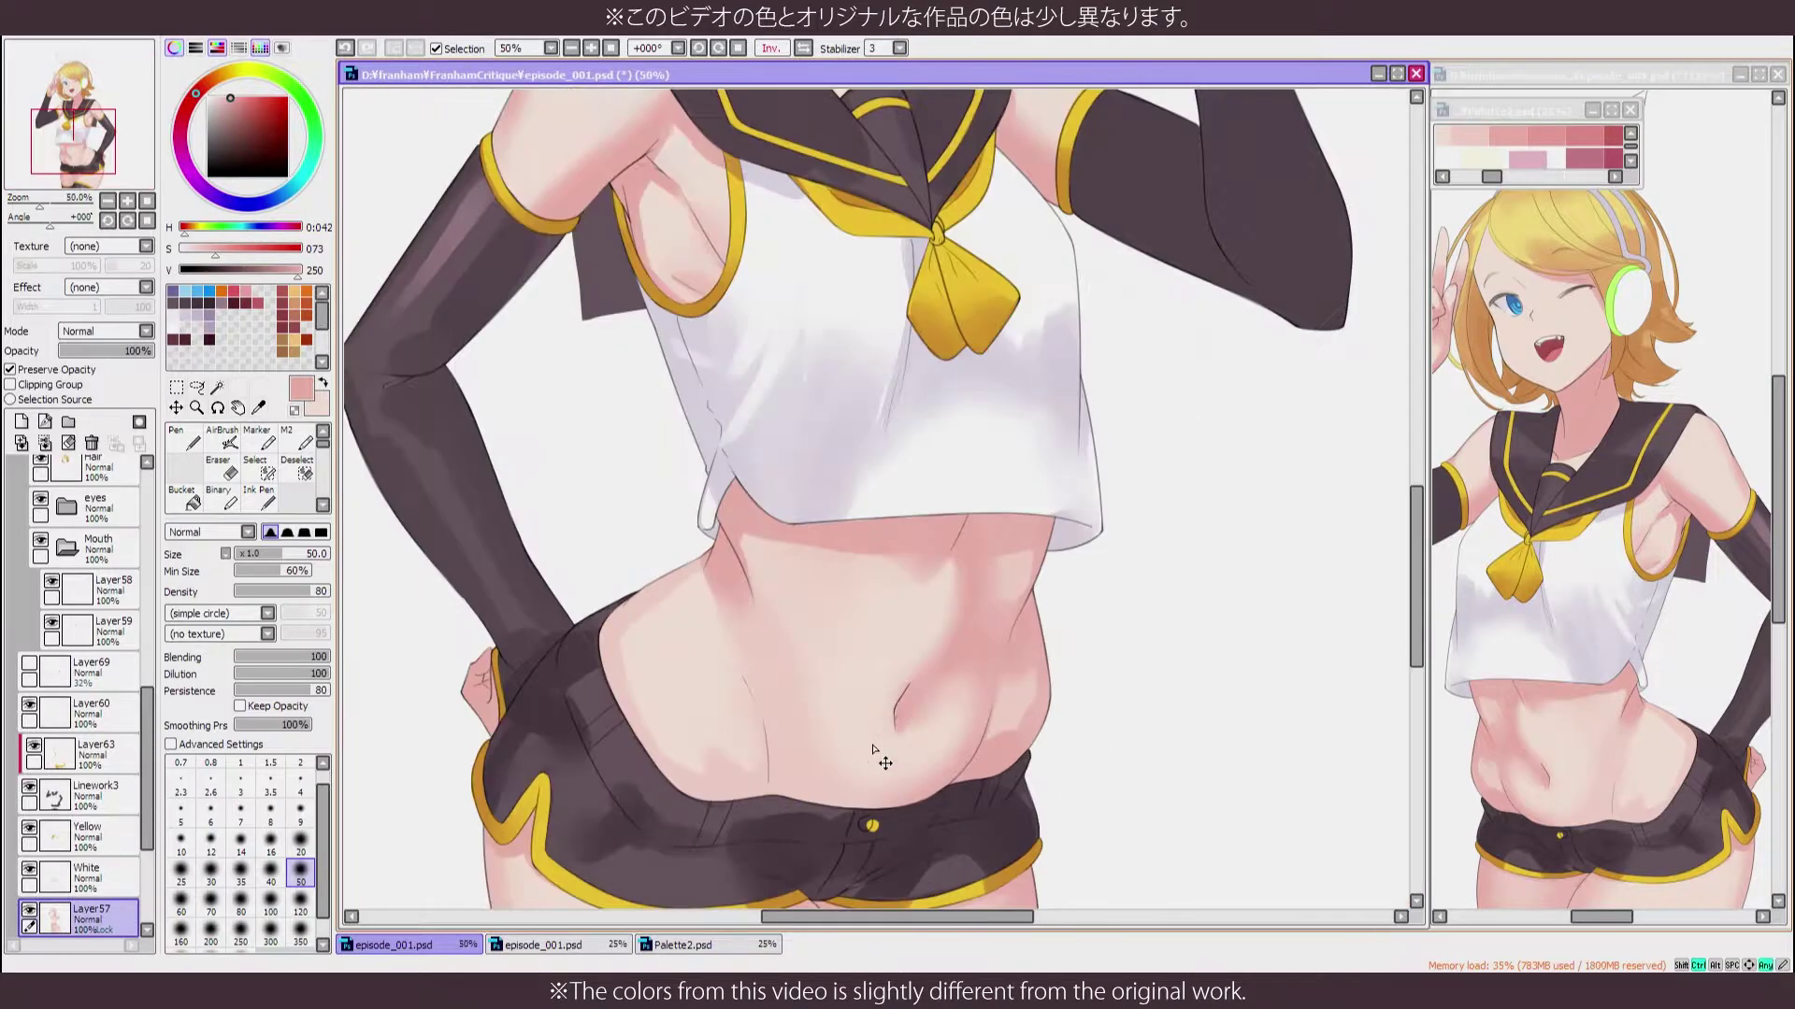
{"action": "scroll", "coordinate": [689, 400], "scroll_direction": "up", "scroll_amount": 3}
Sharpen the light edge of the upper belly with sampled base skin at Marker size 40 and smooth it at size 50
{"action": "key", "text": "n"}
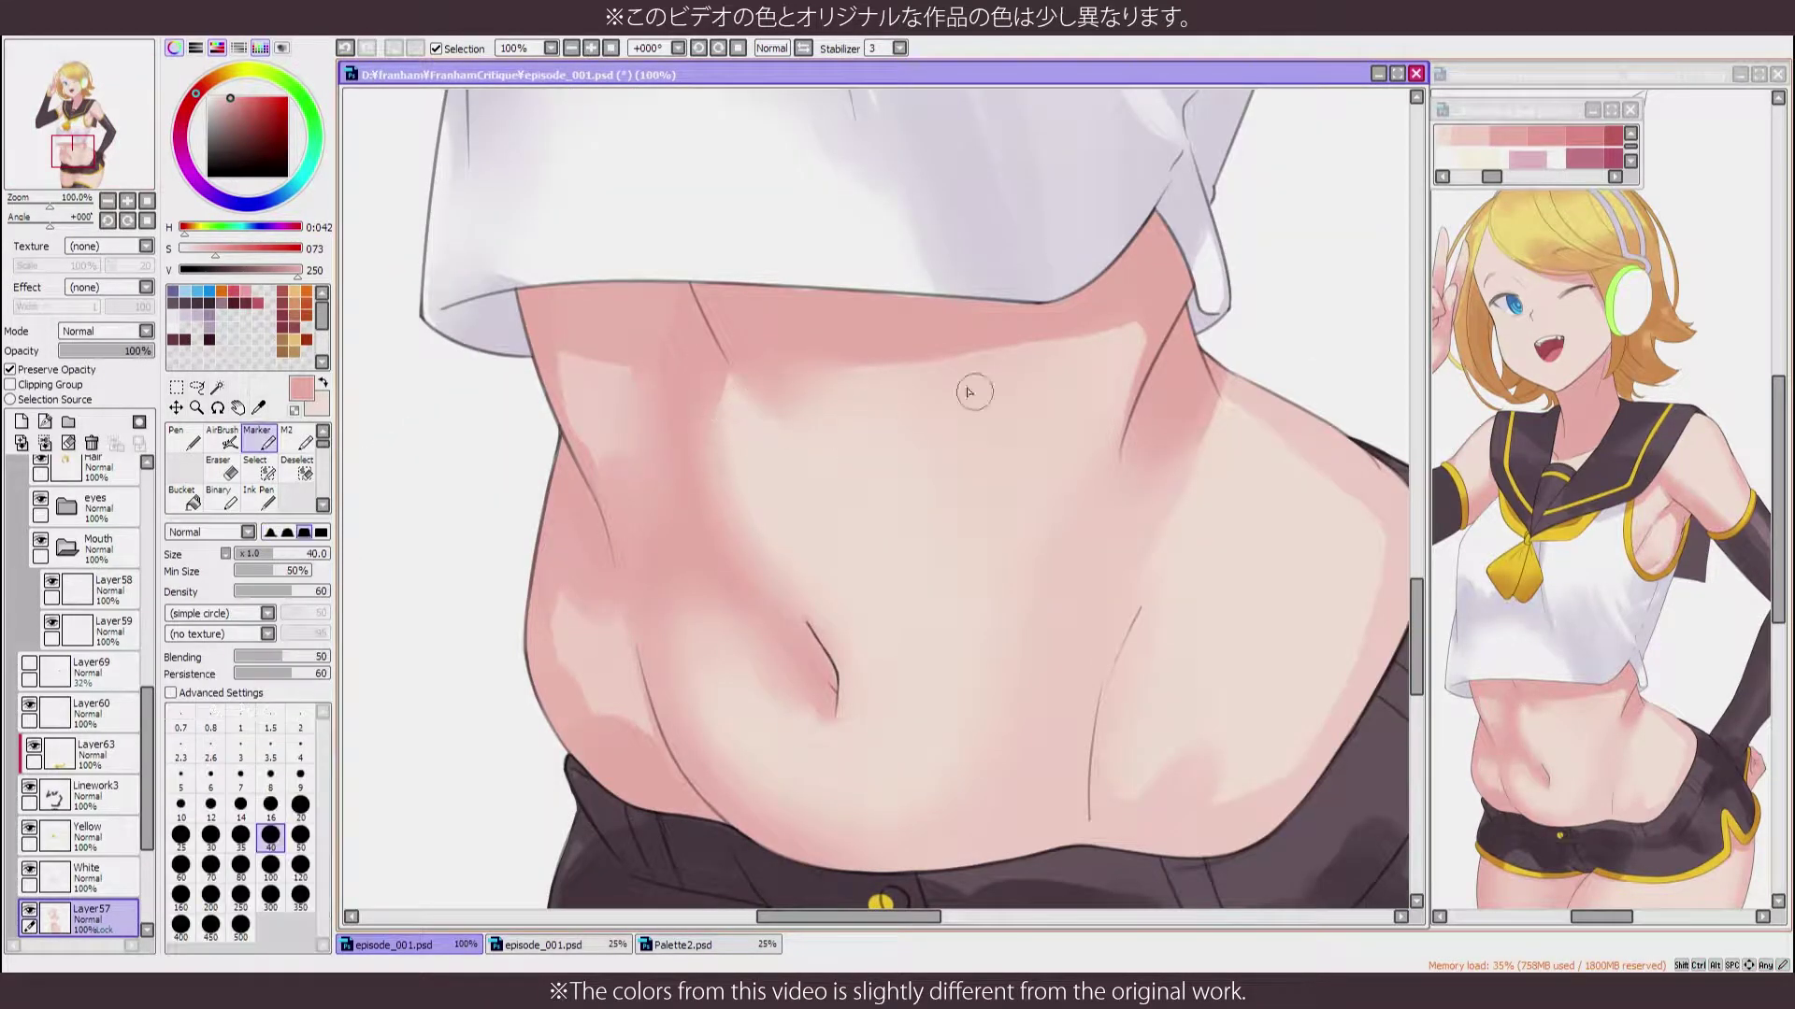
{"action": "left_click", "coordinate": [790, 428], "text": "alt"}
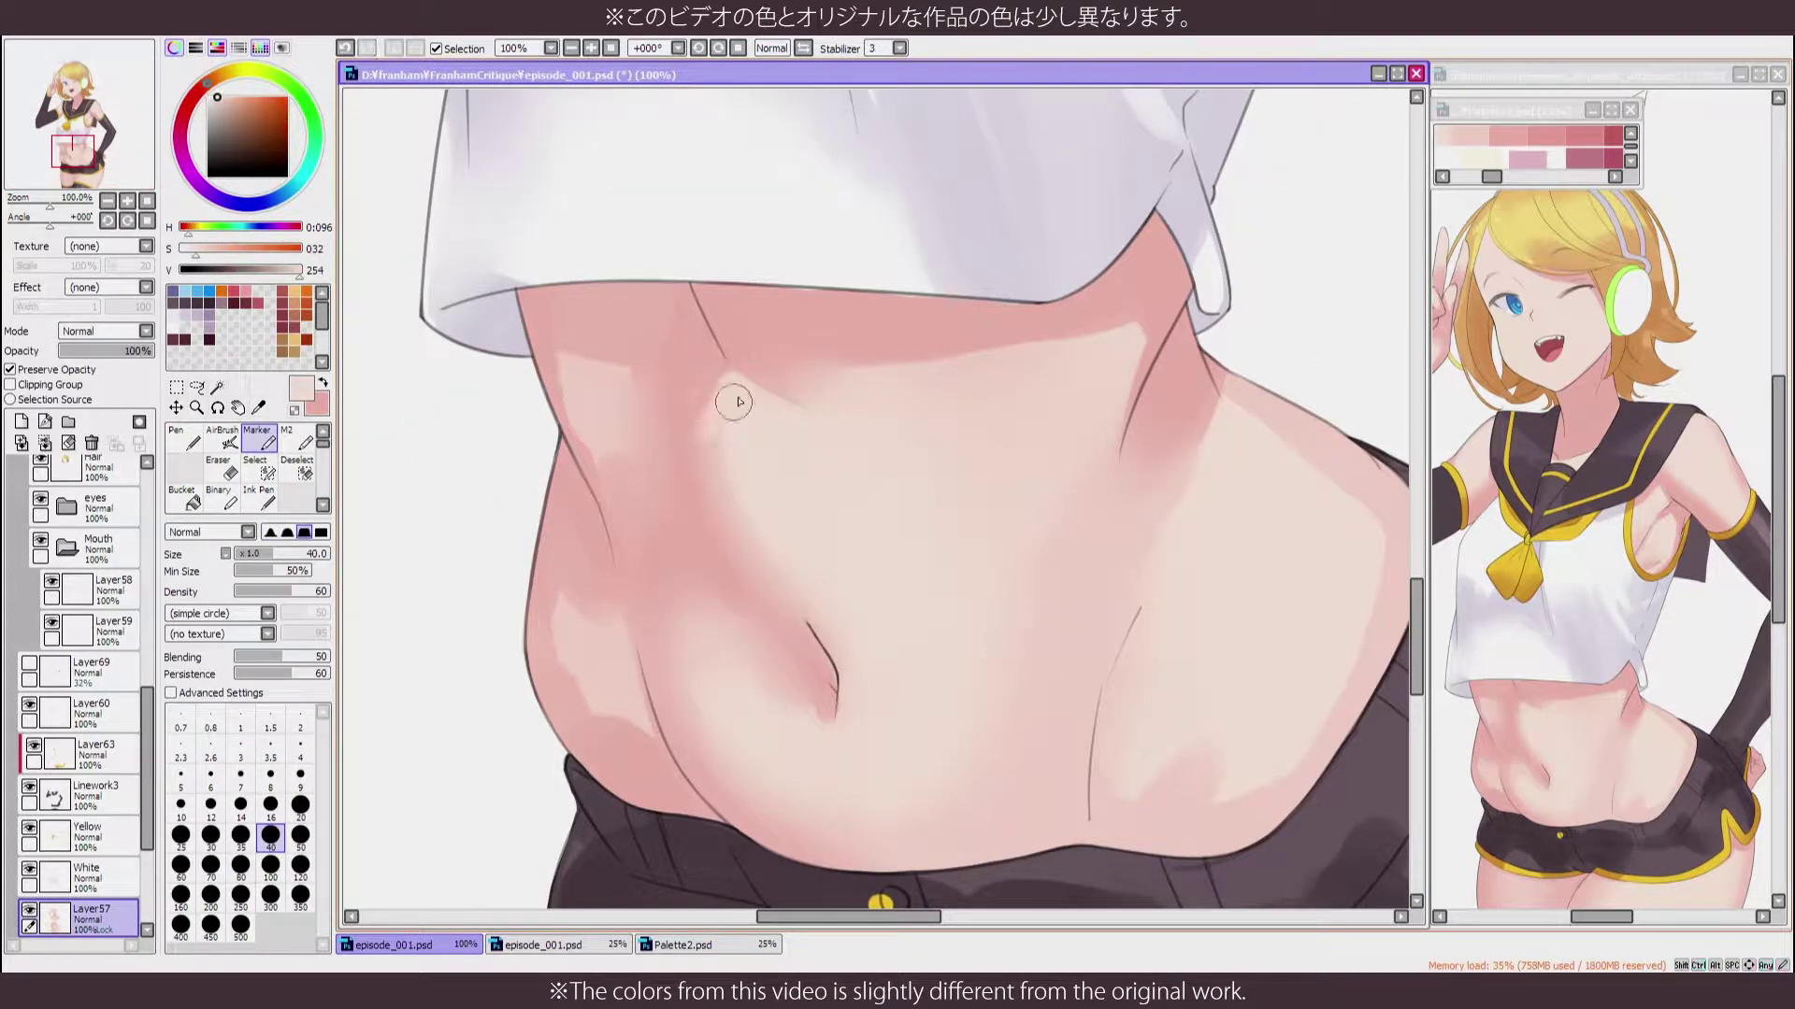
{"action": "key", "text": "b"}
{"action": "left_click_drag", "start_coordinate": [672, 455], "coordinate": [680, 433]}
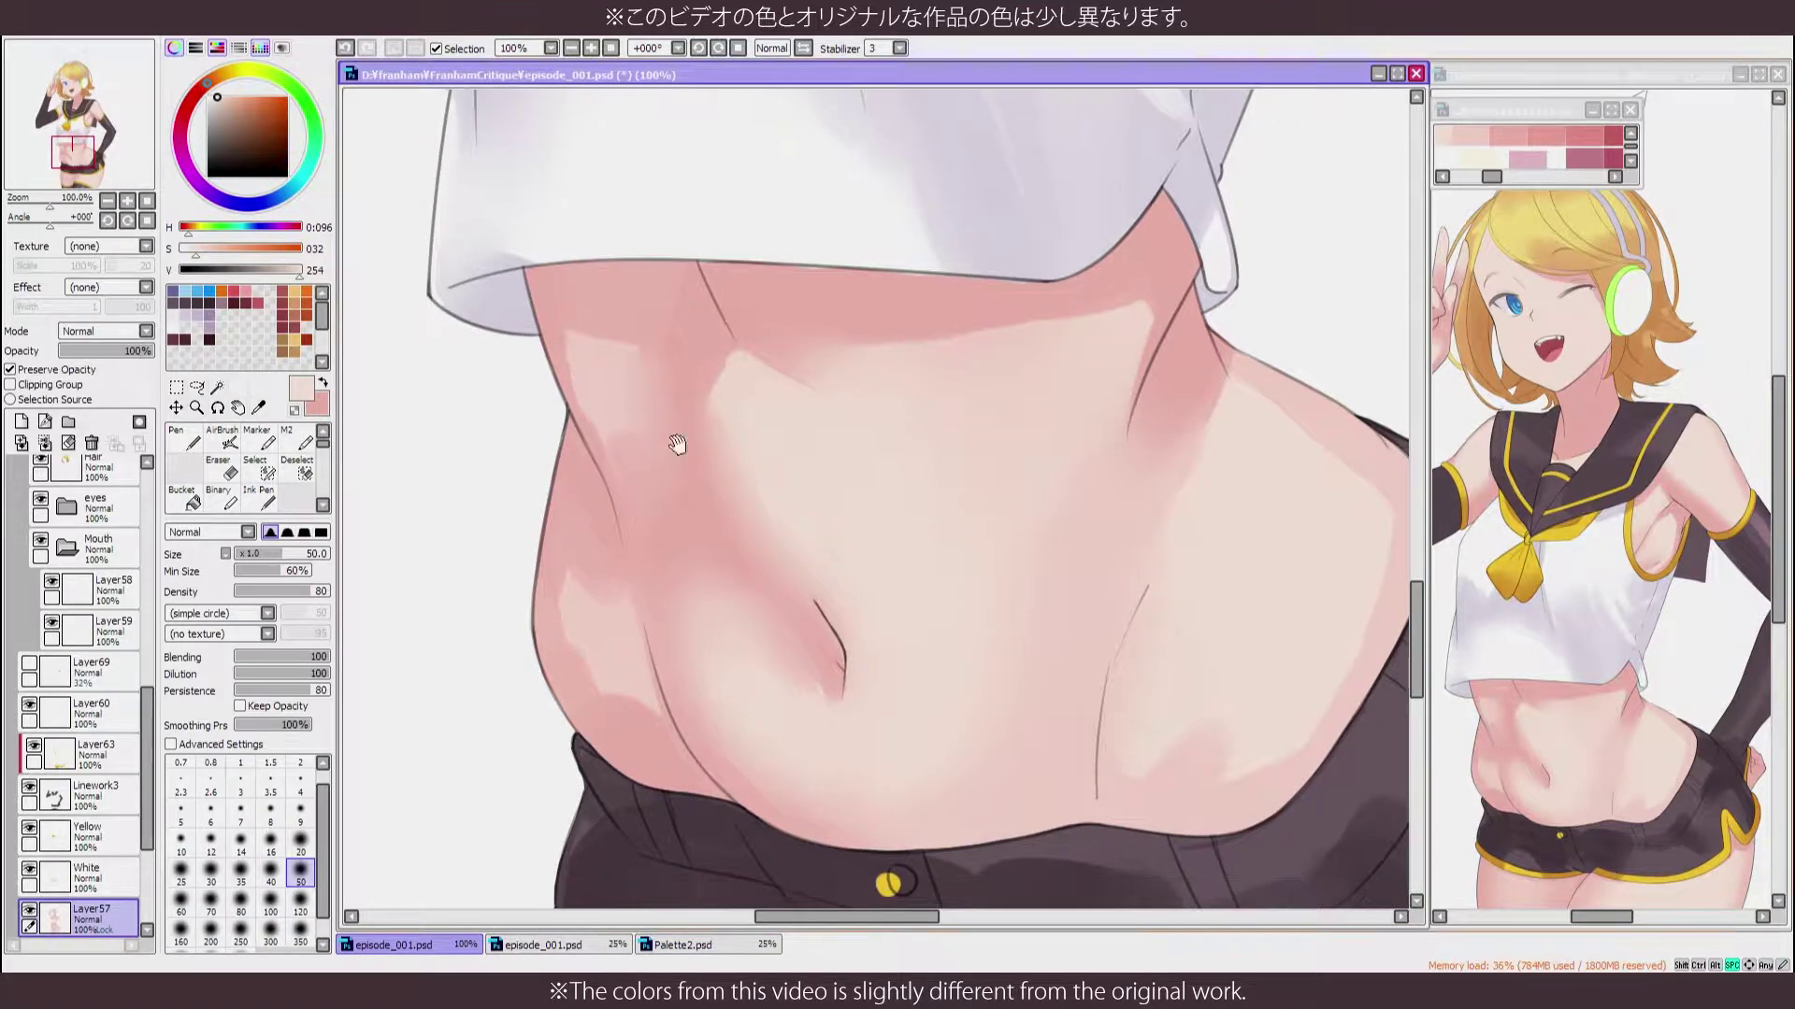
Airbrush the middle of the belly with light pink and base skin at size 120, and add deeper pink above the navel
{"action": "left_click", "coordinate": [680, 433], "text": "alt"}
{"action": "key", "text": "a"}
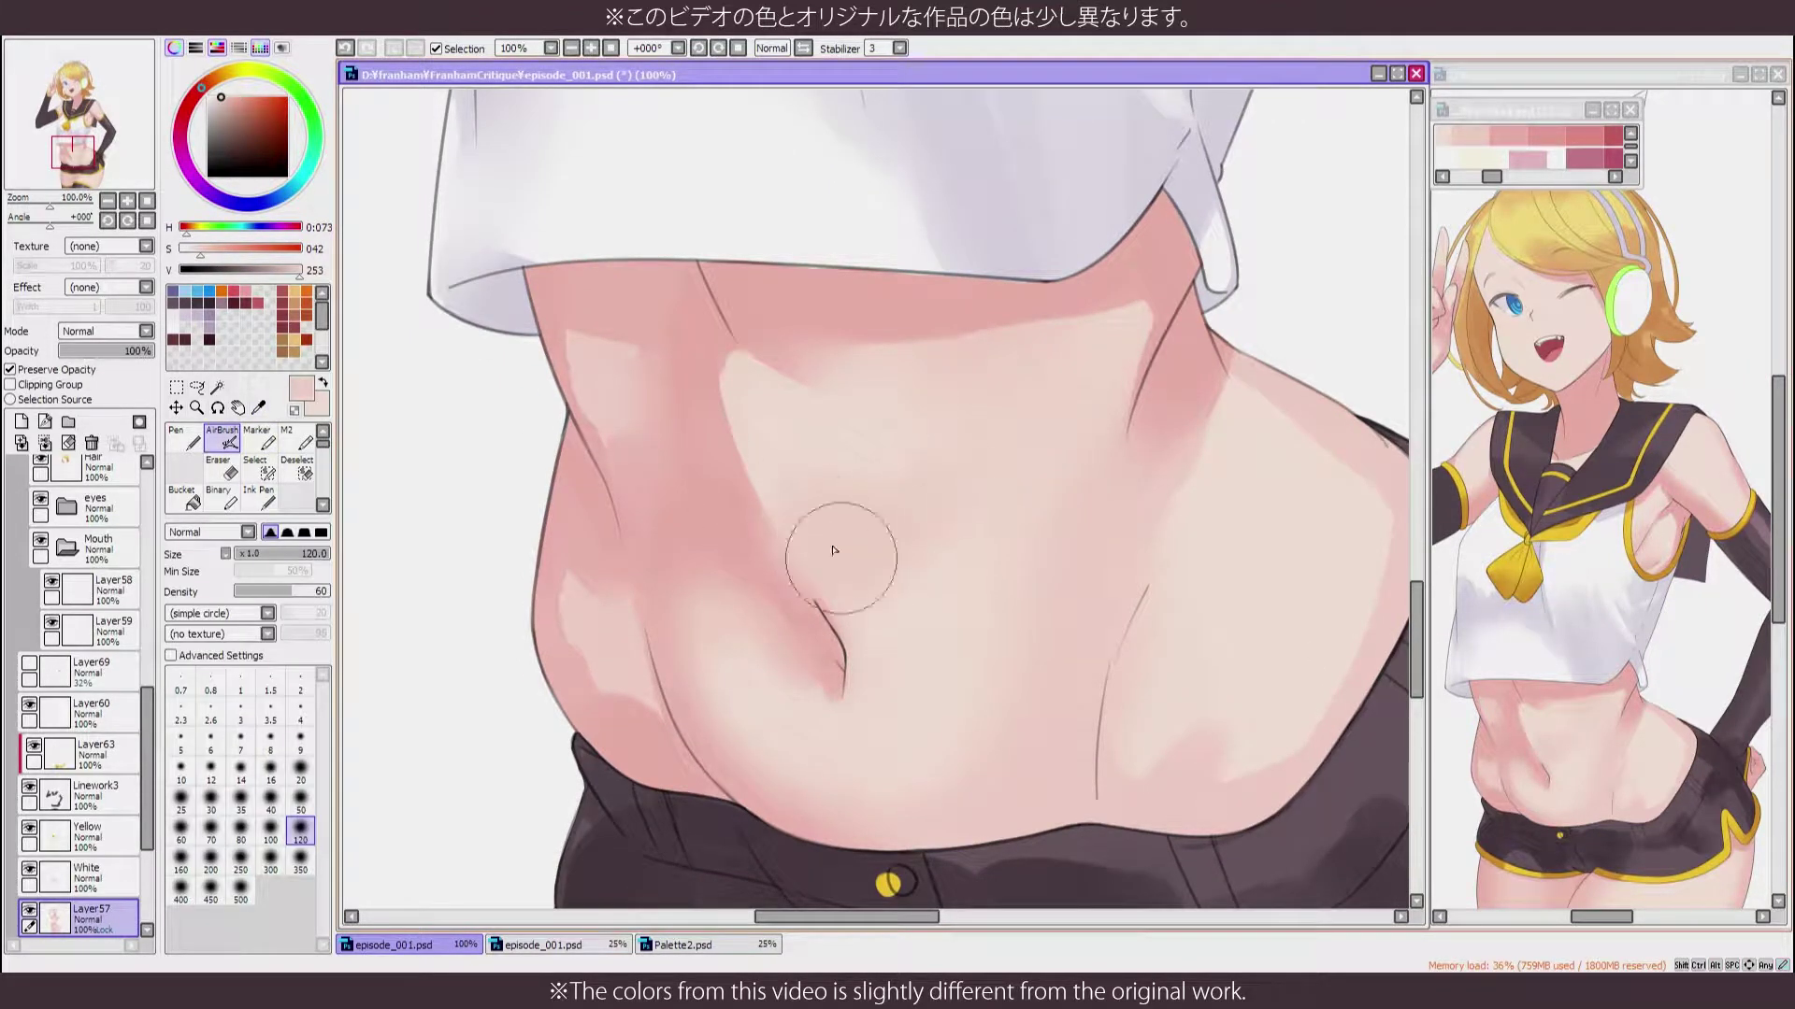
{"action": "key", "text": "h"}
{"action": "left_click_drag", "start_coordinate": [797, 559], "coordinate": [932, 608]}
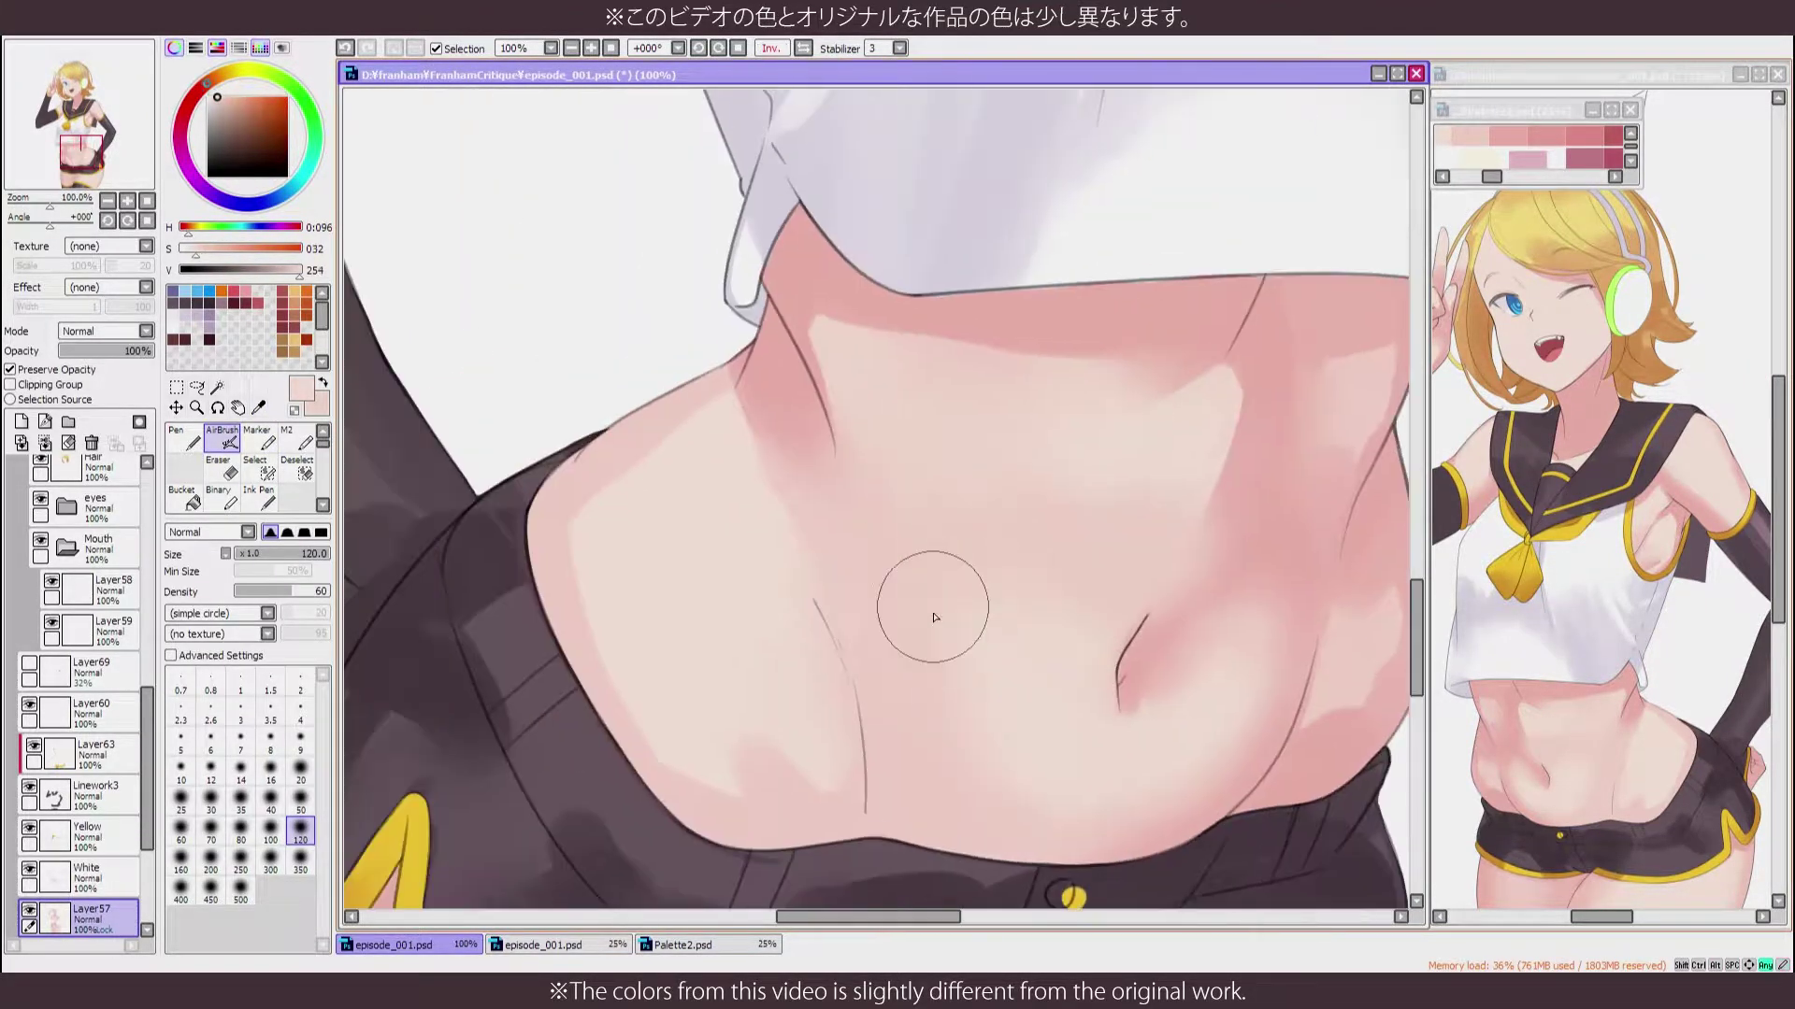
{"action": "left_click", "coordinate": [944, 586], "text": "alt"}
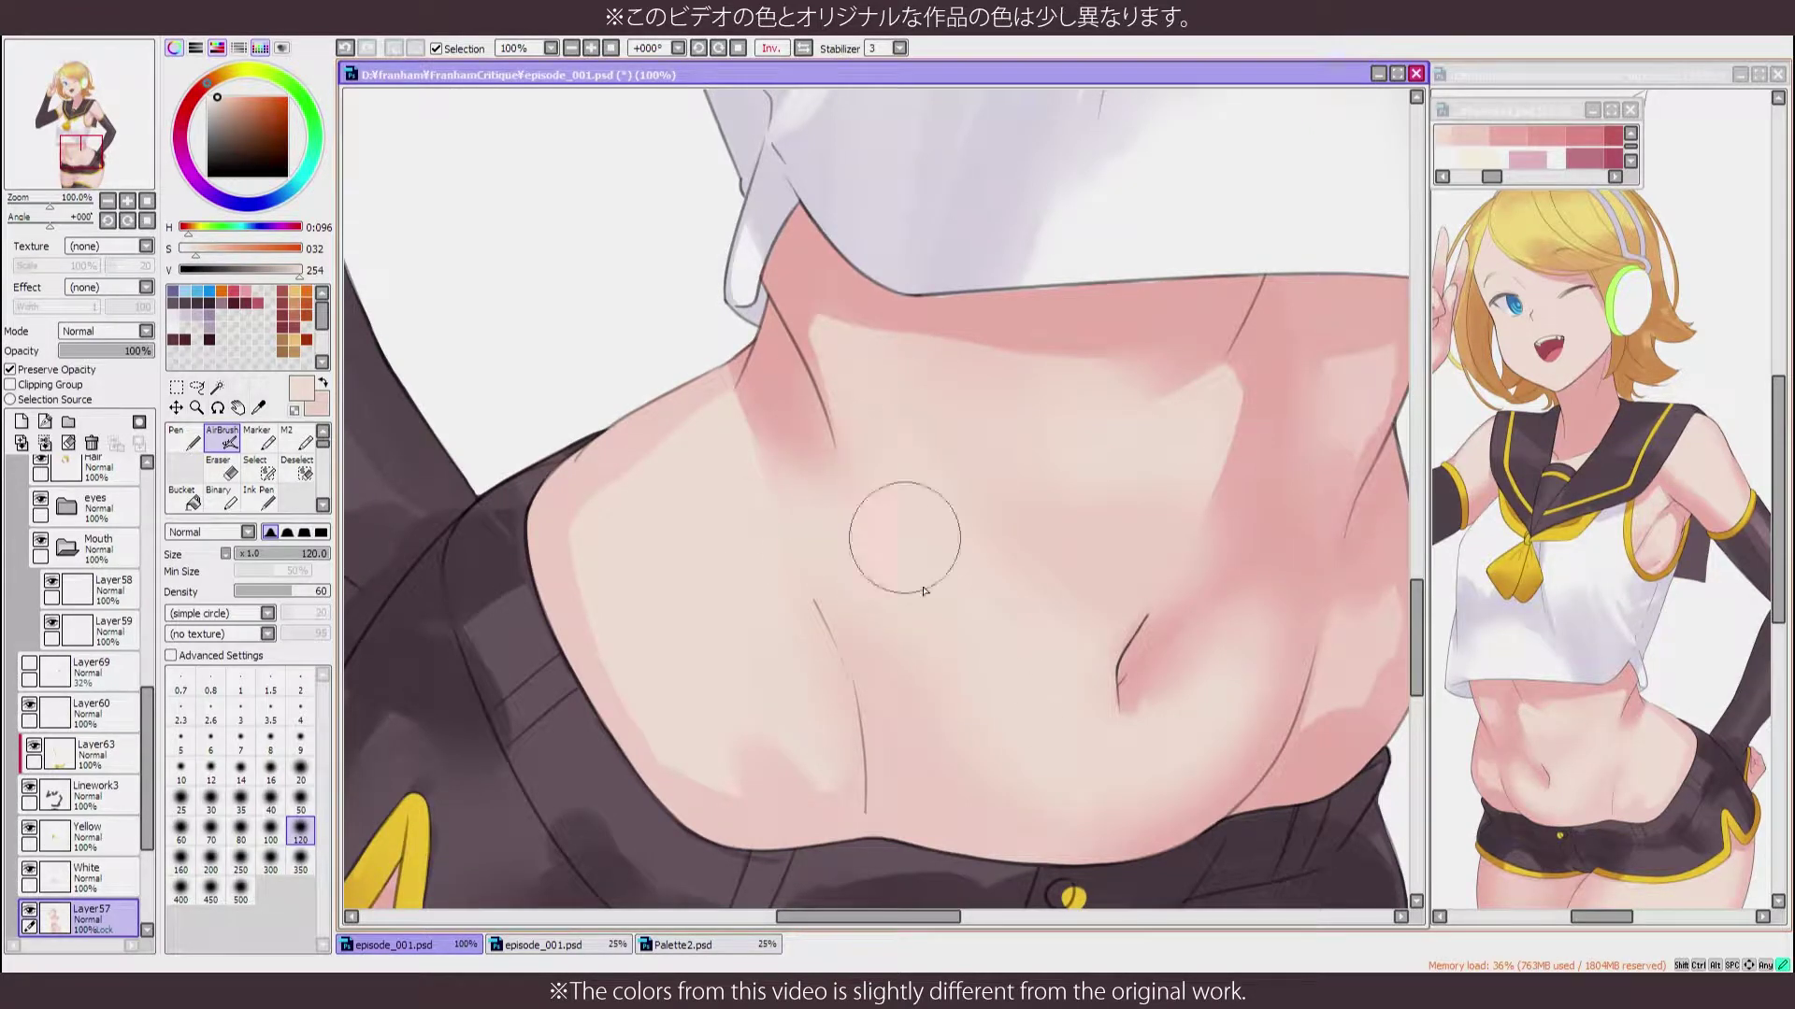
{"action": "key", "text": "h"}
{"action": "left_click", "coordinate": [970, 616], "text": "alt"}
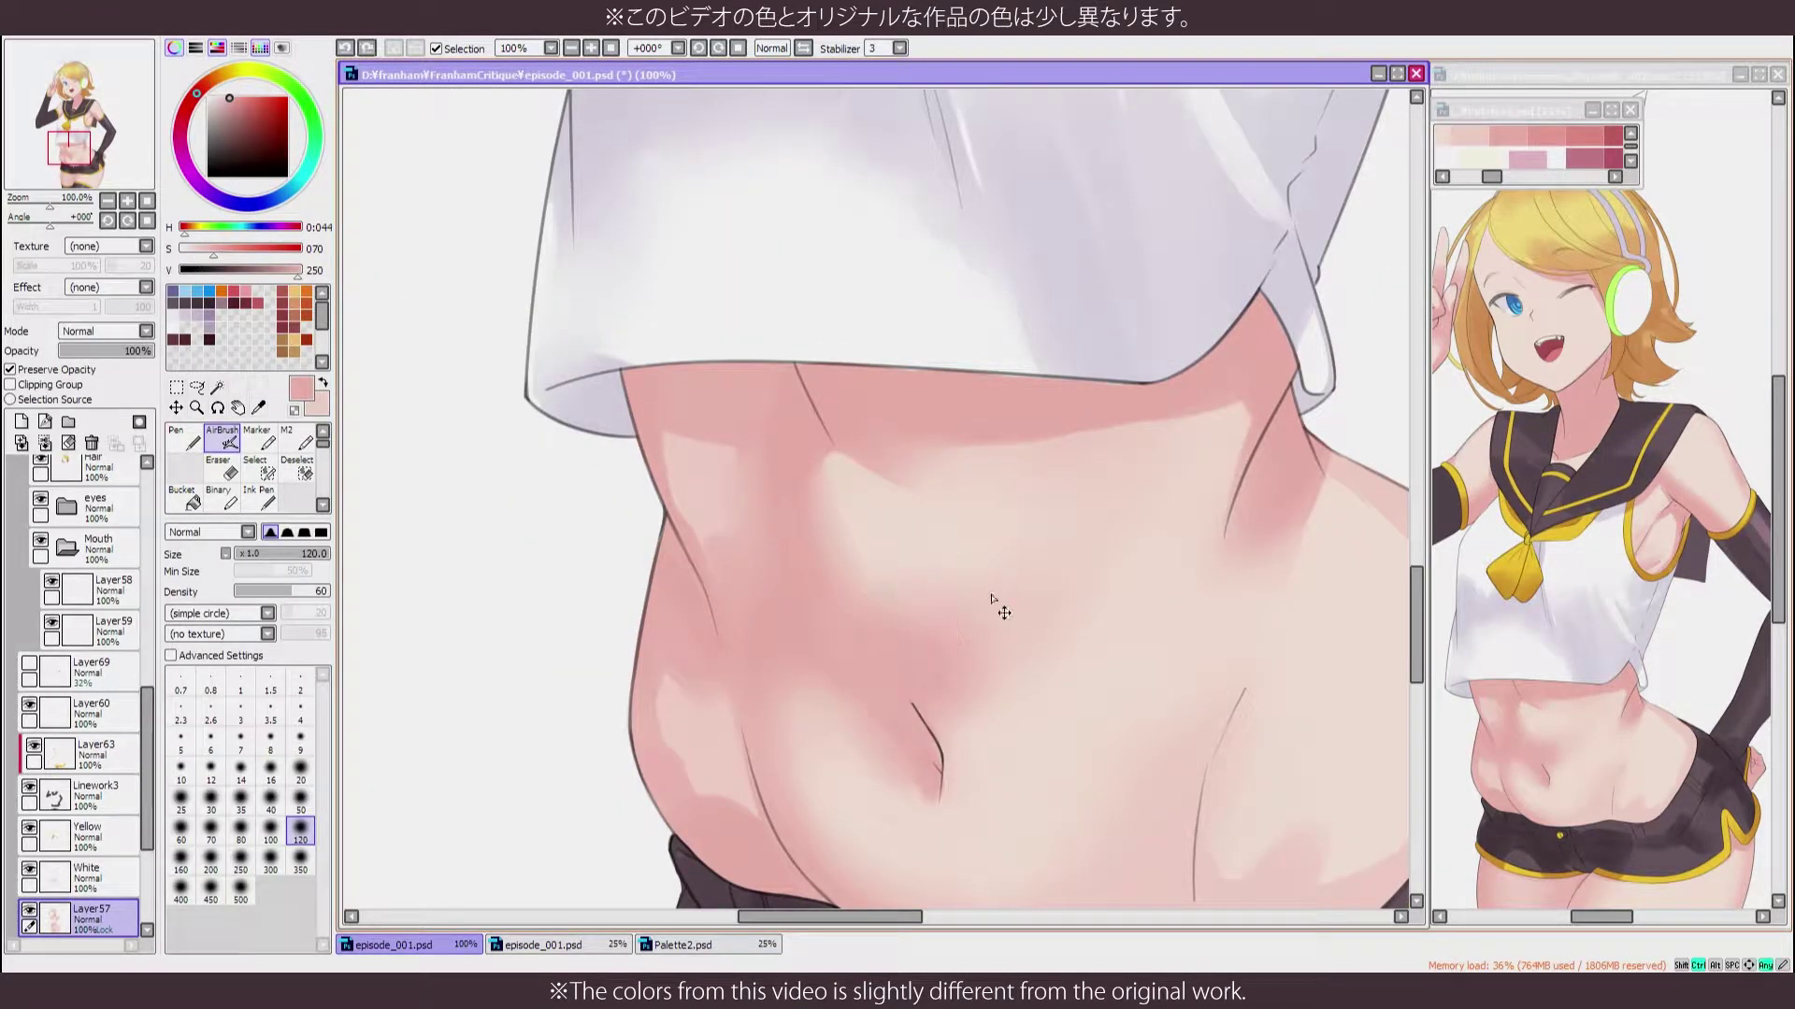
{"action": "left_click_drag", "start_coordinate": [842, 759], "coordinate": [932, 700]}
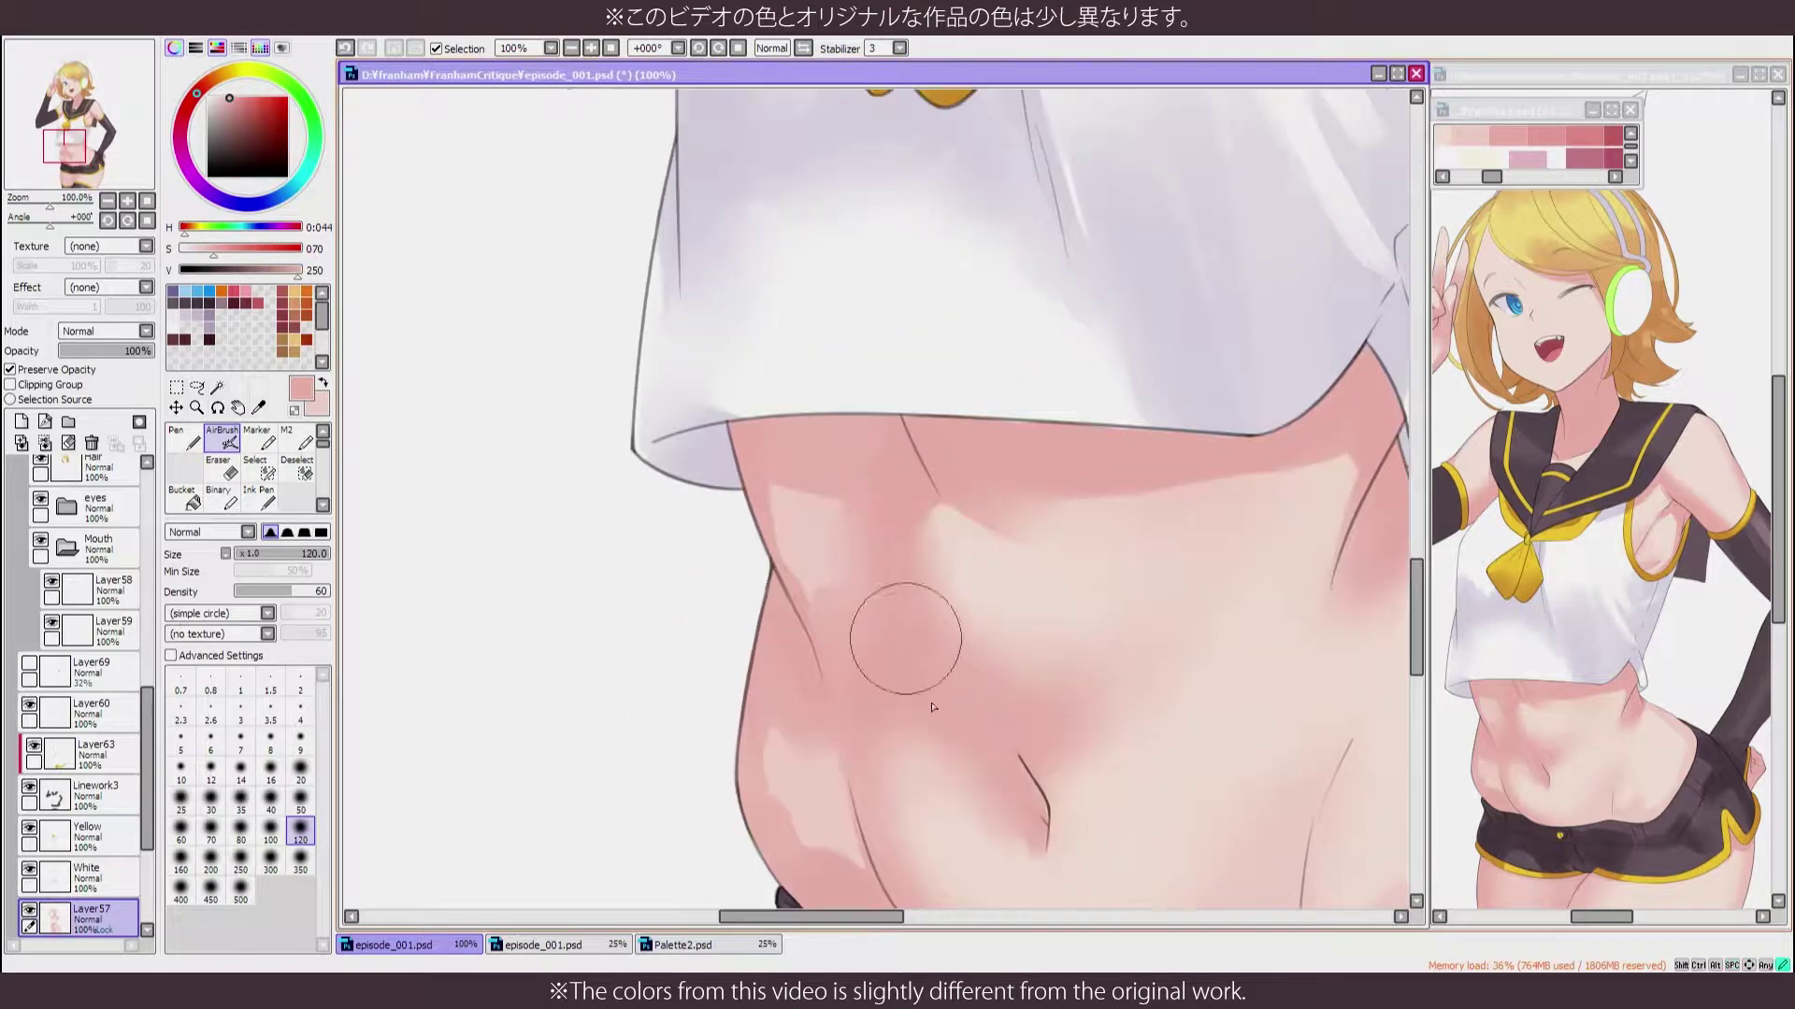
Reshape the light area above the navel with a sampled light skin tone at Marker size 40 and blend it at size 50
{"action": "key", "text": "m"}
{"action": "left_click", "coordinate": [1009, 481], "text": "alt"}
{"action": "key", "text": "h"}
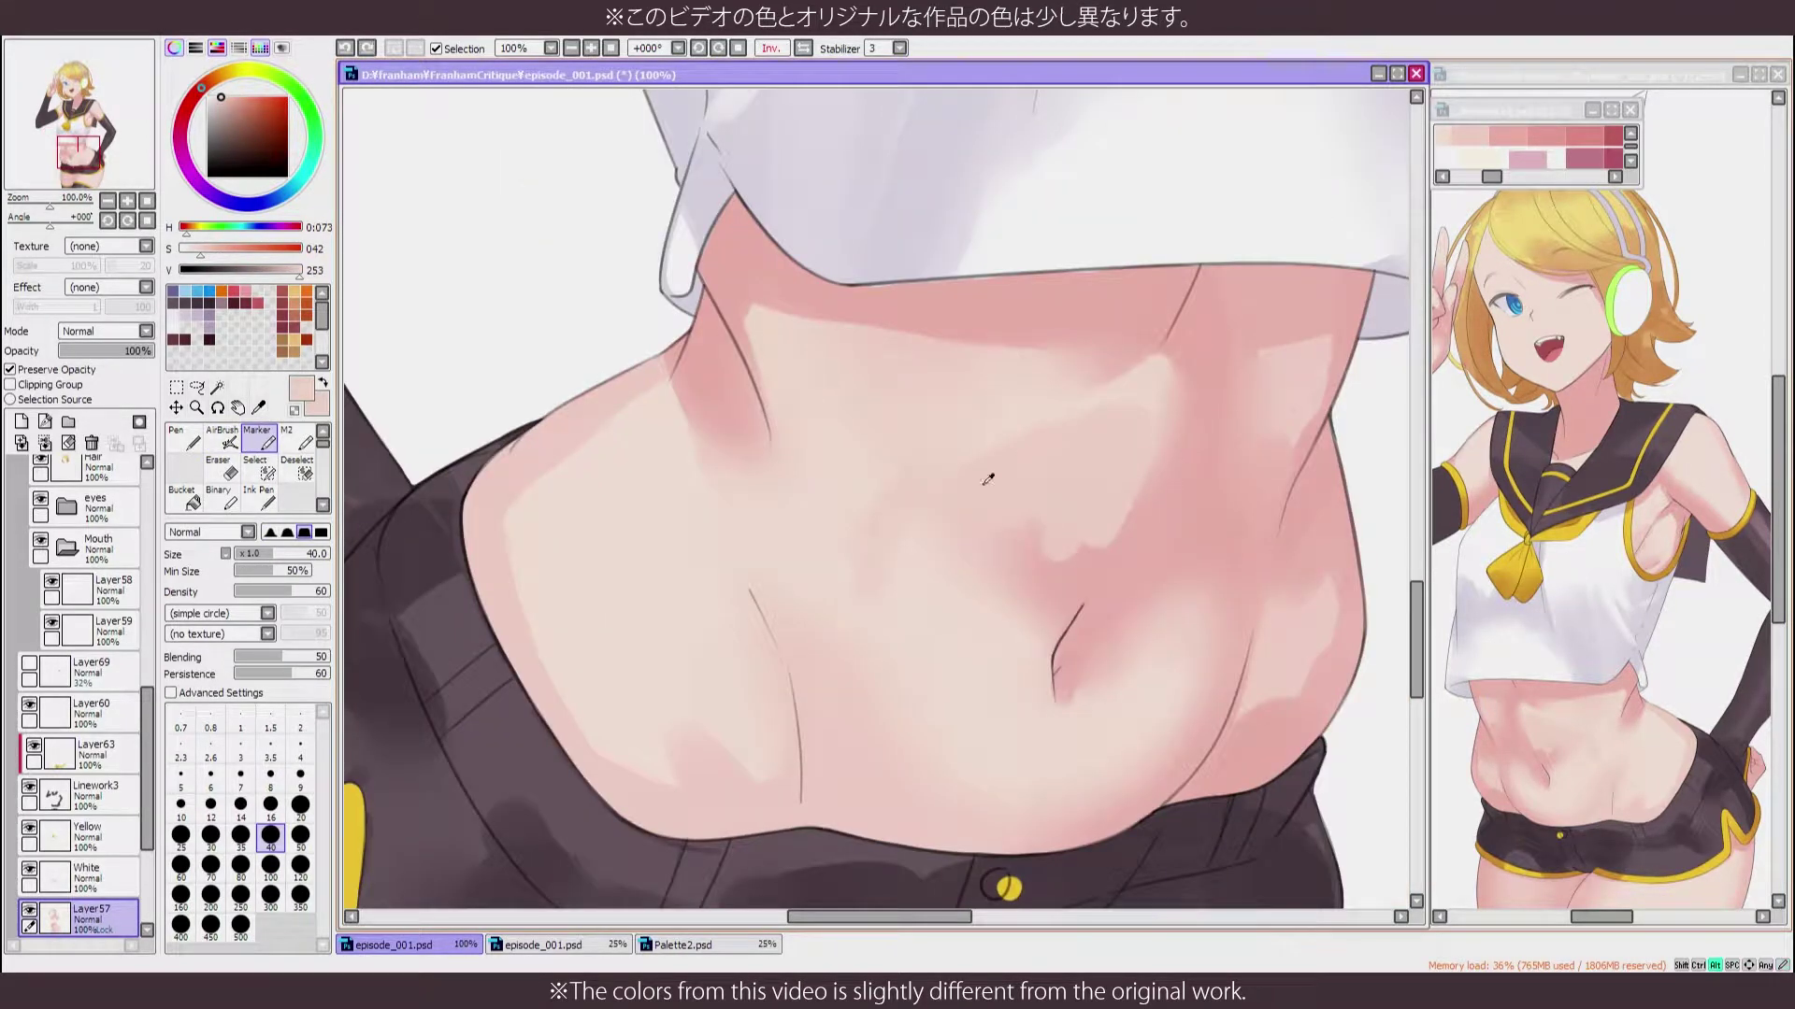
{"action": "mouse_move", "coordinate": [930, 501]}
{"action": "left_mouse_down"}
{"action": "mouse_move", "coordinate": [1051, 608]}
{"action": "mouse_move", "coordinate": [1074, 501]}
{"action": "left_mouse_up"}
{"action": "key", "text": "b"}
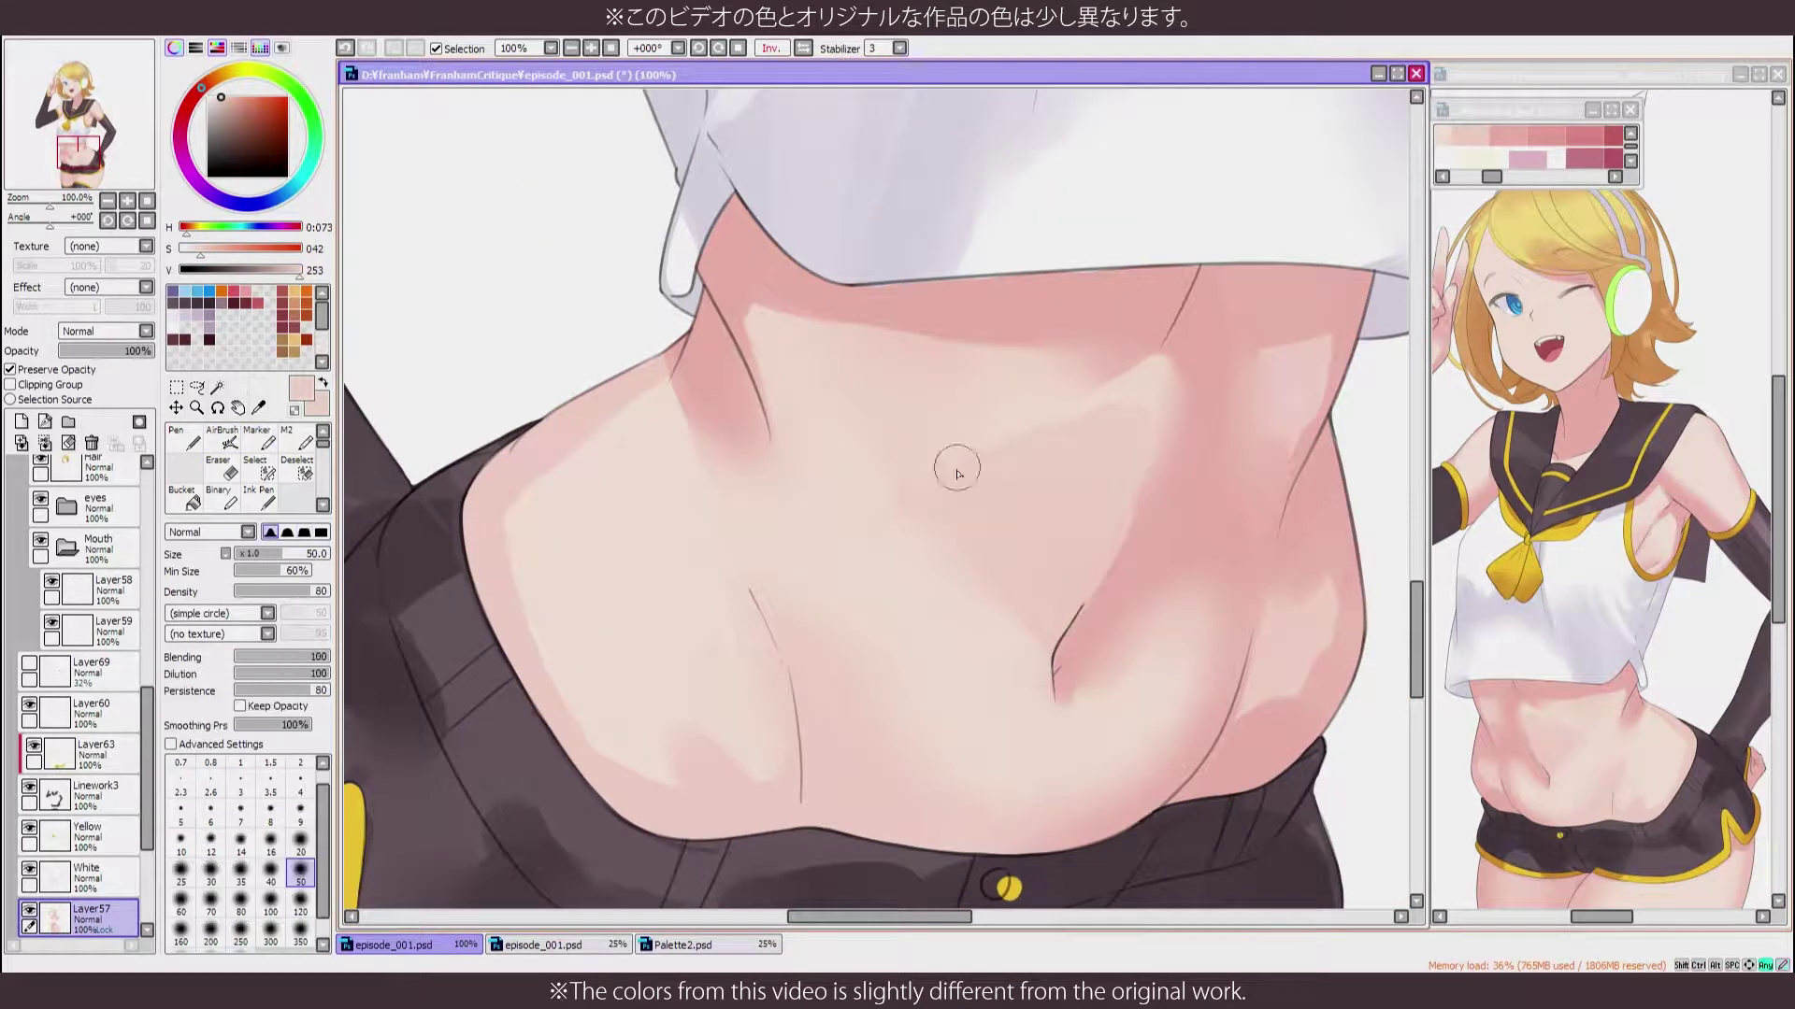
{"action": "key", "text": "h"}
Airbrush deeper pink around the navel at size 120 and over the lower belly and hip at size 250
{"action": "key", "text": "a"}
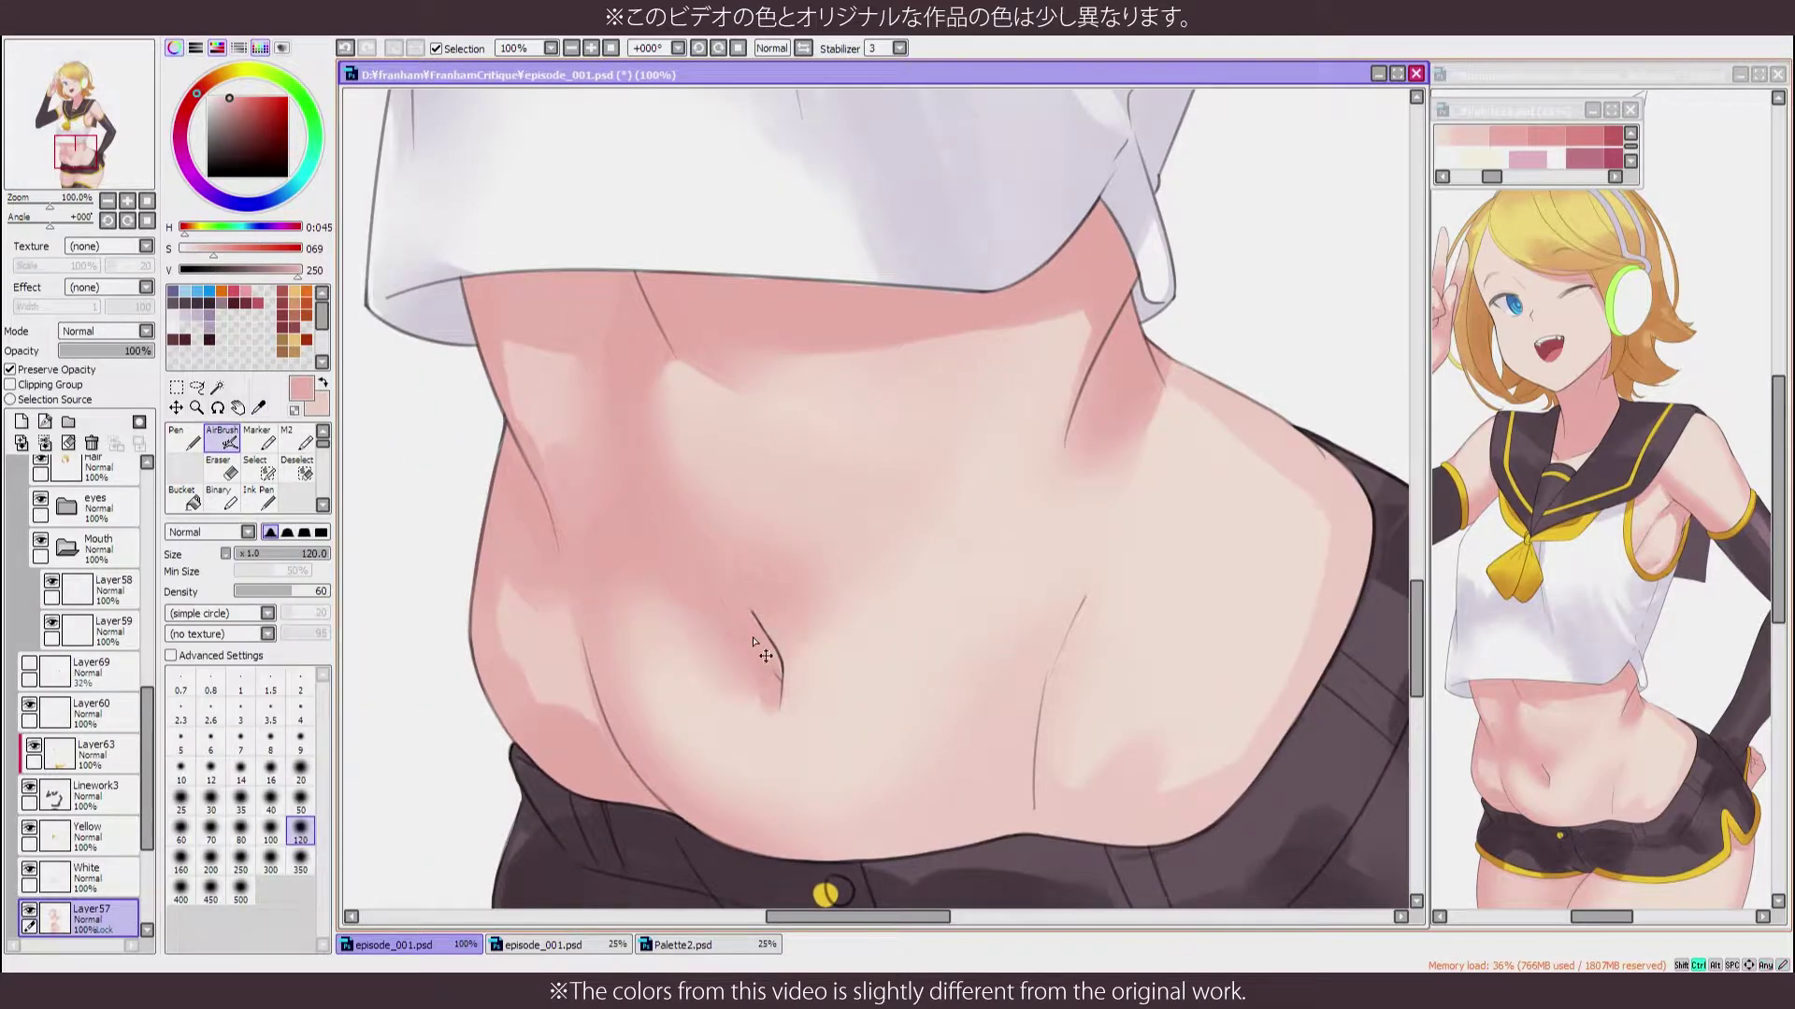
{"action": "scroll", "coordinate": [753, 641], "scroll_direction": "down", "scroll_amount": 4}
{"action": "key", "text": "h"}
{"action": "scroll", "coordinate": [973, 741], "scroll_direction": "up", "scroll_amount": 2}
{"action": "key", "text": "bracketright"}
{"action": "key", "text": "bracketright"}
{"action": "key", "text": "bracketright"}
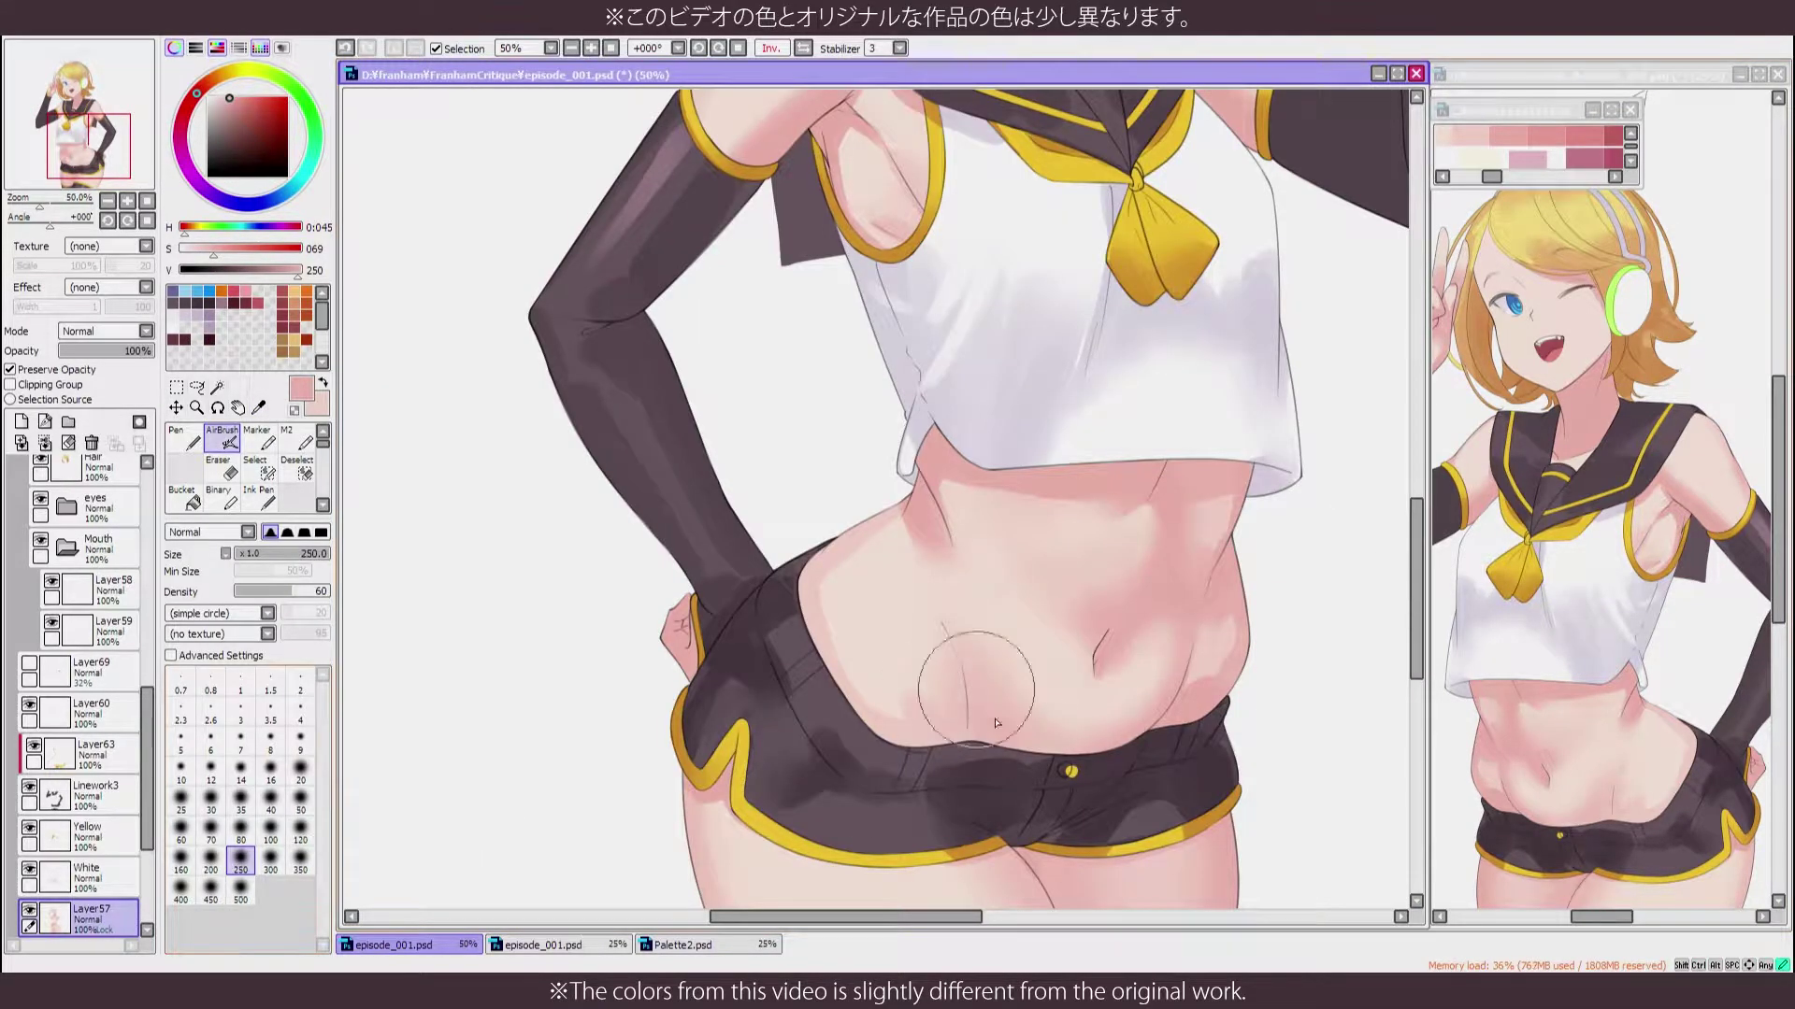
{"action": "mouse_move", "coordinate": [1178, 608]}
{"action": "left_mouse_down"}
{"action": "mouse_move", "coordinate": [870, 772]}
{"action": "mouse_move", "coordinate": [1053, 781]}
{"action": "left_mouse_up"}
Shape the light area of the hip beside the waistband with sampled base skin at Marker size 40 and blend it at size 50
{"action": "key", "text": "b"}
{"action": "key", "text": "h"}
{"action": "key", "text": "m"}
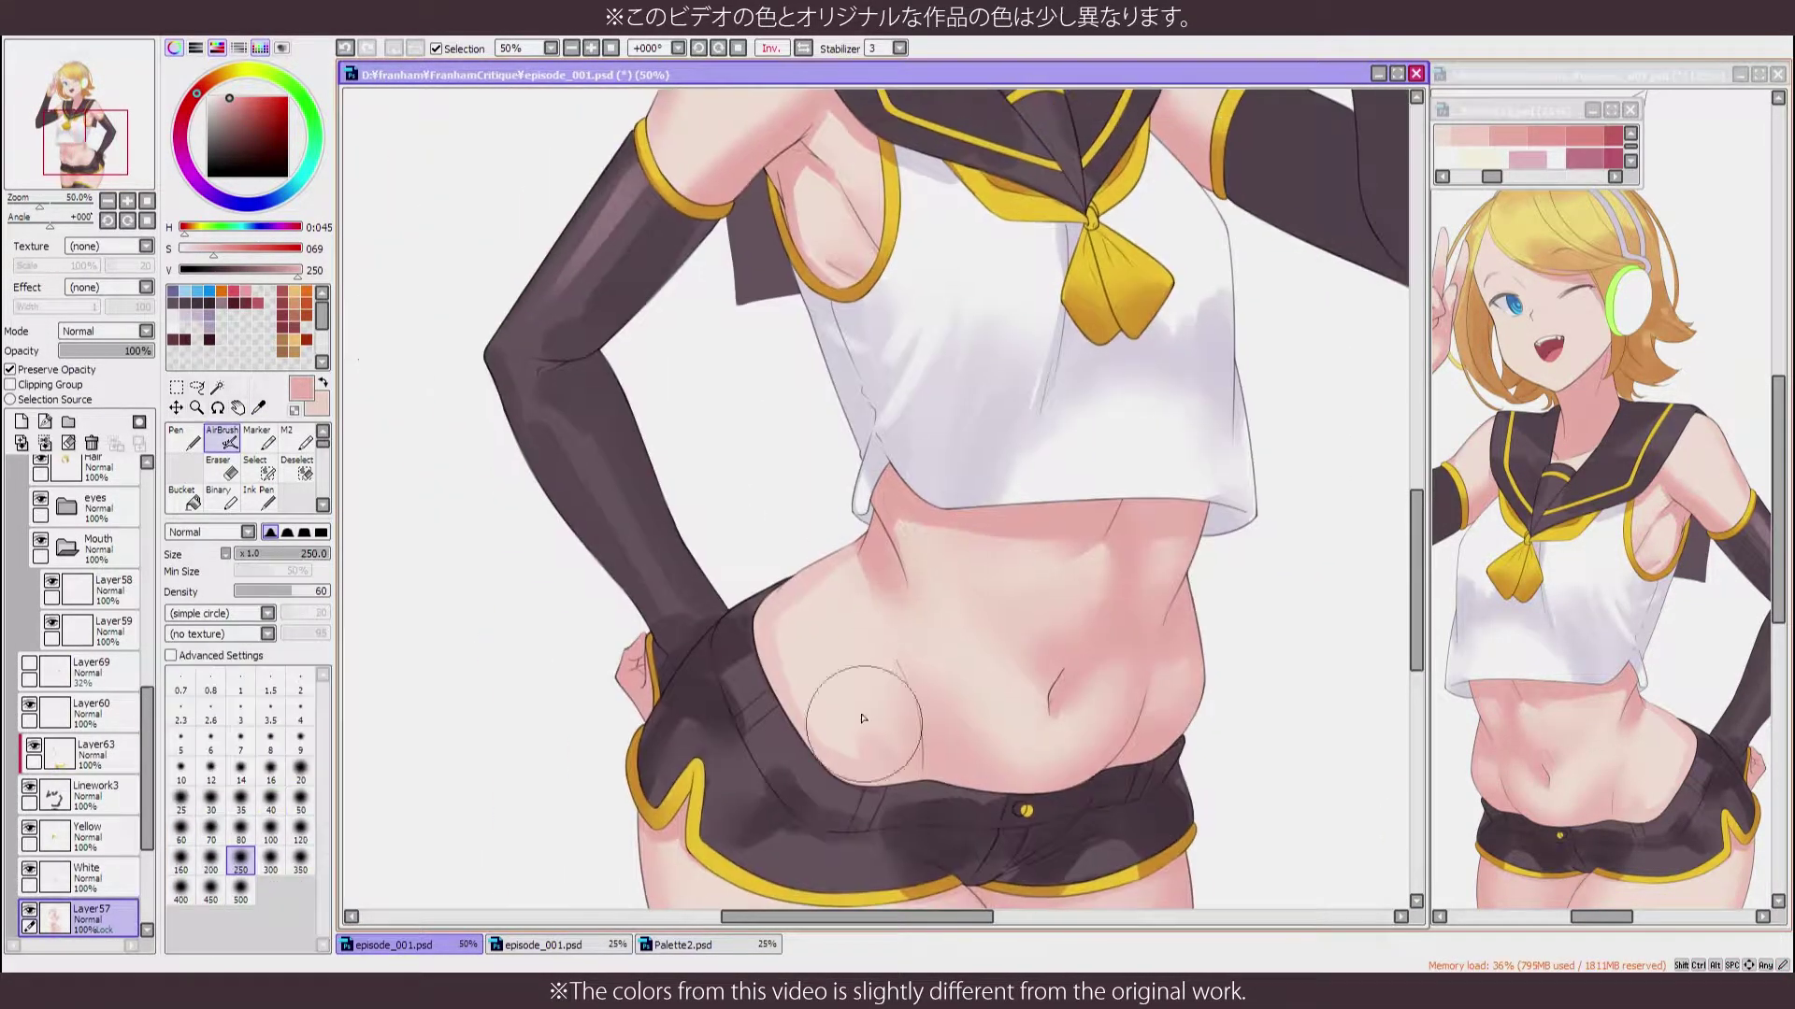
{"action": "left_click_drag", "start_coordinate": [919, 734], "coordinate": [846, 603]}
{"action": "left_click", "coordinate": [854, 672], "text": "alt"}
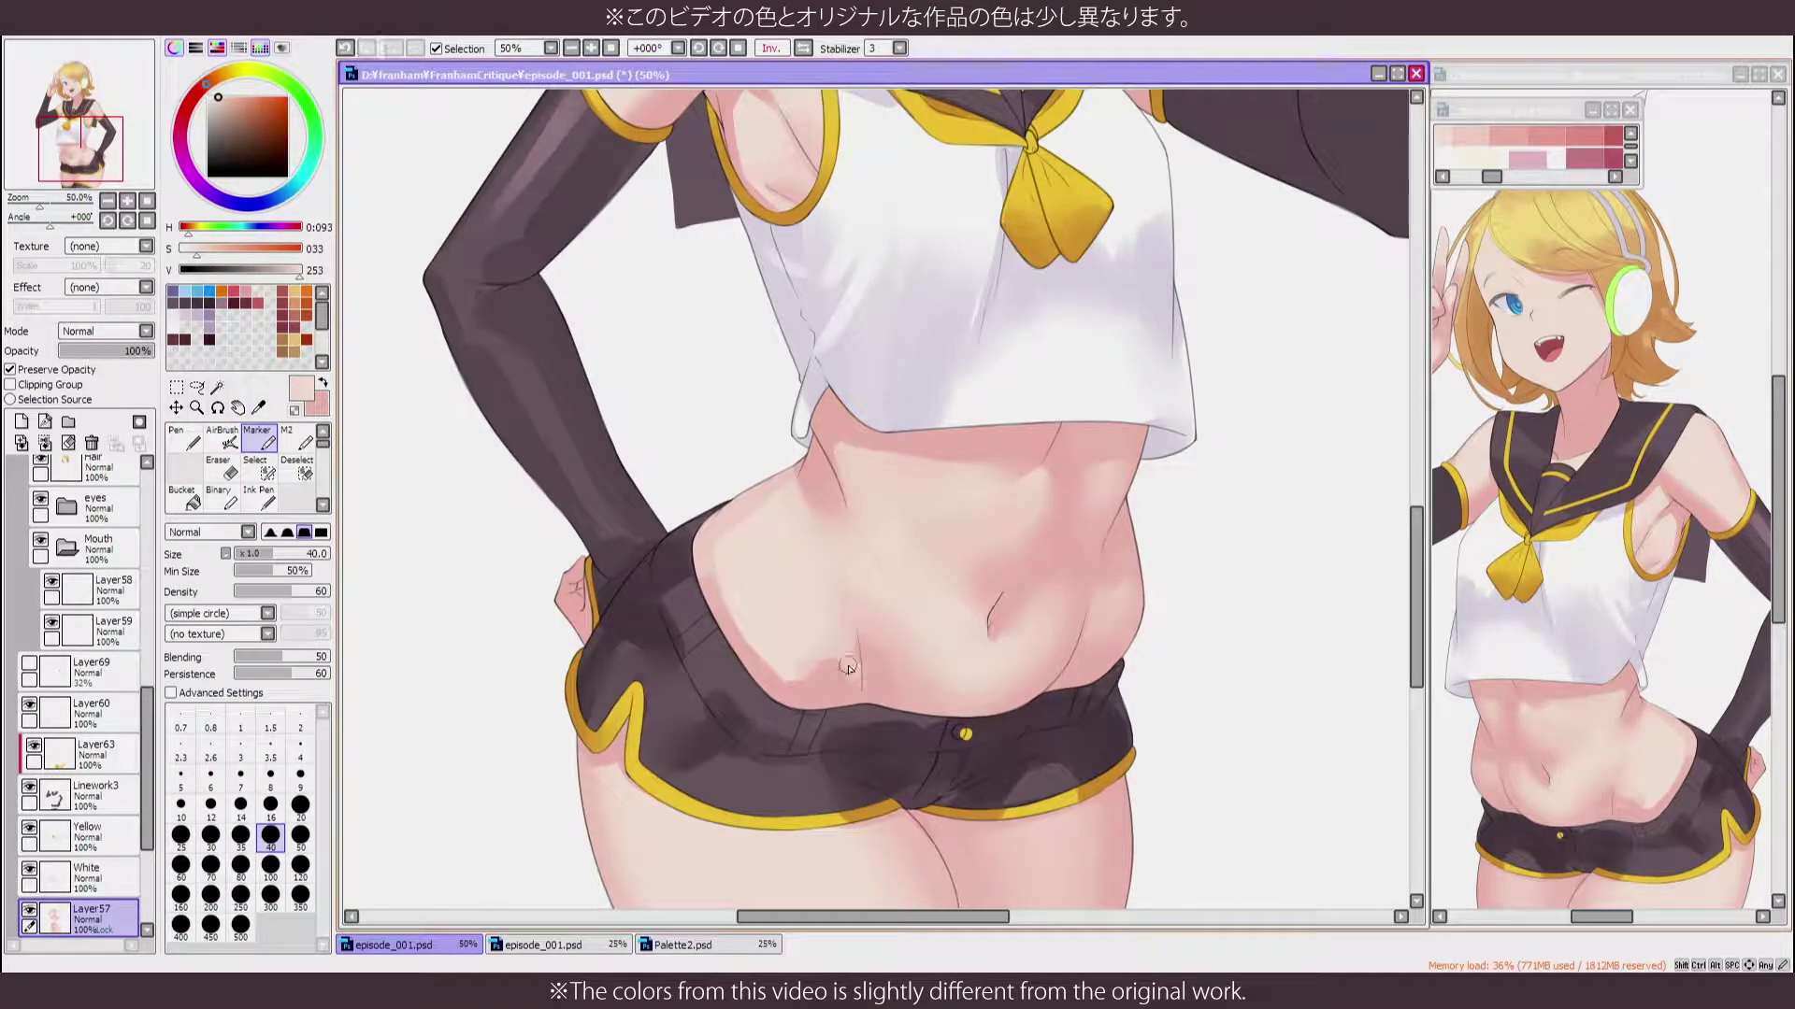
{"action": "key", "text": "b"}
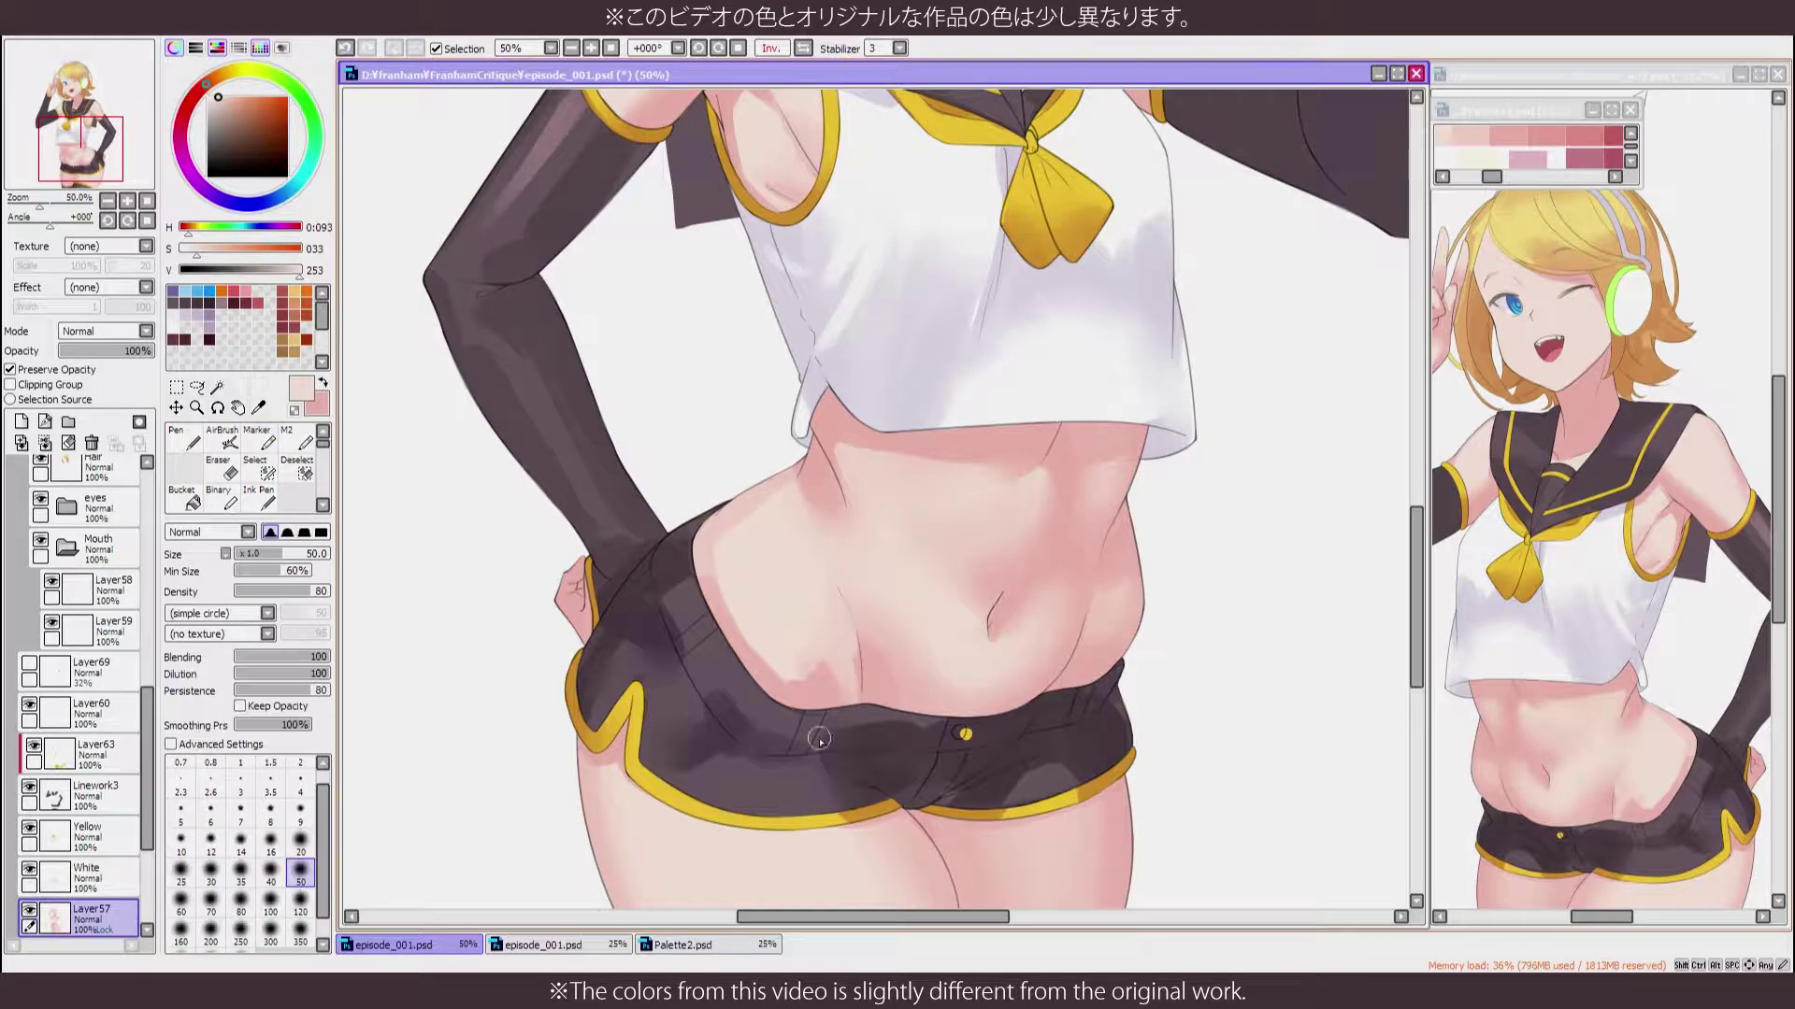
{"action": "key", "text": "h"}
{"action": "key", "text": "minus"}
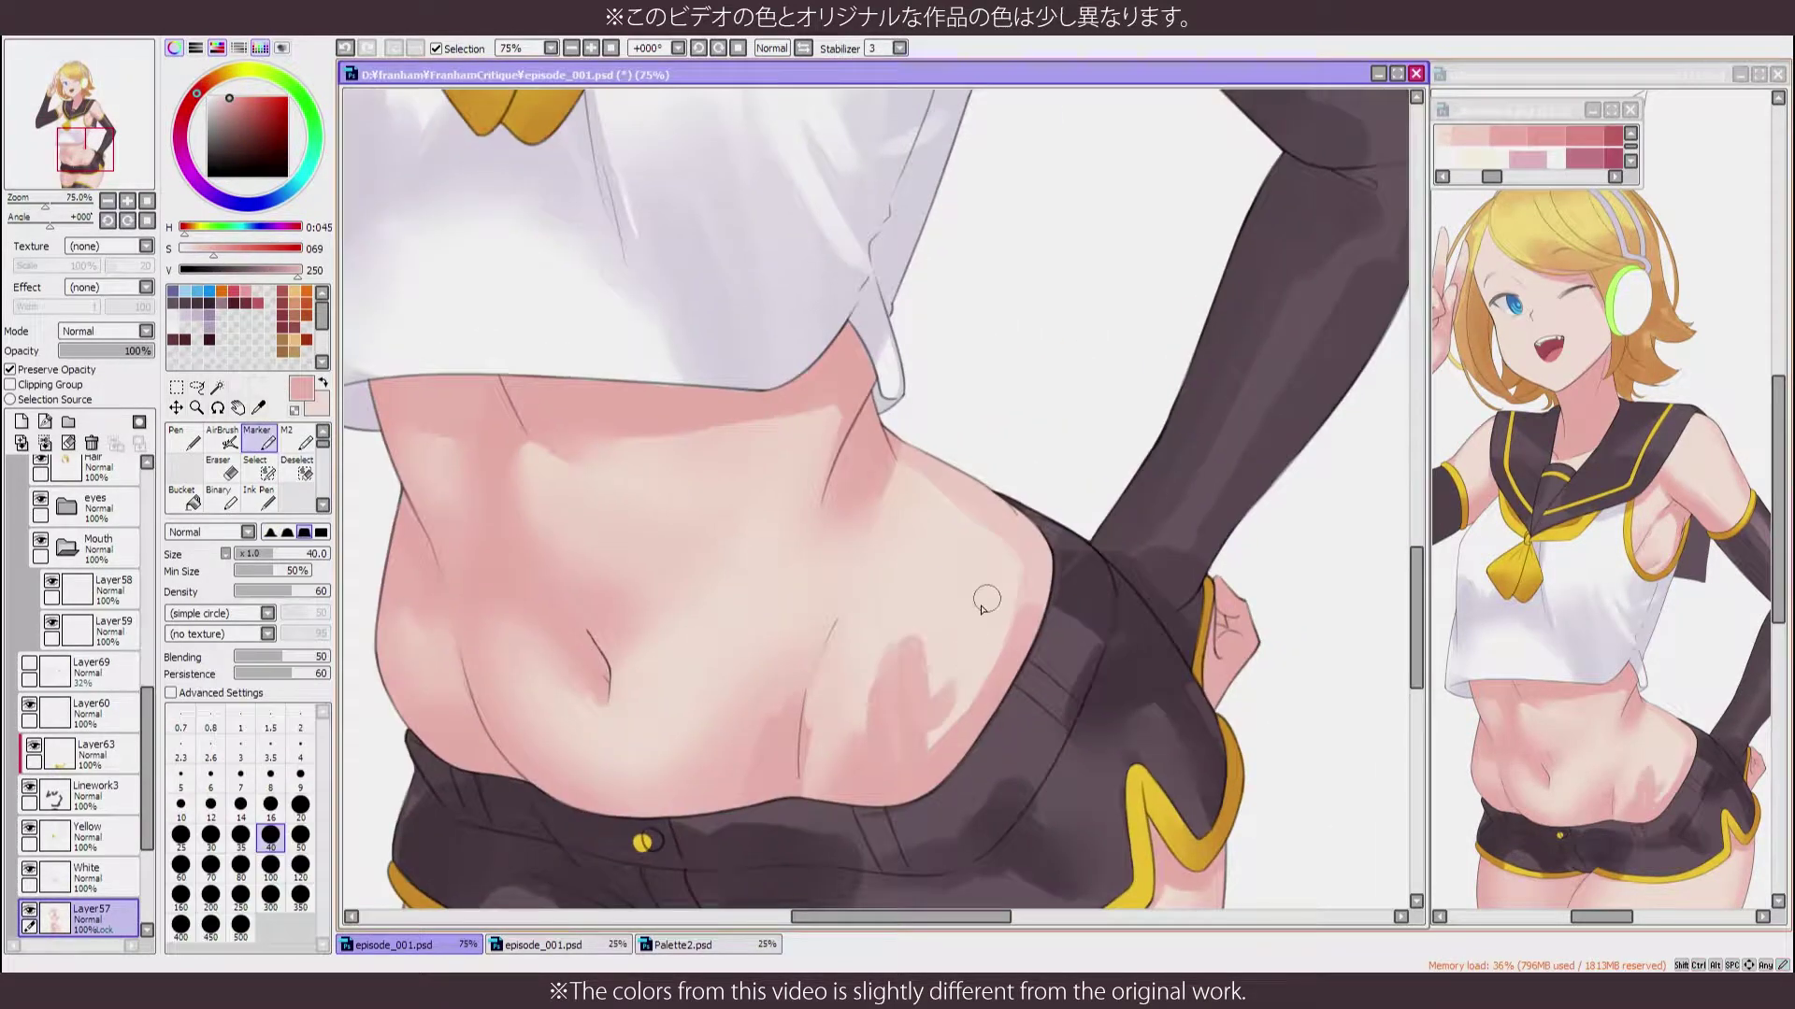
Paint deeper pink strokes on the hip above the waistband, trim them with light skin at Marker size 40 and blend at size 50
{"action": "key", "text": "h"}
{"action": "key", "text": "b"}
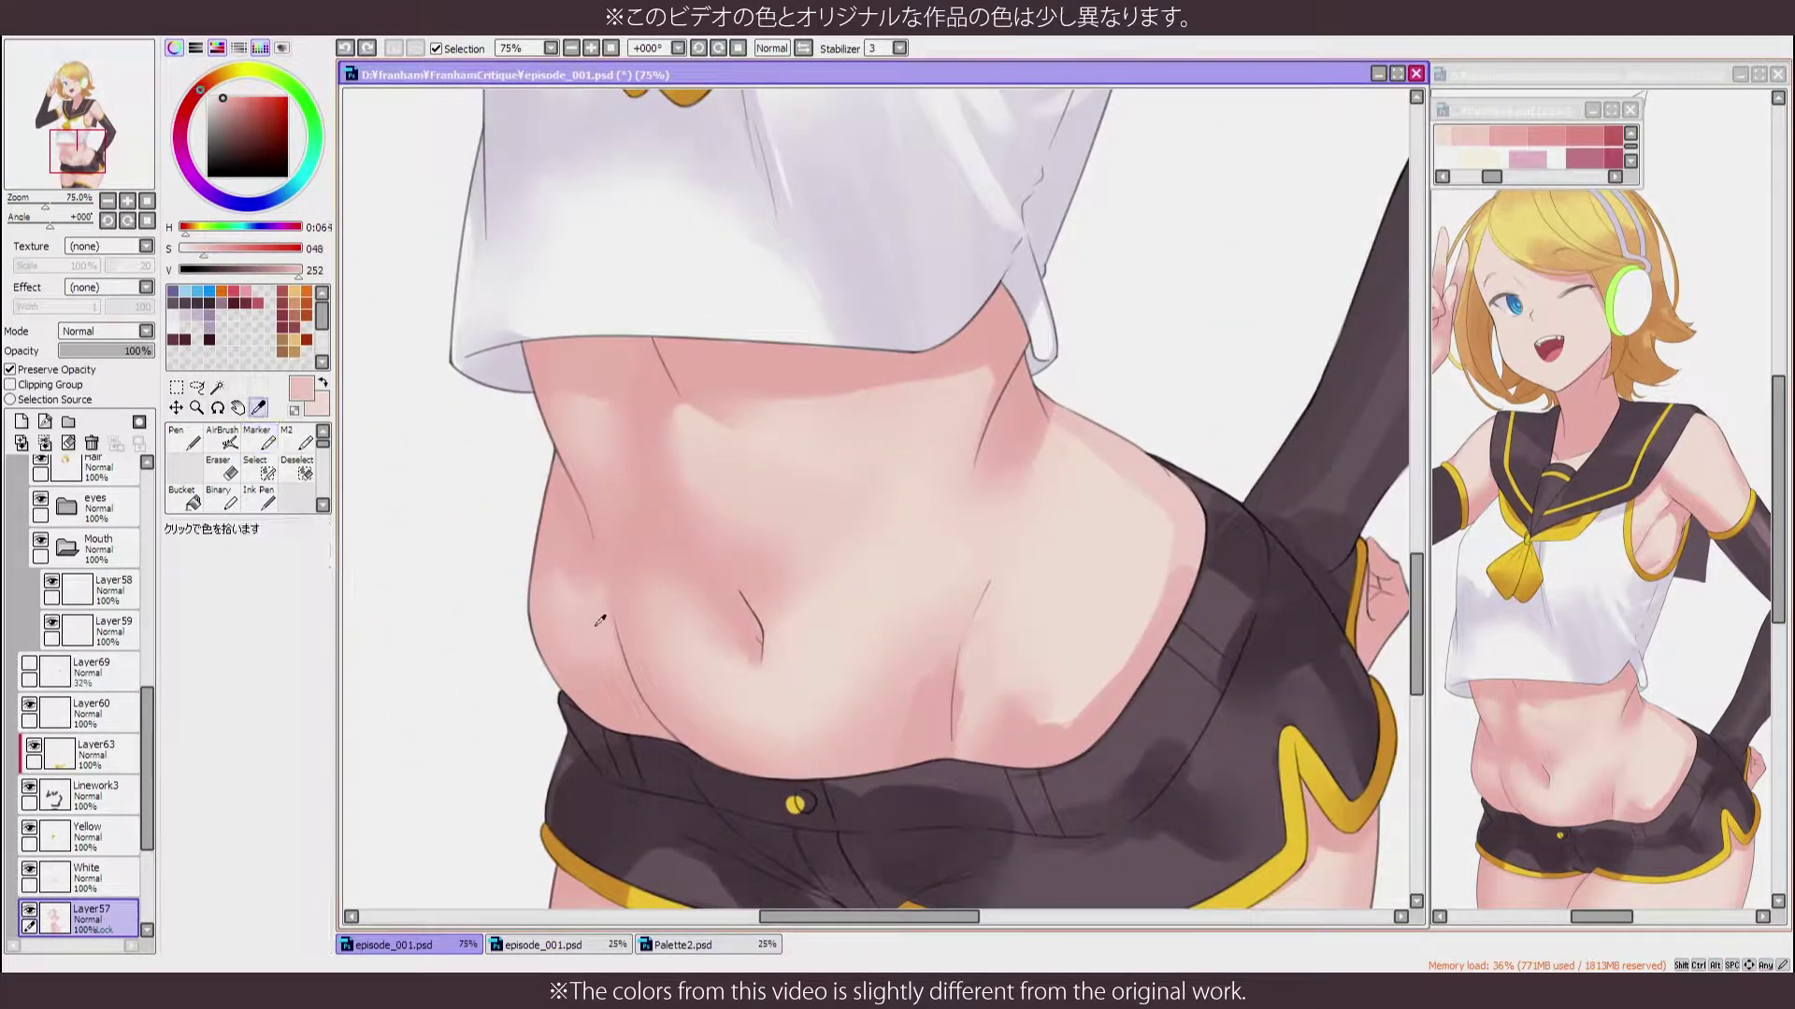
{"action": "key", "text": "m"}
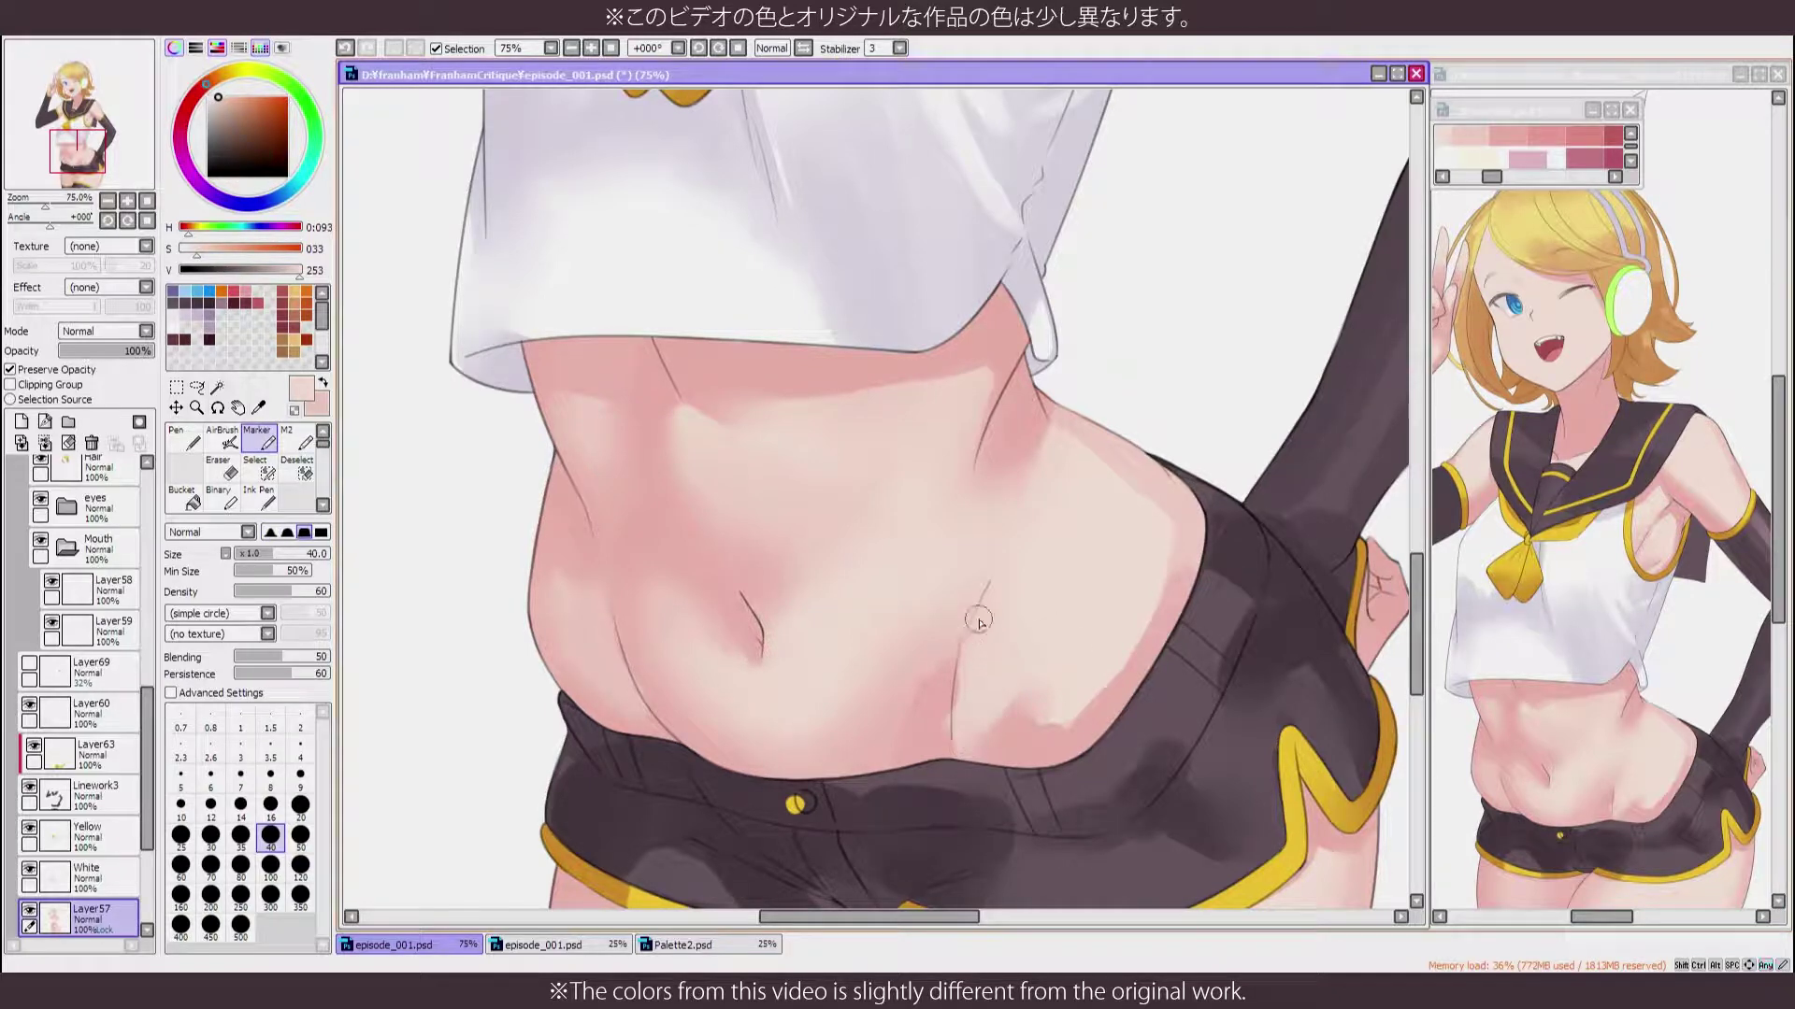
{"action": "left_click", "coordinate": [979, 621], "text": "alt"}
{"action": "key", "text": "b"}
{"action": "key", "text": "h"}
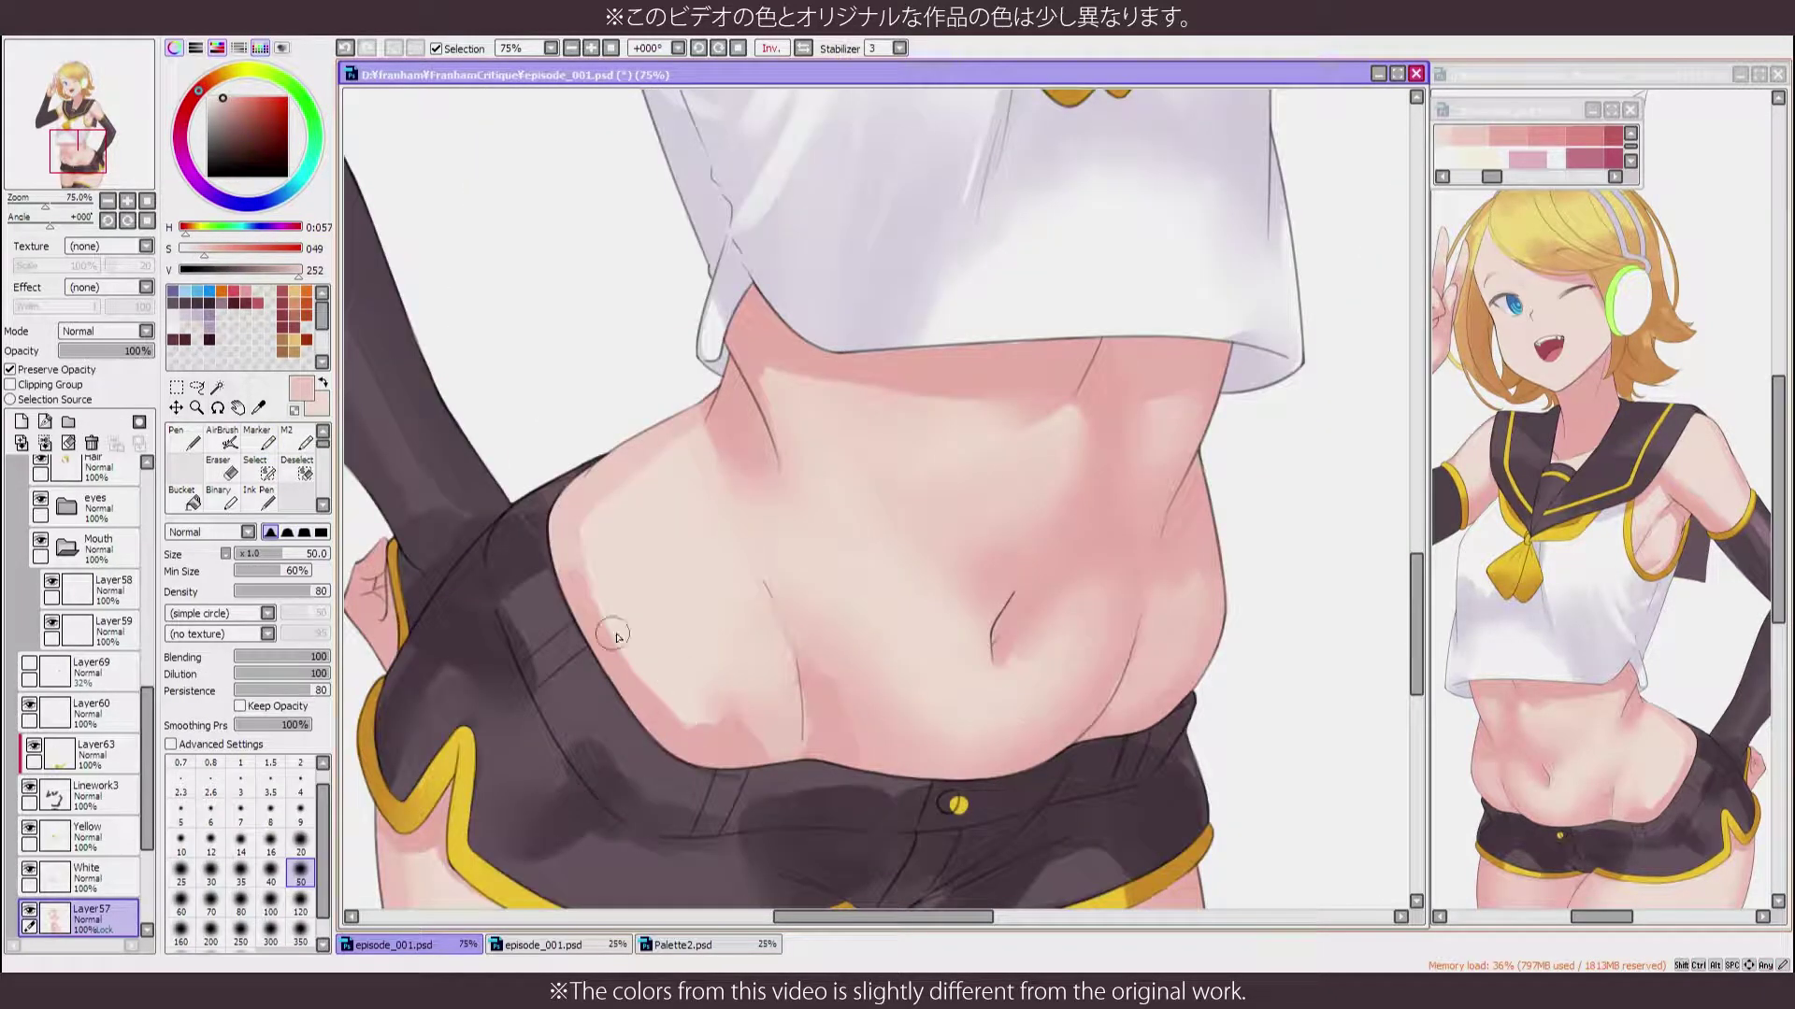
Refine the hip shadow along the waistband with sampled pink and base skin at Marker size 40, smoothing it at size 50
{"action": "key", "text": "m"}
{"action": "left_click", "coordinate": [629, 692], "text": "alt"}
{"action": "left_click_drag", "start_coordinate": [769, 750], "coordinate": [803, 713]}
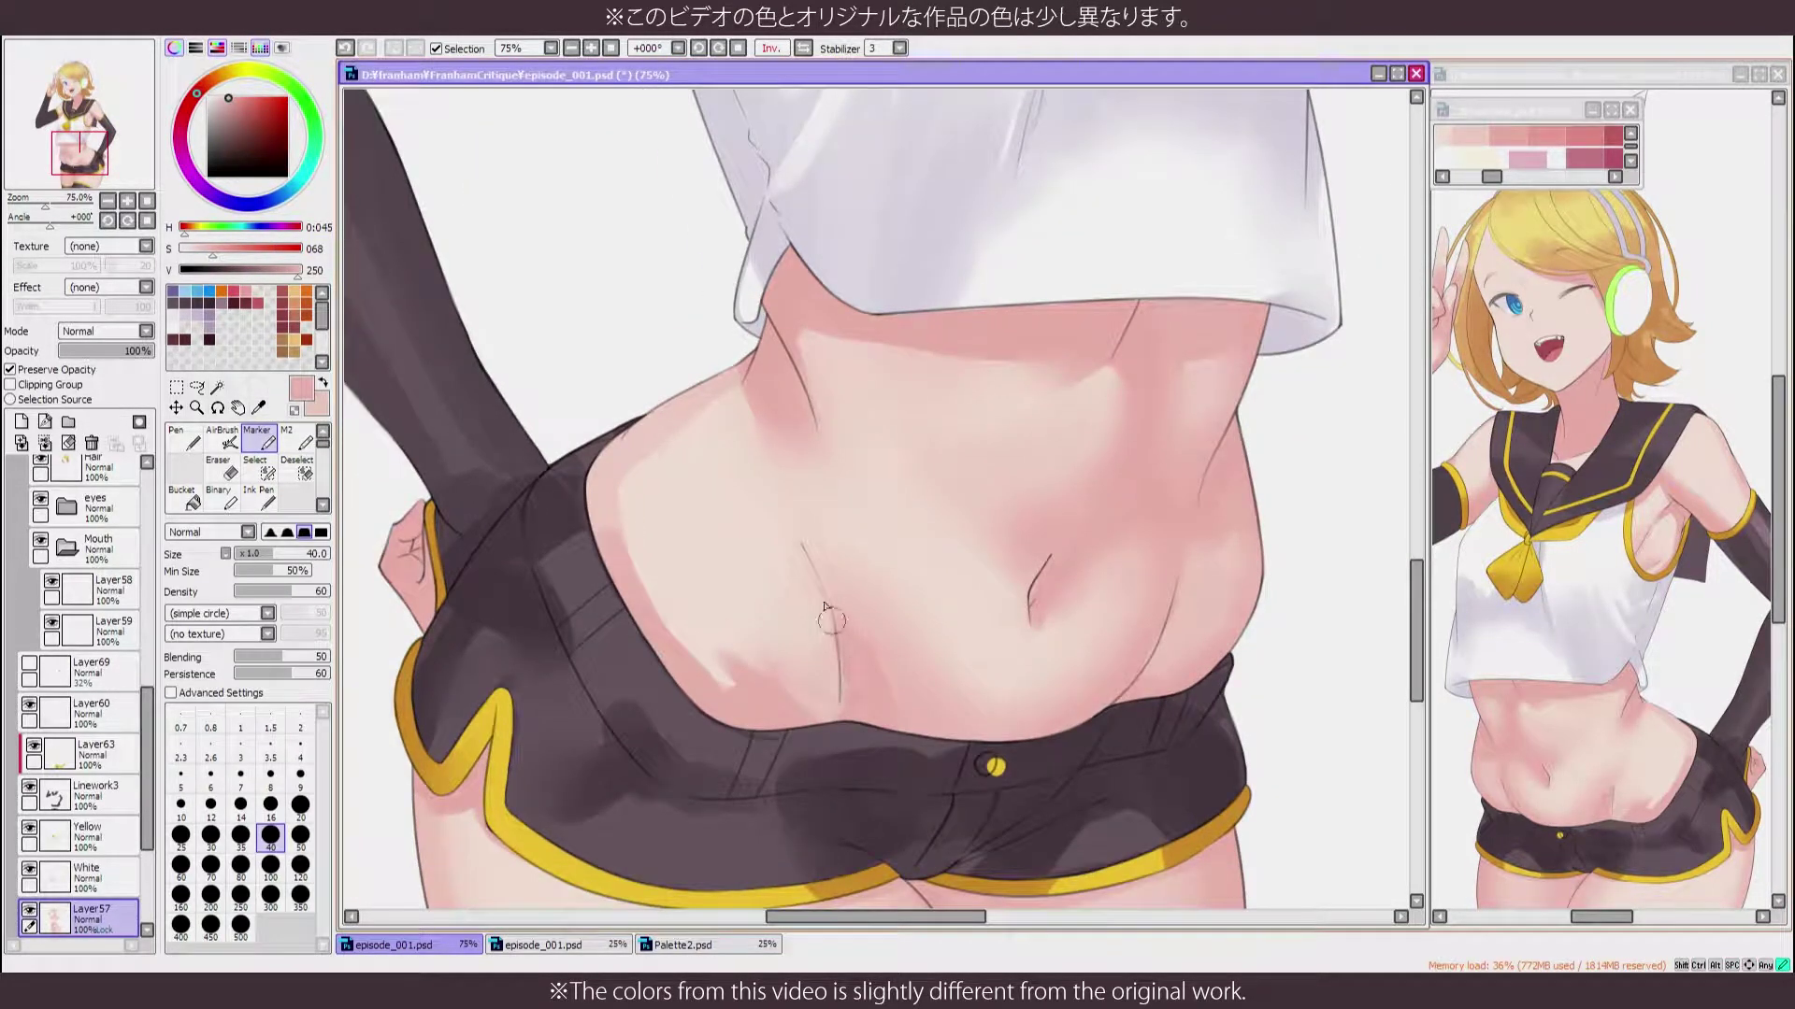
{"action": "left_click", "coordinate": [710, 636], "text": "alt"}
{"action": "left_click_drag", "start_coordinate": [703, 675], "coordinate": [727, 690]}
{"action": "key", "text": "b"}
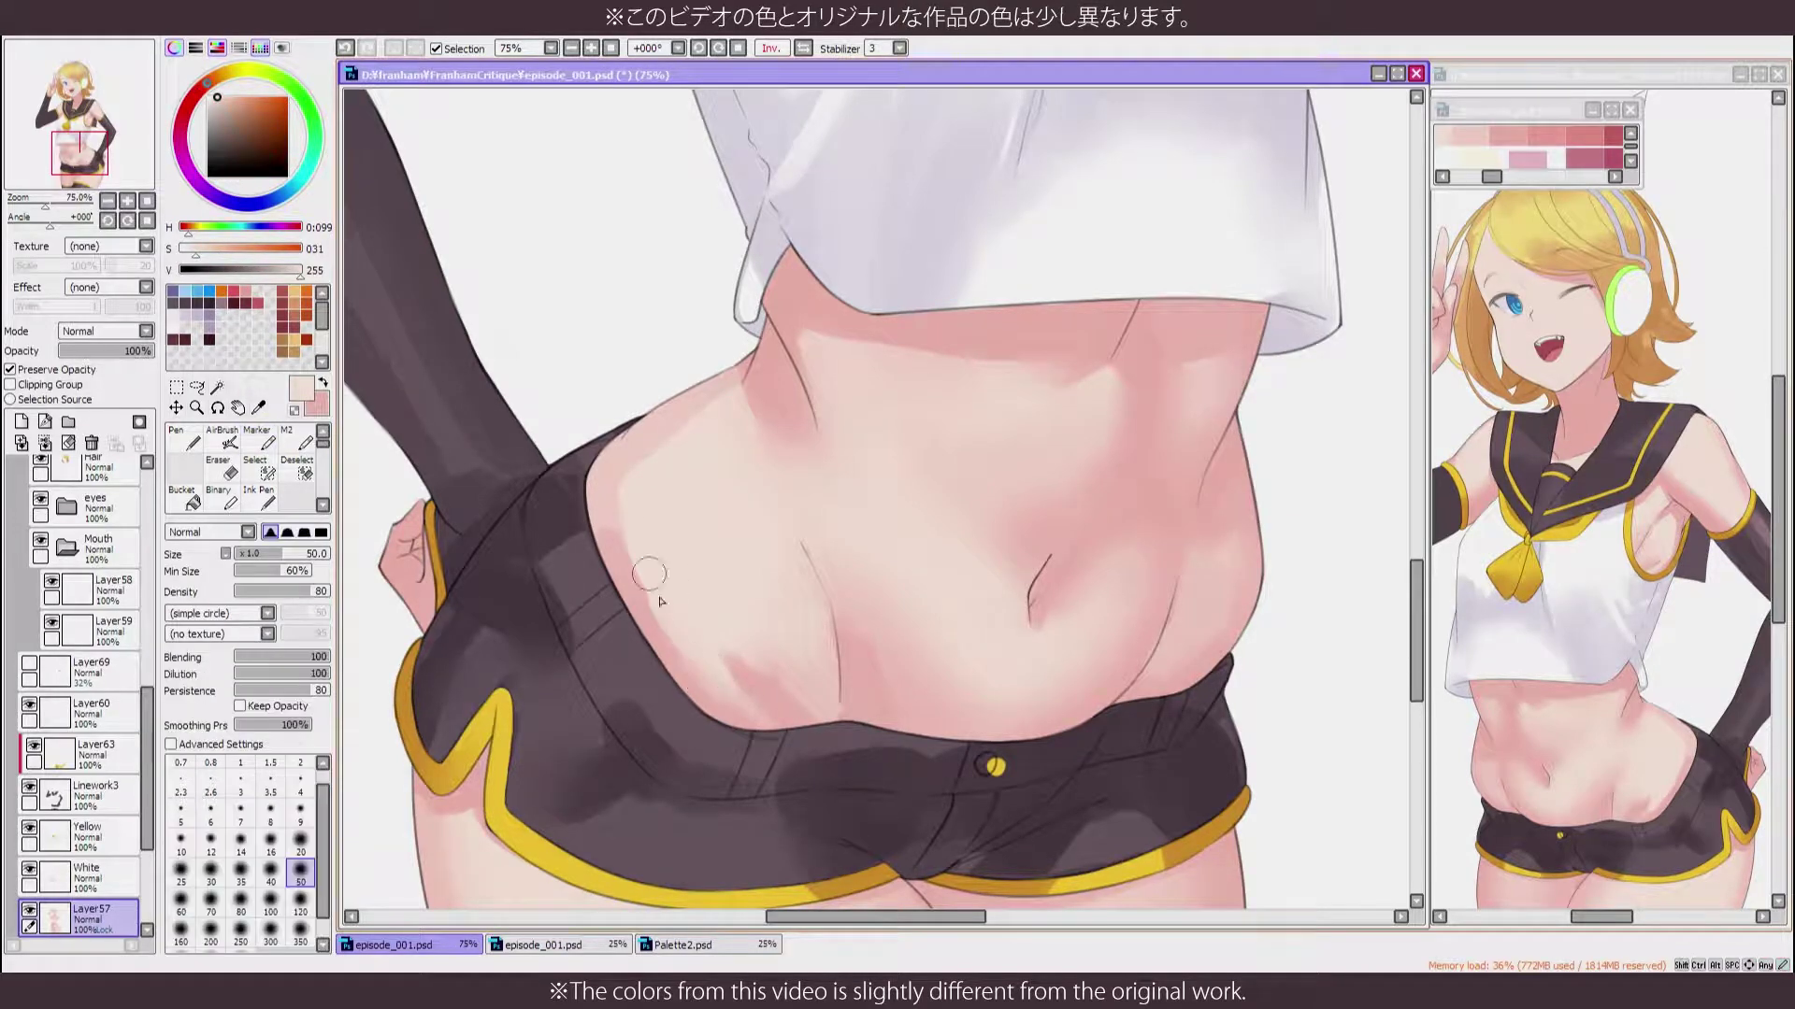
Tighten the small shadow beside the hip crease with sampled pink at Marker size 14 and soften it at size 50
{"action": "scroll", "coordinate": [643, 557], "scroll_direction": "down", "scroll_amount": 3}
{"action": "scroll", "coordinate": [645, 561], "scroll_direction": "up", "scroll_amount": 4}
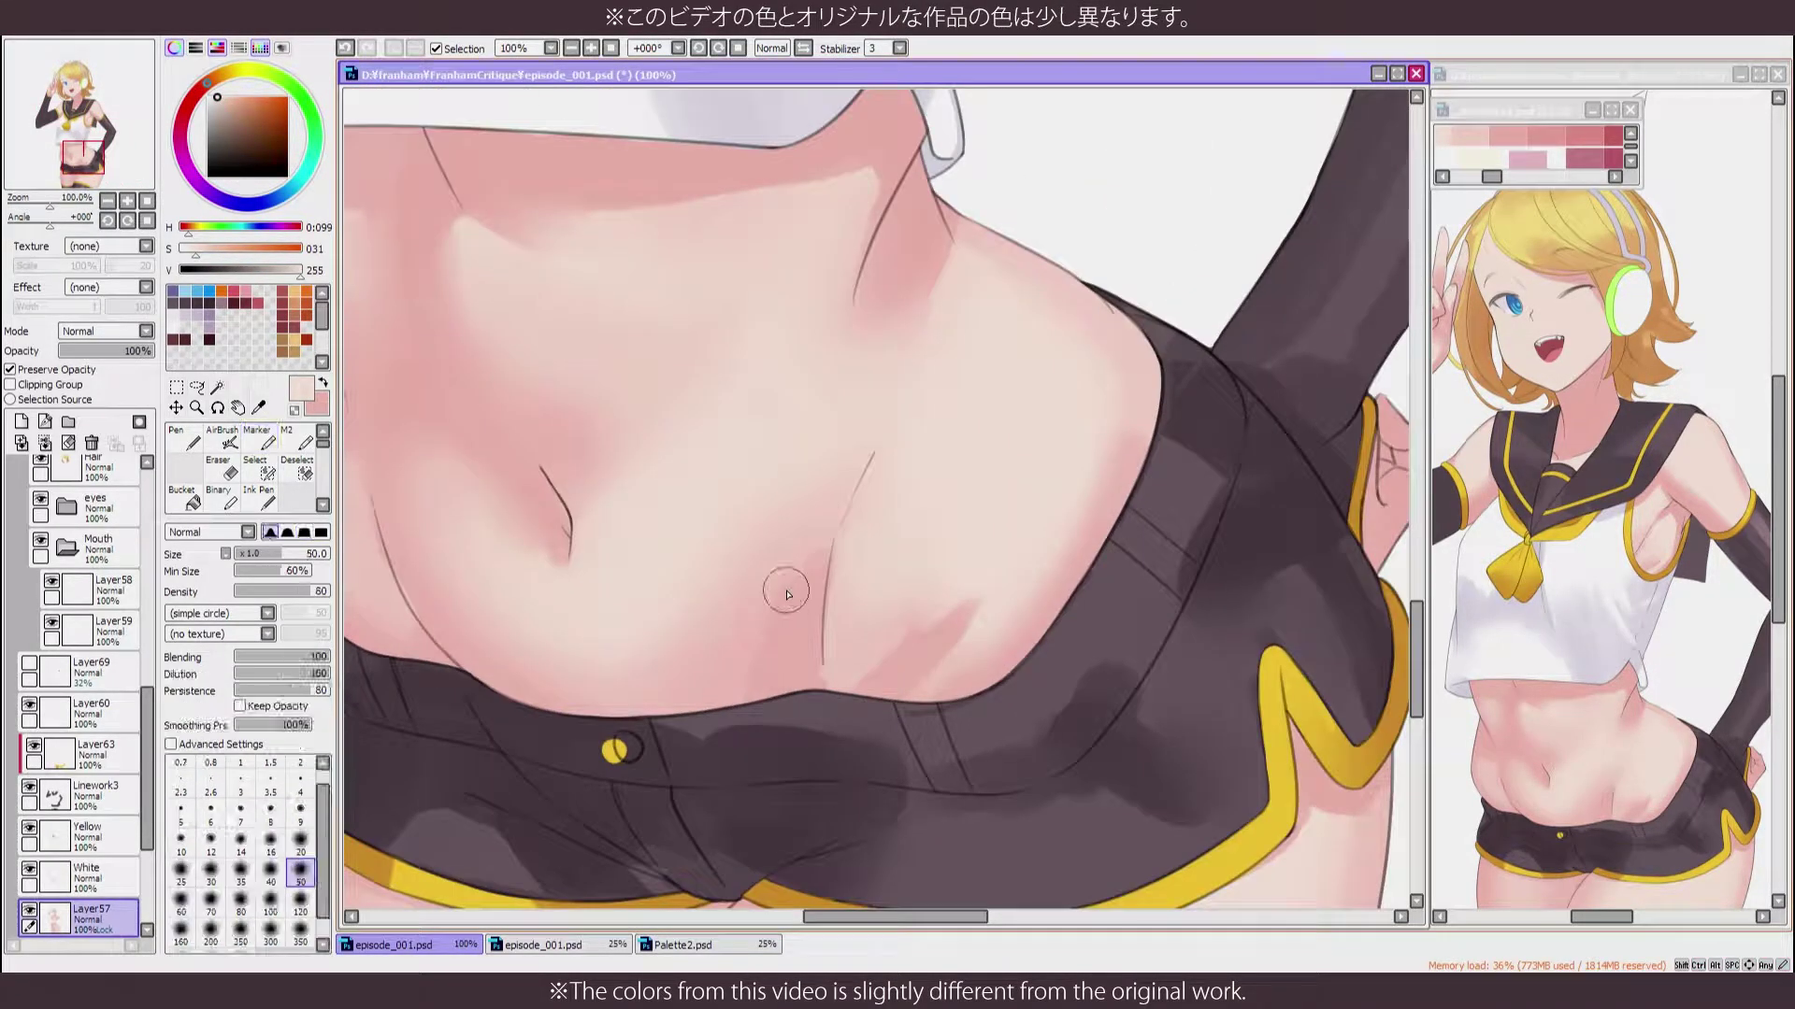
{"action": "key", "text": "m"}
{"action": "left_click", "coordinate": [835, 635], "text": "alt"}
{"action": "key", "text": "["}
{"action": "key", "text": "["}
{"action": "key", "text": "["}
{"action": "key", "text": "["}
{"action": "key", "text": "["}
{"action": "scroll", "coordinate": [891, 660], "scroll_direction": "down", "scroll_amount": 3}
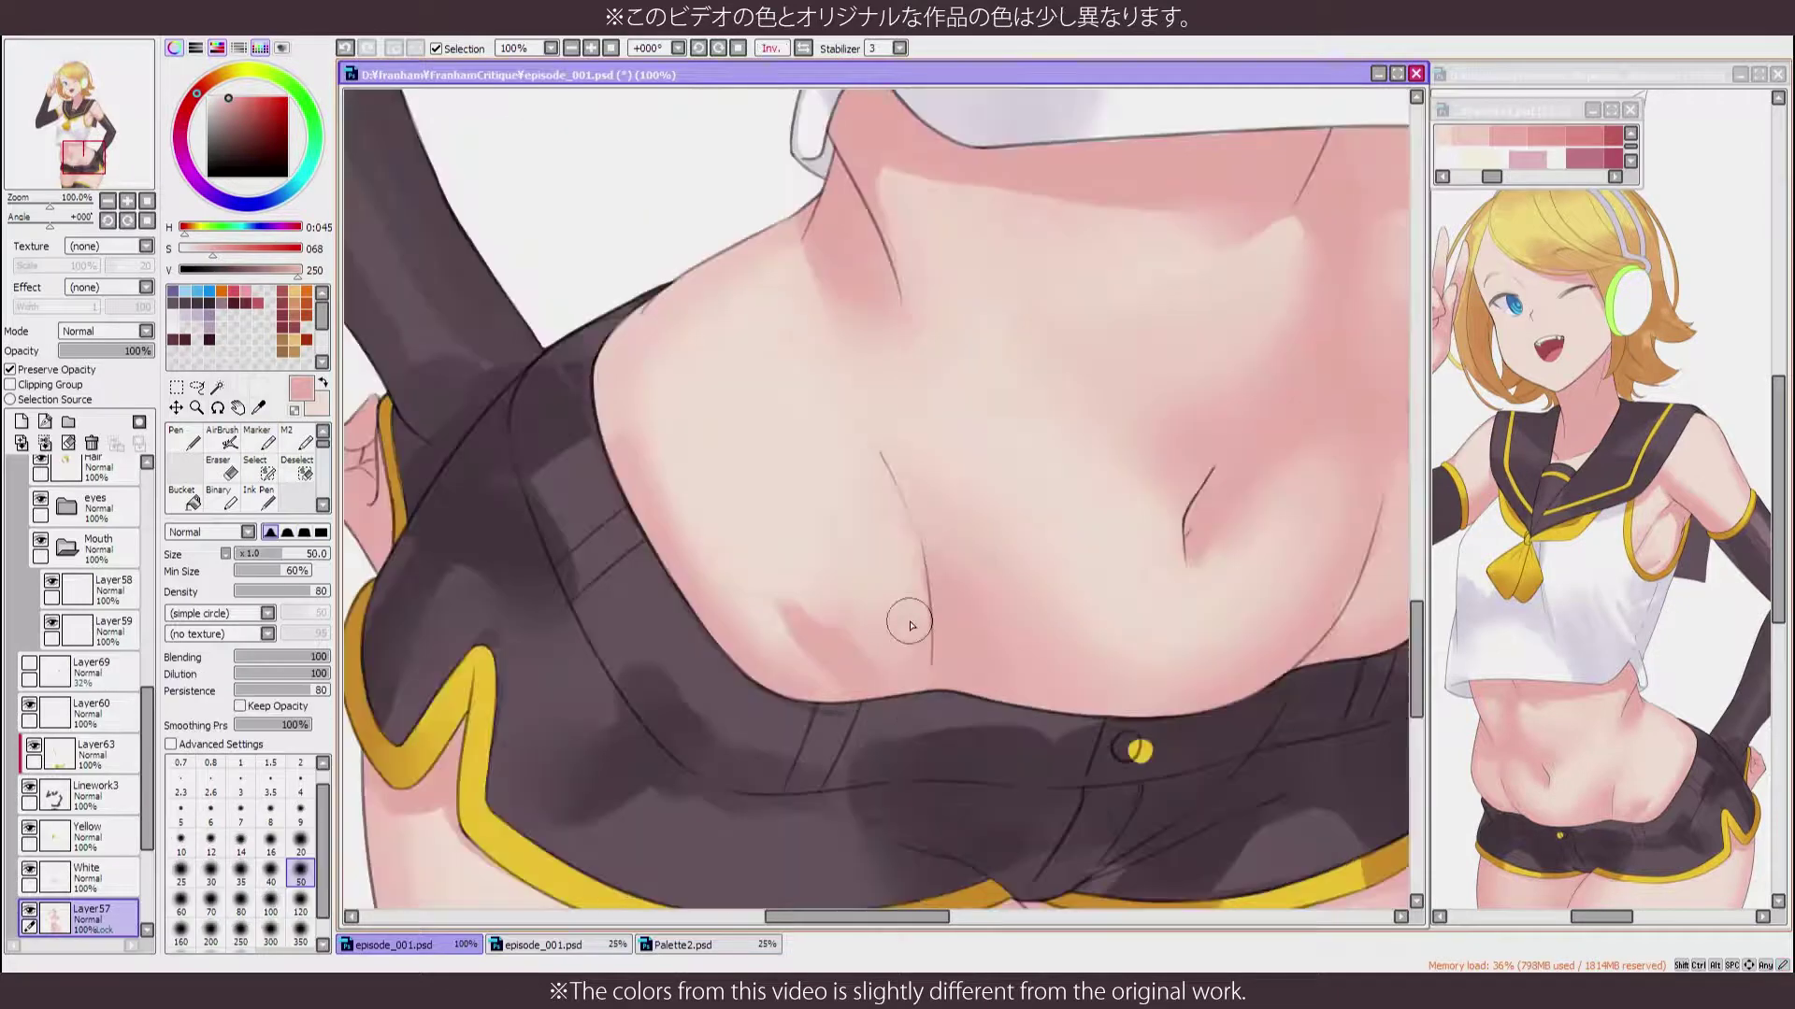
{"action": "scroll", "coordinate": [935, 579], "scroll_direction": "up", "scroll_amount": 4}
Extend the shadow under the shirt hem with deeper pink from the palette file at Marker size 40 and blend it at size 50
{"action": "left_click", "coordinate": [1481, 131]}
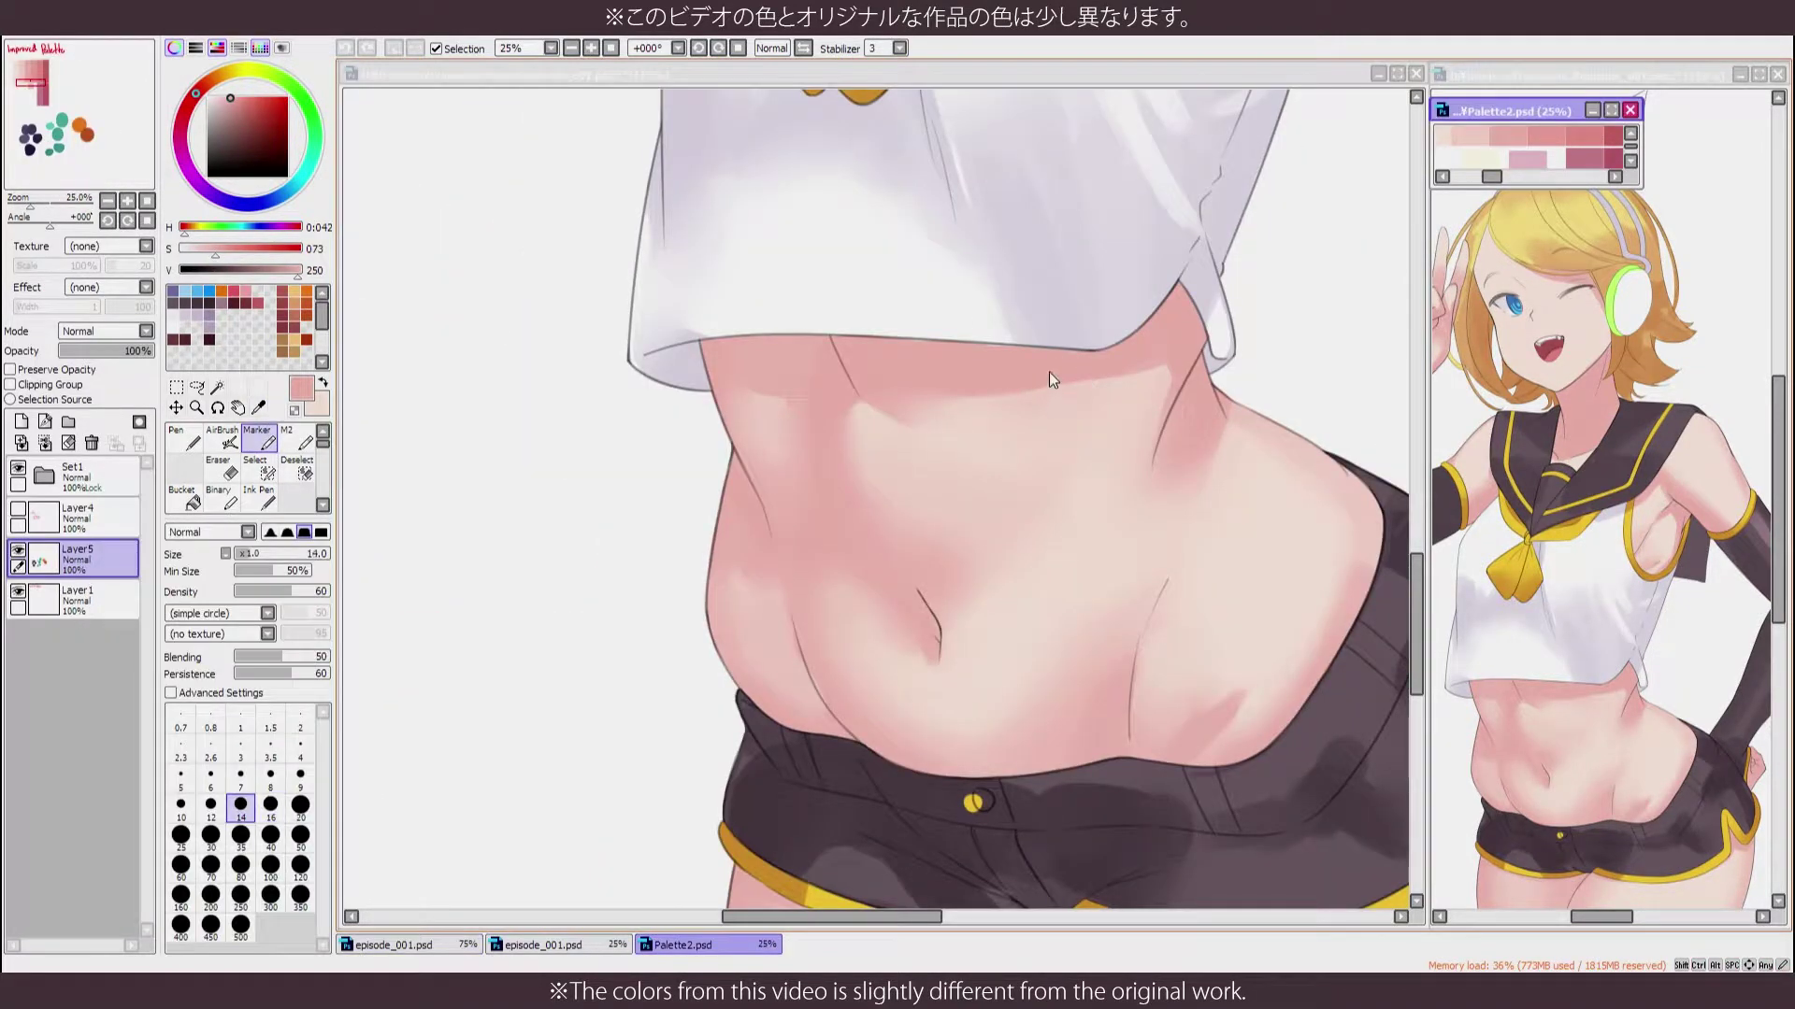
{"action": "left_click", "coordinate": [1049, 372]}
{"action": "left_click_drag", "start_coordinate": [1202, 467], "coordinate": [1005, 458]}
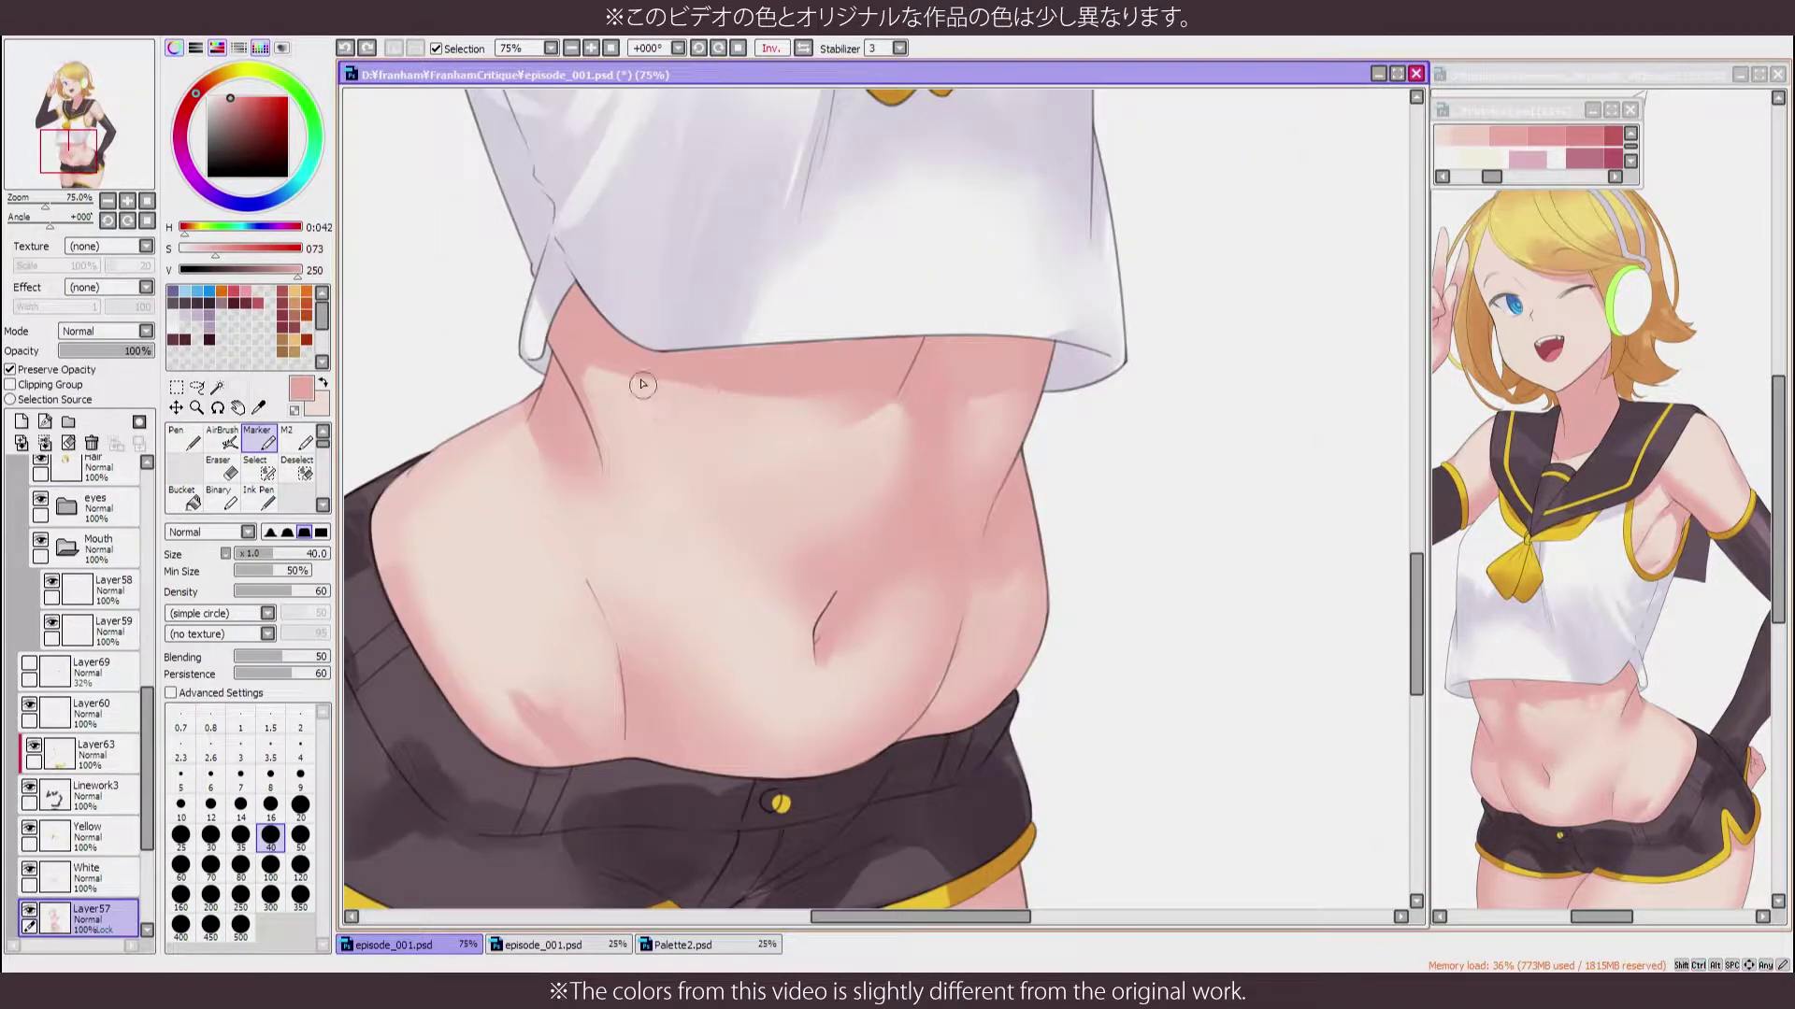
{"action": "left_click_drag", "start_coordinate": [642, 384], "coordinate": [676, 423]}
{"action": "key", "text": "b"}
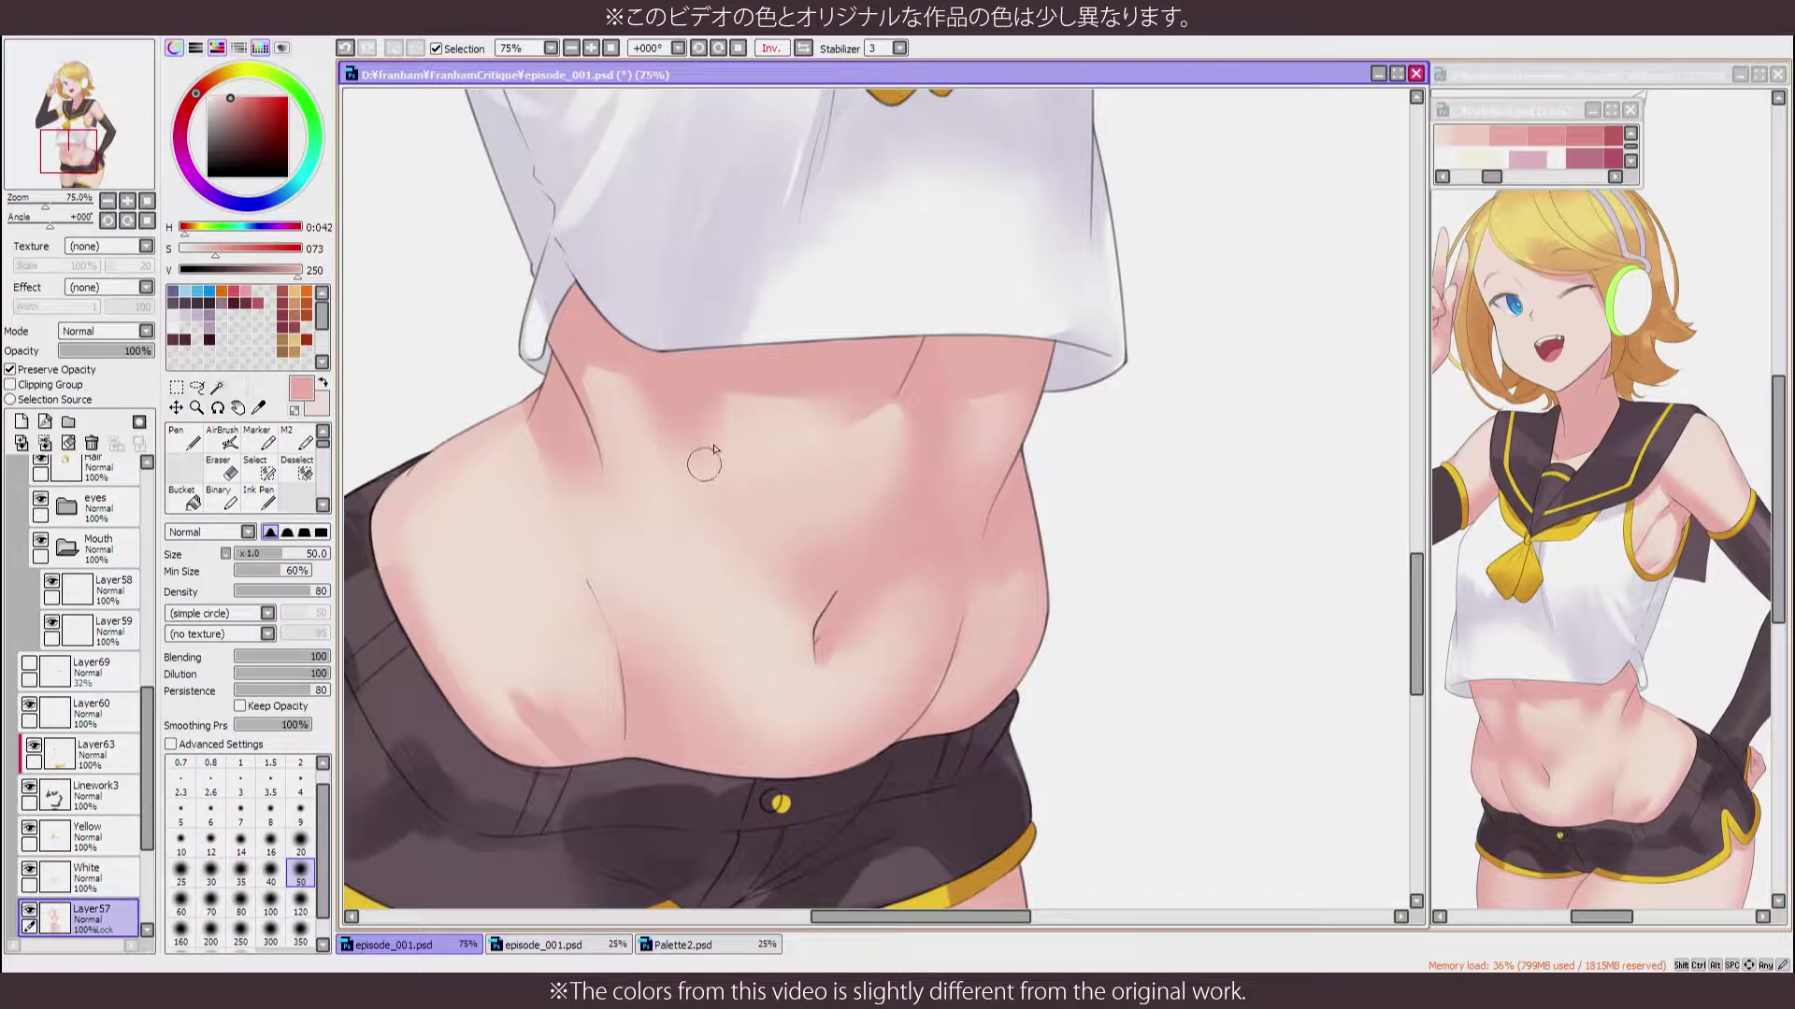
Airbrush pink over the side of the waist below the shirt at size 250, reducing the brush to size 50 for smaller areas
{"action": "scroll", "coordinate": [714, 451], "scroll_direction": "down", "scroll_amount": 3}
{"action": "scroll", "coordinate": [785, 710], "scroll_direction": "up", "scroll_amount": 3}
{"action": "key", "text": "alt"}
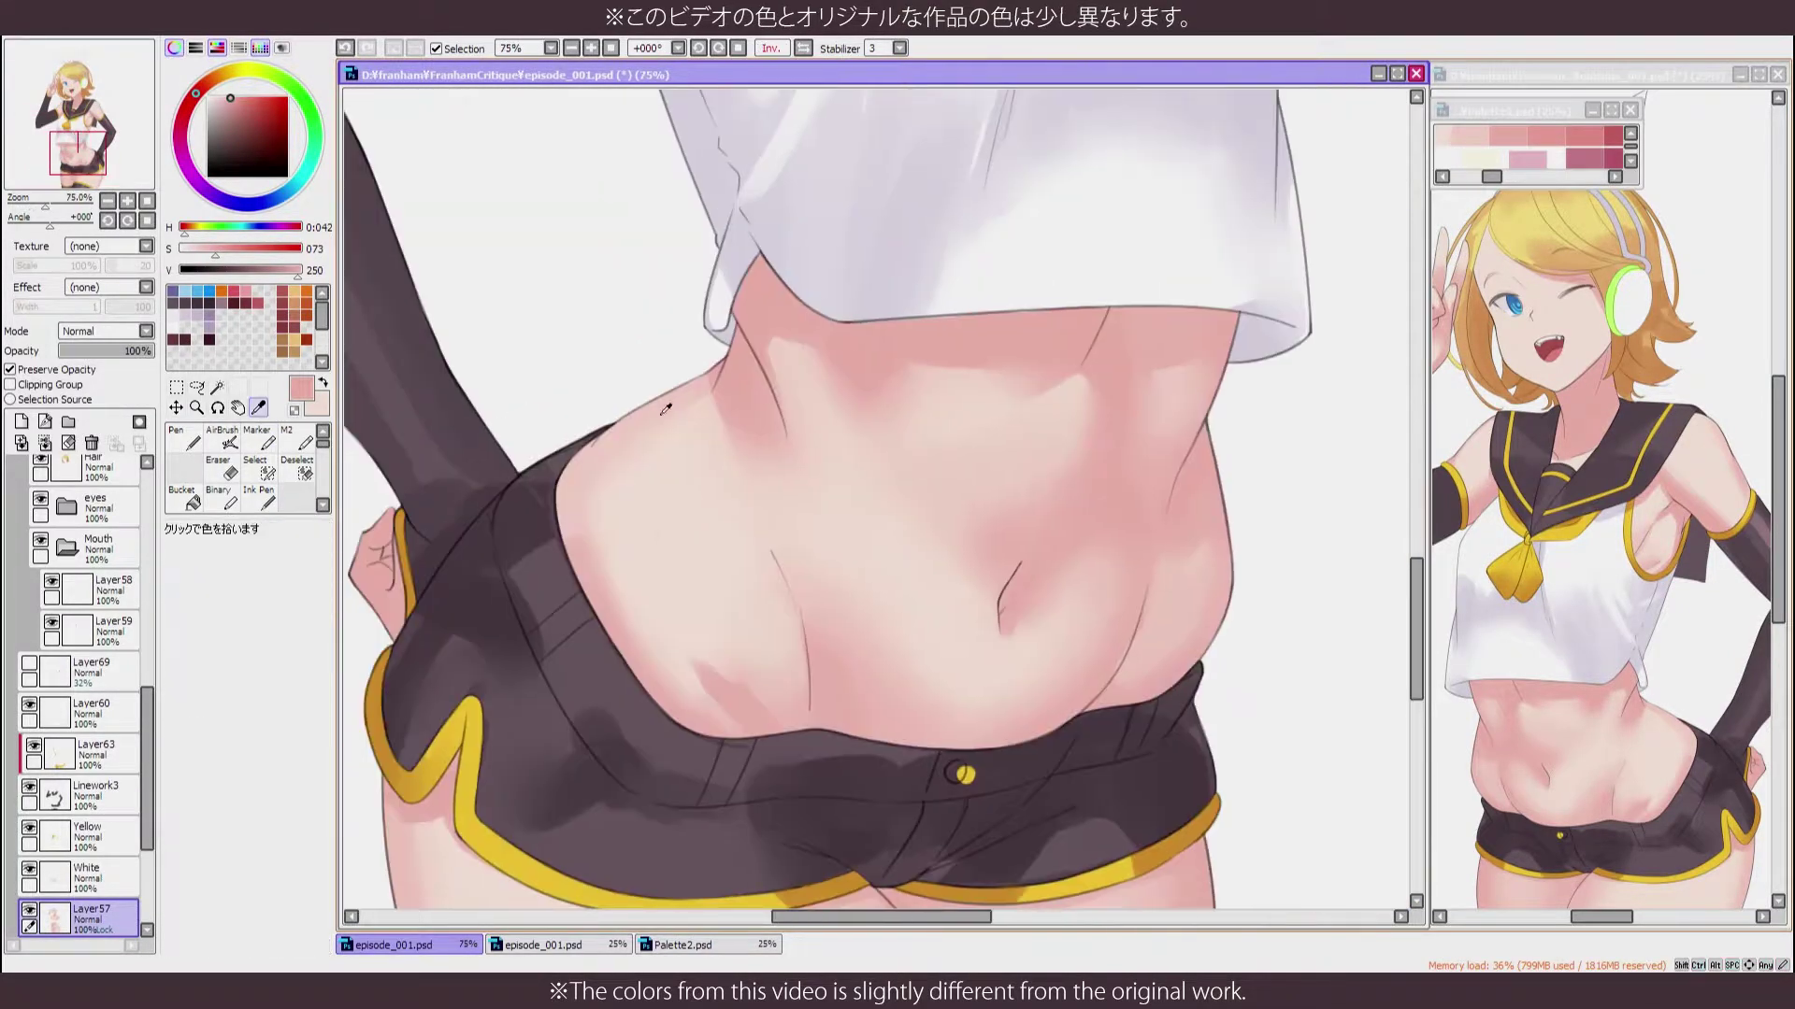
{"action": "scroll", "coordinate": [1033, 345], "scroll_direction": "down", "scroll_amount": 3}
{"action": "scroll", "coordinate": [1046, 360], "scroll_direction": "up", "scroll_amount": 2}
{"action": "scroll", "coordinate": [991, 420], "scroll_direction": "down", "scroll_amount": 5}
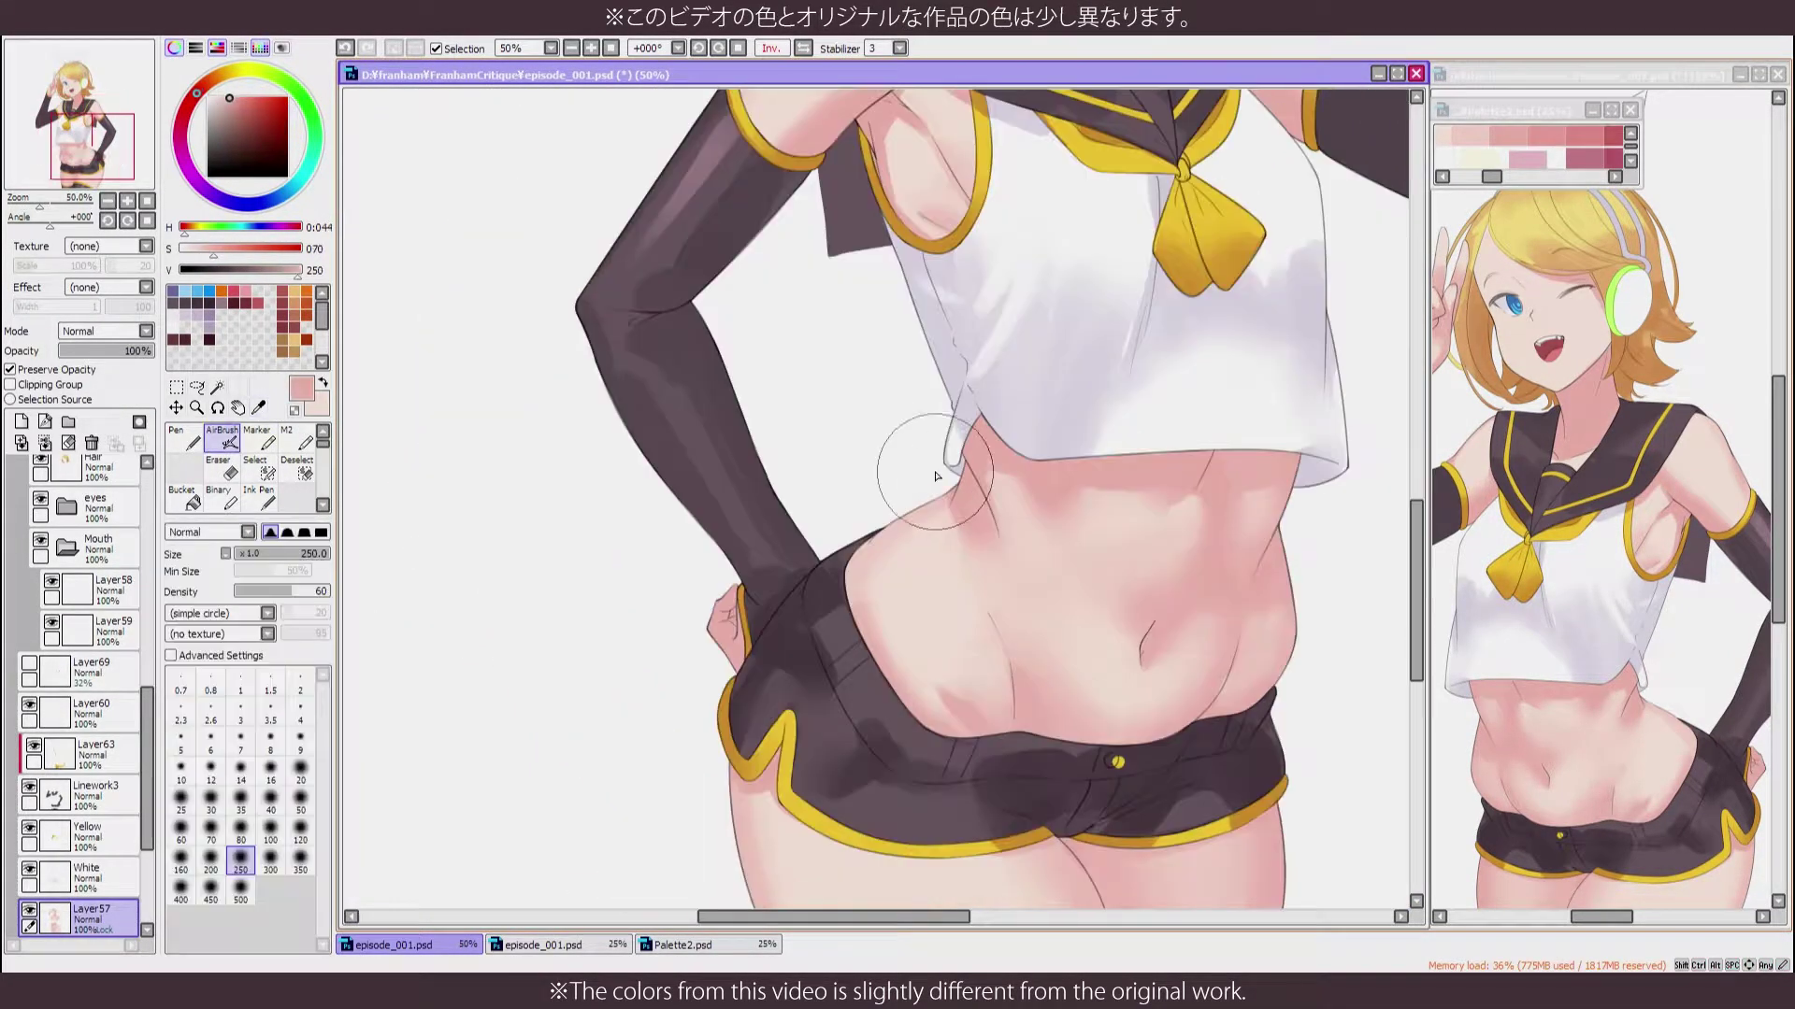
{"action": "key", "text": "bracketleft"}
{"action": "key", "text": "bracketleft"}
{"action": "key", "text": "bracketleft"}
{"action": "key", "text": "bracketleft"}
{"action": "key", "text": "bracketleft"}
{"action": "key", "text": "bracketleft"}
{"action": "key", "text": "bracketleft"}
{"action": "key", "text": "bracketleft"}
{"action": "scroll", "coordinate": [1053, 783], "scroll_direction": "down", "scroll_amount": 3}
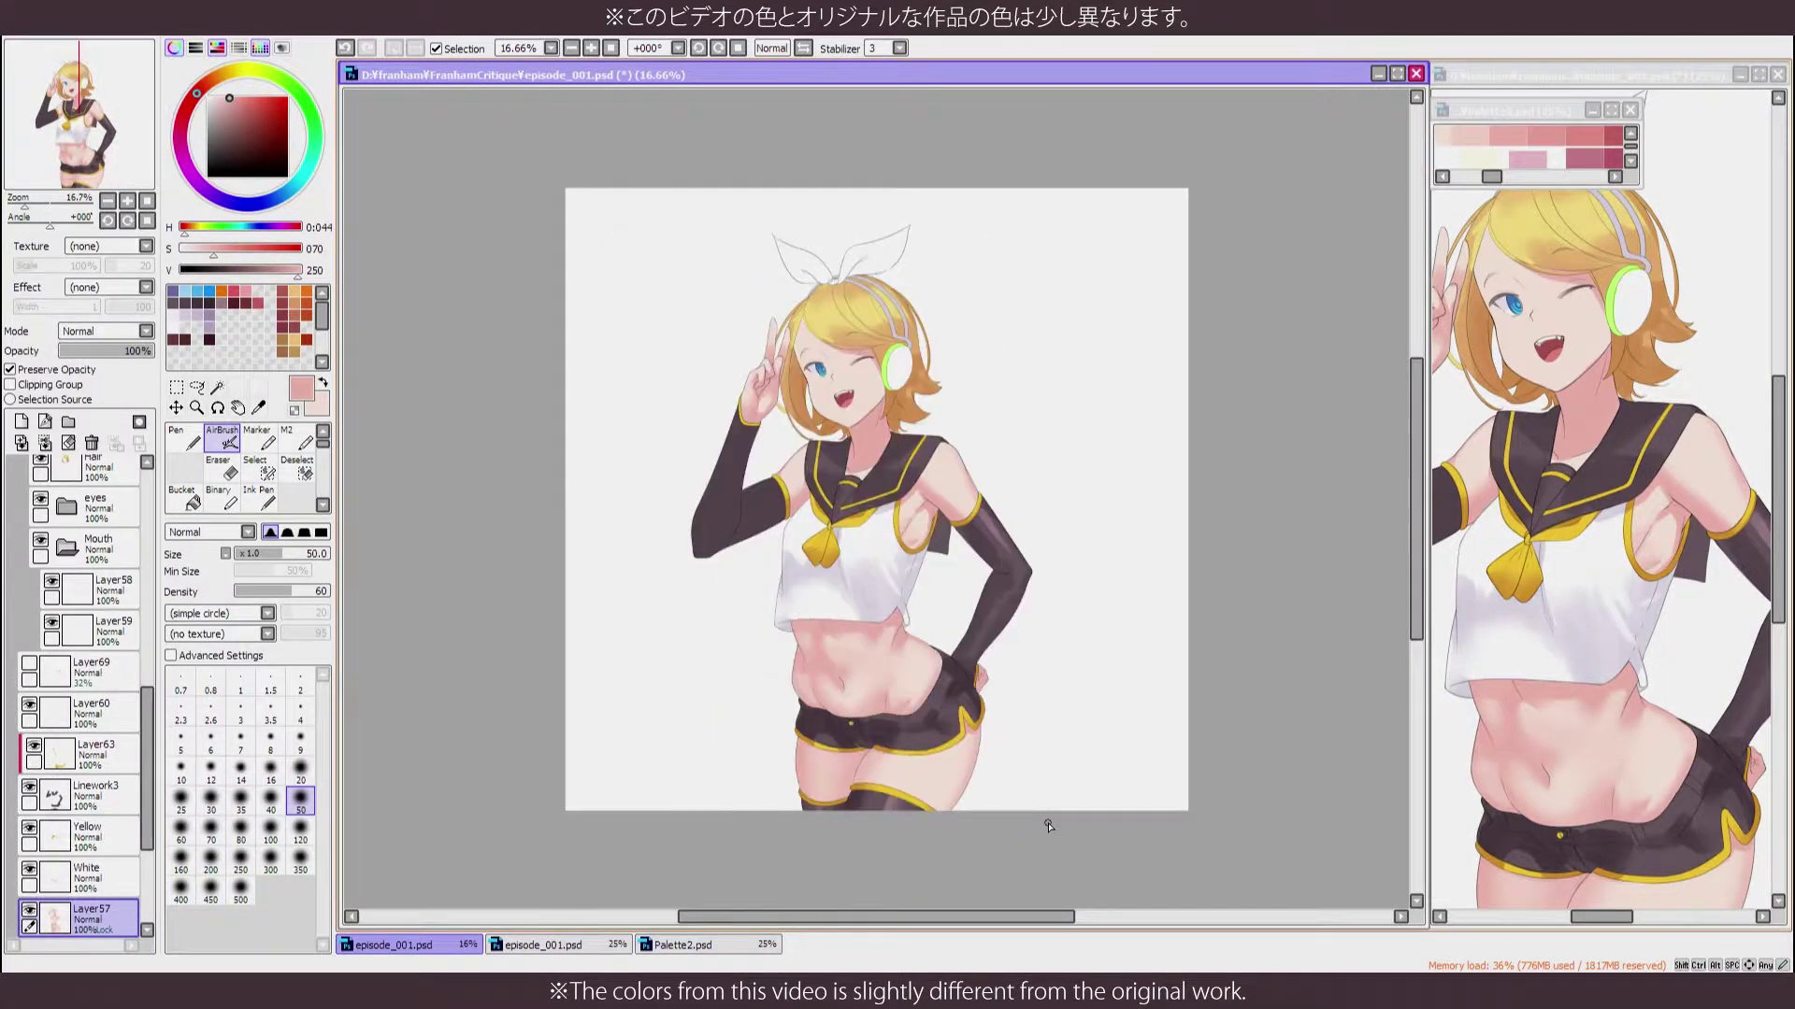
Define the light bulge of the side waist beside the navel with sampled light skin at Marker size 40 and smooth it at size 50
{"action": "scroll", "coordinate": [1049, 826], "scroll_direction": "up", "scroll_amount": 3}
{"action": "scroll", "coordinate": [1053, 367], "scroll_direction": "down", "scroll_amount": 4}
{"action": "scroll", "coordinate": [874, 567], "scroll_direction": "up", "scroll_amount": 5}
{"action": "scroll", "coordinate": [1010, 373], "scroll_direction": "down", "scroll_amount": 5}
{"action": "left_click", "coordinate": [1478, 139], "text": "alt"}
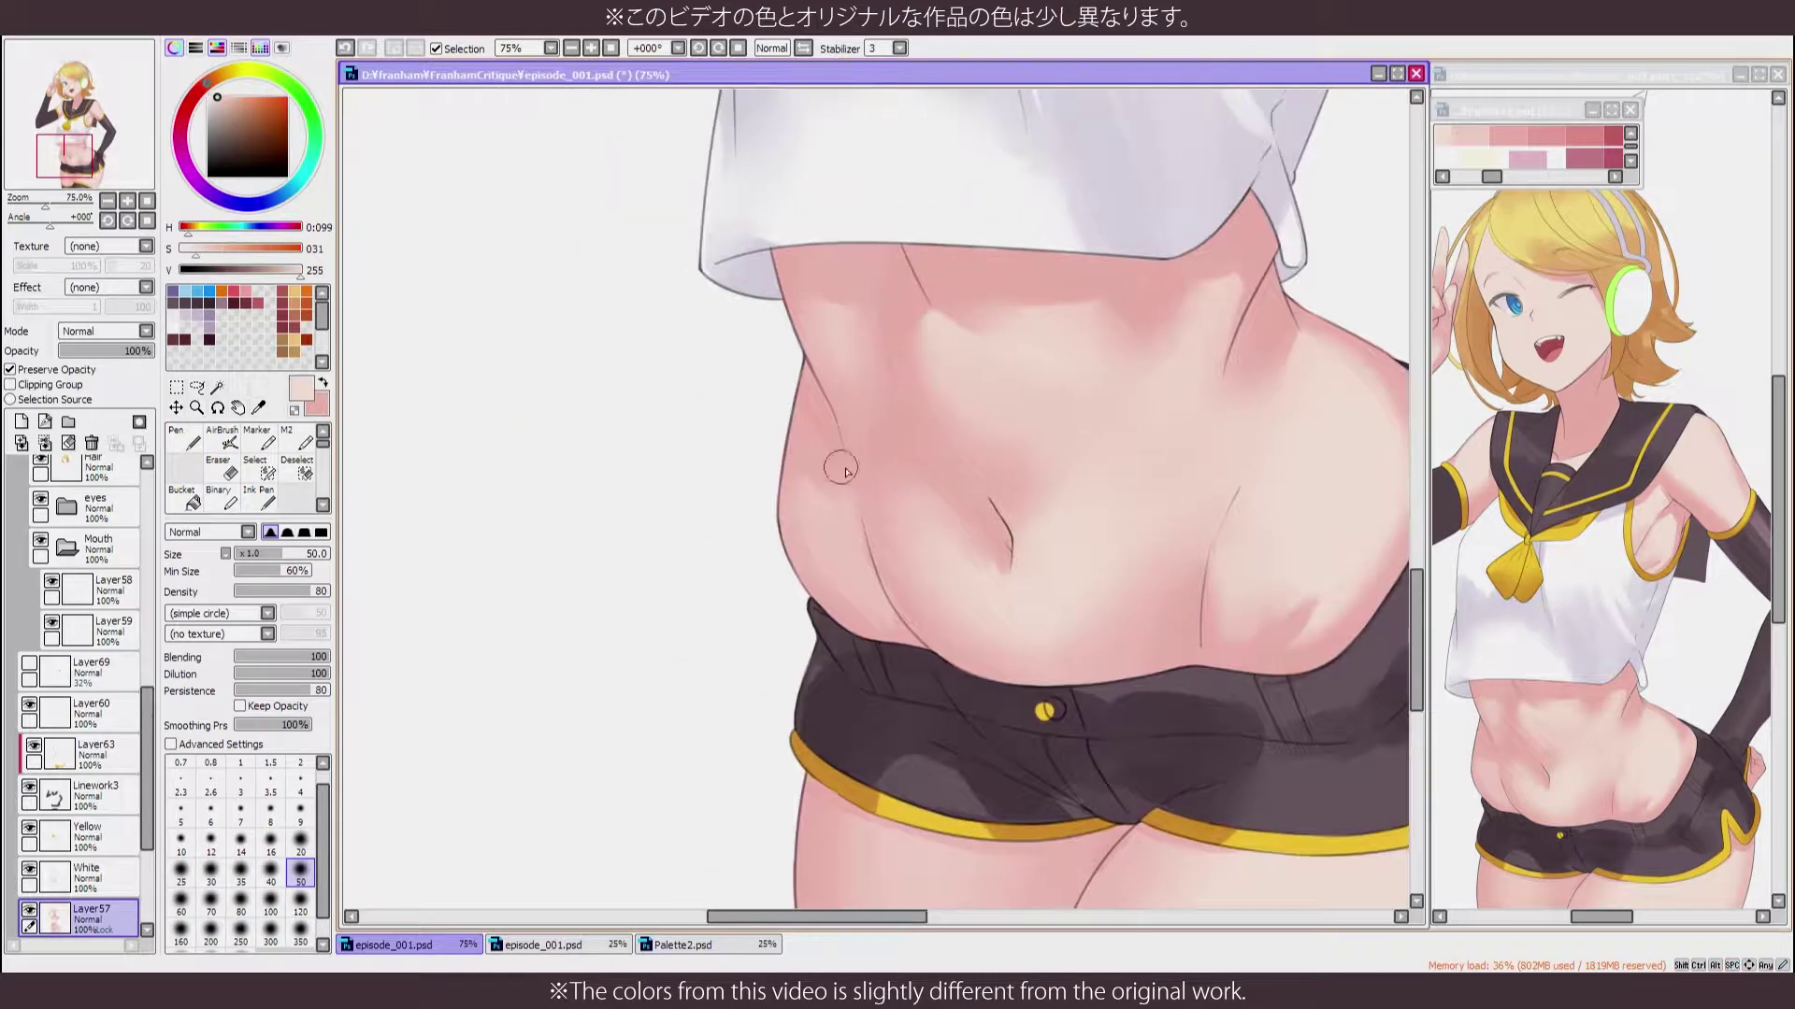
{"action": "left_click", "coordinate": [808, 508], "text": "alt"}
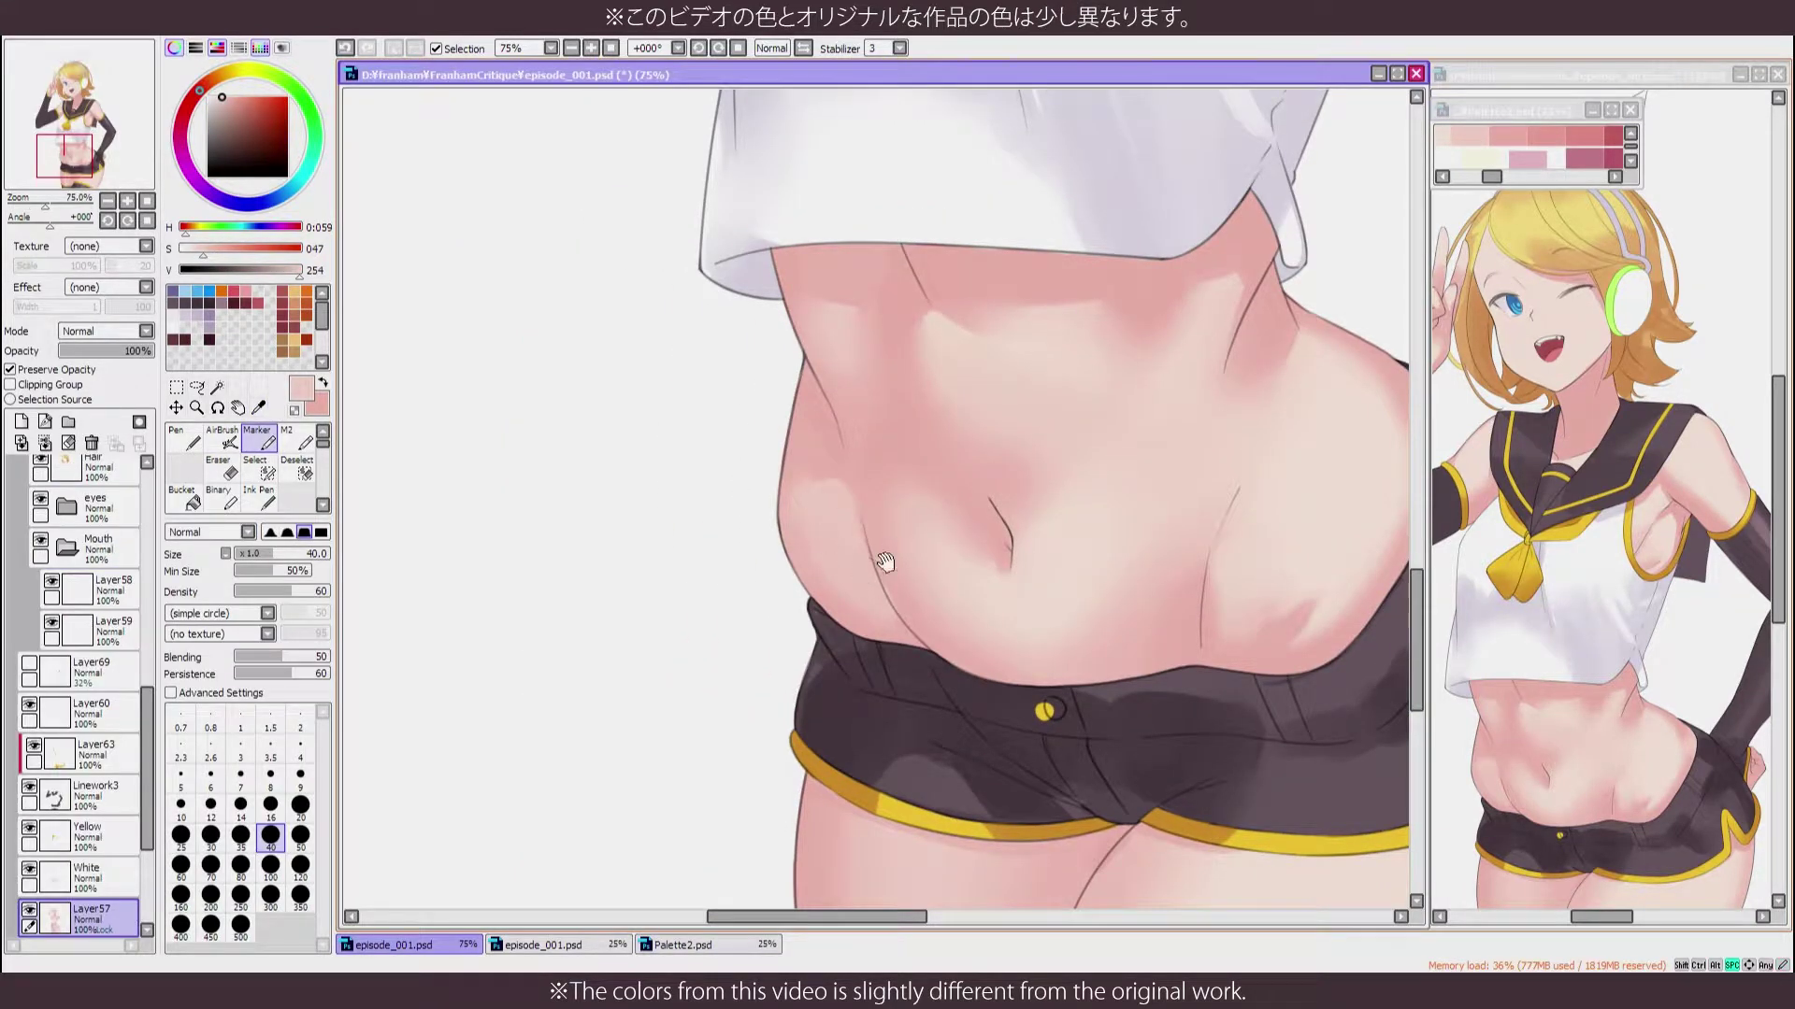
{"action": "left_click_drag", "start_coordinate": [885, 562], "coordinate": [824, 618]}
{"action": "key", "text": "b"}
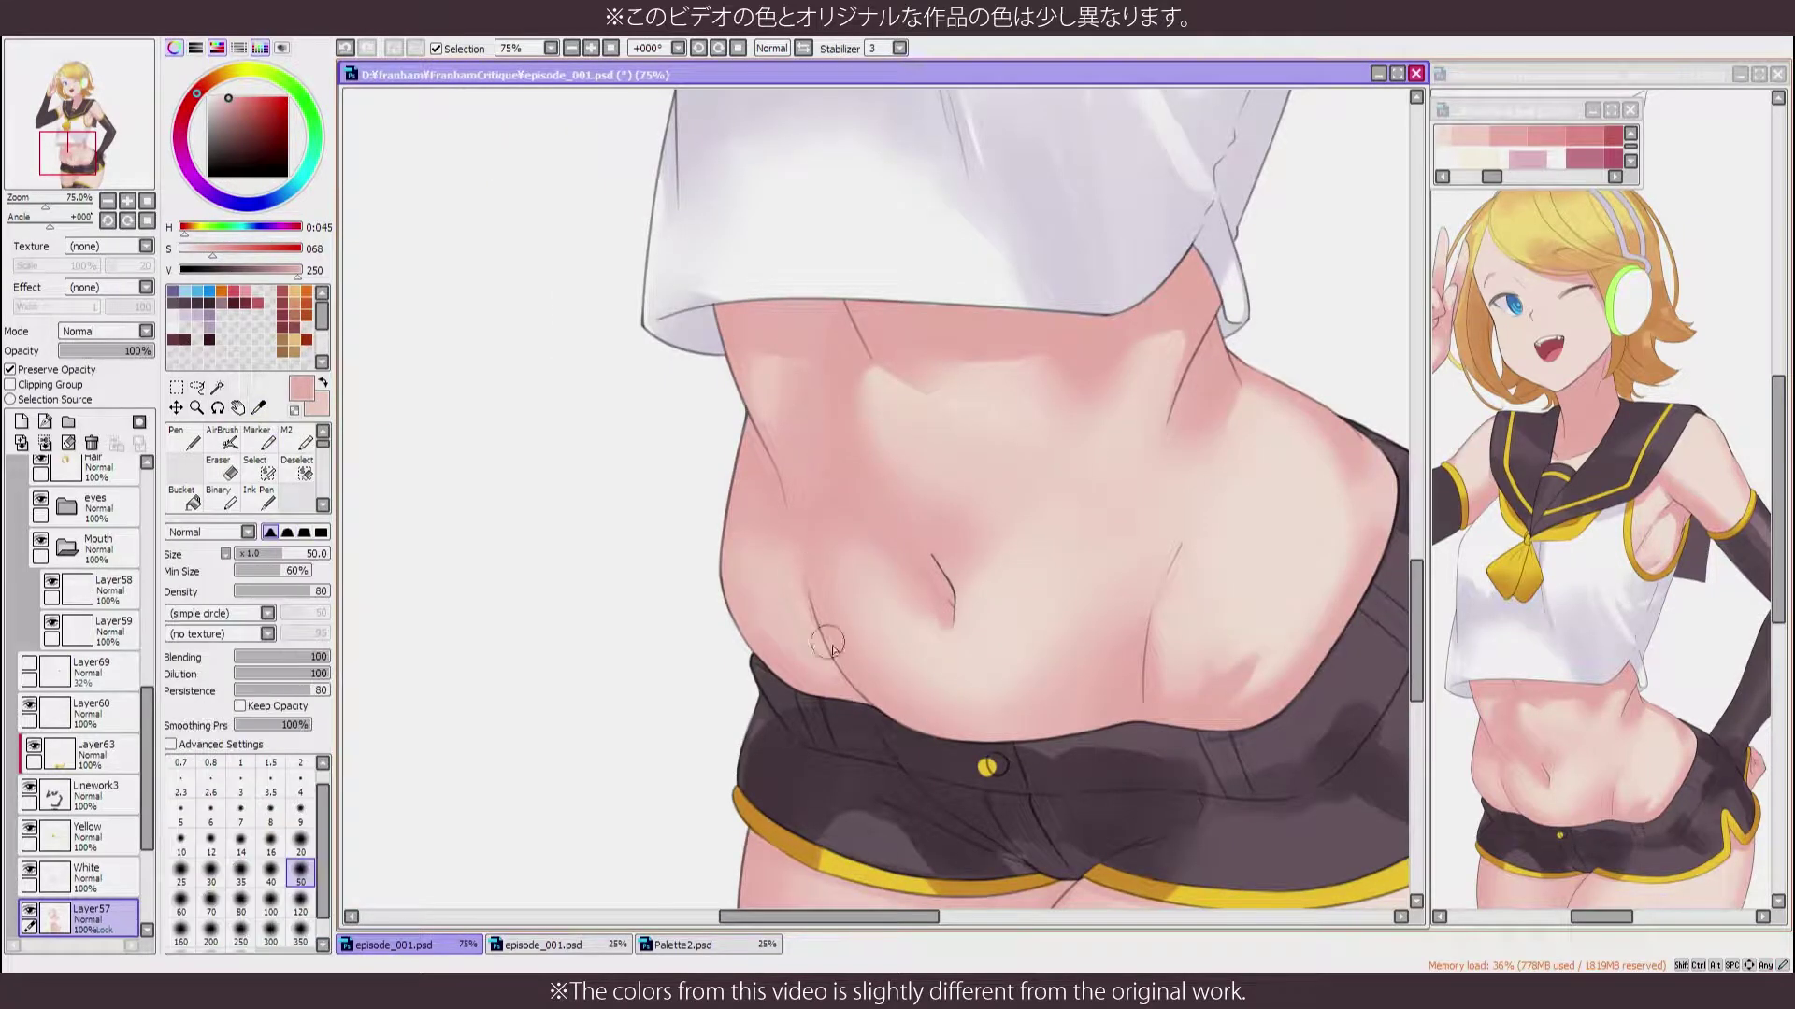
Examine the figure in mirrored and normal view to compare the belly shading with the chest and armpit
{"action": "scroll", "coordinate": [904, 365], "scroll_direction": "down", "scroll_amount": 3}
{"action": "key", "text": "h"}
{"action": "scroll", "coordinate": [905, 365], "scroll_direction": "down", "scroll_amount": 2}
{"action": "key", "text": "h"}
{"action": "key", "text": "h"}
{"action": "key", "text": "h"}
{"action": "scroll", "coordinate": [1005, 511], "scroll_direction": "up", "scroll_amount": 4}
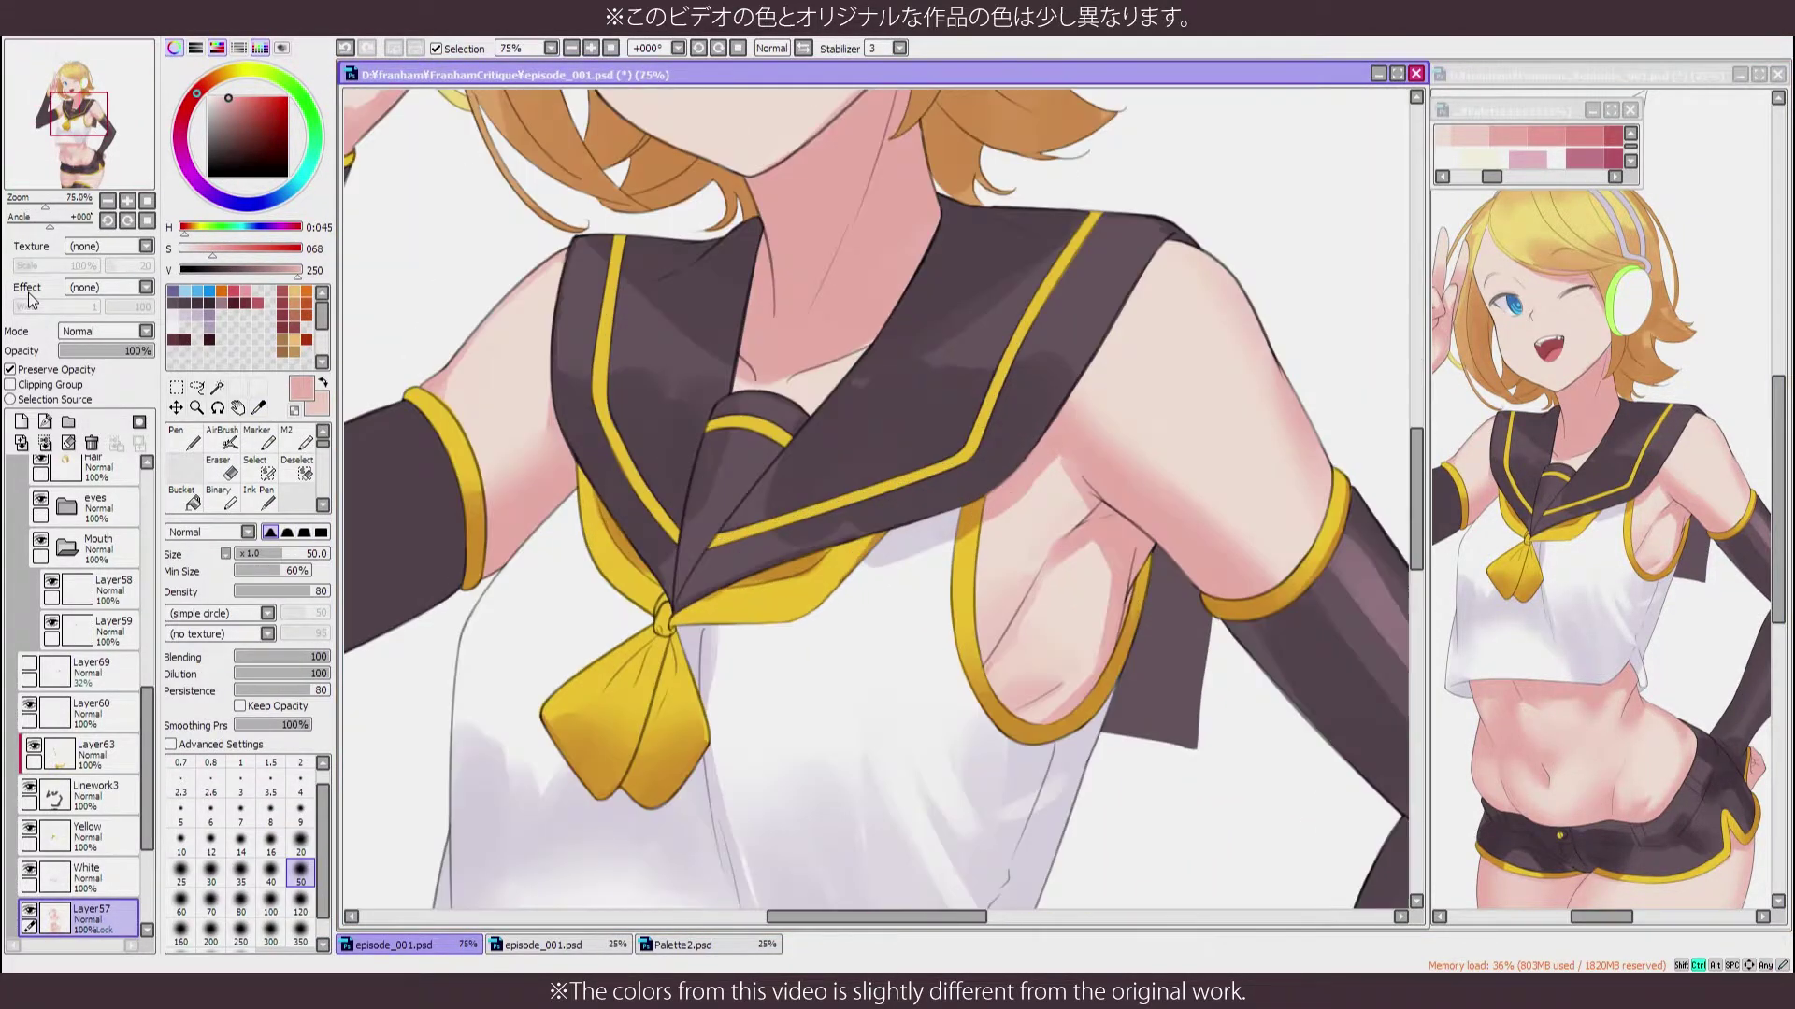
Touch up the side waist and belly shading with the Marker and smooth it at size 50
{"action": "key", "text": "m"}
{"action": "key", "text": "b"}
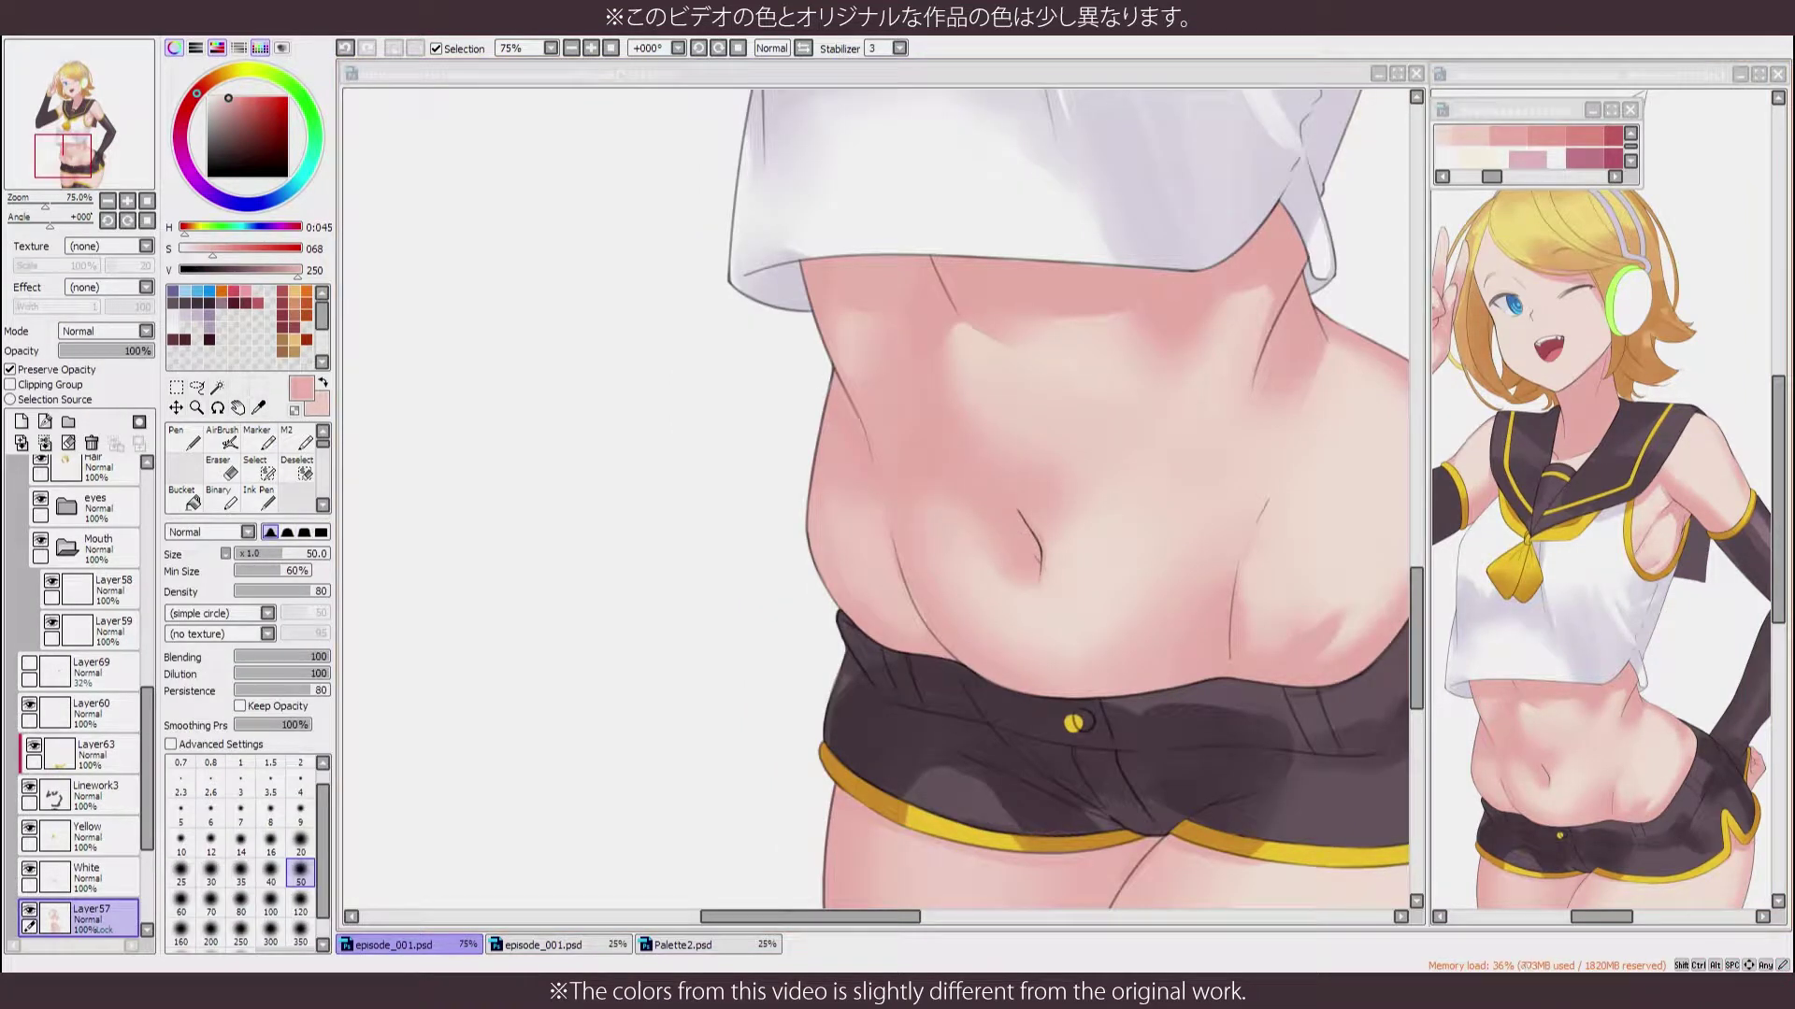
{"action": "scroll", "coordinate": [1000, 687], "scroll_direction": "down", "scroll_amount": 3}
{"action": "scroll", "coordinate": [1170, 777], "scroll_direction": "up", "scroll_amount": 2}
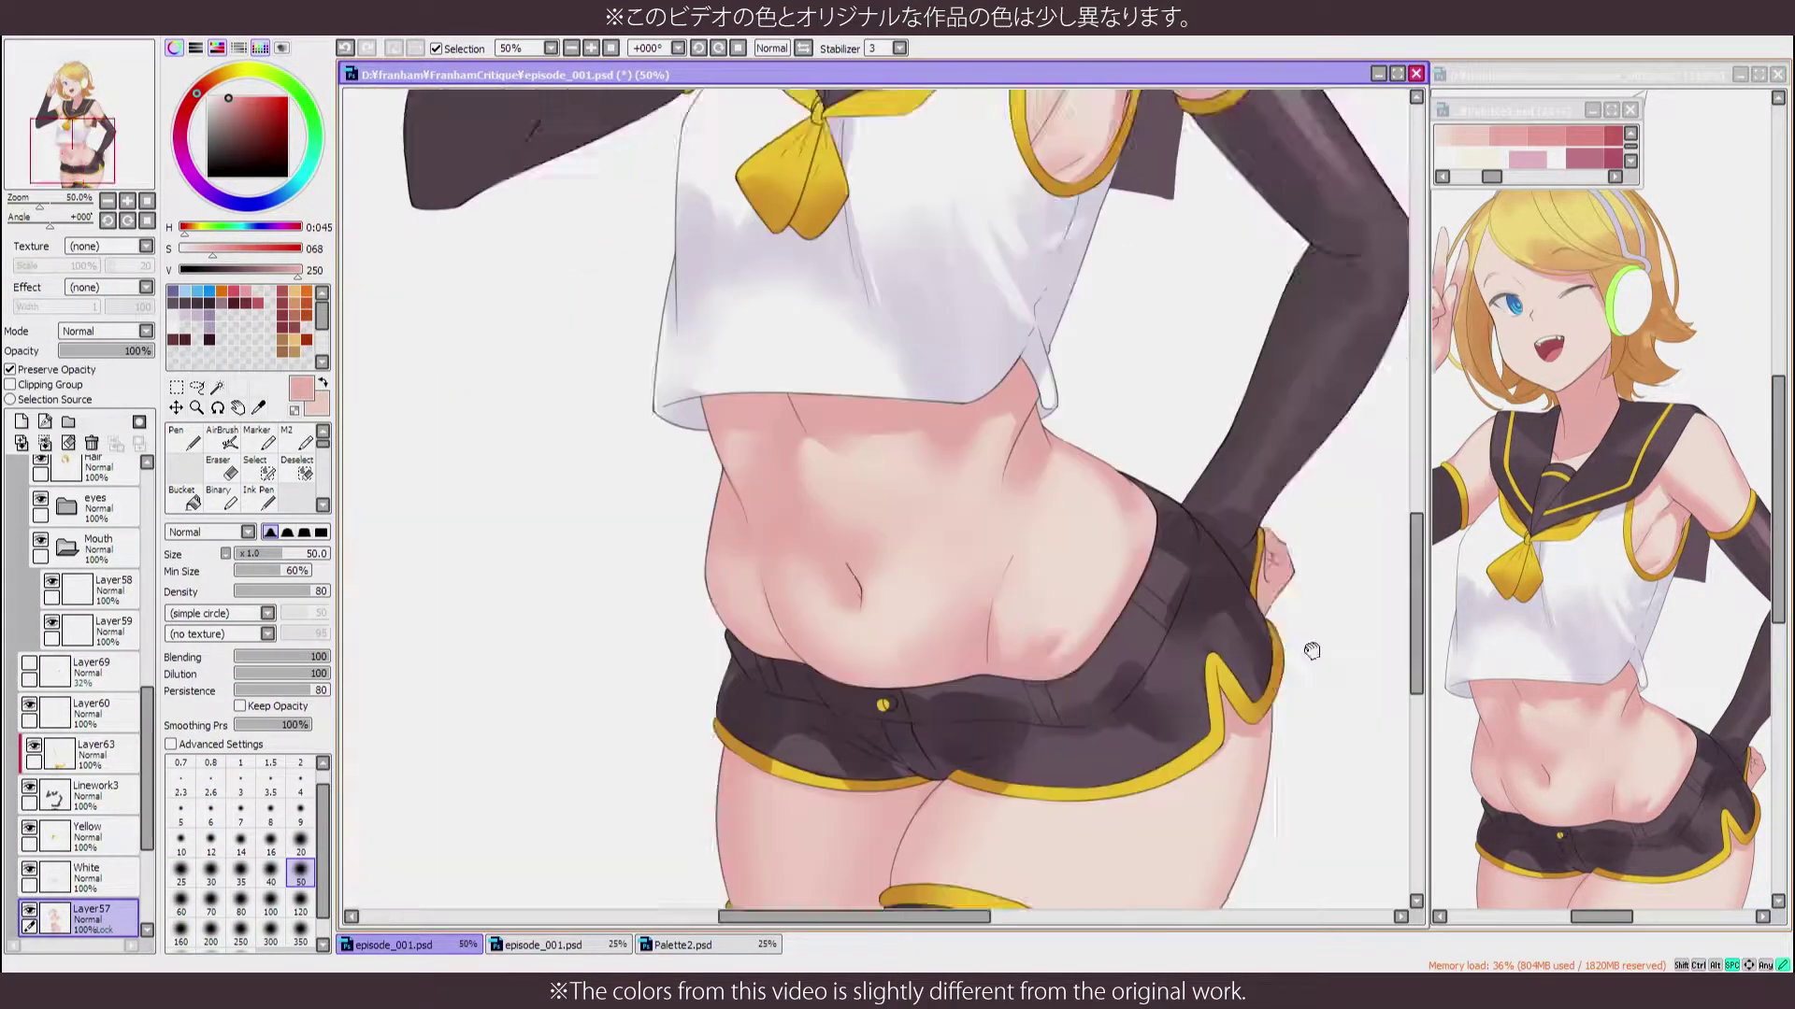
{"action": "key", "text": "v"}
{"action": "key", "text": "h"}
{"action": "scroll", "coordinate": [1063, 561], "scroll_direction": "down", "scroll_amount": 2}
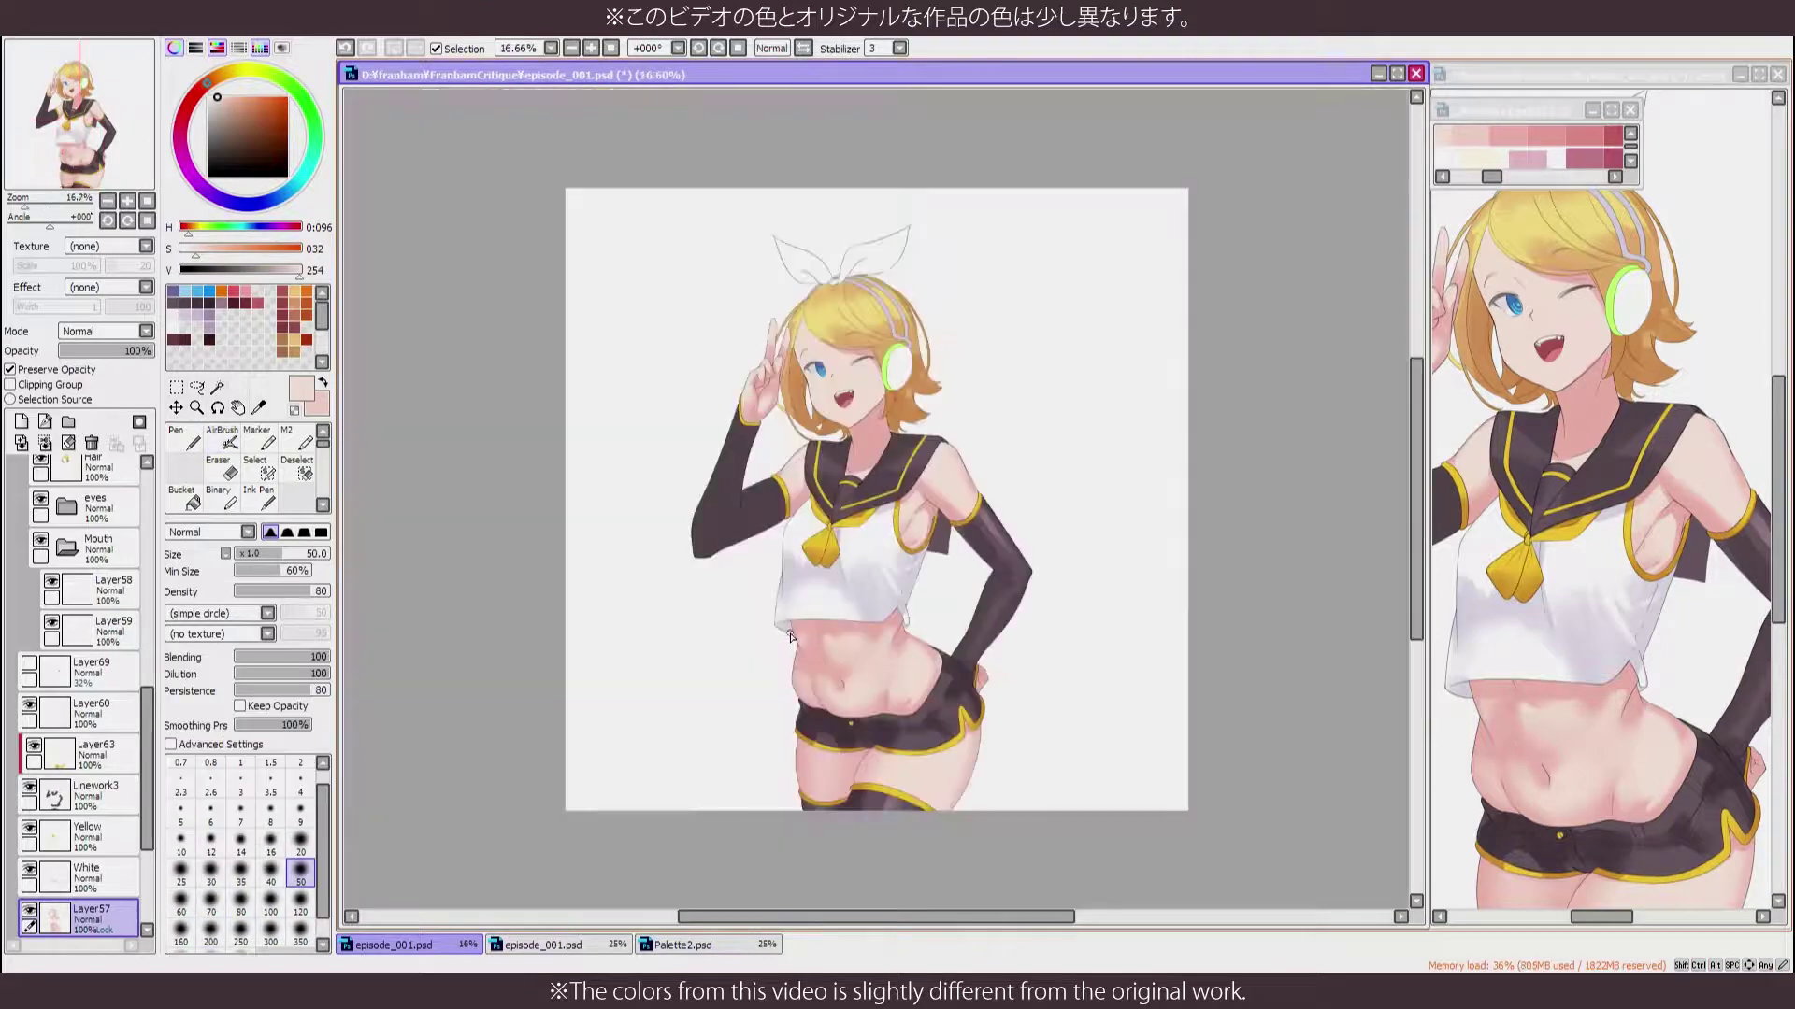
Airbrush sampled pink softly over the lower belly between the hip crease and the navel at size 200
{"action": "key", "text": "h"}
{"action": "scroll", "coordinate": [872, 545], "scroll_direction": "up", "scroll_amount": 2}
{"action": "key", "text": "alt"}
{"action": "left_click", "coordinate": [872, 545], "text": "alt"}
{"action": "scroll", "coordinate": [900, 520], "scroll_direction": "up", "scroll_amount": 2}
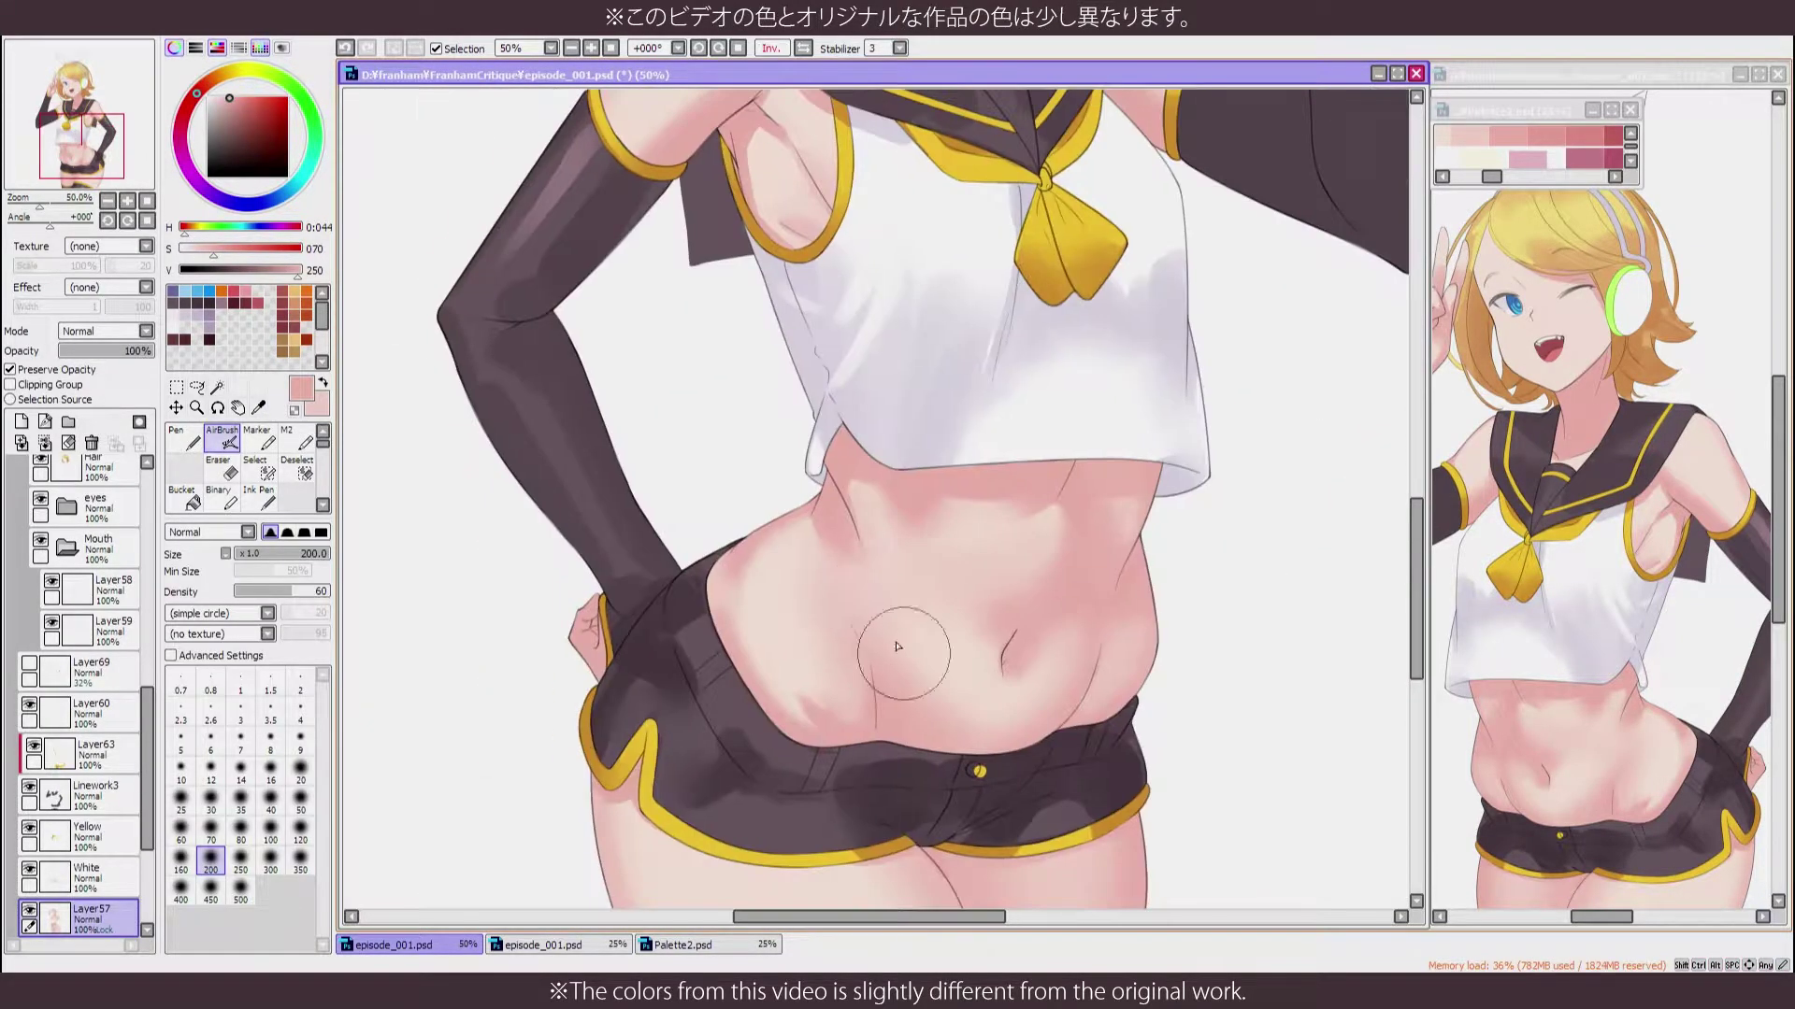
{"action": "scroll", "coordinate": [888, 561], "scroll_direction": "down", "scroll_amount": 3}
{"action": "scroll", "coordinate": [879, 593], "scroll_direction": "up", "scroll_amount": 5}
Sharpen the cast shadow under the shirt hem with pink at Marker sizes 9 and 16 and blend it at size 50
{"action": "key", "text": "b"}
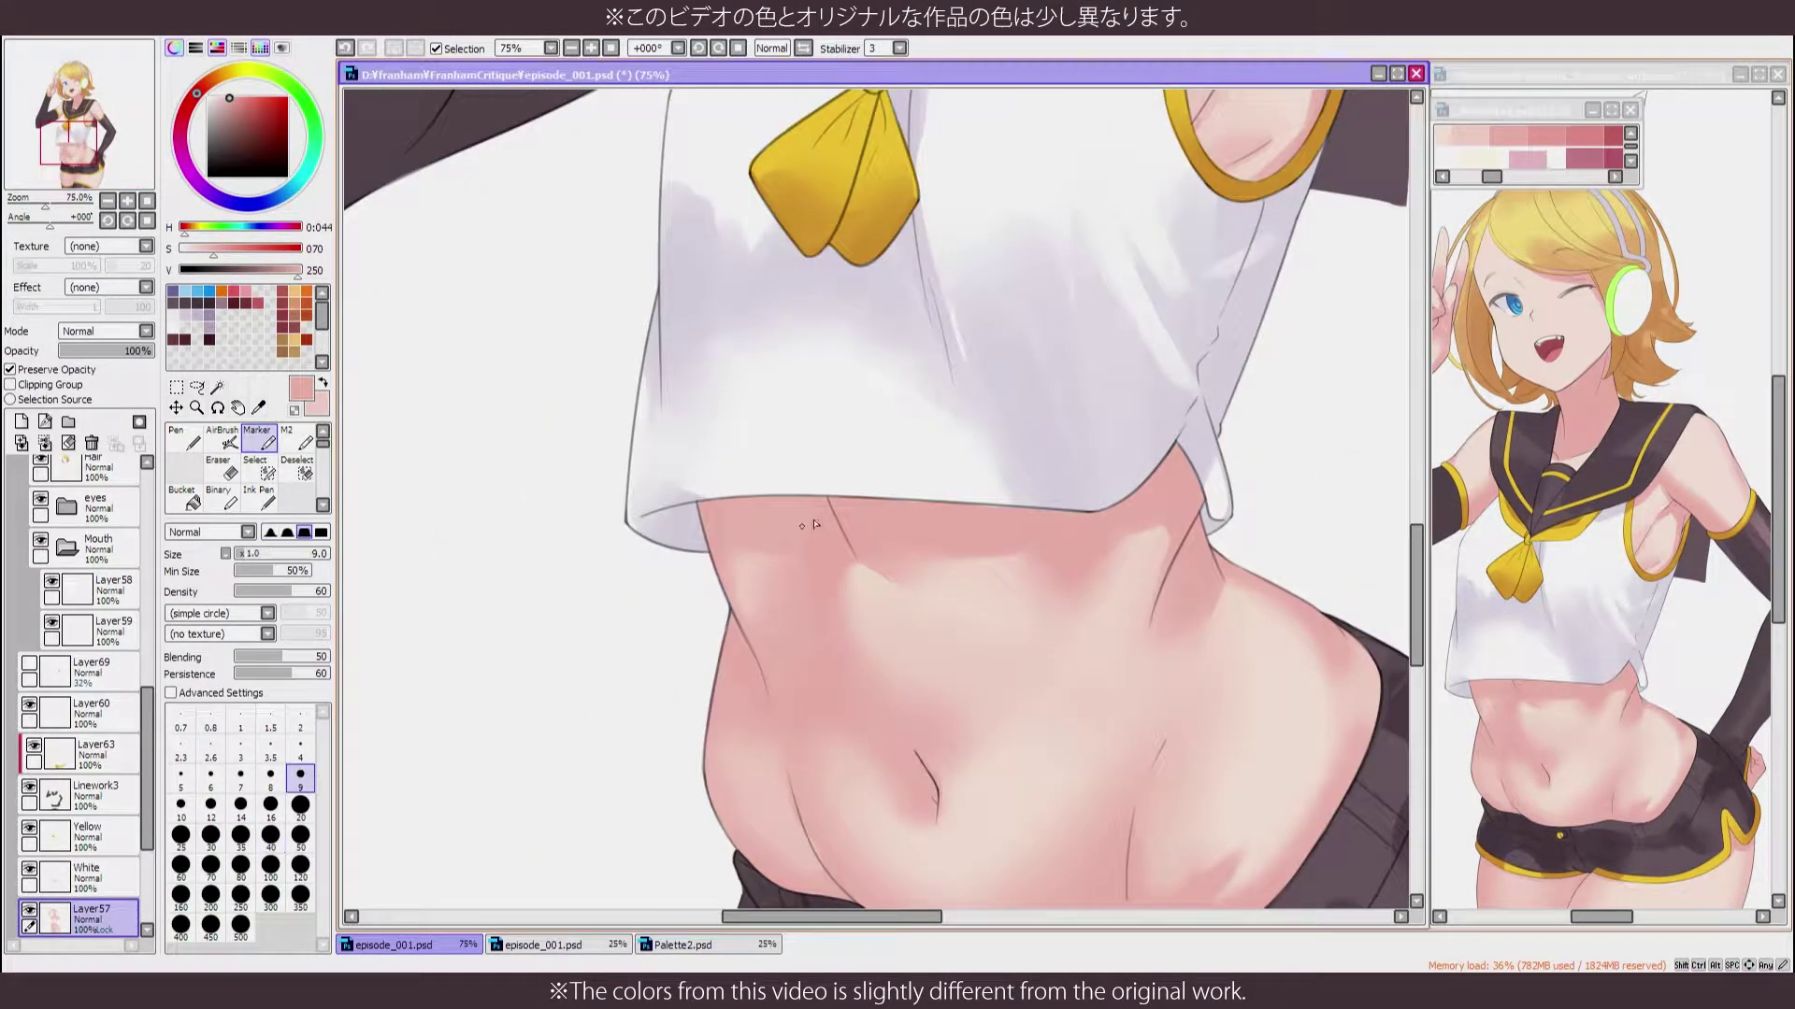
{"action": "scroll", "coordinate": [834, 541], "scroll_direction": "down", "scroll_amount": 2}
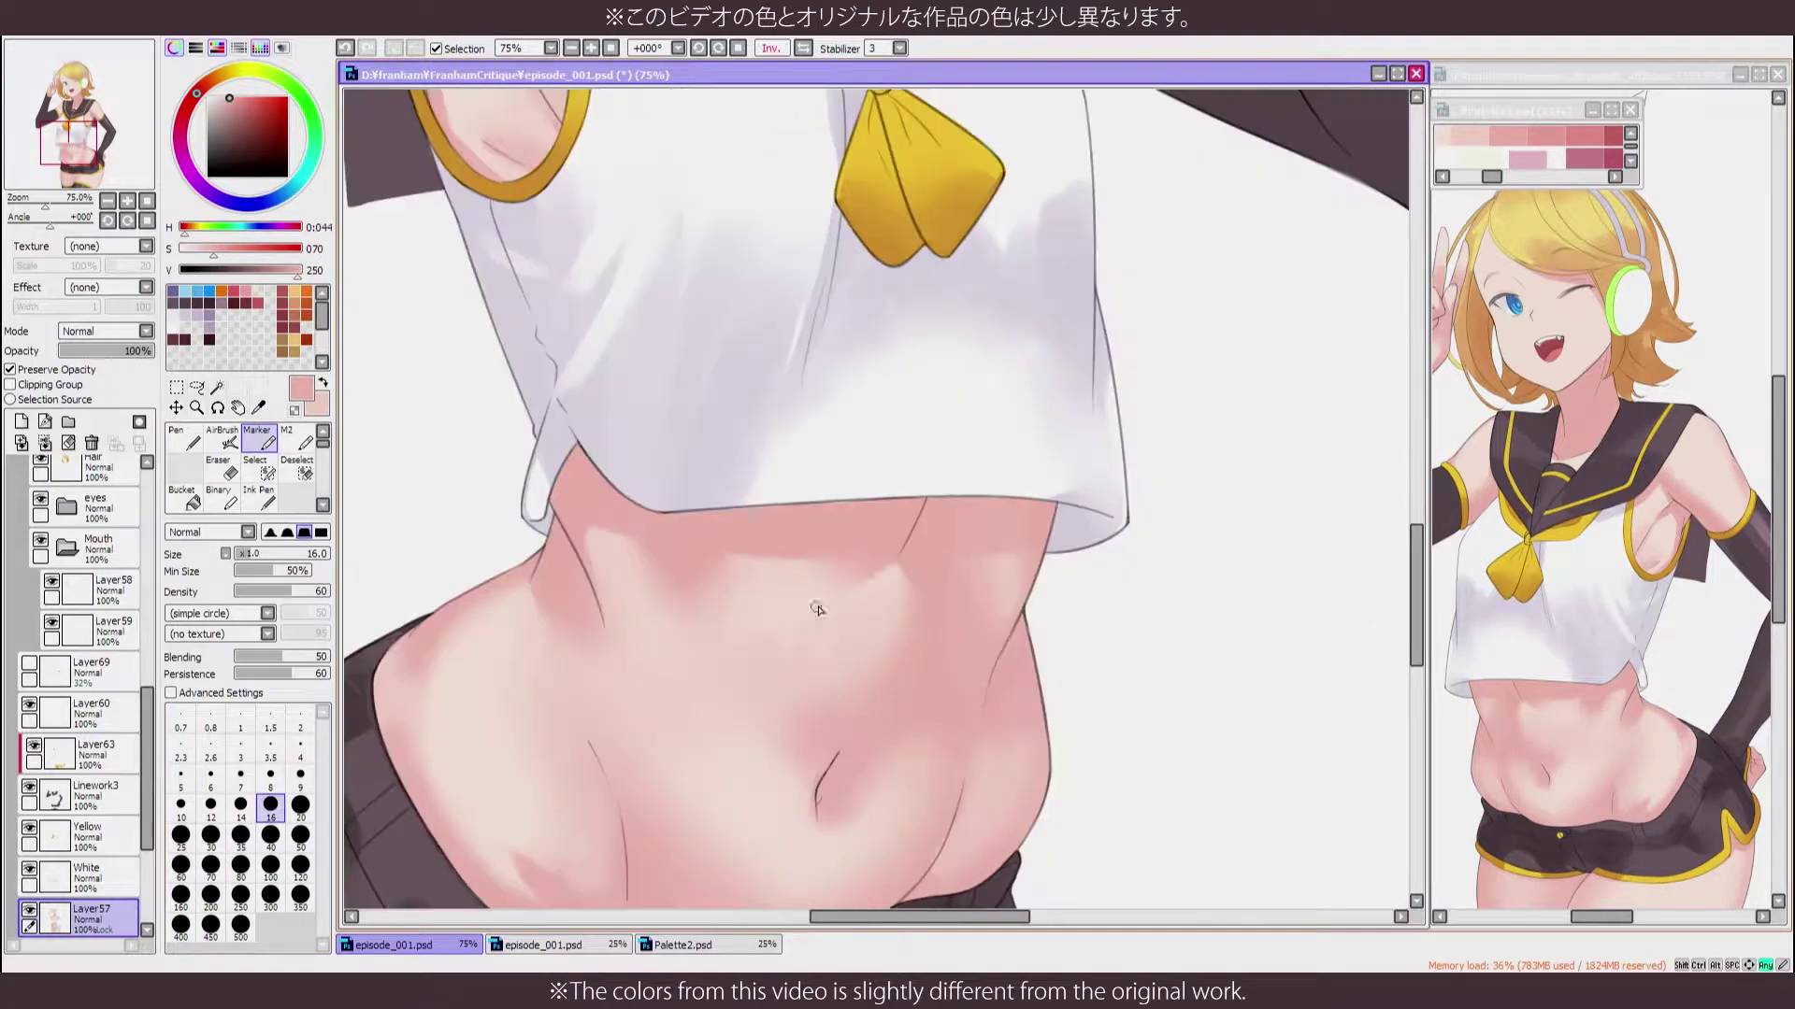
{"action": "key", "text": "b"}
{"action": "scroll", "coordinate": [1041, 401], "scroll_direction": "down", "scroll_amount": 2}
{"action": "scroll", "coordinate": [1002, 295], "scroll_direction": "up", "scroll_amount": 2}
{"action": "scroll", "coordinate": [1002, 295], "scroll_direction": "up", "scroll_amount": 2}
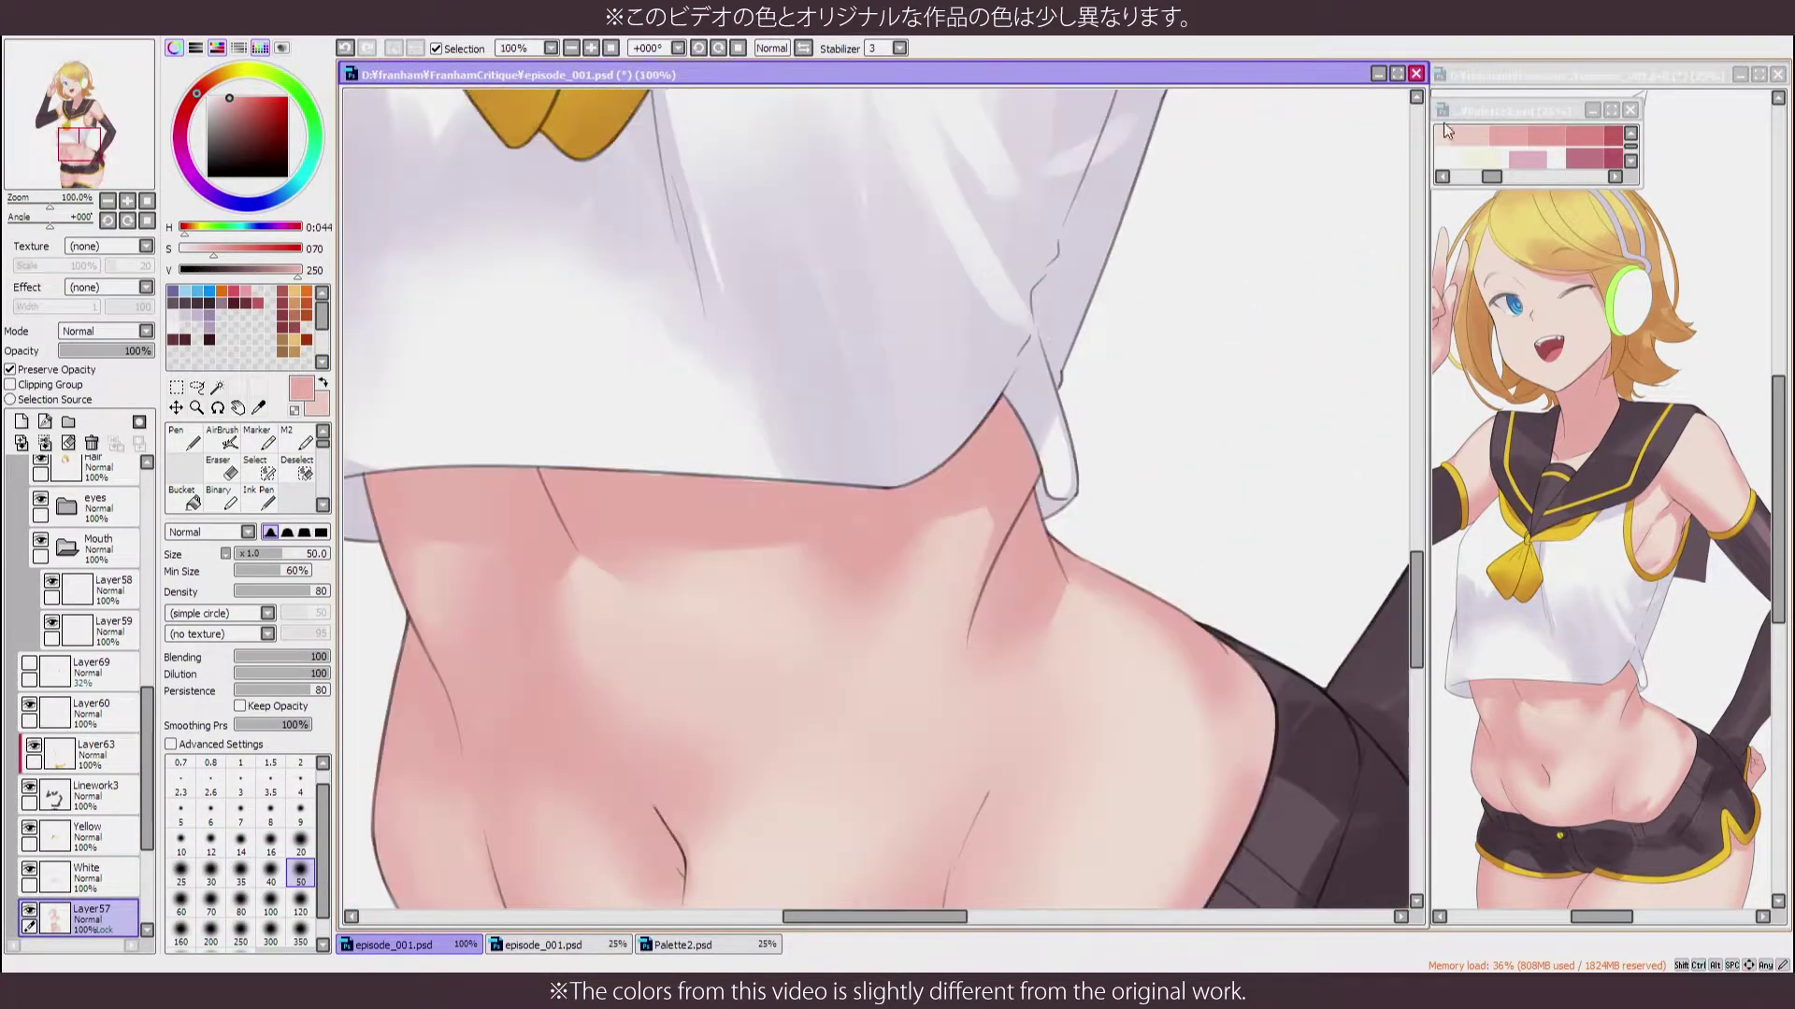
Clean the light edge of the upper belly below the shirt shadow with base skin at Marker size 16 and blend it
{"action": "key", "text": "b"}
{"action": "scroll", "coordinate": [896, 412], "scroll_direction": "up", "scroll_amount": 1}
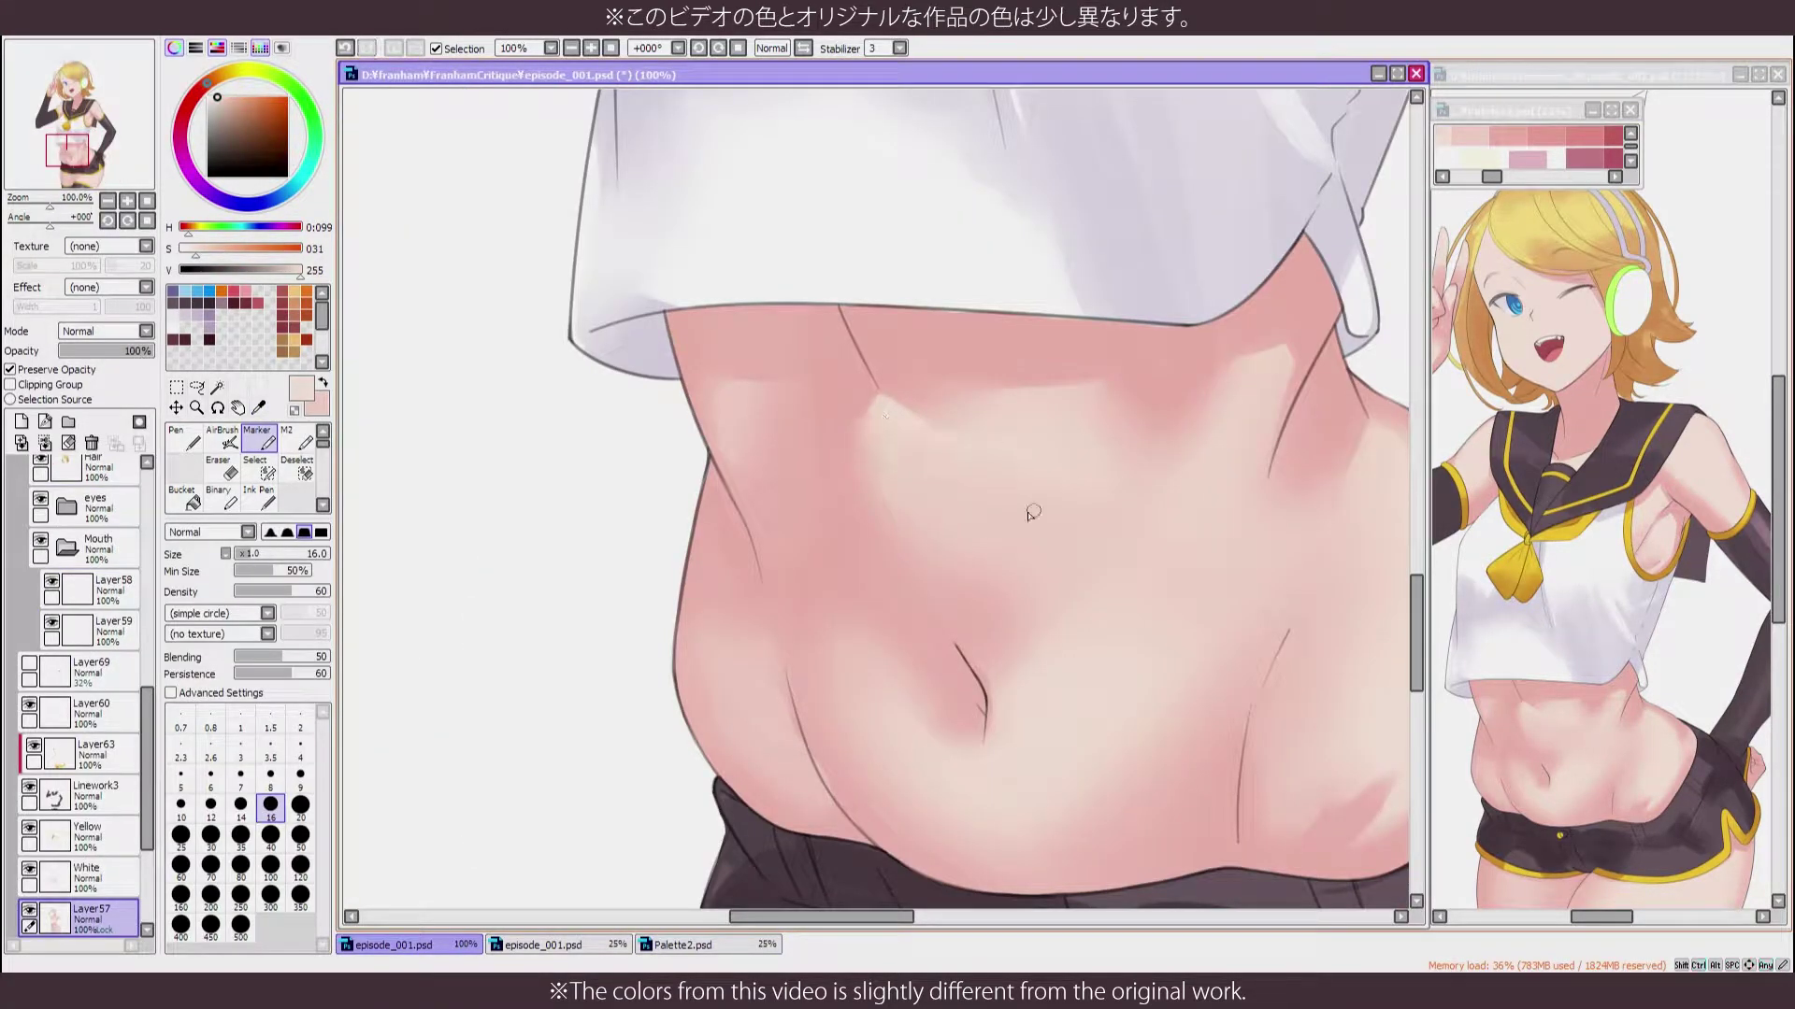
{"action": "key", "text": "b"}
{"action": "scroll", "coordinate": [1033, 510], "scroll_direction": "down", "scroll_amount": 3}
Examine the armpit, shirt and belly shading up close, across the whole canvas and in mirrored view
{"action": "scroll", "coordinate": [1061, 473], "scroll_direction": "up", "scroll_amount": 3}
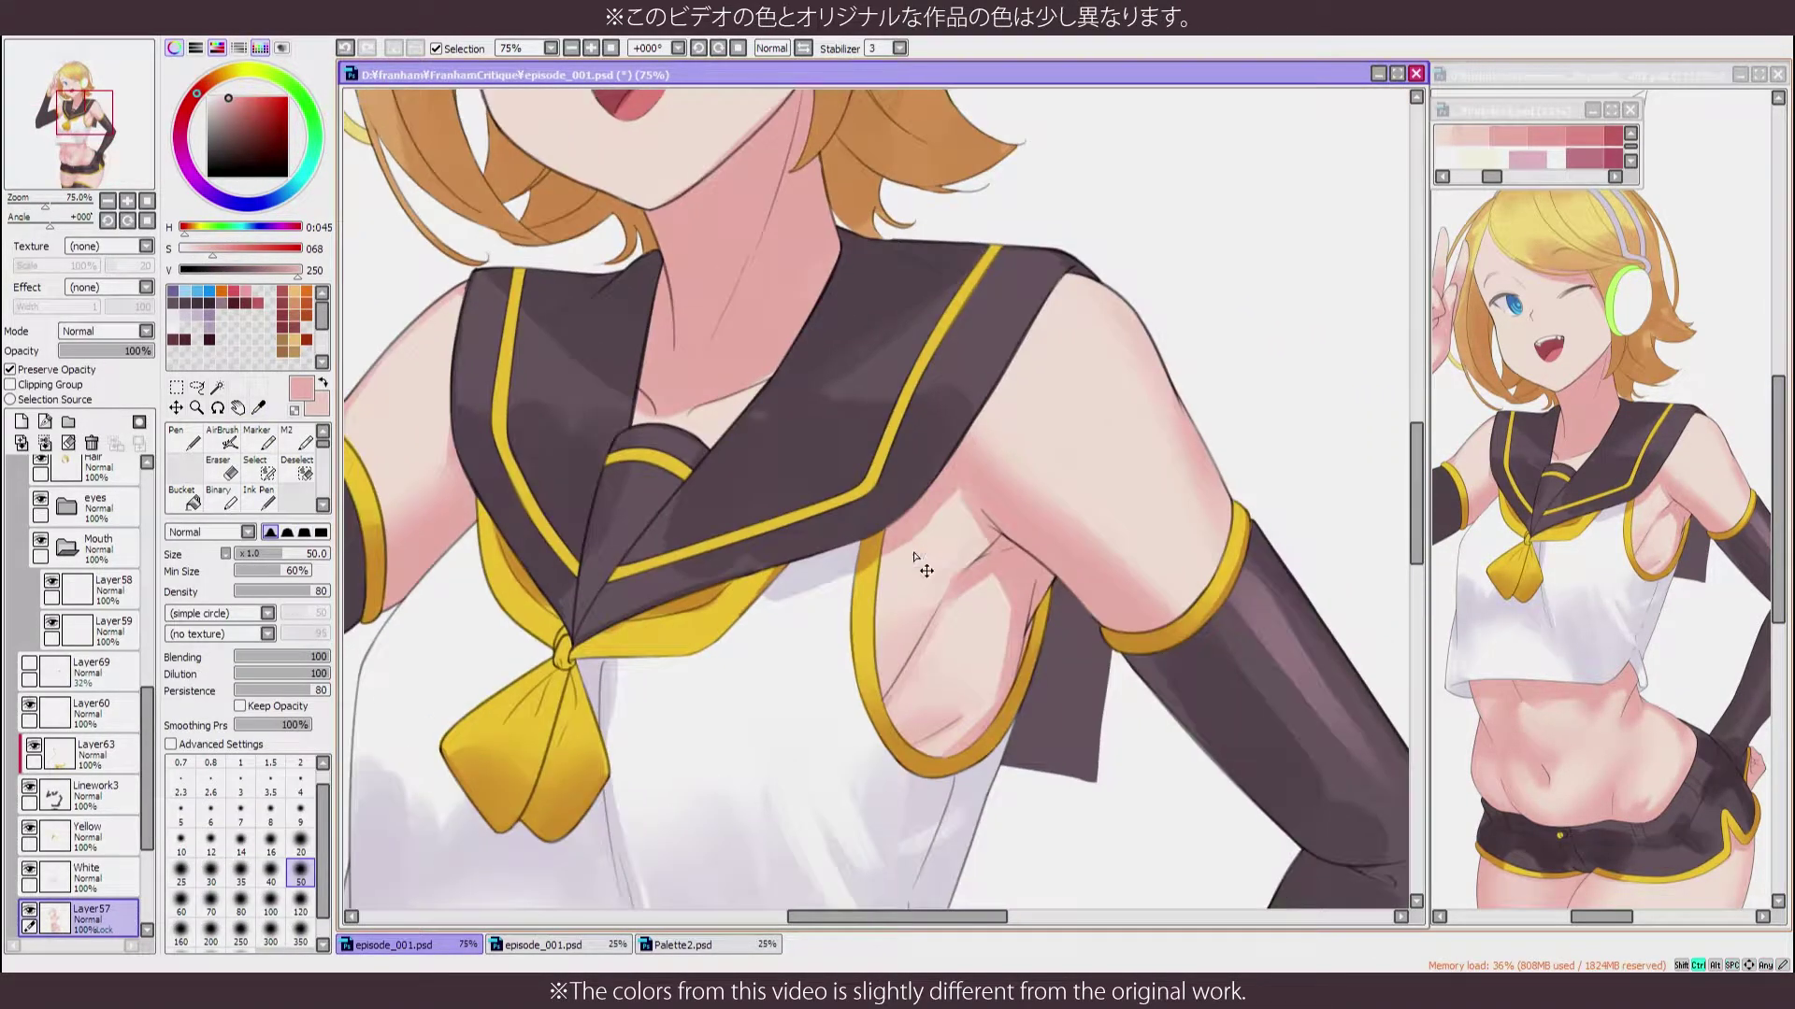
{"action": "scroll", "coordinate": [914, 556], "scroll_direction": "down", "scroll_amount": 5}
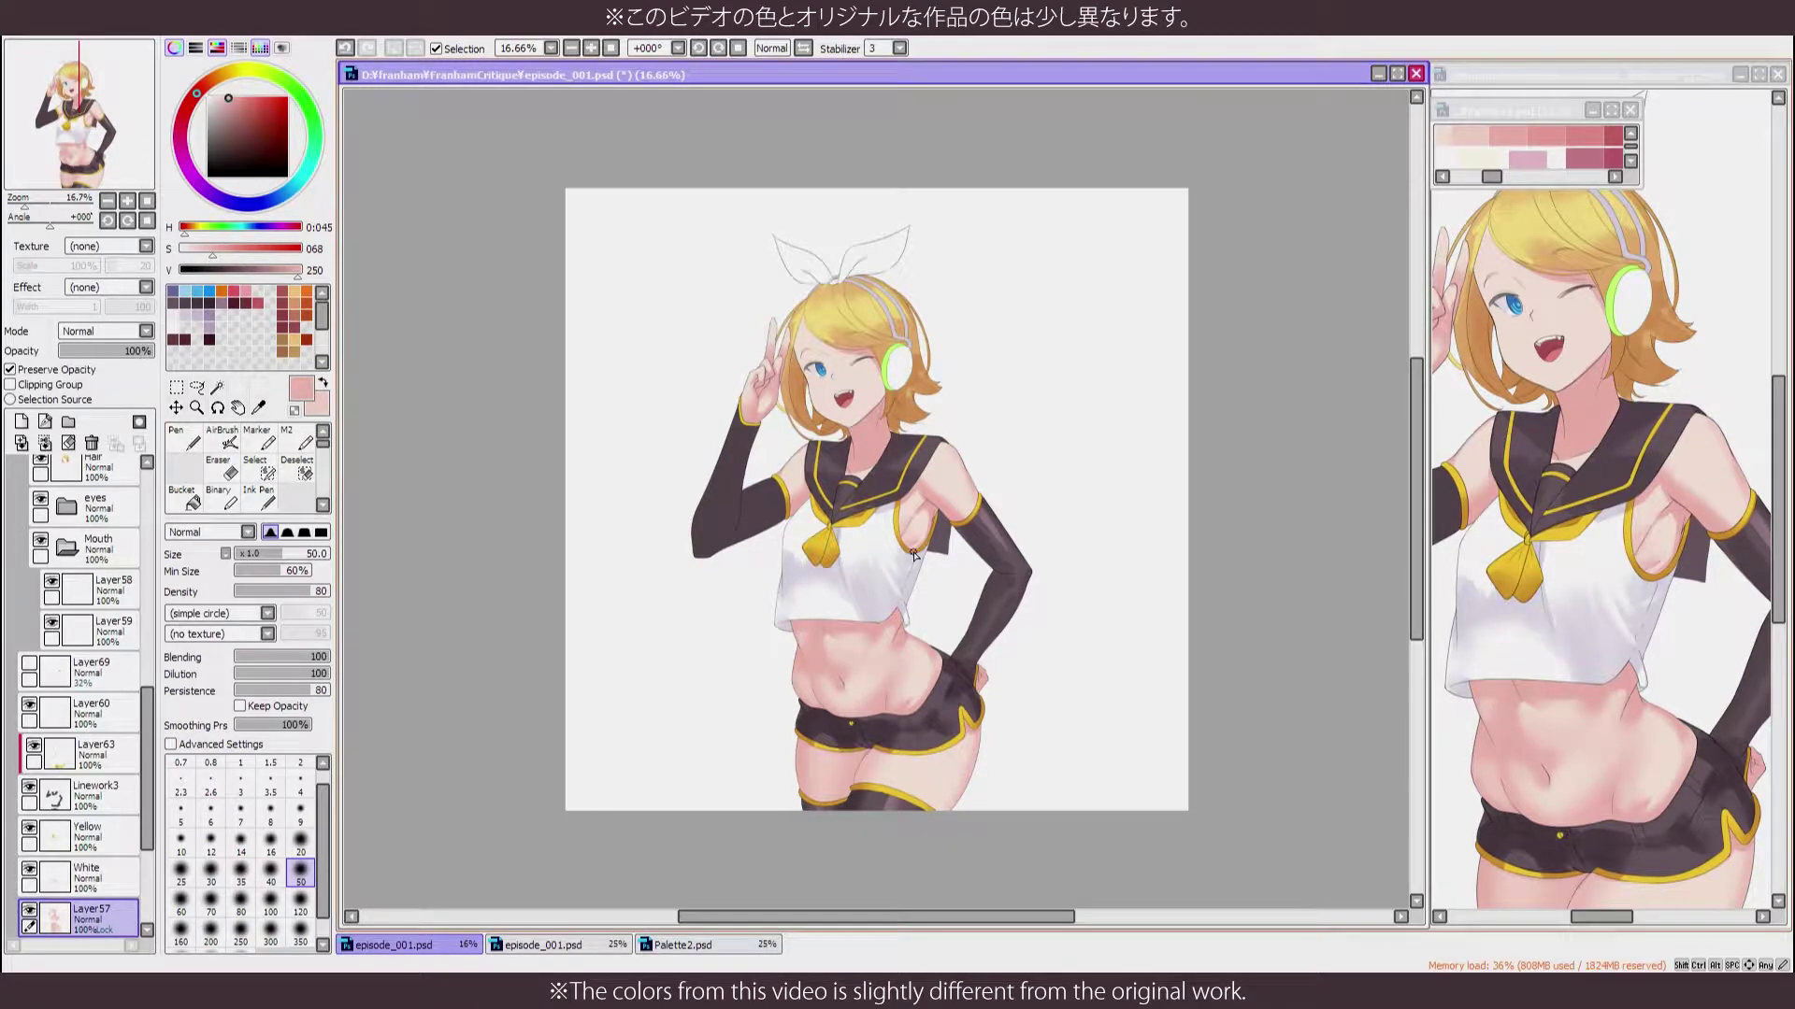
{"action": "scroll", "coordinate": [914, 556], "scroll_direction": "up", "scroll_amount": 3}
{"action": "left_click_drag", "start_coordinate": [823, 486], "coordinate": [879, 606]}
{"action": "key", "text": "h"}
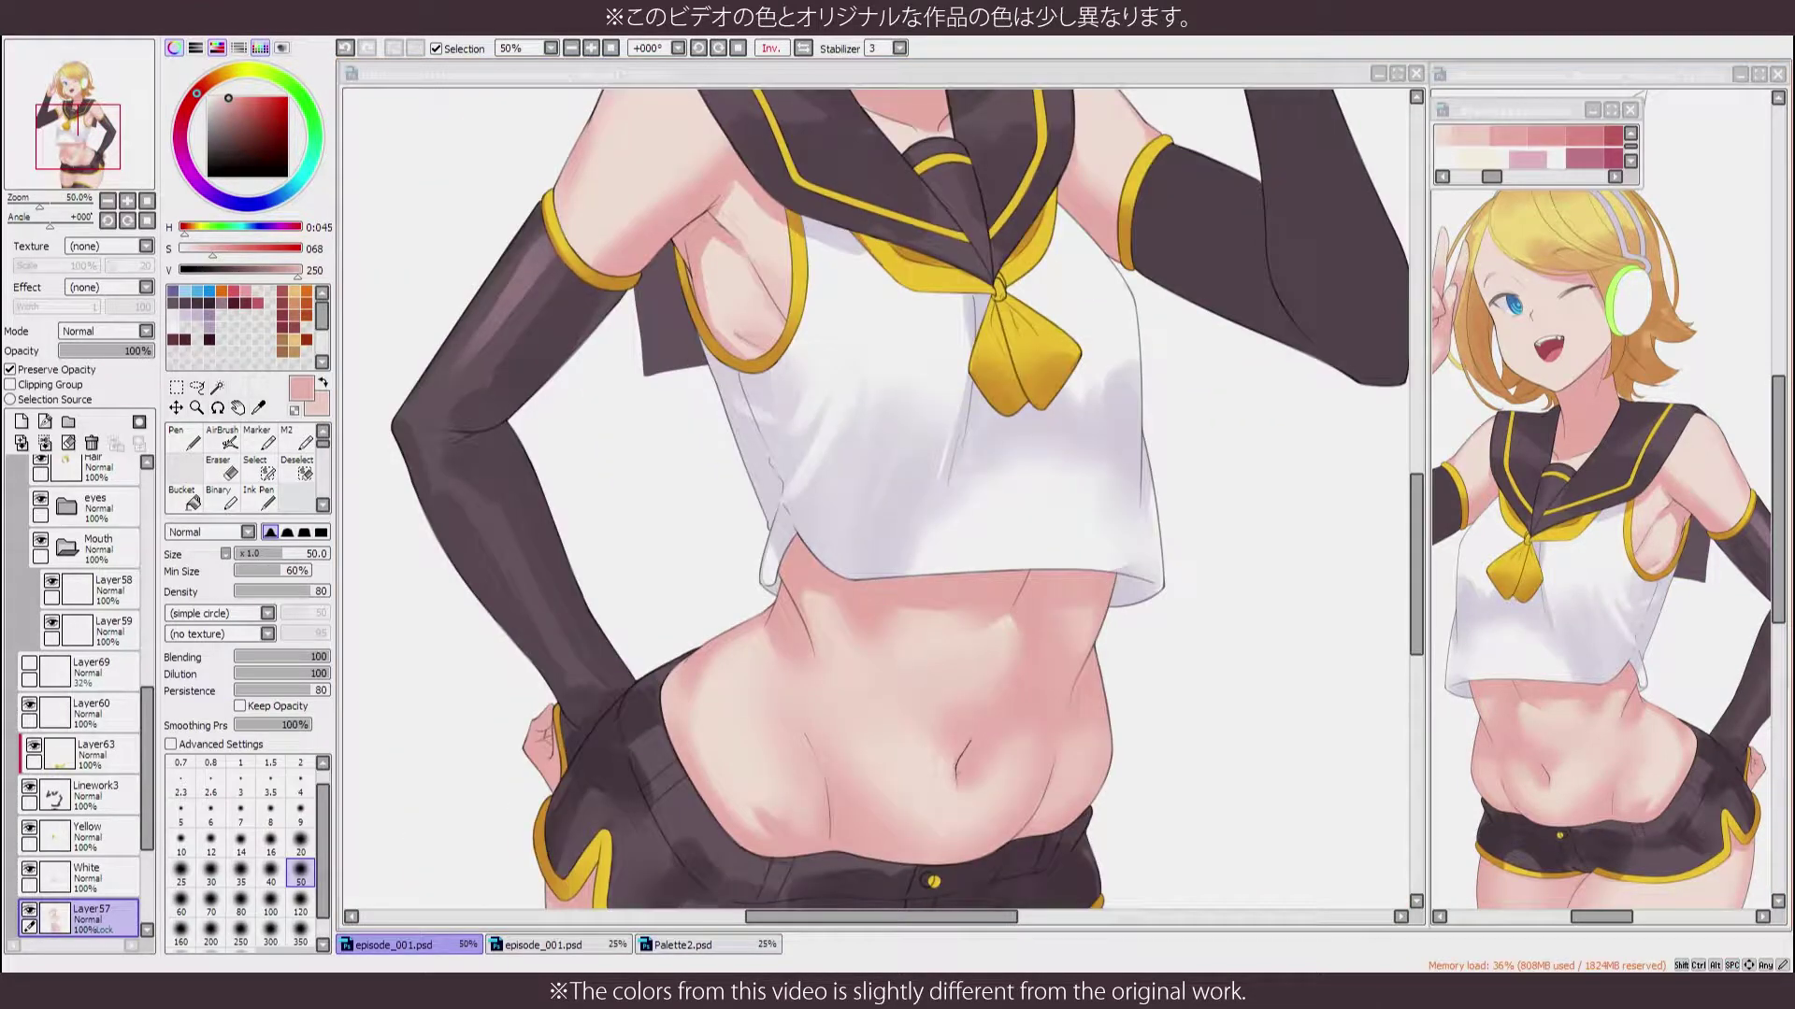
{"action": "key", "text": "h"}
{"action": "key", "text": "n"}
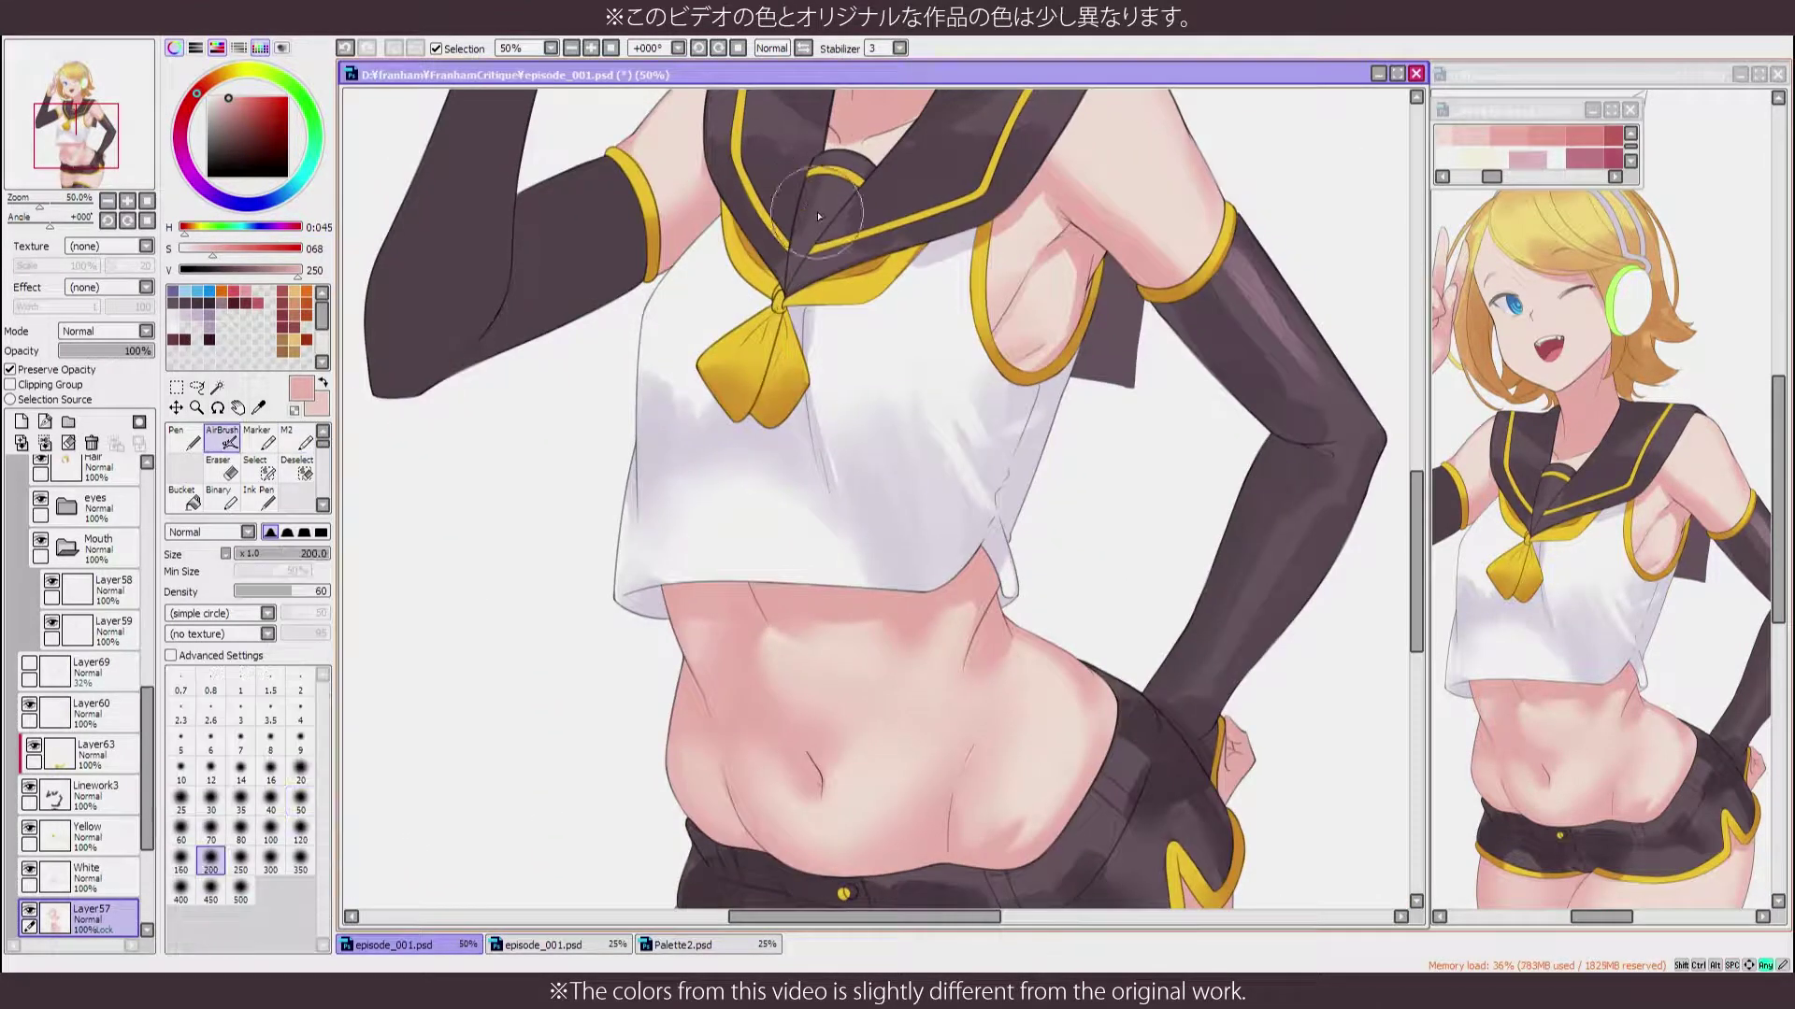
Sketch red guide lines on a new layer at Pen size 14, down the shirt's centre and under the chest towards the hem
{"action": "left_click", "coordinate": [21, 422]}
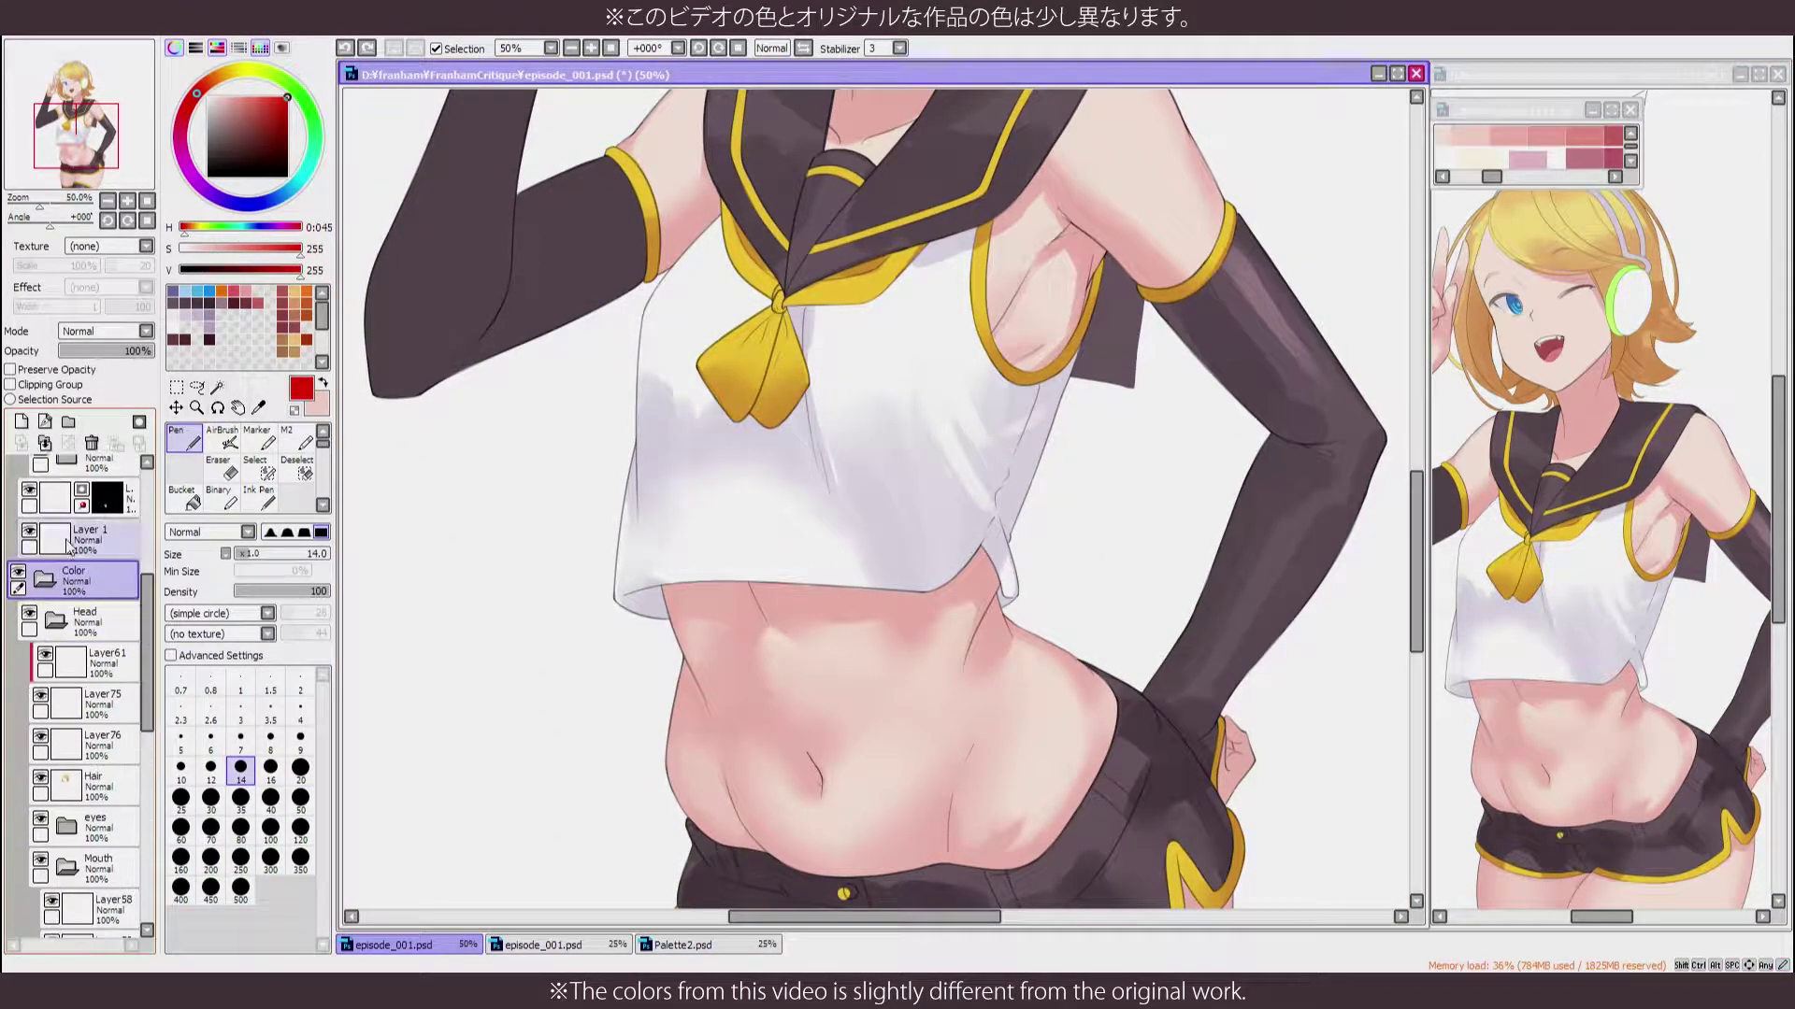
{"action": "left_click_drag", "start_coordinate": [841, 80], "coordinate": [754, 561]}
{"action": "left_click_drag", "start_coordinate": [779, 374], "coordinate": [944, 572]}
{"action": "left_click_drag", "start_coordinate": [953, 569], "coordinate": [1025, 430]}
{"action": "key", "text": "ctrl+z"}
{"action": "key", "text": "ctrl+z"}
{"action": "left_click_drag", "start_coordinate": [781, 374], "coordinate": [935, 514]}
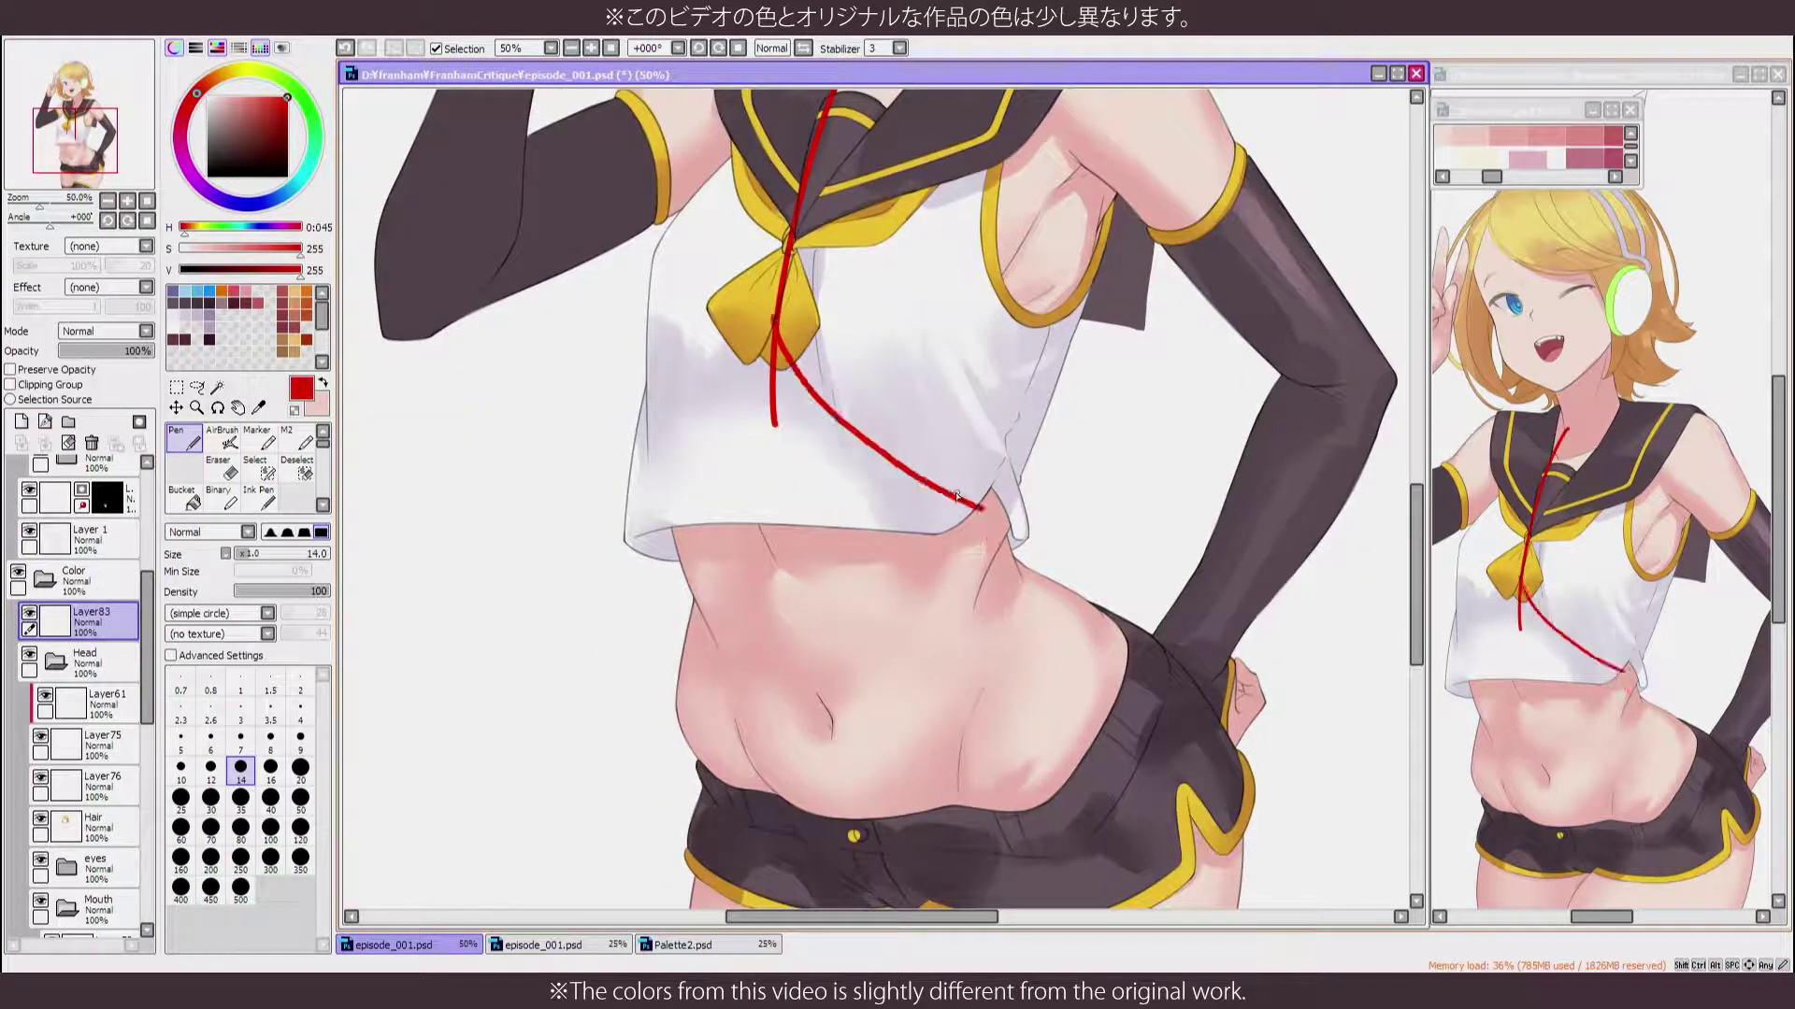
Sketch red rib-cage curves along both sides of the torso and below the chest, working in mirrored and normal view
{"action": "key", "text": "h"}
{"action": "key", "text": "ctrl+z"}
{"action": "left_click_drag", "start_coordinate": [973, 355], "coordinate": [813, 538]}
{"action": "left_click_drag", "start_coordinate": [852, 460], "coordinate": [841, 636]}
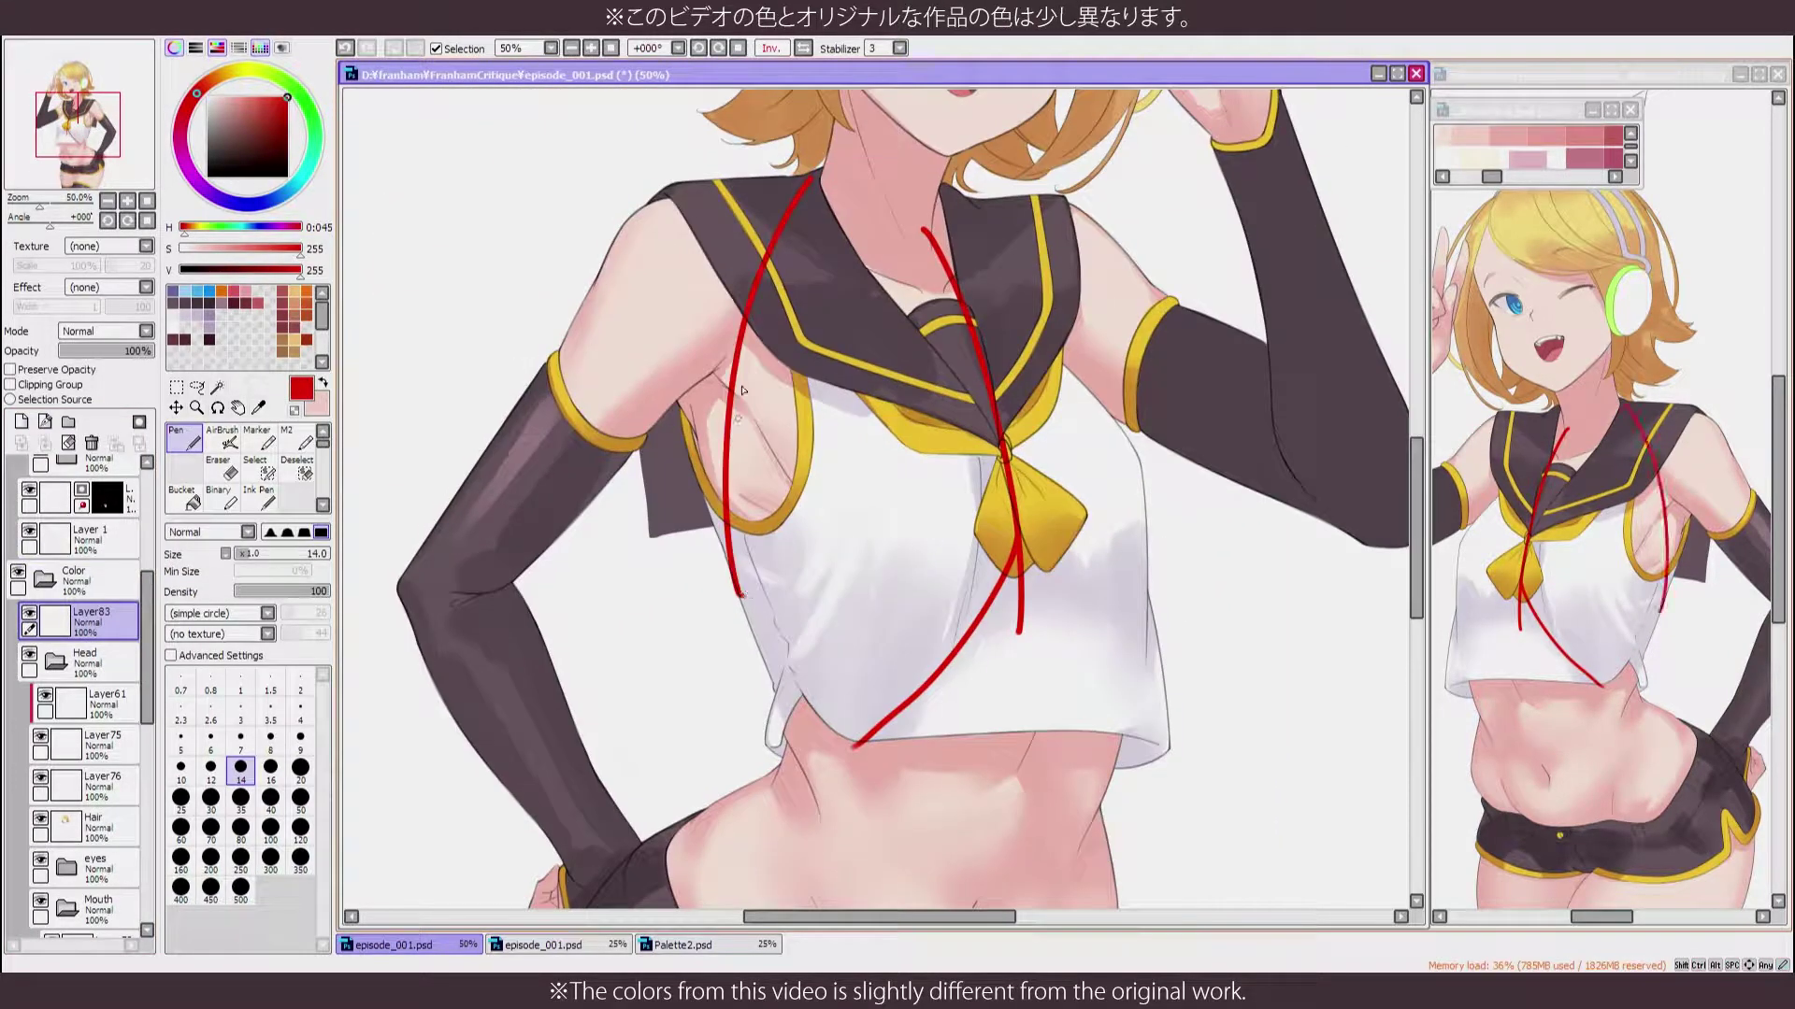
{"action": "left_click_drag", "start_coordinate": [738, 215], "coordinate": [759, 673]}
{"action": "left_click_drag", "start_coordinate": [886, 539], "coordinate": [734, 766]}
{"action": "key", "text": "h"}
{"action": "mouse_move", "coordinate": [841, 393]}
{"action": "left_mouse_down"}
{"action": "mouse_move", "coordinate": [837, 483]}
{"action": "mouse_move", "coordinate": [837, 211]}
{"action": "left_mouse_up"}
{"action": "key", "text": "h"}
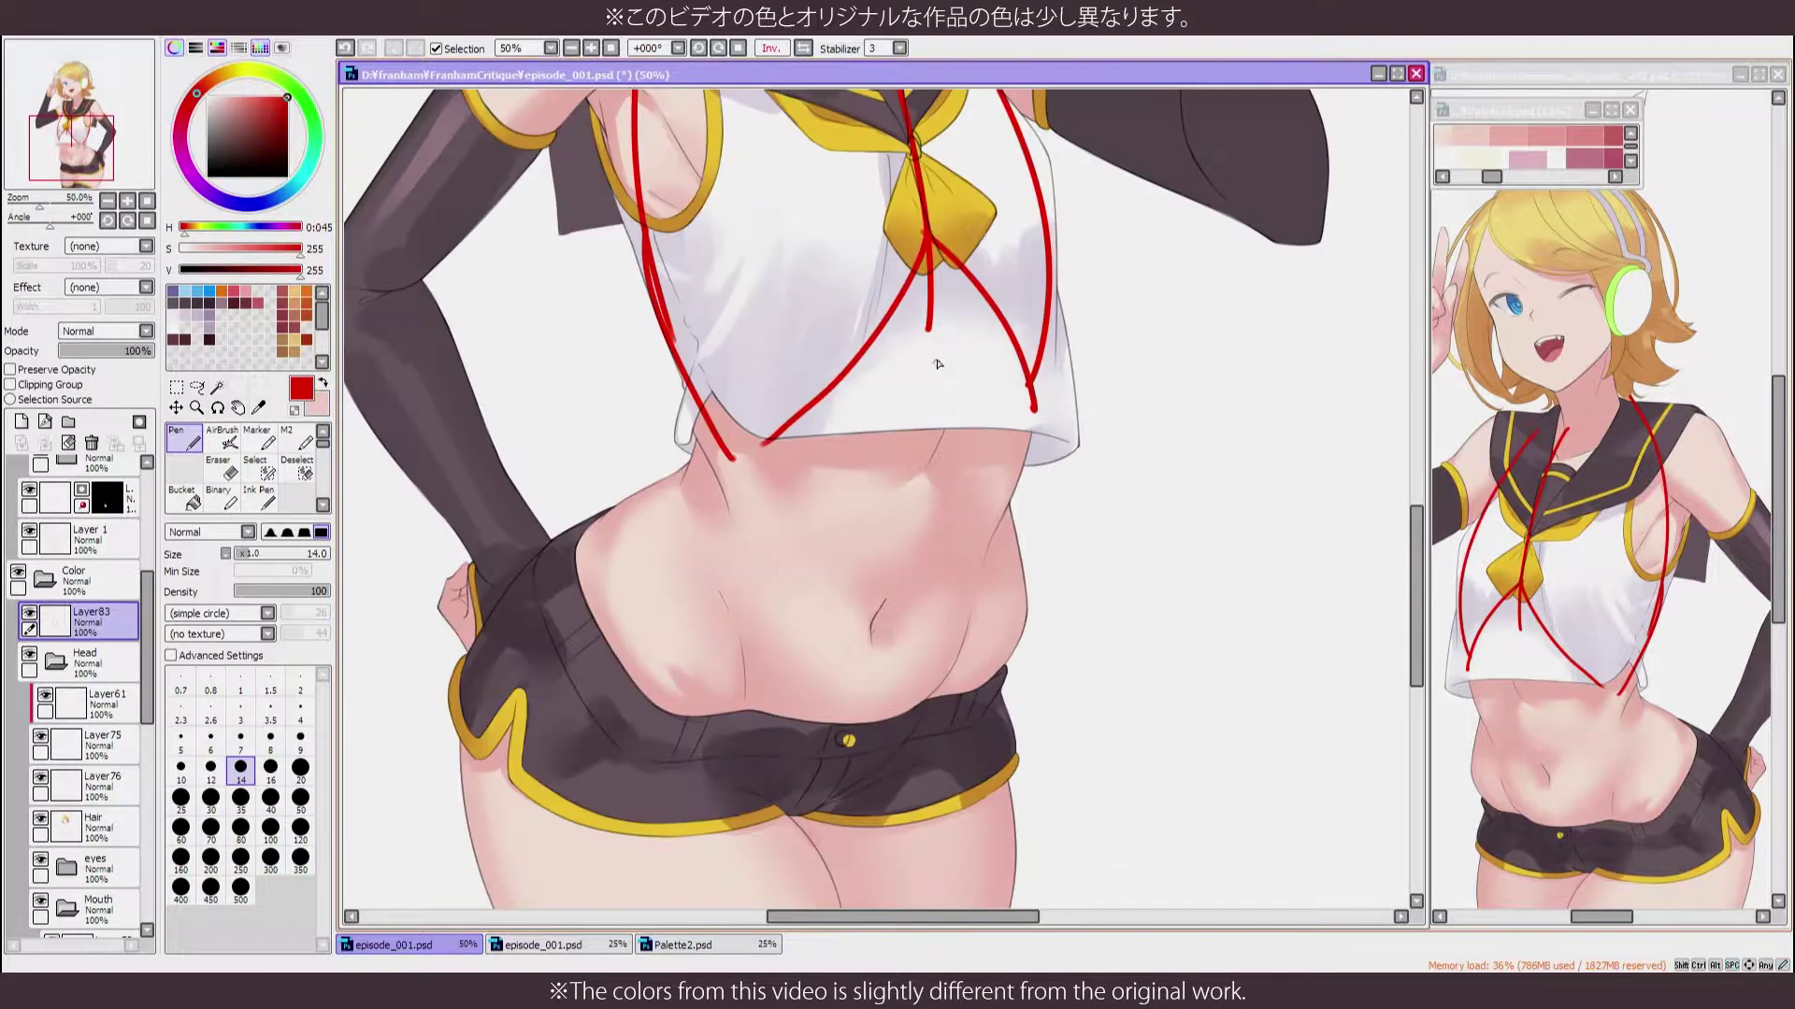
Undo the red guide lines over the neck, chest and torso
{"action": "mouse_move", "coordinate": [932, 327]}
{"action": "left_mouse_down"}
{"action": "mouse_move", "coordinate": [938, 436]}
{"action": "mouse_move", "coordinate": [860, 673]}
{"action": "left_mouse_up"}
{"action": "key", "text": "ctrl+z"}
{"action": "key", "text": "ctrl+z"}
{"action": "key", "text": "ctrl+z"}
{"action": "key", "text": "ctrl+z"}
{"action": "key", "text": "ctrl+z"}
{"action": "key", "text": "h"}
{"action": "scroll", "coordinate": [862, 428], "scroll_direction": "down", "scroll_amount": 1}
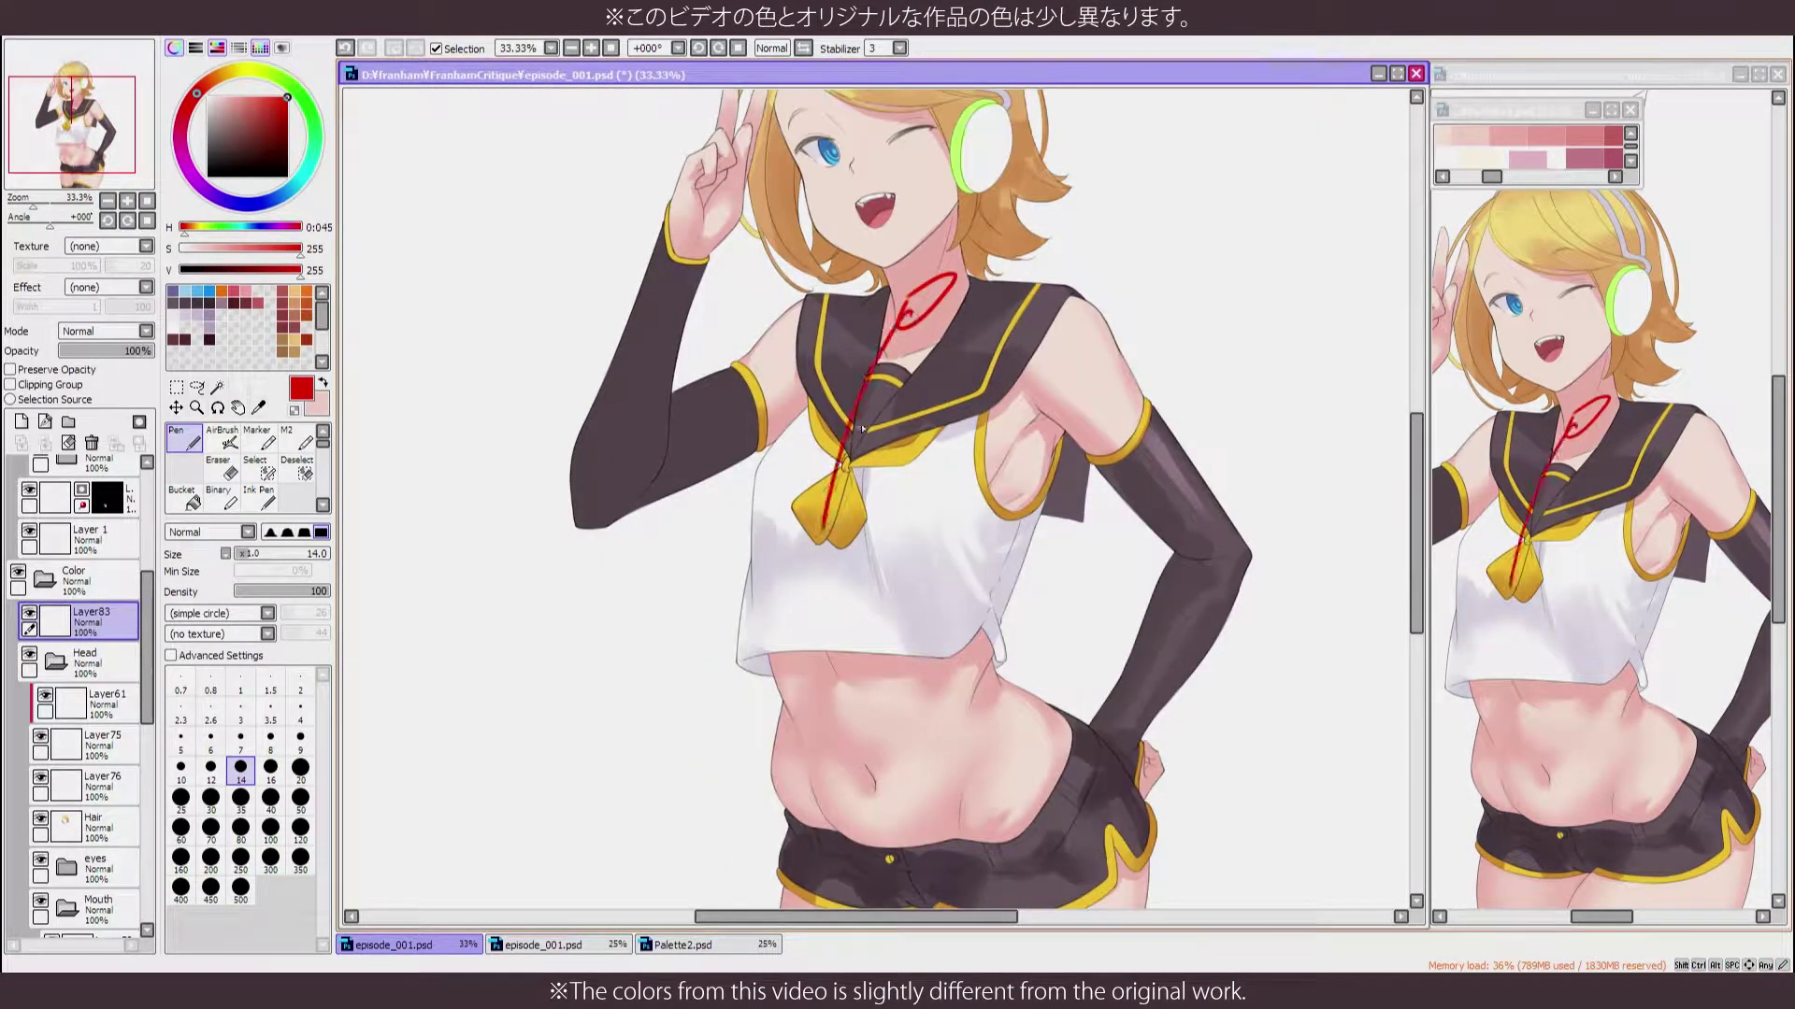
{"action": "key", "text": "ctrl+z"}
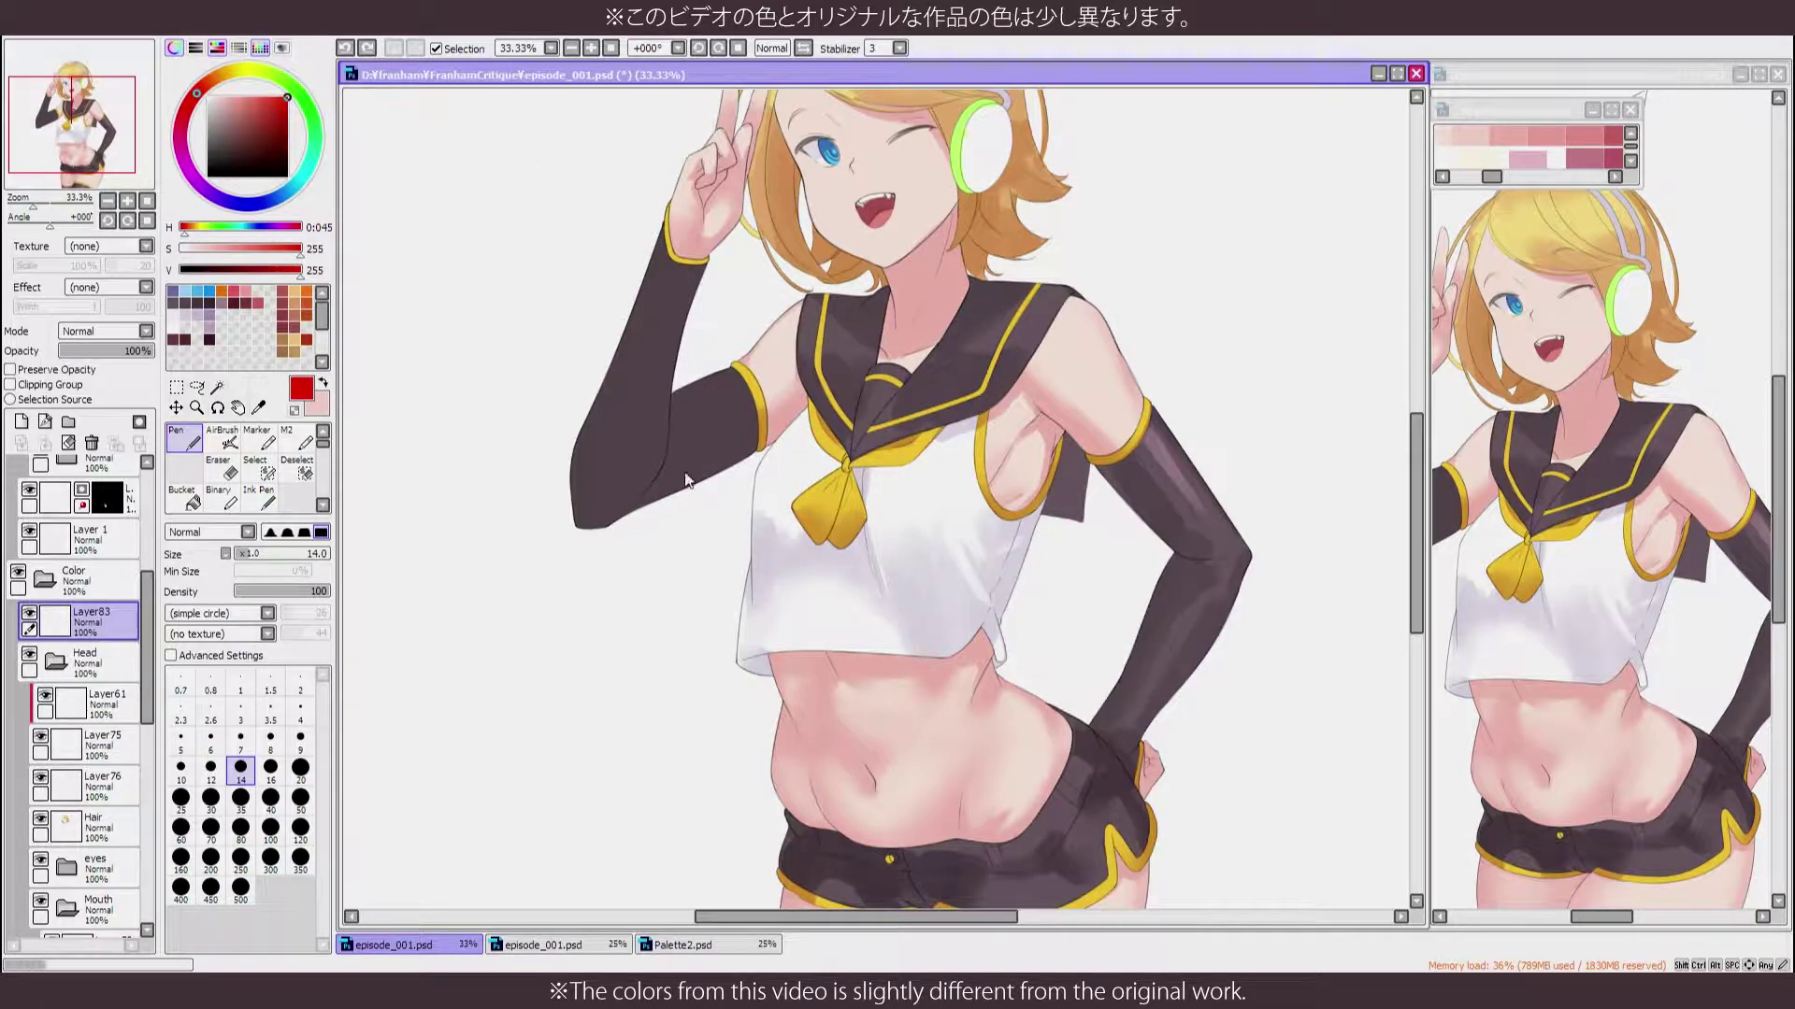
Copy the blue Sketch folder from episode_001.sai into the painting as a new layer and set its opacity to 32%
{"action": "left_click", "coordinate": [93, 963]}
{"action": "scroll", "coordinate": [75, 654], "scroll_direction": "down", "scroll_amount": 1}
{"action": "left_click", "coordinate": [18, 558]}
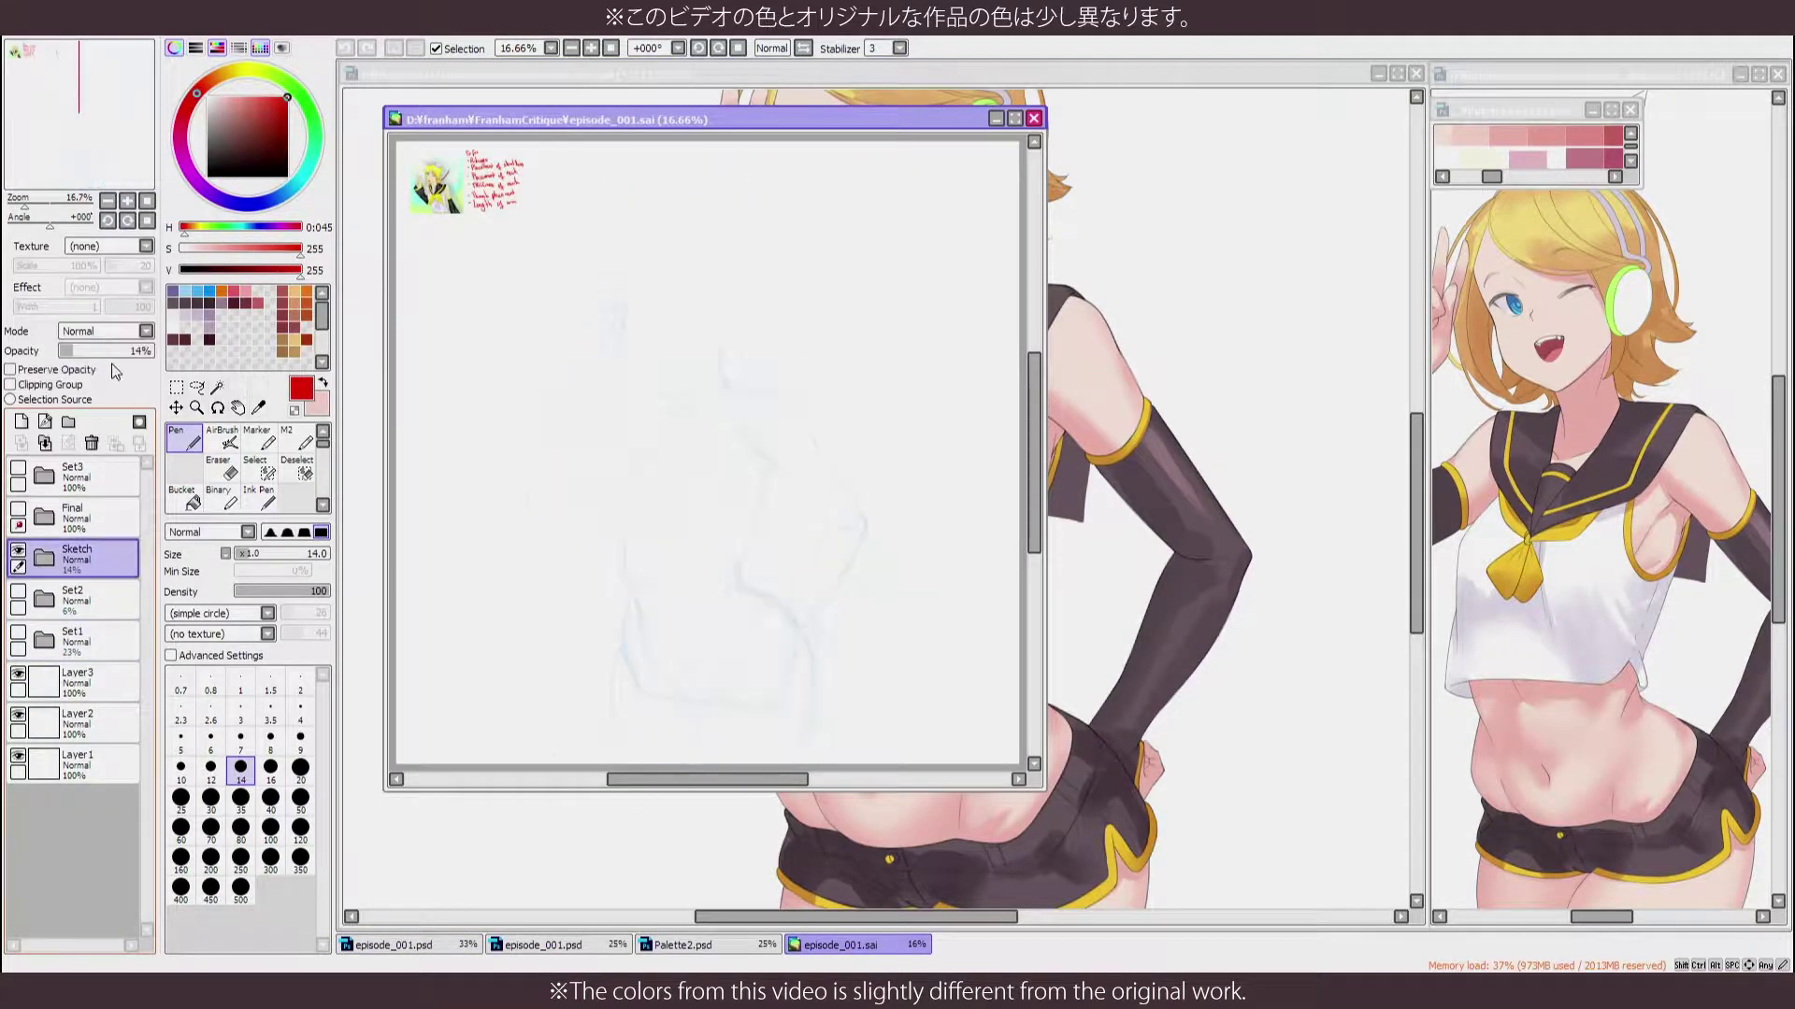
{"action": "key", "text": "ctrl+c"}
{"action": "left_click", "coordinate": [1056, 606]}
{"action": "key", "text": "ctrl+v"}
{"action": "left_click_drag", "start_coordinate": [148, 350], "coordinate": [87, 351]}
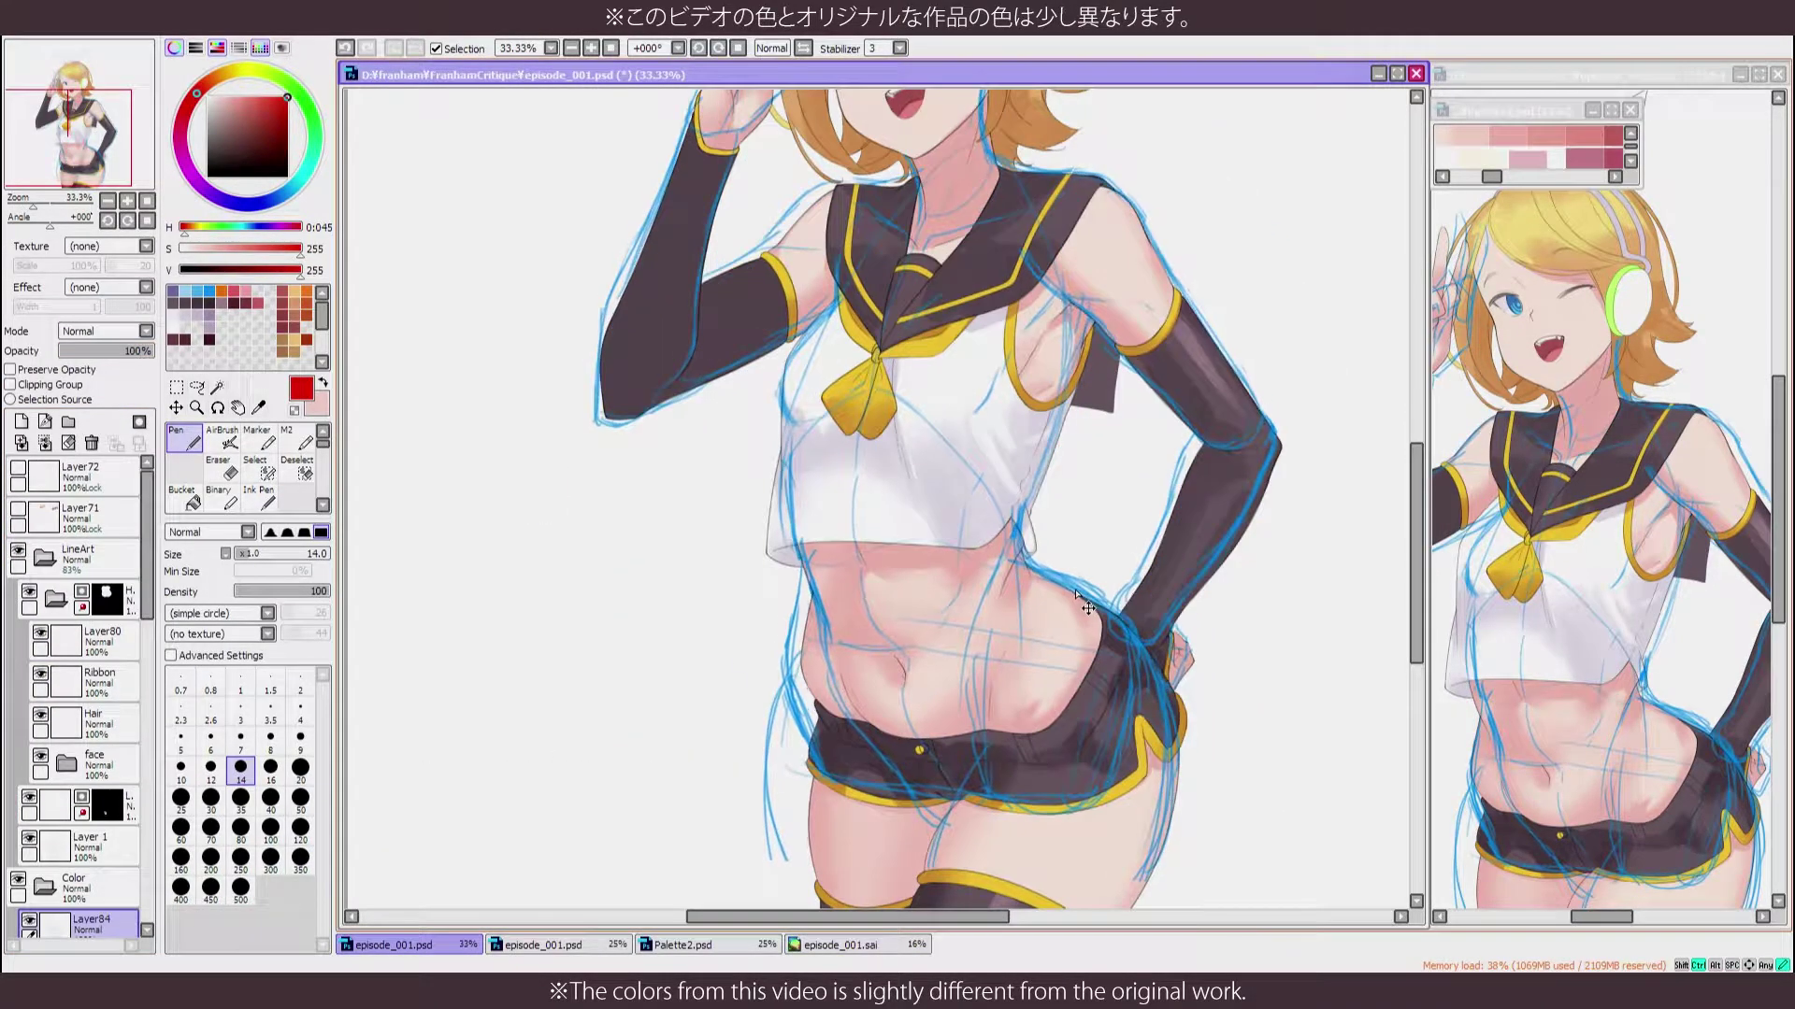
Erase stray blue sketch lines around the waist and hips at Eraser size 70
{"action": "scroll", "coordinate": [697, 609], "scroll_direction": "down", "scroll_amount": 2}
{"action": "key", "text": "e"}
{"action": "left_click_drag", "start_coordinate": [775, 472], "coordinate": [759, 598]}
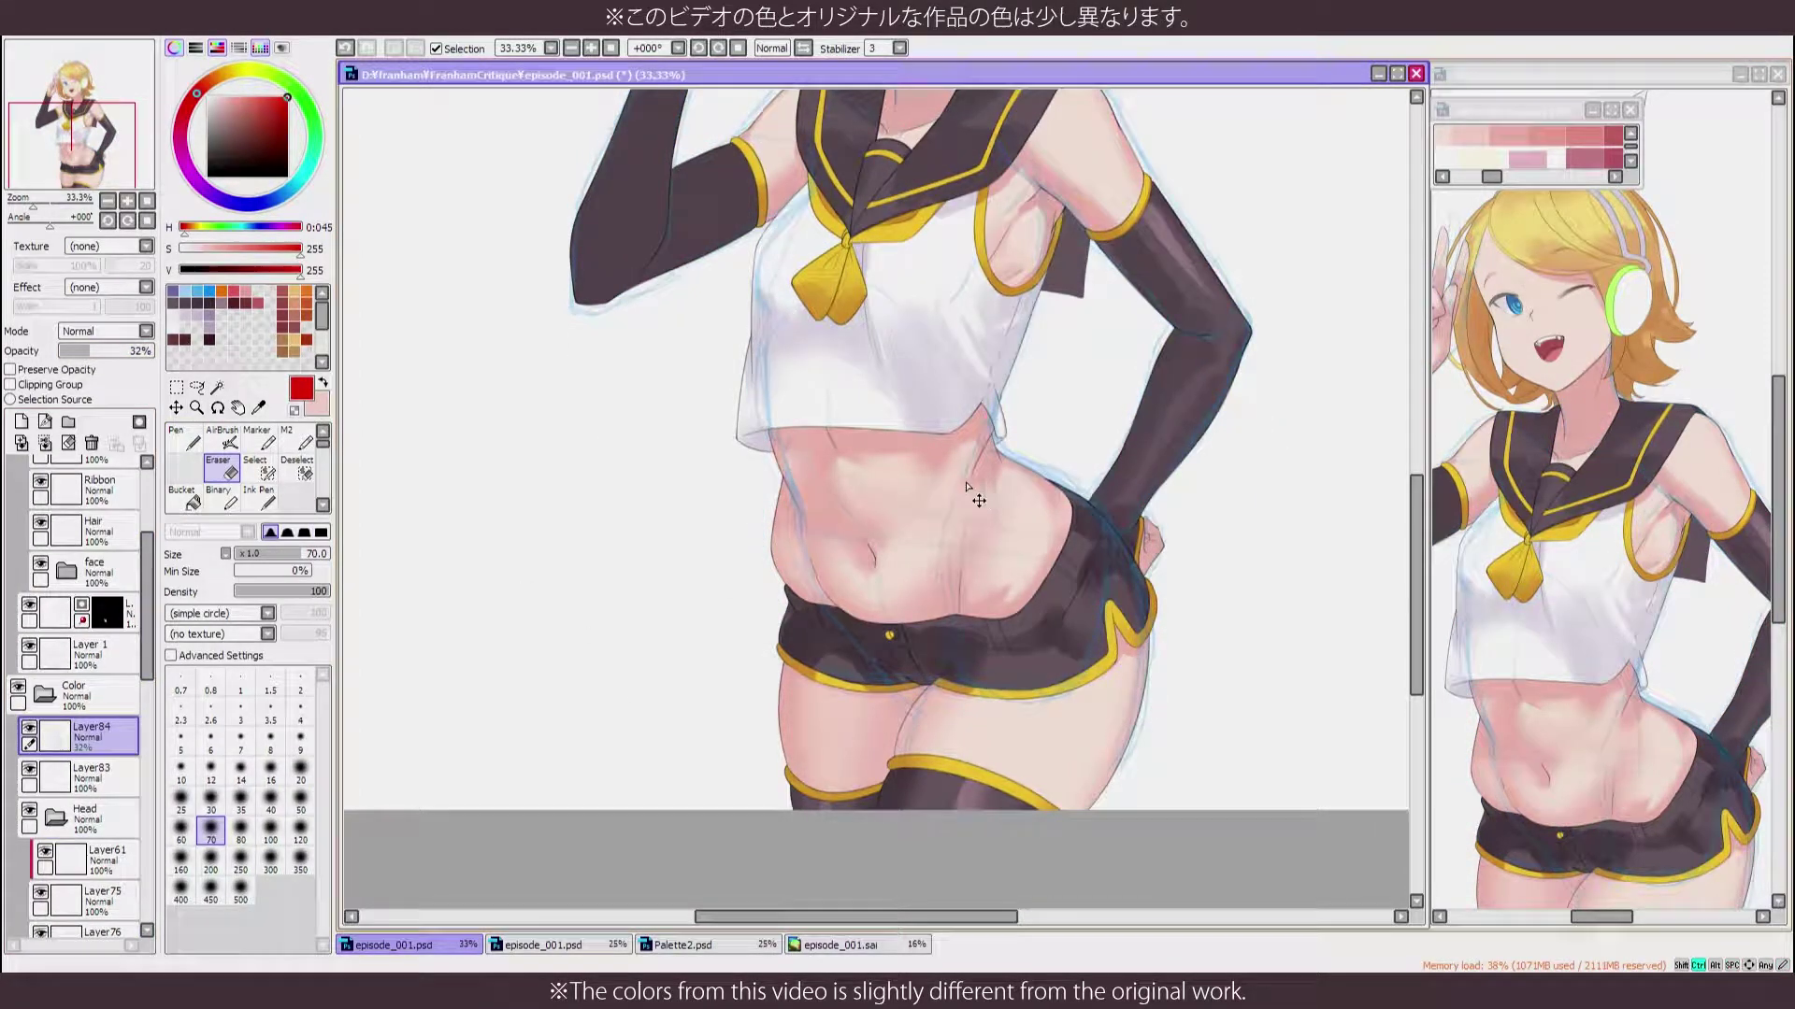
{"action": "left_click_drag", "start_coordinate": [944, 468], "coordinate": [879, 598]}
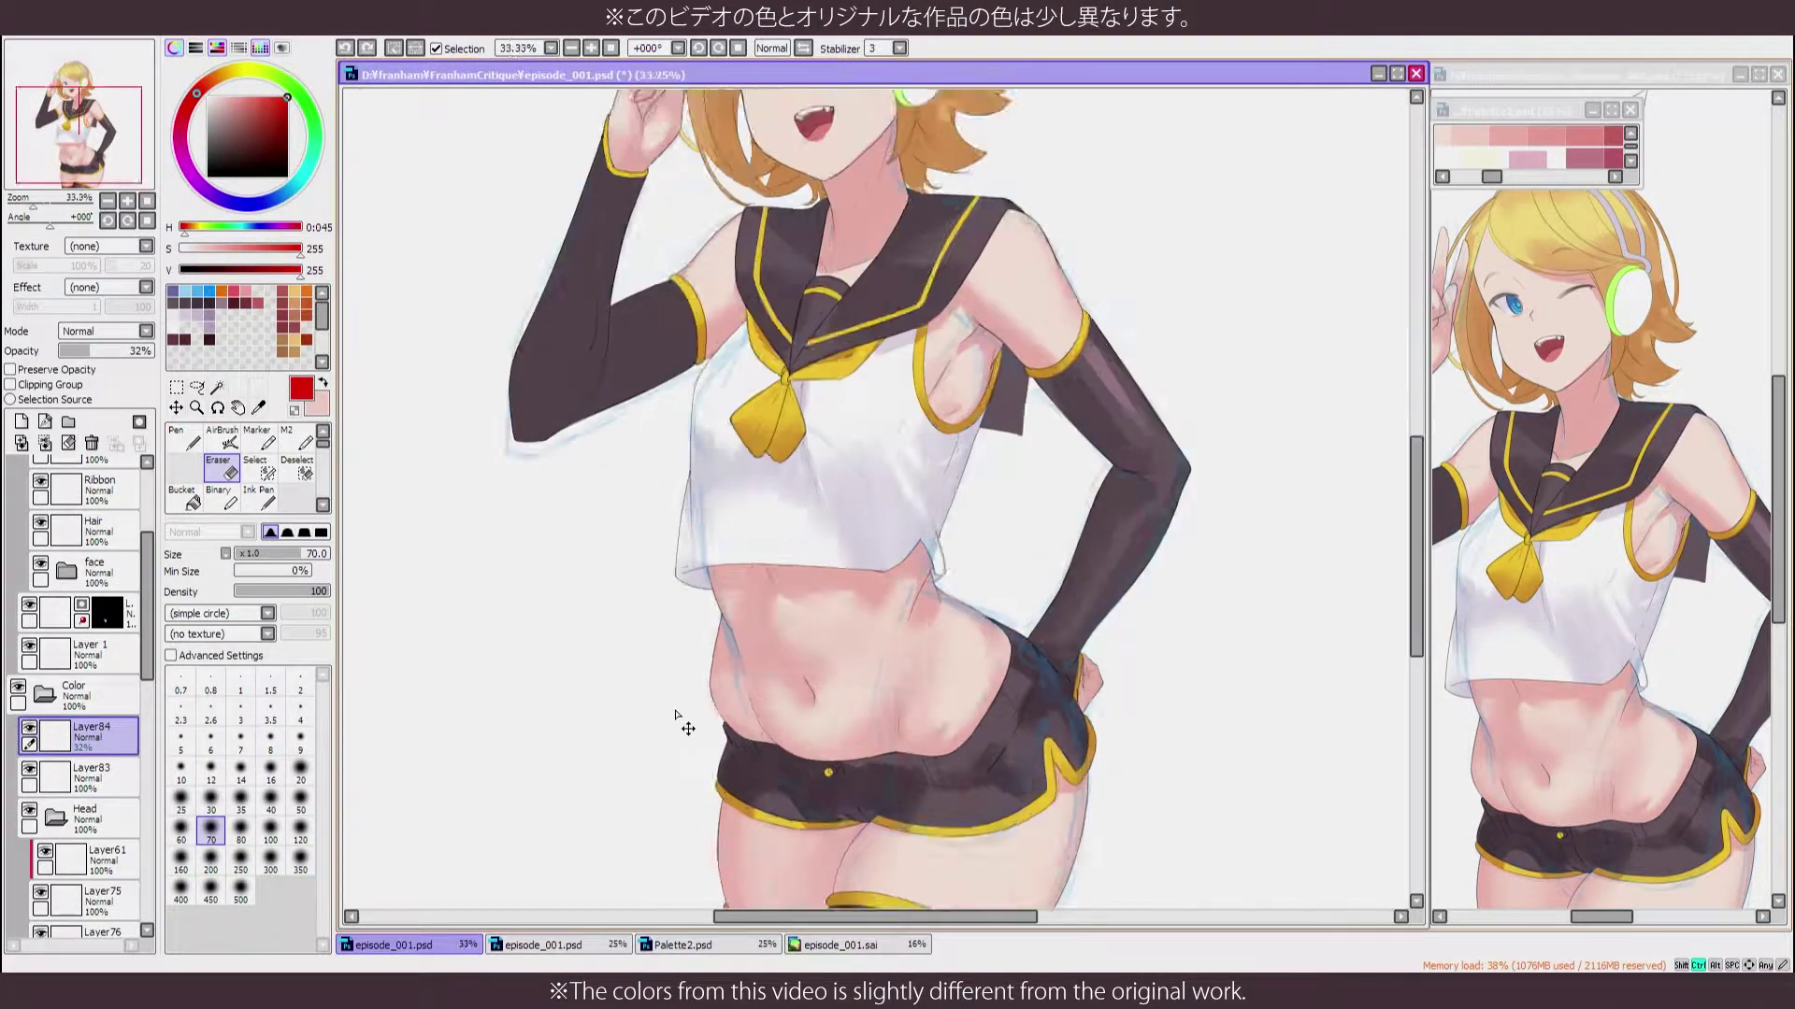
Paint a sampled pink shadow down the belly from the shirt hem to the navel at Pen size 50 and blend it
{"action": "scroll", "coordinate": [678, 715], "scroll_direction": "up", "scroll_amount": 1}
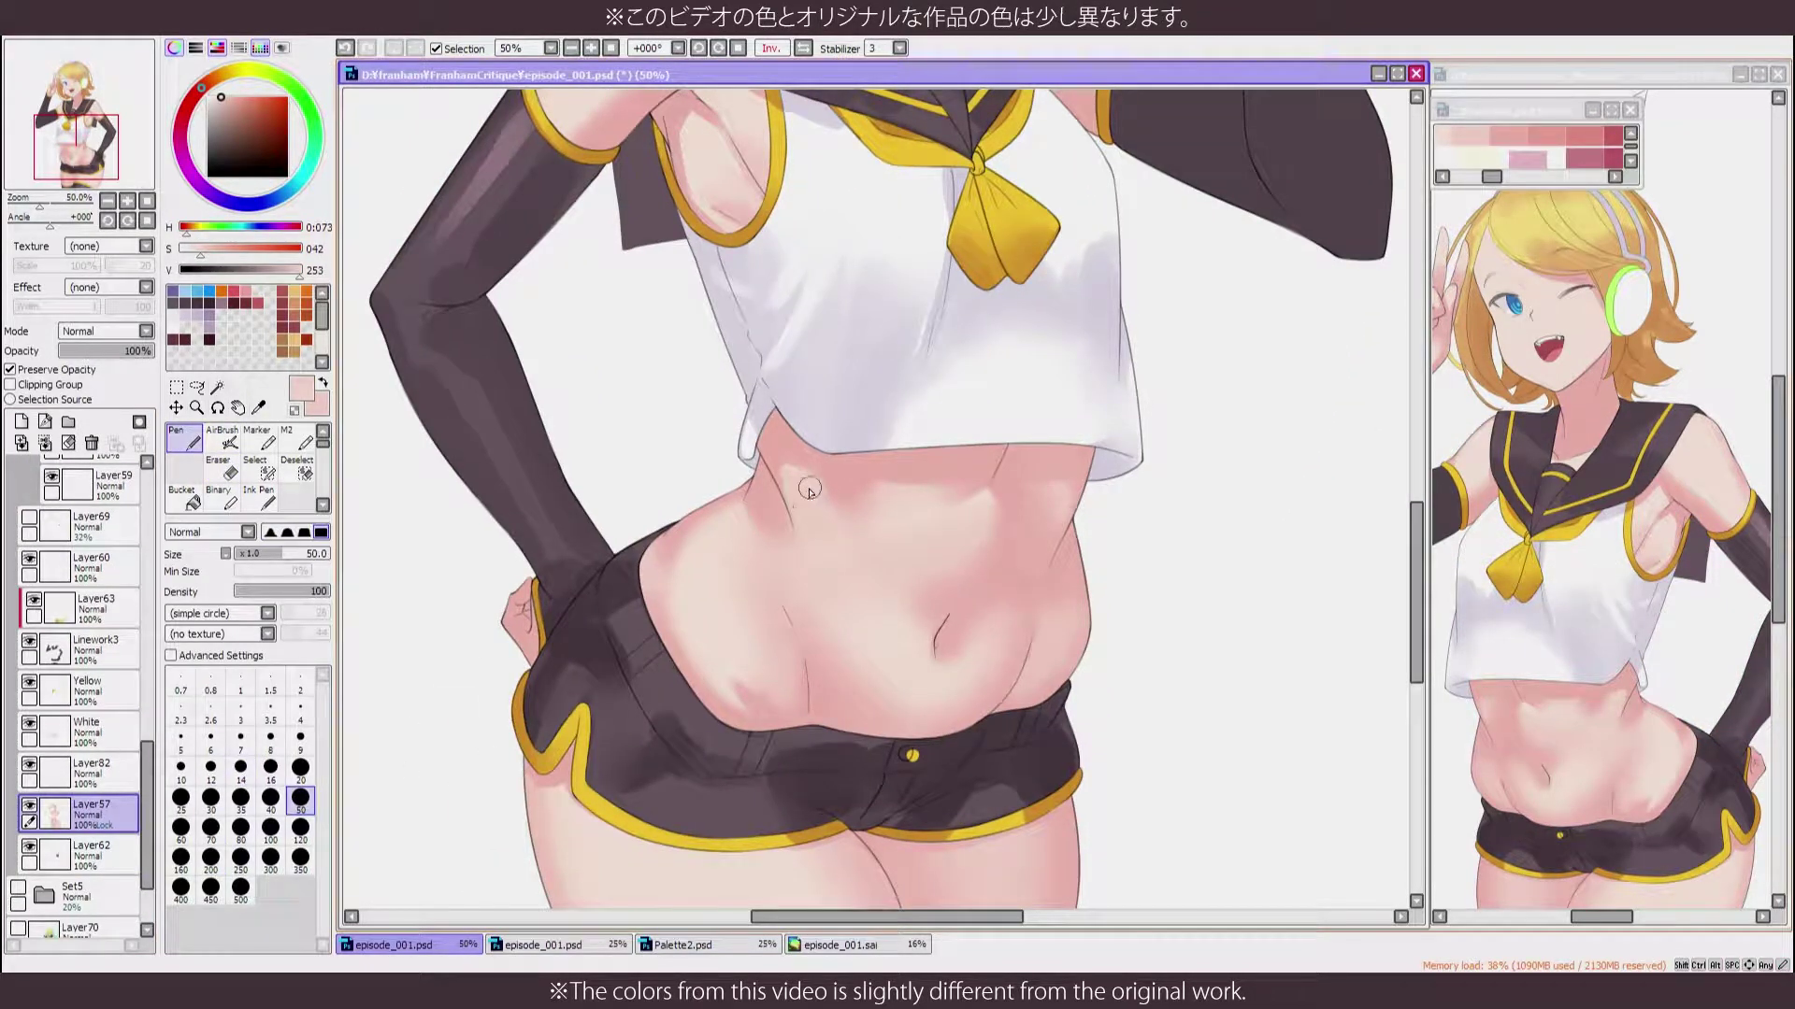
{"action": "scroll", "coordinate": [822, 533], "scroll_direction": "down", "scroll_amount": 3}
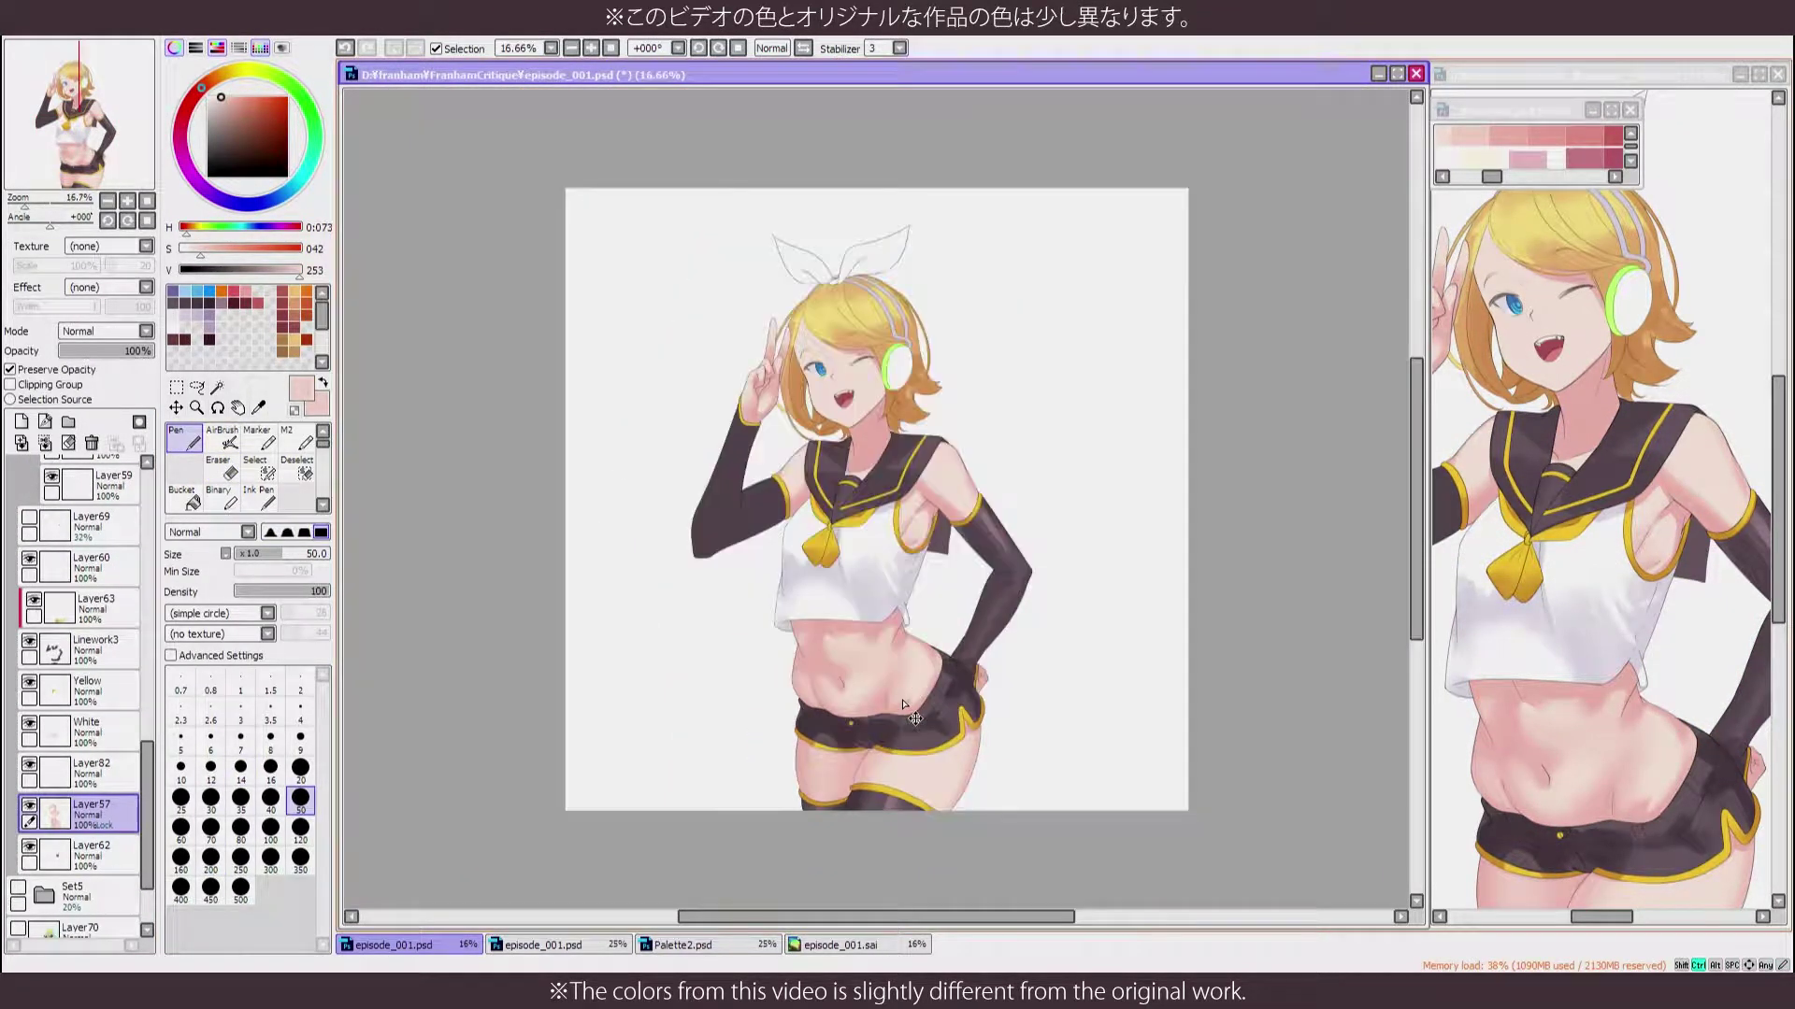
{"action": "scroll", "coordinate": [709, 428], "scroll_direction": "up", "scroll_amount": 3}
{"action": "key", "text": "alt"}
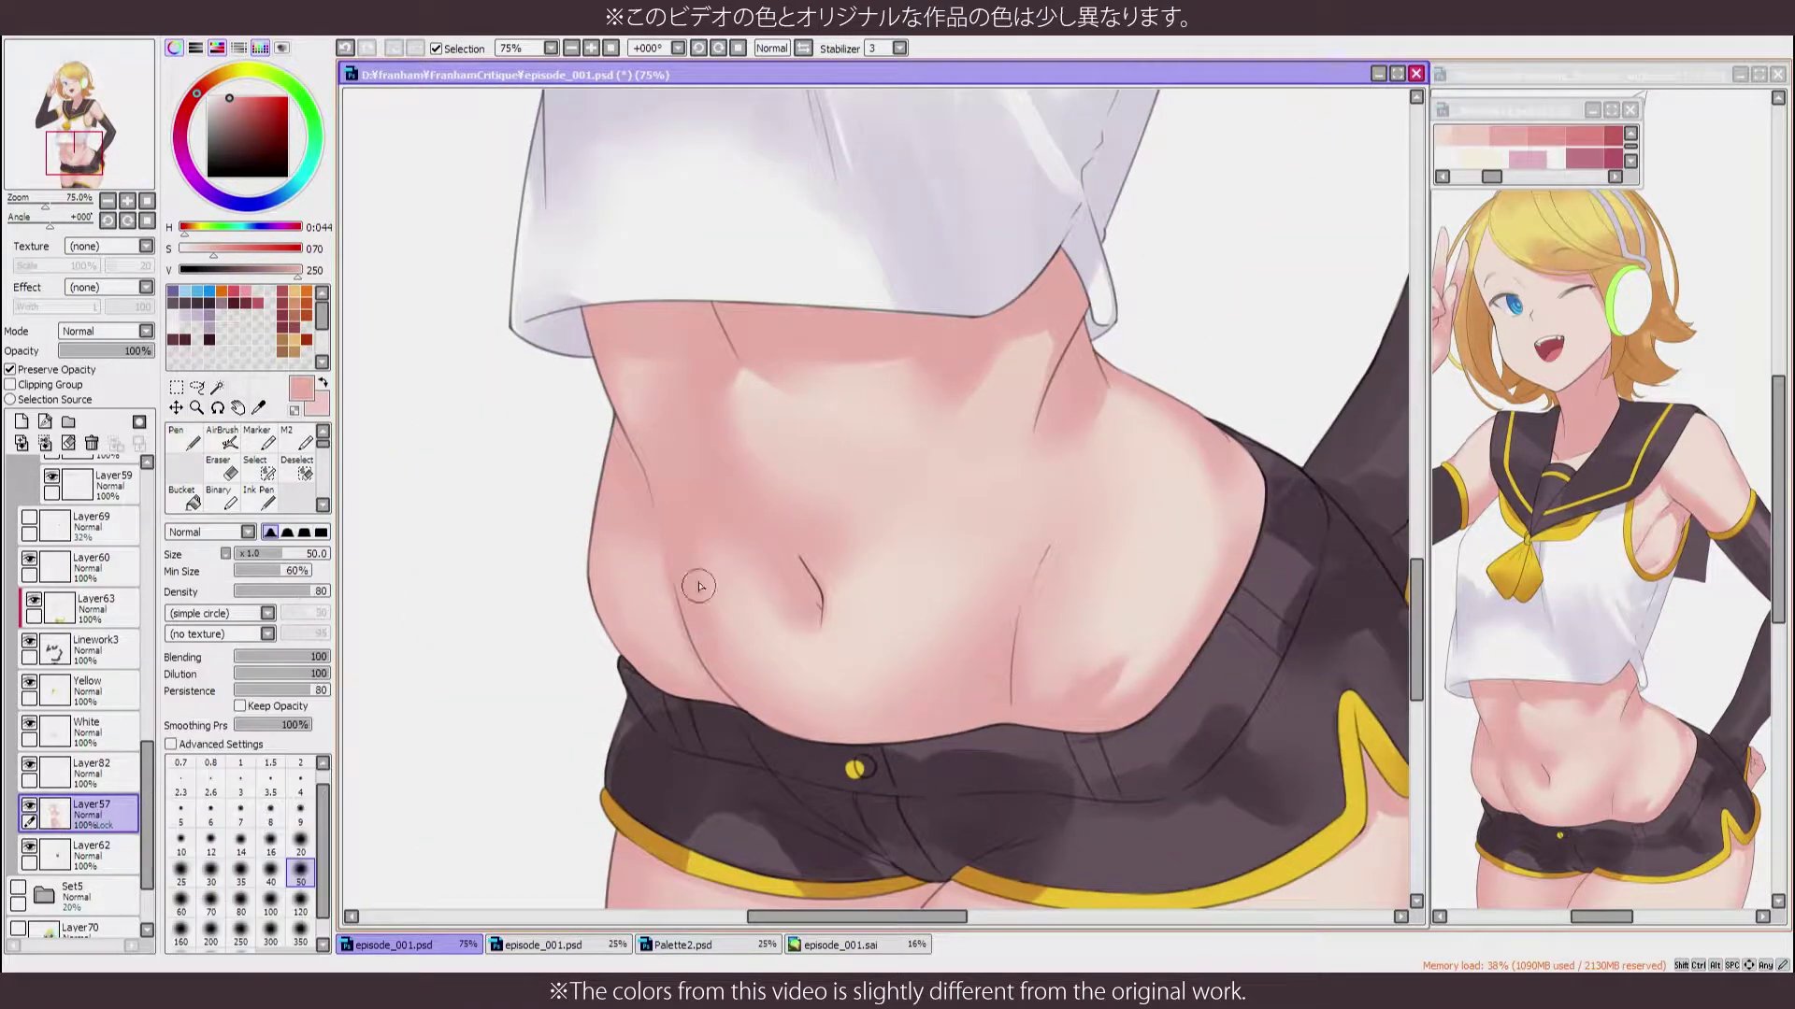
{"action": "left_click", "coordinate": [725, 413], "text": "alt"}
{"action": "left_click_drag", "start_coordinate": [743, 376], "coordinate": [769, 491]}
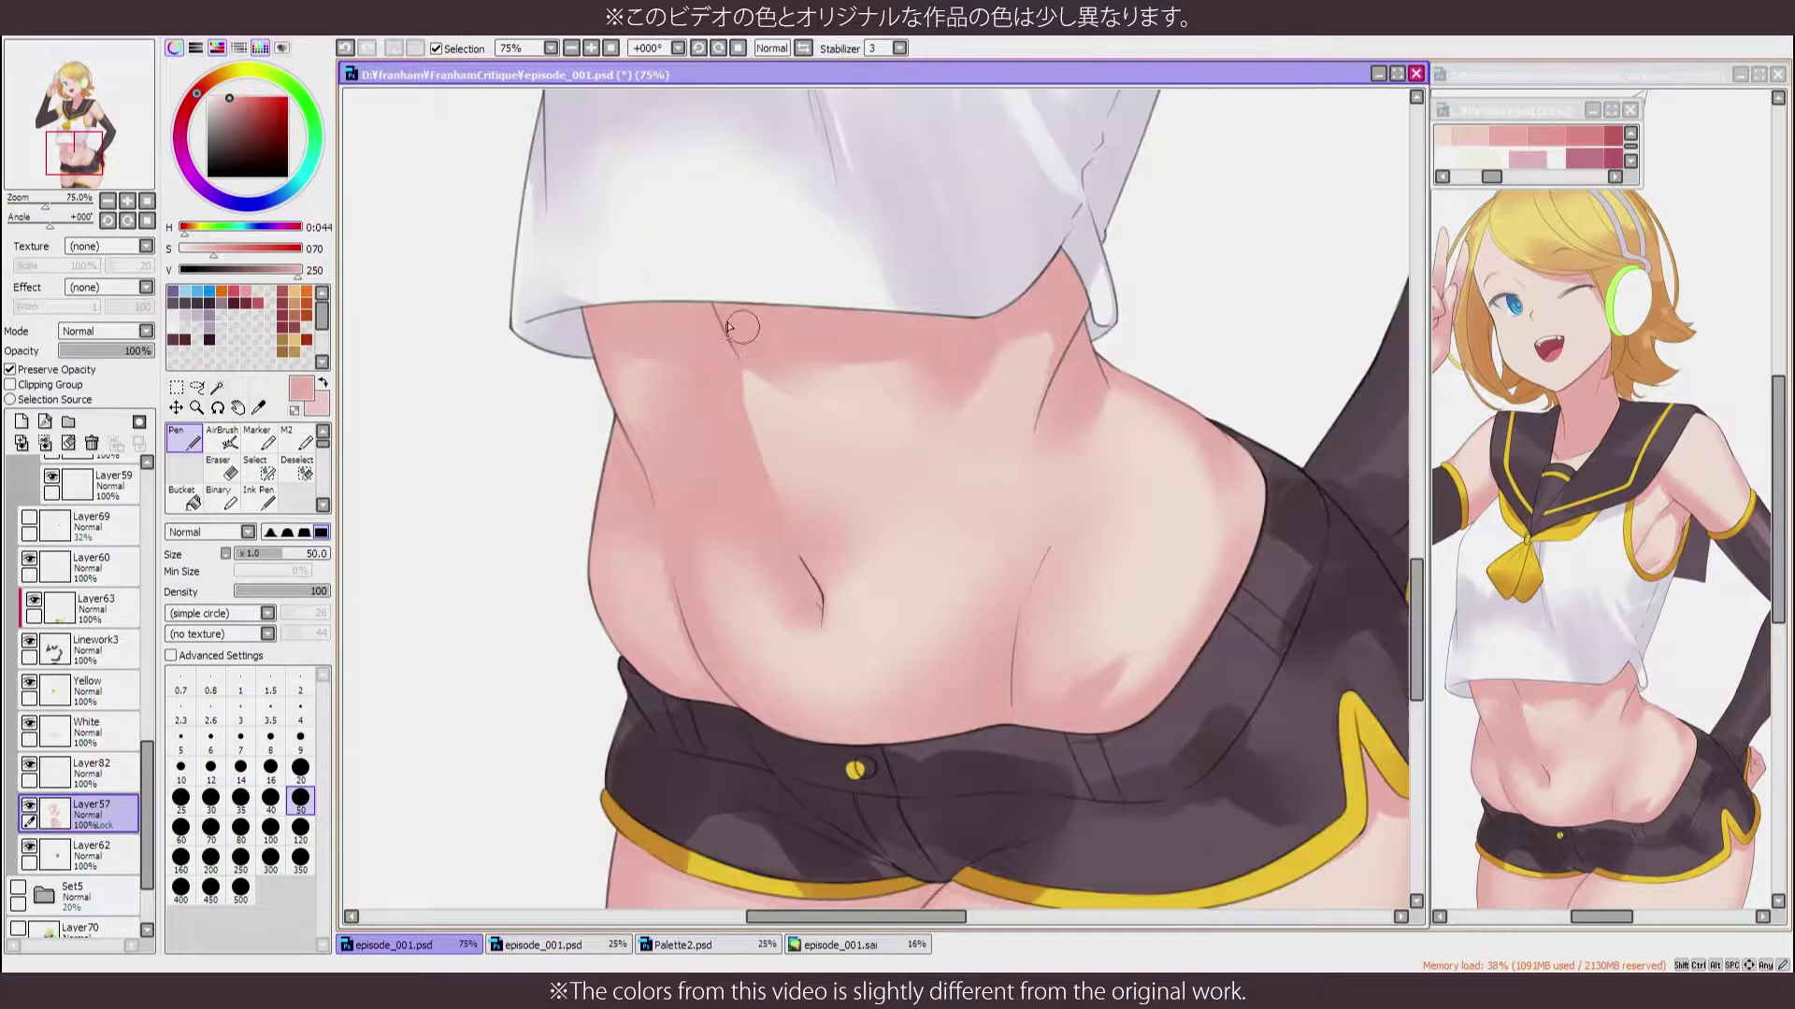
{"action": "left_click_drag", "start_coordinate": [743, 361], "coordinate": [751, 416]}
{"action": "key", "text": "b"}
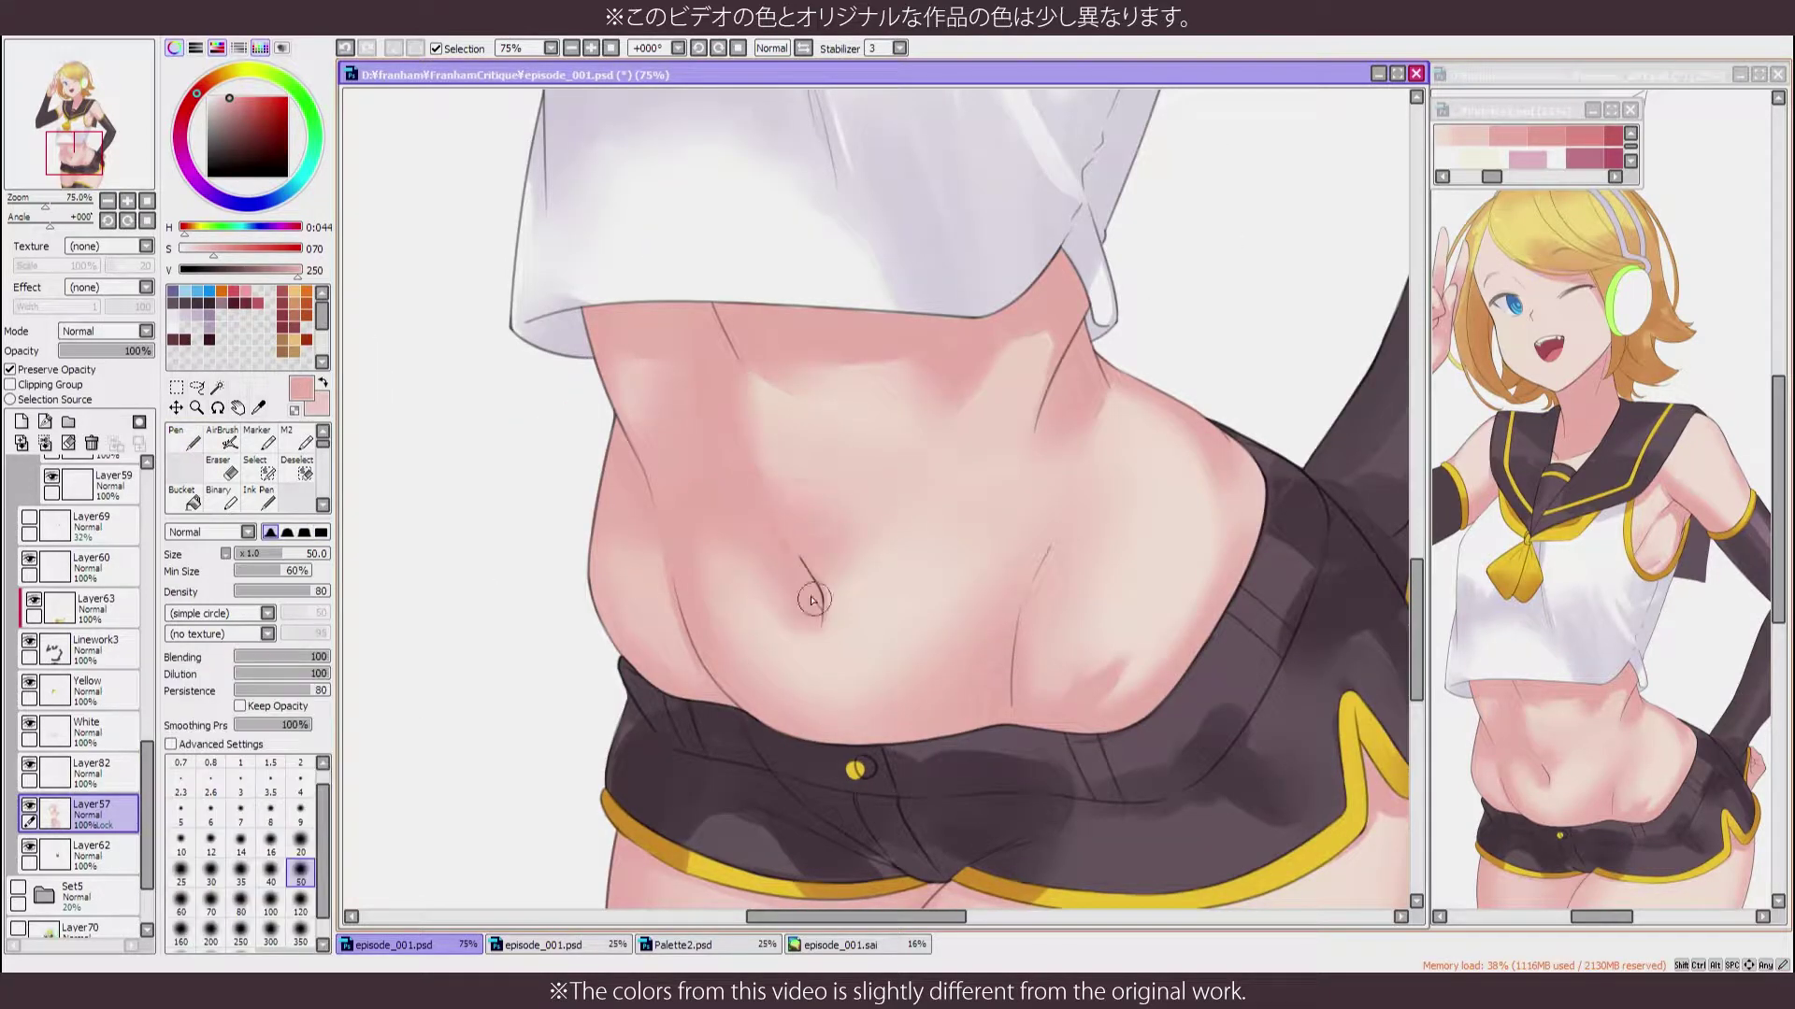
Soften the belly shadow between the waist and the navel with the blending brush at size 40
{"action": "scroll", "coordinate": [813, 600], "scroll_direction": "down", "scroll_amount": 3}
{"action": "scroll", "coordinate": [862, 456], "scroll_direction": "up", "scroll_amount": 3}
{"action": "key", "text": "bracketleft"}
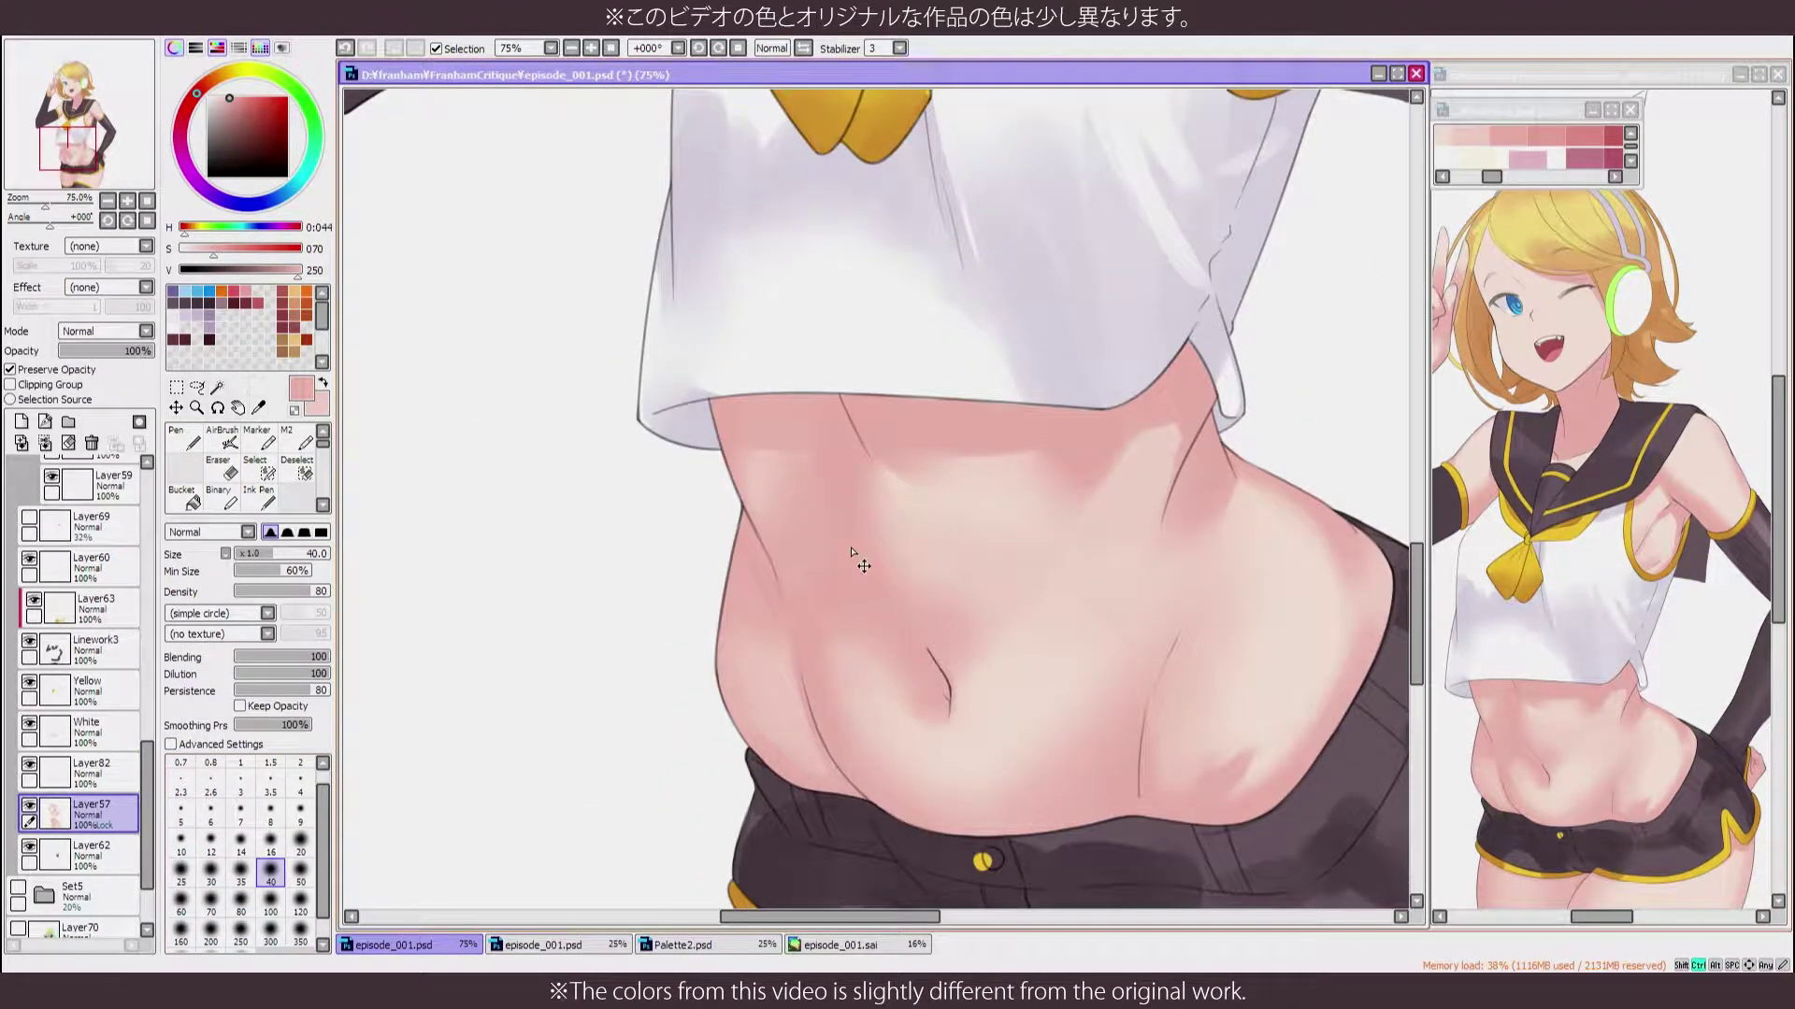
{"action": "scroll", "coordinate": [851, 554], "scroll_direction": "down", "scroll_amount": 3}
{"action": "scroll", "coordinate": [776, 481], "scroll_direction": "up", "scroll_amount": 3}
Tone down the light patch on the waist below the shirt hem with sampled pink, using Marker sizes 16 to 50
{"action": "left_click", "coordinate": [776, 482], "text": "alt"}
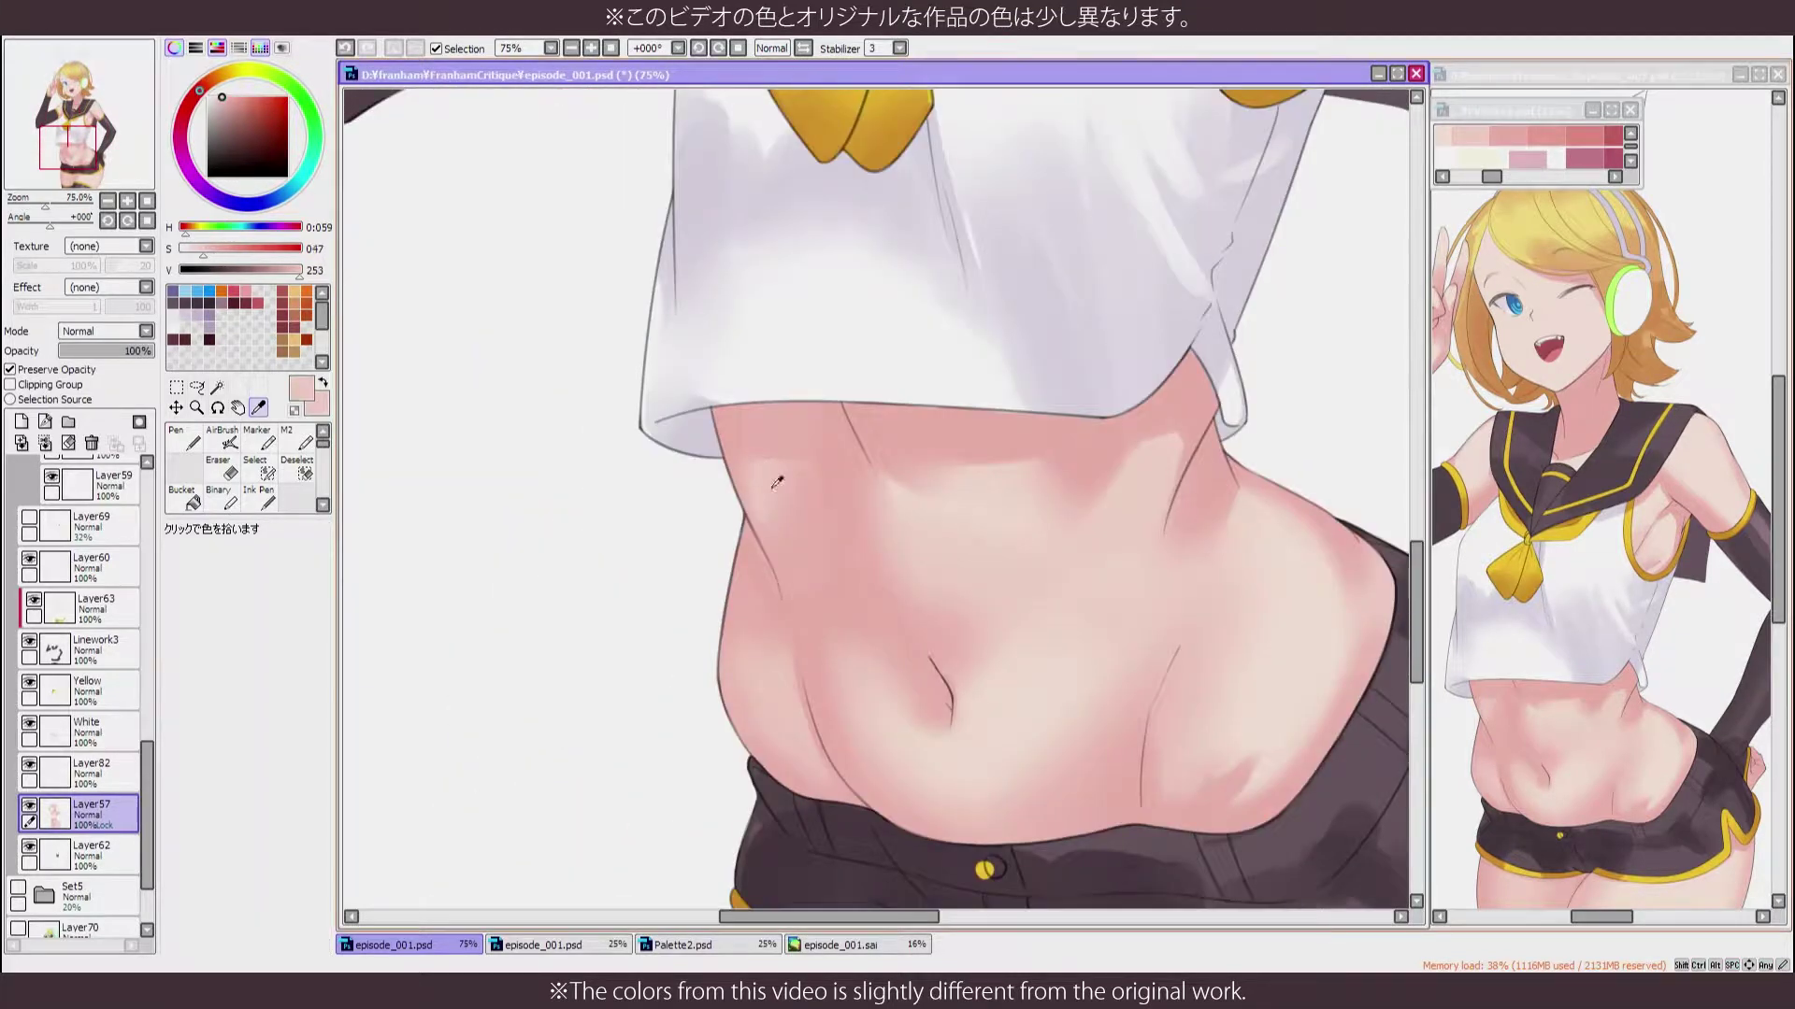
{"action": "key", "text": "ctrl+z"}
{"action": "left_click", "coordinate": [752, 448], "text": "alt"}
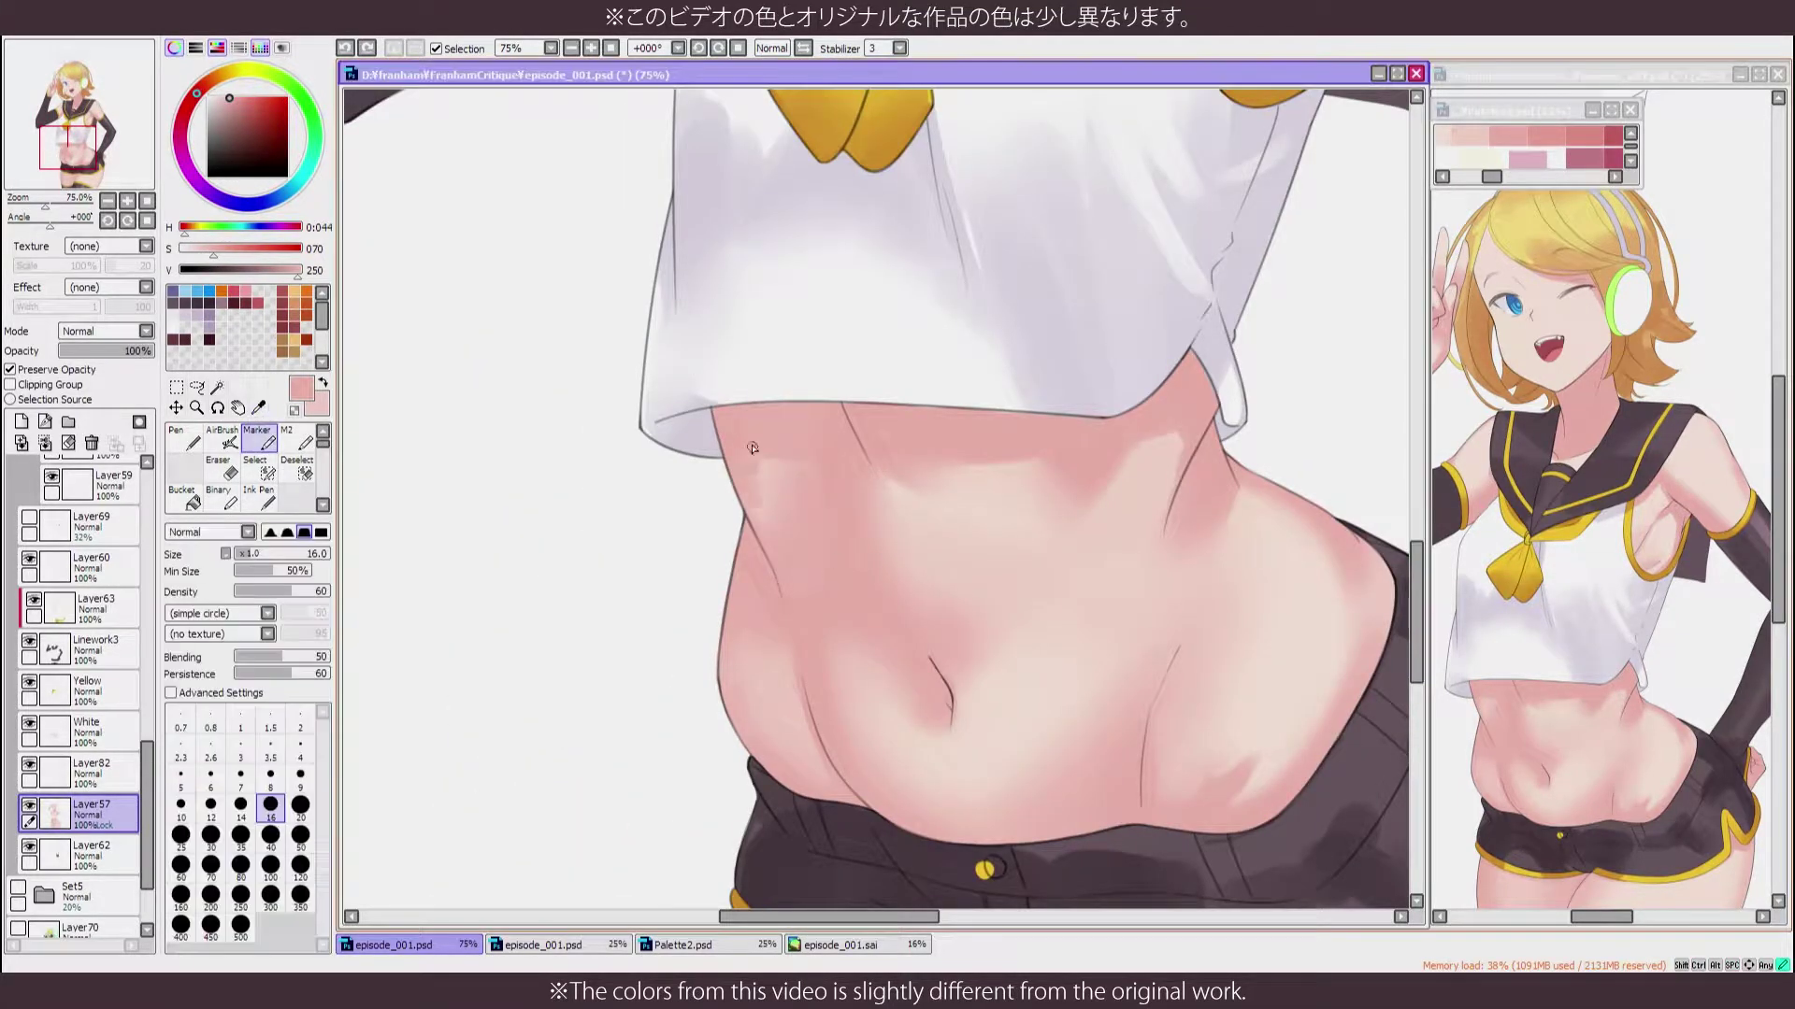
{"action": "key", "text": "bracketright"}
{"action": "key", "text": "bracketright"}
{"action": "key", "text": "bracketright"}
{"action": "key", "text": "bracketright"}
{"action": "key", "text": "bracketright"}
{"action": "key", "text": "bracketright"}
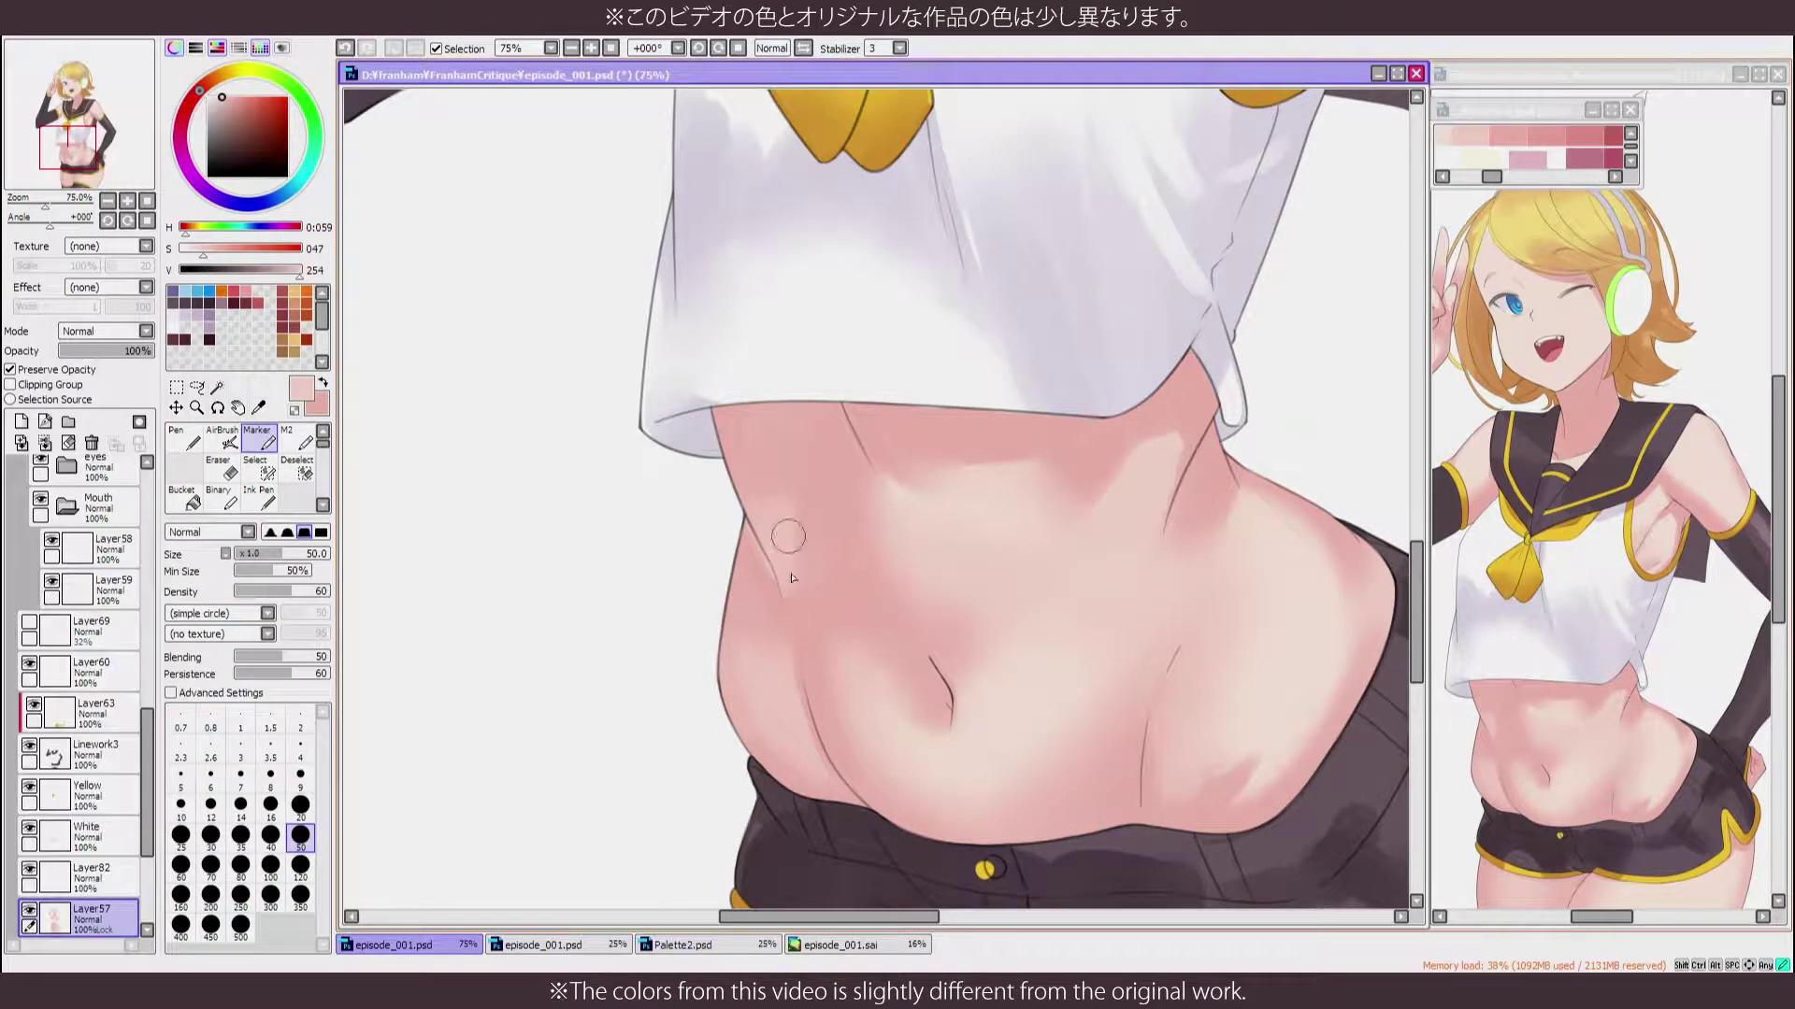
Lighten the waist shadow with light skin colour at Marker size 50 and blend the transition
{"action": "left_click", "coordinate": [222, 437]}
{"action": "left_click", "coordinate": [258, 438]}
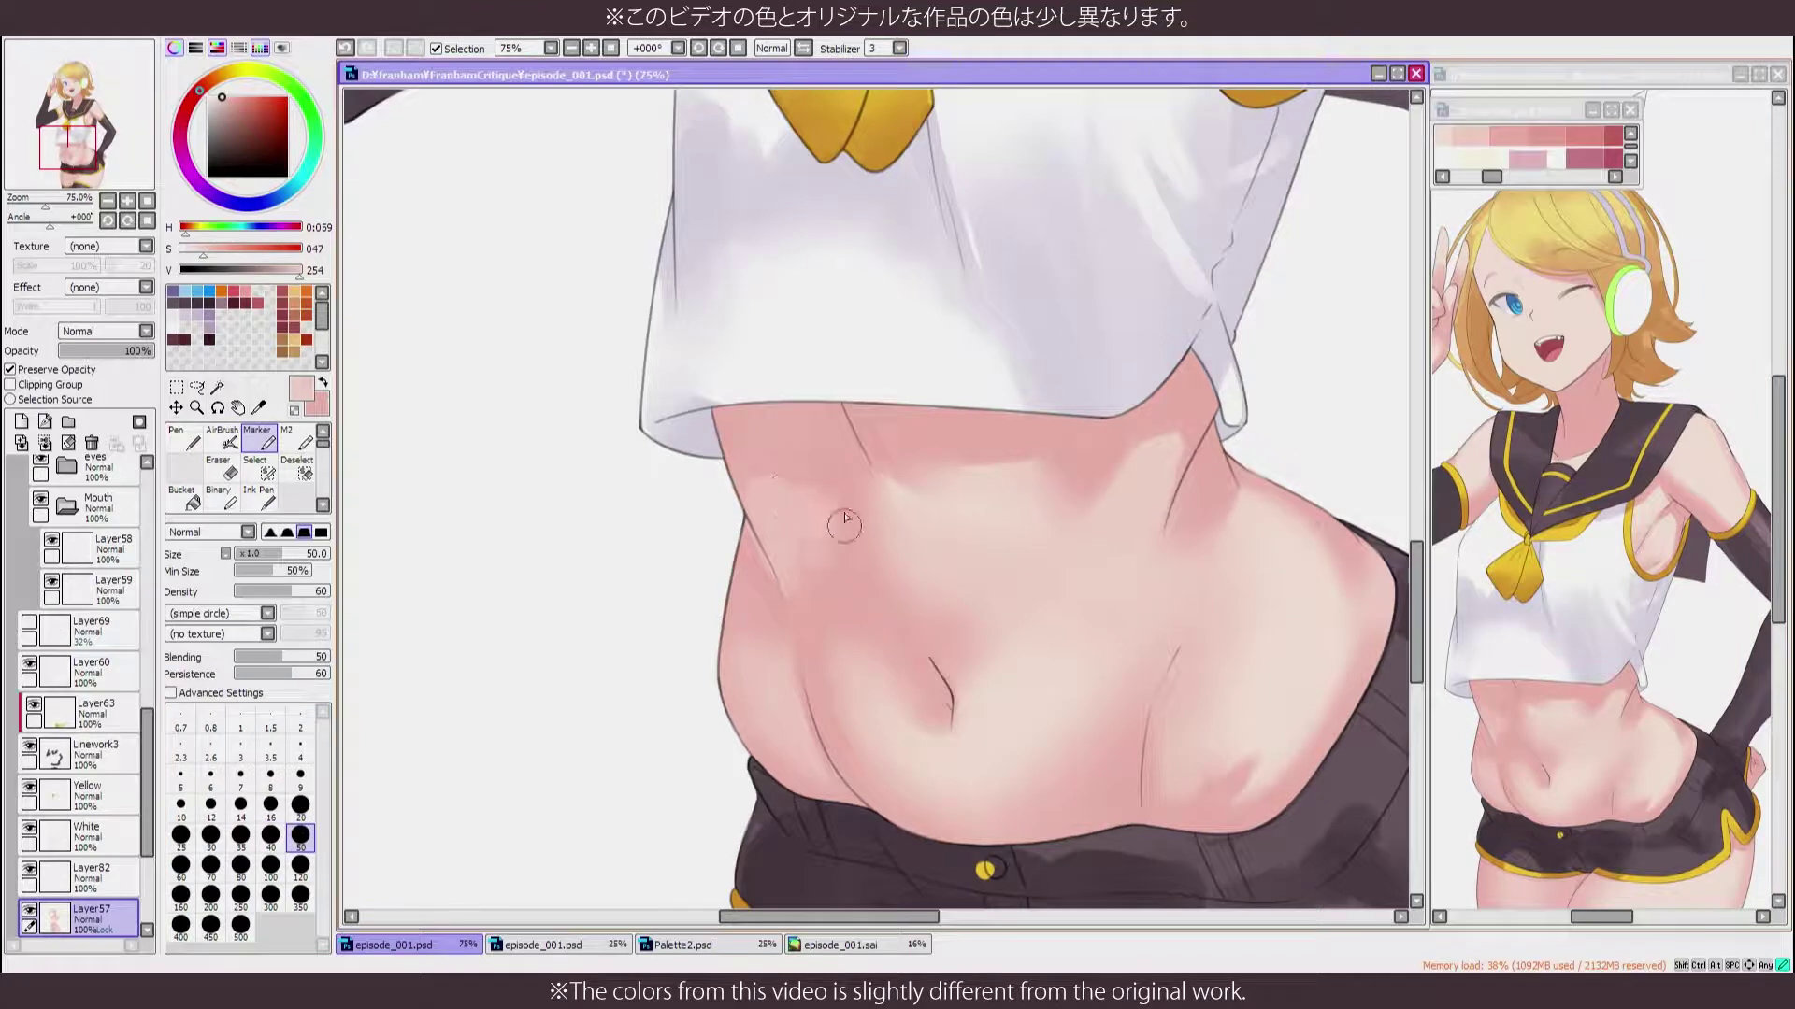
{"action": "key", "text": "b"}
{"action": "key", "text": "n"}
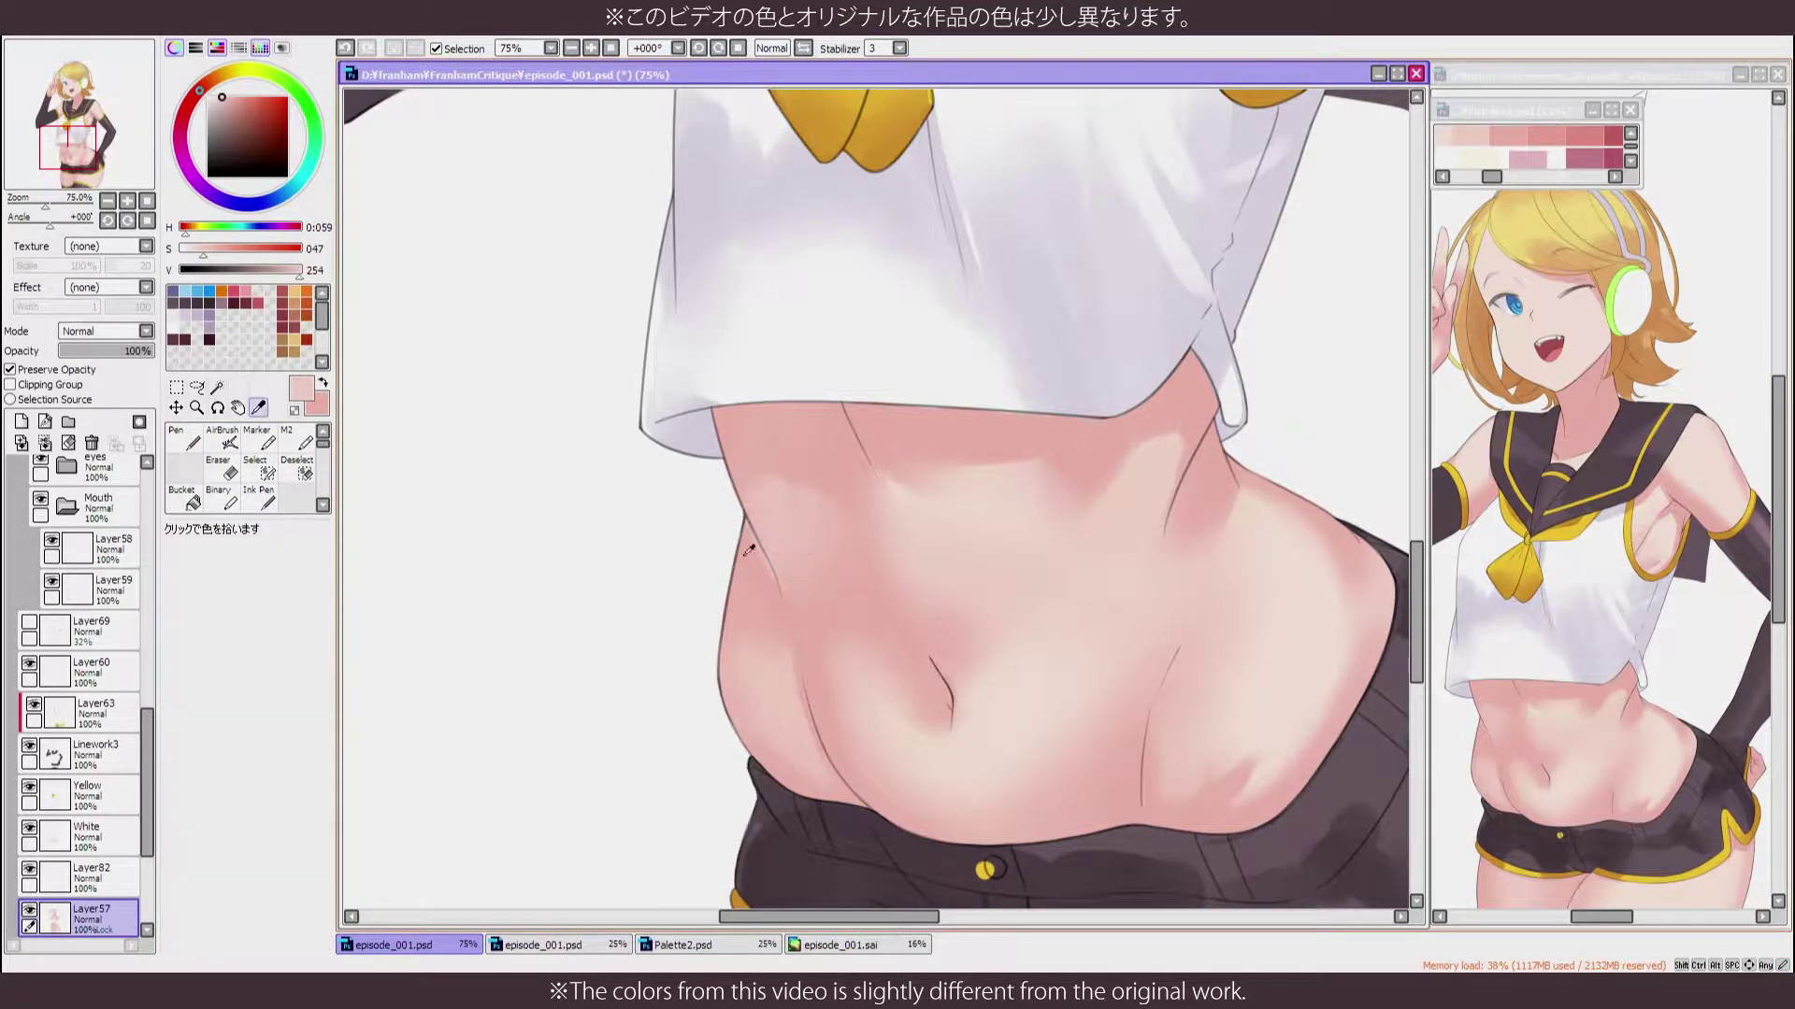
{"action": "key", "text": "b"}
Airbrush sampled pink softly above the navel at size 50 and check the shading across the whole canvas and mirrored
{"action": "key", "text": "minus"}
{"action": "key", "text": "minus"}
{"action": "key", "text": "minus"}
{"action": "key", "text": "minus"}
{"action": "key", "text": "minus"}
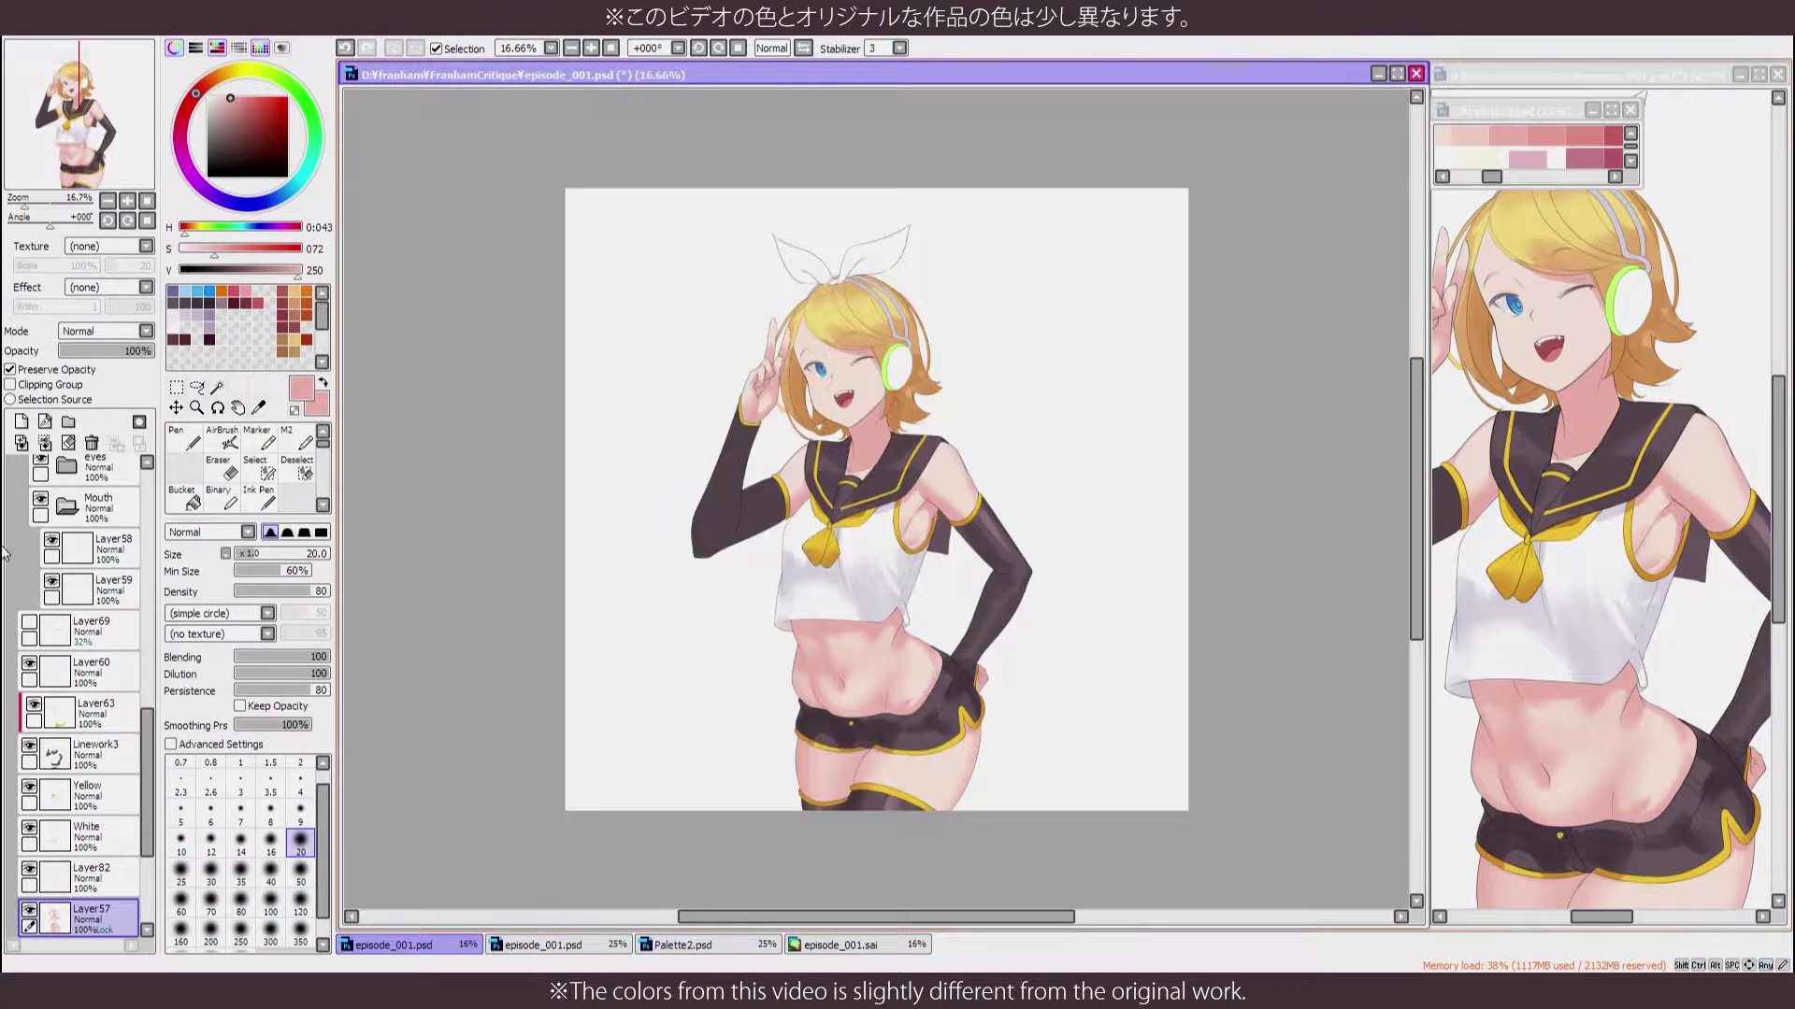
{"action": "key", "text": "plus"}
{"action": "key", "text": "plus"}
{"action": "key", "text": "plus"}
{"action": "key", "text": "v"}
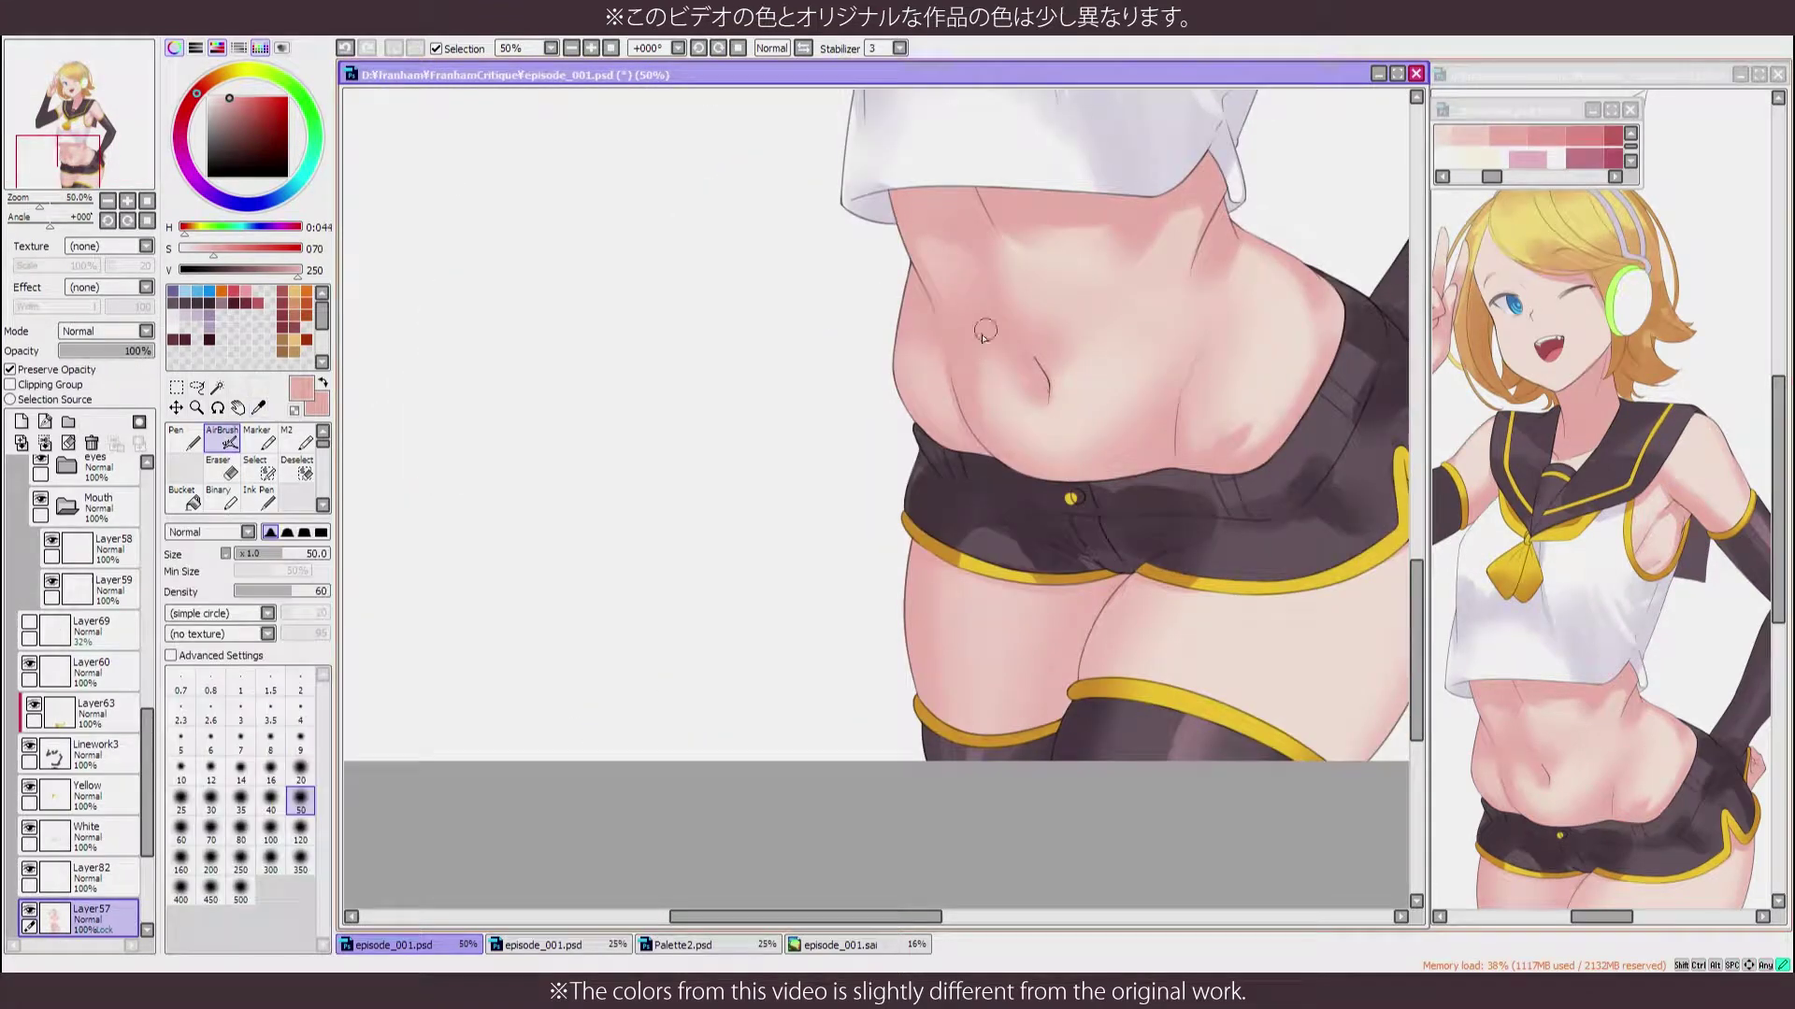
{"action": "key", "text": "h"}
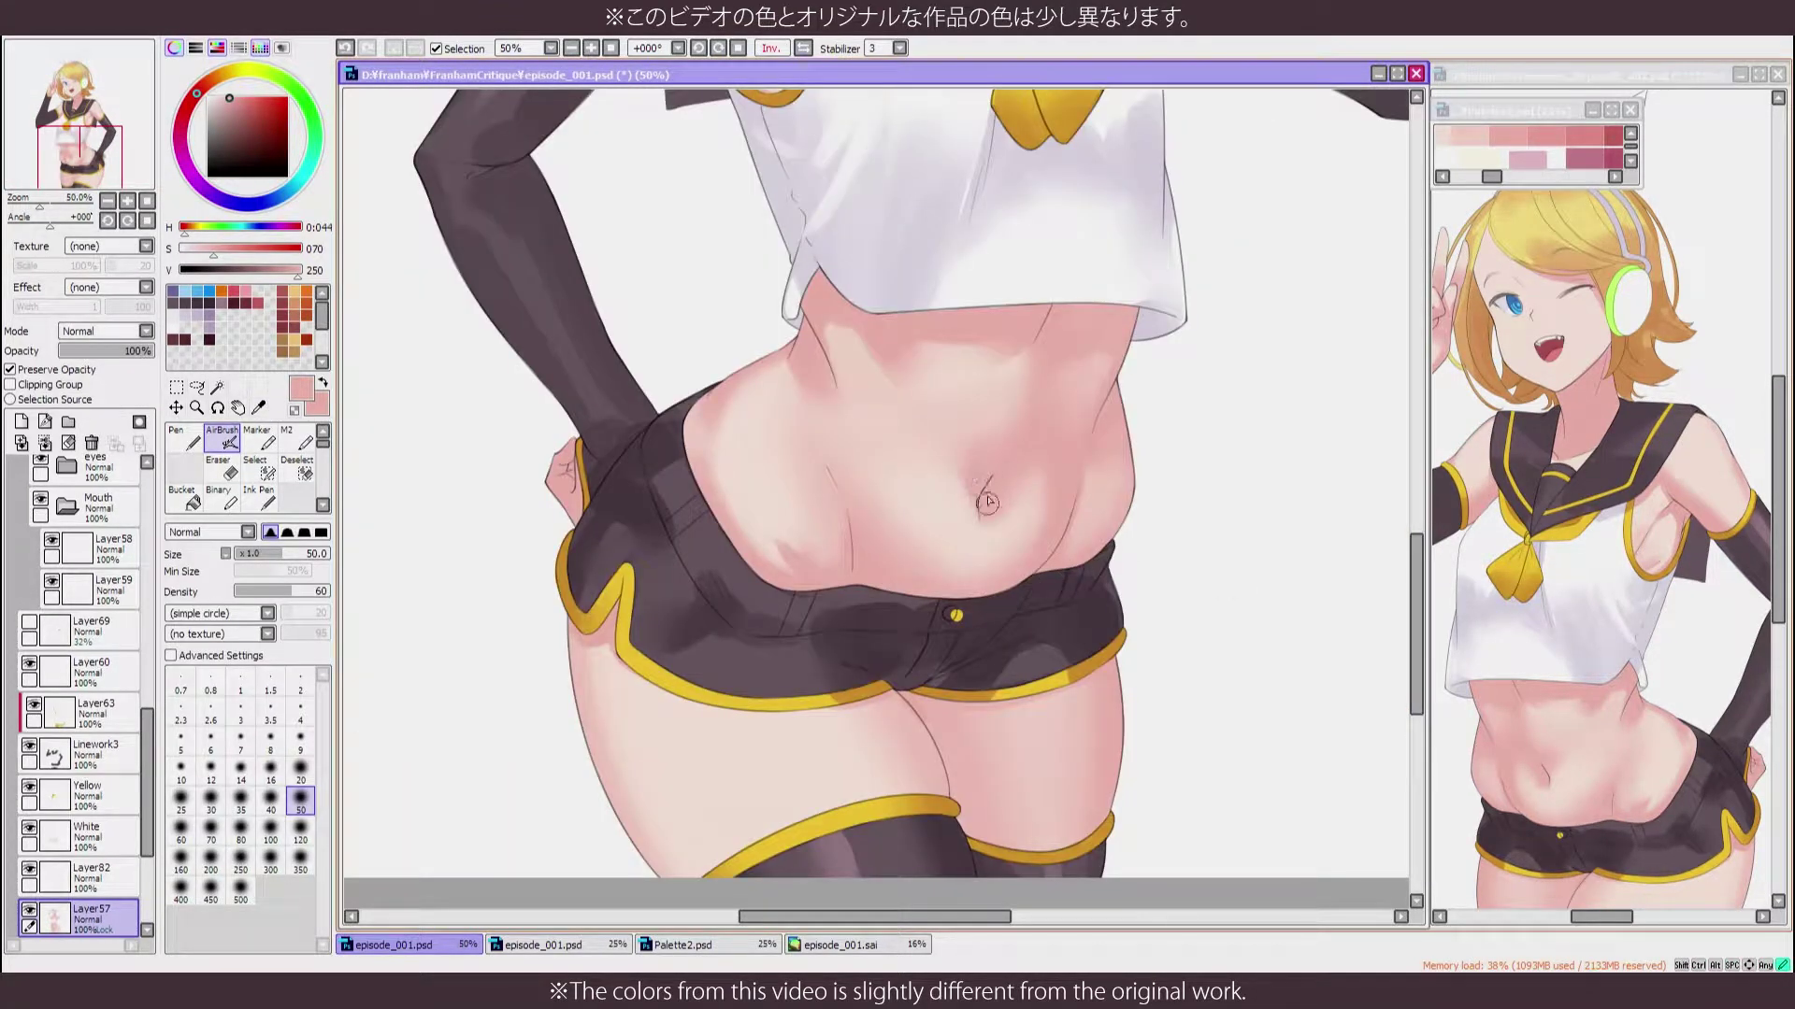
{"action": "key", "text": "h"}
Airbrush the lower belly around the navel with light skin at size 50 and a sampled midtone at size 120
{"action": "left_click", "coordinate": [767, 570], "text": "alt"}
{"action": "key", "text": "h"}
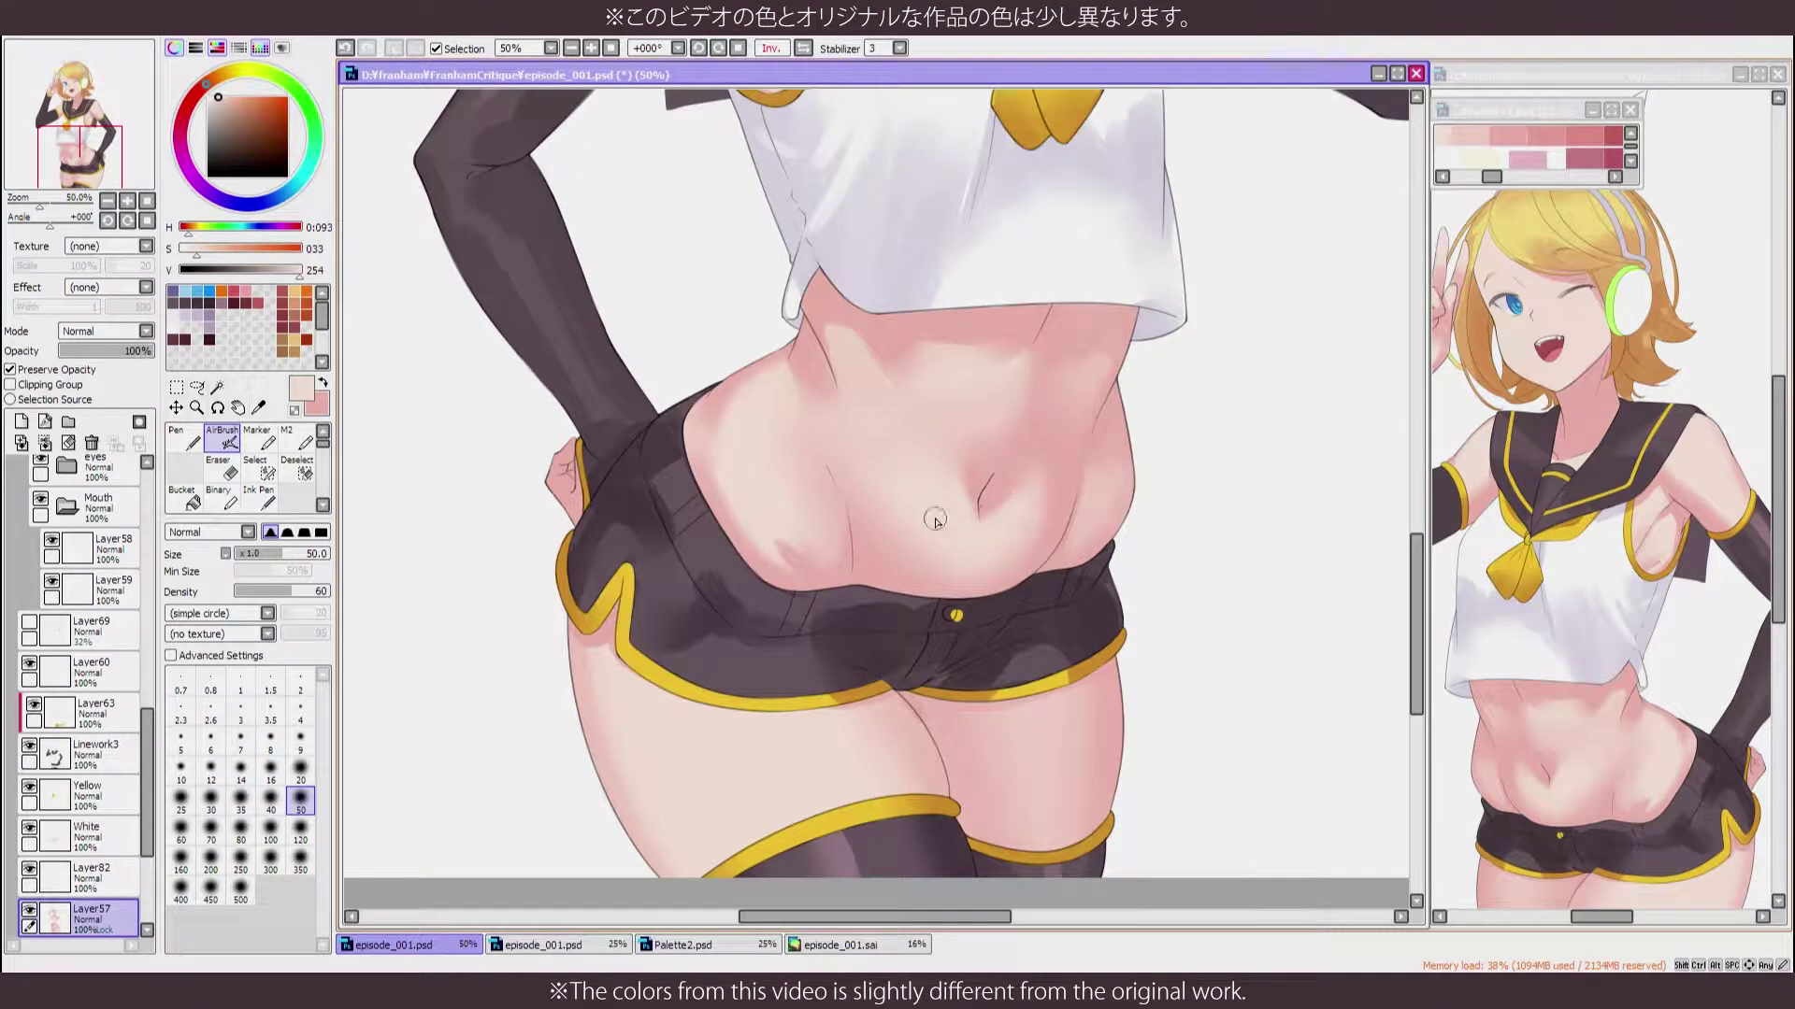
{"action": "key", "text": "alt+Tab"}
{"action": "key", "text": "alt+Tab"}
{"action": "key", "text": "h"}
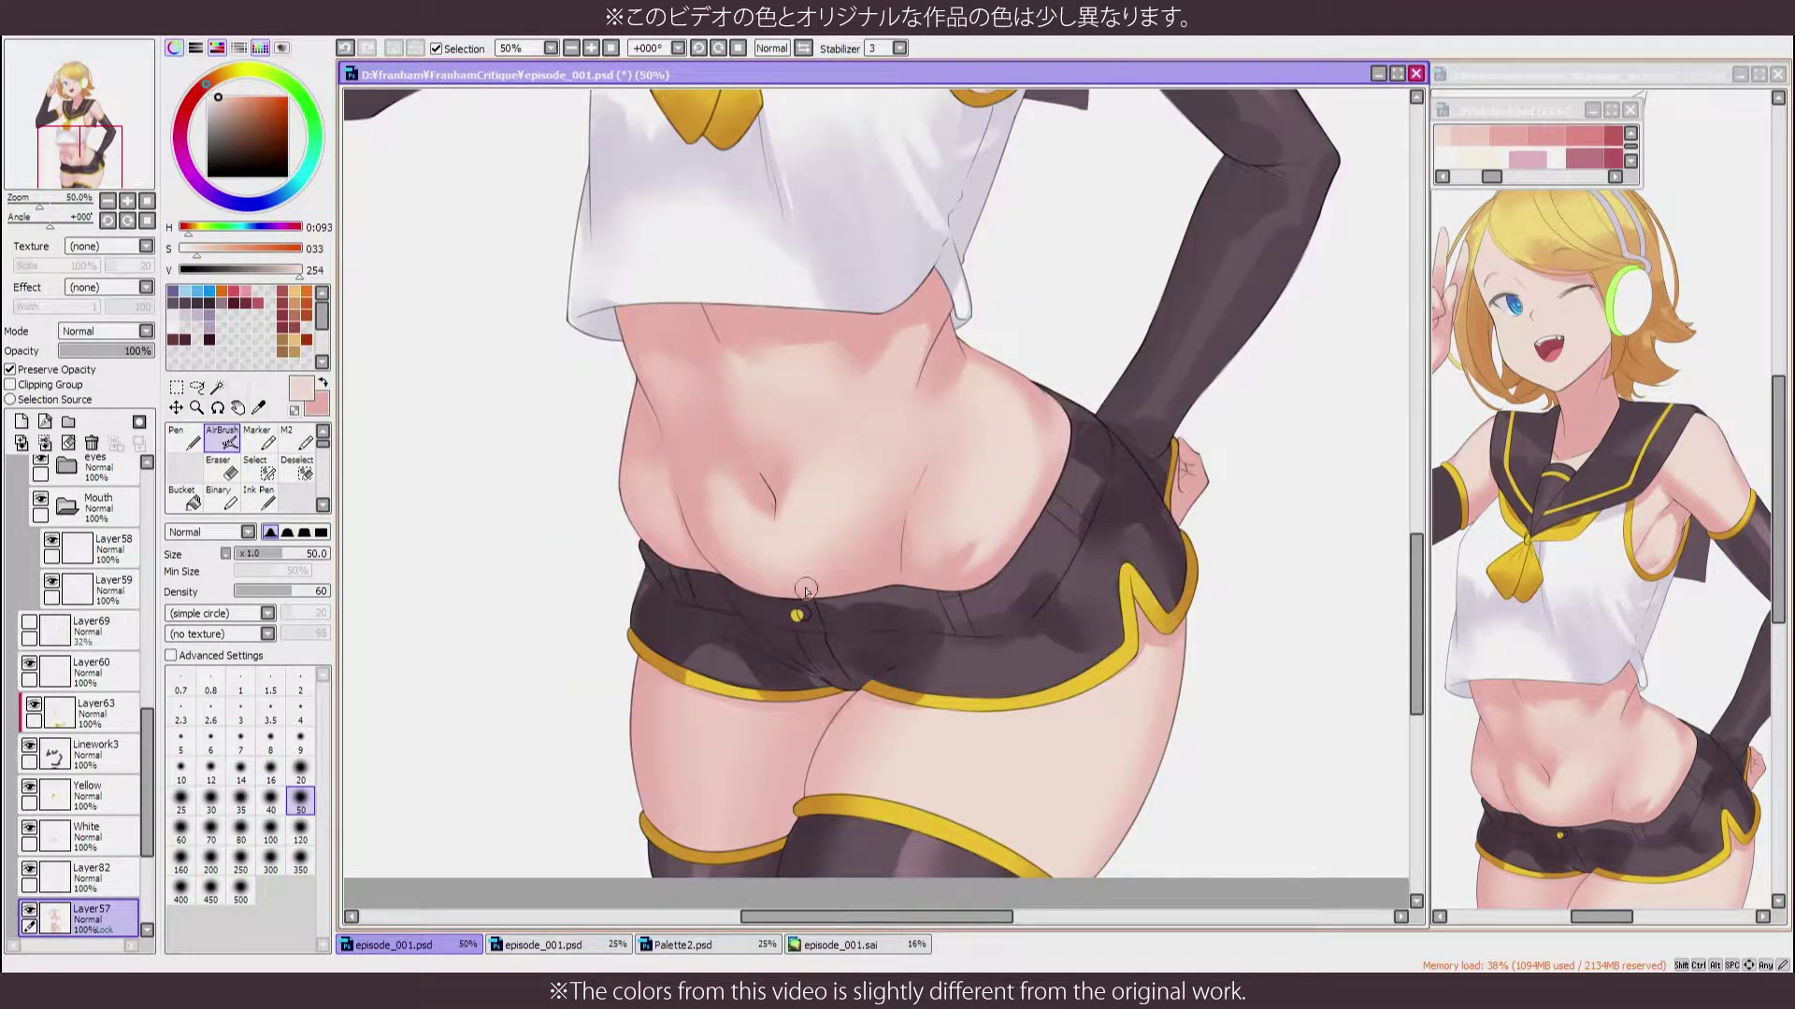
{"action": "left_click", "coordinate": [743, 502], "text": "alt"}
{"action": "left_click", "coordinate": [300, 832]}
{"action": "scroll", "coordinate": [960, 837], "scroll_direction": "down", "scroll_amount": 2}
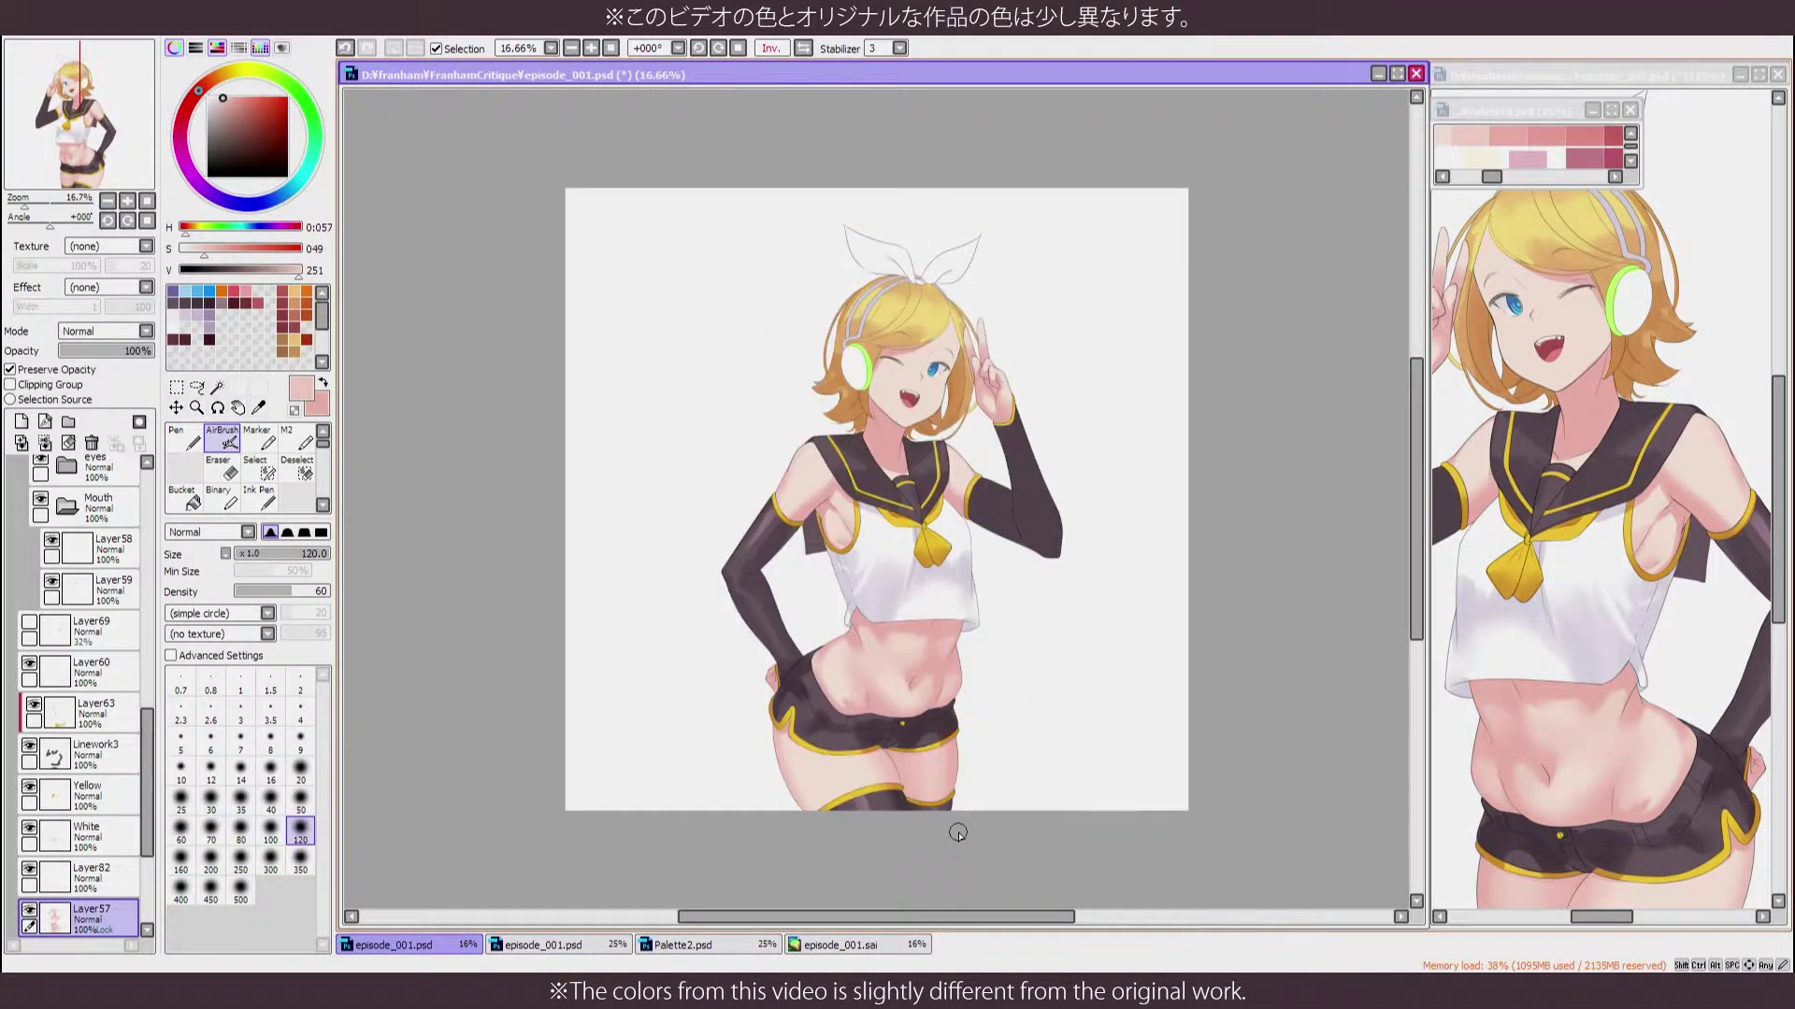
Touch up the highlight at the hip crease above the shorts with light skin colour at Marker size 20
{"action": "scroll", "coordinate": [807, 508], "scroll_direction": "up", "scroll_amount": 3}
{"action": "key", "text": "m"}
{"action": "left_click", "coordinate": [808, 507], "text": "alt"}
{"action": "key", "text": "h"}
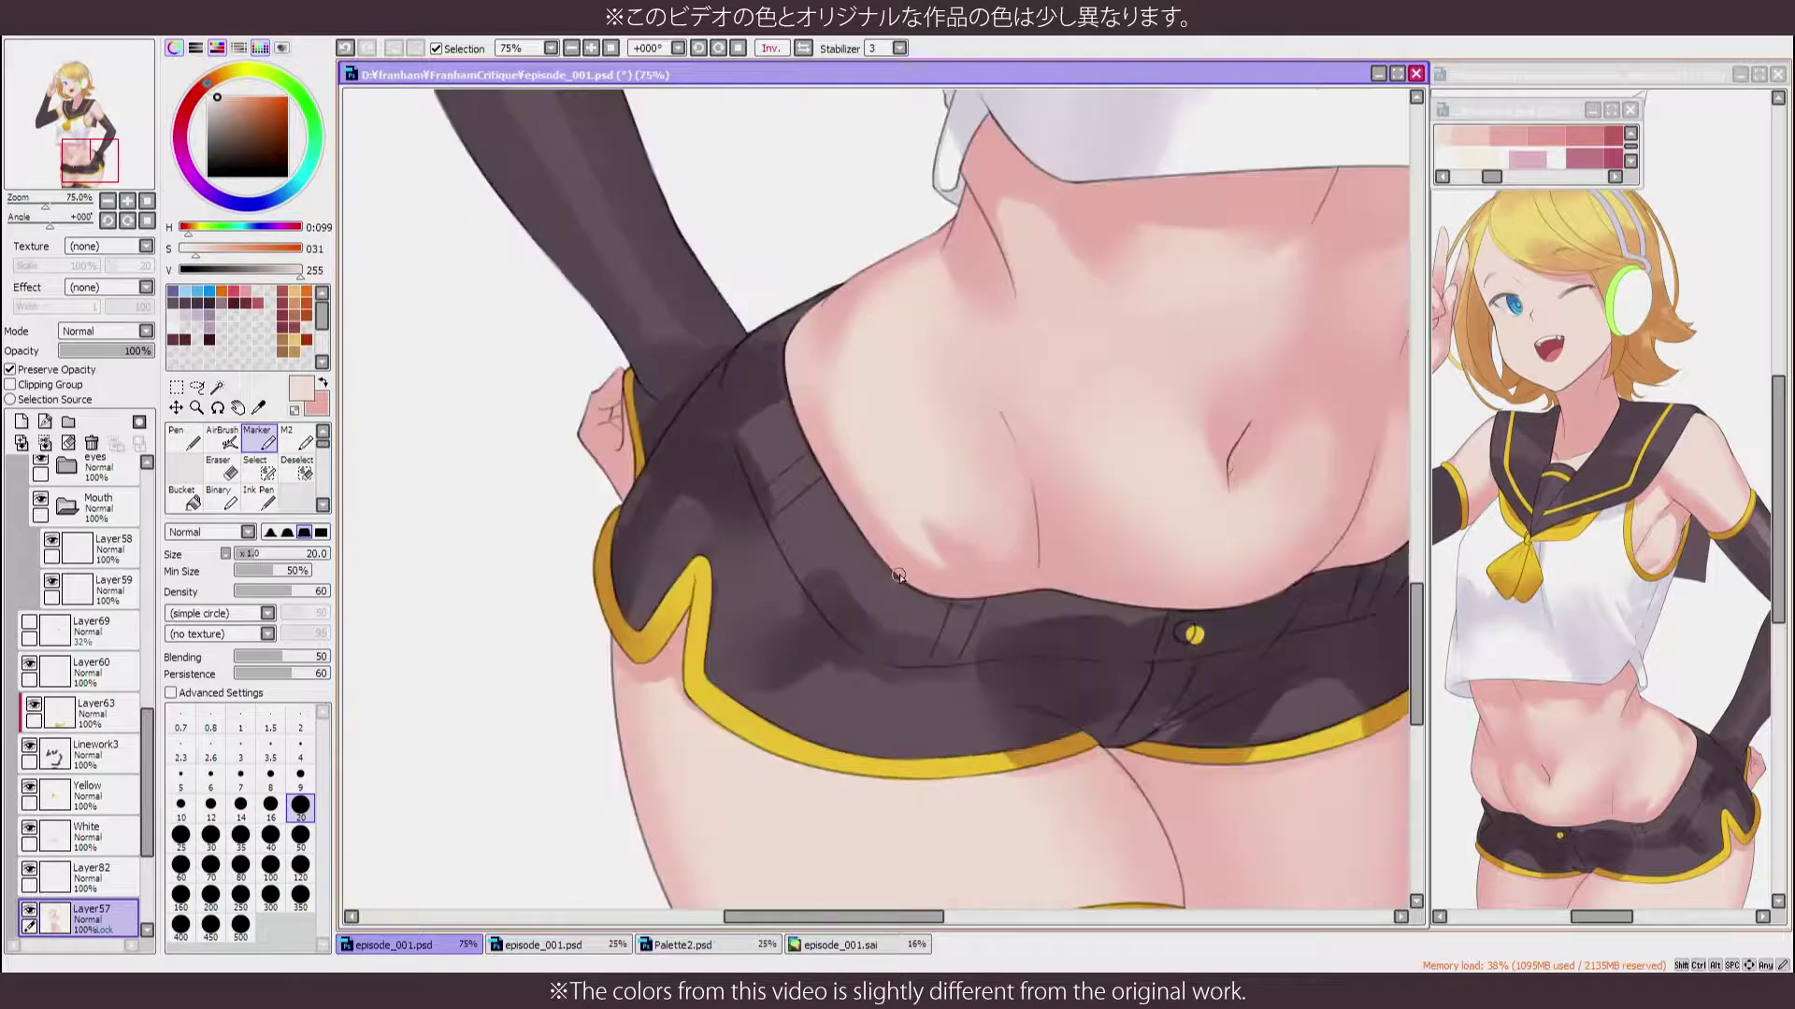
{"action": "key", "text": "h"}
{"action": "scroll", "coordinate": [1012, 642], "scroll_direction": "down", "scroll_amount": 2}
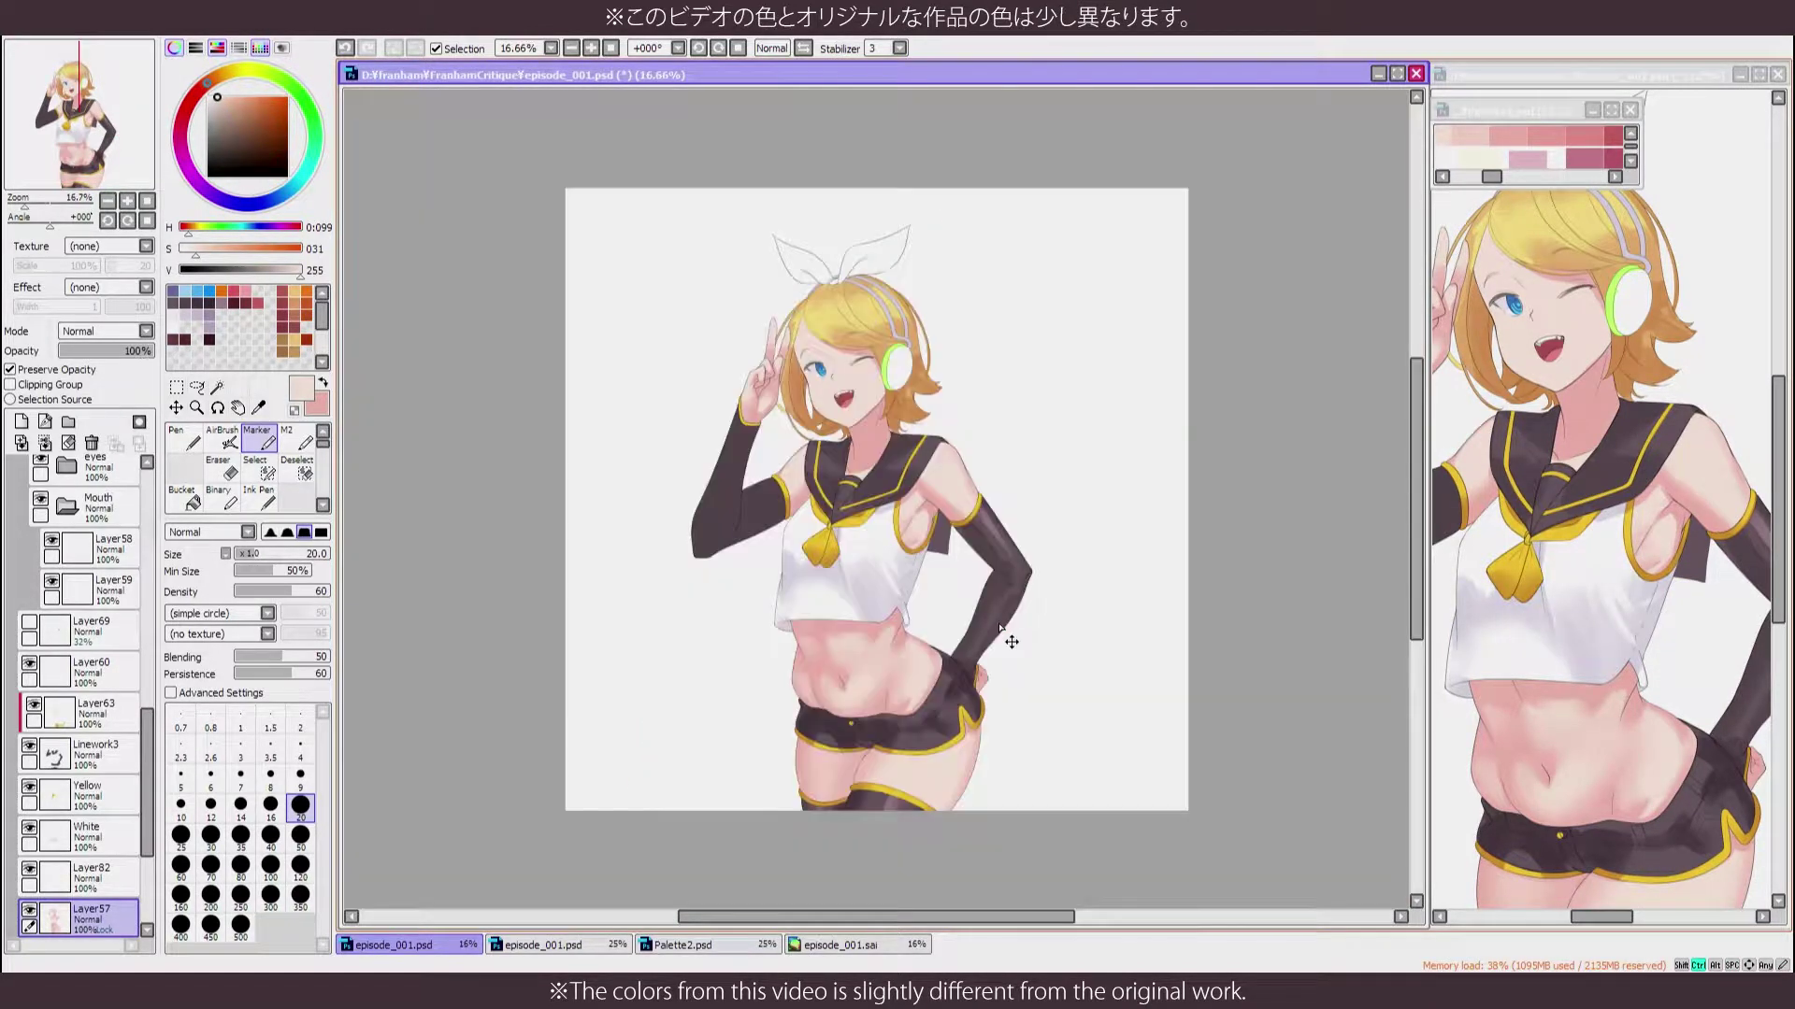
Paint the hair's cast shadow on the forehead under the bangs and beside the headphone with pink at Marker size 50
{"action": "scroll", "coordinate": [741, 300], "scroll_direction": "up", "scroll_amount": 2}
{"action": "left_click", "coordinate": [742, 300], "text": "alt"}
{"action": "scroll", "coordinate": [815, 217], "scroll_direction": "up", "scroll_amount": 1}
{"action": "left_click", "coordinate": [300, 835]}
{"action": "left_click_drag", "start_coordinate": [856, 276], "coordinate": [968, 335]}
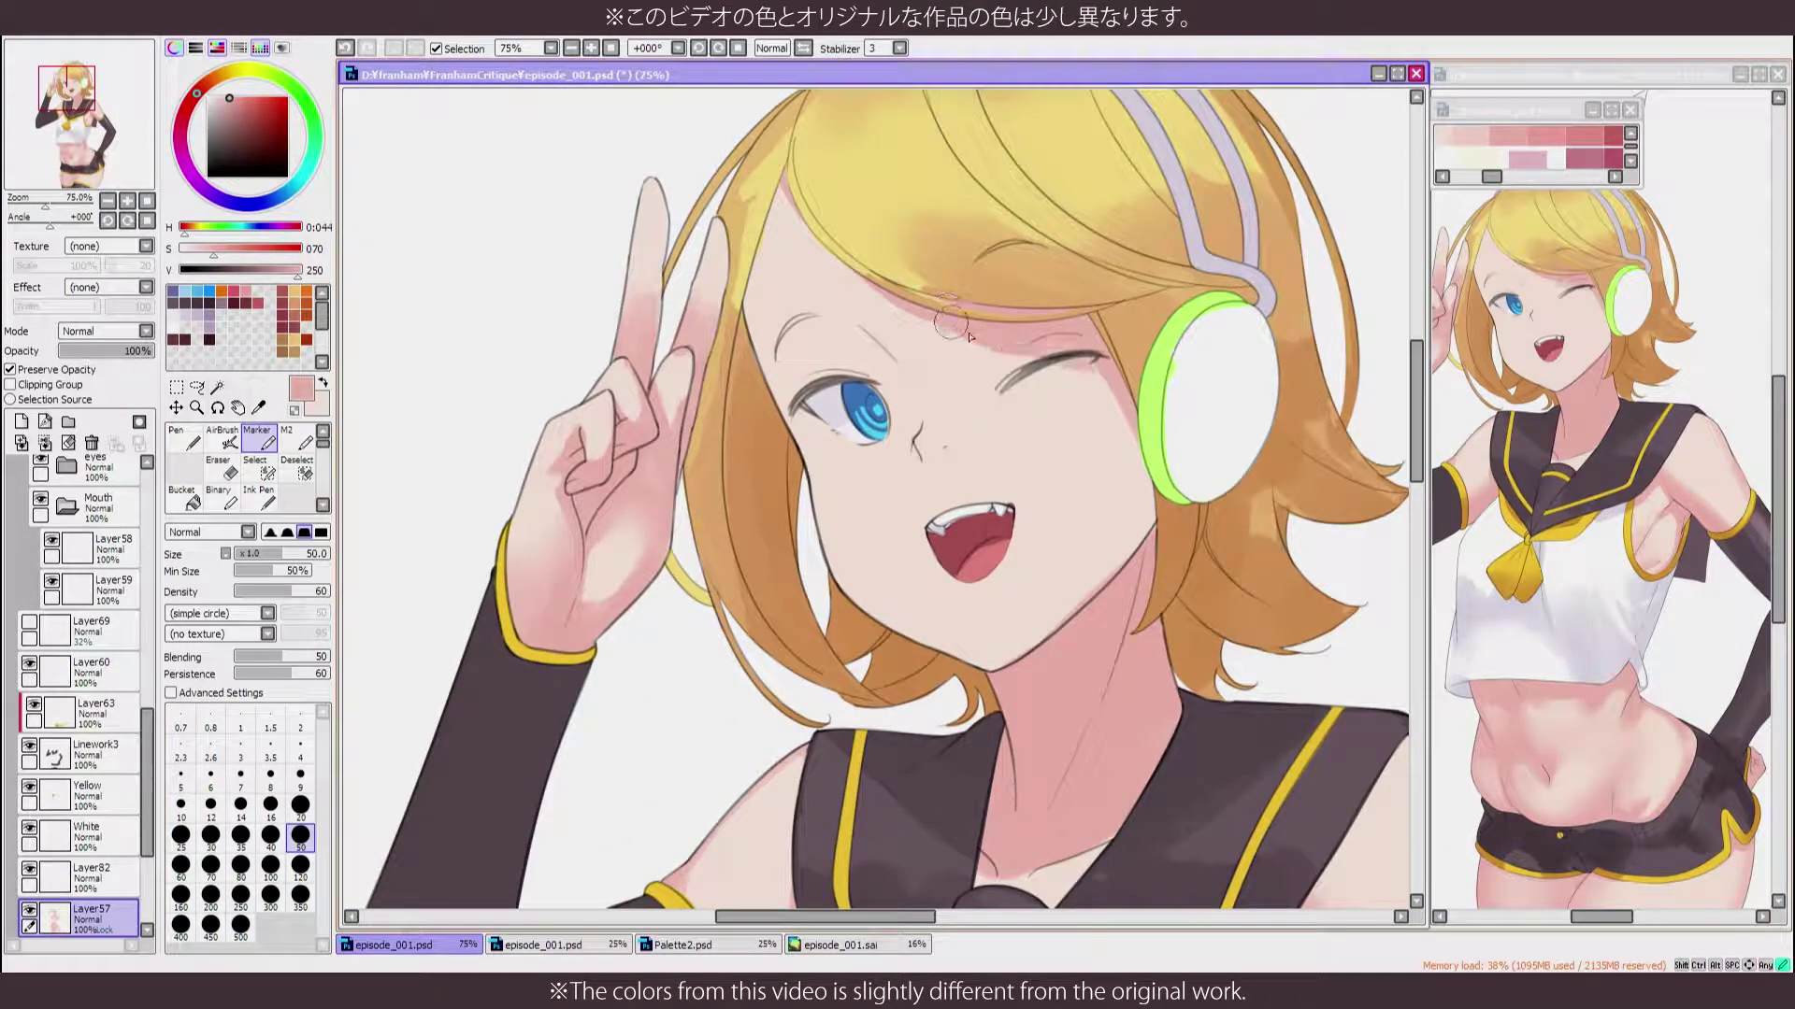
{"action": "left_click_drag", "start_coordinate": [1156, 433], "coordinate": [1089, 392]}
{"action": "left_click_drag", "start_coordinate": [971, 287], "coordinate": [793, 391]}
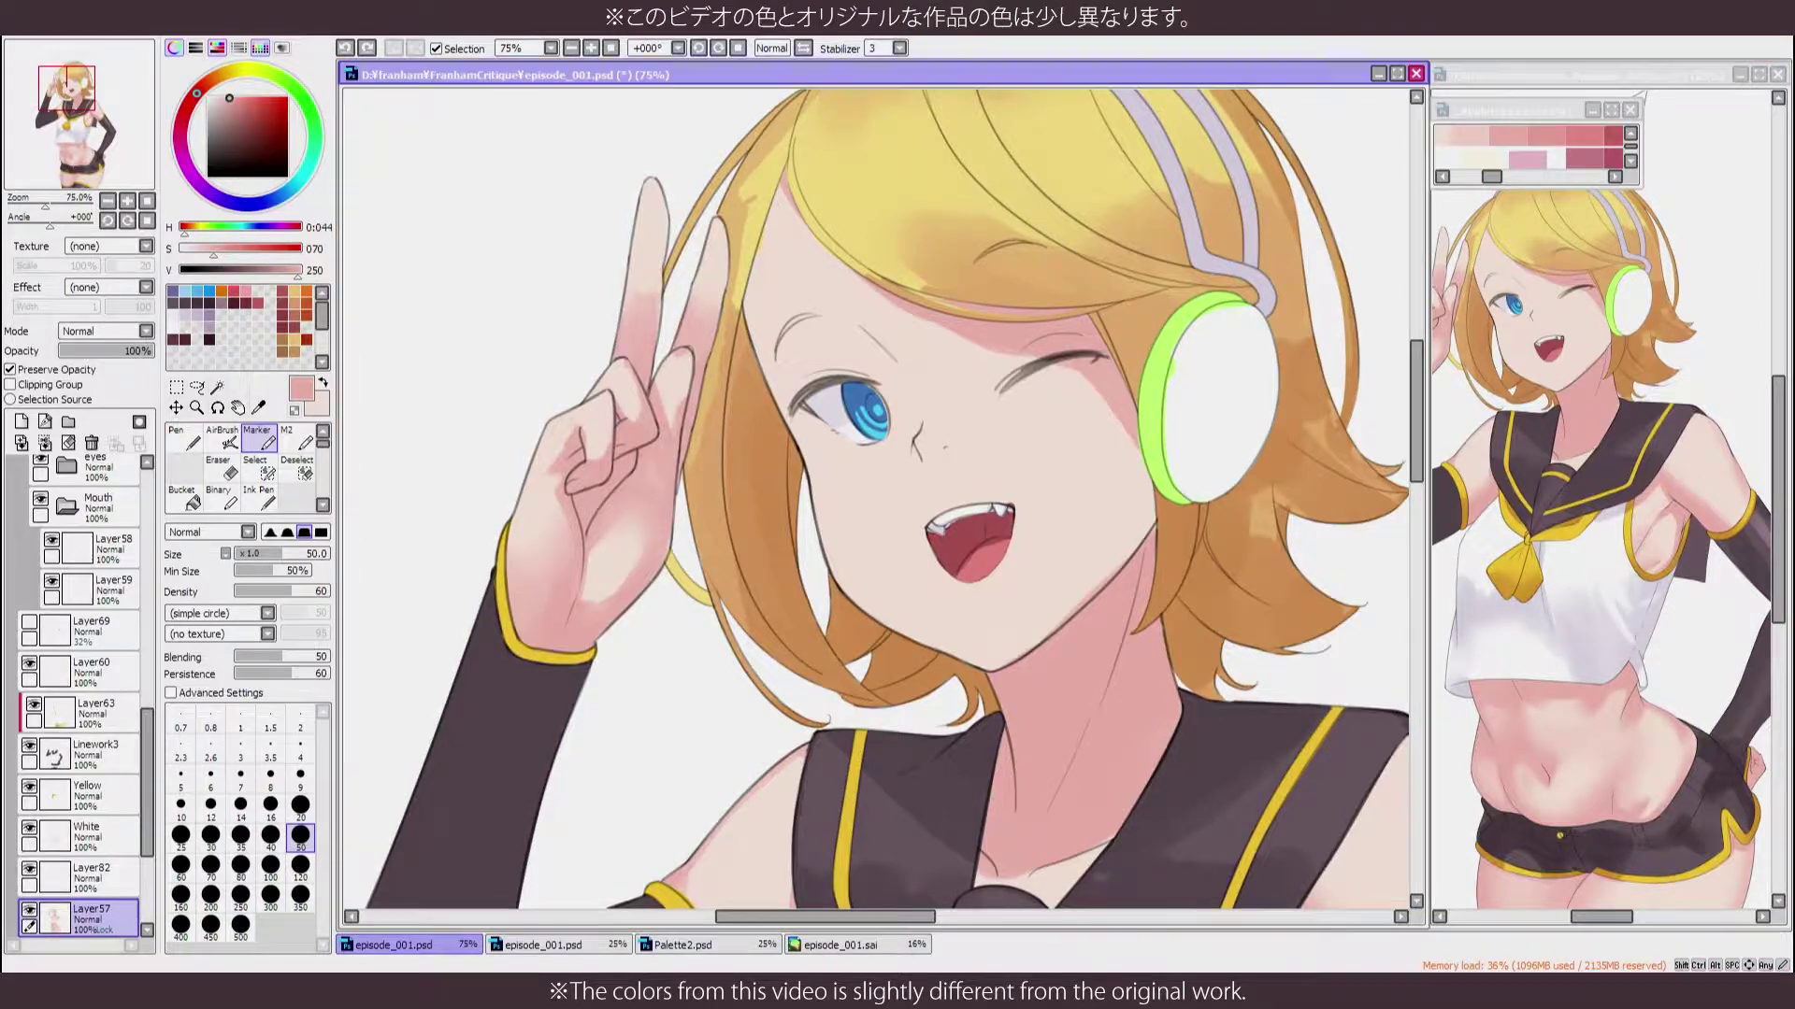
Clean the edge of the face shadow around the winking eye with sampled light skin at Marker size 50
{"action": "key", "text": "h"}
{"action": "left_click", "coordinate": [793, 391], "text": "alt"}
{"action": "key", "text": "h"}
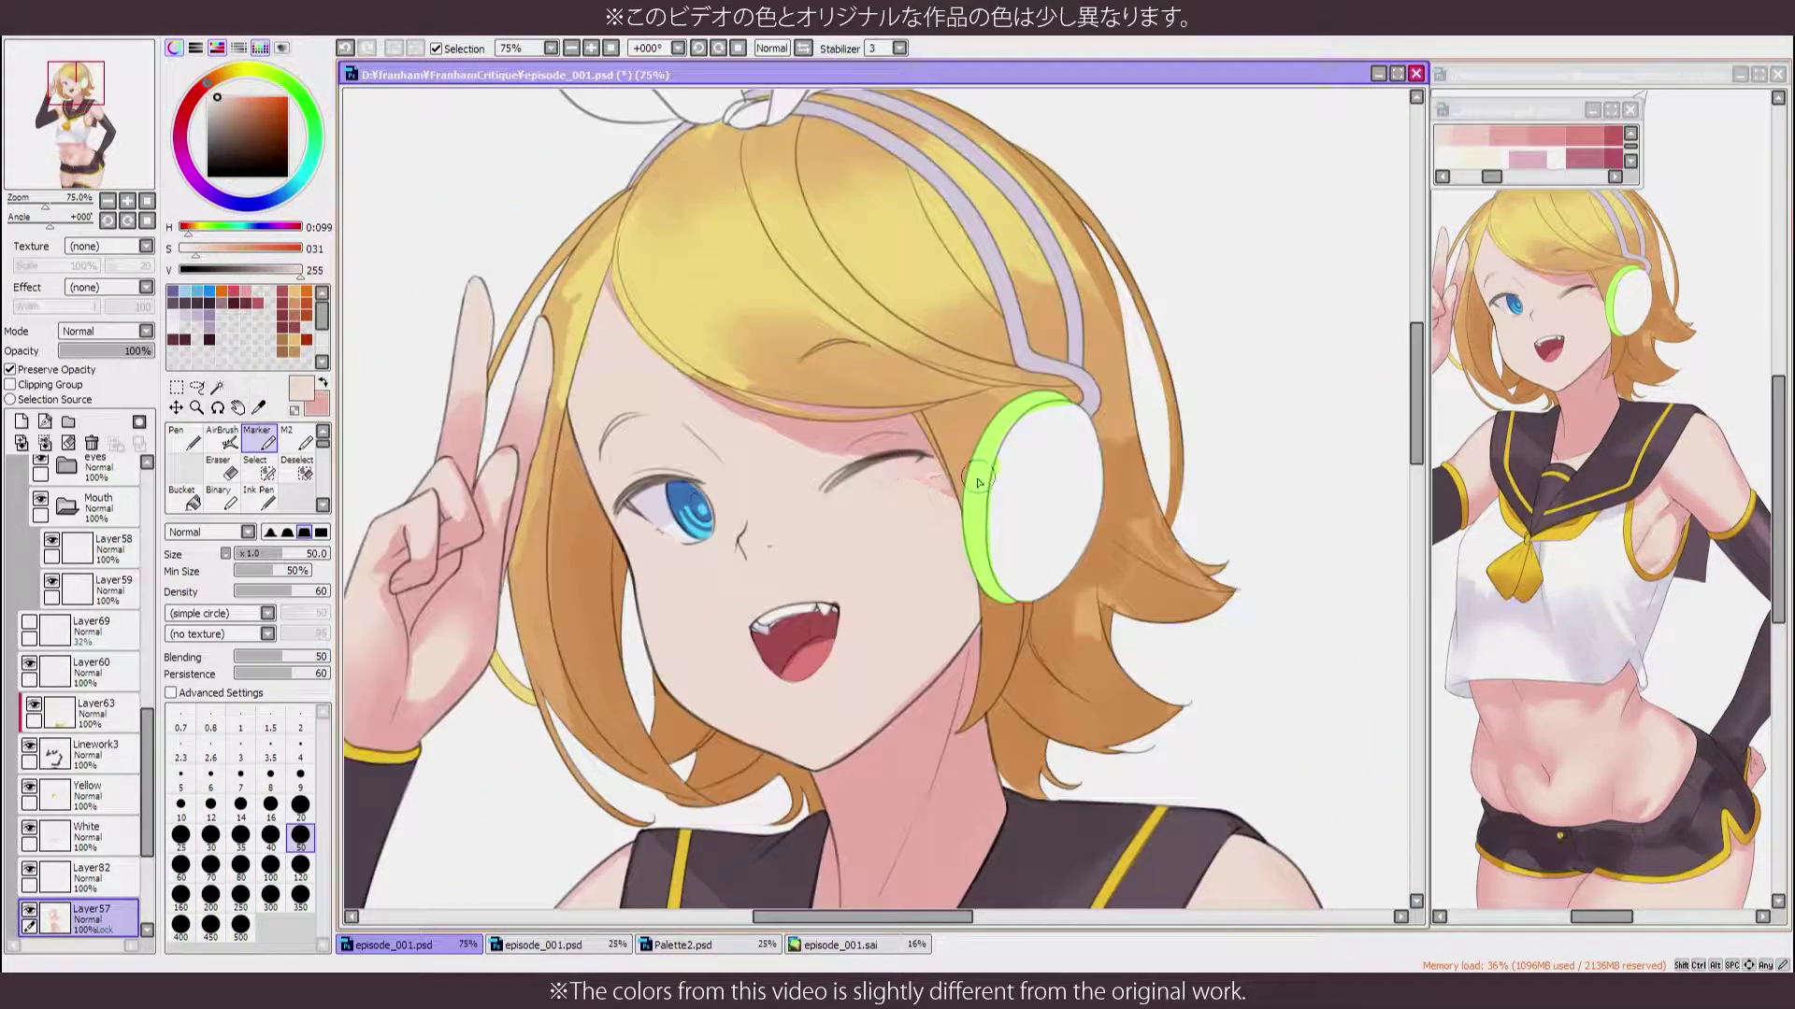
{"action": "left_click", "coordinate": [916, 472], "text": "alt"}
{"action": "left_click_drag", "start_coordinate": [916, 472], "coordinate": [838, 660]}
{"action": "left_click", "coordinate": [838, 660], "text": "alt"}
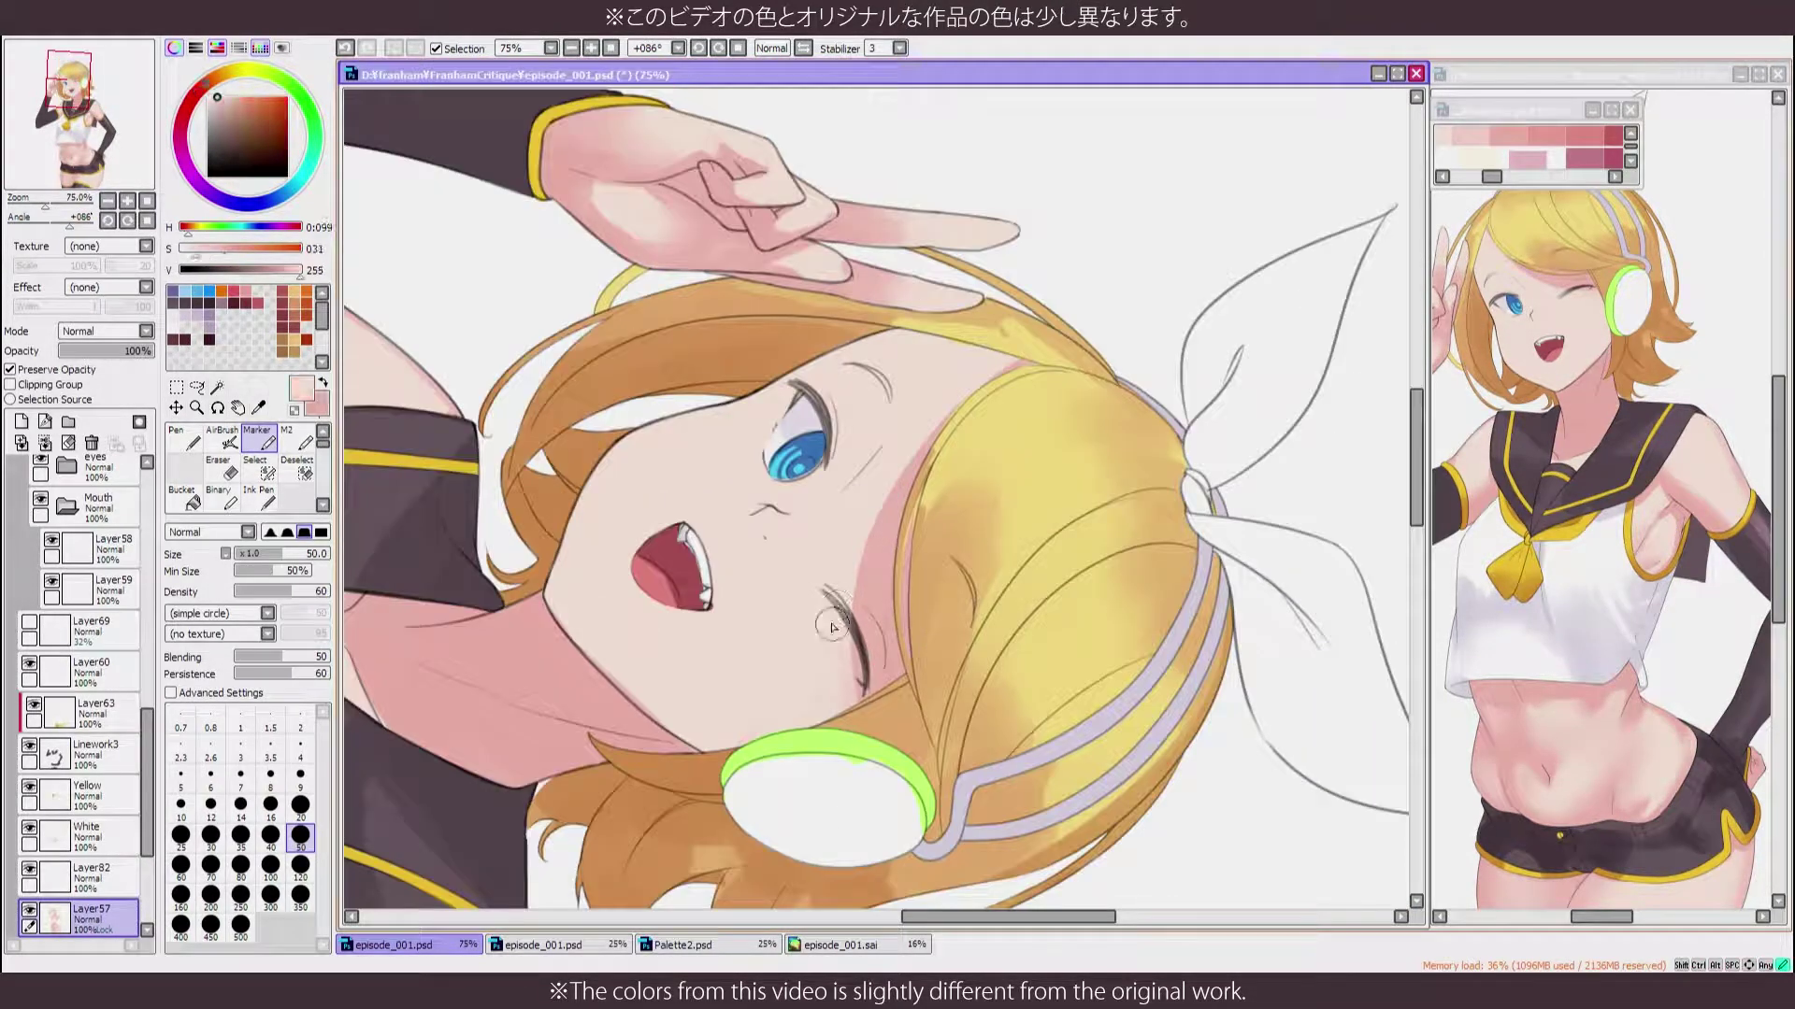
Paint pink shading around the open eye with the Marker at size 20 and a small nose shadow at size 9
{"action": "key", "text": "h"}
{"action": "key", "text": "h"}
{"action": "key", "text": "Delete"}
{"action": "scroll", "coordinate": [852, 405], "scroll_direction": "up", "scroll_amount": 5}
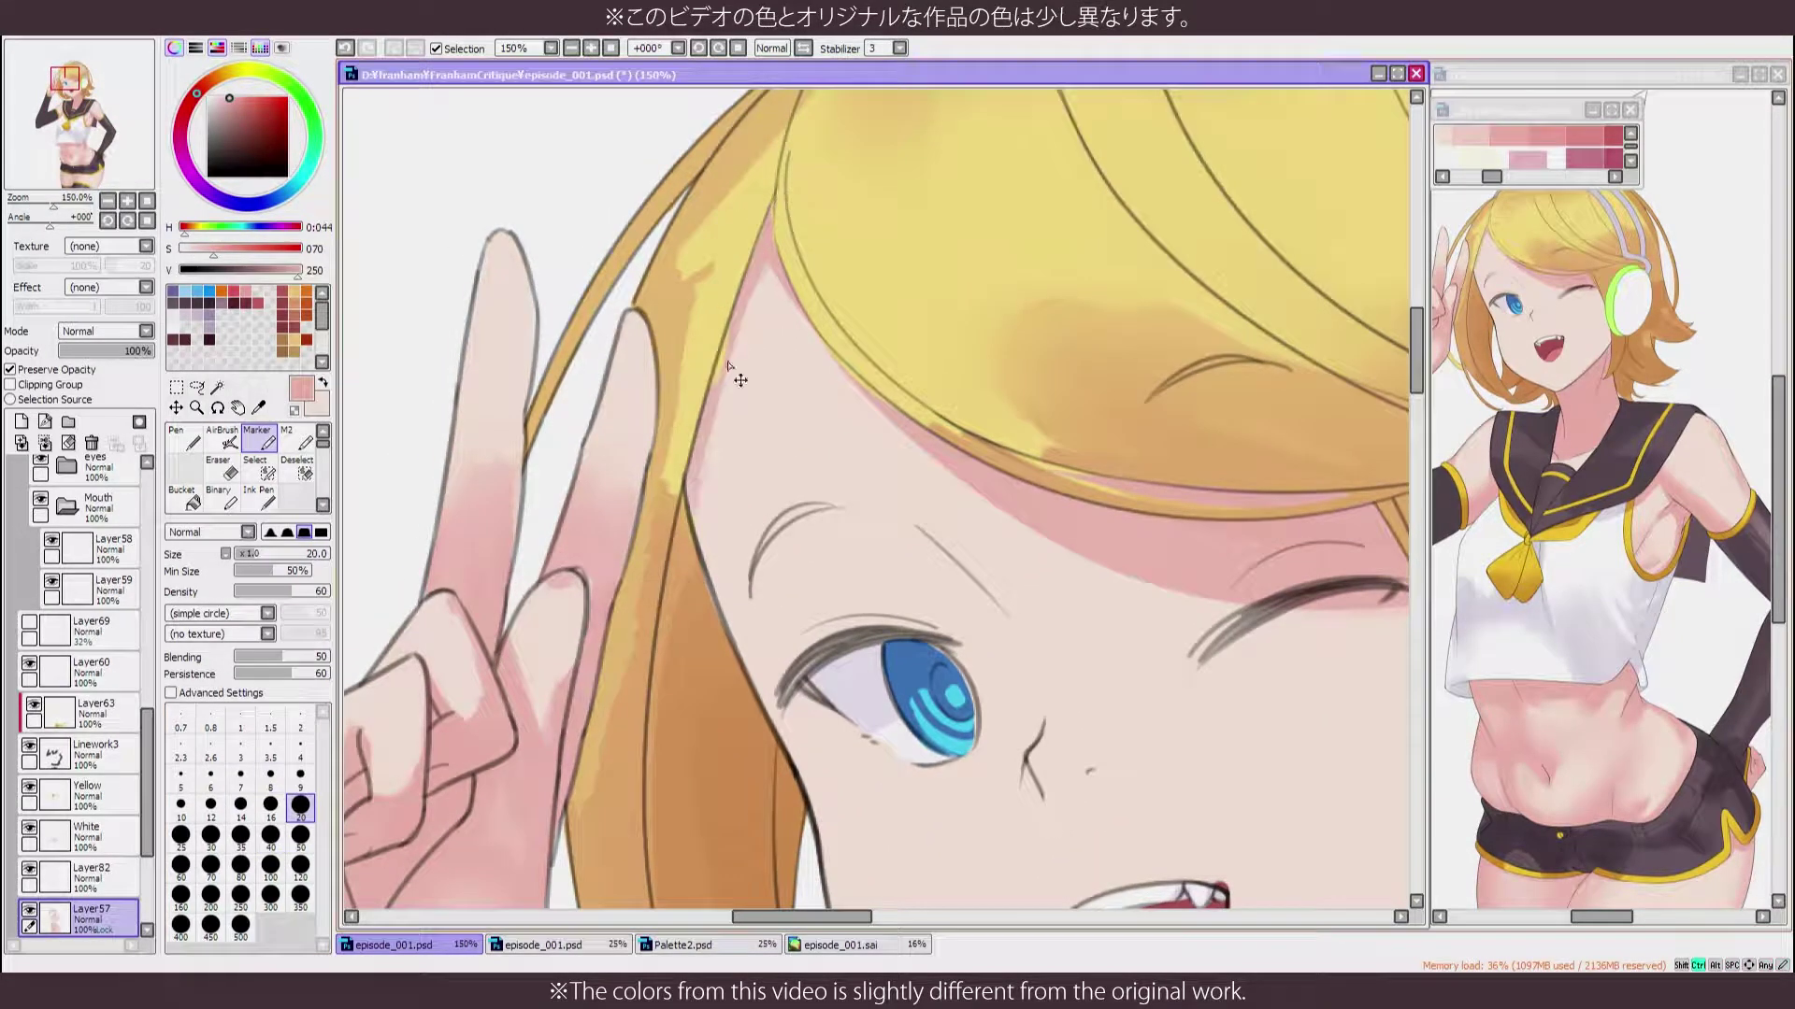
{"action": "left_click_drag", "start_coordinate": [878, 636], "coordinate": [819, 402]}
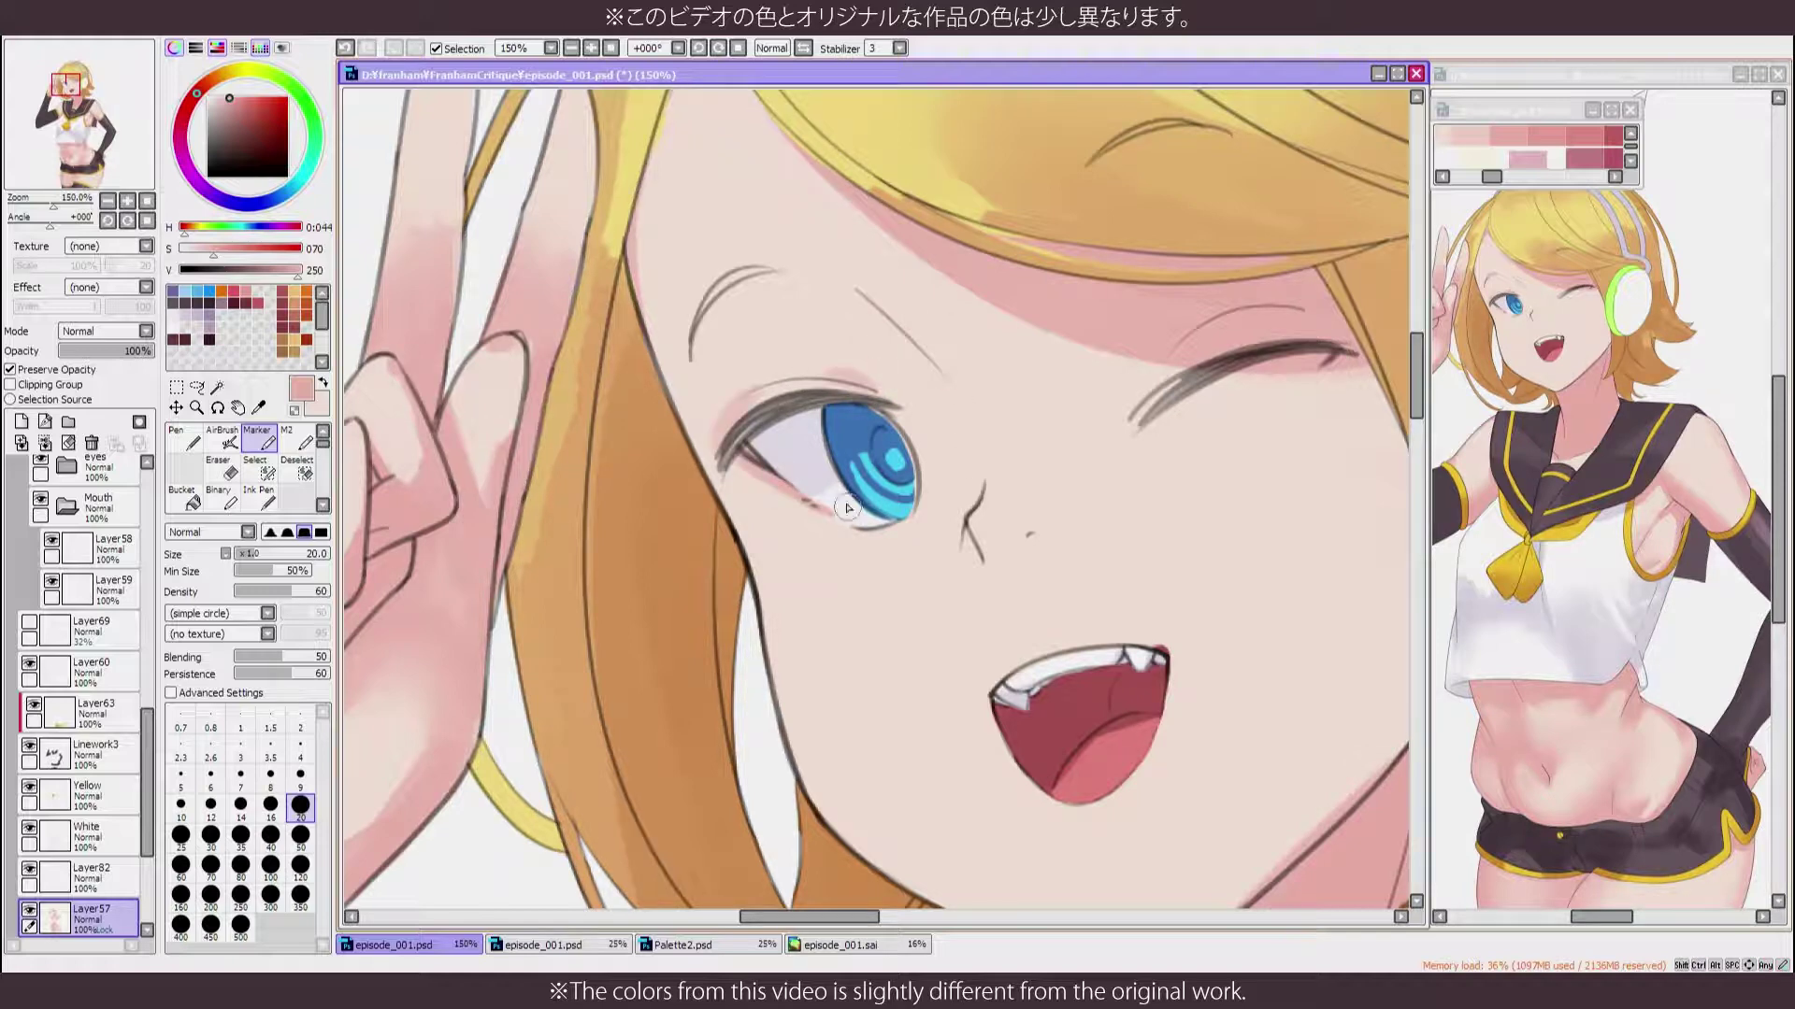
{"action": "key", "text": "ctrl+z"}
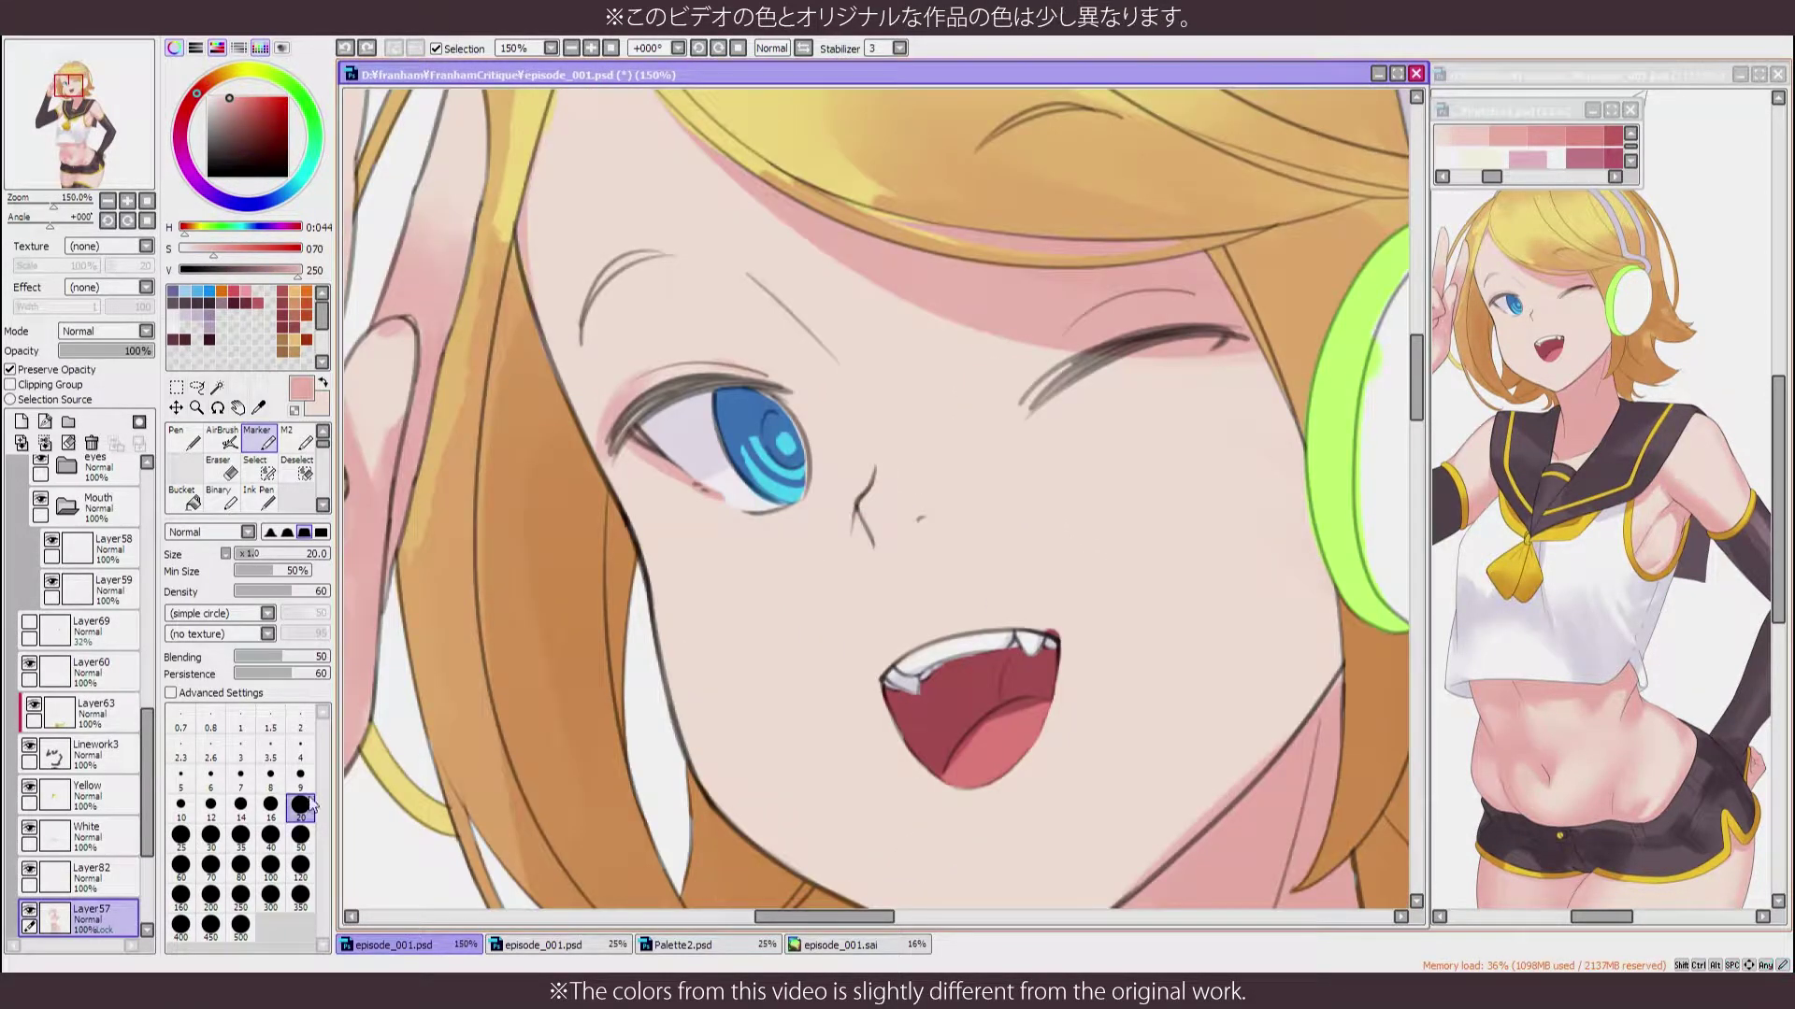
{"action": "scroll", "coordinate": [867, 551], "scroll_direction": "down", "scroll_amount": 2}
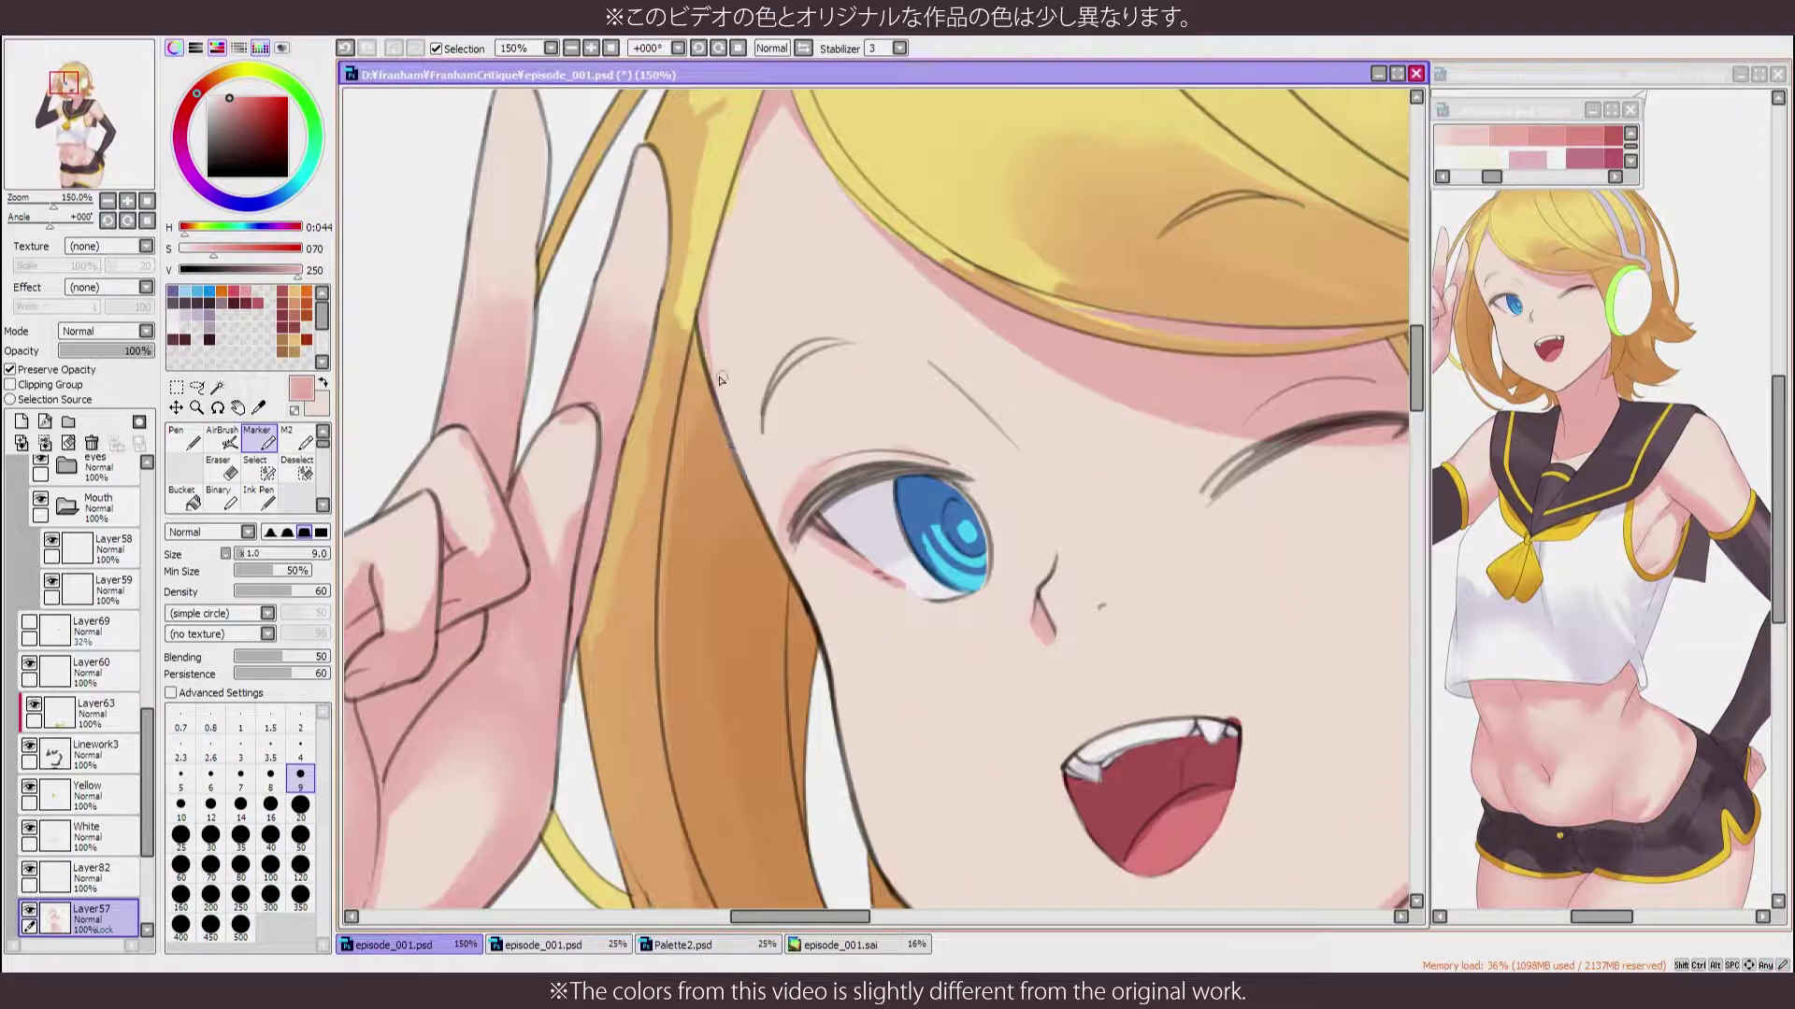
Shade the inner edge of the cheek, jaw and chin contour with pink at Marker size 16
{"action": "scroll", "coordinate": [752, 438], "scroll_direction": "down", "scroll_amount": 1}
{"action": "key", "text": "h"}
{"action": "key", "text": "h"}
{"action": "key", "text": "bracketright"}
{"action": "key", "text": "bracketright"}
{"action": "key", "text": "bracketright"}
{"action": "key", "text": "bracketright"}
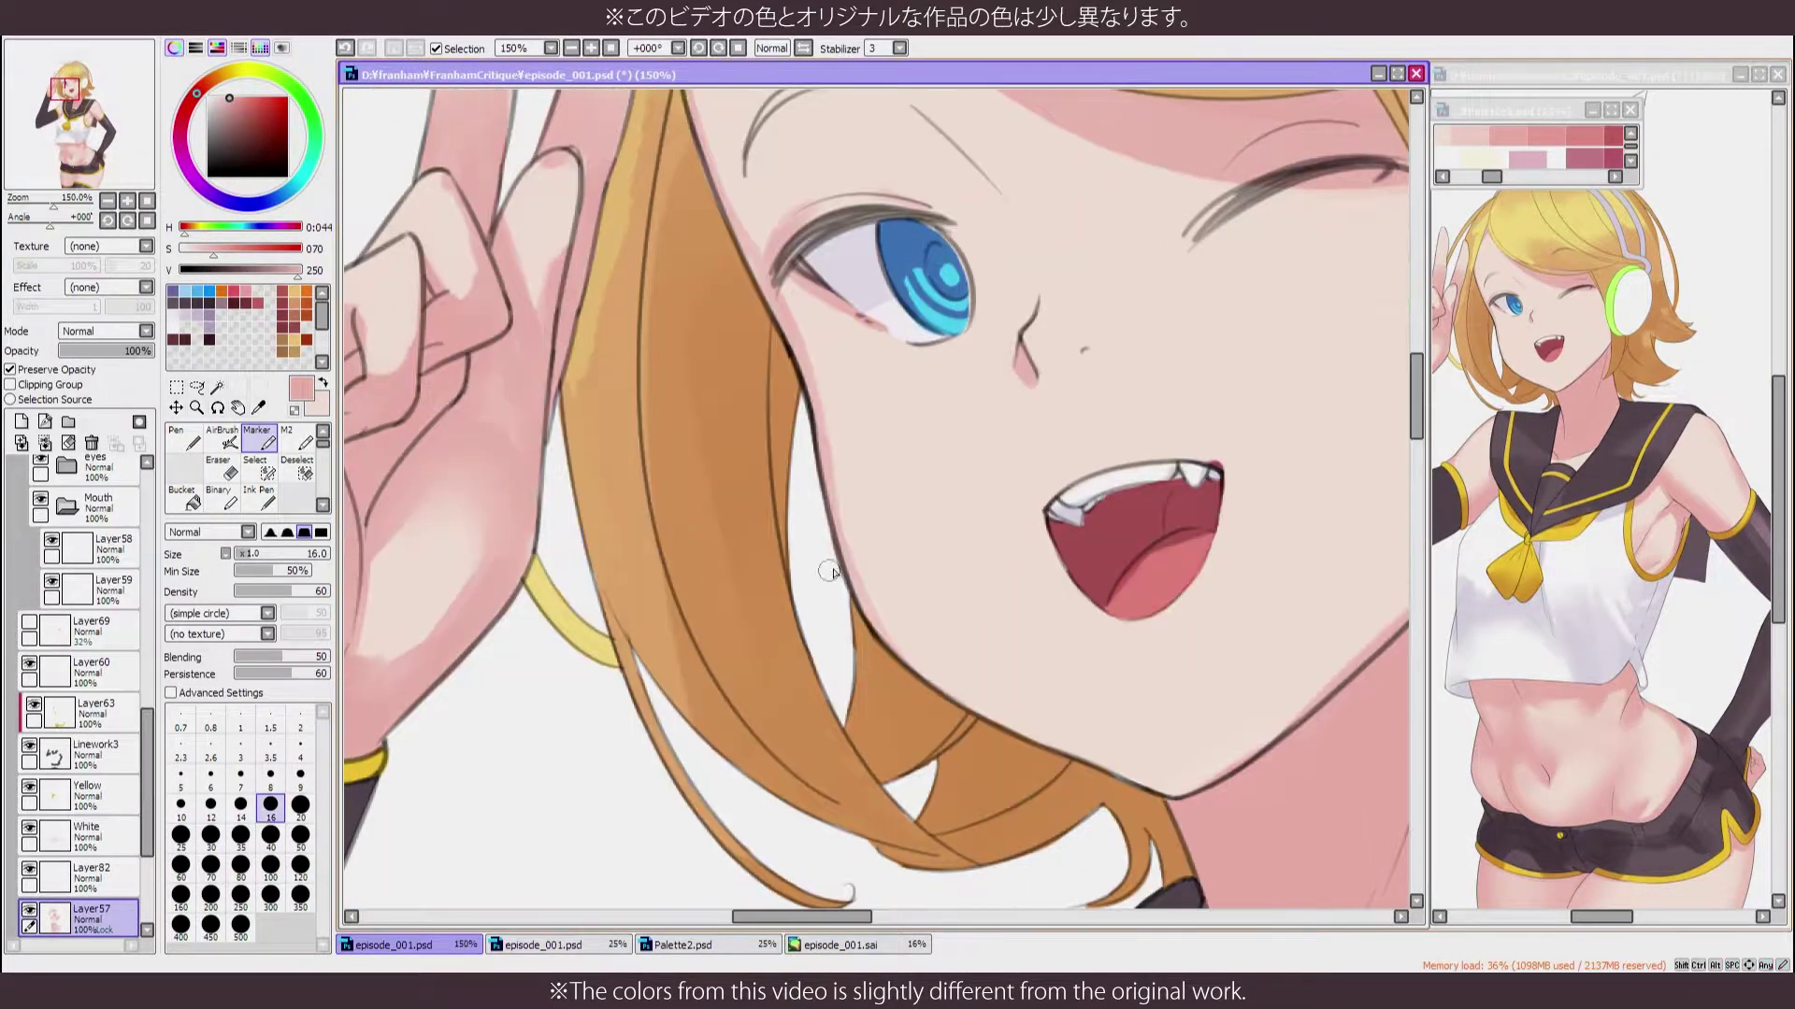
{"action": "left_click_drag", "start_coordinate": [853, 665], "coordinate": [786, 606]}
{"action": "key", "text": "h"}
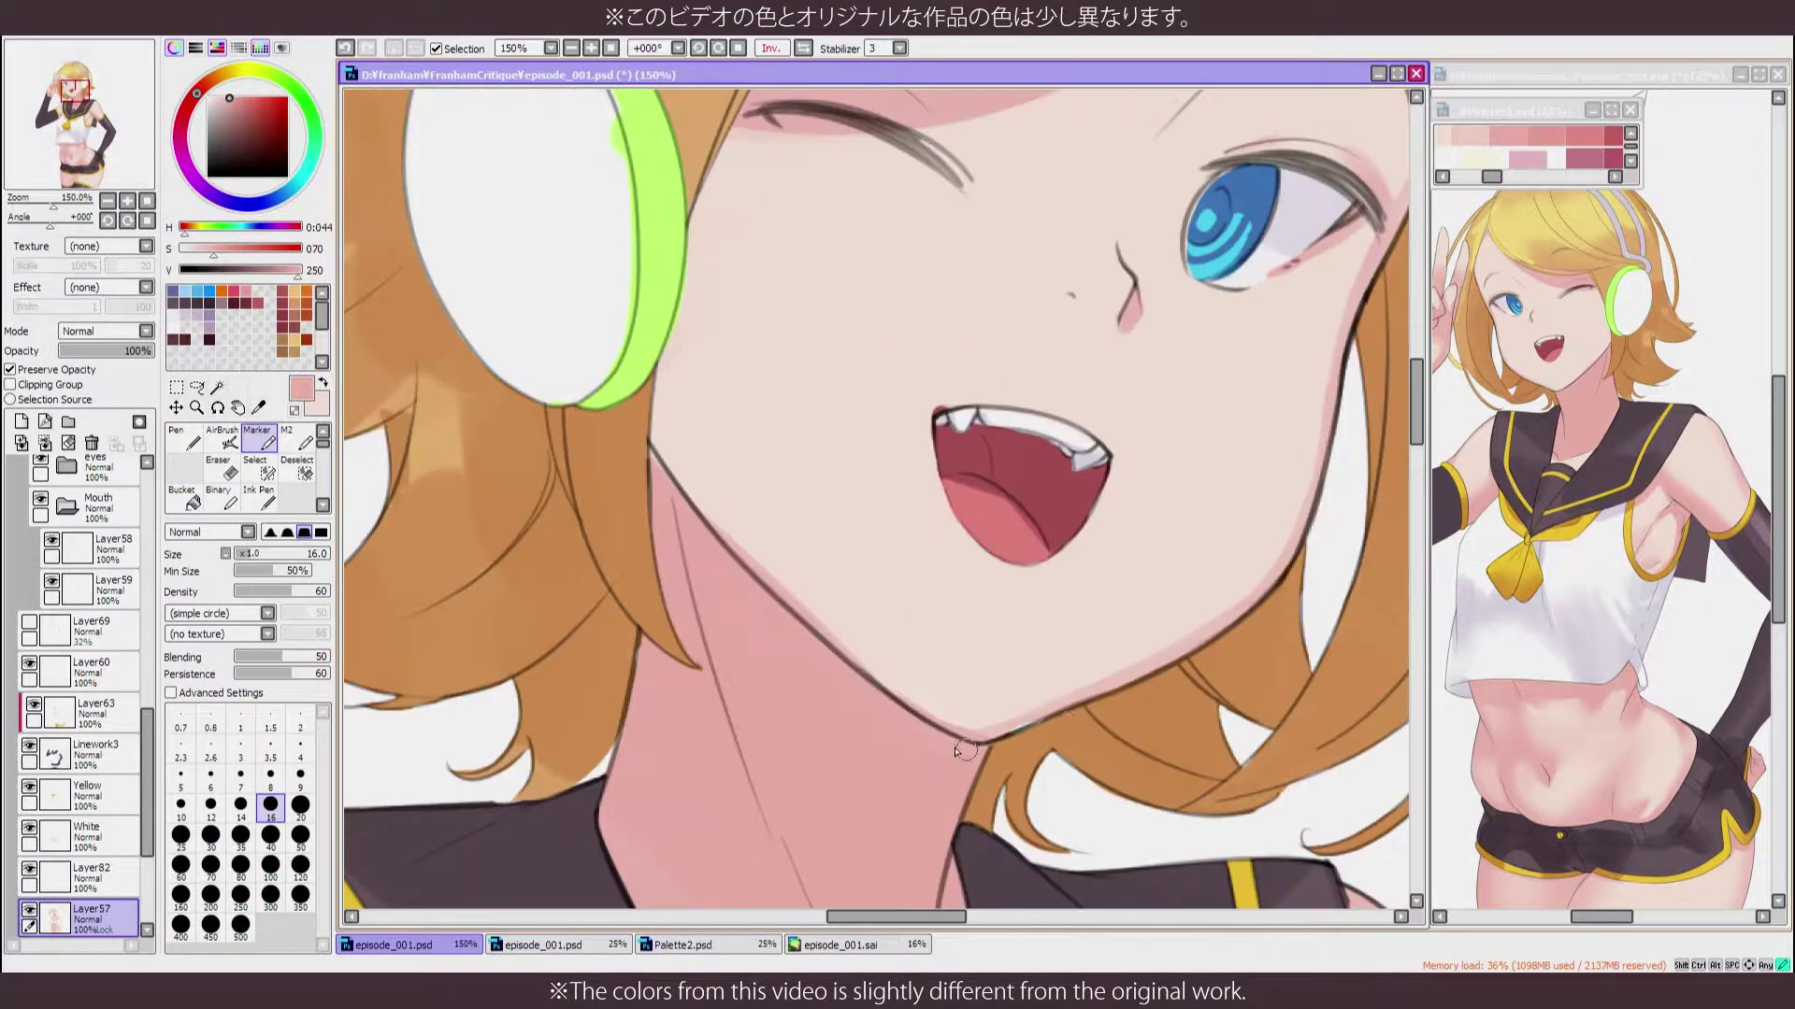
{"action": "scroll", "coordinate": [796, 609], "scroll_direction": "left", "scroll_amount": 3}
{"action": "scroll", "coordinate": [809, 614], "scroll_direction": "up", "scroll_amount": 1}
{"action": "key", "text": "h"}
{"action": "scroll", "coordinate": [955, 759], "scroll_direction": "down", "scroll_amount": 5}
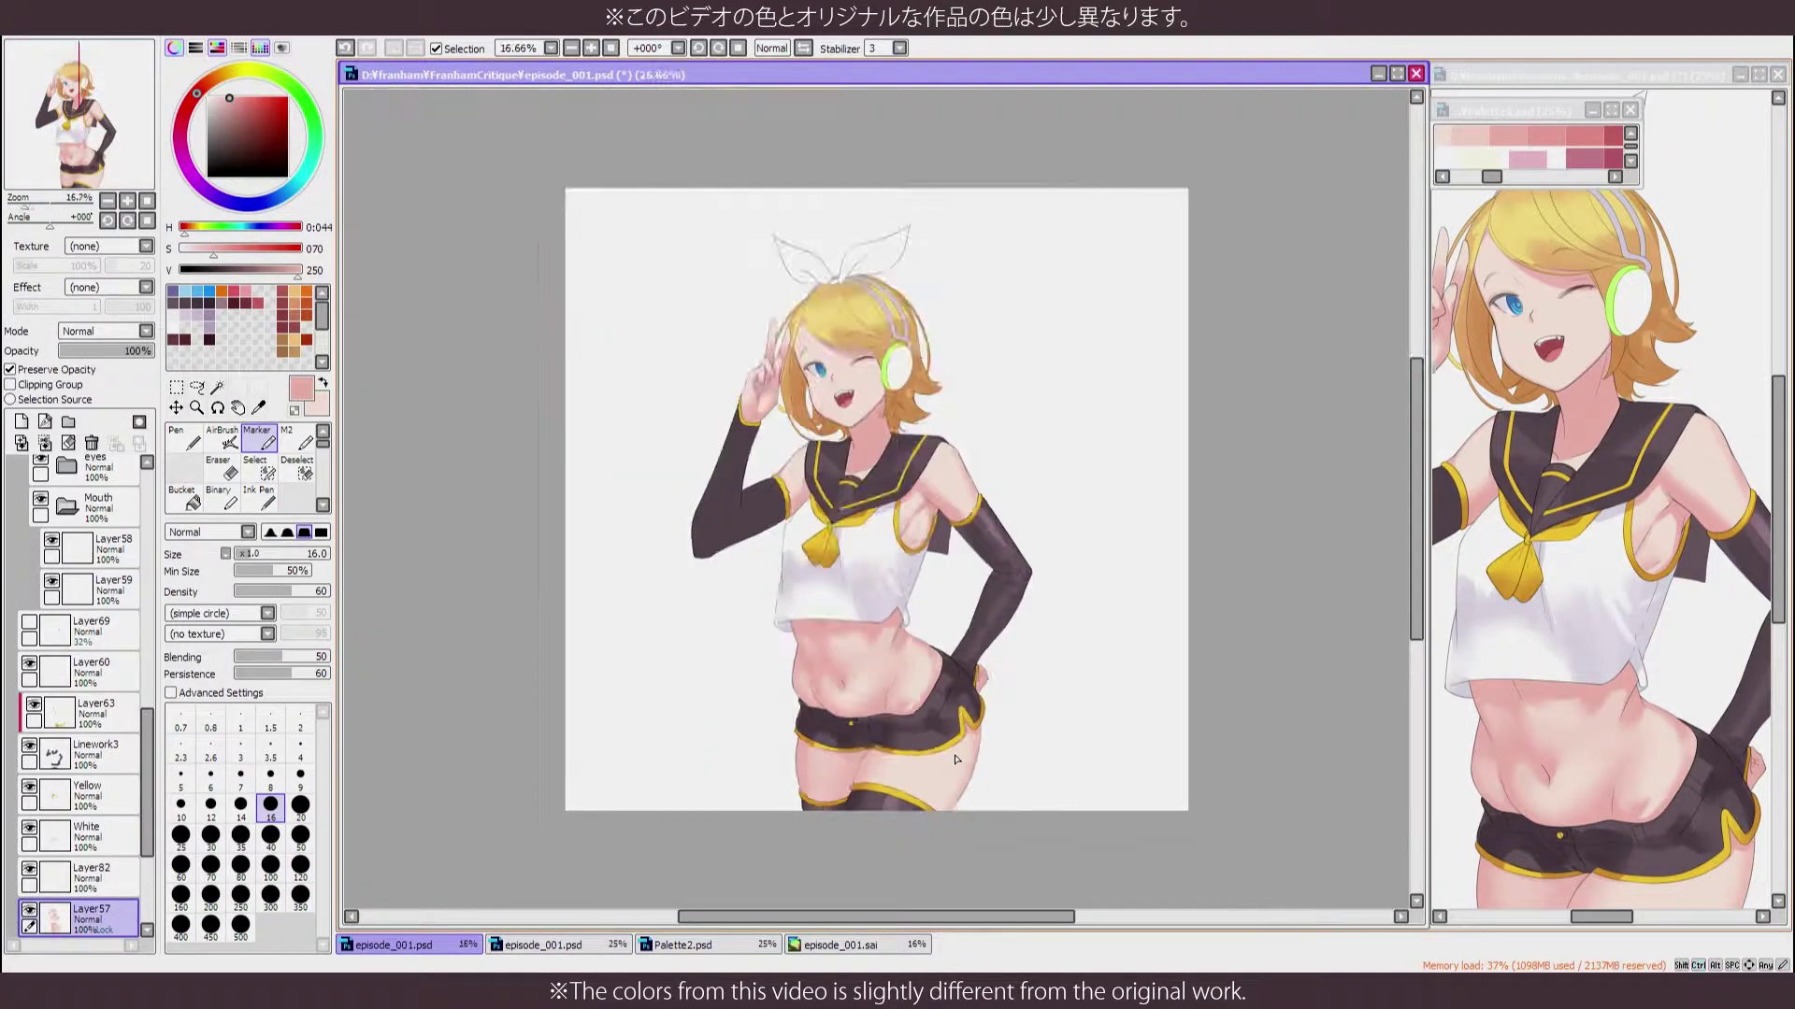
Soften the shoulder and upper-arm shading with palette pink at Marker size 100 and a deeper pink at size 35
{"action": "scroll", "coordinate": [932, 412], "scroll_direction": "up", "scroll_amount": 3}
{"action": "key", "text": "h"}
{"action": "scroll", "coordinate": [932, 412], "scroll_direction": "up", "scroll_amount": 2}
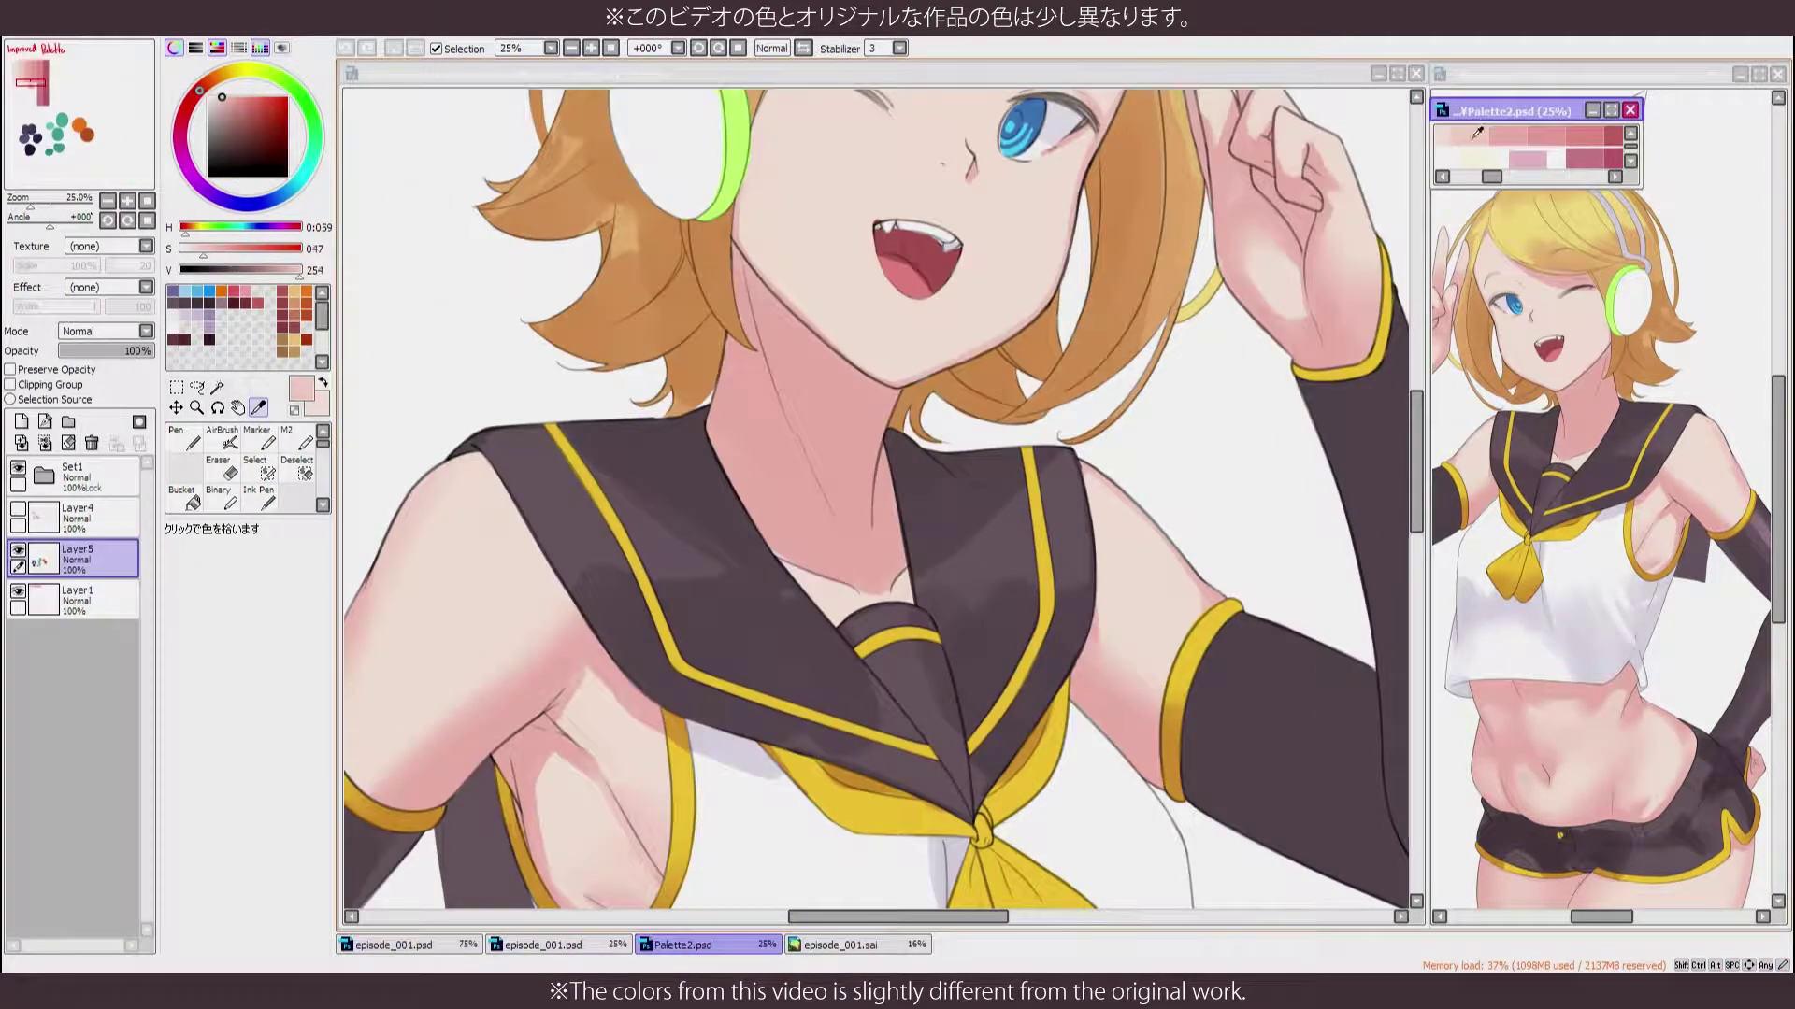
{"action": "left_click", "coordinate": [837, 599], "text": "alt"}
{"action": "key", "text": "bracketright"}
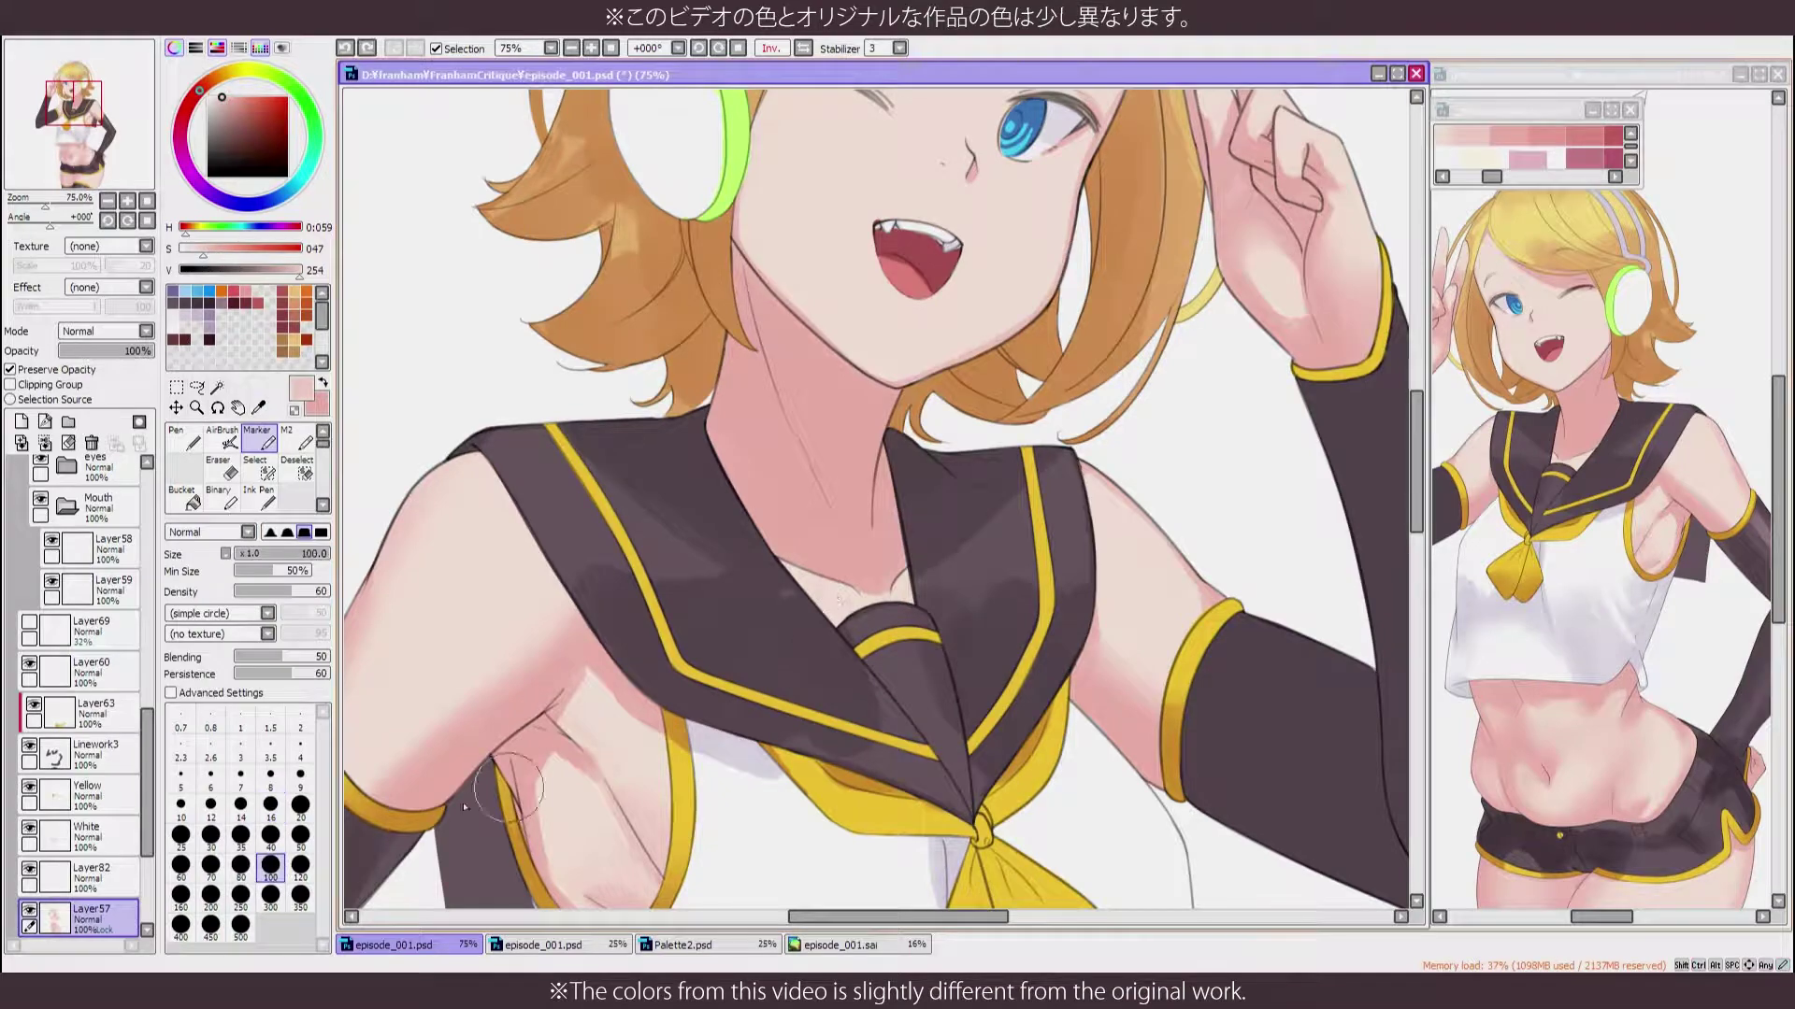
{"action": "key", "text": "x"}
{"action": "scroll", "coordinate": [941, 610], "scroll_direction": "down", "scroll_amount": 2}
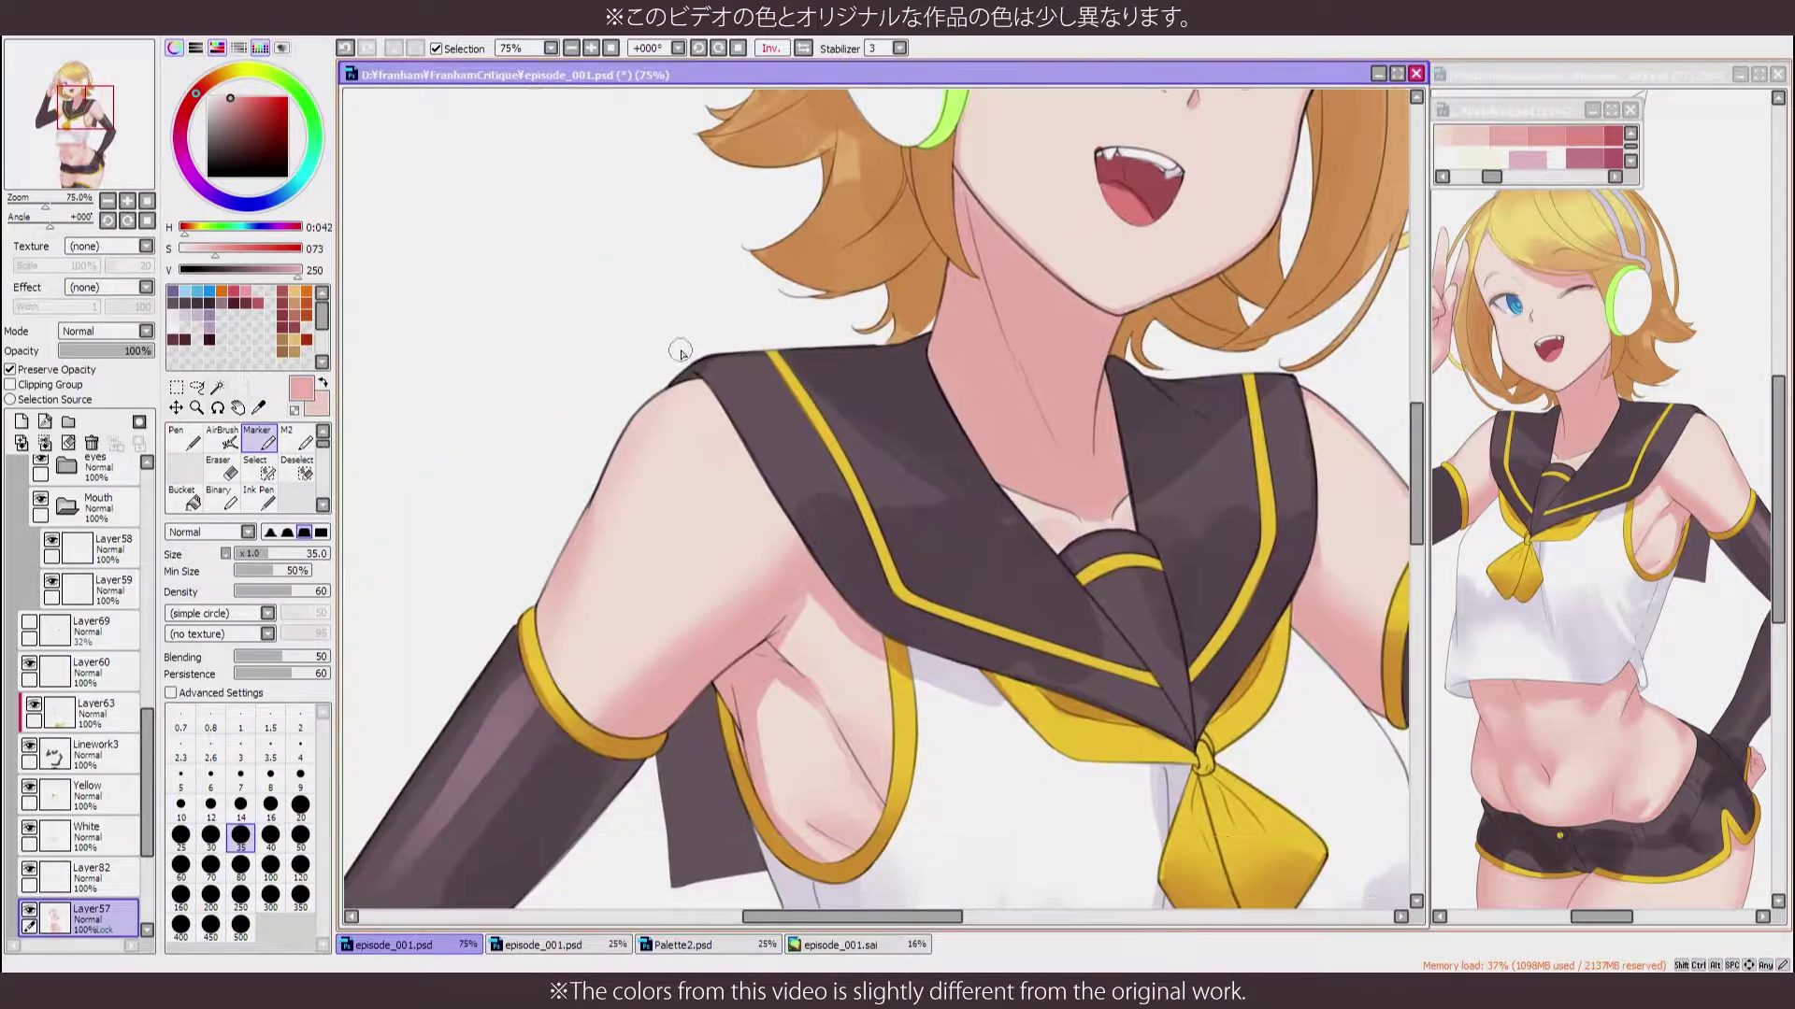
{"action": "key", "text": "h"}
{"action": "scroll", "coordinate": [921, 610], "scroll_direction": "down", "scroll_amount": 1}
{"action": "scroll", "coordinate": [921, 617], "scroll_direction": "down", "scroll_amount": 1}
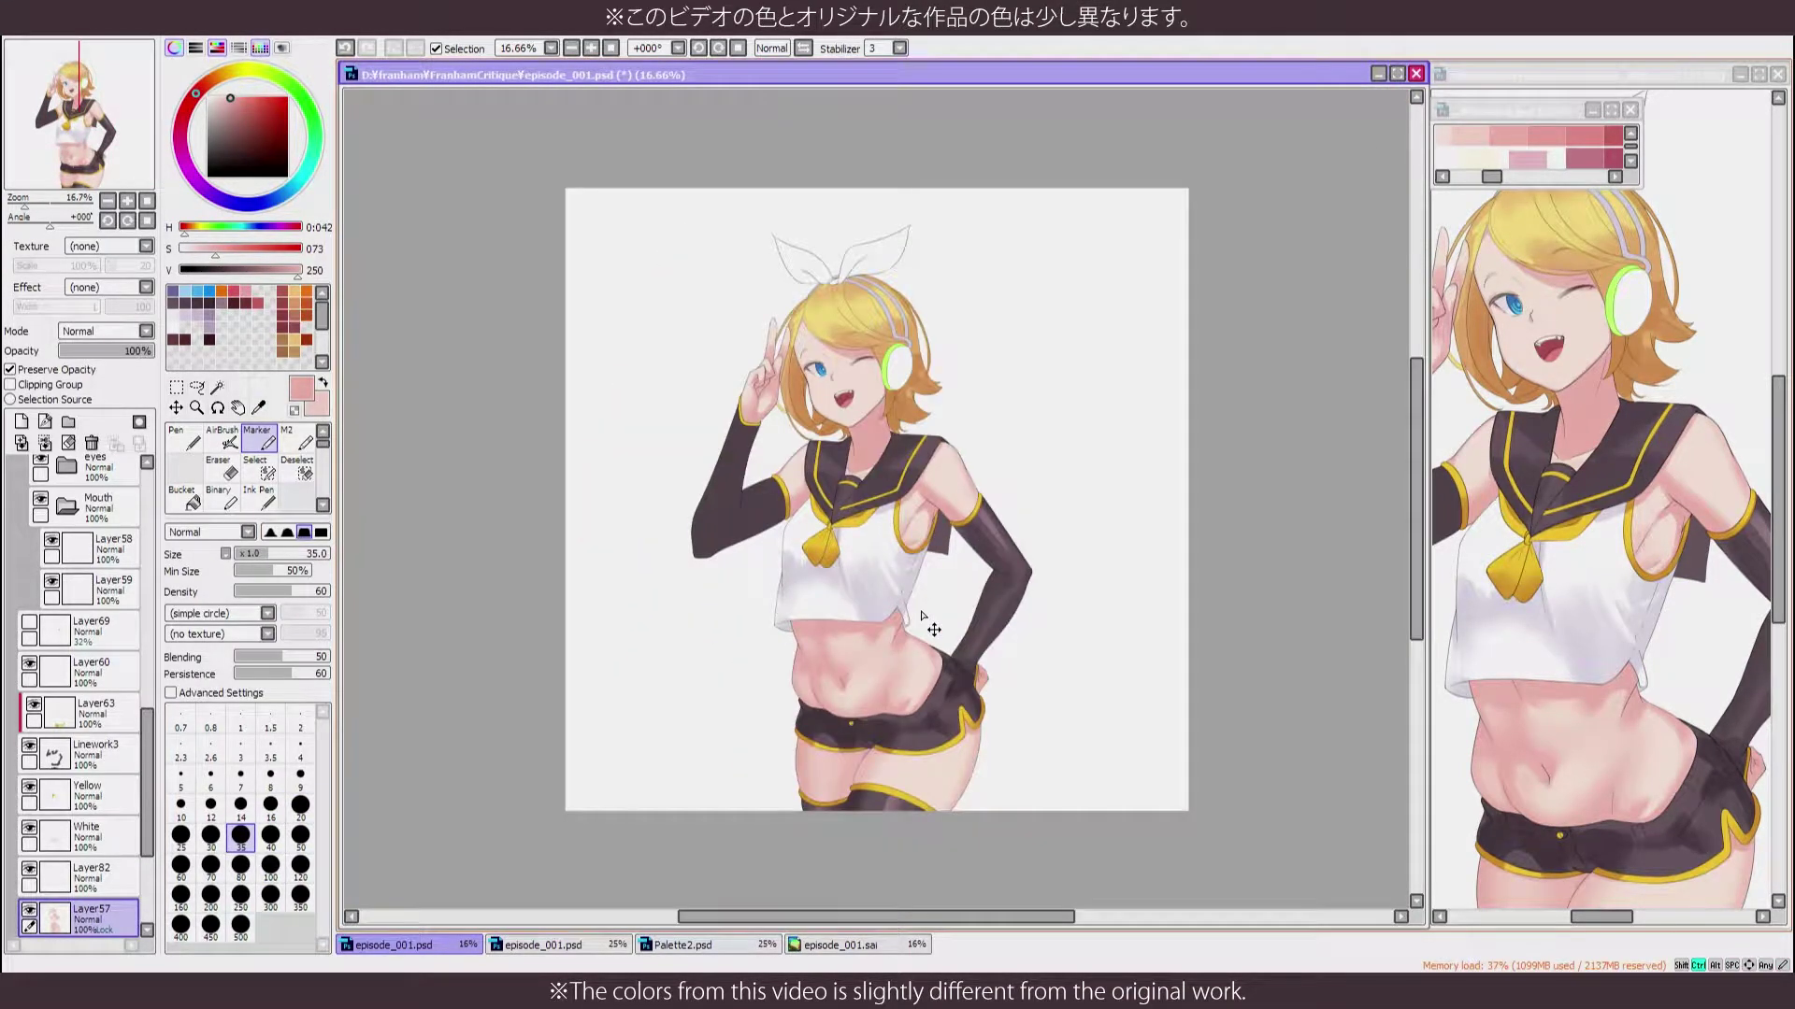
Shade the neck below the chin with darker pink at Marker size 35, blending with pink sampled from the neck
{"action": "scroll", "coordinate": [922, 617], "scroll_direction": "up", "scroll_amount": 1}
{"action": "scroll", "coordinate": [920, 612], "scroll_direction": "up", "scroll_amount": 2}
{"action": "scroll", "coordinate": [920, 613], "scroll_direction": "up", "scroll_amount": 10}
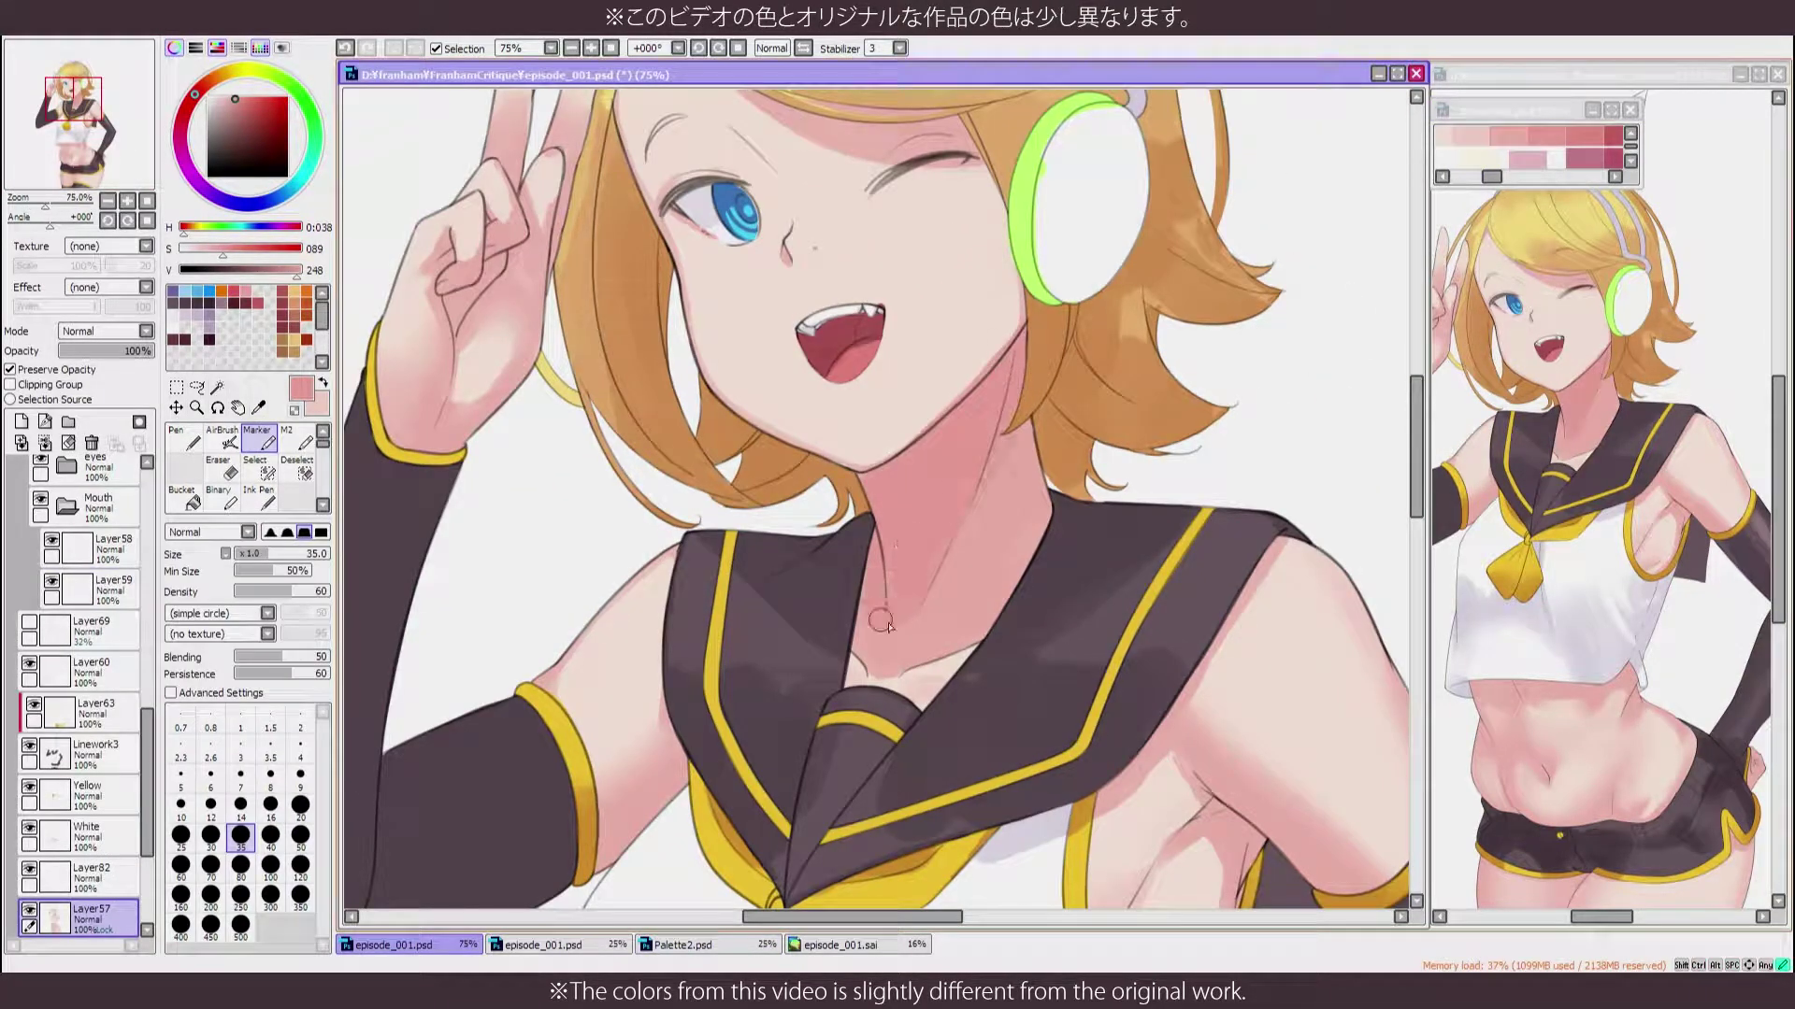
{"action": "key", "text": "h"}
{"action": "left_click", "coordinate": [724, 527], "text": "alt"}
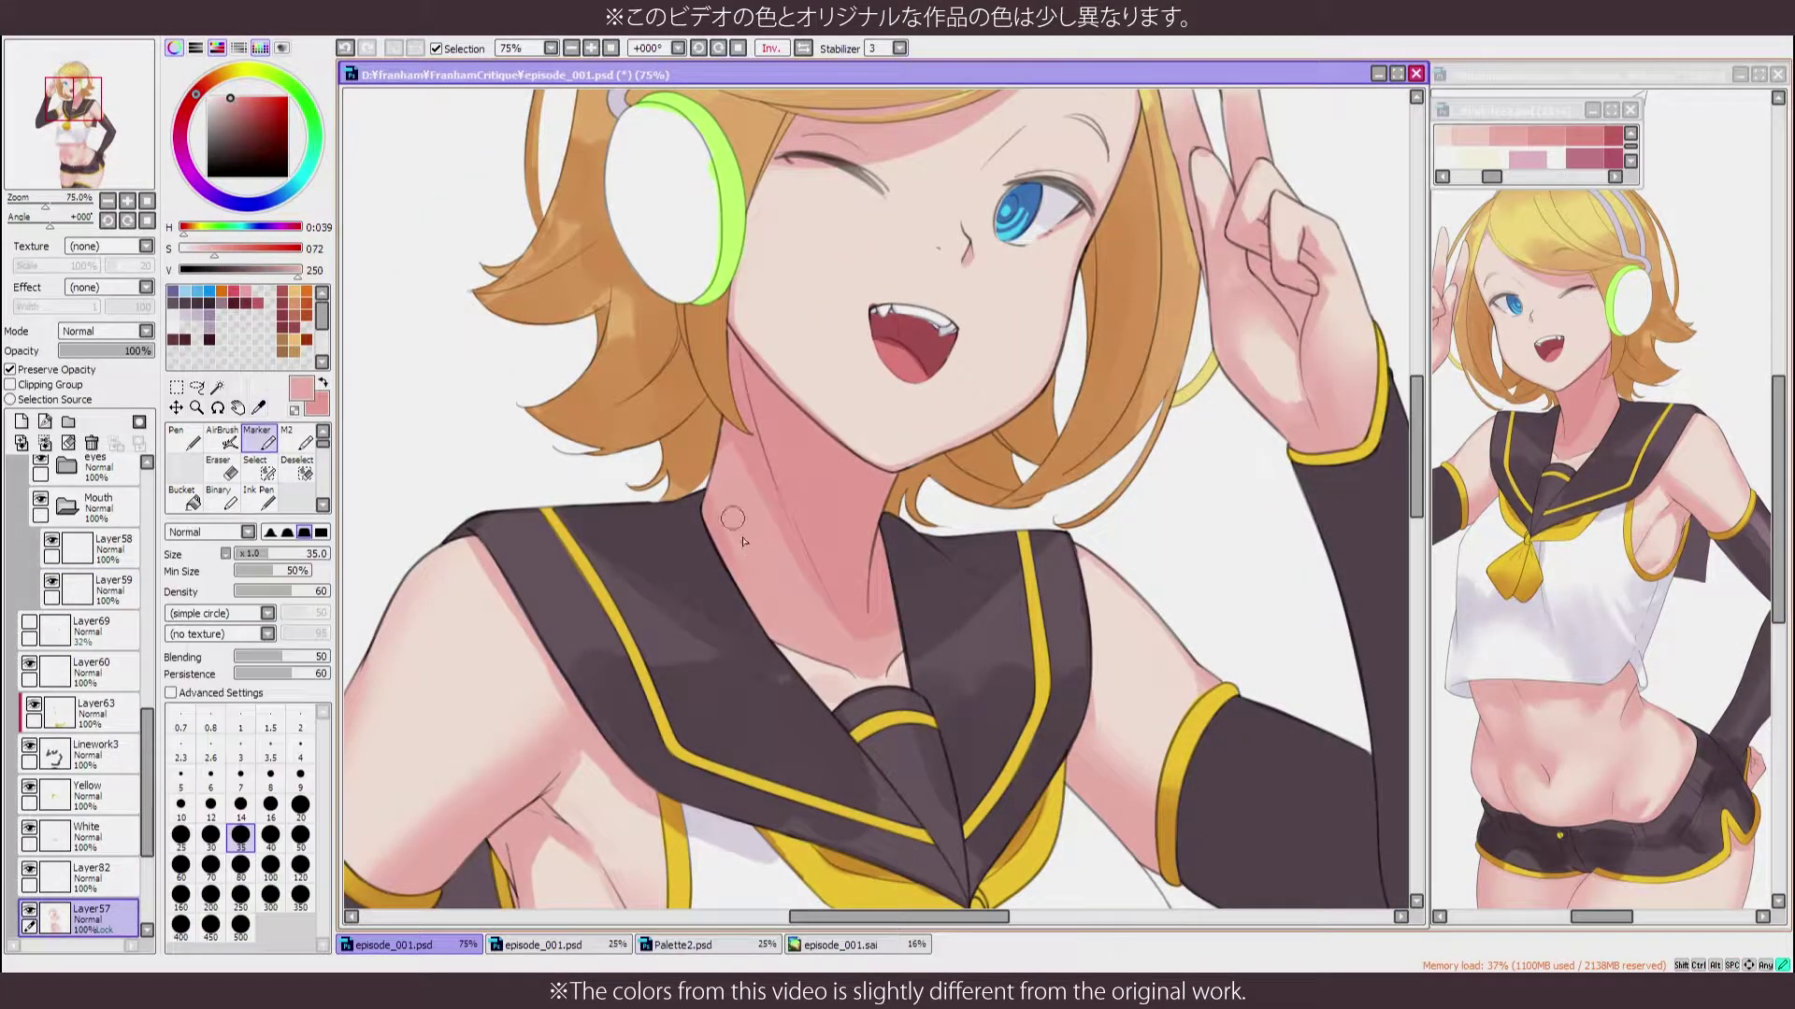
{"action": "left_click_drag", "start_coordinate": [851, 610], "coordinate": [921, 666]}
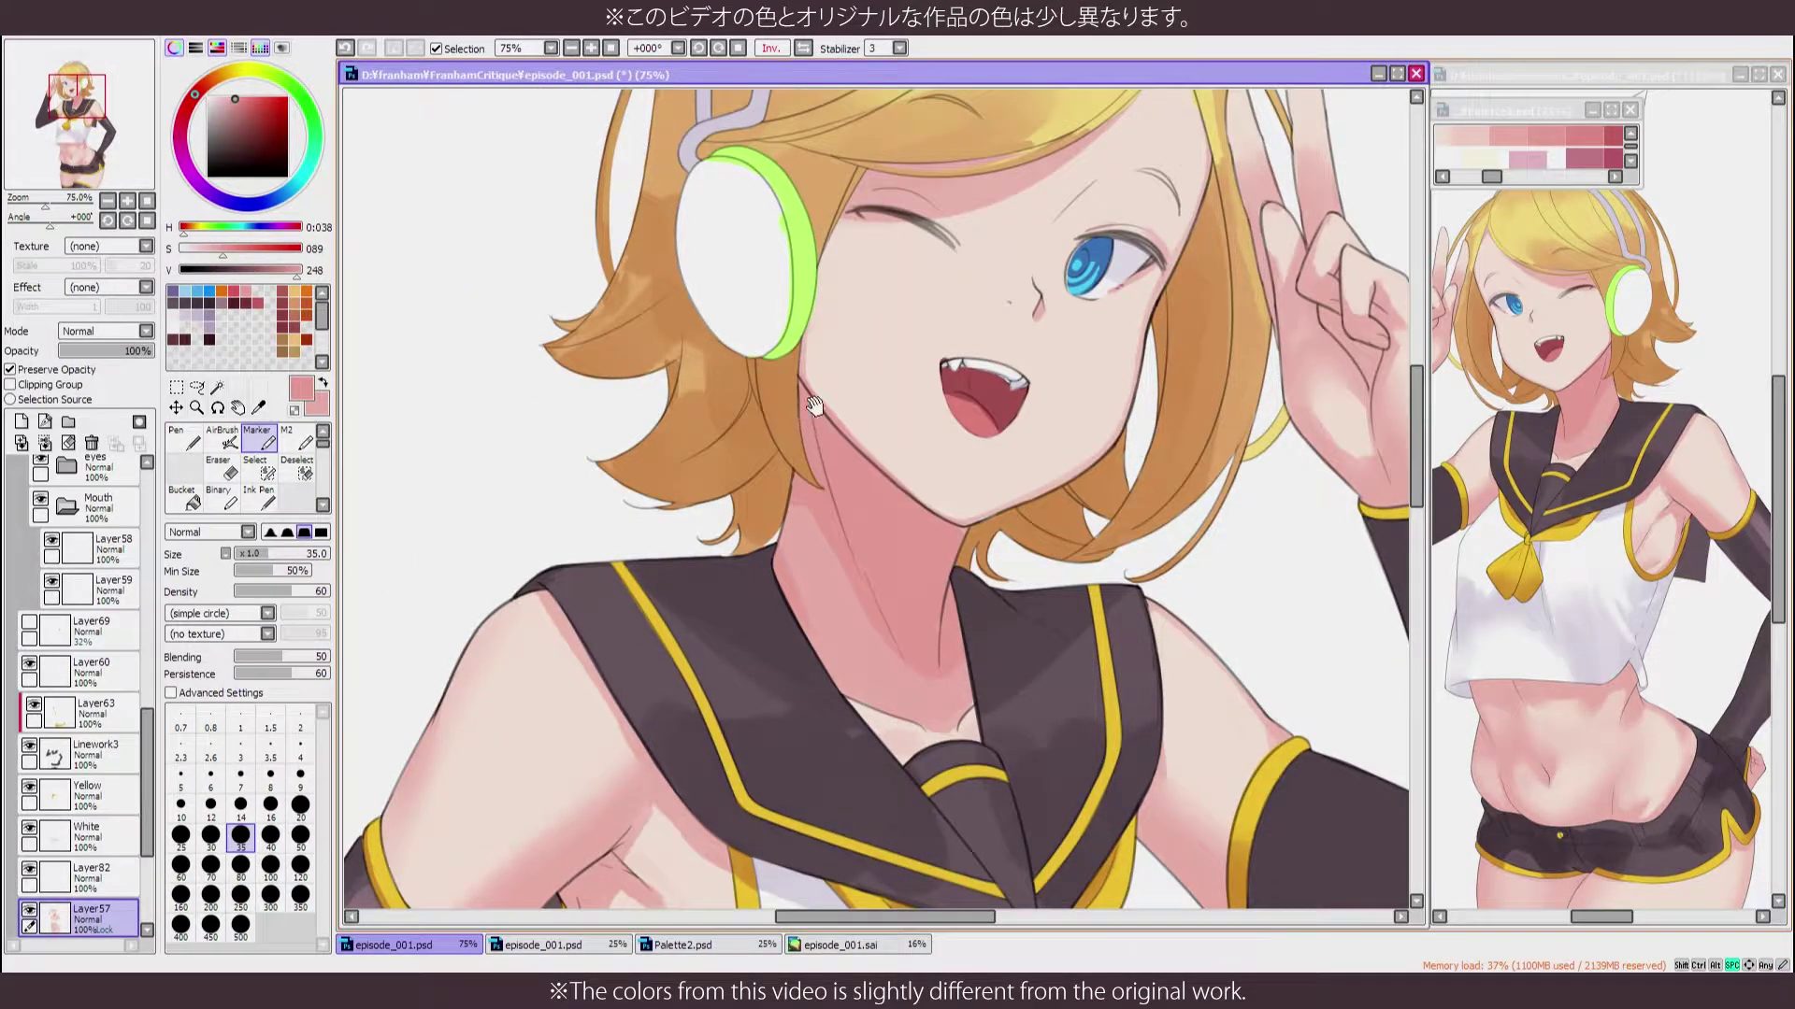
Deepen the hair's shadow at the forehead parting and along the bangs with darker pink at Marker size 9
{"action": "key", "text": "h"}
{"action": "left_click_drag", "start_coordinate": [814, 406], "coordinate": [833, 639]}
{"action": "key", "text": "h"}
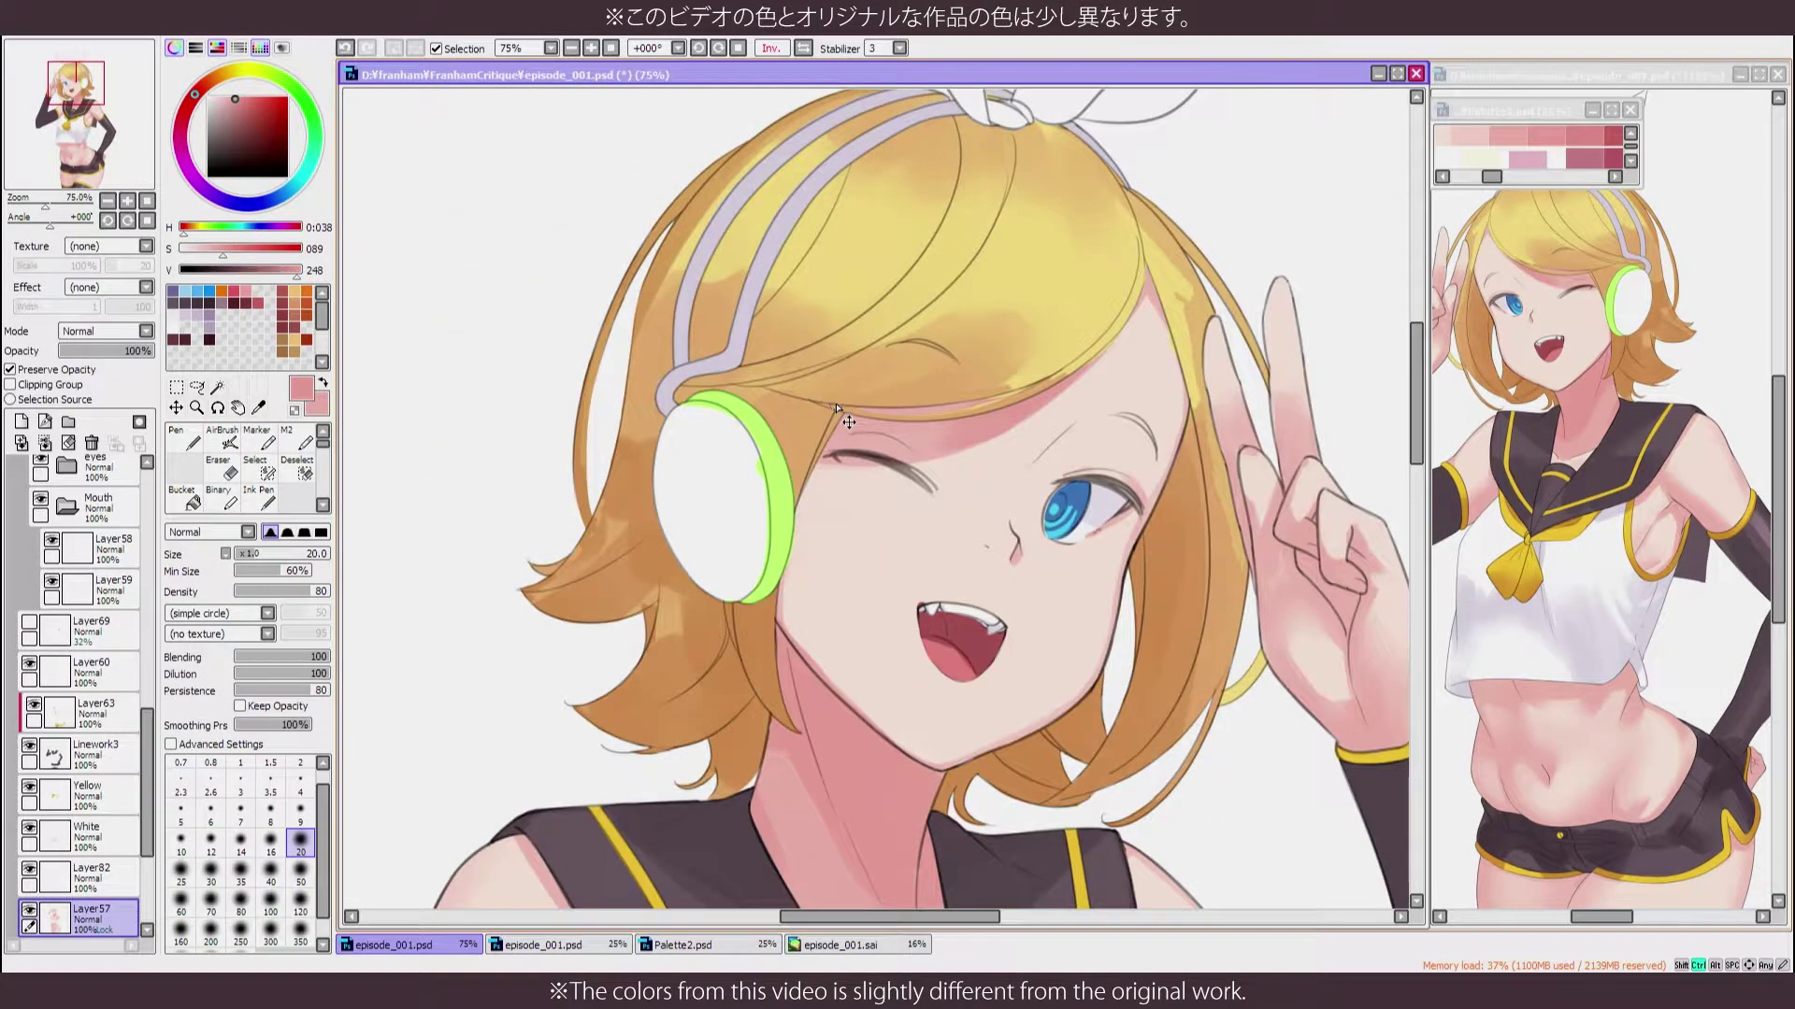
{"action": "scroll", "coordinate": [1222, 323], "scroll_direction": "up", "scroll_amount": 2}
{"action": "key", "text": "ctrl+z"}
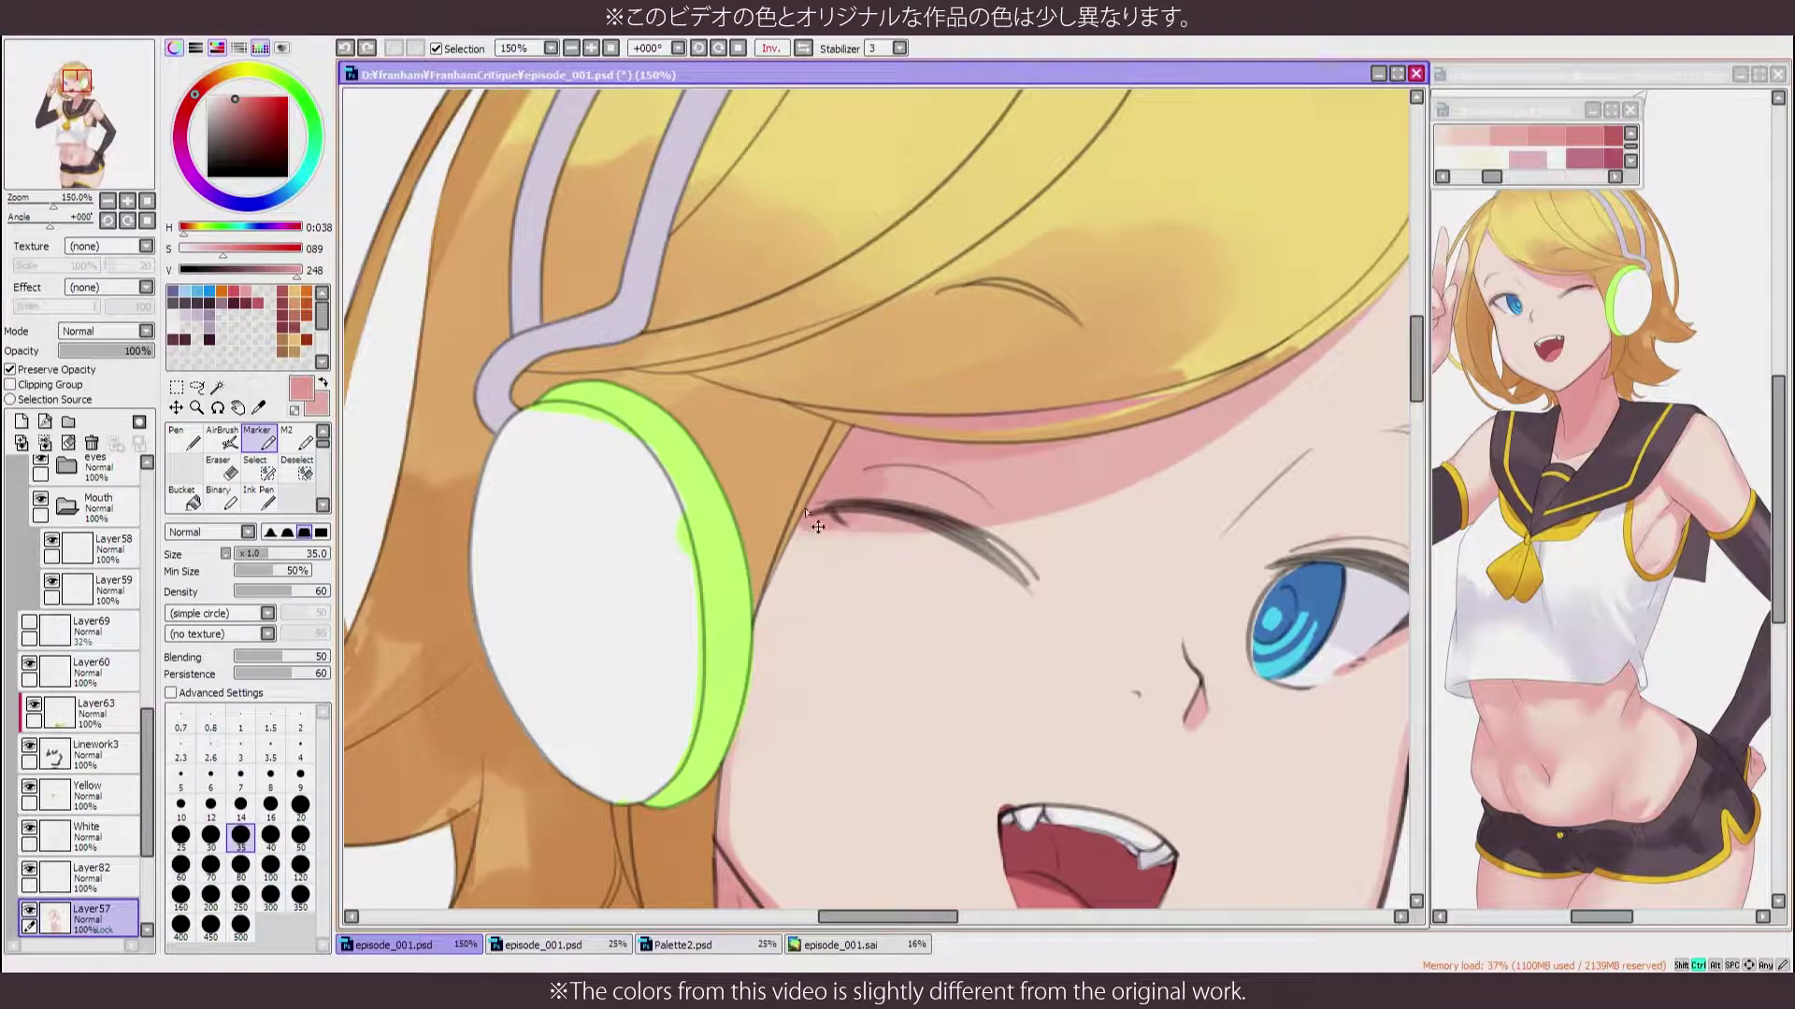
{"action": "key", "text": "h"}
{"action": "left_click_drag", "start_coordinate": [392, 149], "coordinate": [638, 341]}
{"action": "key", "text": "bracketleft"}
{"action": "key", "text": "bracketleft"}
{"action": "key", "text": "bracketleft"}
{"action": "key", "text": "bracketleft"}
{"action": "key", "text": "bracketleft"}
{"action": "key", "text": "bracketleft"}
{"action": "key", "text": "bracketleft"}
{"action": "key", "text": "bracketleft"}
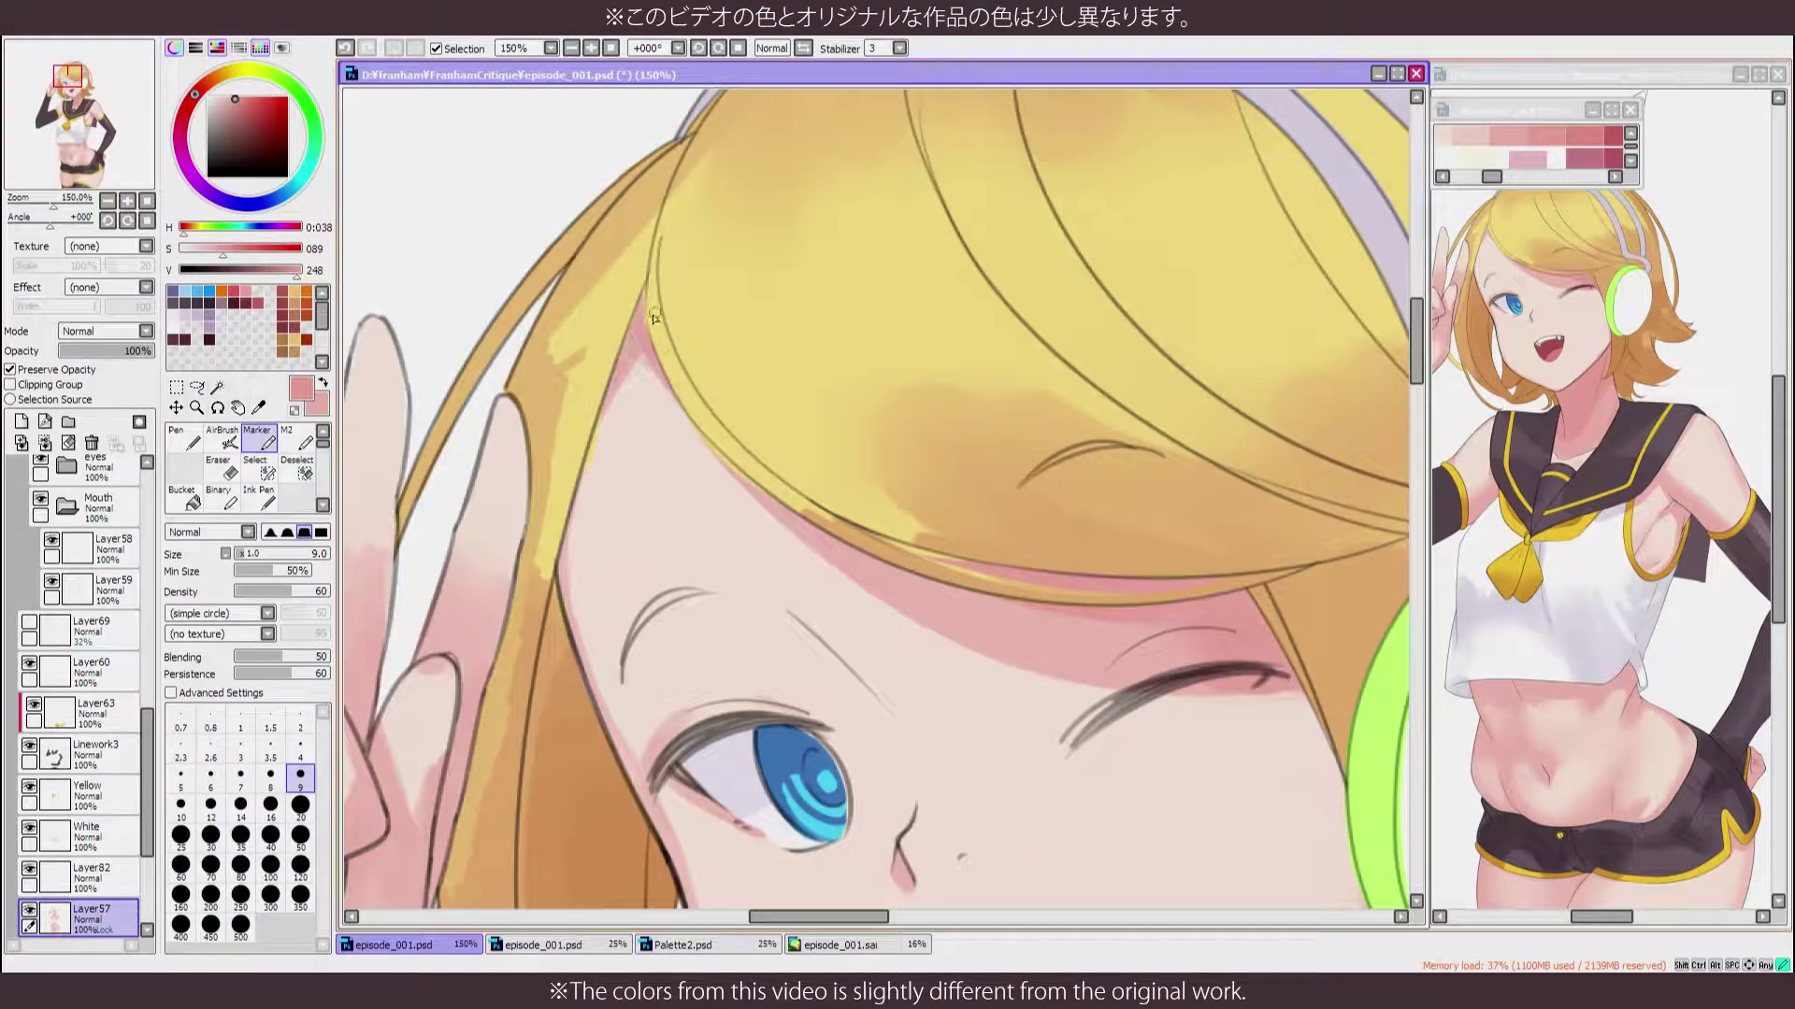
{"action": "scroll", "coordinate": [892, 565], "scroll_direction": "down", "scroll_amount": 5}
{"action": "scroll", "coordinate": [897, 508], "scroll_direction": "up", "scroll_amount": 5}
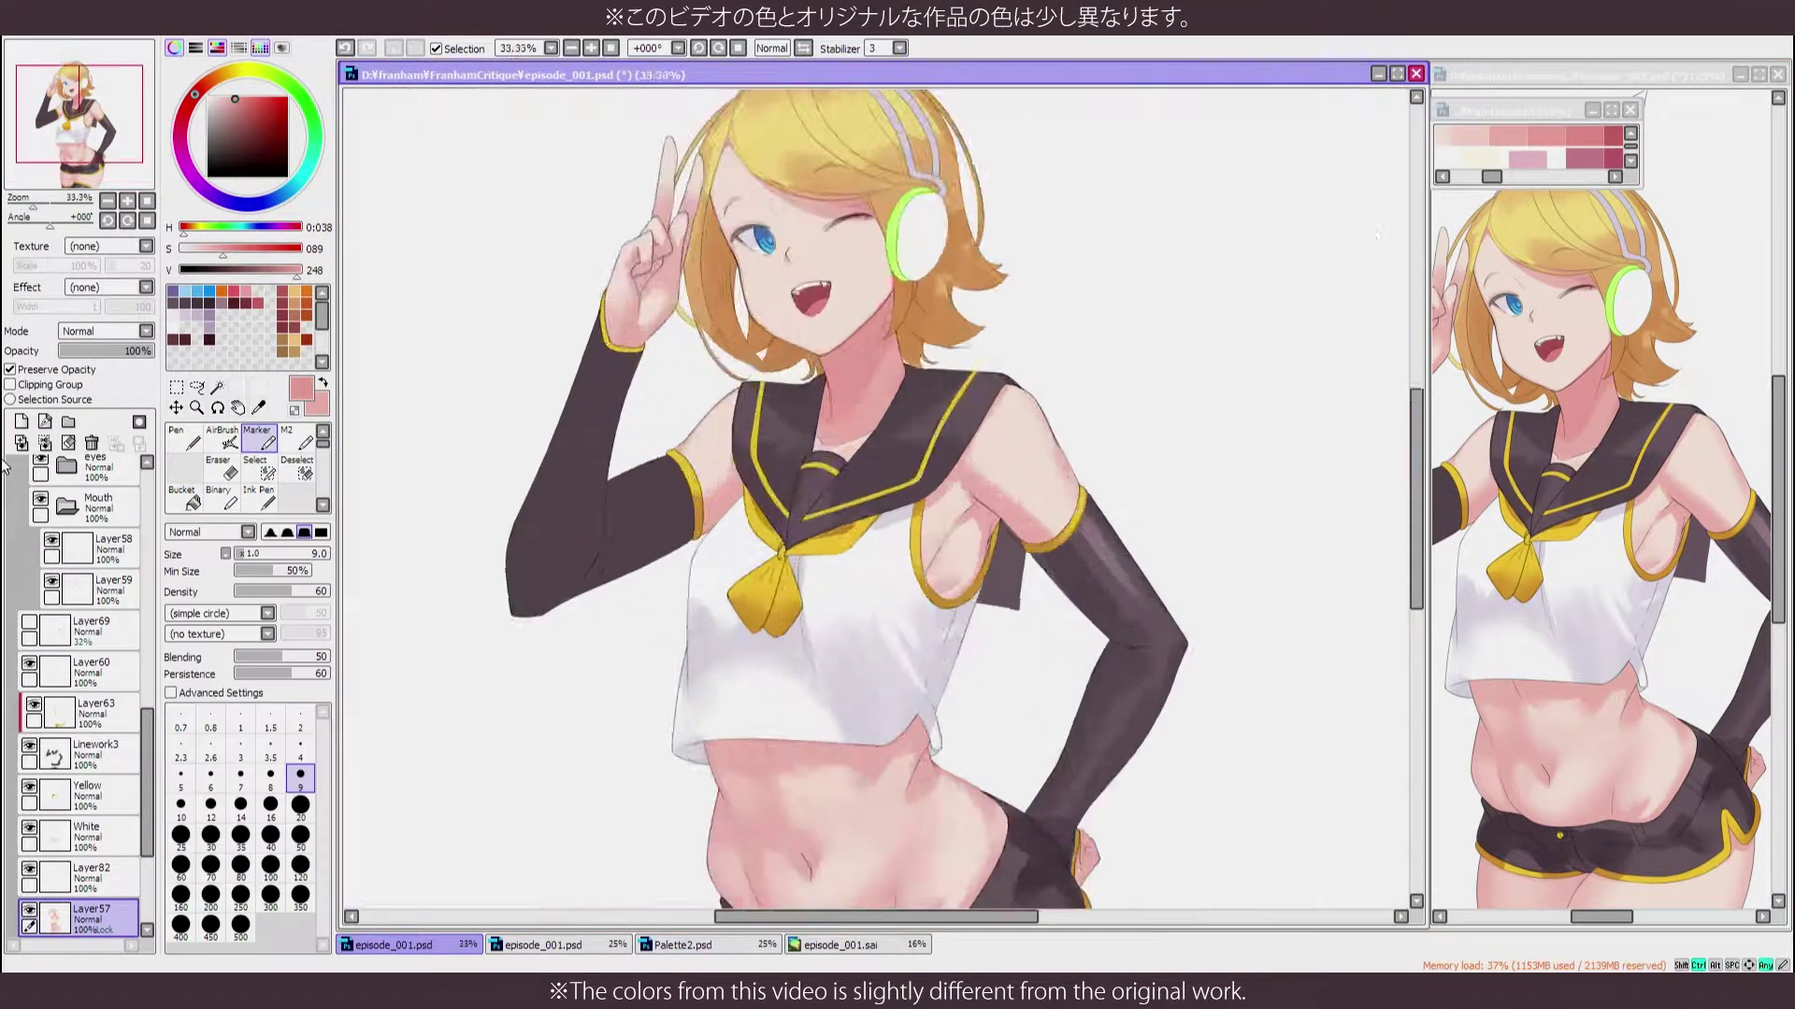
Refine the shadow edges at the armpit with sampled light skin and a pink midtone at Marker size 14
{"action": "key", "text": "h"}
{"action": "left_click", "coordinate": [897, 509], "text": "alt"}
{"action": "left_click_drag", "start_coordinate": [972, 558], "coordinate": [952, 630]}
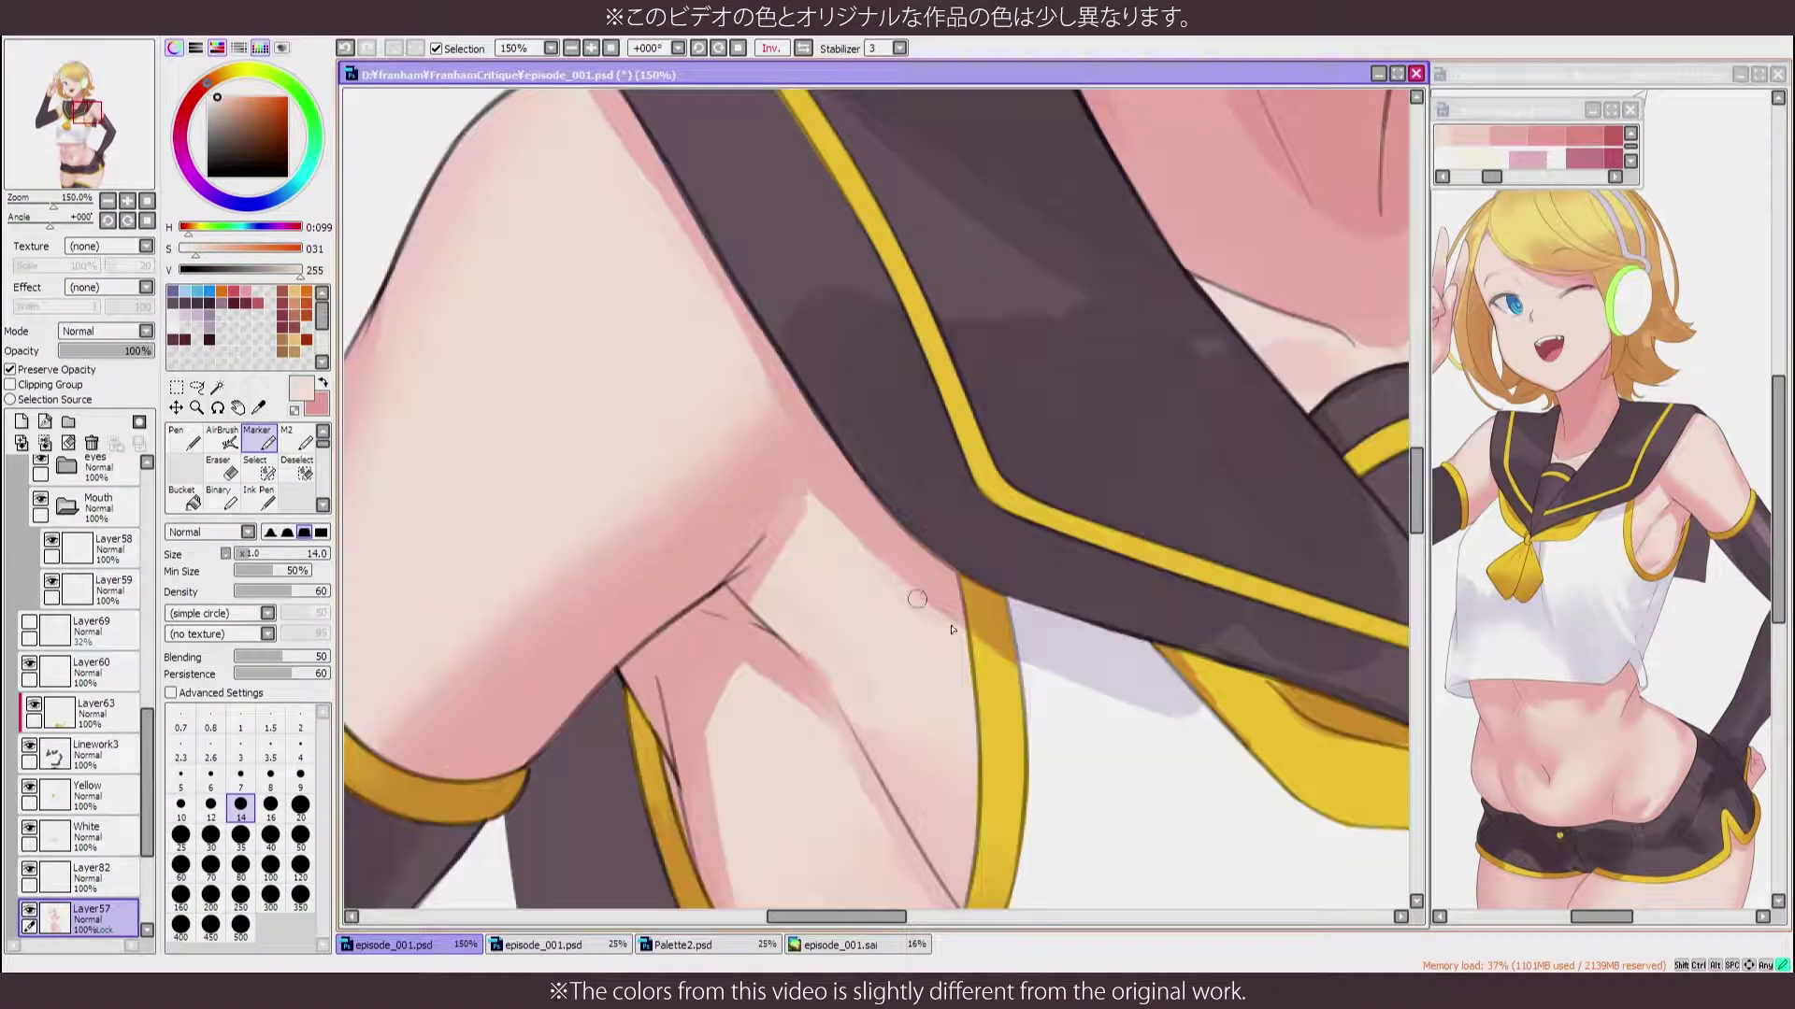
{"action": "left_click", "coordinate": [804, 482], "text": "alt"}
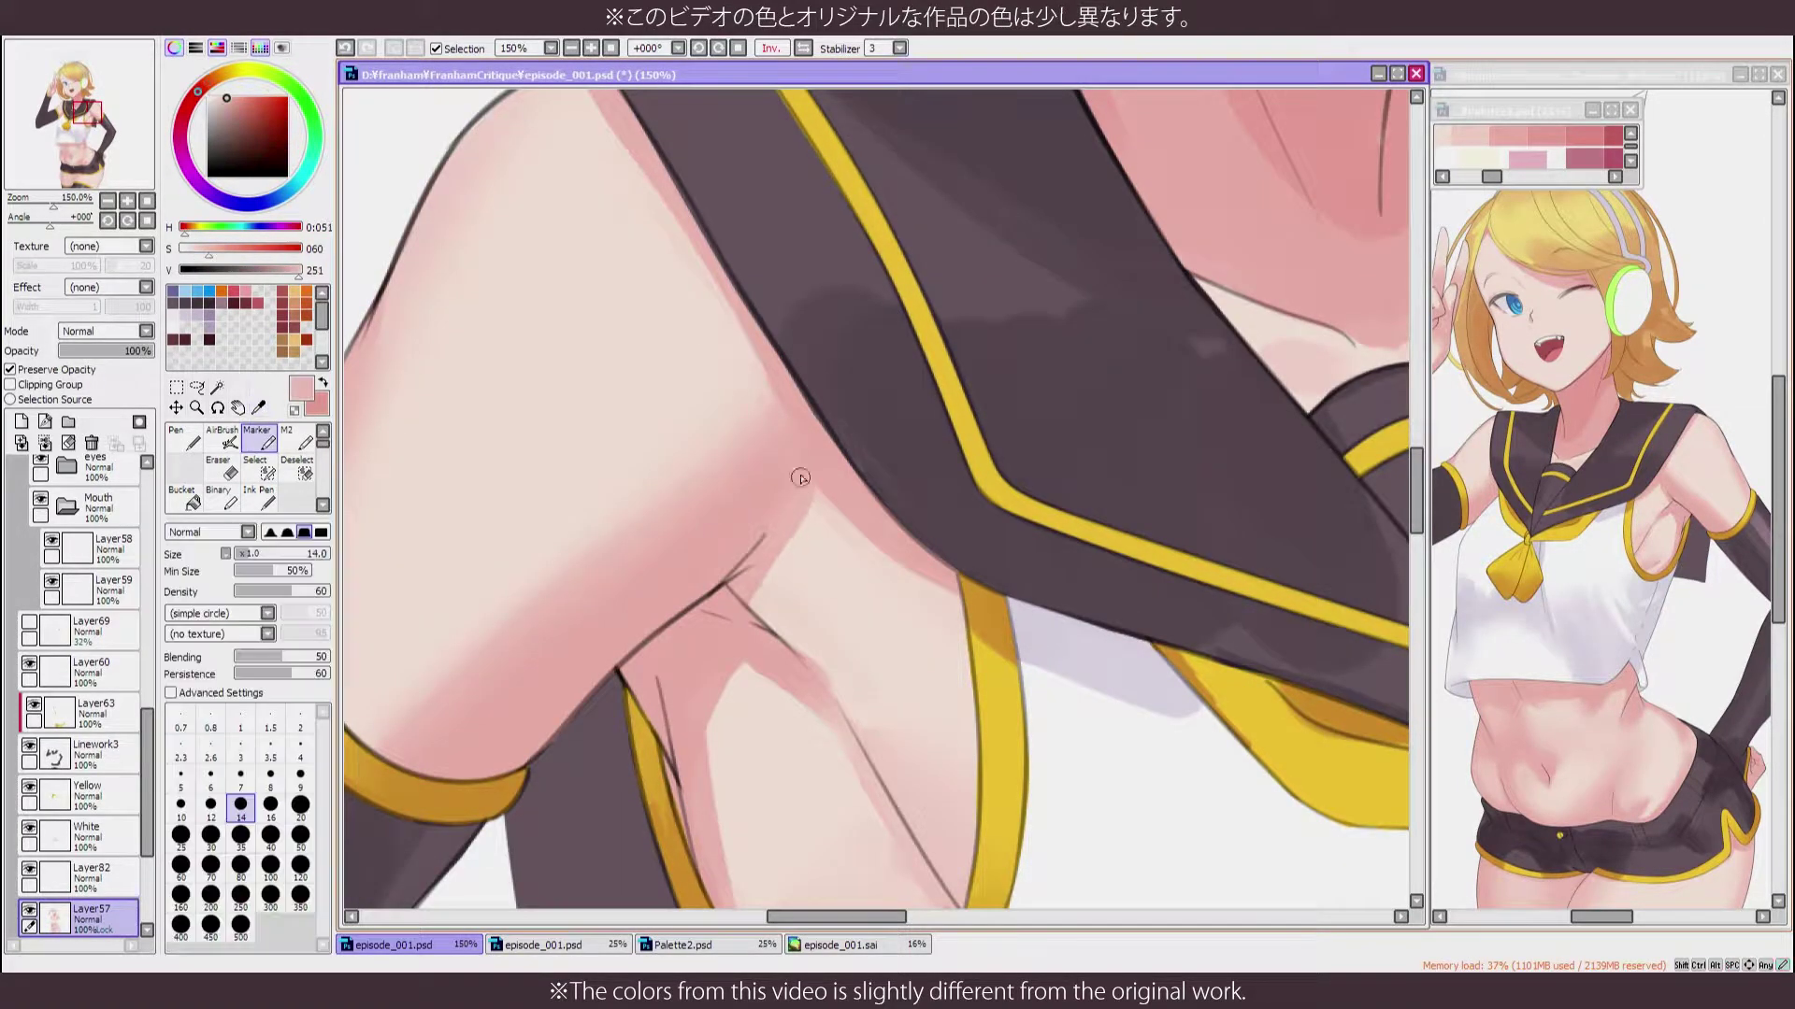
{"action": "left_click_drag", "start_coordinate": [729, 589], "coordinate": [823, 711]}
{"action": "key", "text": "bracketright"}
Paint the collar's cast shadow along the shoulder and armpit with darker pink at Marker size 16
{"action": "left_click", "coordinate": [733, 266], "text": "alt"}
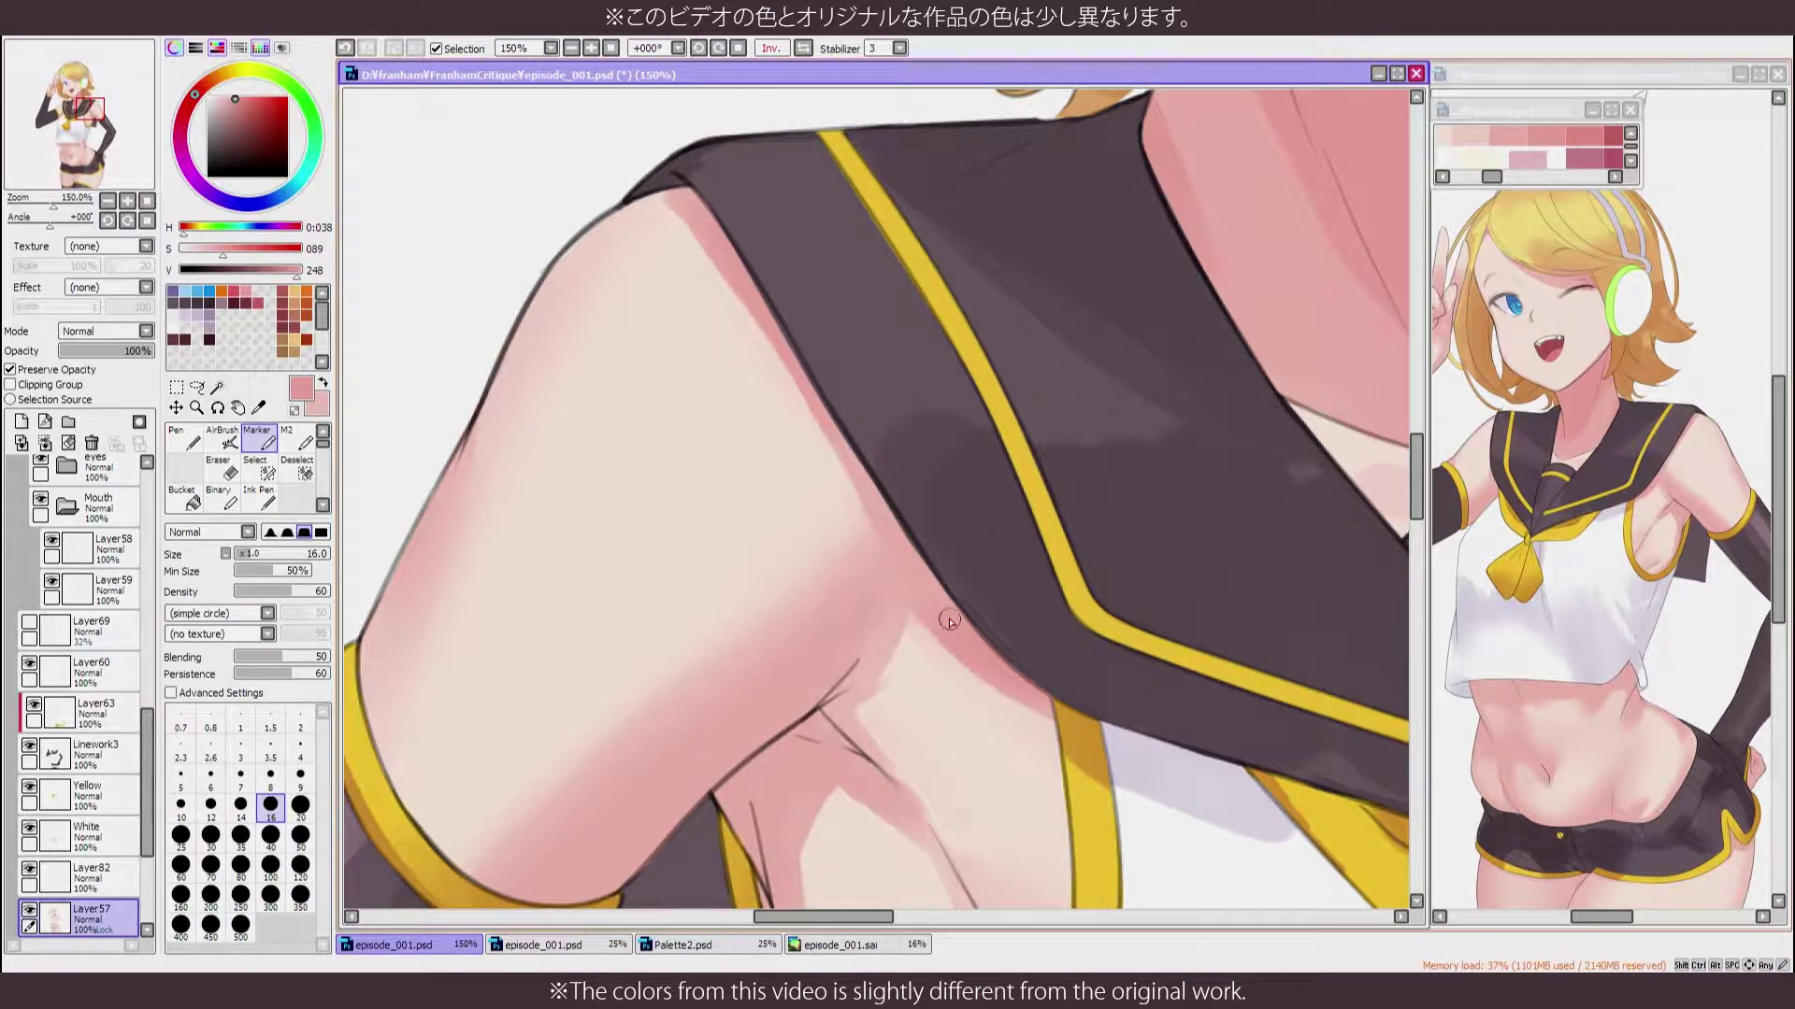
{"action": "left_click_drag", "start_coordinate": [809, 388], "coordinate": [925, 497]}
{"action": "left_click_drag", "start_coordinate": [784, 306], "coordinate": [900, 414]}
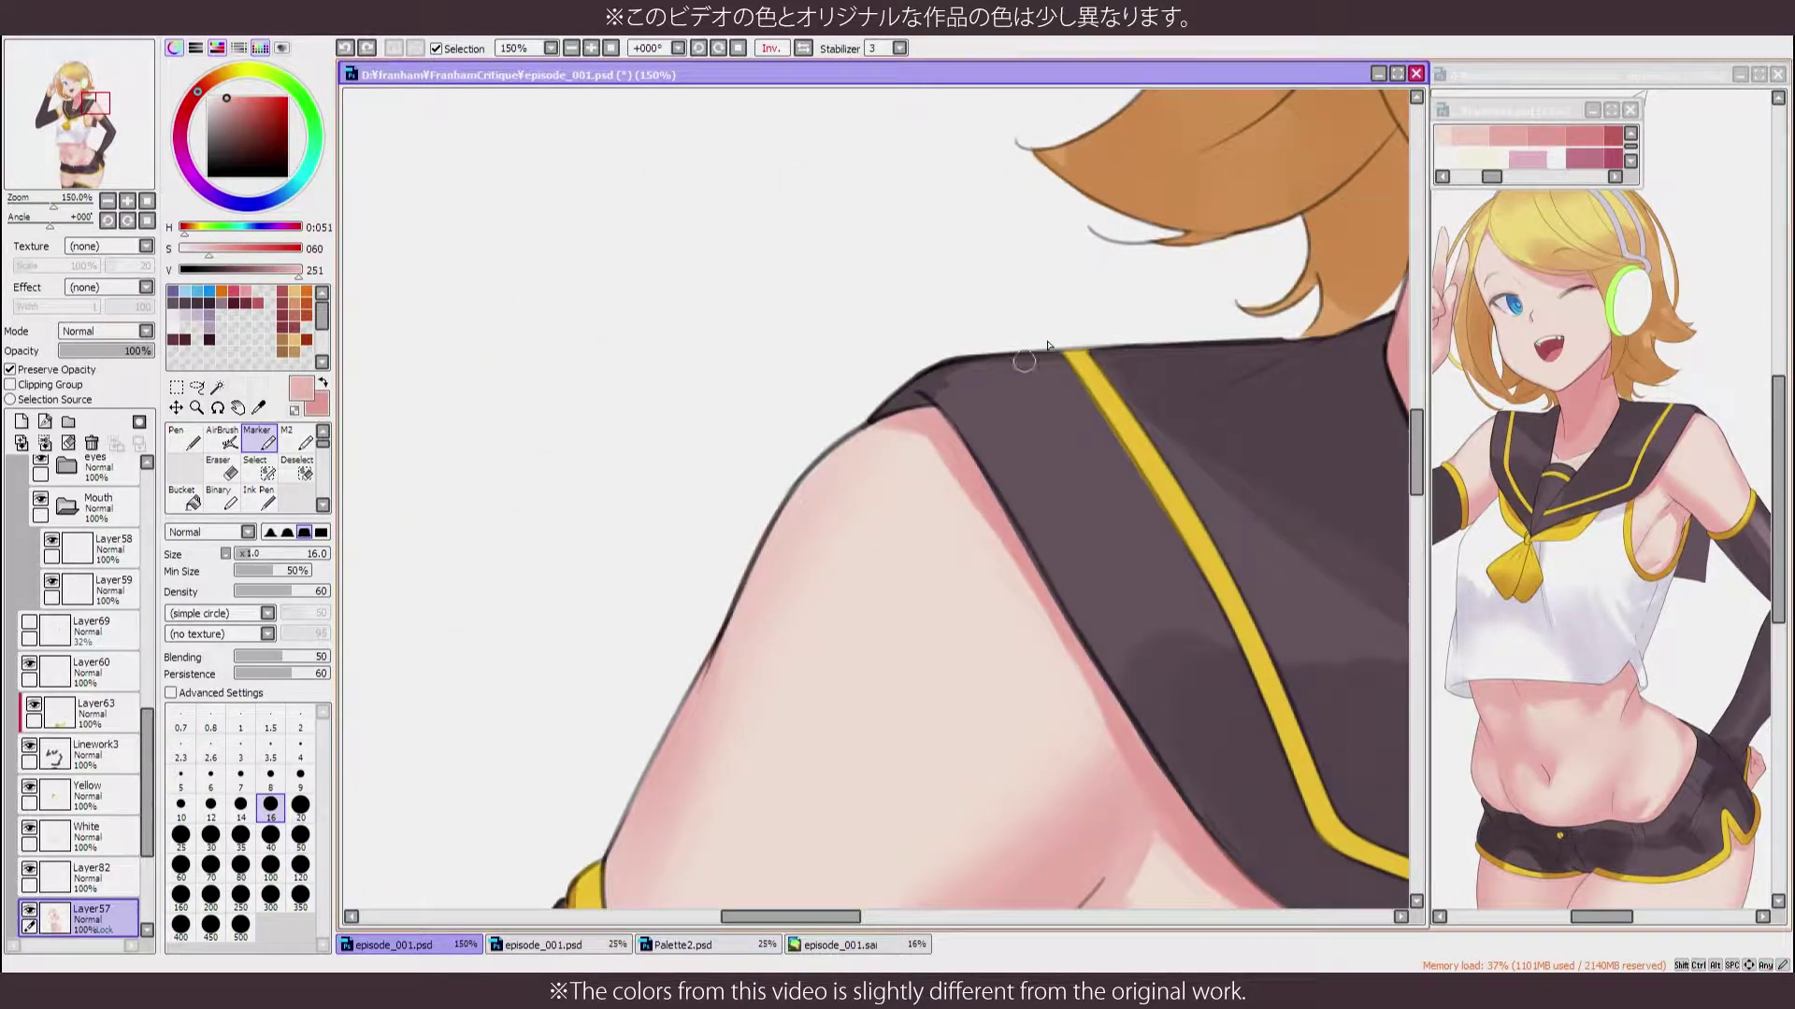
Shade the outer contour of the lowered upper arm with palette pinks
{"action": "left_click", "coordinate": [1510, 129], "text": "alt"}
{"action": "left_click", "coordinate": [935, 467]}
{"action": "mouse_move", "coordinate": [715, 730]}
{"action": "left_mouse_down"}
{"action": "mouse_move", "coordinate": [603, 450]}
{"action": "mouse_move", "coordinate": [827, 450]}
{"action": "left_mouse_up"}
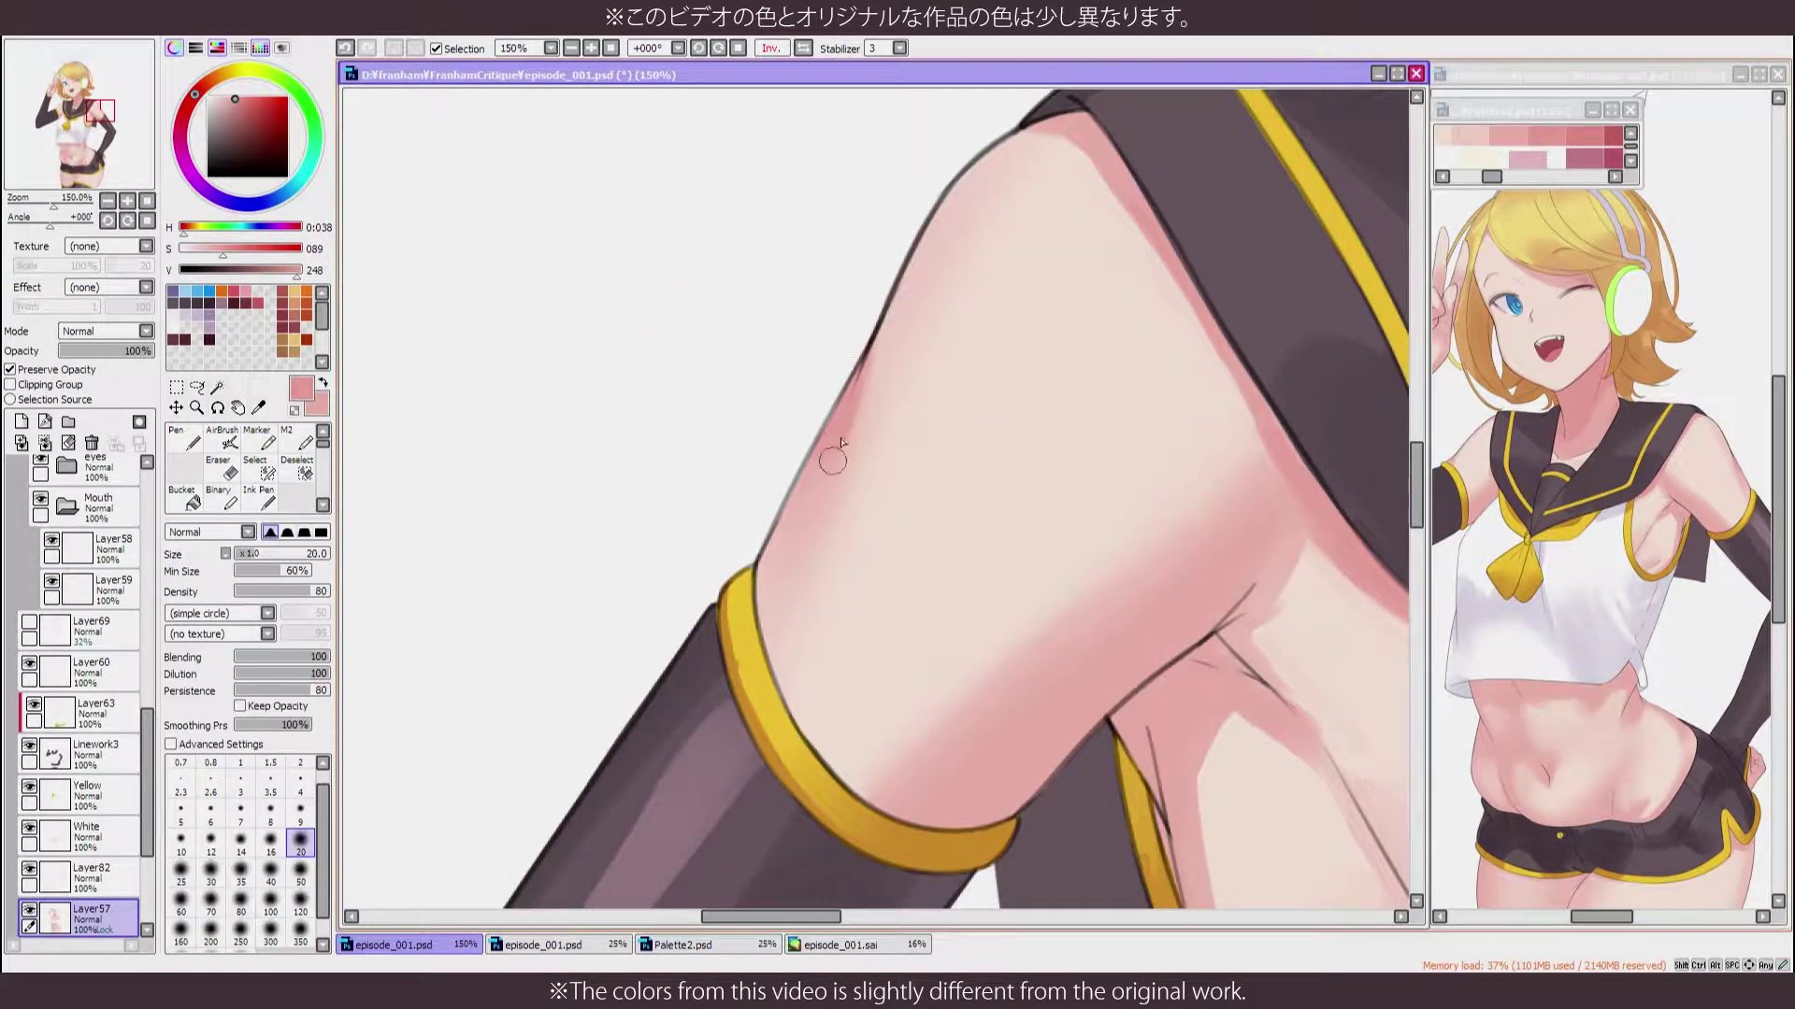
{"action": "scroll", "coordinate": [806, 458], "scroll_direction": "down", "scroll_amount": 3}
{"action": "scroll", "coordinate": [890, 519], "scroll_direction": "up", "scroll_amount": 2}
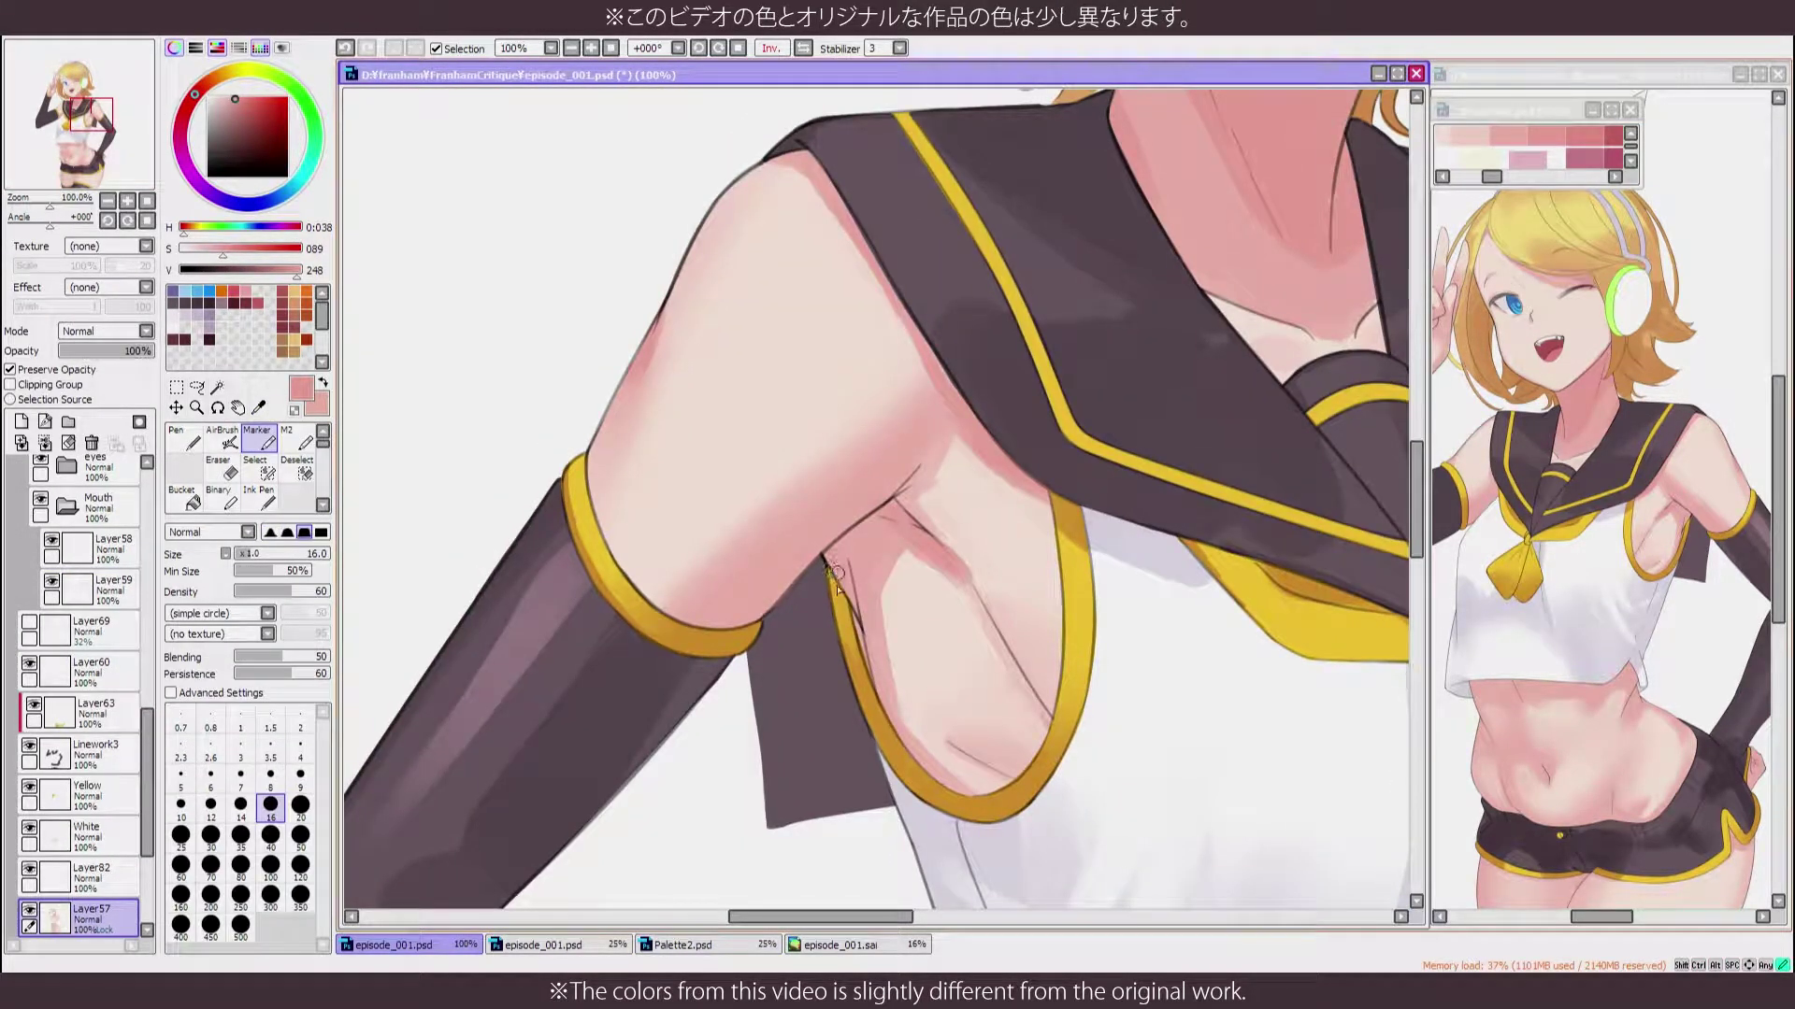
Deepen the armpit crease shadow with darker pink, using the Marker at size 8 and the Pen at size 16
{"action": "key", "text": "h"}
{"action": "key", "text": "b"}
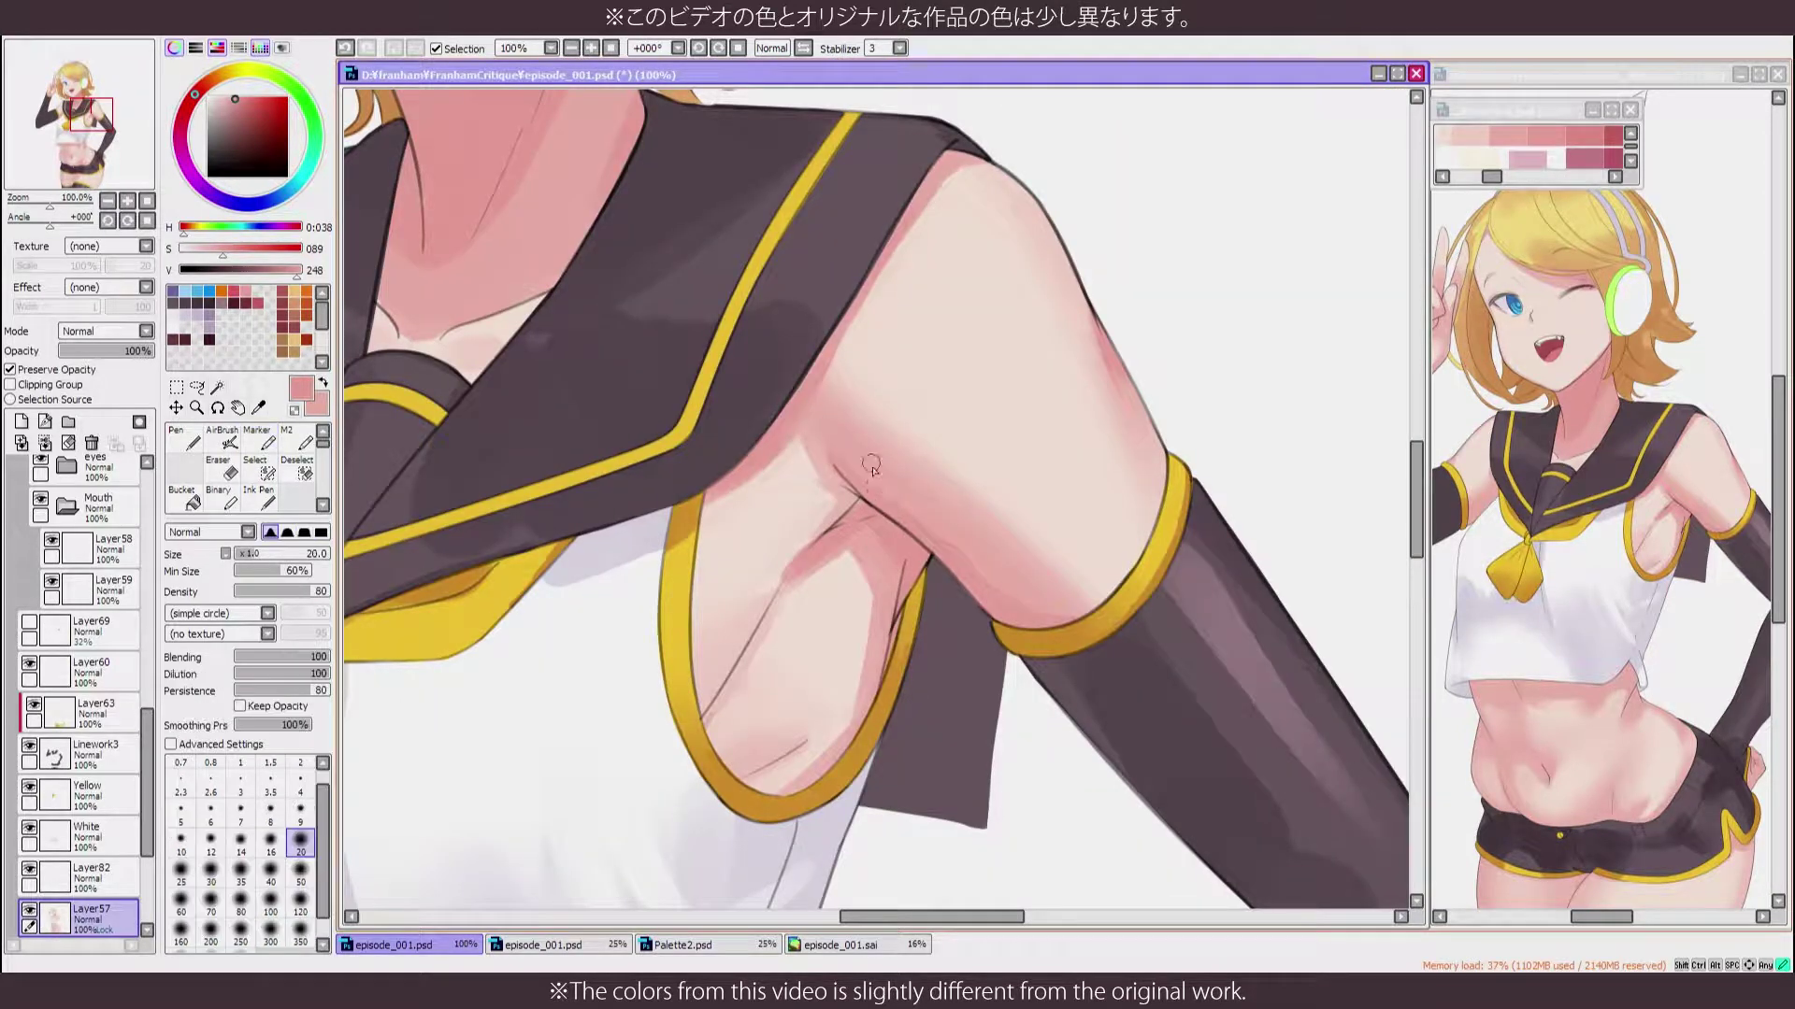
{"action": "key", "text": "h"}
{"action": "scroll", "coordinate": [841, 542], "scroll_direction": "up", "scroll_amount": 2}
{"action": "key", "text": "b"}
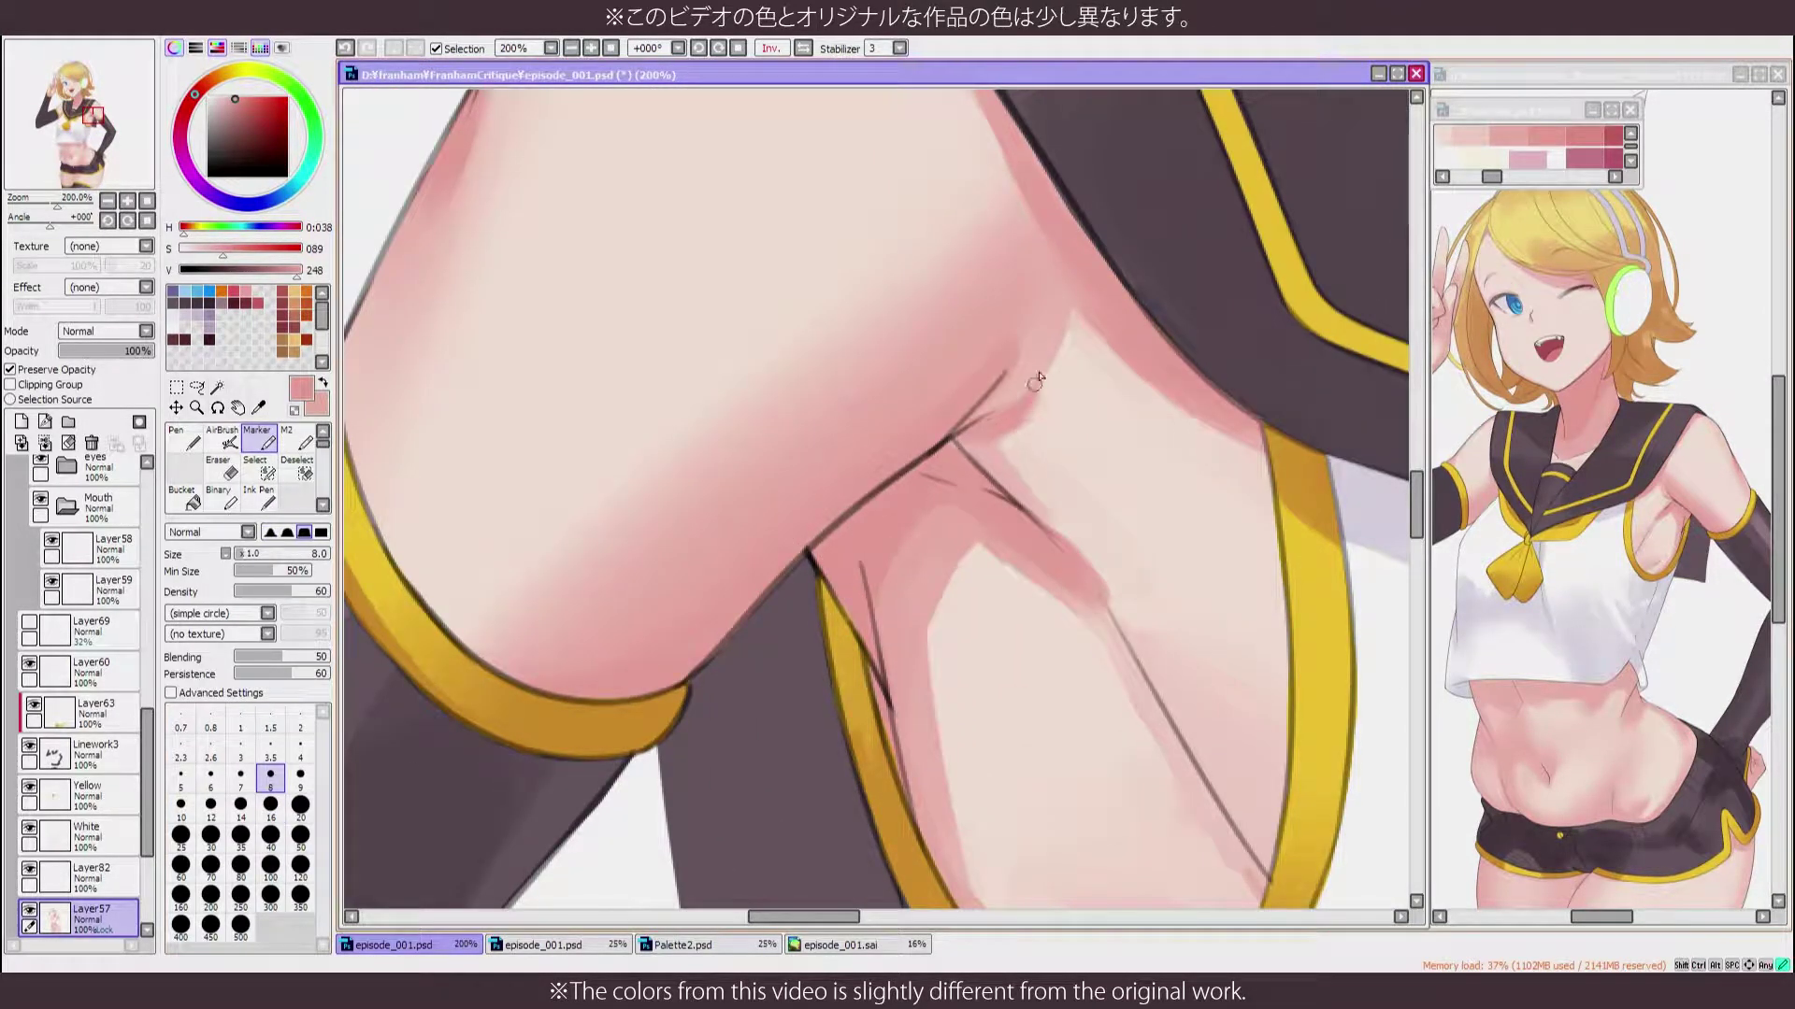
{"action": "key", "text": "b"}
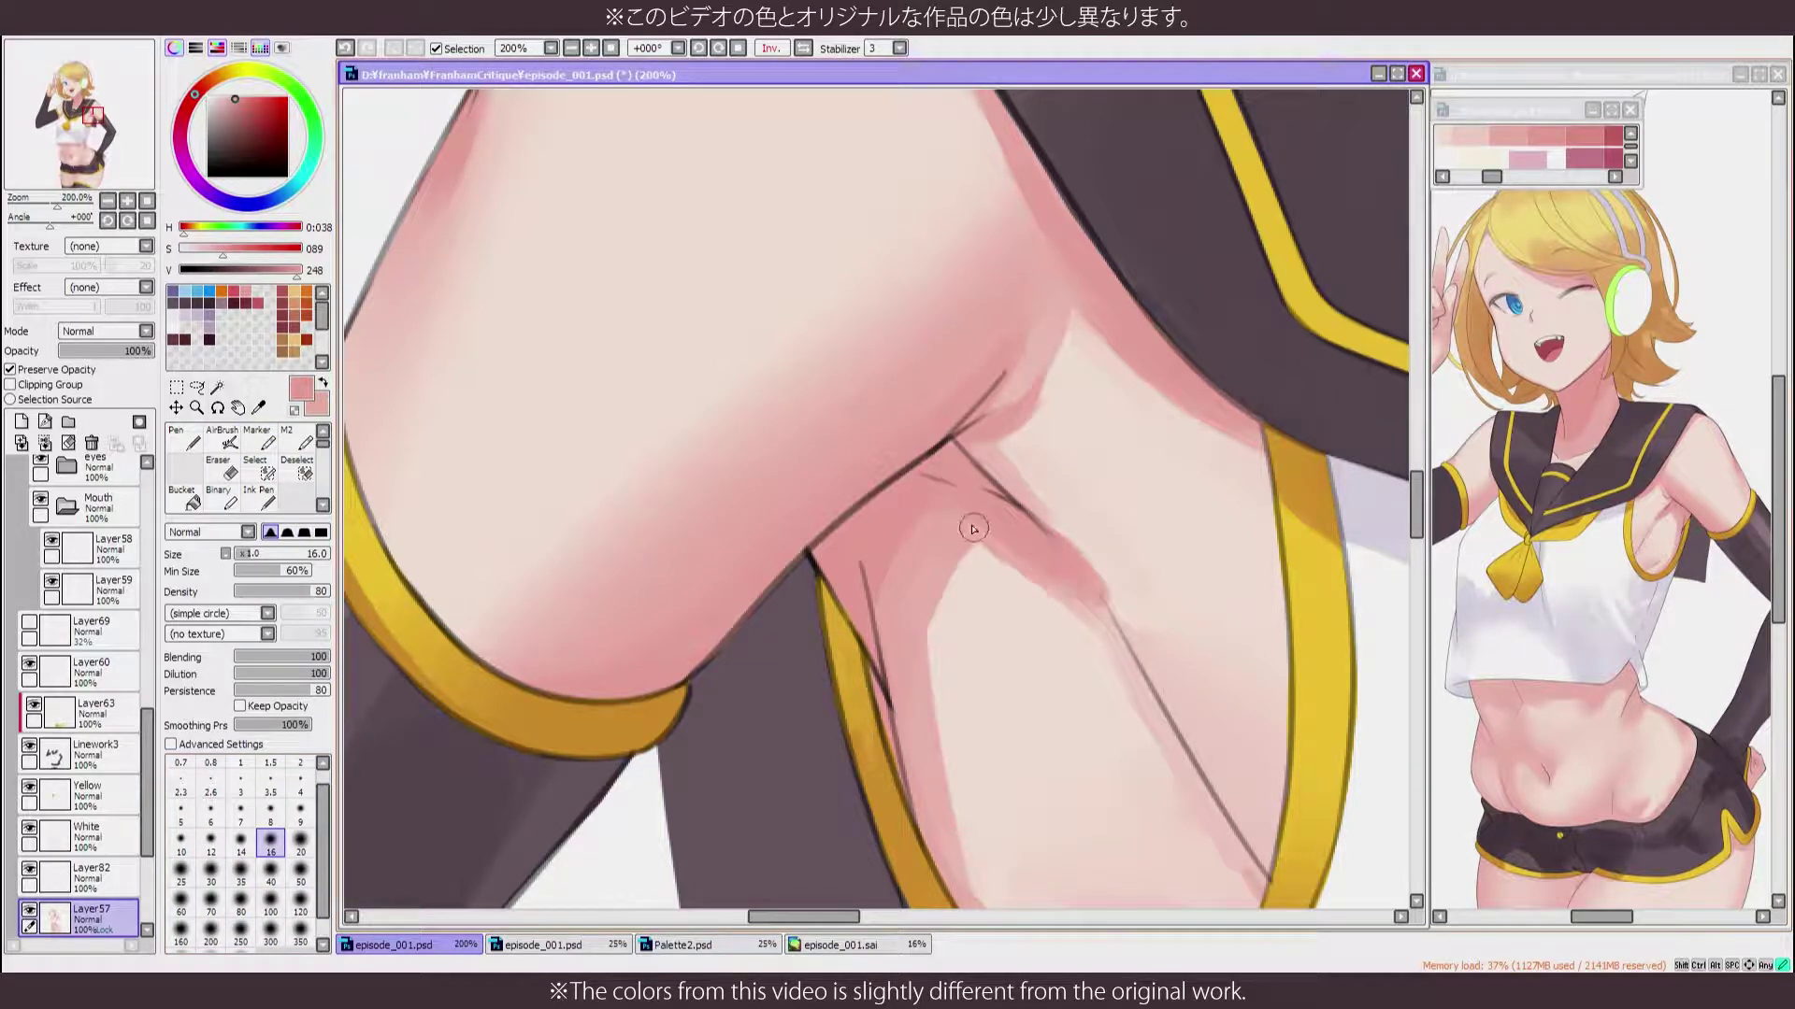
{"action": "scroll", "coordinate": [980, 374], "scroll_direction": "down", "scroll_amount": 4}
{"action": "scroll", "coordinate": [869, 453], "scroll_direction": "up", "scroll_amount": 3}
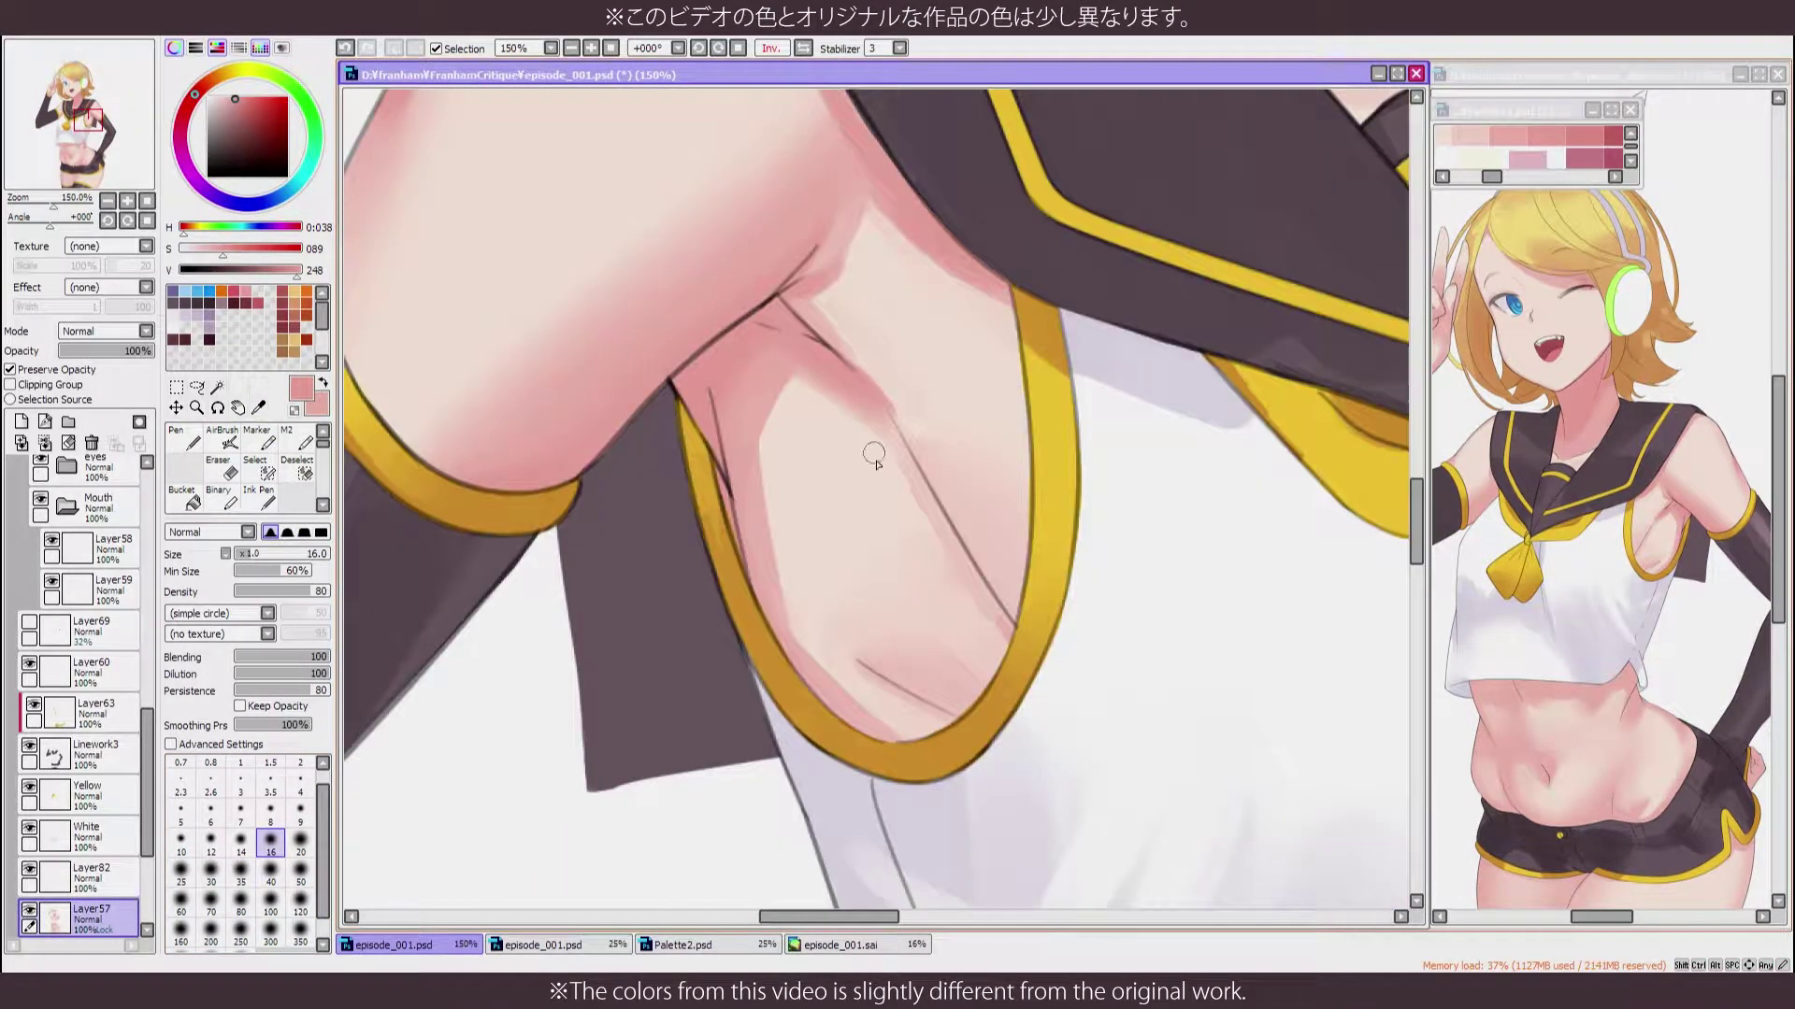
Refine the shadow on the side of the chest inside the sleeve opening with sampled skin tones at Marker size 8
{"action": "left_click", "coordinate": [812, 612], "text": "alt"}
{"action": "left_click", "coordinate": [762, 589], "text": "alt"}
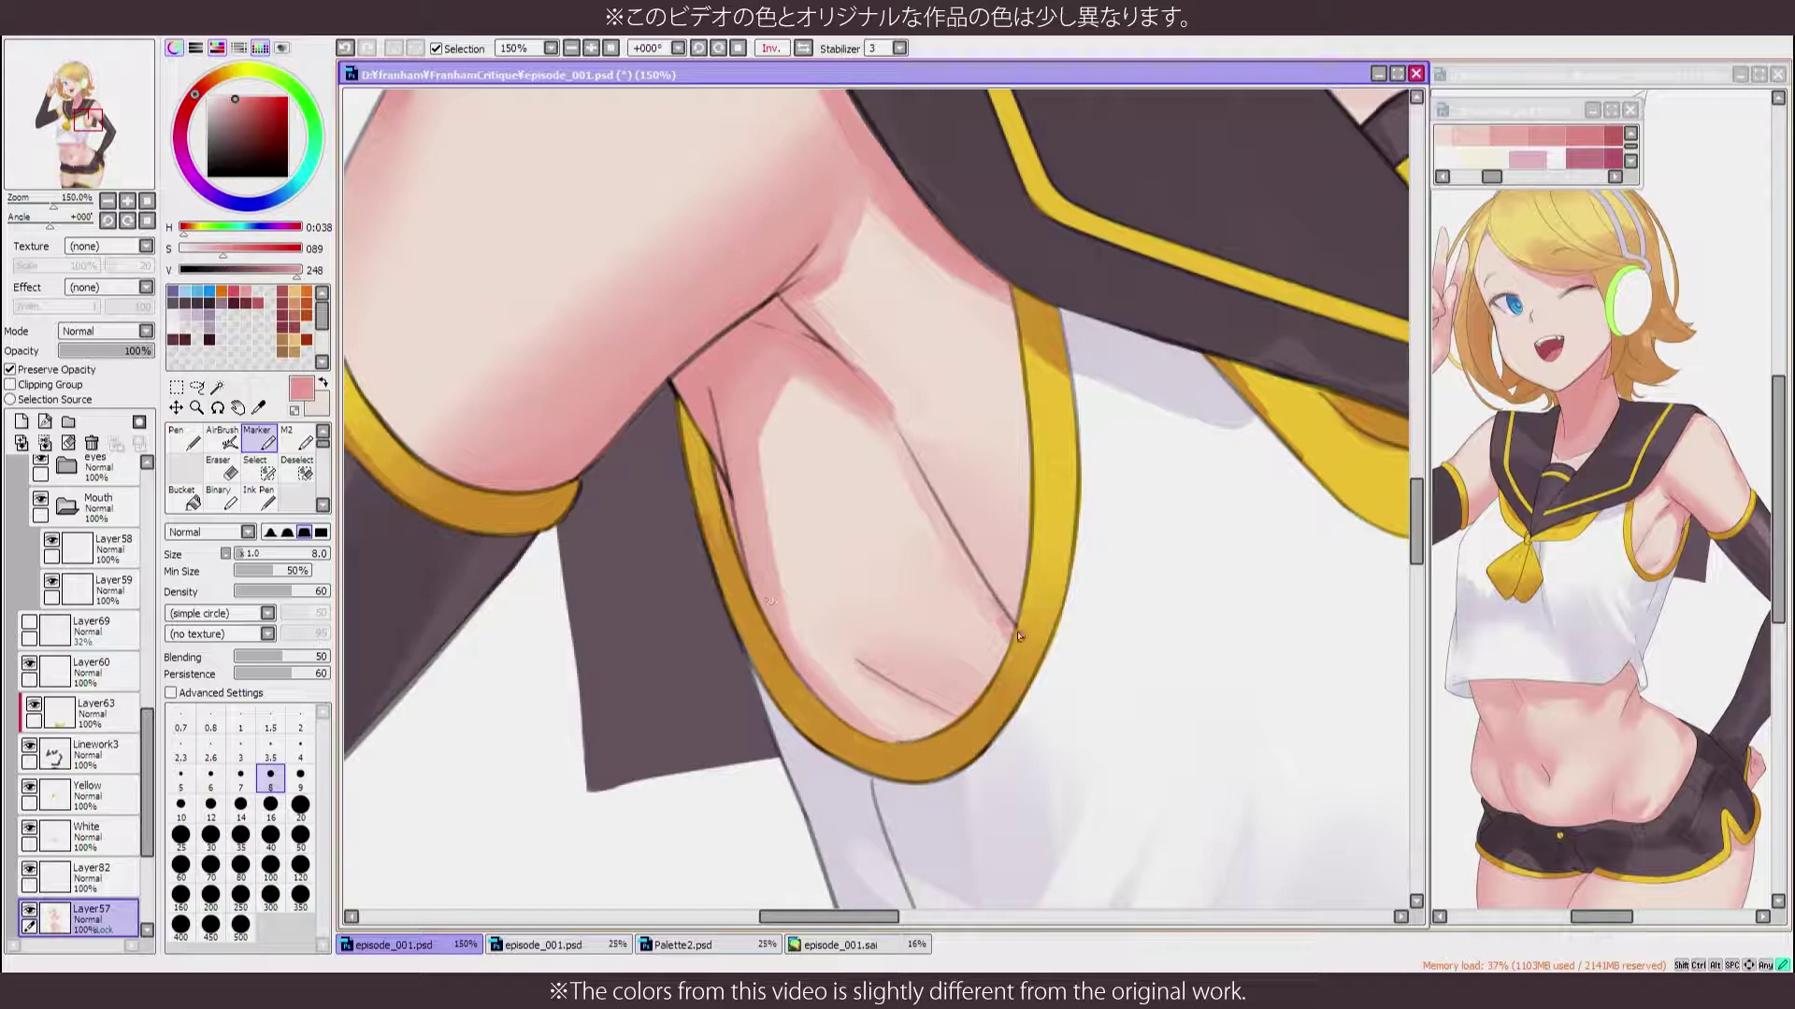
{"action": "scroll", "coordinate": [1019, 636], "scroll_direction": "down", "scroll_amount": 3}
{"action": "scroll", "coordinate": [863, 391], "scroll_direction": "up", "scroll_amount": 3}
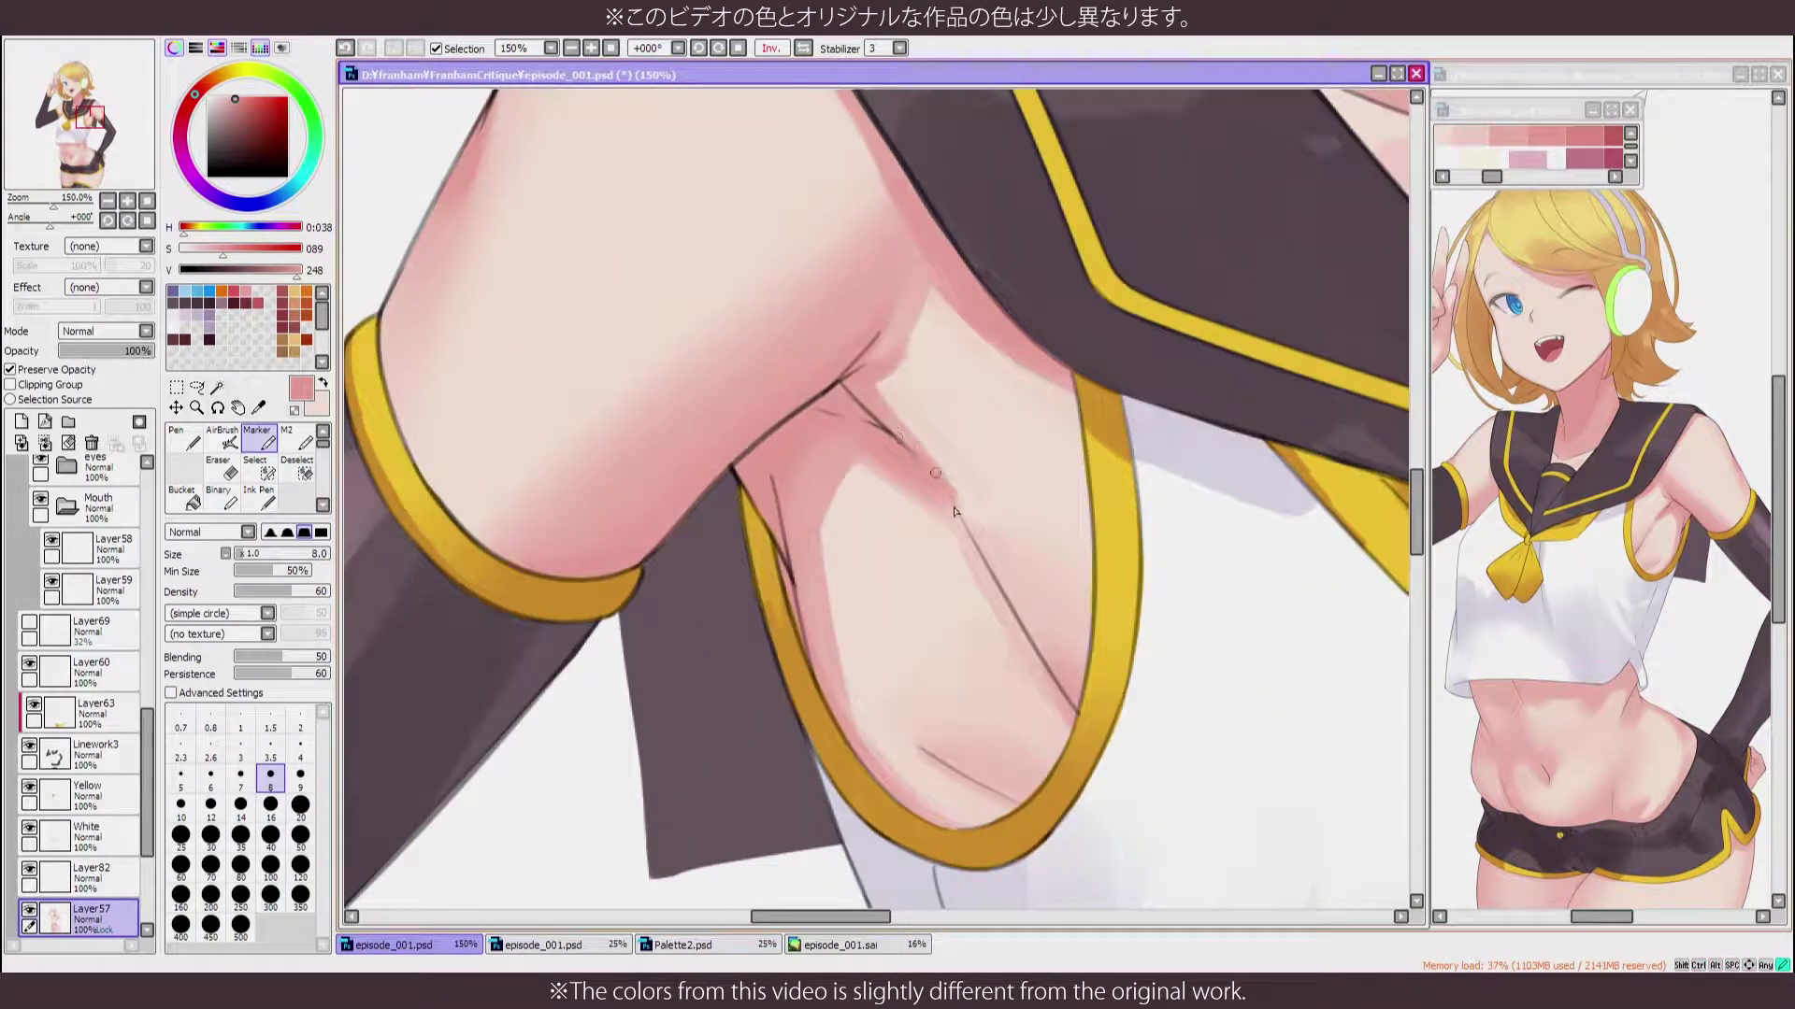
{"action": "scroll", "coordinate": [954, 511], "scroll_direction": "down", "scroll_amount": 4}
{"action": "scroll", "coordinate": [720, 563], "scroll_direction": "up", "scroll_amount": 2}
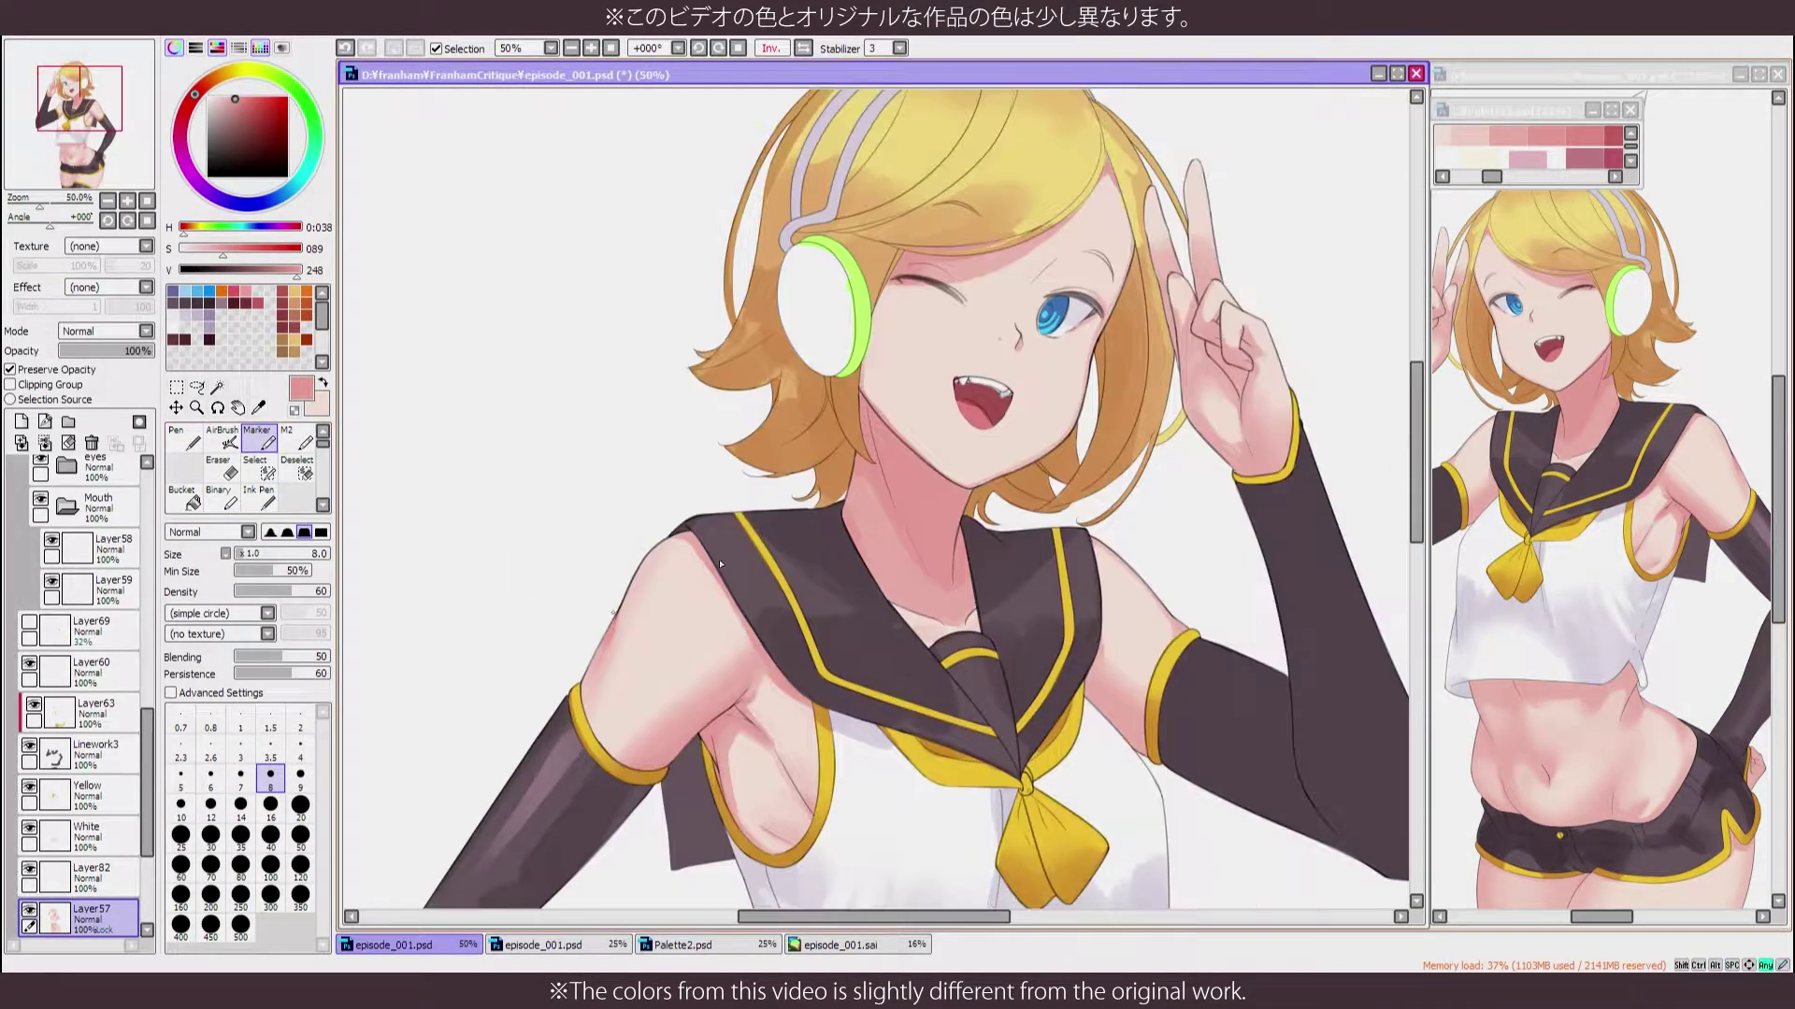
Touch up the neck shading with sampled light skin and darker pink at Marker size 40
{"action": "left_click", "coordinate": [270, 837]}
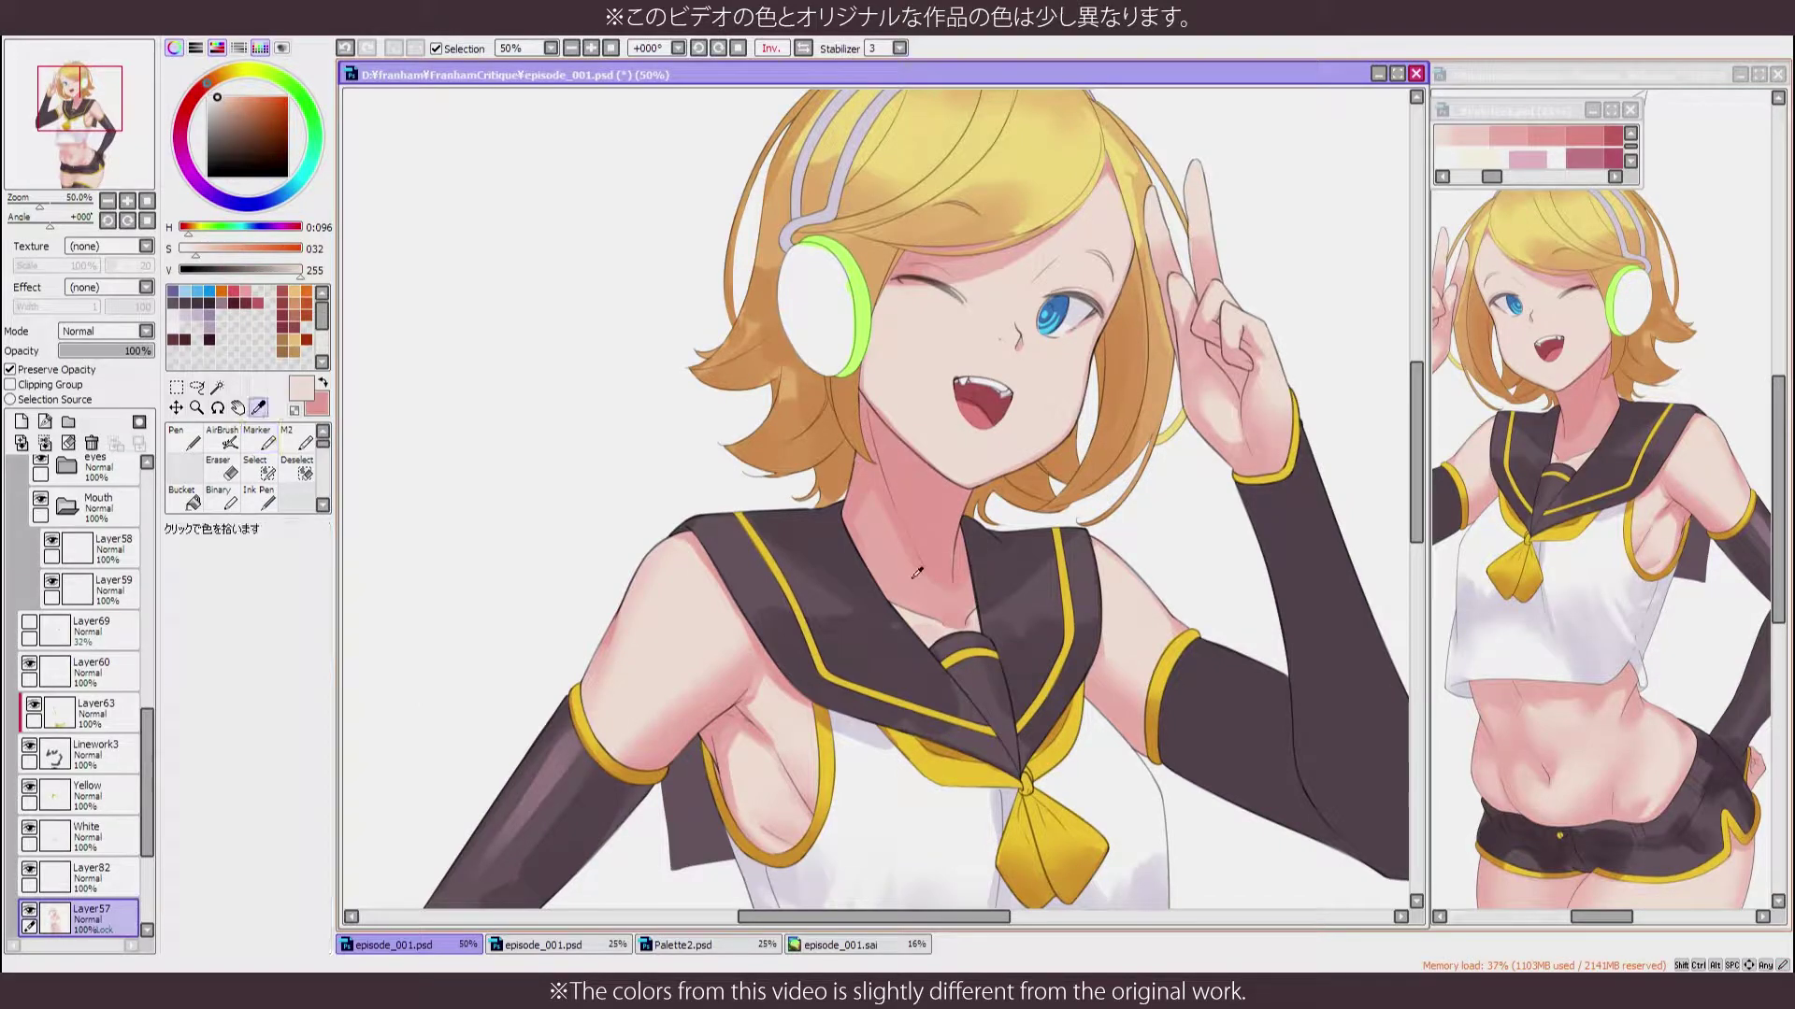
{"action": "left_click", "coordinate": [961, 615], "text": "alt"}
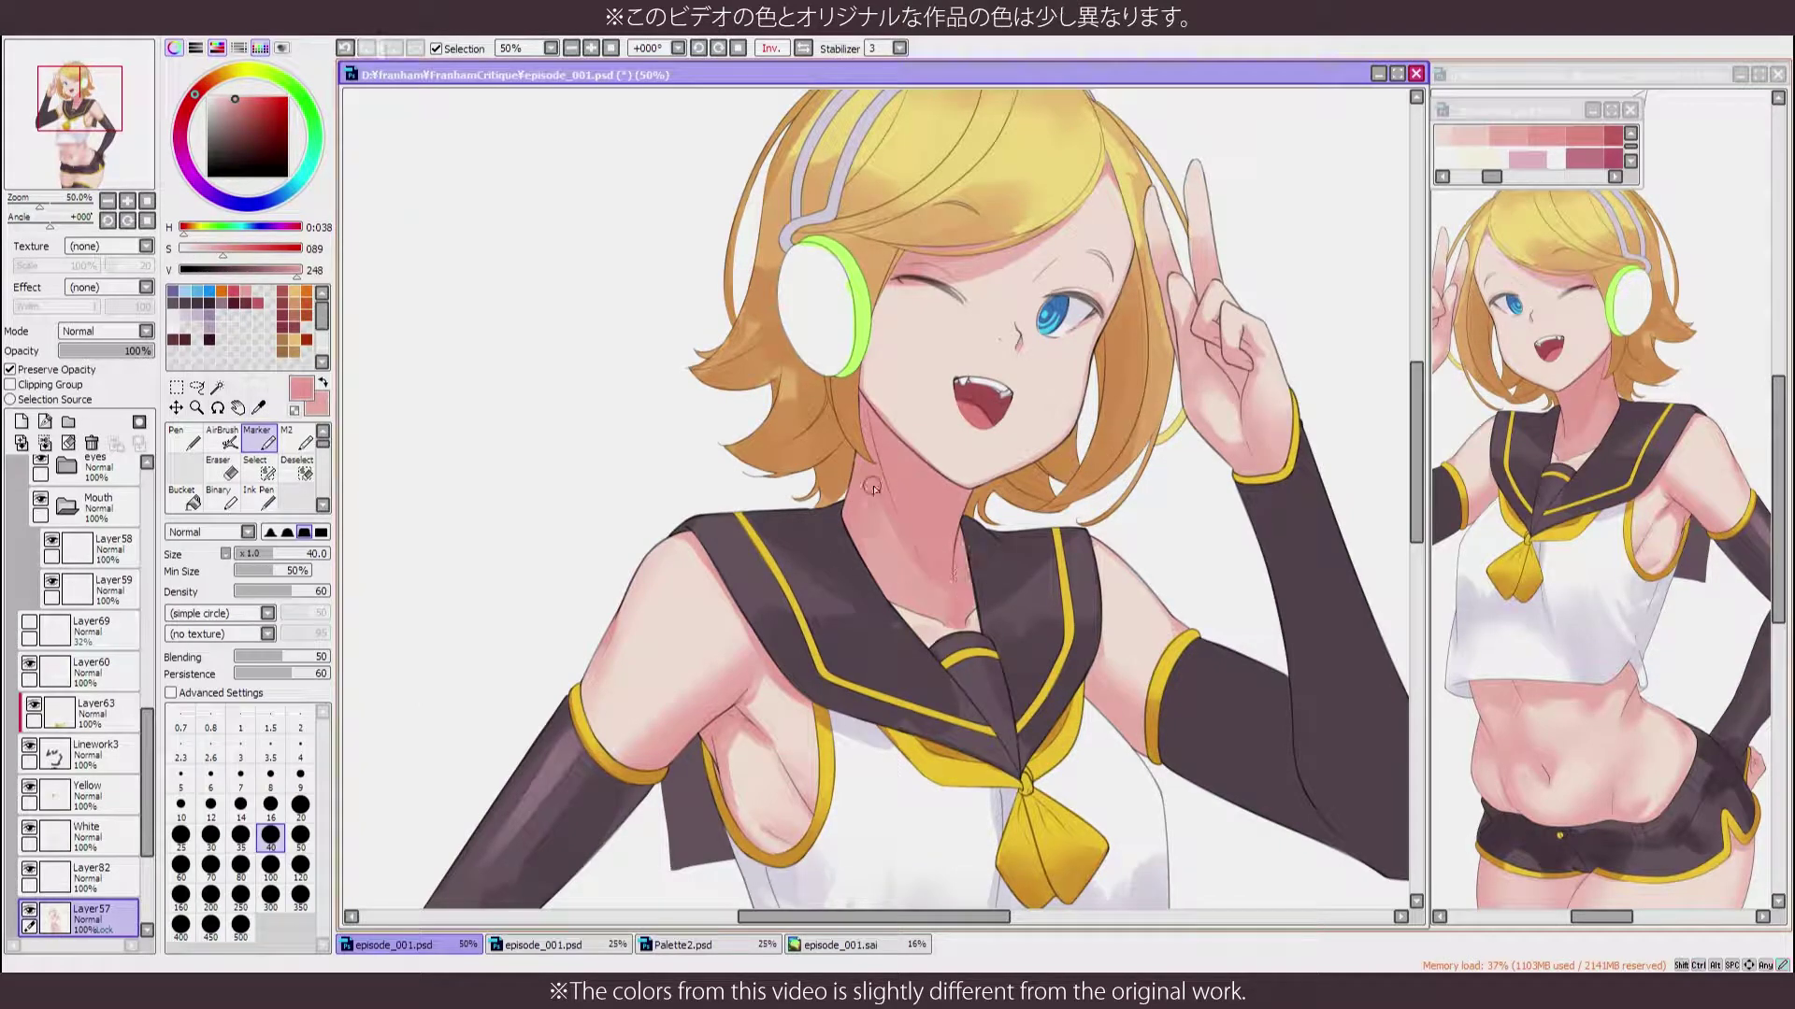
{"action": "scroll", "coordinate": [872, 488], "scroll_direction": "down", "scroll_amount": 2}
Shade the folded fingers of the raised hand with darker pink, using the Marker at size 14 and the Pen at size 16
{"action": "scroll", "coordinate": [901, 720], "scroll_direction": "up", "scroll_amount": 4}
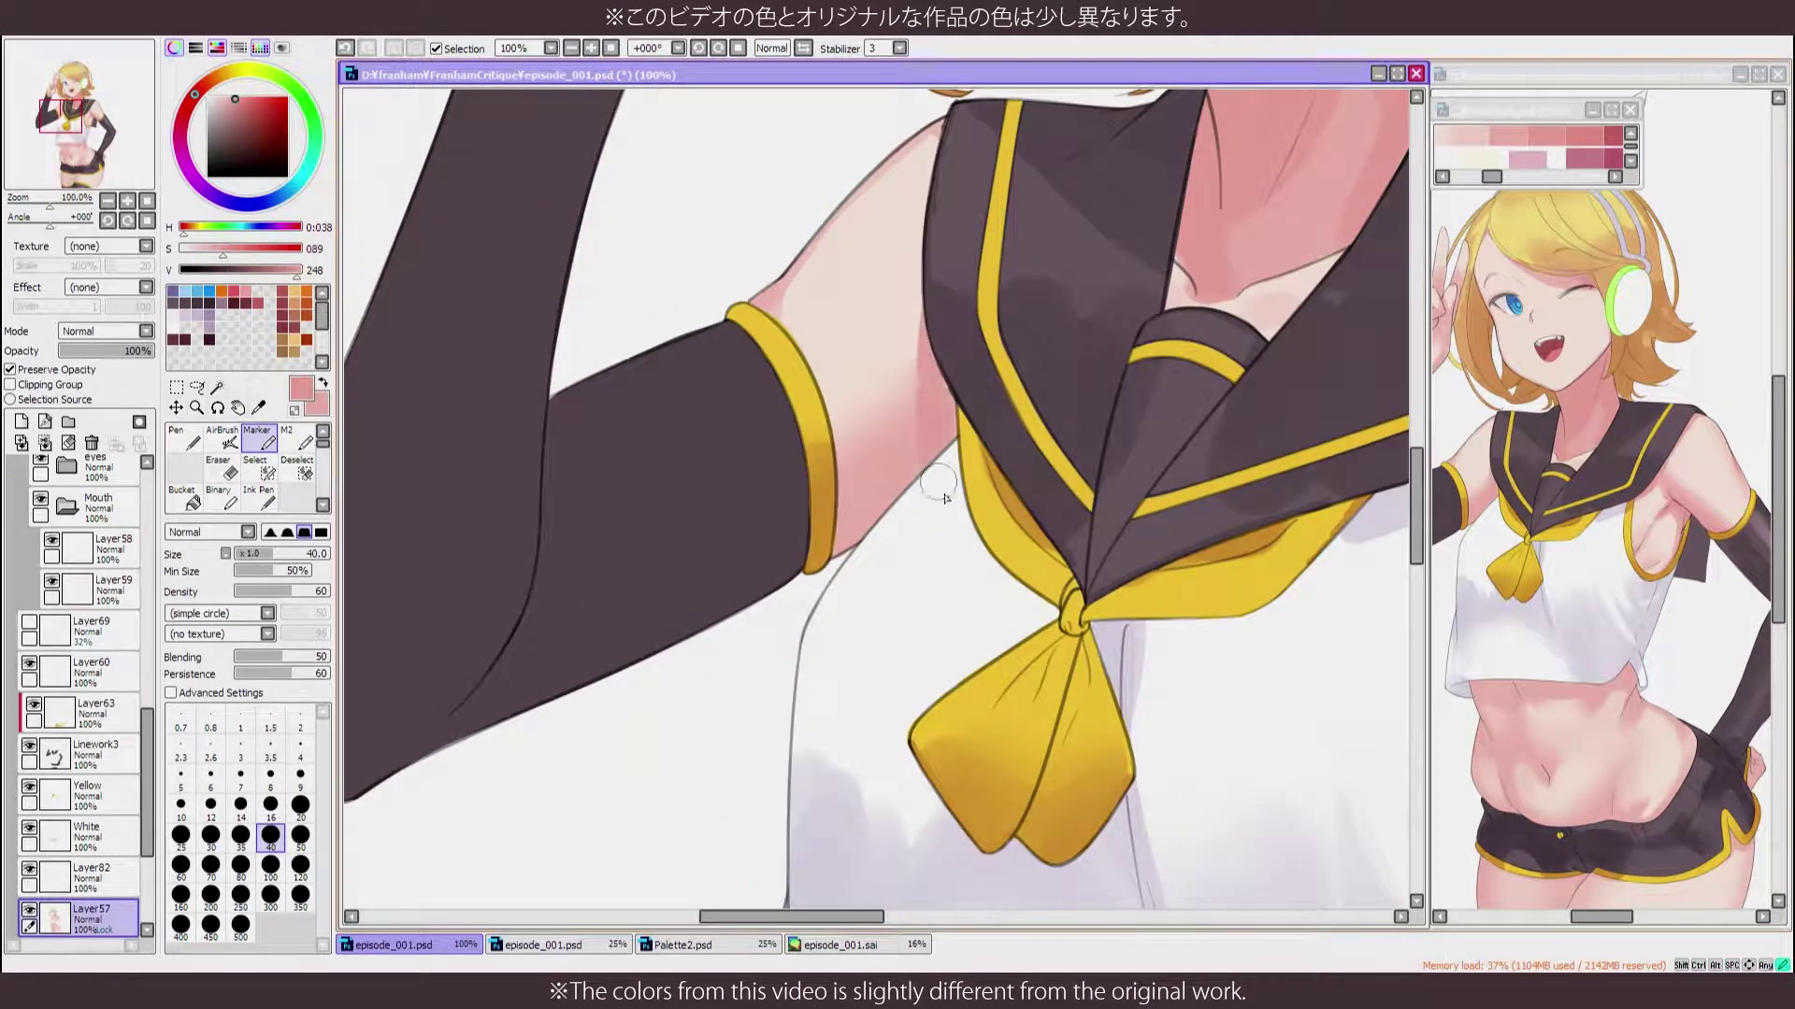
{"action": "mouse_move", "coordinate": [60, 114]}
{"action": "left_mouse_down"}
{"action": "mouse_move", "coordinate": [70, 82]}
{"action": "mouse_move", "coordinate": [49, 87]}
{"action": "left_mouse_up"}
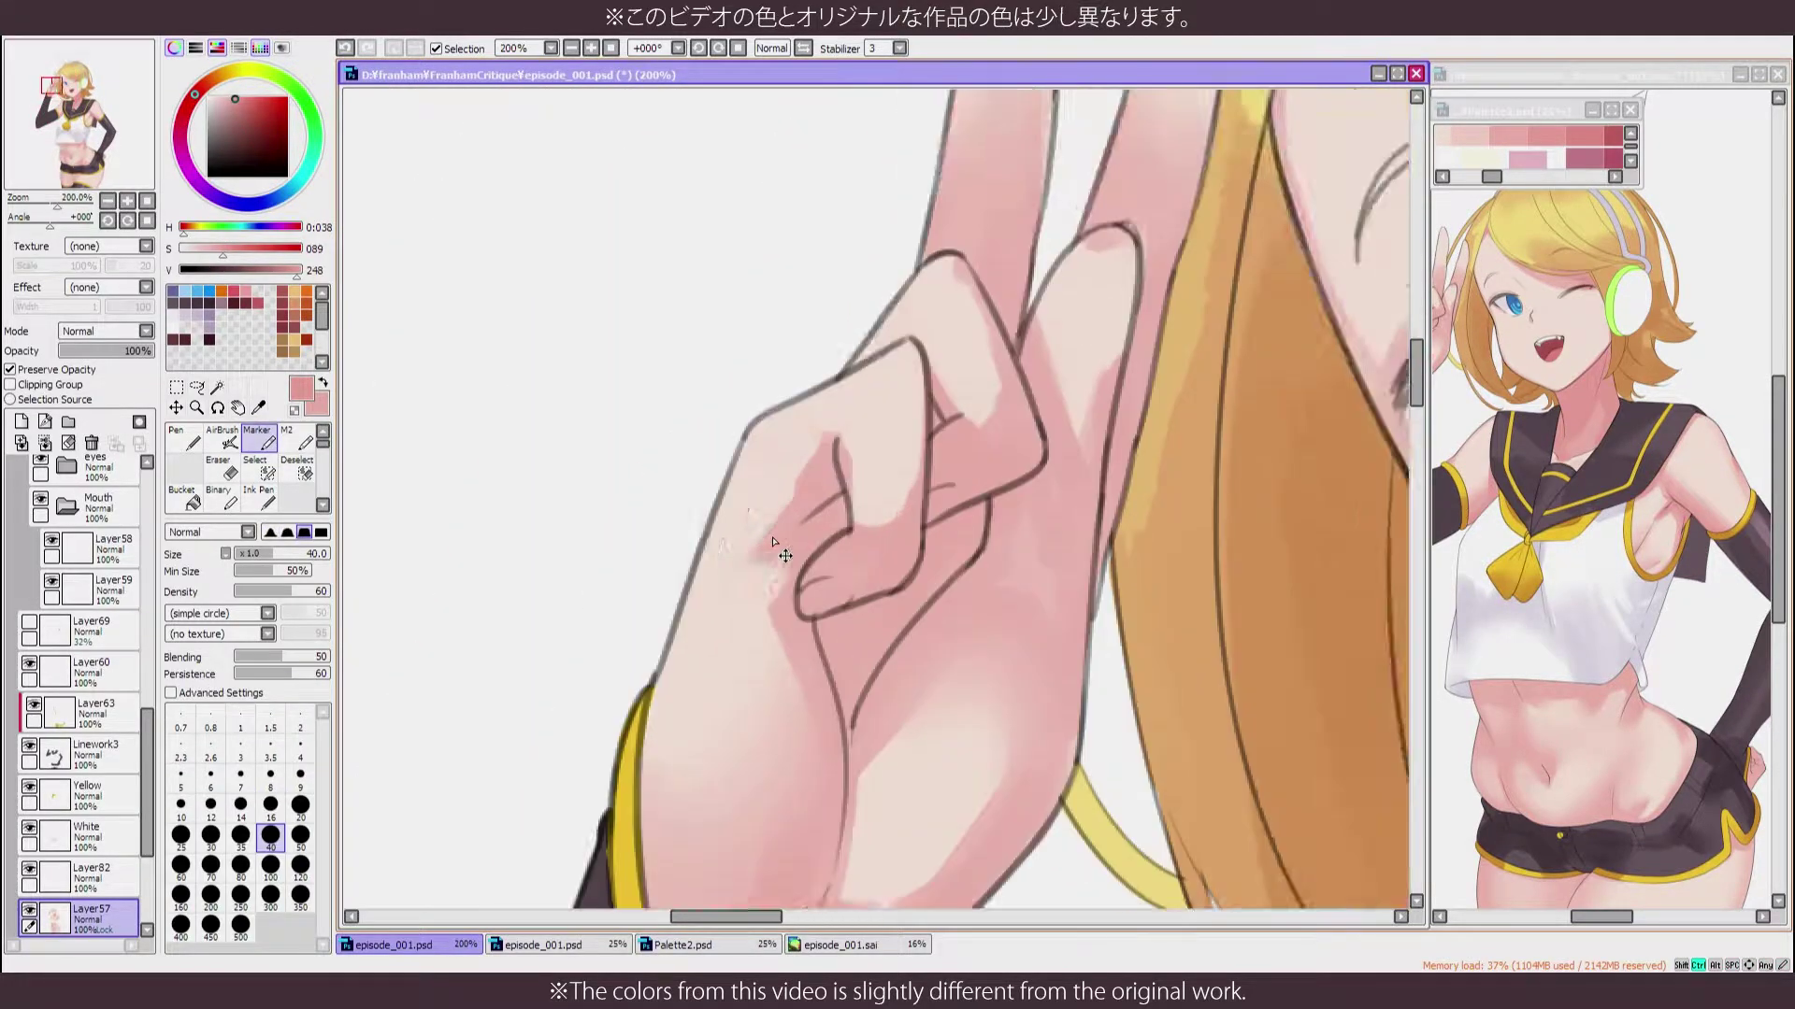
{"action": "left_click", "coordinate": [240, 804]}
{"action": "left_click_drag", "start_coordinate": [898, 440], "coordinate": [963, 377]}
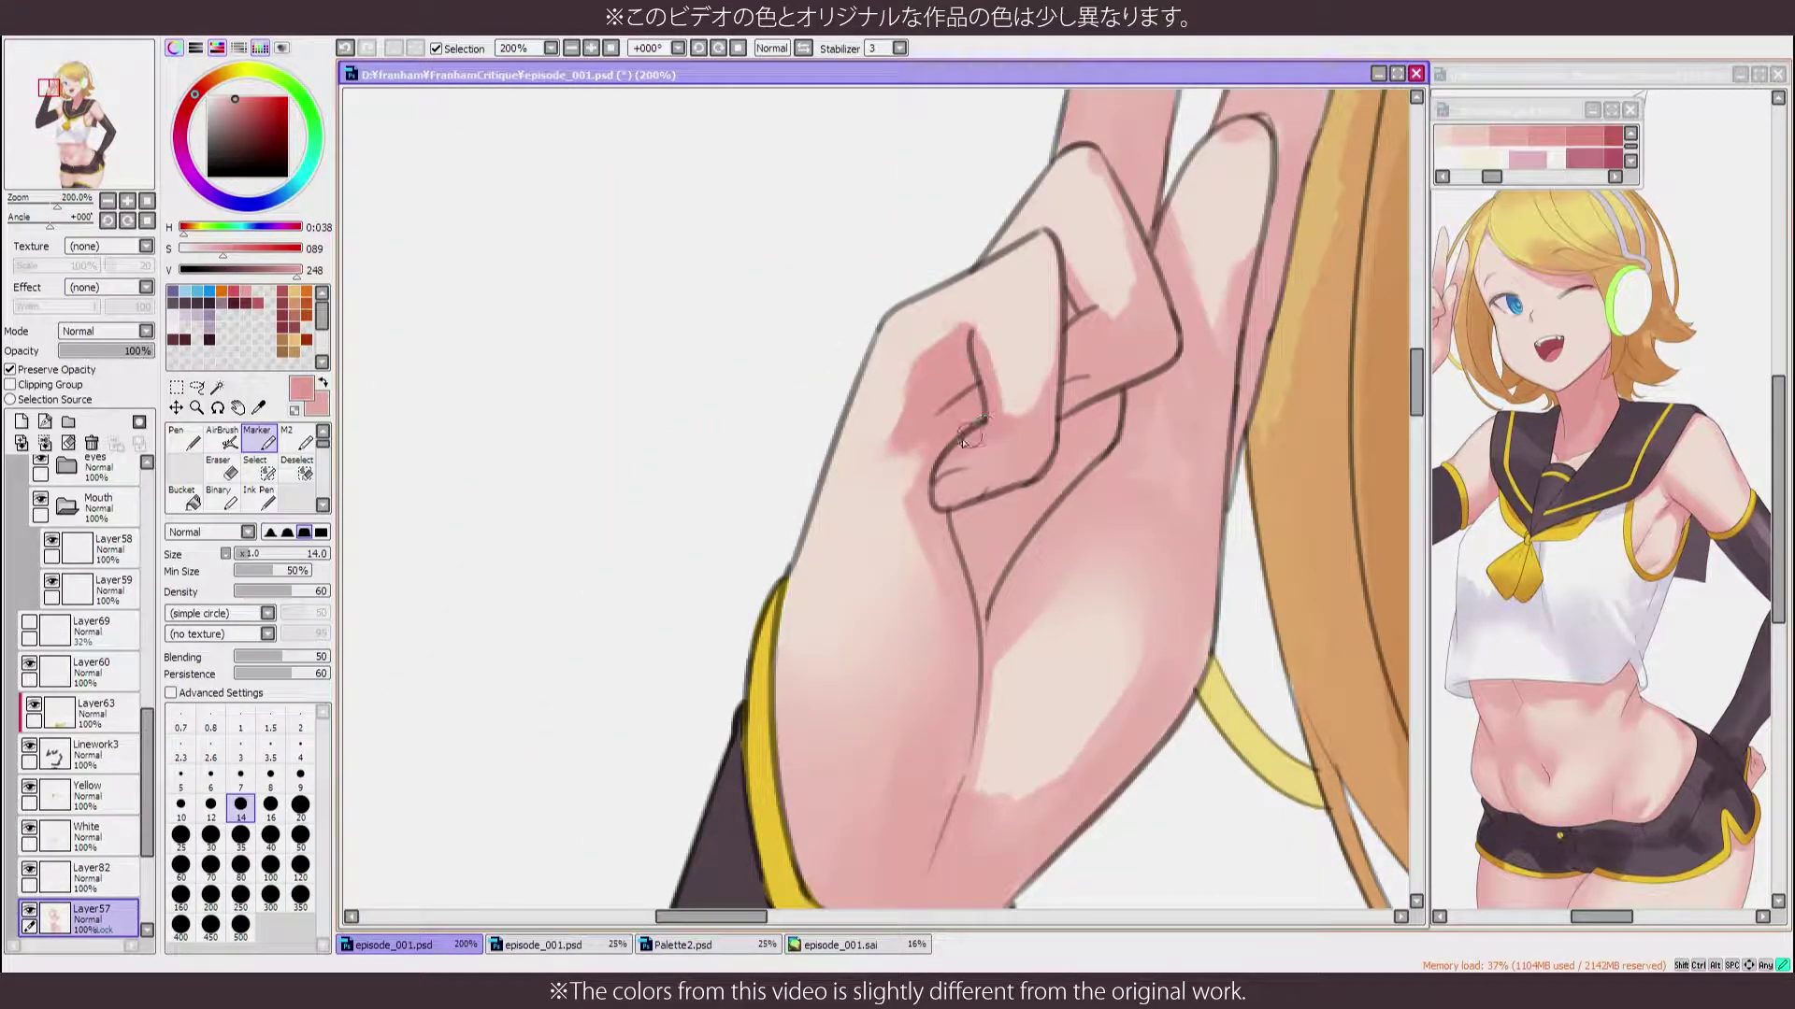
{"action": "key", "text": "h"}
{"action": "key", "text": "h"}
{"action": "key", "text": "b"}
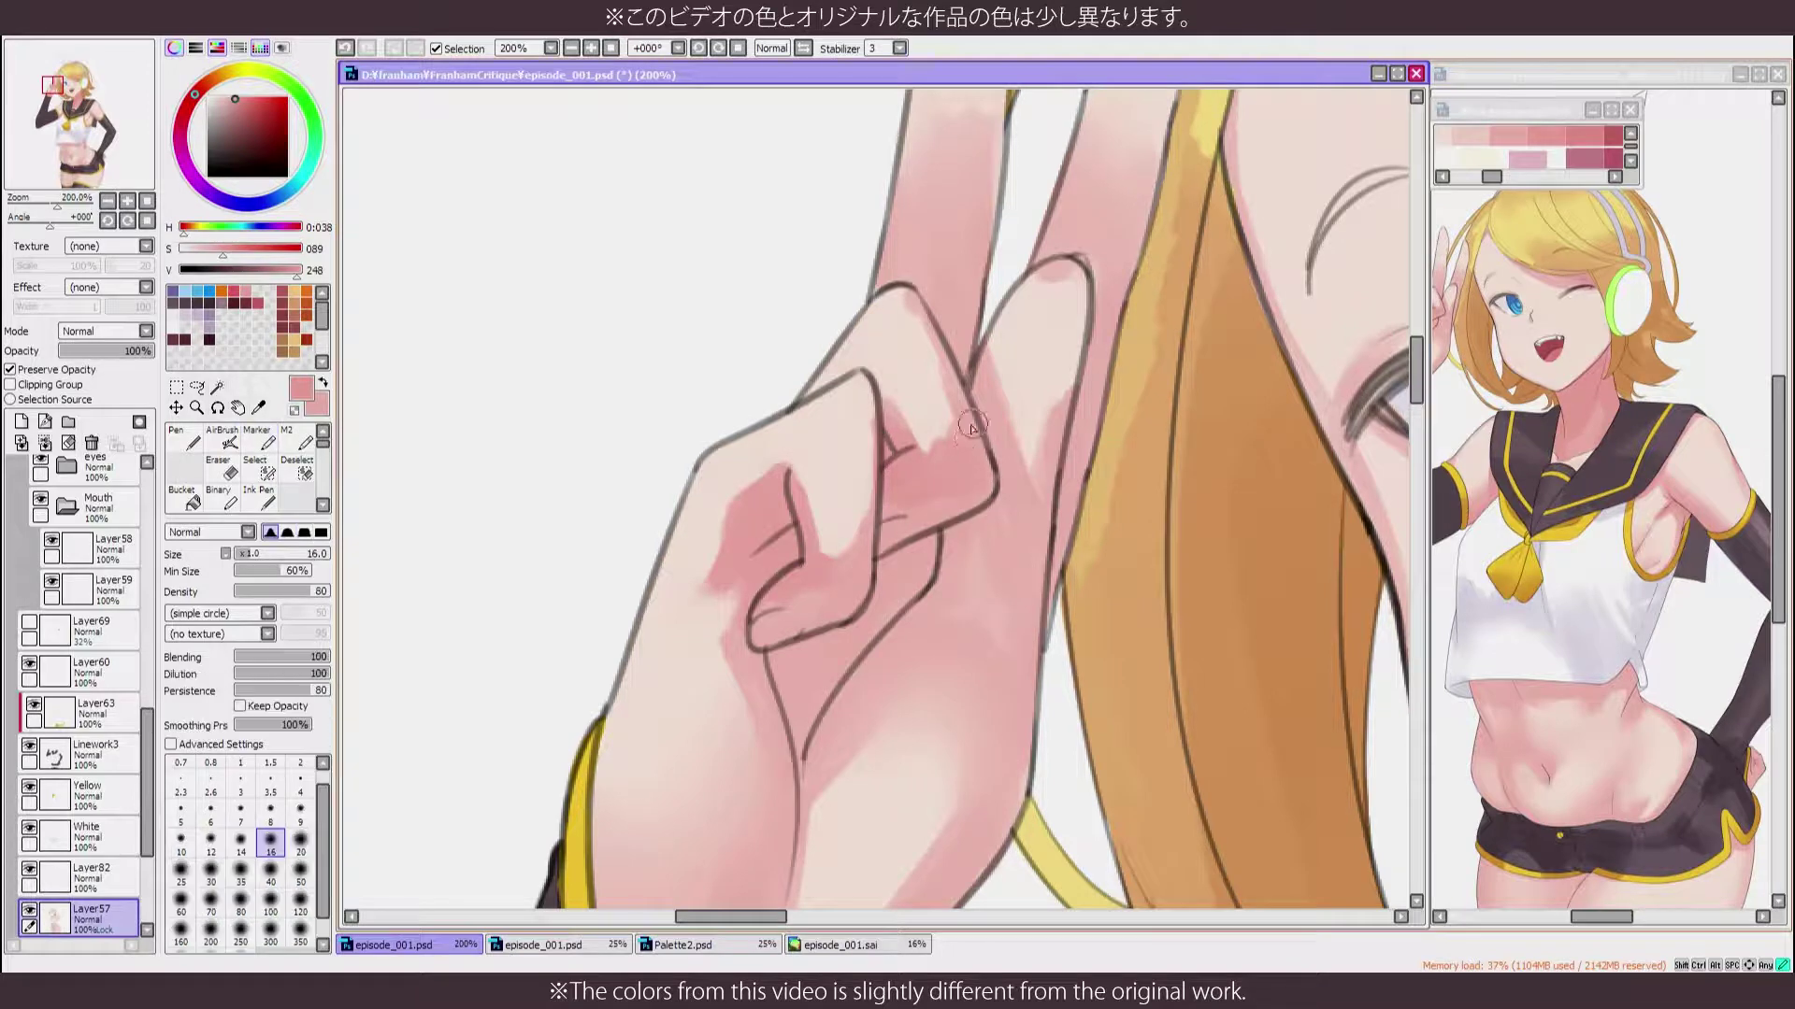
{"action": "scroll", "coordinate": [972, 428], "scroll_direction": "up", "scroll_amount": 2}
{"action": "key", "text": "m"}
{"action": "left_click_drag", "start_coordinate": [939, 443], "coordinate": [973, 420]}
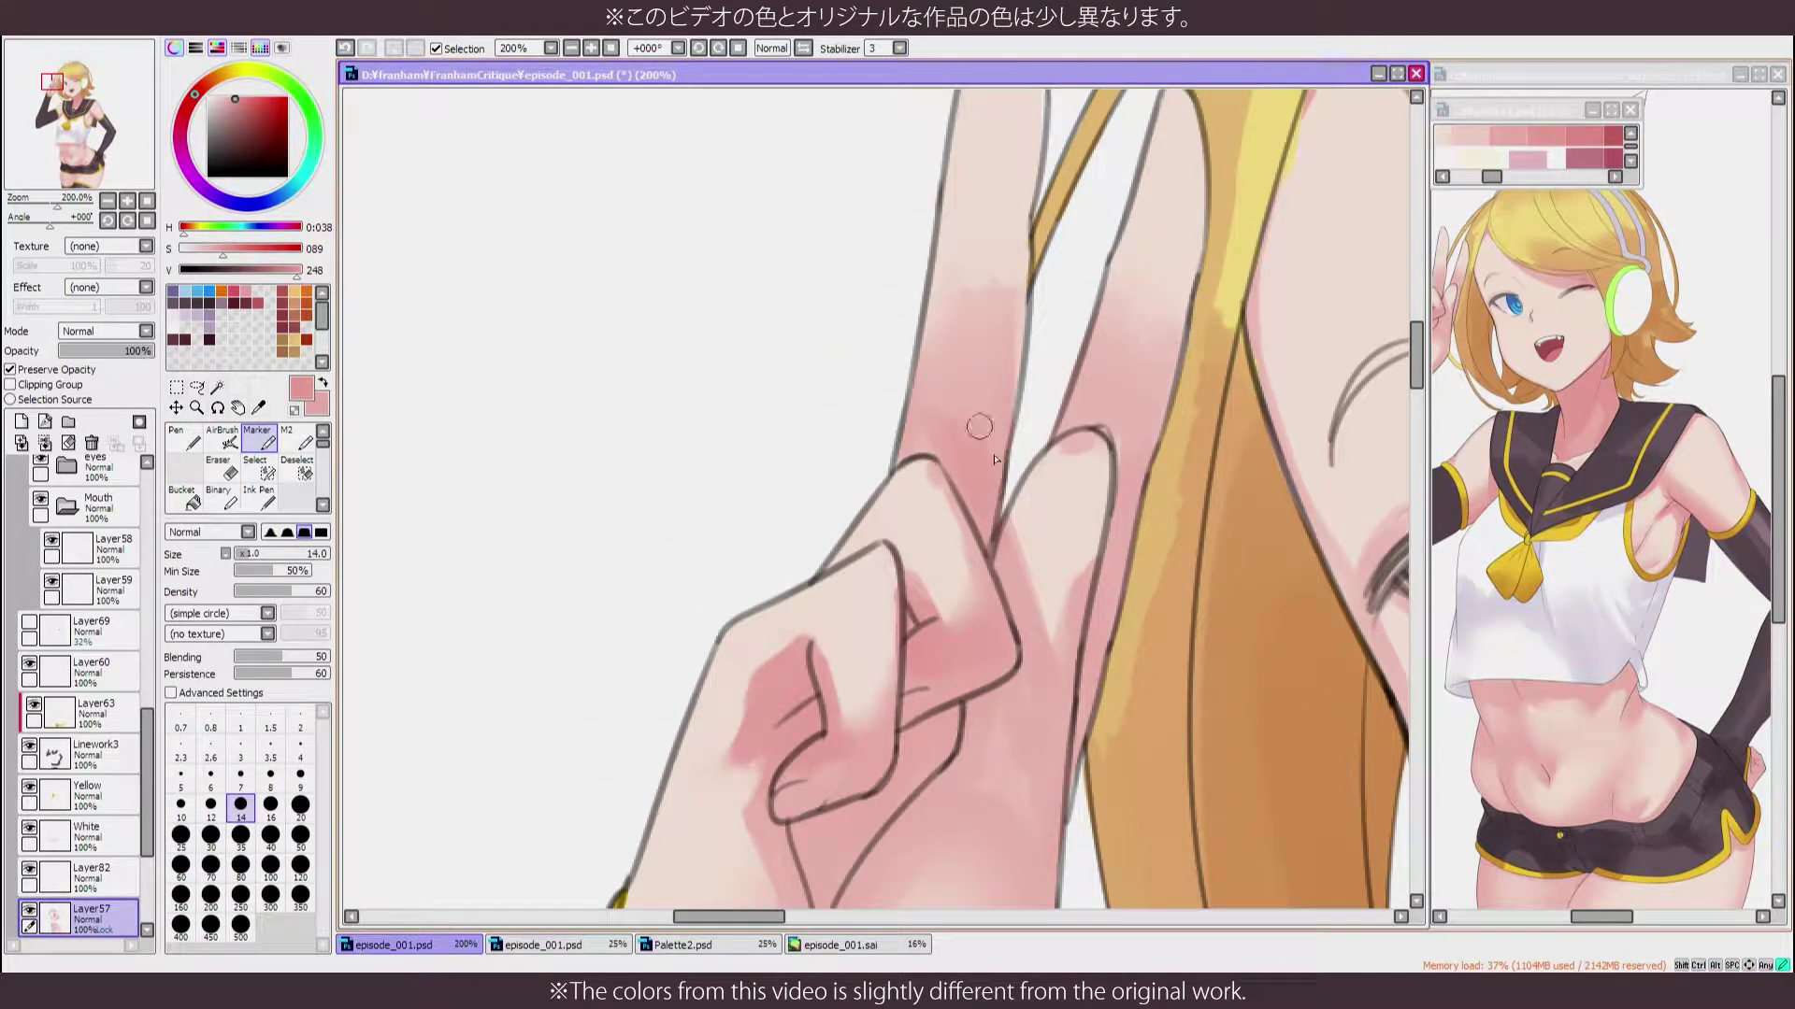
Refine the pink shadows around the folded thumb and the upper palm crease with the Marker at size 14
{"action": "scroll", "coordinate": [999, 587], "scroll_direction": "down", "scroll_amount": 1}
{"action": "scroll", "coordinate": [1007, 612], "scroll_direction": "up", "scroll_amount": 1}
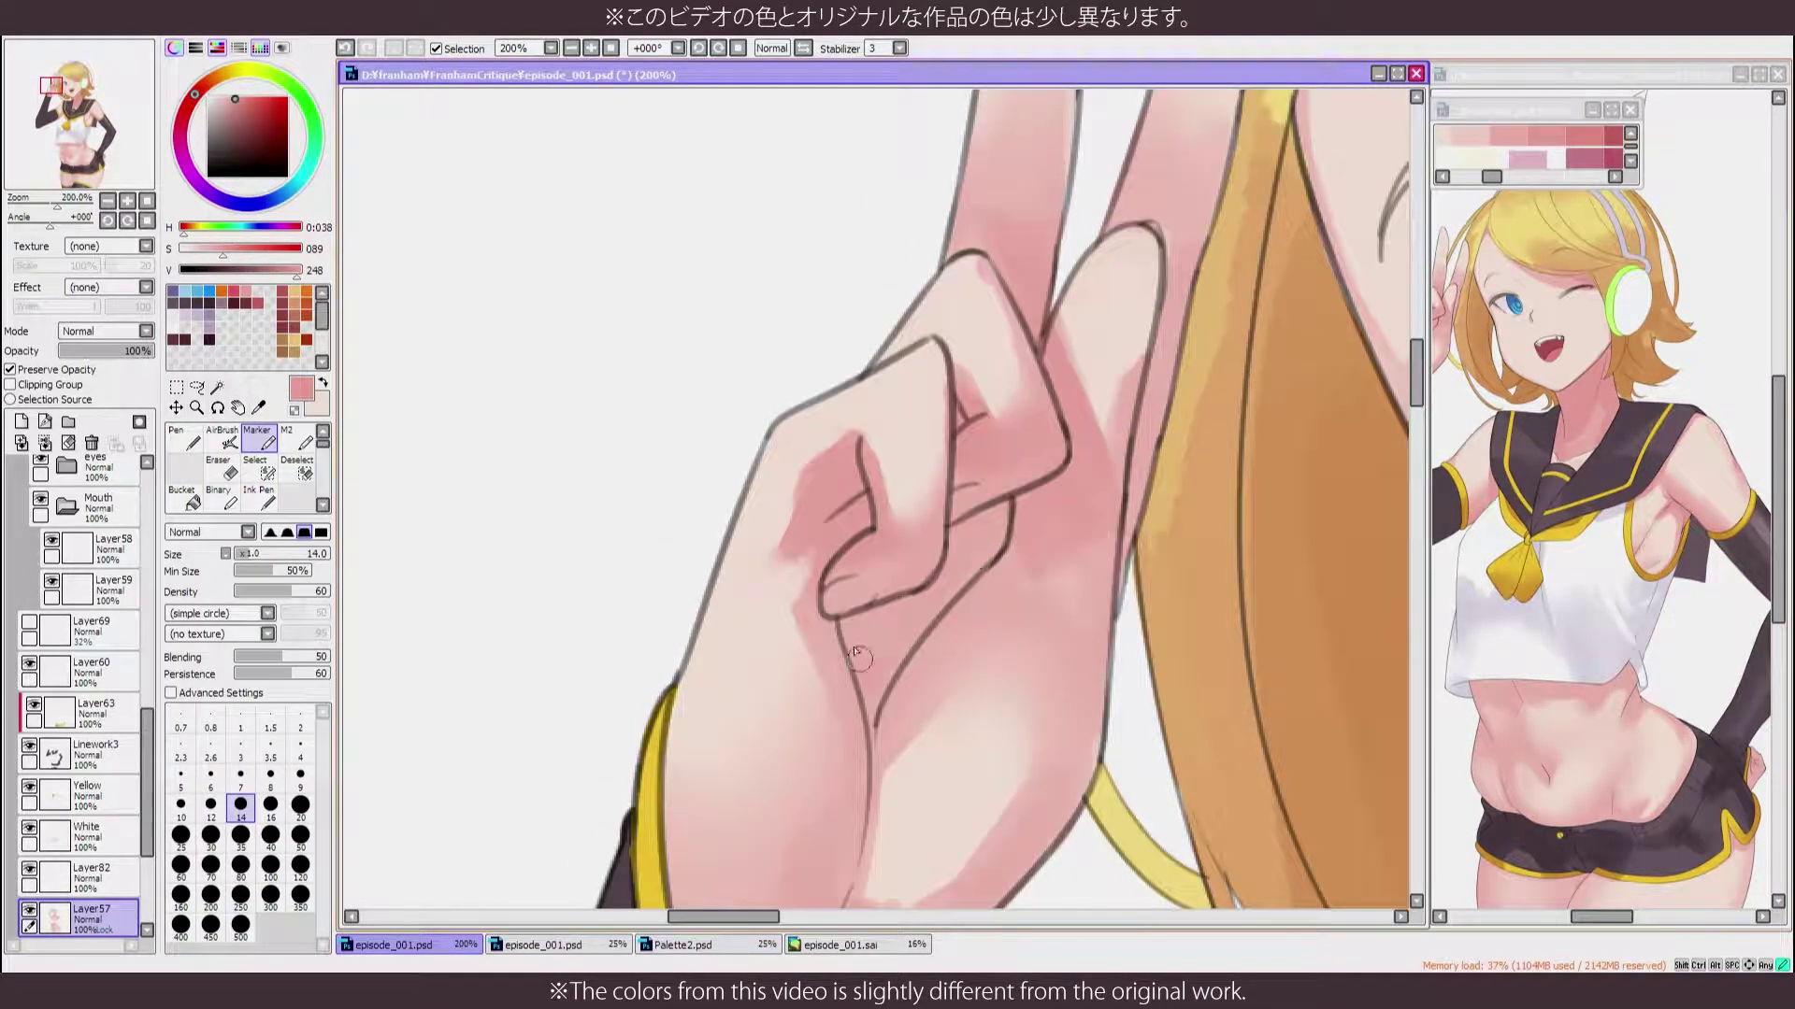
{"action": "key", "text": "b"}
{"action": "key", "text": "h"}
{"action": "mouse_move", "coordinate": [924, 547]}
{"action": "left_mouse_down"}
{"action": "mouse_move", "coordinate": [909, 404]}
{"action": "mouse_move", "coordinate": [884, 415]}
{"action": "mouse_move", "coordinate": [896, 561]}
{"action": "left_mouse_up"}
{"action": "scroll", "coordinate": [935, 542], "scroll_direction": "down", "scroll_amount": 3}
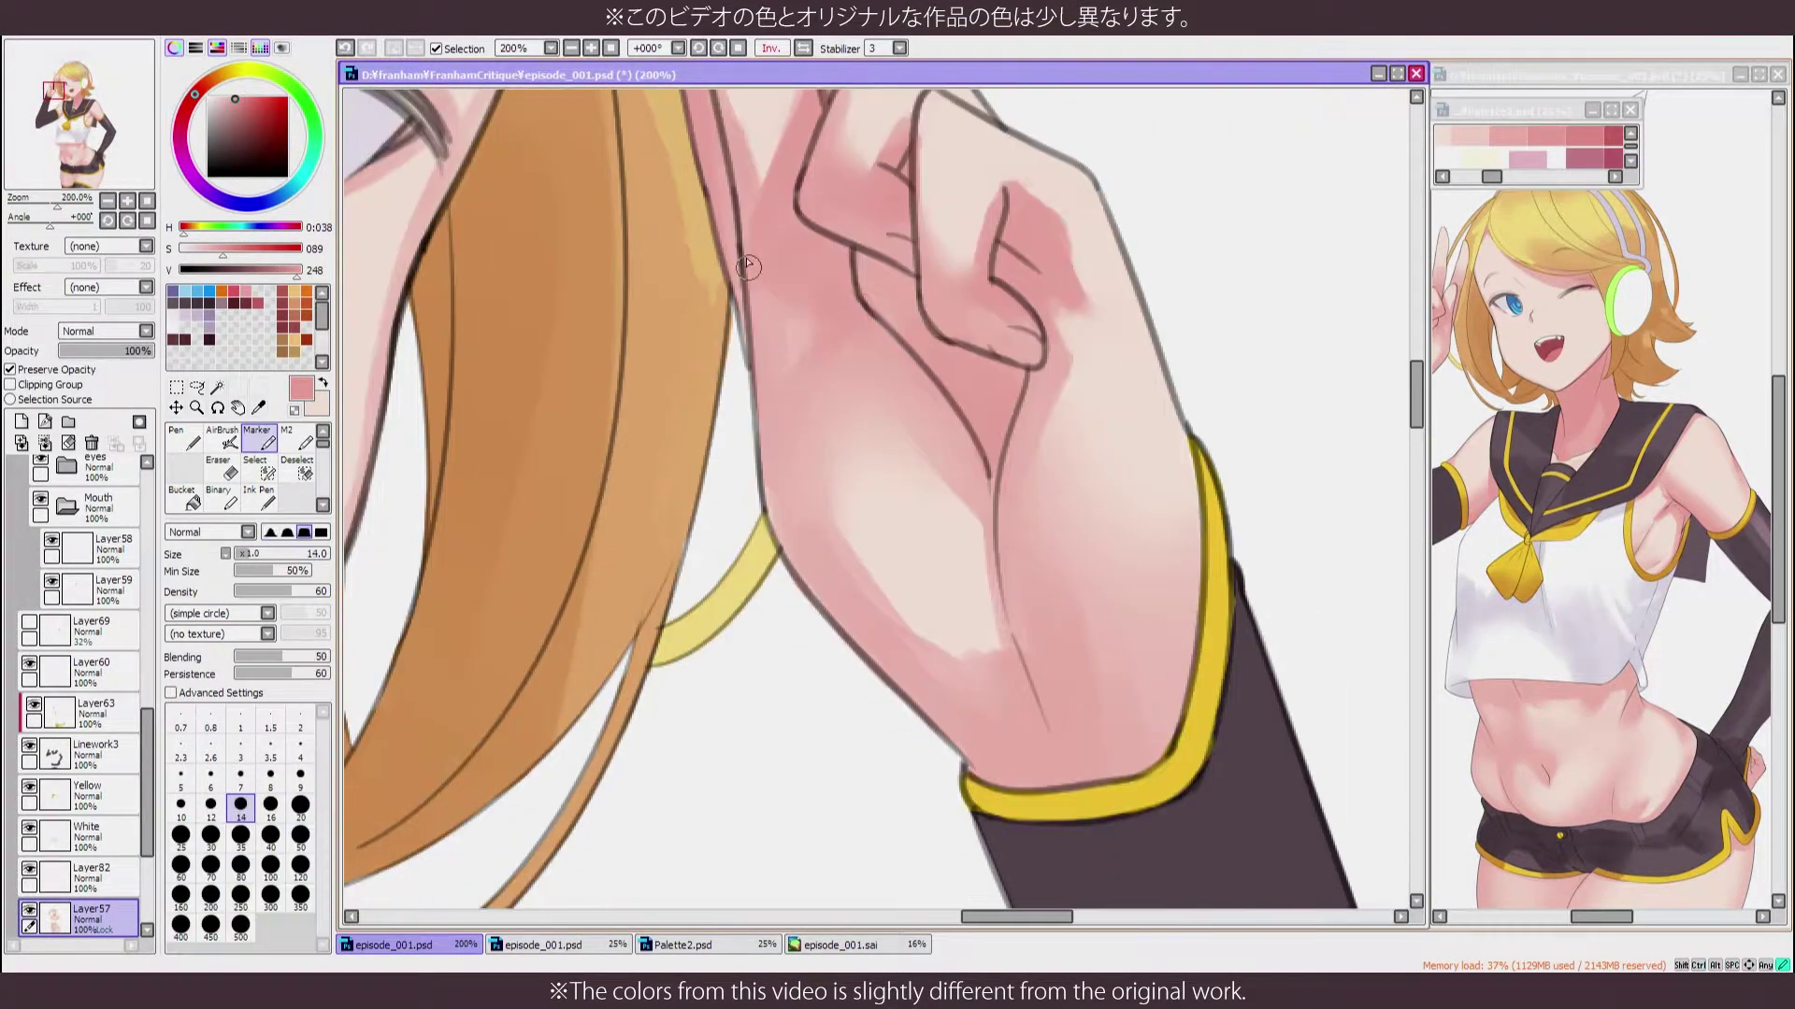
Blend the shadows along the palm's outer edge and central crease with the Pen at size 16 and a smaller Marker
{"action": "mouse_move", "coordinate": [748, 268]}
{"action": "left_mouse_down"}
{"action": "mouse_move", "coordinate": [780, 519]}
{"action": "mouse_move", "coordinate": [897, 692]}
{"action": "left_mouse_up"}
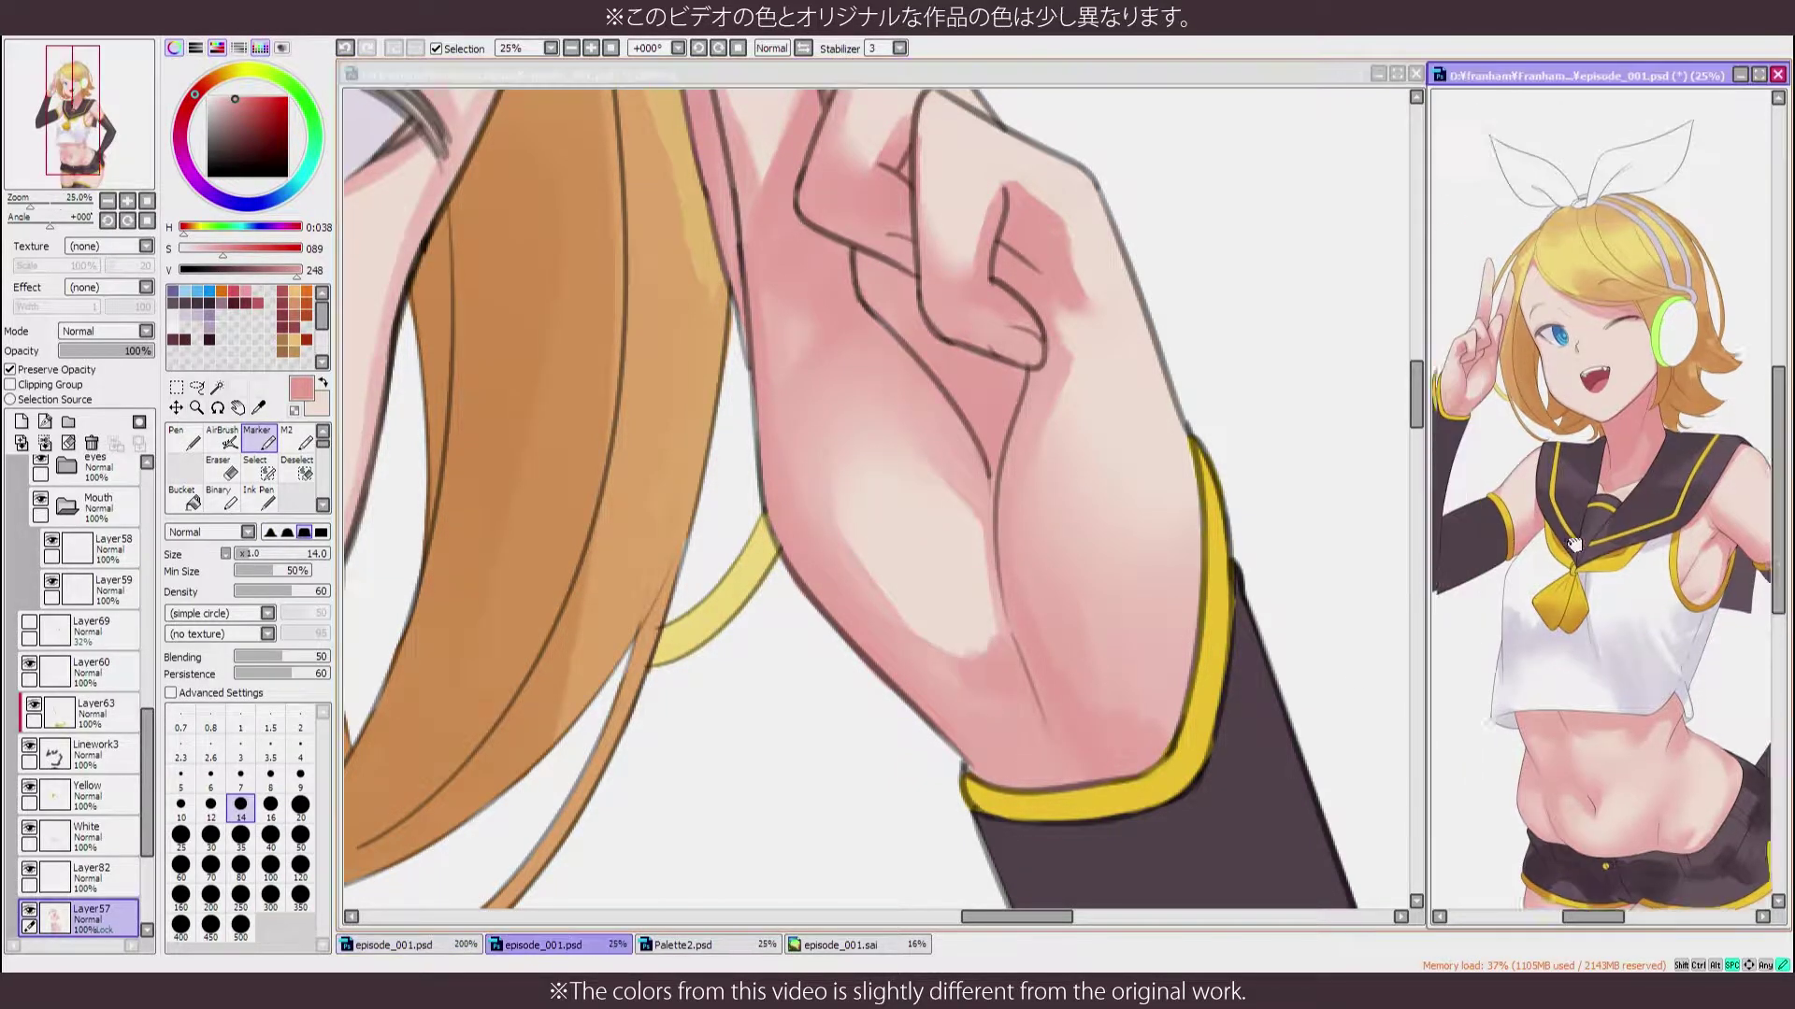
{"action": "left_click_drag", "start_coordinate": [1116, 649], "coordinate": [917, 653]}
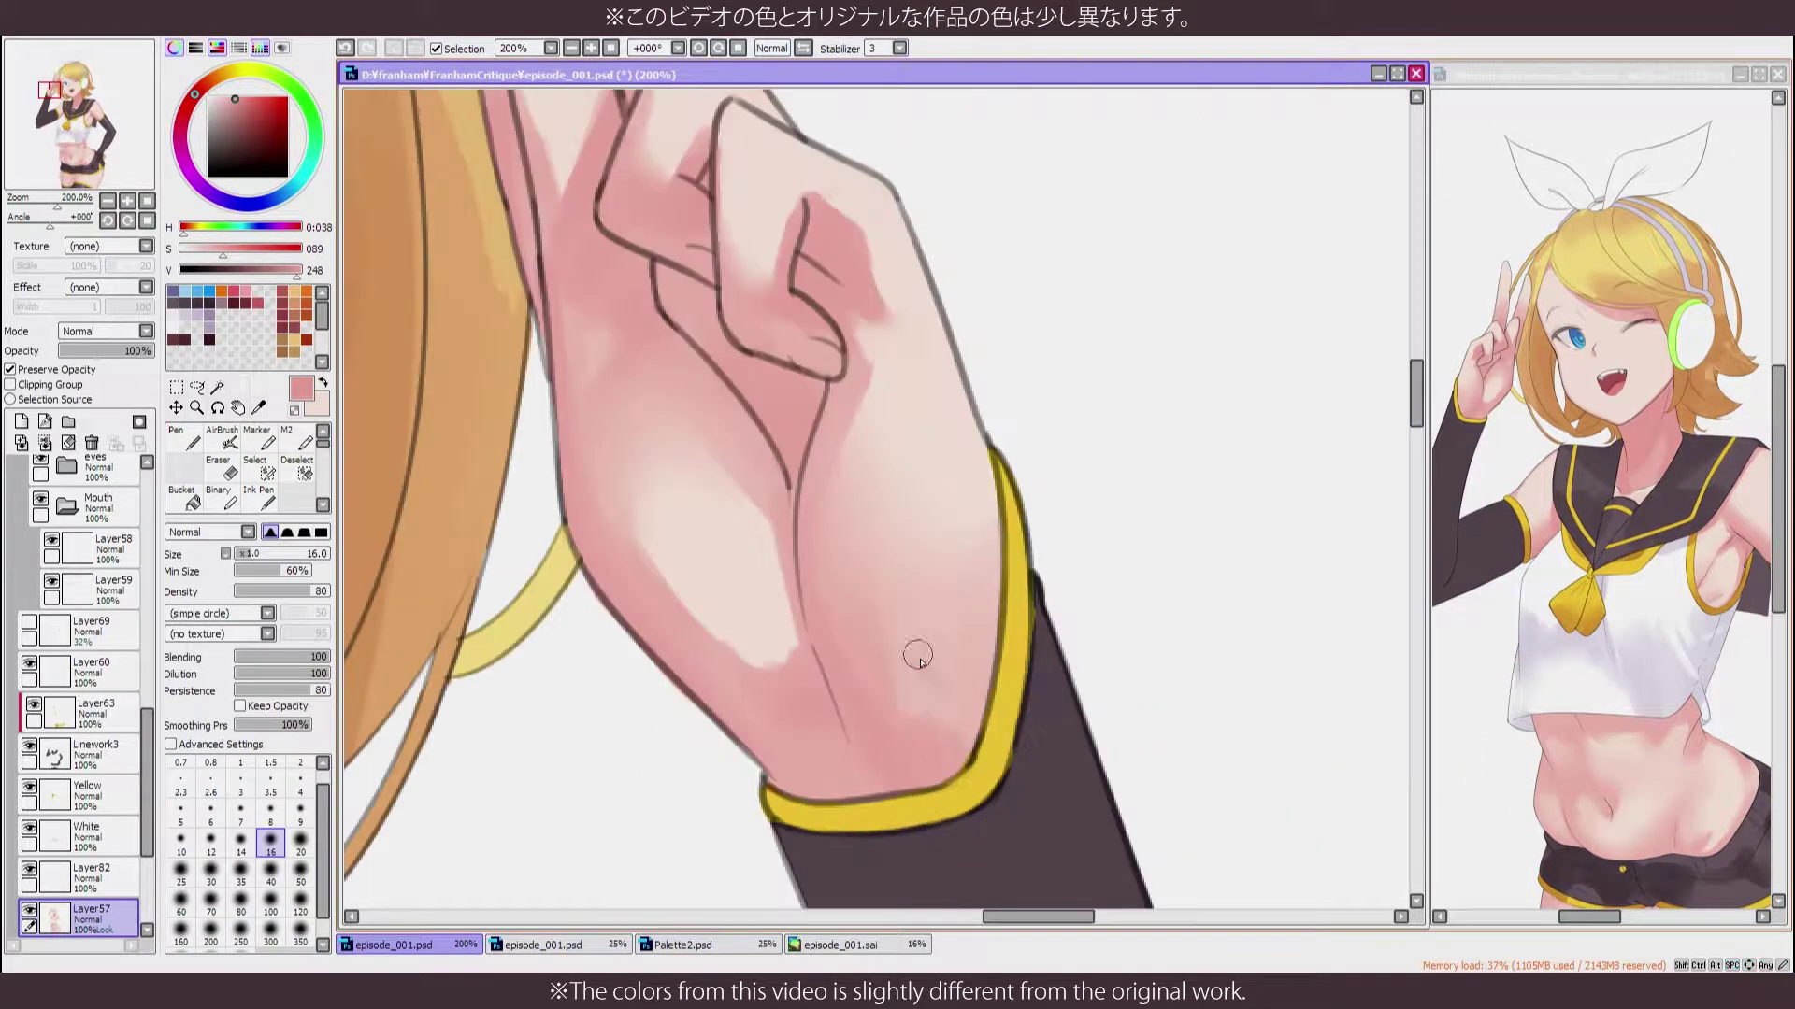
{"action": "key", "text": "bracketleft"}
{"action": "key", "text": "bracketleft"}
{"action": "key", "text": "bracketleft"}
{"action": "left_click_drag", "start_coordinate": [795, 453], "coordinate": [841, 668]}
{"action": "left_click_drag", "start_coordinate": [654, 374], "coordinate": [842, 748]}
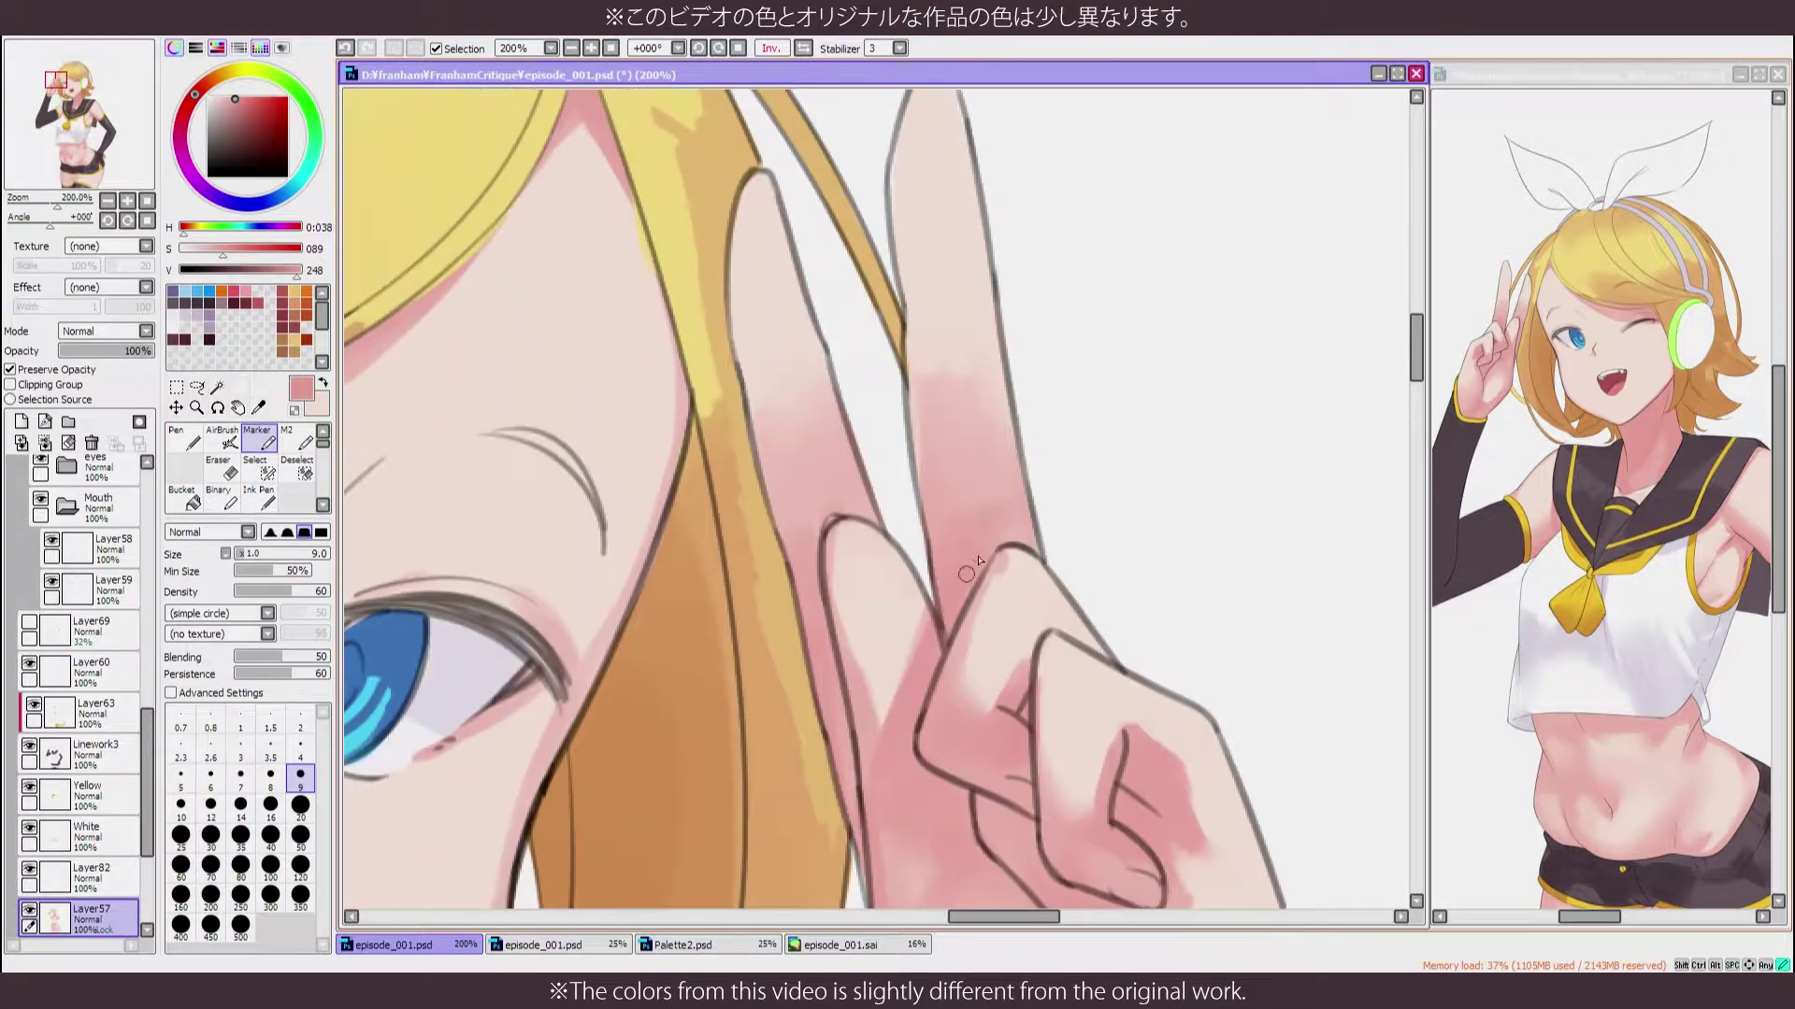
Touch up the two raised fingers and their tips with sampled light skin and pink tones at Marker size 9
{"action": "left_click", "coordinate": [1007, 577], "text": "alt"}
{"action": "scroll", "coordinate": [831, 561], "scroll_direction": "down", "scroll_amount": 4}
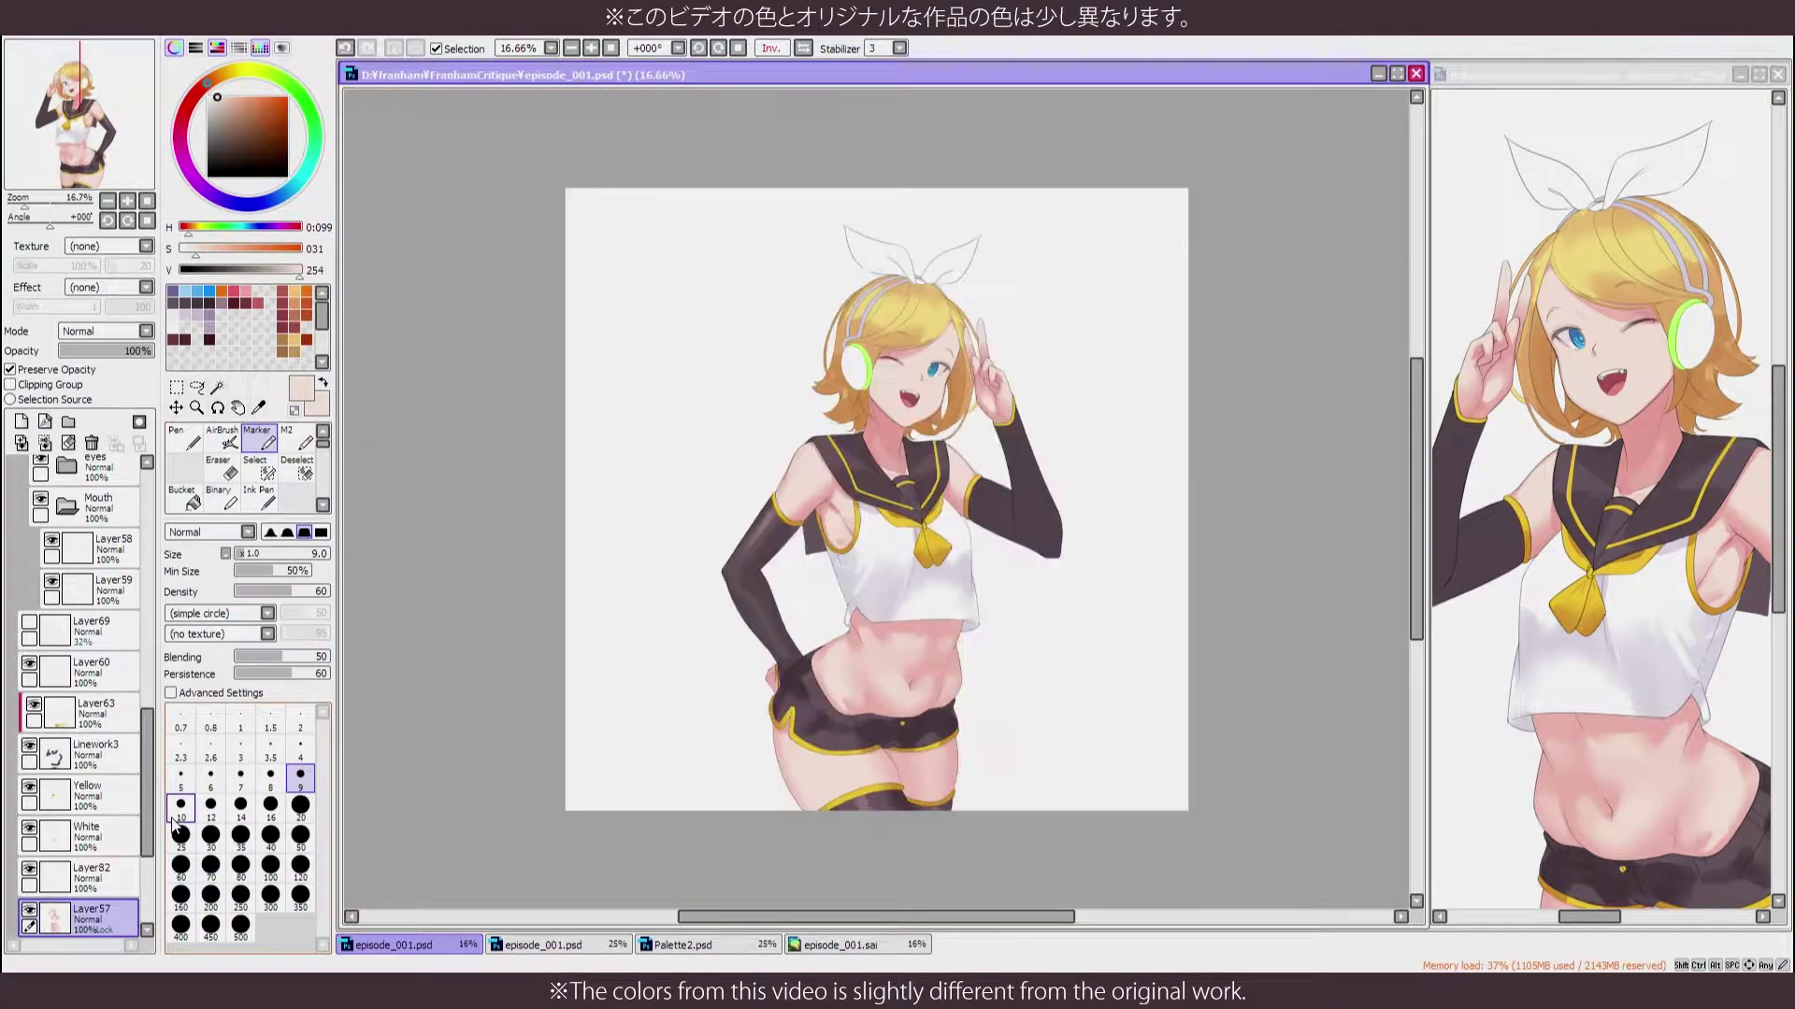
{"action": "key", "text": "h"}
{"action": "scroll", "coordinate": [689, 383], "scroll_direction": "up", "scroll_amount": 4}
{"action": "left_click_drag", "start_coordinate": [691, 378], "coordinate": [748, 528]}
{"action": "left_click", "coordinate": [887, 280], "text": "alt"}
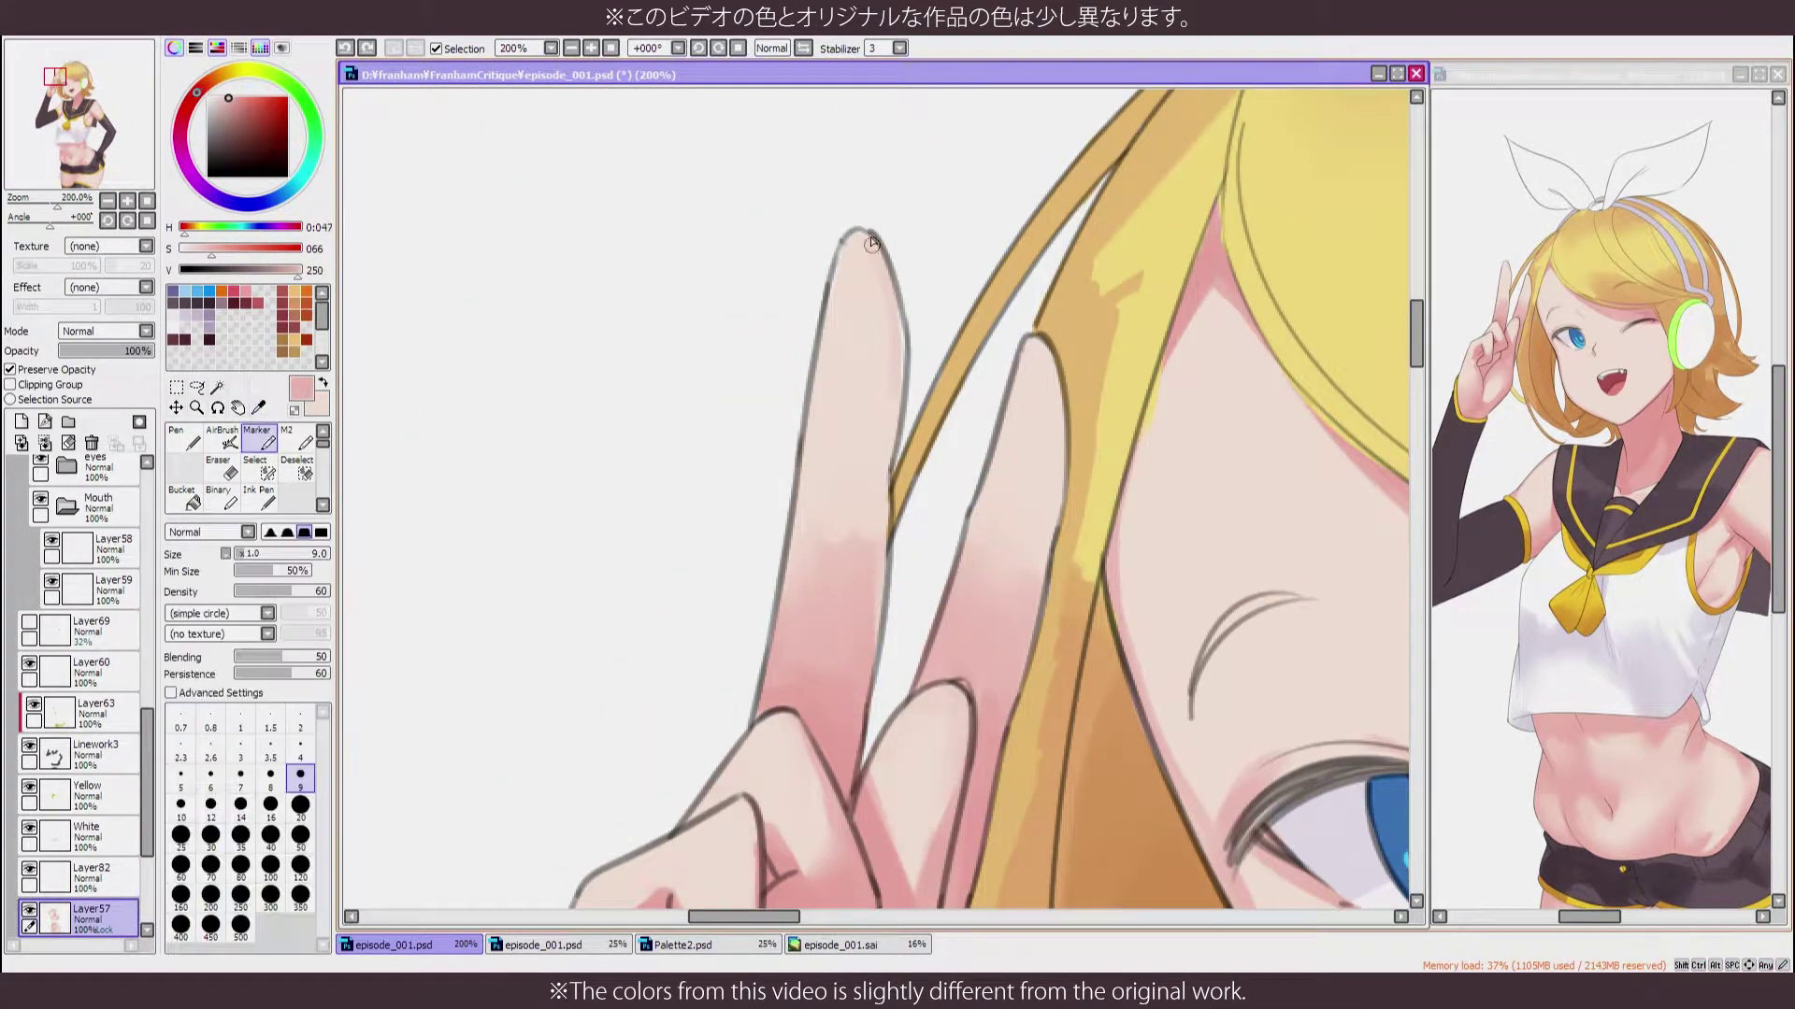
{"action": "left_click_drag", "start_coordinate": [871, 243], "coordinate": [886, 467]}
{"action": "key", "text": "h"}
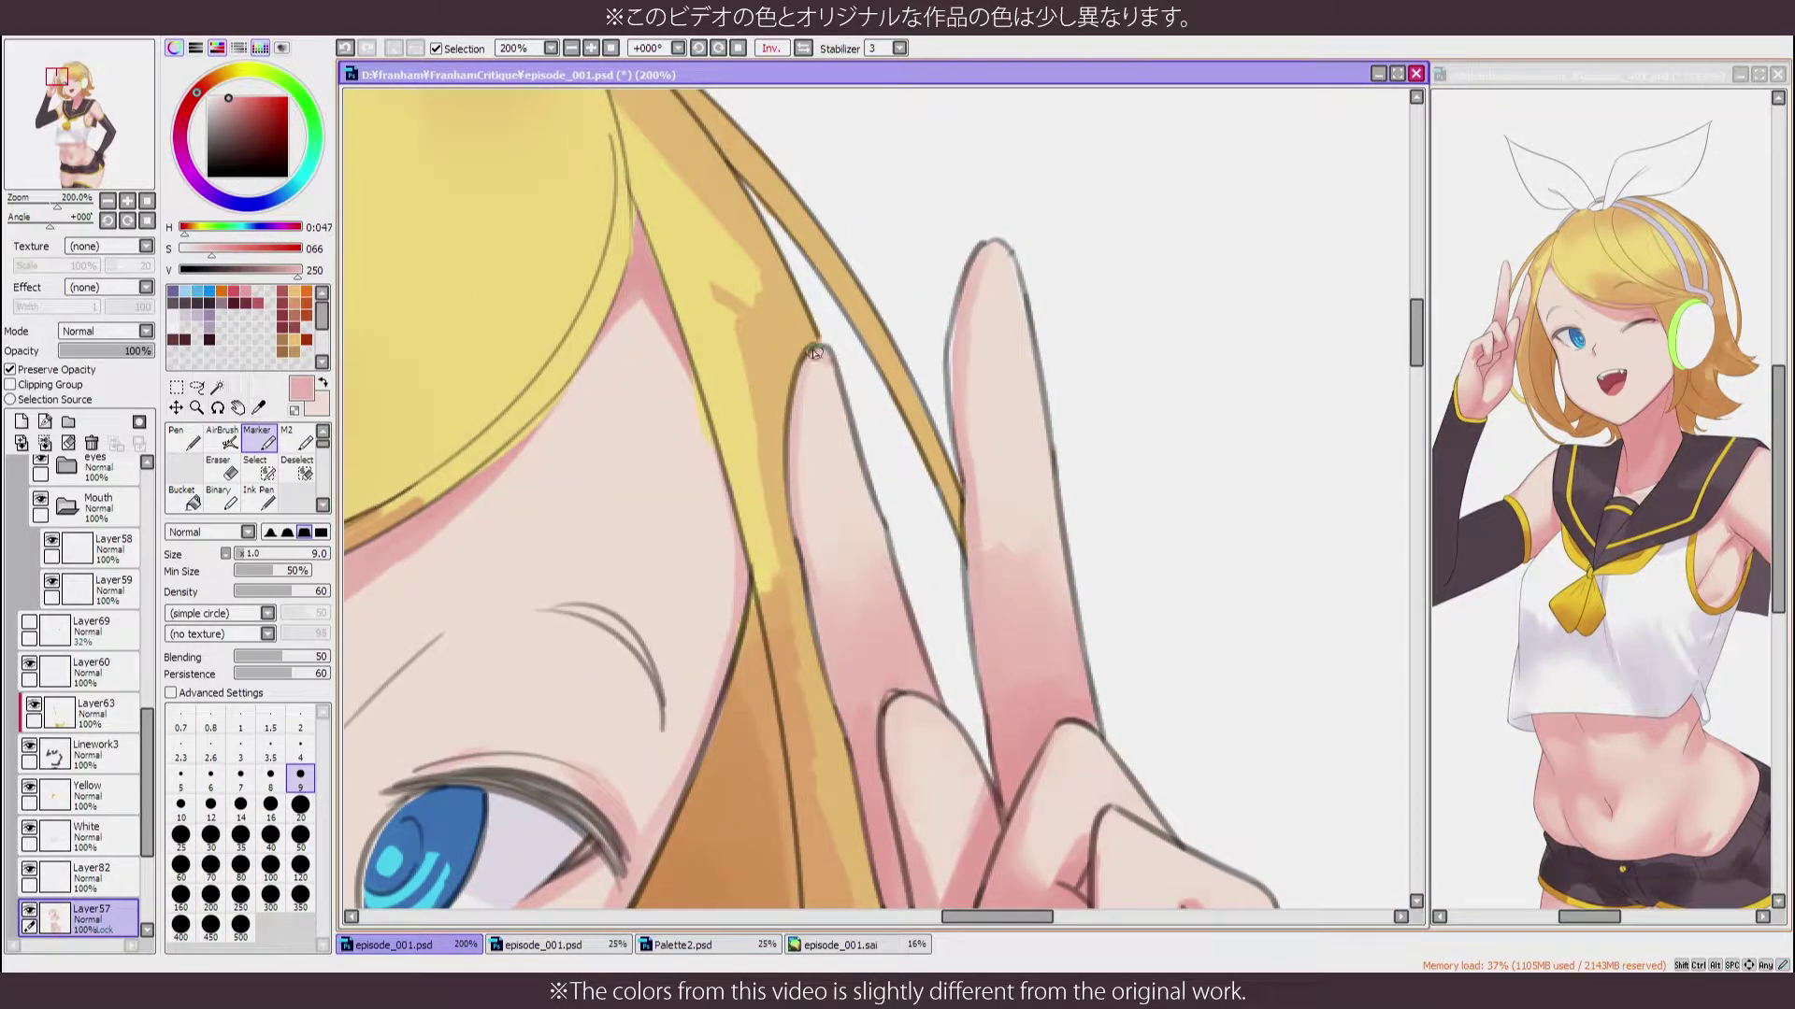
{"action": "key", "text": "h"}
{"action": "scroll", "coordinate": [813, 713], "scroll_direction": "down", "scroll_amount": 7}
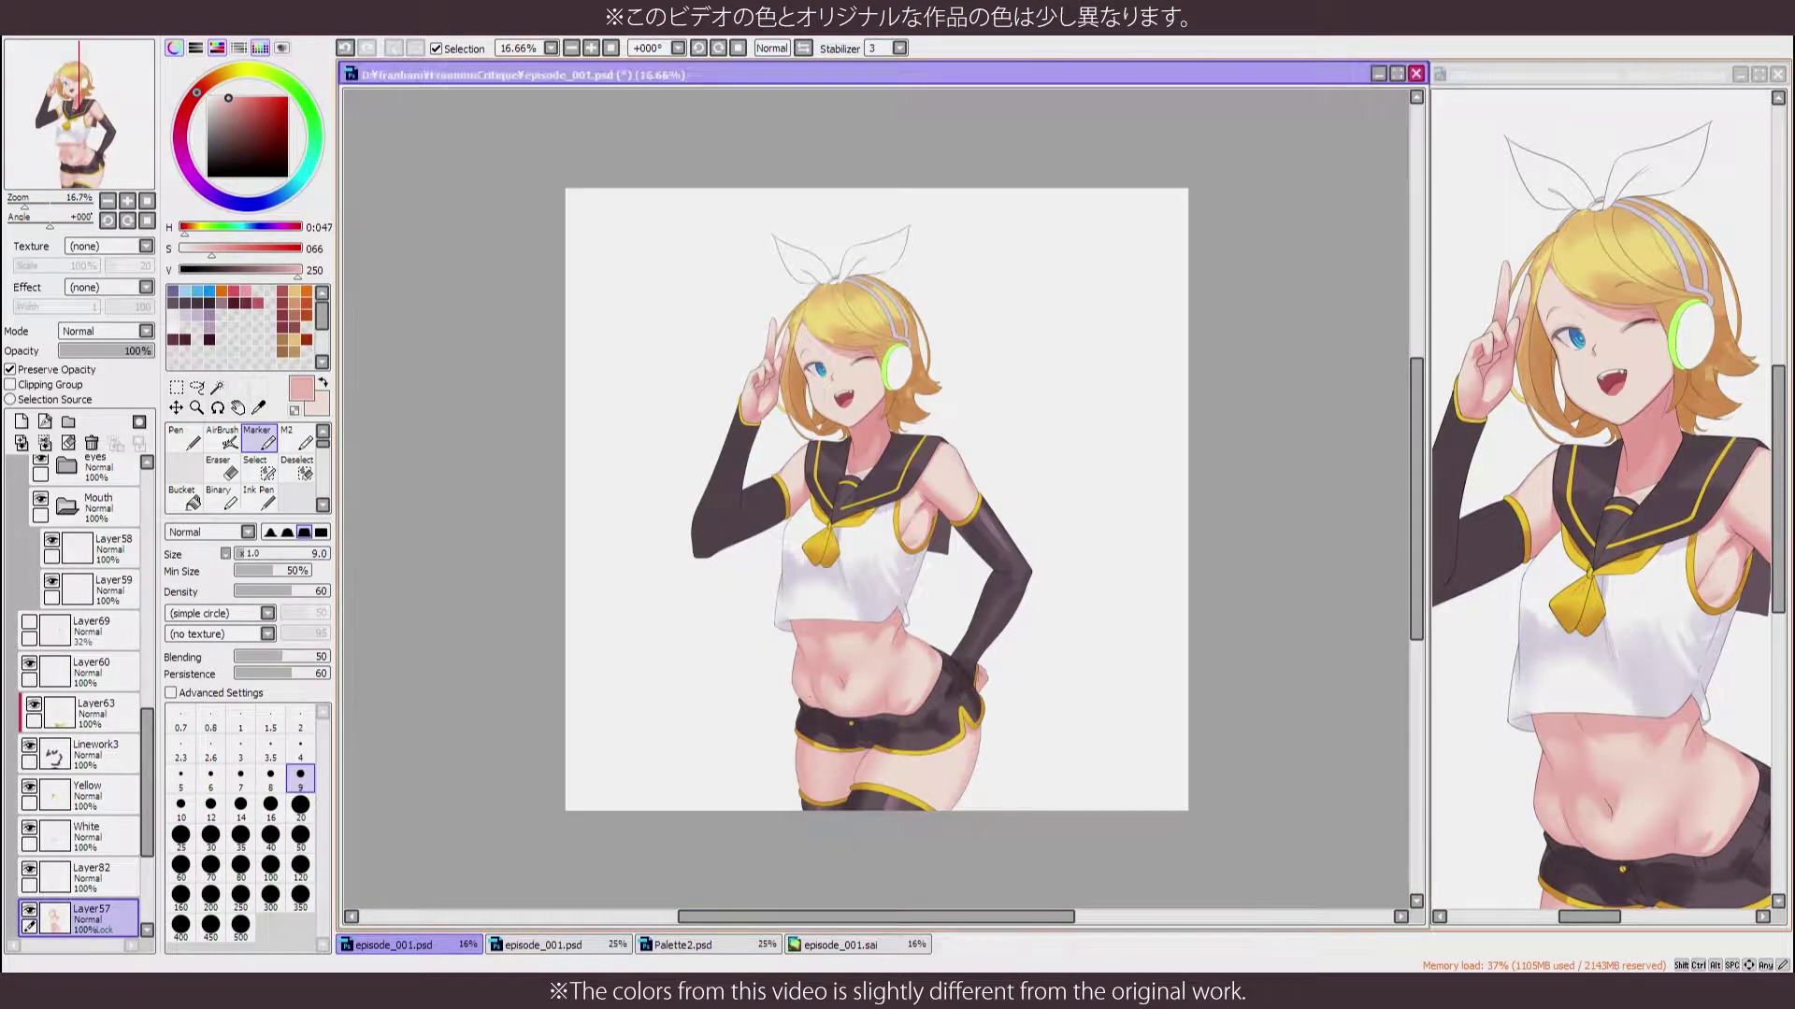
Shade the midriff beneath the shirt hem and around the waist, using the AirBrush at size 120 and the Marker at size 40
{"action": "scroll", "coordinate": [813, 713], "scroll_direction": "up", "scroll_amount": 5}
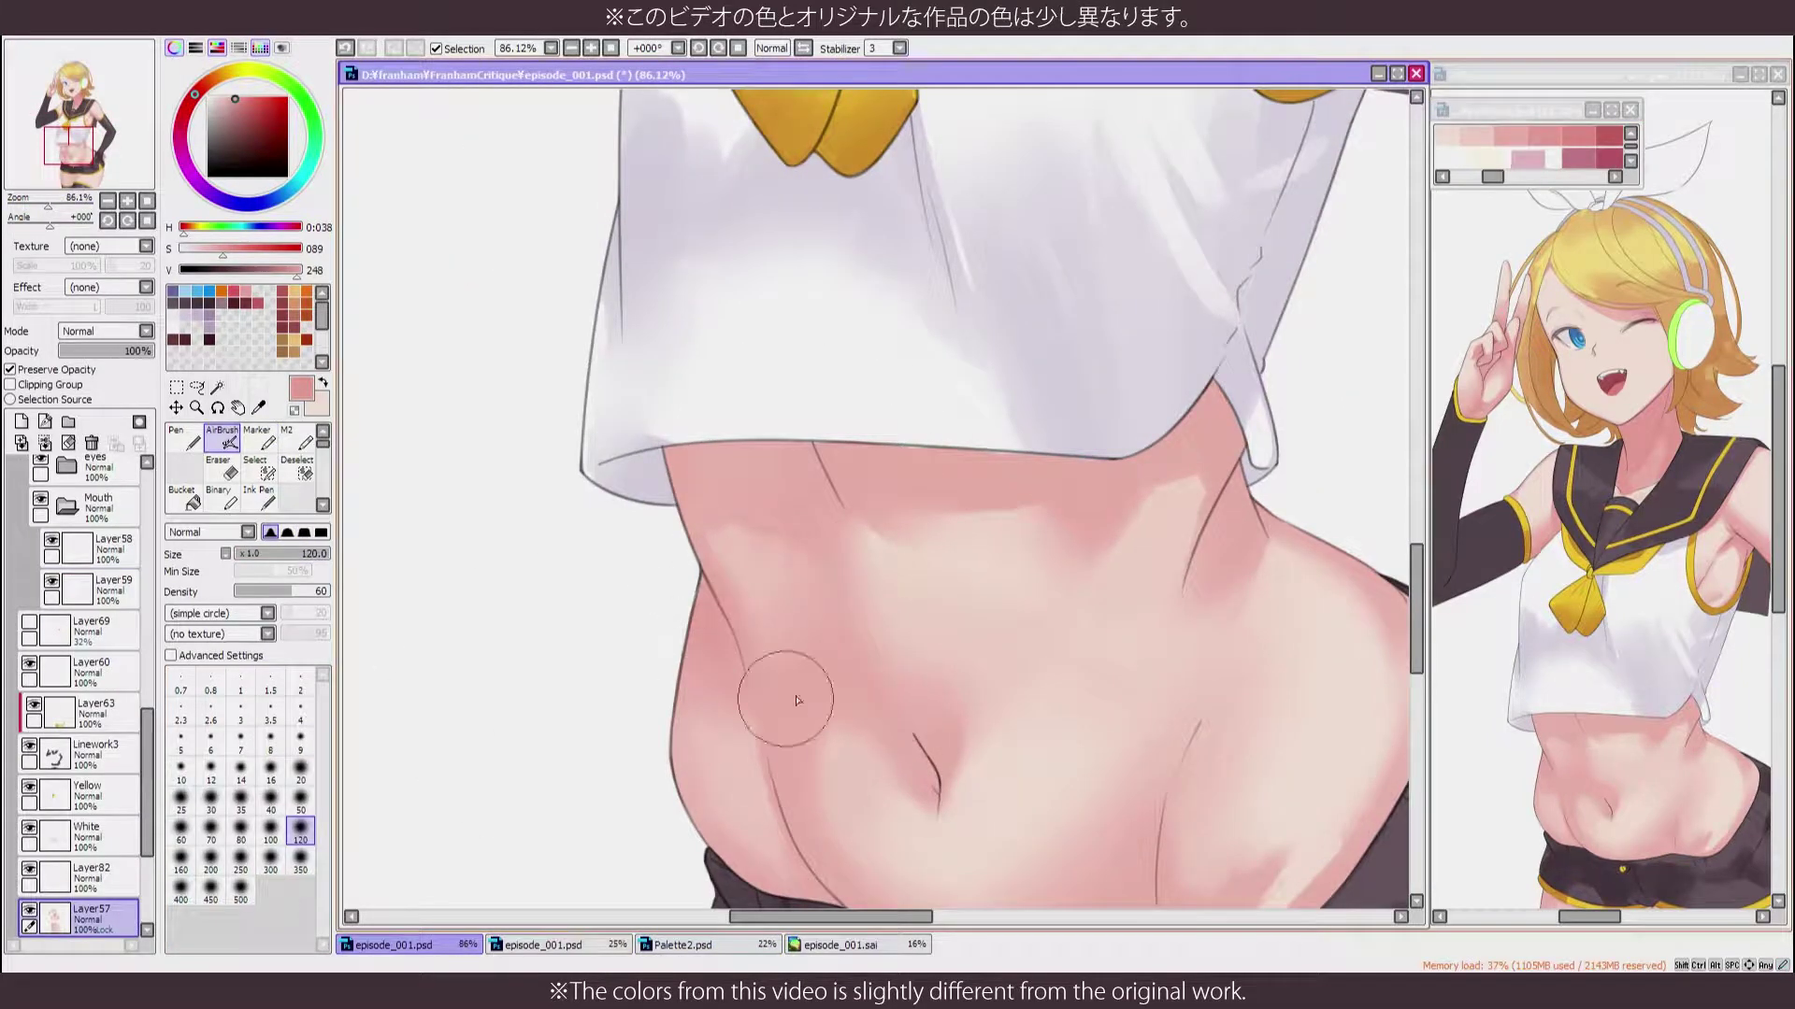
{"action": "key", "text": "b"}
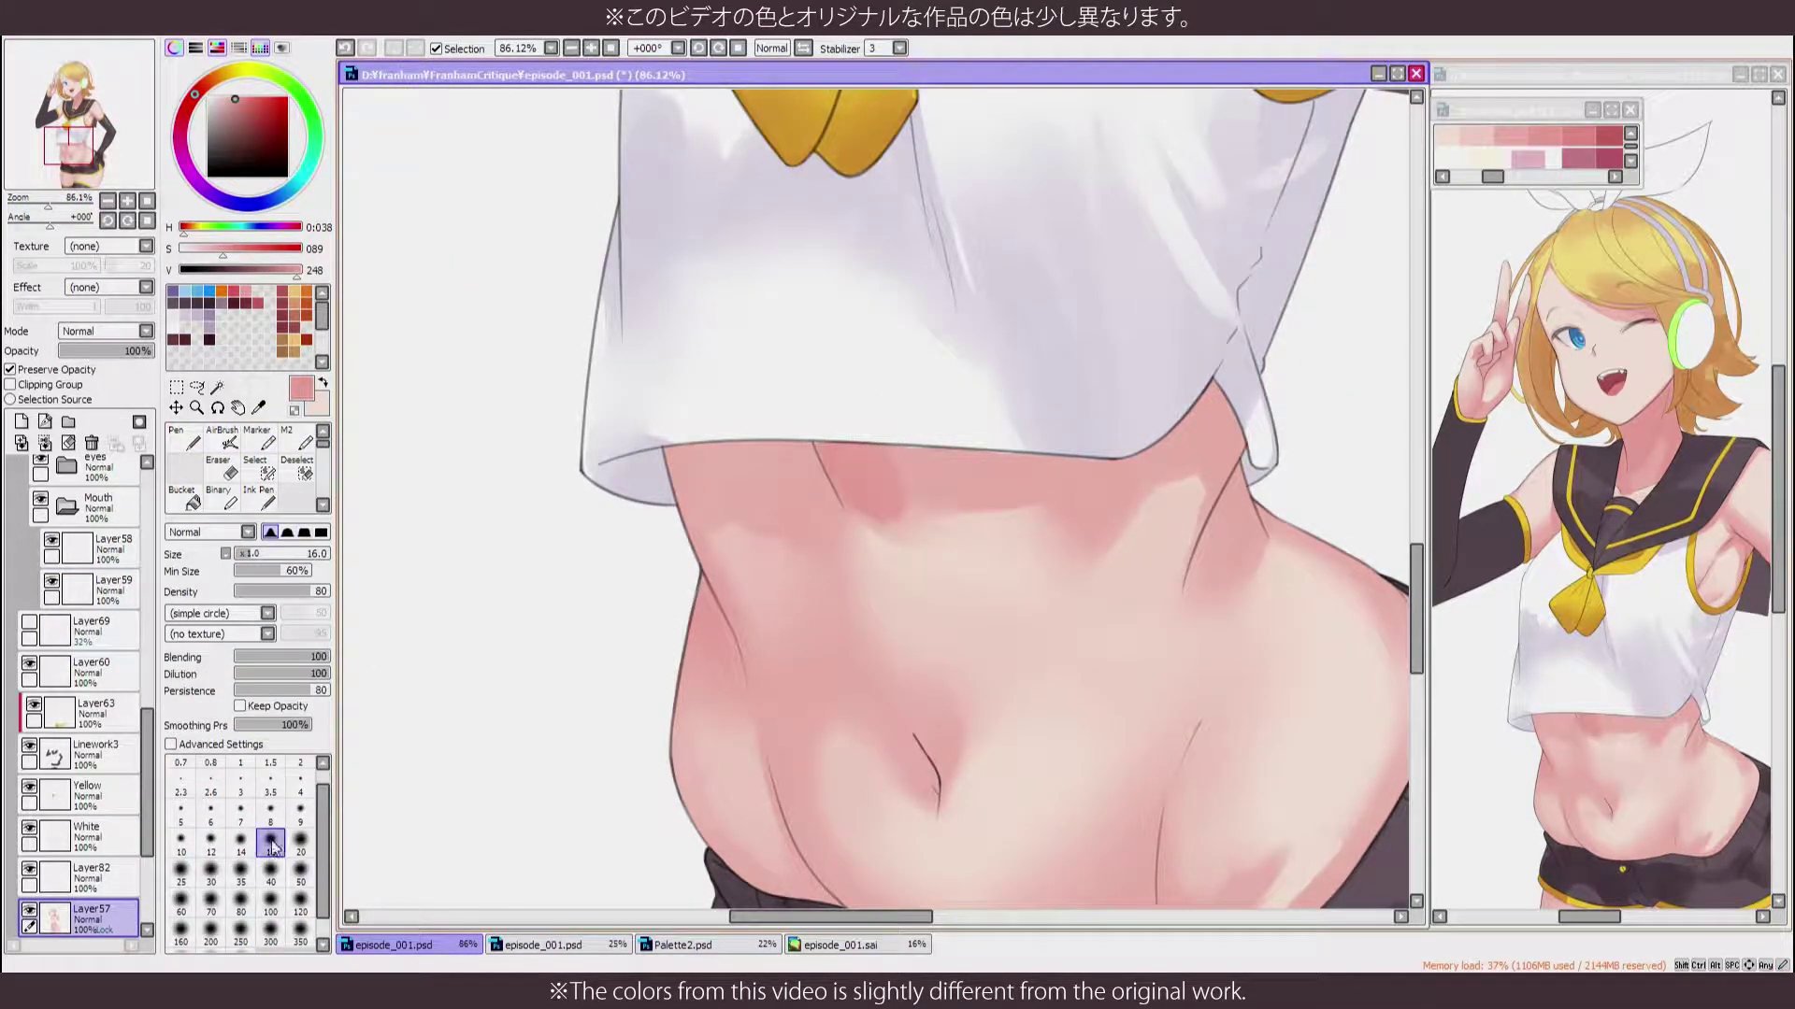
{"action": "key", "text": "n"}
{"action": "mouse_move", "coordinate": [915, 458]}
{"action": "left_mouse_down"}
{"action": "mouse_move", "coordinate": [845, 533]}
{"action": "mouse_move", "coordinate": [821, 742]}
{"action": "left_mouse_up"}
{"action": "key", "text": "b"}
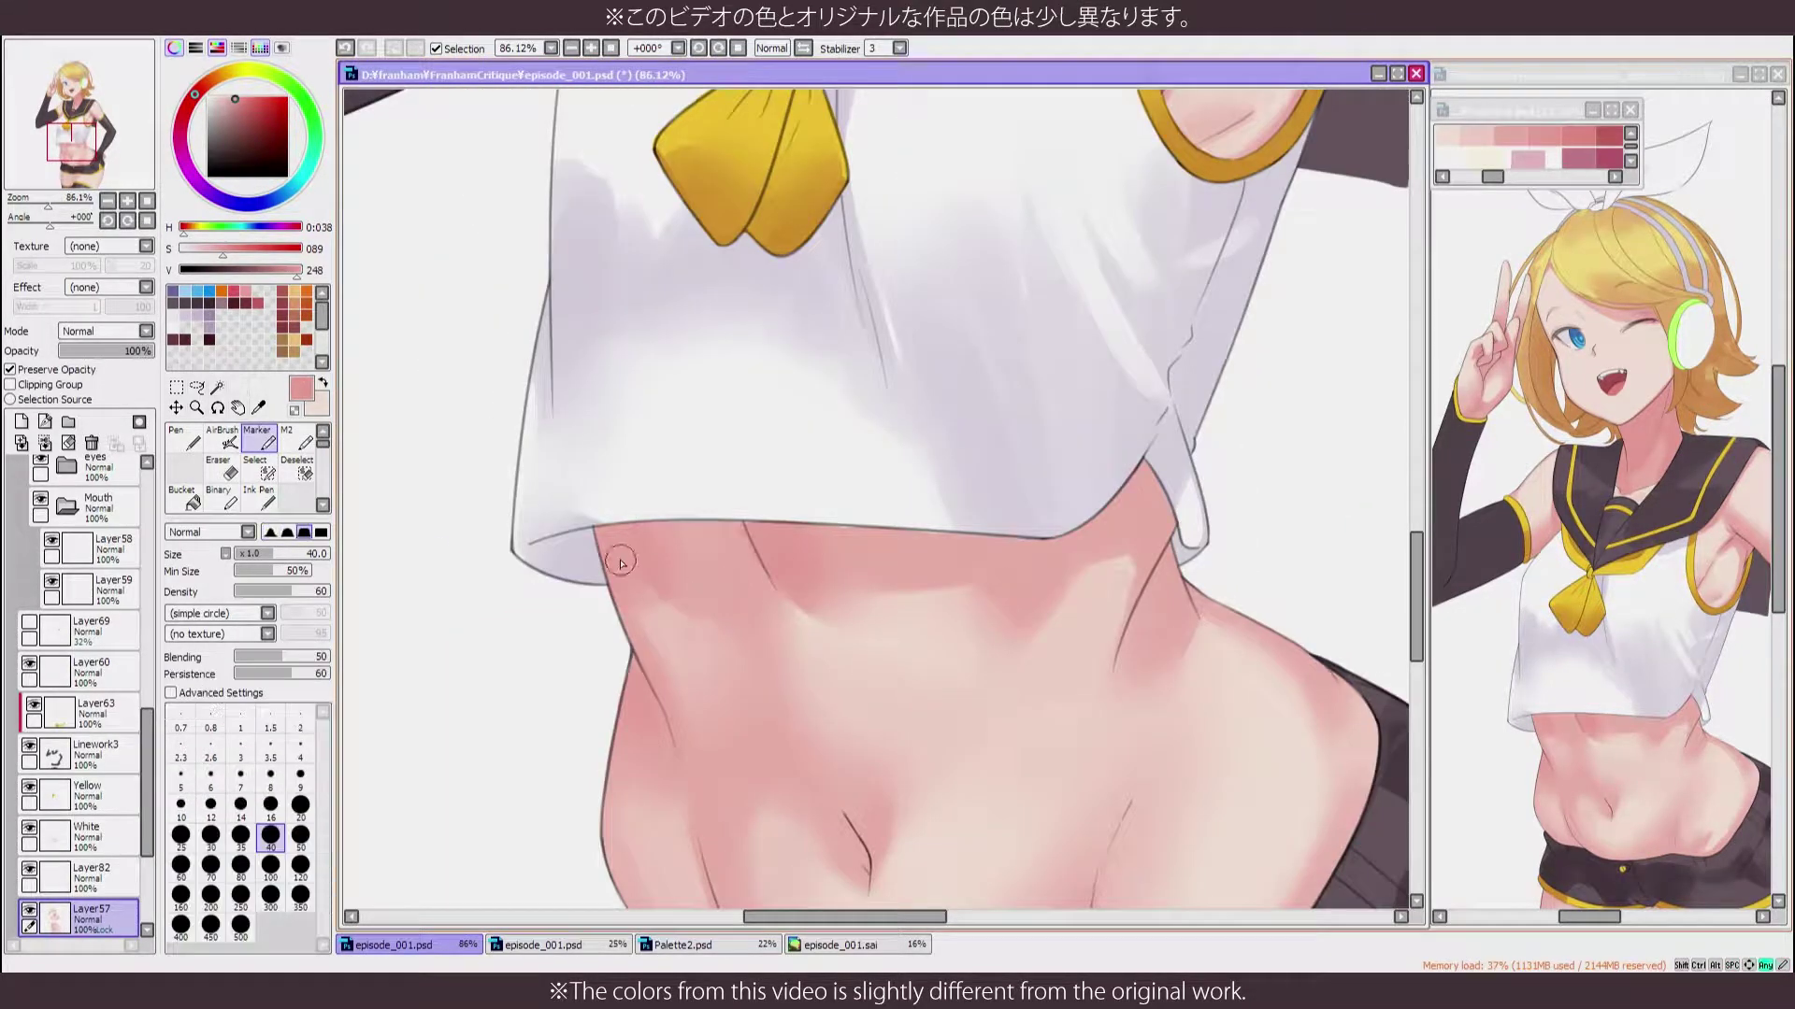
{"action": "scroll", "coordinate": [749, 595], "scroll_direction": "down", "scroll_amount": 2}
{"action": "left_click_drag", "start_coordinate": [749, 595], "coordinate": [738, 535]}
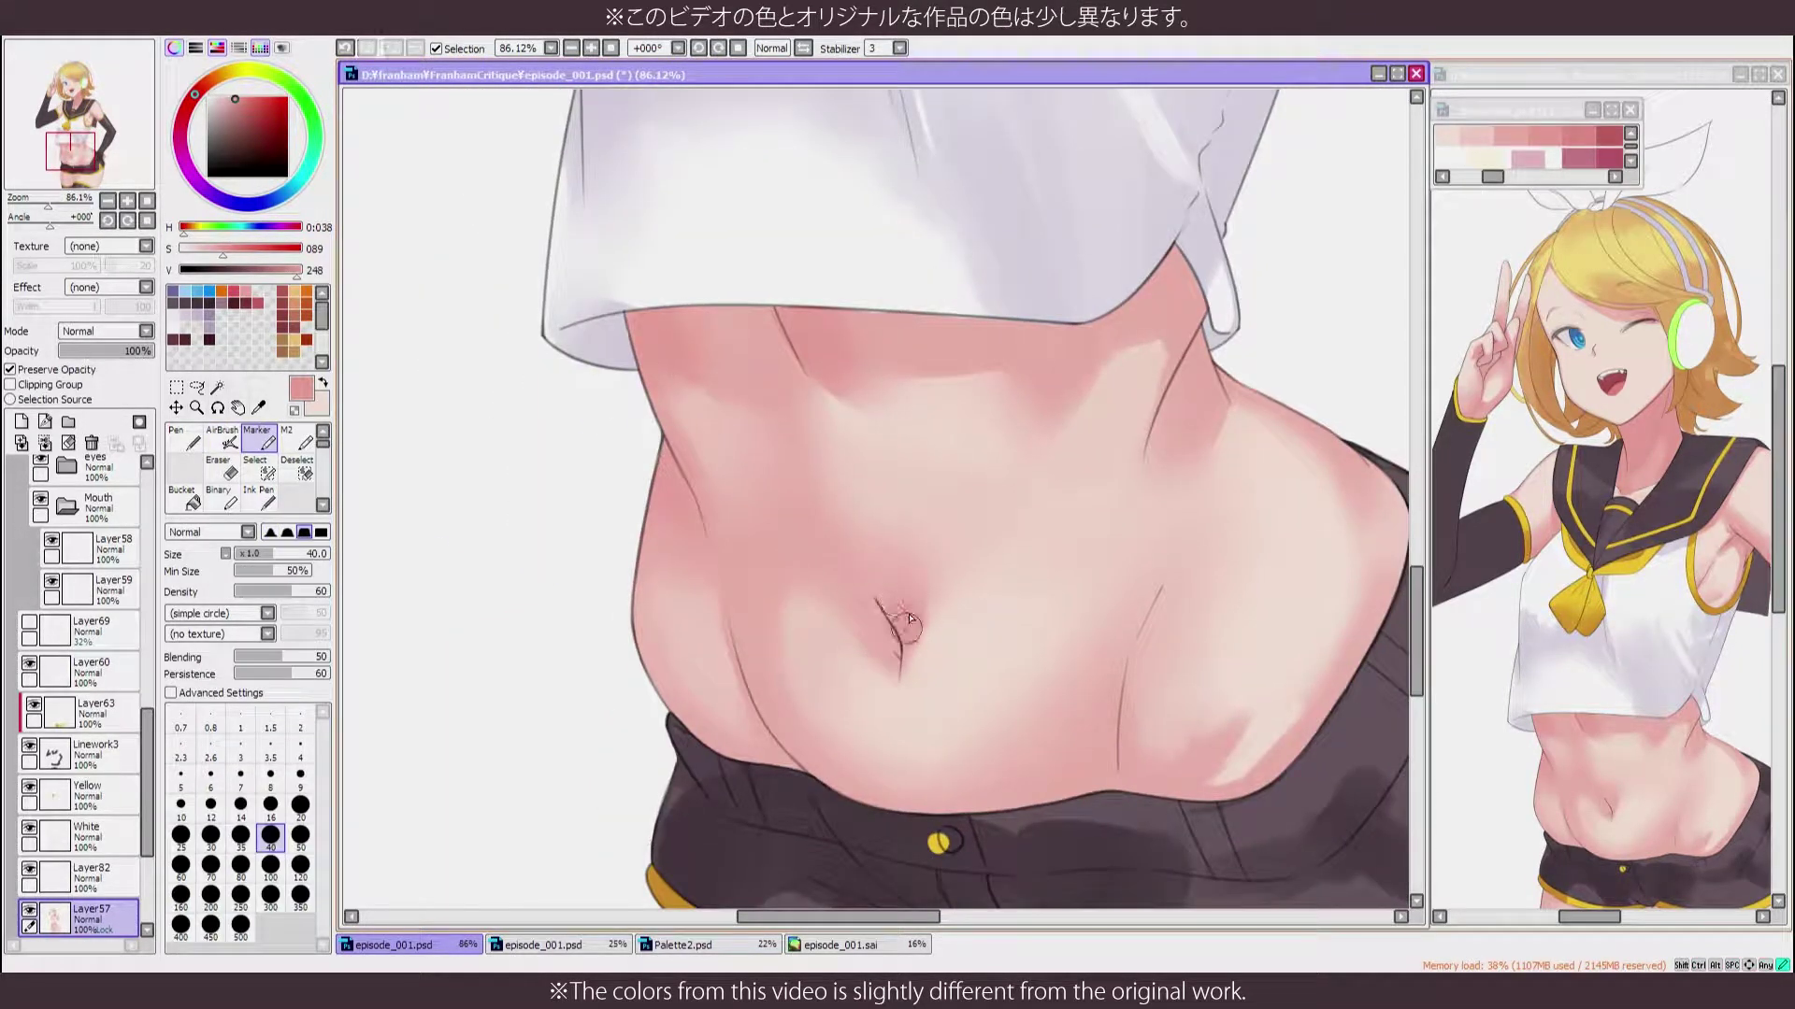
{"action": "key", "text": "ctrl+0"}
{"action": "key", "text": "Home"}
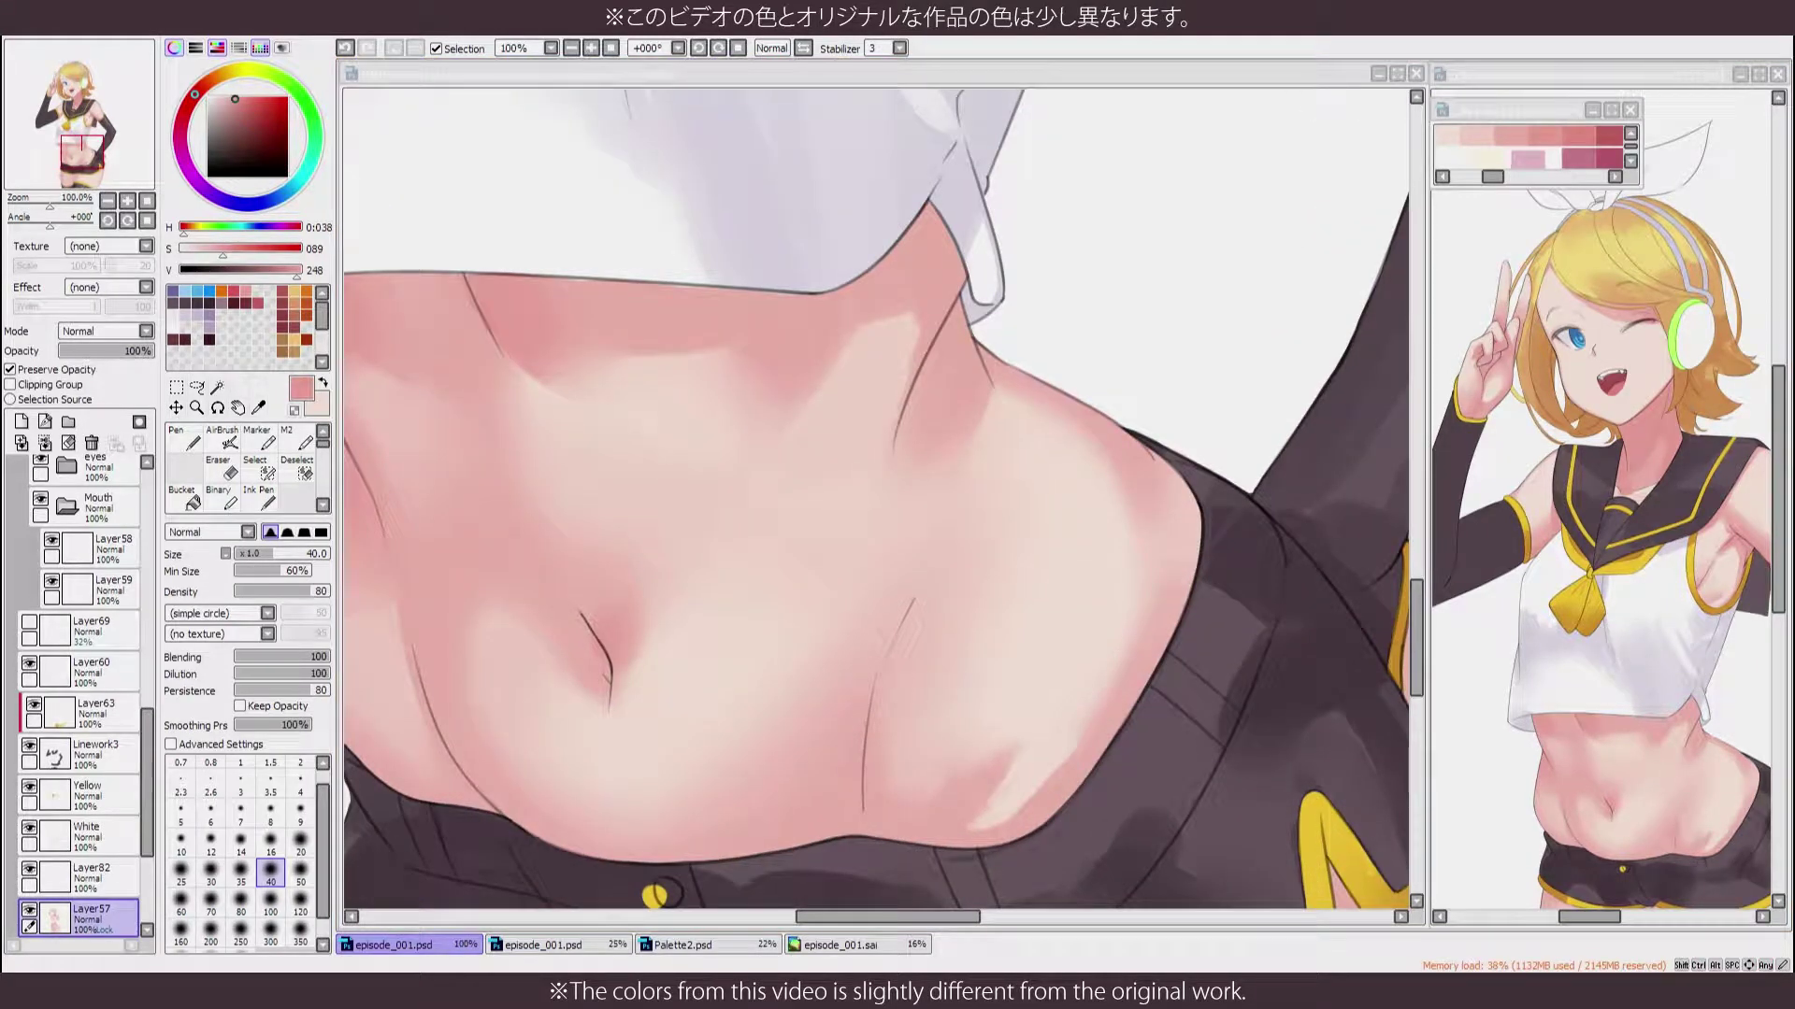
Deepen the shadow around the navel with pink at Marker sizes 9 and 12, and soften its edges into the belly
{"action": "scroll", "coordinate": [1122, 449], "scroll_direction": "up", "scroll_amount": 2}
{"action": "key", "text": "m"}
{"action": "scroll", "coordinate": [913, 725], "scroll_direction": "down", "scroll_amount": 5}
{"action": "scroll", "coordinate": [913, 715], "scroll_direction": "down", "scroll_amount": 1}
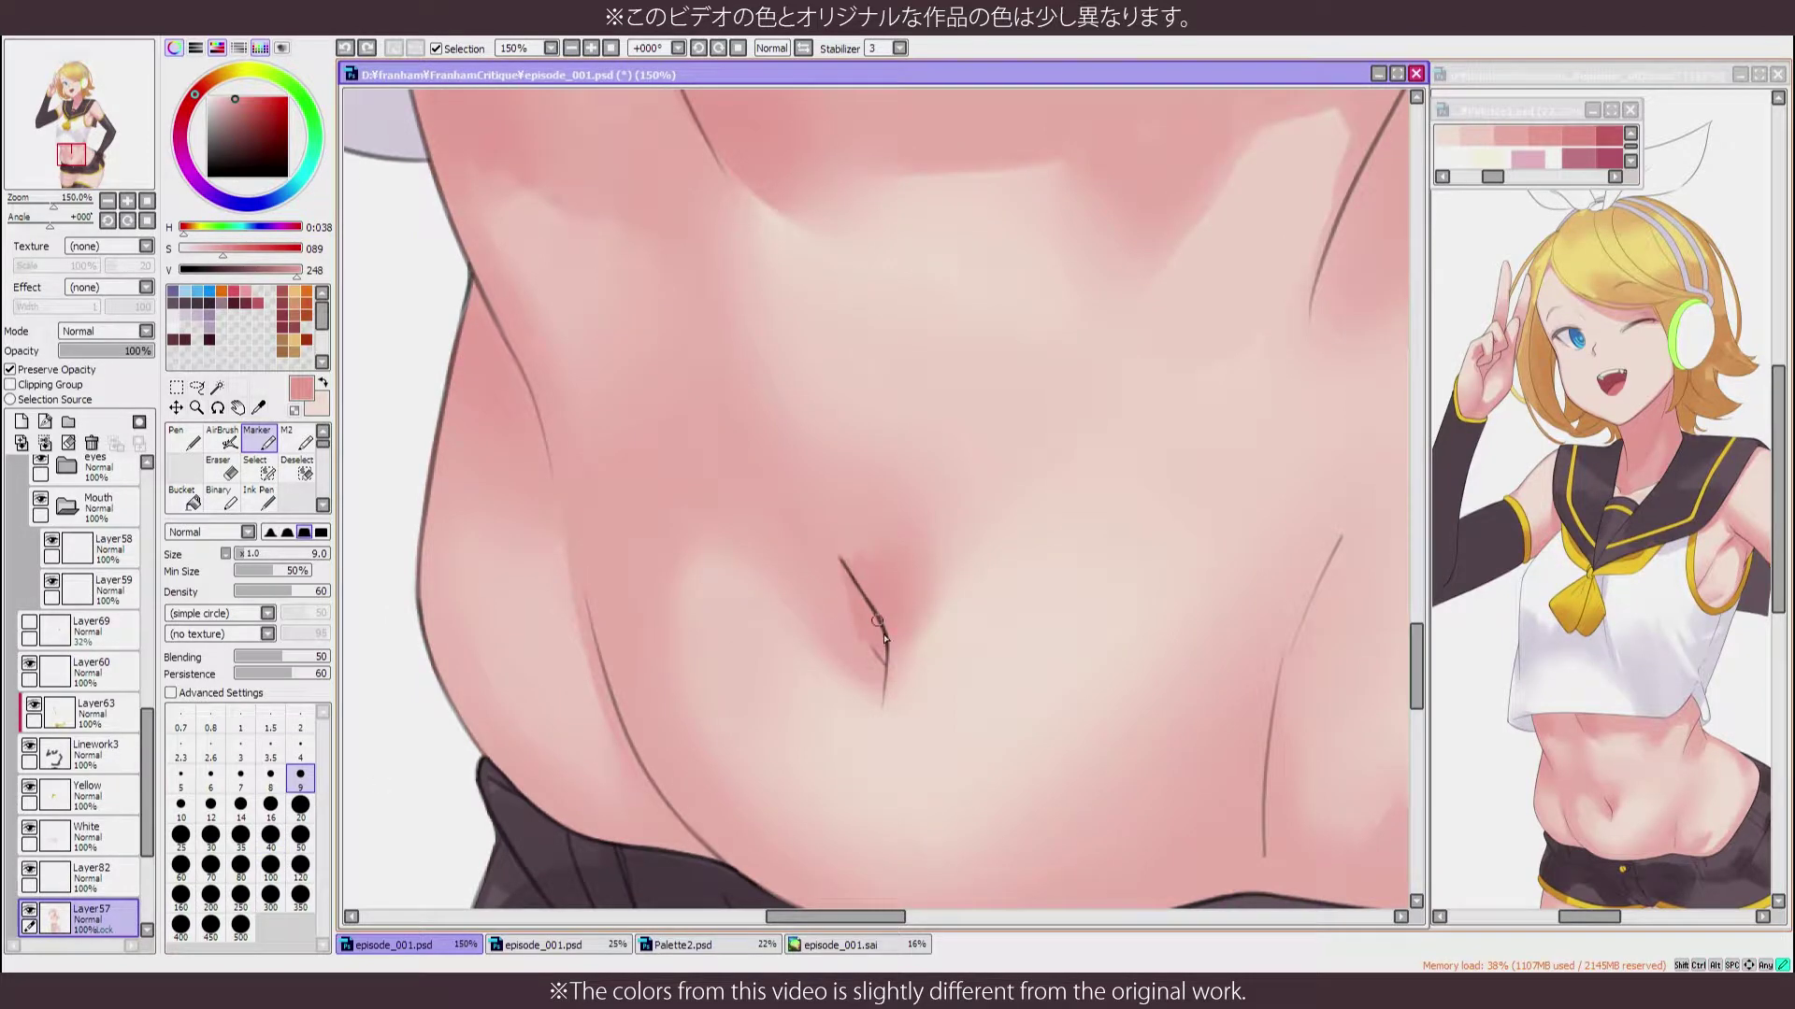
{"action": "left_click_drag", "start_coordinate": [883, 639], "coordinate": [901, 621]}
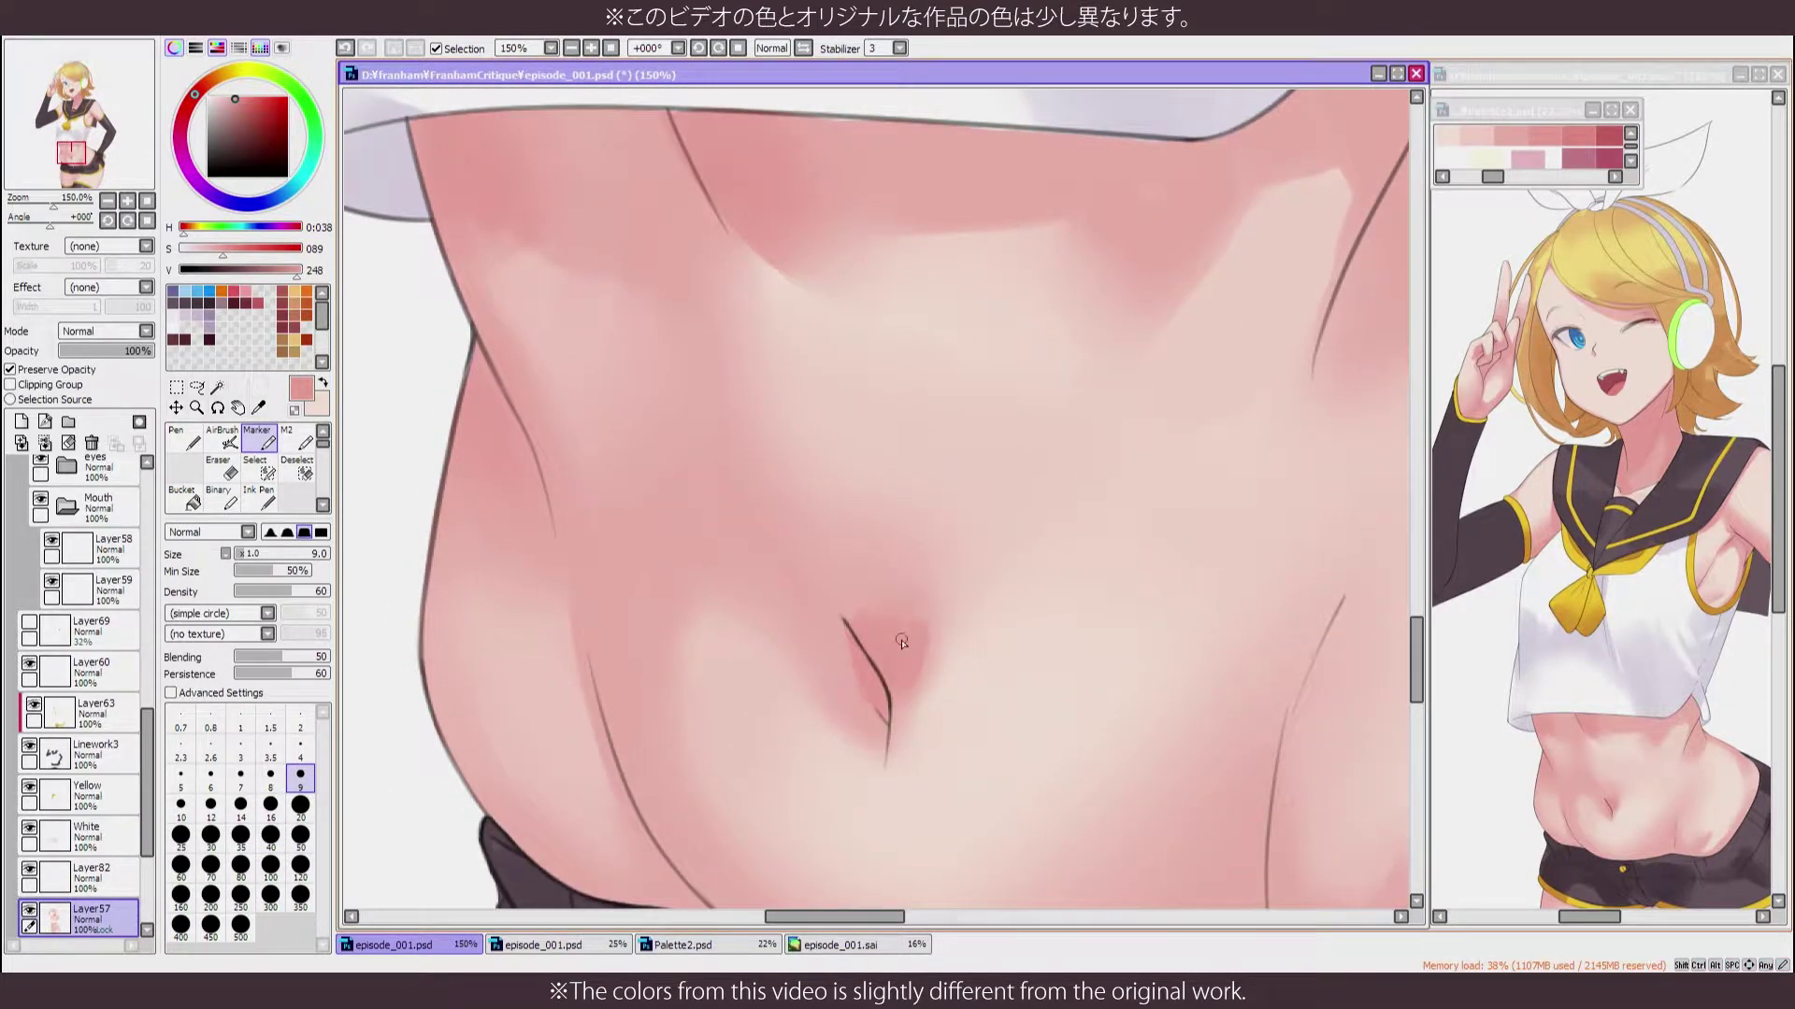
{"action": "left_click", "coordinate": [843, 658]}
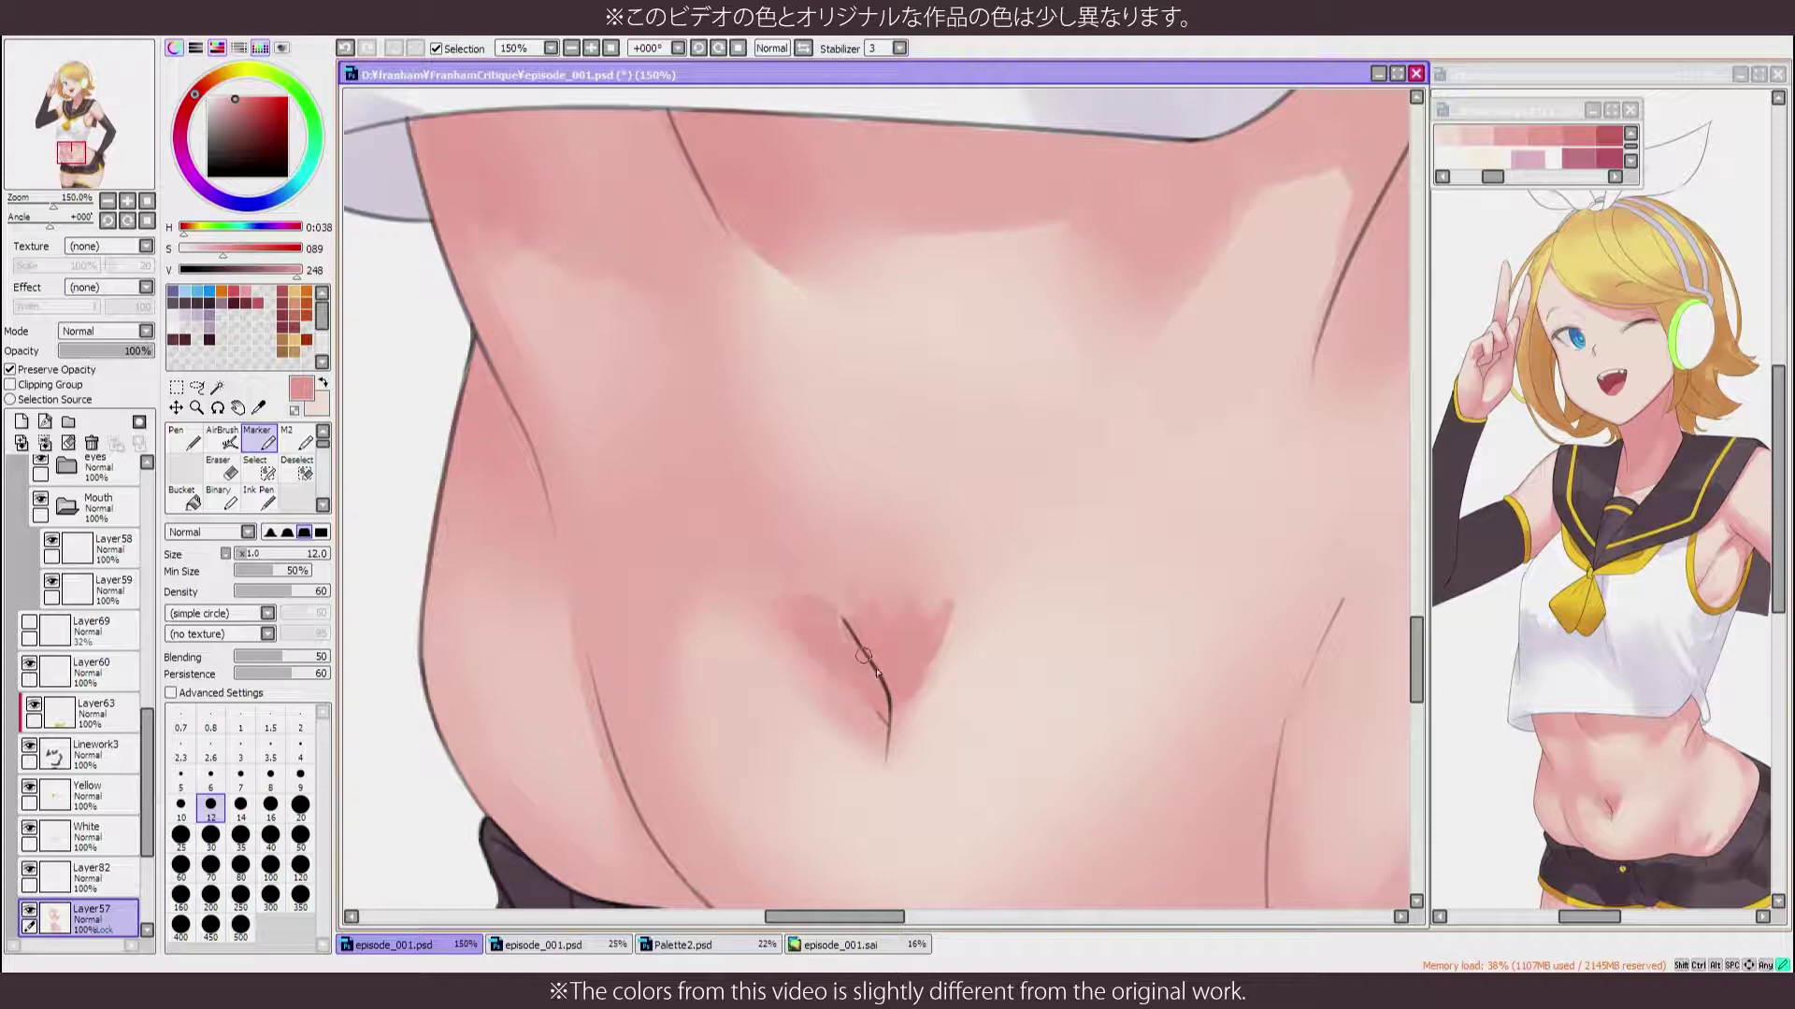
{"action": "key", "text": "c"}
{"action": "key", "text": "b"}
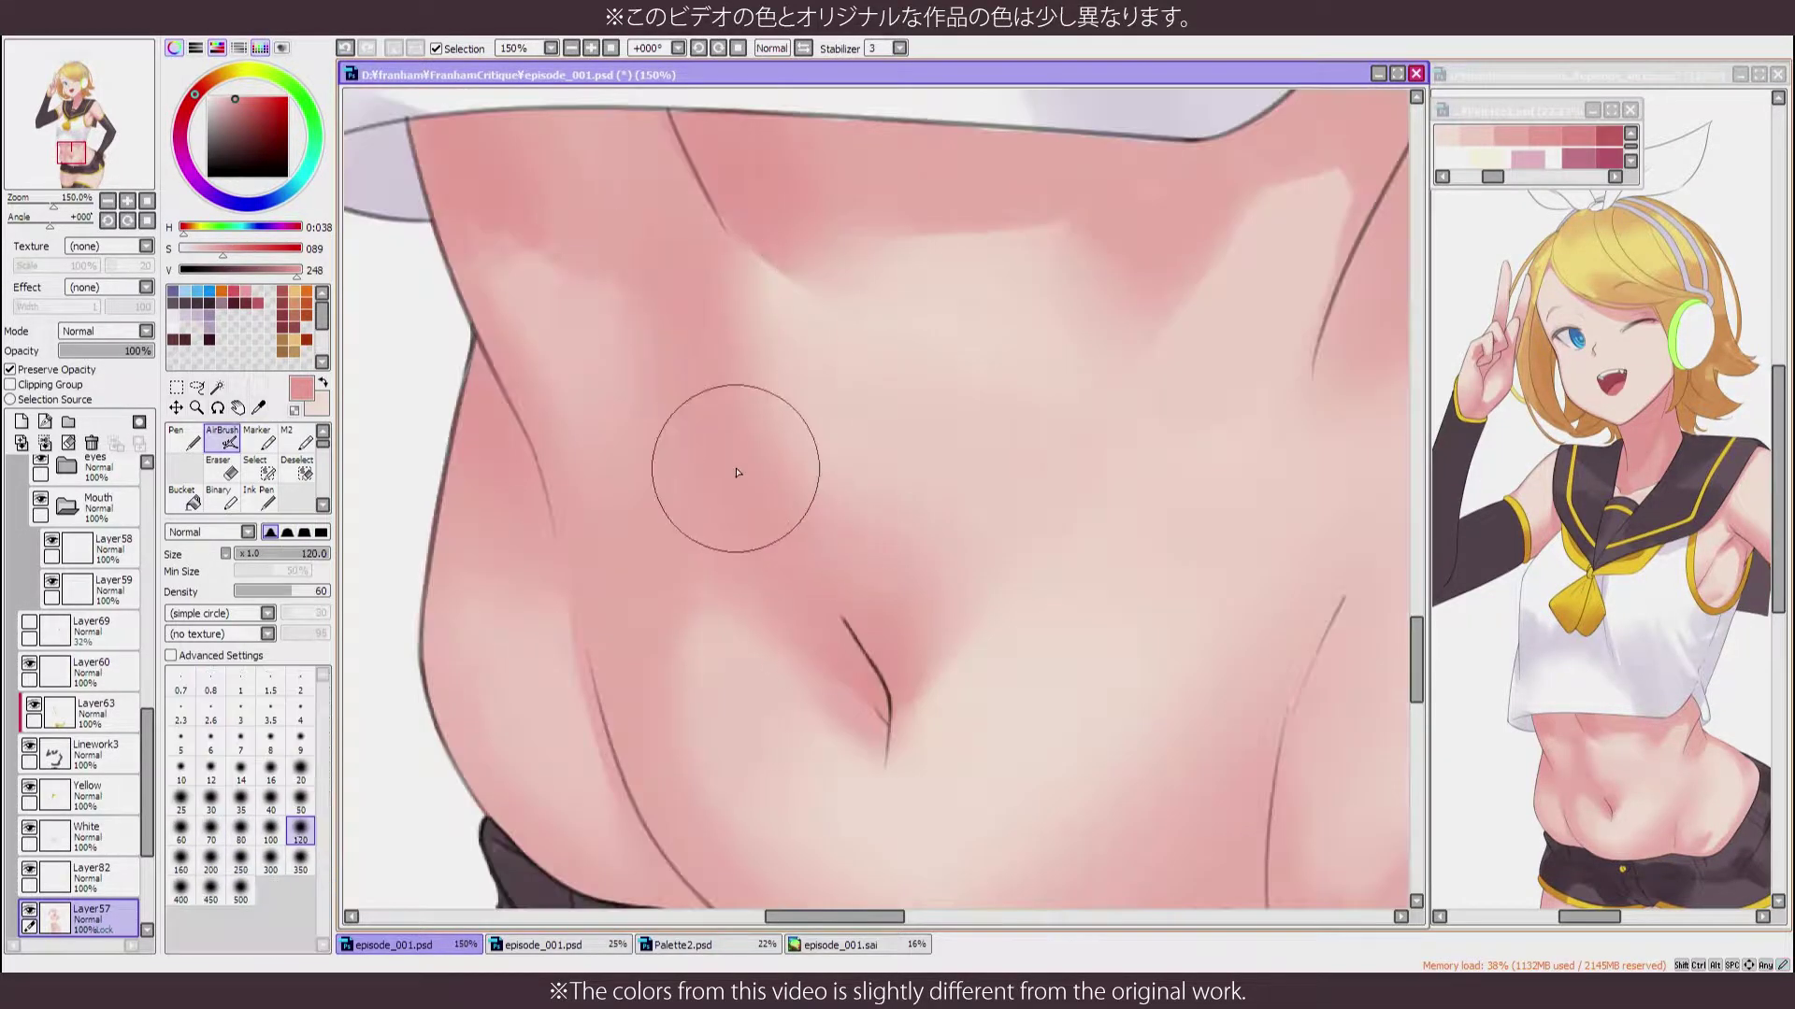
Reshape the rib shadow under the shirt hem with pink at Marker size 12 and Pen size 50, trimming it with light skin at Marker size 9
{"action": "scroll", "coordinate": [733, 352], "scroll_direction": "up", "scroll_amount": 3}
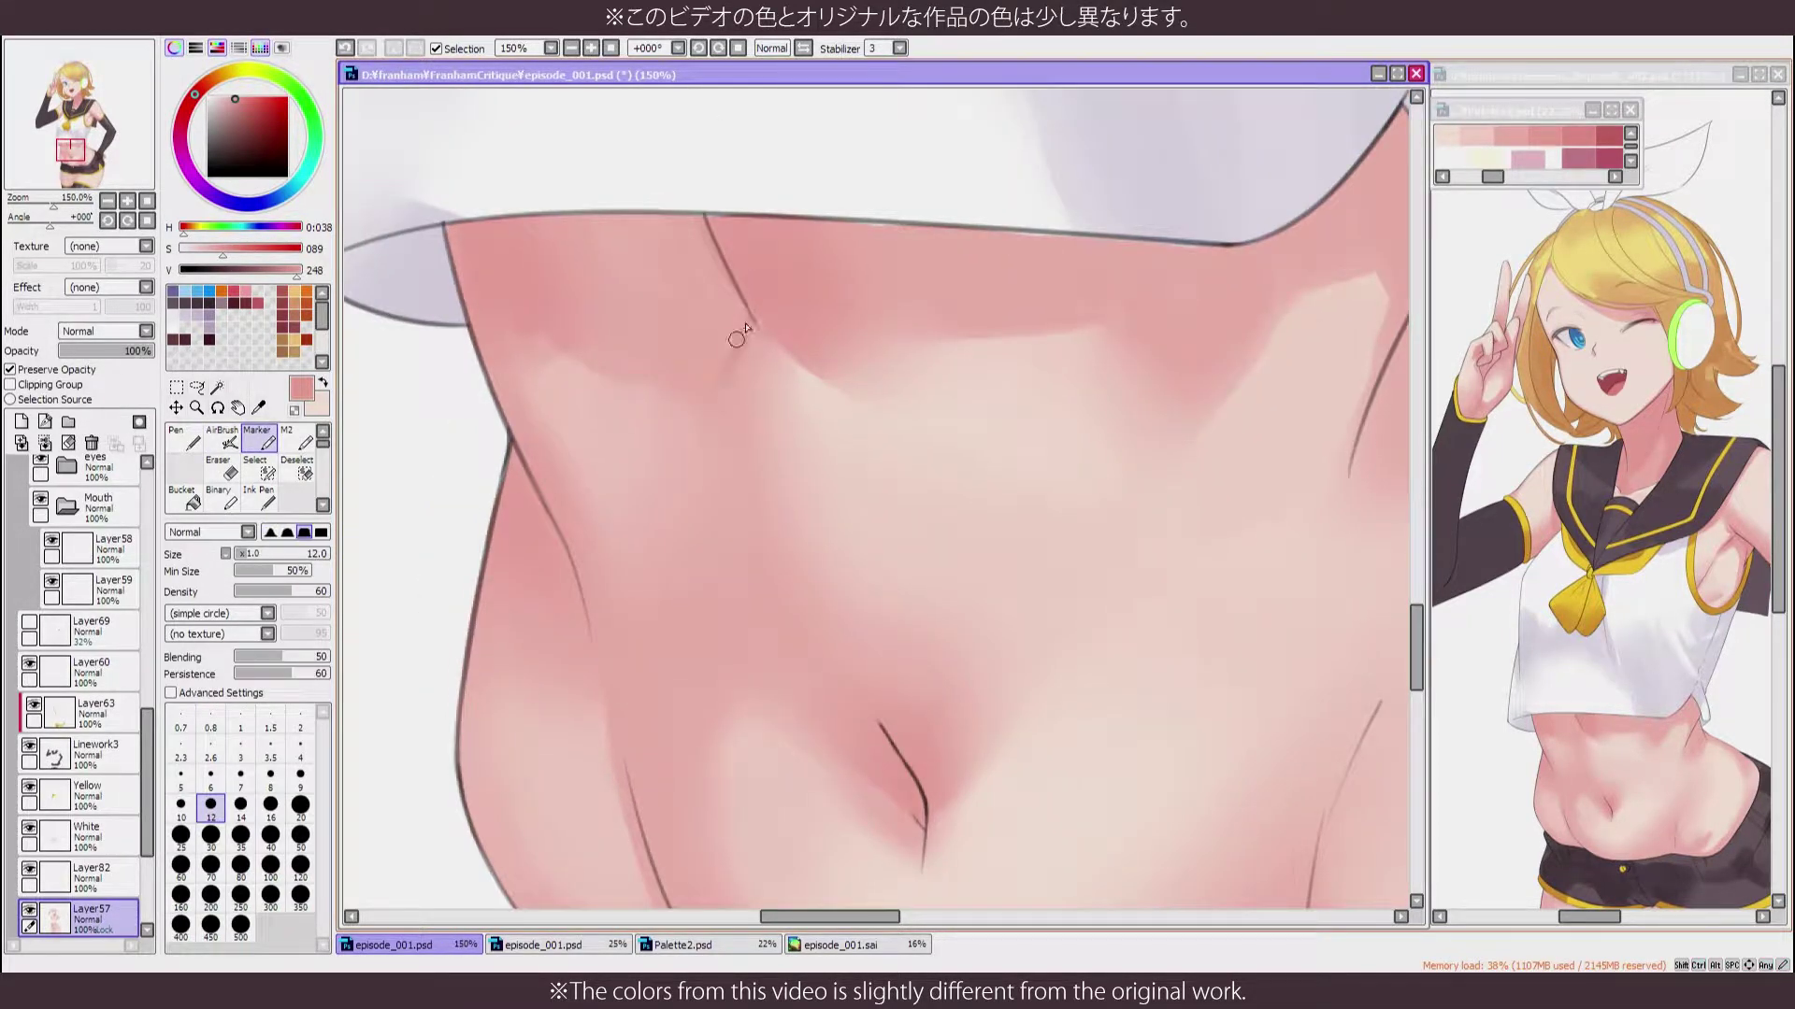
{"action": "key", "text": "h"}
{"action": "key", "text": "h"}
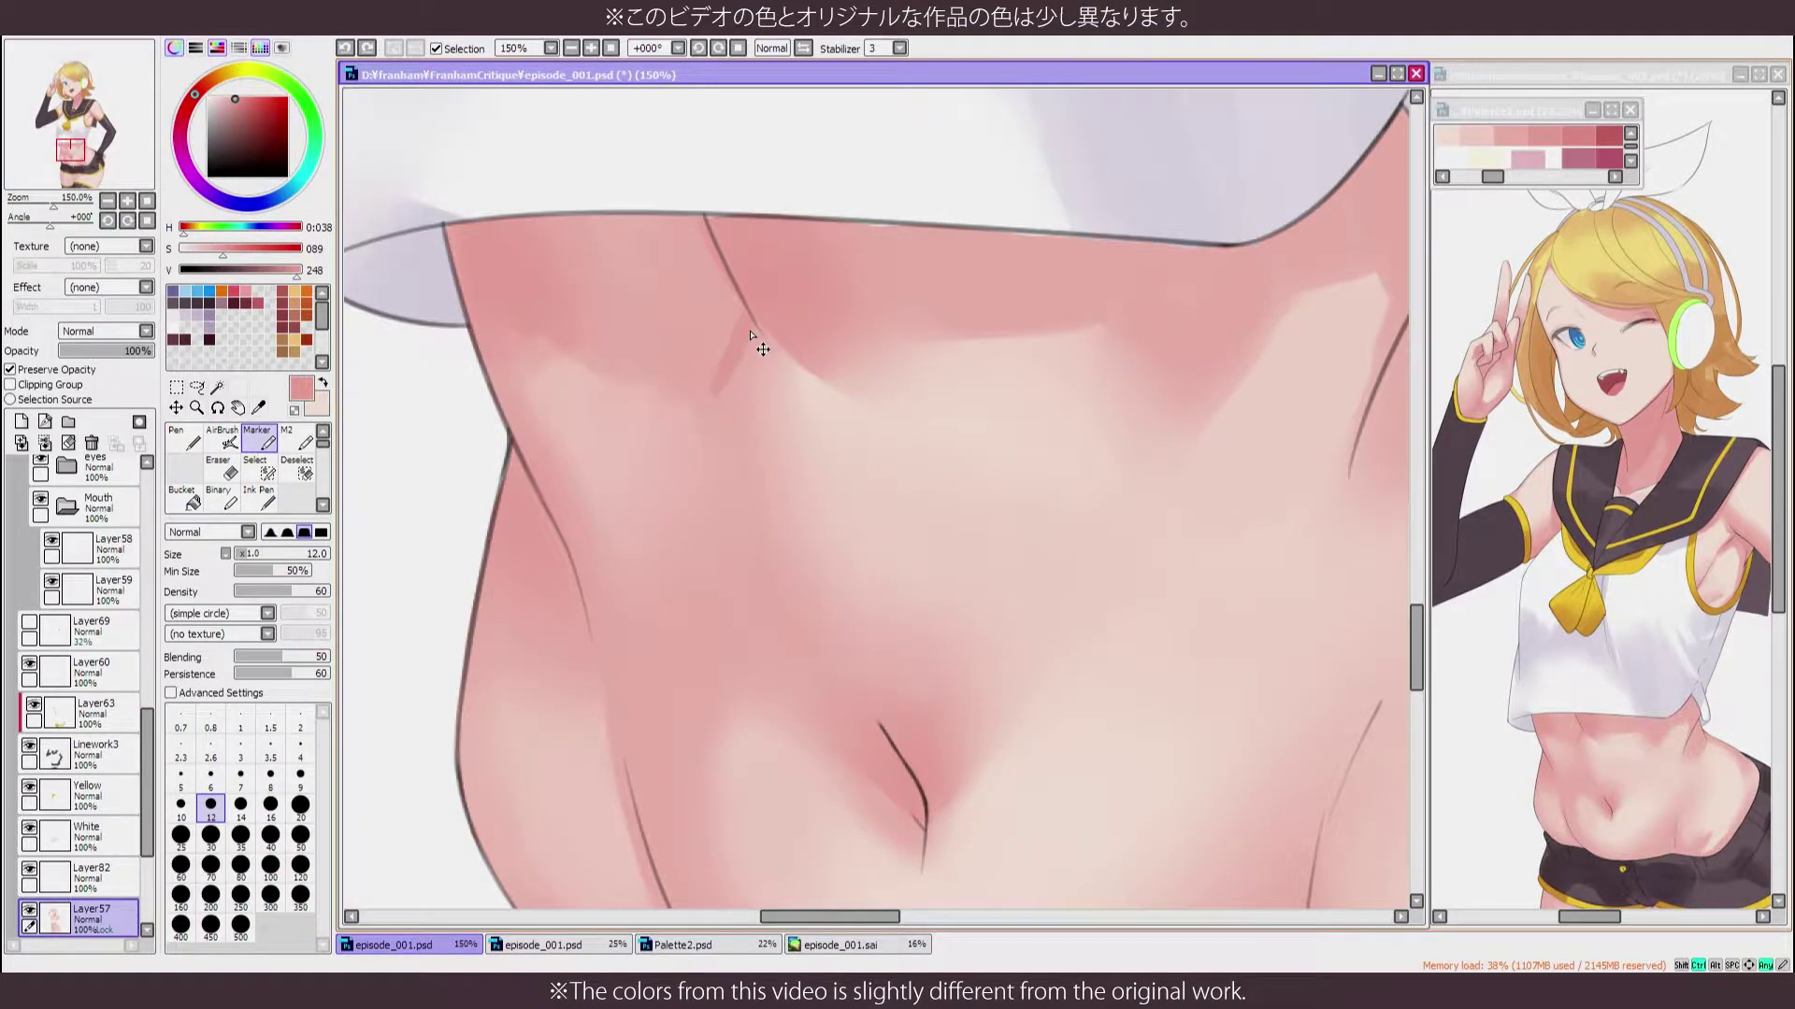
{"action": "mouse_move", "coordinate": [750, 336]}
{"action": "left_mouse_down"}
{"action": "mouse_move", "coordinate": [777, 374]}
{"action": "mouse_move", "coordinate": [744, 380]}
{"action": "mouse_move", "coordinate": [760, 352]}
{"action": "mouse_move", "coordinate": [691, 376]}
{"action": "left_mouse_up"}
{"action": "key", "text": "c"}
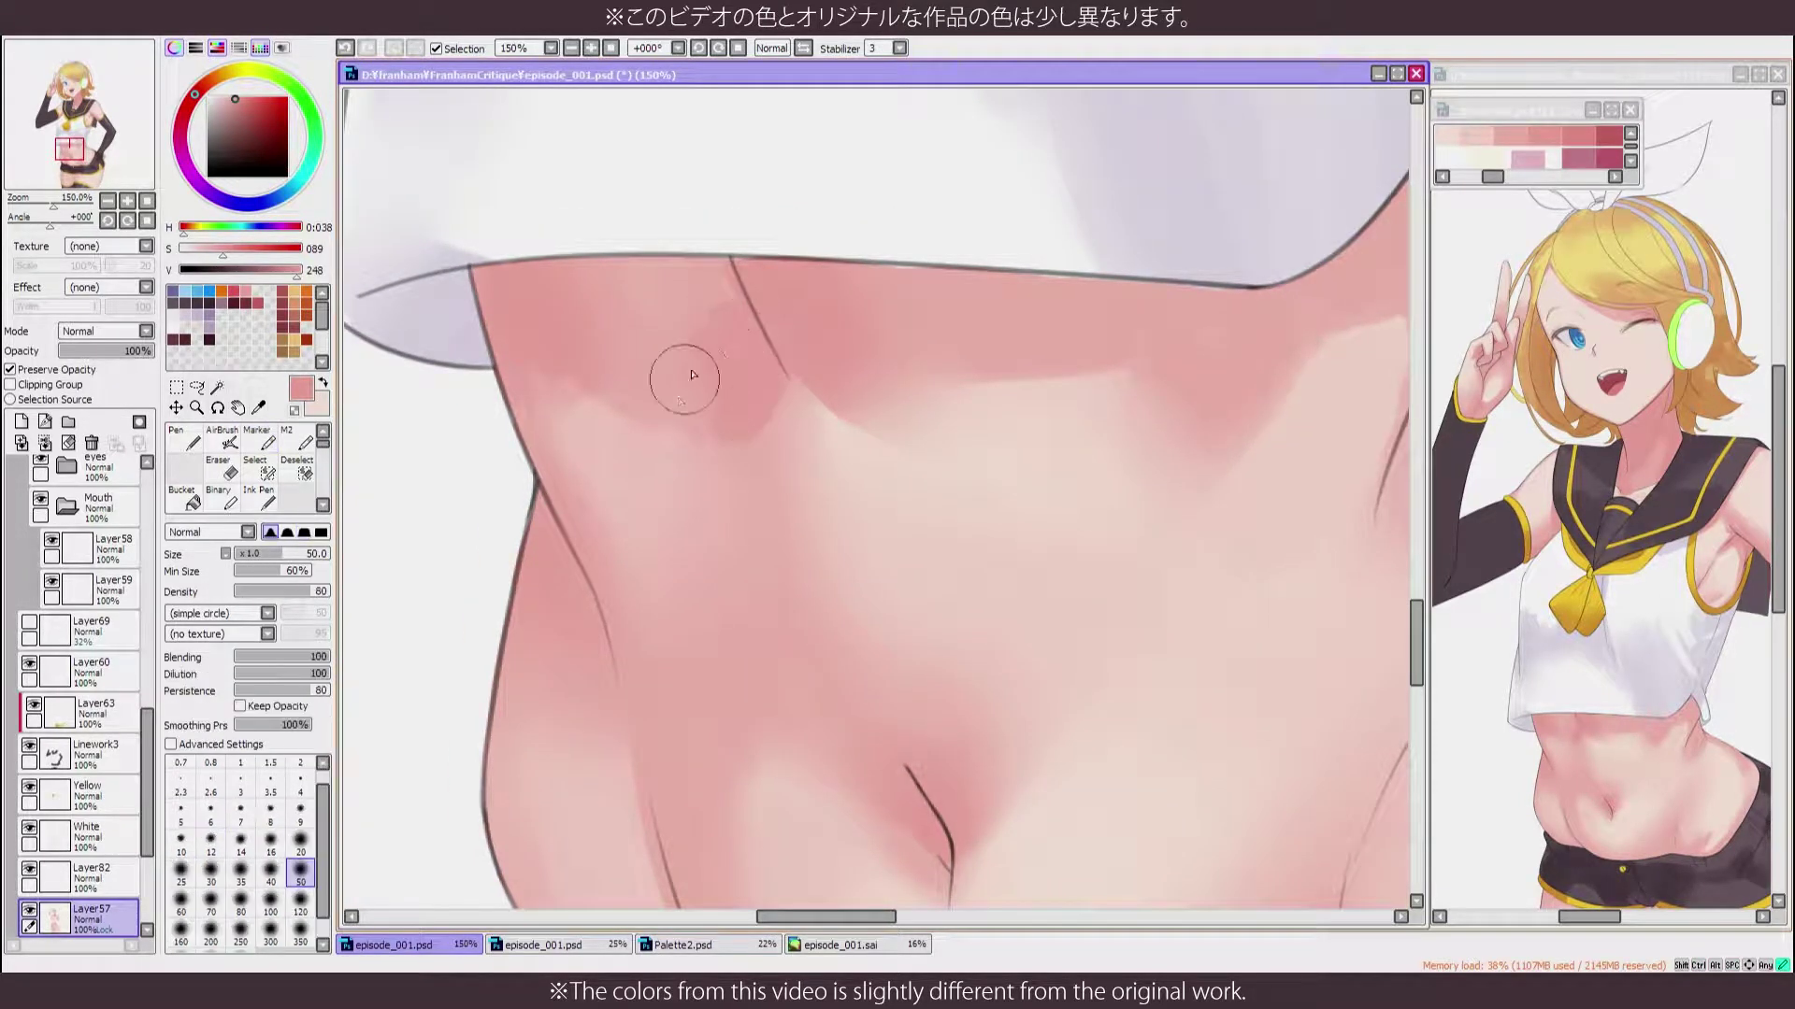
{"action": "key", "text": "b"}
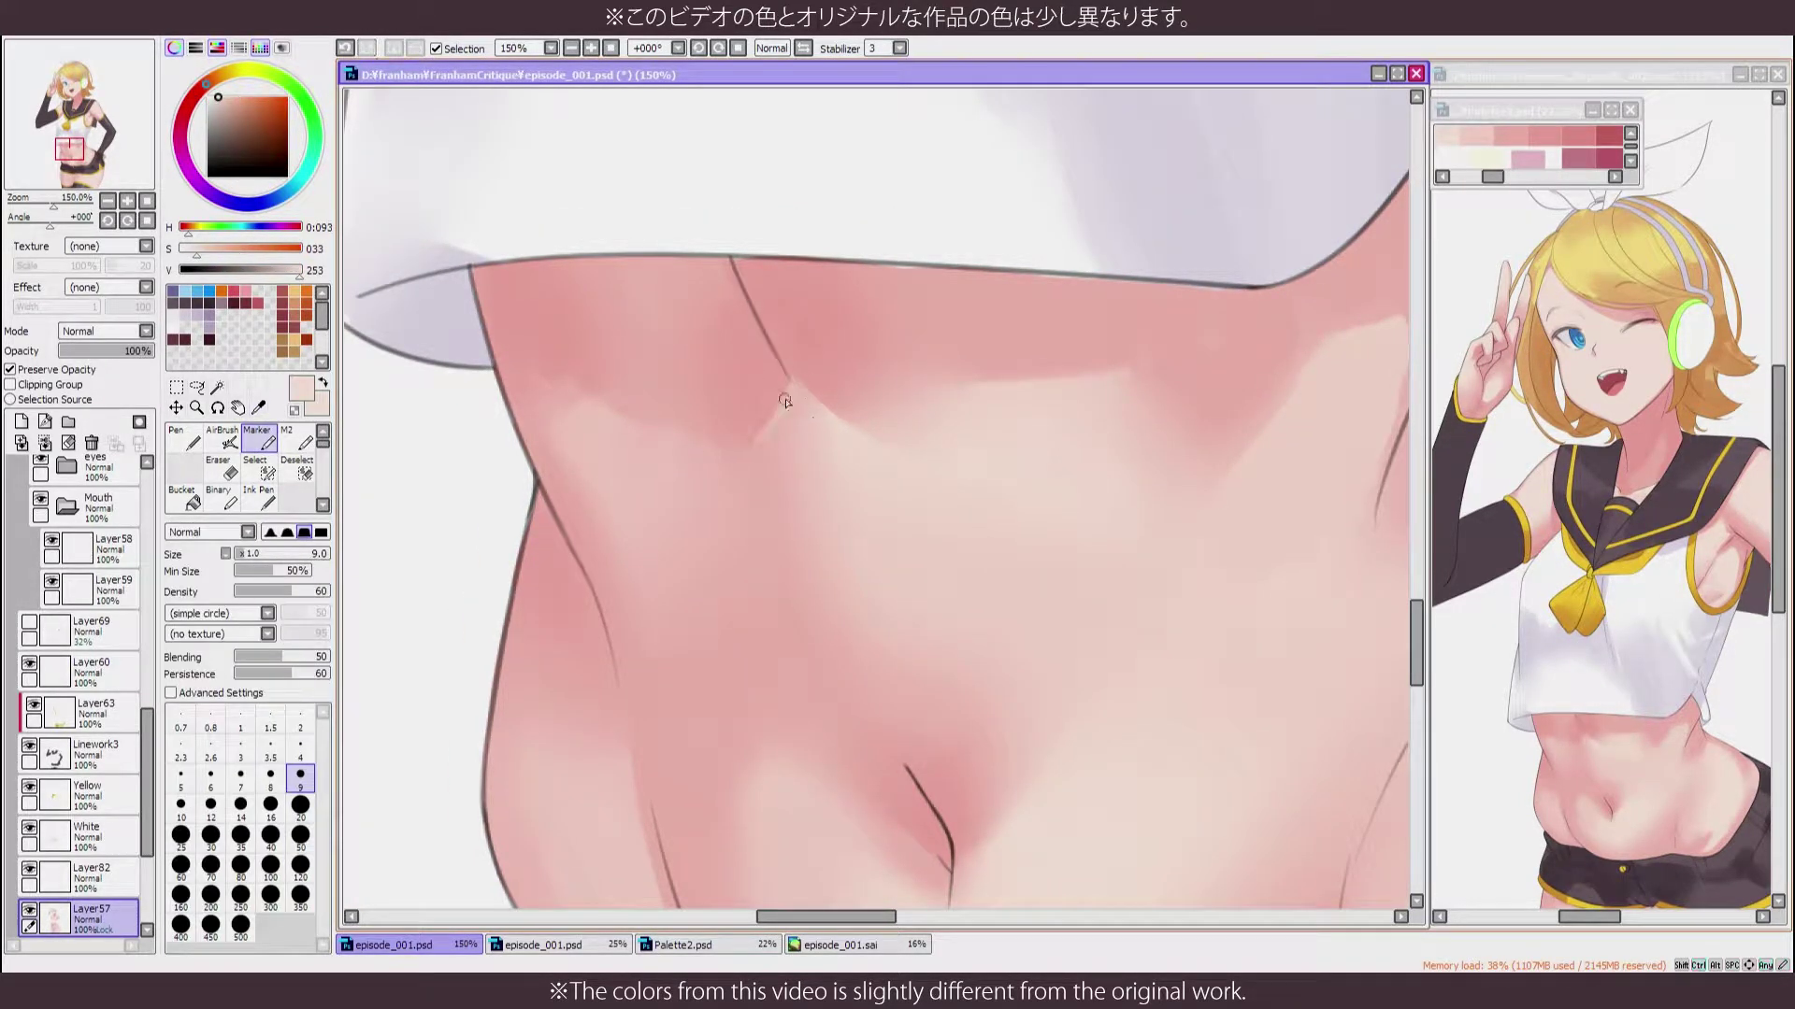
{"action": "key", "text": "c"}
{"action": "scroll", "coordinate": [994, 241], "scroll_direction": "down", "scroll_amount": 5}
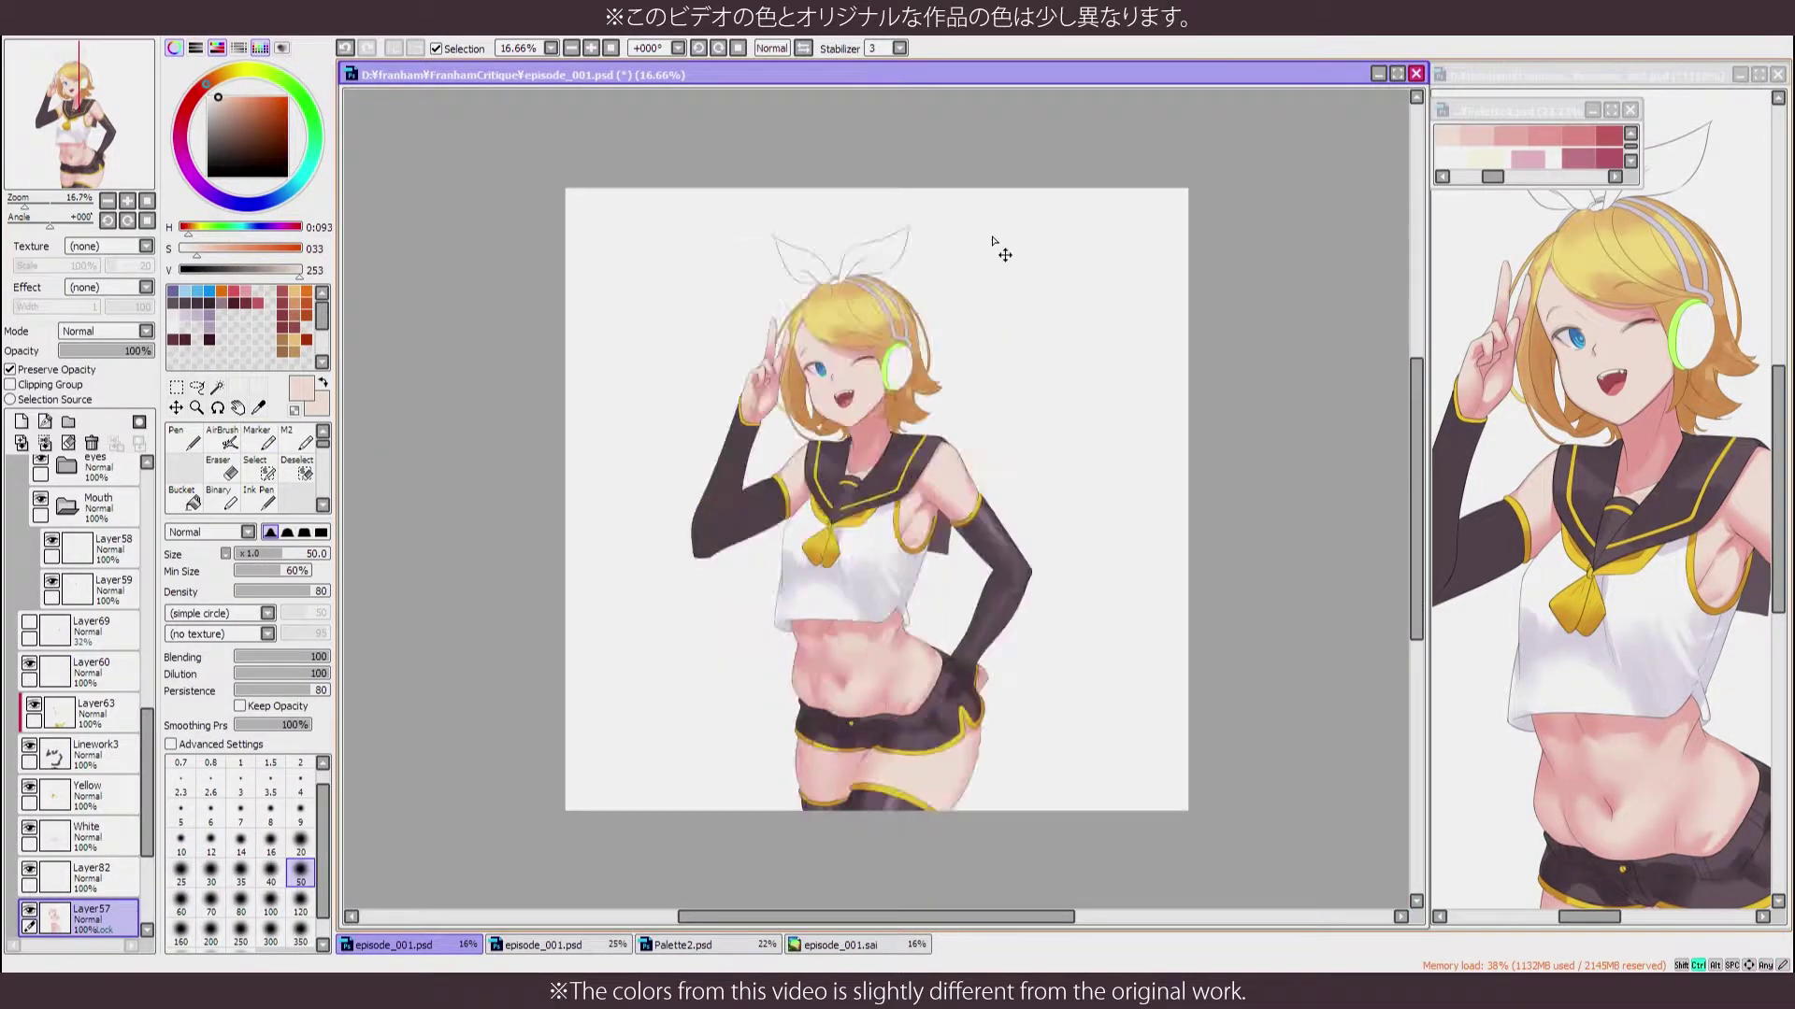
Soften the rib shadow's lower edge near the side of the waist with sampled pinks at Marker sizes 9 and 20
{"action": "scroll", "coordinate": [914, 729], "scroll_direction": "up", "scroll_amount": 4}
{"action": "key", "text": "b"}
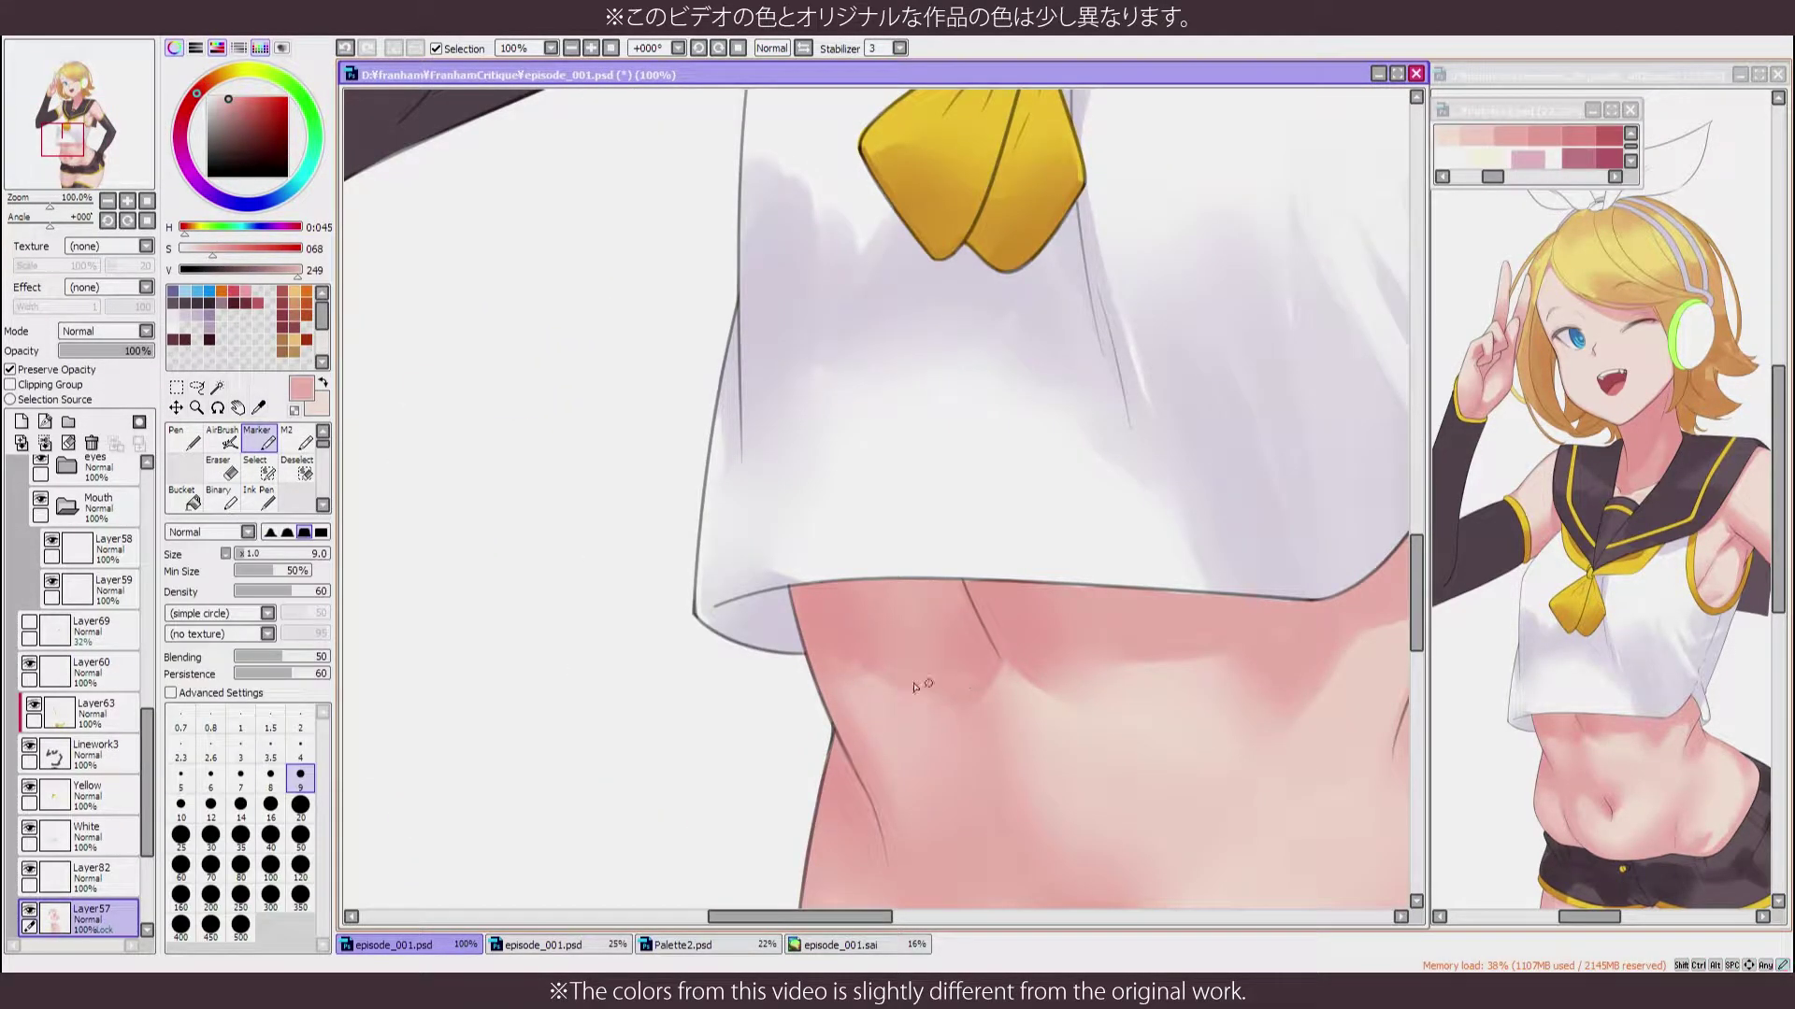
{"action": "left_click_drag", "start_coordinate": [884, 816], "coordinate": [922, 769]}
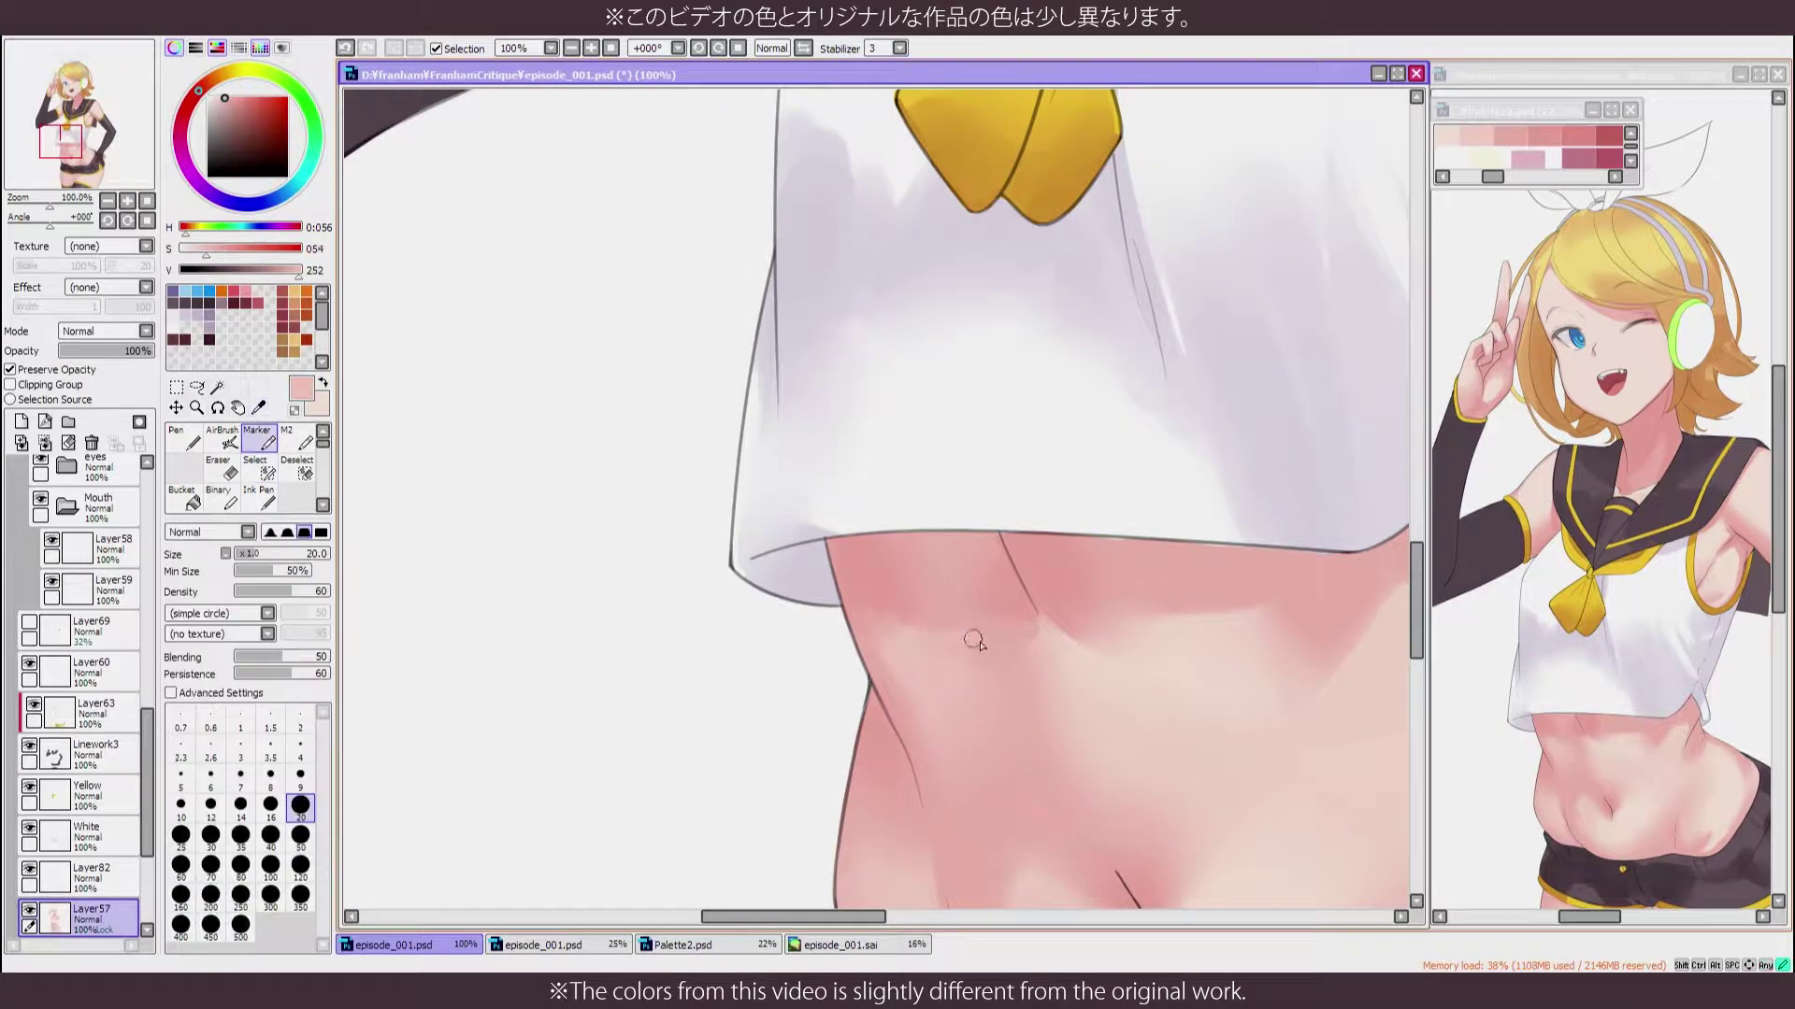
{"action": "scroll", "coordinate": [981, 673], "scroll_direction": "down", "scroll_amount": 1}
{"action": "key", "text": "c"}
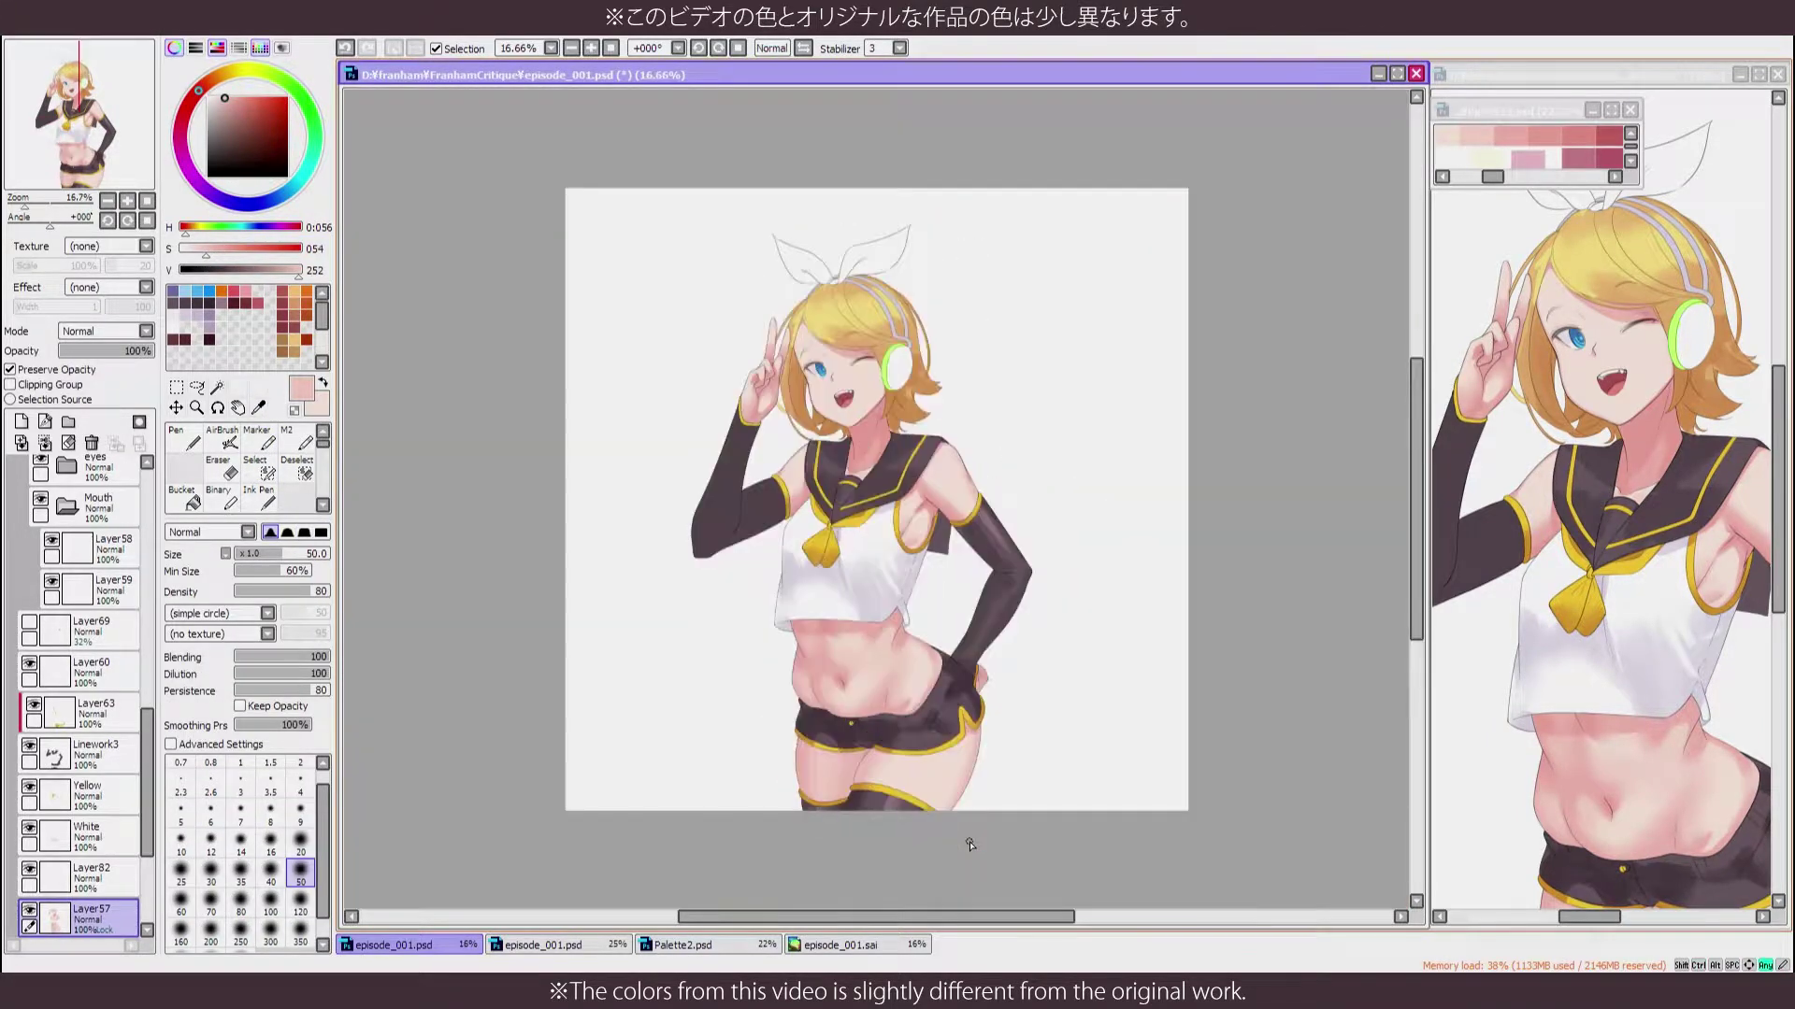
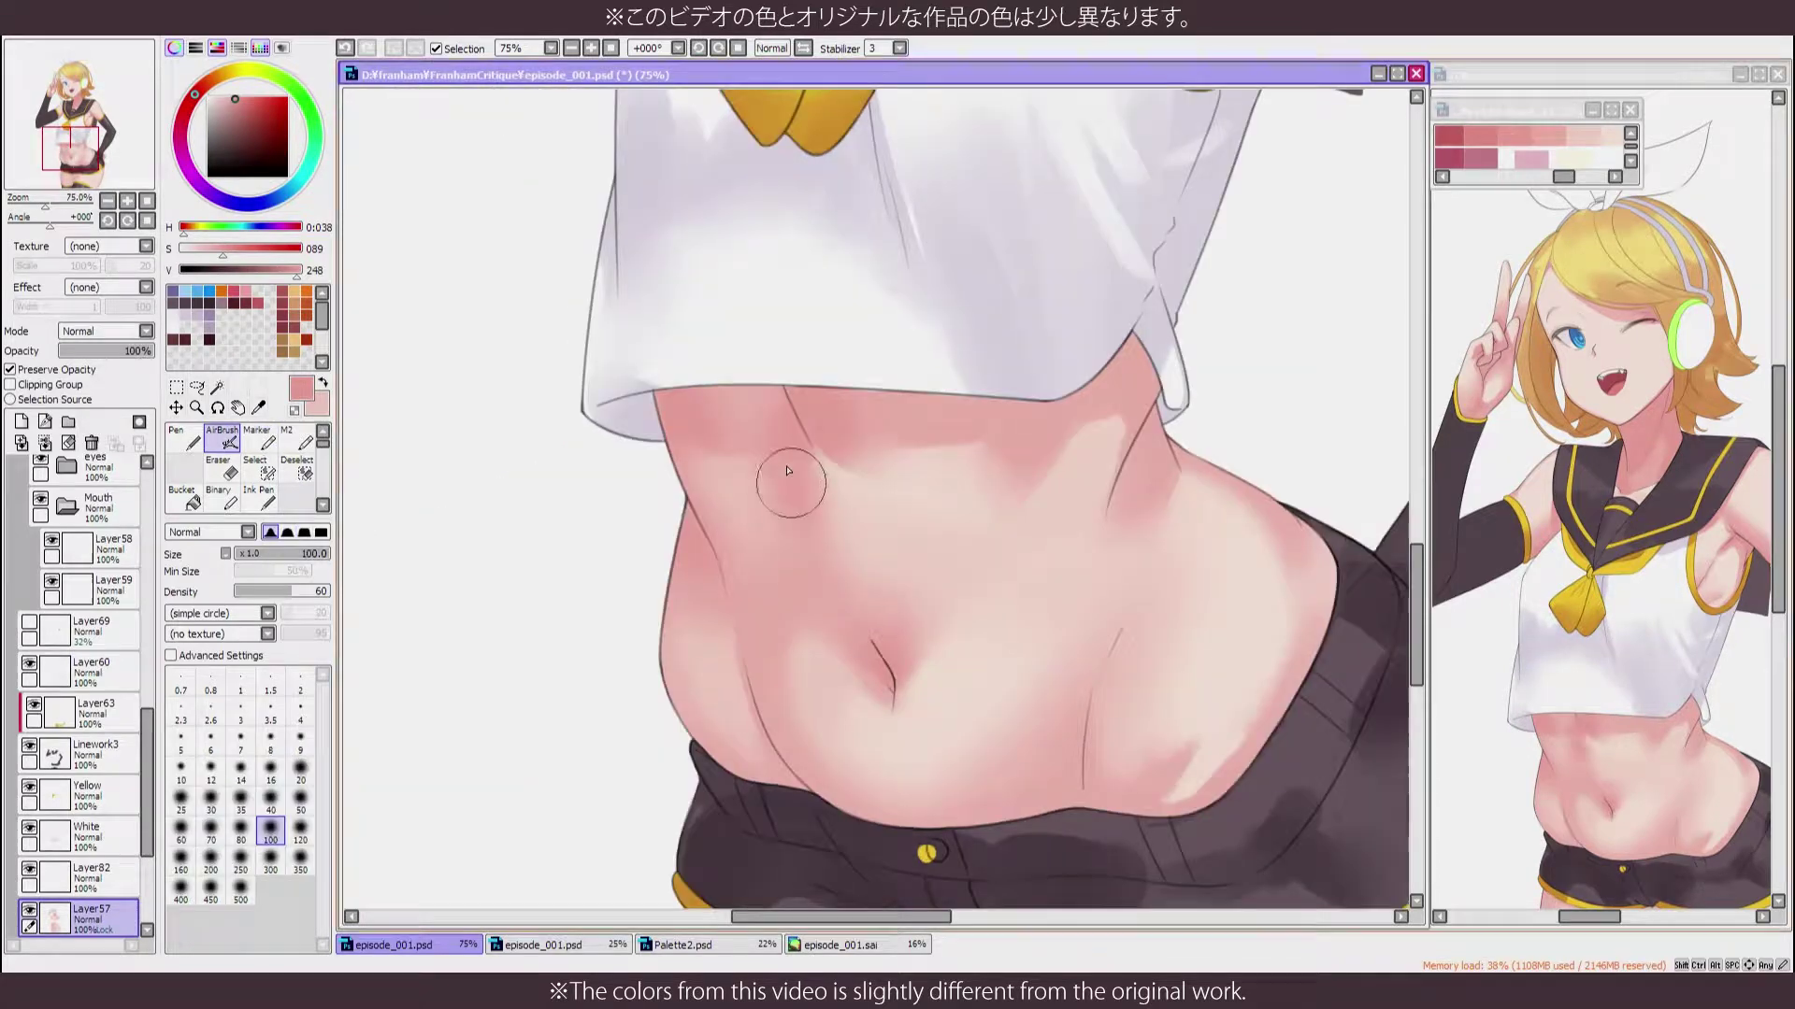
Airbrush soft pink shading over the abdomen, waist and hip, using brush sizes from 100 up to 350
{"action": "key", "text": "bracketright"}
{"action": "mouse_move", "coordinate": [748, 393]}
{"action": "left_mouse_down"}
{"action": "mouse_move", "coordinate": [725, 473]}
{"action": "mouse_move", "coordinate": [775, 522]}
{"action": "left_mouse_up"}
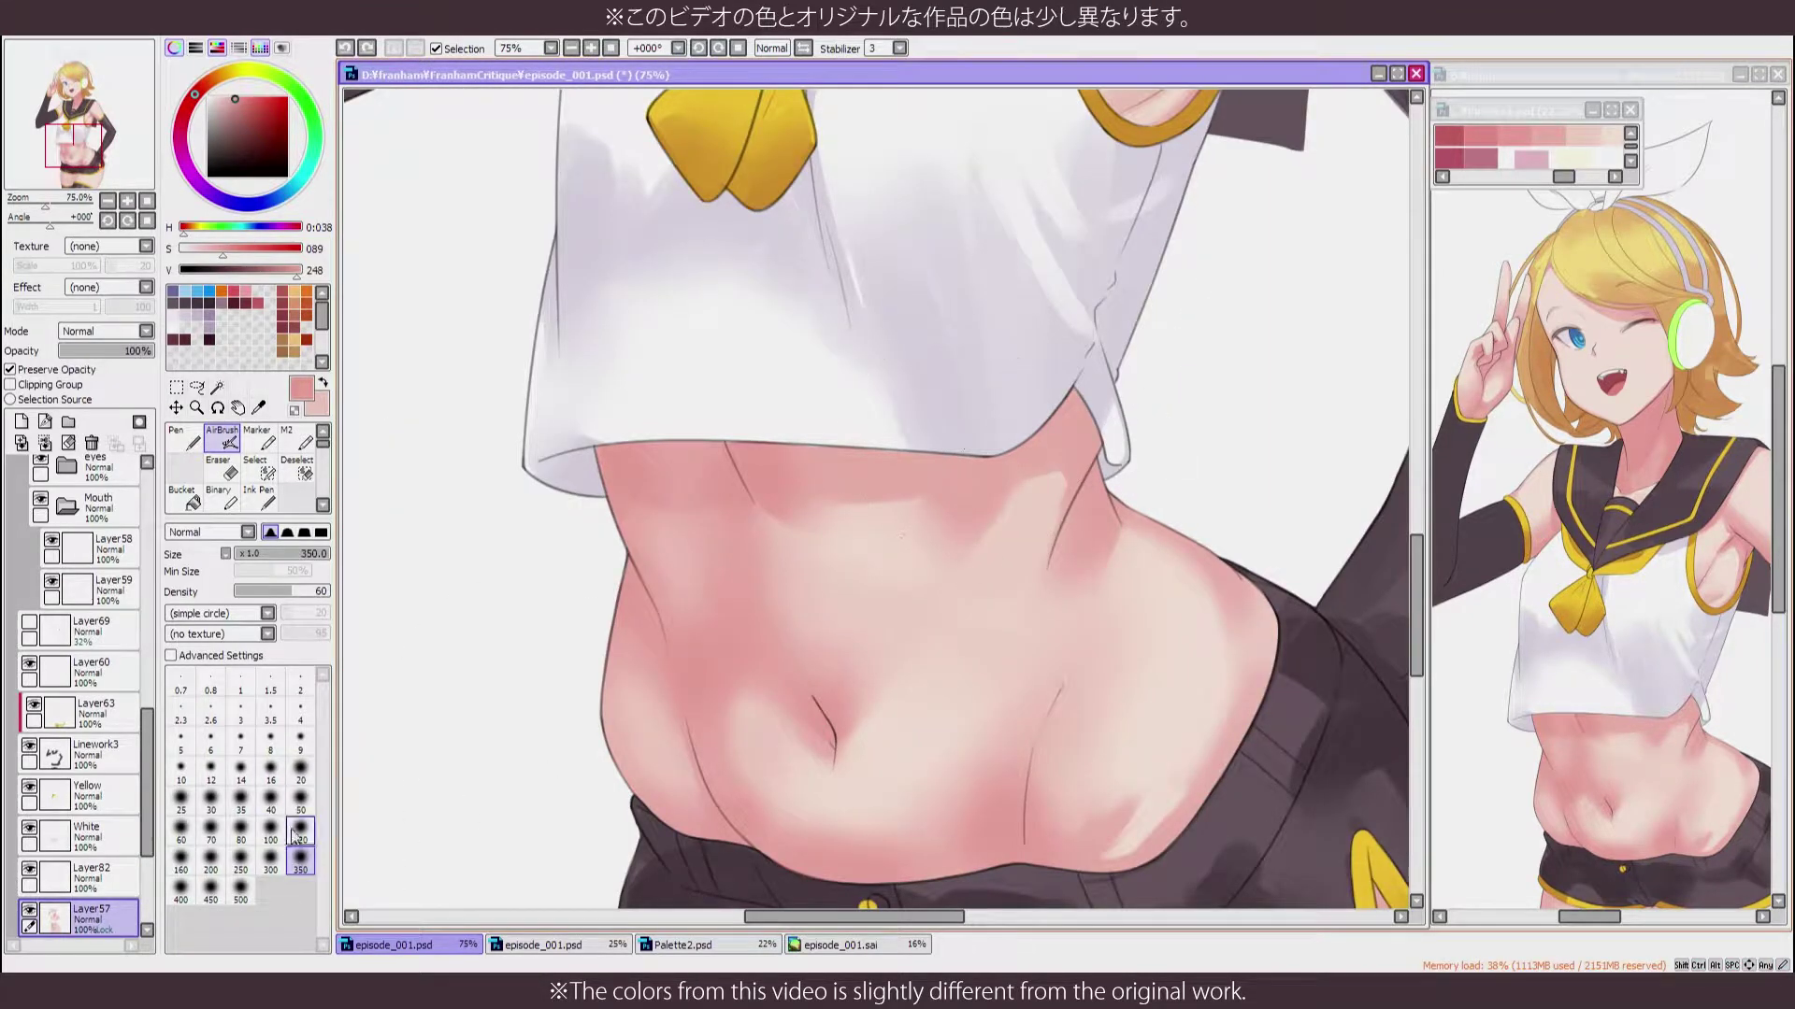
{"action": "key", "text": "bracketright"}
{"action": "key", "text": "bracketright"}
{"action": "key", "text": "bracketright"}
{"action": "key", "text": "h"}
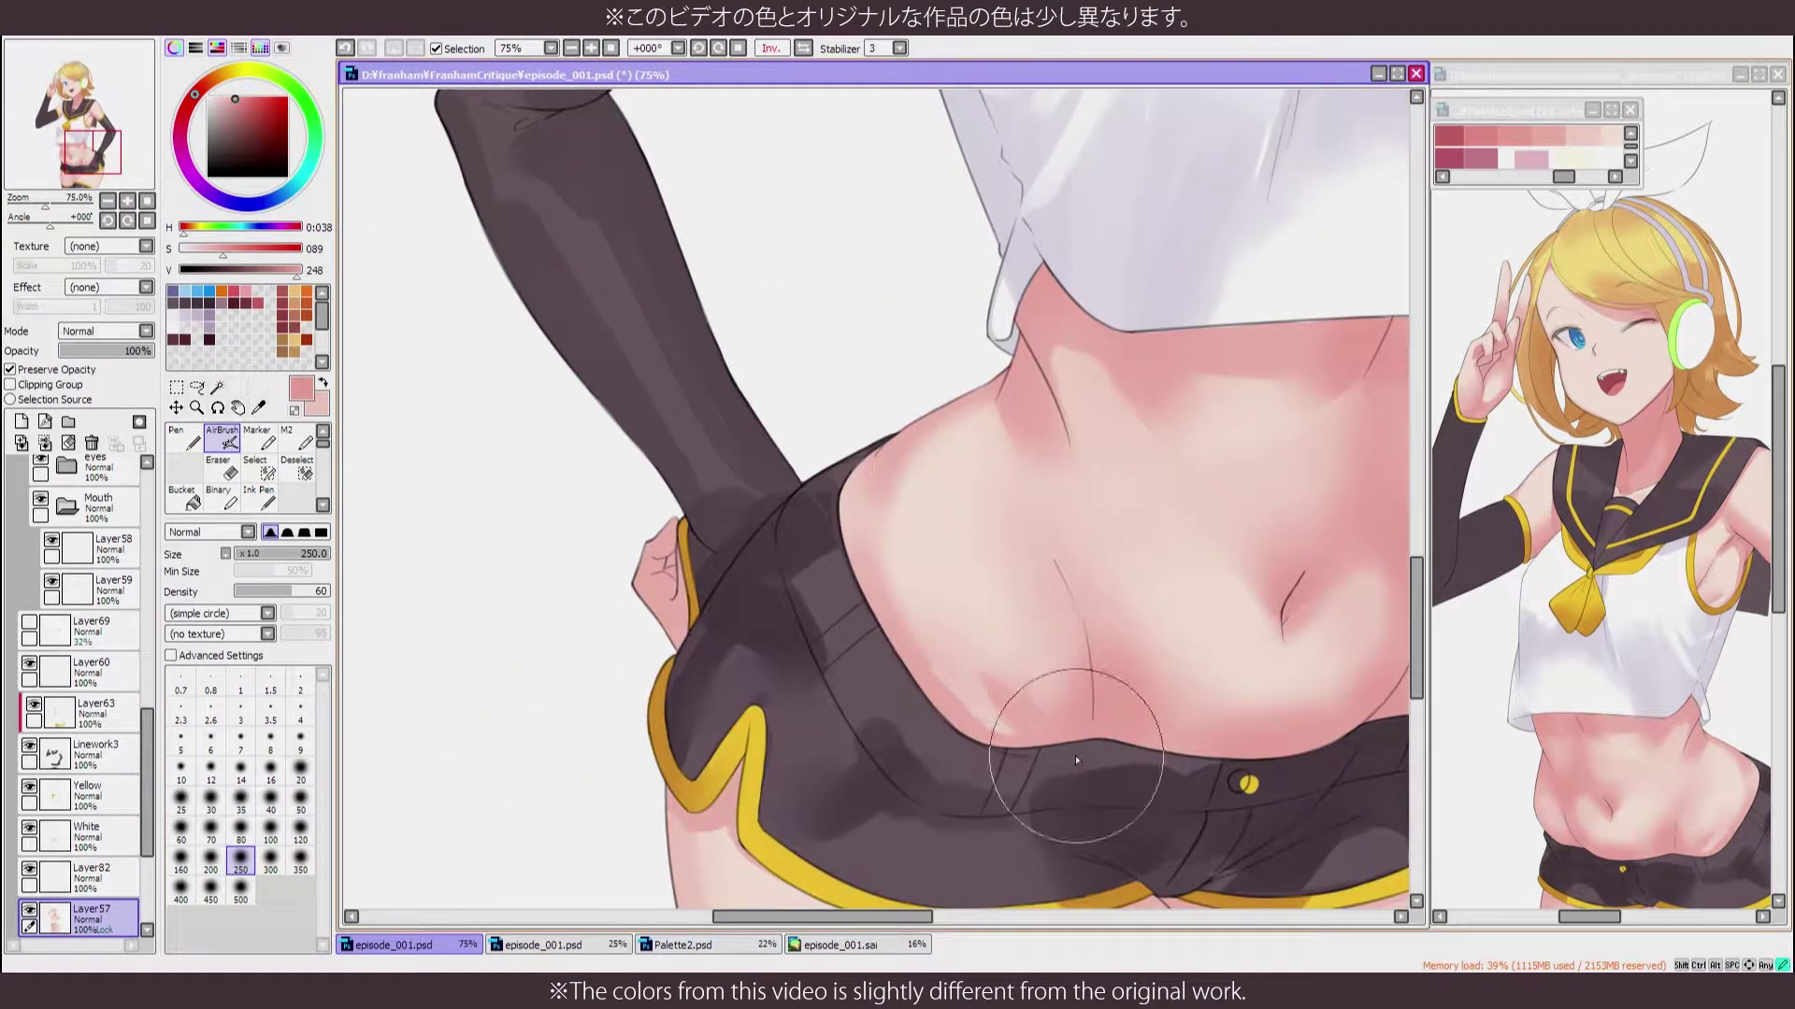
{"action": "key", "text": "b"}
{"action": "key", "text": "minus"}
{"action": "key", "text": "minus"}
{"action": "key", "text": "minus"}
{"action": "key", "text": "minus"}
{"action": "key", "text": "h"}
{"action": "key", "text": "h"}
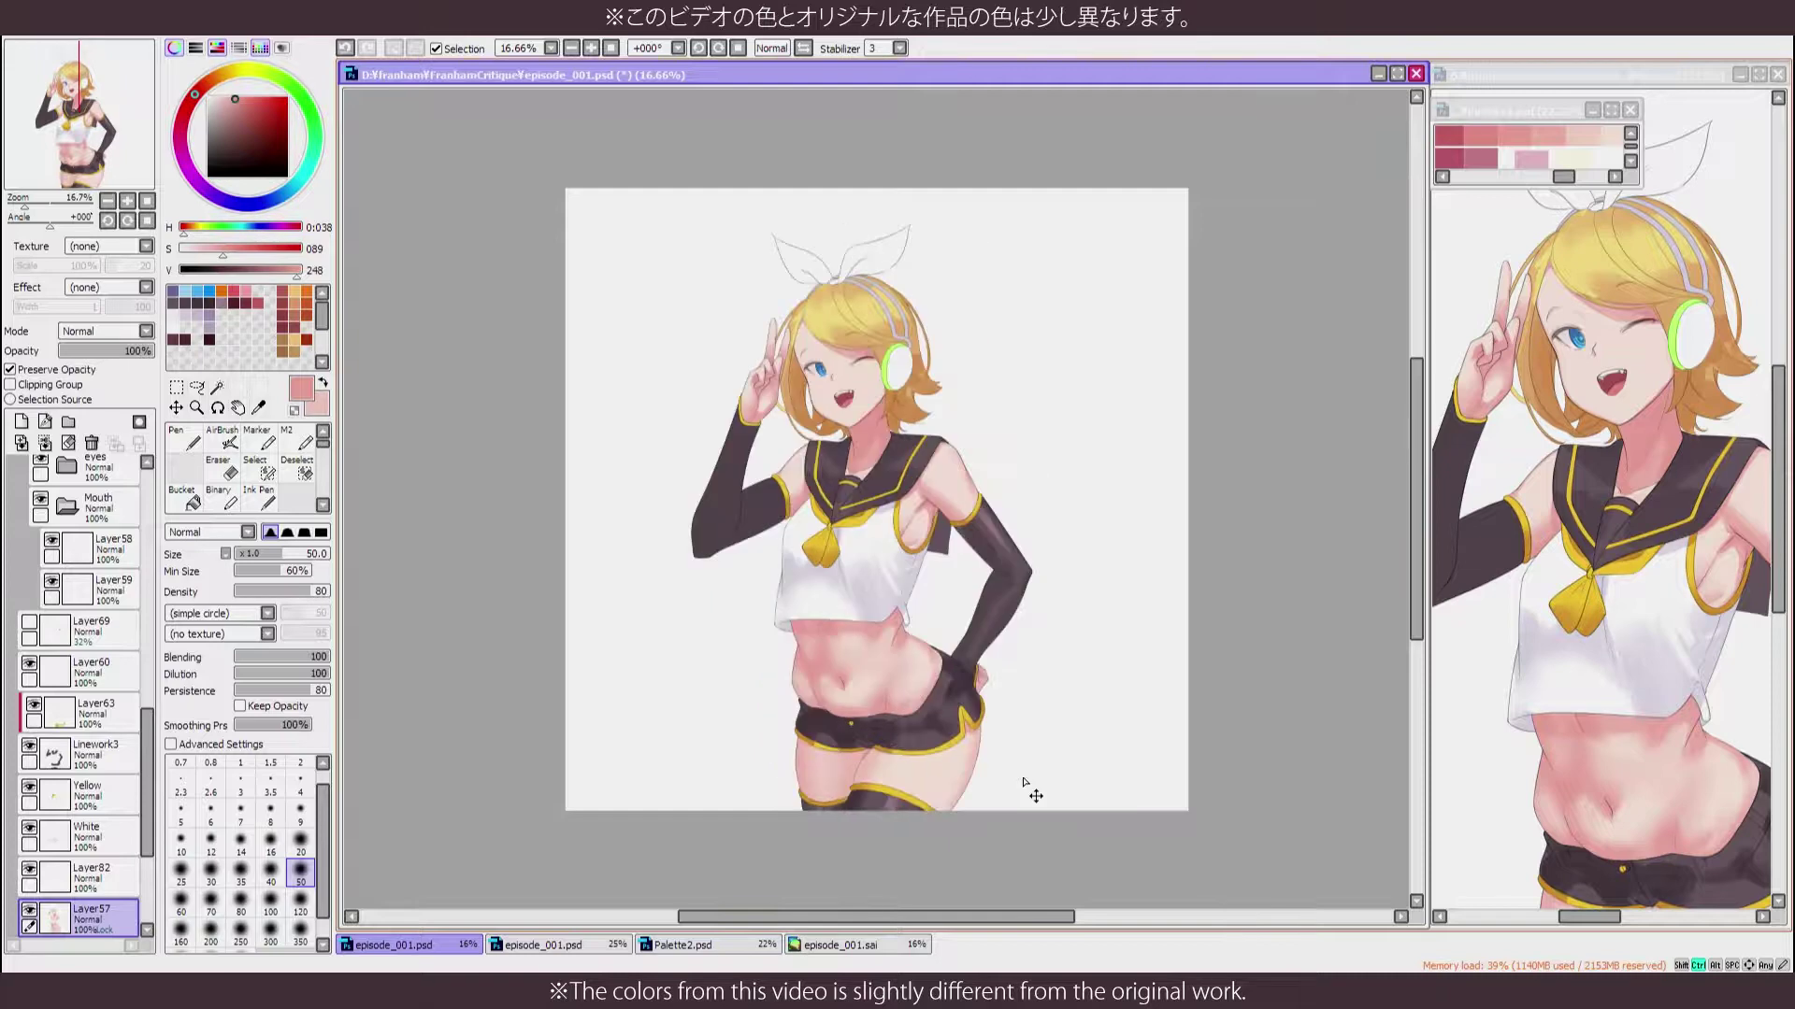
Airbrush pink from the palette along the side of the waist below the shirt hem at brush size 120
{"action": "key", "text": "plus"}
{"action": "key", "text": "plus"}
{"action": "key", "text": "plus"}
{"action": "key", "text": "plus"}
{"action": "key", "text": "bracketright"}
{"action": "key", "text": "bracketright"}
{"action": "key", "text": "bracketright"}
{"action": "key", "text": "bracketright"}
{"action": "key", "text": "bracketright"}
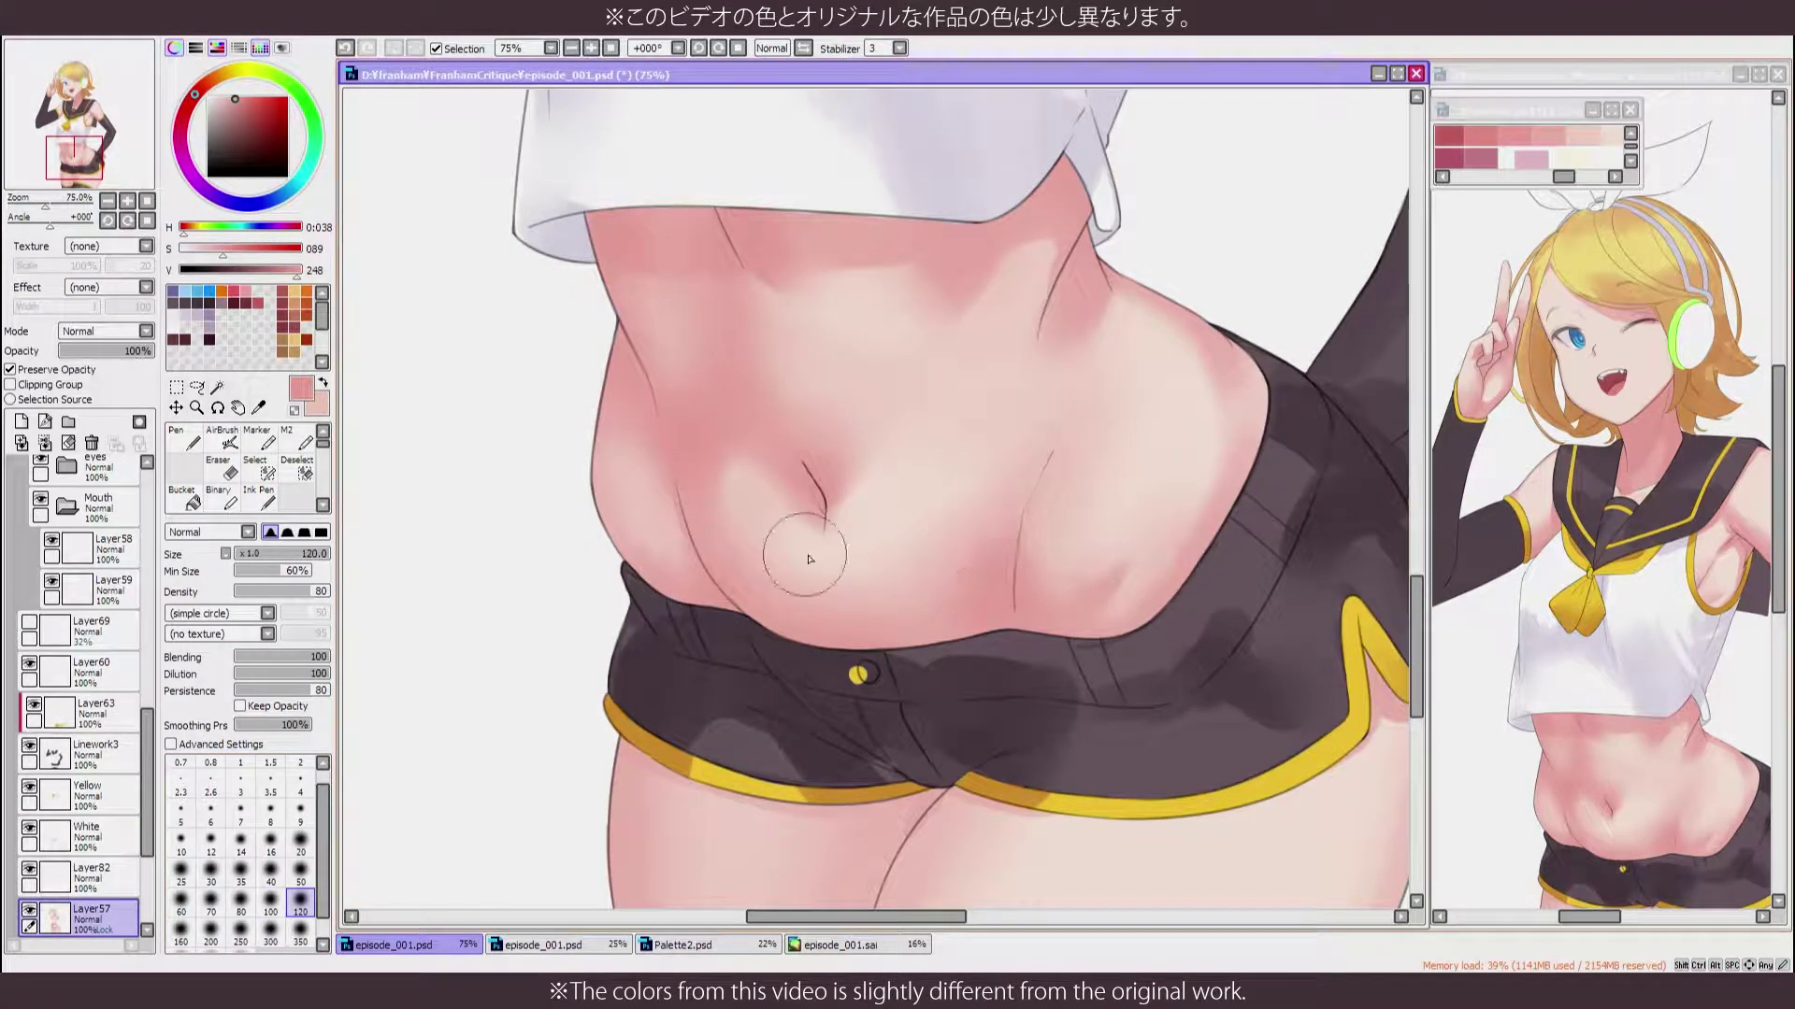
{"action": "left_click", "coordinate": [1525, 133], "text": "alt"}
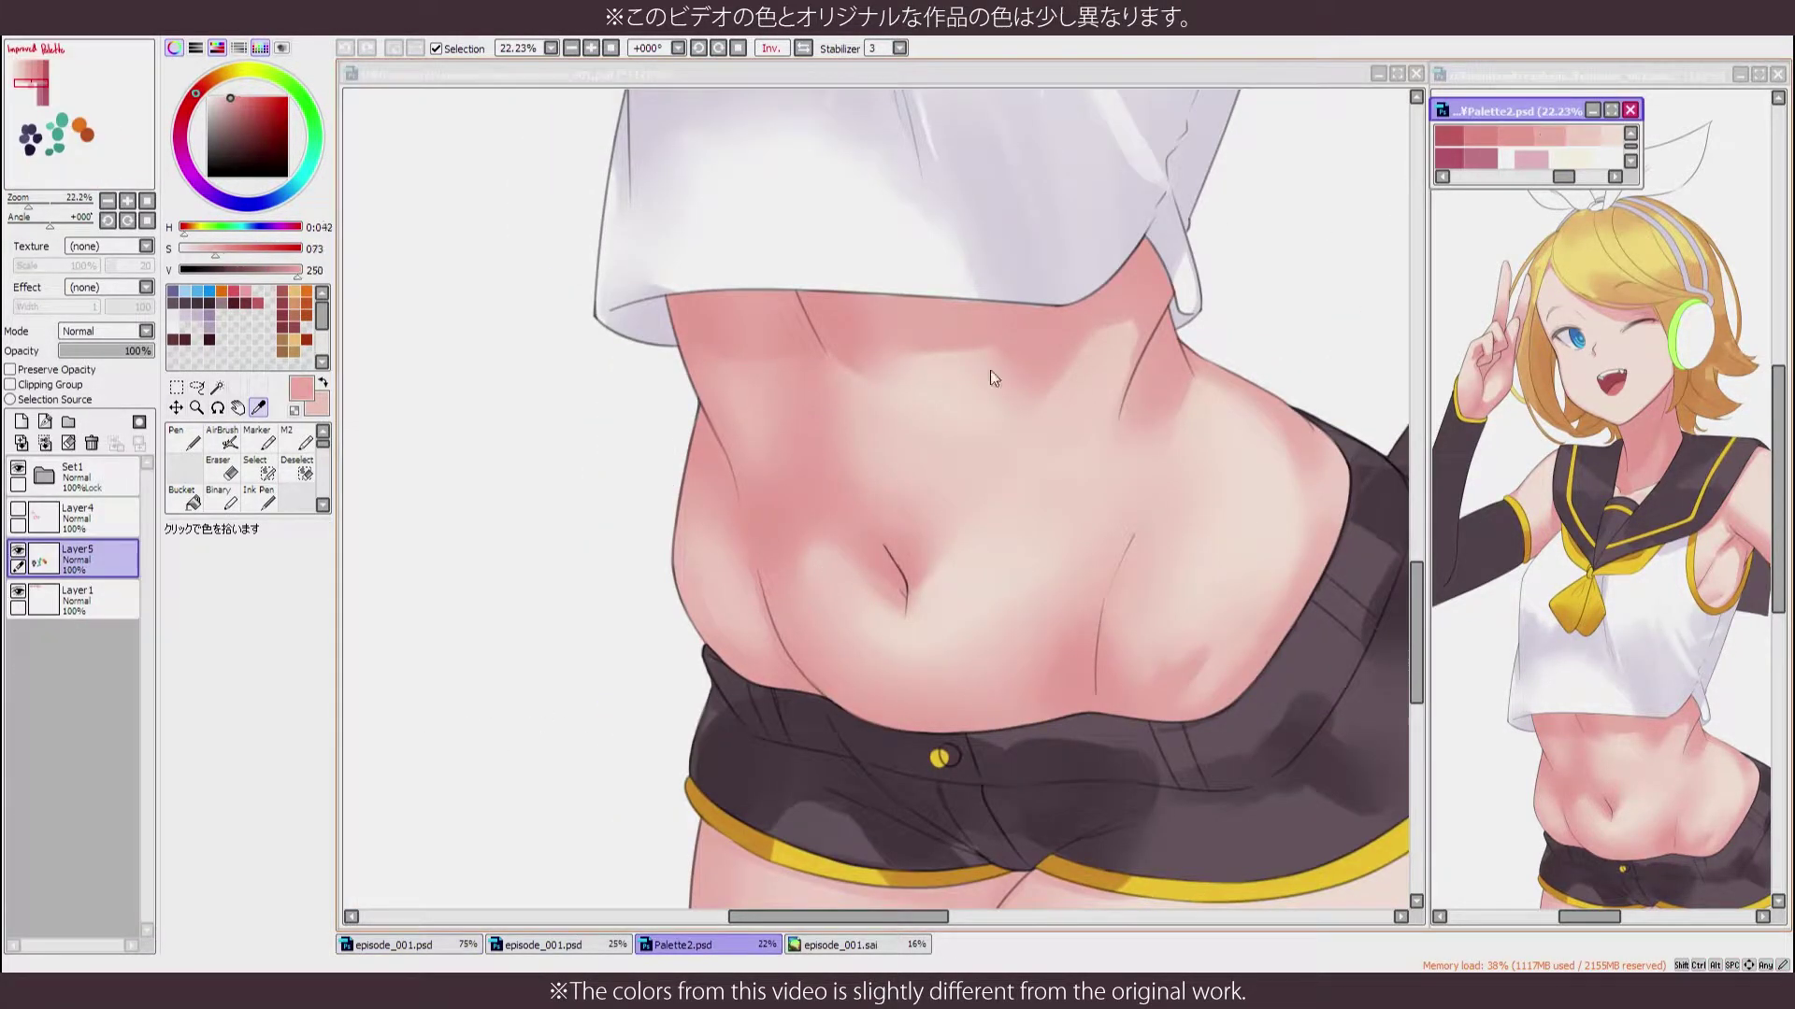
{"action": "left_click", "coordinate": [764, 486]}
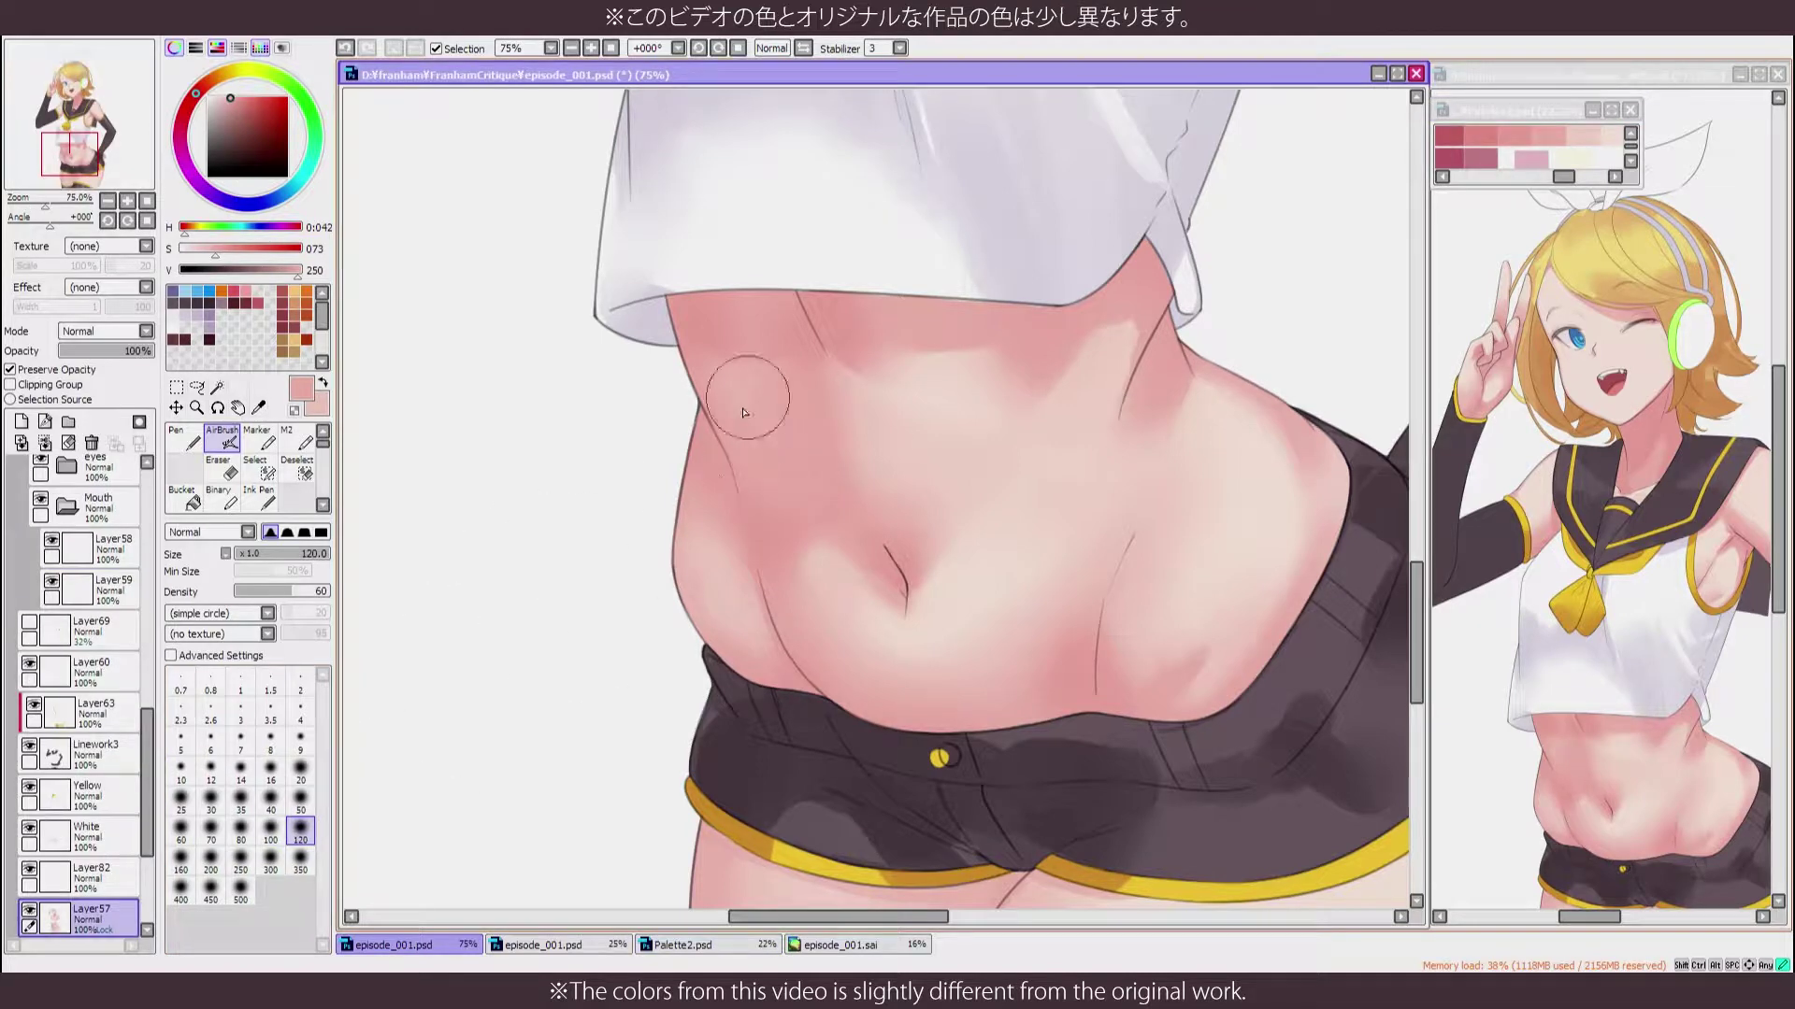
{"action": "left_click_drag", "start_coordinate": [731, 407], "coordinate": [772, 382]}
Sample the waist's pink and airbrush the shading beside the abdomen under the rib crease at size 50
{"action": "left_click", "coordinate": [752, 449], "text": "alt"}
{"action": "key", "text": "bracketleft"}
{"action": "key", "text": "bracketleft"}
{"action": "key", "text": "bracketleft"}
{"action": "key", "text": "bracketleft"}
{"action": "key", "text": "bracketleft"}
{"action": "key", "text": "h"}
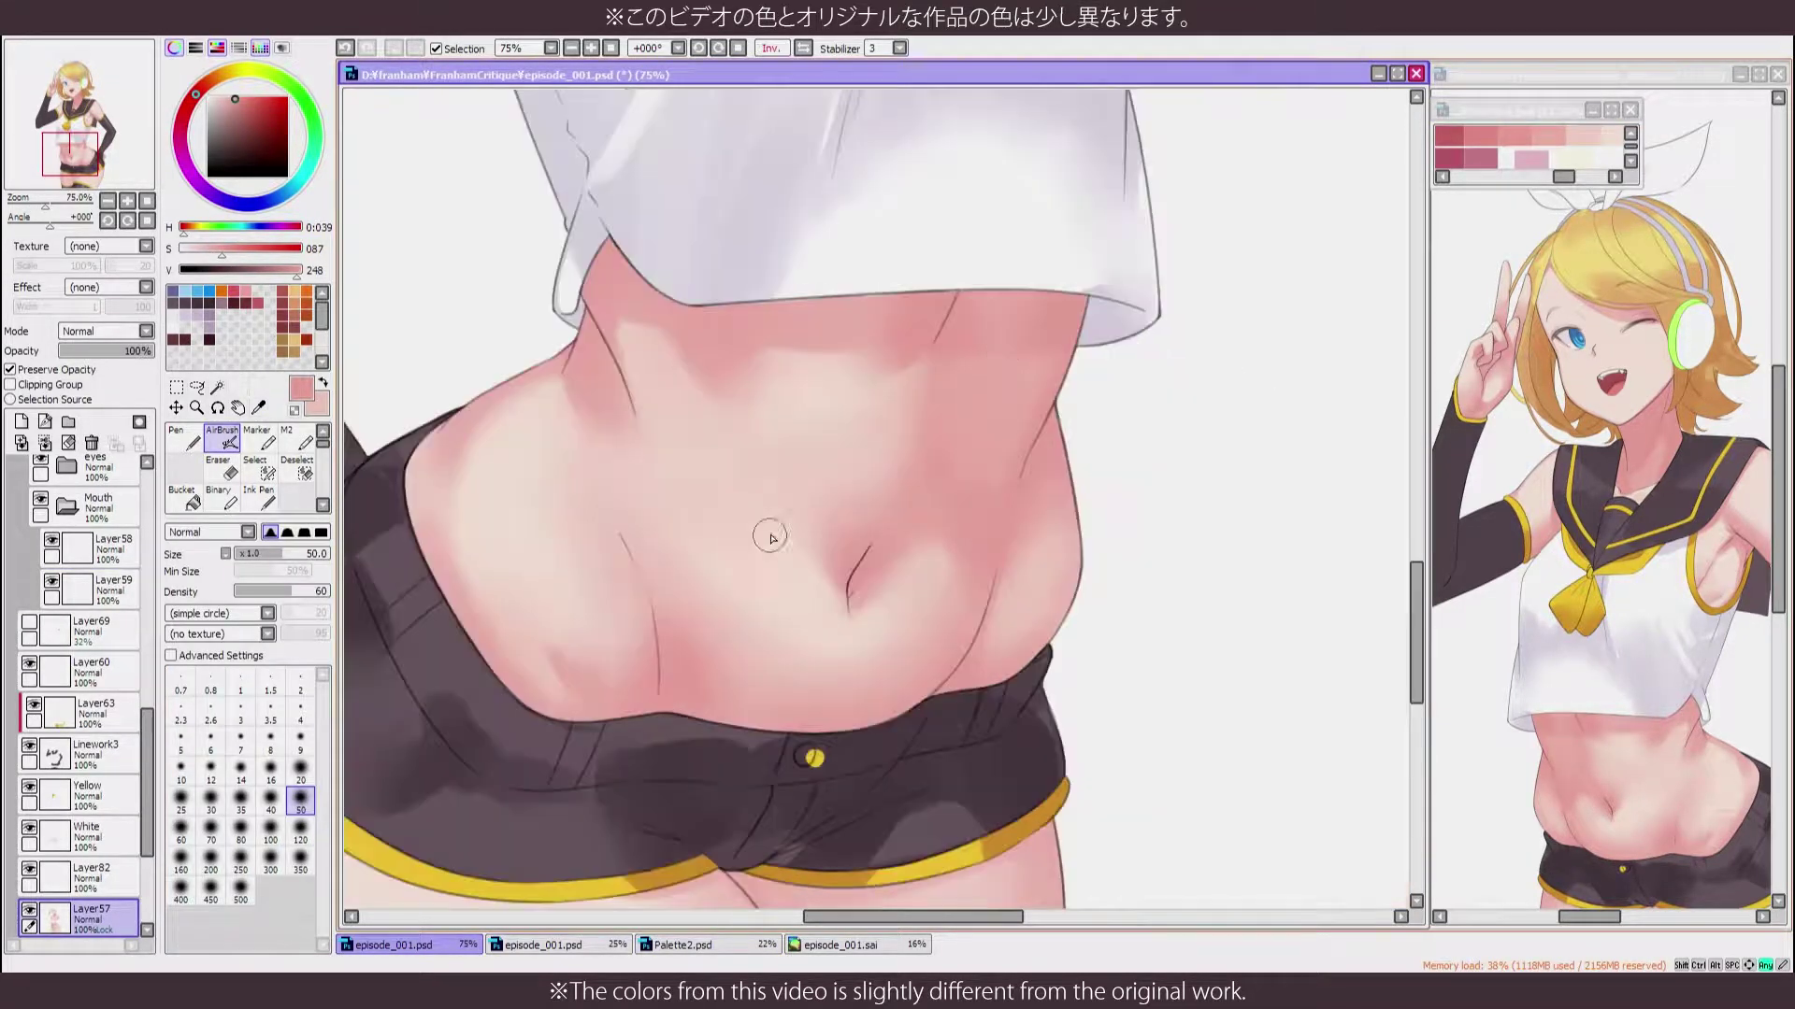
{"action": "key", "text": "h"}
{"action": "scroll", "coordinate": [772, 538], "scroll_direction": "down", "scroll_amount": 3}
{"action": "scroll", "coordinate": [864, 394], "scroll_direction": "up", "scroll_amount": 3}
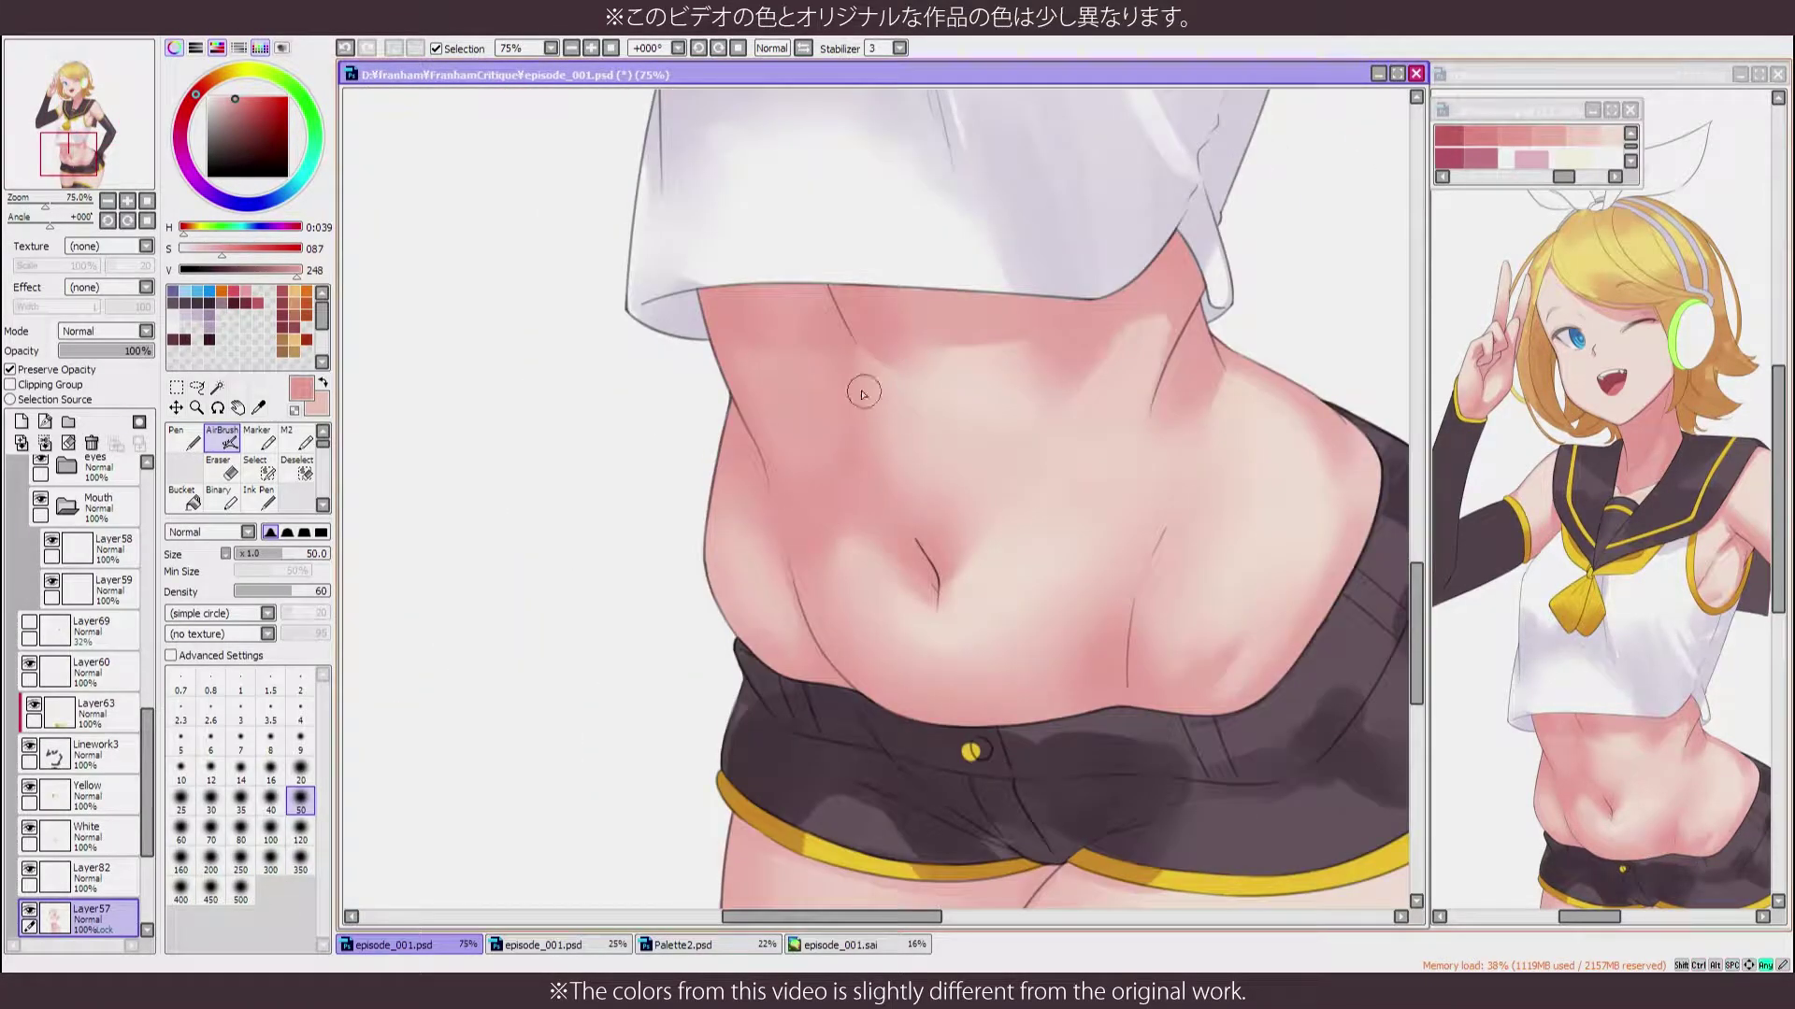
Blend the midriff with the Pen at size 120 and retouch the side rib shadow with sampled skin tones at Marker size 20
{"action": "key", "text": "b"}
{"action": "scroll", "coordinate": [825, 738], "scroll_direction": "down", "scroll_amount": 3}
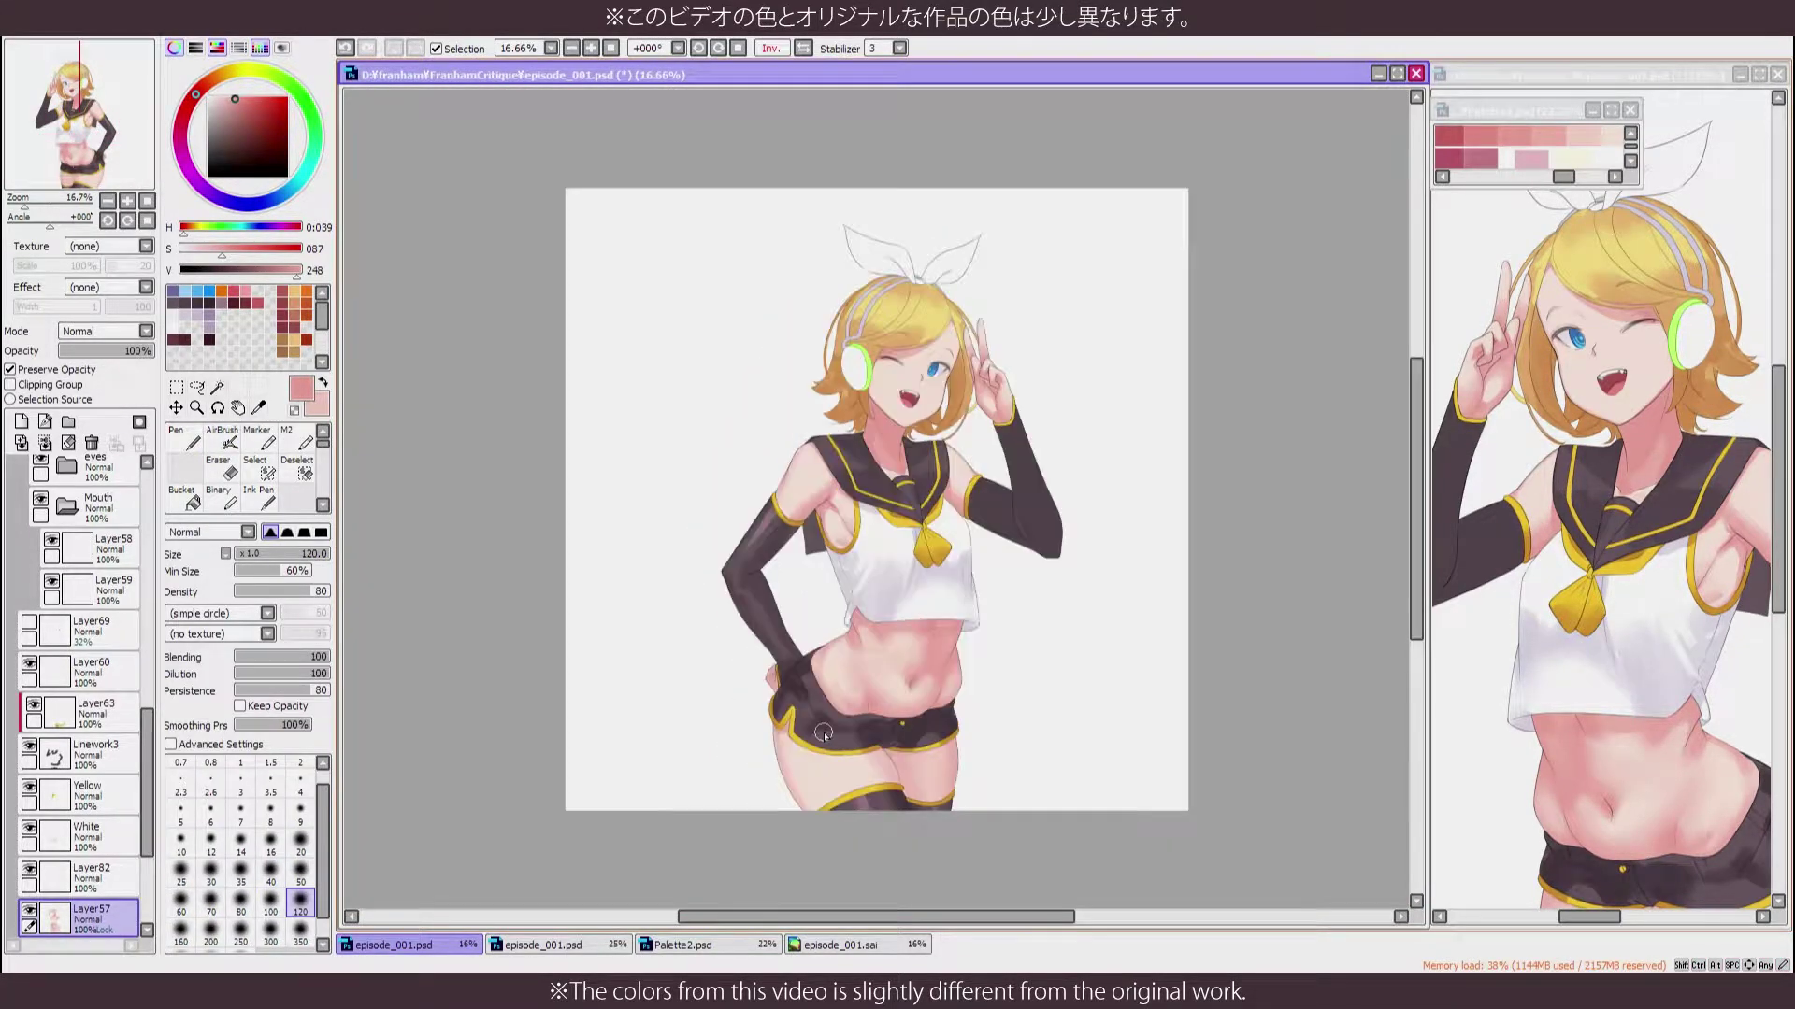
{"action": "scroll", "coordinate": [825, 739], "scroll_direction": "up", "scroll_amount": 1}
{"action": "scroll", "coordinate": [824, 738], "scroll_direction": "up", "scroll_amount": 3}
{"action": "key", "text": "h"}
{"action": "key", "text": "m"}
{"action": "left_click", "coordinate": [748, 397], "text": "alt"}
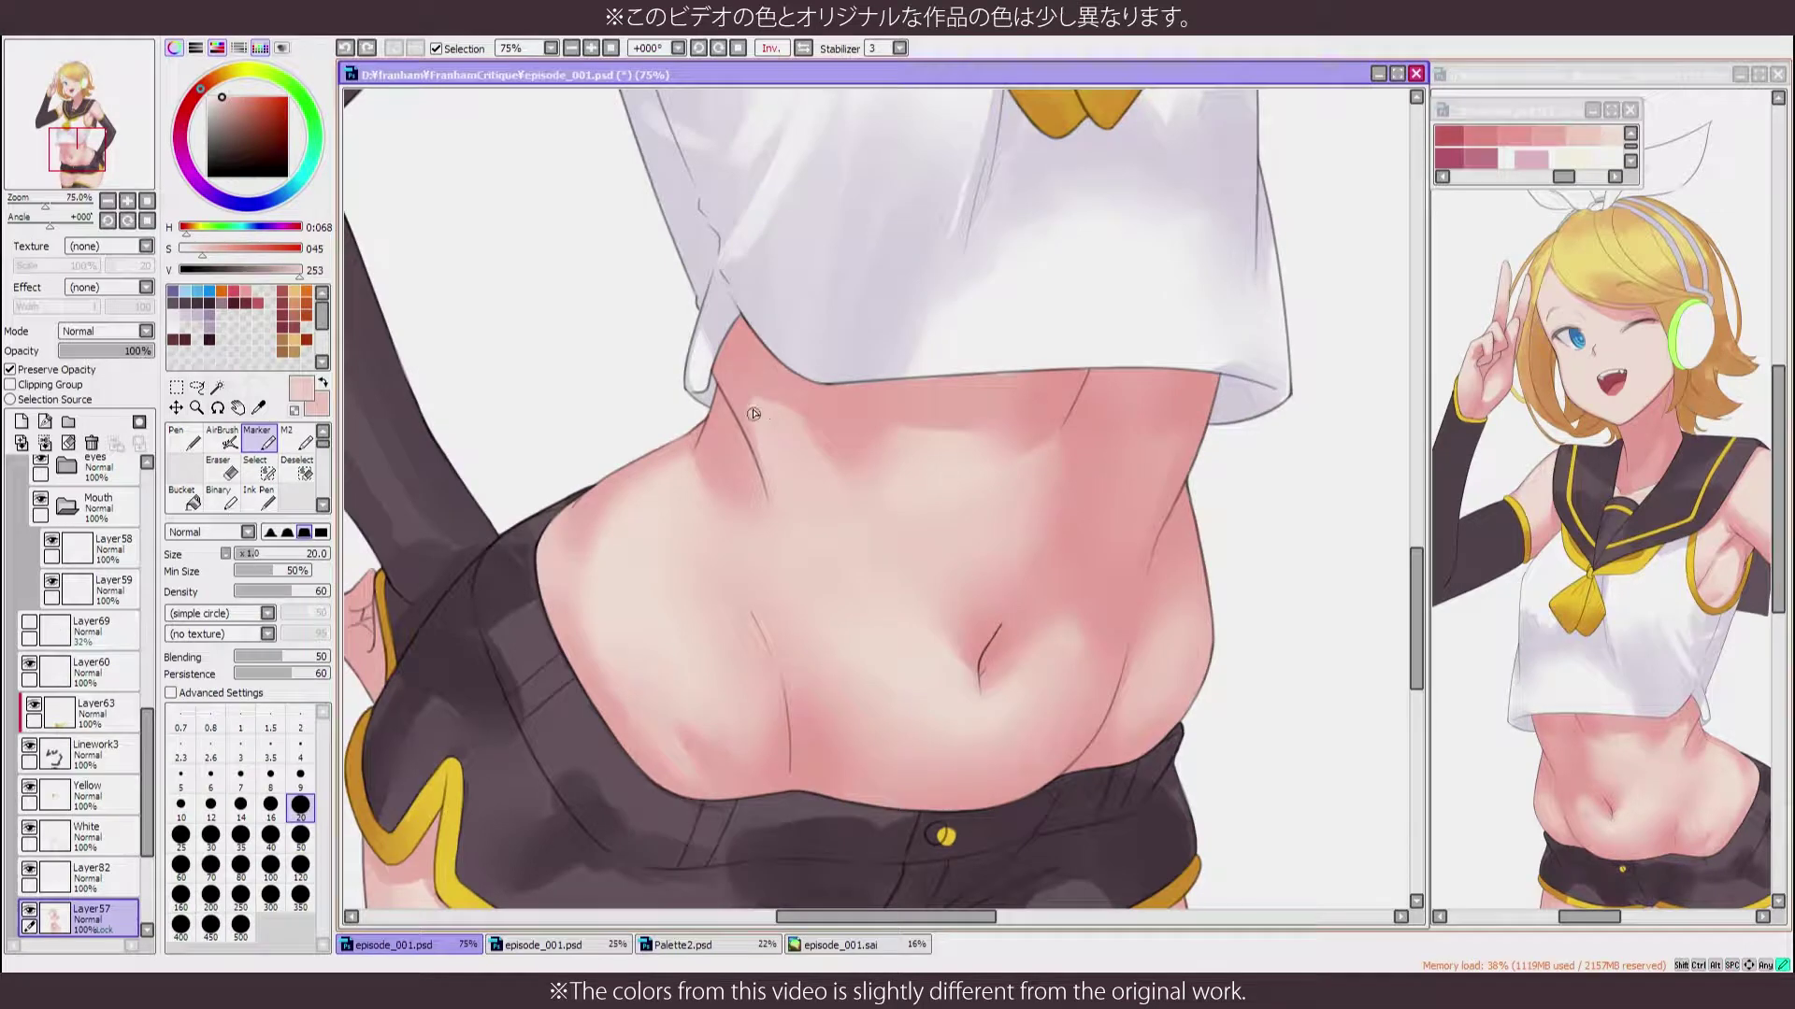
{"action": "left_click", "coordinate": [776, 380], "text": "alt"}
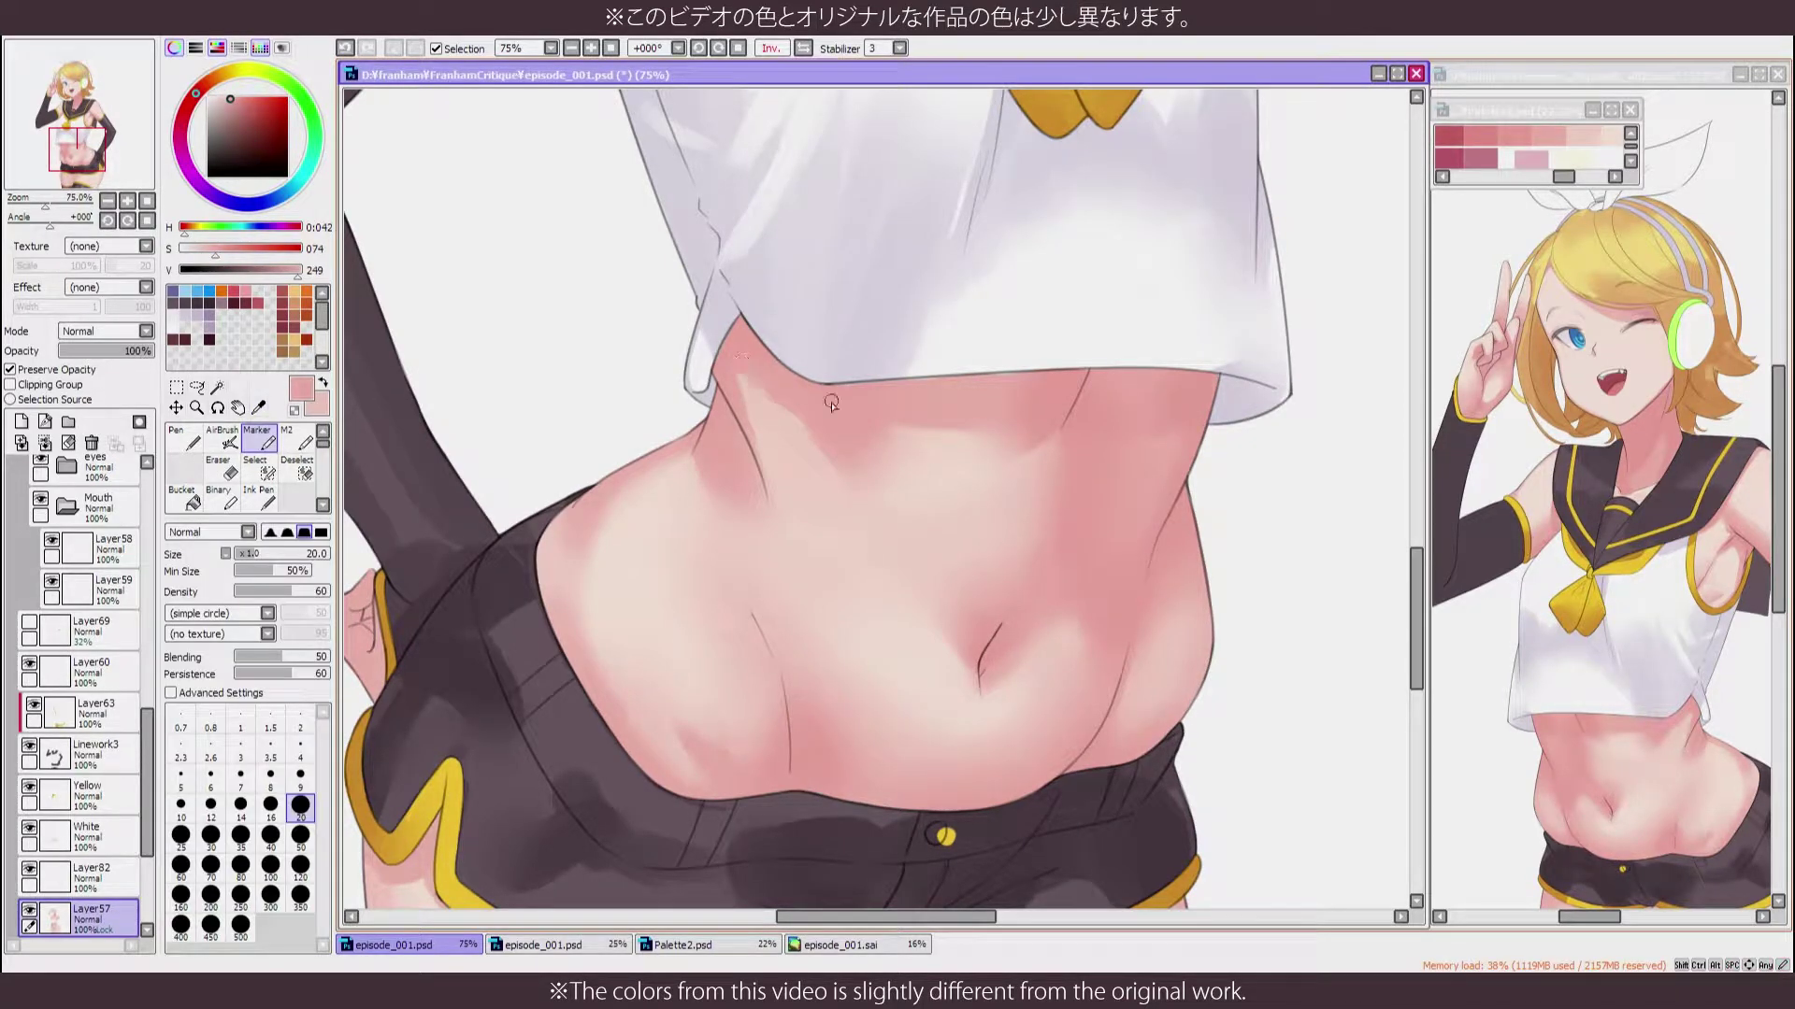
Soften the shadow under the shirt hem with the Pen at size 120 and shade the hip's upper contour with sampled pink at Marker size 20
{"action": "scroll", "coordinate": [831, 404], "scroll_direction": "down", "scroll_amount": 3}
{"action": "scroll", "coordinate": [785, 411], "scroll_direction": "up", "scroll_amount": 5}
{"action": "key", "text": "b"}
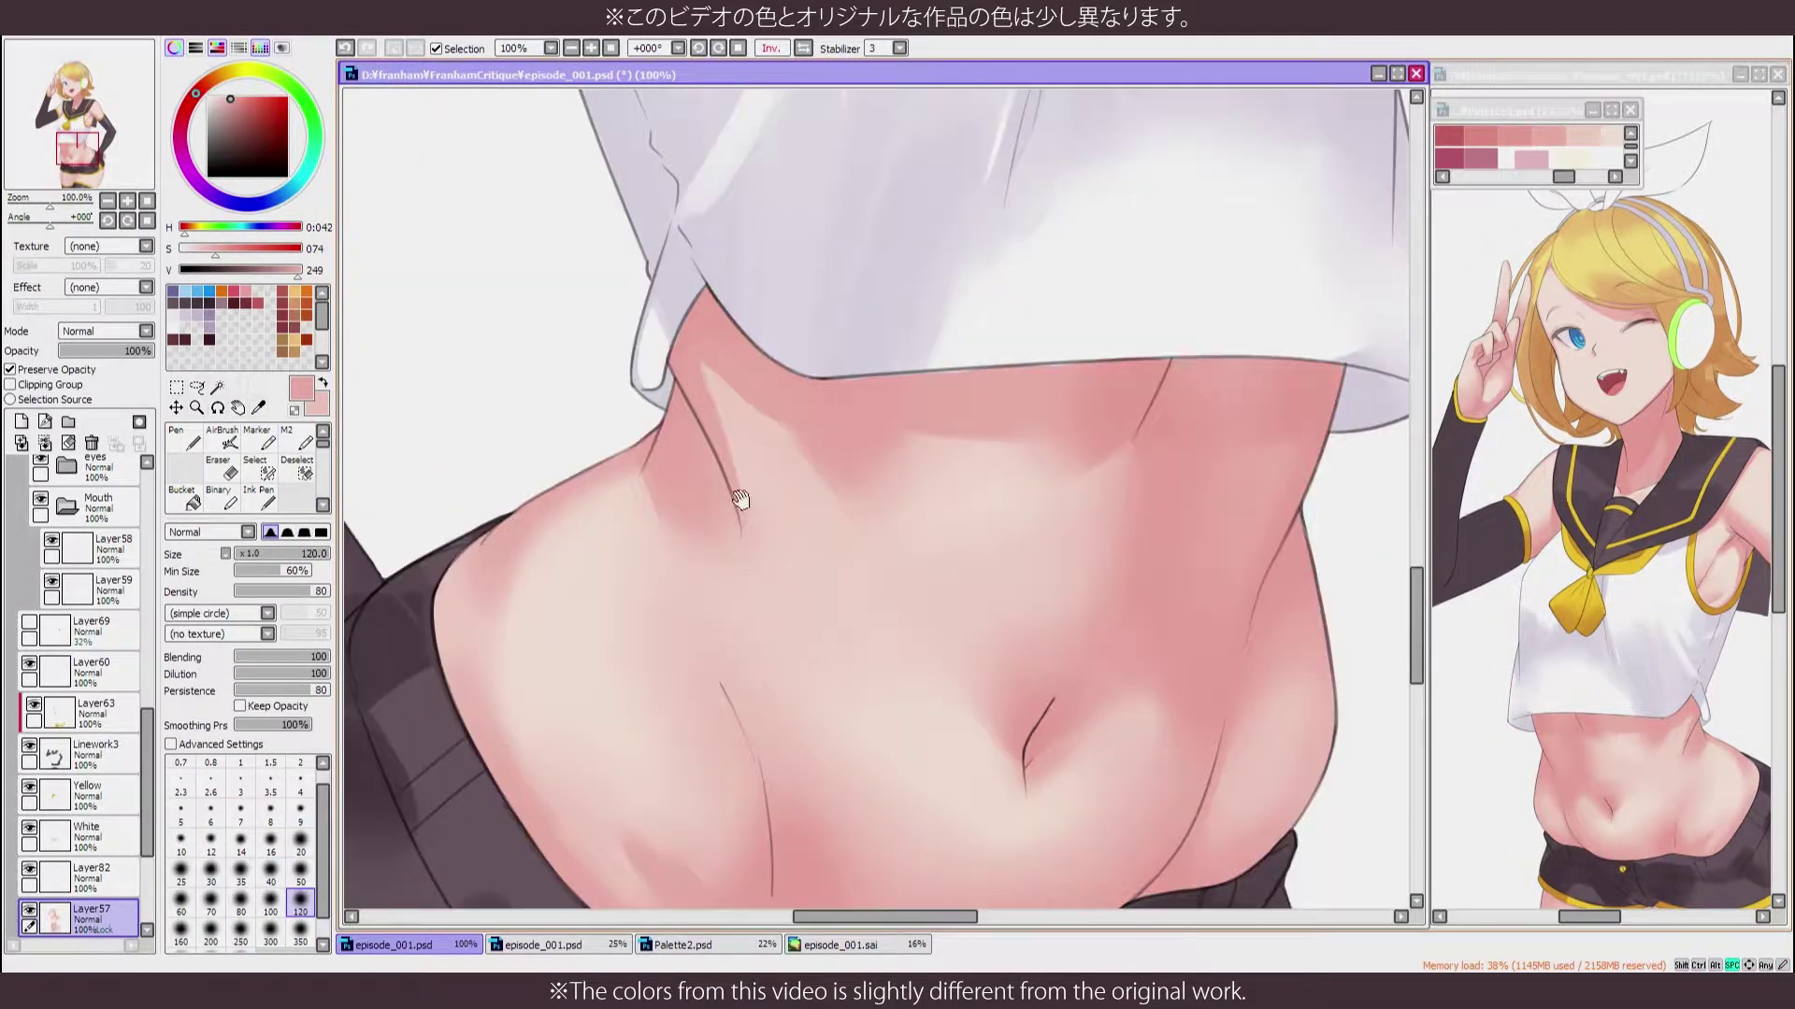
{"action": "left_click_drag", "start_coordinate": [740, 500], "coordinate": [838, 612]}
{"action": "key", "text": "m"}
{"action": "left_click", "coordinate": [716, 609], "text": "alt"}
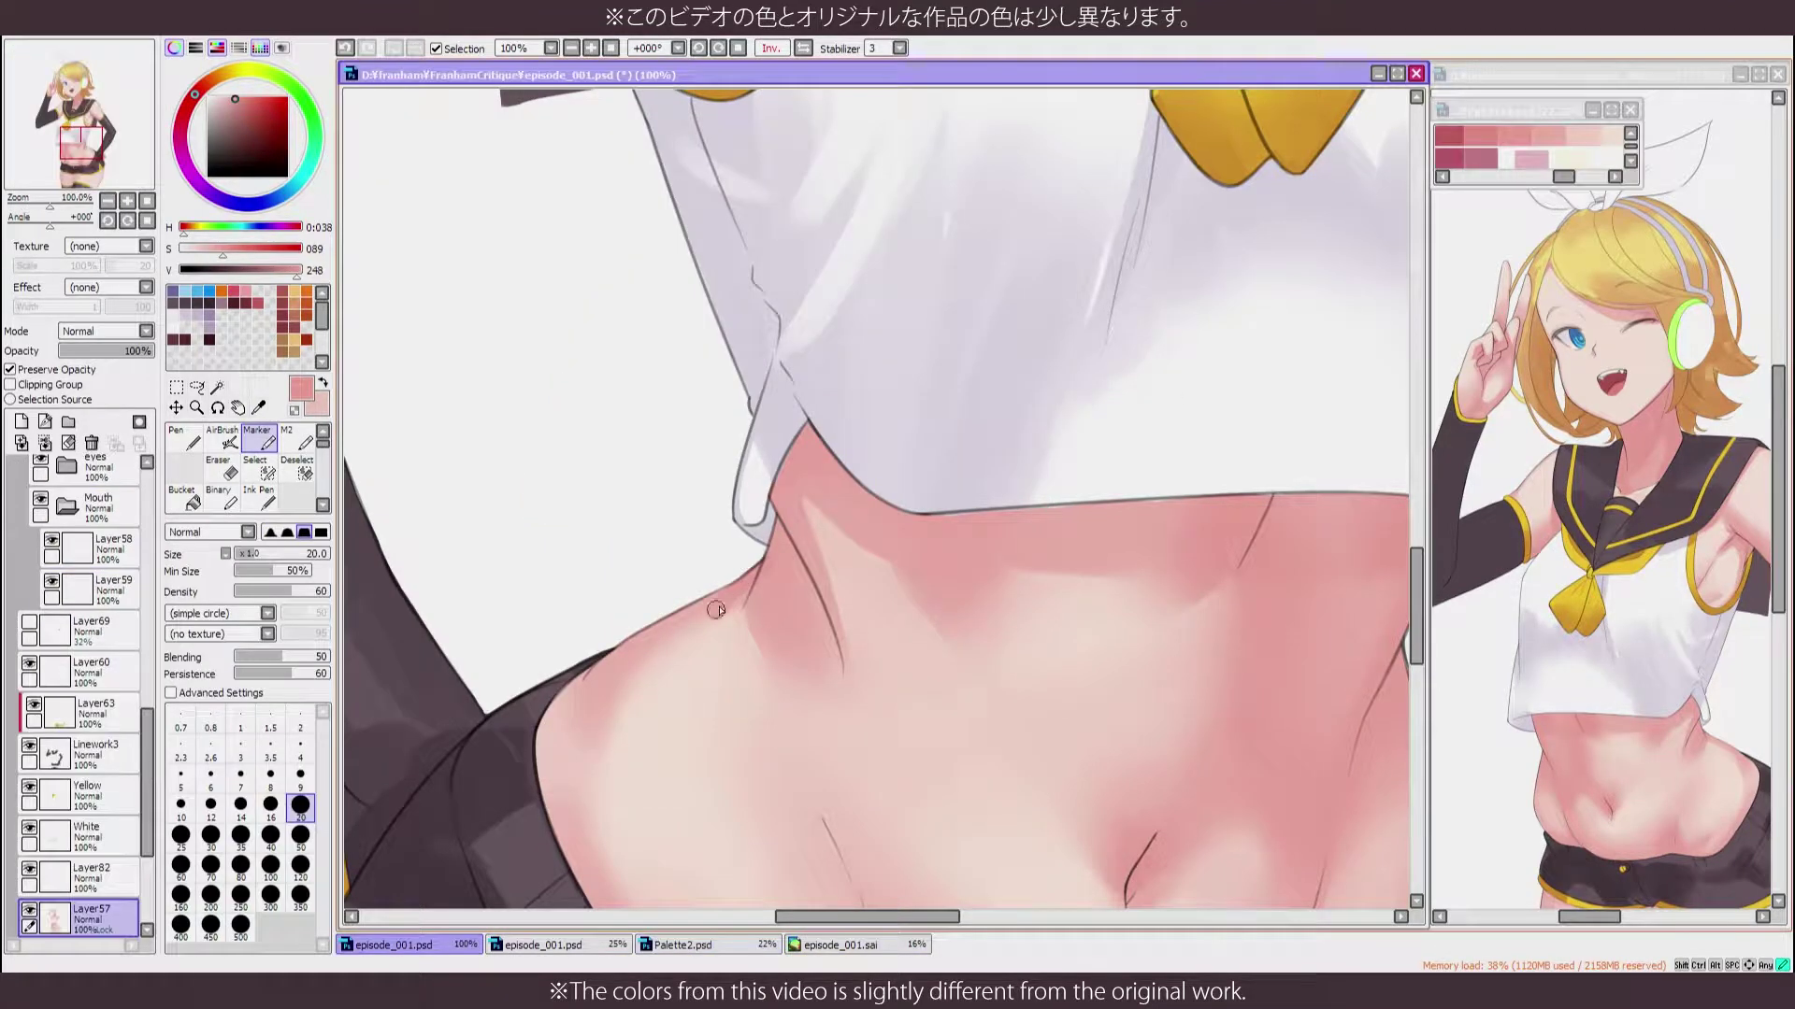
{"action": "left_click_drag", "start_coordinate": [716, 609], "coordinate": [730, 457]}
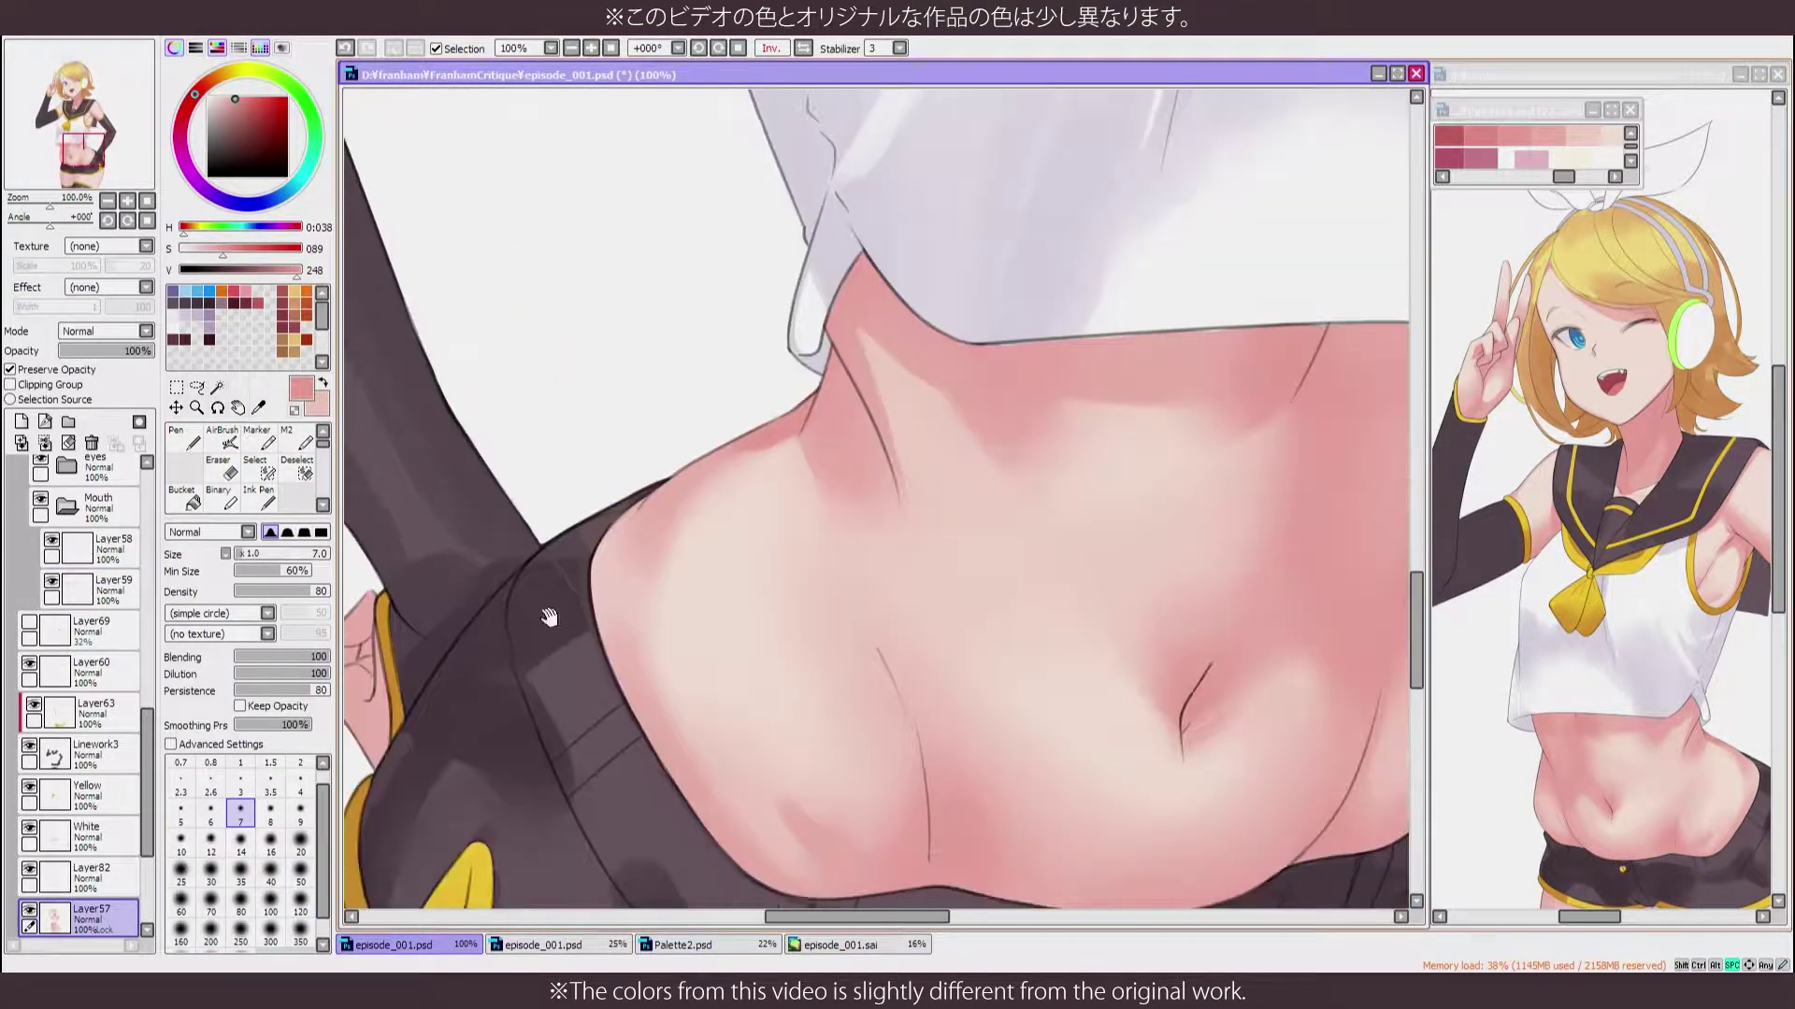
Smooth the pink shading along the hip contour and side-waist fold with the Pen at sizes 7 and 50
{"action": "scroll", "coordinate": [614, 521], "scroll_direction": "down", "scroll_amount": 5}
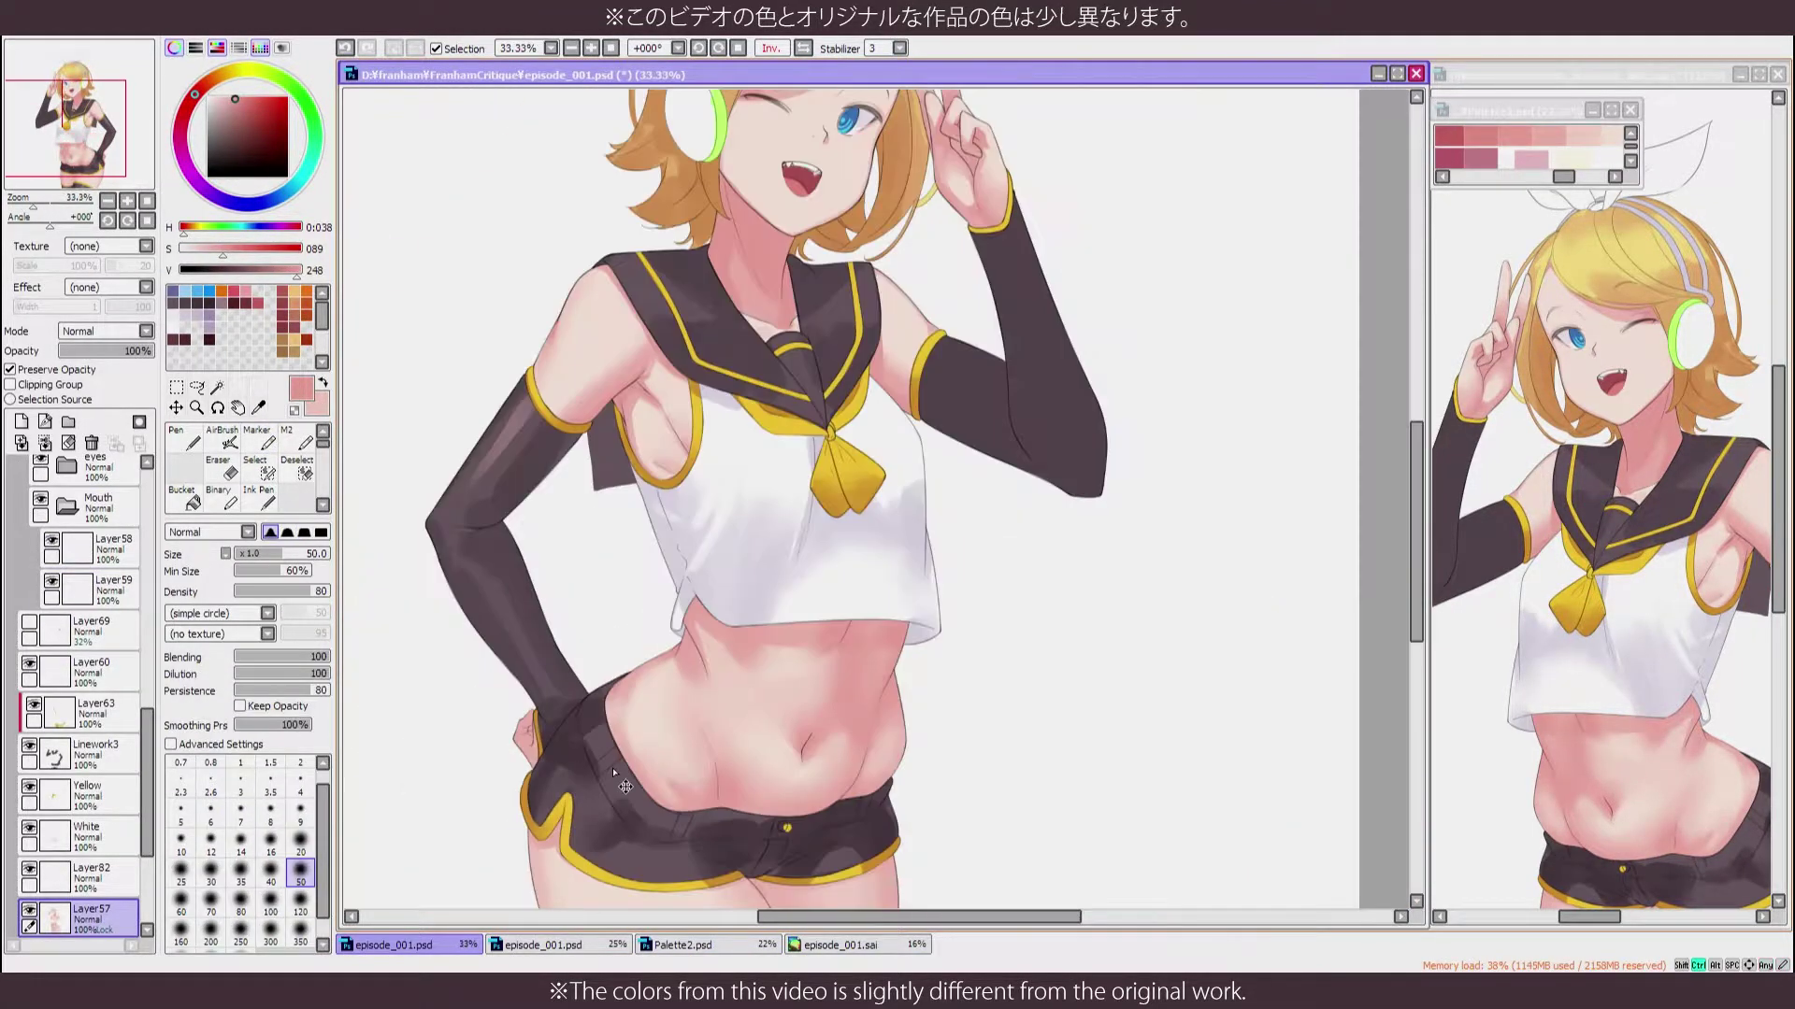
{"action": "scroll", "coordinate": [834, 357], "scroll_direction": "up", "scroll_amount": 7}
{"action": "key", "text": "b"}
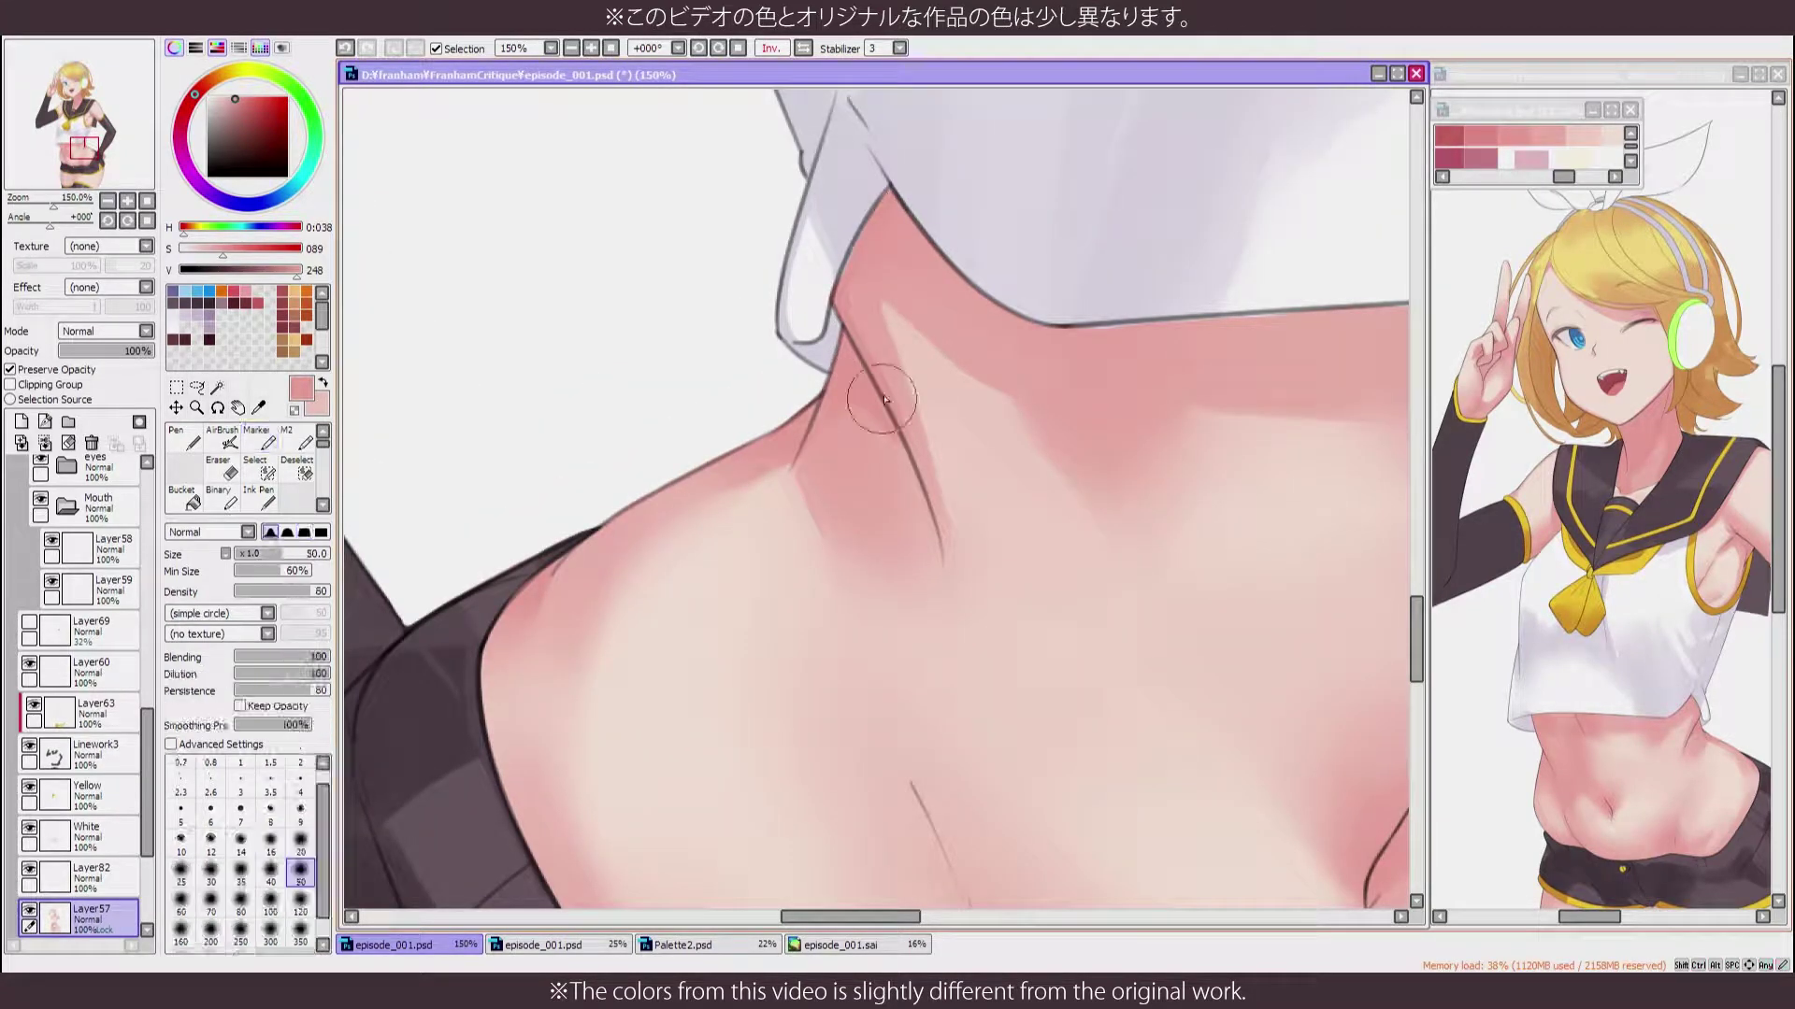
{"action": "scroll", "coordinate": [841, 748], "scroll_direction": "down", "scroll_amount": 7}
{"action": "scroll", "coordinate": [881, 710], "scroll_direction": "up", "scroll_amount": 6}
{"action": "key", "text": "v"}
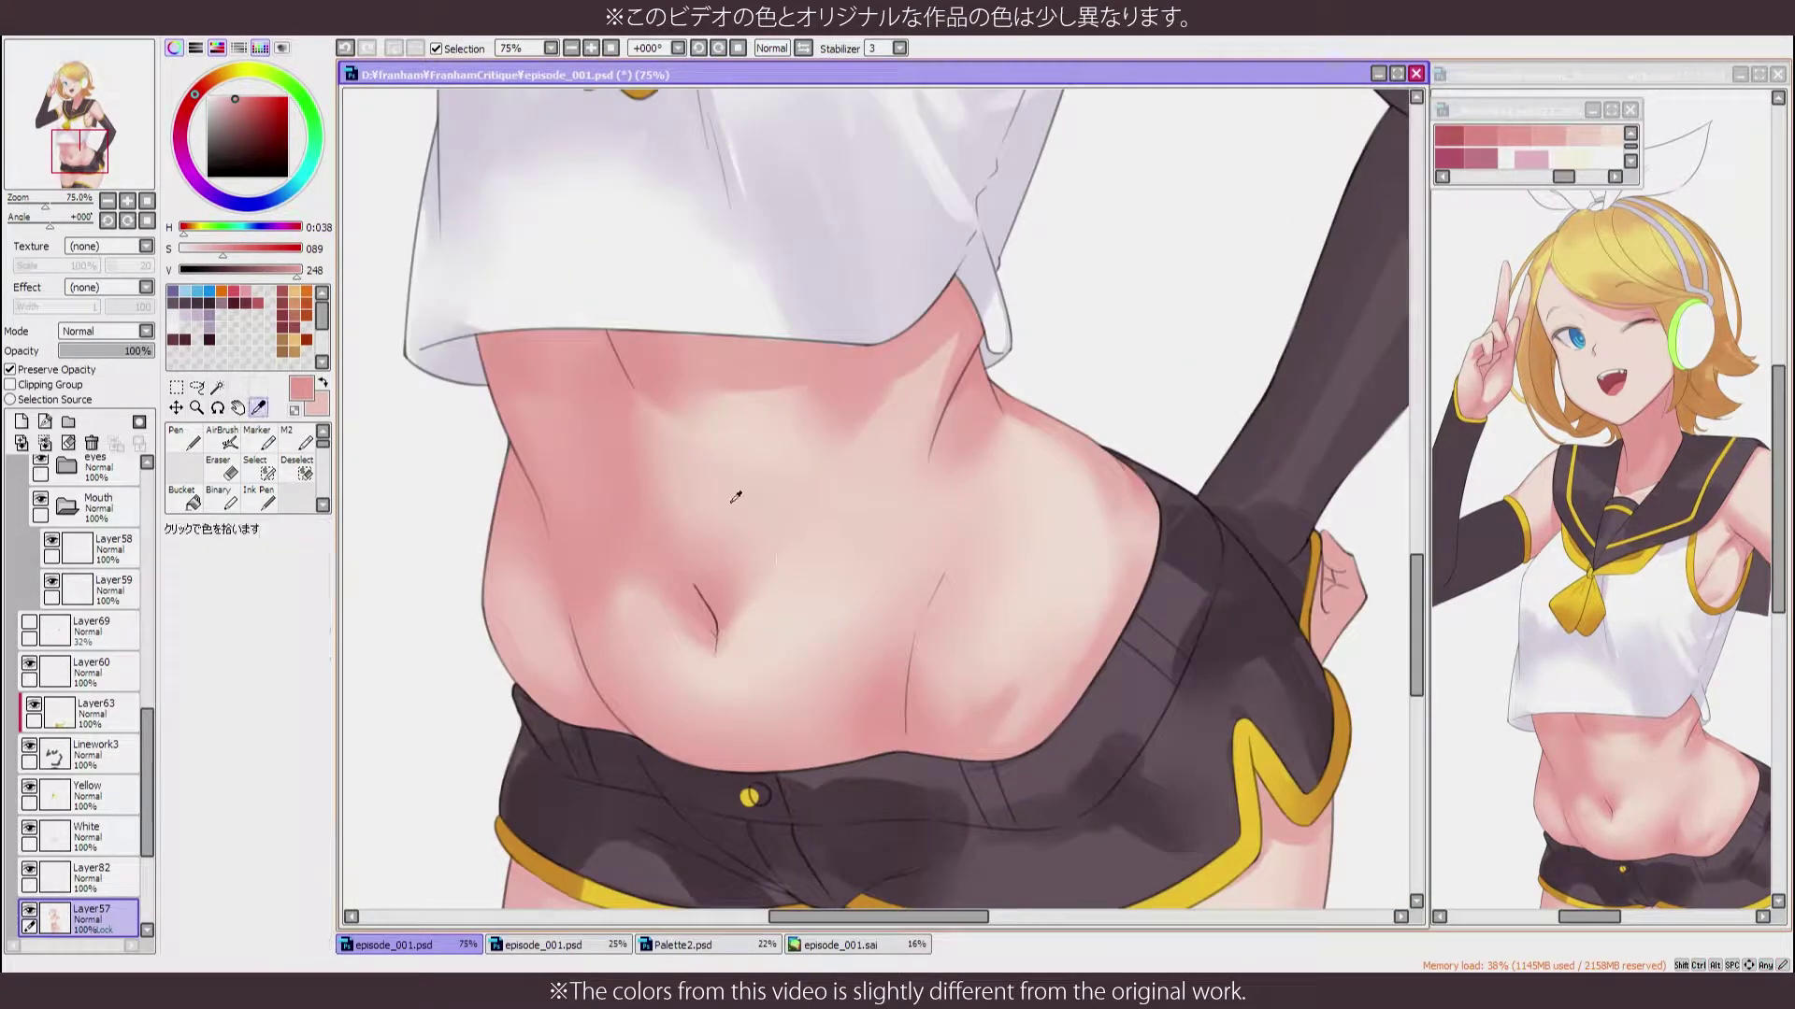
Airbrush sampled light skin over the upper belly at size 100 and beside the side rib shadow at size 50
{"action": "left_click", "coordinate": [716, 486], "text": "alt"}
{"action": "key", "text": "h"}
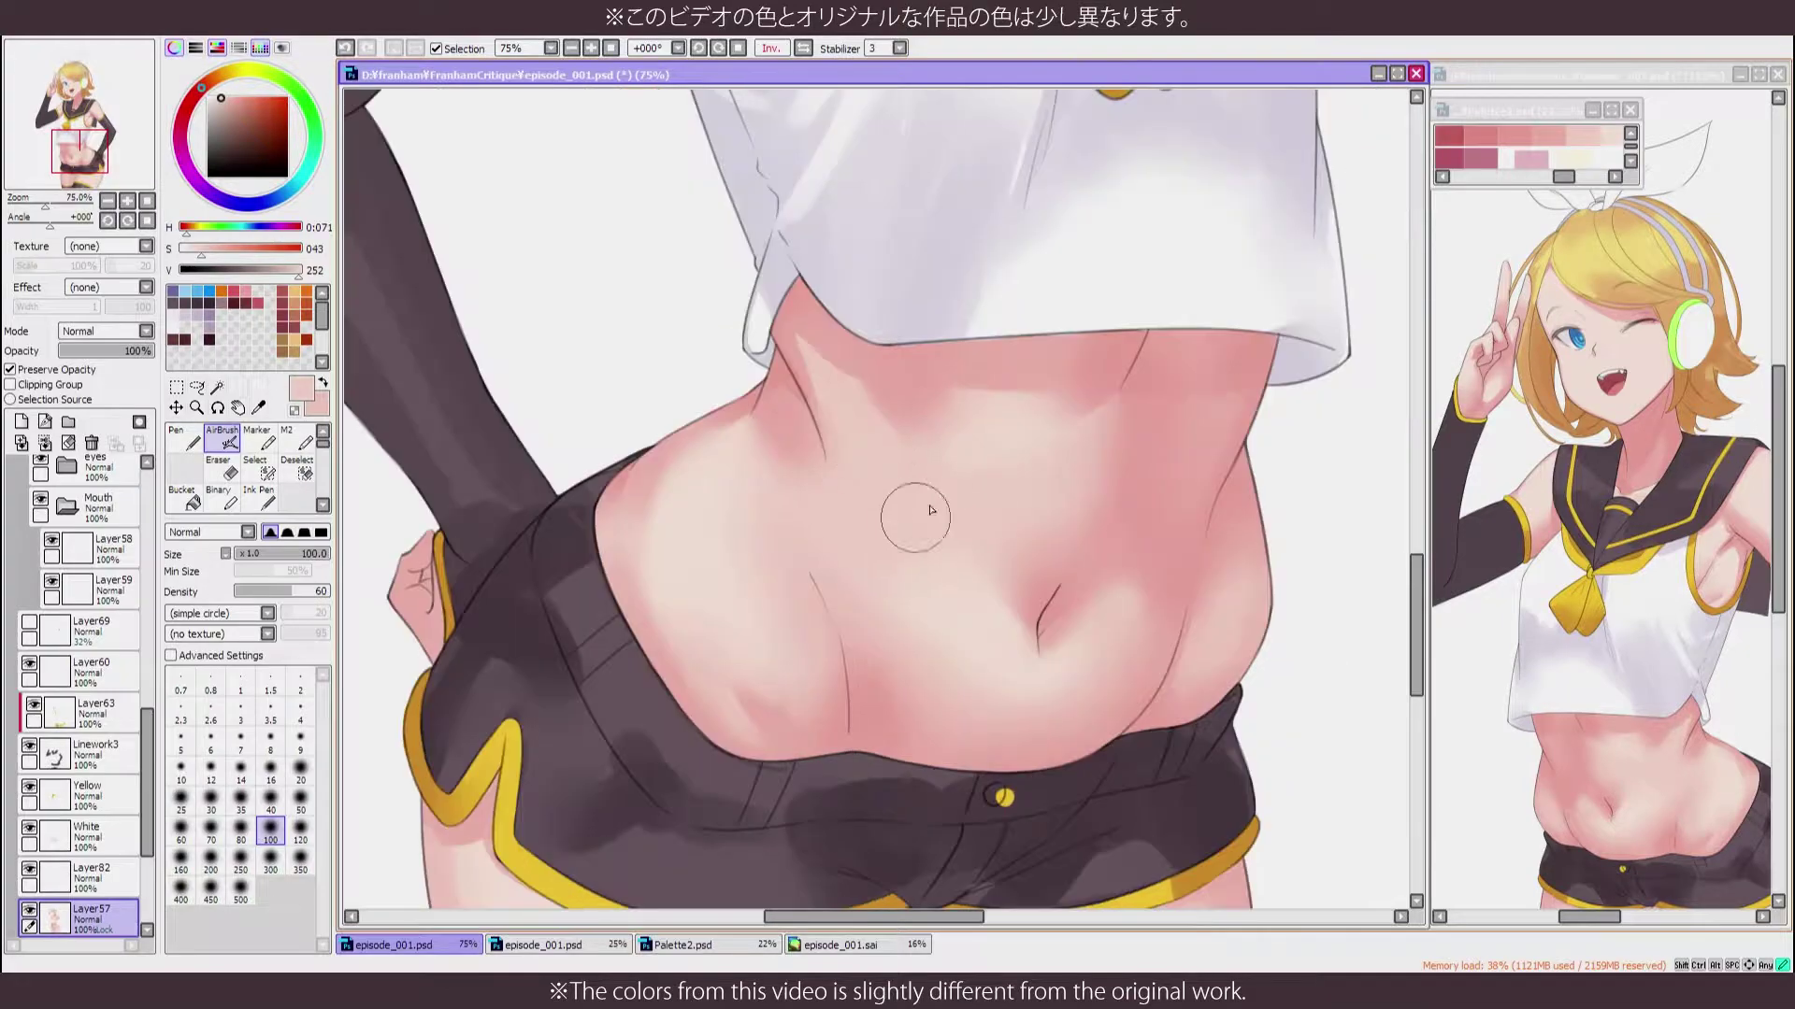
{"action": "key", "text": "bracketleft"}
{"action": "key", "text": "bracketleft"}
{"action": "key", "text": "bracketleft"}
{"action": "key", "text": "bracketleft"}
{"action": "left_click", "coordinate": [845, 386], "text": "alt"}
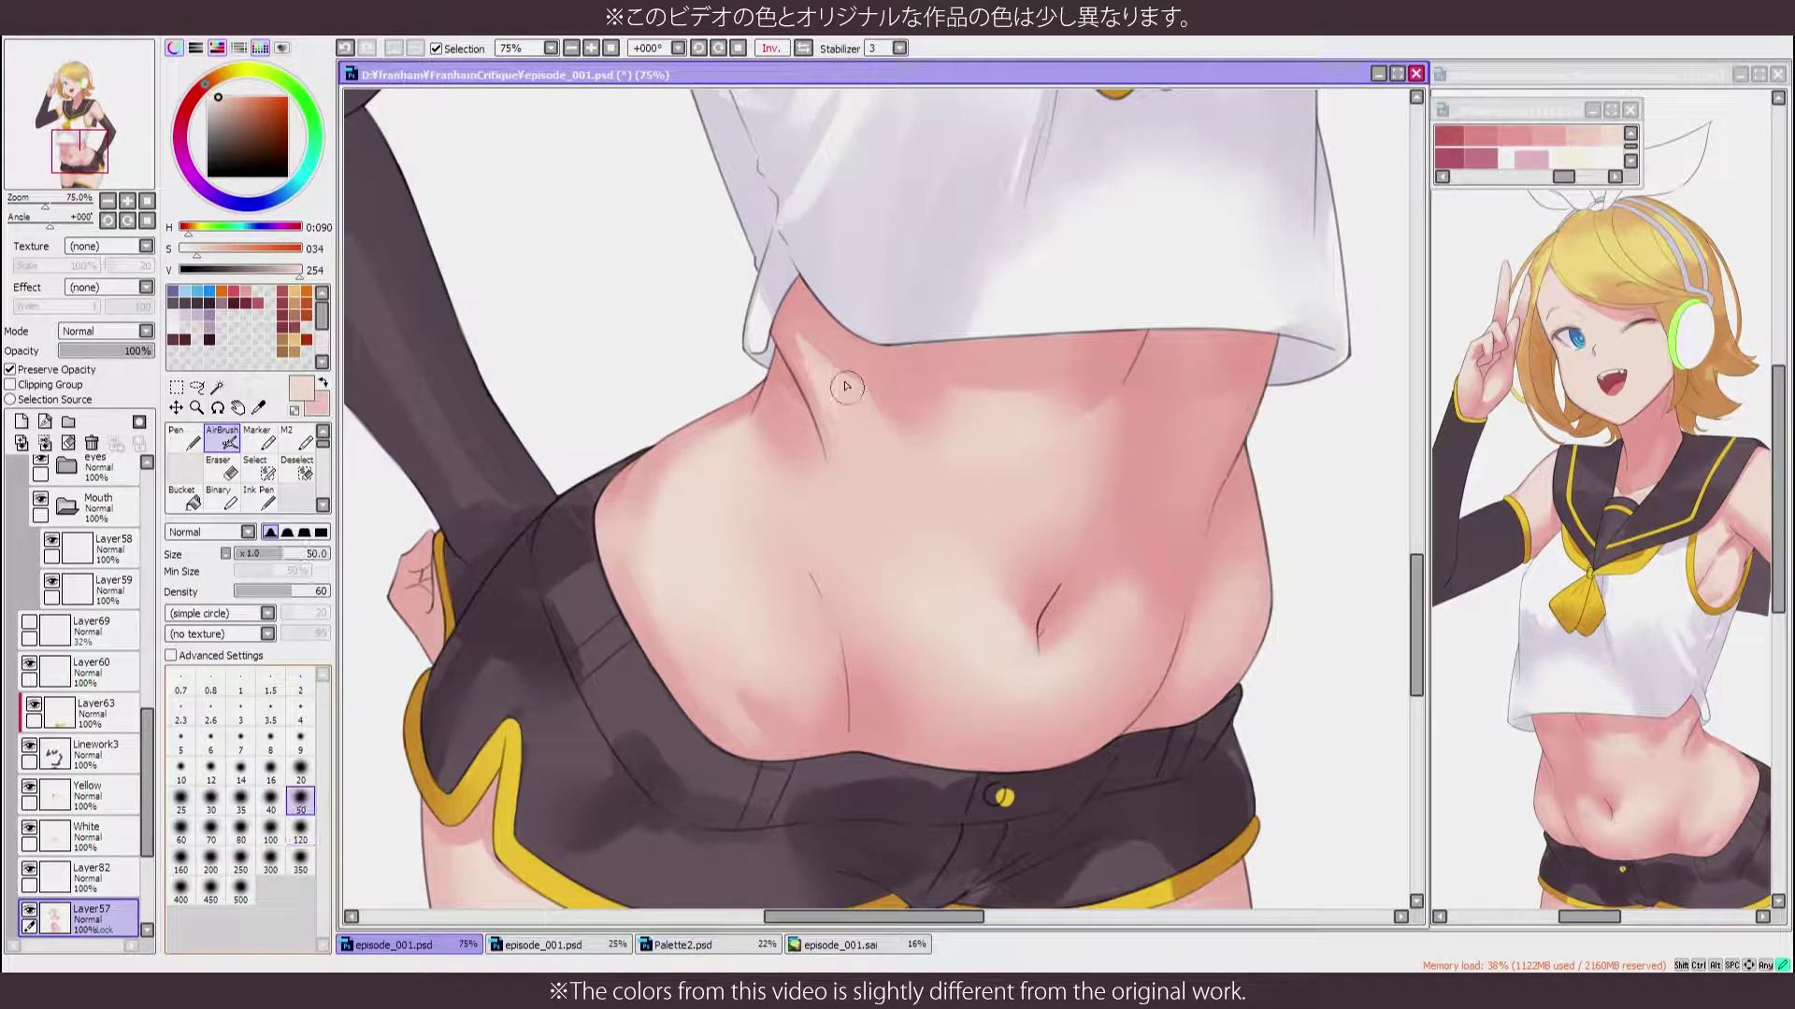
{"action": "scroll", "coordinate": [946, 626], "scroll_direction": "down", "scroll_amount": 3}
{"action": "scroll", "coordinate": [916, 523], "scroll_direction": "up", "scroll_amount": 3}
{"action": "left_click", "coordinate": [785, 380], "text": "alt"}
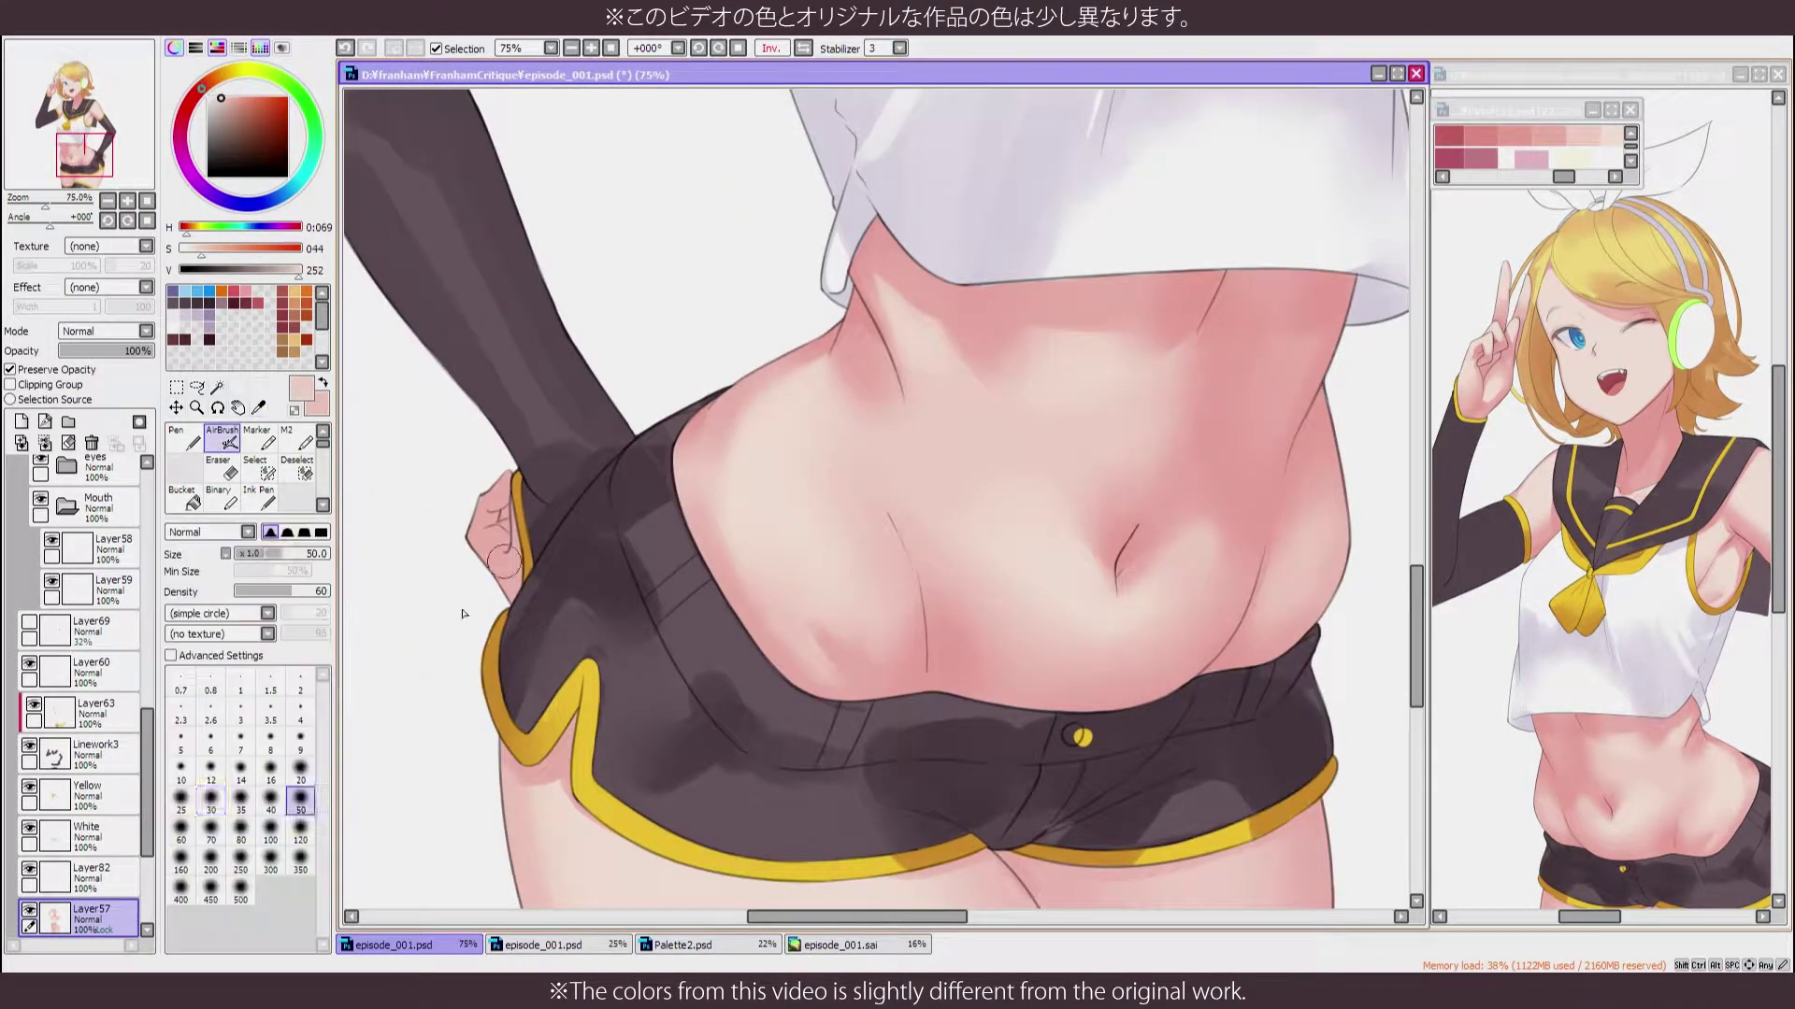
Airbrush light skin broadly across the side of the belly and hip at size 120
{"action": "key", "text": "bracketleft"}
{"action": "left_click", "coordinate": [270, 839]}
{"action": "left_click", "coordinate": [300, 832]}
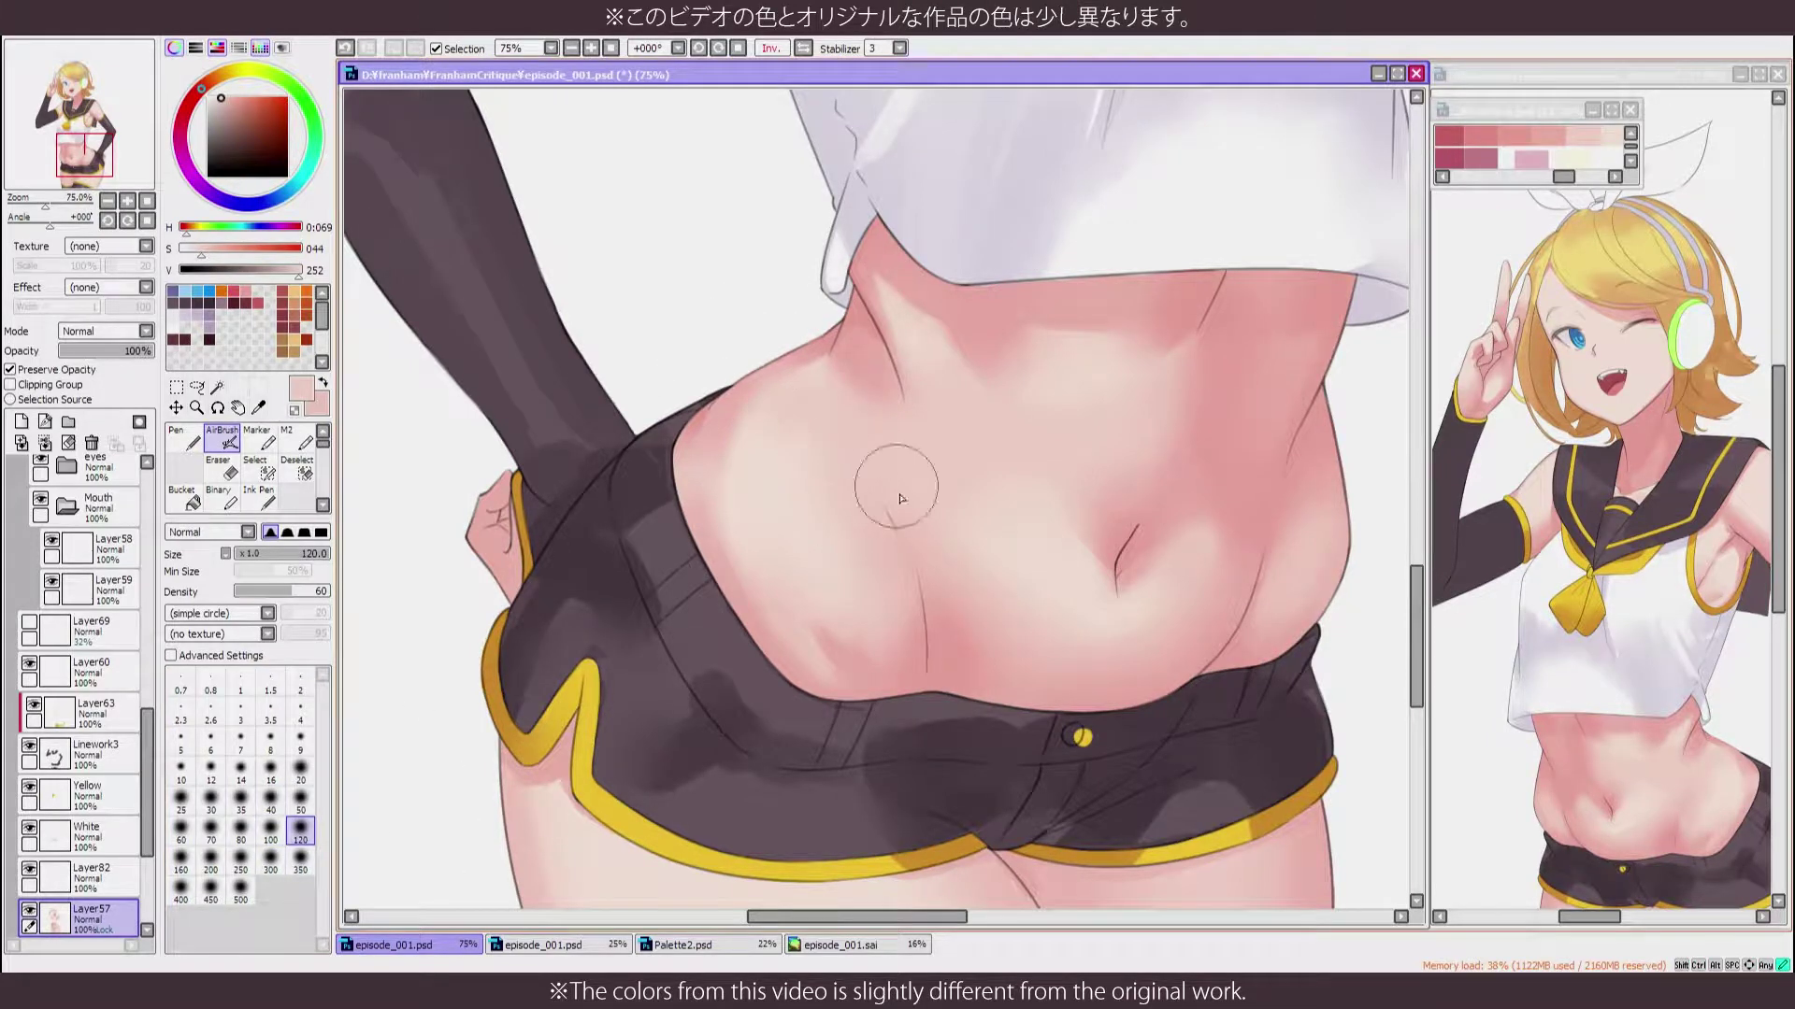
{"action": "key", "text": "h"}
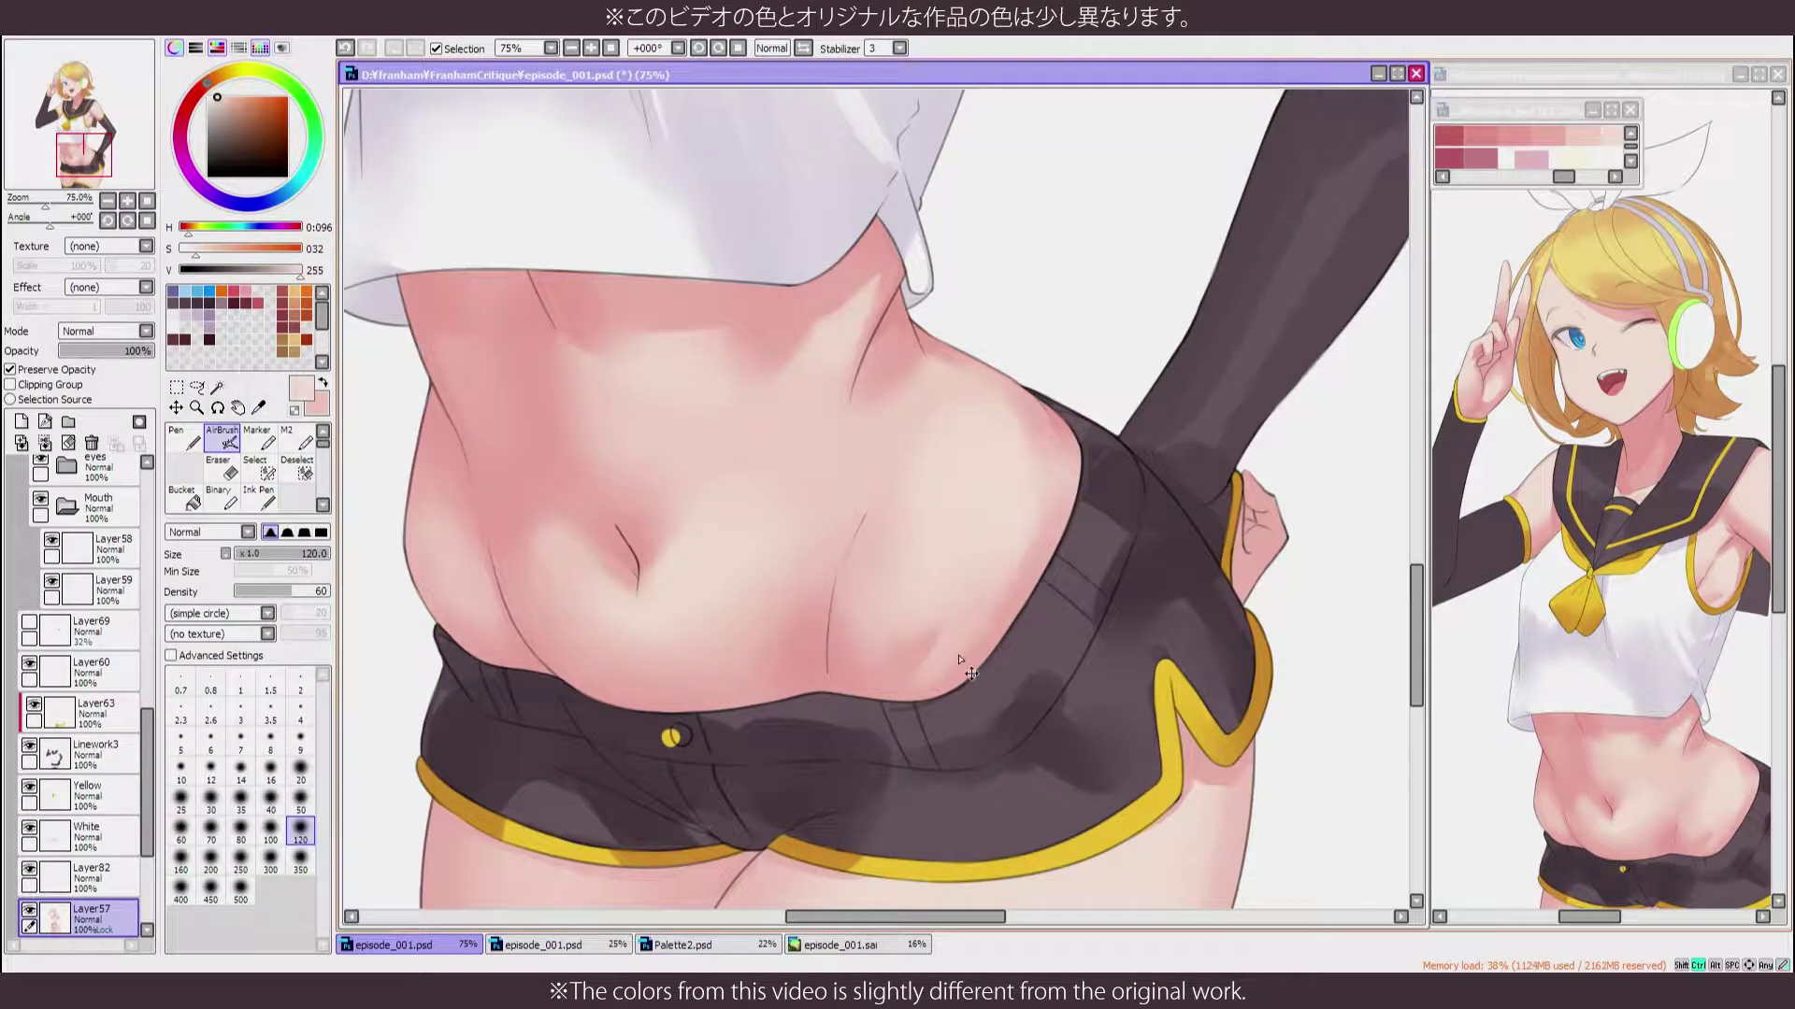
{"action": "scroll", "coordinate": [959, 658], "scroll_direction": "down", "scroll_amount": 5}
{"action": "scroll", "coordinate": [959, 658], "scroll_direction": "up", "scroll_amount": 4}
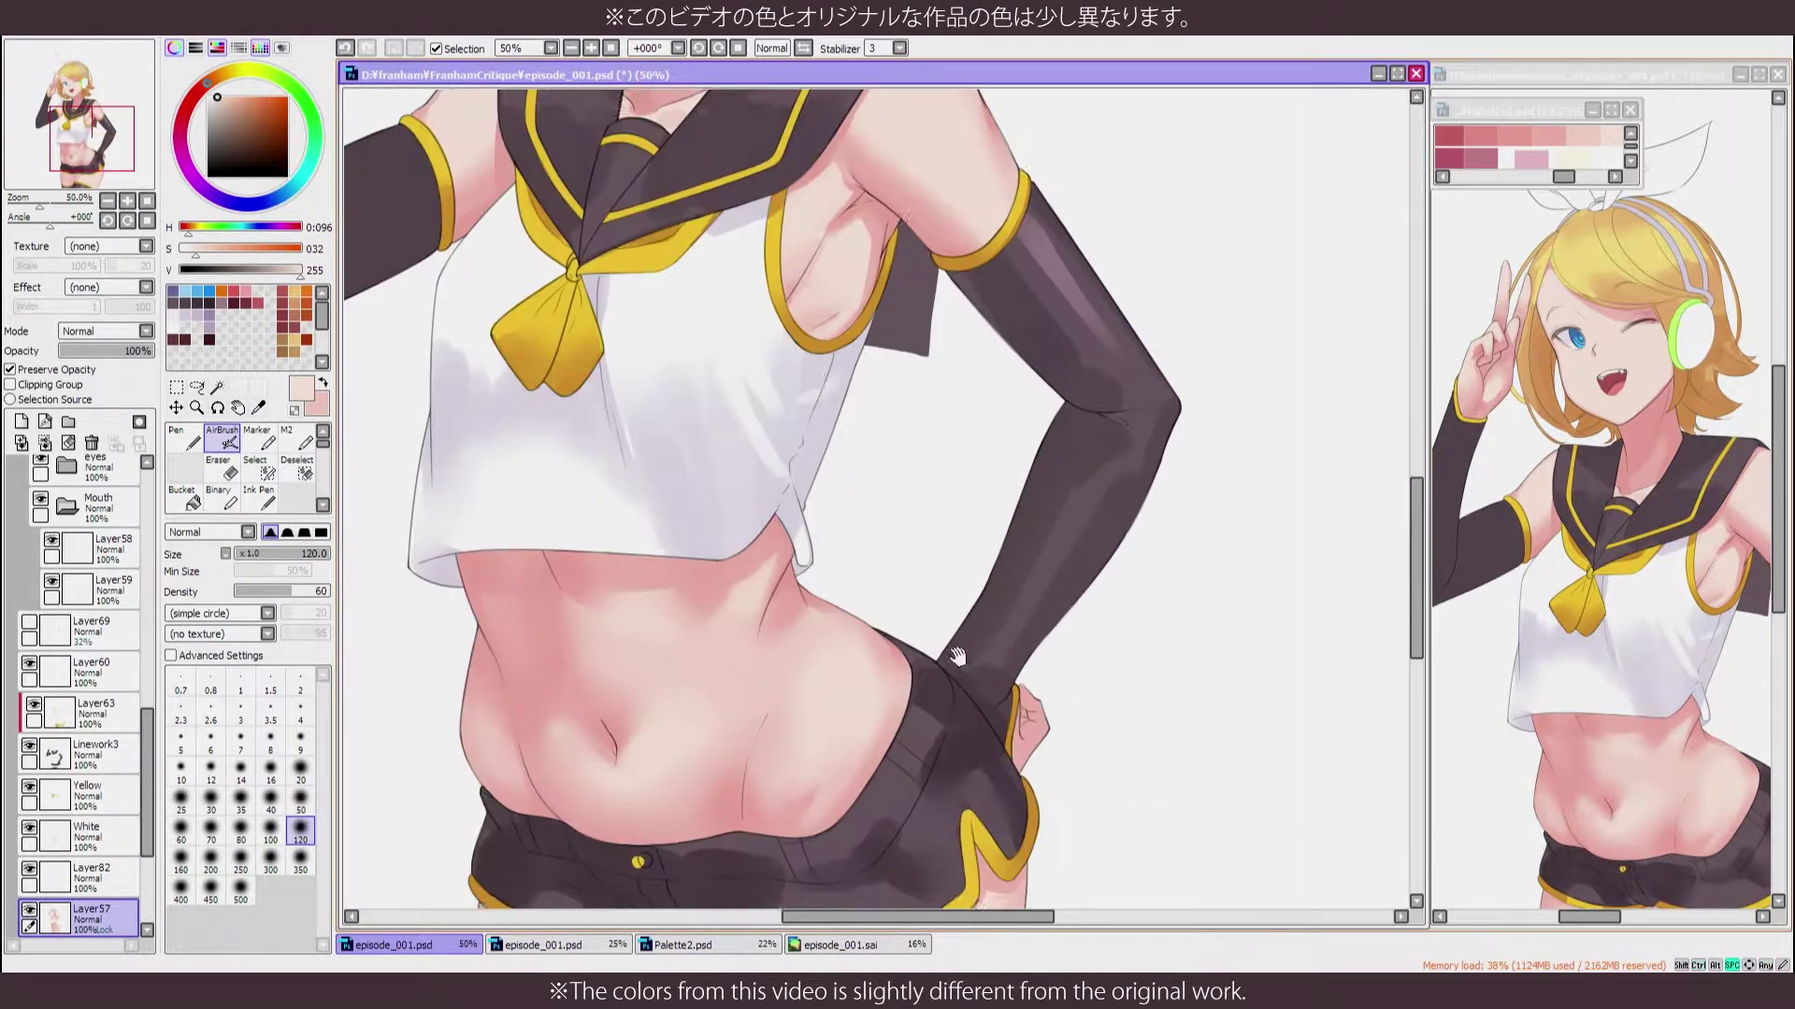
Brighten the skin just below the rib crease with light skin at Marker sizes 30 and 9, and blend it with the Pen at size 40
{"action": "key", "text": "b"}
{"action": "scroll", "coordinate": [793, 662], "scroll_direction": "down", "scroll_amount": 1}
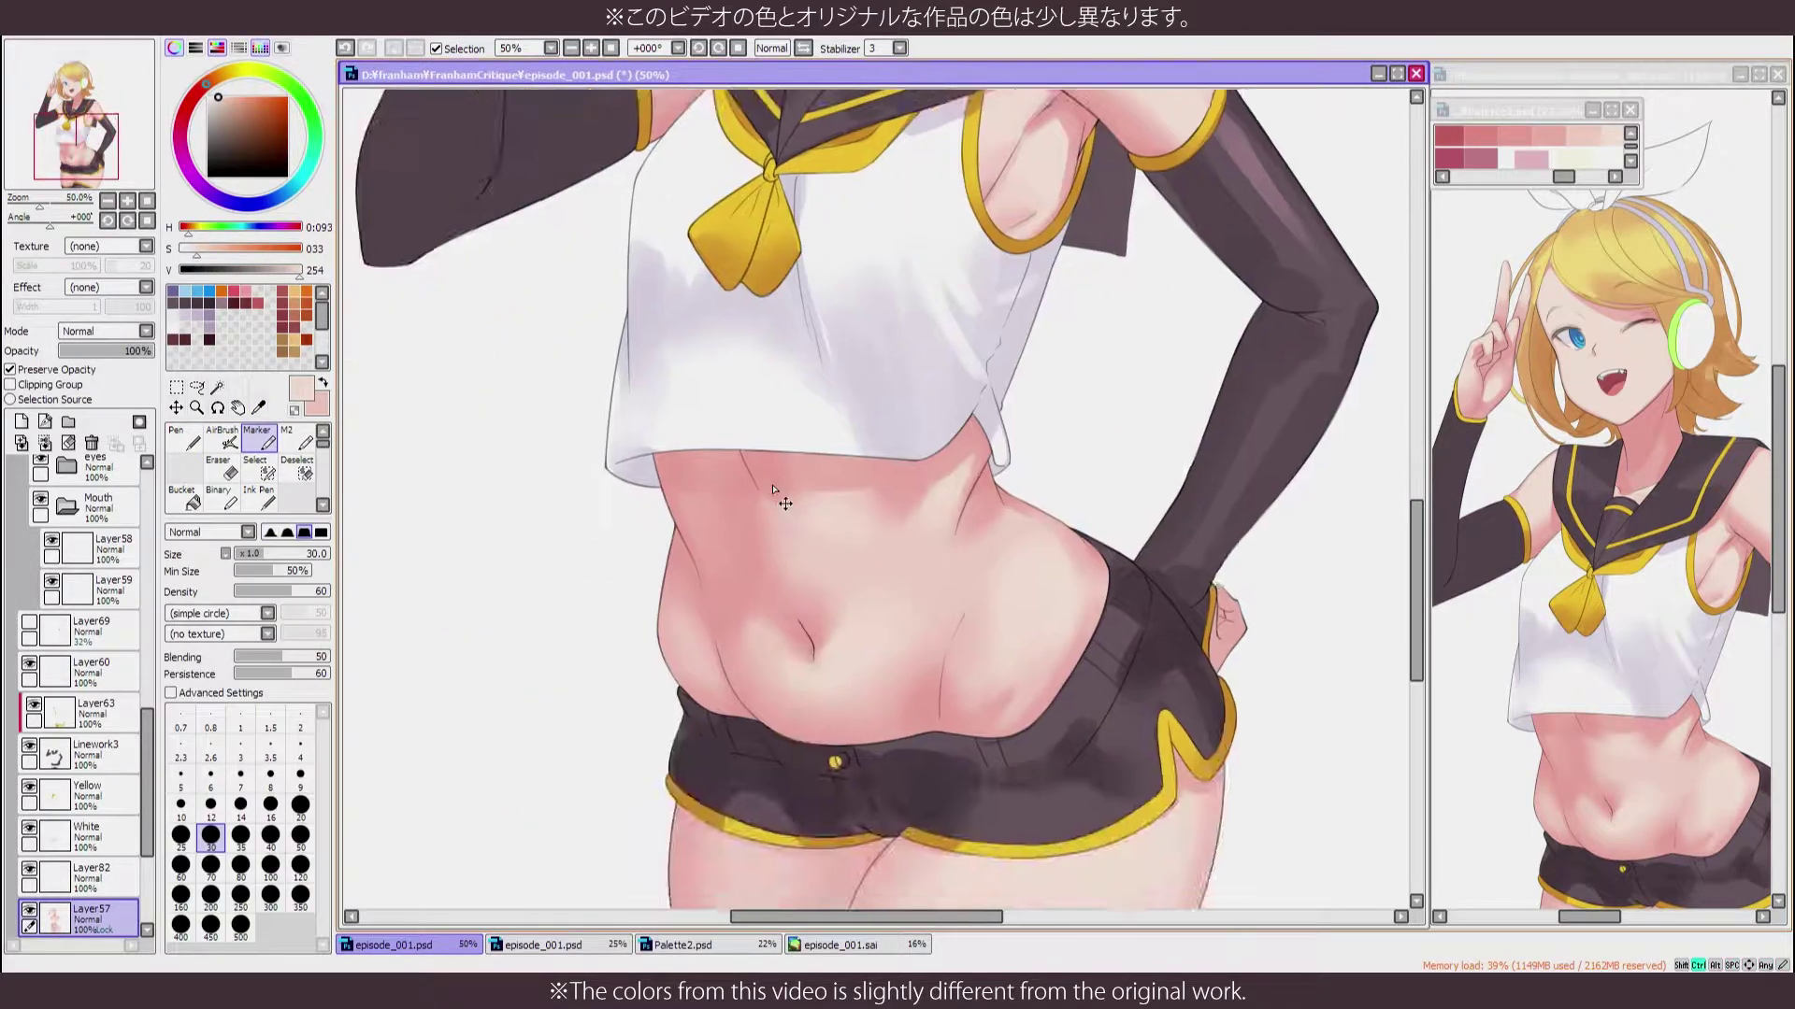
{"action": "scroll", "coordinate": [786, 536], "scroll_direction": "up", "scroll_amount": 2}
{"action": "key", "text": "bracketleft"}
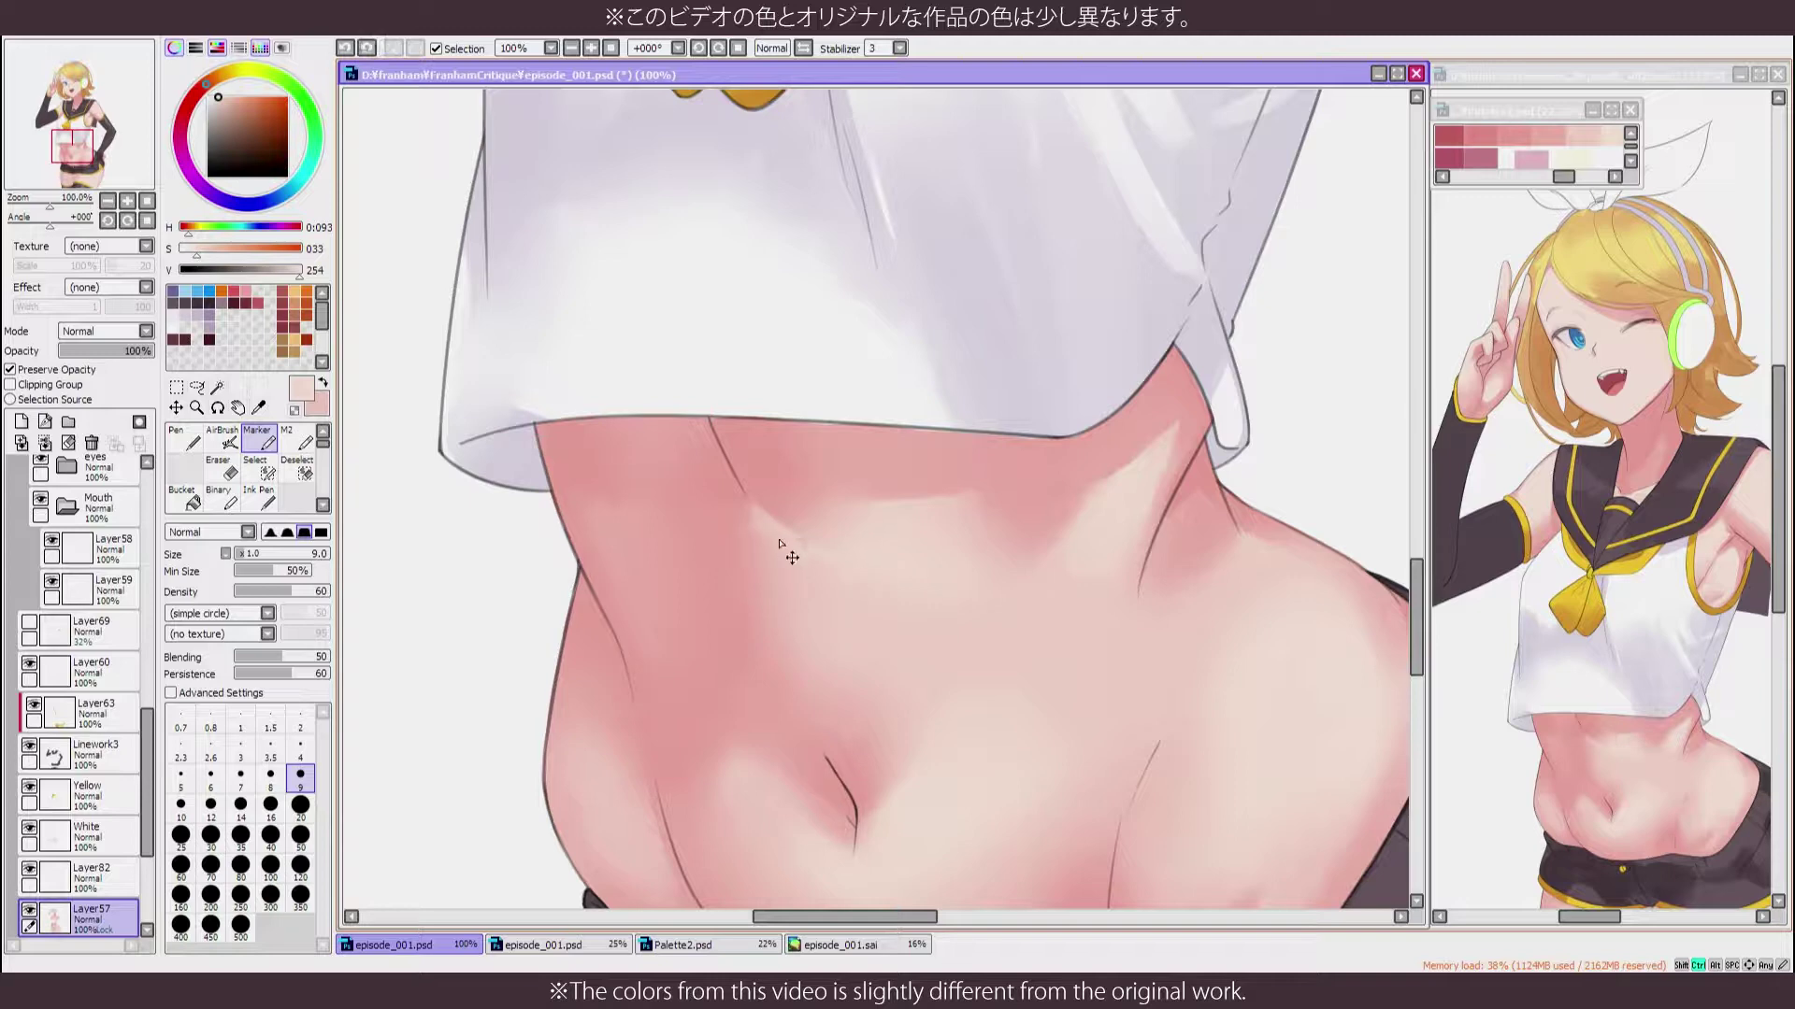
{"action": "key", "text": "b"}
{"action": "scroll", "coordinate": [973, 673], "scroll_direction": "down", "scroll_amount": 4}
{"action": "scroll", "coordinate": [973, 673], "scroll_direction": "up", "scroll_amount": 4}
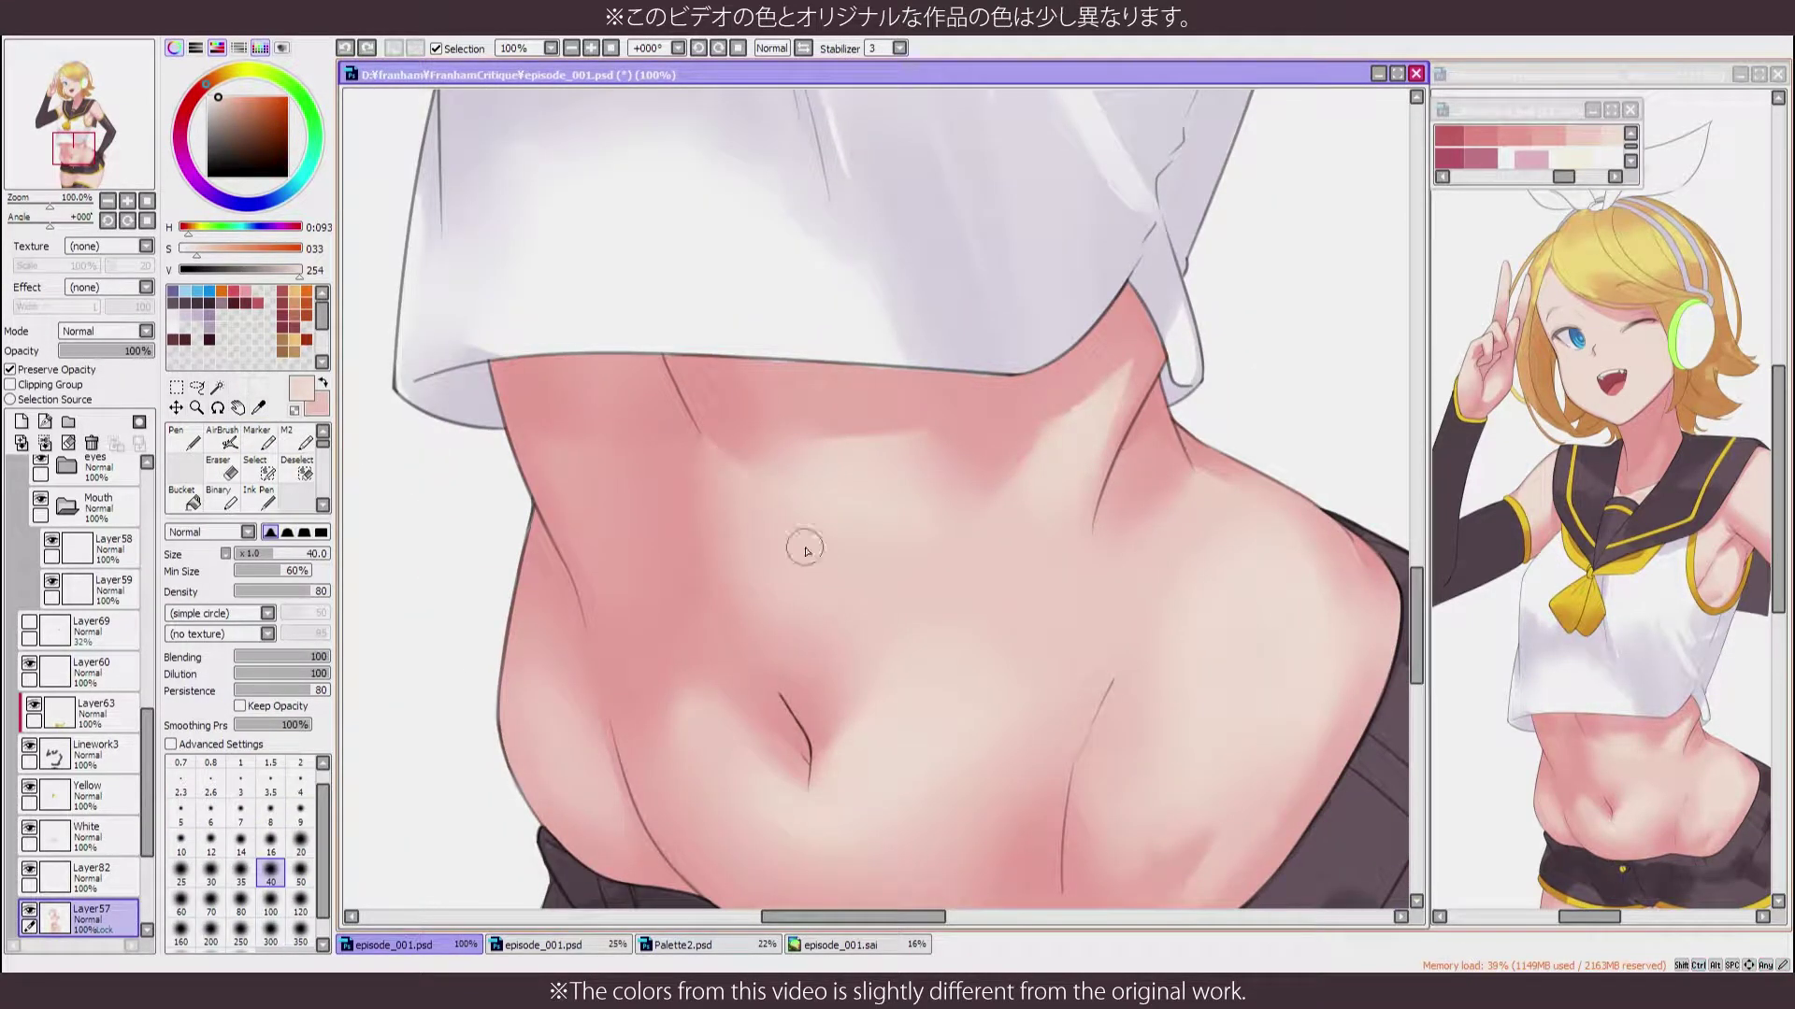
{"action": "key", "text": "m"}
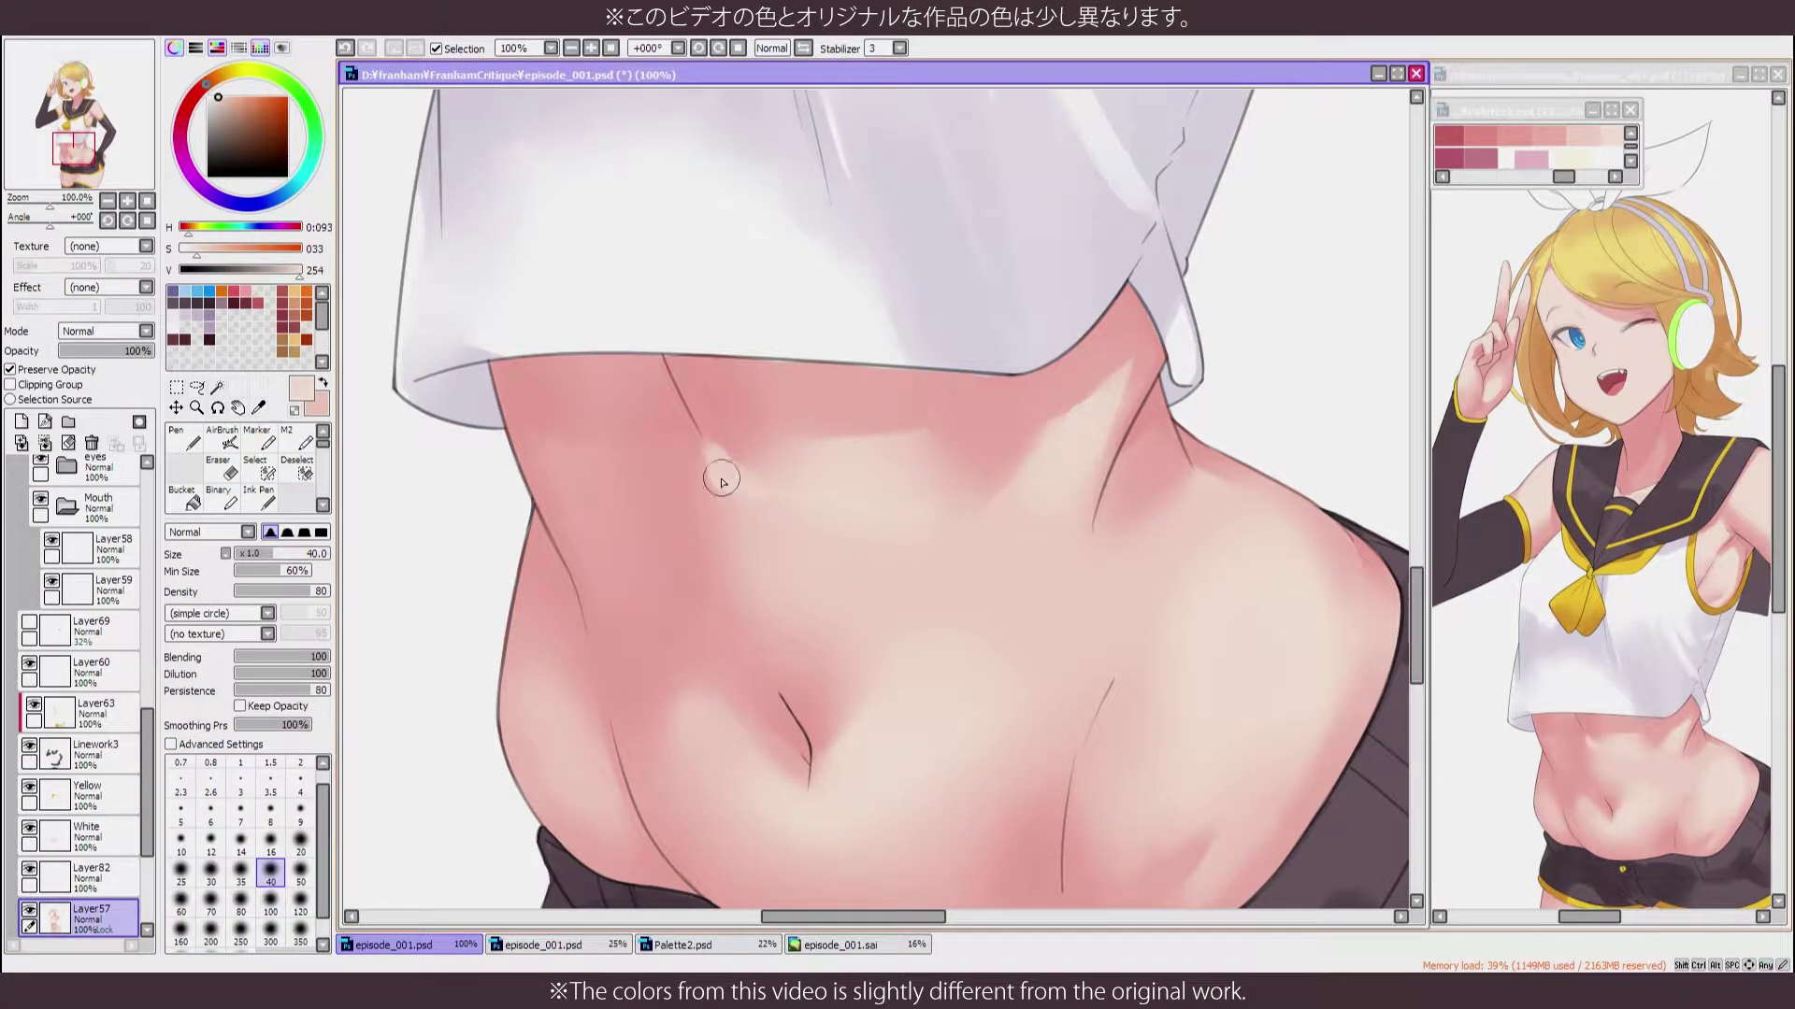
Sharpen the lit edge at the end of the rib crease with light skin and a sampled midtone at Marker size 9
{"action": "scroll", "coordinate": [806, 538], "scroll_direction": "up", "scroll_amount": 2}
{"action": "key", "text": "bracketleft"}
{"action": "key", "text": "bracketleft"}
{"action": "key", "text": "bracketleft"}
{"action": "key", "text": "bracketleft"}
{"action": "key", "text": "bracketleft"}
{"action": "key", "text": "bracketleft"}
{"action": "key", "text": "bracketleft"}
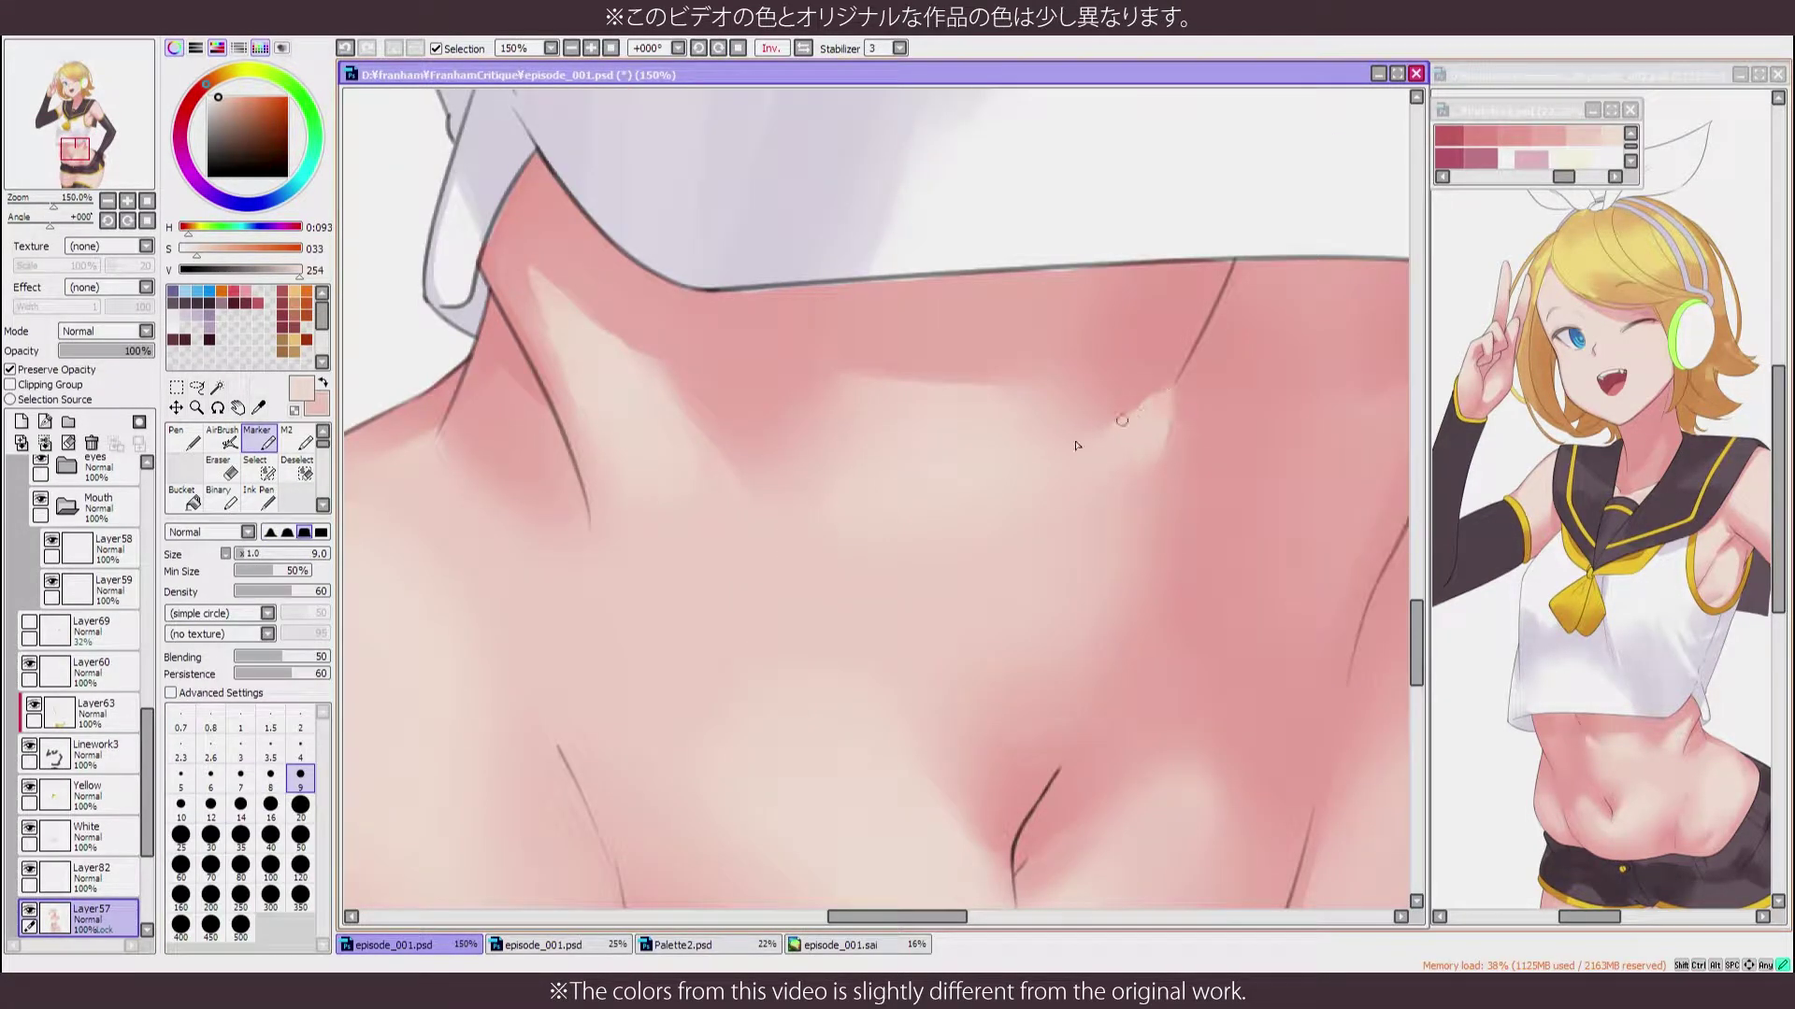
{"action": "left_click", "coordinate": [1190, 355], "text": "alt"}
{"action": "key", "text": "h"}
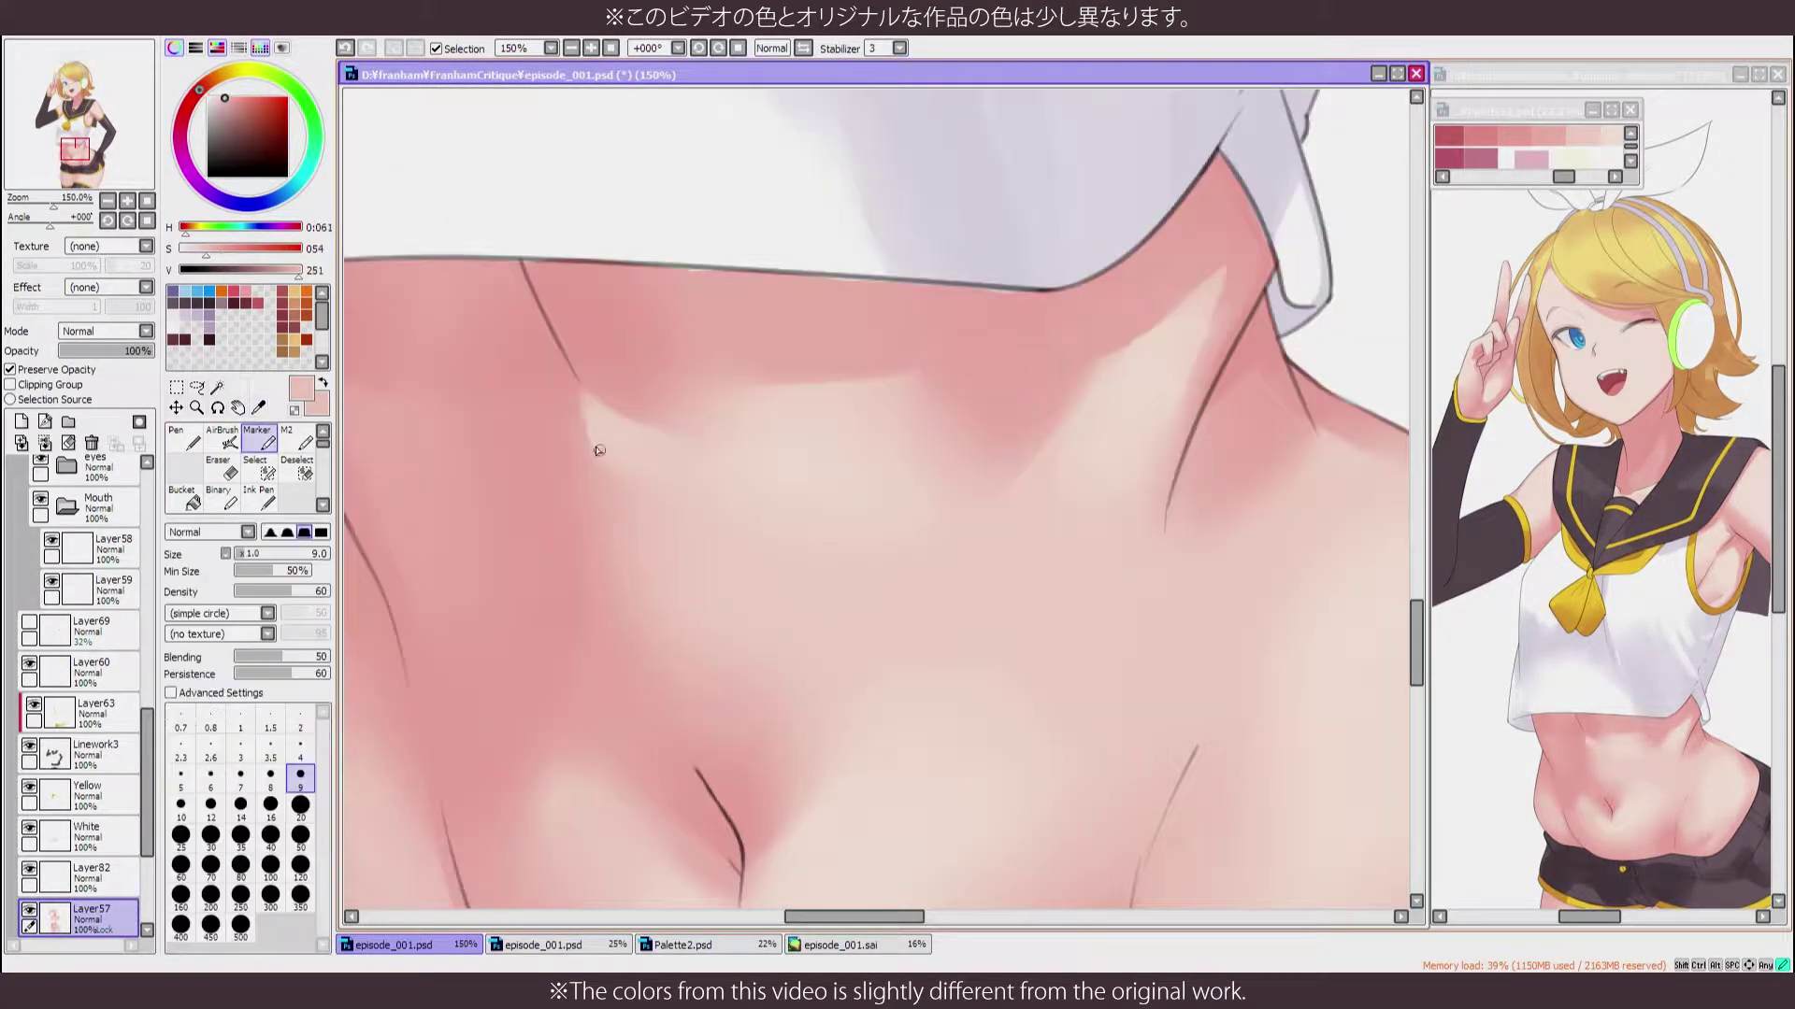
Airbrush soft pink over the midriff above the navel at size 120 and blend the abdomen with the Pen at size 100
{"action": "key", "text": "b"}
{"action": "scroll", "coordinate": [865, 658], "scroll_direction": "down", "scroll_amount": 8}
{"action": "scroll", "coordinate": [854, 645], "scroll_direction": "up", "scroll_amount": 4}
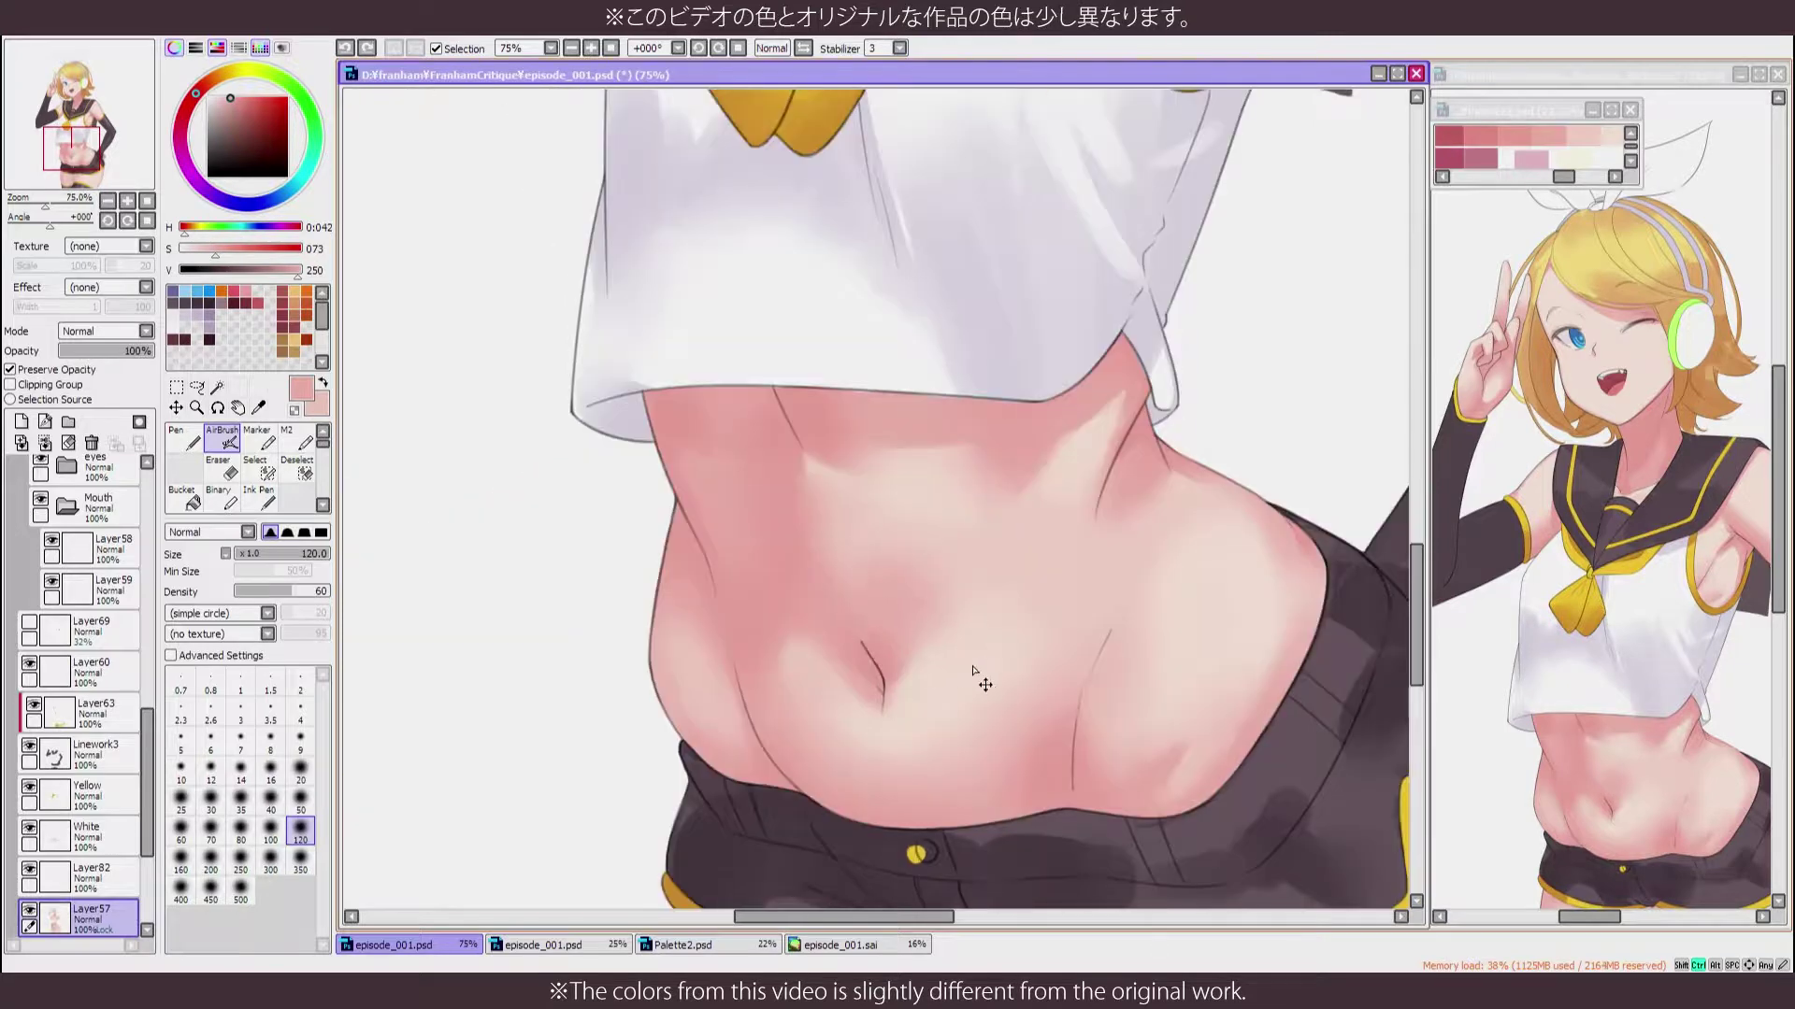
{"action": "key", "text": "b"}
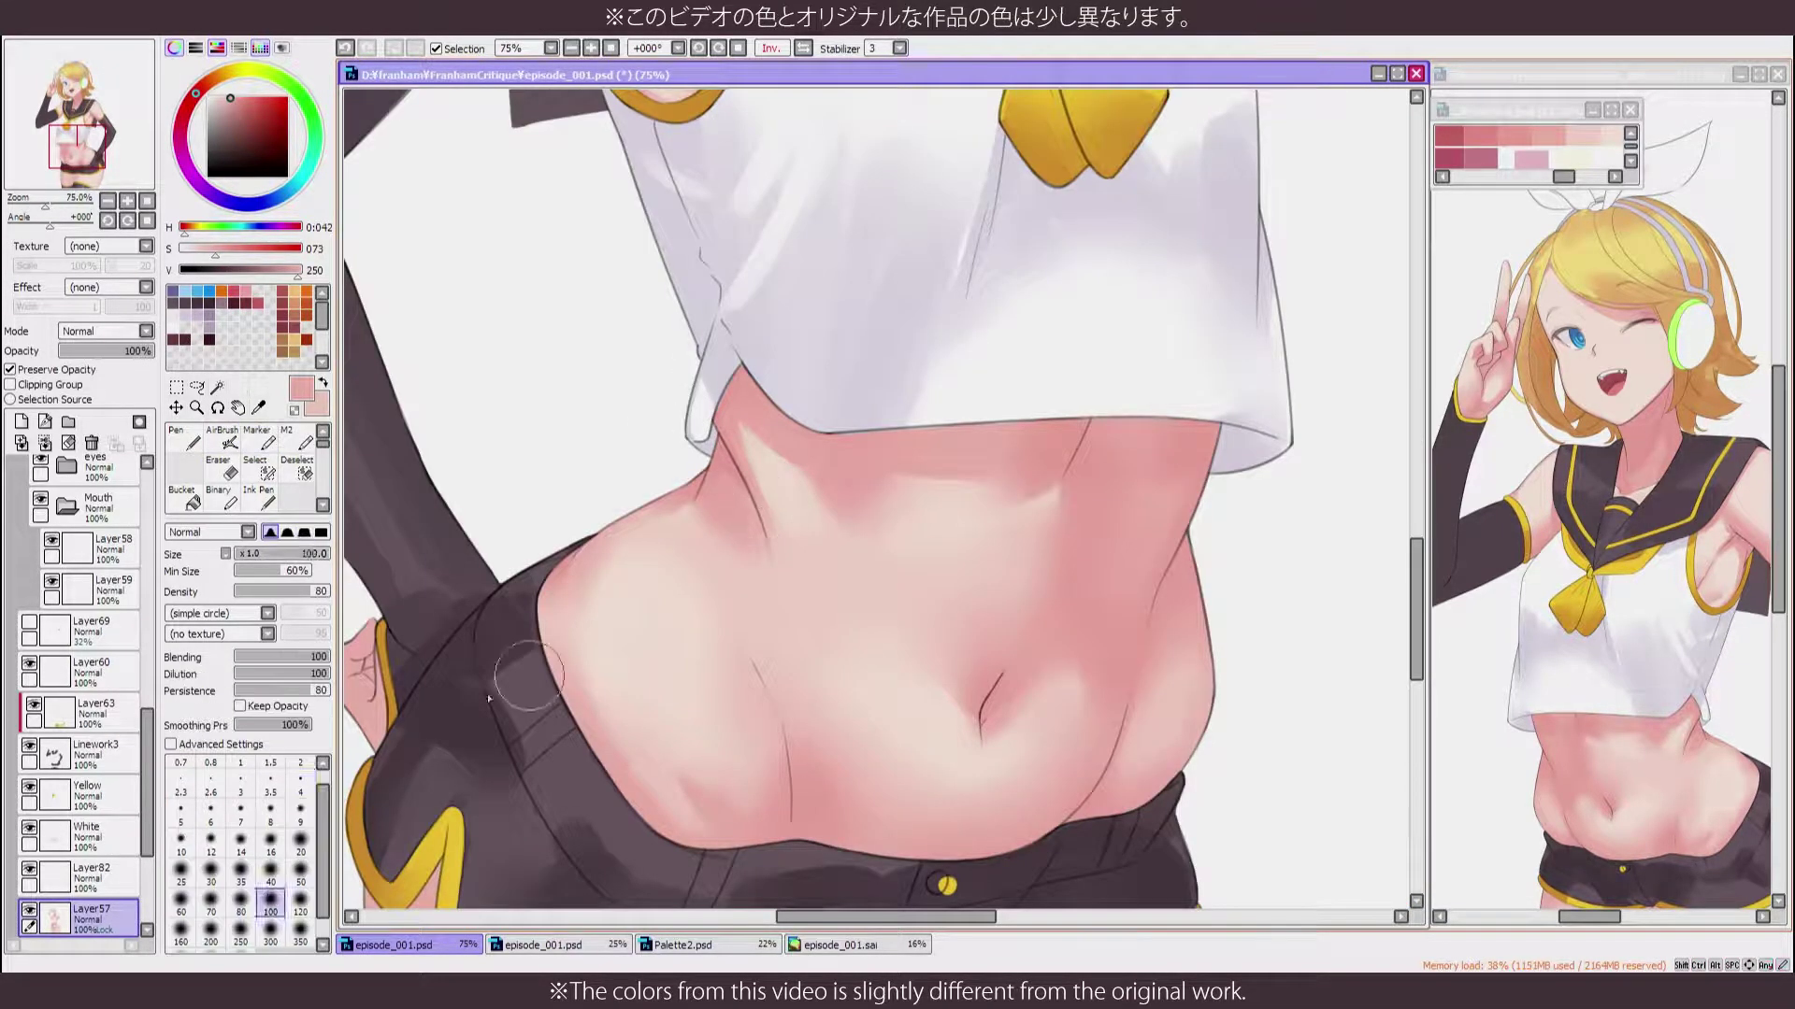
{"action": "left_click", "coordinate": [300, 793]}
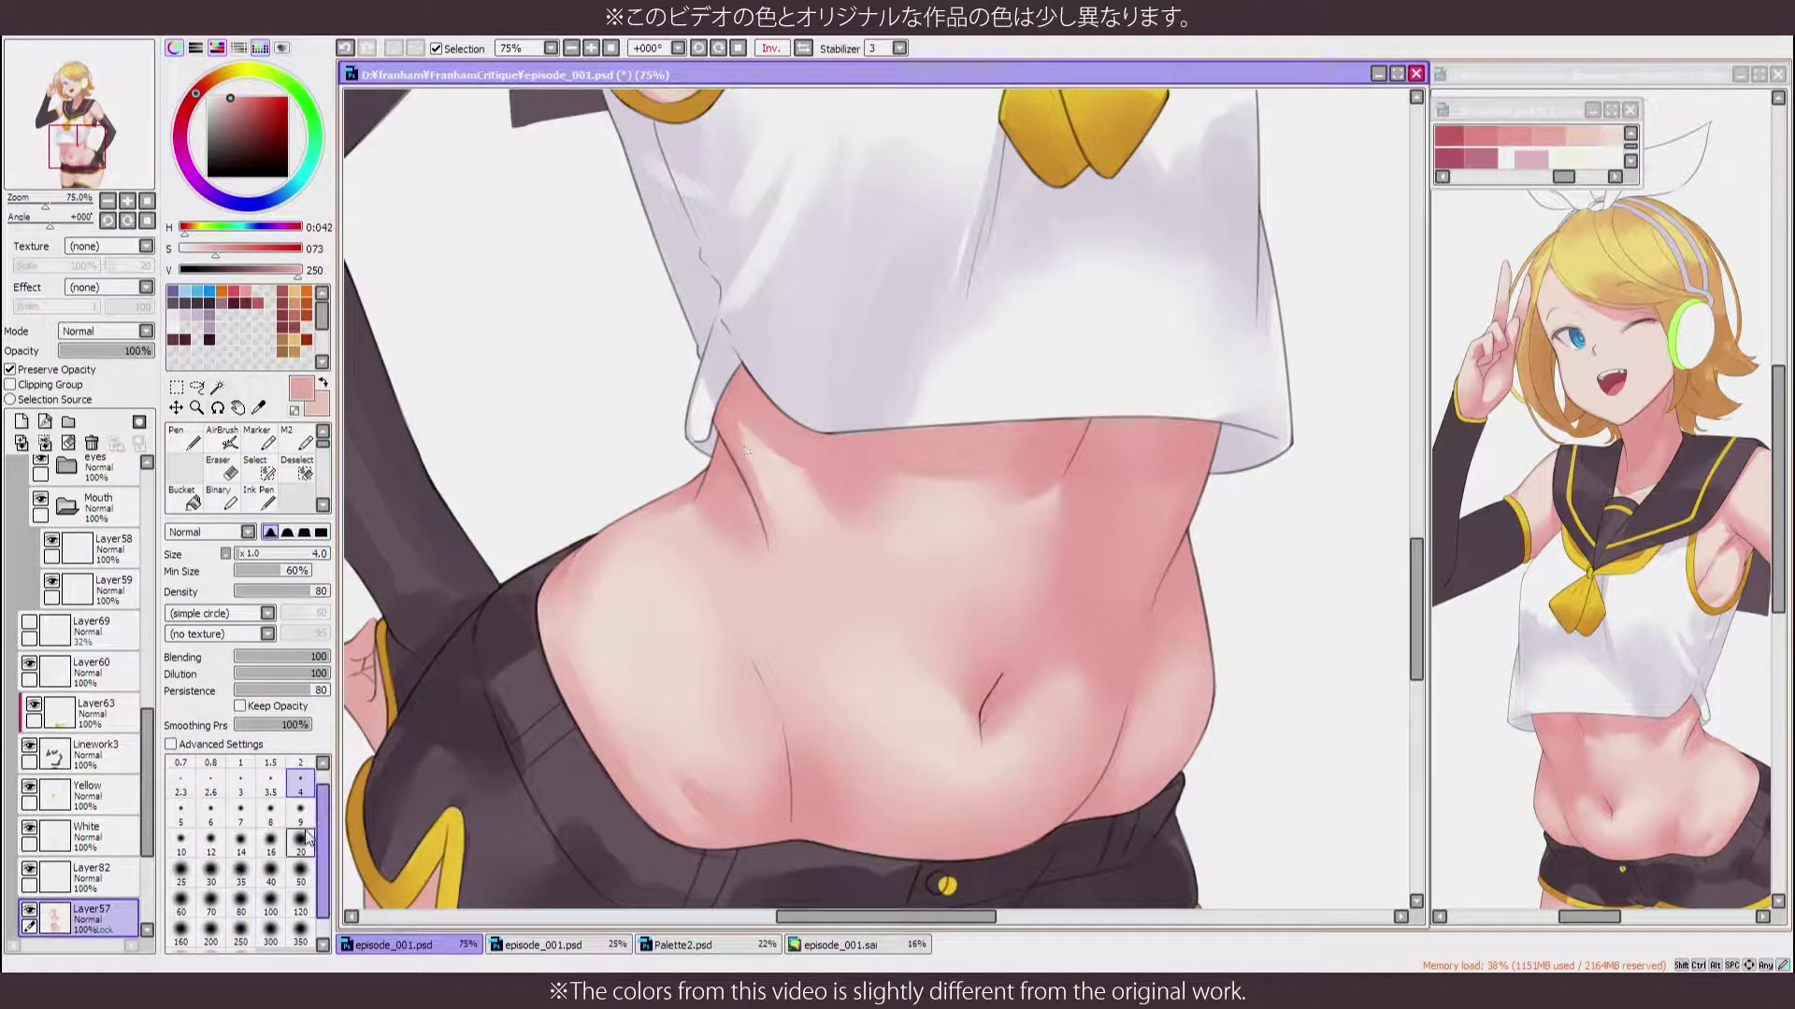
{"action": "scroll", "coordinate": [752, 673], "scroll_direction": "down", "scroll_amount": 3}
{"action": "scroll", "coordinate": [823, 561], "scroll_direction": "up", "scroll_amount": 3}
Refine the shadow around the rib crease with pink at Marker size 9 and blend it with the Pen at size 20
{"action": "key", "text": "m"}
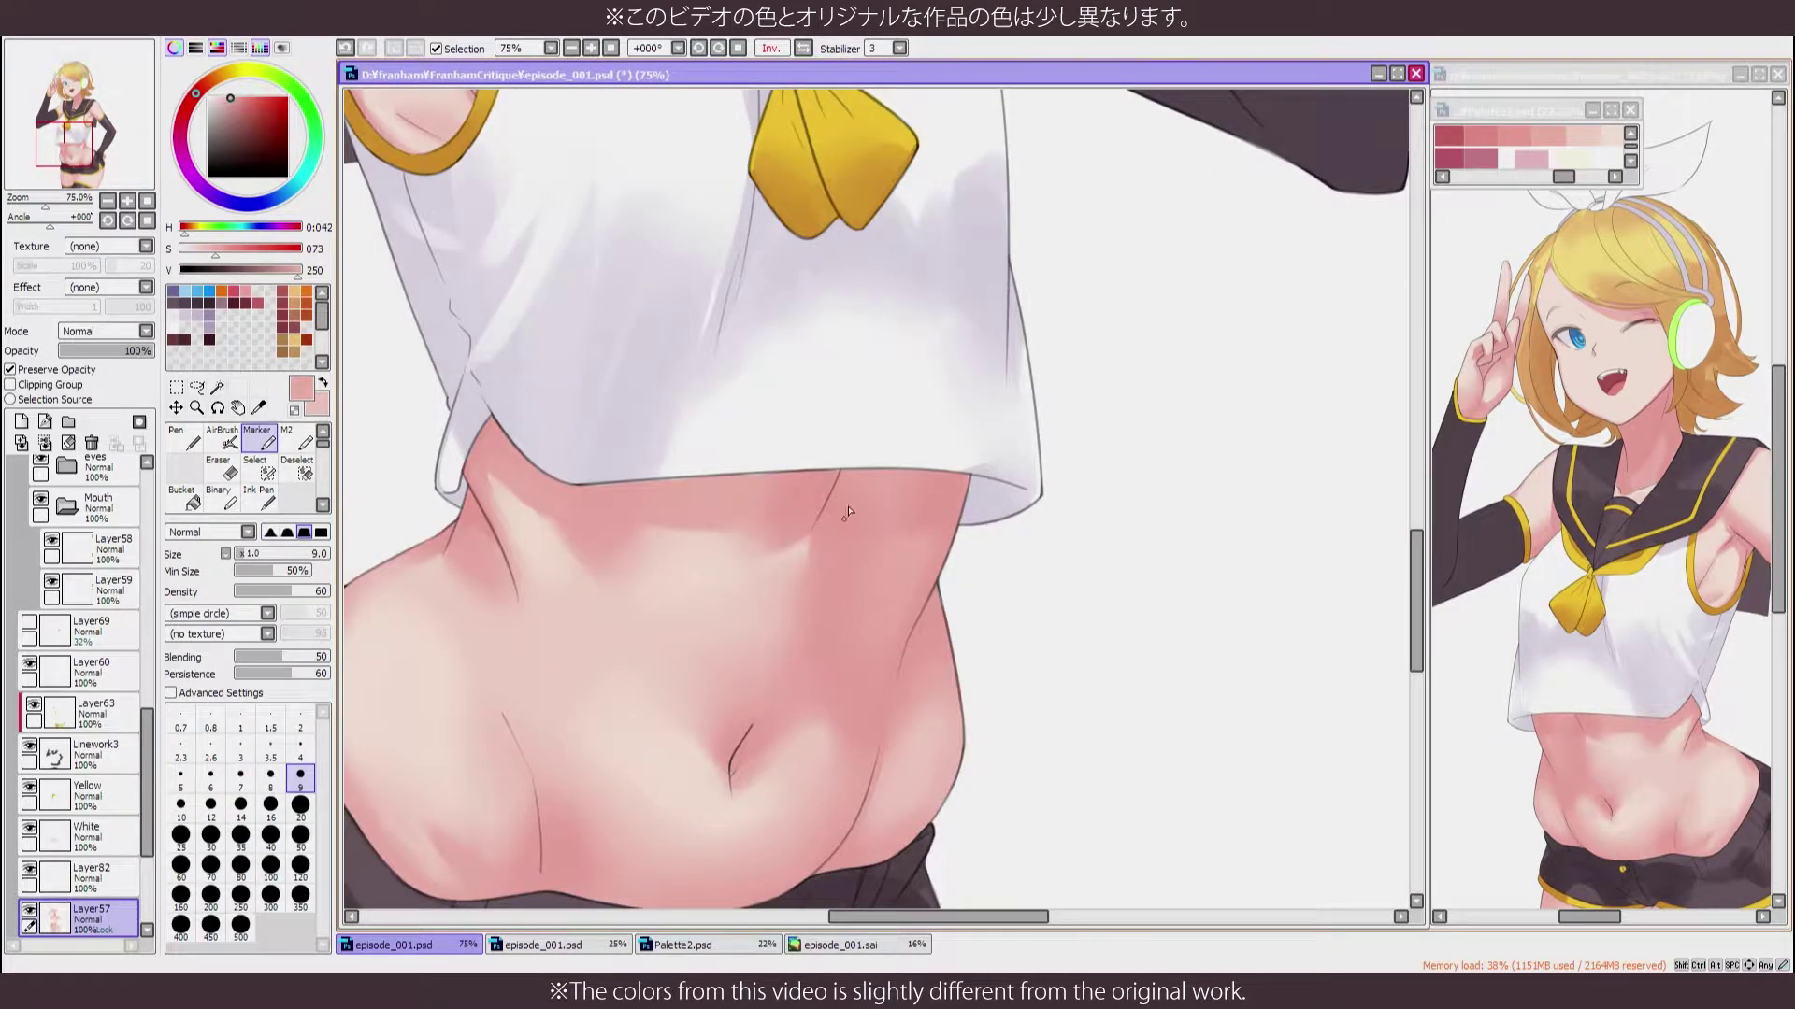
{"action": "scroll", "coordinate": [794, 476], "scroll_direction": "up", "scroll_amount": 2}
{"action": "left_click_drag", "start_coordinate": [791, 475], "coordinate": [803, 450]}
{"action": "key", "text": "h"}
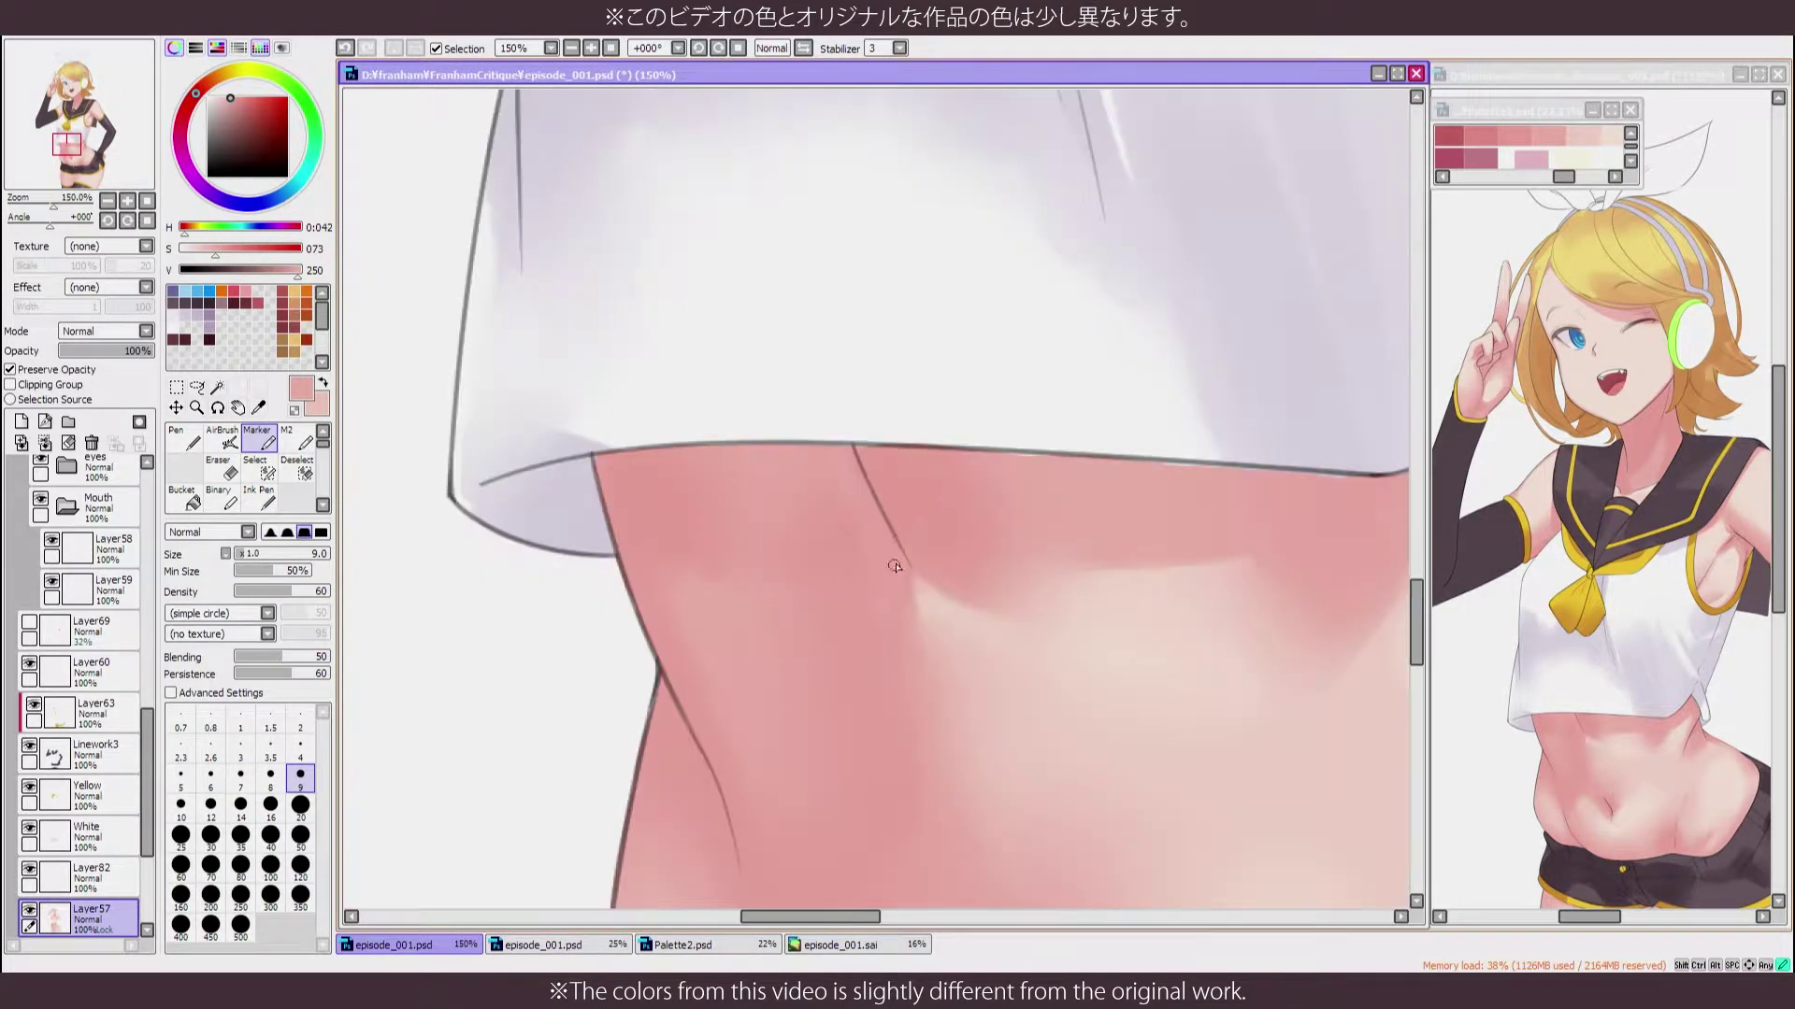
{"action": "key", "text": "b"}
{"action": "scroll", "coordinate": [833, 788], "scroll_direction": "down", "scroll_amount": 6}
{"action": "scroll", "coordinate": [813, 561], "scroll_direction": "up", "scroll_amount": 2}
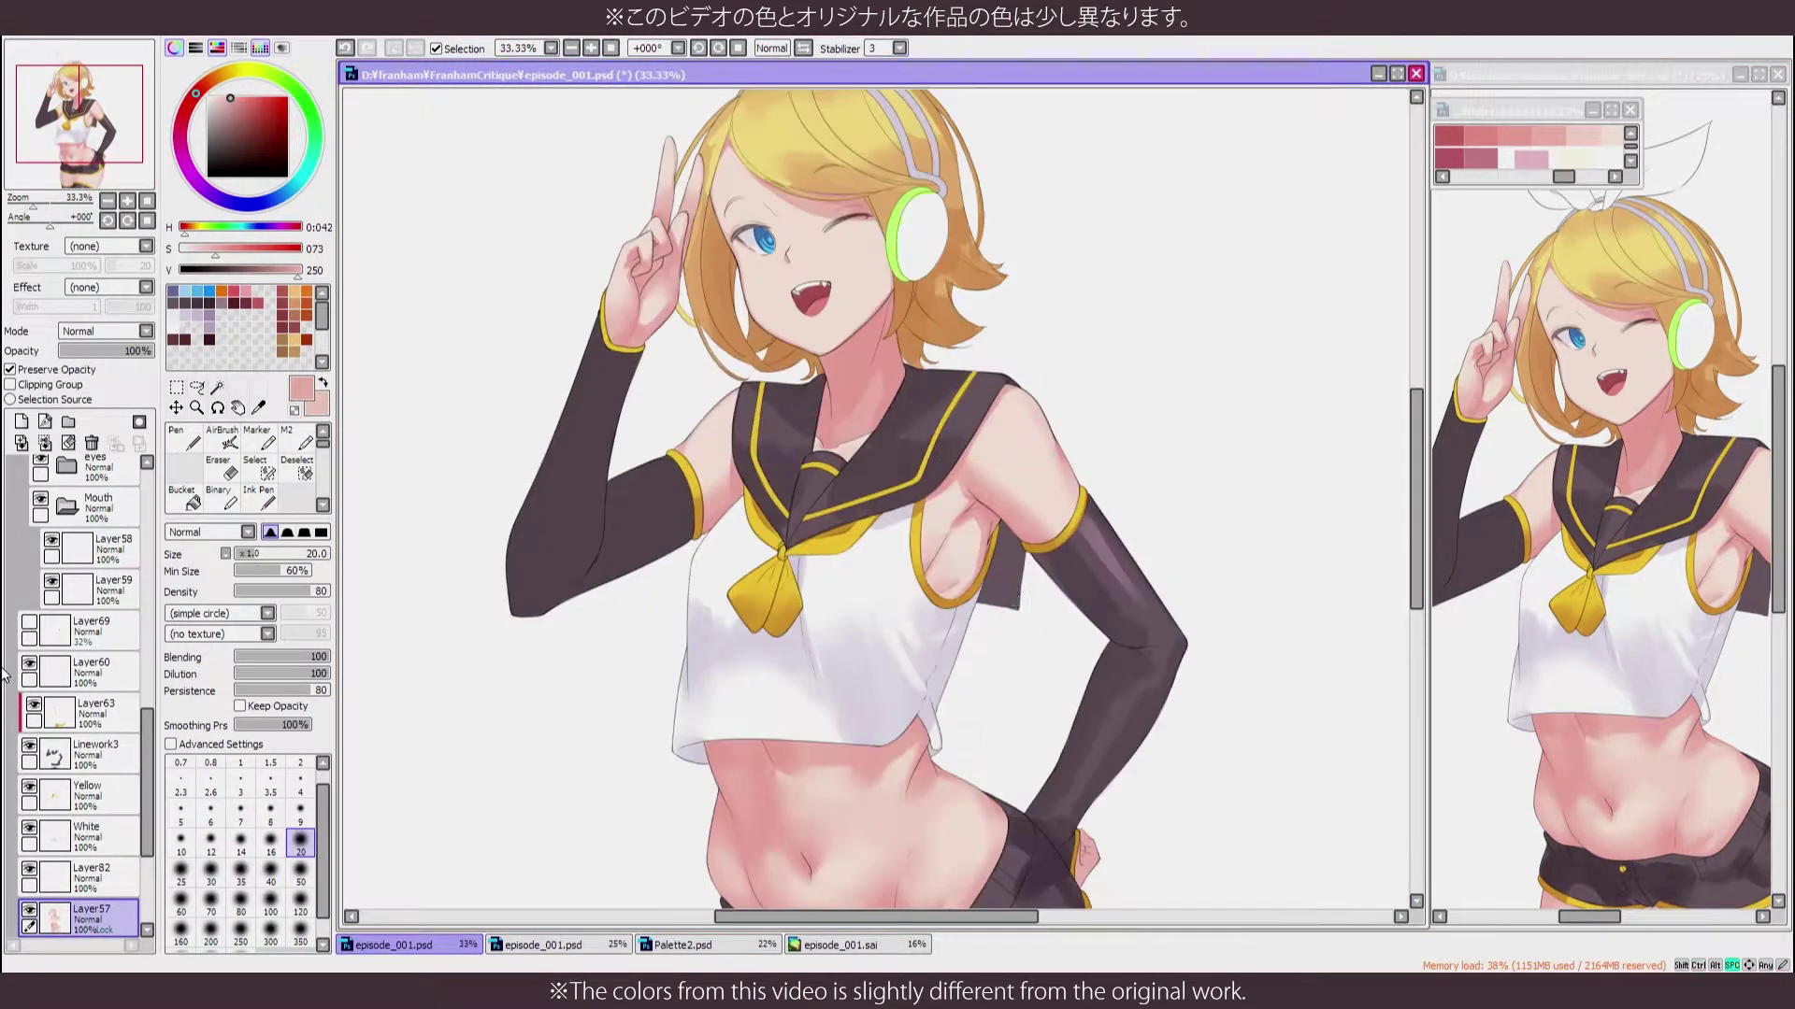
Shade the edges of the far thigh below the shorts with palette pink at Marker size 35 and blend them with the Pen at size 100
{"action": "key", "text": "n"}
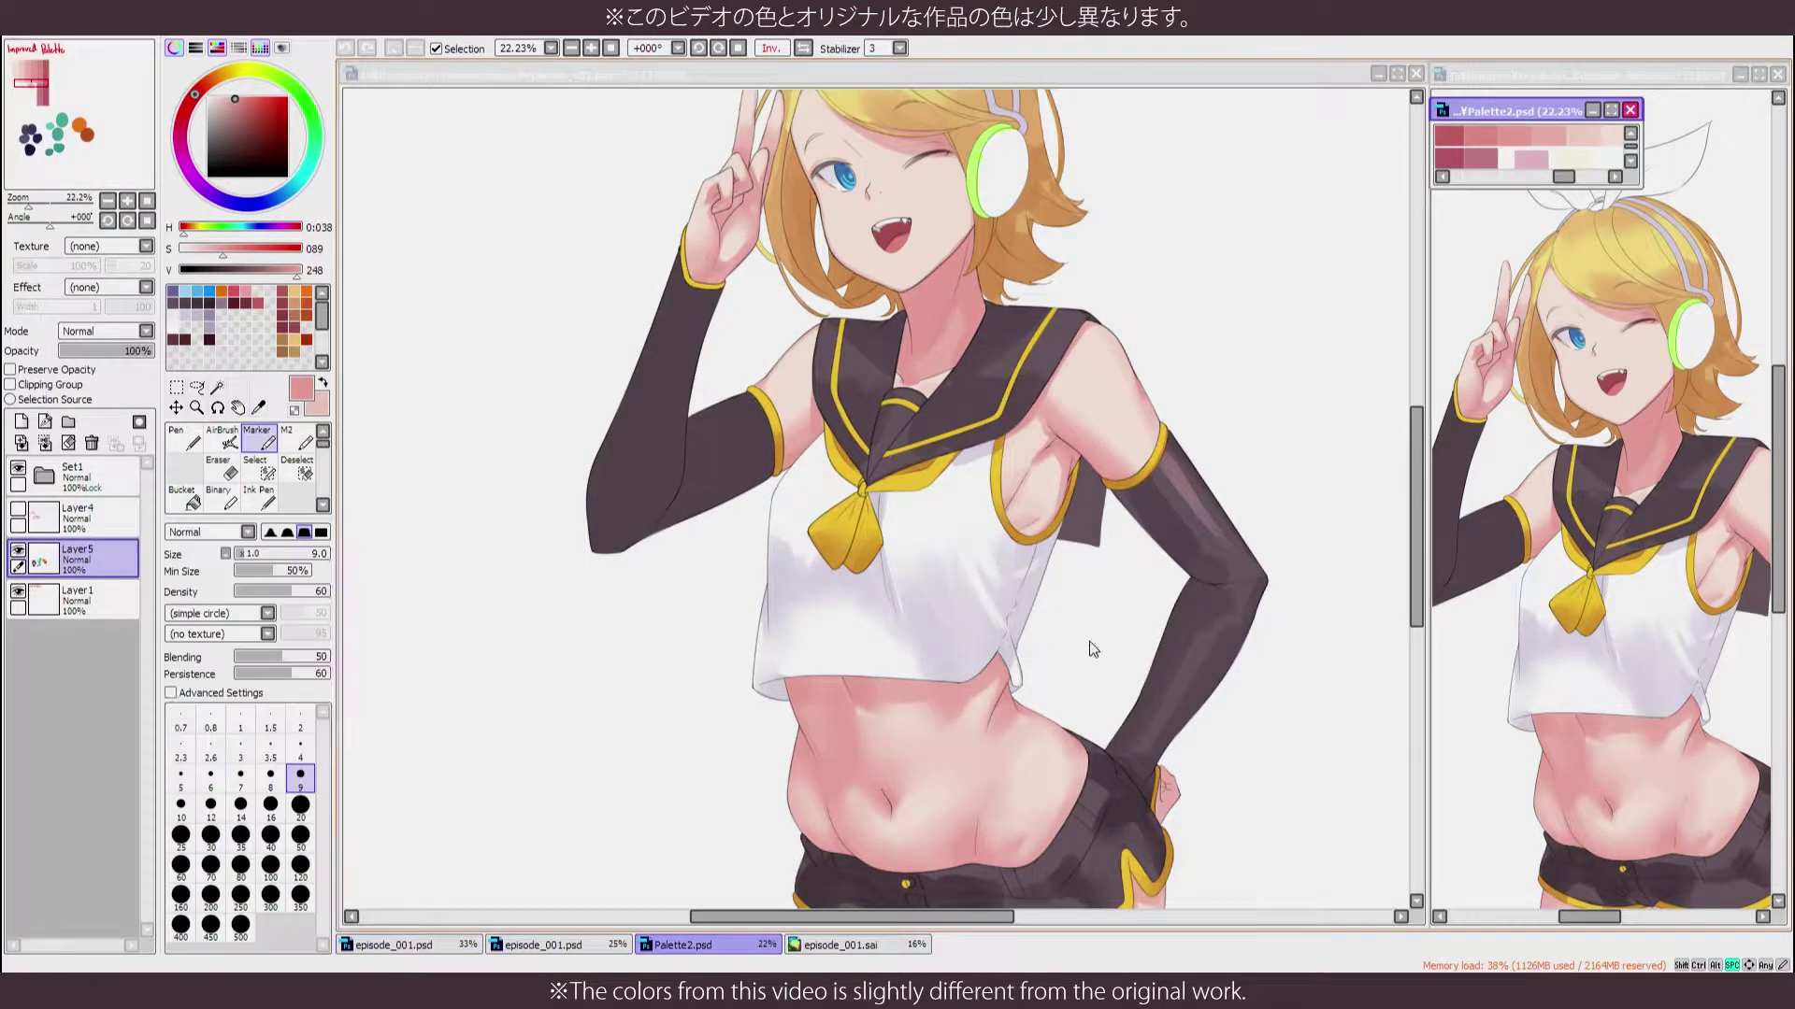
{"action": "scroll", "coordinate": [898, 823], "scroll_direction": "up", "scroll_amount": 3}
{"action": "left_click_drag", "start_coordinate": [413, 691], "coordinate": [400, 673]}
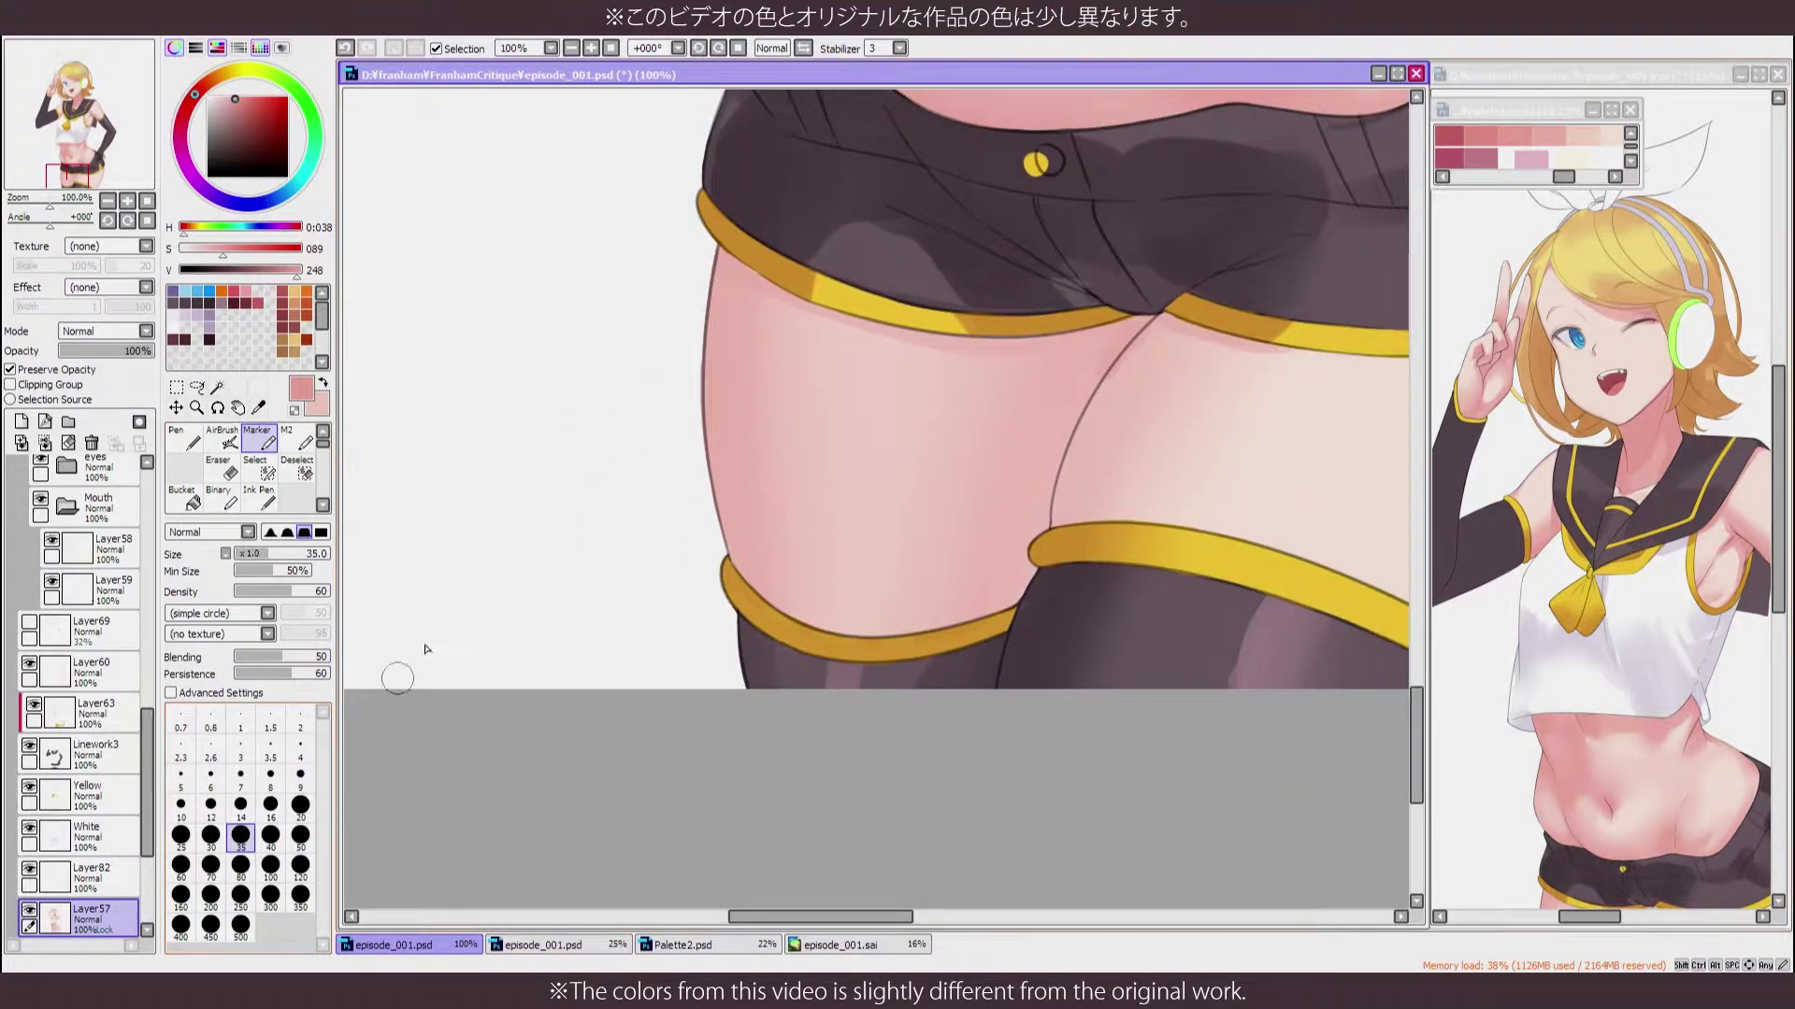
{"action": "left_click_drag", "start_coordinate": [720, 589], "coordinate": [739, 265]}
{"action": "key", "text": "b"}
{"action": "key", "text": "n"}
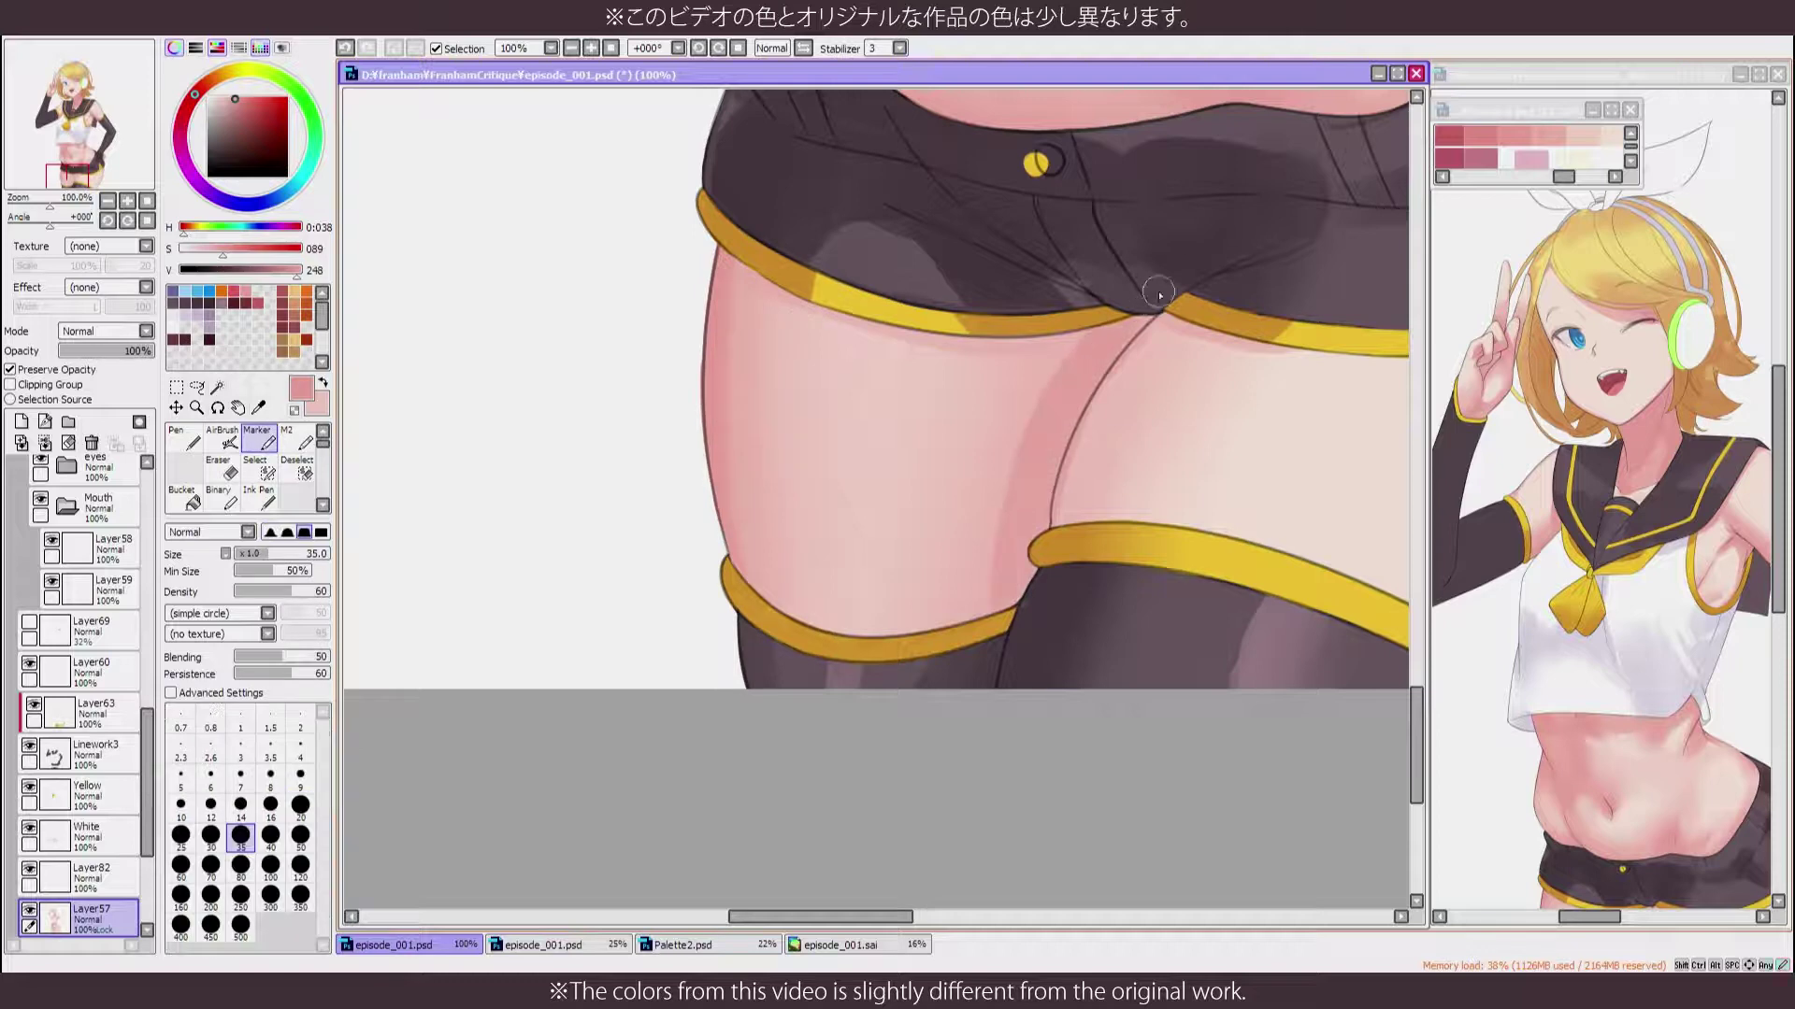
{"action": "key", "text": "b"}
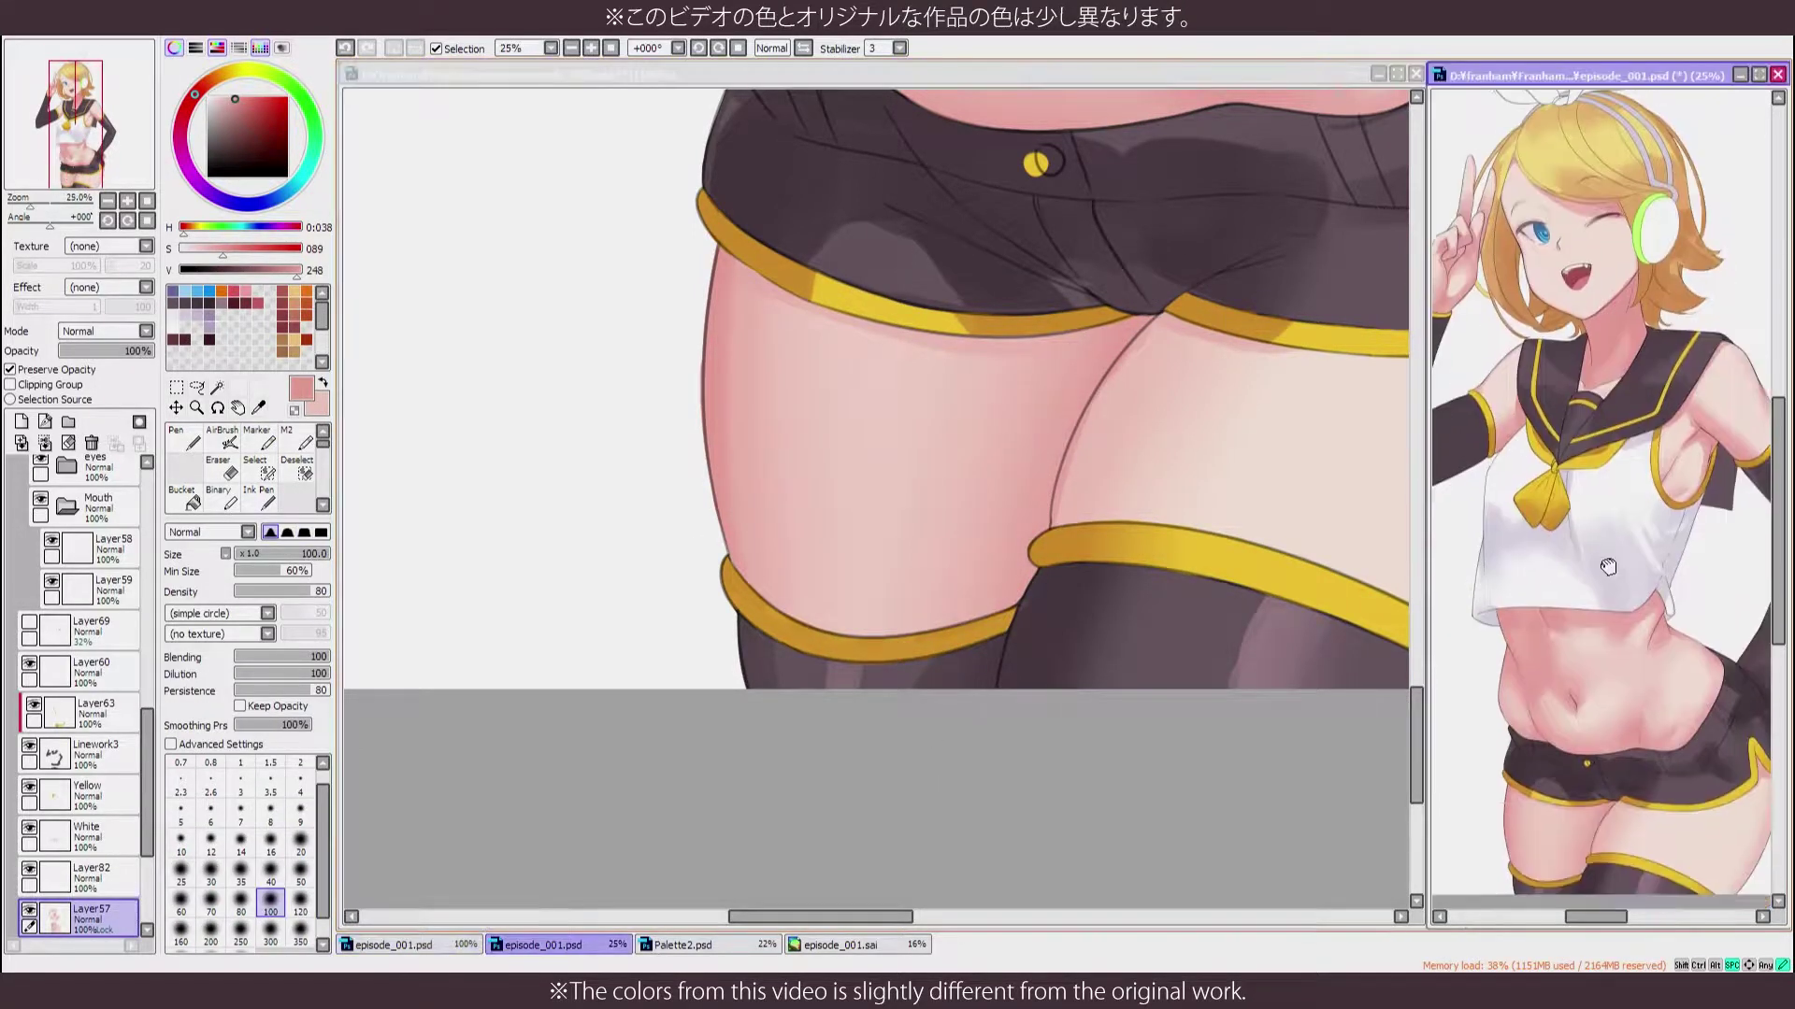
Refine the cast shadow under the shorts' hem on the far thigh with pink at Marker size 35 and blend it with the Pen
{"action": "key", "text": "n"}
{"action": "mouse_move", "coordinate": [974, 321]}
{"action": "left_mouse_down"}
{"action": "mouse_move", "coordinate": [651, 320]}
{"action": "mouse_move", "coordinate": [947, 282]}
{"action": "left_mouse_up"}
{"action": "key", "text": "ctrl+z"}
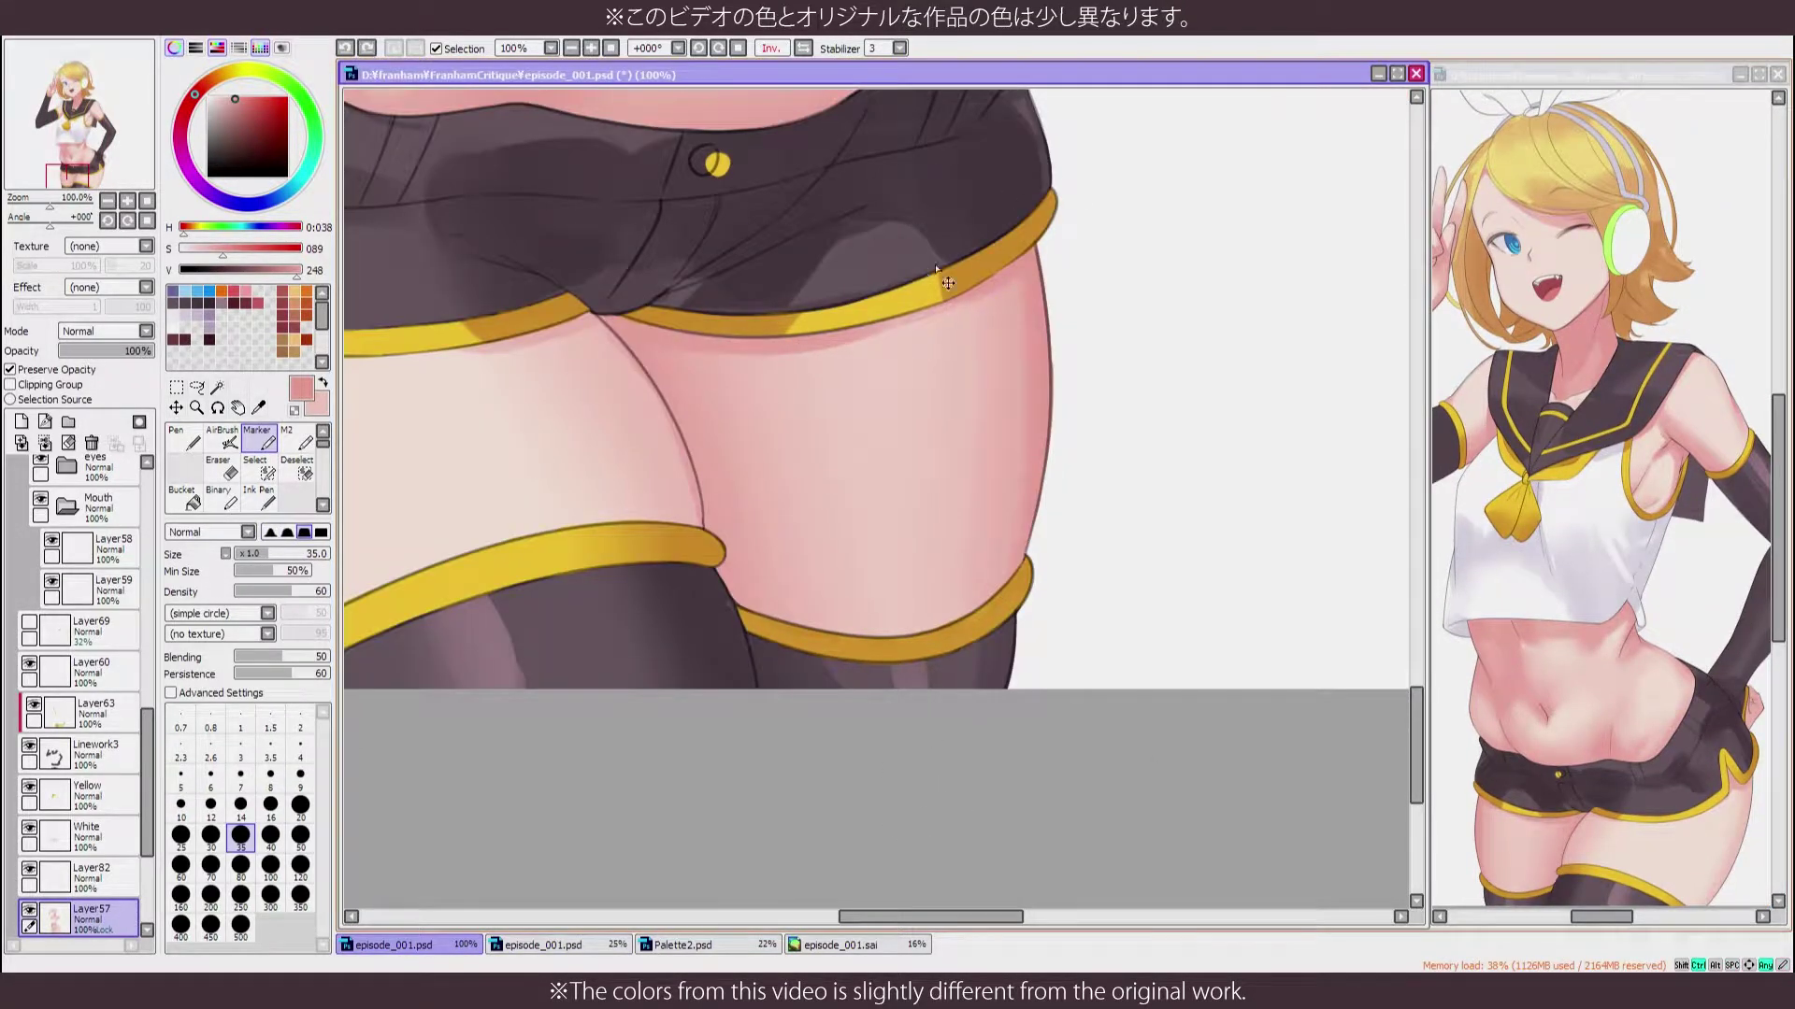
{"action": "left_click_drag", "start_coordinate": [909, 357], "coordinate": [982, 361]}
{"action": "left_click_drag", "start_coordinate": [757, 343], "coordinate": [931, 343]}
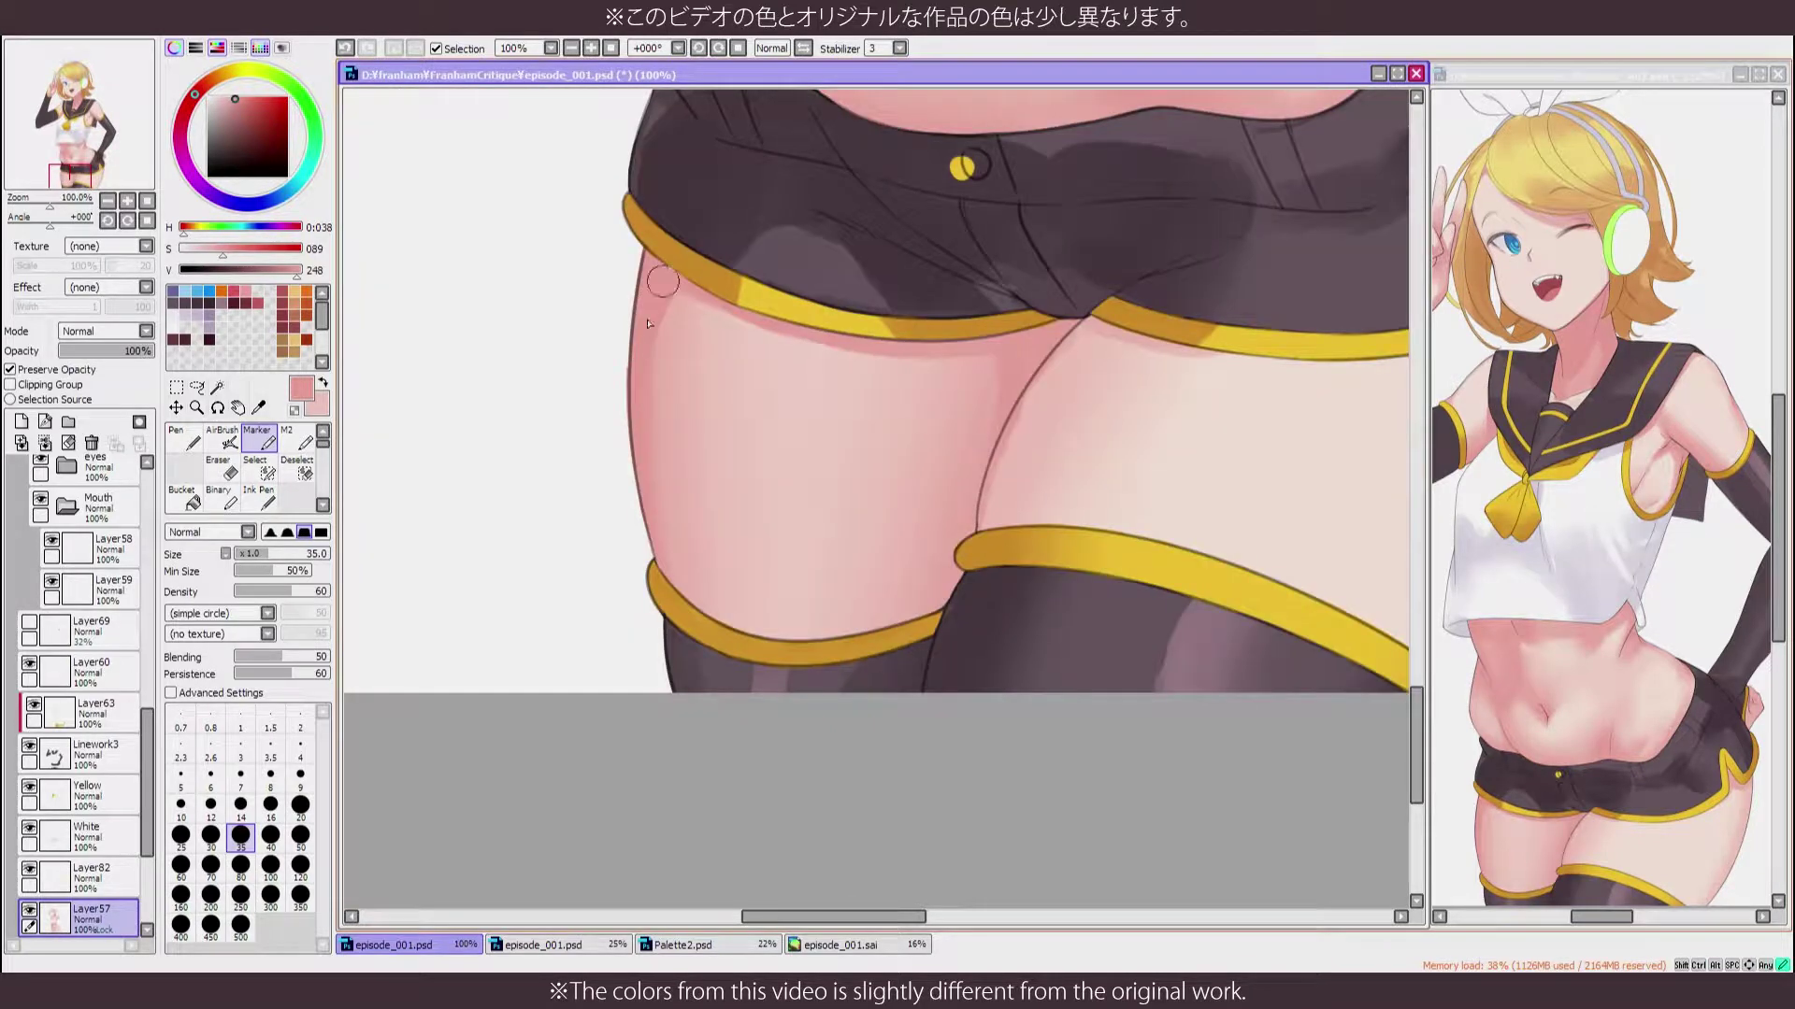
{"action": "key", "text": "b"}
{"action": "left_click_drag", "start_coordinate": [738, 553], "coordinate": [746, 530]}
Airbrush soft pink along the edges of both thighs at size 350
{"action": "key", "text": "v"}
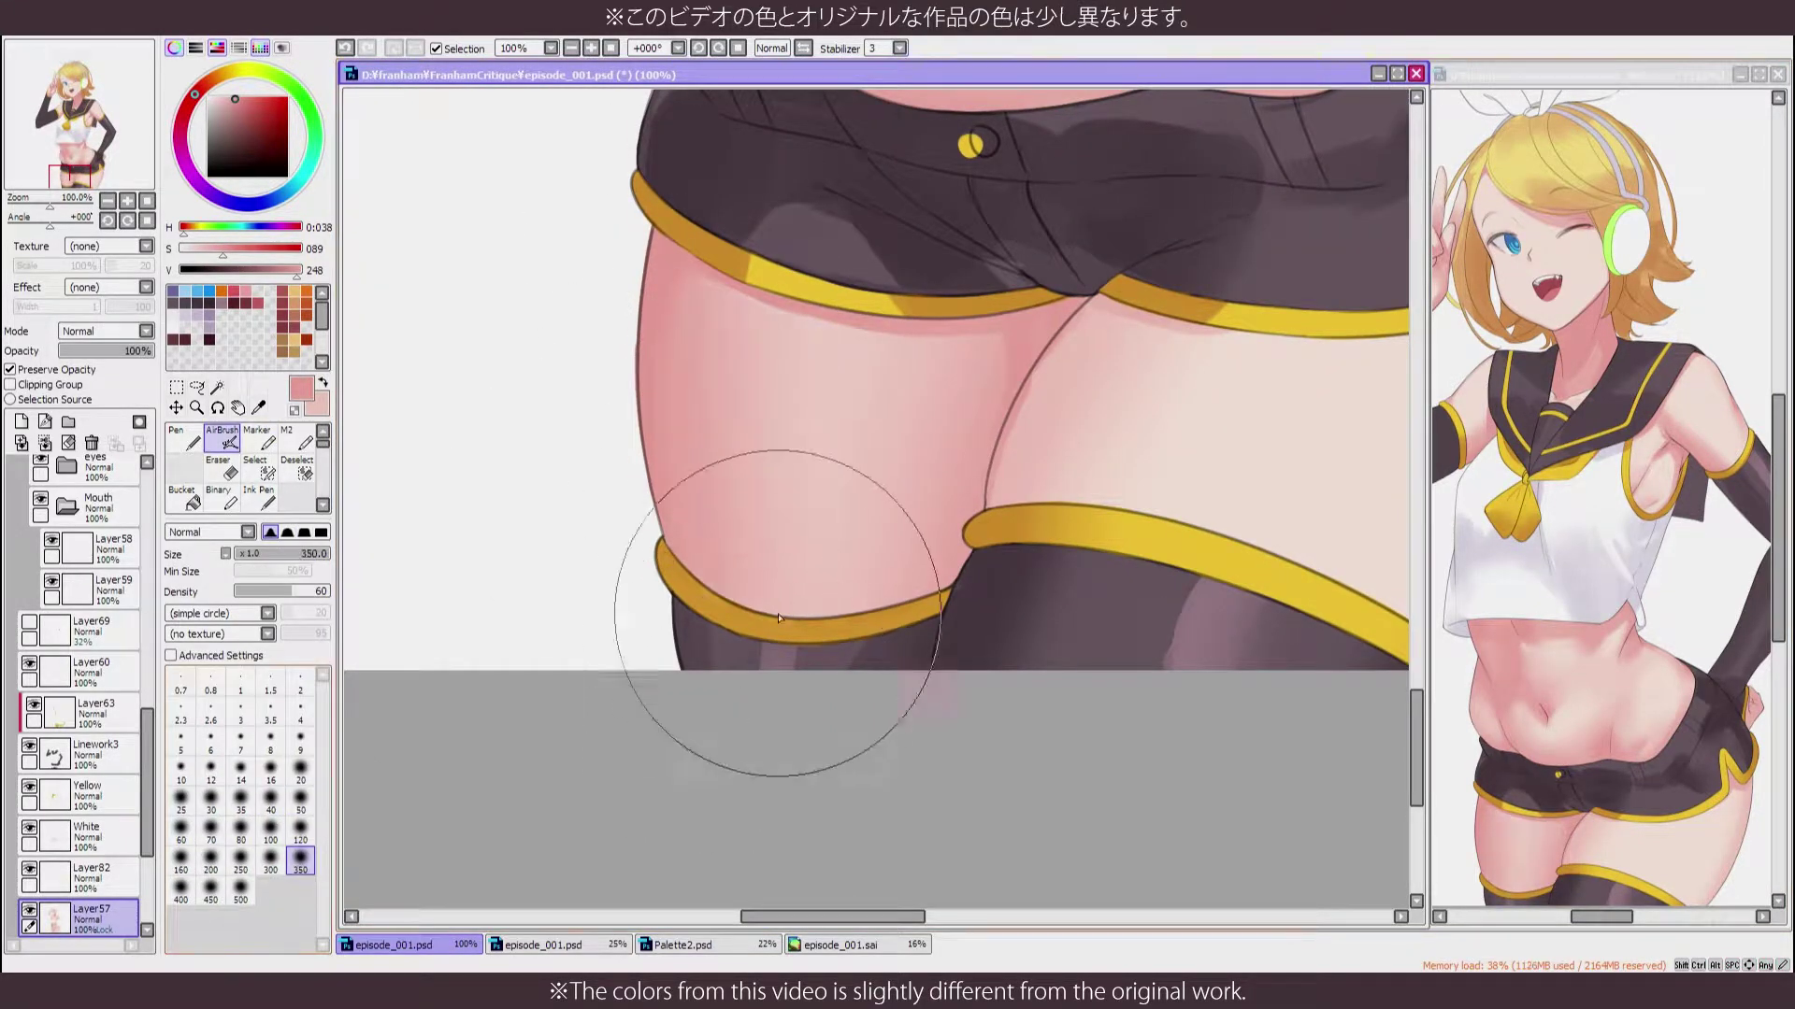
{"action": "scroll", "coordinate": [646, 567], "scroll_direction": "down", "scroll_amount": 5}
{"action": "scroll", "coordinate": [646, 568], "scroll_direction": "up", "scroll_amount": 5}
{"action": "key", "text": "s"}
{"action": "mouse_move", "coordinate": [795, 645]}
{"action": "left_mouse_down"}
{"action": "mouse_move", "coordinate": [804, 468]}
{"action": "mouse_move", "coordinate": [771, 603]}
{"action": "left_mouse_up"}
{"action": "key", "text": "v"}
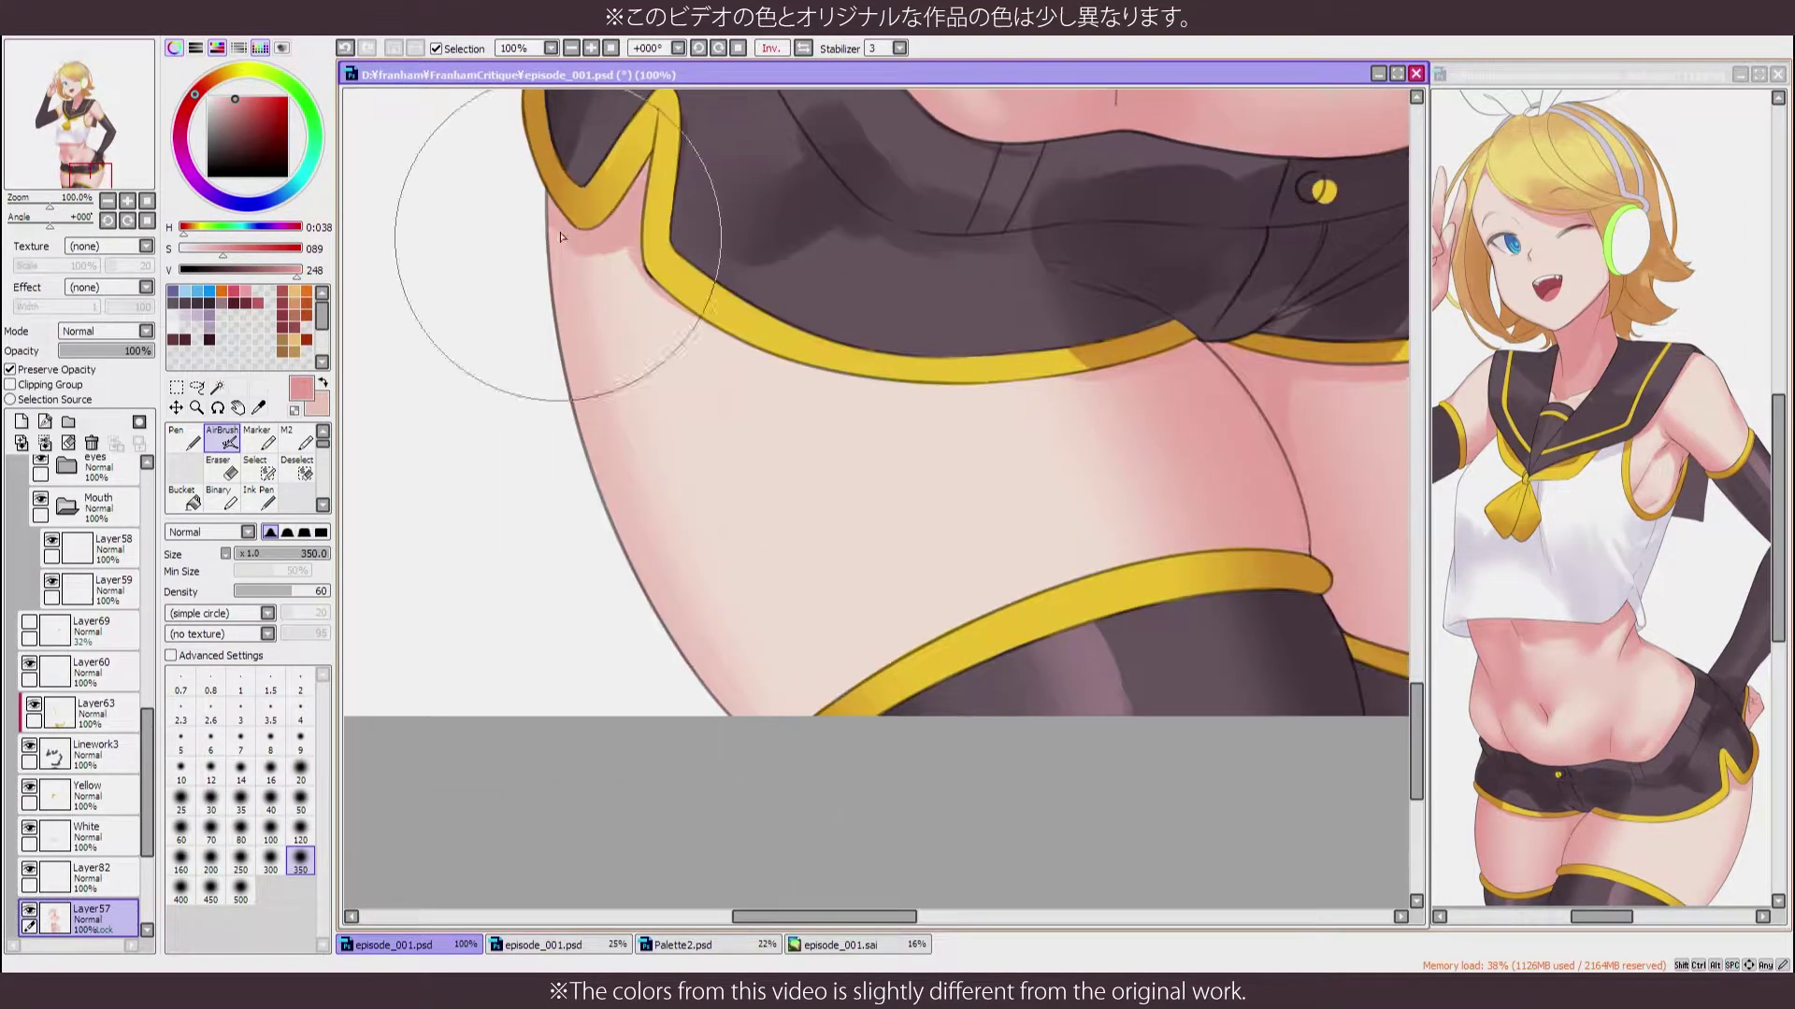
Paint the cast shadow beneath the shorts' side notch on the near thigh with pink at Marker size 35
{"action": "key", "text": "b"}
{"action": "left_click_drag", "start_coordinate": [561, 224], "coordinate": [699, 400]}
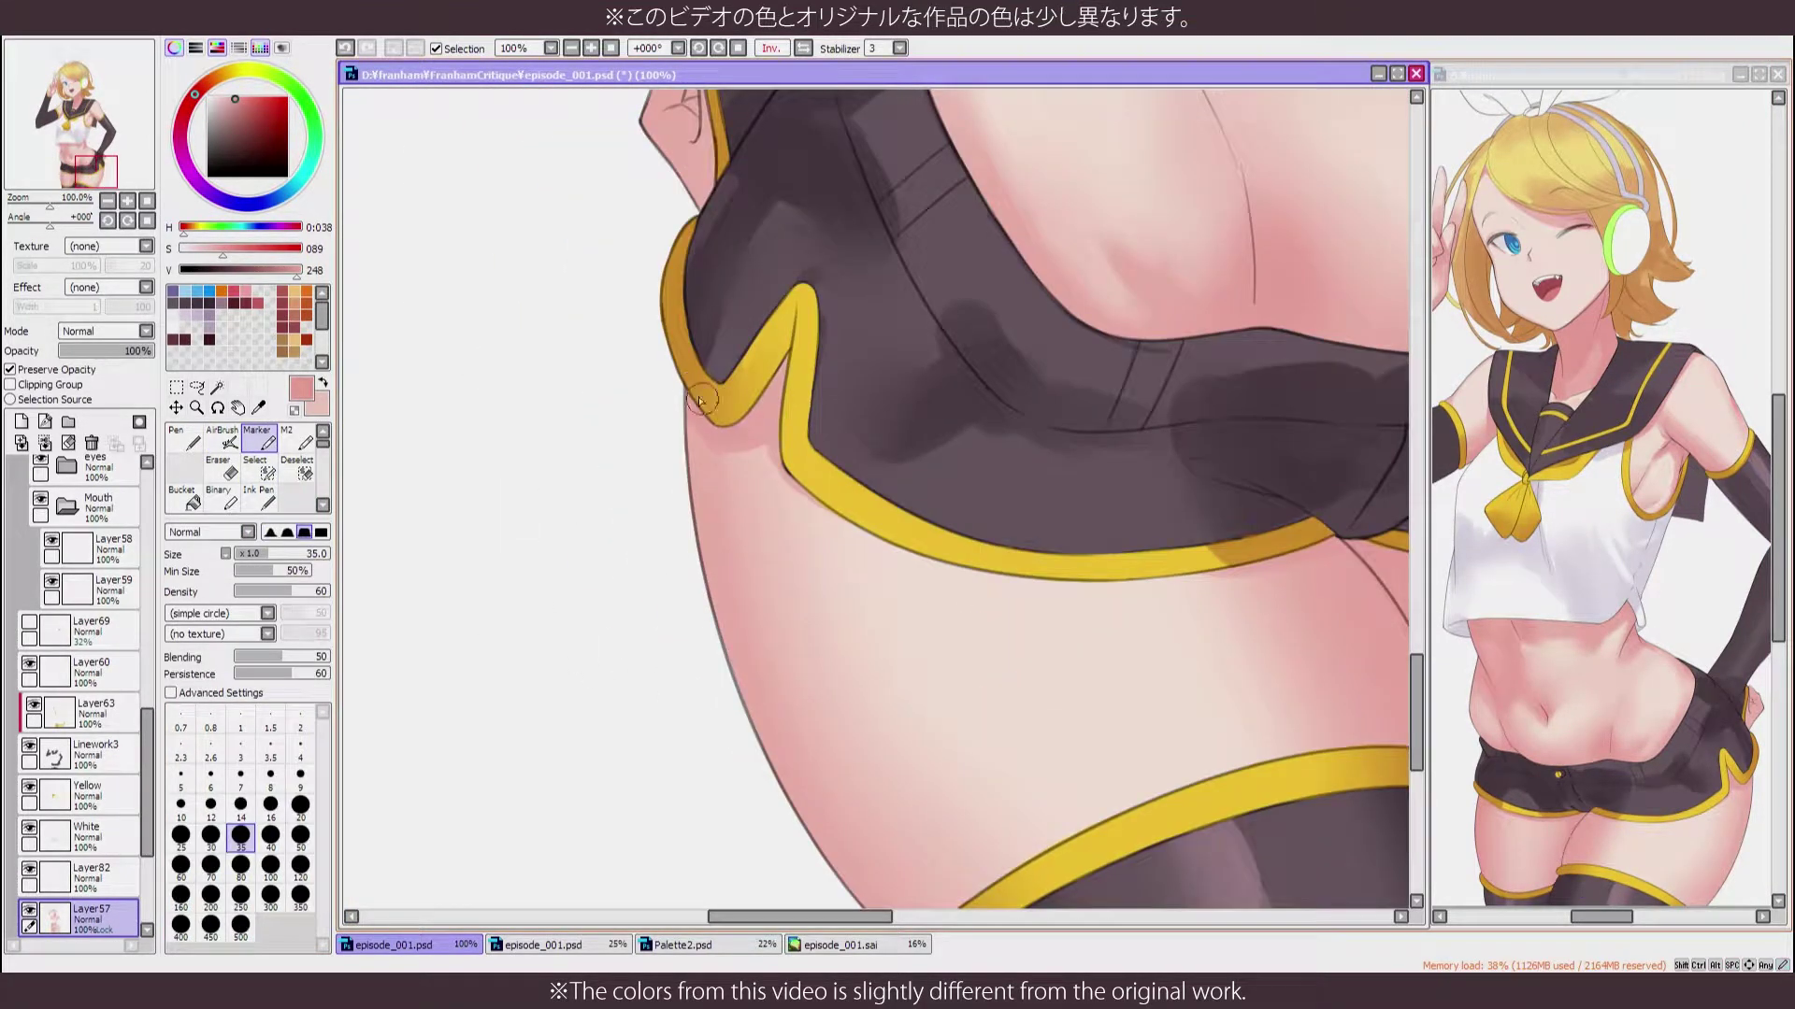
{"action": "scroll", "coordinate": [781, 420], "scroll_direction": "down", "scroll_amount": 5}
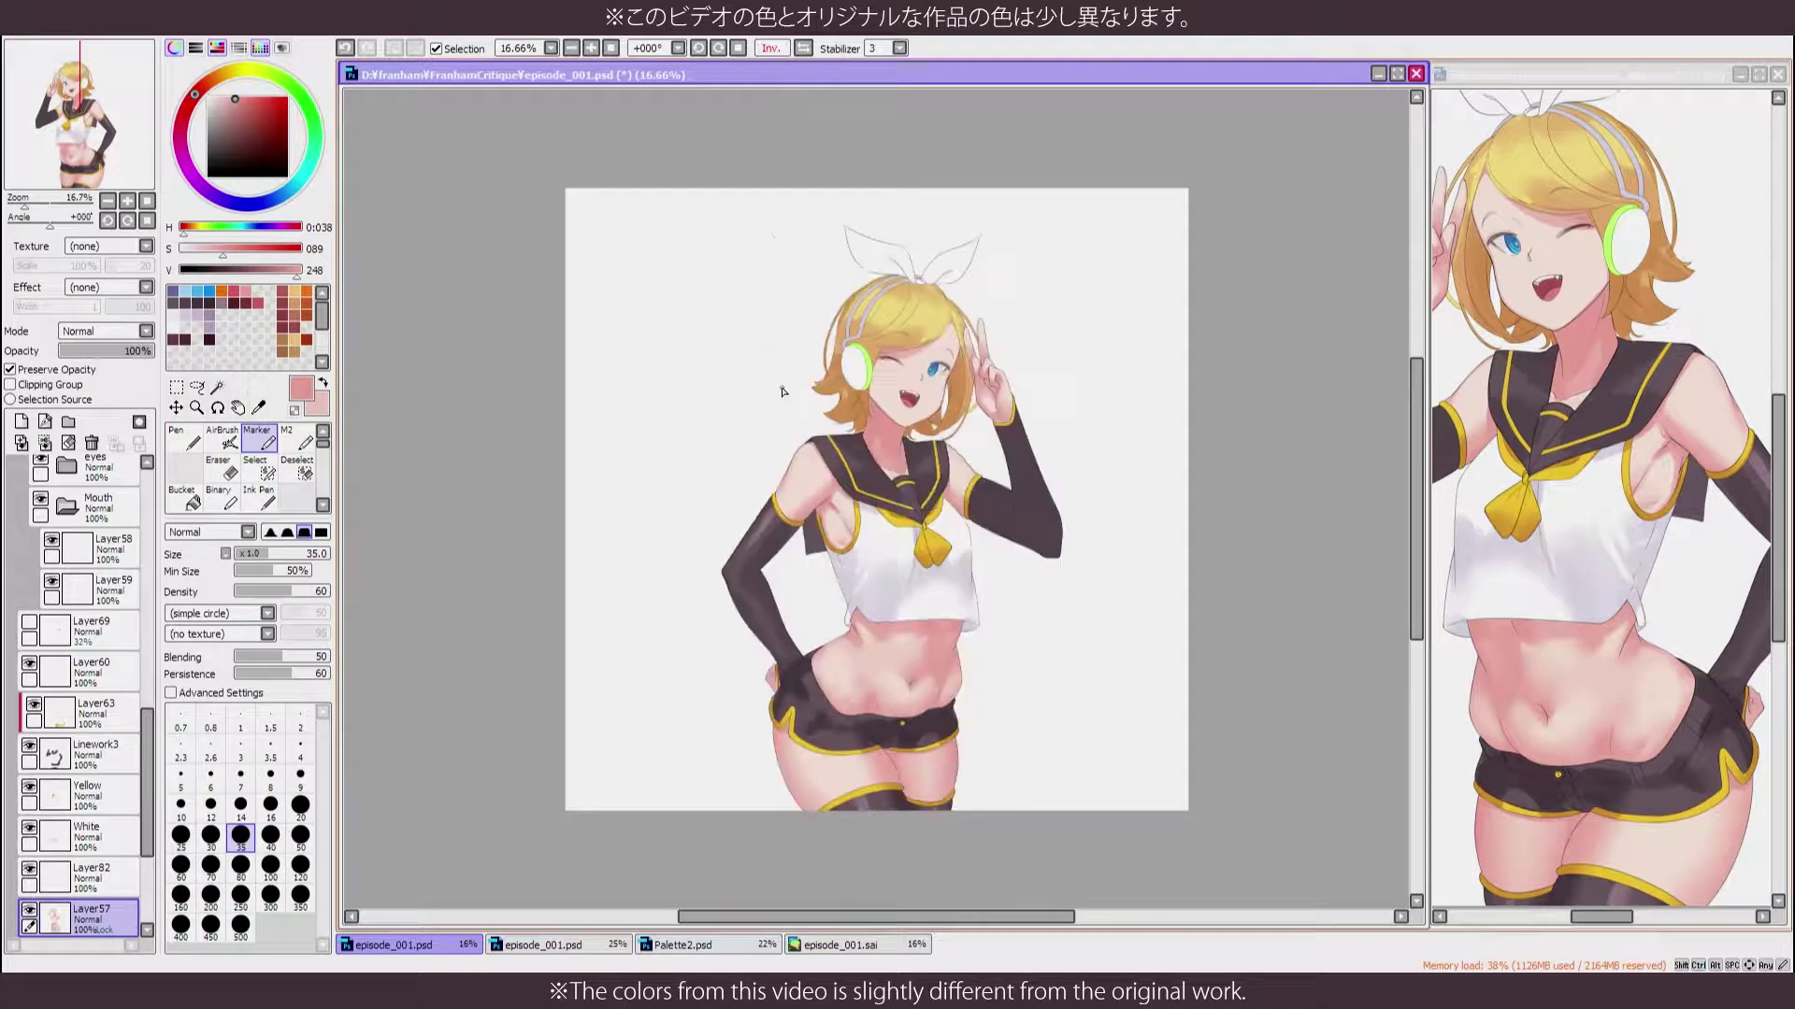
Airbrush sampled light skin over the near thigh at size 120 and blend it with the Pen at size 50
{"action": "scroll", "coordinate": [792, 427], "scroll_direction": "up", "scroll_amount": 2}
{"action": "key", "text": "alt"}
{"action": "left_click", "coordinate": [809, 620]}
{"action": "key", "text": "v"}
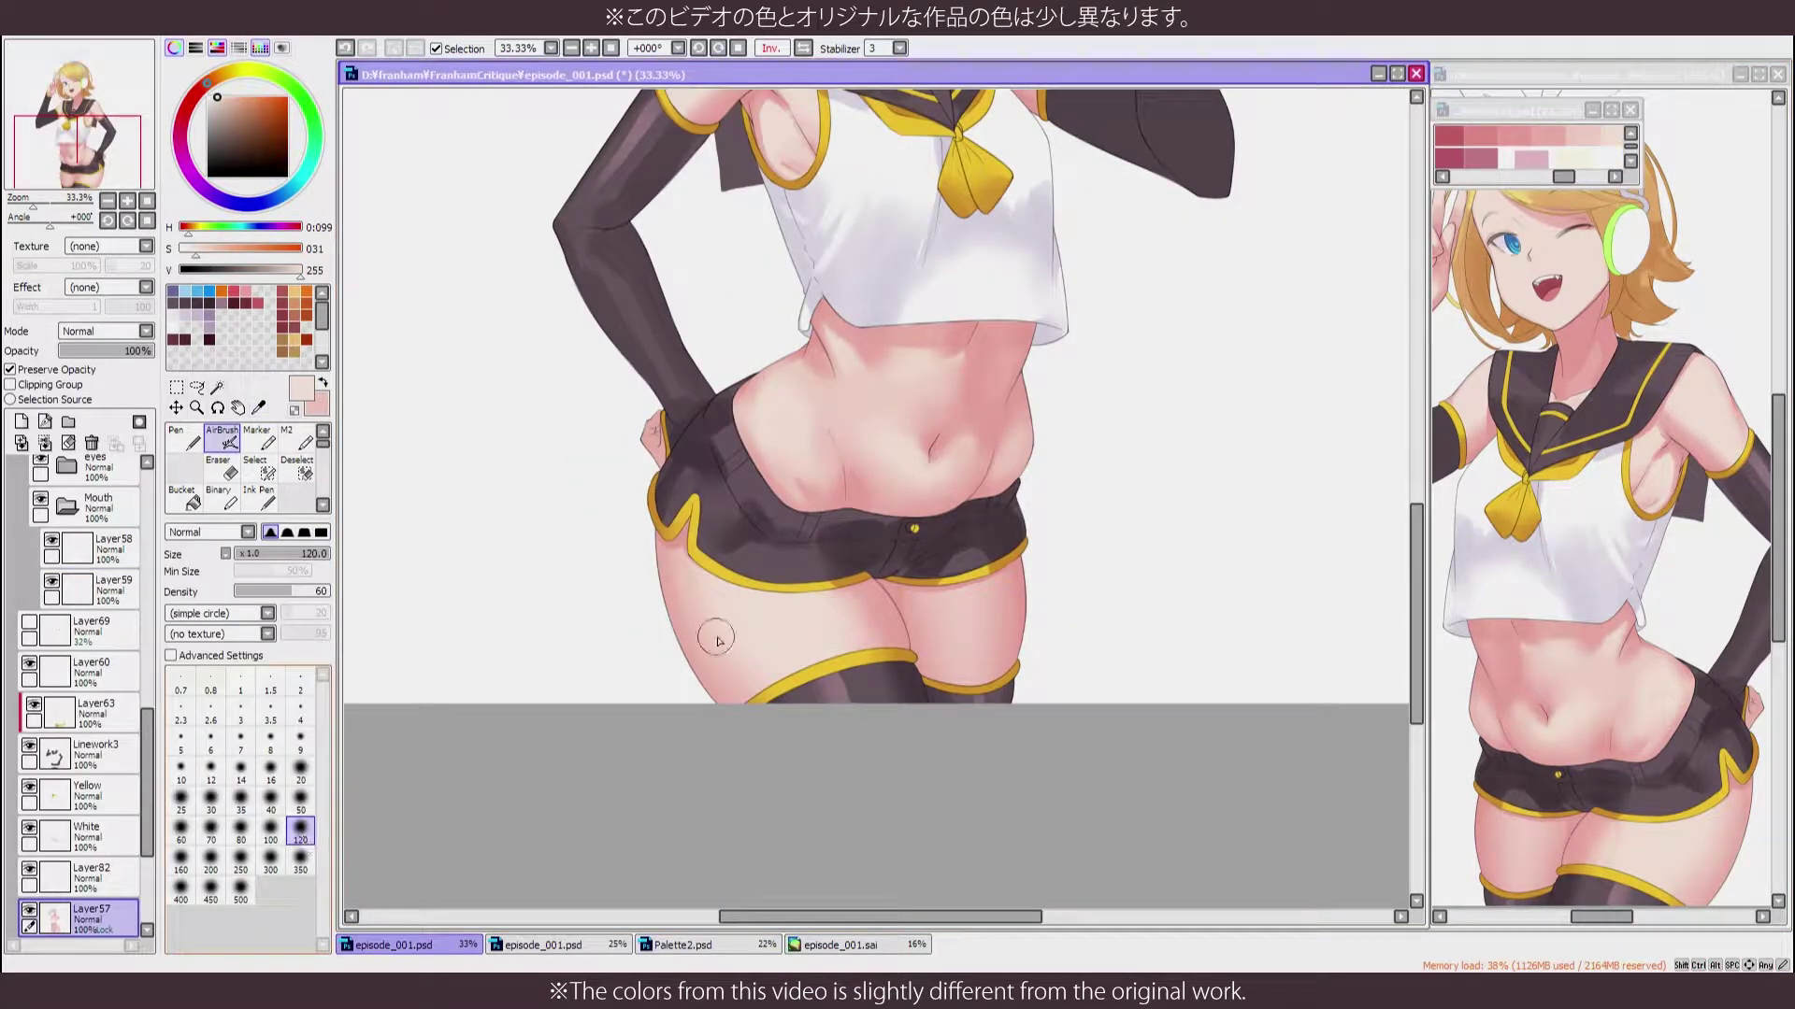
{"action": "key", "text": "b"}
{"action": "scroll", "coordinate": [897, 786], "scroll_direction": "down", "scroll_amount": 2}
{"action": "scroll", "coordinate": [879, 560], "scroll_direction": "up", "scroll_amount": 3}
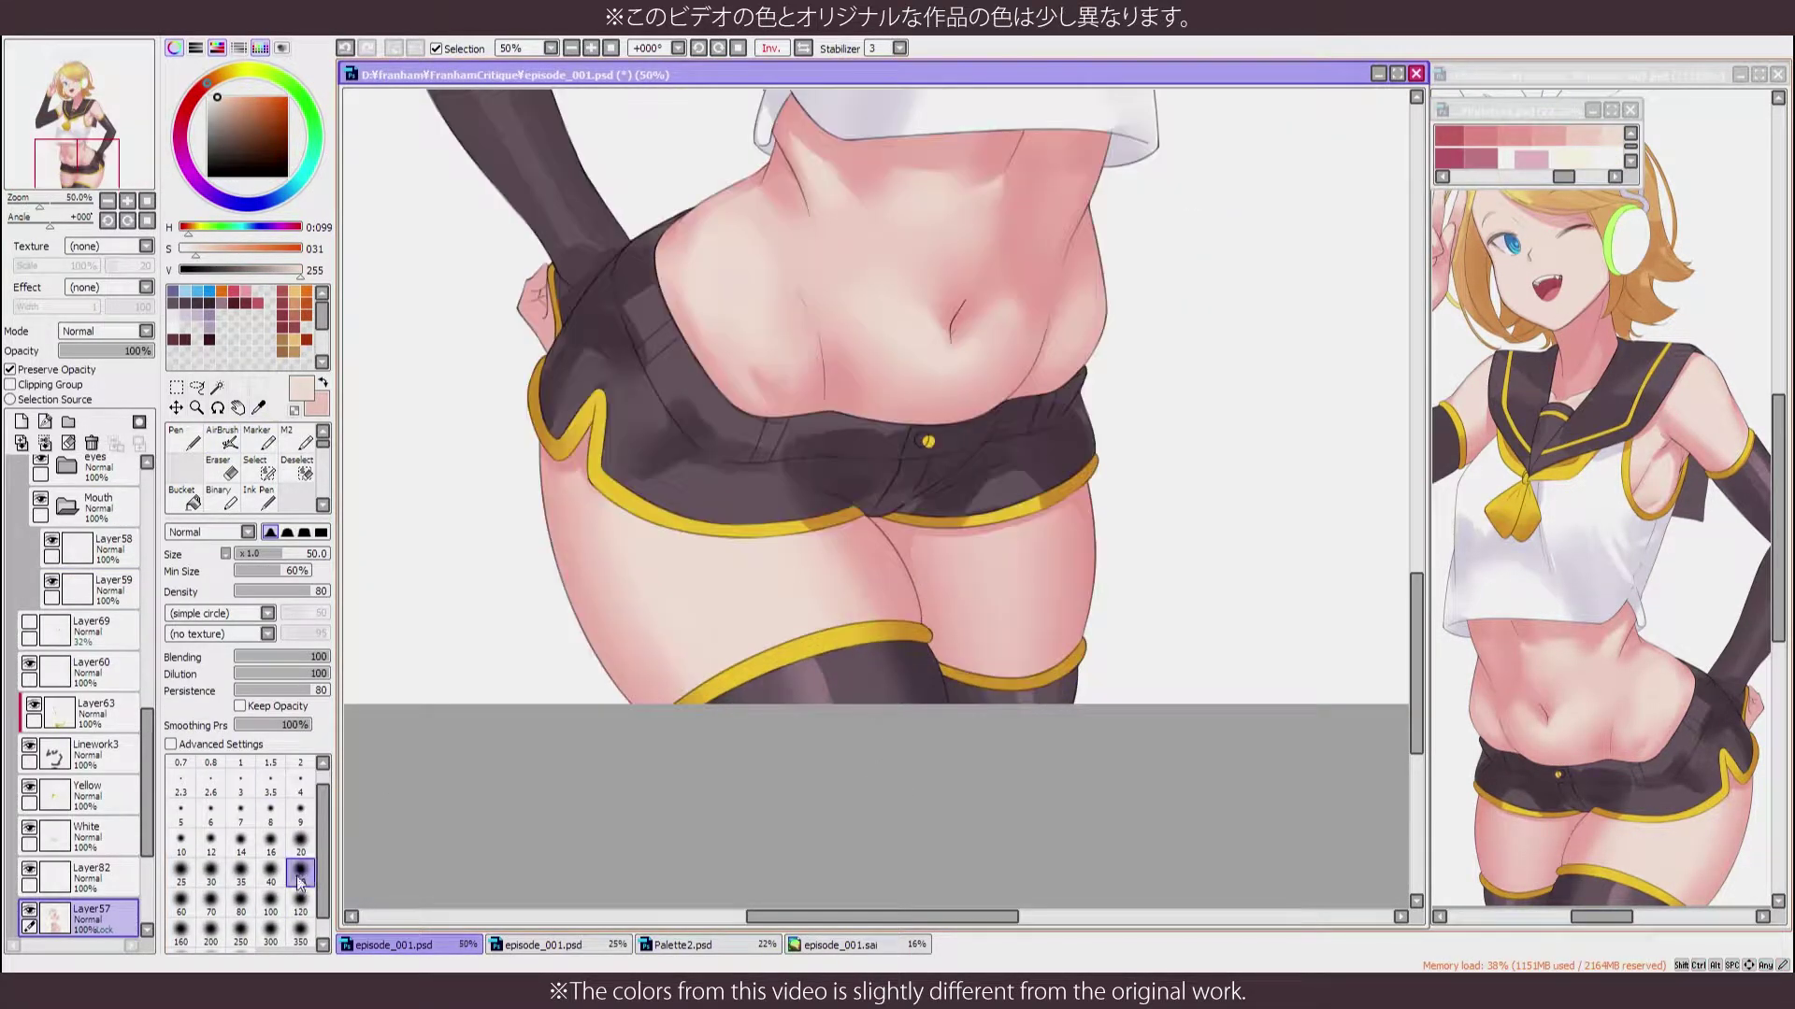
Airbrush a sampled skin midtone over the near thigh at size 120 and blend it with the Pen at size 100
{"action": "scroll", "coordinate": [854, 845], "scroll_direction": "down", "scroll_amount": 2}
{"action": "scroll", "coordinate": [853, 842], "scroll_direction": "up", "scroll_amount": 2}
{"action": "left_click", "coordinate": [842, 748], "text": "alt"}
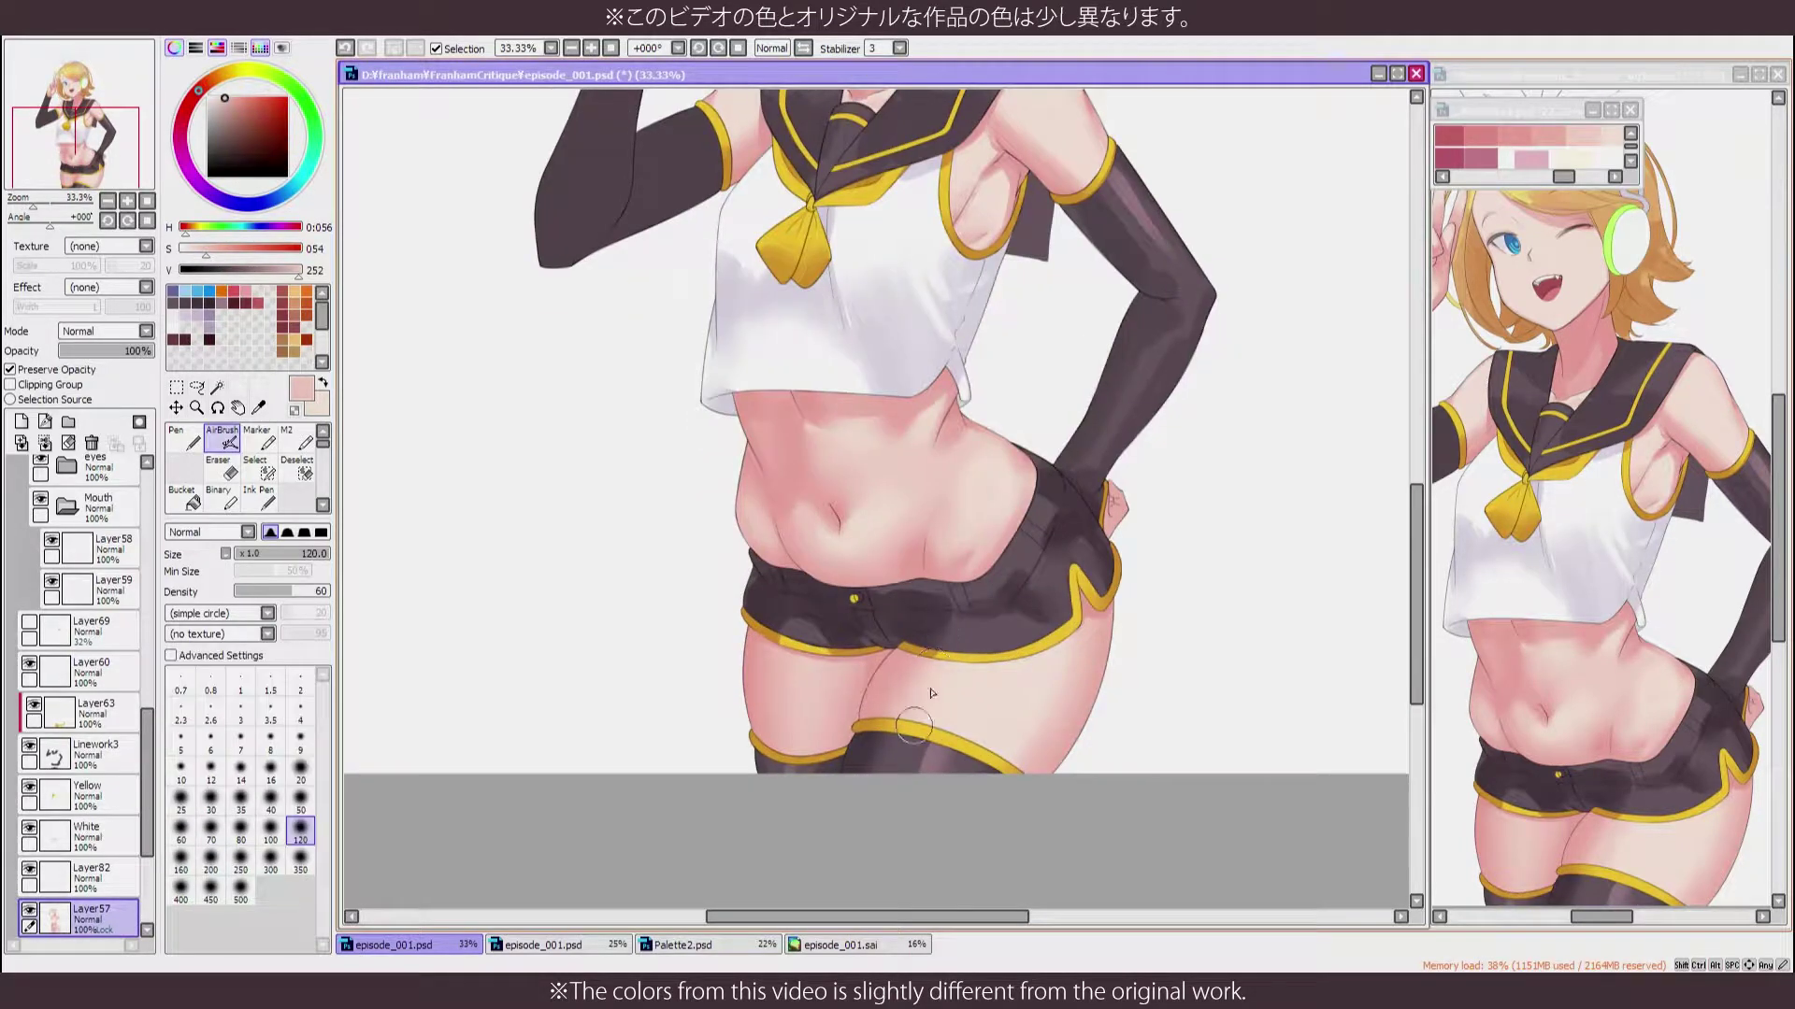
{"action": "scroll", "coordinate": [710, 654], "scroll_direction": "down", "scroll_amount": 2}
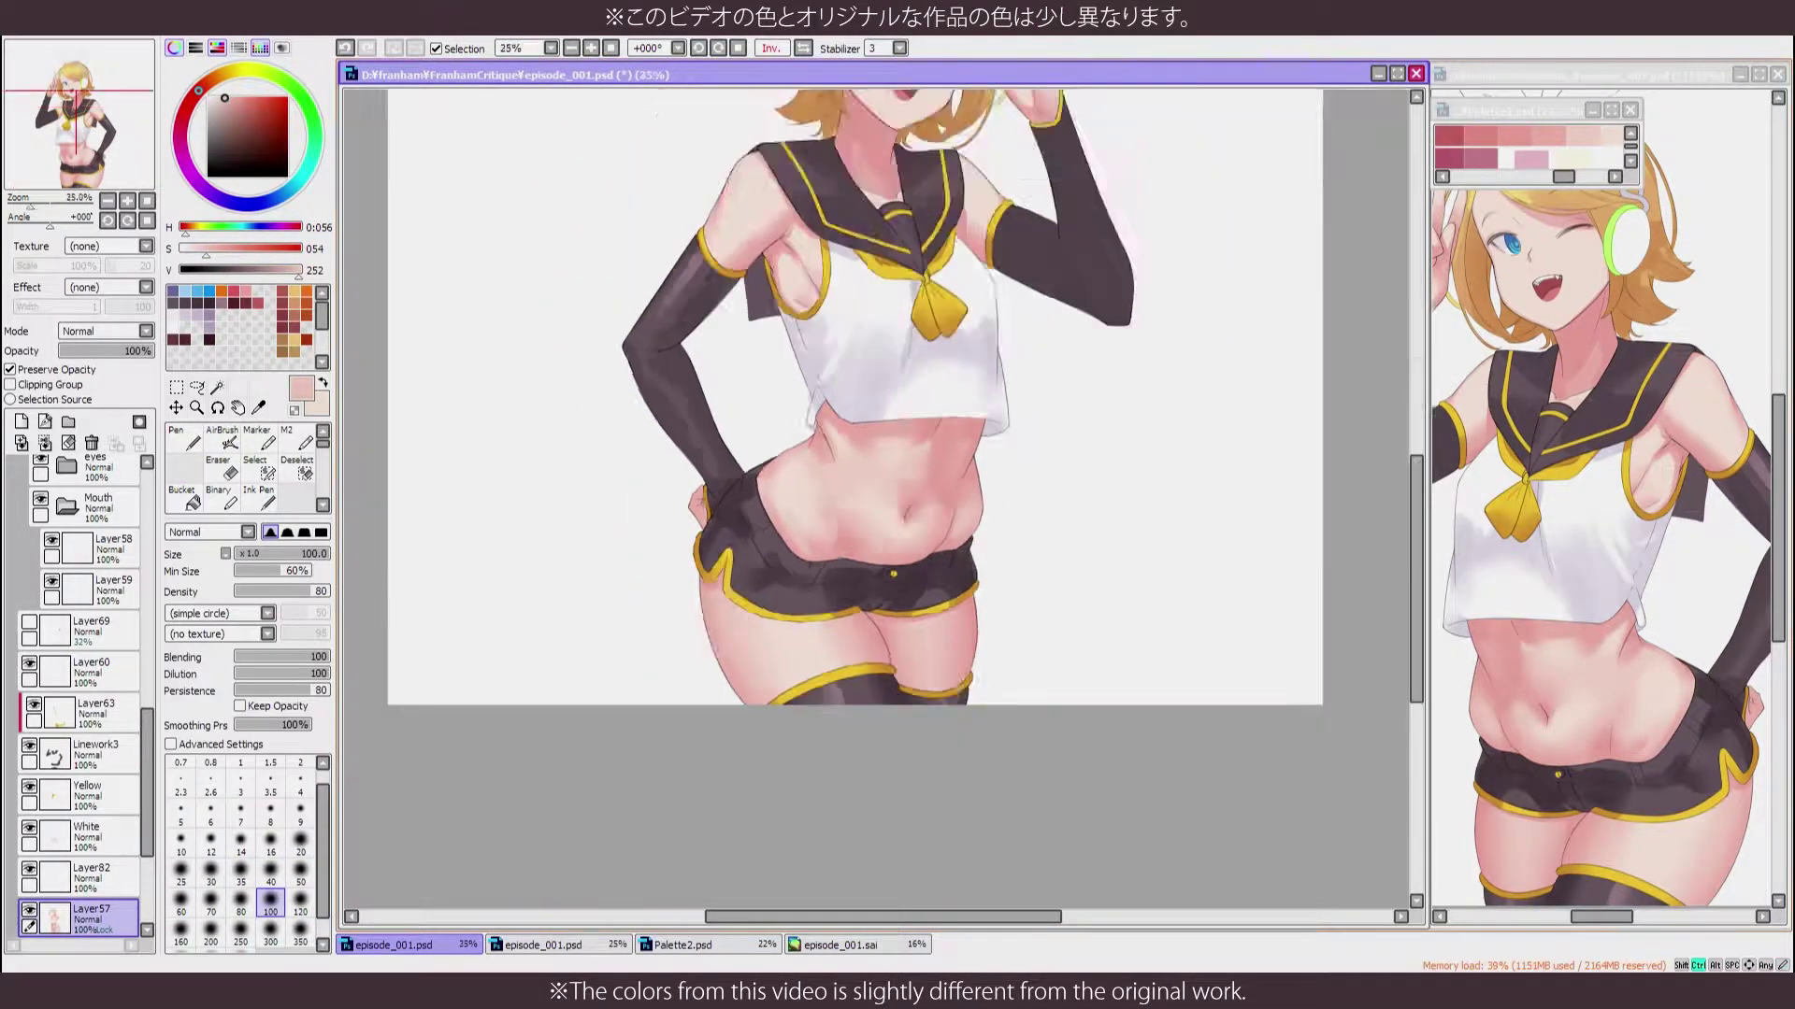
Strengthen the hem shadow on the near thigh with pink at Marker size 35 and airbrush the far thigh's edge at size 50
{"action": "key", "text": "m"}
{"action": "scroll", "coordinate": [1074, 641], "scroll_direction": "up", "scroll_amount": 5}
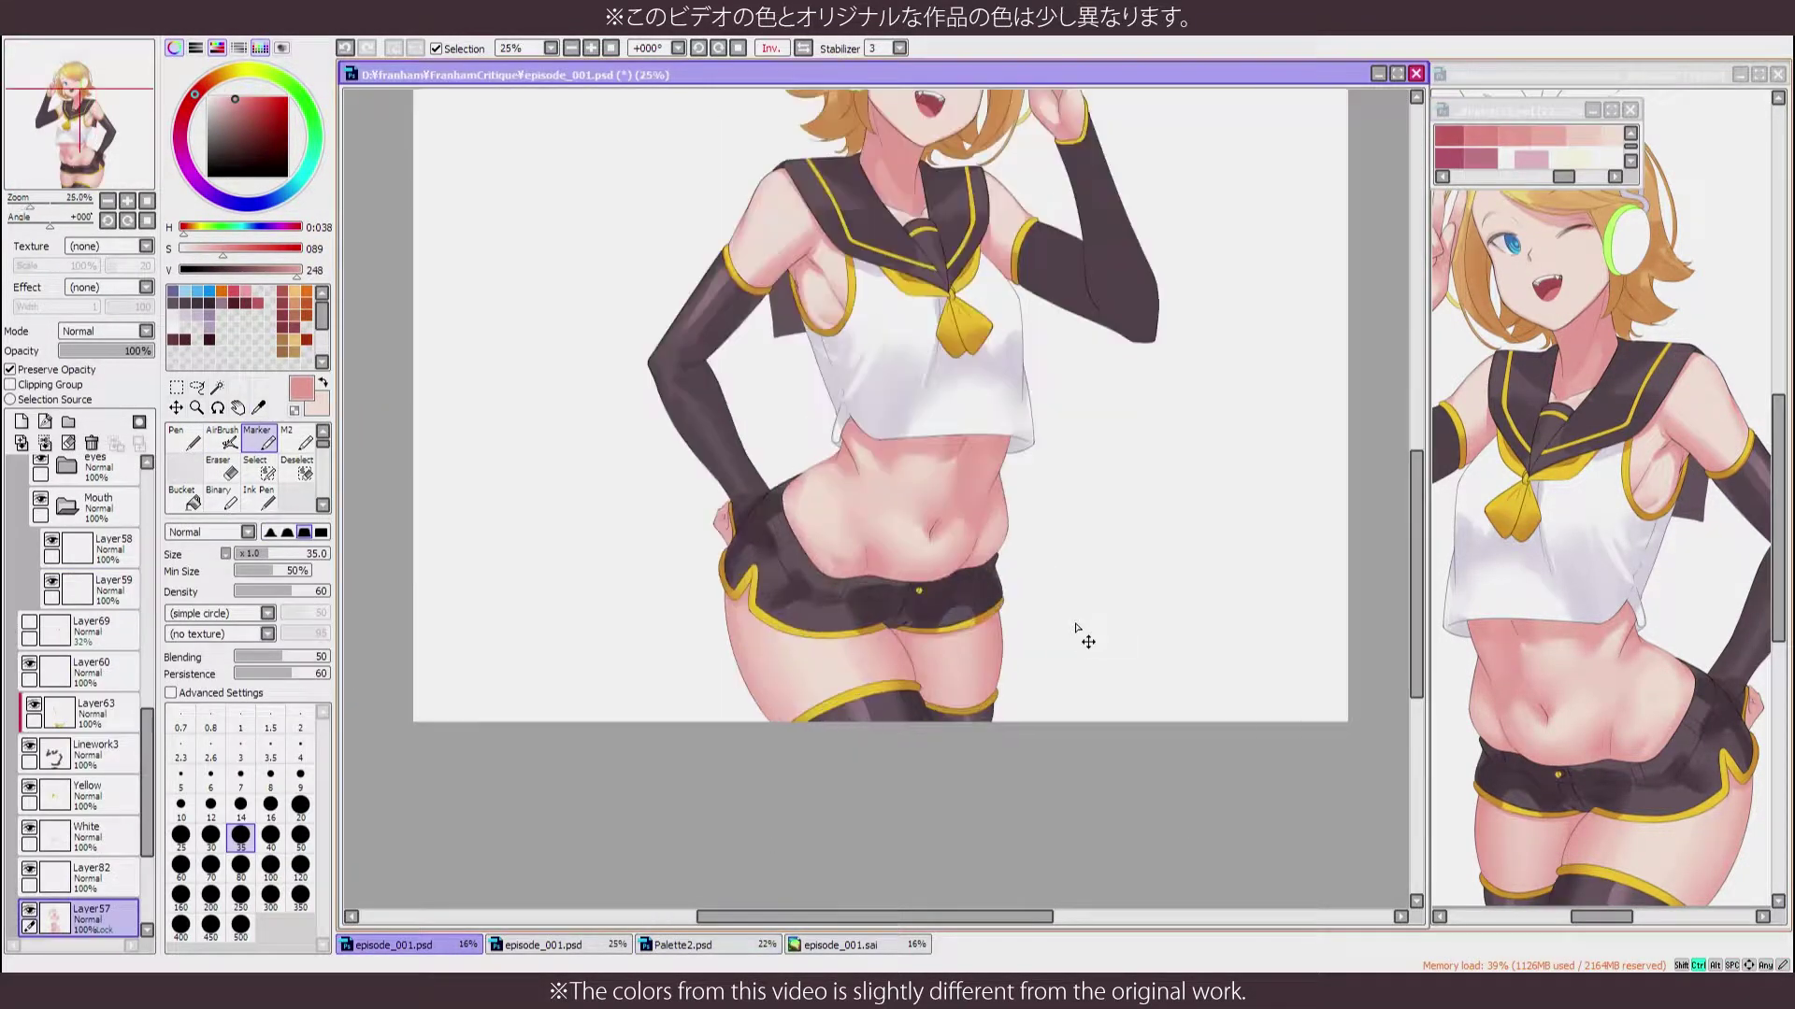
{"action": "key", "text": "h"}
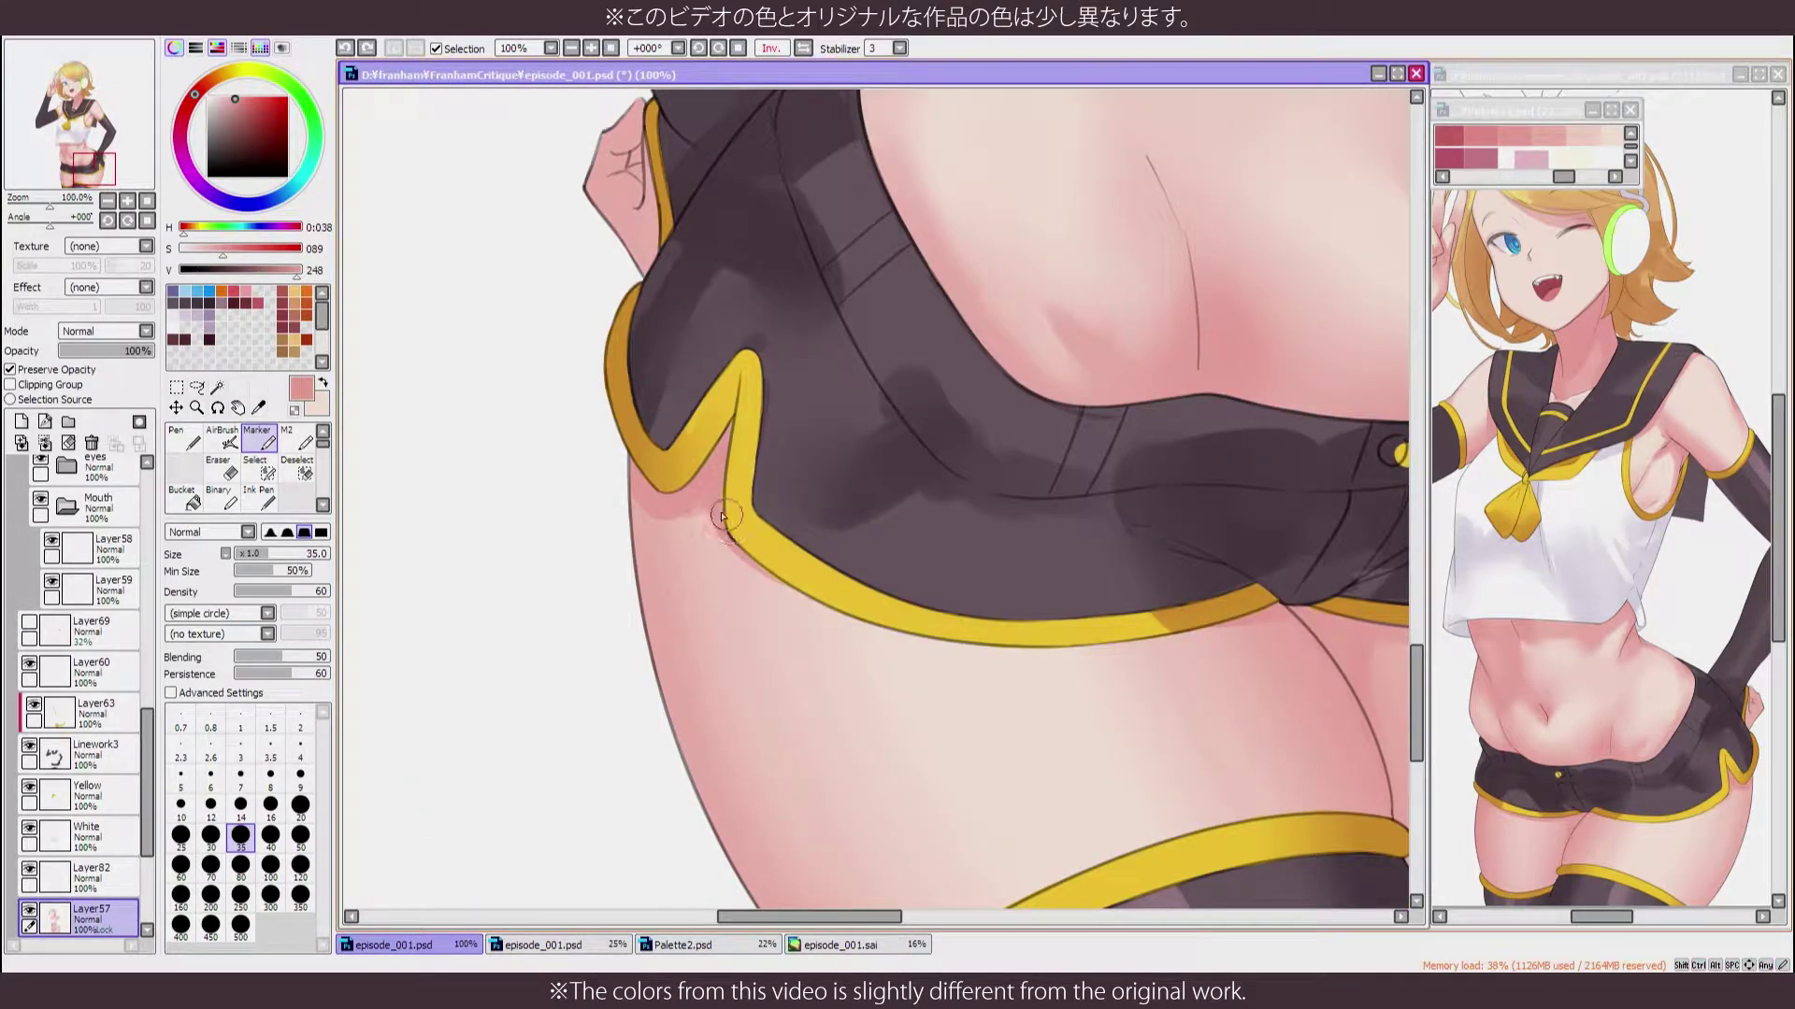
{"action": "key", "text": "h"}
{"action": "key", "text": "a"}
{"action": "scroll", "coordinate": [654, 654], "scroll_direction": "down", "scroll_amount": 2}
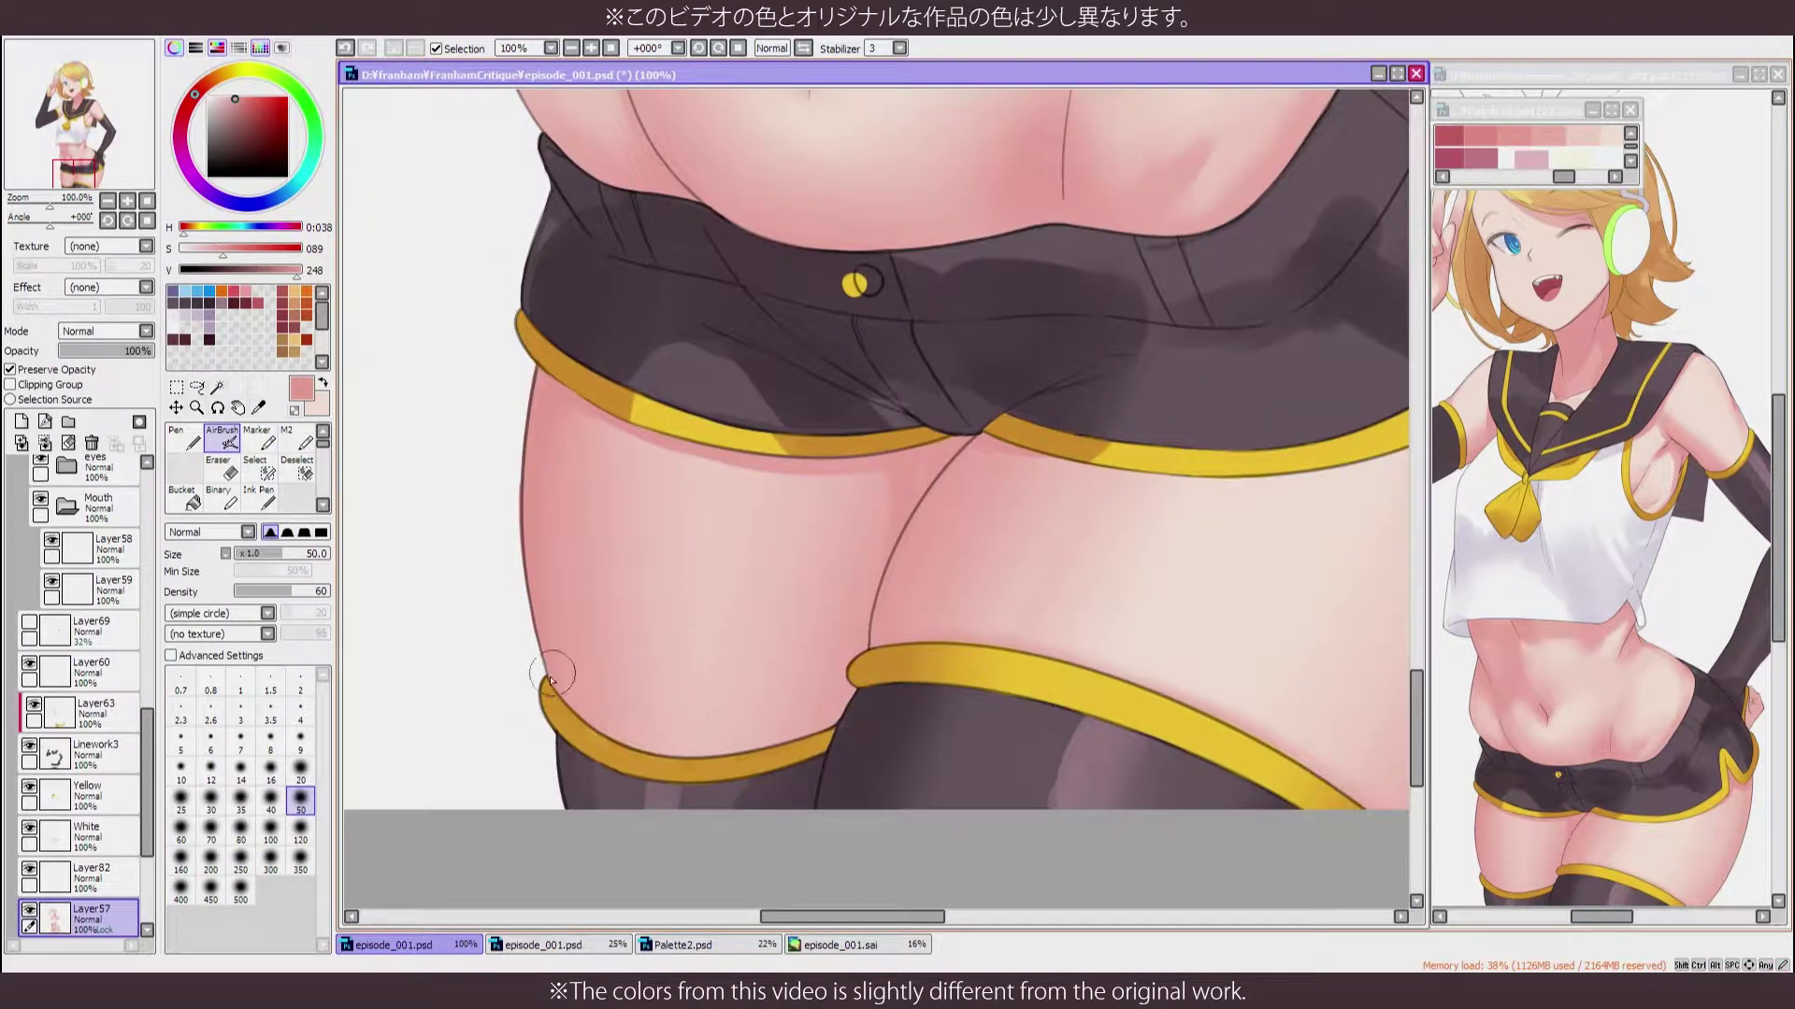
{"action": "scroll", "coordinate": [828, 729], "scroll_direction": "down", "scroll_amount": 5}
{"action": "scroll", "coordinate": [829, 388], "scroll_direction": "up", "scroll_amount": 5}
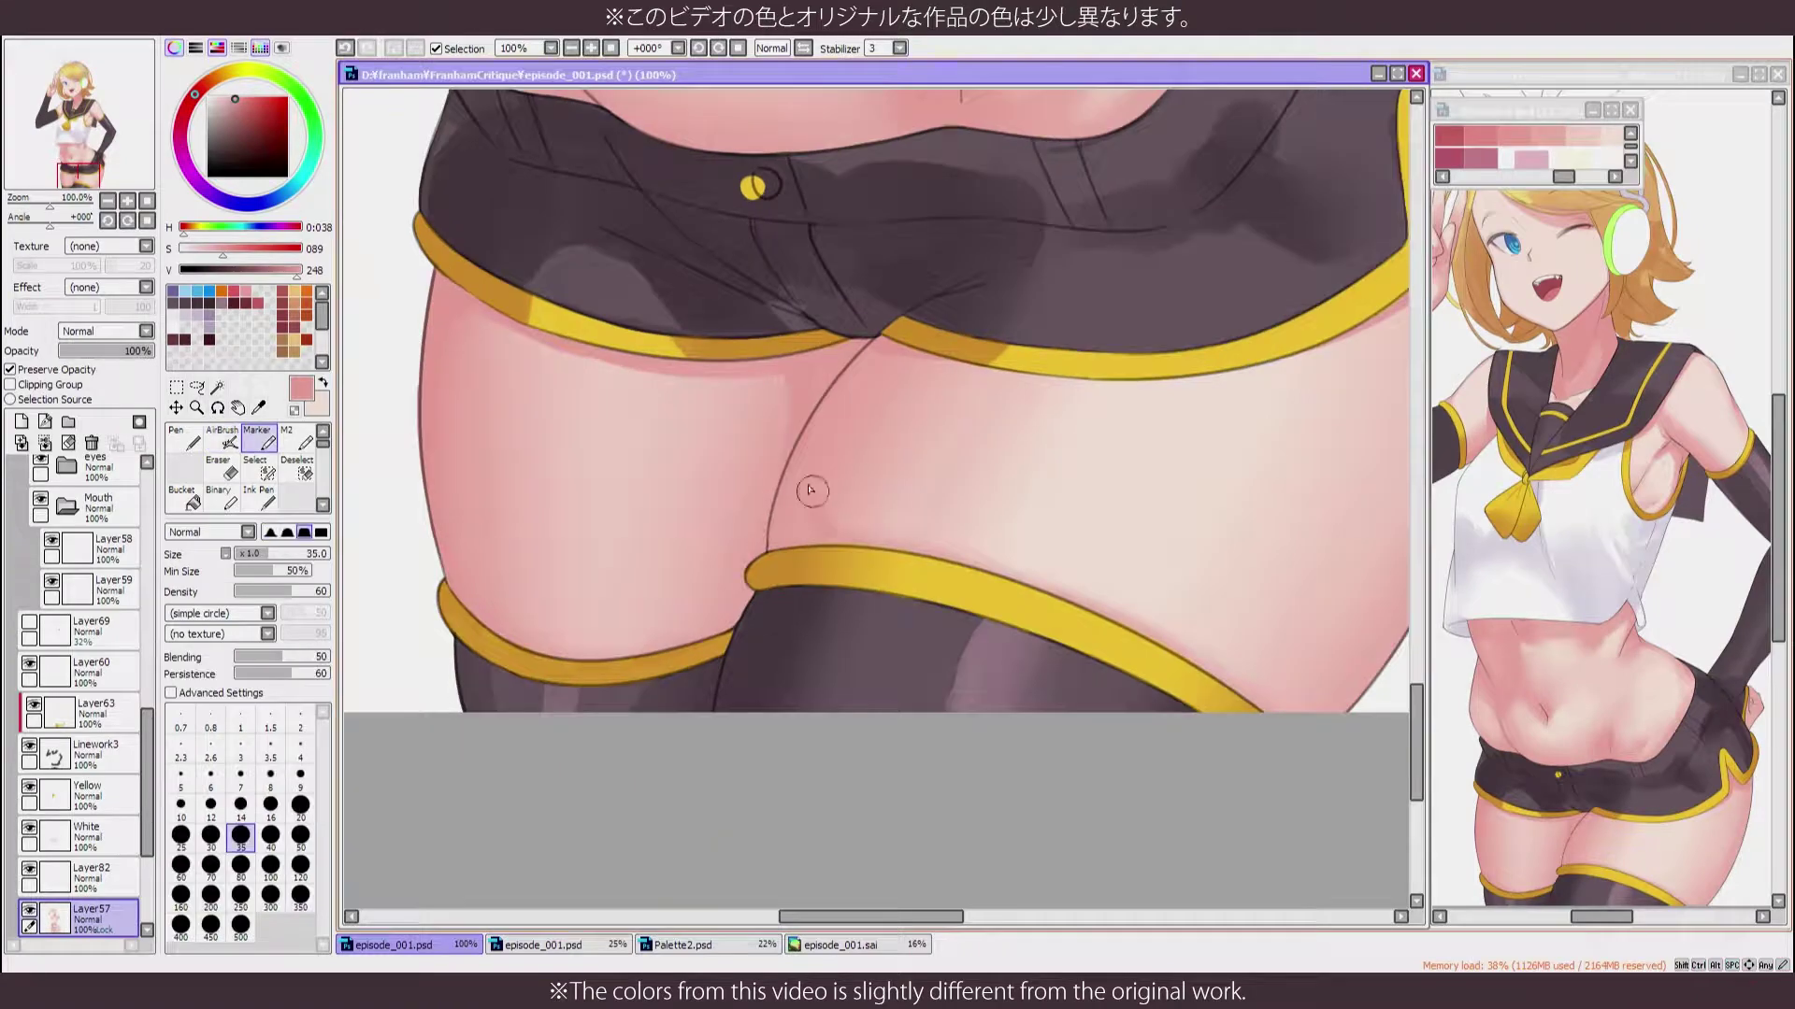
Shade the near thigh's inner edge with pink at Marker size 35 and blend it with the Pen at size 40
{"action": "key", "text": "m"}
{"action": "left_click_drag", "start_coordinate": [477, 752], "coordinate": [874, 601]}
{"action": "key", "text": "m"}
{"action": "mouse_move", "coordinate": [661, 650]}
{"action": "left_mouse_down"}
{"action": "mouse_move", "coordinate": [902, 601]}
{"action": "mouse_move", "coordinate": [706, 582]}
{"action": "left_mouse_up"}
{"action": "scroll", "coordinate": [998, 761], "scroll_direction": "down", "scroll_amount": 3}
{"action": "scroll", "coordinate": [1006, 773], "scroll_direction": "up", "scroll_amount": 1}
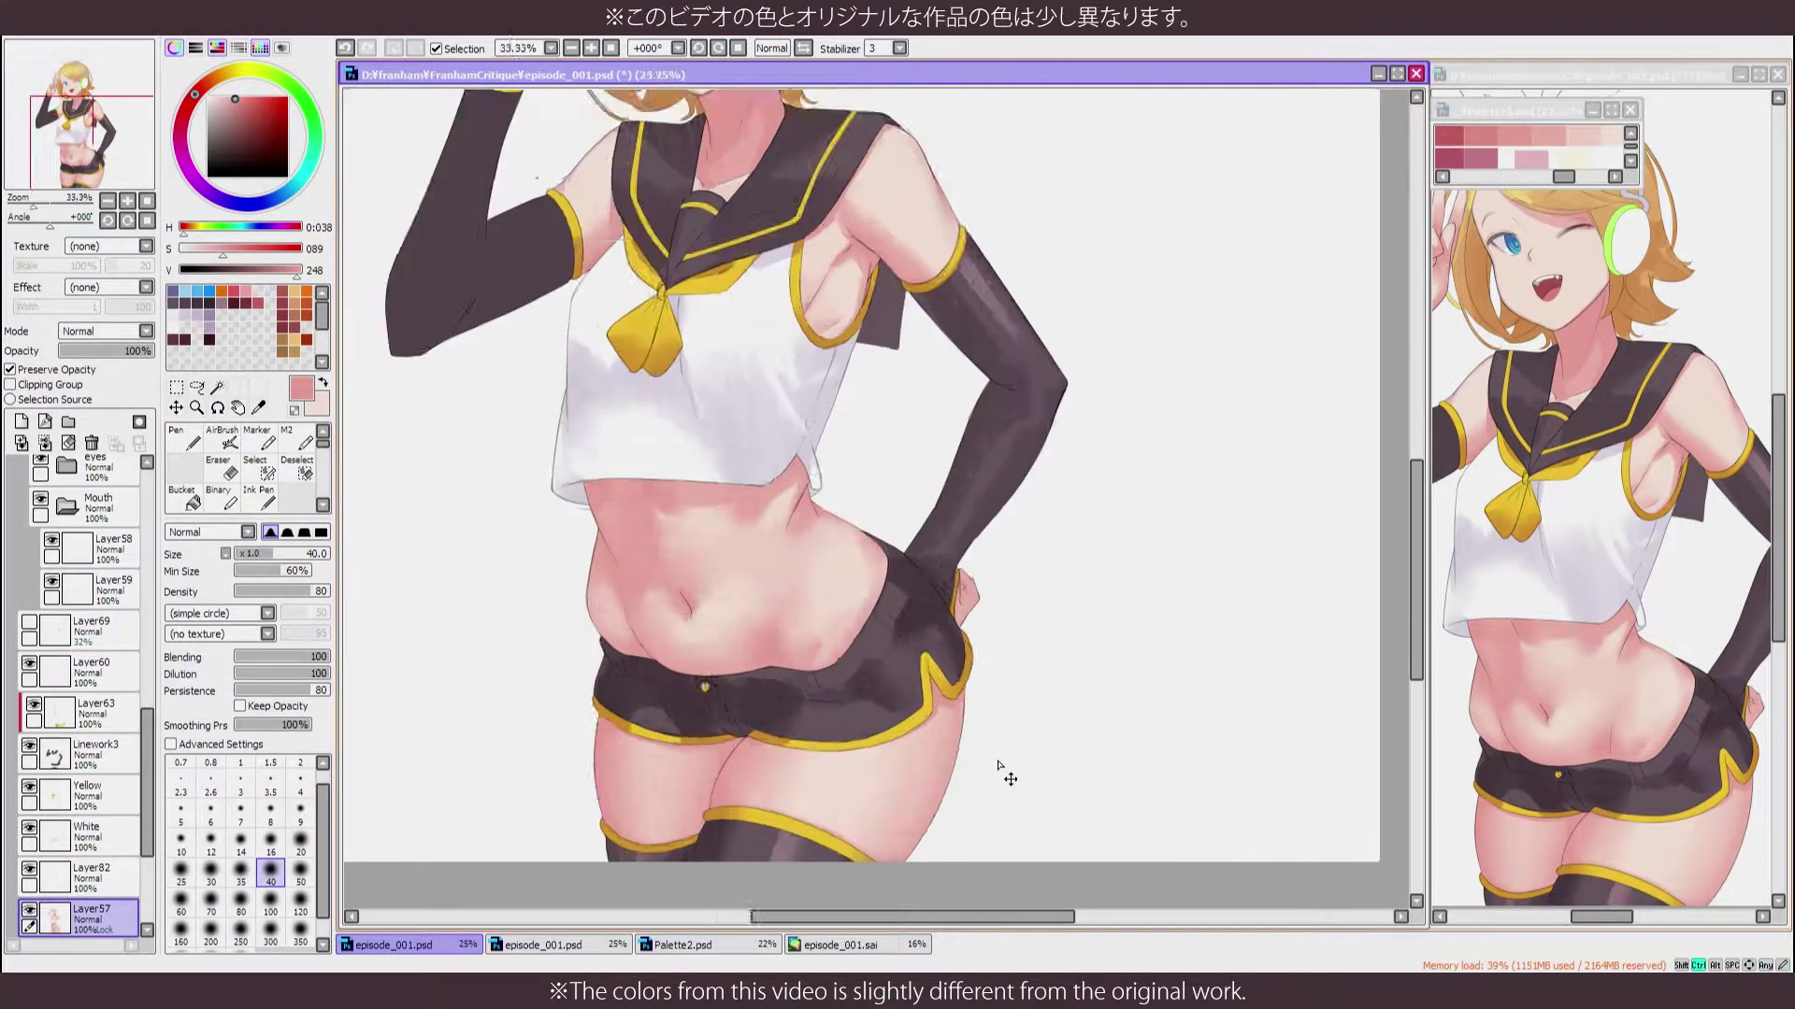
Shade the hand resting on the hip with a midtone pink sampled from the palette at Marker size 35
{"action": "scroll", "coordinate": [399, 495], "scroll_direction": "up", "scroll_amount": 1}
{"action": "scroll", "coordinate": [872, 486], "scroll_direction": "up", "scroll_amount": 4}
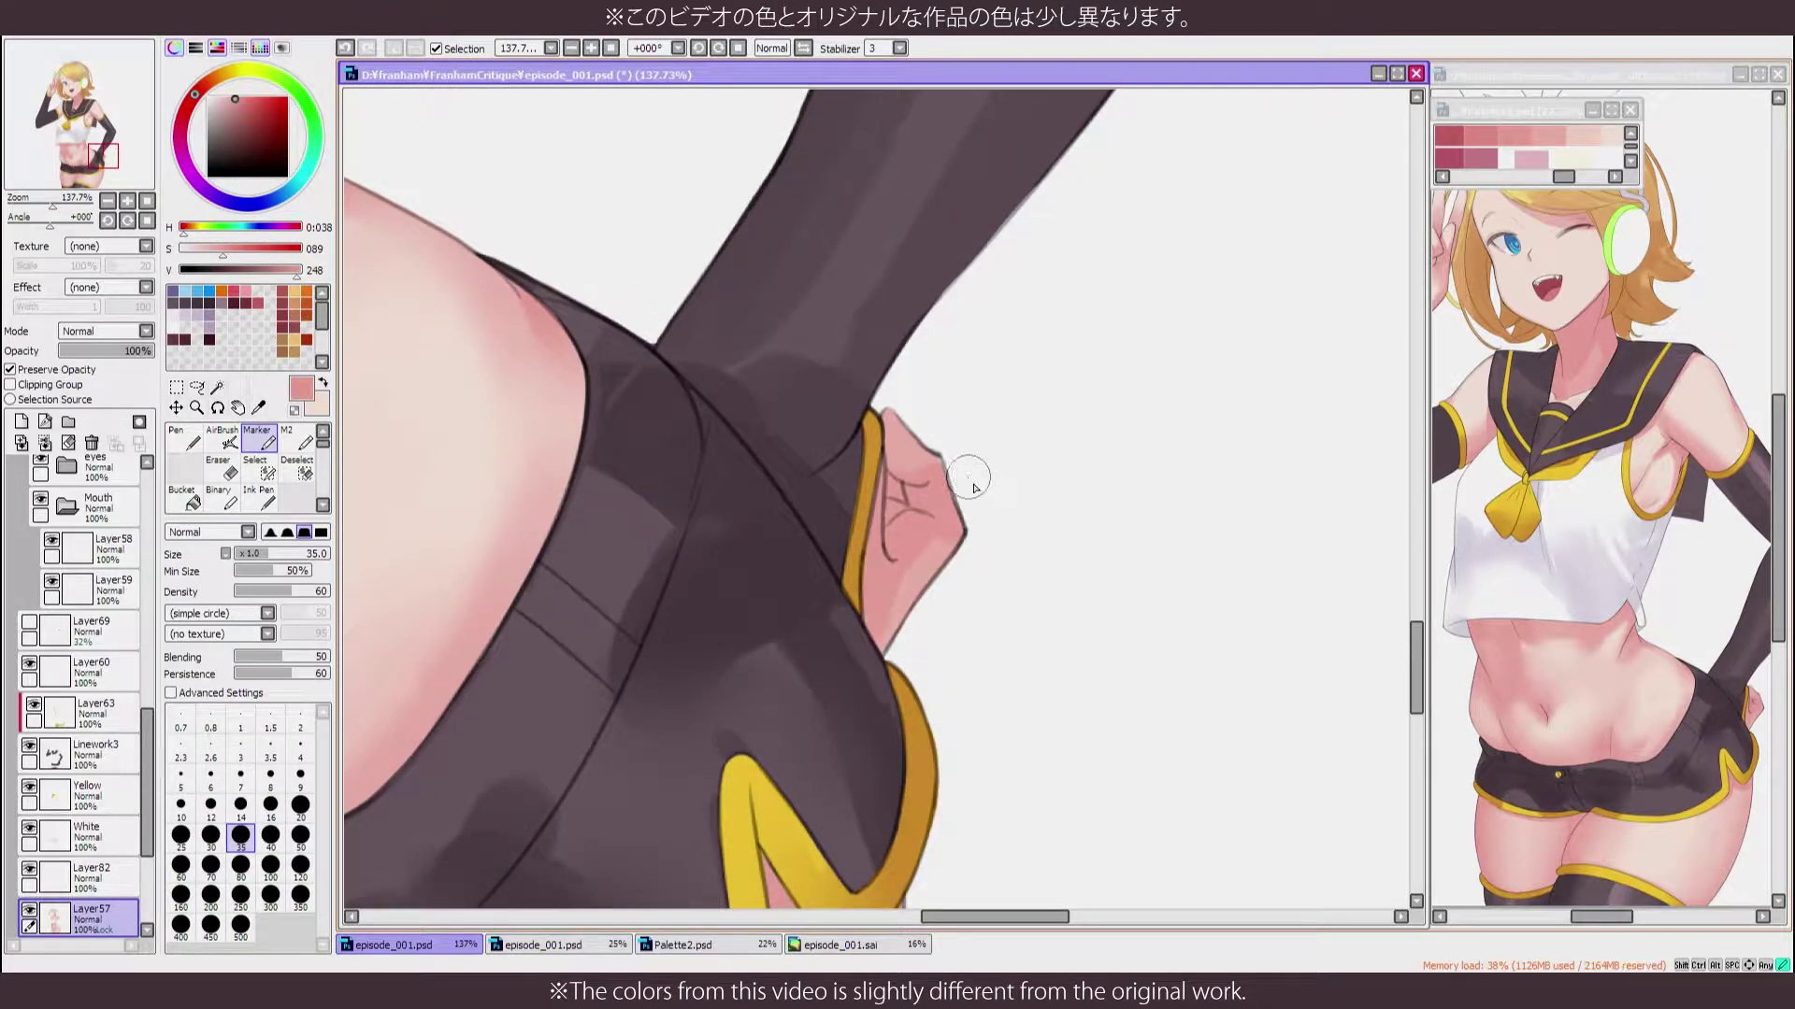
{"action": "left_click", "coordinate": [1479, 140], "text": "alt"}
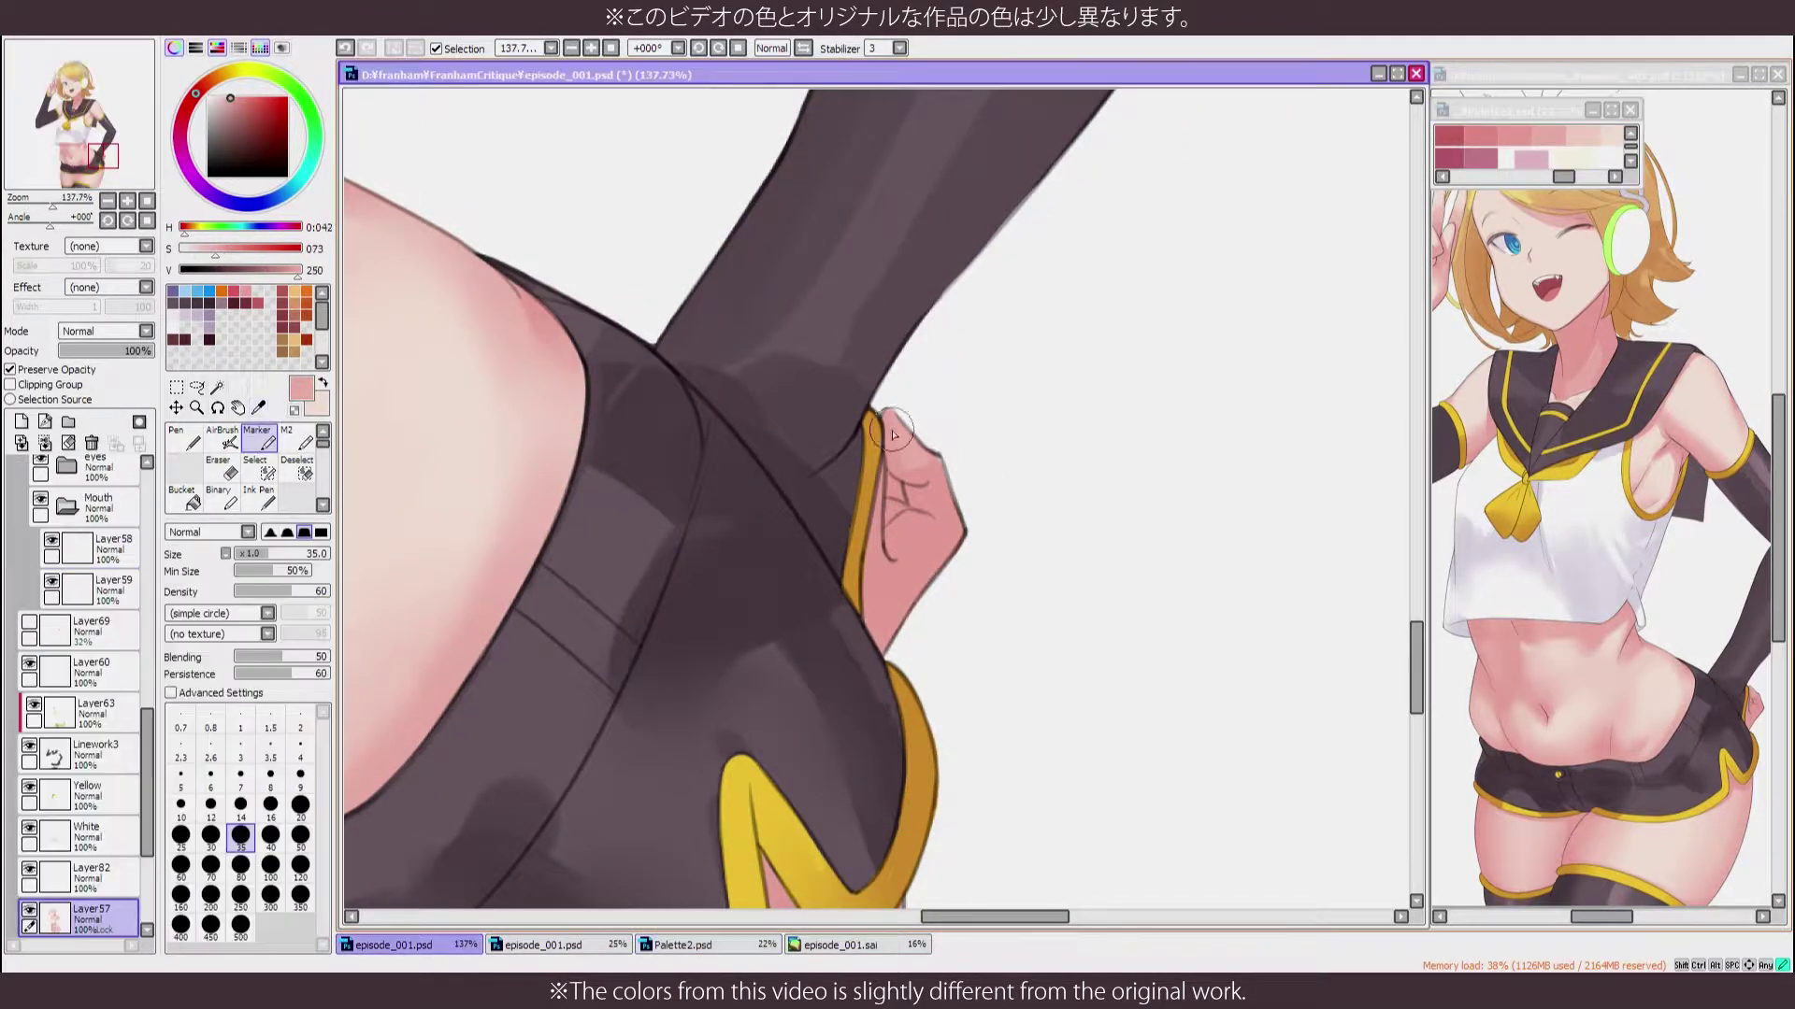
{"action": "scroll", "coordinate": [945, 833], "scroll_direction": "down", "scroll_amount": 3}
{"action": "scroll", "coordinate": [933, 829], "scroll_direction": "up", "scroll_amount": 3}
Blend the armpit skin with the Pen at size 40 and refine its crease with a sampled midtone at Marker size 4
{"action": "left_click_drag", "start_coordinate": [935, 187], "coordinate": [968, 611]}
{"action": "key", "text": "h"}
{"action": "key", "text": "b"}
{"action": "scroll", "coordinate": [957, 831], "scroll_direction": "up", "scroll_amount": 1}
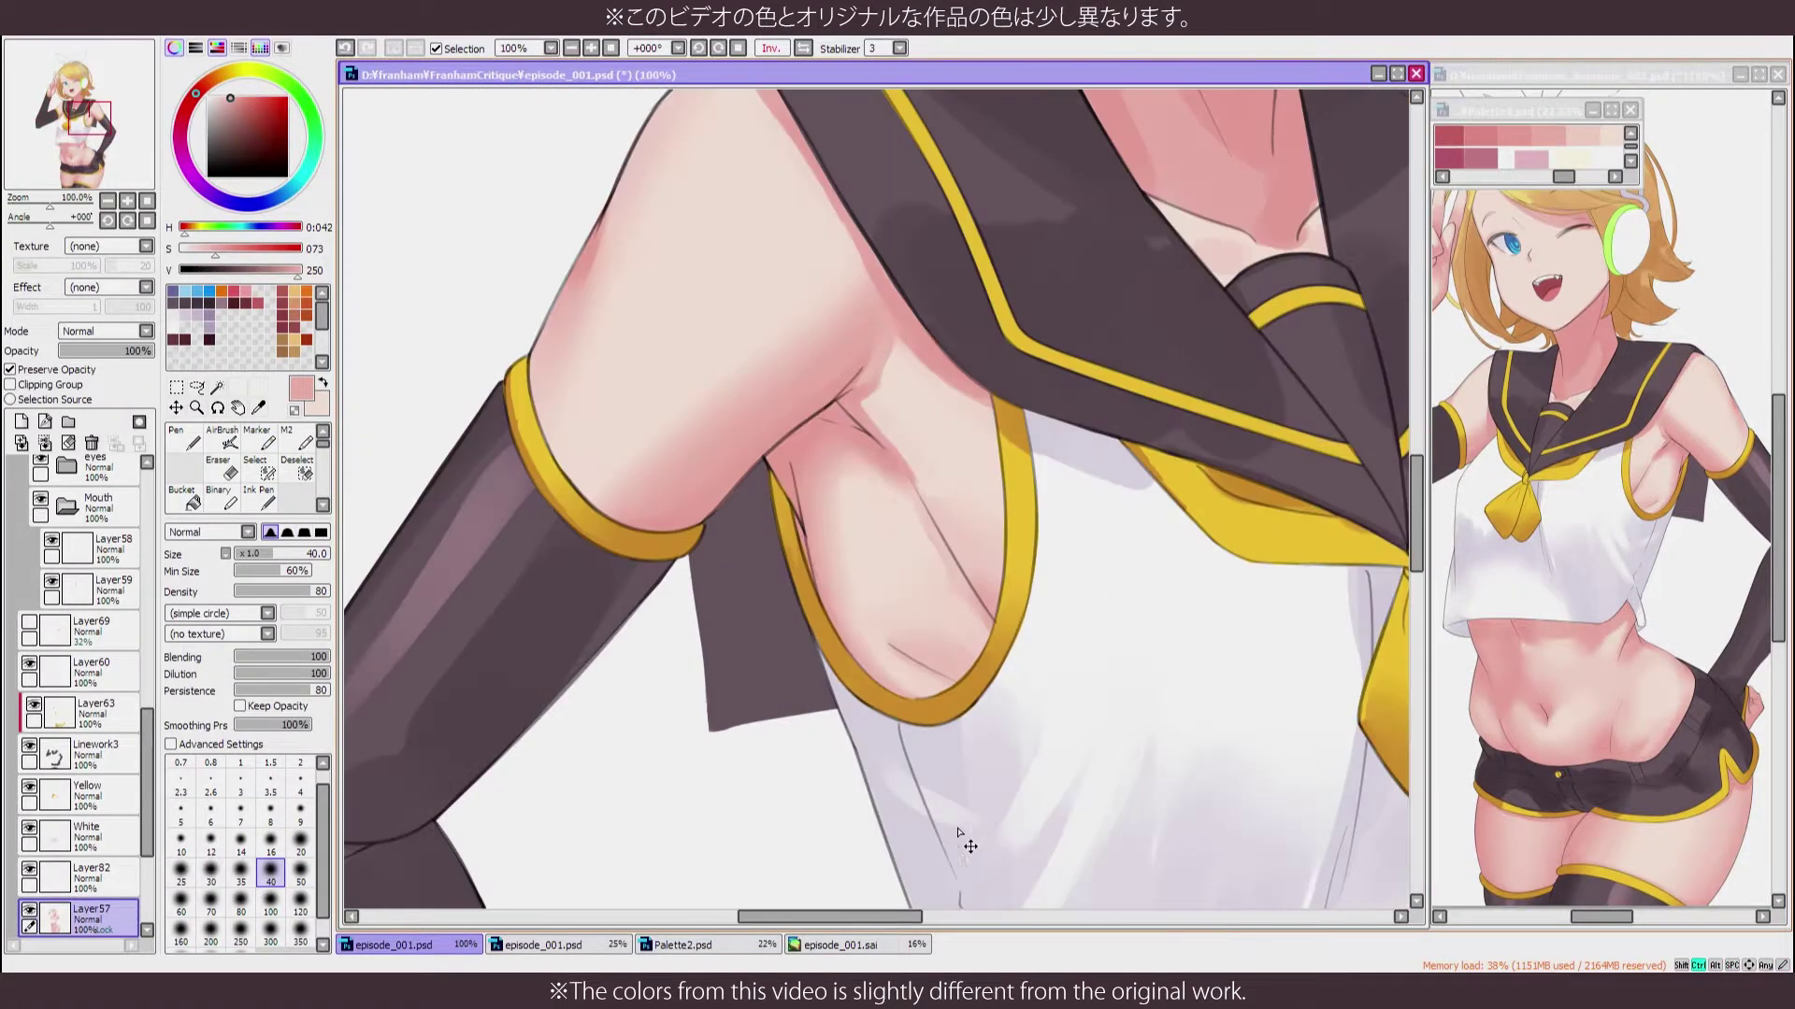
{"action": "scroll", "coordinate": [882, 434], "scroll_direction": "up", "scroll_amount": 2}
{"action": "key", "text": "h"}
{"action": "left_click", "coordinate": [260, 439]}
{"action": "left_click", "coordinate": [299, 752]}
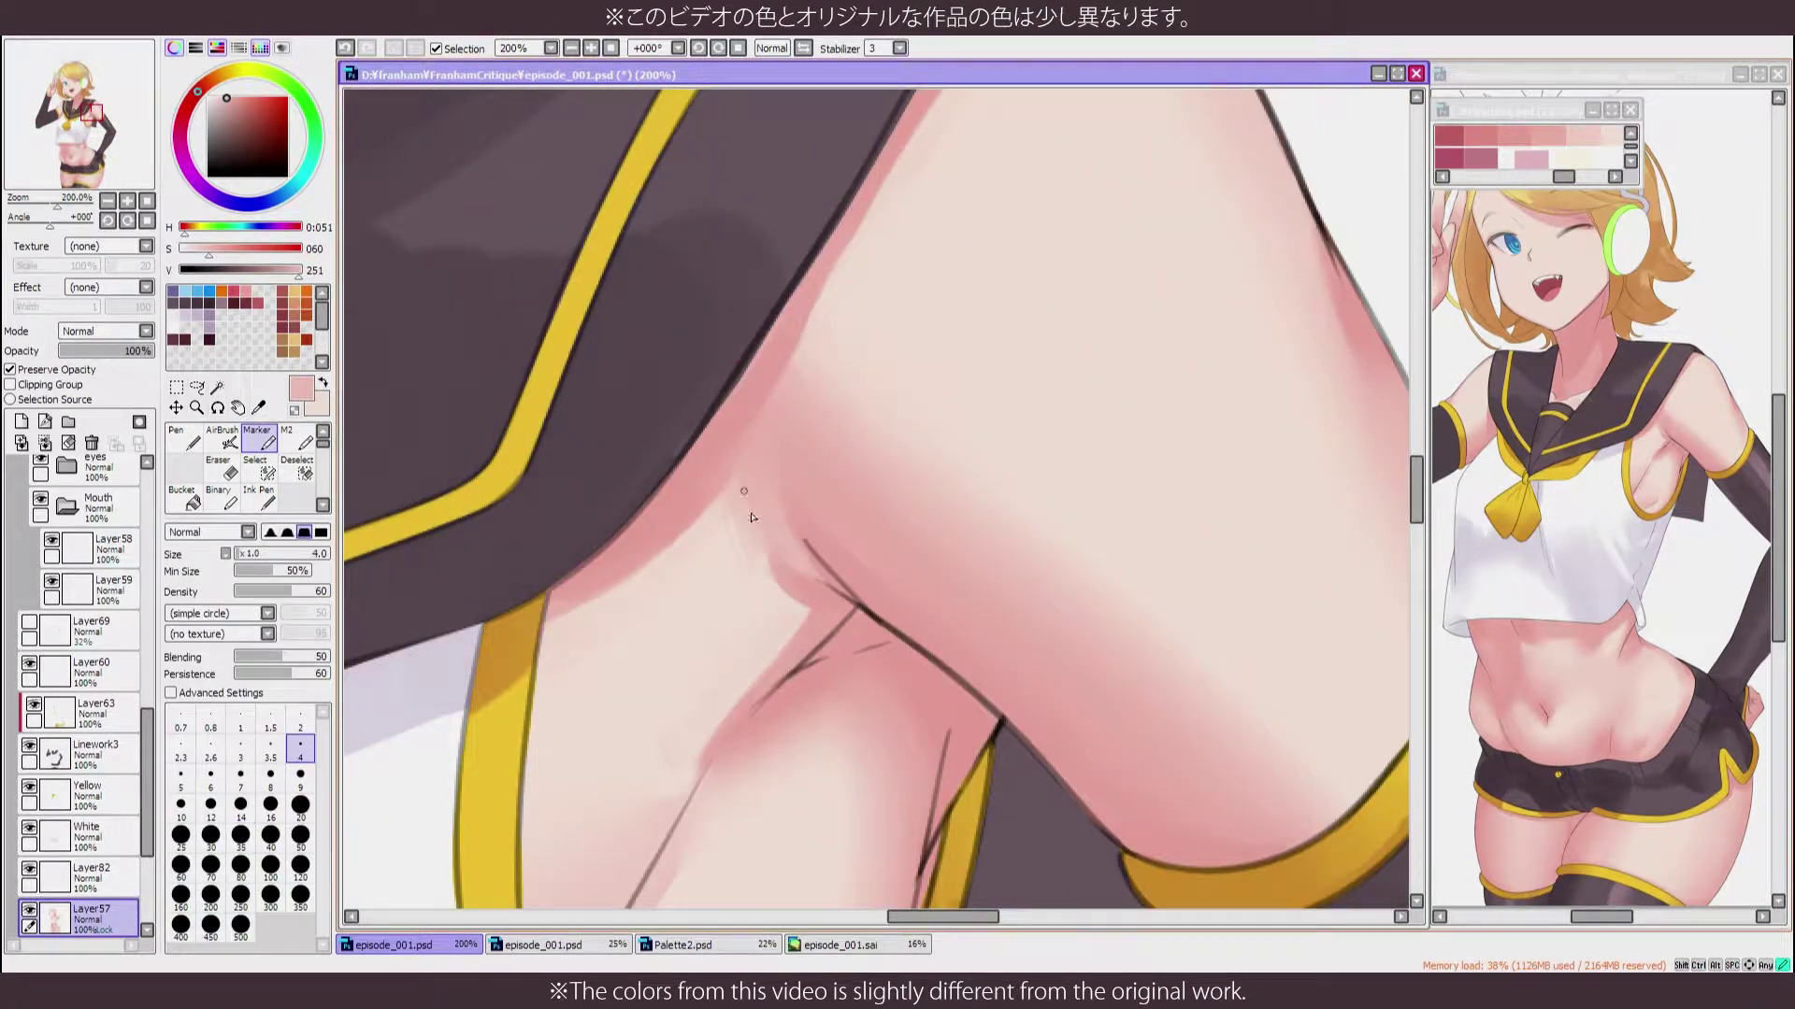
{"action": "key", "text": "h"}
Lighten the chest skin between the armpit and the armhole trim with light skin tones and blend it with the Pen at size 40
{"action": "left_click", "coordinate": [1586, 134], "text": "alt"}
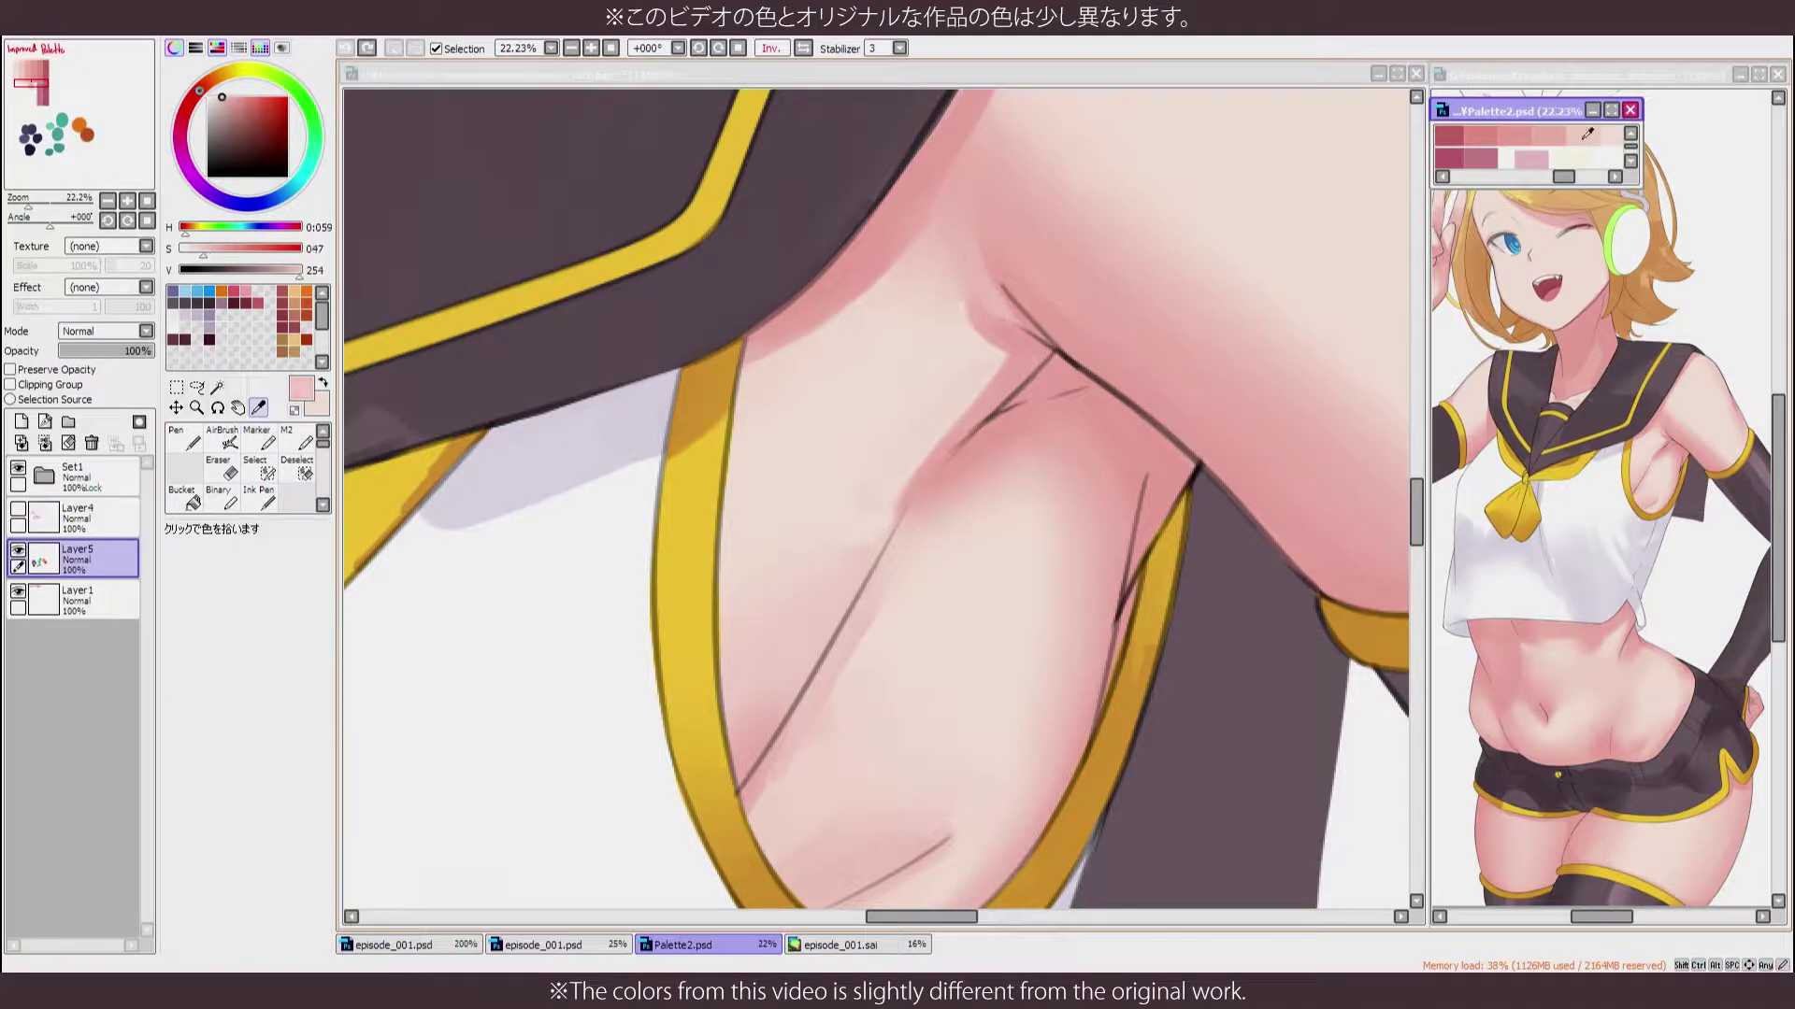
{"action": "left_click", "coordinate": [853, 480]}
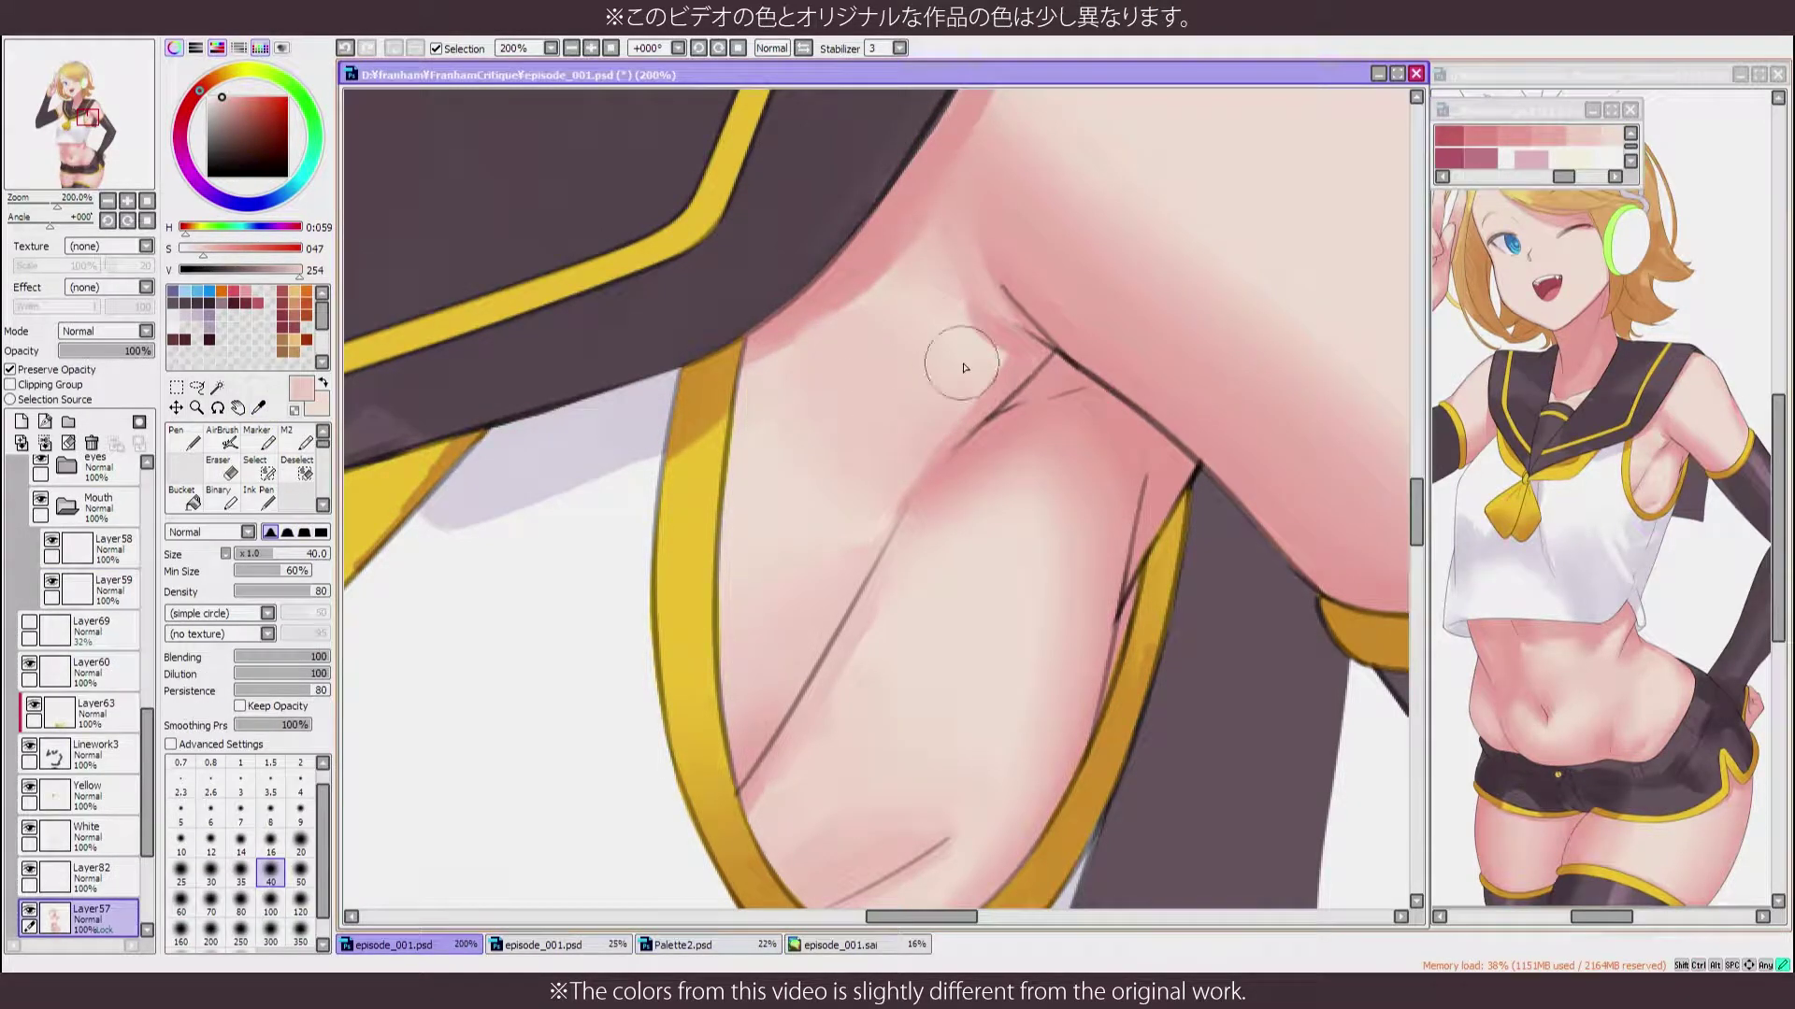
{"action": "key", "text": "v"}
{"action": "key", "text": "b"}
{"action": "key", "text": "h"}
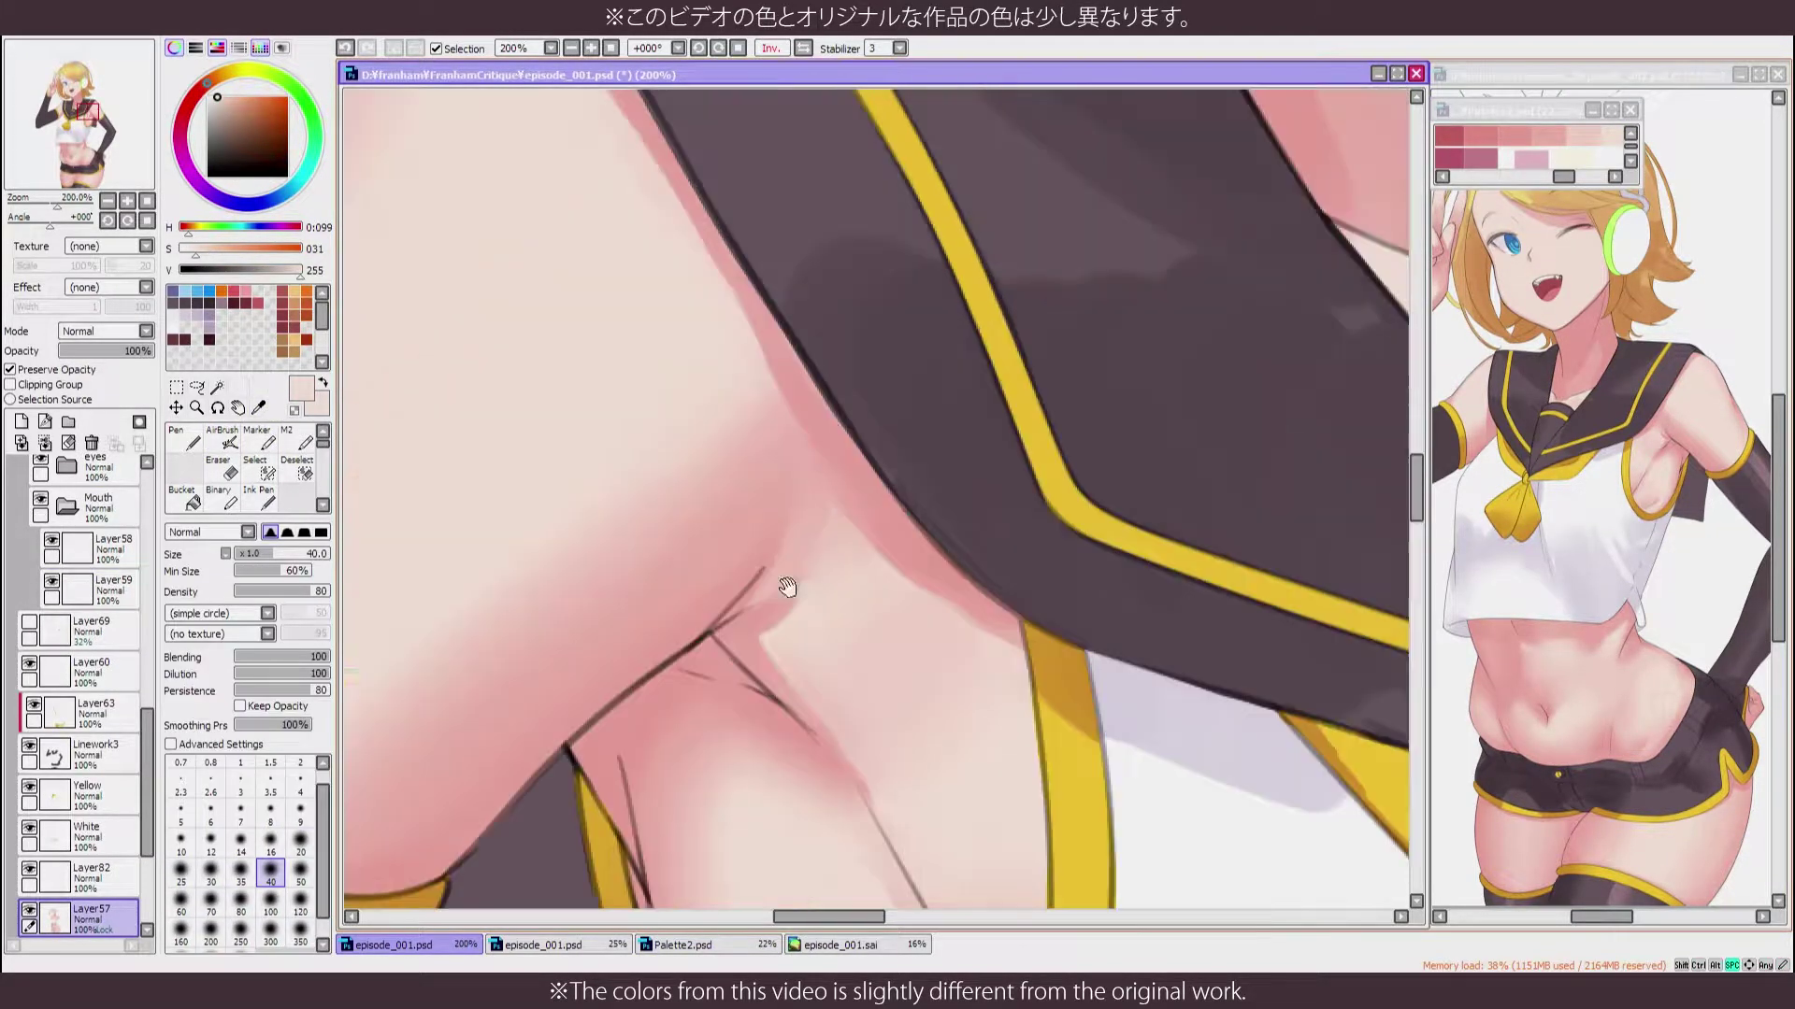
Repaint the collar's cast shadow beside the armpit with sampled pink at Marker size 16 and blend it with the Pen at size 40
{"action": "left_click", "coordinate": [809, 457], "text": "alt"}
{"action": "mouse_move", "coordinate": [867, 468]}
{"action": "left_mouse_down"}
{"action": "mouse_move", "coordinate": [841, 290]}
{"action": "mouse_move", "coordinate": [794, 169]}
{"action": "left_mouse_up"}
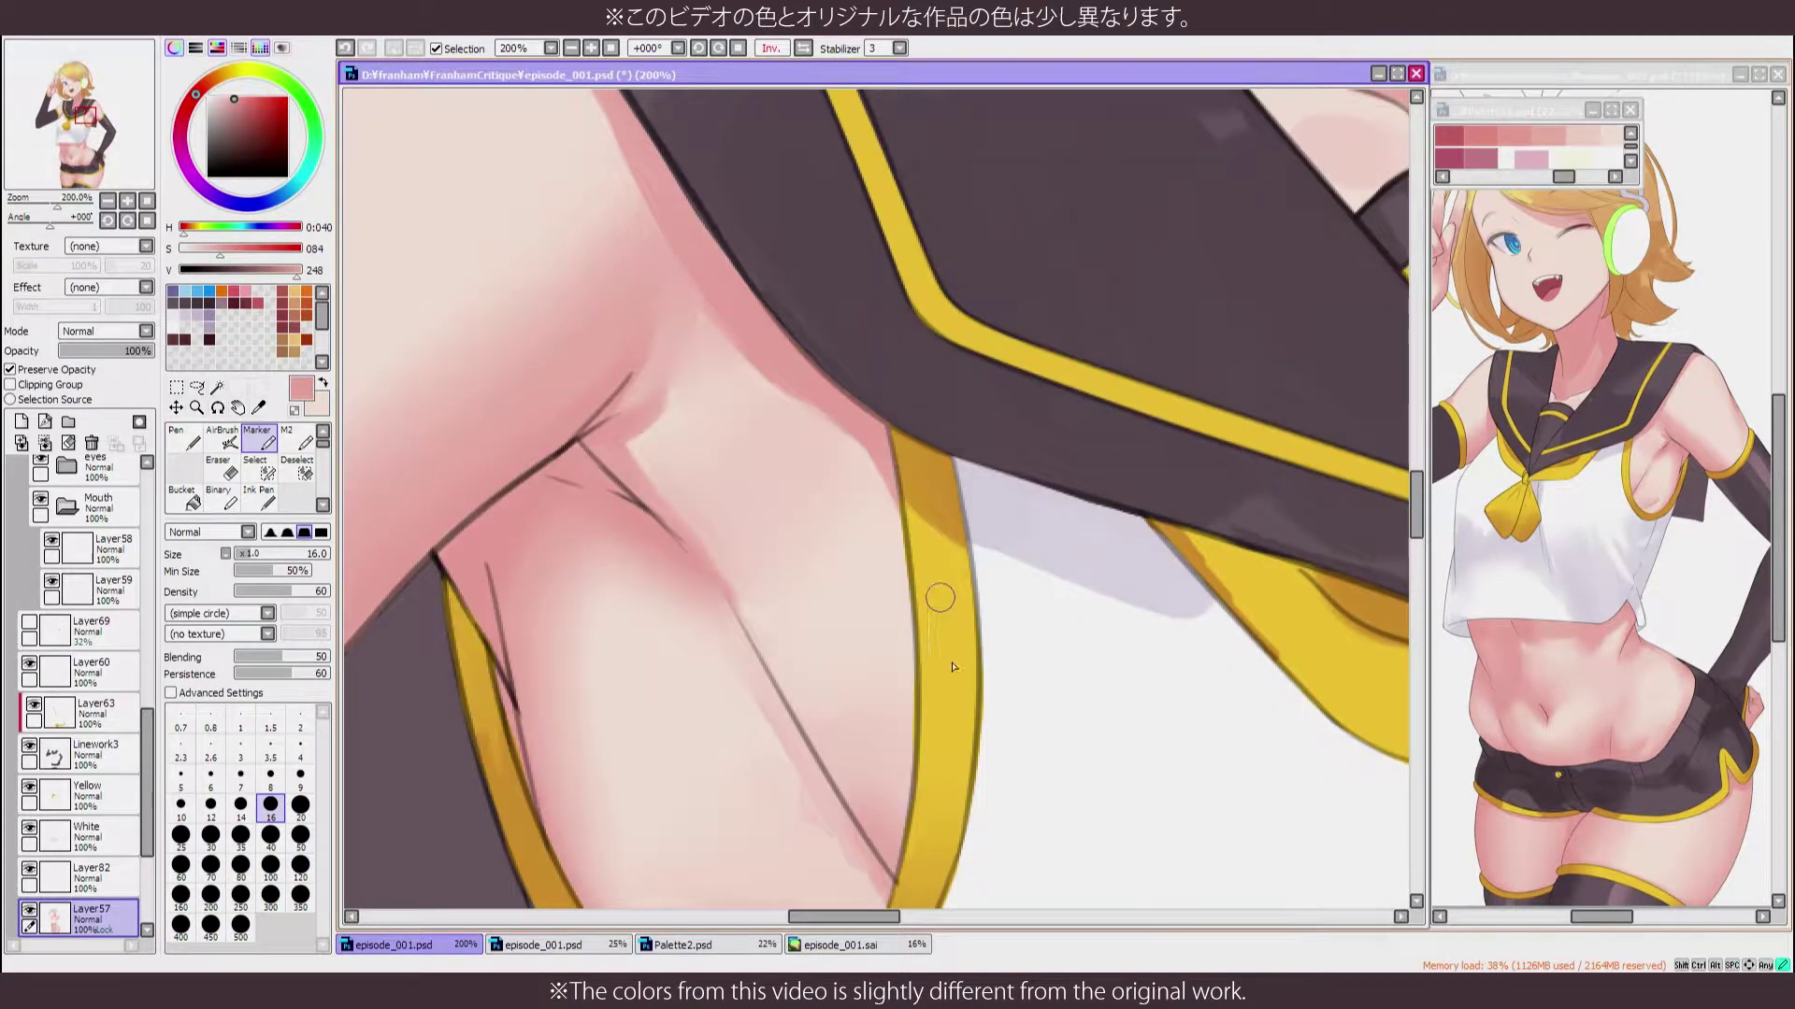
{"action": "key", "text": "h"}
{"action": "scroll", "coordinate": [735, 853], "scroll_direction": "down", "scroll_amount": 4}
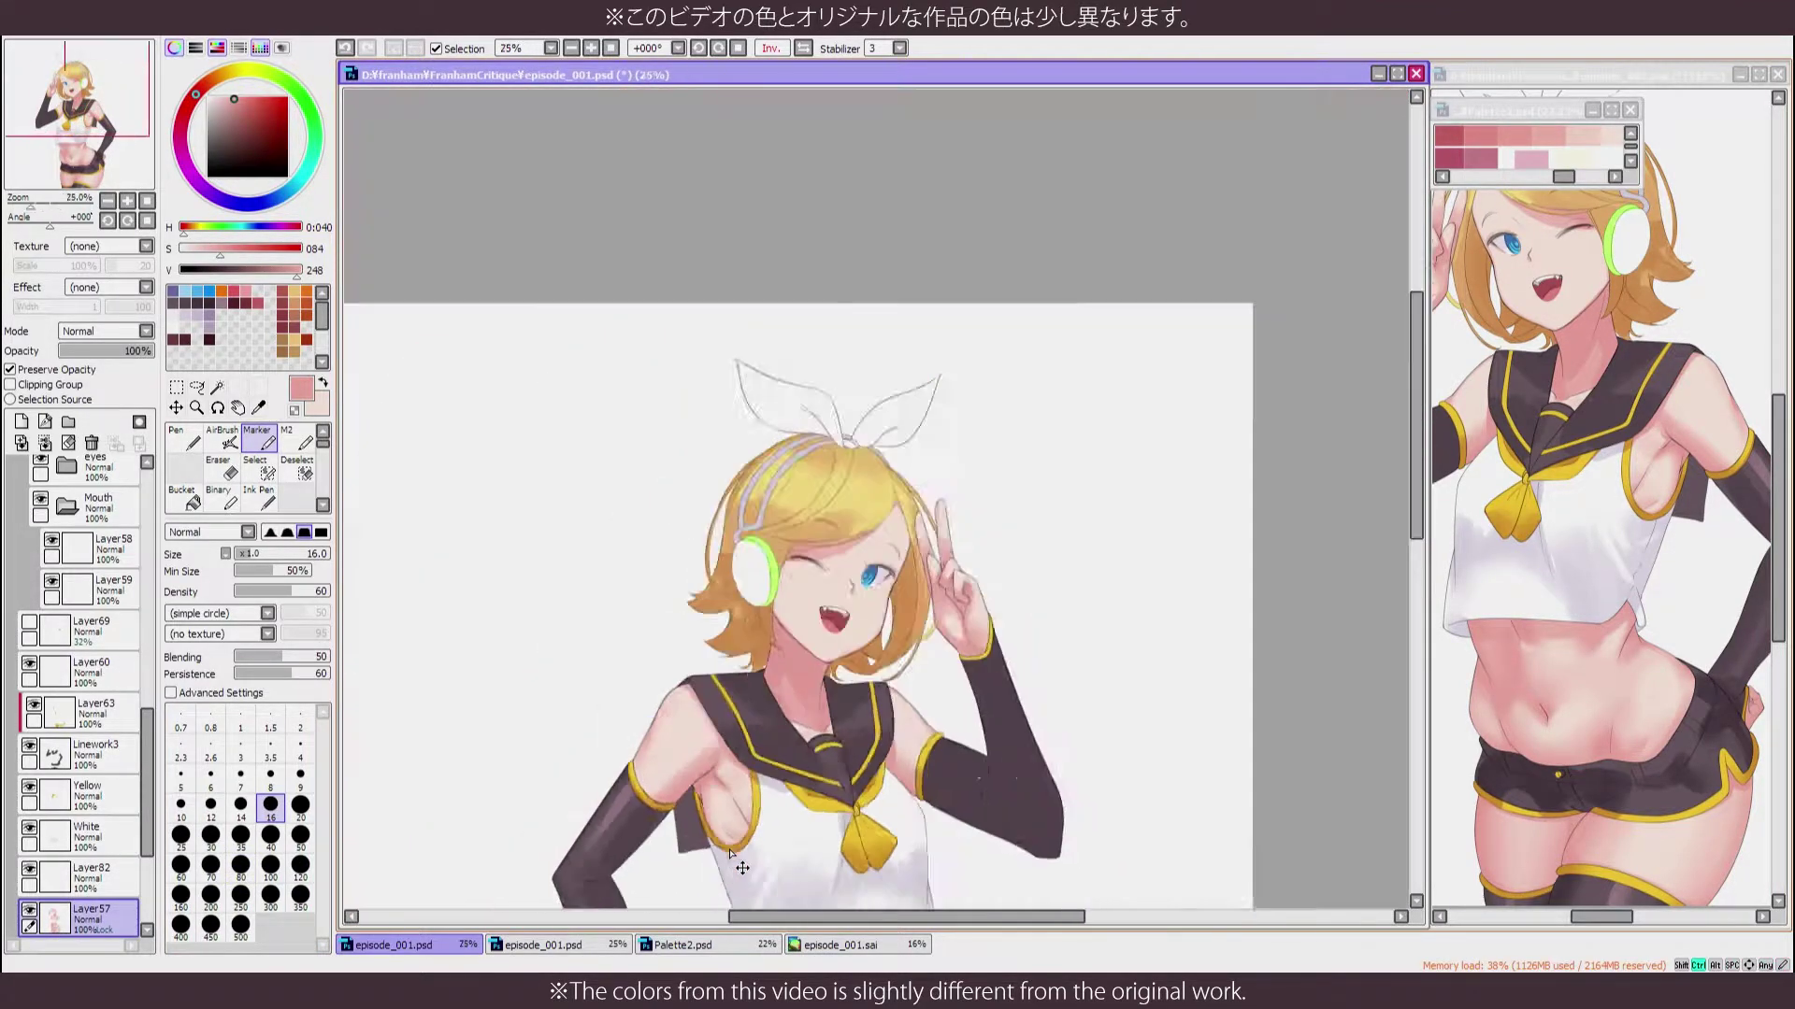
{"action": "scroll", "coordinate": [732, 846], "scroll_direction": "up", "scroll_amount": 3}
{"action": "left_click_drag", "start_coordinate": [733, 846], "coordinate": [701, 747]}
{"action": "left_click", "coordinate": [930, 626], "text": "alt"}
{"action": "key", "text": "h"}
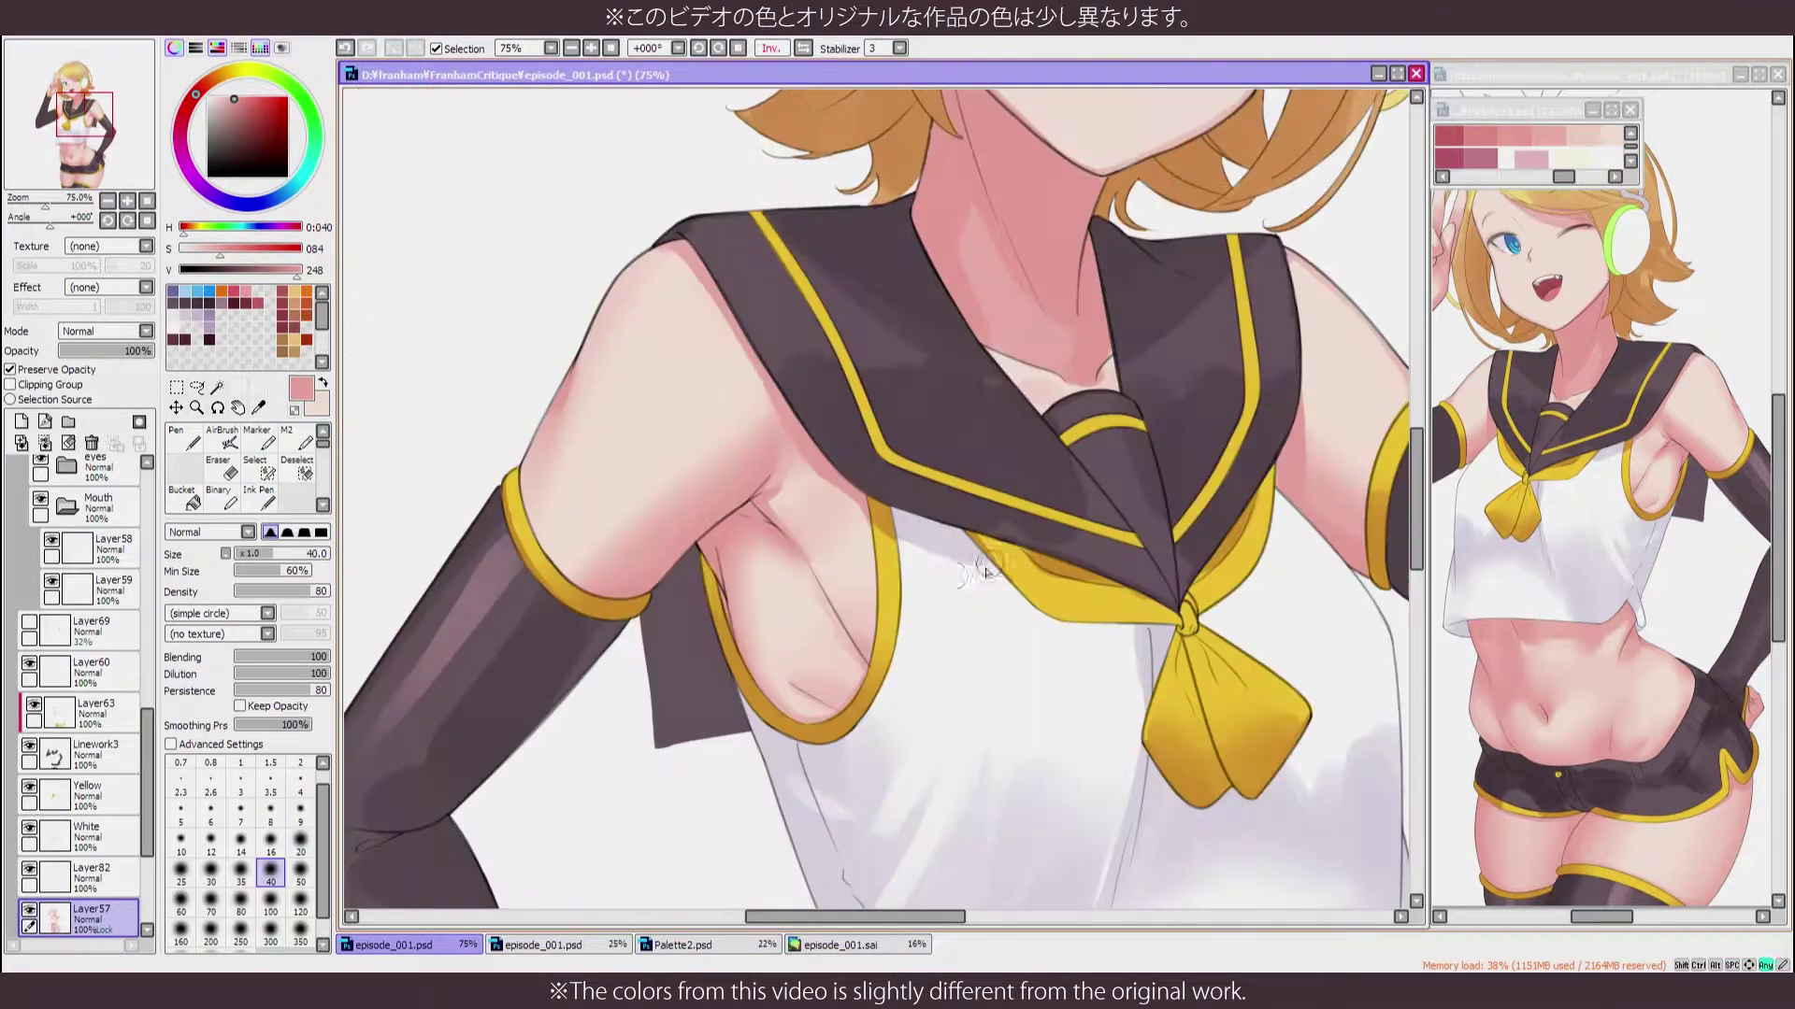
Refine the shadow around the armpit crease with pink at Marker size 16
{"action": "scroll", "coordinate": [1085, 416], "scroll_direction": "up", "scroll_amount": 3}
{"action": "left_click_drag", "start_coordinate": [1084, 416], "coordinate": [1271, 266]}
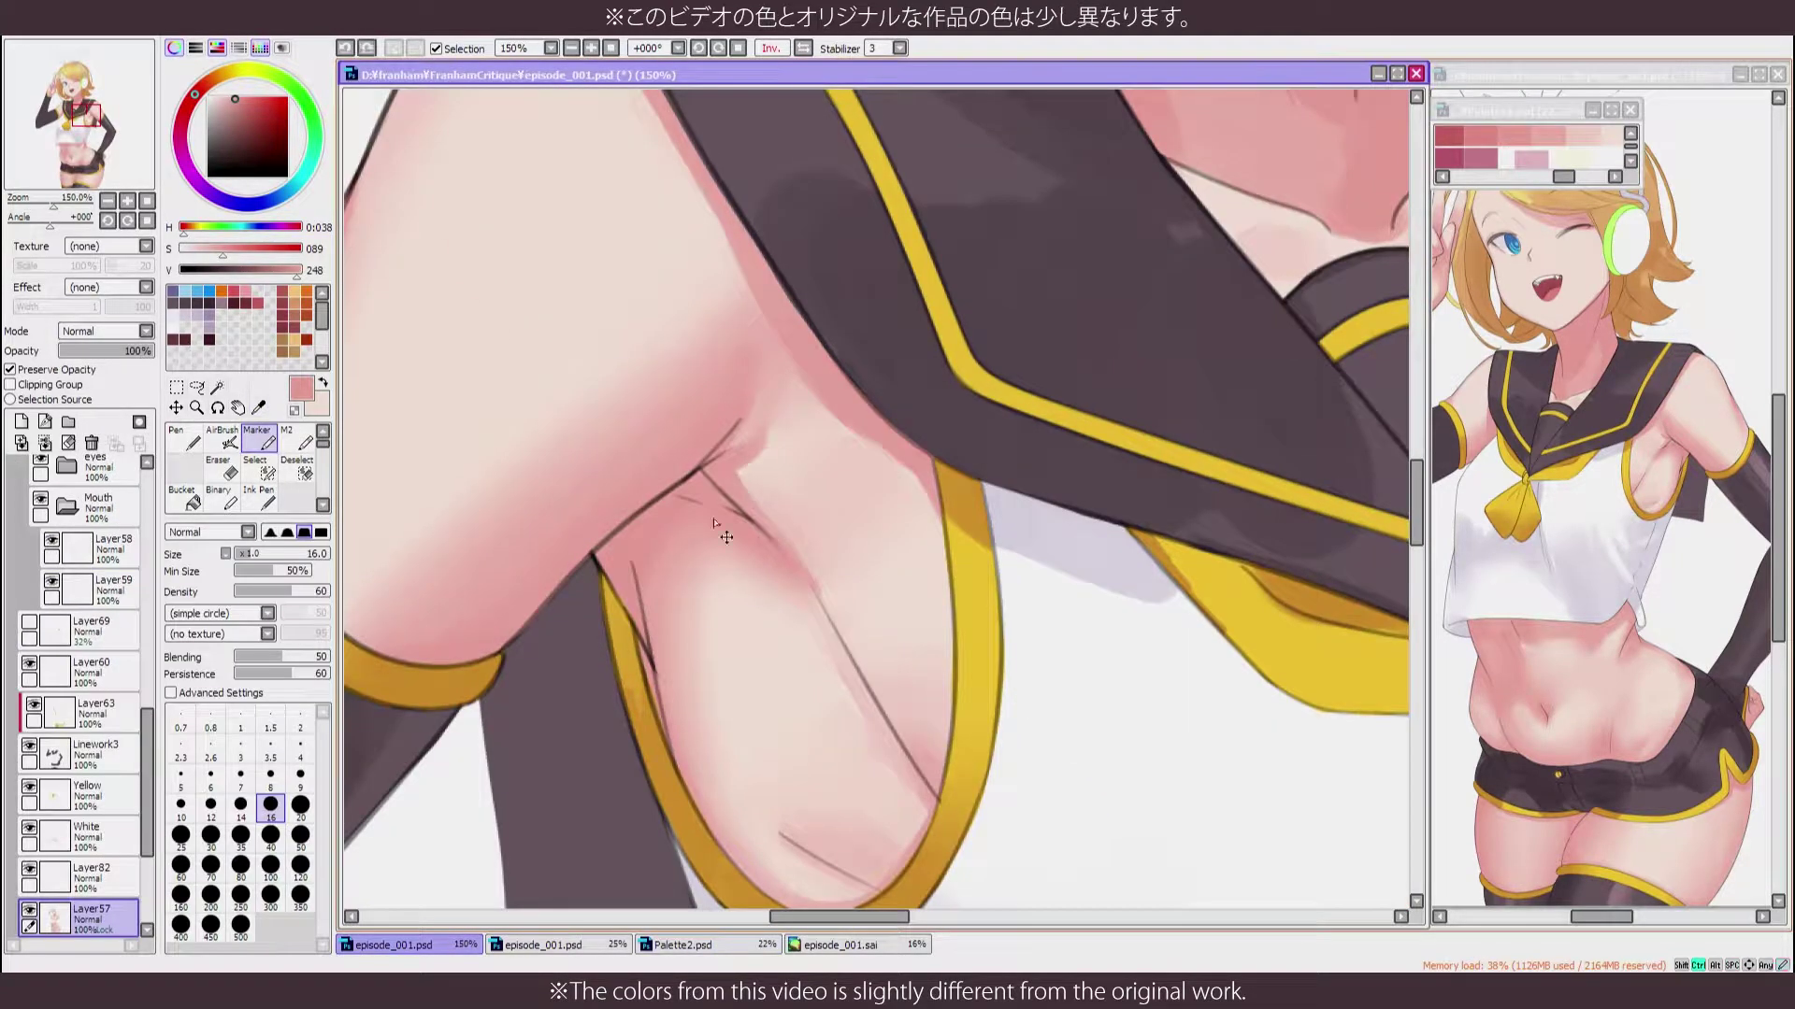
{"action": "key", "text": "h"}
{"action": "scroll", "coordinate": [631, 697], "scroll_direction": "down", "scroll_amount": 6}
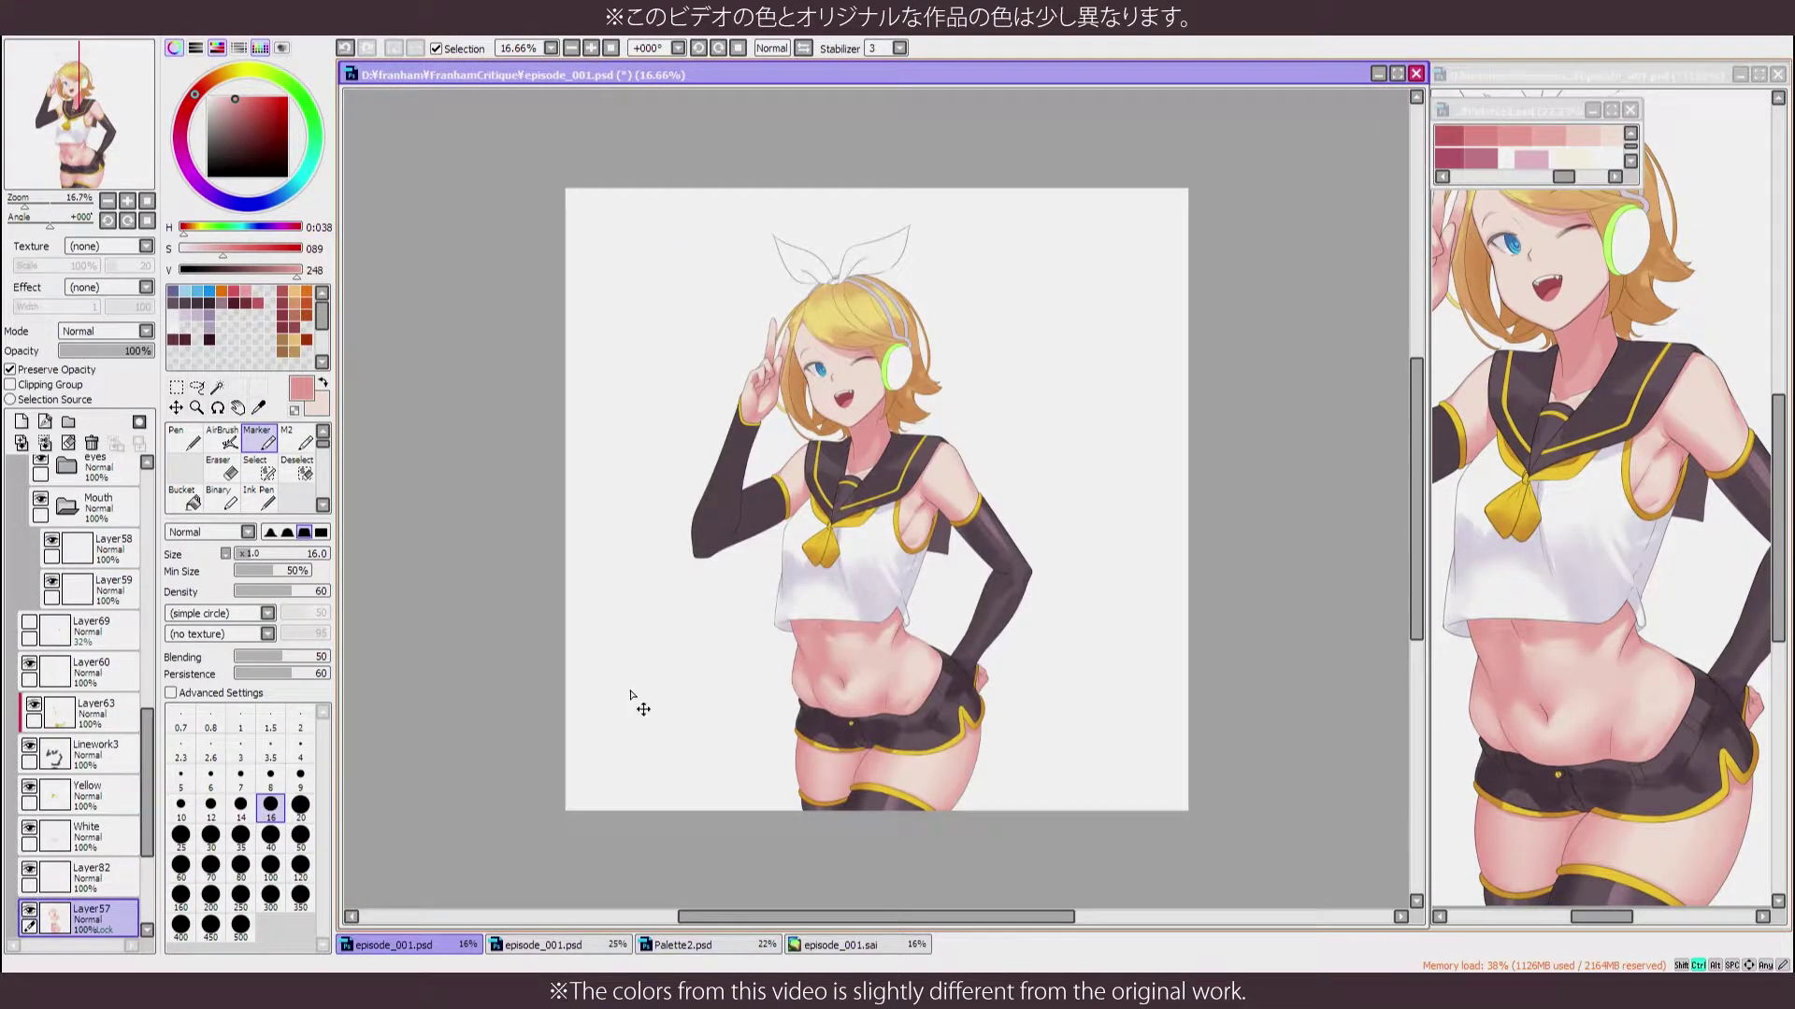
Airbrush light pink skin sampled from the palette over the face at size 120
{"action": "scroll", "coordinate": [819, 363], "scroll_direction": "up", "scroll_amount": 6}
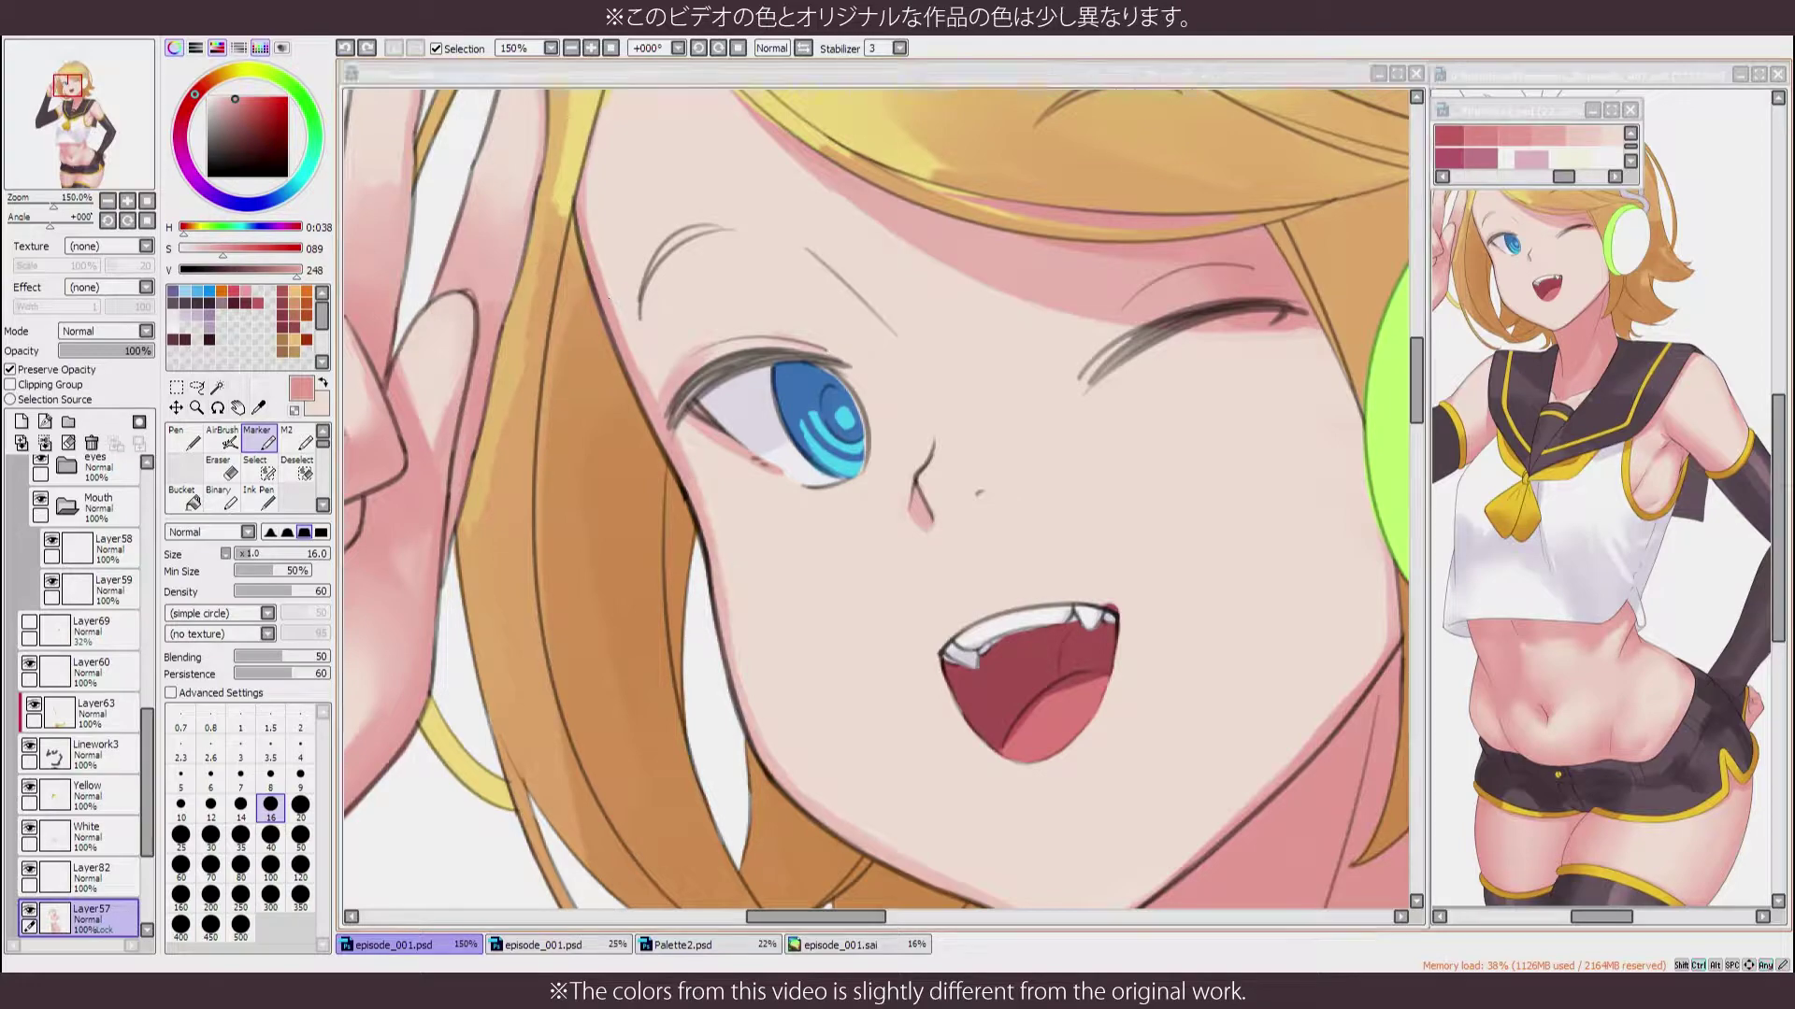
{"action": "left_click", "coordinate": [1589, 136], "text": "alt"}
{"action": "left_click", "coordinate": [221, 439]}
{"action": "left_click", "coordinate": [300, 839]}
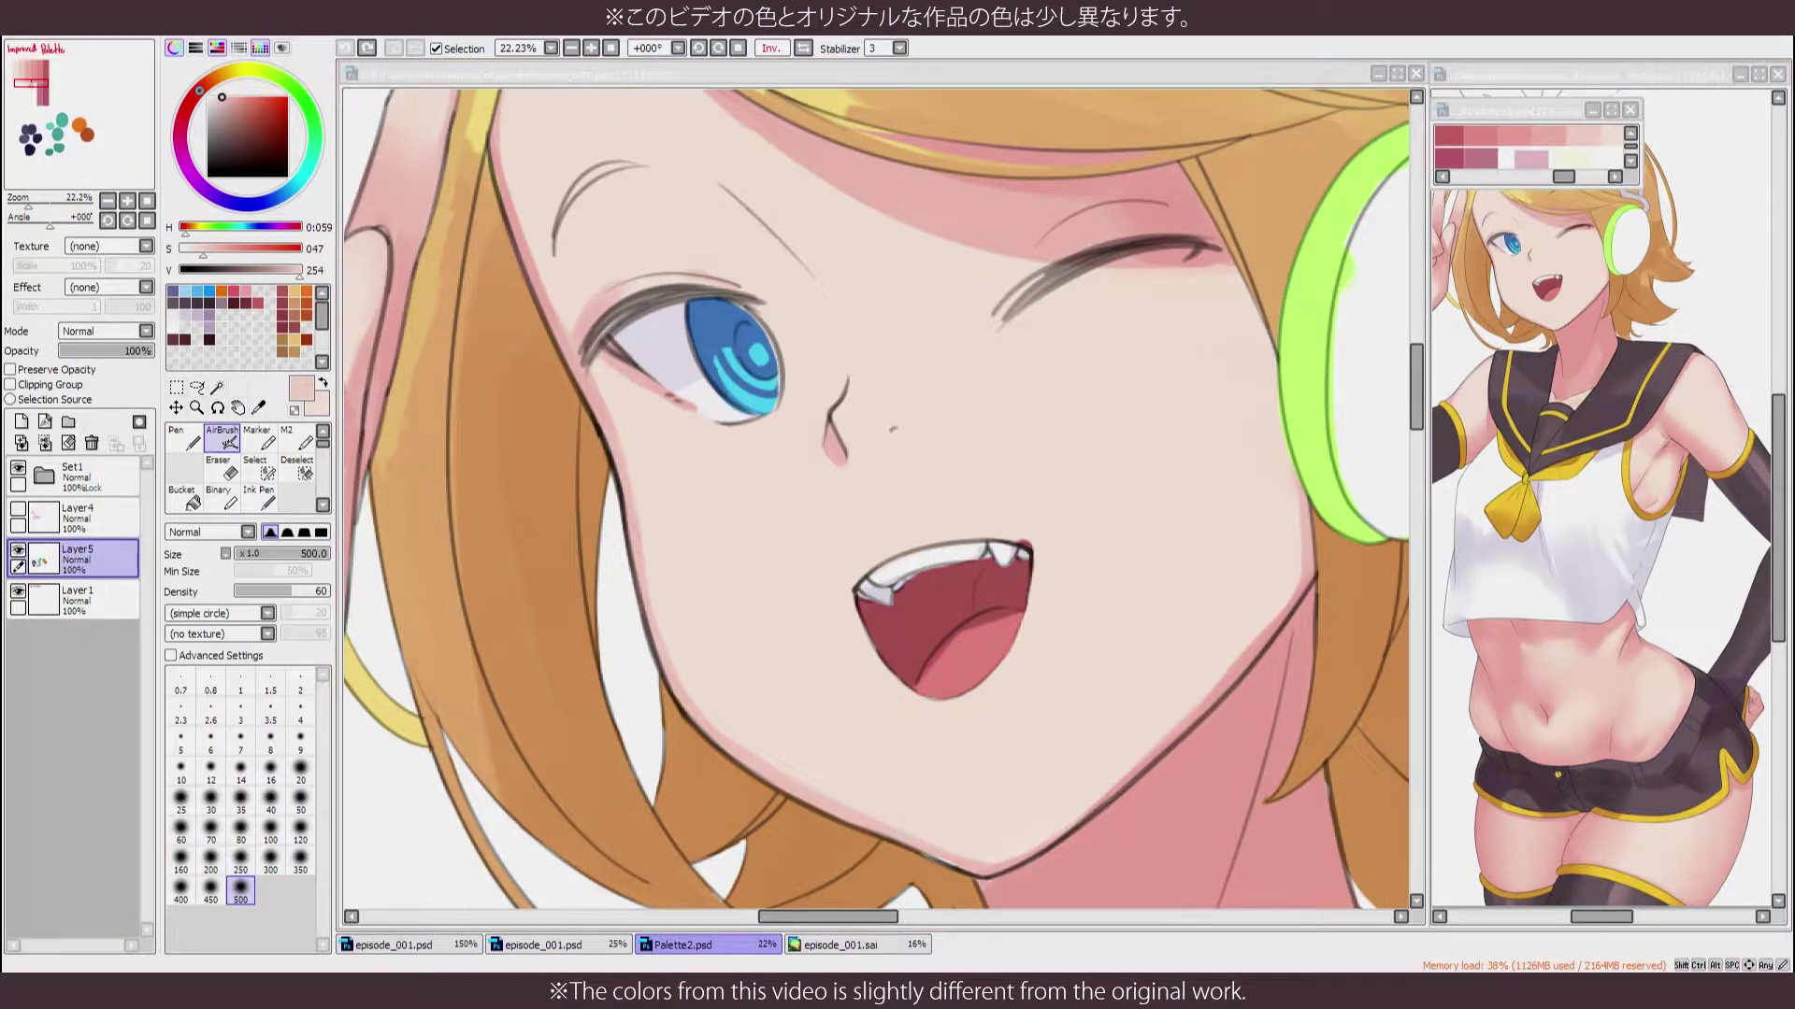
{"action": "left_click", "coordinate": [701, 599]}
{"action": "scroll", "coordinate": [1290, 458], "scroll_direction": "down", "scroll_amount": 5}
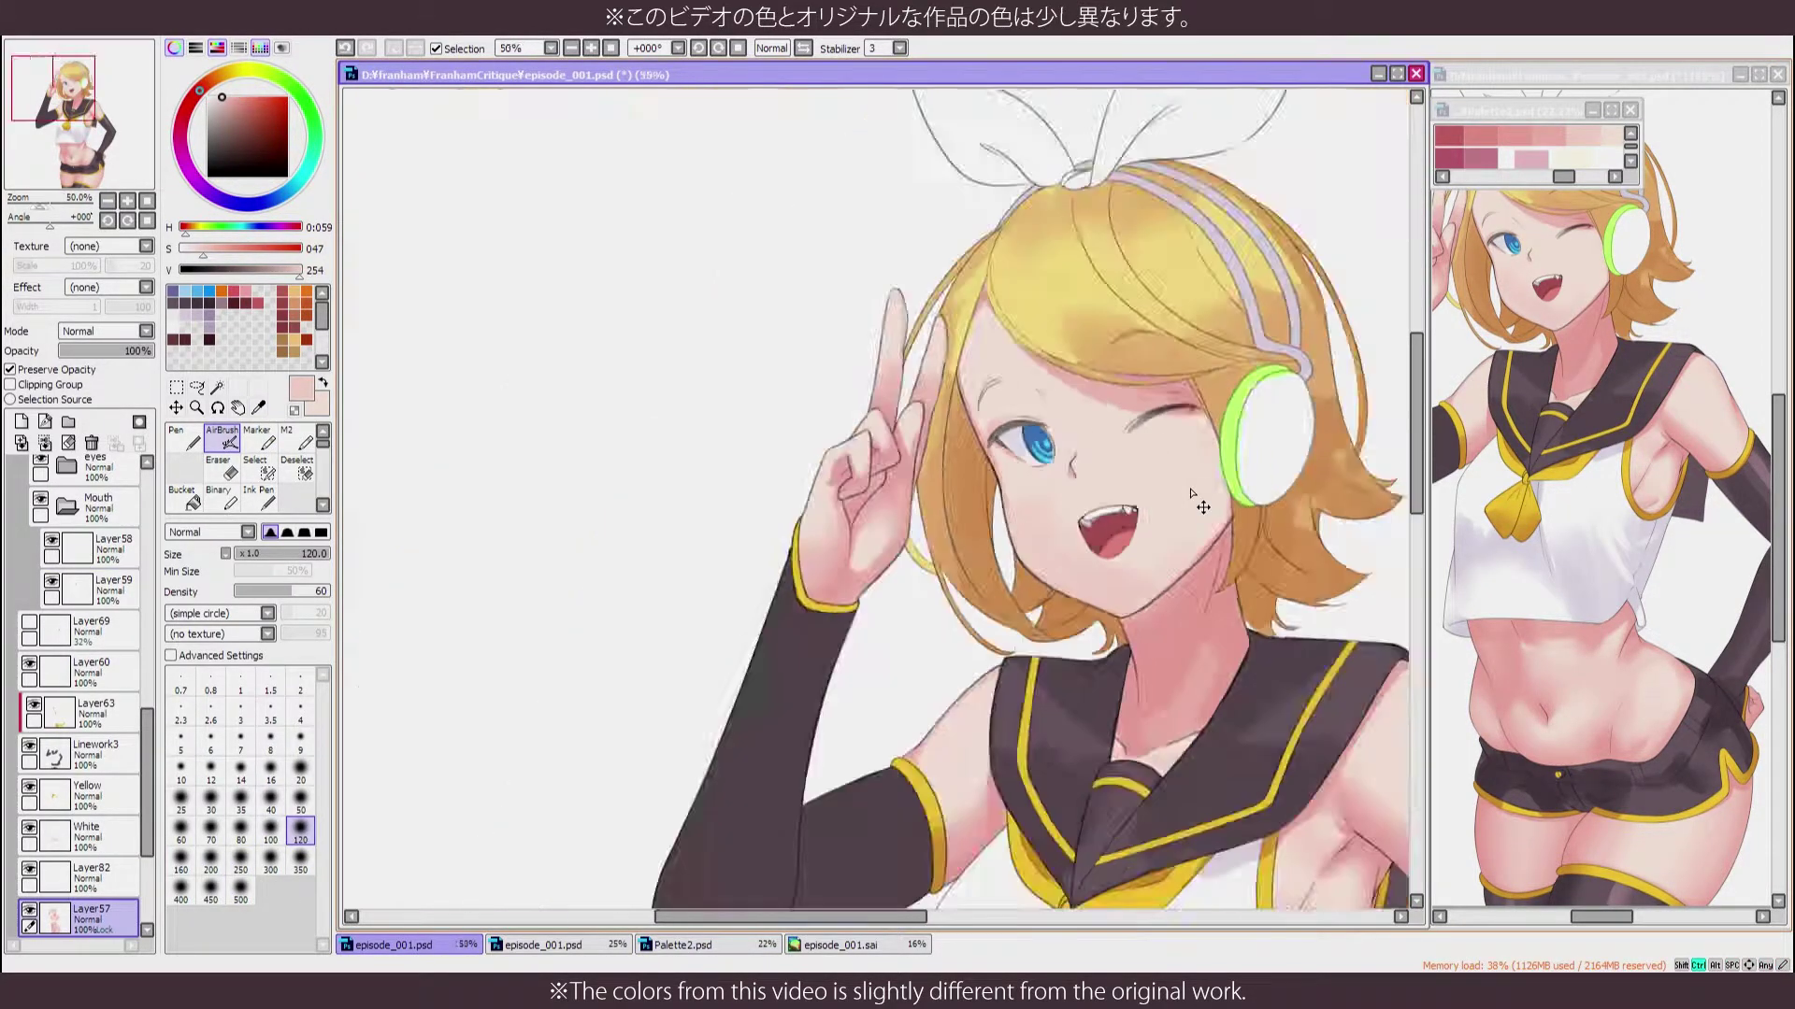
{"action": "scroll", "coordinate": [1194, 501], "scroll_direction": "up", "scroll_amount": 3}
{"action": "left_click_drag", "start_coordinate": [1019, 505], "coordinate": [772, 691]}
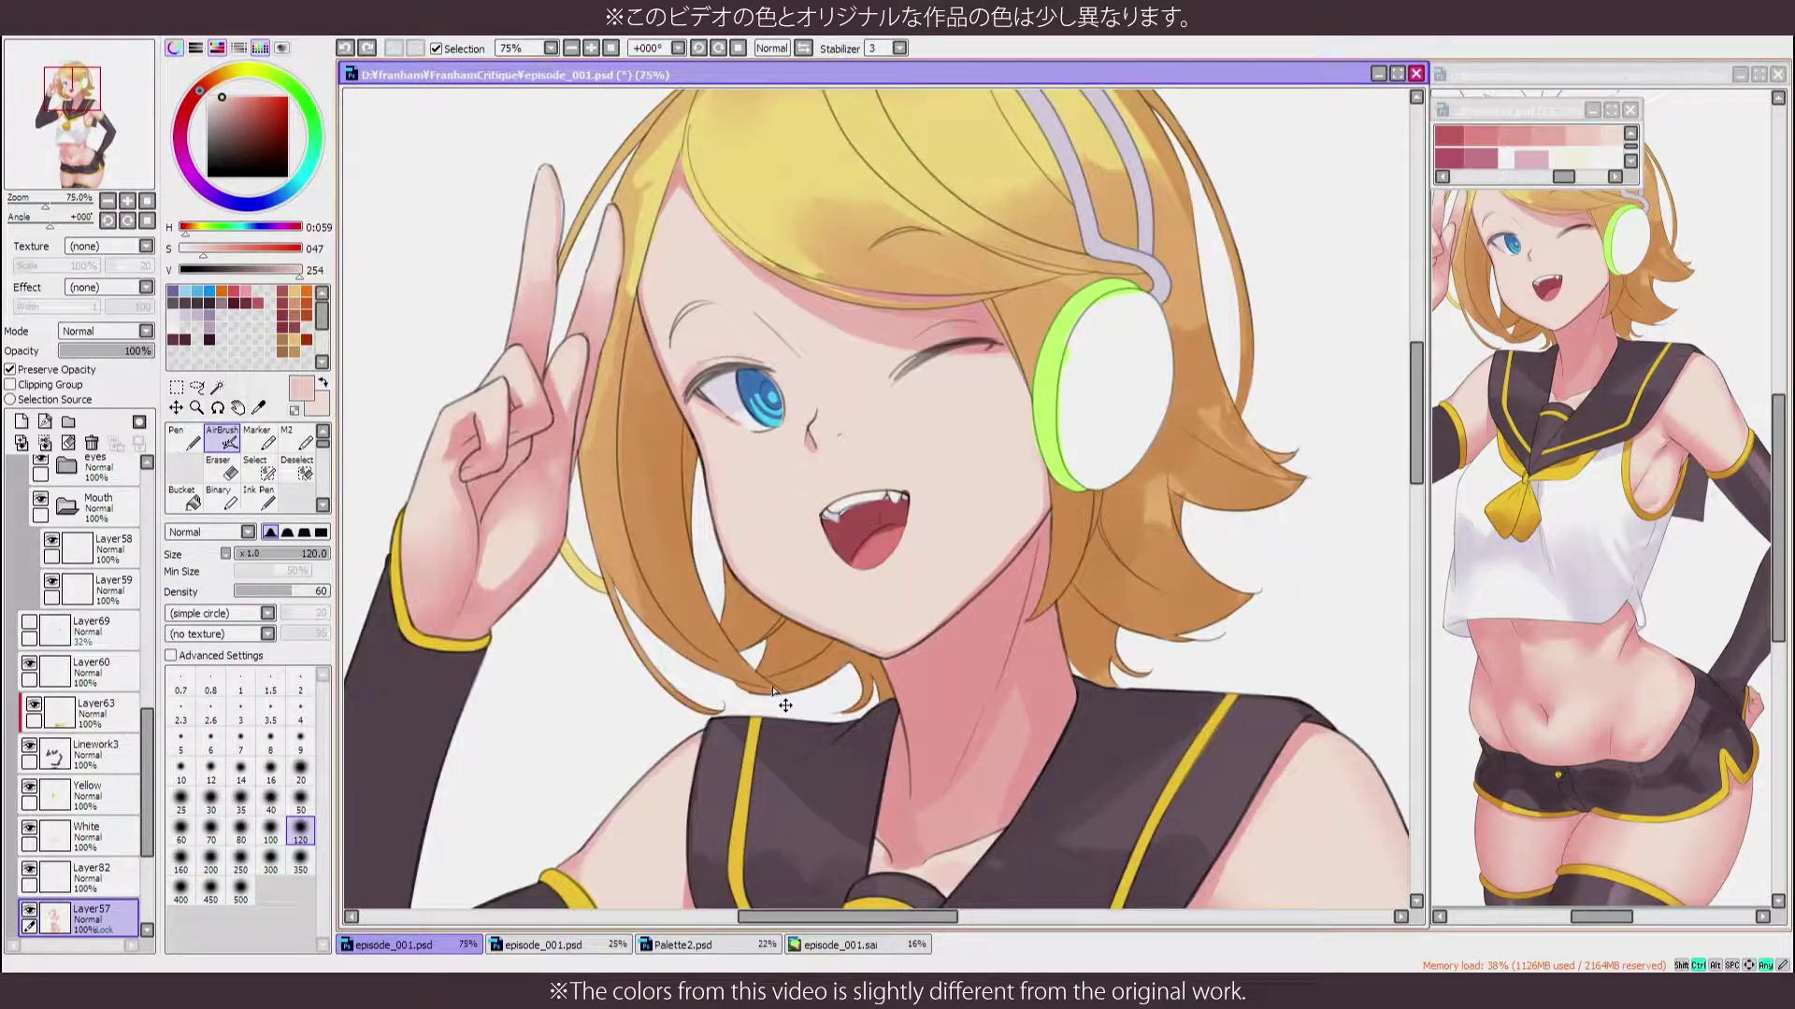
Cover the chin and lower face with sampled light skin tone at Marker size 40 and start softening it with the blending brush at size 40
{"action": "scroll", "coordinate": [613, 681], "scroll_direction": "down", "scroll_amount": 3}
{"action": "scroll", "coordinate": [428, 873], "scroll_direction": "up", "scroll_amount": 2}
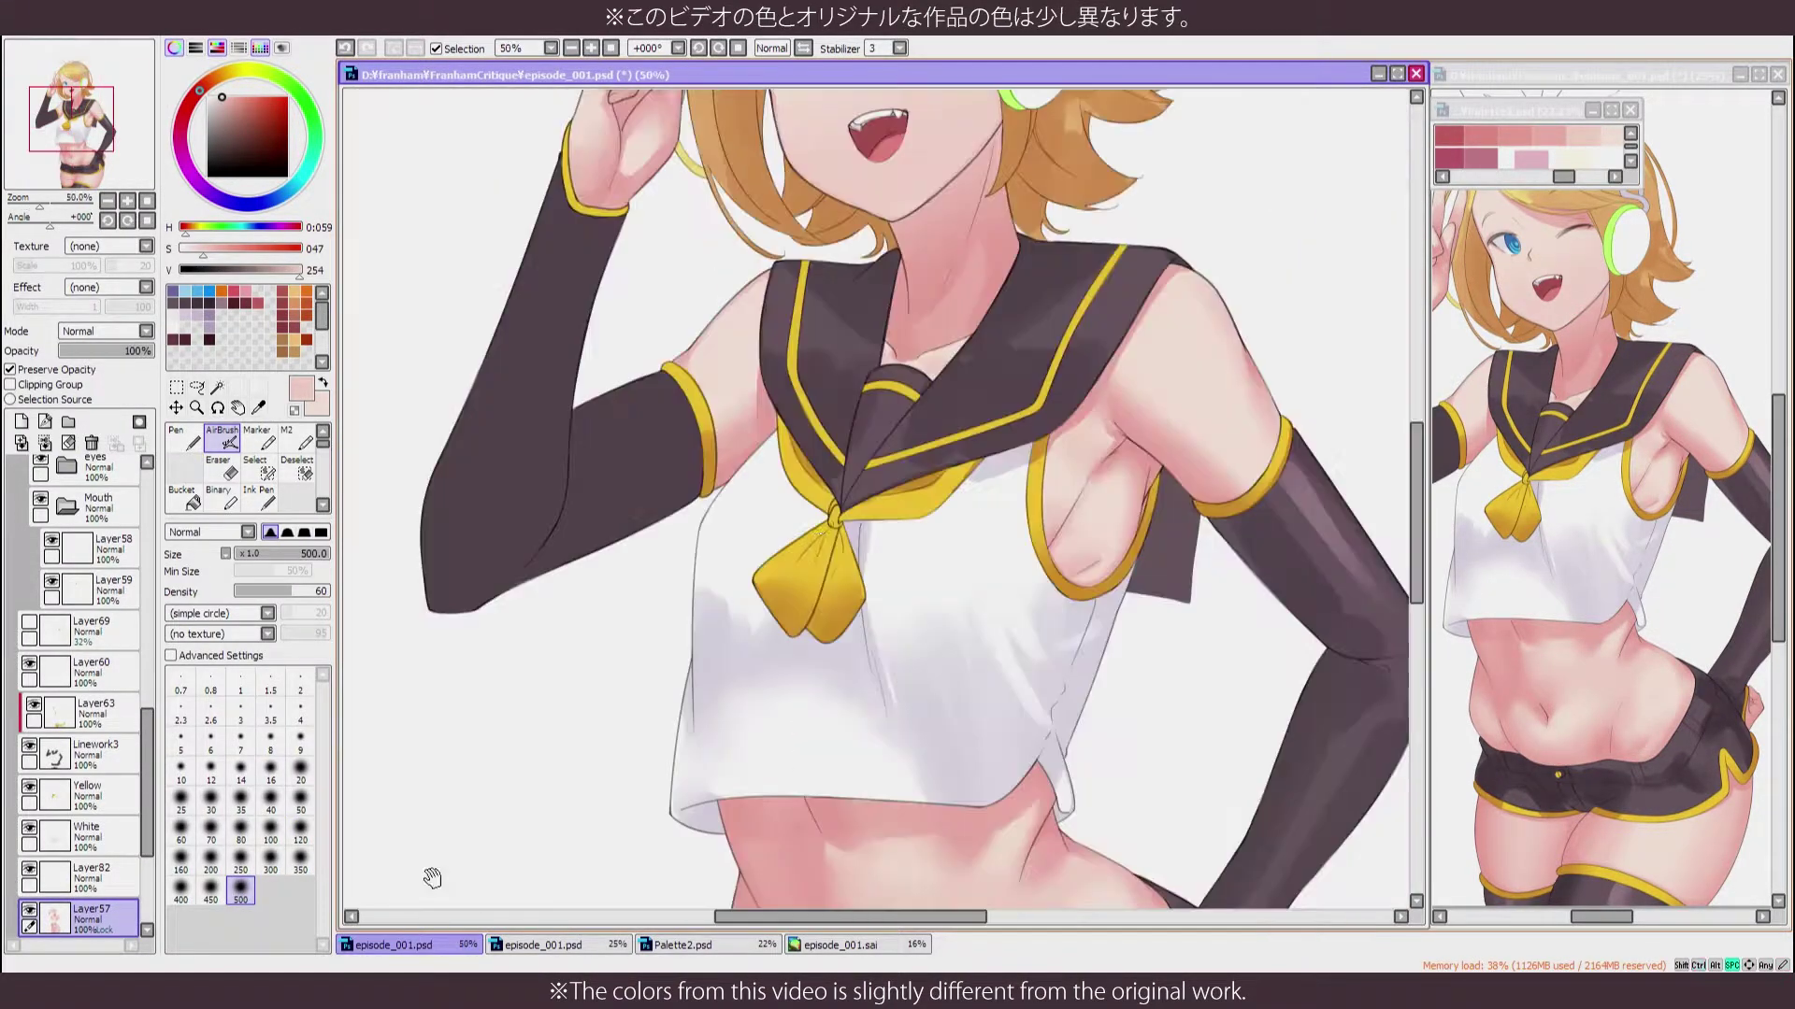
{"action": "left_click_drag", "start_coordinate": [753, 570], "coordinate": [790, 598]}
{"action": "scroll", "coordinate": [979, 779], "scroll_direction": "down", "scroll_amount": 2}
{"action": "mouse_move", "coordinate": [798, 467]}
{"action": "left_mouse_down"}
{"action": "mouse_move", "coordinate": [852, 533]}
{"action": "mouse_move", "coordinate": [870, 654]}
{"action": "left_mouse_up"}
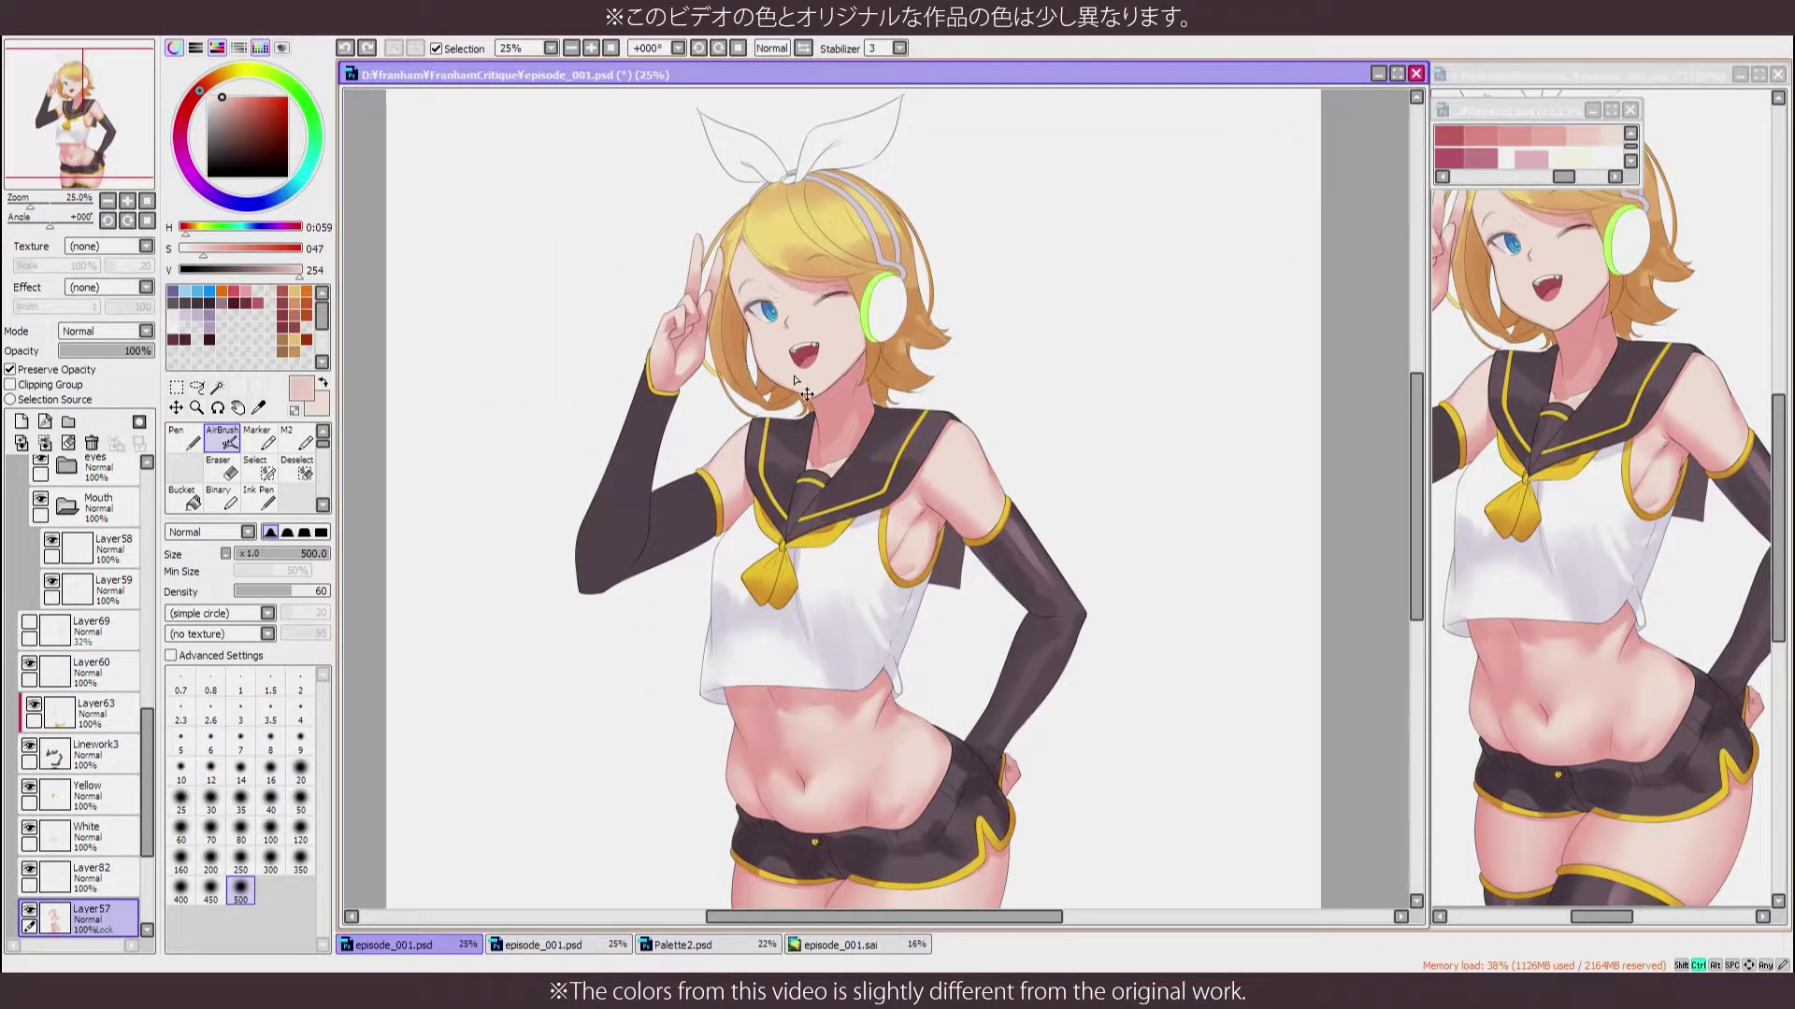
{"action": "scroll", "coordinate": [813, 421], "scroll_direction": "up", "scroll_amount": 4}
{"action": "key", "text": "m"}
{"action": "left_click", "coordinate": [861, 521], "text": "alt"}
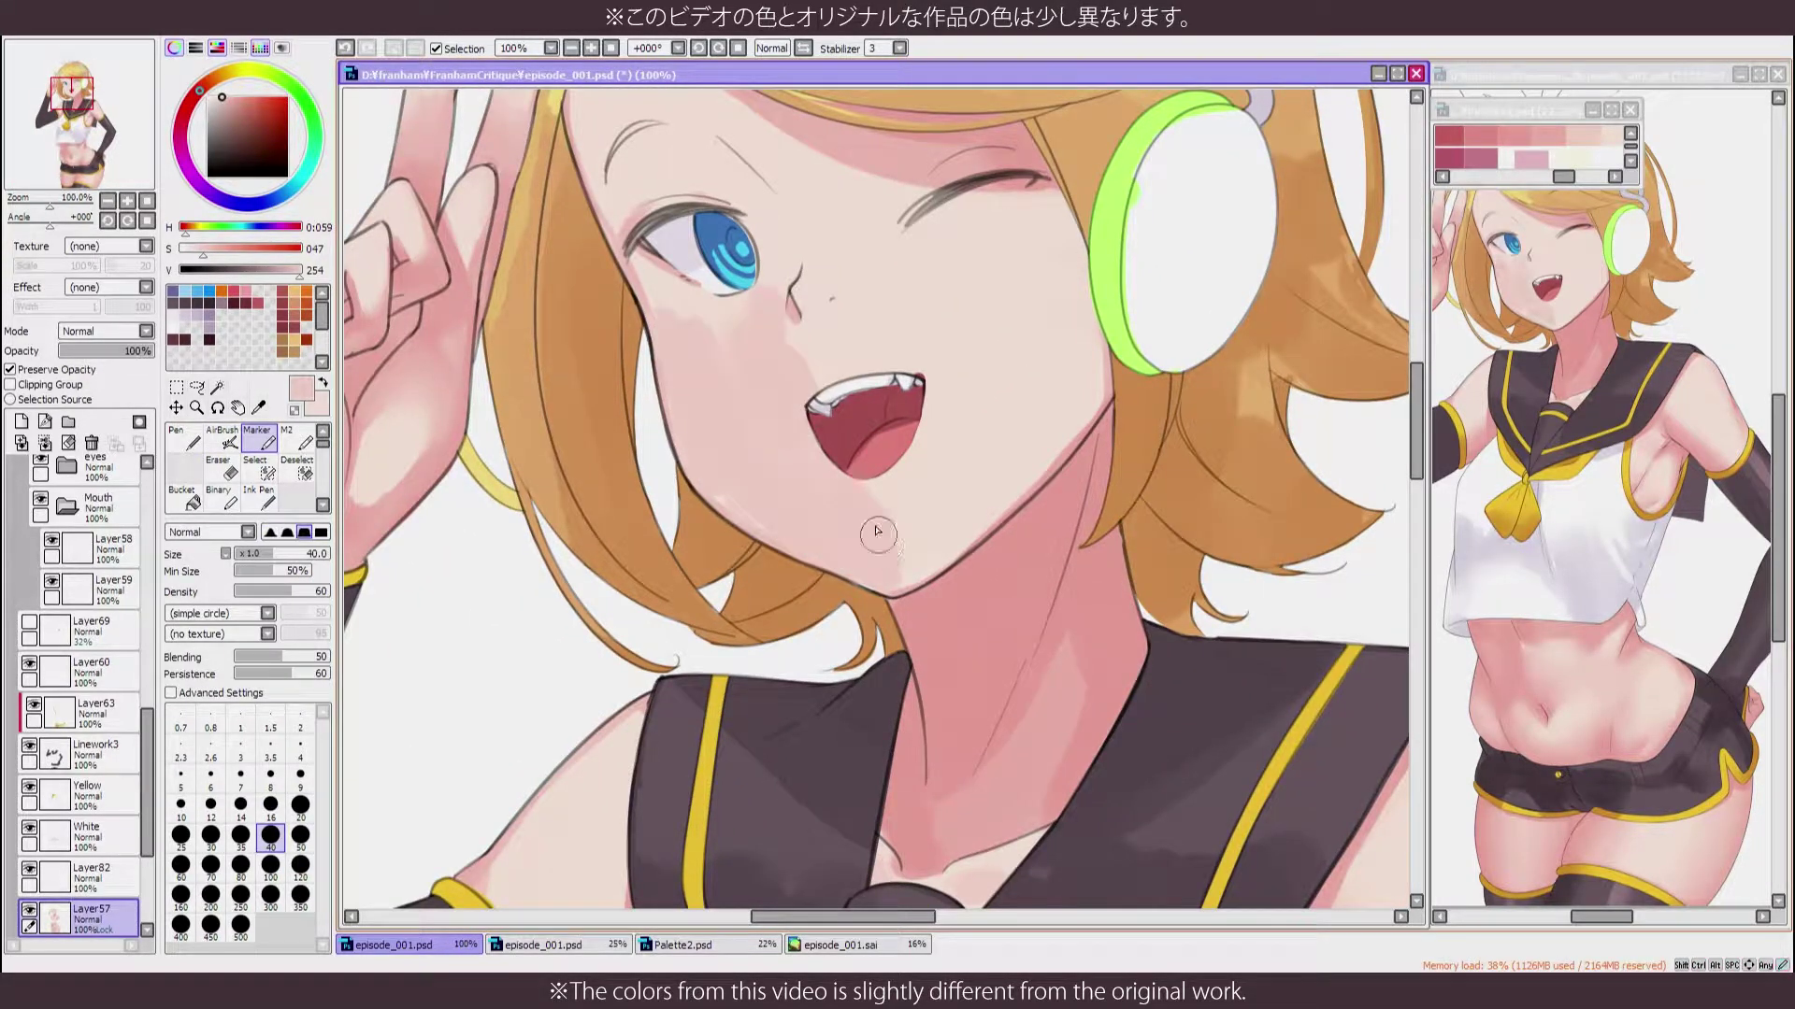
{"action": "scroll", "coordinate": [921, 533], "scroll_direction": "down", "scroll_amount": 1}
{"action": "key", "text": "b"}
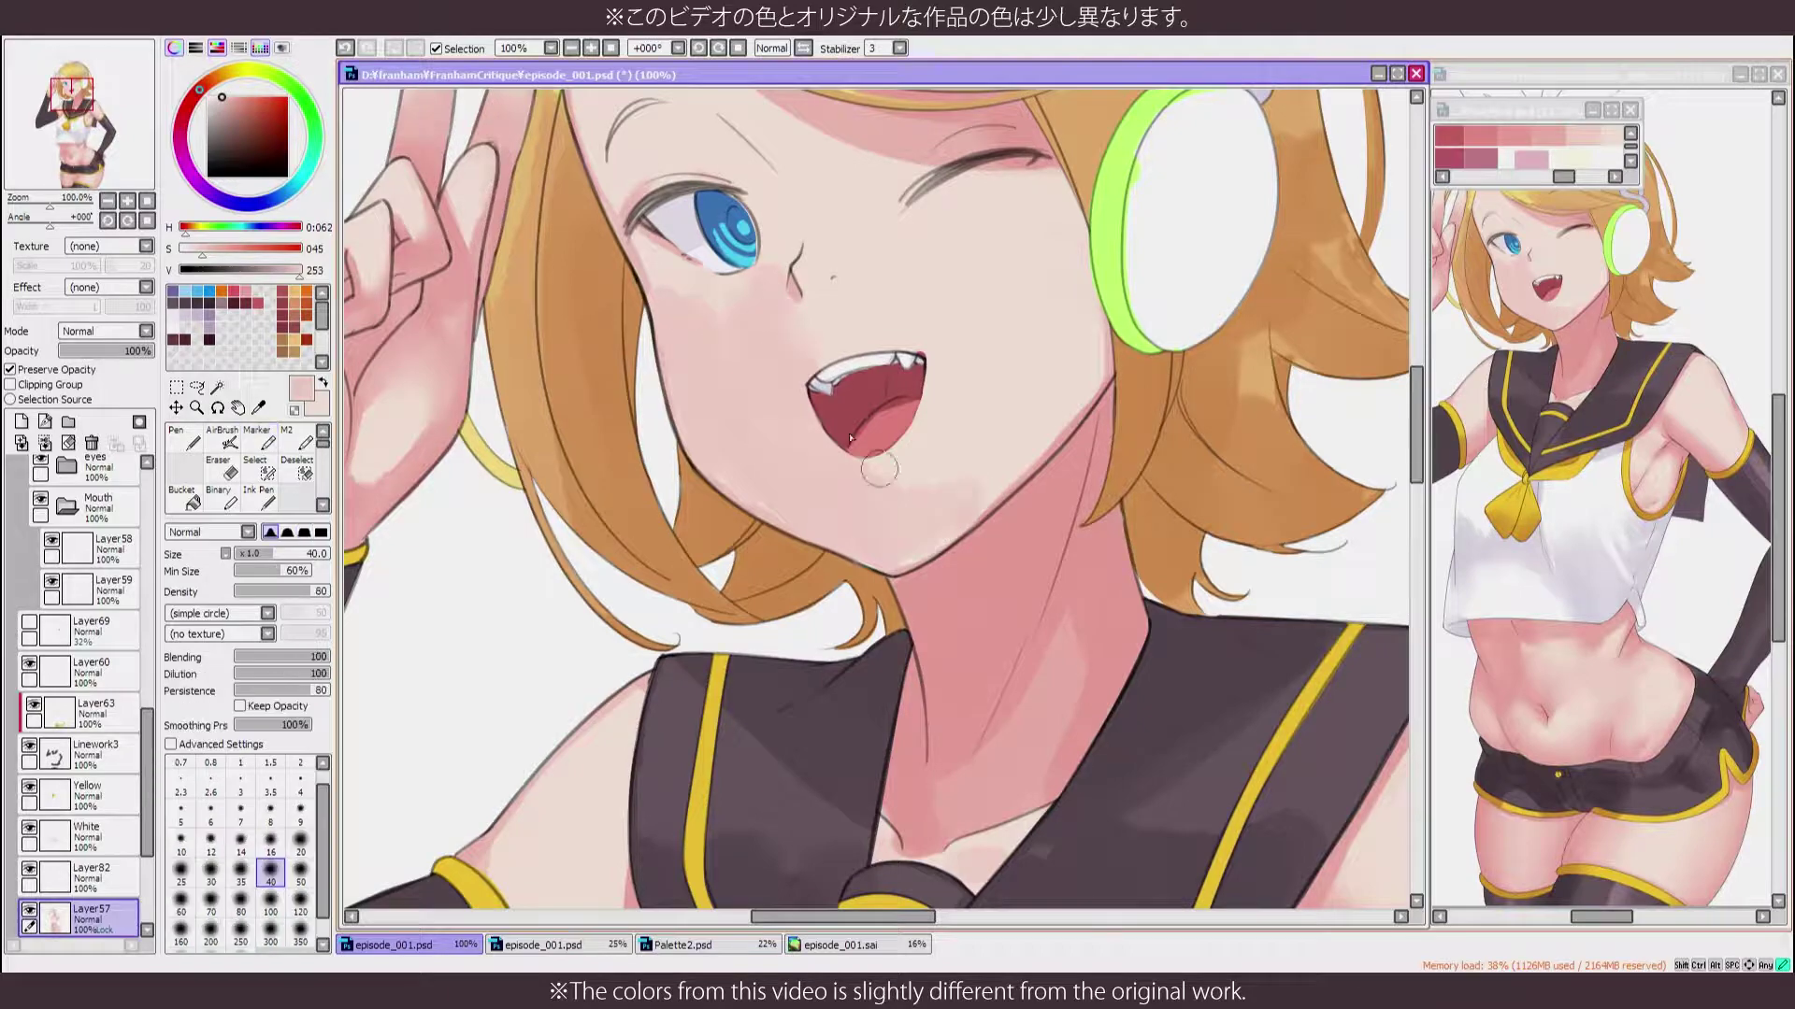
Touch up the chin edge at Marker size 40 and smooth it with the blending brush, checking the face mirrored
{"action": "key", "text": "h"}
{"action": "key", "text": "h"}
{"action": "scroll", "coordinate": [495, 685], "scroll_direction": "down", "scroll_amount": 5}
{"action": "scroll", "coordinate": [495, 685], "scroll_direction": "up", "scroll_amount": 5}
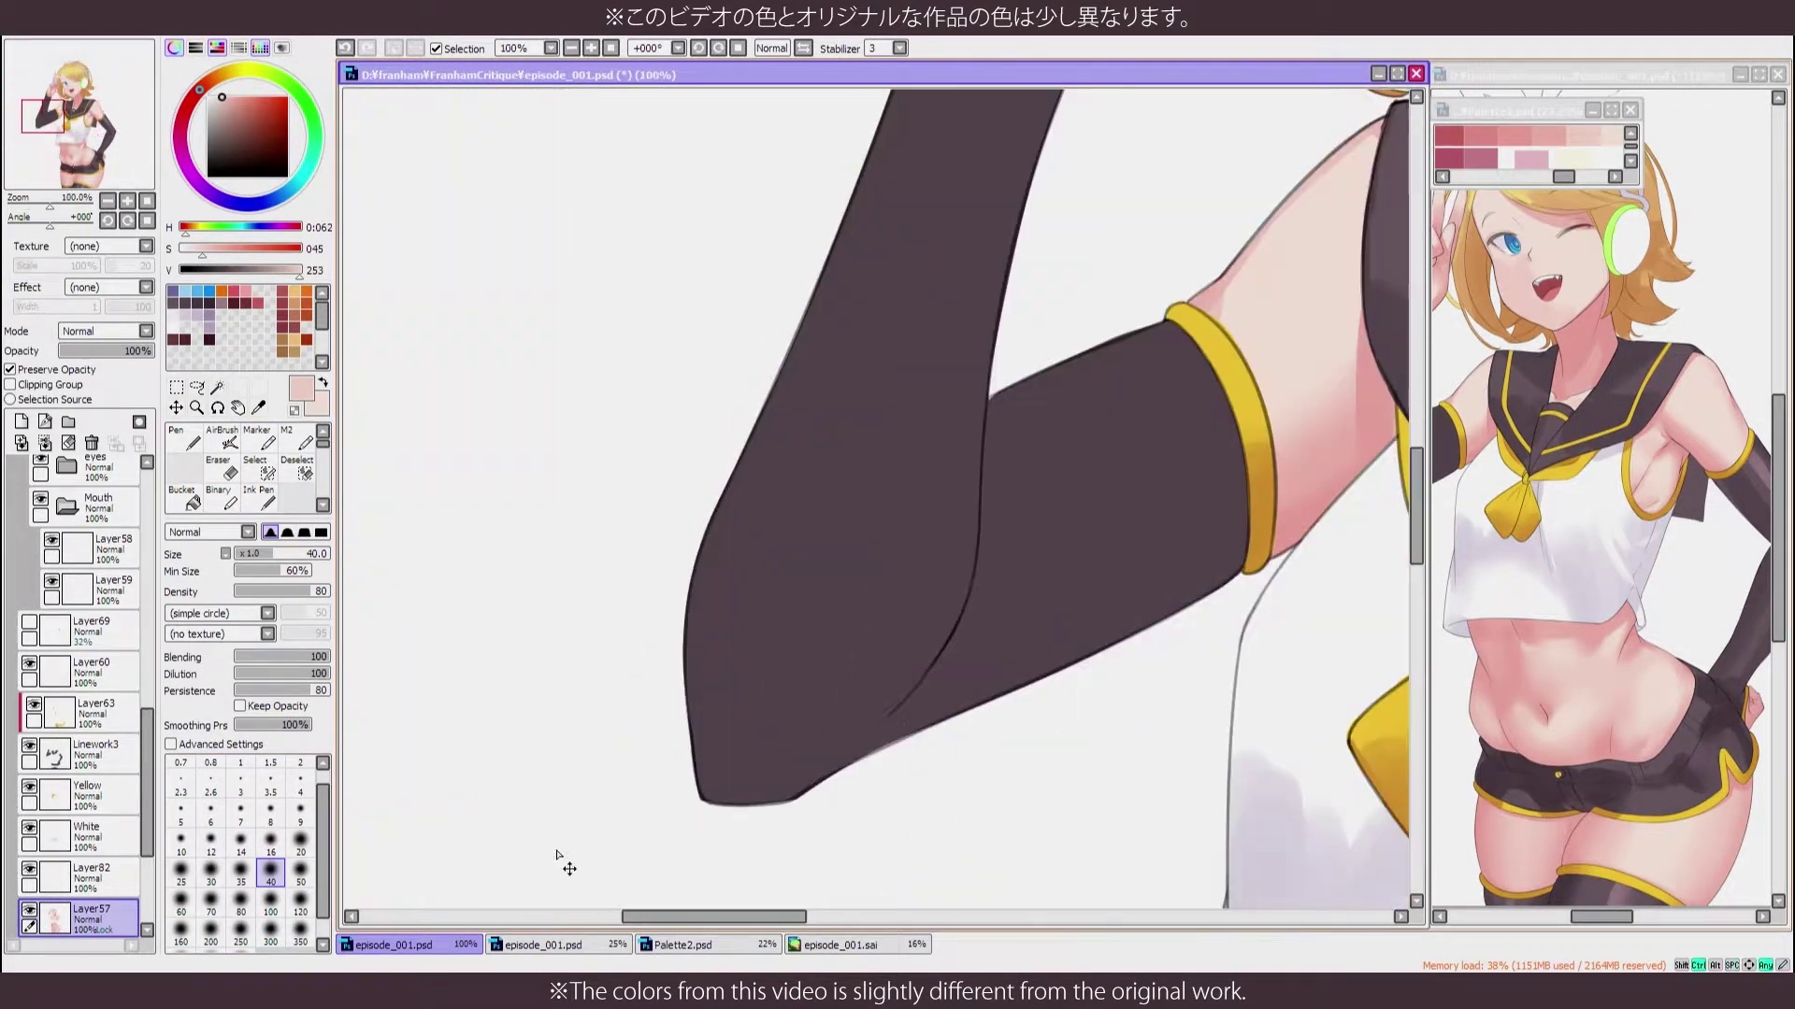
{"action": "left_click_drag", "start_coordinate": [561, 861], "coordinate": [787, 306]}
{"action": "key", "text": "m"}
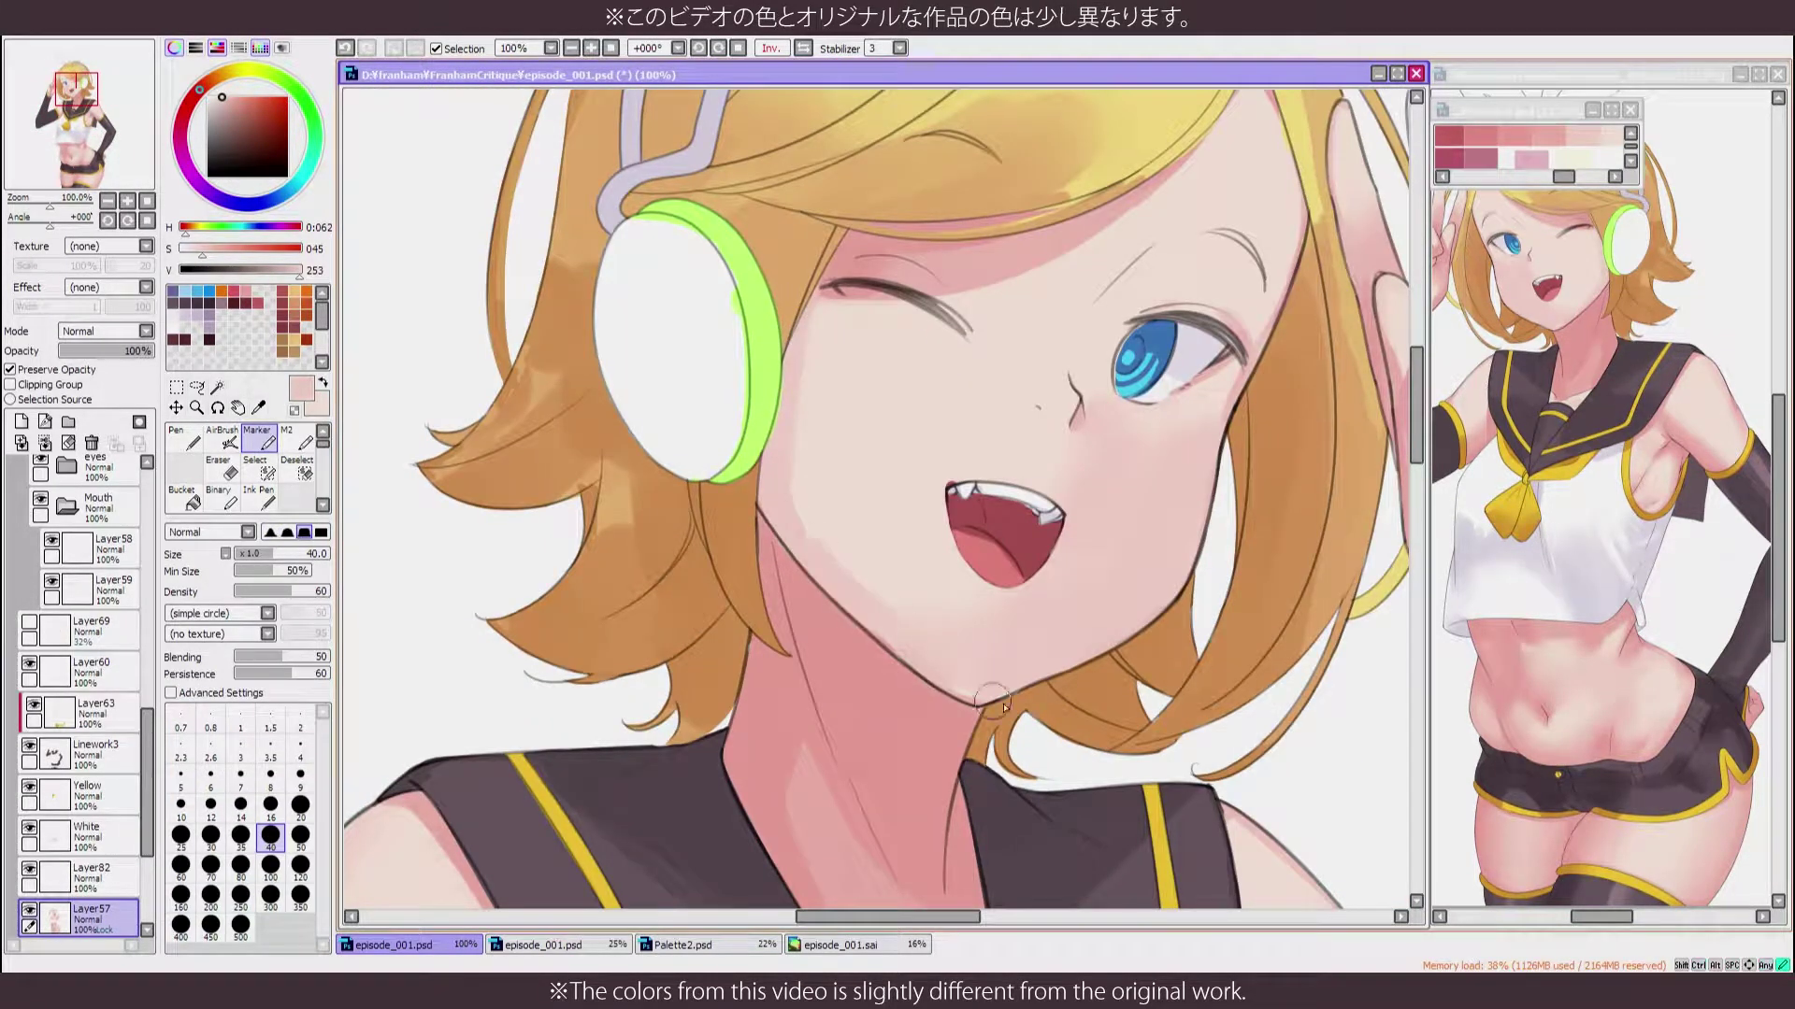
{"action": "key", "text": "b"}
Airbrush light skin tone over the cheeks and chin at size 100
{"action": "key", "text": "h"}
{"action": "key", "text": "v"}
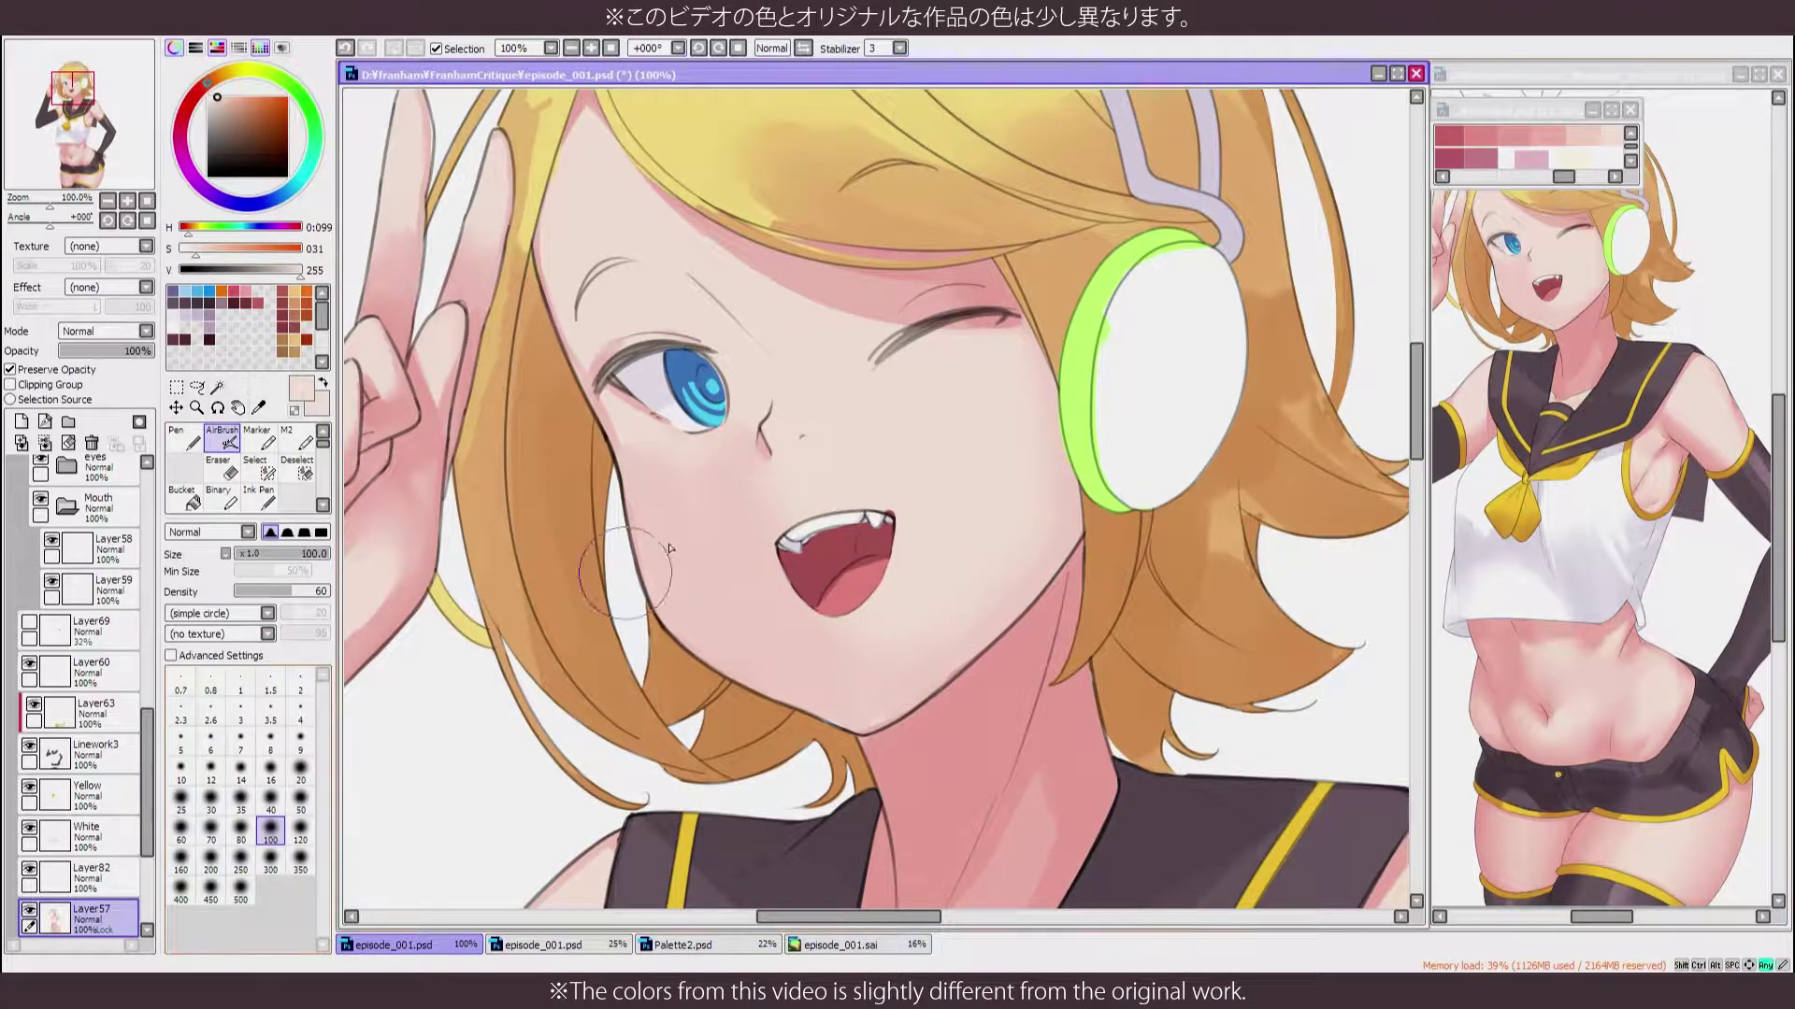
{"action": "key", "text": "h"}
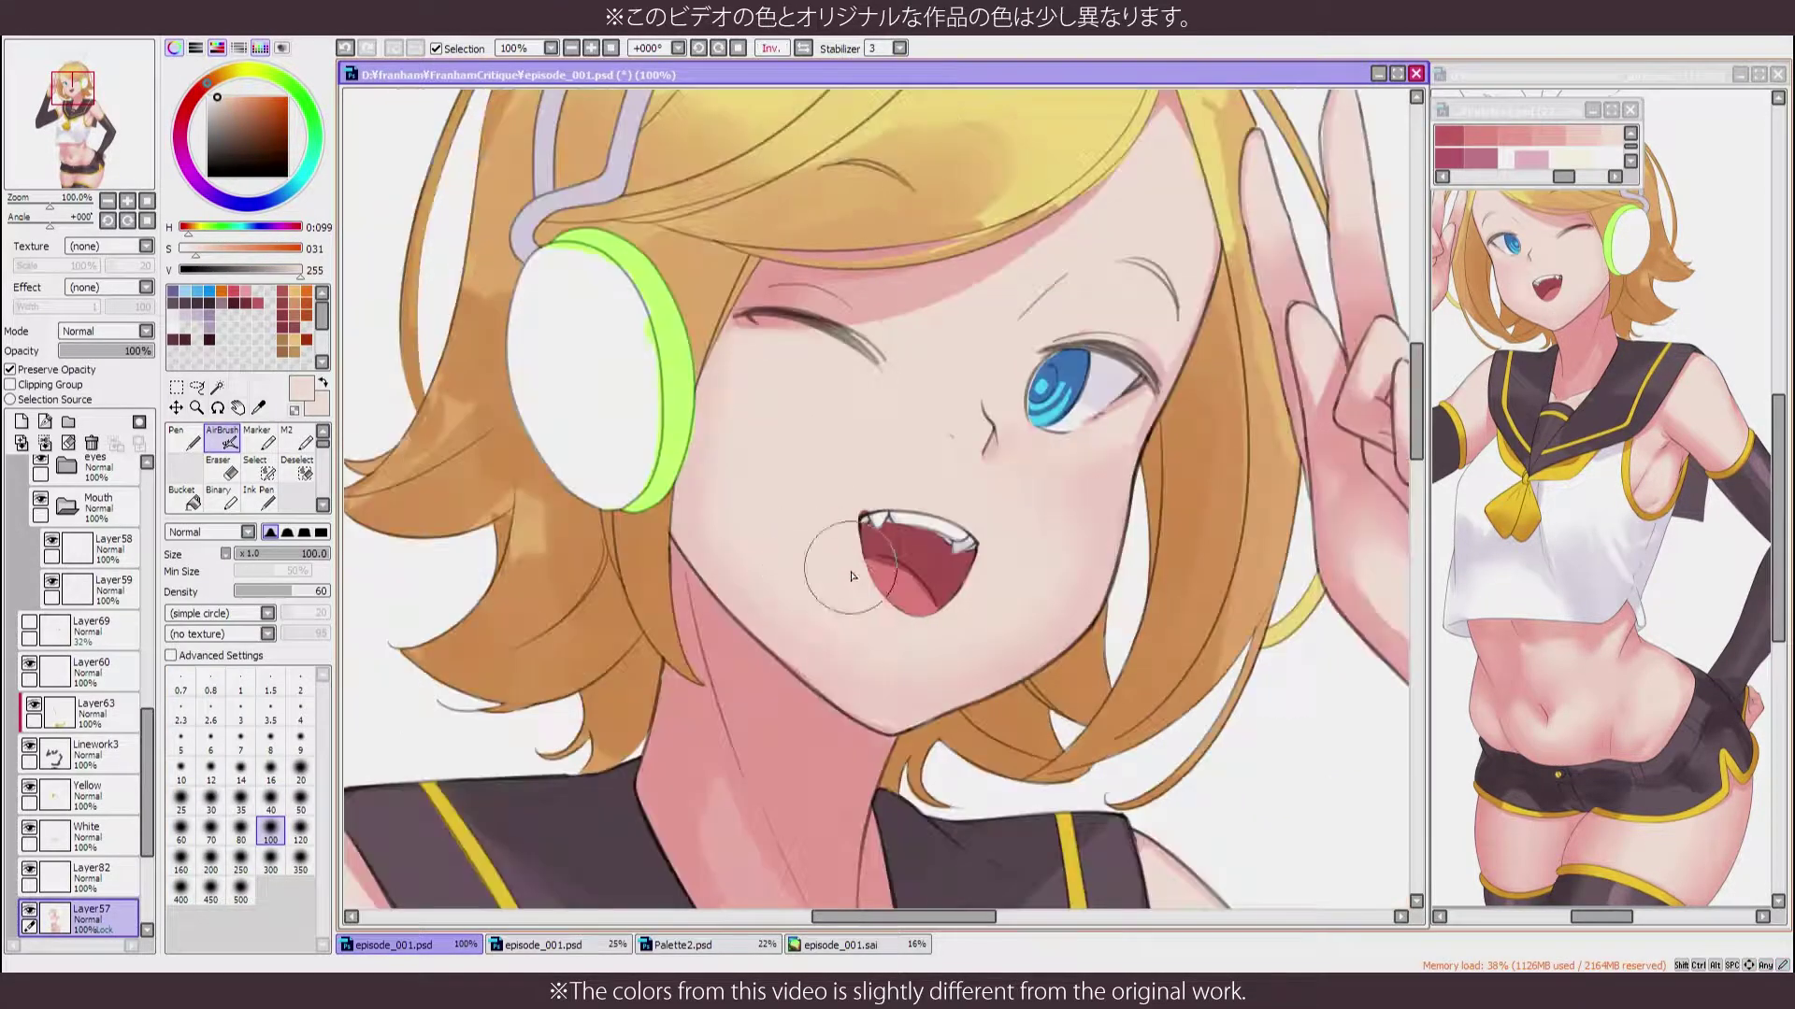
{"action": "key", "text": "h"}
{"action": "key", "text": "b"}
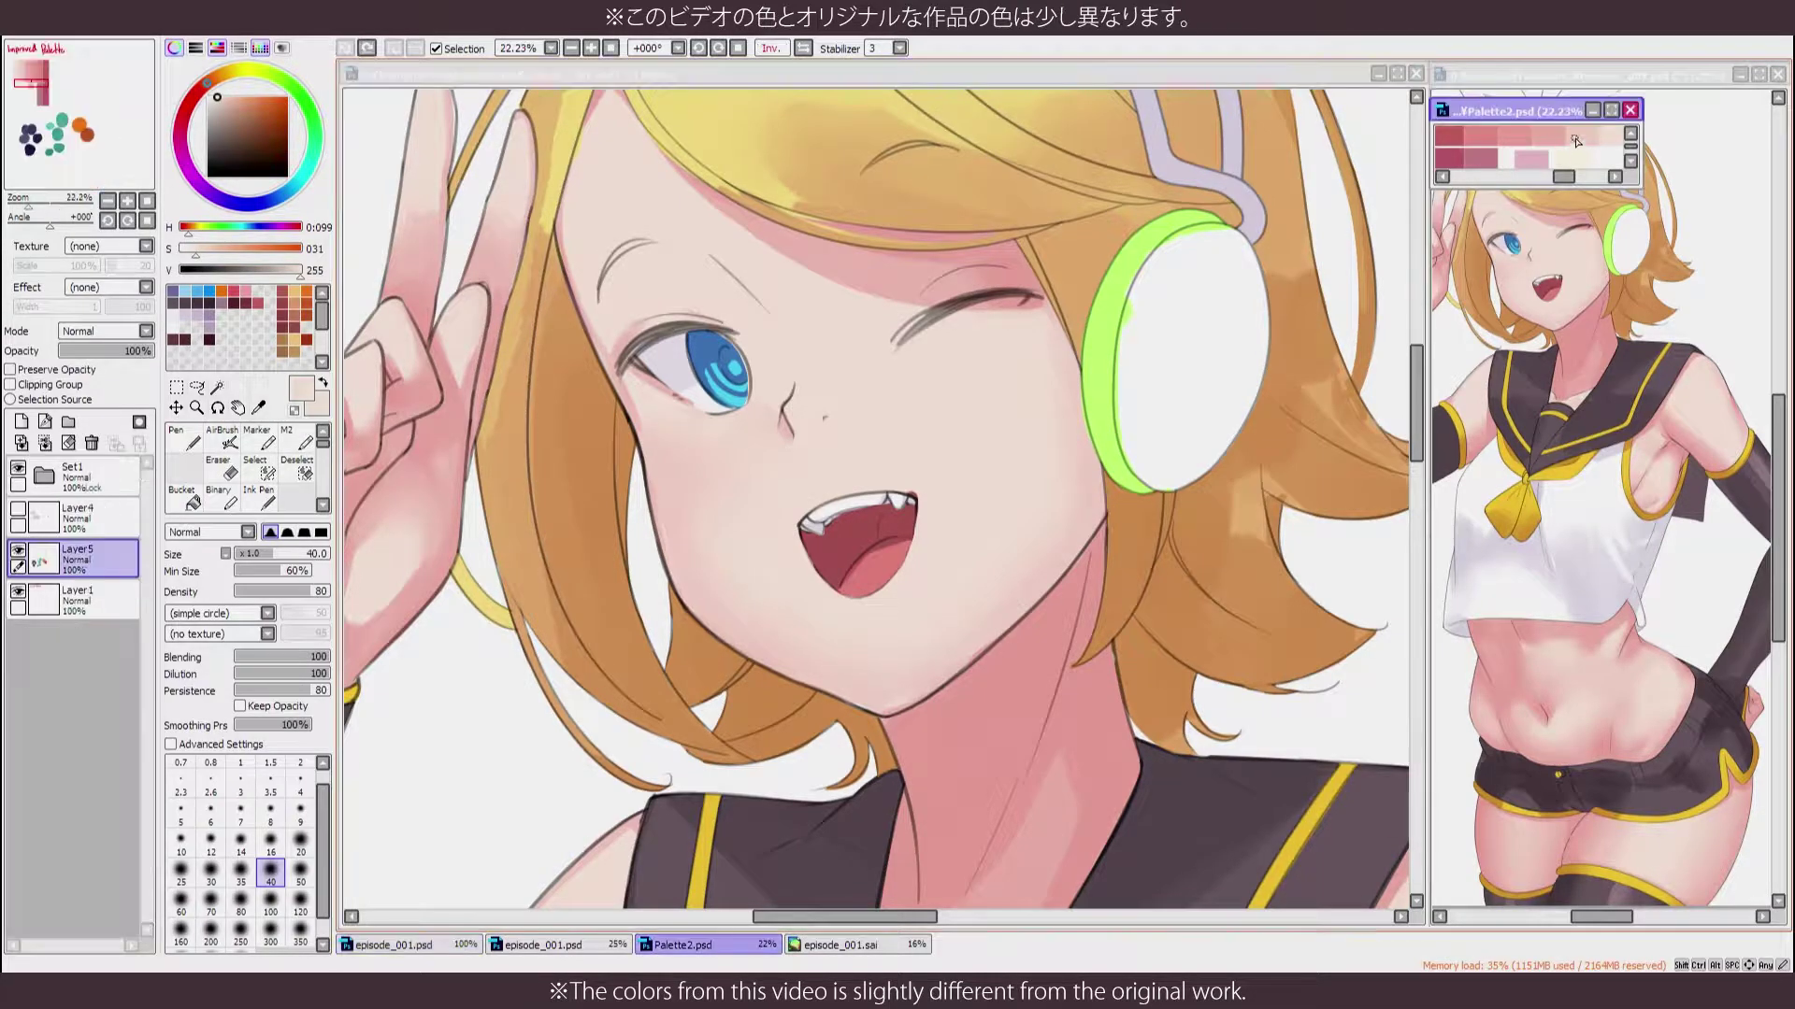
Paint the bangs' cast shadow across the forehead with palette pink at Marker size 40, resampling the tone from the shadow
{"action": "key", "text": "m"}
{"action": "key", "text": "h"}
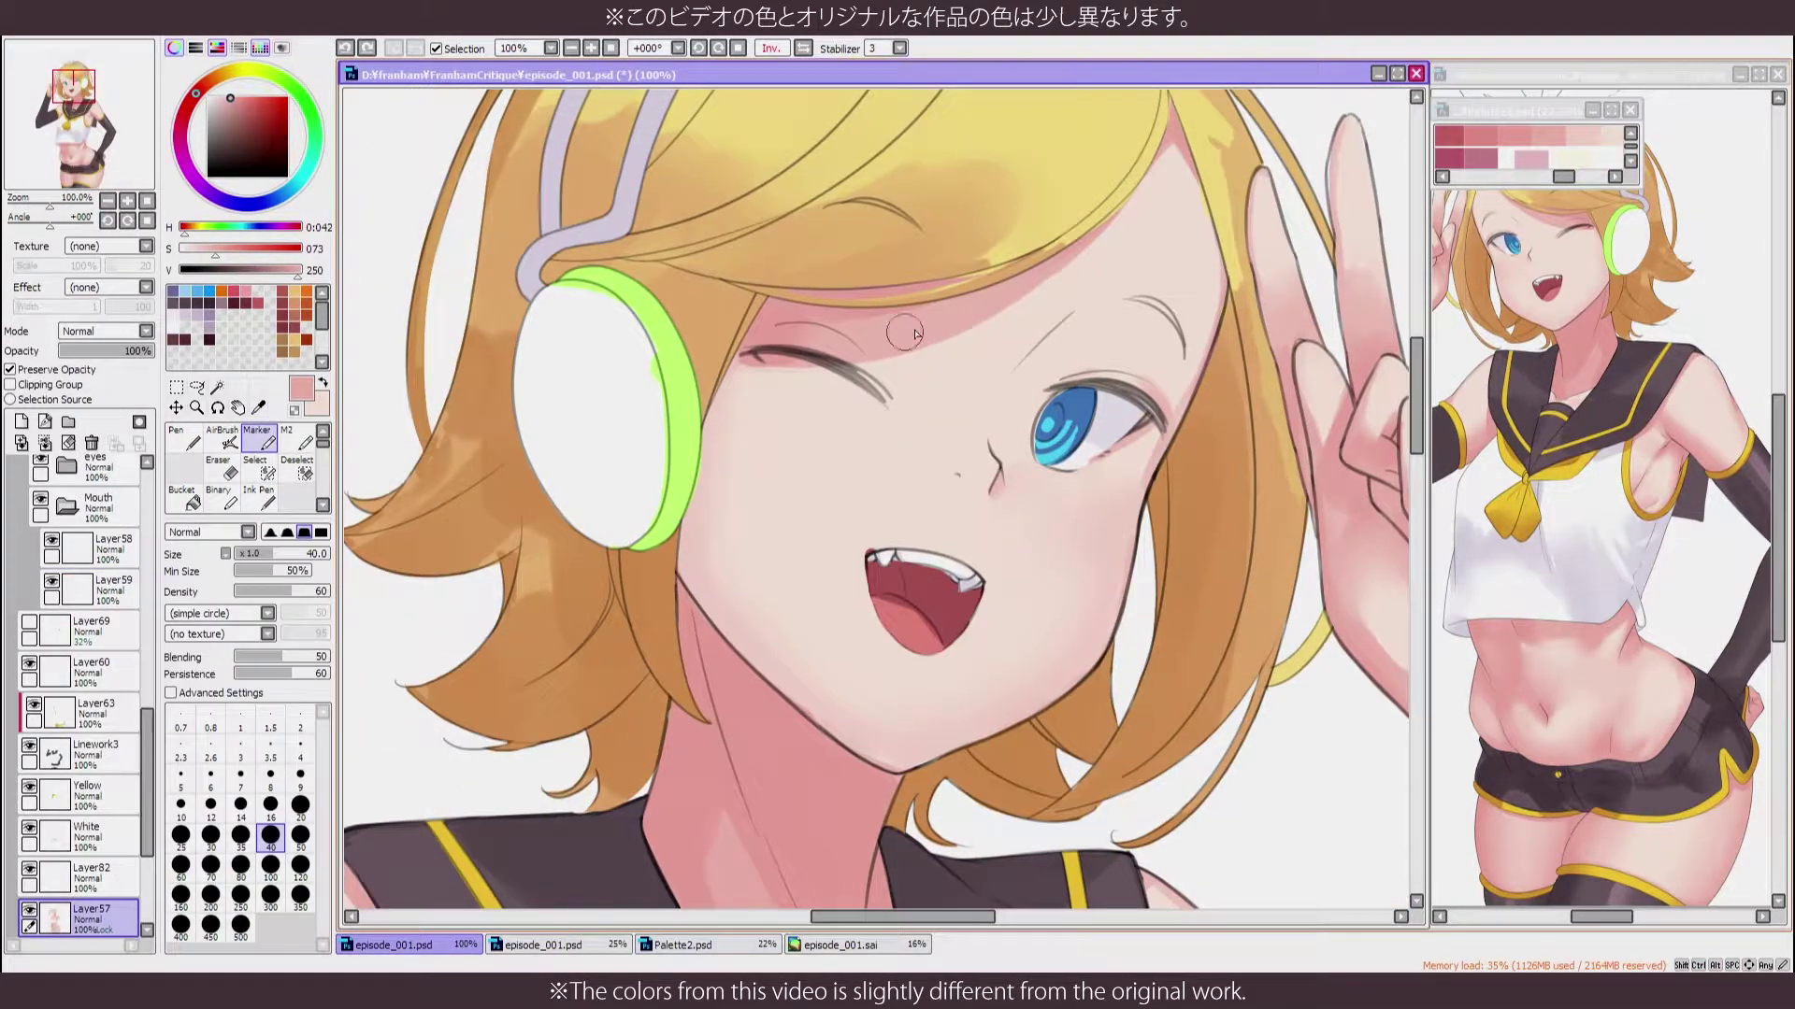
{"action": "key", "text": "h"}
{"action": "scroll", "coordinate": [751, 285], "scroll_direction": "down", "scroll_amount": 3}
{"action": "scroll", "coordinate": [751, 285], "scroll_direction": "up", "scroll_amount": 2}
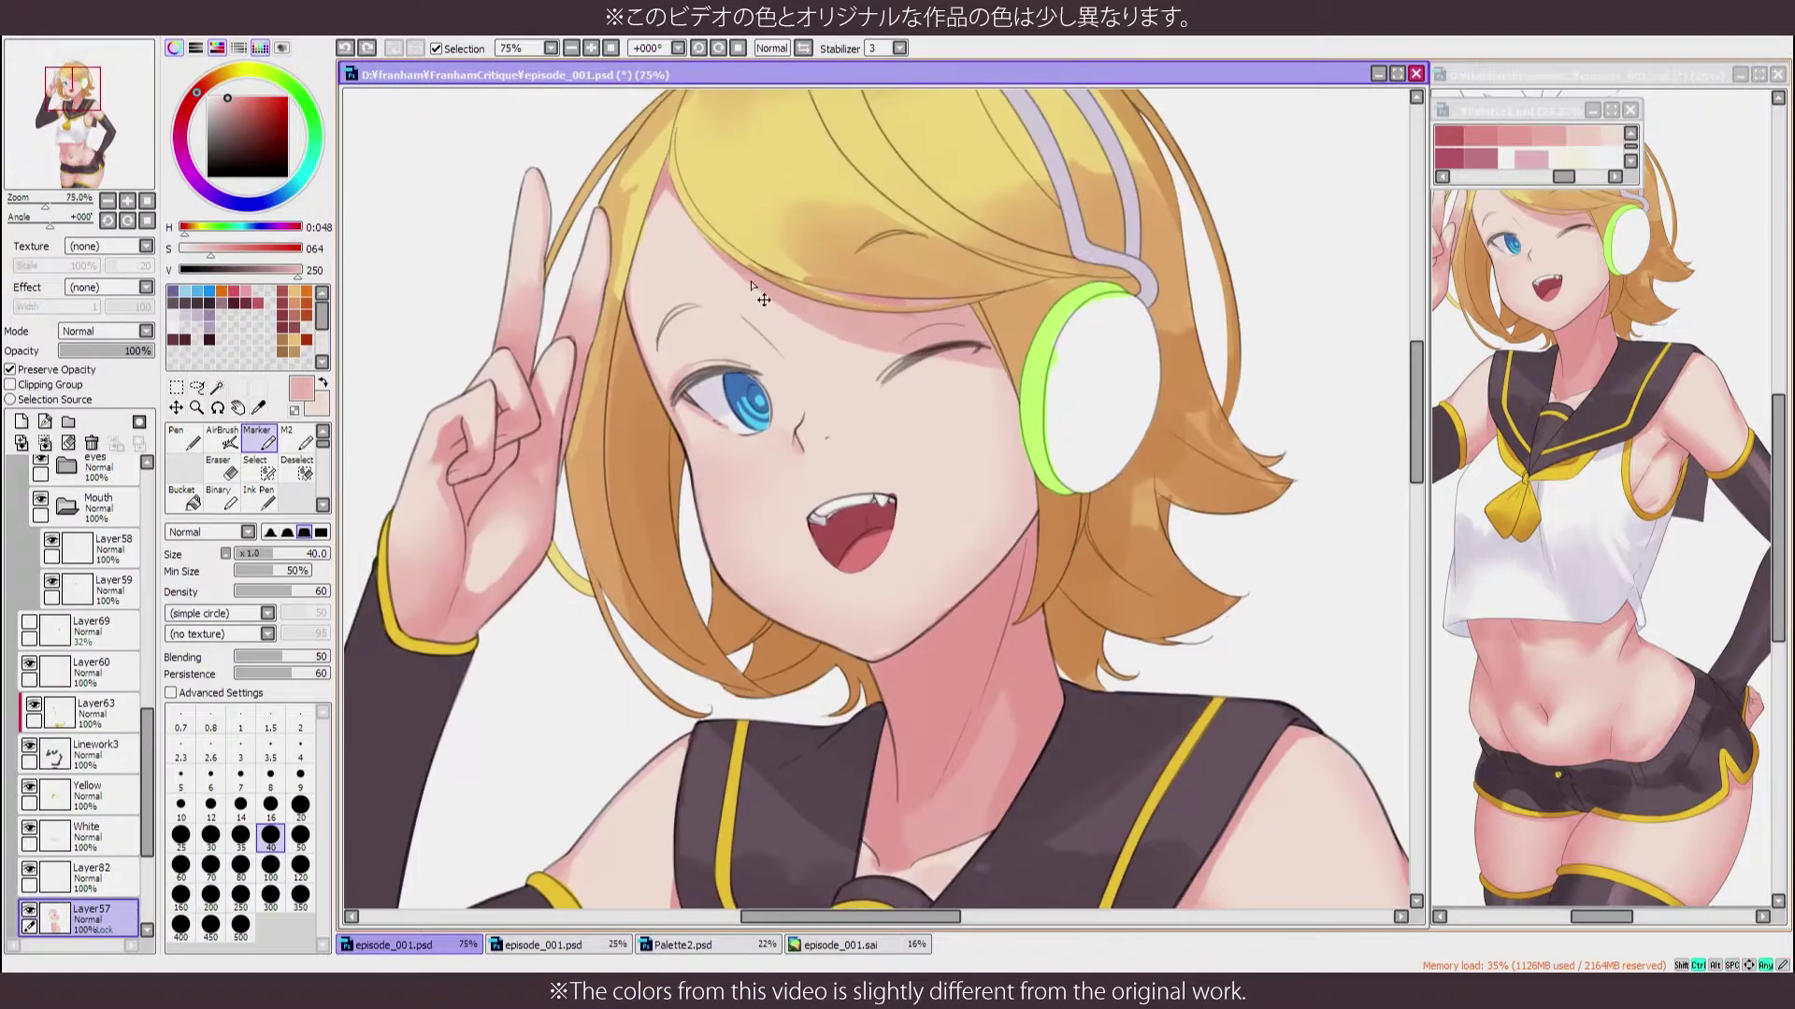
{"action": "left_click", "coordinate": [750, 285], "text": "alt"}
{"action": "key", "text": "h"}
{"action": "key", "text": "h"}
{"action": "left_click", "coordinate": [1006, 285], "text": "alt"}
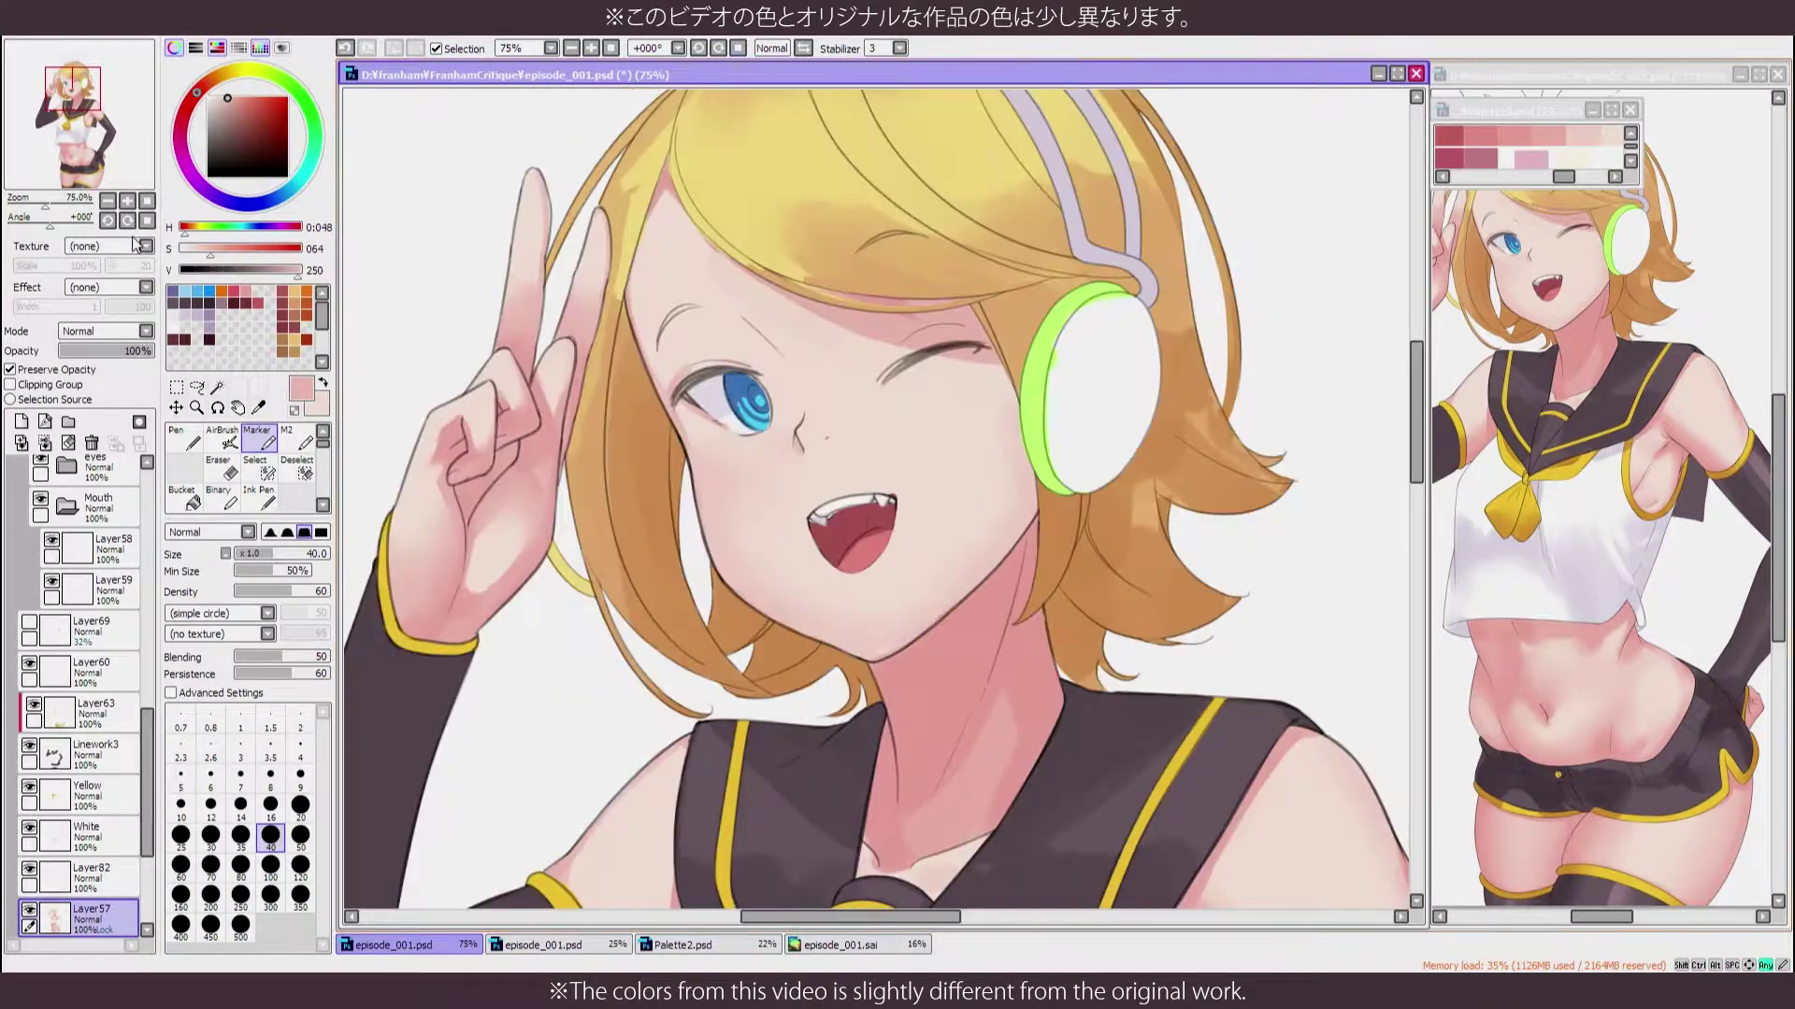
Examine the skin shading on the whole figure and on the mirrored face
{"action": "key", "text": "End"}
{"action": "key", "text": "End"}
{"action": "key", "text": "End"}
{"action": "key", "text": "End"}
{"action": "key", "text": "End"}
{"action": "key", "text": "End"}
{"action": "key", "text": "a"}
{"action": "key", "text": "Home"}
{"action": "scroll", "coordinate": [1034, 733], "scroll_direction": "down", "scroll_amount": 3}
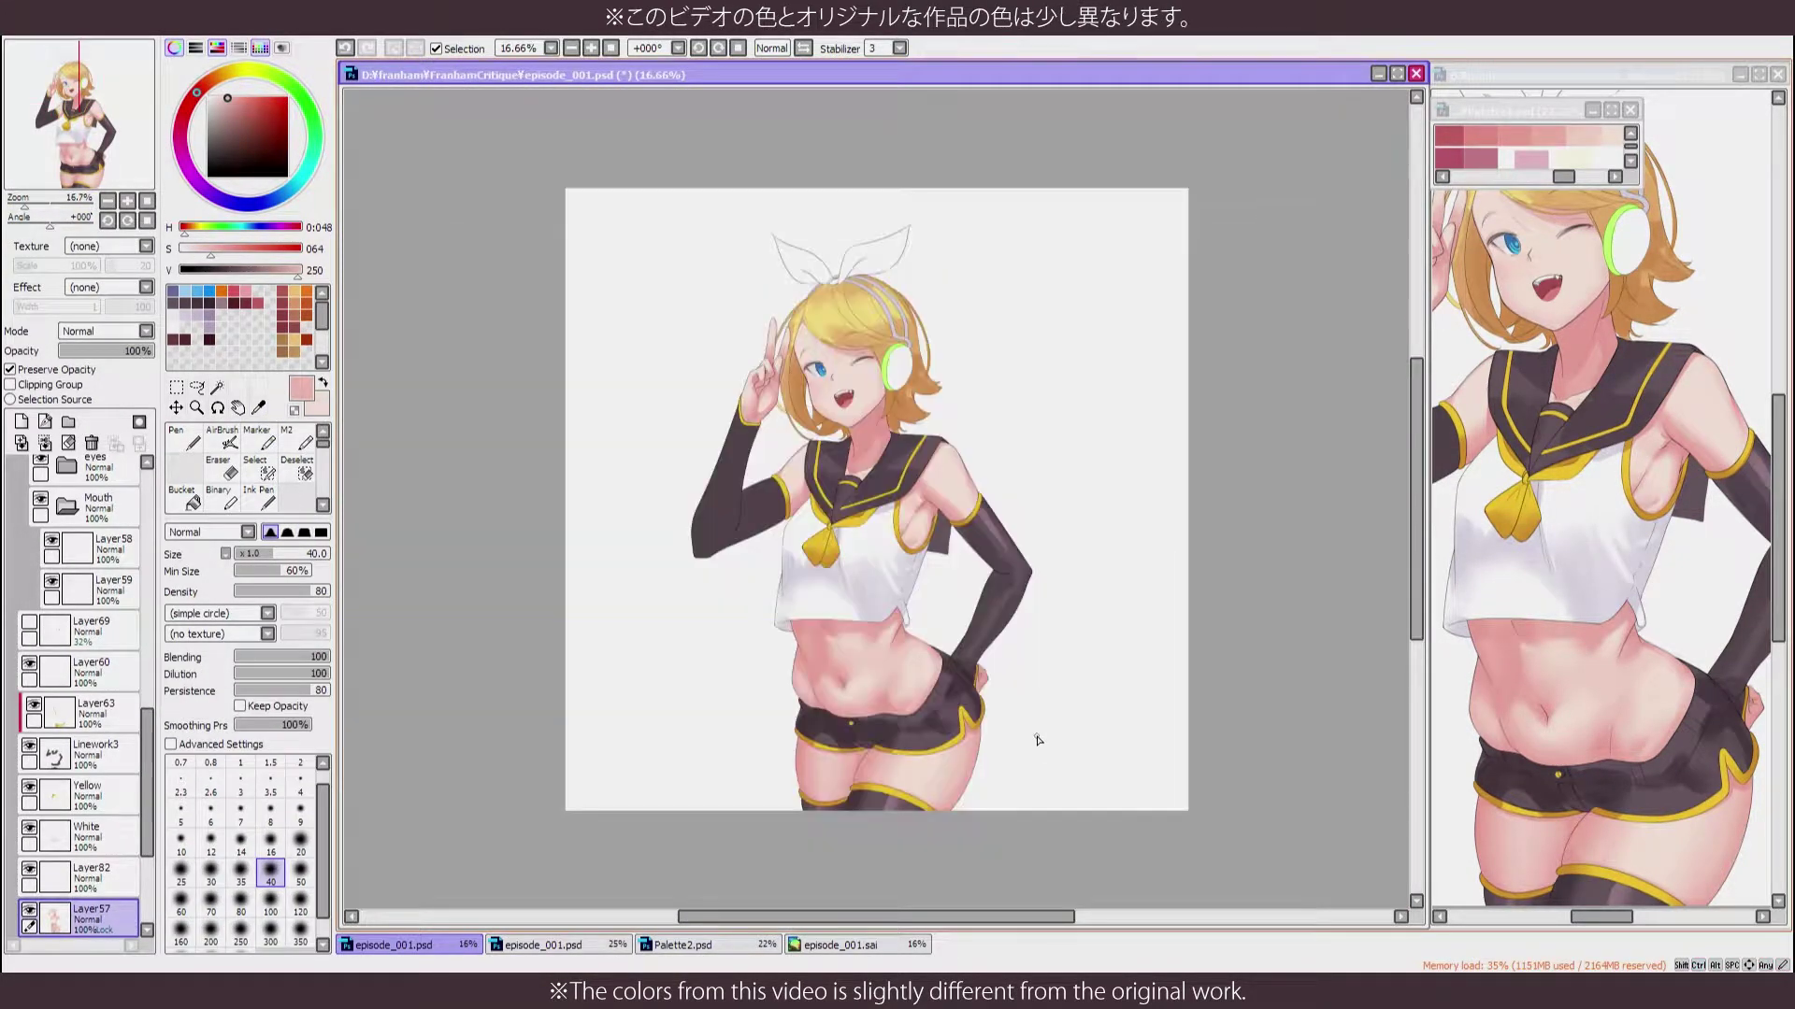
{"action": "scroll", "coordinate": [1041, 745], "scroll_direction": "up", "scroll_amount": 3}
{"action": "key", "text": "h"}
{"action": "scroll", "coordinate": [930, 621], "scroll_direction": "up", "scroll_amount": 10}
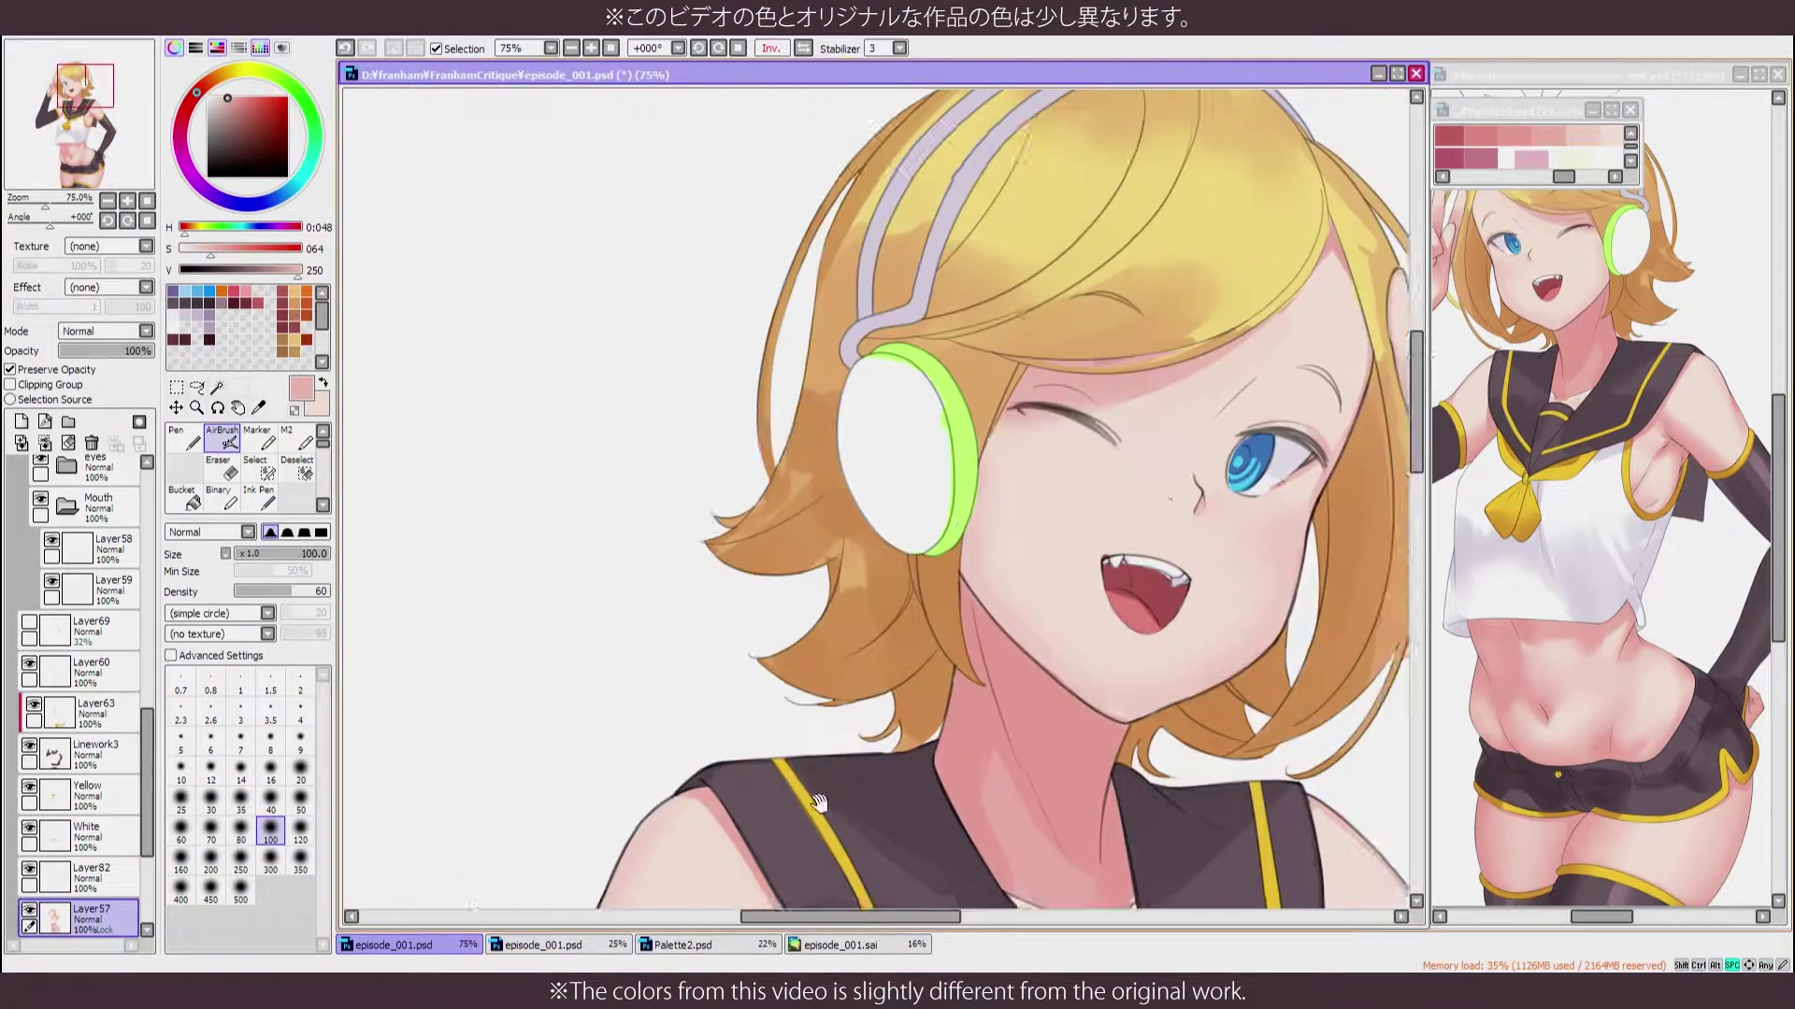
Shade the cheek edge beside the headphone with sampled pink at Marker size 40
{"action": "key", "text": "h"}
{"action": "key", "text": "h"}
{"action": "key", "text": "m"}
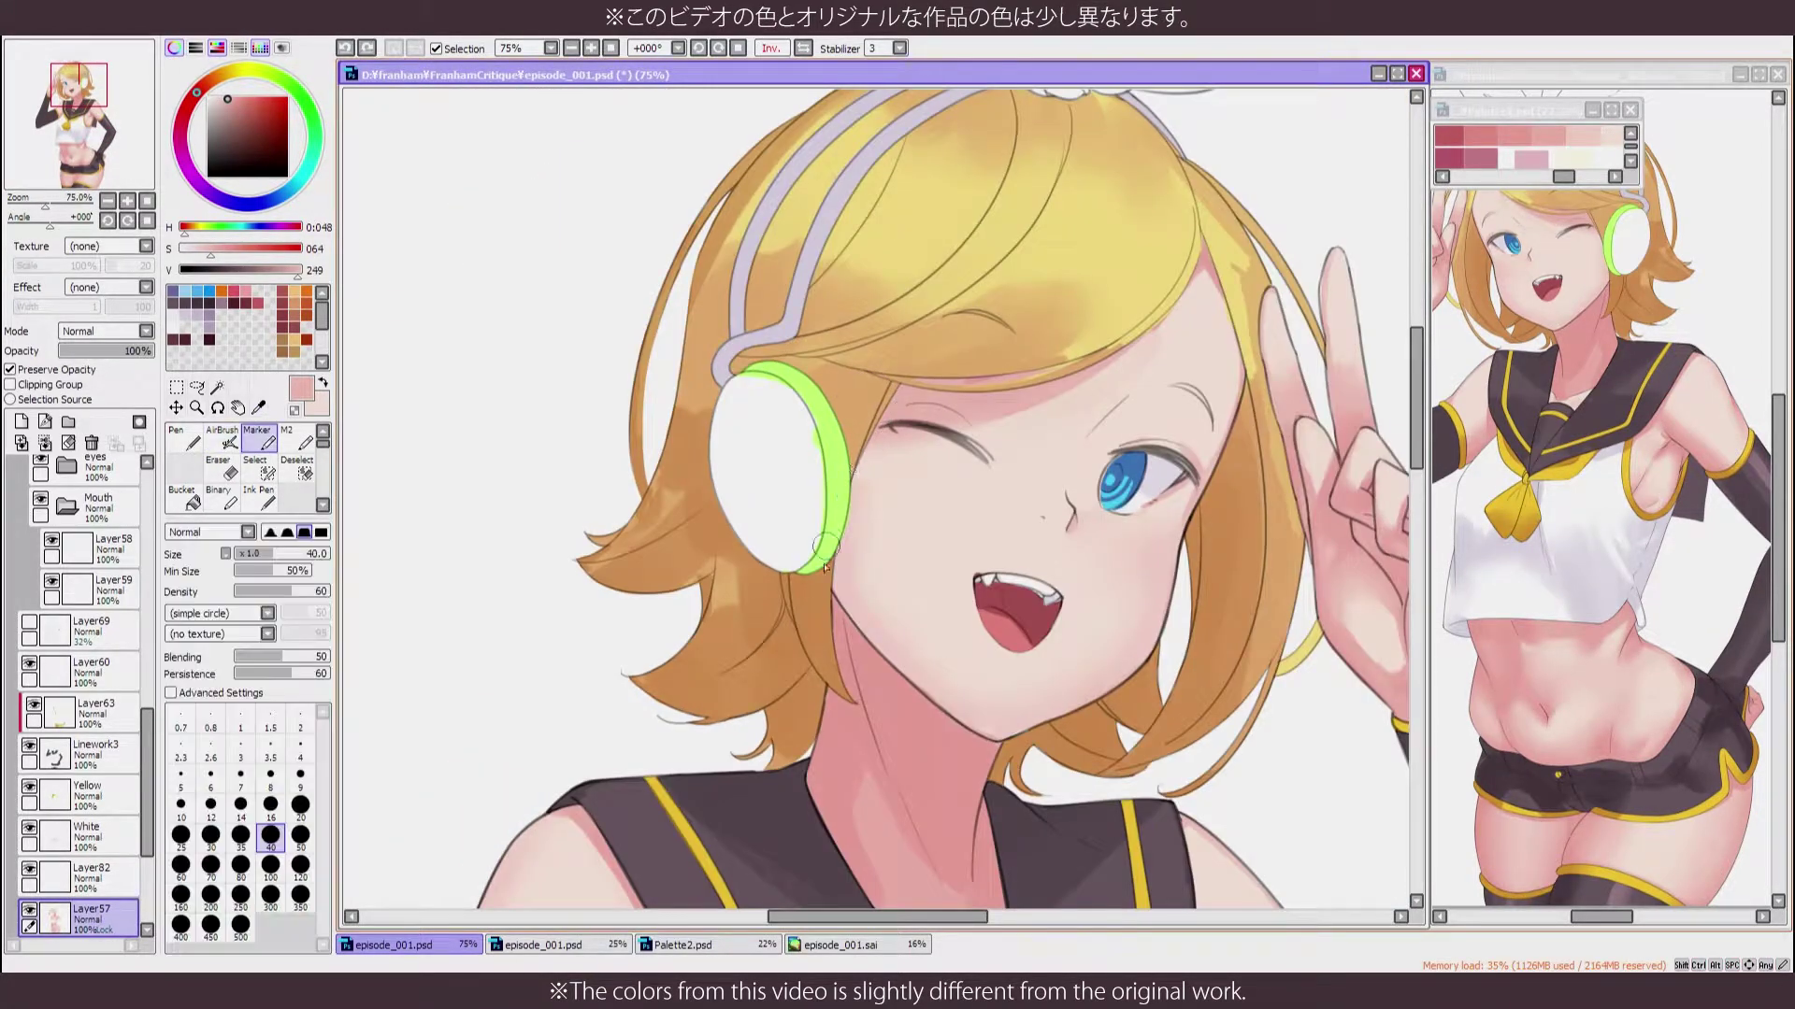
{"action": "left_click", "coordinate": [841, 635], "text": "alt"}
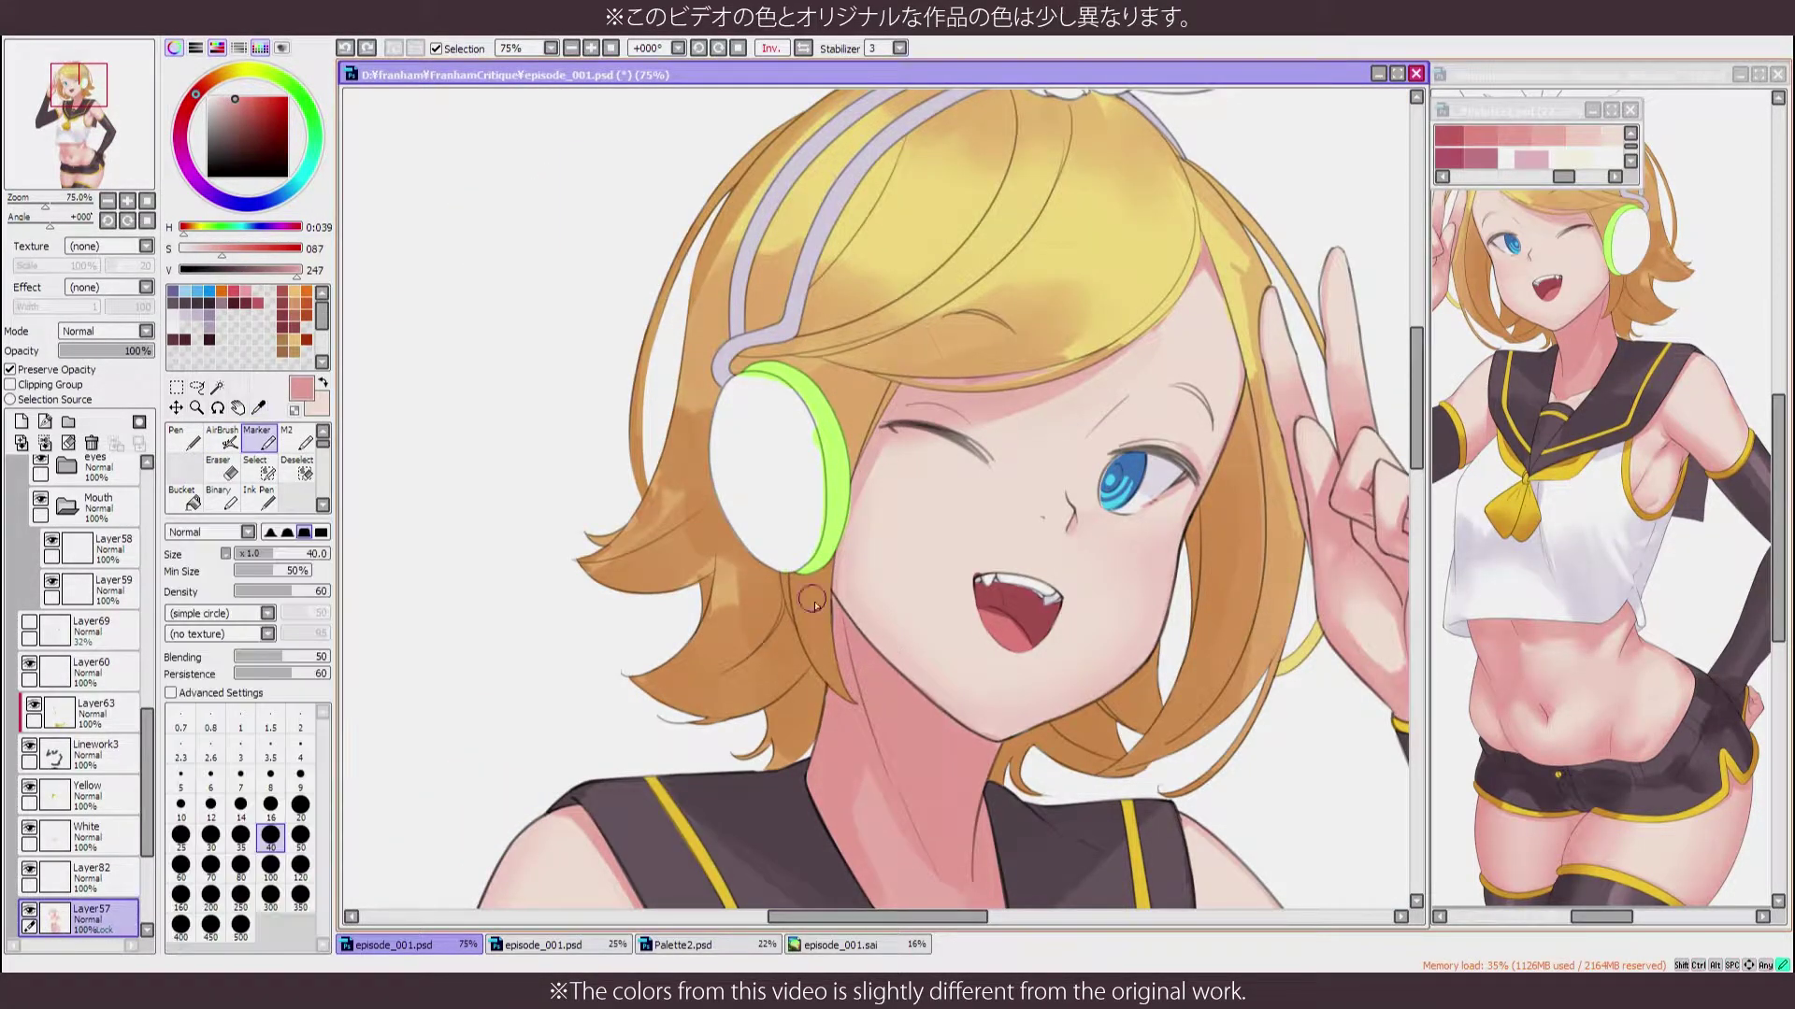
Paint an even light skin tone over the face with the Pen at size 250
{"action": "key", "text": "h"}
{"action": "key", "text": "n"}
{"action": "left_click", "coordinate": [240, 857]}
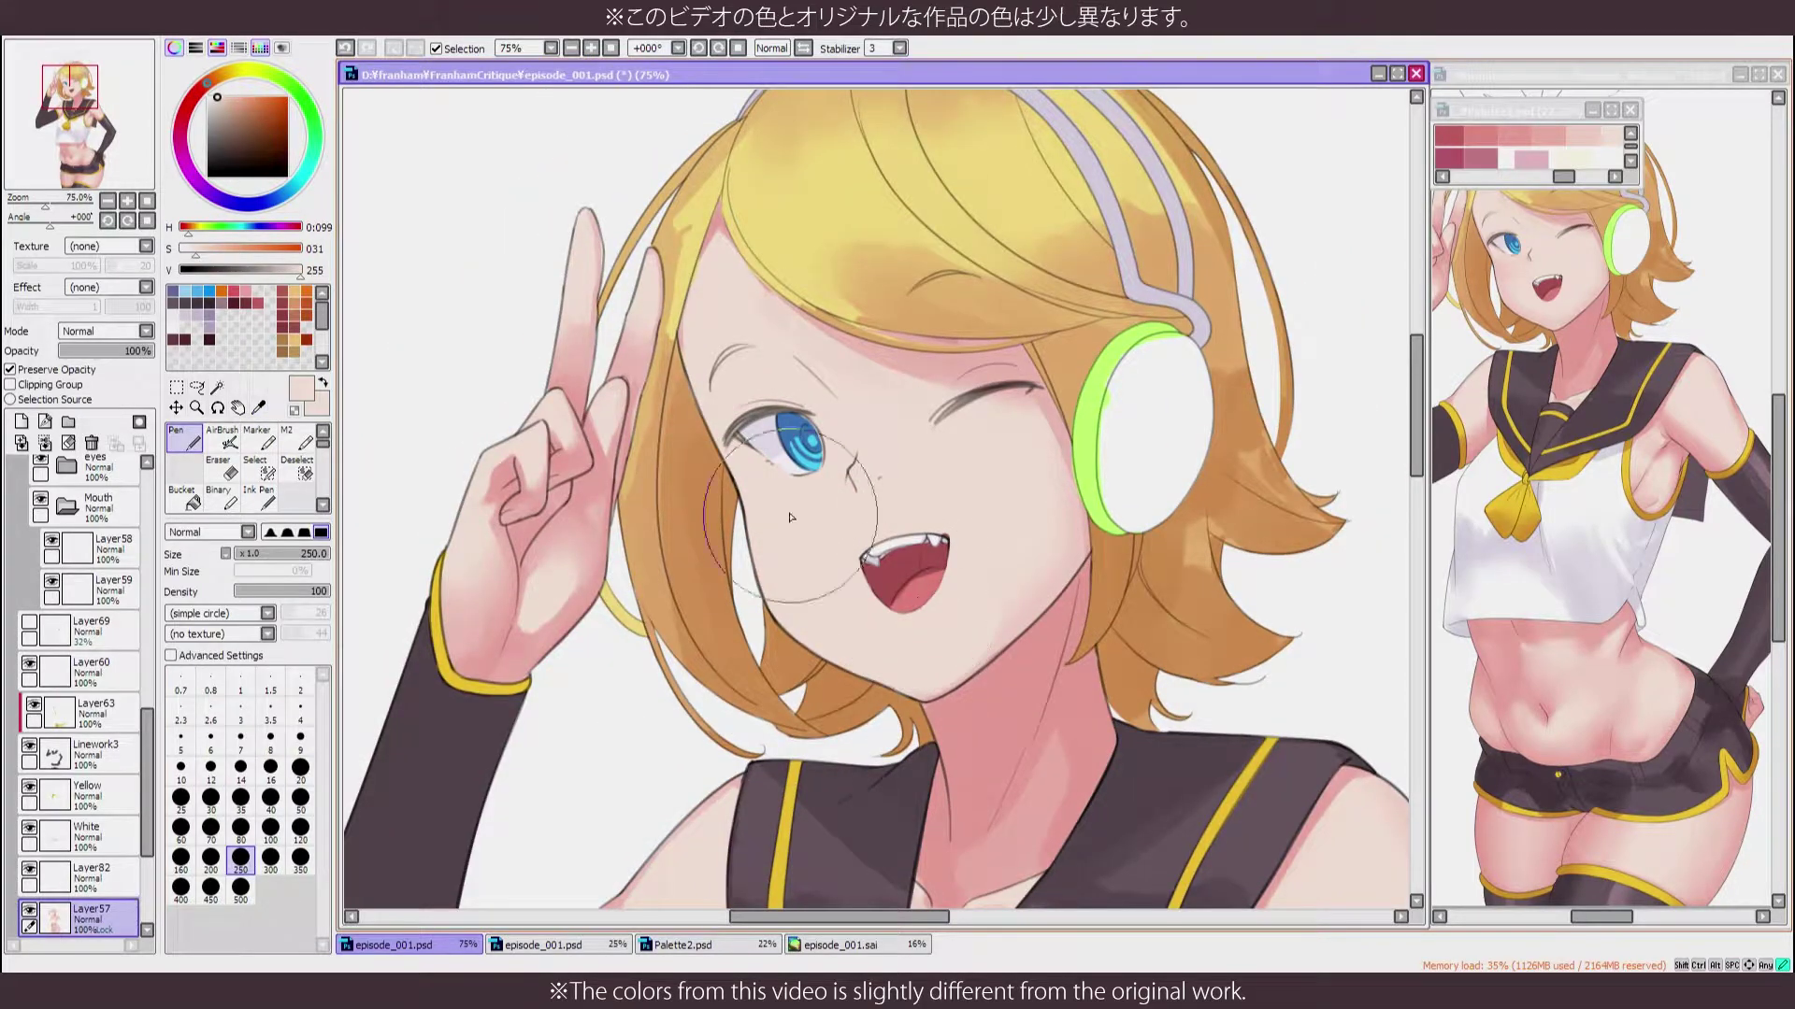
{"action": "key", "text": "h"}
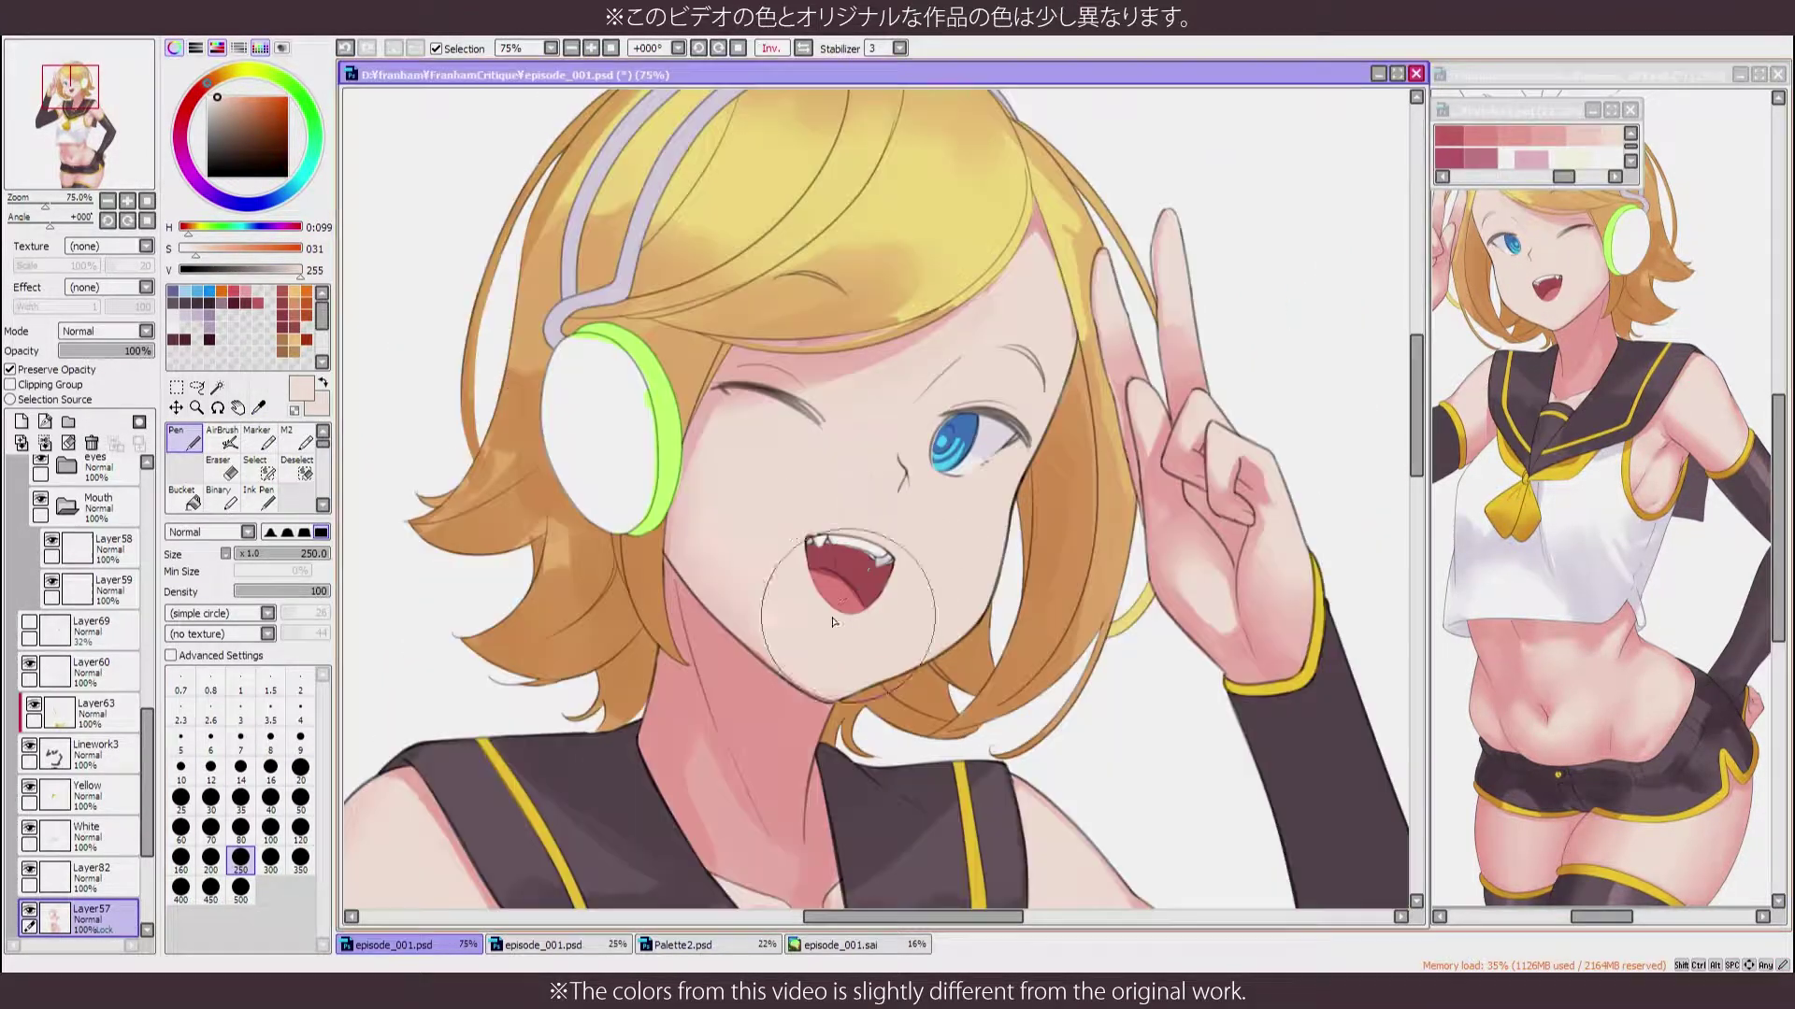
{"action": "key", "text": "h"}
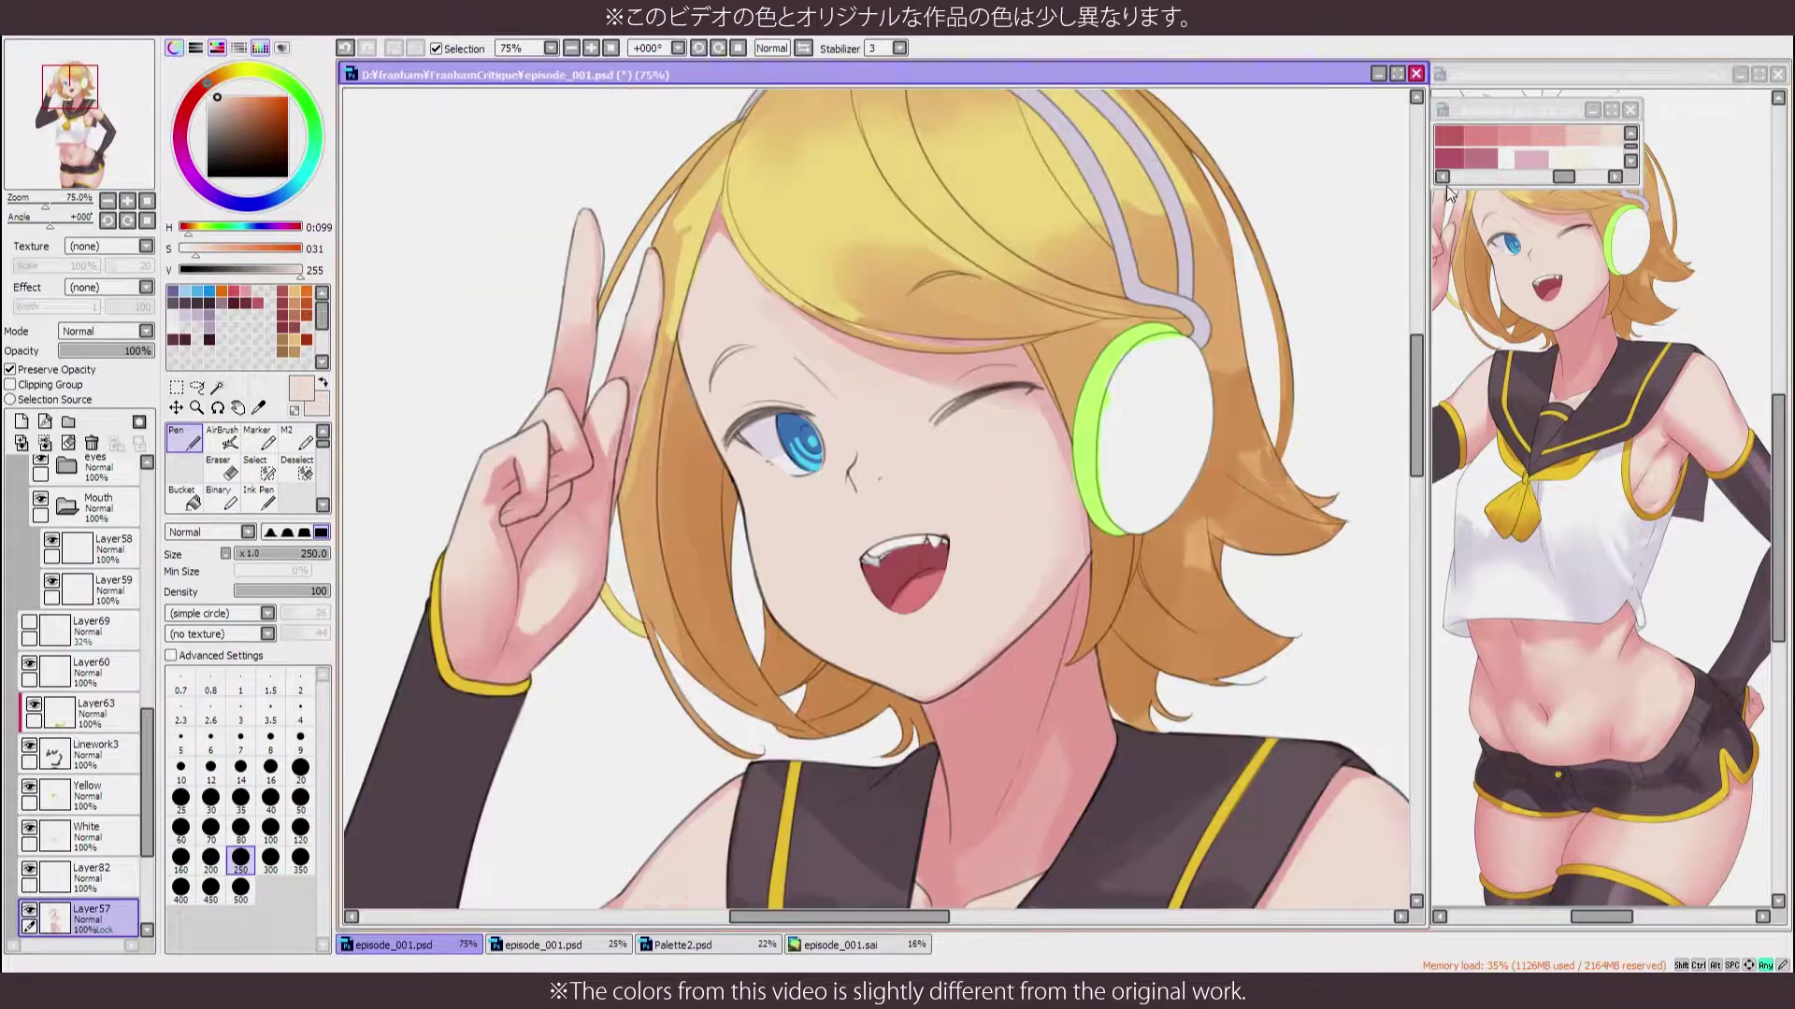
Enlarge the Palette2.psd window to expose the full skin swatches and return to the main canvas with the Marker
{"action": "left_click", "coordinate": [1578, 140]}
{"action": "mouse_move", "coordinate": [1617, 178]}
{"action": "left_mouse_down"}
{"action": "mouse_move", "coordinate": [1781, 365]}
{"action": "mouse_move", "coordinate": [1781, 575]}
{"action": "left_mouse_up"}
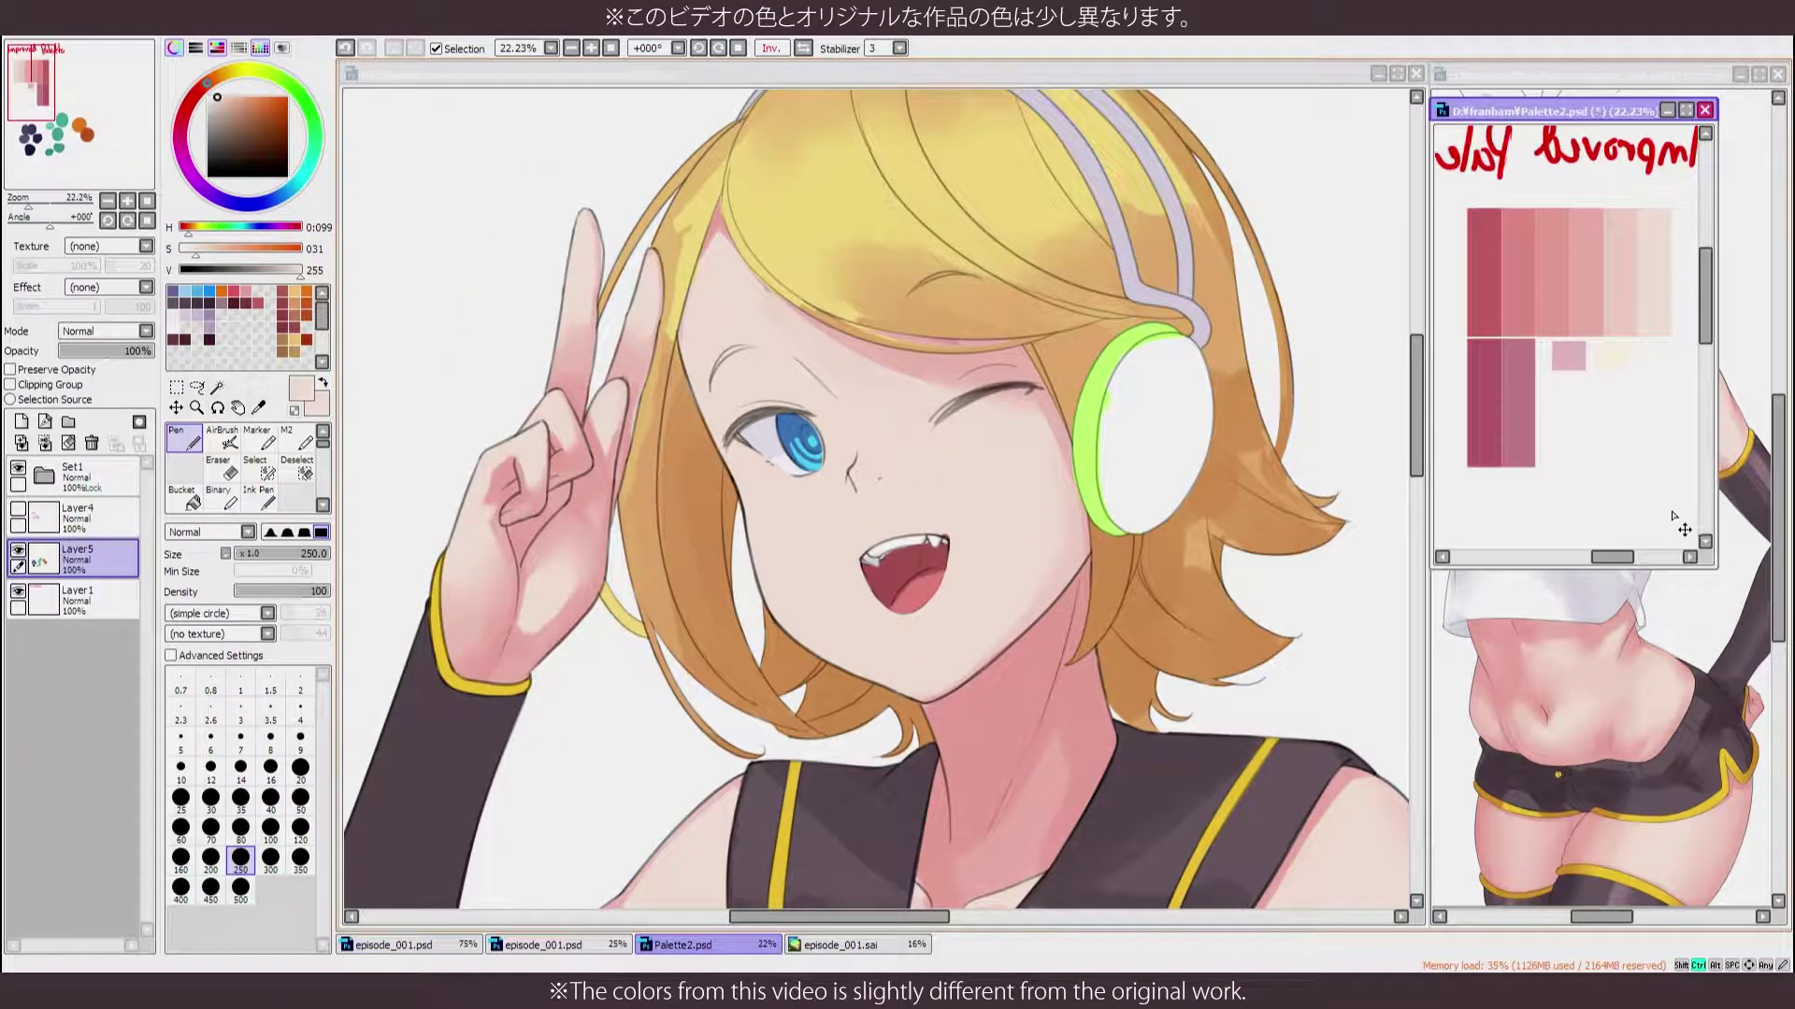
{"action": "key", "text": "v"}
{"action": "left_click", "coordinate": [1607, 747]}
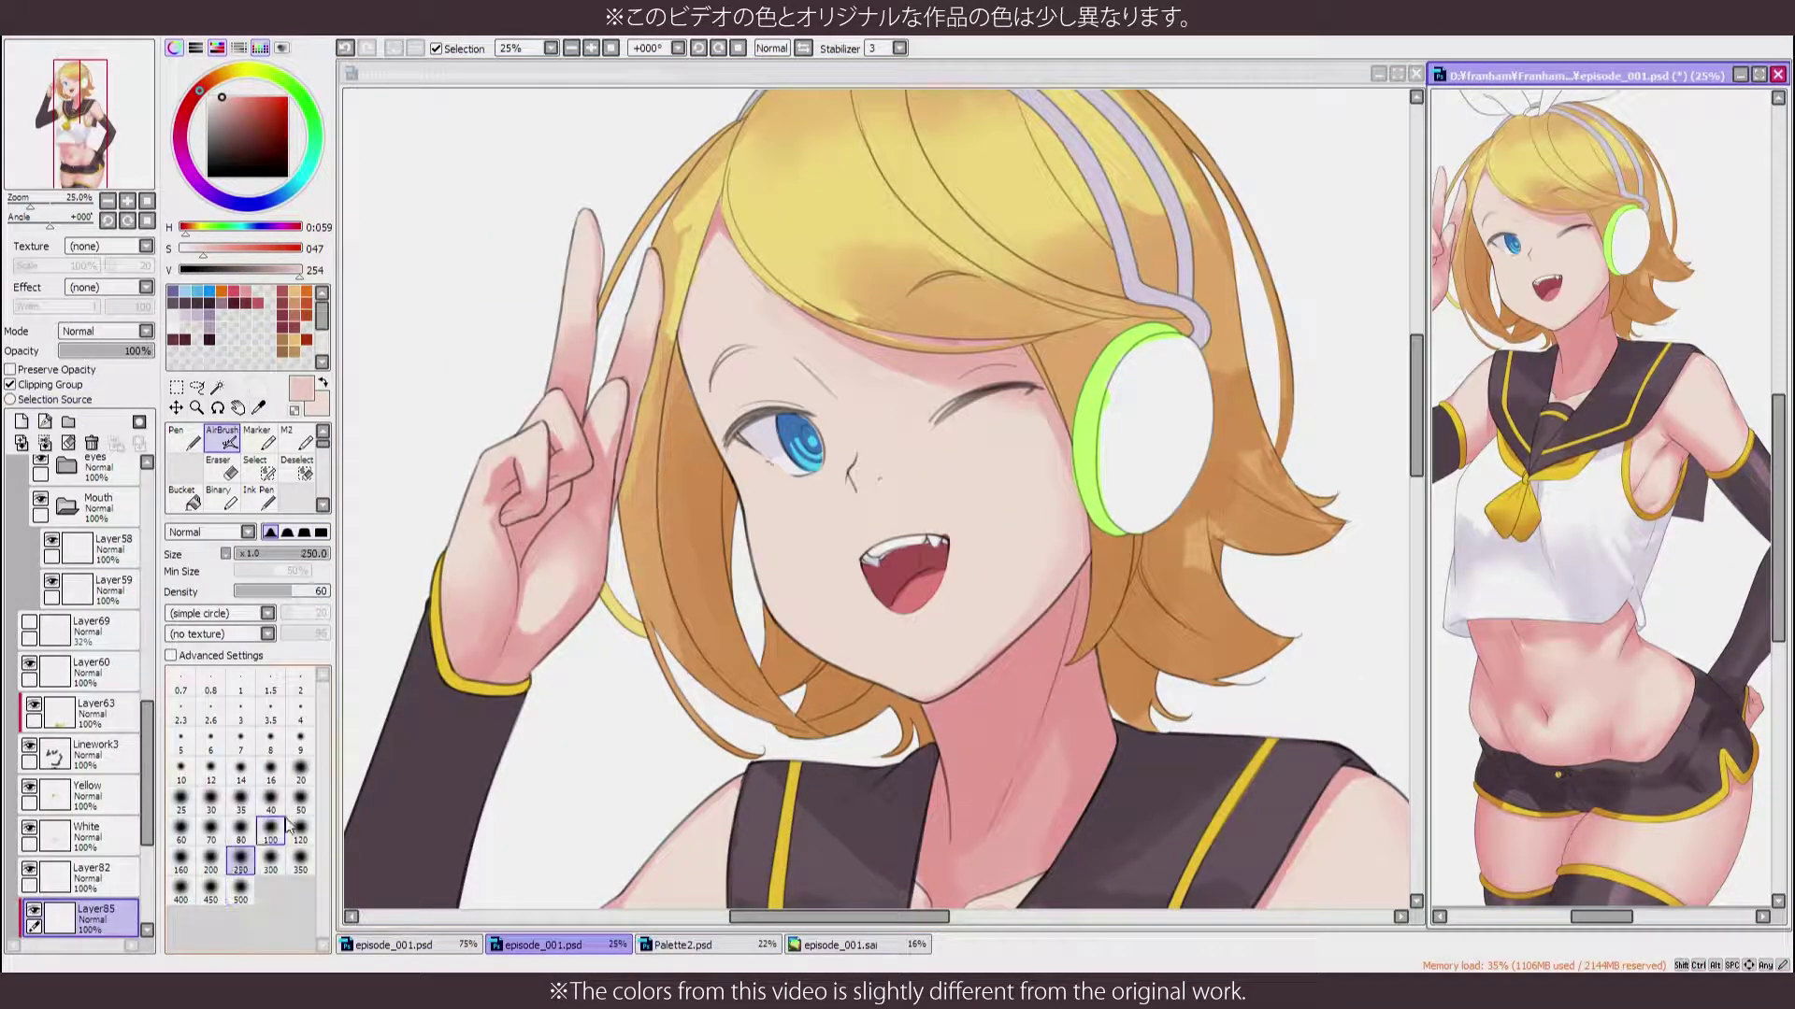
{"action": "left_click", "coordinate": [798, 609]}
{"action": "key", "text": "n"}
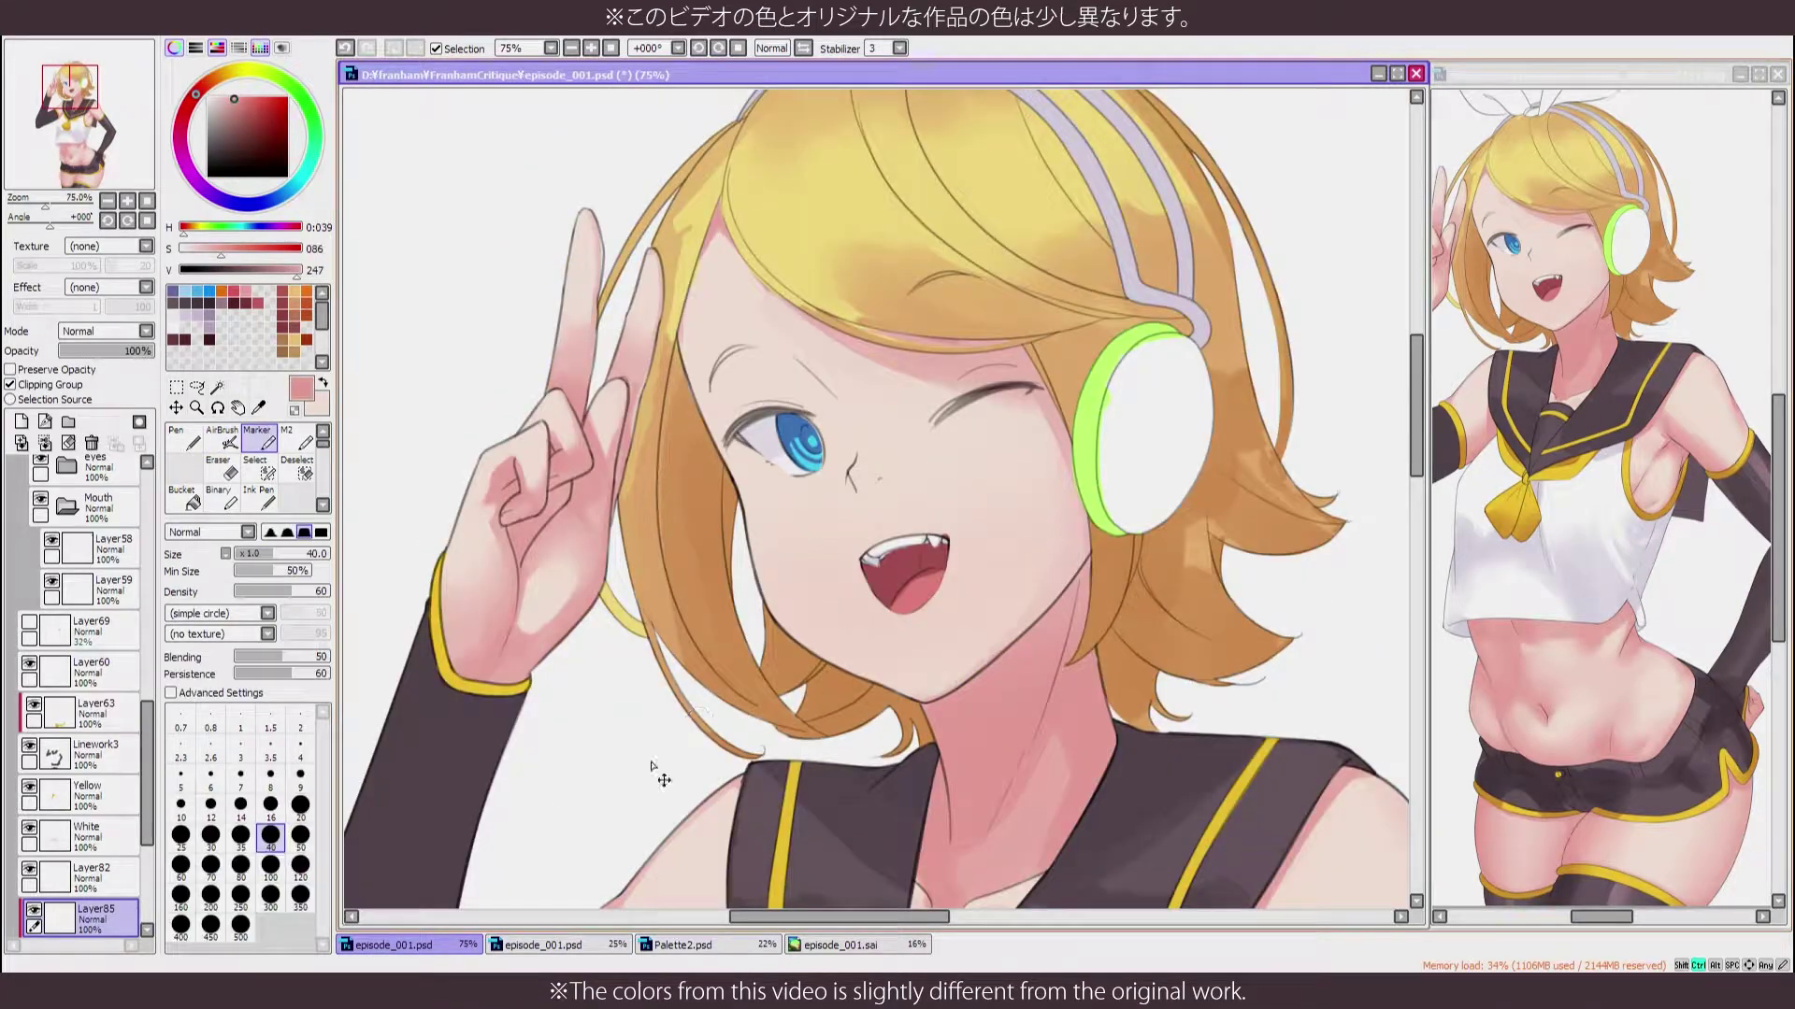
Redraw the shadow under the bangs with palette pink, starting at Marker size 9, and soften it with the blending brush at size 40
{"action": "key", "text": "h"}
{"action": "scroll", "coordinate": [692, 301], "scroll_direction": "up", "scroll_amount": 2}
{"action": "left_click", "coordinate": [300, 774]}
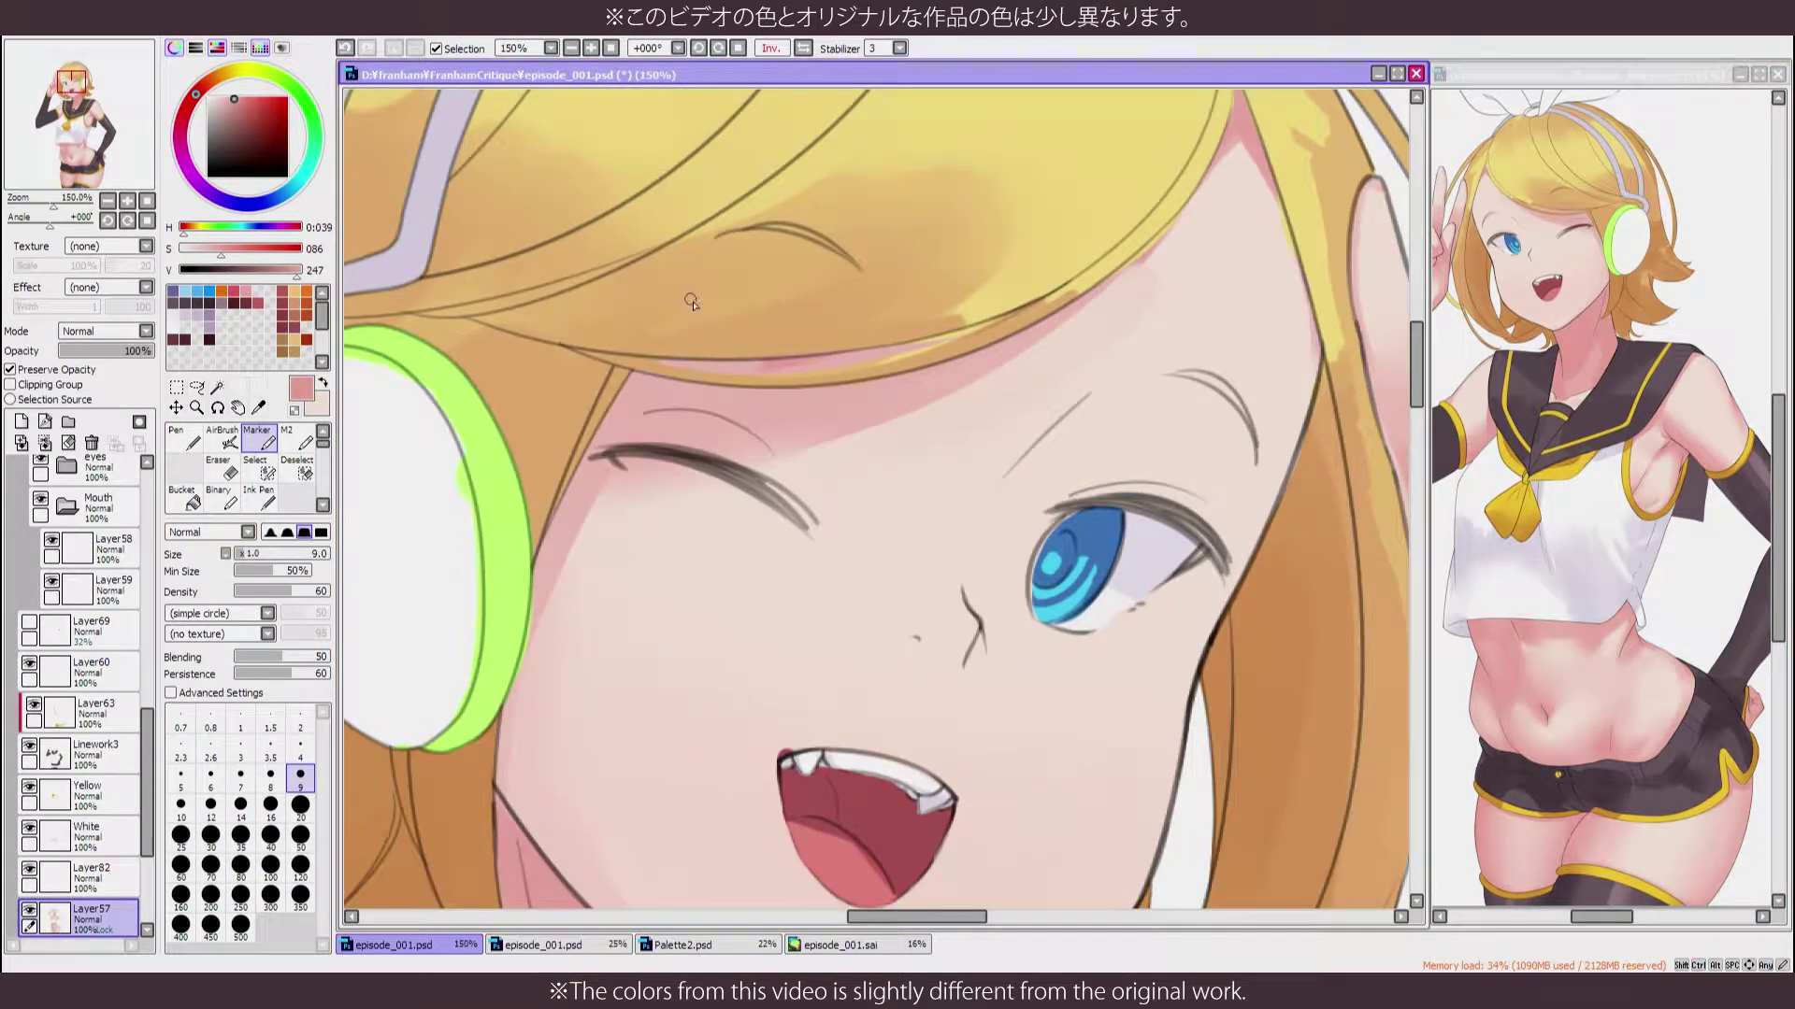
{"action": "left_click", "coordinate": [766, 945]}
{"action": "left_click", "coordinate": [1586, 248], "text": "alt"}
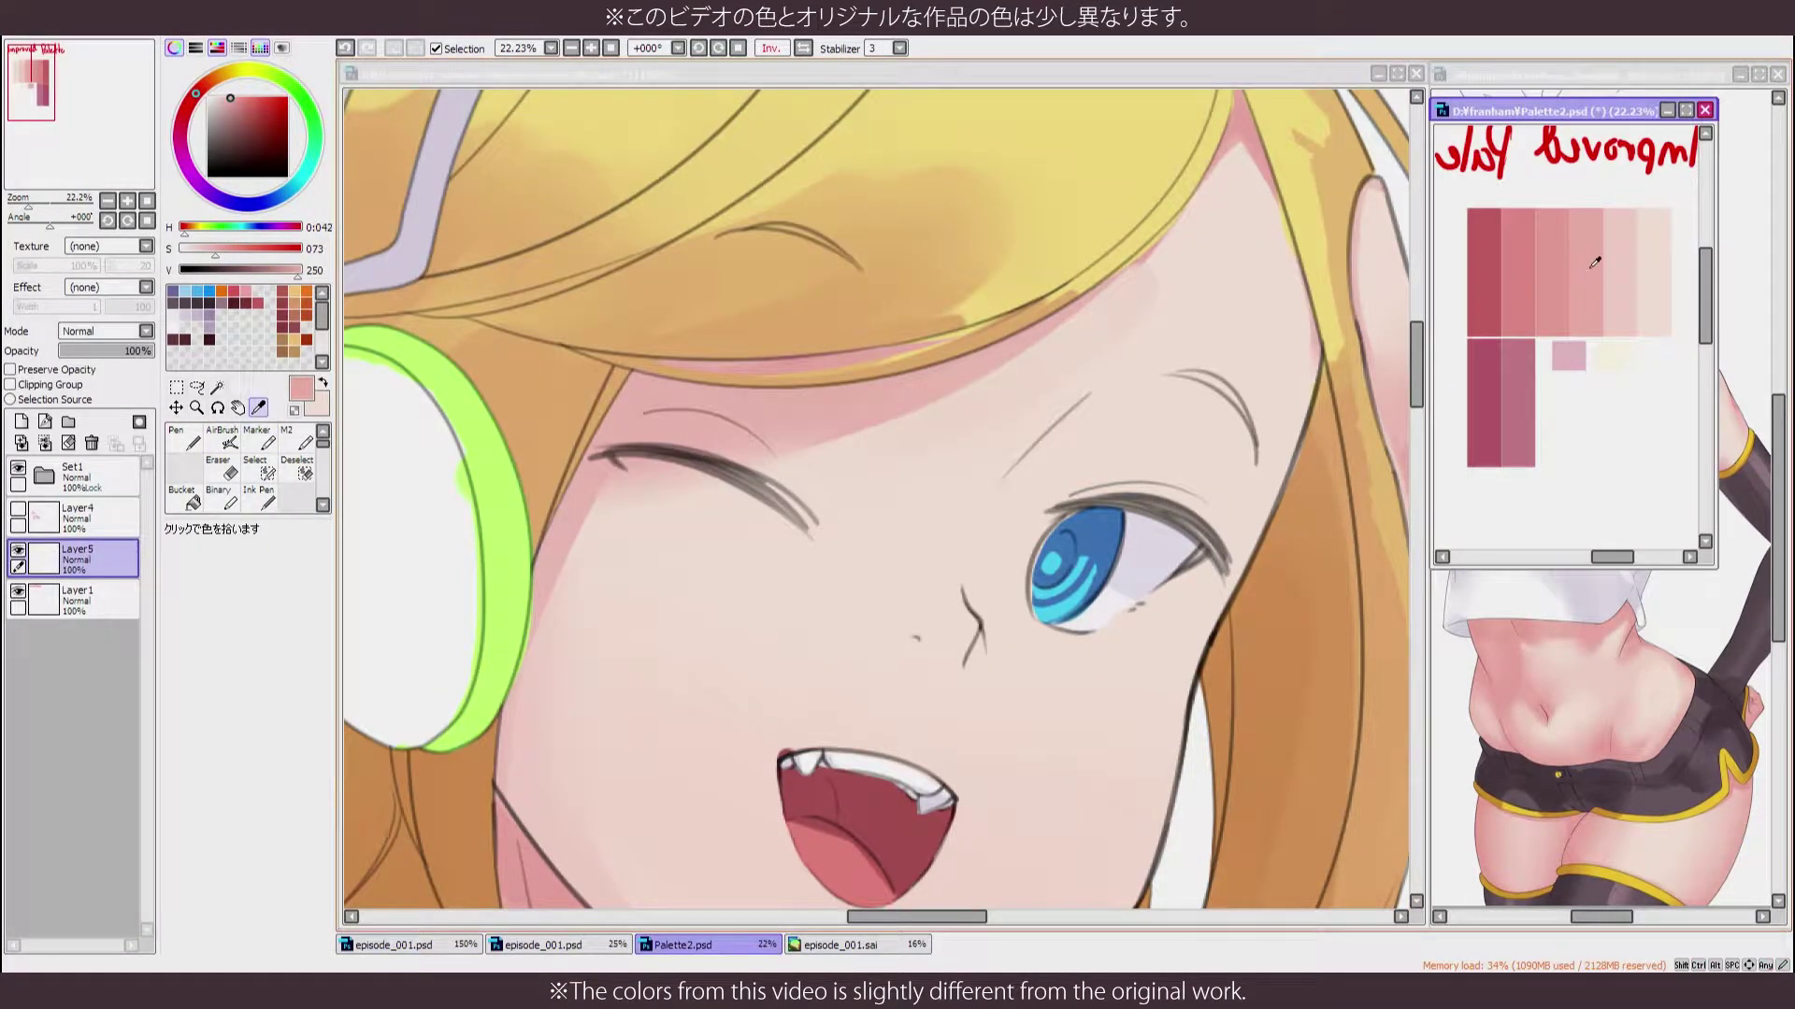
{"action": "left_click", "coordinate": [935, 531], "text": "alt"}
{"action": "mouse_move", "coordinate": [657, 423]}
{"action": "left_mouse_down"}
{"action": "mouse_move", "coordinate": [804, 402]}
{"action": "mouse_move", "coordinate": [1035, 323]}
{"action": "left_mouse_up"}
{"action": "key", "text": "h"}
{"action": "left_click_drag", "start_coordinate": [925, 281], "coordinate": [933, 513]}
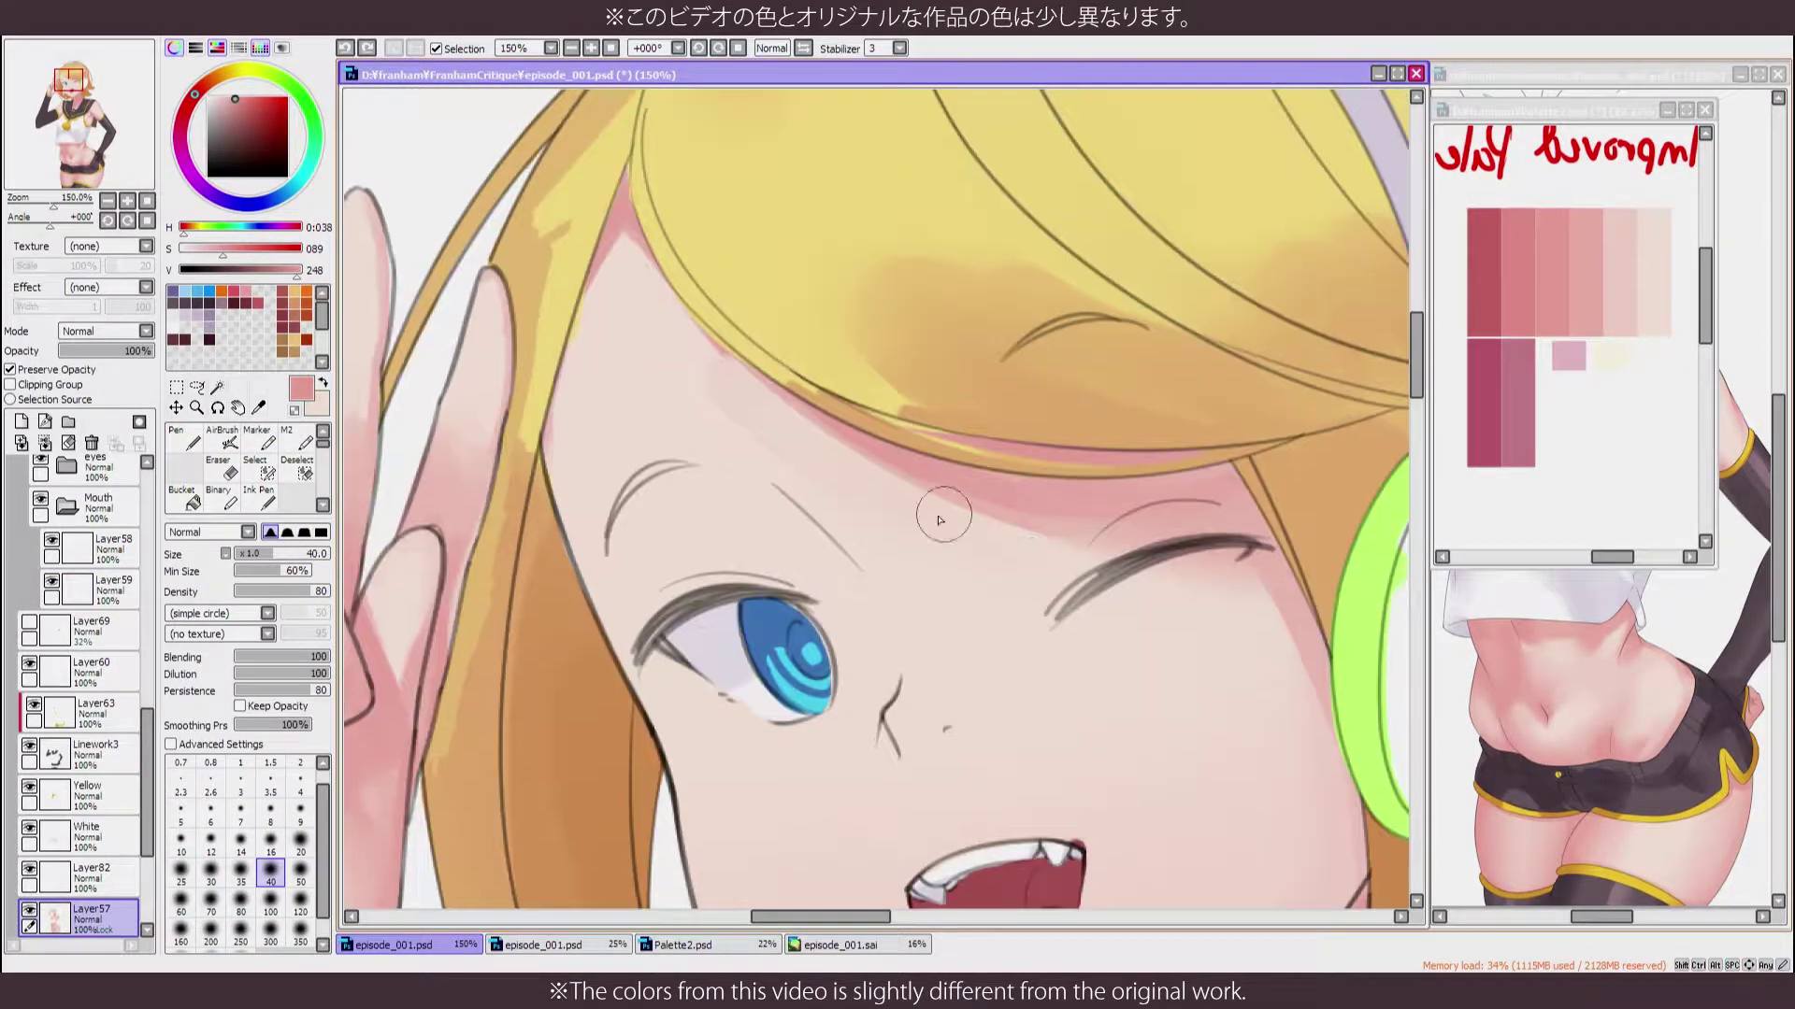
{"action": "left_click", "coordinate": [876, 523], "text": "alt"}
Shade the face edge beside the headphone with pink at Marker size 20 and blend it into light skin tones at size 40
{"action": "key", "text": "h"}
{"action": "left_click_drag", "start_coordinate": [920, 409], "coordinate": [1014, 301]}
{"action": "left_click", "coordinate": [785, 411], "text": "alt"}
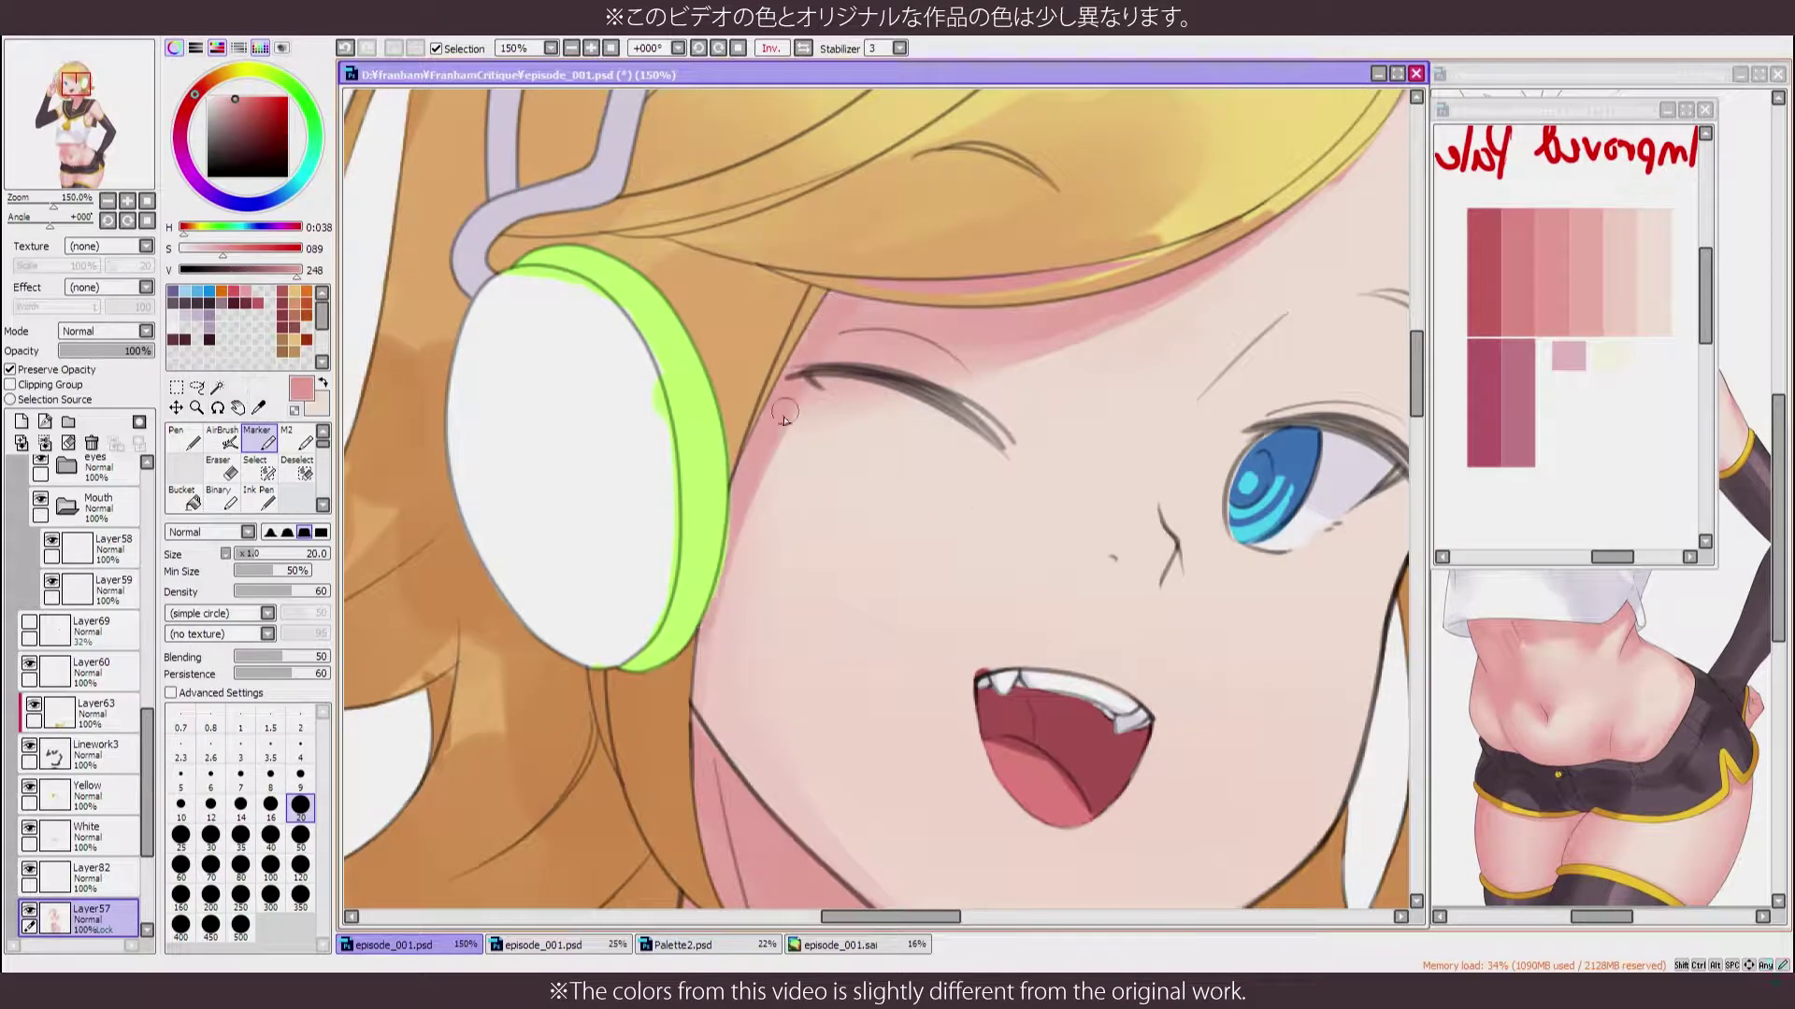
{"action": "mouse_move", "coordinate": [718, 622]}
{"action": "left_mouse_down"}
{"action": "mouse_move", "coordinate": [764, 490]}
{"action": "mouse_move", "coordinate": [847, 390]}
{"action": "left_mouse_up"}
{"action": "key", "text": "b"}
{"action": "key", "text": "b"}
{"action": "left_click", "coordinate": [762, 426], "text": "alt"}
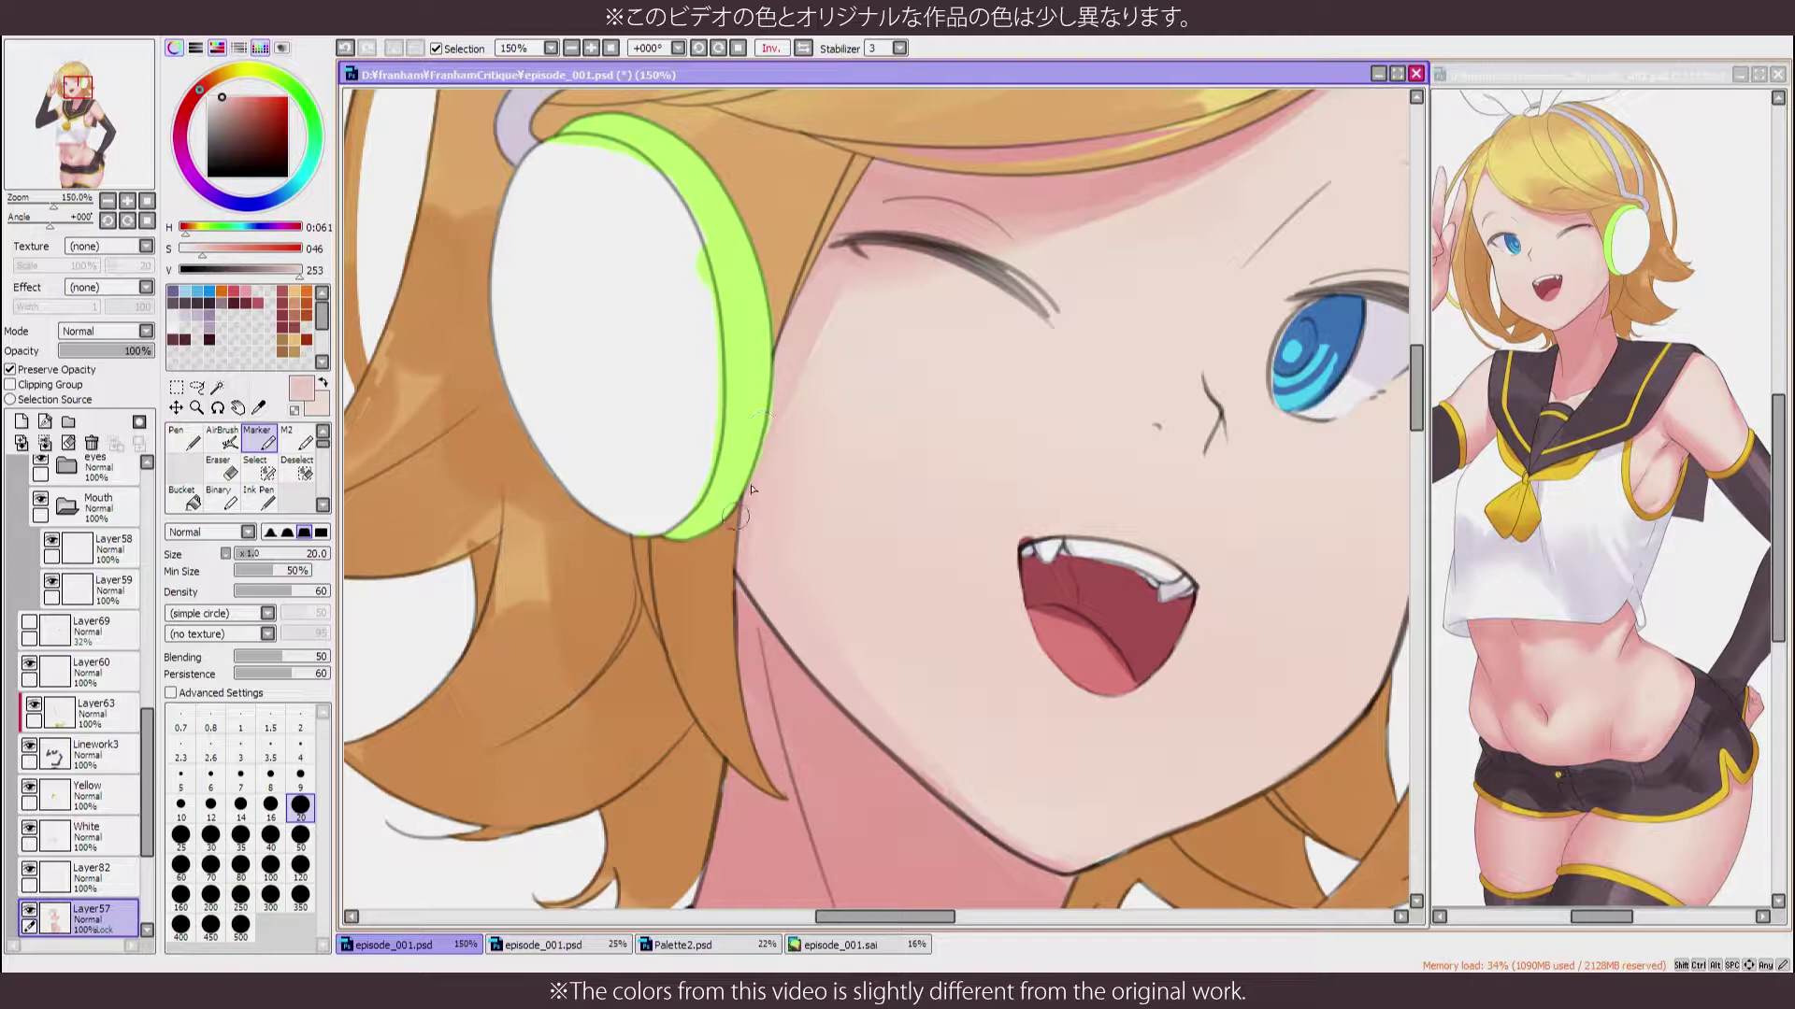
{"action": "left_click", "coordinate": [775, 430], "text": "alt"}
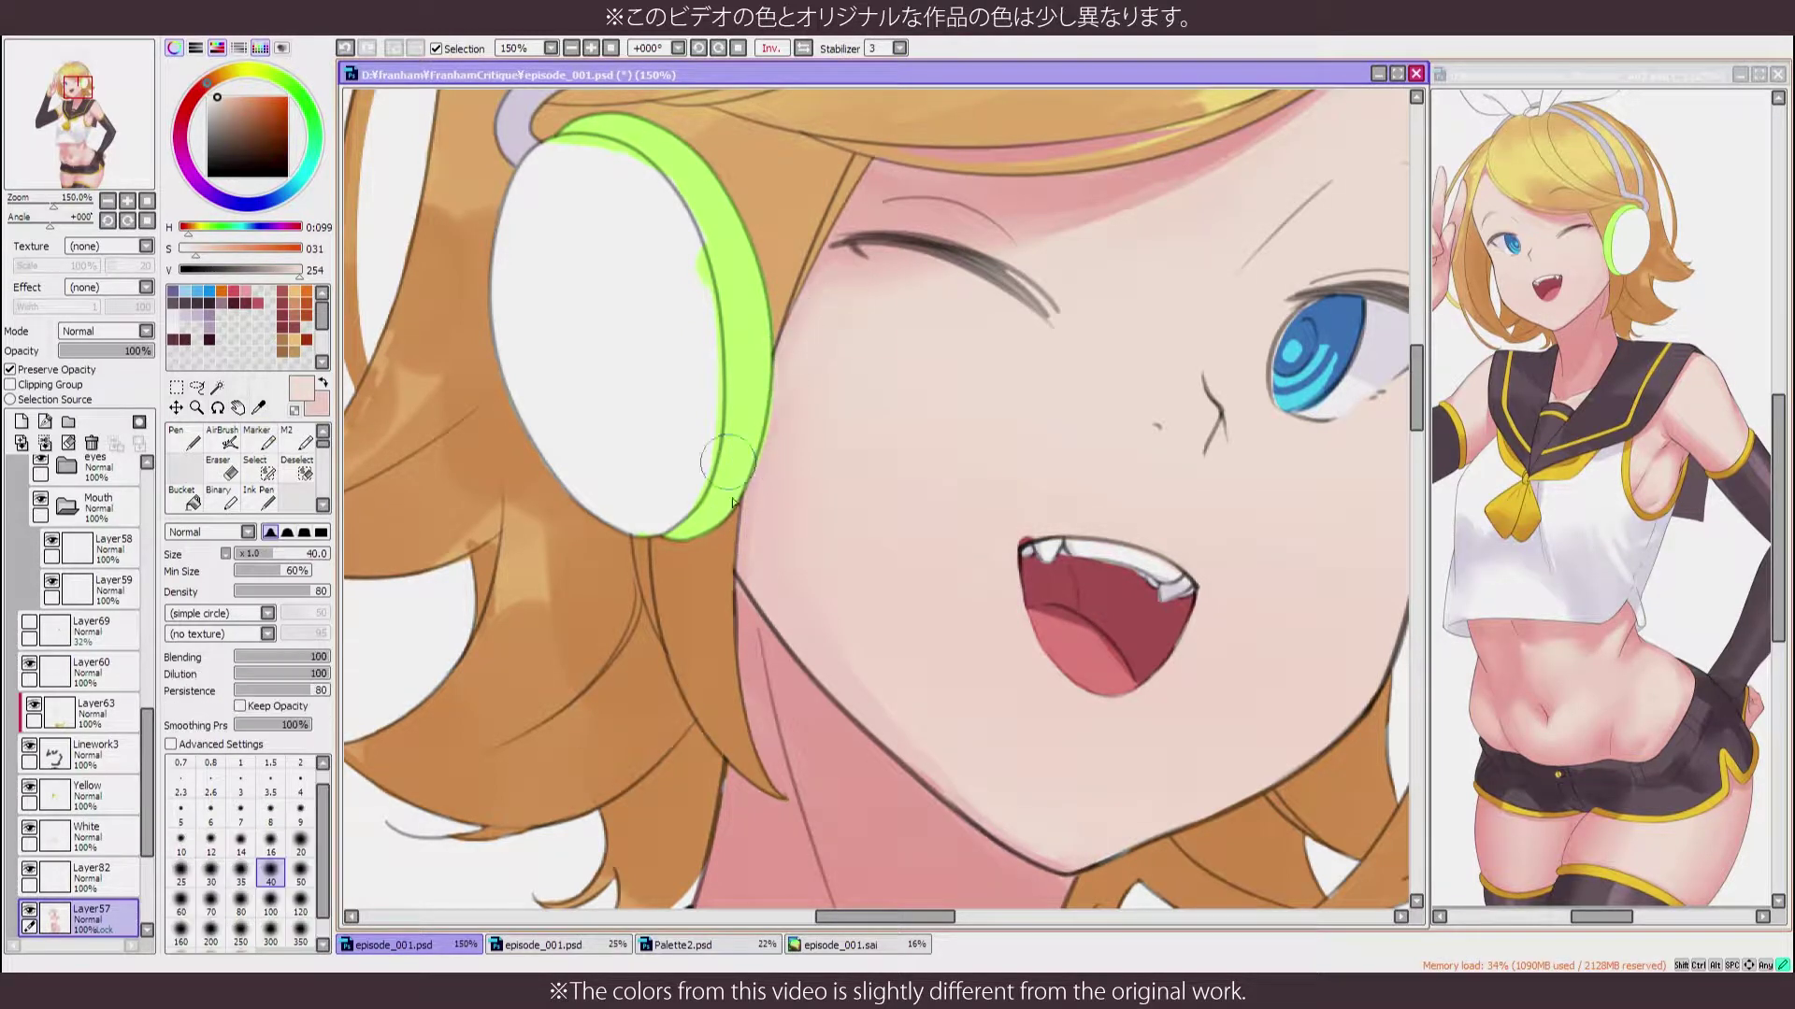
Edge the jawline from the headphone to the chin with sampled pink at Marker size 20
{"action": "left_click_drag", "start_coordinate": [752, 721], "coordinate": [733, 558]}
{"action": "left_click", "coordinate": [733, 558], "text": "alt"}
{"action": "key", "text": "h"}
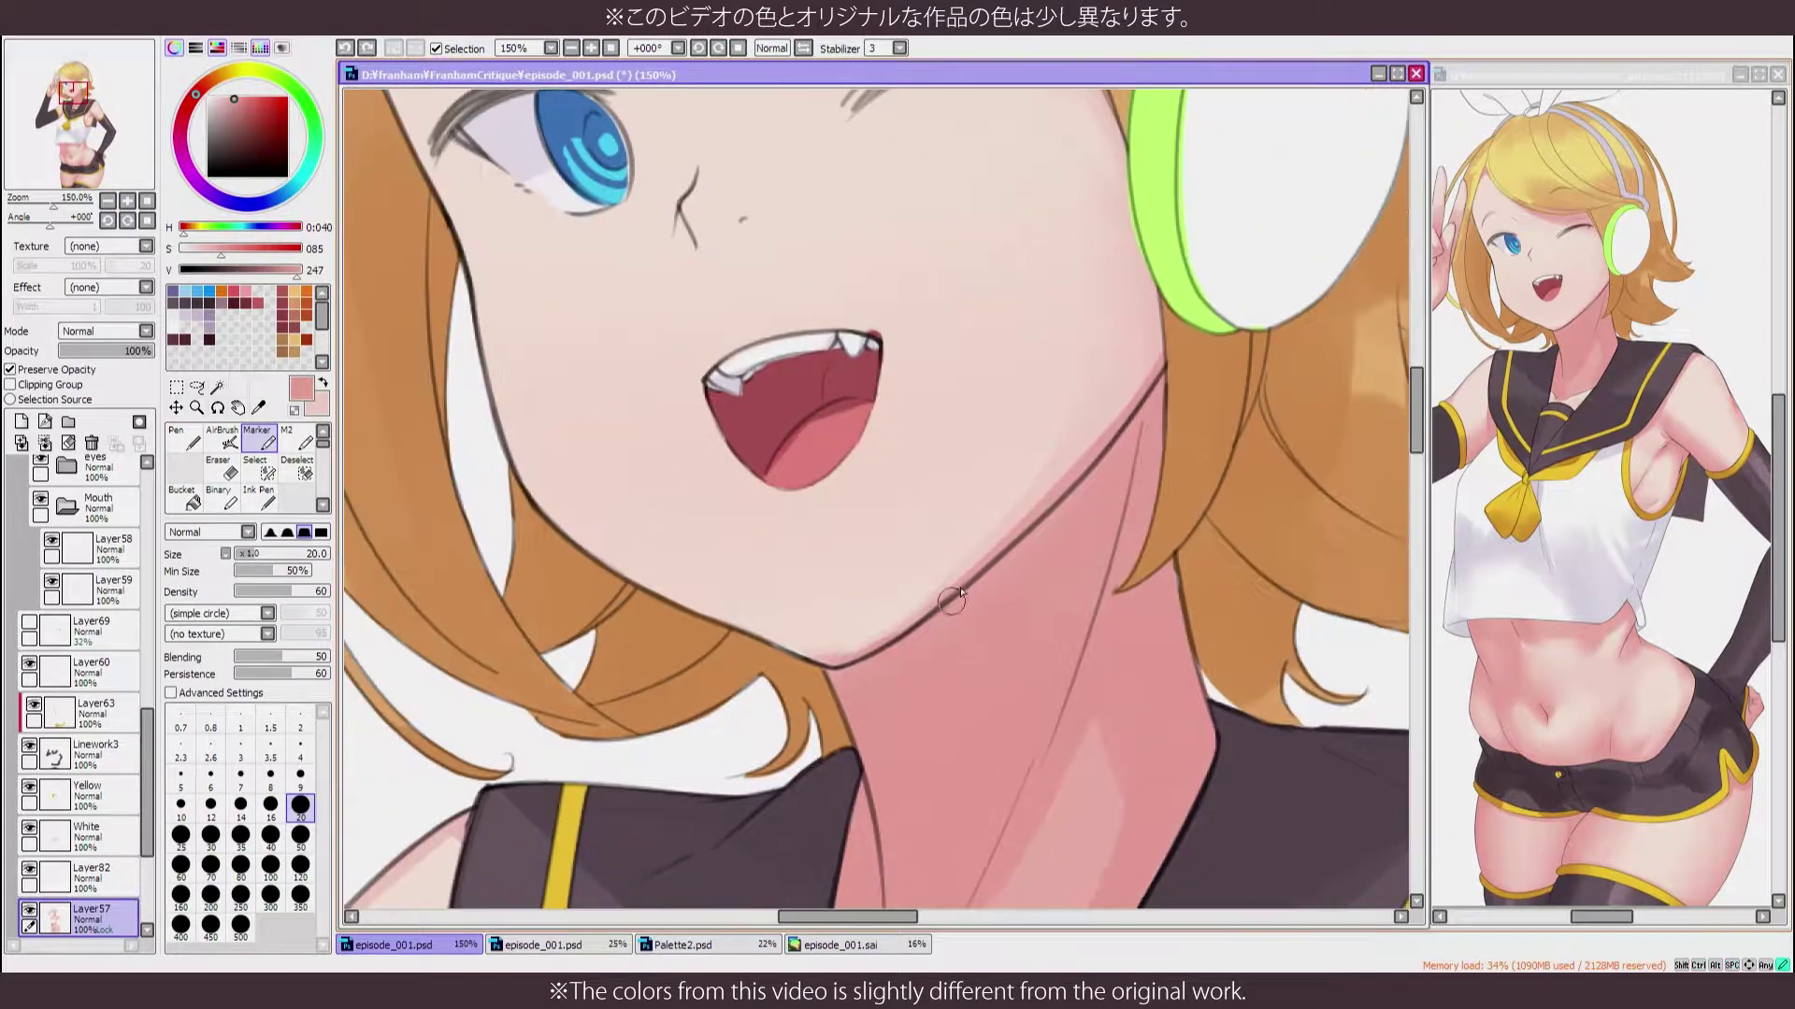
Continue the pink edge shadow down the open-eye side's cheek and jaw to the chin at Marker size 20
{"action": "scroll", "coordinate": [1105, 438], "scroll_direction": "up", "scroll_amount": 3}
{"action": "scroll", "coordinate": [1105, 438], "scroll_direction": "left", "scroll_amount": 4}
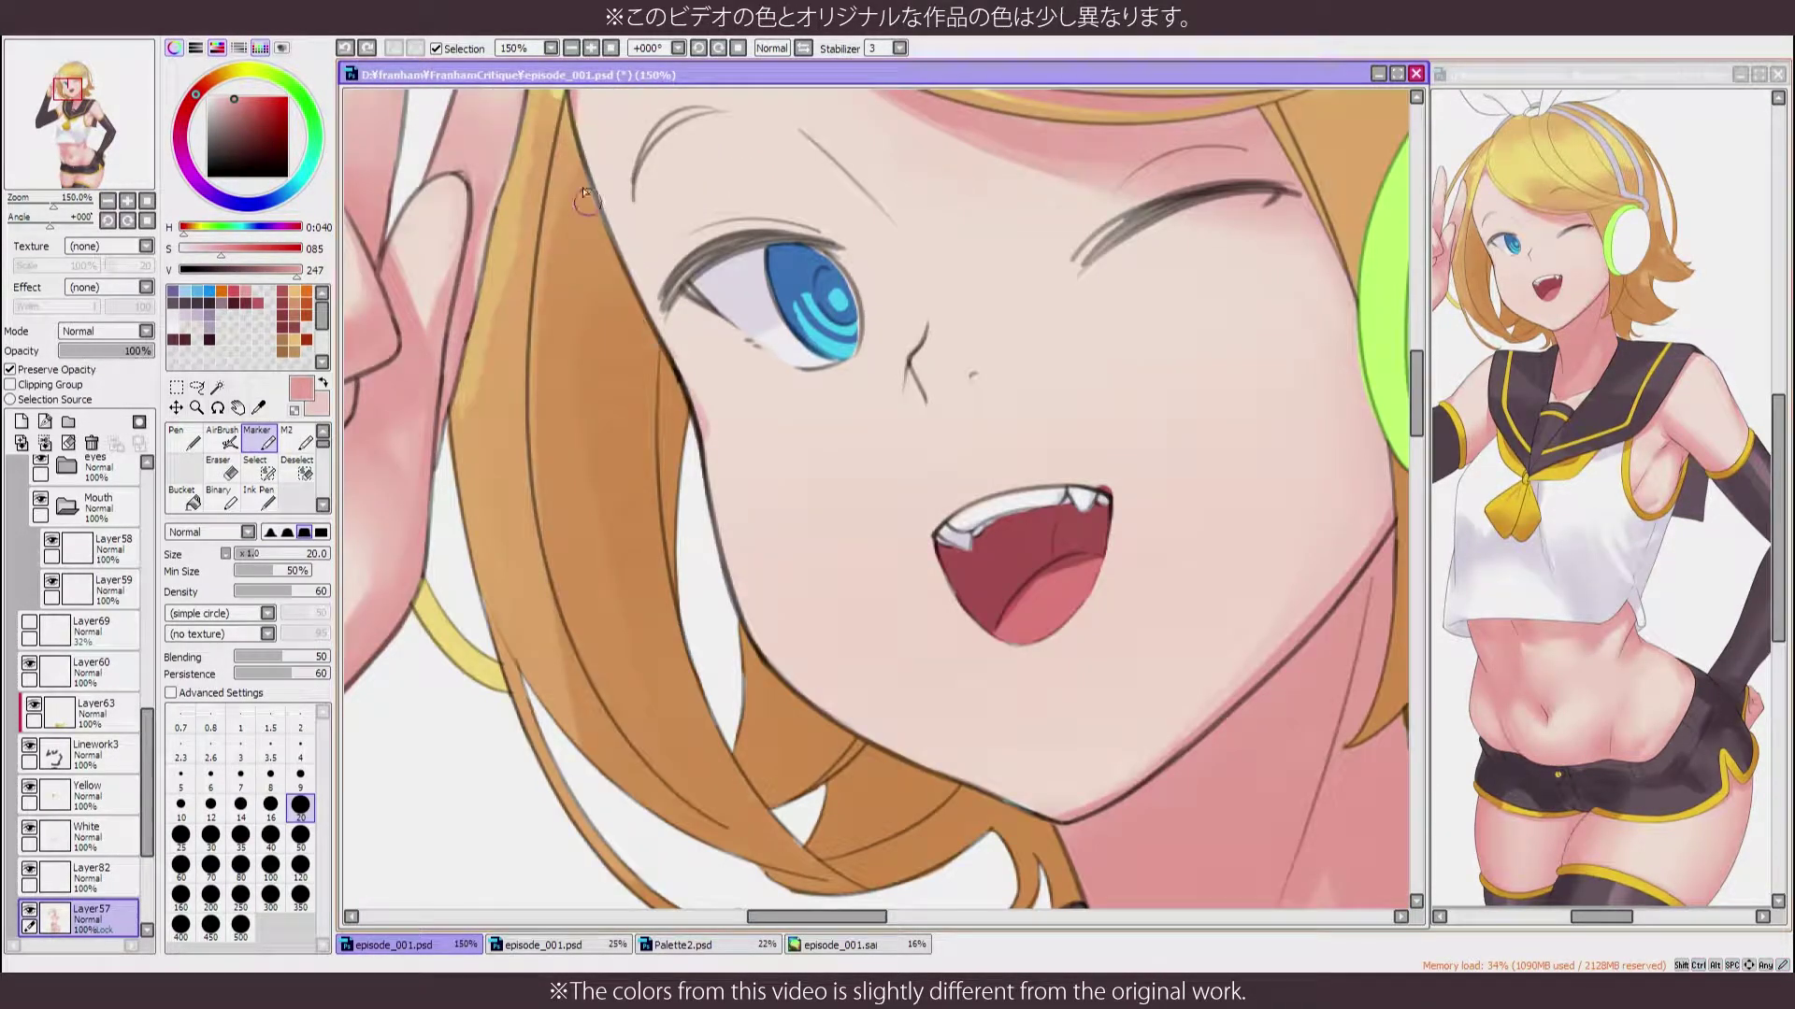
{"action": "key", "text": "h"}
{"action": "scroll", "coordinate": [709, 603], "scroll_direction": "down", "scroll_amount": 3}
{"action": "key", "text": "h"}
{"action": "scroll", "coordinate": [727, 572], "scroll_direction": "right", "scroll_amount": 3}
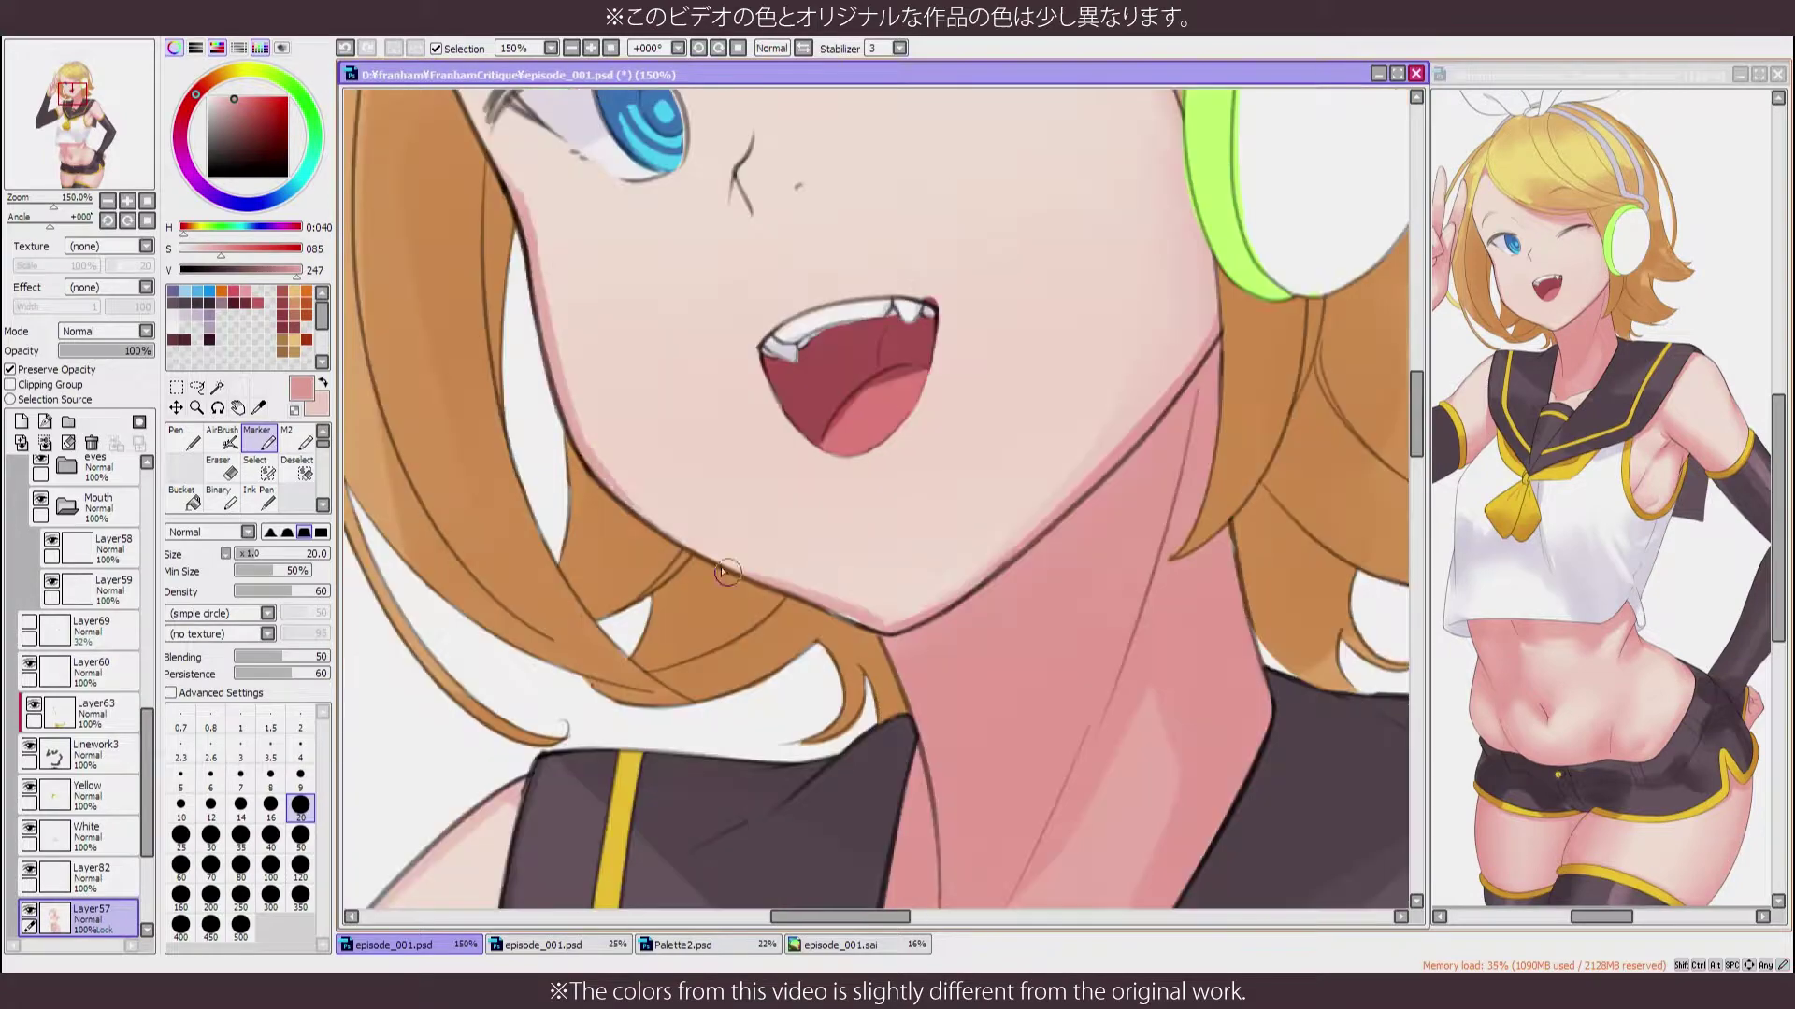
{"action": "left_click_drag", "start_coordinate": [729, 487], "coordinate": [748, 543]}
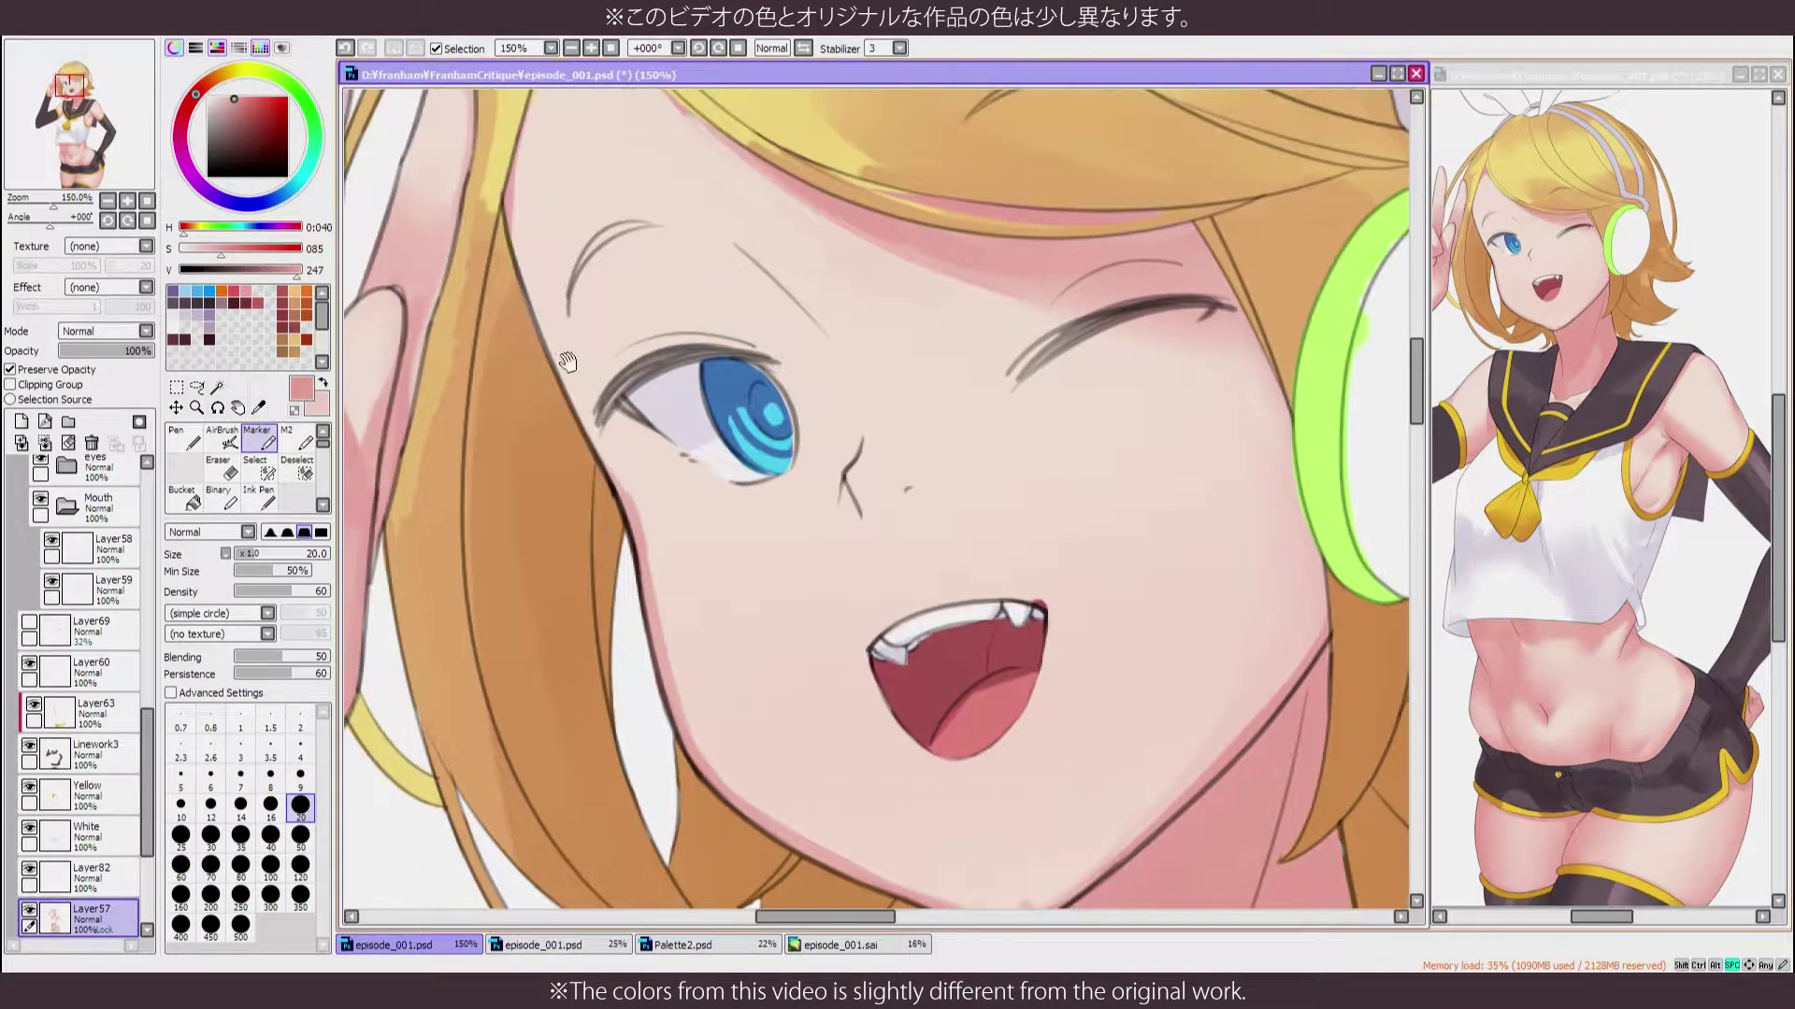
Paint light pink skin over the chin and lower cheek at Marker size 20 and smooth it with the blending brush
{"action": "left_click", "coordinate": [682, 645], "text": "alt"}
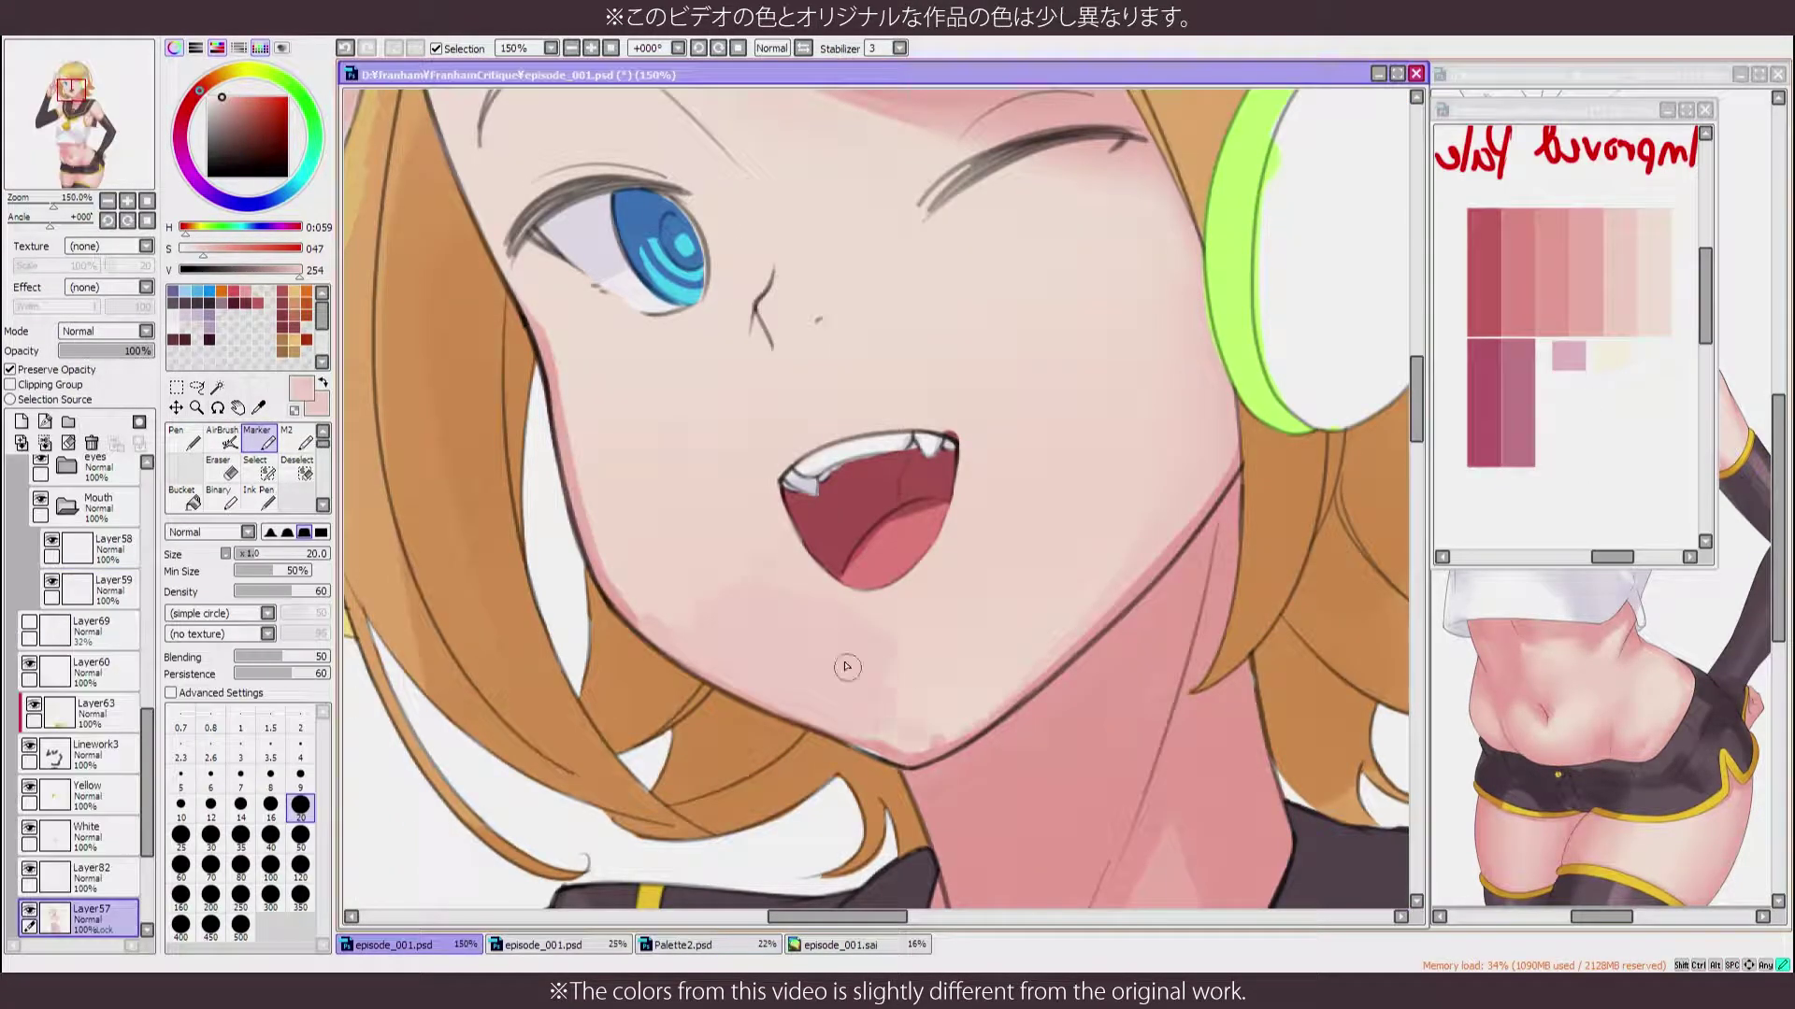
{"action": "key", "text": "b"}
{"action": "scroll", "coordinate": [963, 661], "scroll_direction": "up", "scroll_amount": 1}
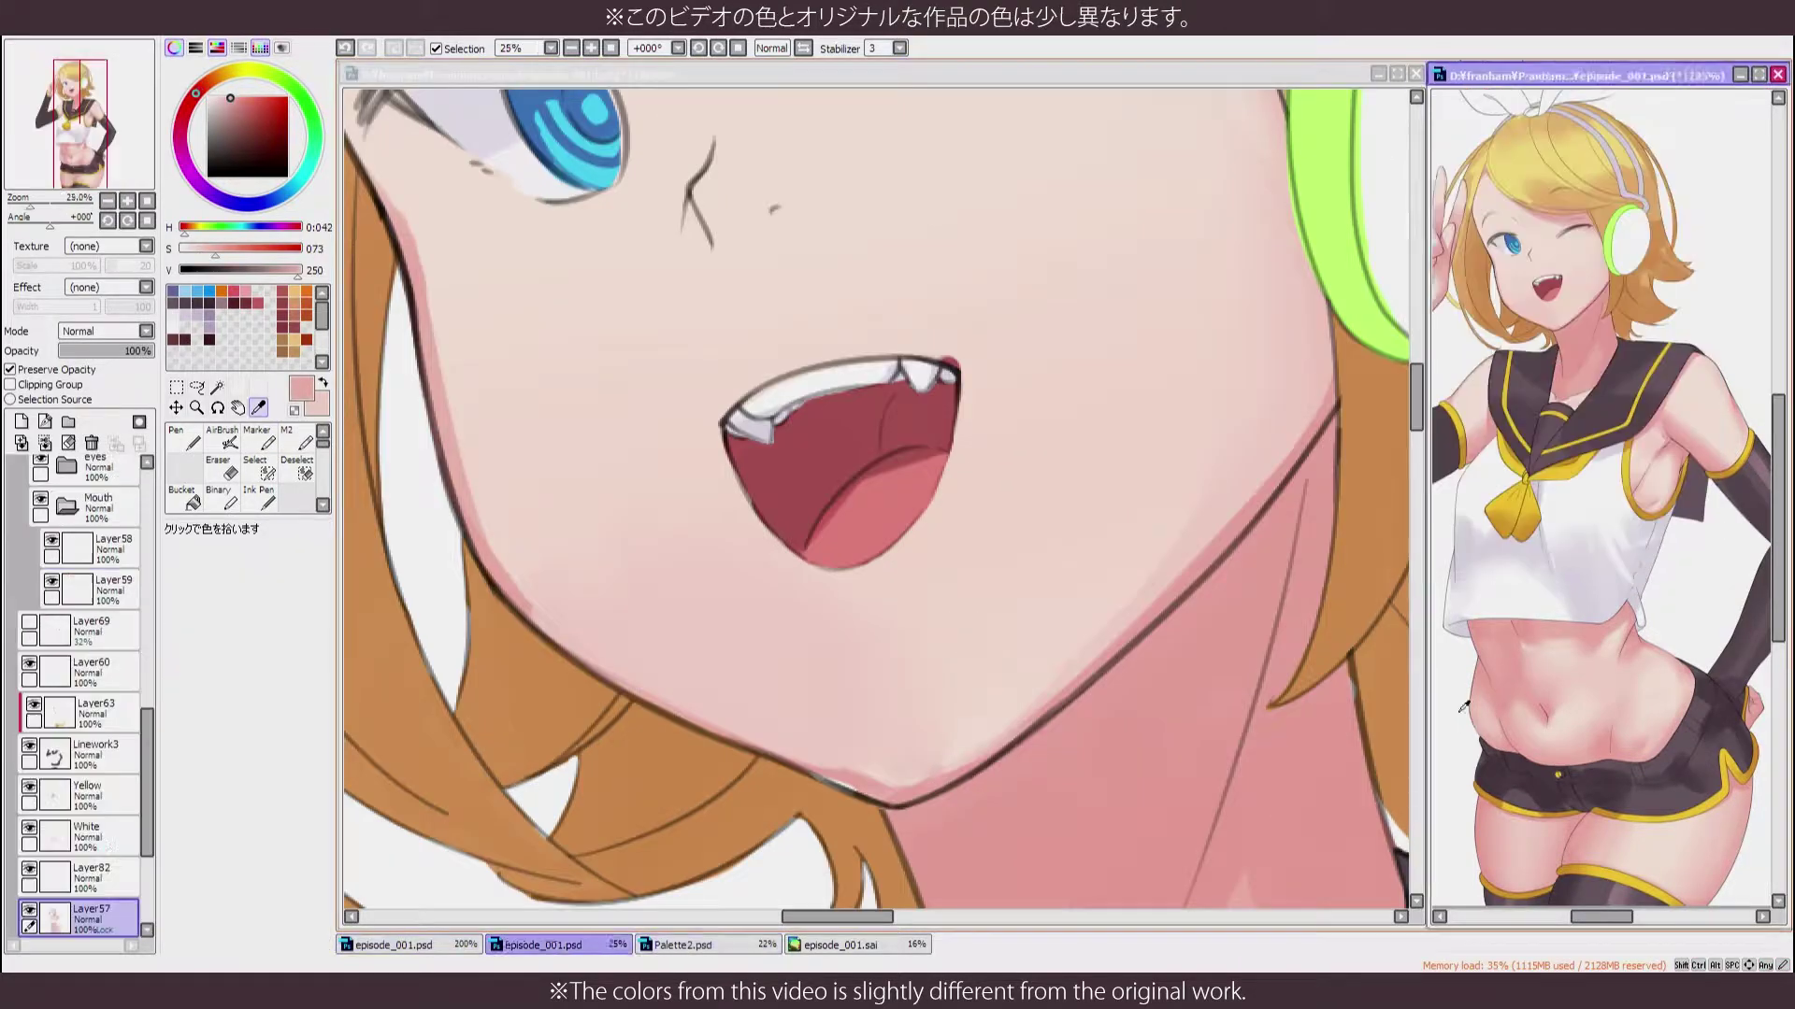
Add sampled pink along the open-eye side's lower jaw and soften it with the blending brush at size 40
{"action": "key", "text": "n"}
{"action": "left_click", "coordinate": [623, 678], "text": "alt"}
{"action": "left_click_drag", "start_coordinate": [622, 679], "coordinate": [755, 671]}
{"action": "key", "text": "b"}
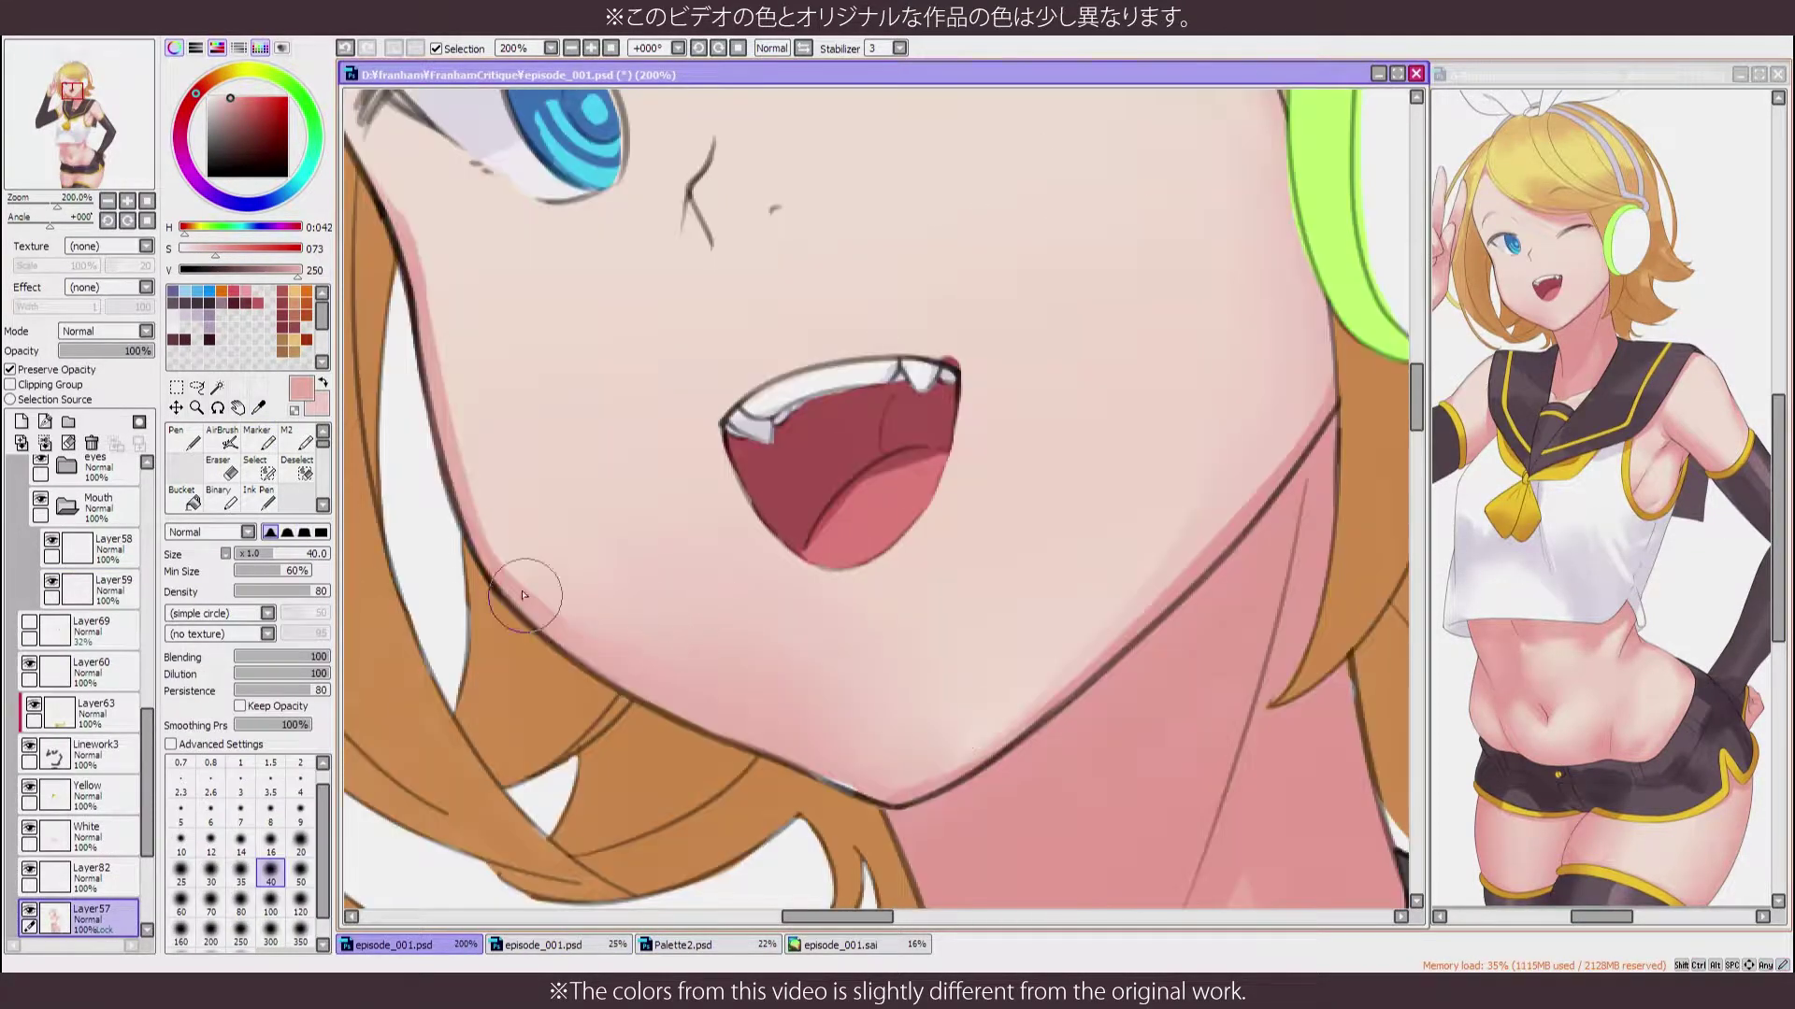
Airbrush sampled light skin over the cheek beside the mouth at size 120 and touch up the lower jaw at Marker size 20
{"action": "key", "text": "a"}
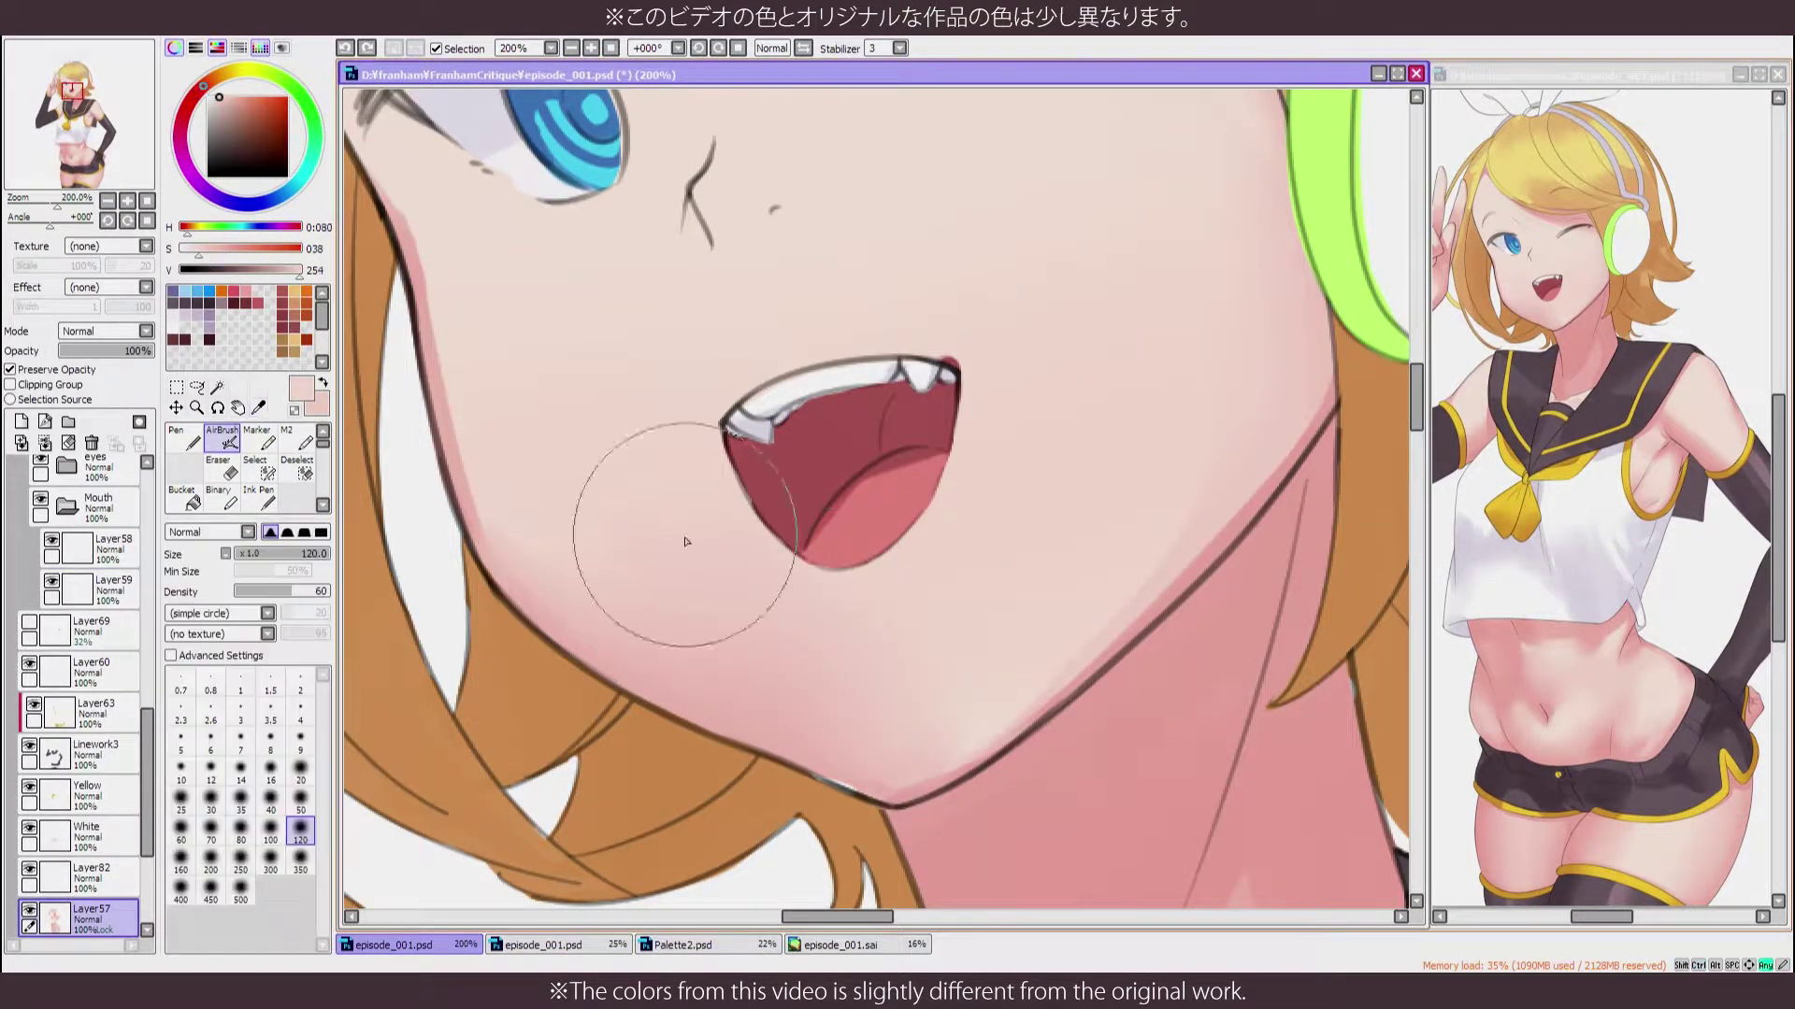
{"action": "left_click", "coordinate": [720, 538], "text": "alt"}
{"action": "left_click_drag", "start_coordinate": [720, 541], "coordinate": [805, 518]}
{"action": "key", "text": "n"}
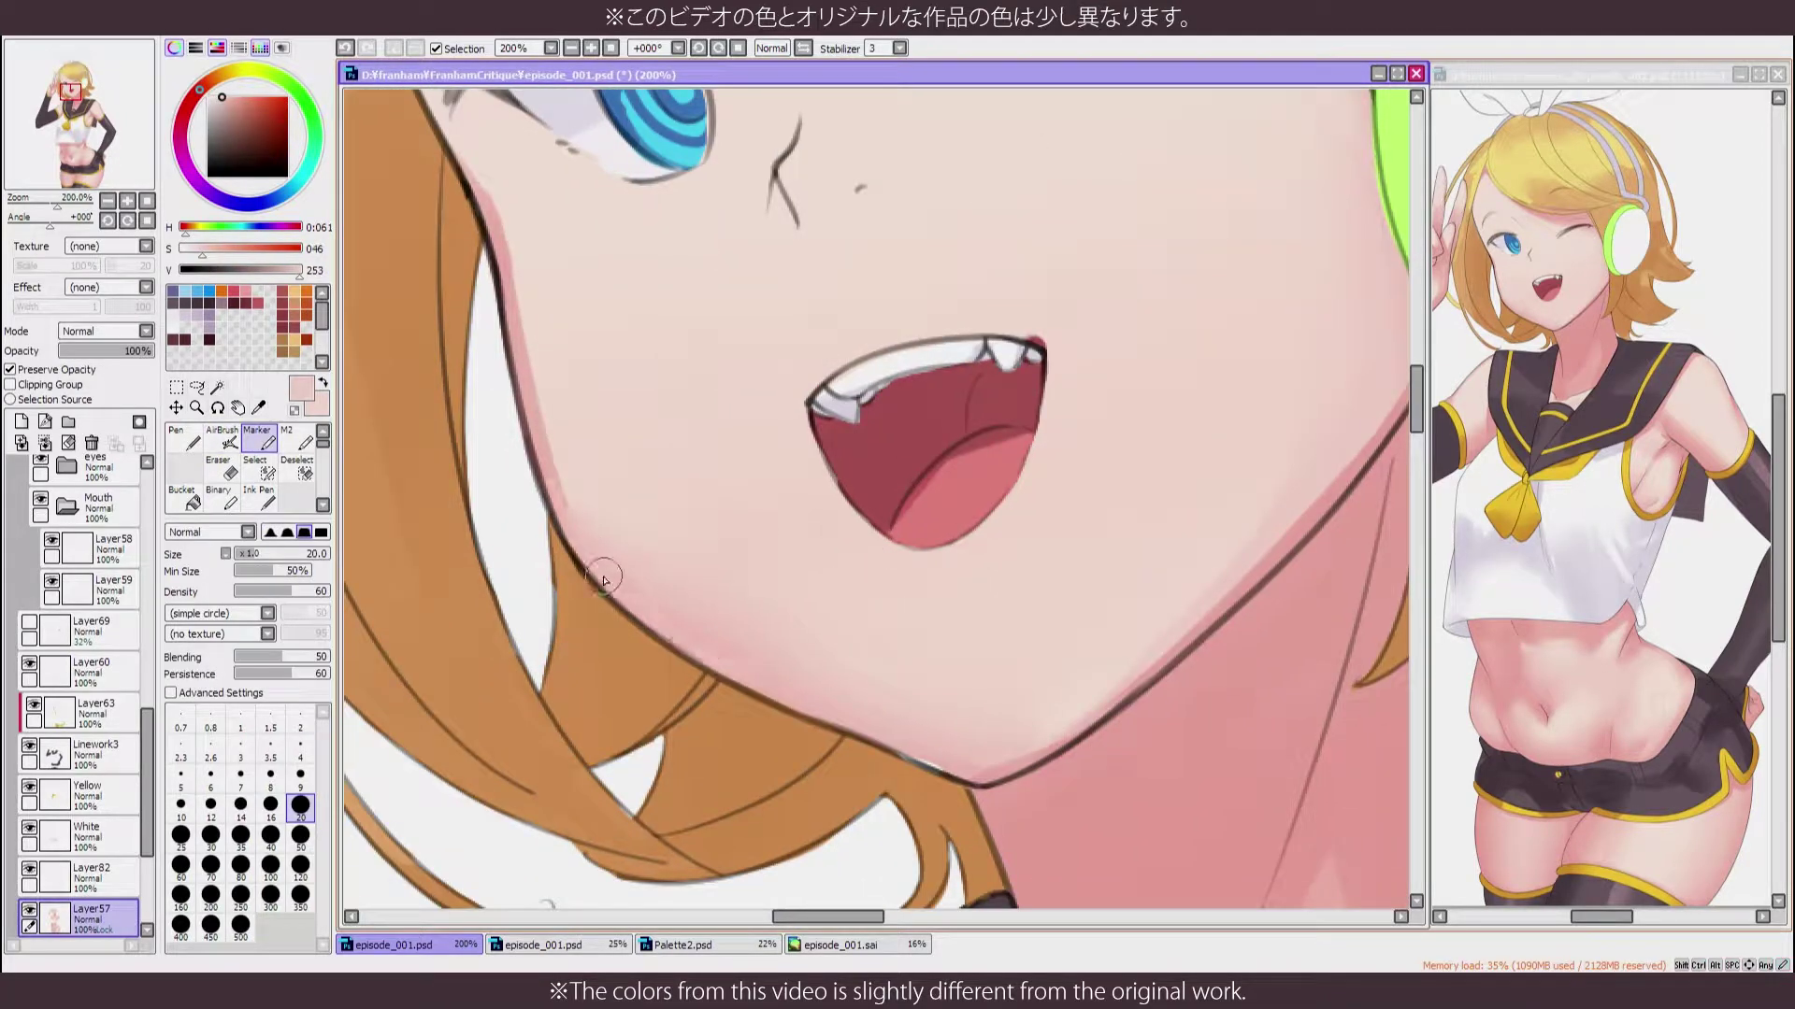
{"action": "left_click", "coordinate": [860, 743], "text": "alt"}
{"action": "left_click_drag", "start_coordinate": [860, 743], "coordinate": [936, 568]}
{"action": "key", "text": "n"}
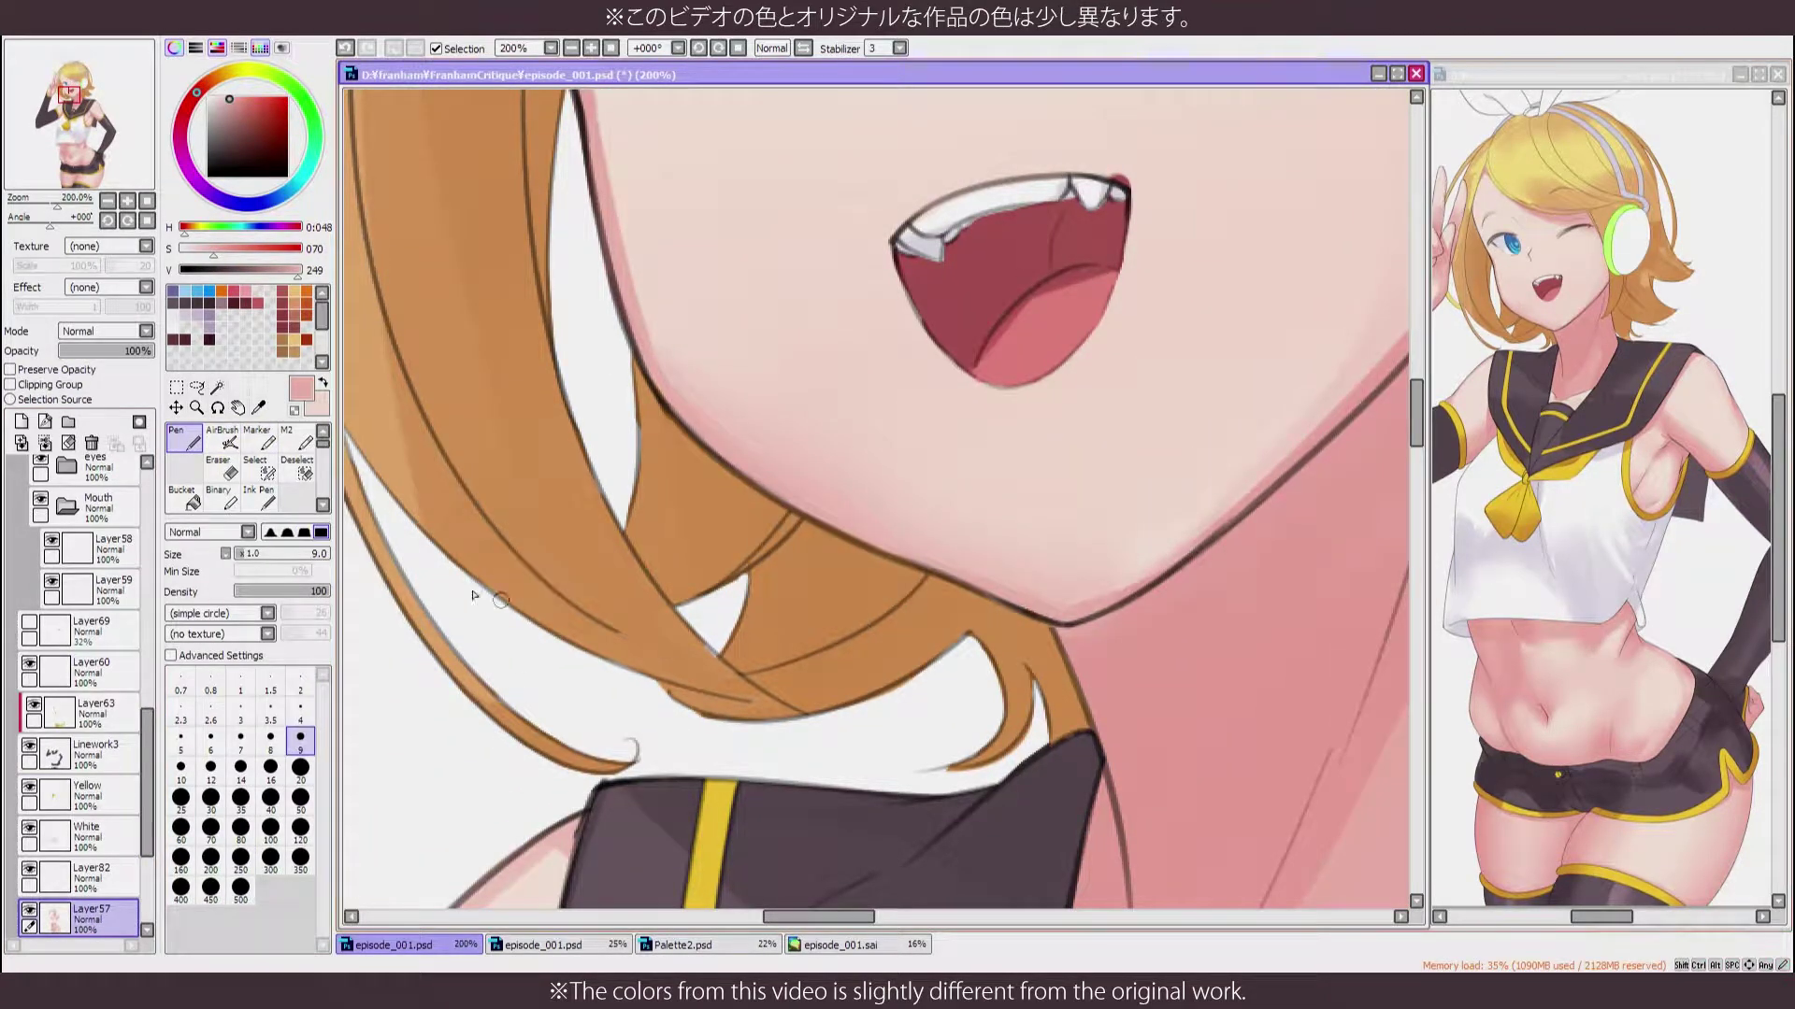
Preserve the skin layer's opacity and shade beneath the nose with pink at Marker size 9
{"action": "key", "text": "ctrl+0"}
{"action": "key", "text": "h"}
{"action": "left_click", "coordinate": [40, 372]}
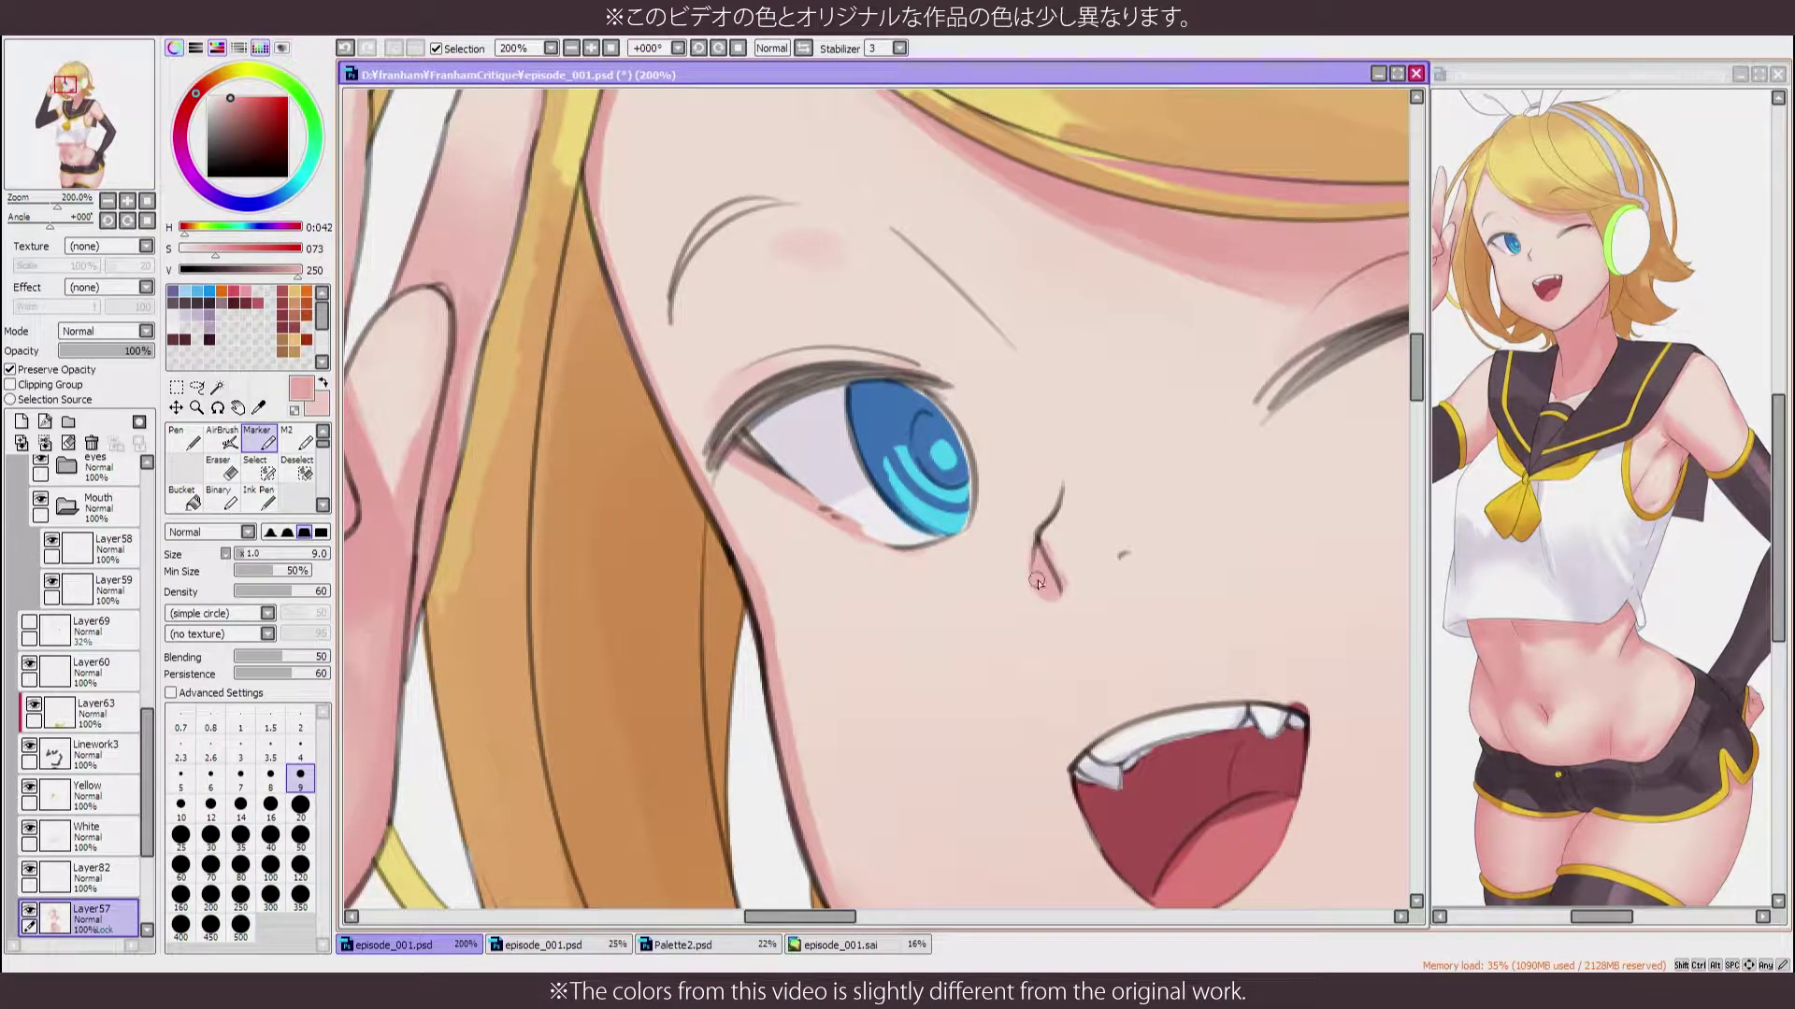
Shade the skin inside the armhole with deep pink at Marker size 9 and smooth it with the blending brush at size 40
{"action": "scroll", "coordinate": [1038, 582], "scroll_direction": "down", "scroll_amount": 7}
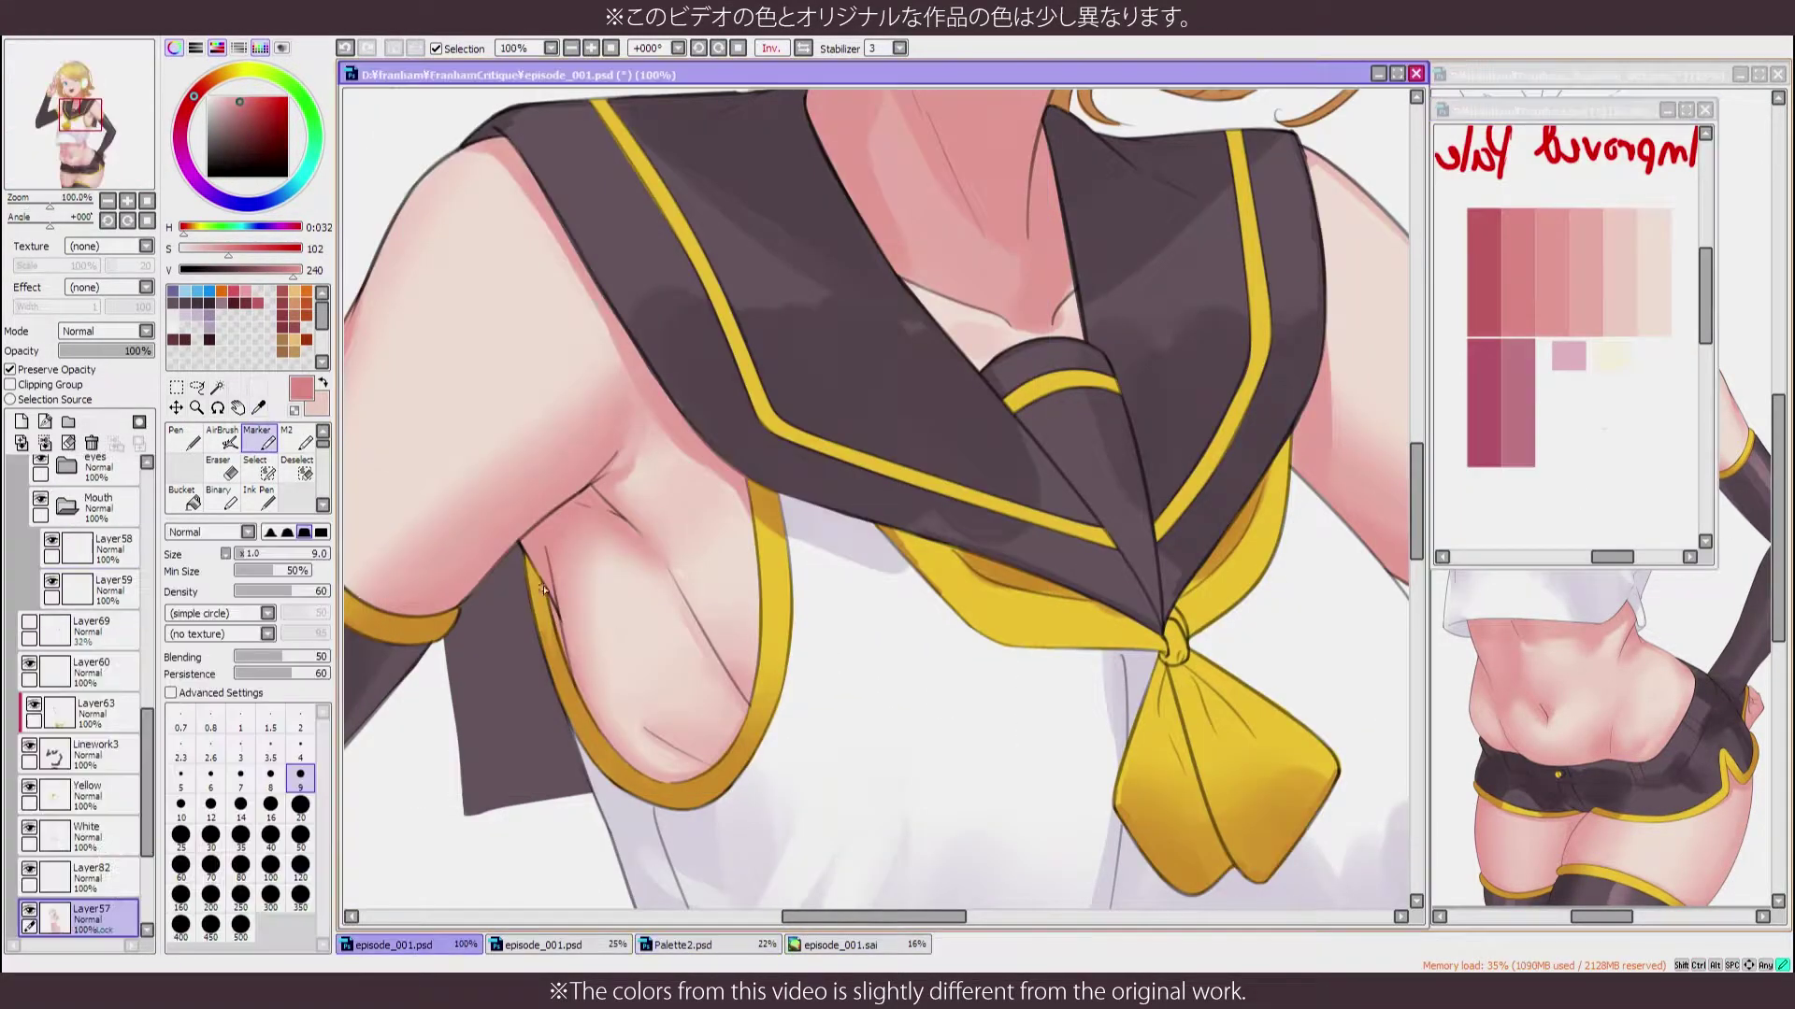
{"action": "scroll", "coordinate": [587, 490], "scroll_direction": "up", "scroll_amount": 2}
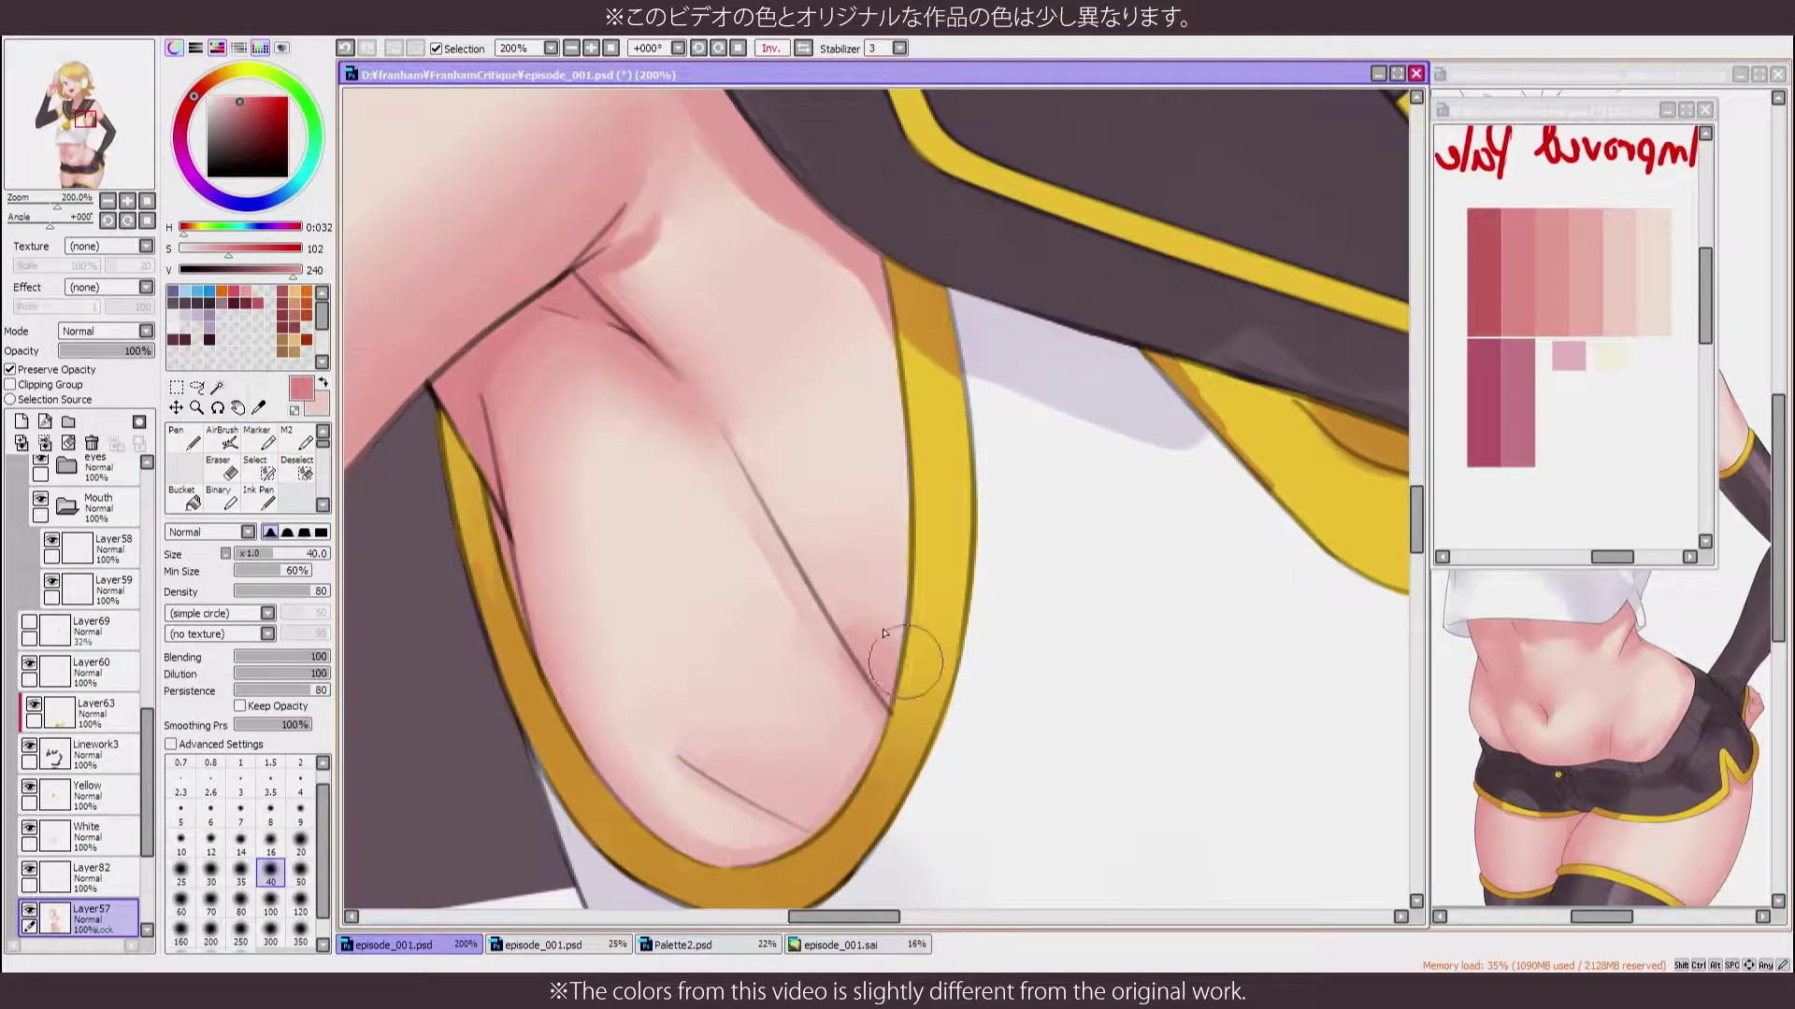
{"action": "left_click_drag", "start_coordinate": [869, 299], "coordinate": [953, 599]}
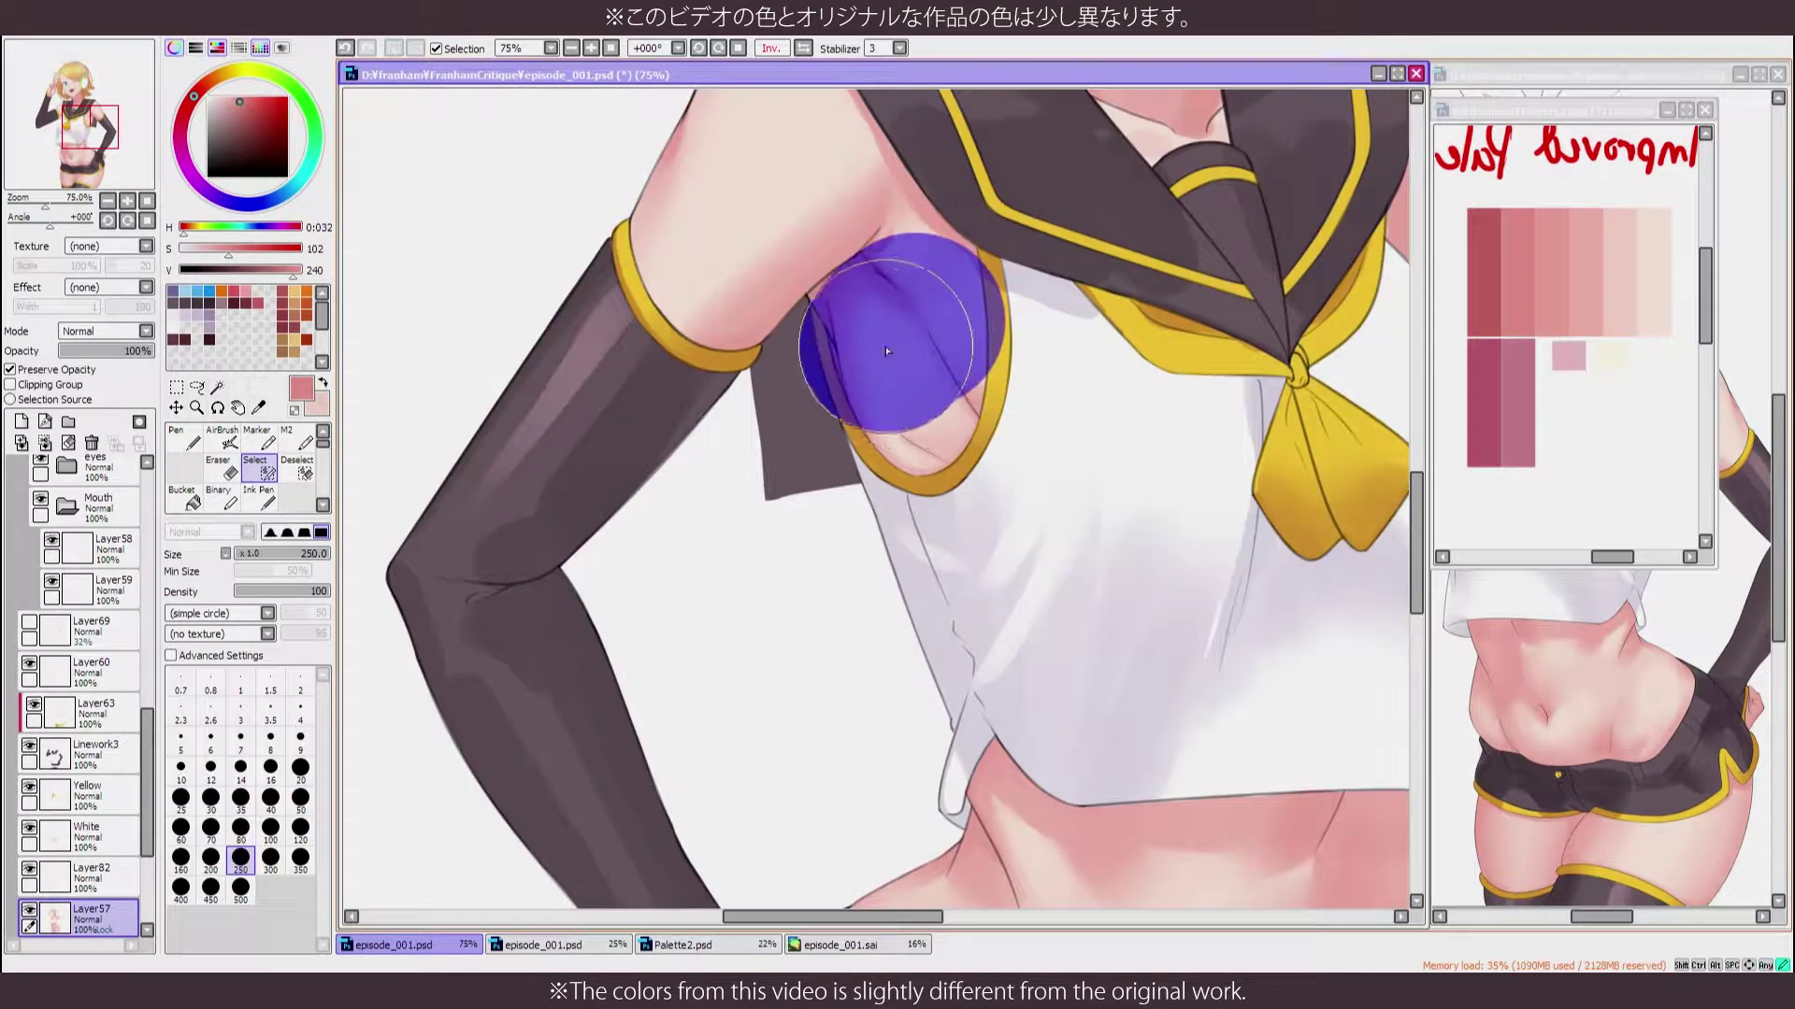
Select the armhole skin below the fold, airbrush palette pink along it at size 350, and retouch with light skin at Marker size 20
{"action": "left_click_drag", "start_coordinate": [925, 253], "coordinate": [967, 302]}
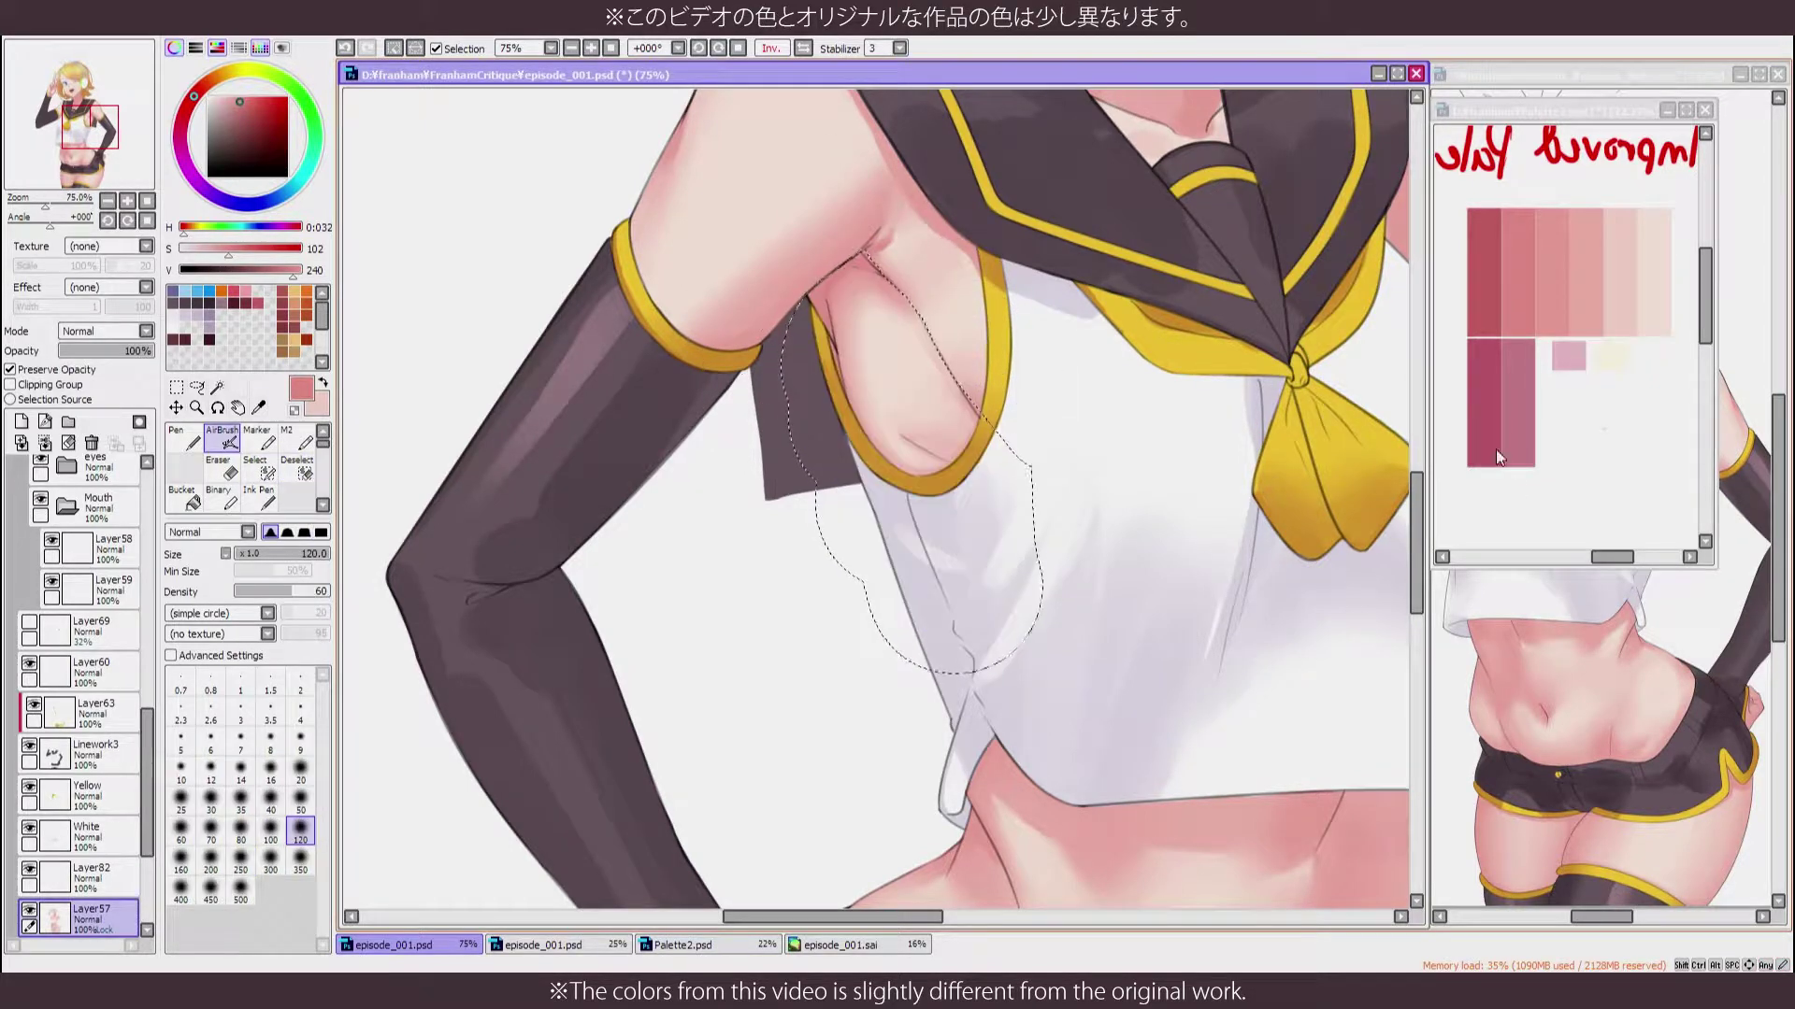
{"action": "left_click", "coordinate": [1580, 293], "text": "alt"}
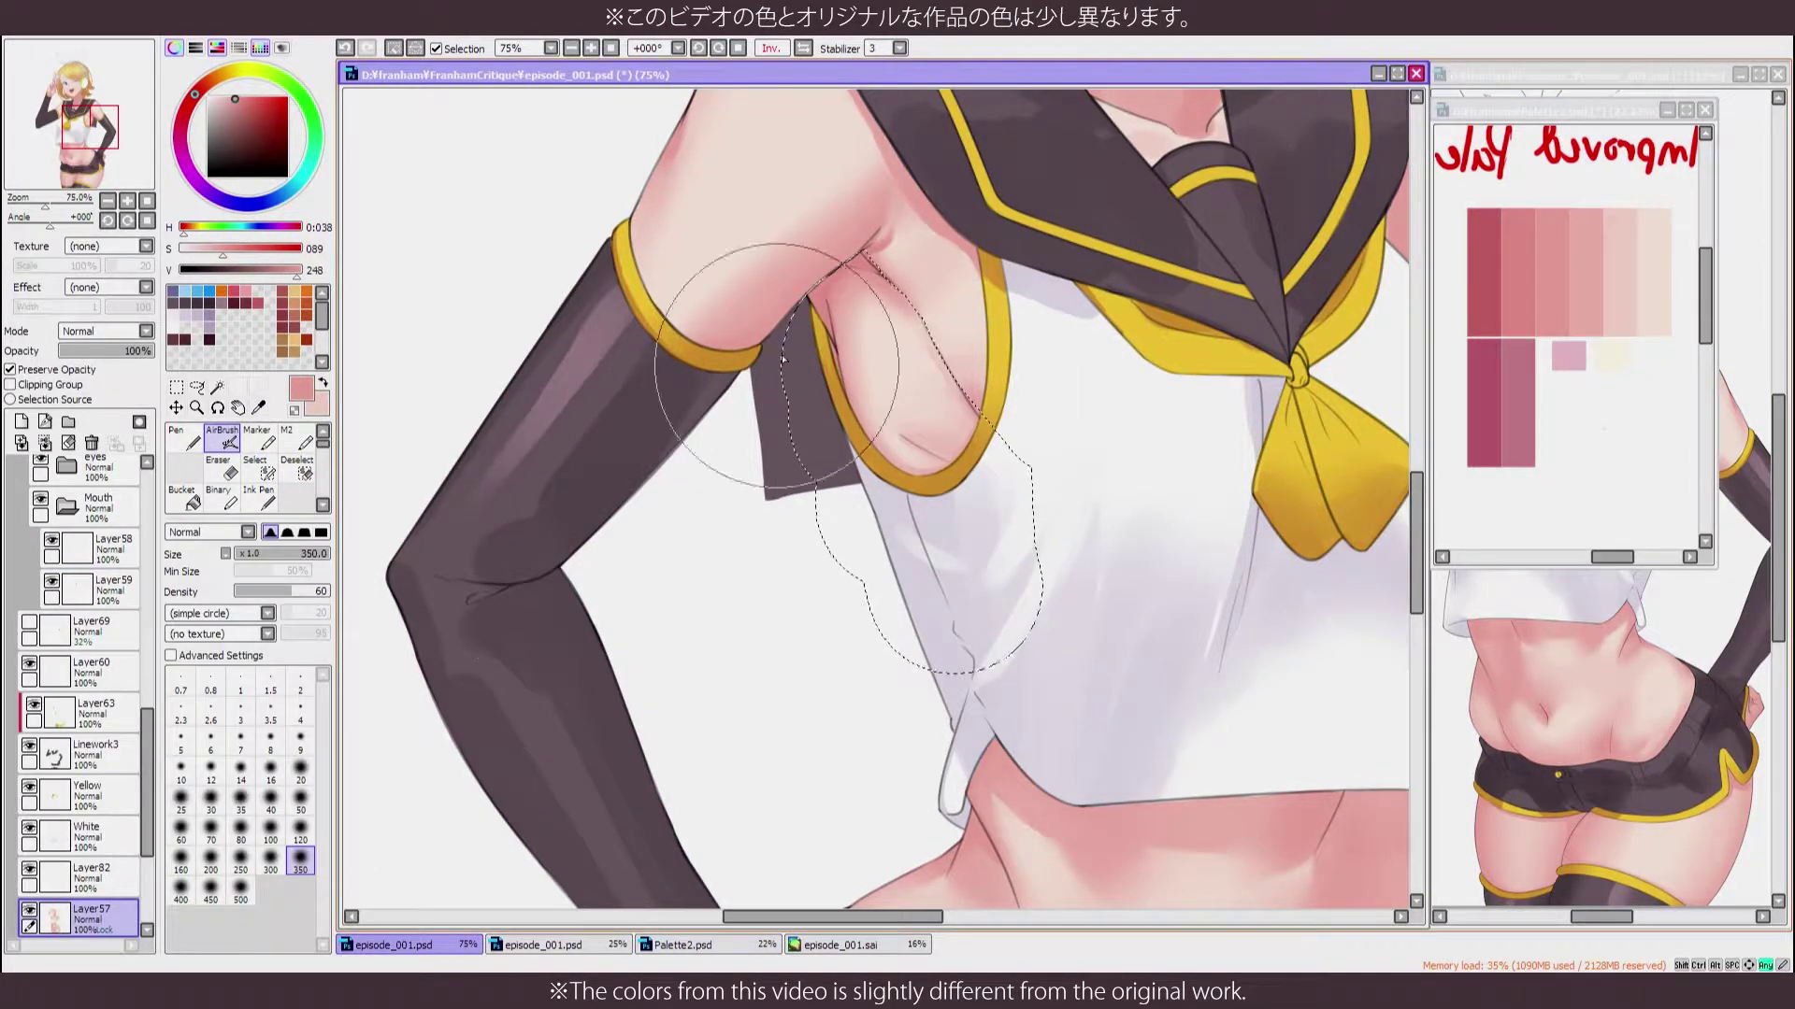
{"action": "left_click", "coordinate": [1424, 816]}
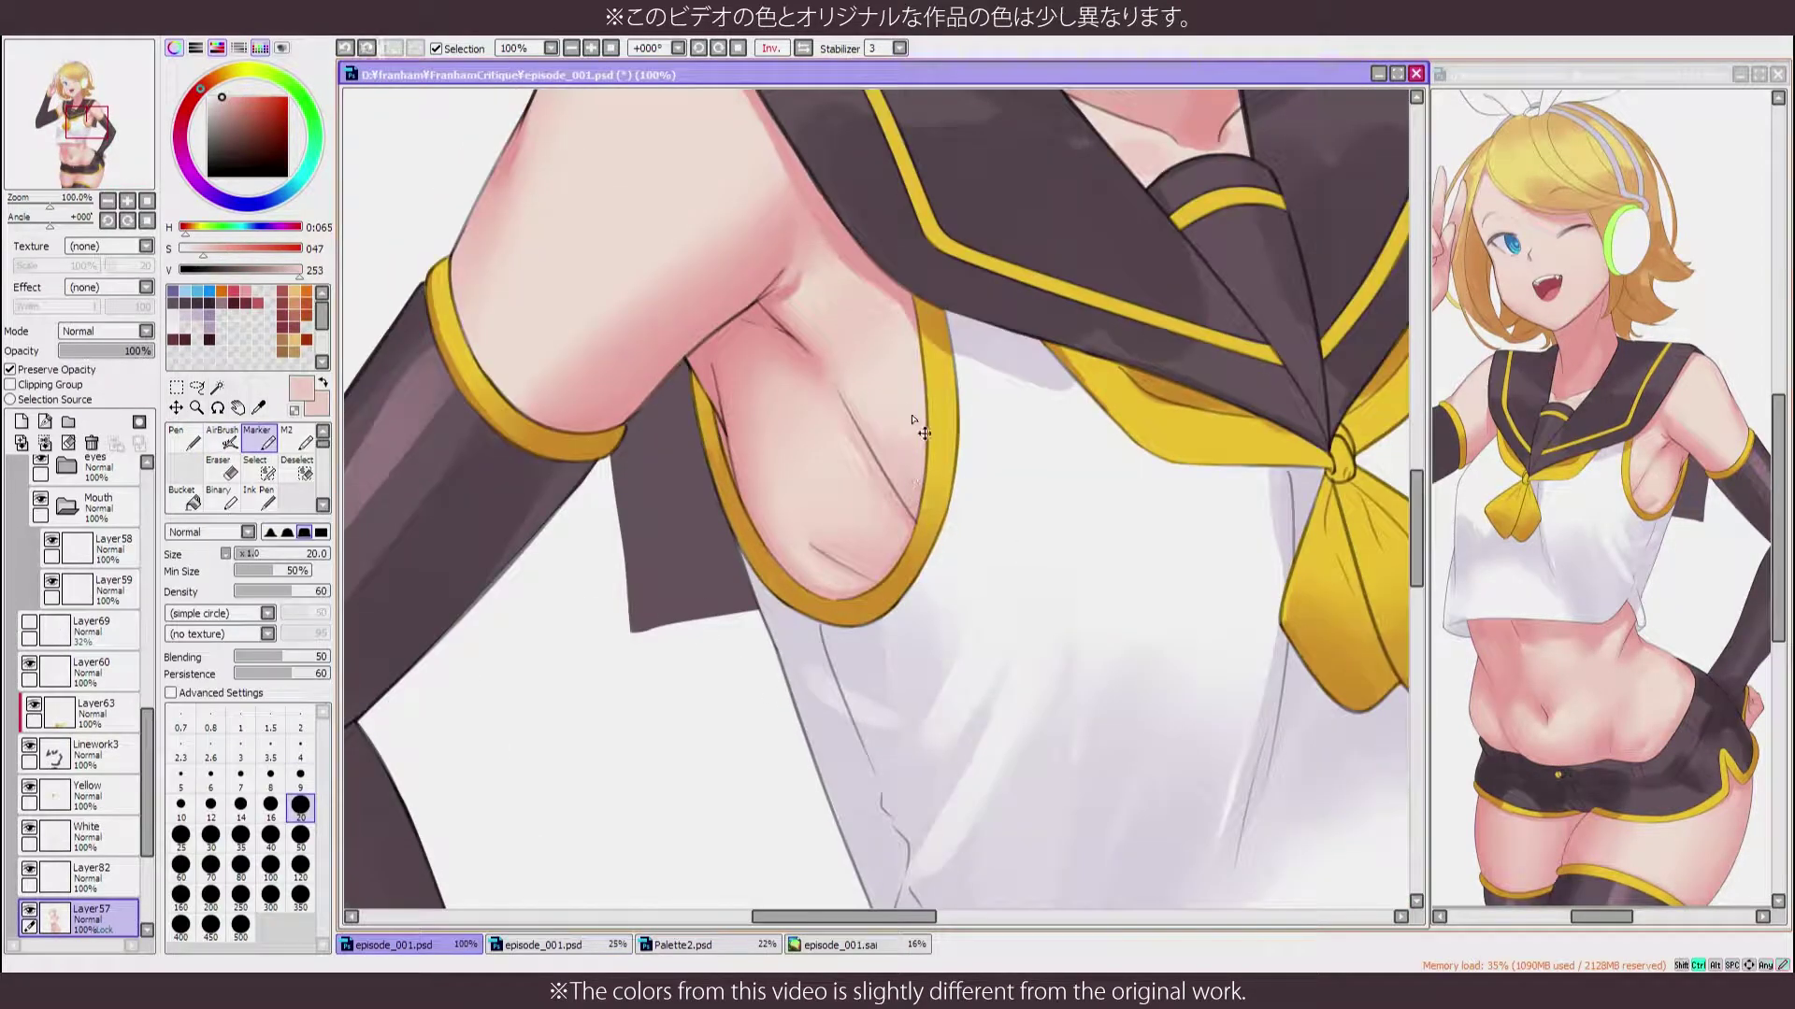
{"action": "left_click", "coordinate": [869, 435], "text": "alt"}
{"action": "key", "text": "c"}
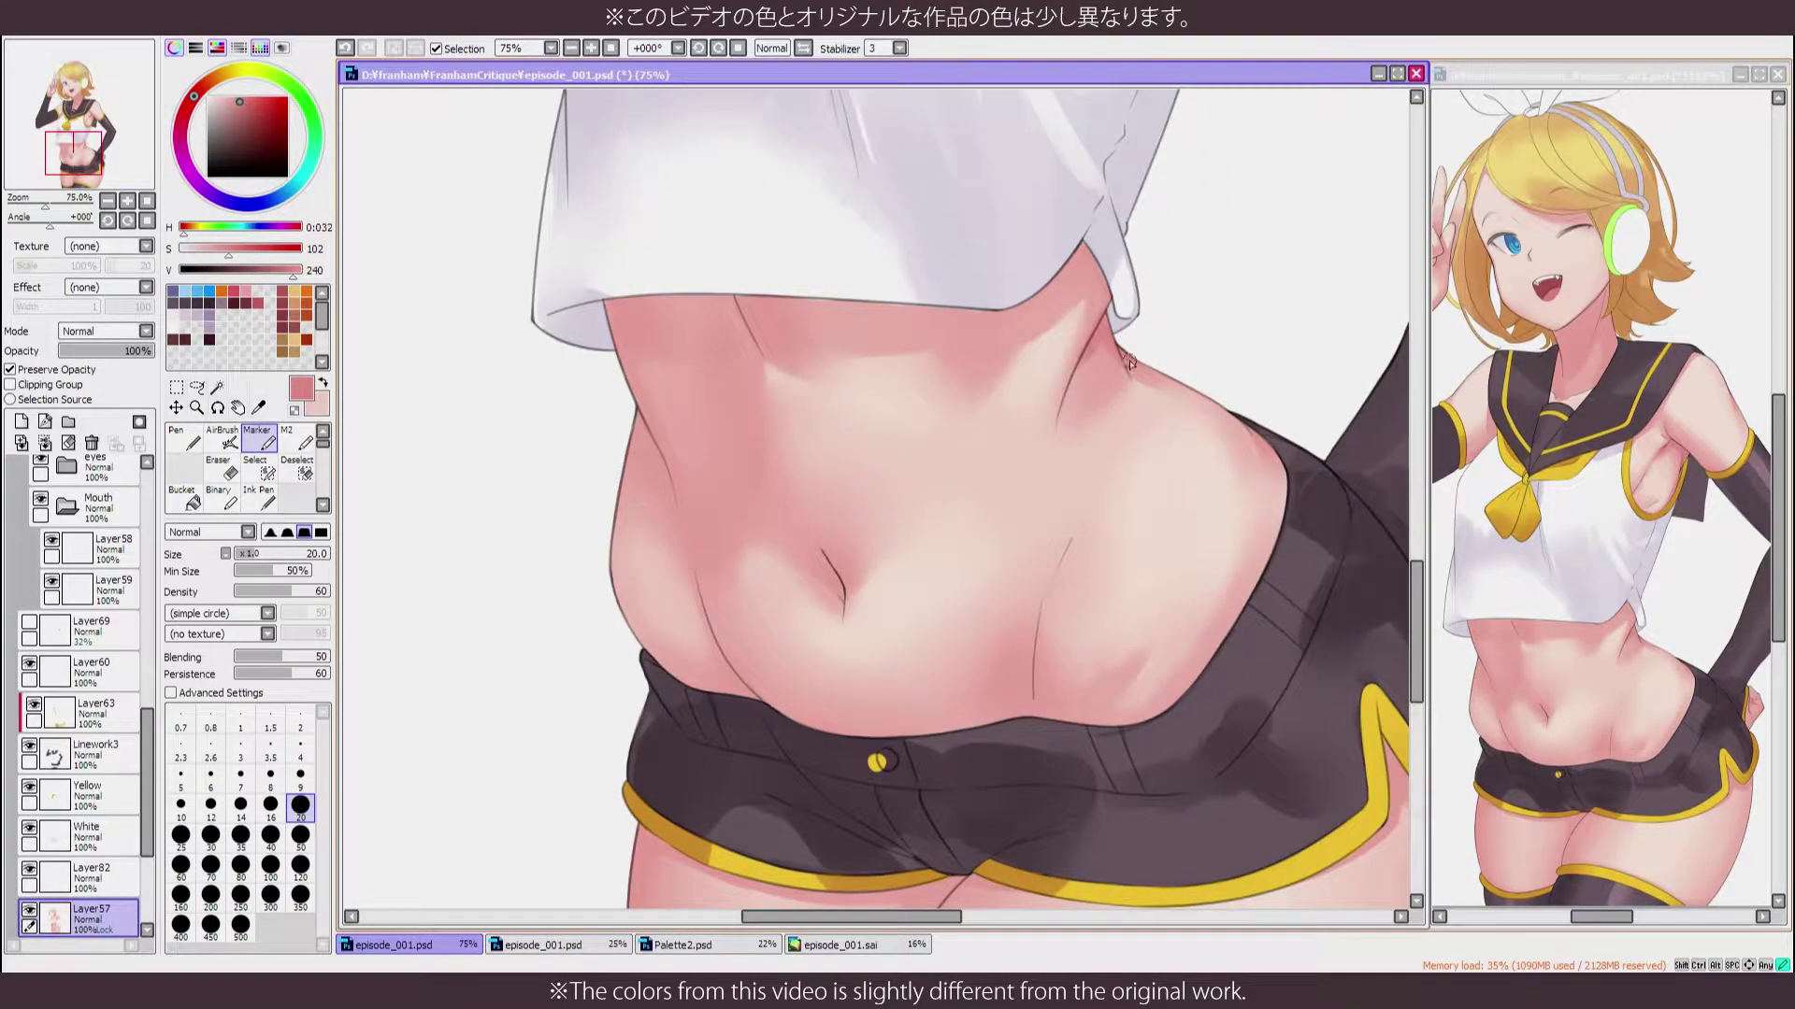
Deepen the waist crease and navel shading with deep pink at Marker size 20 and check it on the mirrored figure
{"action": "key", "text": "h"}
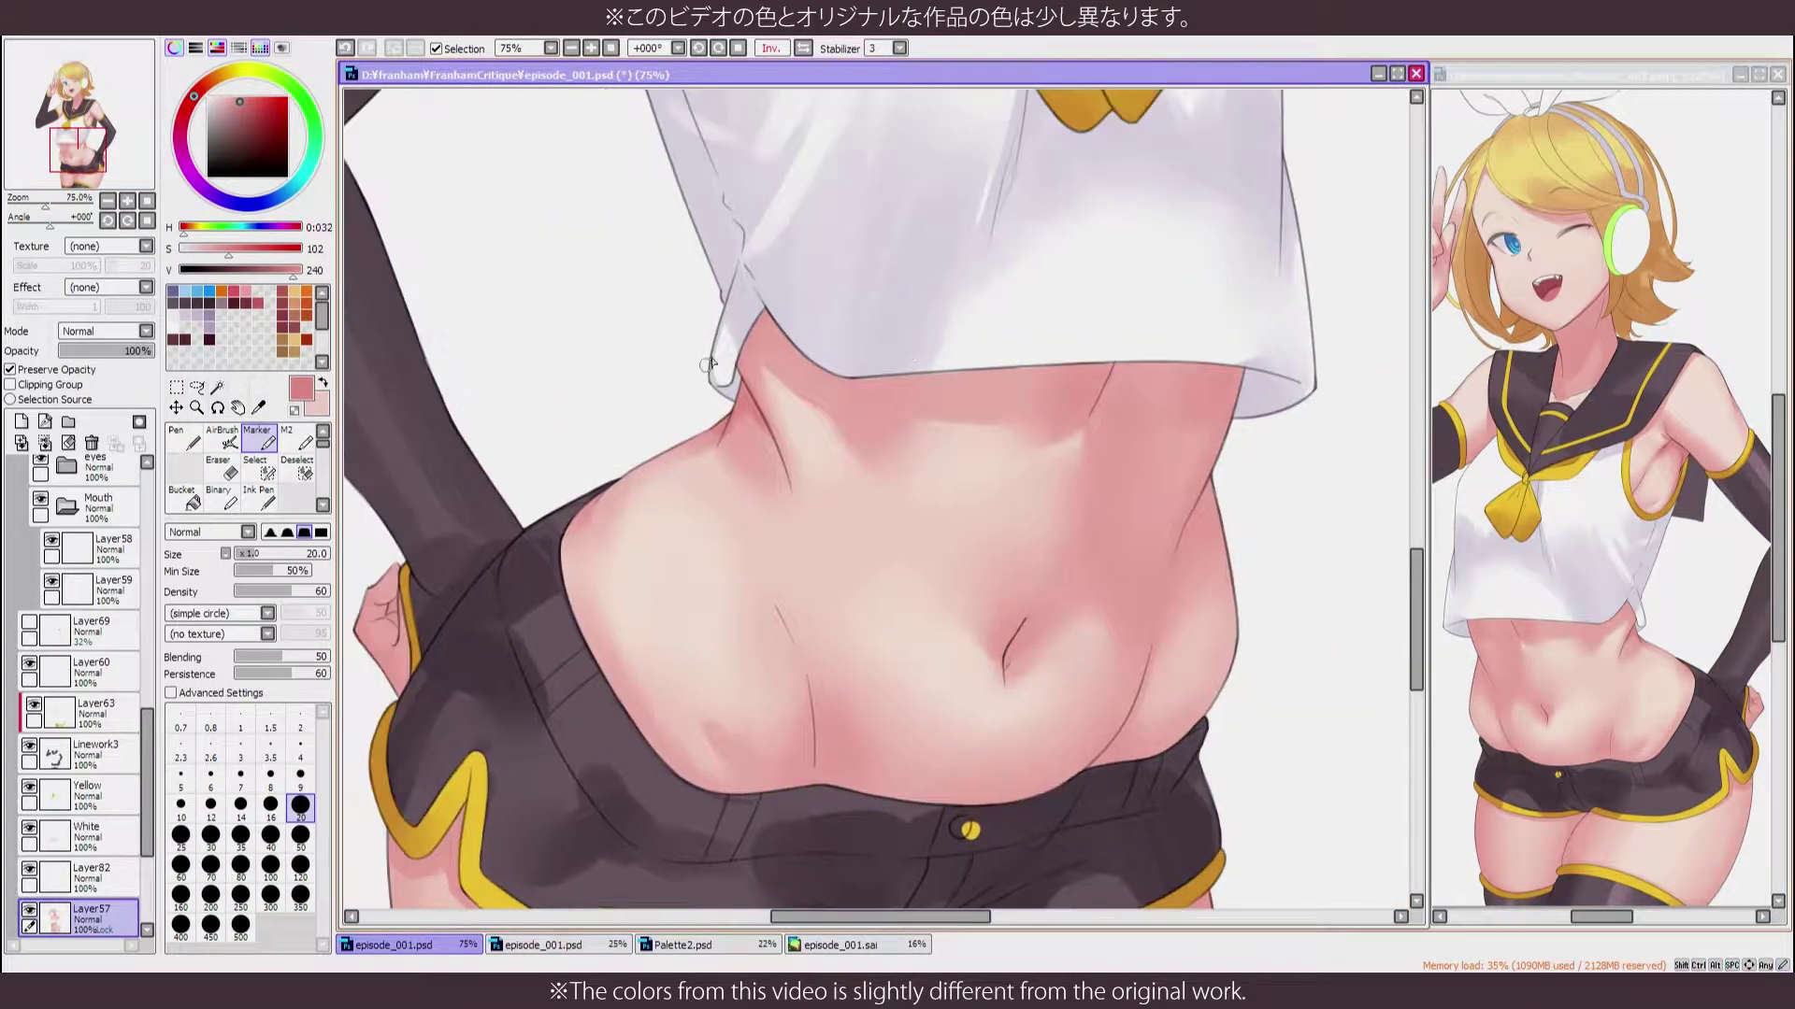
{"action": "key", "text": "h"}
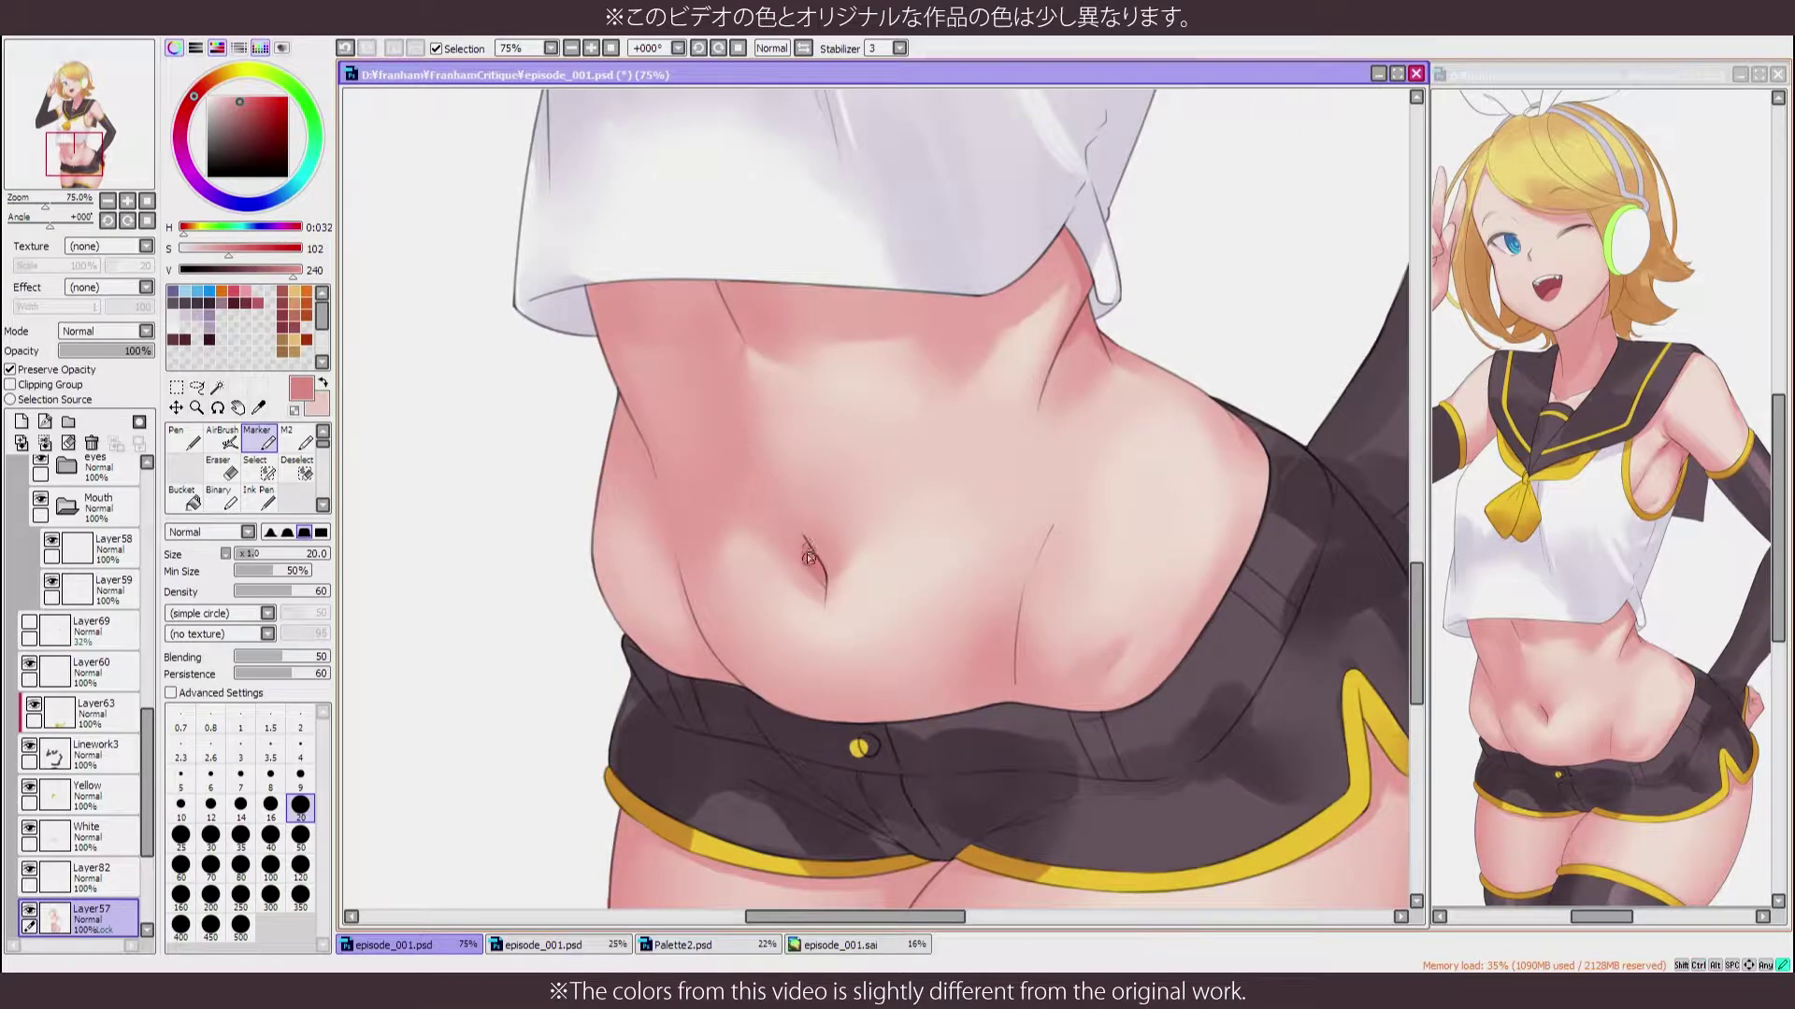
{"action": "key", "text": "v"}
{"action": "key", "text": "minus"}
{"action": "key", "text": "minus"}
{"action": "key", "text": "minus"}
{"action": "key", "text": "minus"}
{"action": "key", "text": "minus"}
{"action": "key", "text": "h"}
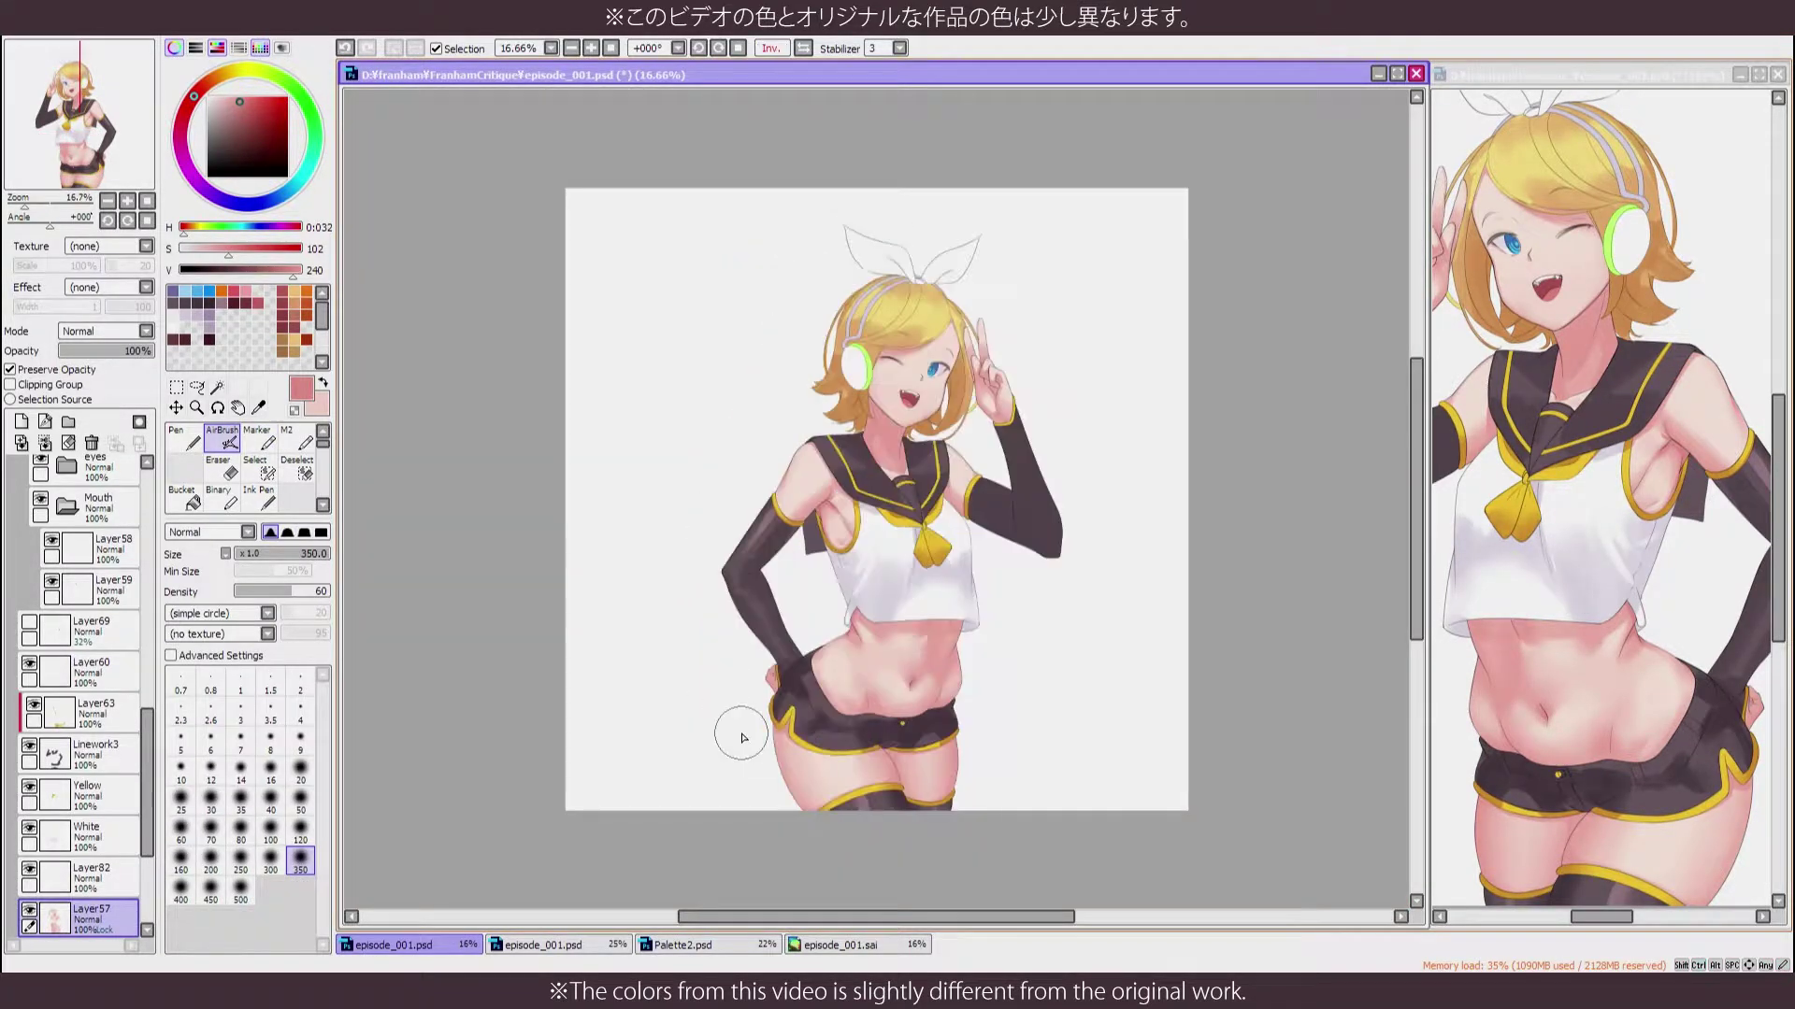
{"action": "key", "text": "h"}
Airbrush sampled pink over the skin inside the armhole at size 120 and smooth it with the blending brush at size 40
{"action": "key", "text": "plus"}
{"action": "key", "text": "plus"}
{"action": "key", "text": "plus"}
{"action": "left_click", "coordinate": [977, 430], "text": "alt"}
{"action": "key", "text": "bracketleft"}
{"action": "key", "text": "bracketleft"}
{"action": "key", "text": "bracketleft"}
{"action": "key", "text": "bracketleft"}
{"action": "key", "text": "bracketleft"}
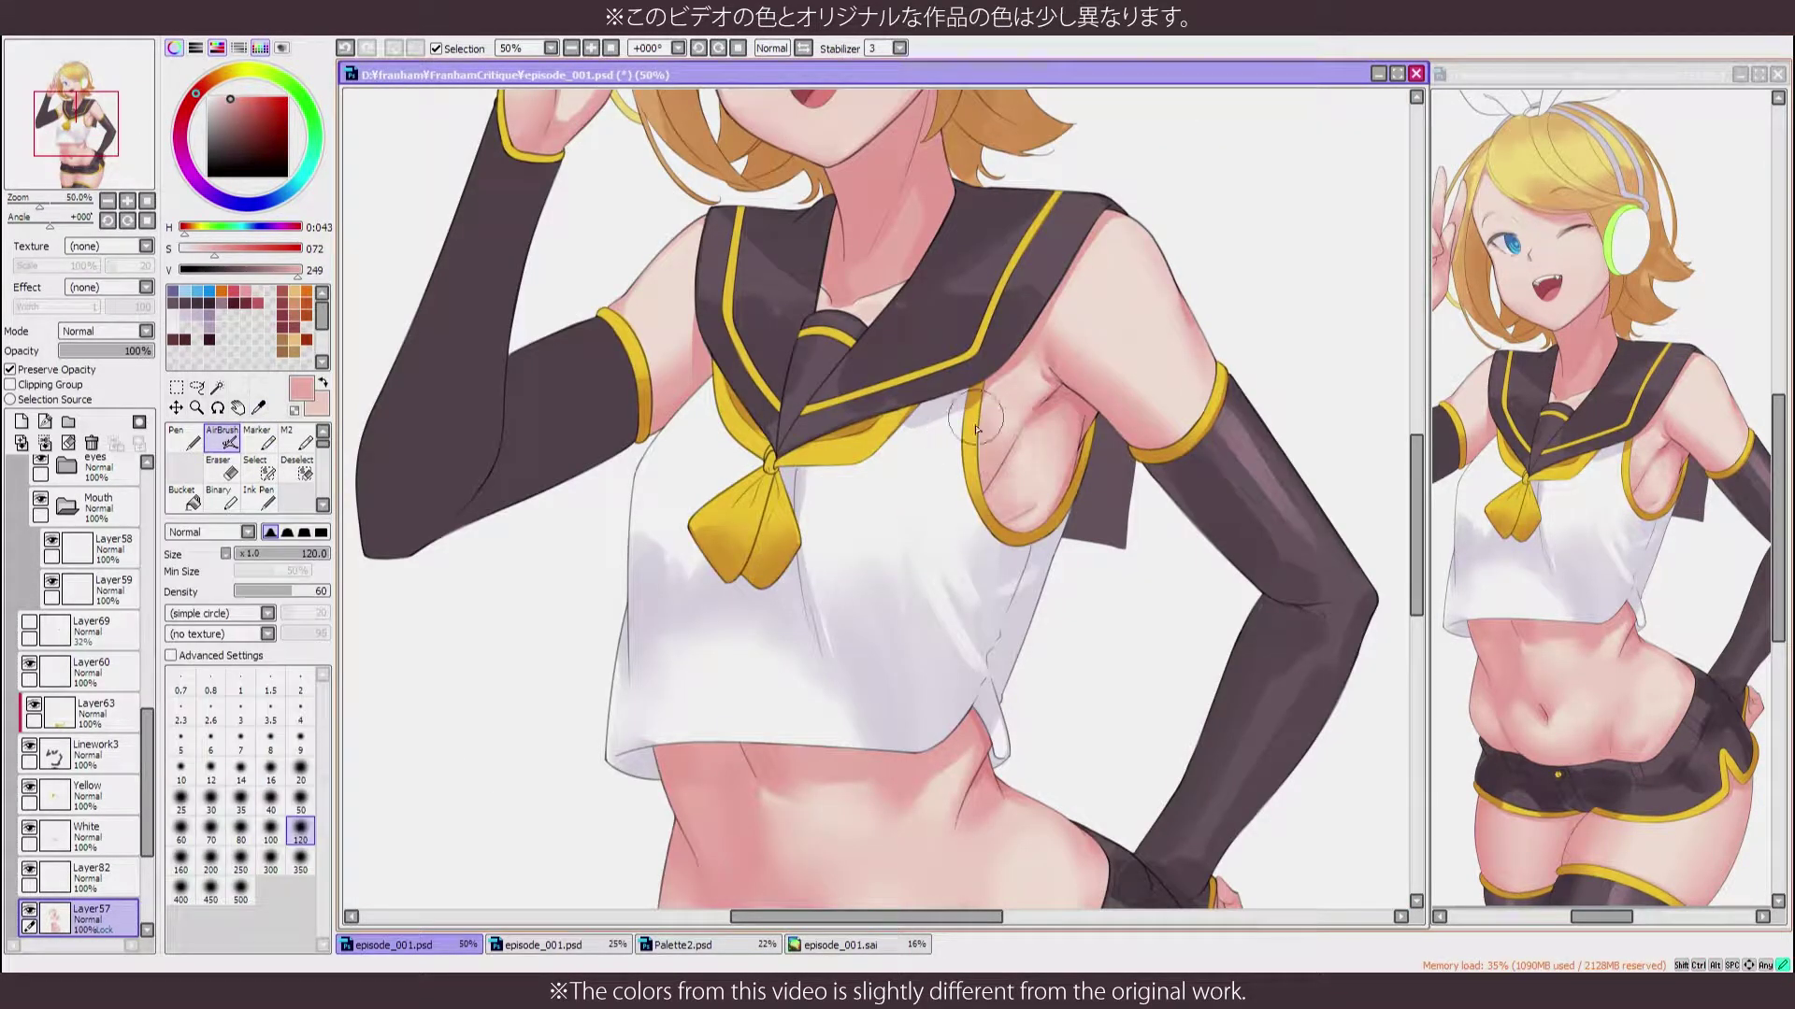
{"action": "key", "text": "h"}
{"action": "key", "text": "plus"}
{"action": "key", "text": "plus"}
{"action": "key", "text": "b"}
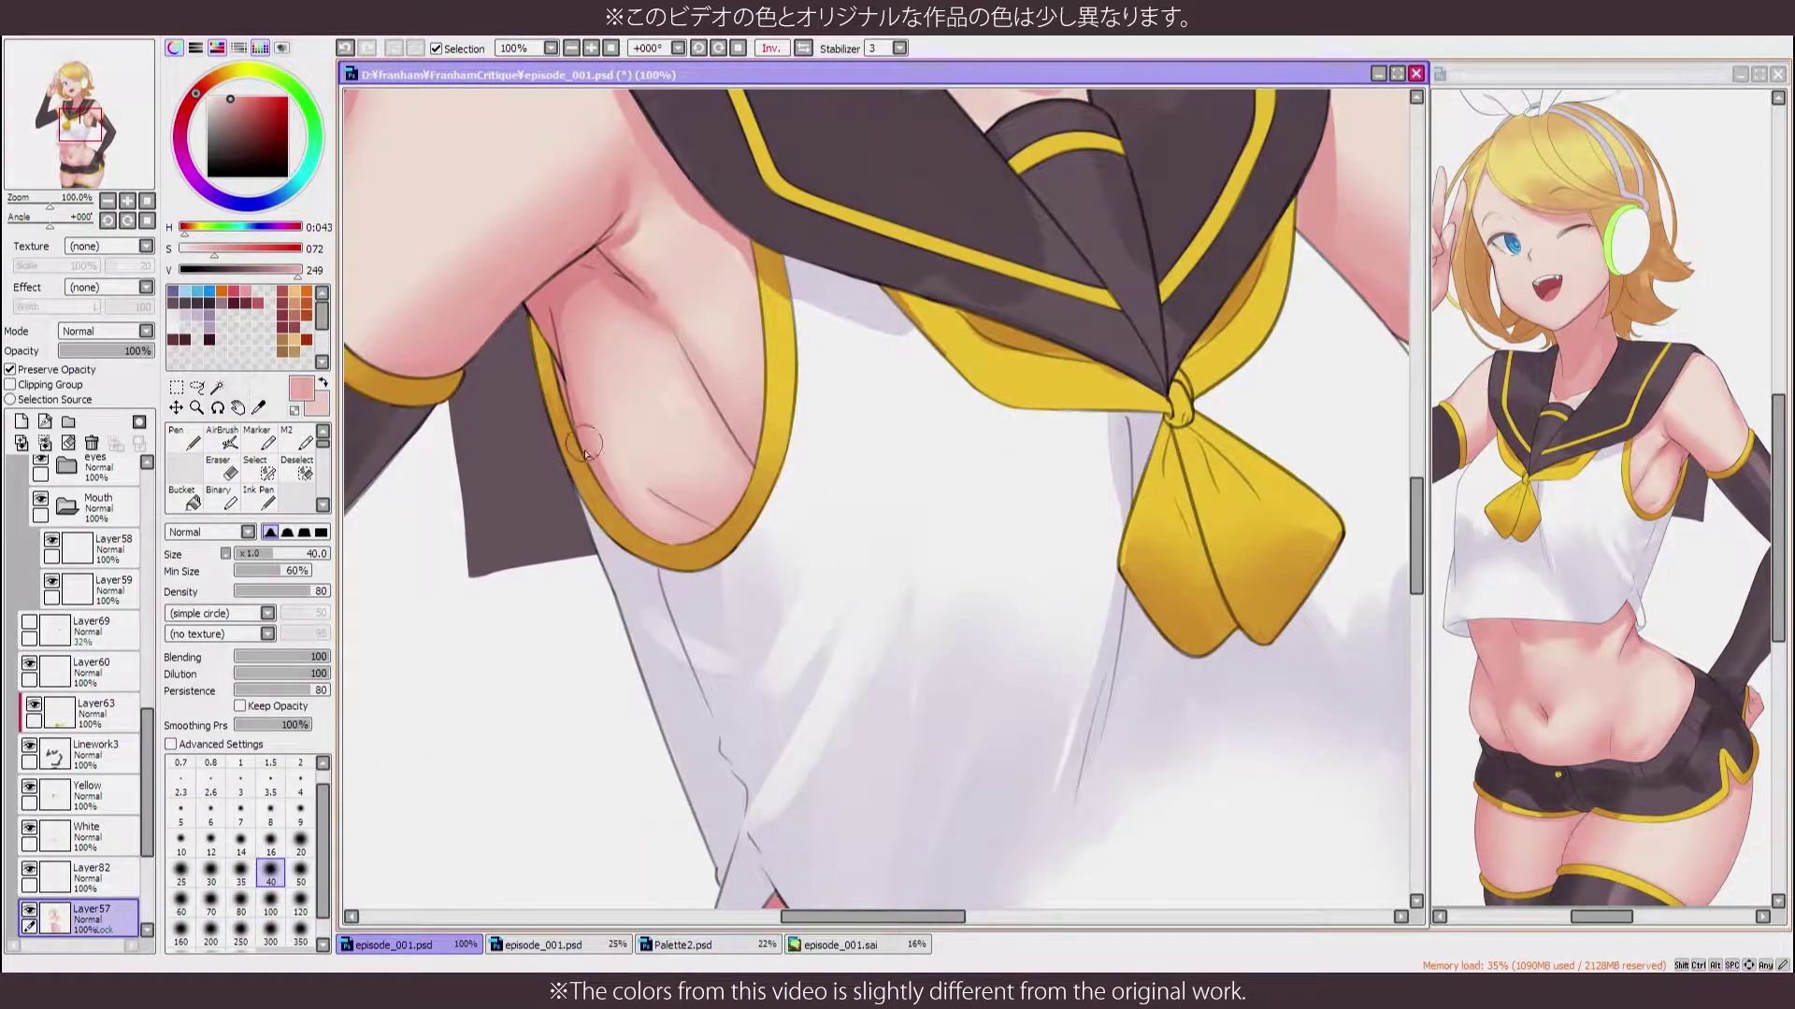
Examine the armhole shading against the arm and full figure, mirrored and unmirrored, at several zoom levels
{"action": "key", "text": "minus"}
{"action": "key", "text": "minus"}
{"action": "key", "text": "minus"}
{"action": "key", "text": "h"}
{"action": "key", "text": "plus"}
{"action": "key", "text": "plus"}
{"action": "key", "text": "plus"}
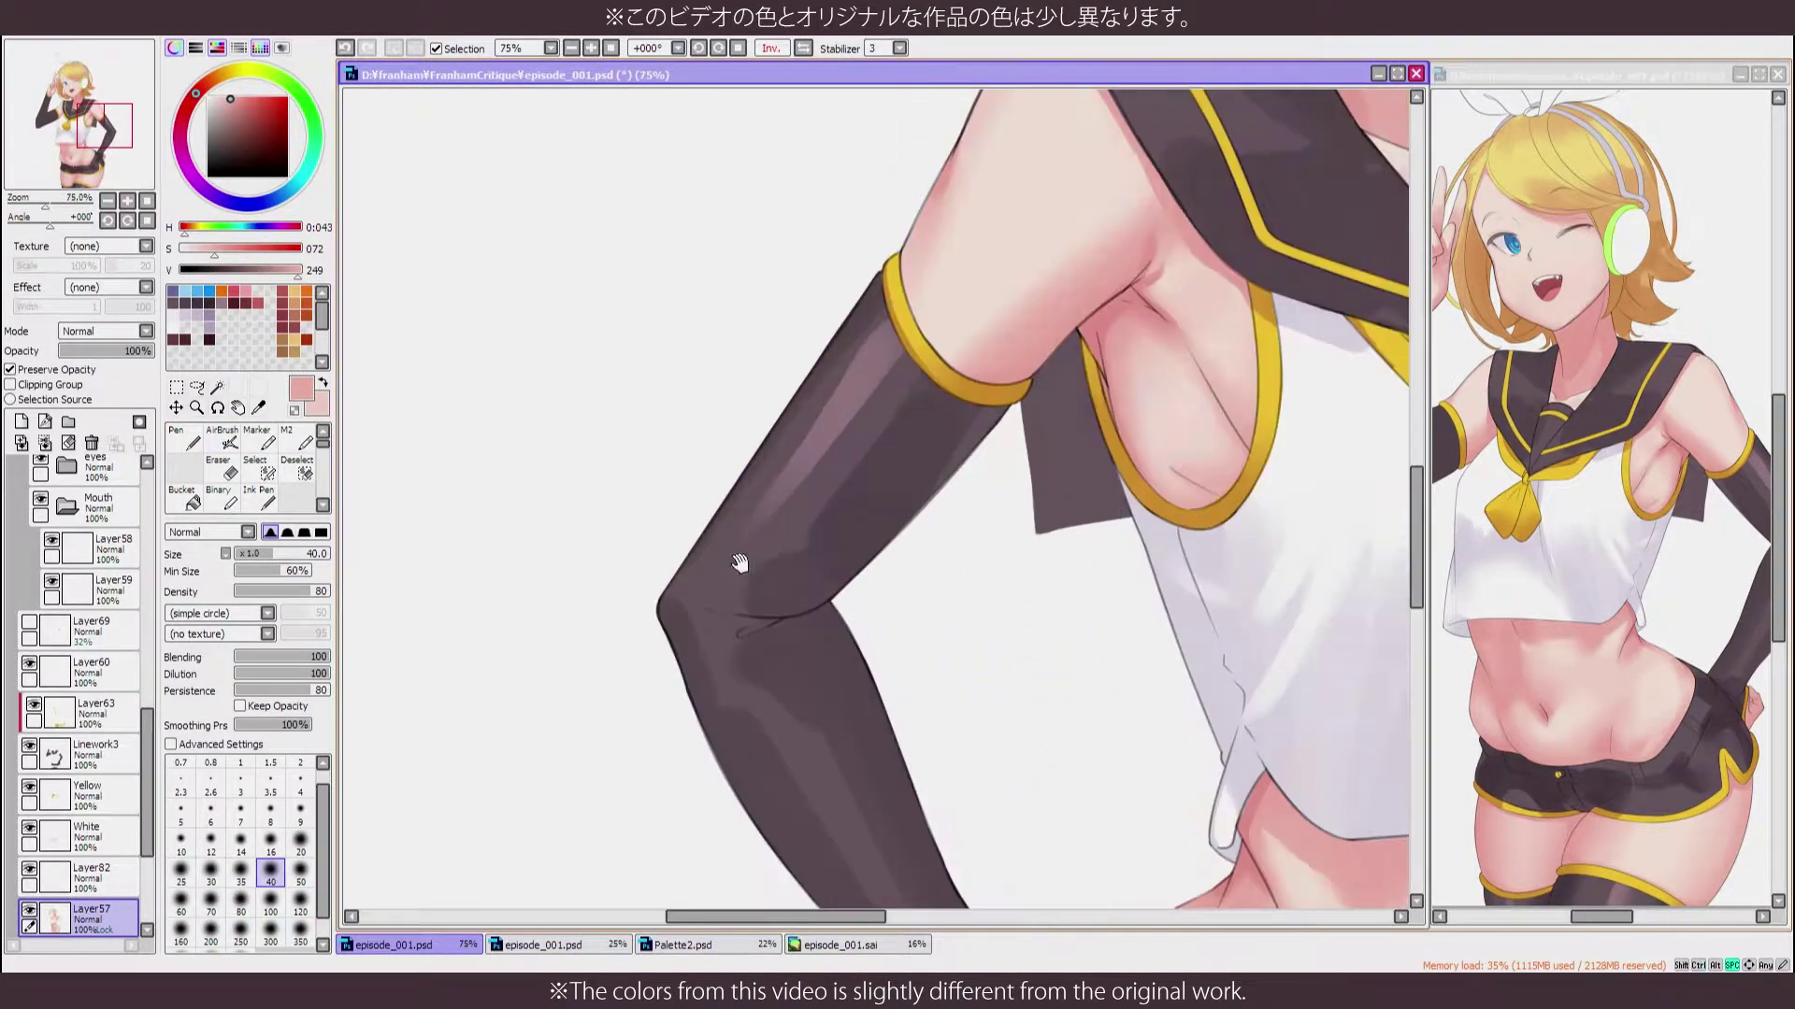
{"action": "key", "text": "minus"}
{"action": "key", "text": "minus"}
{"action": "key", "text": "minus"}
{"action": "key", "text": "minus"}
{"action": "key", "text": "h"}
{"action": "key", "text": "plus"}
{"action": "key", "text": "plus"}
{"action": "key", "text": "plus"}
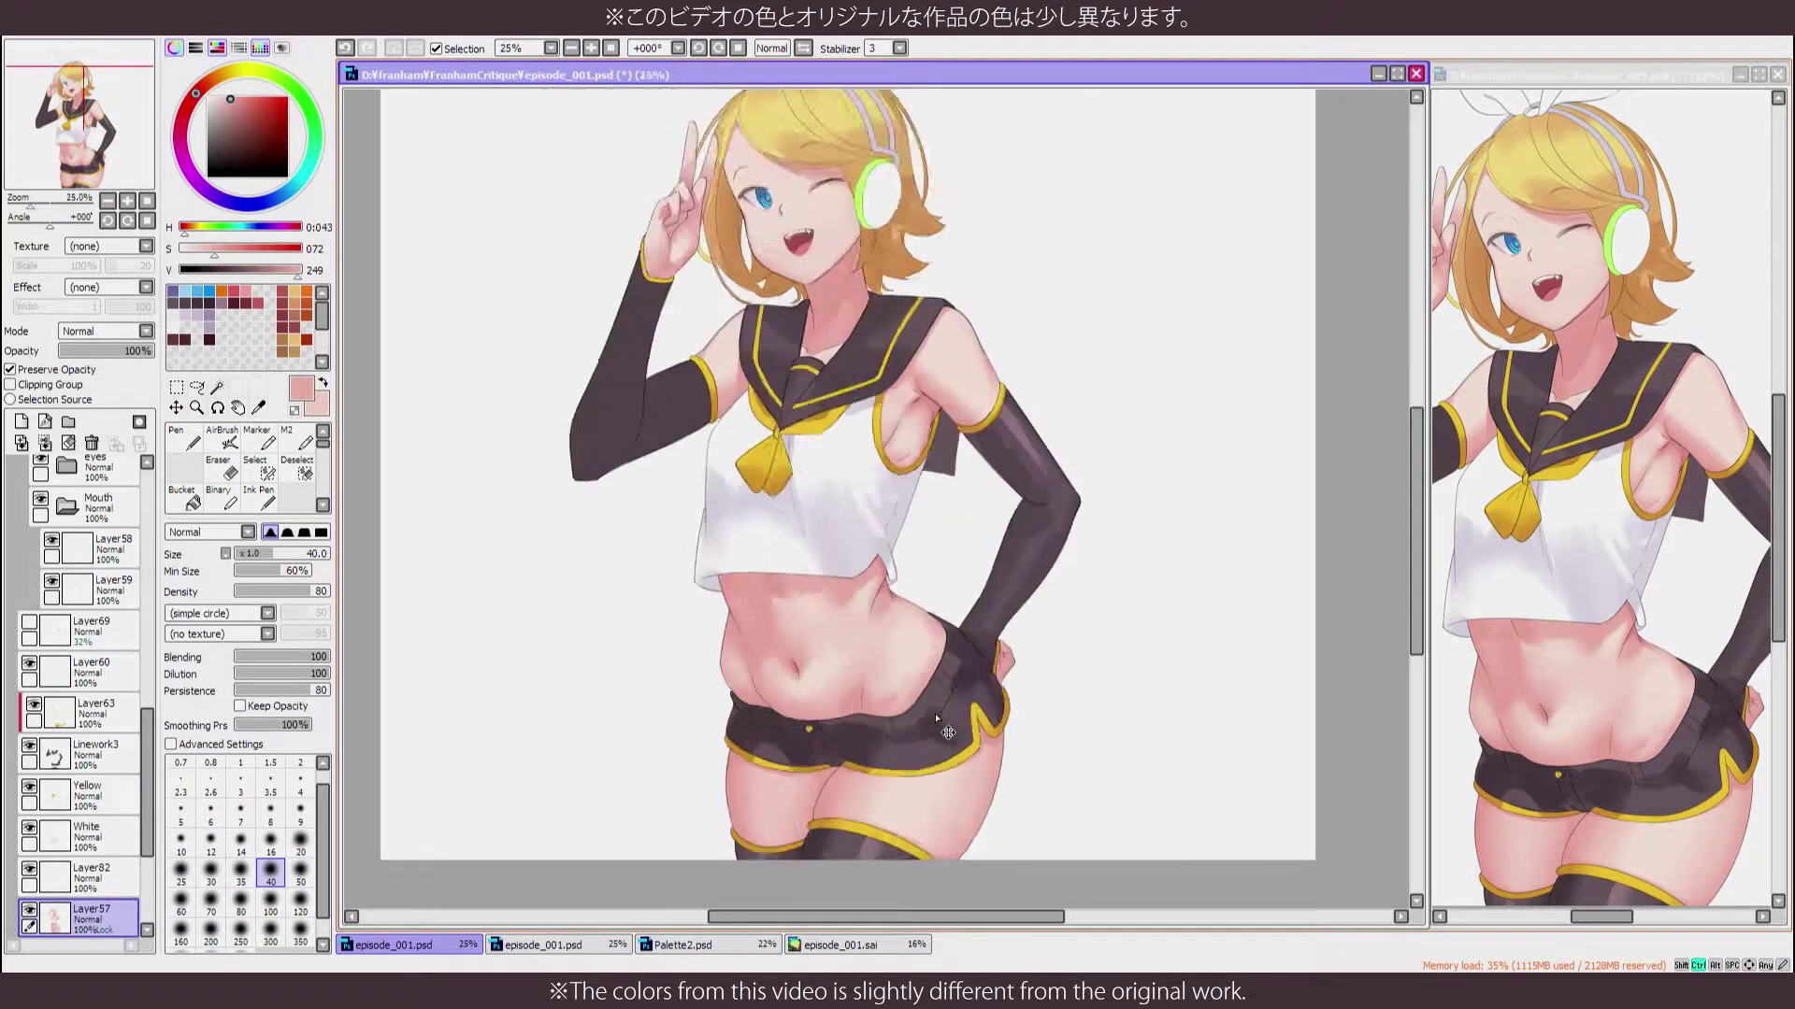
Shade the neck and the jawline below the headphone with palette pink at Marker size 40
{"action": "key", "text": "b"}
{"action": "left_click", "coordinate": [271, 834]}
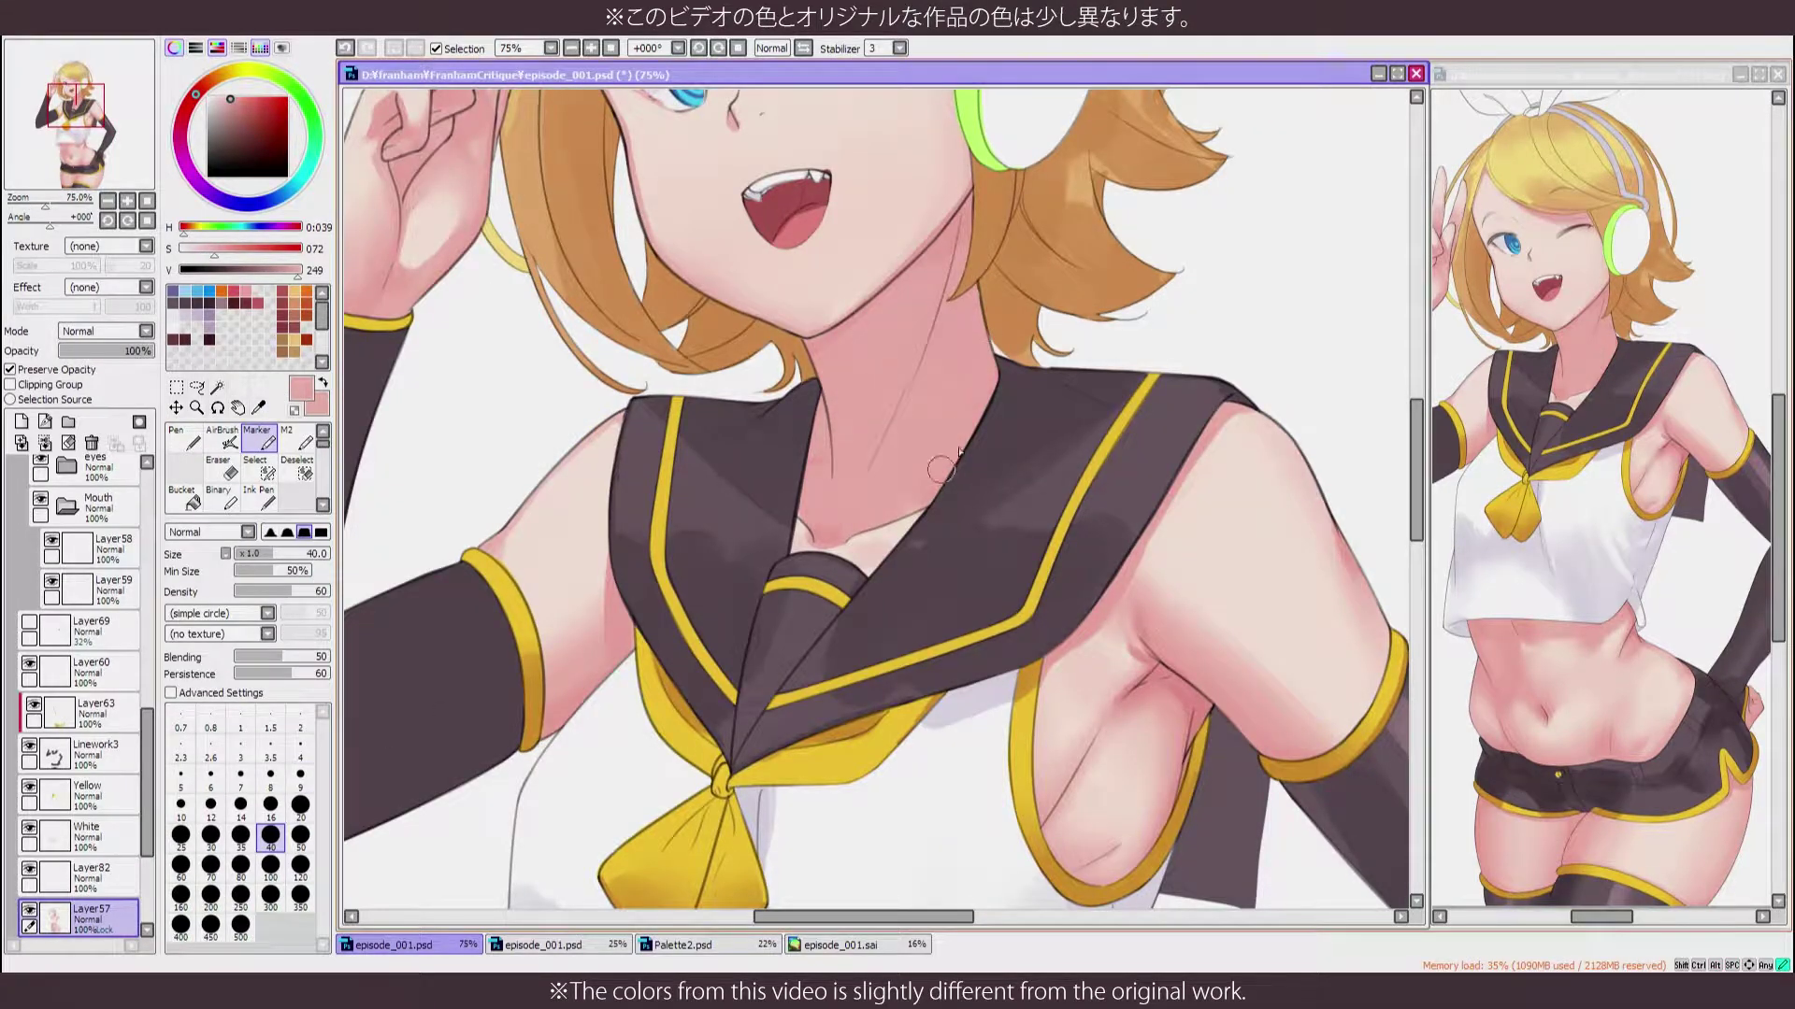
{"action": "key", "text": "h"}
{"action": "scroll", "coordinate": [772, 417], "scroll_direction": "up", "scroll_amount": 3}
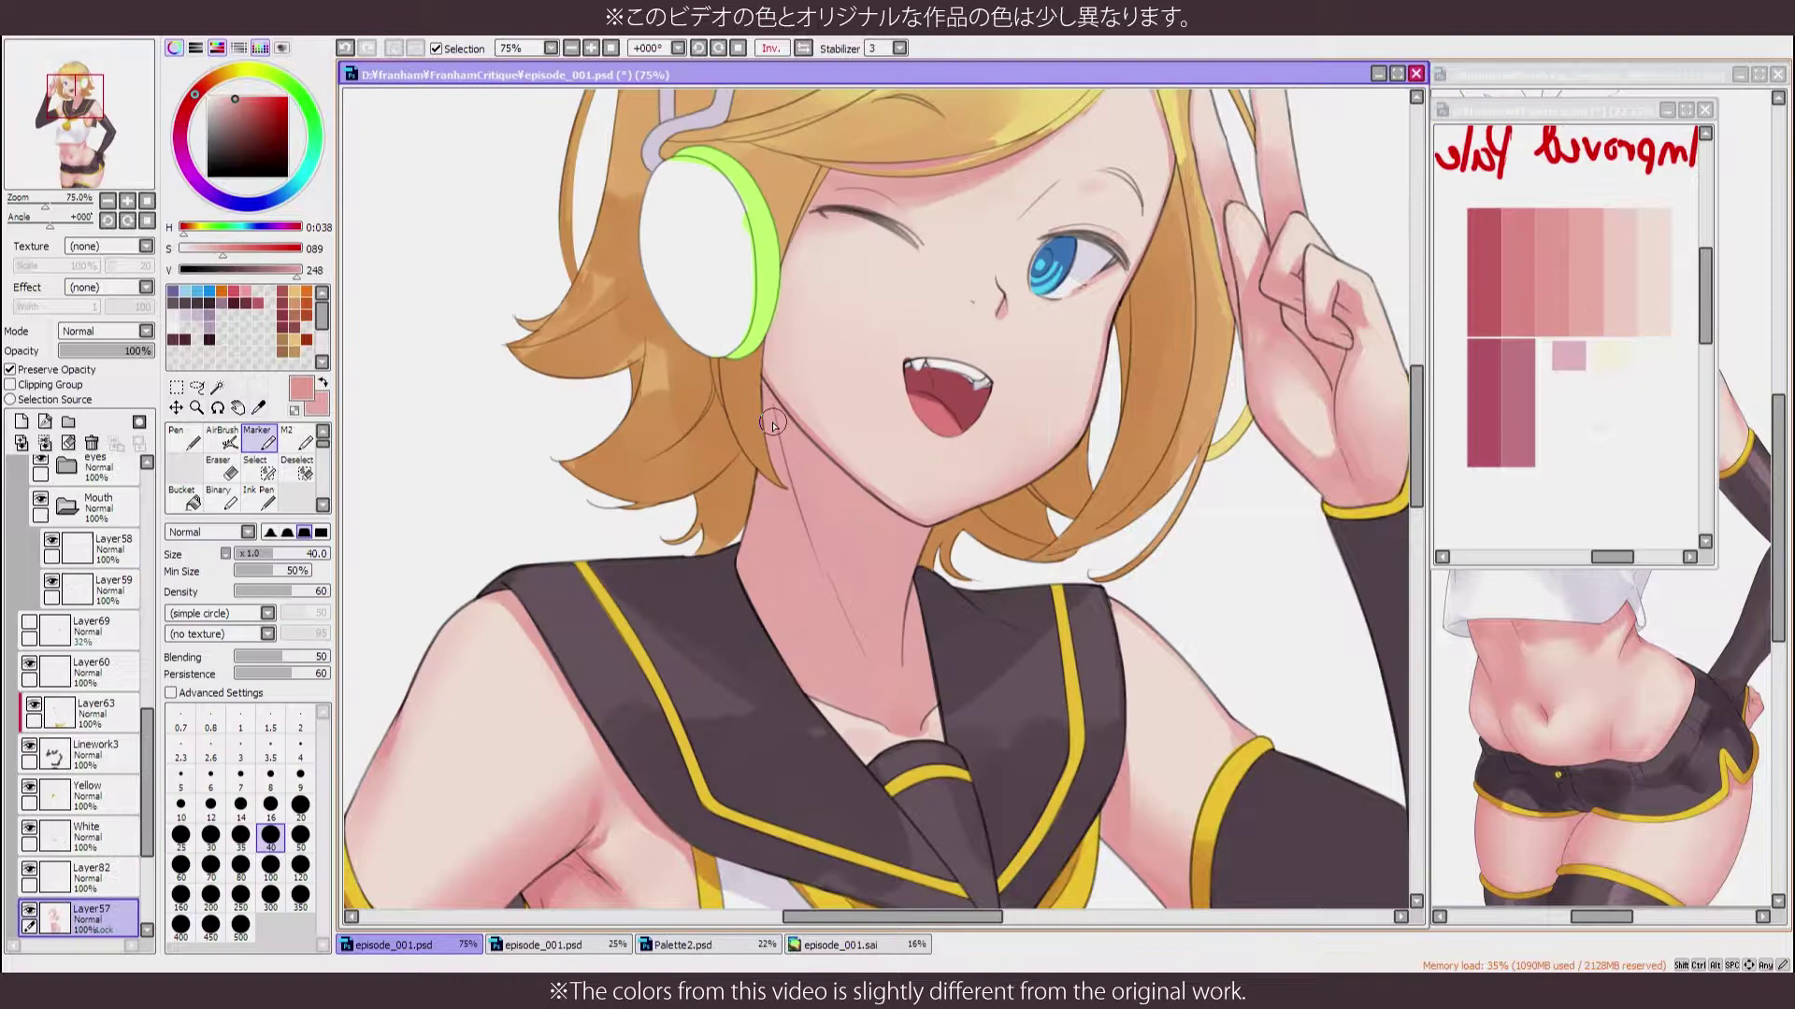
{"action": "left_click_drag", "start_coordinate": [772, 426], "coordinate": [778, 428]}
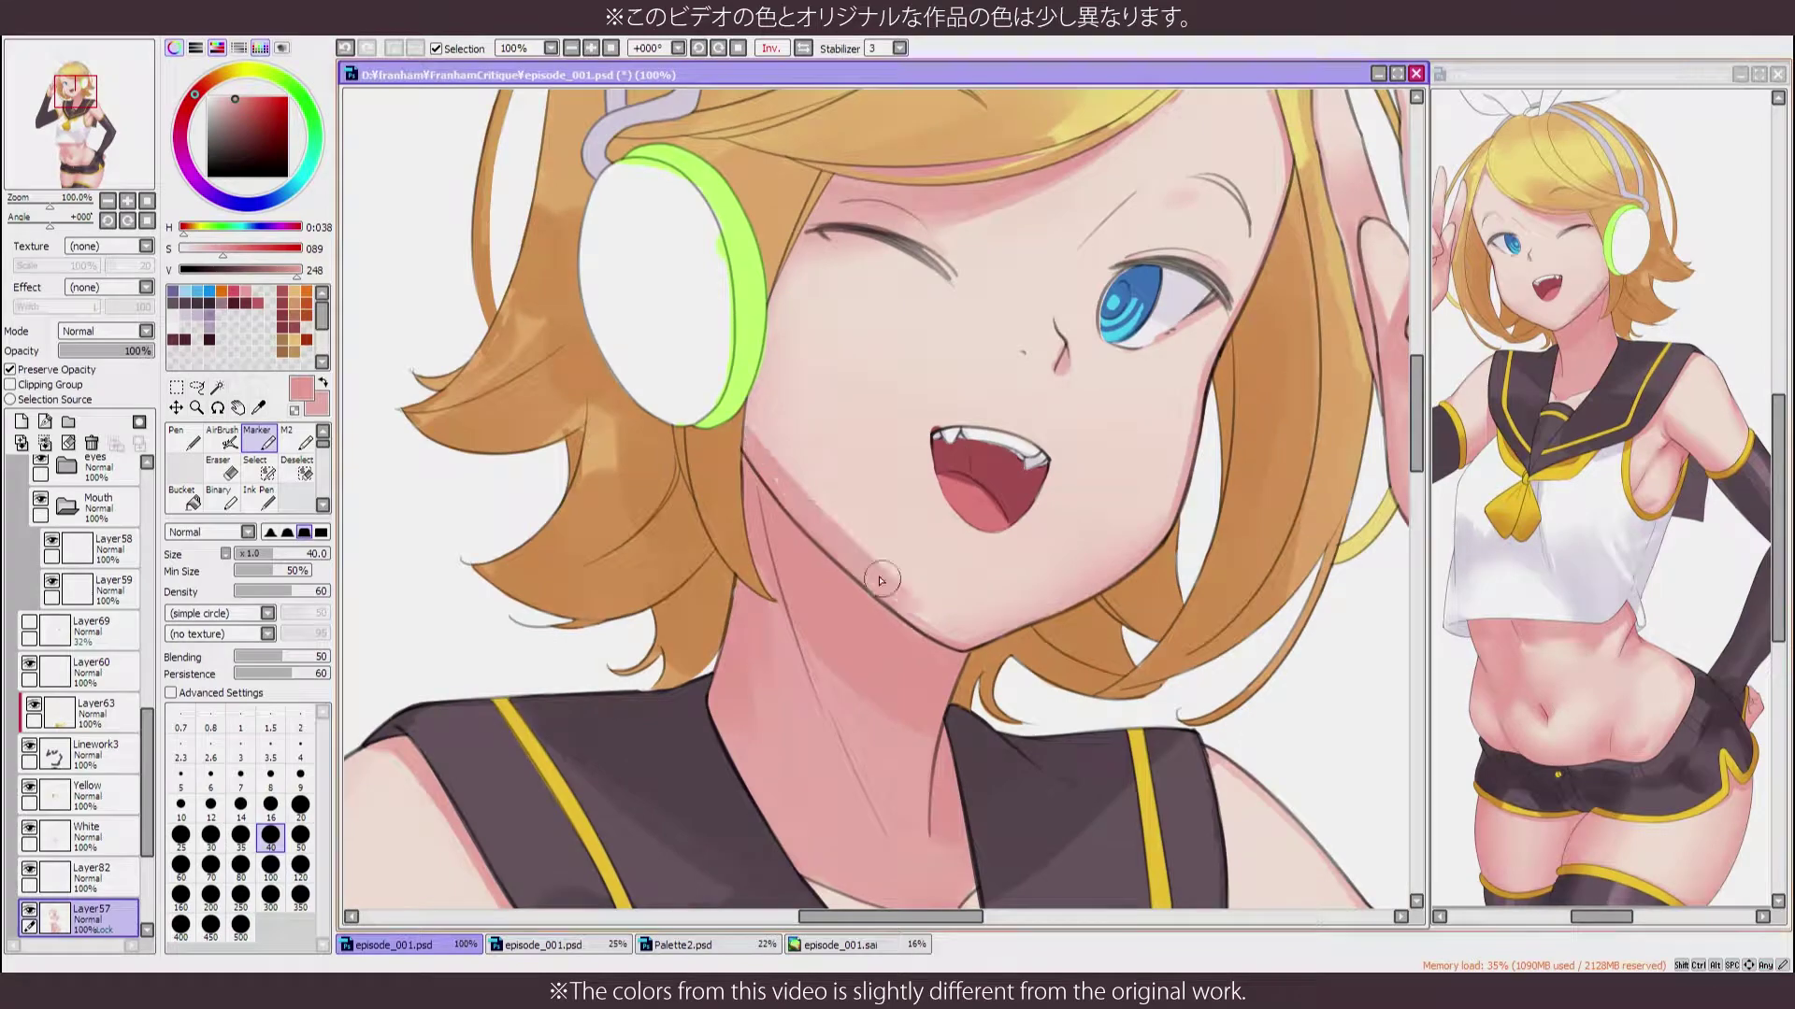
Refine the pink jawline edge toward the chin and along the open-eye side's cheek at Marker size 20
{"action": "key", "text": "bracketleft"}
{"action": "key", "text": "bracketleft"}
{"action": "key", "text": "bracketleft"}
{"action": "key", "text": "bracketleft"}
{"action": "left_click_drag", "start_coordinate": [881, 581], "coordinate": [831, 541]}
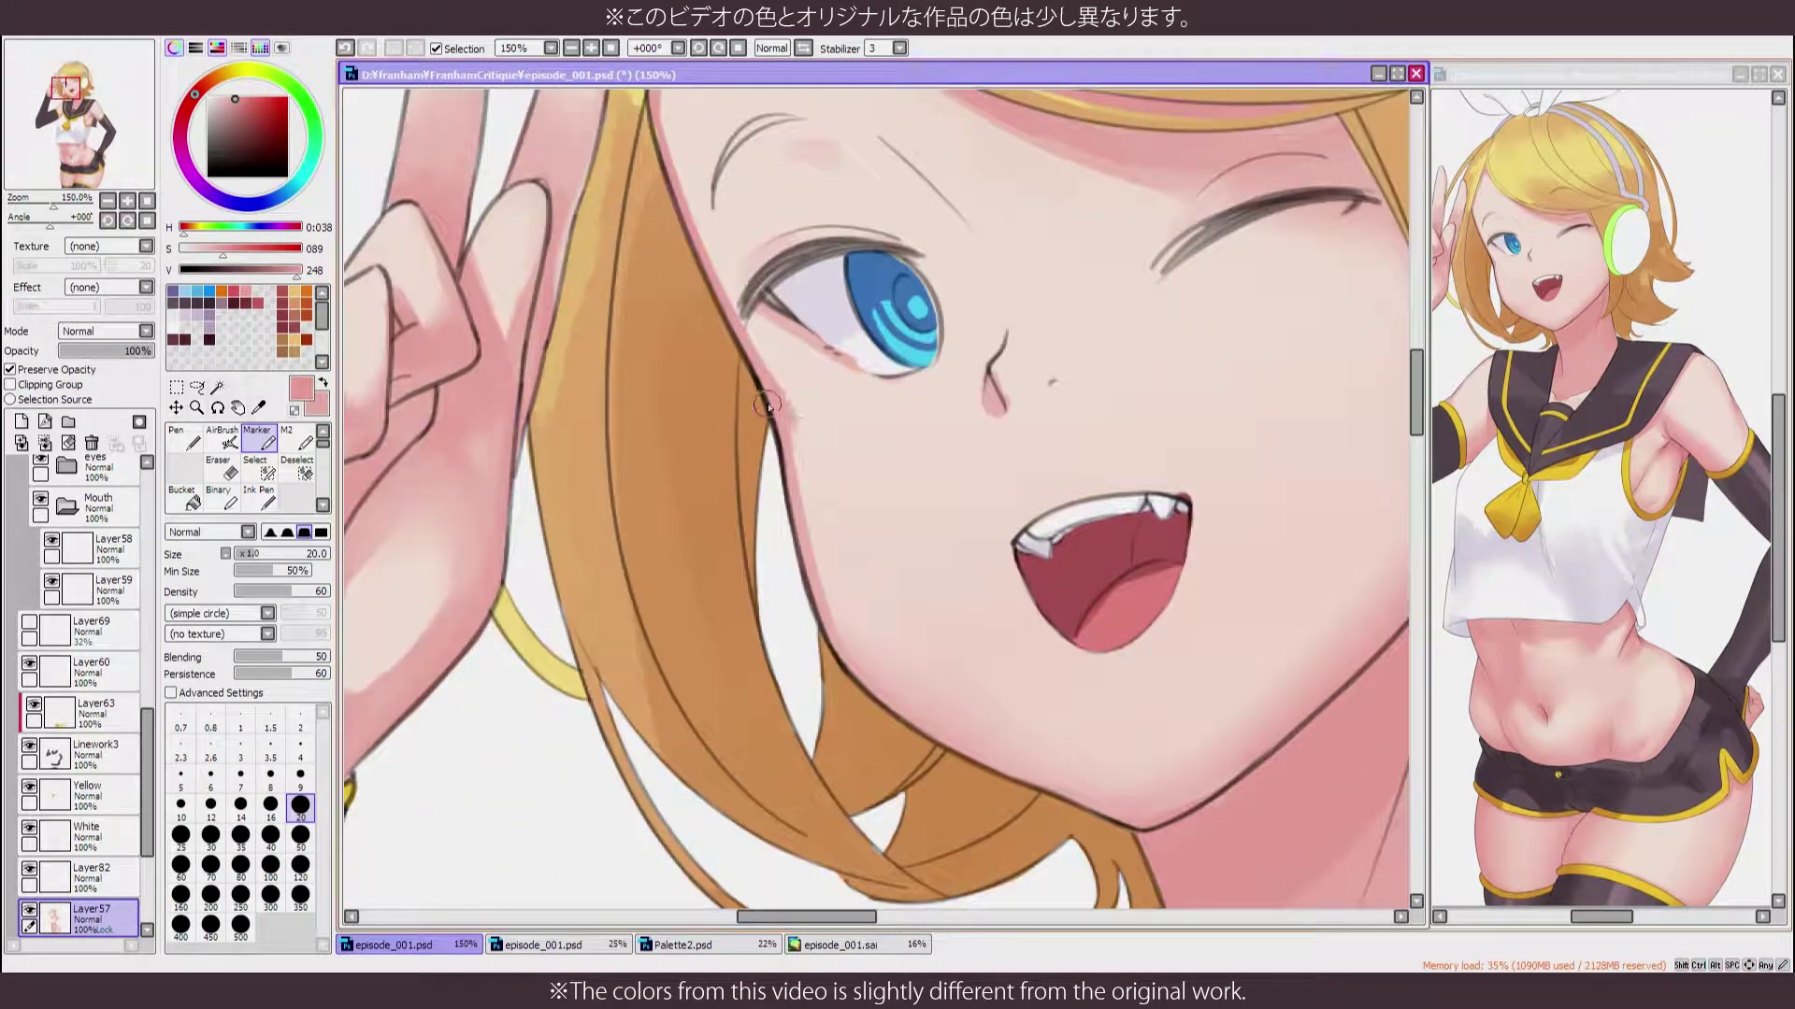
Airbrush sampled light skin over the upper abdomen below the shirt hem at size 120
{"action": "key", "text": "b"}
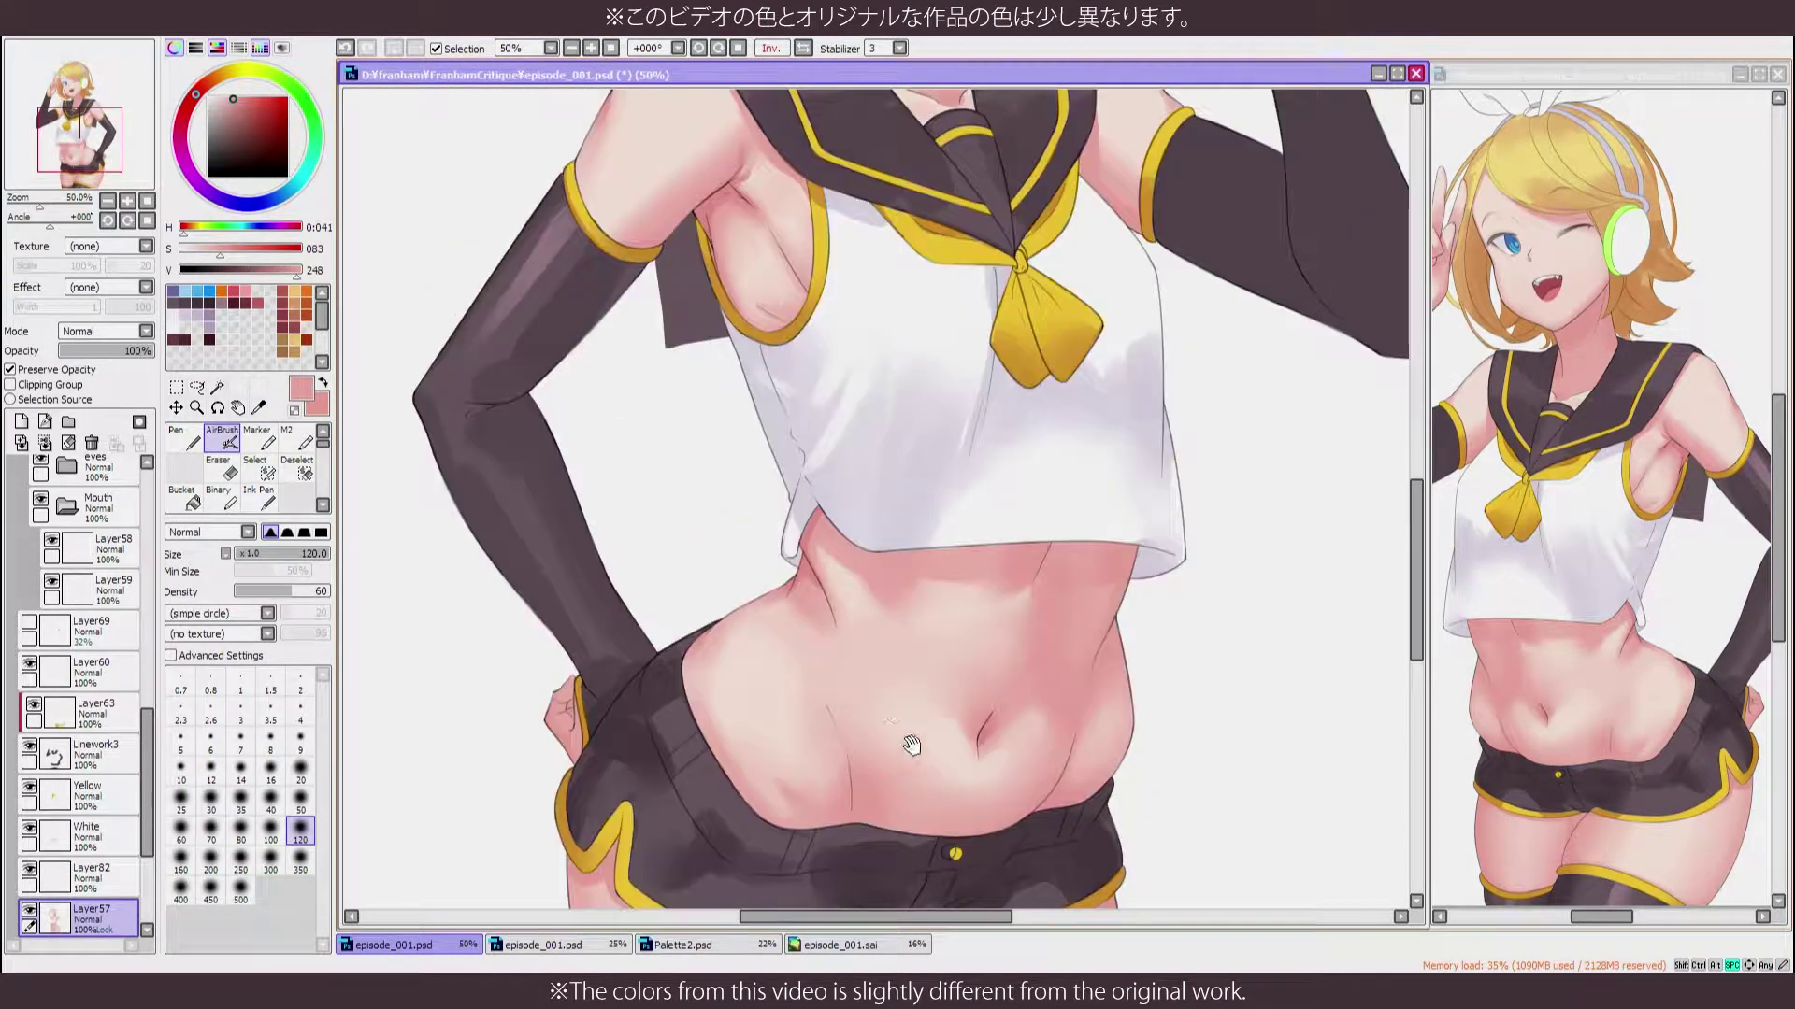
{"action": "key", "text": "alt"}
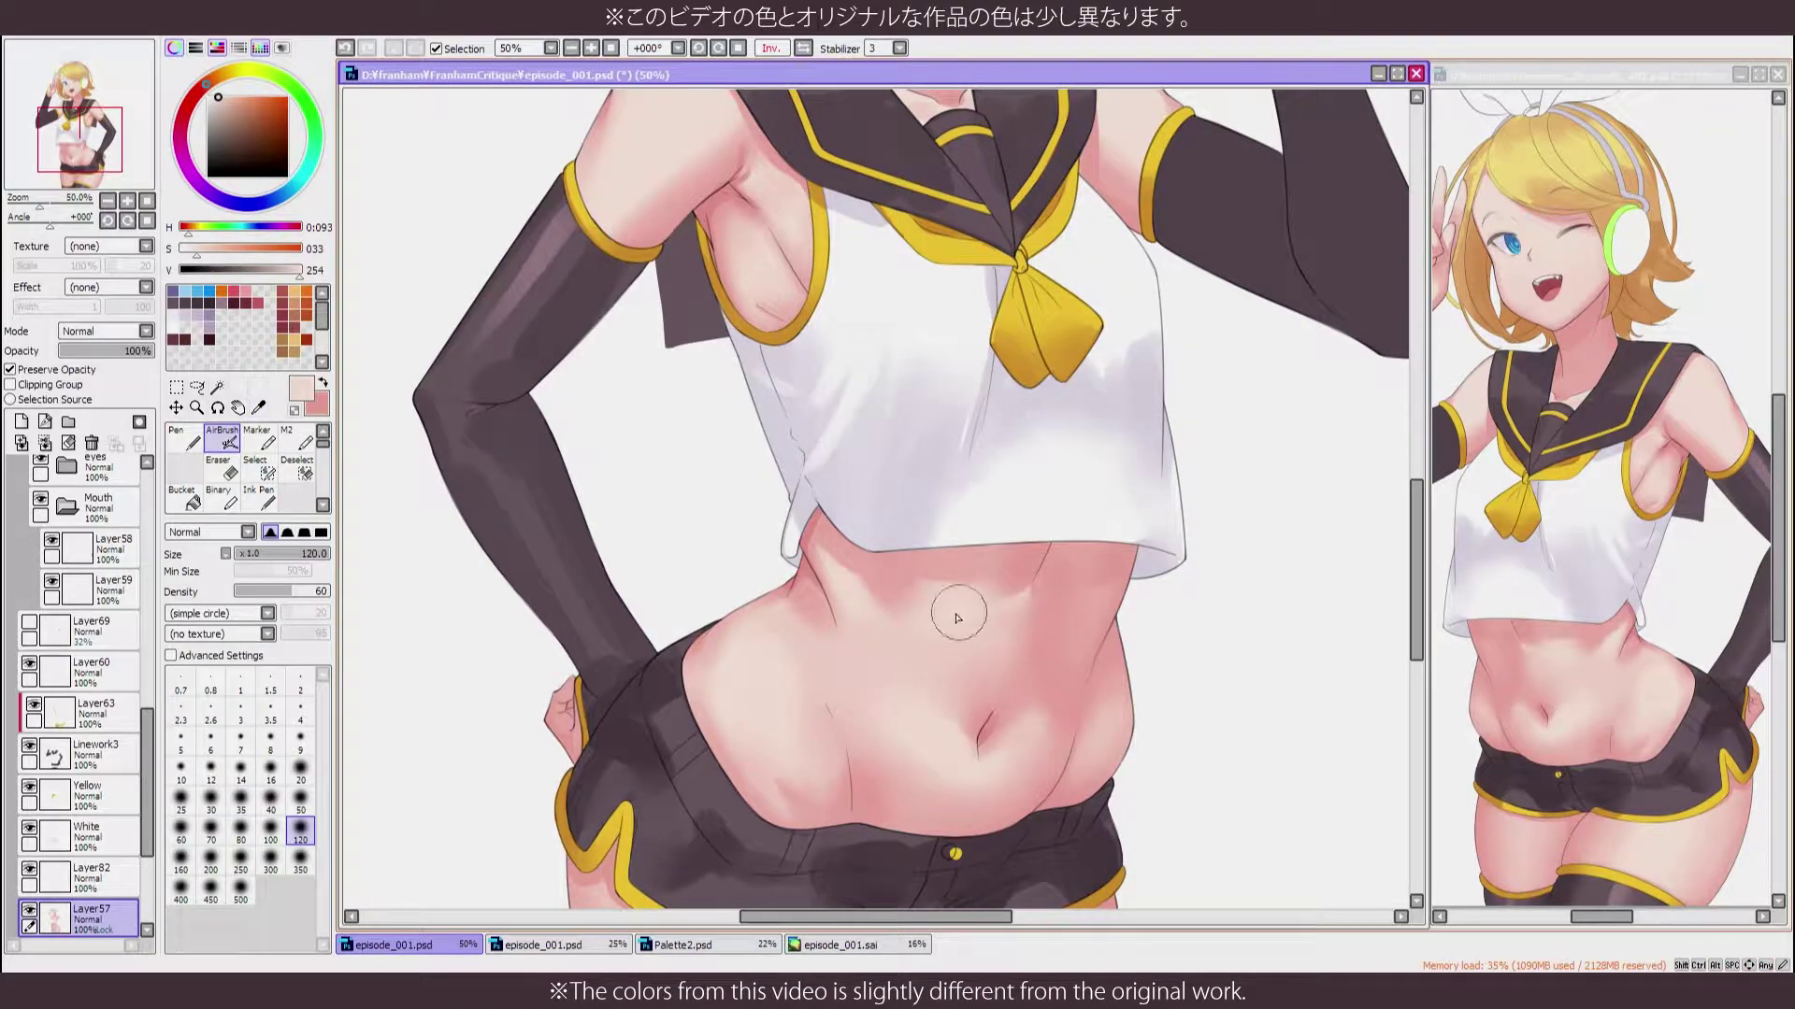
{"action": "scroll", "coordinate": [933, 748], "scroll_direction": "down", "scroll_amount": 2}
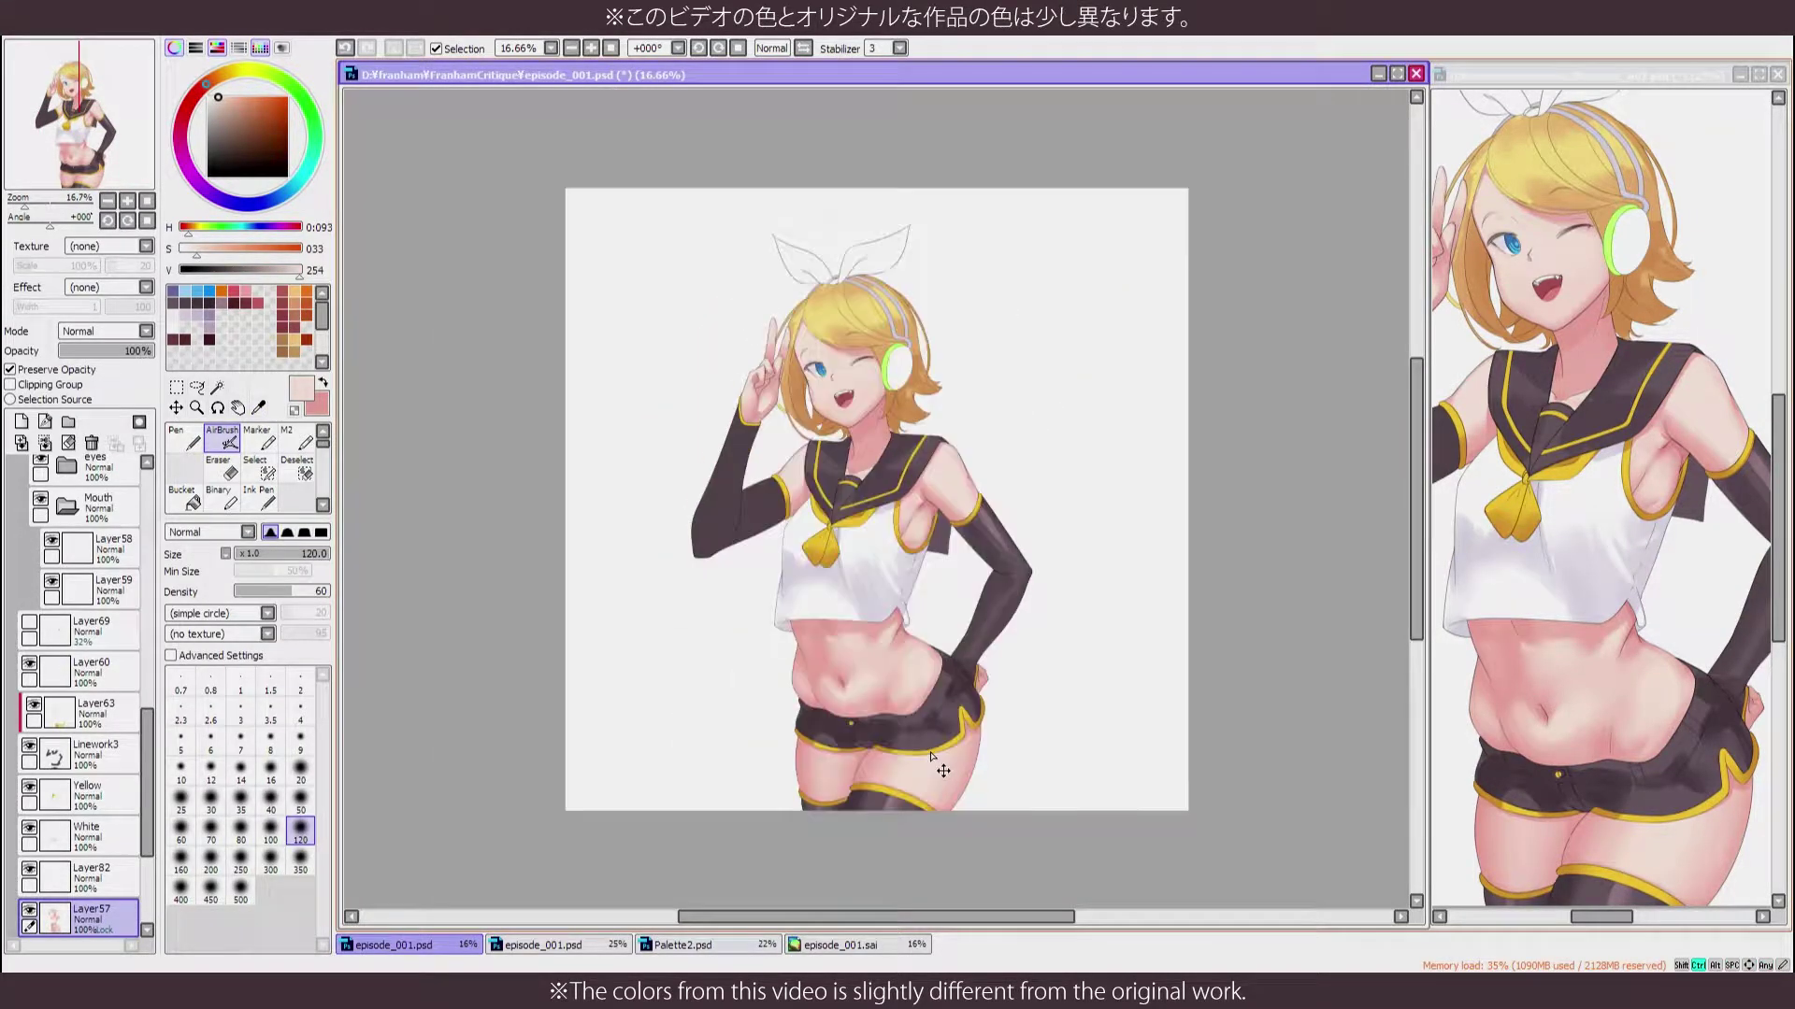
Paint light skin on the lower cheek beside the mouth with the Pen and smooth it with the blending brush at size 40
{"action": "scroll", "coordinate": [850, 358], "scroll_direction": "up", "scroll_amount": 4}
{"action": "left_click", "coordinate": [185, 436]}
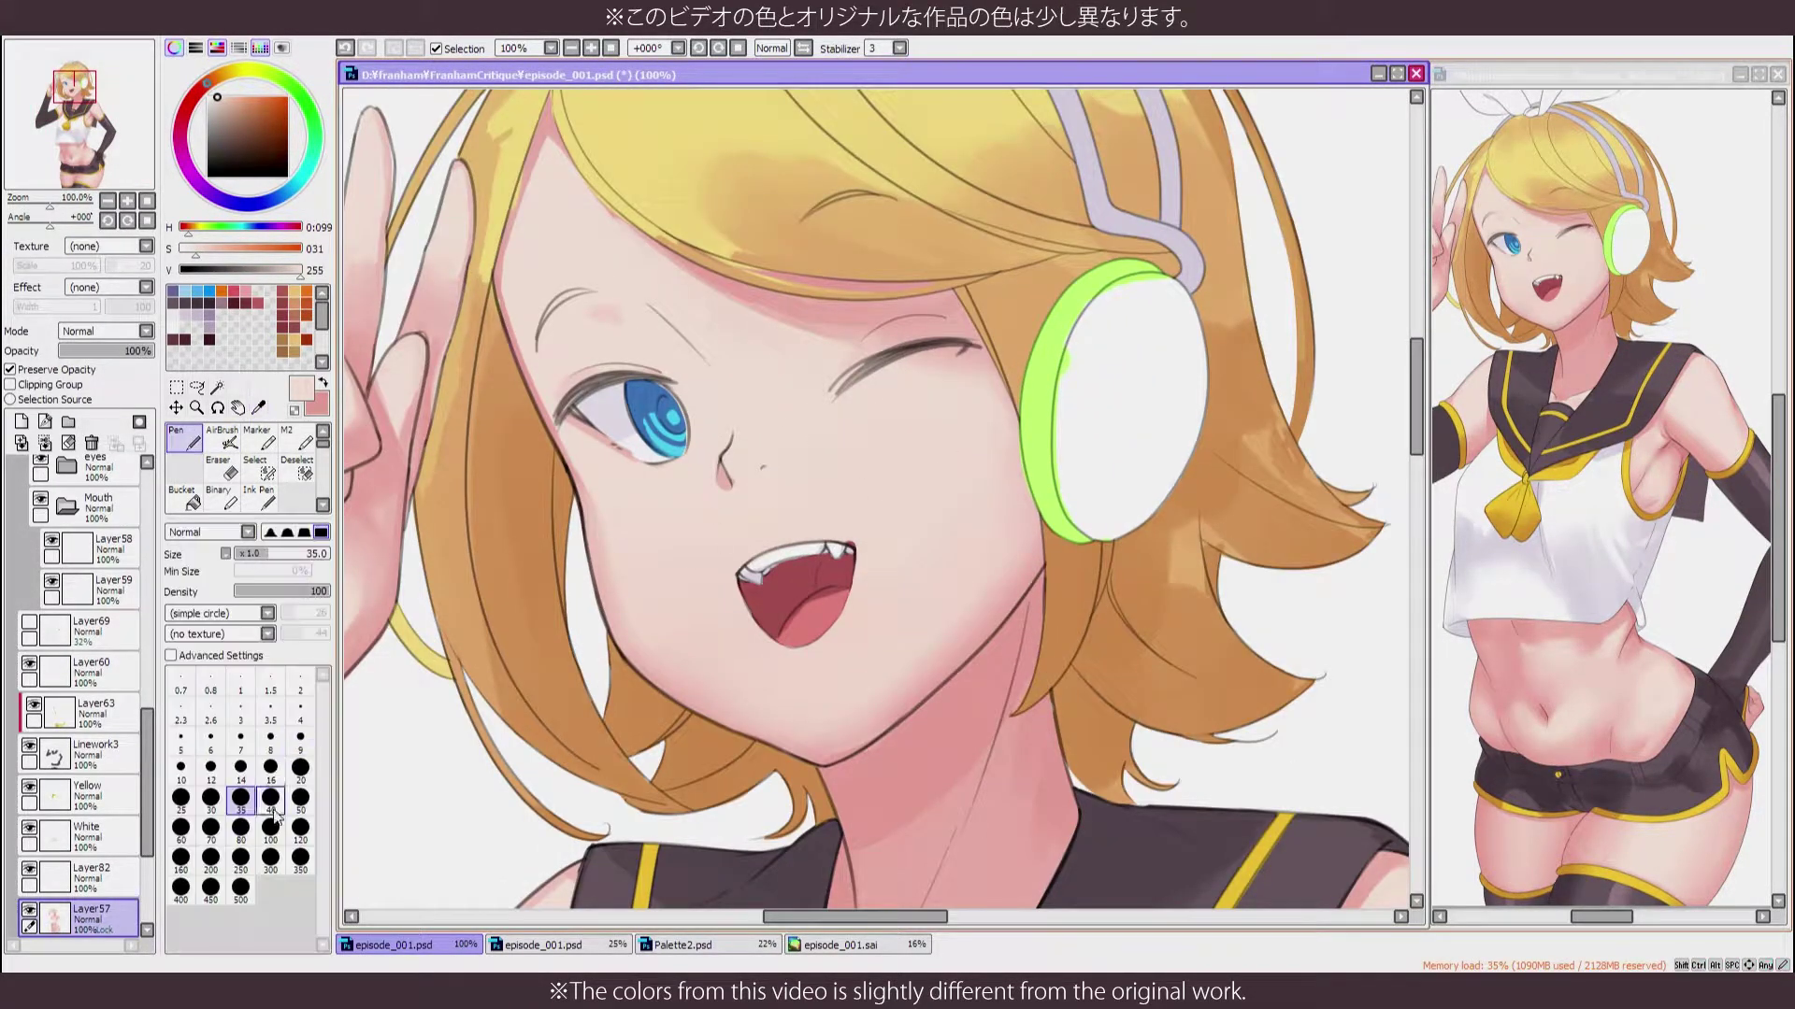
{"action": "key", "text": "b"}
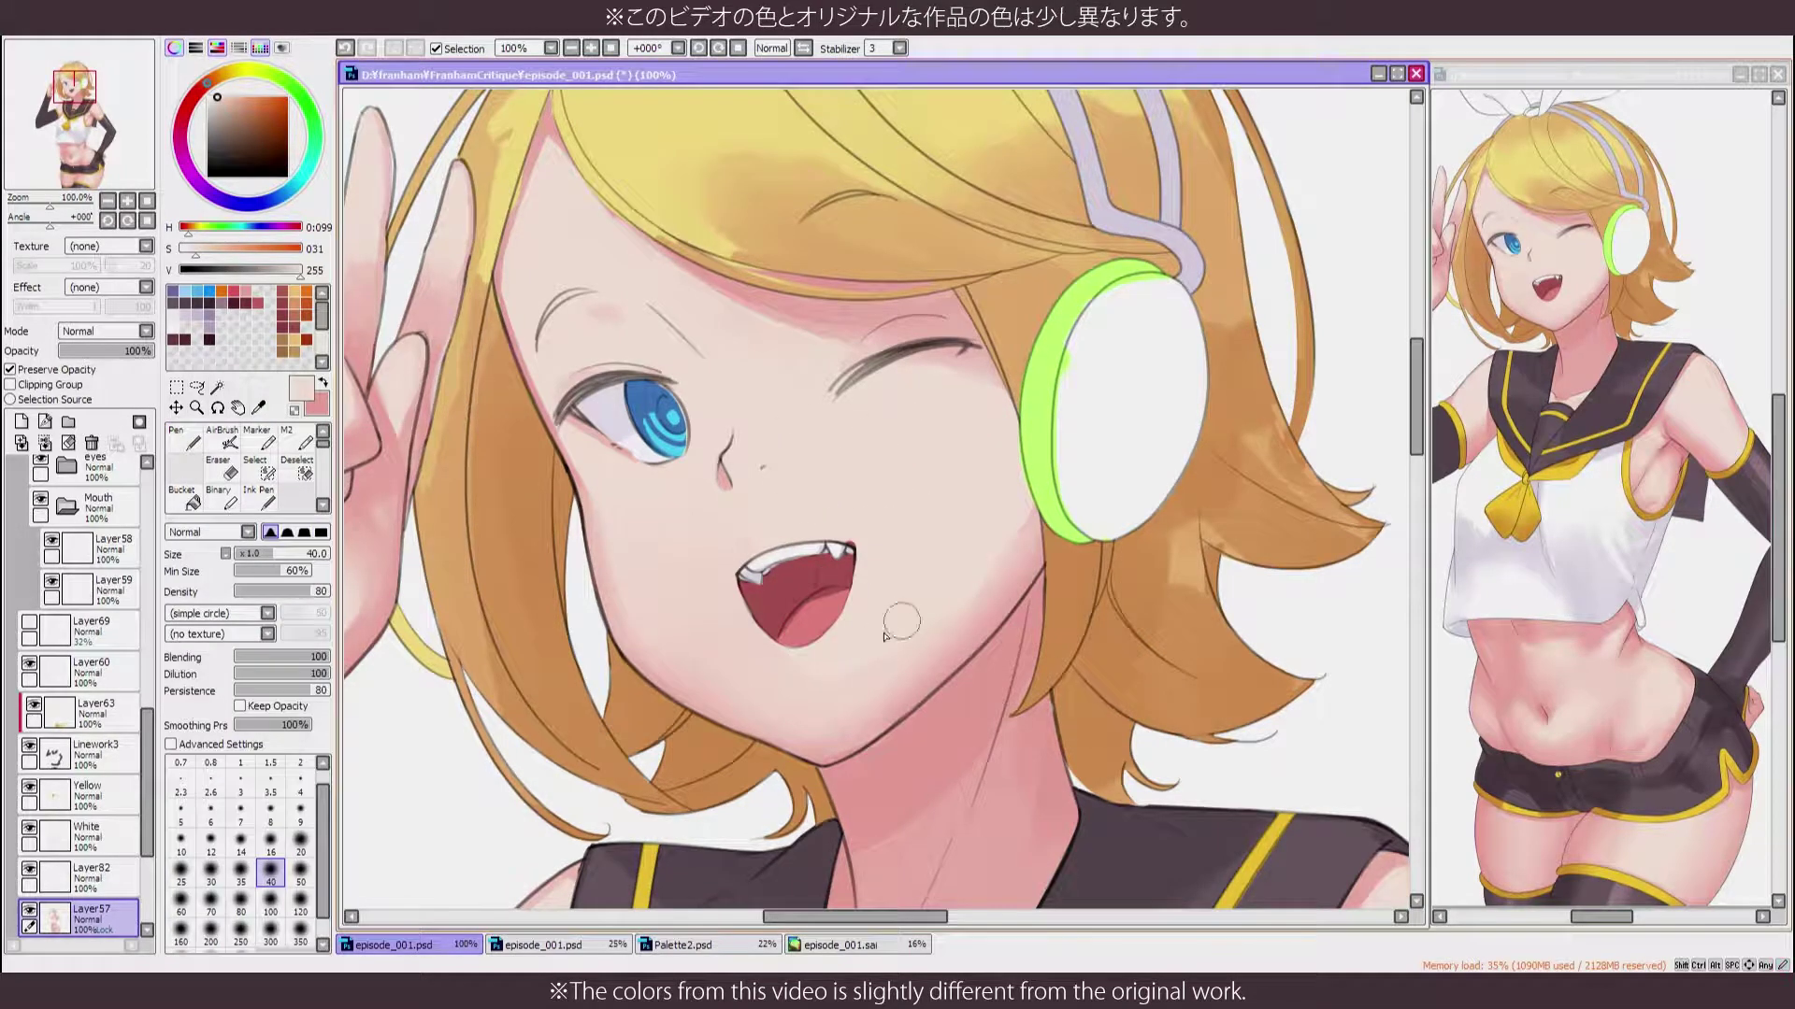
{"action": "key", "text": "h"}
{"action": "scroll", "coordinate": [813, 683], "scroll_direction": "down", "scroll_amount": 4}
{"action": "scroll", "coordinate": [981, 411], "scroll_direction": "up", "scroll_amount": 5}
{"action": "key", "text": "h"}
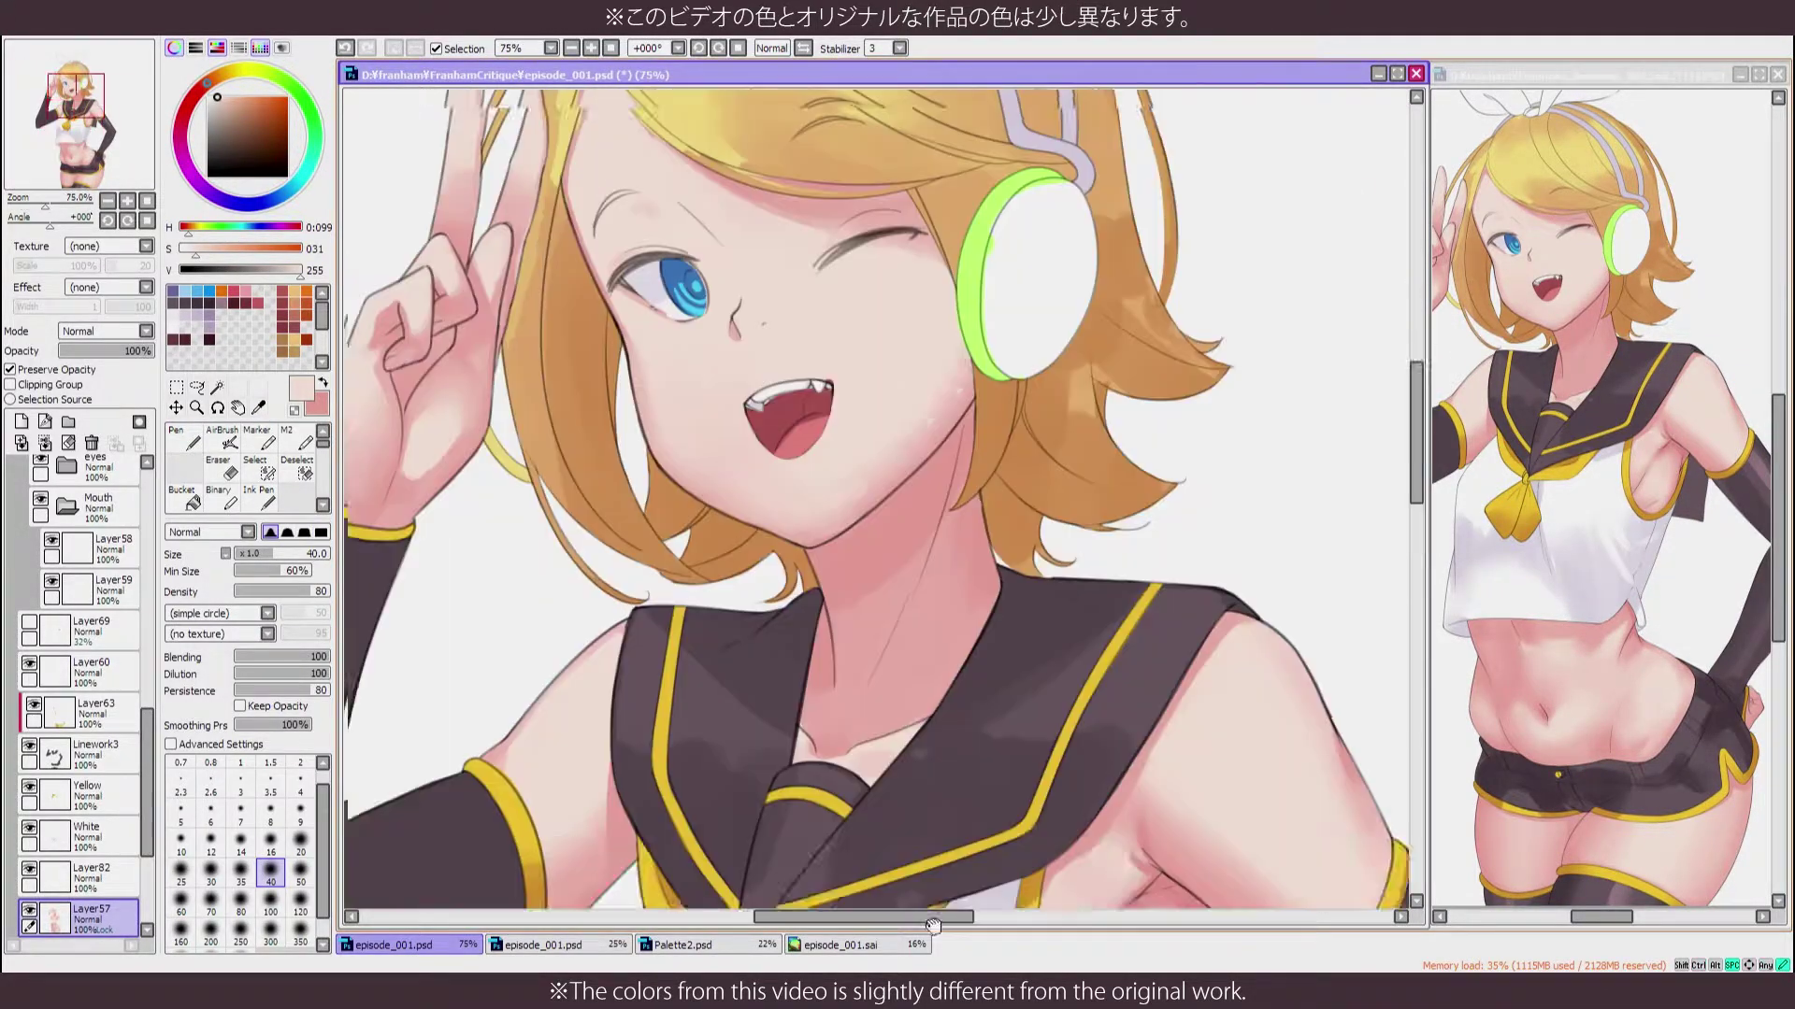
{"action": "scroll", "coordinate": [981, 412], "scroll_direction": "down", "scroll_amount": 1}
Paint light skin along the chin's jaw edge with the Pen at size 16 and soften it with the blending brush at size 40
{"action": "key", "text": "n"}
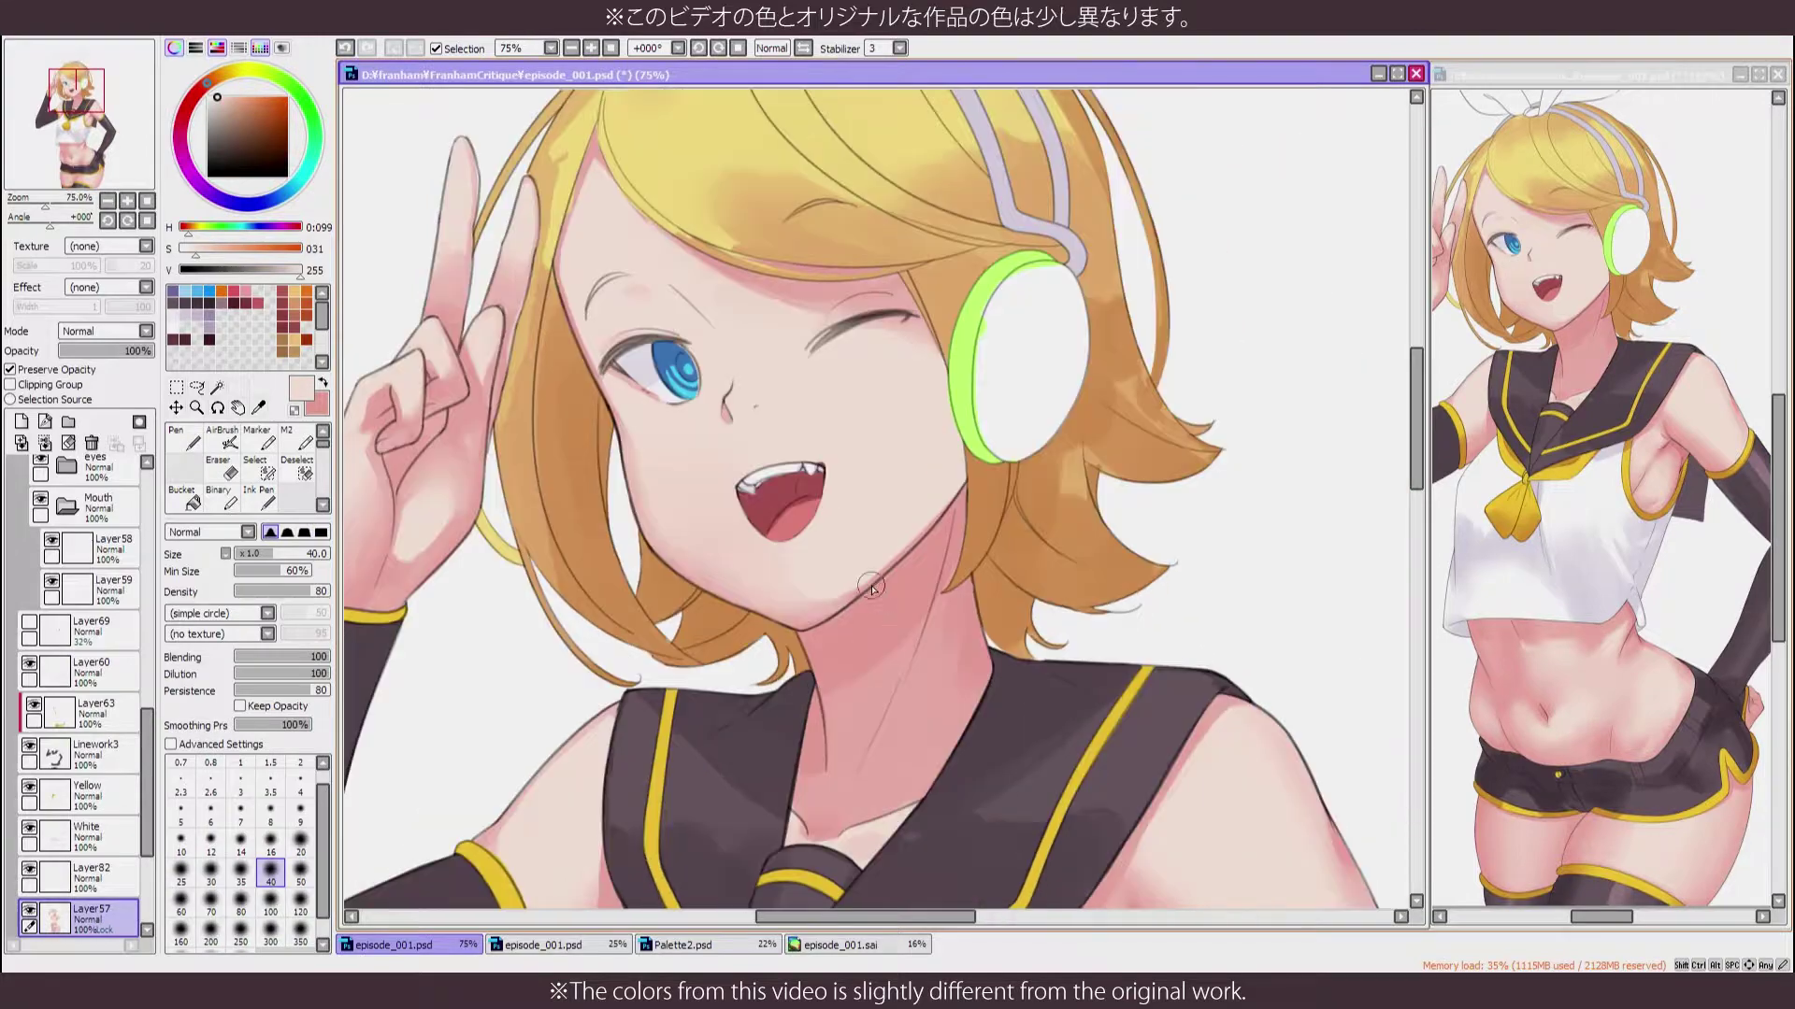
{"action": "scroll", "coordinate": [935, 524], "scroll_direction": "up", "scroll_amount": 2}
{"action": "left_click", "coordinate": [270, 767]}
{"action": "scroll", "coordinate": [718, 708], "scroll_direction": "down", "scroll_amount": 1}
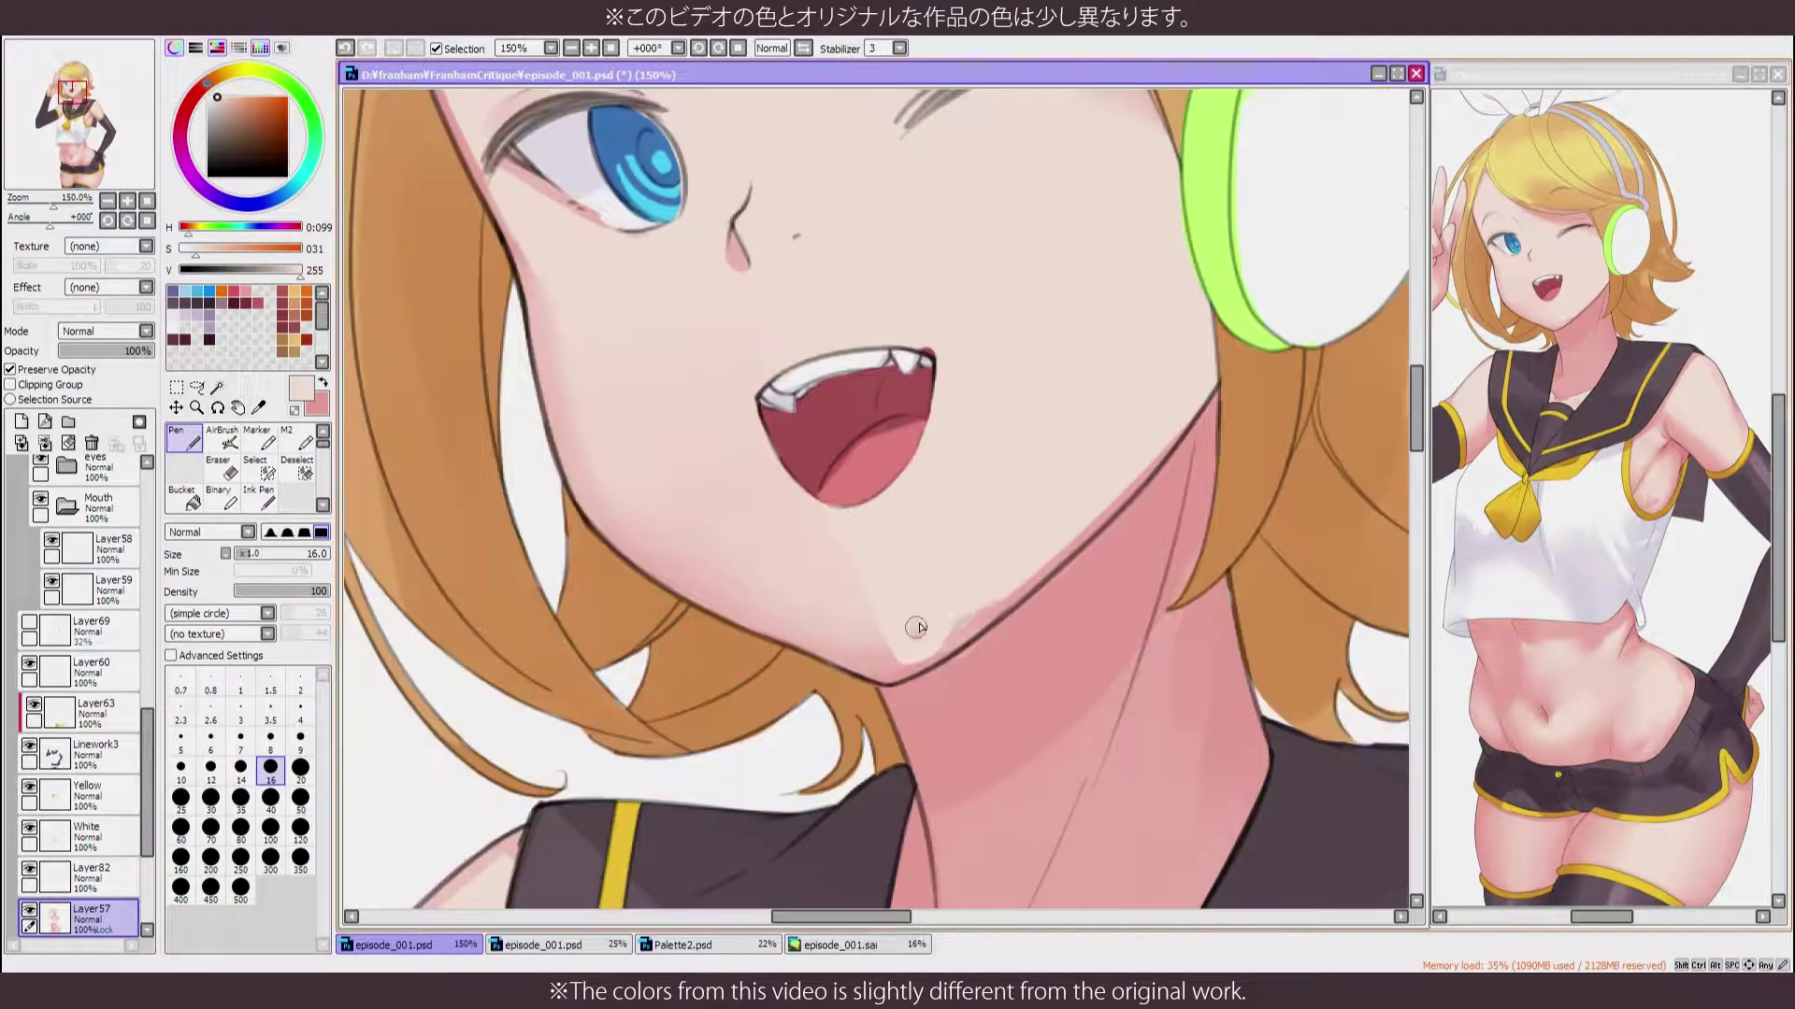
{"action": "key", "text": "h"}
{"action": "key", "text": "b"}
{"action": "key", "text": "h"}
{"action": "scroll", "coordinate": [867, 572], "scroll_direction": "down", "scroll_amount": 4}
{"action": "key", "text": "h"}
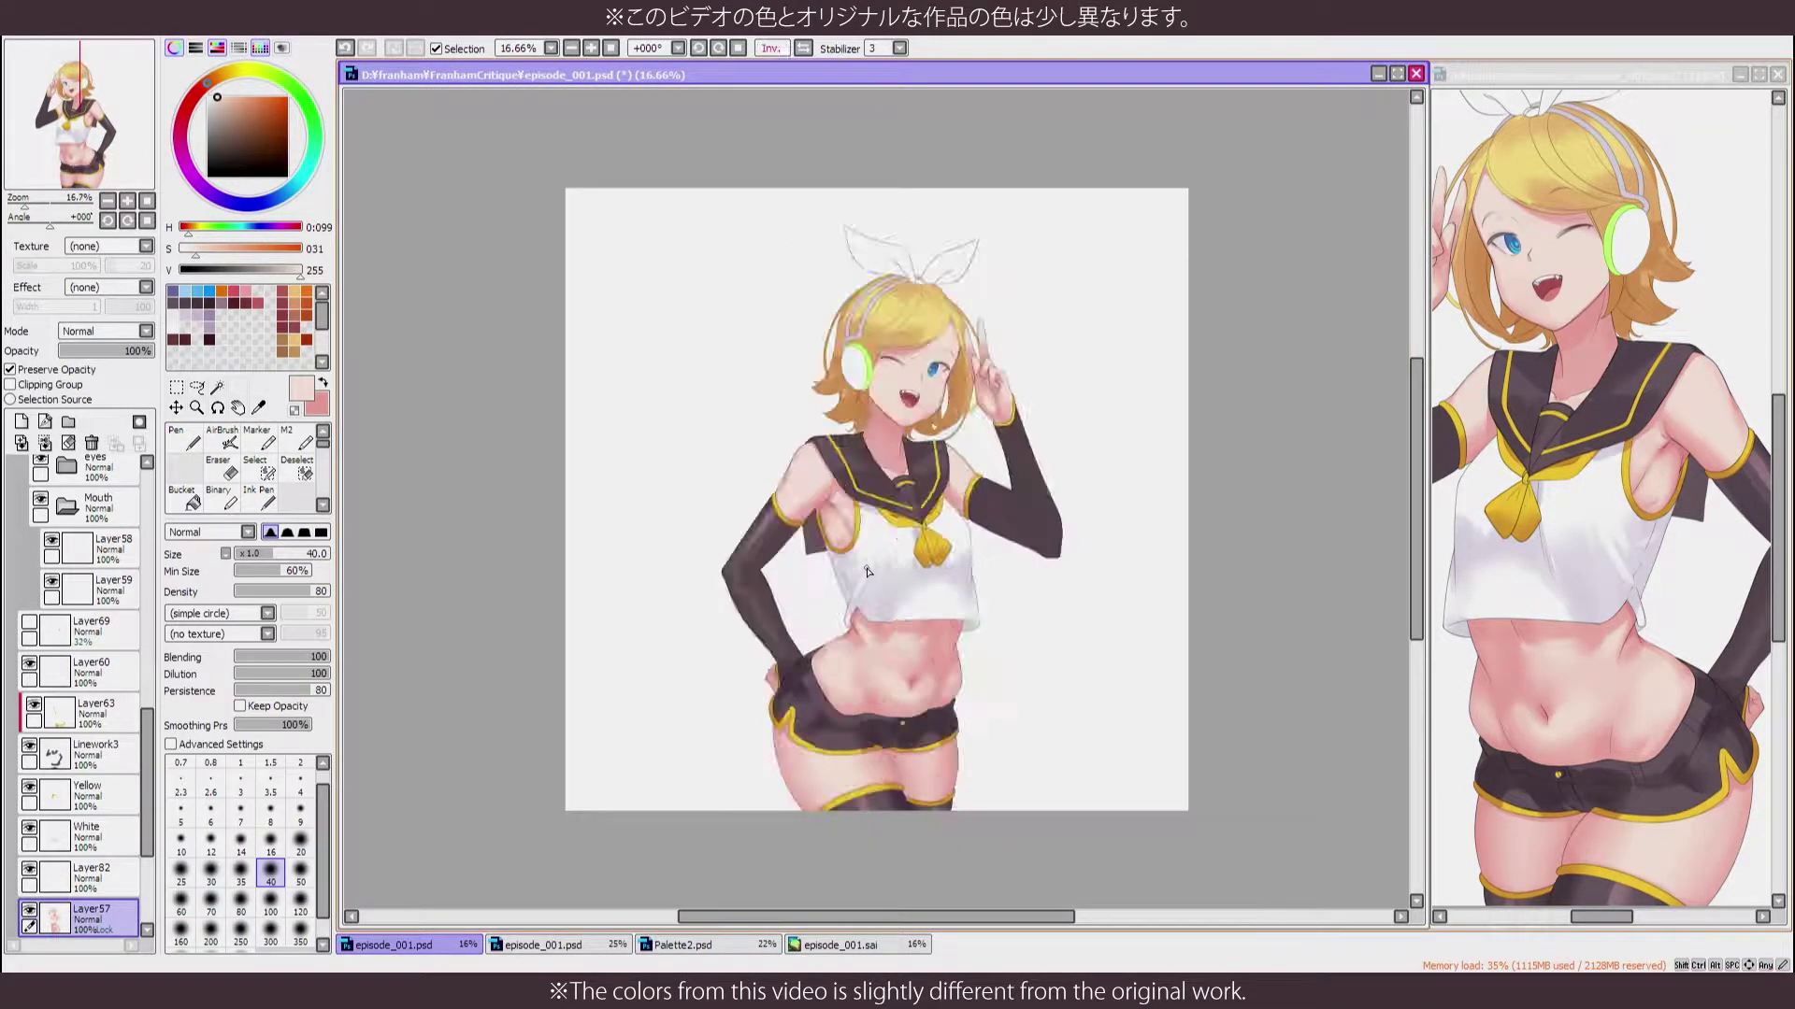
Review the face, shirt and full-figure shading in mirrored and normal views
{"action": "scroll", "coordinate": [972, 560], "scroll_direction": "up", "scroll_amount": 5}
{"action": "scroll", "coordinate": [754, 472], "scroll_direction": "down", "scroll_amount": 1}
{"action": "key", "text": "m"}
{"action": "key", "text": "h"}
{"action": "scroll", "coordinate": [777, 507], "scroll_direction": "down", "scroll_amount": 5}
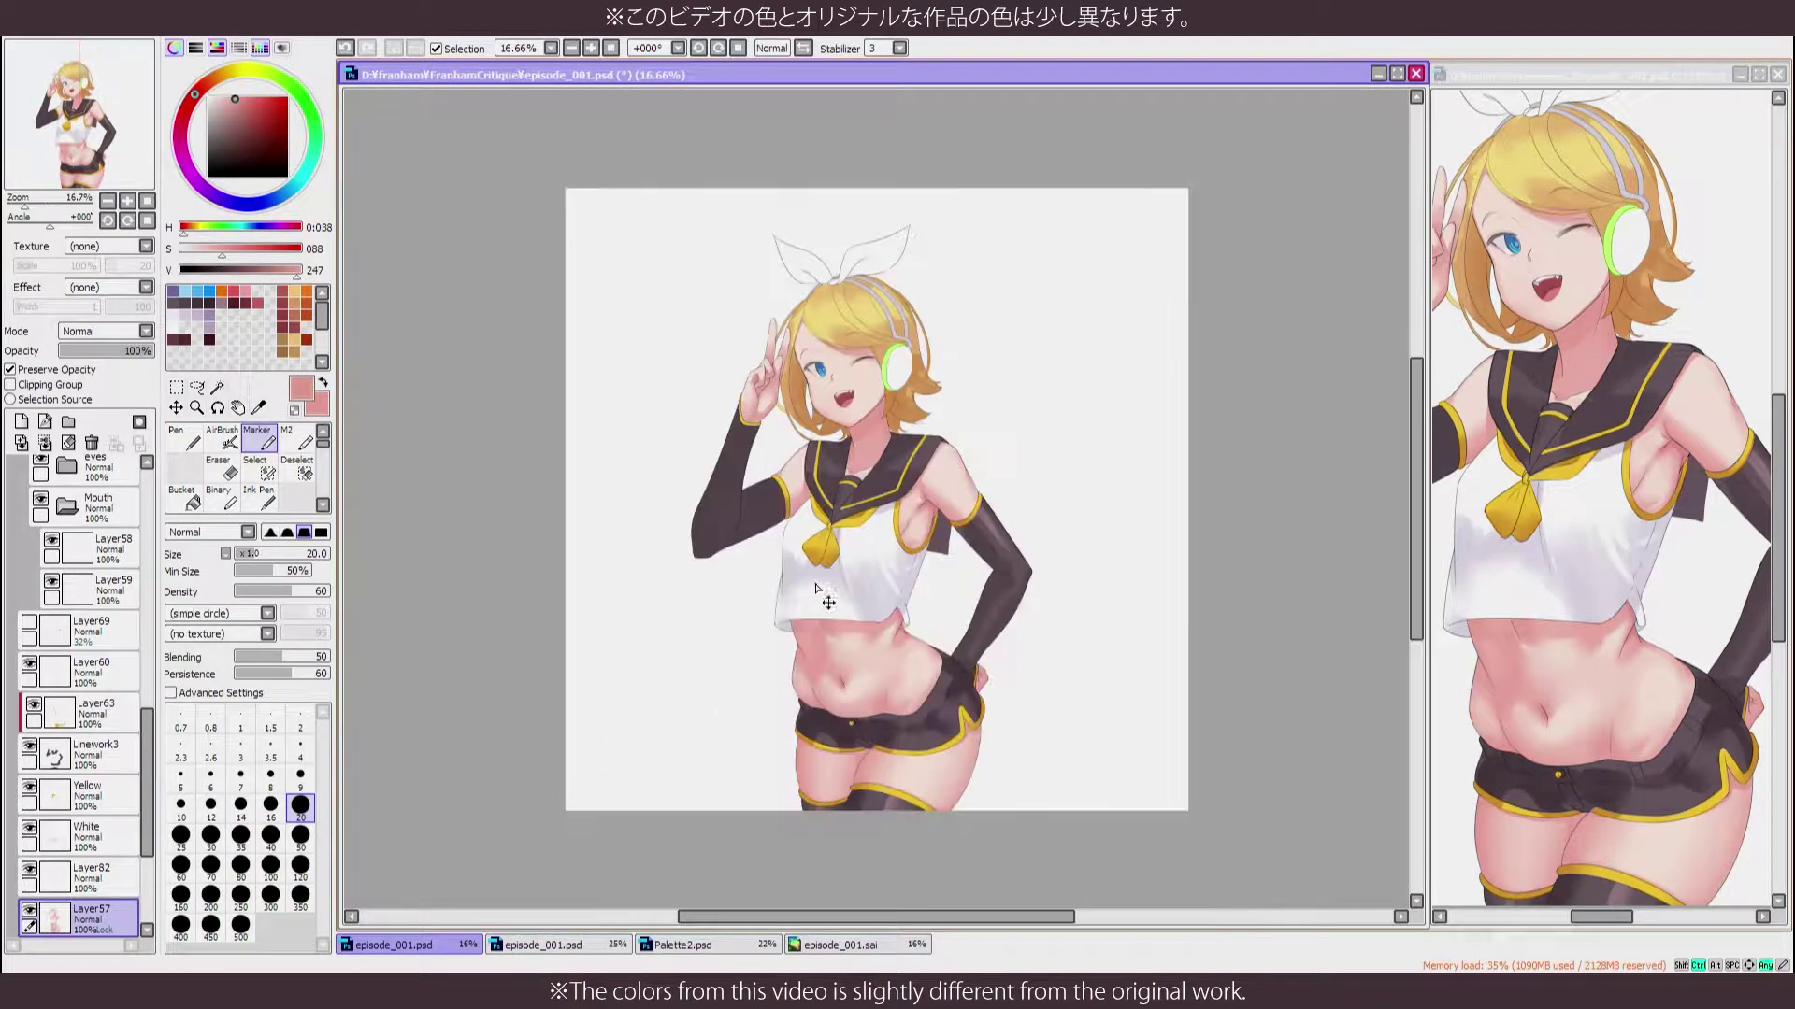
{"action": "key", "text": "h"}
{"action": "key", "text": "h"}
{"action": "scroll", "coordinate": [815, 589], "scroll_direction": "up", "scroll_amount": 1}
{"action": "scroll", "coordinate": [815, 589], "scroll_direction": "up", "scroll_amount": 4}
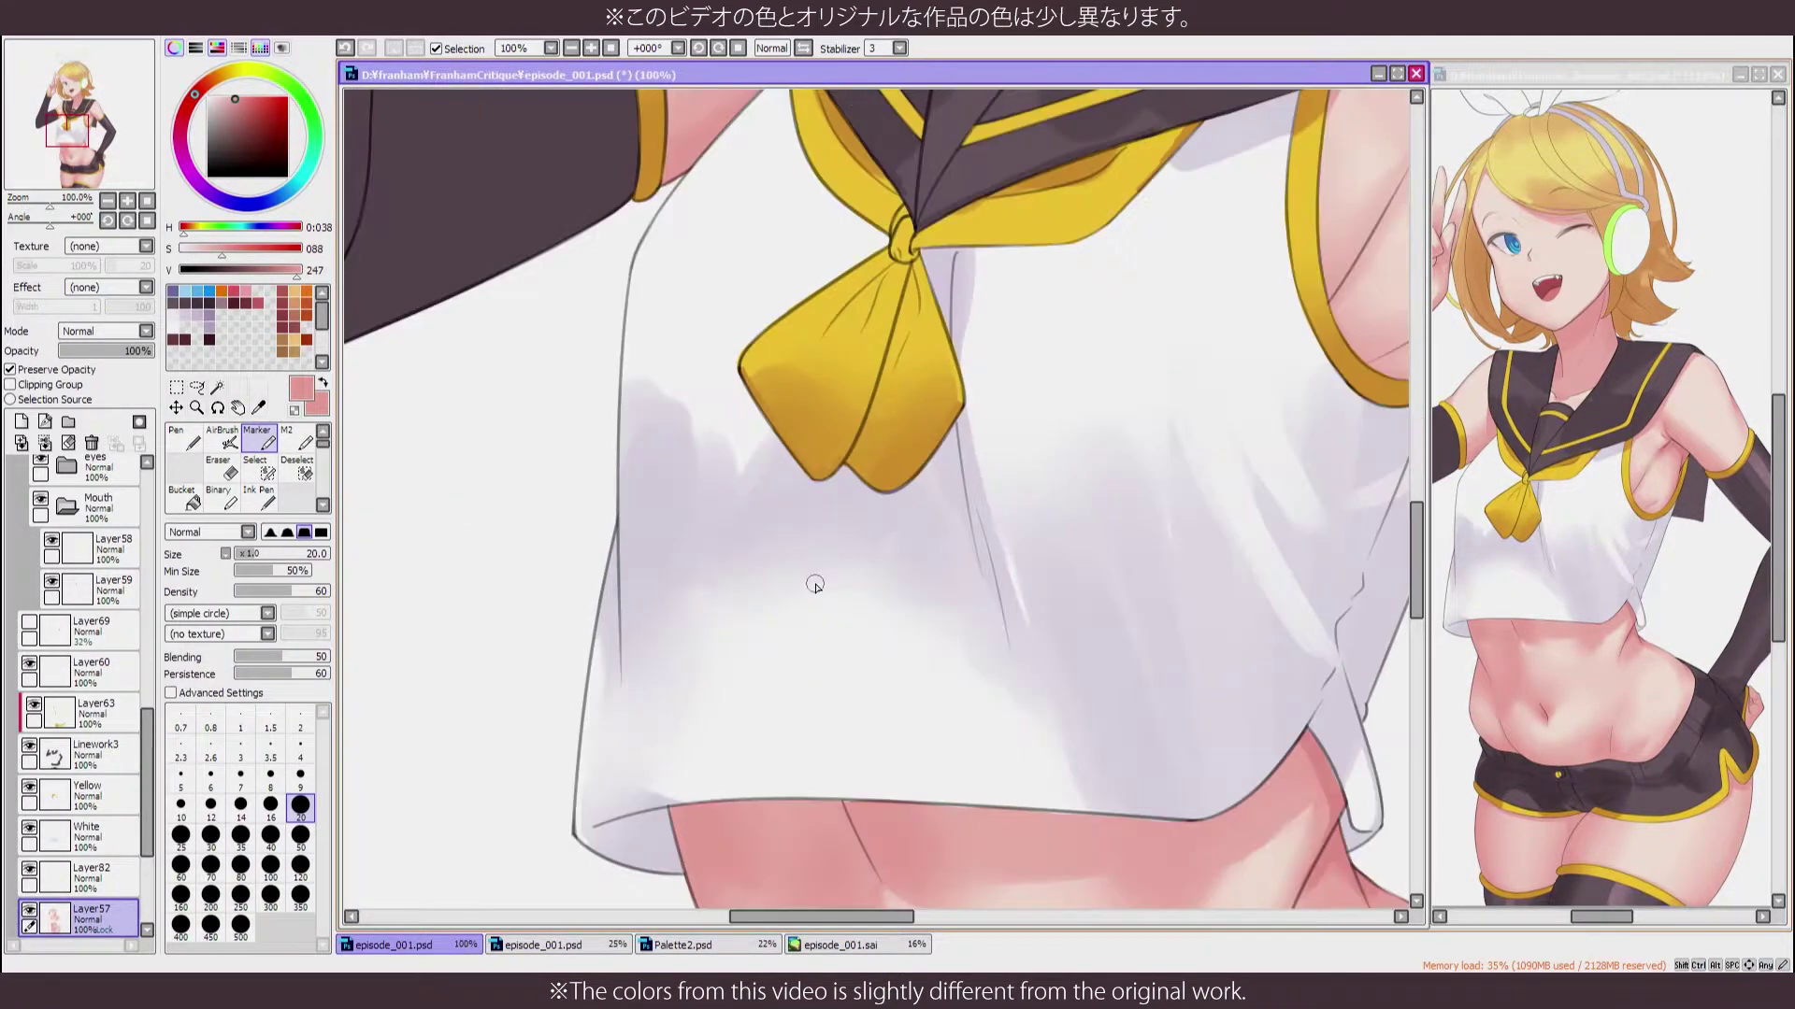
{"action": "scroll", "coordinate": [850, 473], "scroll_direction": "up", "scroll_amount": 5}
Paint a pink edge along the upper lip above the teeth with colour H 019, S 080, V 253 at Marker size 9
{"action": "left_click", "coordinate": [262, 355]}
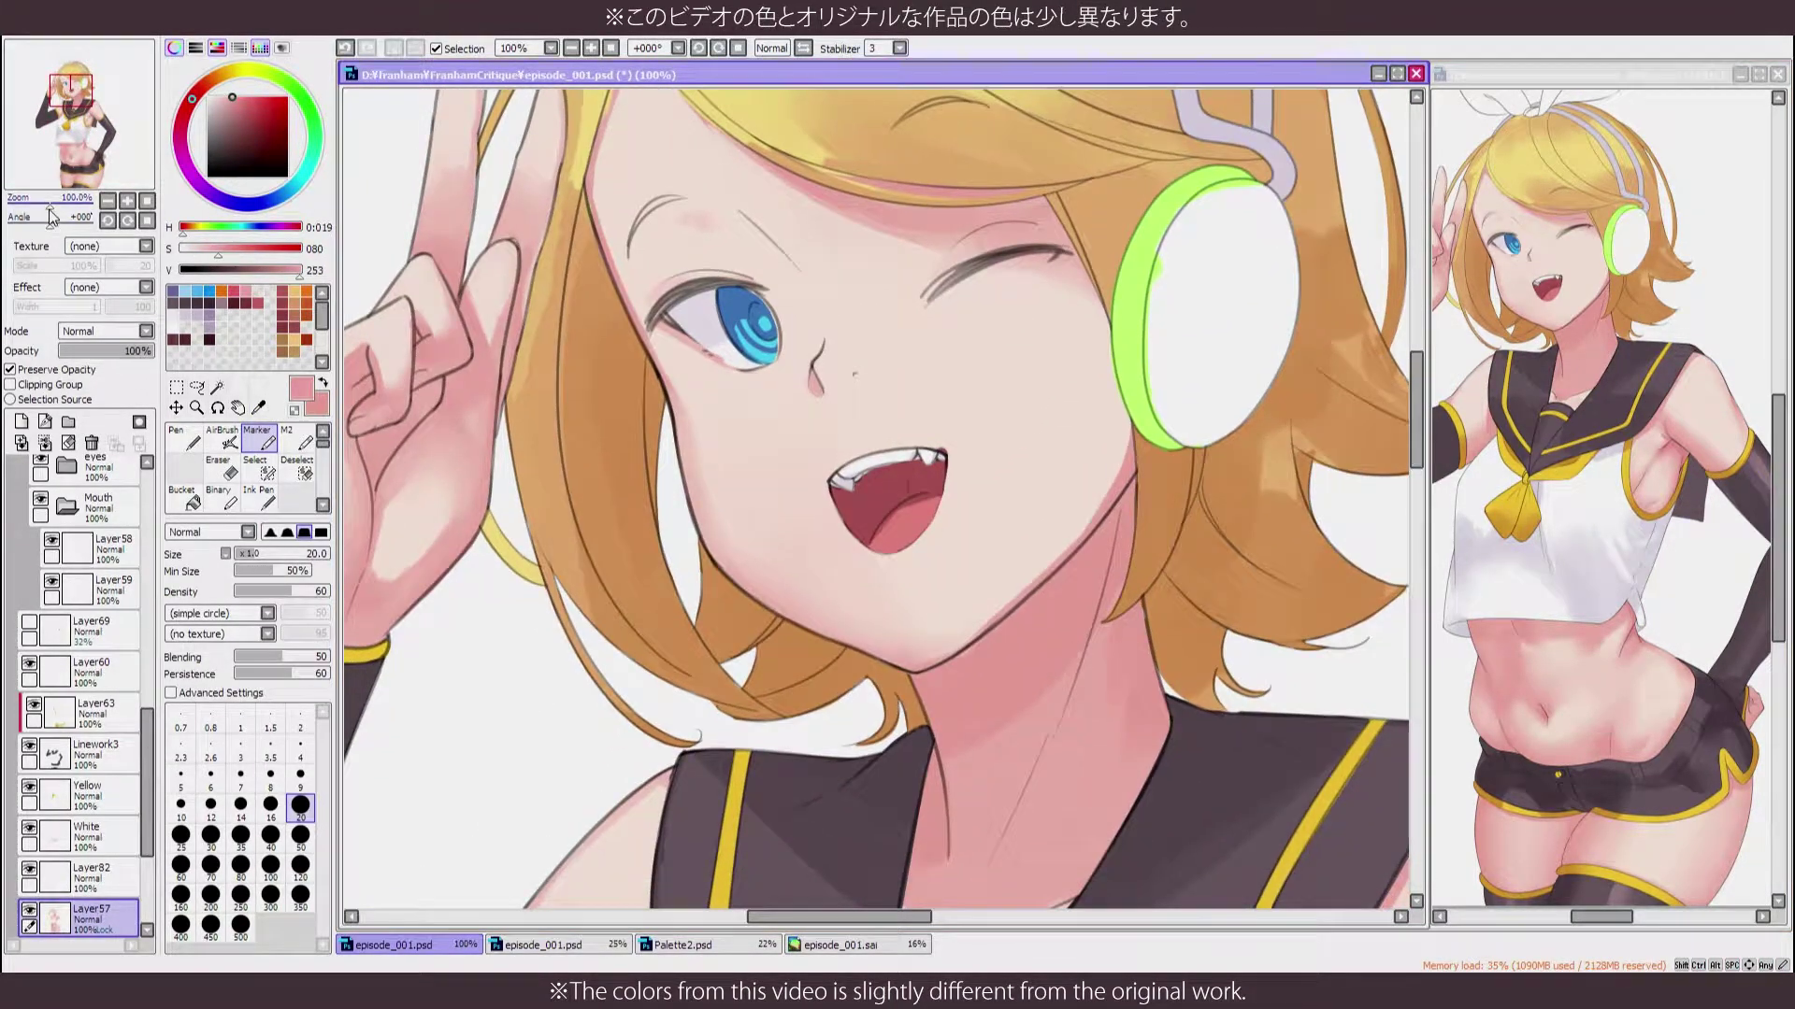
{"action": "scroll", "coordinate": [837, 476], "scroll_direction": "up", "scroll_amount": 4}
{"action": "key", "text": "bracketleft"}
{"action": "key", "text": "bracketleft"}
{"action": "key", "text": "bracketleft"}
{"action": "key", "text": "bracketleft"}
{"action": "key", "text": "bracketleft"}
{"action": "left_click_drag", "start_coordinate": [739, 383], "coordinate": [1045, 306]}
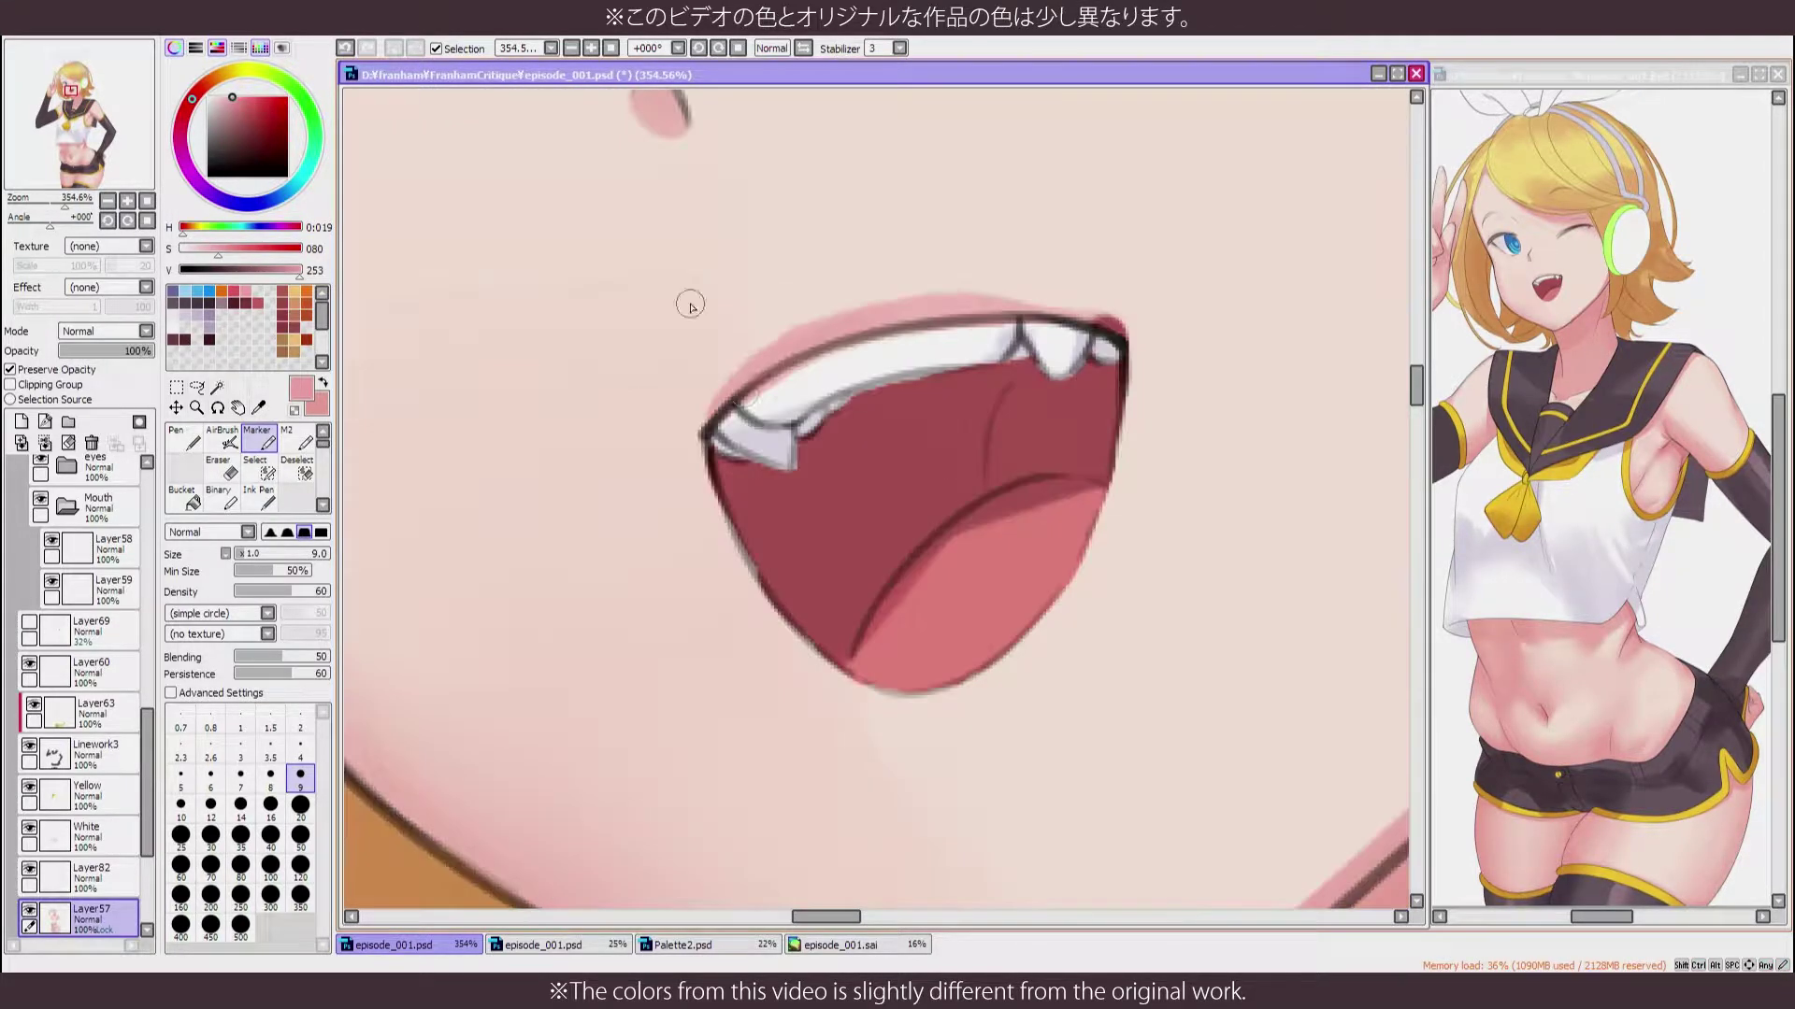
Trim the outer edge of the pink upper lip with the neighbouring light skin colour
{"action": "left_click_drag", "start_coordinate": [1026, 338], "coordinate": [1023, 535]}
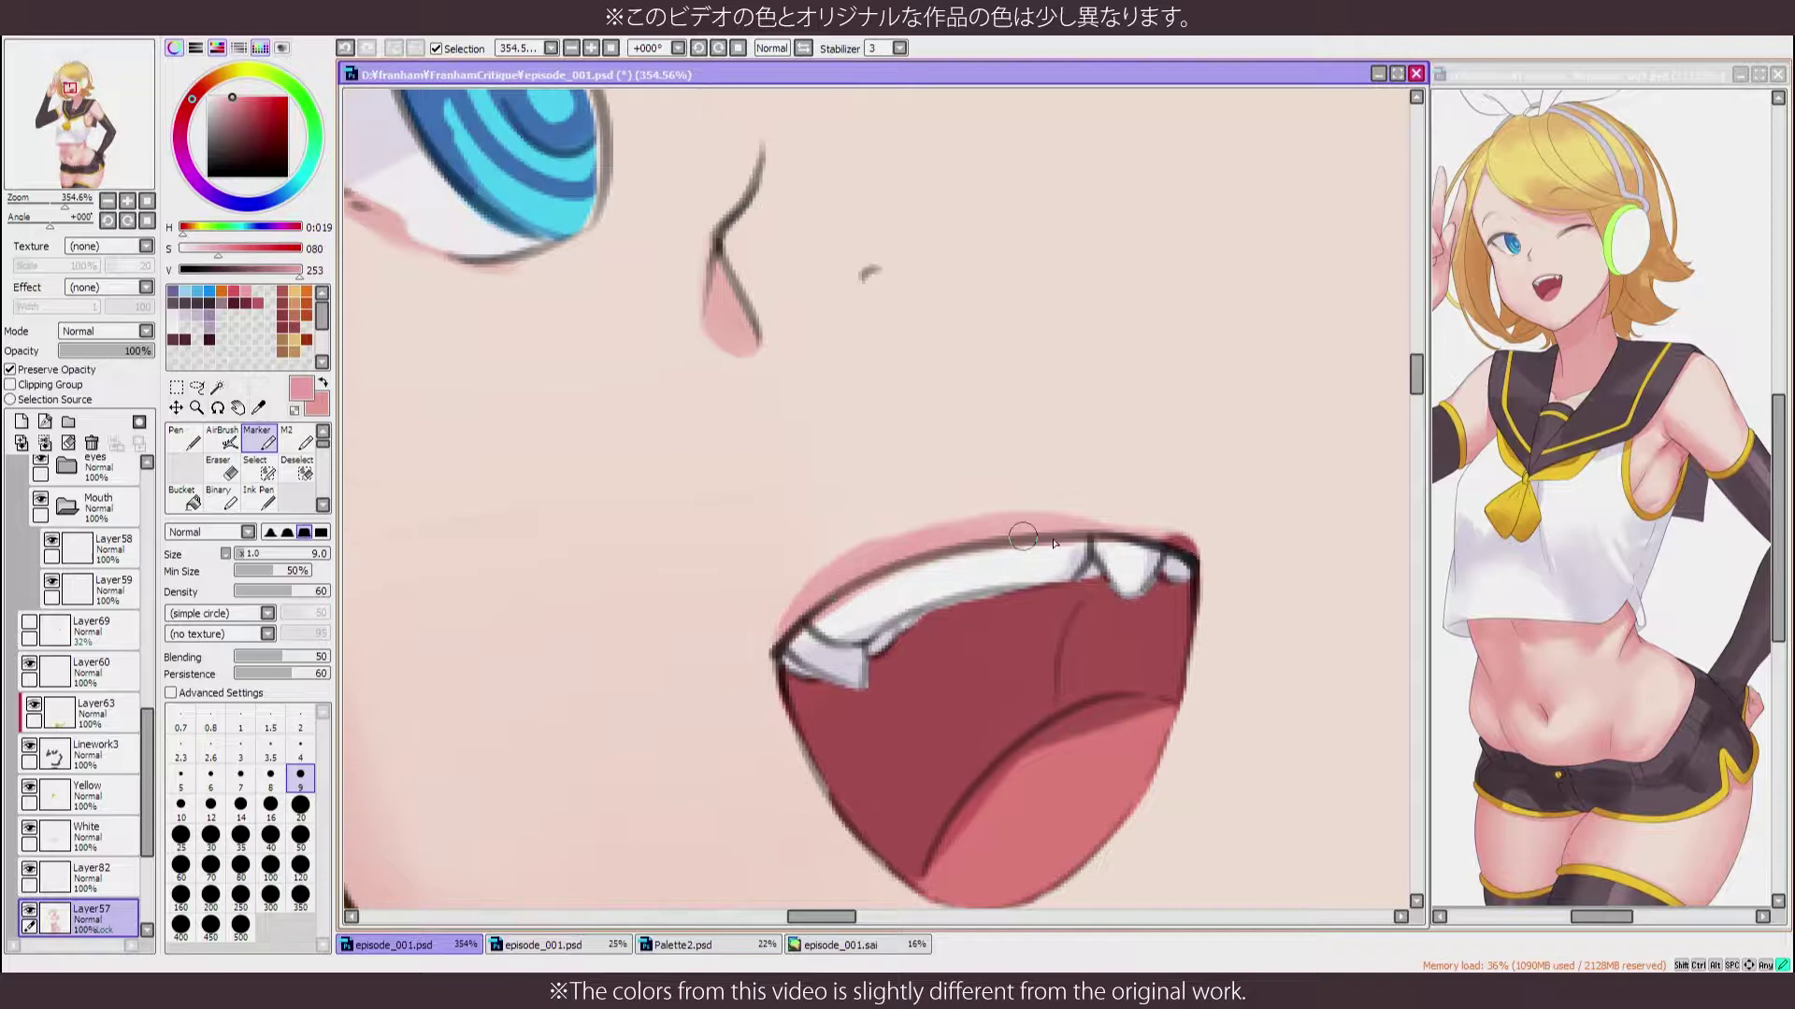
{"action": "left_click", "coordinate": [801, 484], "text": "alt"}
{"action": "scroll", "coordinate": [925, 523], "scroll_direction": "down", "scroll_amount": 3}
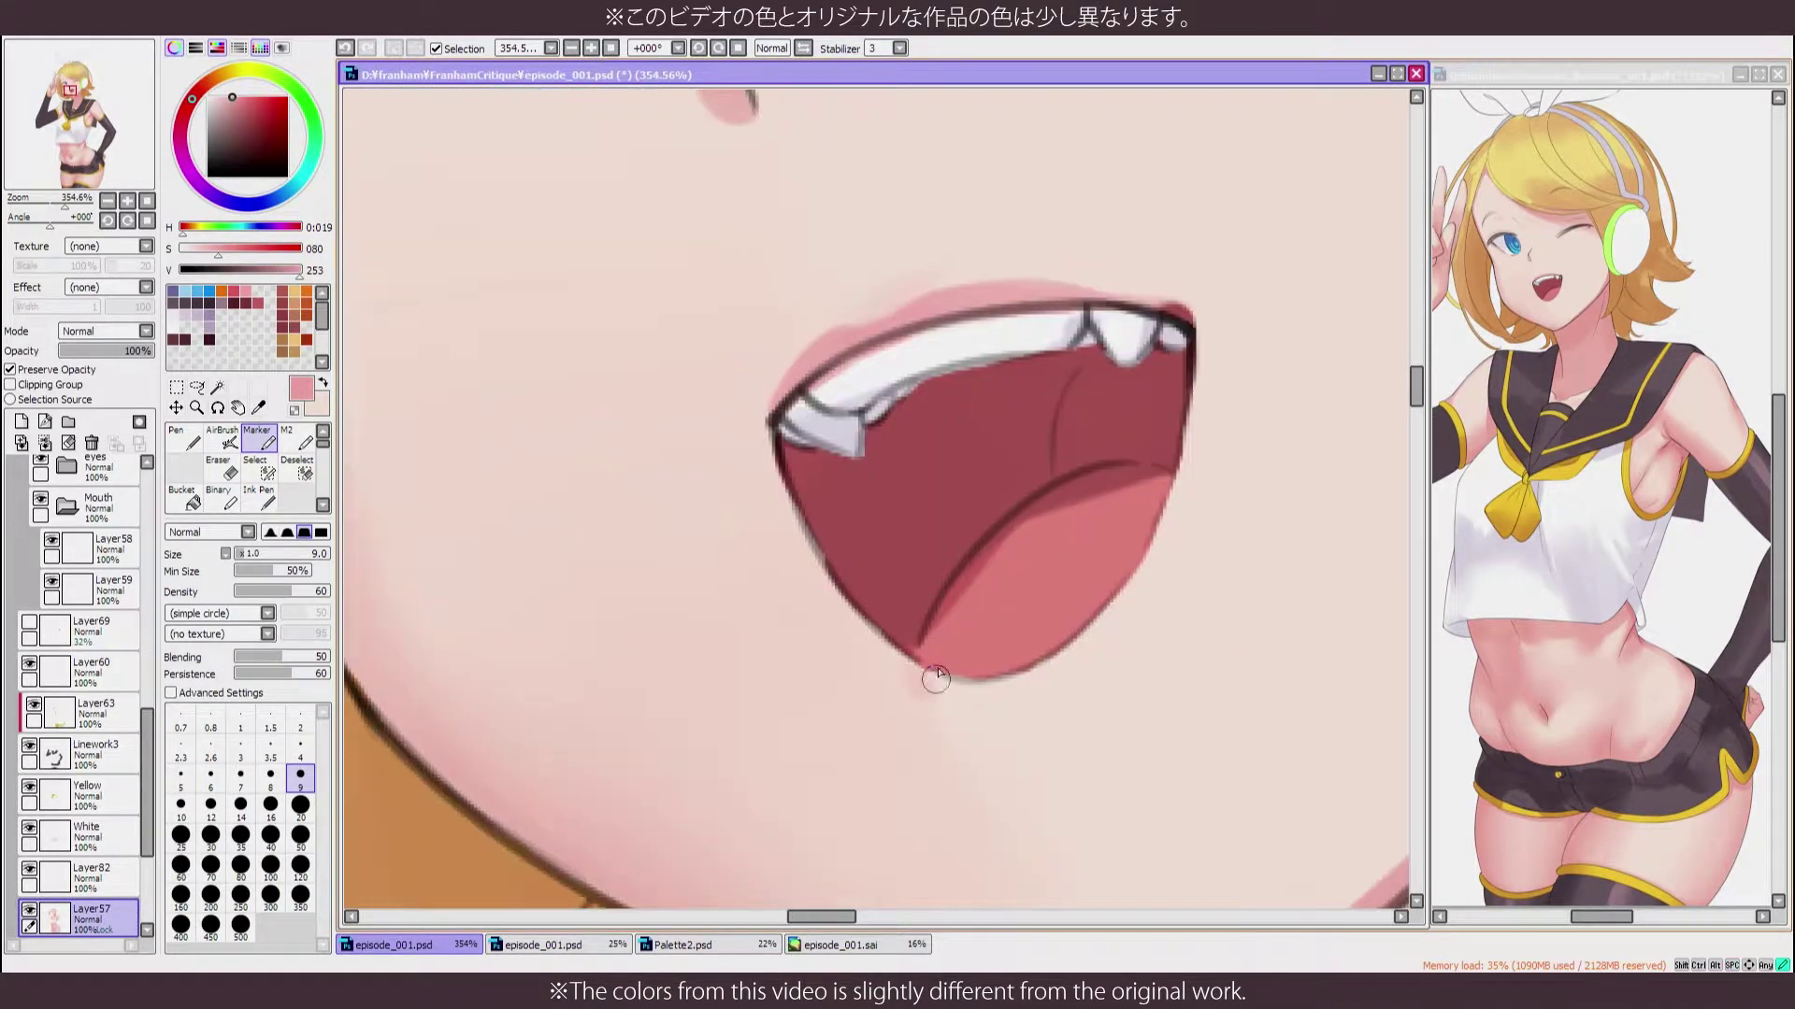
Paint a pink lower-lip edge around the bottom of the open mouth with colour H 019, S 080, V 253 at Marker size 9
{"action": "key", "text": "h"}
{"action": "left_click", "coordinate": [865, 650], "text": "alt"}
{"action": "key", "text": "h"}
{"action": "left_click_drag", "start_coordinate": [864, 649], "coordinate": [748, 542]}
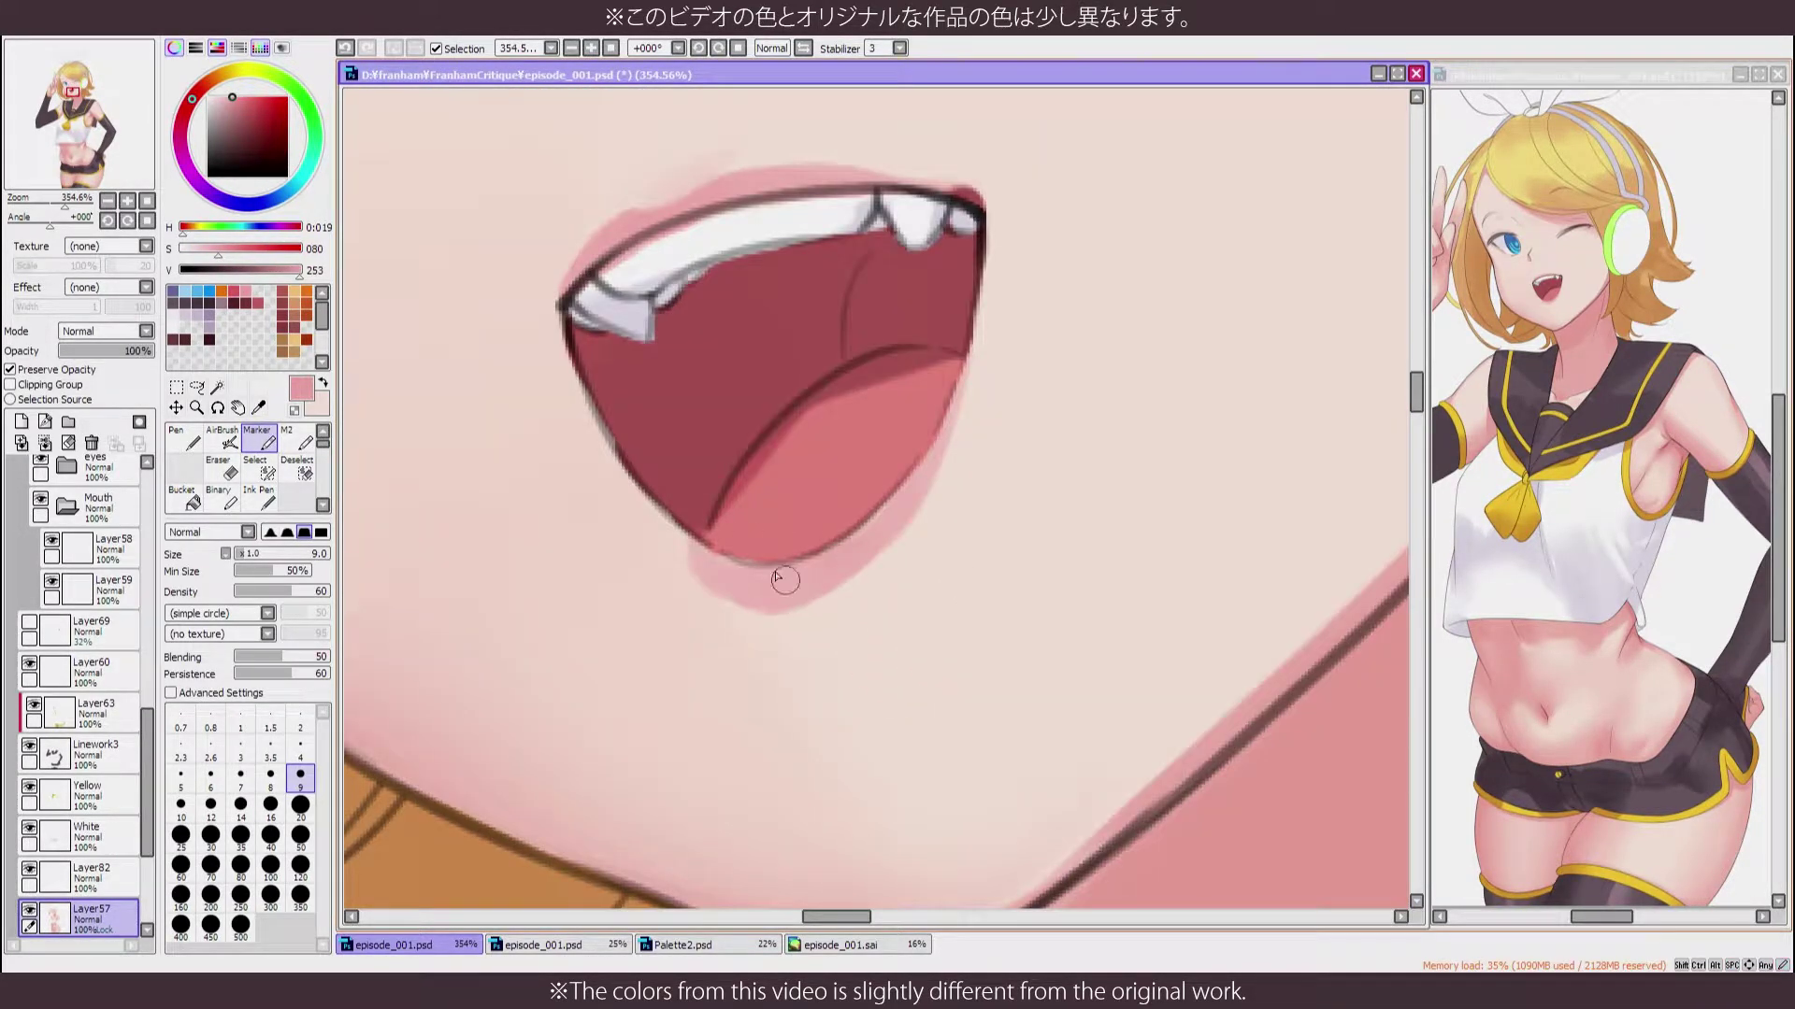
{"action": "key", "text": "h"}
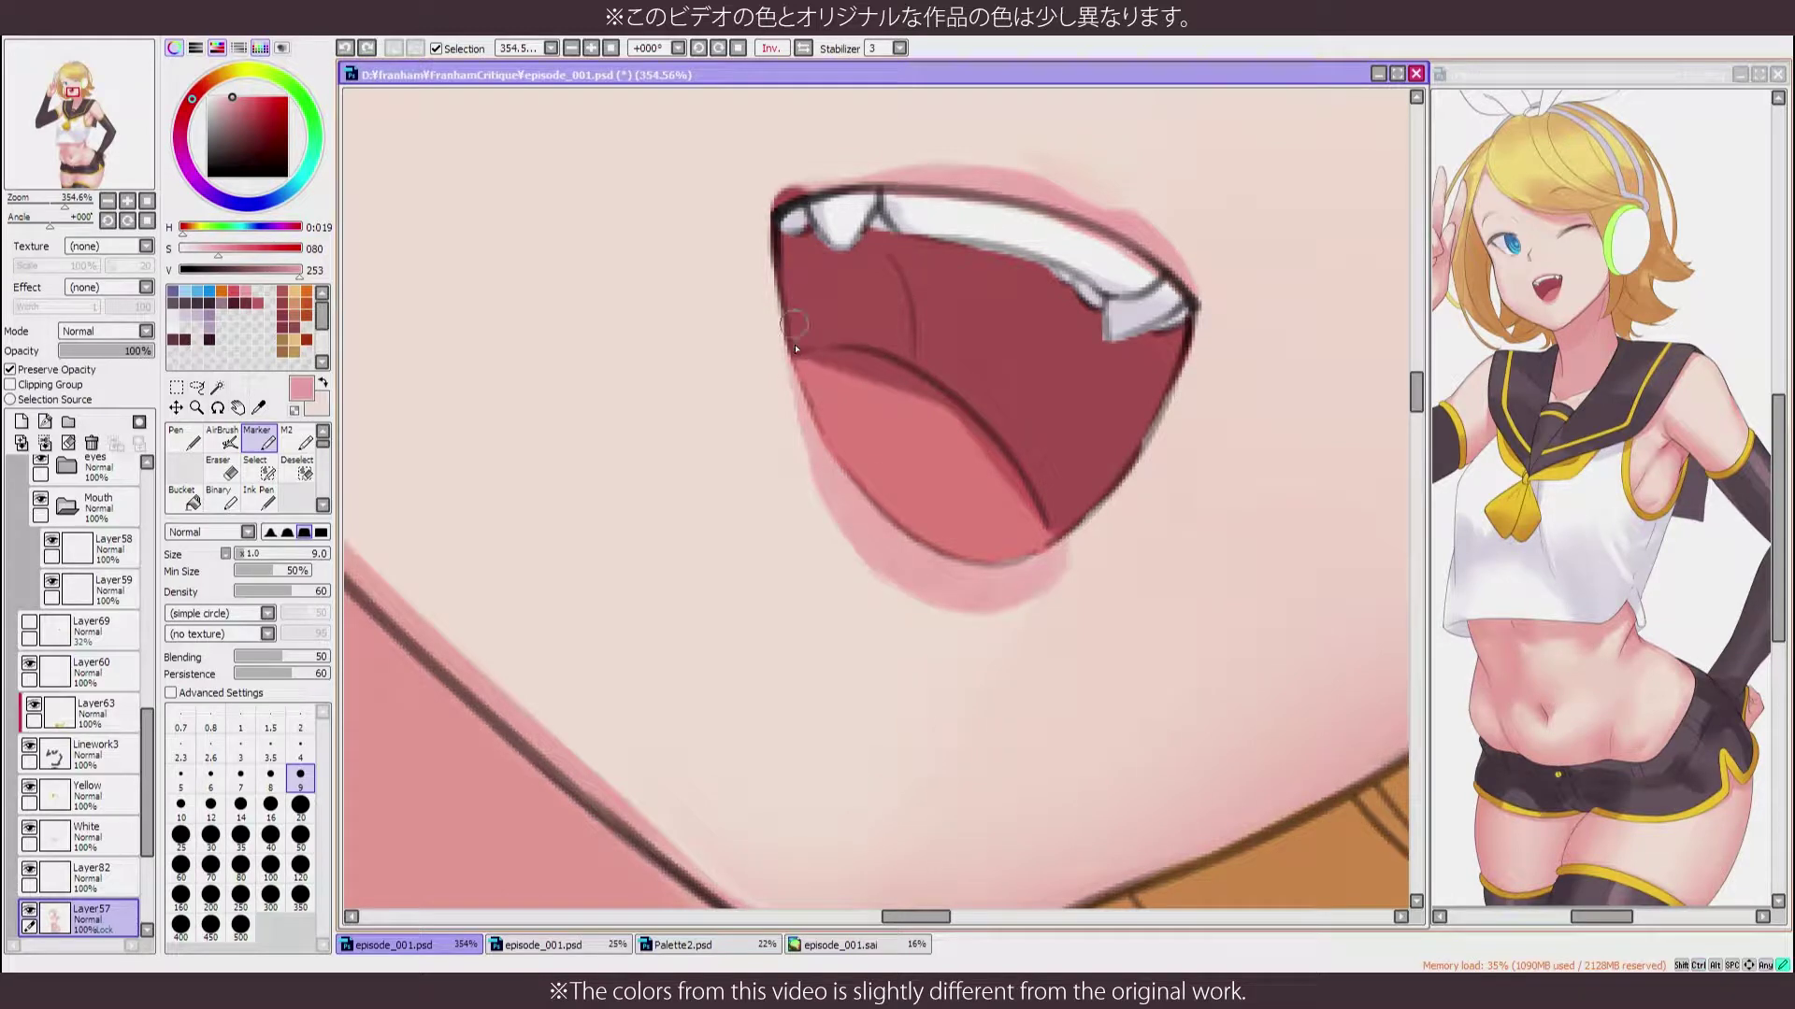
{"action": "key", "text": "h"}
{"action": "mouse_move", "coordinate": [794, 391]}
{"action": "left_mouse_down"}
{"action": "mouse_move", "coordinate": [809, 467]}
{"action": "mouse_move", "coordinate": [990, 622]}
{"action": "left_mouse_up"}
Soften the outer edge of the pink lower lip into the surrounding skin
{"action": "key", "text": "h"}
{"action": "key", "text": "e"}
{"action": "key", "text": "h"}
{"action": "key", "text": "b"}
{"action": "left_click_drag", "start_coordinate": [909, 399], "coordinate": [1017, 554]}
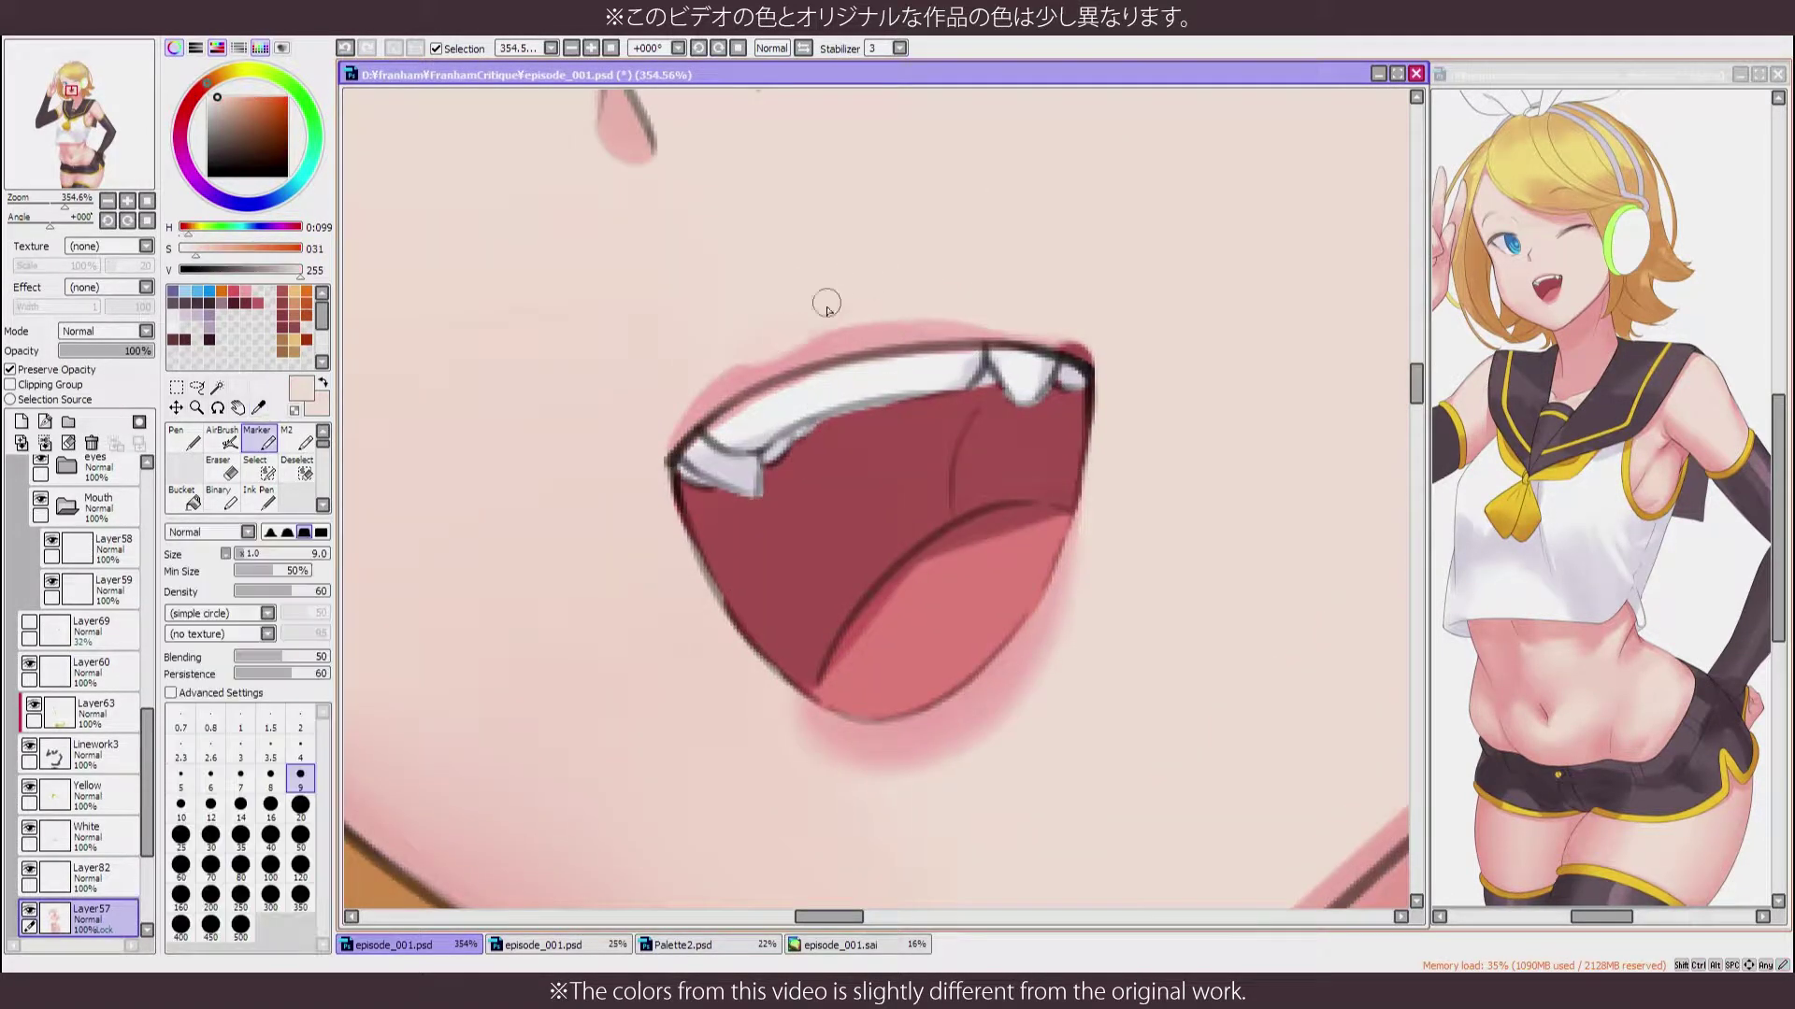
Blend the lower lip at brush size 9 and deepen it with colour H 003, S 140, V 243 using the AirBrush at size 20
{"action": "key", "text": "h"}
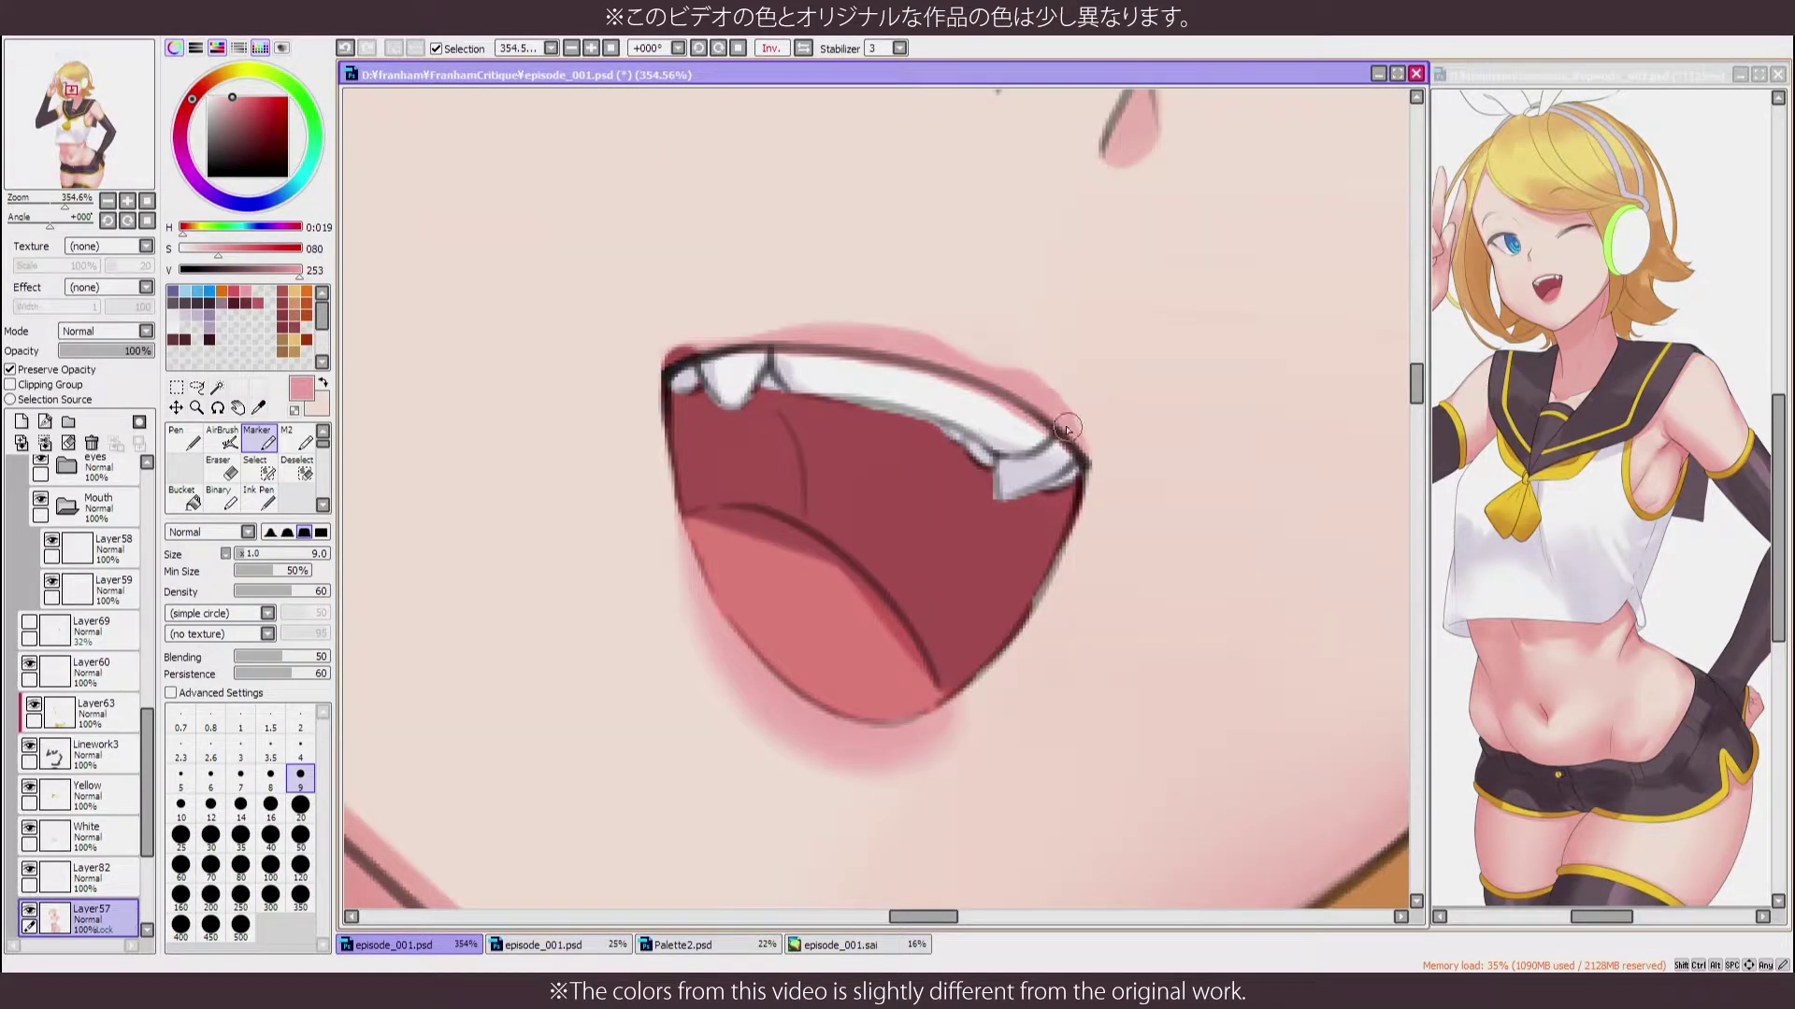
{"action": "key", "text": "h"}
{"action": "left_click", "coordinate": [874, 606], "text": "alt"}
{"action": "key", "text": "b"}
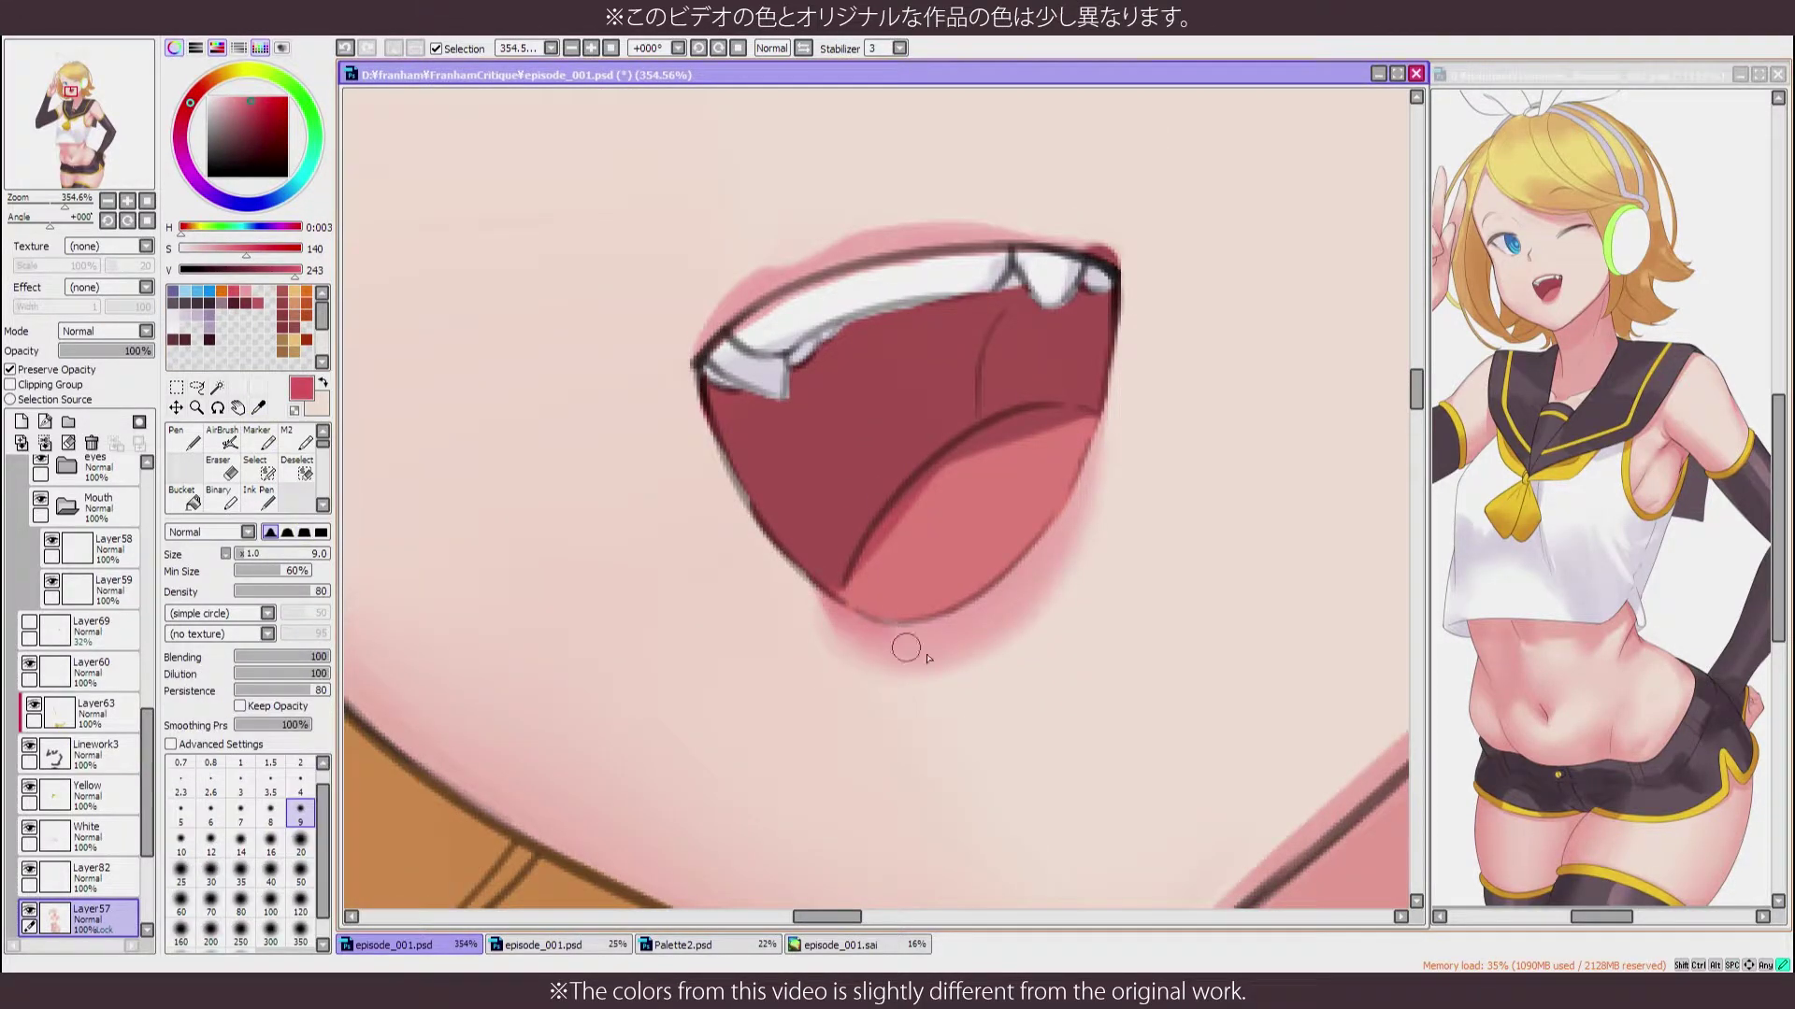
{"action": "left_click_drag", "start_coordinate": [906, 647], "coordinate": [976, 633]}
{"action": "key", "text": "v"}
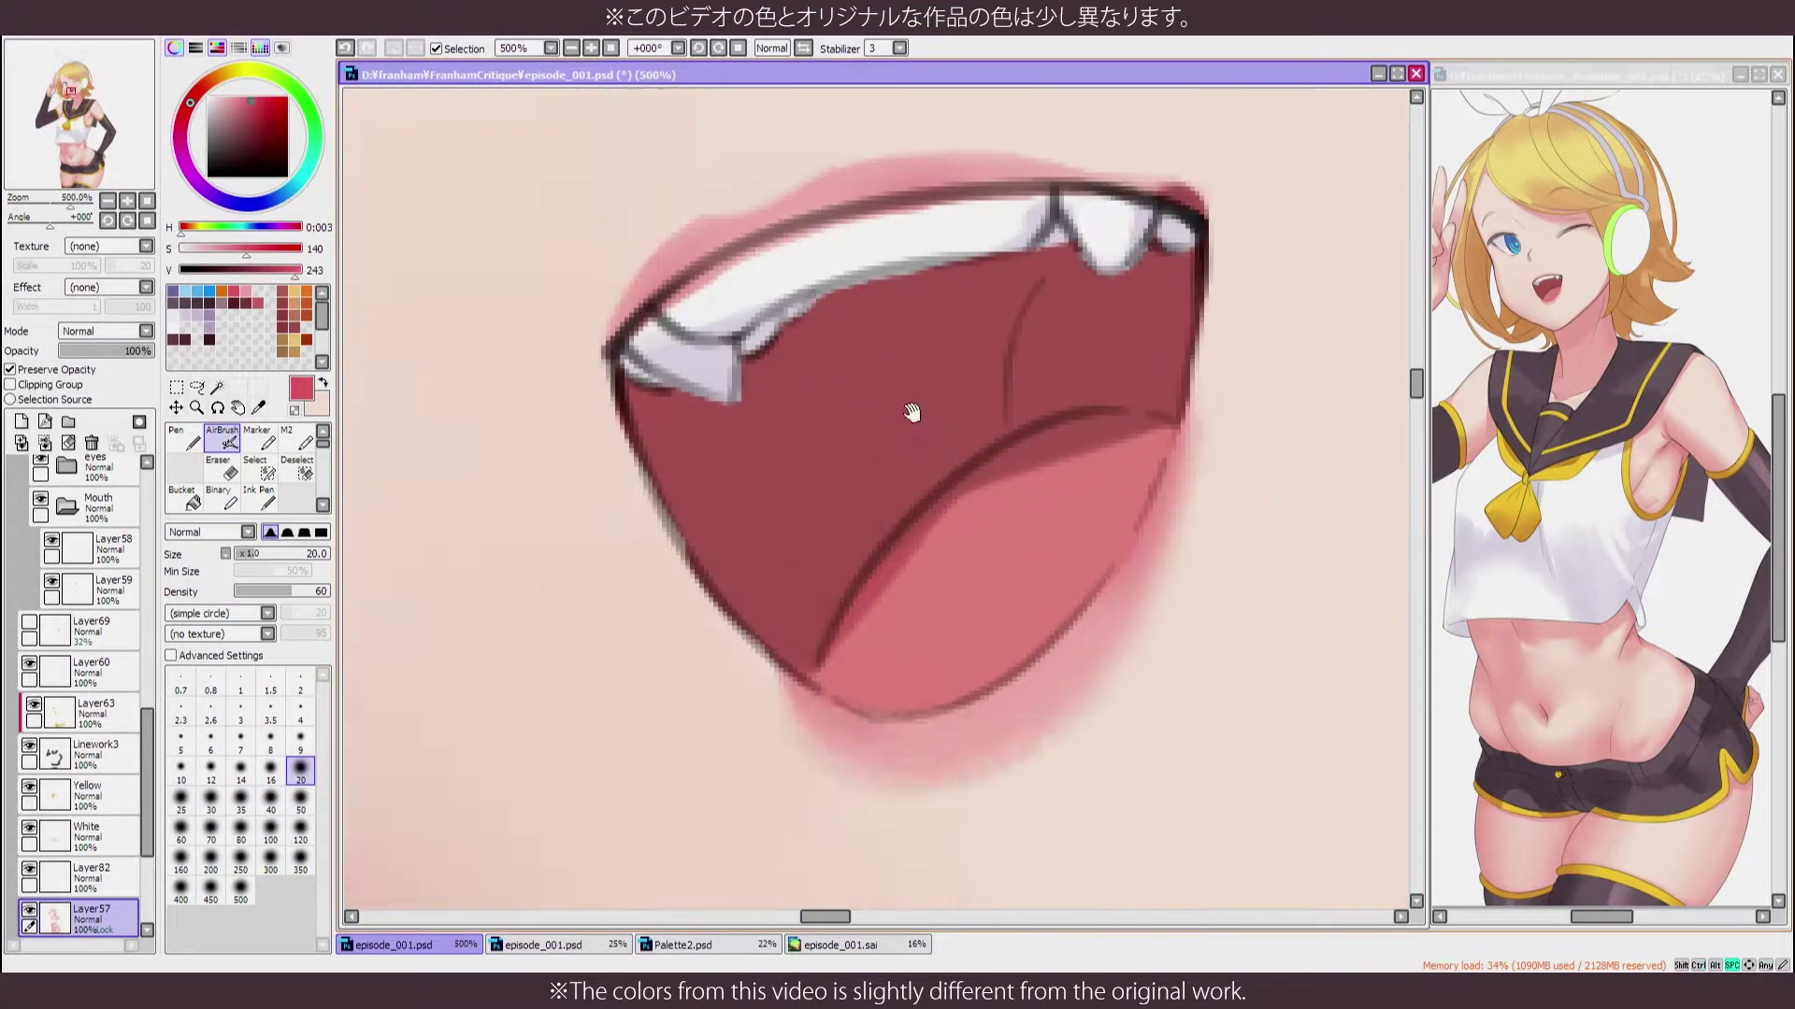
{"action": "scroll", "coordinate": [913, 408], "scroll_direction": "up", "scroll_amount": 2}
Refine the upper lip's contour with pink H 019, S 080, V 253 and light skin H 099, S 031, V 255 at Marker size 9
{"action": "key", "text": "b"}
{"action": "key", "text": "h"}
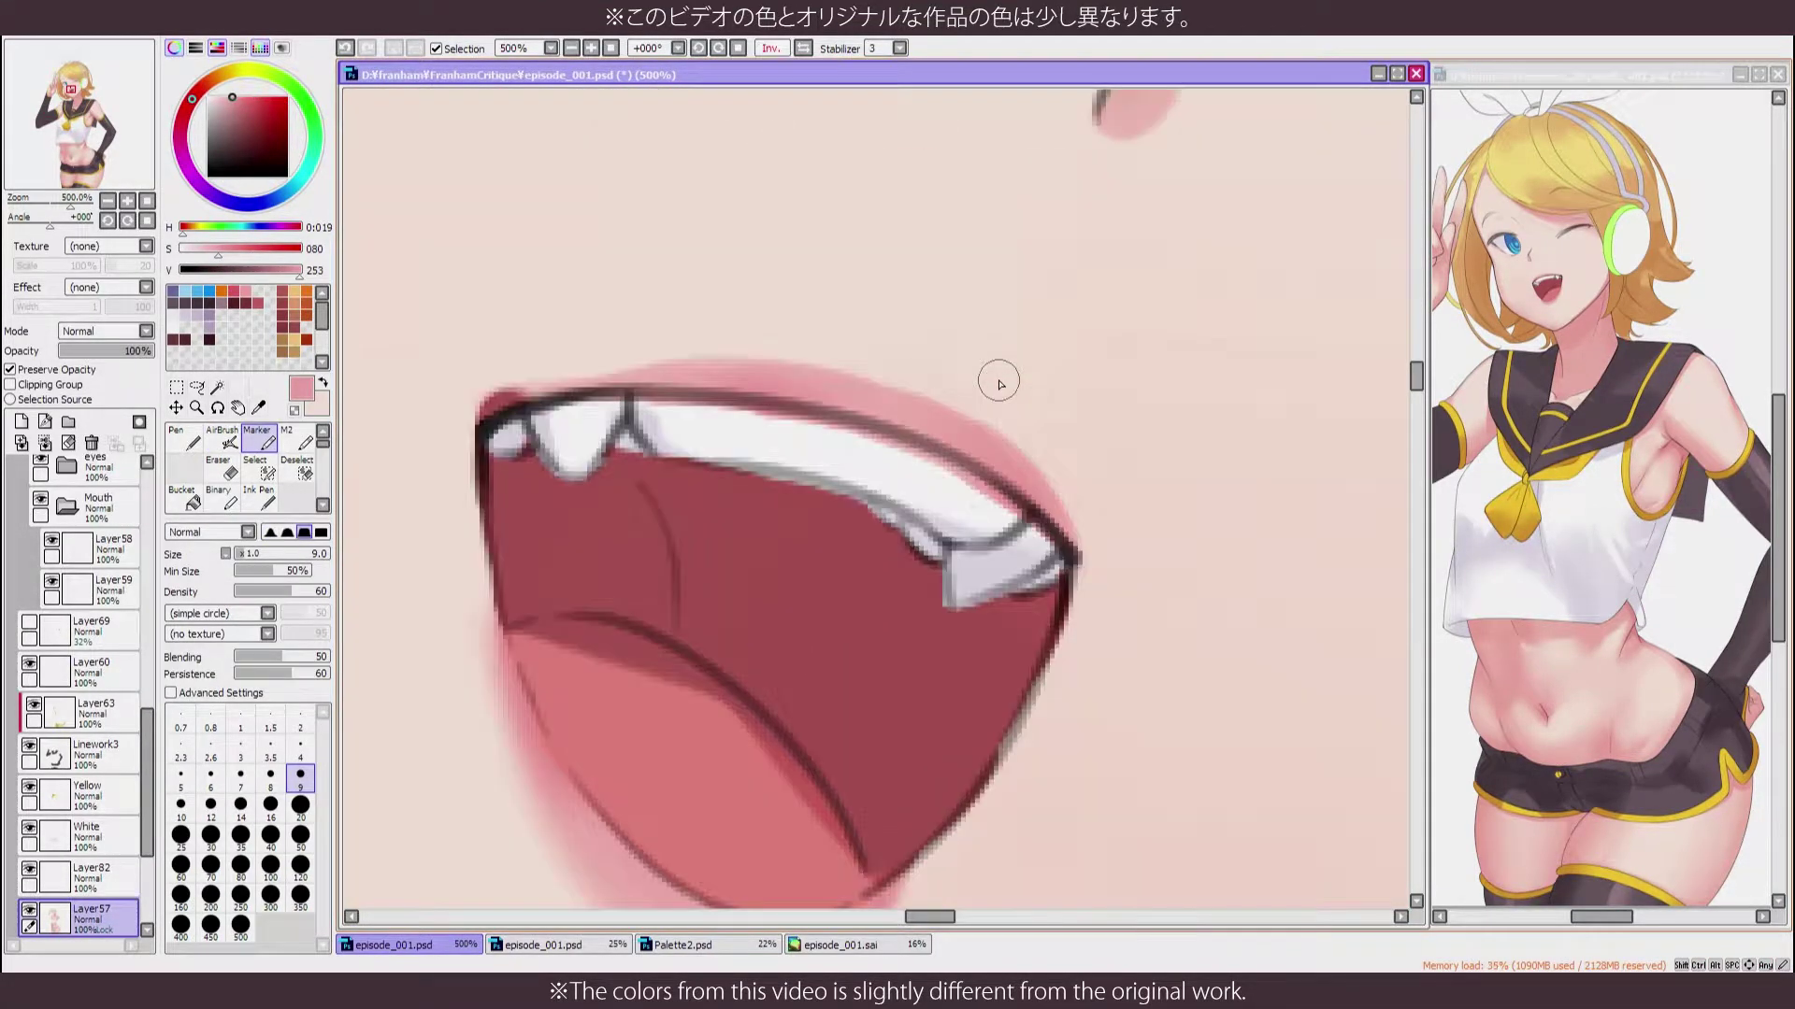
{"action": "key", "text": "h"}
{"action": "key", "text": "h"}
{"action": "left_click", "coordinate": [994, 374], "text": "alt"}
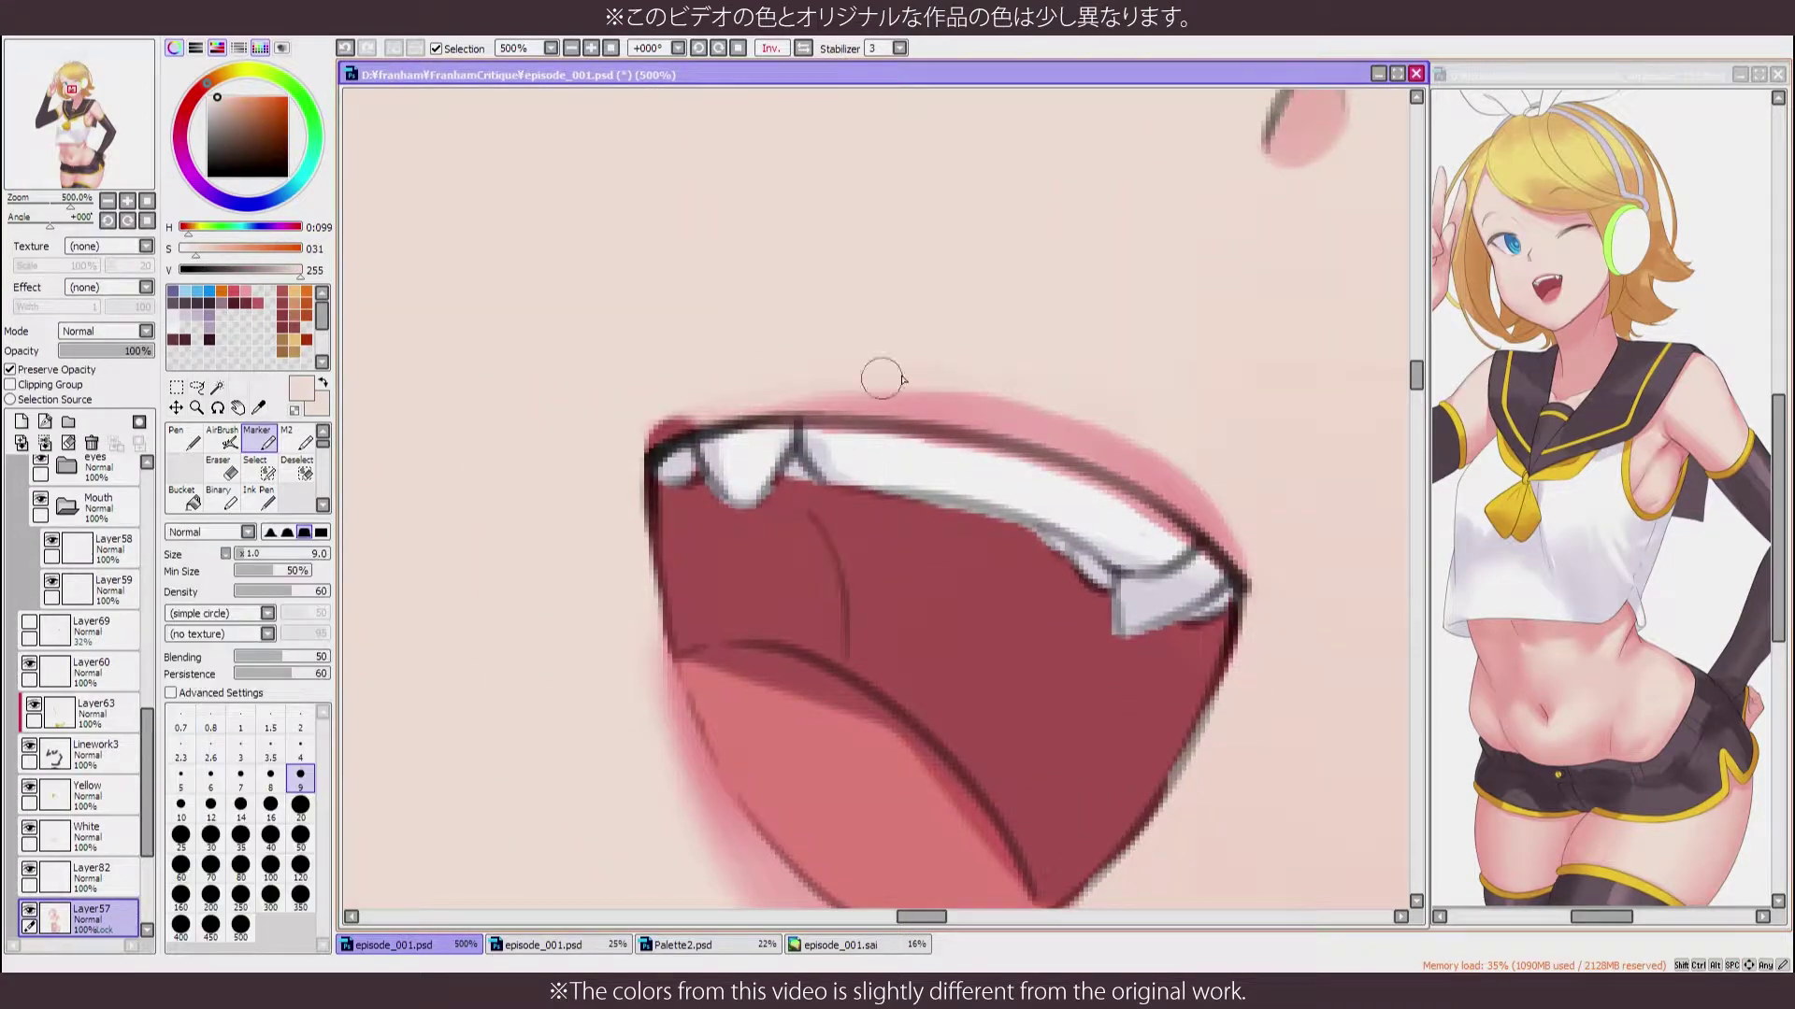
{"action": "key", "text": "h"}
{"action": "left_click", "coordinate": [540, 509], "text": "alt"}
{"action": "scroll", "coordinate": [730, 474], "scroll_direction": "down", "scroll_amount": 3}
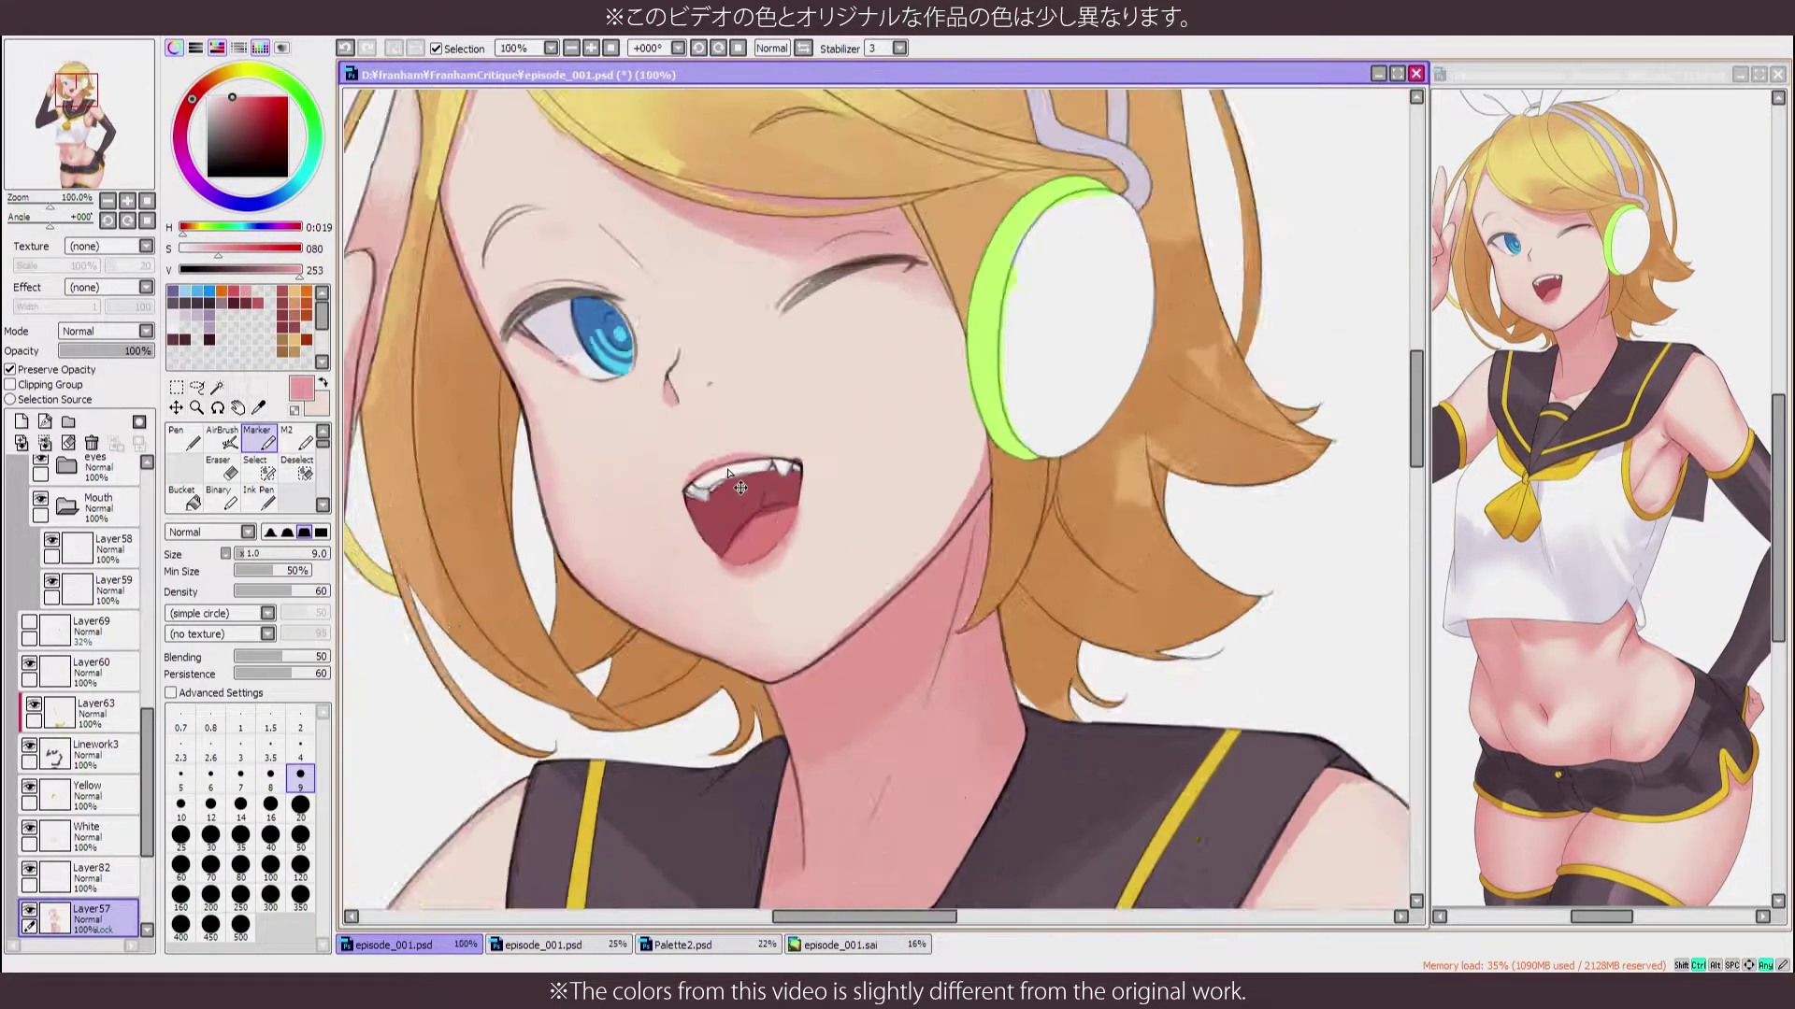
Fade the upper lip's pink into the skin with colour H 093, S 033, V 255 using the blending brush at size 9
{"action": "scroll", "coordinate": [730, 474], "scroll_direction": "up", "scroll_amount": 3}
{"action": "left_click", "coordinate": [741, 388], "text": "alt"}
{"action": "mouse_move", "coordinate": [665, 551]}
{"action": "left_mouse_down"}
{"action": "mouse_move", "coordinate": [846, 423]}
{"action": "mouse_move", "coordinate": [981, 373]}
{"action": "left_mouse_up"}
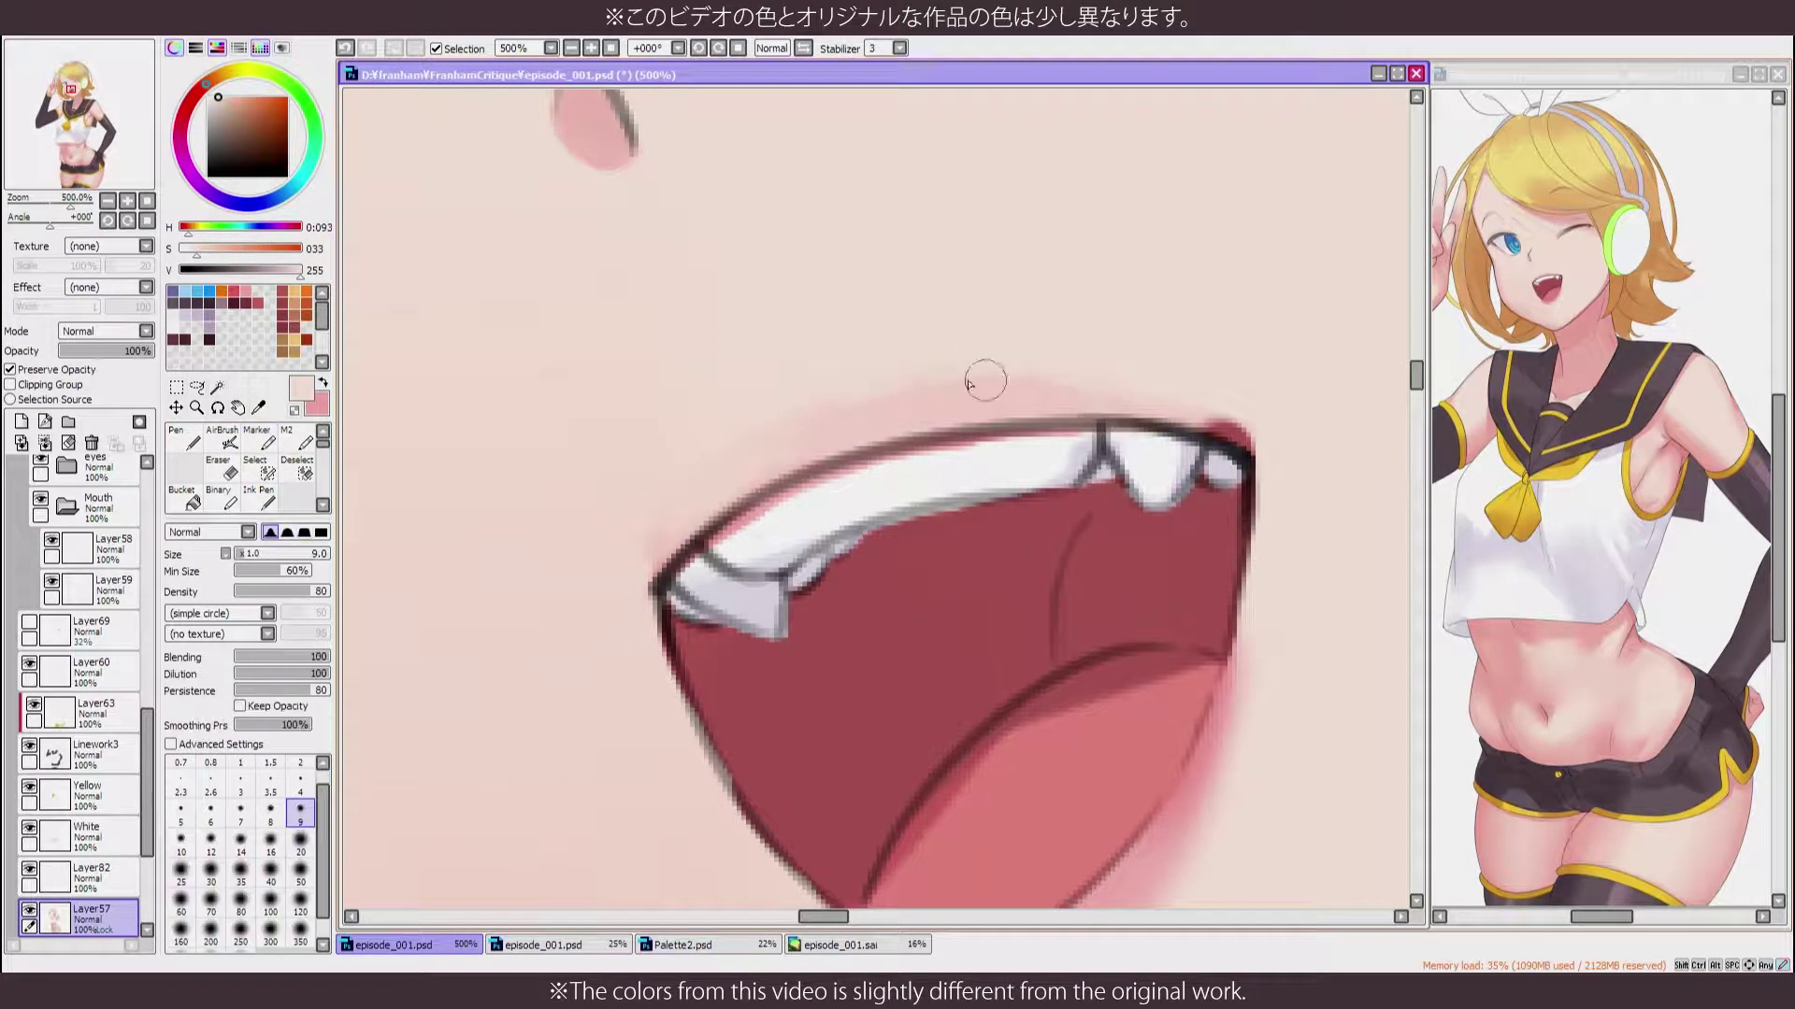
Repaint a thinner pink upper lip with the Marker at size 9 and even its outer edge with light skin H 093, S 033, V 255
{"action": "key", "text": "h"}
{"action": "left_click", "coordinate": [857, 408], "text": "alt"}
{"action": "key", "text": "h"}
{"action": "mouse_move", "coordinate": [561, 575]}
{"action": "left_mouse_down"}
{"action": "mouse_move", "coordinate": [693, 465]}
{"action": "mouse_move", "coordinate": [641, 489]}
{"action": "left_mouse_up"}
{"action": "key", "text": "h"}
{"action": "left_click", "coordinate": [1013, 412], "text": "alt"}
{"action": "key", "text": "h"}
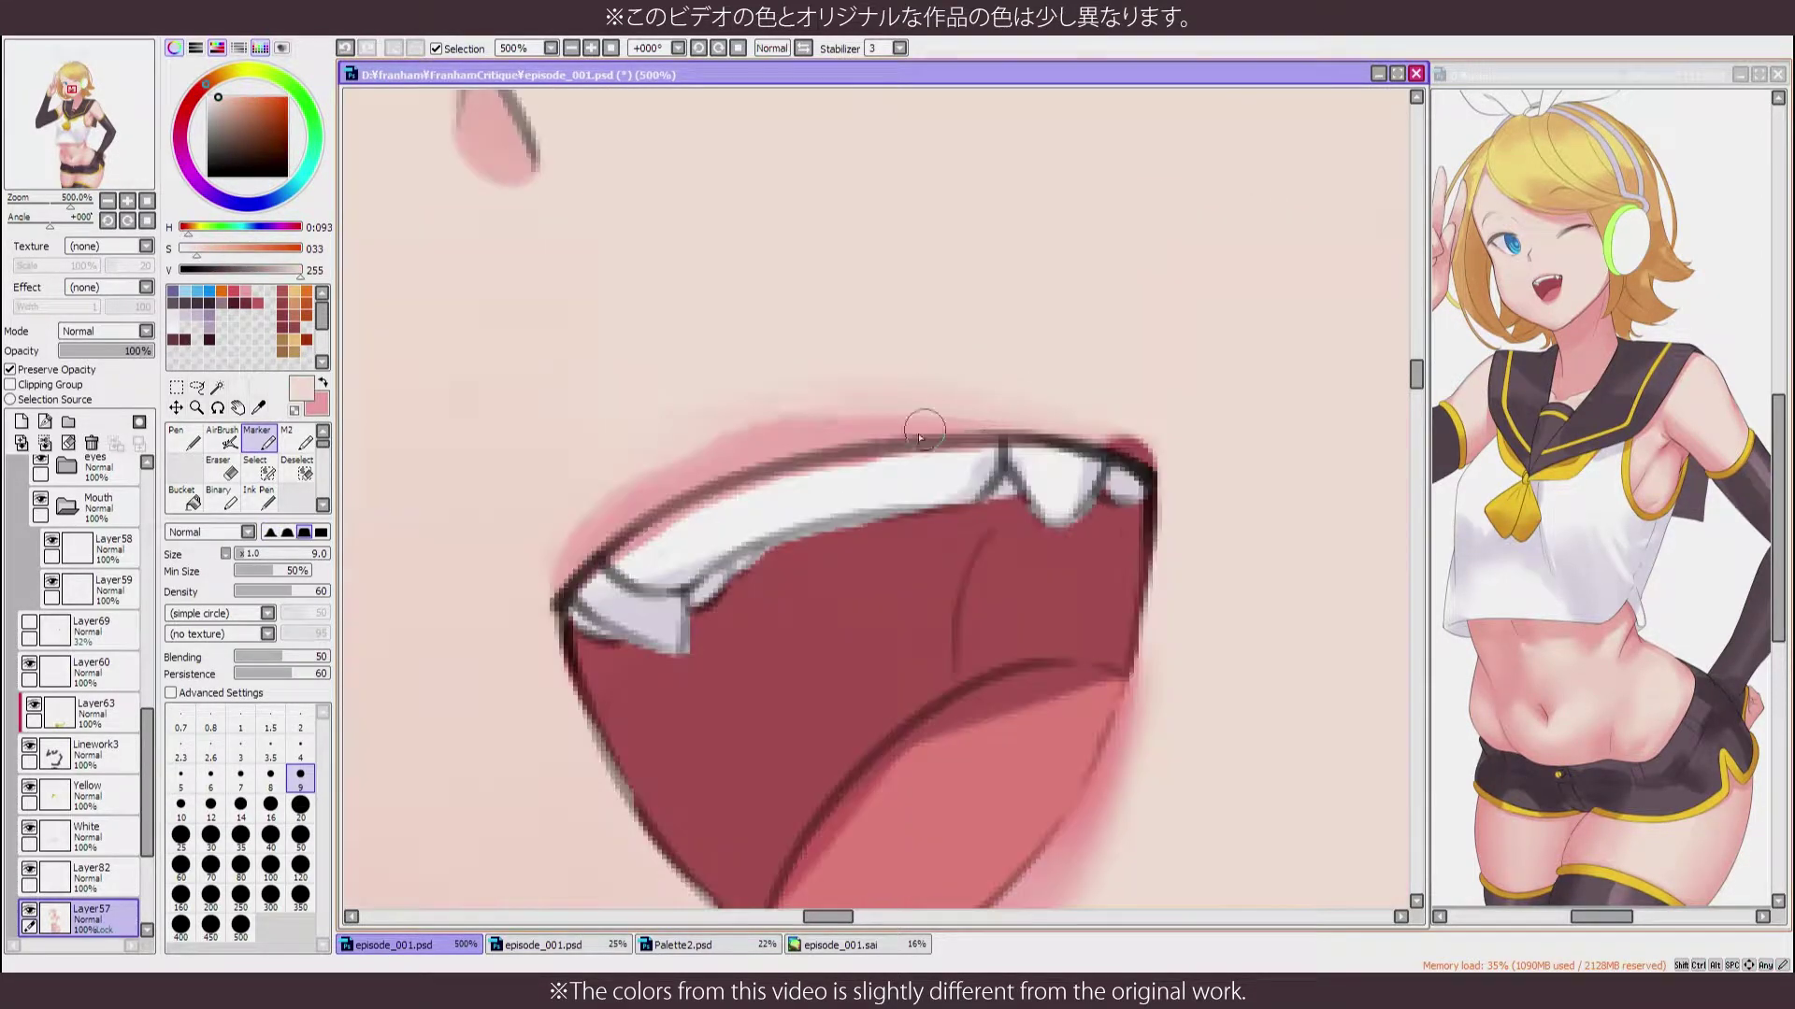
{"action": "key", "text": "x"}
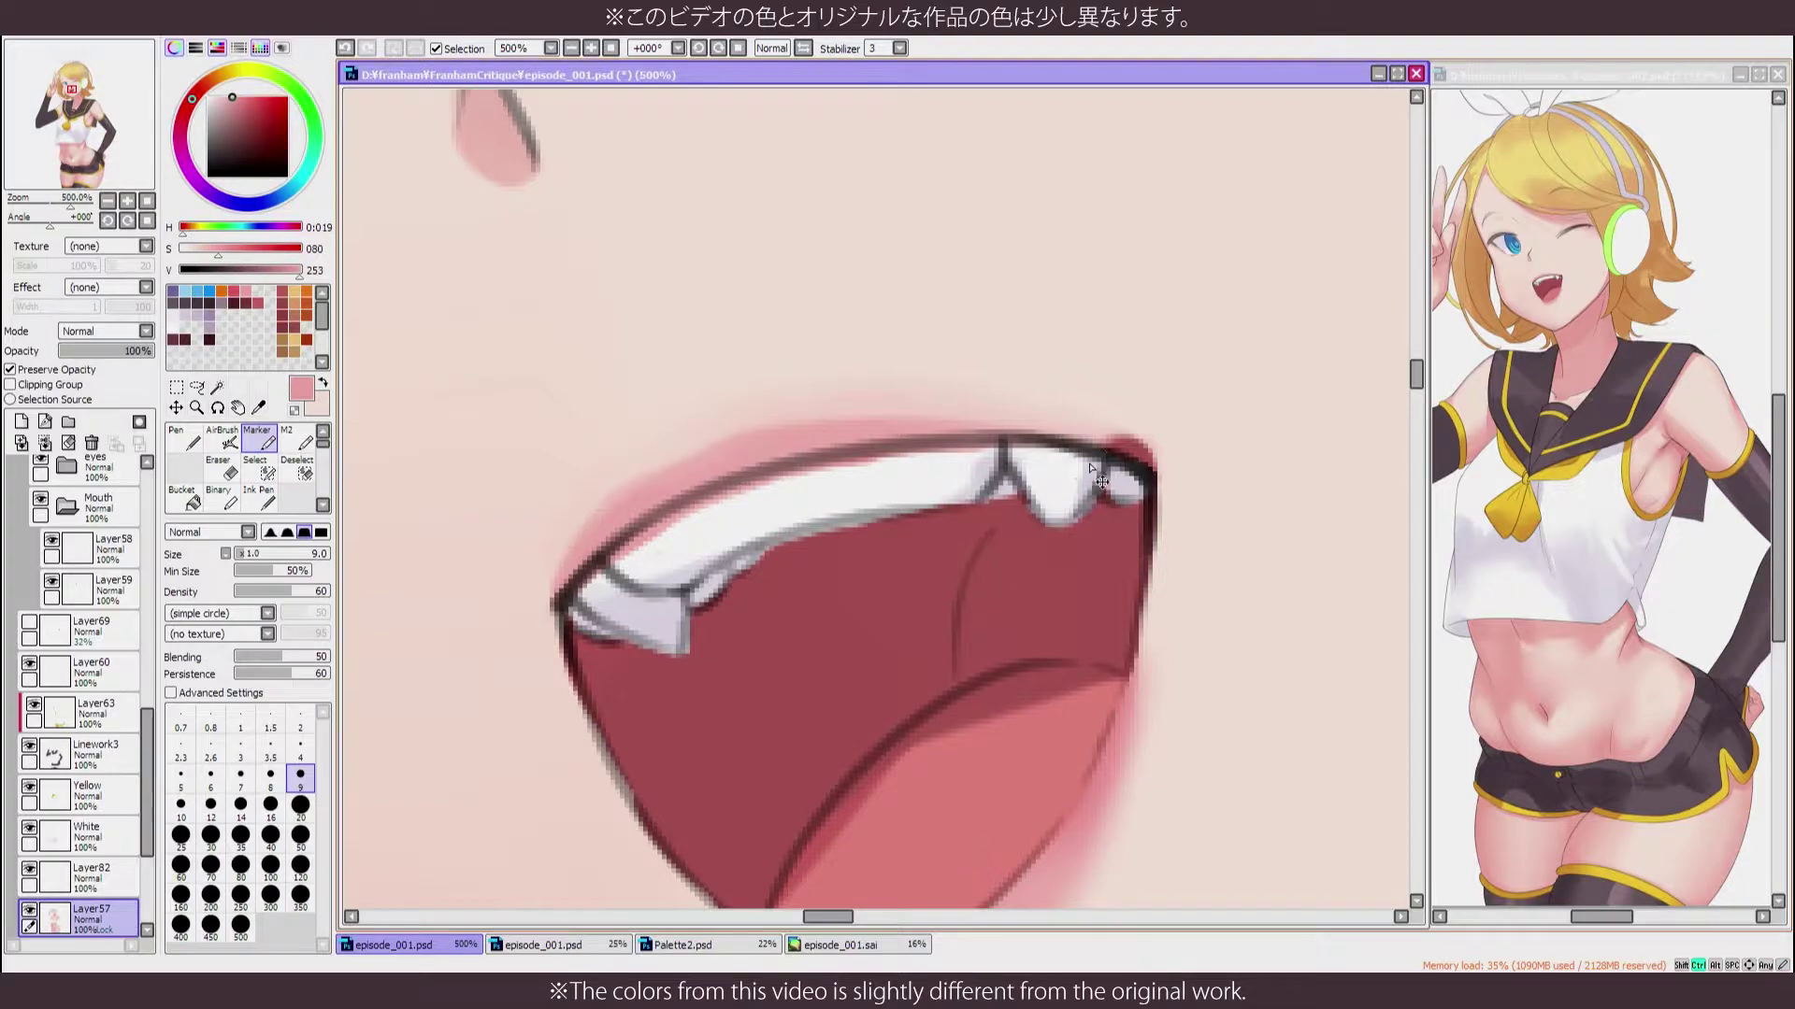
Paint a rounded selection around the open eye and its socket, trim its edge along the nose bridge and invert it
{"action": "scroll", "coordinate": [1090, 467], "scroll_direction": "down", "scroll_amount": 10}
{"action": "scroll", "coordinate": [1090, 467], "scroll_direction": "up", "scroll_amount": 10}
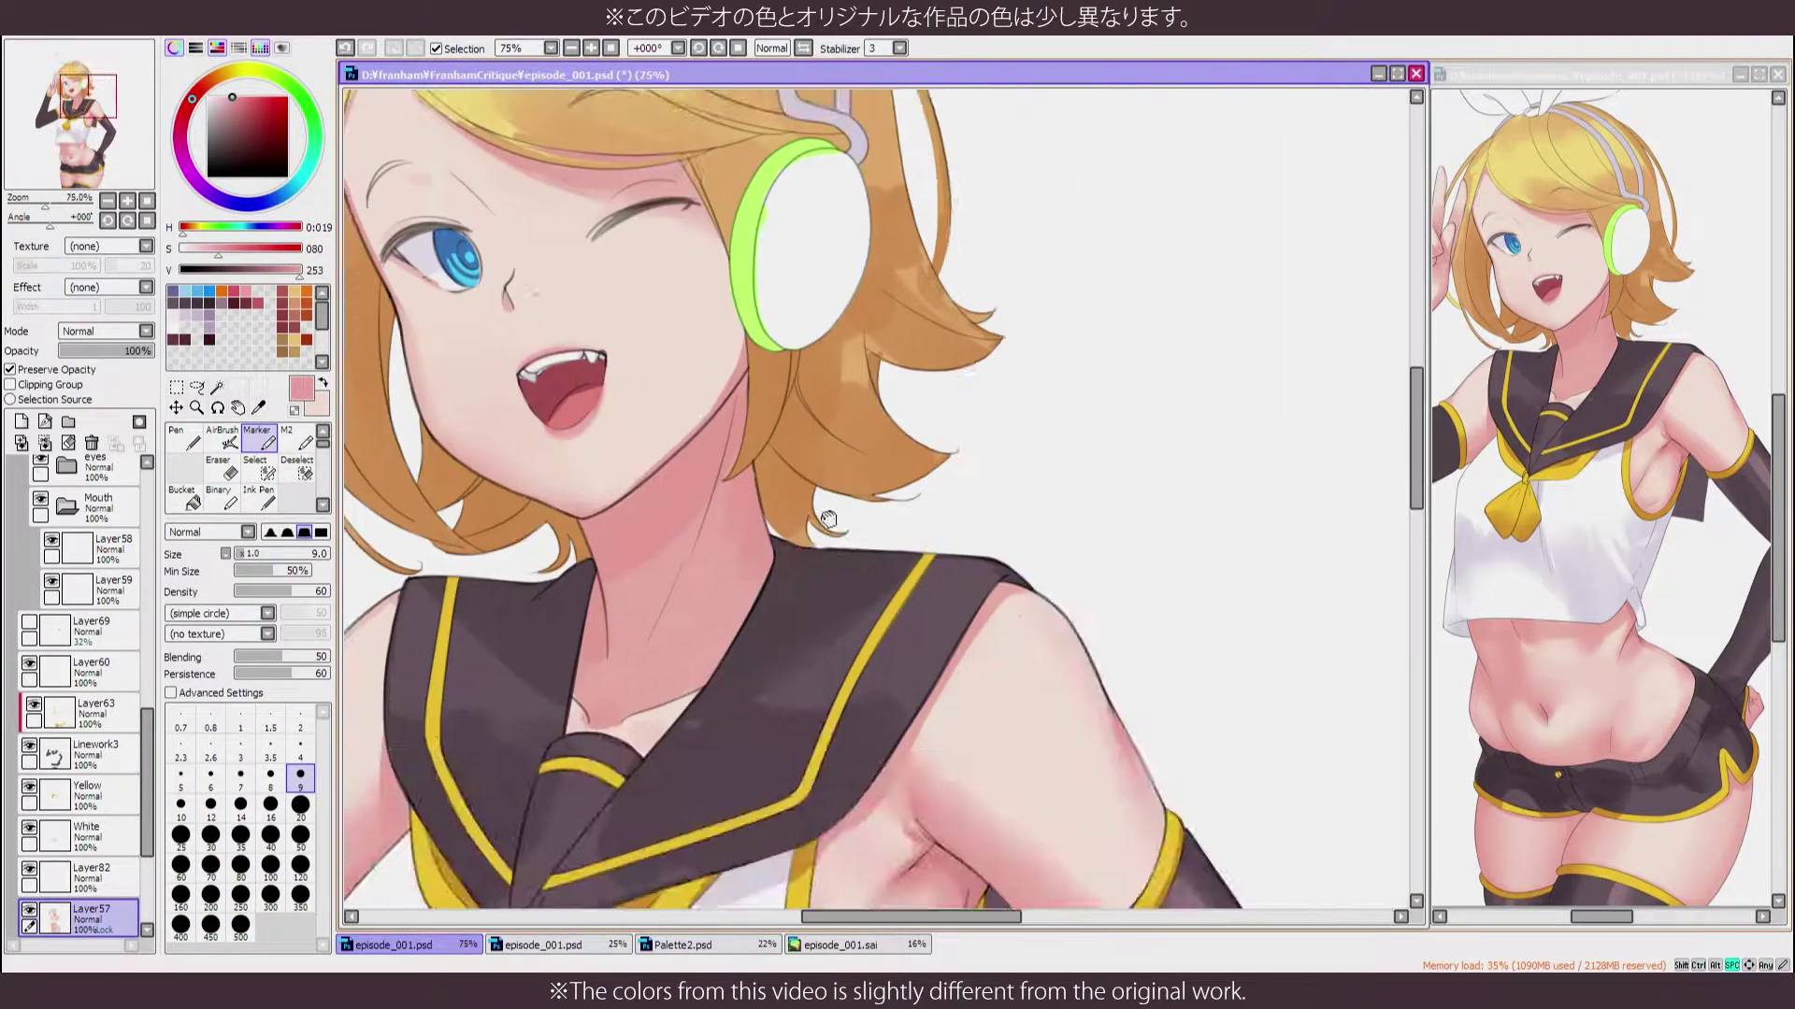
{"action": "key", "text": "s"}
{"action": "left_click_drag", "start_coordinate": [724, 467], "coordinate": [758, 497]}
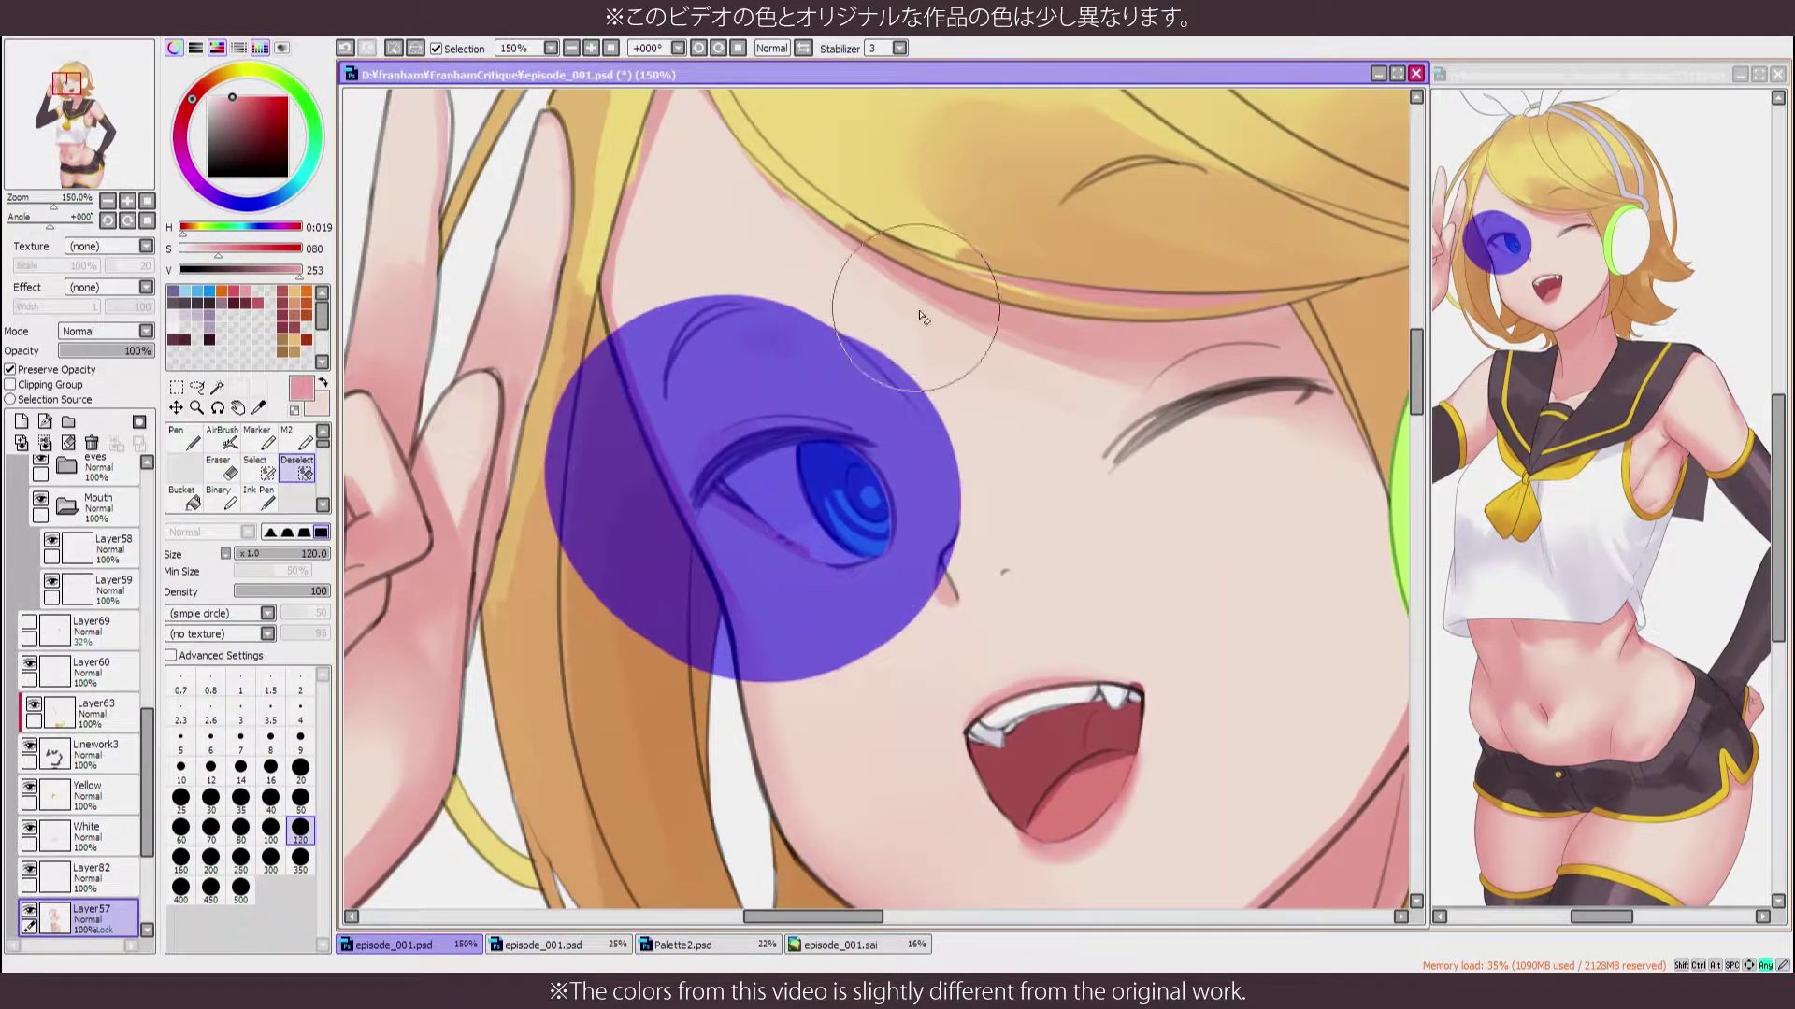
{"action": "key", "text": "d"}
{"action": "key", "text": "bracketleft"}
{"action": "key", "text": "bracketleft"}
{"action": "key", "text": "bracketleft"}
{"action": "key", "text": "ctrl+i"}
{"action": "key", "text": "s"}
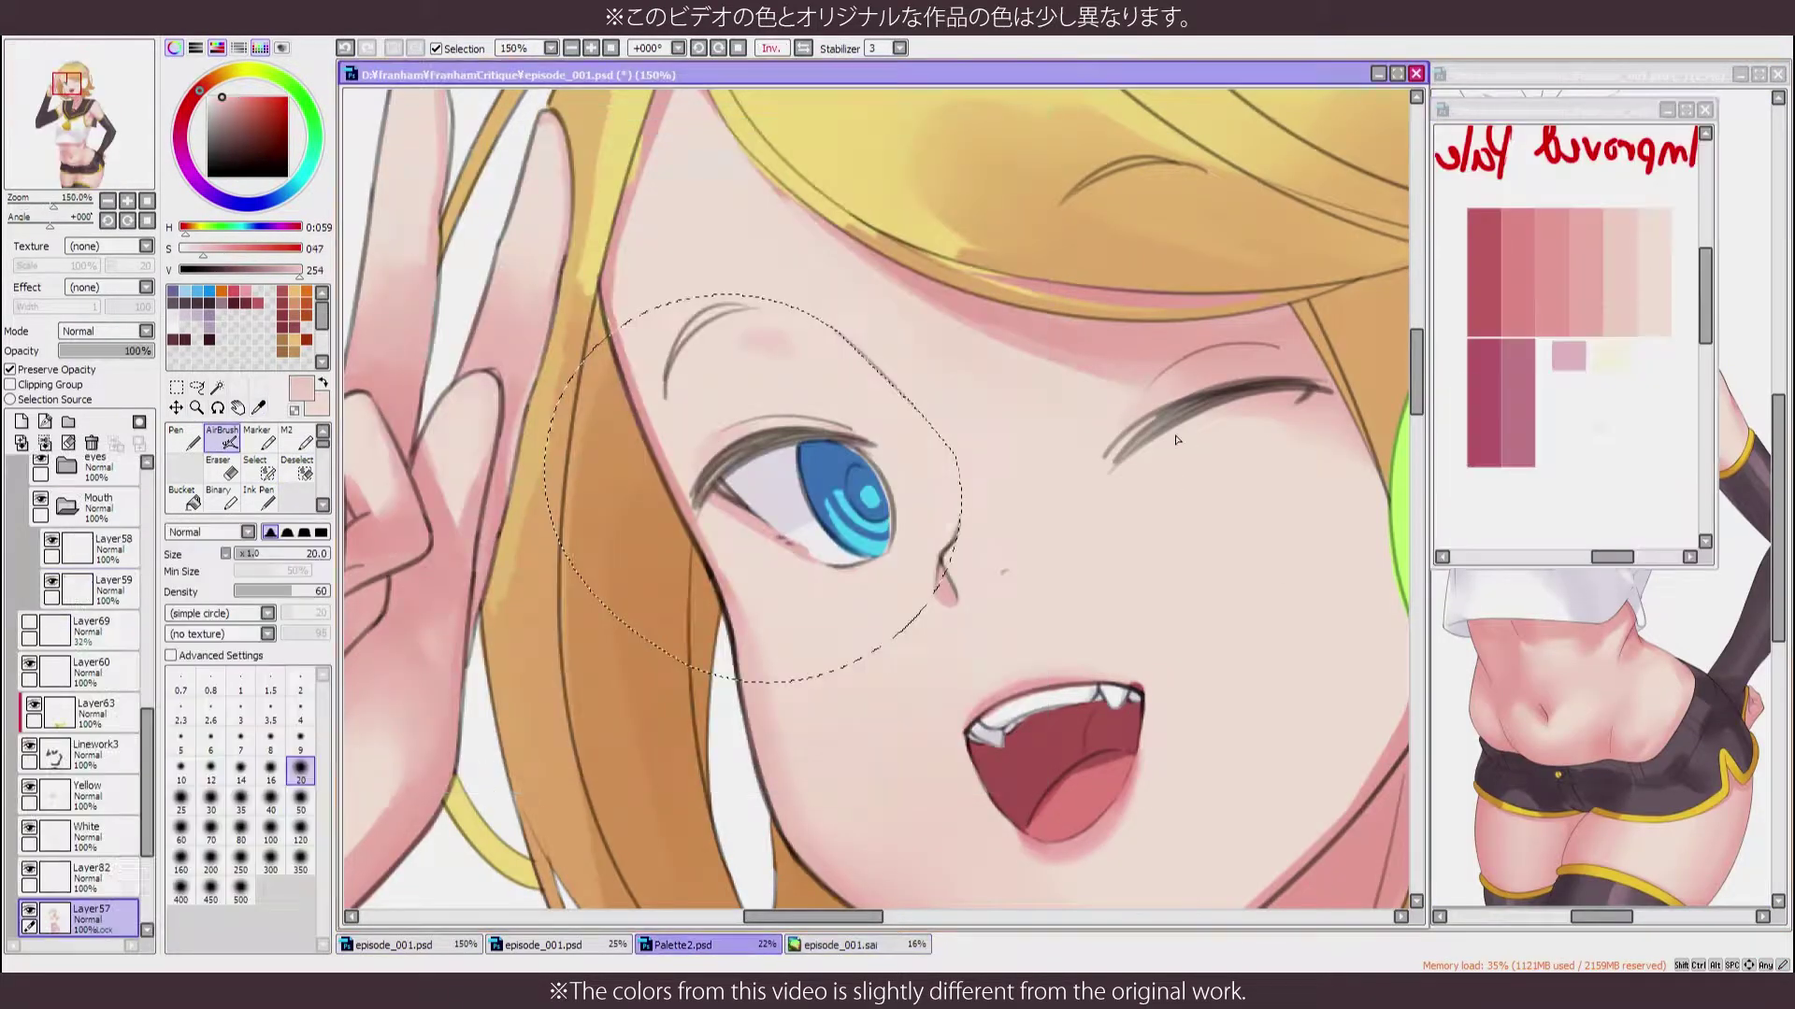
Airbrush a pale skin tone along the selection's diagonal edge to define the plane between the brow and the nose bridge
{"action": "key", "text": "bracketleft"}
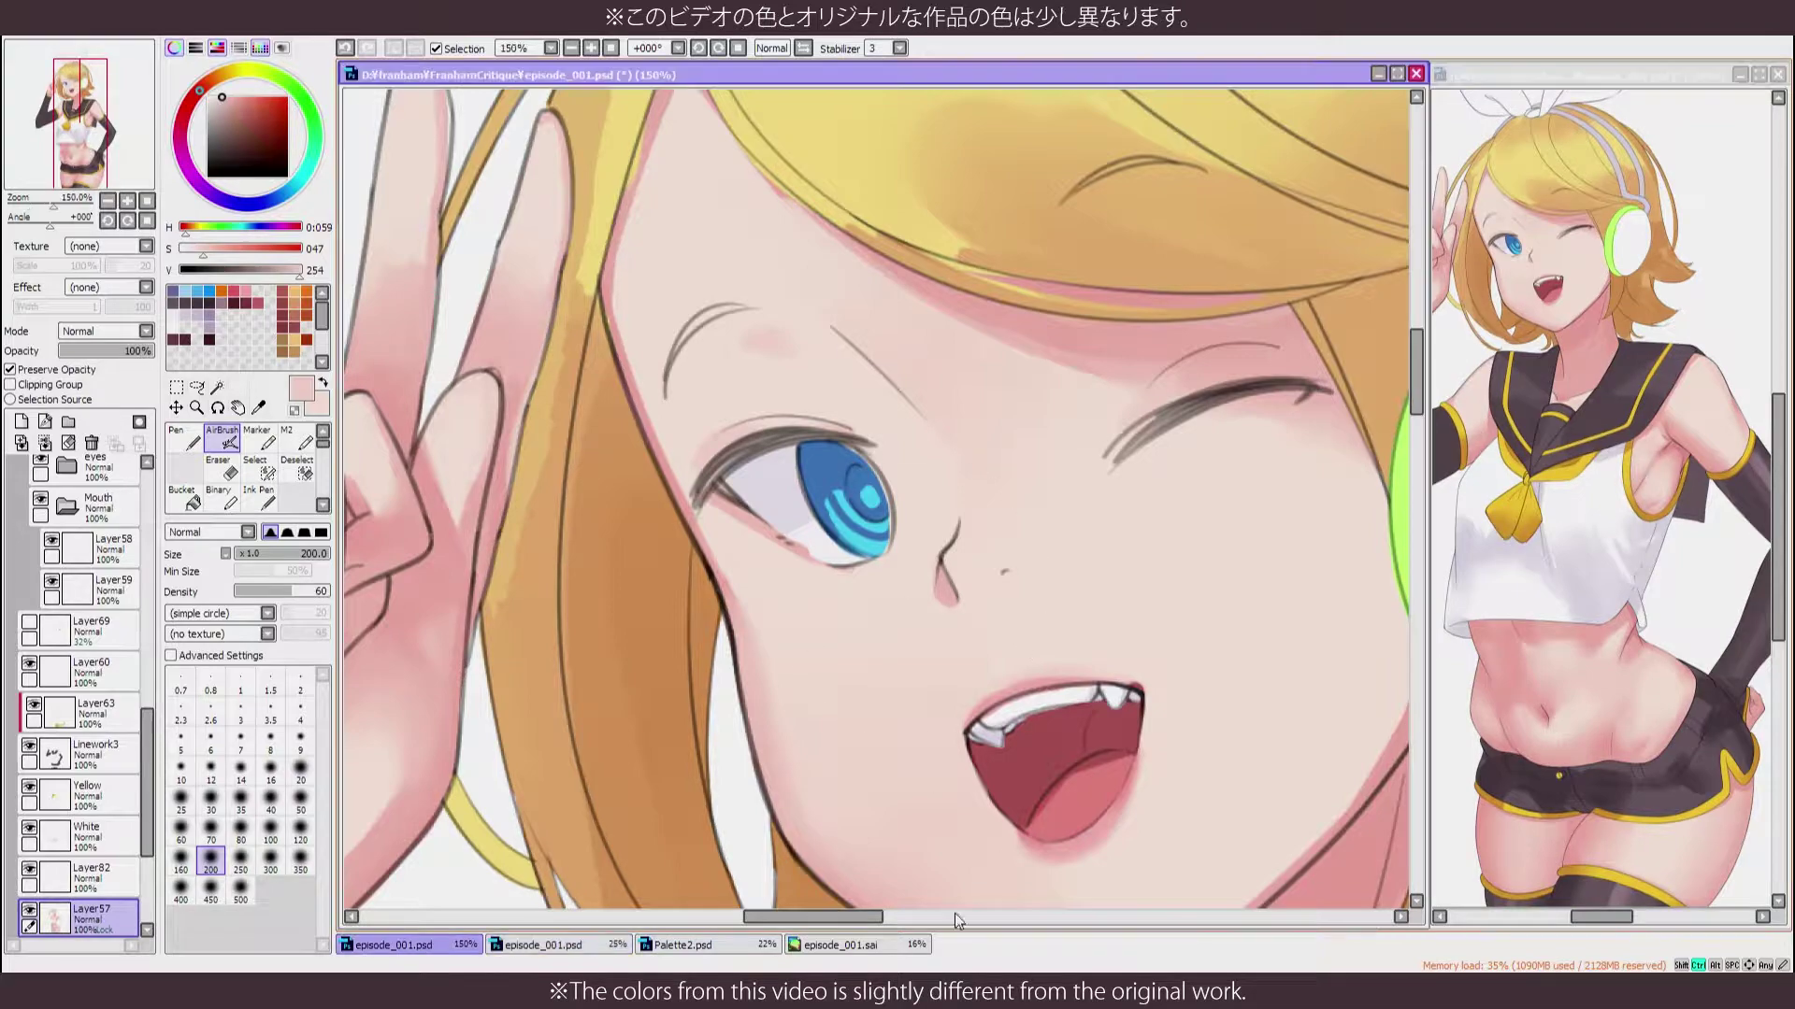
{"action": "key", "text": "ctrl+z"}
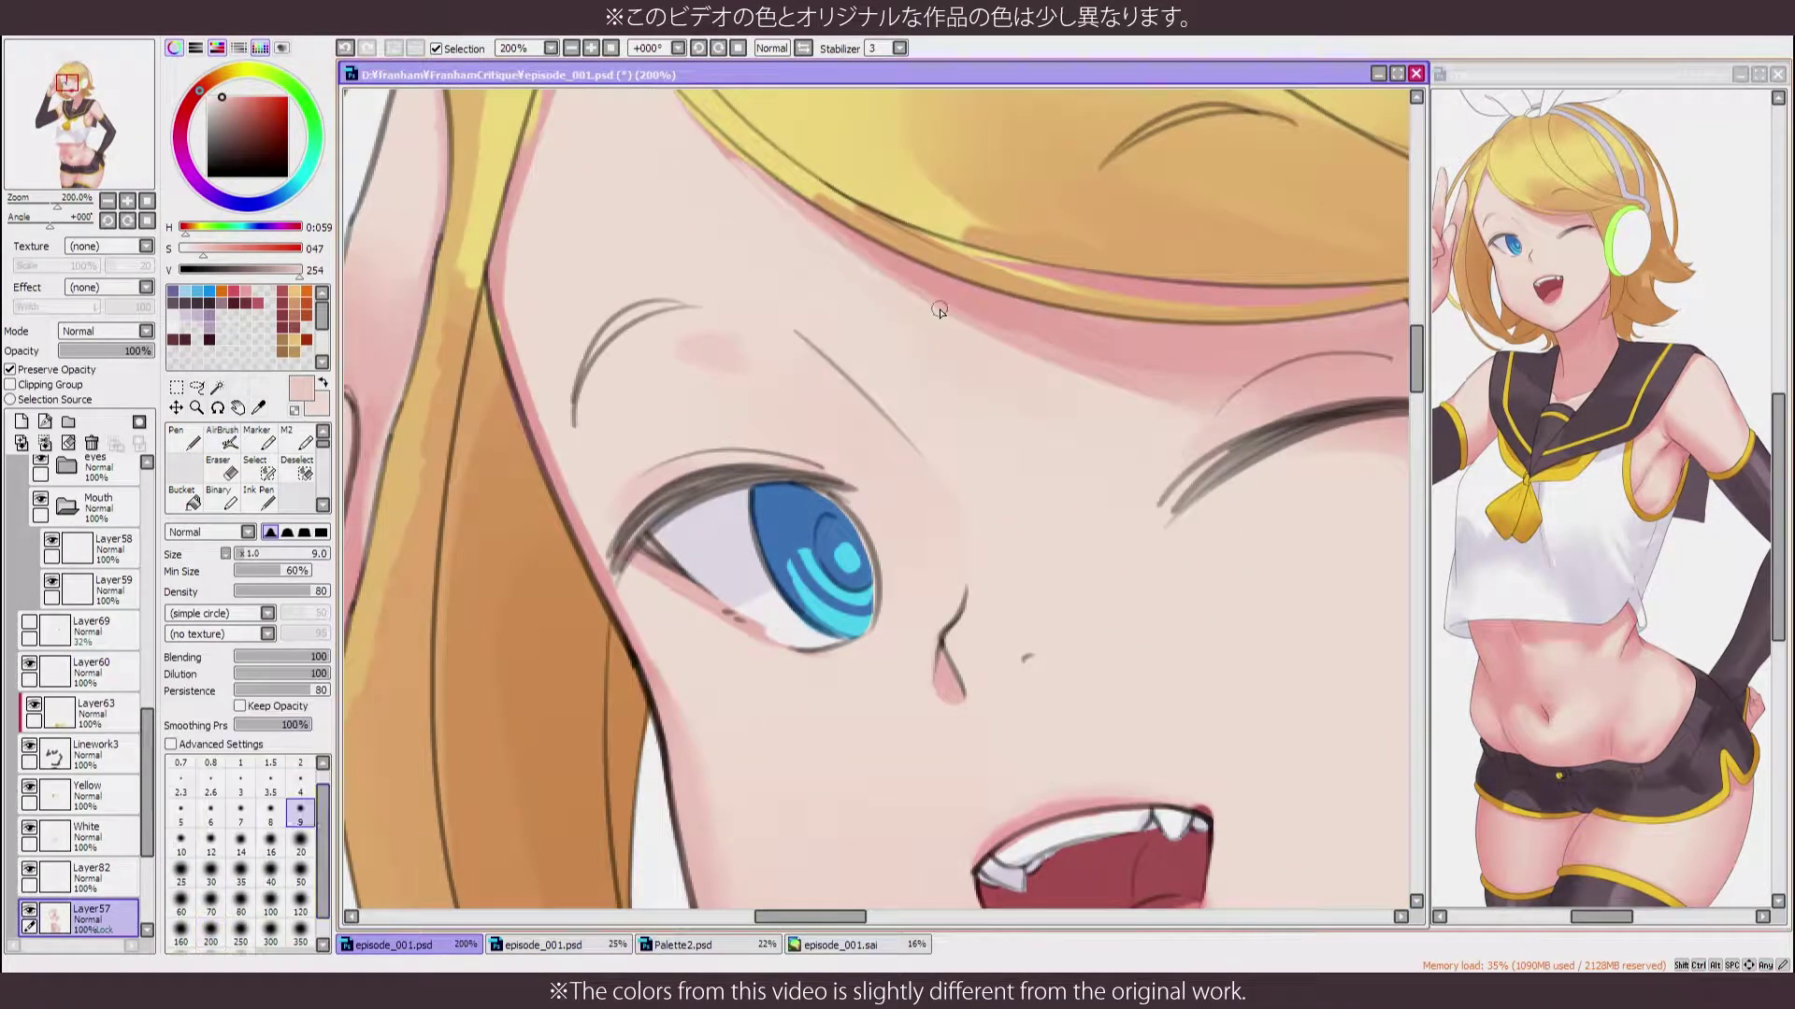
{"action": "scroll", "coordinate": [813, 381], "scroll_direction": "down", "scroll_amount": 6}
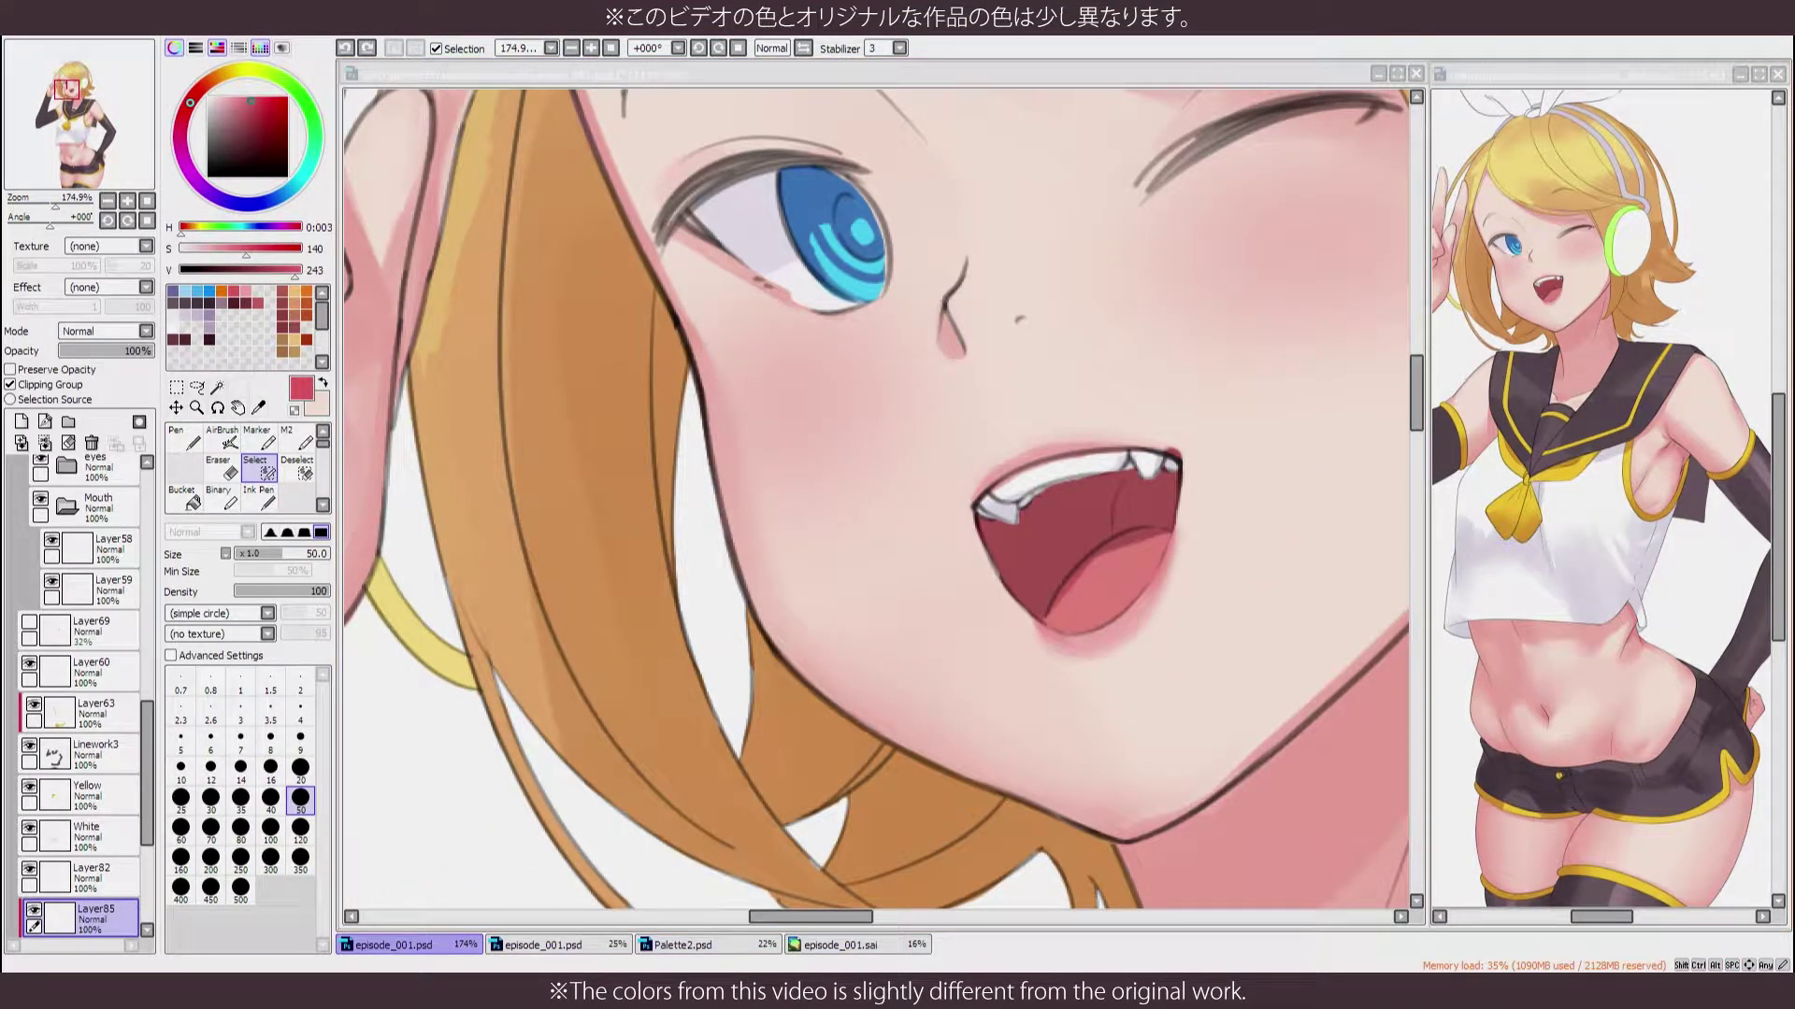
Undo the test red dab beside the nose and paint a selection over the nose bridge on the clipped layer
{"action": "left_click", "coordinate": [960, 275]}
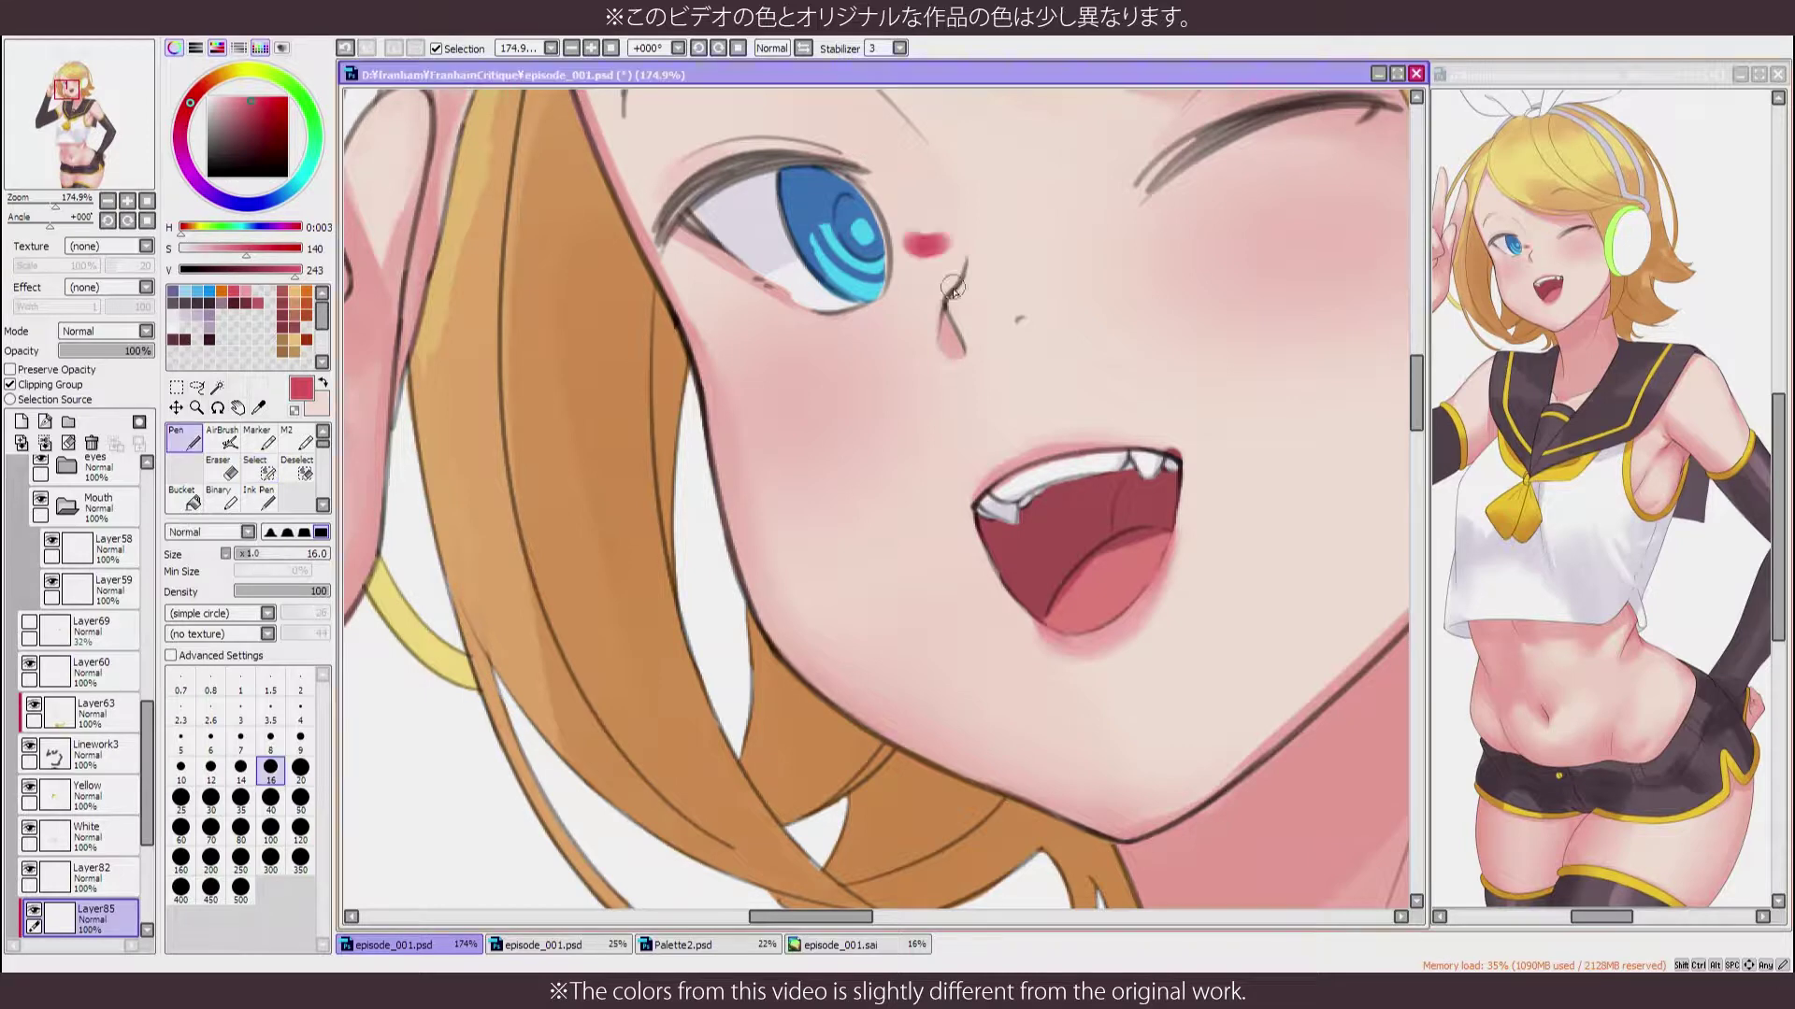
{"action": "key", "text": "ctrl+z"}
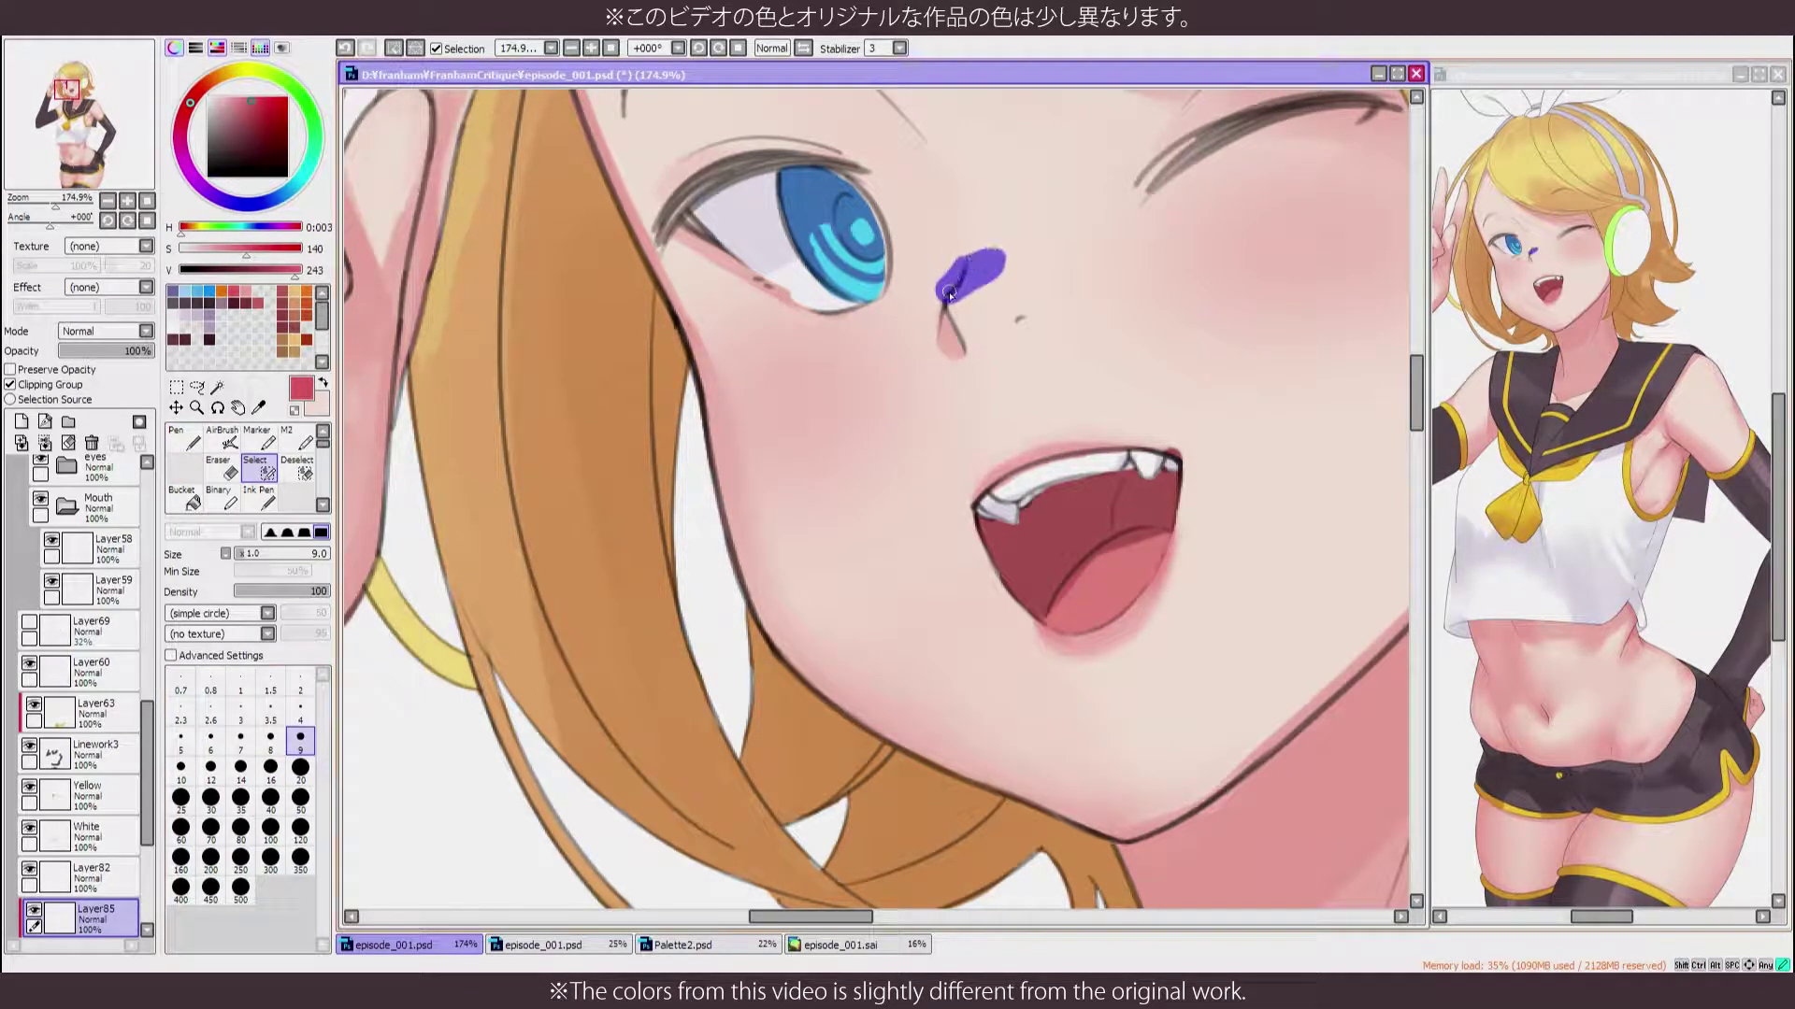
{"action": "key", "text": "bracketright"}
{"action": "key", "text": "bracketright"}
{"action": "key", "text": "bracketright"}
{"action": "key", "text": "bracketright"}
{"action": "mouse_move", "coordinate": [982, 261]}
{"action": "left_mouse_down"}
{"action": "mouse_move", "coordinate": [1012, 342]}
{"action": "mouse_move", "coordinate": [966, 371]}
{"action": "mouse_move", "coordinate": [1030, 347]}
{"action": "mouse_move", "coordinate": [971, 370]}
{"action": "mouse_move", "coordinate": [1019, 342]}
{"action": "left_mouse_up"}
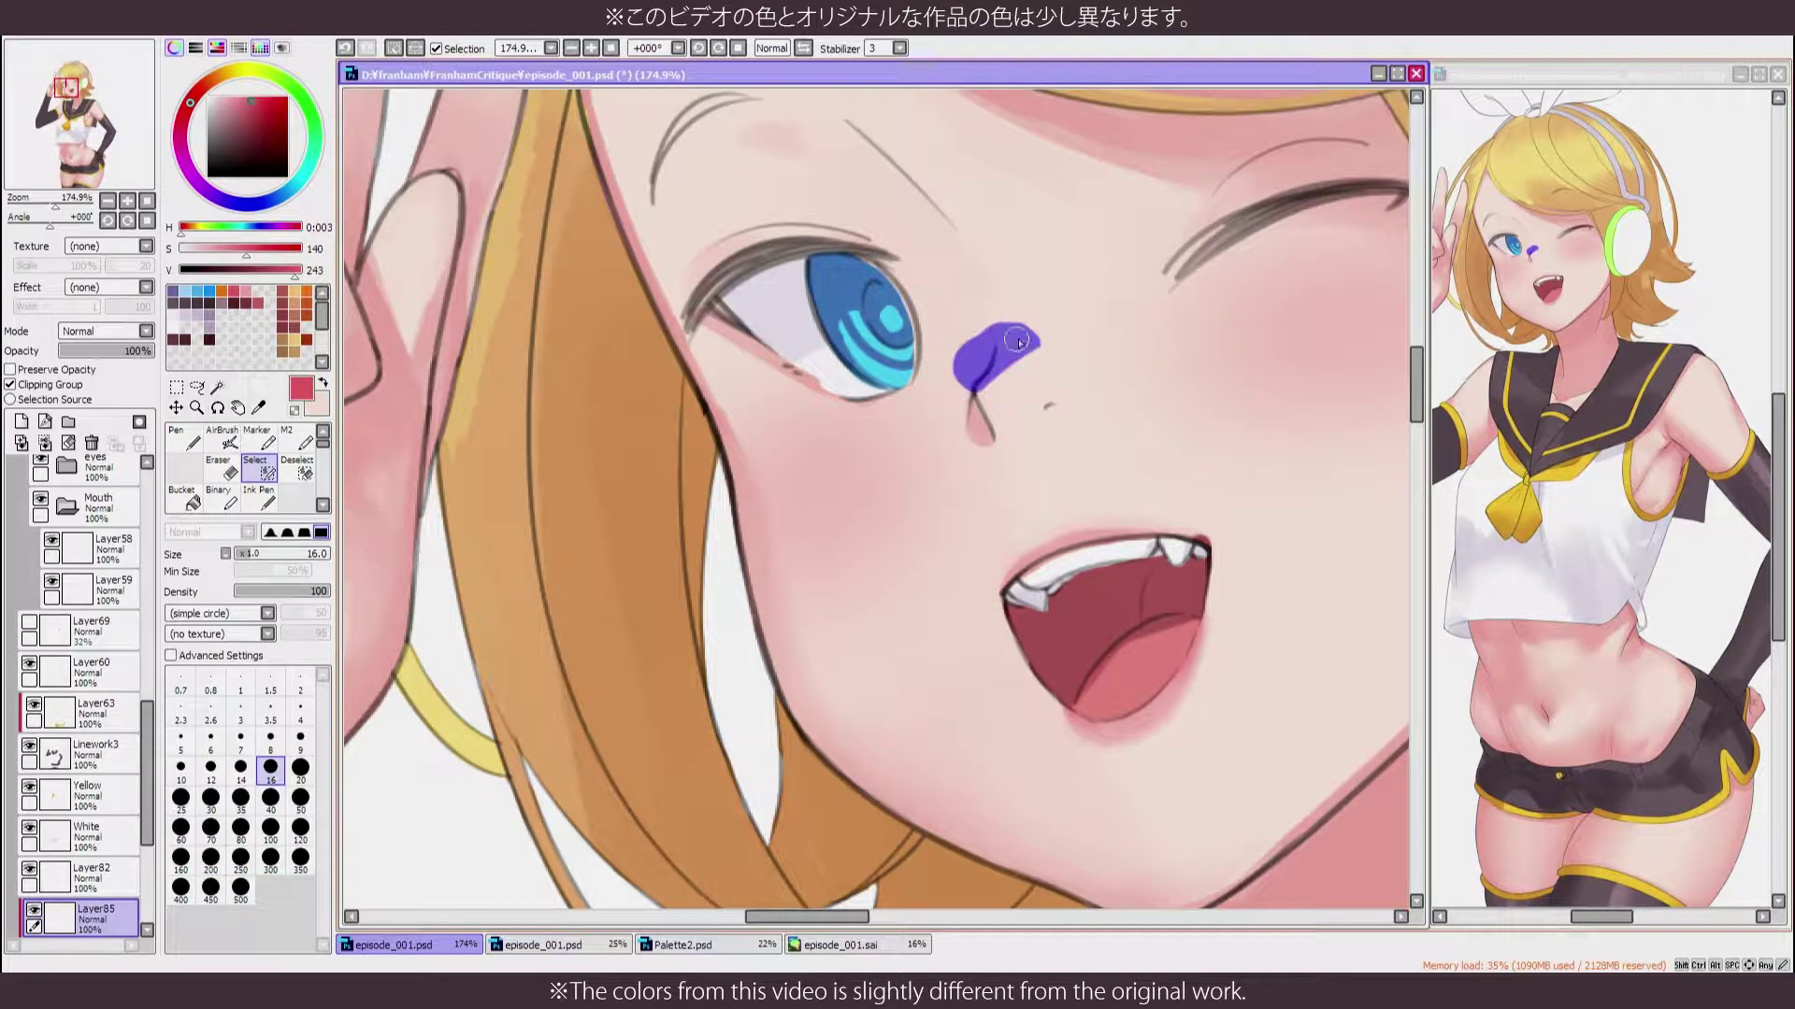
Refine the lower edge of the nose selection along the nose line with a smaller size 9 brush
{"action": "scroll", "coordinate": [1026, 338], "scroll_direction": "up", "scroll_amount": 5}
{"action": "left_click_drag", "start_coordinate": [589, 477], "coordinate": [815, 442]}
{"action": "key", "text": "bracketleft"}
{"action": "key", "text": "bracketleft"}
{"action": "key", "text": "bracketleft"}
{"action": "key", "text": "bracketleft"}
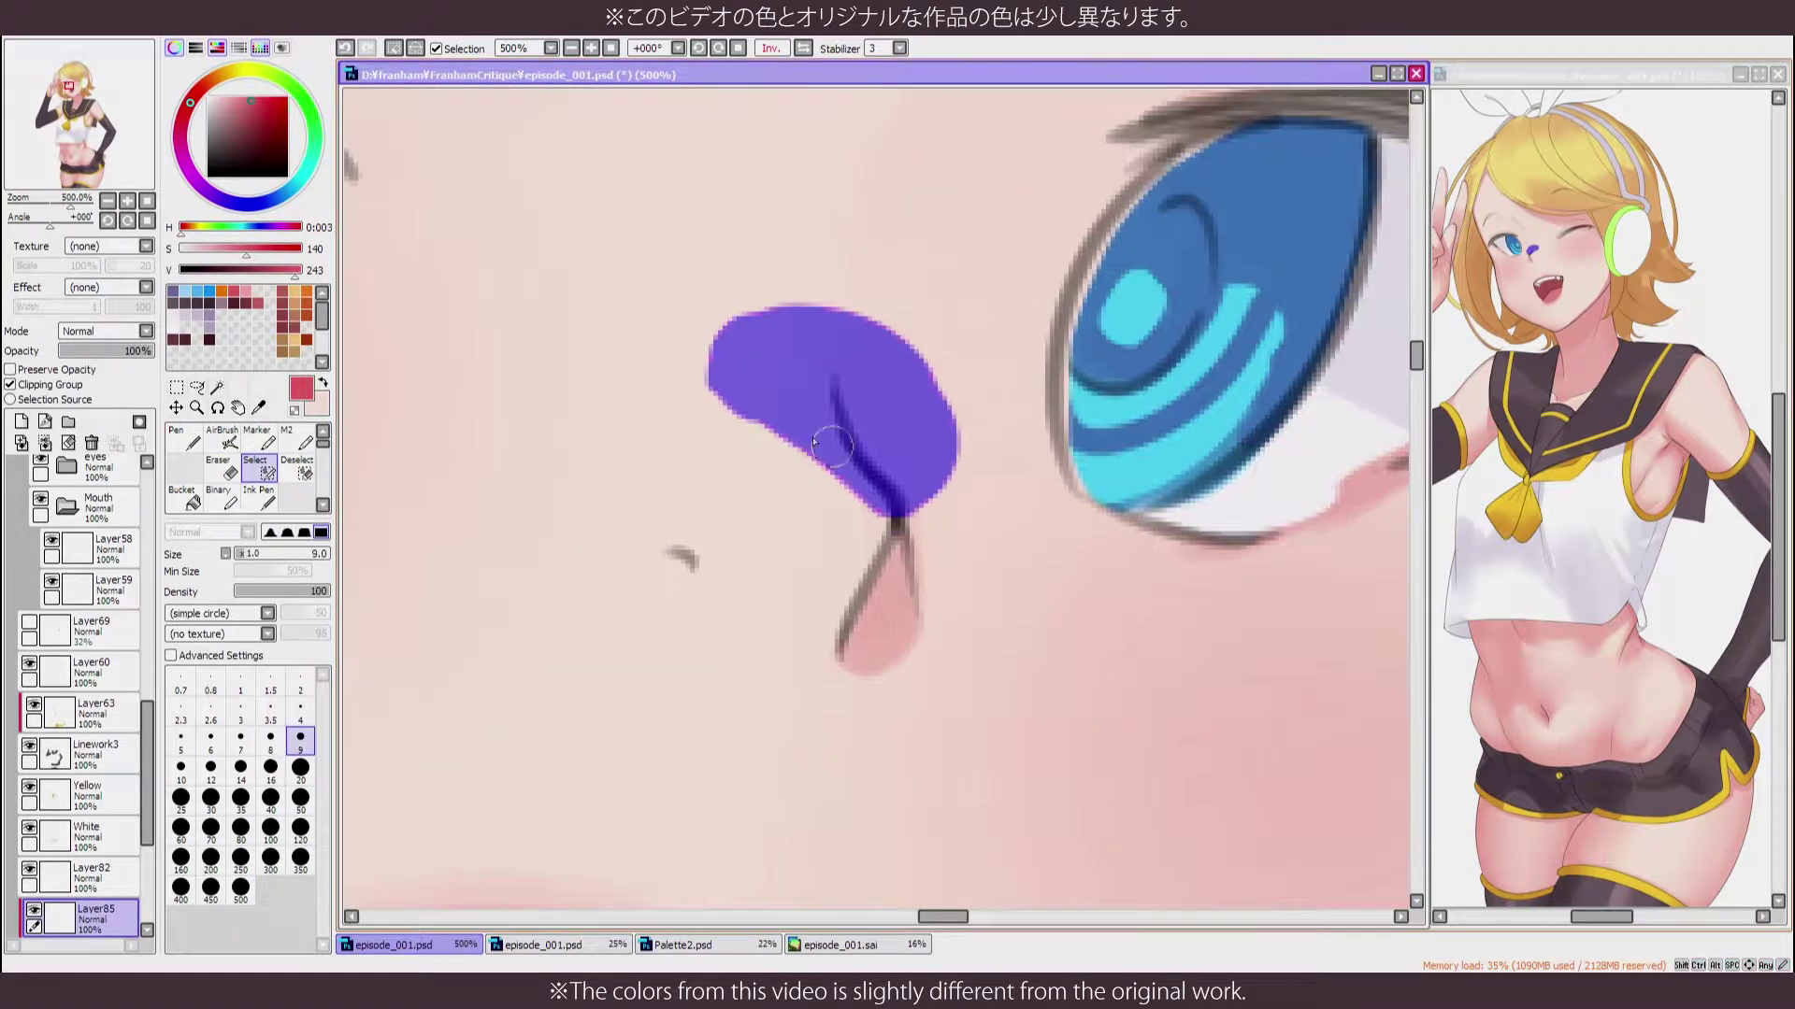
Airbrush a soft red blush over the nose on Layer85, replacing the first attempt
{"action": "scroll", "coordinate": [853, 480], "scroll_direction": "down", "scroll_amount": 3}
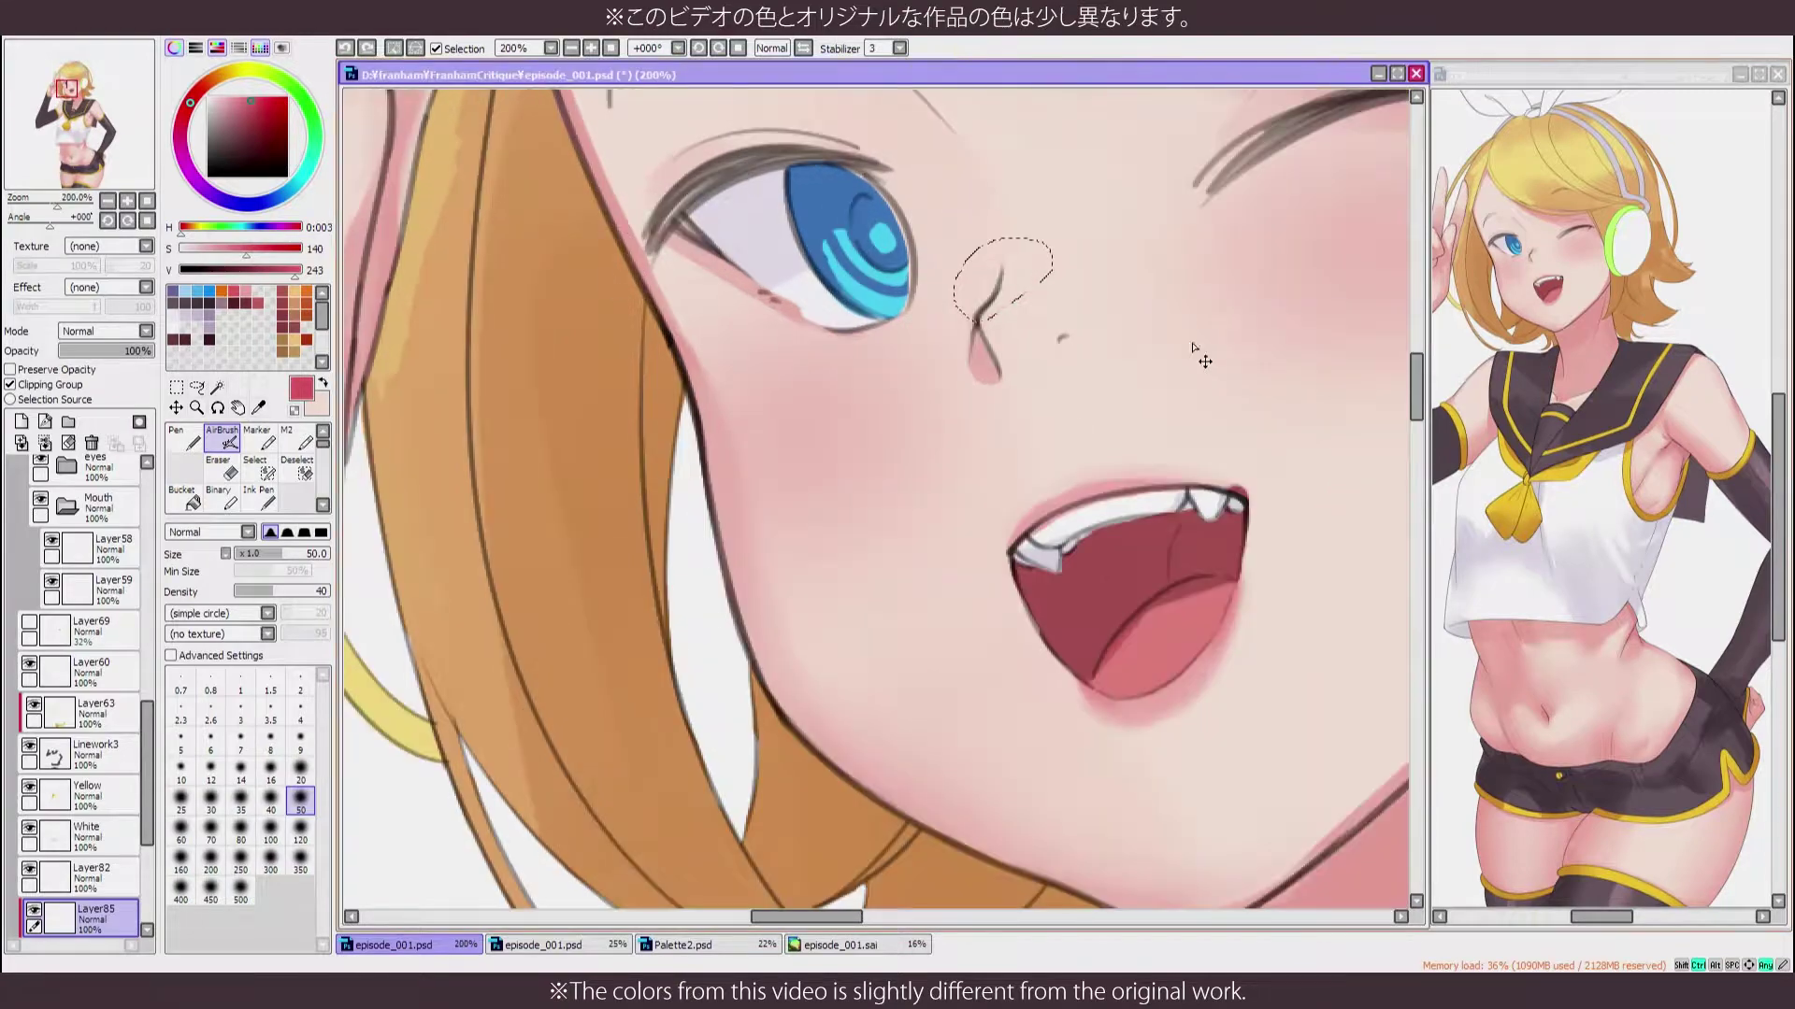
{"action": "mouse_move", "coordinate": [987, 331]}
{"action": "left_mouse_down"}
{"action": "mouse_move", "coordinate": [1057, 277]}
{"action": "mouse_move", "coordinate": [1065, 295]}
{"action": "left_mouse_up"}
{"action": "key", "text": "ctrl+z"}
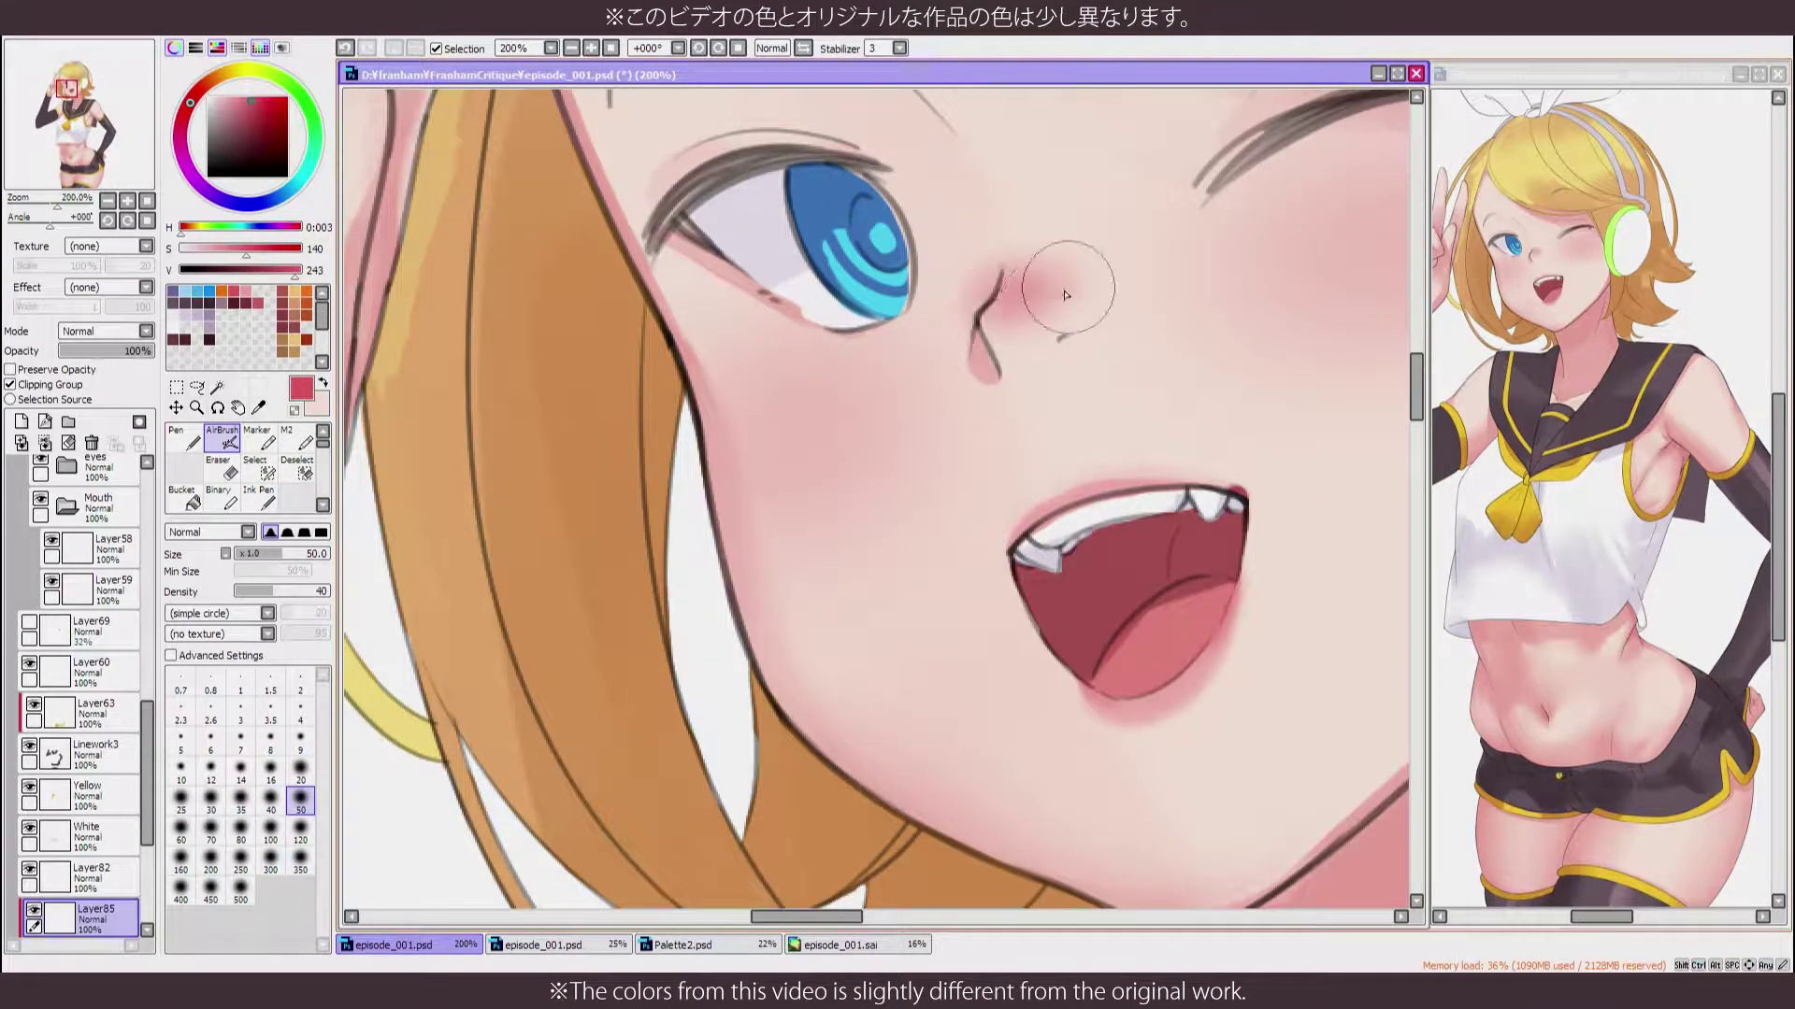
{"action": "key", "text": "b"}
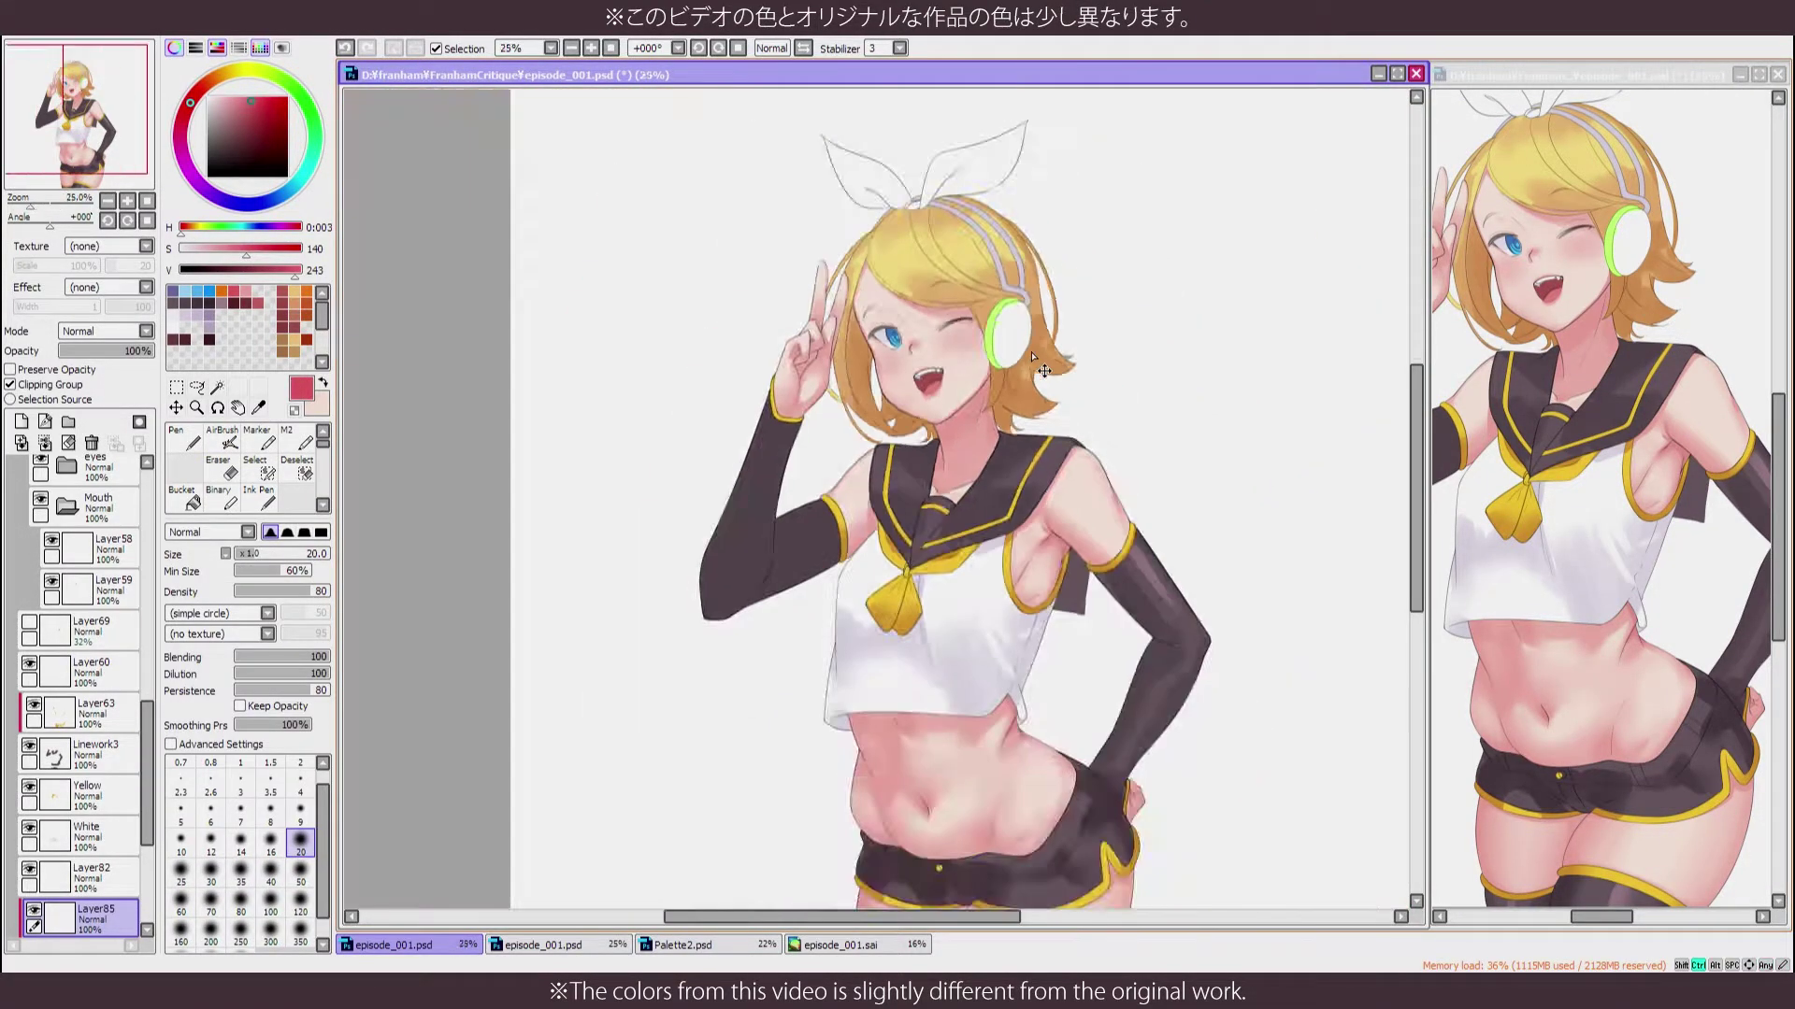
{"action": "key", "text": "a"}
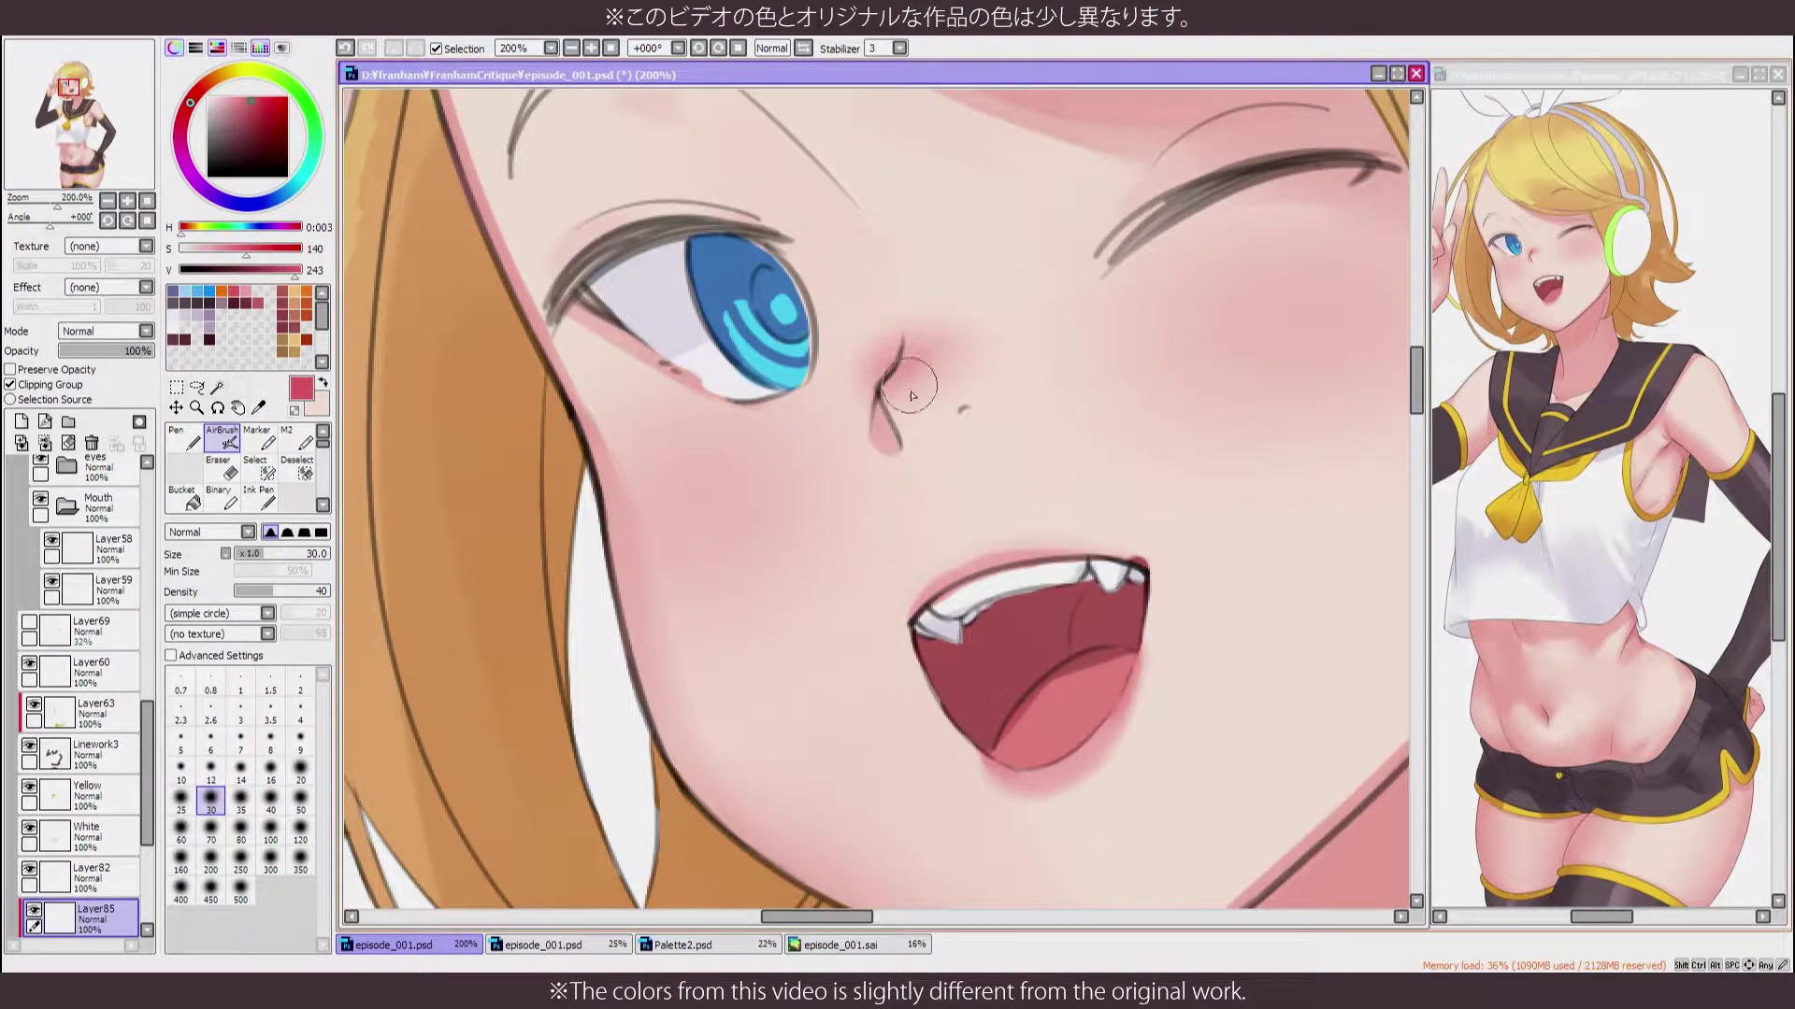
Examine the mouth and the overall figure in the mirrored view
{"action": "scroll", "coordinate": [938, 517], "scroll_direction": "down", "scroll_amount": 3}
{"action": "scroll", "coordinate": [937, 517], "scroll_direction": "up", "scroll_amount": 5}
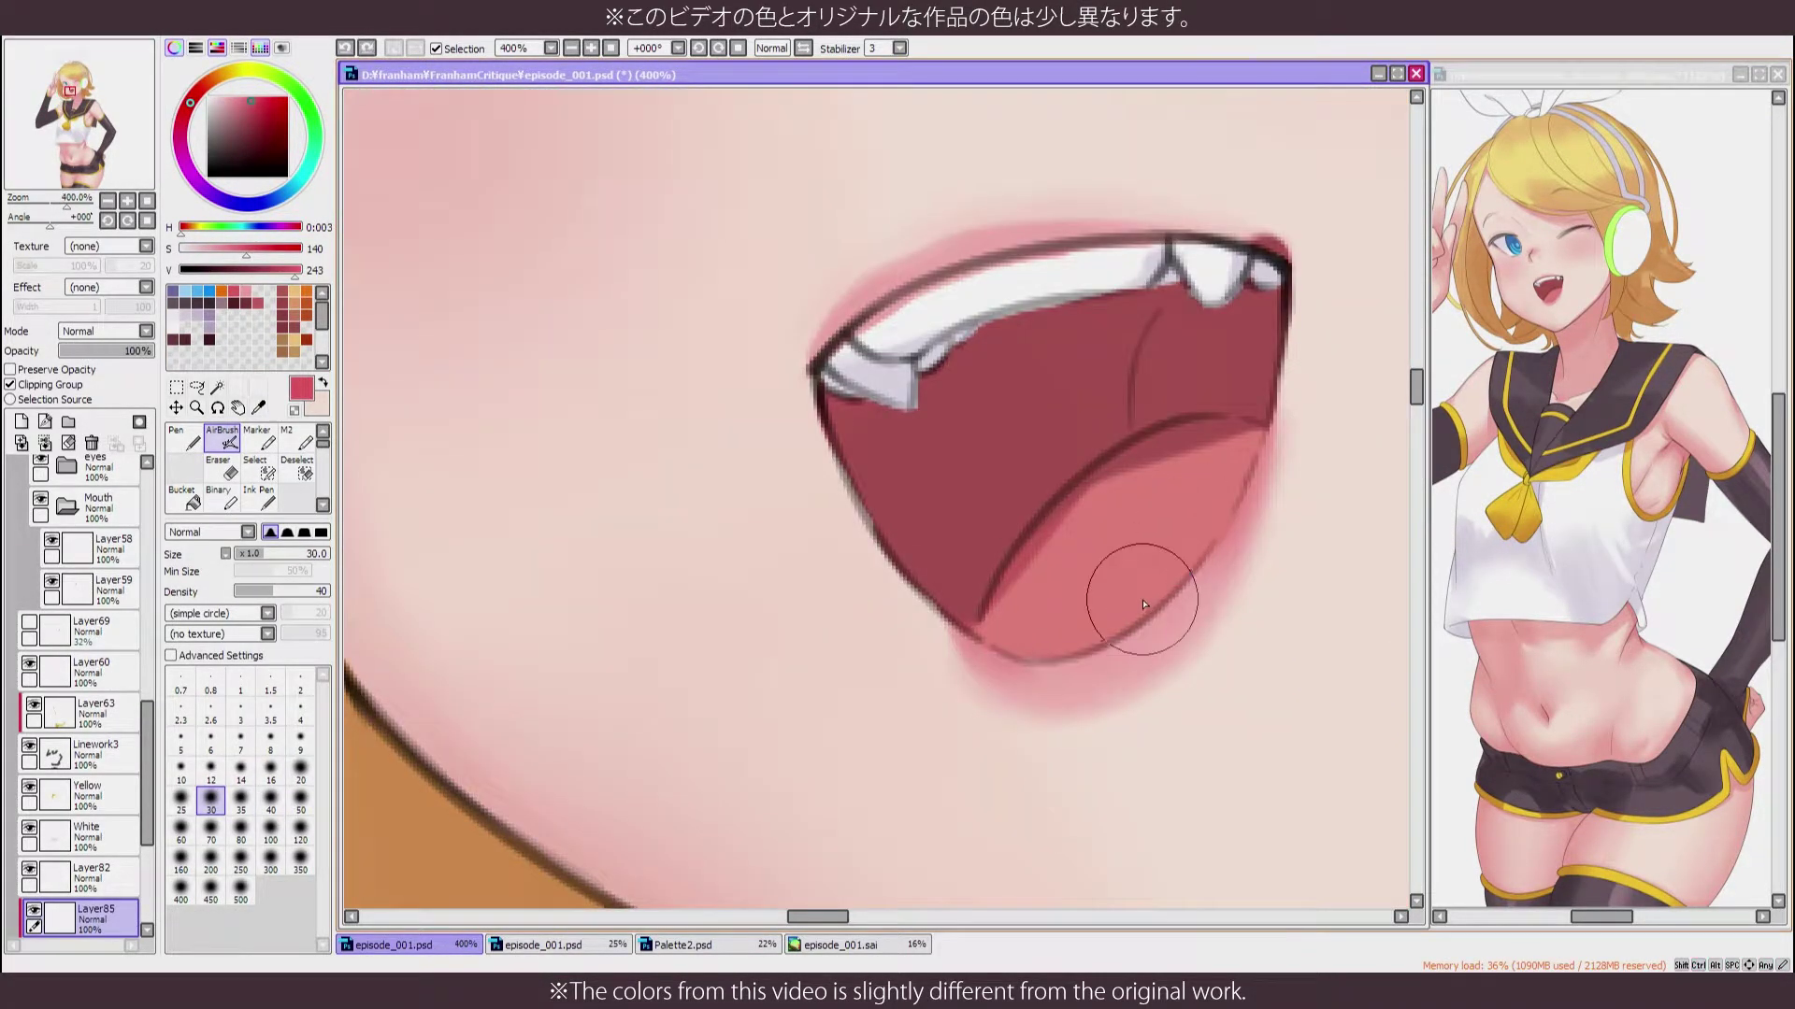
{"action": "key", "text": "h"}
{"action": "scroll", "coordinate": [1103, 567], "scroll_direction": "down", "scroll_amount": 5}
{"action": "scroll", "coordinate": [1103, 567], "scroll_direction": "down", "scroll_amount": 5}
{"action": "scroll", "coordinate": [1102, 566], "scroll_direction": "up", "scroll_amount": 5}
{"action": "key", "text": "h"}
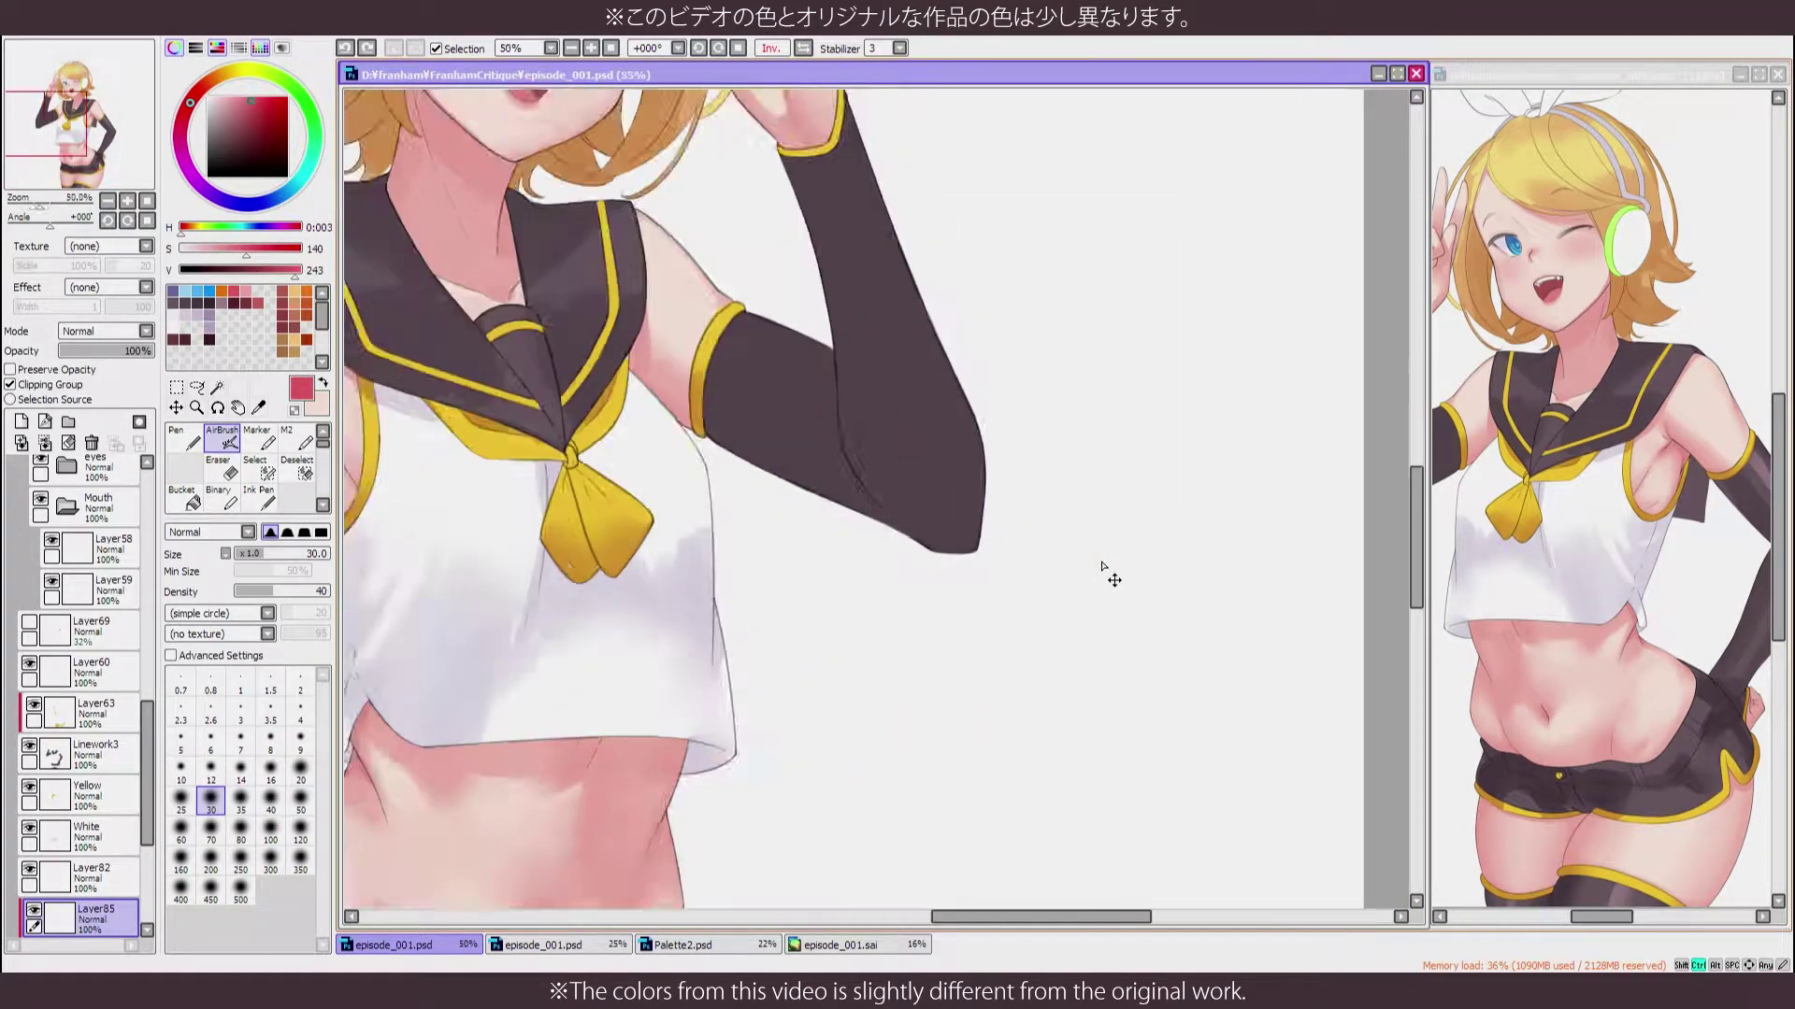
Paint and blend reddish skin shading on the midriff below the shirt hem on Layer57
{"action": "left_click", "coordinate": [788, 463], "text": "alt"}
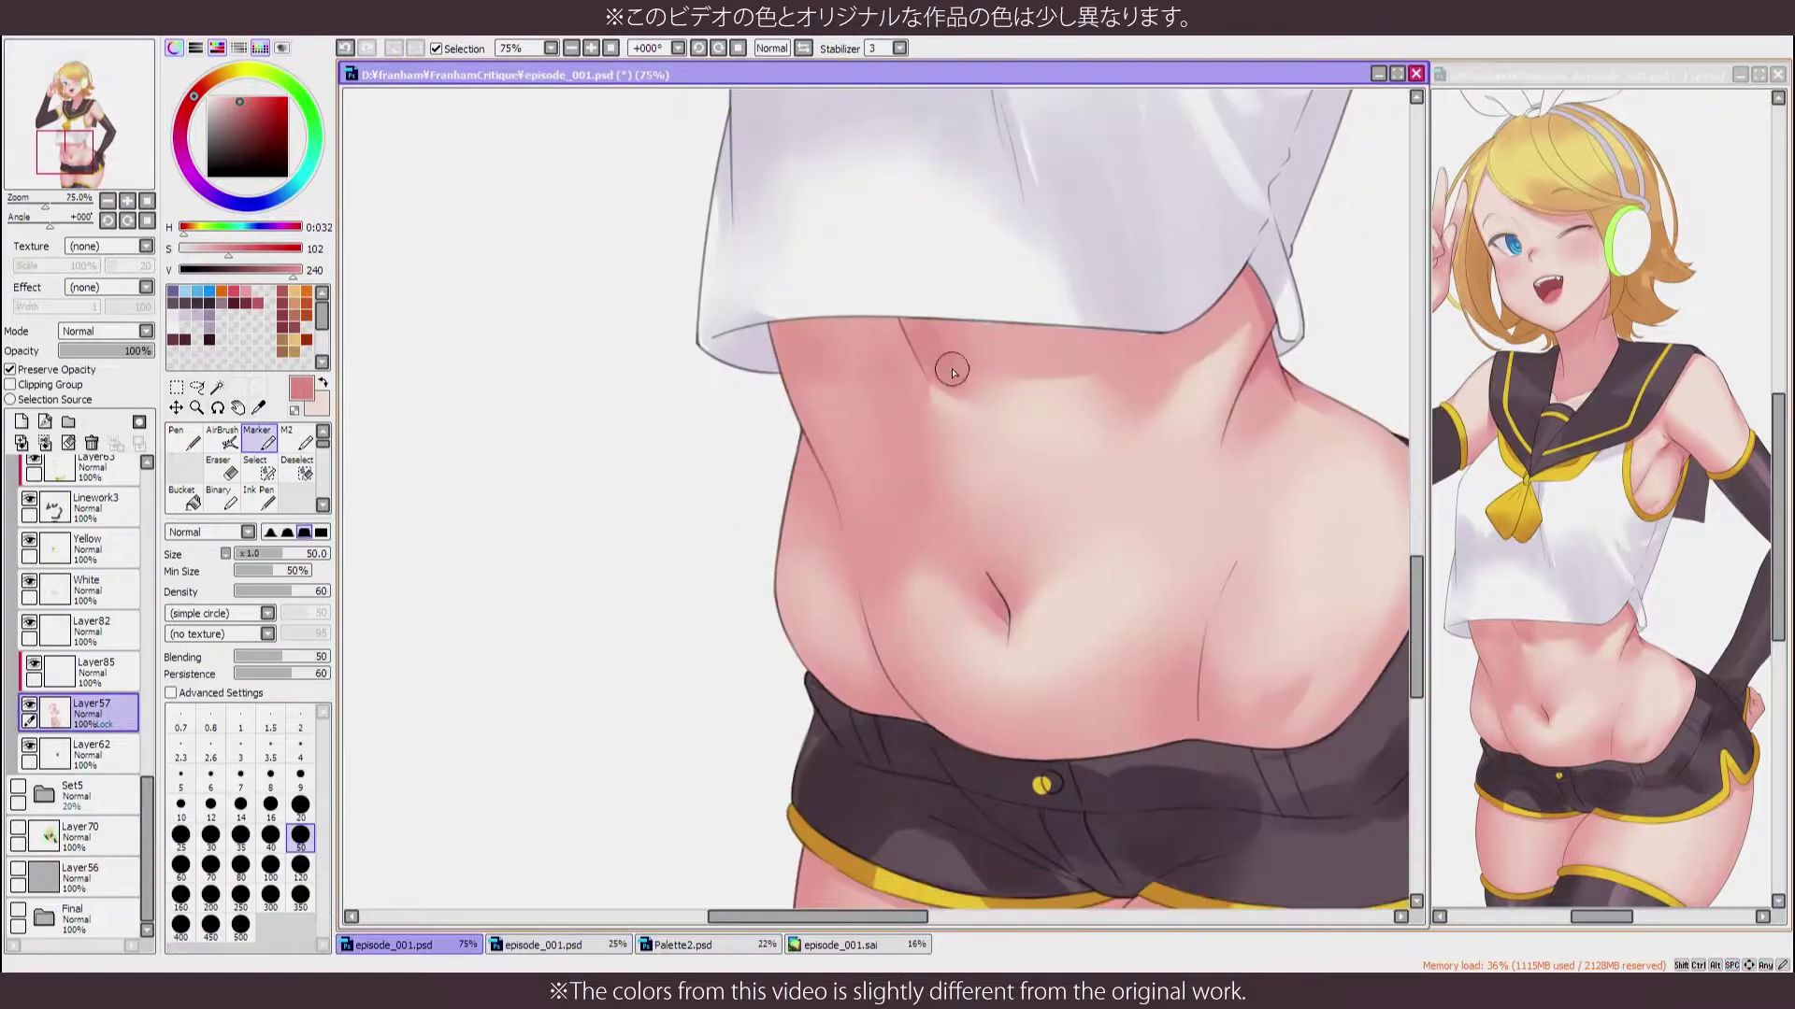
{"action": "key", "text": "b"}
{"action": "key", "text": "m"}
{"action": "key", "text": "b"}
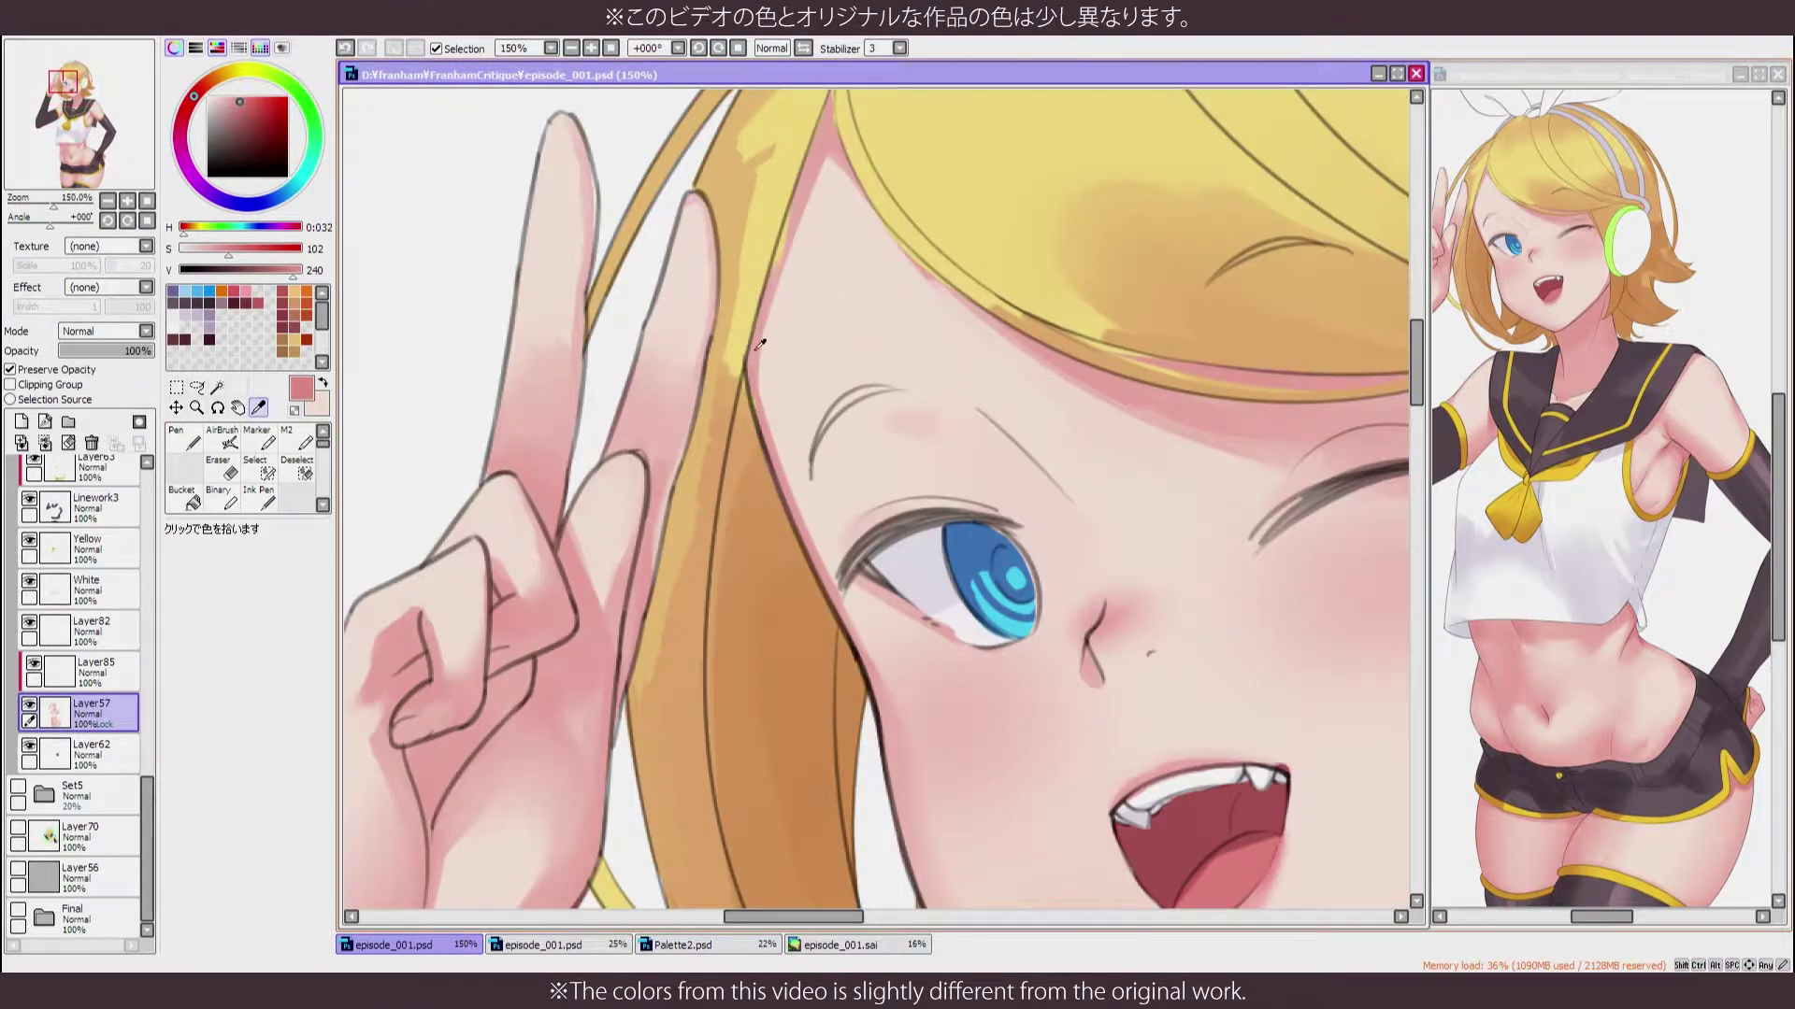
Paint a light skin tone over the base of the neck above the collarbone with the size 40 Marker
{"action": "key", "text": "bracketleft"}
{"action": "key", "text": "bracketleft"}
{"action": "key", "text": "bracketleft"}
{"action": "key", "text": "bracketleft"}
{"action": "key", "text": "bracketleft"}
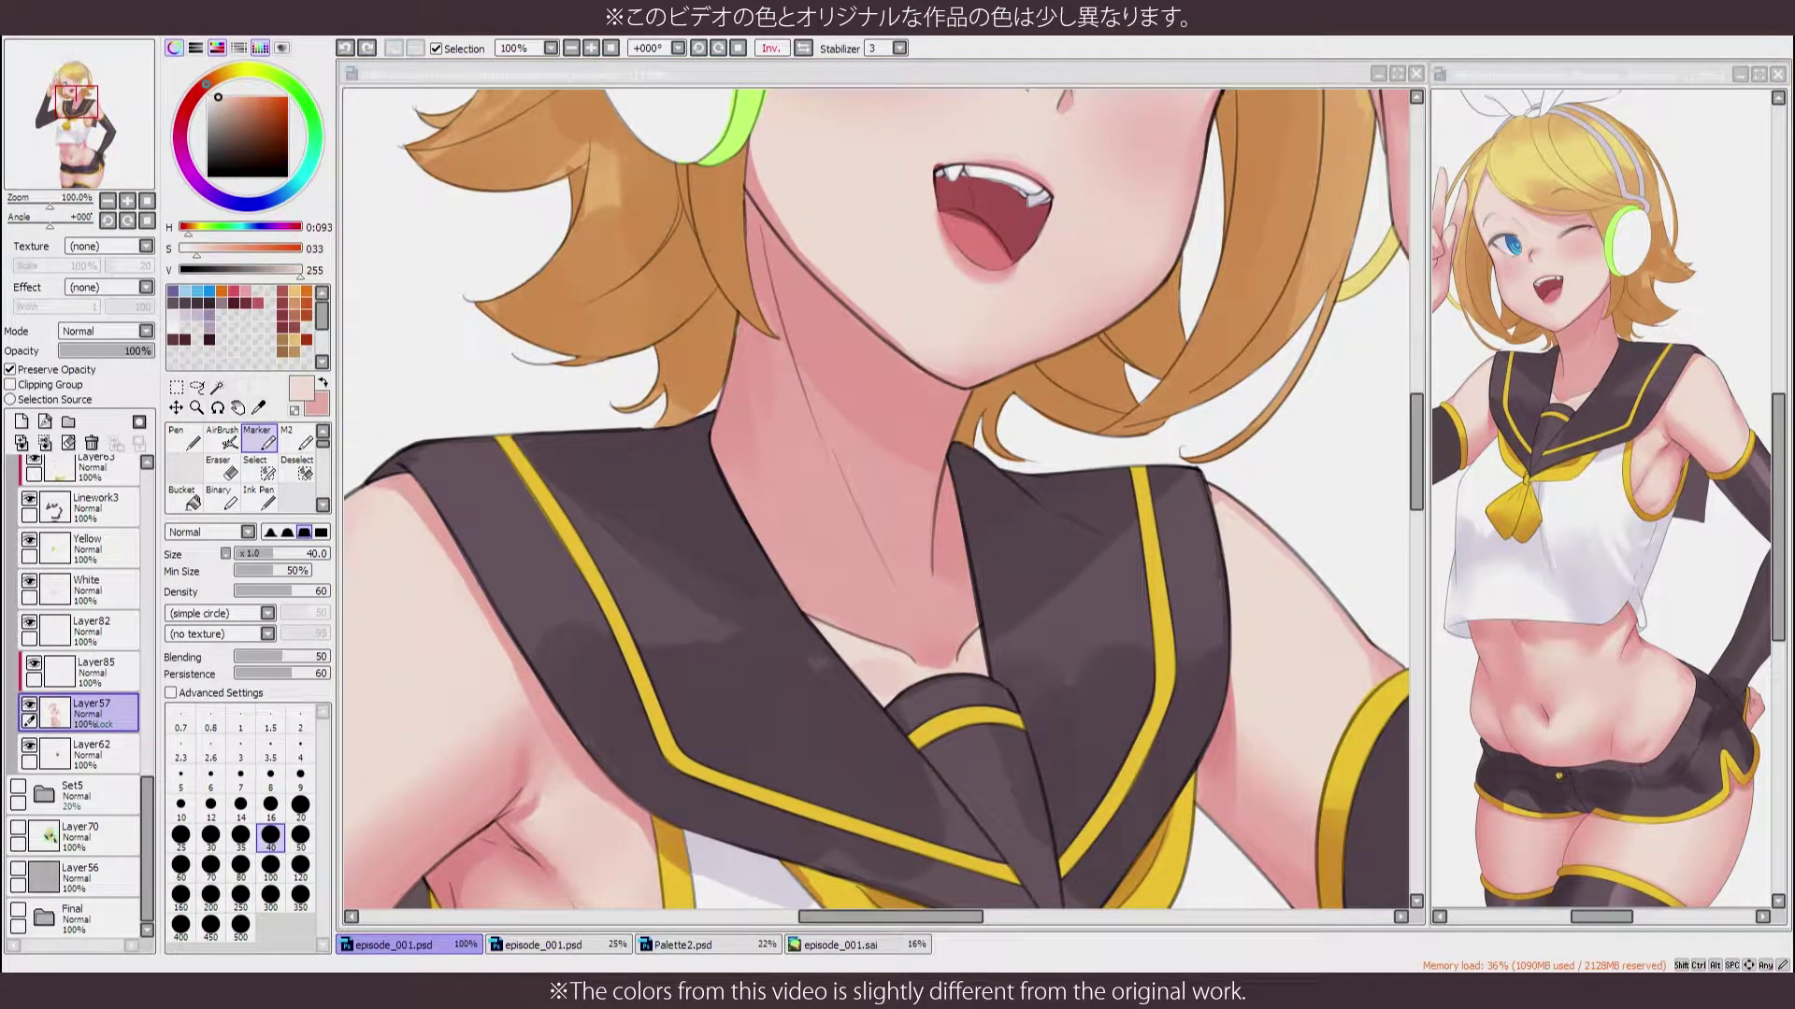
{"action": "mouse_move", "coordinate": [842, 524]}
{"action": "left_mouse_down"}
{"action": "mouse_move", "coordinate": [896, 572]}
{"action": "mouse_move", "coordinate": [900, 556]}
{"action": "mouse_move", "coordinate": [795, 565]}
{"action": "left_mouse_up"}
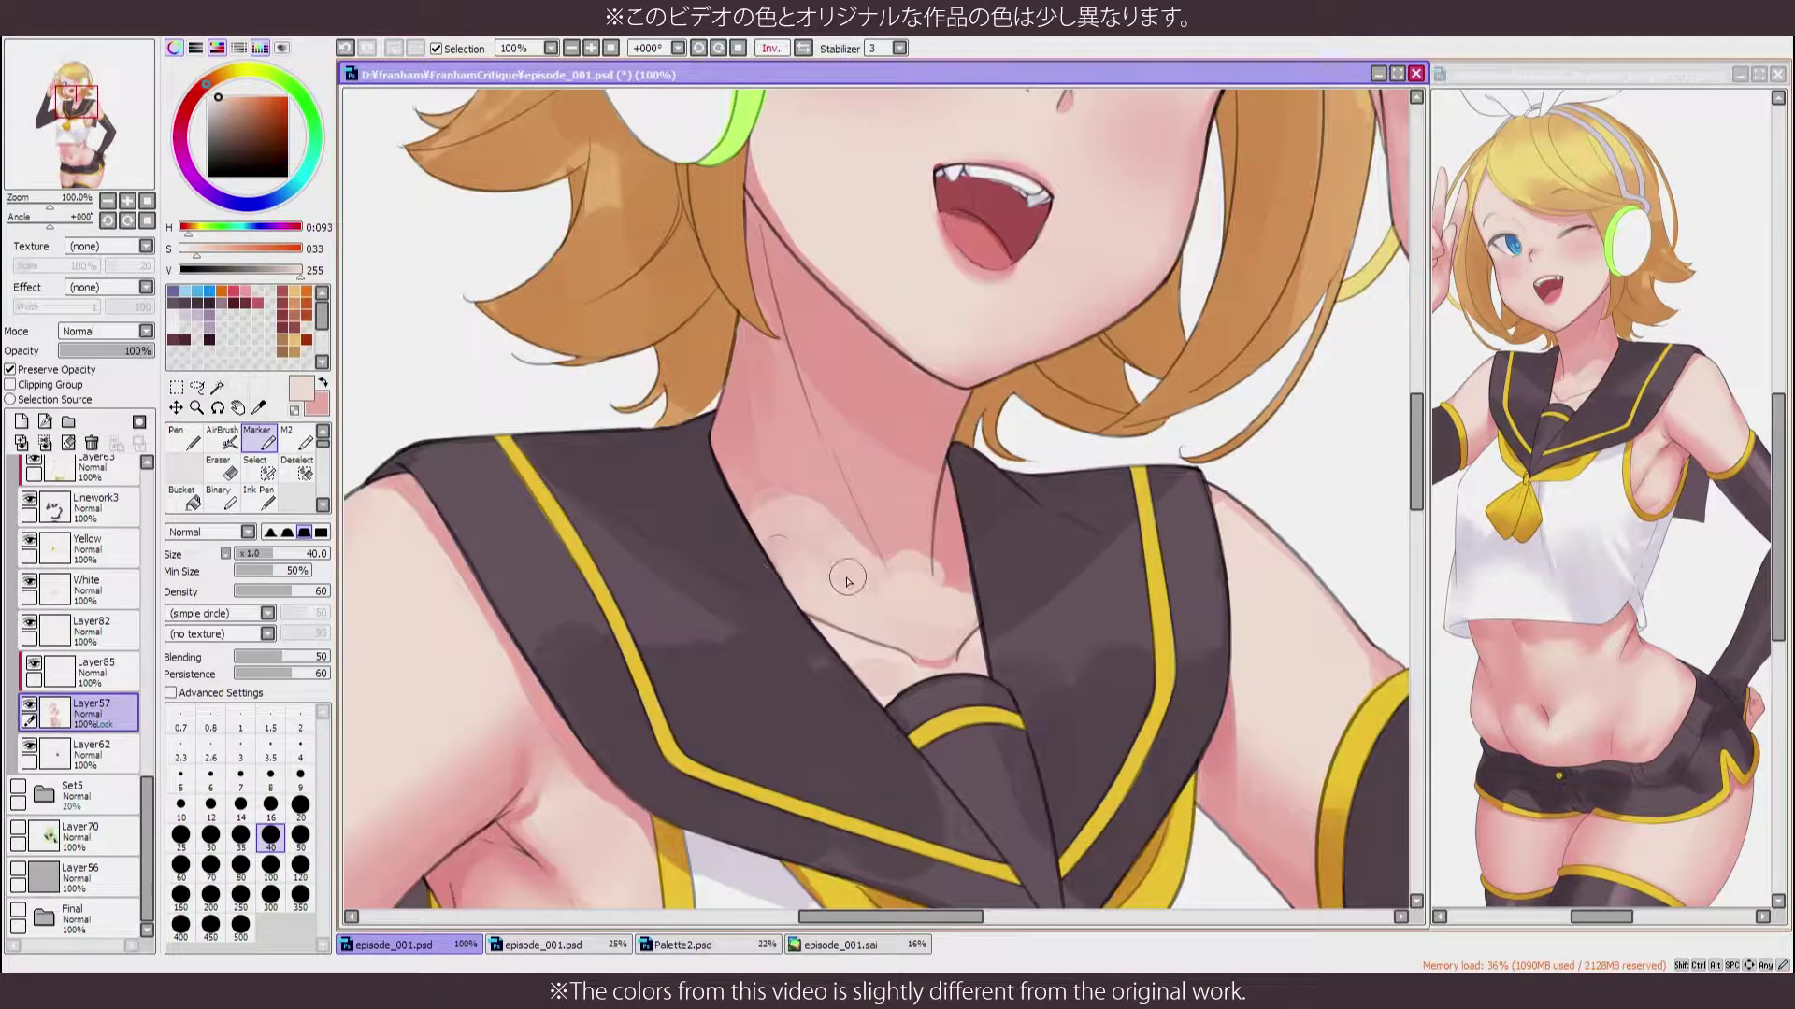
Repaint the edge of the shadow on the throat with a pinkish skin tone, using the size 40 Marker
{"action": "key", "text": "h"}
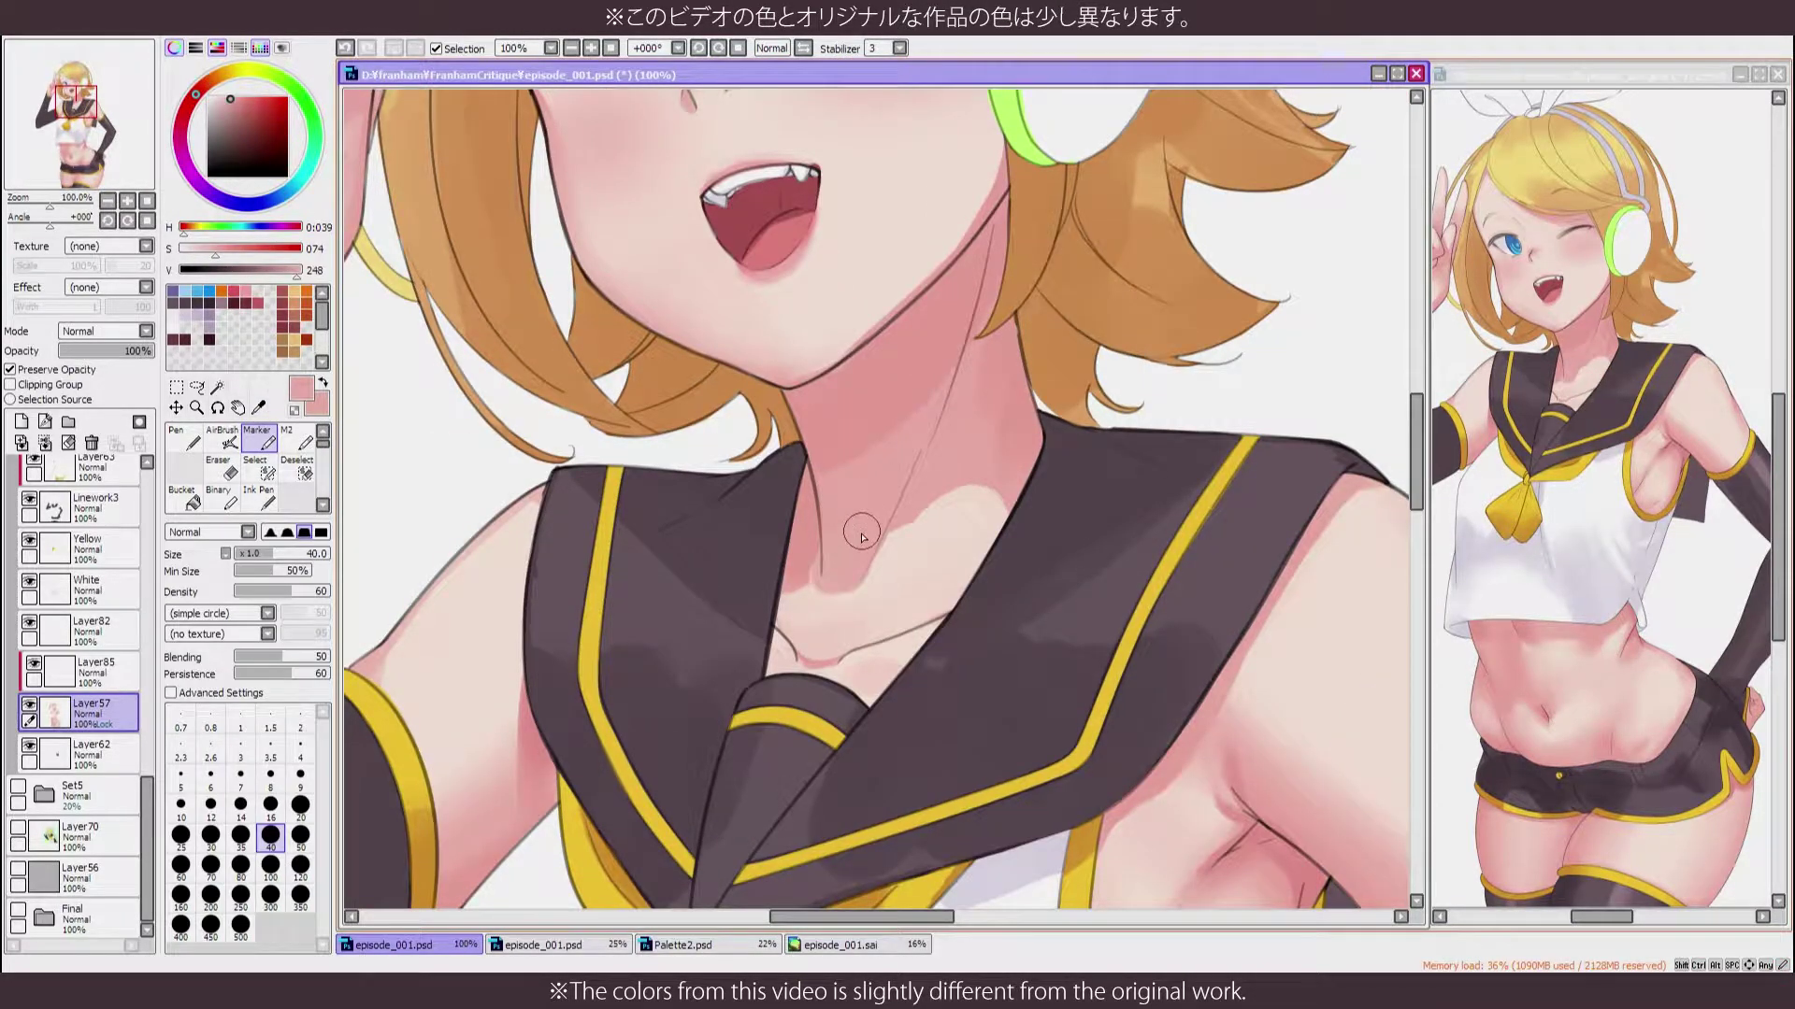
{"action": "key", "text": "h"}
{"action": "mouse_move", "coordinate": [855, 500]}
{"action": "left_mouse_down"}
{"action": "mouse_move", "coordinate": [811, 528]}
{"action": "mouse_move", "coordinate": [855, 490]}
{"action": "left_mouse_up"}
{"action": "key", "text": "h"}
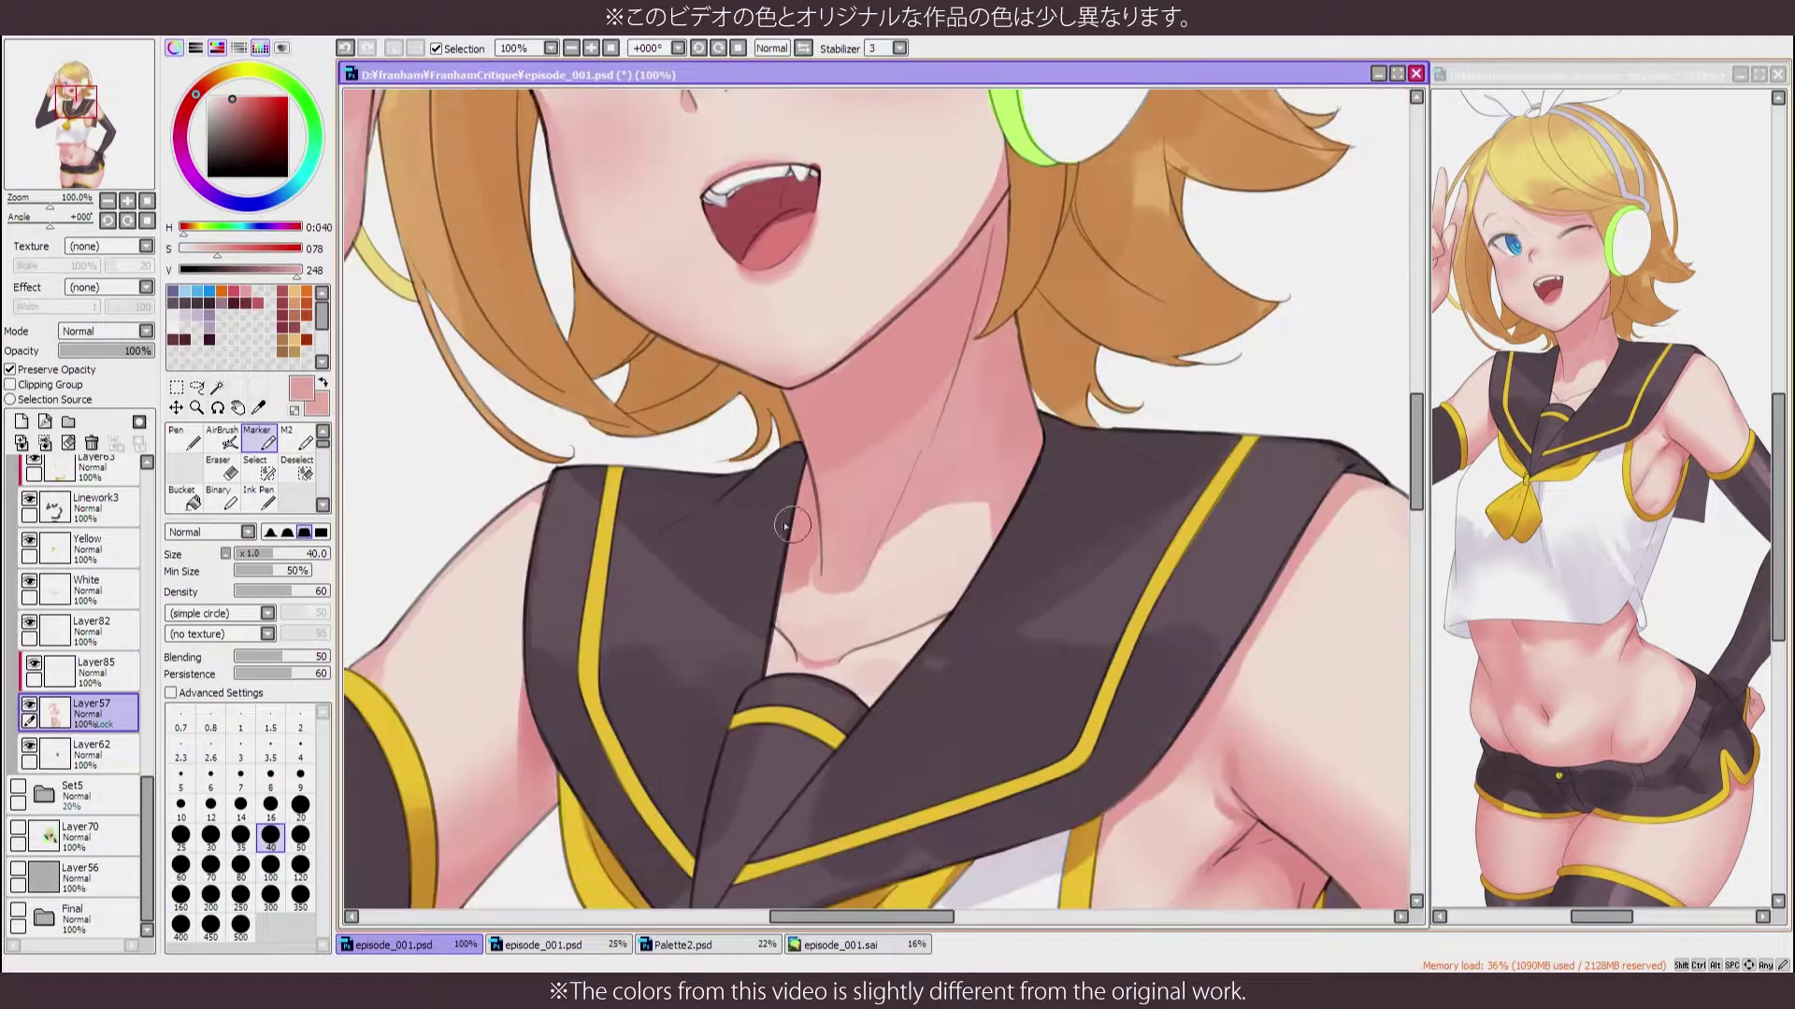
{"action": "scroll", "coordinate": [972, 502], "scroll_direction": "down", "scroll_amount": 4}
{"action": "scroll", "coordinate": [961, 592], "scroll_direction": "up", "scroll_amount": 4}
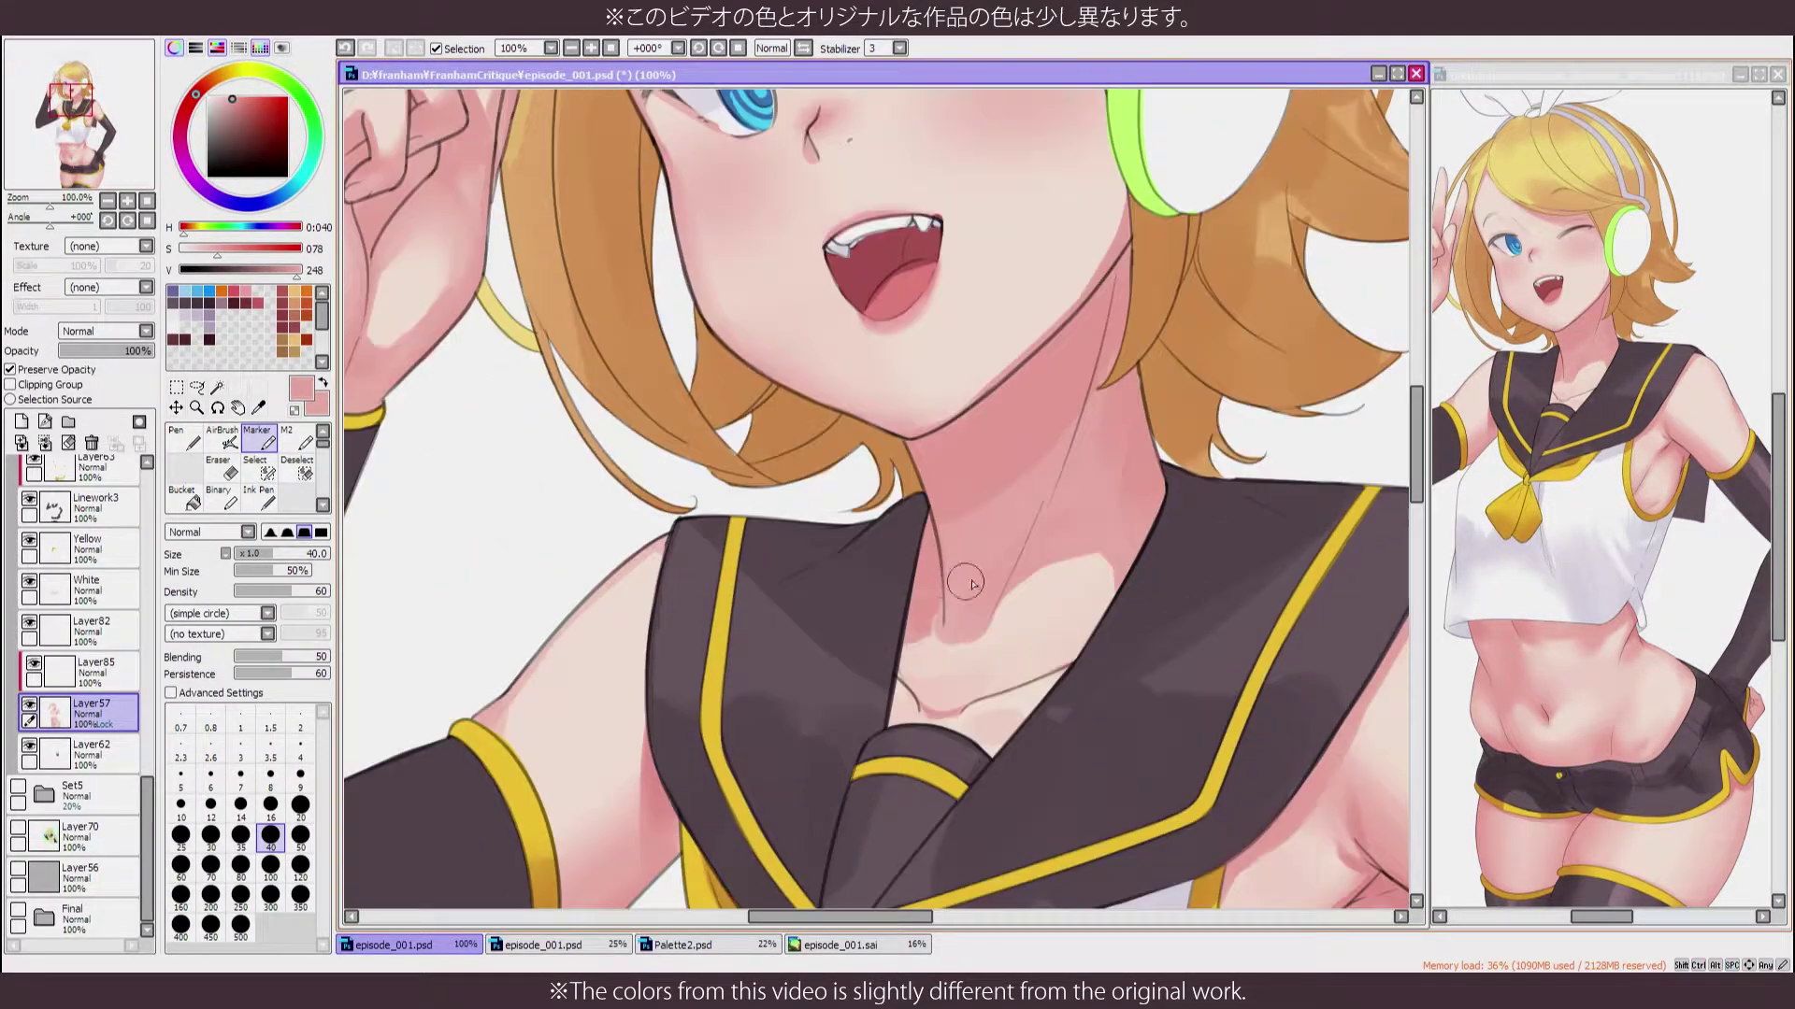
Extend the neck shadow down towards the collarbone and soften its edge
{"action": "left_click_drag", "start_coordinate": [993, 643], "coordinate": [1103, 561]}
{"action": "key", "text": "h"}
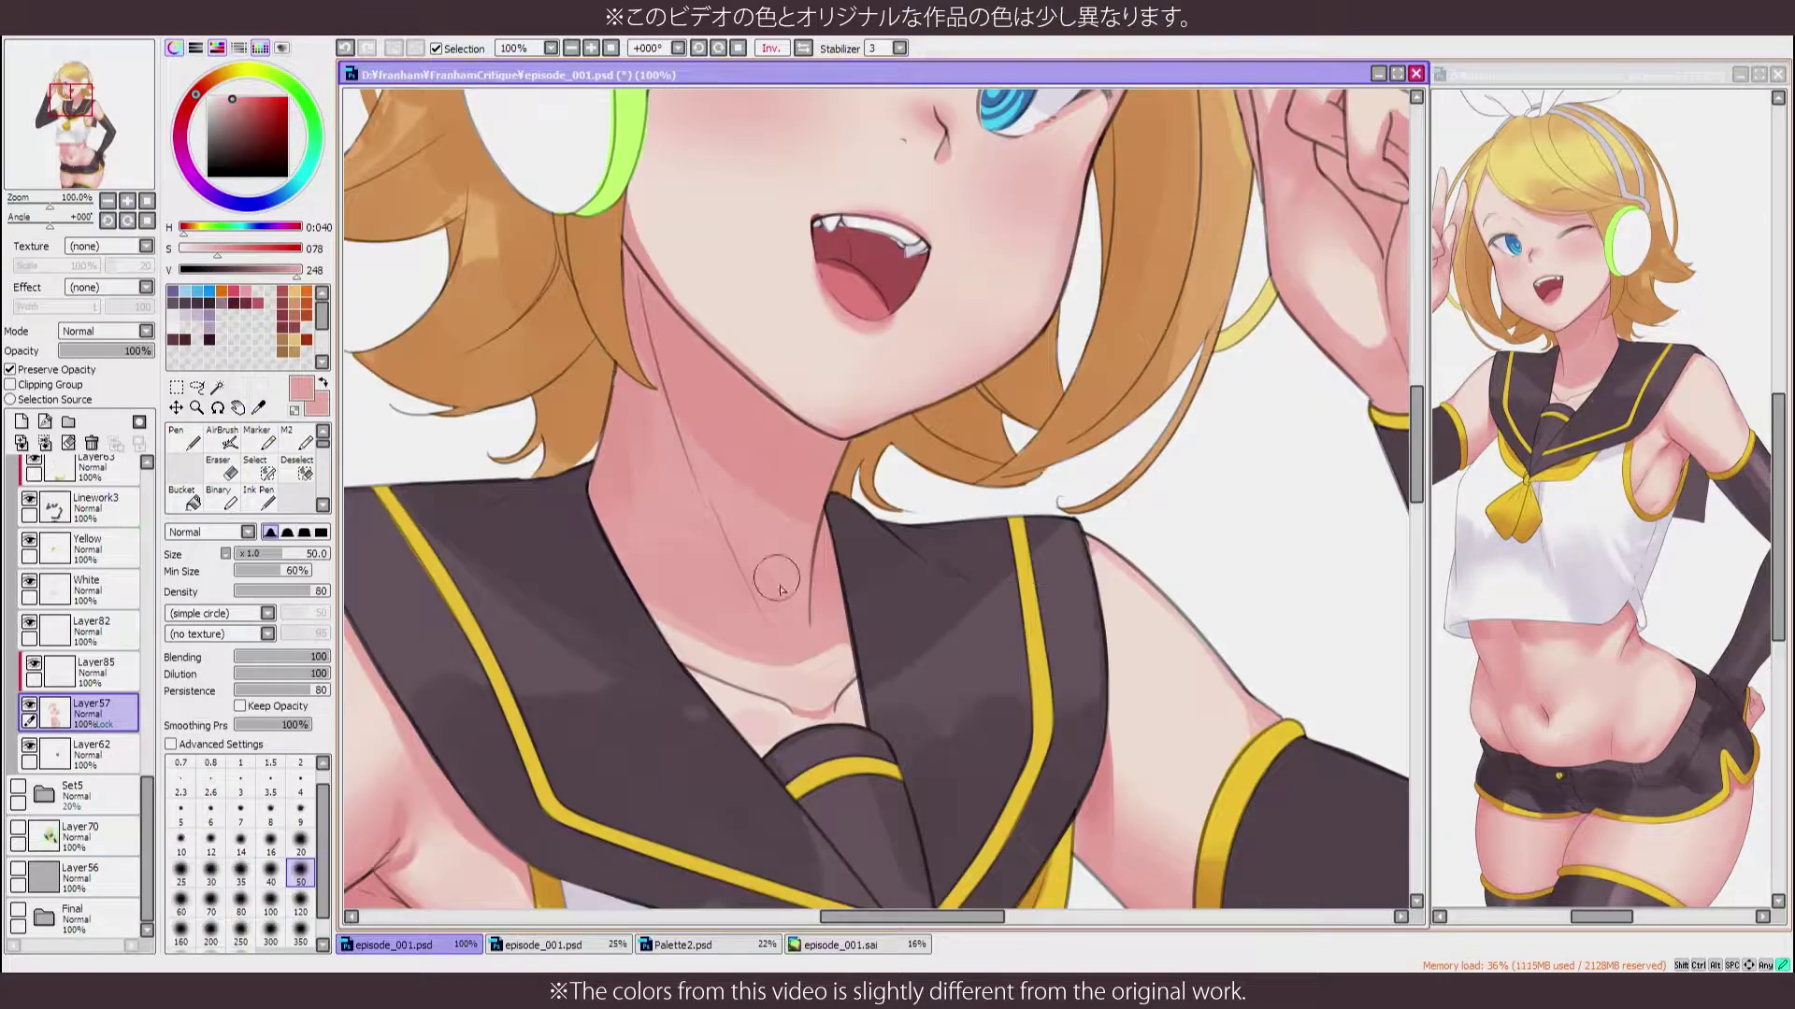
{"action": "scroll", "coordinate": [702, 598], "scroll_direction": "down", "scroll_amount": 4}
{"action": "scroll", "coordinate": [713, 622], "scroll_direction": "up", "scroll_amount": 4}
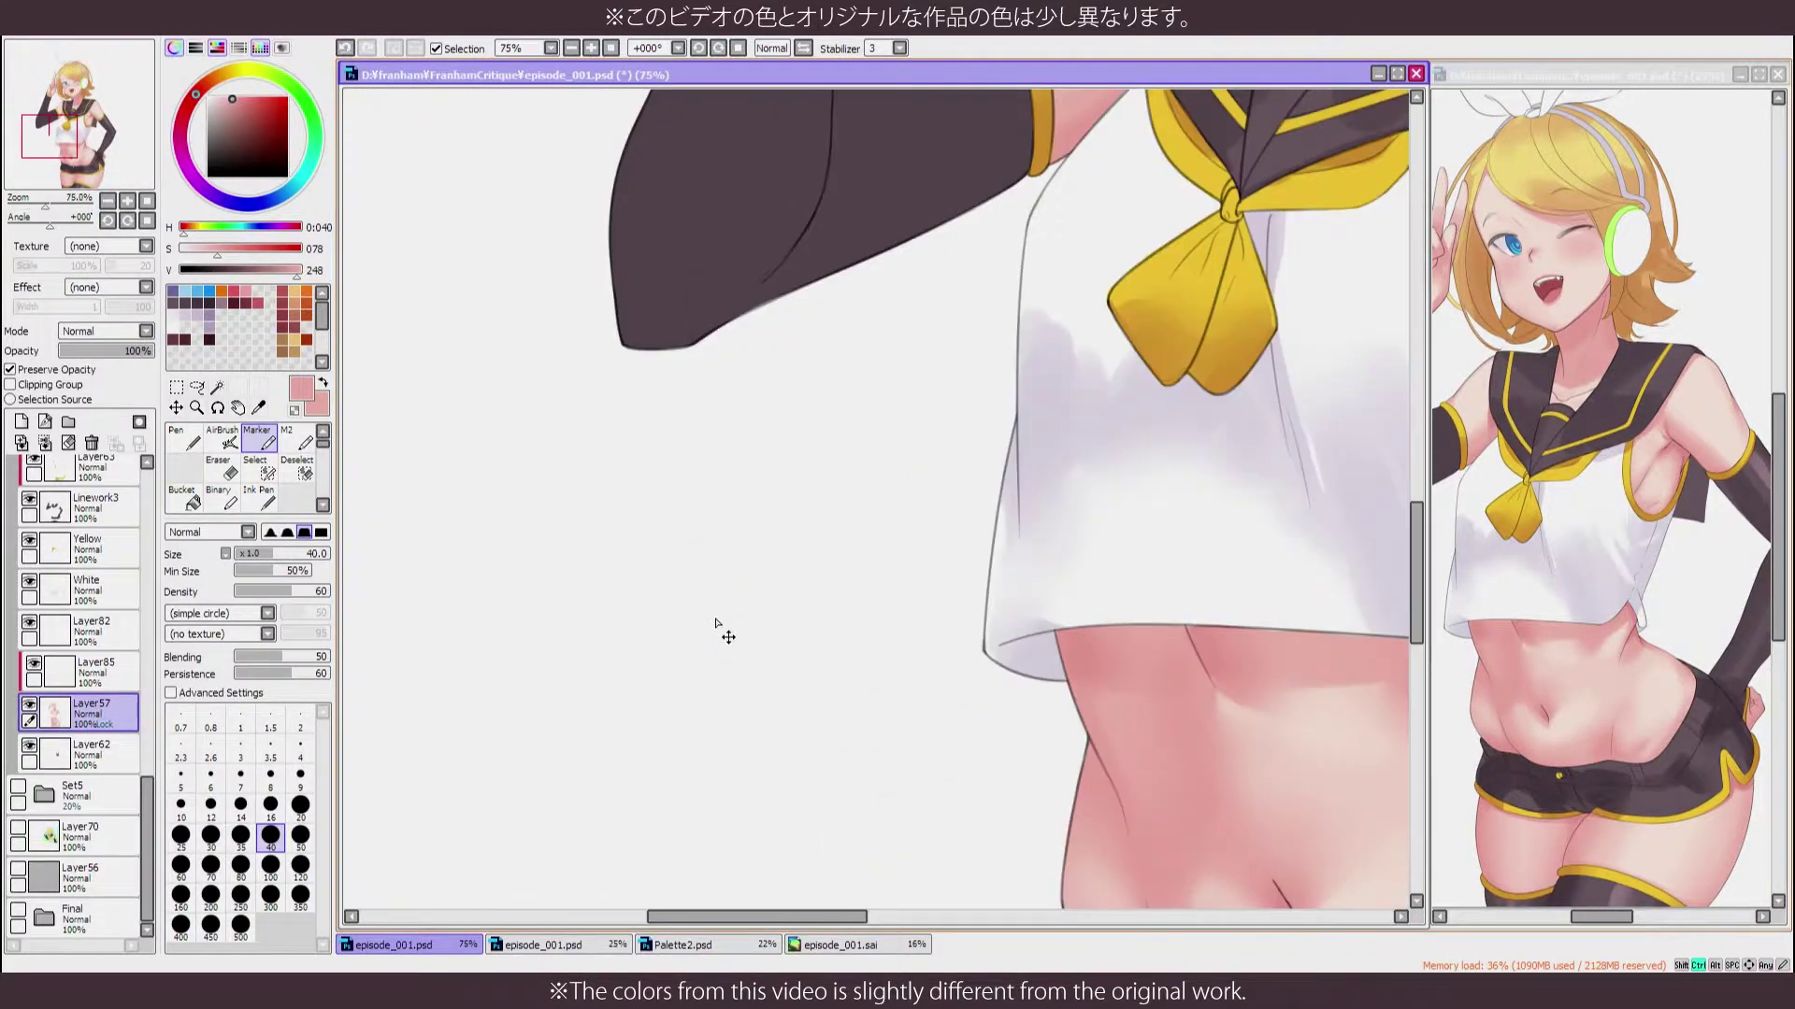
{"action": "scroll", "coordinate": [722, 630], "scroll_direction": "down", "scroll_amount": 3}
{"action": "scroll", "coordinate": [934, 561], "scroll_direction": "up", "scroll_amount": 3}
{"action": "scroll", "coordinate": [943, 558], "scroll_direction": "down", "scroll_amount": 1}
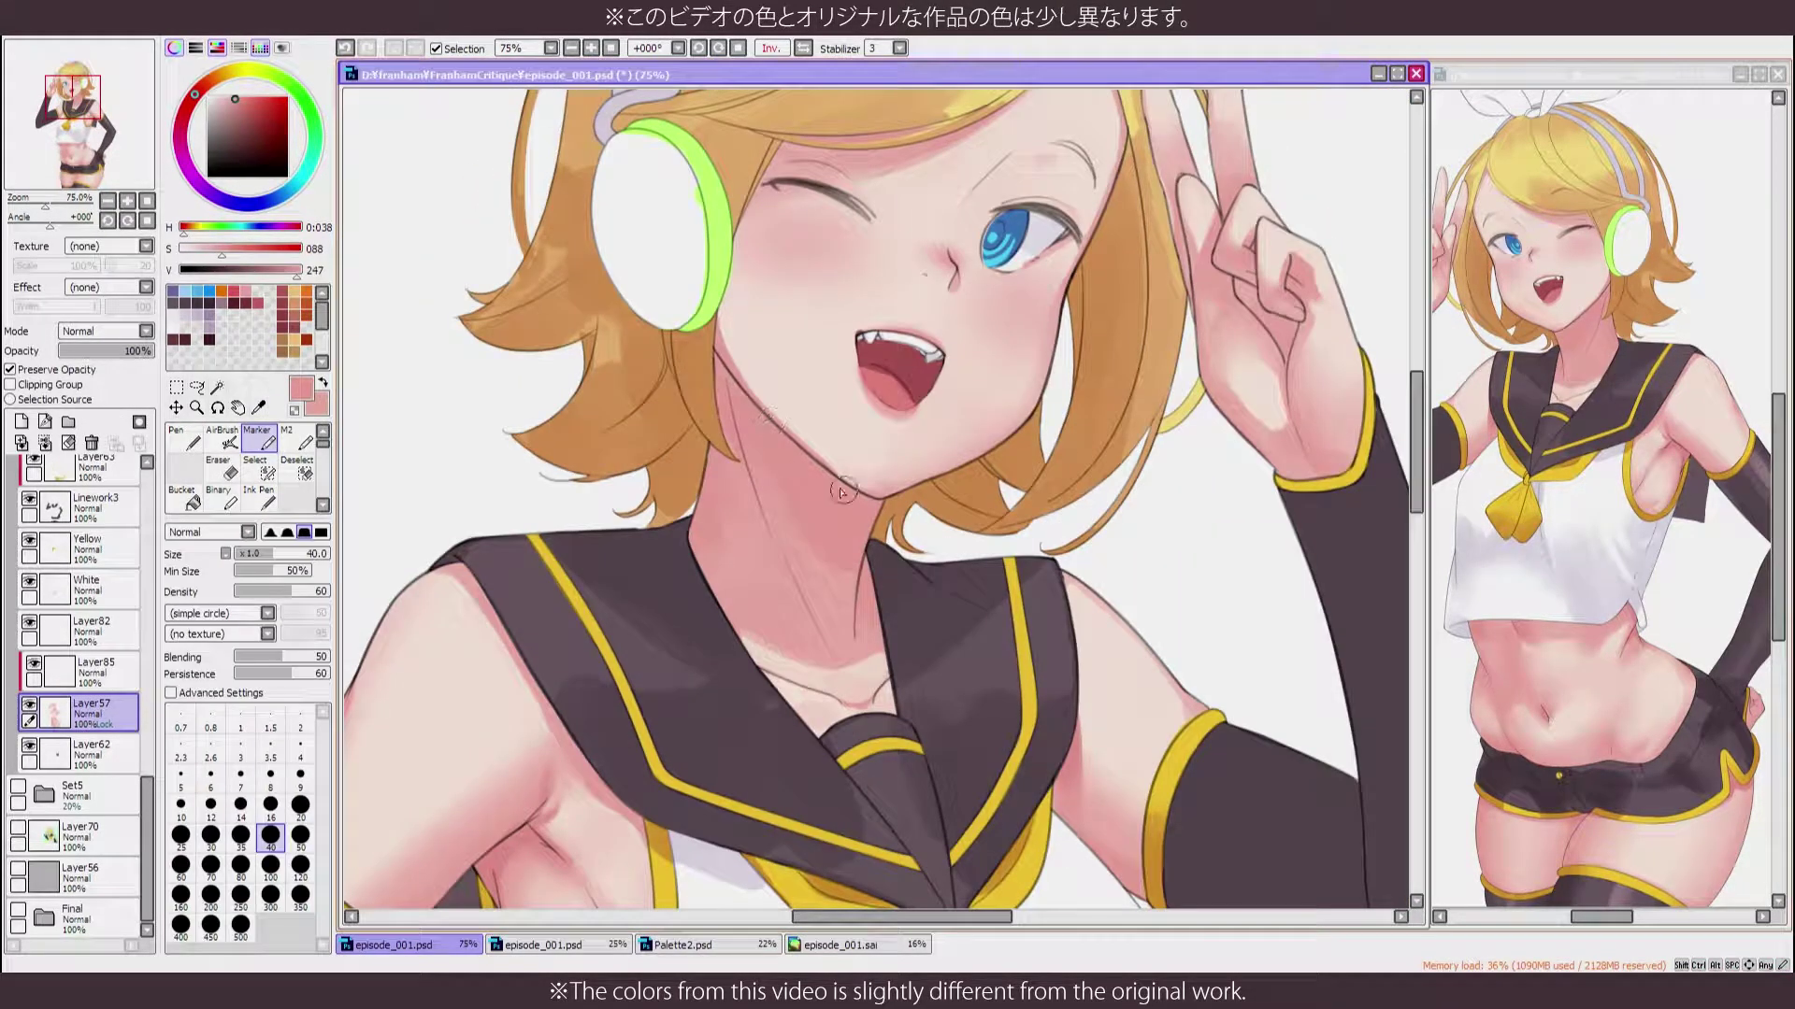
Blend the neck shading with a size 50 brush and check the whole figure in both orientations
{"action": "key", "text": "b"}
{"action": "scroll", "coordinate": [773, 567], "scroll_direction": "down", "scroll_amount": 3}
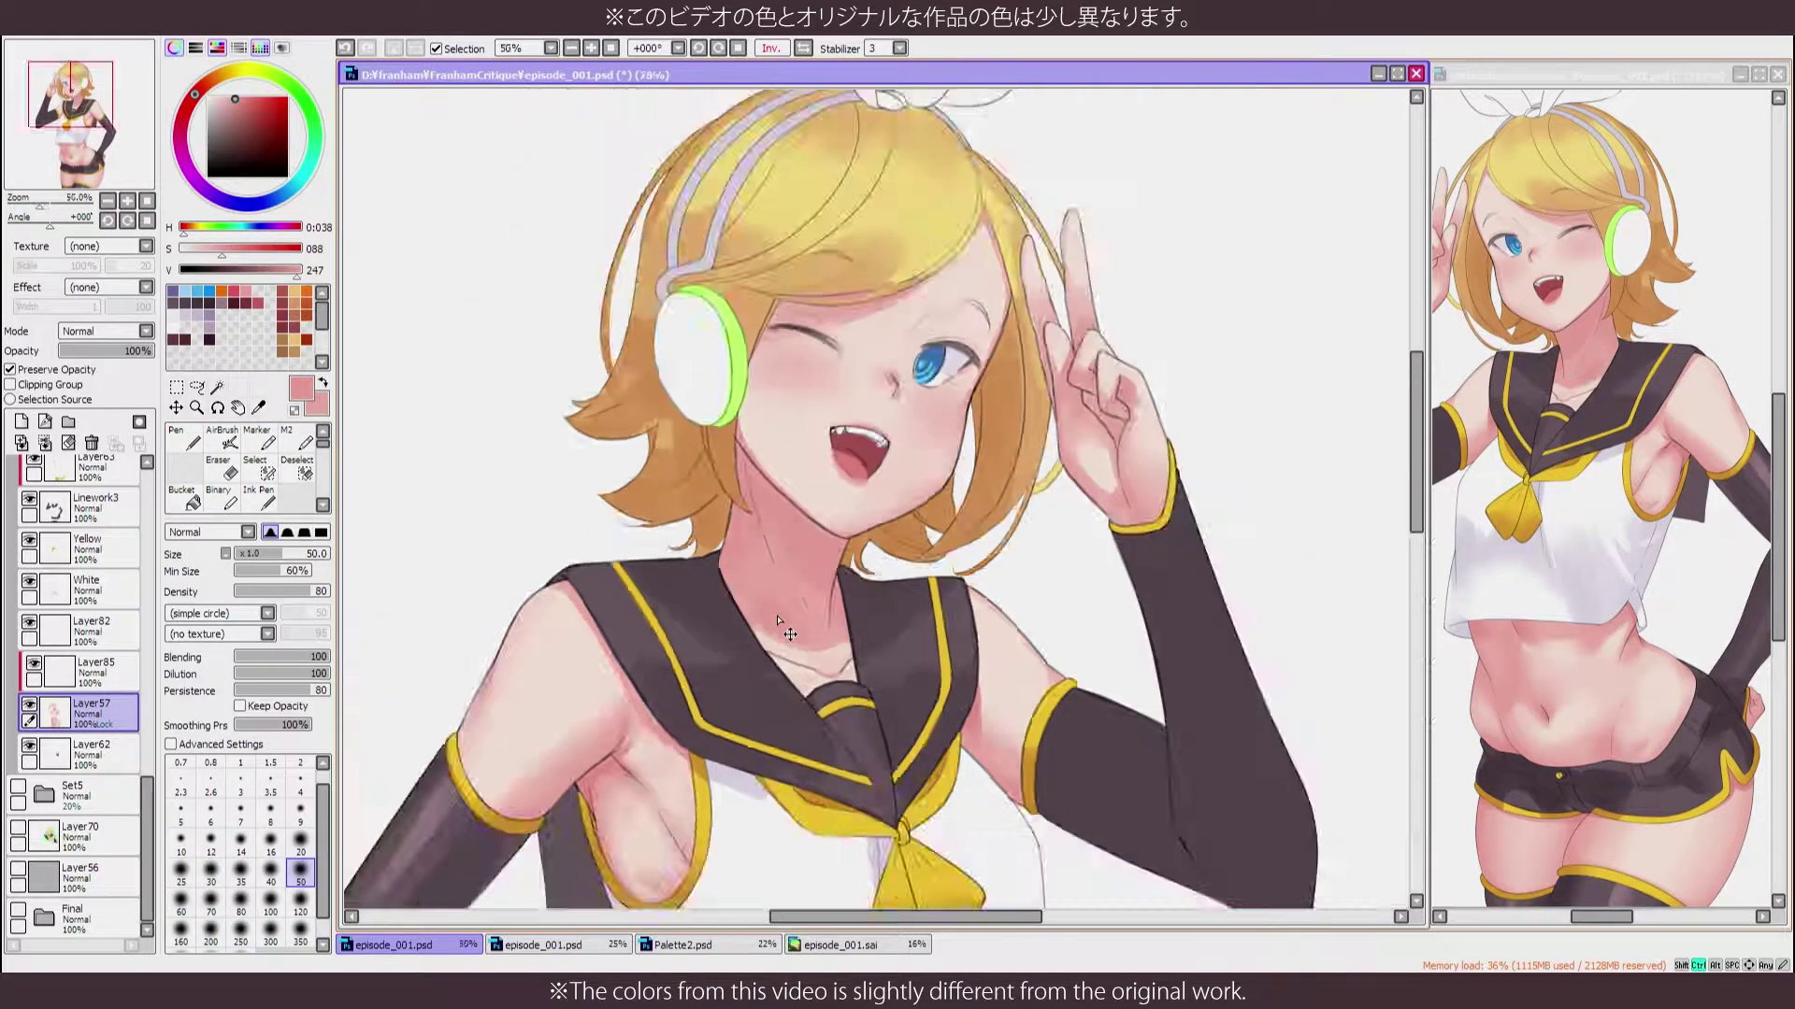
{"action": "scroll", "coordinate": [775, 523], "scroll_direction": "up", "scroll_amount": 3}
{"action": "key", "text": "h"}
{"action": "scroll", "coordinate": [783, 448], "scroll_direction": "down", "scroll_amount": 3}
{"action": "scroll", "coordinate": [787, 408], "scroll_direction": "up", "scroll_amount": 4}
{"action": "scroll", "coordinate": [782, 547], "scroll_direction": "down", "scroll_amount": 4}
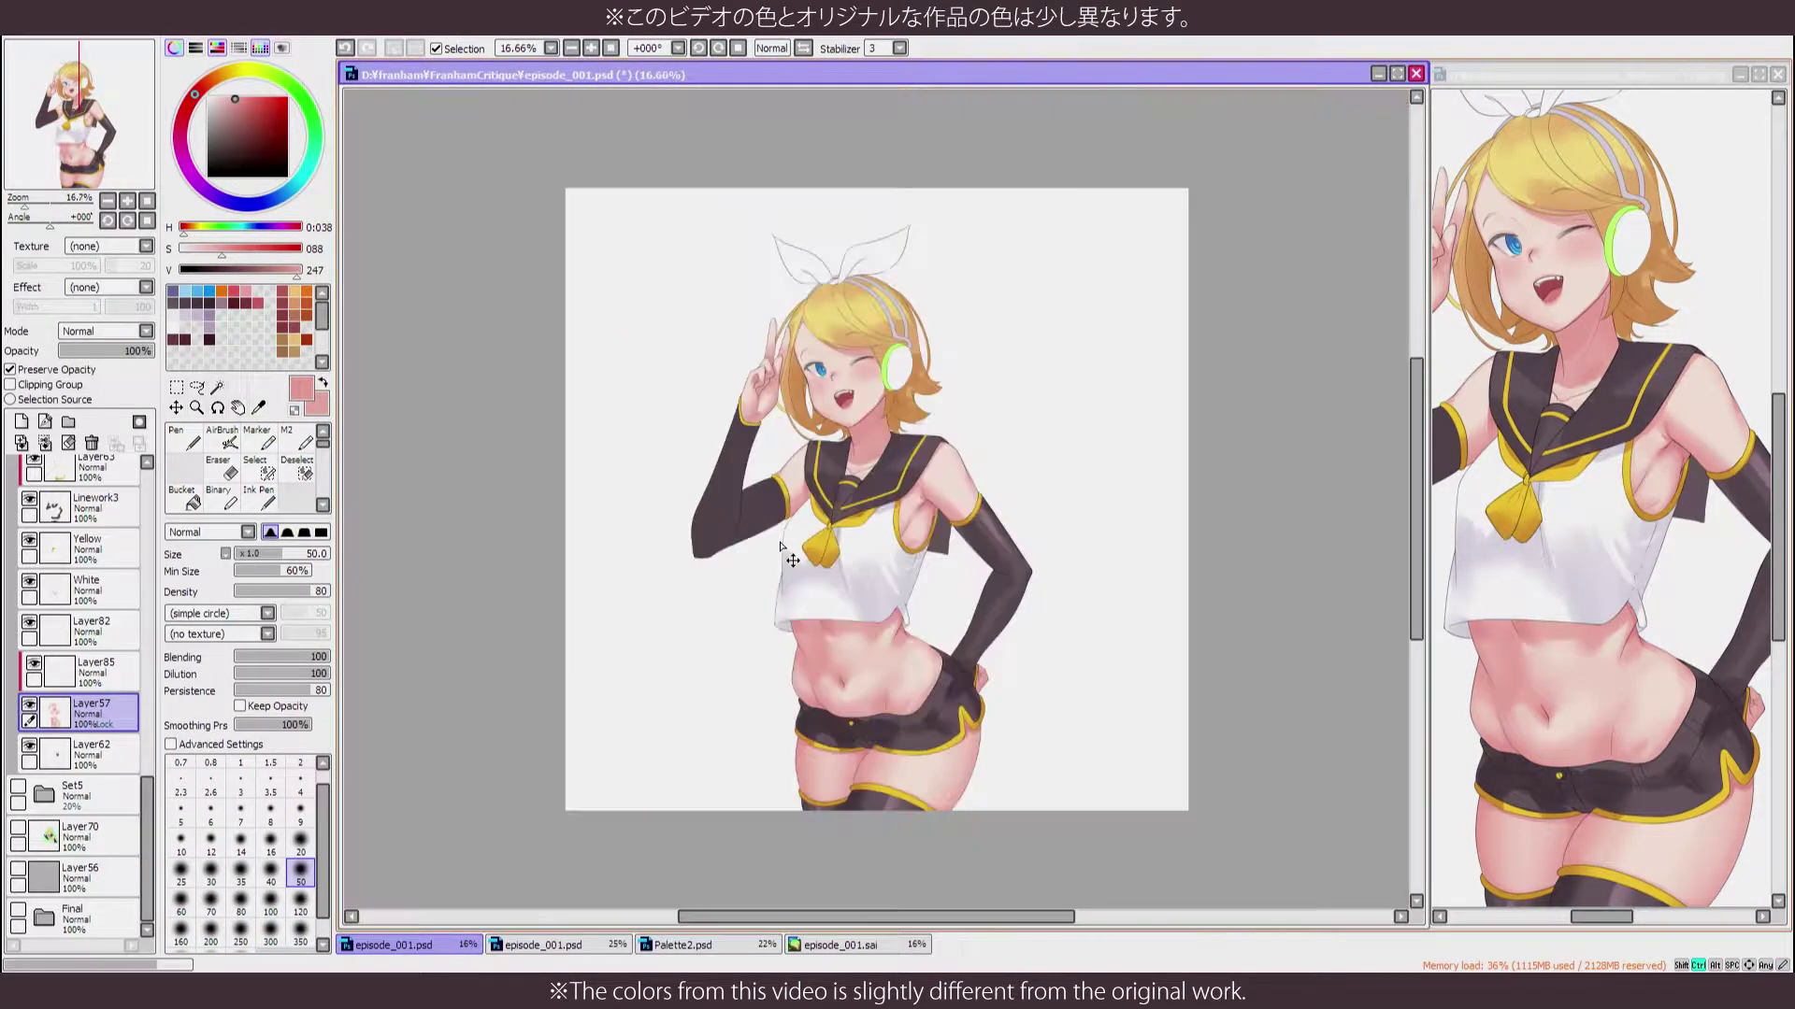
Touch up the skin tone along the face's edge beside the temple hair with the size 9 Marker
{"action": "scroll", "coordinate": [780, 547], "scroll_direction": "up", "scroll_amount": 5}
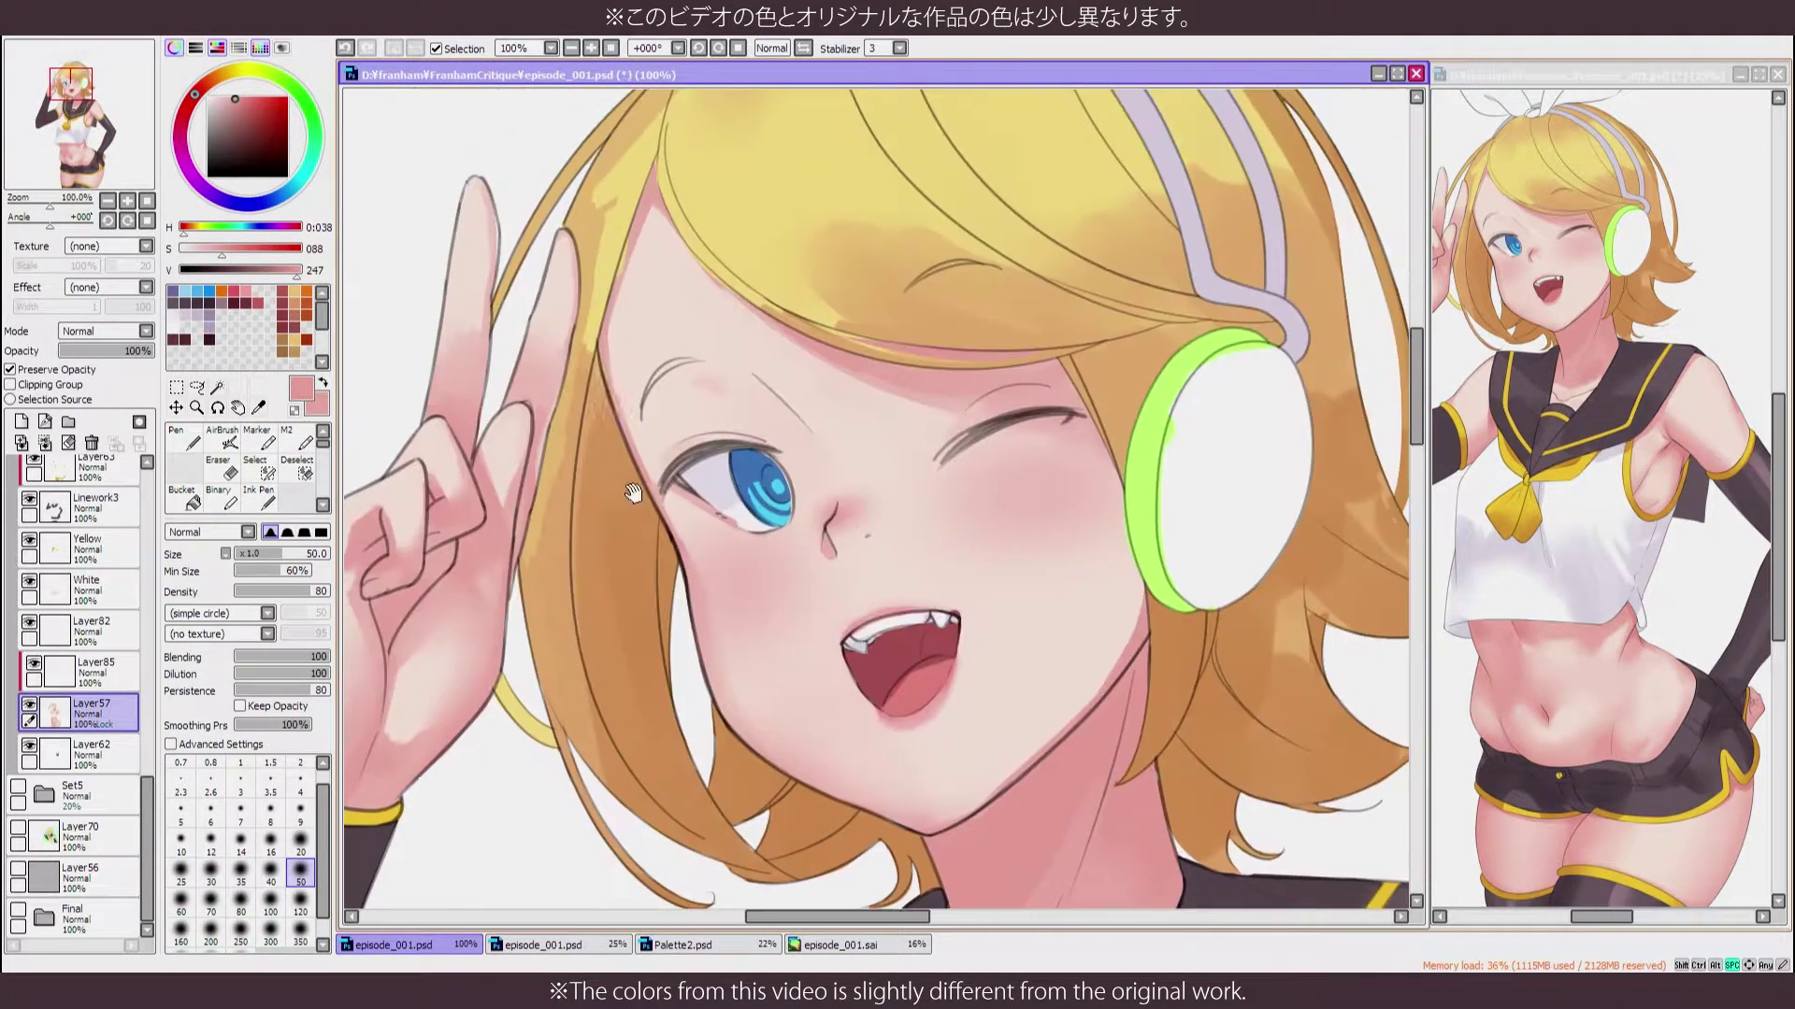
{"action": "key", "text": "m"}
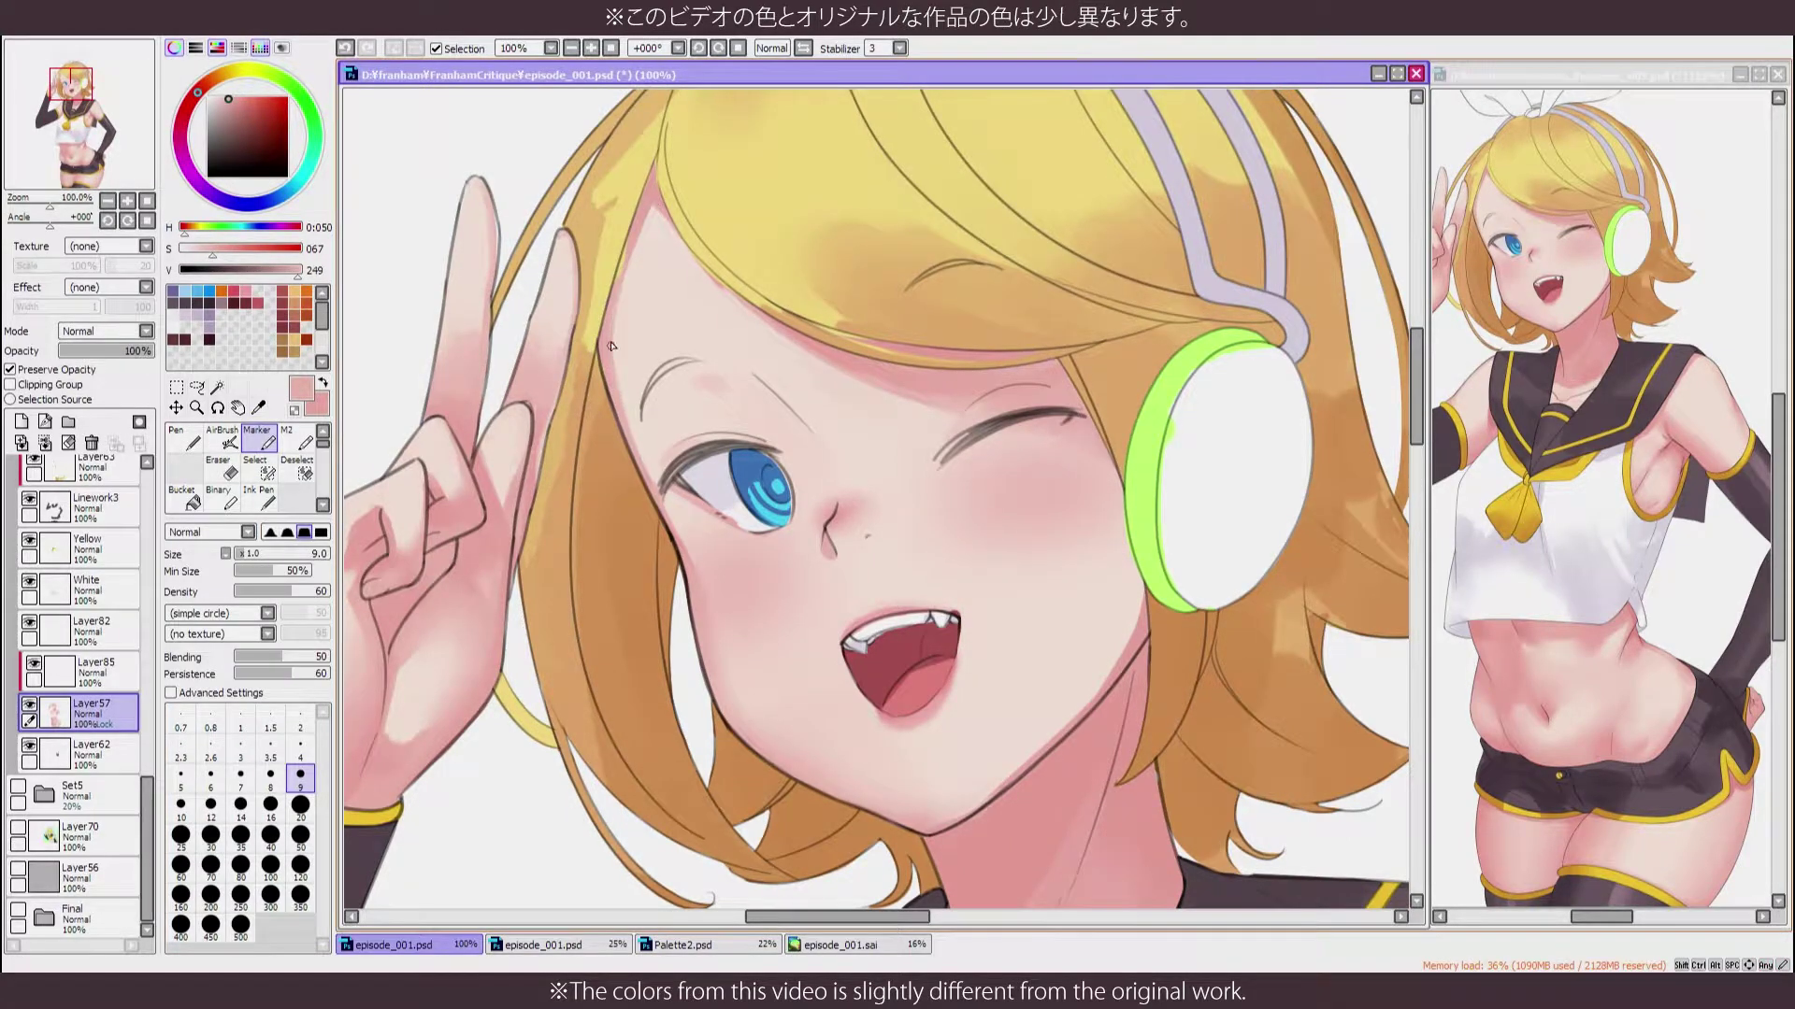
{"action": "scroll", "coordinate": [612, 347], "scroll_direction": "down", "scroll_amount": 4}
Touch up and blend the skin shading around the armpit opening of the sleeveless top
{"action": "key", "text": "h"}
{"action": "scroll", "coordinate": [772, 553], "scroll_direction": "up", "scroll_amount": 5}
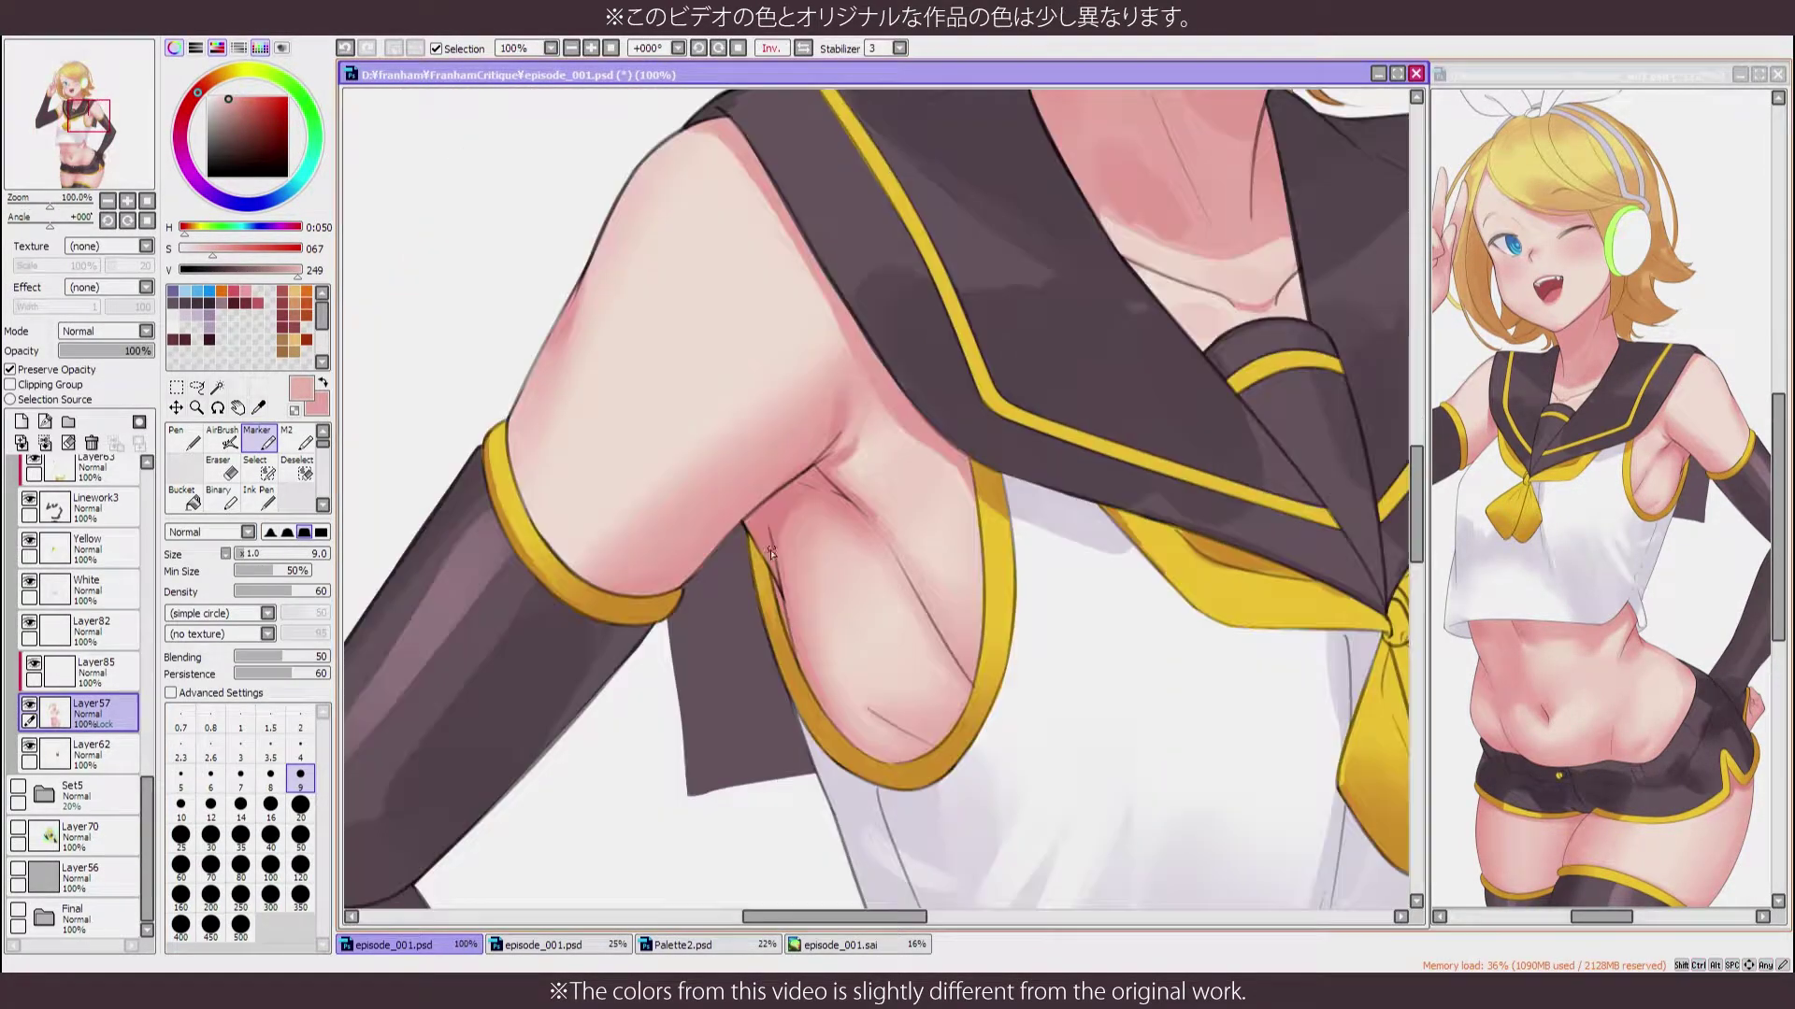
{"action": "key", "text": "b"}
{"action": "scroll", "coordinate": [1040, 479], "scroll_direction": "down", "scroll_amount": 4}
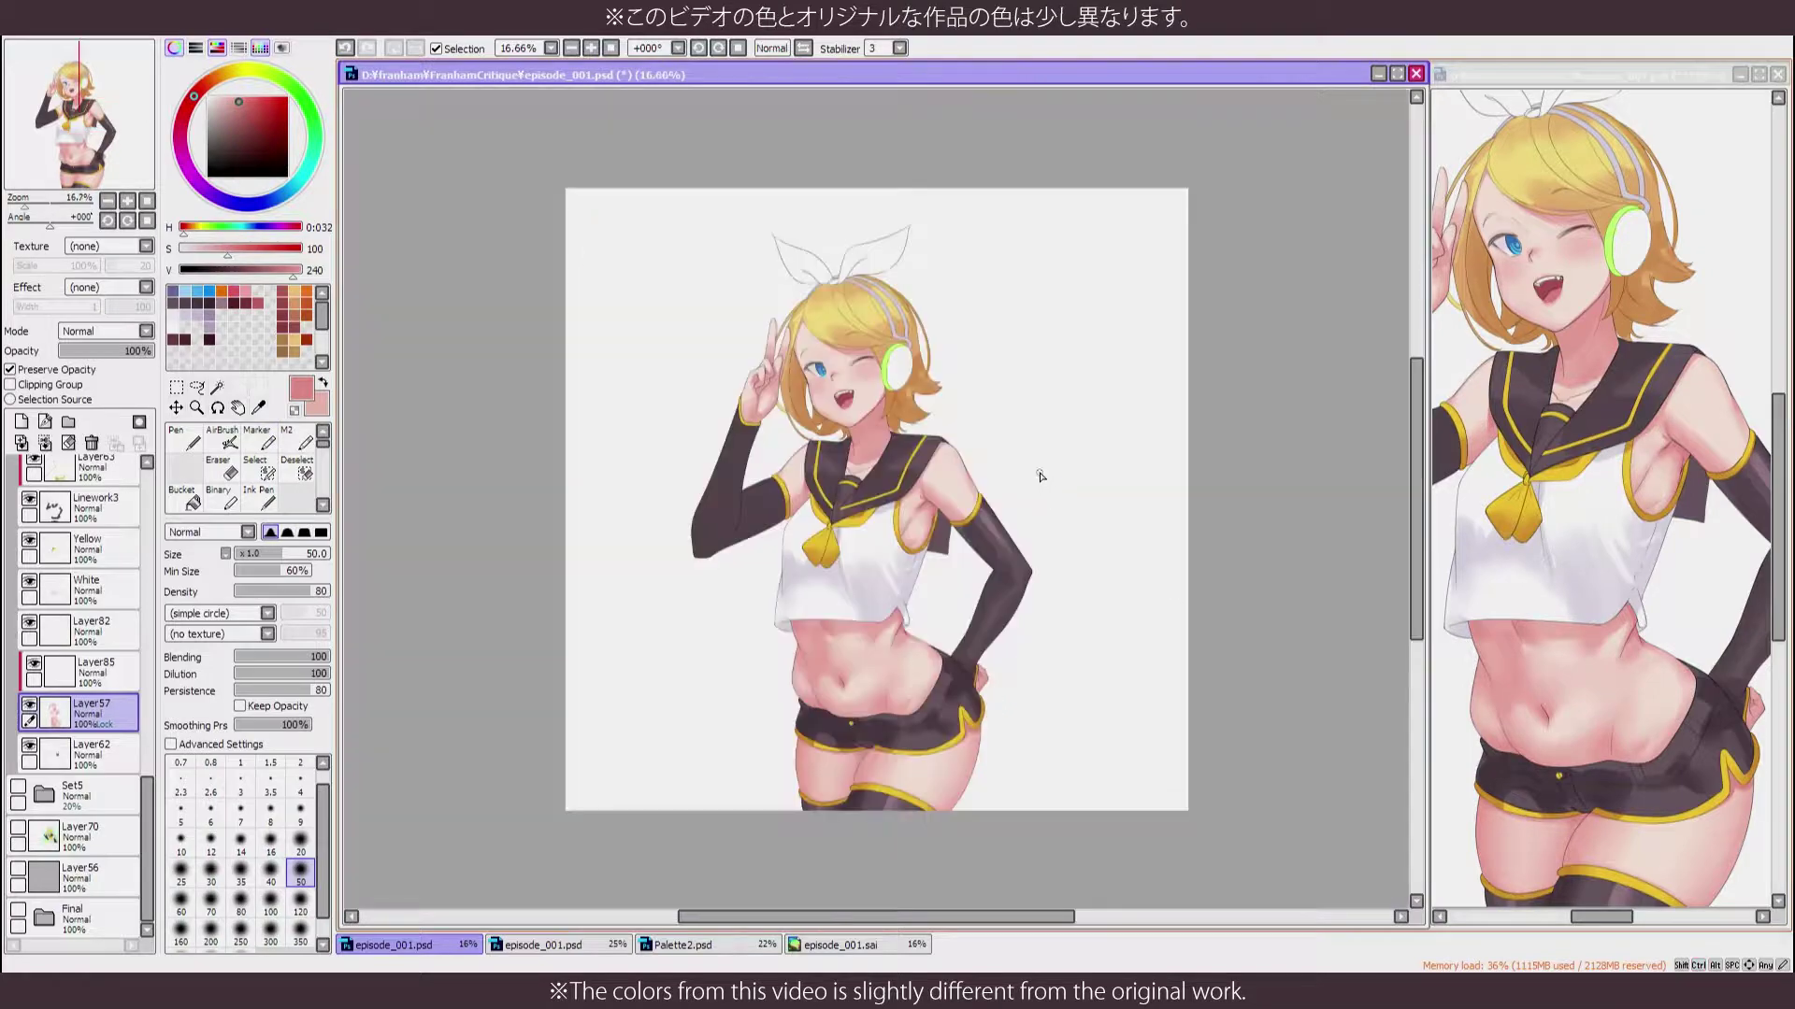
{"action": "key", "text": "h"}
{"action": "scroll", "coordinate": [1041, 477], "scroll_direction": "up", "scroll_amount": 5}
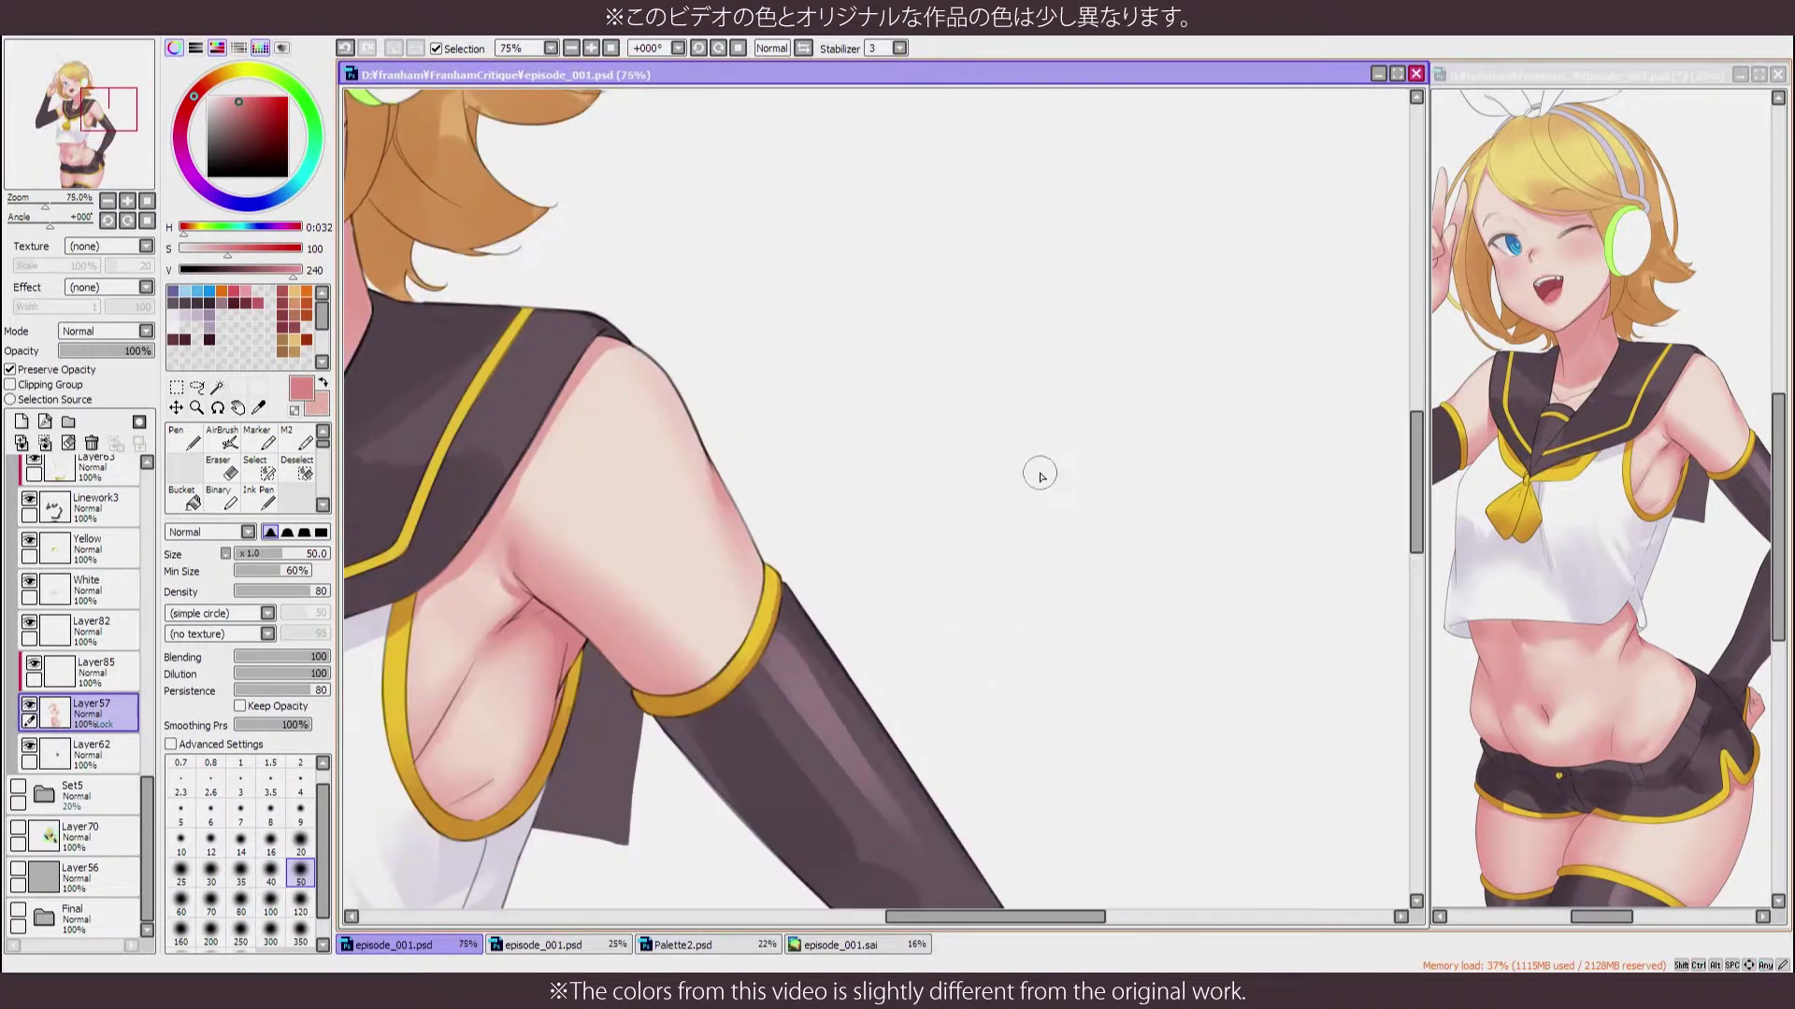
Add skin shading to the neck with the size 20 Marker and blend it towards the collarbone
{"action": "scroll", "coordinate": [1034, 473], "scroll_direction": "down", "scroll_amount": 2}
{"action": "key", "text": "m"}
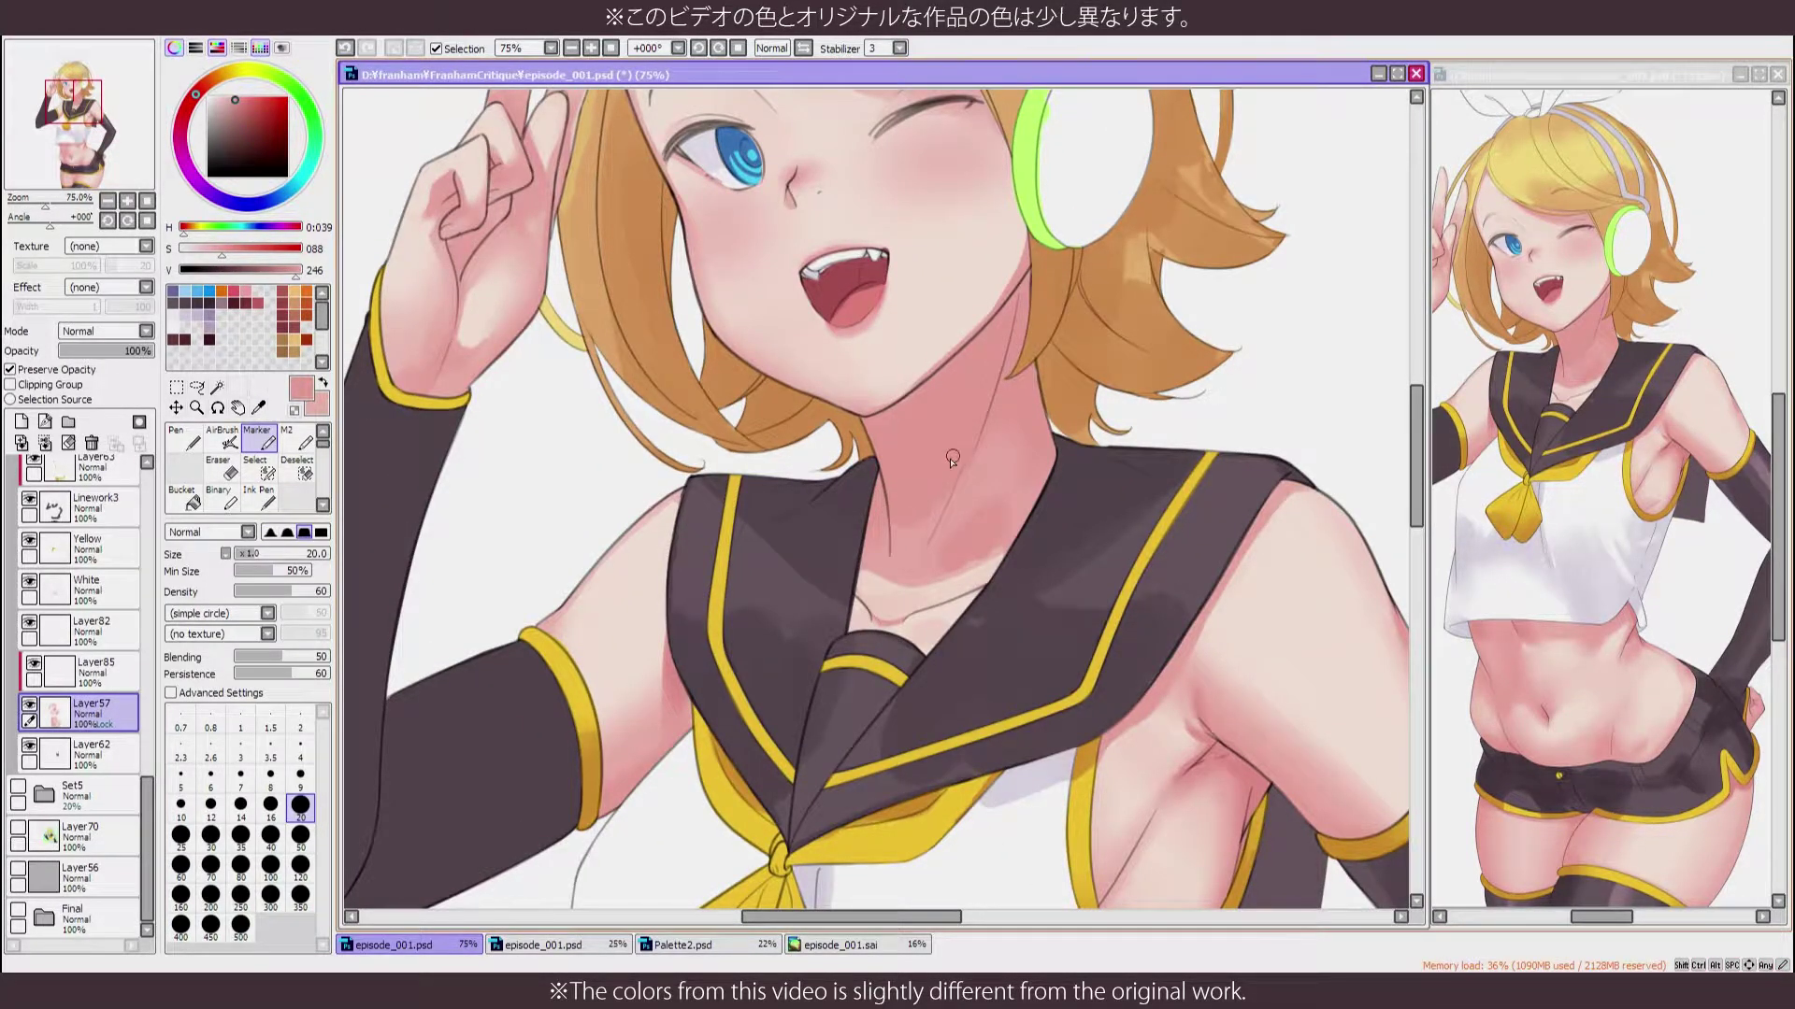
{"action": "key", "text": "b"}
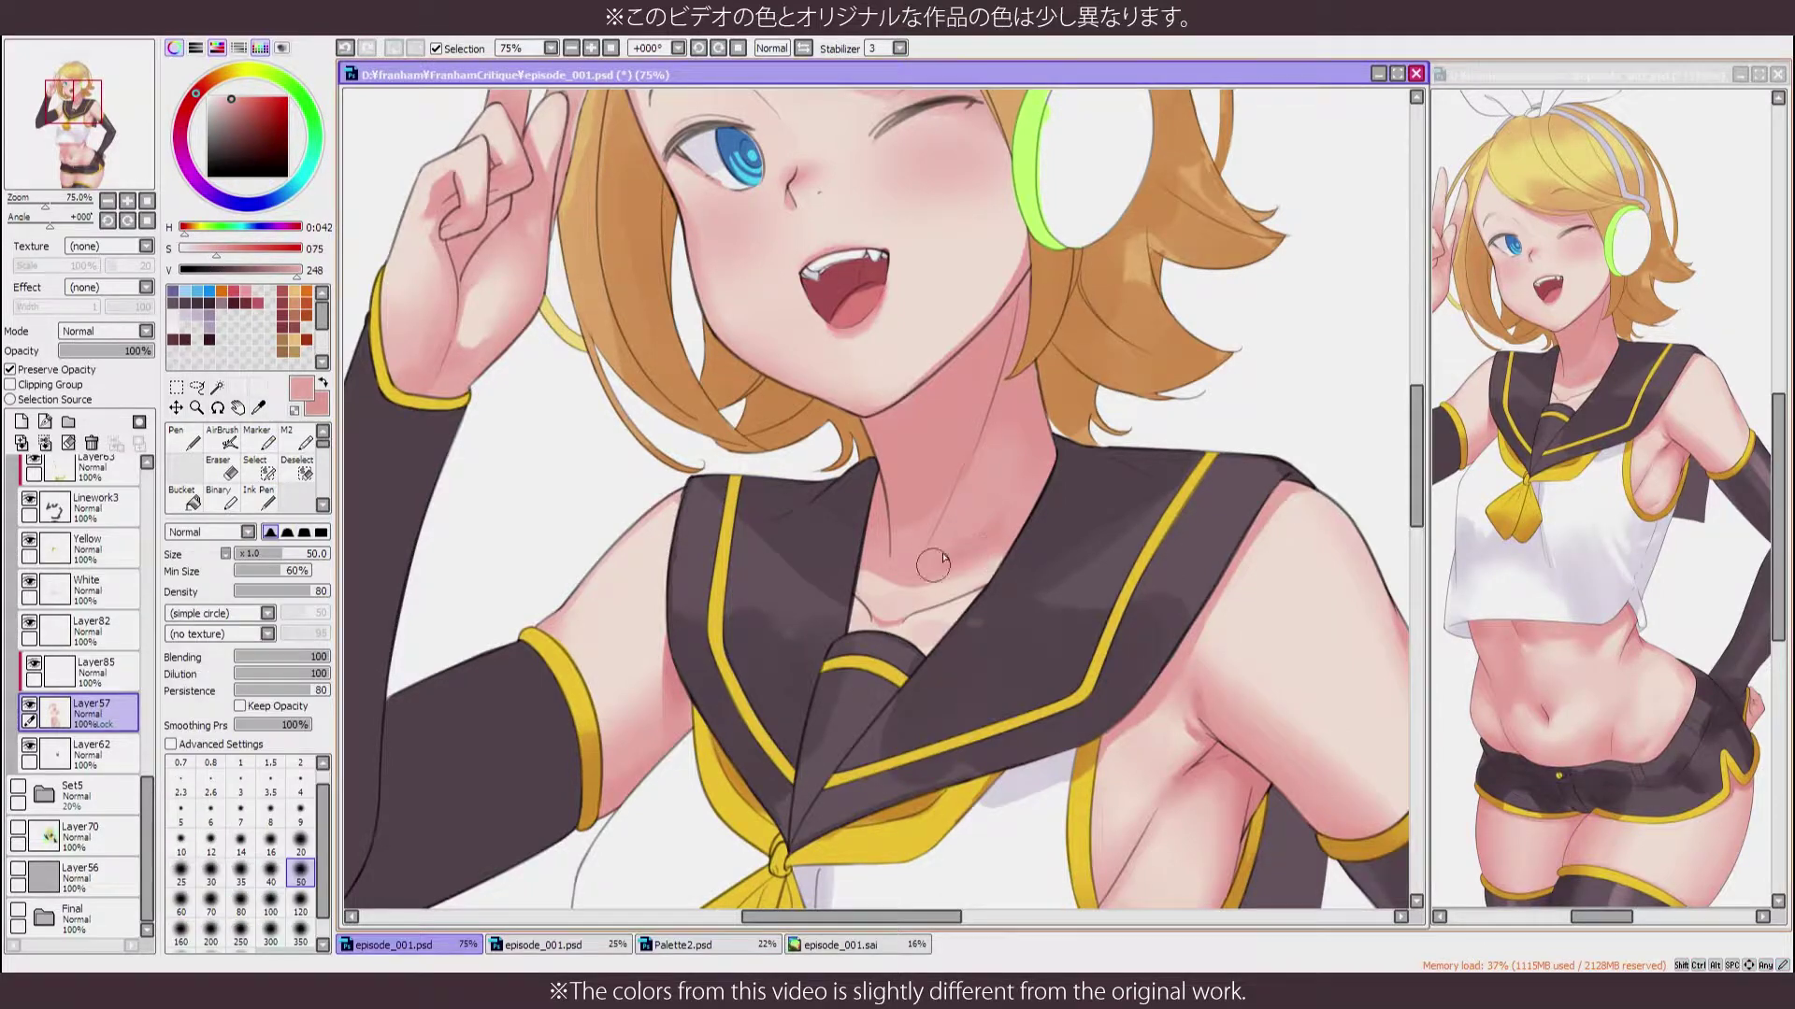
Blend the skin shading along the face's edge below the open eye with the size 50 brush and check the whole figure
{"action": "scroll", "coordinate": [943, 559], "scroll_direction": "down", "scroll_amount": 4}
{"action": "scroll", "coordinate": [935, 608], "scroll_direction": "up", "scroll_amount": 4}
{"action": "left_click_drag", "start_coordinate": [912, 467], "coordinate": [912, 794]}
{"action": "scroll", "coordinate": [912, 684], "scroll_direction": "up", "scroll_amount": 2}
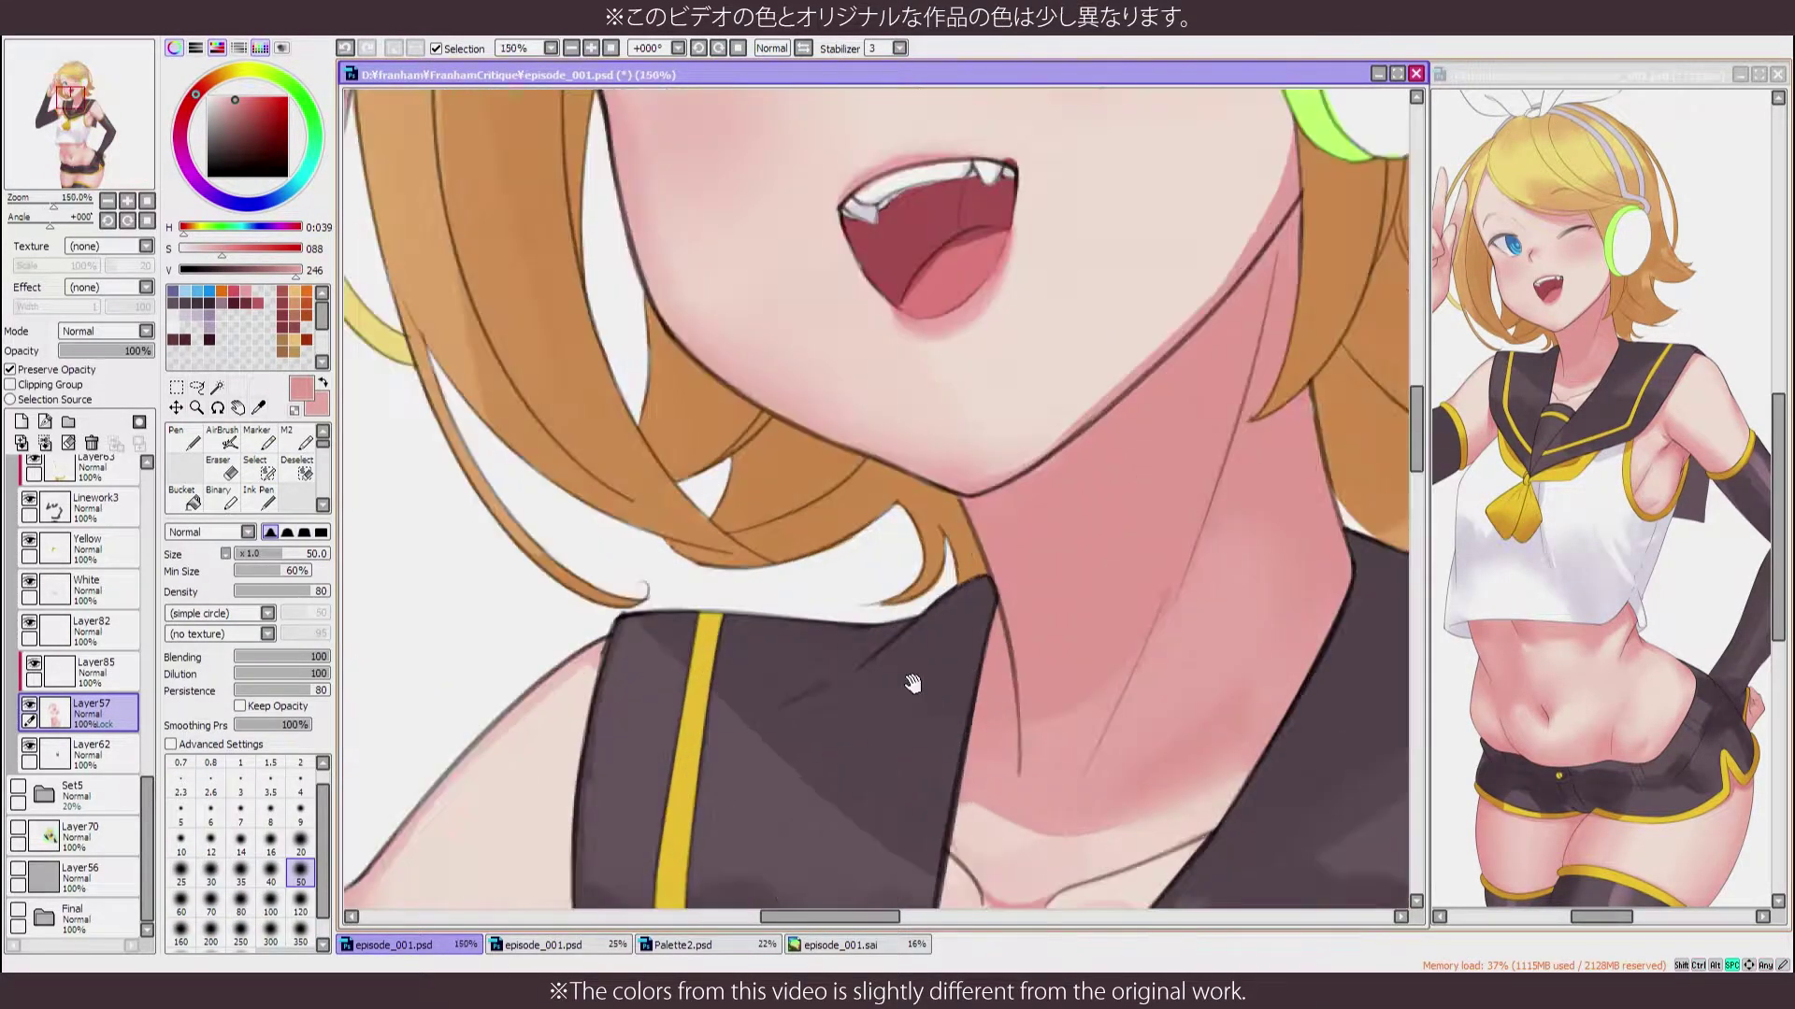
{"action": "left_click_drag", "start_coordinate": [606, 195], "coordinate": [695, 559]}
{"action": "key", "text": "m"}
{"action": "key", "text": "b"}
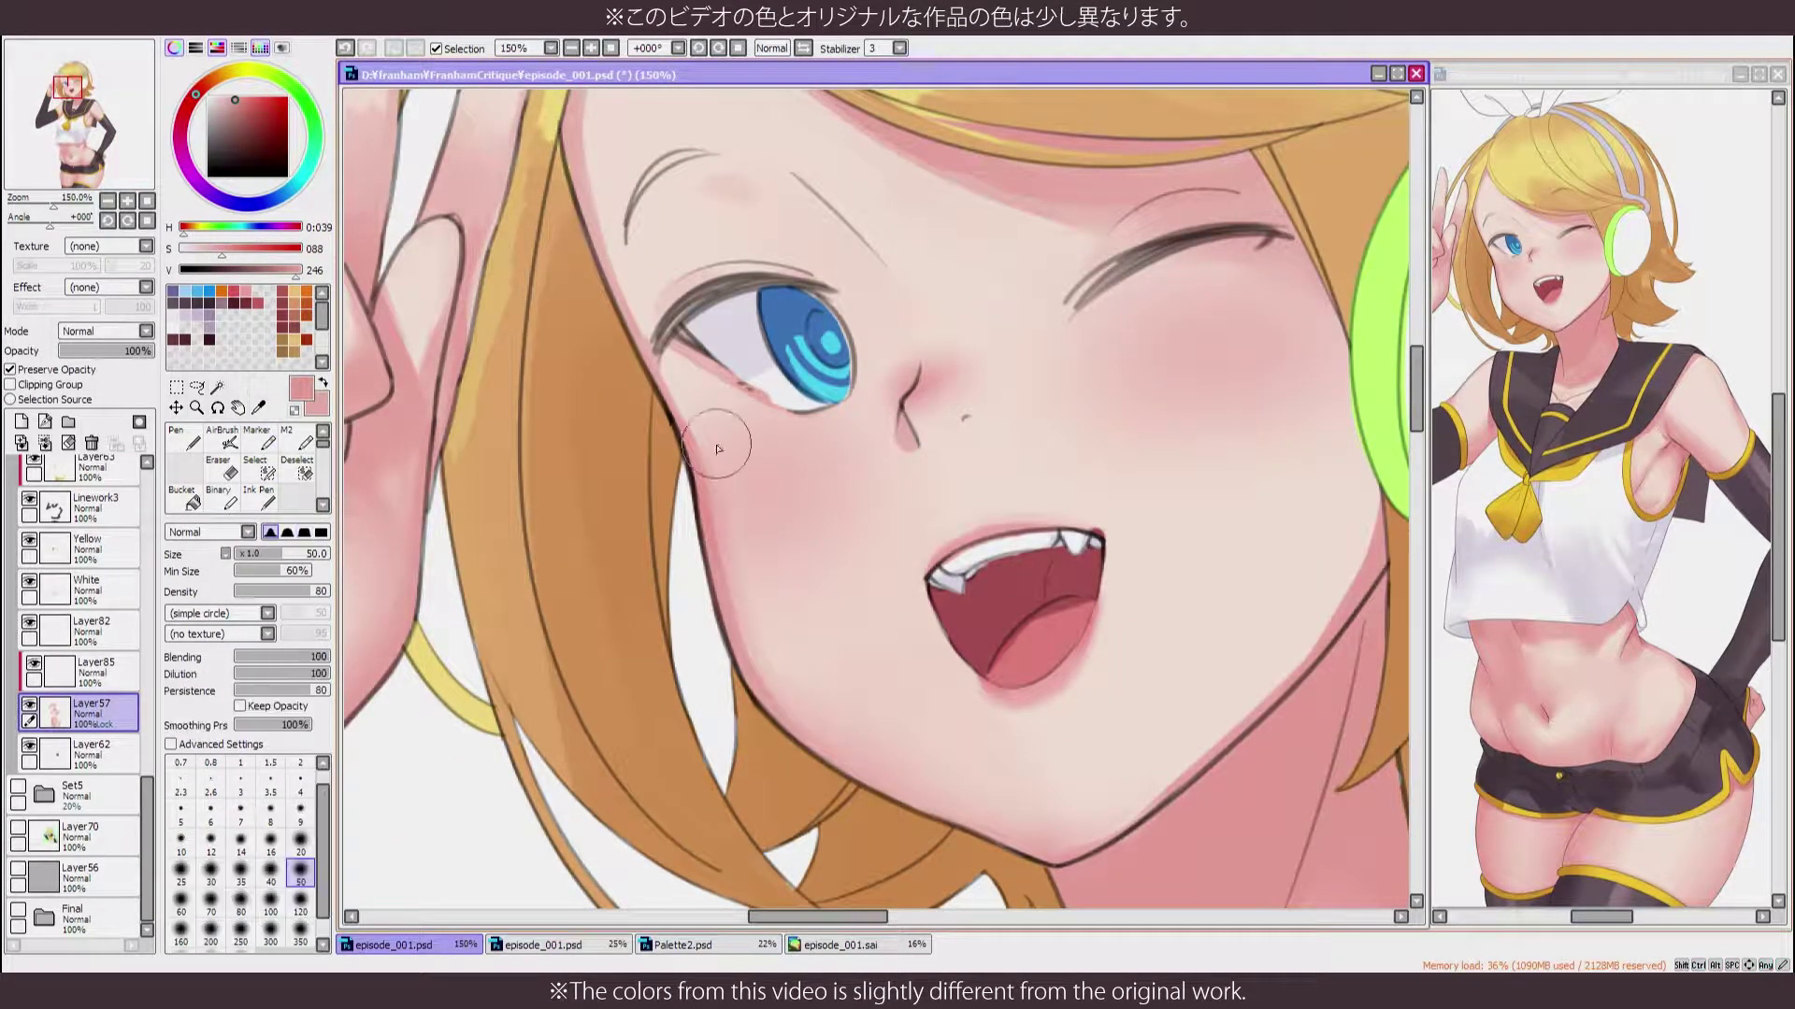
{"action": "scroll", "coordinate": [838, 815], "scroll_direction": "down", "scroll_amount": 6}
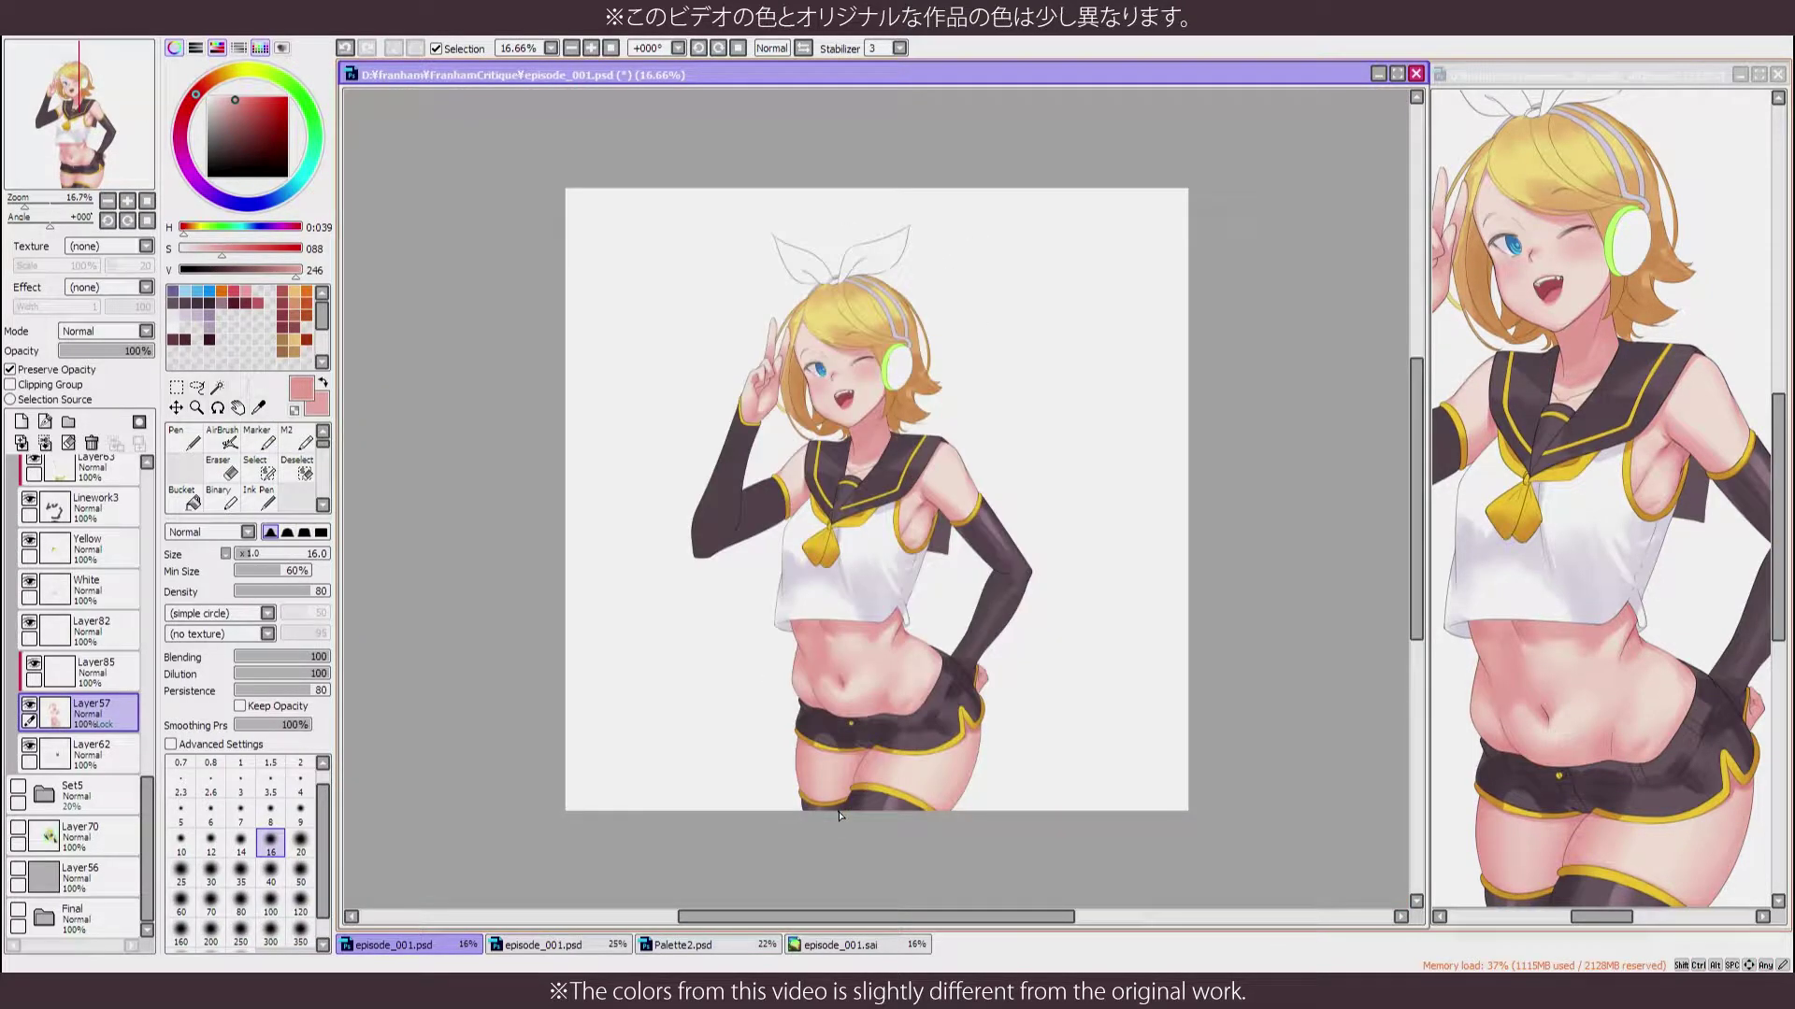
{"action": "scroll", "coordinate": [826, 701], "scroll_direction": "up", "scroll_amount": 4}
{"action": "scroll", "coordinate": [785, 381], "scroll_direction": "down", "scroll_amount": 4}
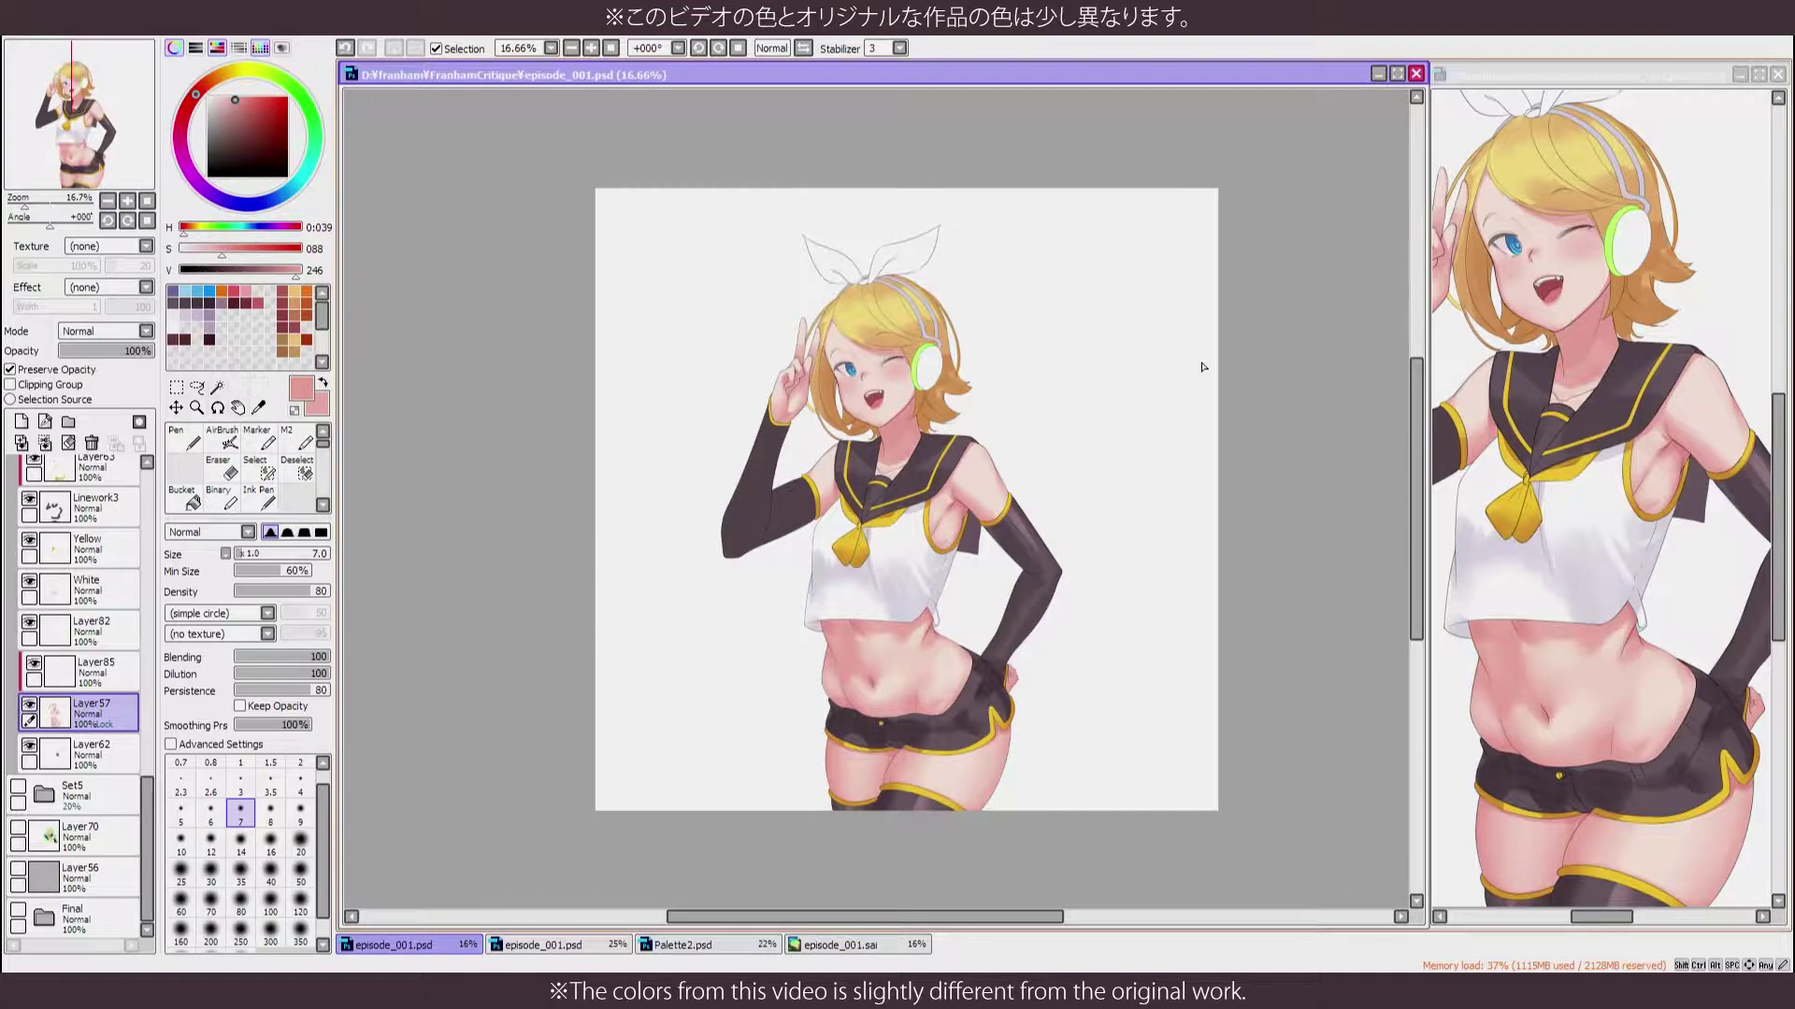
{"action": "scroll", "coordinate": [467, 626], "scroll_direction": "down", "scroll_amount": 1}
{"action": "scroll", "coordinate": [467, 626], "scroll_direction": "up", "scroll_amount": 4}
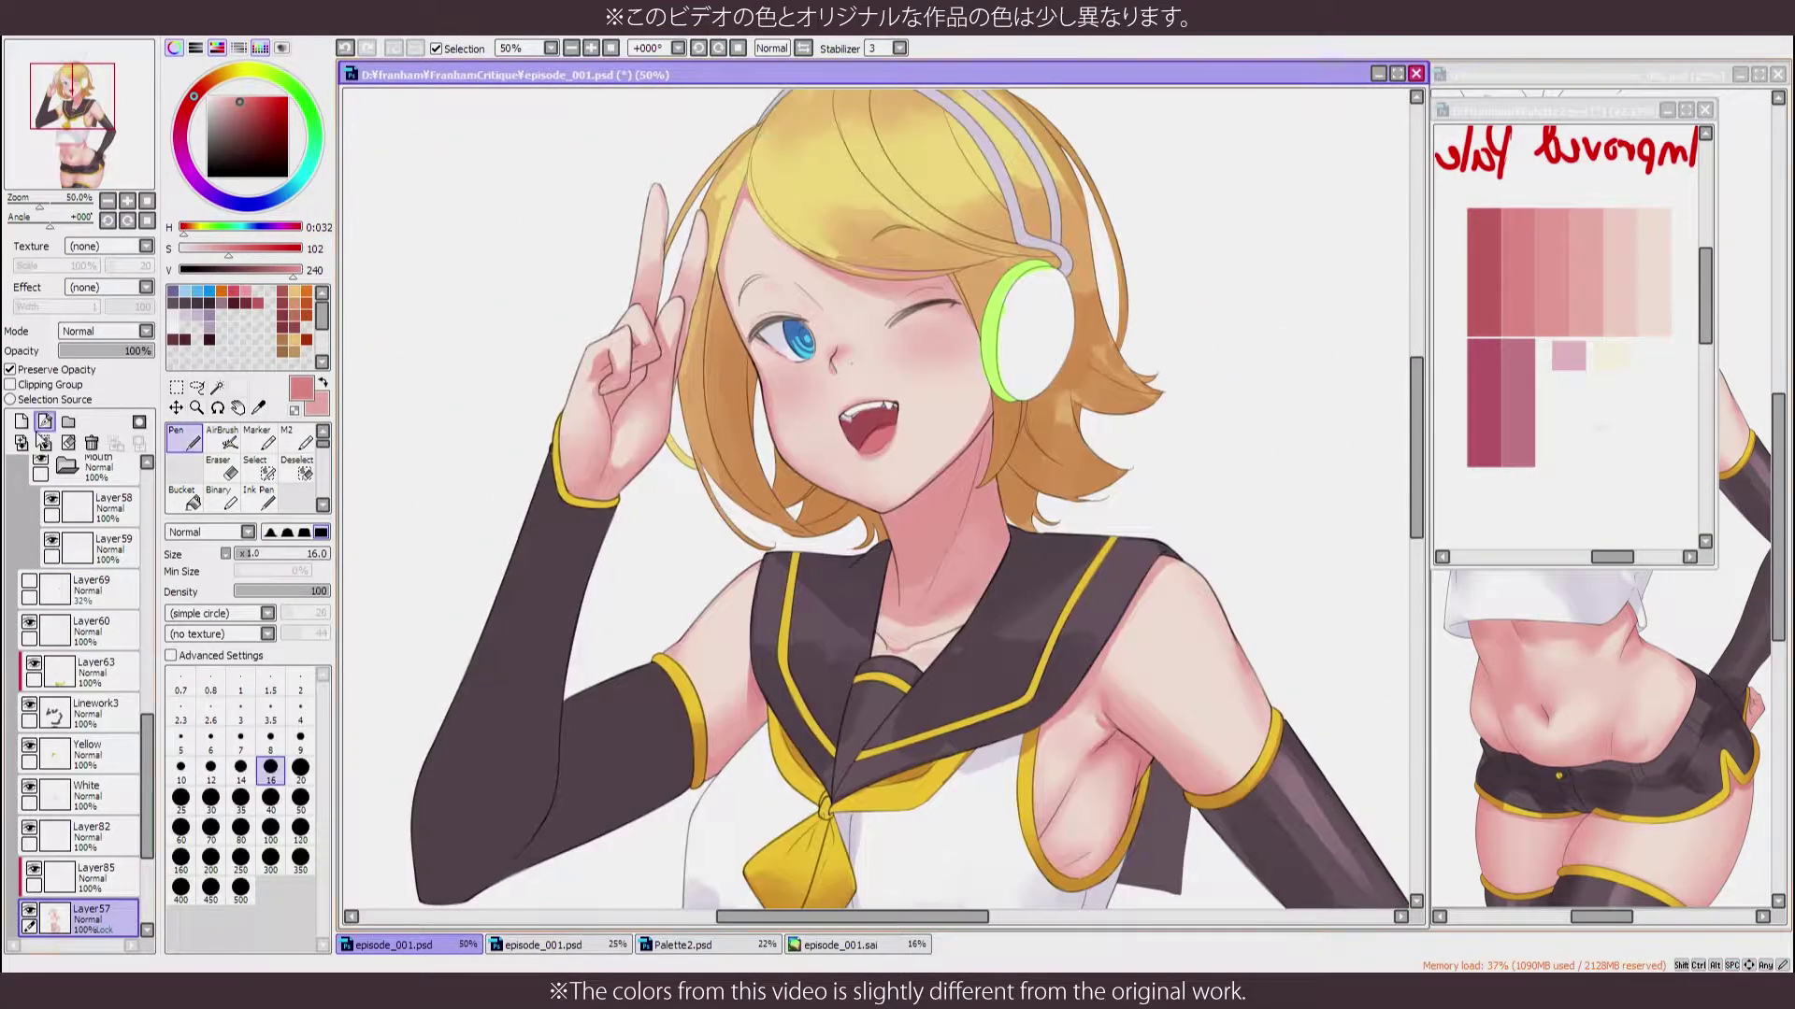
Tint the neck and collarbone lines on the line art's Layer 1 with the size 16 Pen, keeping its opacity preserved
{"action": "left_click_drag", "start_coordinate": [147, 752], "coordinate": [145, 557]}
{"action": "left_click", "coordinate": [44, 422]}
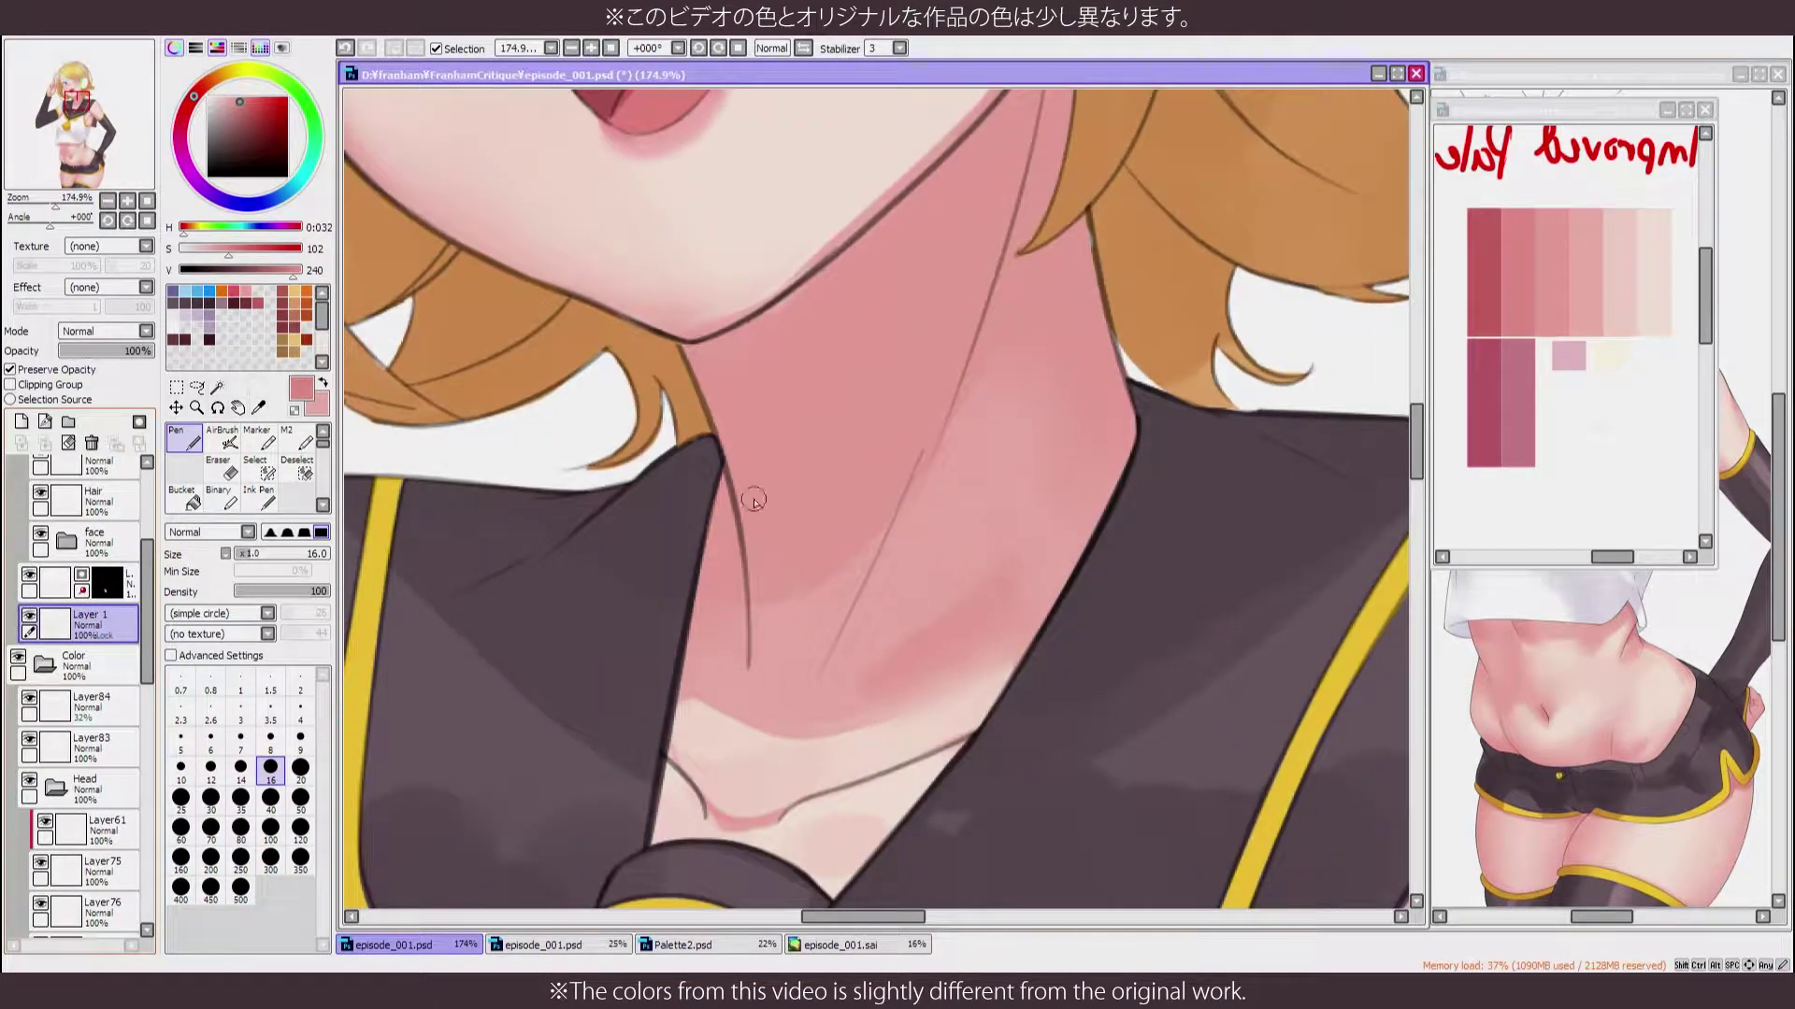
{"action": "scroll", "coordinate": [717, 281], "scroll_direction": "up", "scroll_amount": 3}
{"action": "scroll", "coordinate": [814, 542], "scroll_direction": "down", "scroll_amount": 6}
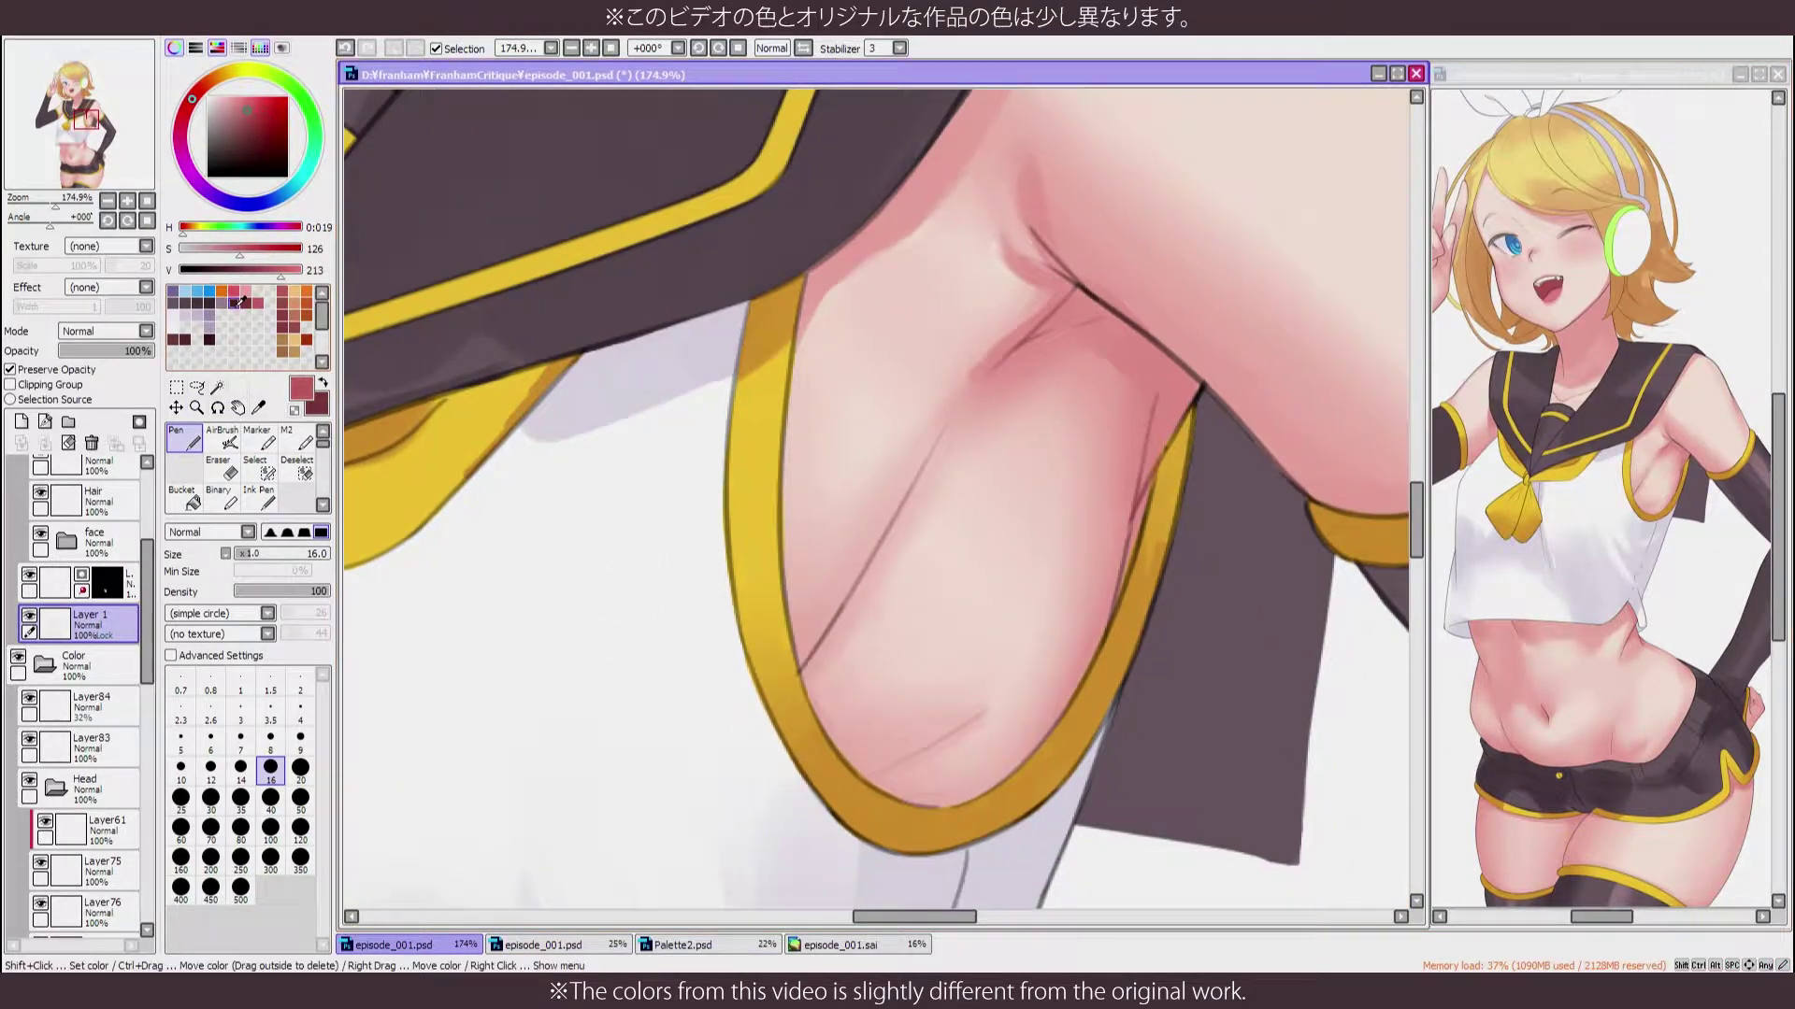
Recolour the line art inside the armpit opening with dark red and red, and blend the lines into the skin
{"action": "left_click", "coordinate": [247, 316]}
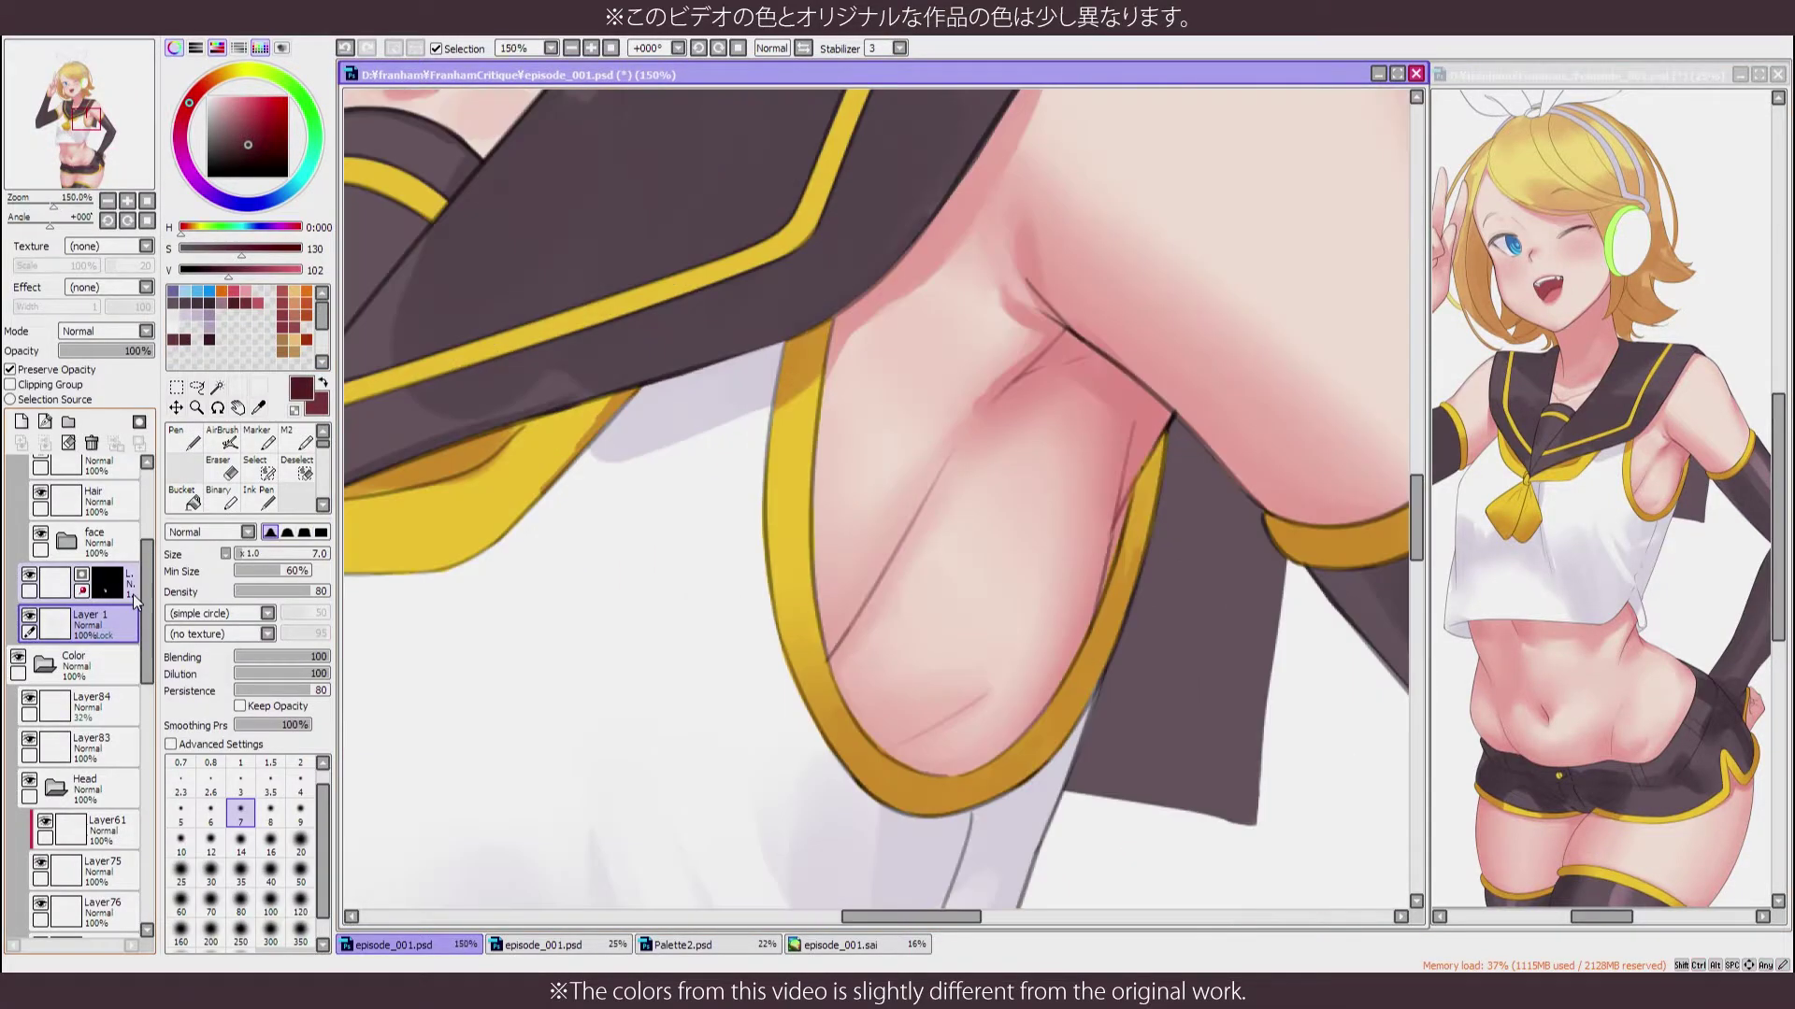
{"action": "key", "text": "e"}
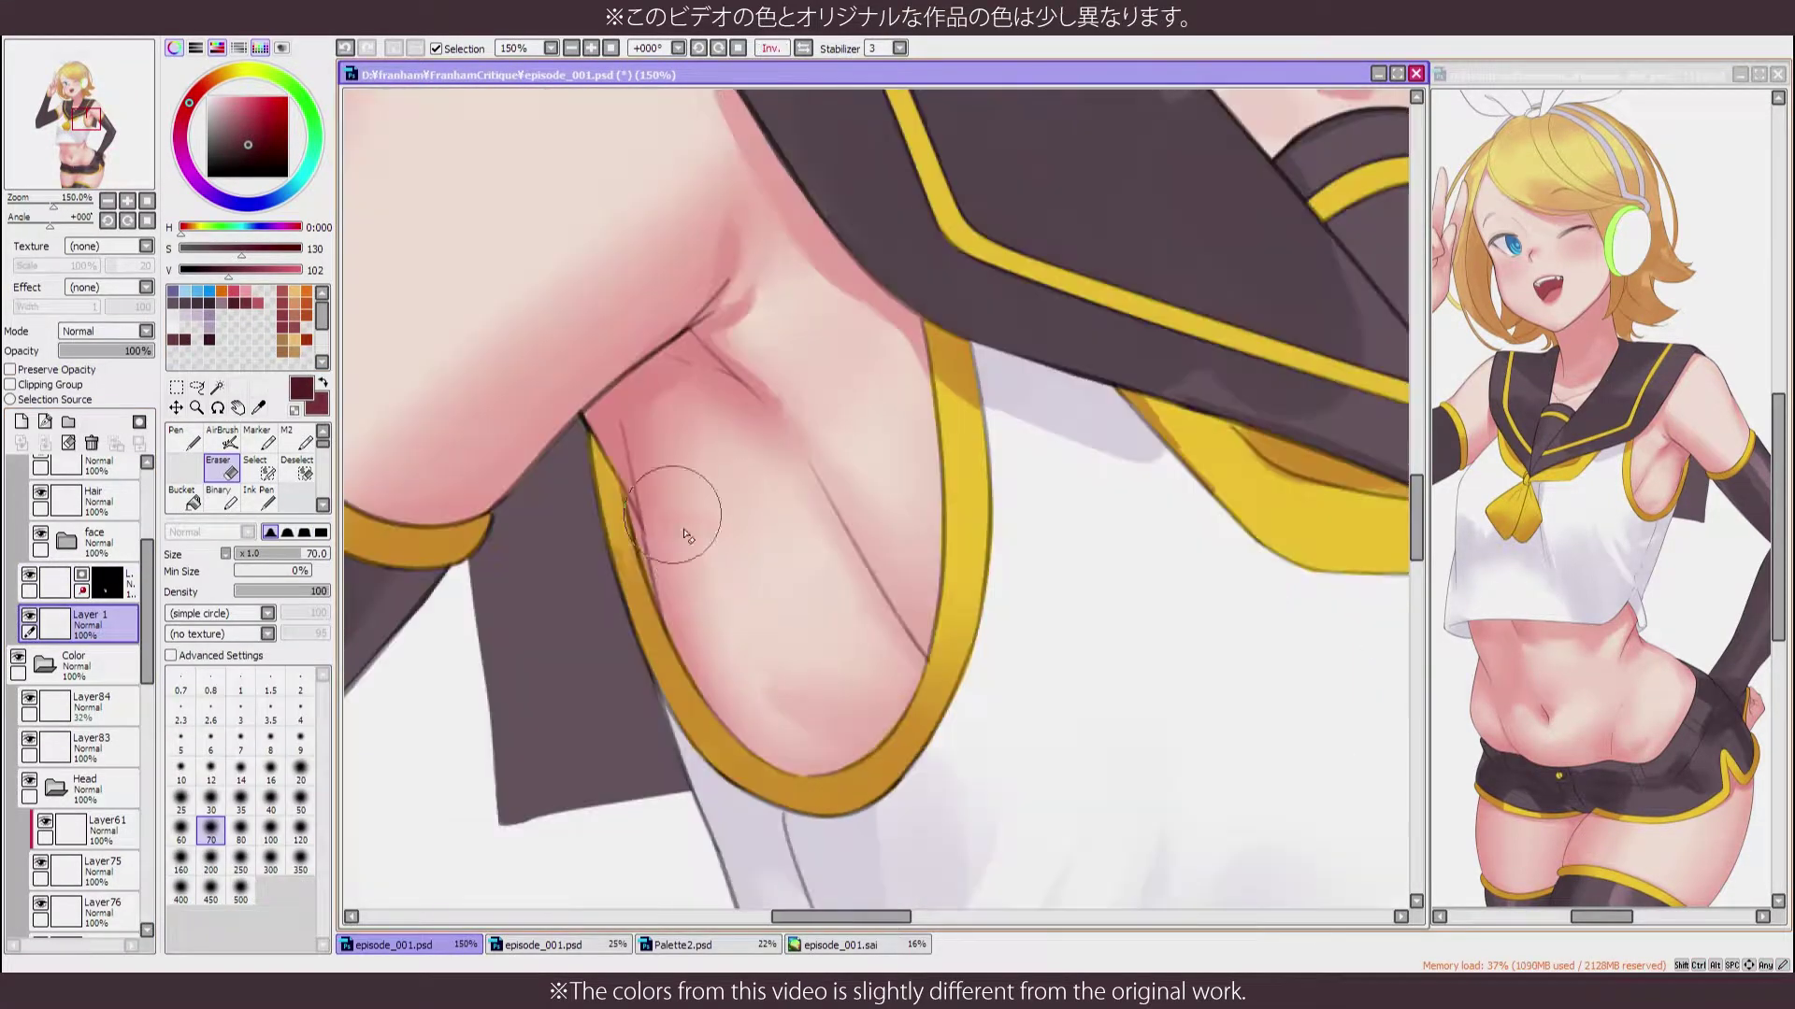
{"action": "key", "text": "n"}
{"action": "left_click", "coordinate": [811, 464], "text": "alt"}
{"action": "key", "text": "b"}
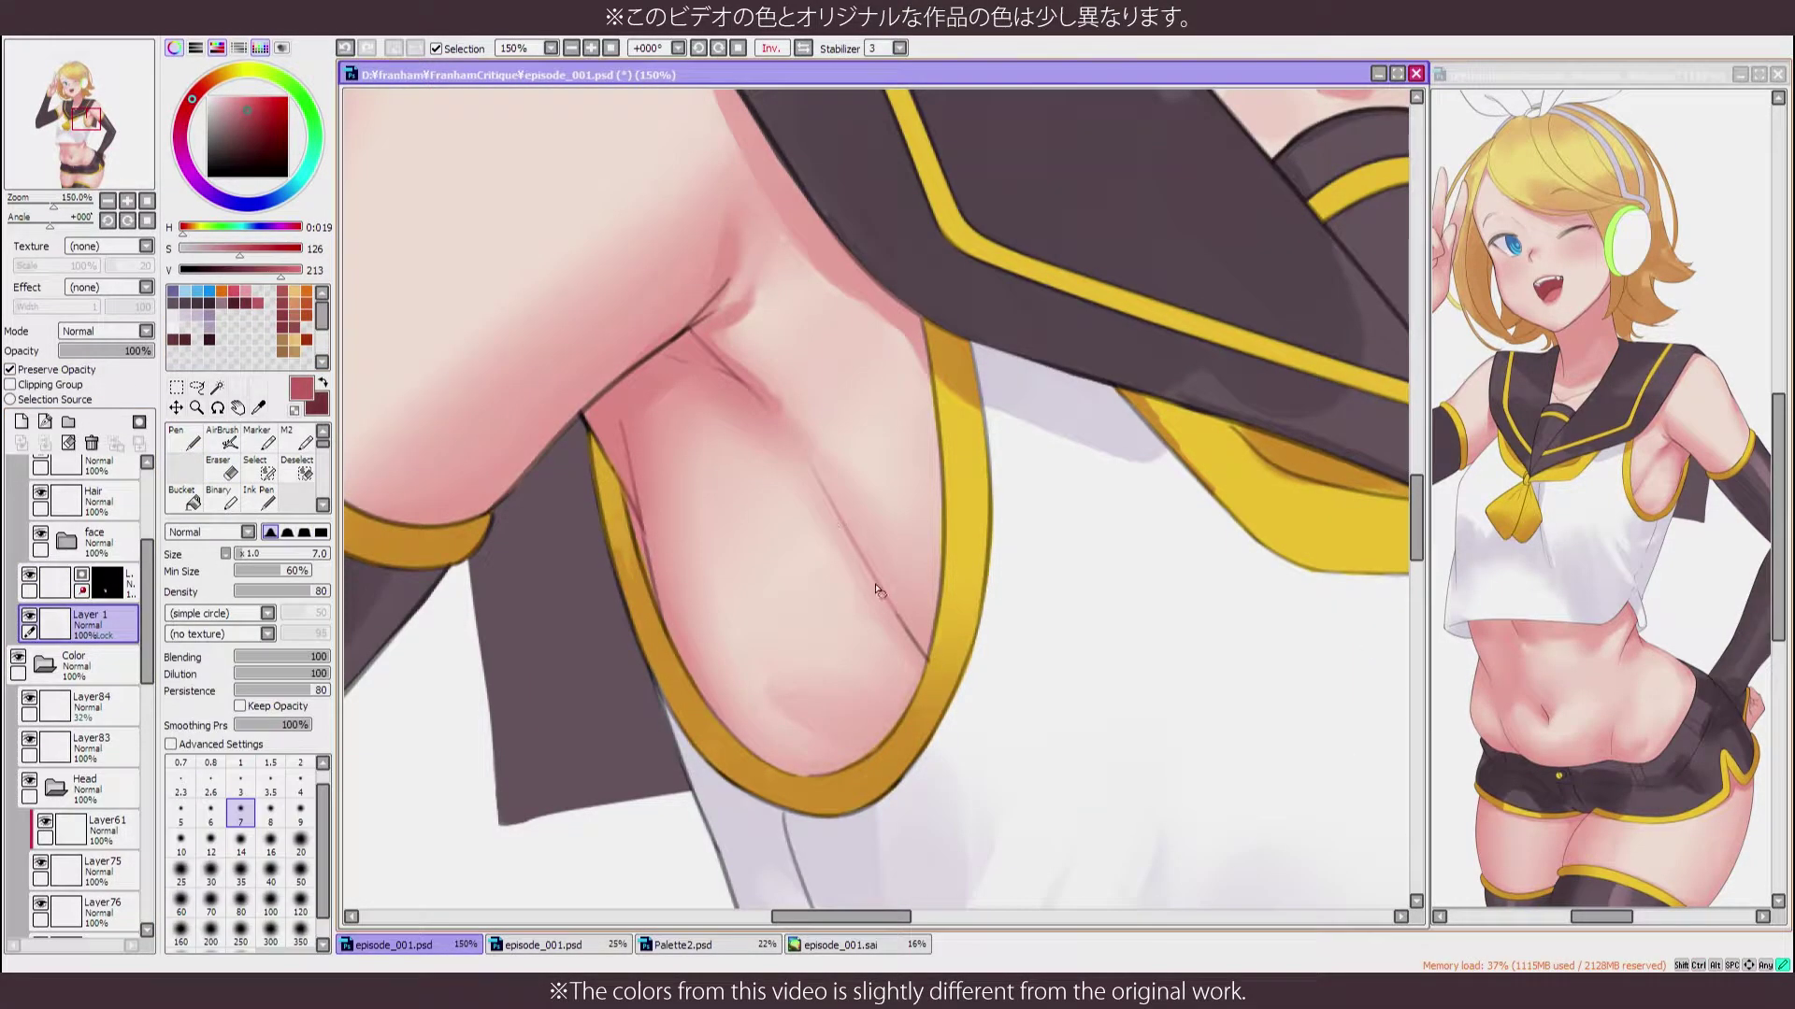
{"action": "left_click", "coordinate": [888, 596], "text": "alt"}
{"action": "scroll", "coordinate": [854, 537], "scroll_direction": "down", "scroll_amount": 4}
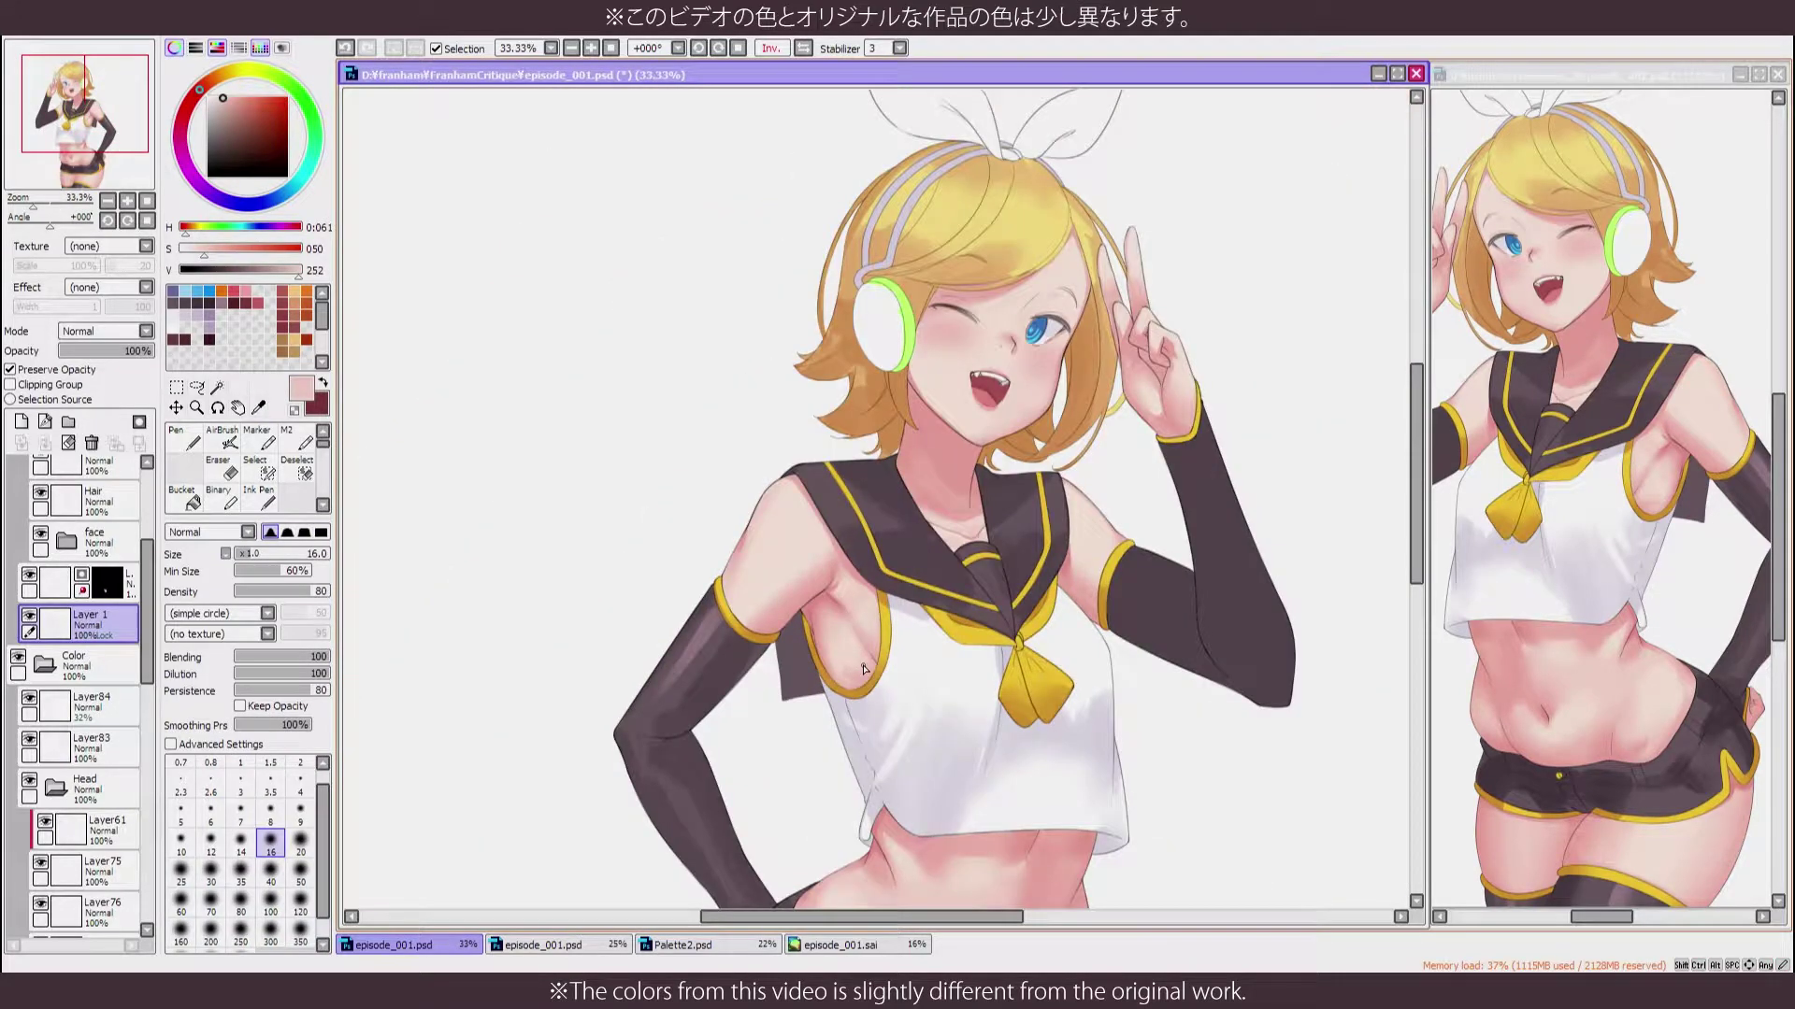
Tint the crease line between the hip and the navel red with the size 16 Pen
{"action": "scroll", "coordinate": [863, 668], "scroll_direction": "up", "scroll_amount": 3}
{"action": "key", "text": "n"}
{"action": "left_click", "coordinate": [753, 452], "text": "alt"}
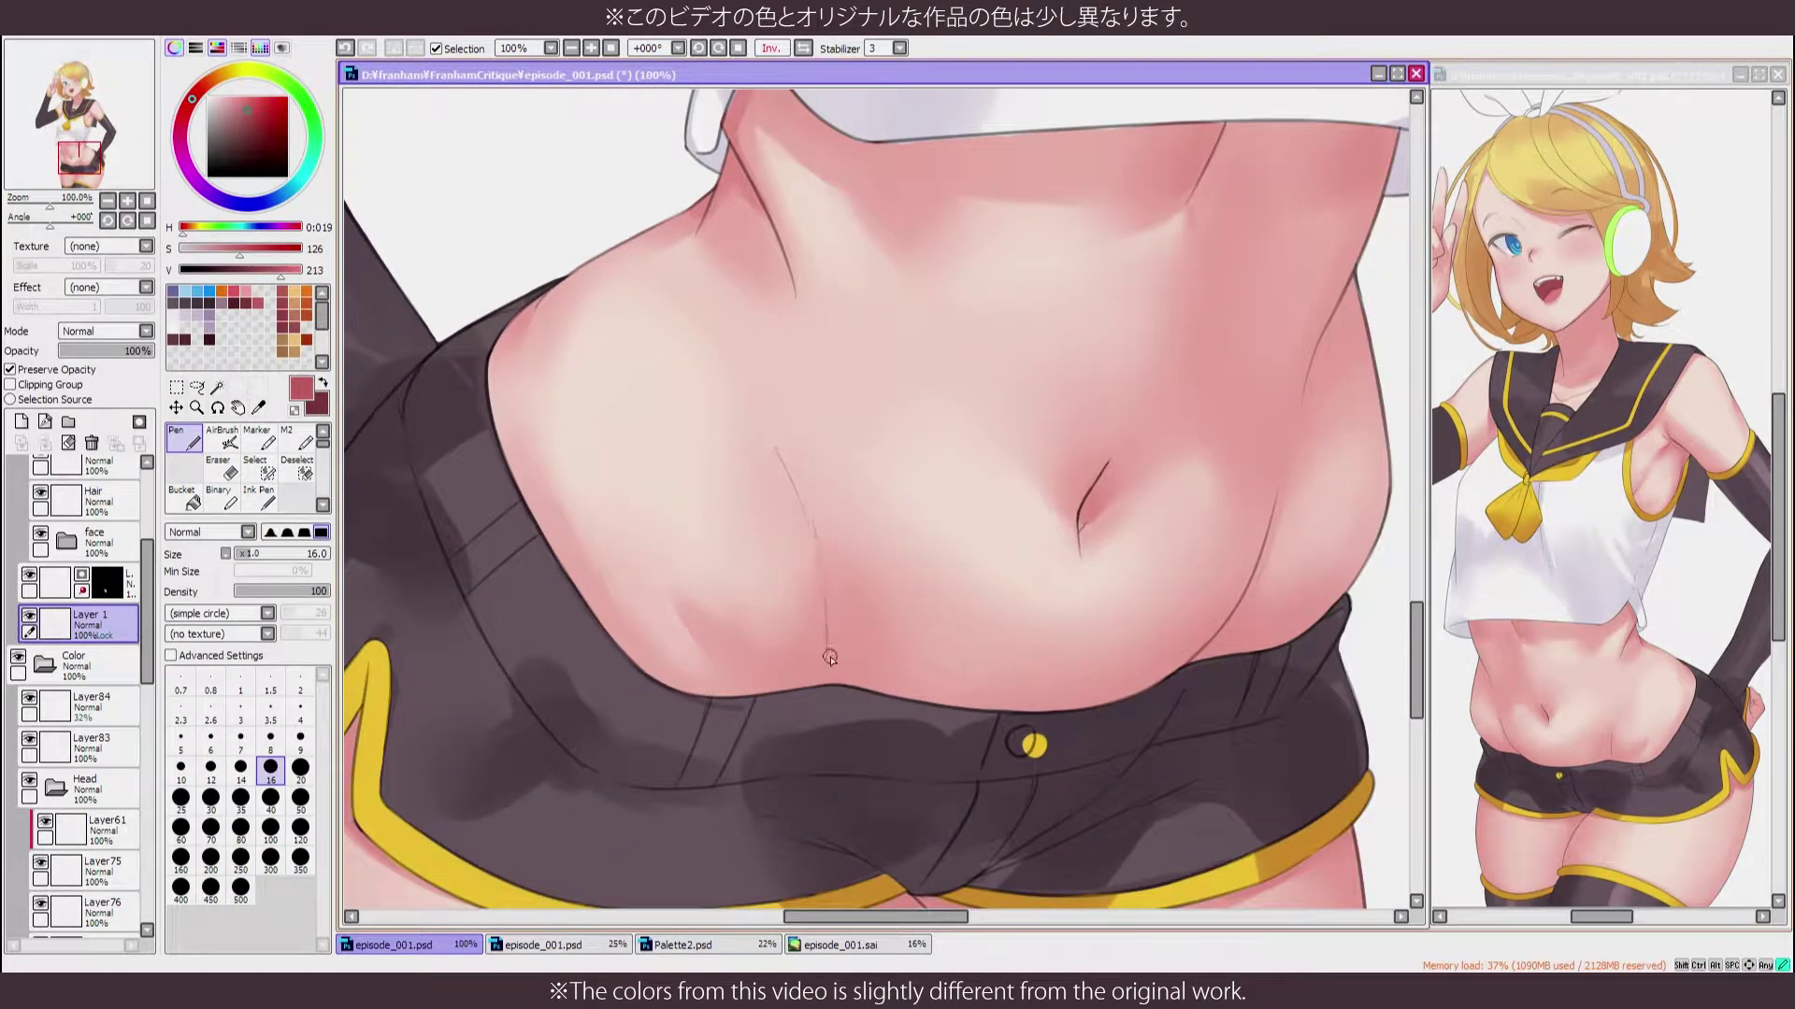
{"action": "left_click_drag", "start_coordinate": [785, 525], "coordinate": [913, 461]}
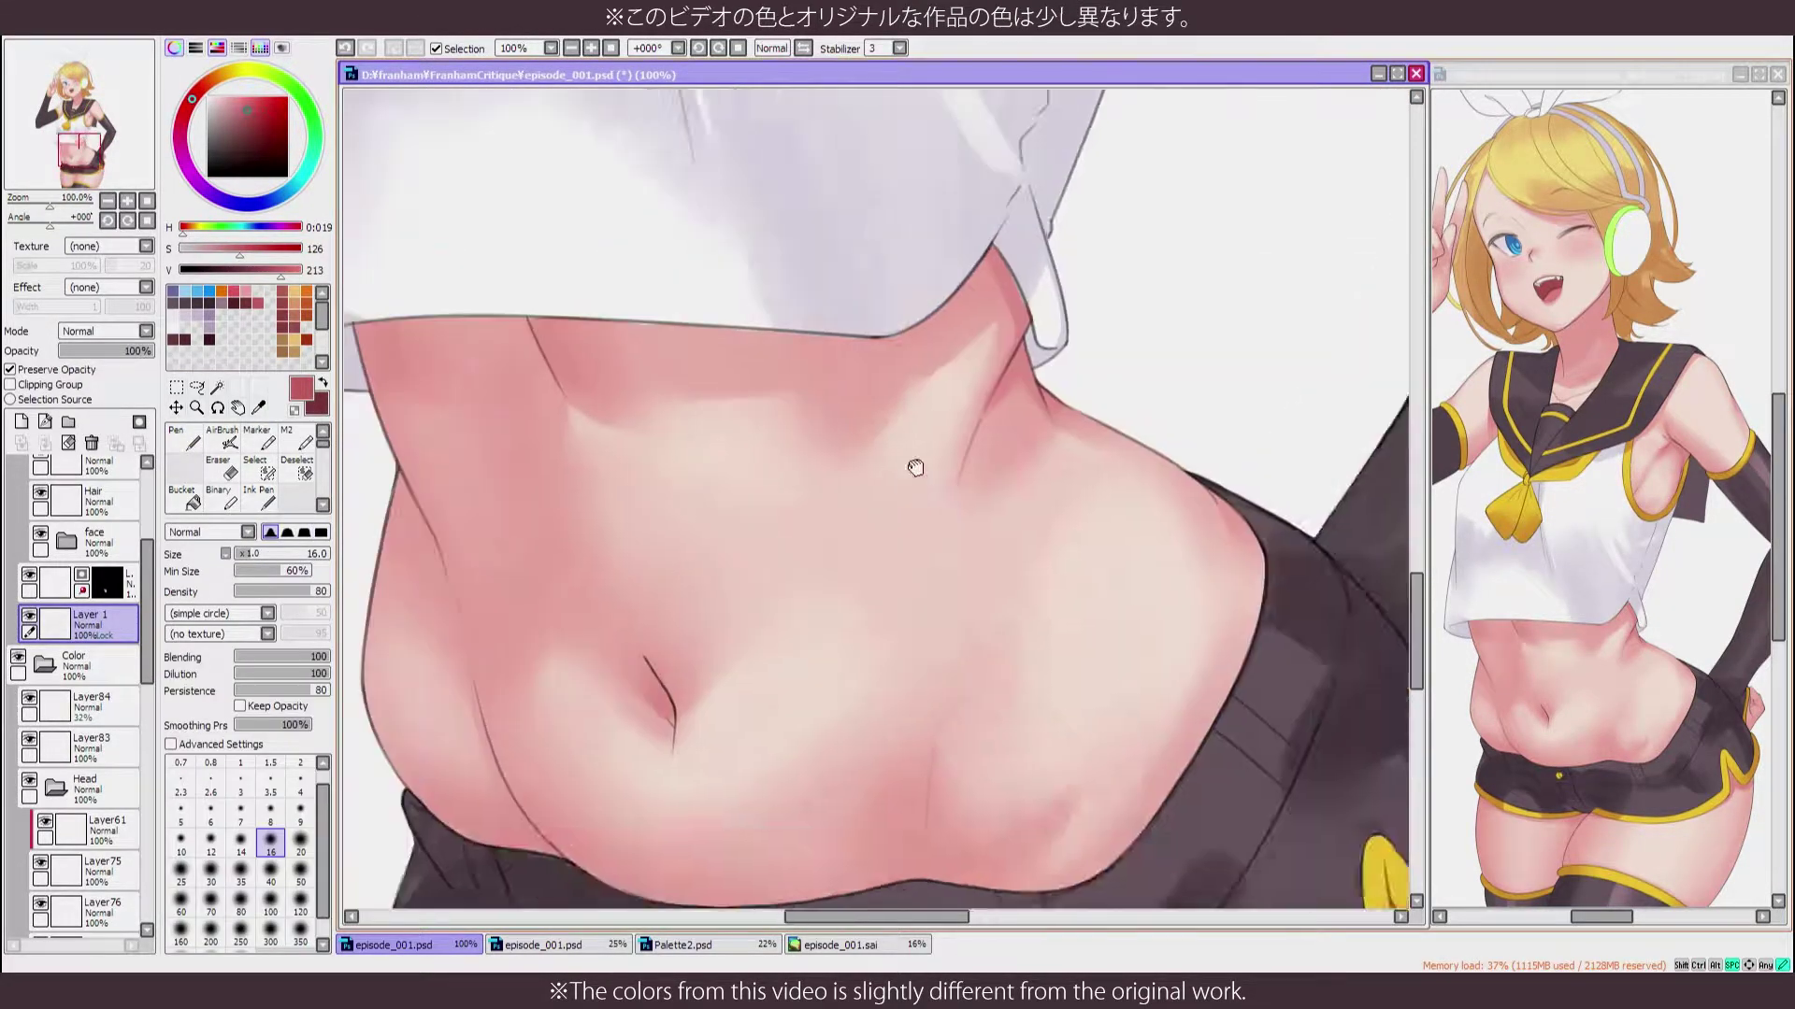
Recolour the side waist line in dark red and soften its end with the size 16 blending brush
{"action": "left_click", "coordinate": [250, 290]}
{"action": "key", "text": "b"}
{"action": "scroll", "coordinate": [813, 297], "scroll_direction": "up", "scroll_amount": 3}
{"action": "scroll", "coordinate": [680, 288], "scroll_direction": "down", "scroll_amount": 5}
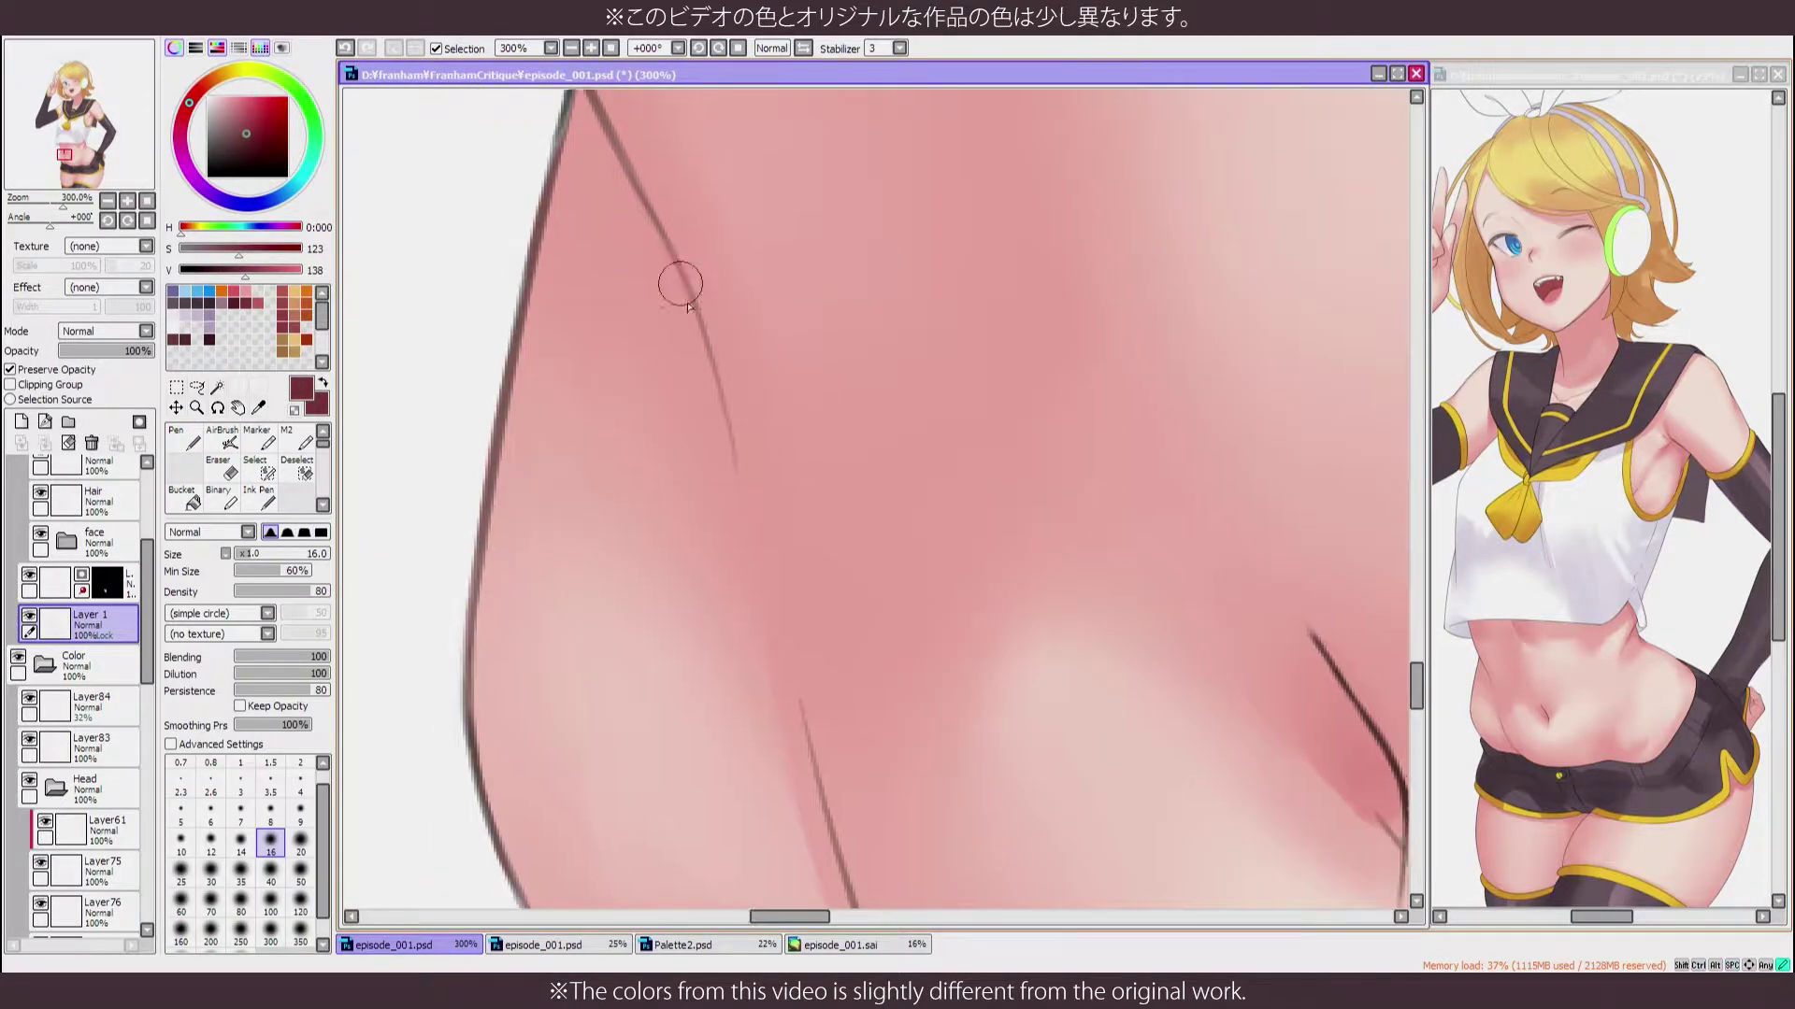
{"action": "left_click_drag", "start_coordinate": [706, 493], "coordinate": [1000, 555]}
Recolour the navel line on the masked layer above Layer 1 with the size 16 Pen and blend it into the skin
{"action": "key", "text": "n"}
{"action": "key", "text": "Up"}
{"action": "left_click", "coordinate": [886, 376], "text": "alt"}
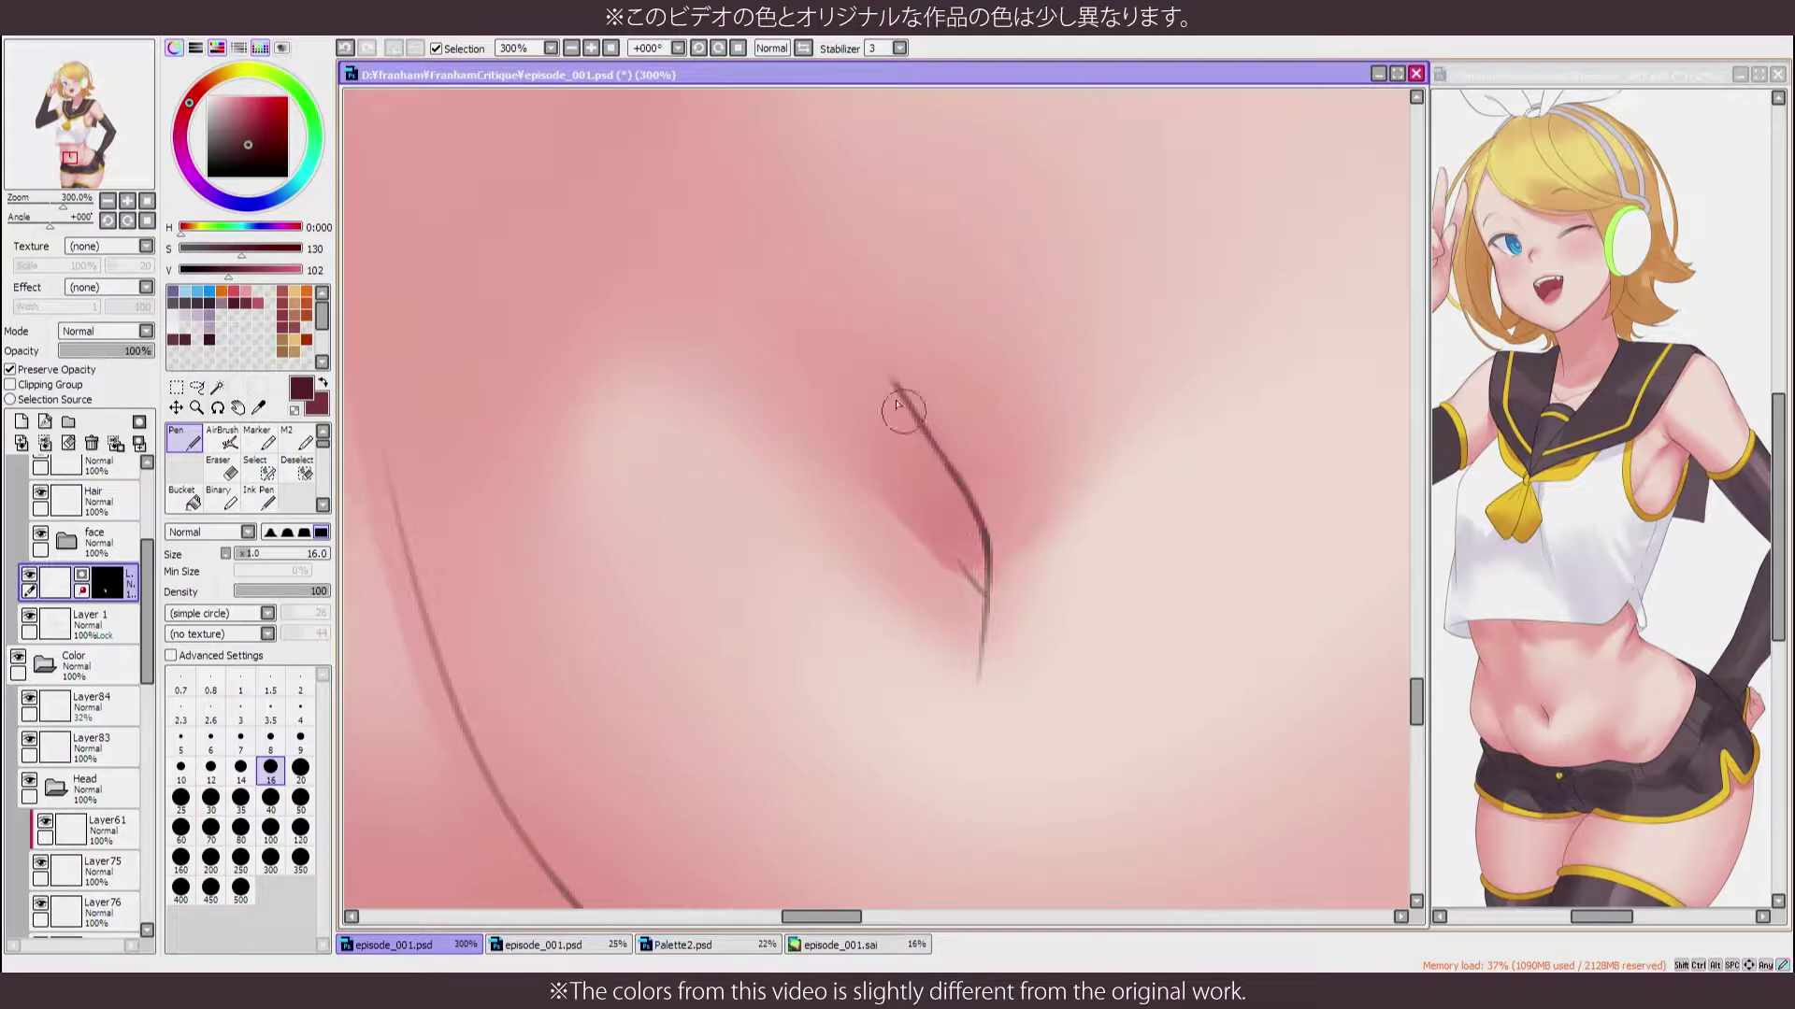
{"action": "left_click", "coordinate": [977, 553], "text": "alt"}
{"action": "key", "text": "b"}
{"action": "scroll", "coordinate": [803, 552], "scroll_direction": "down", "scroll_amount": 8}
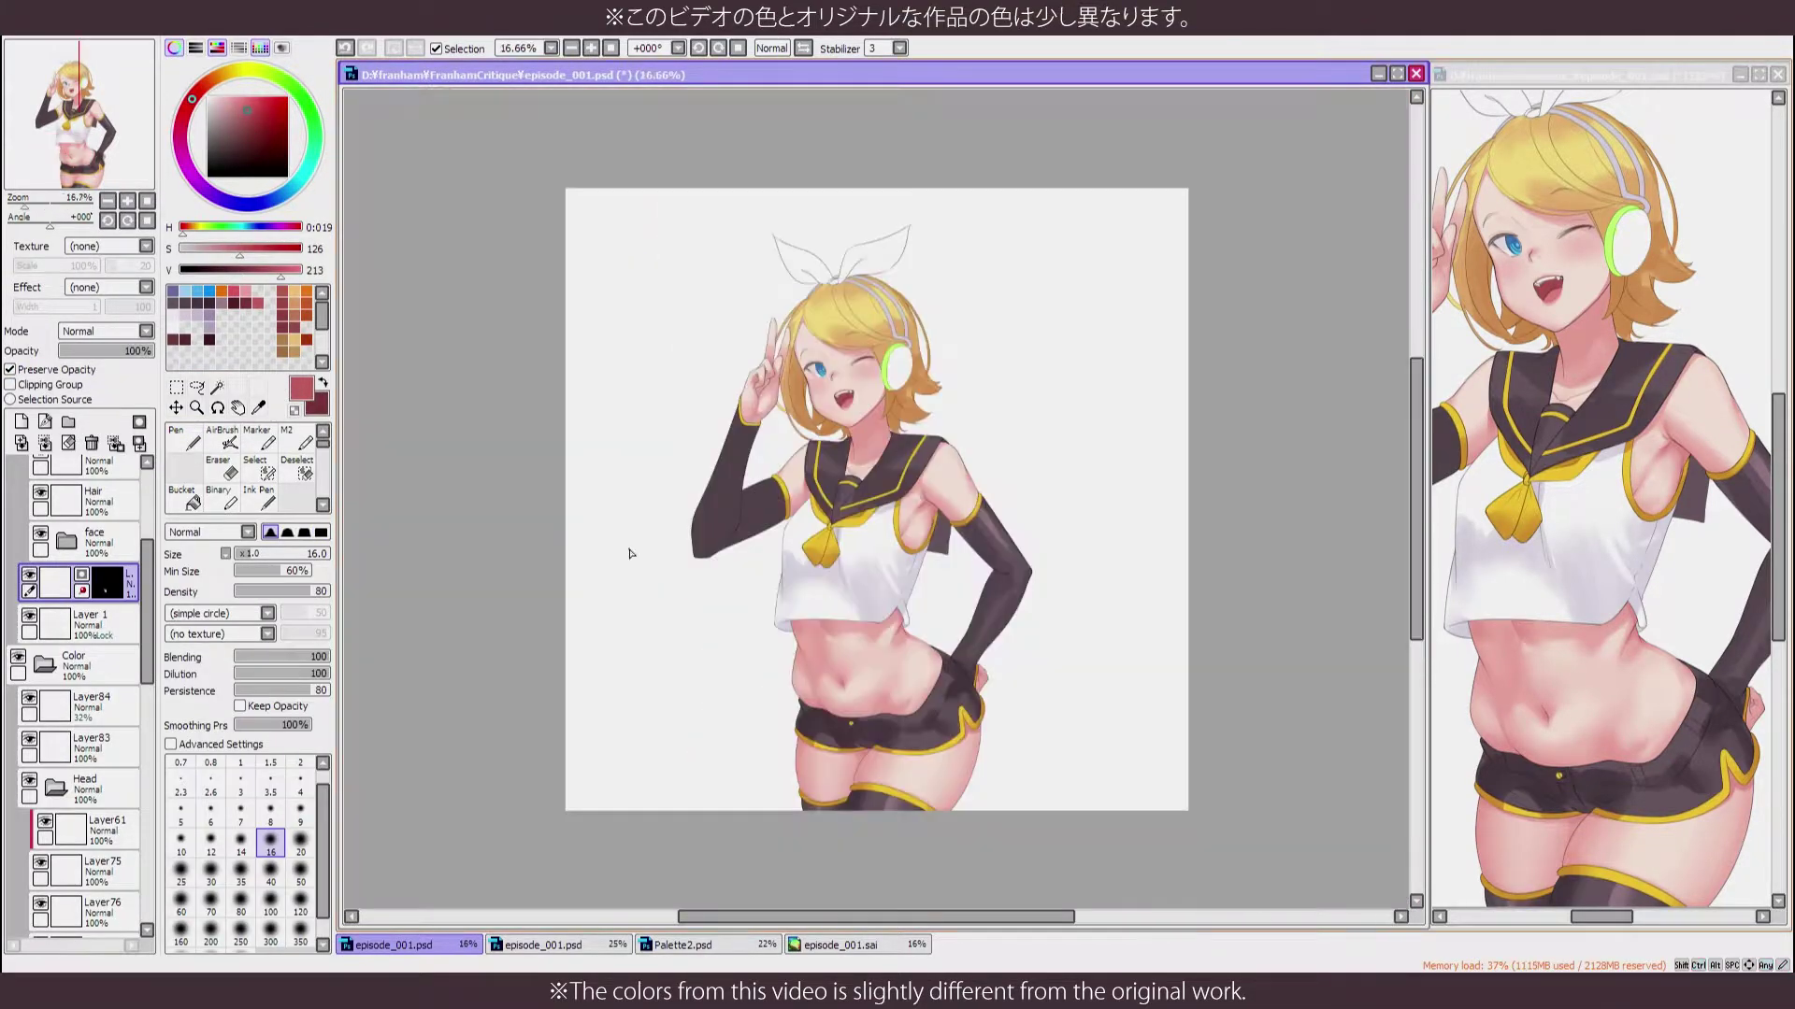
Tint the finger and palm lines of the raised hand on Layer 1 in dark red with the size 40 Pen
{"action": "scroll", "coordinate": [842, 393], "scroll_direction": "up", "scroll_amount": 6}
{"action": "key", "text": "Down"}
{"action": "key", "text": "n"}
{"action": "left_click_drag", "start_coordinate": [75, 112], "coordinate": [64, 186]}
{"action": "key", "text": "b"}
{"action": "left_click_drag", "start_coordinate": [673, 373], "coordinate": [694, 468]}
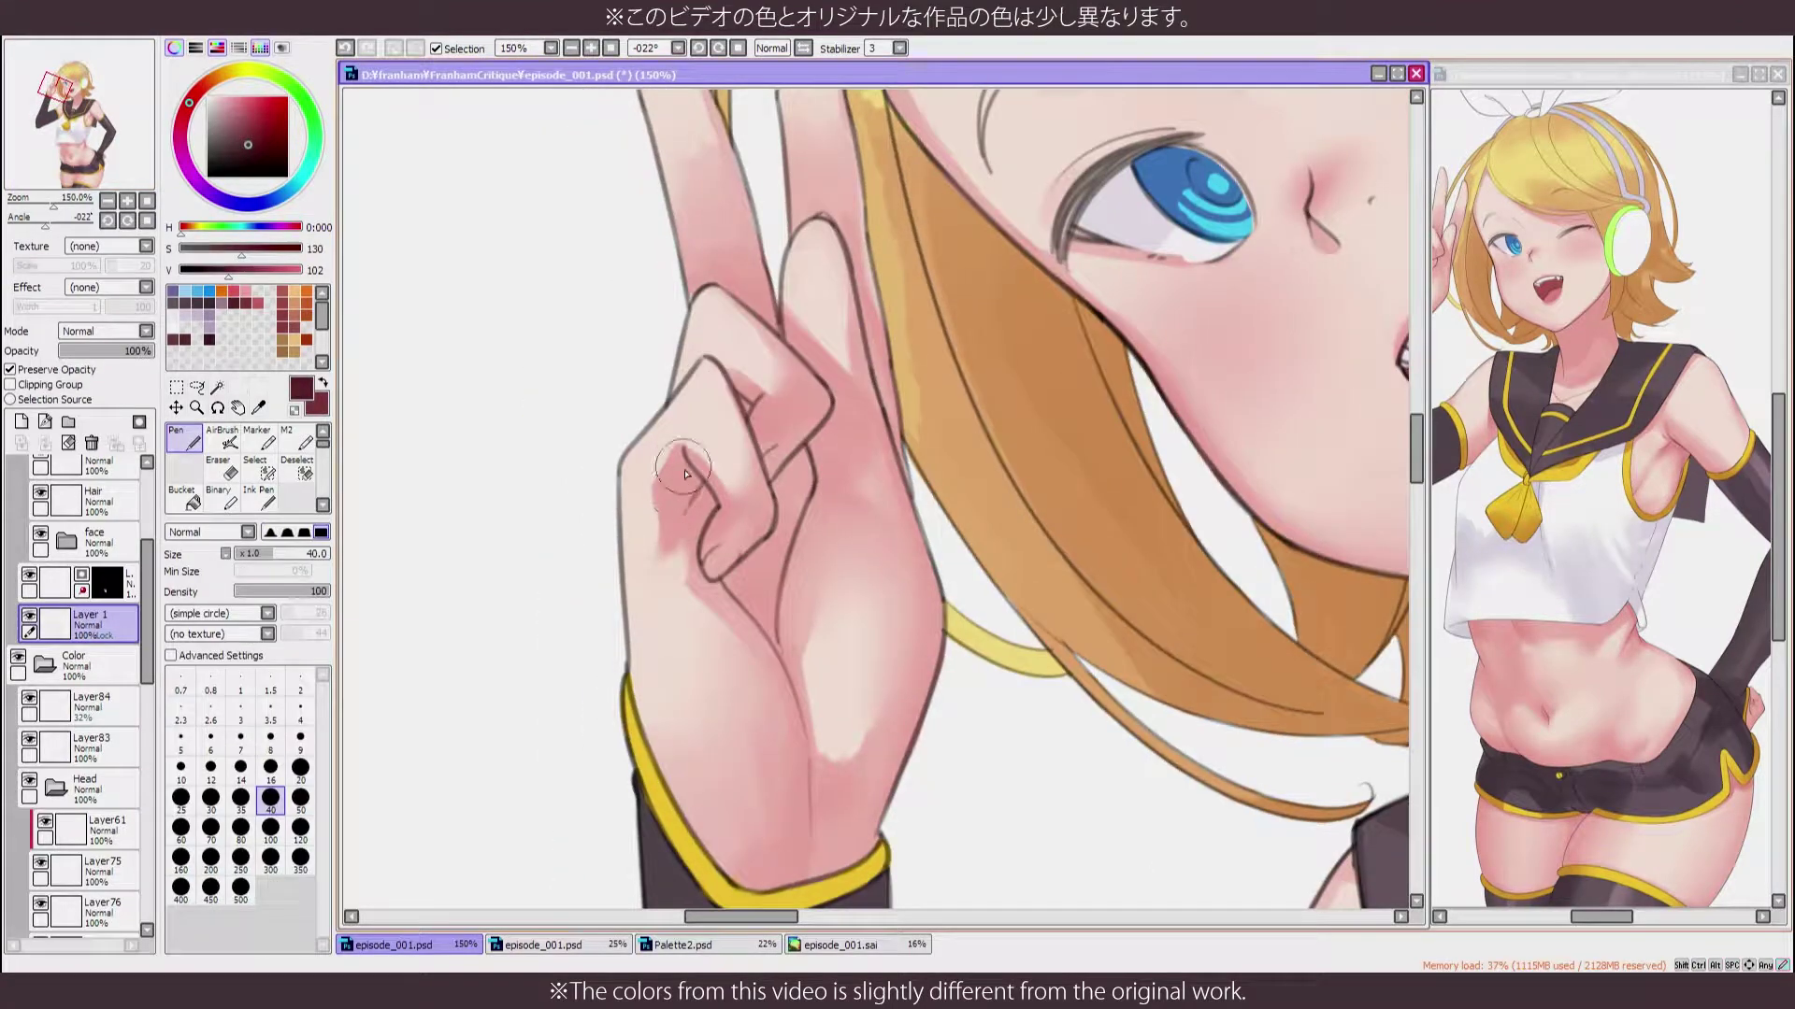
{"action": "key", "text": "n"}
Tint the mouth and nose lines on the MouNo layer with the red skin shade and blend them
{"action": "scroll", "coordinate": [782, 472], "scroll_direction": "right", "scroll_amount": 10}
{"action": "scroll", "coordinate": [873, 655], "scroll_direction": "down", "scroll_amount": 10}
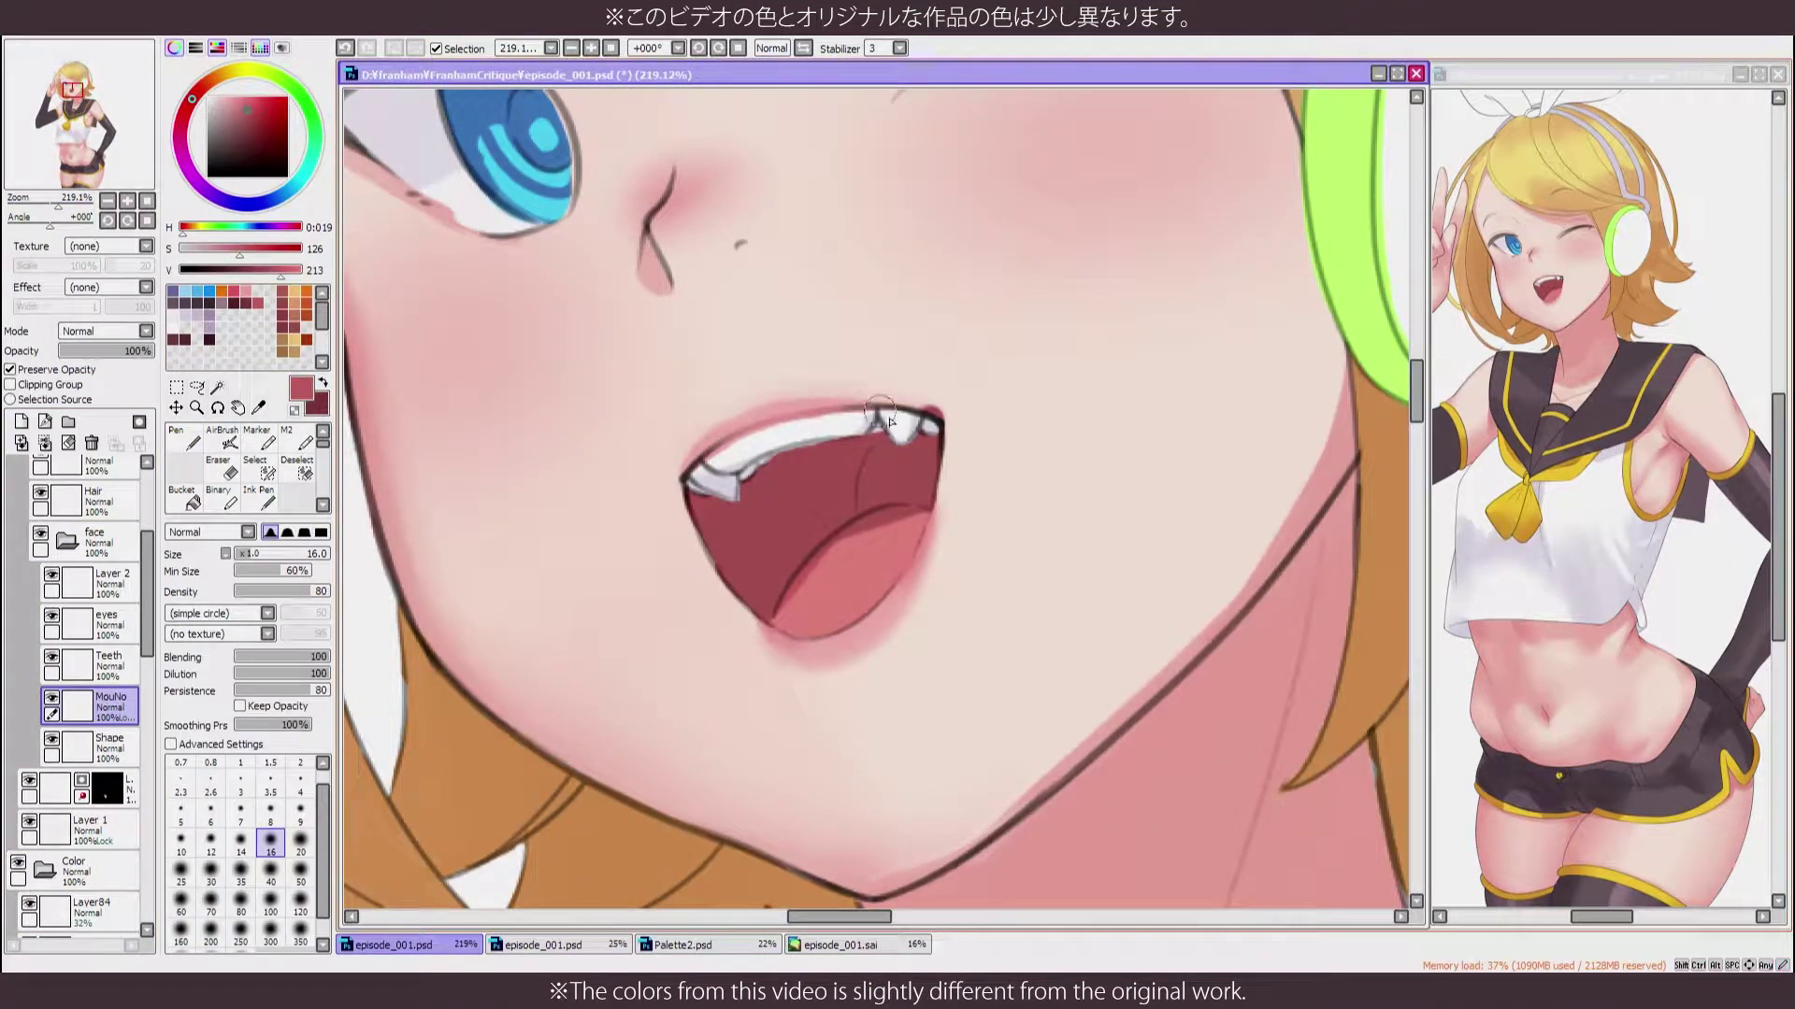
{"action": "key", "text": "e"}
{"action": "key", "text": "b"}
{"action": "left_click_drag", "start_coordinate": [599, 242], "coordinate": [701, 433]}
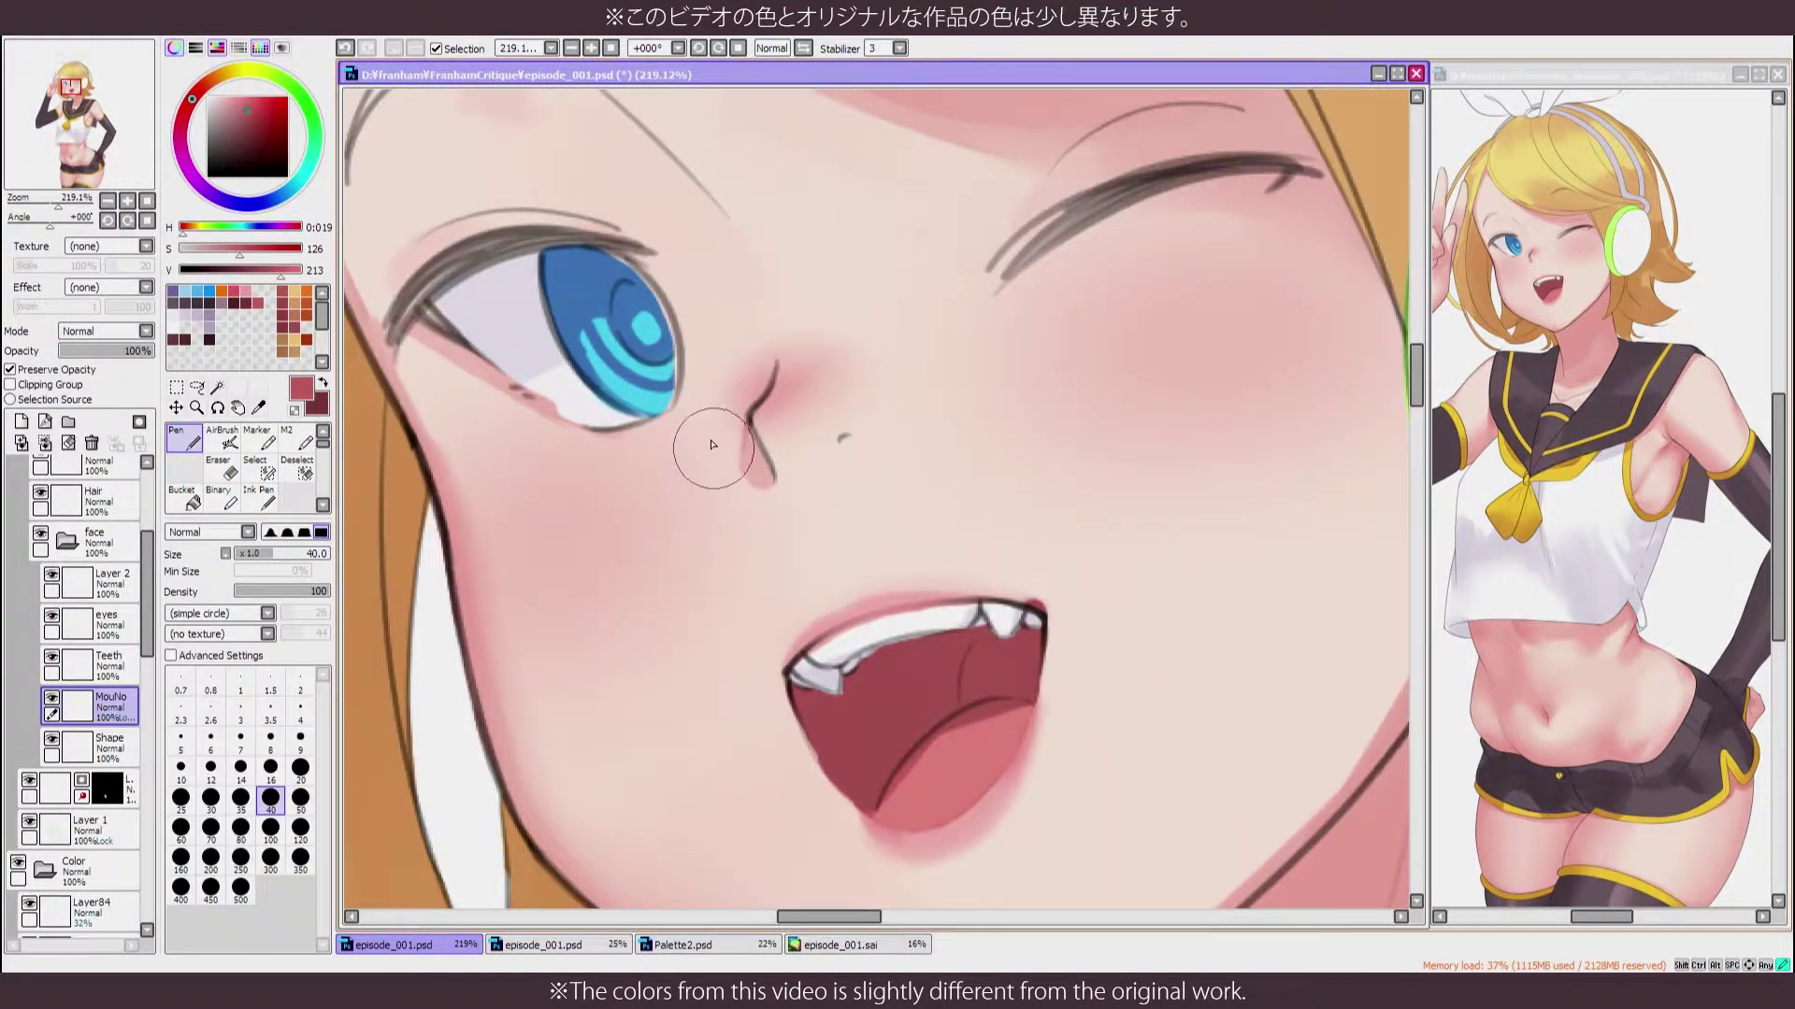
{"action": "left_click", "coordinate": [770, 412], "text": "alt"}
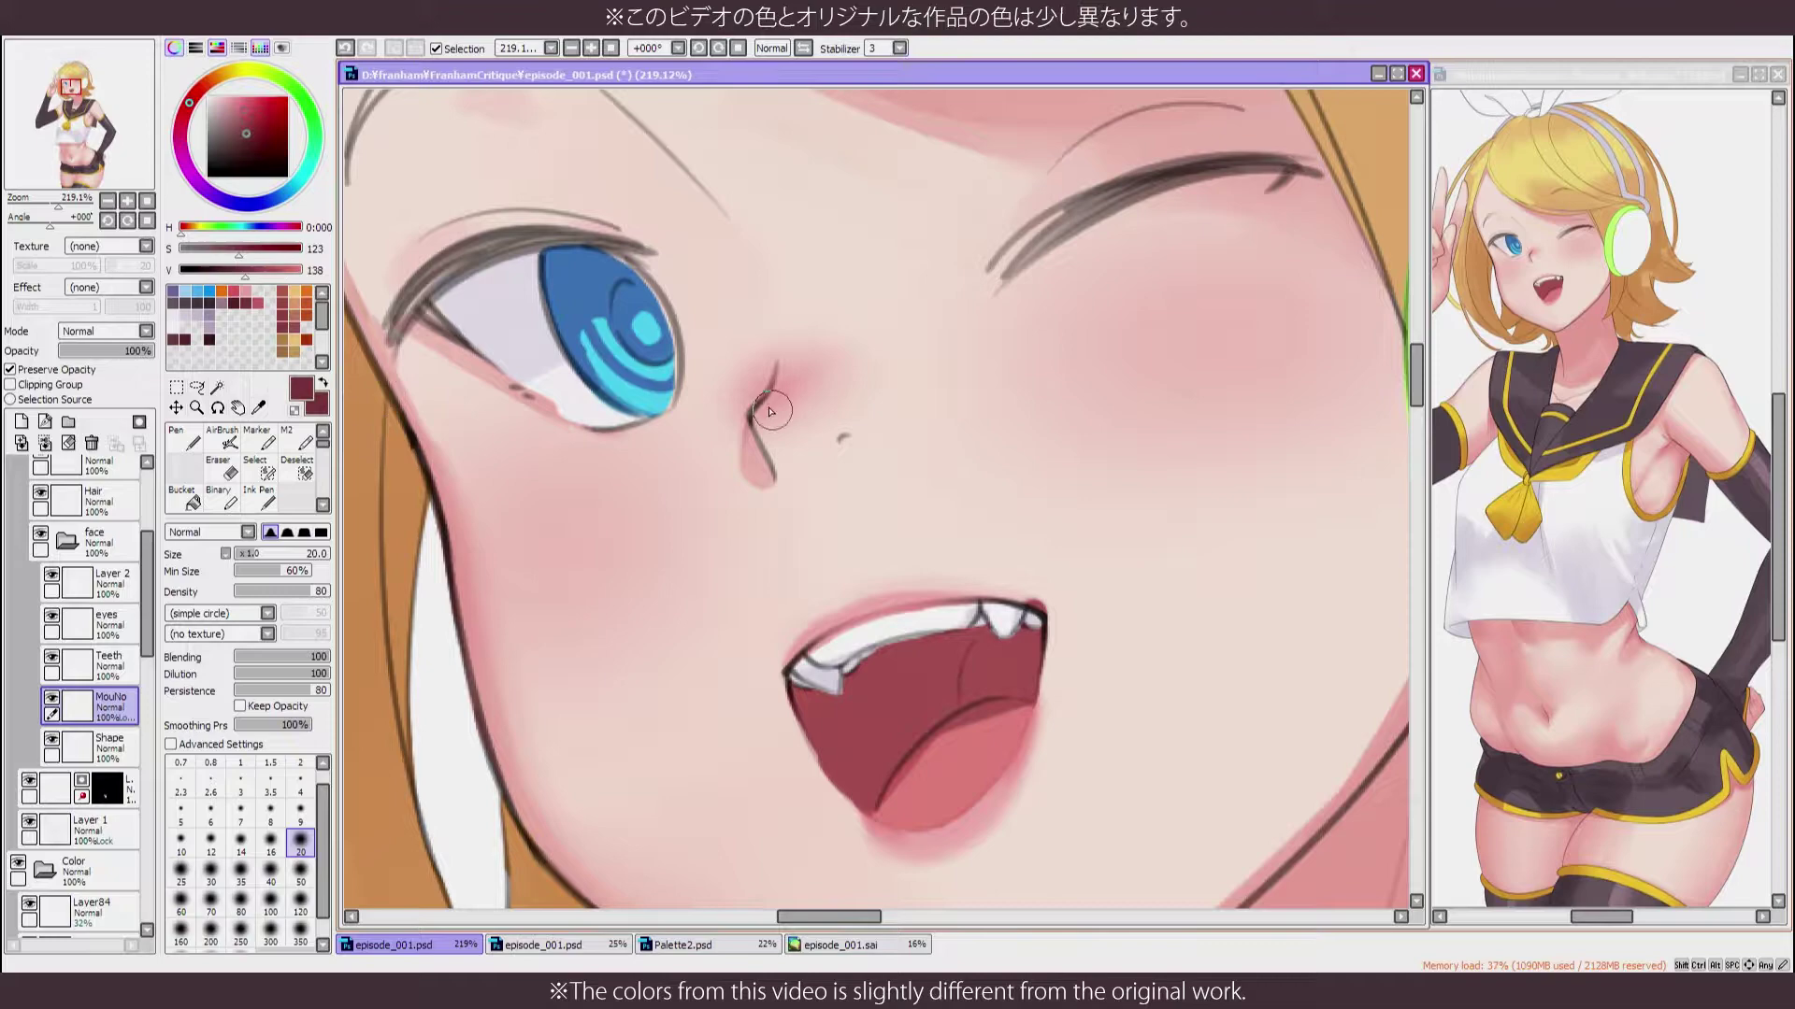
Refine the tint of the nose line with the size 20 Pen in red and check it on the whole figure
{"action": "left_click", "coordinate": [264, 322]}
{"action": "key", "text": "n"}
{"action": "key", "text": "b"}
{"action": "key", "text": "n"}
{"action": "left_click_drag", "start_coordinate": [561, 171], "coordinate": [785, 376]}
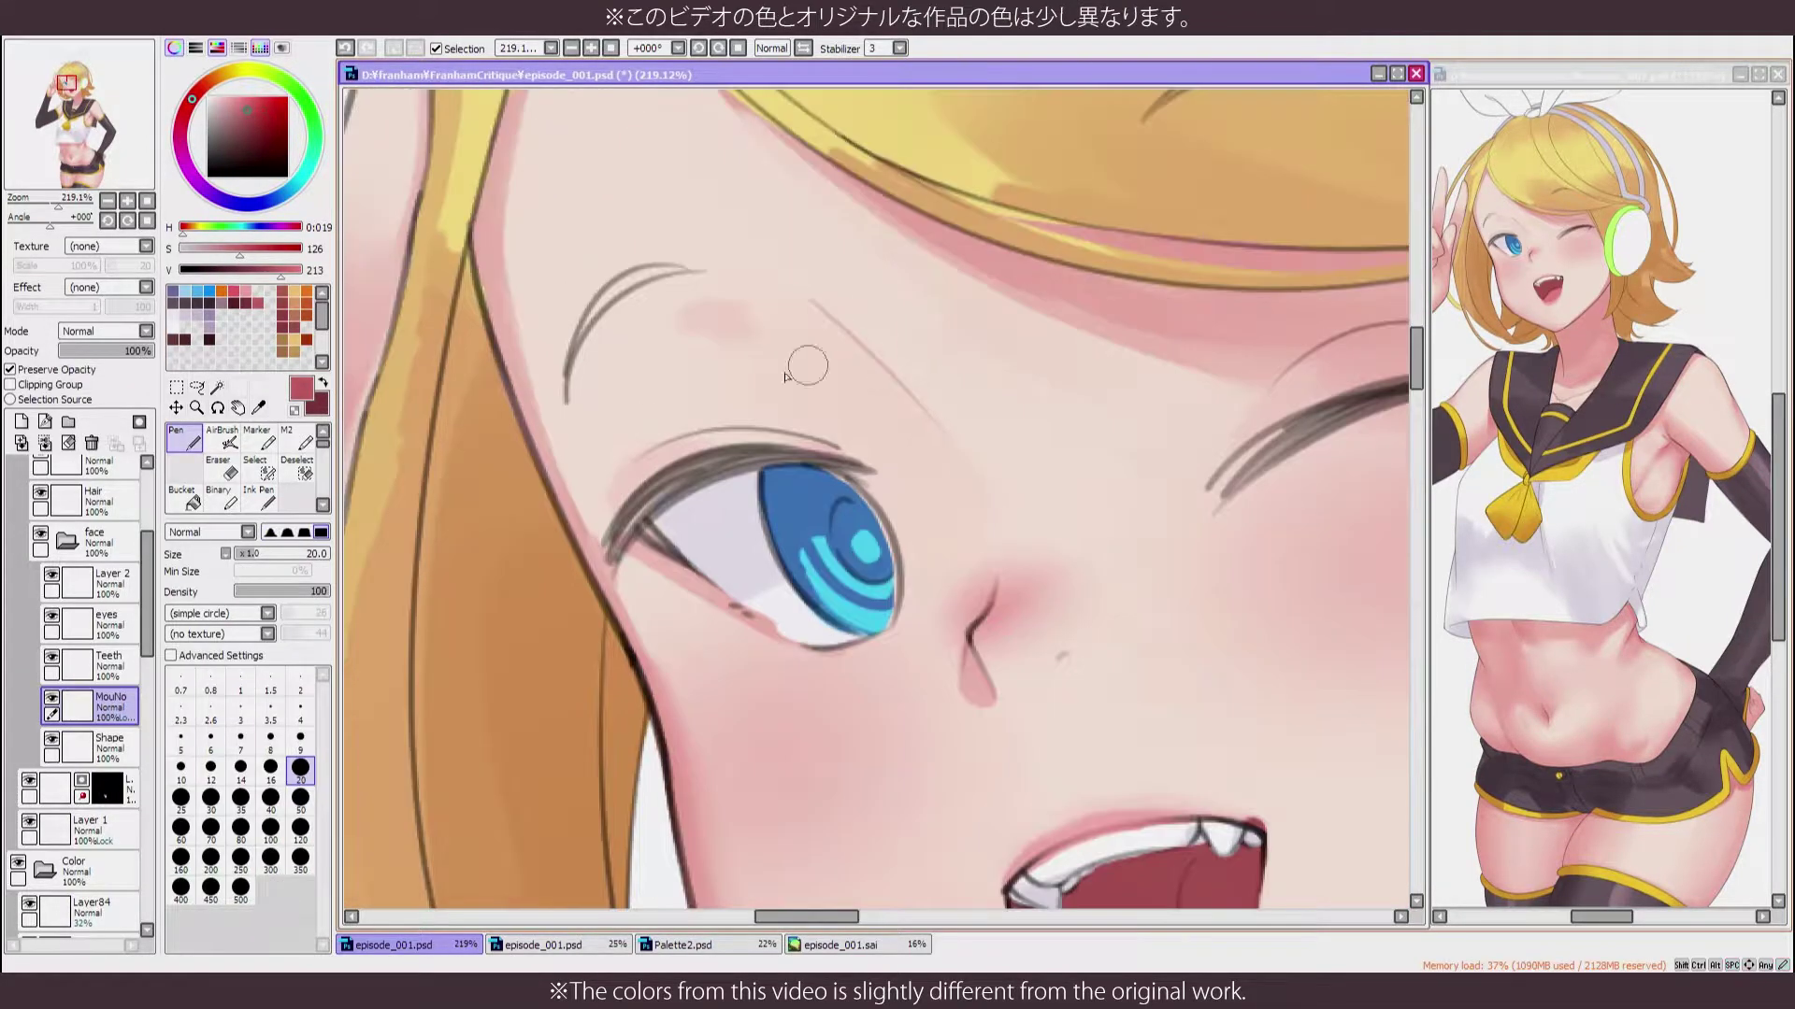
{"action": "scroll", "coordinate": [760, 327], "scroll_direction": "down", "scroll_amount": 10}
{"action": "scroll", "coordinate": [761, 333], "scroll_direction": "up", "scroll_amount": 8}
{"action": "scroll", "coordinate": [75, 561], "scroll_direction": "up", "scroll_amount": 3}
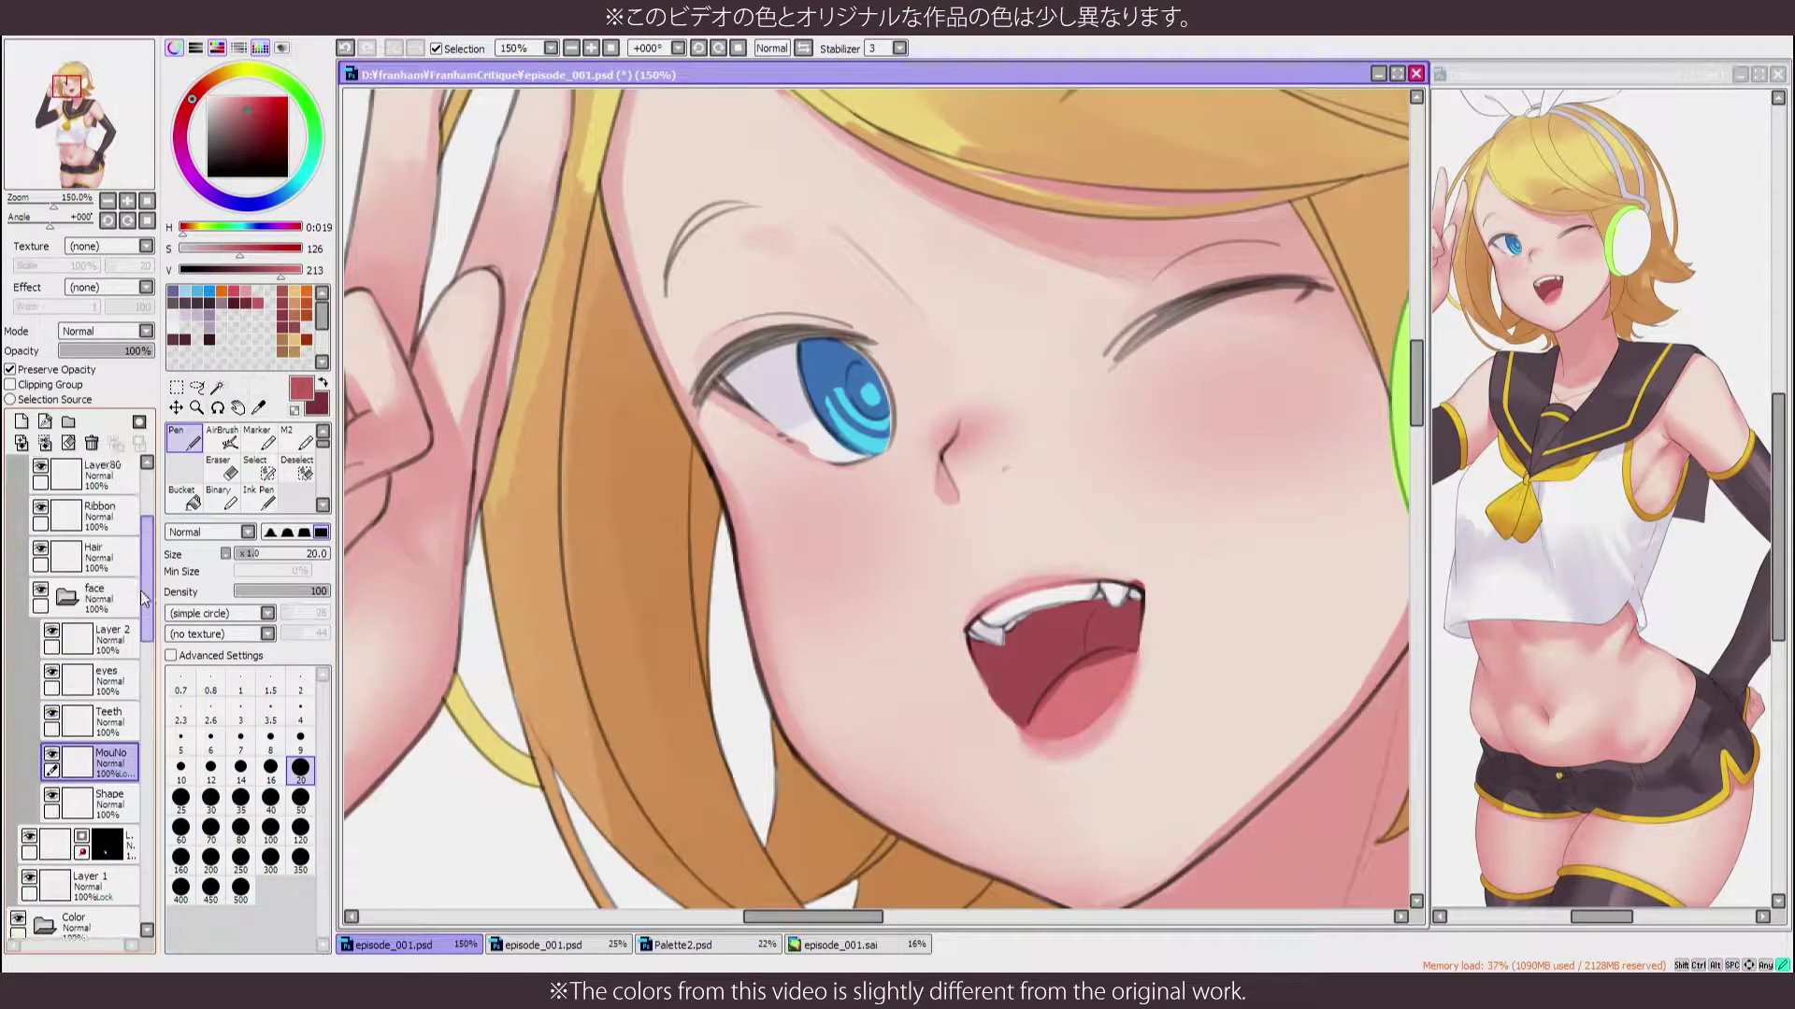
Add a new layer above the LineArt group and another above Layer85 in the Color group
{"action": "left_click", "coordinate": [79, 558]}
{"action": "key", "text": "ctrl+shift+n"}
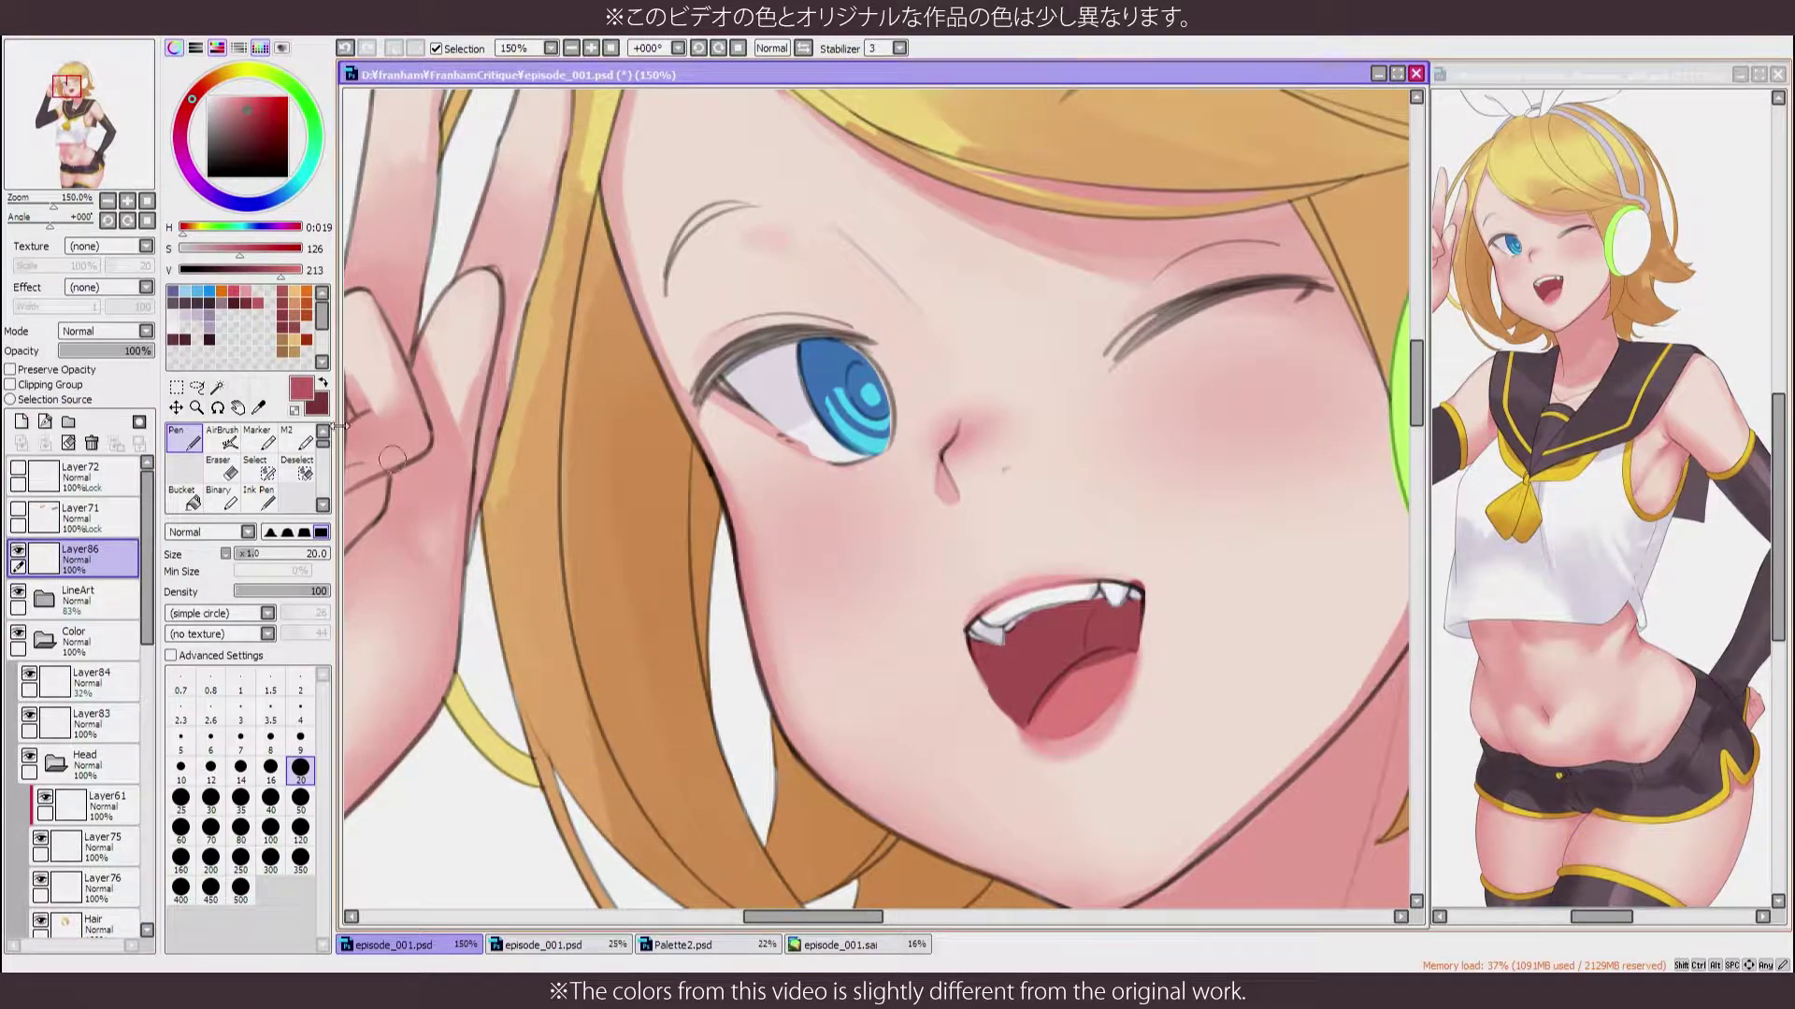
{"action": "scroll", "coordinate": [954, 437], "scroll_direction": "up", "scroll_amount": 4}
{"action": "left_click", "coordinate": [21, 422]}
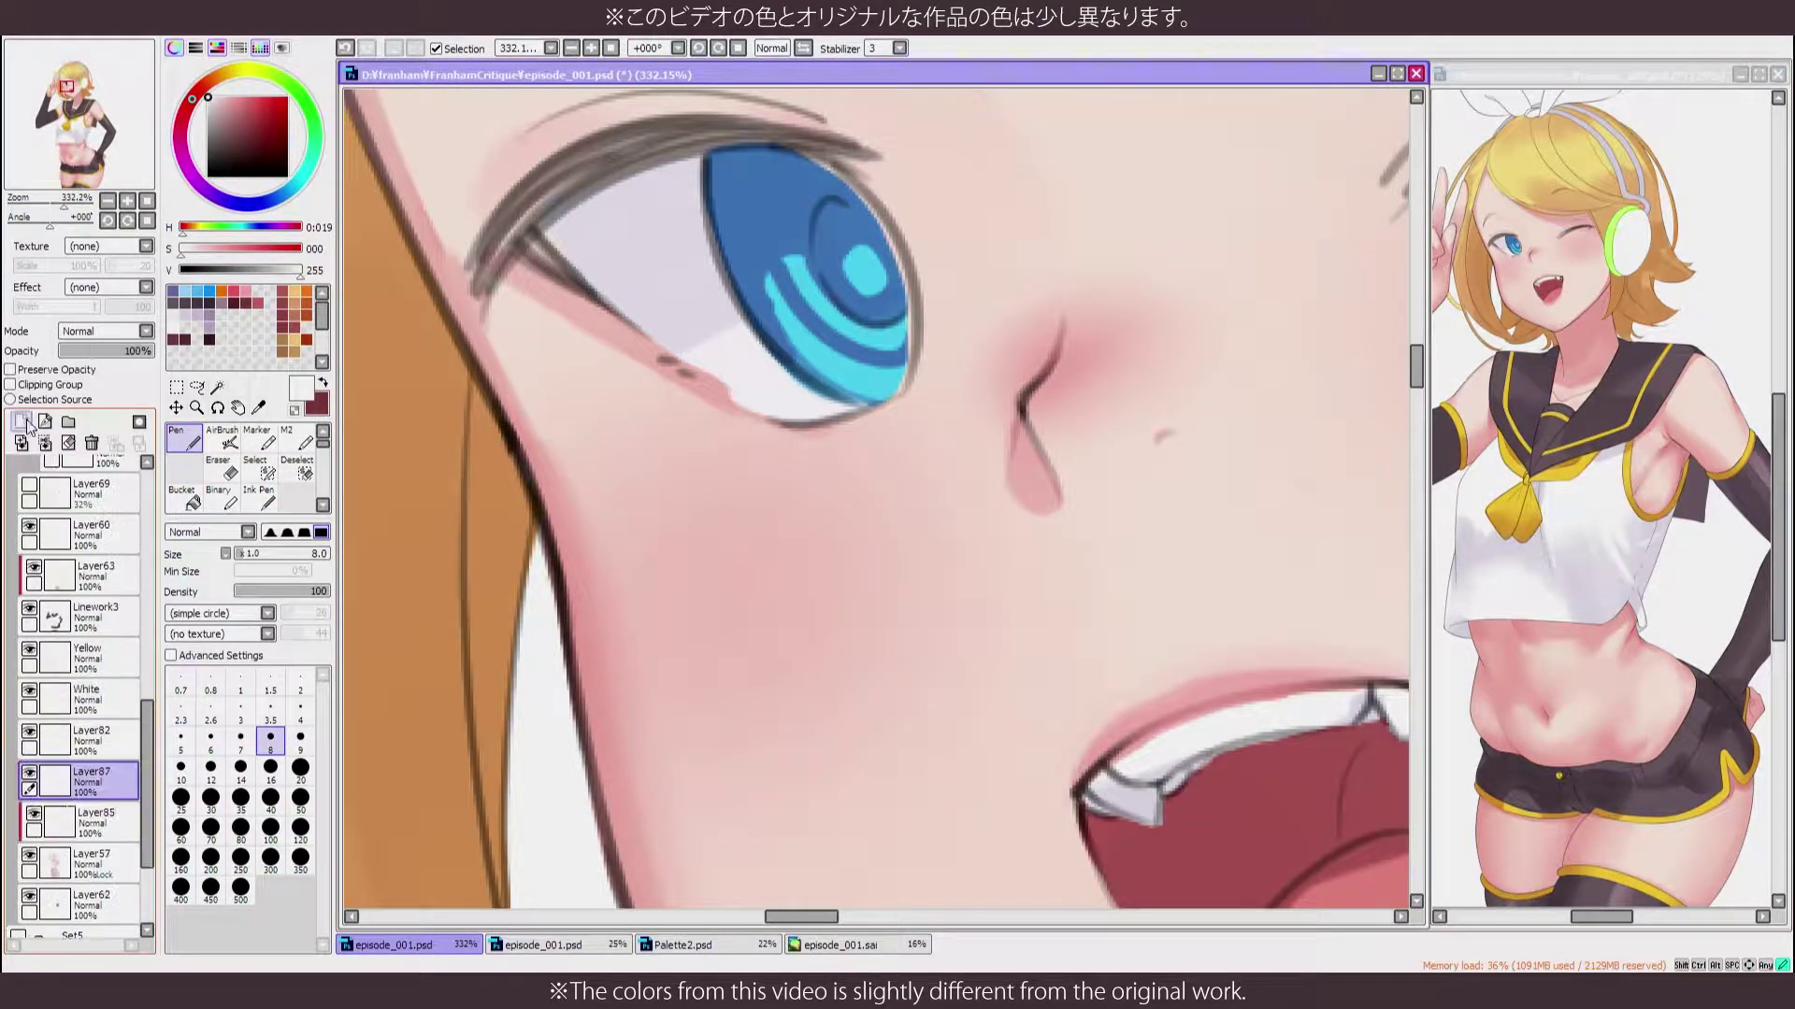
Clip the new layer above Layer85 and paint white highlights on the nose and around both eyes with a small Pen
{"action": "key", "text": "h"}
{"action": "key", "text": "h"}
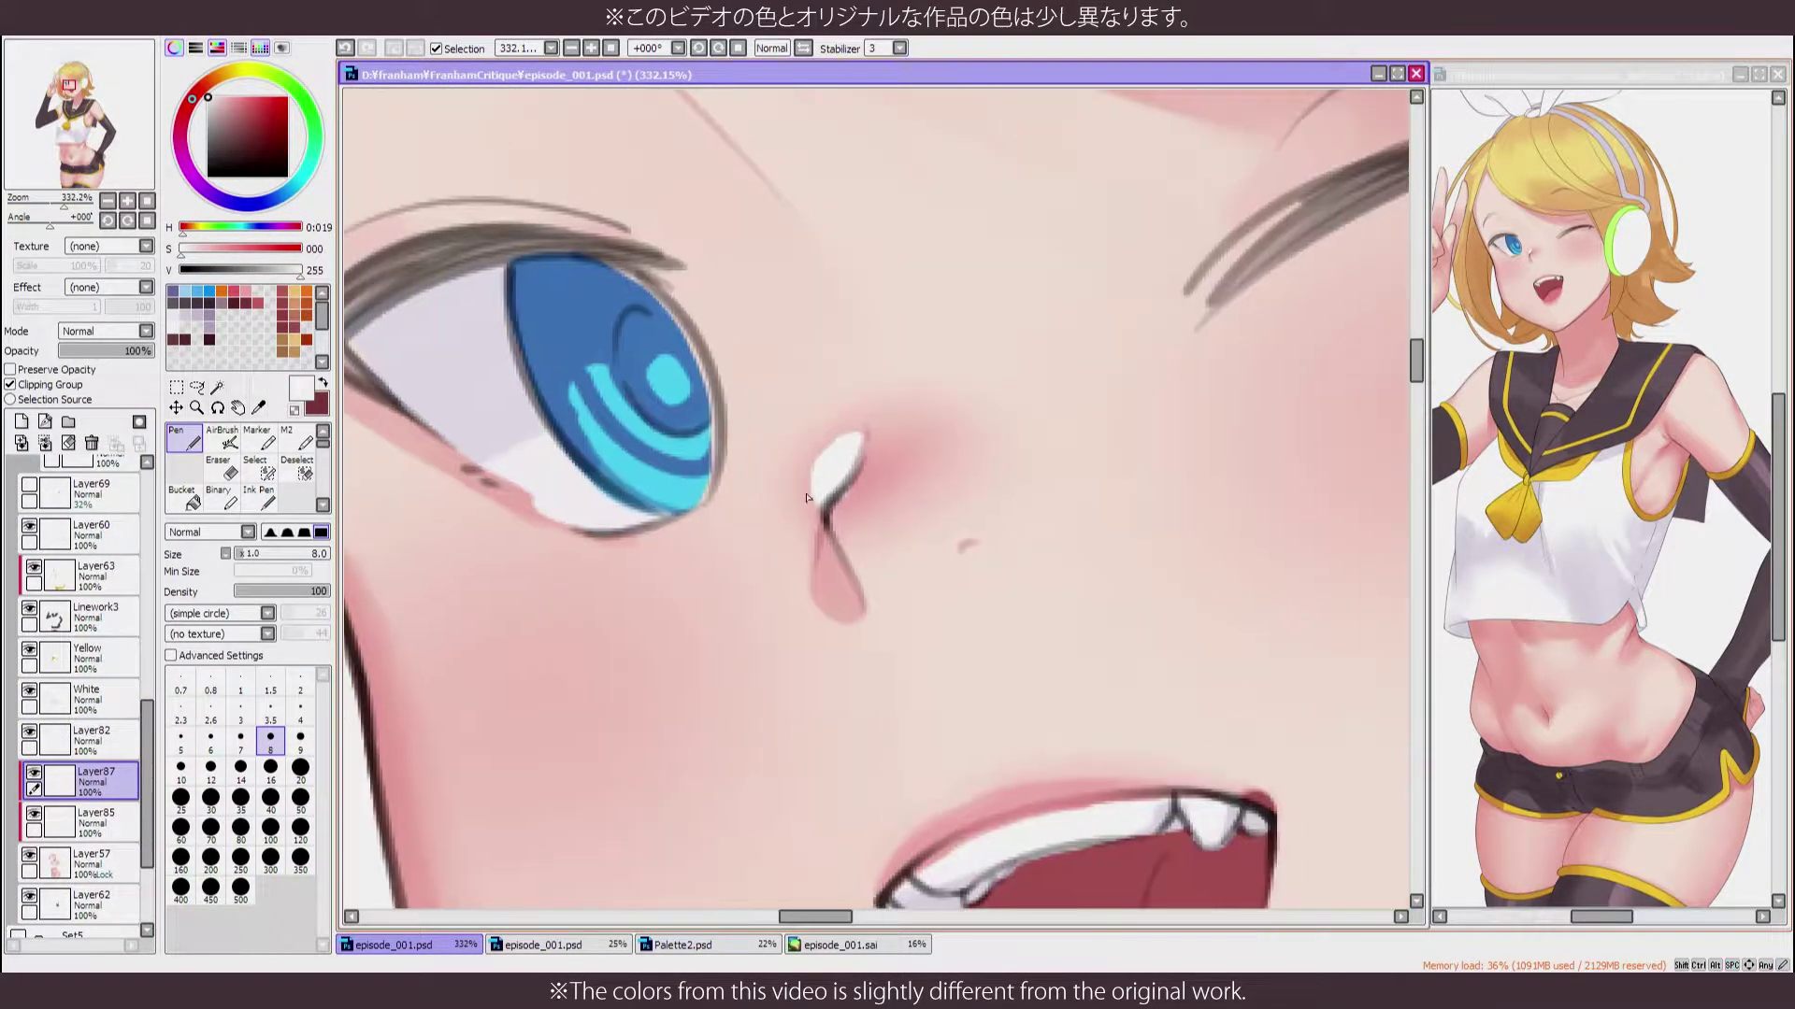
{"action": "left_click_drag", "start_coordinate": [517, 577], "coordinate": [761, 488]}
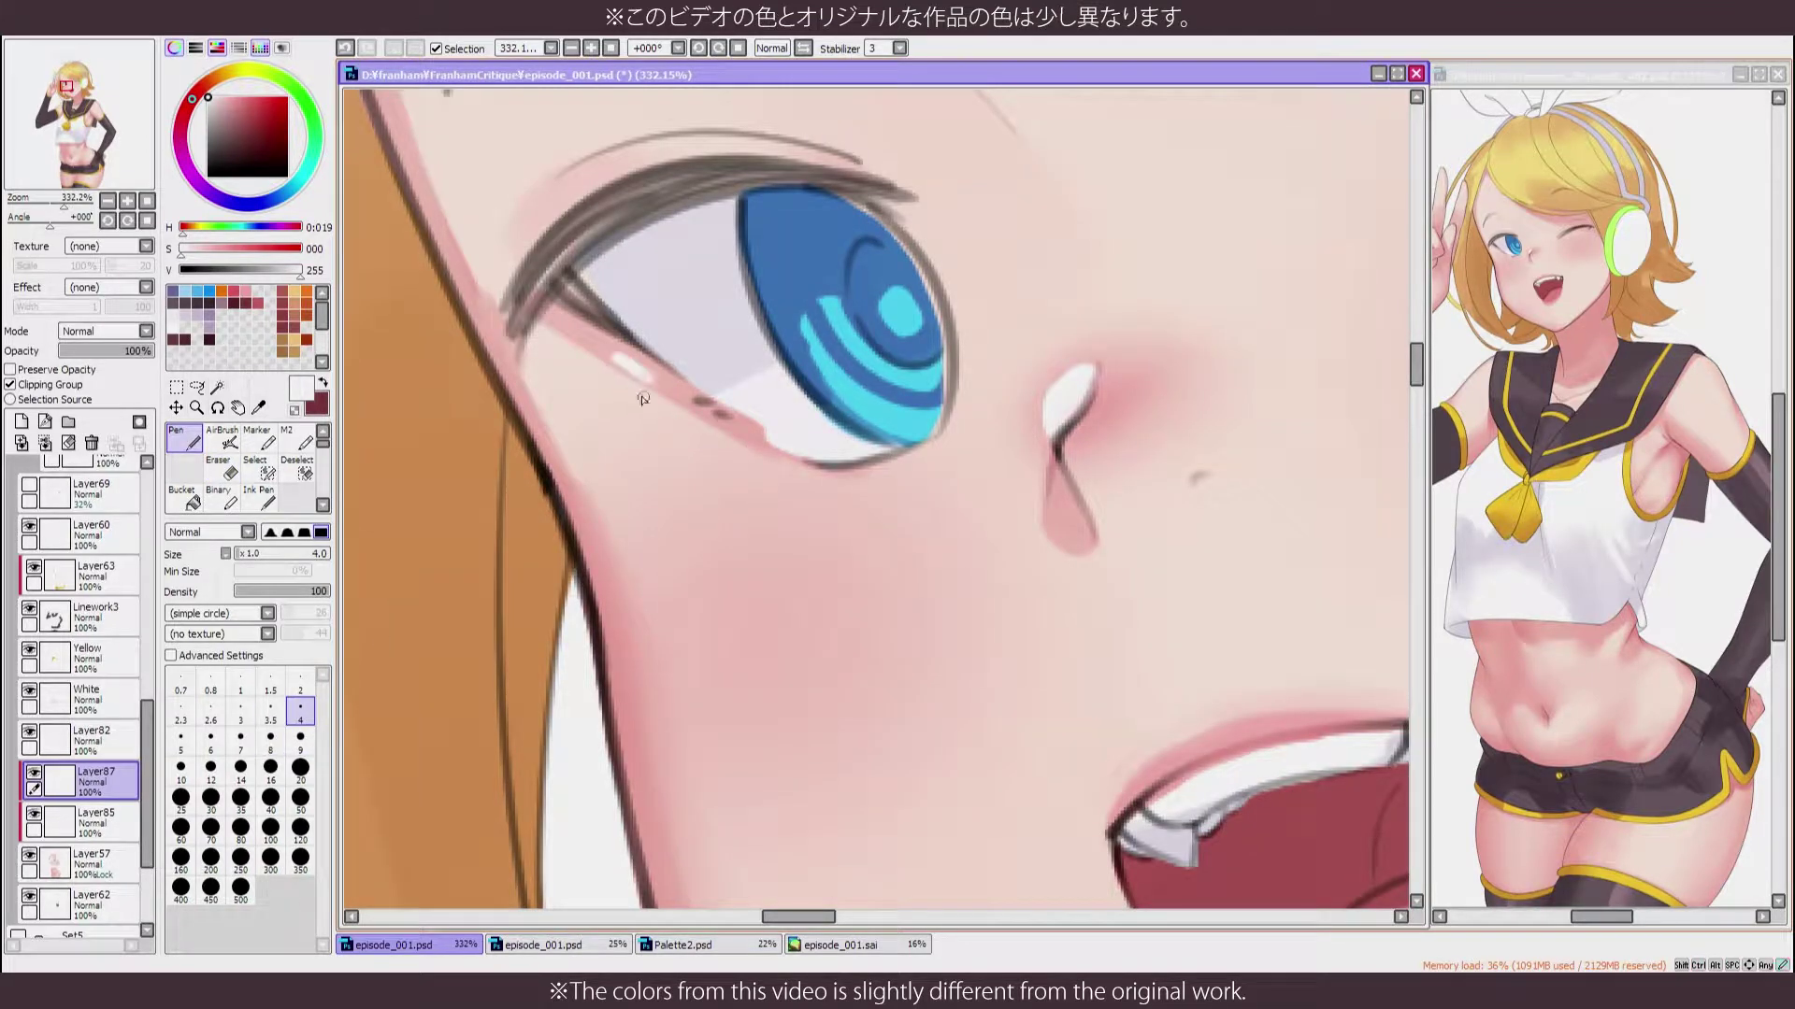
{"action": "left_click_drag", "start_coordinate": [1122, 309], "coordinate": [635, 402]}
{"action": "left_click_drag", "start_coordinate": [937, 402], "coordinate": [635, 439]}
{"action": "scroll", "coordinate": [1185, 256], "scroll_direction": "down", "scroll_amount": 2}
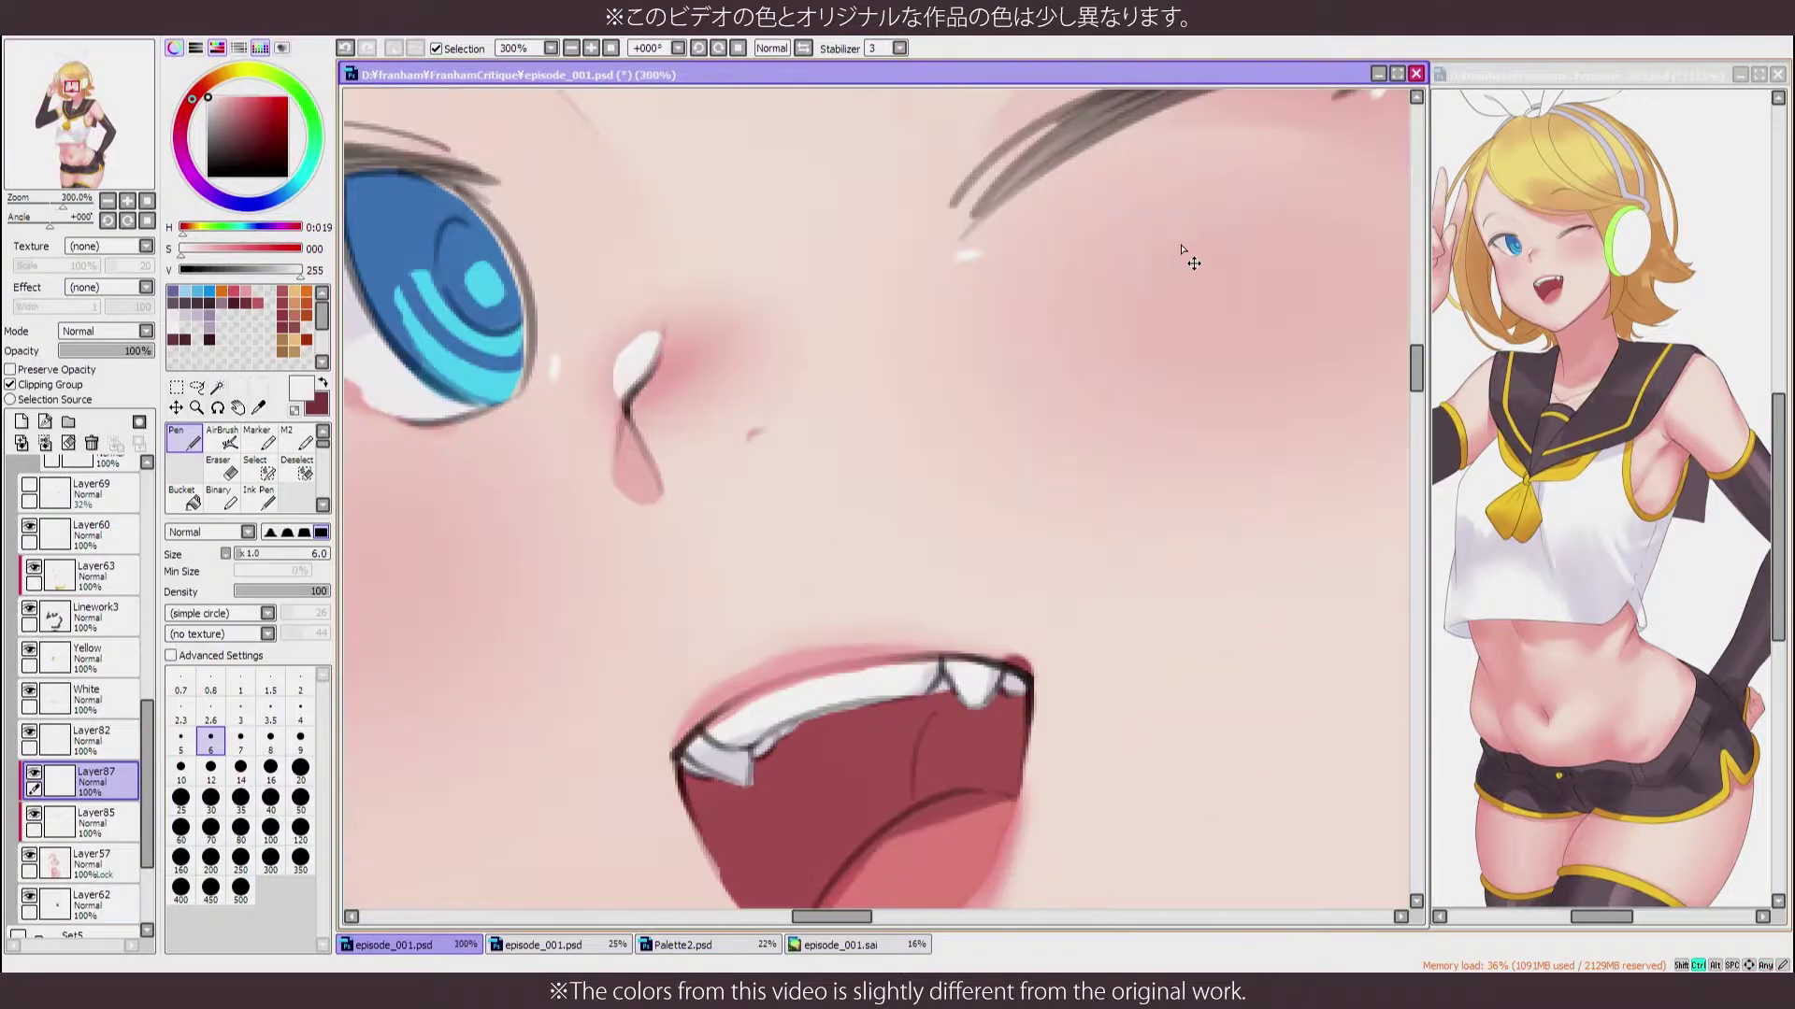
{"action": "scroll", "coordinate": [971, 559], "scroll_direction": "up", "scroll_amount": 1}
{"action": "scroll", "coordinate": [969, 566], "scroll_direction": "down", "scroll_amount": 4}
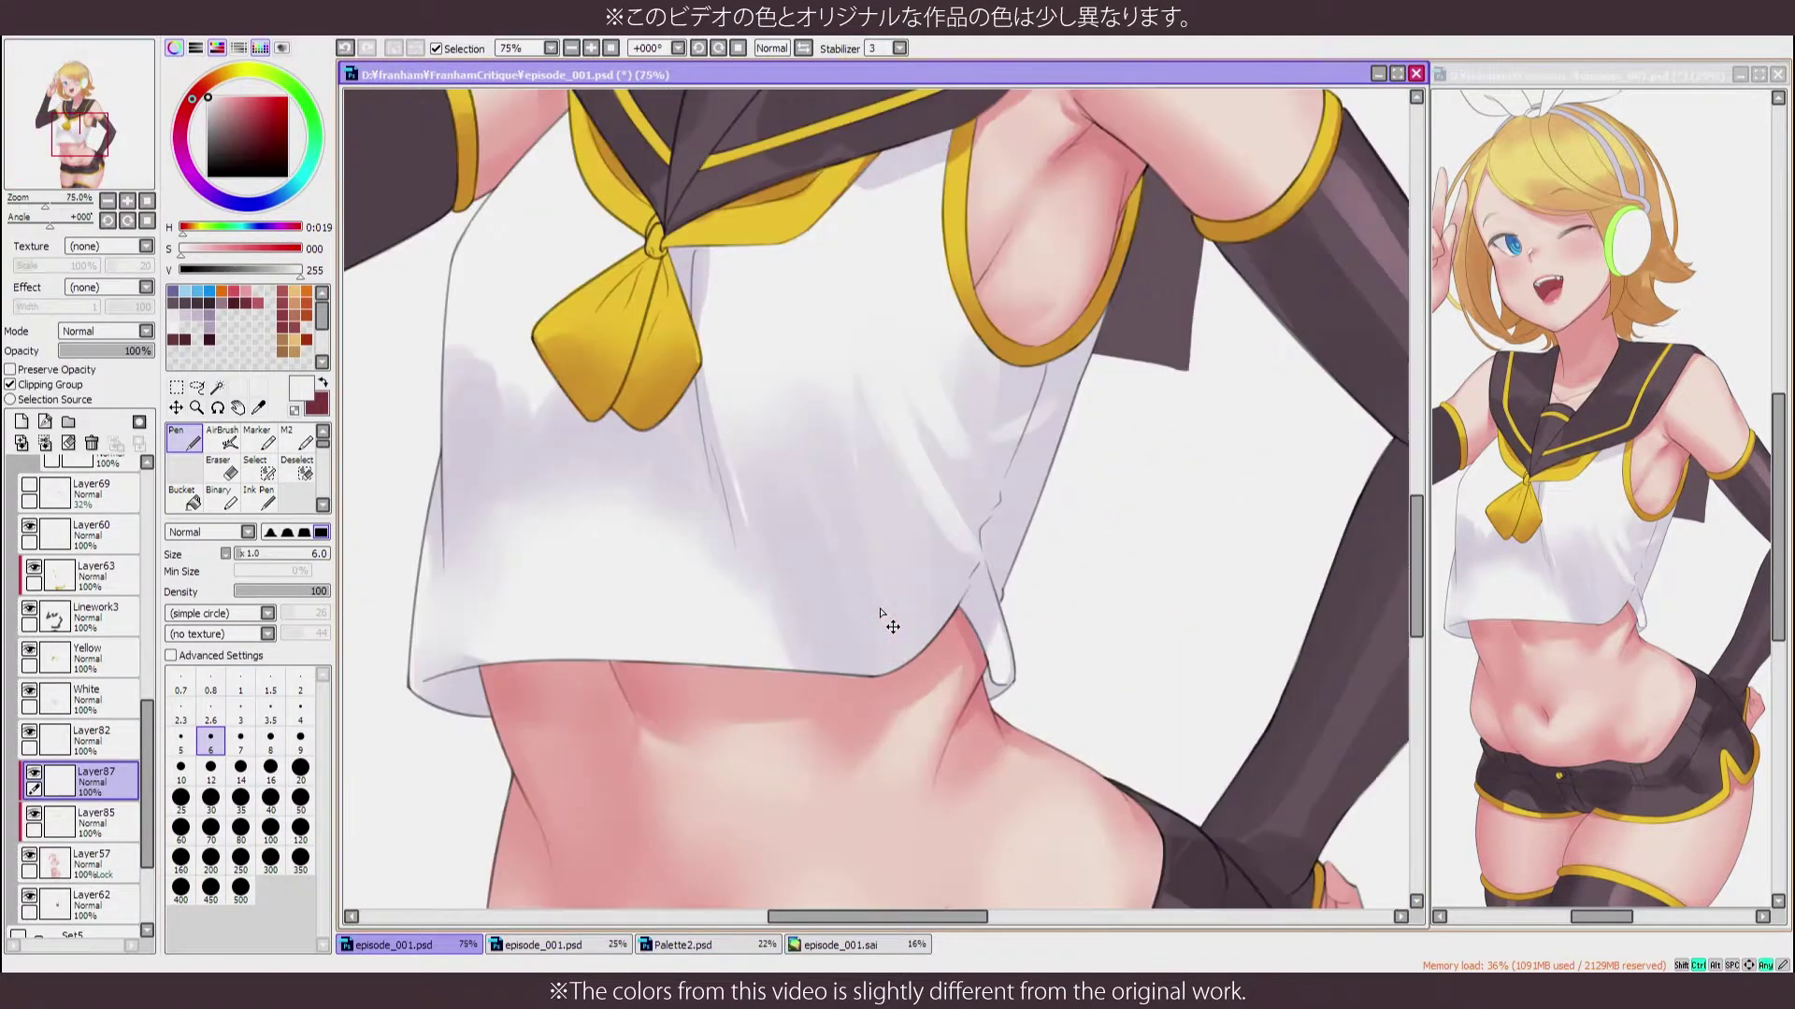
Add white highlights to the shoulder and the skin beside the armpit on Layer57 with the size 20 Marker
{"action": "key", "text": "b"}
{"action": "left_click", "coordinate": [240, 865]}
{"action": "mouse_move", "coordinate": [854, 433]}
{"action": "left_mouse_down"}
{"action": "mouse_move", "coordinate": [1402, 486]}
{"action": "mouse_move", "coordinate": [1374, 407]}
{"action": "mouse_move", "coordinate": [1159, 309]}
{"action": "left_mouse_up"}
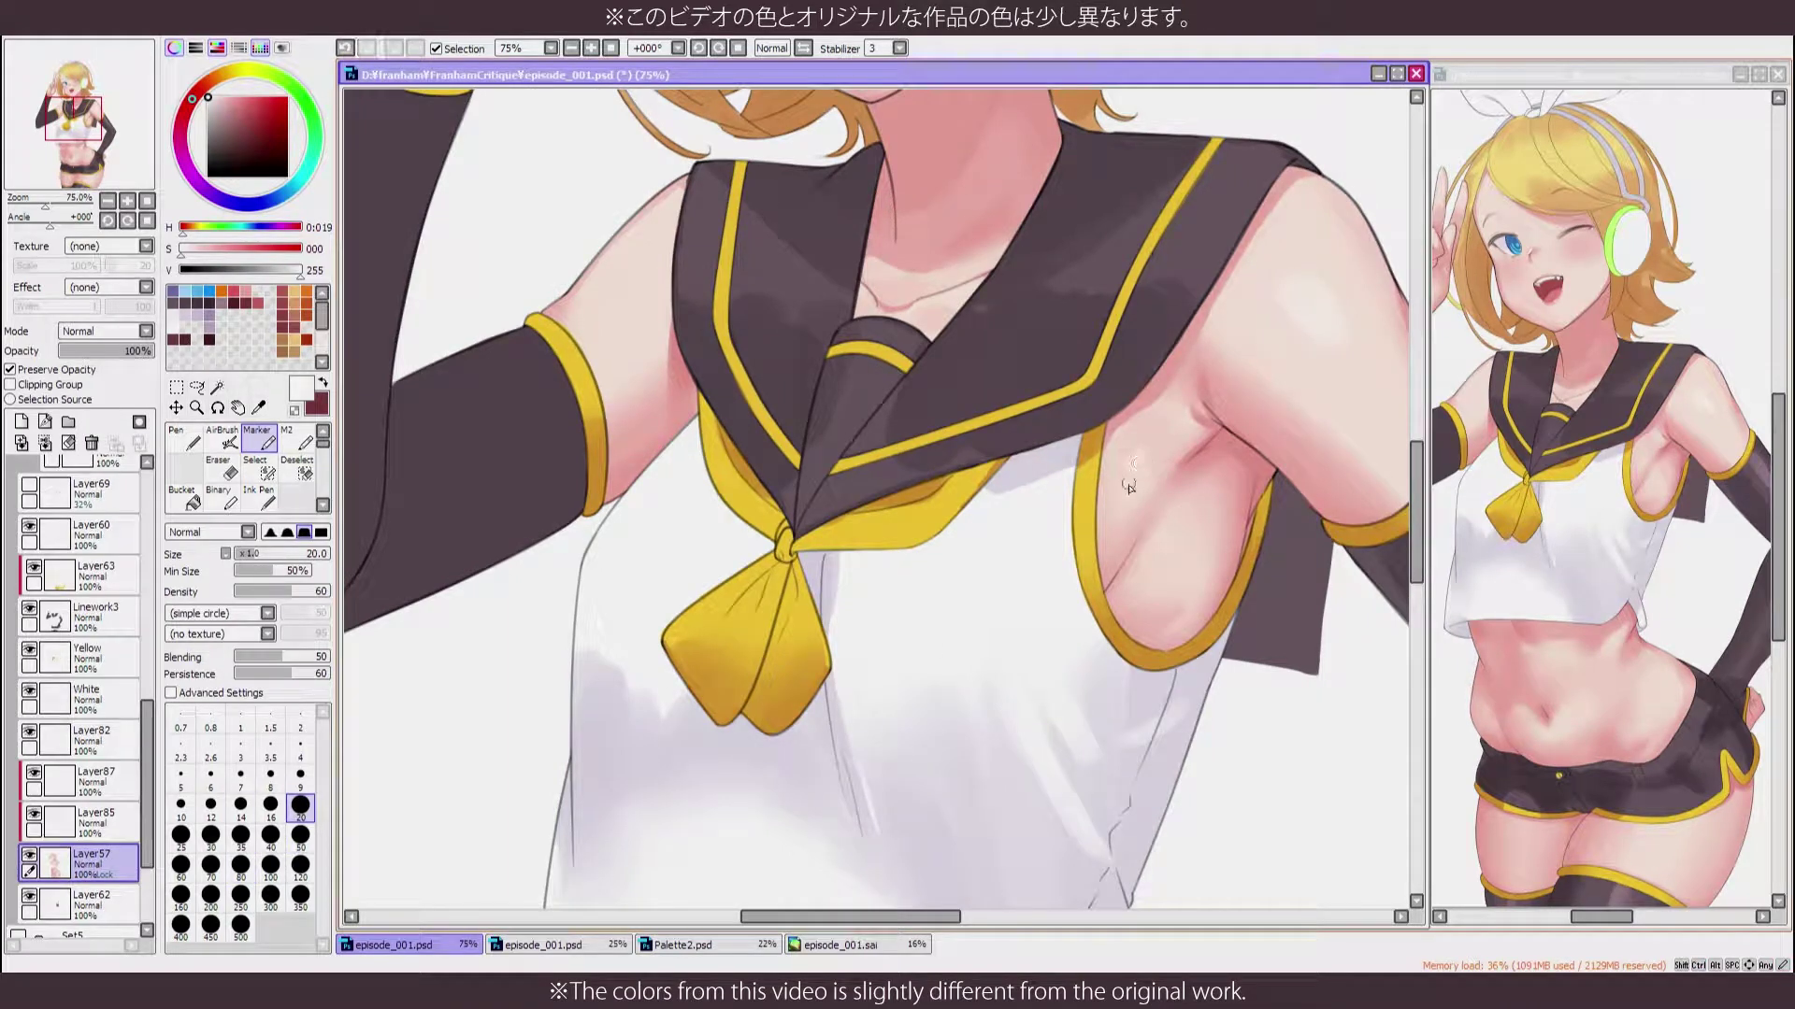
{"action": "scroll", "coordinate": [1047, 779], "scroll_direction": "down", "scroll_amount": 1}
{"action": "scroll", "coordinate": [962, 745], "scroll_direction": "up", "scroll_amount": 1}
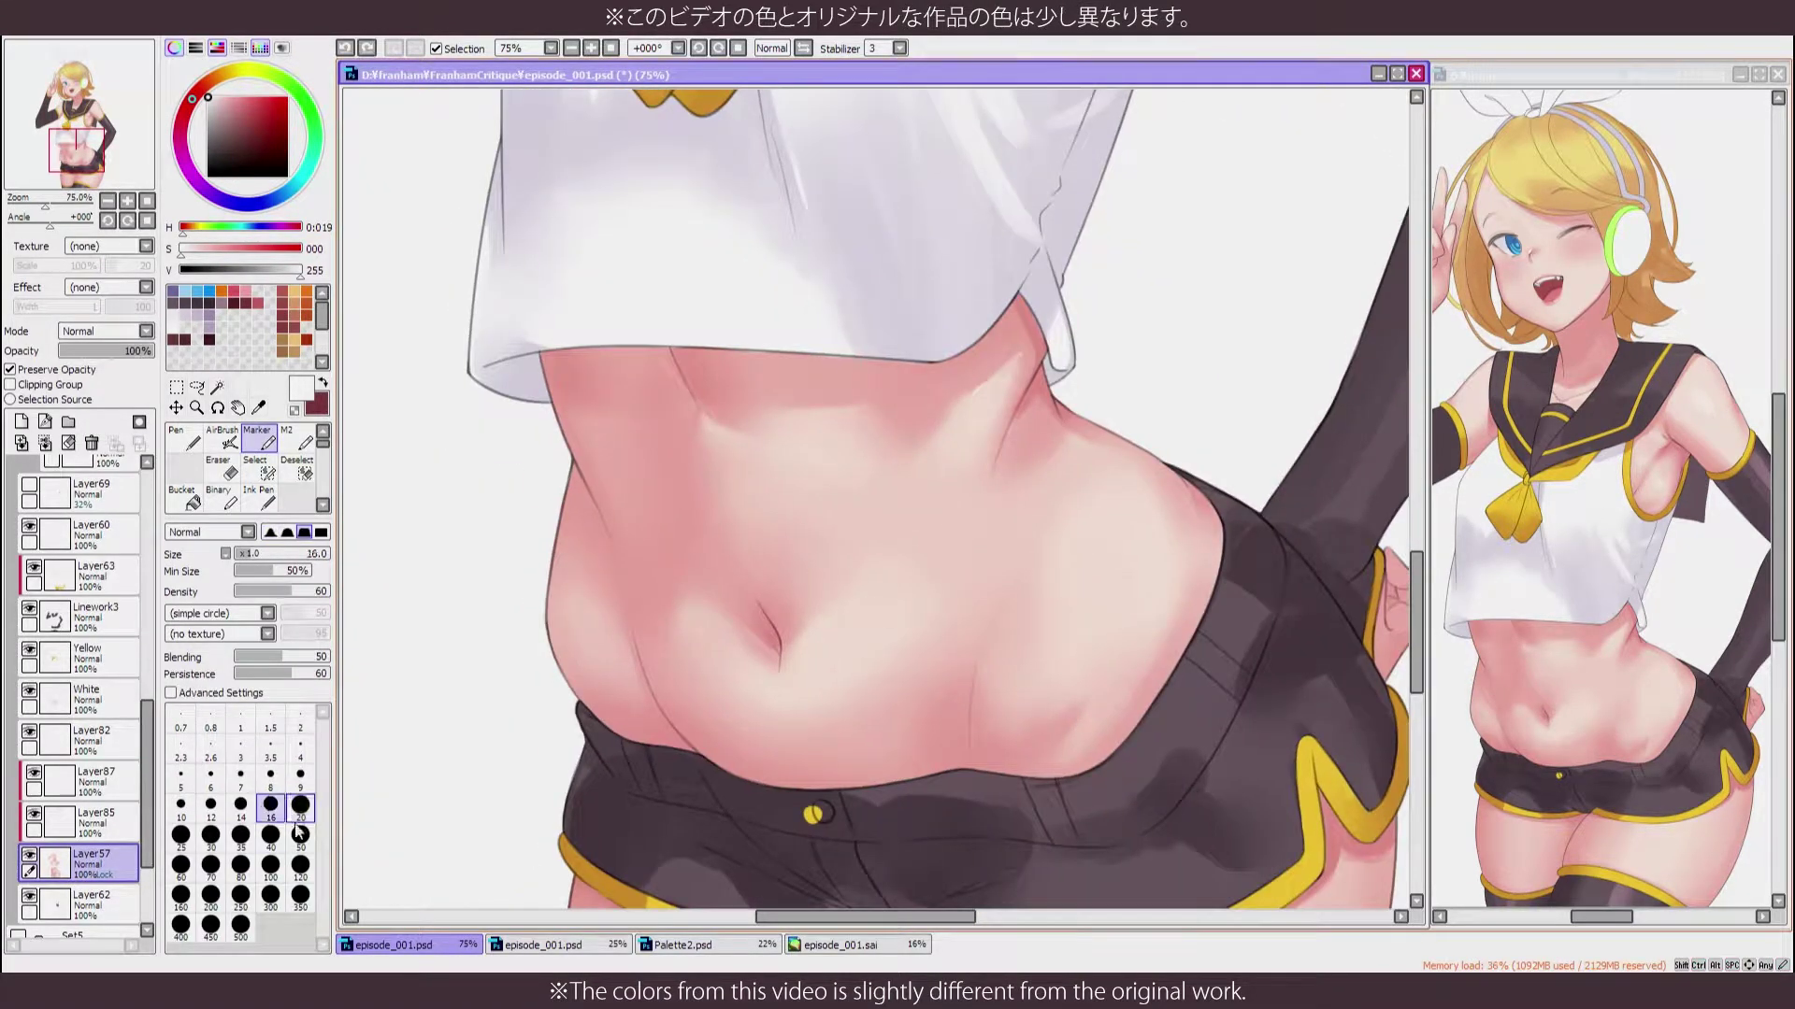
Add a white highlight beside the navel and soften the midriff highlights with the size 20 blending brush
{"action": "key", "text": "h"}
{"action": "key", "text": "b"}
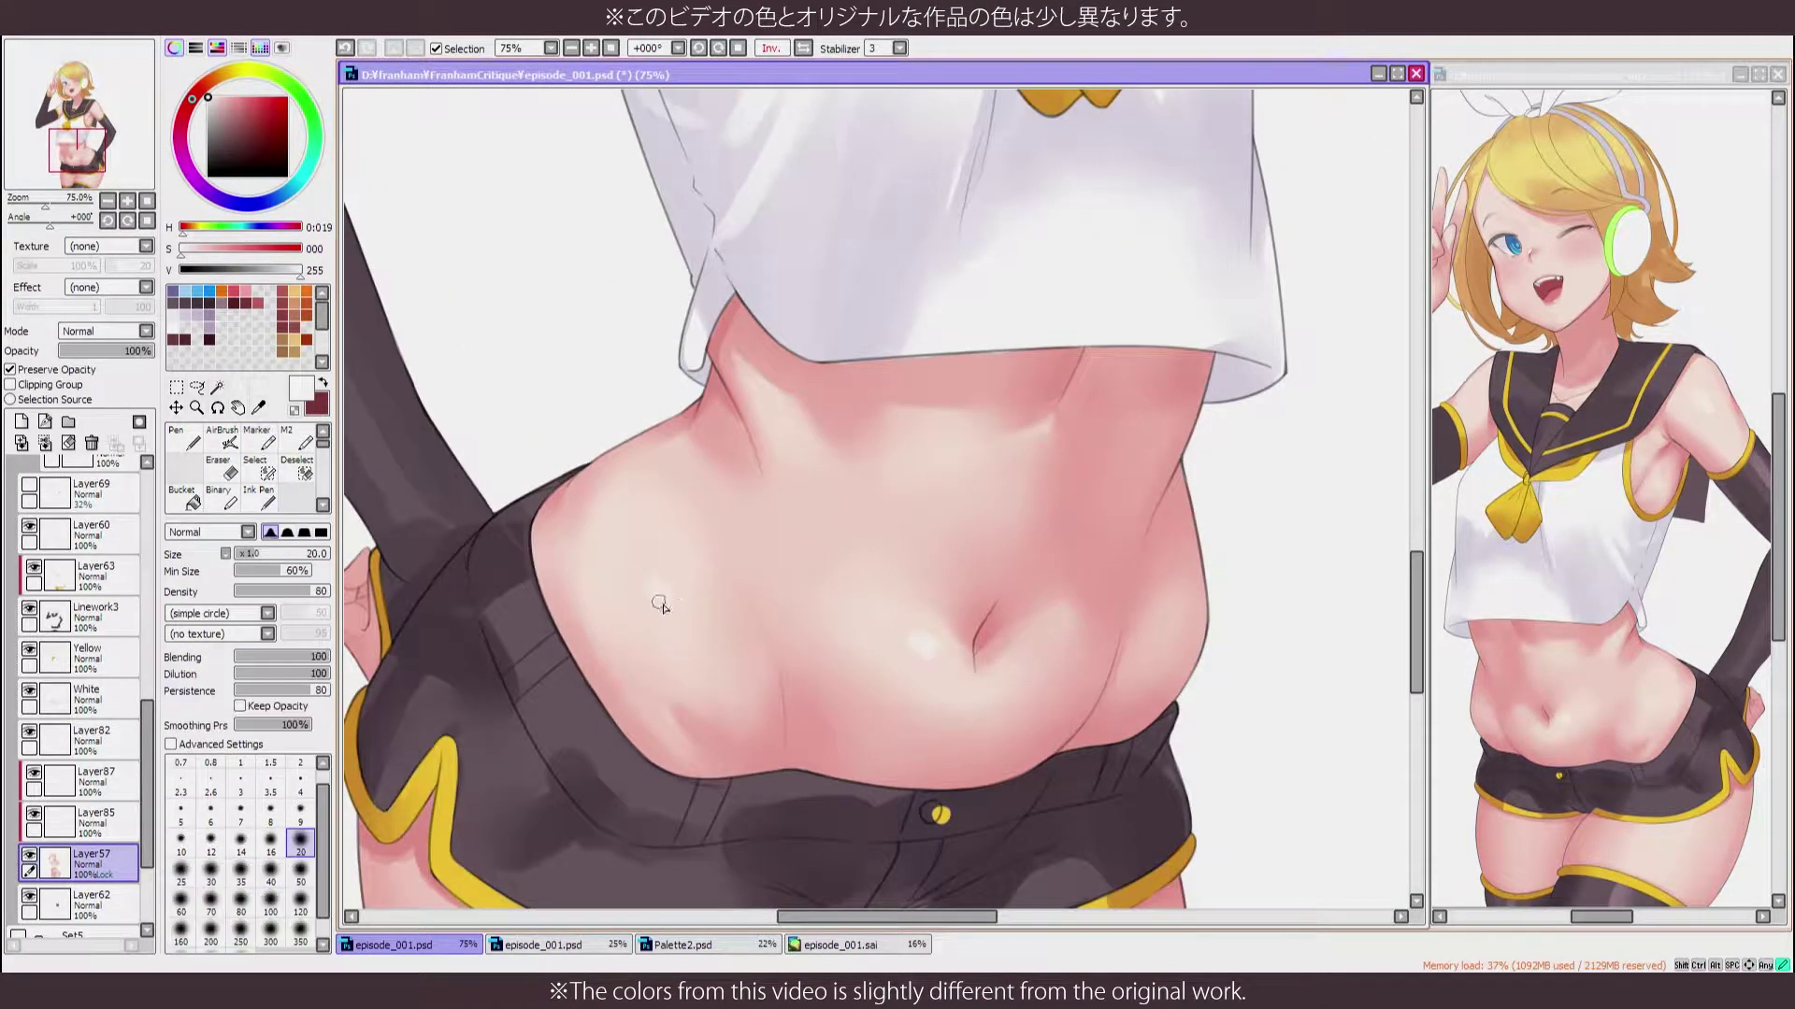
{"action": "scroll", "coordinate": [748, 579], "scroll_direction": "down", "scroll_amount": 5}
{"action": "scroll", "coordinate": [694, 505], "scroll_direction": "down", "scroll_amount": 2}
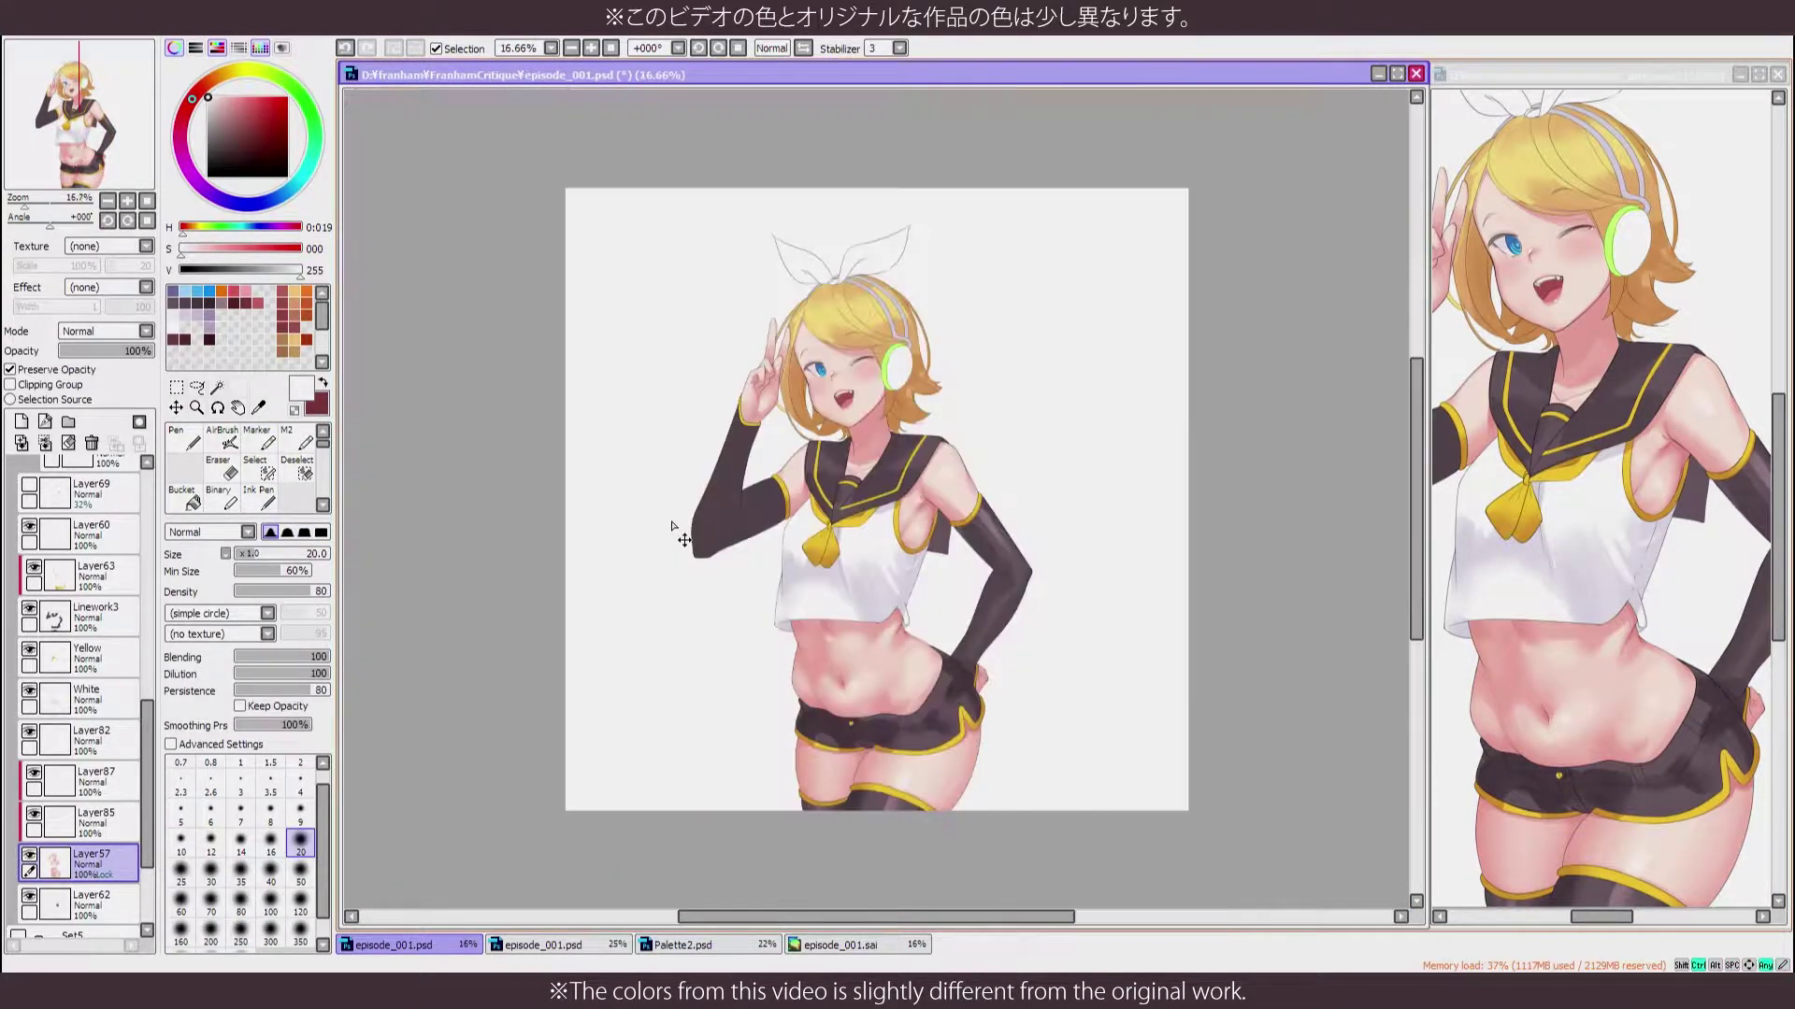
Paint a pale highlight along the navel's inner edge with the size 6 Pen and blend it with the size 20 brush
{"action": "scroll", "coordinate": [925, 497], "scroll_direction": "up", "scroll_amount": 5}
{"action": "key", "text": "n"}
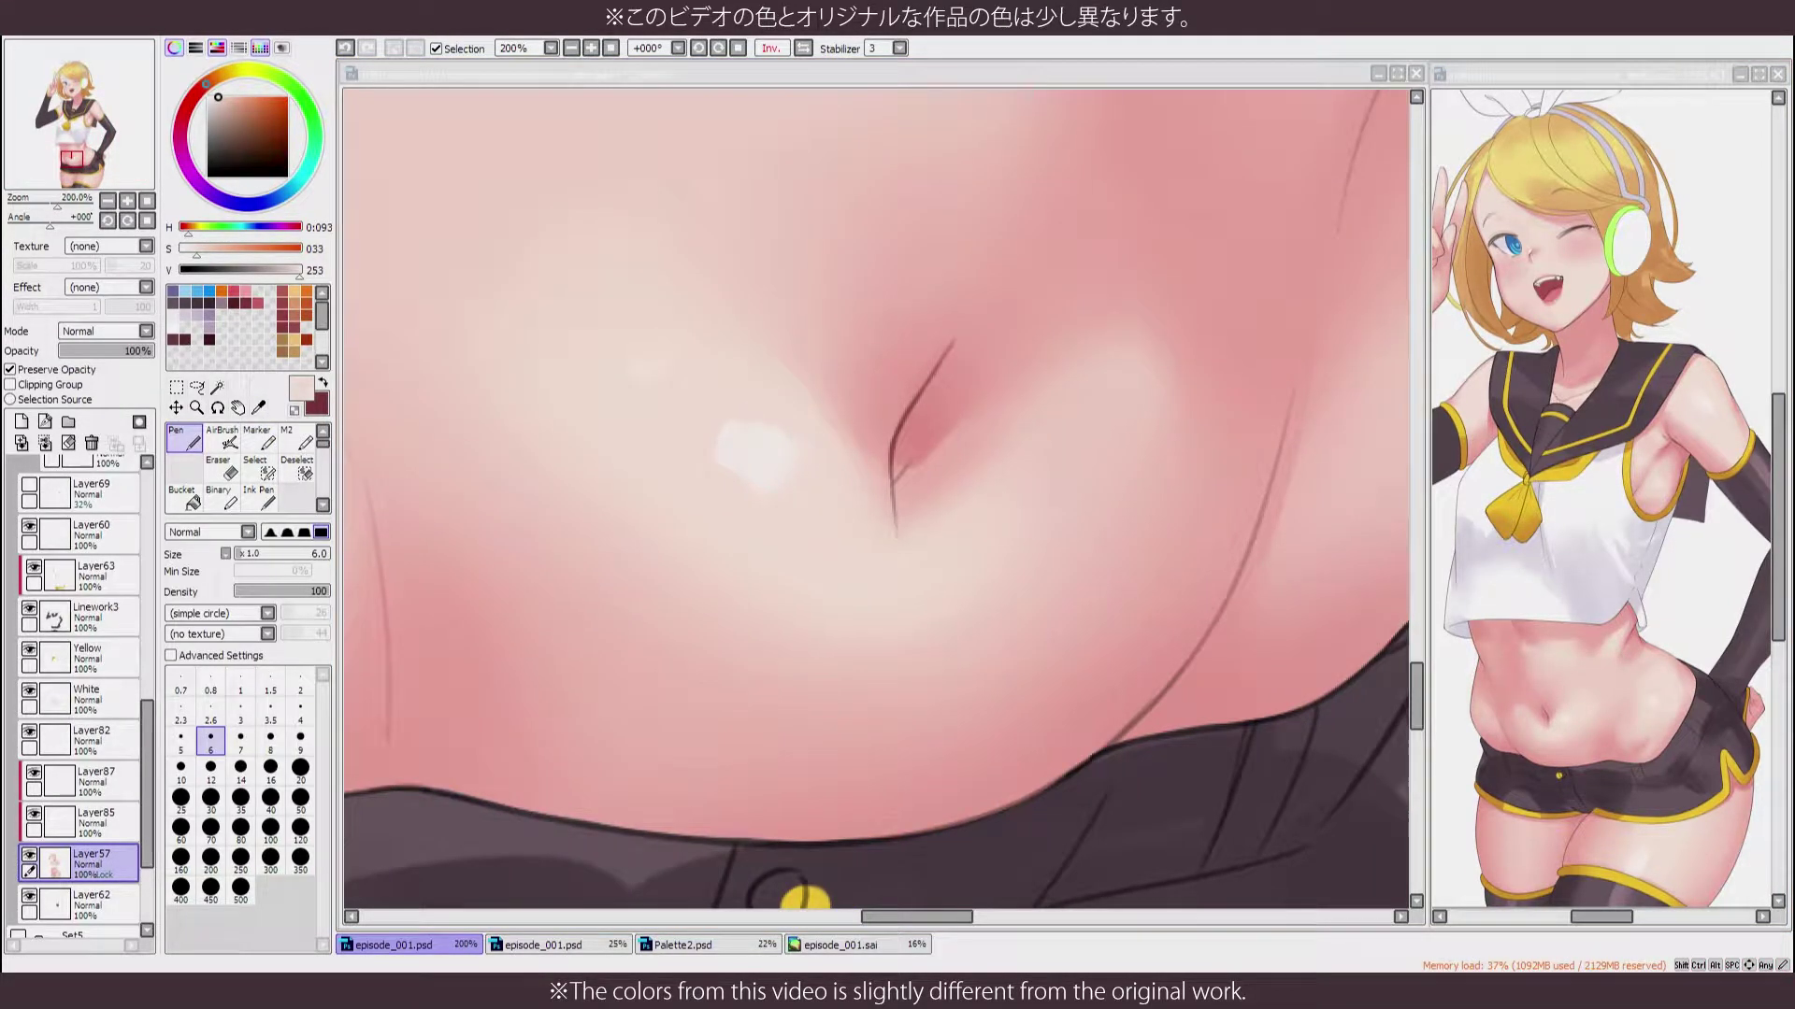
{"action": "key", "text": "h"}
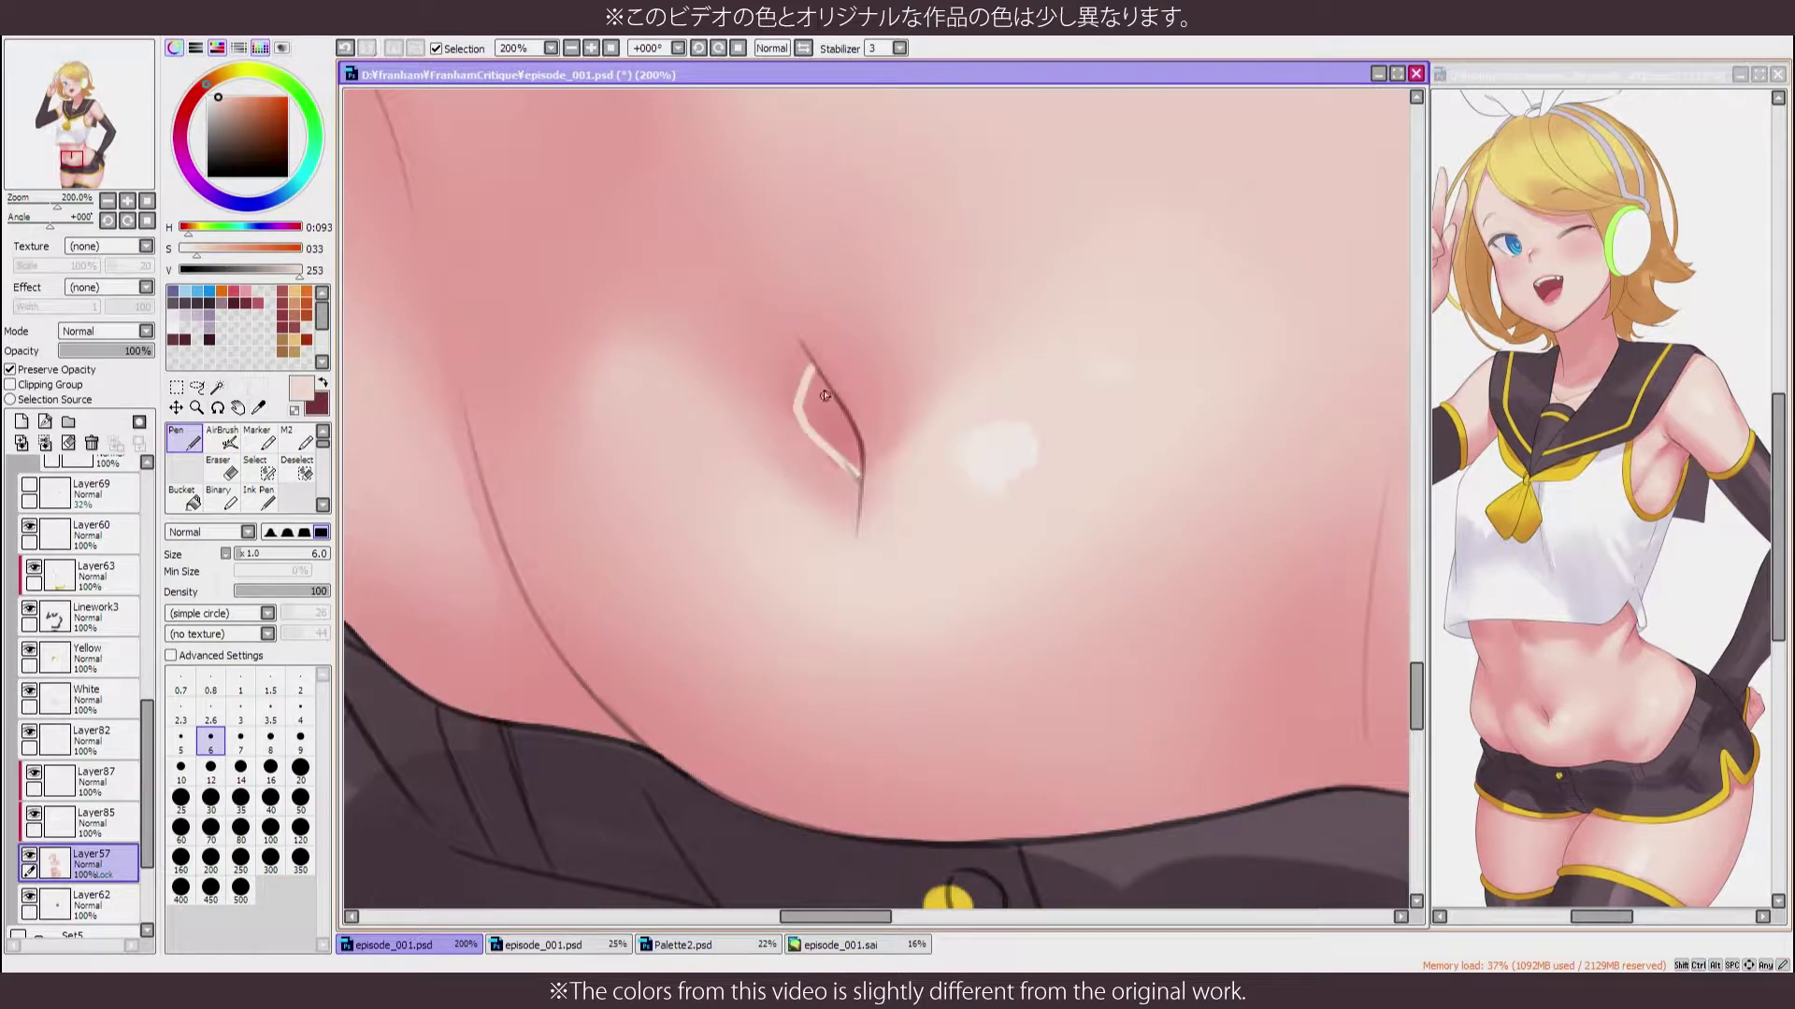
{"action": "key", "text": "b"}
{"action": "scroll", "coordinate": [816, 389], "scroll_direction": "down", "scroll_amount": 3}
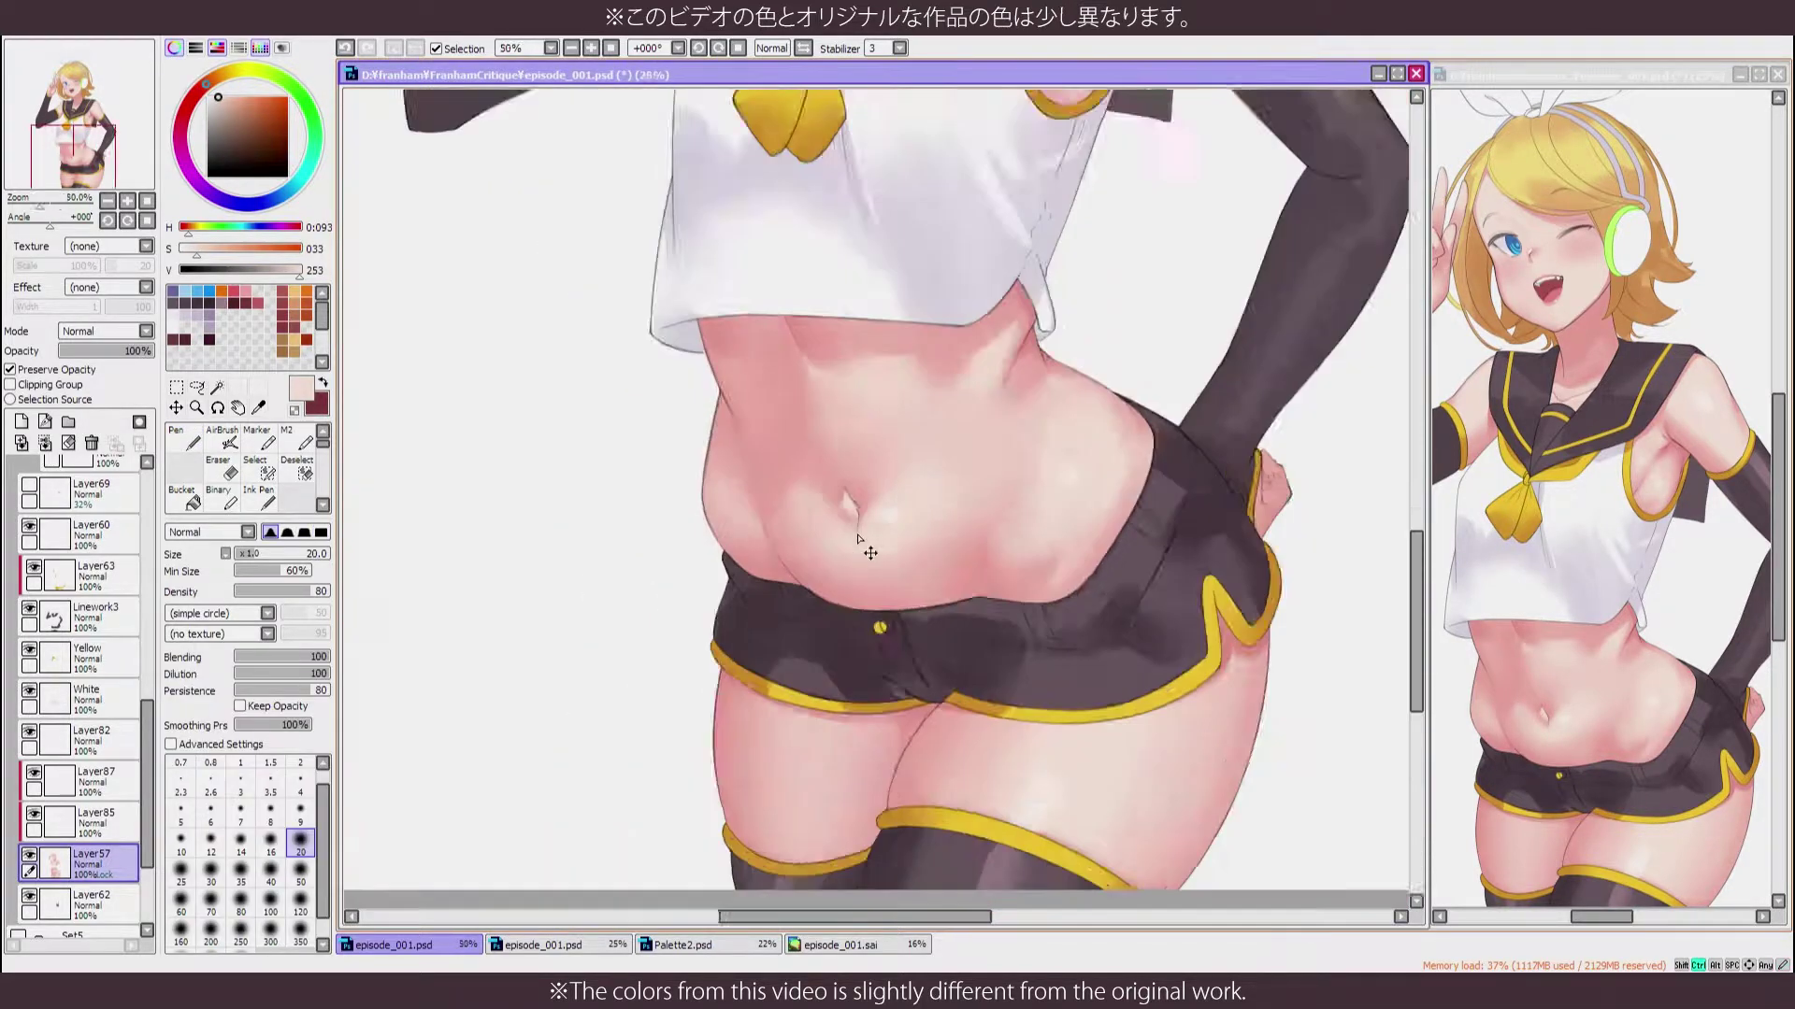
Undo the last navel stroke and repaint the pale highlight on the navel's lower inner edge with the size 6 Pen
{"action": "scroll", "coordinate": [852, 523], "scroll_direction": "up", "scroll_amount": 7}
{"action": "key", "text": "ctrl+z"}
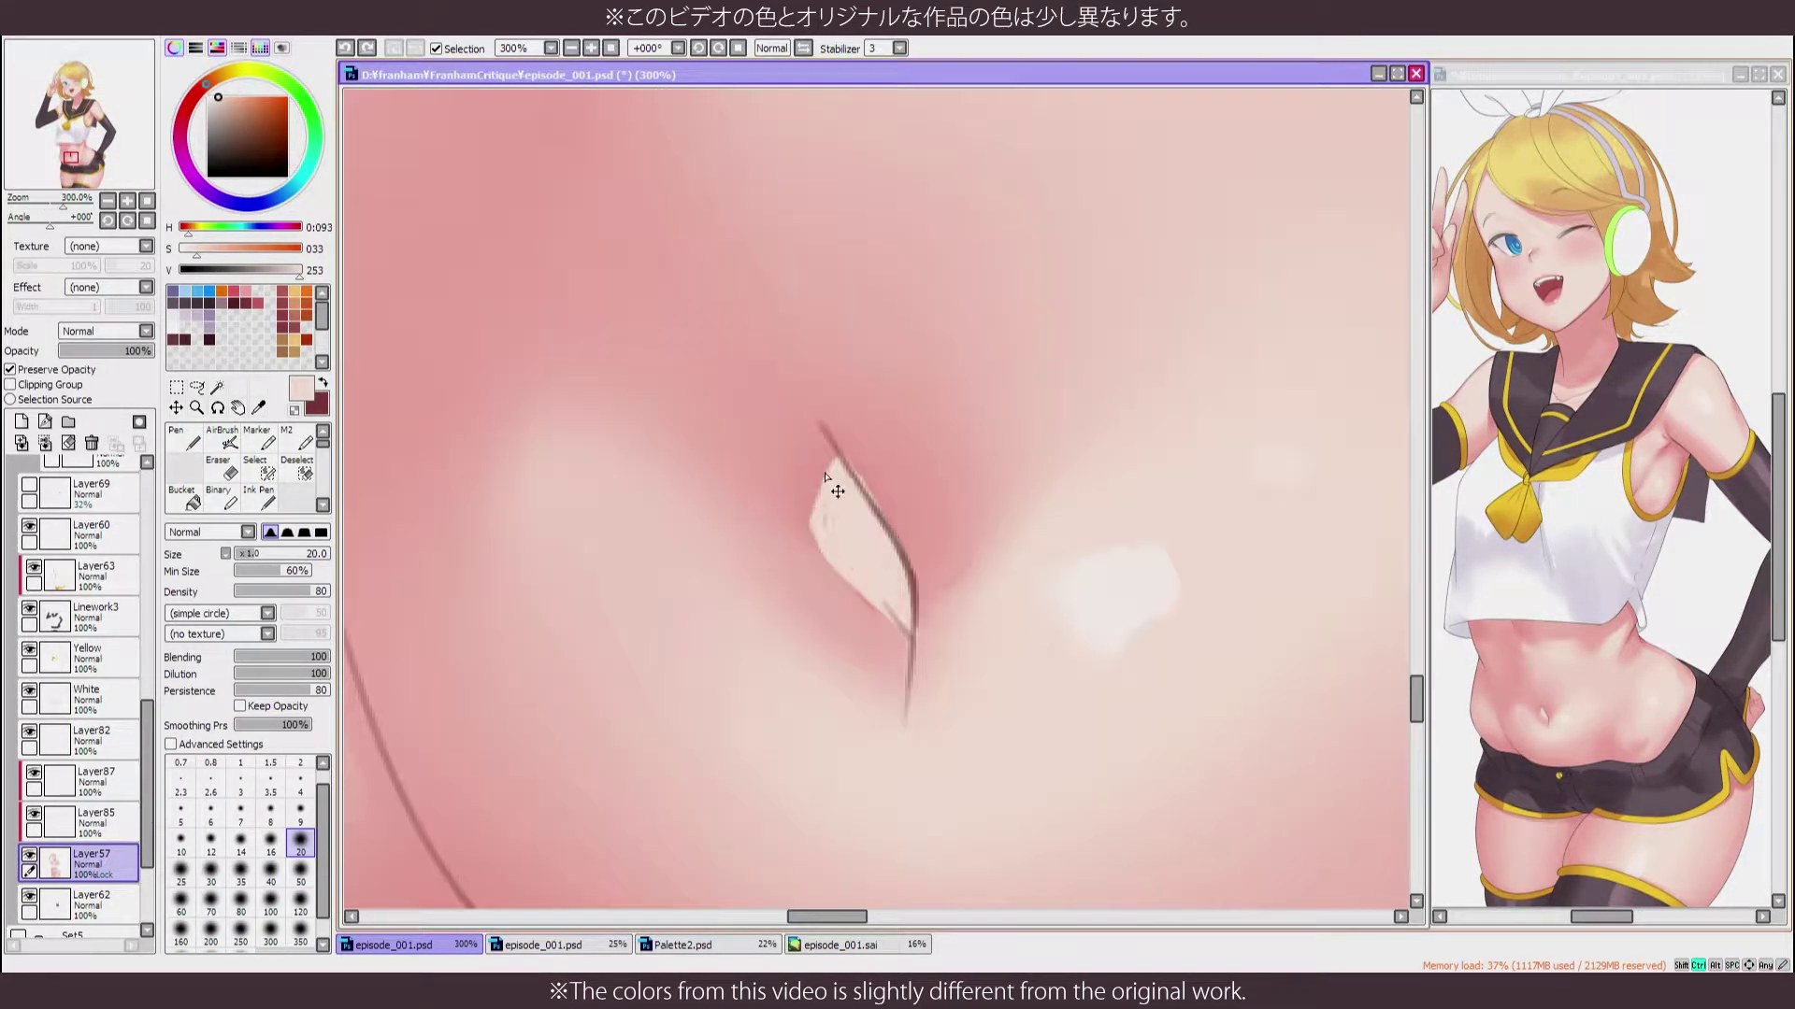
{"action": "key", "text": "n"}
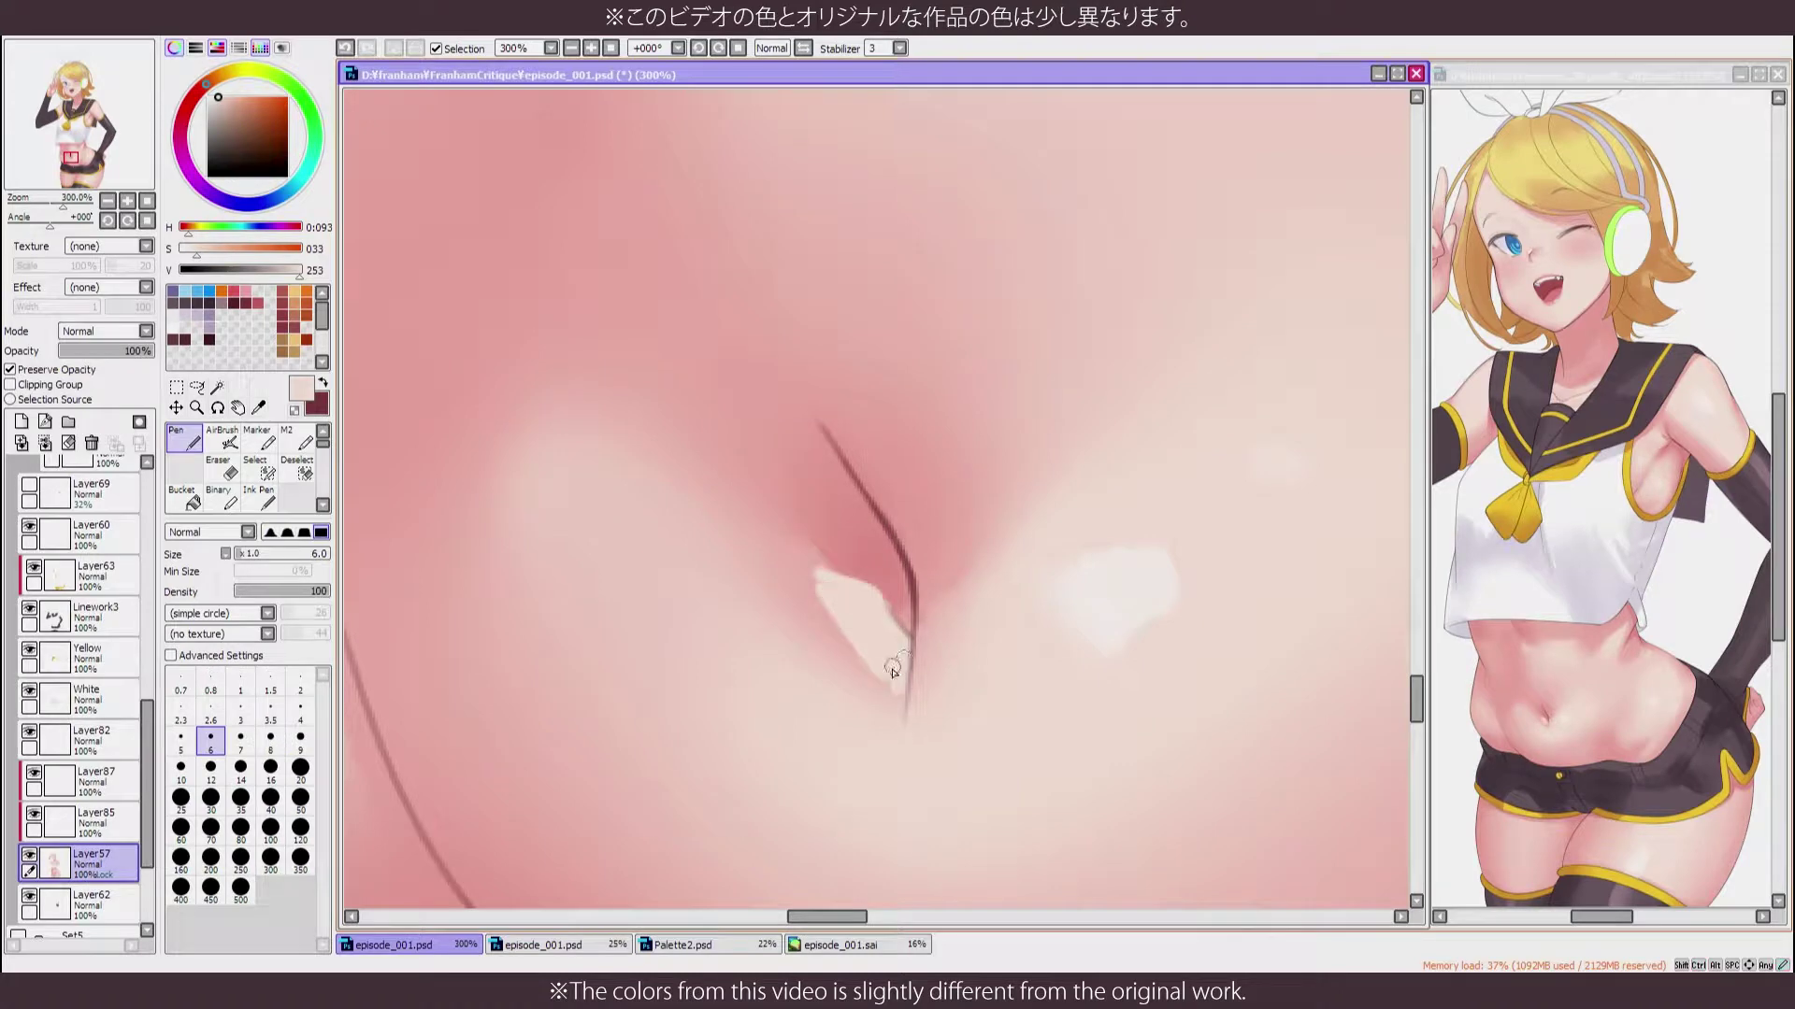
{"action": "scroll", "coordinate": [873, 733], "scroll_direction": "down", "scroll_amount": 5}
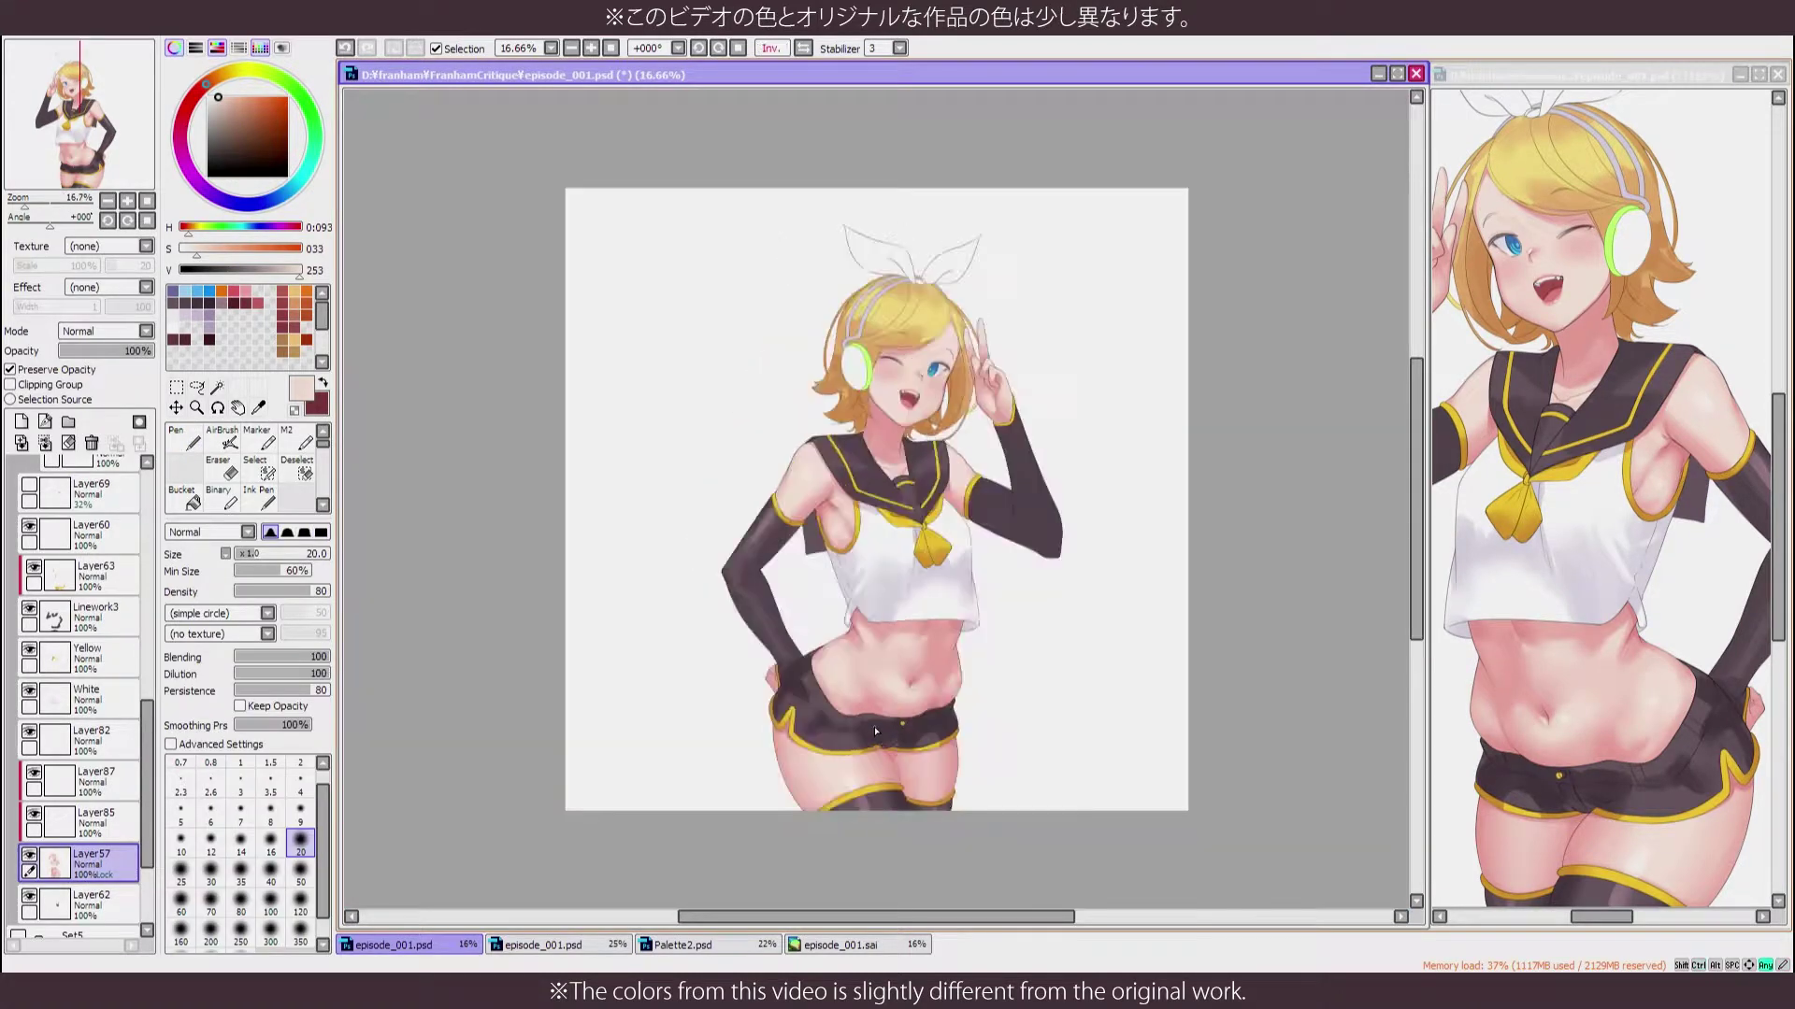
Strengthen the white highlights on the midriff and hip on Layer57 with the size 20 Marker
{"action": "scroll", "coordinate": [741, 682], "scroll_direction": "up", "scroll_amount": 4}
{"action": "key", "text": "h"}
{"action": "left_click", "coordinate": [260, 437]}
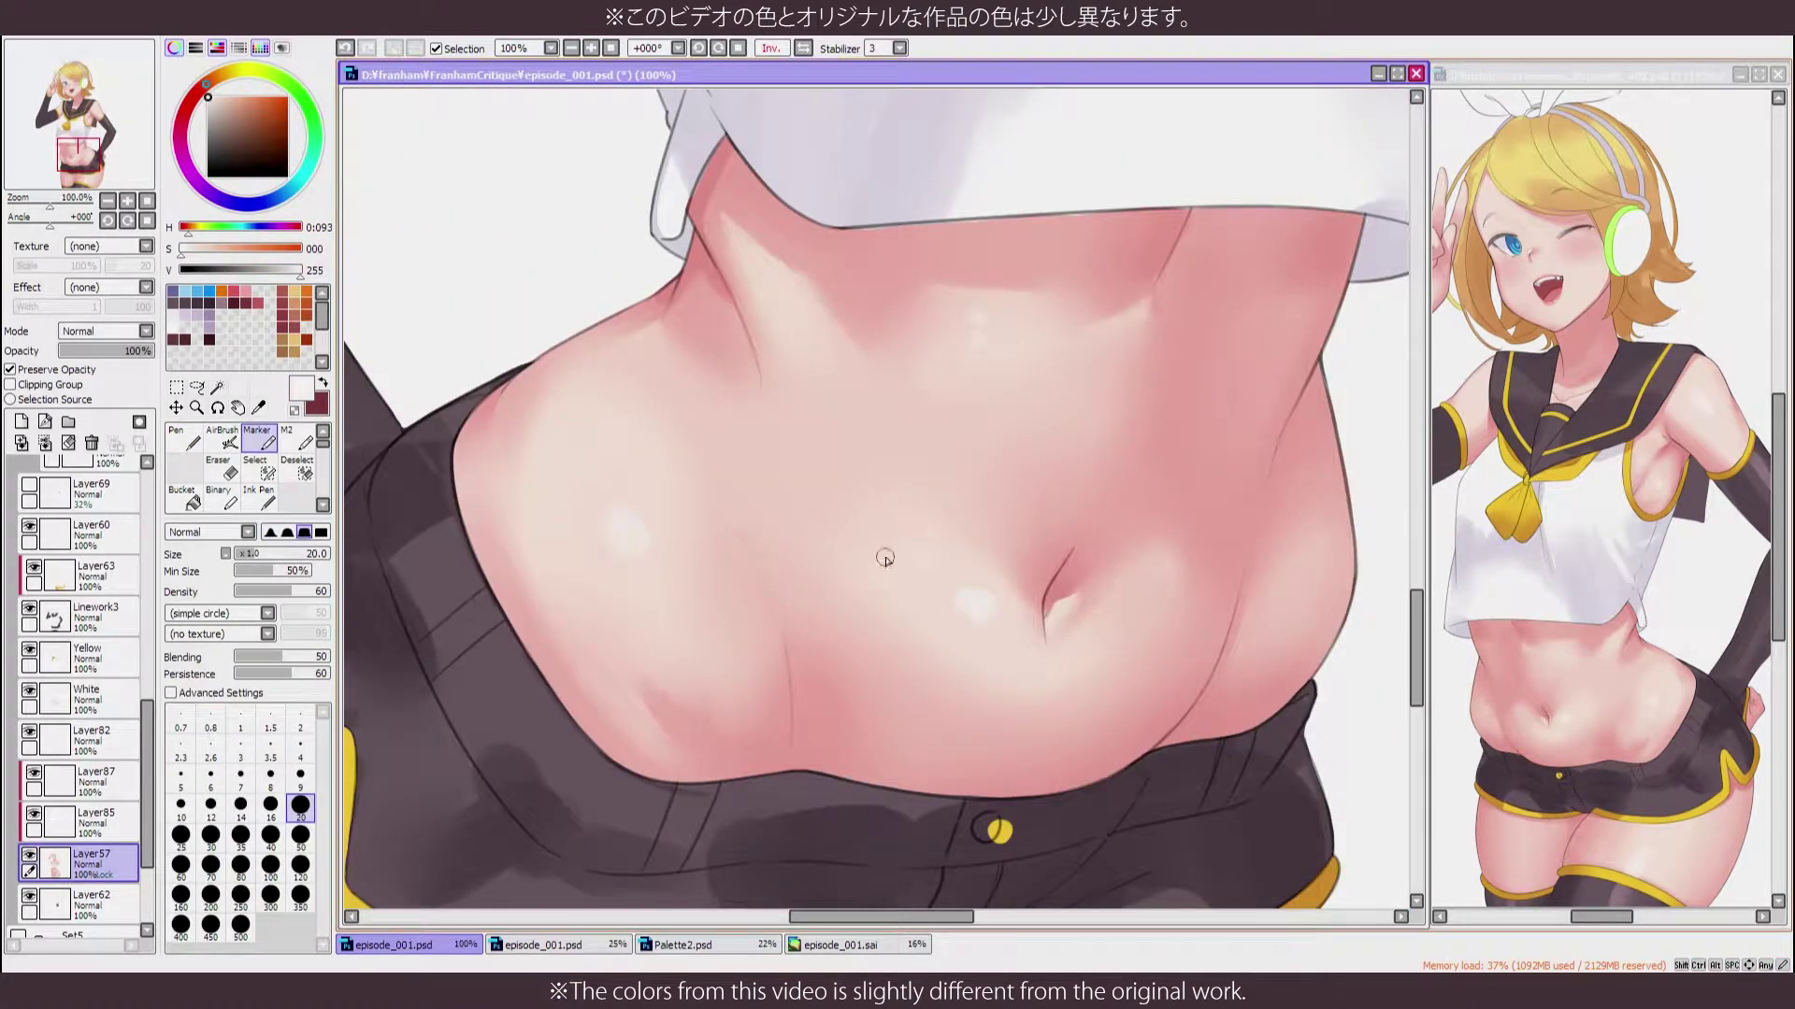
{"action": "key", "text": "h"}
{"action": "scroll", "coordinate": [861, 512], "scroll_direction": "down", "scroll_amount": 5}
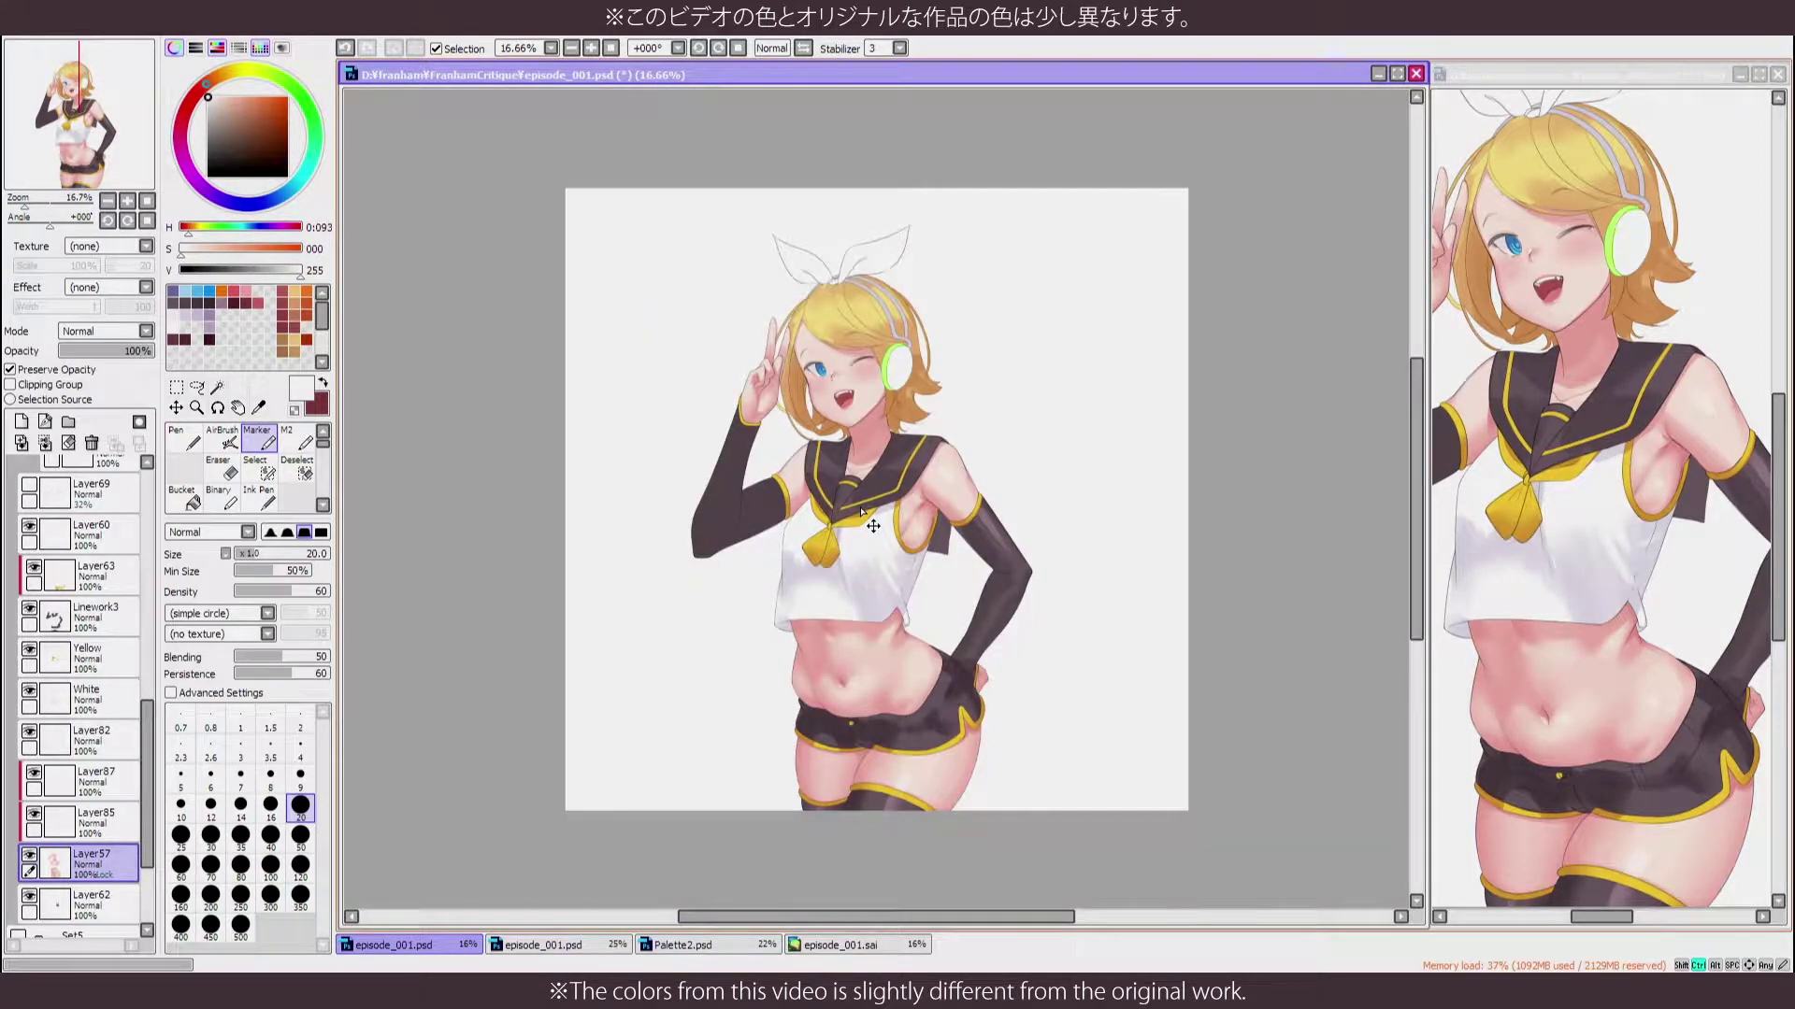
Create a new layer directly above Layer87 and make it a clipping layer
{"action": "scroll", "coordinate": [860, 510], "scroll_direction": "up", "scroll_amount": 6}
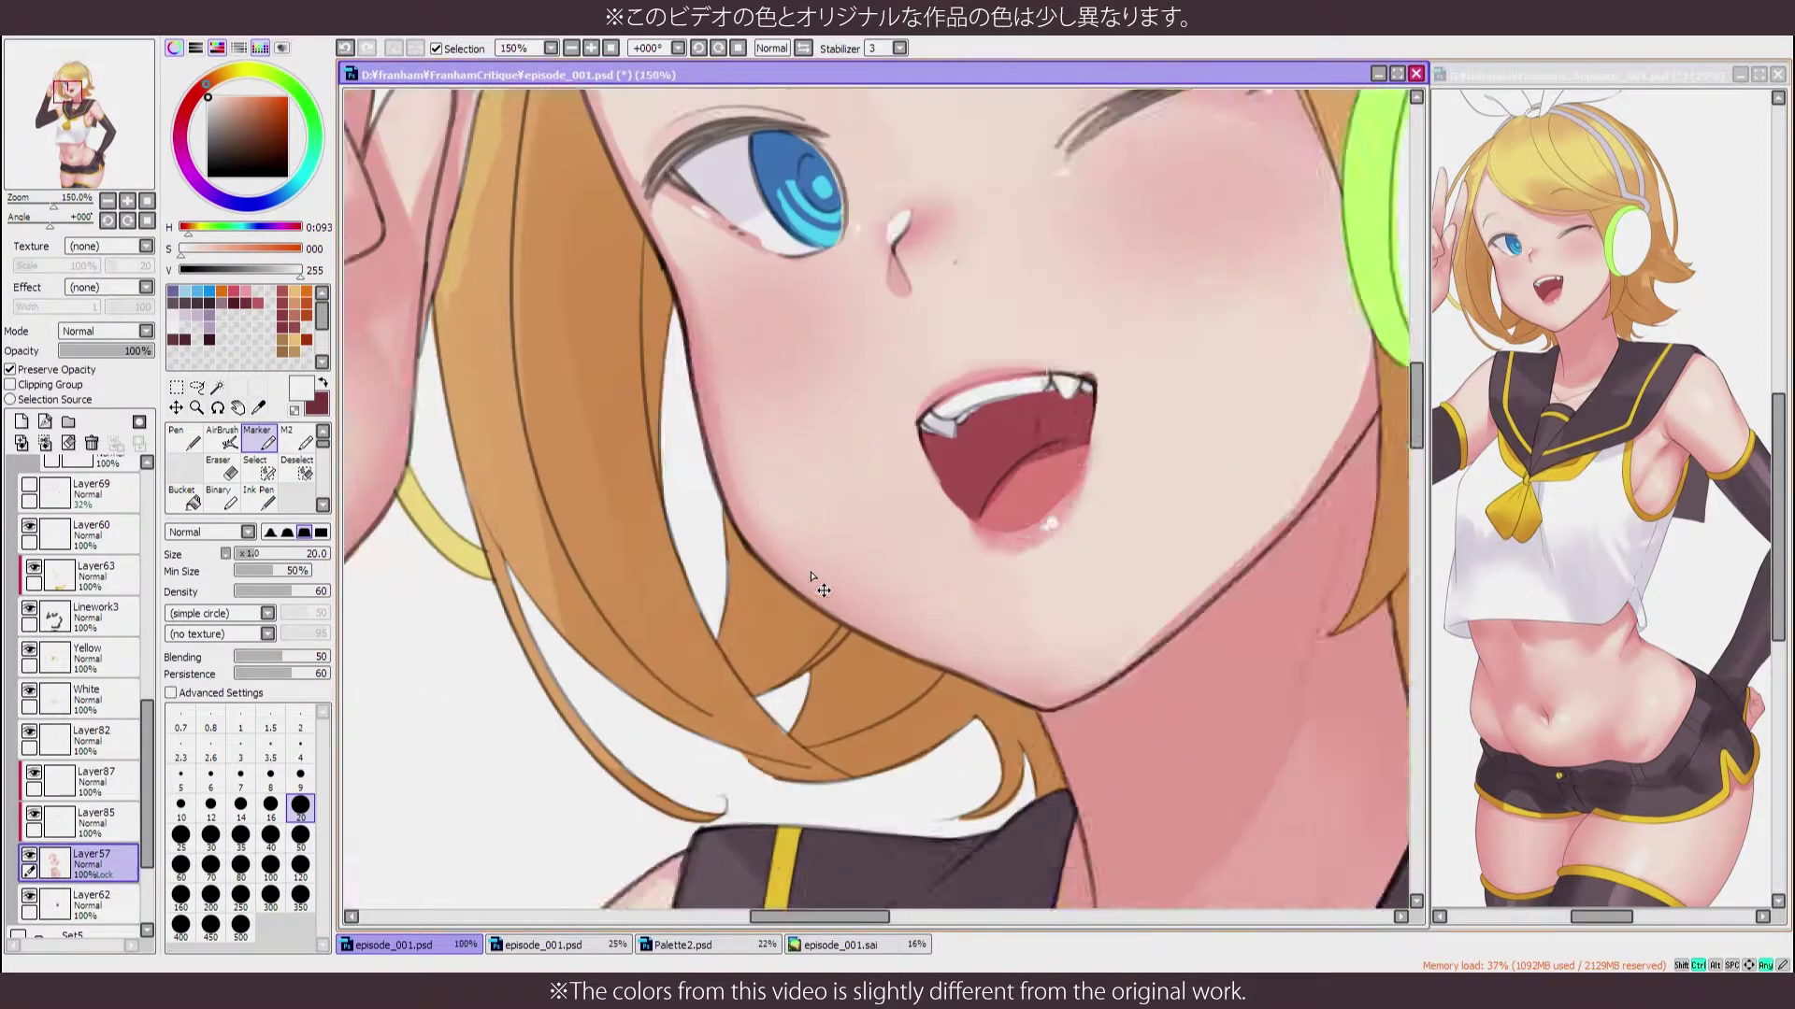
{"action": "left_click_drag", "start_coordinate": [823, 589], "coordinate": [1075, 523]}
{"action": "left_click", "coordinate": [89, 776]}
{"action": "left_click", "coordinate": [21, 422]}
{"action": "left_click", "coordinate": [12, 384]}
Paint the fingernails of the raised hand yellow with the size 6 Pen, using the colour sampled from the glove's cuff
{"action": "left_click_drag", "start_coordinate": [841, 467], "coordinate": [1000, 664]}
{"action": "left_click", "coordinate": [184, 437]}
{"action": "left_click", "coordinate": [767, 804], "text": "alt"}
{"action": "left_click_drag", "start_coordinate": [874, 500], "coordinate": [897, 488]}
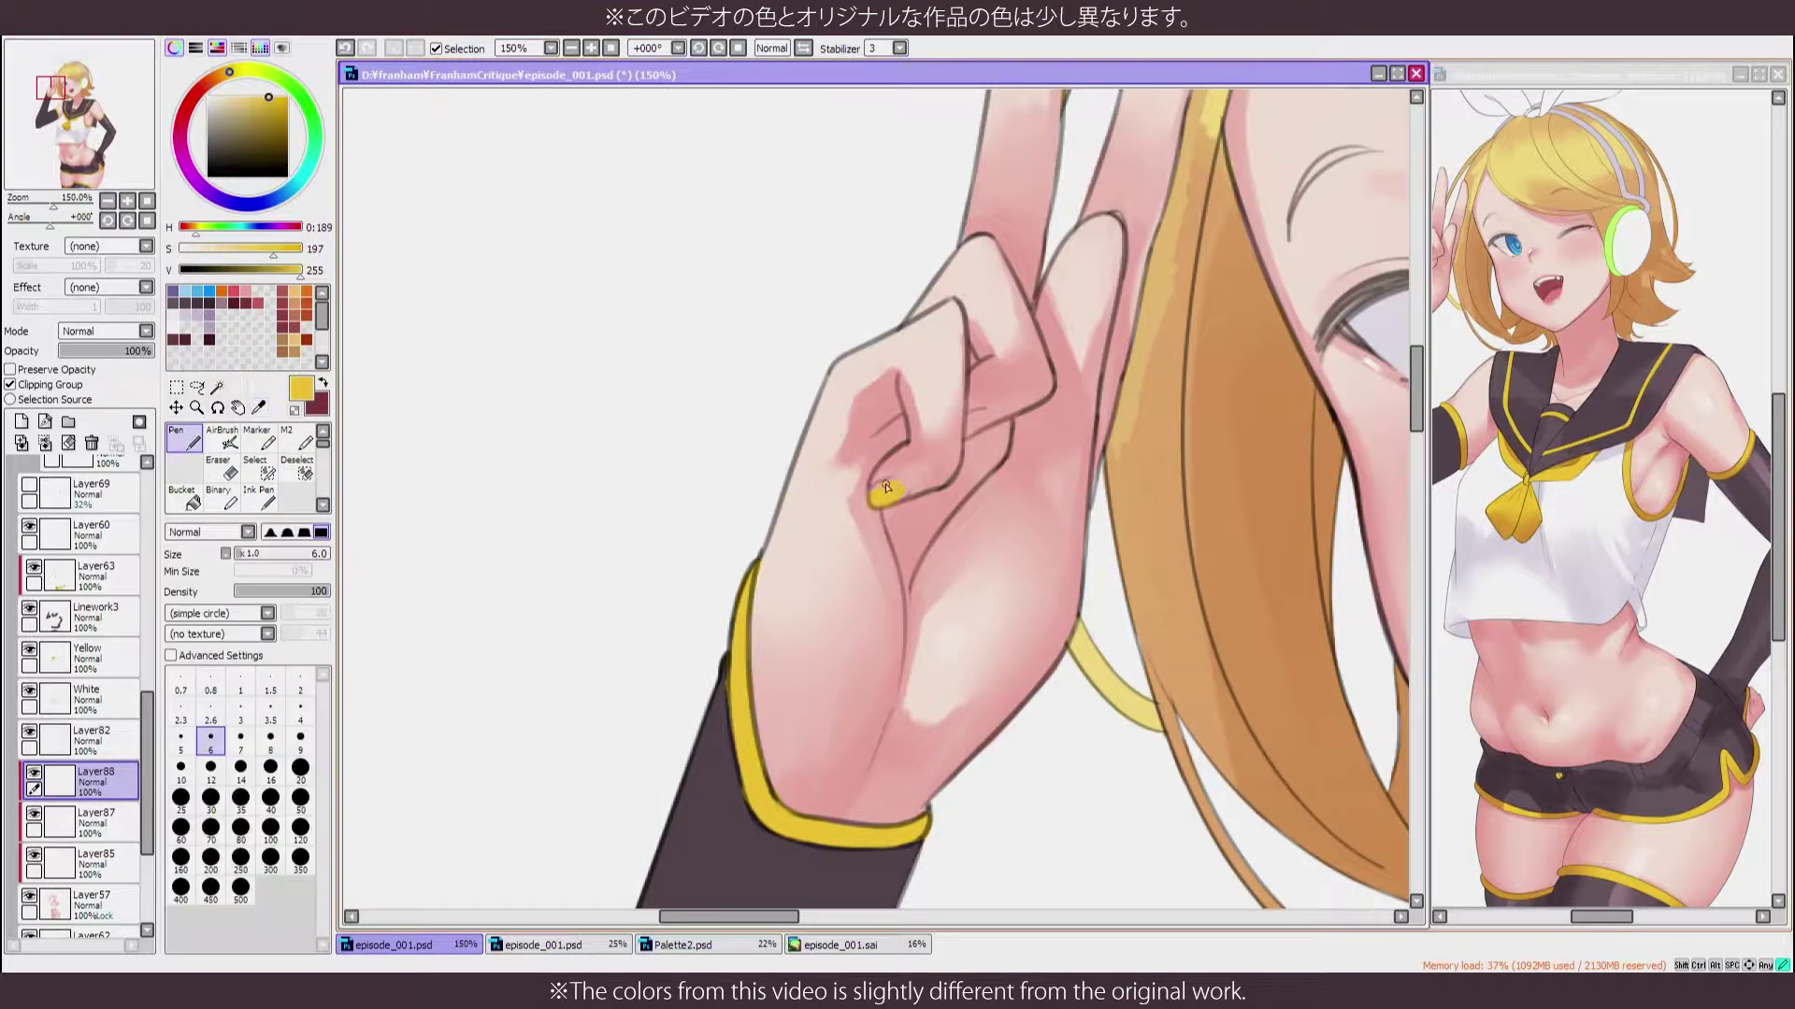
{"action": "scroll", "coordinate": [862, 516], "scroll_direction": "up", "scroll_amount": 3}
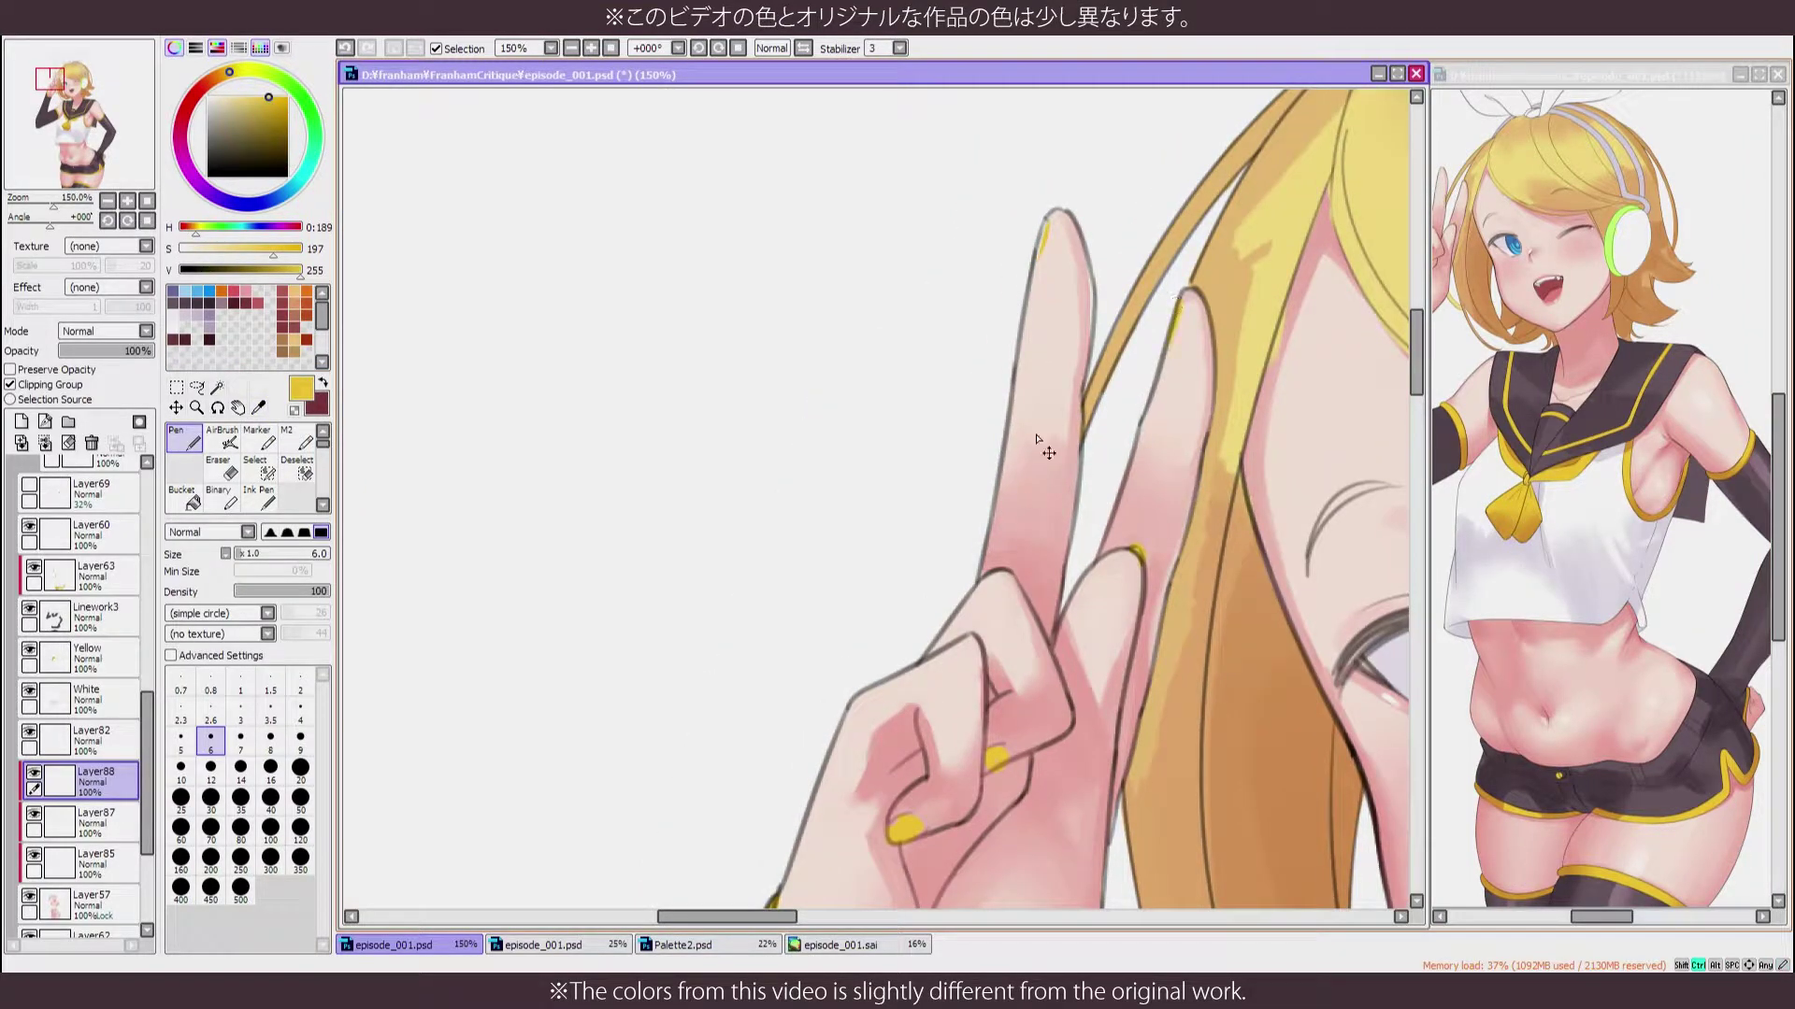
{"action": "scroll", "coordinate": [1041, 440], "scroll_direction": "down", "scroll_amount": 3}
{"action": "scroll", "coordinate": [841, 240], "scroll_direction": "up", "scroll_amount": 3}
{"action": "scroll", "coordinate": [873, 417], "scroll_direction": "up", "scroll_amount": 2}
{"action": "left_click_drag", "start_coordinate": [873, 417], "coordinate": [561, 542]}
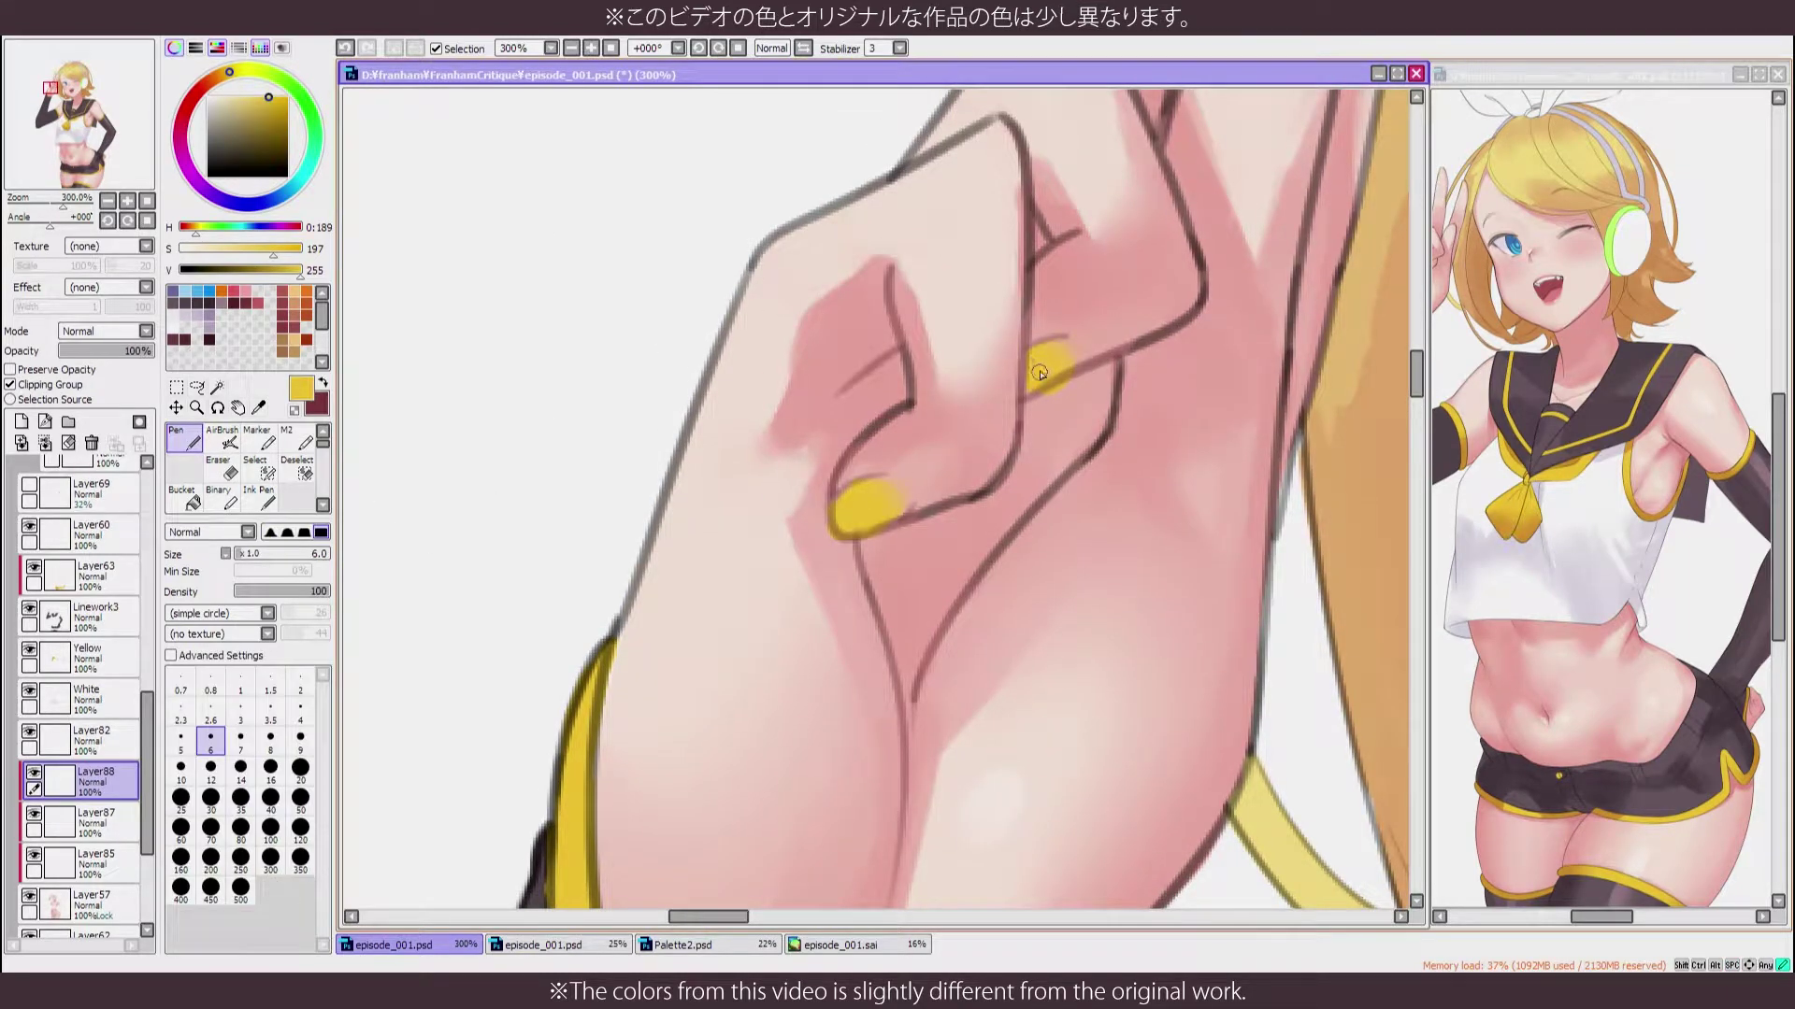
Preserve the nail layer's opacity and shade the fingernails with pale yellow and sampled hair orange using the size 14 AirBrush
{"action": "key", "text": "e"}
{"action": "key", "text": "a"}
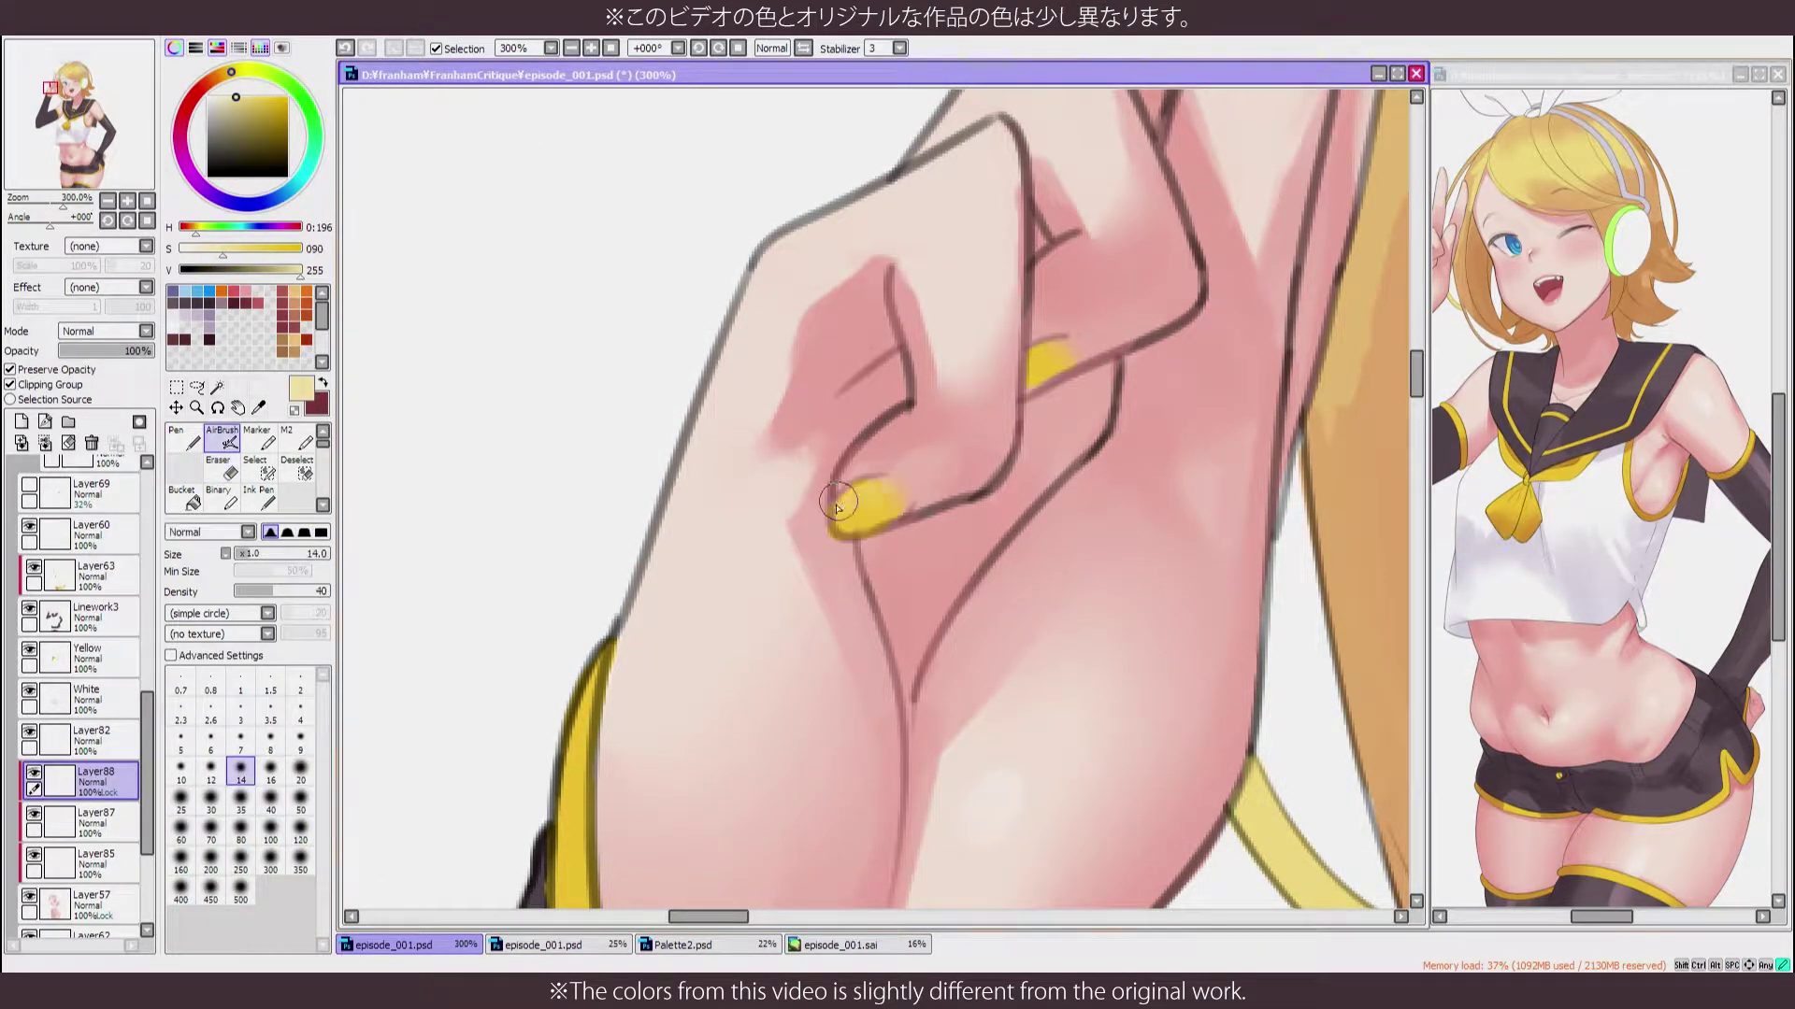
{"action": "left_click_drag", "start_coordinate": [1150, 112], "coordinate": [832, 529]}
{"action": "left_click_drag", "start_coordinate": [960, 512], "coordinate": [1122, 308]}
{"action": "left_click", "coordinate": [1355, 467], "text": "alt"}
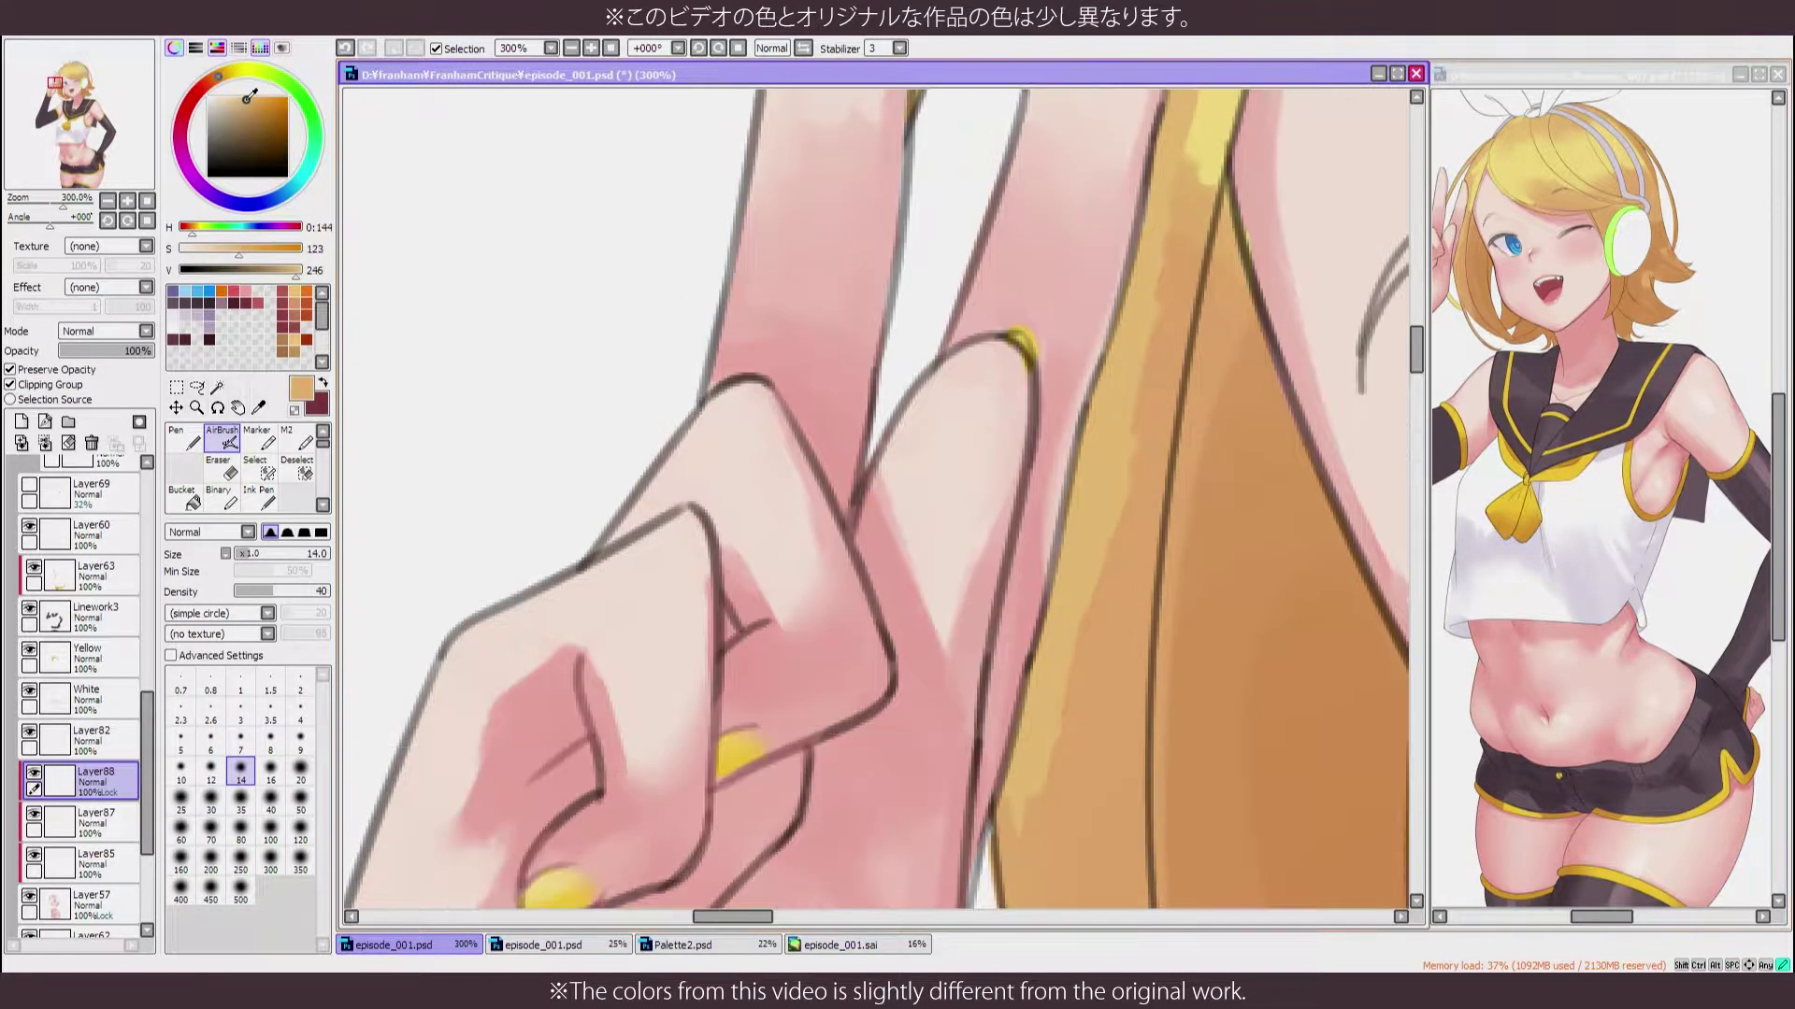
{"action": "left_click_drag", "start_coordinate": [720, 832], "coordinate": [814, 598]}
{"action": "scroll", "coordinate": [949, 475], "scroll_direction": "down", "scroll_amount": 10}
{"action": "scroll", "coordinate": [1021, 480], "scroll_direction": "up", "scroll_amount": 6}
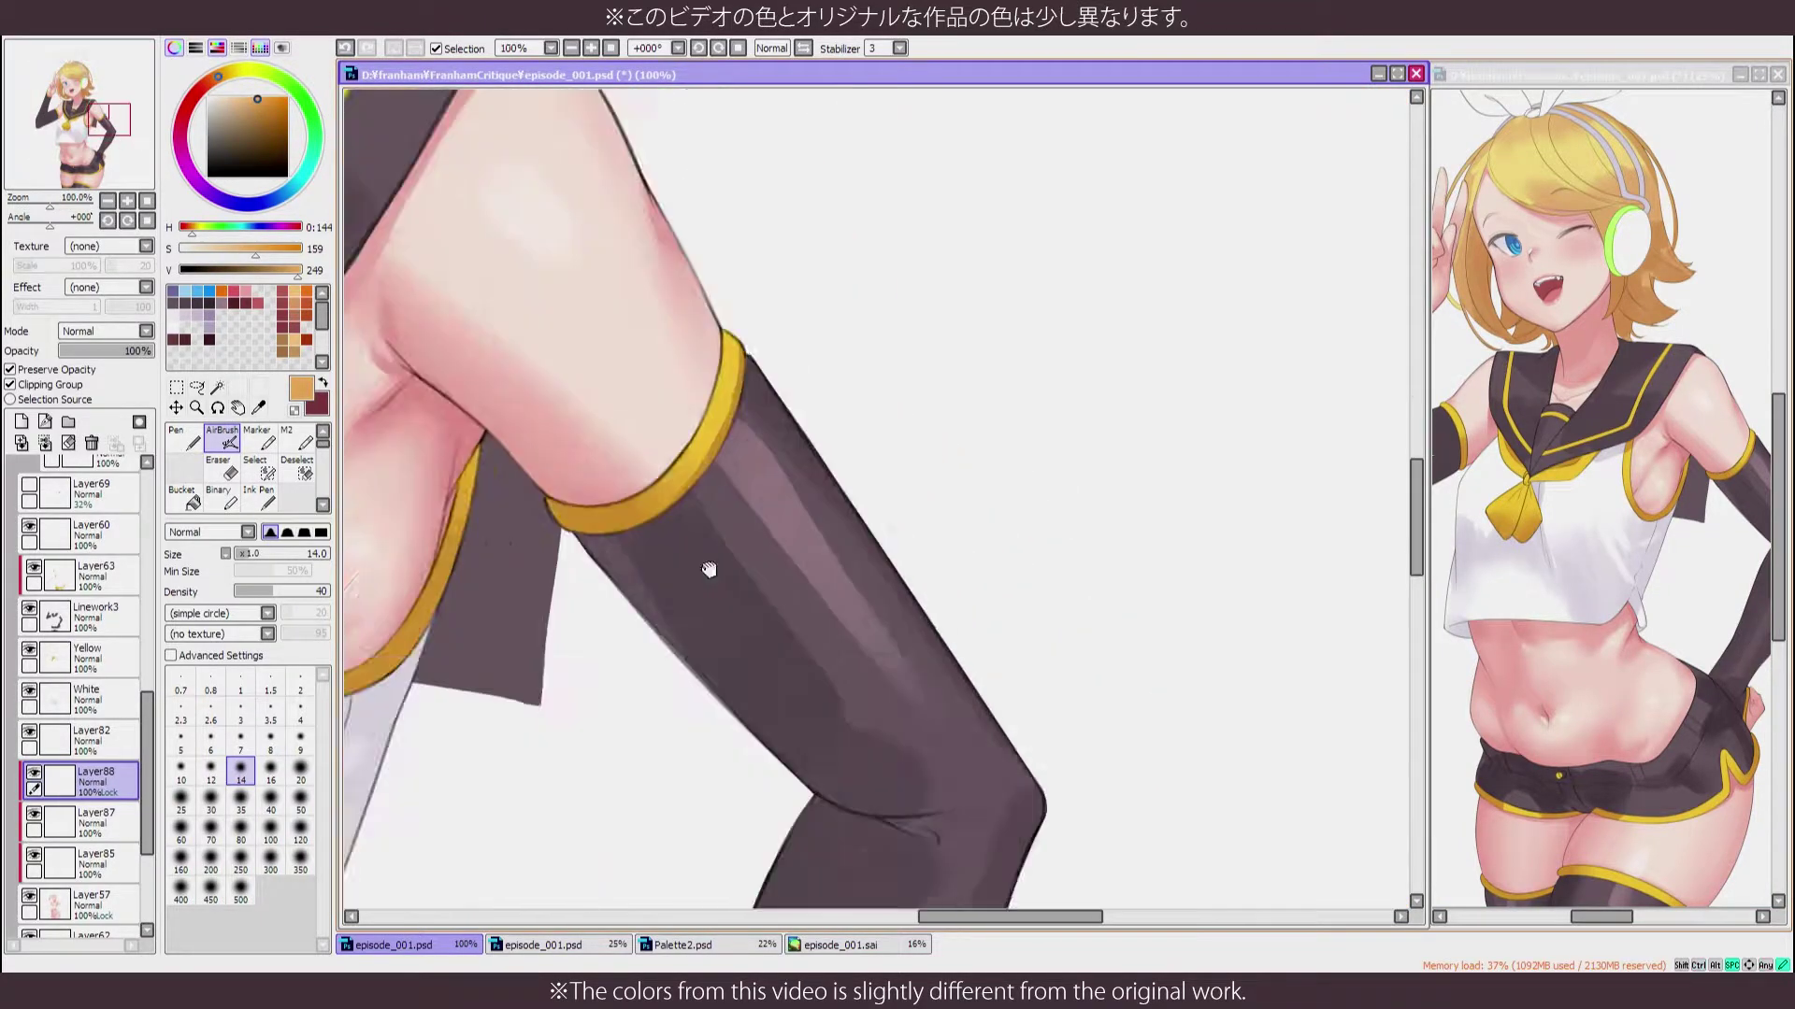
{"action": "scroll", "coordinate": [1126, 797], "scroll_direction": "down", "scroll_amount": 6}
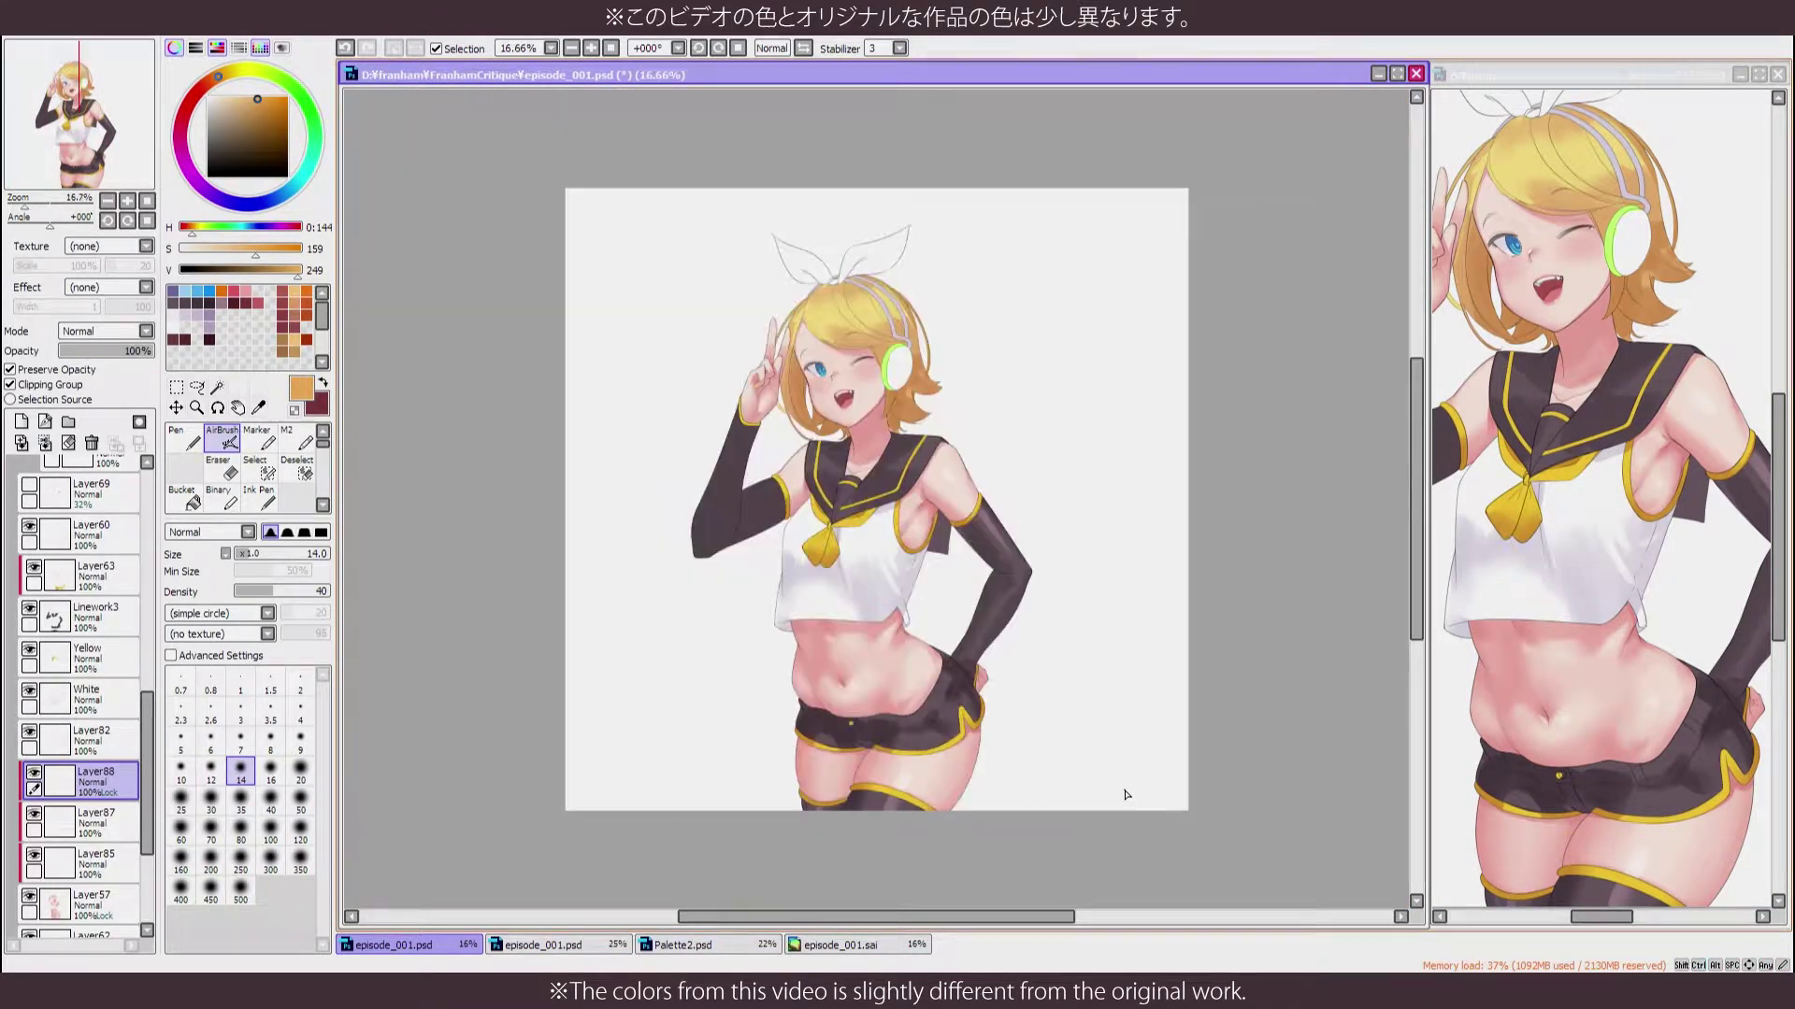
Try to recolour the mouth interior on Layer59 with a pink base and red size 20 Marker strokes
{"action": "scroll", "coordinate": [841, 421], "scroll_direction": "up", "scroll_amount": 4}
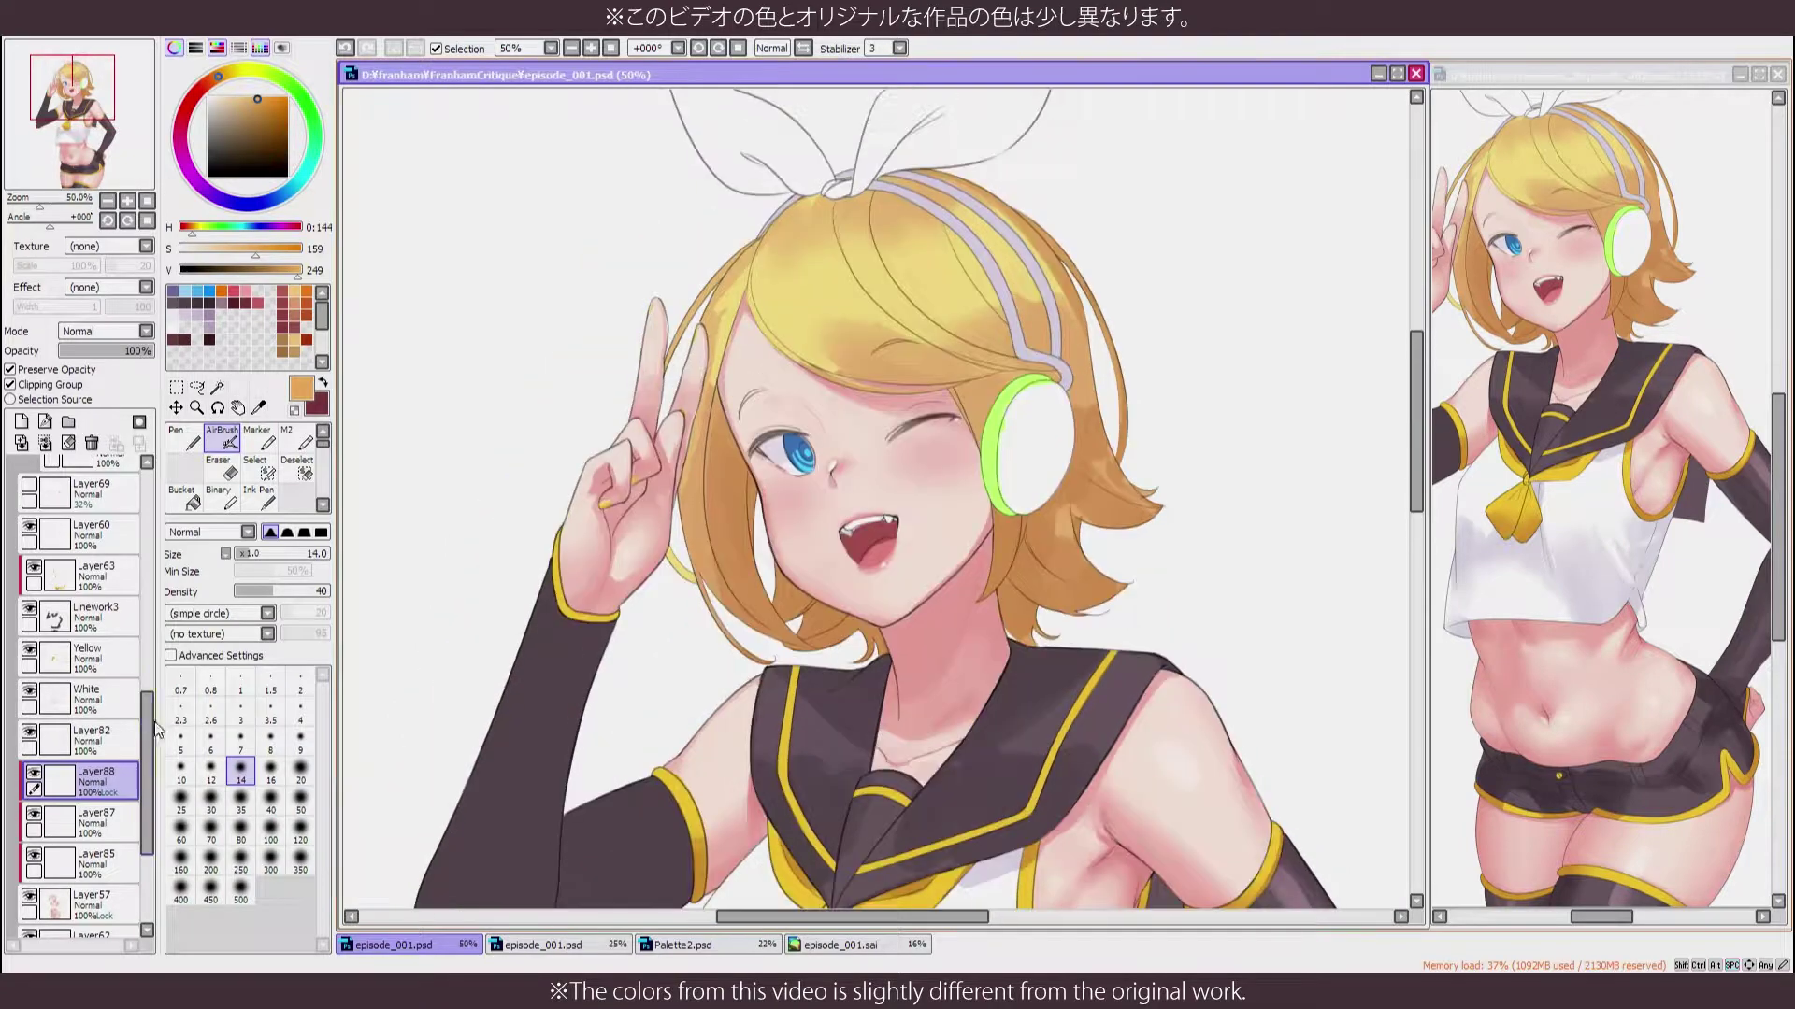
{"action": "scroll", "coordinate": [84, 654], "scroll_direction": "up", "scroll_amount": 5}
{"action": "left_click", "coordinate": [56, 785]}
{"action": "scroll", "coordinate": [841, 524], "scroll_direction": "up", "scroll_amount": 6}
{"action": "left_click", "coordinate": [183, 436]}
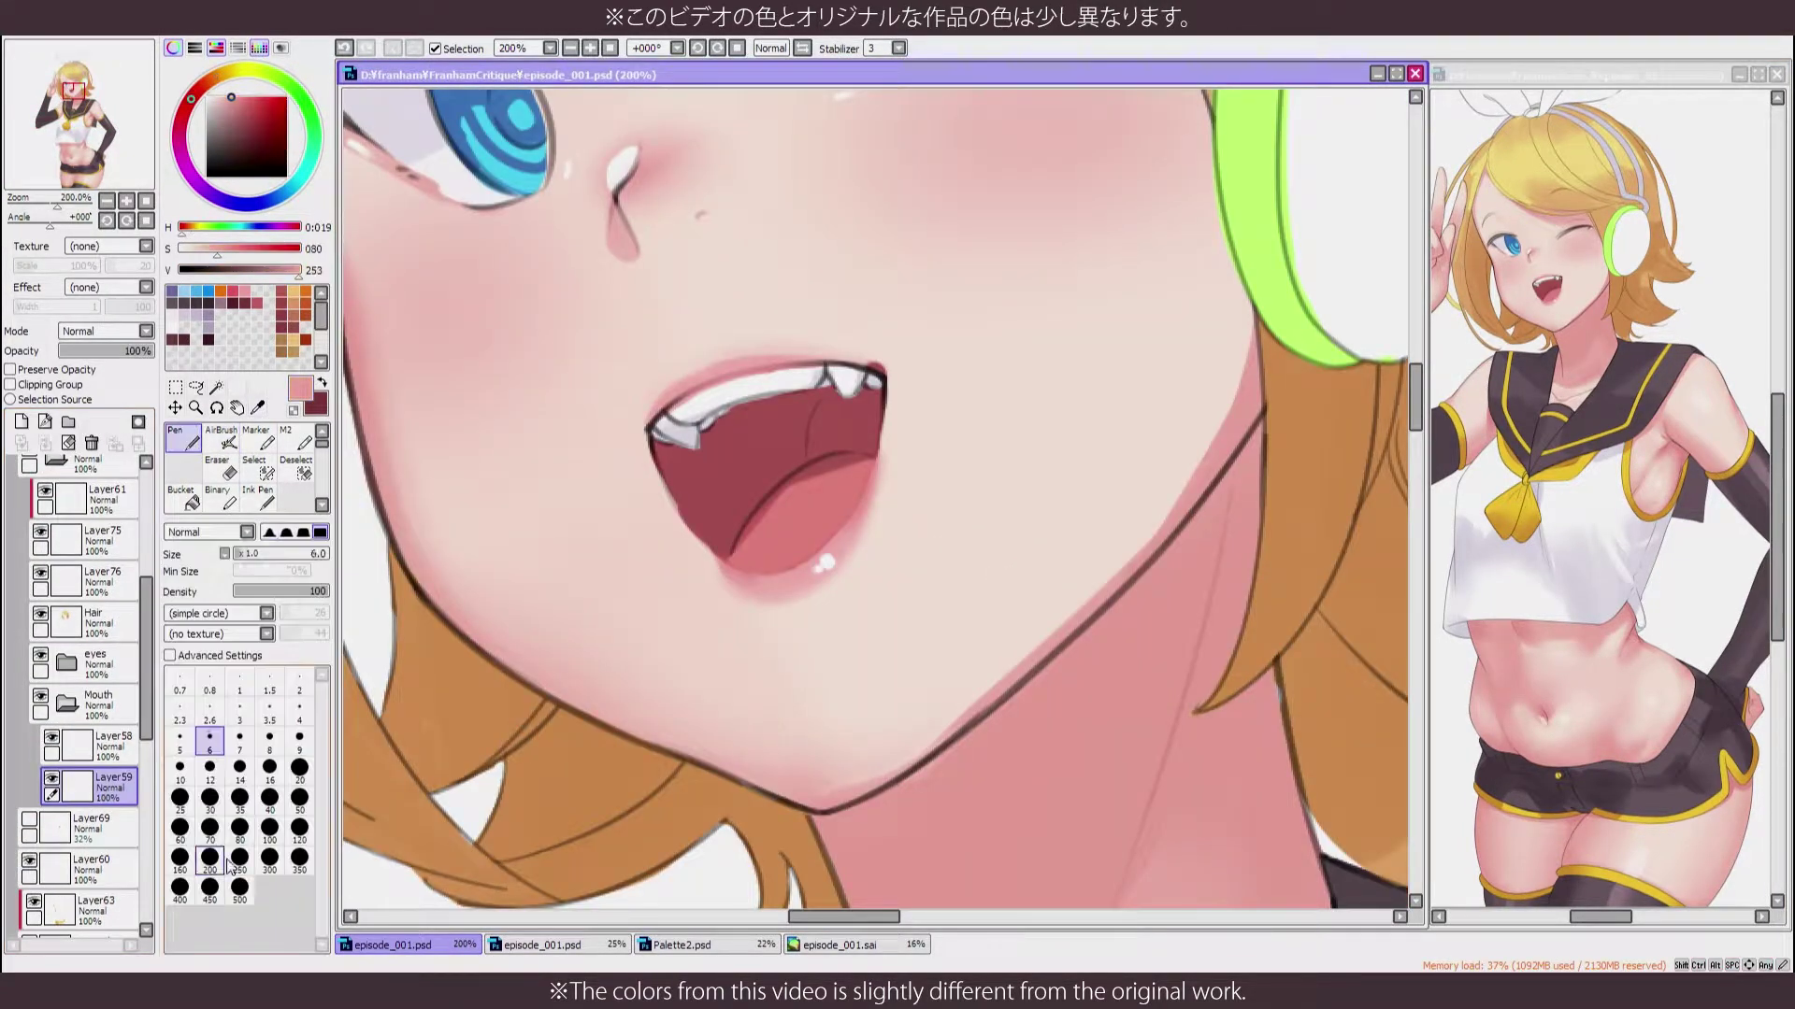
{"action": "left_click", "coordinate": [239, 857]}
{"action": "left_click", "coordinate": [244, 302]}
{"action": "left_click", "coordinate": [256, 436]}
{"action": "left_click_drag", "start_coordinate": [811, 400], "coordinate": [744, 508]}
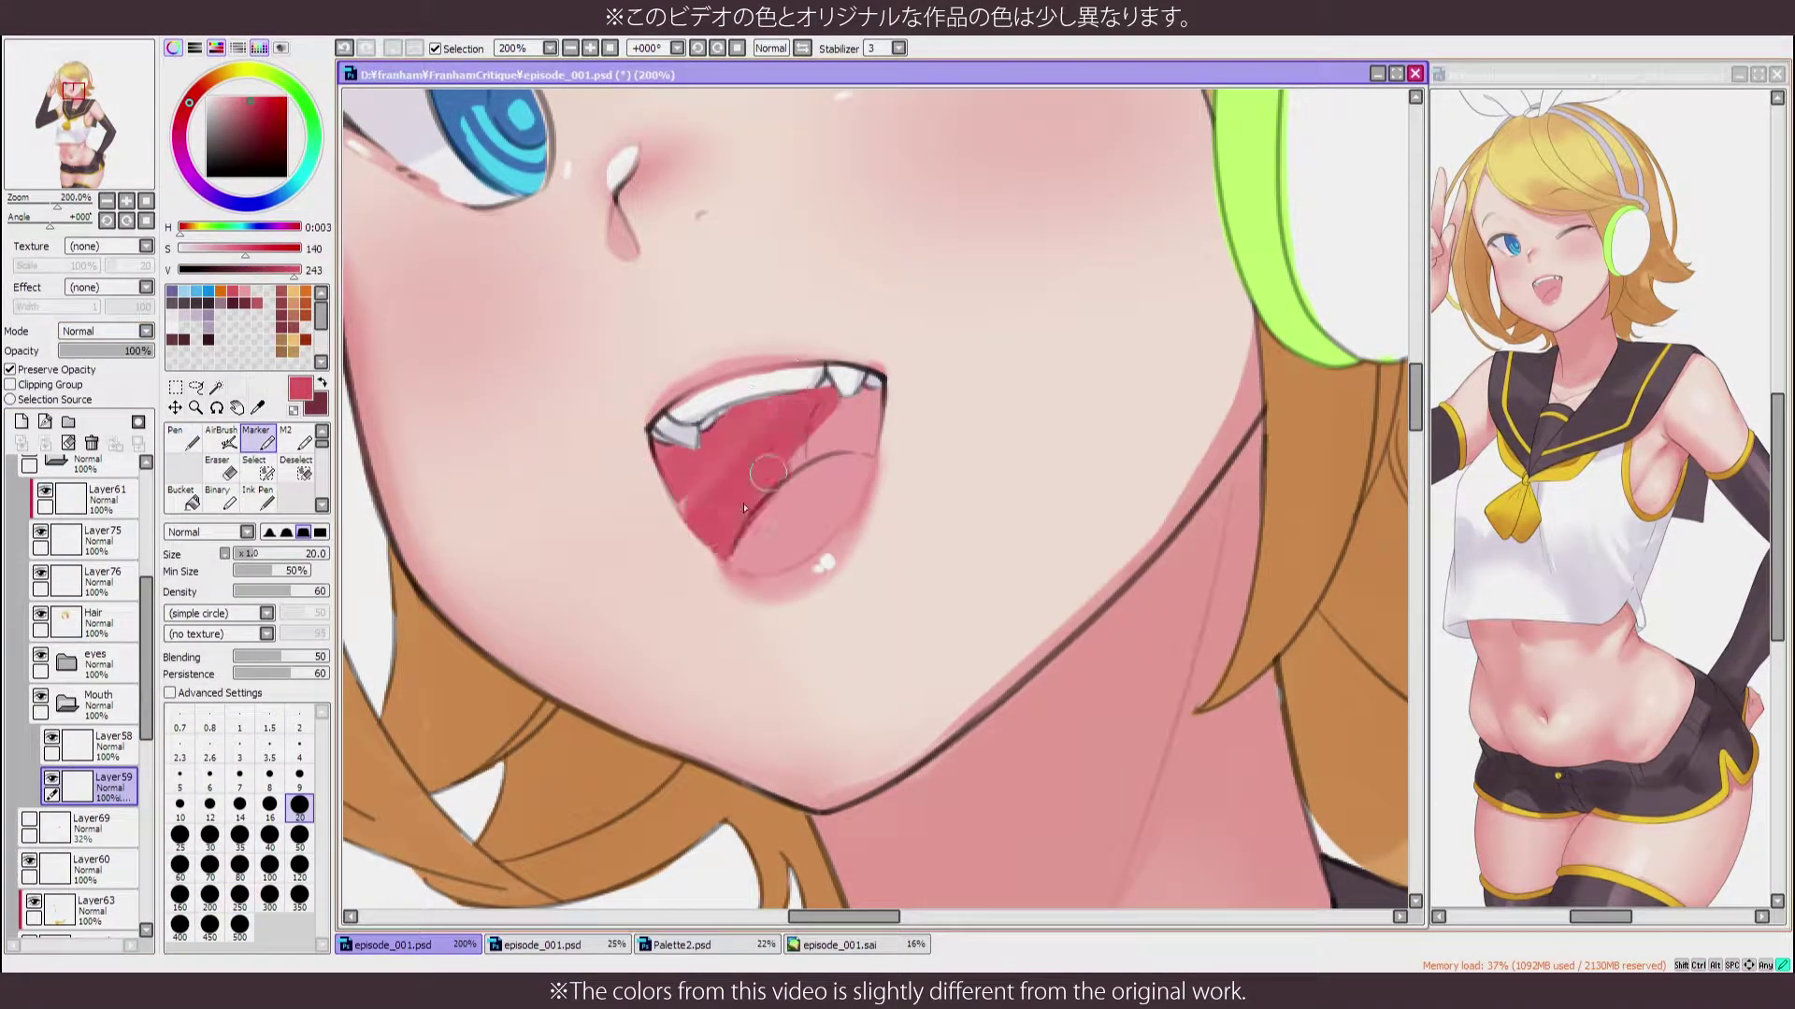
{"action": "key", "text": "ctrl+z"}
Try to paint the inside of the mouth around the tongue muted purple with the size 40 Marker
{"action": "left_click", "coordinate": [403, 395], "text": "alt"}
{"action": "left_click", "coordinate": [269, 835]}
{"action": "left_click_drag", "start_coordinate": [812, 393], "coordinate": [687, 530]}
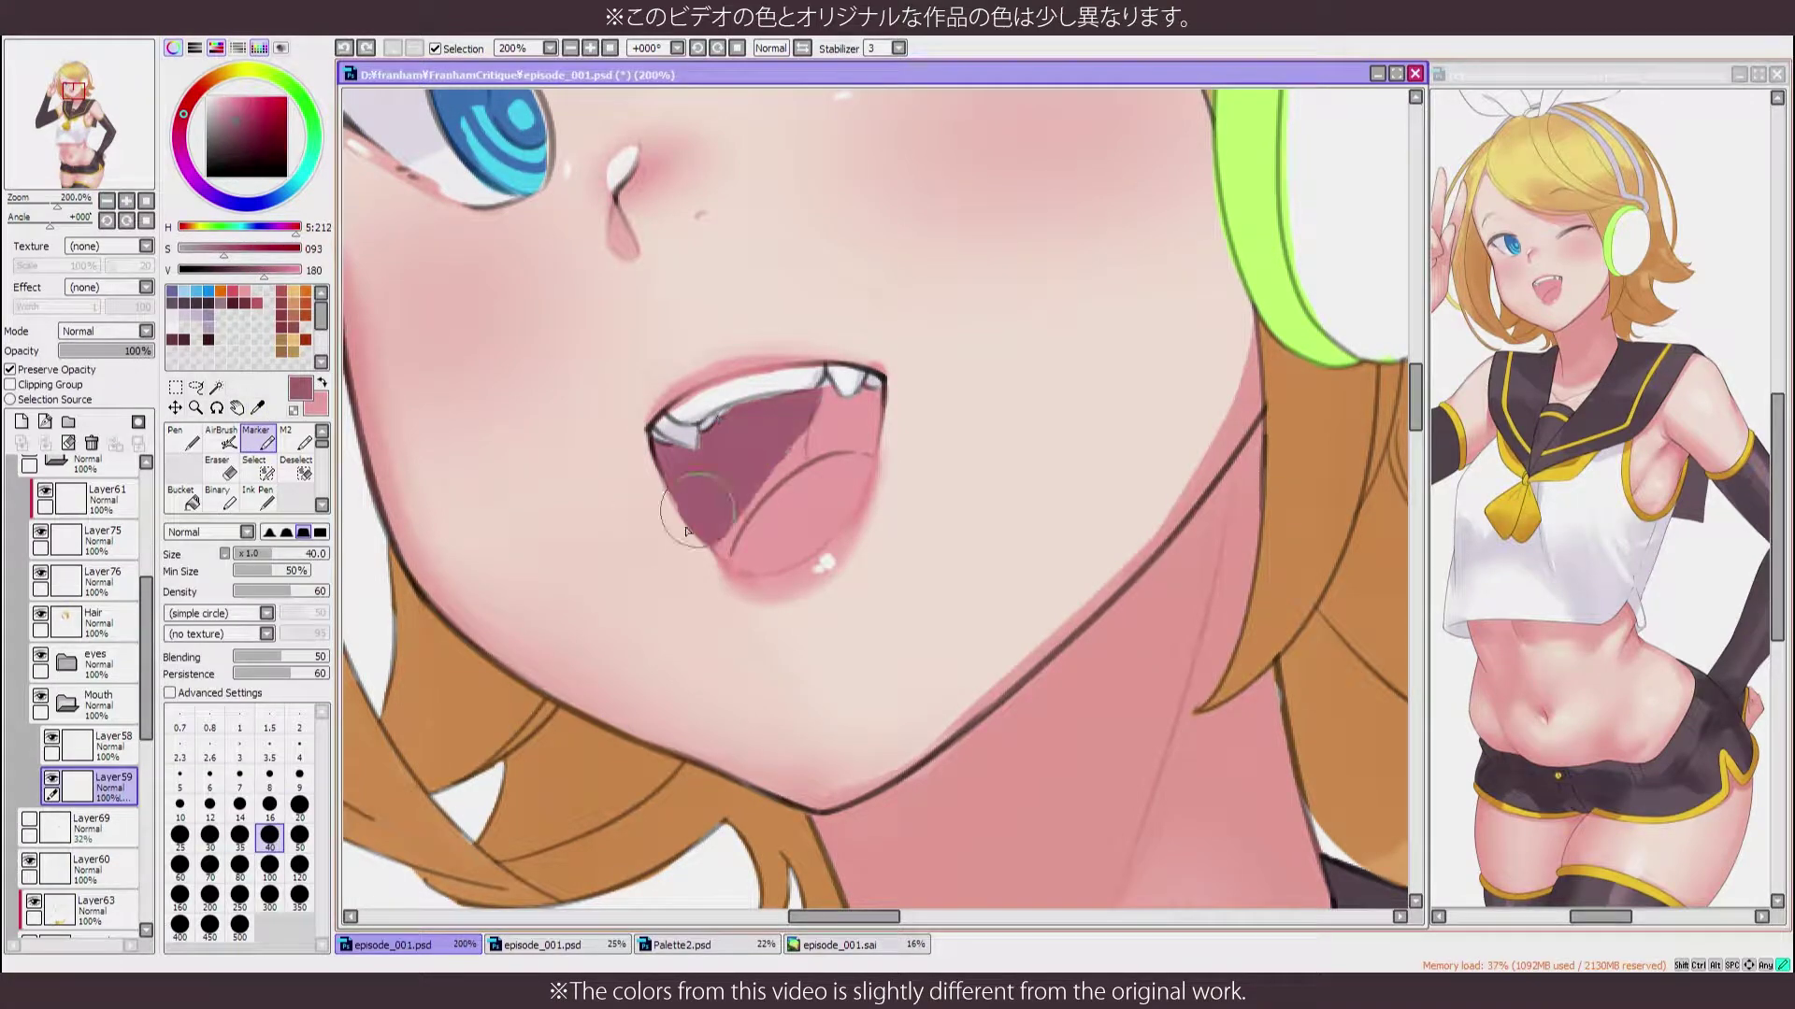
{"action": "key", "text": "Insert"}
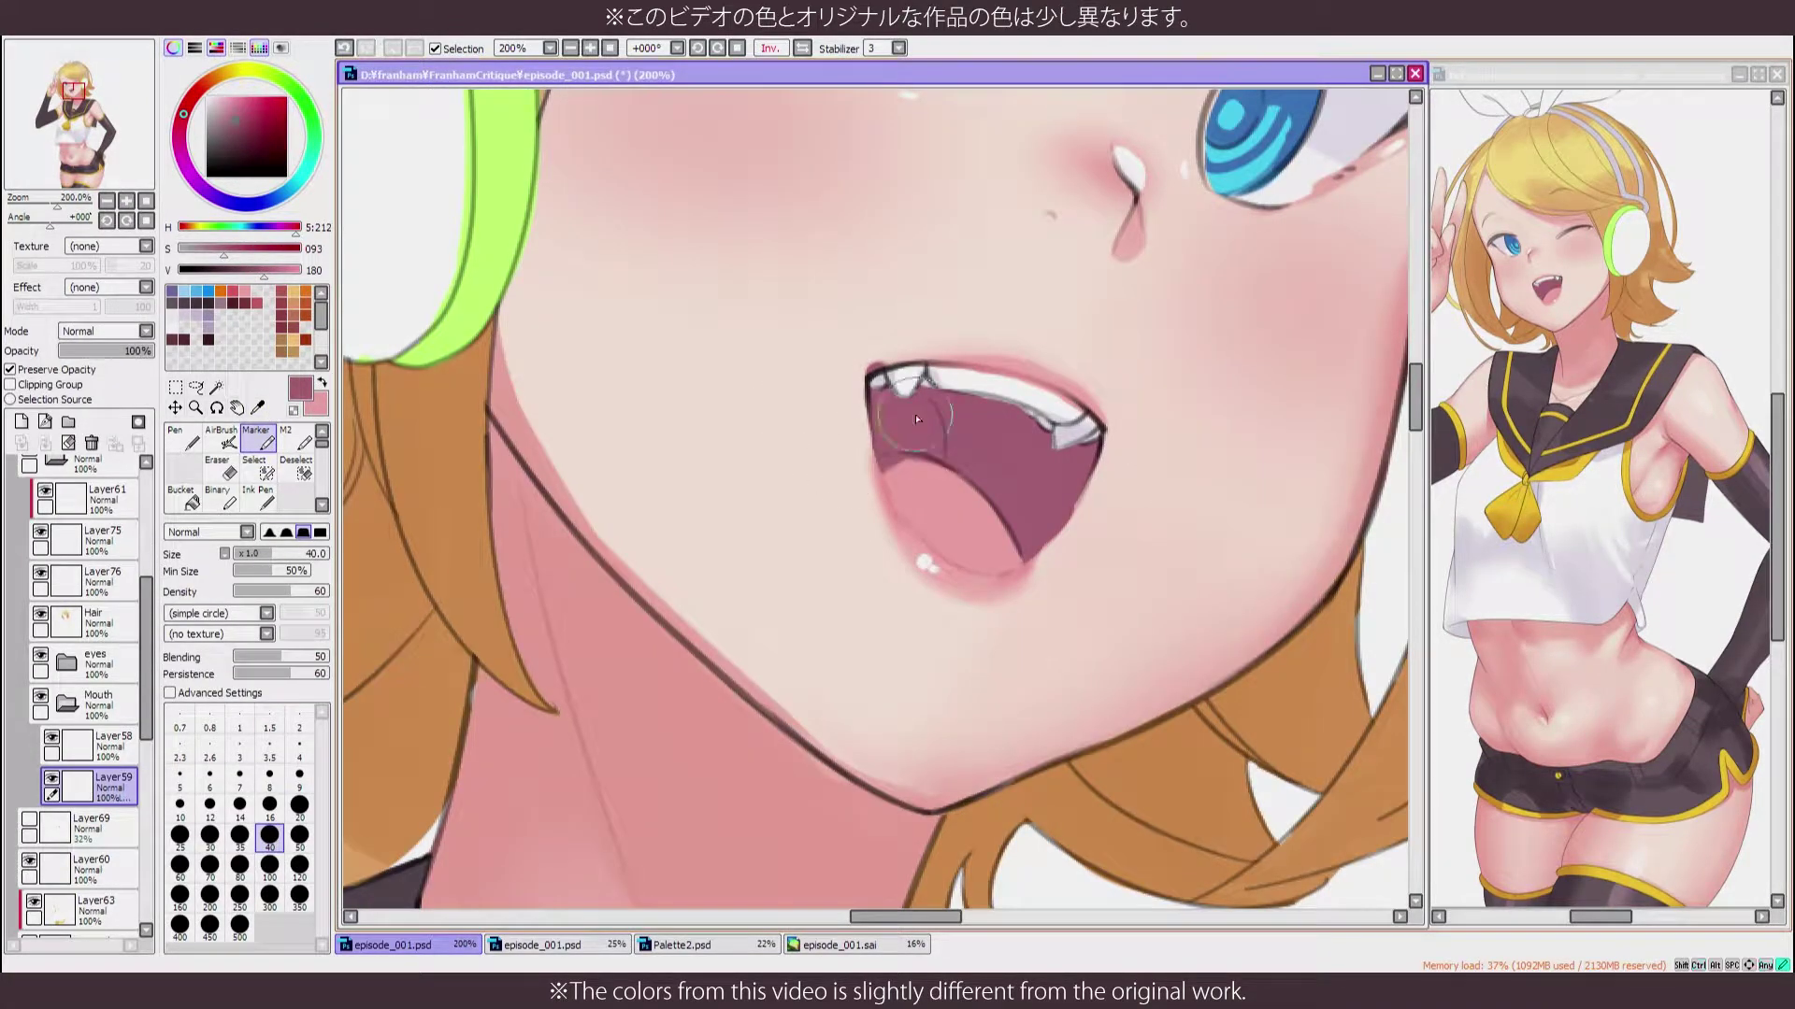
{"action": "key", "text": "Insert"}
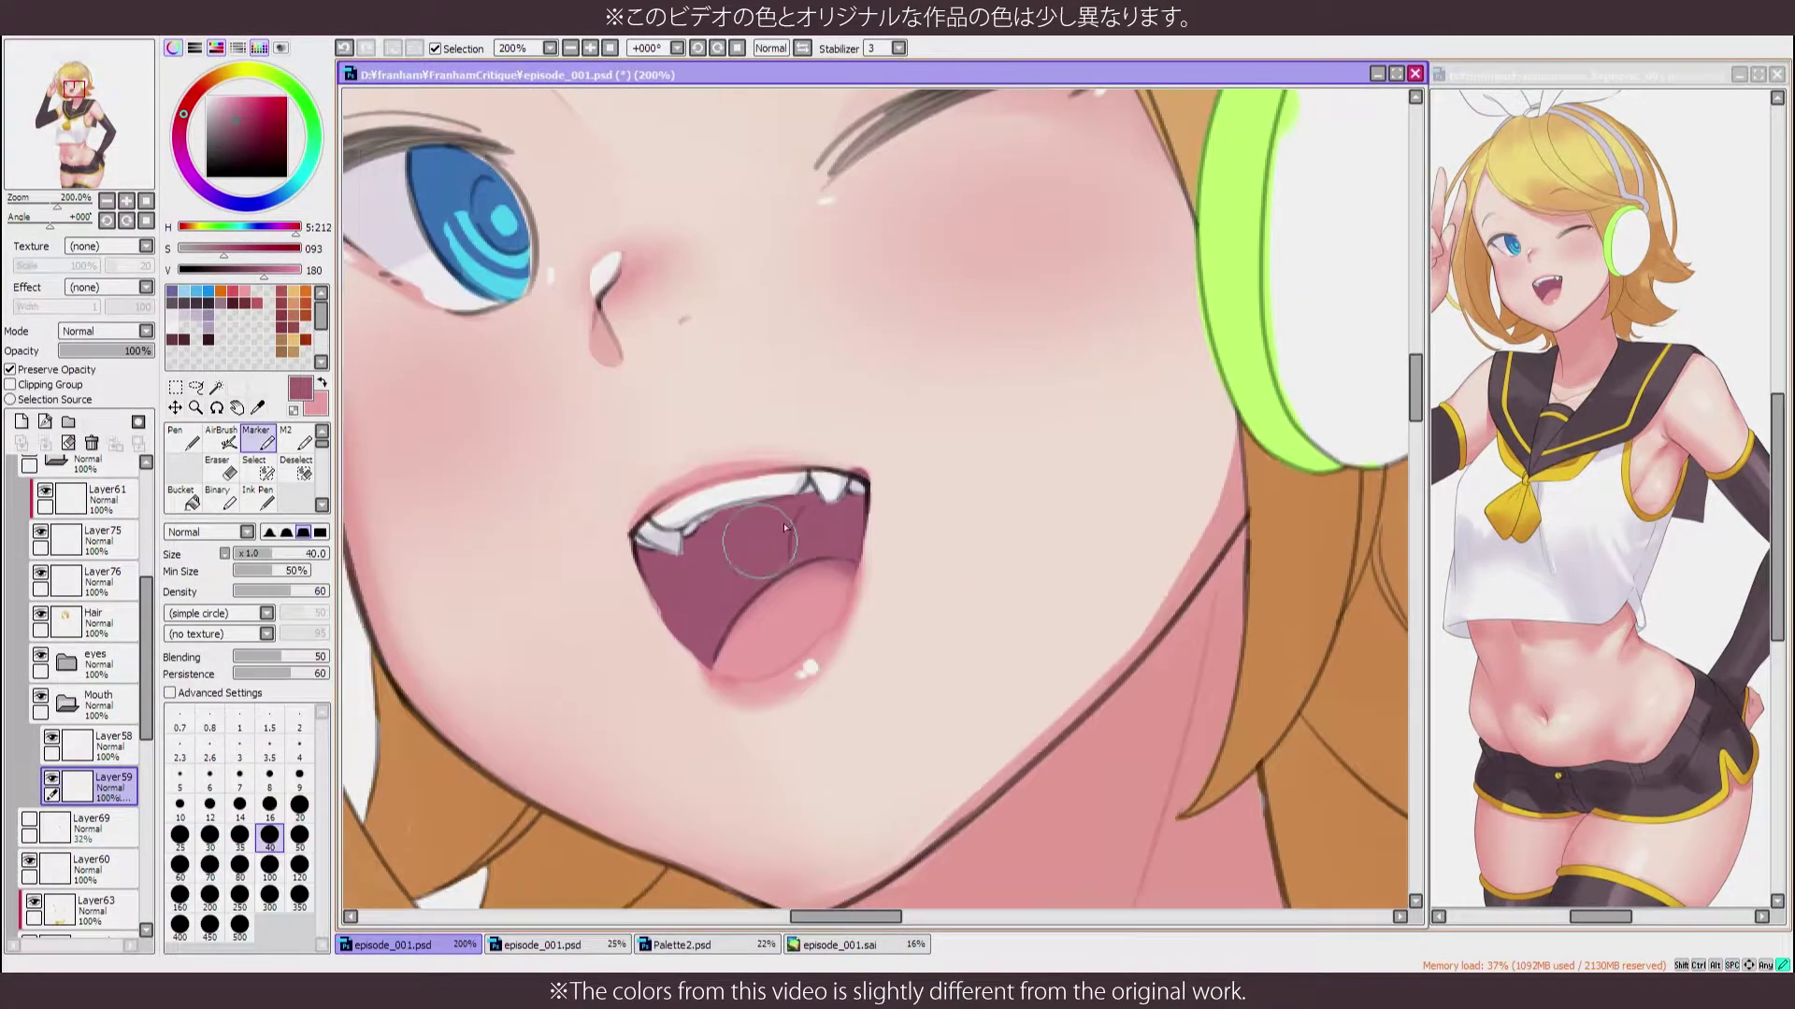
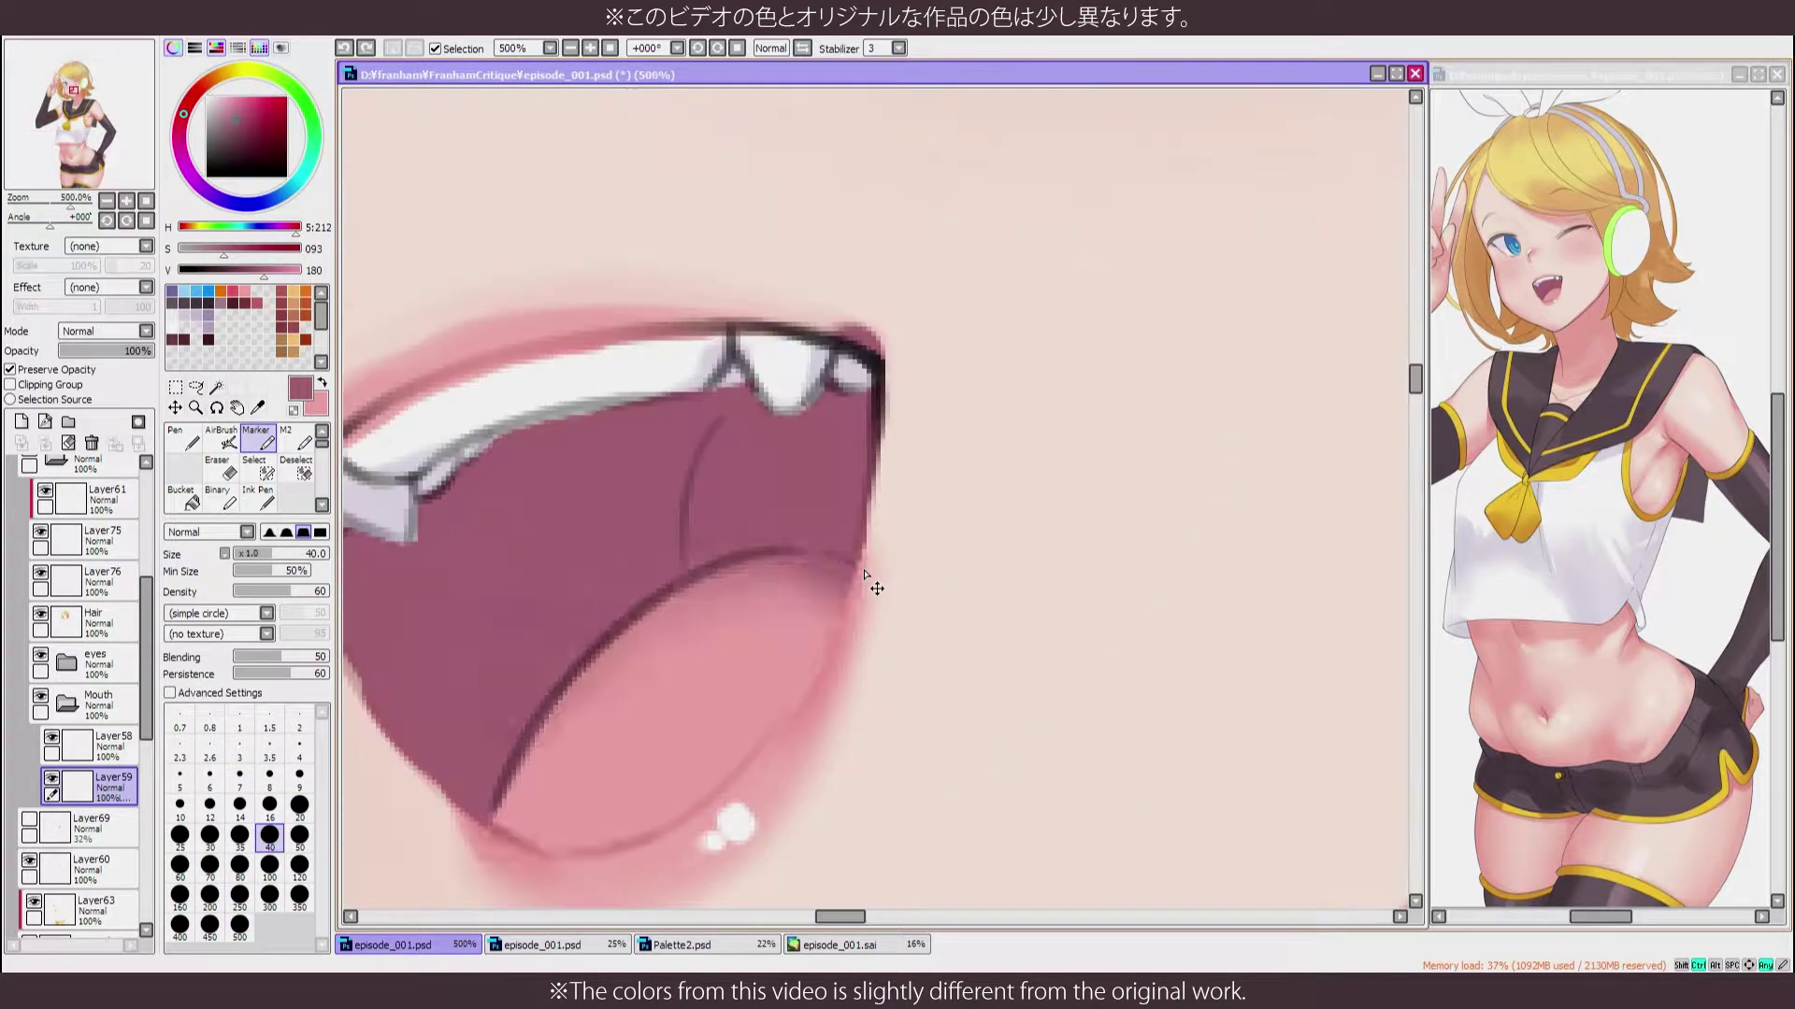
{"action": "scroll", "coordinate": [865, 574], "scroll_direction": "up", "scroll_amount": 2}
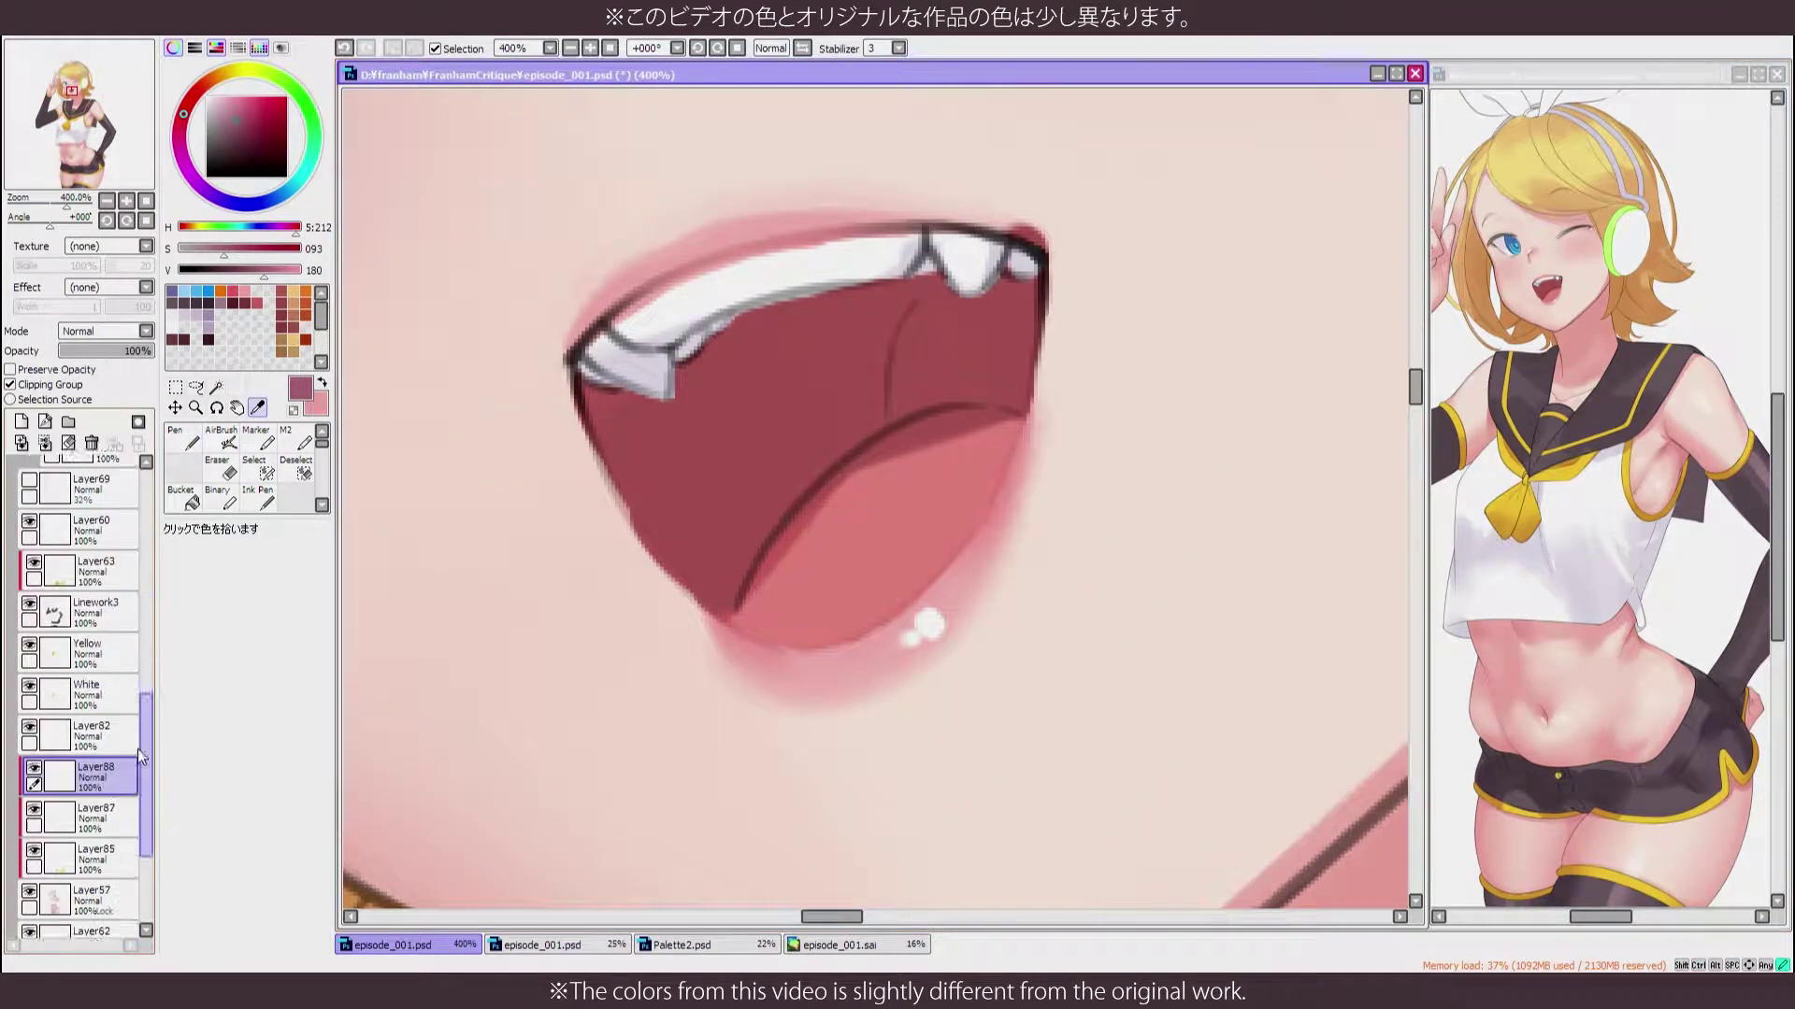
Clean up the mouth interior's outer edge on Layer59 in its dark red with the size 3.5 Pen
{"action": "scroll", "coordinate": [84, 654], "scroll_direction": "up", "scroll_amount": 2}
{"action": "left_click", "coordinate": [51, 636]}
{"action": "scroll", "coordinate": [813, 360], "scroll_direction": "up", "scroll_amount": 8}
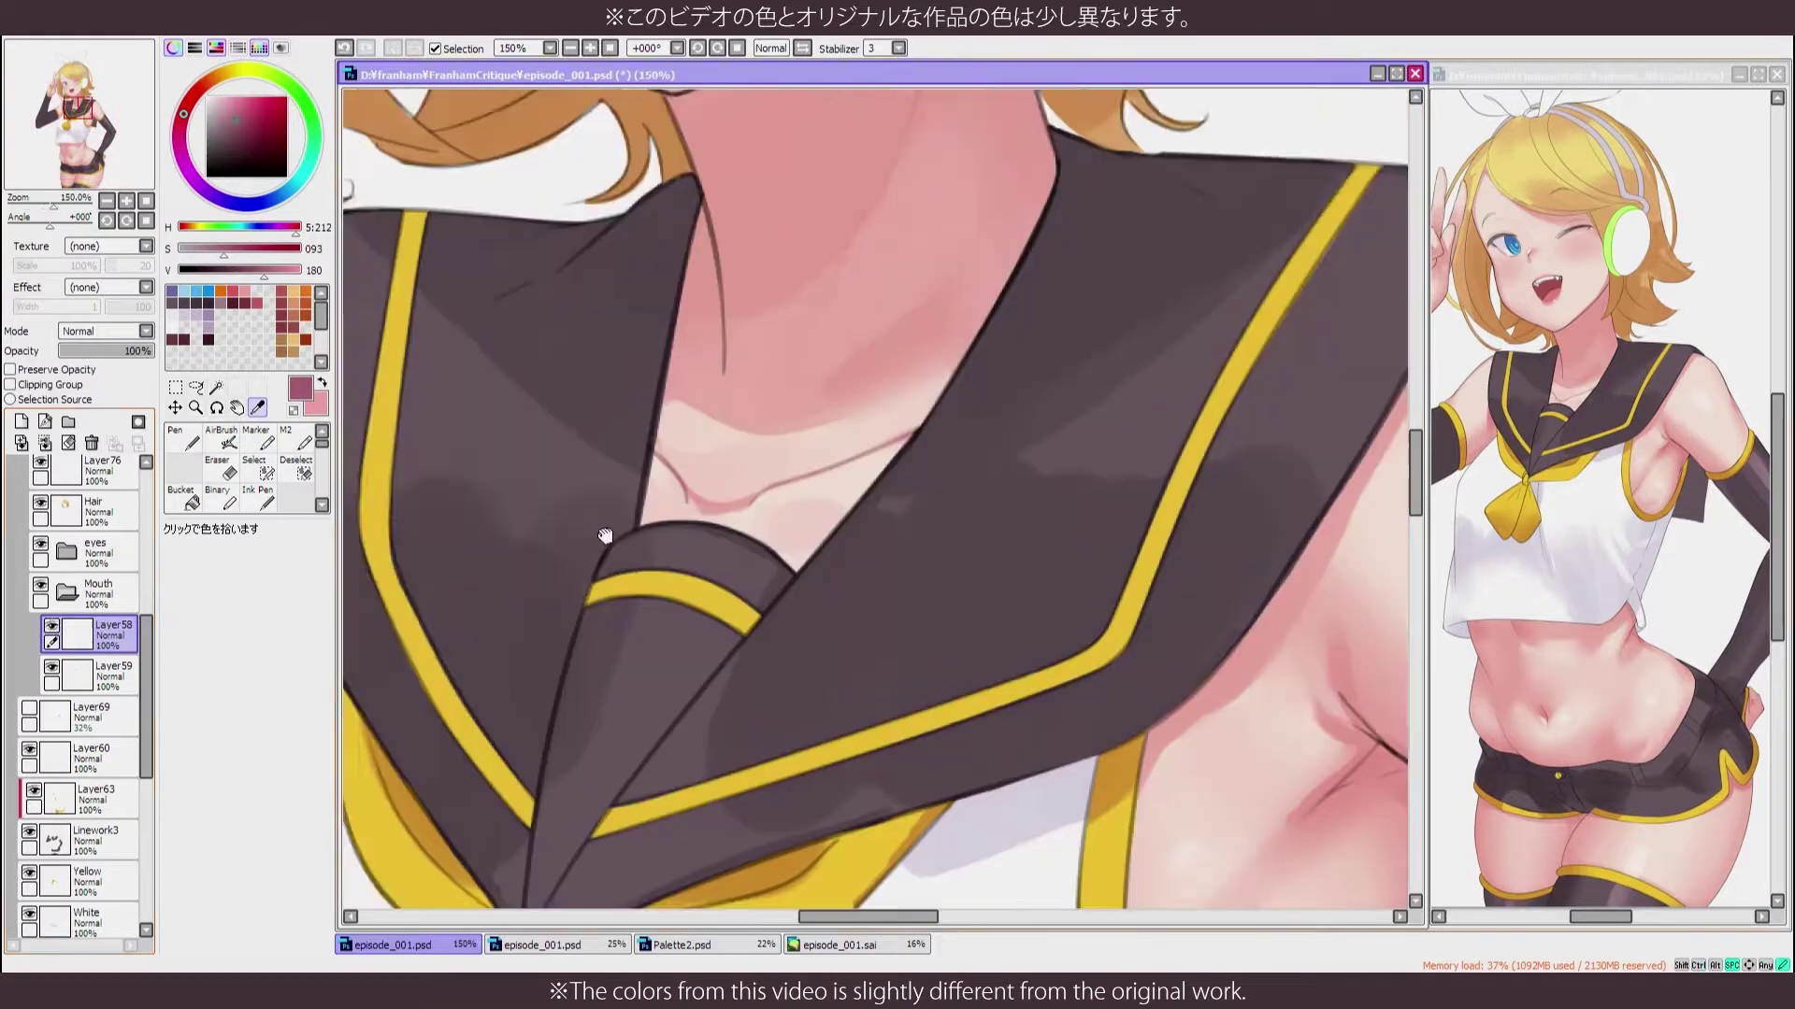
{"action": "key", "text": "e"}
{"action": "key", "text": "n"}
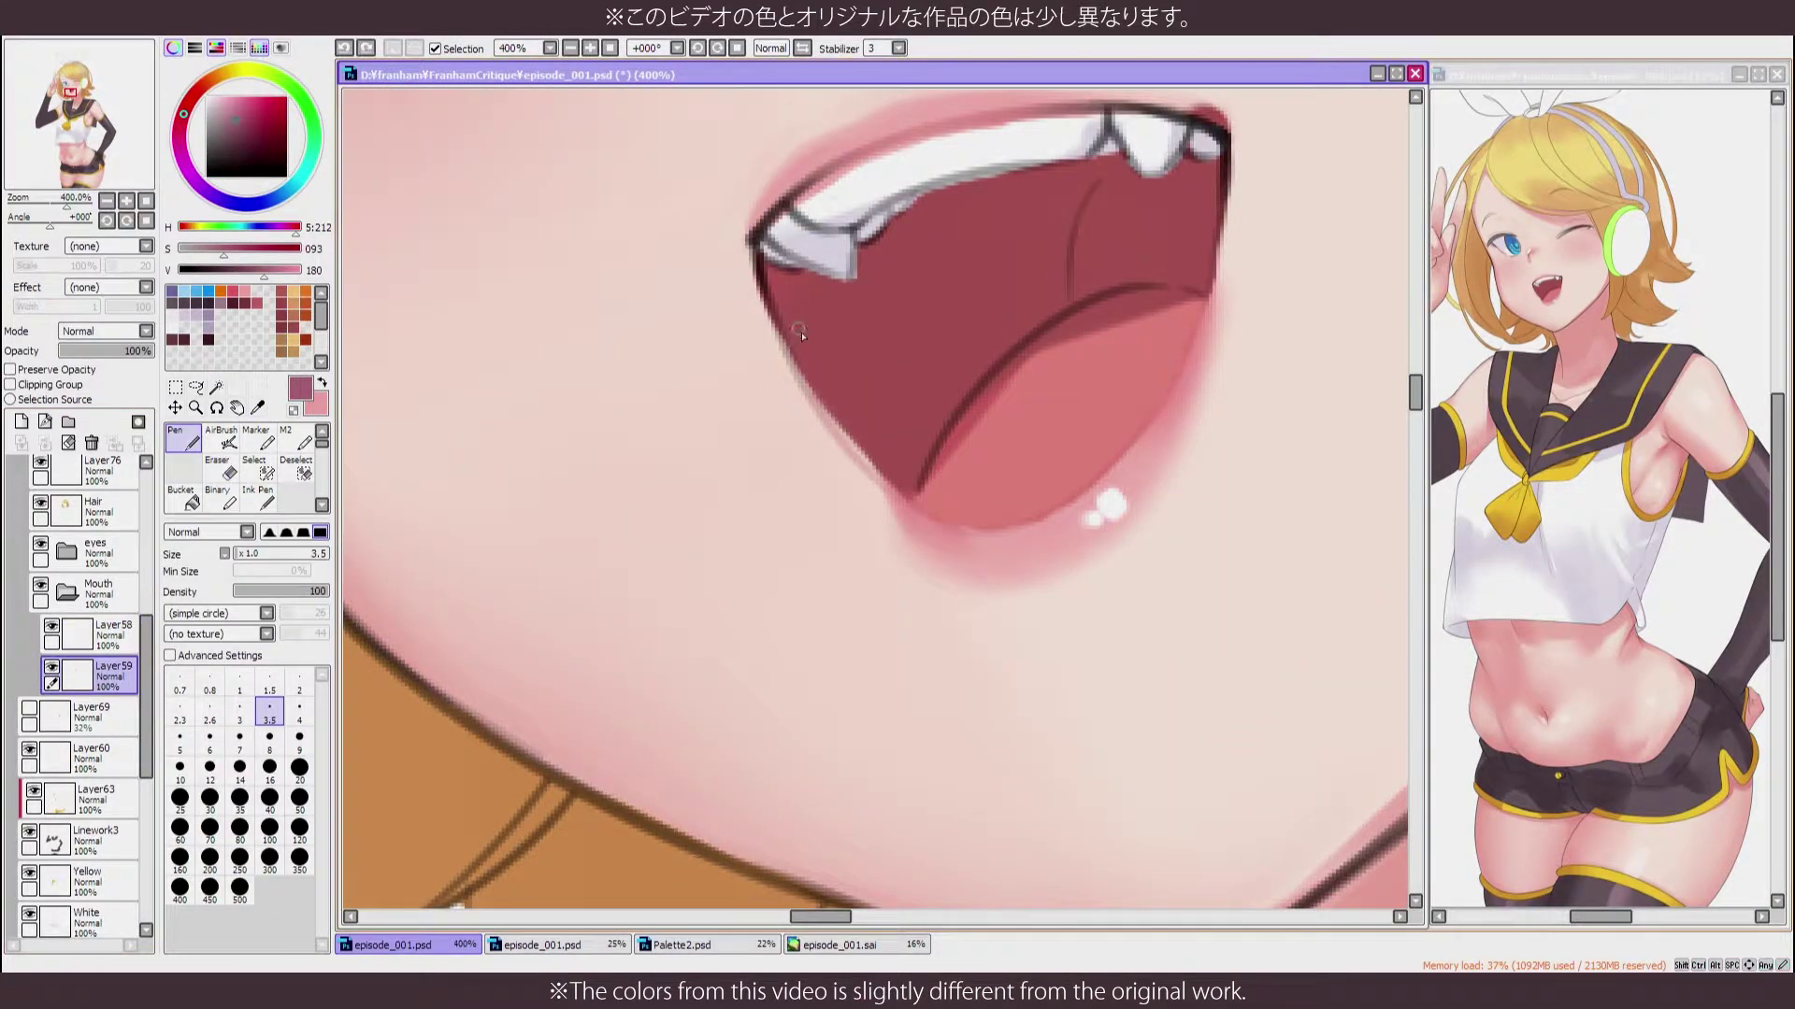
{"action": "key", "text": "h"}
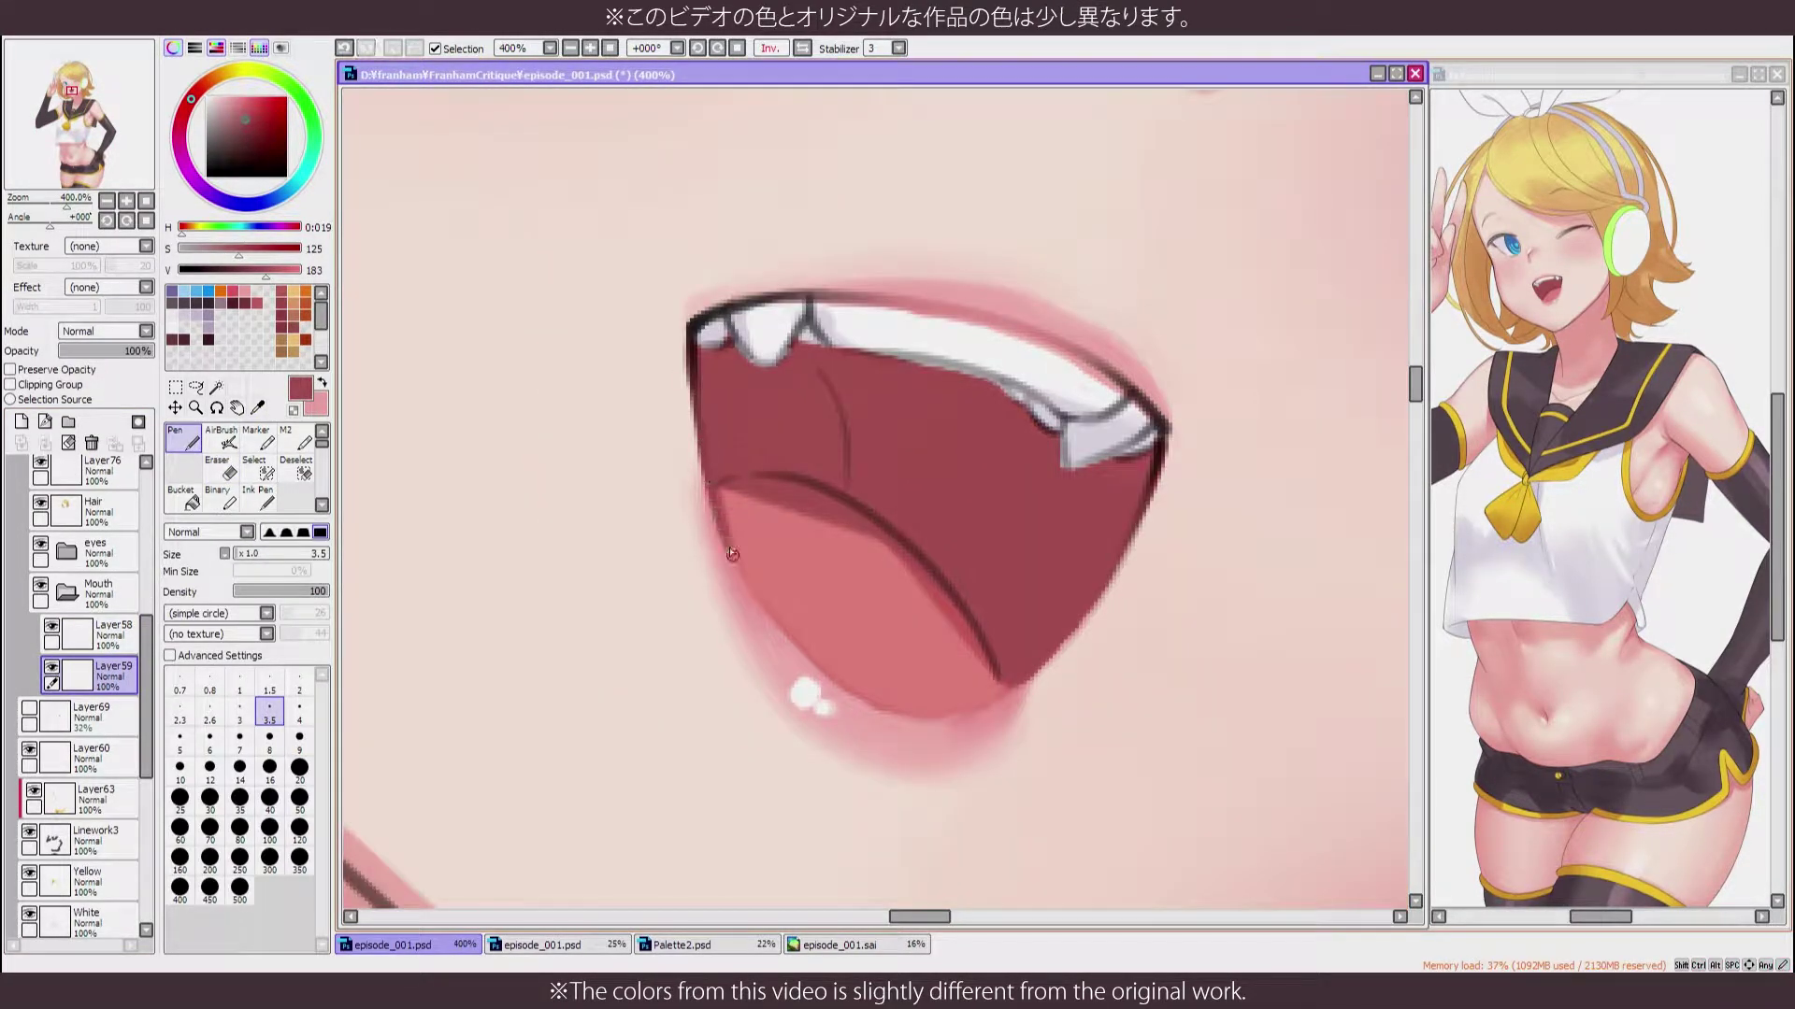
Preserve Layer59's opacity and paint over the tongue's hard shadow in light red with the size 40 Marker
{"action": "left_click", "coordinate": [49, 384]}
{"action": "left_click", "coordinate": [46, 369]}
{"action": "key", "text": "h"}
{"action": "key", "text": "x"}
{"action": "left_click", "coordinate": [255, 438]}
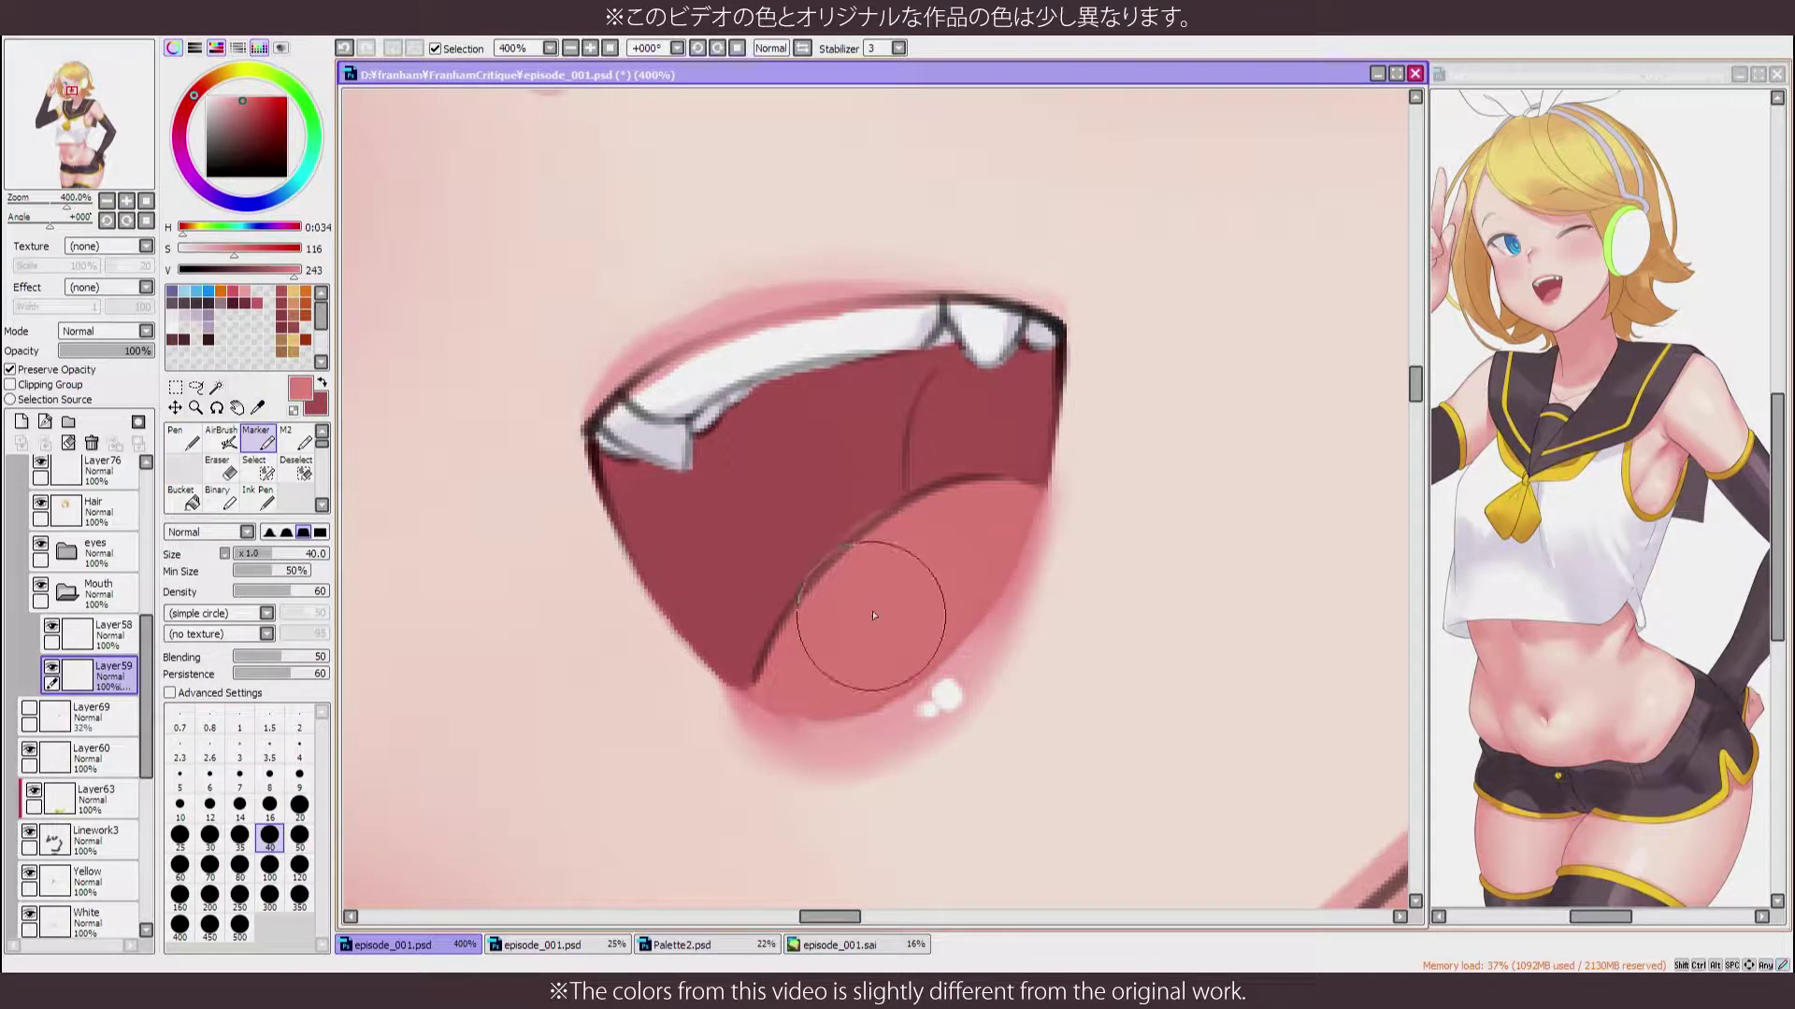
Darken the mouth interior behind the fang with deep red using the size 40 Marker and blend it with the size 20 brush
{"action": "key", "text": "h"}
{"action": "left_click", "coordinate": [721, 394], "text": "alt"}
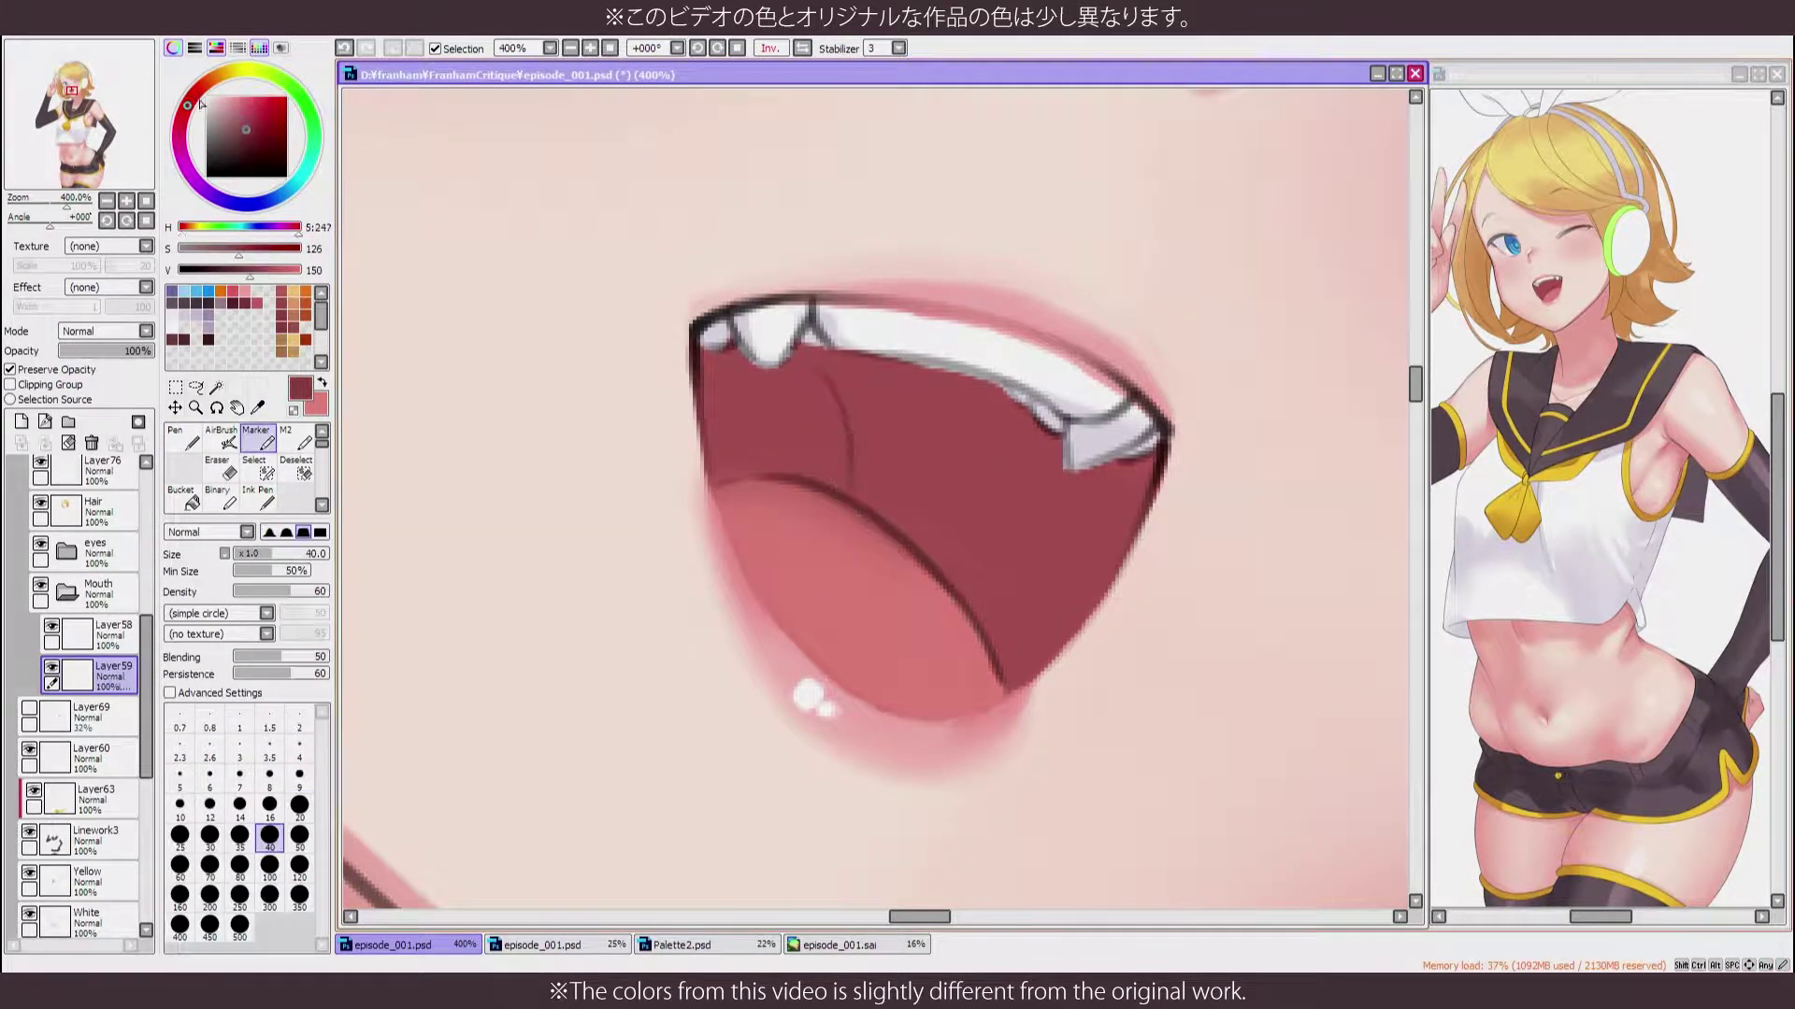
{"action": "left_click_drag", "start_coordinate": [722, 394], "coordinate": [869, 421]}
{"action": "key", "text": "b"}
{"action": "scroll", "coordinate": [971, 529], "scroll_direction": "down", "scroll_amount": 5}
{"action": "key", "text": "h"}
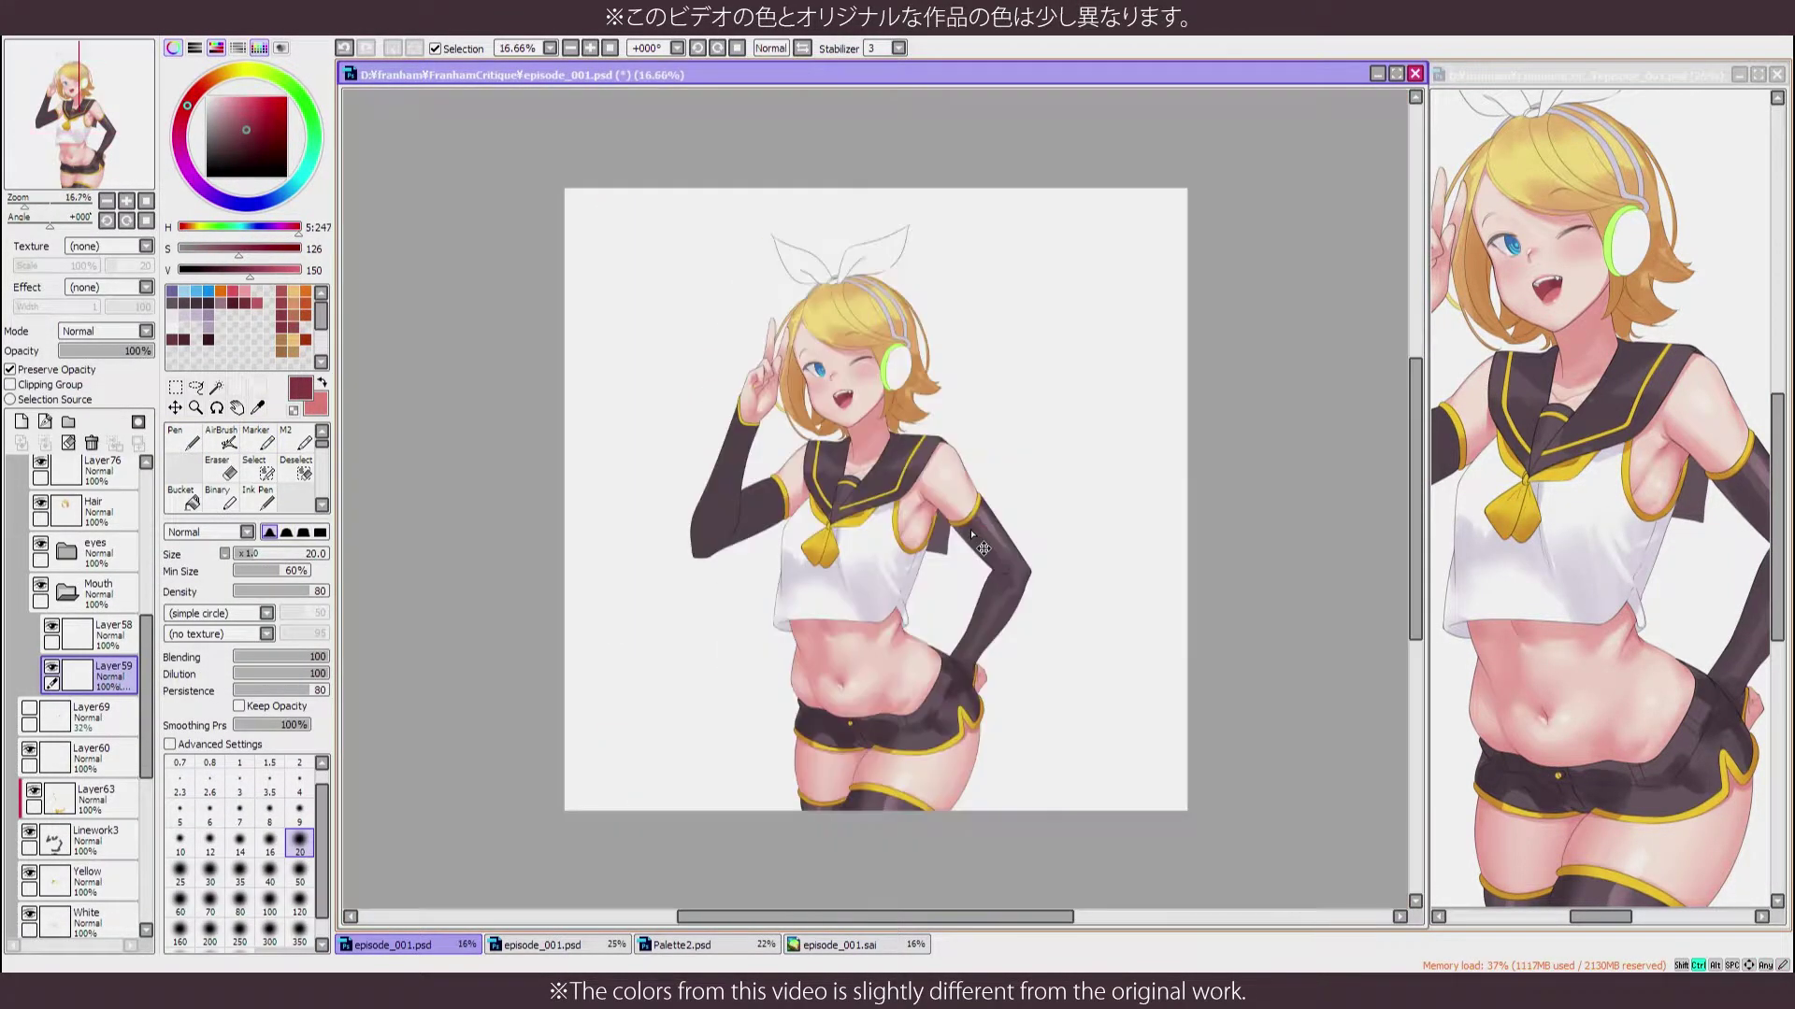
Tidy the teeth on Layer58 with the size 9 Eraser and fill them in white with the size 3.5 Pen
{"action": "scroll", "coordinate": [970, 529], "scroll_direction": "up", "scroll_amount": 3}
{"action": "scroll", "coordinate": [1022, 781], "scroll_direction": "up", "scroll_amount": 8}
{"action": "key", "text": "e"}
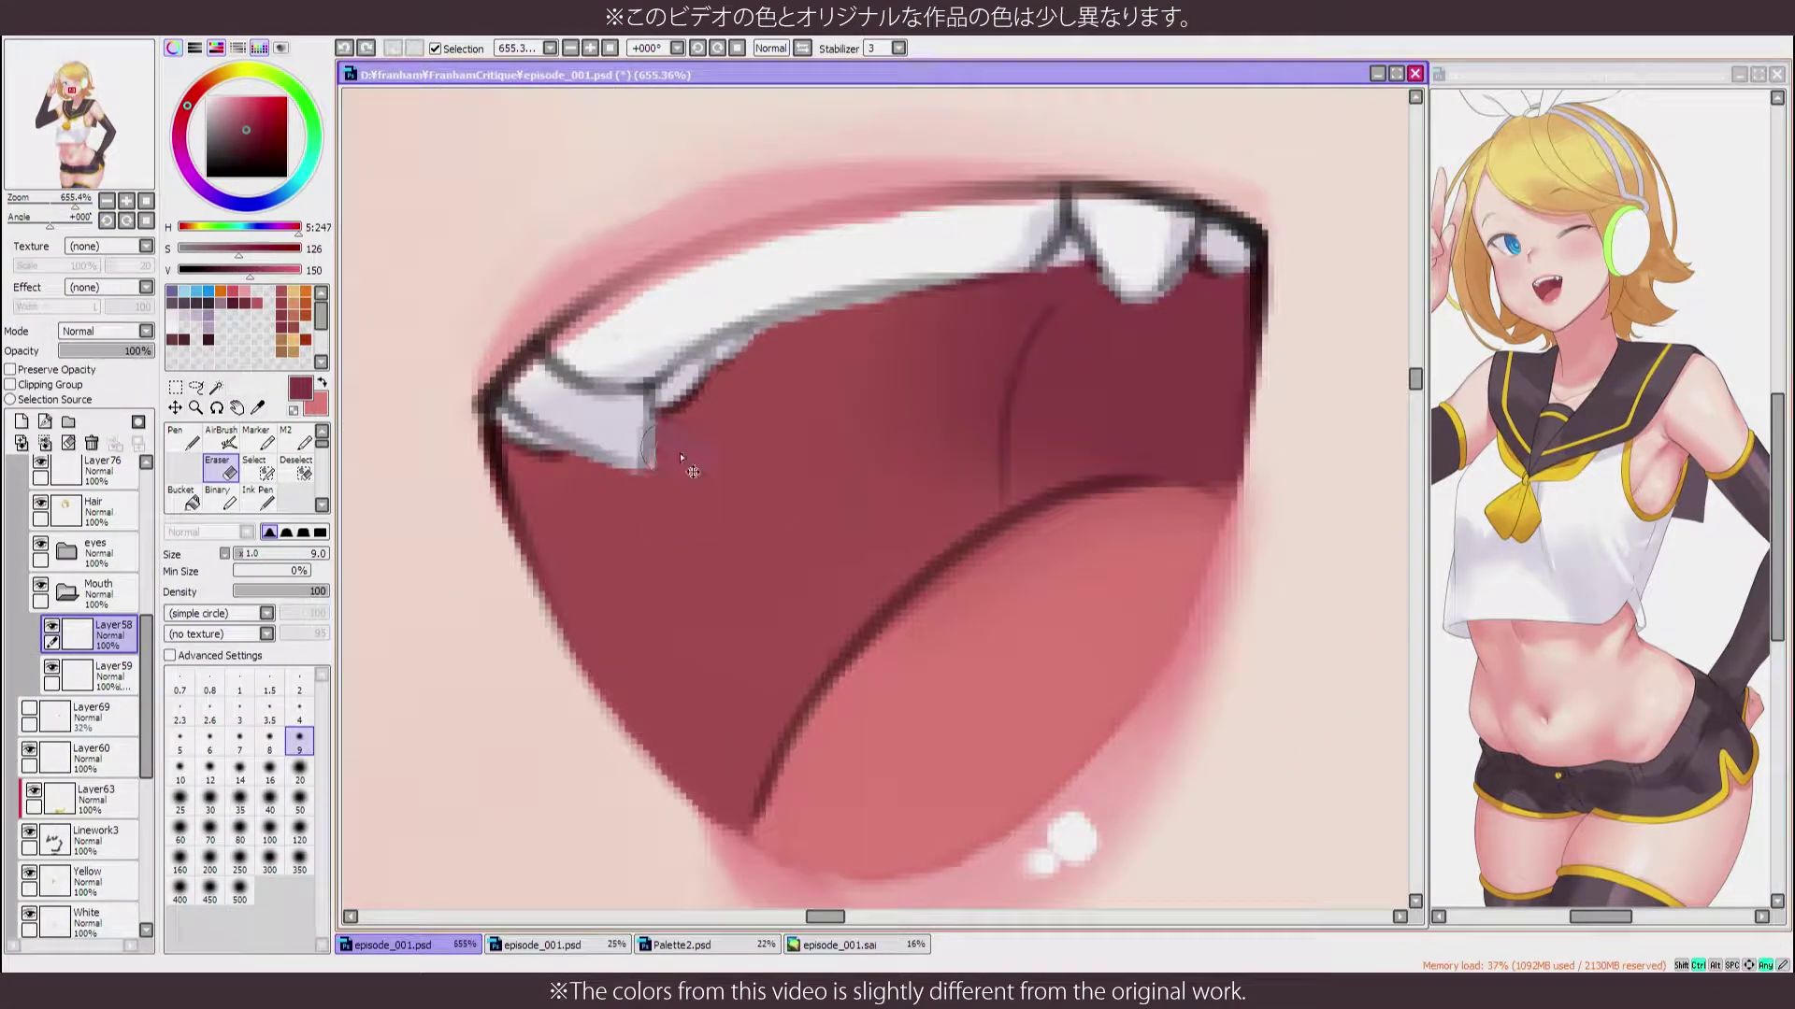
{"action": "key", "text": "h"}
{"action": "key", "text": "n"}
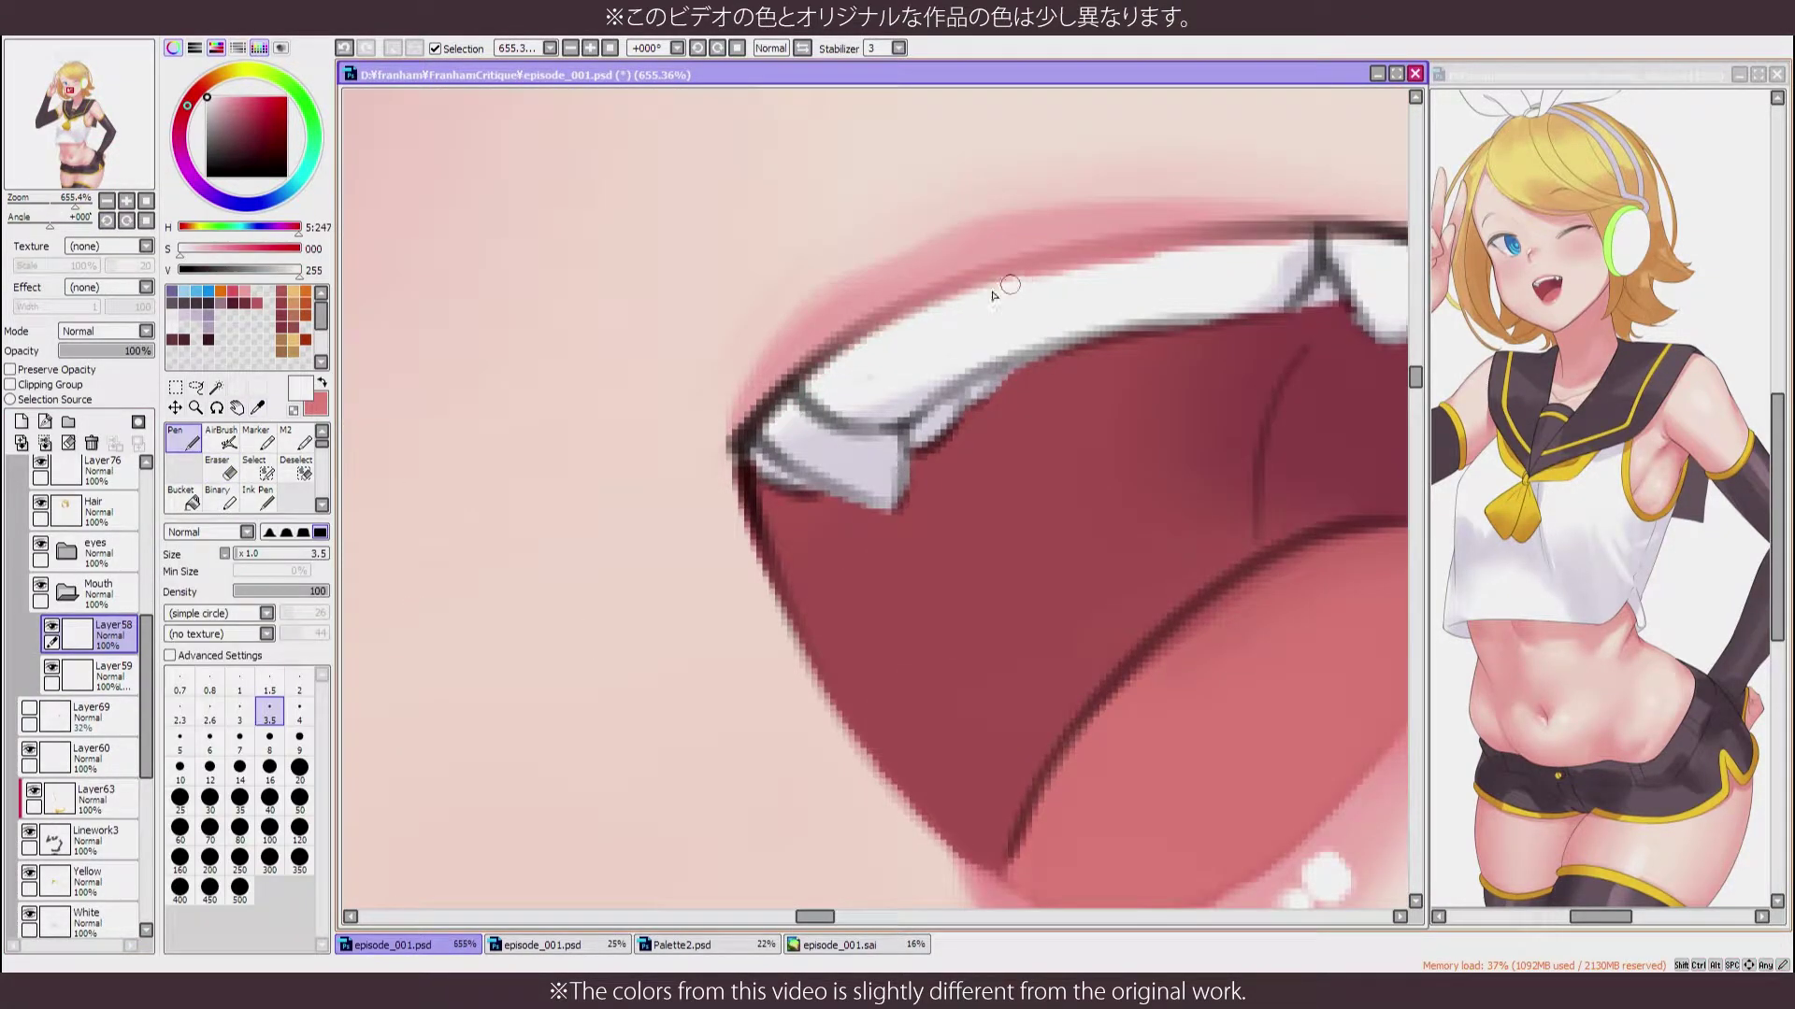
{"action": "mouse_move", "coordinate": [993, 289]}
{"action": "left_mouse_down"}
{"action": "mouse_move", "coordinate": [1052, 456]}
{"action": "mouse_move", "coordinate": [1083, 470]}
{"action": "left_mouse_up"}
{"action": "scroll", "coordinate": [678, 400], "scroll_direction": "down", "scroll_amount": 5}
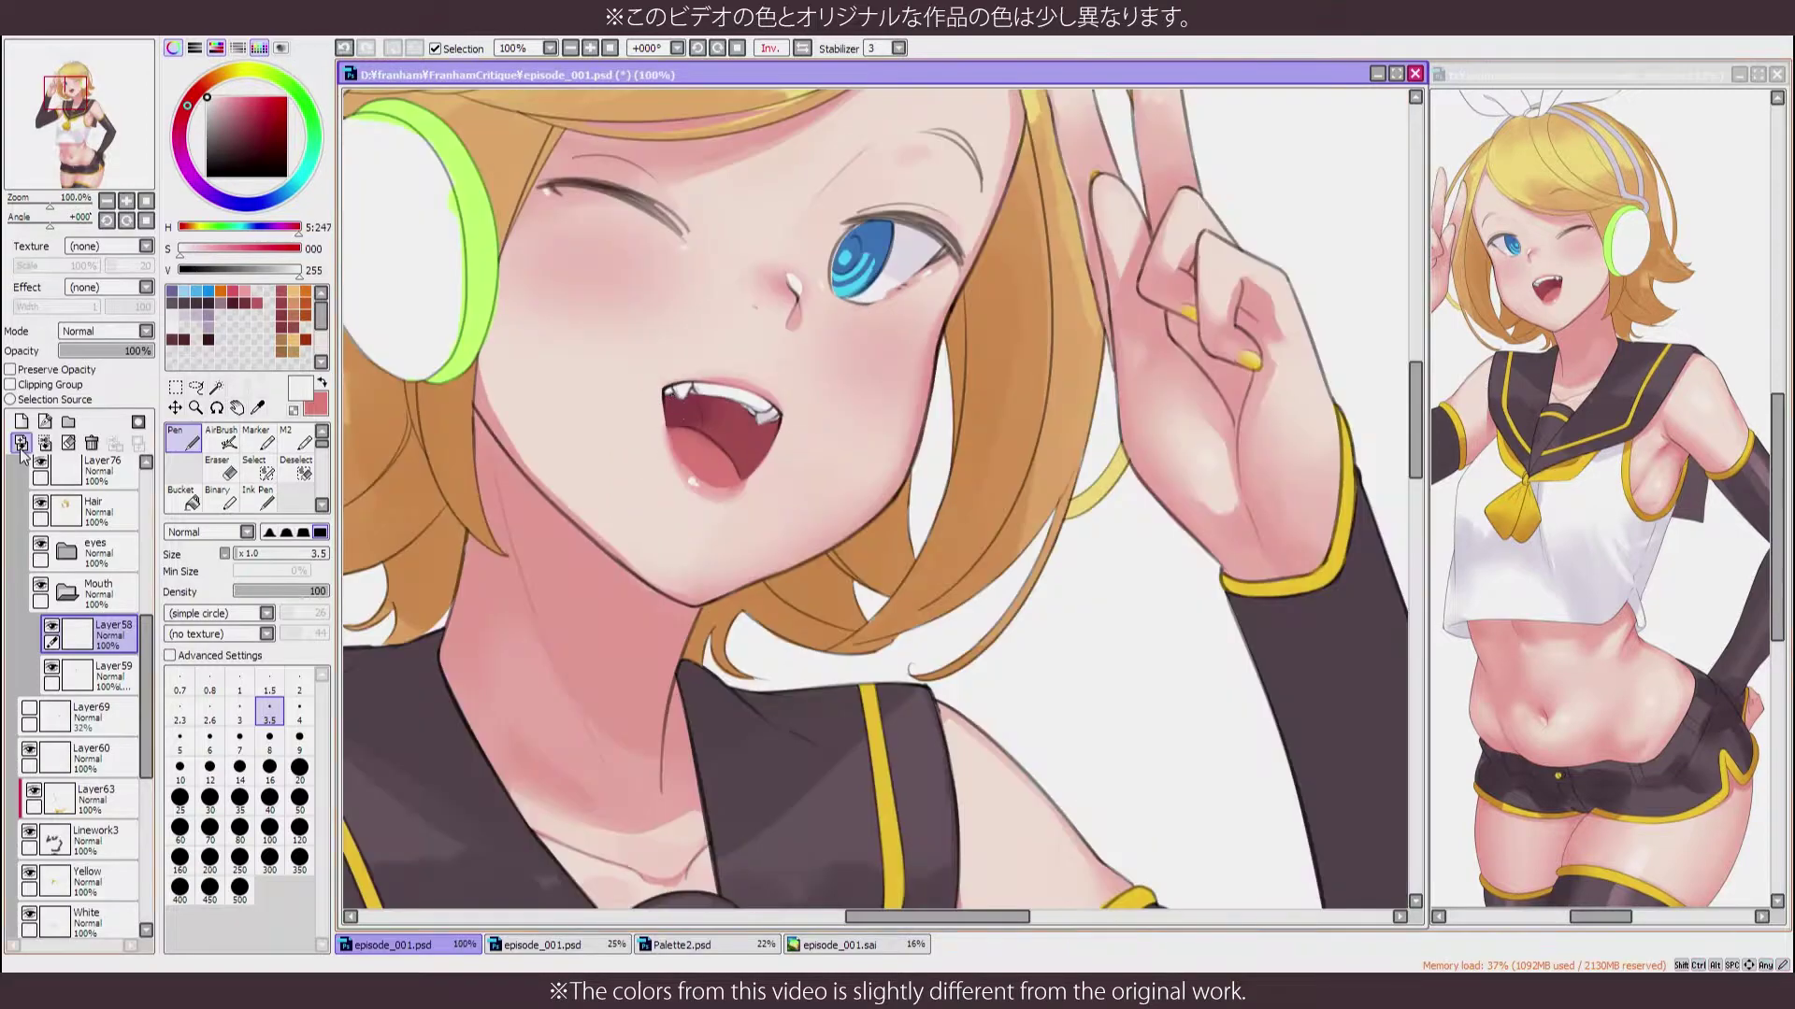
{"action": "key", "text": "h"}
Preserve Layer58's opacity and shade the small teeth under the upper row in greyish purple with the size 3.5 Pen
{"action": "scroll", "coordinate": [879, 496], "scroll_direction": "up", "scroll_amount": 5}
{"action": "left_click", "coordinate": [9, 369]}
{"action": "left_click", "coordinate": [223, 318]}
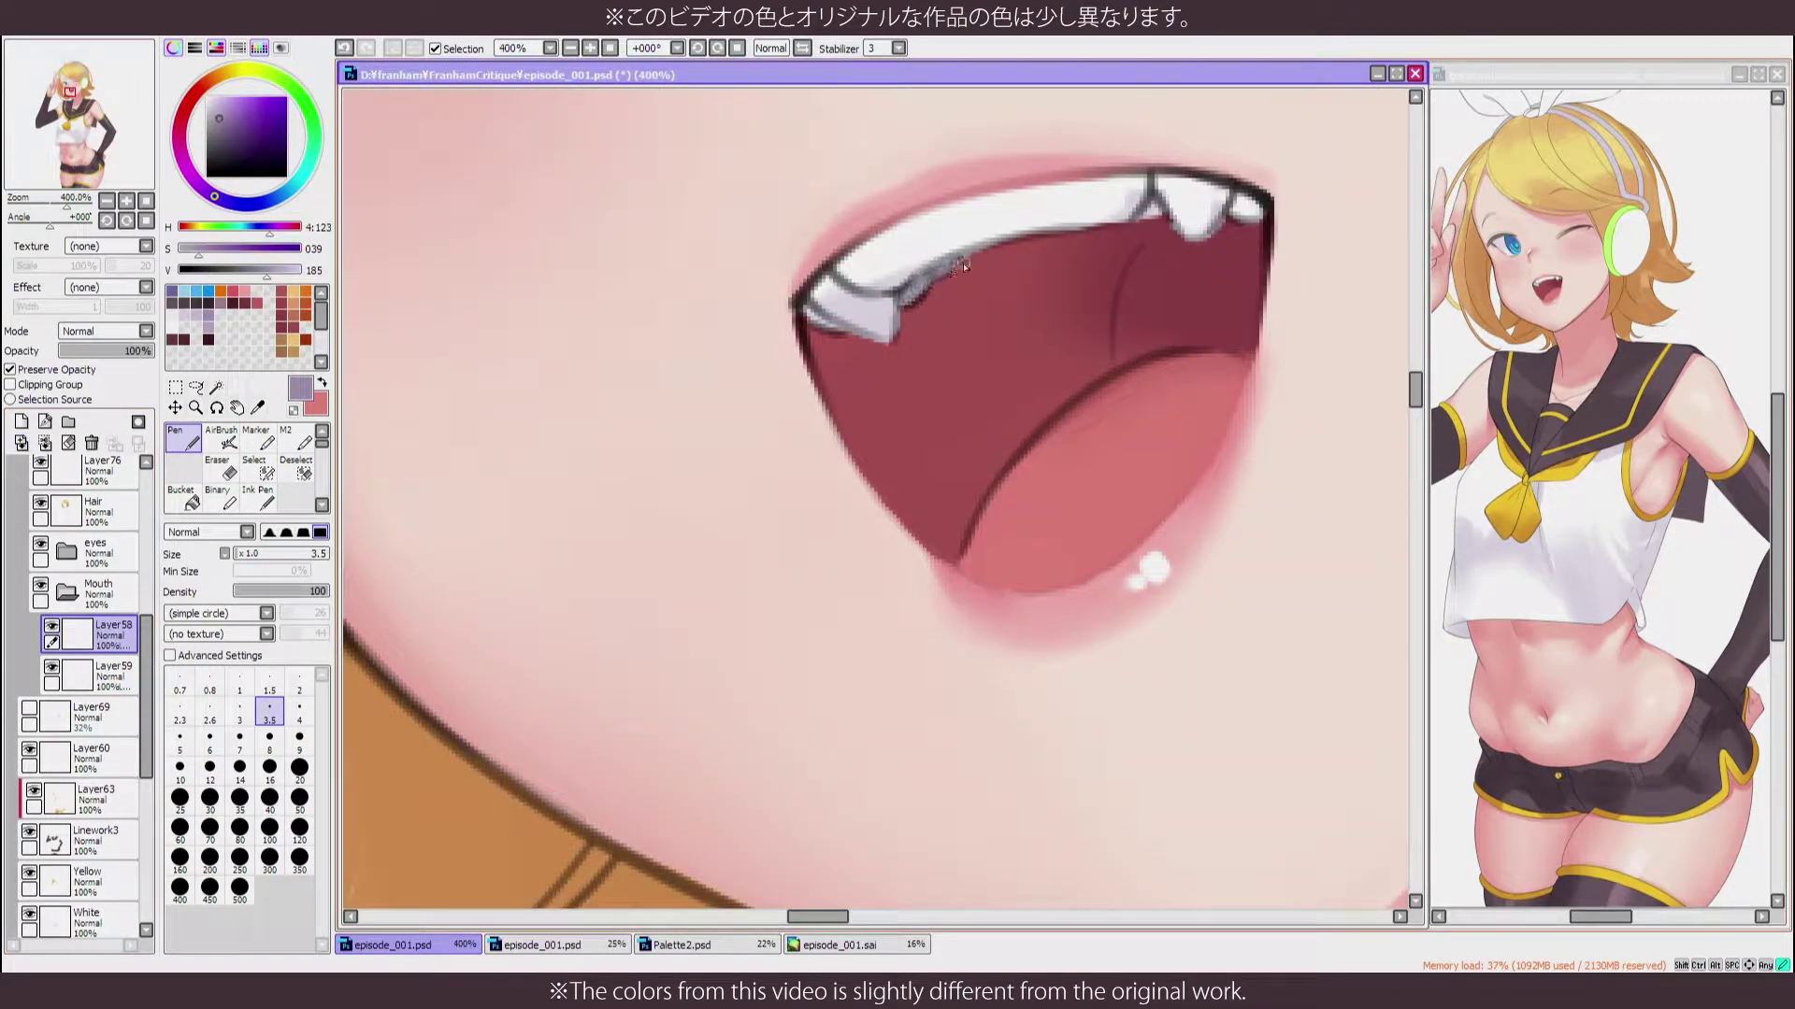
{"action": "scroll", "coordinate": [965, 266], "scroll_direction": "up", "scroll_amount": 3}
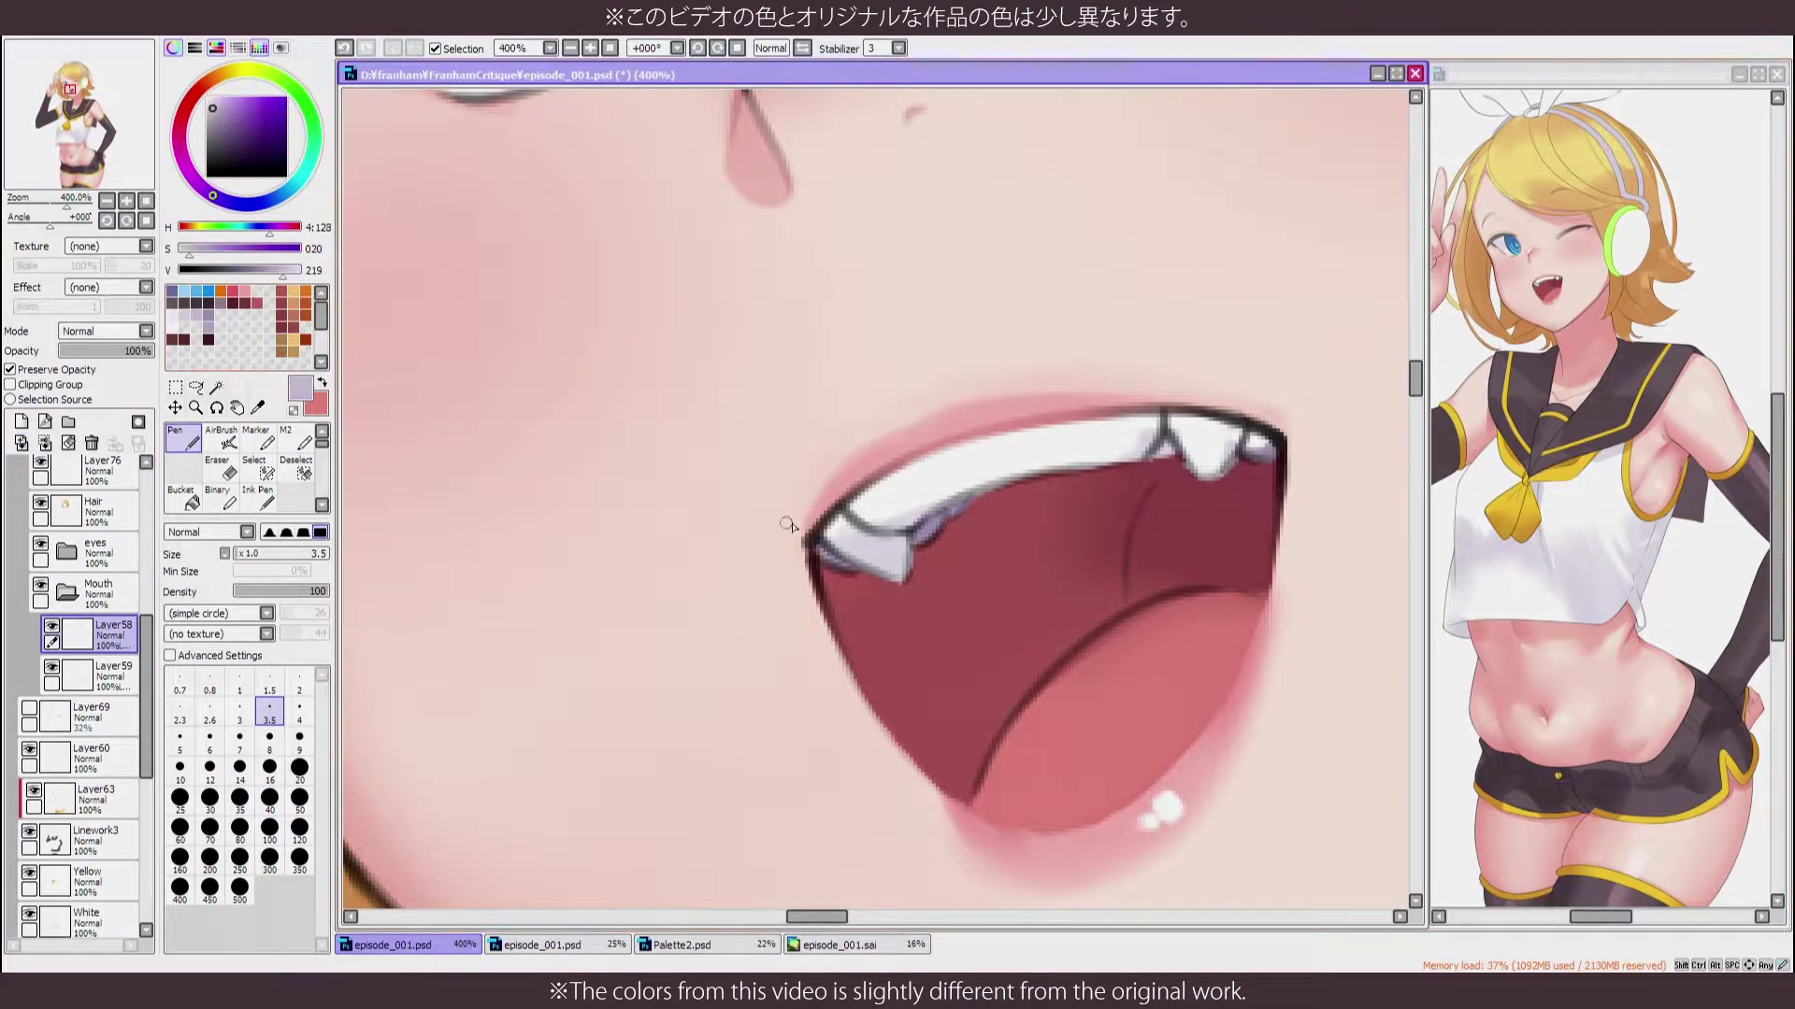
Shade the teeth at both corners of the mouth in pale lavender sampled from the fang, using the size 3.5 Pen
{"action": "left_click", "coordinate": [882, 558], "text": "alt"}
{"action": "left_click", "coordinate": [876, 554], "text": "alt"}
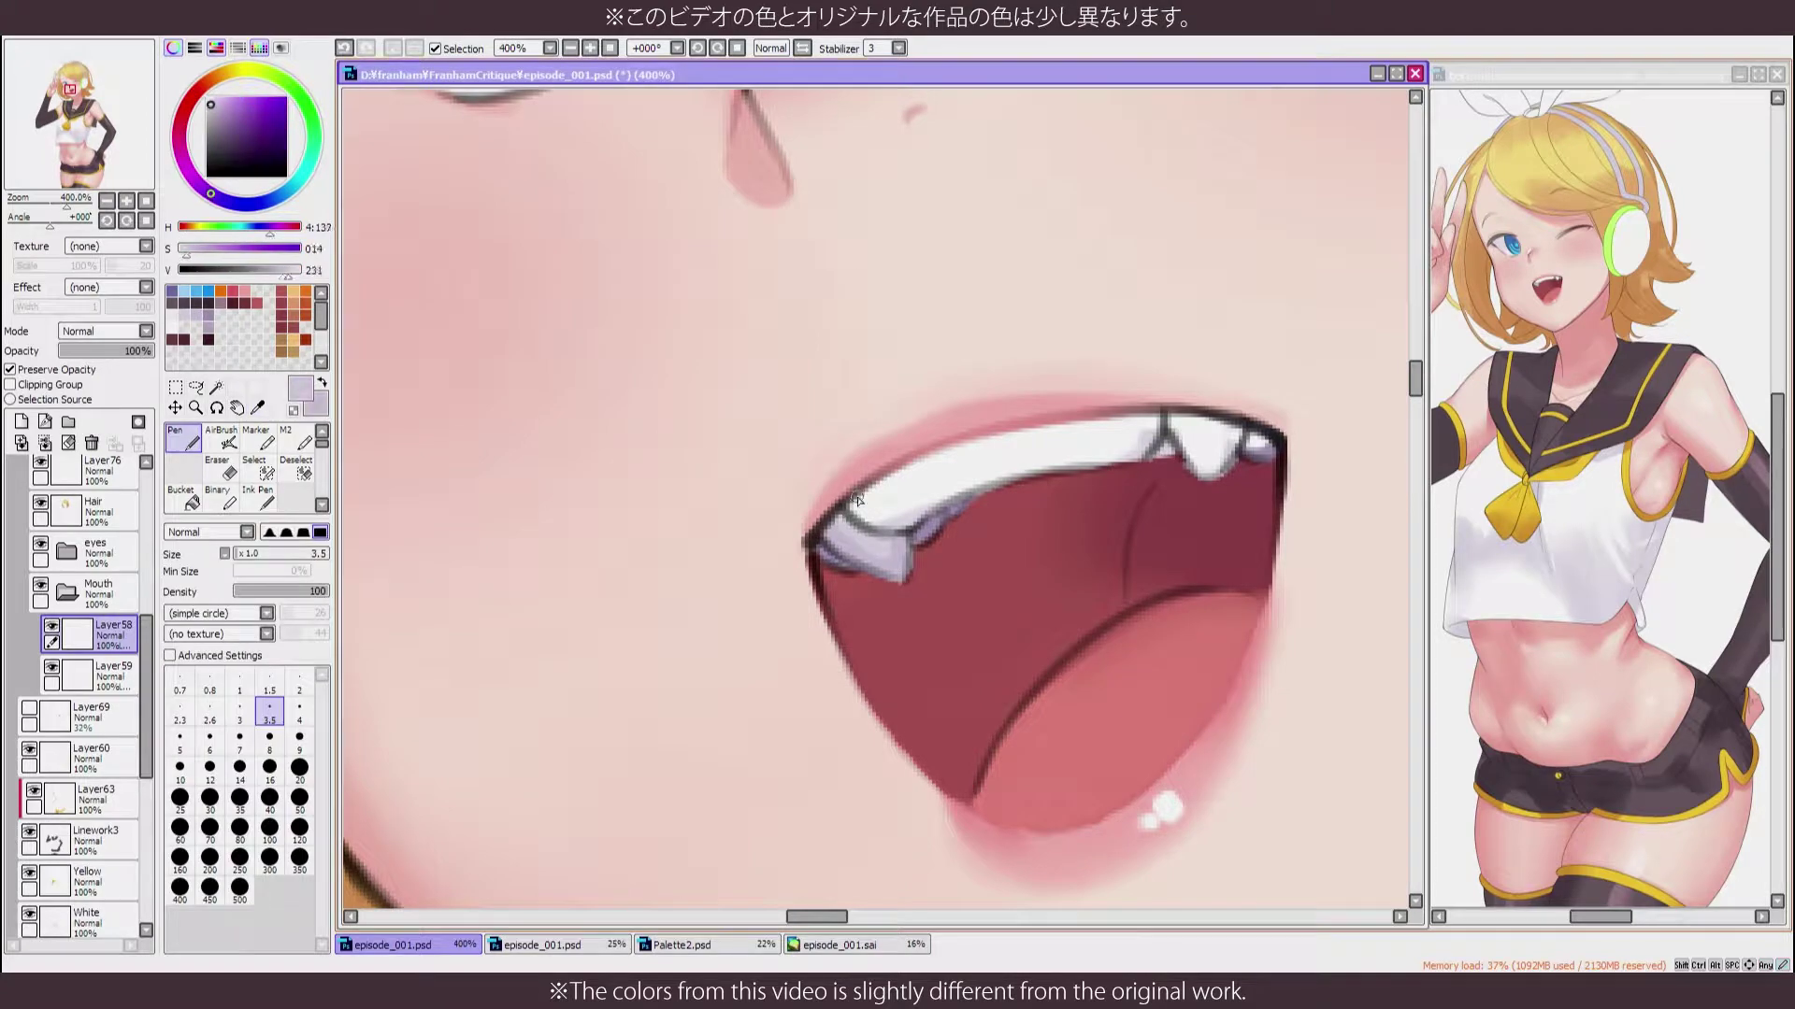
{"action": "key", "text": "h"}
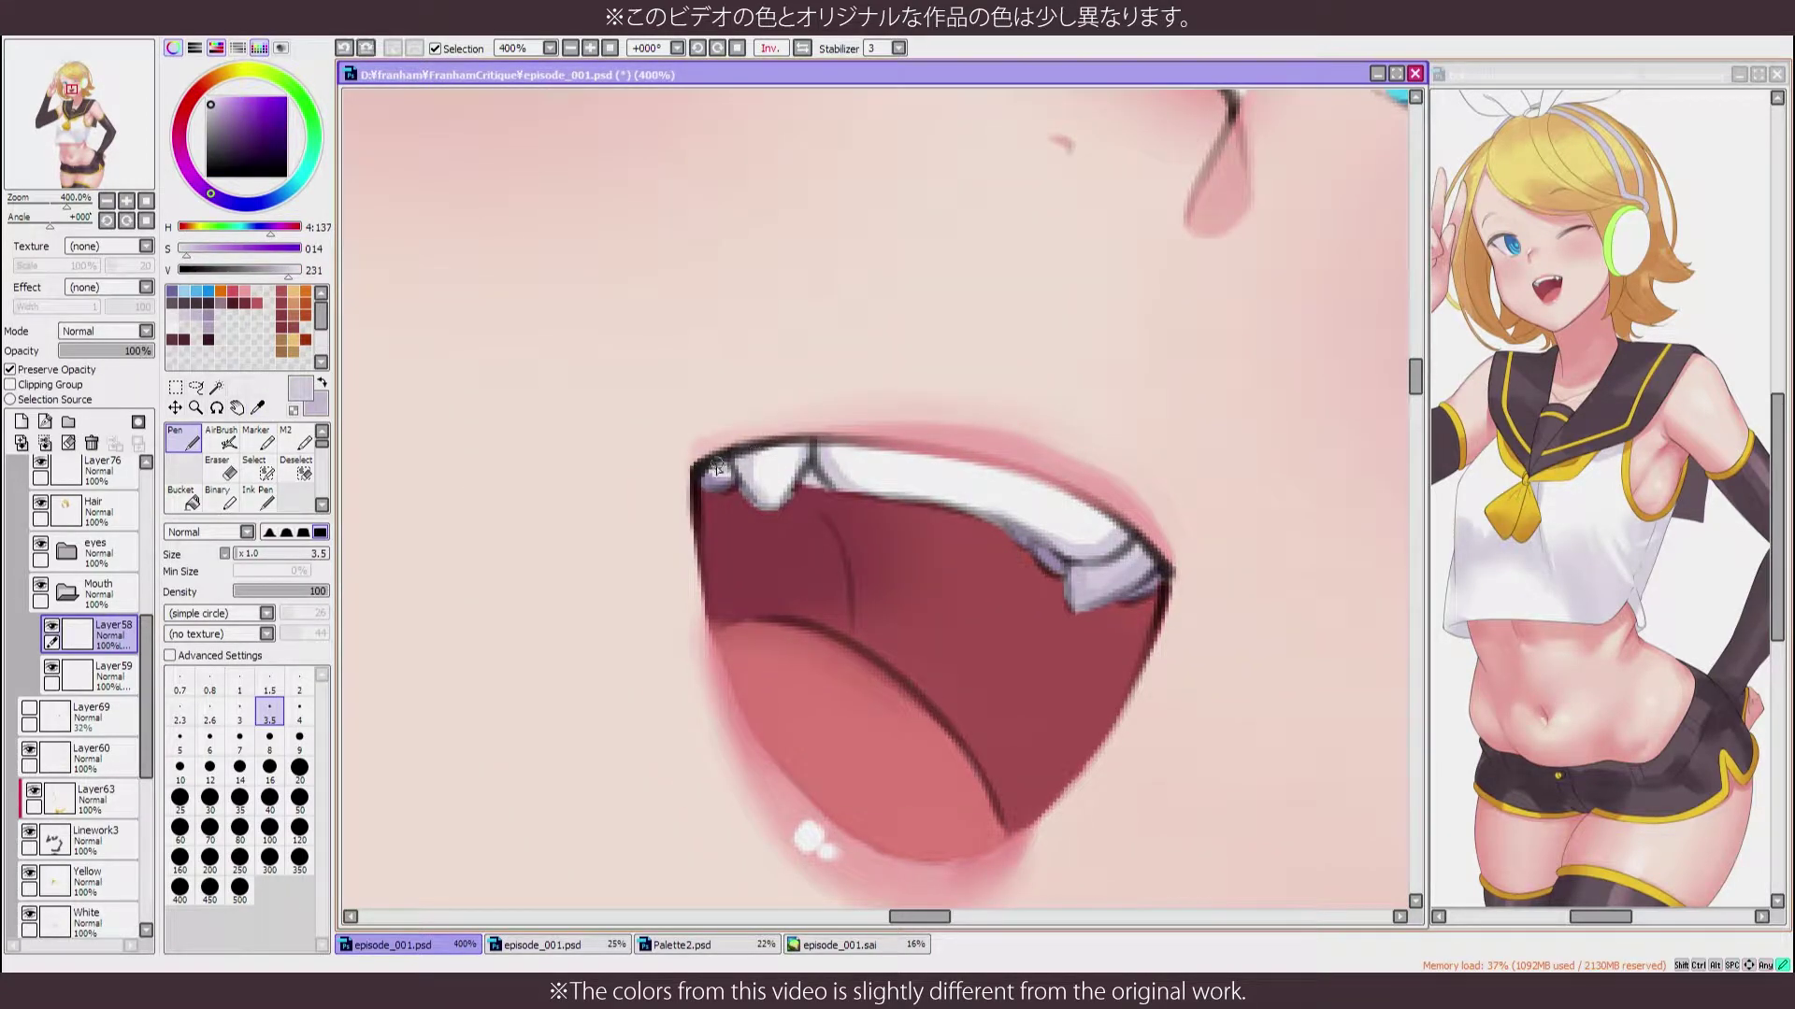
{"action": "key", "text": "h"}
{"action": "key", "text": "minus"}
{"action": "key", "text": "minus"}
{"action": "key", "text": "minus"}
{"action": "key", "text": "minus"}
{"action": "key", "text": "plus"}
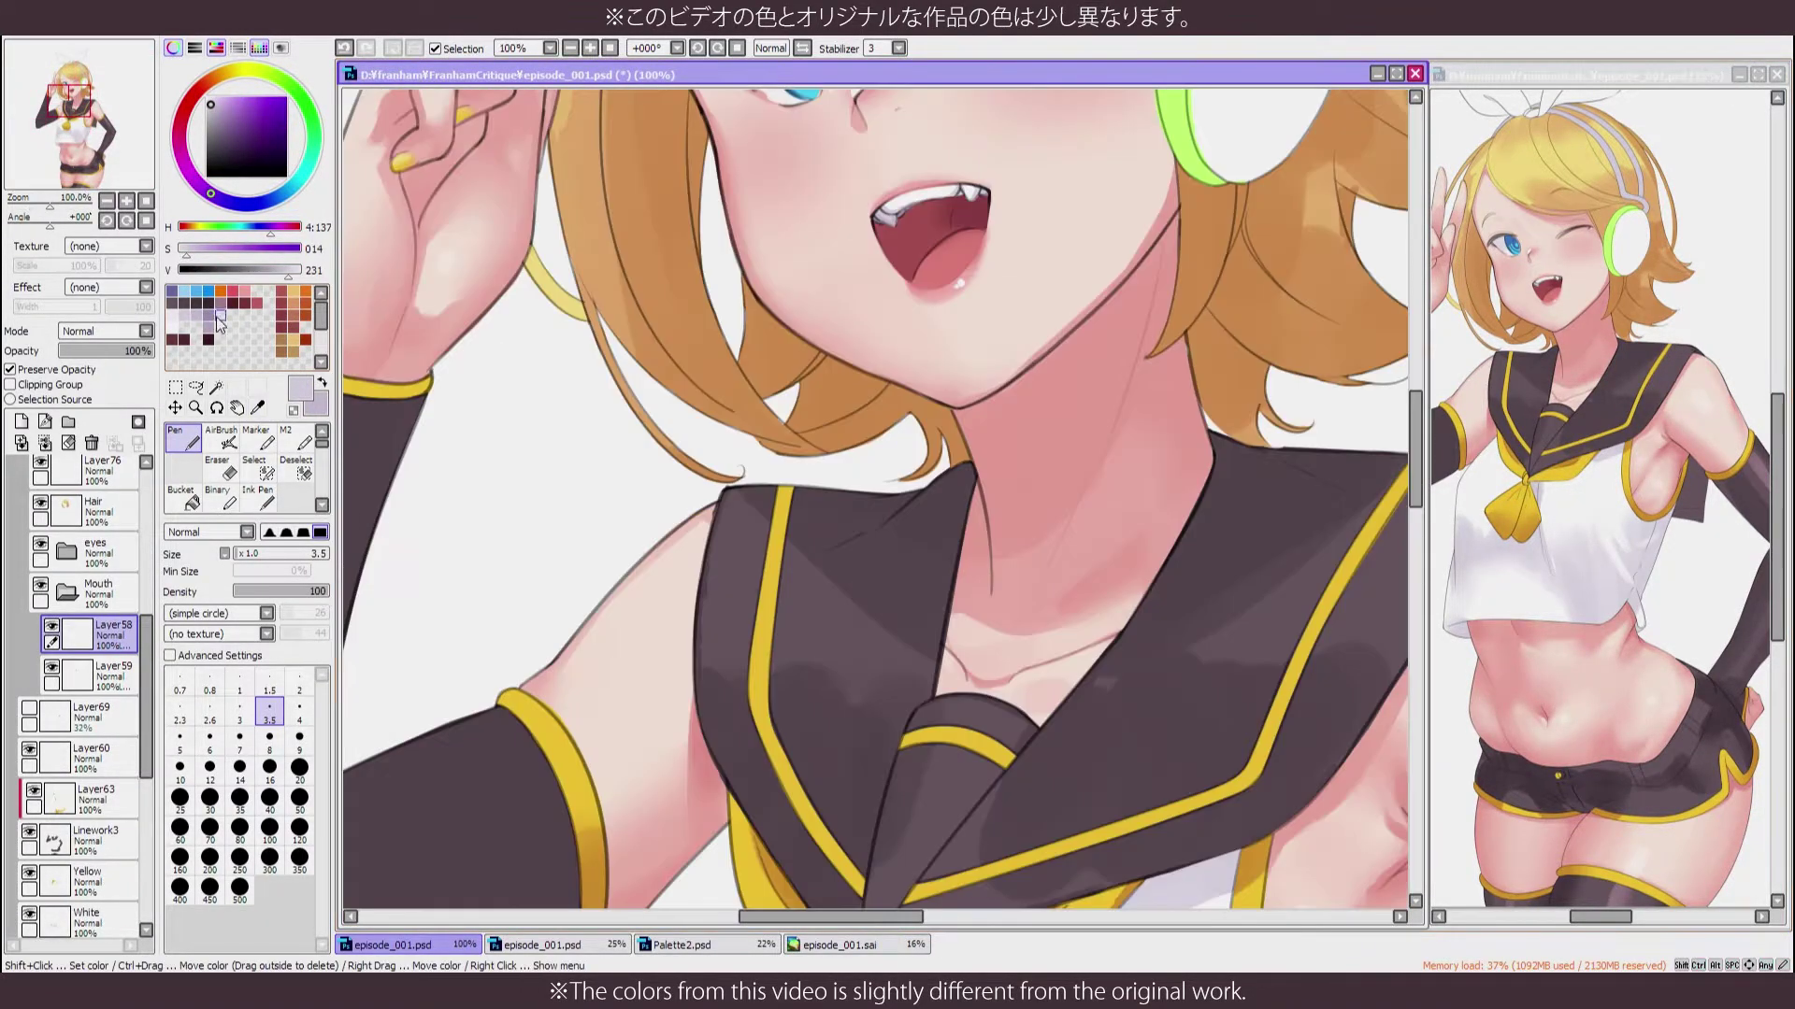
Shade the teeth on Layer58 softly in greyish purple with the size 300 Airbrush
{"action": "key", "text": "v"}
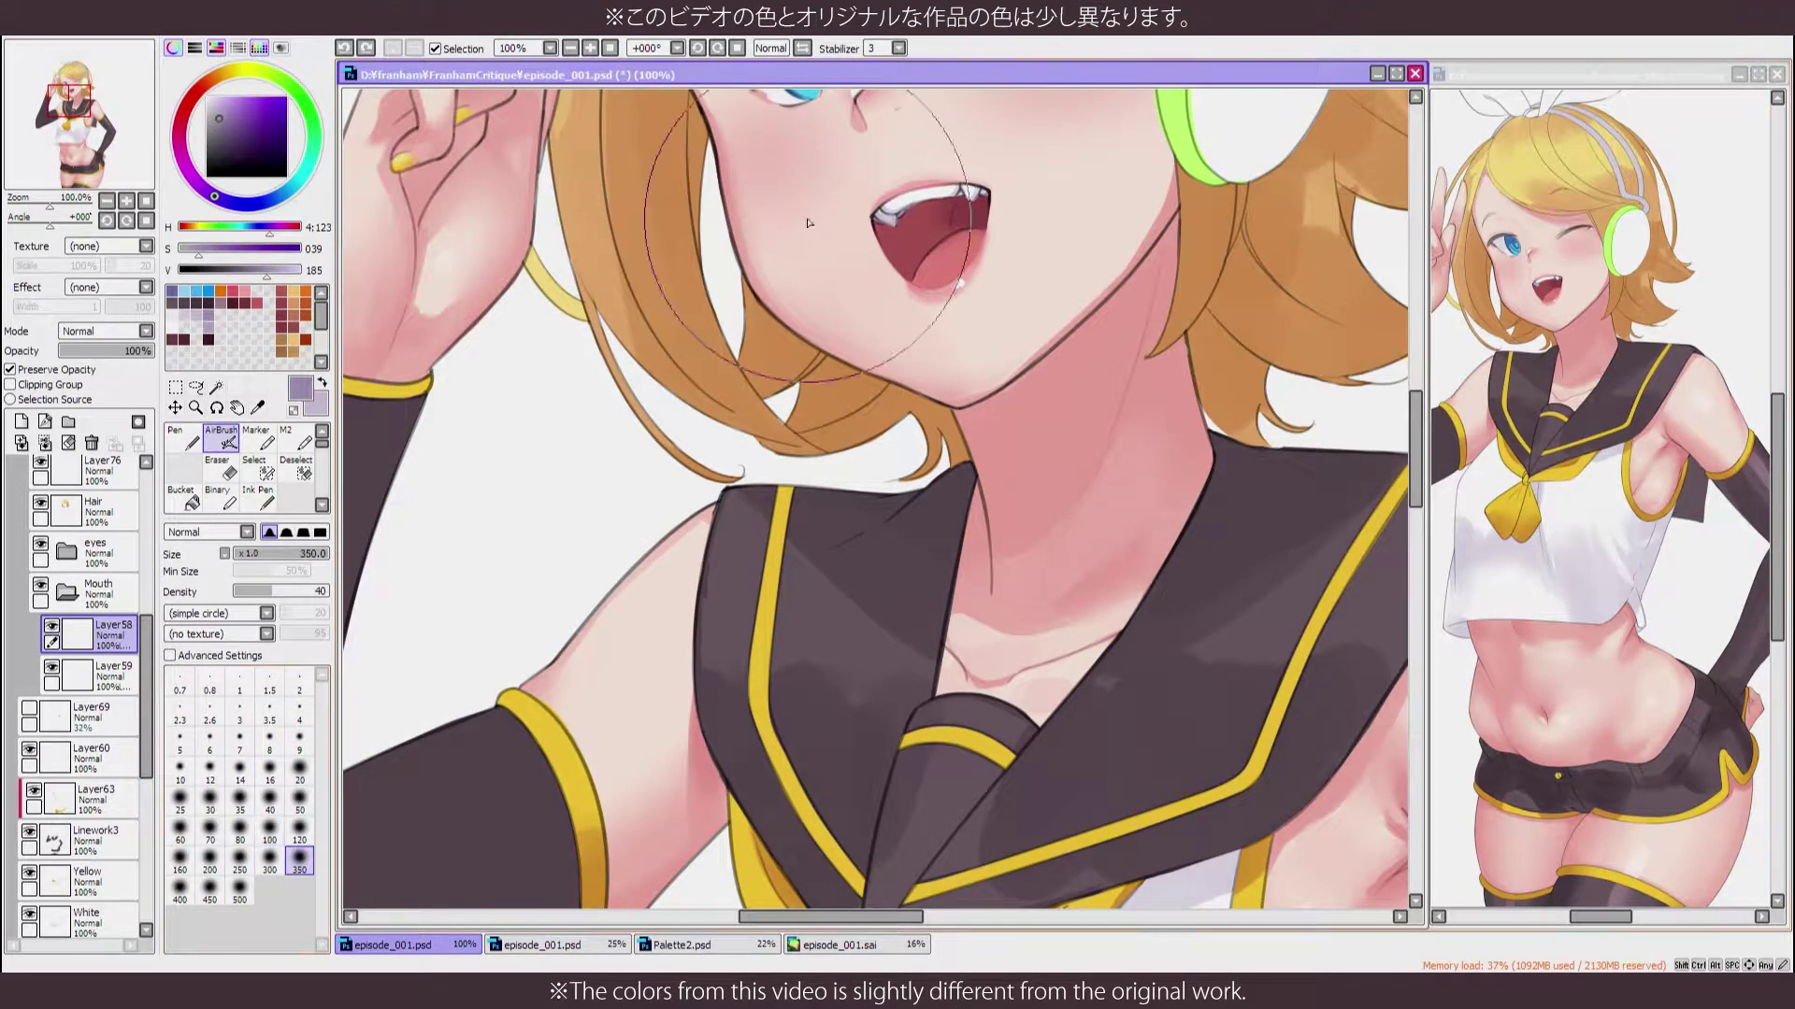
{"action": "key", "text": "minus"}
{"action": "key", "text": "minus"}
{"action": "key", "text": "minus"}
{"action": "key", "text": "minus"}
{"action": "key", "text": "minus"}
{"action": "key", "text": "plus"}
{"action": "key", "text": "plus"}
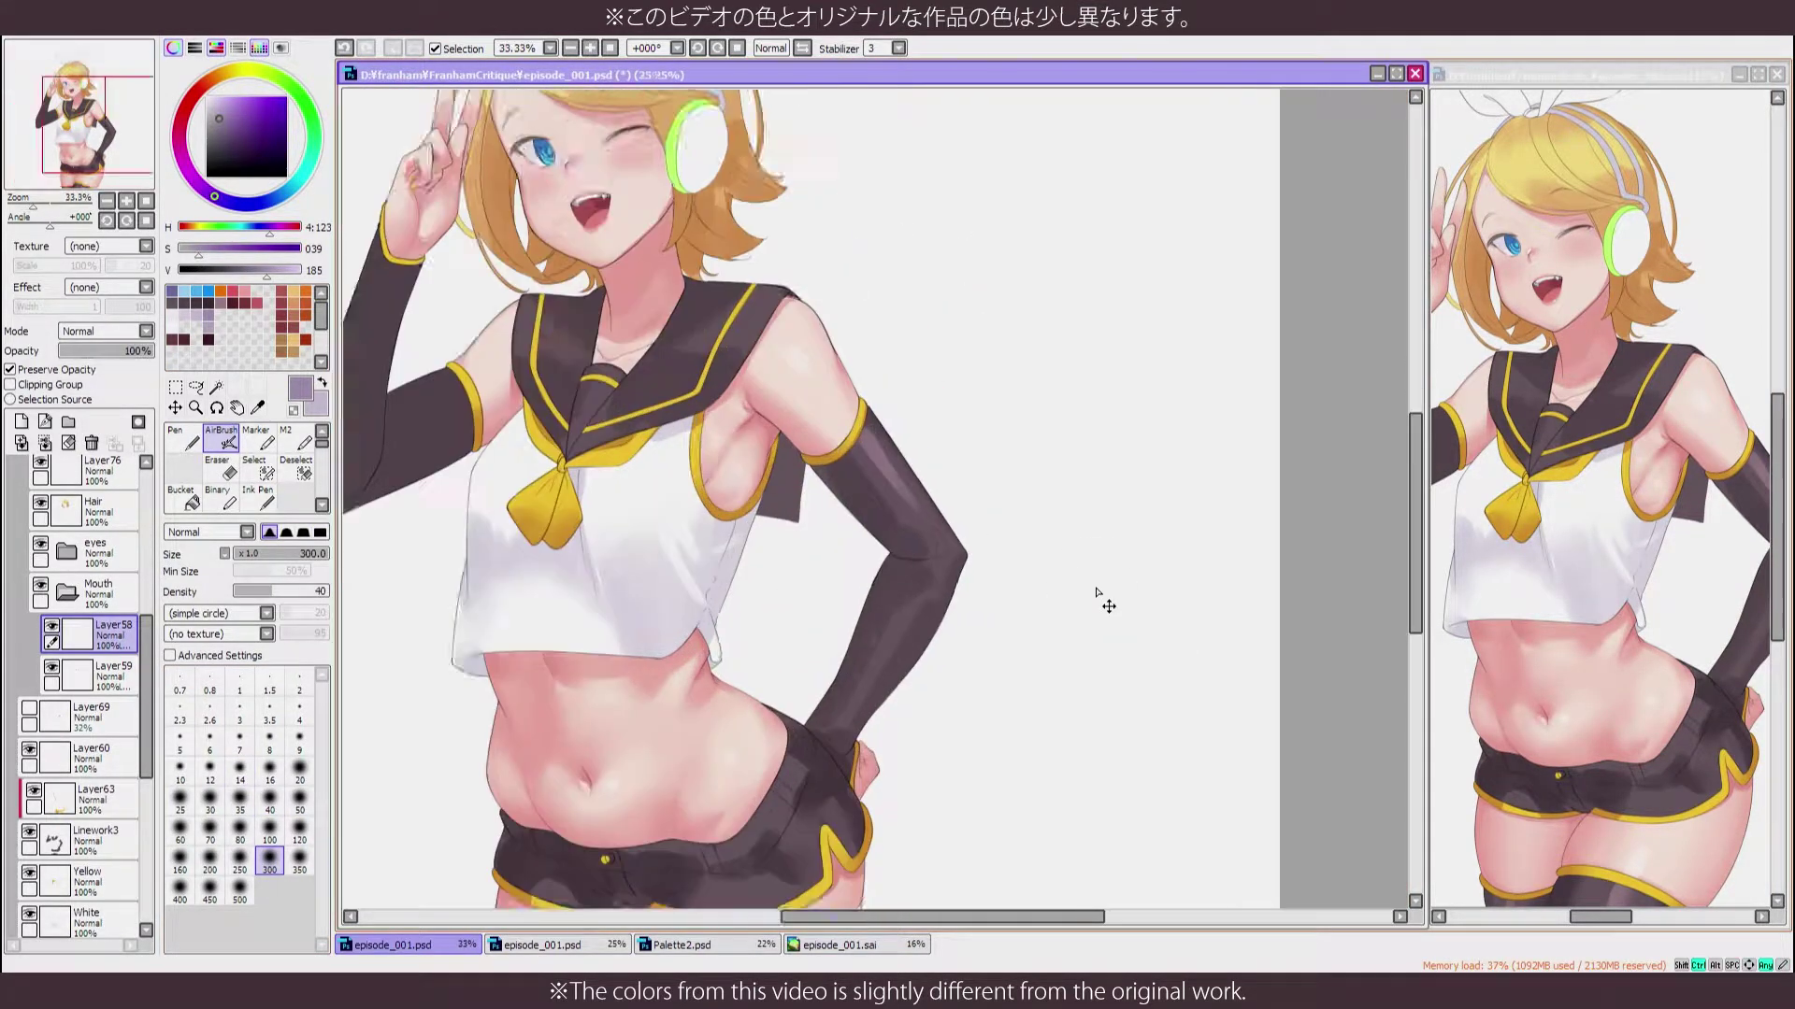
{"action": "left_click_drag", "start_coordinate": [1102, 601], "coordinate": [934, 654]}
{"action": "key", "text": "plus"}
{"action": "key", "text": "plus"}
{"action": "key", "text": "plus"}
{"action": "key", "text": "plus"}
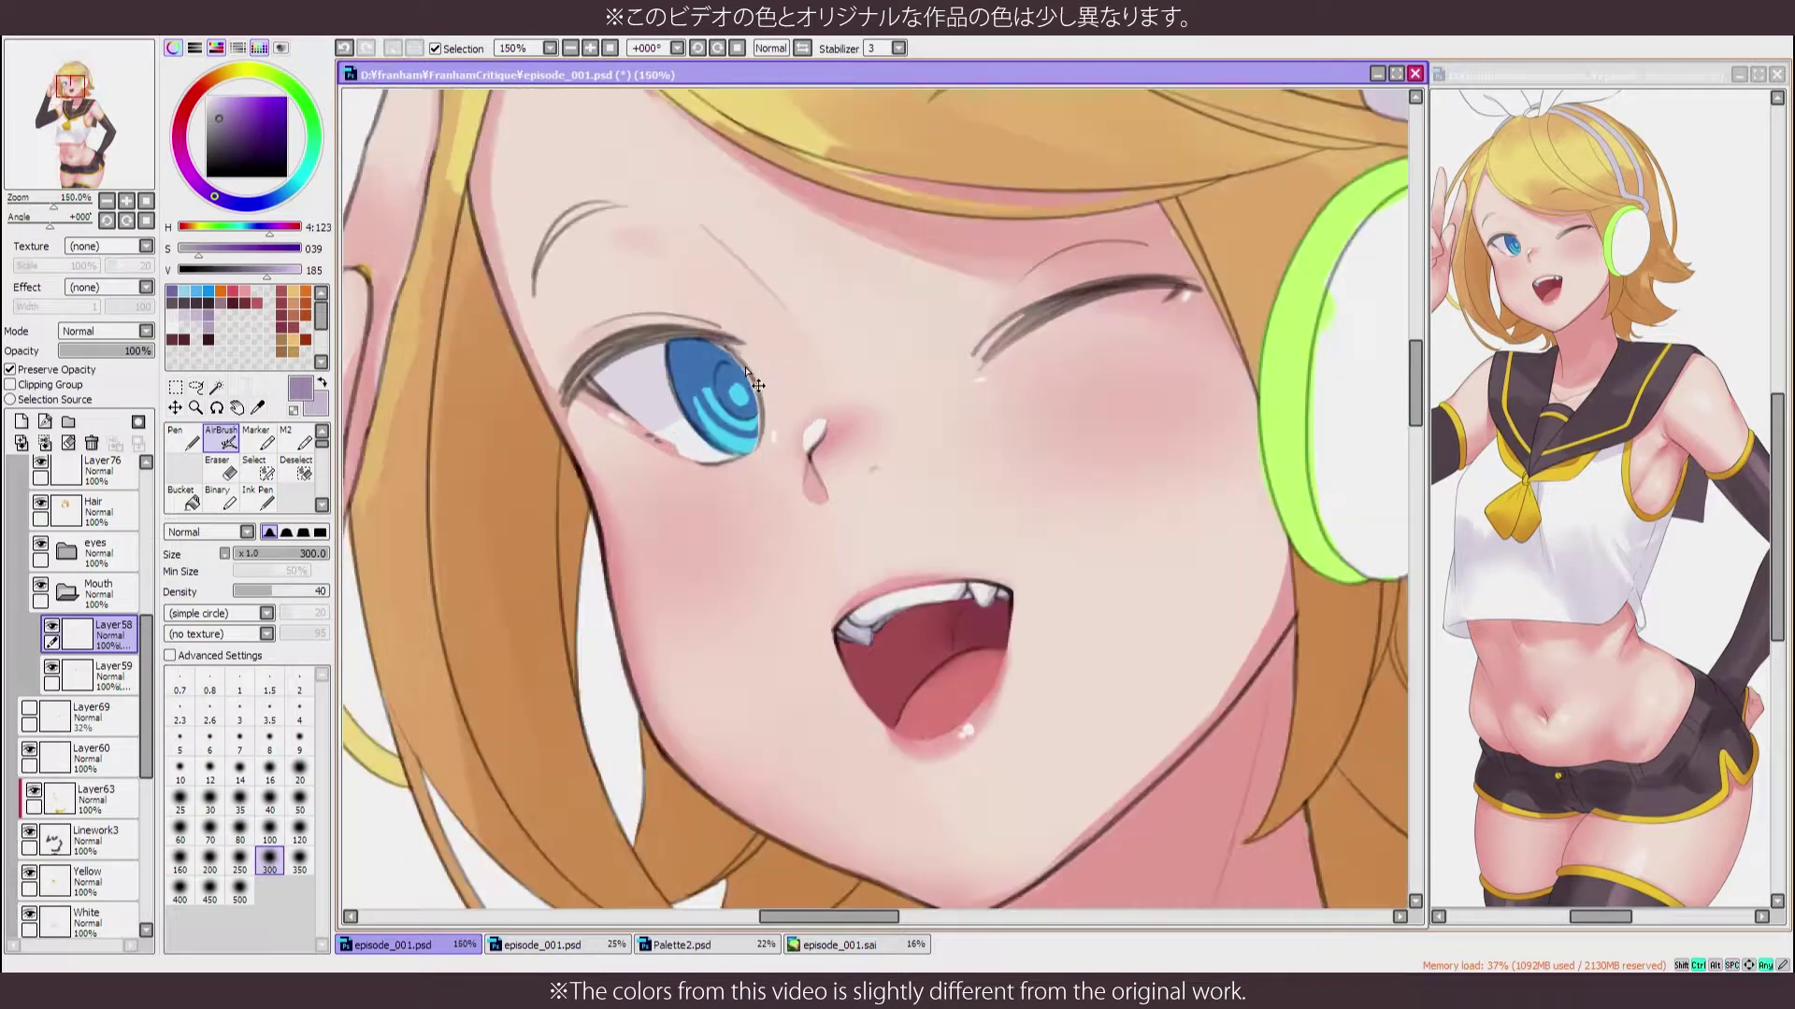
Tidy the white of the open eye on Layer64 in the eyes folder with the near-white size 8 Pen and size 9 Eraser
{"action": "left_click", "coordinate": [66, 551]}
{"action": "left_click", "coordinate": [52, 625]}
{"action": "left_click", "coordinate": [52, 625]}
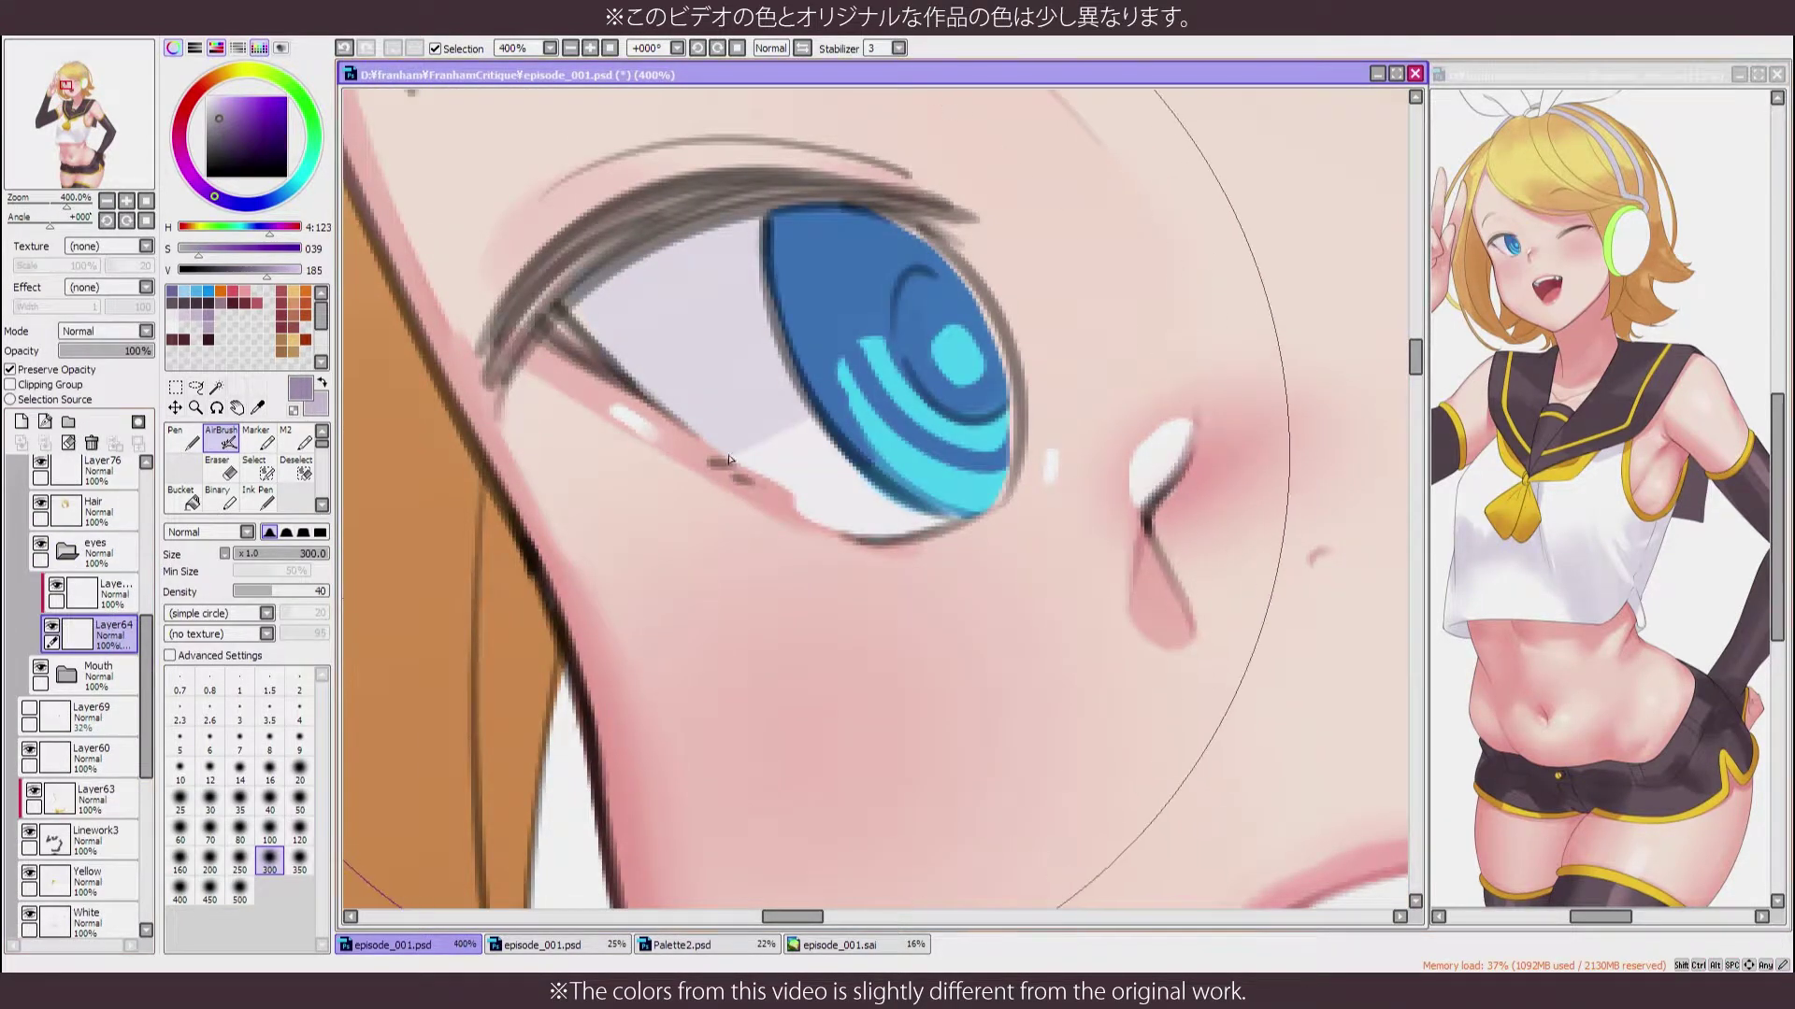
{"action": "key", "text": "n"}
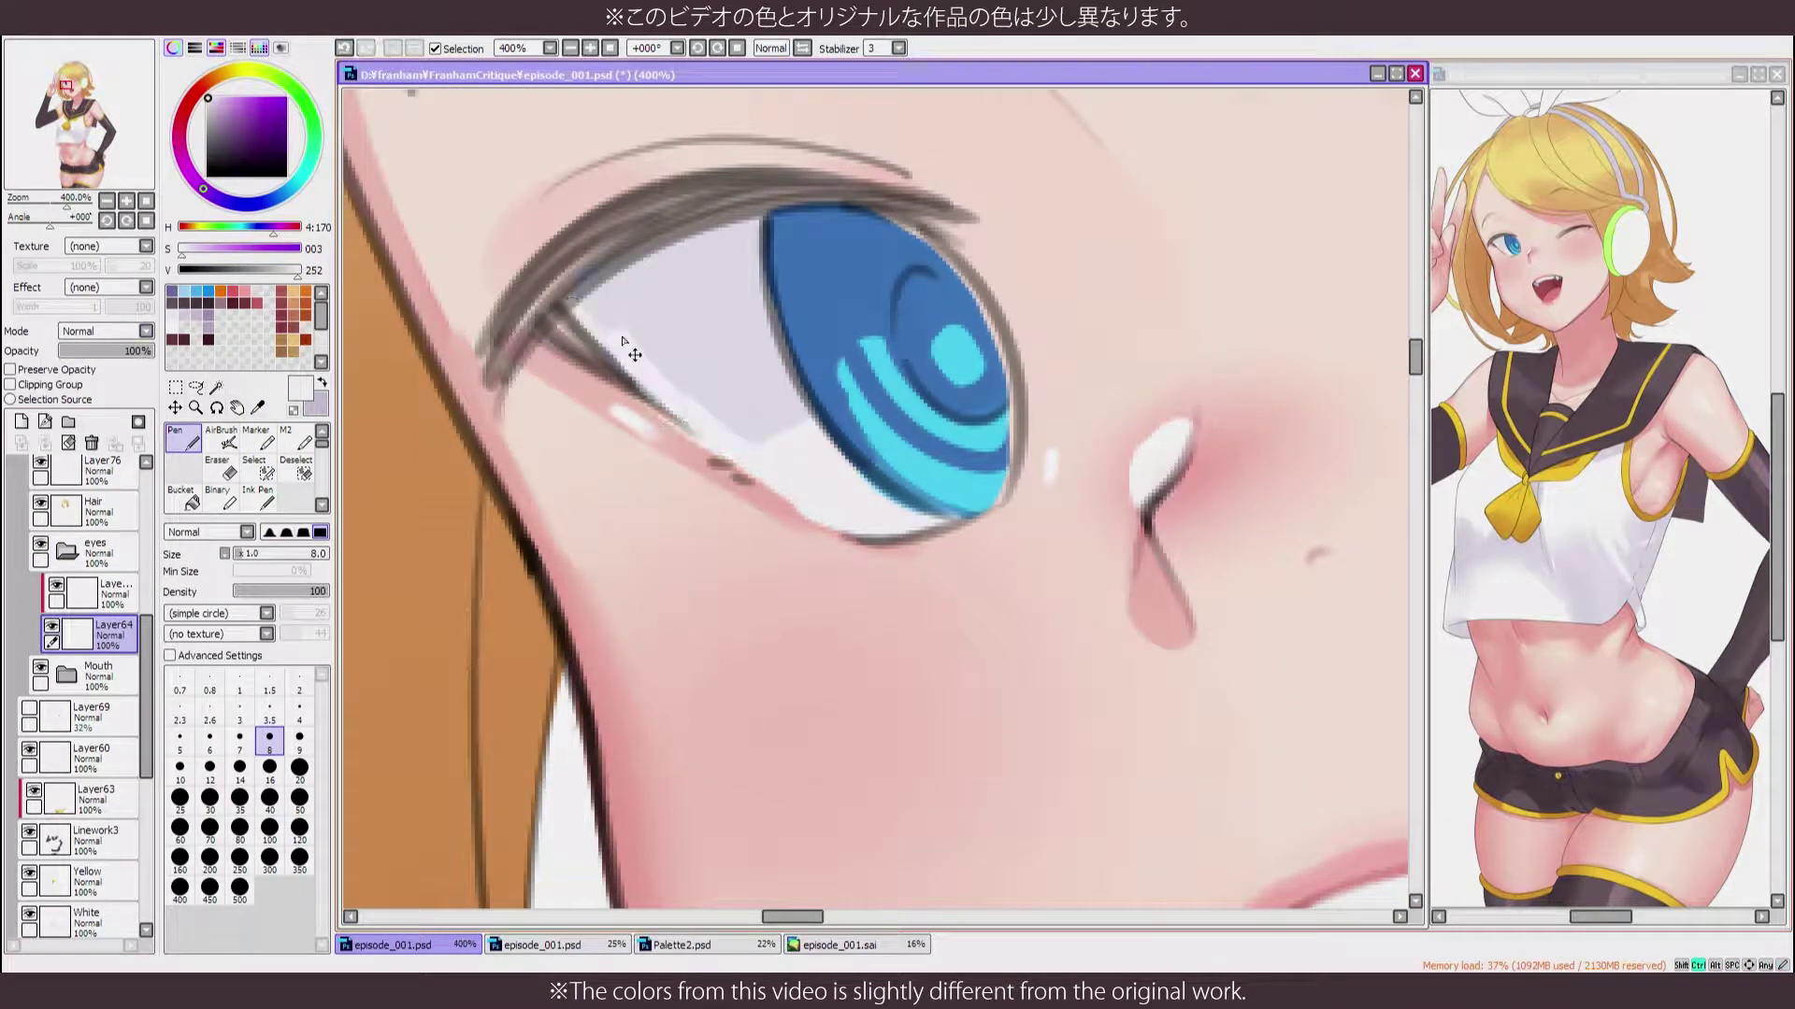
{"action": "key", "text": "h"}
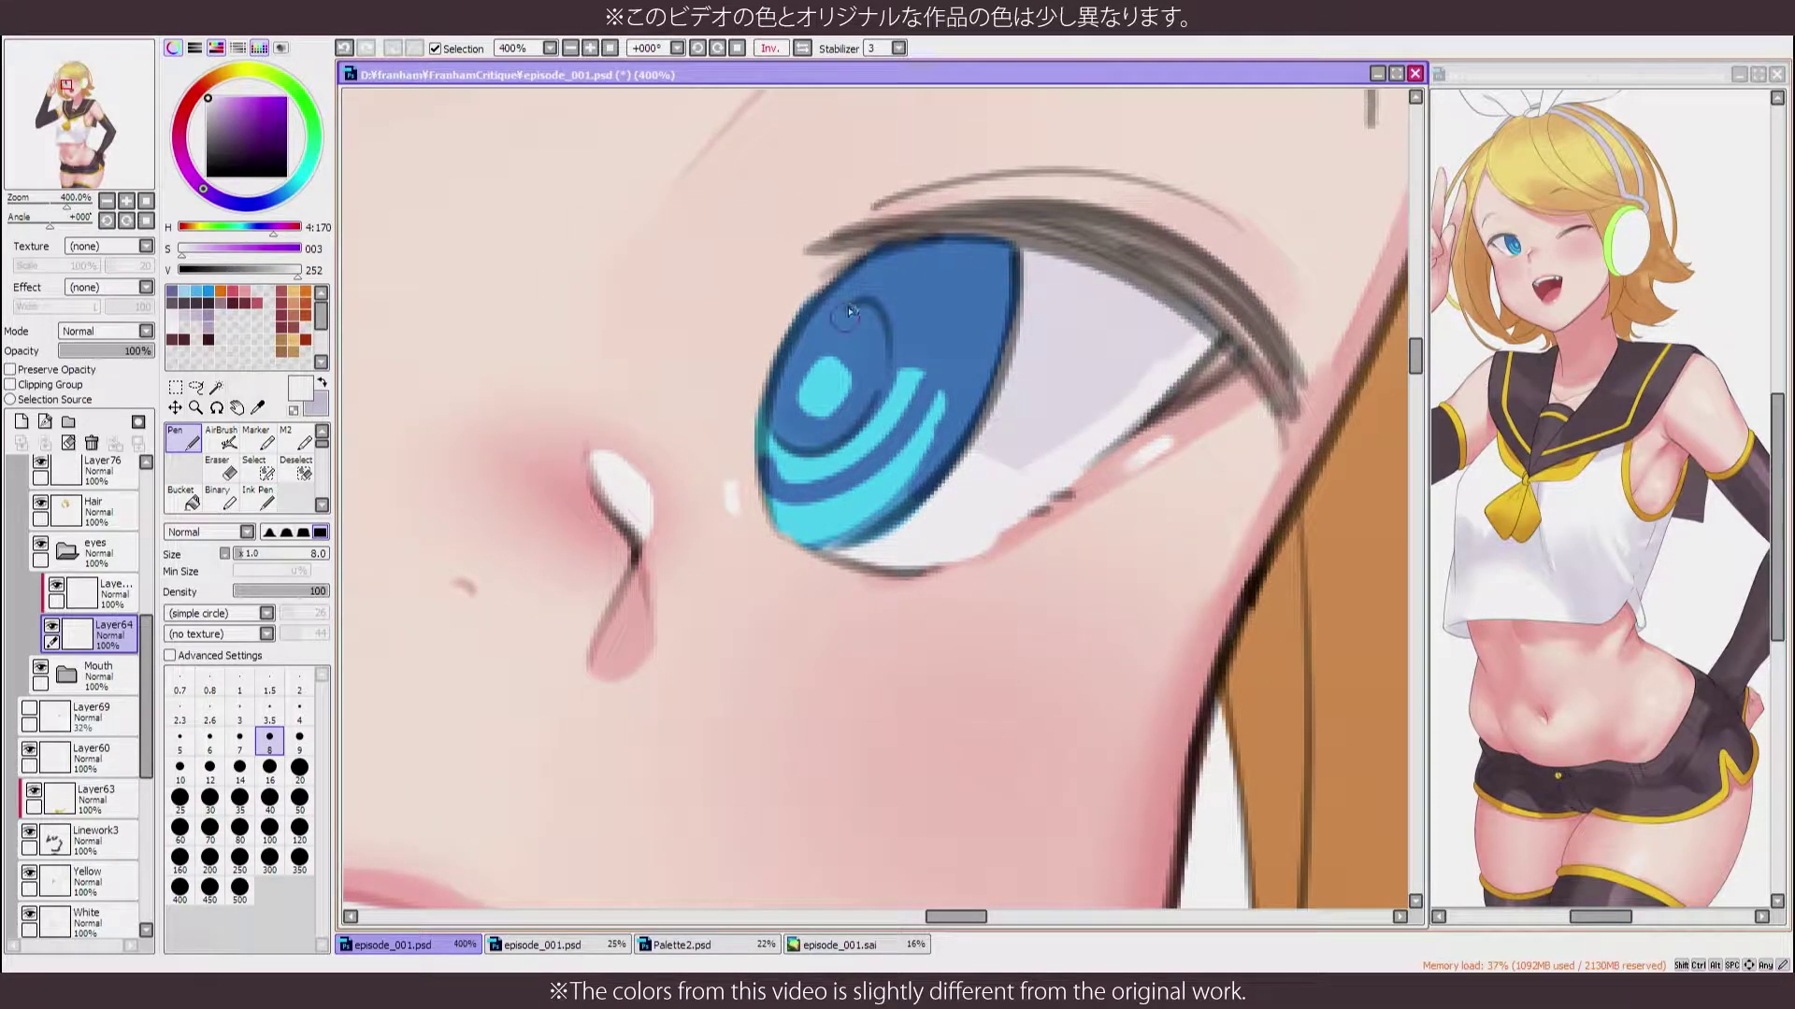
{"action": "key", "text": "e"}
{"action": "key", "text": "h"}
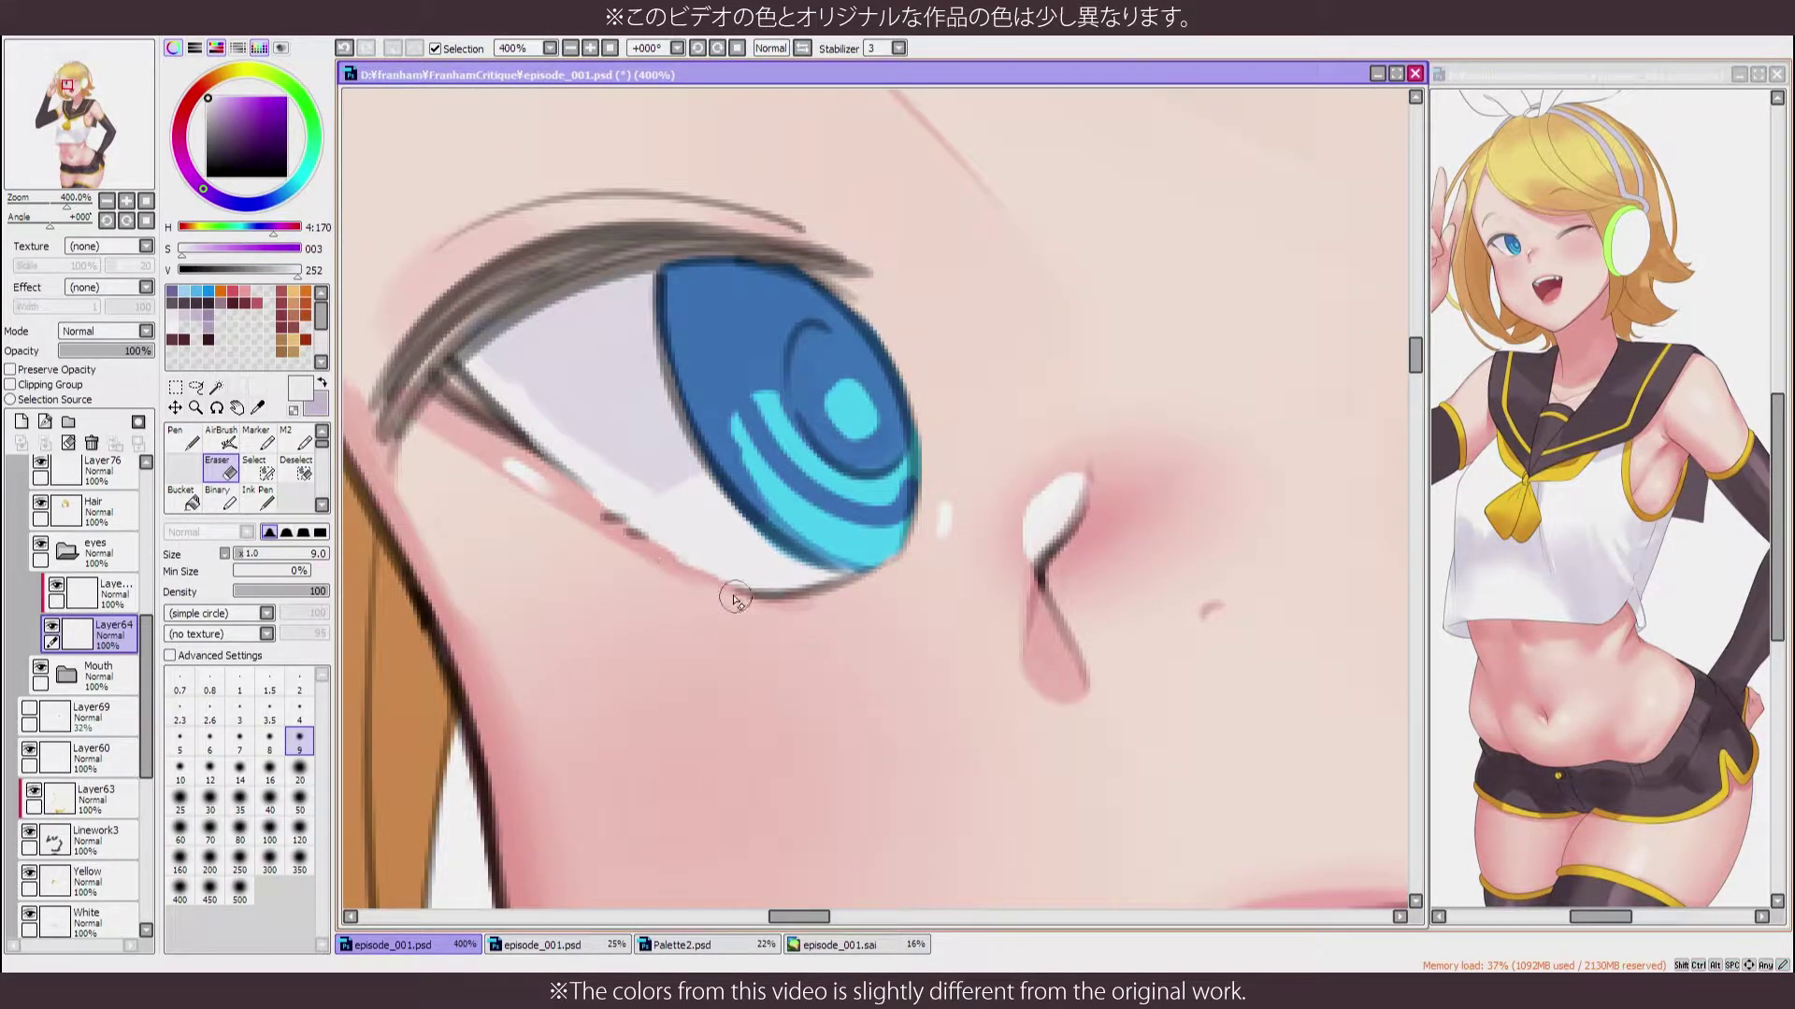
{"action": "scroll", "coordinate": [734, 599], "scroll_direction": "down", "scroll_amount": 6}
{"action": "scroll", "coordinate": [579, 533], "scroll_direction": "up", "scroll_amount": 3}
Preserve Layer64's opacity and shade the white of the open eye in pale lavender with the size 120 Airbrush
{"action": "key", "text": "n"}
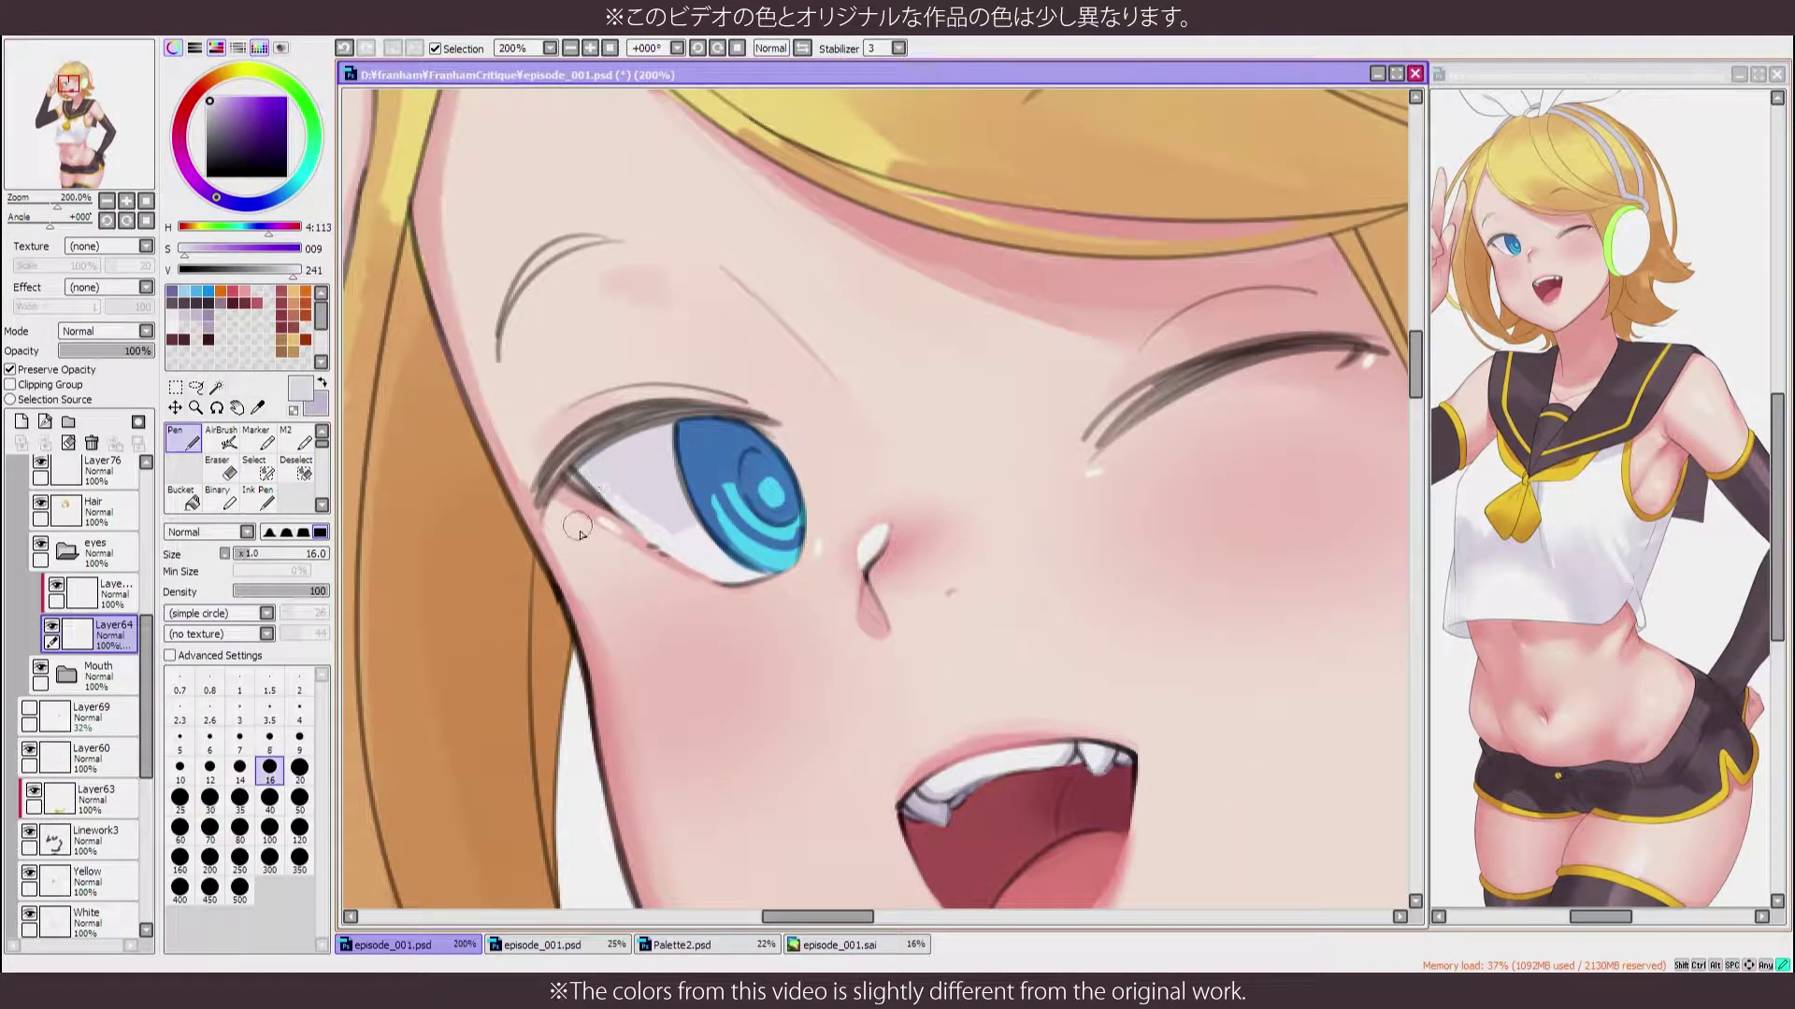
{"action": "left_click", "coordinate": [199, 314]}
{"action": "left_click", "coordinate": [221, 437]}
{"action": "scroll", "coordinate": [455, 497], "scroll_direction": "down", "scroll_amount": 3}
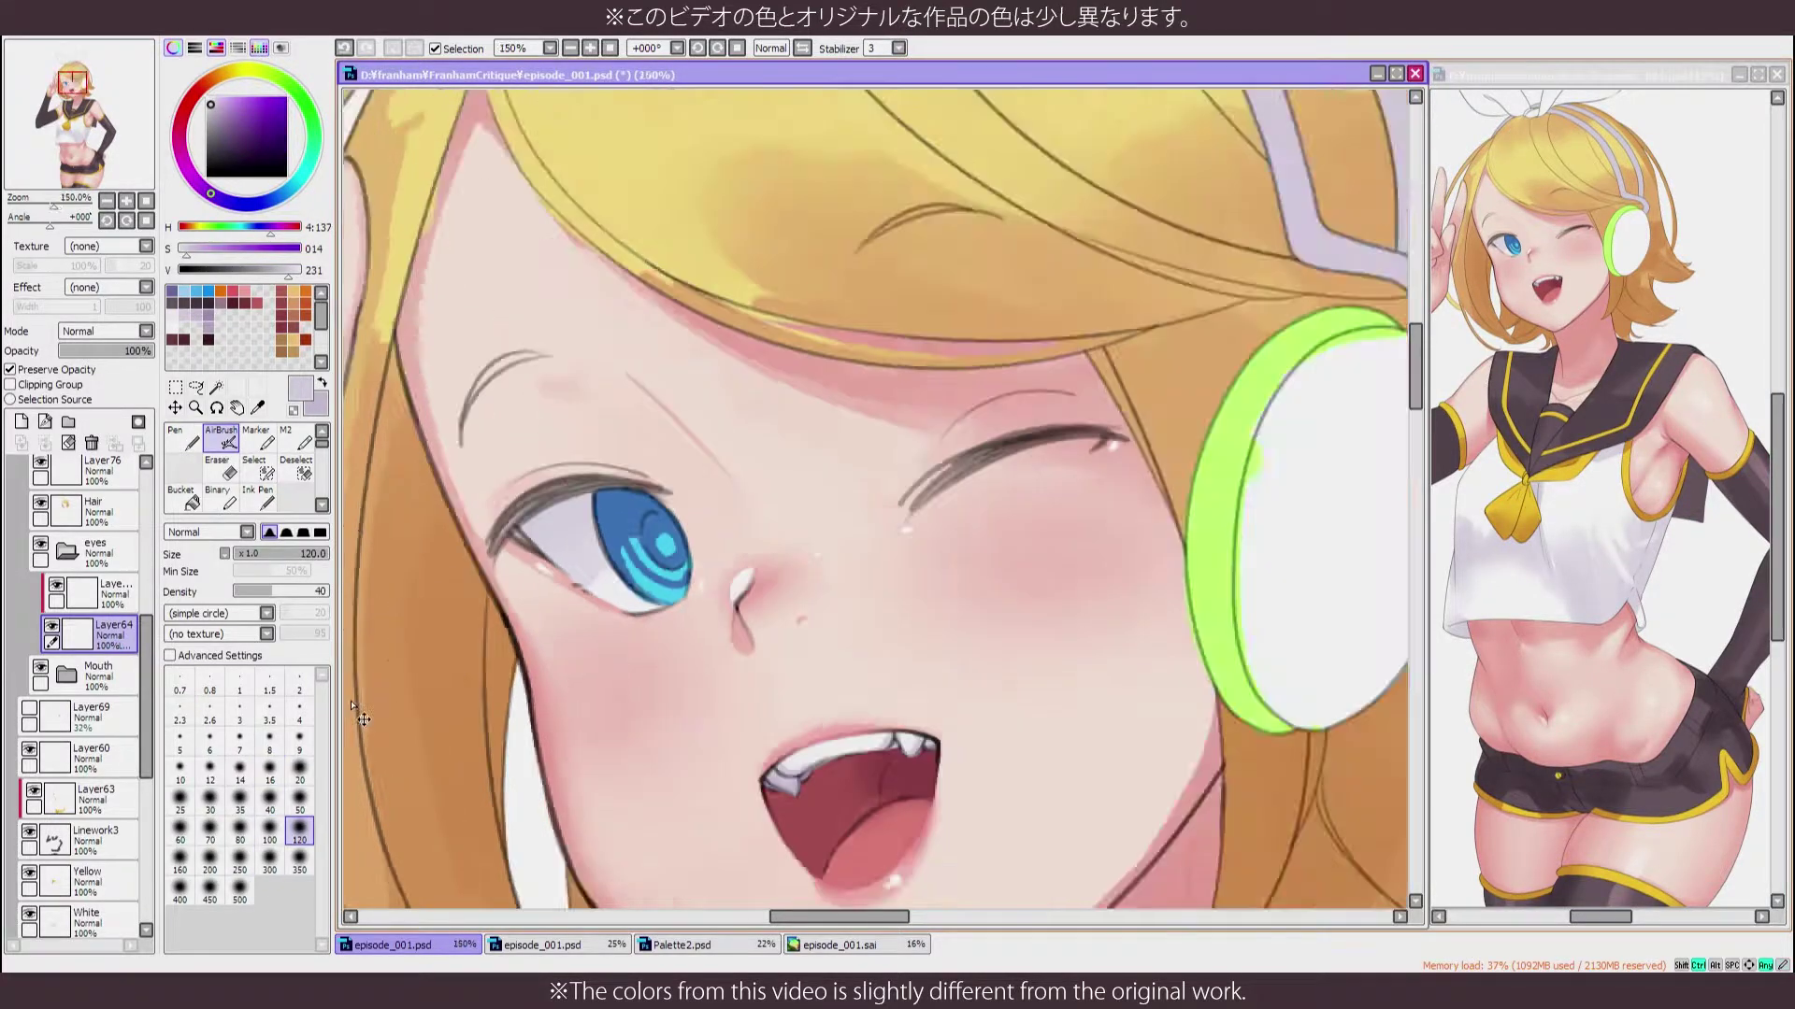
{"action": "scroll", "coordinate": [765, 526], "scroll_direction": "up", "scroll_amount": 1}
{"action": "scroll", "coordinate": [765, 525], "scroll_direction": "up", "scroll_amount": 3}
Retouch the rings of the iris on the clipped layer above Layer64 in sampled cyan and blue with the size 4 Pen
{"action": "left_click", "coordinate": [94, 594]}
{"action": "key", "text": "n"}
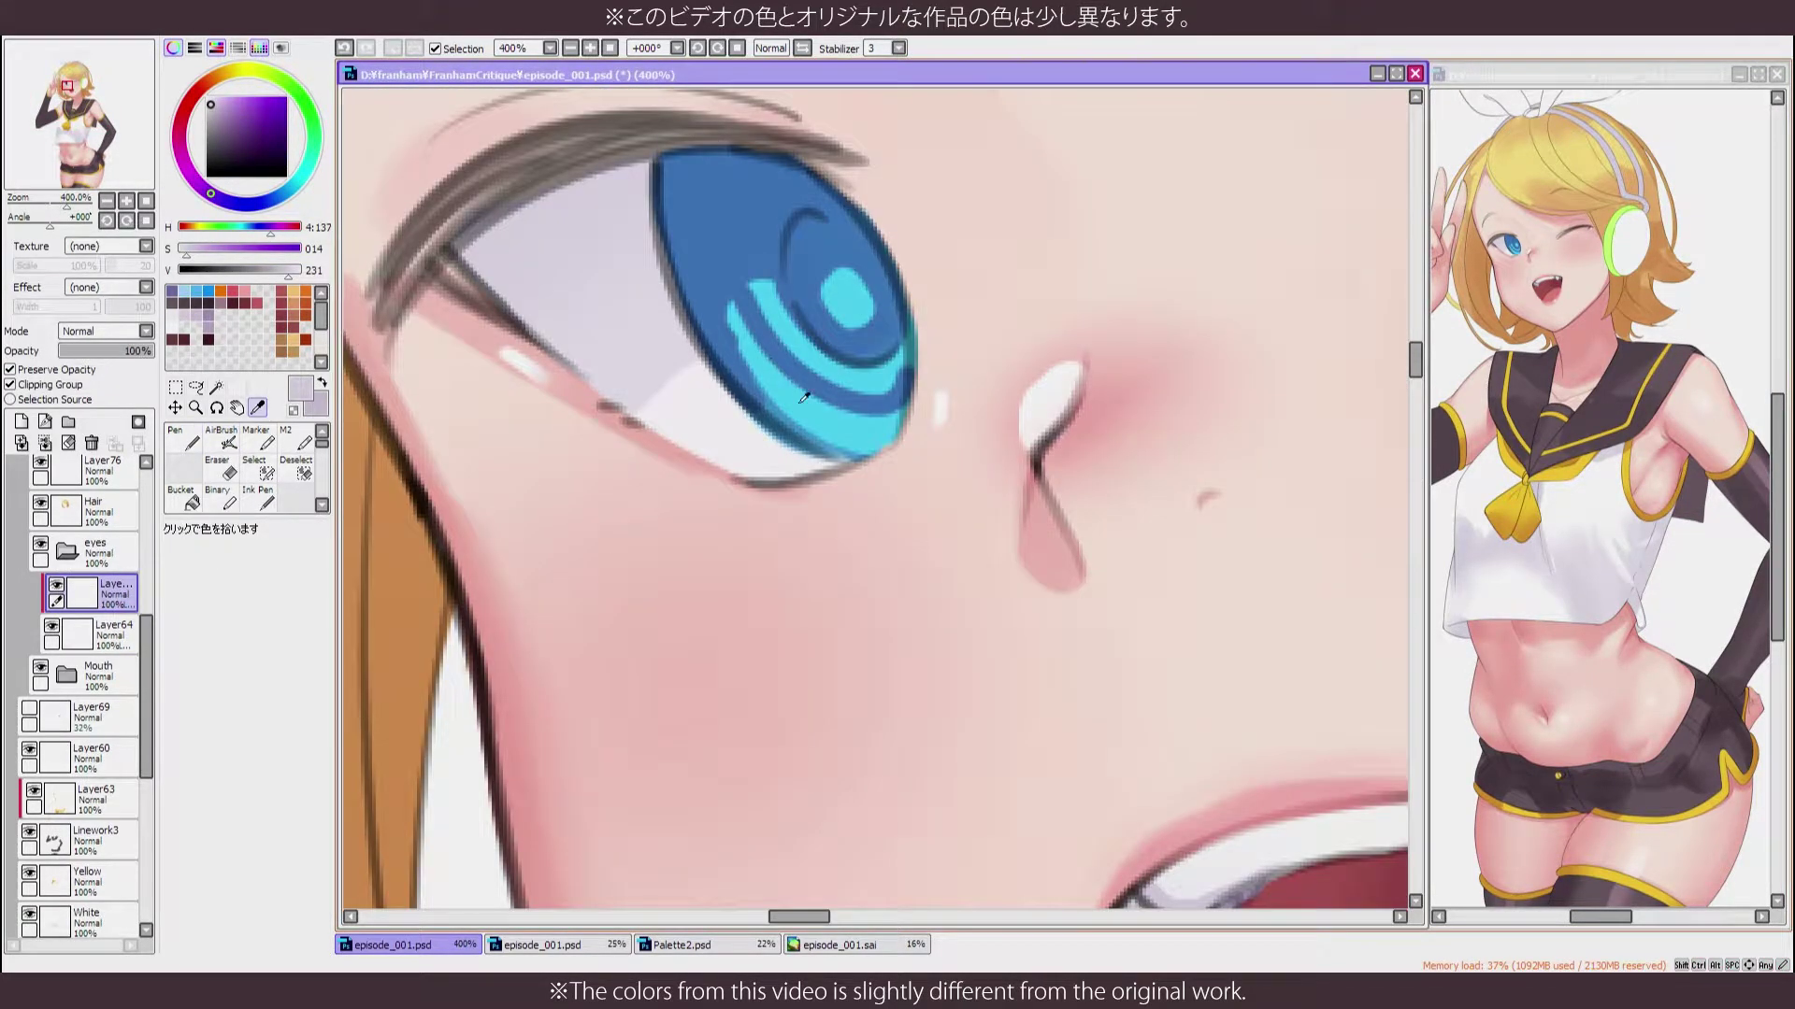
{"action": "left_click", "coordinate": [724, 317], "text": "alt"}
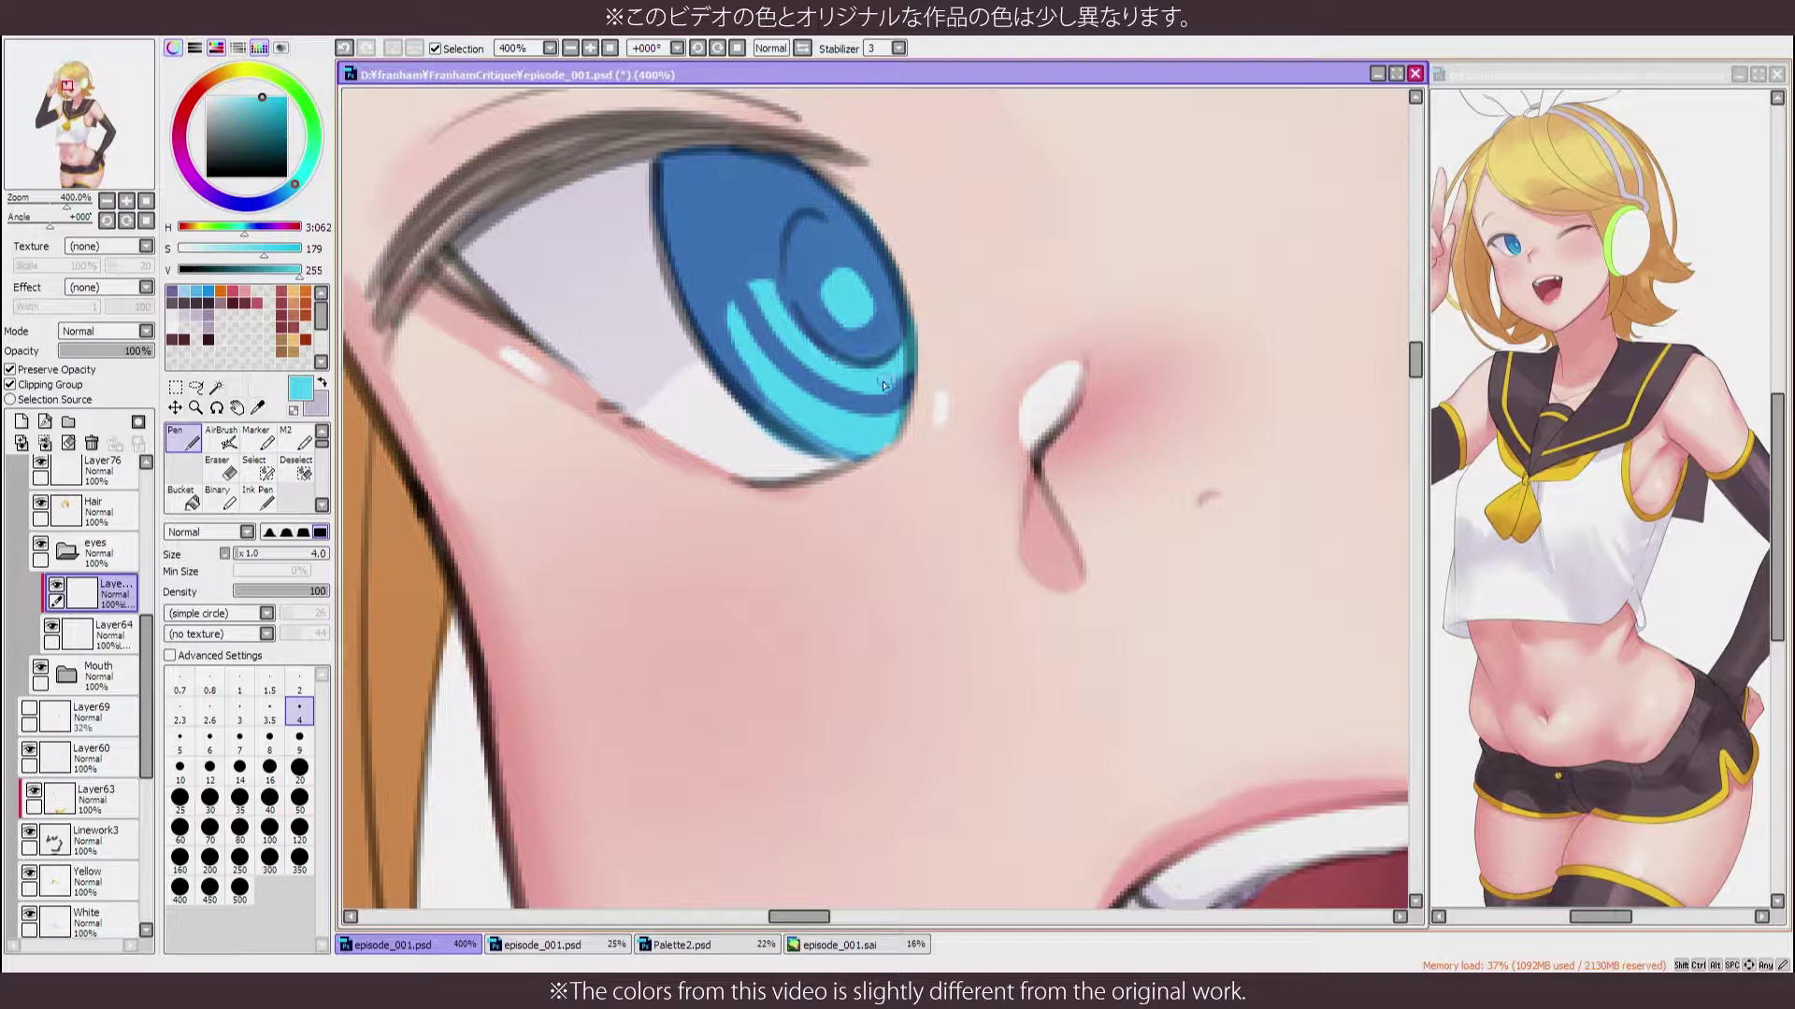
{"action": "left_click", "coordinate": [753, 285], "text": "alt"}
{"action": "scroll", "coordinate": [753, 299], "scroll_direction": "down", "scroll_amount": 3}
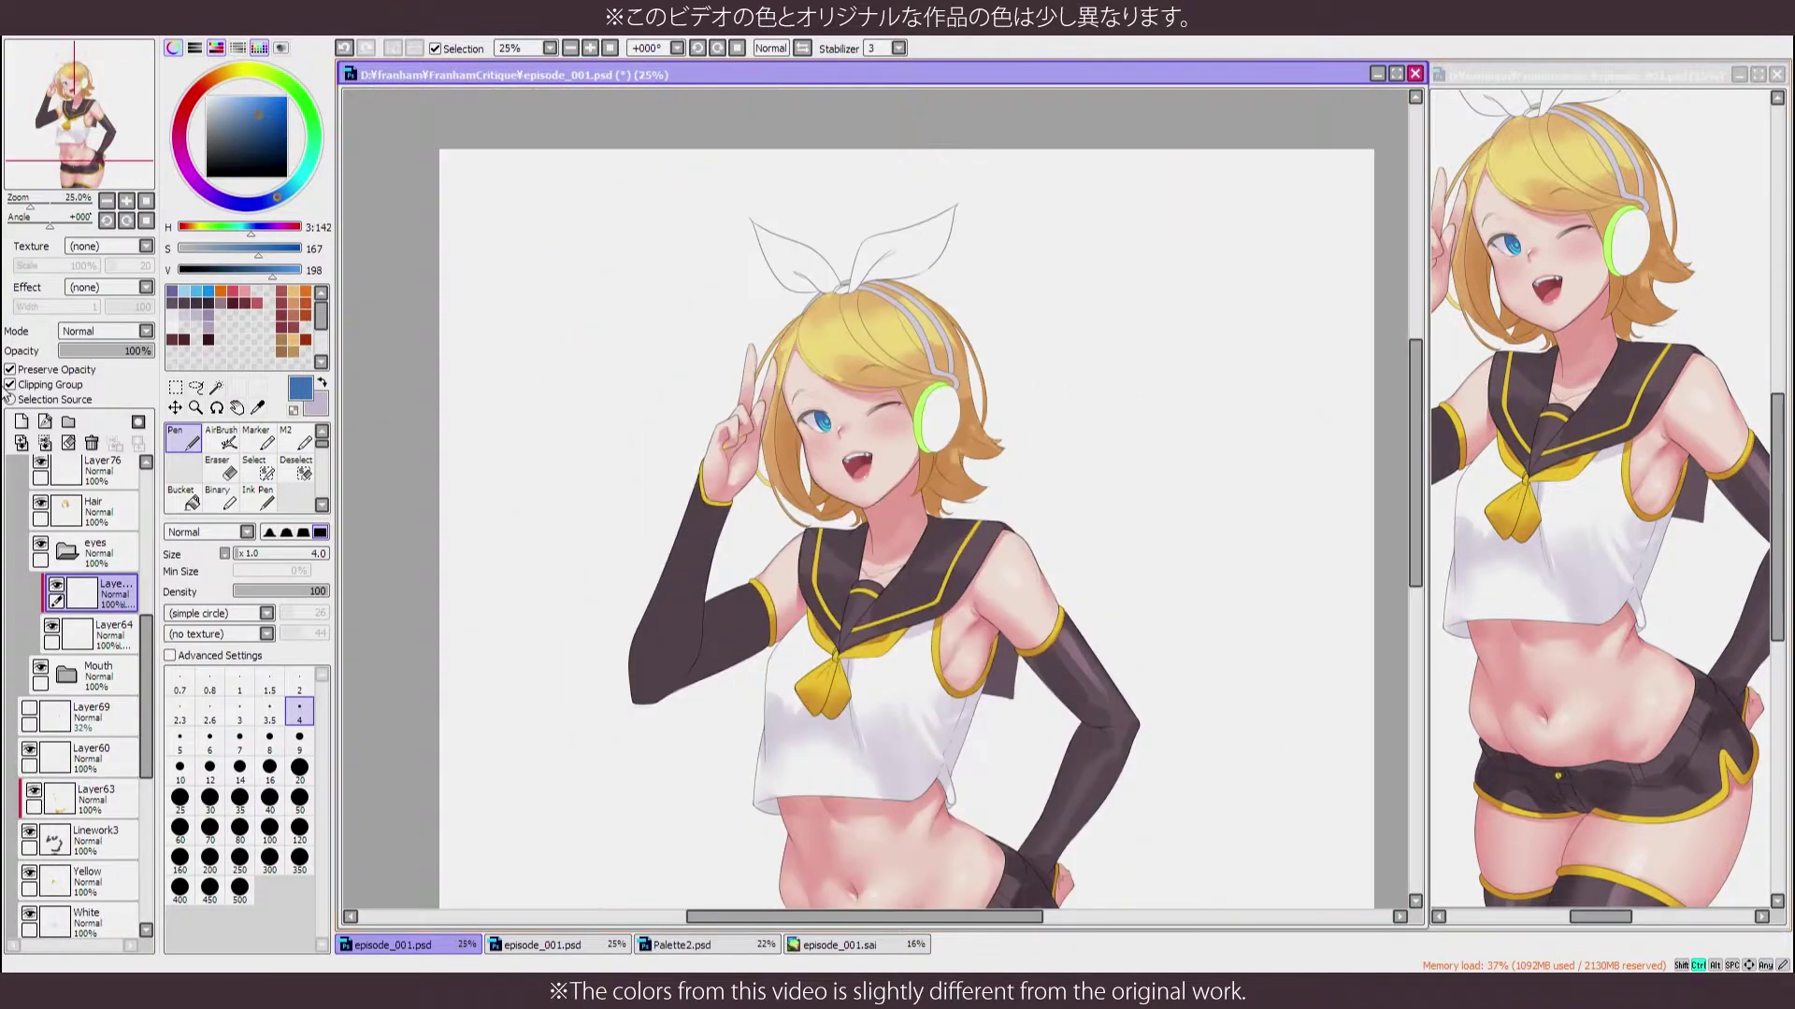
Try tinting the upper part of the iris periwinkle with the Marker and blending it with the size 20 brush
{"action": "scroll", "coordinate": [752, 299], "scroll_direction": "up", "scroll_amount": 2}
{"action": "left_click", "coordinate": [209, 326]}
{"action": "left_click", "coordinate": [256, 440]}
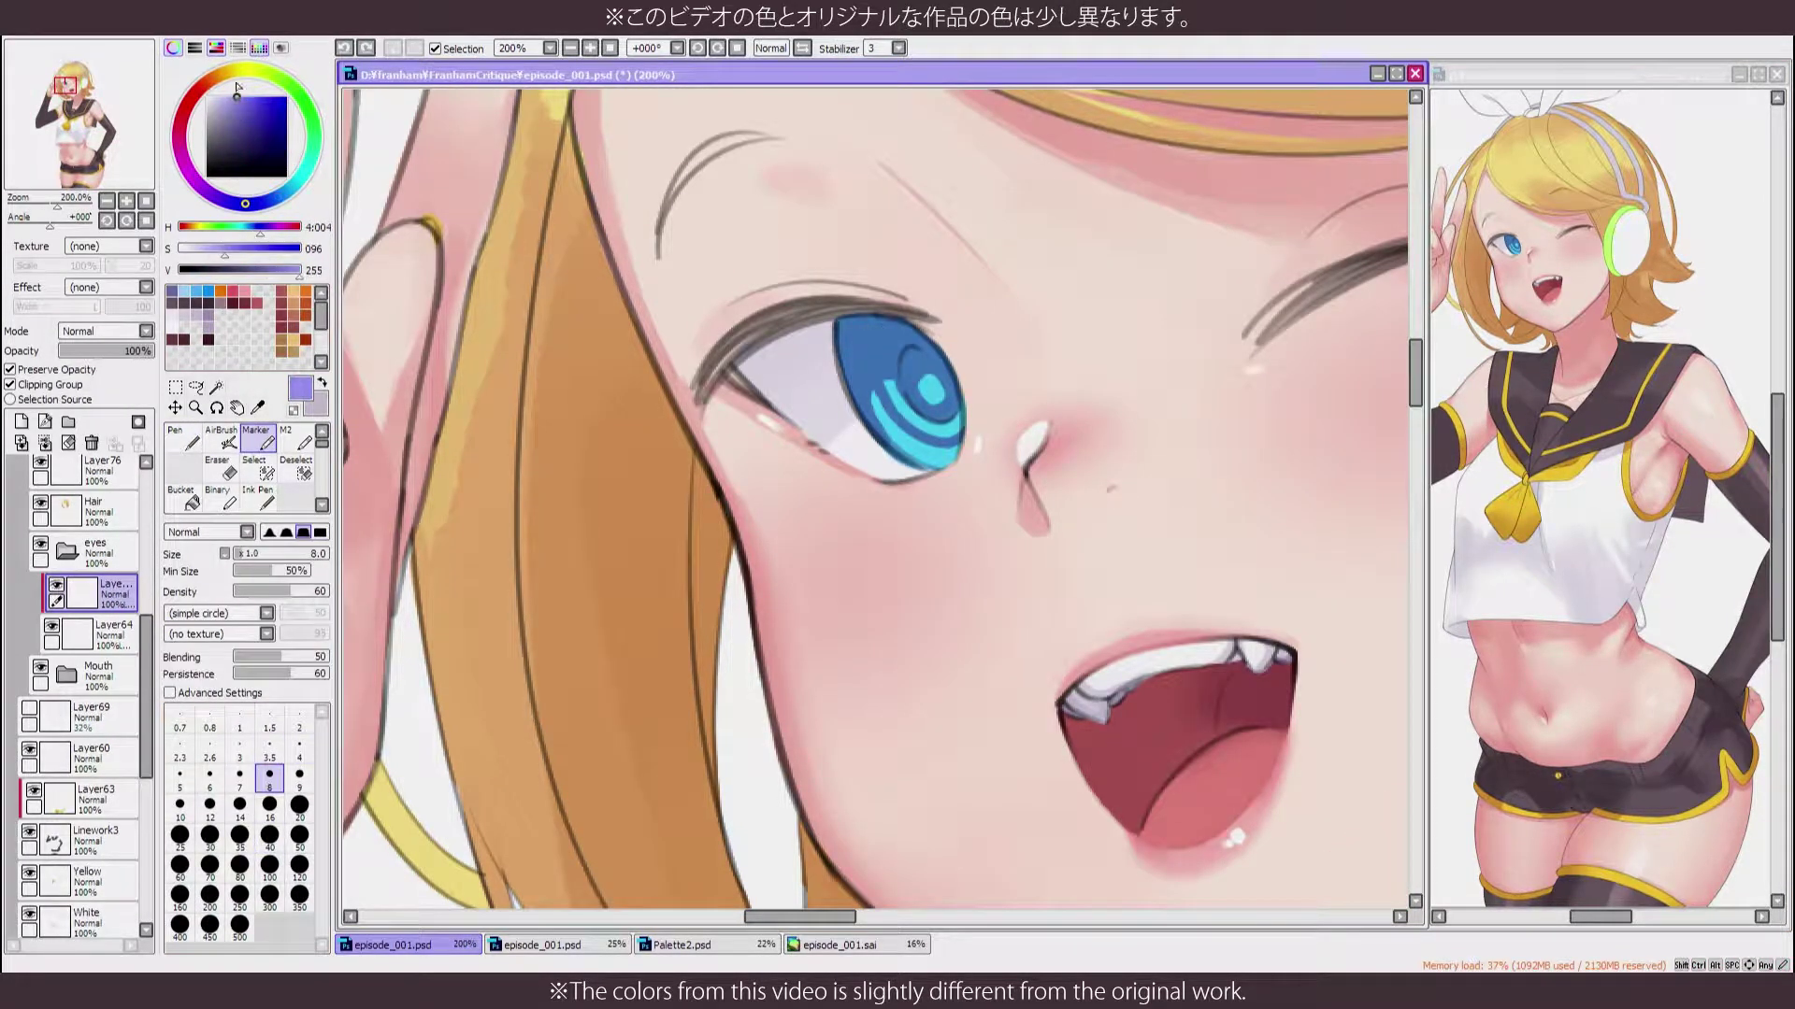
{"action": "scroll", "coordinate": [809, 458], "scroll_direction": "up", "scroll_amount": 2}
{"action": "left_click", "coordinate": [925, 261], "text": "alt"}
{"action": "mouse_move", "coordinate": [926, 262]}
{"action": "left_mouse_down"}
{"action": "mouse_move", "coordinate": [897, 316]}
{"action": "mouse_move", "coordinate": [881, 279]}
{"action": "mouse_move", "coordinate": [932, 316]}
{"action": "mouse_move", "coordinate": [983, 290]}
{"action": "mouse_move", "coordinate": [898, 348]}
{"action": "mouse_move", "coordinate": [972, 280]}
{"action": "left_mouse_up"}
{"action": "key", "text": "b"}
{"action": "scroll", "coordinate": [841, 467], "scroll_direction": "down", "scroll_amount": 3}
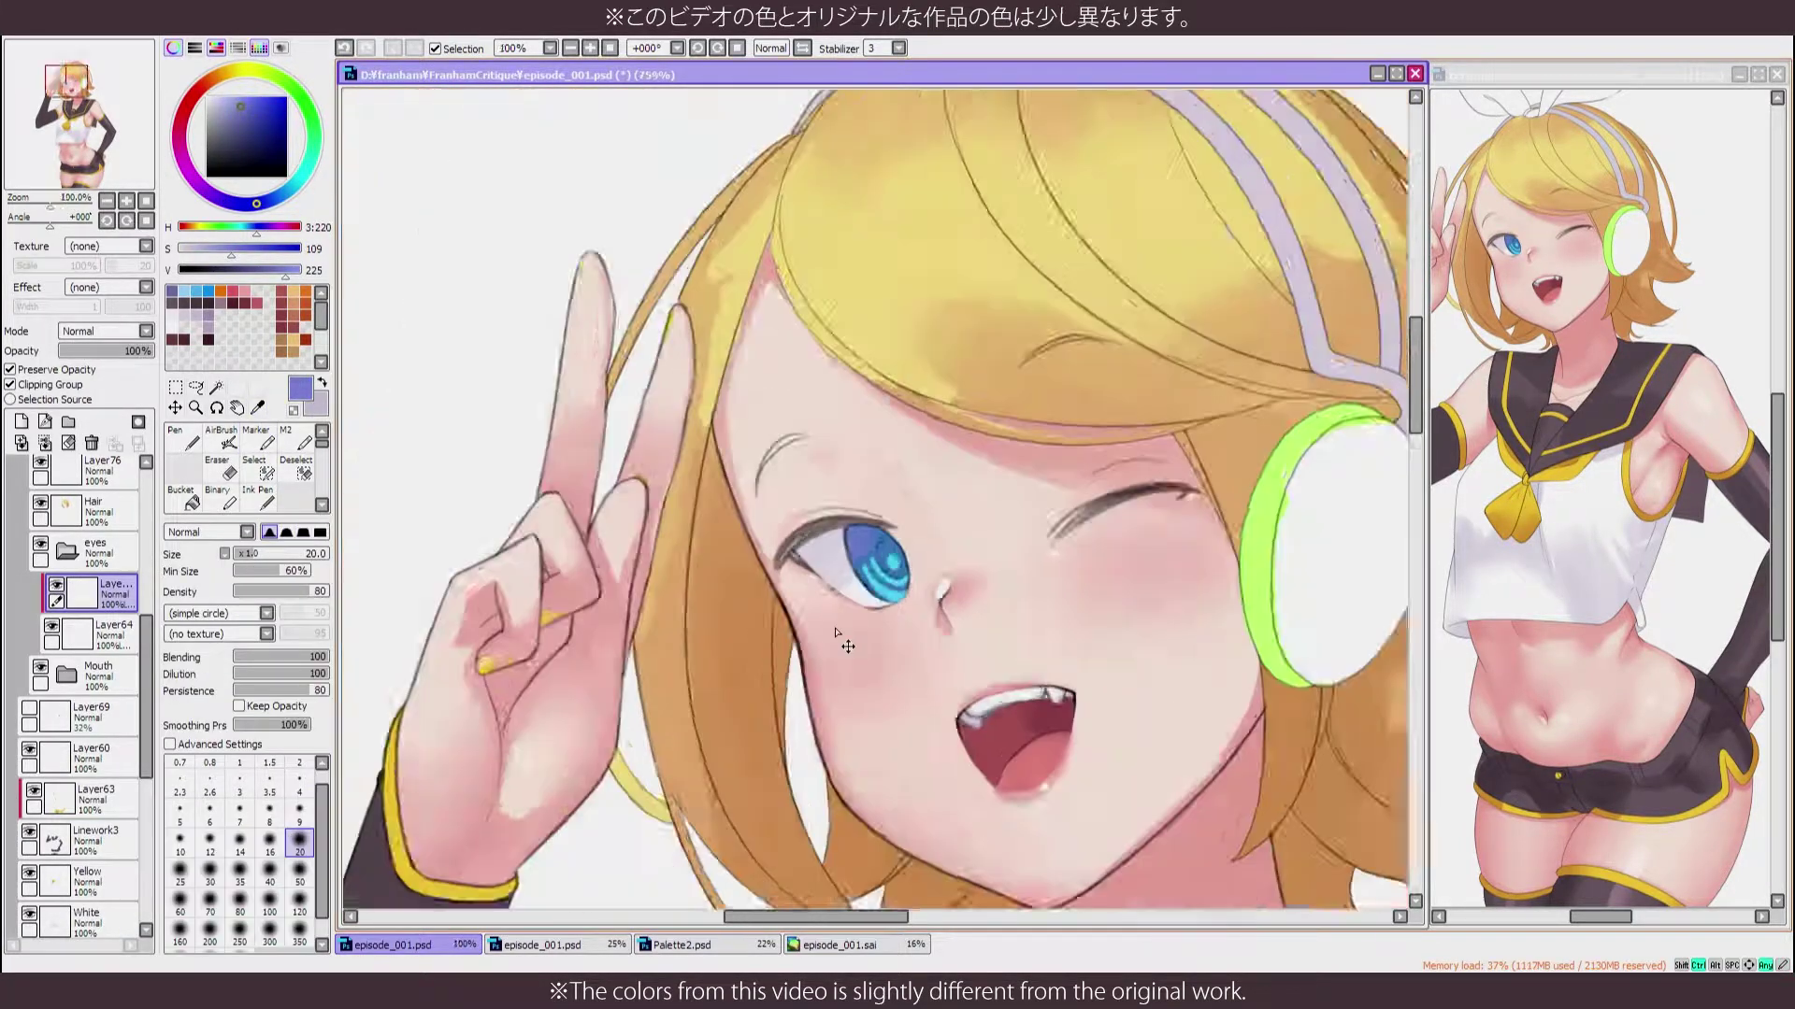
Try a magenta tint on the upper part of the iris with the size 20 Marker and undo it
{"action": "scroll", "coordinate": [835, 633], "scroll_direction": "up", "scroll_amount": 2}
{"action": "key", "text": "m"}
{"action": "left_click", "coordinate": [899, 363]}
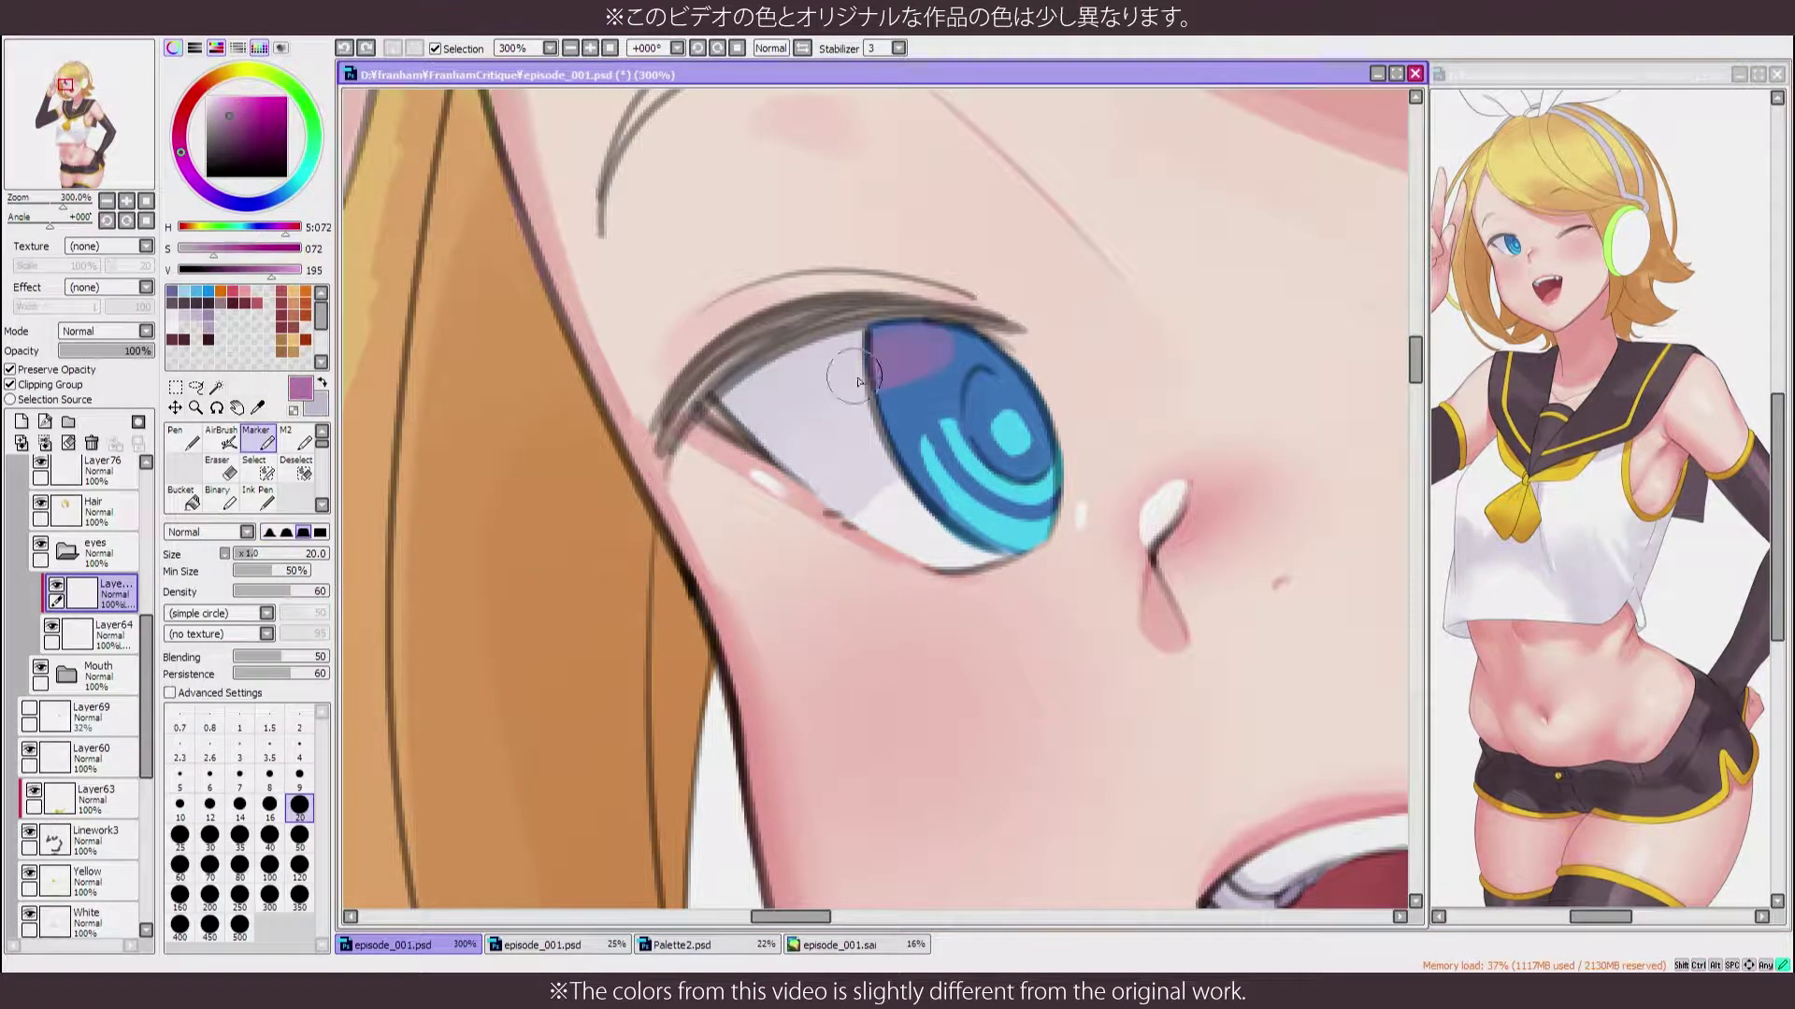
{"action": "key", "text": "ctrl+z"}
{"action": "key", "text": "b"}
{"action": "scroll", "coordinate": [859, 402], "scroll_direction": "down", "scroll_amount": 3}
{"action": "scroll", "coordinate": [859, 402], "scroll_direction": "up", "scroll_amount": 4}
Try a green tint on the upper part of the iris with the Marker, blended with the size 20 brush
{"action": "left_click", "coordinate": [312, 142]}
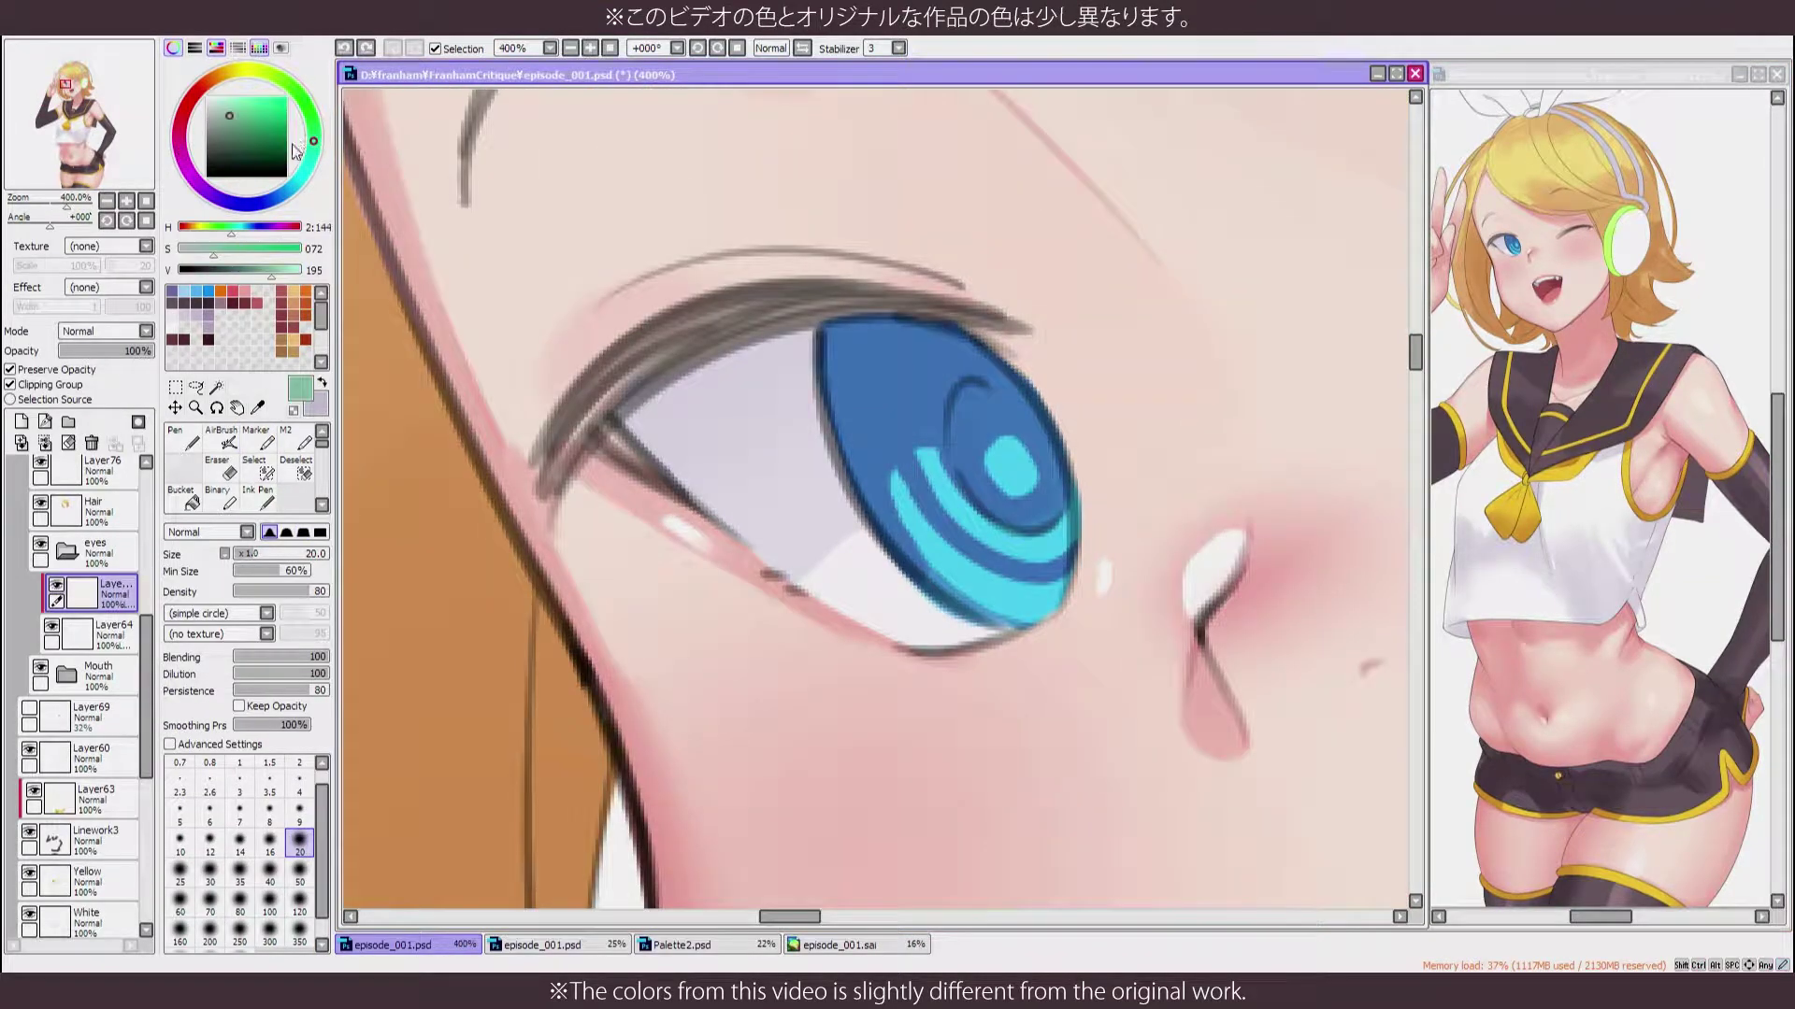
{"action": "key", "text": "m"}
{"action": "mouse_move", "coordinate": [841, 337]}
{"action": "left_mouse_down"}
{"action": "mouse_move", "coordinate": [897, 364]}
{"action": "mouse_move", "coordinate": [849, 350]}
{"action": "mouse_move", "coordinate": [870, 392]}
{"action": "left_mouse_up"}
{"action": "key", "text": "ctrl+z"}
{"action": "key", "text": "b"}
{"action": "scroll", "coordinate": [741, 621], "scroll_direction": "down", "scroll_amount": 3}
{"action": "scroll", "coordinate": [741, 620], "scroll_direction": "up", "scroll_amount": 2}
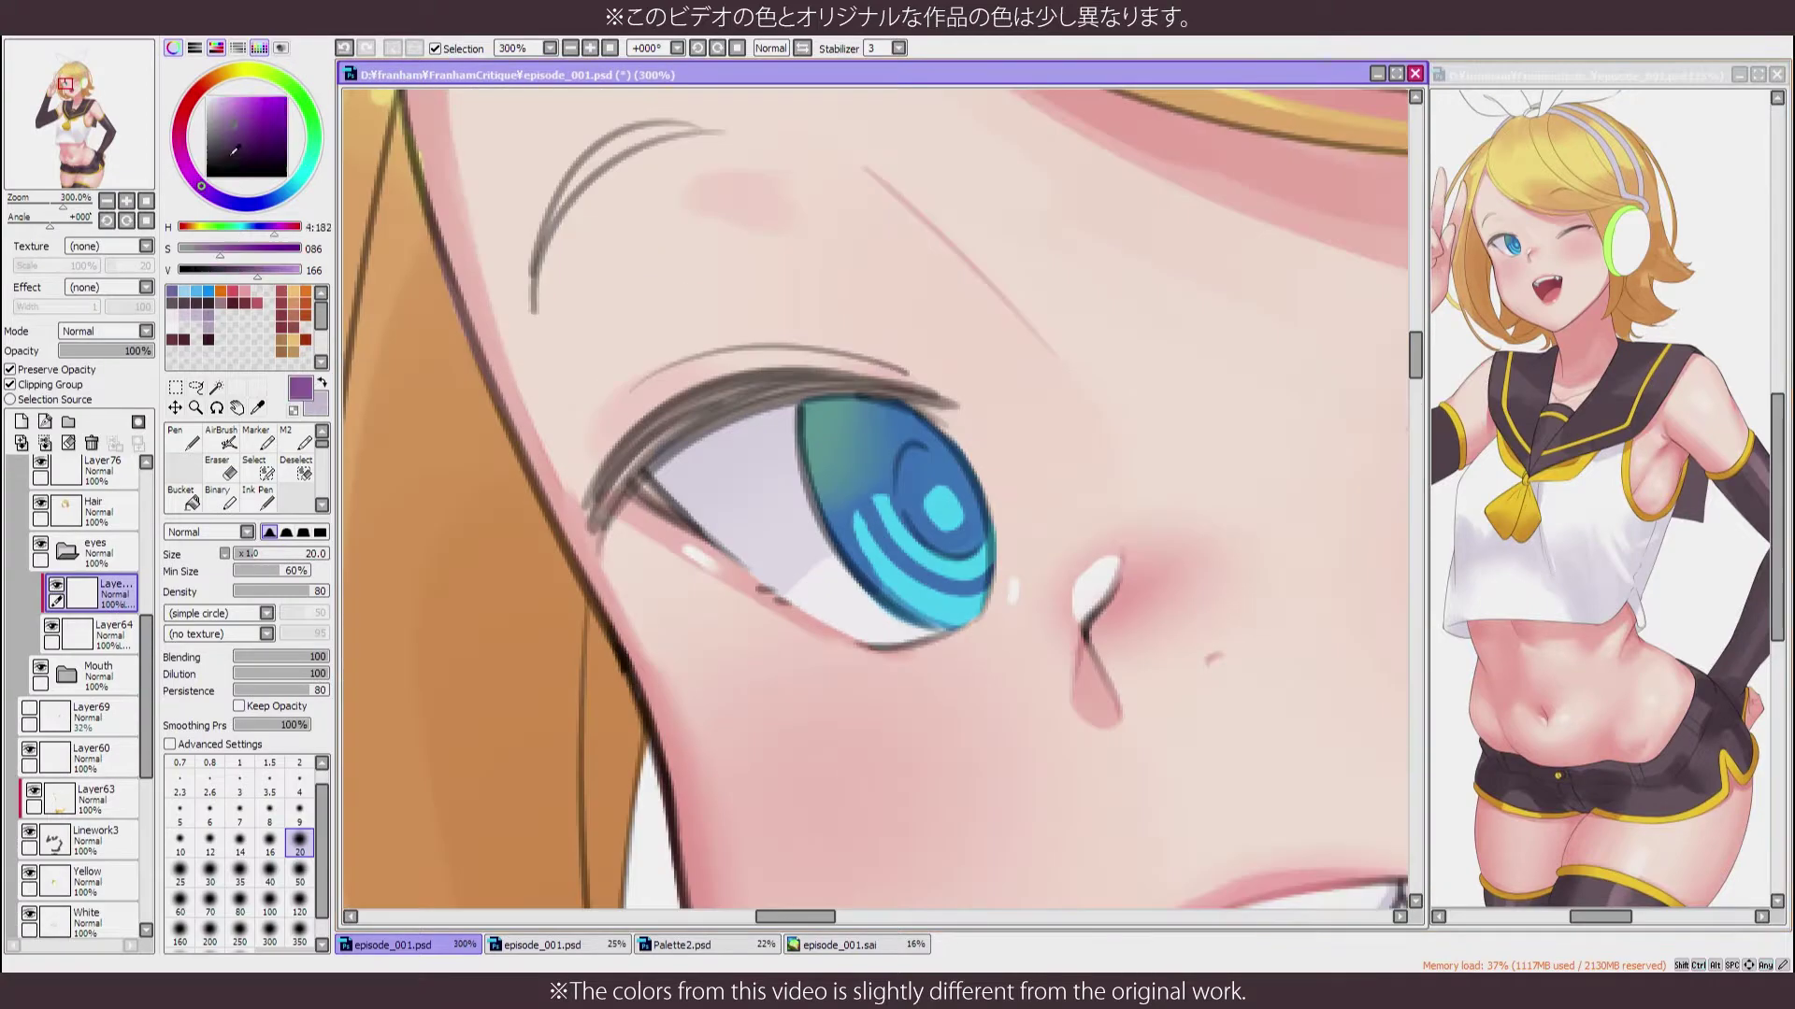
Try a muted purple tint on the upper iris with the size 20 Marker, lighten and blend it, and undo it
{"action": "key", "text": "m"}
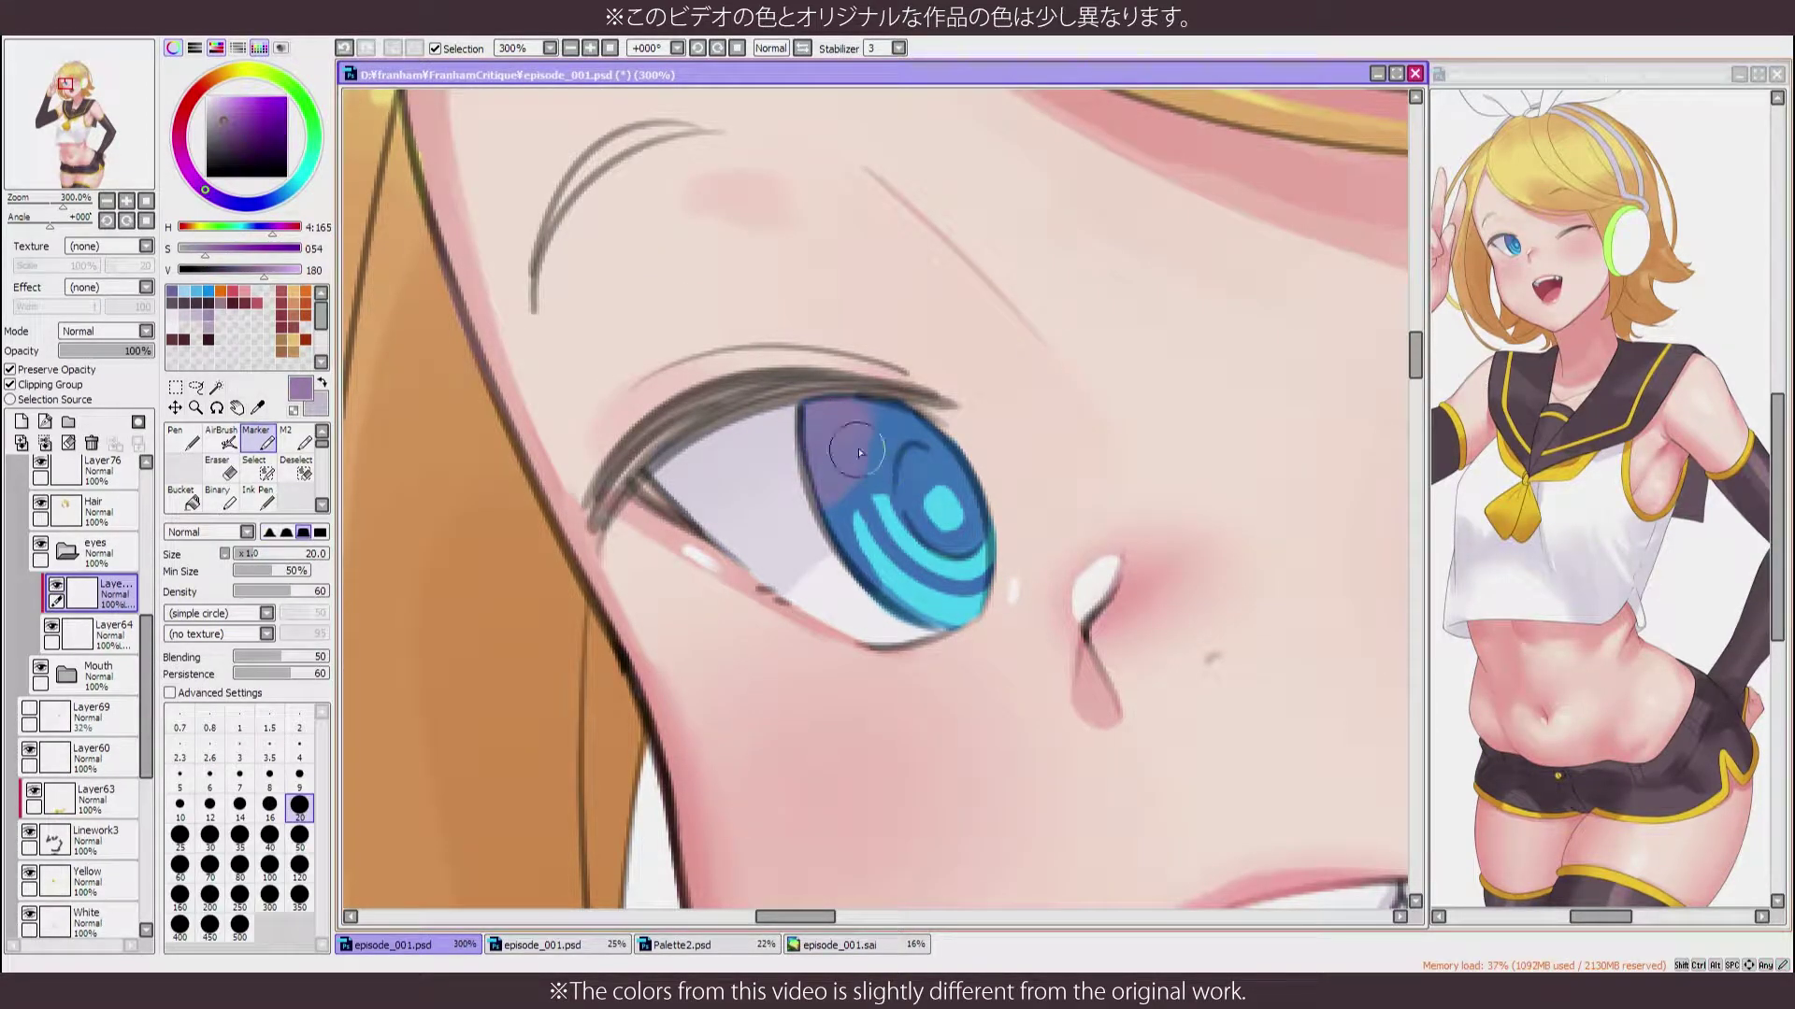
{"action": "scroll", "coordinate": [809, 437], "scroll_direction": "down", "scroll_amount": 3}
{"action": "scroll", "coordinate": [815, 259], "scroll_direction": "up", "scroll_amount": 4}
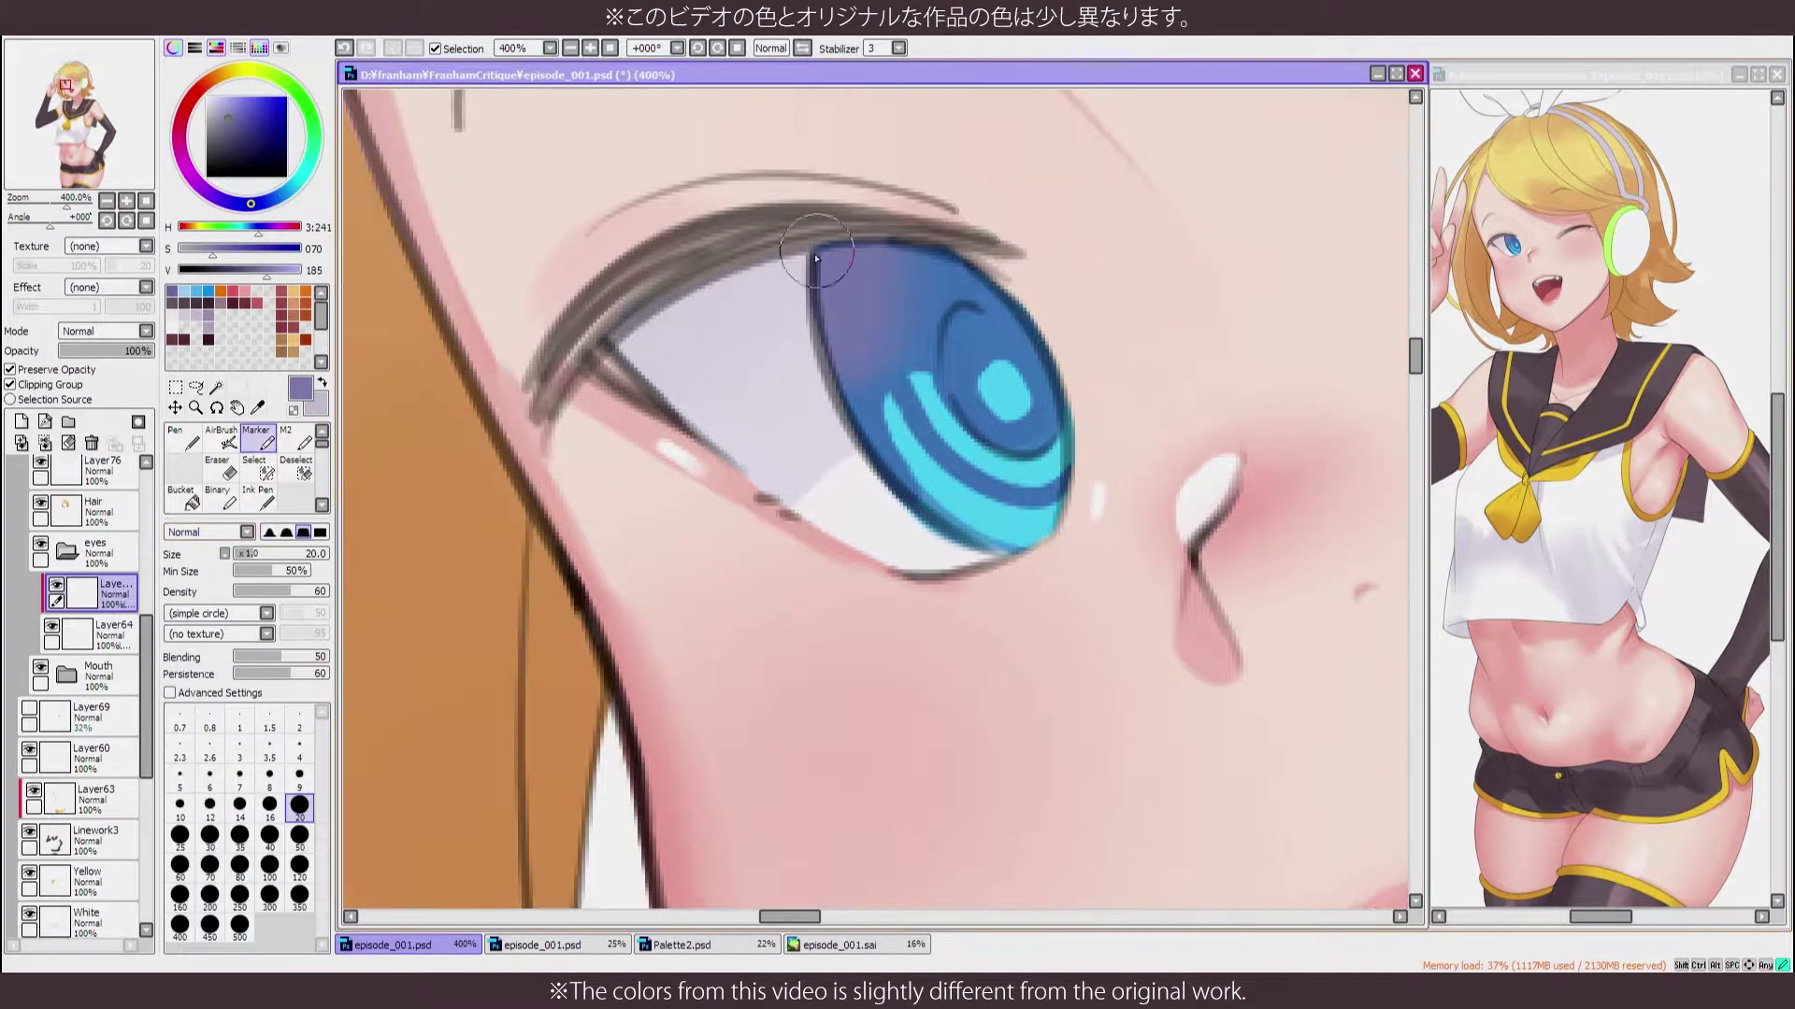
{"action": "left_click", "coordinate": [223, 110]}
{"action": "mouse_move", "coordinate": [823, 271]}
{"action": "left_mouse_down"}
{"action": "mouse_move", "coordinate": [879, 373]}
{"action": "mouse_move", "coordinate": [907, 374]}
{"action": "left_mouse_up"}
{"action": "key", "text": "b"}
{"action": "scroll", "coordinate": [753, 567], "scroll_direction": "down", "scroll_amount": 3}
{"action": "scroll", "coordinate": [754, 566], "scroll_direction": "up", "scroll_amount": 3}
{"action": "scroll", "coordinate": [754, 567], "scroll_direction": "up", "scroll_amount": 1}
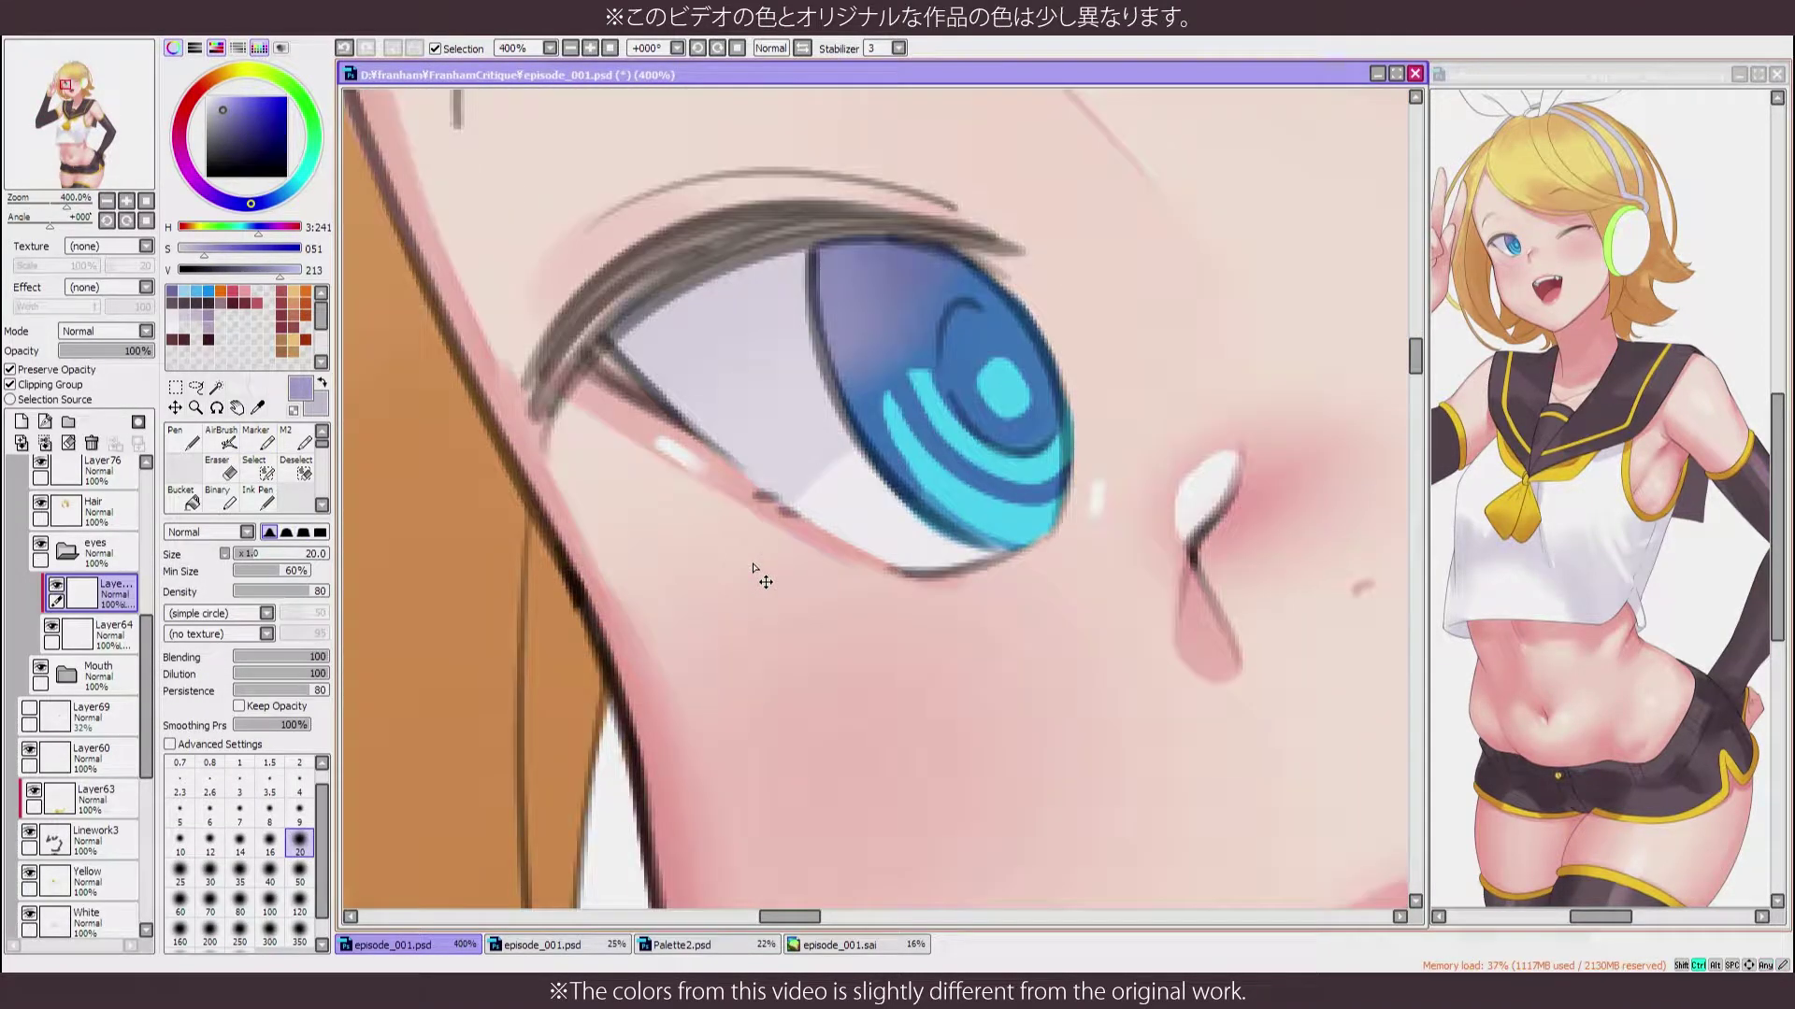
{"action": "key", "text": "ctrl+z"}
Try a stronger violet tint on the upper part of the iris with the size 20 Marker and blend it
{"action": "left_click", "coordinate": [255, 440]}
{"action": "left_click", "coordinate": [237, 111]}
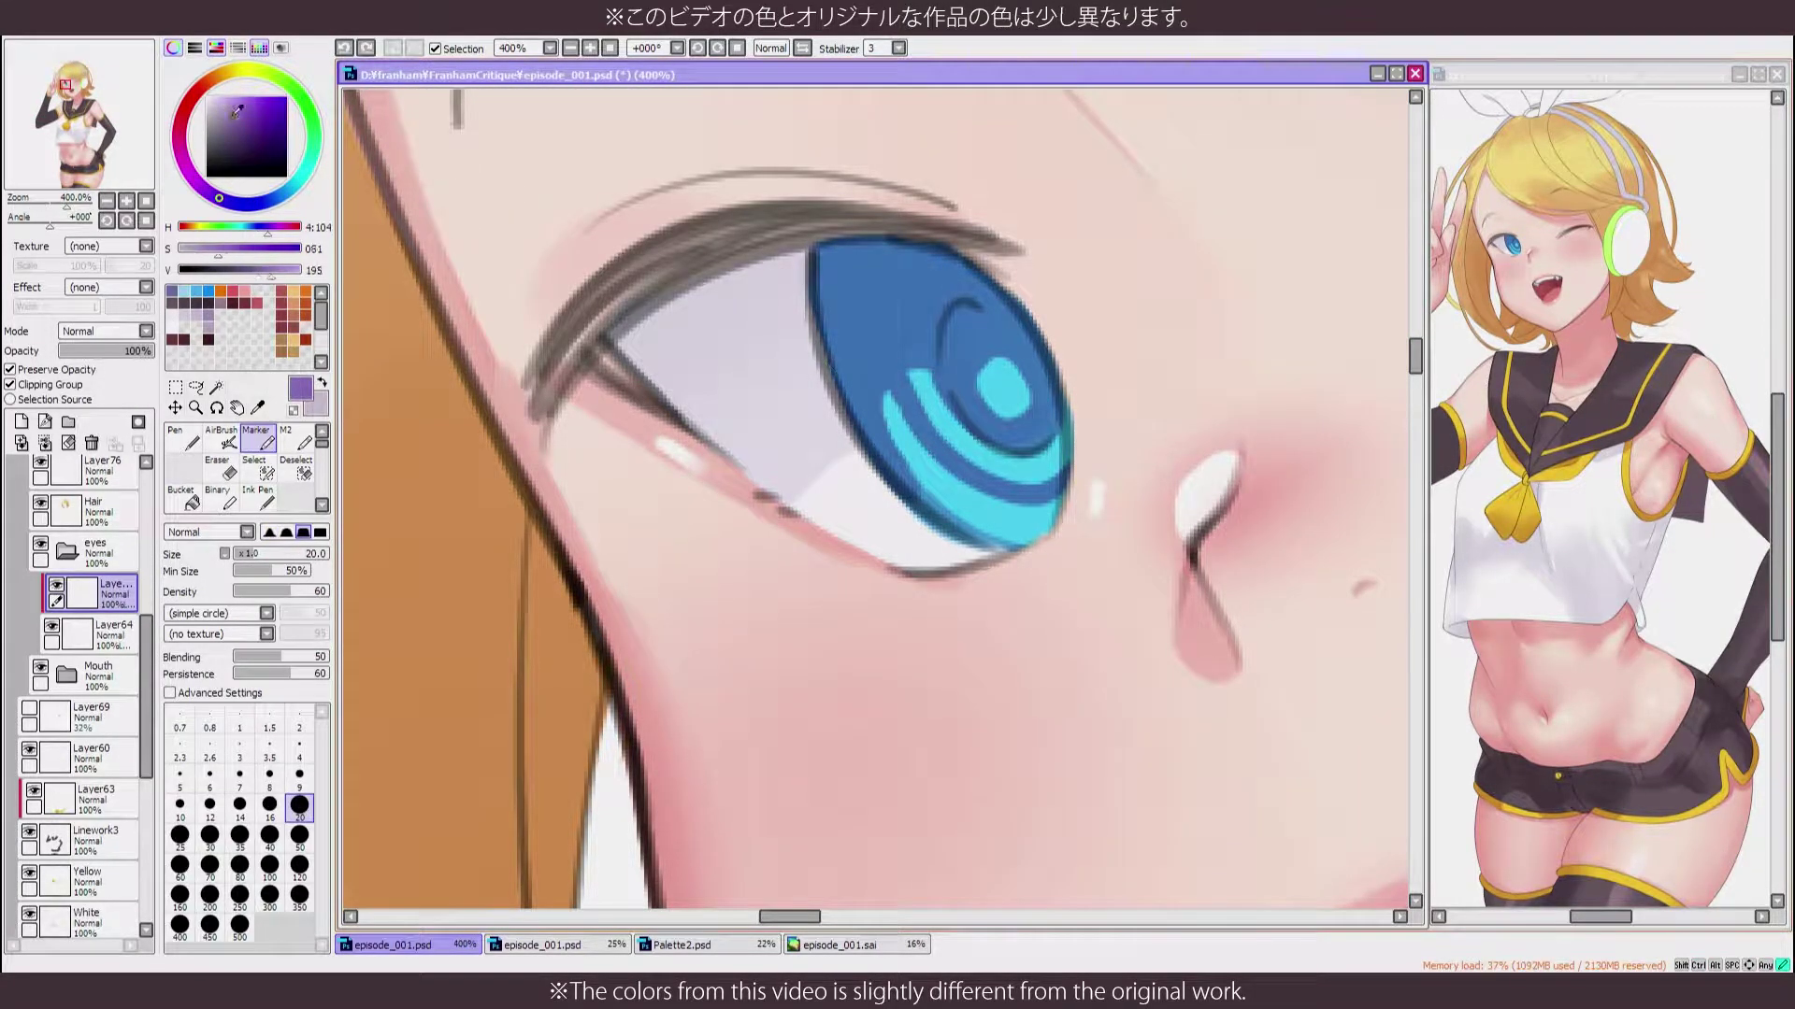
{"action": "left_click", "coordinate": [840, 401], "text": "alt"}
{"action": "key", "text": "b"}
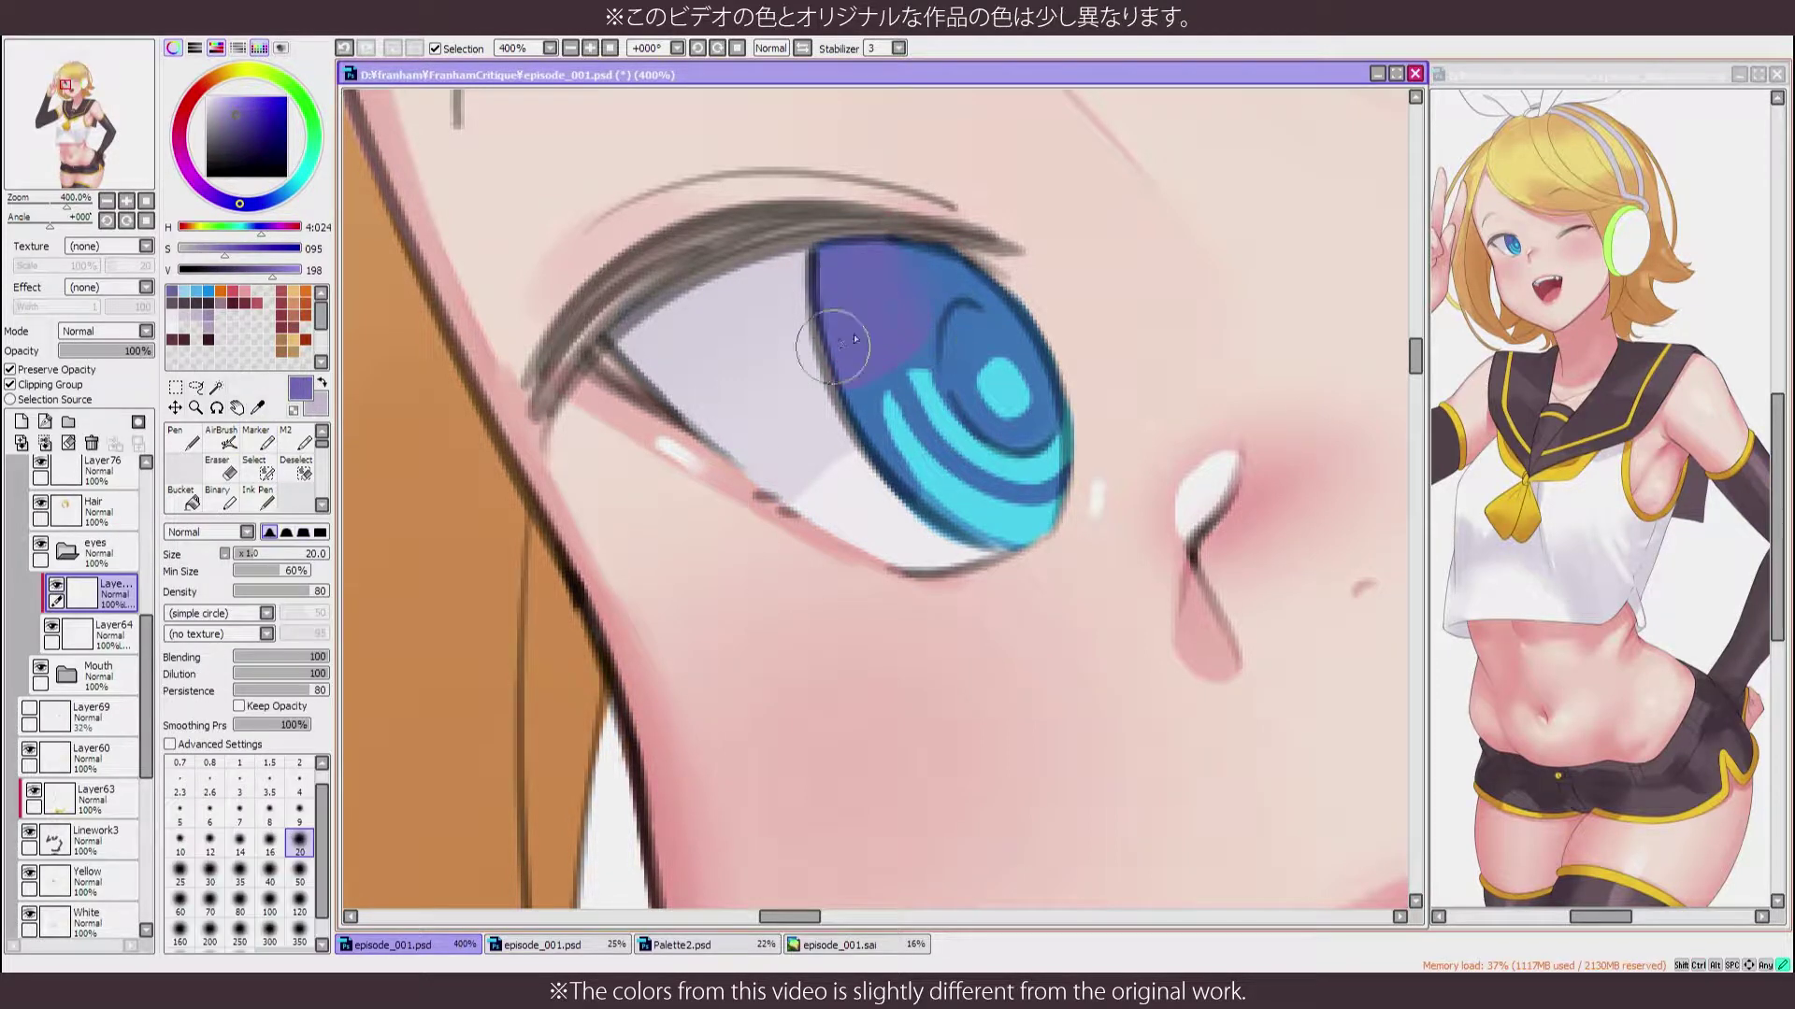
{"action": "scroll", "coordinate": [832, 402], "scroll_direction": "down", "scroll_amount": 8}
{"action": "scroll", "coordinate": [840, 402], "scroll_direction": "up", "scroll_amount": 7}
Tint the upper part of the iris a subtle periwinkle blue with the size 20 Marker and blend it
{"action": "left_click", "coordinate": [255, 439]}
{"action": "left_click", "coordinate": [229, 110]}
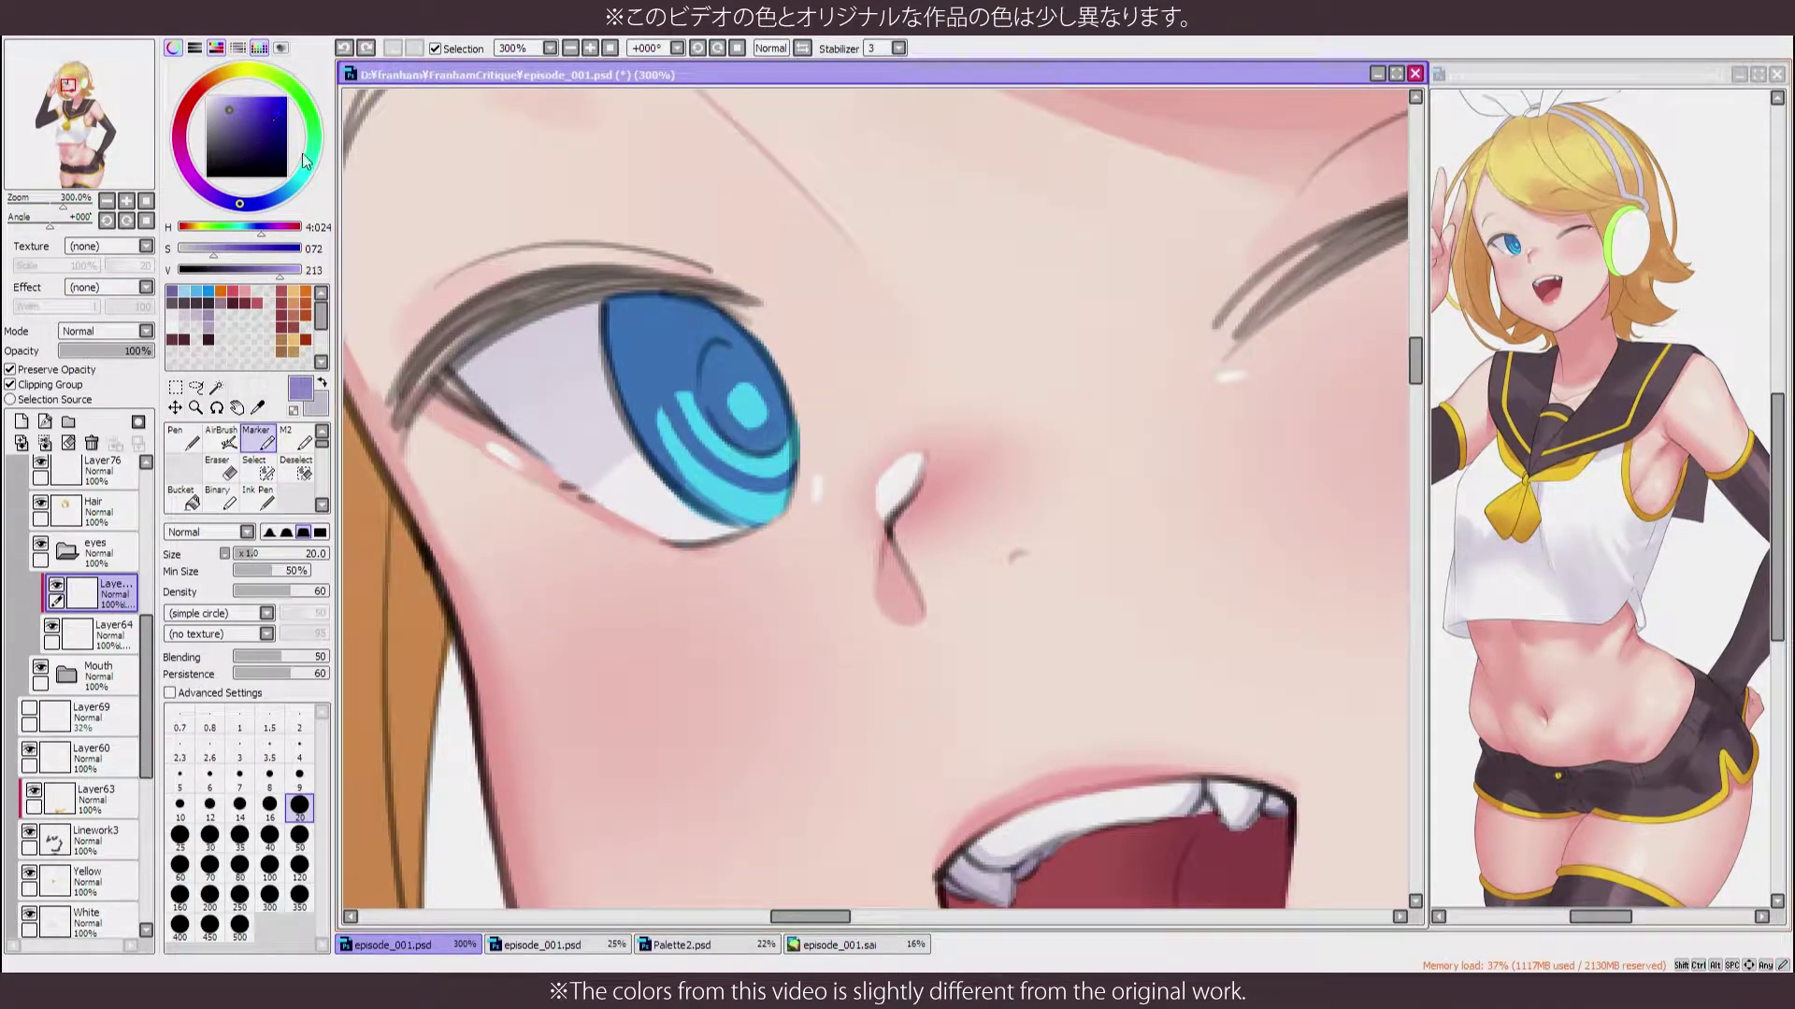
{"action": "left_click", "coordinate": [648, 360], "text": "alt"}
{"action": "key", "text": "b"}
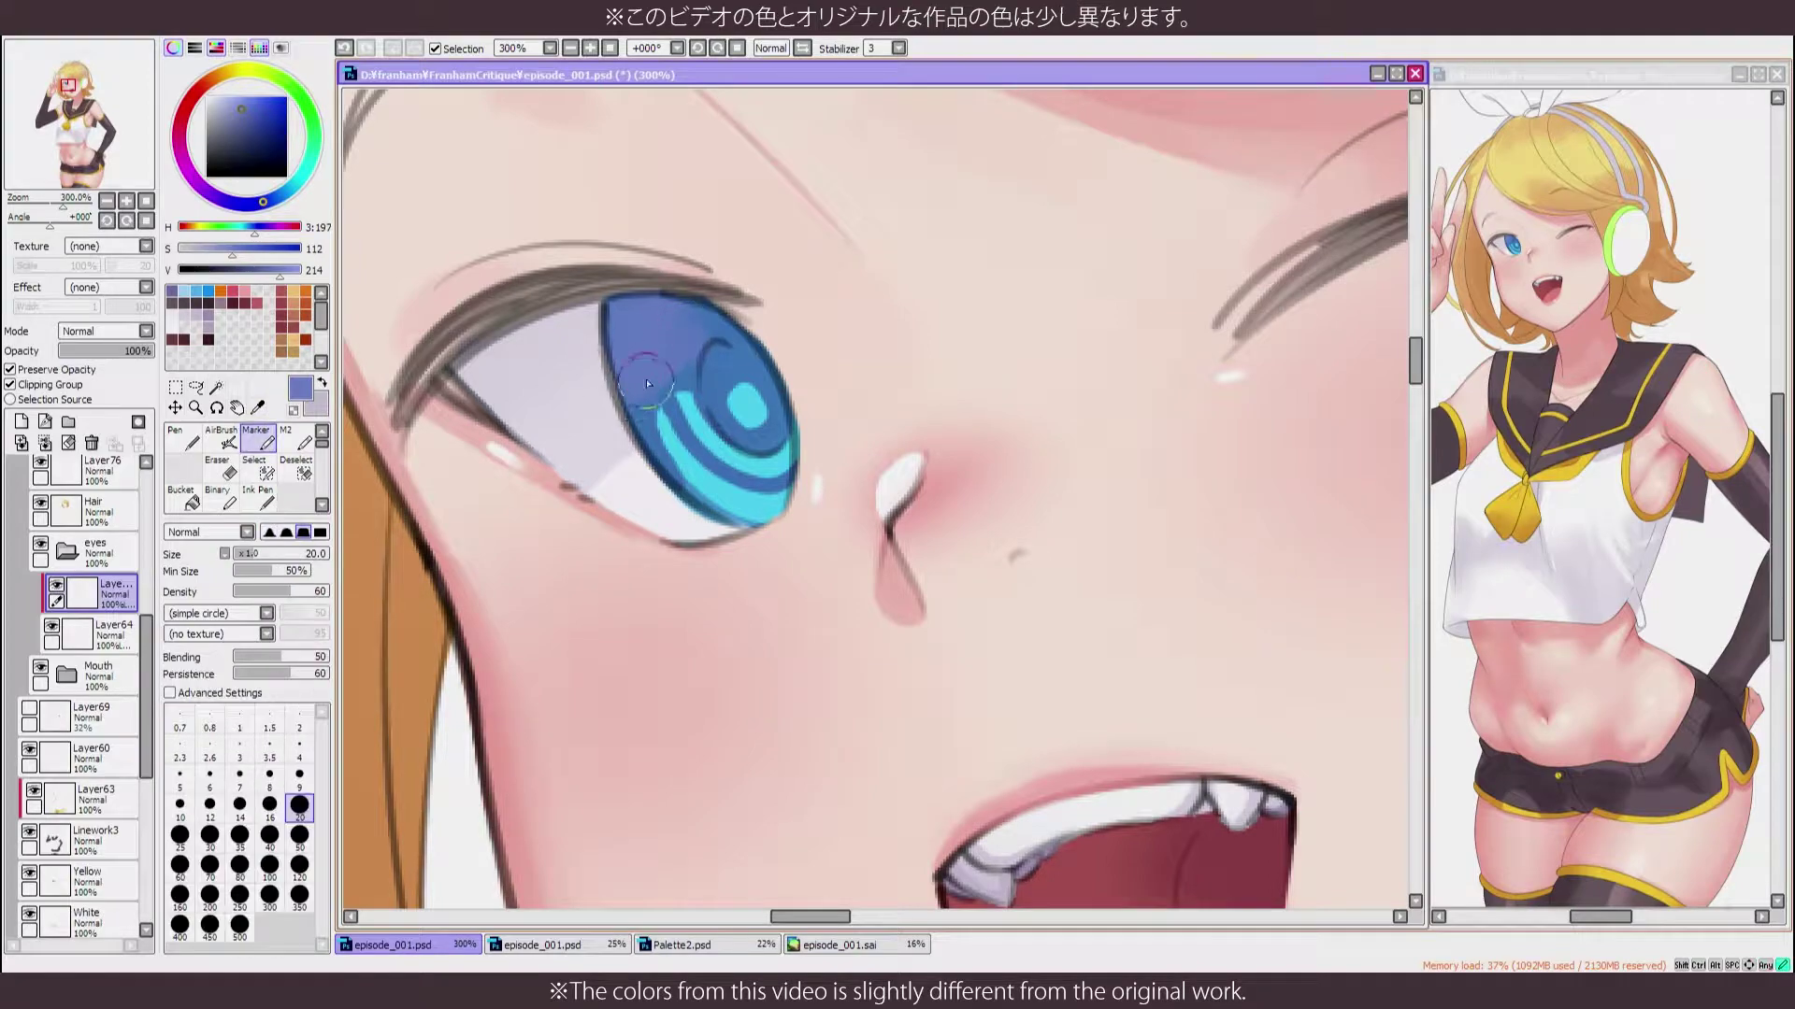
{"action": "scroll", "coordinate": [632, 439], "scroll_direction": "down", "scroll_amount": 5}
{"action": "scroll", "coordinate": [869, 420], "scroll_direction": "up", "scroll_amount": 4}
Paint a pale aqua glow at the bottom of the iris on a new clipped layer with the size 16 Pen, blended with the size 9 brush
{"action": "key", "text": "ctrl+shift+n"}
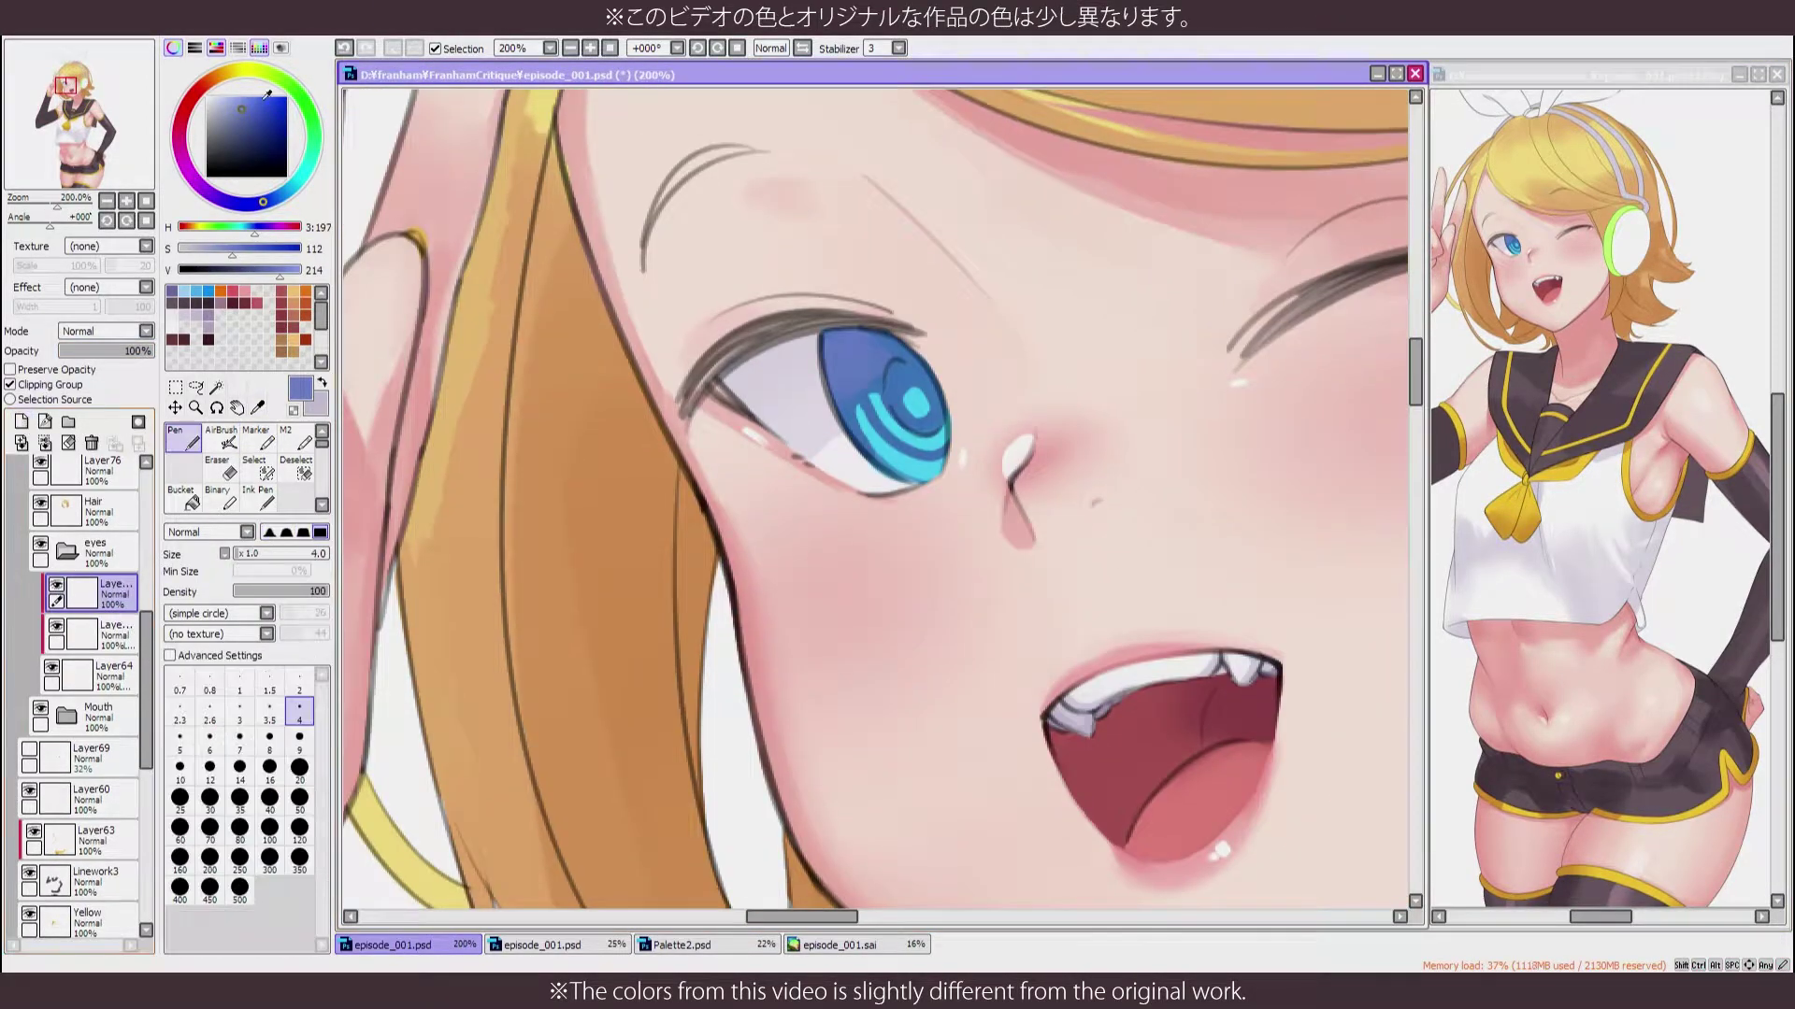
{"action": "left_click", "coordinate": [869, 421], "text": "alt"}
{"action": "left_click", "coordinate": [236, 98]}
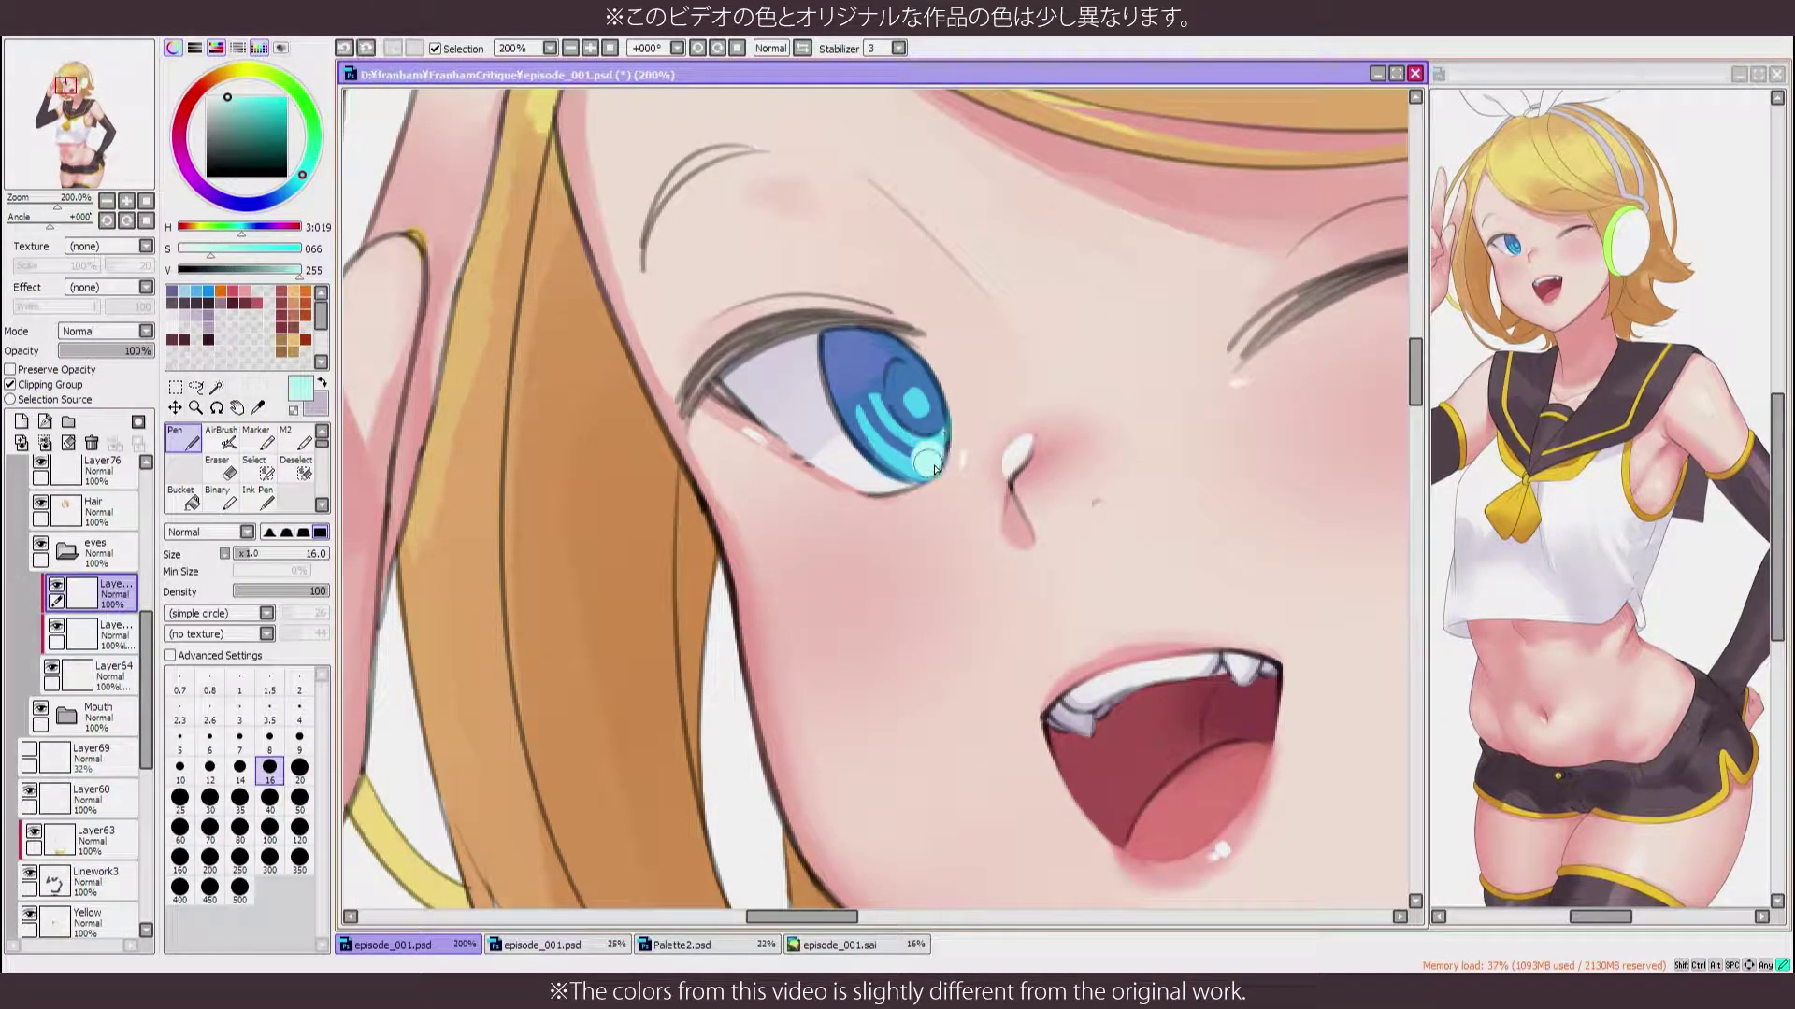
{"action": "key", "text": "b"}
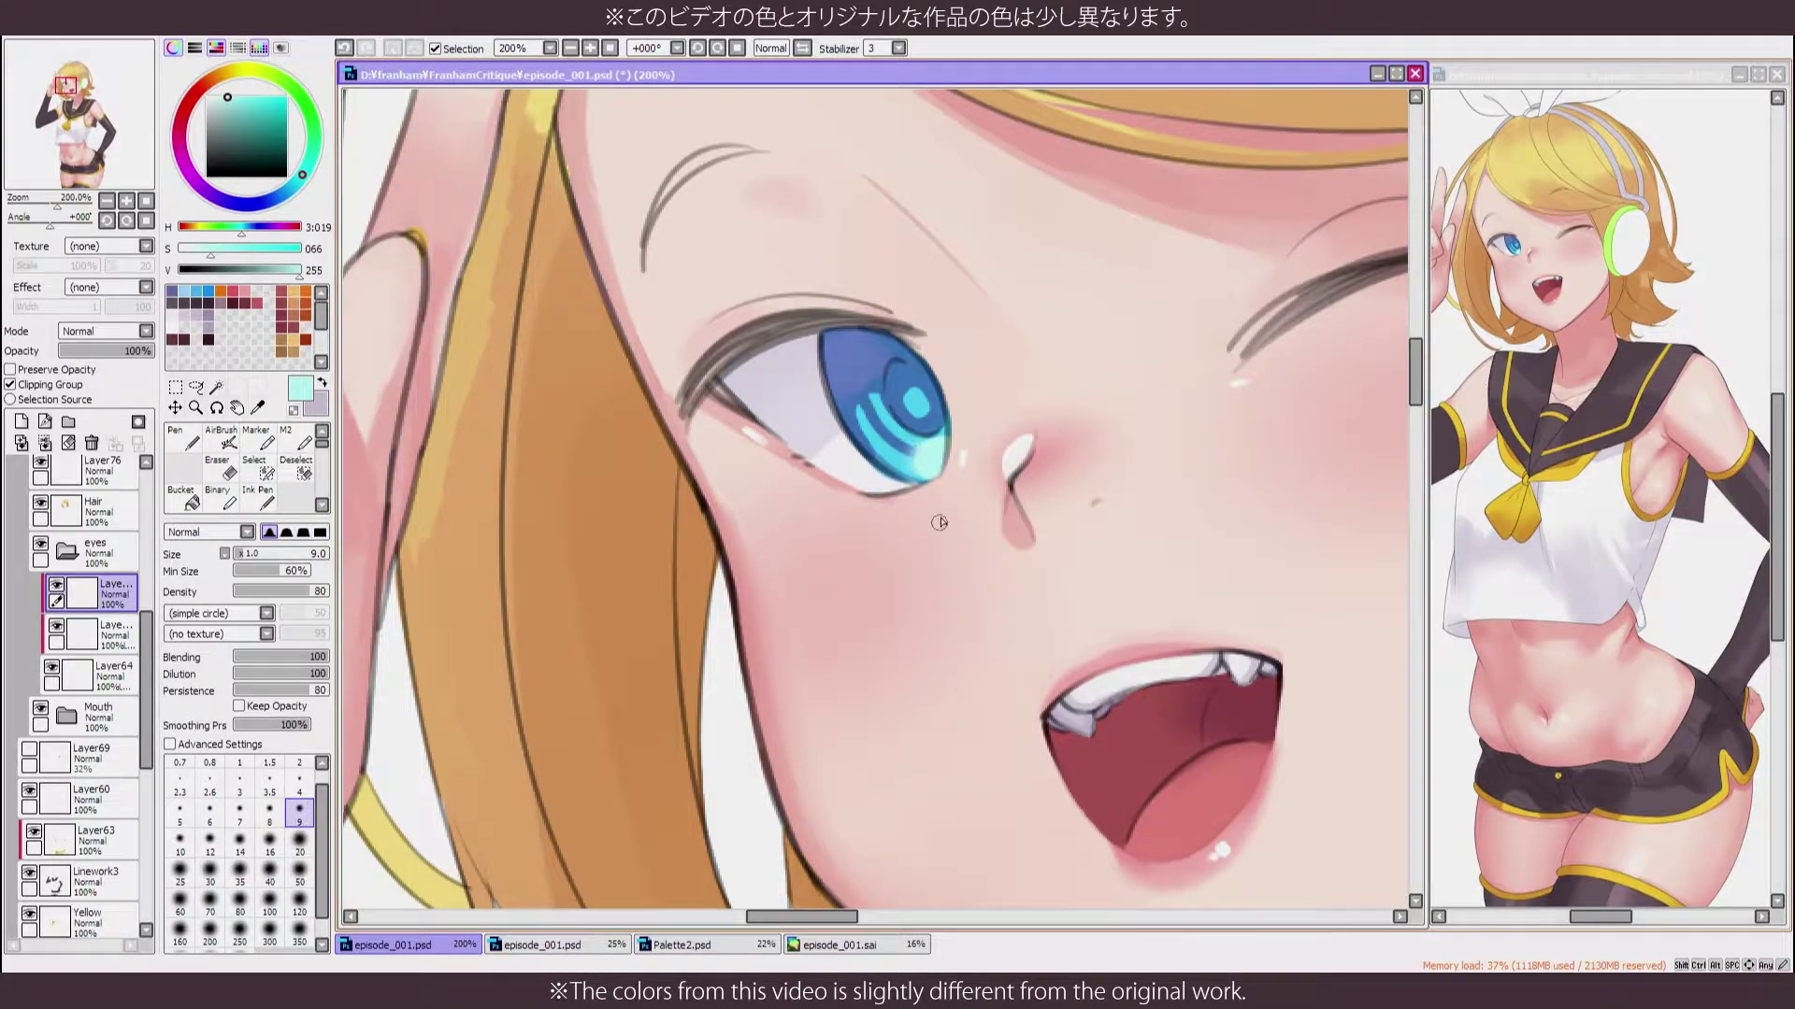
{"action": "scroll", "coordinate": [939, 522], "scroll_direction": "down", "scroll_amount": 3}
{"action": "scroll", "coordinate": [994, 649], "scroll_direction": "up", "scroll_amount": 3}
{"action": "scroll", "coordinate": [994, 649], "scroll_direction": "up", "scroll_amount": 1}
Paint white catchlights on the upper edge of the iris on Layer90 with the Pen
{"action": "key", "text": "n"}
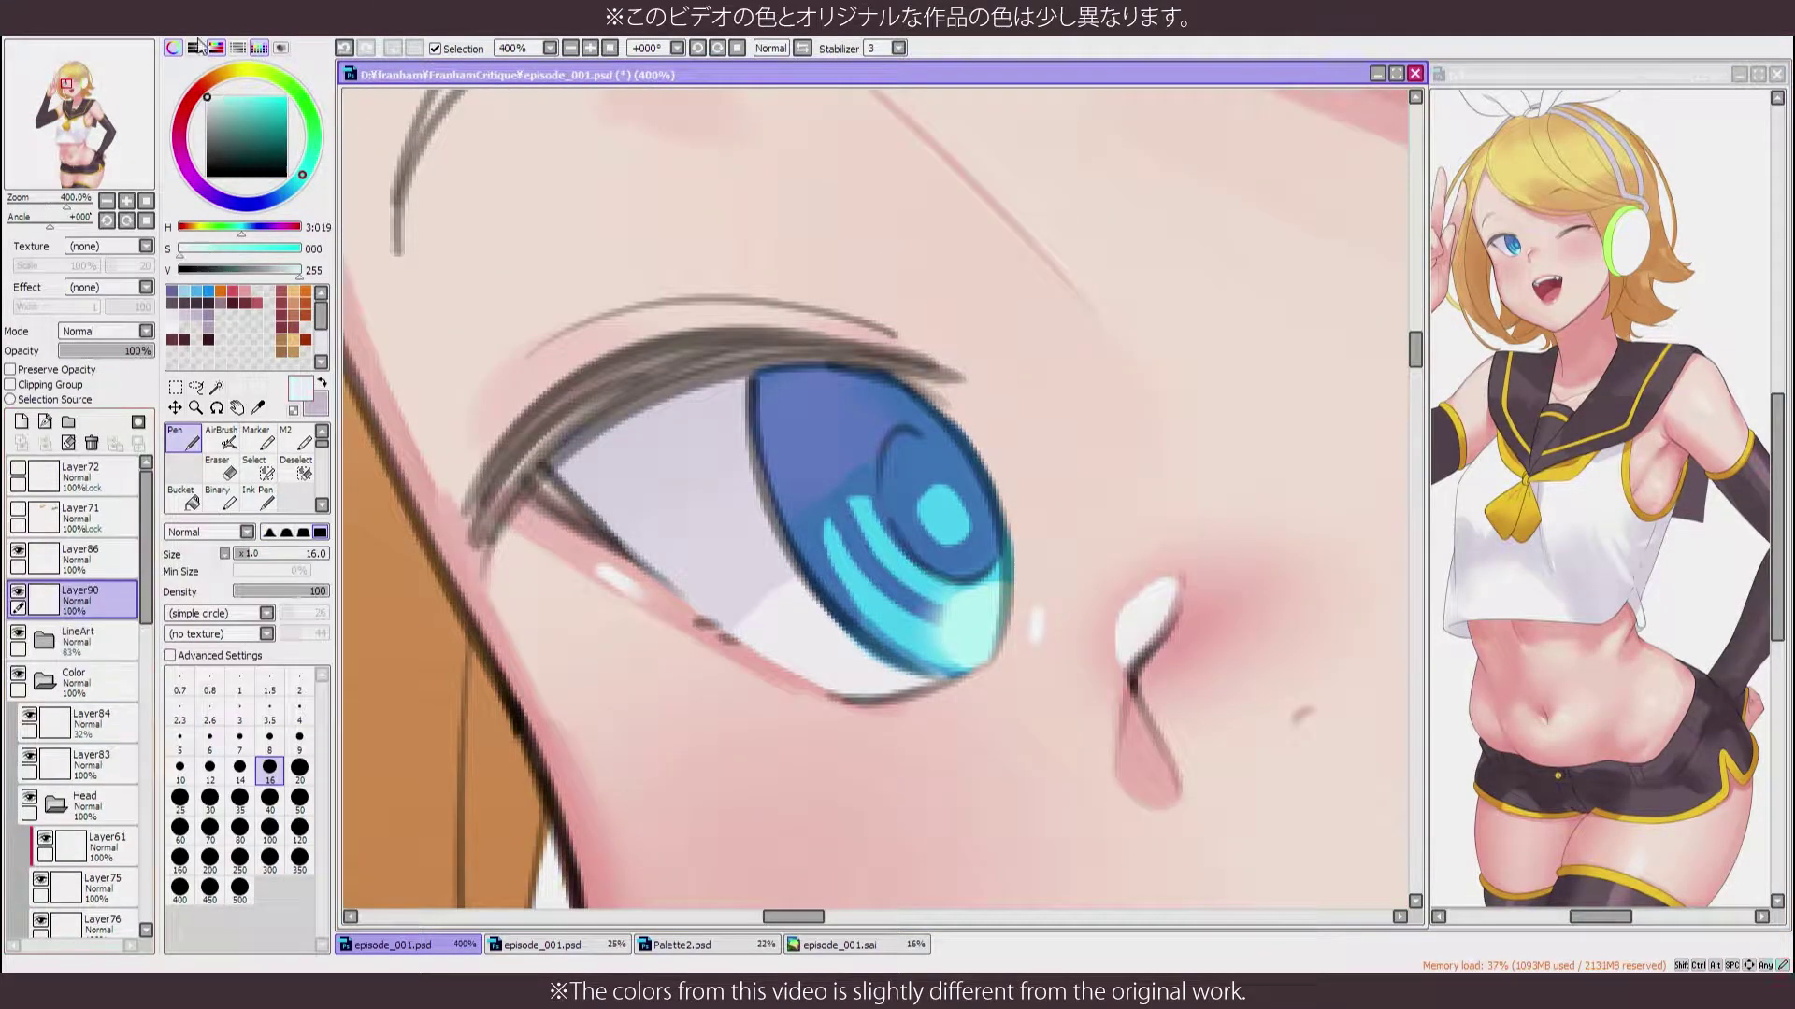
{"action": "scroll", "coordinate": [788, 433], "scroll_direction": "down", "scroll_amount": 5}
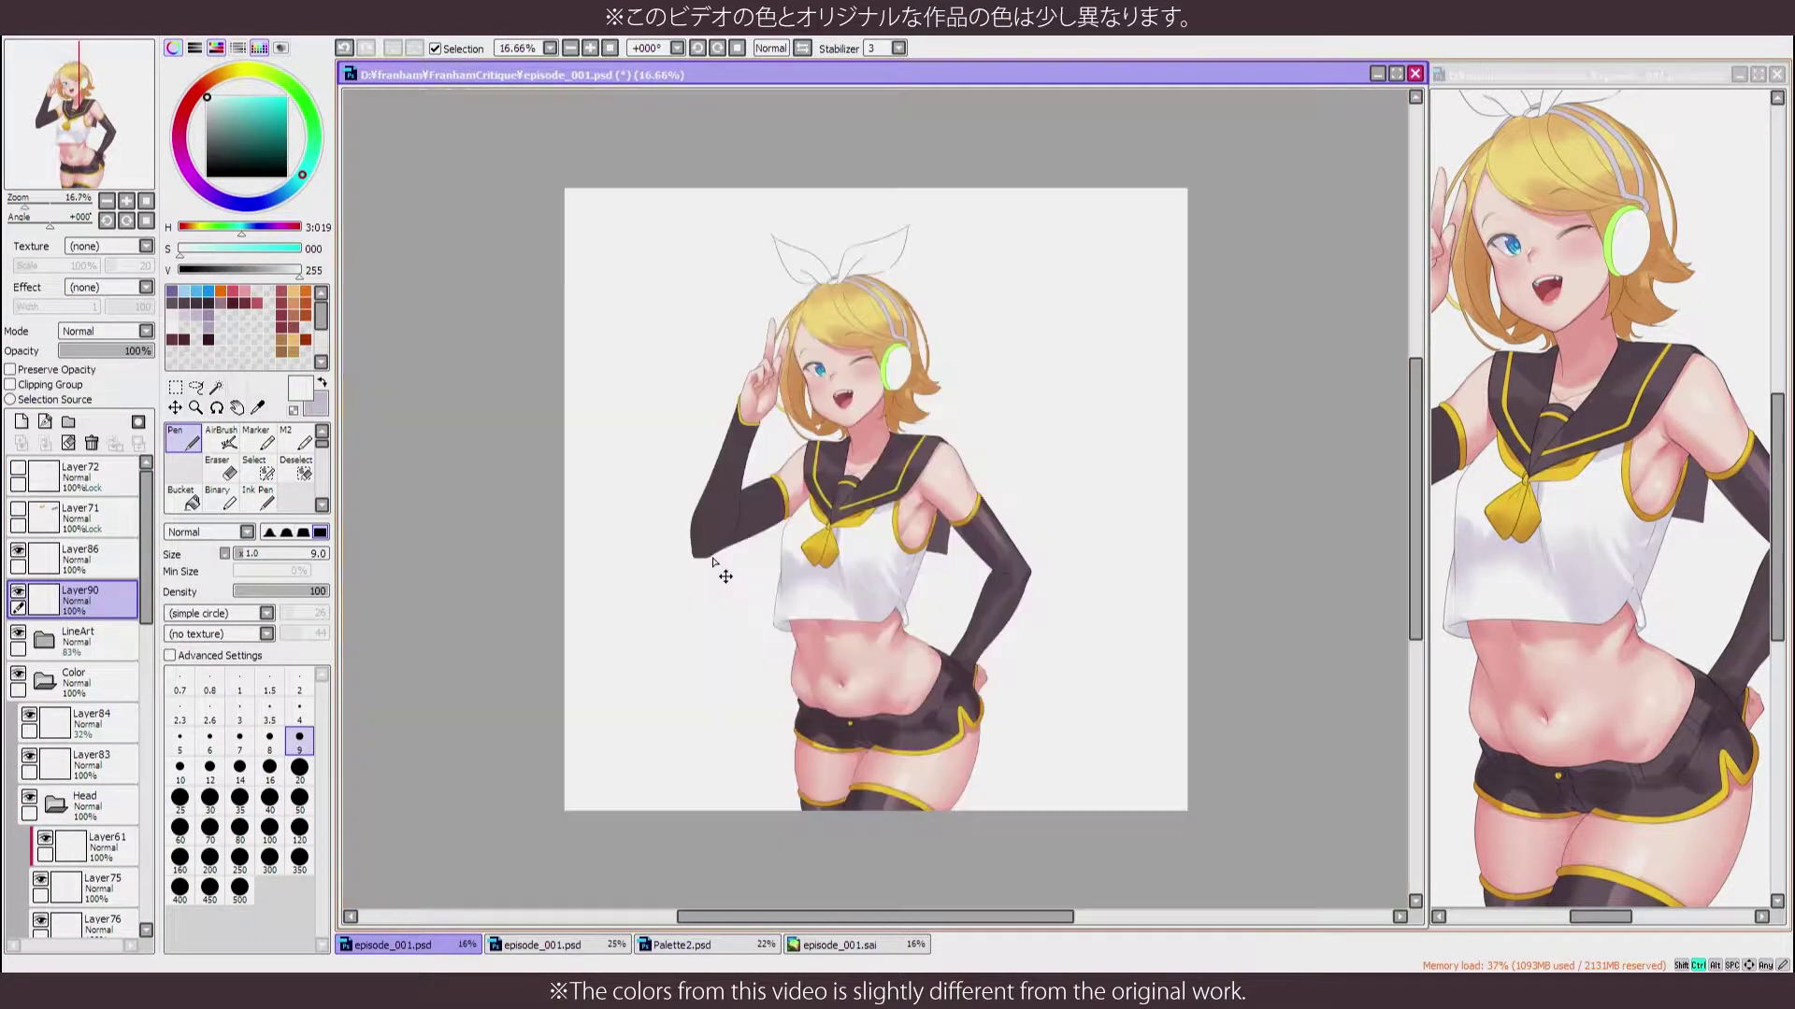
{"action": "scroll", "coordinate": [712, 560], "scroll_direction": "up", "scroll_amount": 3}
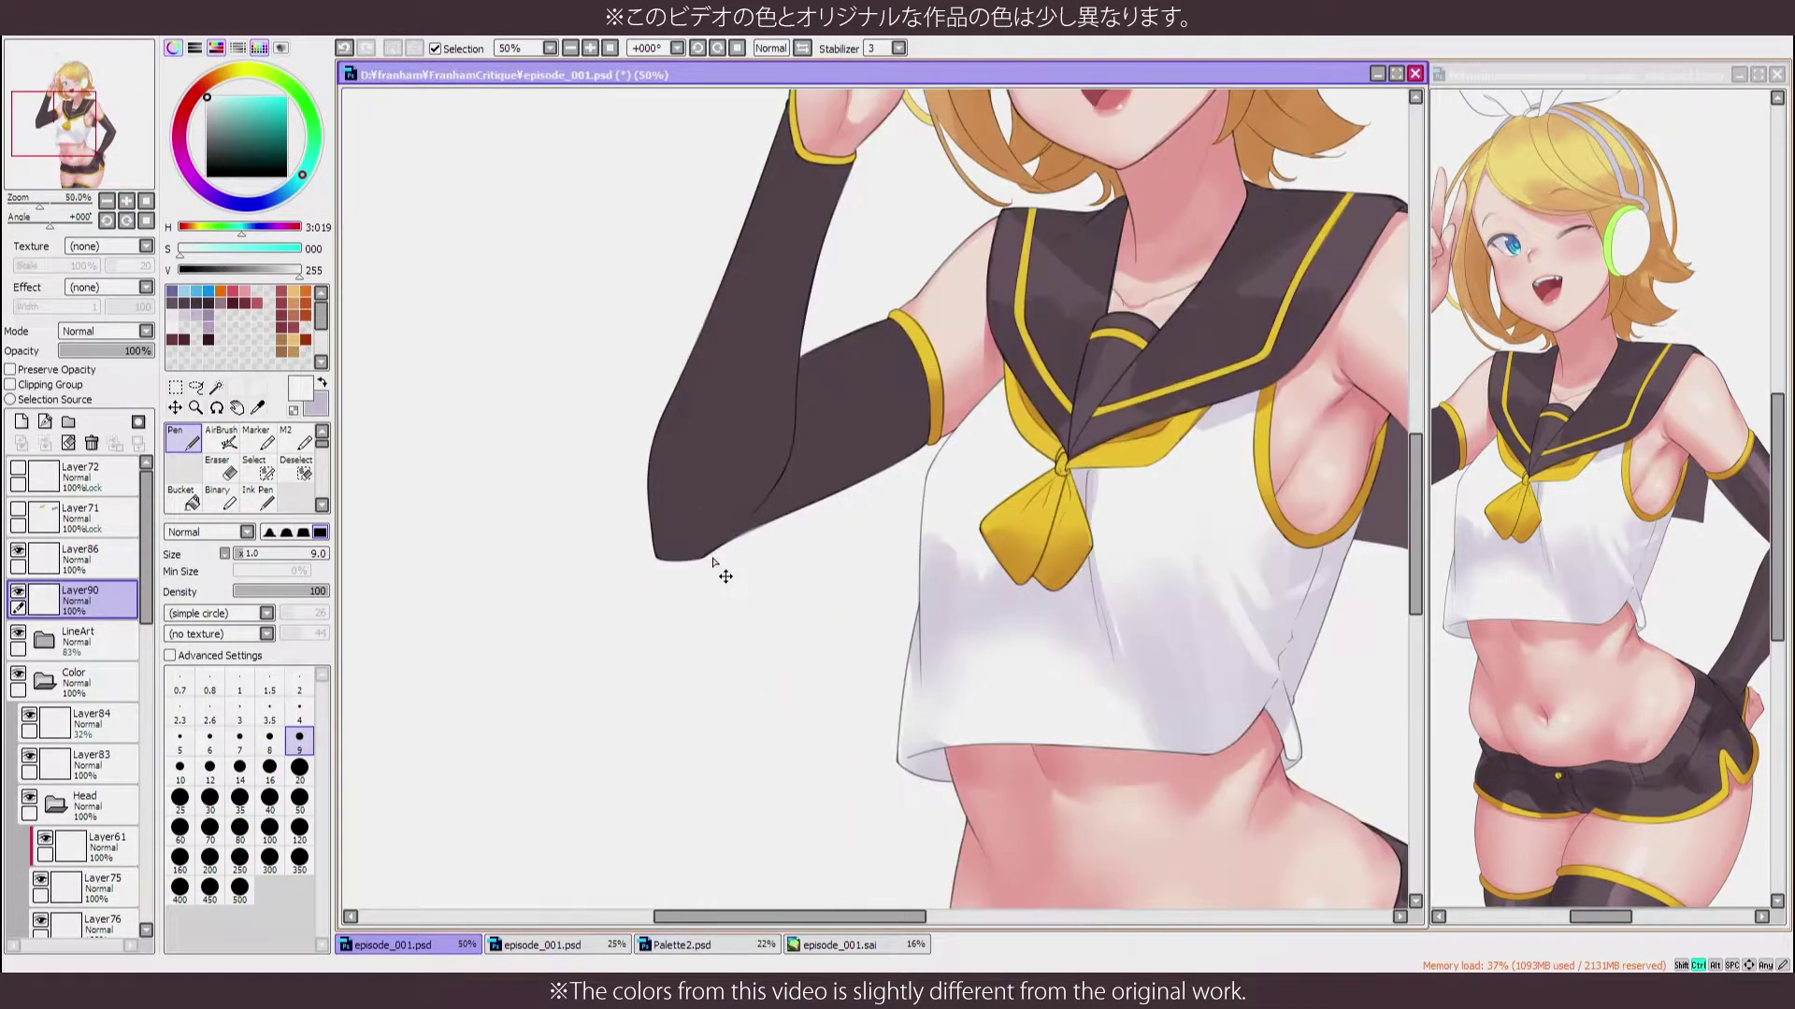
{"action": "left_click_drag", "start_coordinate": [52, 129], "coordinate": [67, 88]}
Paint a pale skin highlight beneath the closed eyelid on Layer87 using the size 9 Pen and Eraser, preserving the layer's opacity for the recolouring
{"action": "scroll", "coordinate": [56, 710], "scroll_direction": "down", "scroll_amount": 5}
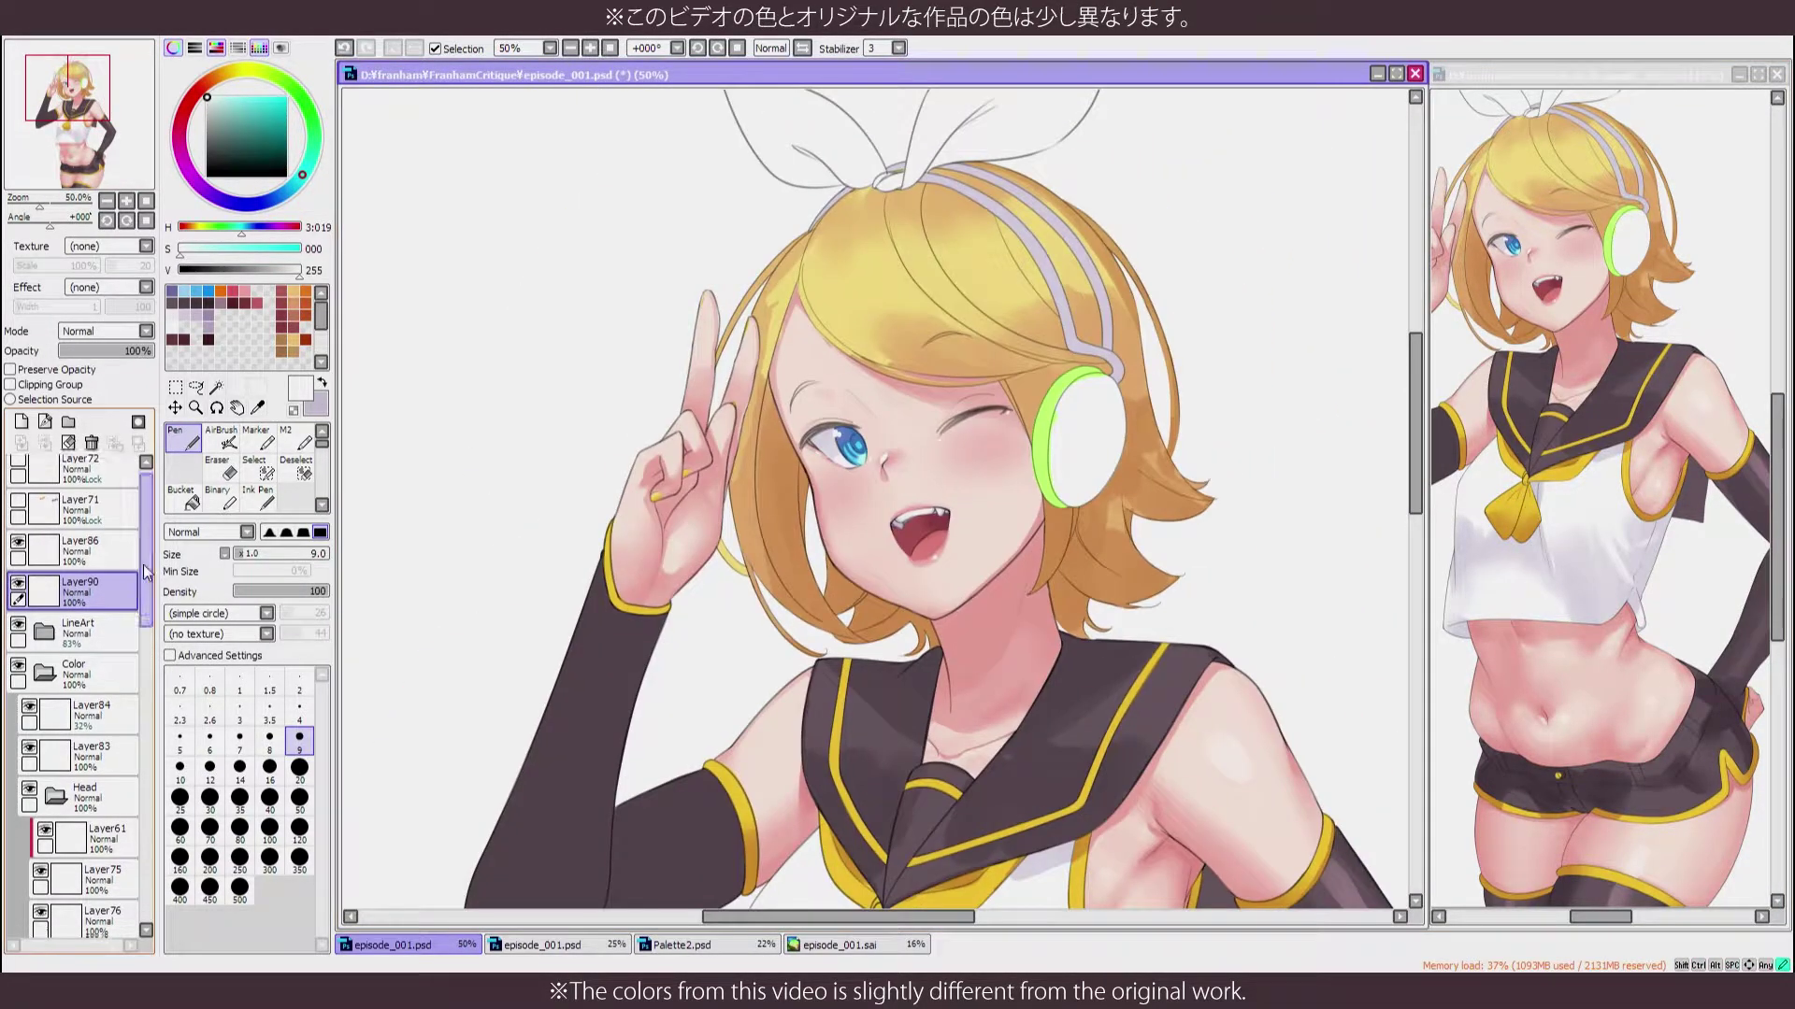
{"action": "left_click", "coordinate": [42, 710]}
{"action": "scroll", "coordinate": [1028, 393], "scroll_direction": "up", "scroll_amount": 2}
{"action": "left_click", "coordinate": [1092, 364], "text": "alt"}
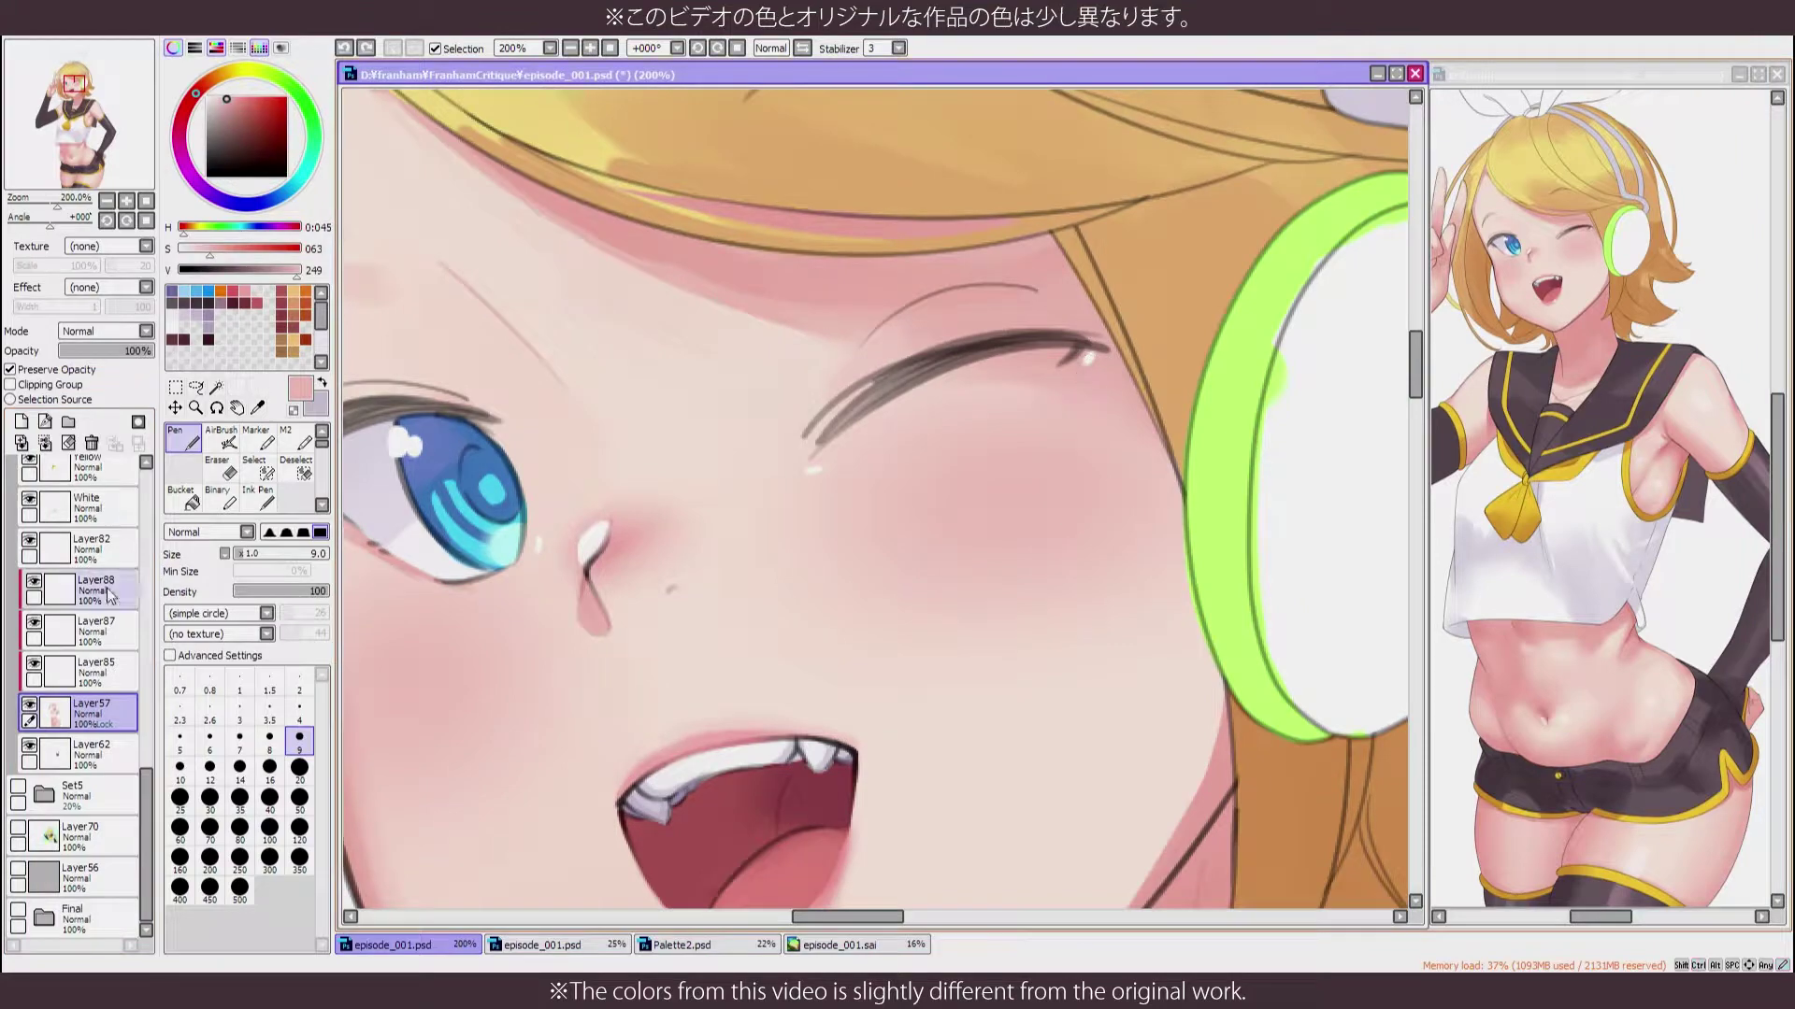
{"action": "left_click", "coordinate": [33, 632]}
{"action": "scroll", "coordinate": [1084, 317], "scroll_direction": "up", "scroll_amount": 3}
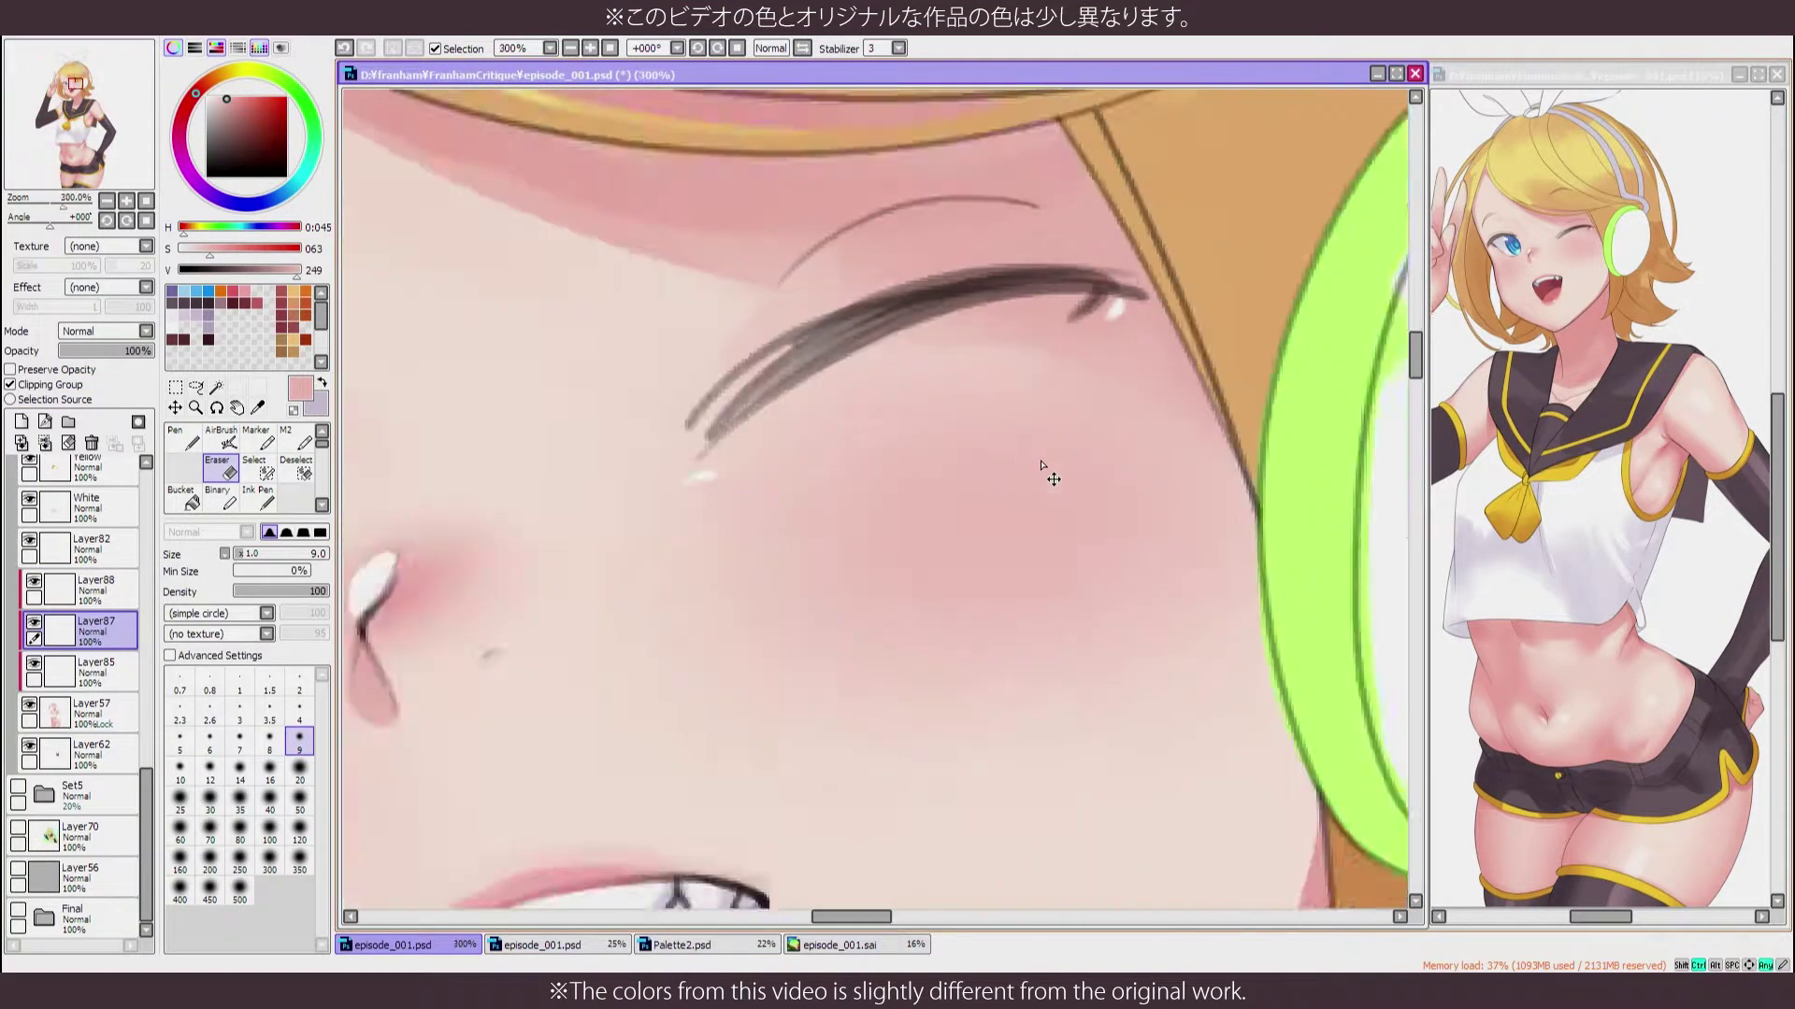
{"action": "left_click", "coordinate": [1178, 241], "text": "alt"}
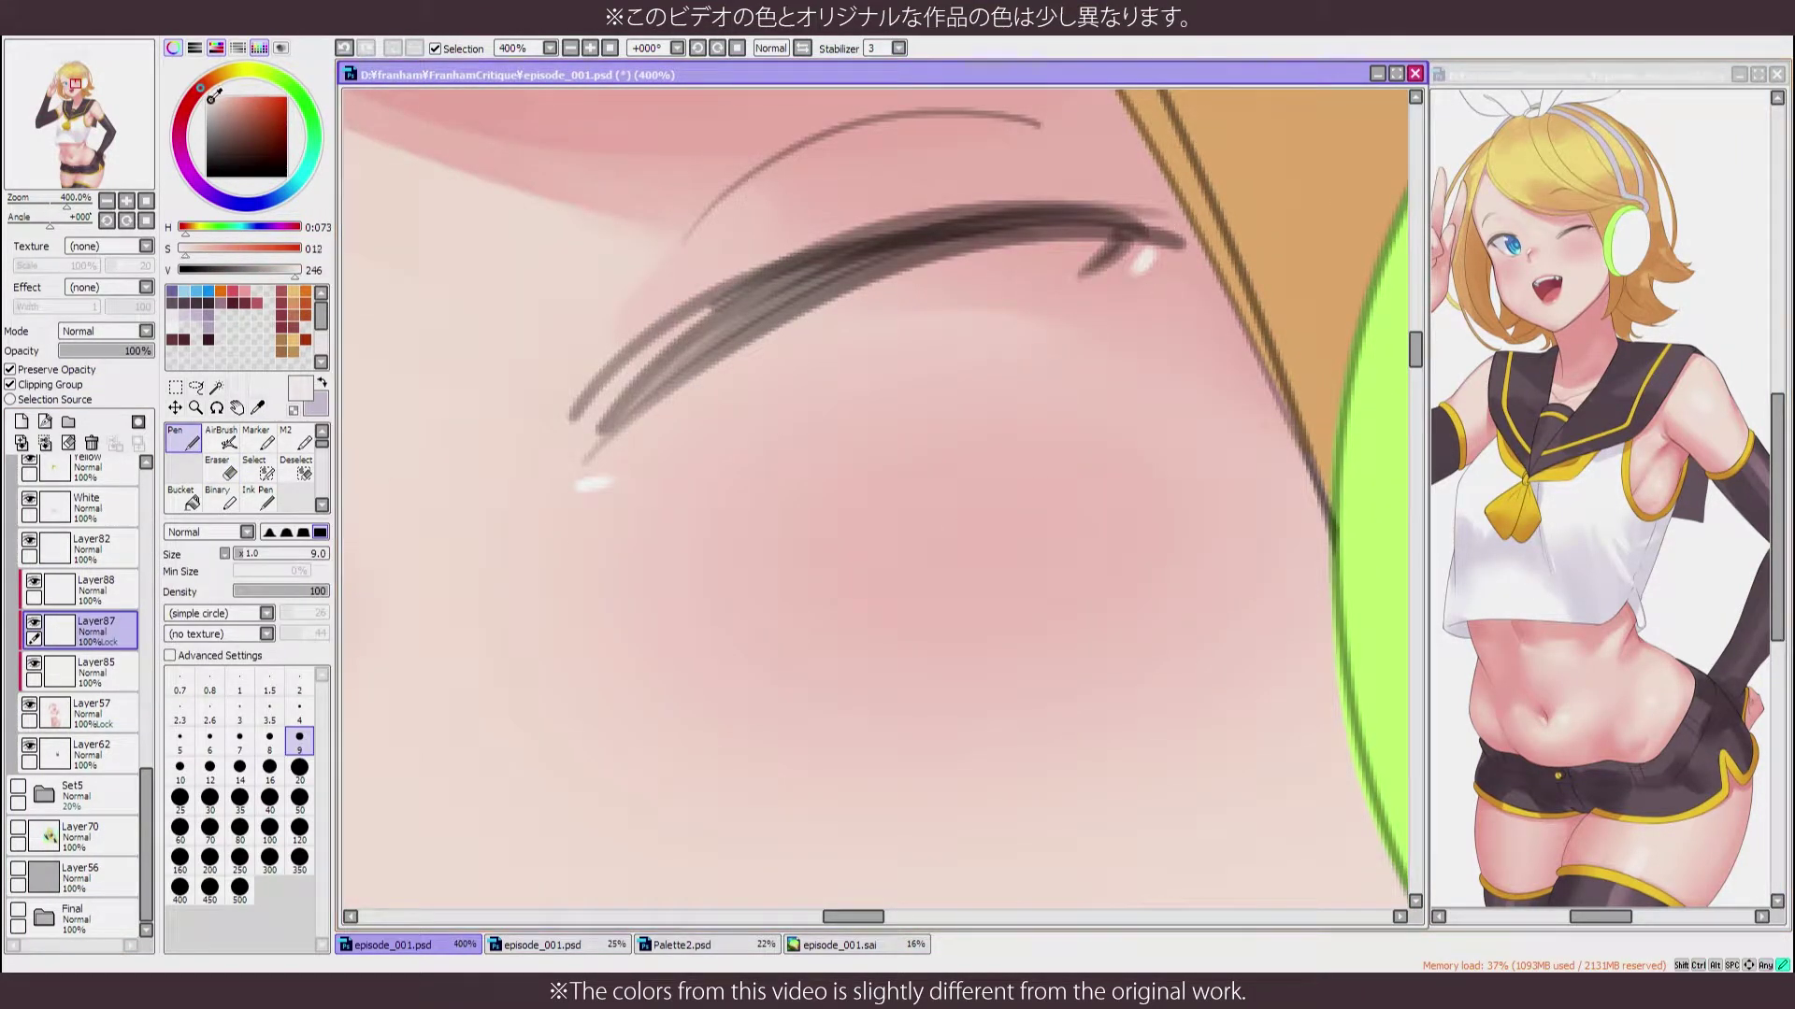
{"action": "scroll", "coordinate": [1034, 352], "scroll_direction": "down", "scroll_amount": 6}
{"action": "scroll", "coordinate": [1028, 341], "scroll_direction": "up", "scroll_amount": 5}
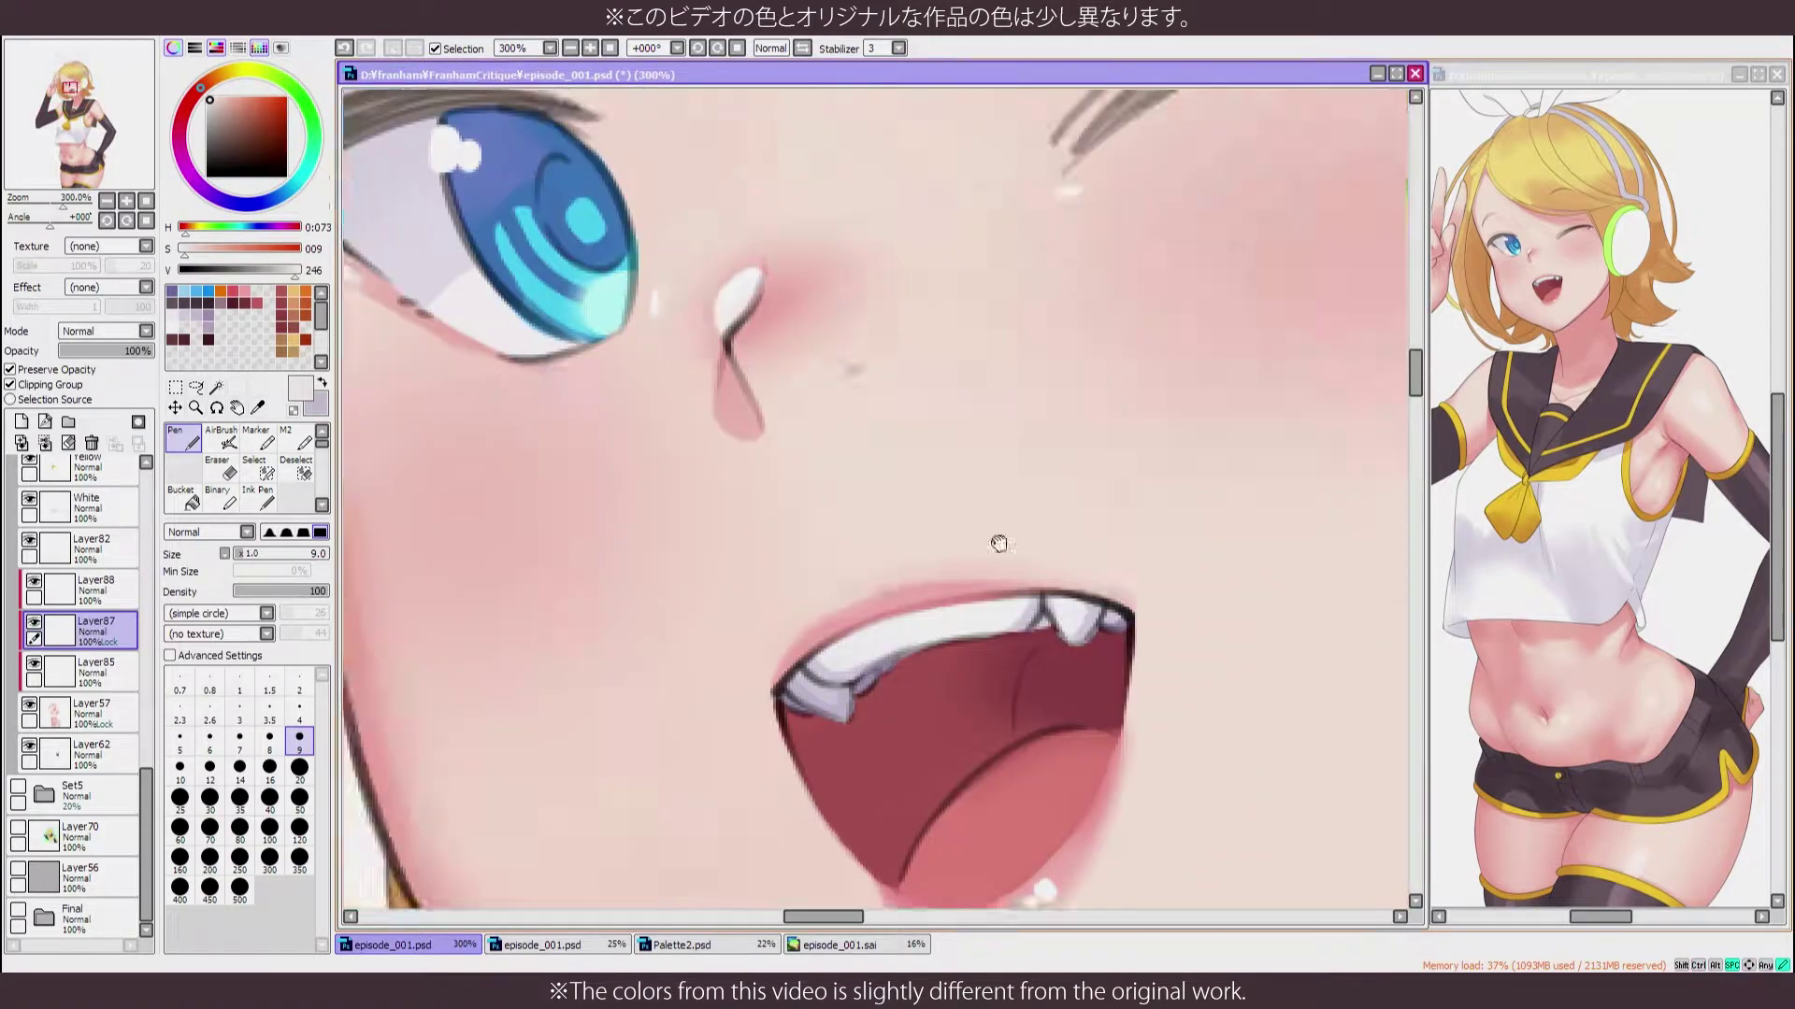
Paint the open eye's upper lashes and outer corner dark blue on Layer91, using the Pen at sizes 9 and 4
{"action": "left_click_drag", "start_coordinate": [998, 543], "coordinate": [1206, 758]}
{"action": "scroll", "coordinate": [84, 701], "scroll_direction": "up", "scroll_amount": 5}
{"action": "left_click", "coordinate": [94, 629]}
{"action": "left_click_drag", "start_coordinate": [654, 523], "coordinate": [743, 357]}
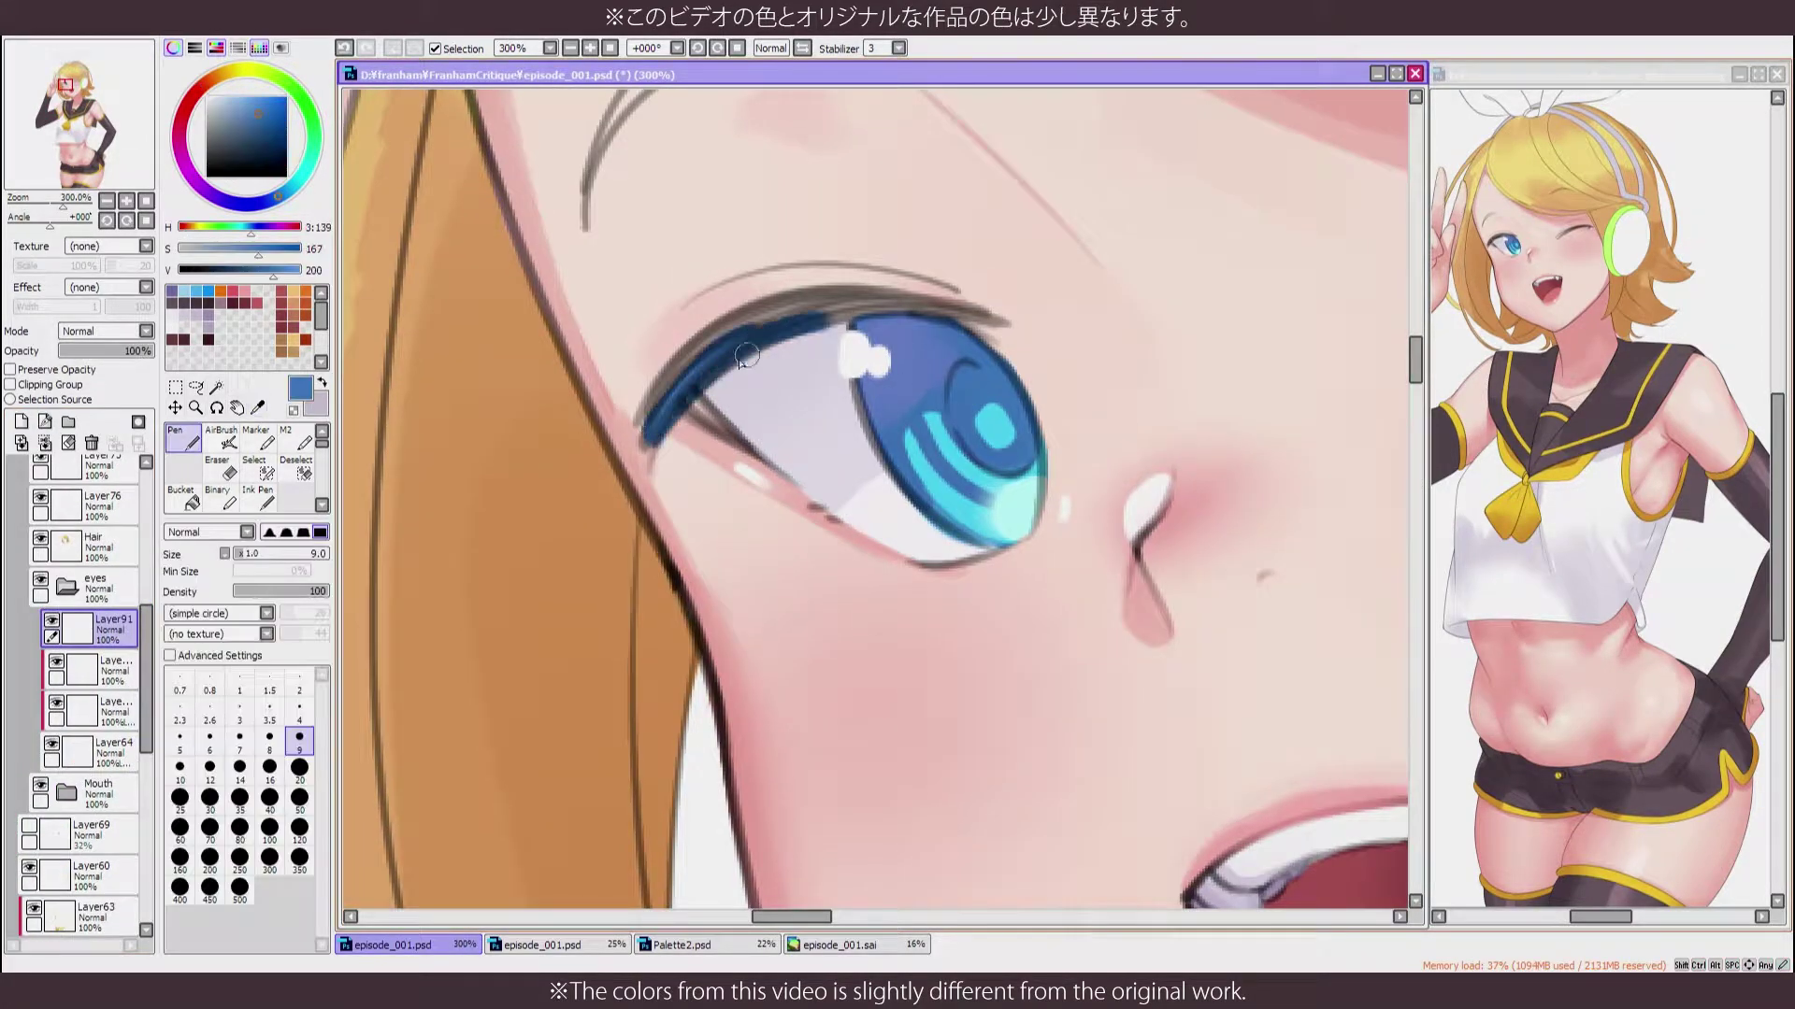
{"action": "key", "text": "ctrl+z"}
{"action": "scroll", "coordinate": [658, 341], "scroll_direction": "up", "scroll_amount": 2}
{"action": "left_click_drag", "start_coordinate": [622, 514], "coordinate": [851, 308]}
{"action": "mouse_move", "coordinate": [682, 379]}
{"action": "left_mouse_down"}
{"action": "mouse_move", "coordinate": [1141, 271]}
{"action": "mouse_move", "coordinate": [420, 443]}
{"action": "mouse_move", "coordinate": [755, 343]}
{"action": "left_mouse_up"}
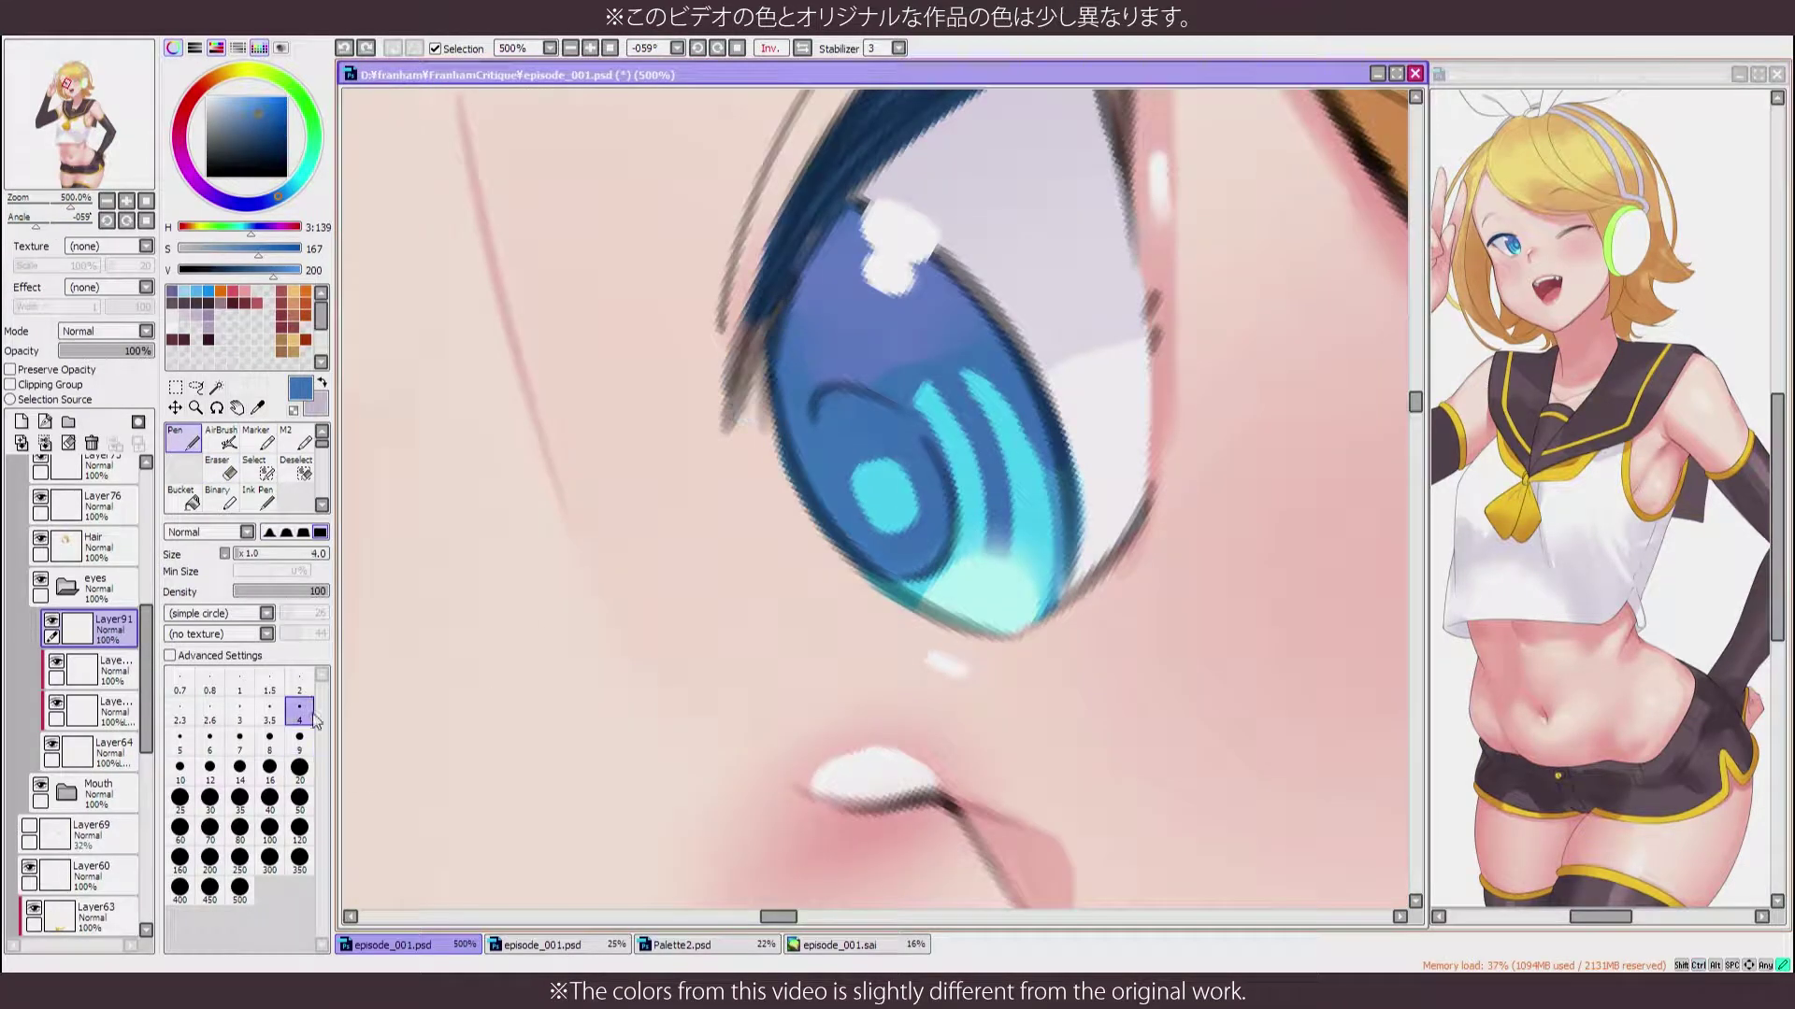
{"action": "key", "text": "h"}
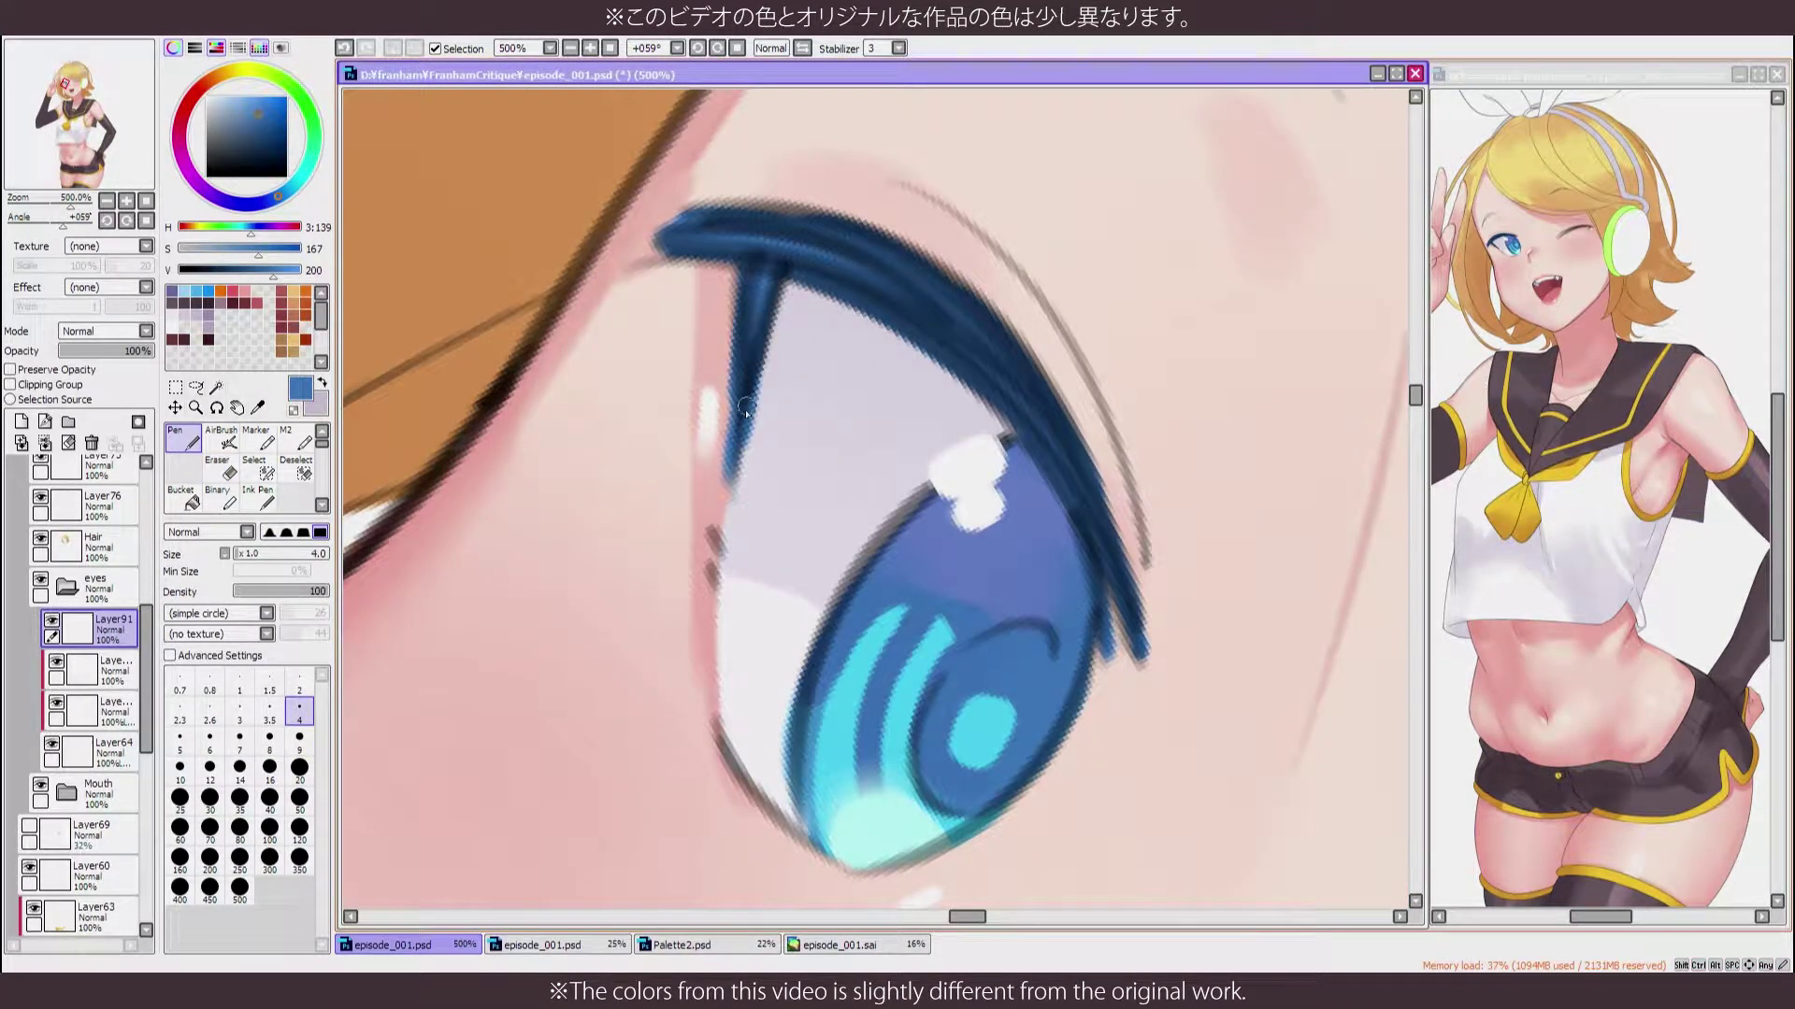
{"action": "mouse_move", "coordinate": [745, 411]}
{"action": "left_mouse_down"}
{"action": "mouse_move", "coordinate": [524, 486]}
{"action": "mouse_move", "coordinate": [659, 511]}
{"action": "left_mouse_up"}
{"action": "key", "text": "ctrl+z"}
Paint the closed eye's lash line dark blue on Layer91 with the size 8 Pen, following its full curve and outer lash
{"action": "left_click_drag", "start_coordinate": [496, 508], "coordinate": [593, 512]}
{"action": "key", "text": "bracketright"}
{"action": "key", "text": "bracketright"}
{"action": "key", "text": "bracketright"}
{"action": "key", "text": "bracketright"}
{"action": "left_click_drag", "start_coordinate": [675, 584], "coordinate": [1139, 261]}
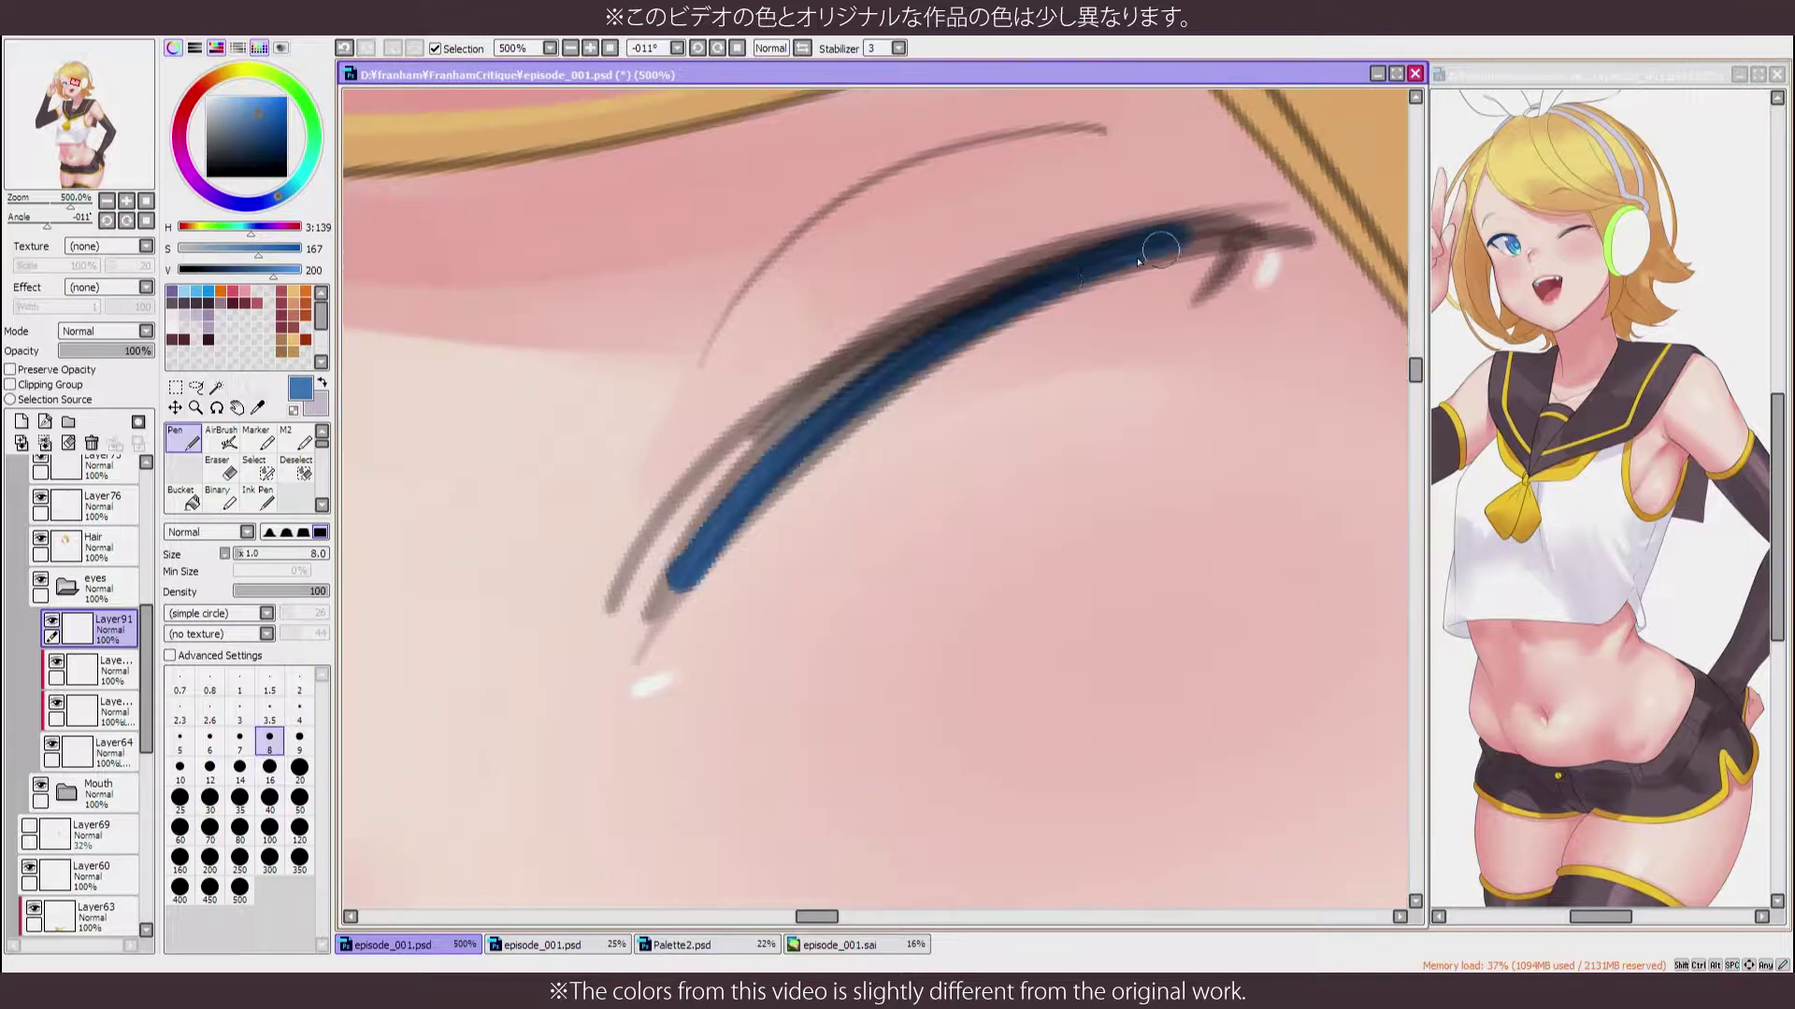
{"action": "left_click_drag", "start_coordinate": [1303, 235], "coordinate": [1086, 276]}
{"action": "mouse_move", "coordinate": [734, 458]}
{"action": "left_mouse_down"}
{"action": "mouse_move", "coordinate": [1272, 209]}
{"action": "mouse_move", "coordinate": [1201, 297]}
{"action": "left_mouse_up"}
{"action": "left_click_drag", "start_coordinate": [754, 422], "coordinate": [908, 423]}
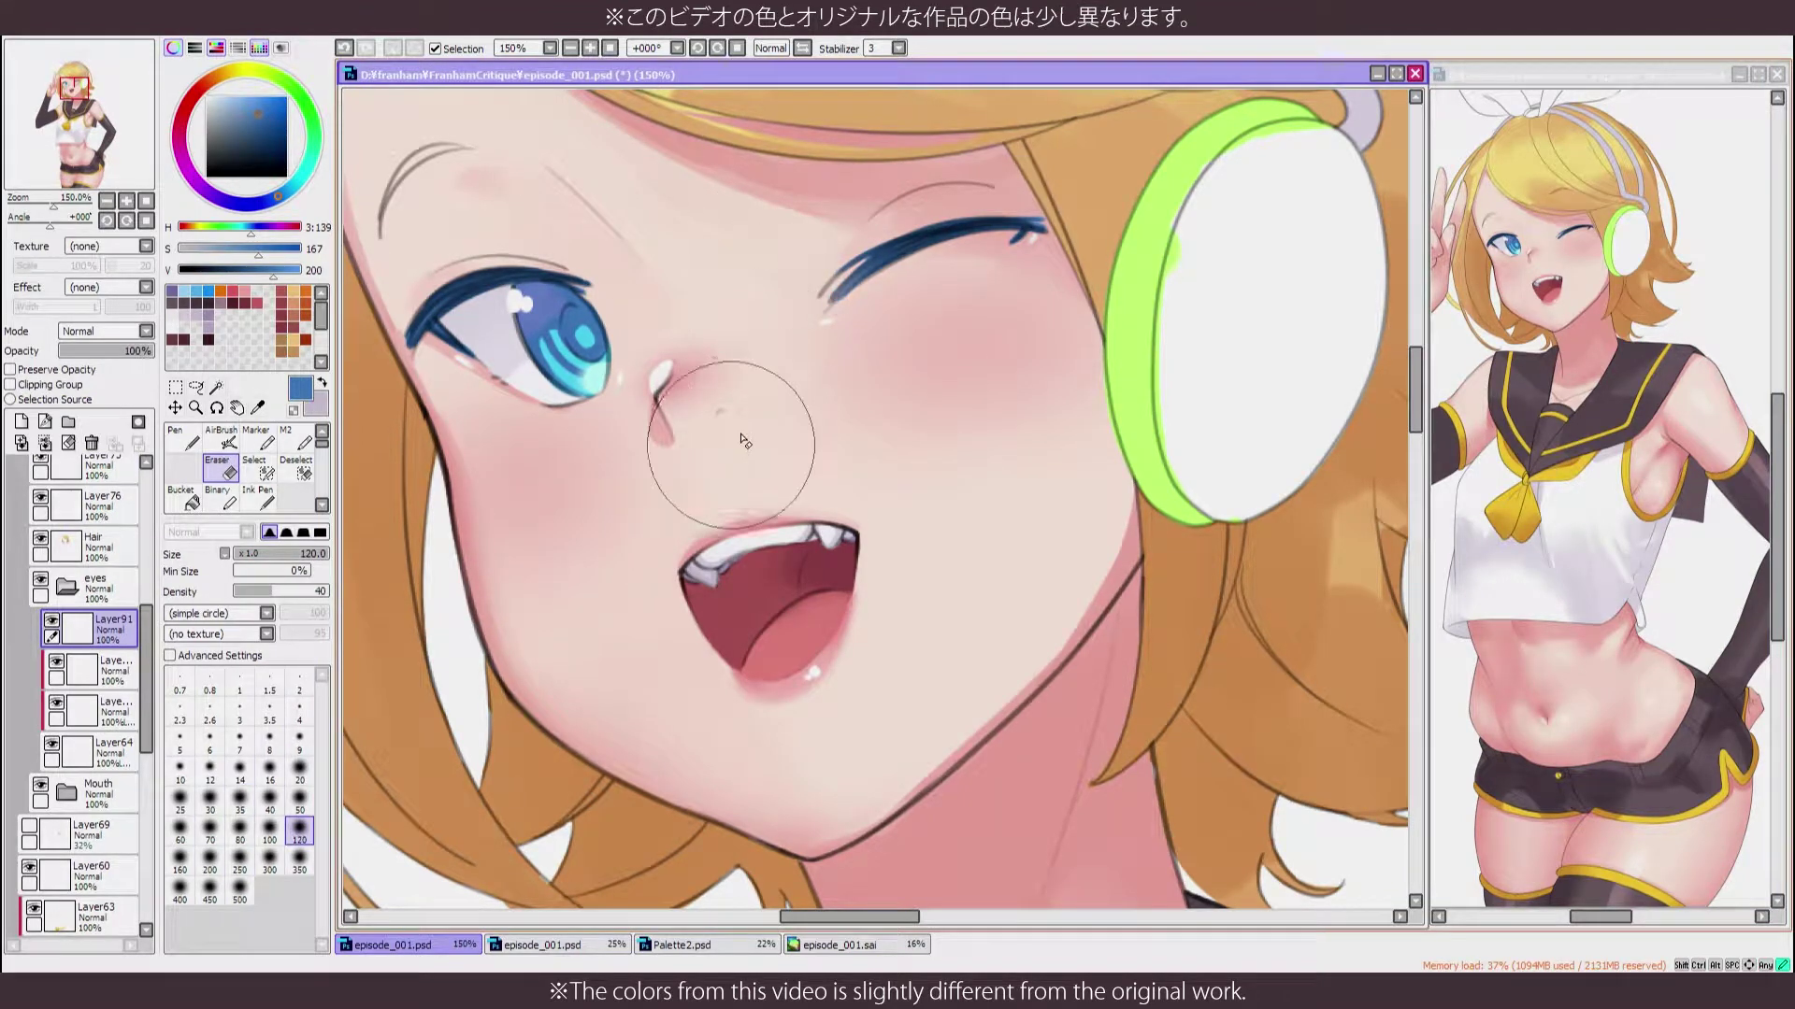
Preserve the eyes line layer's opacity and tint the open eye's outer corner rose red with the size 50 Pen
{"action": "left_click_drag", "start_coordinate": [360, 376], "coordinate": [715, 413]}
{"action": "scroll", "coordinate": [75, 710], "scroll_direction": "up", "scroll_amount": 5}
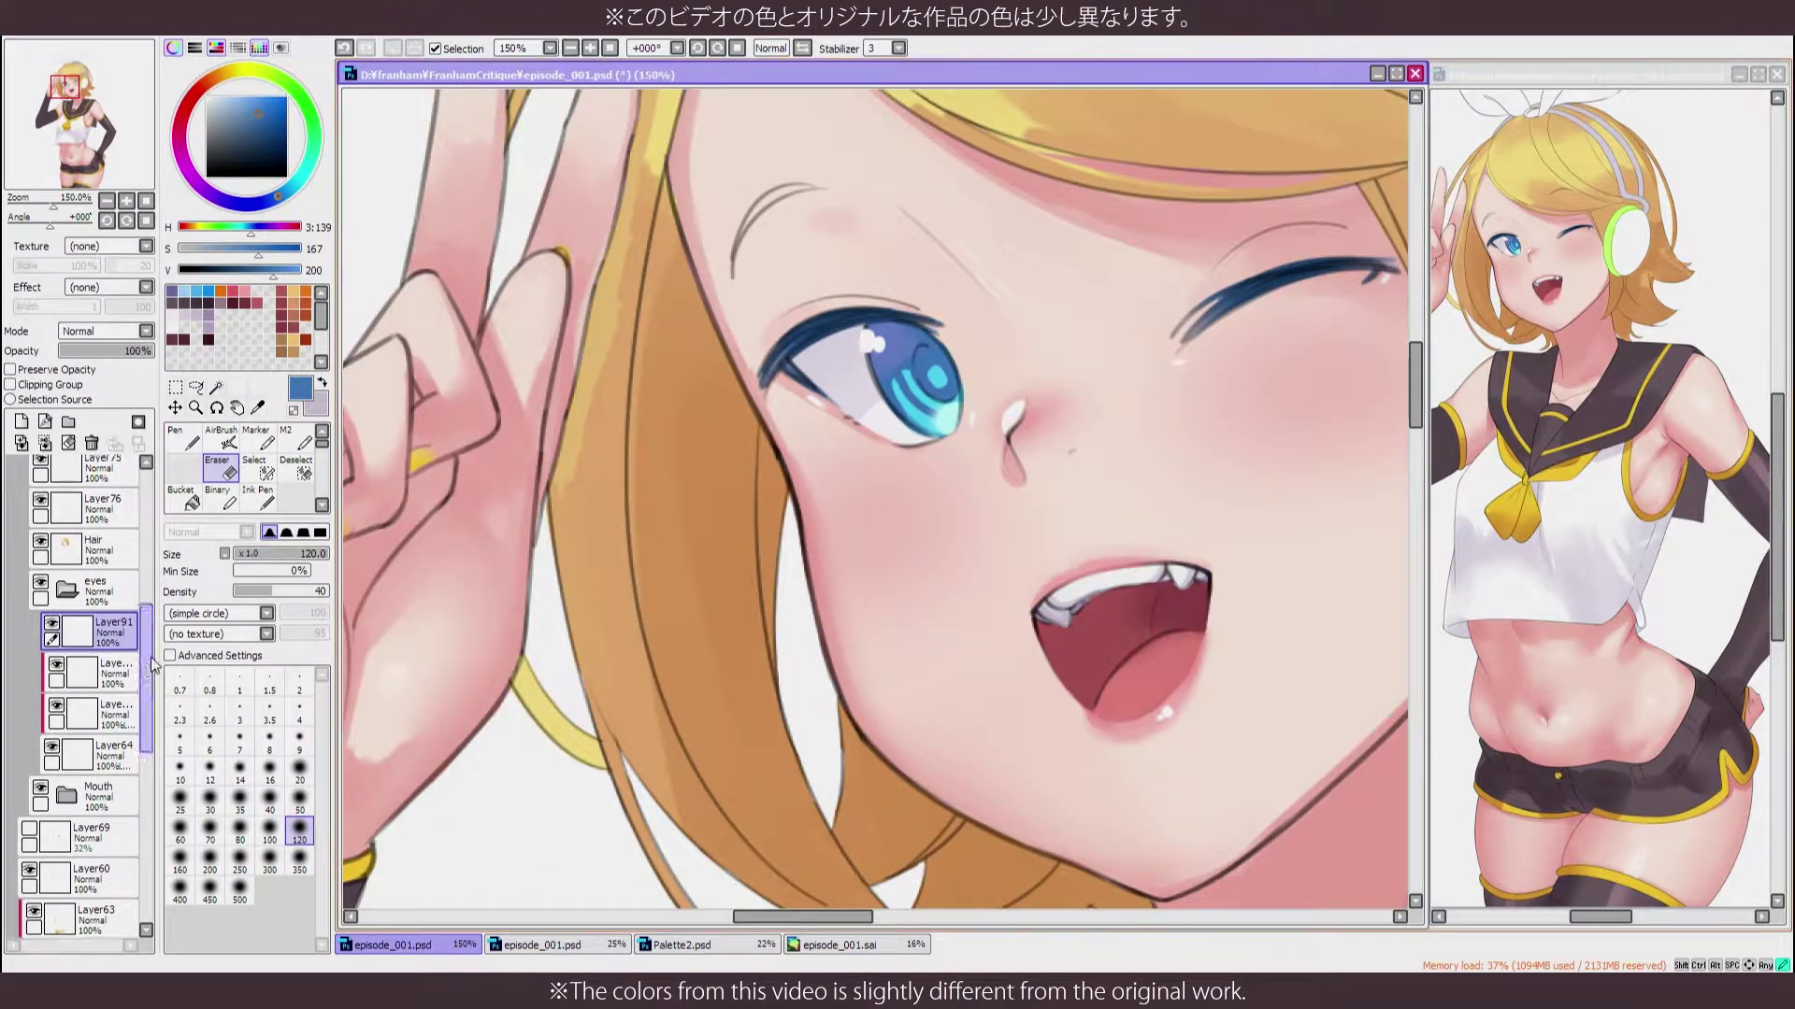
{"action": "left_click", "coordinate": [65, 734]}
{"action": "left_click", "coordinate": [107, 691]}
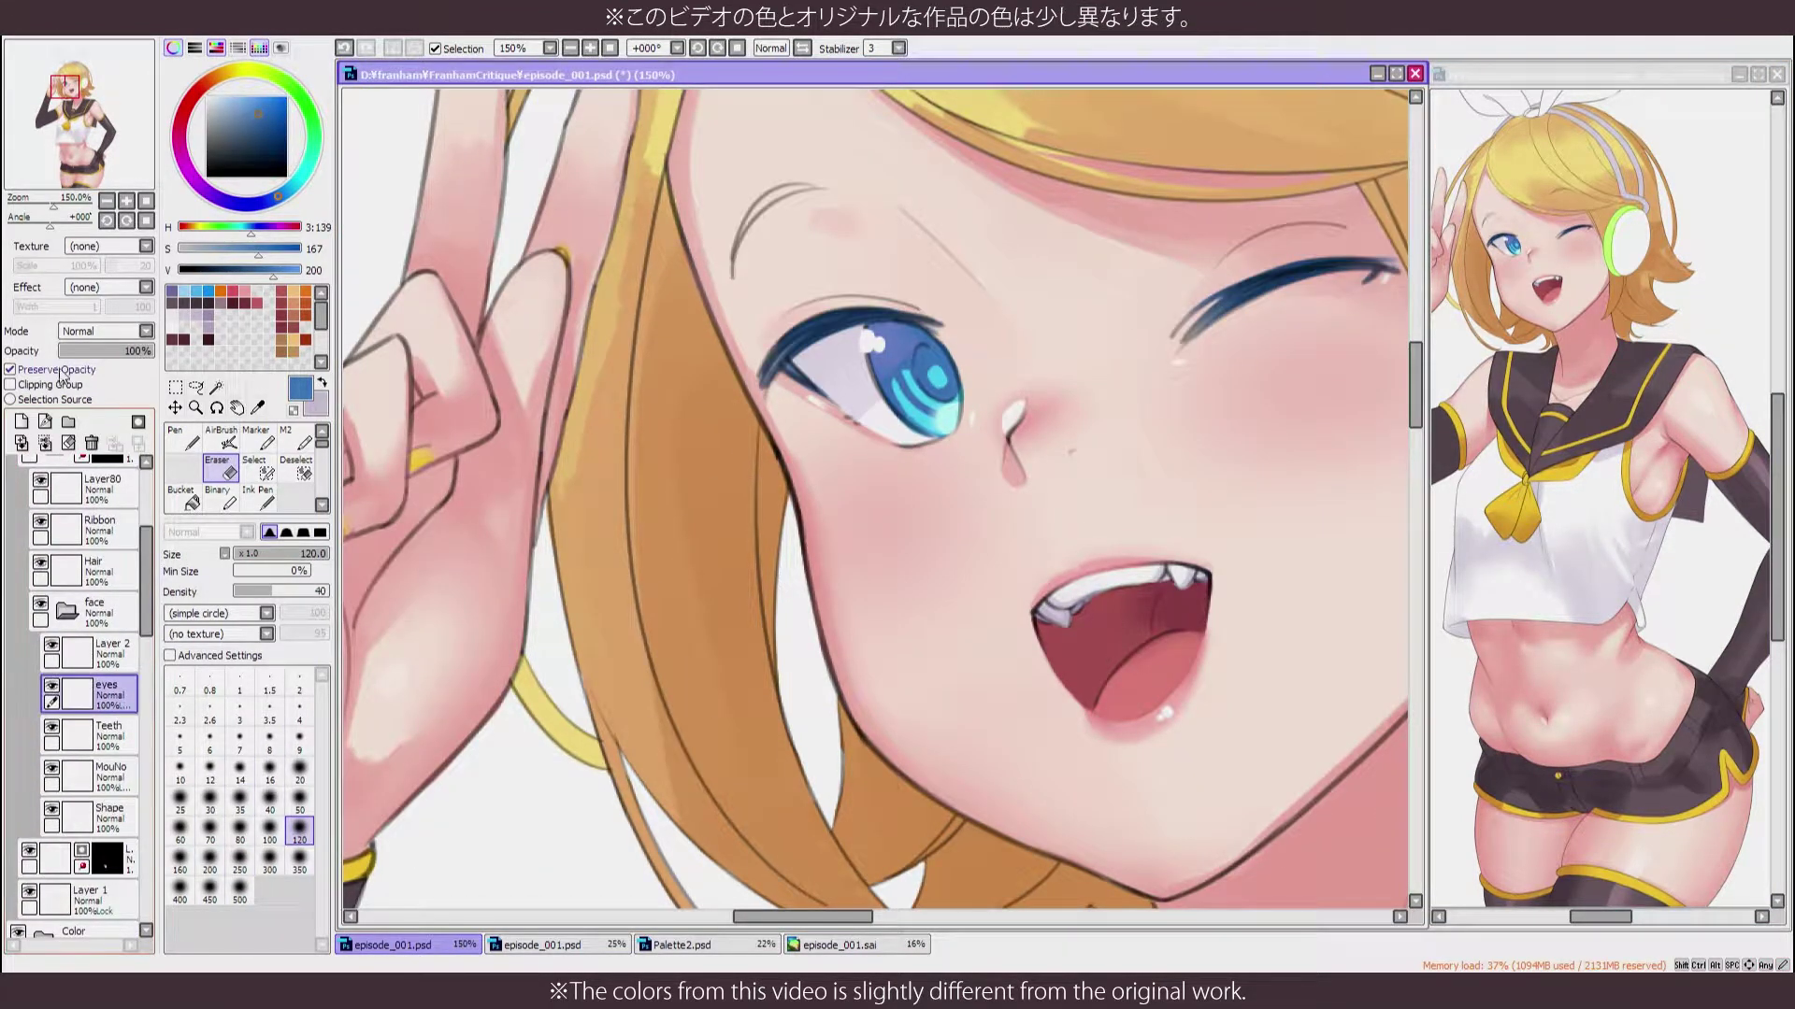
{"action": "key", "text": "n"}
{"action": "left_click", "coordinate": [768, 374], "text": "alt"}
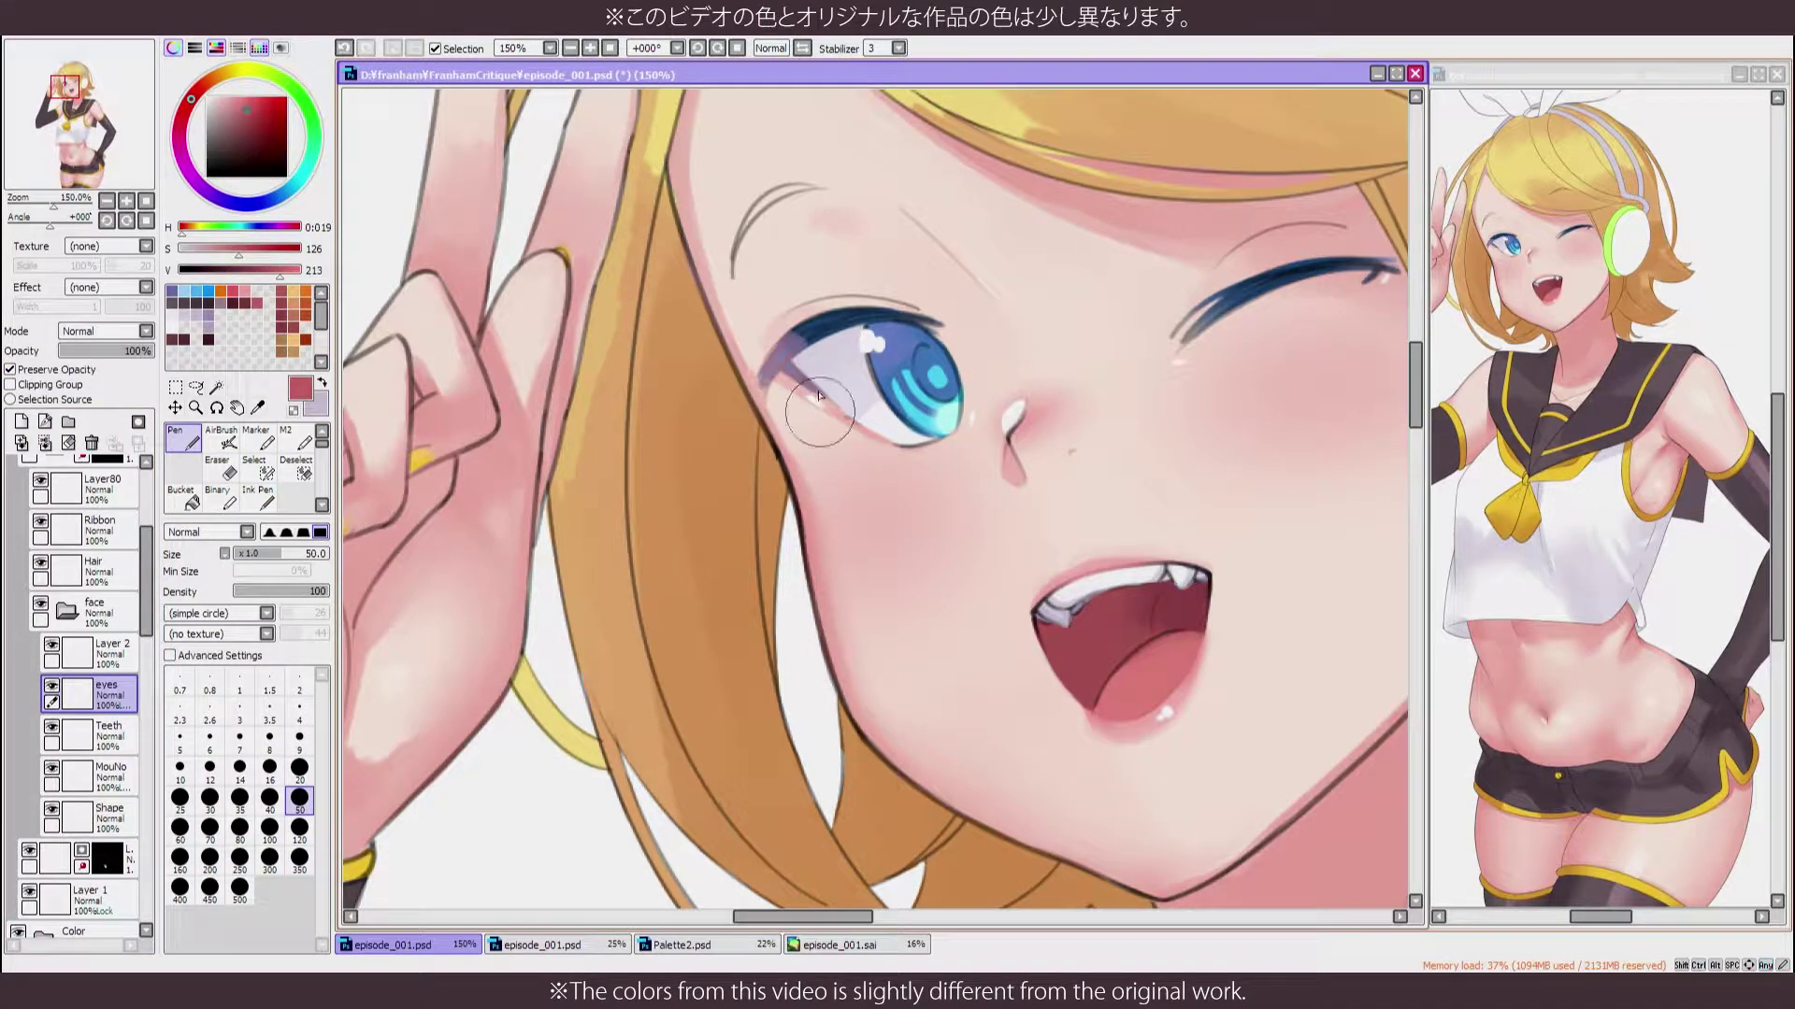
{"action": "key", "text": "b"}
{"action": "scroll", "coordinate": [841, 374], "scroll_direction": "up", "scroll_amount": 2}
{"action": "left_click_drag", "start_coordinate": [922, 241], "coordinate": [925, 423]}
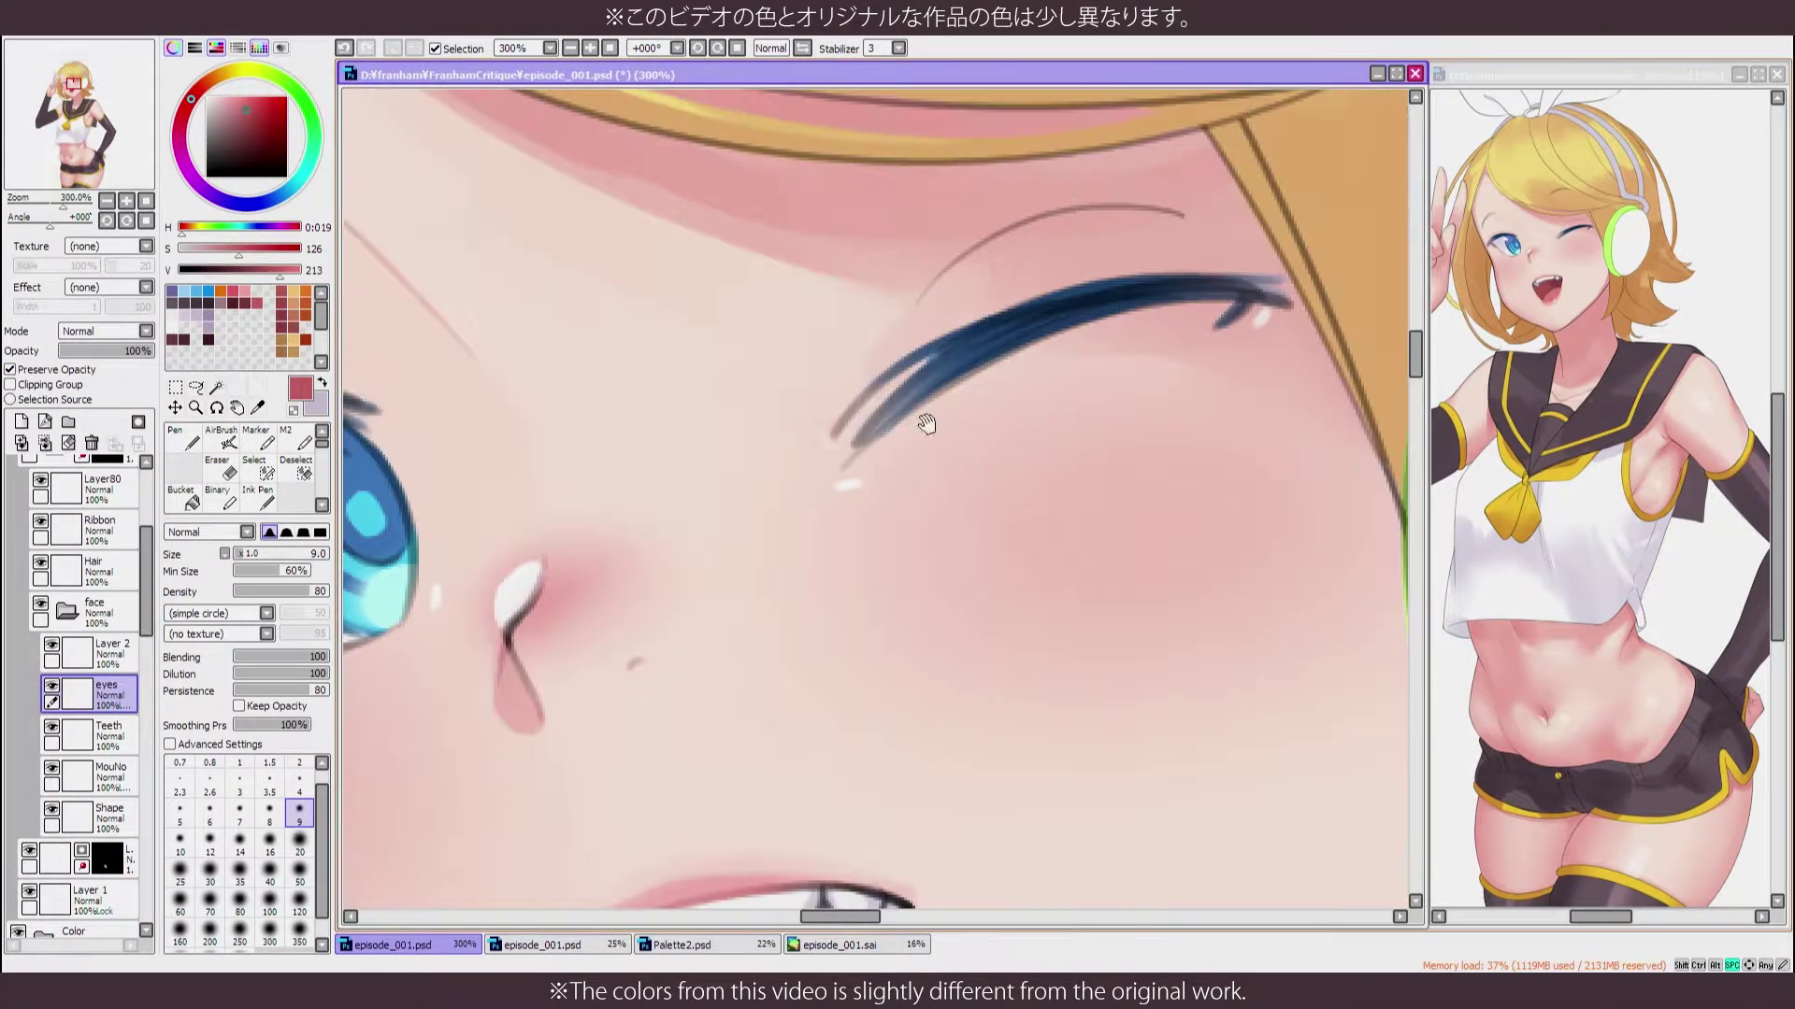
Tint the open eye's lower line and inner lash tip rose red, blending the transitions with the size 20 brush
{"action": "key", "text": "e"}
{"action": "left_click_drag", "start_coordinate": [70, 505], "coordinate": [720, 435]}
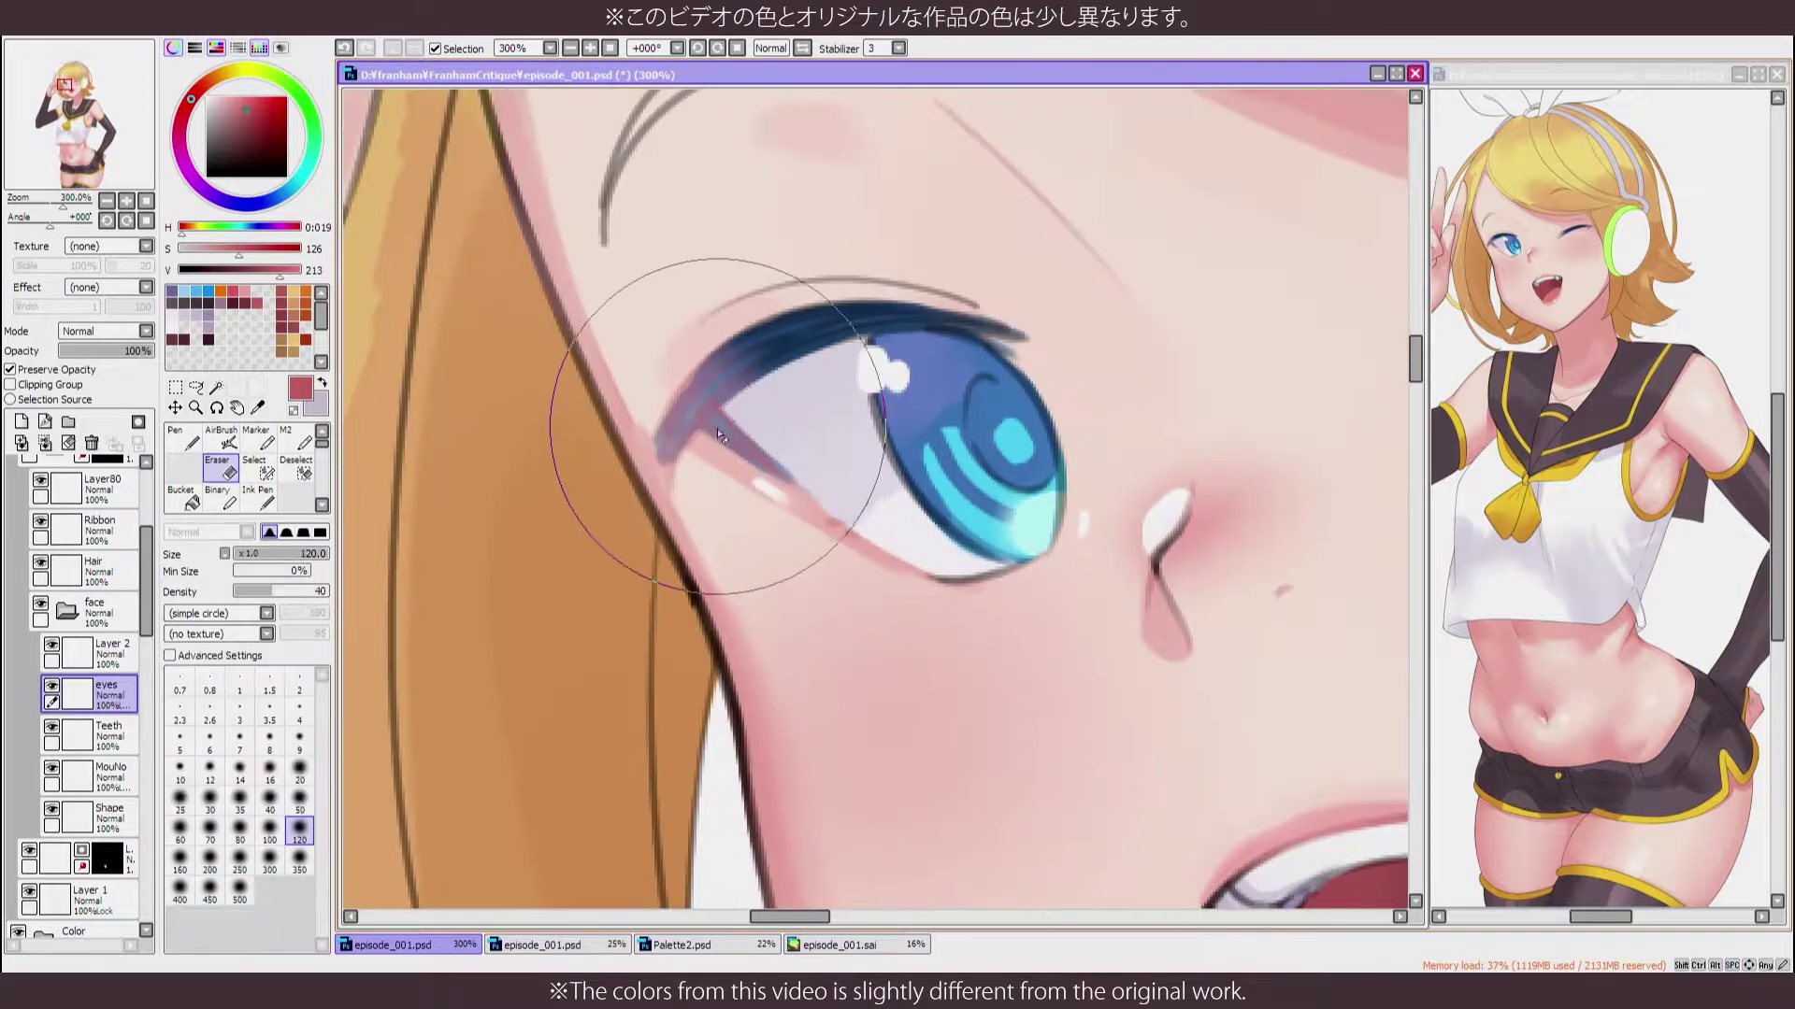
{"action": "key", "text": "ctrl+z"}
{"action": "key", "text": "n"}
{"action": "key", "text": "b"}
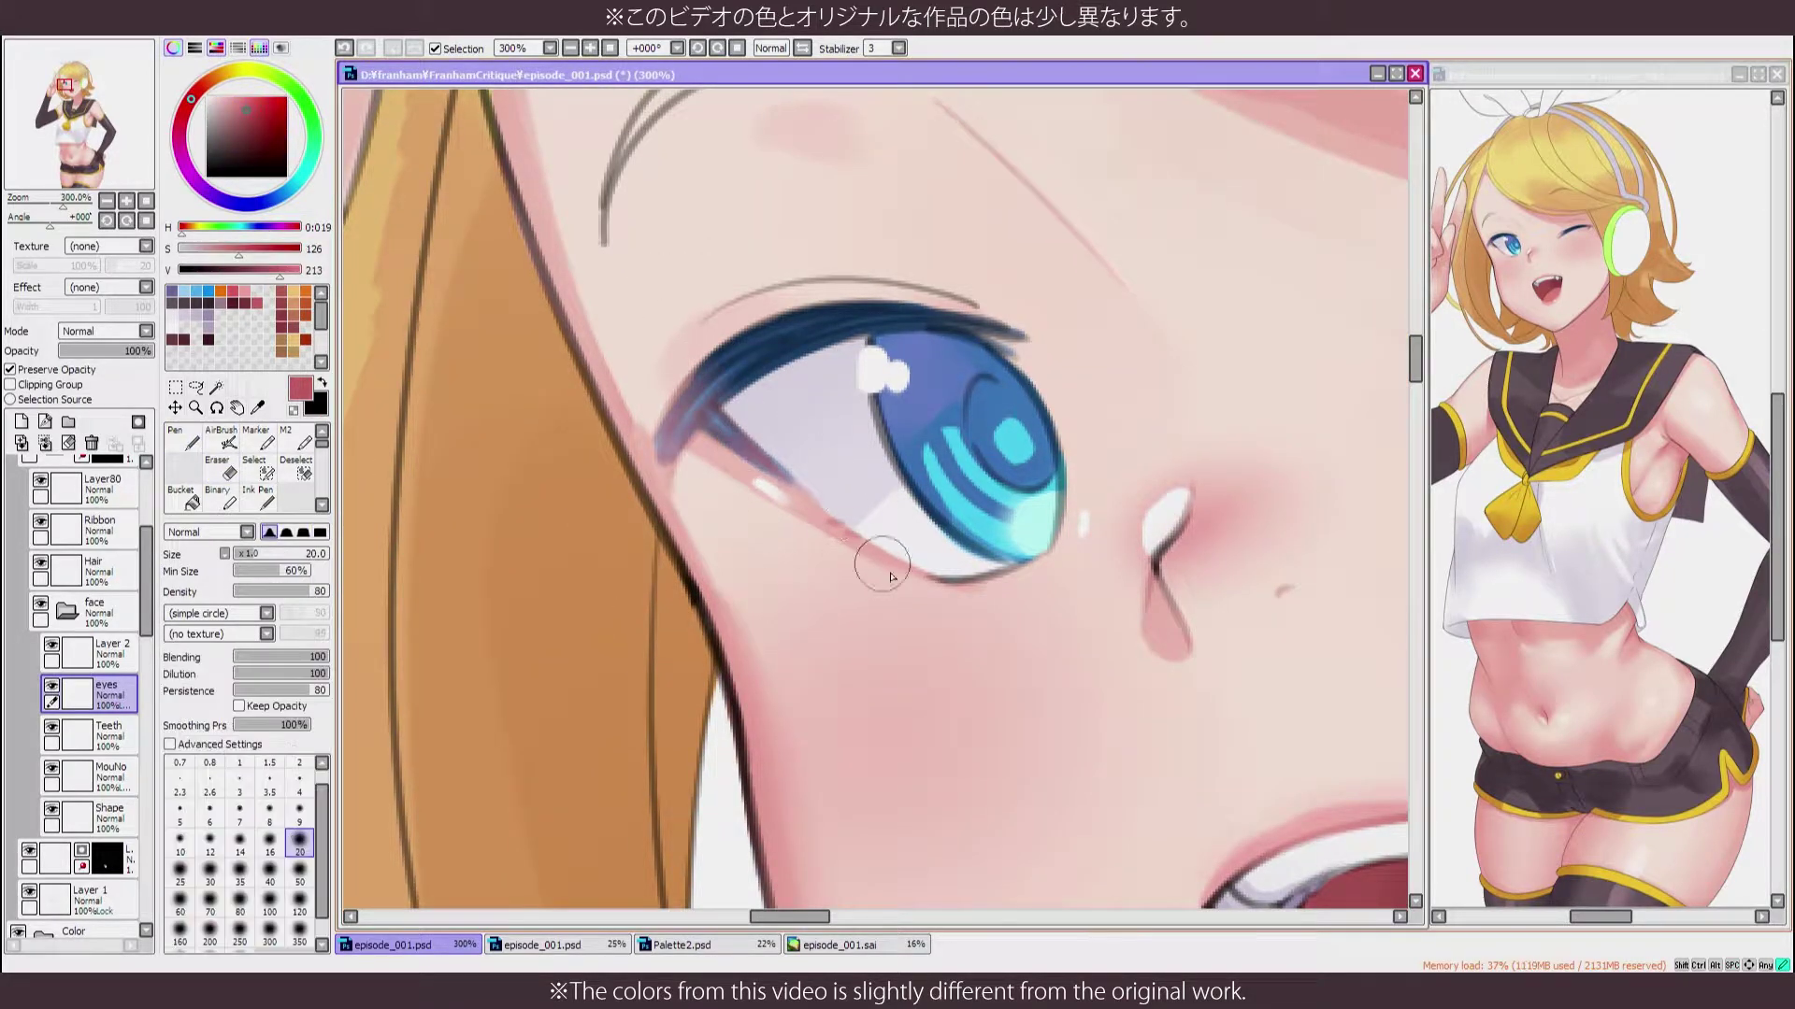
{"action": "key", "text": "n"}
{"action": "key", "text": "x"}
{"action": "key", "text": "h"}
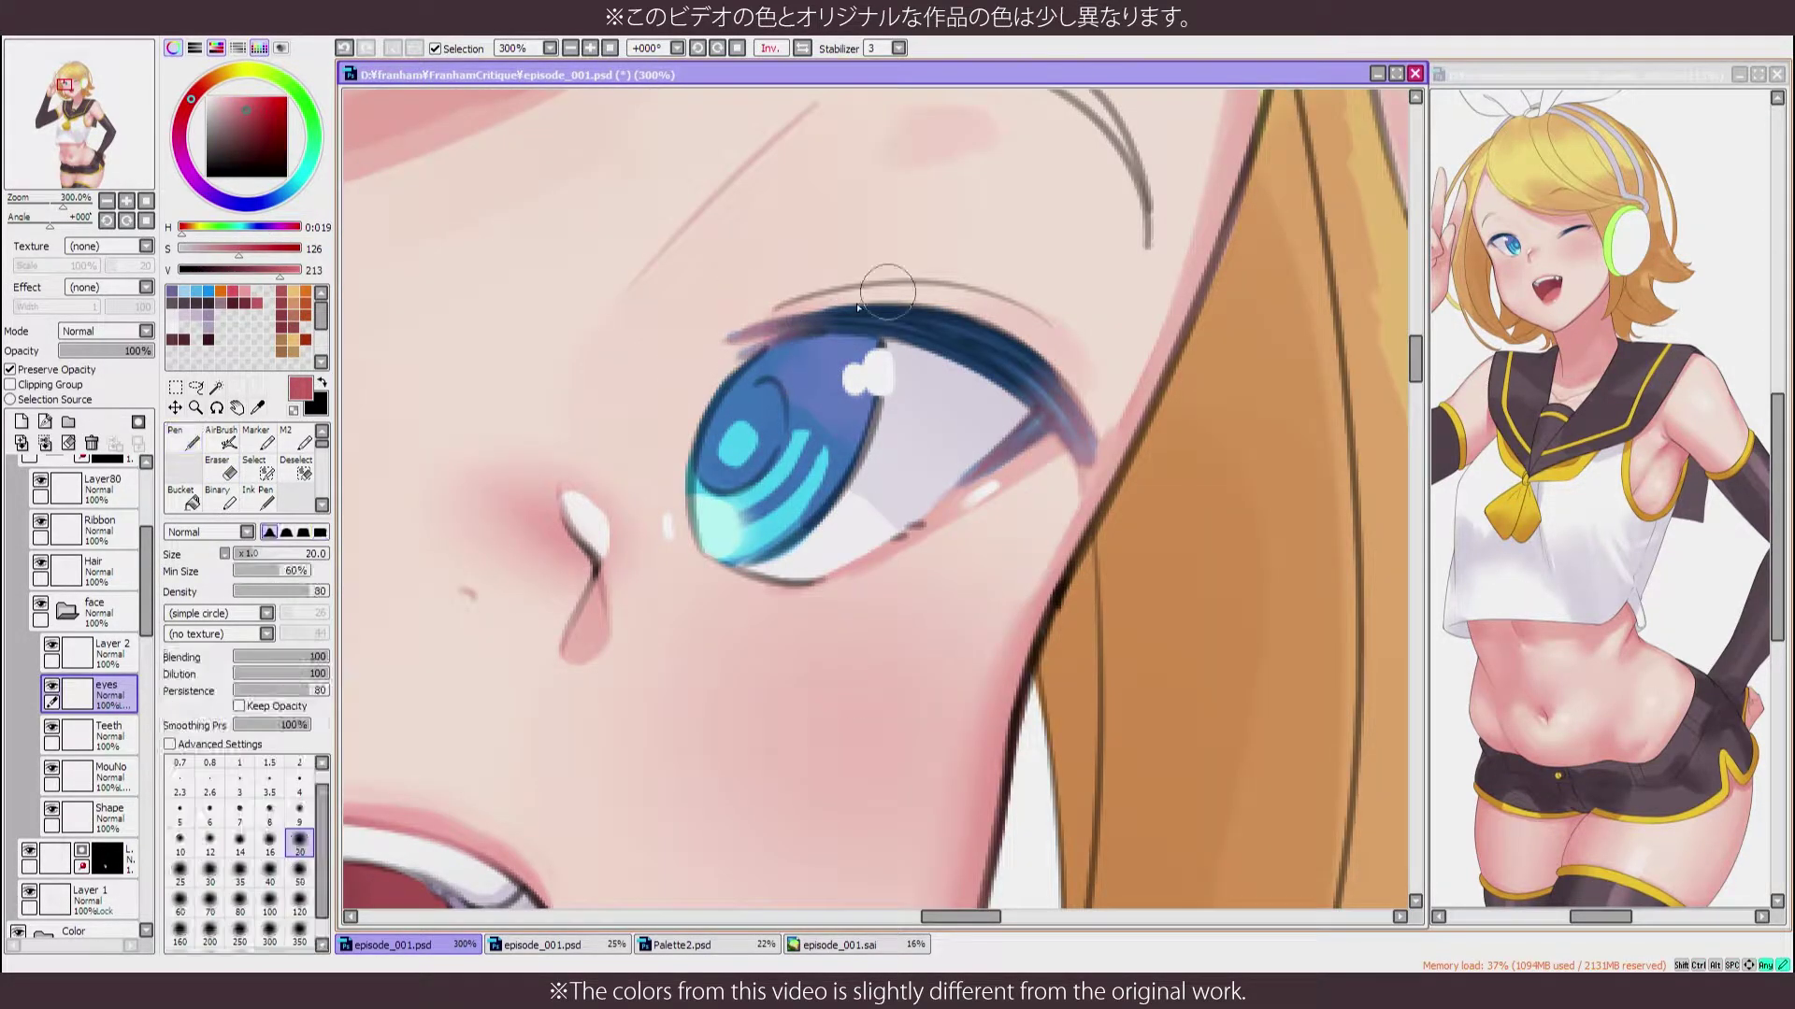
{"action": "key", "text": "b"}
{"action": "key", "text": "x"}
Recolour the eyelid creases and the closed eye's thin outlines rose red on the eyes line layer with the Pen
{"action": "scroll", "coordinate": [972, 374], "scroll_direction": "down", "scroll_amount": 5}
{"action": "key", "text": "h"}
{"action": "scroll", "coordinate": [1018, 449], "scroll_direction": "up", "scroll_amount": 4}
{"action": "key", "text": "n"}
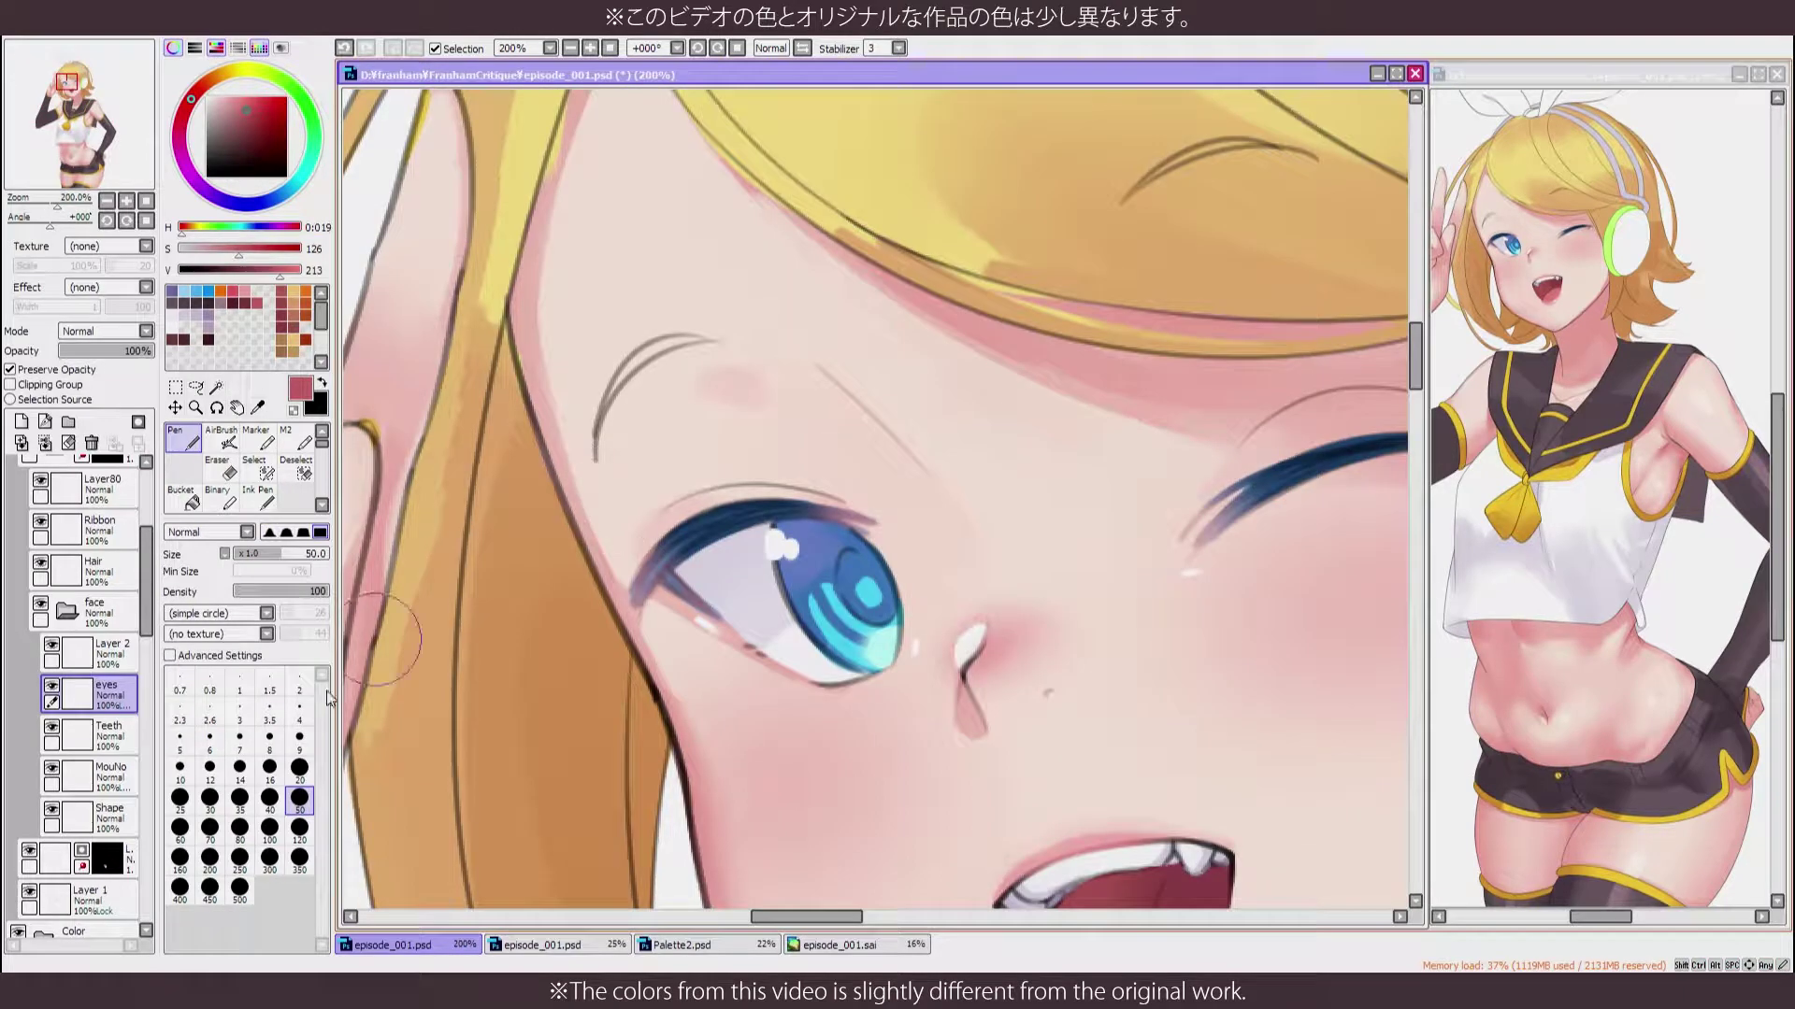
{"action": "scroll", "coordinate": [782, 489], "scroll_direction": "down", "scroll_amount": 2}
{"action": "scroll", "coordinate": [783, 489], "scroll_direction": "up", "scroll_amount": 2}
Preserve Layer91's opacity and tint the open eye's lash ends rose red with the size 40 Pen, blending with the size 20 brush
{"action": "scroll", "coordinate": [157, 832], "scroll_direction": "down", "scroll_amount": 5}
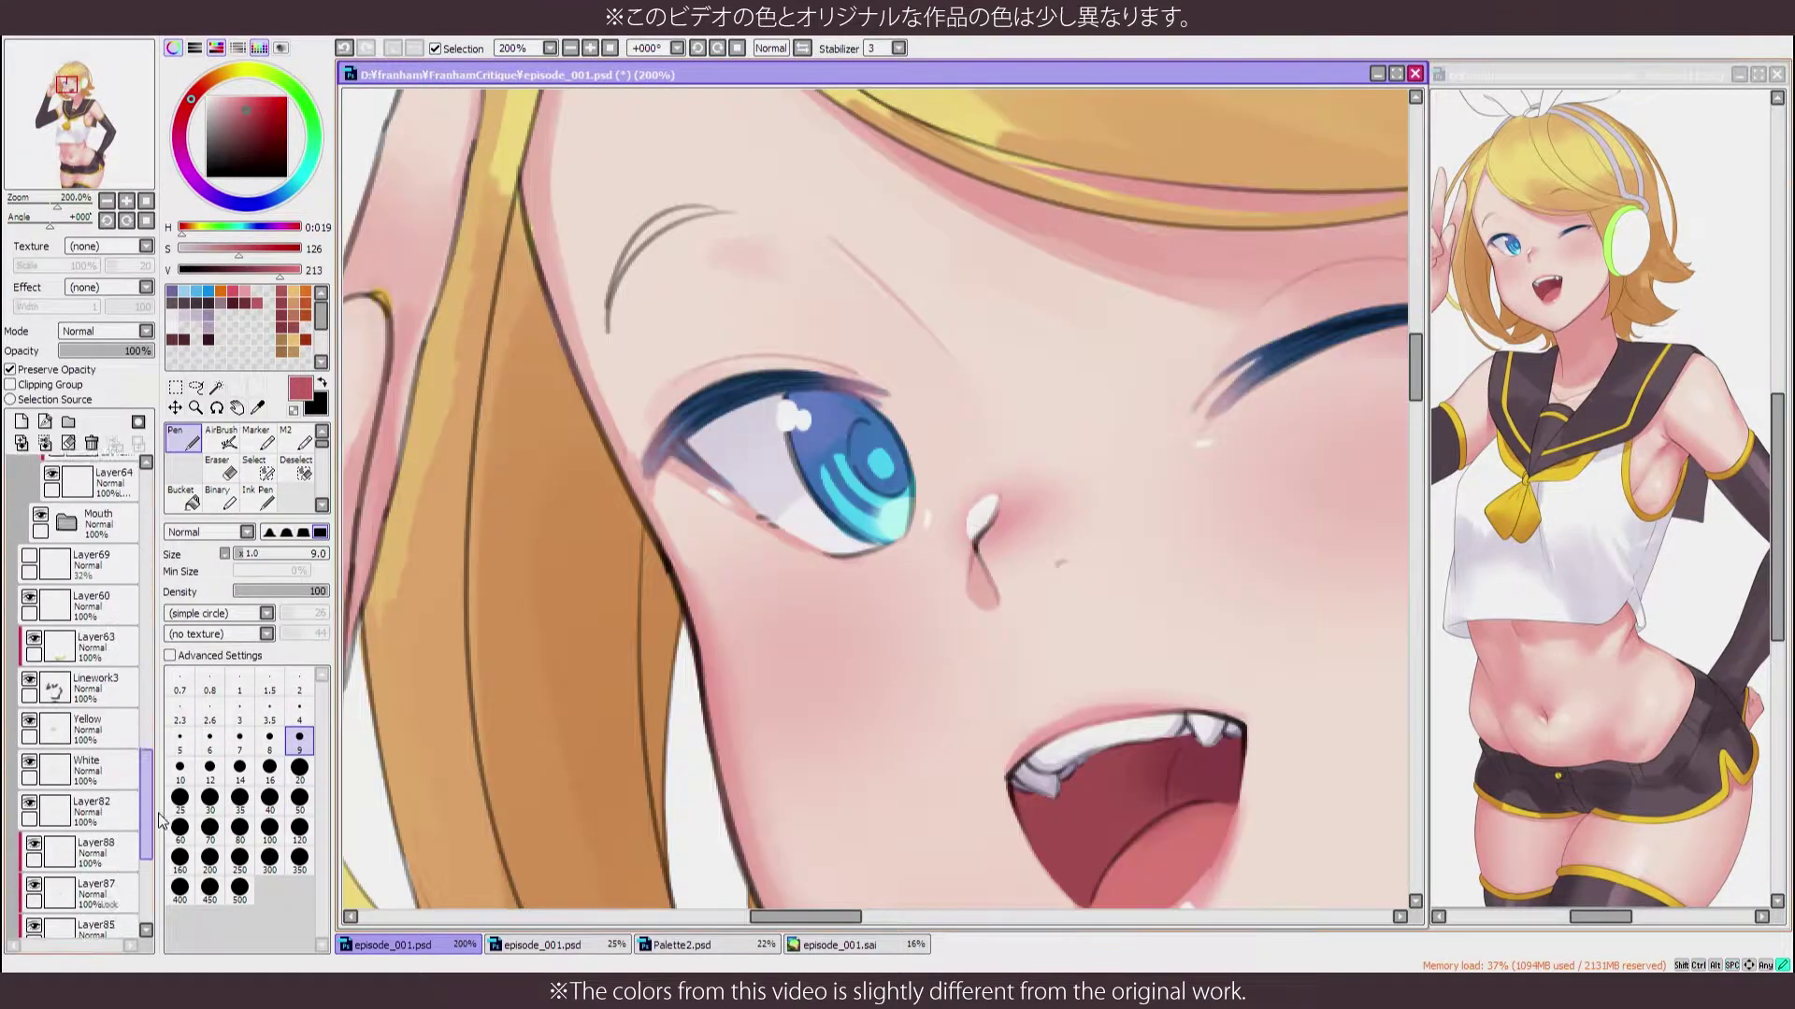
{"action": "scroll", "coordinate": [157, 832], "scroll_direction": "up", "scroll_amount": 3}
{"action": "left_click", "coordinate": [71, 768]}
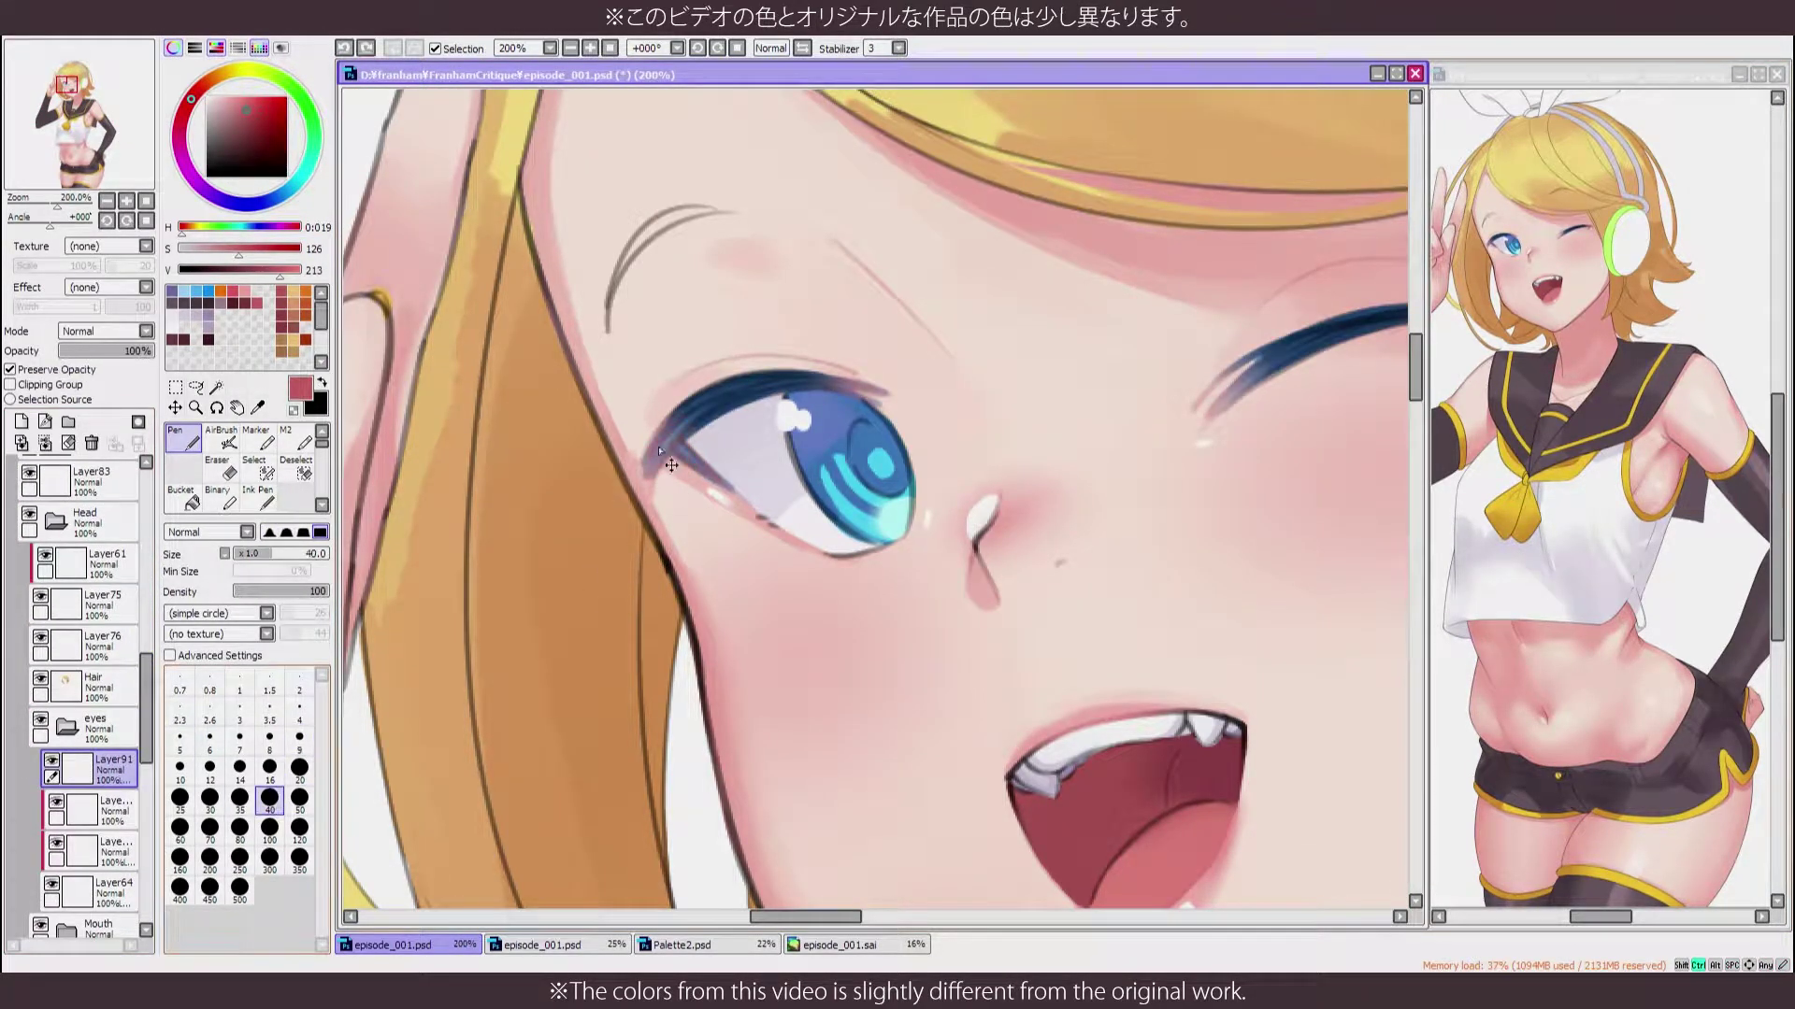
{"action": "key", "text": "b"}
{"action": "key", "text": "h"}
{"action": "left_click_drag", "start_coordinate": [467, 384], "coordinate": [867, 380]}
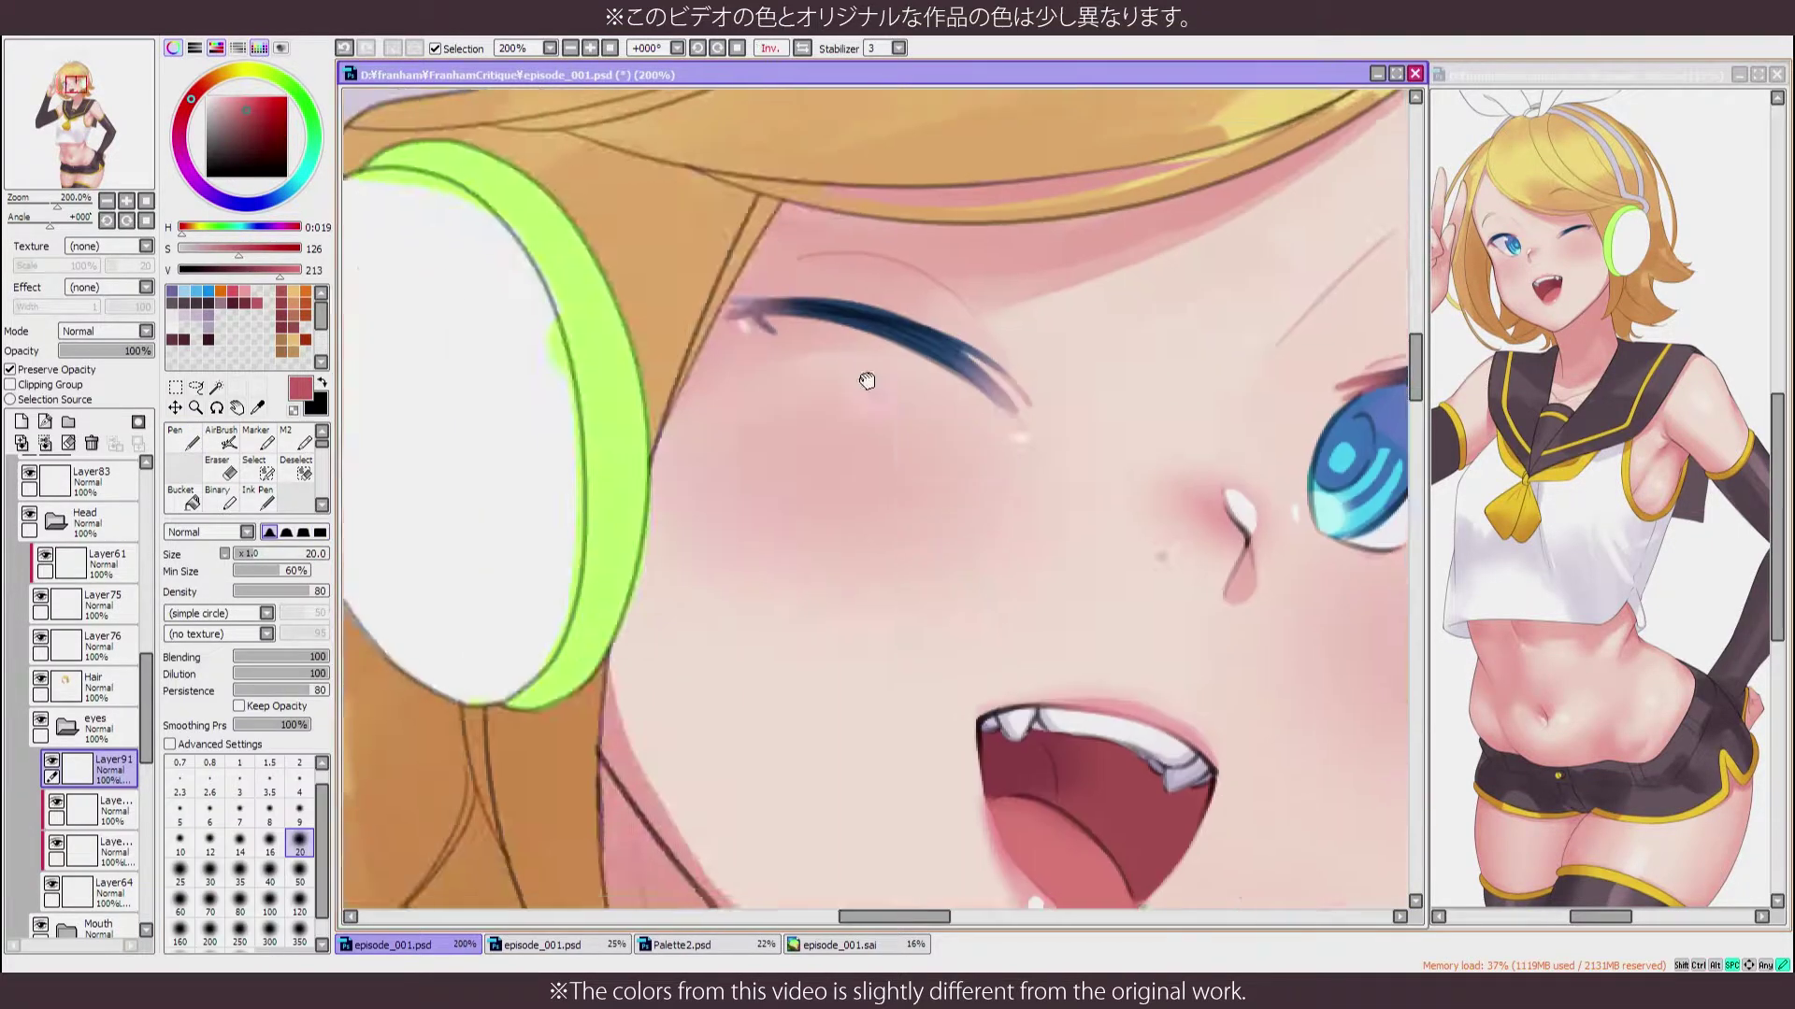
Fade both ends of the closed eye's blue lashes into rose red with the size 40 Pen and size 20 brush
{"action": "key", "text": "h"}
{"action": "left_click_drag", "start_coordinate": [961, 448], "coordinate": [841, 429]}
{"action": "key", "text": "n"}
{"action": "key", "text": "h"}
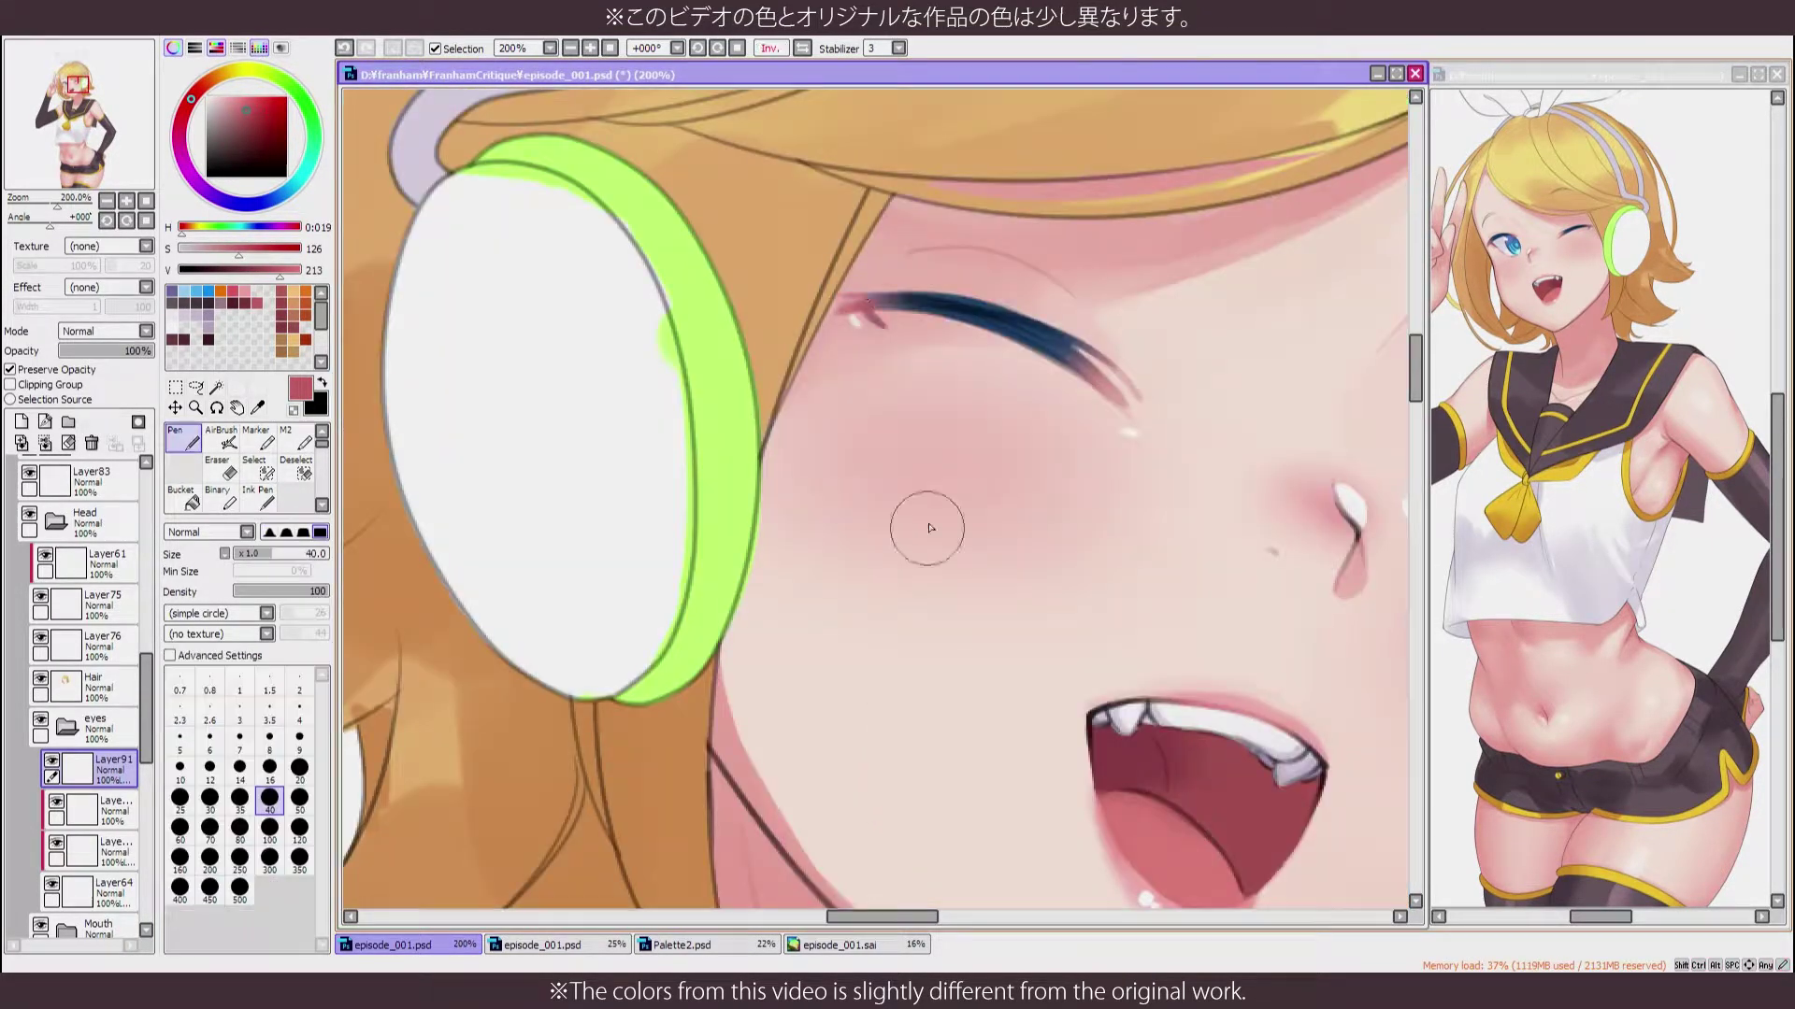
{"action": "key", "text": "b"}
{"action": "key", "text": "h"}
{"action": "scroll", "coordinate": [1053, 472], "scroll_direction": "down", "scroll_amount": 5}
{"action": "scroll", "coordinate": [1054, 472], "scroll_direction": "up", "scroll_amount": 5}
{"action": "left_click_drag", "start_coordinate": [935, 523], "coordinate": [799, 595]}
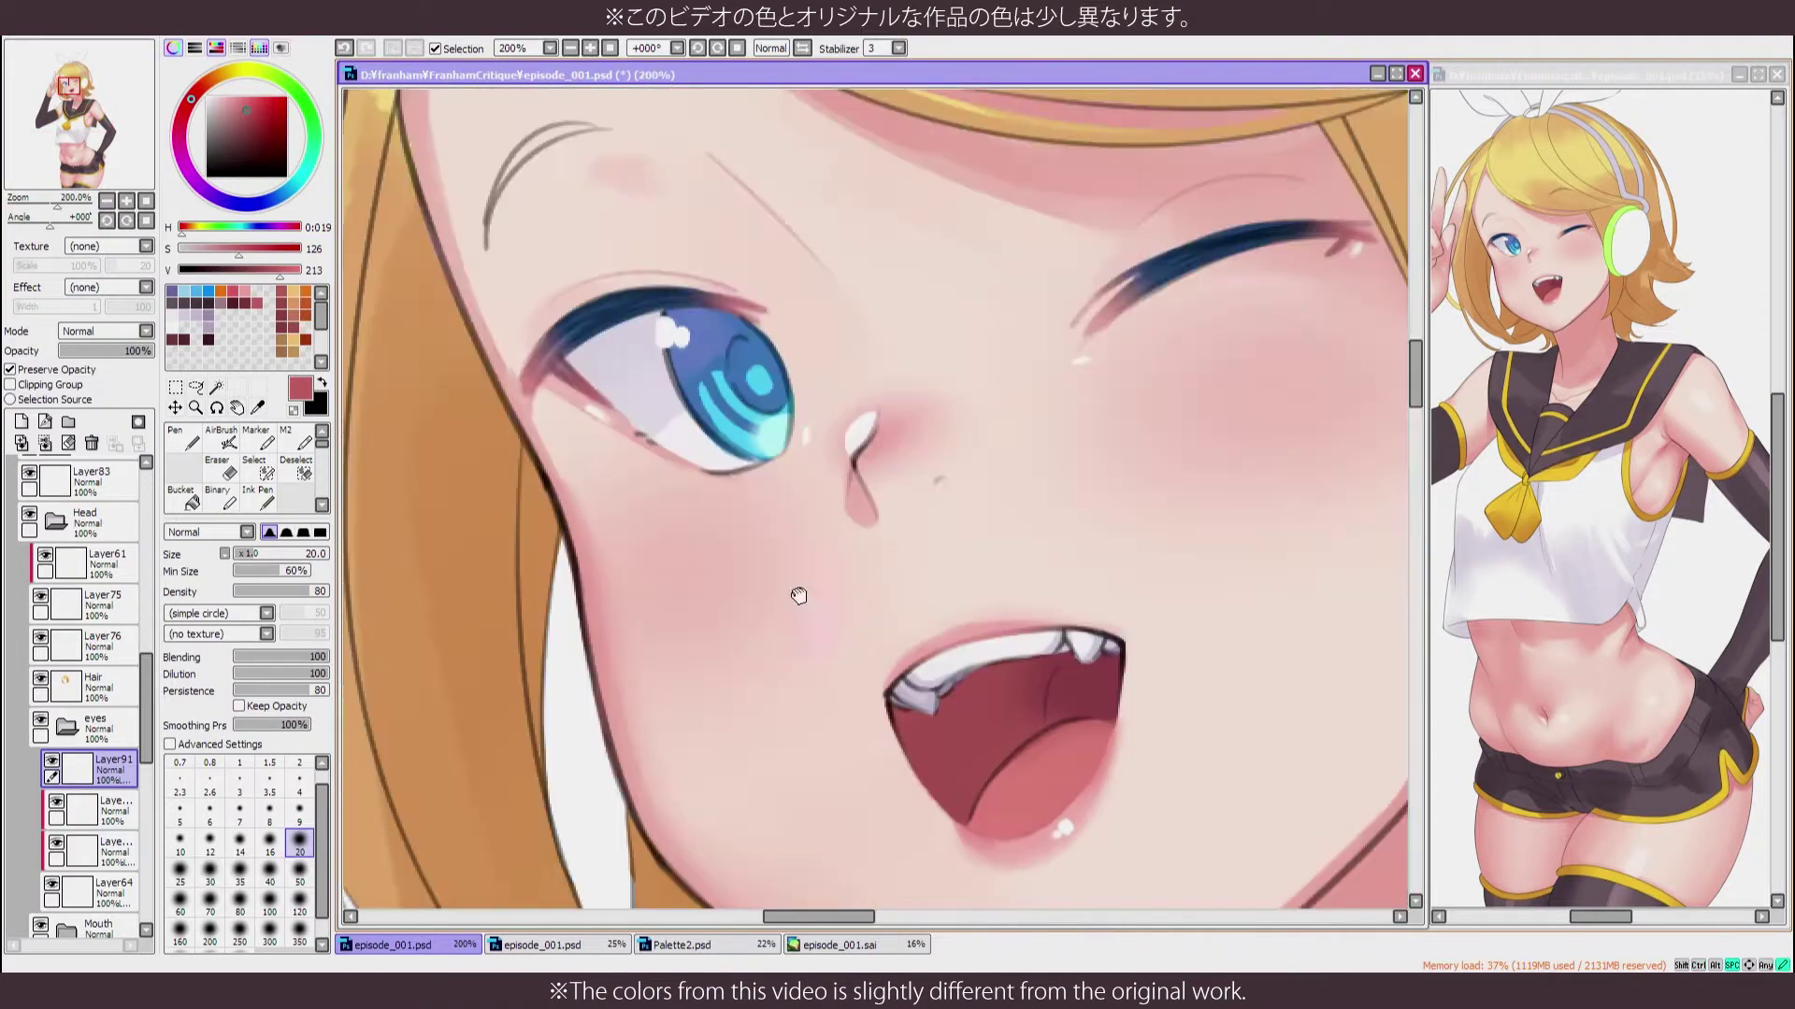
Soften the eye line art on the eyes layer with a sampled pale skin colour, reducing the AirBrush to size 50
{"action": "left_click", "coordinate": [696, 364], "text": "alt"}
{"action": "scroll", "coordinate": [713, 489], "scroll_direction": "up", "scroll_amount": 1}
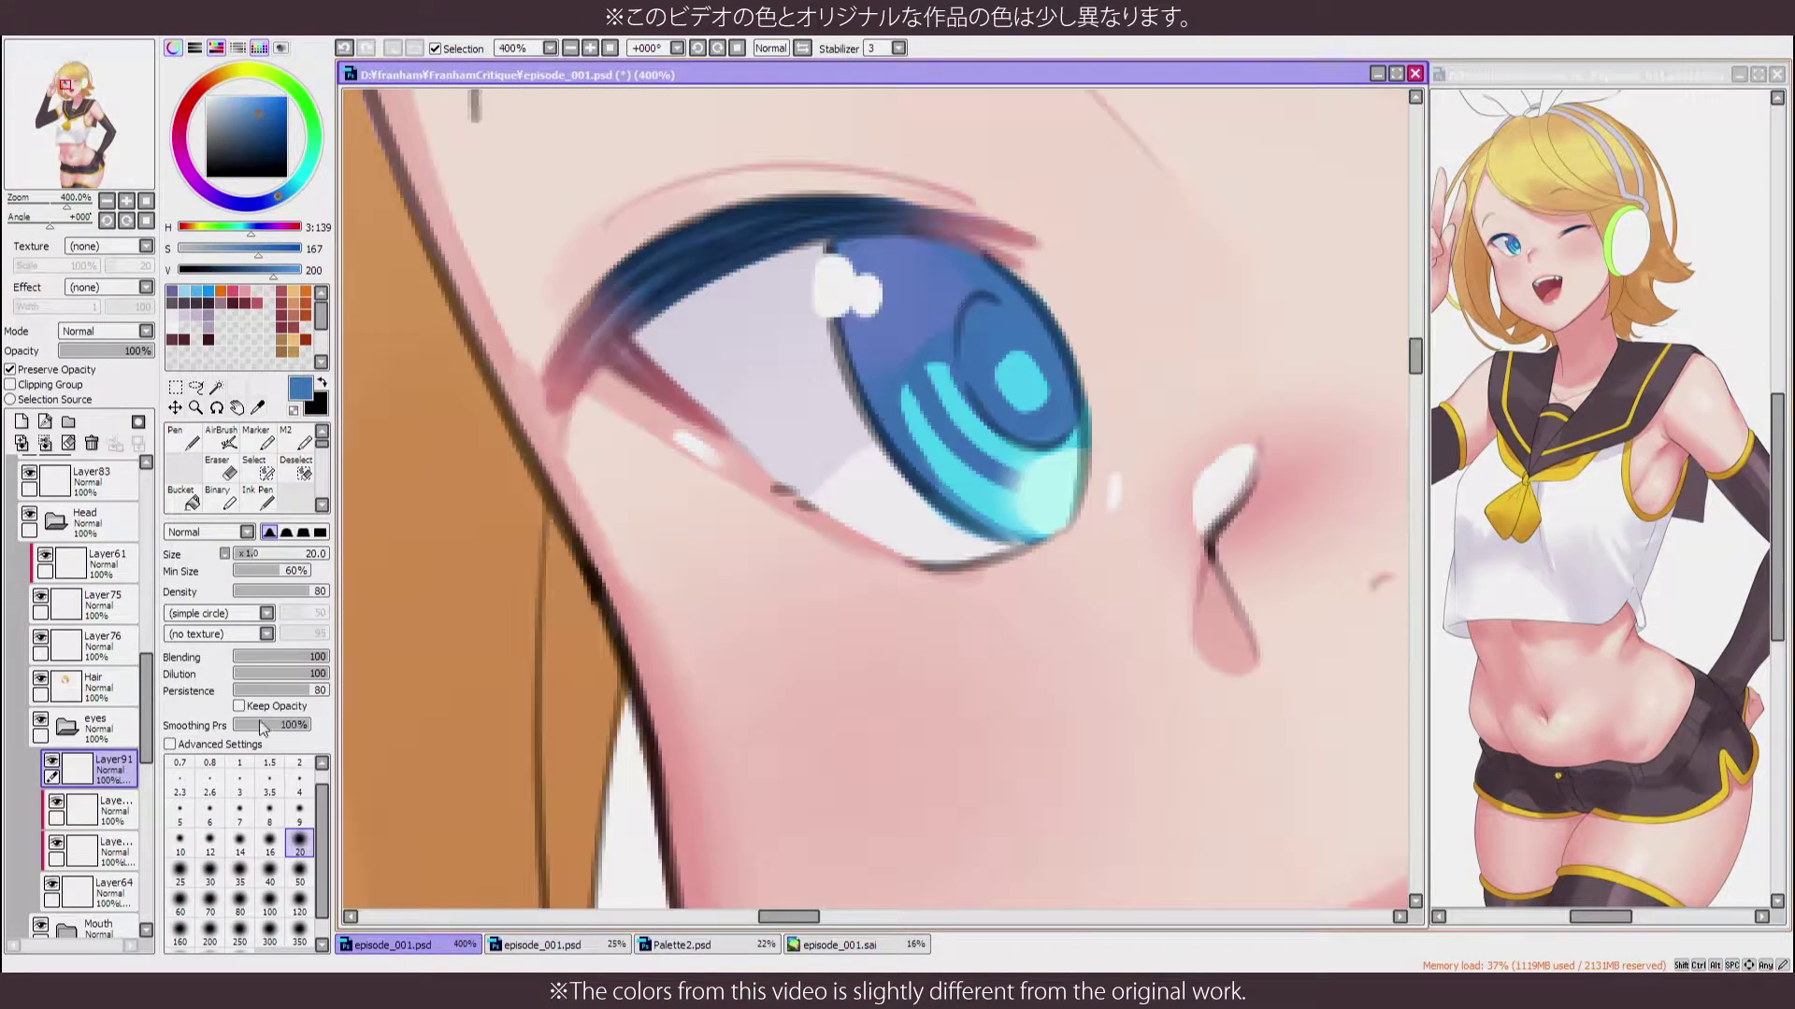
{"action": "scroll", "coordinate": [93, 729], "scroll_direction": "up", "scroll_amount": 5}
{"action": "left_click", "coordinate": [103, 594]}
{"action": "key", "text": "a"}
{"action": "left_click", "coordinate": [1062, 232], "text": "alt"}
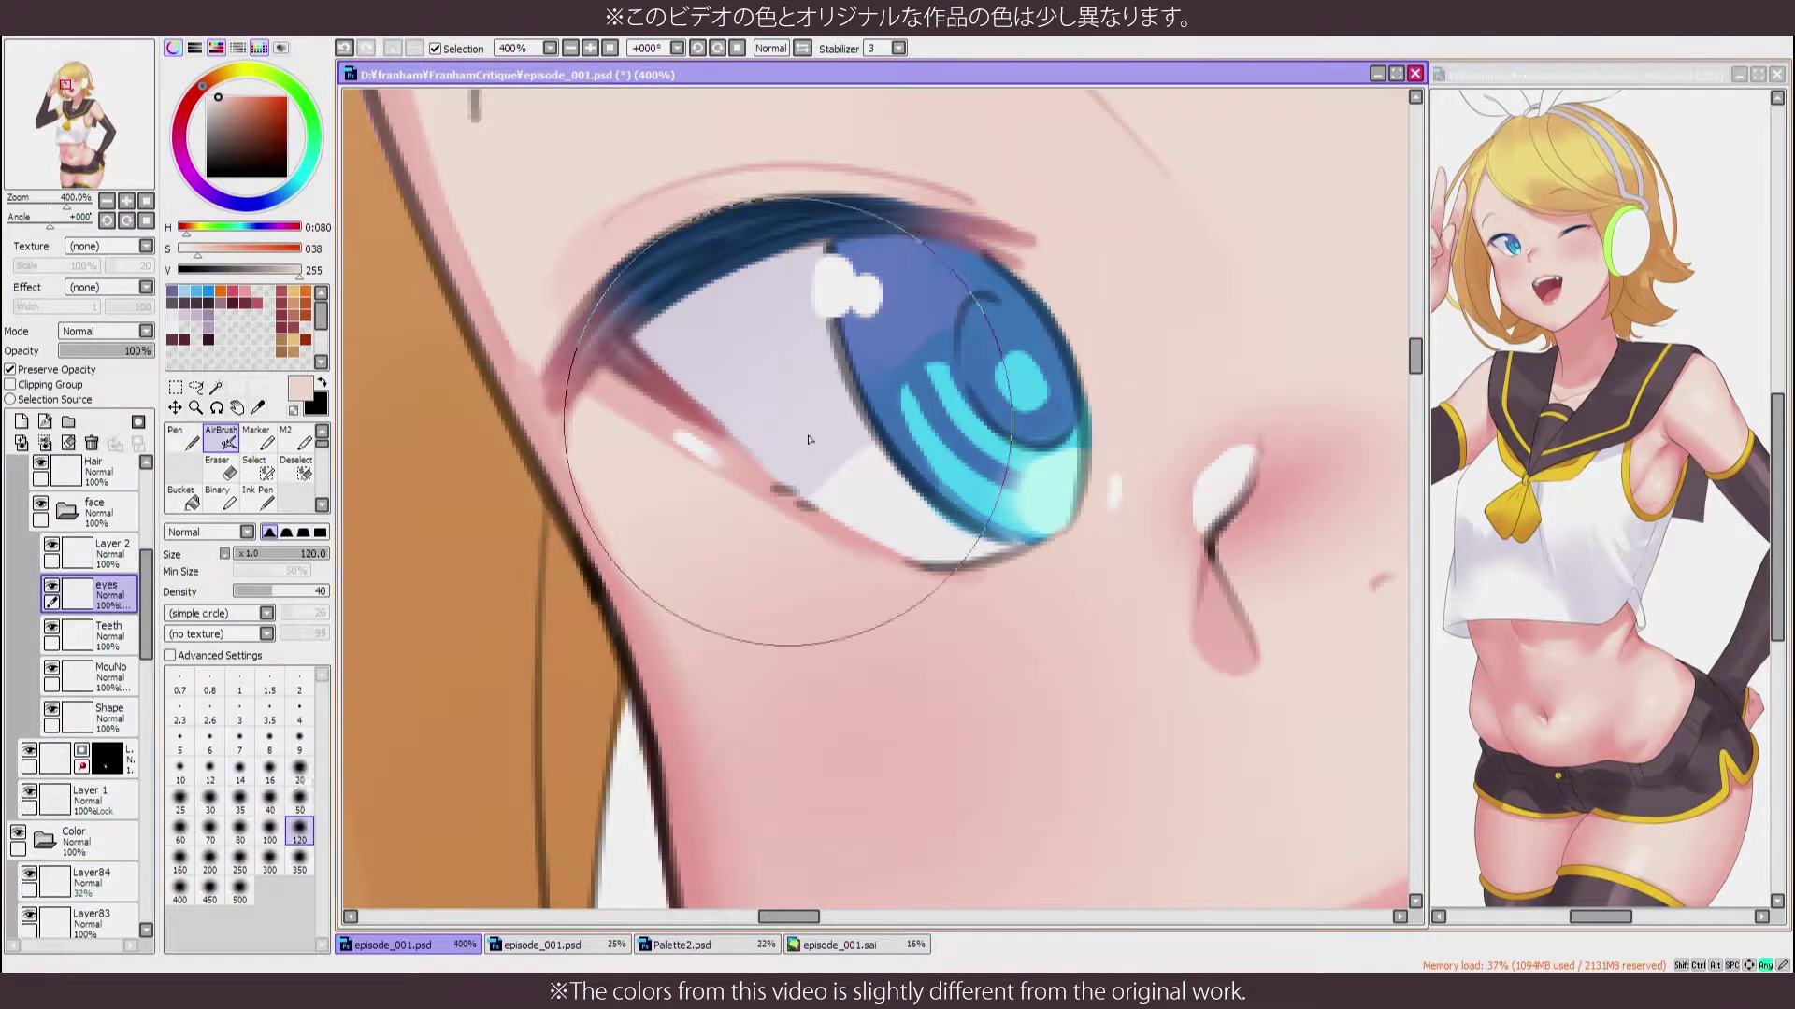
{"action": "key", "text": "bracketleft"}
{"action": "key", "text": "bracketleft"}
{"action": "key", "text": "bracketleft"}
{"action": "key", "text": "bracketleft"}
{"action": "key", "text": "bracketleft"}
{"action": "scroll", "coordinate": [769, 533], "scroll_direction": "right", "scroll_amount": 5}
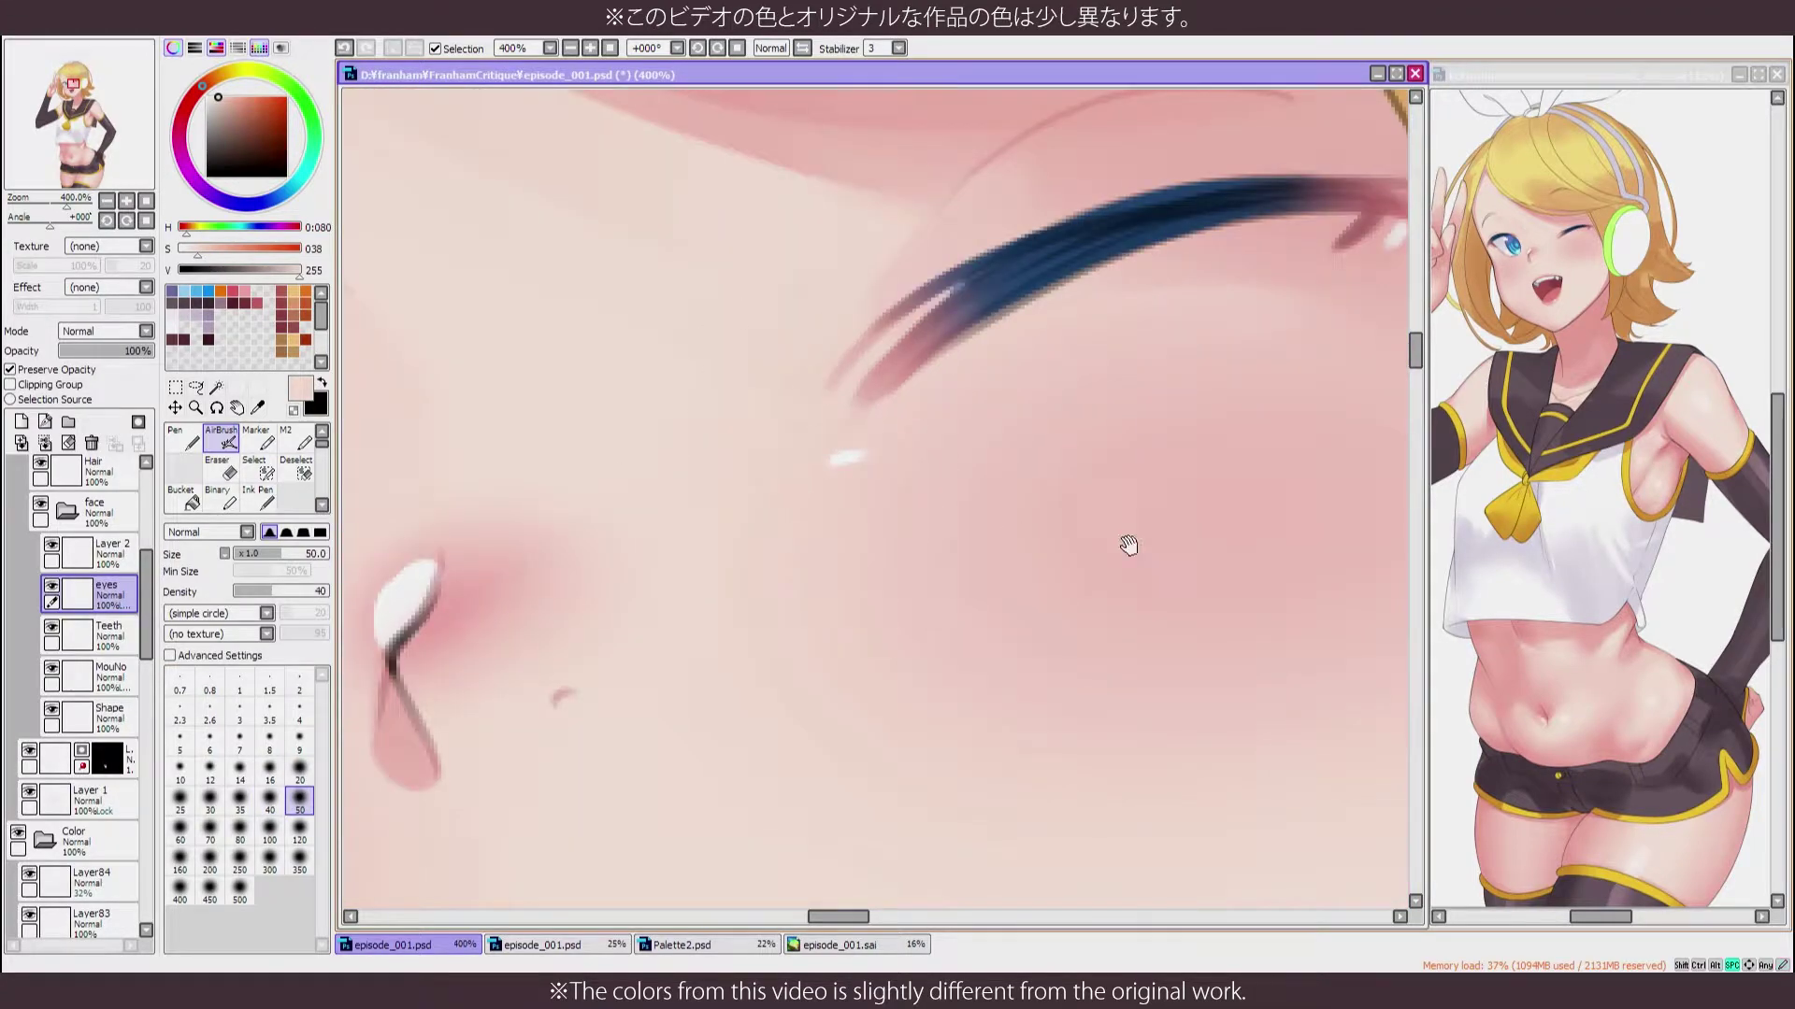
{"action": "scroll", "coordinate": [898, 557], "scroll_direction": "down", "scroll_amount": 8}
{"action": "scroll", "coordinate": [900, 559], "scroll_direction": "up", "scroll_amount": 3}
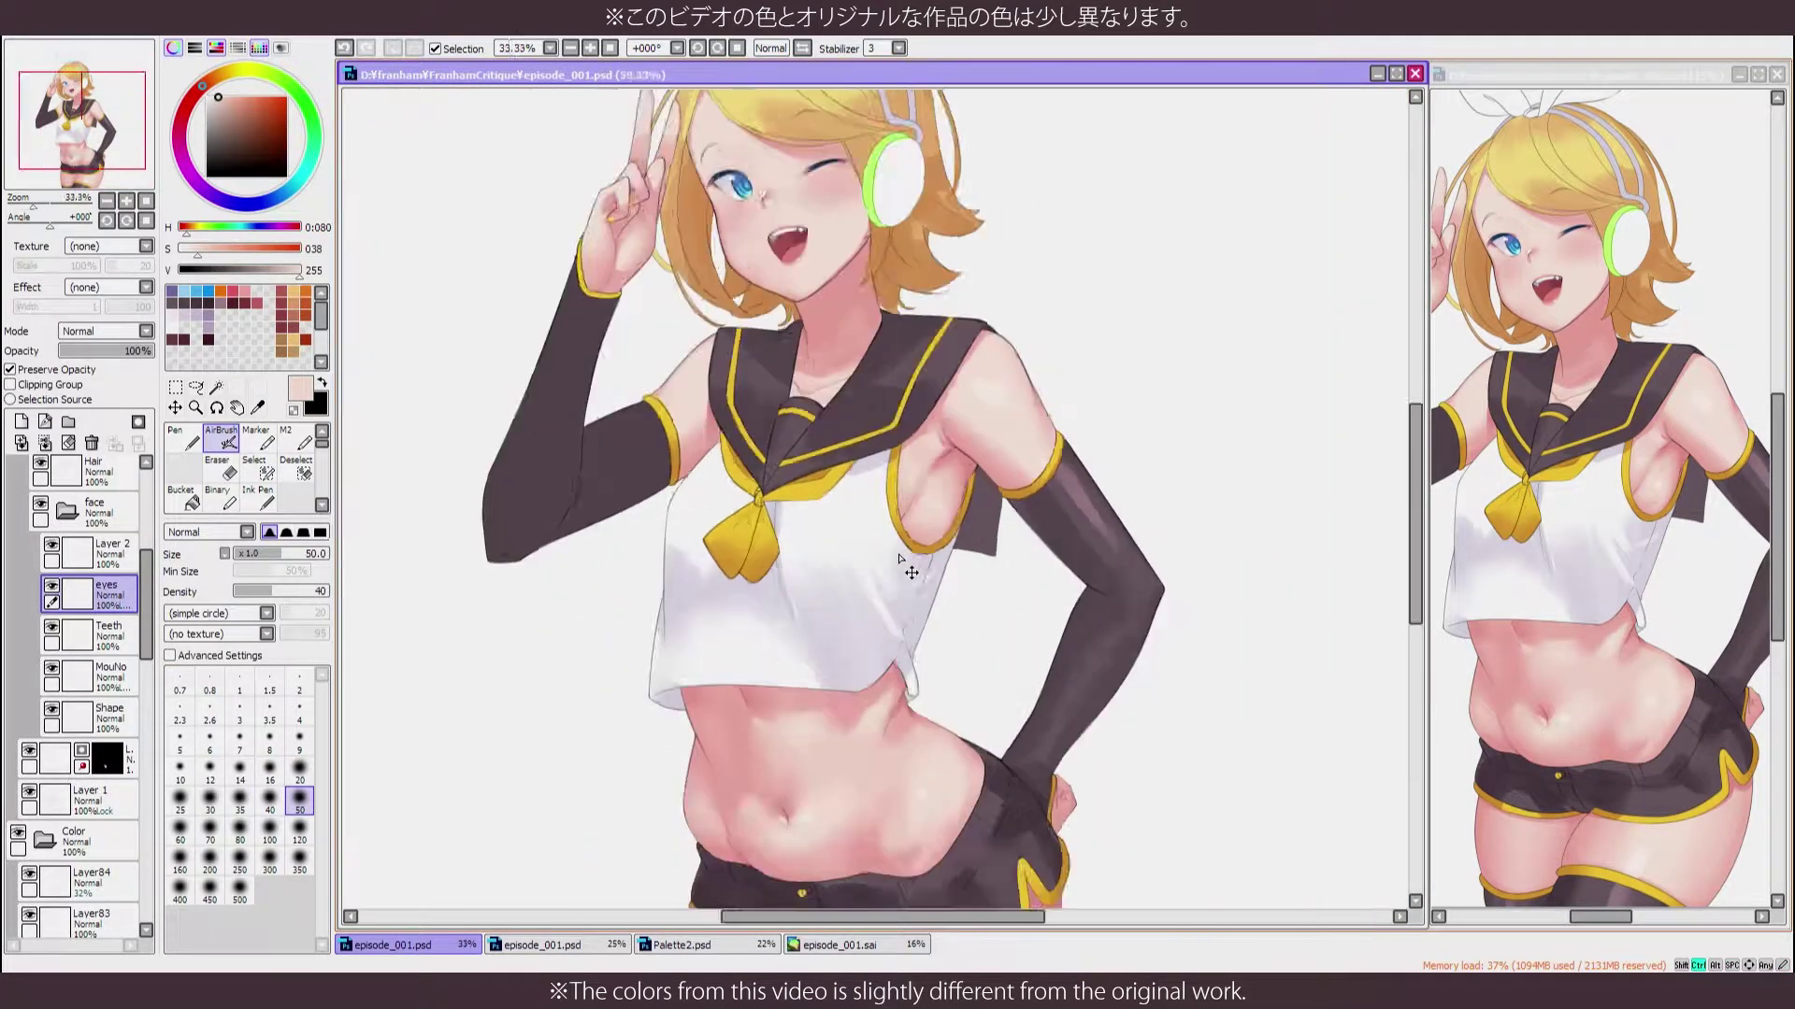
{"action": "scroll", "coordinate": [888, 570], "scroll_direction": "down", "scroll_amount": 2}
{"action": "scroll", "coordinate": [869, 580], "scroll_direction": "up", "scroll_amount": 3}
{"action": "scroll", "coordinate": [843, 609], "scroll_direction": "up", "scroll_amount": 2}
{"action": "scroll", "coordinate": [843, 608], "scroll_direction": "down", "scroll_amount": 1}
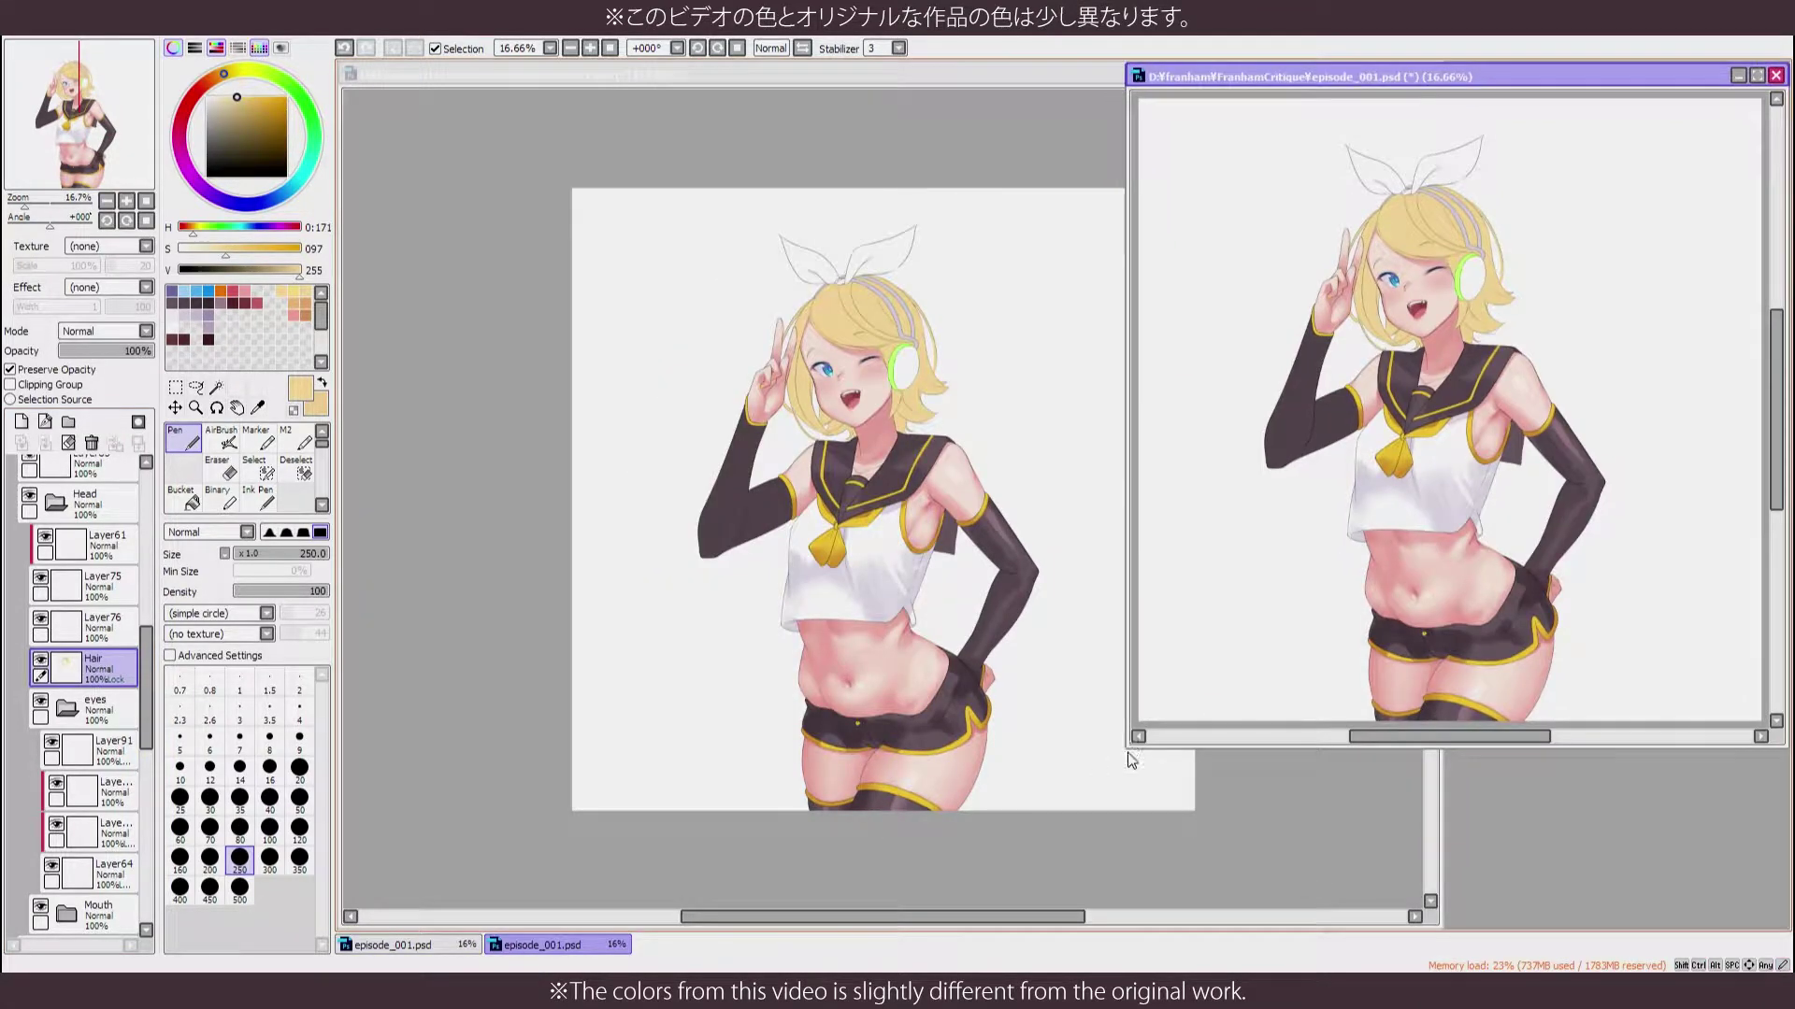
Shrink the second view of the illustration into a narrow reference window beside the canvas and frame the figure in it
{"action": "left_click_drag", "start_coordinate": [1131, 759], "coordinate": [1447, 931]}
{"action": "scroll", "coordinate": [1637, 655], "scroll_direction": "up", "scroll_amount": 1}
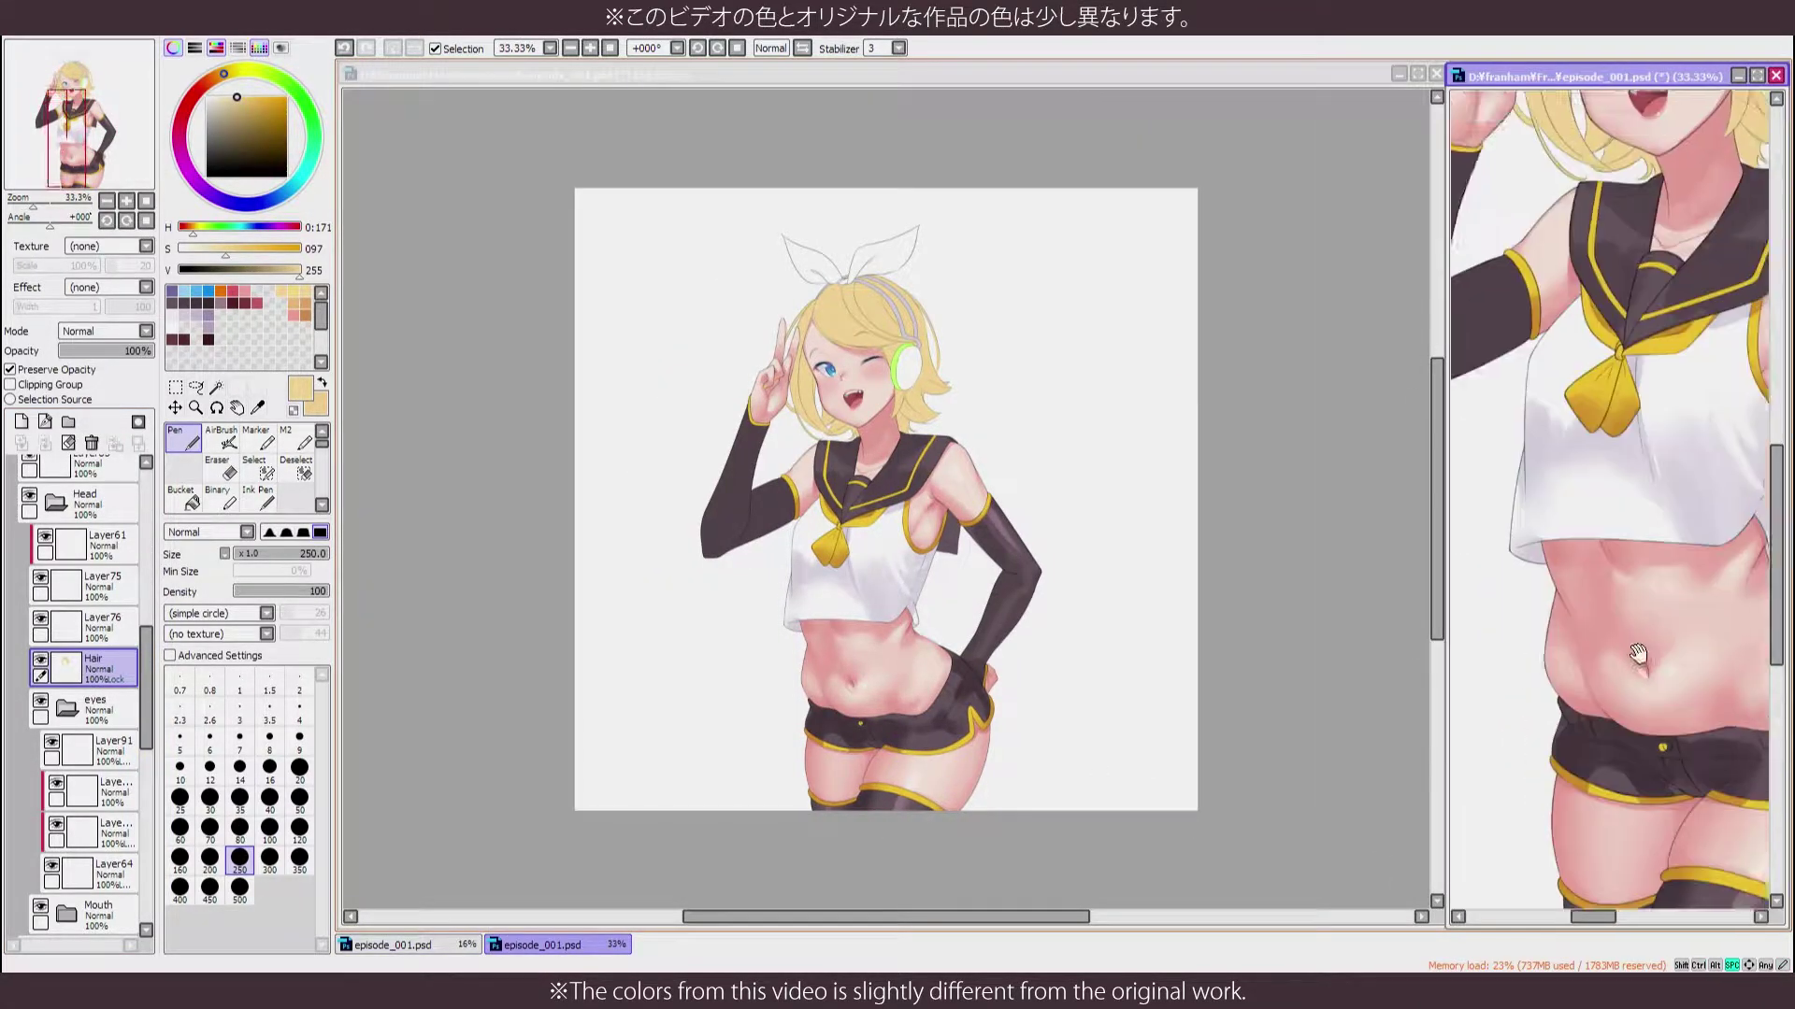
{"action": "left_click_drag", "start_coordinate": [1637, 654], "coordinate": [1598, 708]}
{"action": "scroll", "coordinate": [84, 655], "scroll_direction": "down", "scroll_amount": 3}
Preserve the White layer's opacity and shade the shirt beneath the collar and tie with sampled pale lavender, using the Marker
{"action": "left_click", "coordinate": [87, 806]}
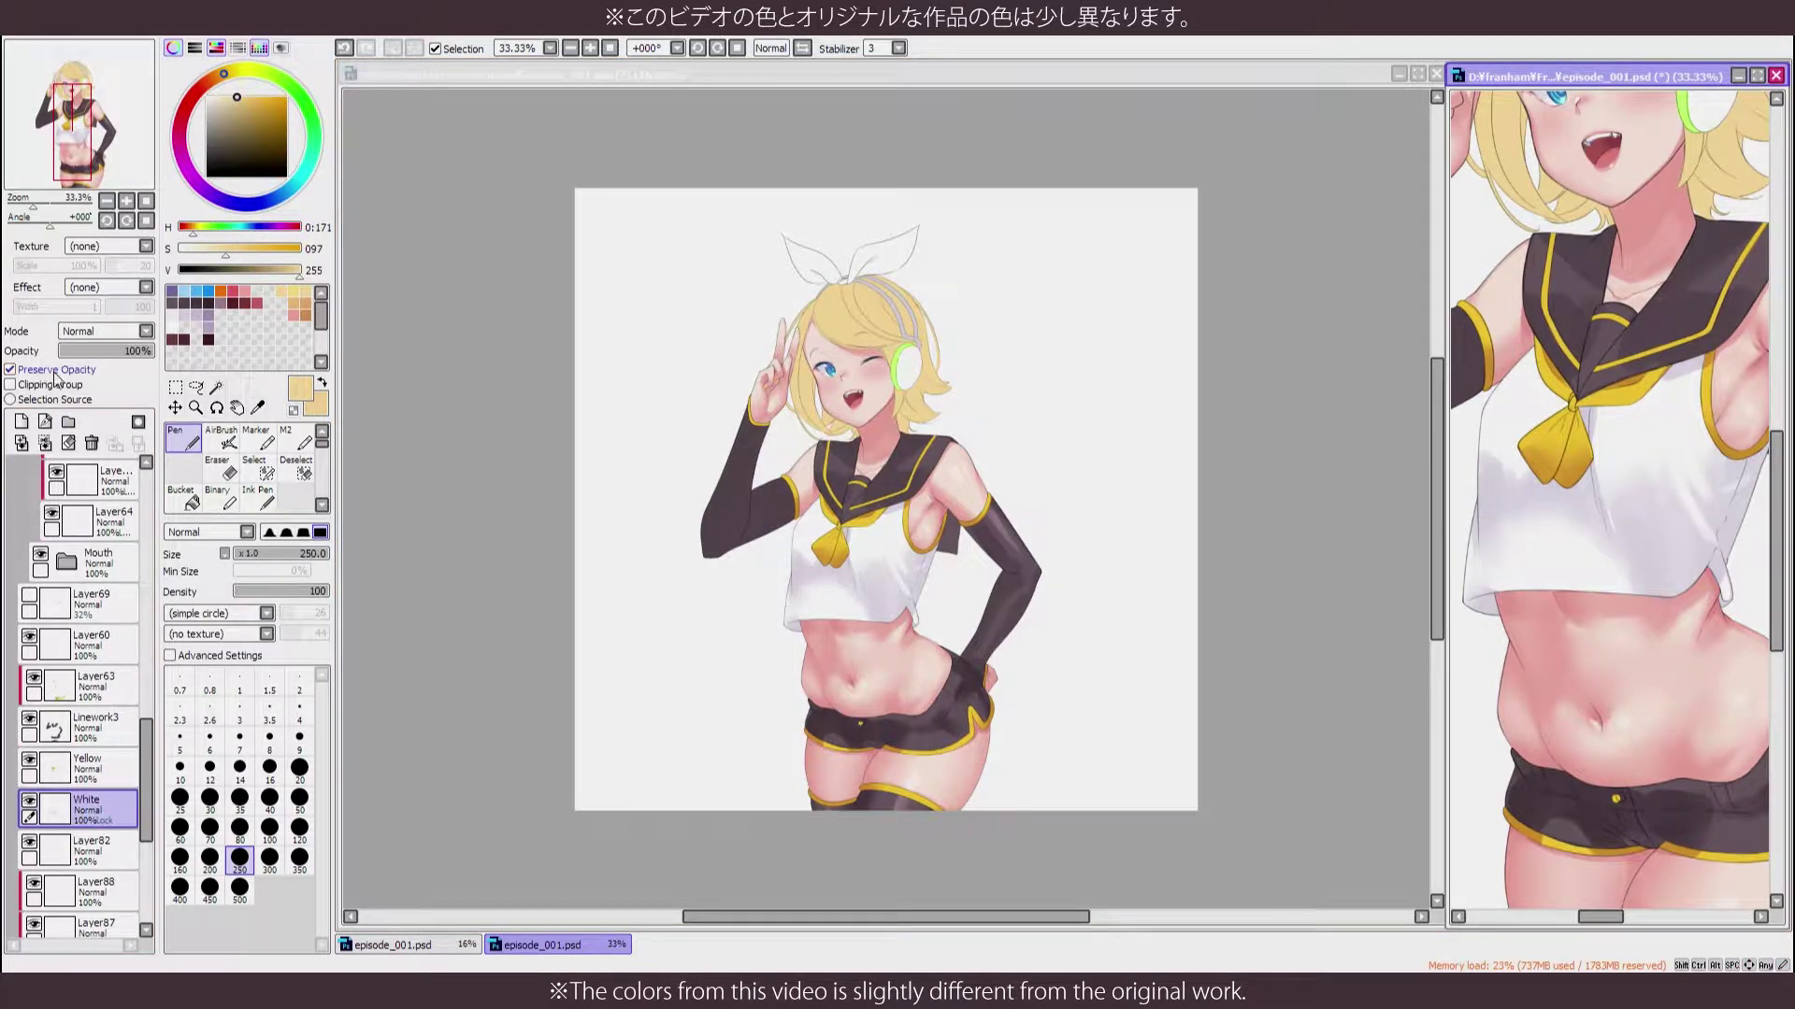
{"action": "scroll", "coordinate": [1615, 505], "scroll_direction": "down", "scroll_amount": 2}
{"action": "scroll", "coordinate": [1615, 505], "scroll_direction": "up", "scroll_amount": 2}
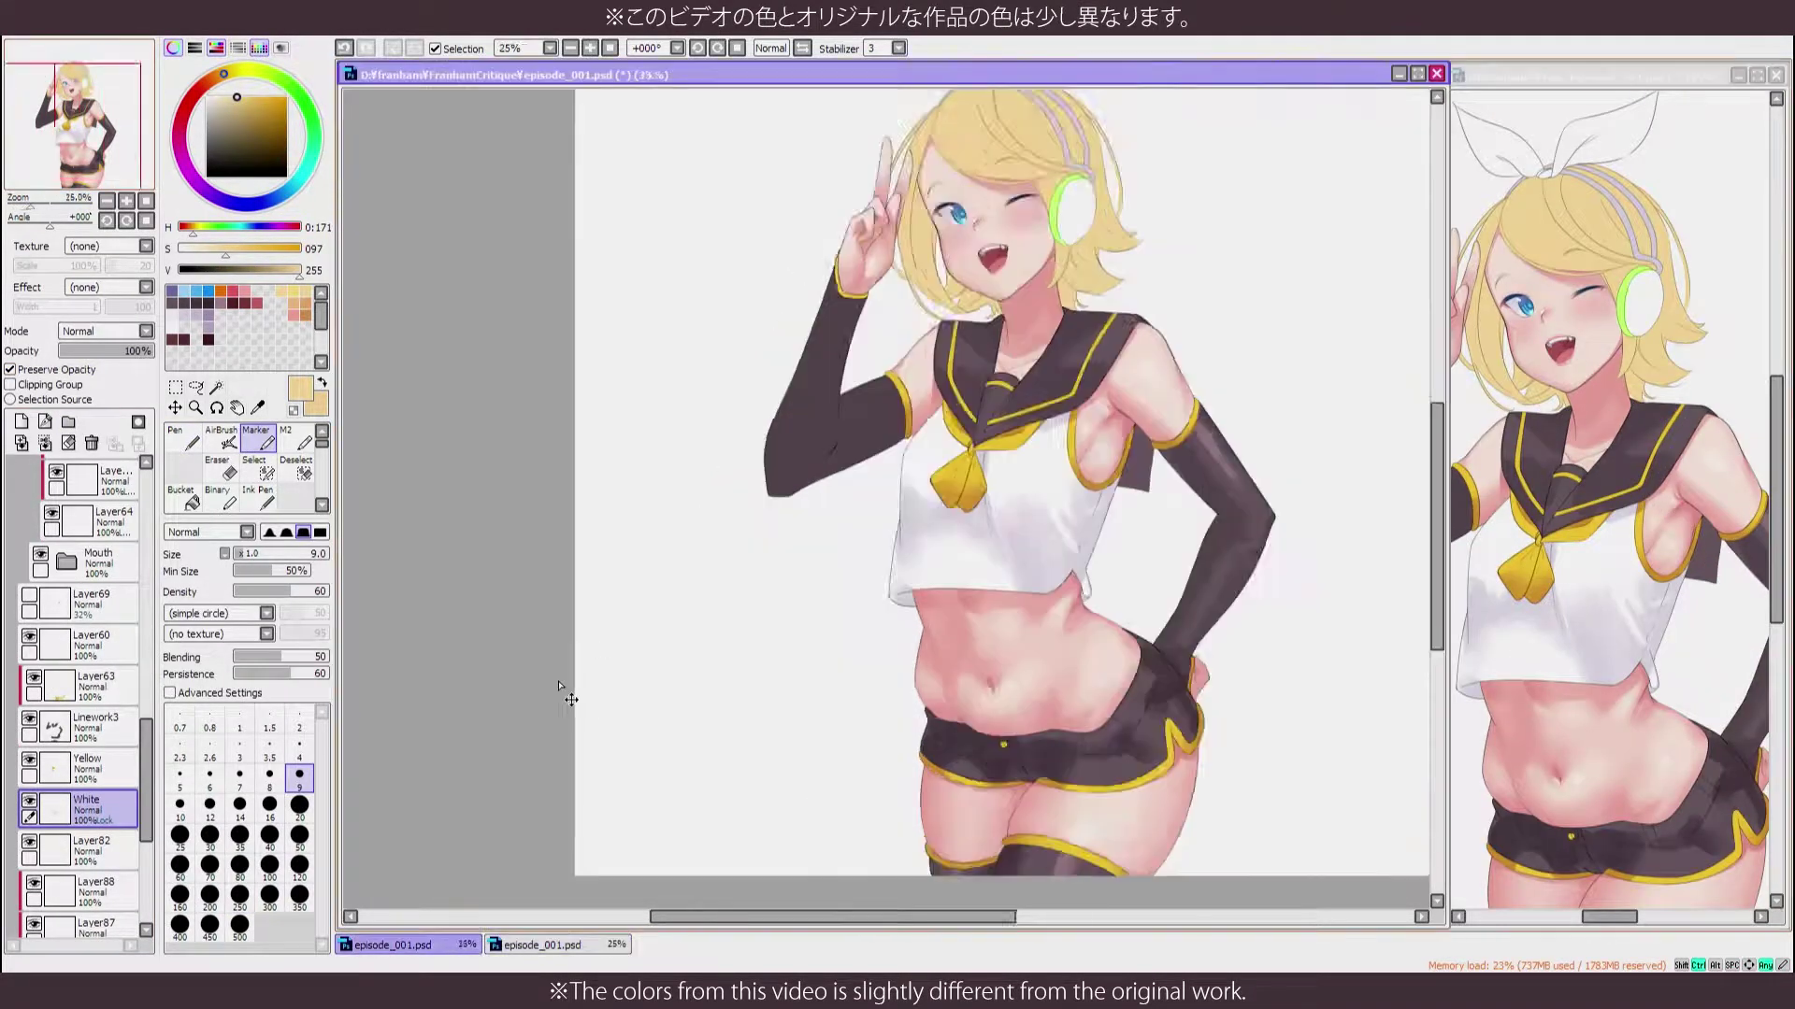
{"action": "scroll", "coordinate": [570, 699], "scroll_direction": "up", "scroll_amount": 2}
{"action": "scroll", "coordinate": [84, 655], "scroll_direction": "down", "scroll_amount": 3}
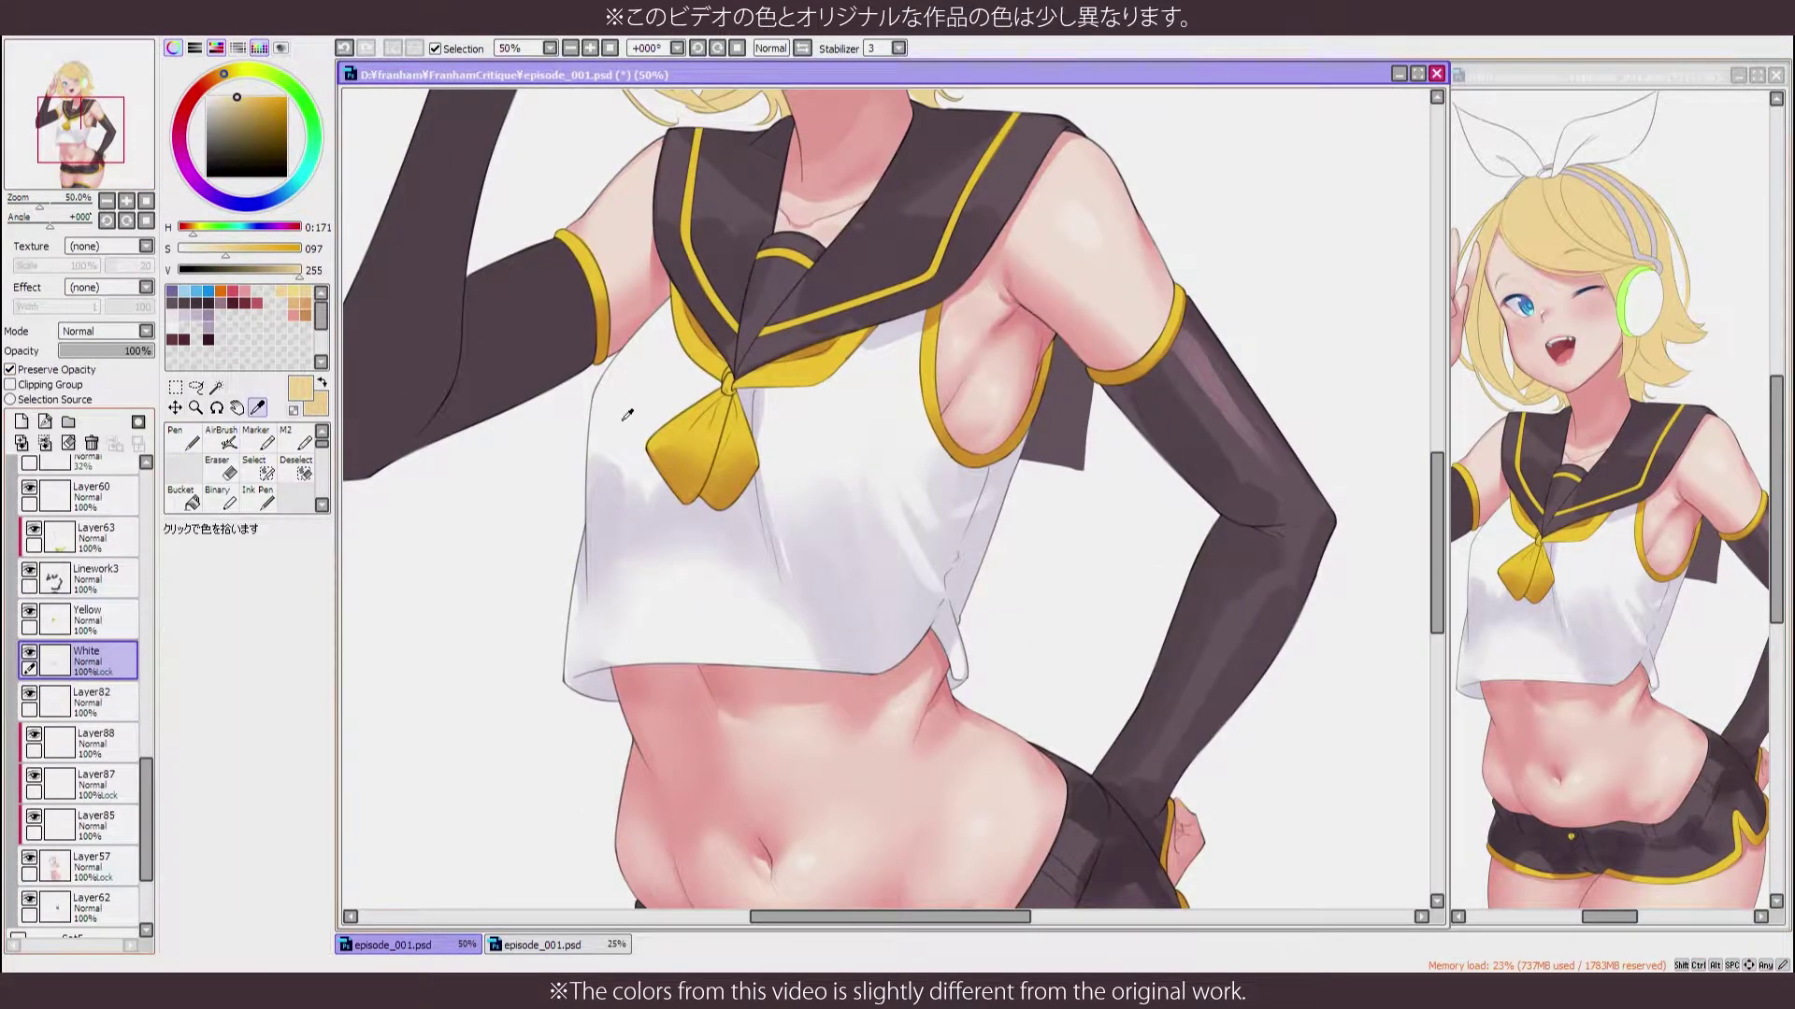
{"action": "key", "text": "b"}
{"action": "key", "text": "m"}
{"action": "left_click", "coordinate": [860, 355], "text": "alt"}
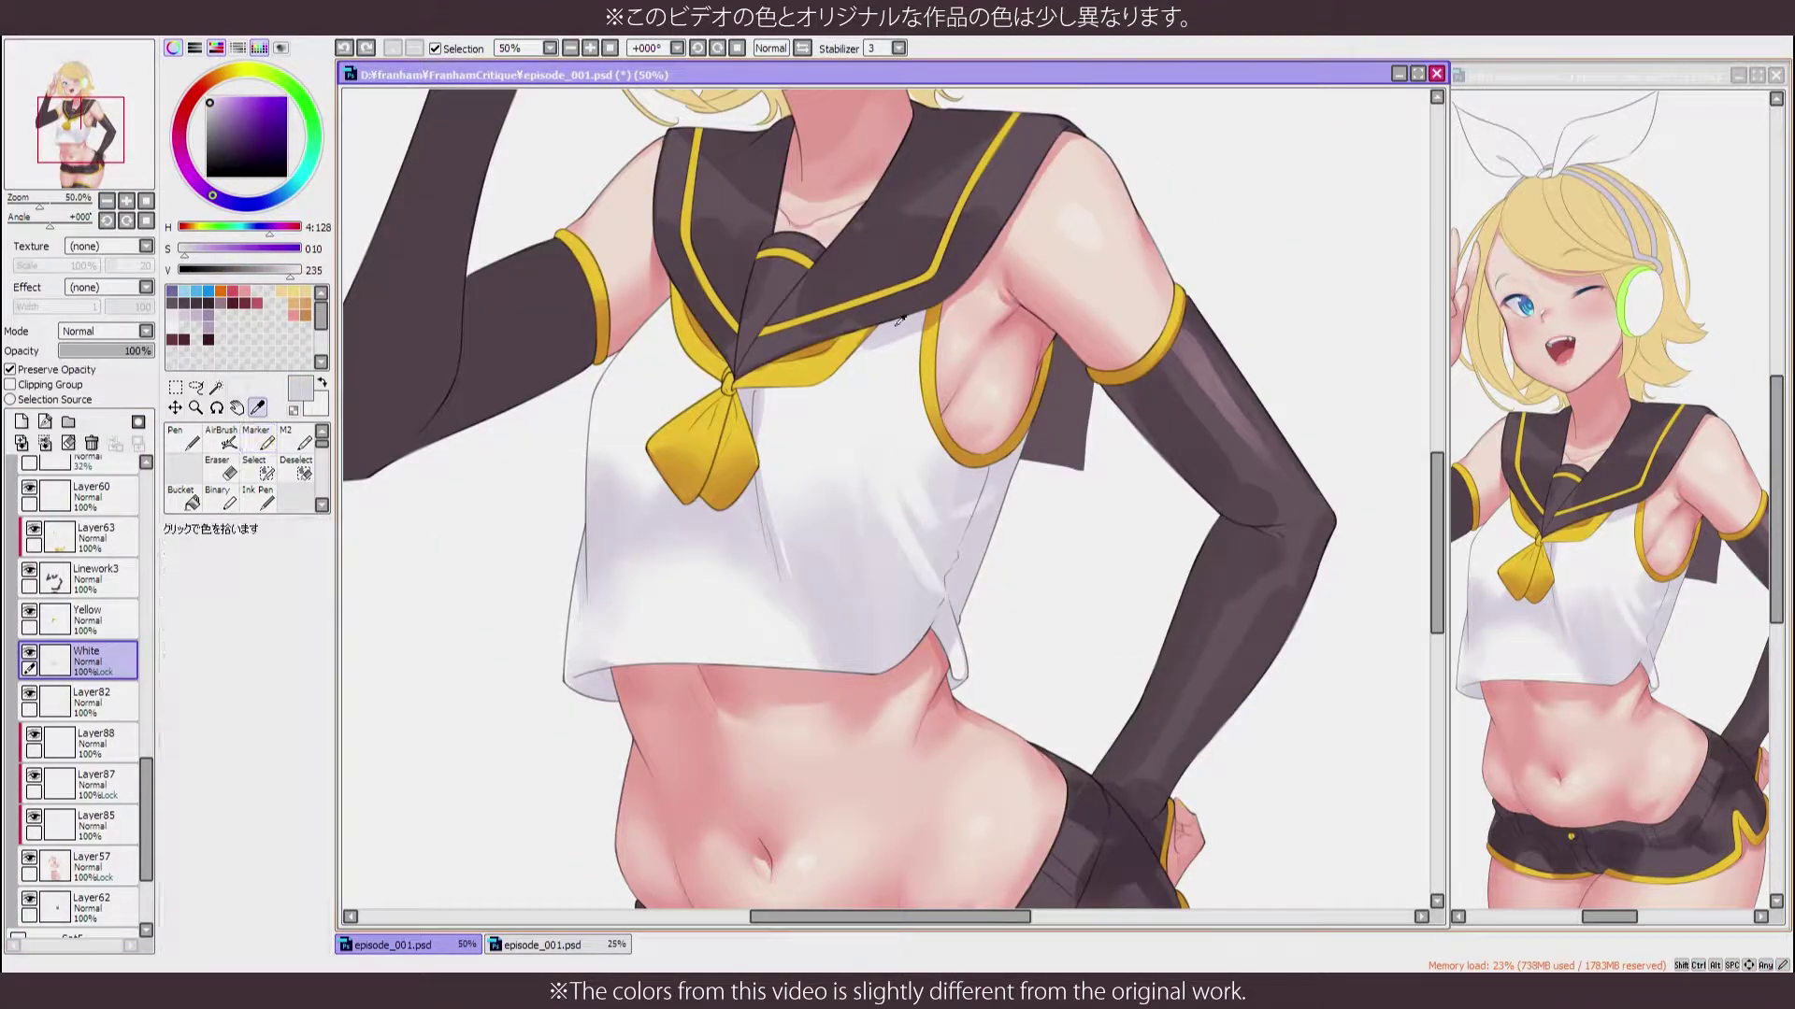
{"action": "left_click", "coordinate": [769, 391], "text": "alt"}
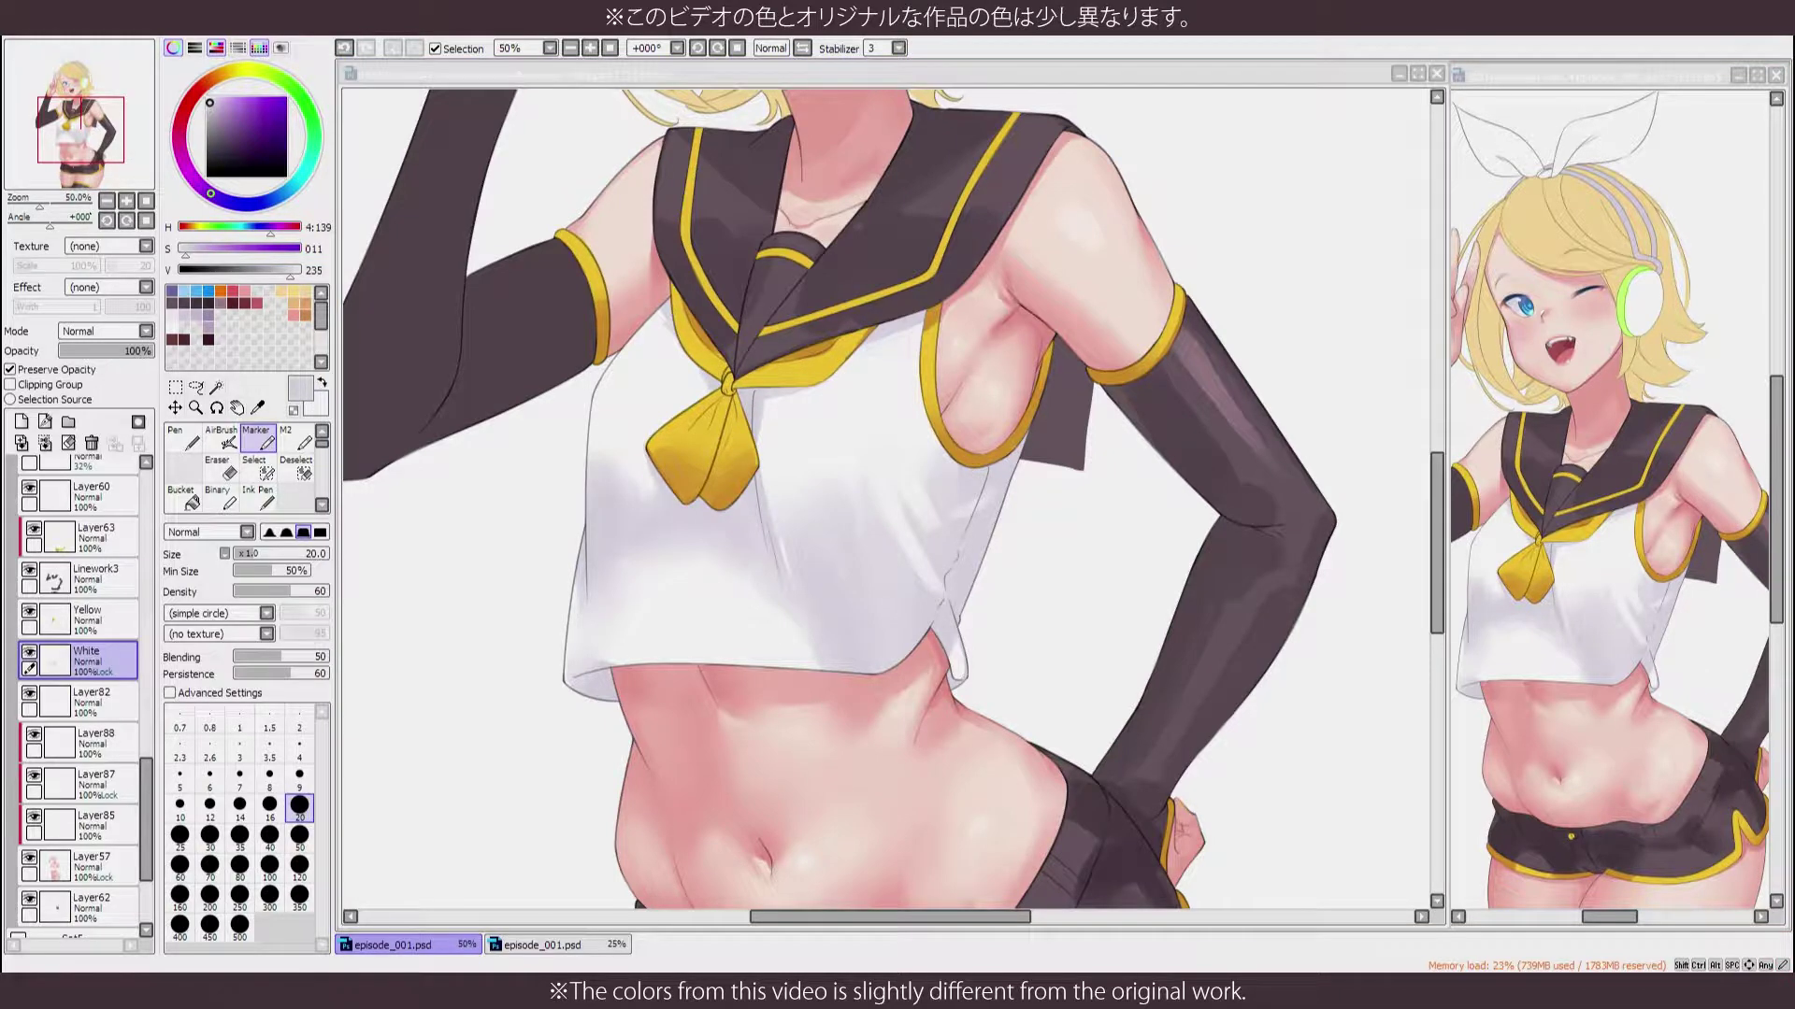
Smooth the lavender shadows across the shirt's lower front and side with the Marker enlarged to size 50
{"action": "scroll", "coordinate": [799, 486], "scroll_direction": "down", "scroll_amount": 1}
{"action": "scroll", "coordinate": [762, 565], "scroll_direction": "up", "scroll_amount": 2}
{"action": "scroll", "coordinate": [763, 565], "scroll_direction": "down", "scroll_amount": 1}
{"action": "key", "text": "bracketright"}
{"action": "key", "text": "bracketright"}
{"action": "key", "text": "bracketright"}
{"action": "key", "text": "bracketright"}
{"action": "key", "text": "bracketright"}
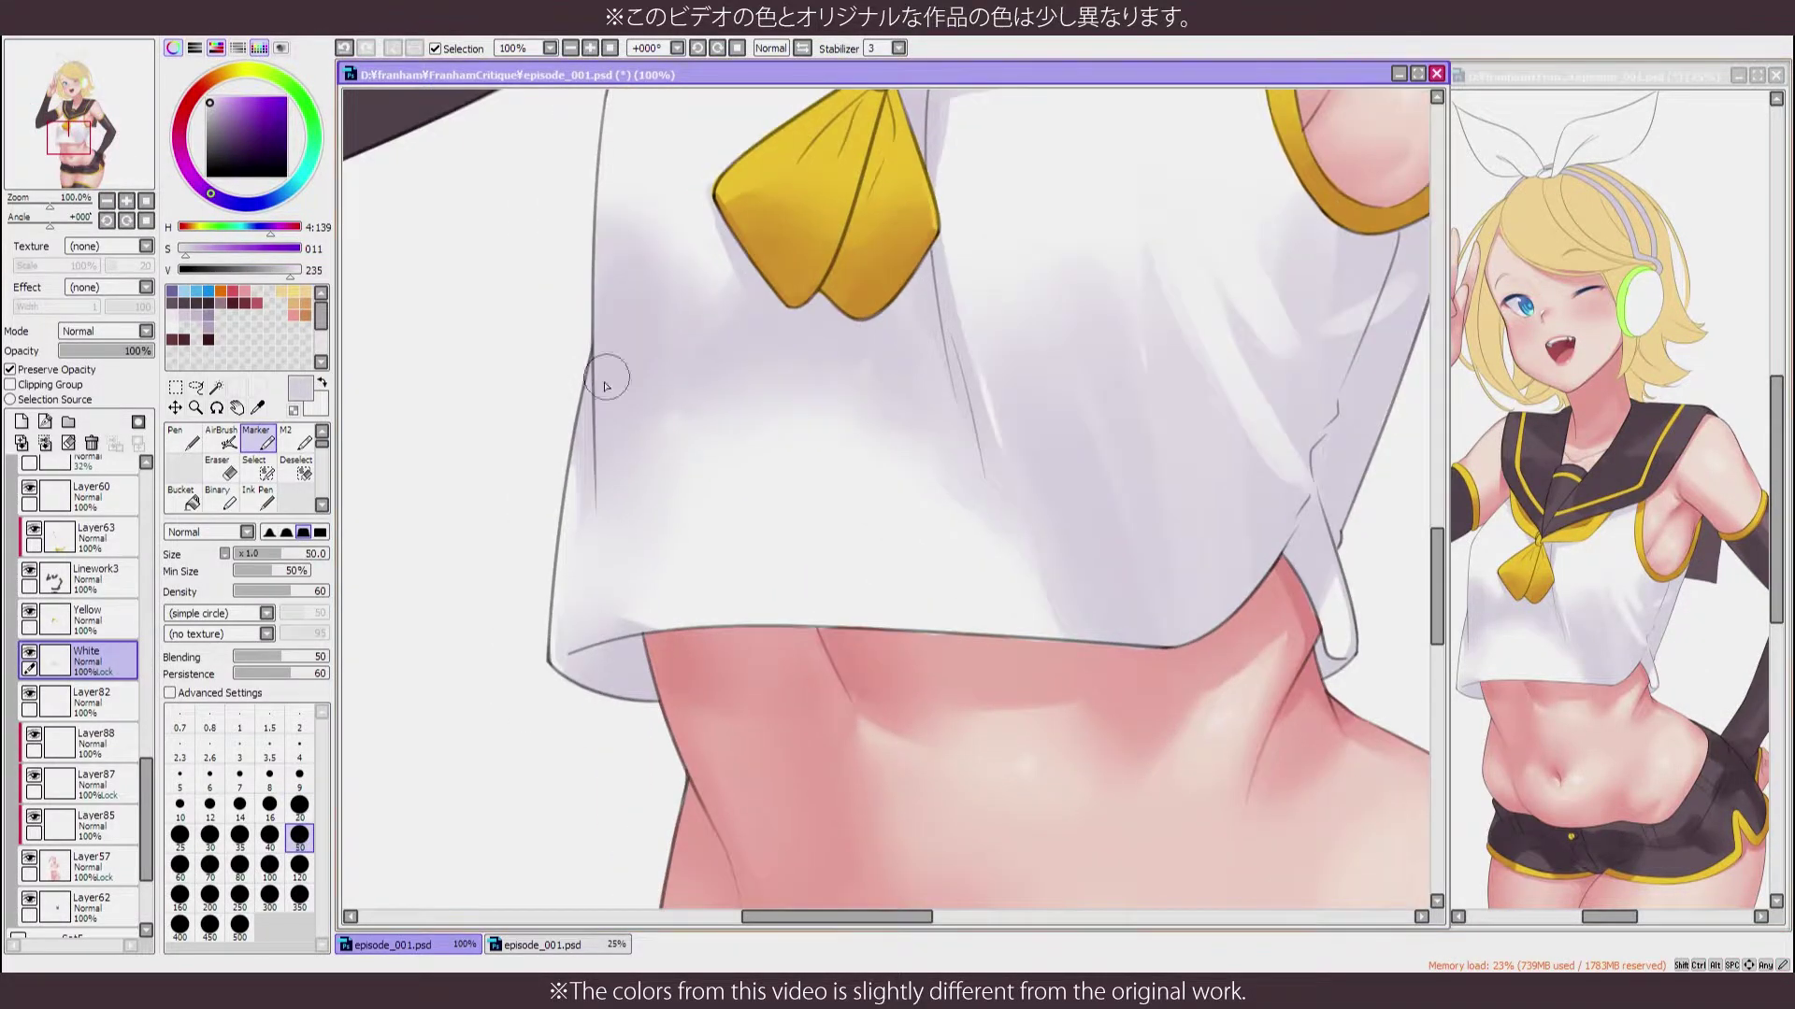
Mirror the view and refine the lavender fold shadows below the armhole and across the shirt front with the size 50 Marker
{"action": "key", "text": "h"}
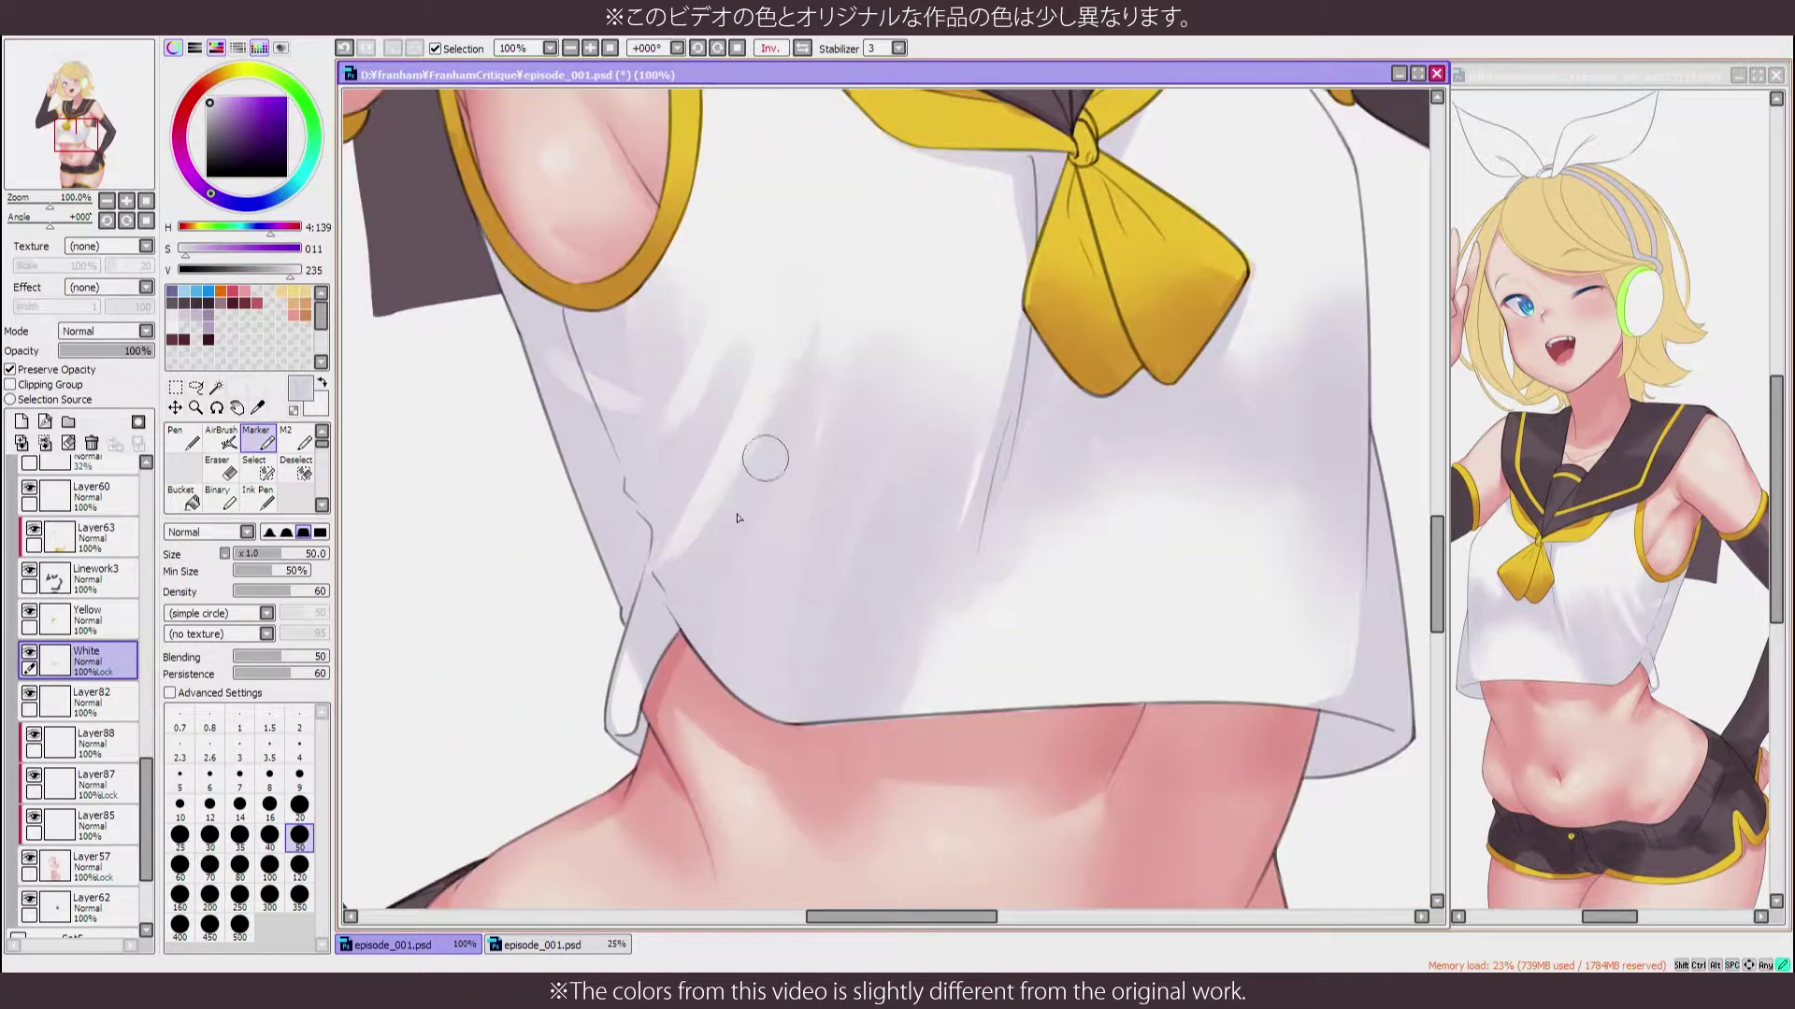
{"action": "scroll", "coordinate": [641, 762], "scroll_direction": "up", "scroll_amount": 2}
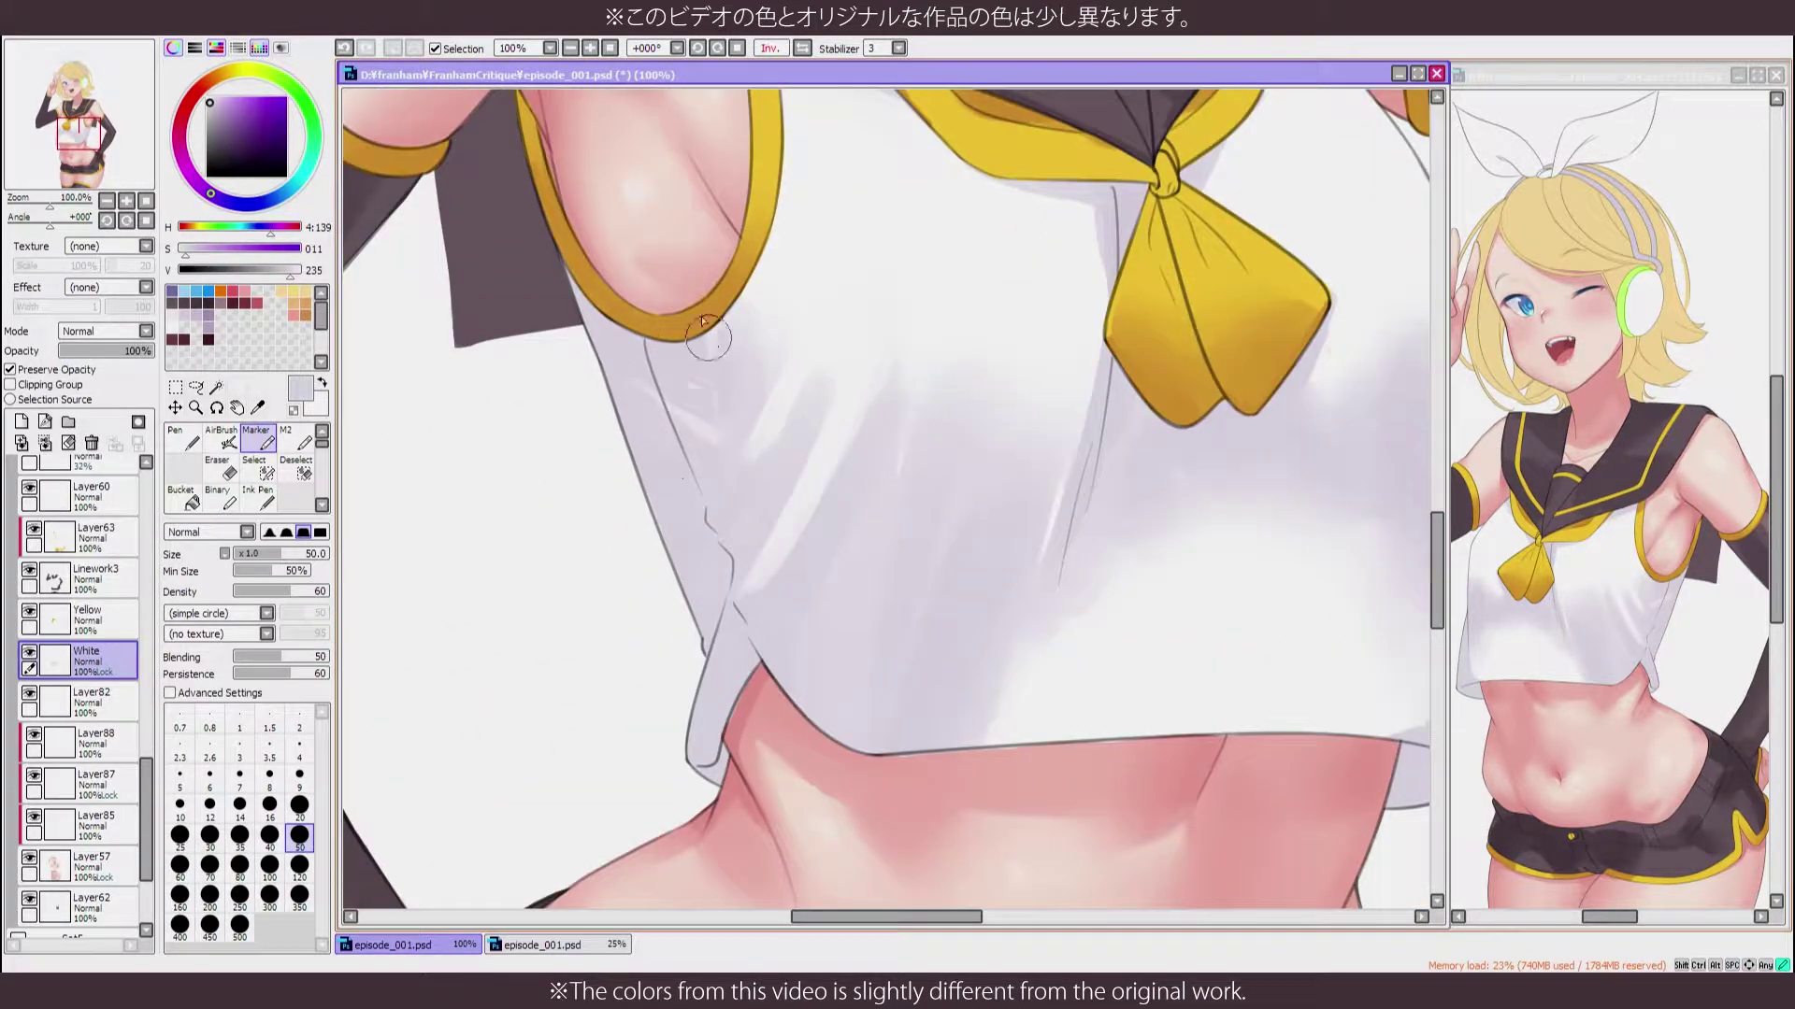
{"action": "scroll", "coordinate": [716, 254], "scroll_direction": "up", "scroll_amount": 3}
{"action": "scroll", "coordinate": [710, 689], "scroll_direction": "down", "scroll_amount": 3}
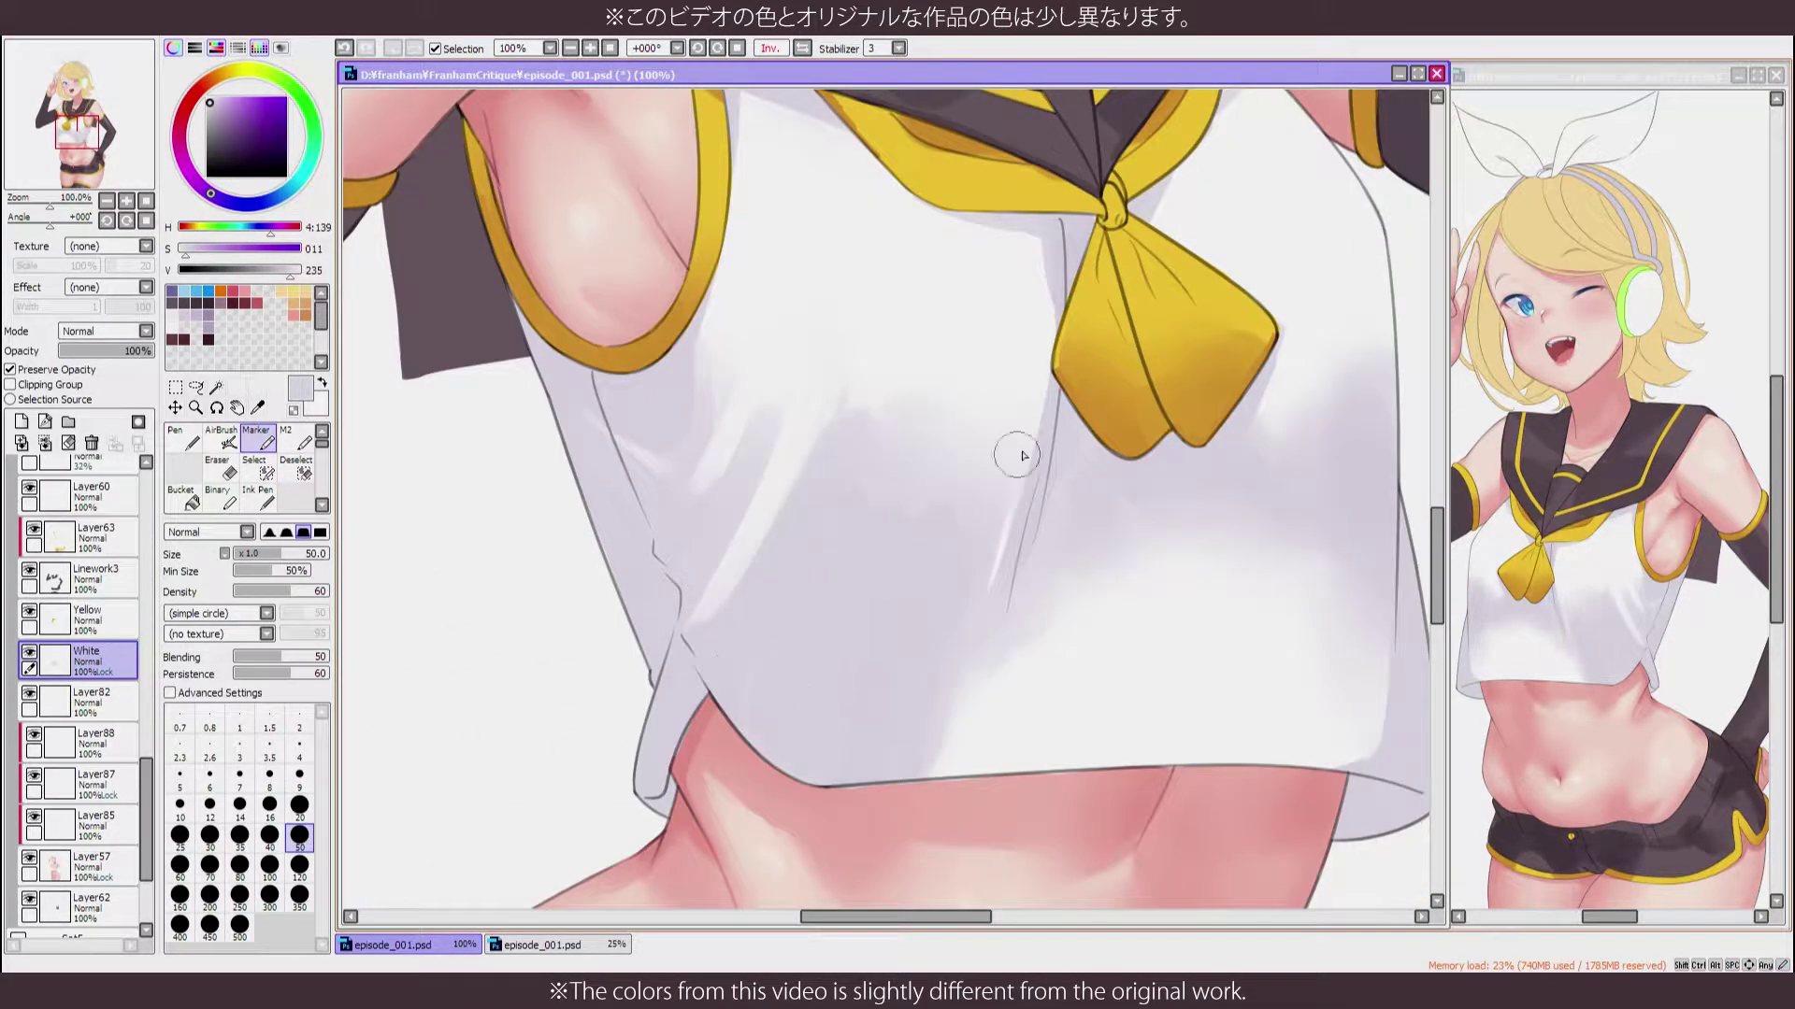
{"action": "scroll", "coordinate": [1019, 540], "scroll_direction": "down", "scroll_amount": 3}
{"action": "scroll", "coordinate": [935, 494], "scroll_direction": "up", "scroll_amount": 4}
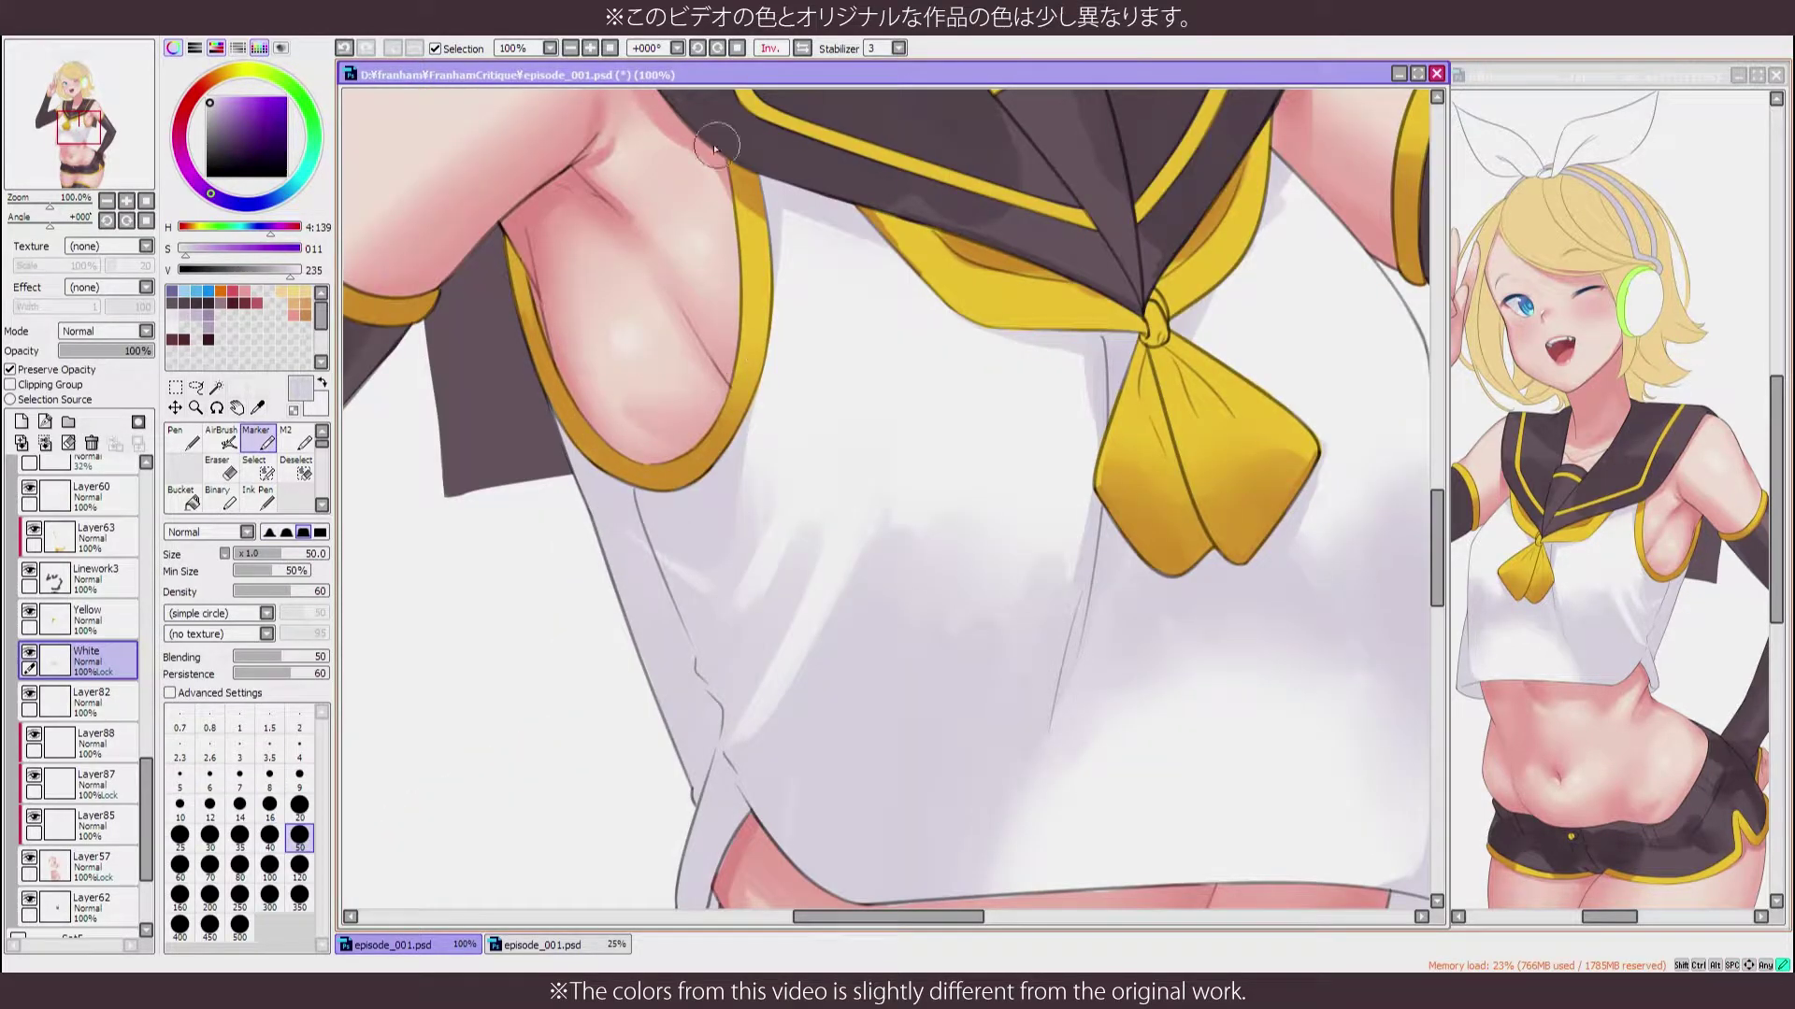
Soften the shading across the shirt's chest with pale lavender, using the size 500 AirBrush and the size 50 Marker
{"action": "scroll", "coordinate": [776, 280], "scroll_direction": "right", "scroll_amount": 3}
{"action": "left_click", "coordinate": [841, 431], "text": "alt"}
{"action": "key", "text": "v"}
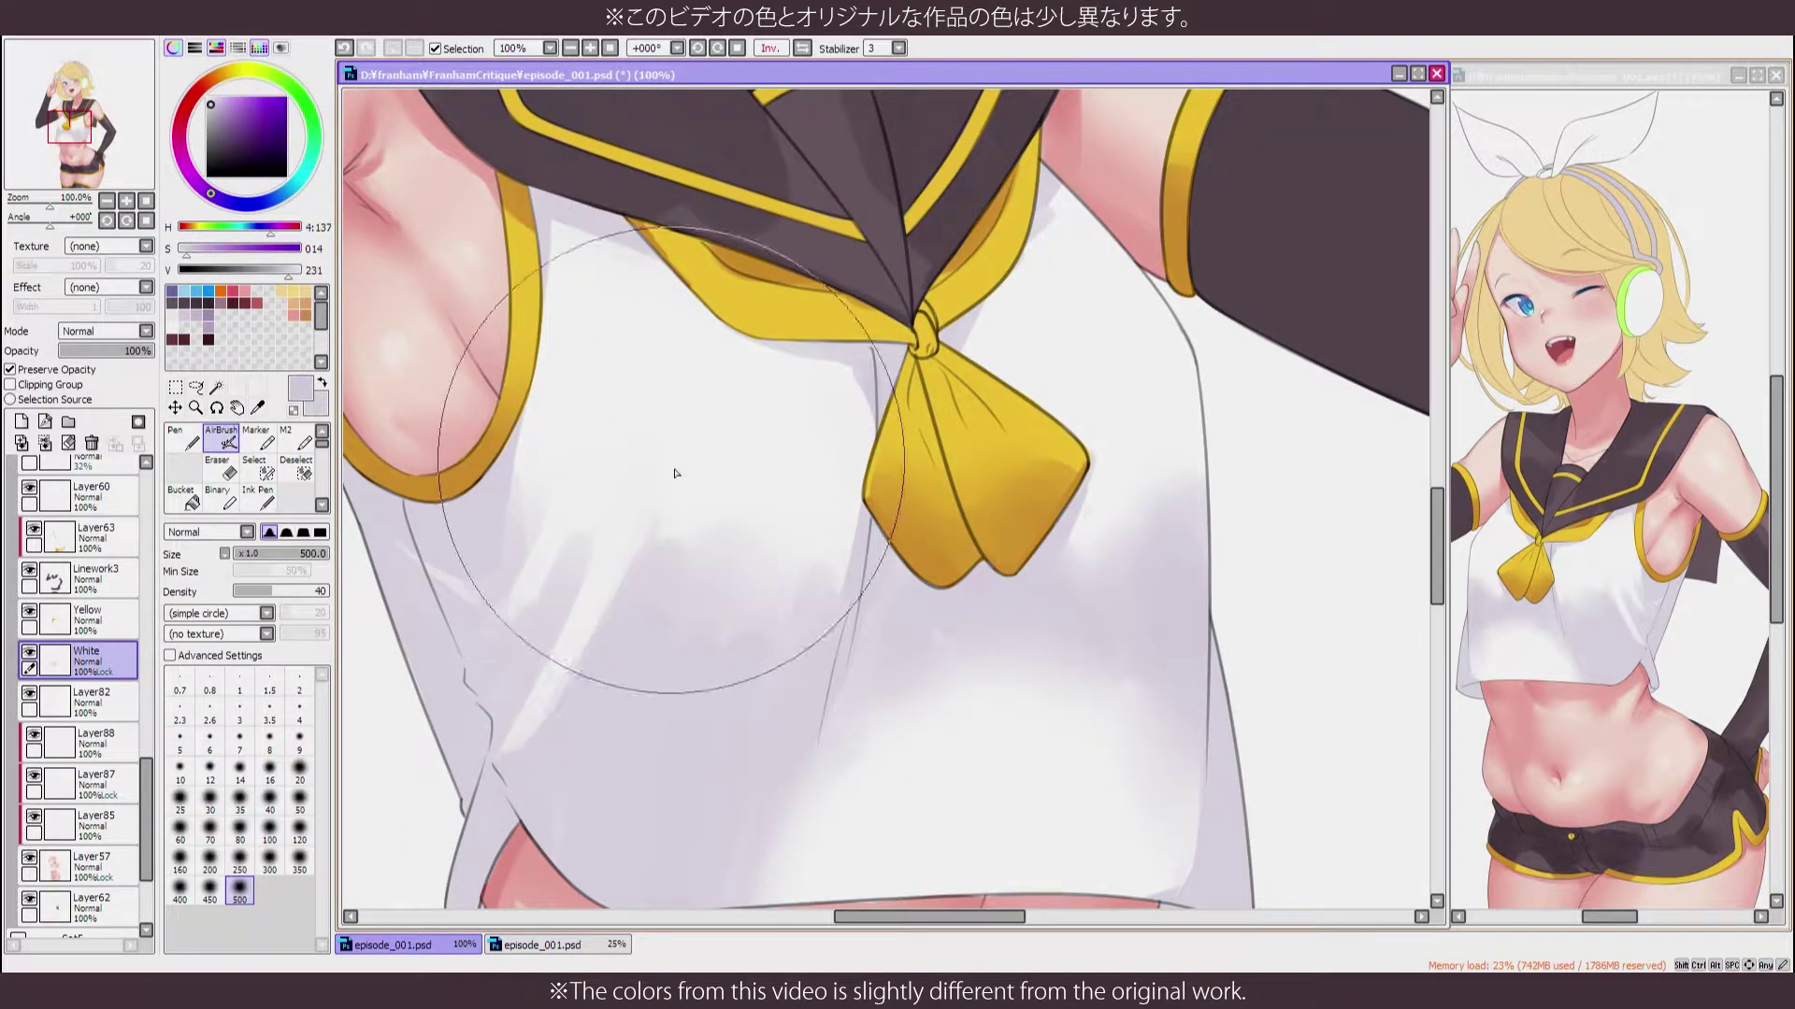
{"action": "key", "text": "b"}
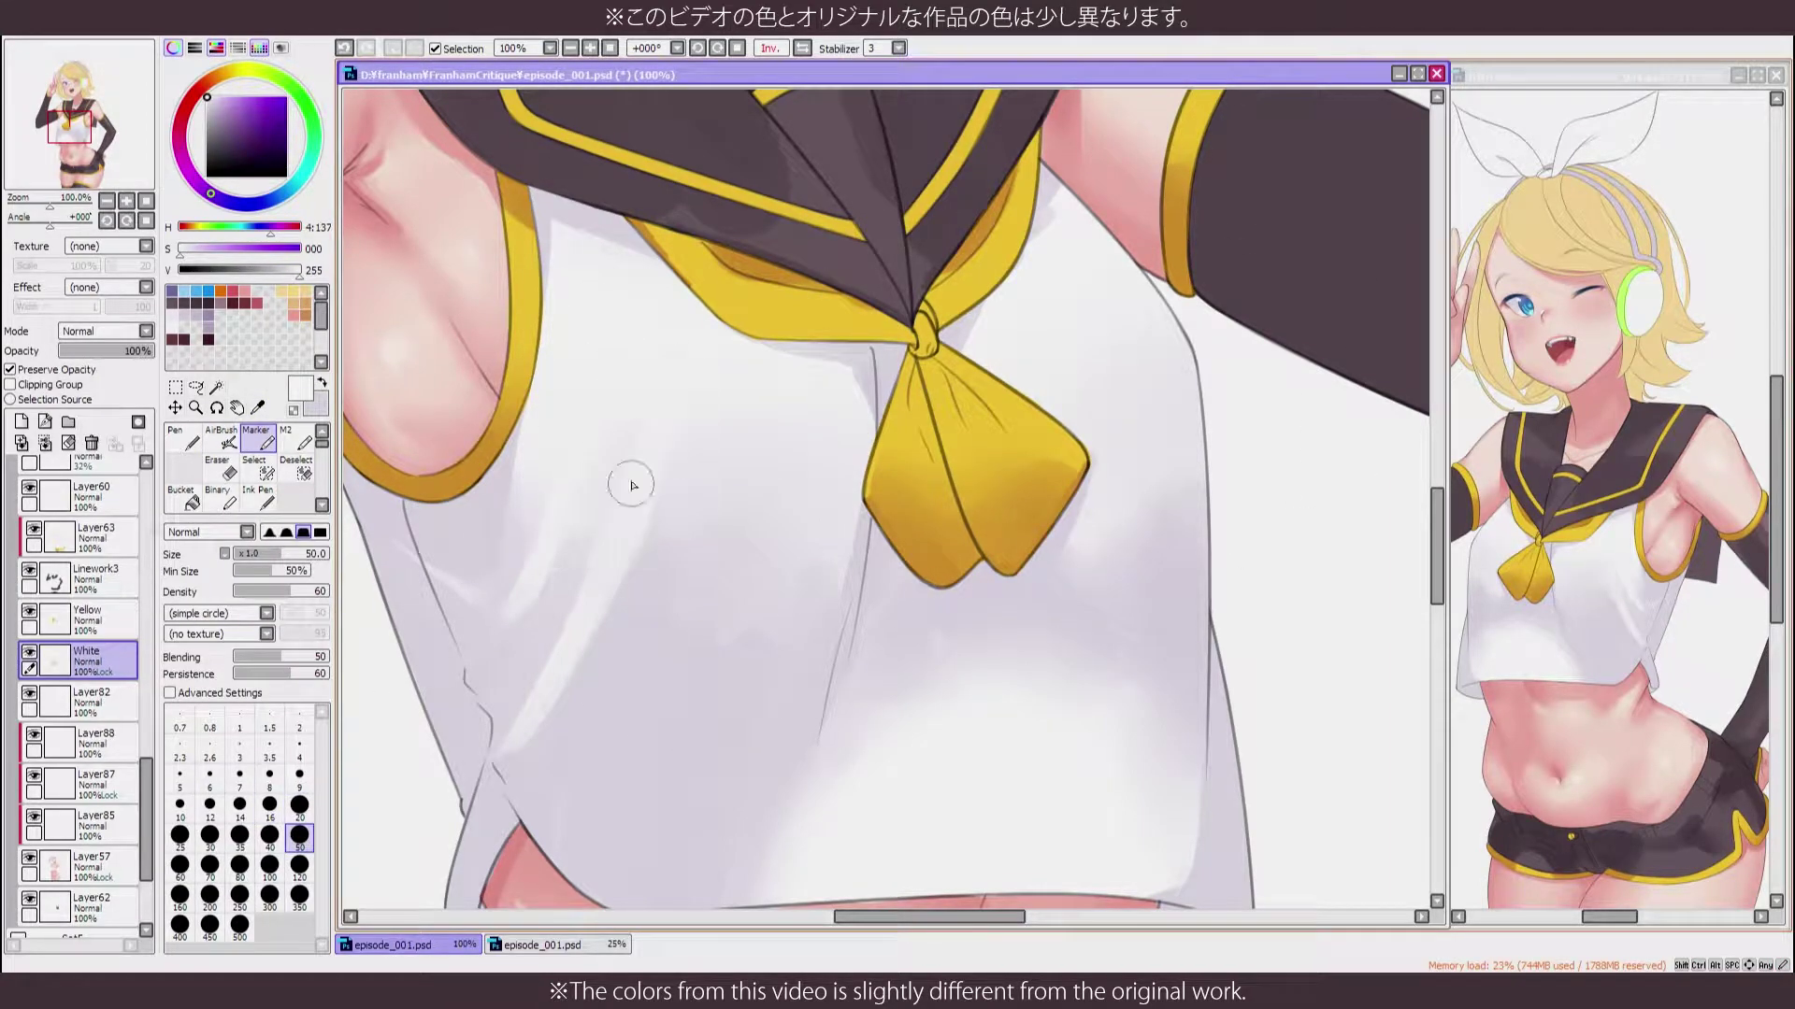
{"action": "left_click", "coordinate": [665, 473], "text": "alt"}
{"action": "scroll", "coordinate": [664, 473], "scroll_direction": "down", "scroll_amount": 2}
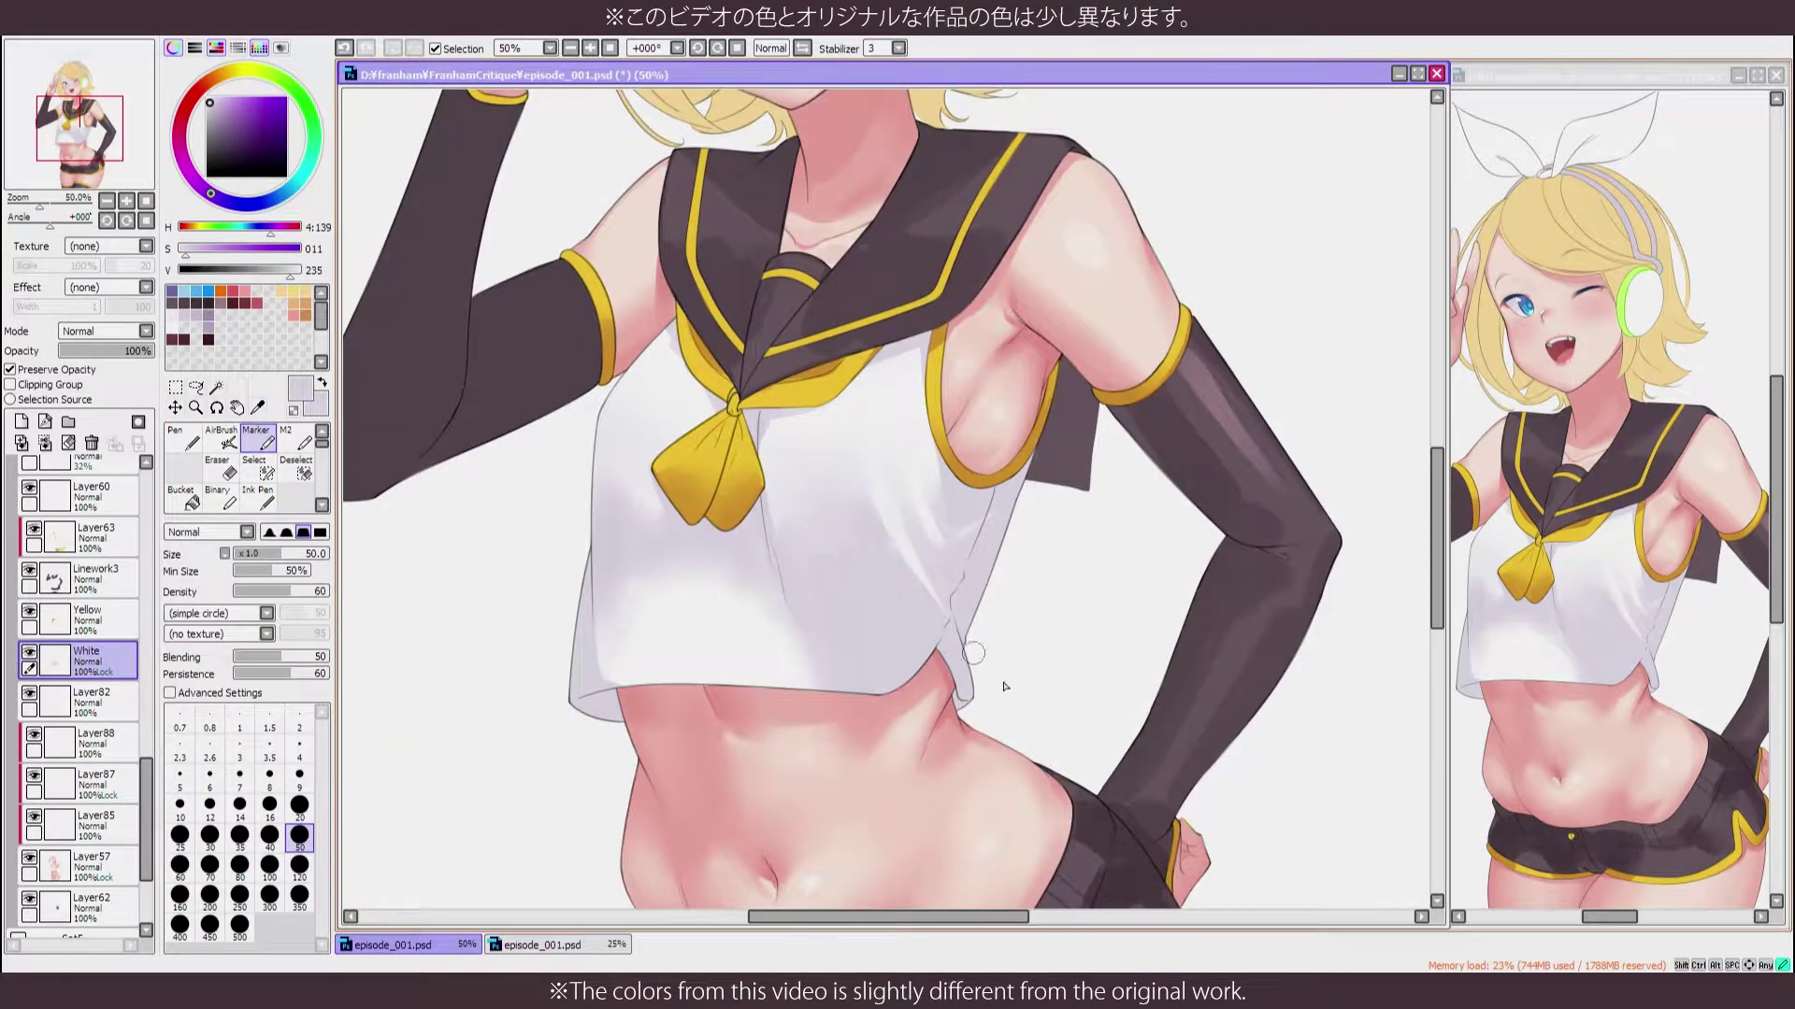
{"action": "scroll", "coordinate": [693, 659], "scroll_direction": "down", "scroll_amount": 2}
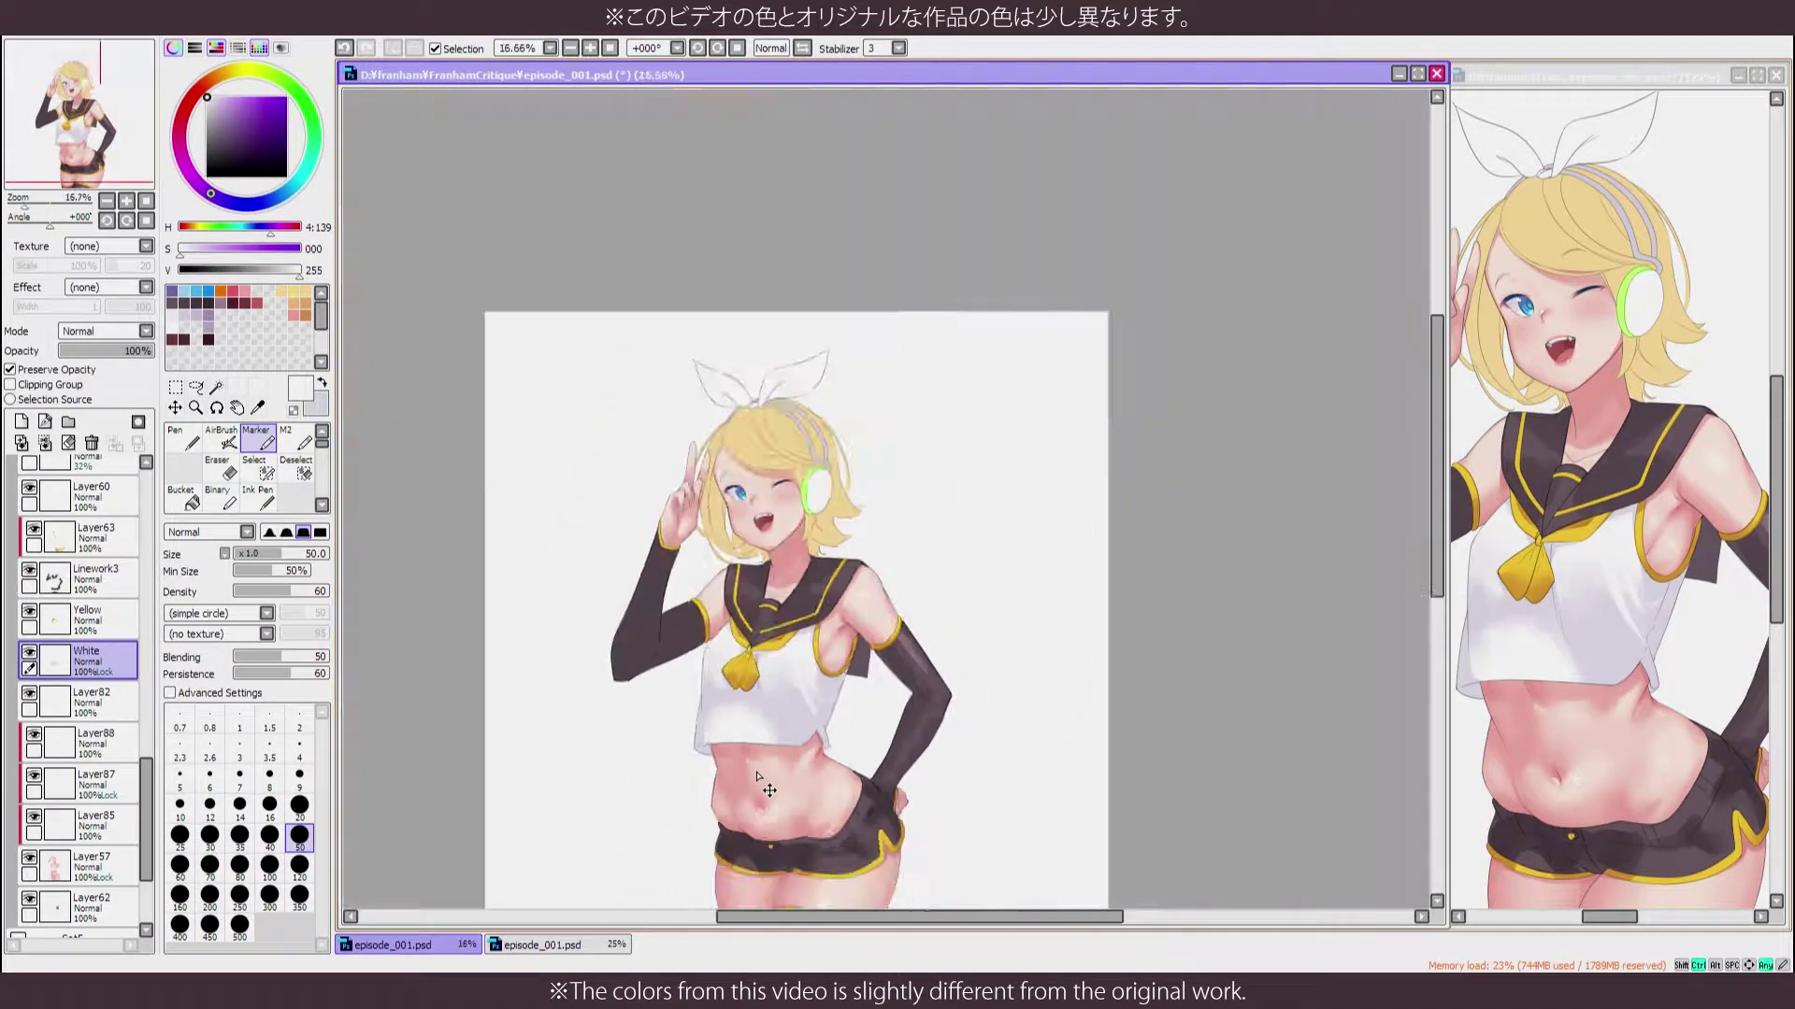
Deepen the fold shadows on the shirt front and below the armhole with a sampled darker lavender and the size 50 Marker
{"action": "scroll", "coordinate": [762, 781], "scroll_direction": "up", "scroll_amount": 3}
{"action": "left_click", "coordinate": [797, 509], "text": "alt"}
{"action": "left_click_drag", "start_coordinate": [799, 519], "coordinate": [770, 401]}
{"action": "left_click_drag", "start_coordinate": [759, 376], "coordinate": [751, 445]}
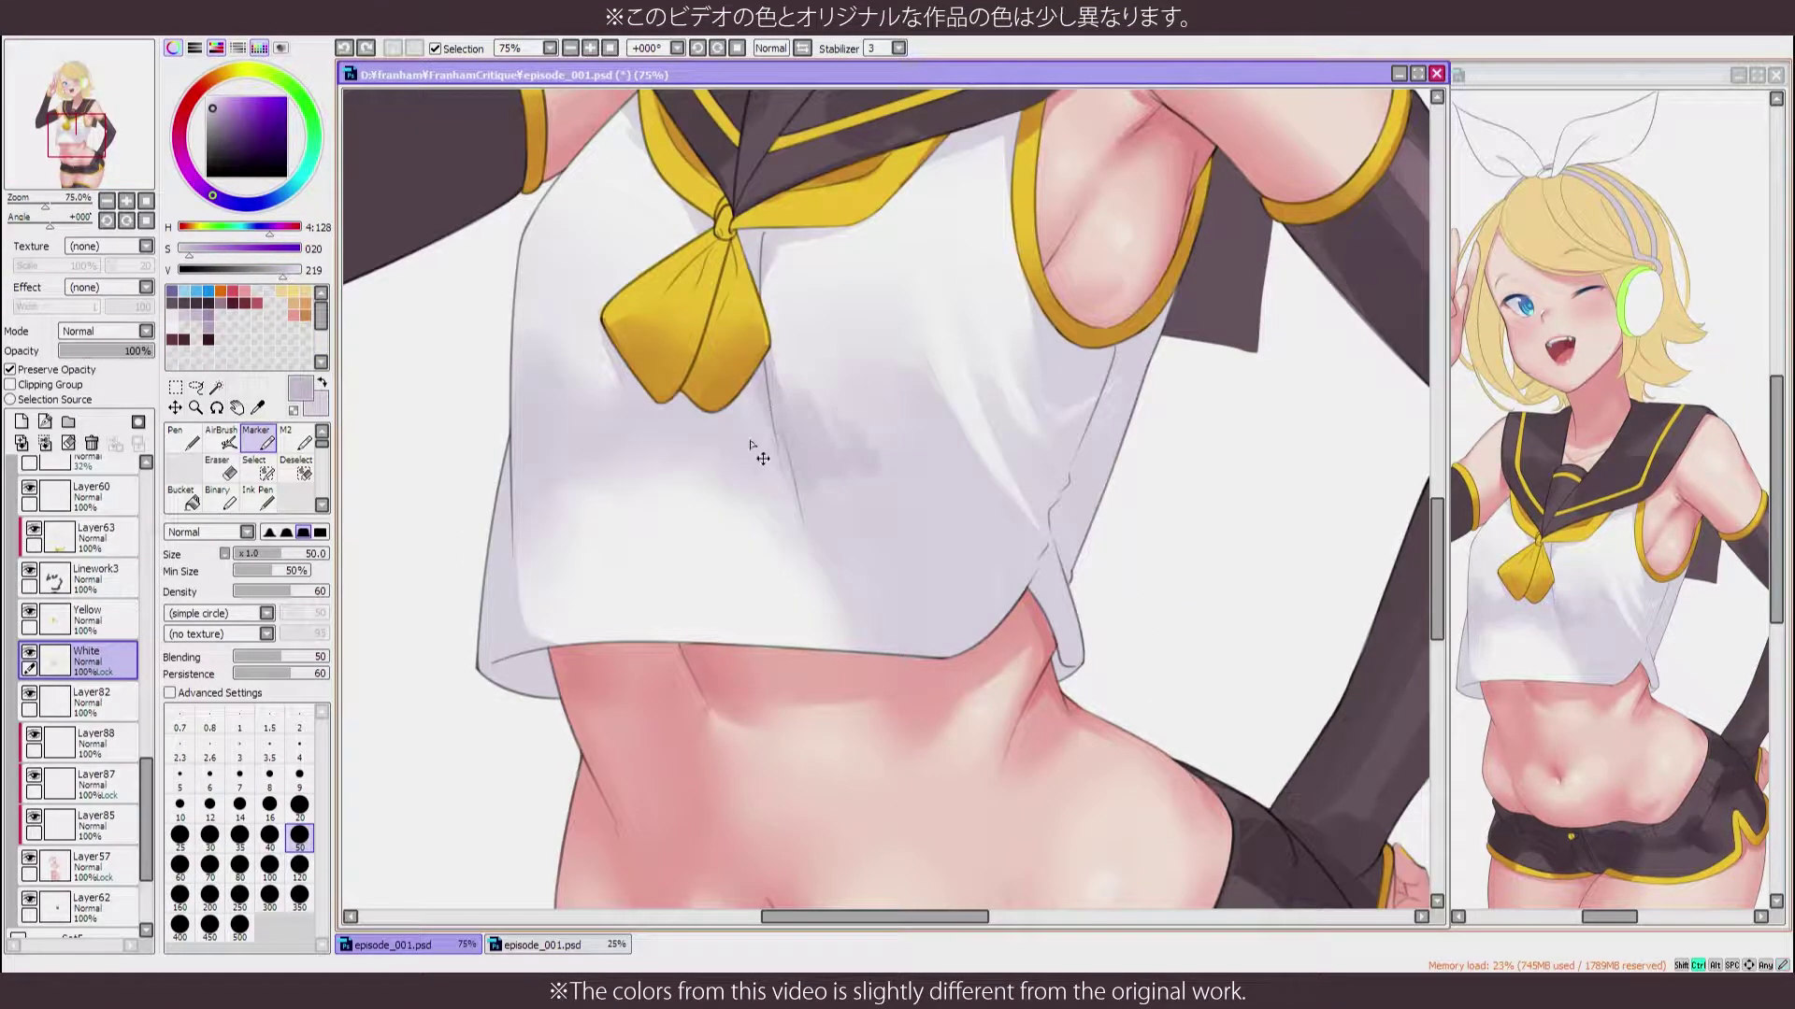
{"action": "left_click_drag", "start_coordinate": [756, 206], "coordinate": [768, 388]}
{"action": "key", "text": "h"}
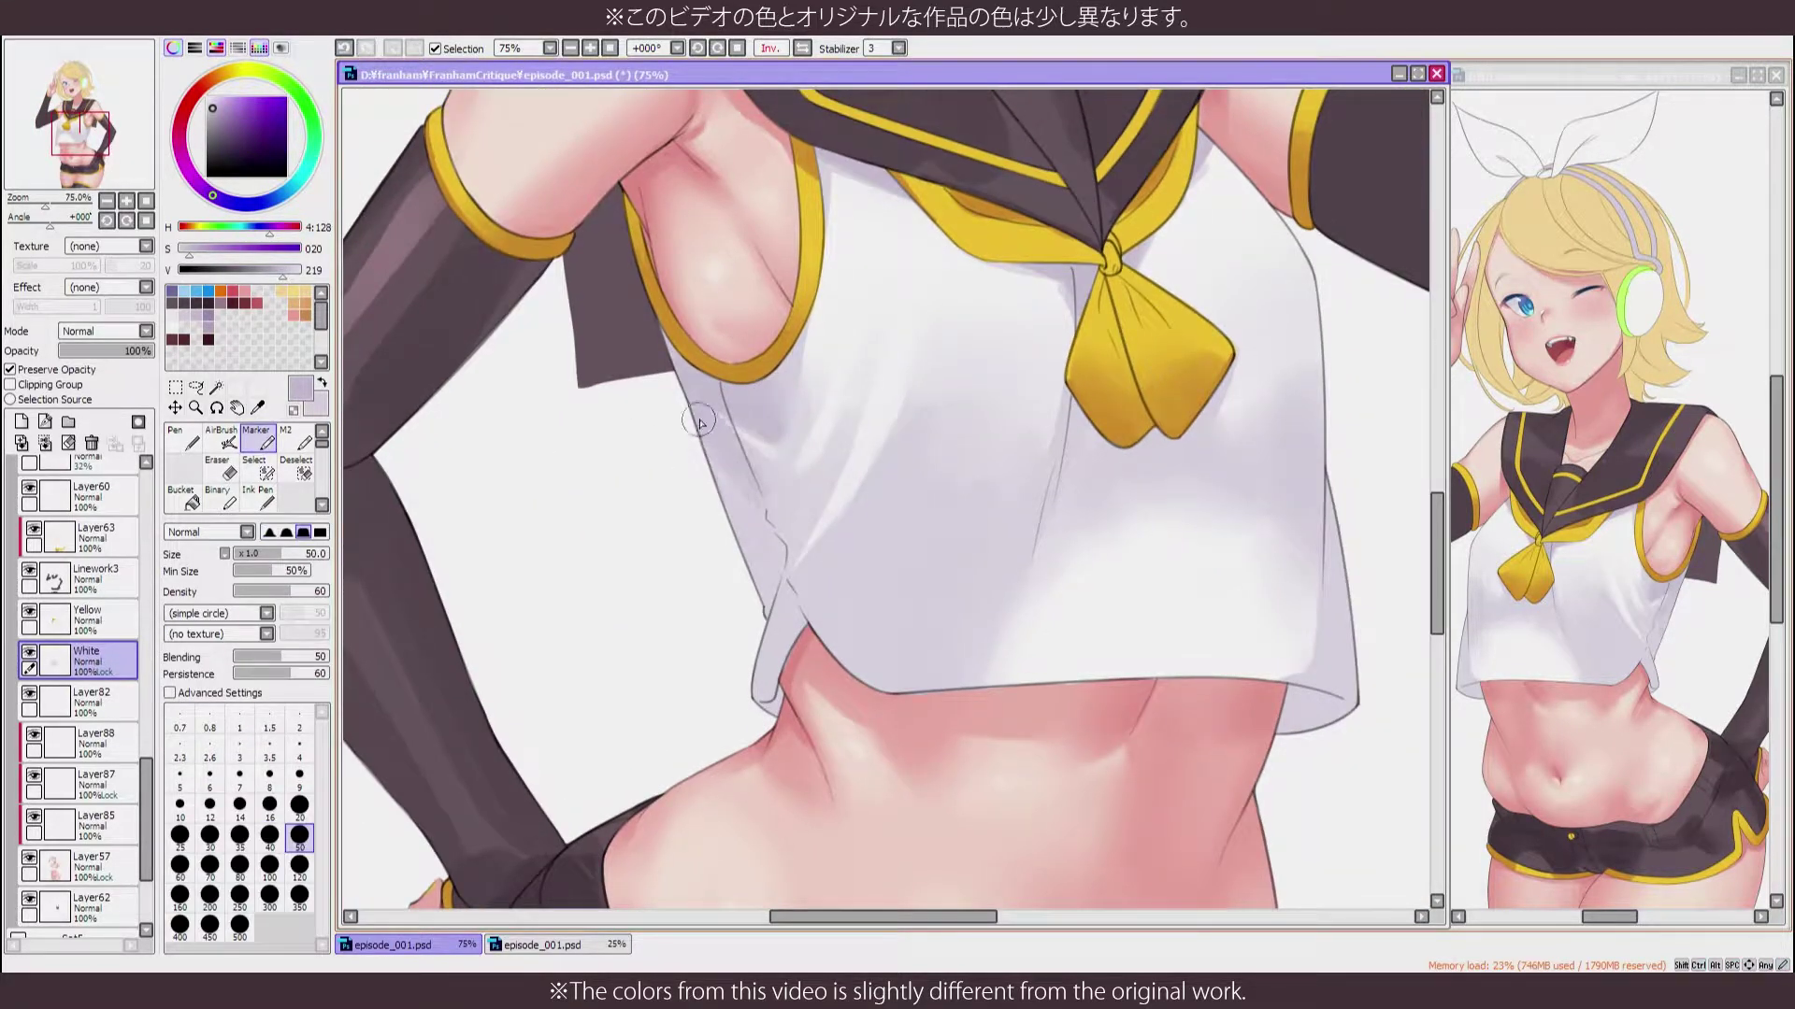
{"action": "left_click_drag", "start_coordinate": [746, 566], "coordinate": [745, 550]}
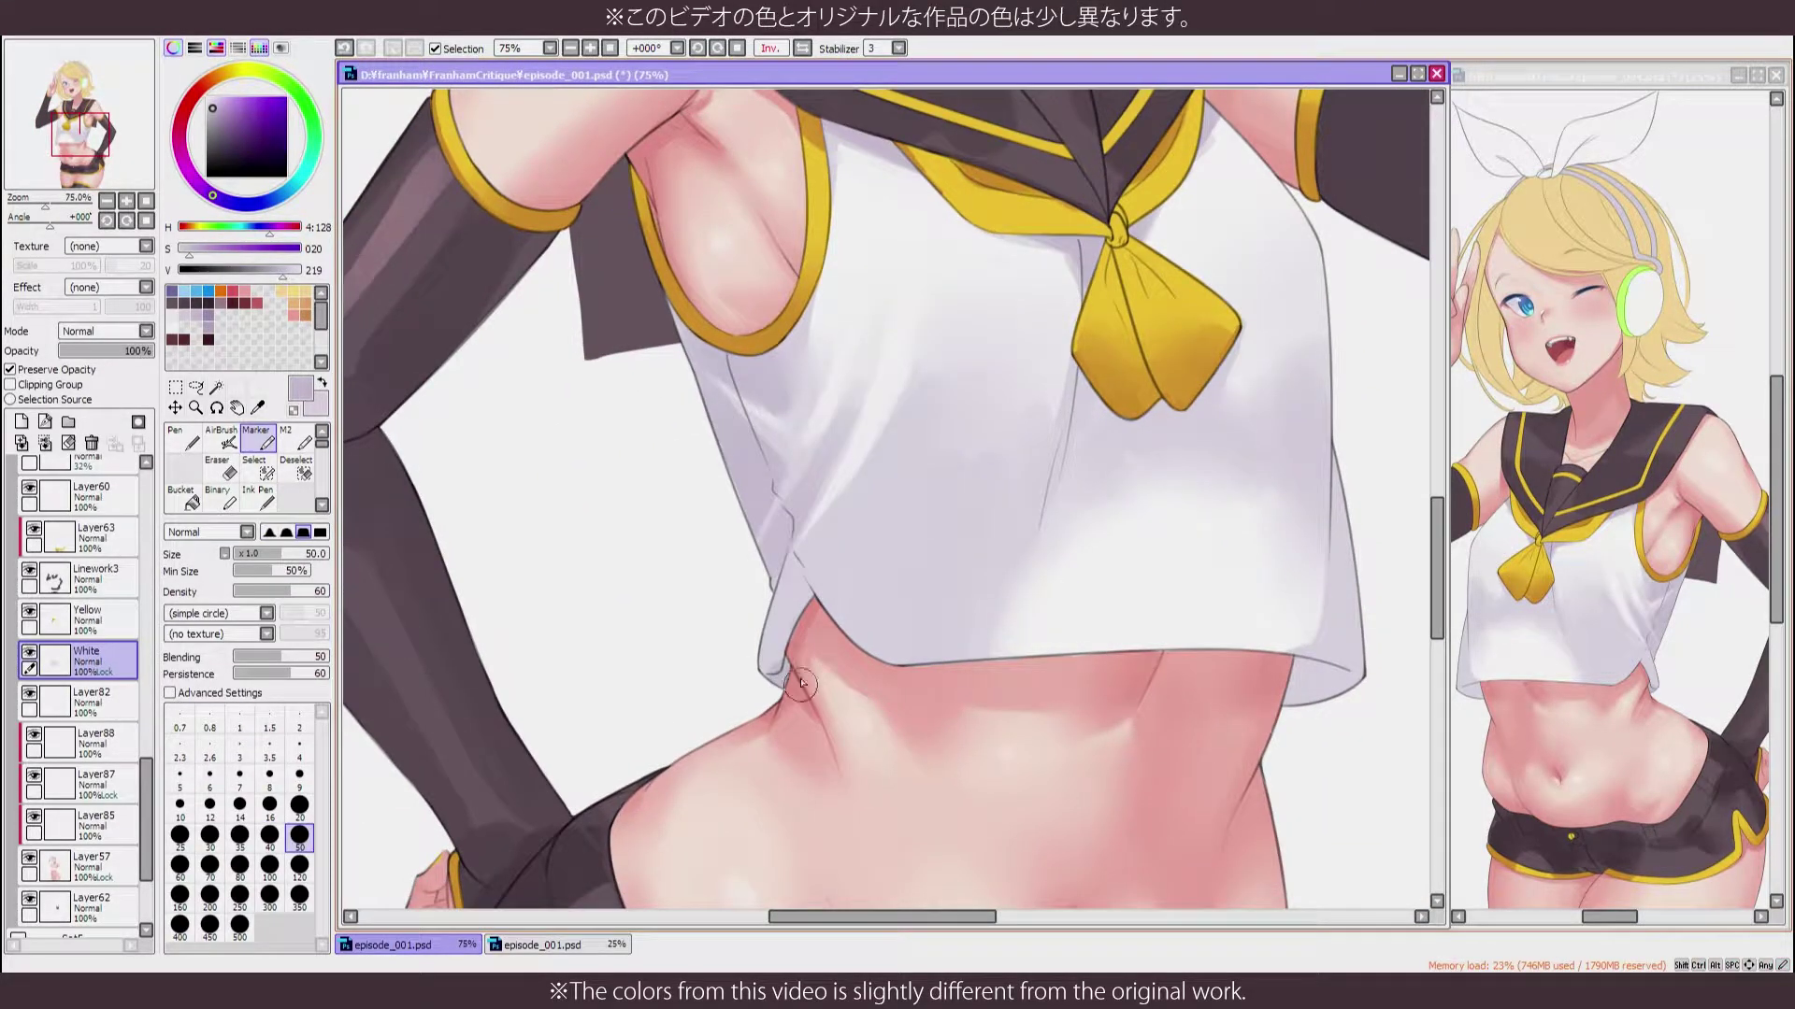
{"action": "key", "text": "h"}
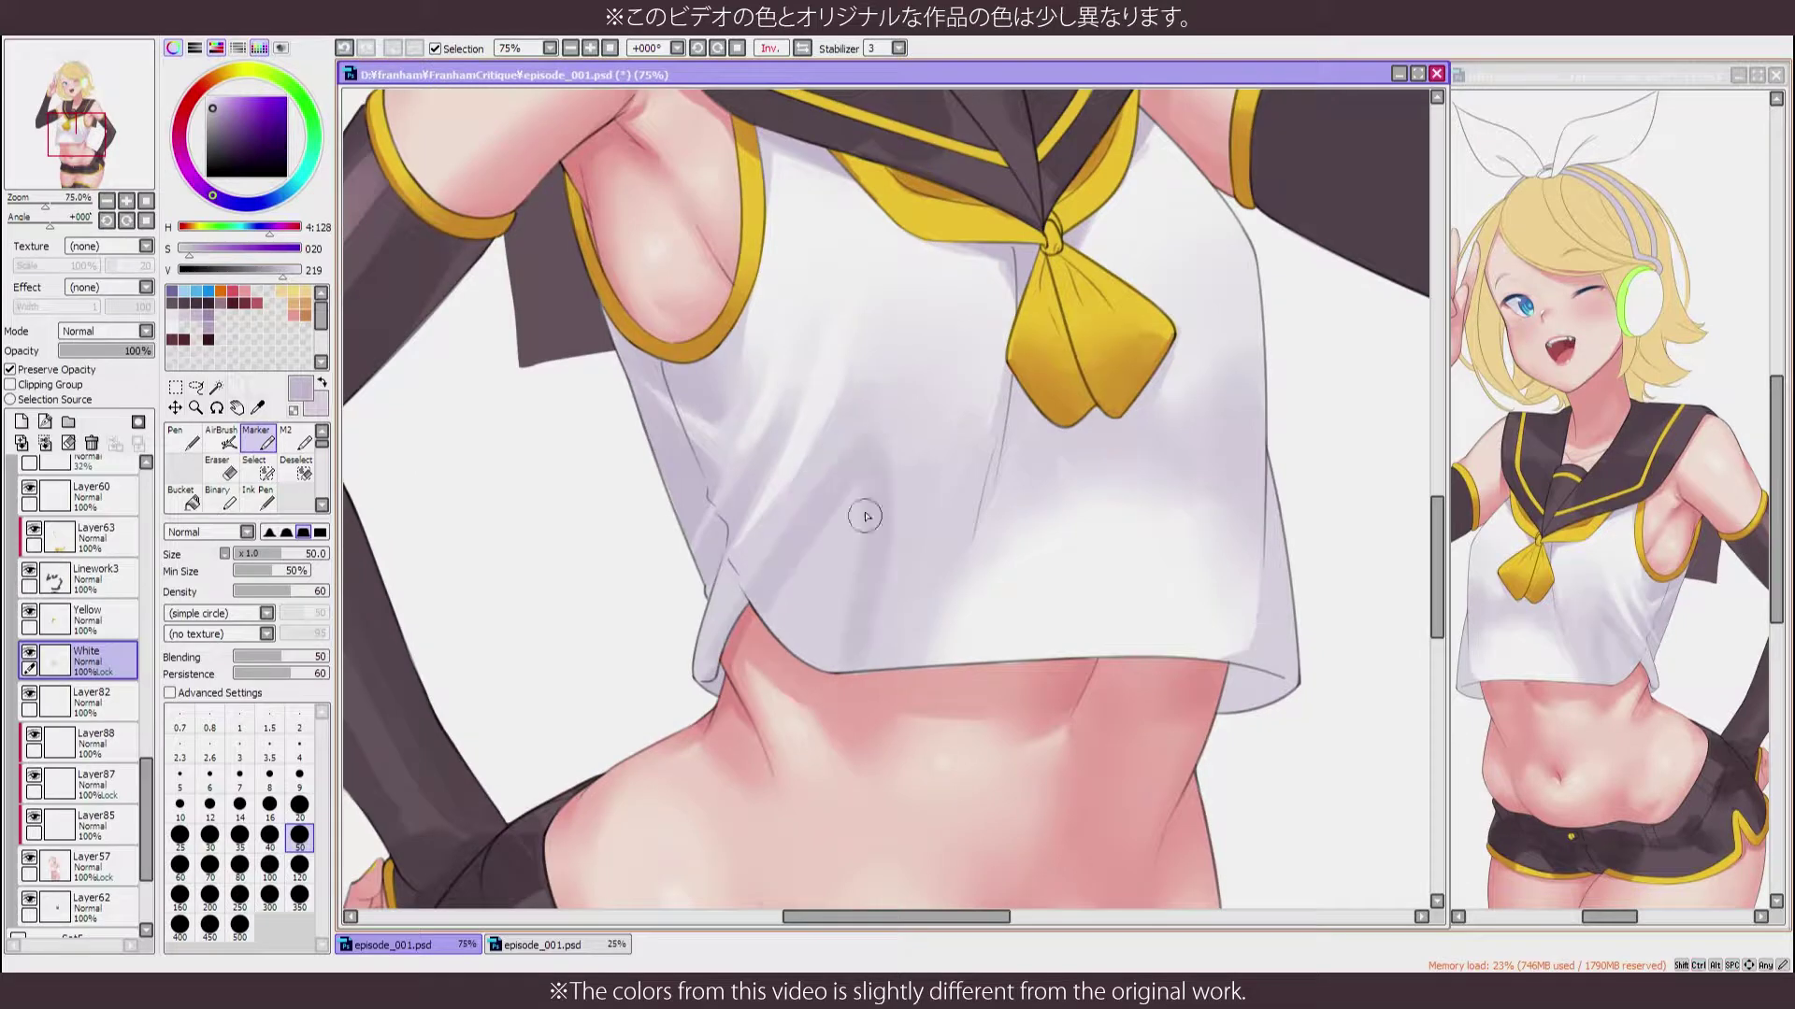
Shade the shirt along its centre crease and beneath the yellow tie with darker lavender, using the size 50 Marker
{"action": "mouse_move", "coordinate": [804, 598]}
{"action": "left_mouse_down"}
{"action": "mouse_move", "coordinate": [814, 617]}
{"action": "mouse_move", "coordinate": [1022, 559]}
{"action": "mouse_move", "coordinate": [1029, 594]}
{"action": "left_mouse_up"}
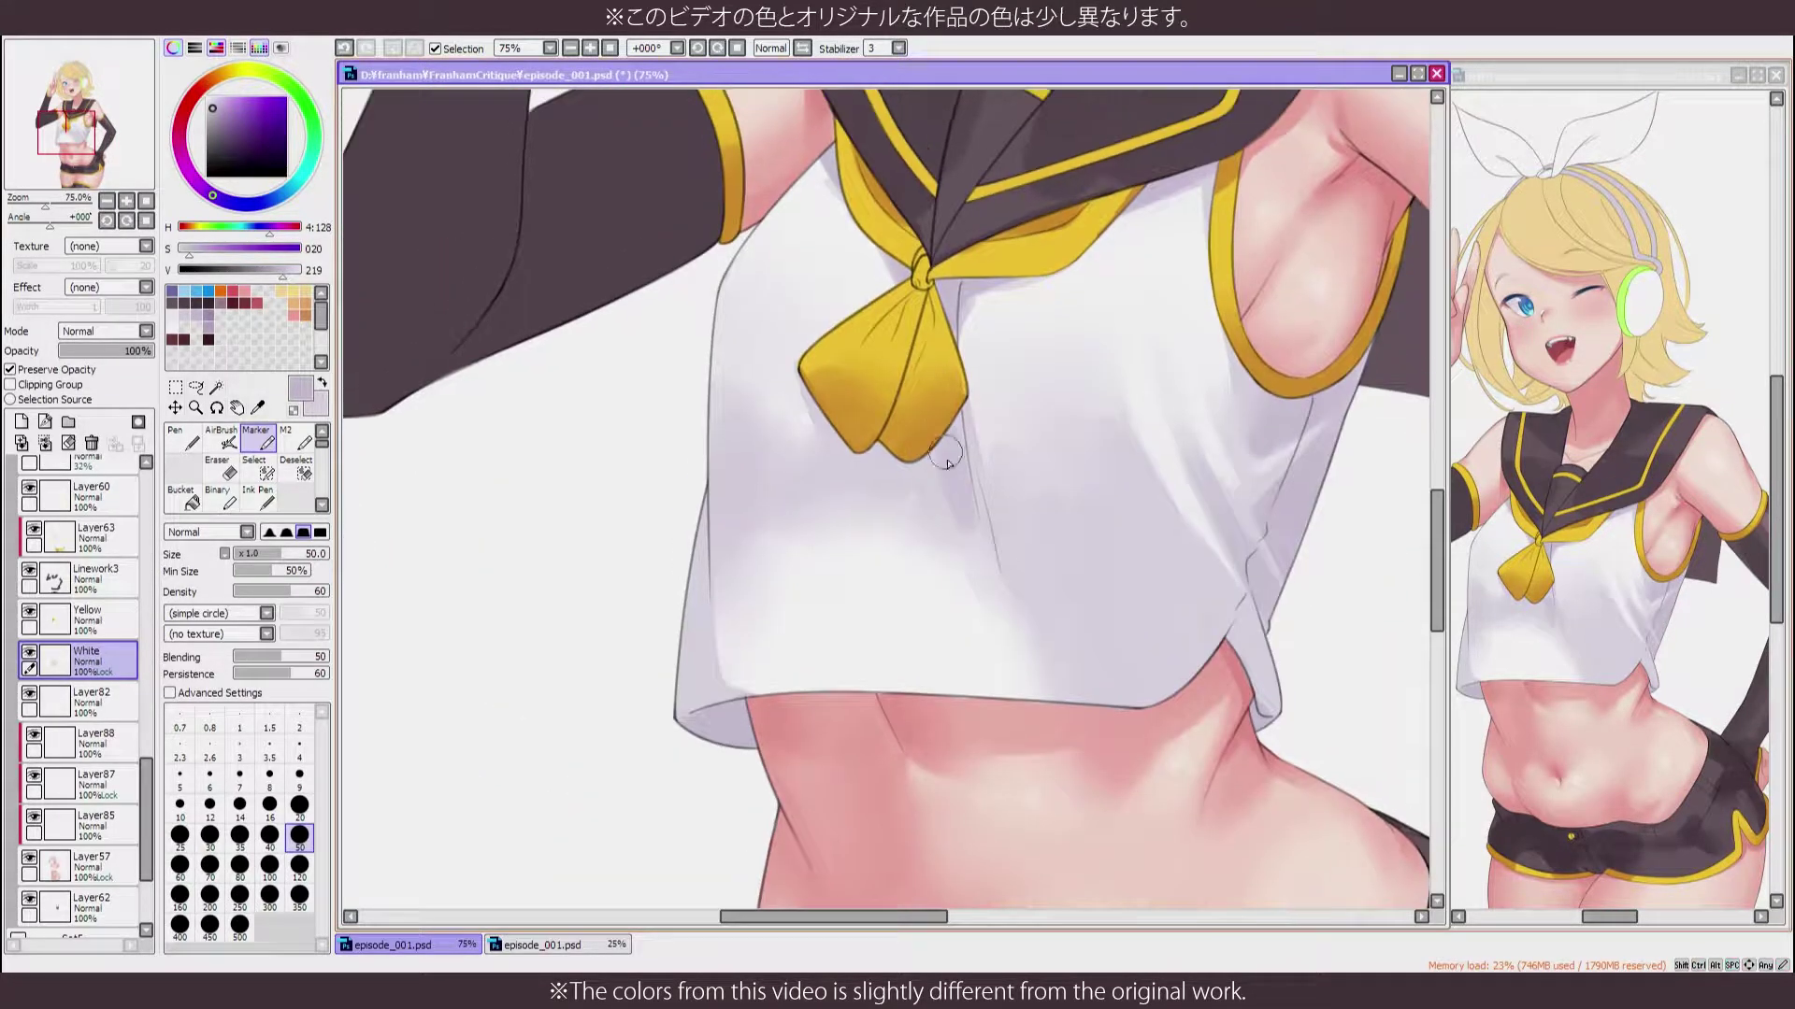
{"action": "left_click_drag", "start_coordinate": [902, 414], "coordinate": [974, 498]}
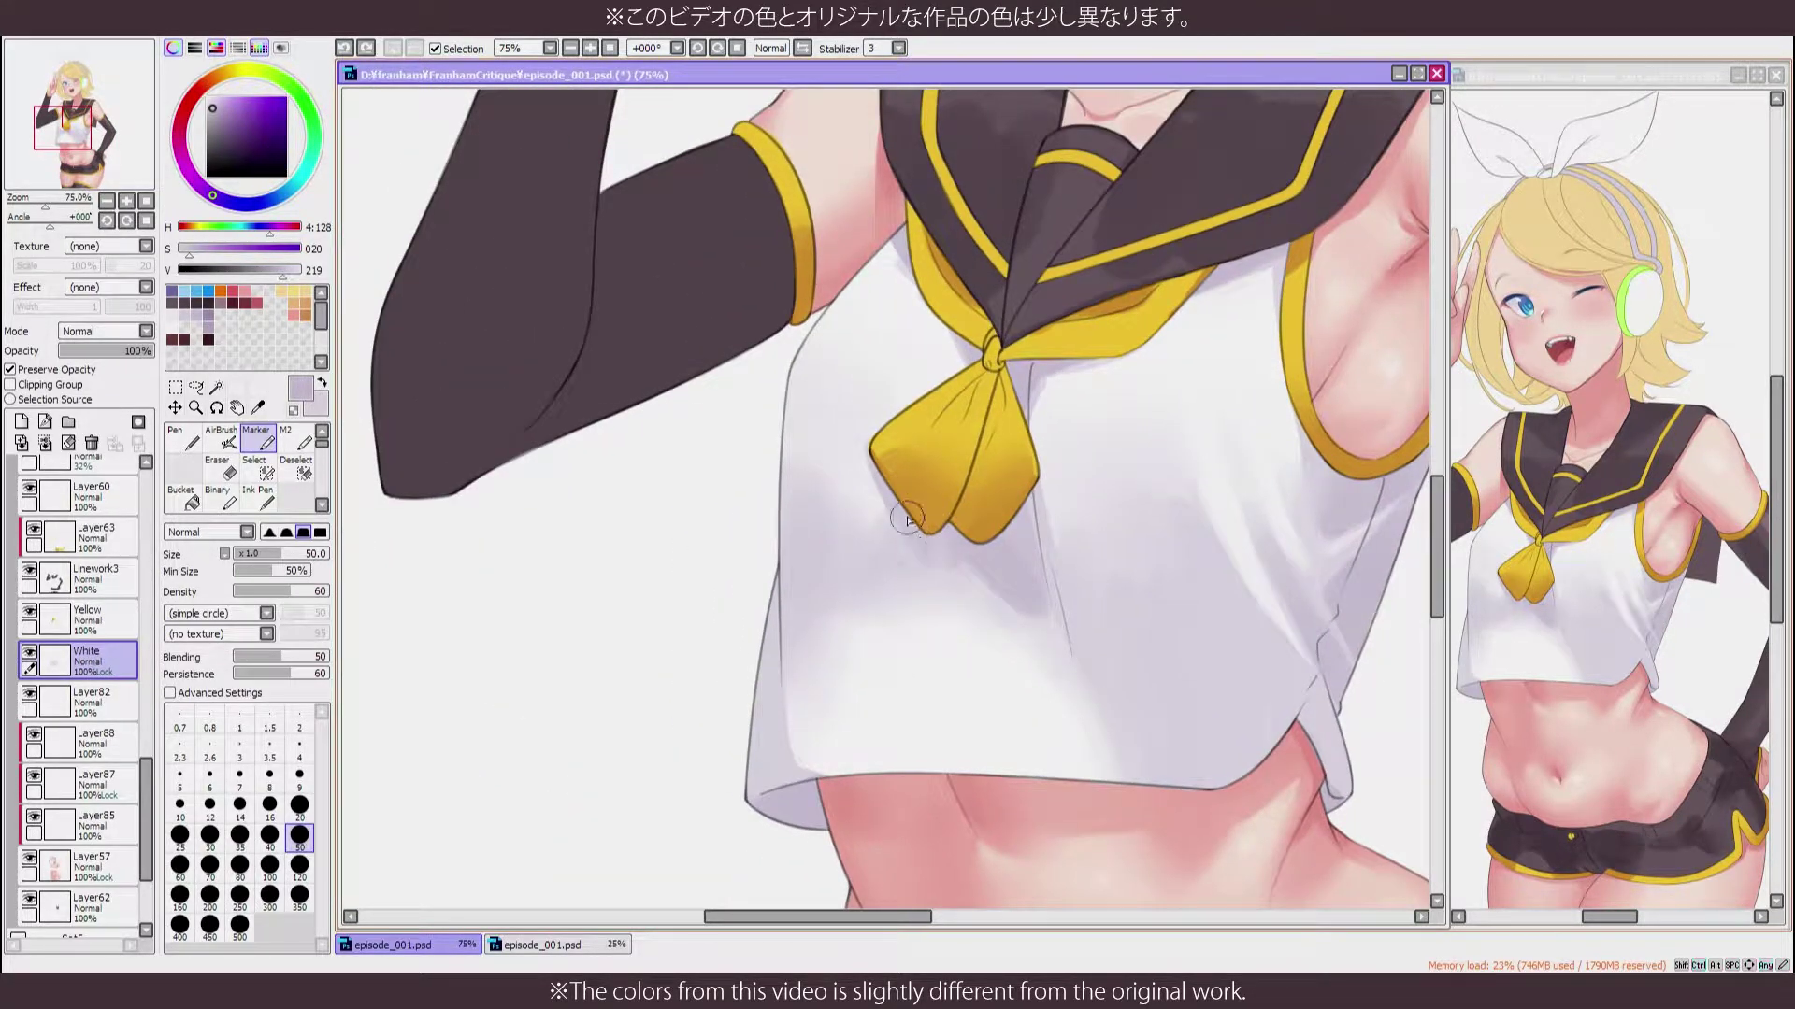
{"action": "key", "text": "h"}
{"action": "key", "text": "h"}
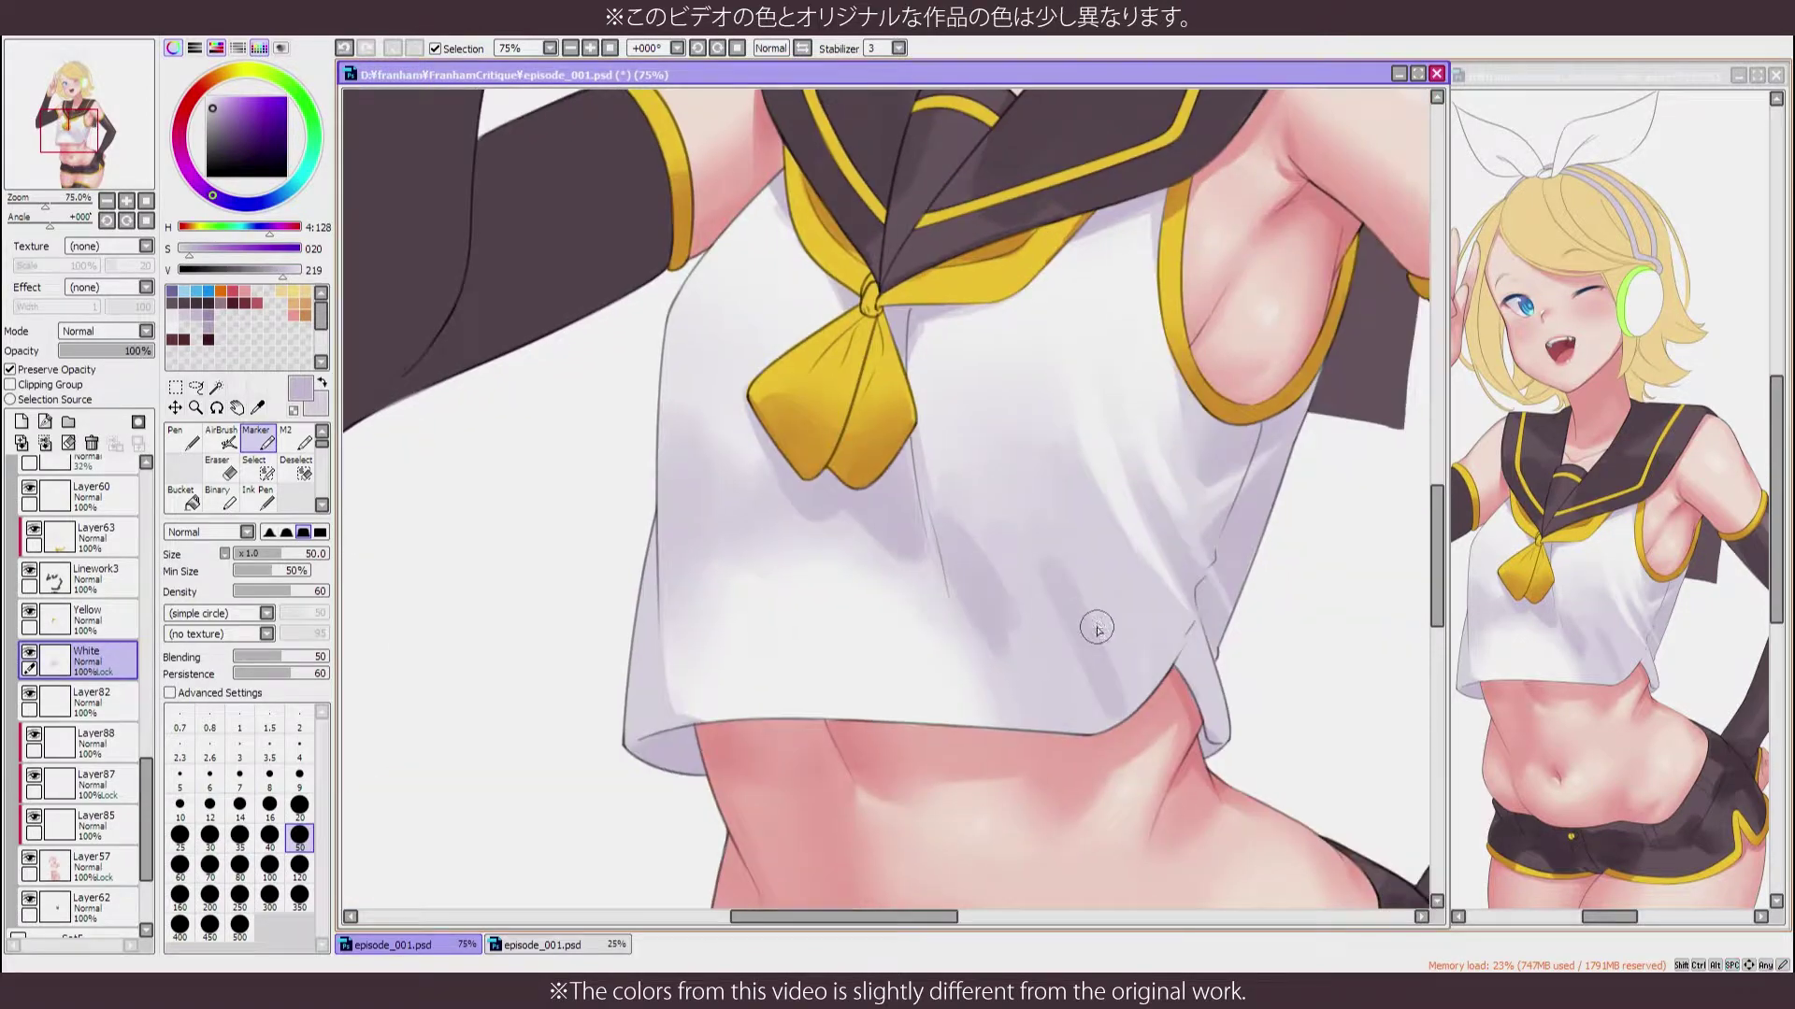
Paint lavender shadow patches on the shirt's far side beside the tie and diagonally across its lower front
{"action": "scroll", "coordinate": [1122, 654], "scroll_direction": "down", "scroll_amount": 5}
{"action": "key", "text": "h"}
{"action": "scroll", "coordinate": [1121, 668], "scroll_direction": "up", "scroll_amount": 5}
{"action": "key", "text": "h"}
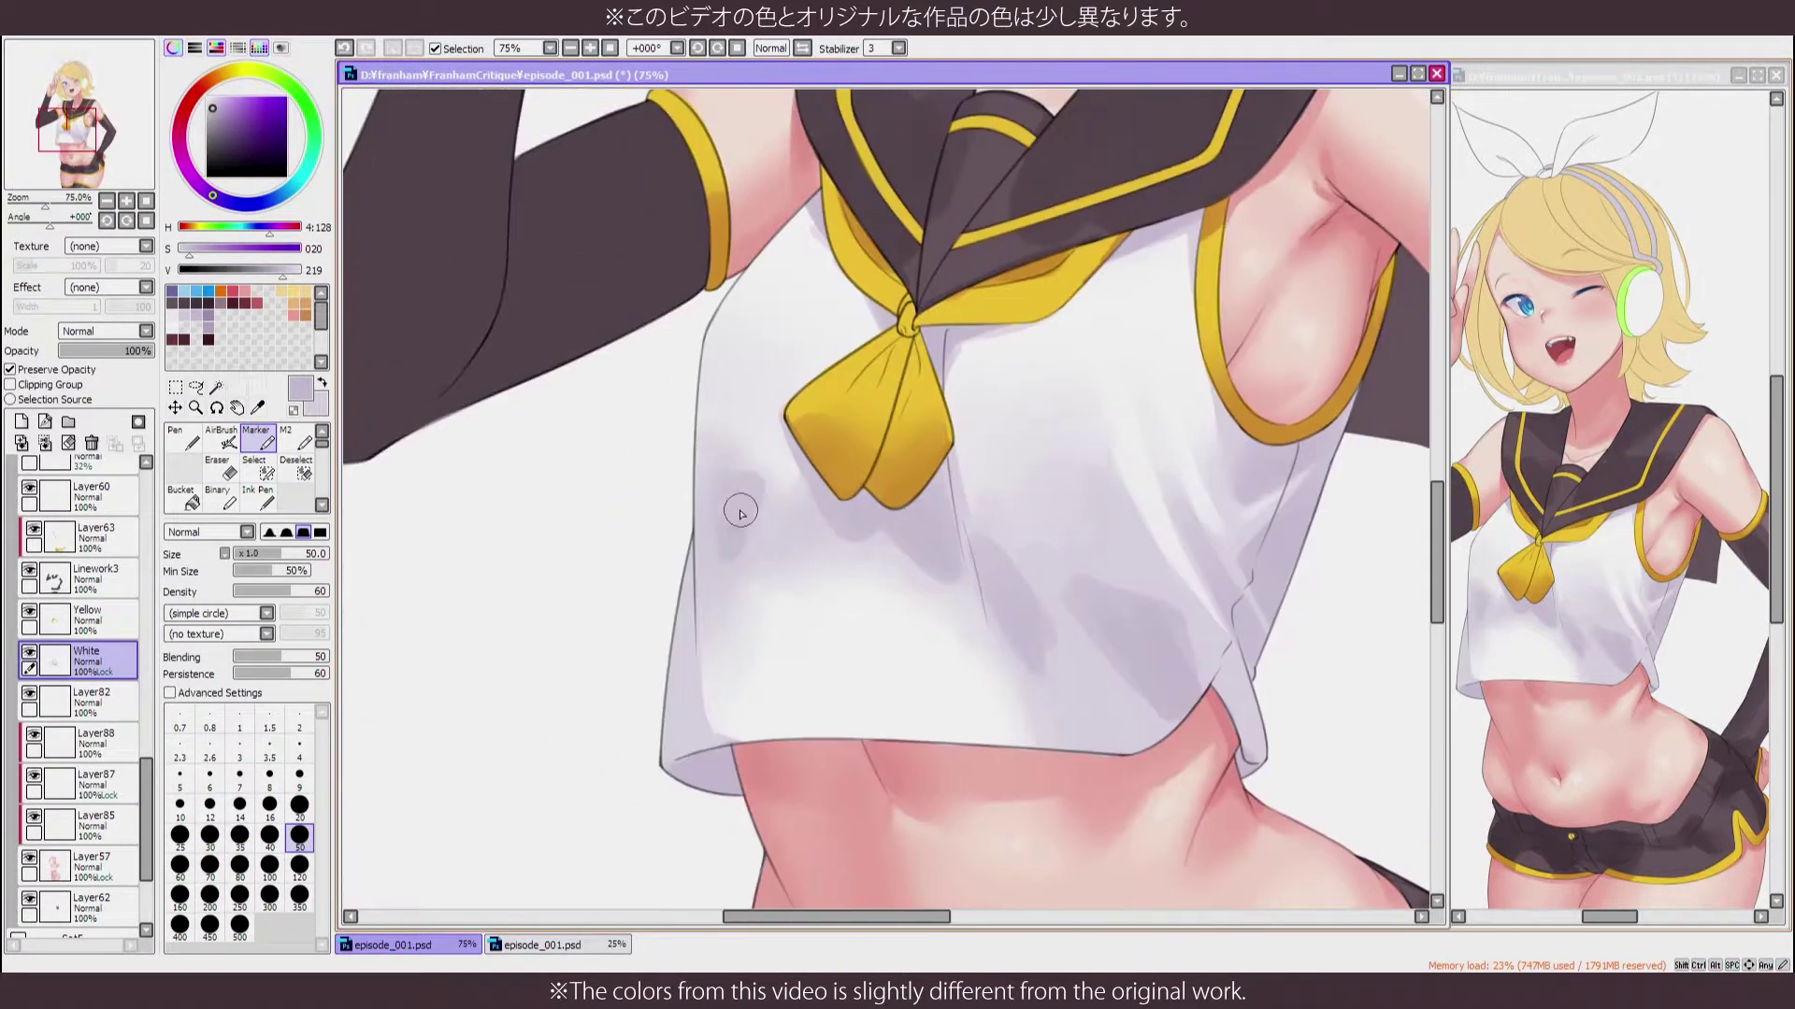
{"action": "key", "text": "b"}
{"action": "left_click_drag", "start_coordinate": [916, 579], "coordinate": [972, 823]}
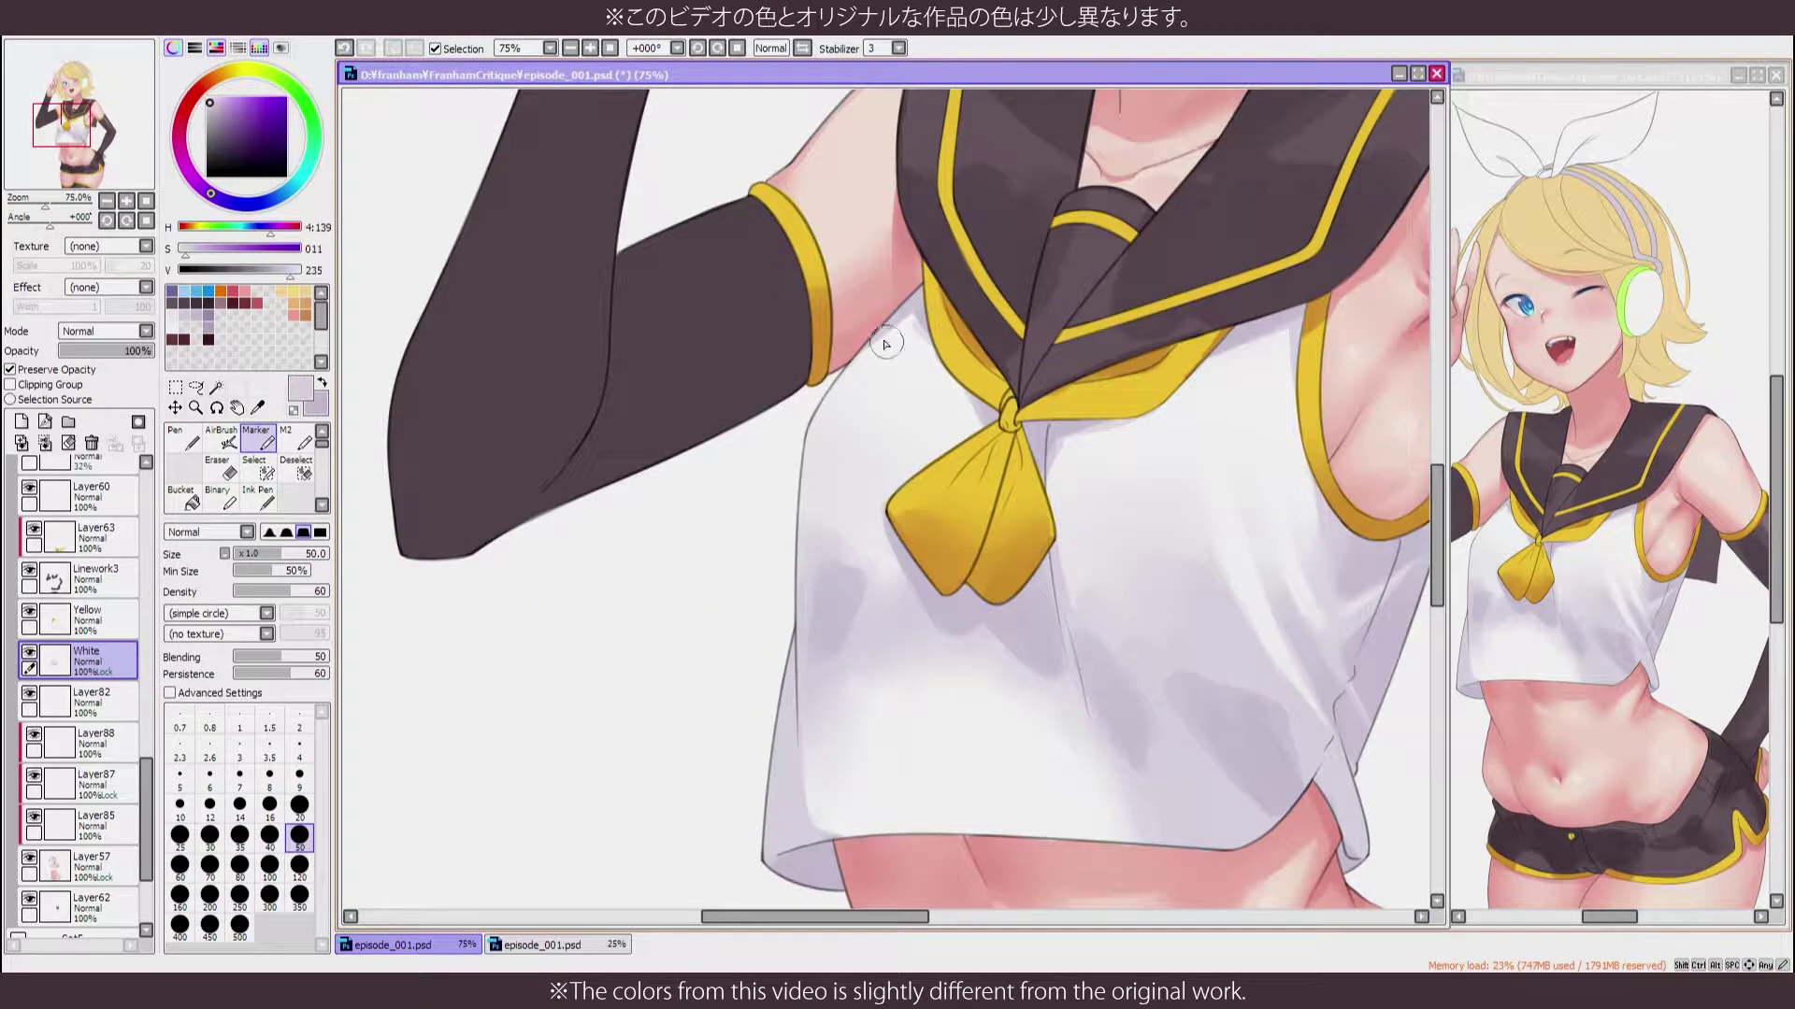
Blend the shirt shading beside the collar and around the tie knot with sampled pale and darker lavender, using the Marker
{"action": "left_click", "coordinate": [888, 341], "text": "alt"}
{"action": "mouse_move", "coordinate": [1183, 893]}
{"action": "left_mouse_down"}
{"action": "mouse_move", "coordinate": [1035, 579]}
{"action": "mouse_move", "coordinate": [1086, 714]}
{"action": "left_mouse_up"}
{"action": "key", "text": "n"}
{"action": "left_click", "coordinate": [907, 435], "text": "alt"}
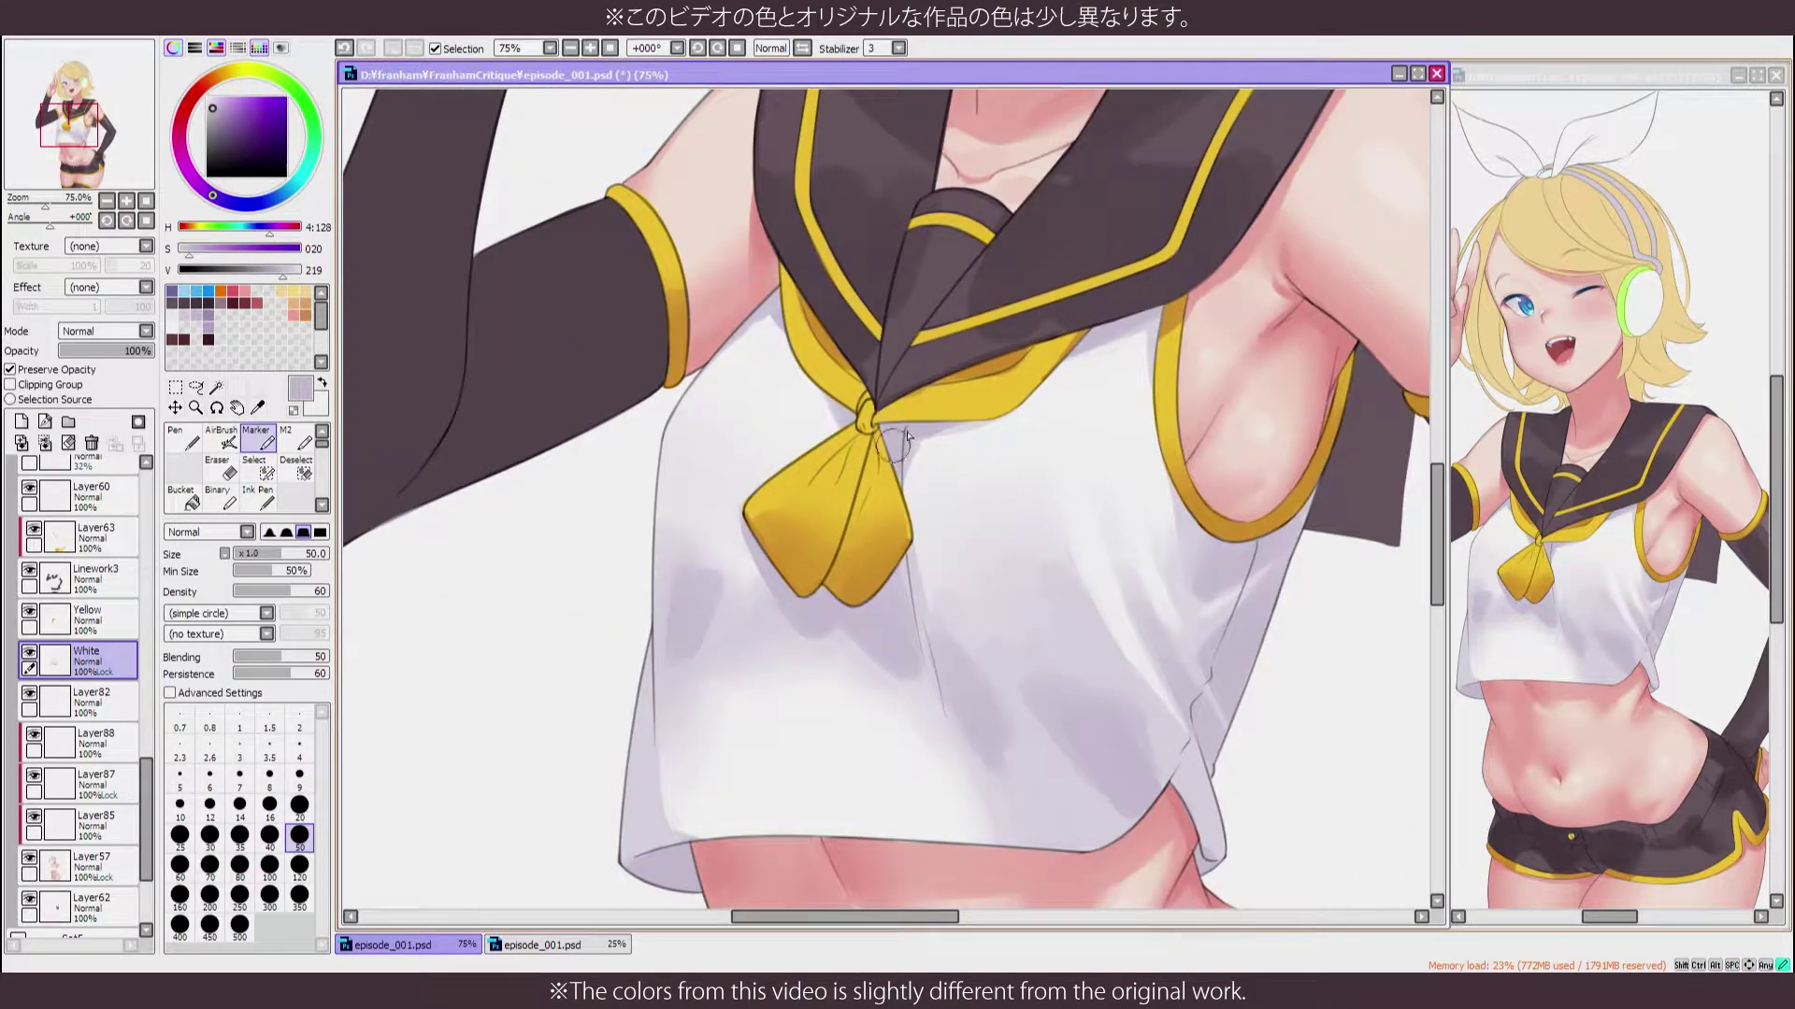
Mirror the view and blend the shirt folds beneath the armhole with the size 40 Pen and the Marker
{"action": "key", "text": "h"}
{"action": "key", "text": "b"}
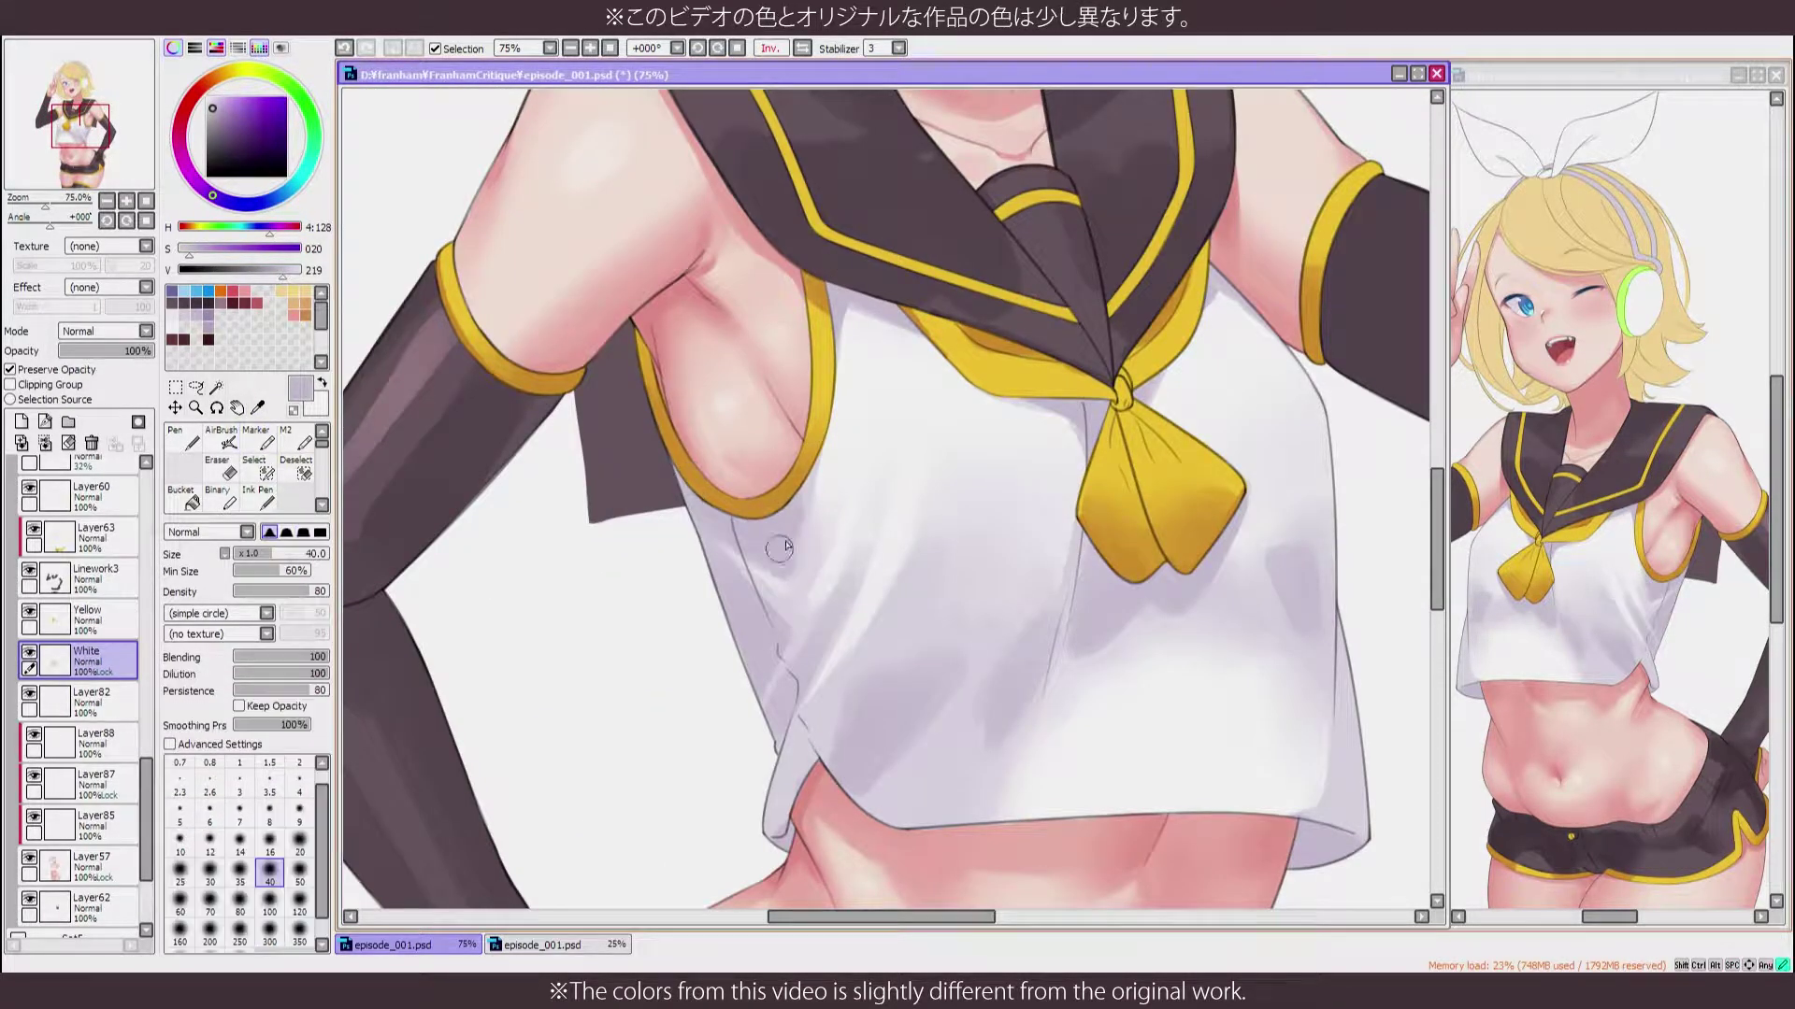
{"action": "key", "text": "n"}
{"action": "key", "text": "b"}
{"action": "scroll", "coordinate": [820, 667], "scroll_direction": "down", "scroll_amount": 1}
{"action": "scroll", "coordinate": [820, 666], "scroll_direction": "down", "scroll_amount": 2}
{"action": "key", "text": "h"}
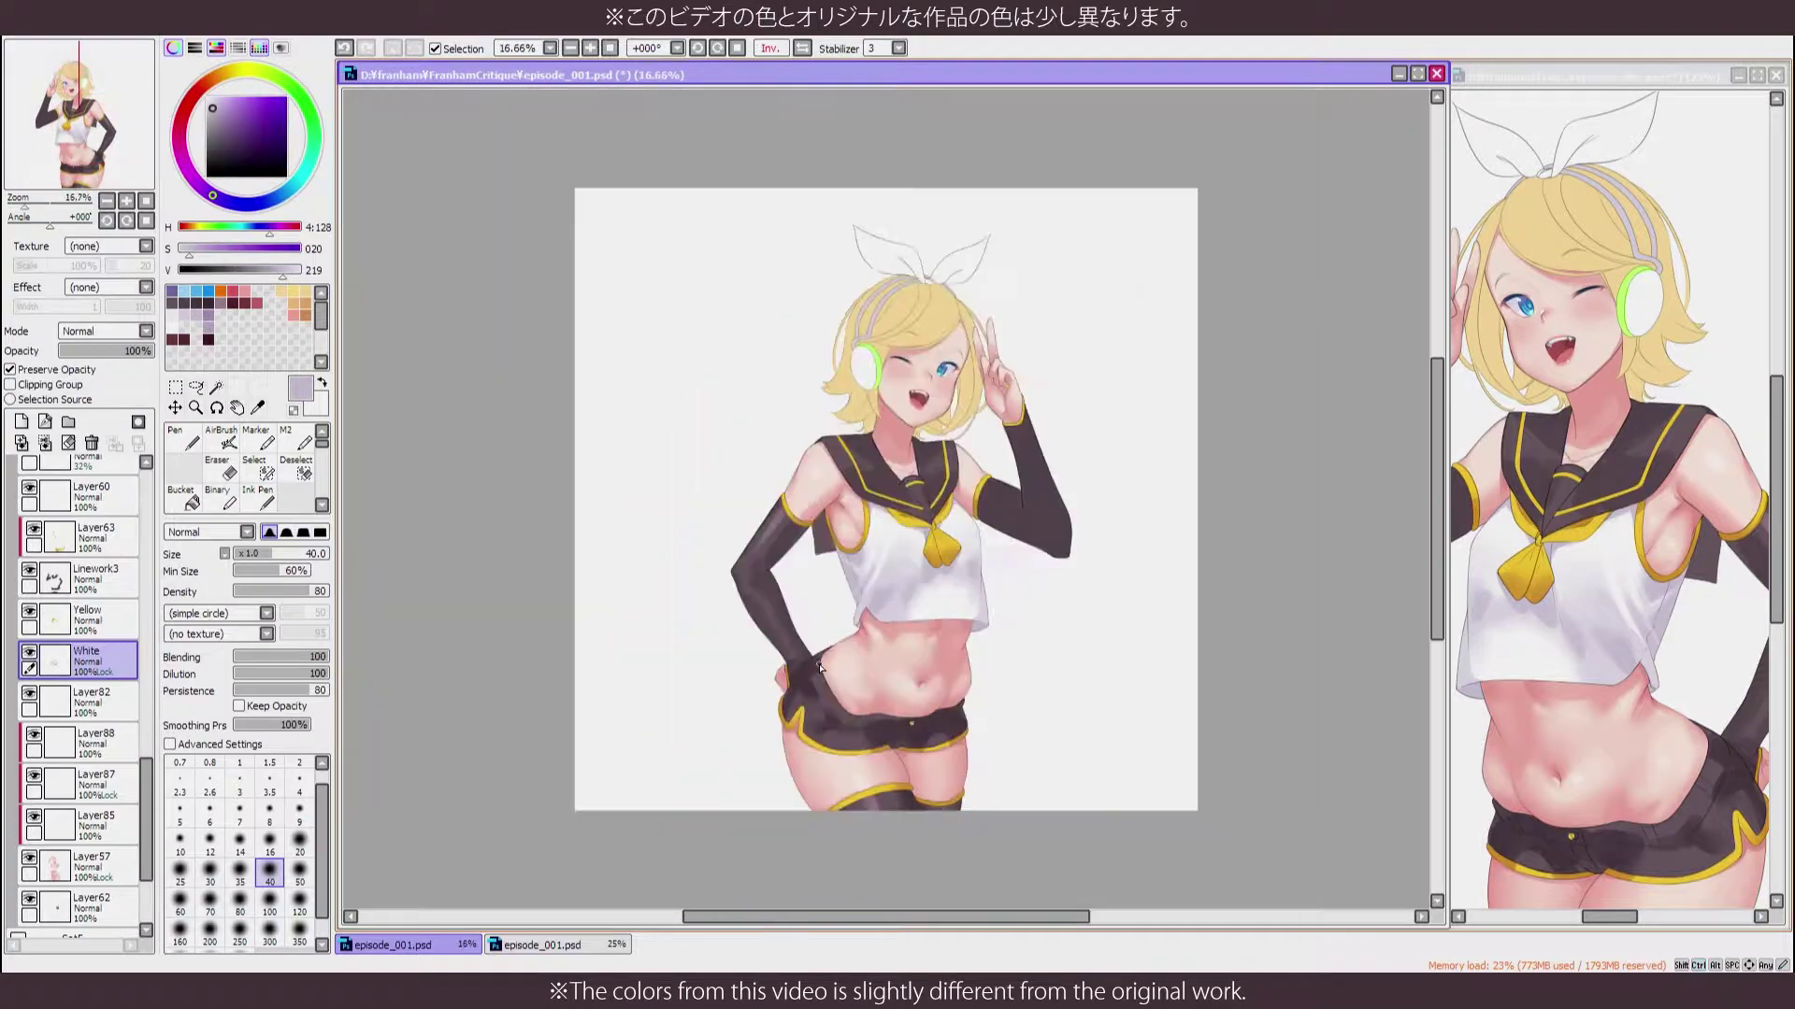
Strengthen the lavender fold shadows on the shirt's lower front near the side hem with the size 50 Marker
{"action": "scroll", "coordinate": [1070, 493], "scroll_direction": "up", "scroll_amount": 3}
{"action": "key", "text": "n"}
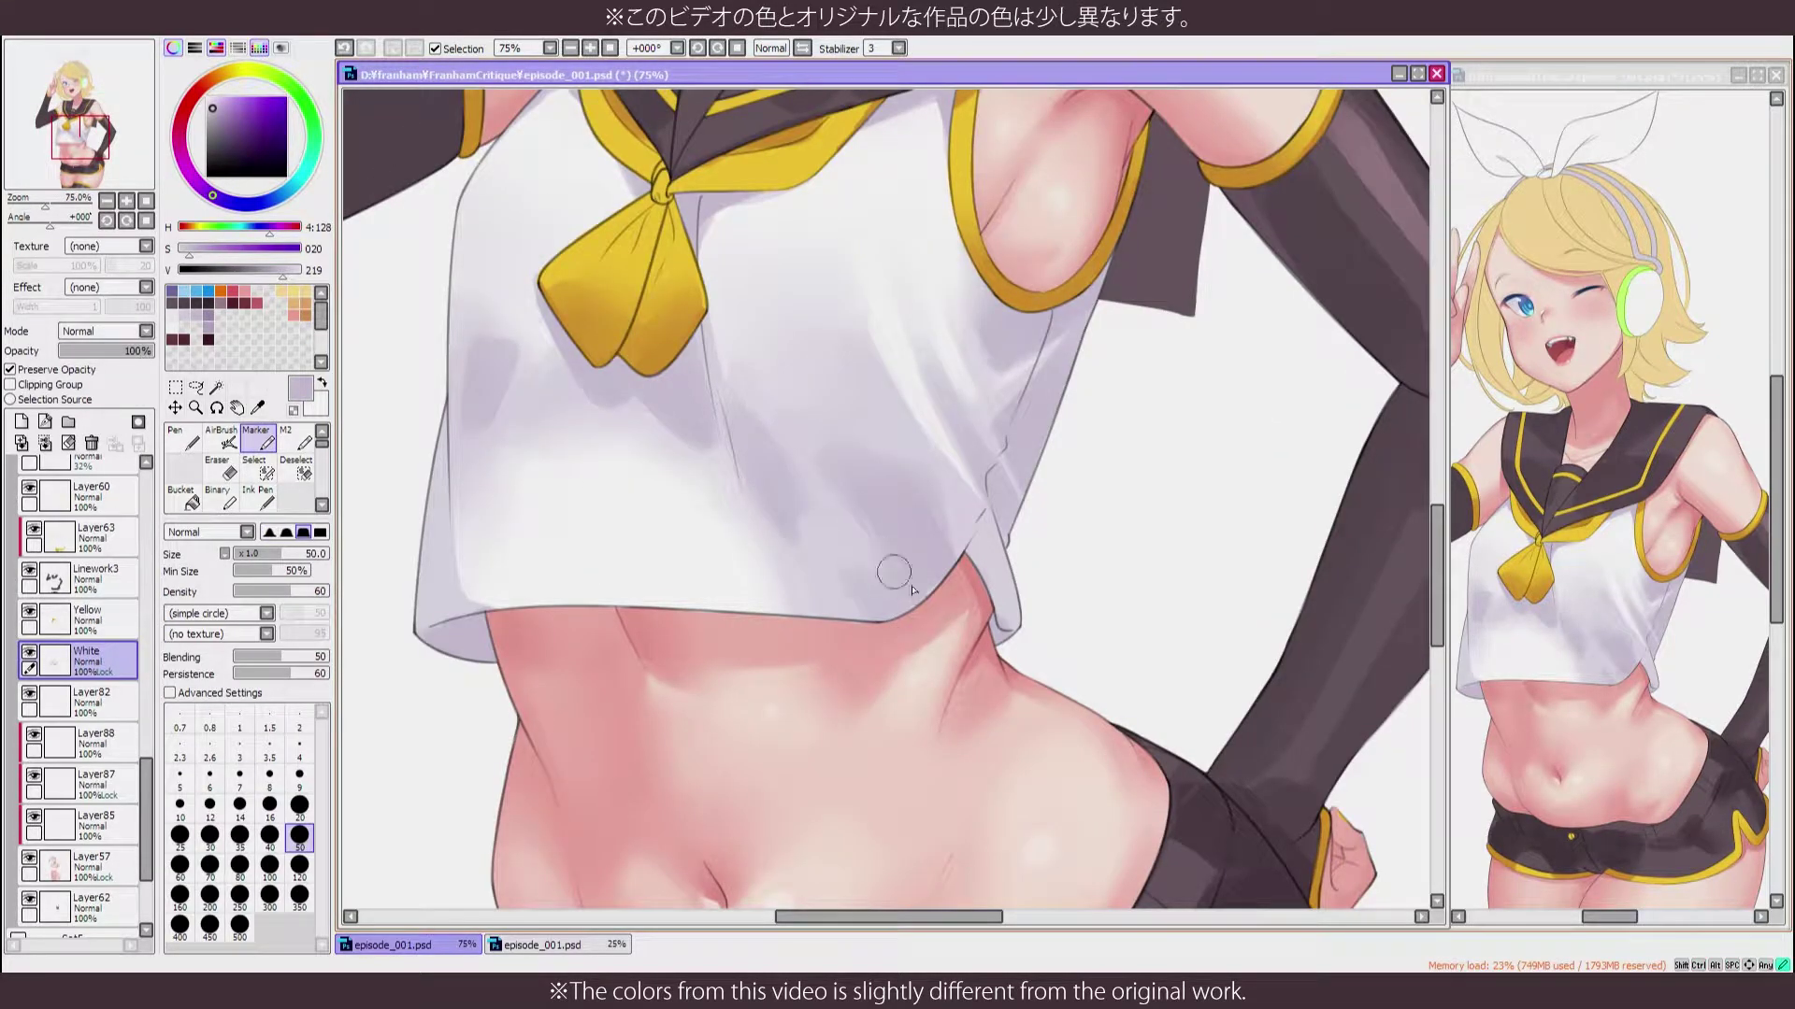
{"action": "key", "text": "b"}
{"action": "scroll", "coordinate": [841, 561], "scroll_direction": "down", "scroll_amount": 3}
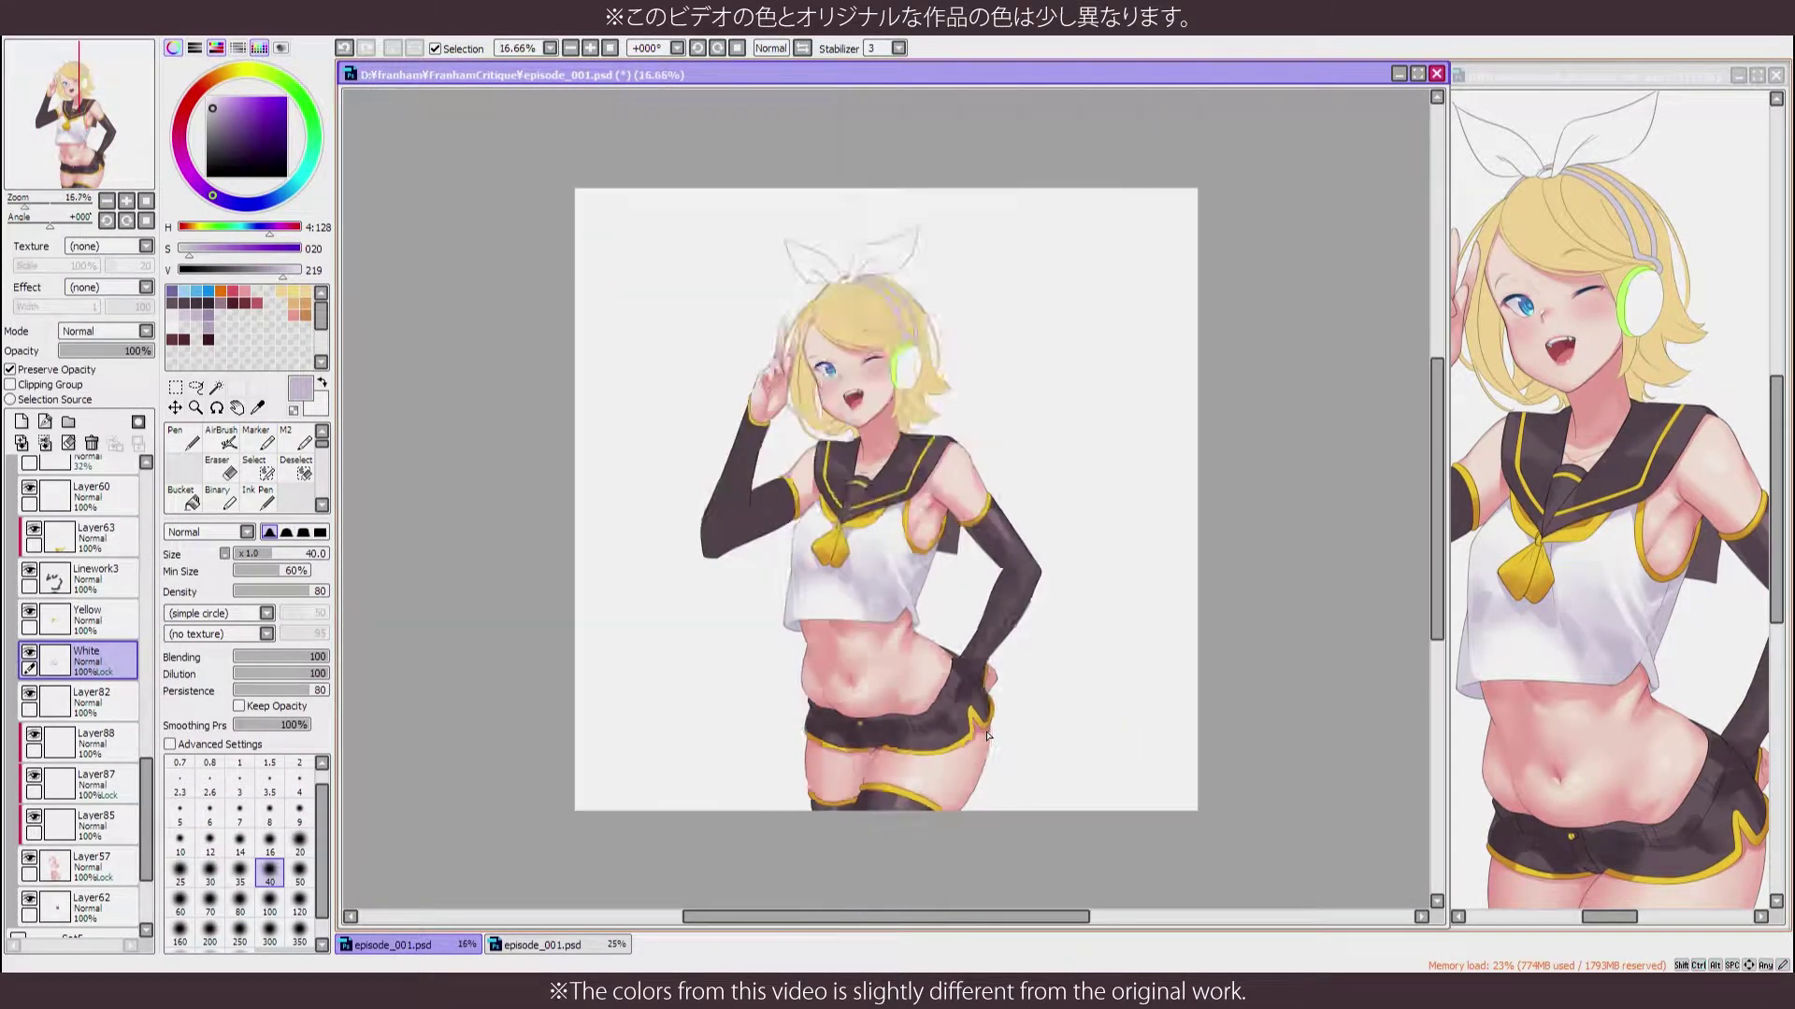
{"action": "scroll", "coordinate": [987, 737], "scroll_direction": "up", "scroll_amount": 4}
Try a muted pink tint in the shirt's lower side folds and rework them with sampled pale lavender, using the Marker
{"action": "key", "text": "n"}
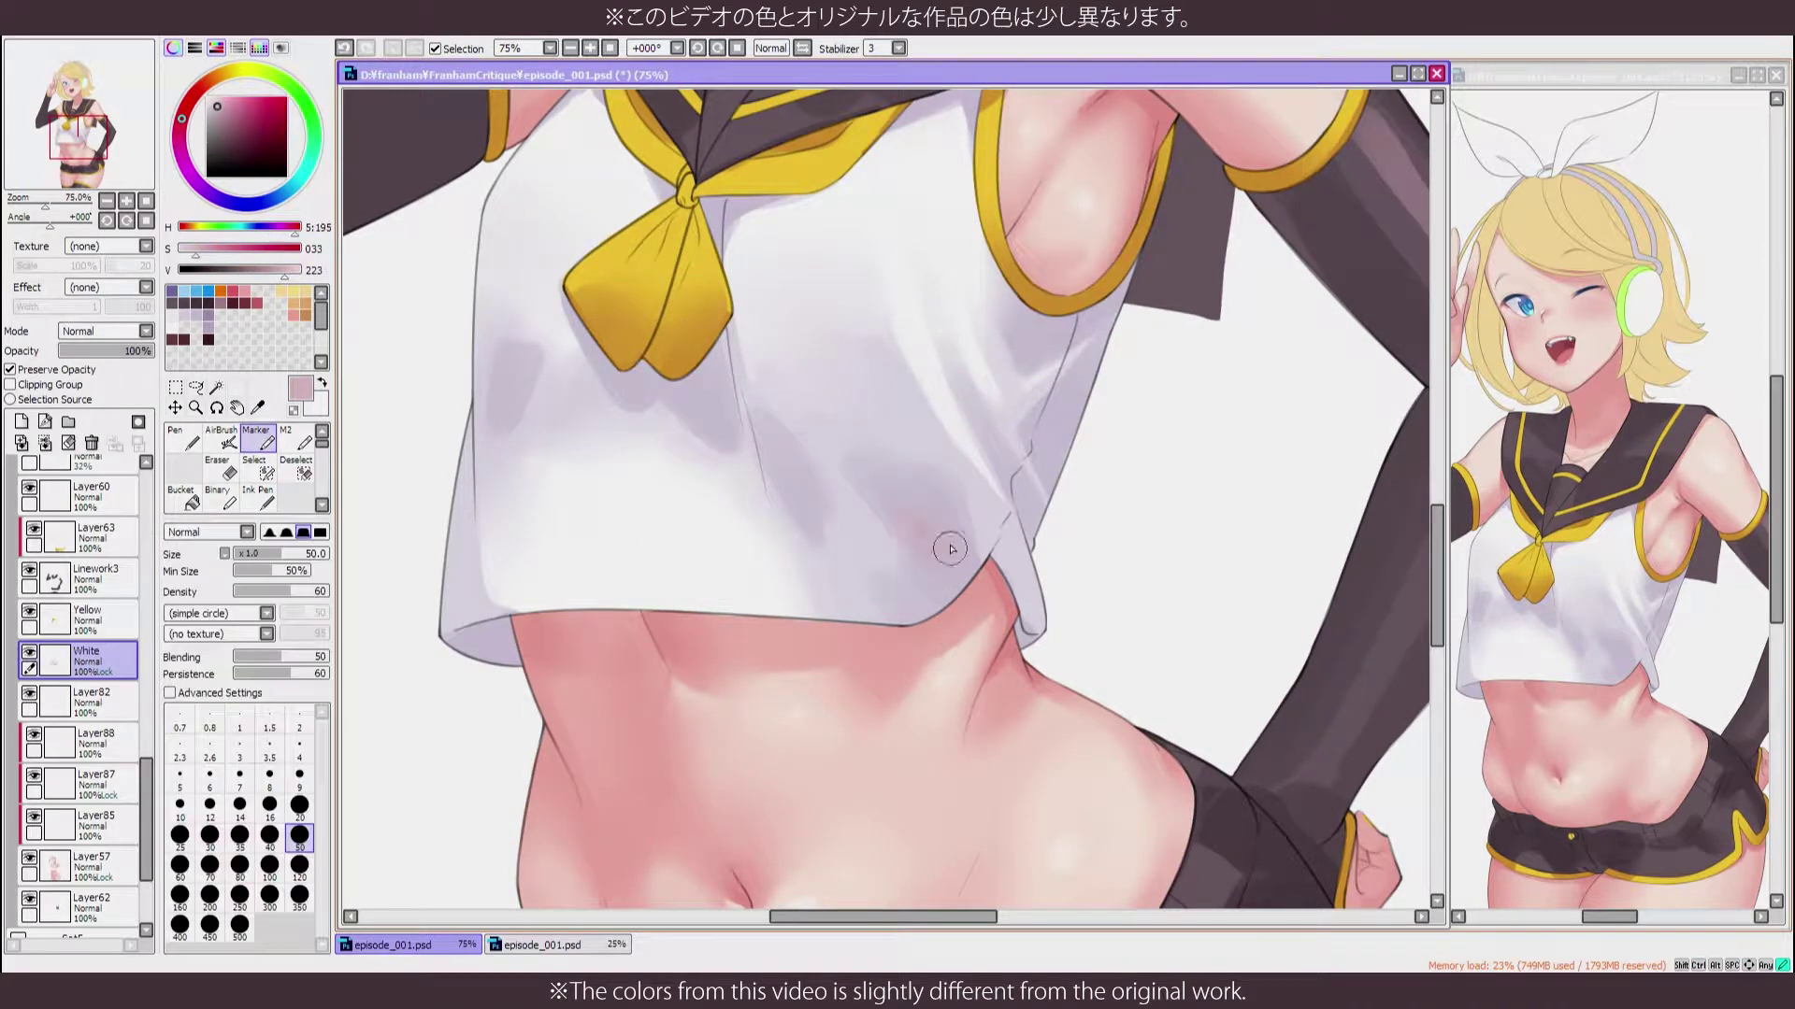
{"action": "scroll", "coordinate": [713, 654], "scroll_direction": "down", "scroll_amount": 2}
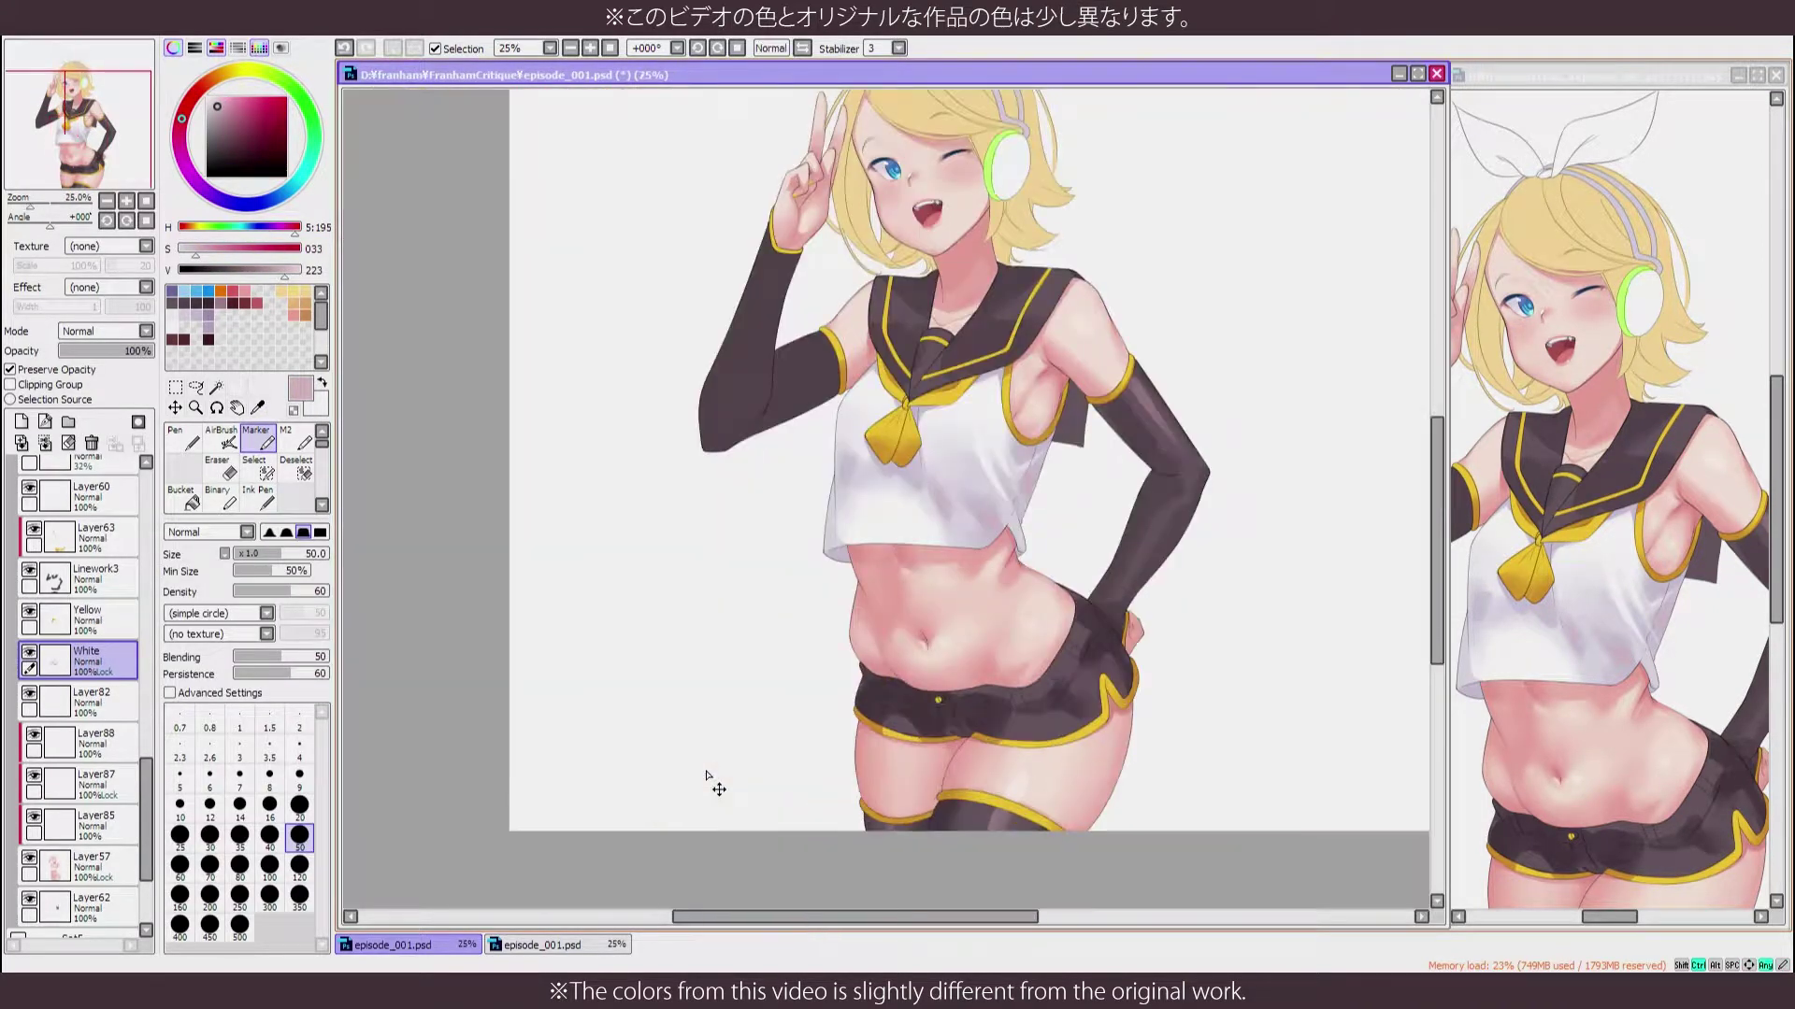
{"action": "scroll", "coordinate": [917, 316], "scroll_direction": "up", "scroll_amount": 3}
{"action": "scroll", "coordinate": [886, 547], "scroll_direction": "down", "scroll_amount": 1}
{"action": "left_click_drag", "start_coordinate": [872, 510], "coordinate": [814, 497]}
{"action": "left_click", "coordinate": [814, 496], "text": "alt"}
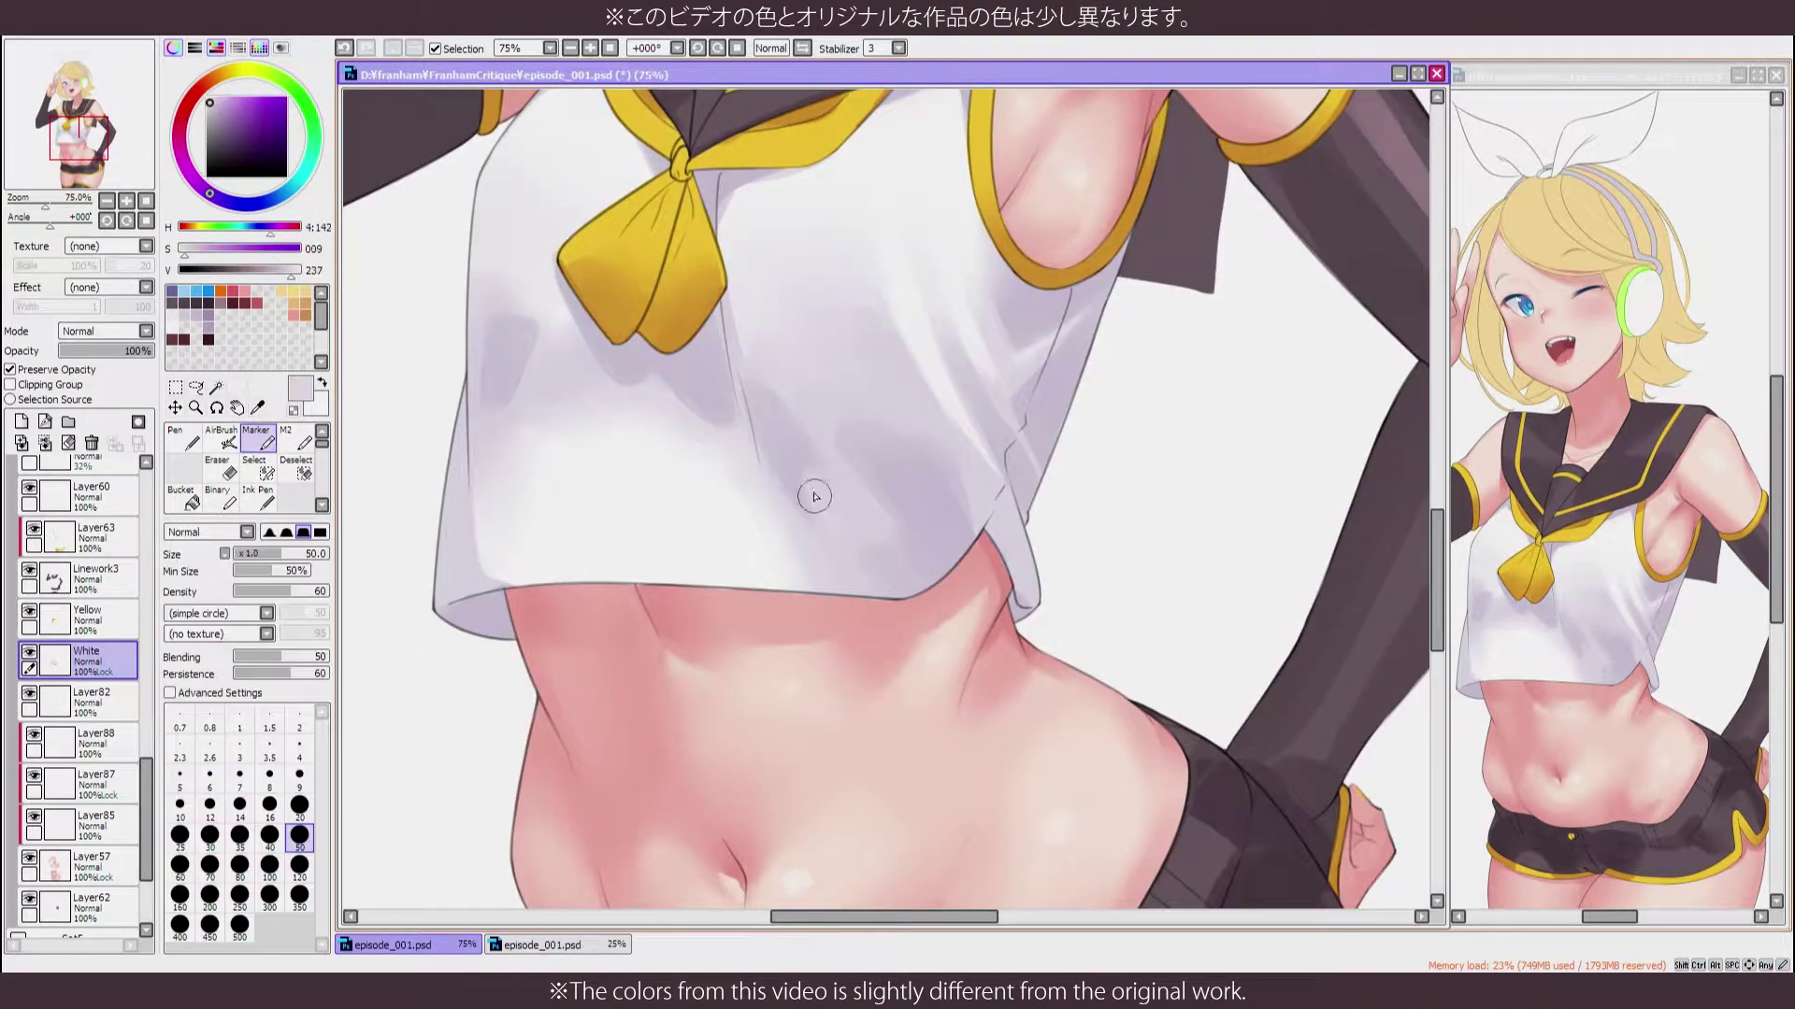
Mirror the view and blend the diagonal folds and the shadow below the tie with sampled lavender, using the Pen and Marker
{"action": "key", "text": "h"}
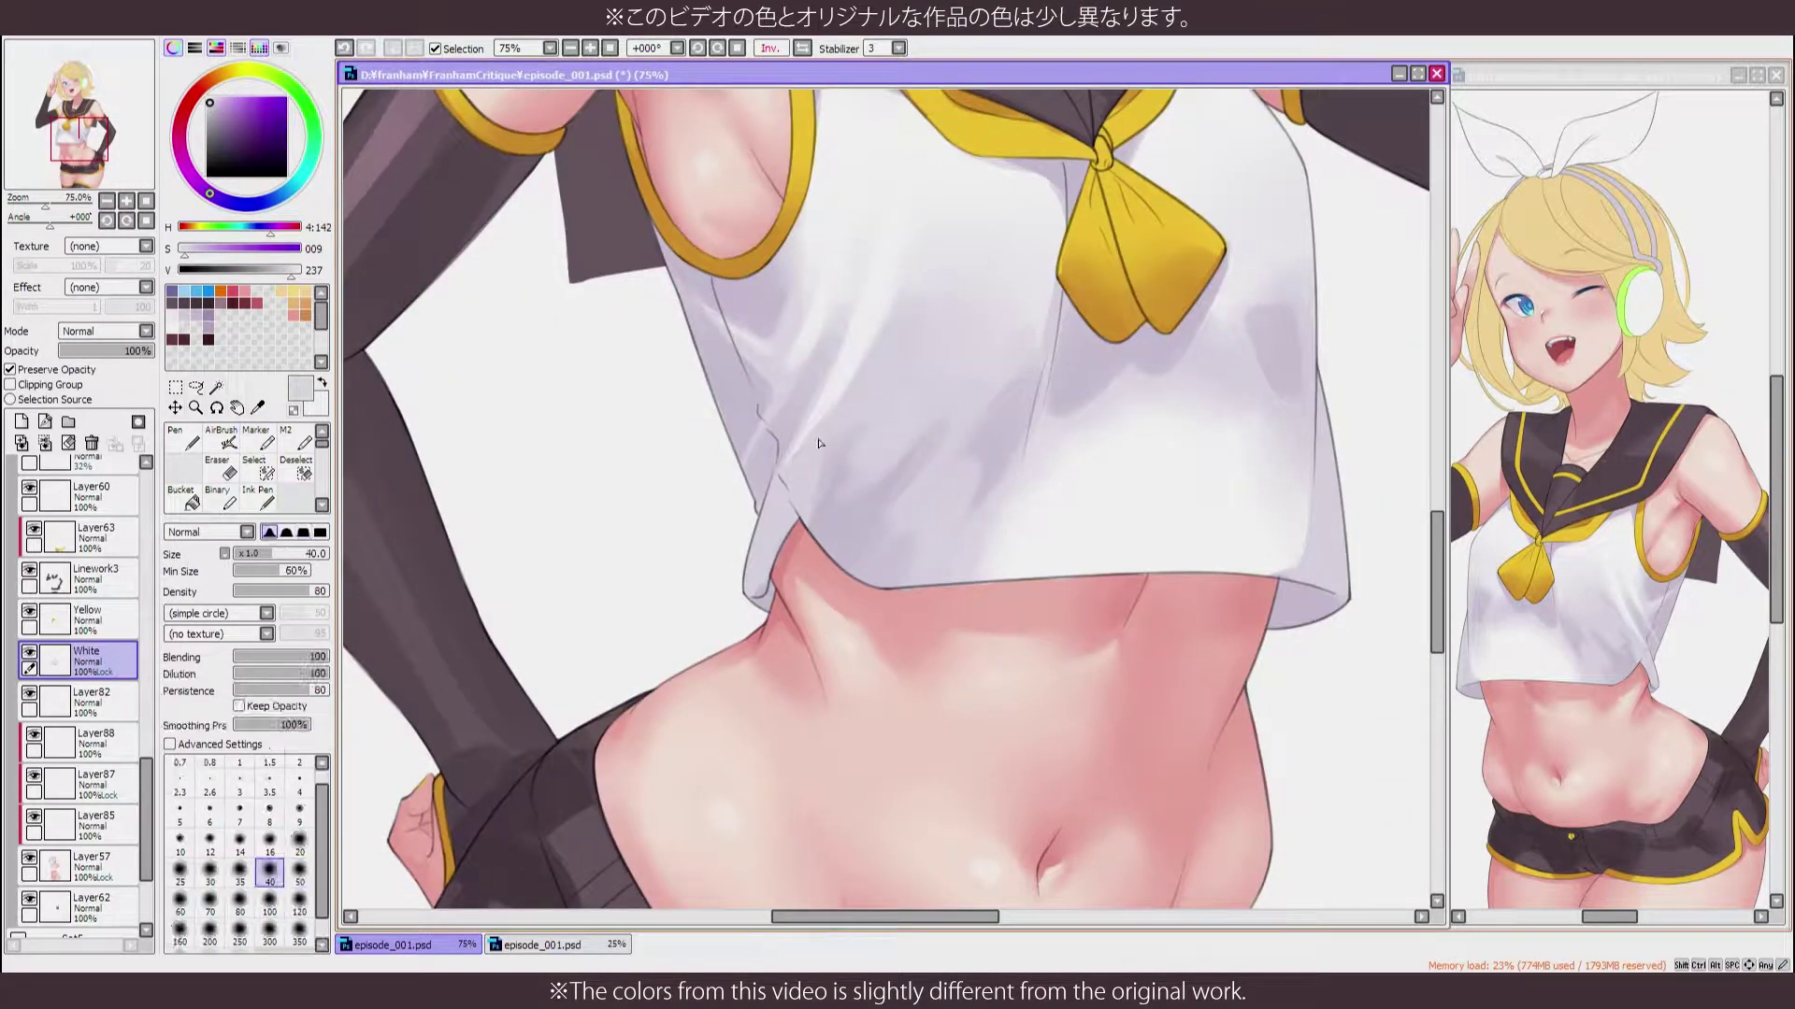
{"action": "left_click", "coordinate": [878, 465], "text": "alt"}
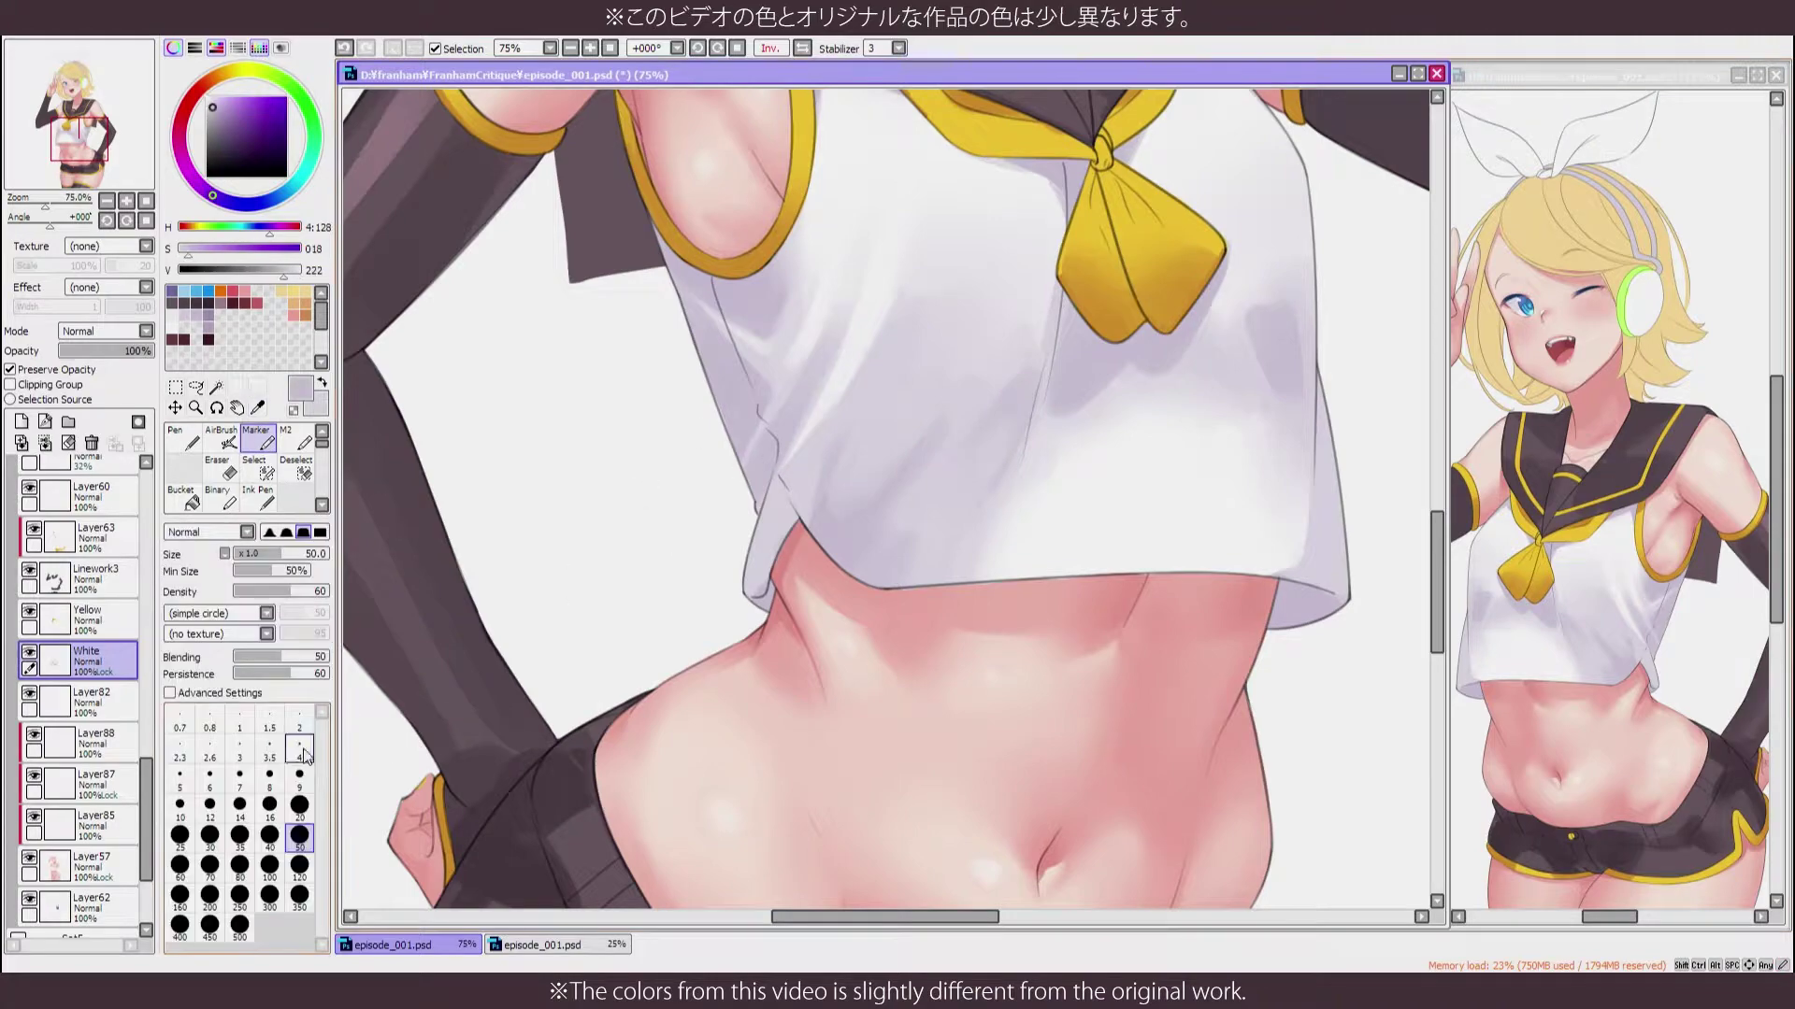
{"action": "scroll", "coordinate": [813, 510], "scroll_direction": "down", "scroll_amount": 3}
{"action": "scroll", "coordinate": [813, 509], "scroll_direction": "up", "scroll_amount": 5}
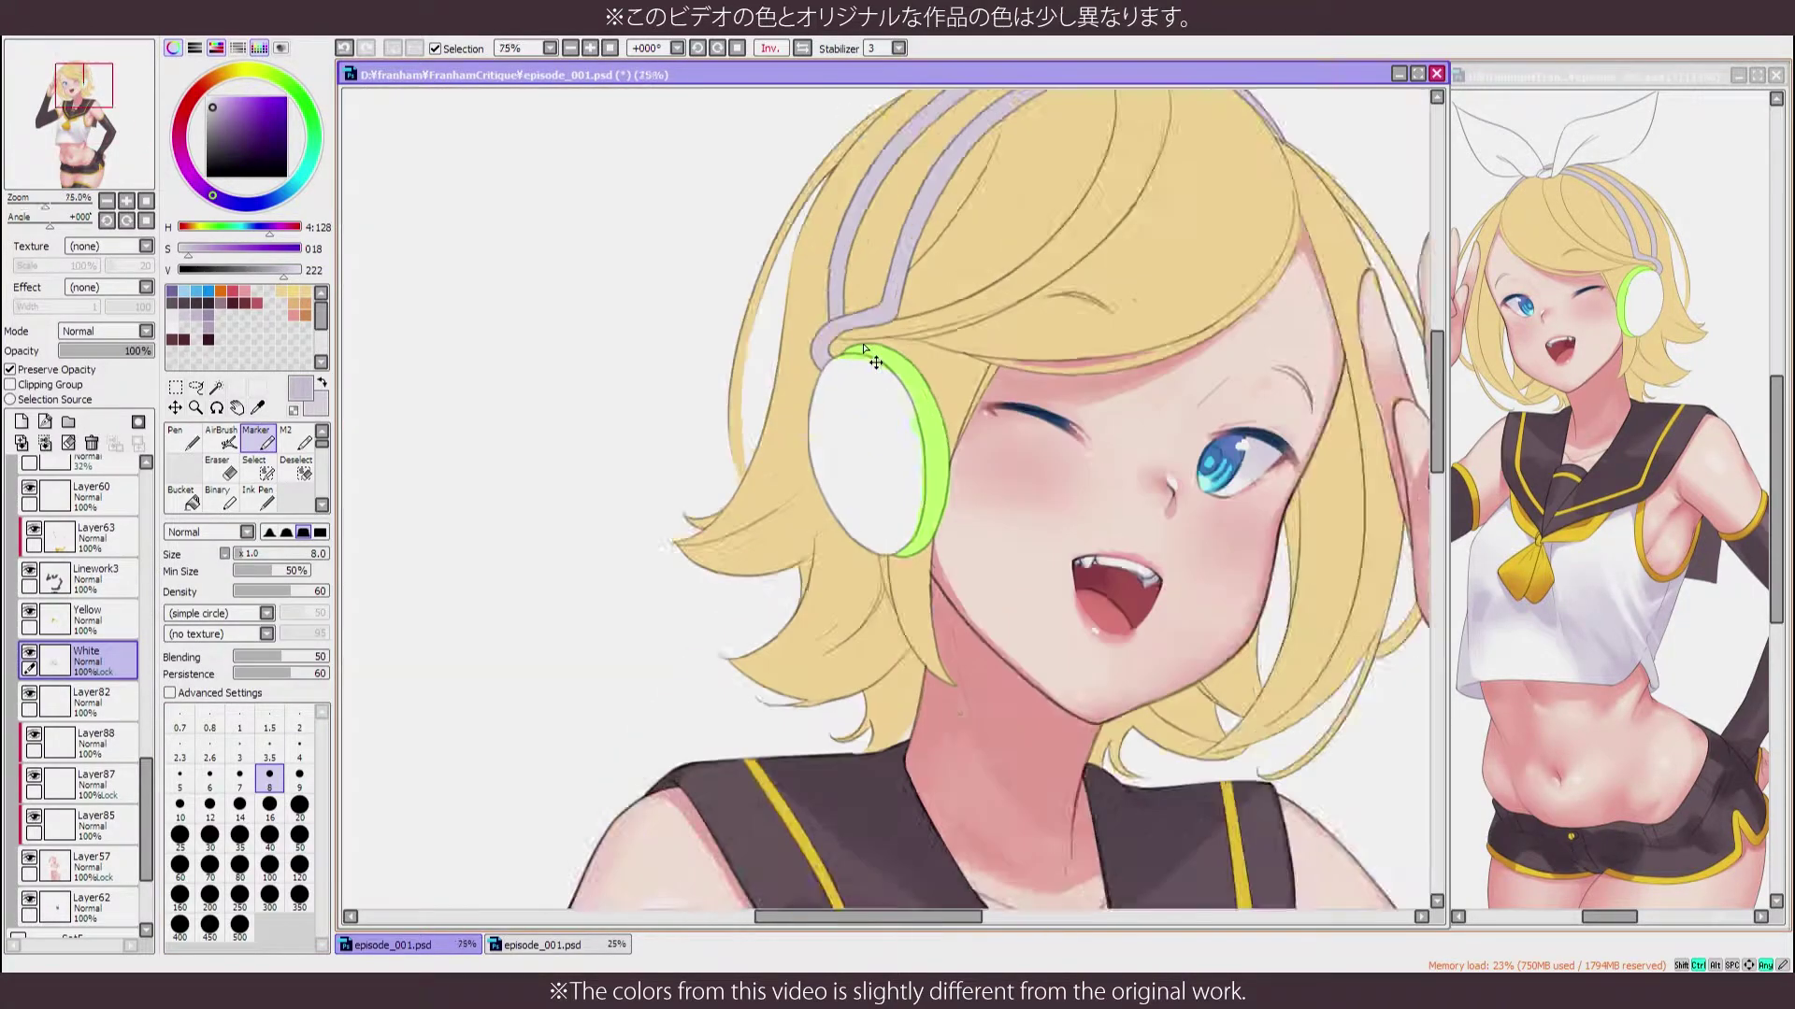
{"action": "scroll", "coordinate": [900, 525], "scroll_direction": "down", "scroll_amount": 5}
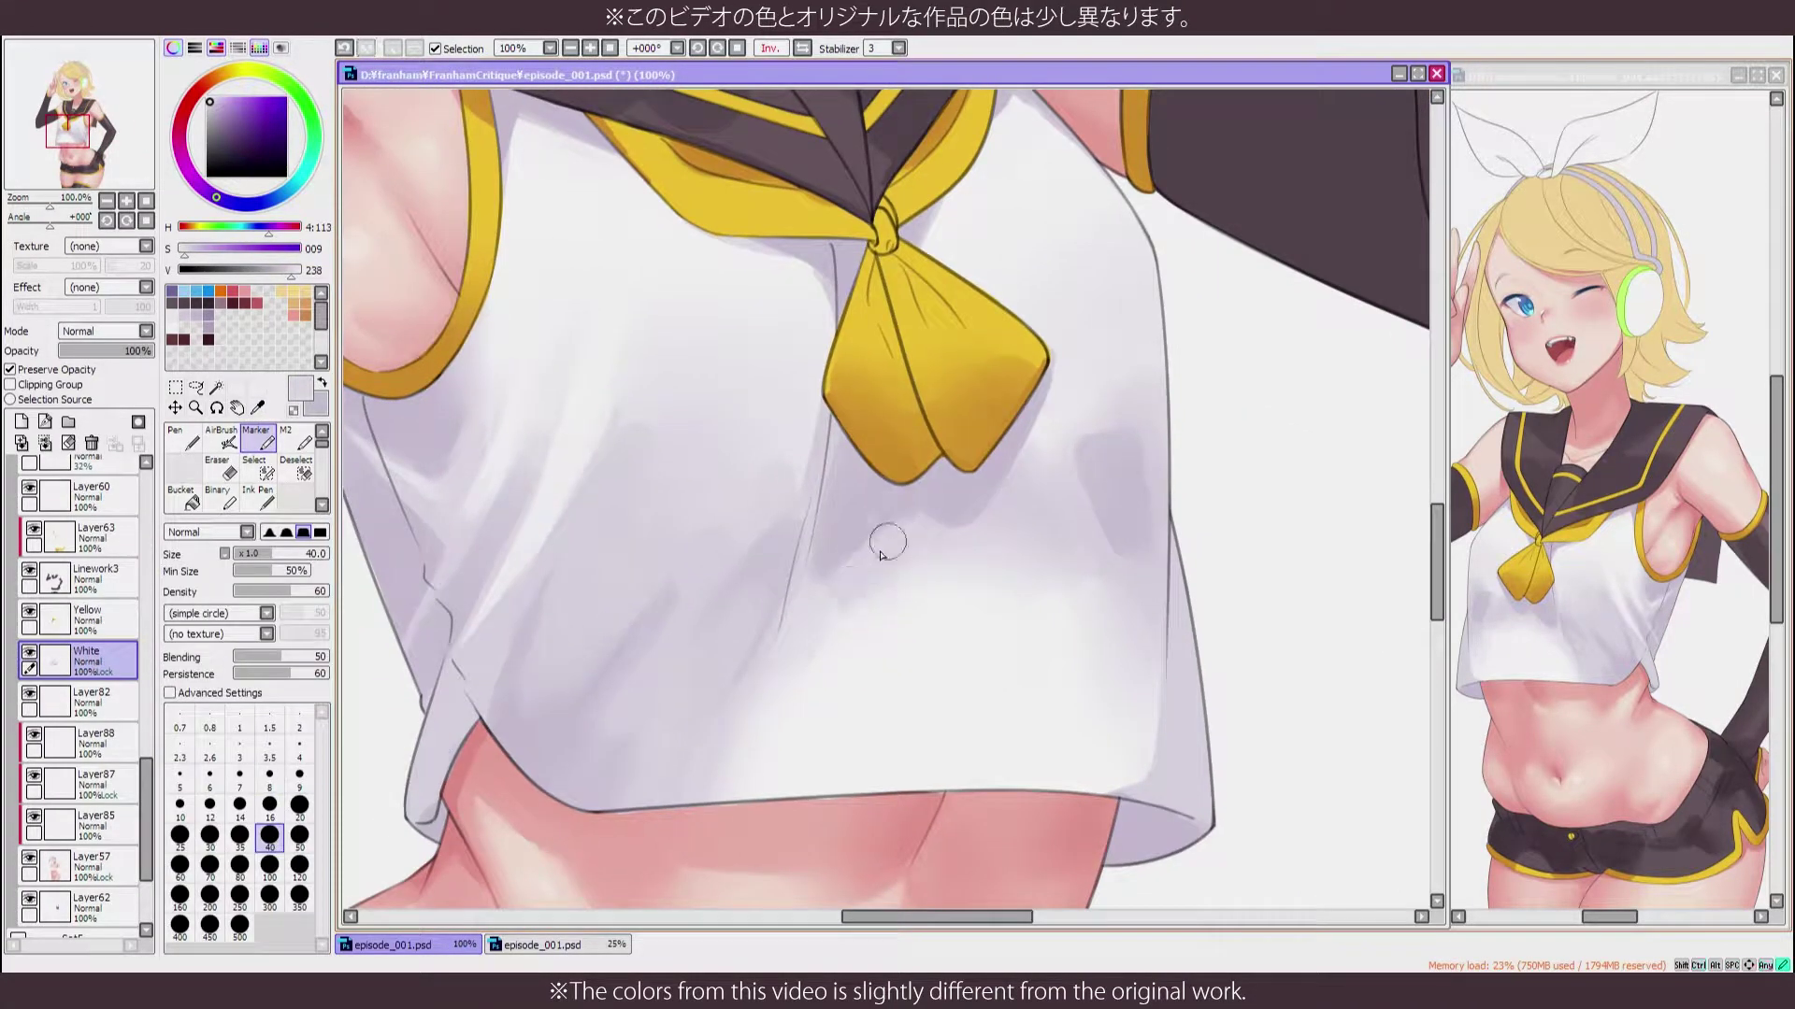
{"action": "key", "text": "b"}
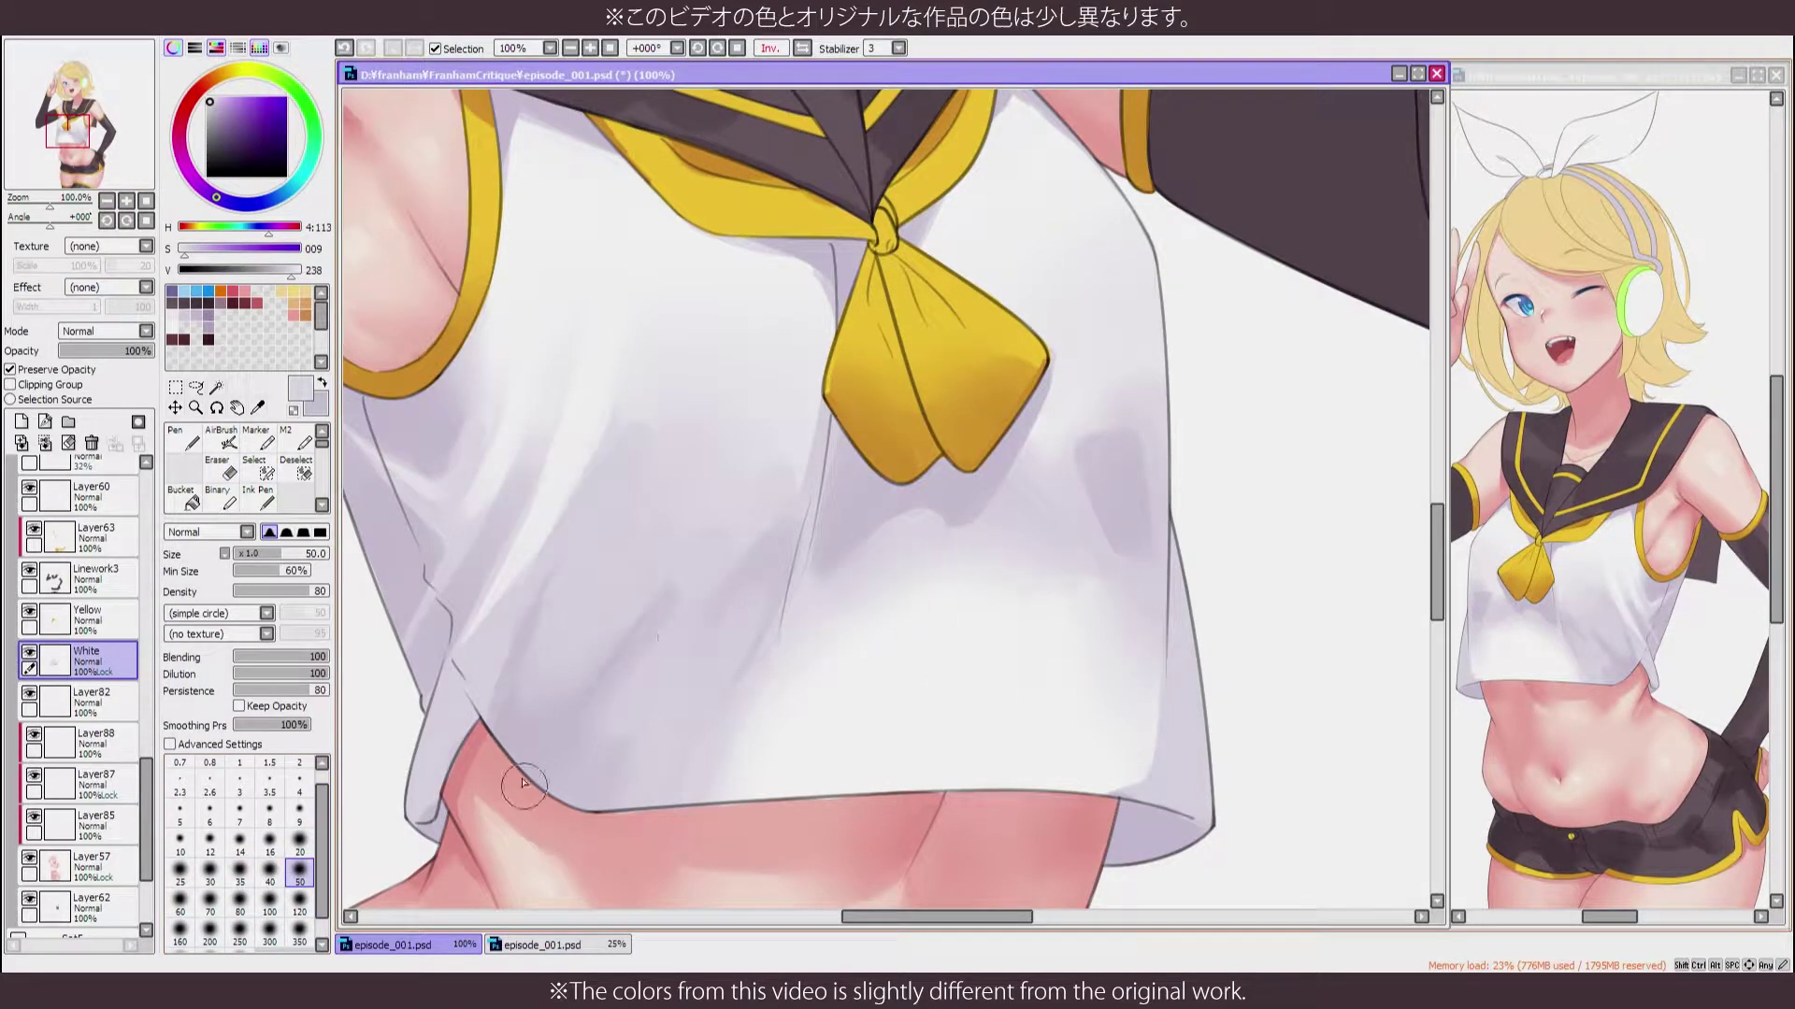
Refine the folds directly beneath the armhole trim with sampled lavender, reducing the Marker to size 20
{"action": "scroll", "coordinate": [516, 766], "scroll_direction": "down", "scroll_amount": 3}
{"action": "scroll", "coordinate": [761, 489], "scroll_direction": "up", "scroll_amount": 4}
{"action": "key", "text": "m"}
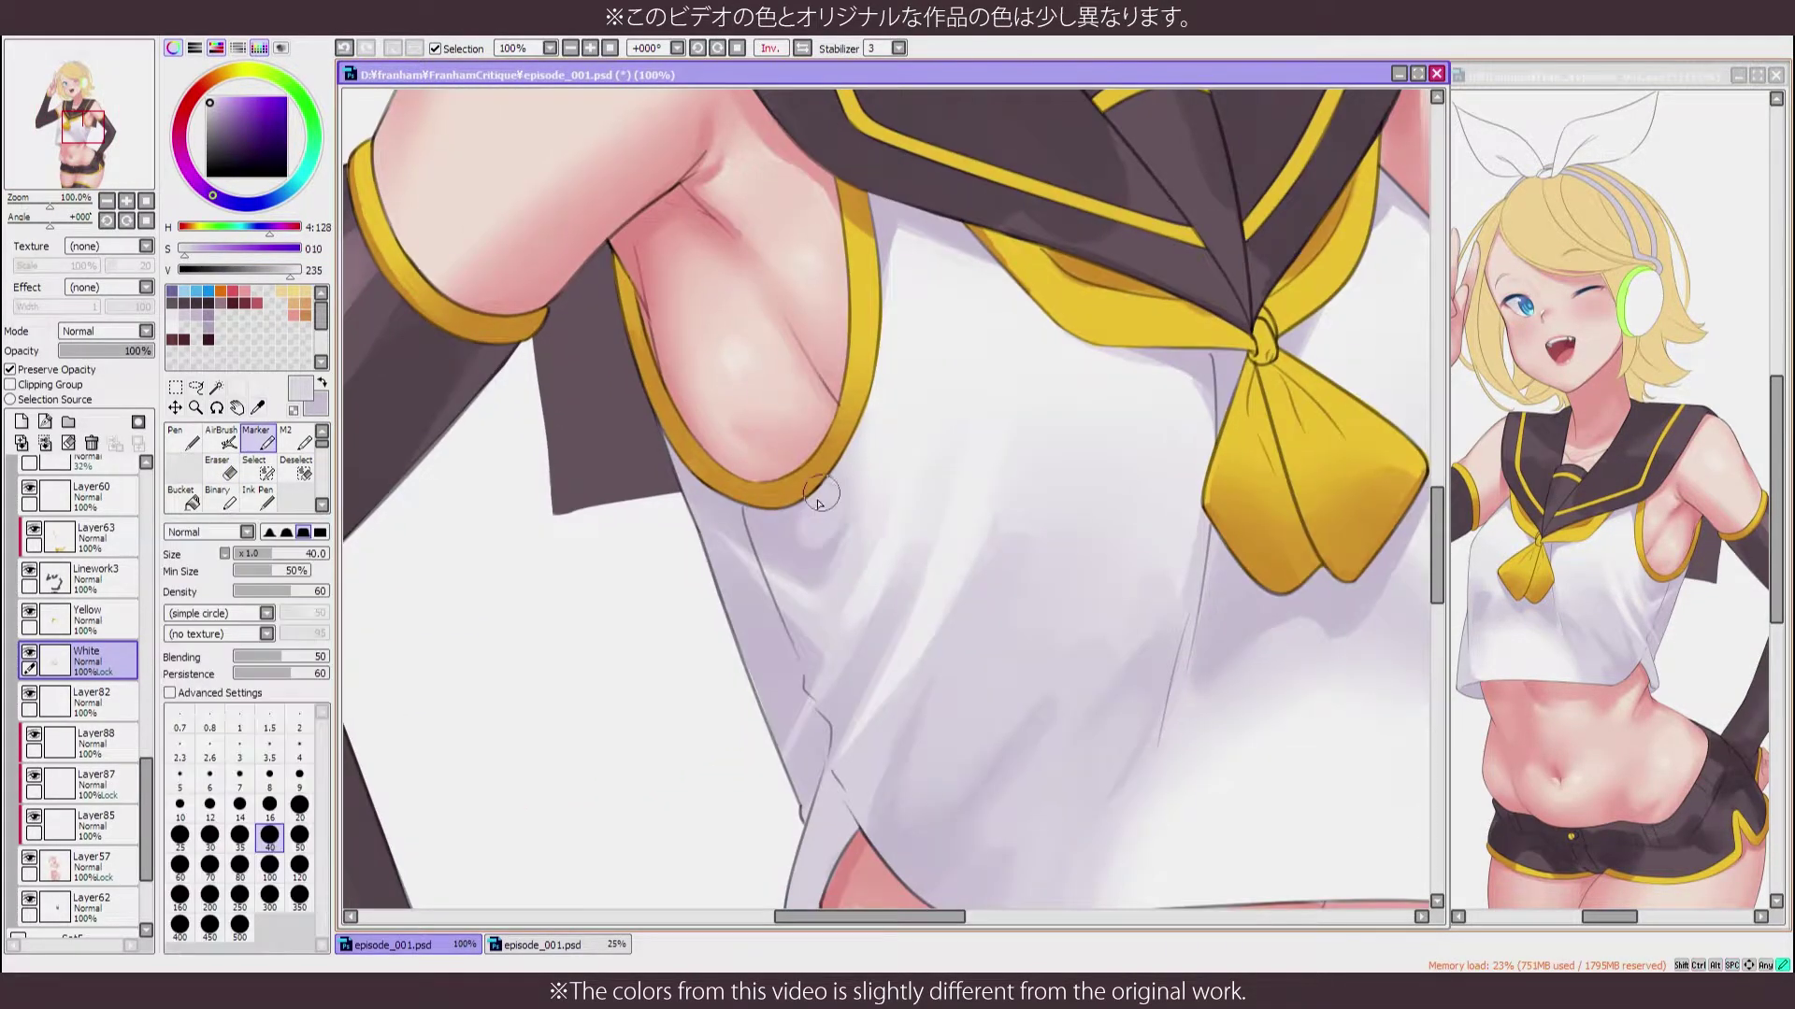
{"action": "left_click", "coordinate": [748, 542], "text": "alt"}
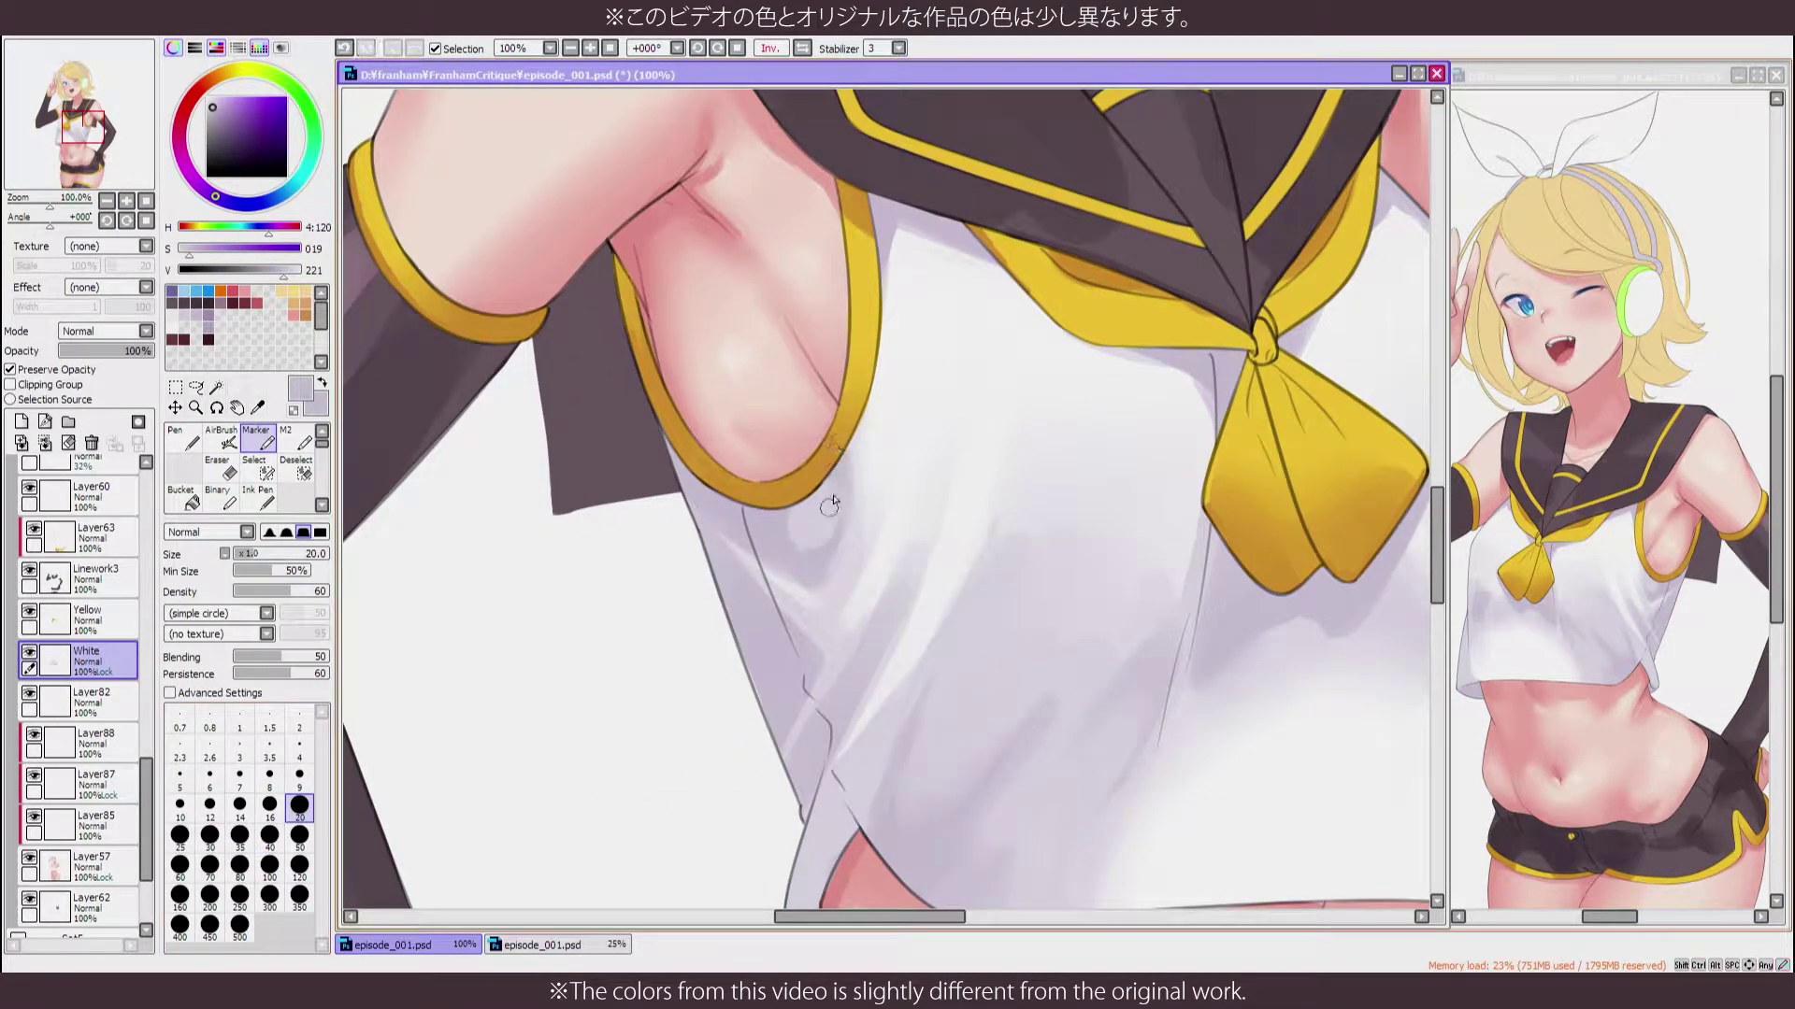
{"action": "scroll", "coordinate": [728, 671], "scroll_direction": "down", "scroll_amount": 5}
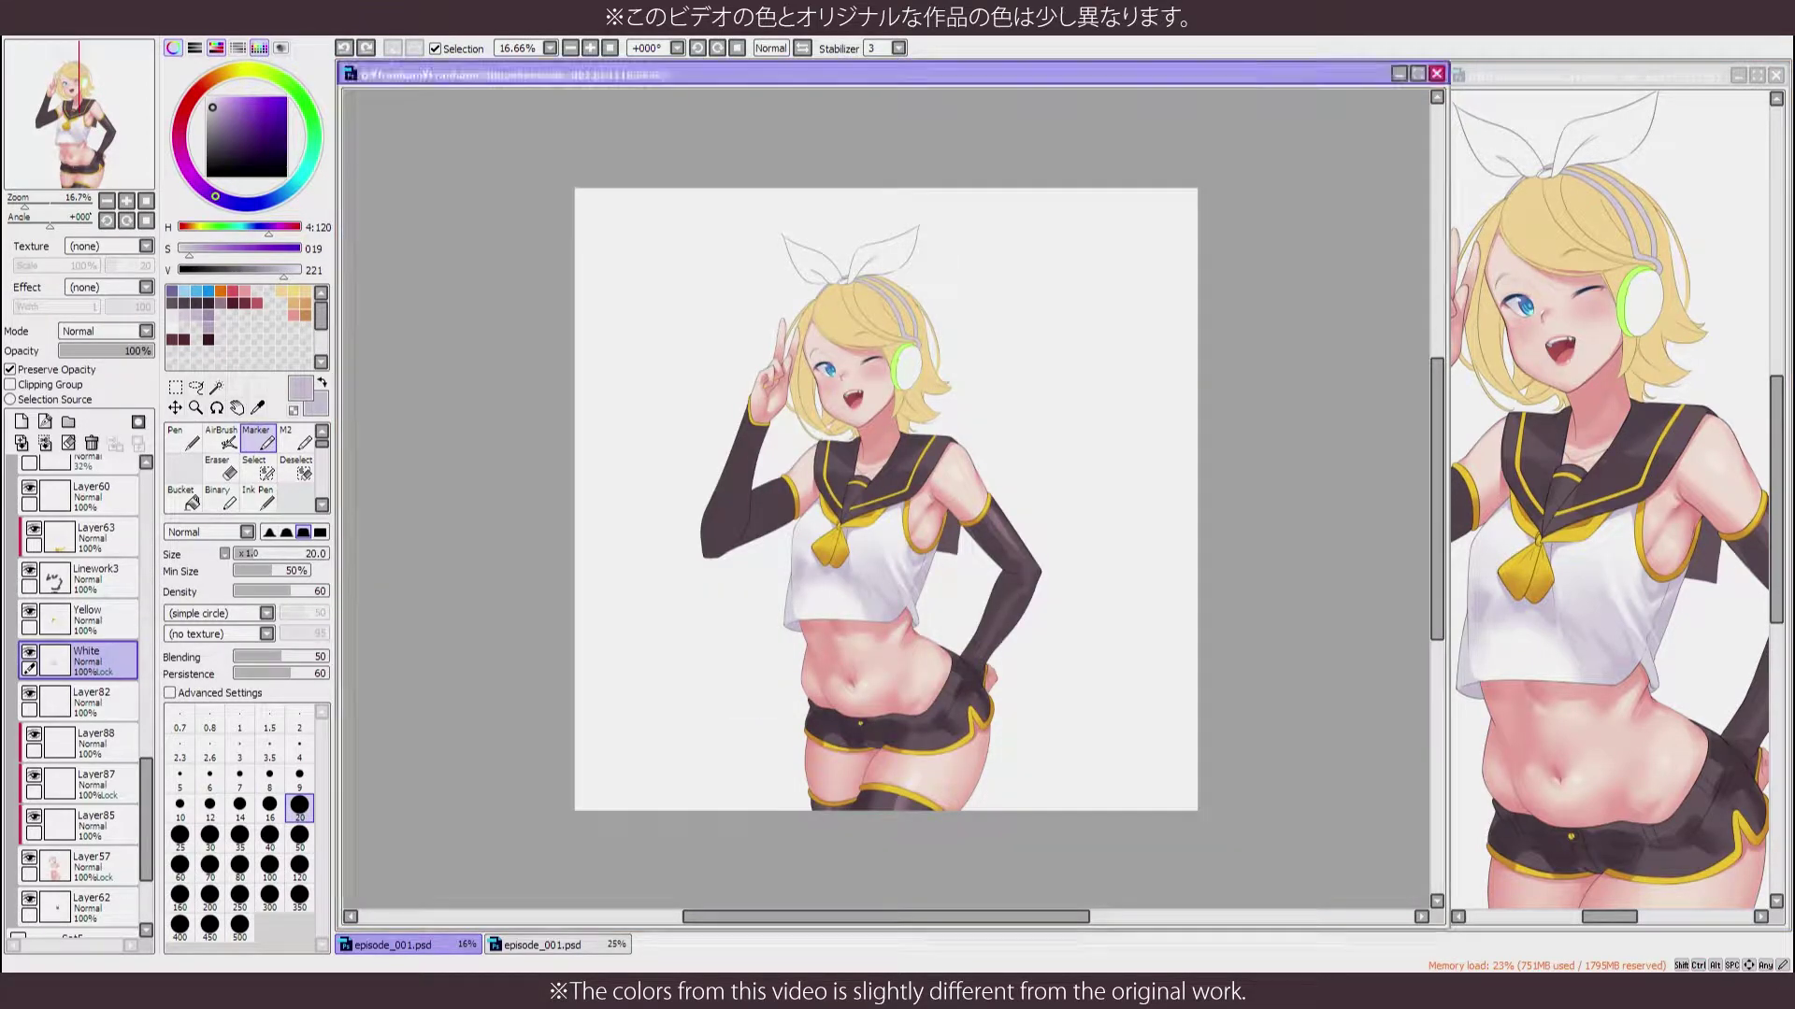
Define the cast shadows beside the yellow collar lining and around the tie with the size 20 Marker
{"action": "scroll", "coordinate": [797, 565], "scroll_direction": "up", "scroll_amount": 6}
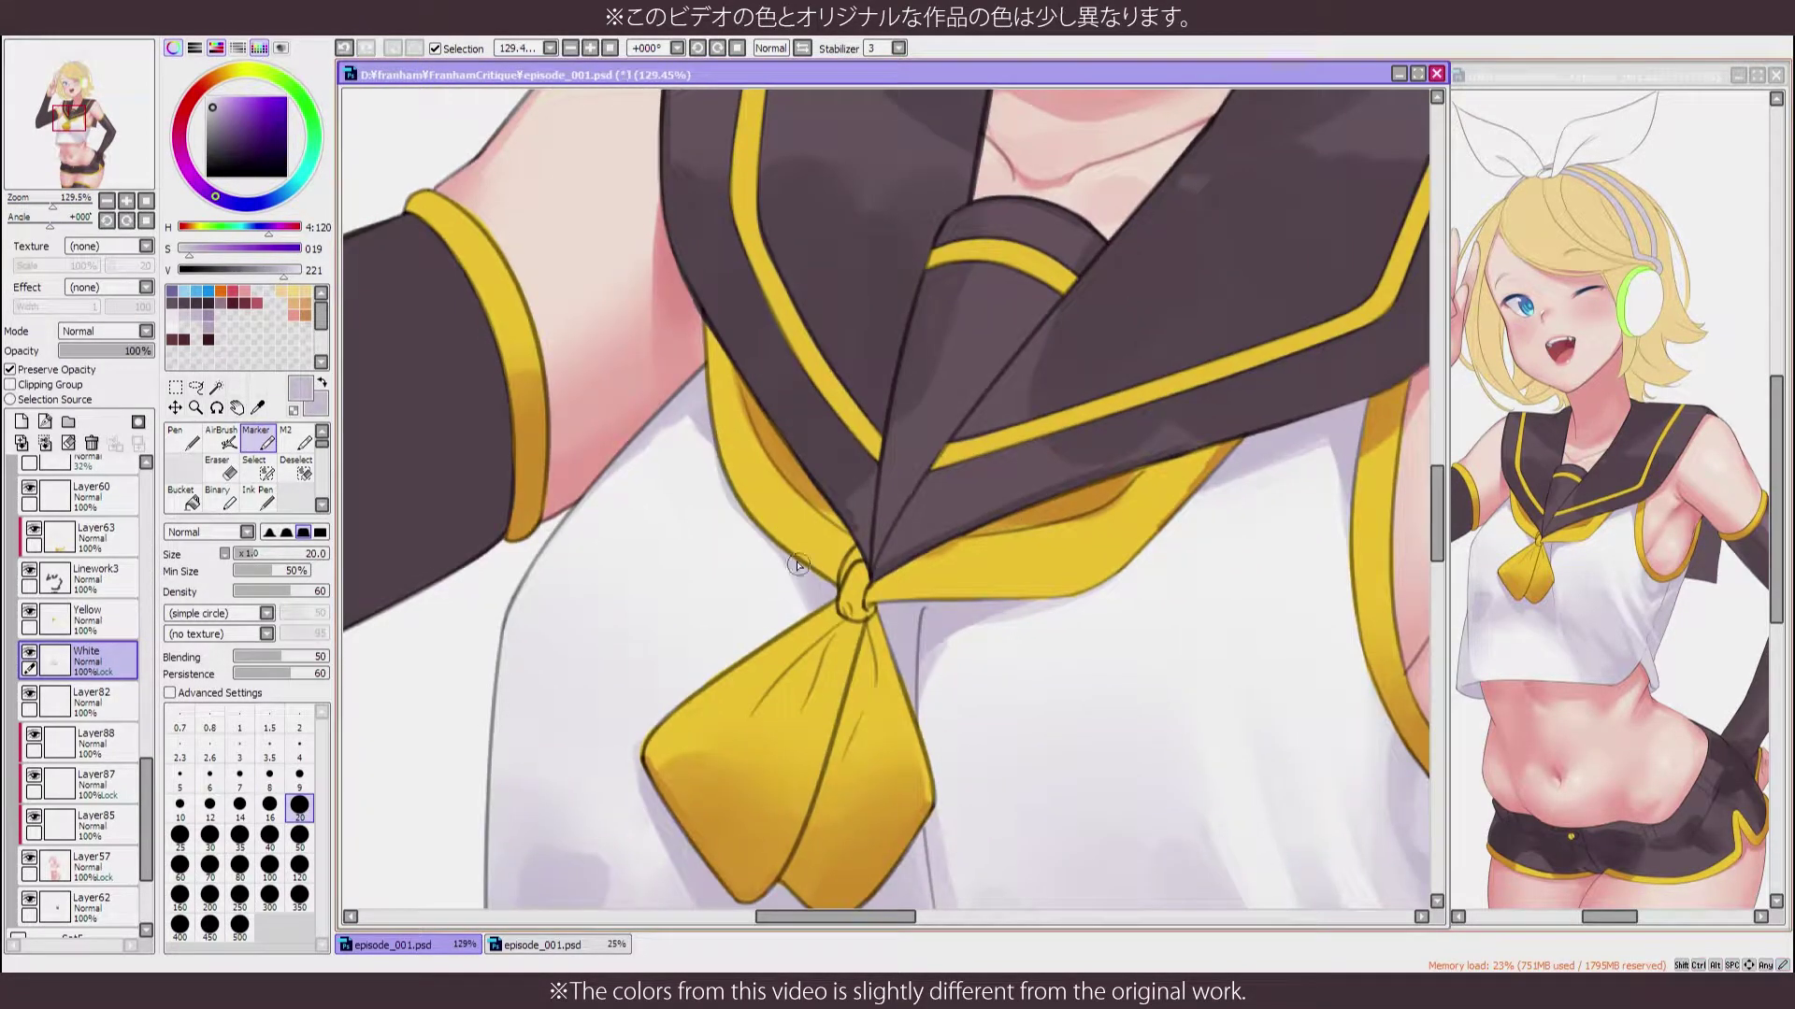
{"action": "left_click_drag", "start_coordinate": [797, 565], "coordinate": [753, 510]}
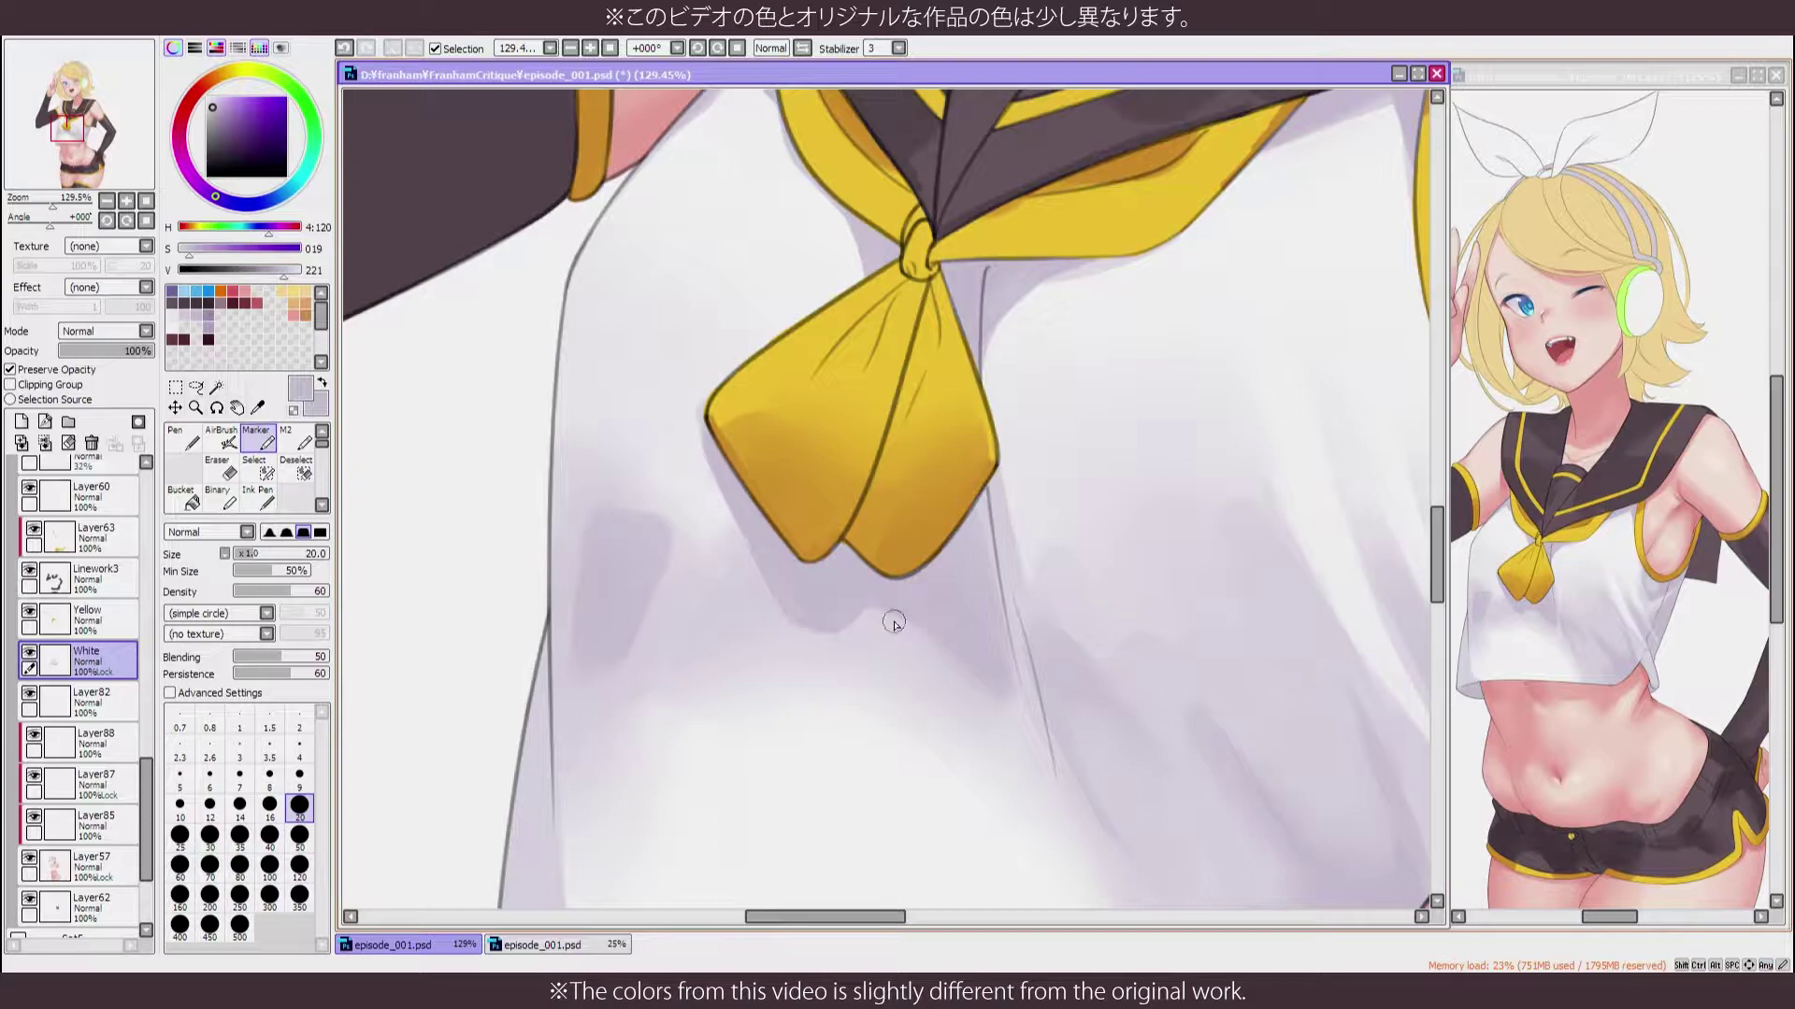
{"action": "scroll", "coordinate": [894, 622], "scroll_direction": "down", "scroll_amount": 5}
{"action": "scroll", "coordinate": [897, 732], "scroll_direction": "up", "scroll_amount": 5}
Fill the inner underside of the shirt's front hem corner with a muted grey-purple shadow, using the Marker
{"action": "left_click", "coordinate": [639, 612], "text": "alt"}
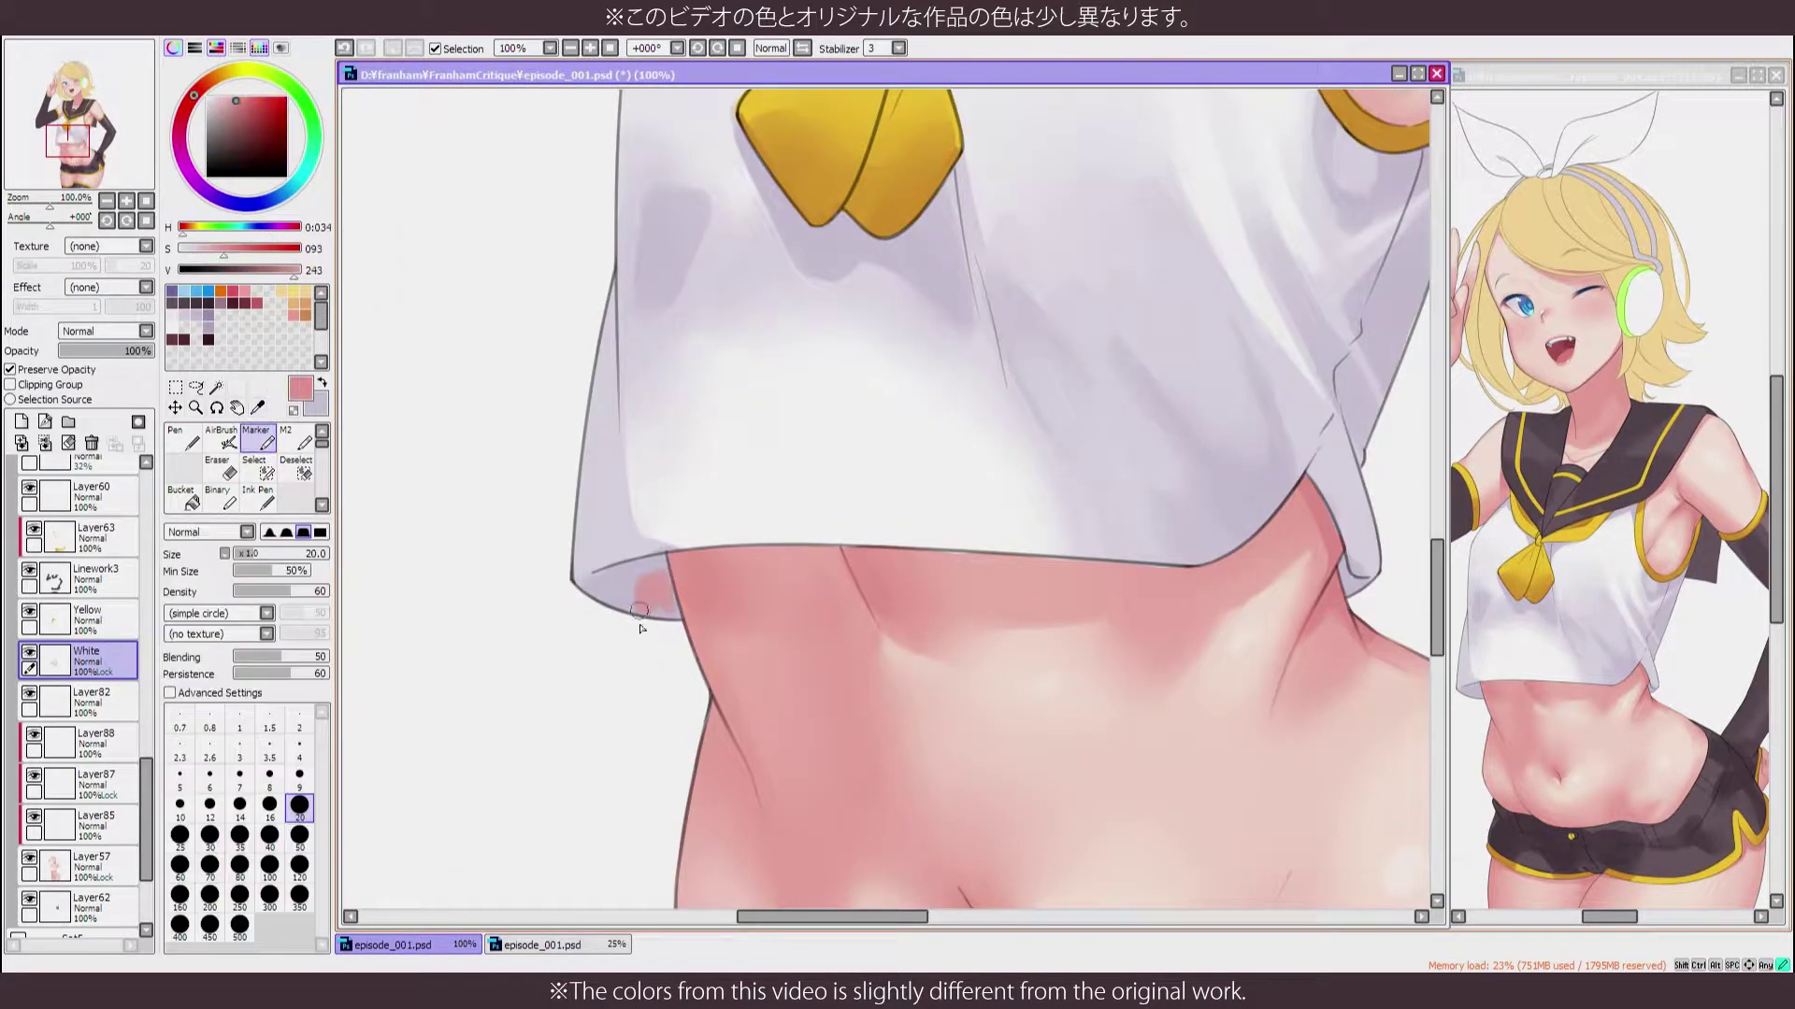
{"action": "left_click_drag", "start_coordinate": [639, 629], "coordinate": [661, 665]}
{"action": "scroll", "coordinate": [661, 664], "scroll_direction": "down", "scroll_amount": 2}
{"action": "scroll", "coordinate": [654, 655], "scroll_direction": "up", "scroll_amount": 3}
{"action": "left_click", "coordinate": [540, 621], "text": "alt"}
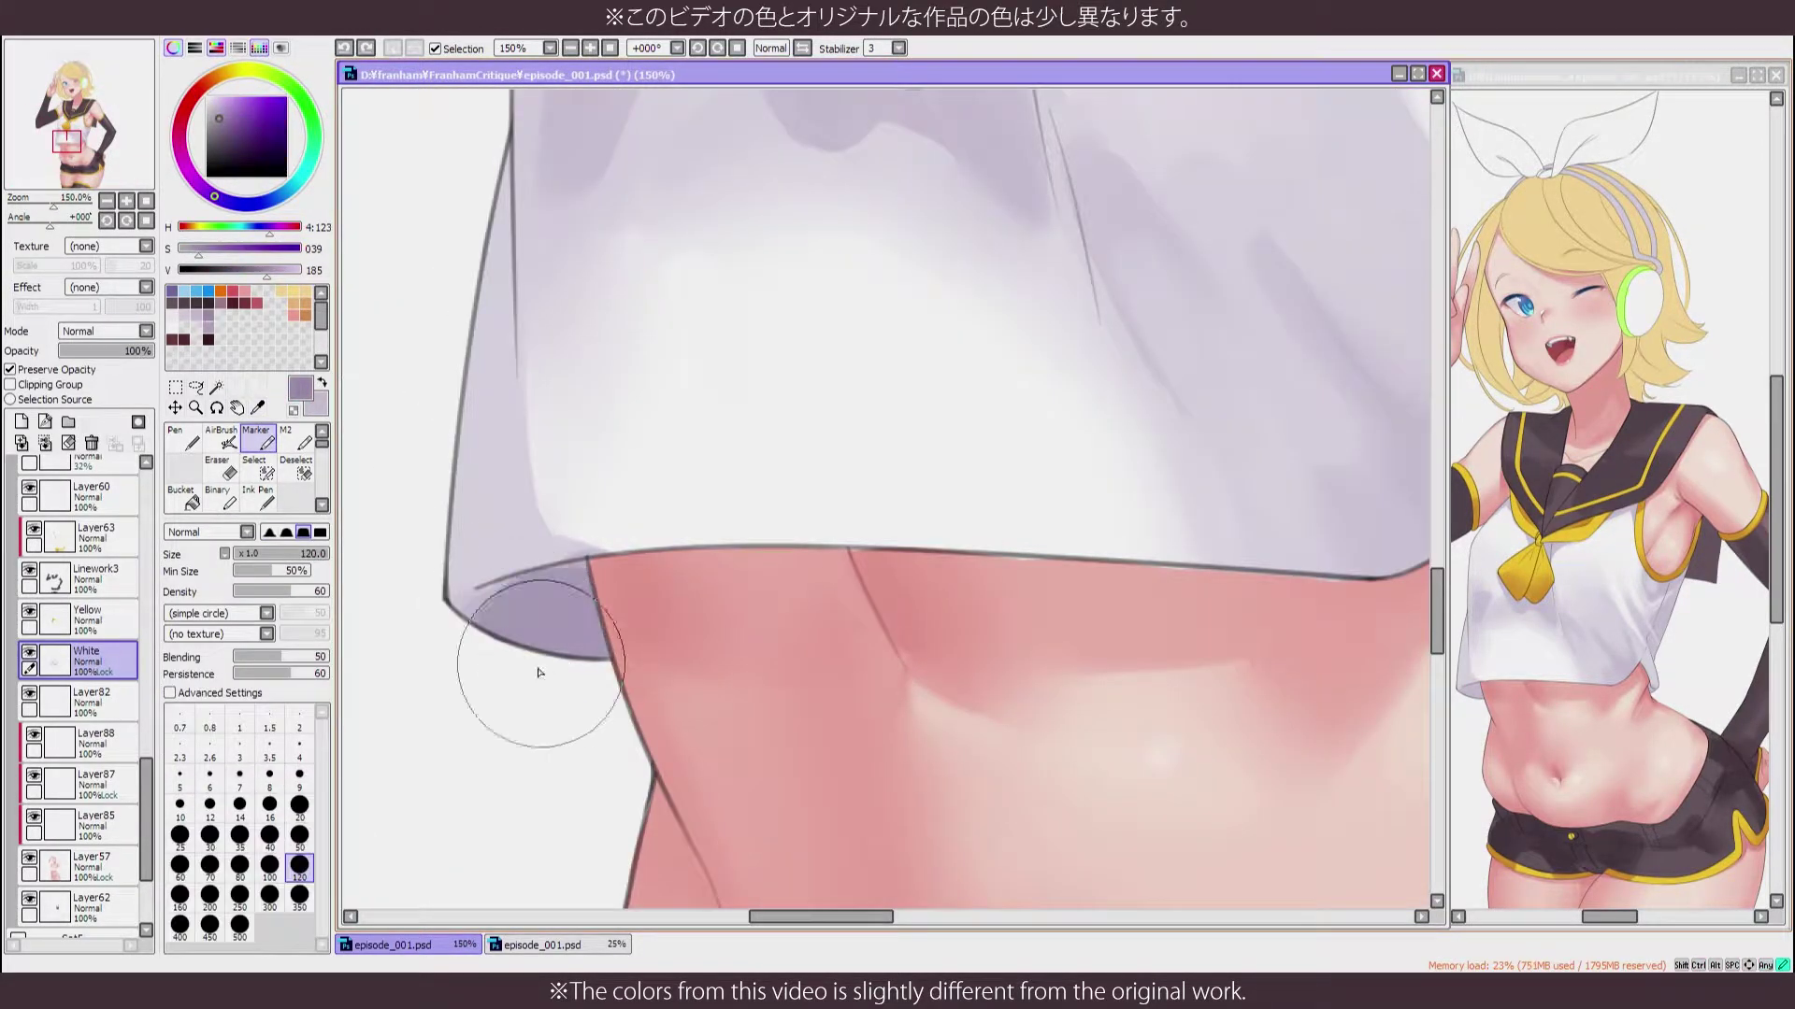
Shade the inner underside of the opposite side hem corner in grey-purple with the size 8 Marker
{"action": "scroll", "coordinate": [593, 689], "scroll_direction": "down", "scroll_amount": 2}
{"action": "scroll", "coordinate": [786, 489], "scroll_direction": "up", "scroll_amount": 2}
{"action": "left_click_drag", "start_coordinate": [832, 533], "coordinate": [785, 489]}
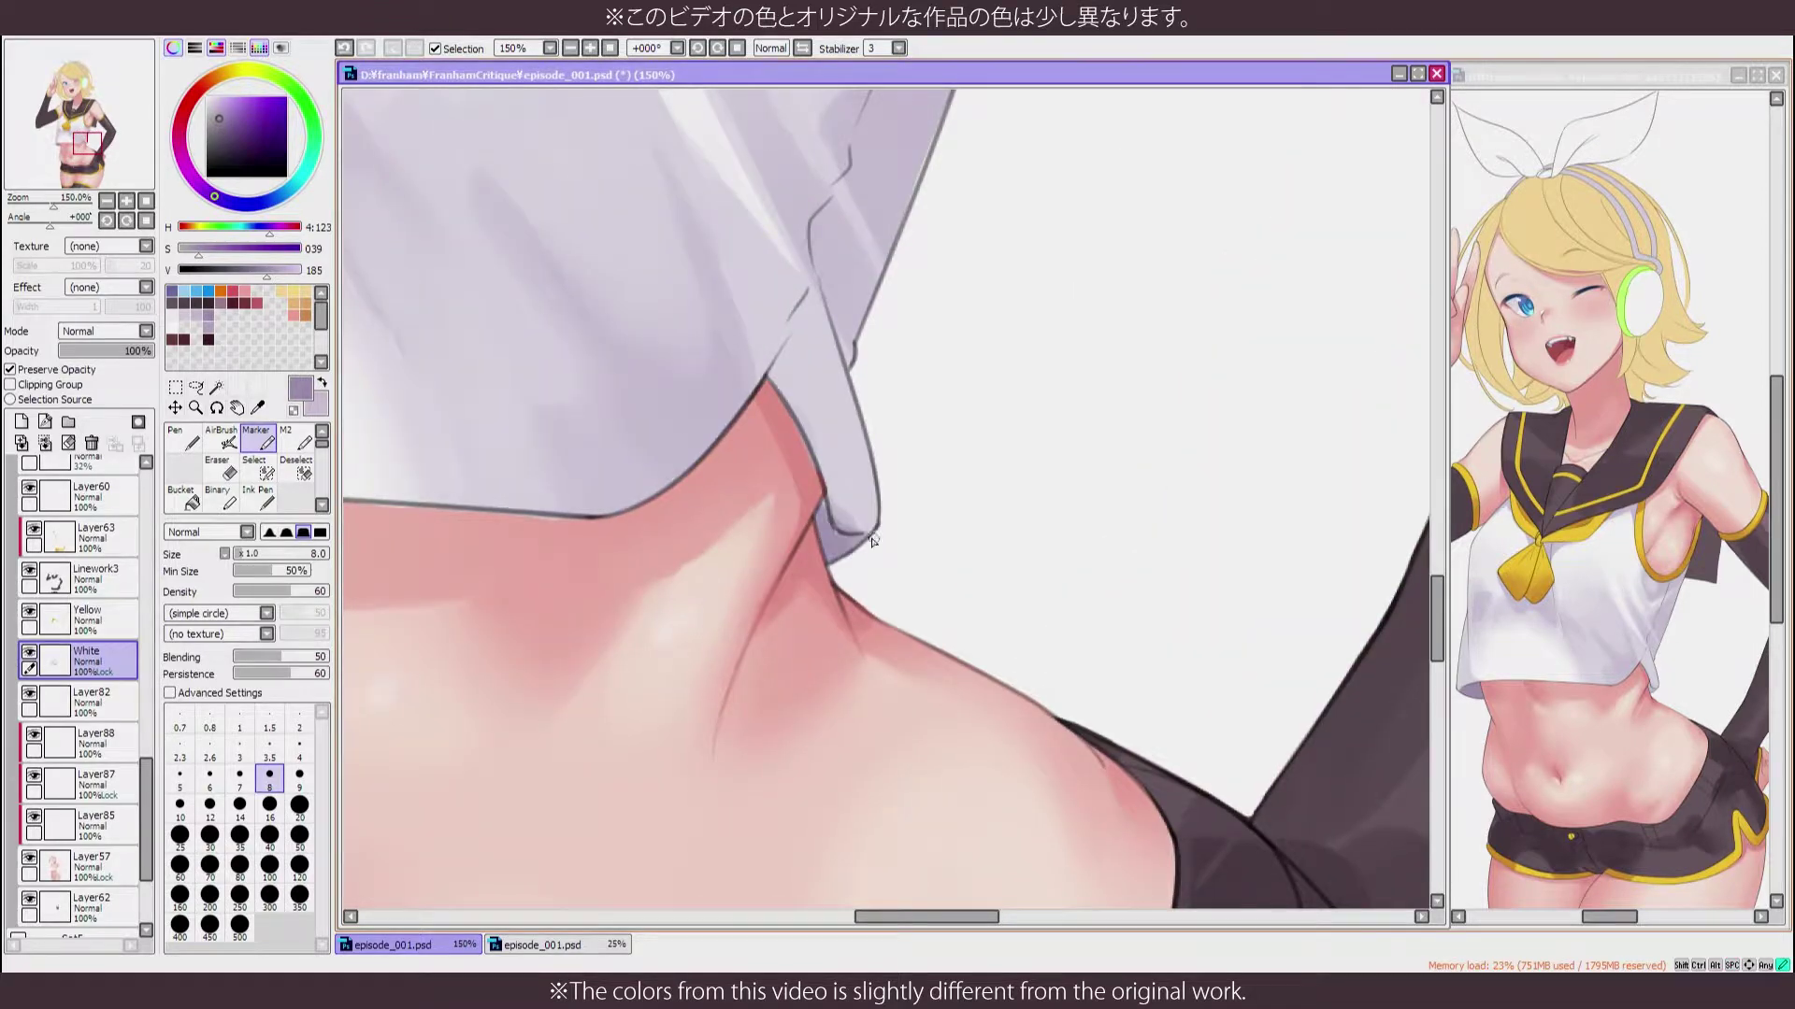
Soften the lavender shading across the shirt's side beneath the armhole with the AirBrush at size 50
{"action": "scroll", "coordinate": [871, 540], "scroll_direction": "down", "scroll_amount": 2}
{"action": "scroll", "coordinate": [842, 393], "scroll_direction": "up", "scroll_amount": 1}
{"action": "left_click", "coordinate": [222, 437]}
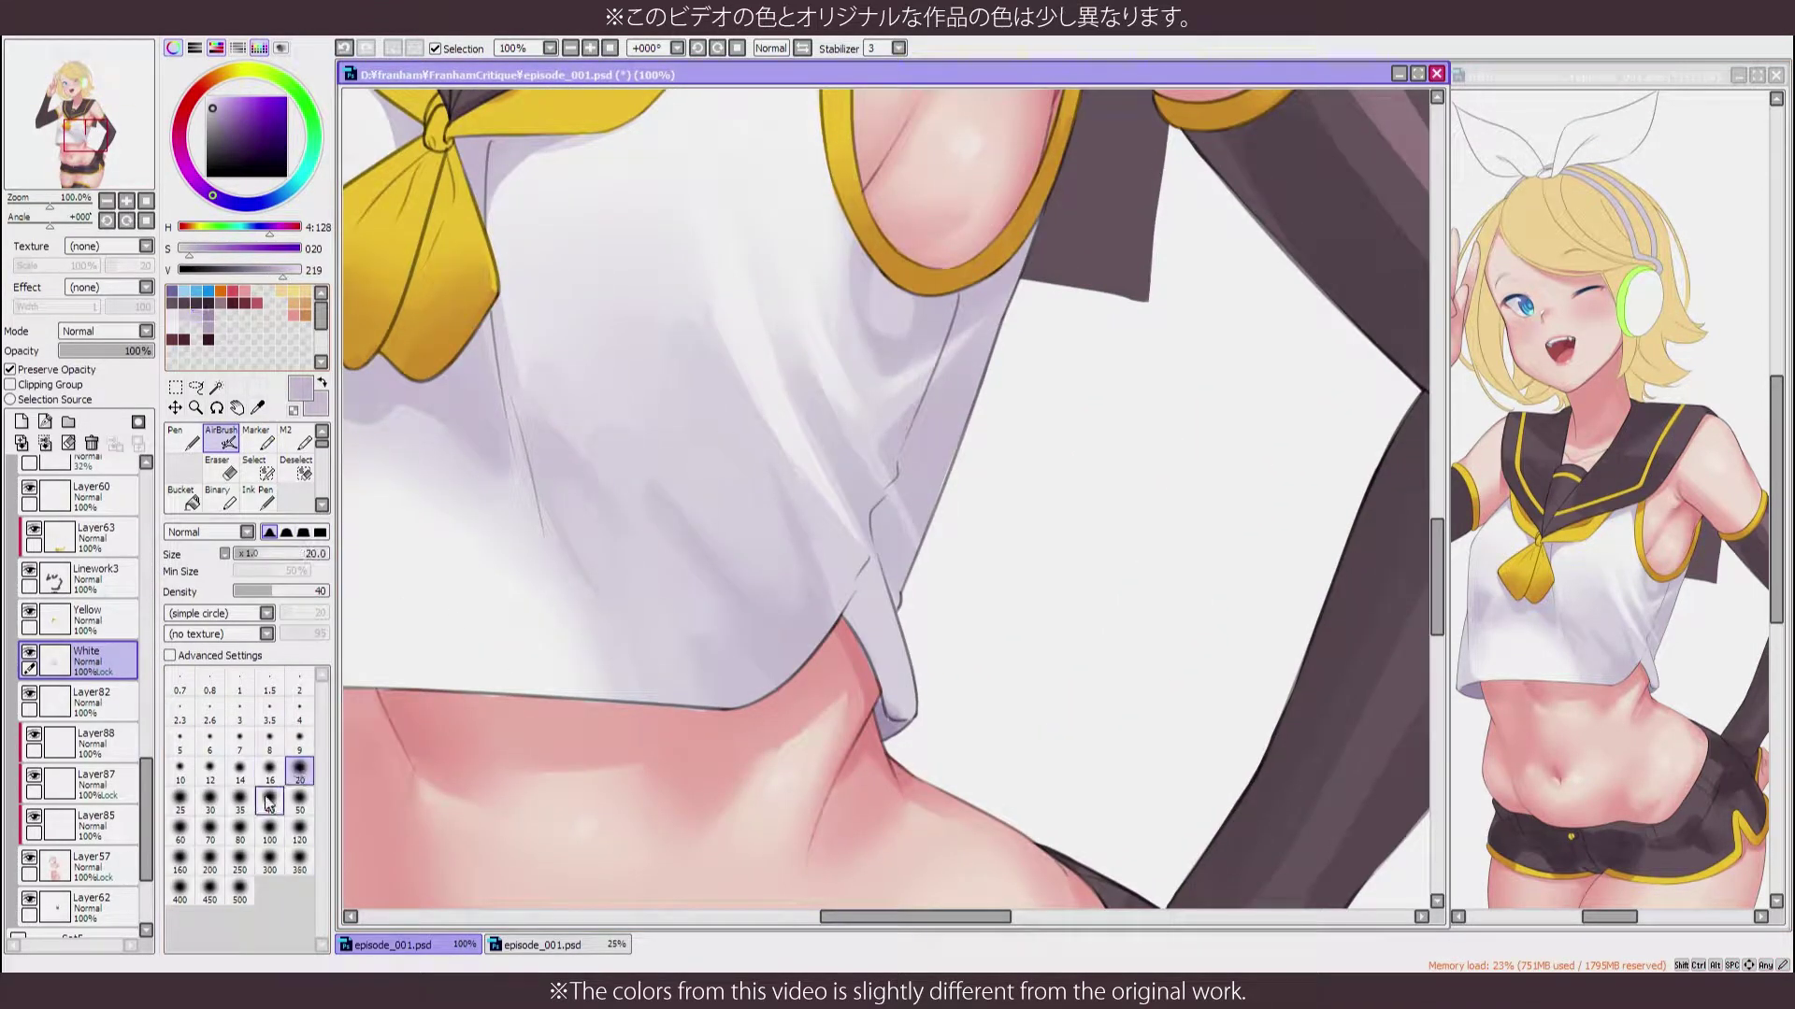
{"action": "left_click", "coordinate": [299, 800]}
{"action": "left_click_drag", "start_coordinate": [748, 356], "coordinate": [842, 523]}
{"action": "key", "text": "Insert"}
{"action": "key", "text": "m"}
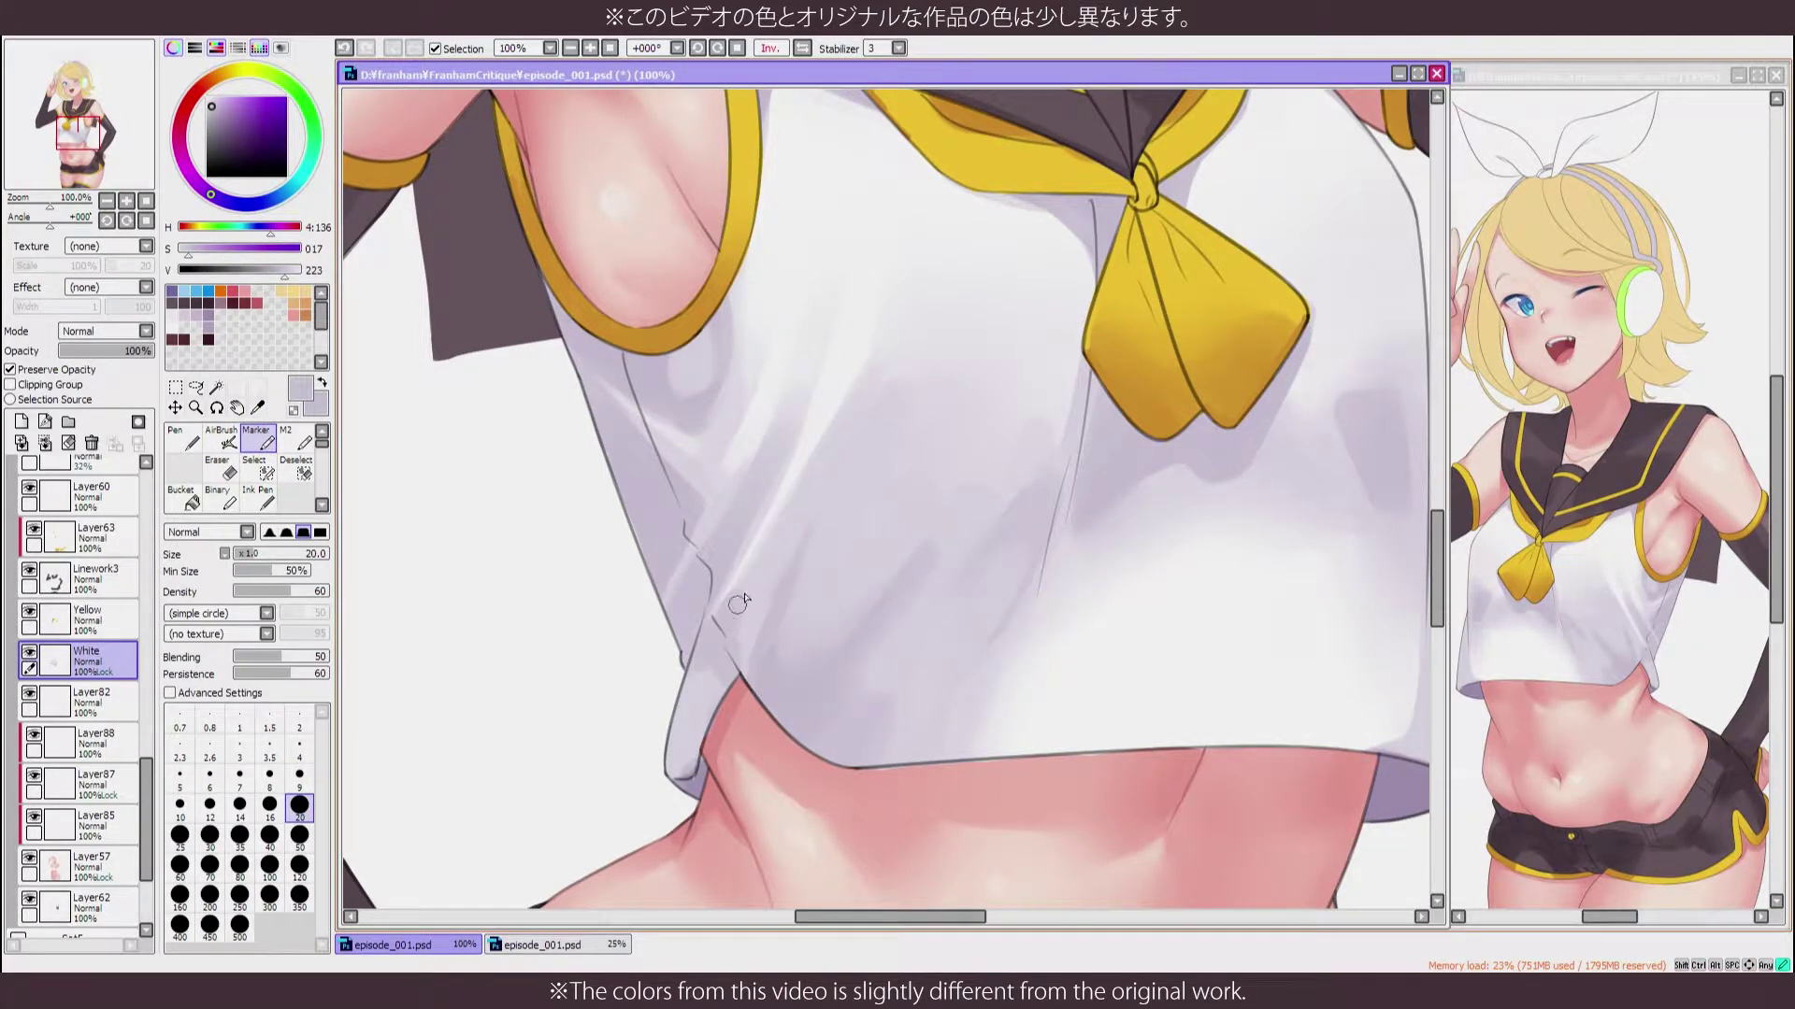
Blend pale off-white into the highlight streaks between the shirt's side folds with a size 50 brush
{"action": "key", "text": "Insert"}
{"action": "scroll", "coordinate": [687, 685], "scroll_direction": "down", "scroll_amount": 5}
{"action": "scroll", "coordinate": [676, 670], "scroll_direction": "up", "scroll_amount": 5}
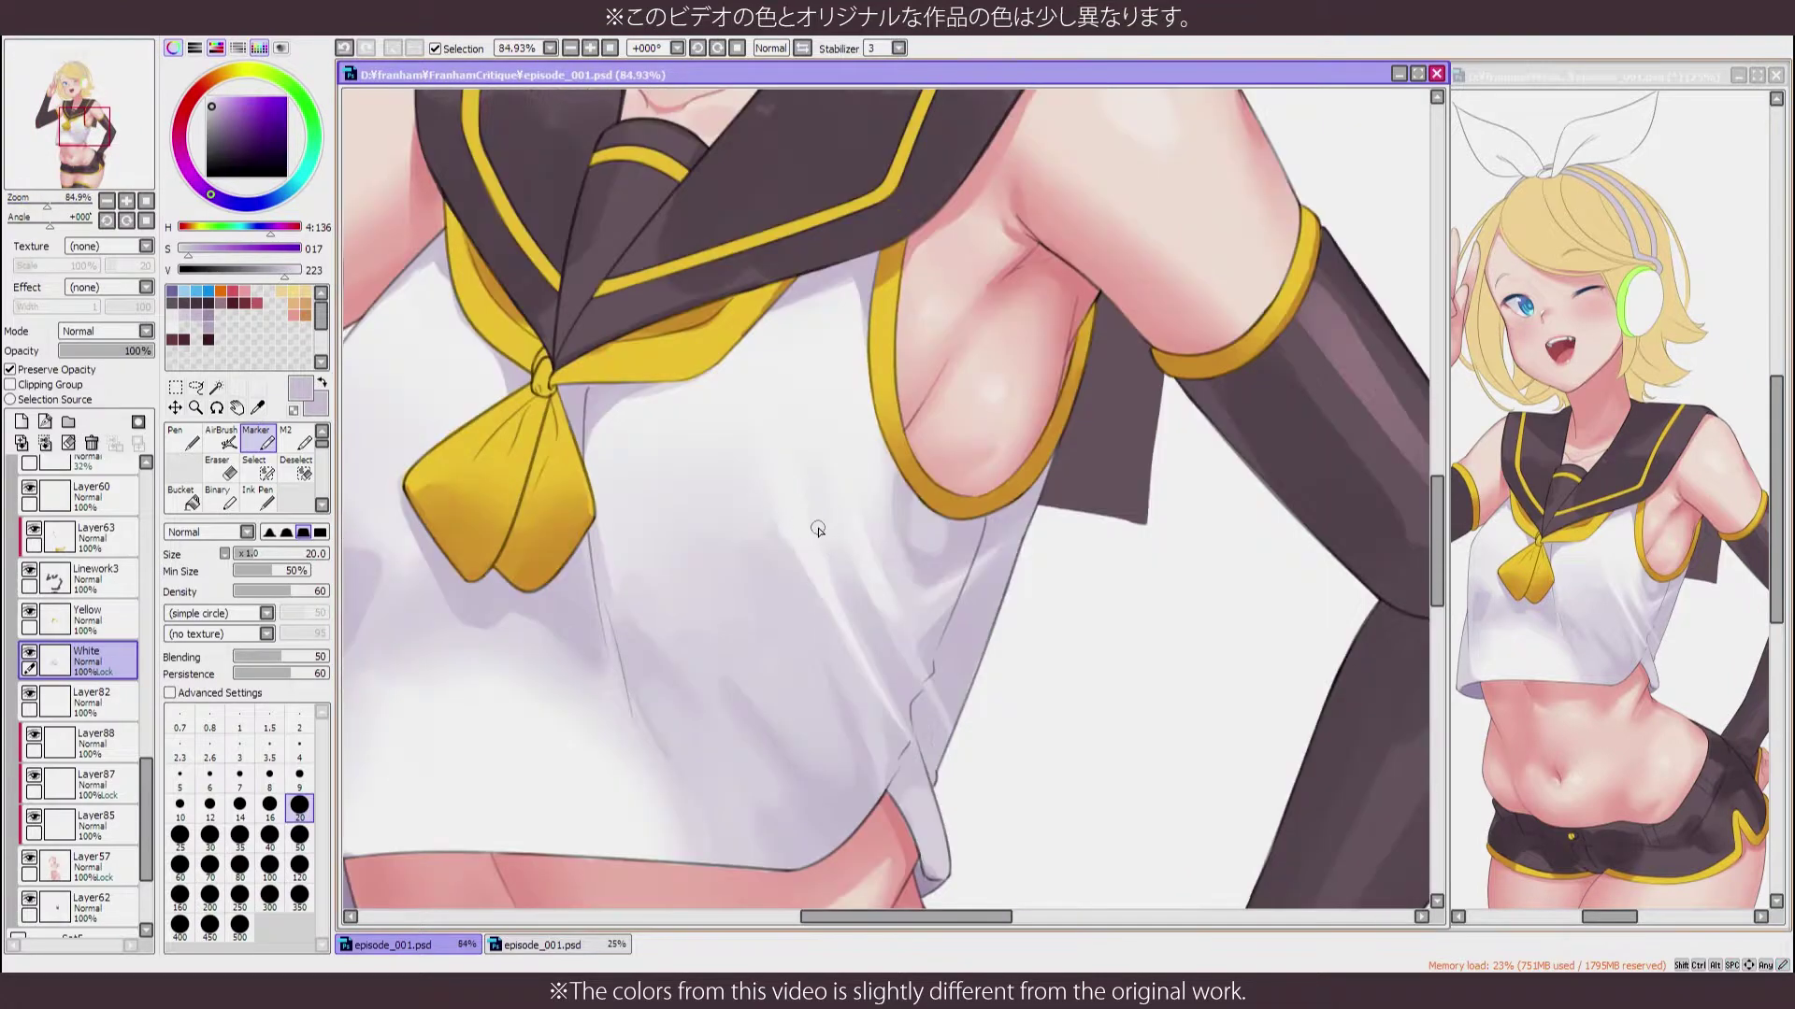
{"action": "key", "text": "b"}
{"action": "key", "text": "Insert"}
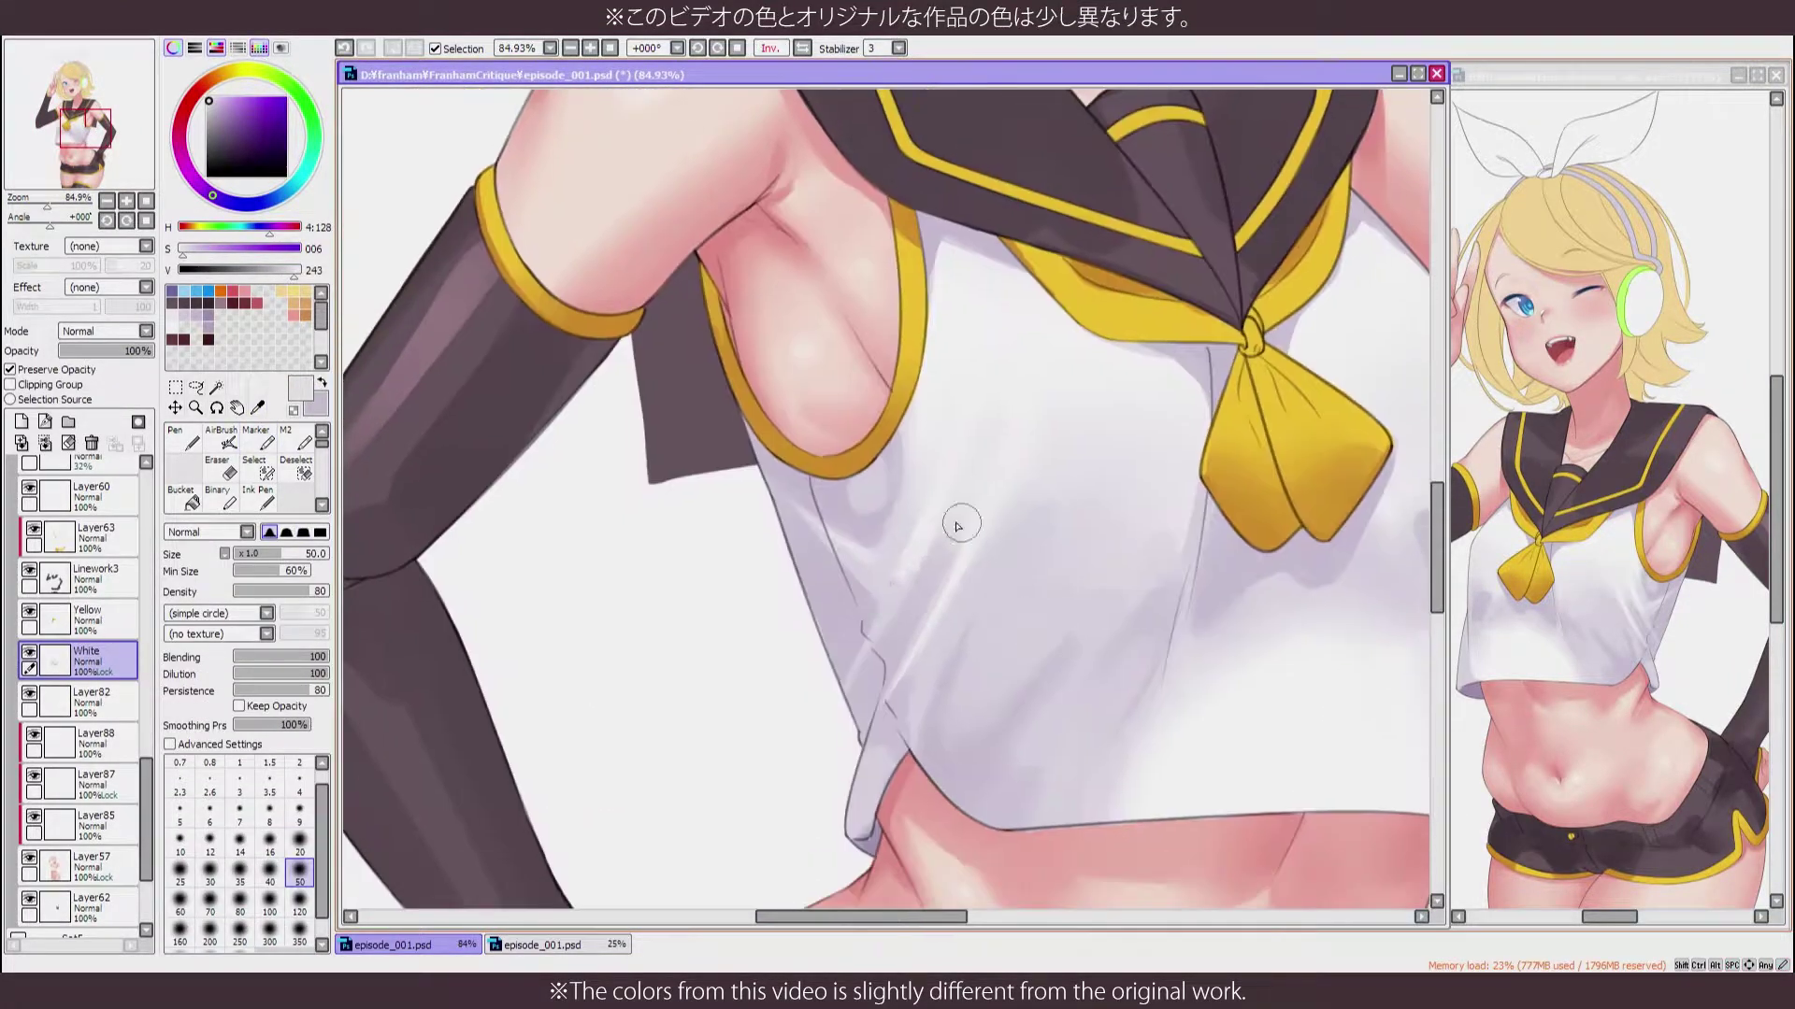
{"action": "mouse_move", "coordinate": [953, 520]}
{"action": "left_mouse_down"}
{"action": "mouse_move", "coordinate": [806, 525]}
{"action": "mouse_move", "coordinate": [954, 521]}
{"action": "left_mouse_up"}
{"action": "key", "text": "m"}
Refine the shadow beneath the yellow collar lining beside the tie with sampled lavender and the size 20 Marker
{"action": "key", "text": "Insert"}
{"action": "scroll", "coordinate": [872, 374], "scroll_direction": "up", "scroll_amount": 3}
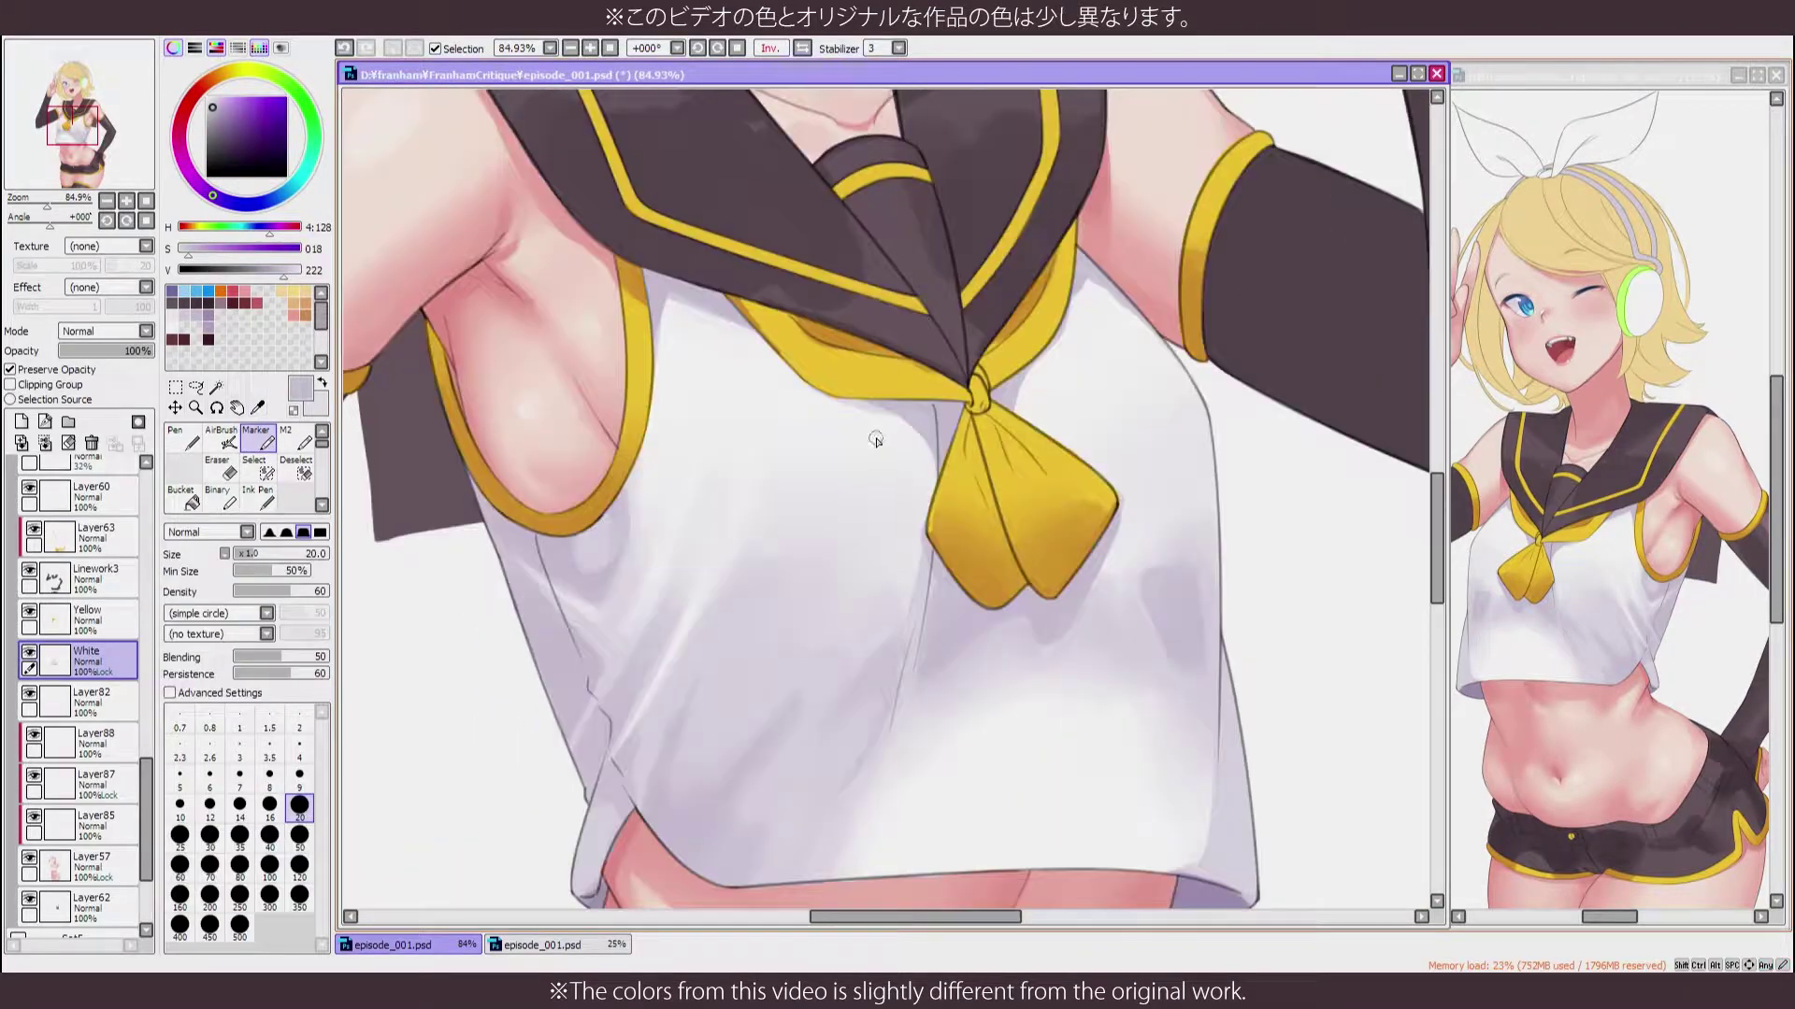
{"action": "left_click", "coordinate": [880, 413], "text": "ctrl"}
{"action": "left_click", "coordinate": [880, 412], "text": "ctrl"}
{"action": "key", "text": "Insert"}
{"action": "scroll", "coordinate": [883, 405], "scroll_direction": "down", "scroll_amount": 3}
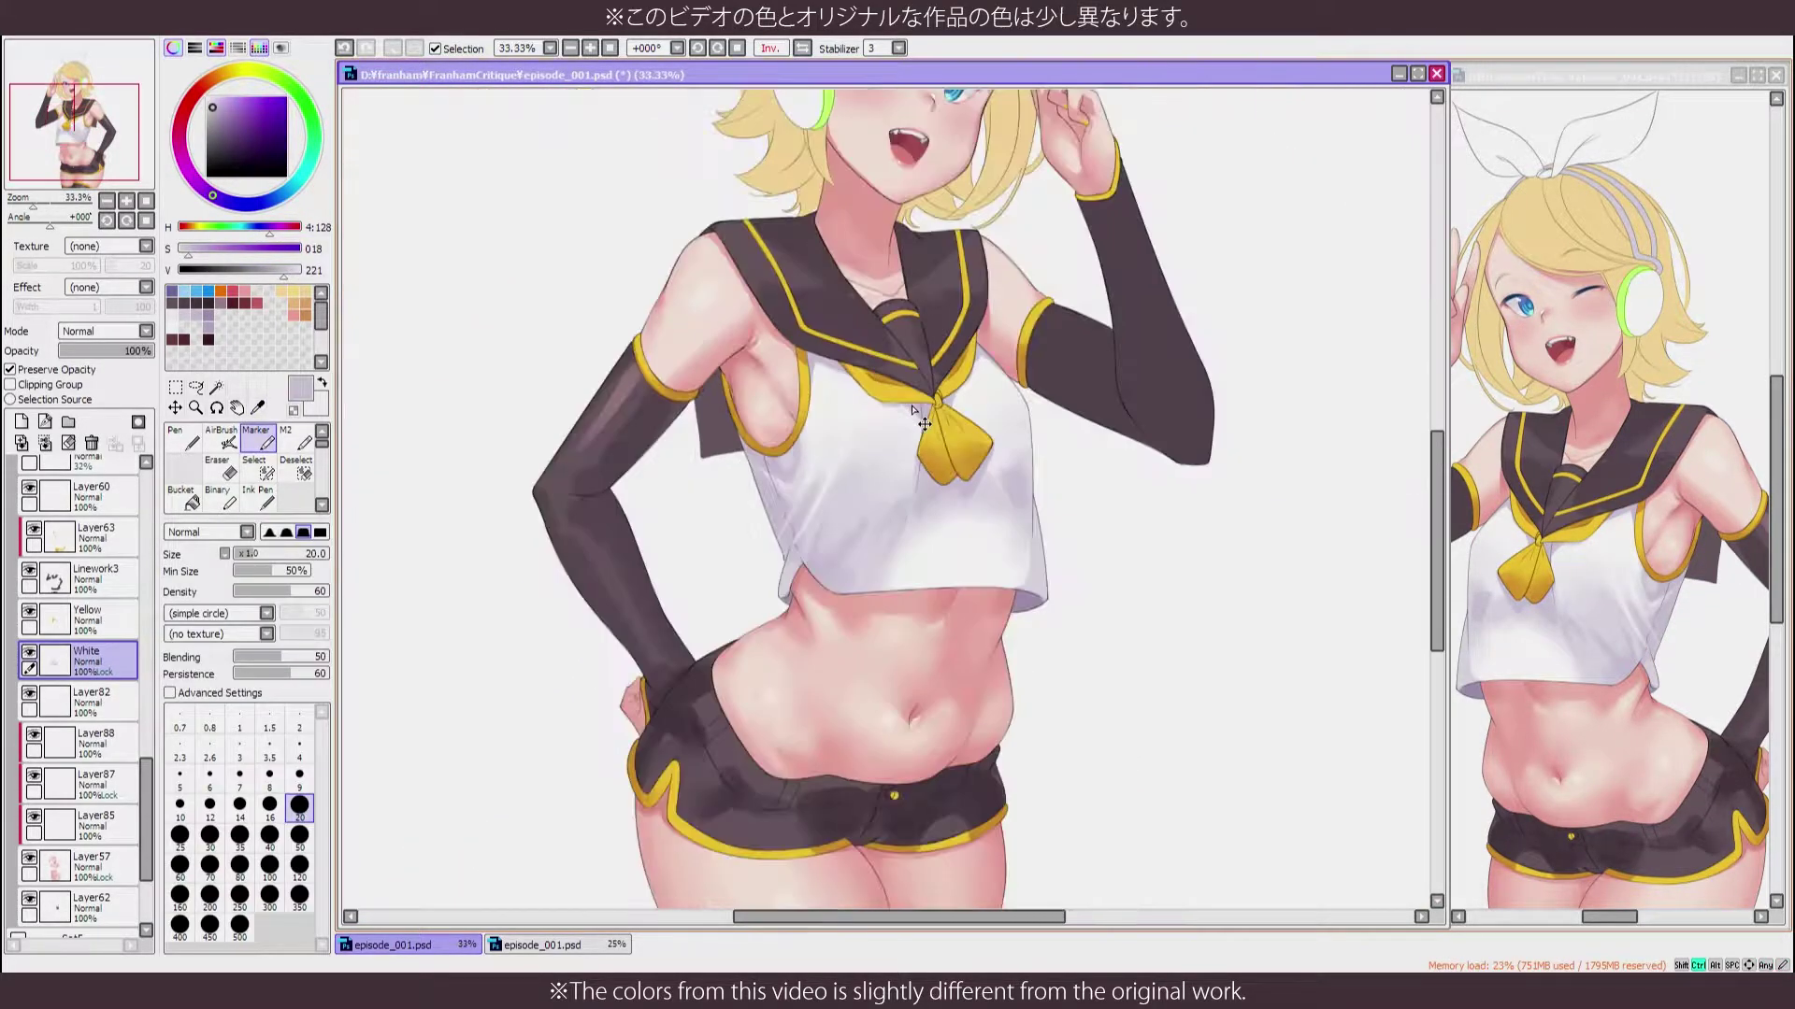
Paint broad lavender fold shadows across the shirt's front beside and below the tie with the Marker at size 50
{"action": "scroll", "coordinate": [909, 406], "scroll_direction": "up", "scroll_amount": 3}
{"action": "left_click_drag", "start_coordinate": [909, 406], "coordinate": [982, 38]}
{"action": "key", "text": "bracketright"}
{"action": "key", "text": "bracketright"}
{"action": "key", "text": "bracketright"}
{"action": "key", "text": "bracketright"}
{"action": "key", "text": "bracketright"}
{"action": "left_click", "coordinate": [902, 683], "text": "ctrl"}
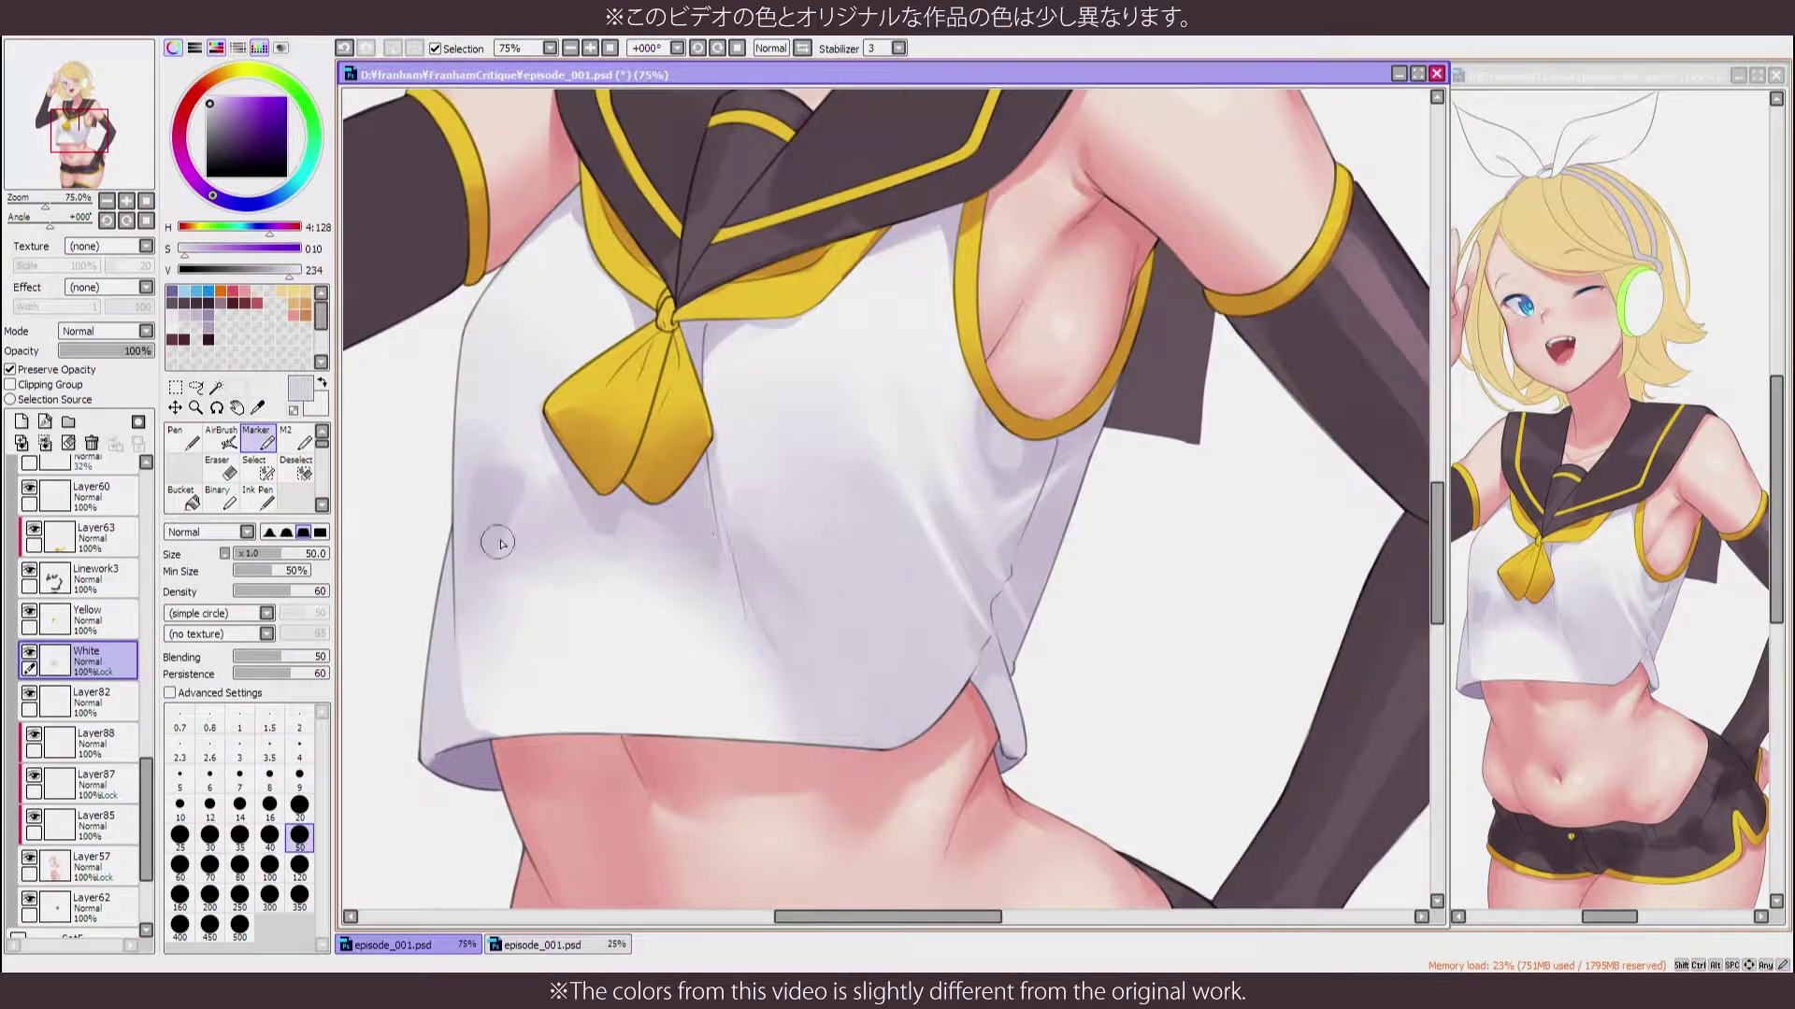
{"action": "left_click", "coordinate": [713, 549], "text": "ctrl"}
{"action": "left_click", "coordinate": [889, 589], "text": "ctrl"}
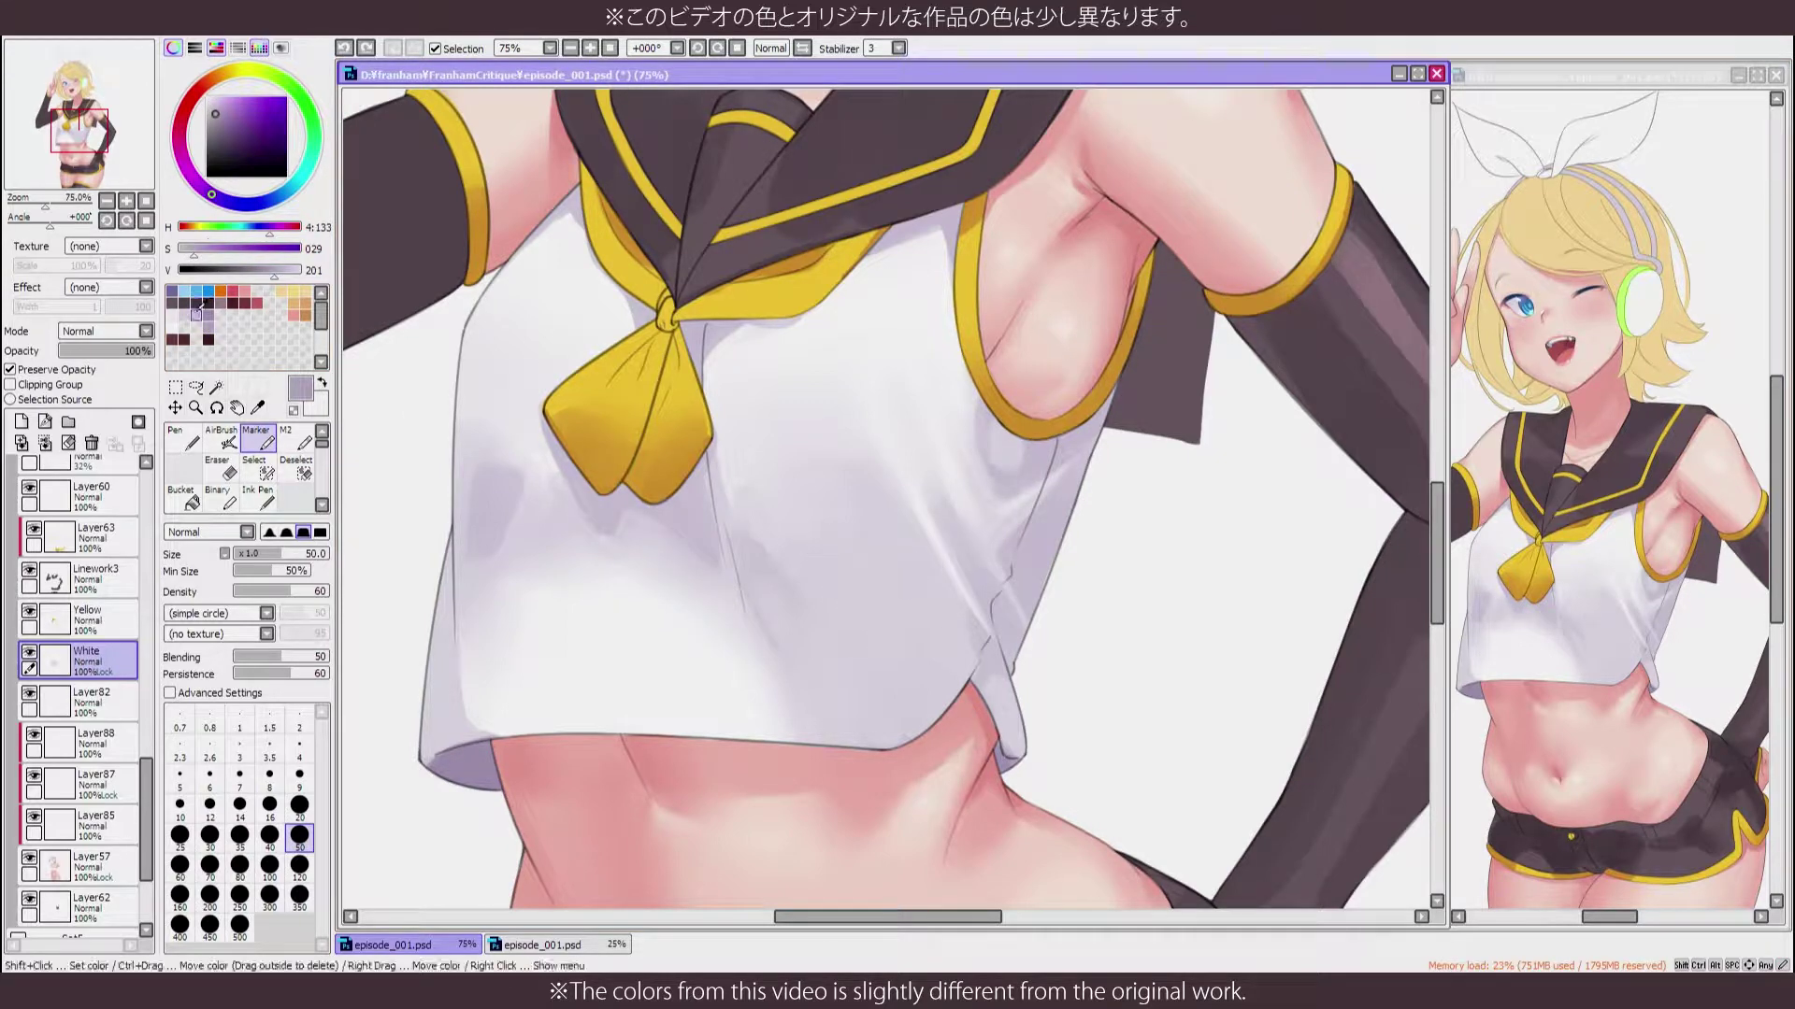
{"action": "left_click", "coordinate": [772, 613], "text": "ctrl"}
Shape the diagonal fold shadows on the shirt's midsection in the flipped view, using sampled lavender tones and the size 50 Marker
{"action": "key", "text": "Insert"}
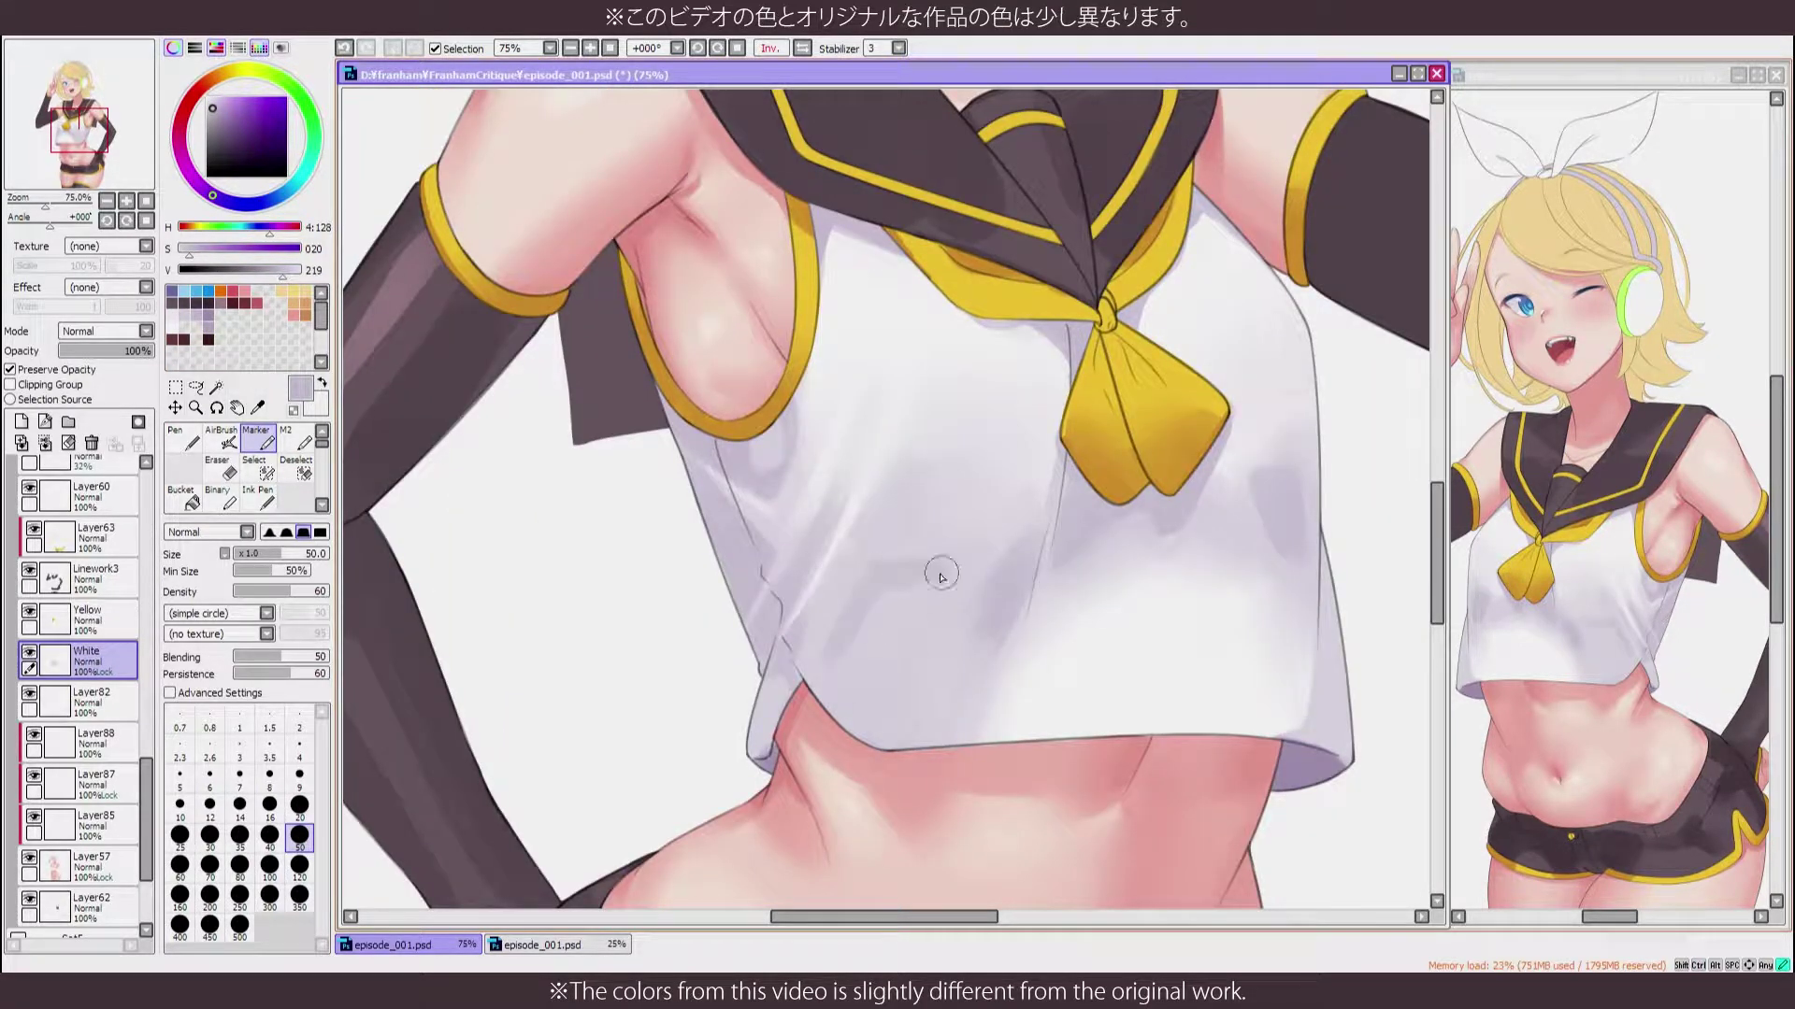
{"action": "key", "text": "Insert"}
{"action": "key", "text": "Insert"}
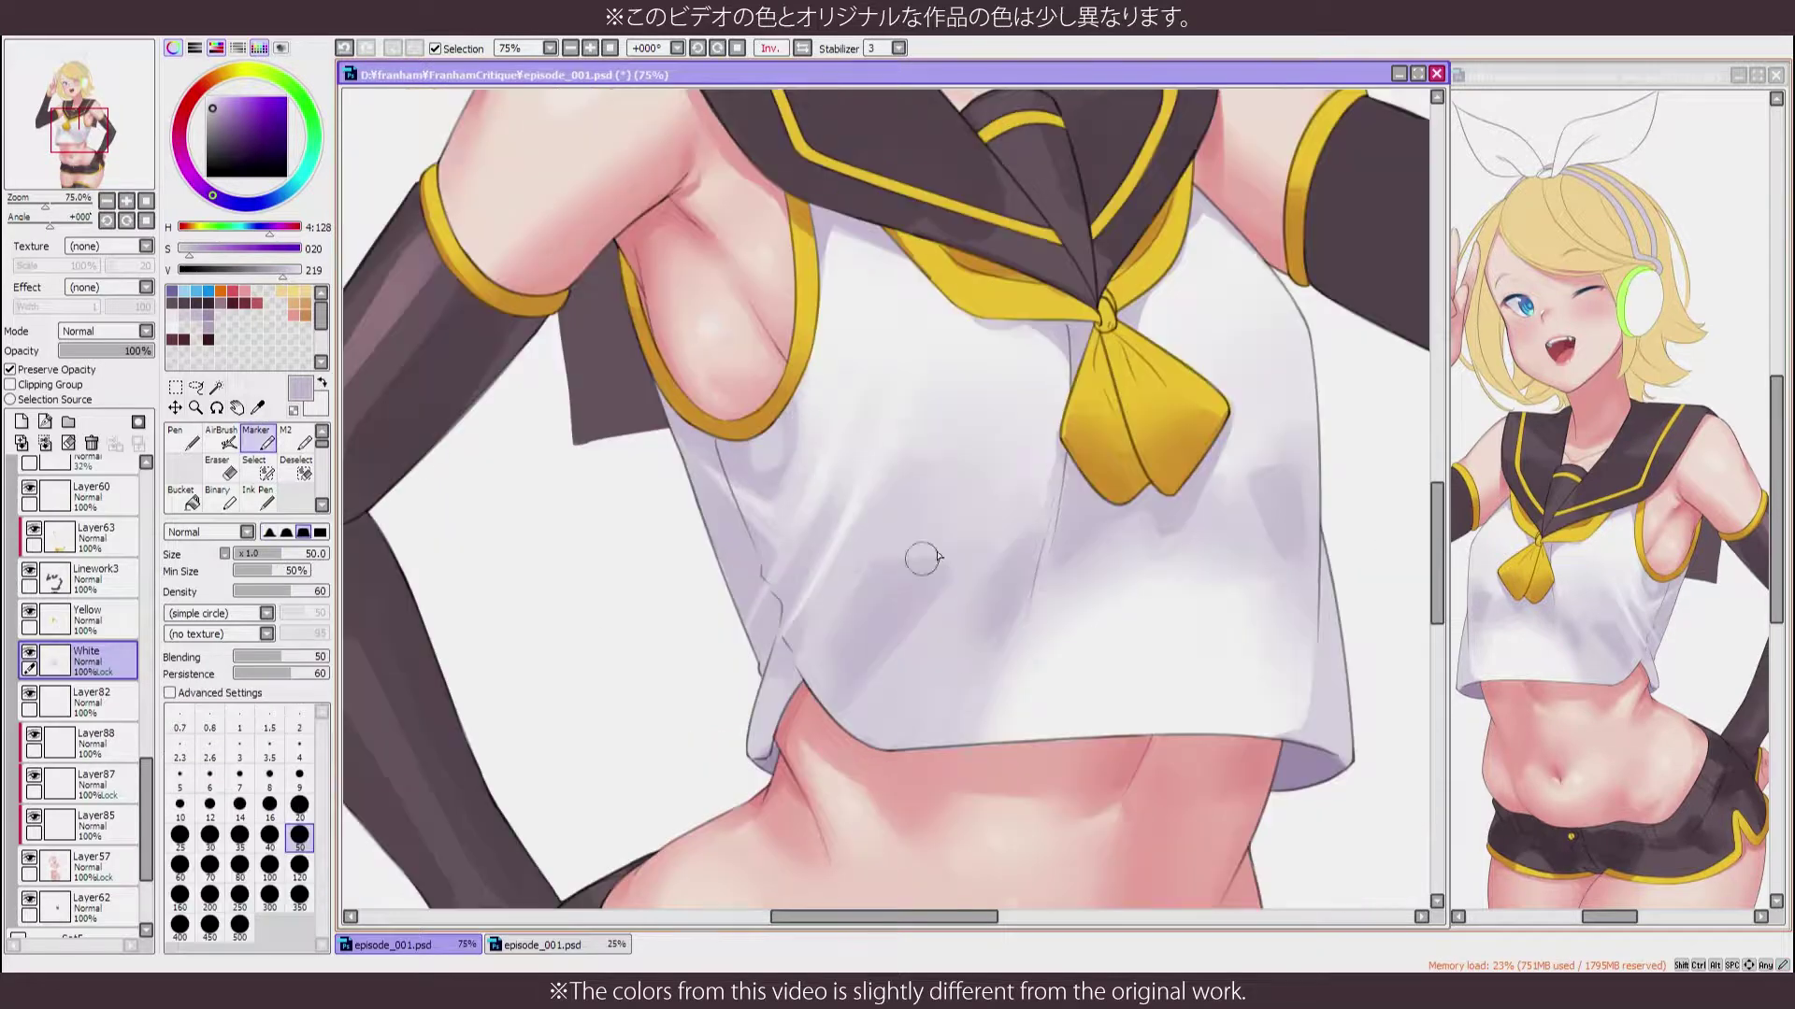
{"action": "left_click", "coordinate": [931, 483], "text": "ctrl"}
{"action": "key", "text": "Insert"}
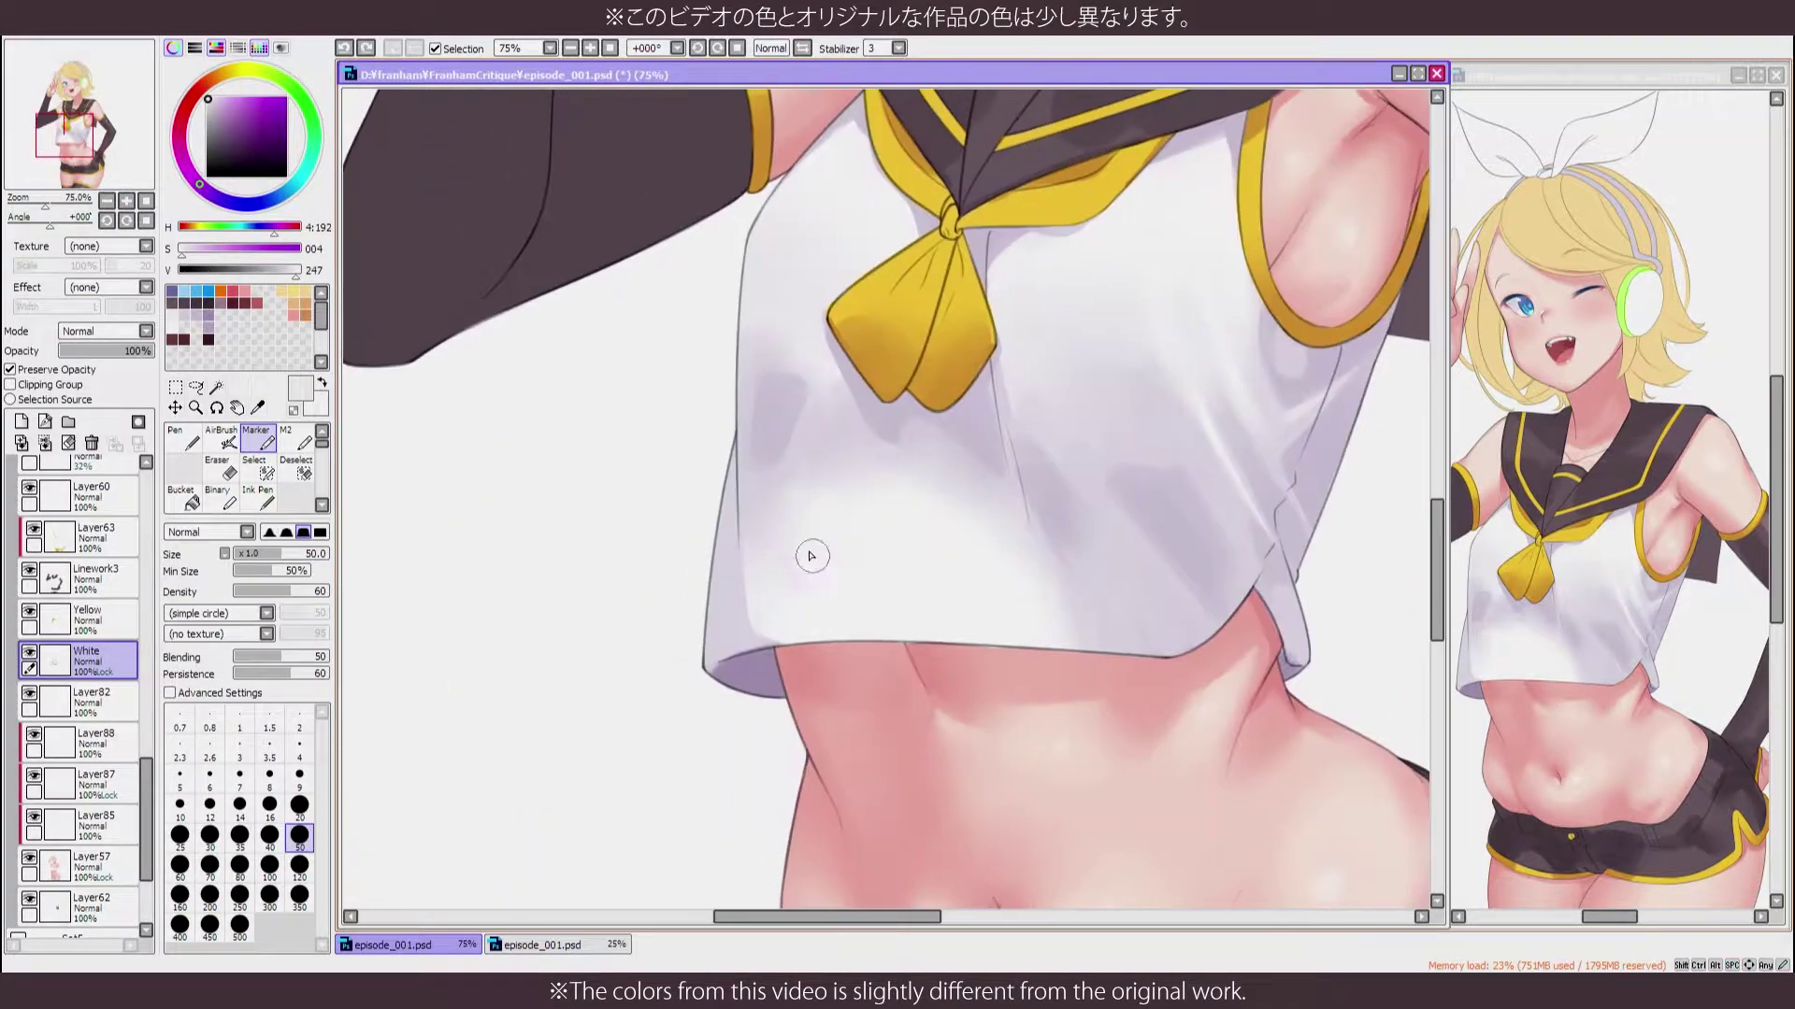
Lighten the shirt's far side and front hem corner with white, using the AirBrush at size 100
{"action": "scroll", "coordinate": [150, 664], "scroll_direction": "up", "scroll_amount": 10}
{"action": "left_click_drag", "start_coordinate": [149, 664], "coordinate": [143, 862]}
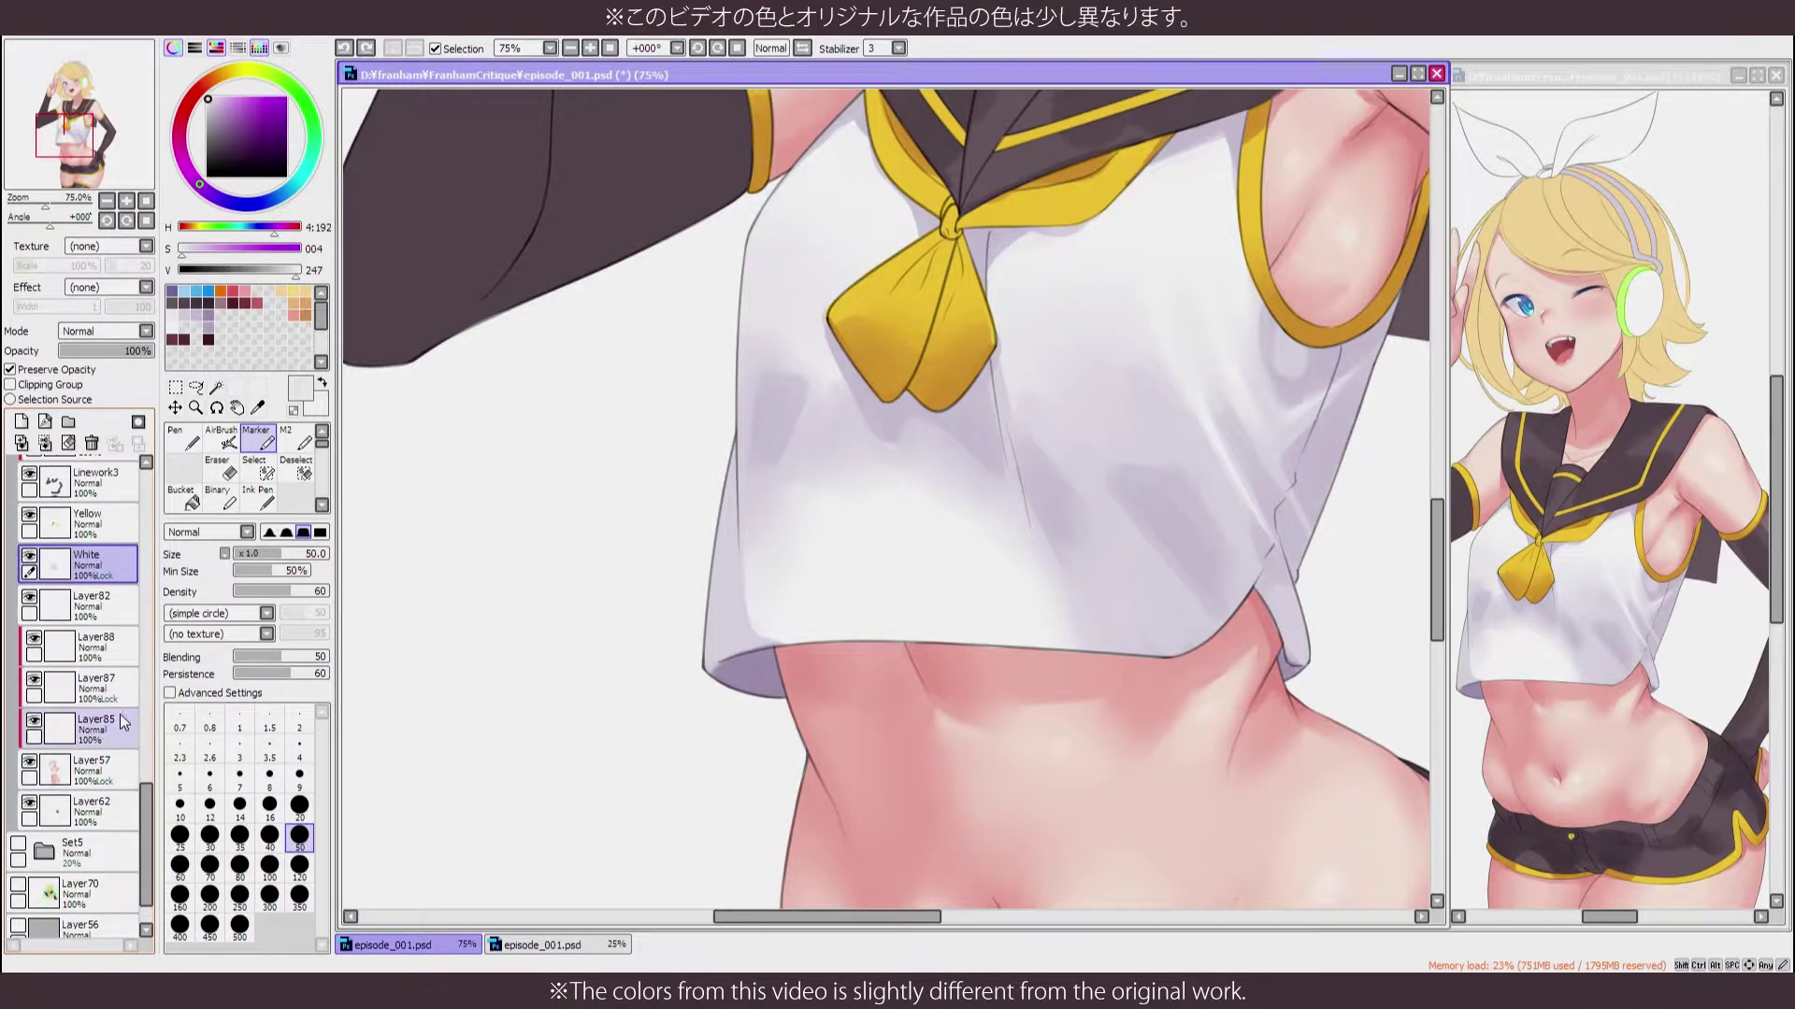
{"action": "key", "text": "a"}
{"action": "left_click", "coordinate": [724, 590], "text": "alt"}
{"action": "left_click_drag", "start_coordinate": [699, 514], "coordinate": [743, 591]}
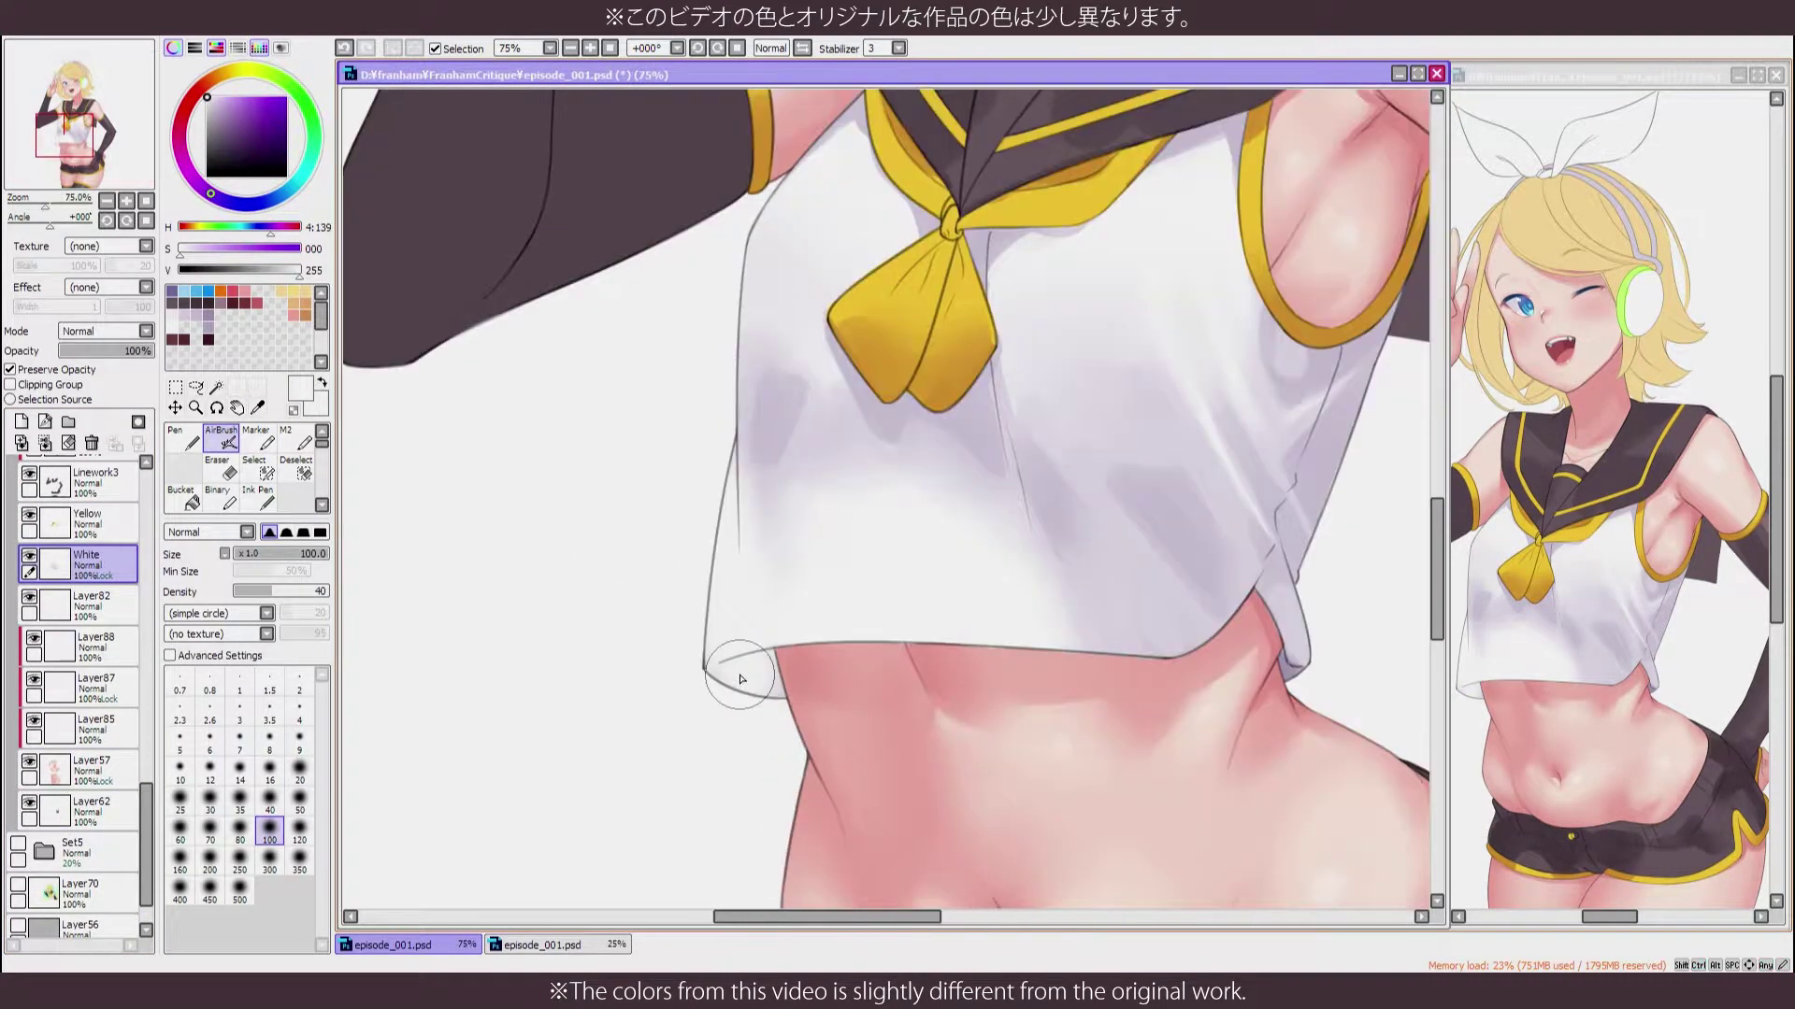
{"action": "left_click", "coordinate": [784, 630], "text": "alt"}
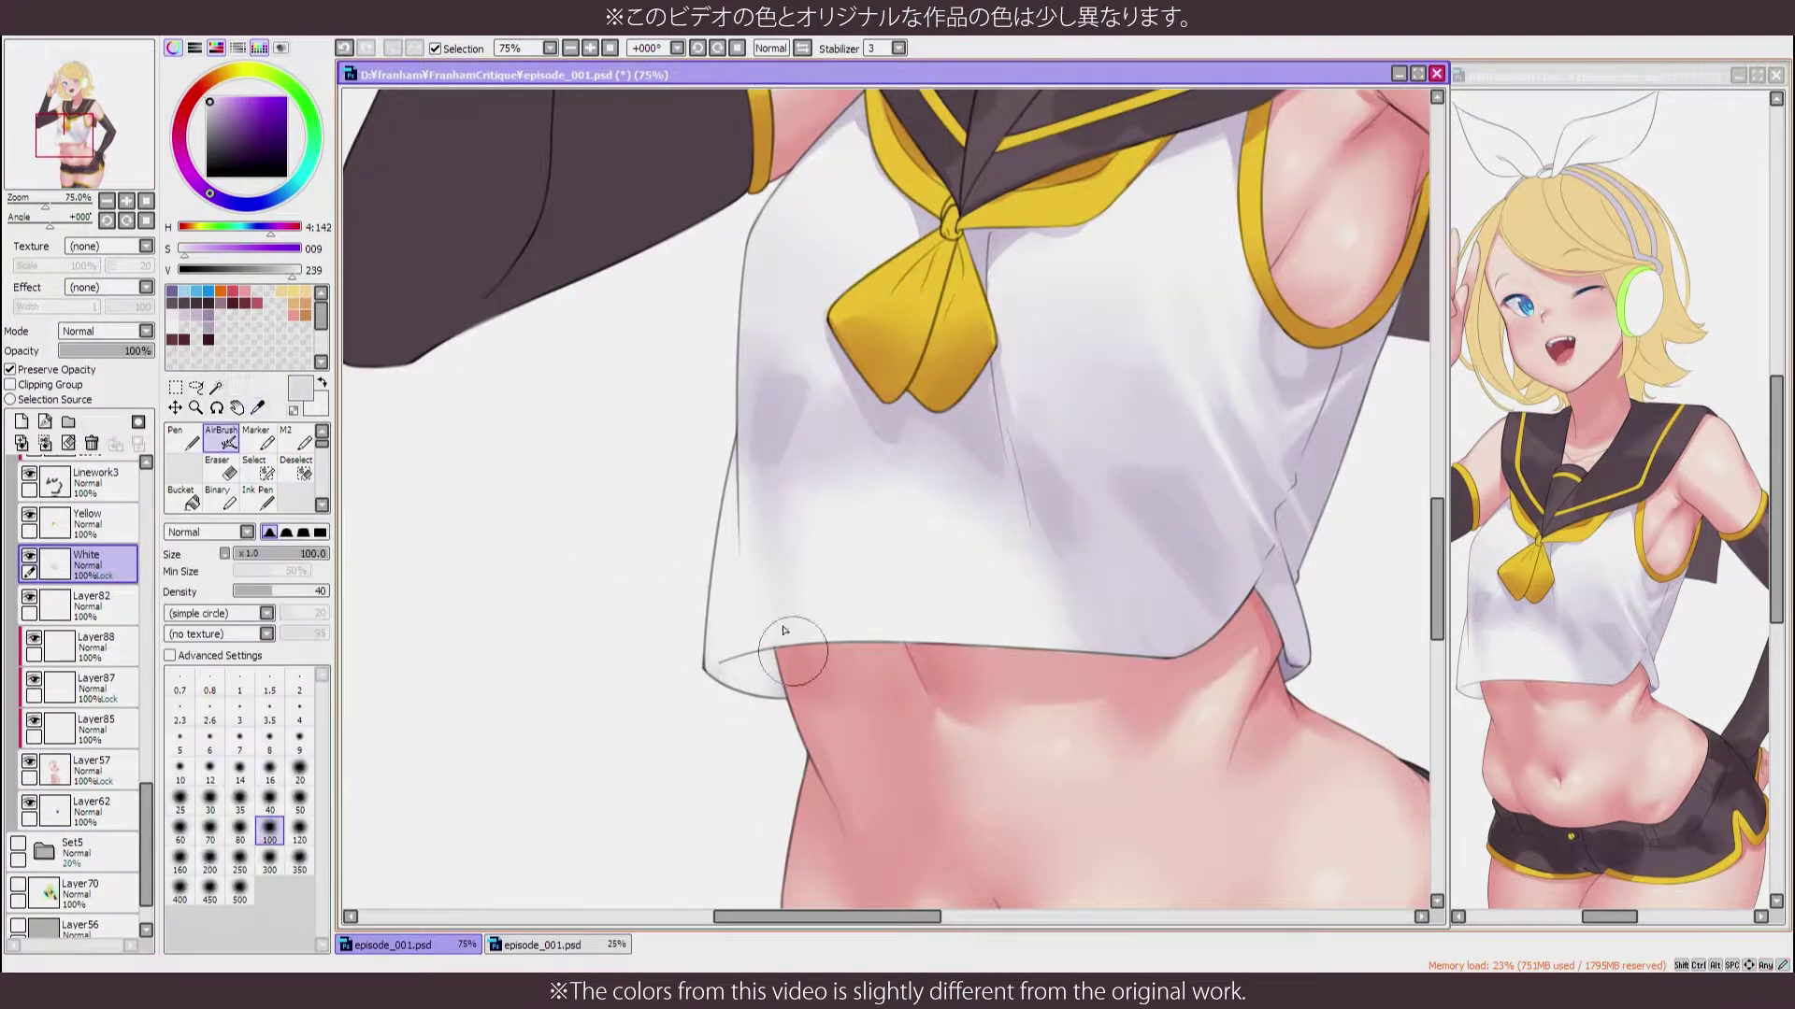
Lighten the opposite side hem corner below the armhole with near-white, using the size 100 AirBrush
{"action": "scroll", "coordinate": [738, 452], "scroll_direction": "down", "scroll_amount": 3}
{"action": "scroll", "coordinate": [728, 549], "scroll_direction": "up", "scroll_amount": 3}
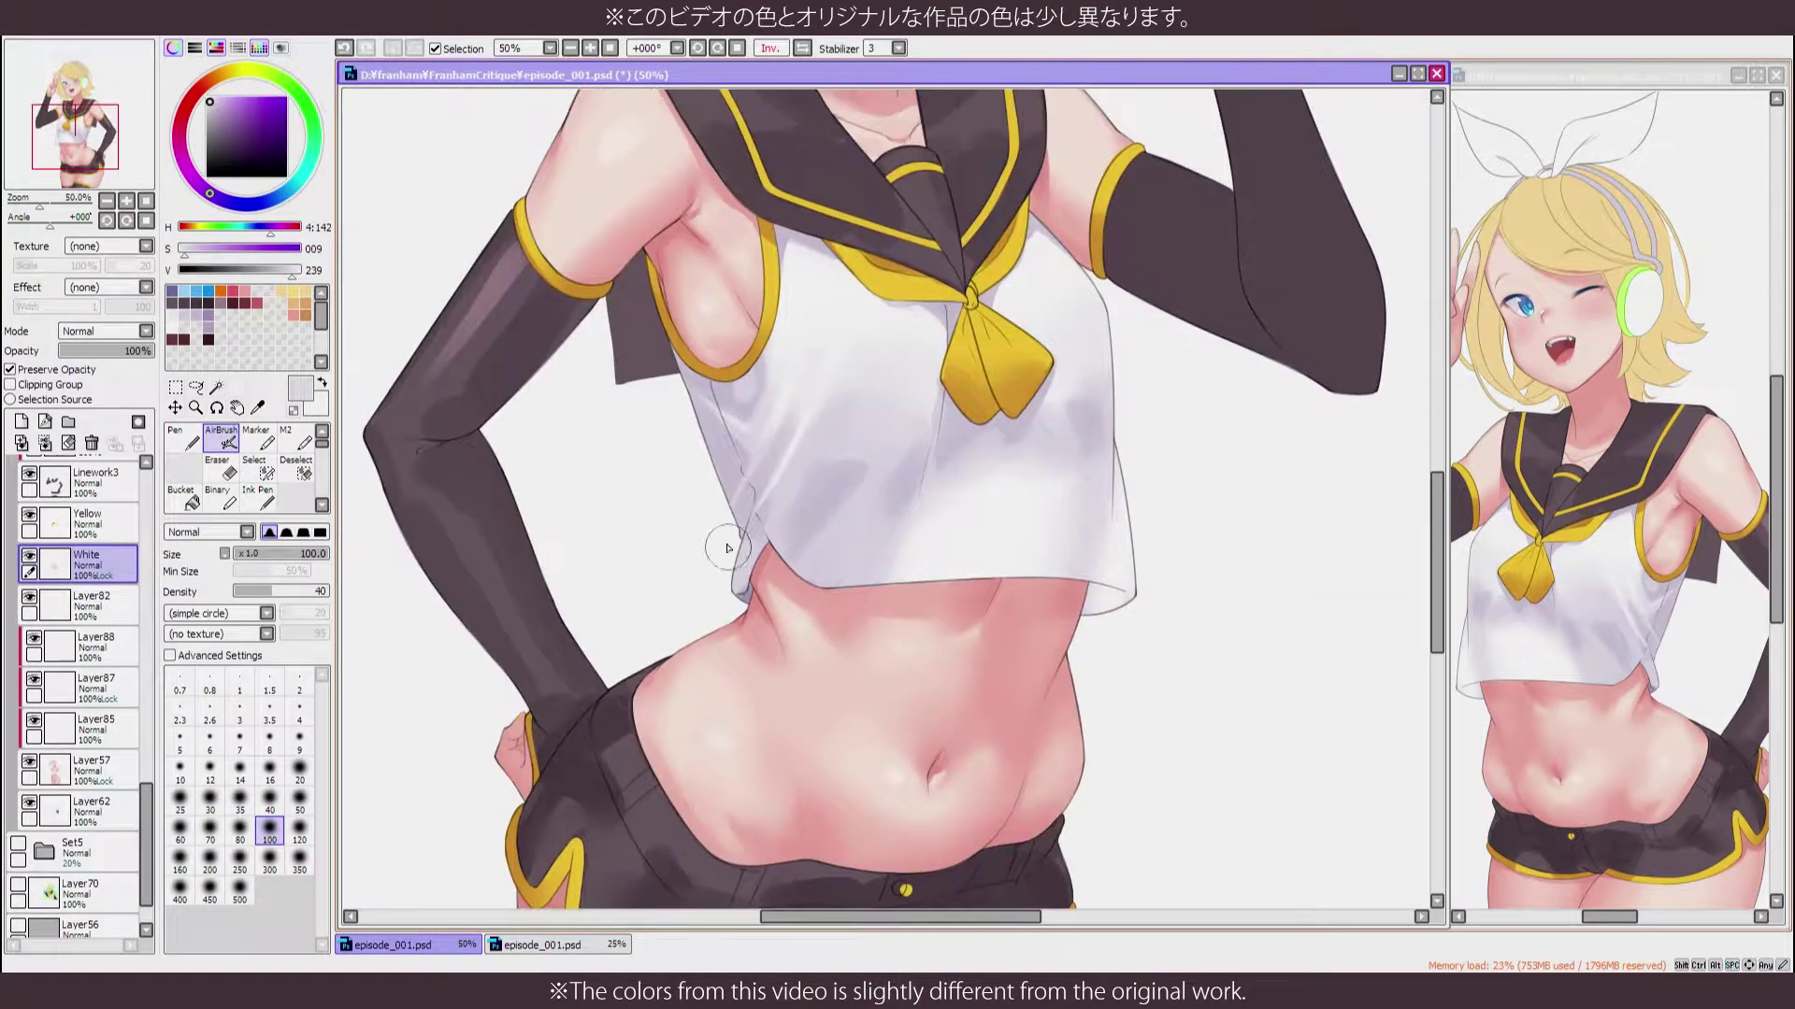
{"action": "left_click", "coordinate": [705, 509], "text": "alt"}
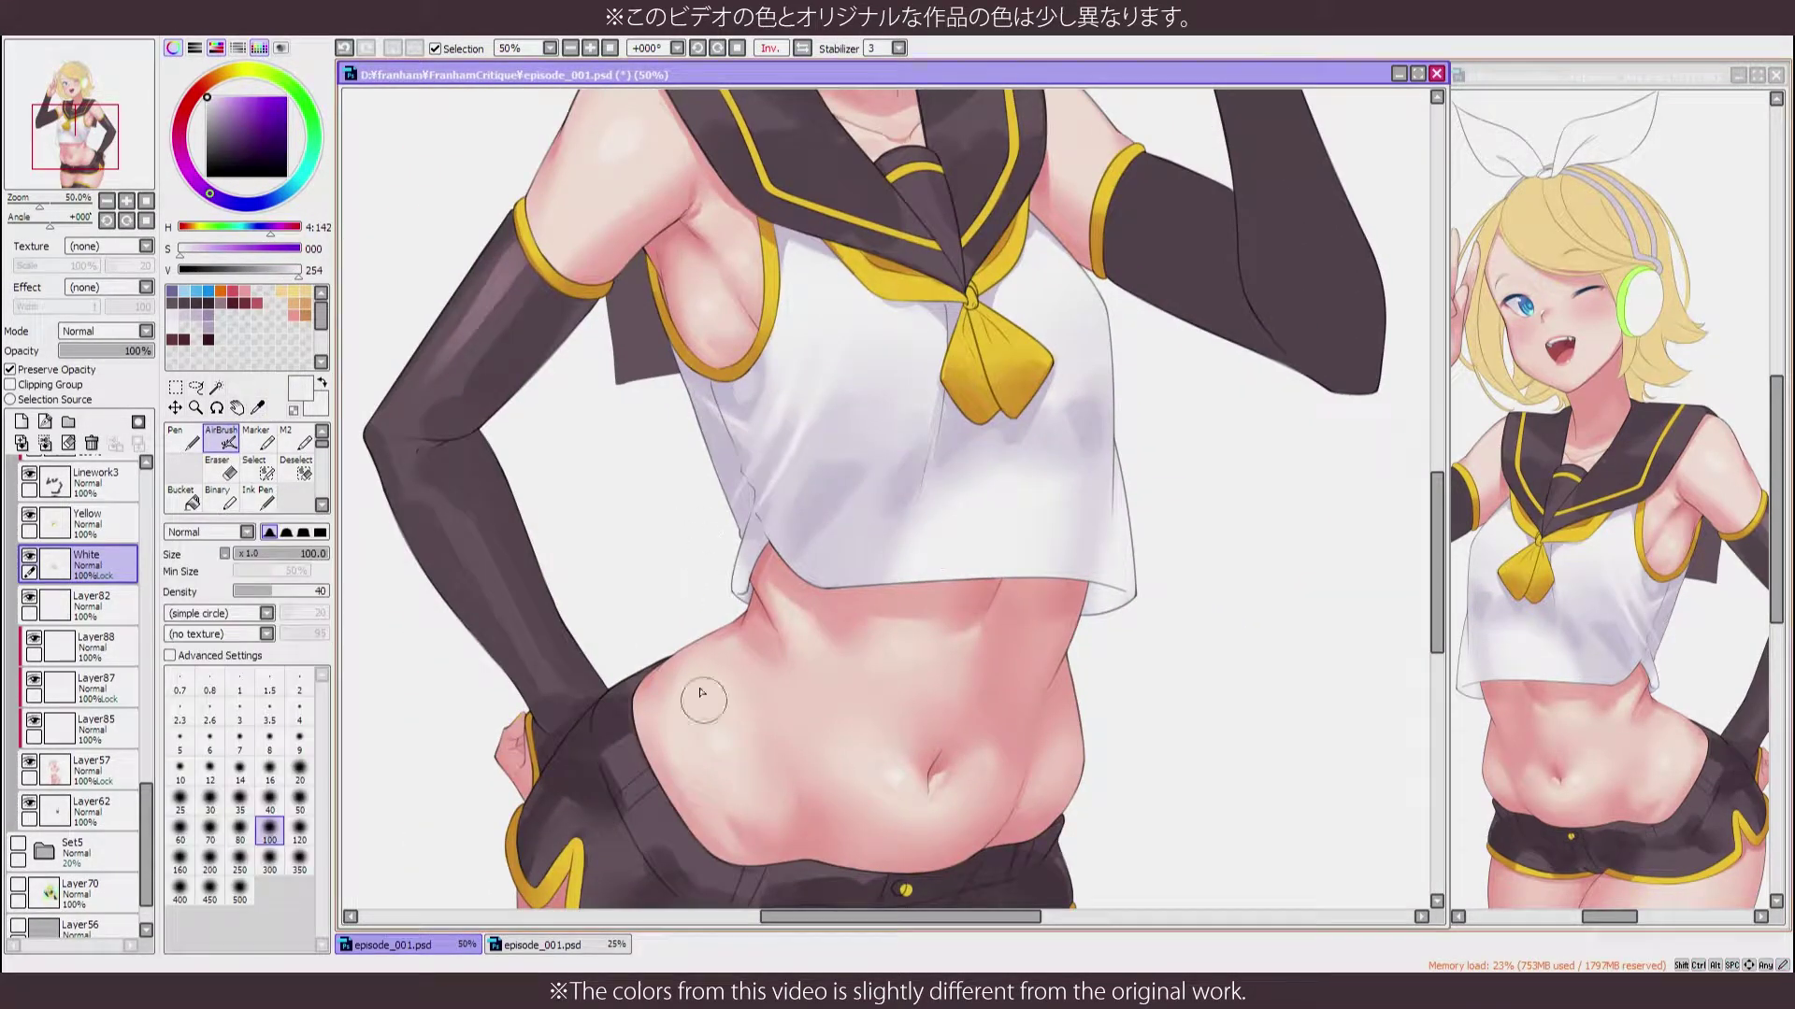
{"action": "scroll", "coordinate": [702, 693], "scroll_direction": "down", "scroll_amount": 2}
{"action": "scroll", "coordinate": [698, 406], "scroll_direction": "up", "scroll_amount": 3}
{"action": "scroll", "coordinate": [898, 774], "scroll_direction": "down", "scroll_amount": 2}
{"action": "scroll", "coordinate": [801, 513], "scroll_direction": "up", "scroll_amount": 2}
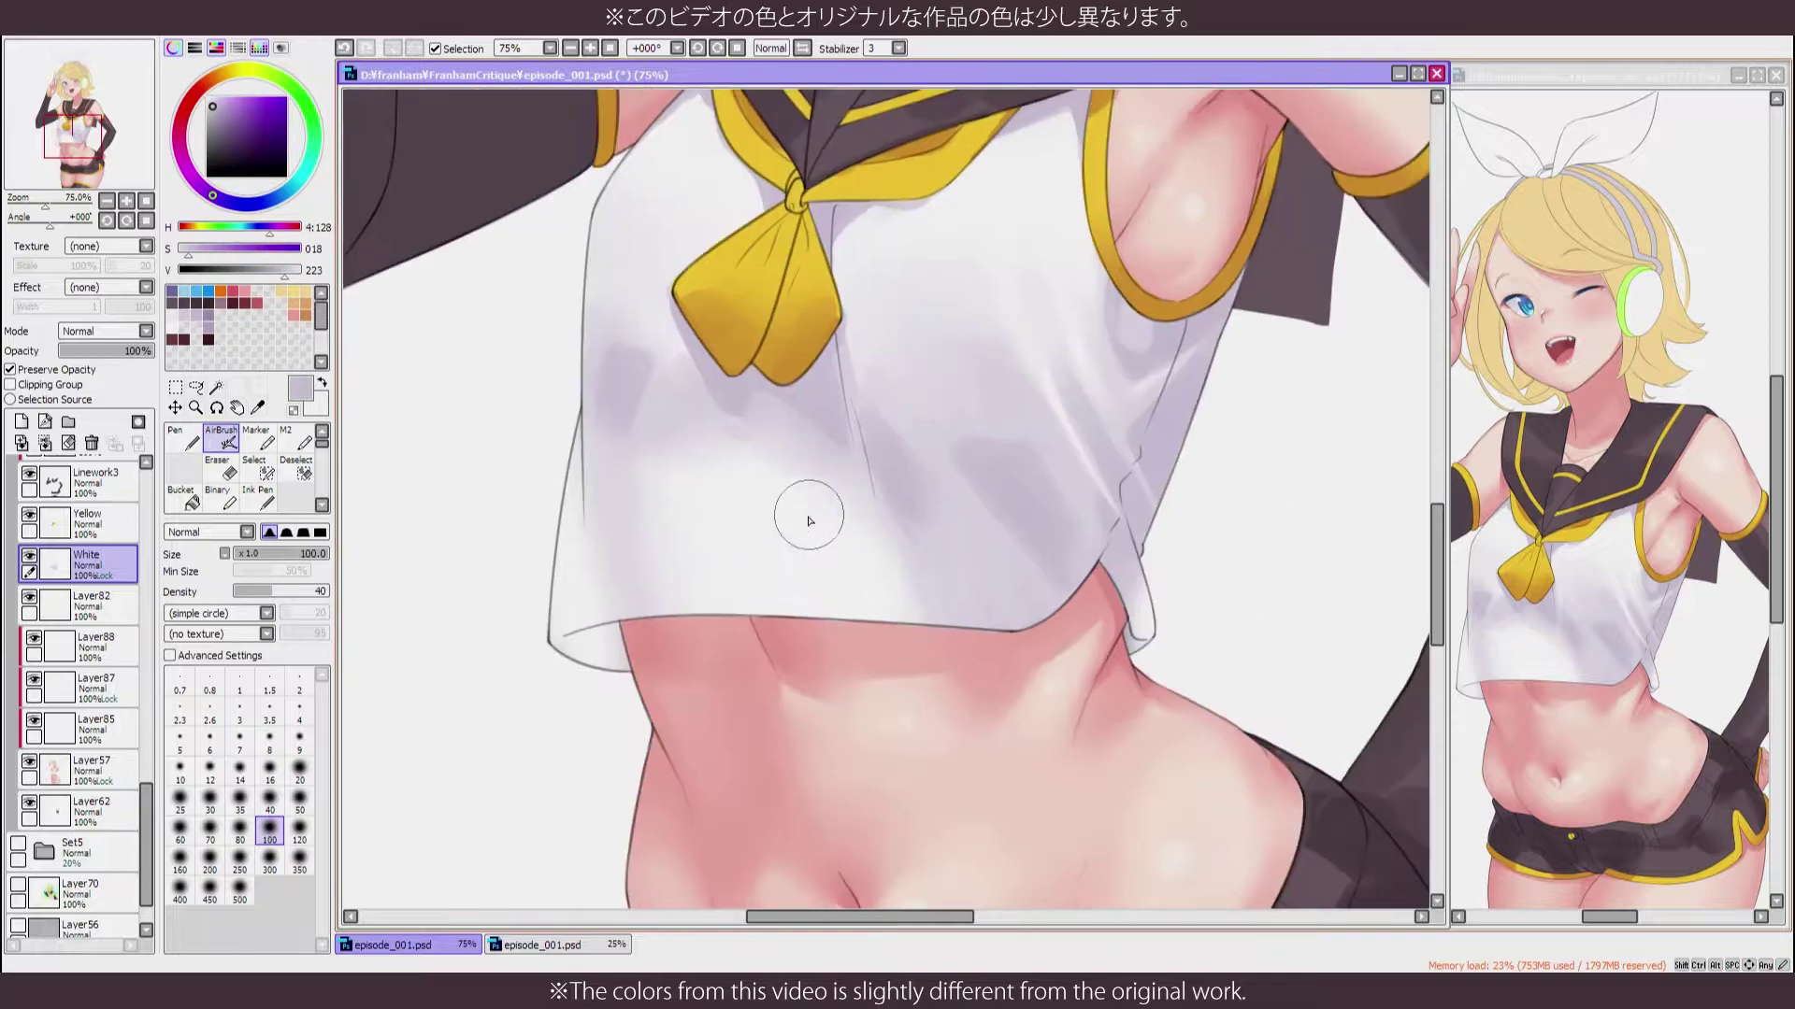
Soften the shading on the shirt's lower front with sampled lavender and white
{"action": "left_click", "coordinate": [696, 524], "text": "alt"}
{"action": "key", "text": "n"}
{"action": "scroll", "coordinate": [883, 543], "scroll_direction": "down", "scroll_amount": 2}
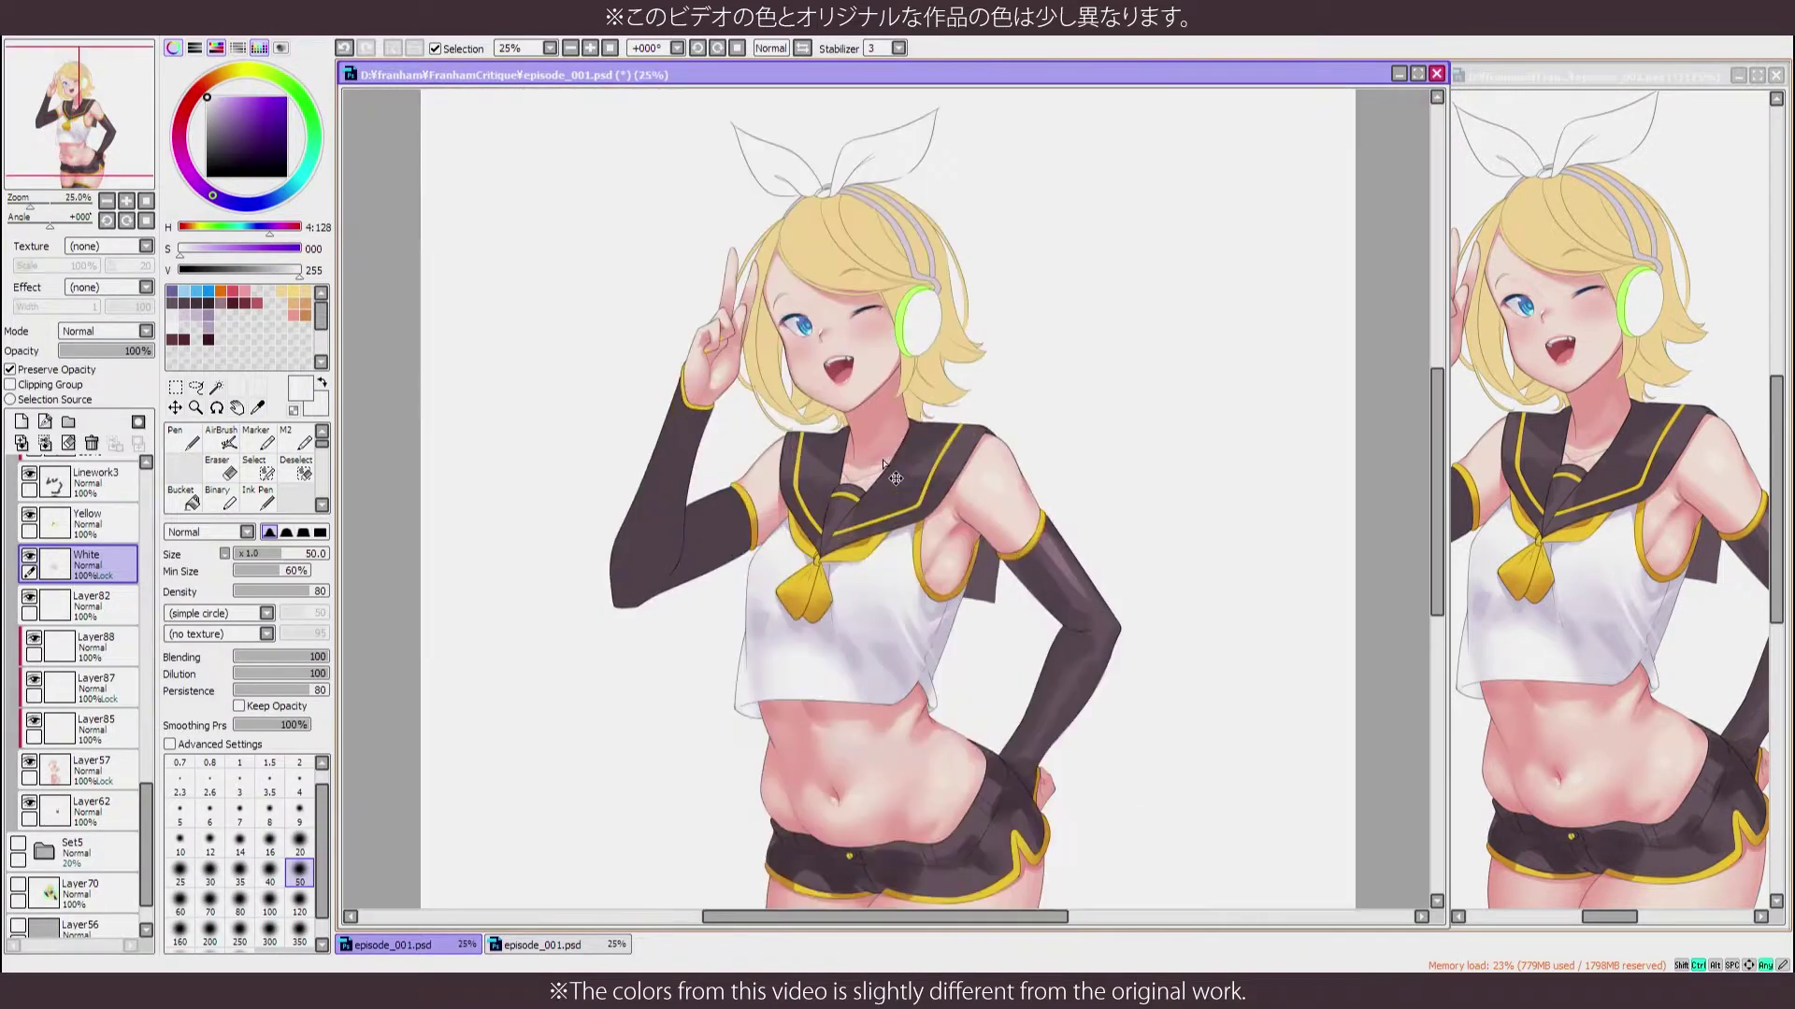
{"action": "scroll", "coordinate": [814, 472], "scroll_direction": "up", "scroll_amount": 1}
{"action": "key", "text": "v"}
{"action": "key", "text": "h"}
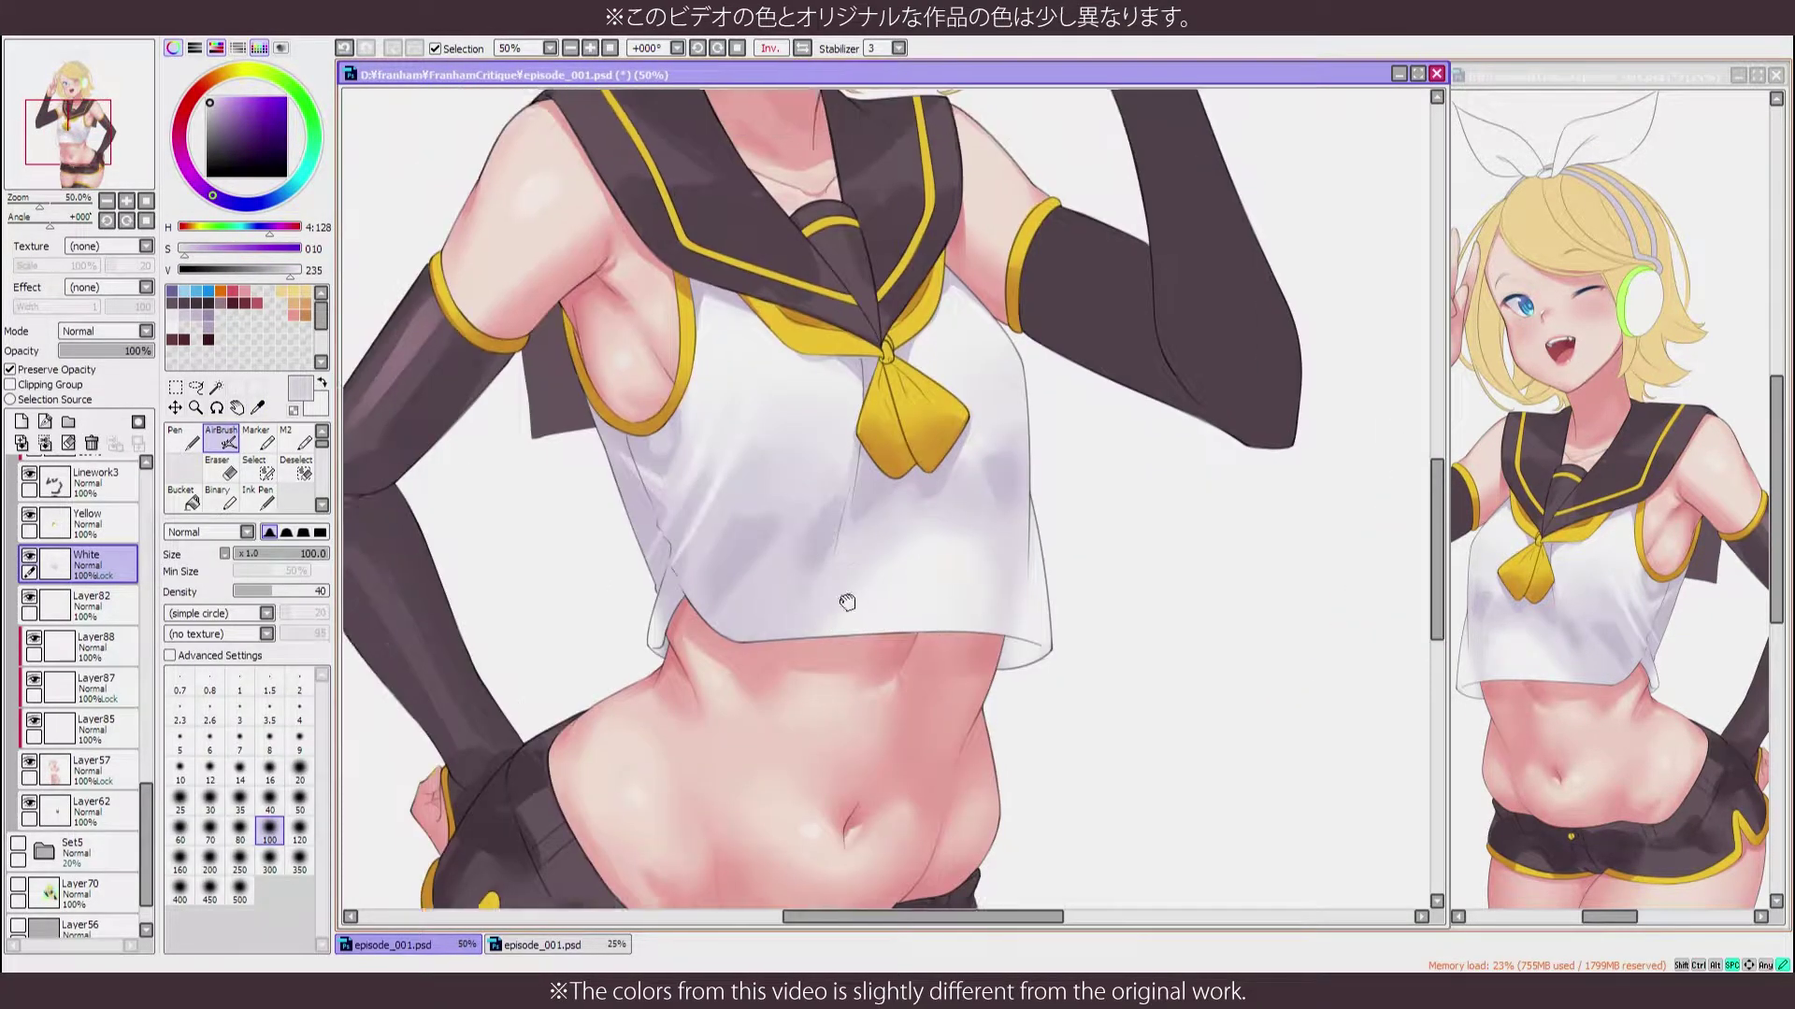
Brighten the broad lit areas of the shirt with white, using the AirBrush at size 300
{"action": "key", "text": "h"}
{"action": "left_click", "coordinate": [995, 383], "text": "alt"}
{"action": "left_click", "coordinate": [1023, 445], "text": "alt"}
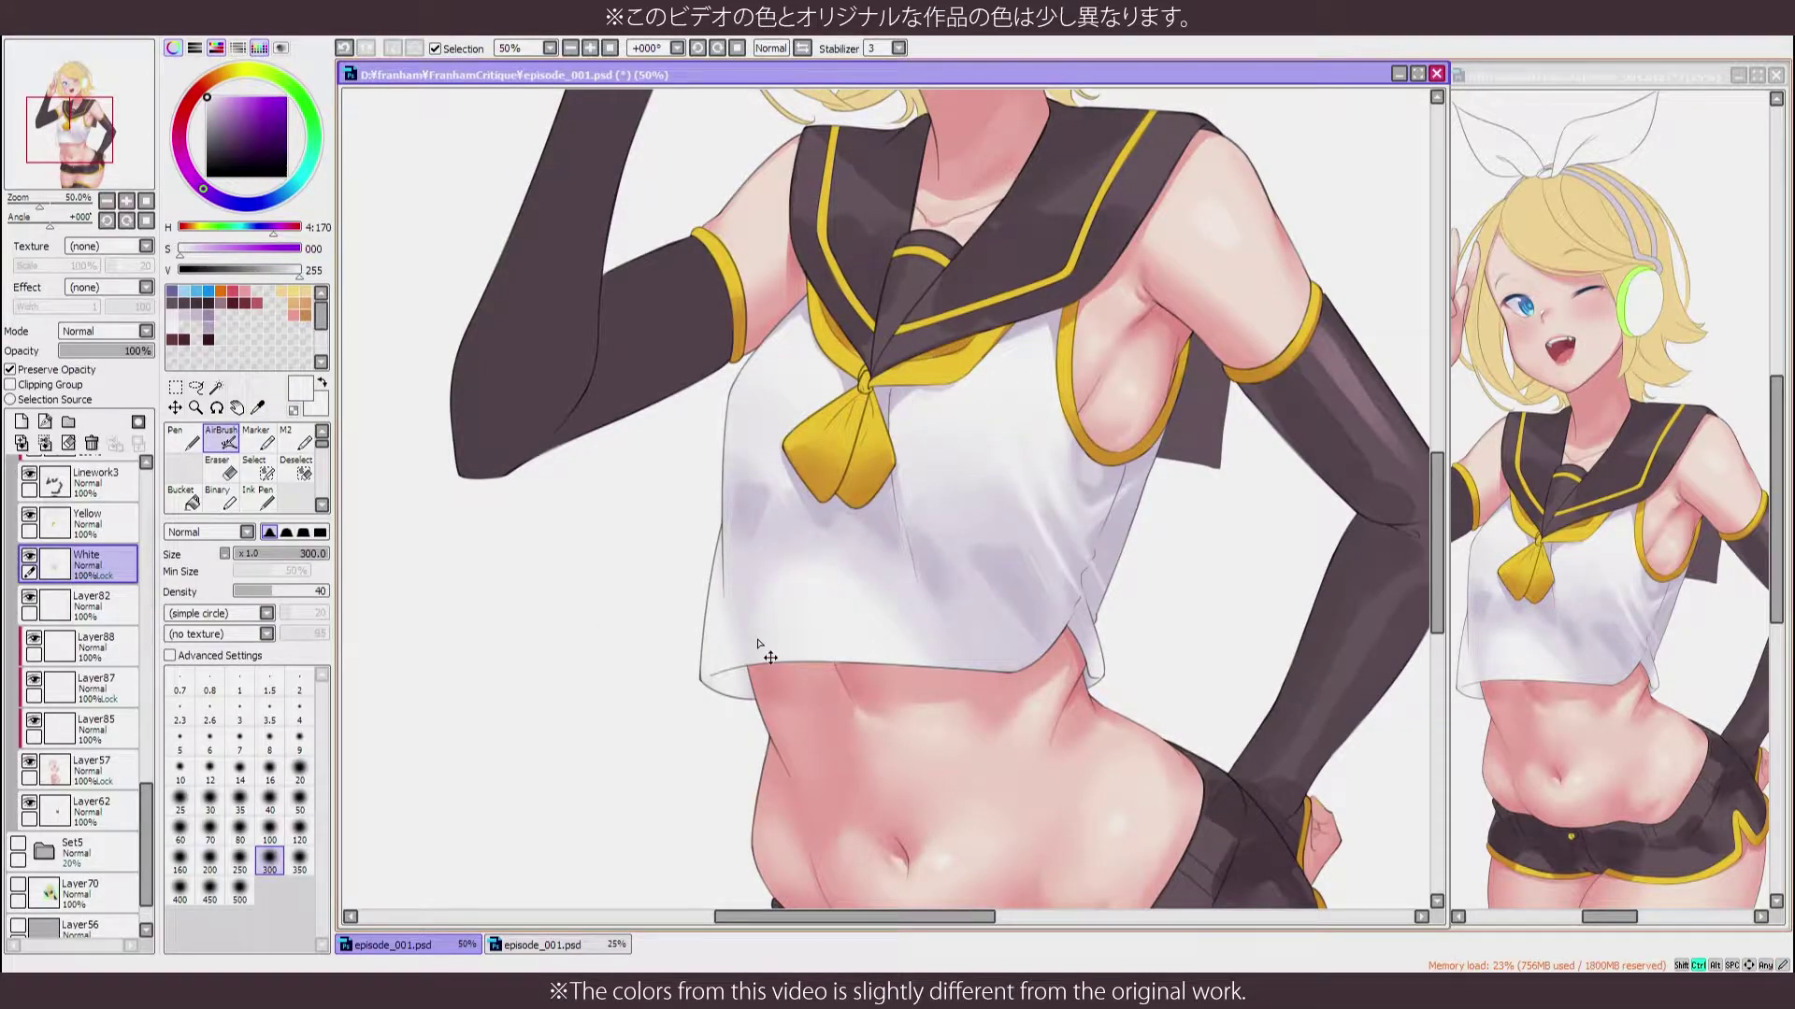
{"action": "scroll", "coordinate": [759, 644], "scroll_direction": "down", "scroll_amount": 2}
{"action": "scroll", "coordinate": [754, 629], "scroll_direction": "up", "scroll_amount": 1}
{"action": "scroll", "coordinate": [761, 641], "scroll_direction": "up", "scroll_amount": 2}
{"action": "key", "text": "h"}
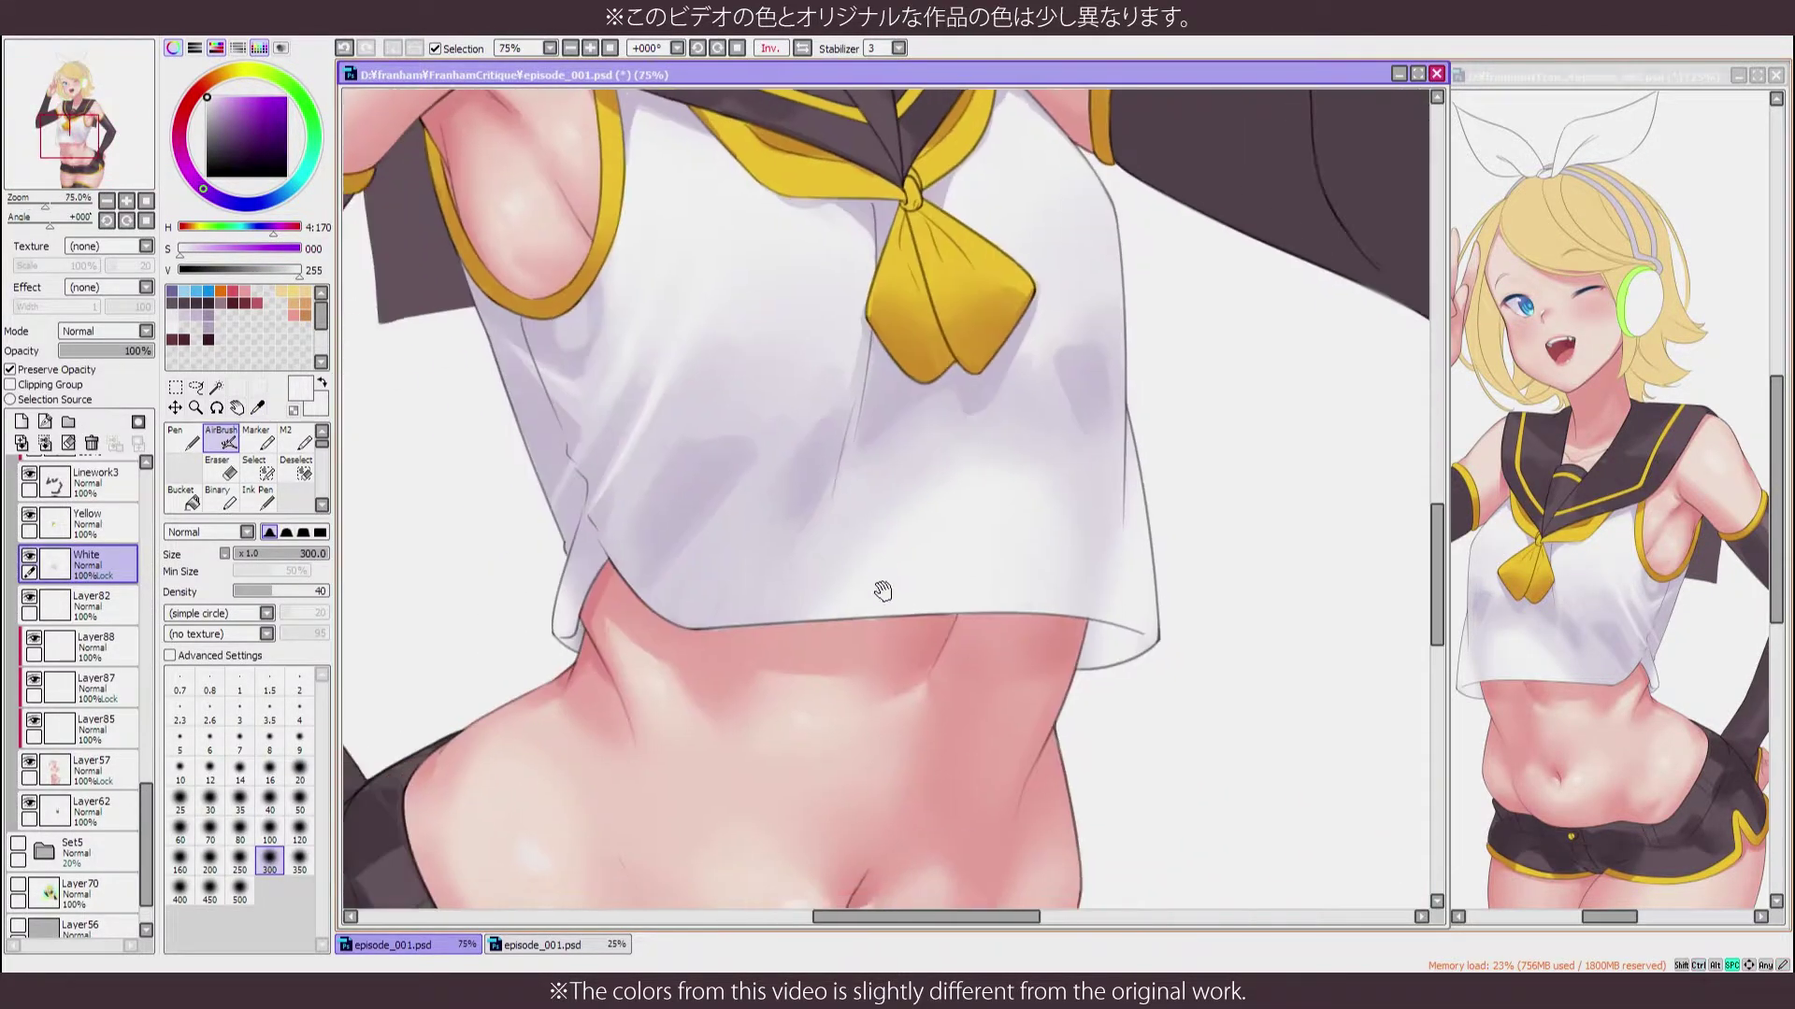
Create a new layer clipped to the White layer and airbrush sampled skin pink softly near the shirt's hem at size 300
{"action": "left_click_drag", "start_coordinate": [882, 591], "coordinate": [933, 532]}
{"action": "key", "text": "ctrl+shift+n"}
{"action": "key", "text": "ctrl+alt+g"}
{"action": "left_click", "coordinate": [1037, 621], "text": "alt"}
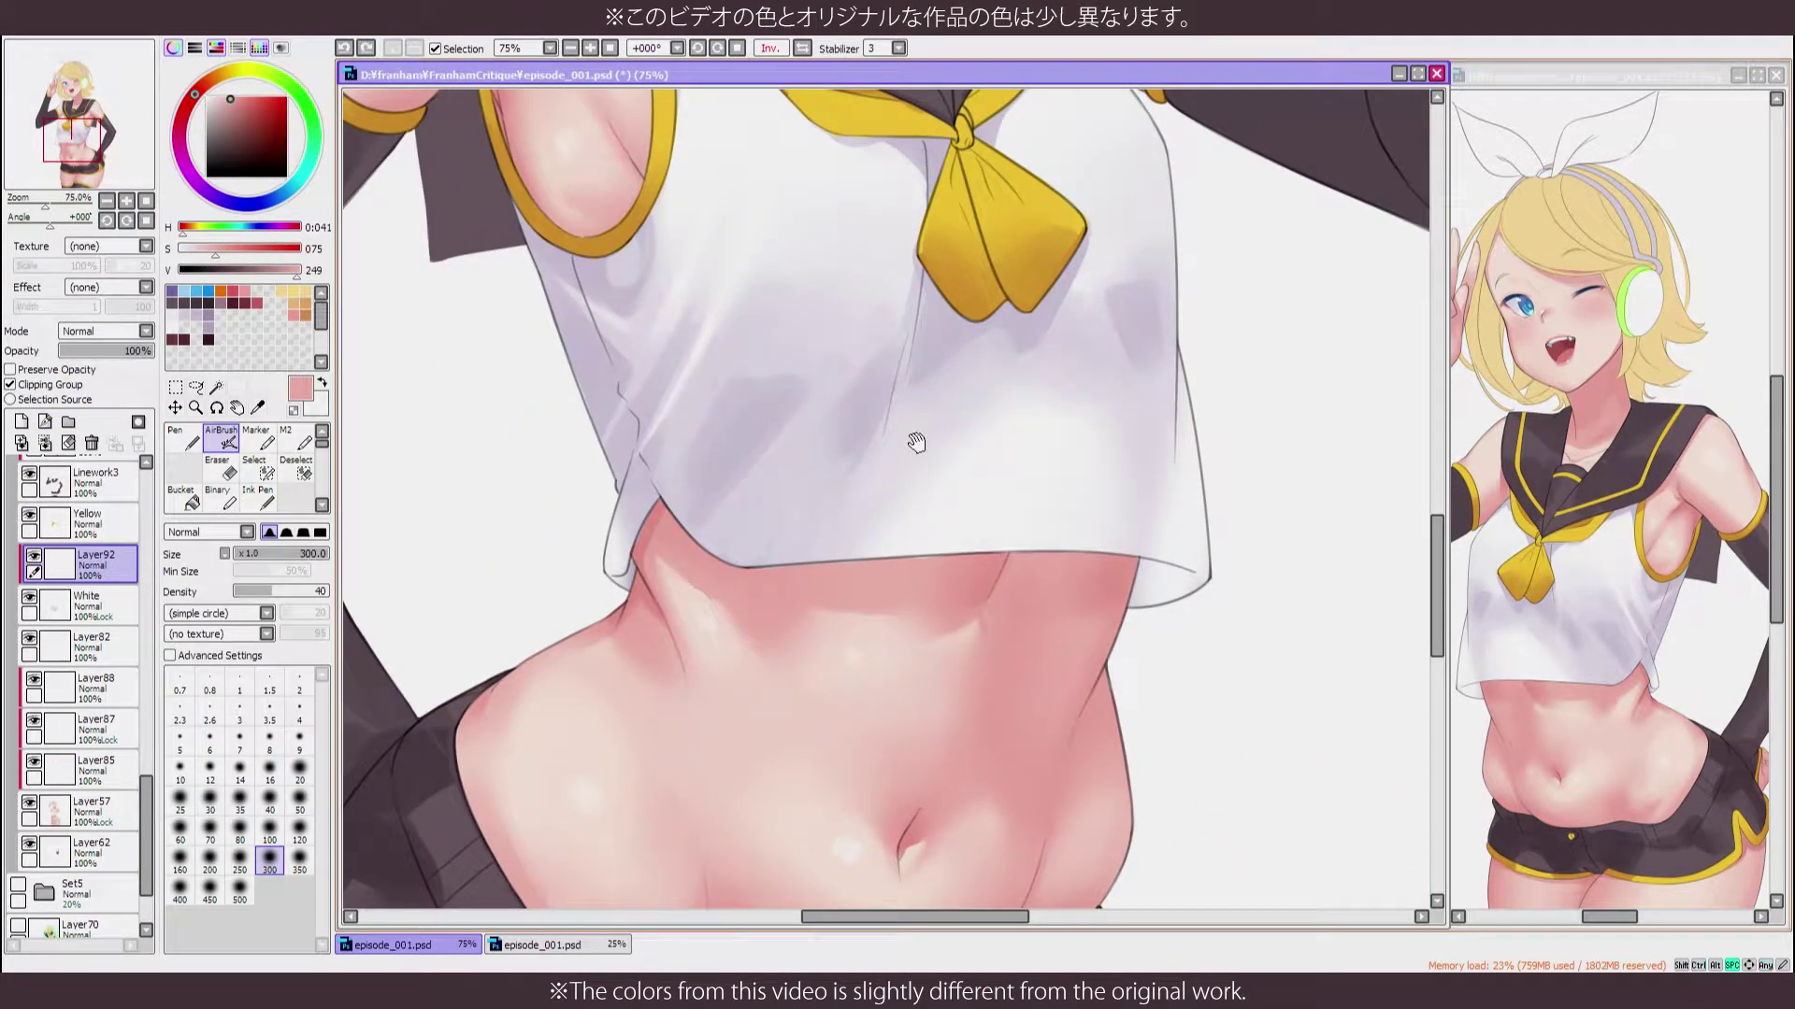
{"action": "key", "text": "h"}
{"action": "scroll", "coordinate": [1108, 364], "scroll_direction": "down", "scroll_amount": 2}
{"action": "scroll", "coordinate": [984, 536], "scroll_direction": "up", "scroll_amount": 2}
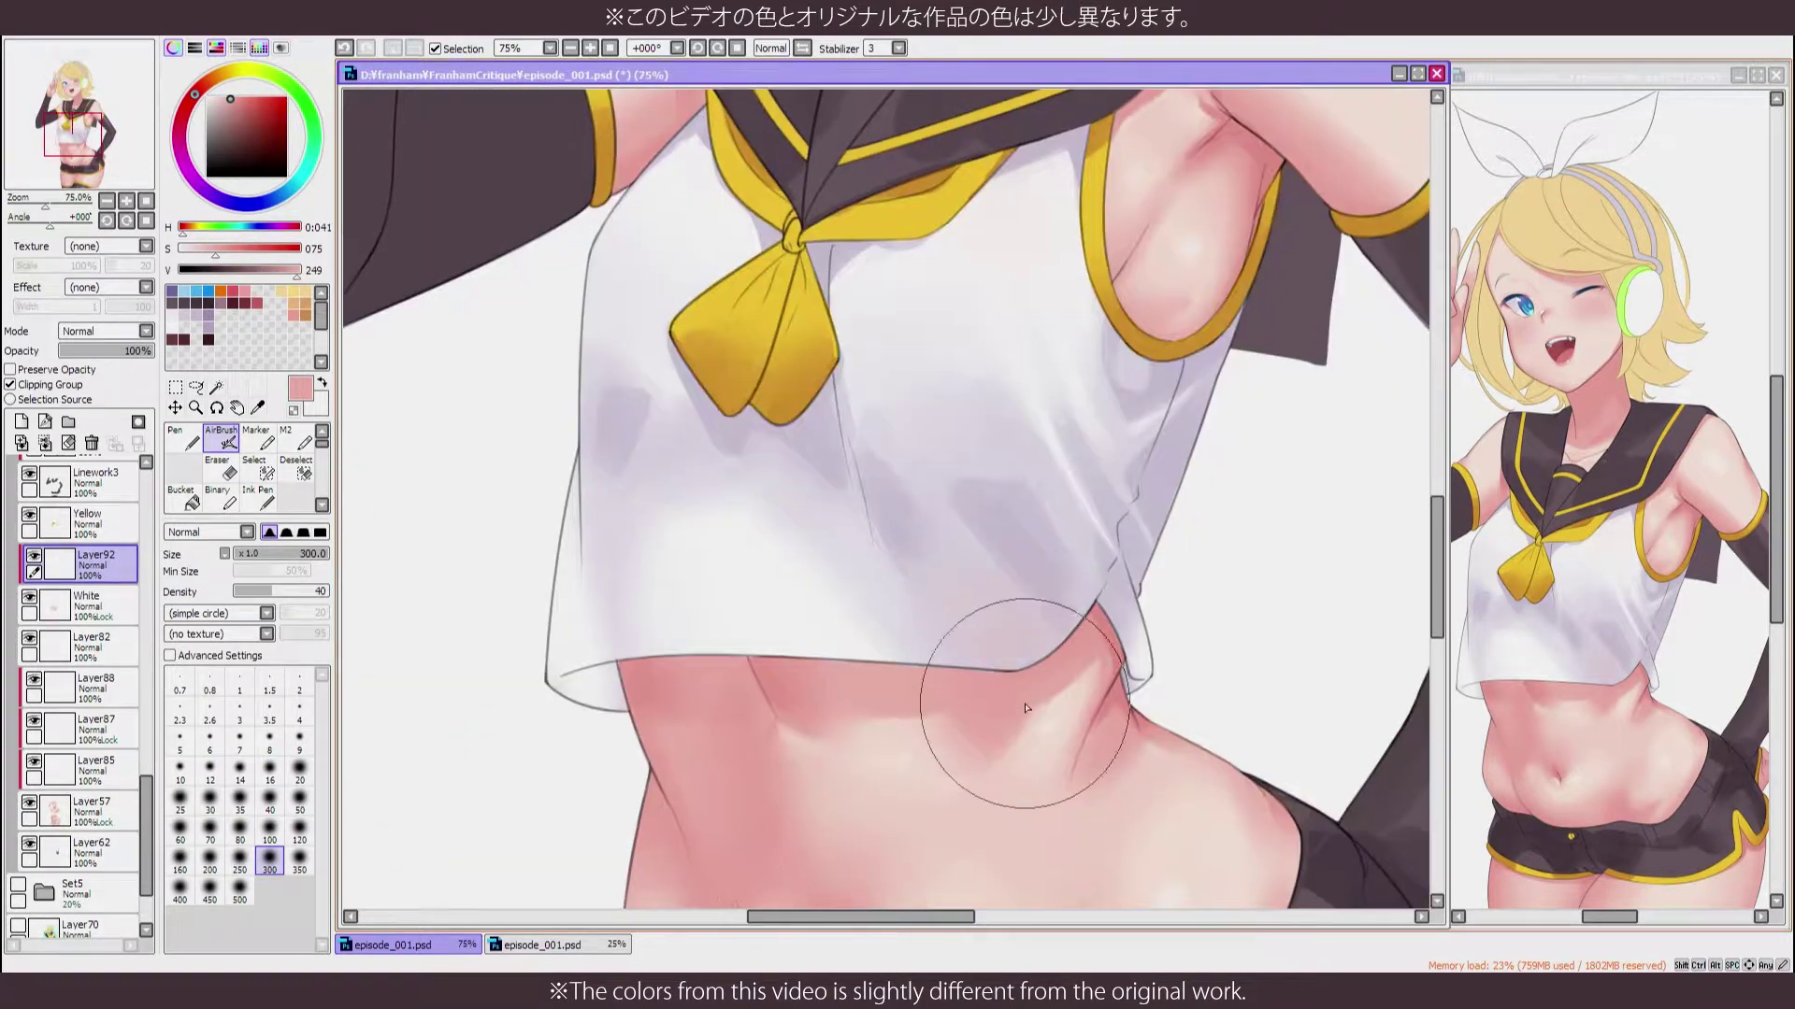
Tint the shirt's far side and hem with skin pink, reducing the AirBrush to size 120
{"action": "key", "text": "bracketleft"}
{"action": "key", "text": "bracketleft"}
{"action": "key", "text": "bracketleft"}
{"action": "key", "text": "bracketleft"}
{"action": "key", "text": "bracketleft"}
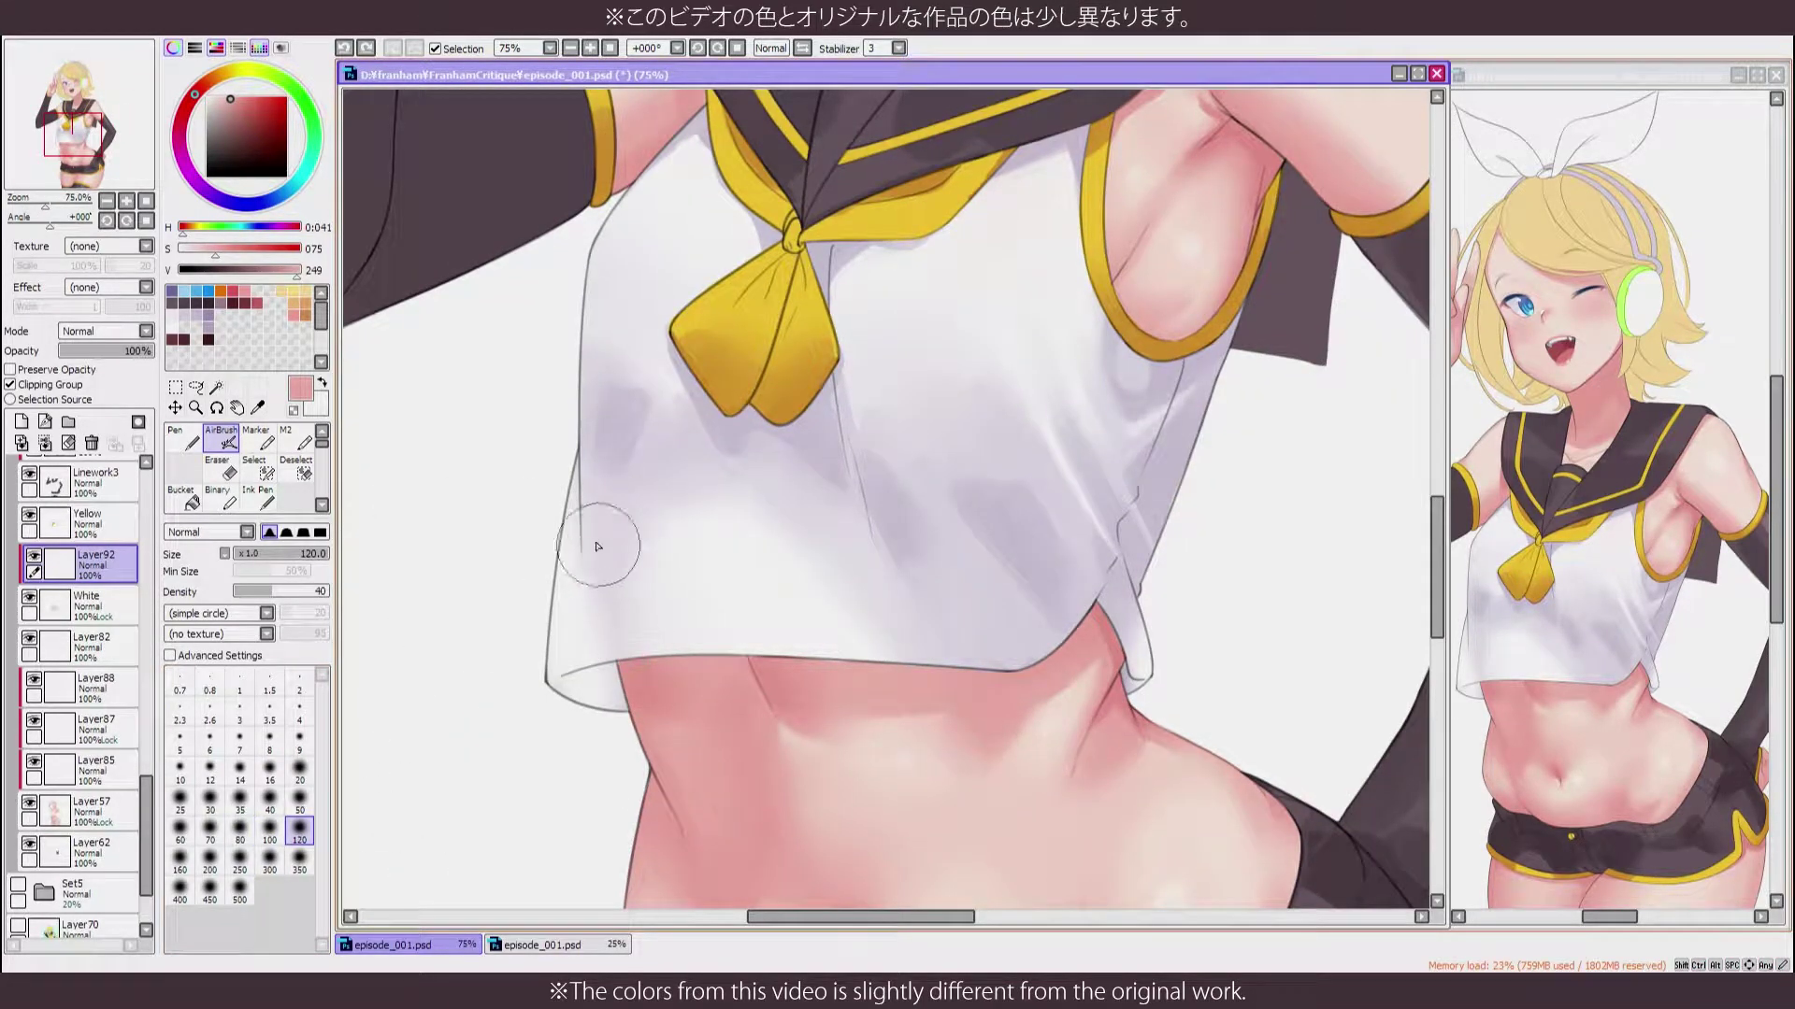
Soften the pink tint with the Eraser at size 500 and set the tint layer's opacity to 75%
{"action": "key", "text": "e"}
{"action": "left_click_drag", "start_coordinate": [668, 878], "coordinate": [654, 832]}
{"action": "left_click", "coordinate": [120, 352]}
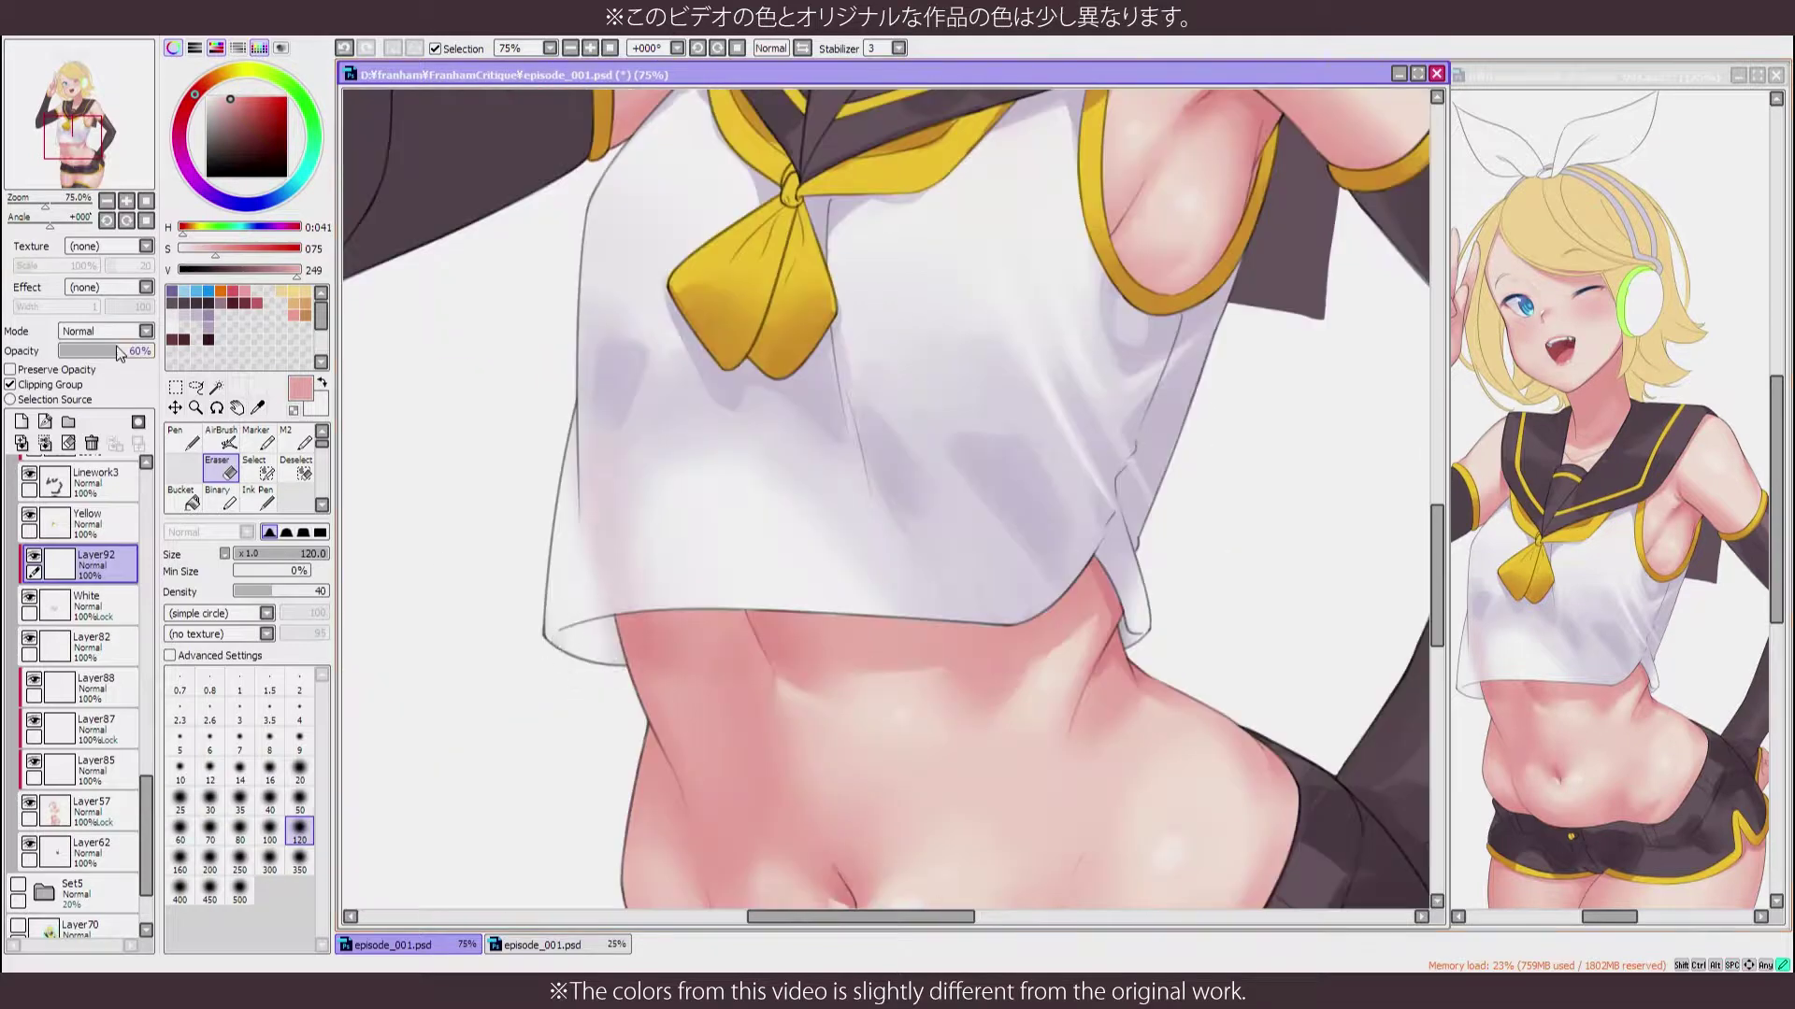
{"action": "left_click", "coordinate": [239, 890]}
{"action": "left_click", "coordinate": [121, 353]}
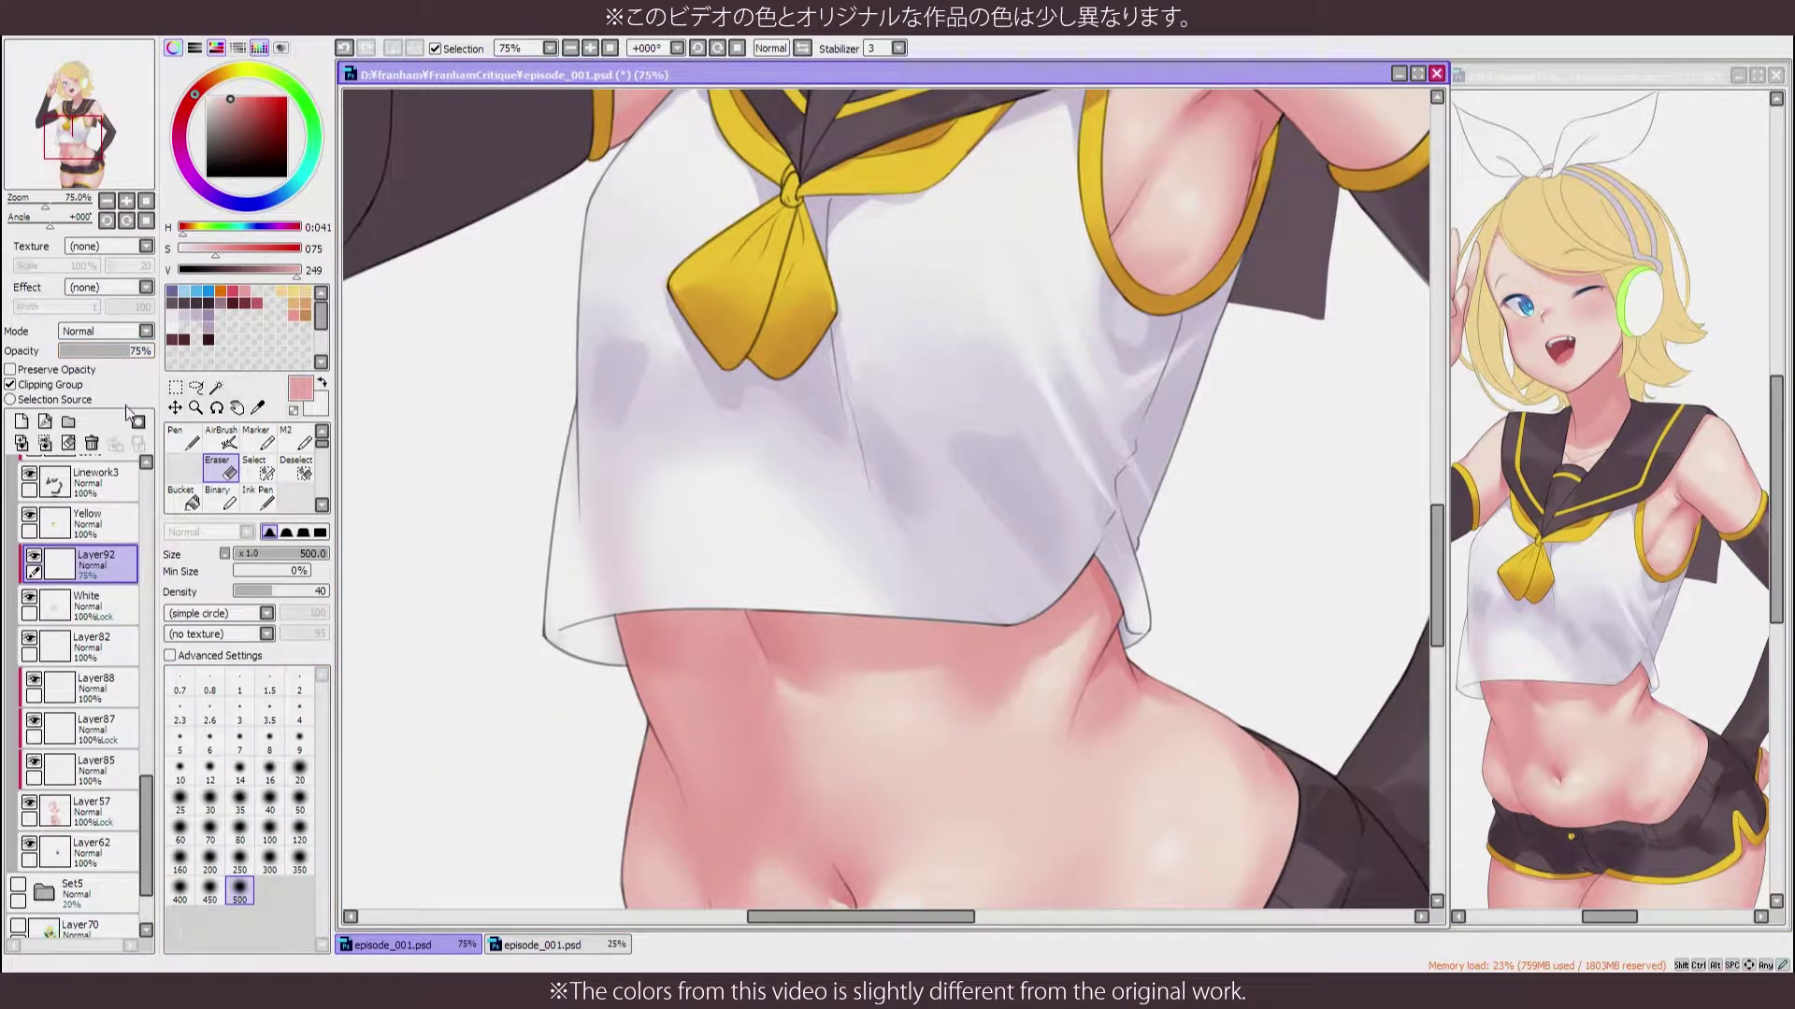
{"action": "key", "text": "h"}
{"action": "key", "text": "v"}
{"action": "scroll", "coordinate": [781, 925], "scroll_direction": "down", "scroll_amount": 5}
{"action": "key", "text": "h"}
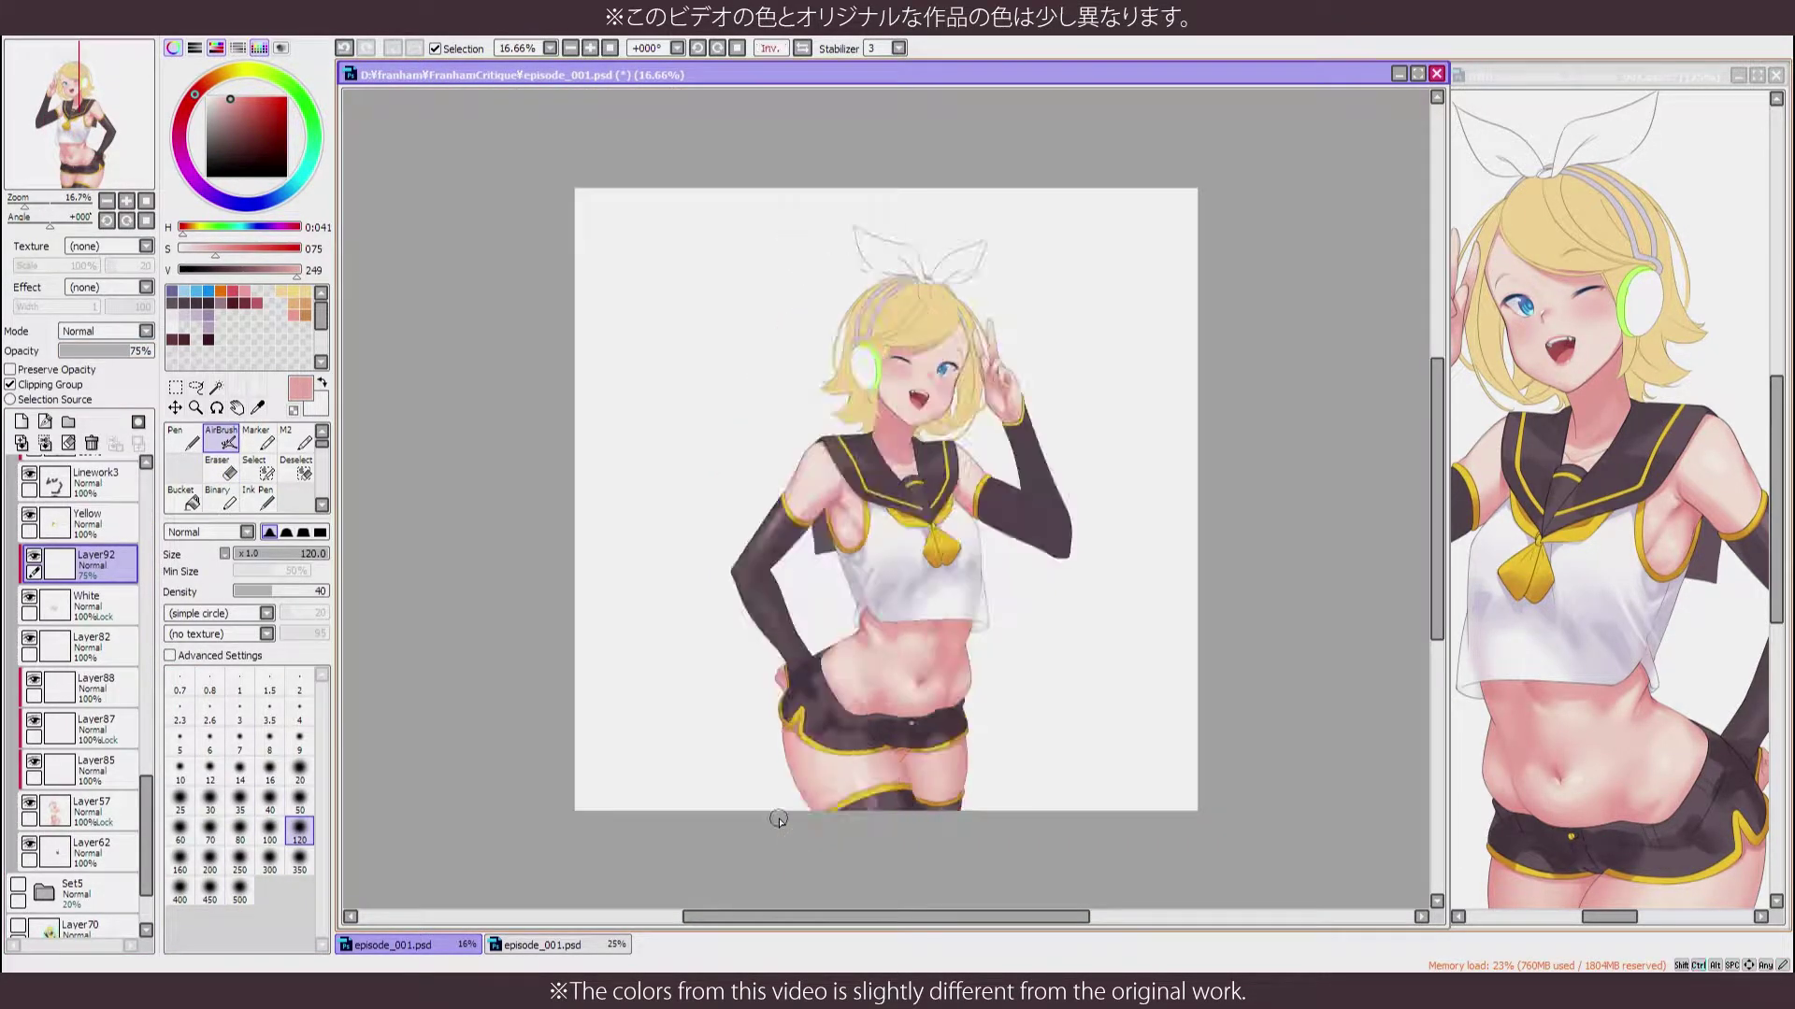
Paint a thin lavender shadow along the shirt's far outer edge on the White layer with the size 20 Marker
{"action": "scroll", "coordinate": [782, 828], "scroll_direction": "up", "scroll_amount": 5}
{"action": "scroll", "coordinate": [782, 827], "scroll_direction": "up", "scroll_amount": 6}
{"action": "key", "text": "b"}
{"action": "key", "text": "Page_Down"}
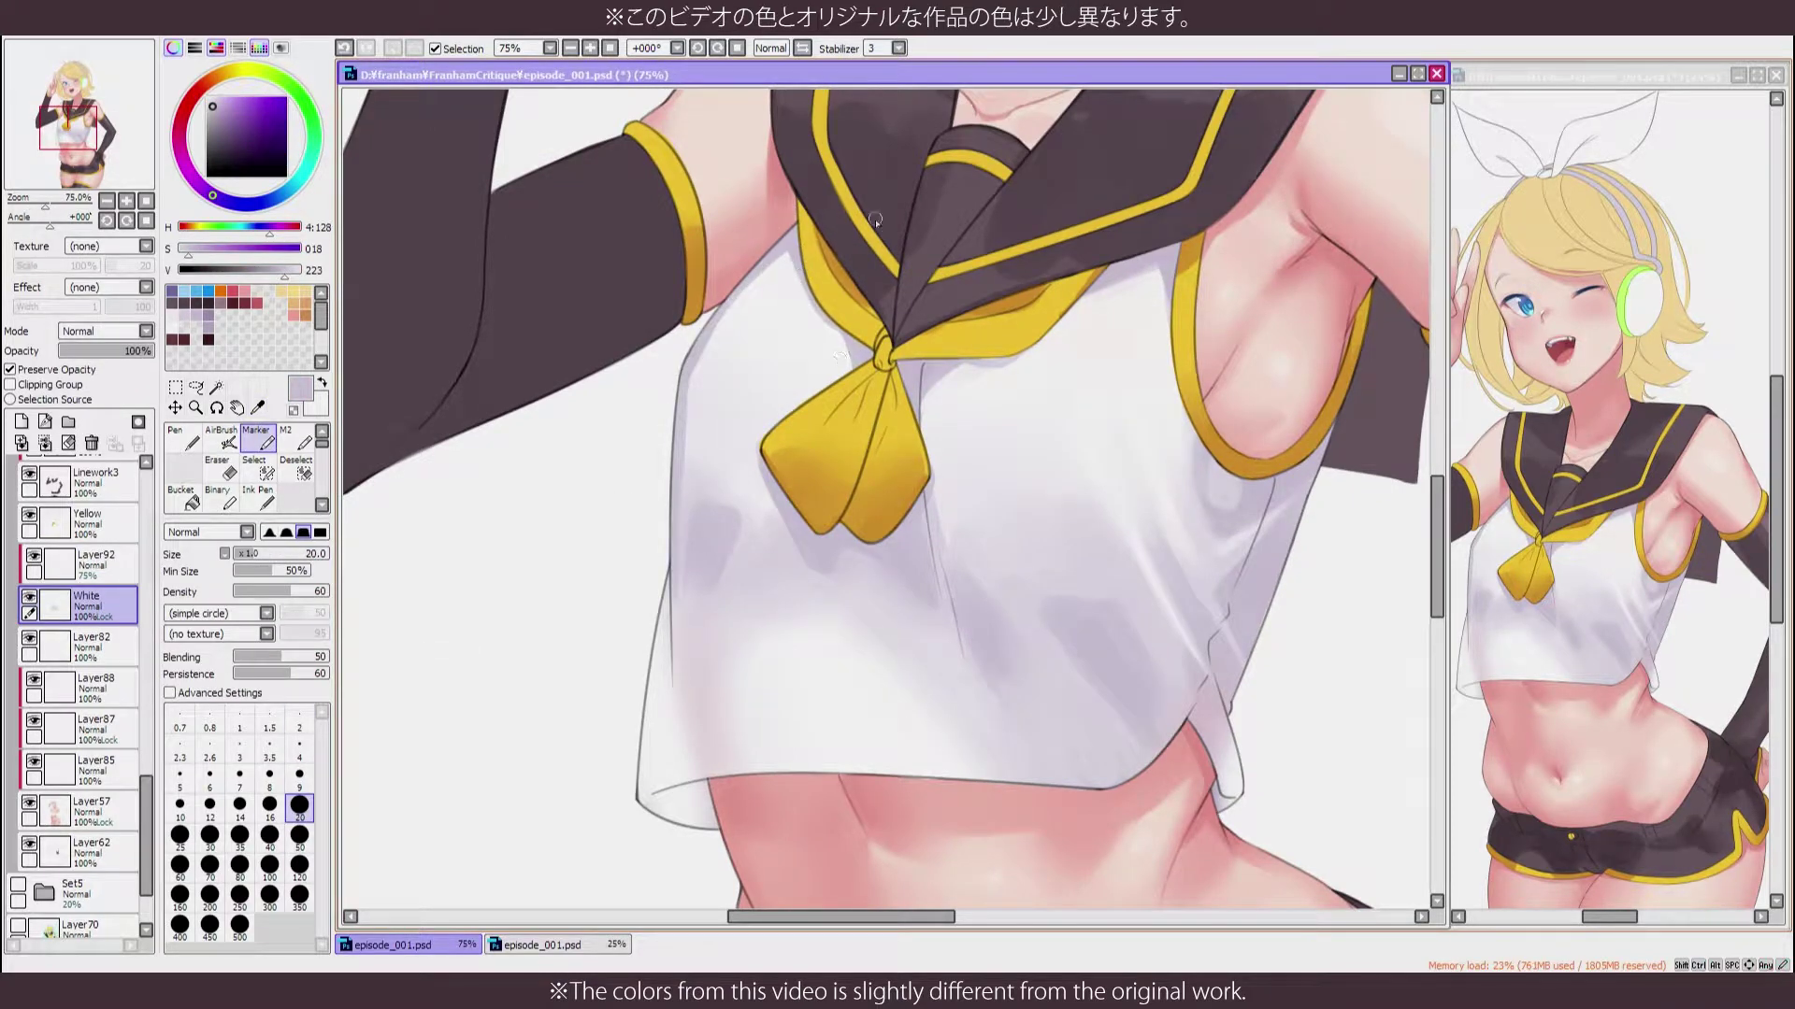
{"action": "scroll", "coordinate": [1009, 358], "scroll_direction": "down", "scroll_amount": 3}
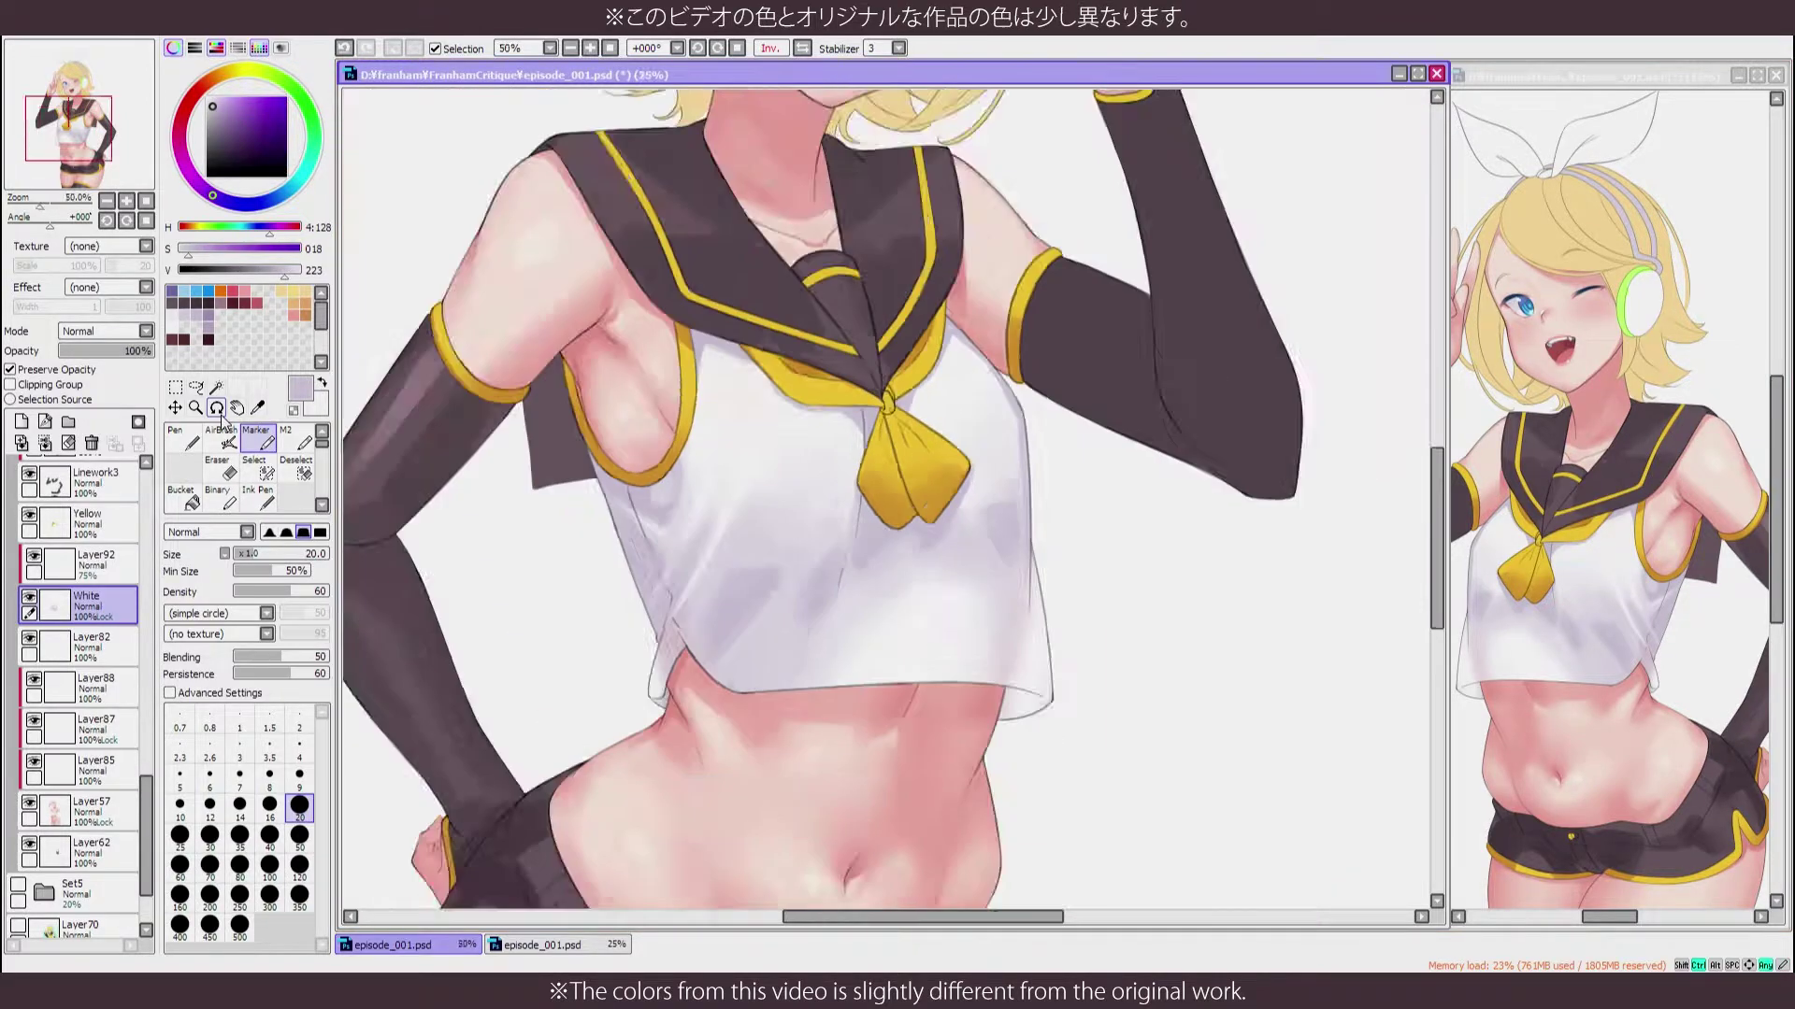
{"action": "key", "text": "ctrl+minus"}
{"action": "key", "text": "ctrl+plus"}
{"action": "left_click", "coordinate": [696, 455], "text": "alt"}
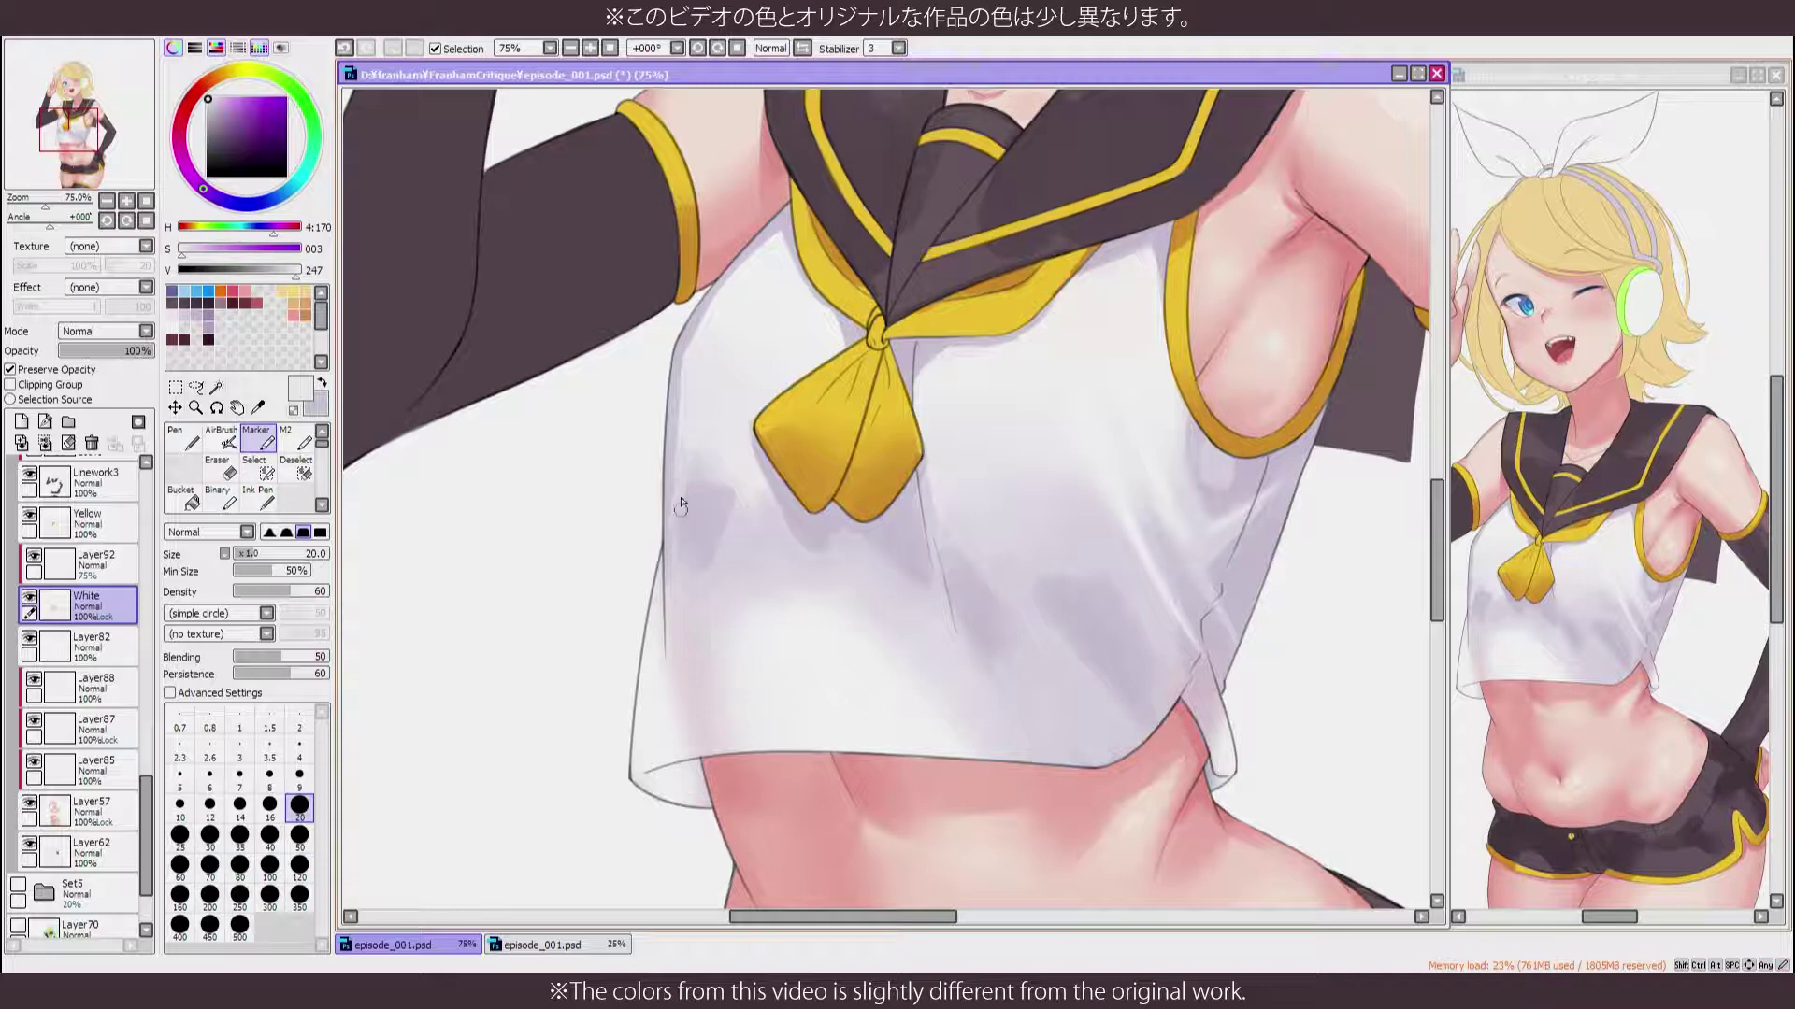
{"action": "key", "text": "Insert"}
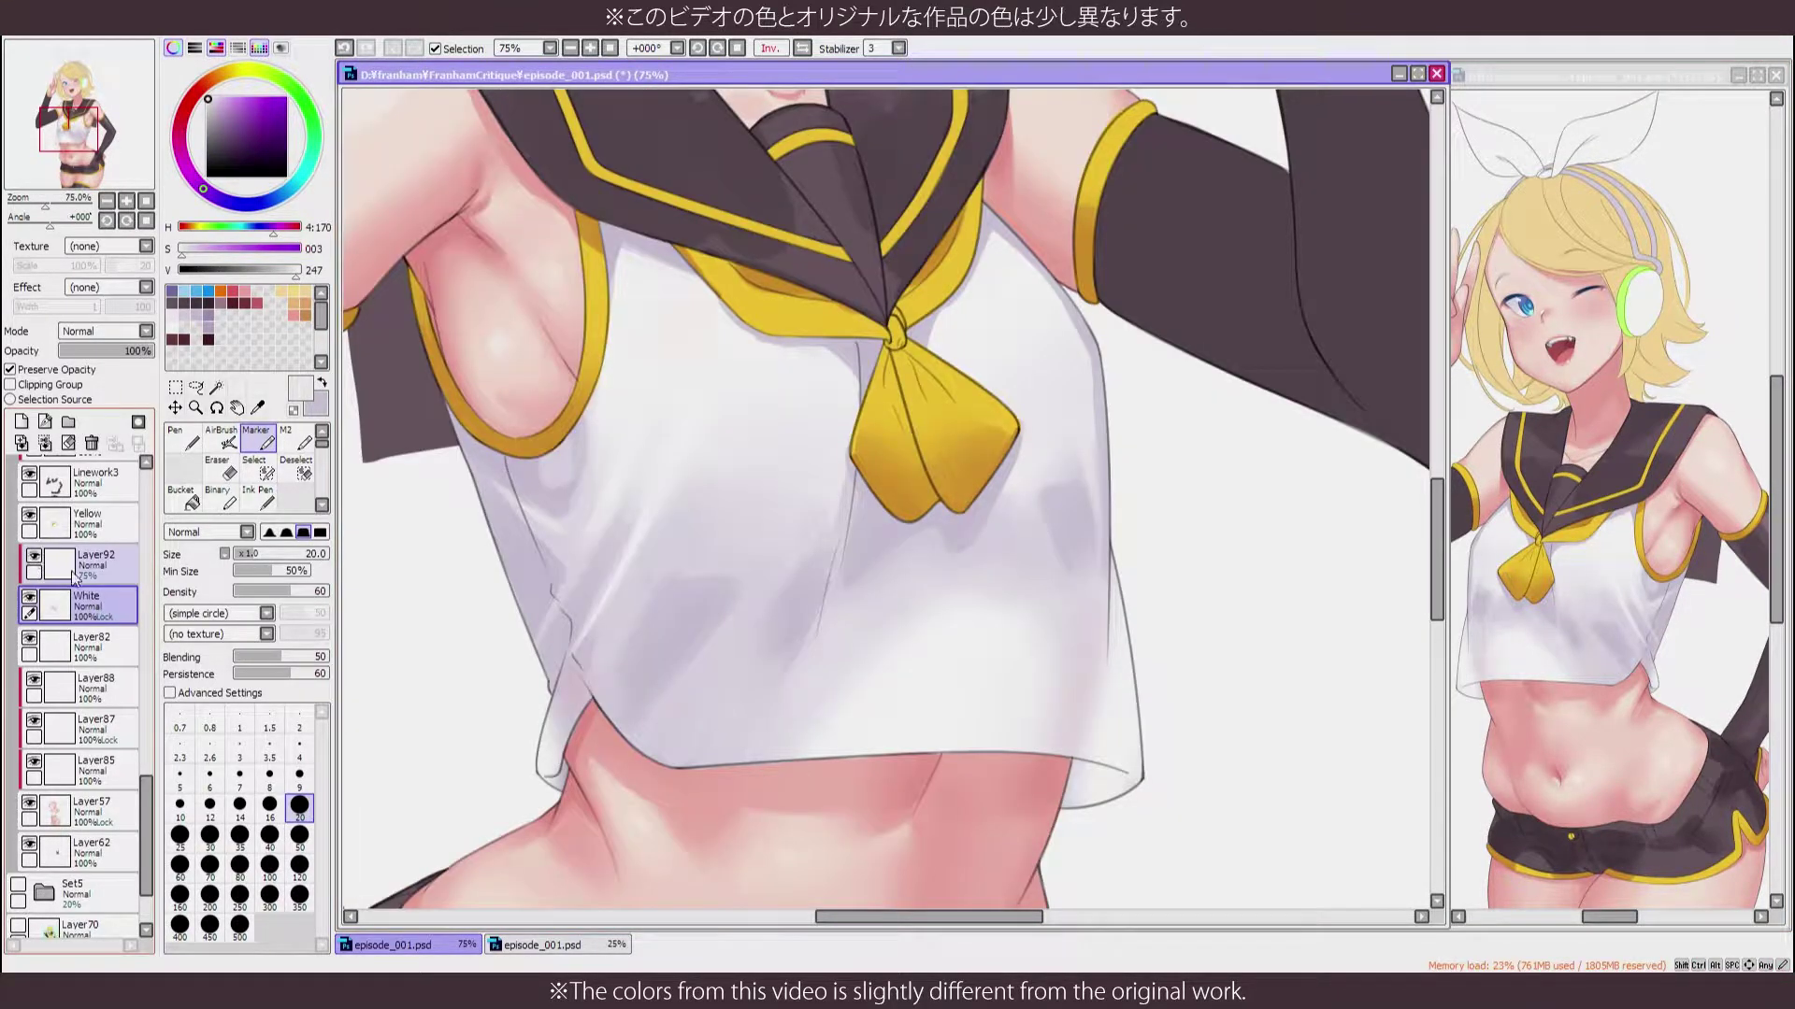
Deepen the cast shadows around the tie knot and under the yellow collar lining in grey-purple with the size 20 Marker
{"action": "left_click", "coordinate": [502, 367], "text": "alt"}
{"action": "key", "text": "Insert"}
{"action": "key", "text": "ctrl+plus"}
{"action": "key", "text": "ctrl+plus"}
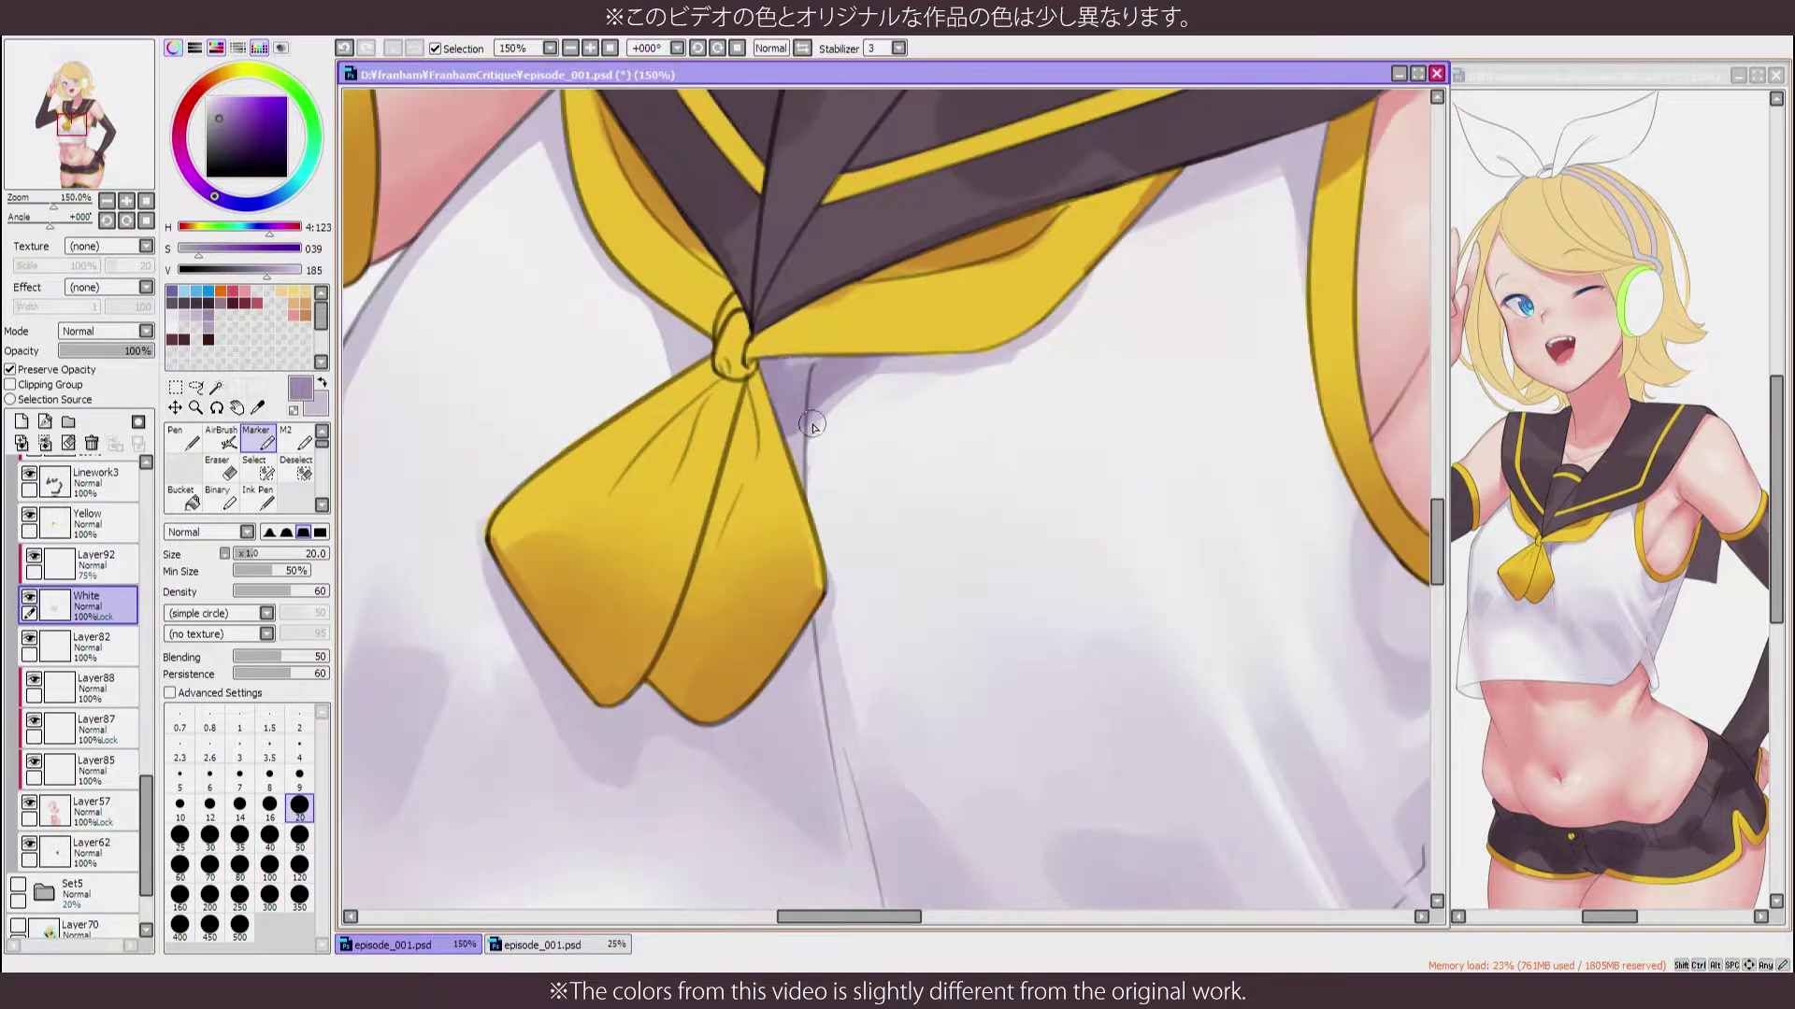
{"action": "left_click_drag", "start_coordinate": [687, 330], "coordinate": [743, 395]}
{"action": "left_click_drag", "start_coordinate": [752, 458], "coordinate": [805, 509]}
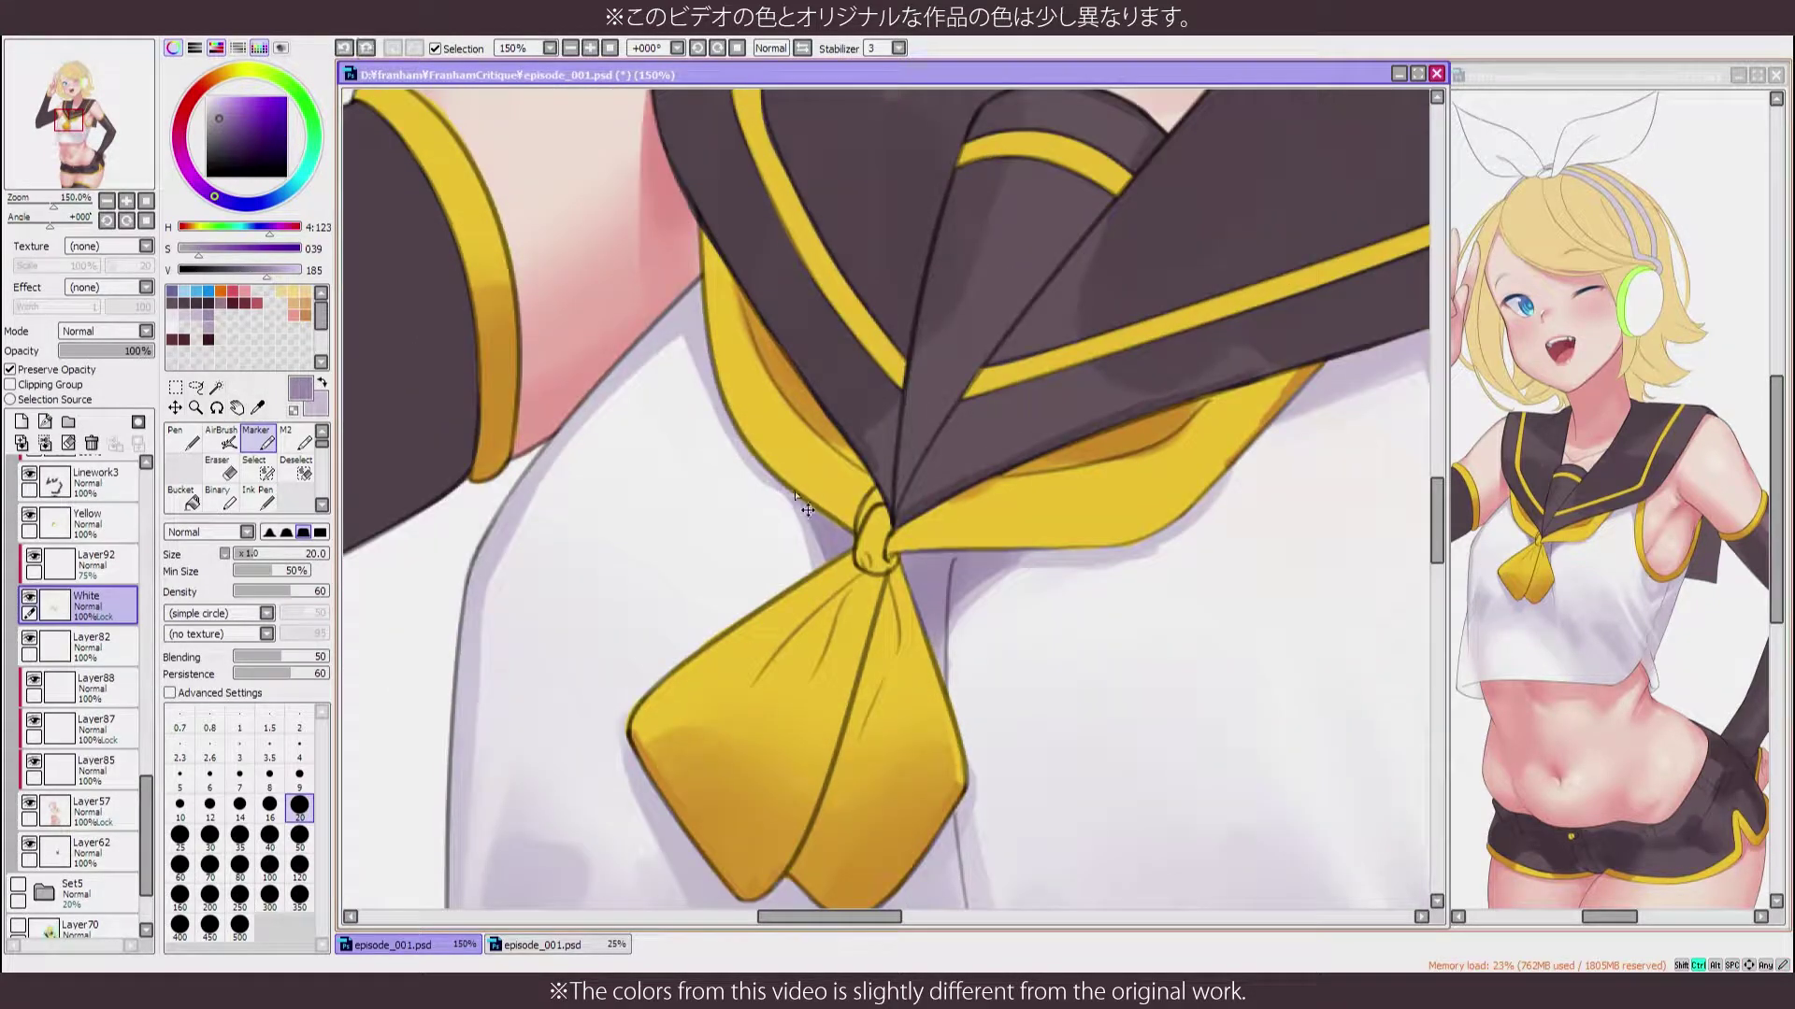
{"action": "scroll", "coordinate": [1055, 558], "scroll_direction": "up", "scroll_amount": 5}
Add a new layer directly above the clipped pink tint layer
{"action": "key", "text": "ctrl+minus"}
{"action": "key", "text": "ctrl+minus"}
{"action": "key", "text": "ctrl+minus"}
{"action": "key", "text": "ctrl+minus"}
{"action": "key", "text": "ctrl+minus"}
{"action": "key", "text": "ctrl+minus"}
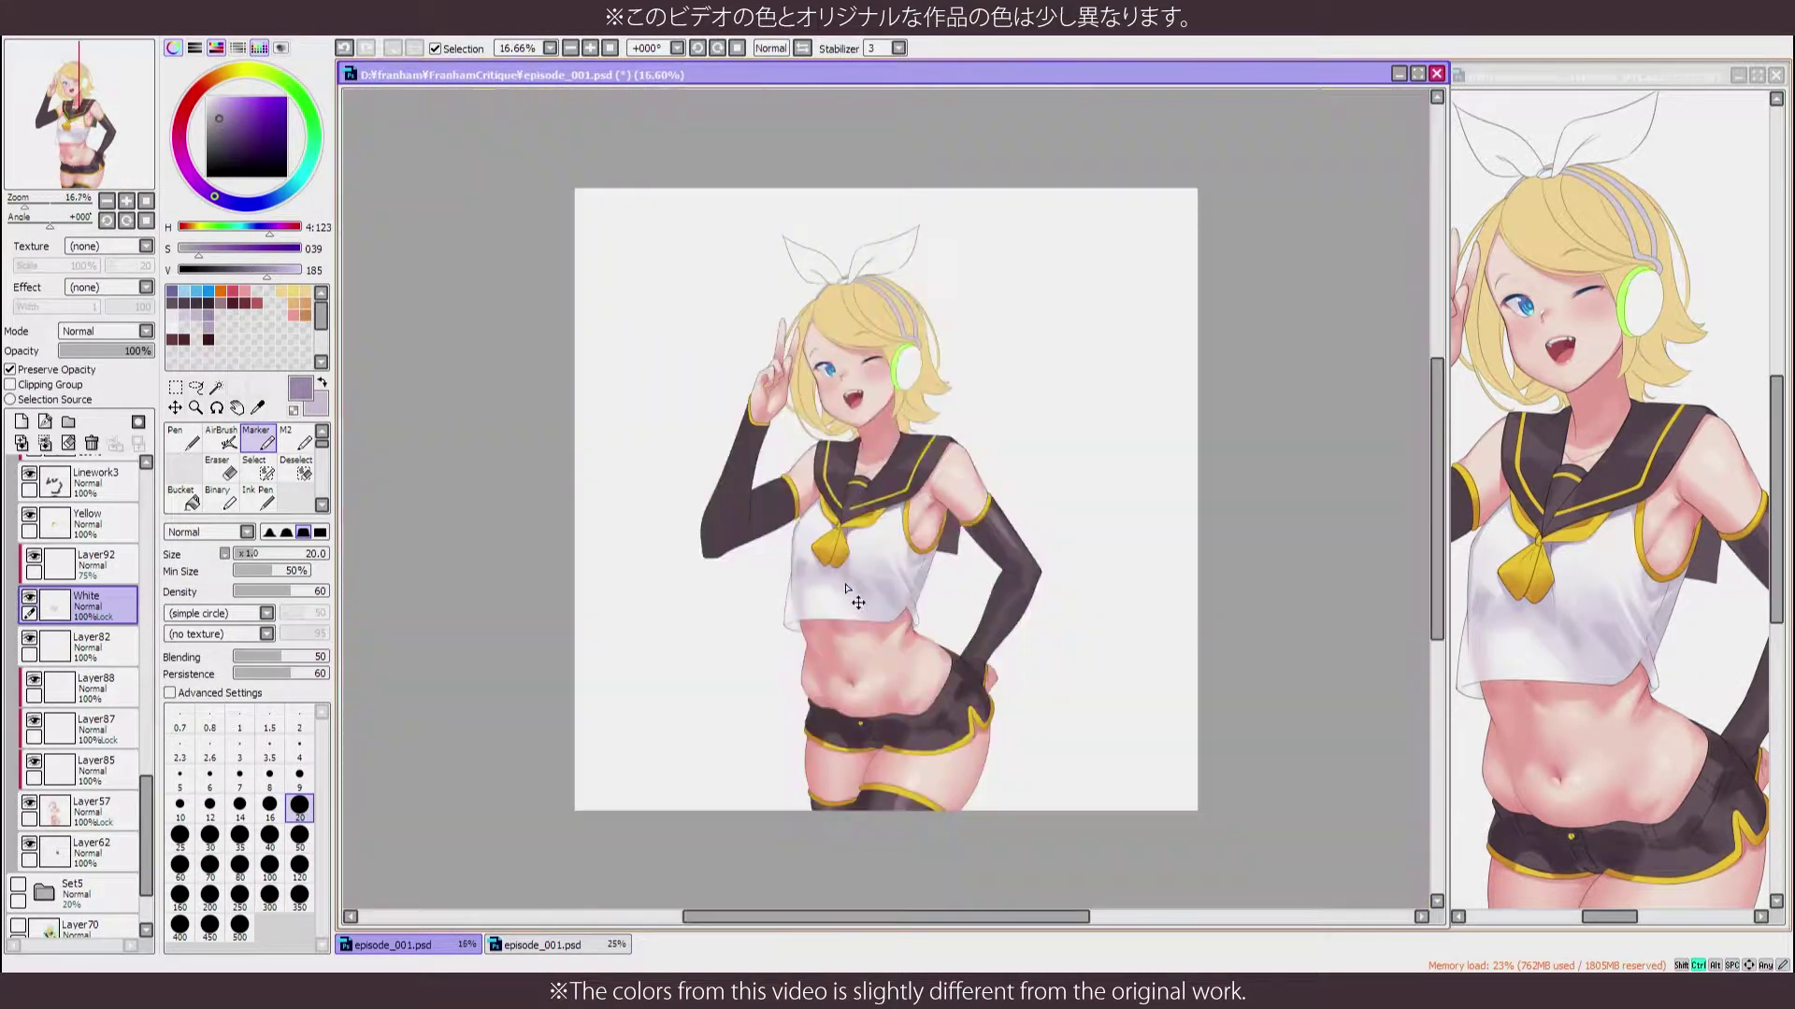
{"action": "left_click", "coordinate": [21, 442]}
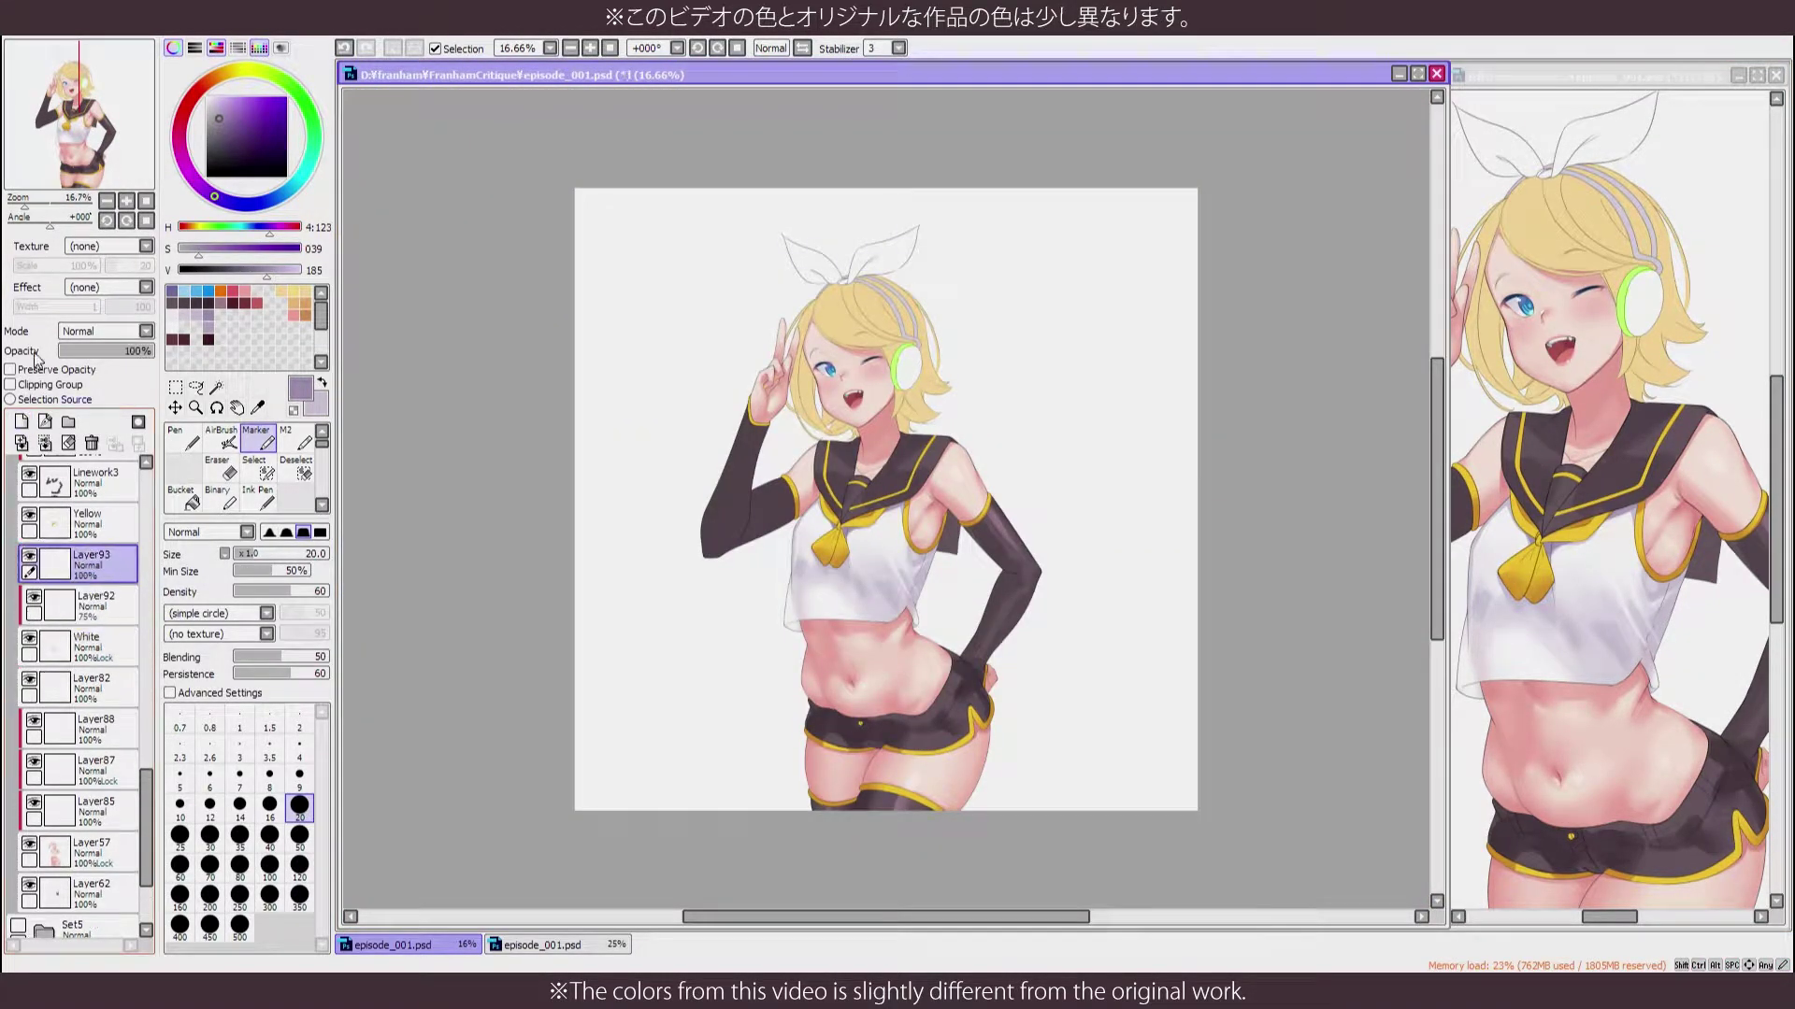
Airbrush a skin-pink streak at size 120 inside a freehand selection on the clipped Layer93, deselect, and set the layer's opacity to 34%
{"action": "left_click", "coordinate": [51, 205]}
{"action": "mouse_move", "coordinate": [772, 364]}
{"action": "left_mouse_down"}
{"action": "mouse_move", "coordinate": [813, 580]}
{"action": "mouse_move", "coordinate": [1103, 421]}
{"action": "left_mouse_up"}
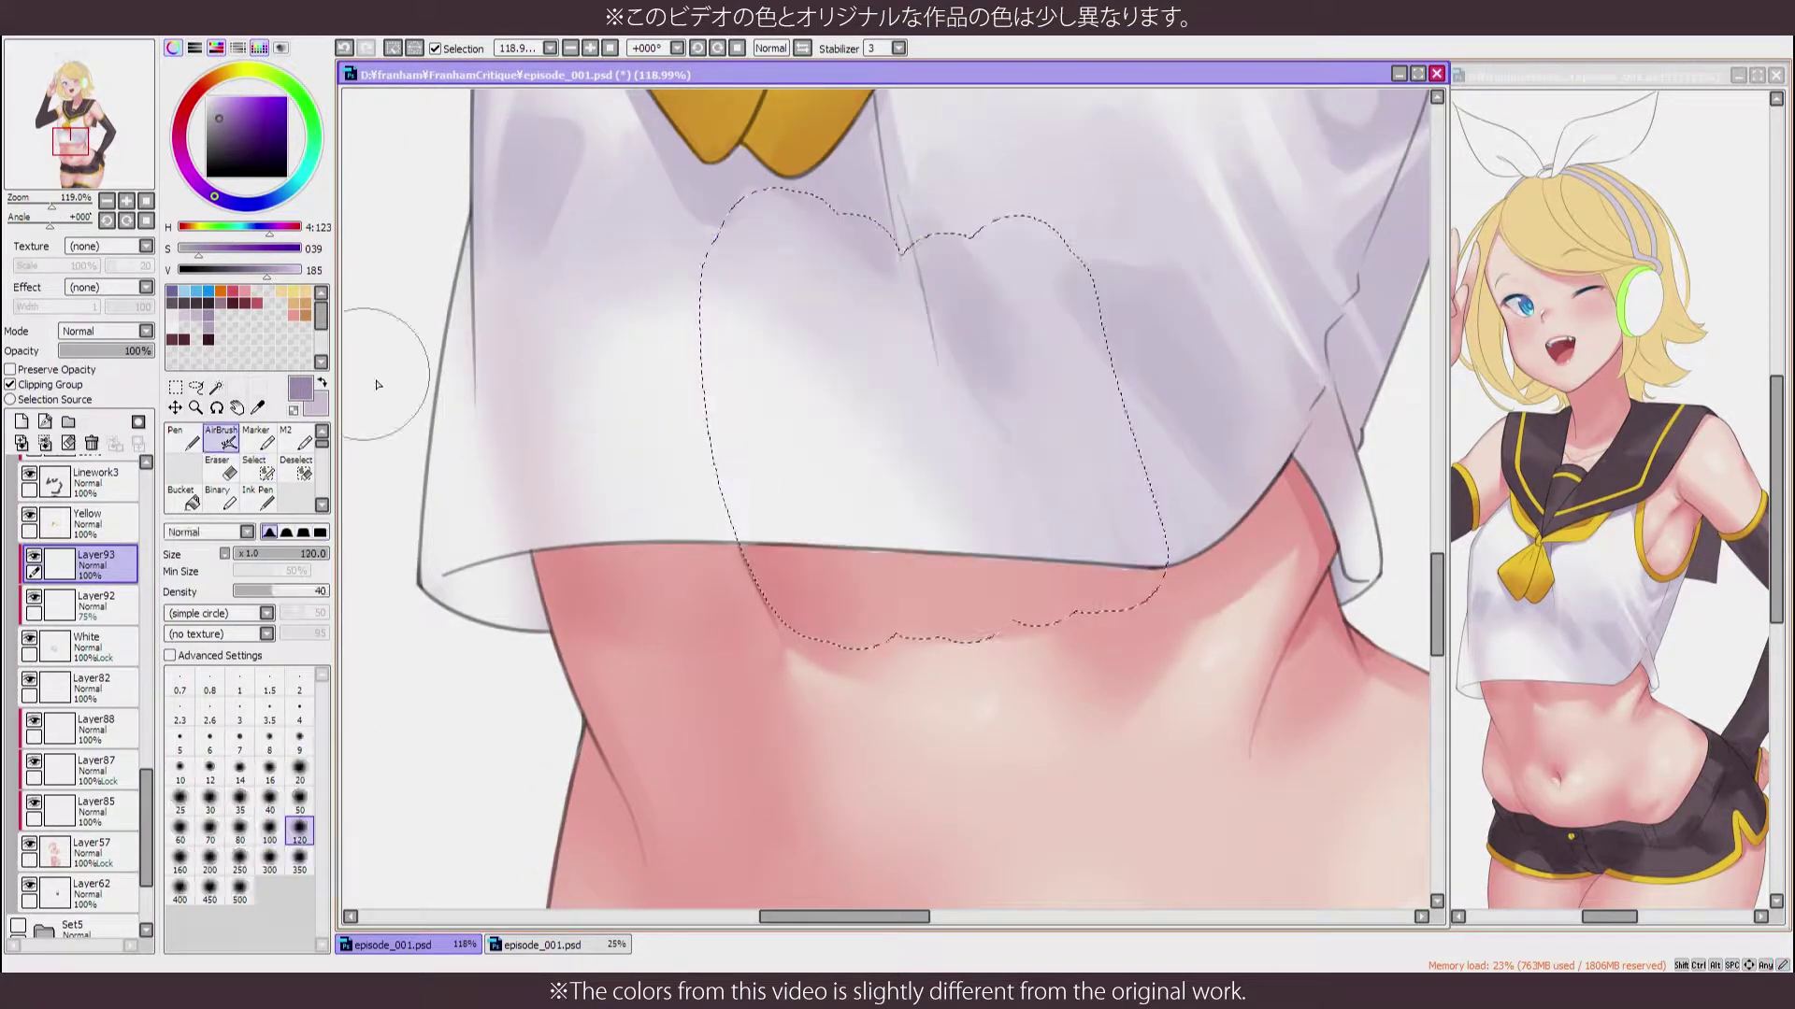
{"action": "mouse_move", "coordinate": [748, 234]}
{"action": "left_mouse_down"}
{"action": "mouse_move", "coordinate": [769, 445]}
{"action": "mouse_move", "coordinate": [733, 260]}
{"action": "mouse_move", "coordinate": [819, 629]}
{"action": "left_mouse_up"}
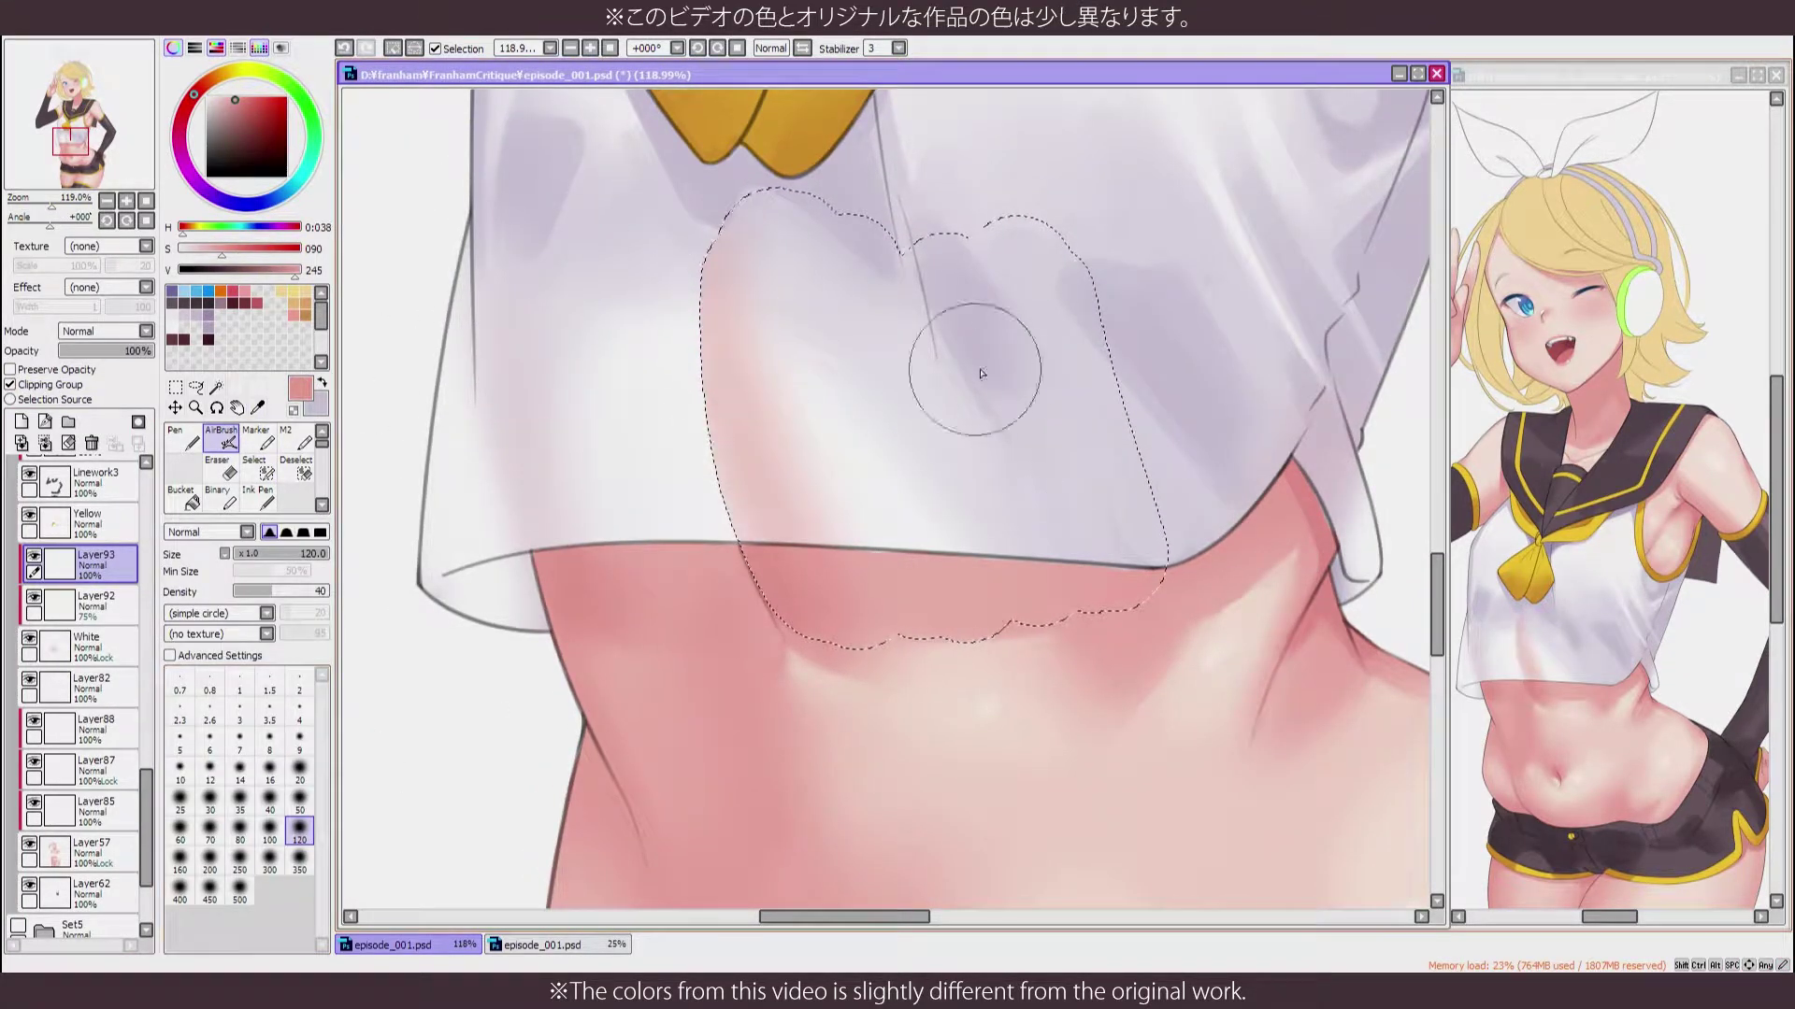
{"action": "key", "text": "ctrl+d"}
{"action": "left_click_drag", "start_coordinate": [141, 351], "coordinate": [91, 351]}
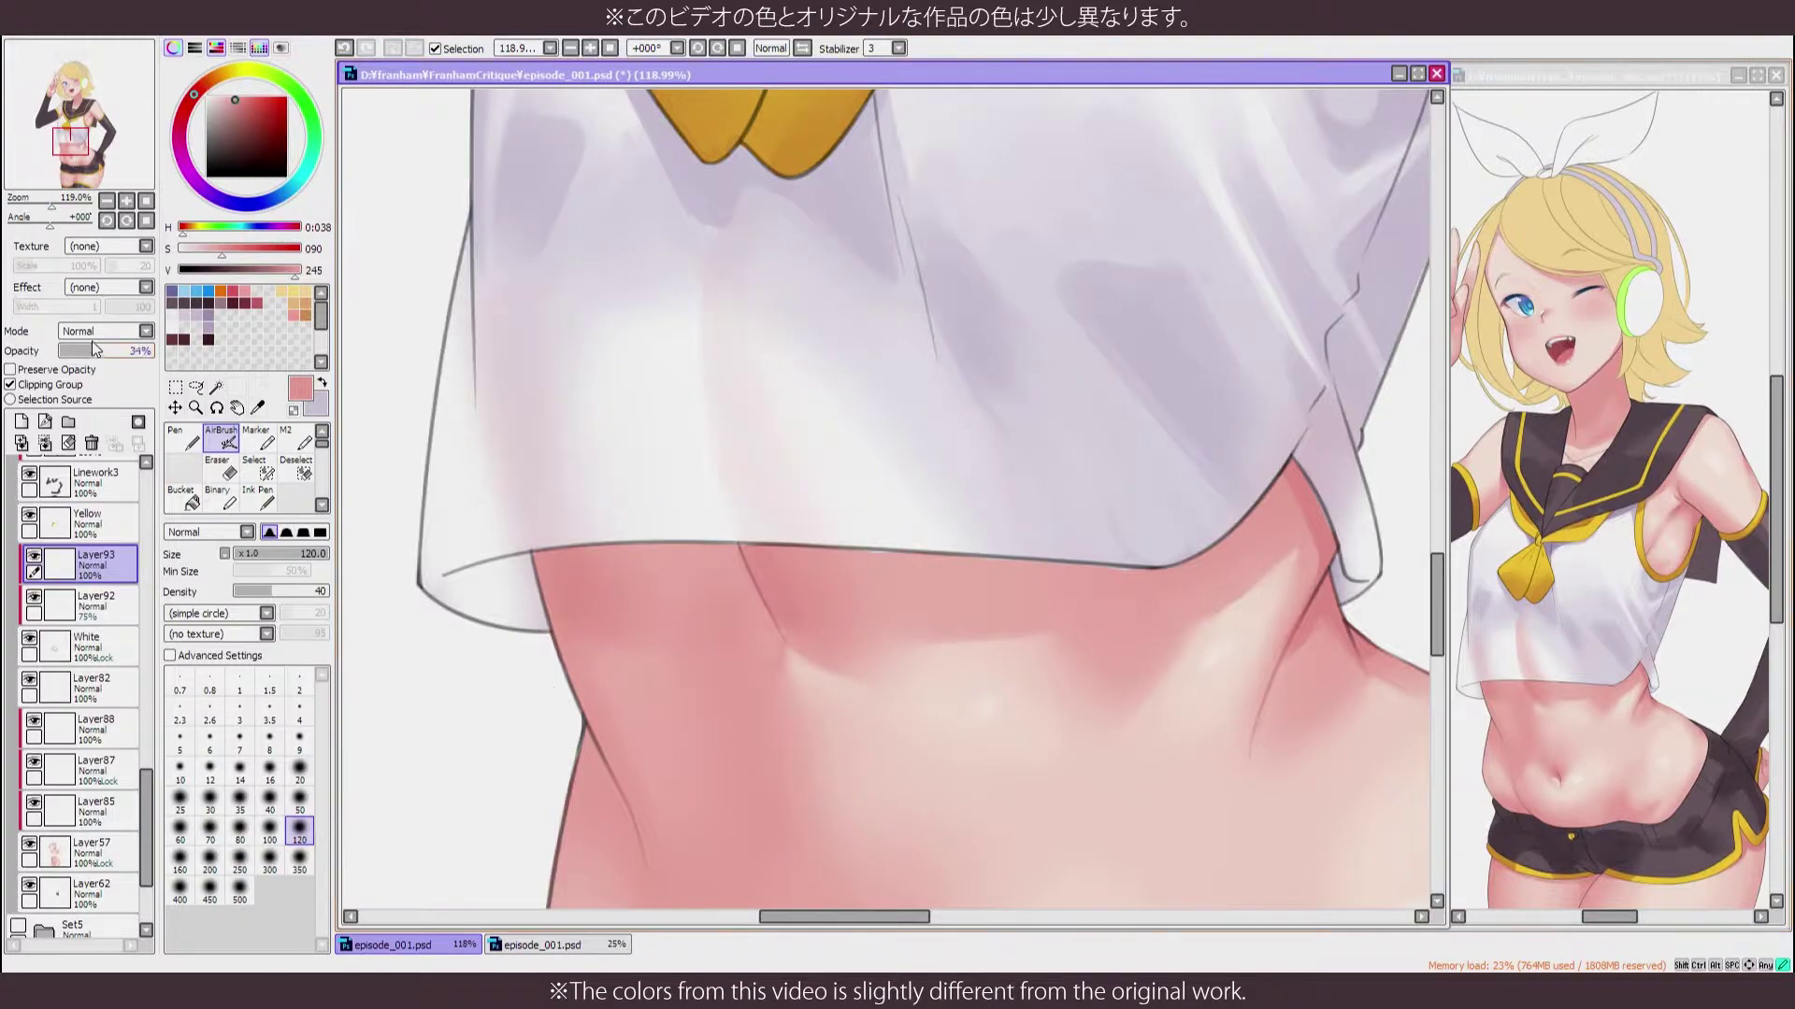
{"action": "key", "text": "ctrl+0"}
{"action": "scroll", "coordinate": [797, 663], "scroll_direction": "up", "scroll_amount": 3}
{"action": "key", "text": "b"}
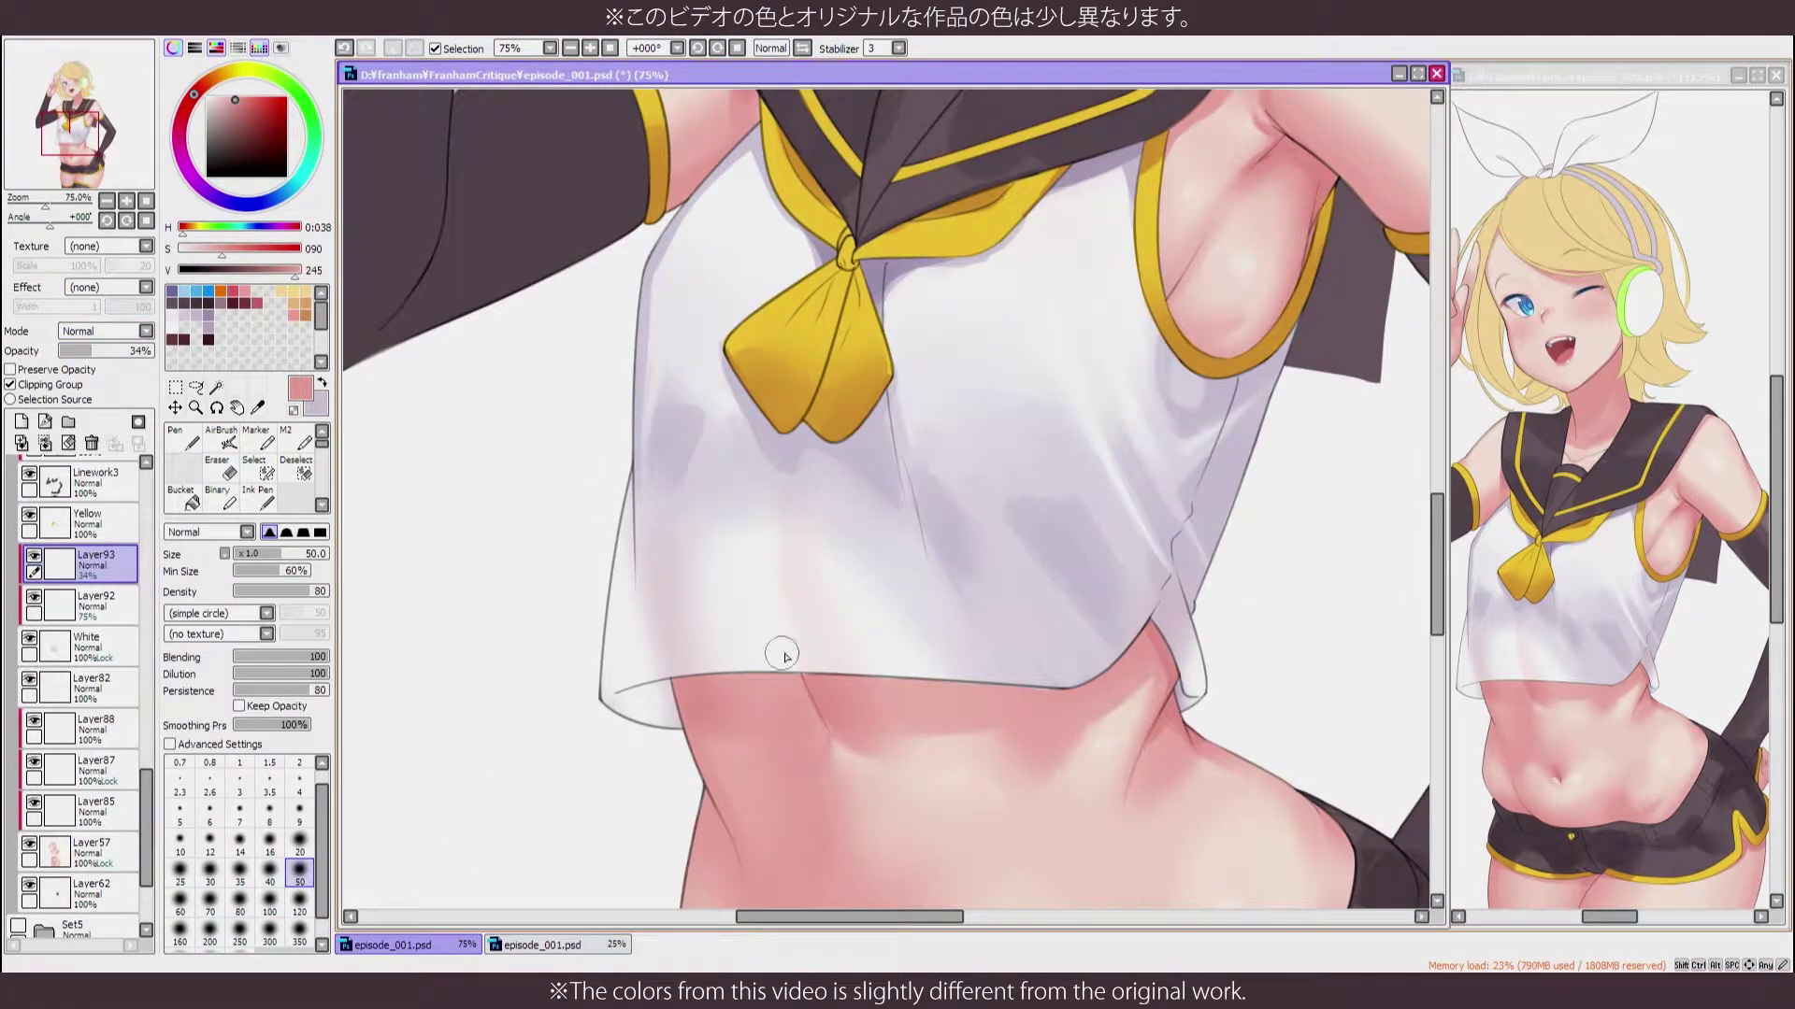
{"action": "scroll", "coordinate": [783, 655], "scroll_direction": "down", "scroll_amount": 2}
Add a new layer between the two pink tint layers and clip it to the White shirt layer
{"action": "key", "text": "g"}
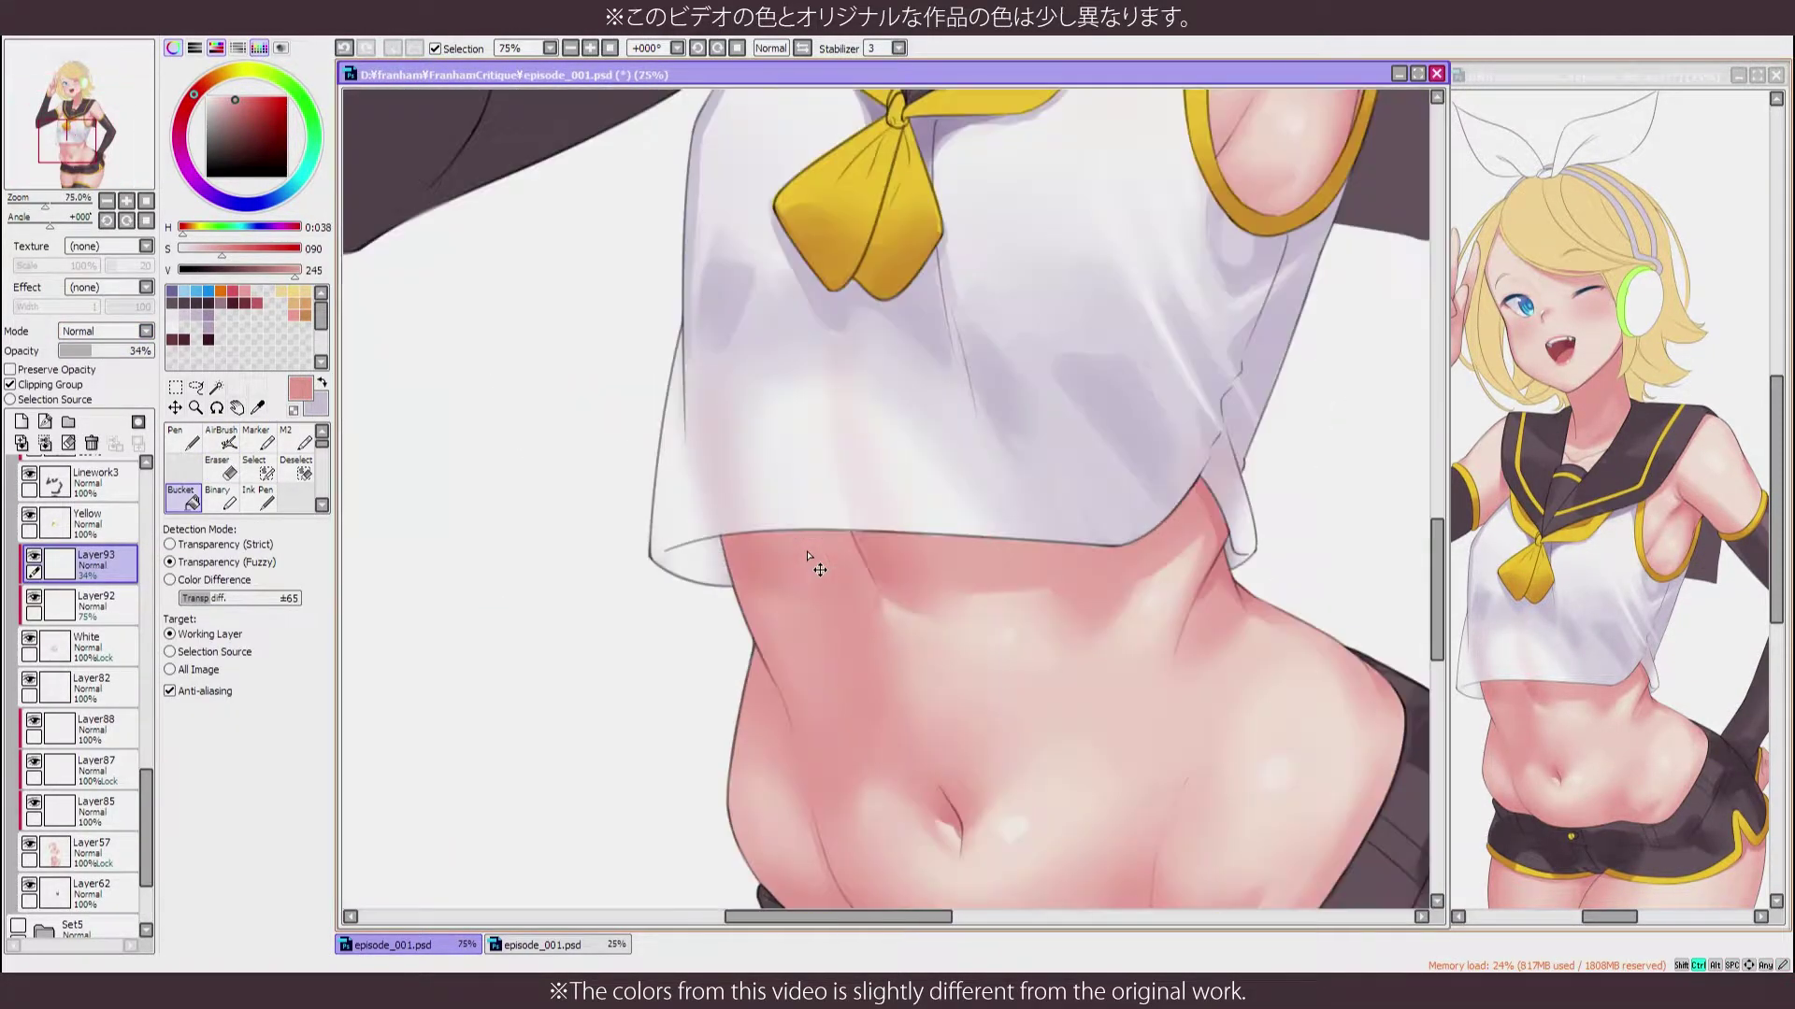
{"action": "left_click", "coordinate": [21, 422]}
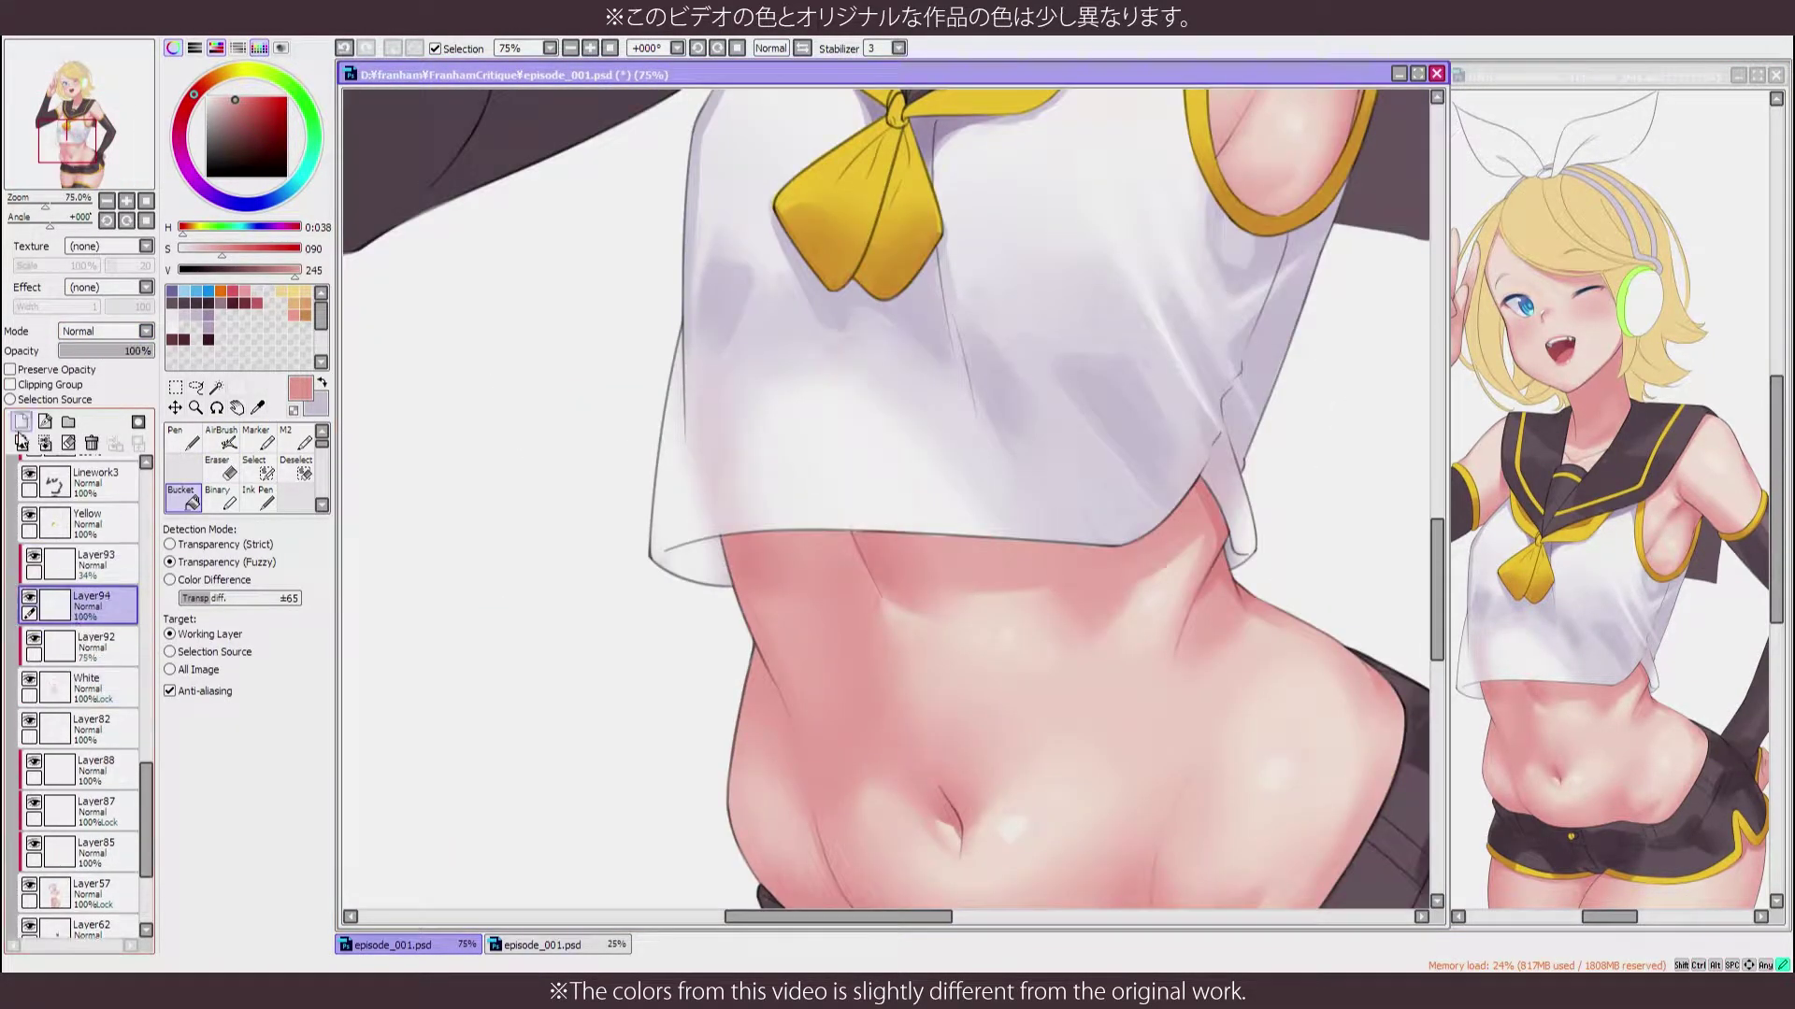
{"action": "left_click", "coordinate": [10, 384]}
Paint a flat skin-pink patch across the shirt's lower front on Layer94 with the Pen at size 100
{"action": "key", "text": "n"}
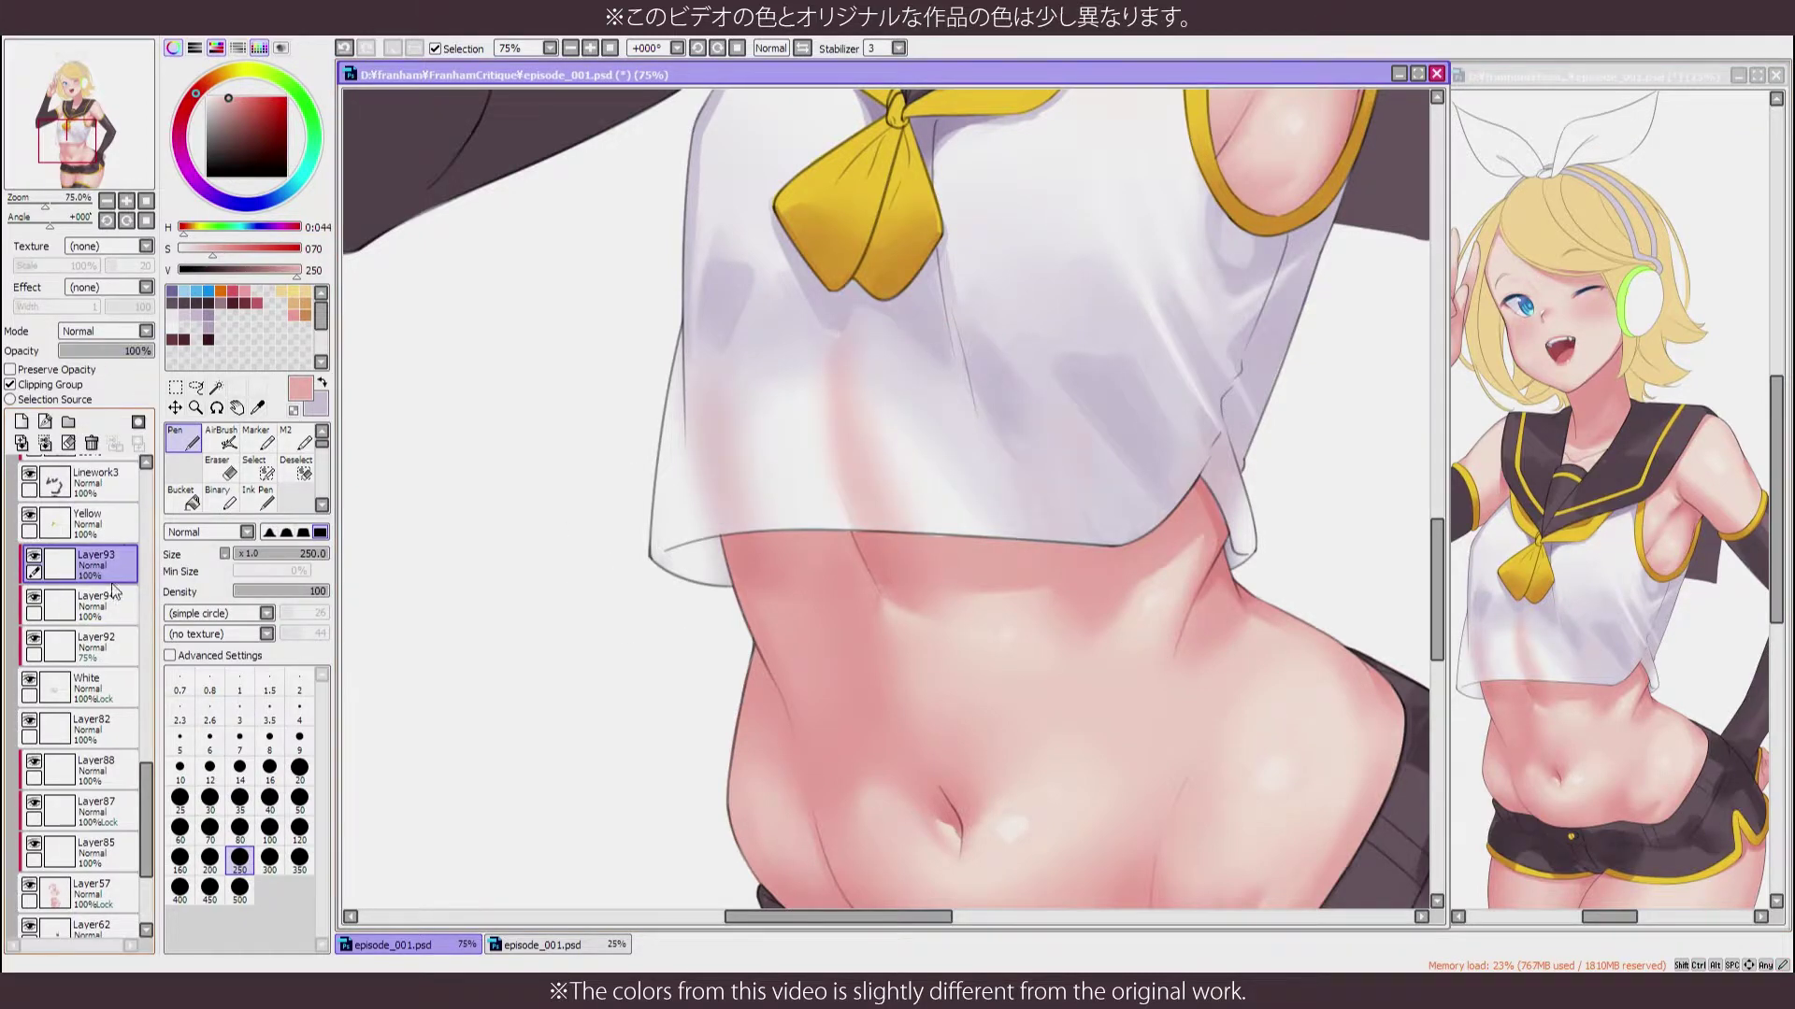
{"action": "left_click_drag", "start_coordinate": [929, 421], "coordinate": [1090, 473]}
{"action": "key", "text": "bracketleft"}
{"action": "key", "text": "bracketleft"}
{"action": "key", "text": "bracketleft"}
{"action": "key", "text": "bracketleft"}
{"action": "left_click_drag", "start_coordinate": [812, 413], "coordinate": [747, 508]}
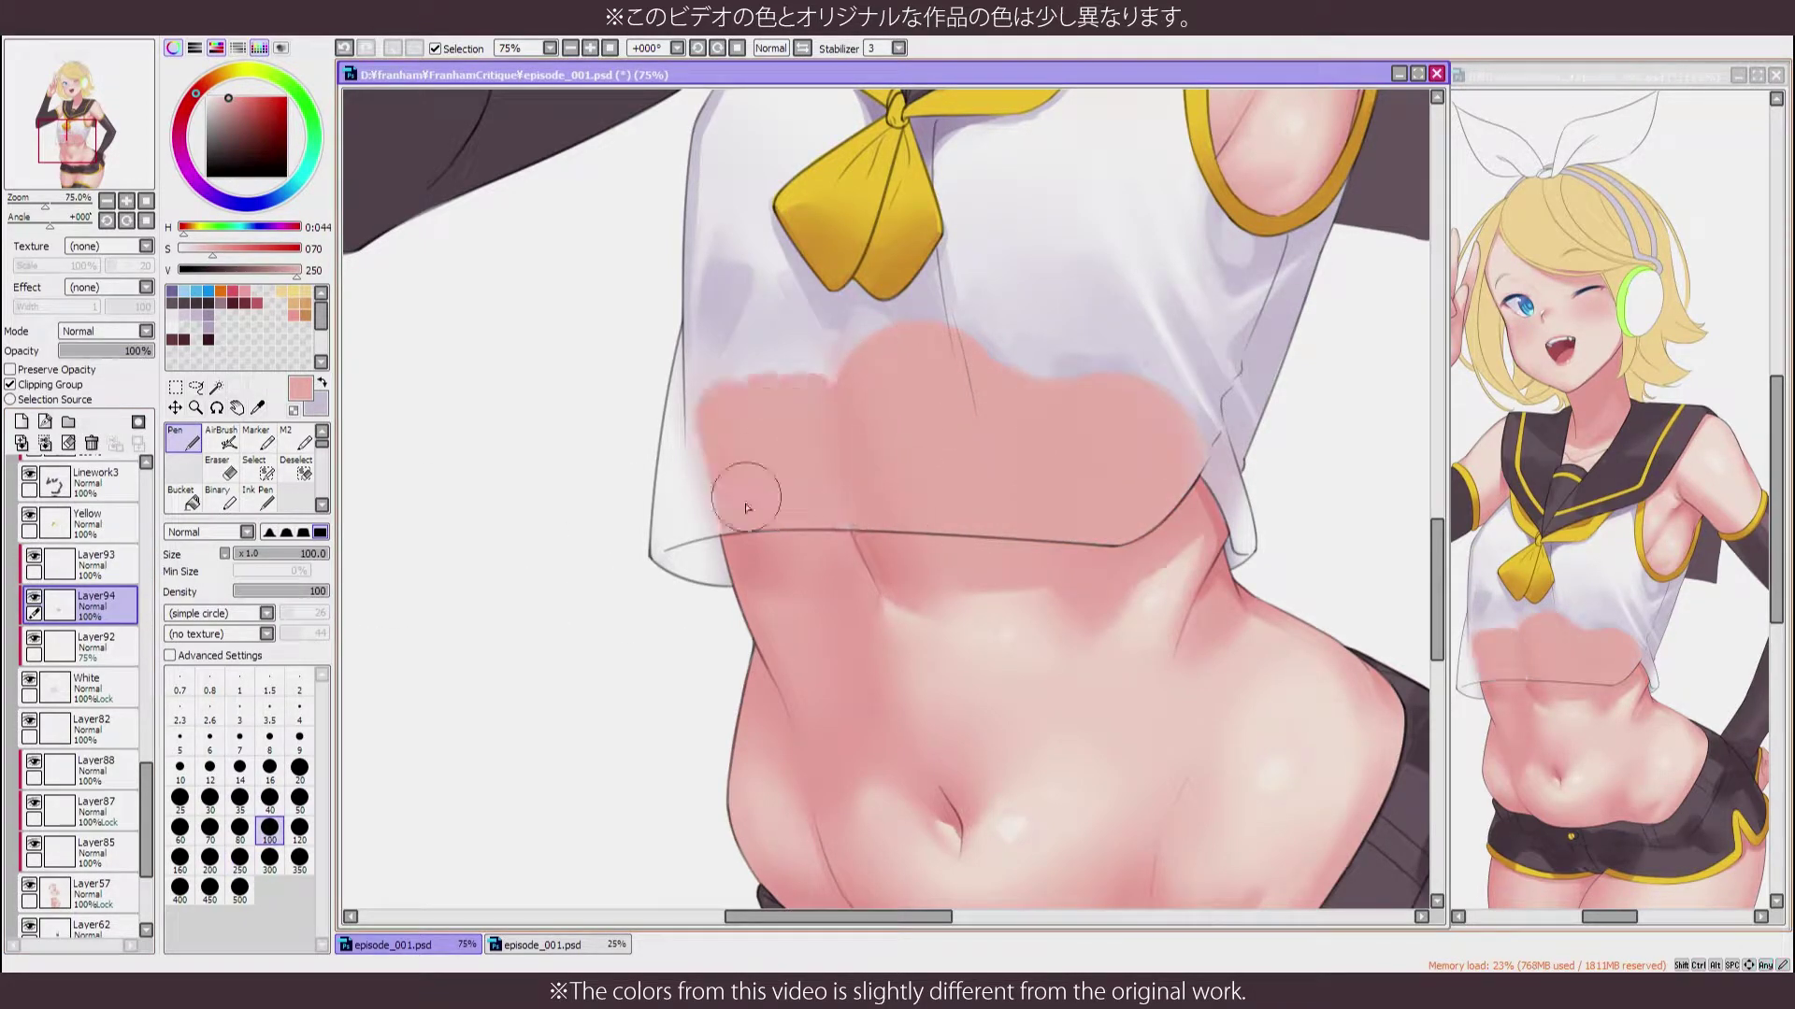
Shade the patch with a sampled darker skin pink using the size 120 AirBrush with preserved opacity, and set the layer's opacity to 36%
{"action": "key", "text": "v"}
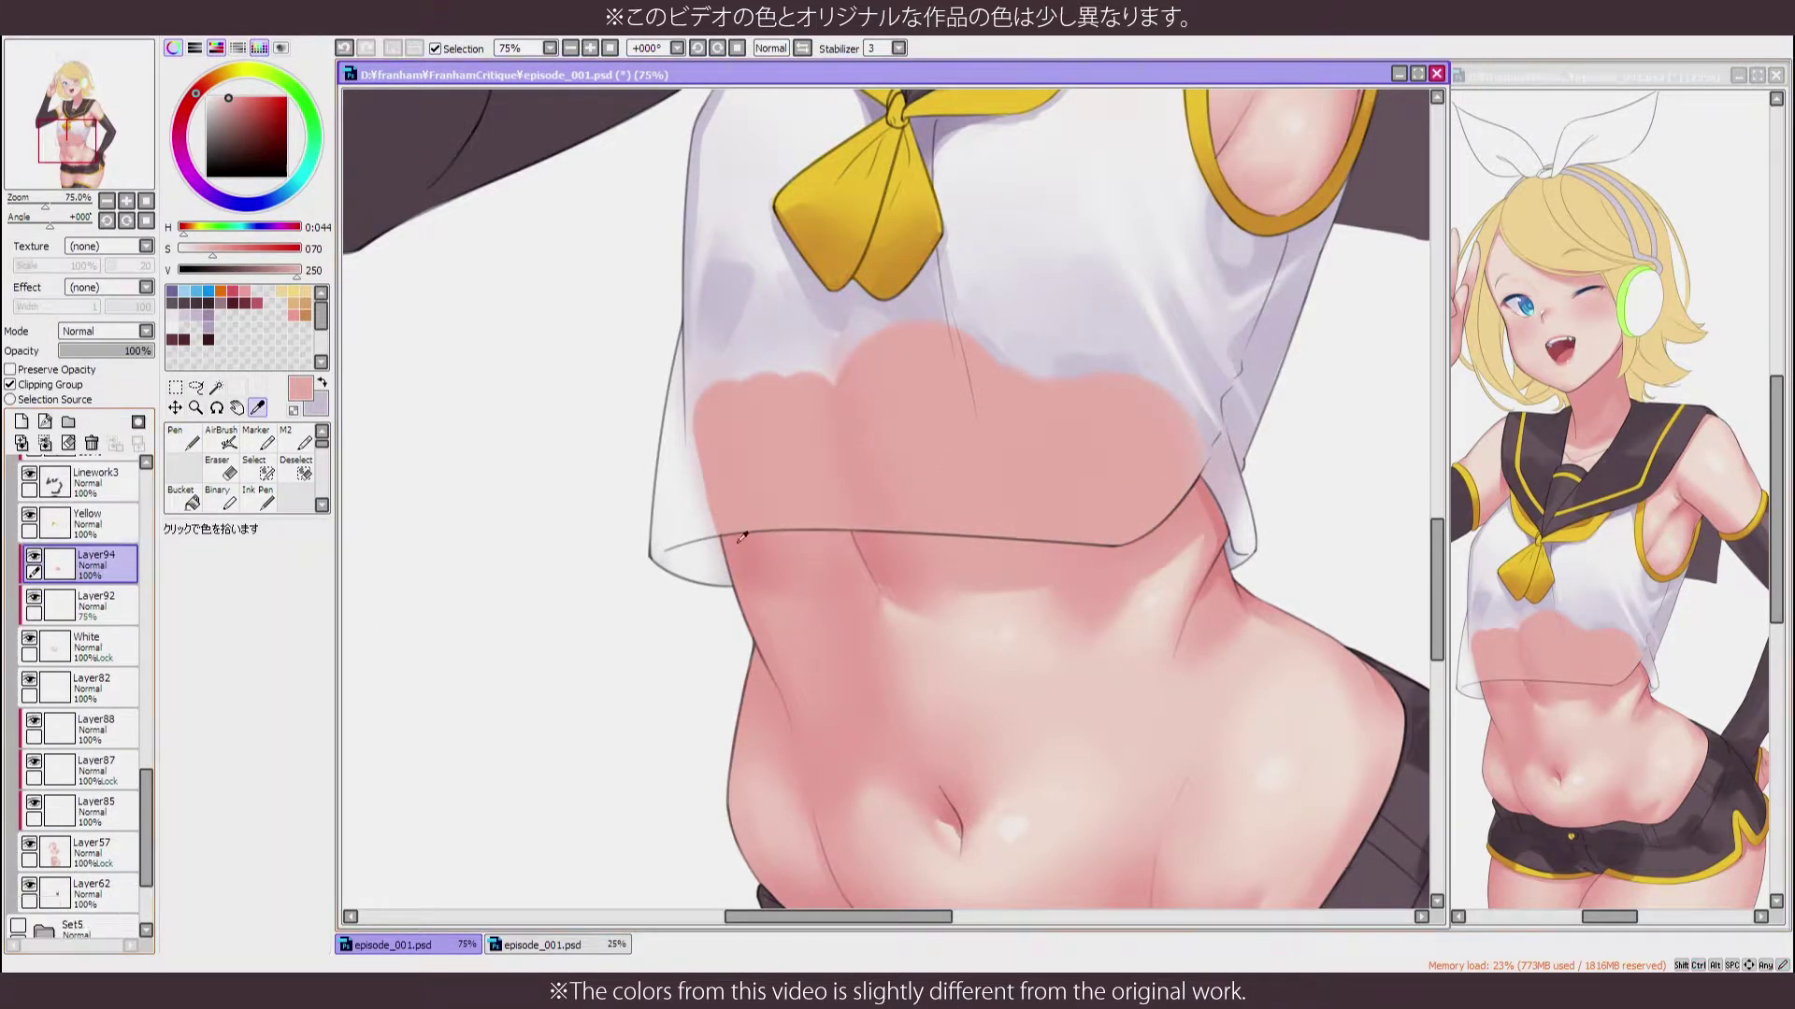
{"action": "key", "text": "slash"}
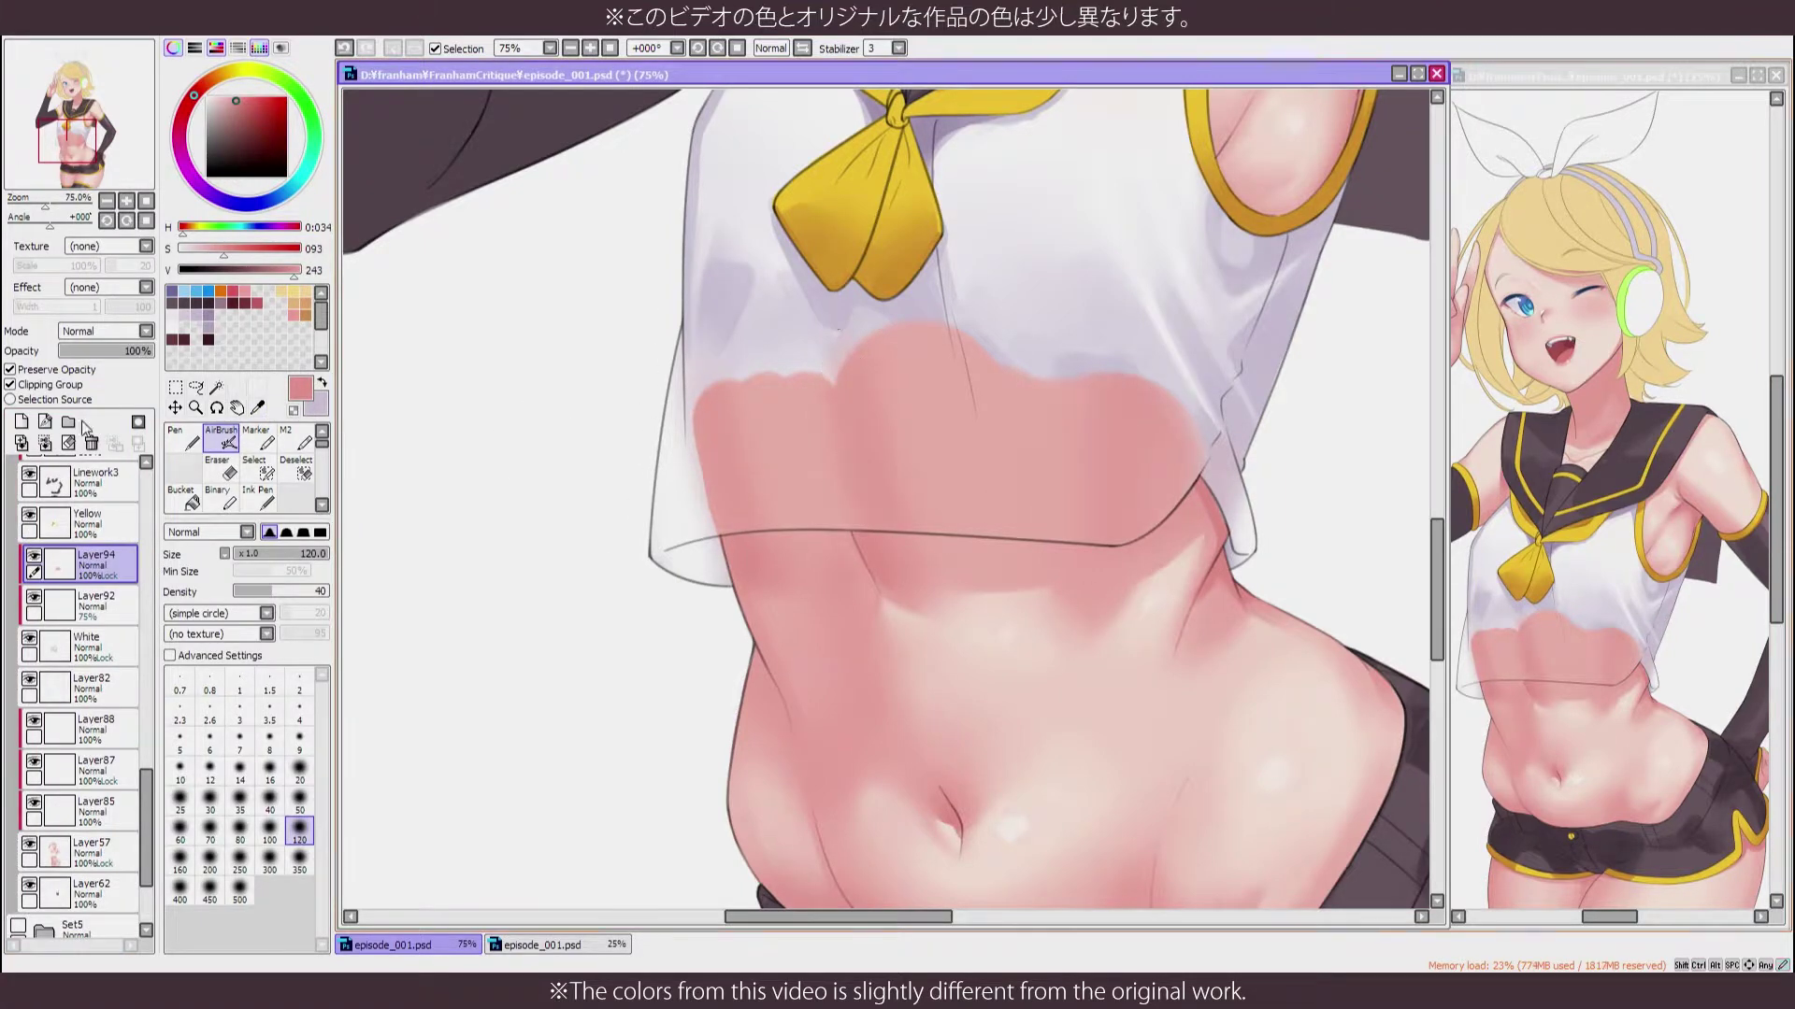
{"action": "left_click_drag", "start_coordinate": [140, 351], "coordinate": [92, 351]}
{"action": "left_click", "coordinate": [38, 370]}
Soften the patch with the Eraser at size 500 and reduce its layer opacity to 21%, checking it in mirrored view
{"action": "left_click", "coordinate": [217, 467]}
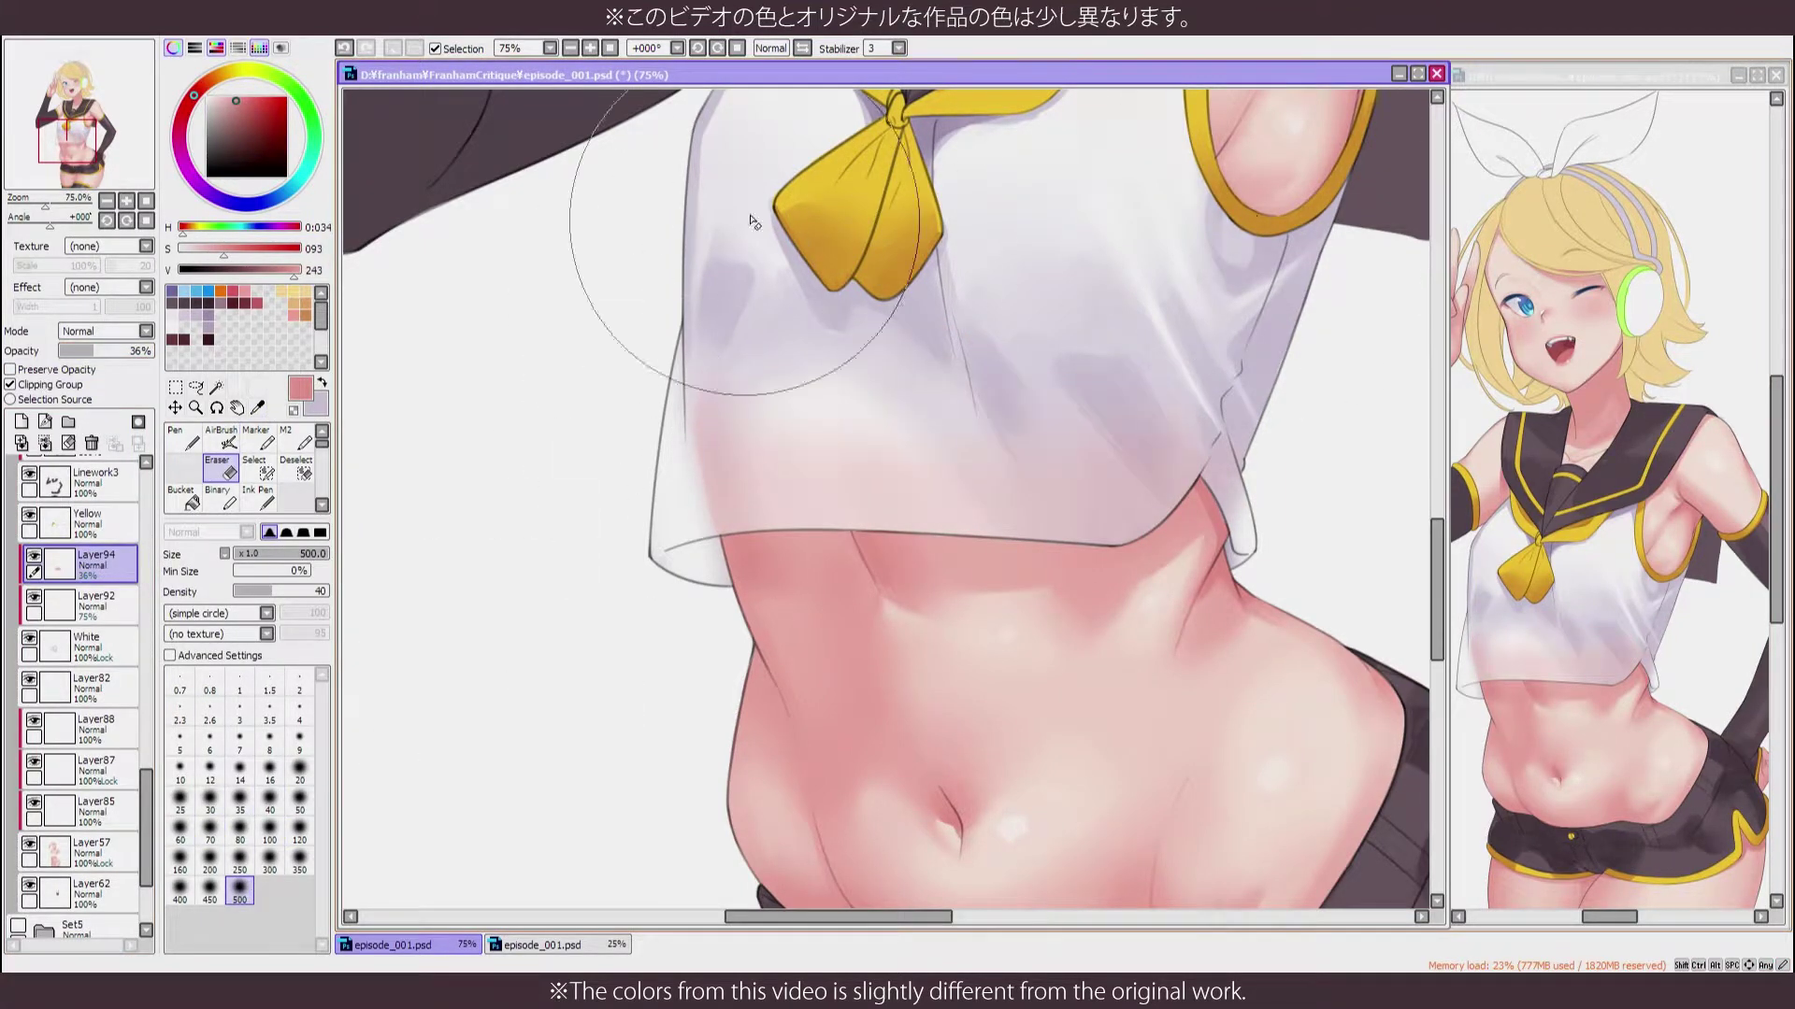
{"action": "key", "text": "h"}
{"action": "left_click_drag", "start_coordinate": [92, 350], "coordinate": [81, 350]}
{"action": "key", "text": "b"}
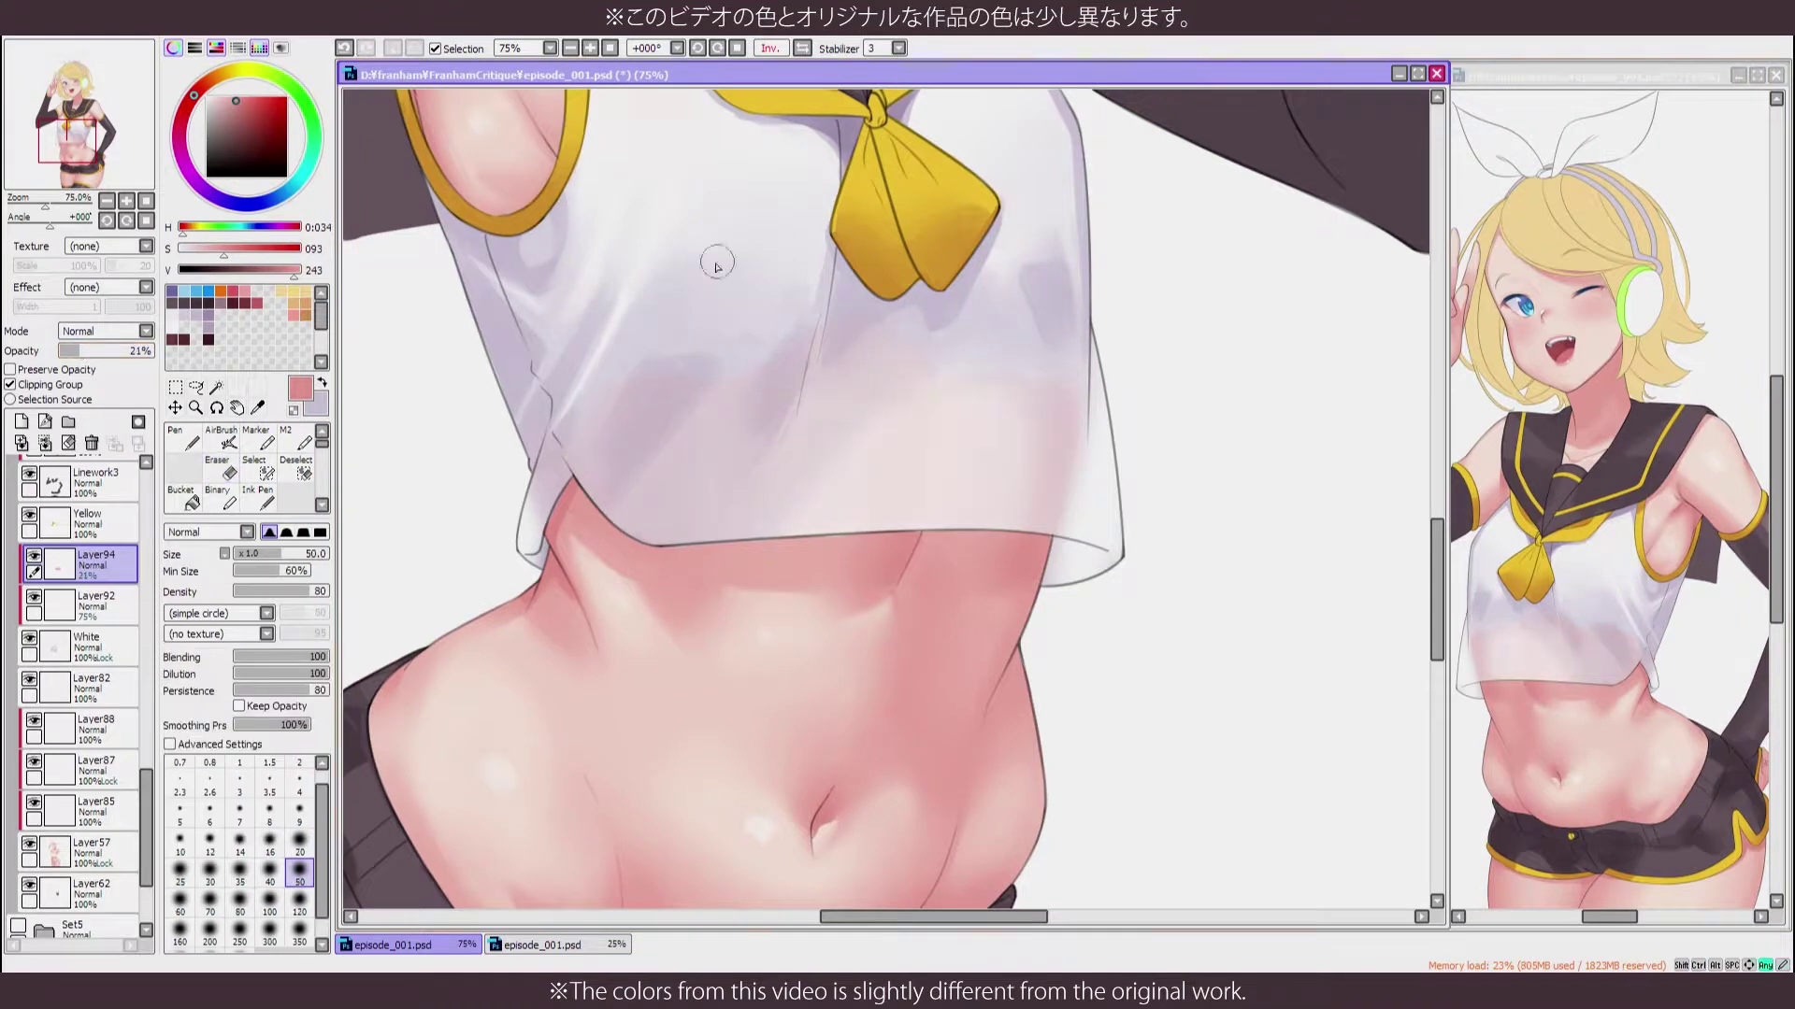
{"action": "key", "text": "e"}
{"action": "key", "text": "h"}
{"action": "scroll", "coordinate": [401, 413], "scroll_direction": "down", "scroll_amount": 3}
{"action": "scroll", "coordinate": [401, 404], "scroll_direction": "up", "scroll_amount": 2}
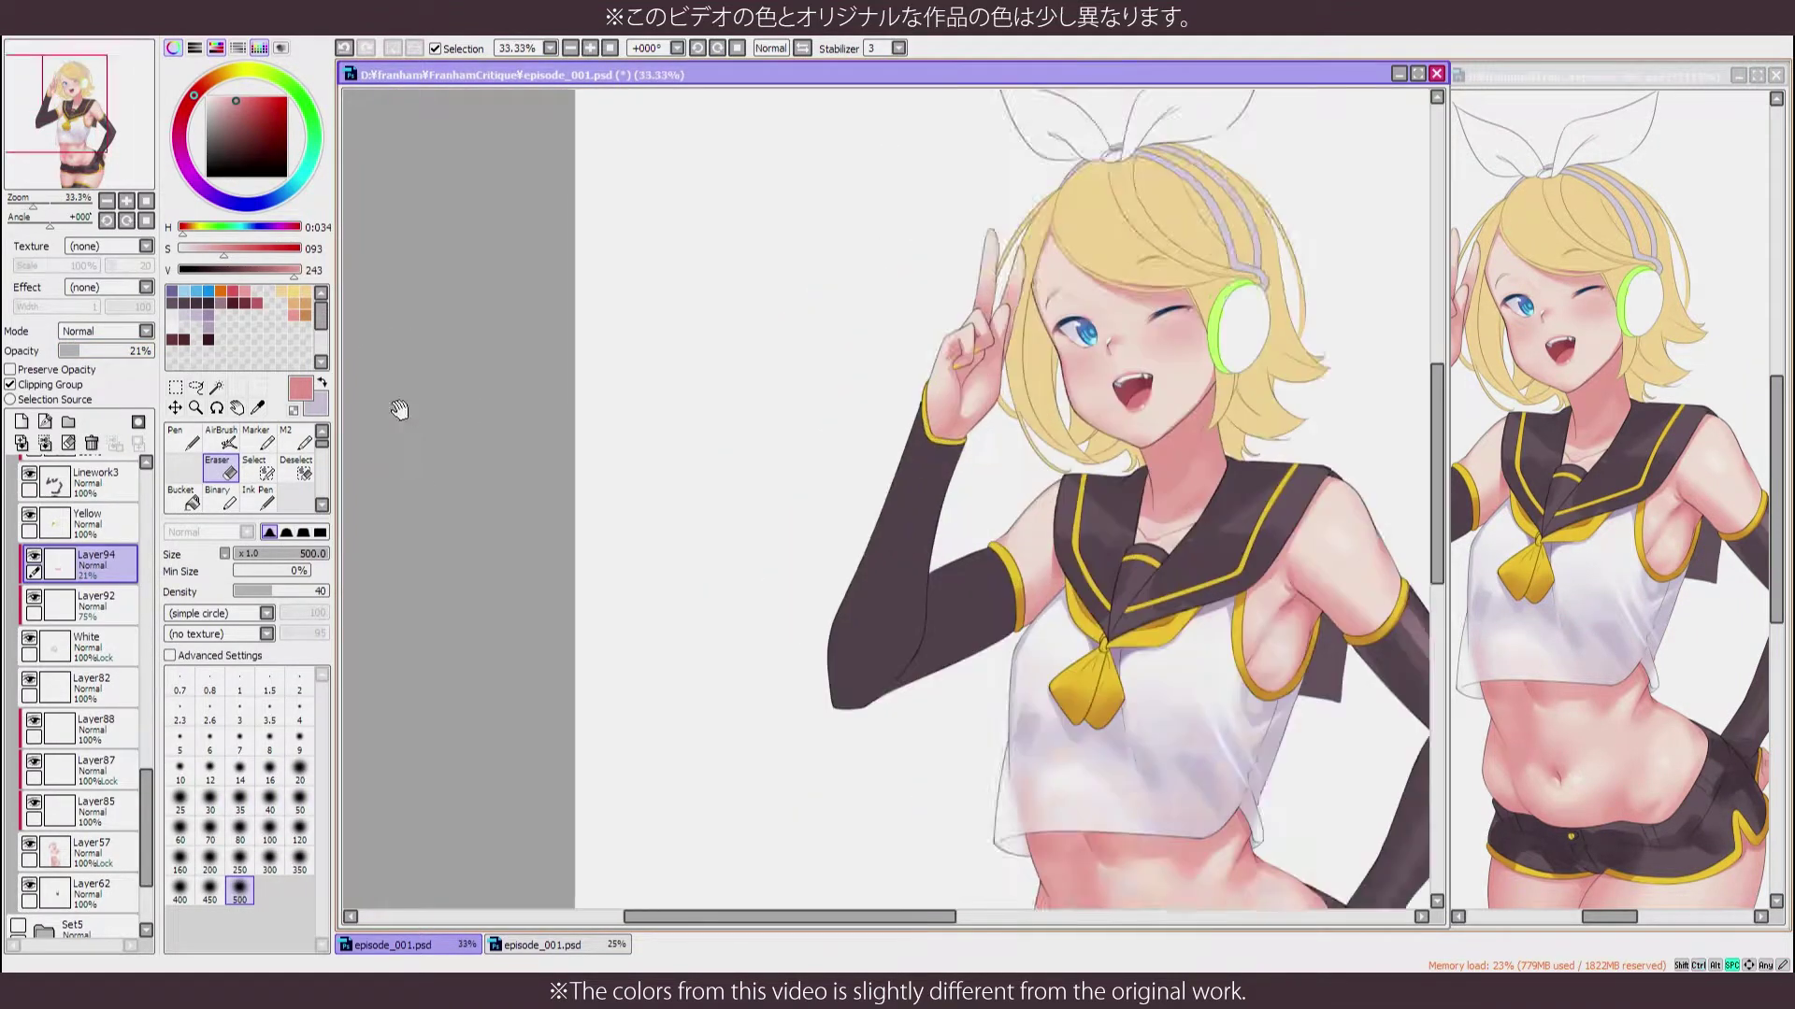
{"action": "left_click_drag", "start_coordinate": [401, 405], "coordinate": [636, 703]}
Restore Layer94 to 100% opacity, airbrush faint skin-pink streaks over the lower shirt, and trim them with the size 40 Eraser
{"action": "left_click", "coordinate": [149, 350]}
{"action": "scroll", "coordinate": [882, 497], "scroll_direction": "up", "scroll_amount": 2}
{"action": "key", "text": "a"}
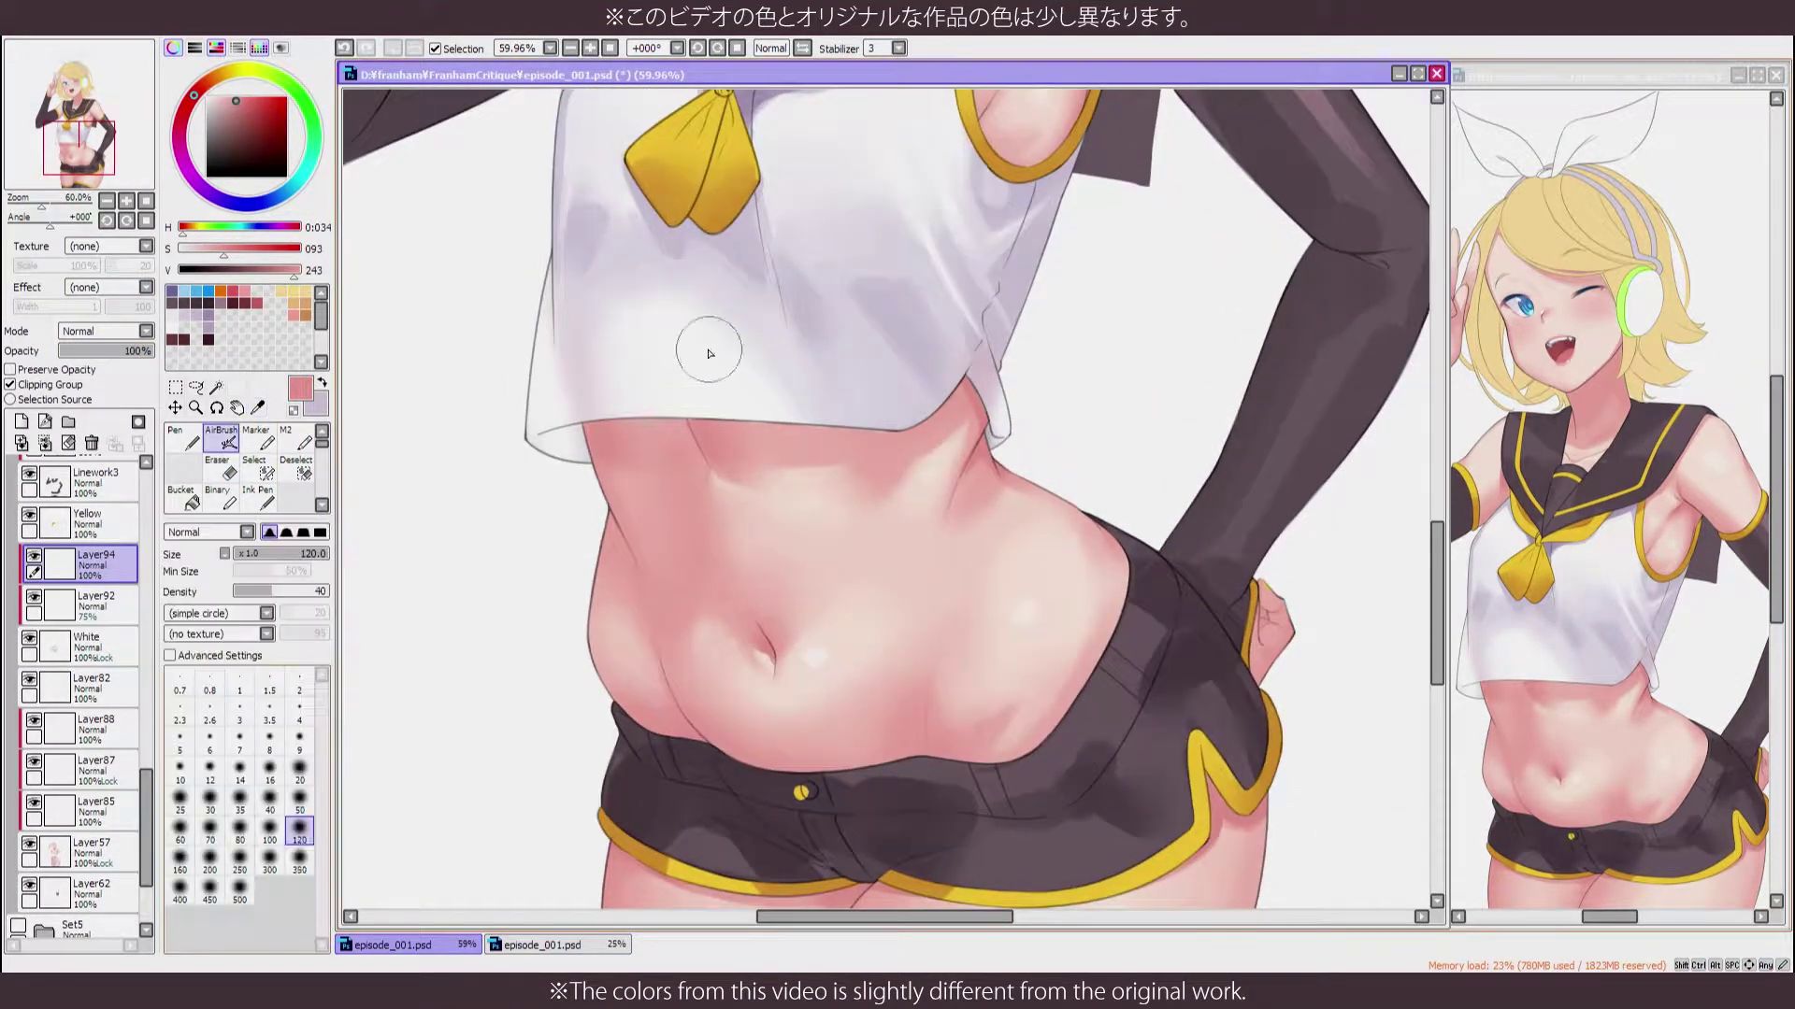
{"action": "key", "text": "e"}
{"action": "scroll", "coordinate": [732, 373], "scroll_direction": "up", "scroll_amount": 2}
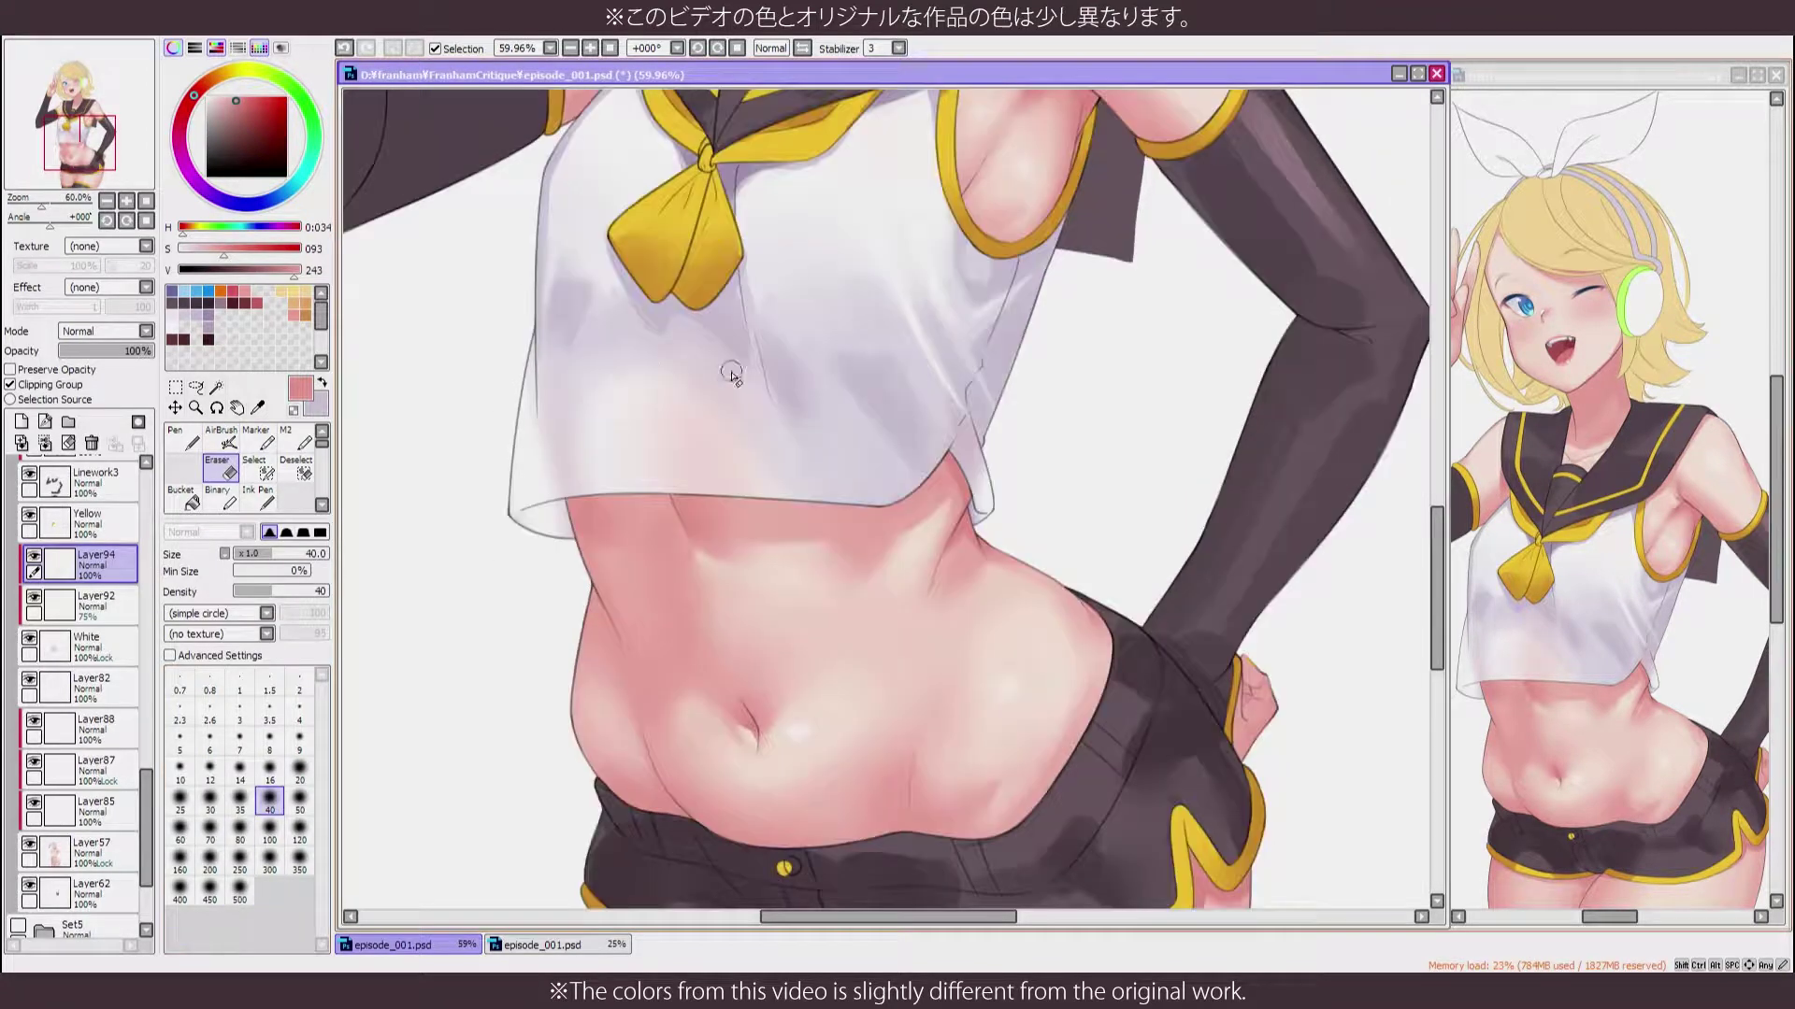
{"action": "key", "text": "h"}
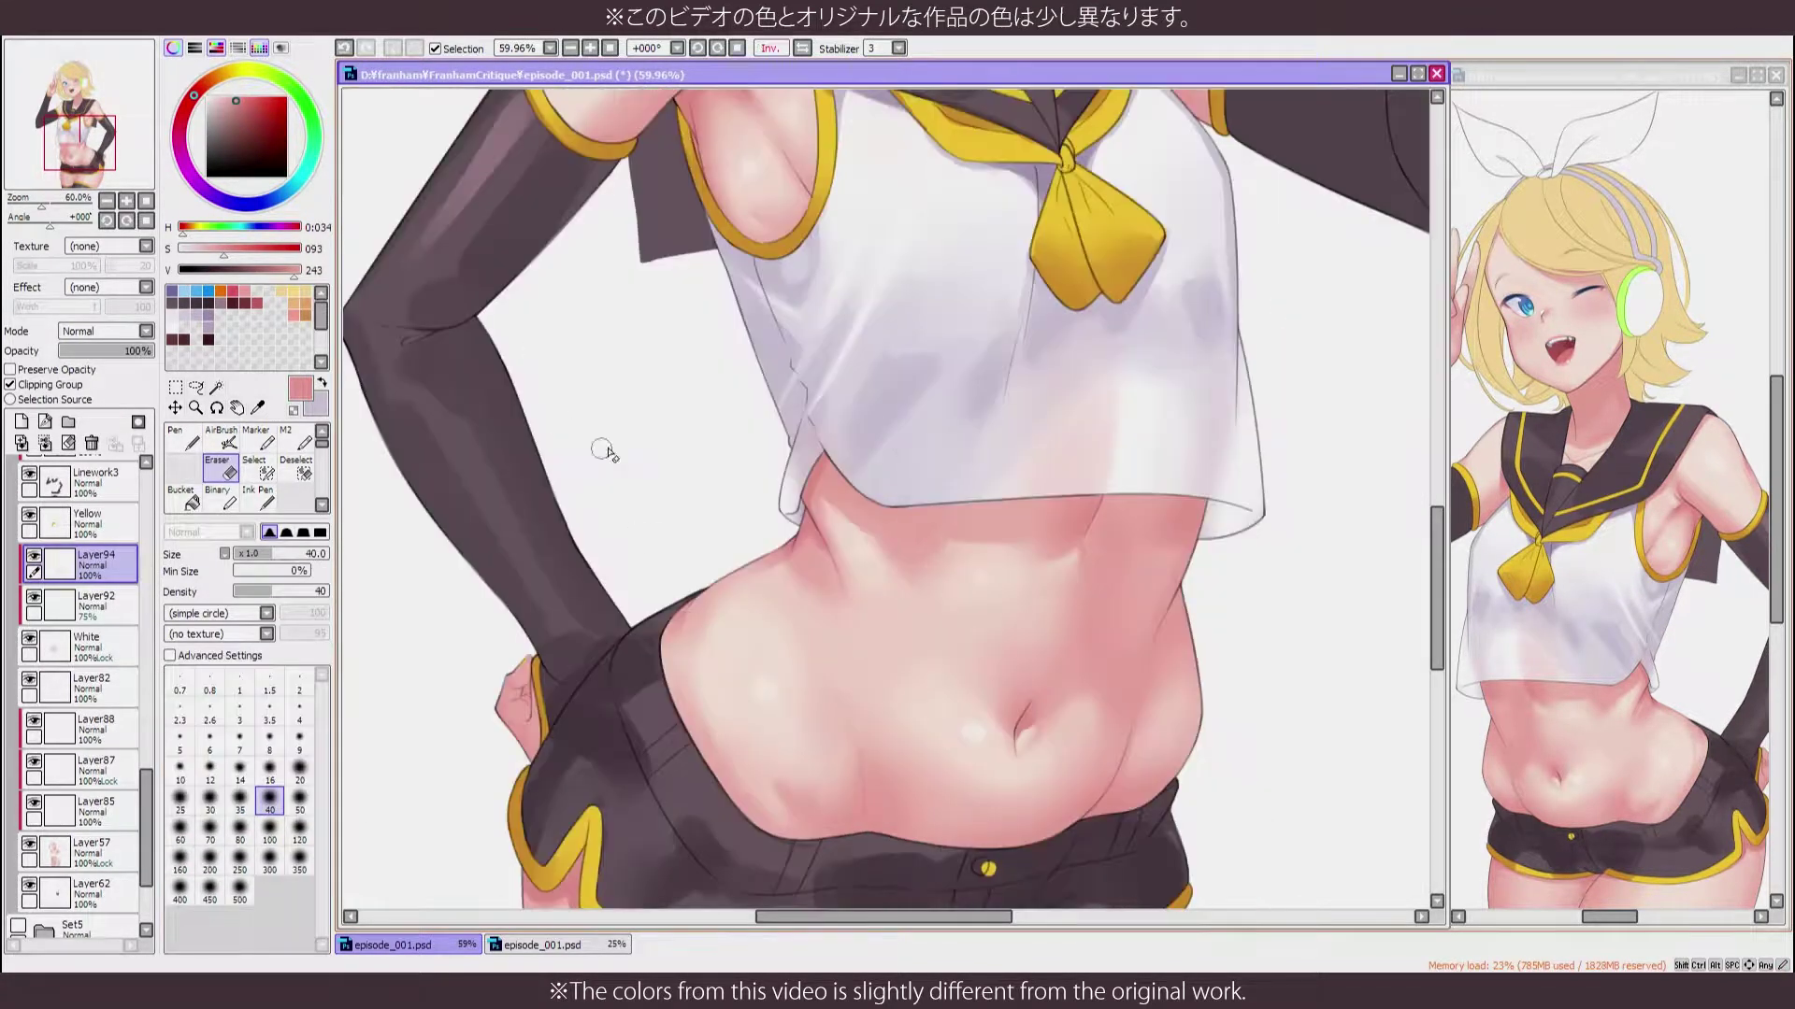
{"action": "key", "text": "h"}
{"action": "key", "text": "bracketleft"}
Blend the pink streaks with the blending brush at size 120 and set Layer94's opacity to 57%
{"action": "key", "text": "b"}
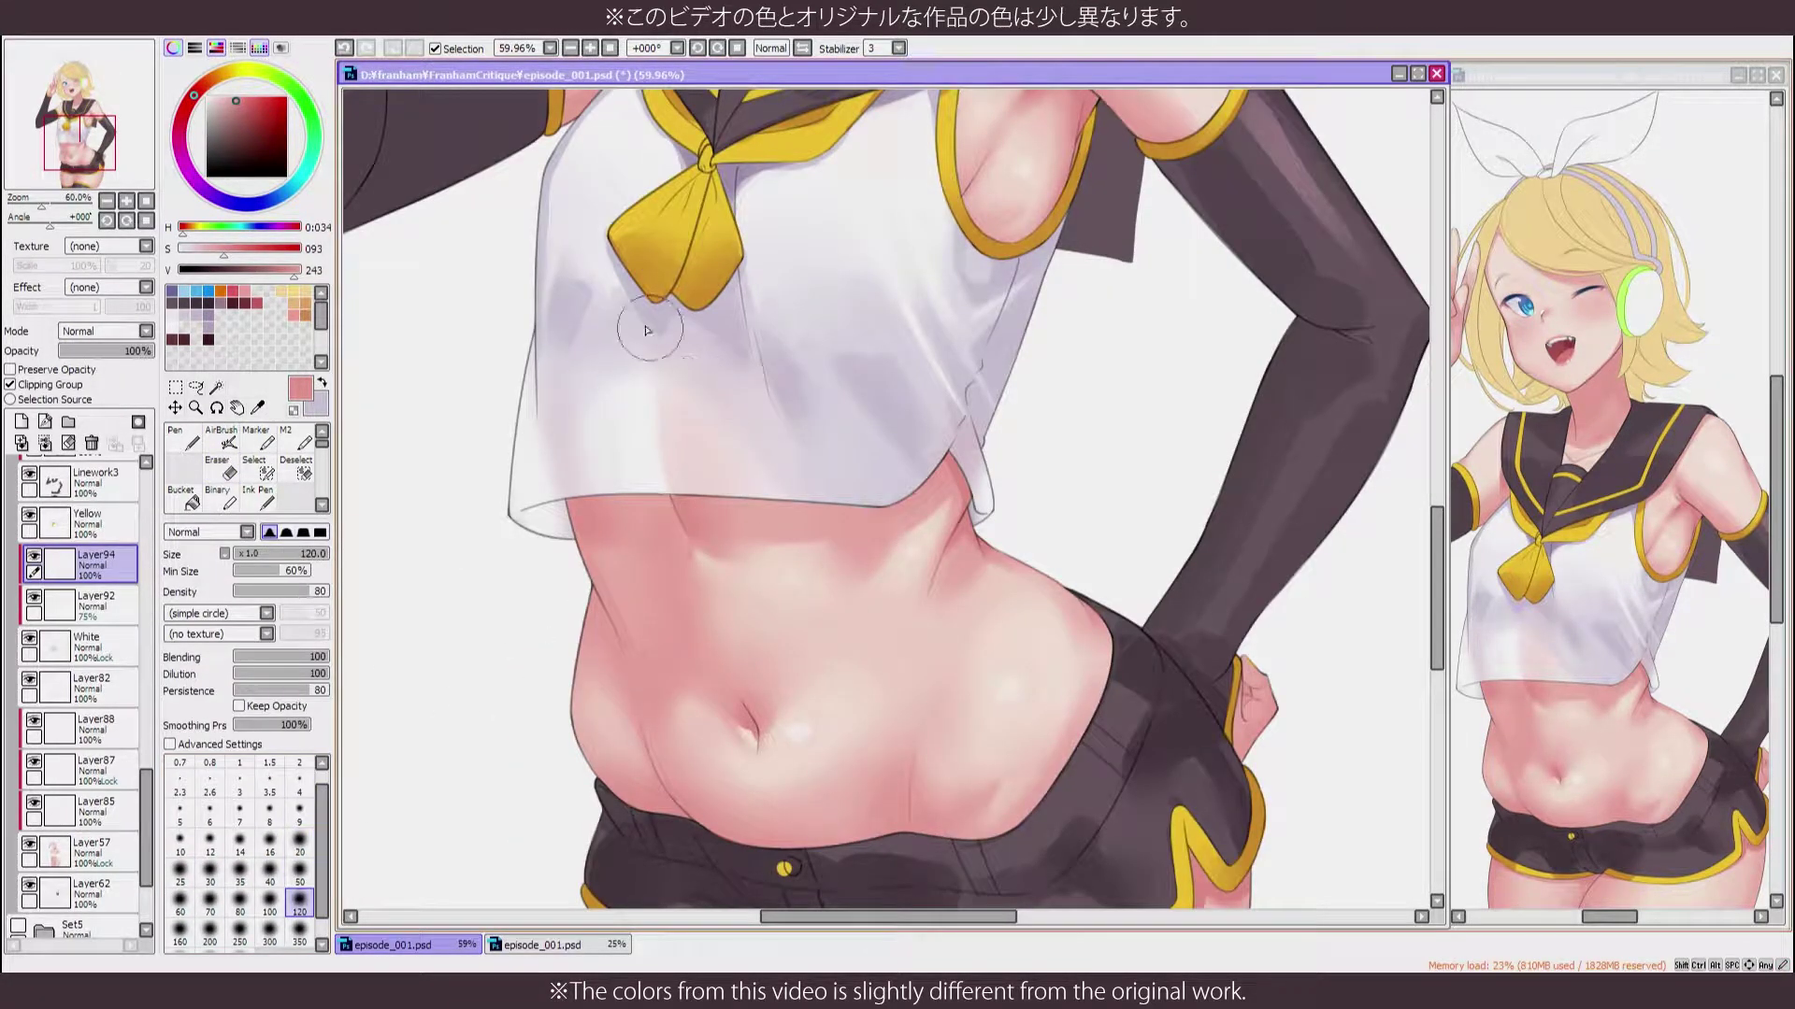
{"action": "left_click", "coordinate": [112, 350]}
{"action": "scroll", "coordinate": [713, 323], "scroll_direction": "down", "scroll_amount": 3}
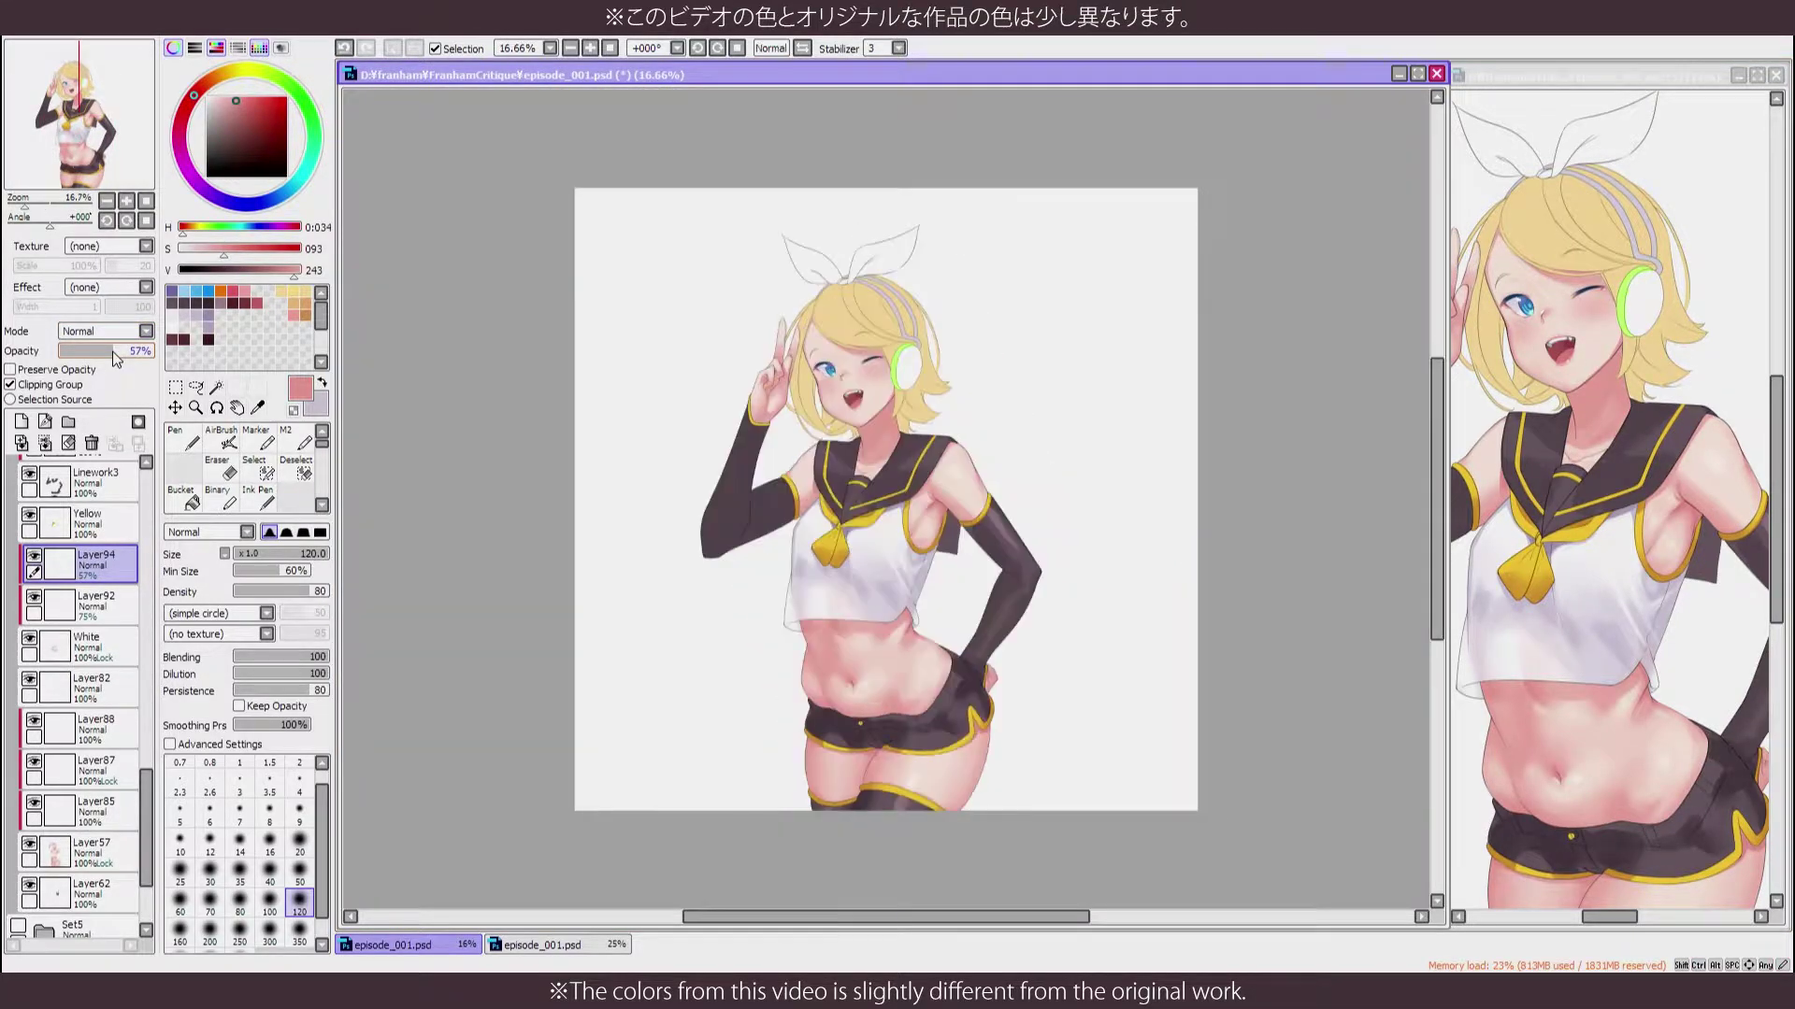
{"action": "scroll", "coordinate": [713, 323], "scroll_direction": "up", "scroll_amount": 3}
Hide both pink tint layers, Layer94 and Layer92, to show the shirt's lavender shading alone
{"action": "left_click", "coordinate": [34, 555]}
{"action": "key", "text": "minus"}
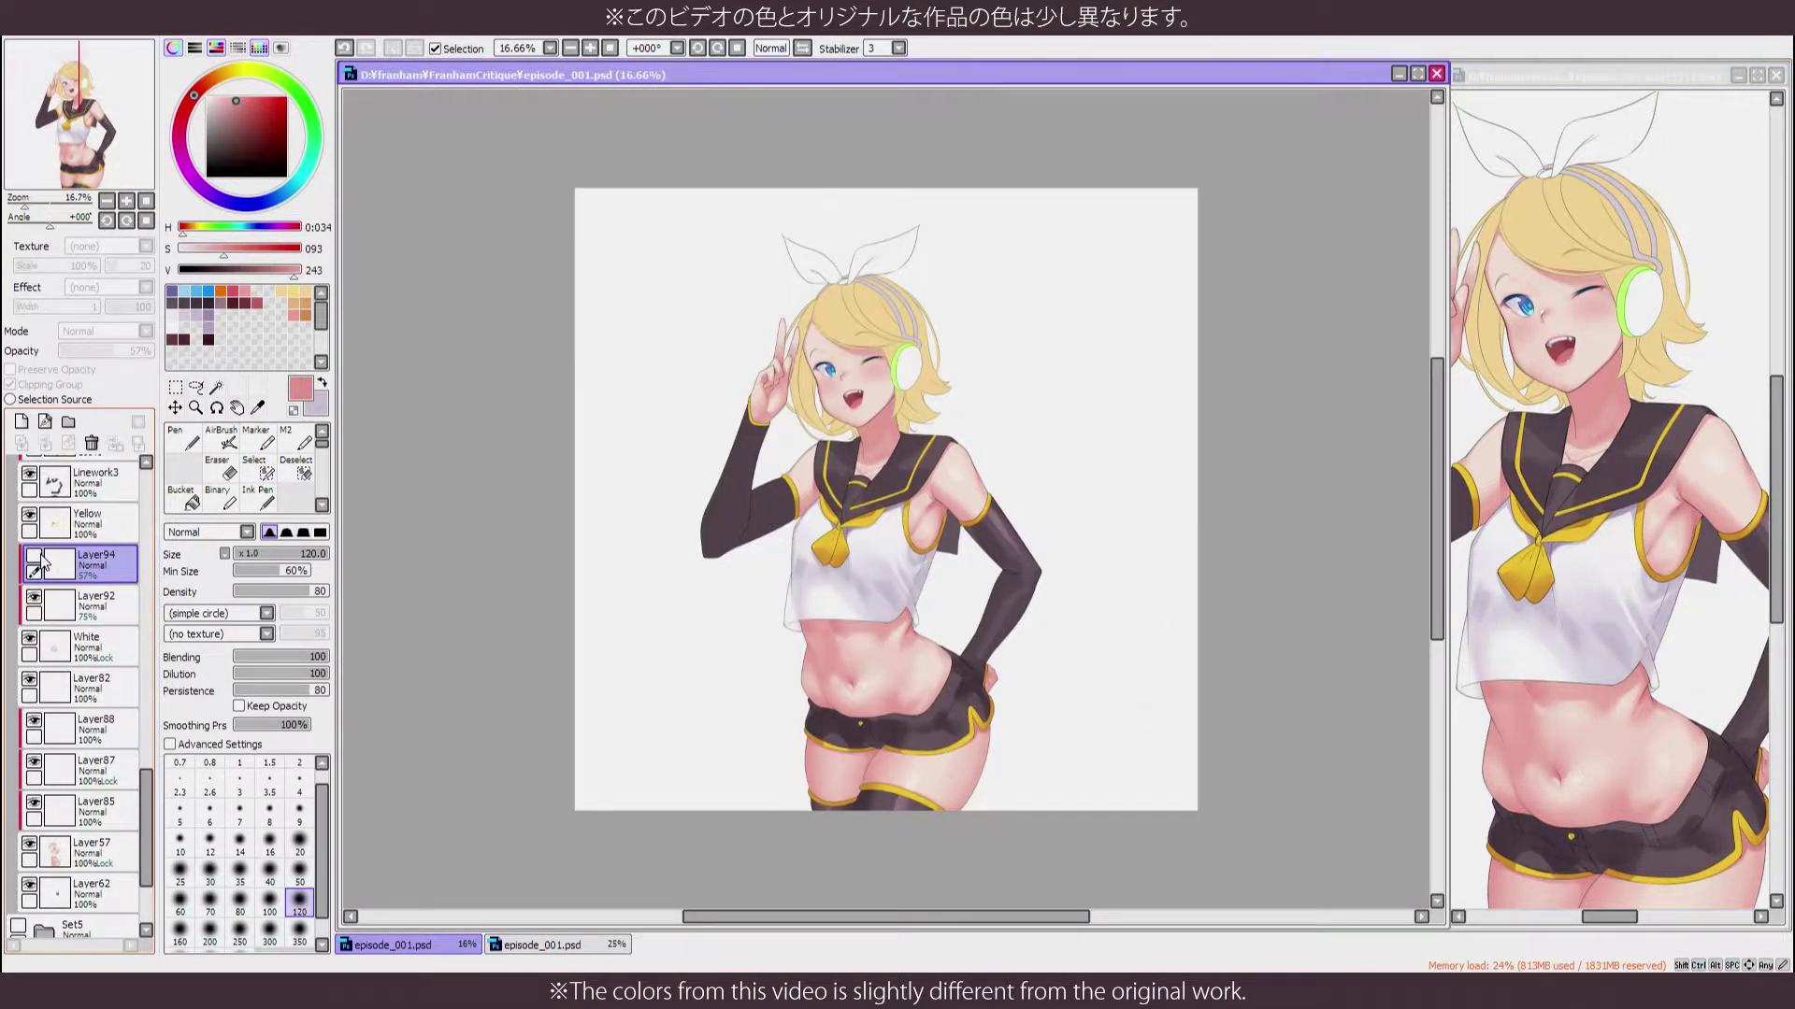
{"action": "left_click", "coordinate": [33, 596]}
{"action": "key", "text": "plus"}
{"action": "key", "text": "plus"}
{"action": "key", "text": "plus"}
Airbrush sampled pale lavender over the shirt's shading on the White layer at size 120, refining it with the size 35 Eraser
{"action": "left_click", "coordinate": [86, 645]}
{"action": "left_click", "coordinate": [628, 417], "text": "alt"}
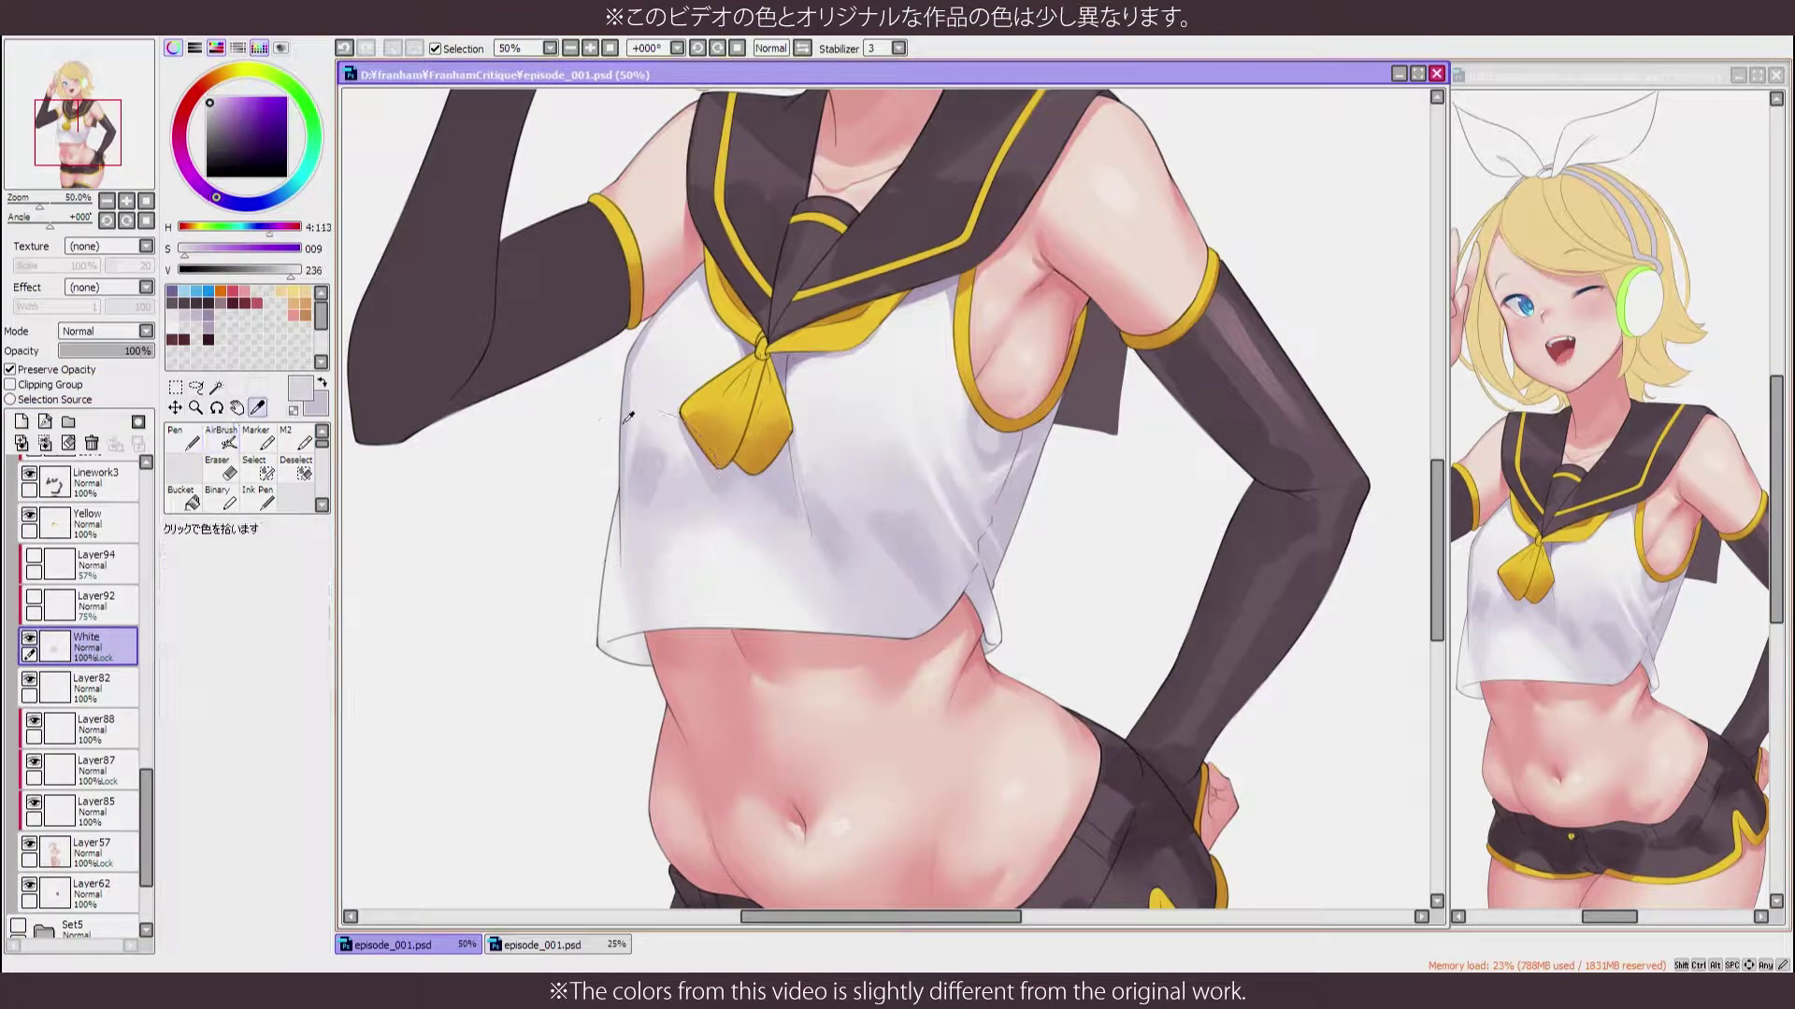
{"action": "key", "text": "v"}
{"action": "key", "text": "h"}
{"action": "key", "text": "h"}
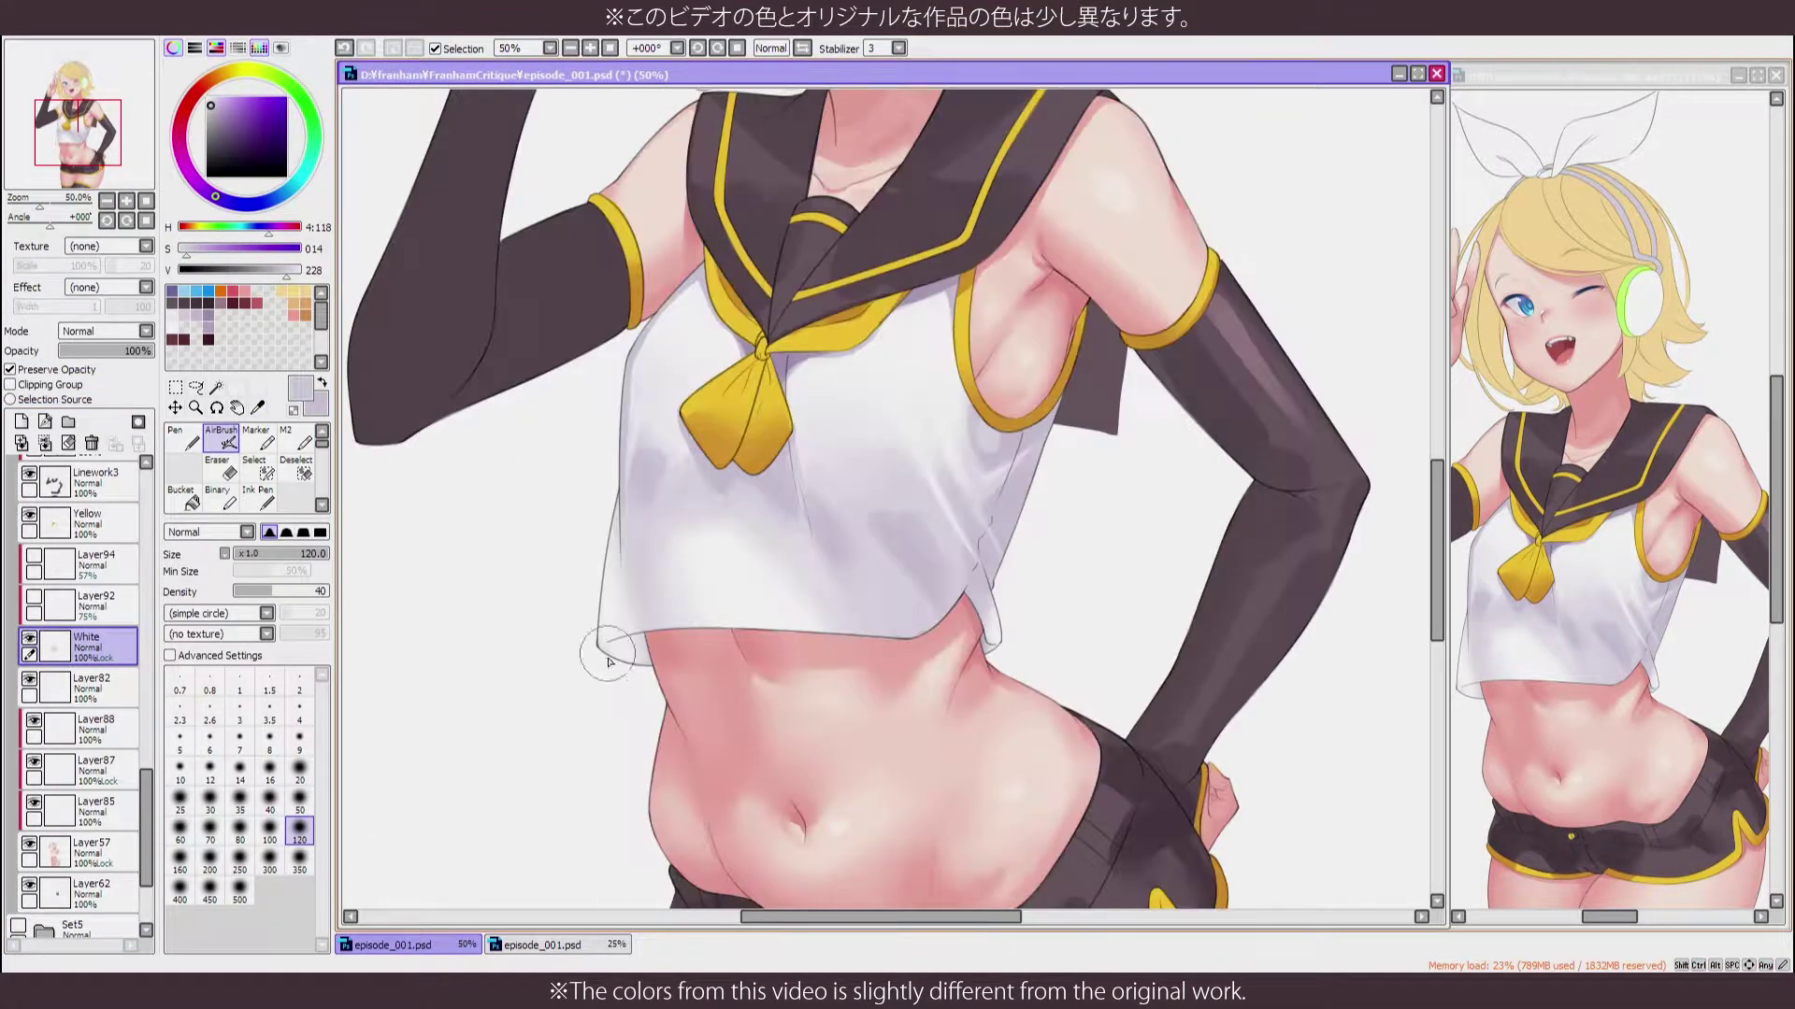
{"action": "key", "text": "e"}
{"action": "scroll", "coordinate": [641, 666], "scroll_direction": "down", "scroll_amount": 3}
{"action": "scroll", "coordinate": [561, 692], "scroll_direction": "up", "scroll_amount": 5}
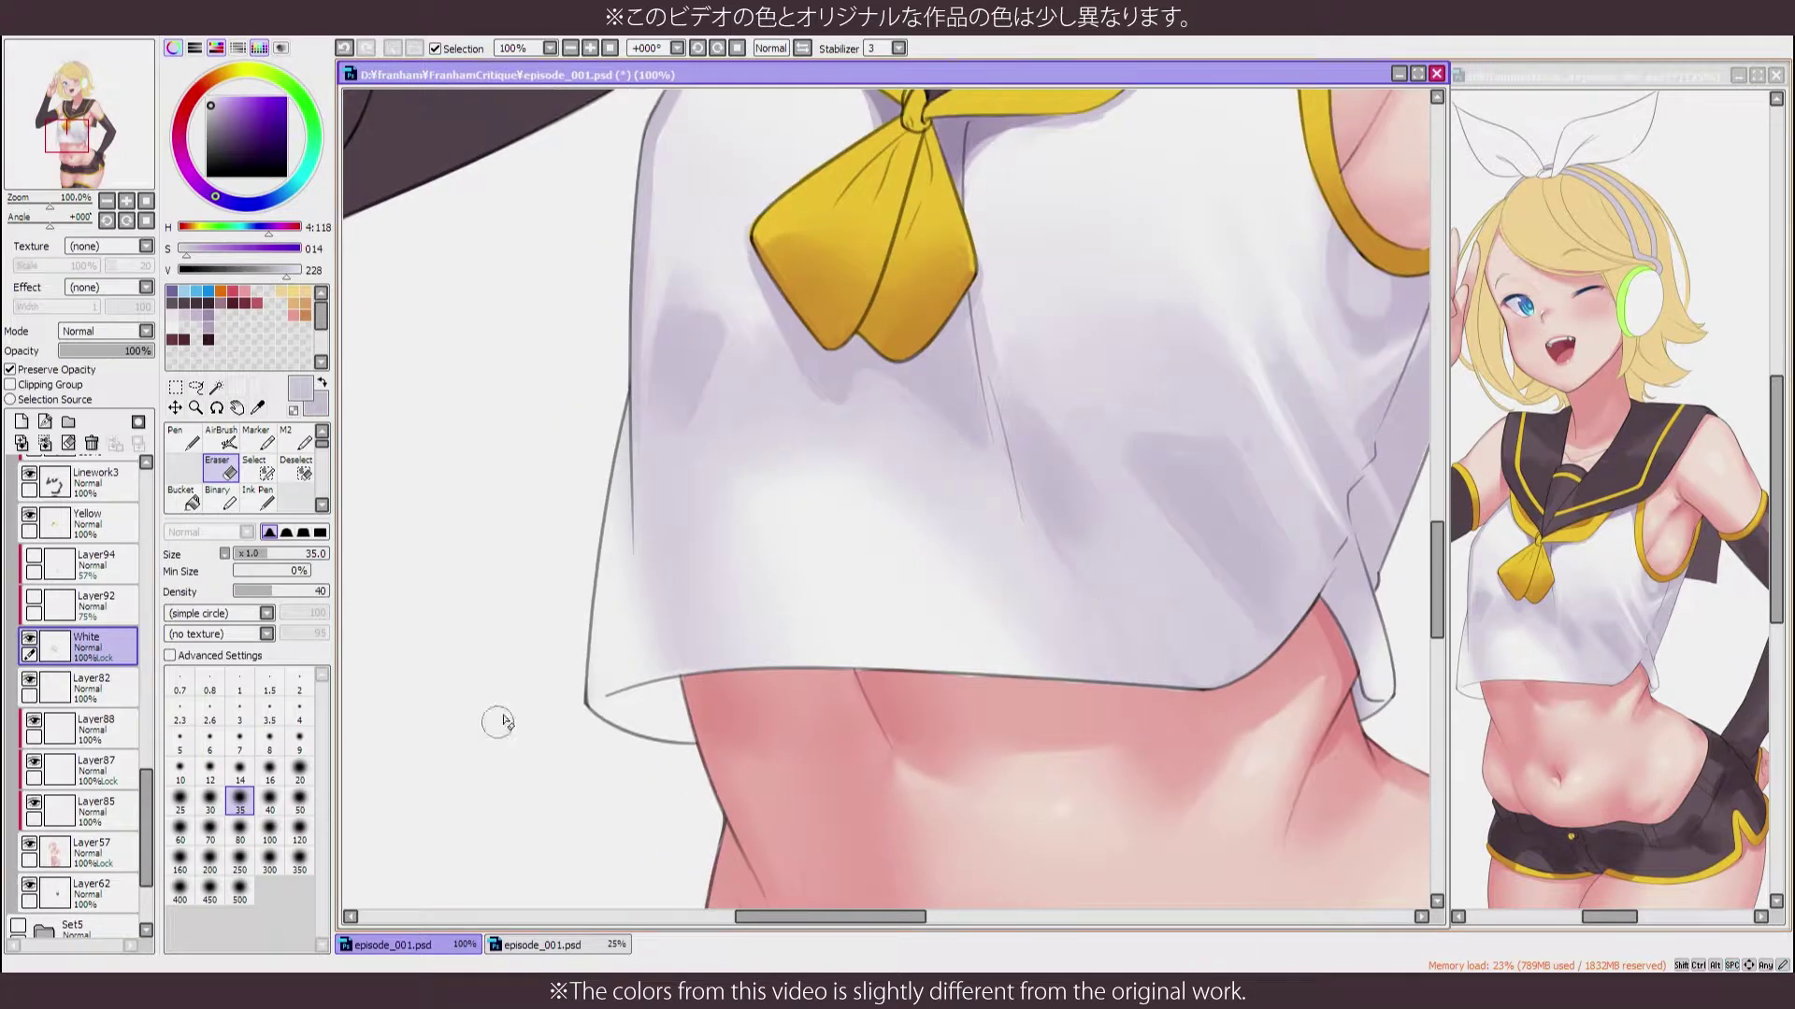
{"action": "left_click_drag", "start_coordinate": [502, 720], "coordinate": [222, 692]}
Show the Layer92 pink tint again and smooth the lavender folds on the White layer with the blending brush at size 100
{"action": "left_click", "coordinate": [84, 603]}
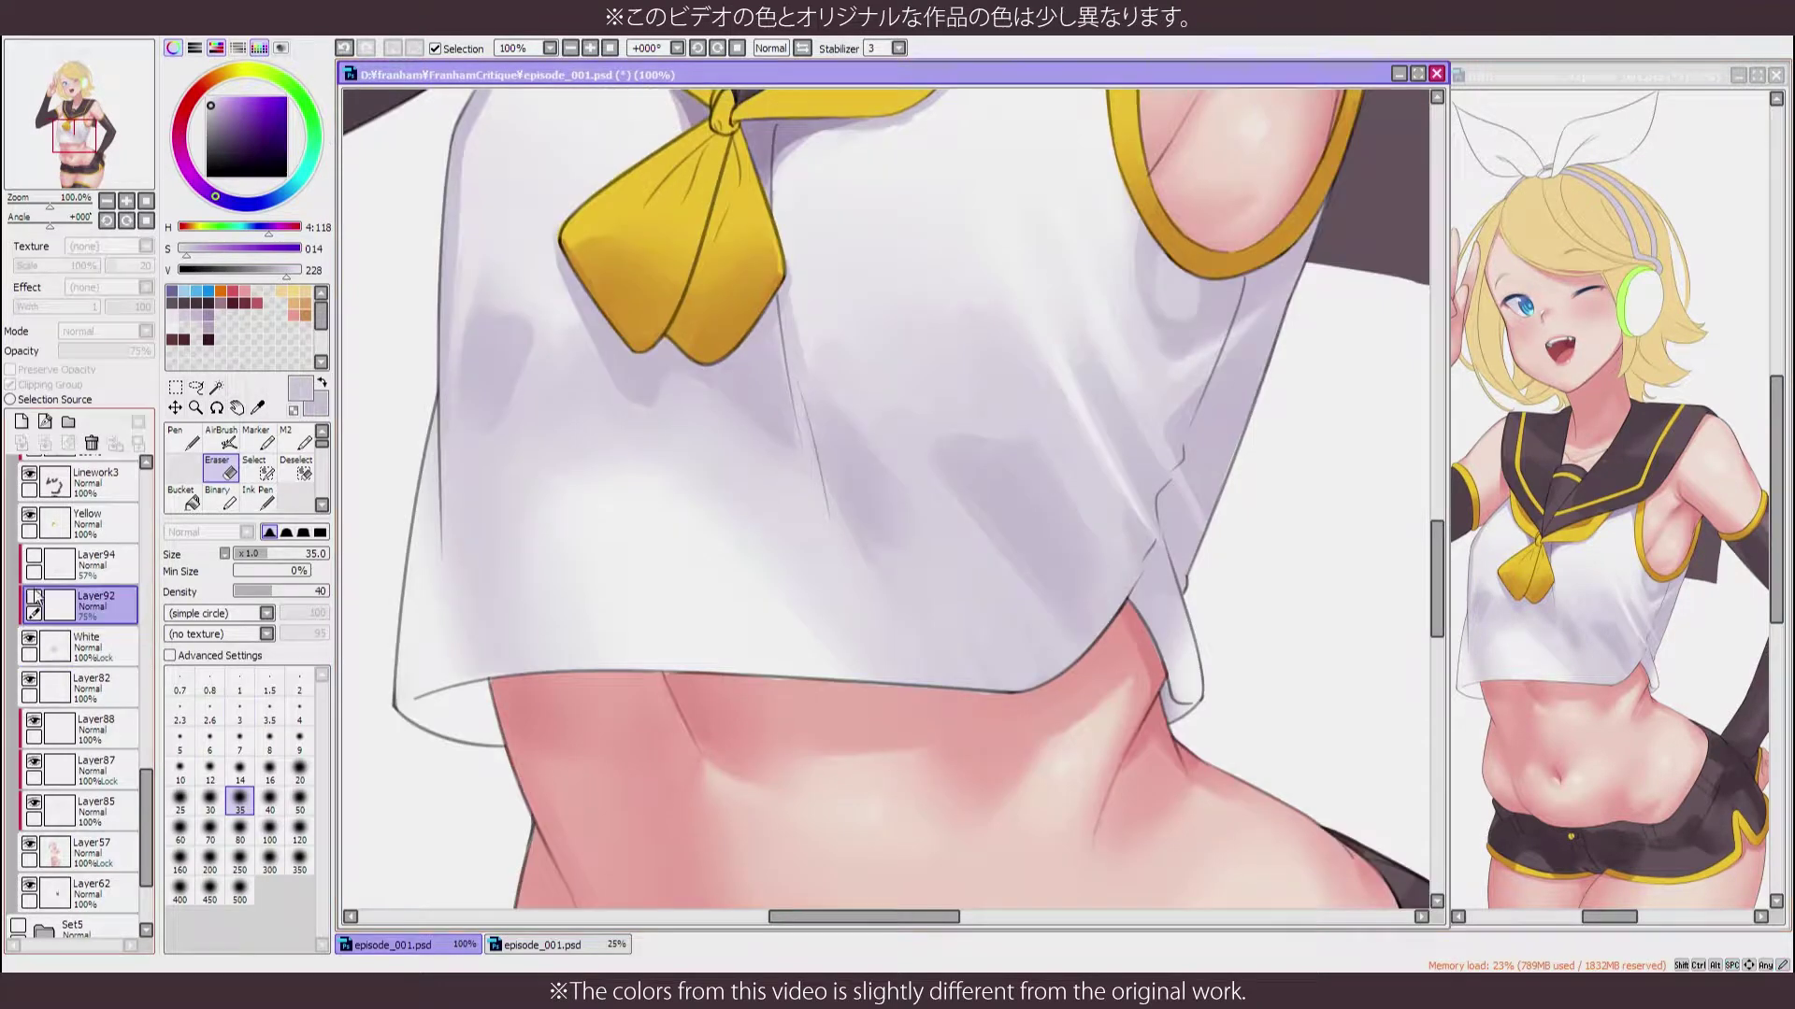
{"action": "key", "text": "b"}
{"action": "key", "text": "Down"}
{"action": "key", "text": "bracketright"}
{"action": "key", "text": "bracketright"}
{"action": "key", "text": "bracketright"}
{"action": "key", "text": "bracketright"}
{"action": "key", "text": "bracketright"}
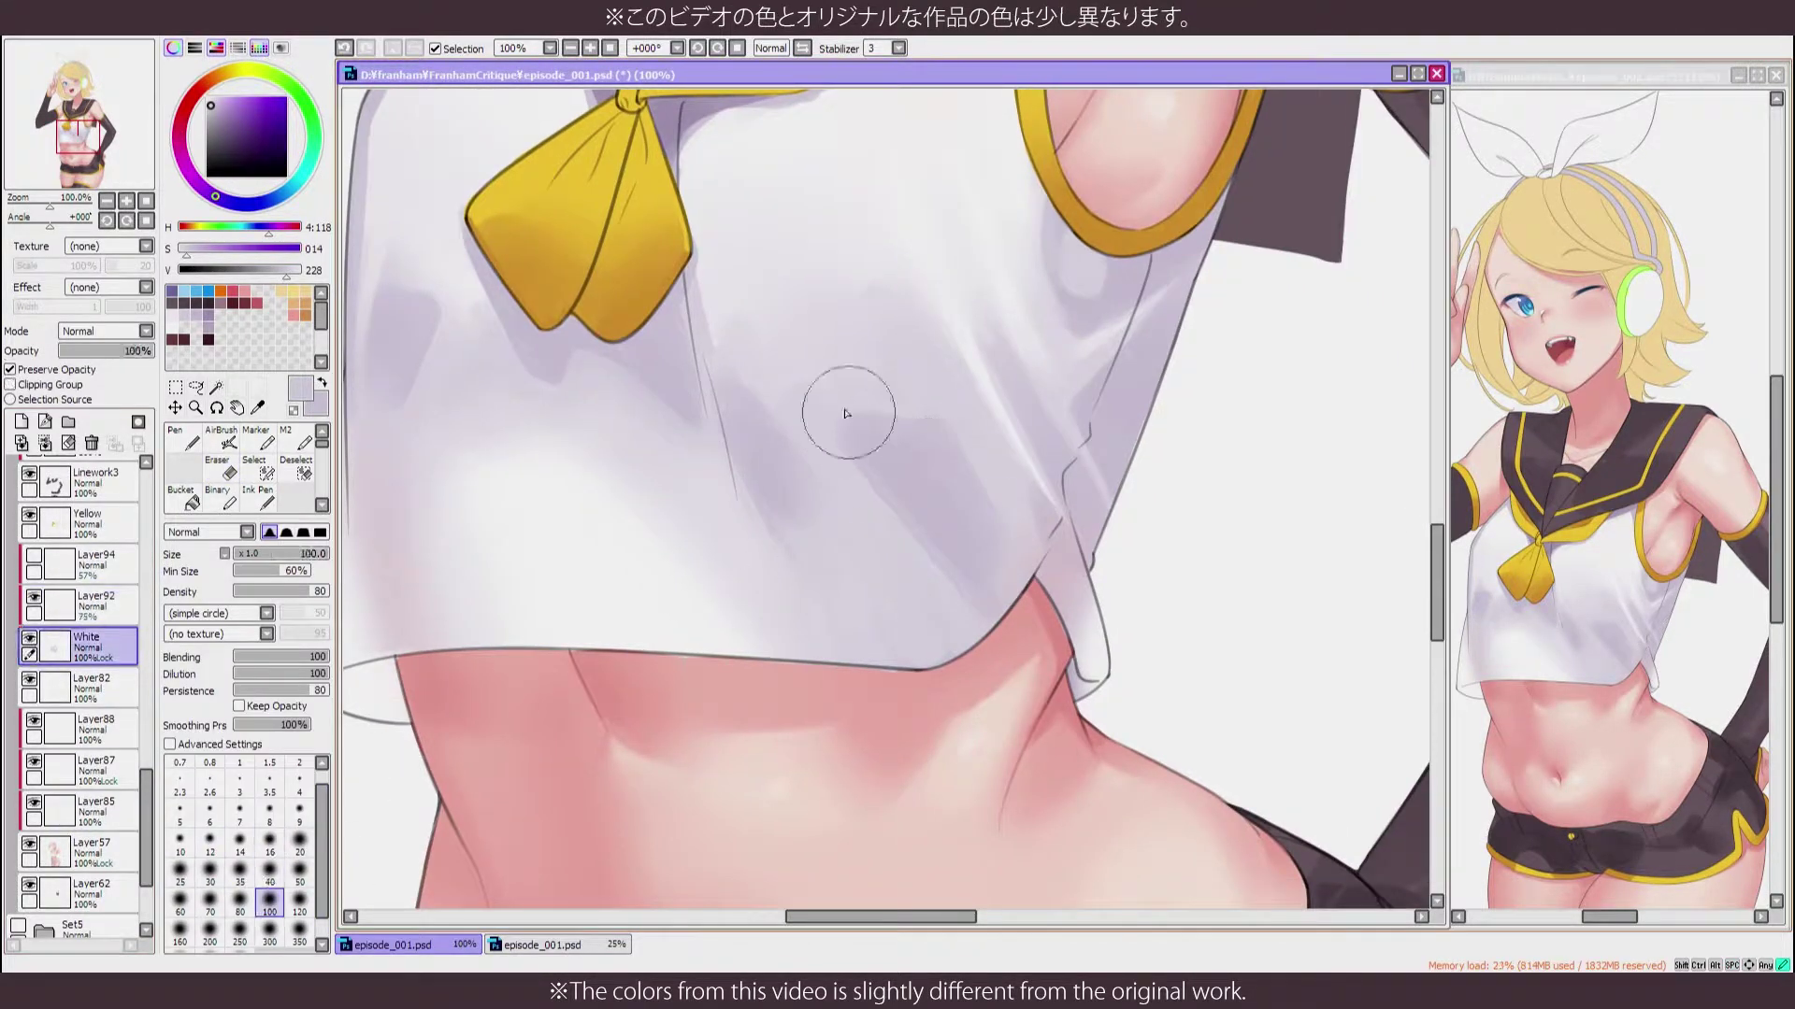
{"action": "left_click_drag", "start_coordinate": [515, 490], "coordinate": [683, 569]}
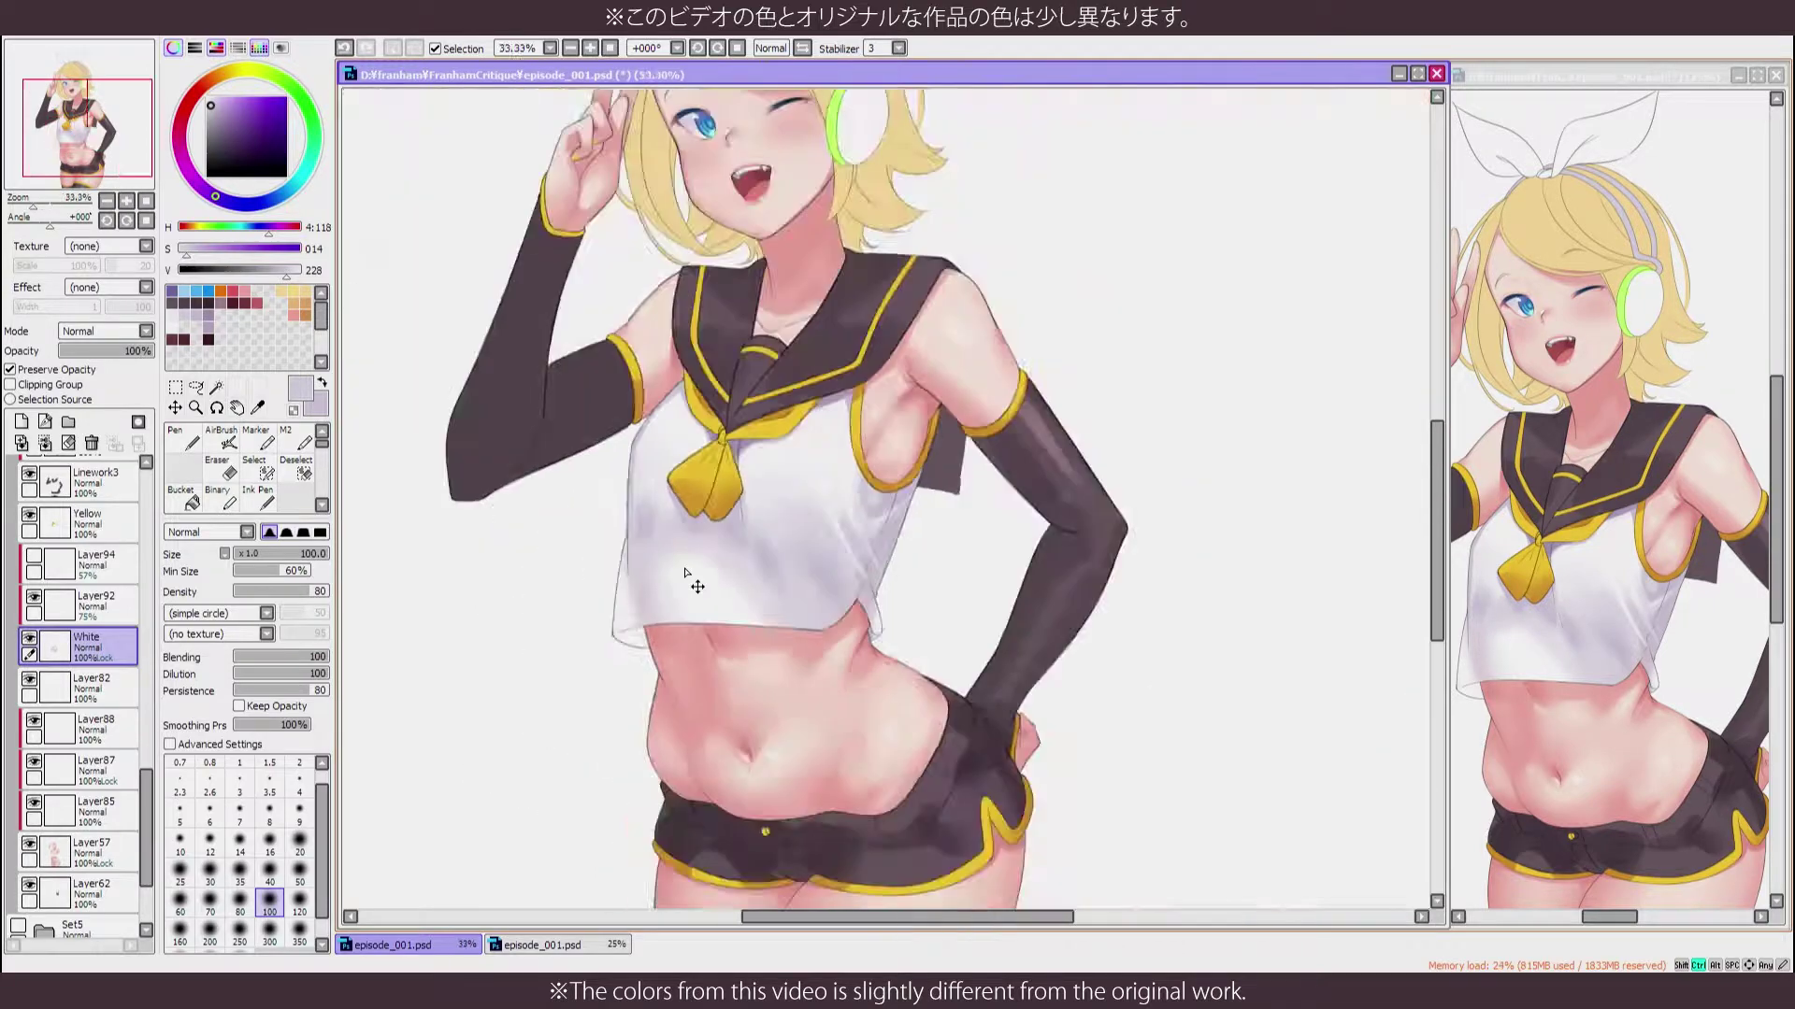
Touch up the lavender fold below the yellow tie on the White layer with the Marker at size 9
{"action": "key", "text": "m"}
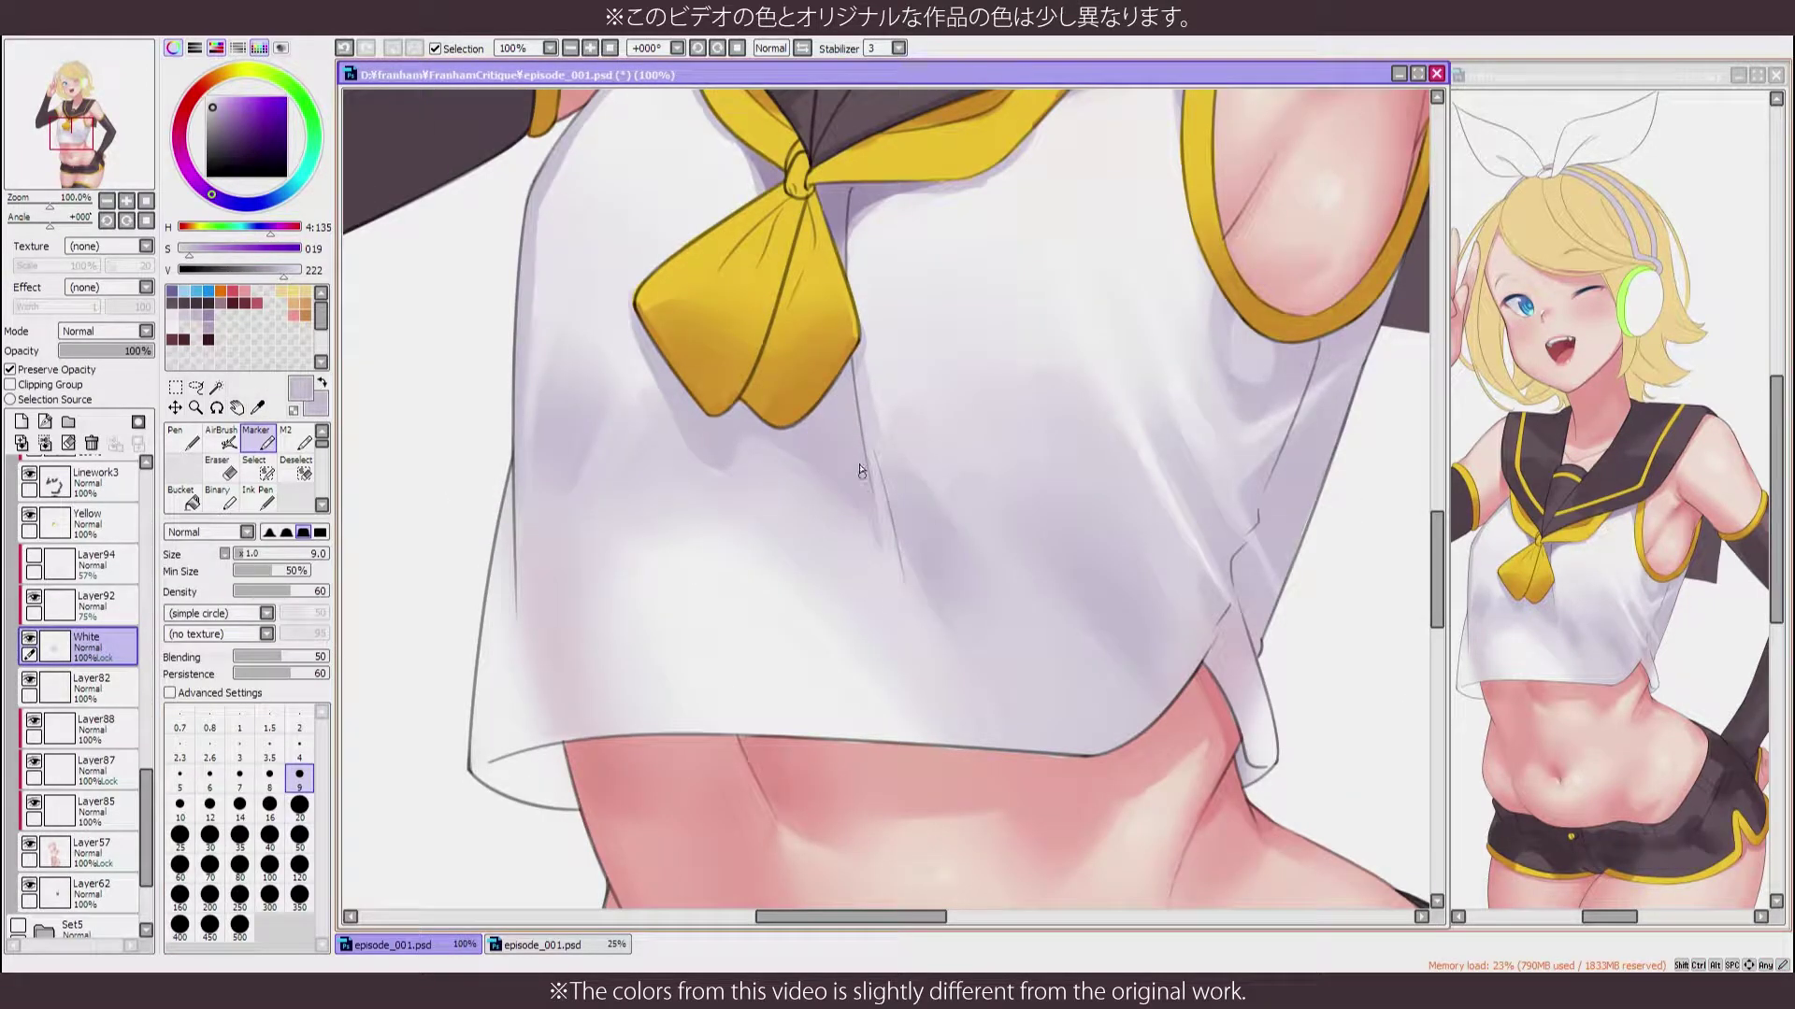
{"action": "scroll", "coordinate": [860, 470], "scroll_direction": "down", "scroll_amount": 5}
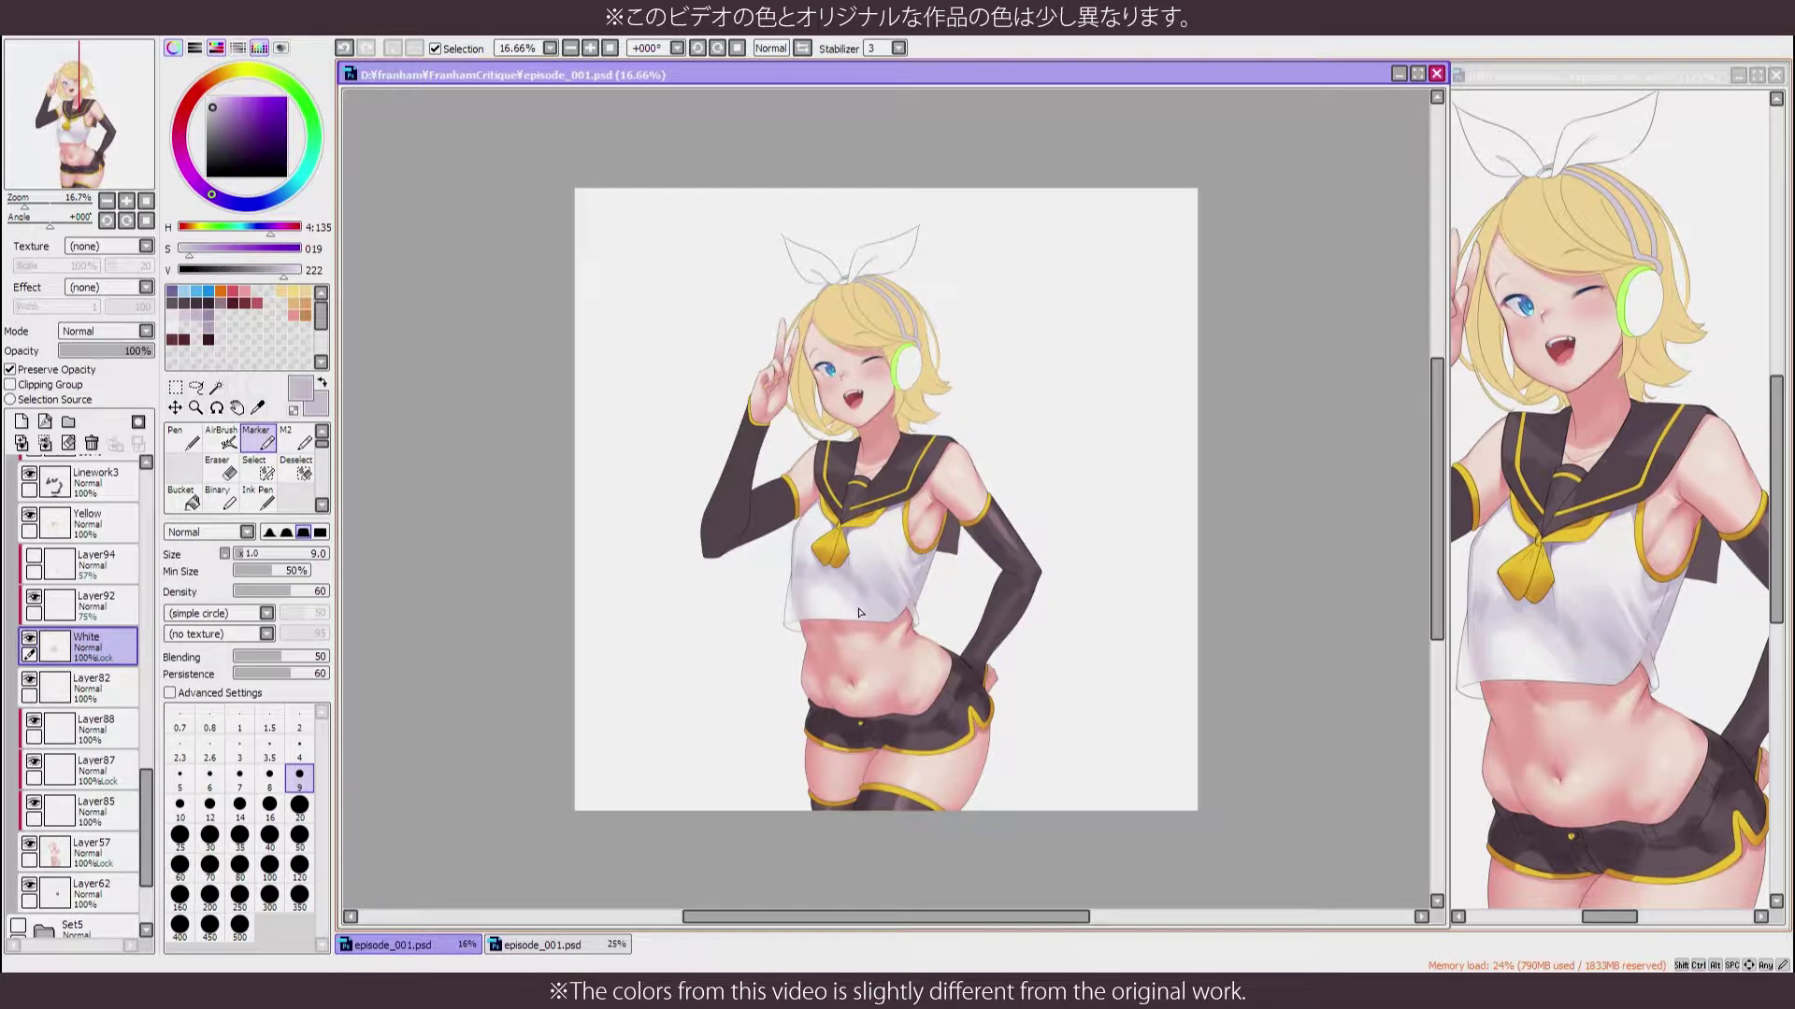
{"action": "left_click_drag", "start_coordinate": [25, 207], "coordinate": [39, 206]}
Sample a skin pink, show Layer94 again as the active layer, and set the AirBrush to size 350
{"action": "left_click", "coordinate": [501, 873], "text": "alt"}
{"action": "key", "text": "v"}
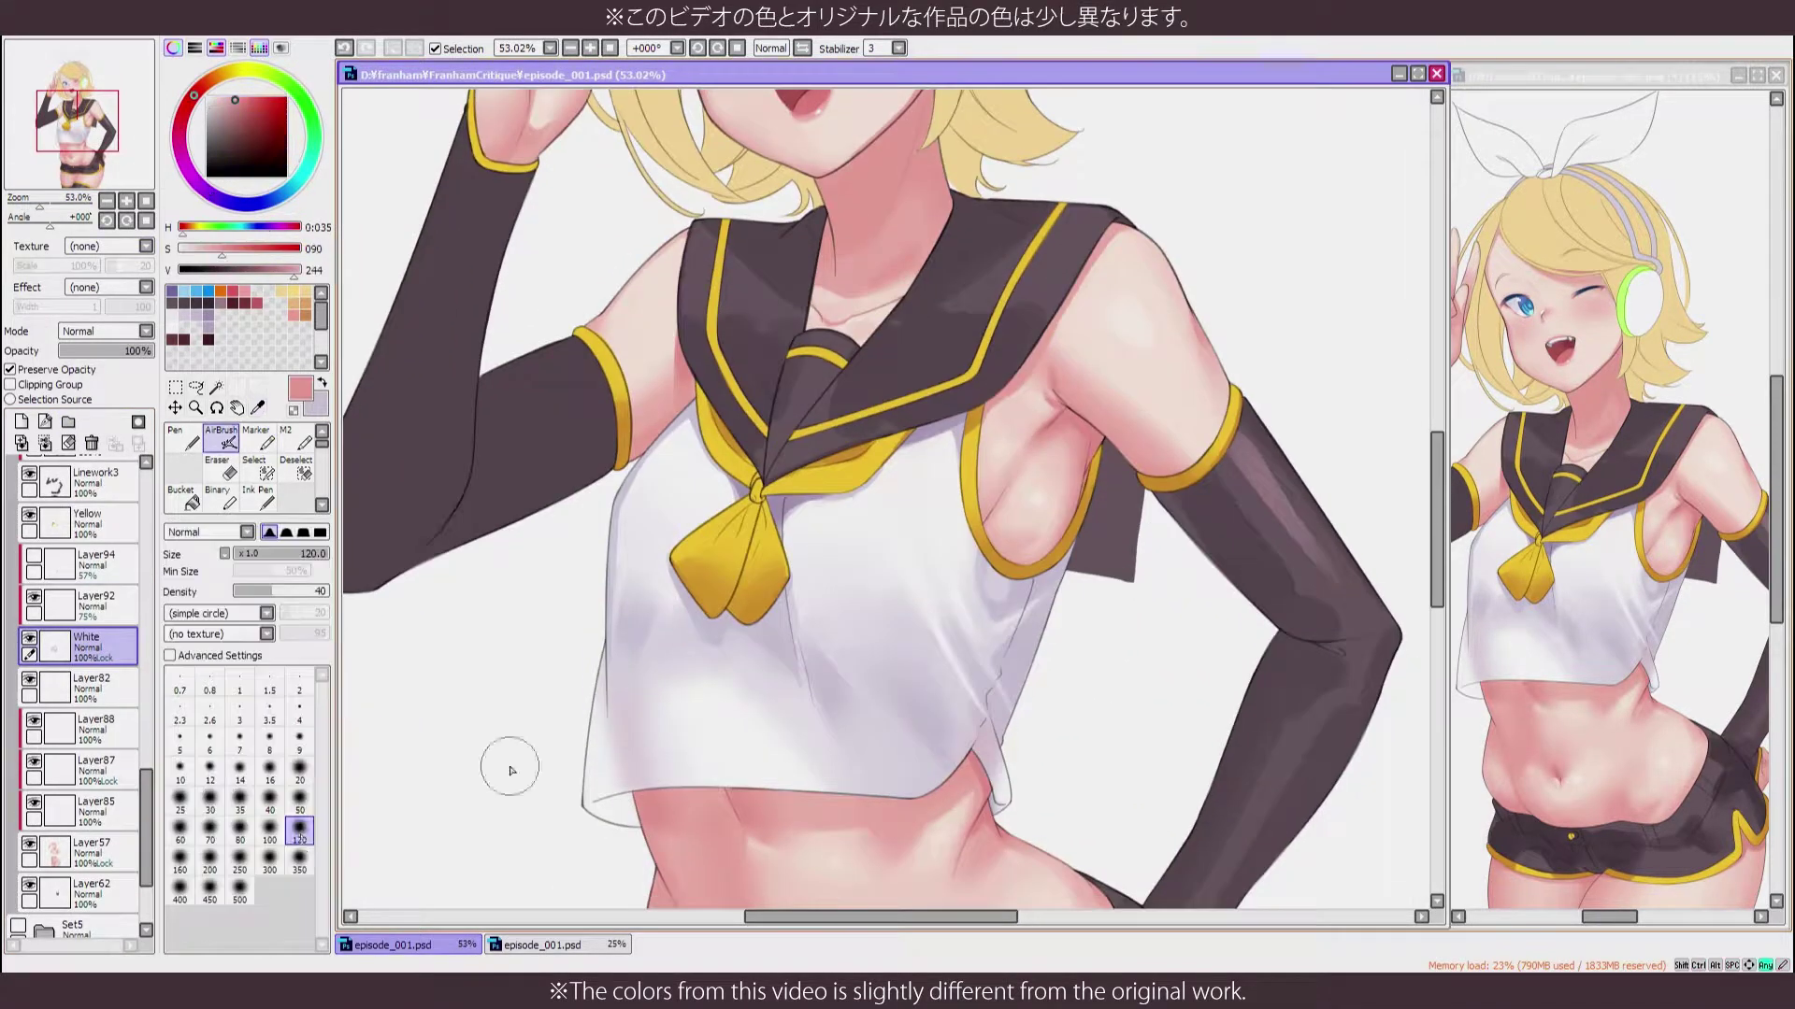
{"action": "left_click", "coordinate": [94, 561]}
{"action": "key", "text": "bracketright"}
{"action": "key", "text": "bracketright"}
{"action": "key", "text": "bracketright"}
{"action": "key", "text": "bracketright"}
{"action": "key", "text": "bracketright"}
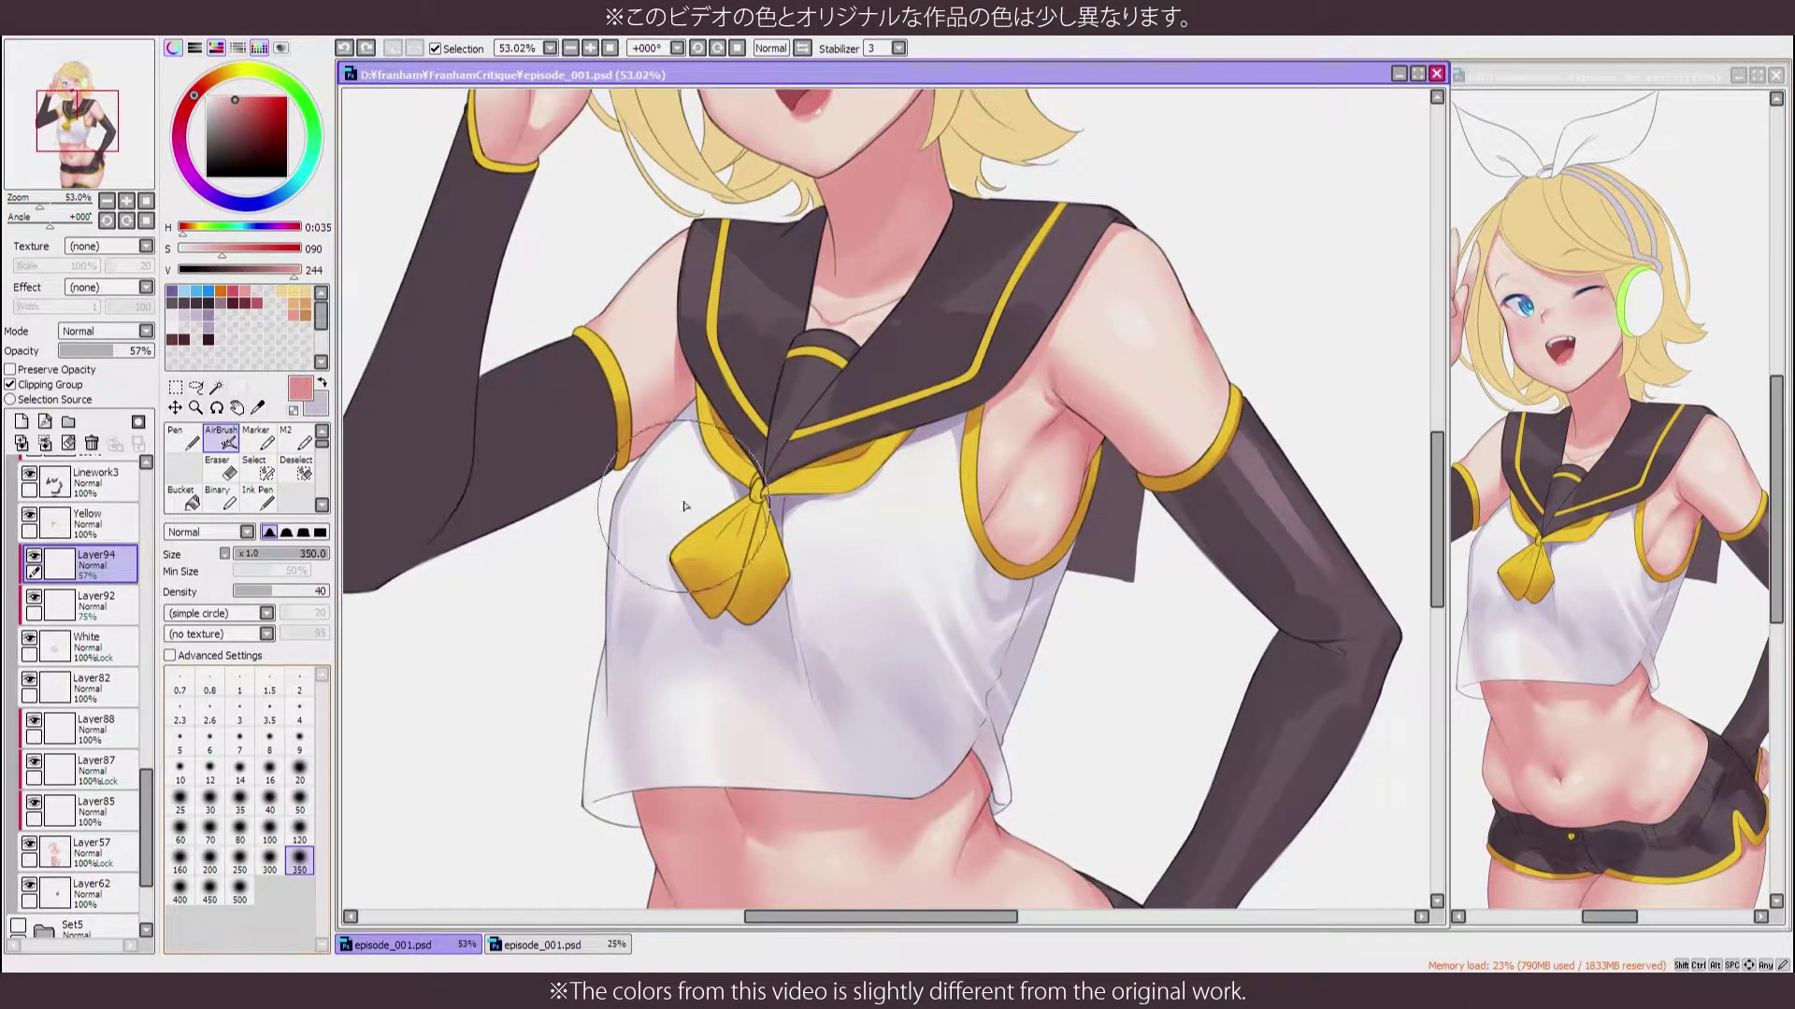
{"action": "scroll", "coordinate": [785, 543], "scroll_direction": "down", "scroll_amount": 4}
{"action": "scroll", "coordinate": [787, 569], "scroll_direction": "up", "scroll_amount": 4}
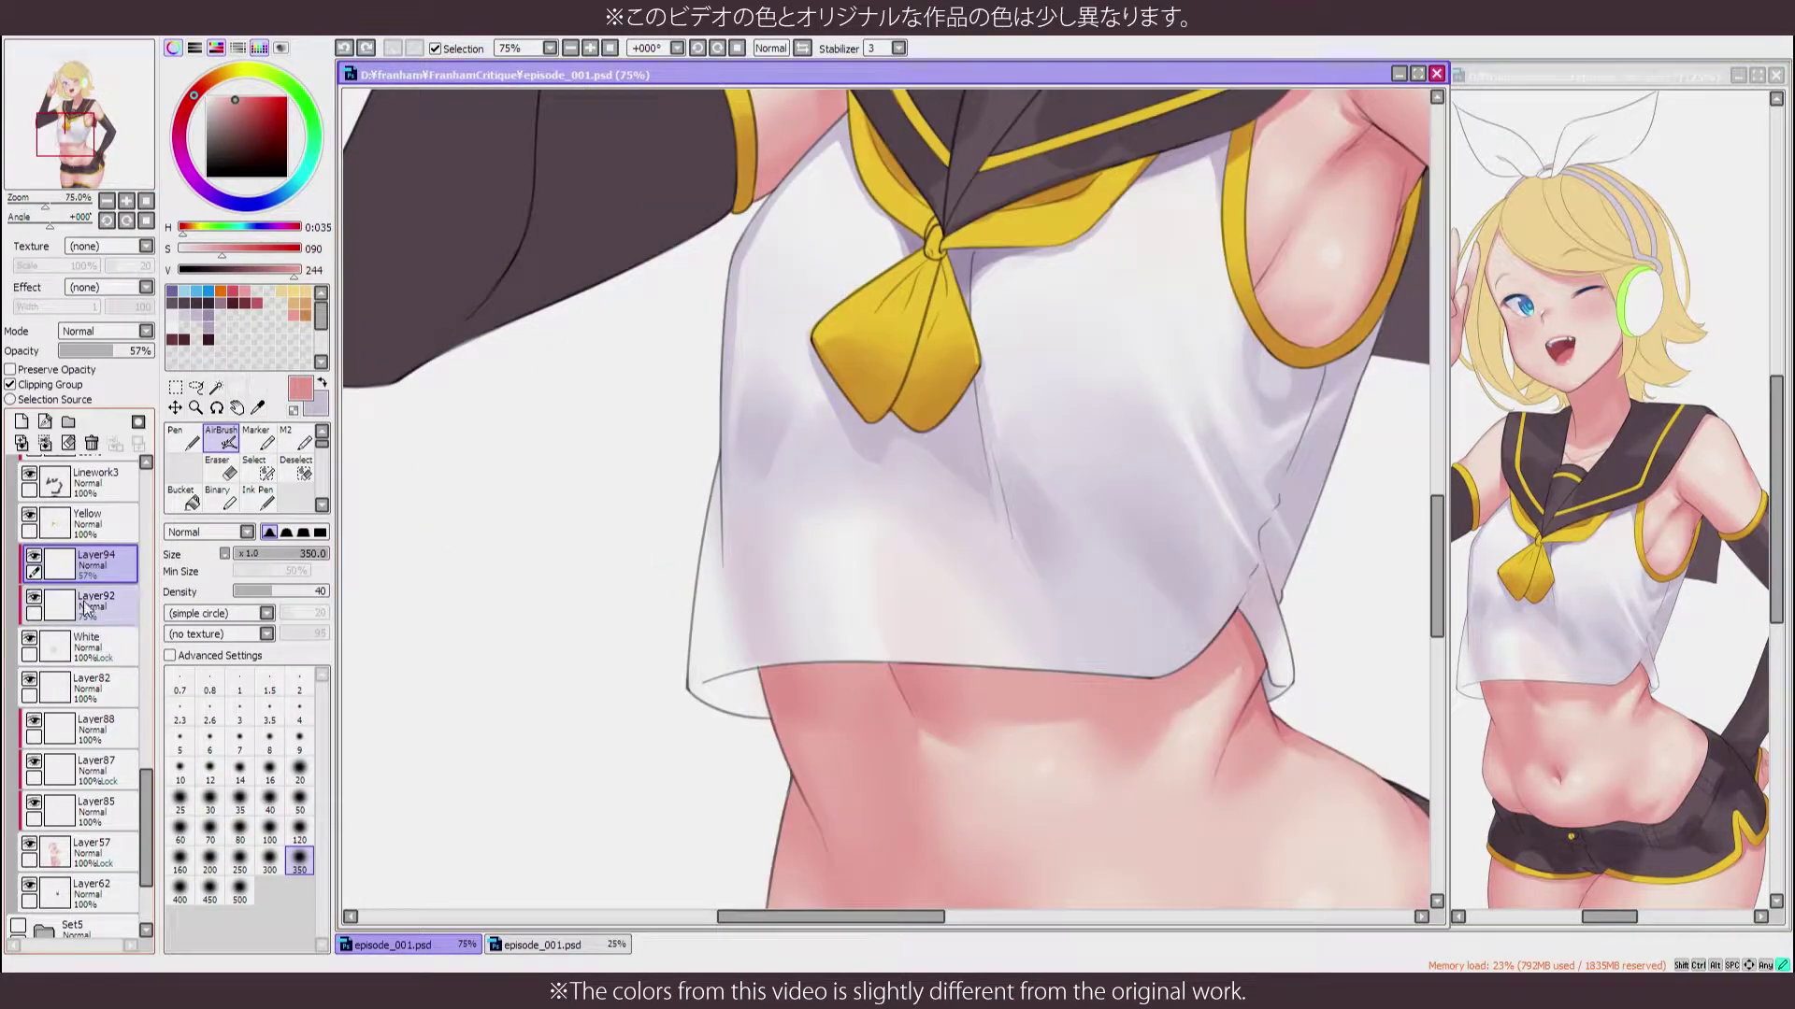
Compare the shirt with and without the Layer94 tint, then set that layer's opacity to 33%
{"action": "left_click", "coordinate": [94, 603]}
{"action": "mouse_move", "coordinate": [841, 654]}
{"action": "left_mouse_down"}
{"action": "mouse_move", "coordinate": [761, 722]}
{"action": "mouse_move", "coordinate": [897, 897]}
{"action": "left_mouse_up"}
{"action": "scroll", "coordinate": [895, 895], "scroll_direction": "down", "scroll_amount": 4}
{"action": "scroll", "coordinate": [895, 895], "scroll_direction": "up", "scroll_amount": 2}
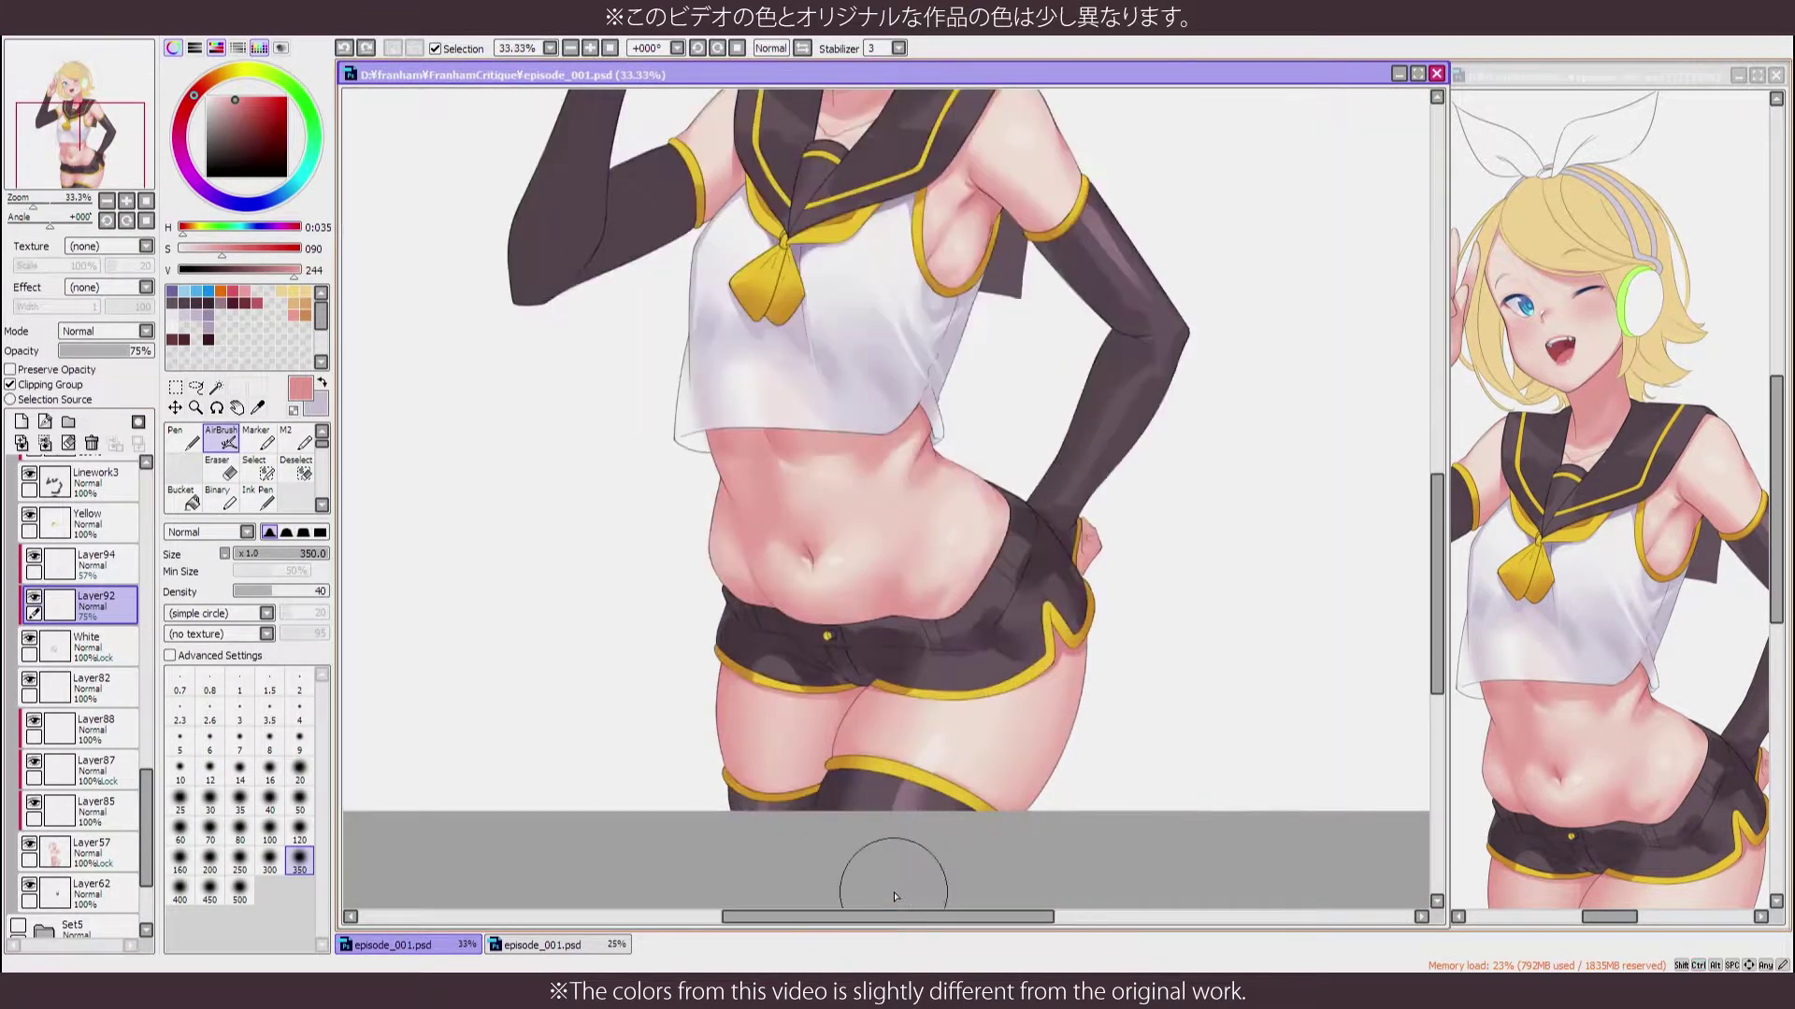
{"action": "left_click", "coordinate": [94, 564]}
{"action": "left_click", "coordinate": [84, 351]}
{"action": "scroll", "coordinate": [776, 271], "scroll_direction": "up", "scroll_amount": 2}
Find the Linework3 layer in the layer stack and make it active, with the sailor collar in view
{"action": "left_click", "coordinate": [94, 645]}
{"action": "key", "text": "b"}
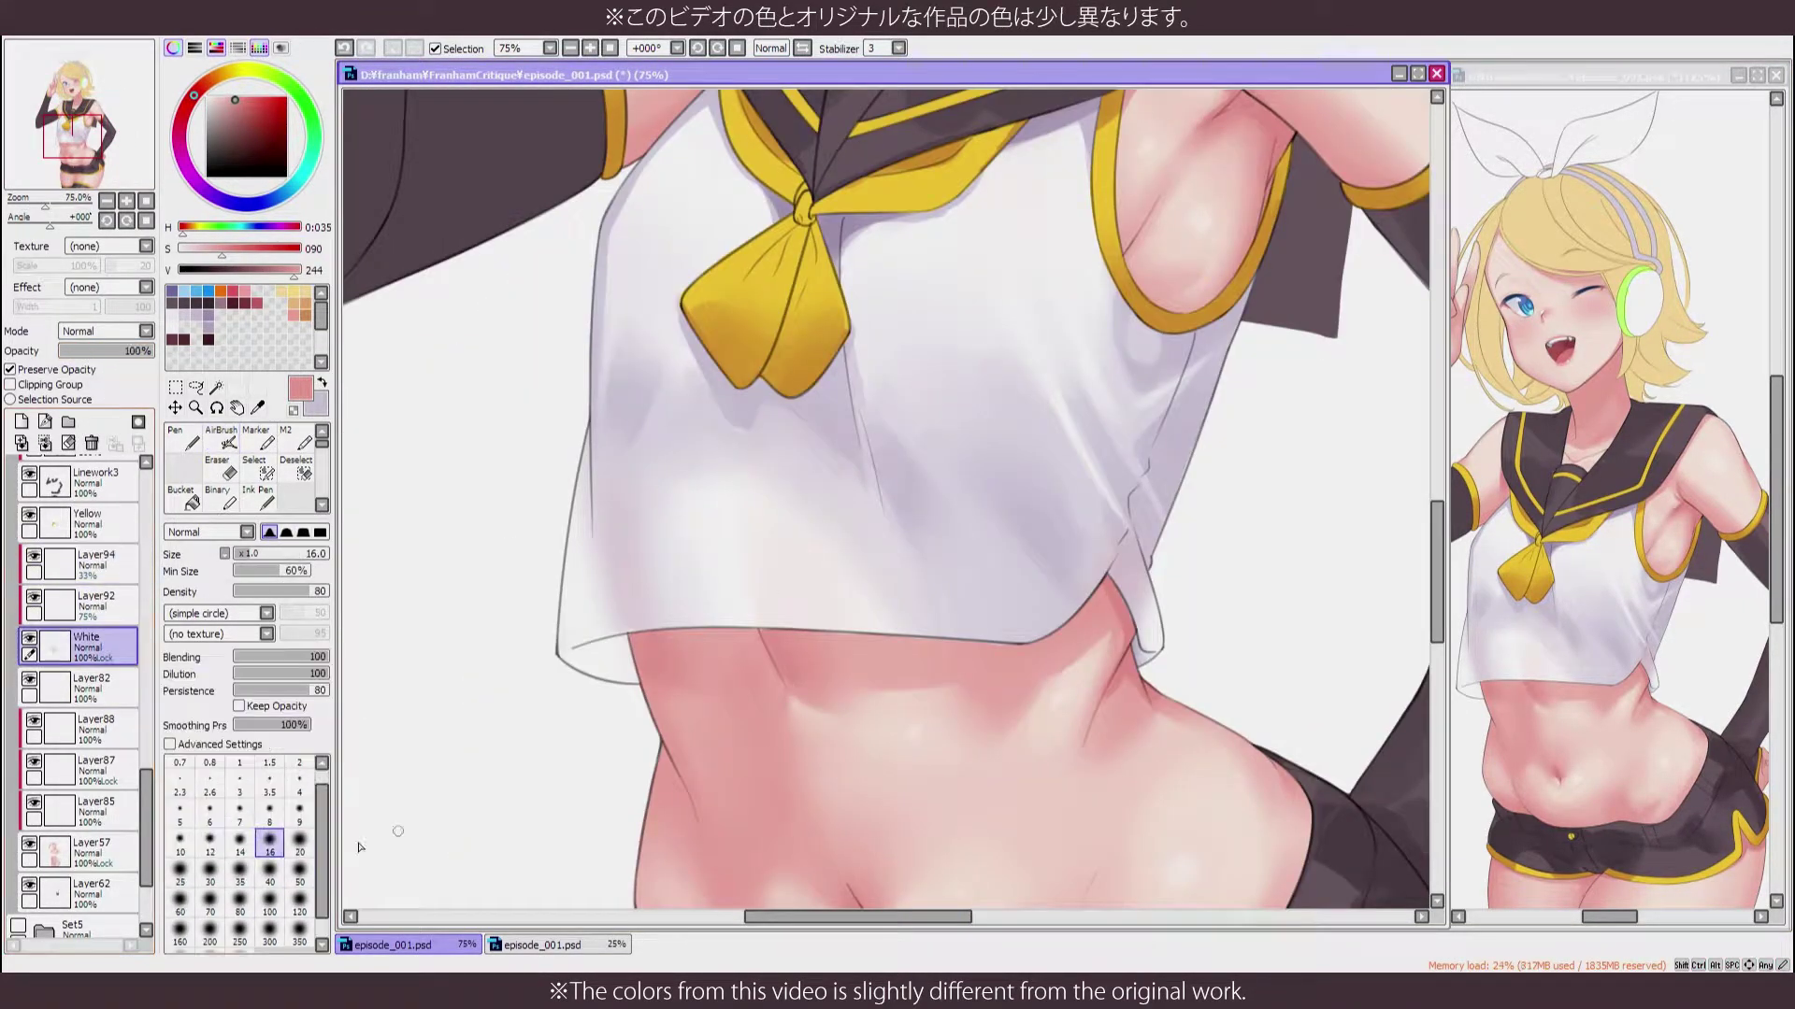
{"action": "left_click_drag", "start_coordinate": [73, 136], "coordinate": [77, 91]}
{"action": "scroll", "coordinate": [75, 673], "scroll_direction": "up", "scroll_amount": 6}
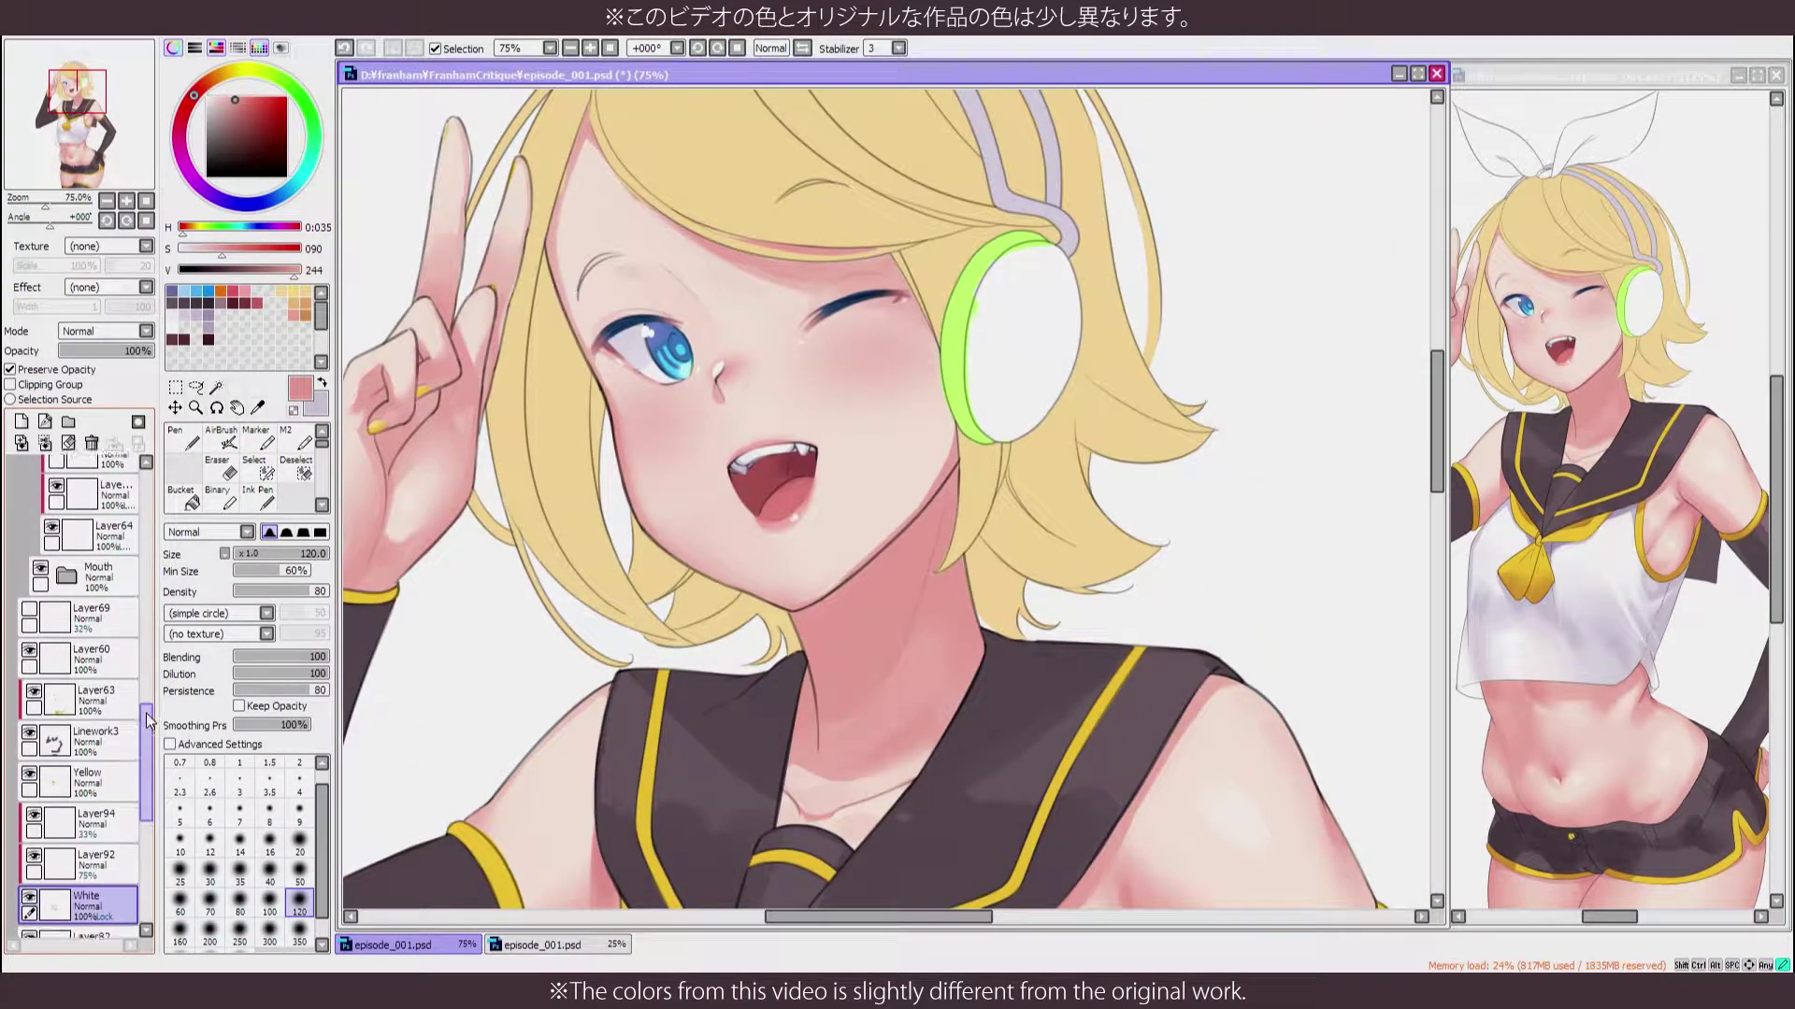
{"action": "key", "text": "ctrl+minus"}
{"action": "key", "text": "ctrl+minus"}
{"action": "key", "text": "ctrl+minus"}
{"action": "key", "text": "ctrl+plus"}
{"action": "key", "text": "ctrl+plus"}
{"action": "key", "text": "ctrl+plus"}
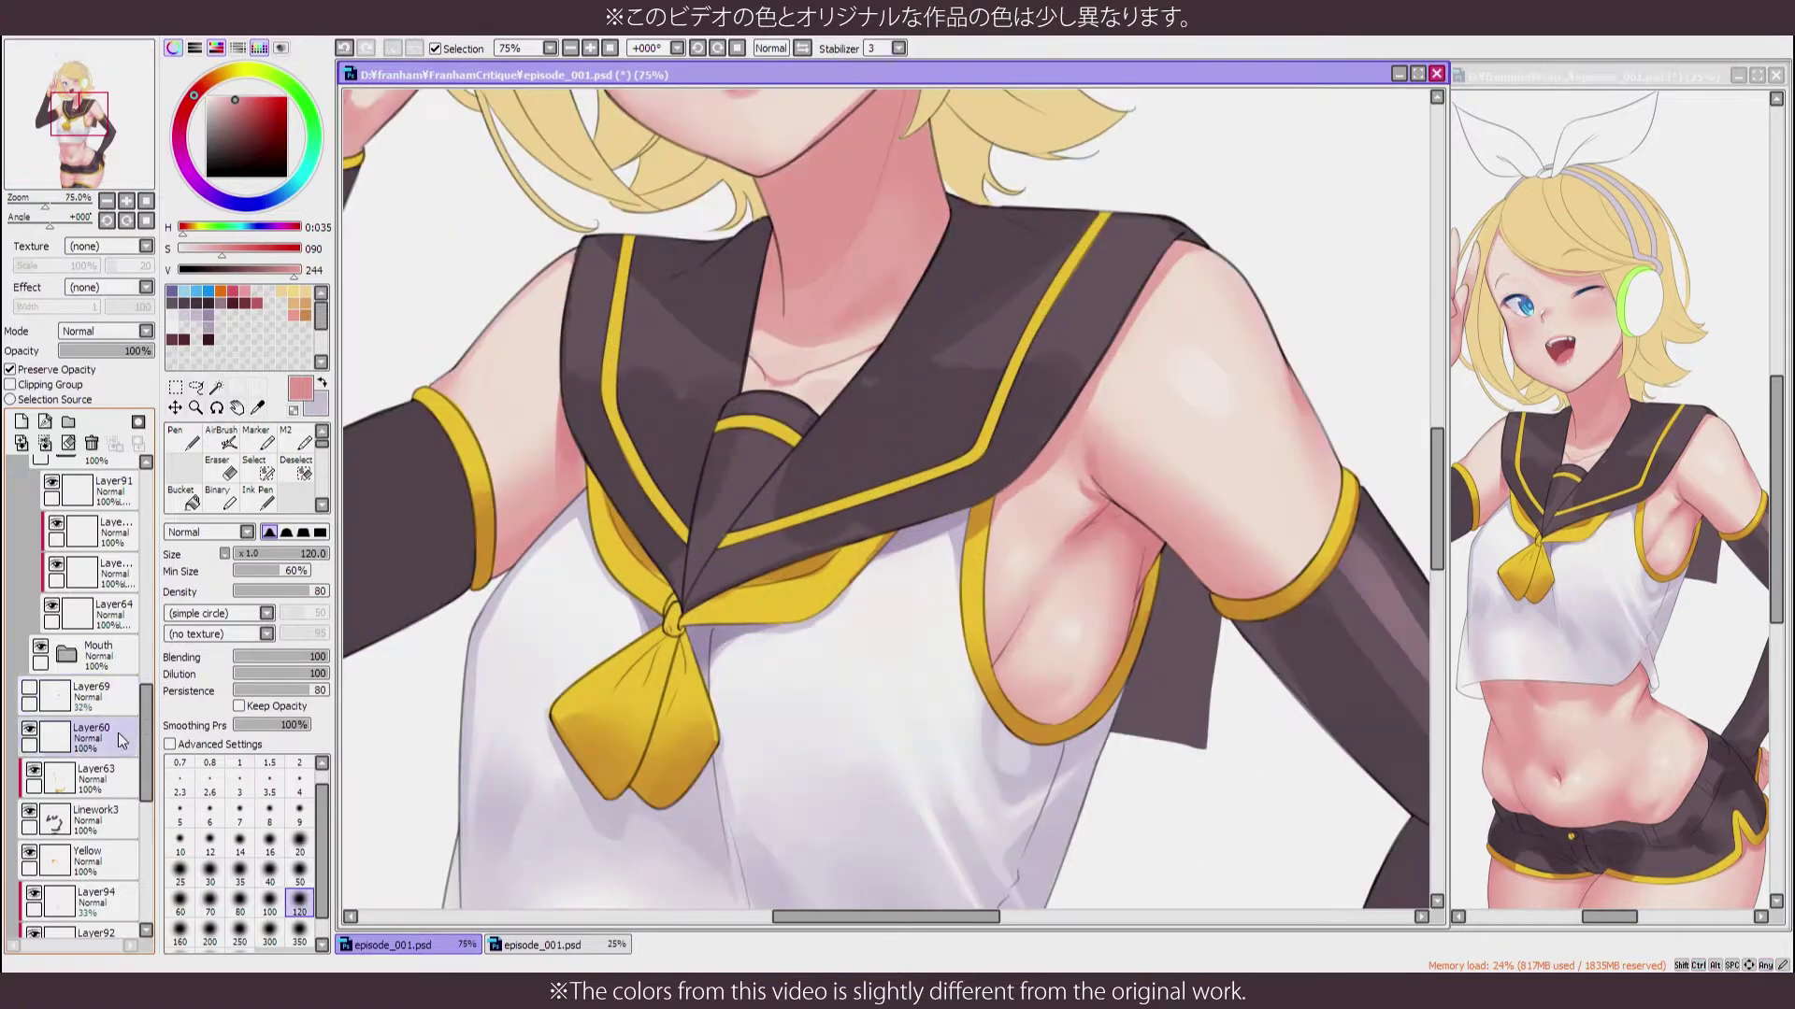
{"action": "scroll", "coordinate": [118, 747], "scroll_direction": "down", "scroll_amount": 1}
{"action": "left_click", "coordinate": [116, 762]}
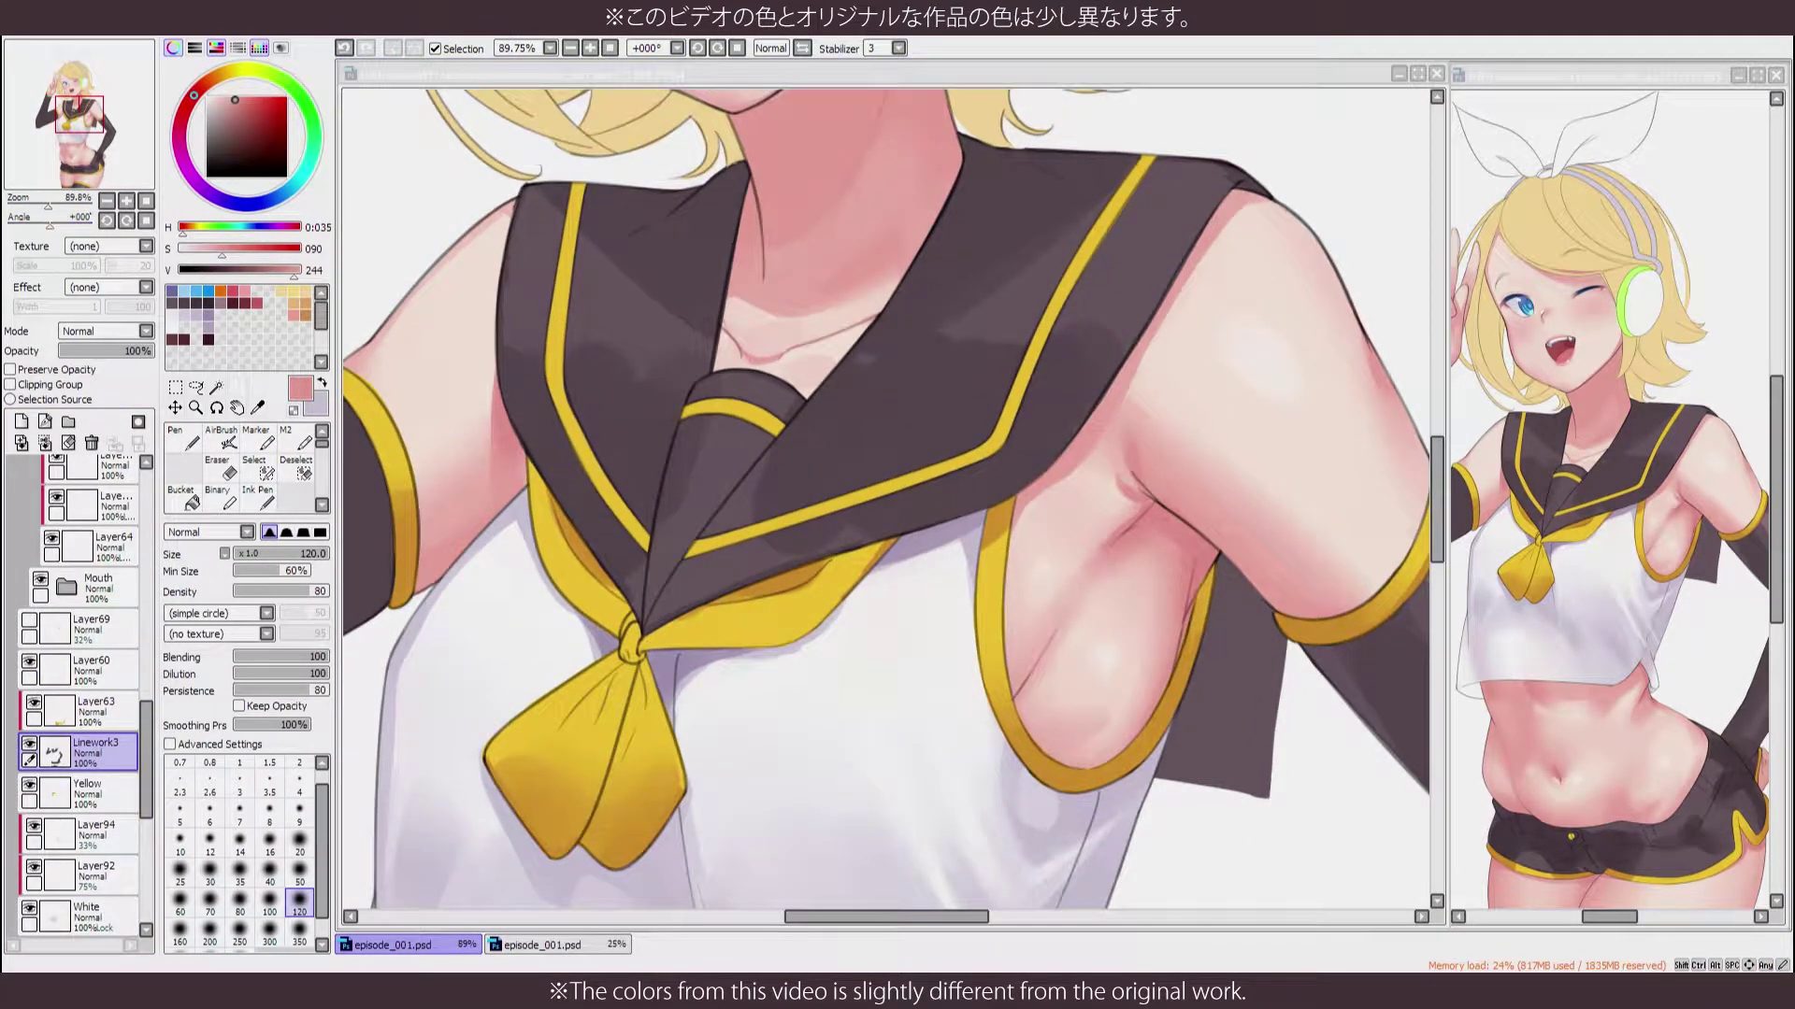
Make Layer57 active and soften the midriff shading beside the navel with sampled skin pinks, using the AirBrush at size 120
{"action": "key", "text": "ctrl+minus"}
{"action": "key", "text": "ctrl+minus"}
{"action": "key", "text": "ctrl+plus"}
{"action": "key", "text": "ctrl+plus"}
{"action": "key", "text": "ctrl+minus"}
{"action": "key", "text": "ctrl+minus"}
{"action": "key", "text": "ctrl+plus"}
{"action": "key", "text": "ctrl+plus"}
{"action": "key", "text": "v"}
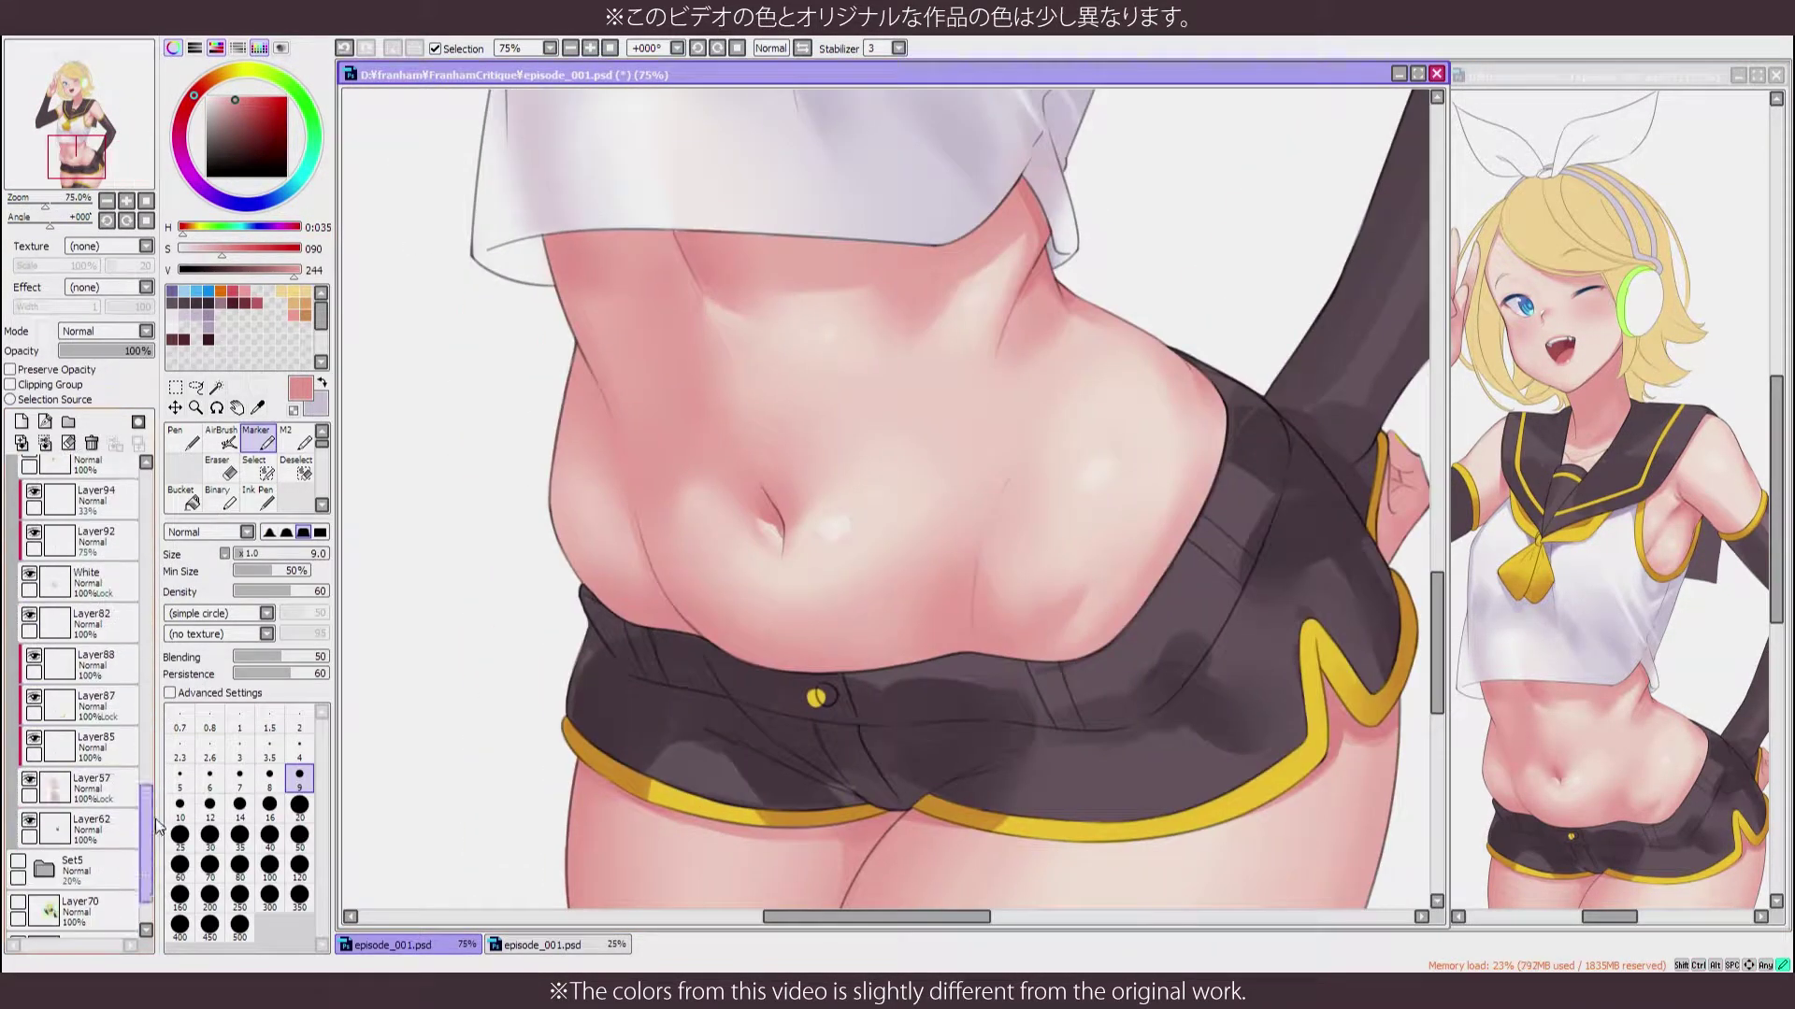
{"action": "left_click", "coordinate": [648, 346], "text": "ctrl"}
{"action": "left_click", "coordinate": [699, 514], "text": "alt"}
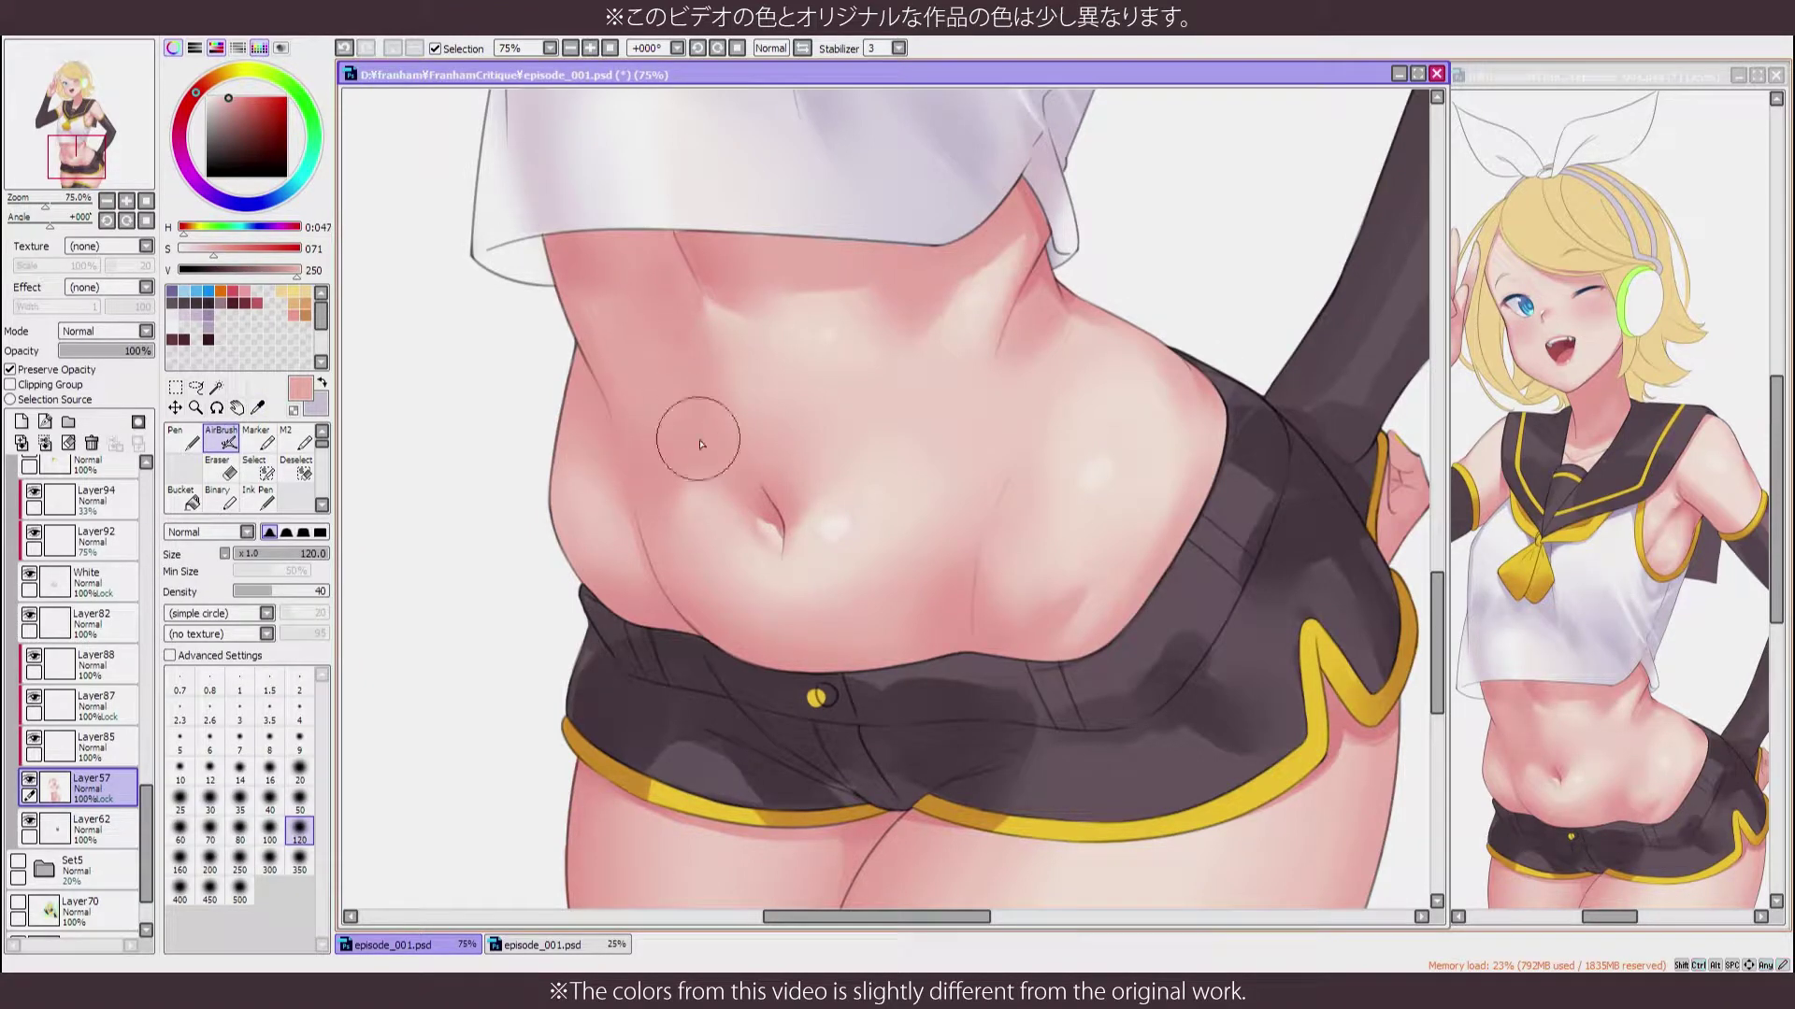
{"action": "left_click", "coordinate": [649, 397], "text": "alt"}
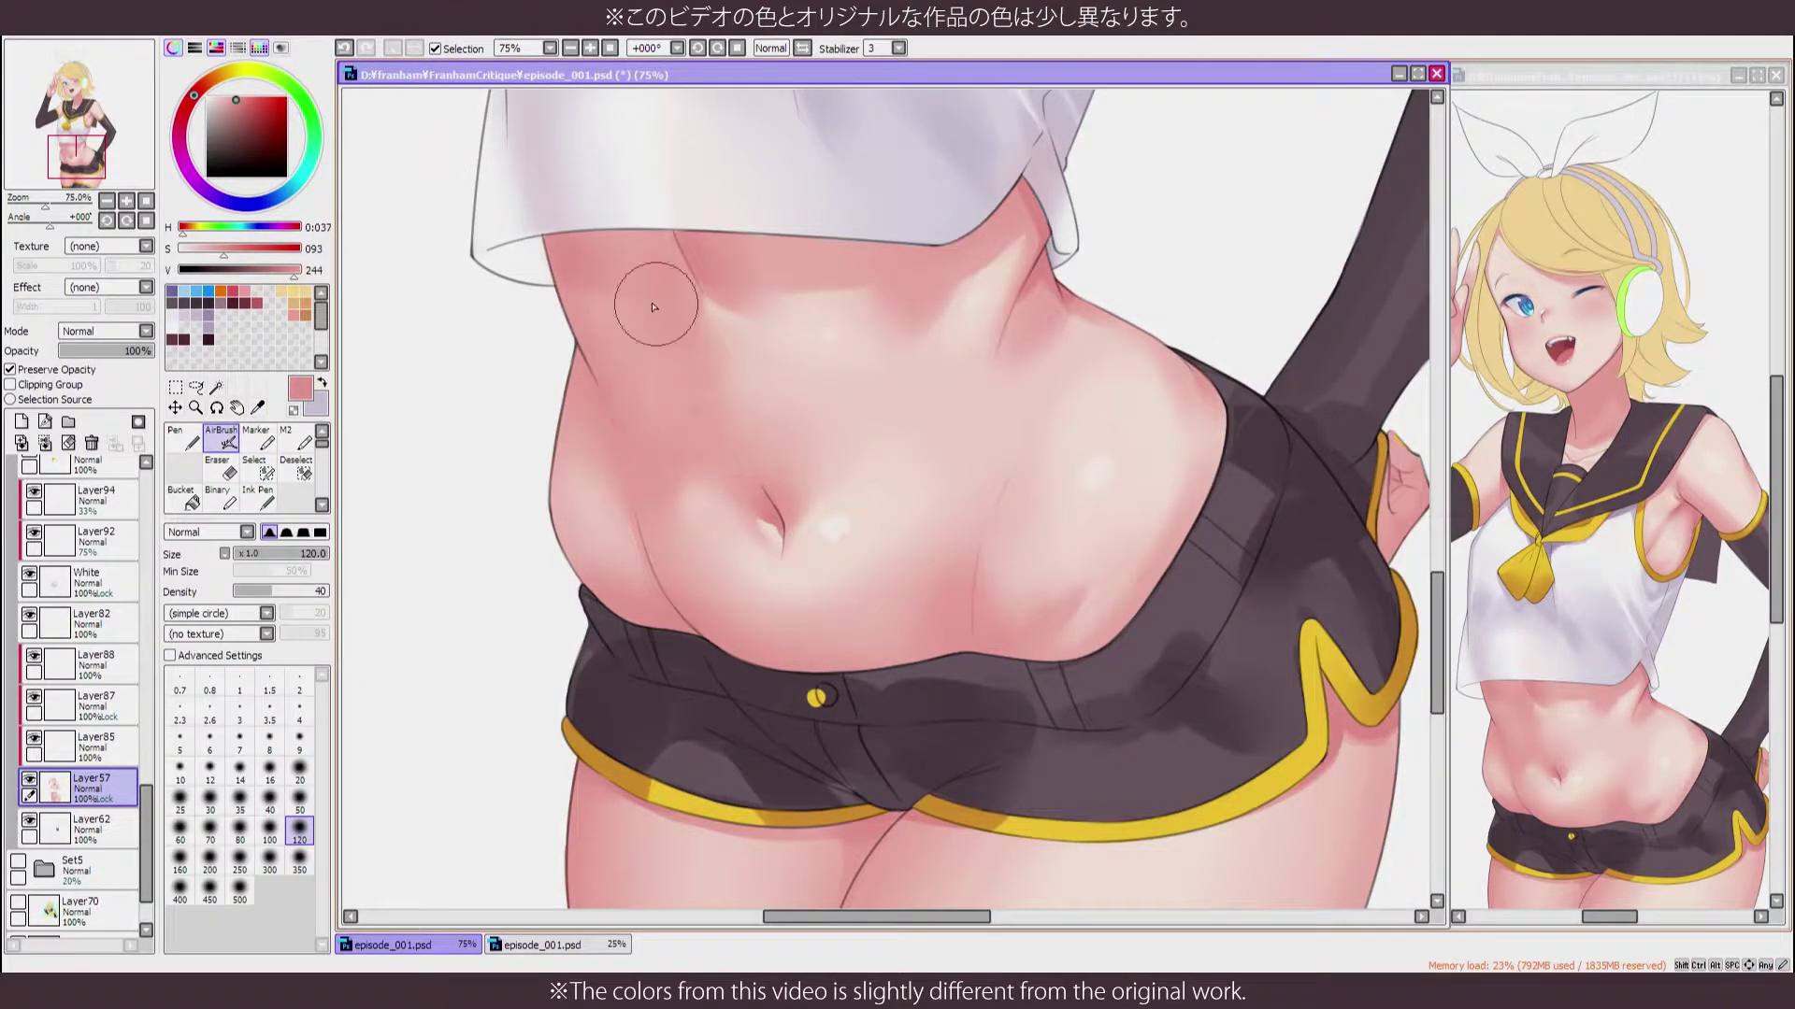
{"action": "left_click", "coordinate": [668, 355], "text": "alt"}
{"action": "key", "text": "h"}
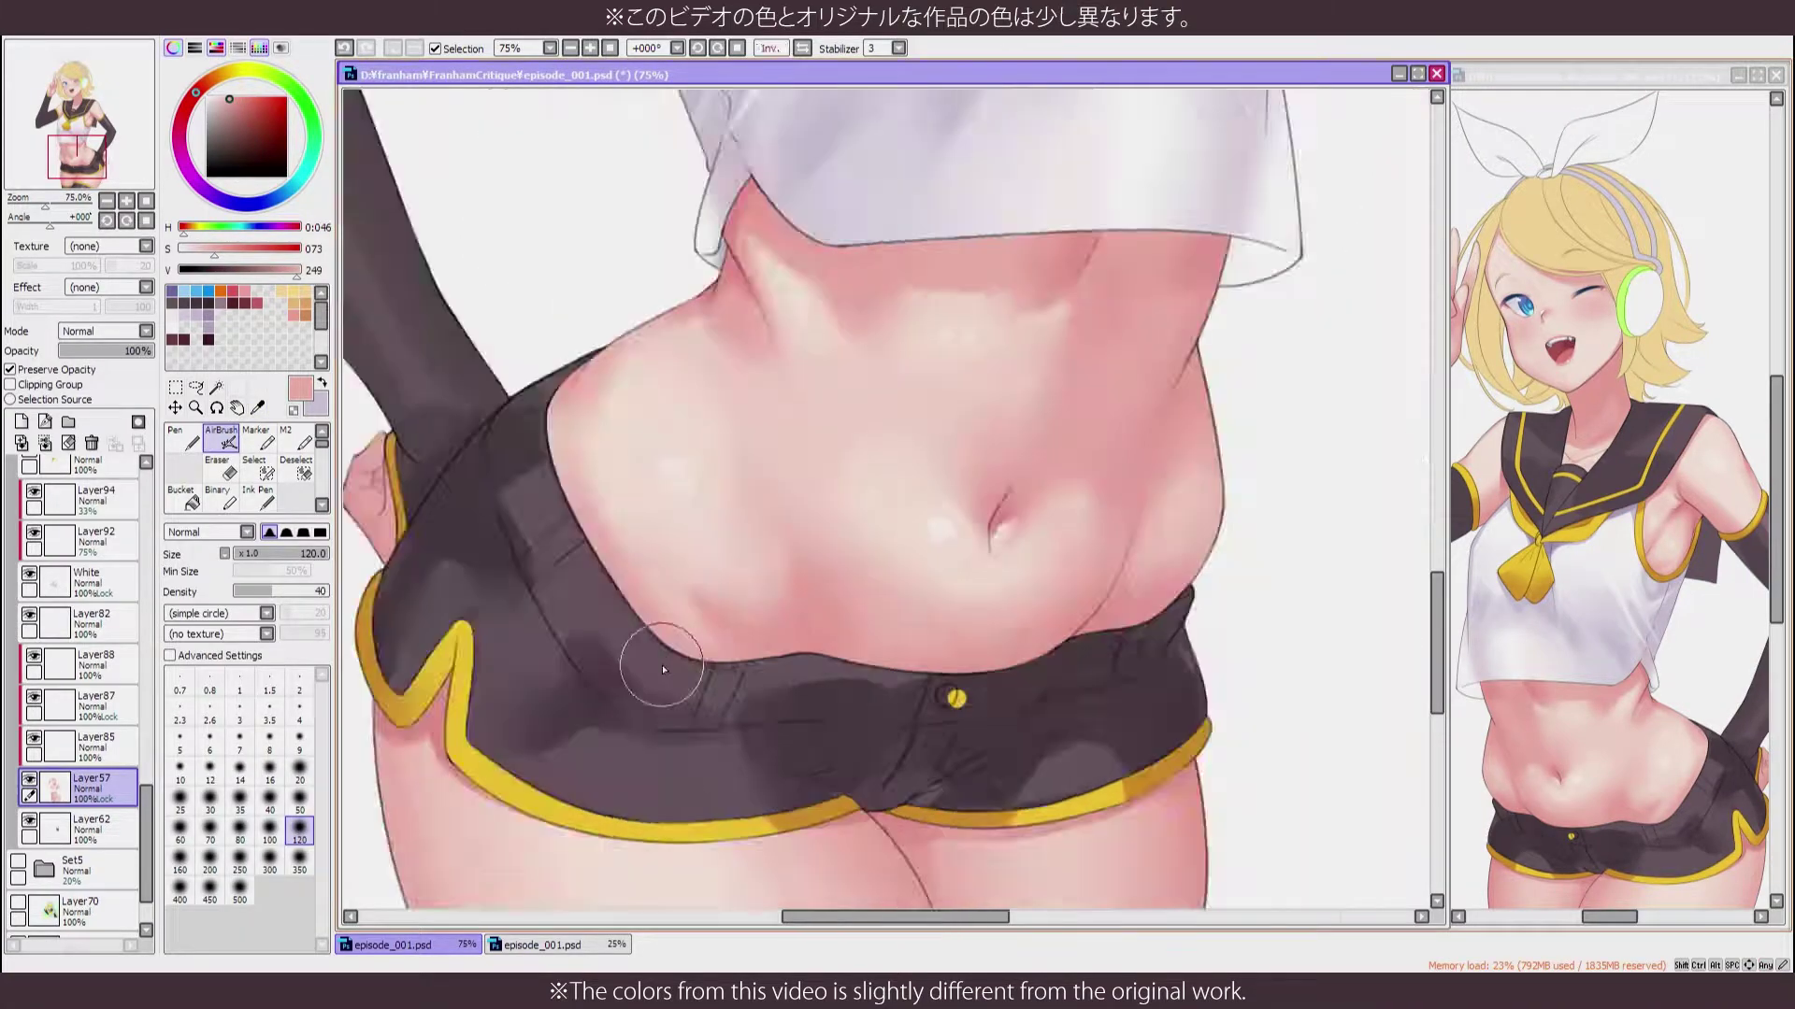
{"action": "key", "text": "h"}
Make the Linework3 layer active again and turn on Preserve Opacity for it
{"action": "key", "text": "b"}
{"action": "scroll", "coordinate": [696, 618], "scroll_direction": "down", "scroll_amount": 3}
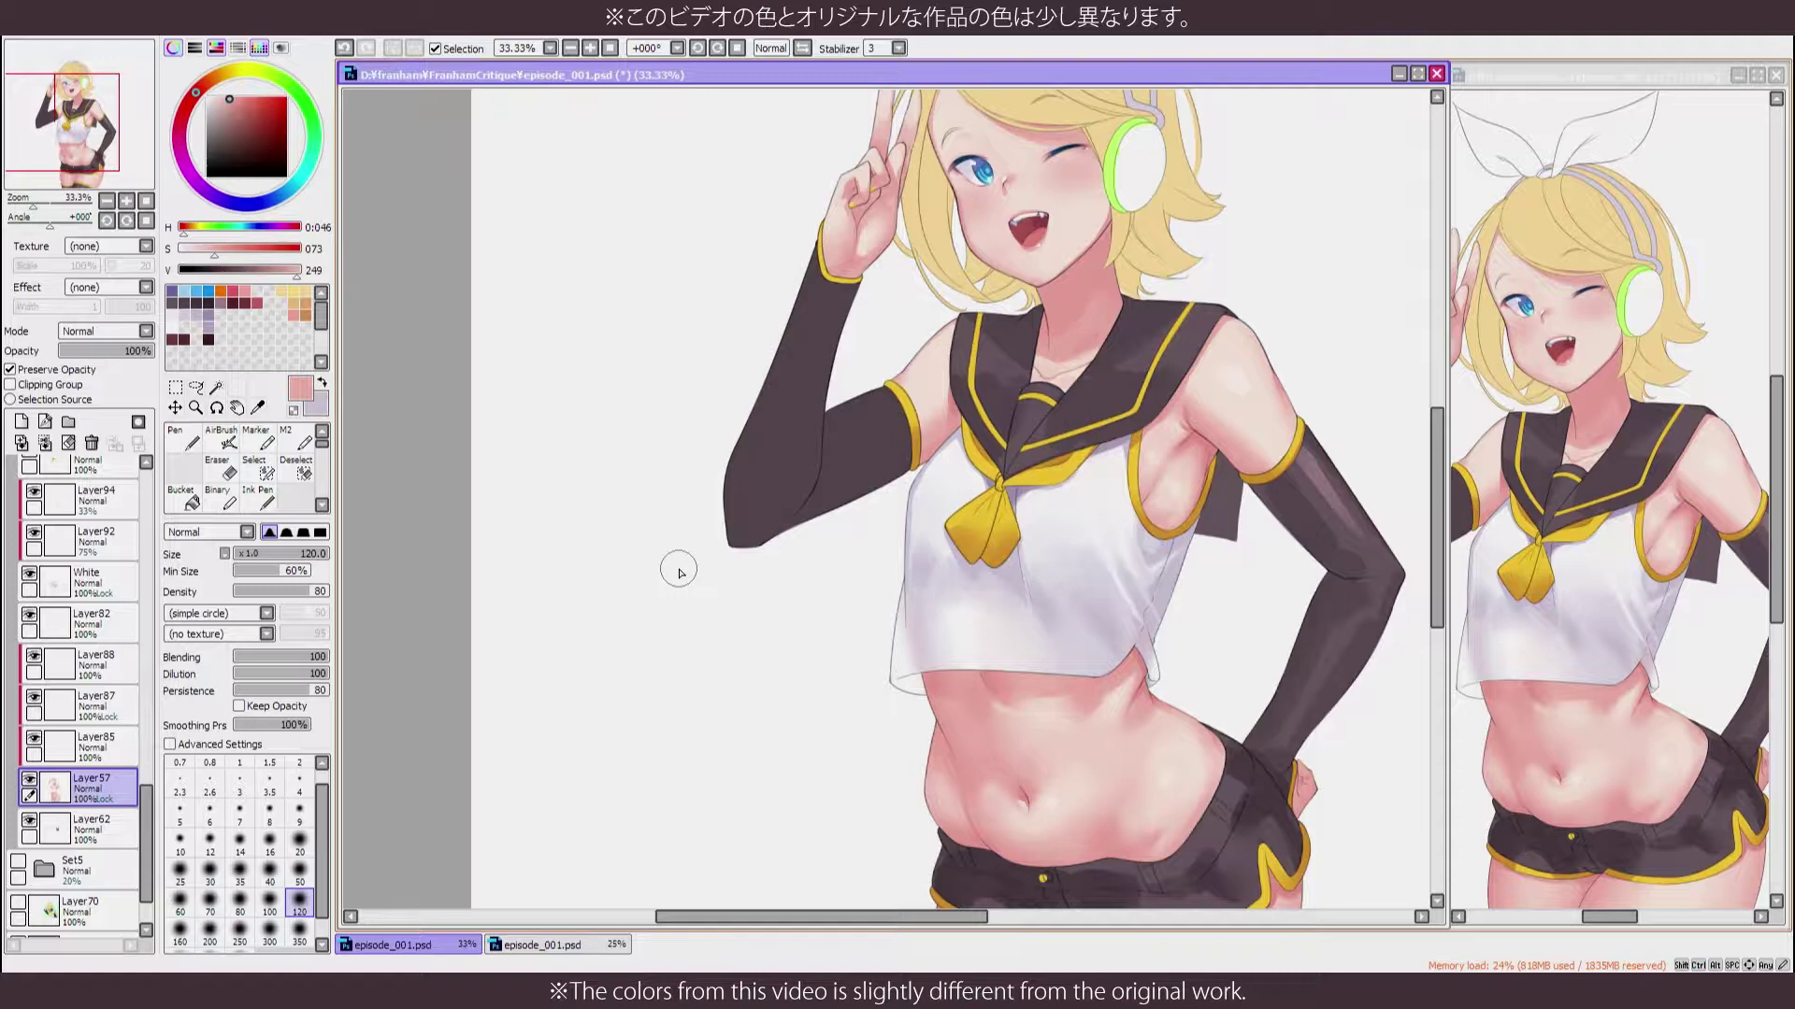
{"action": "left_click_drag", "start_coordinate": [678, 572], "coordinate": [511, 497]}
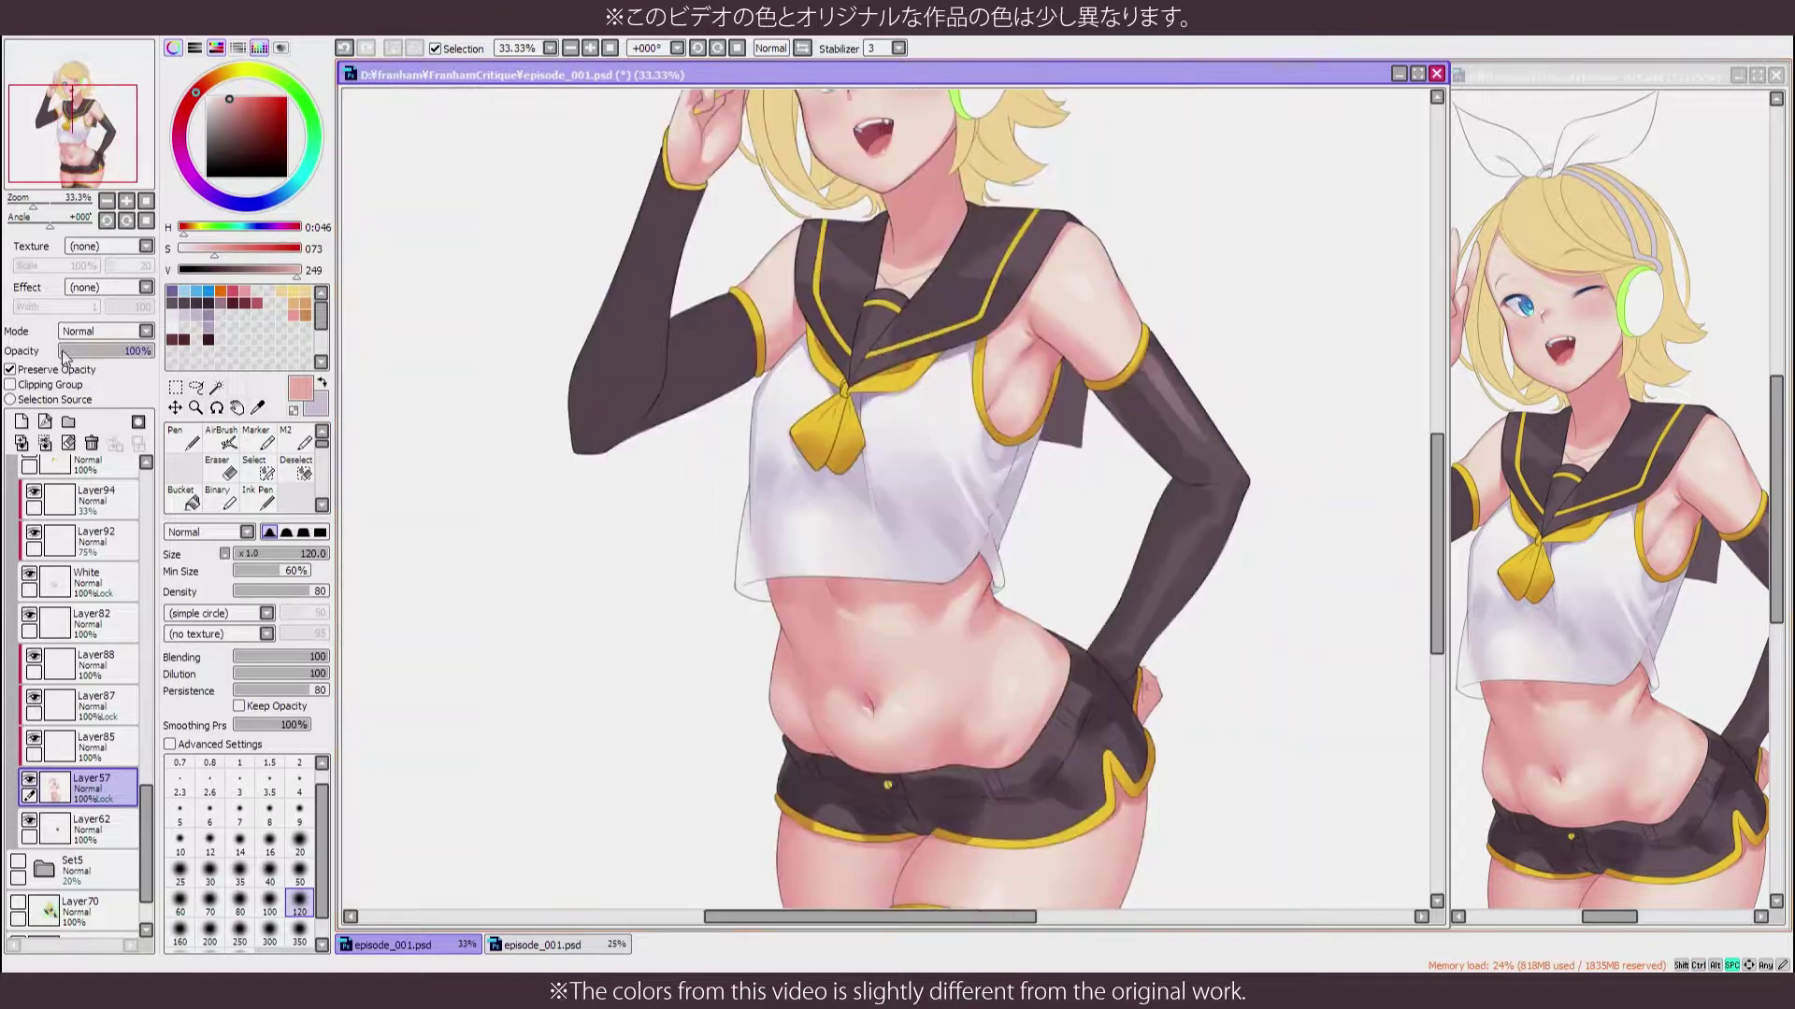
{"action": "scroll", "coordinate": [84, 710], "scroll_direction": "up", "scroll_amount": 5}
{"action": "left_click", "coordinate": [108, 735]}
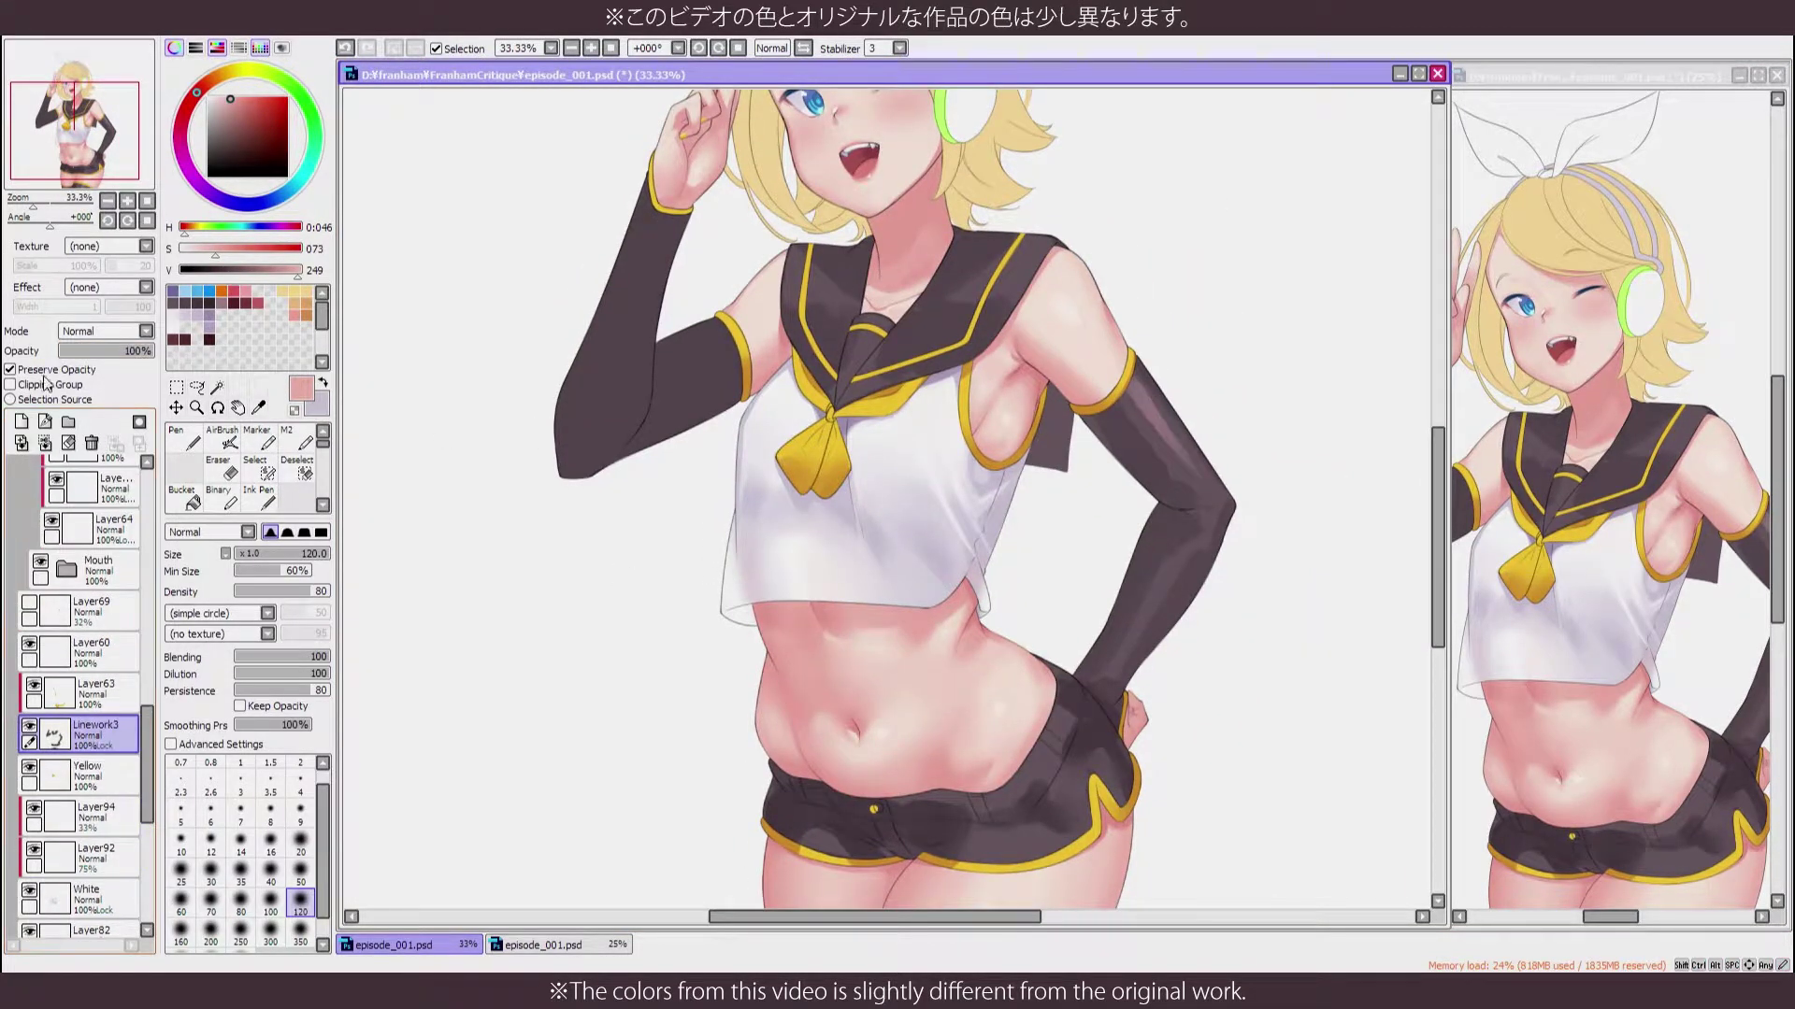
Sample the dark sleeve grey and rework the elbow crease on the hip-side arm with the Marker at size 20
{"action": "key", "text": "n"}
{"action": "scroll", "coordinate": [821, 318], "scroll_direction": "up", "scroll_amount": 3}
{"action": "left_click", "coordinate": [821, 317], "text": "alt"}
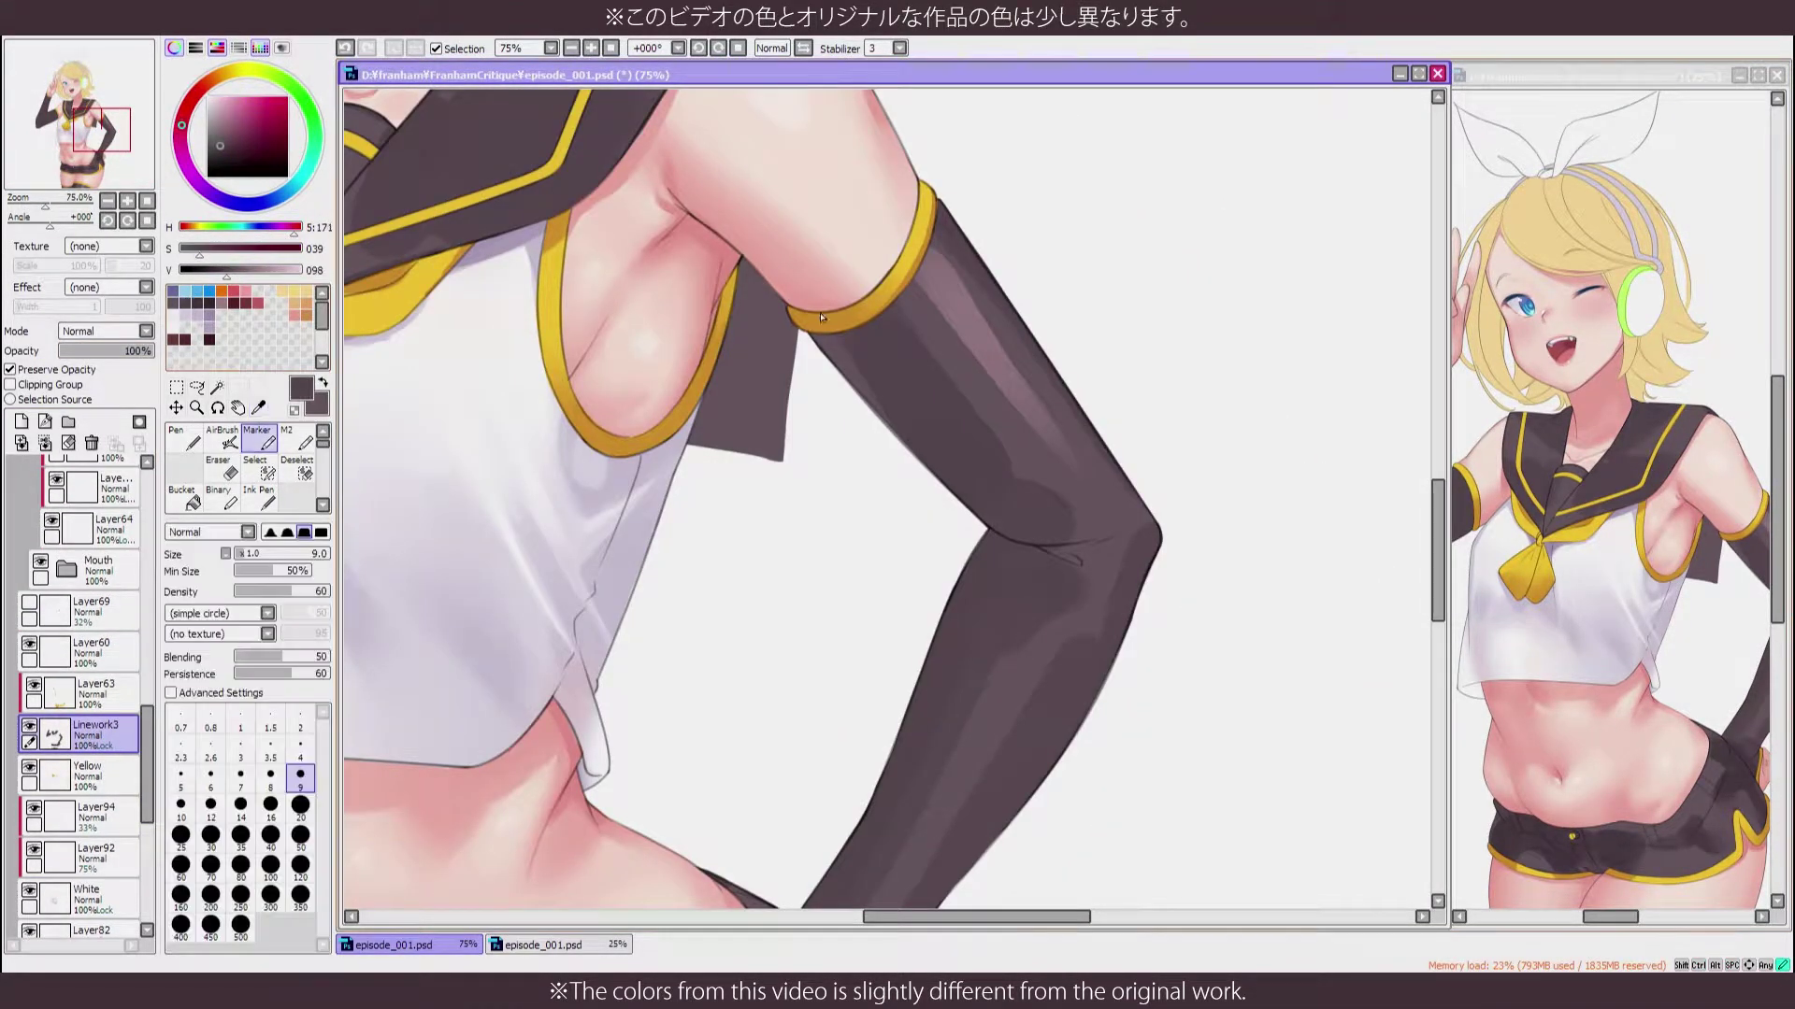
{"action": "key", "text": "b"}
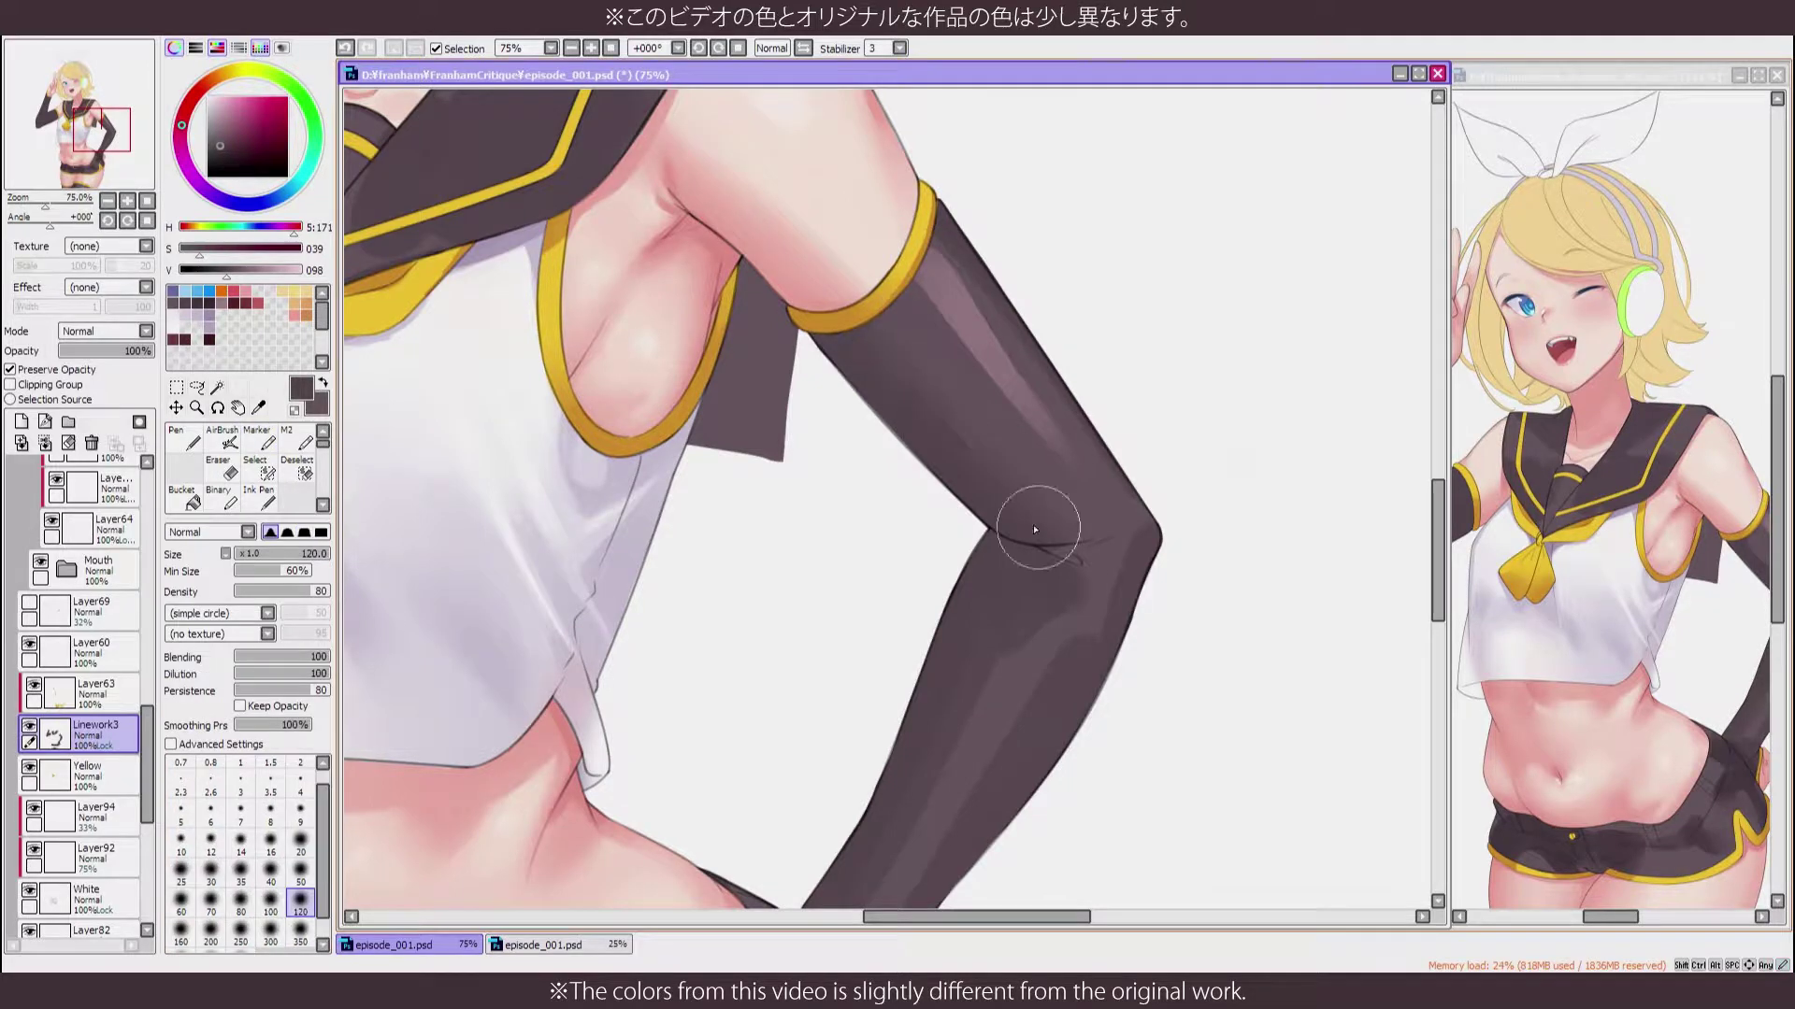
{"action": "key", "text": "n"}
{"action": "key", "text": "h"}
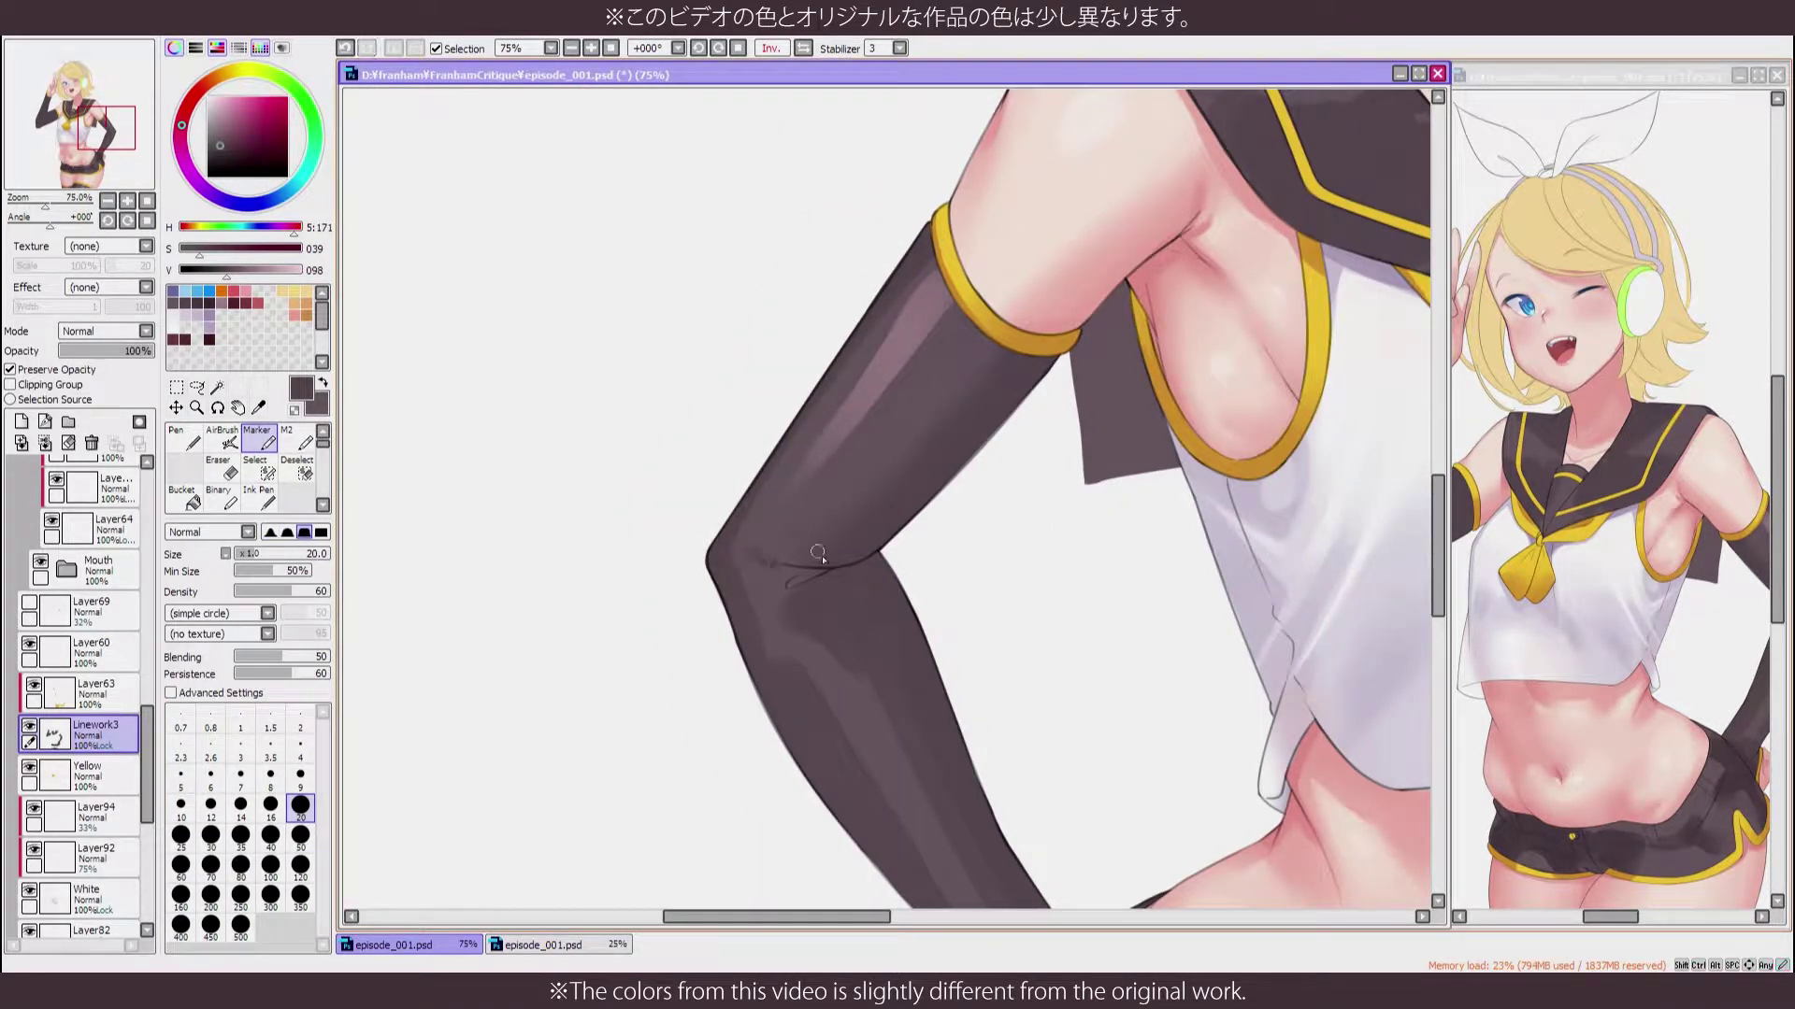
{"action": "key", "text": "h"}
{"action": "left_click_drag", "start_coordinate": [819, 591], "coordinate": [868, 445]}
{"action": "key", "text": "h"}
Blend the lighter grey band below the elbow of the hip-side sleeve with sampled greys and the Marker at size 35
{"action": "left_click", "coordinate": [240, 835]}
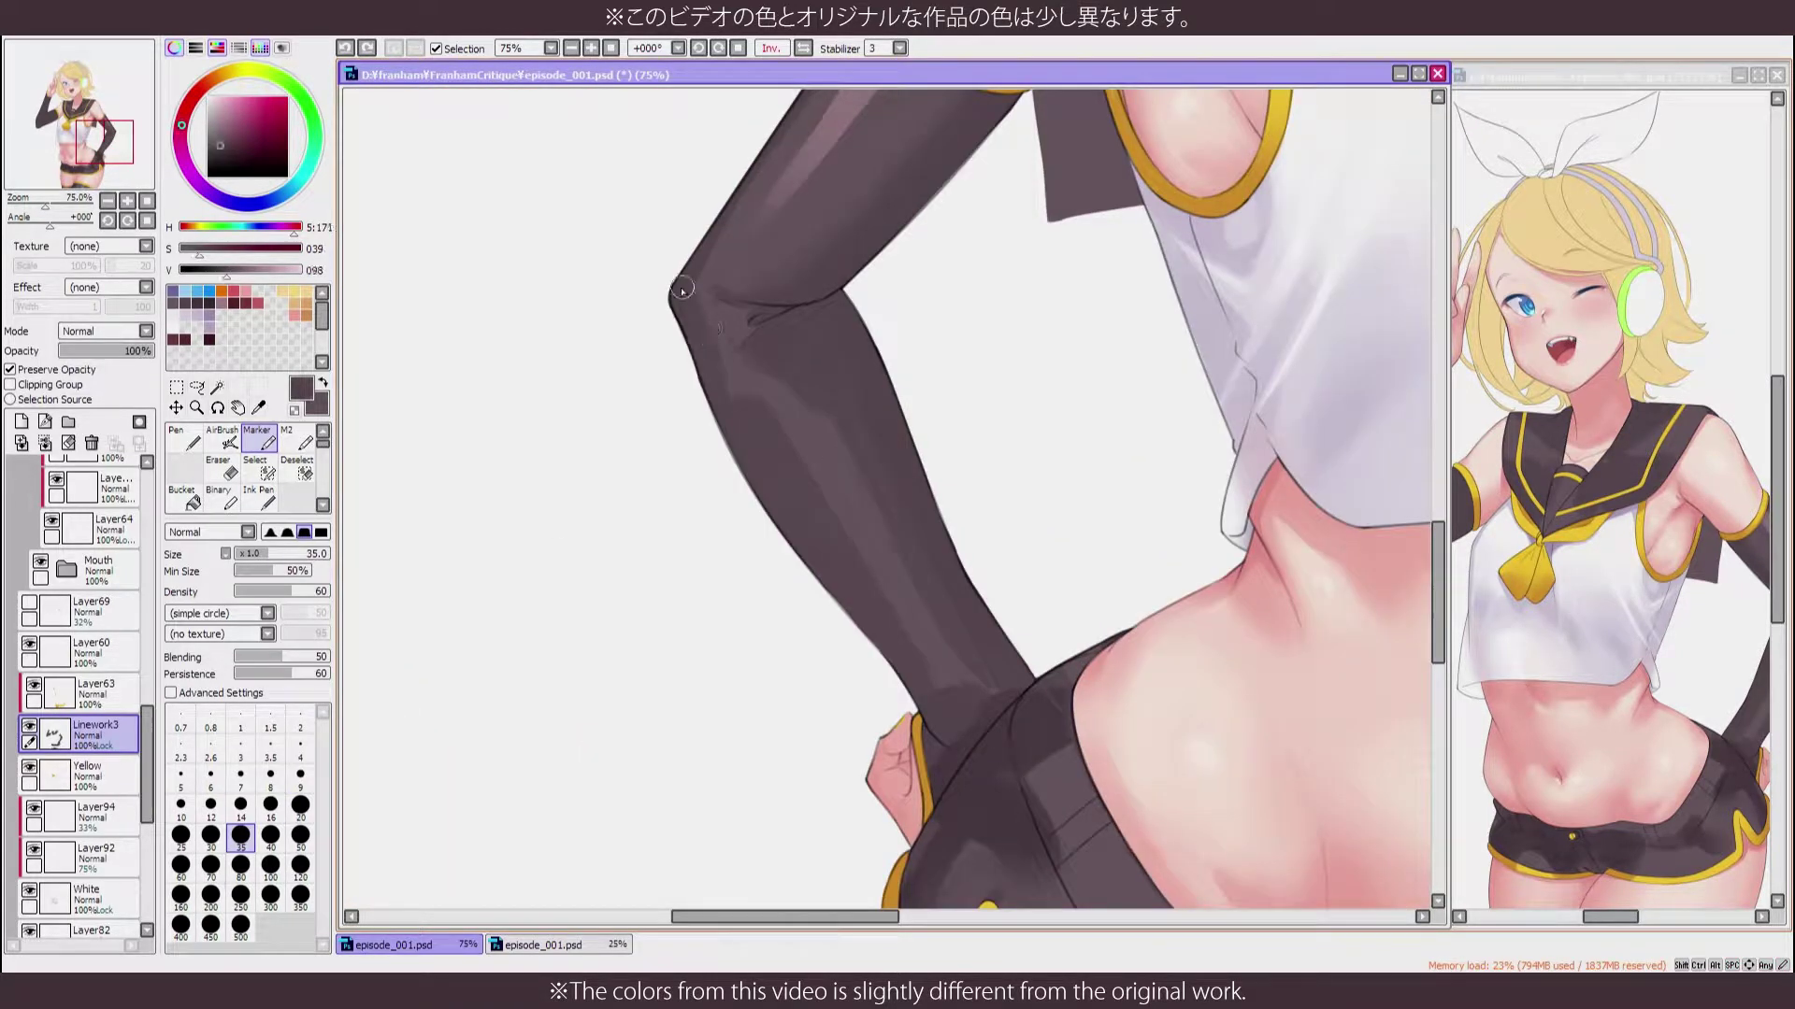
{"action": "left_click", "coordinate": [771, 385], "text": "alt"}
{"action": "left_click", "coordinate": [818, 467], "text": "alt"}
{"action": "left_click", "coordinate": [748, 370], "text": "alt"}
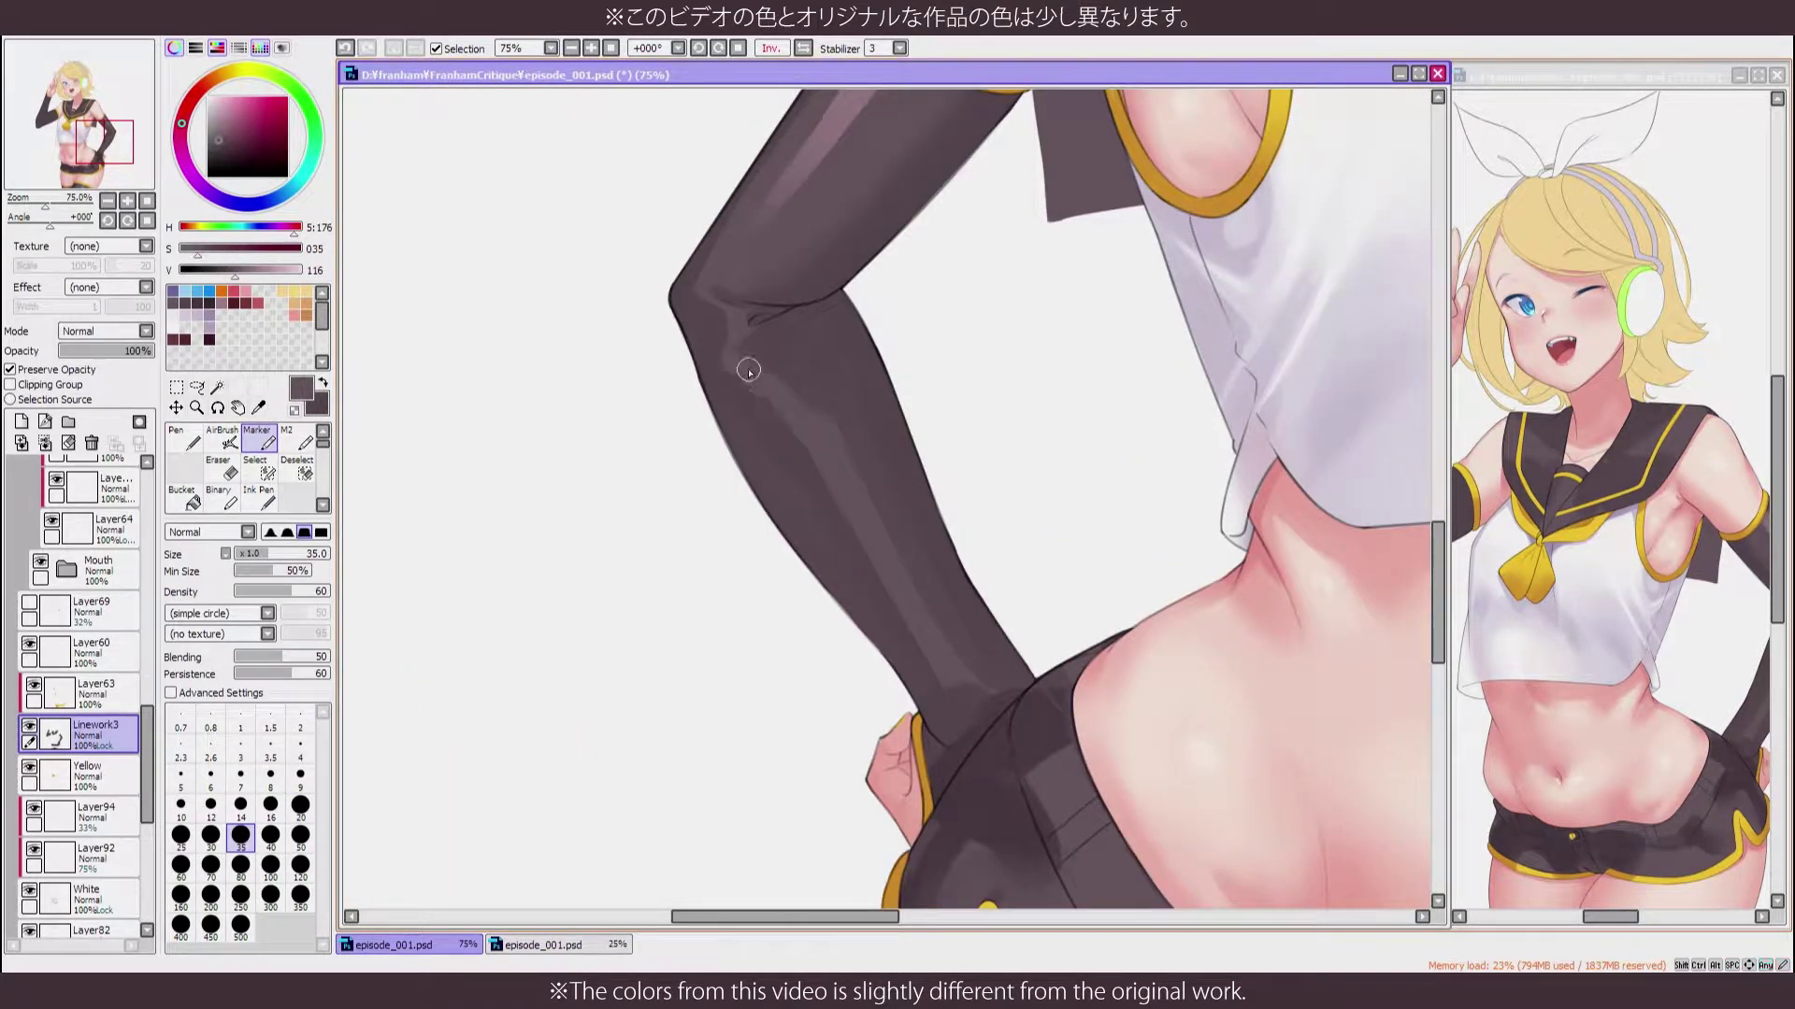
{"action": "key", "text": "h"}
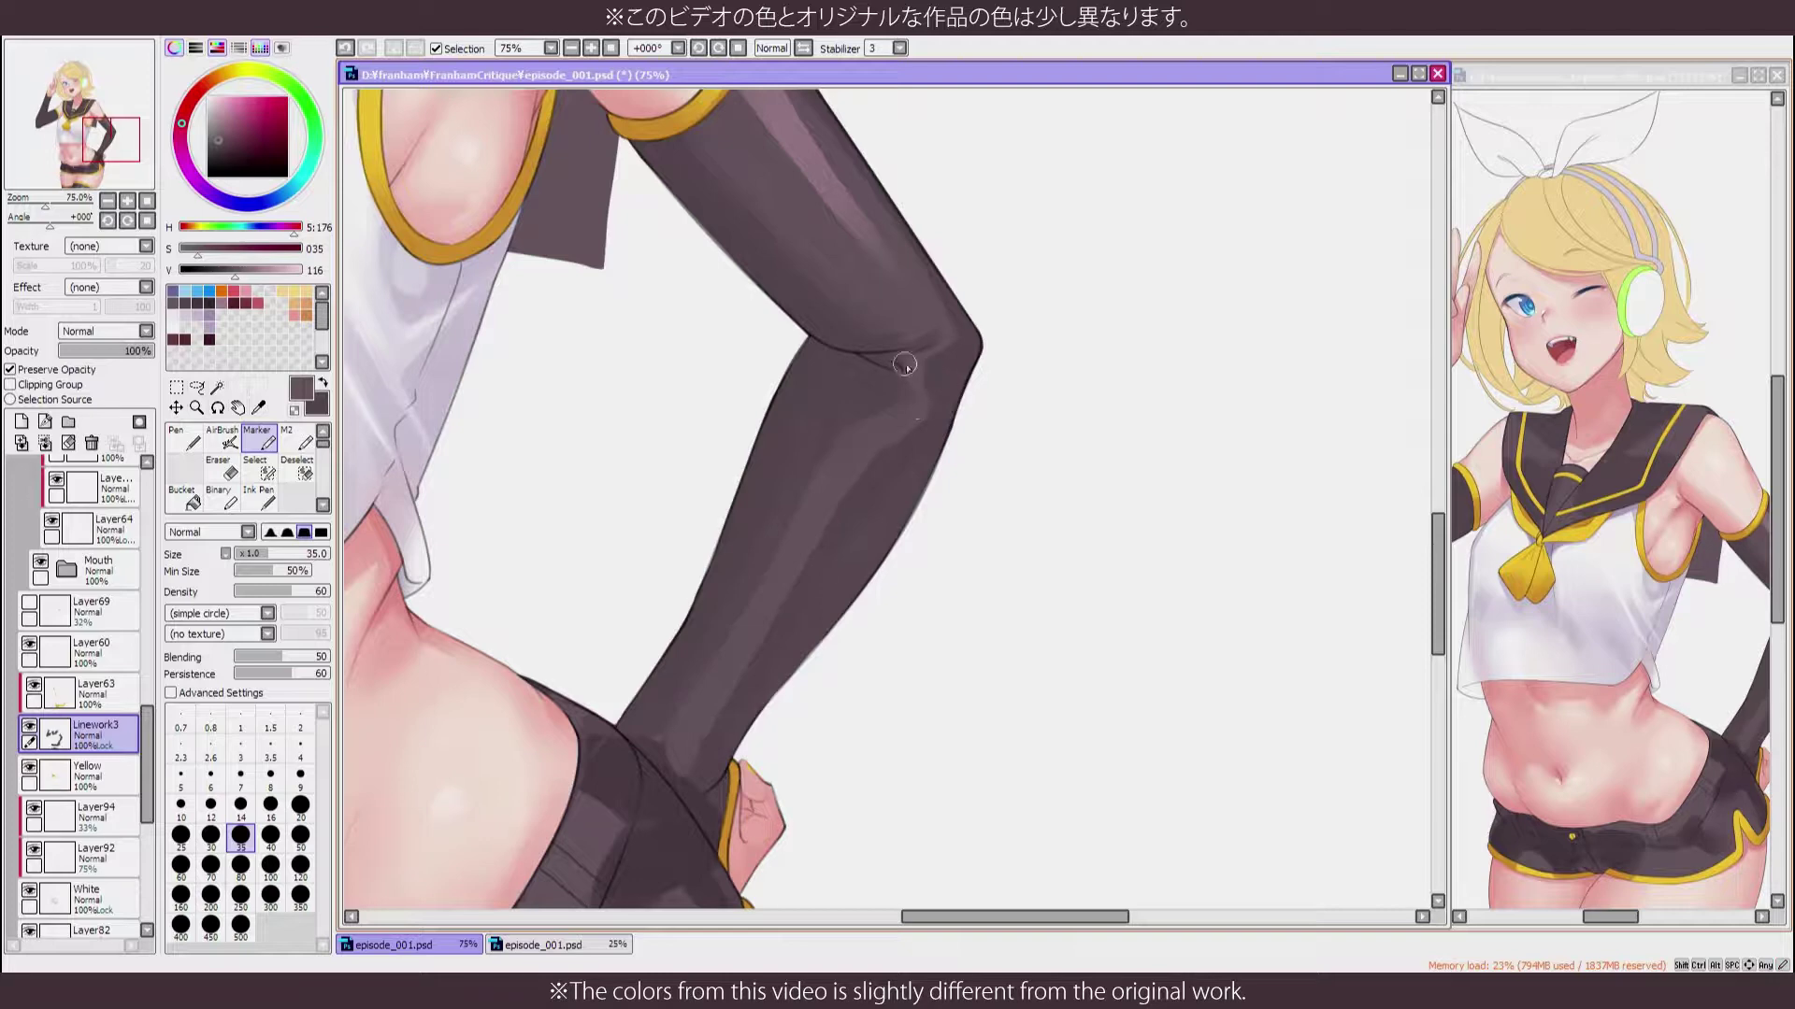
{"action": "key", "text": "h"}
{"action": "left_click_drag", "start_coordinate": [848, 369], "coordinate": [914, 378]}
{"action": "left_click", "coordinate": [914, 427], "text": "alt"}
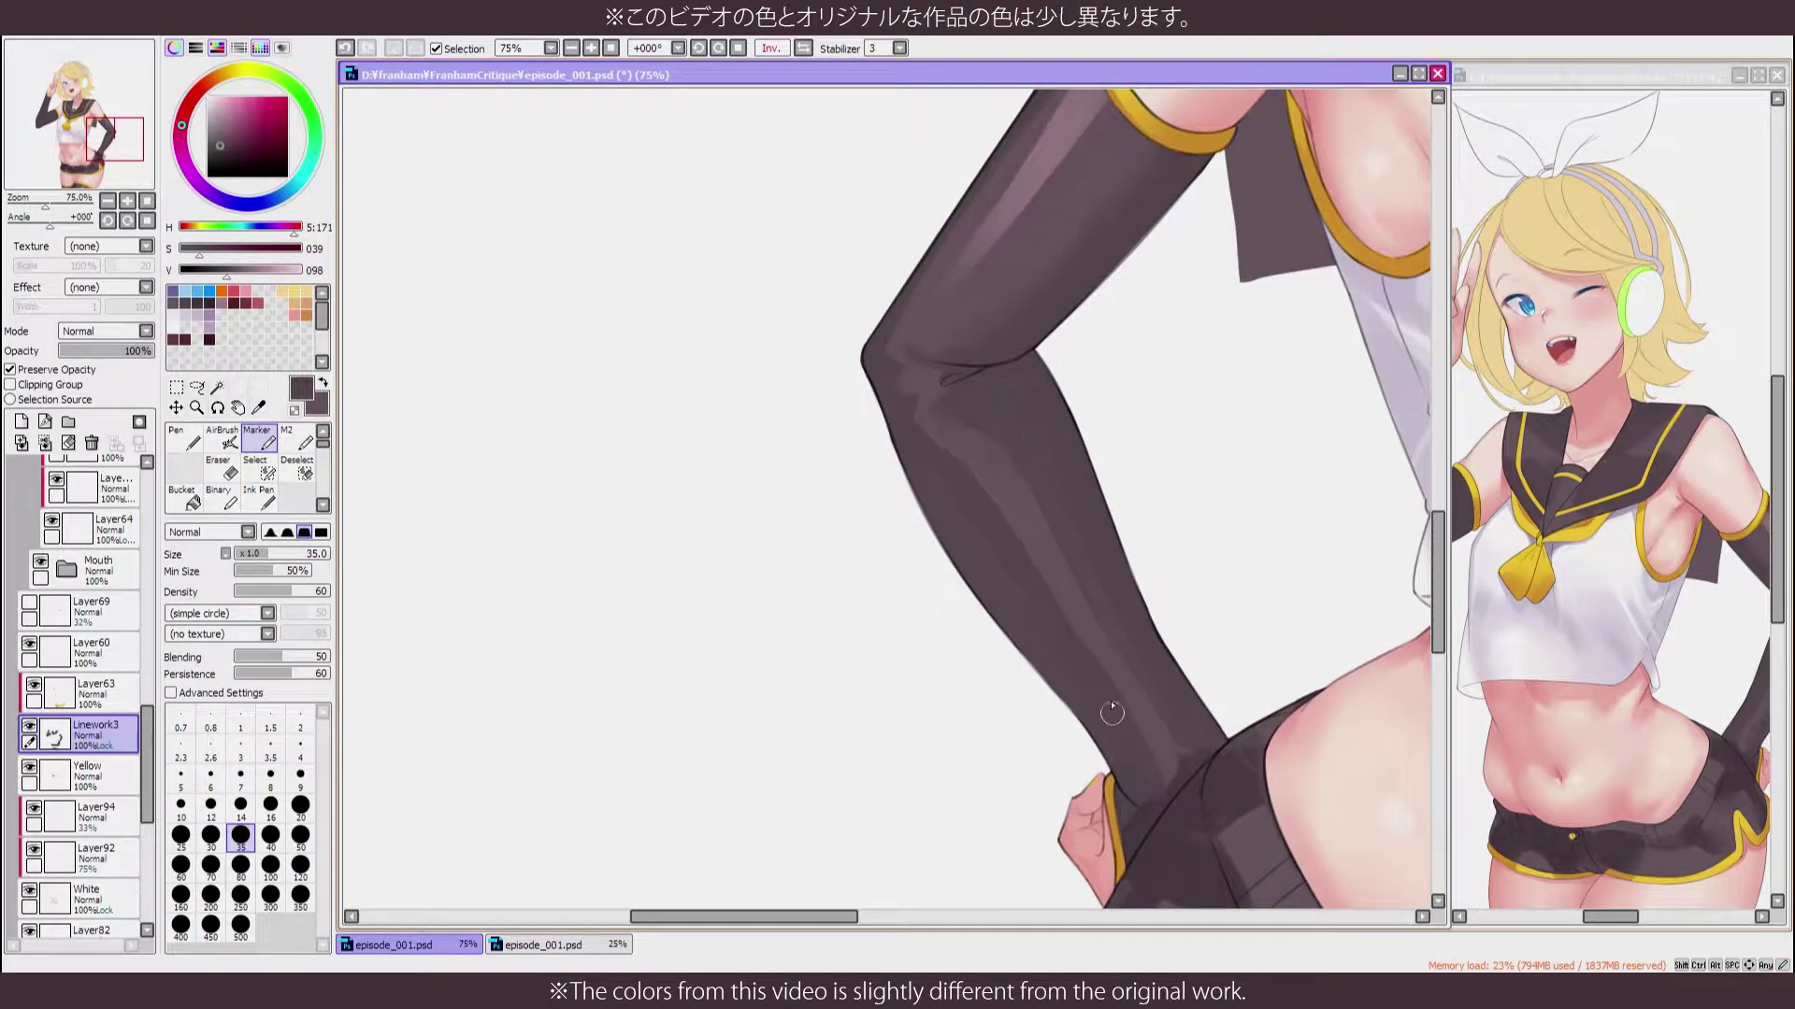
Refine the hip-side forearm sleeve's light and dark shapes with the Pen at size 50 and the Marker at size 35
{"action": "scroll", "coordinate": [1147, 683], "scroll_direction": "down", "scroll_amount": 3}
{"action": "scroll", "coordinate": [778, 528], "scroll_direction": "up", "scroll_amount": 2}
{"action": "key", "text": "b"}
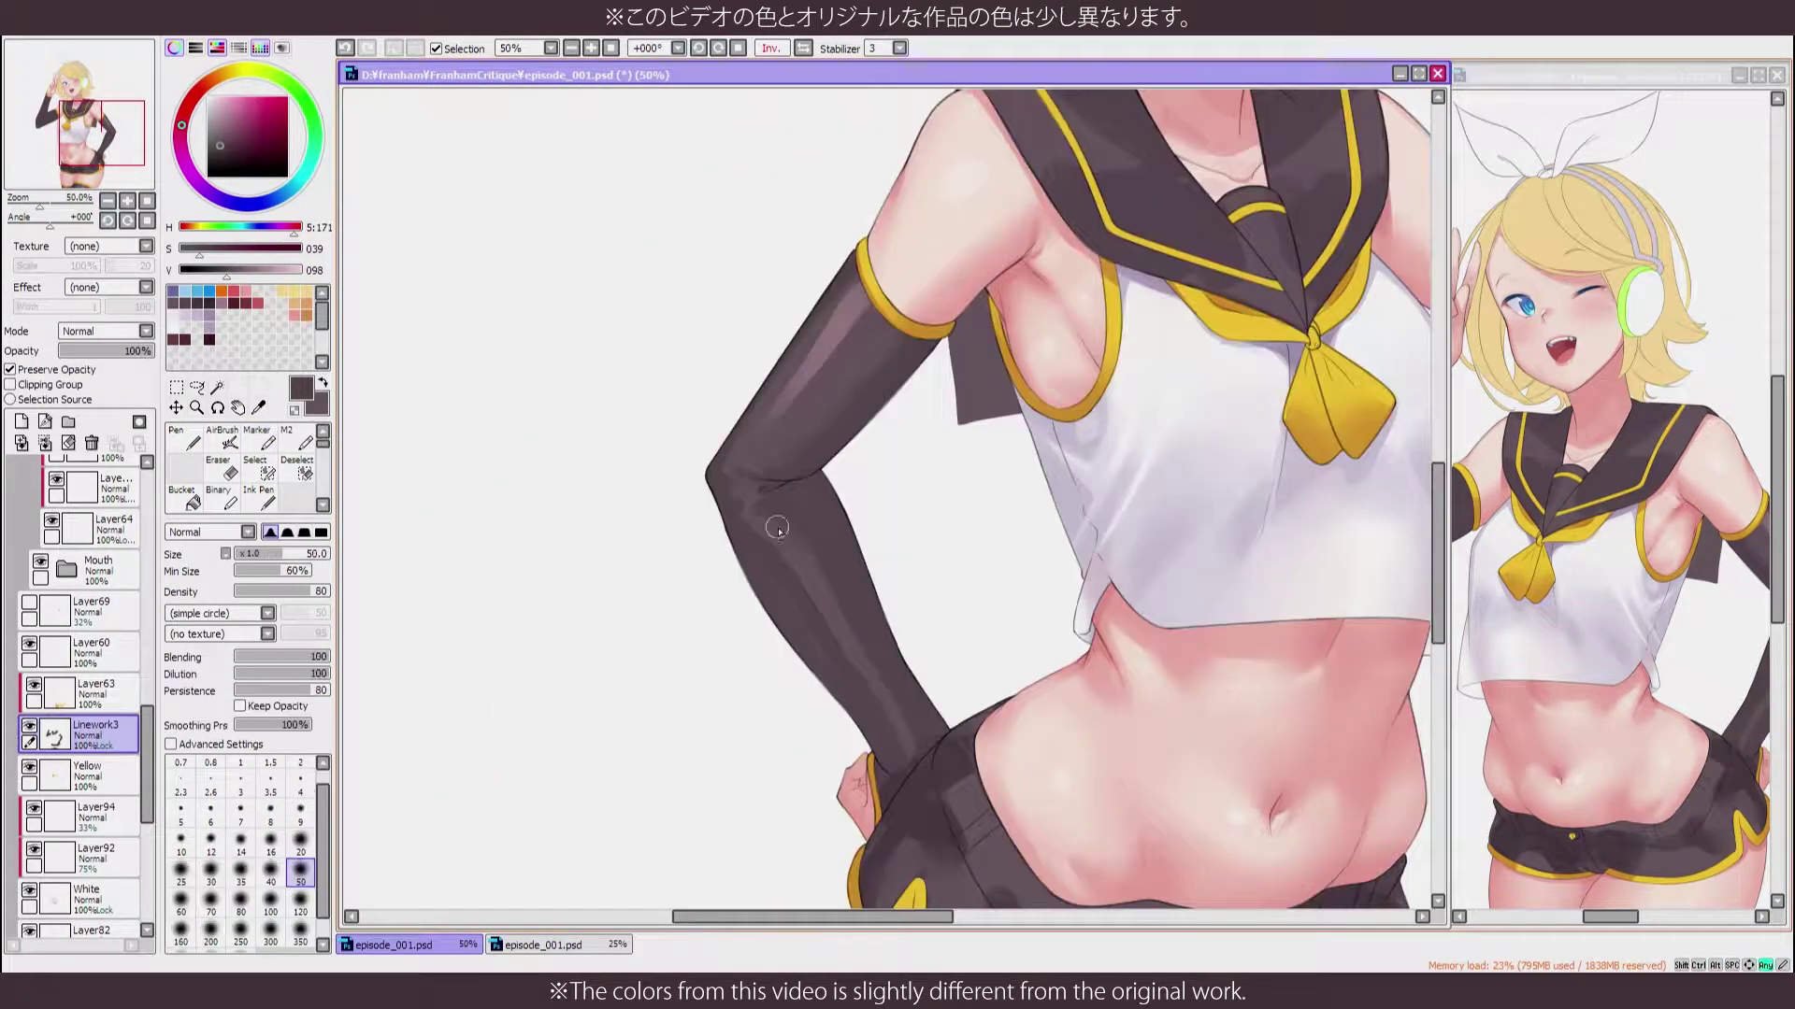
{"action": "scroll", "coordinate": [817, 425], "scroll_direction": "down", "scroll_amount": 2}
{"action": "scroll", "coordinate": [821, 573], "scroll_direction": "up", "scroll_amount": 4}
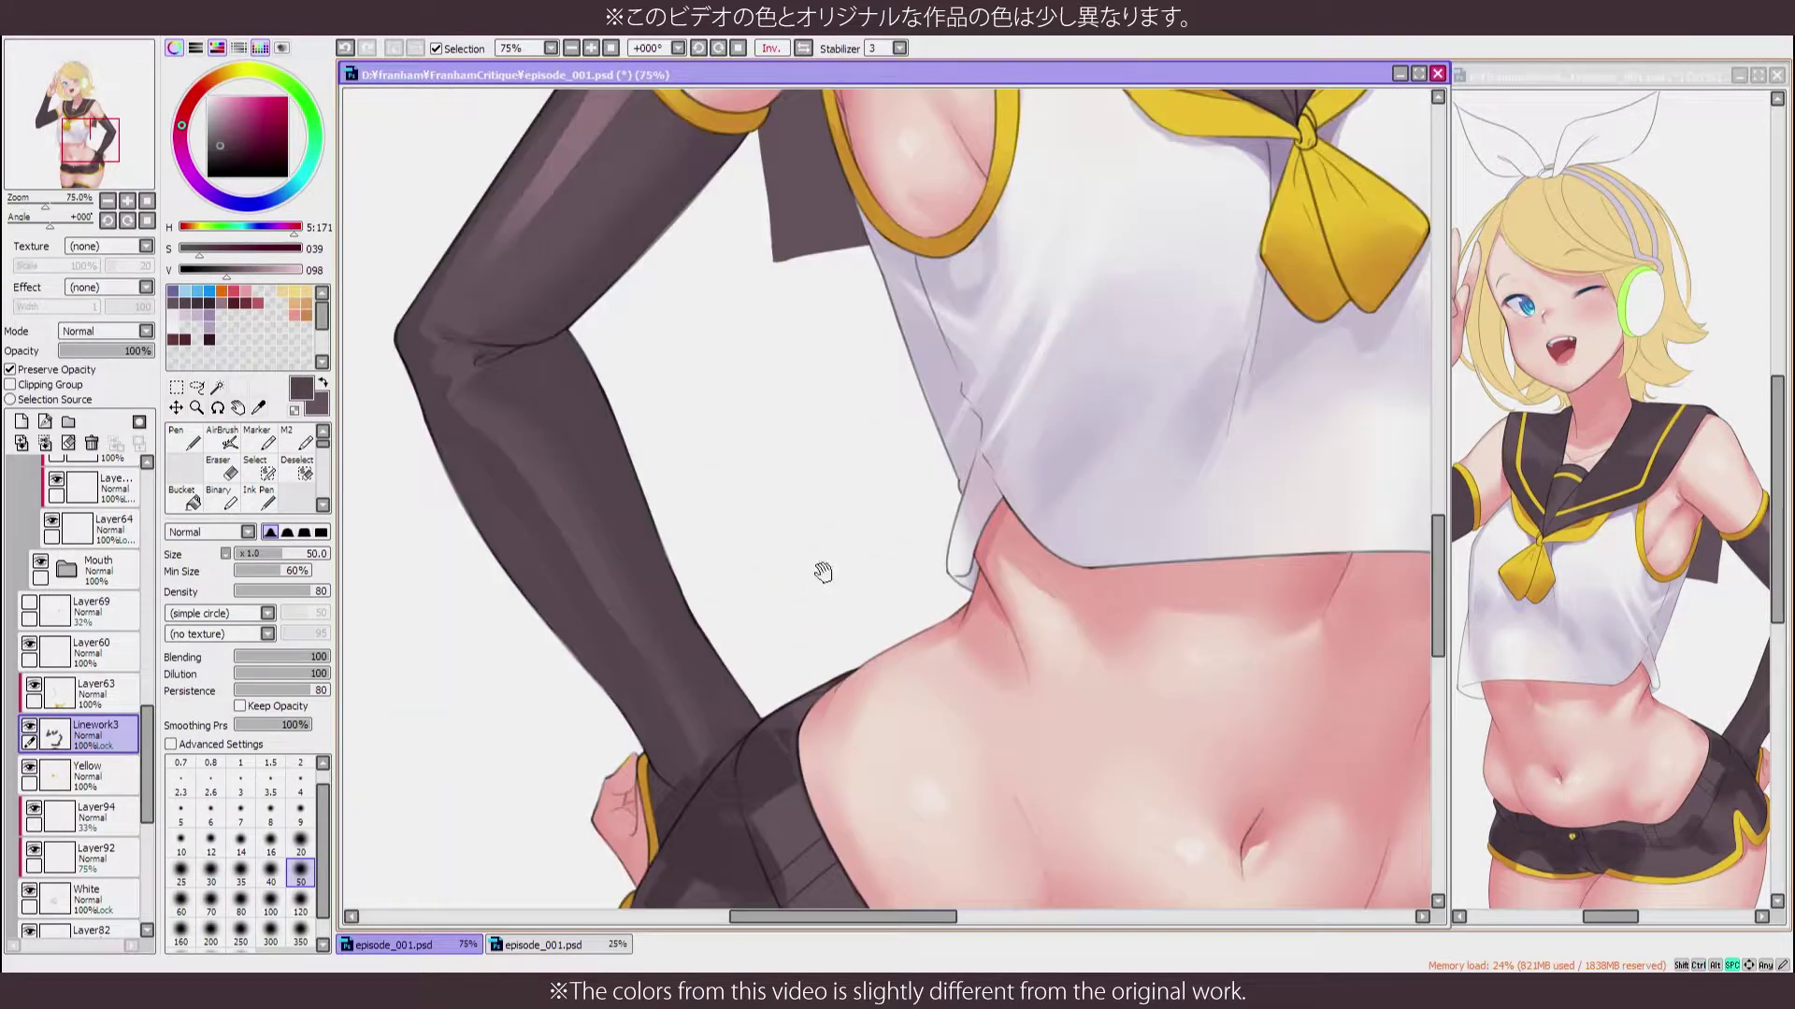
{"action": "key", "text": "m"}
{"action": "scroll", "coordinate": [889, 739], "scroll_direction": "down", "scroll_amount": 2}
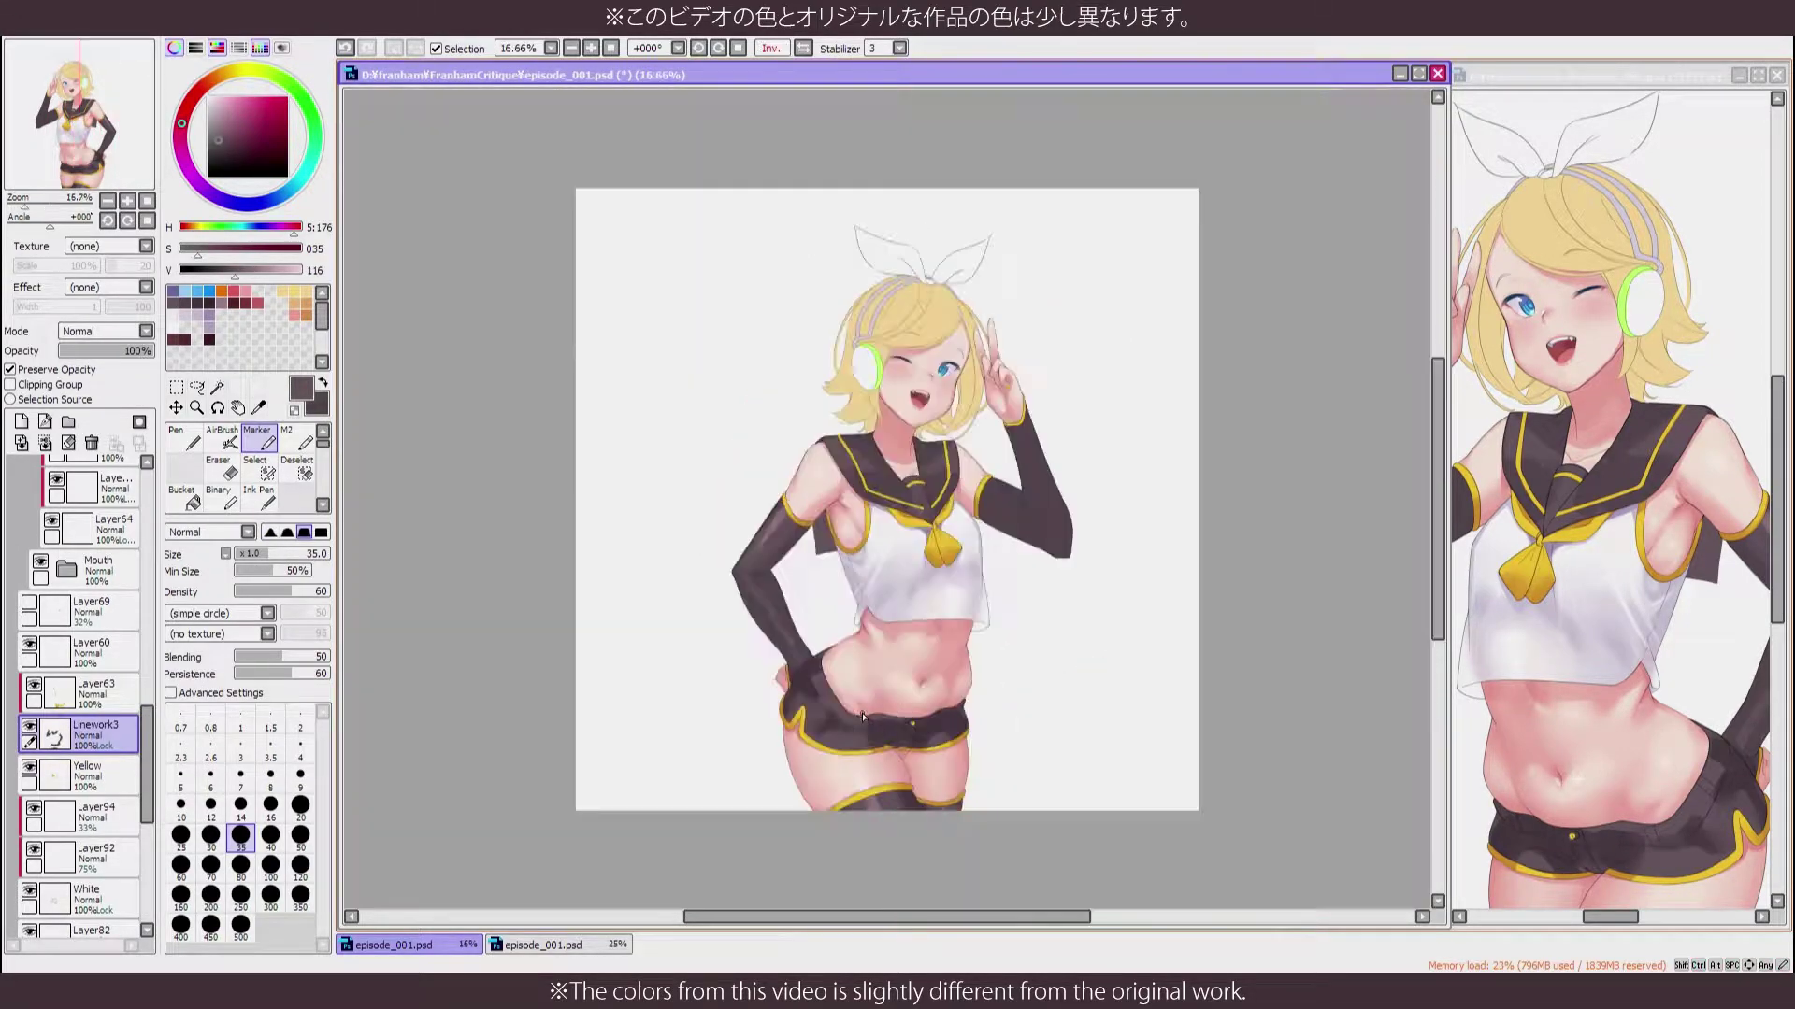
{"action": "scroll", "coordinate": [657, 568], "scroll_direction": "up", "scroll_amount": 3}
{"action": "key", "text": "b"}
{"action": "key", "text": "h"}
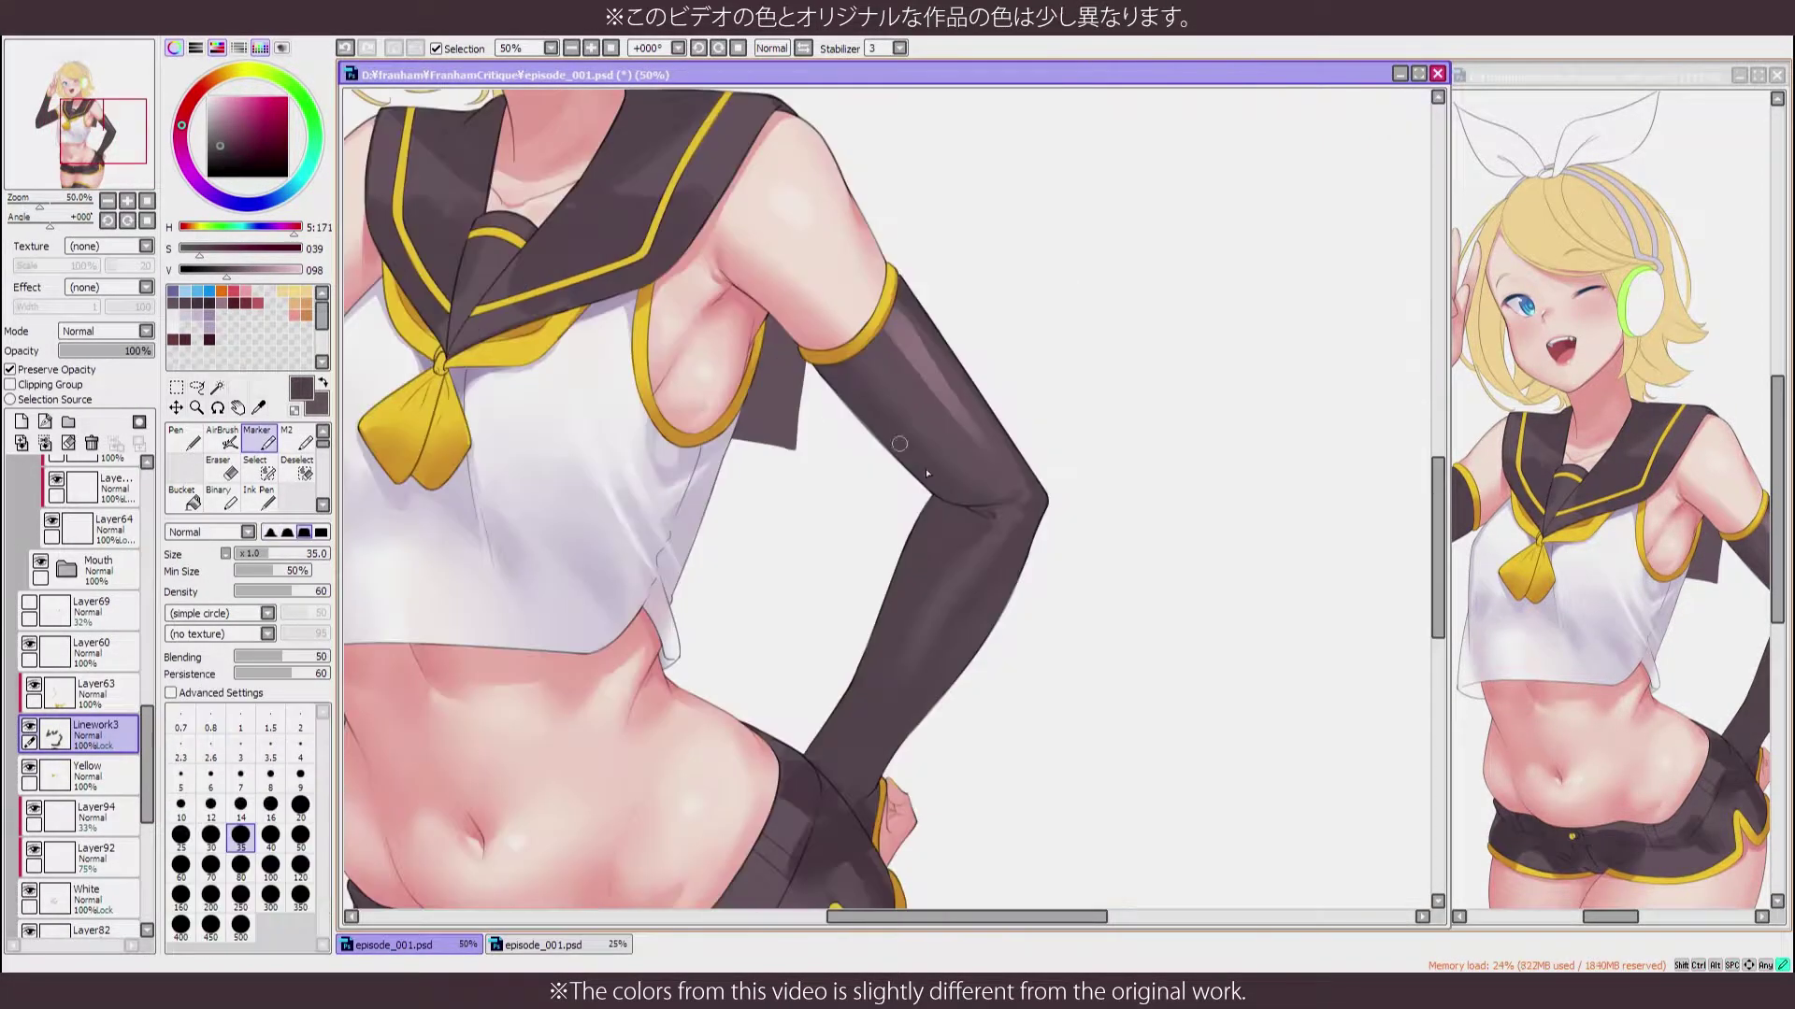
Paint over the pinkish highlight on the hip-side upper sleeve with the Pen at size 50 and blend with the Marker at 35
{"action": "key", "text": "h"}
{"action": "key", "text": "m"}
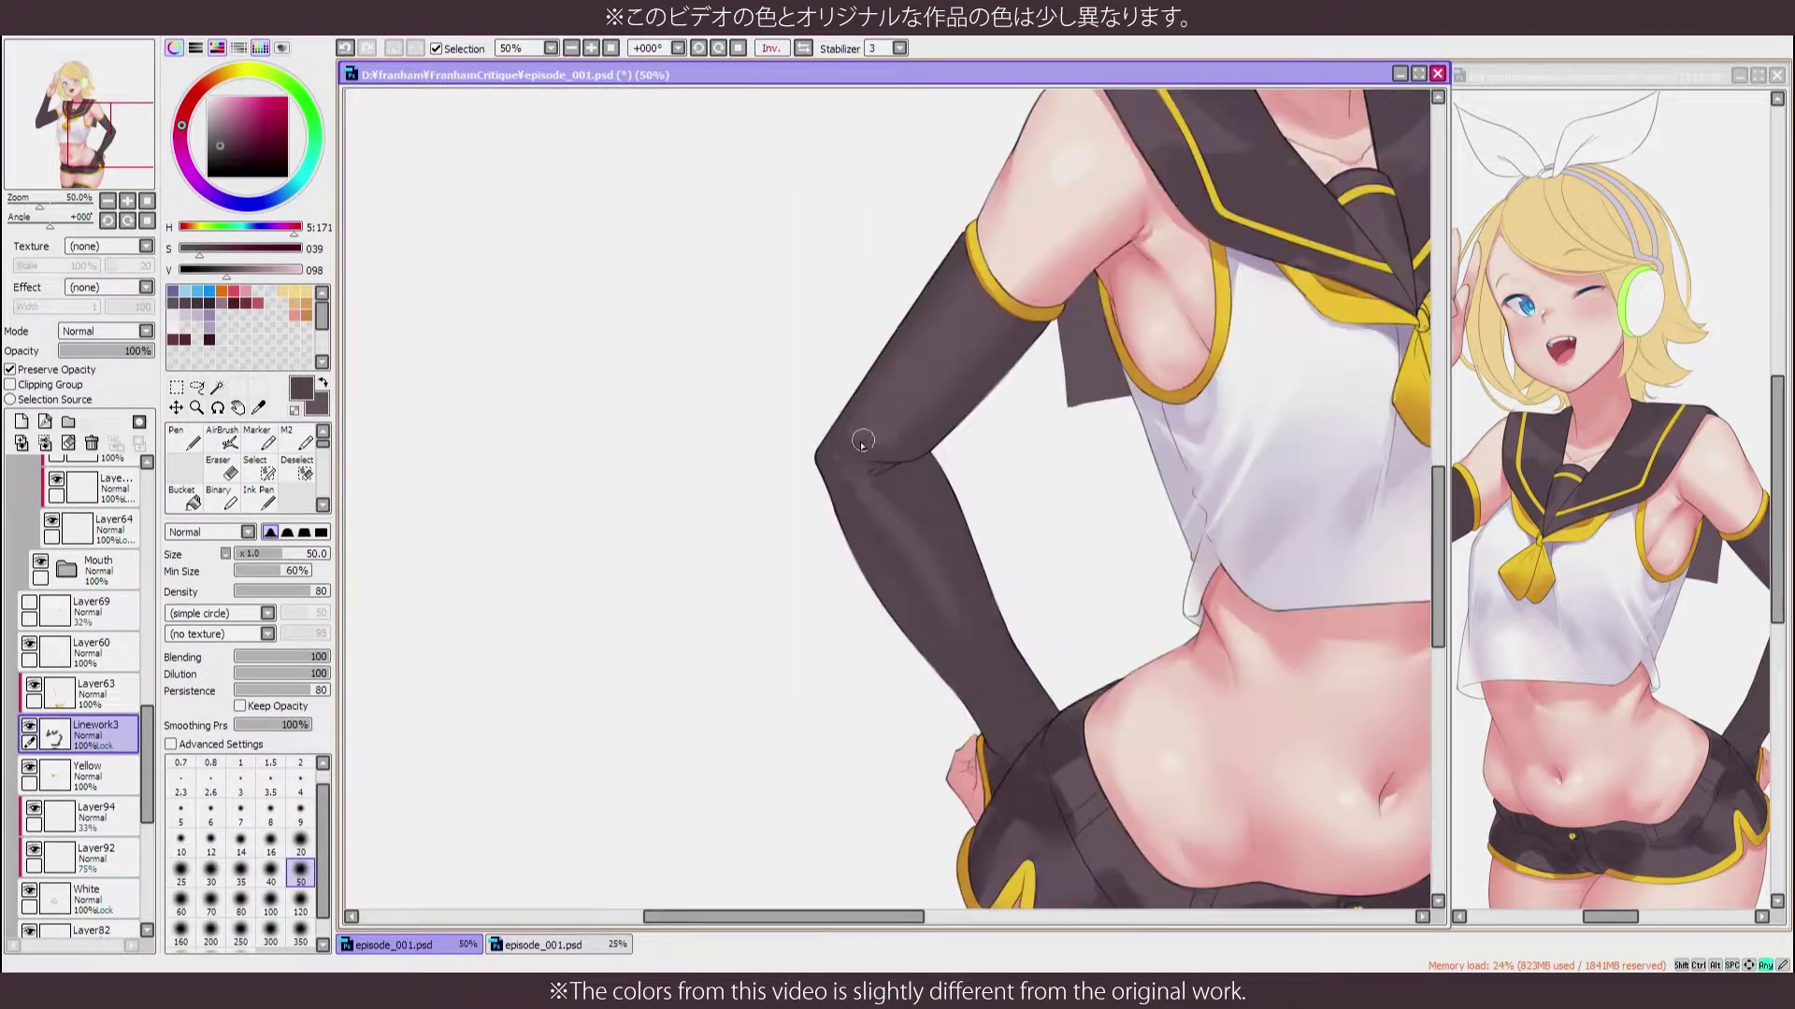
{"action": "left_click_drag", "start_coordinate": [809, 484], "coordinate": [857, 438]}
{"action": "left_click", "coordinate": [856, 405], "text": "alt"}
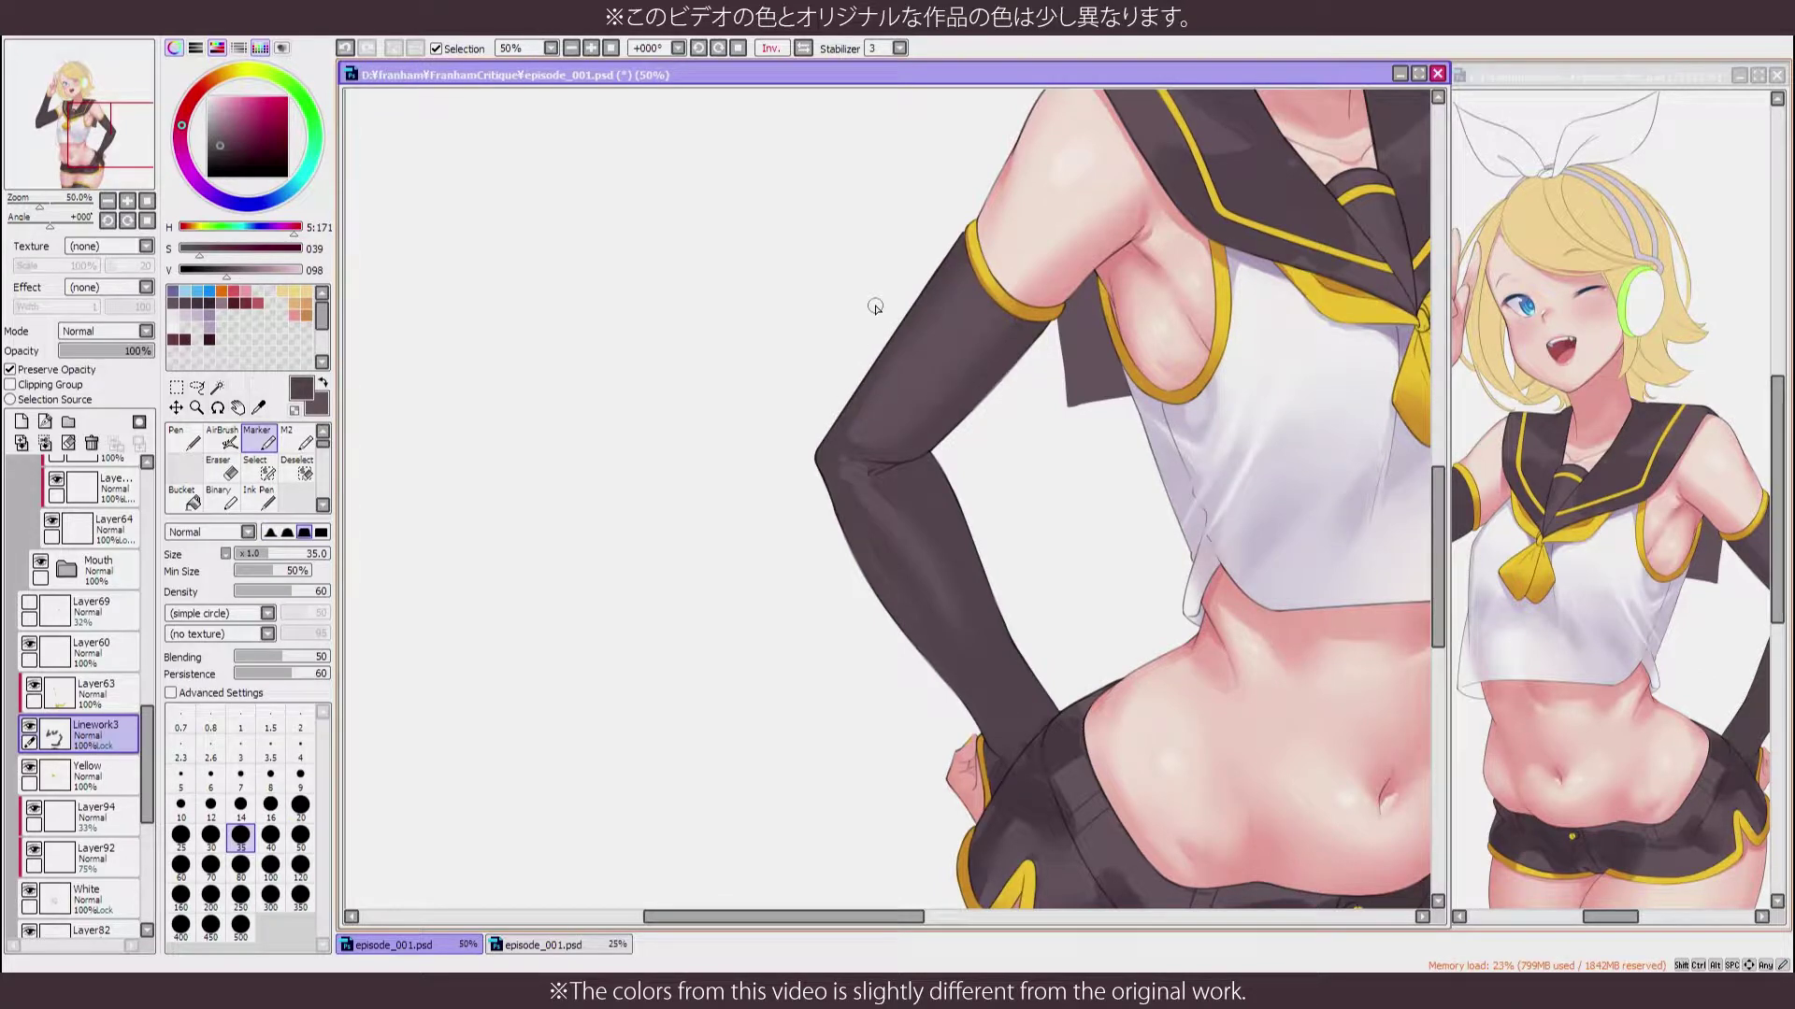
{"action": "left_click_drag", "start_coordinate": [992, 441], "coordinate": [785, 429]}
Paint light and dark grey shapes on the raised arm's sleeve with the Pen at size 100
{"action": "key", "text": "h"}
{"action": "key", "text": "n"}
{"action": "left_click_drag", "start_coordinate": [837, 363], "coordinate": [846, 388]}
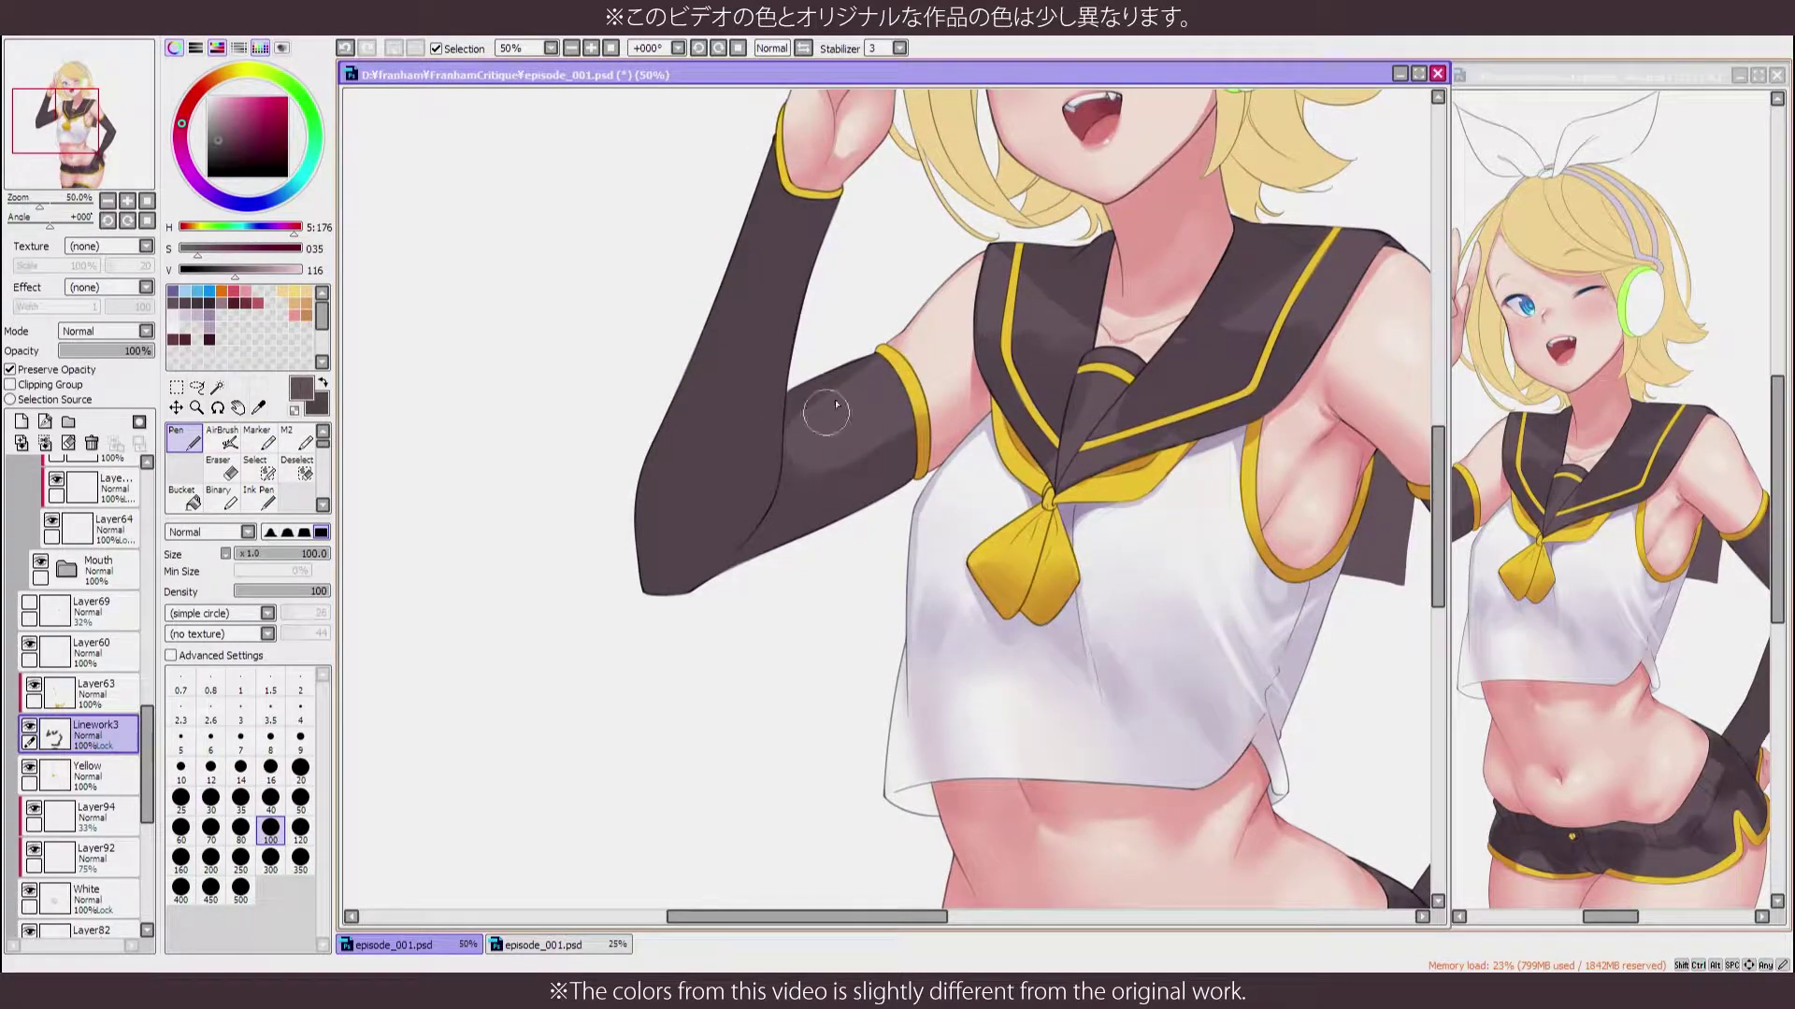
{"action": "scroll", "coordinate": [823, 407], "scroll_direction": "up", "scroll_amount": 4}
{"action": "left_click", "coordinate": [732, 521], "text": "alt"}
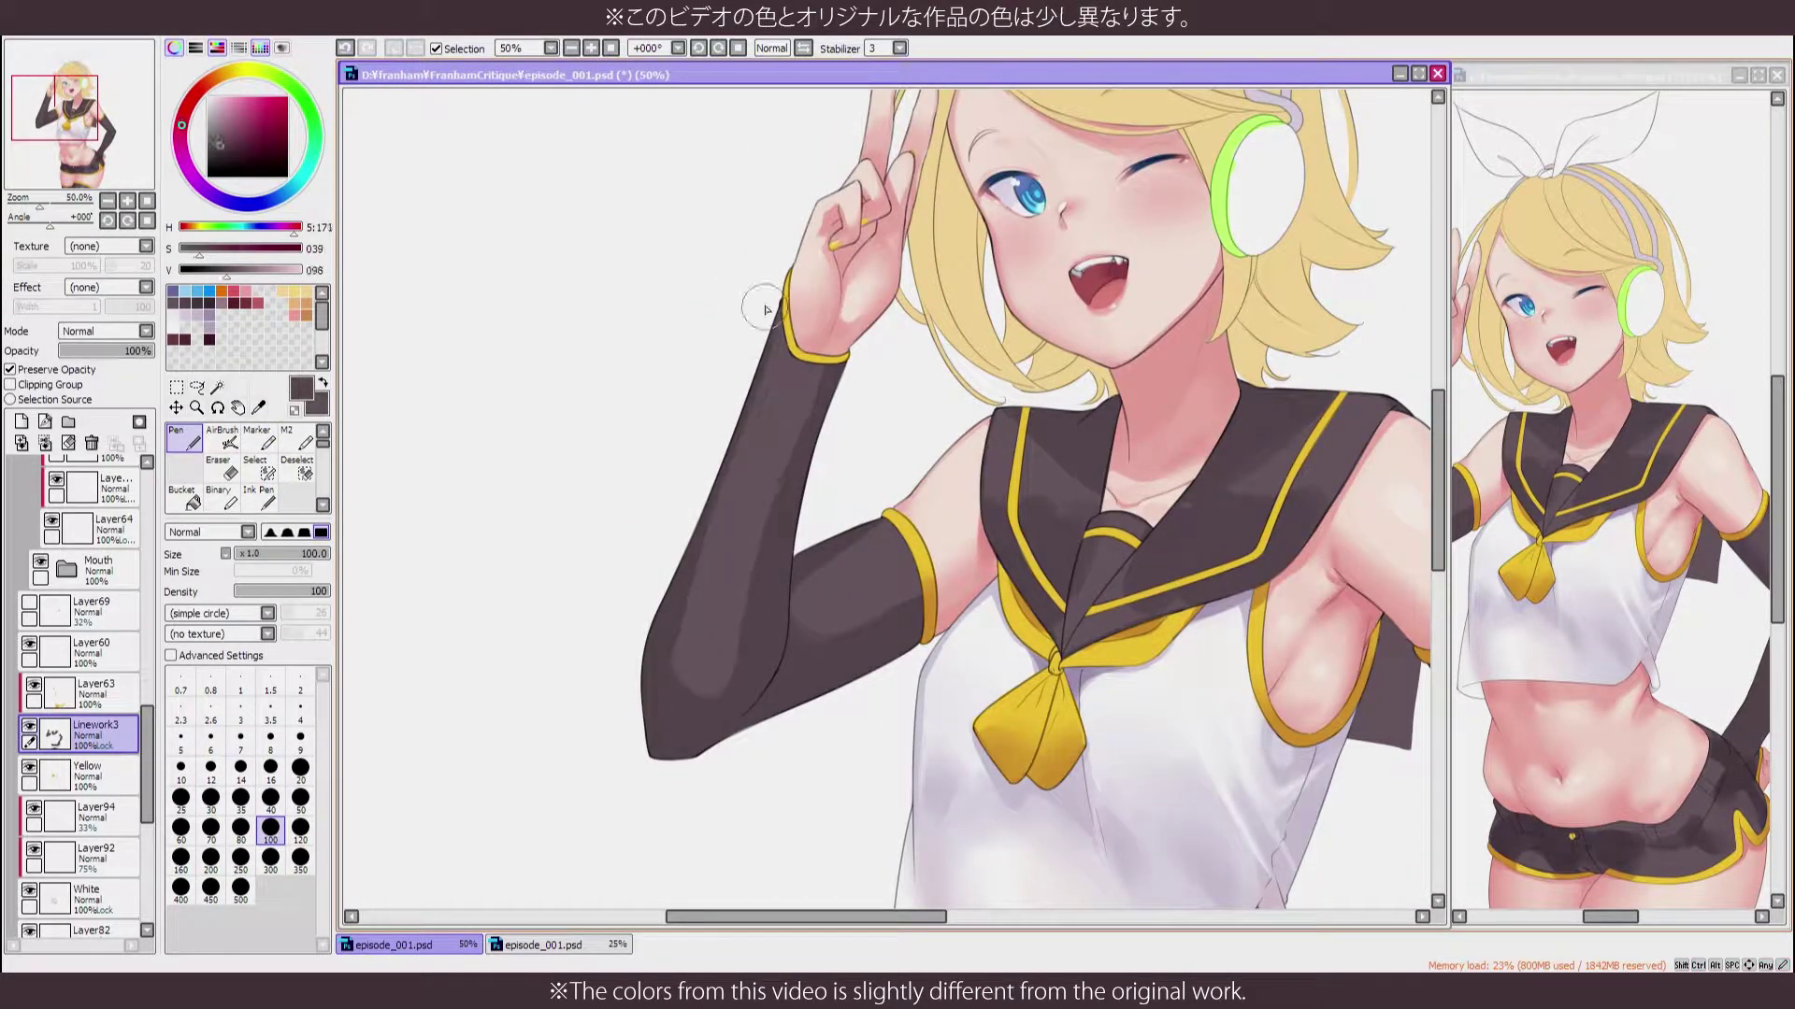
{"action": "scroll", "coordinate": [818, 517], "scroll_direction": "down", "scroll_amount": 3}
{"action": "scroll", "coordinate": [711, 374], "scroll_direction": "up", "scroll_amount": 1}
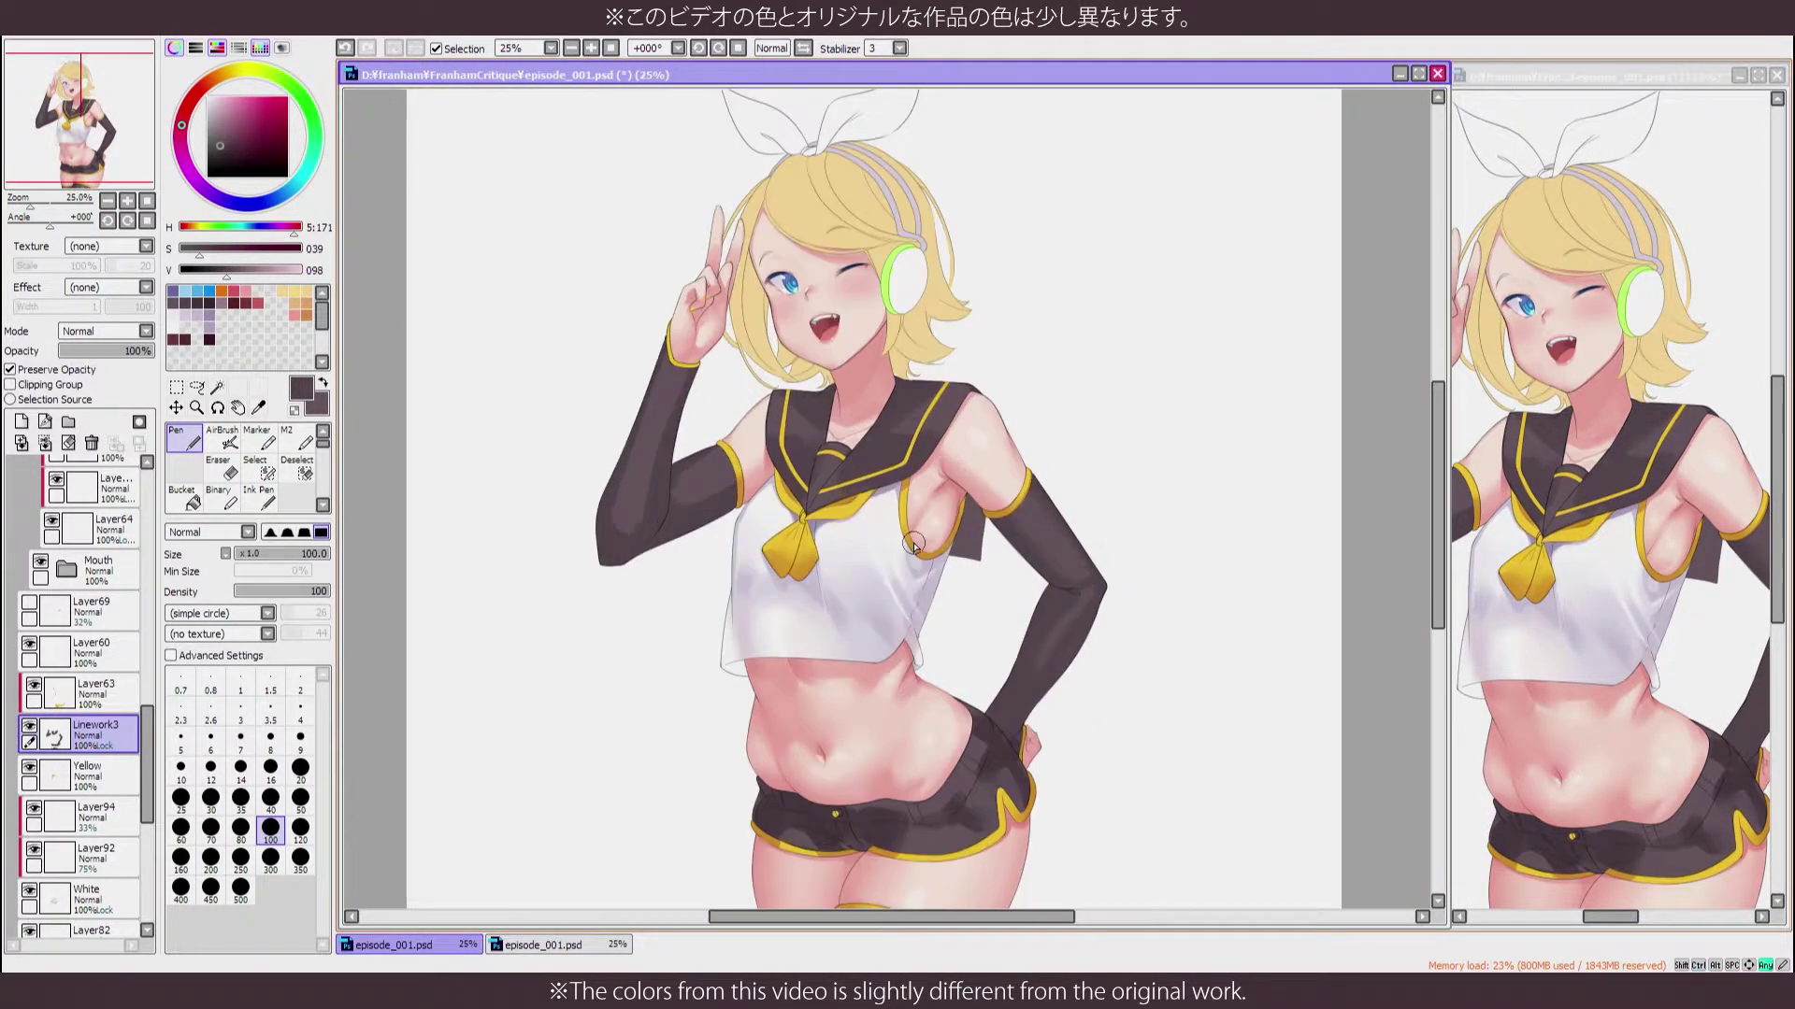
Enlarge the Pen to size 300 and cover the dark sleeves, collar and shorts with flat sampled grey
{"action": "key", "text": "bracketright"}
{"action": "key", "text": "bracketright"}
{"action": "key", "text": "bracketright"}
{"action": "key", "text": "bracketright"}
{"action": "key", "text": "bracketright"}
{"action": "left_click", "coordinate": [657, 290], "text": "alt"}
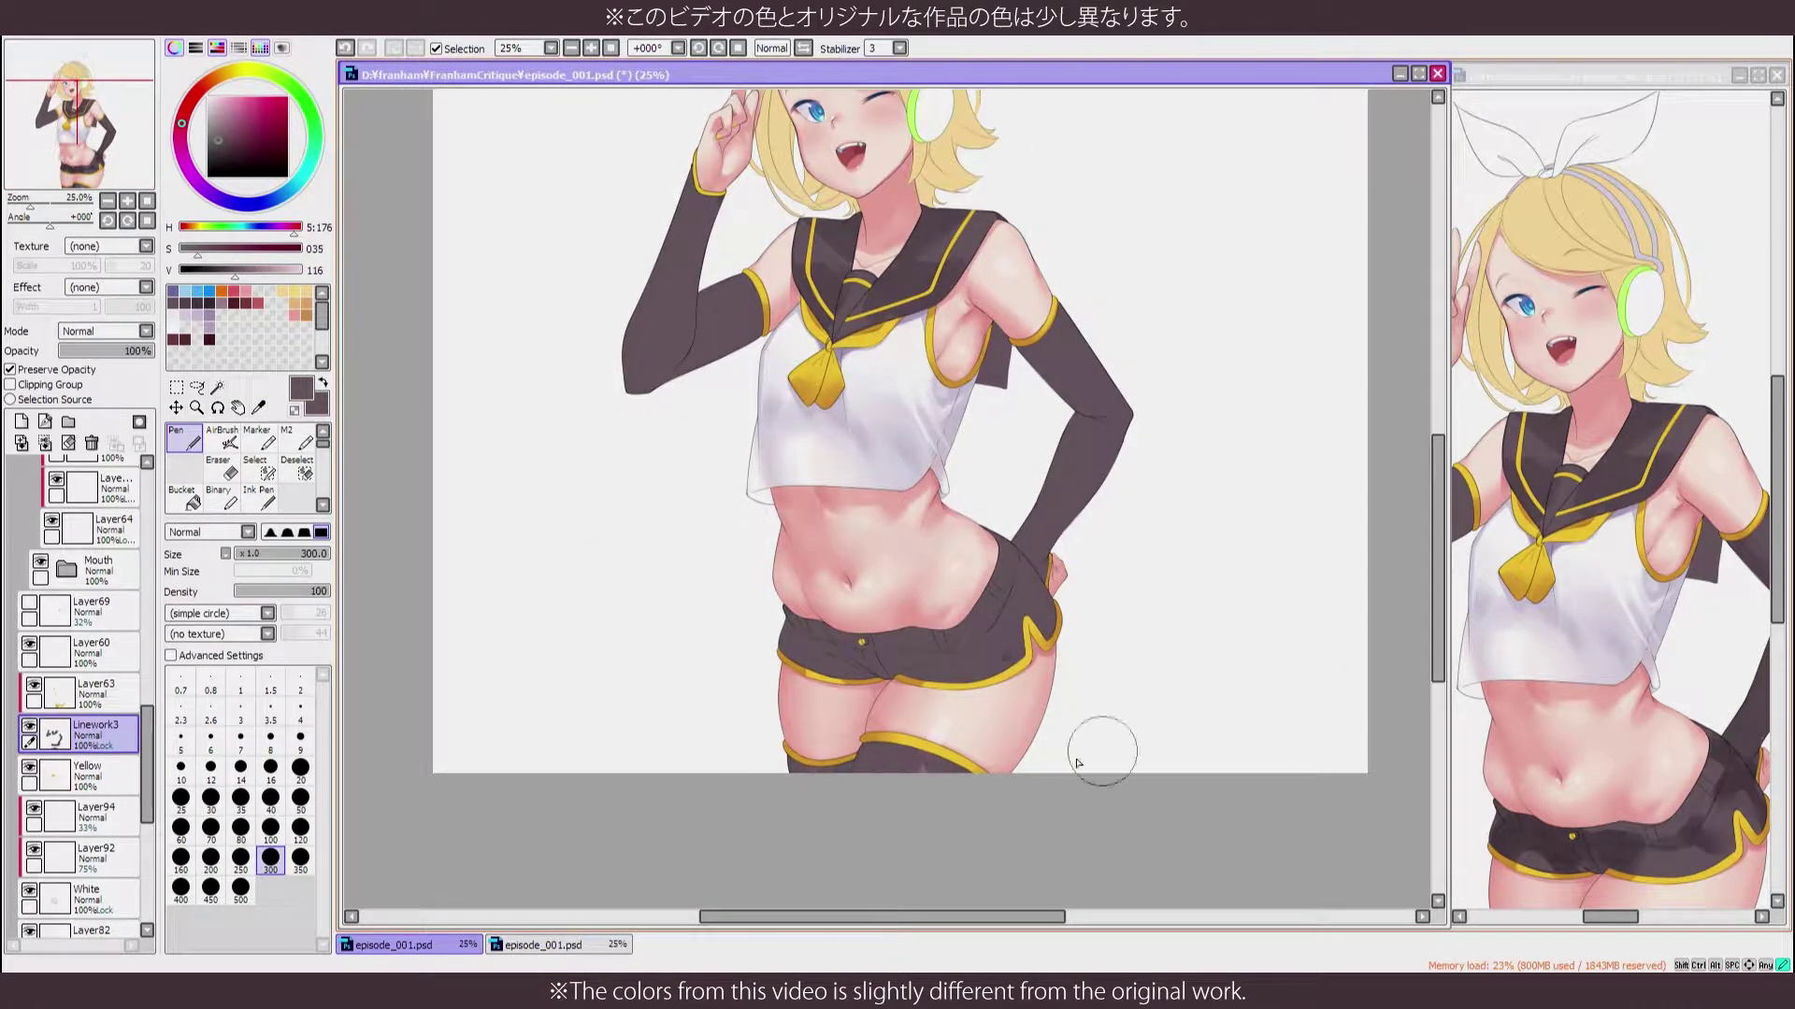
{"action": "left_click_drag", "start_coordinate": [1109, 749], "coordinate": [1184, 859]}
Shade the sailor collar beside the neck and along its yellow stripe in dark grey, raising the Marker from size 35 to 80
{"action": "left_click", "coordinate": [258, 440]}
{"action": "left_click", "coordinate": [209, 340]}
{"action": "scroll", "coordinate": [524, 541], "scroll_direction": "up", "scroll_amount": 3}
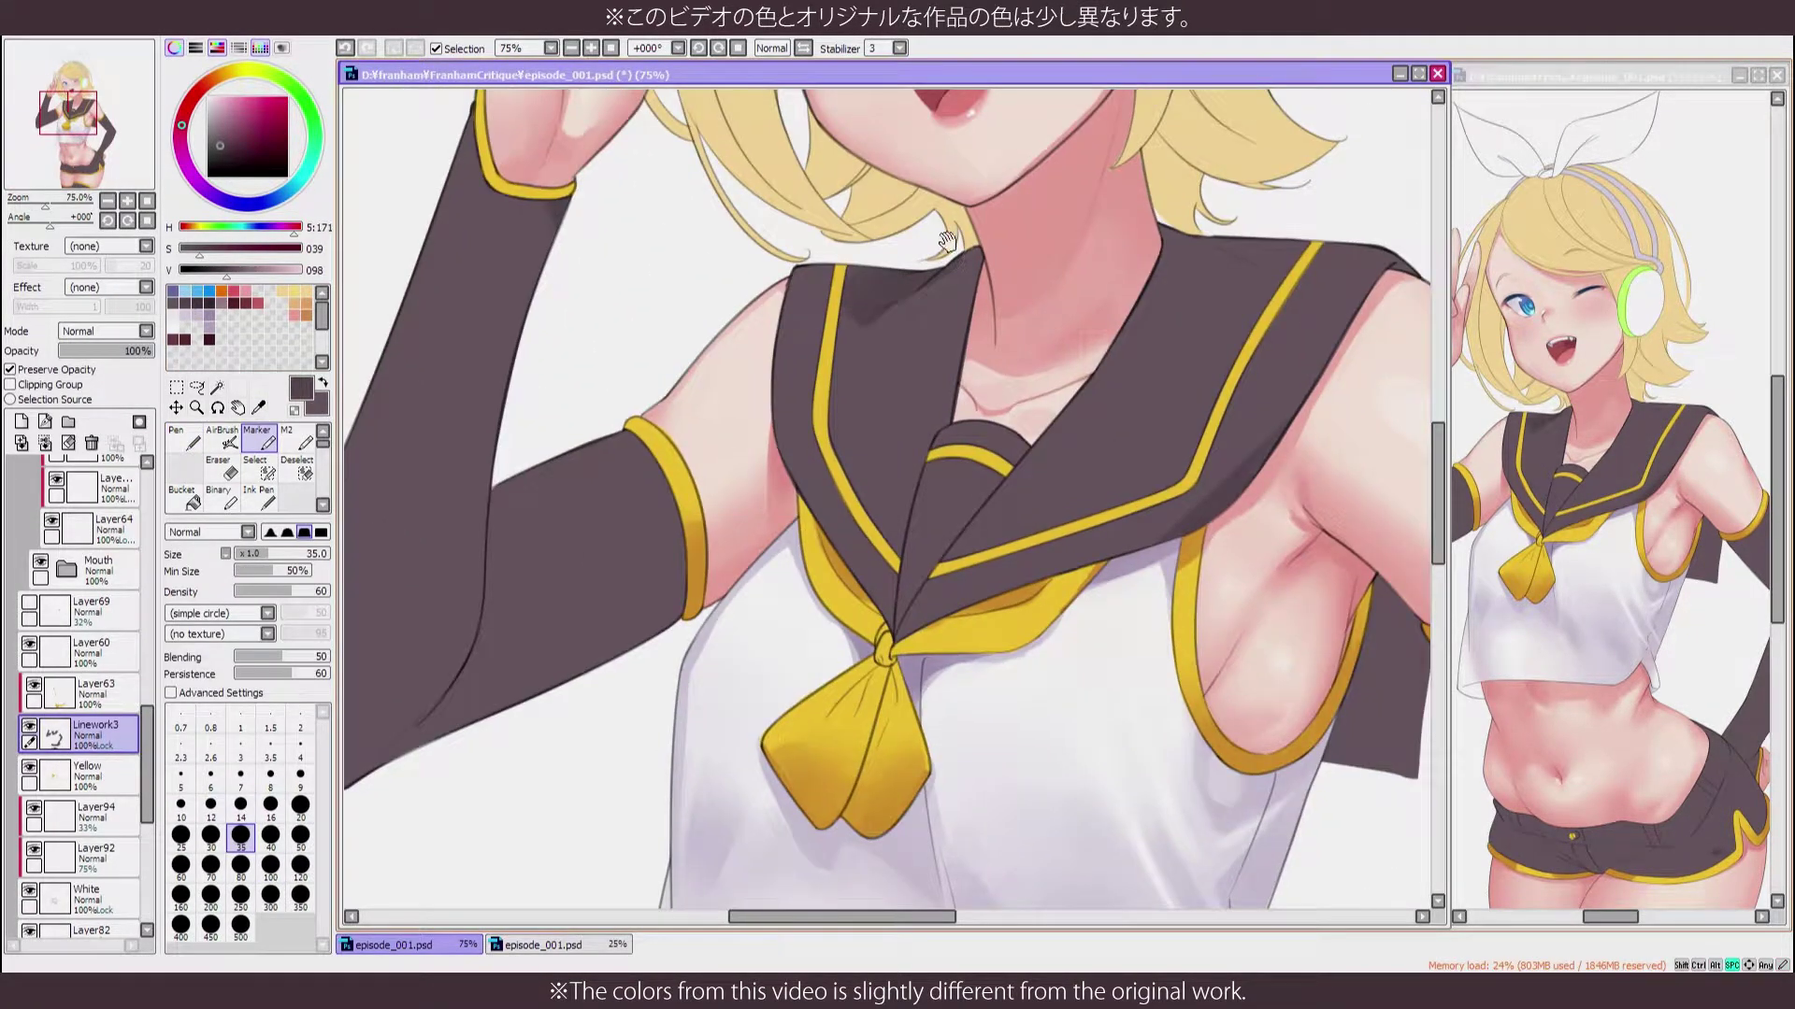
{"action": "key", "text": "ctrl+z"}
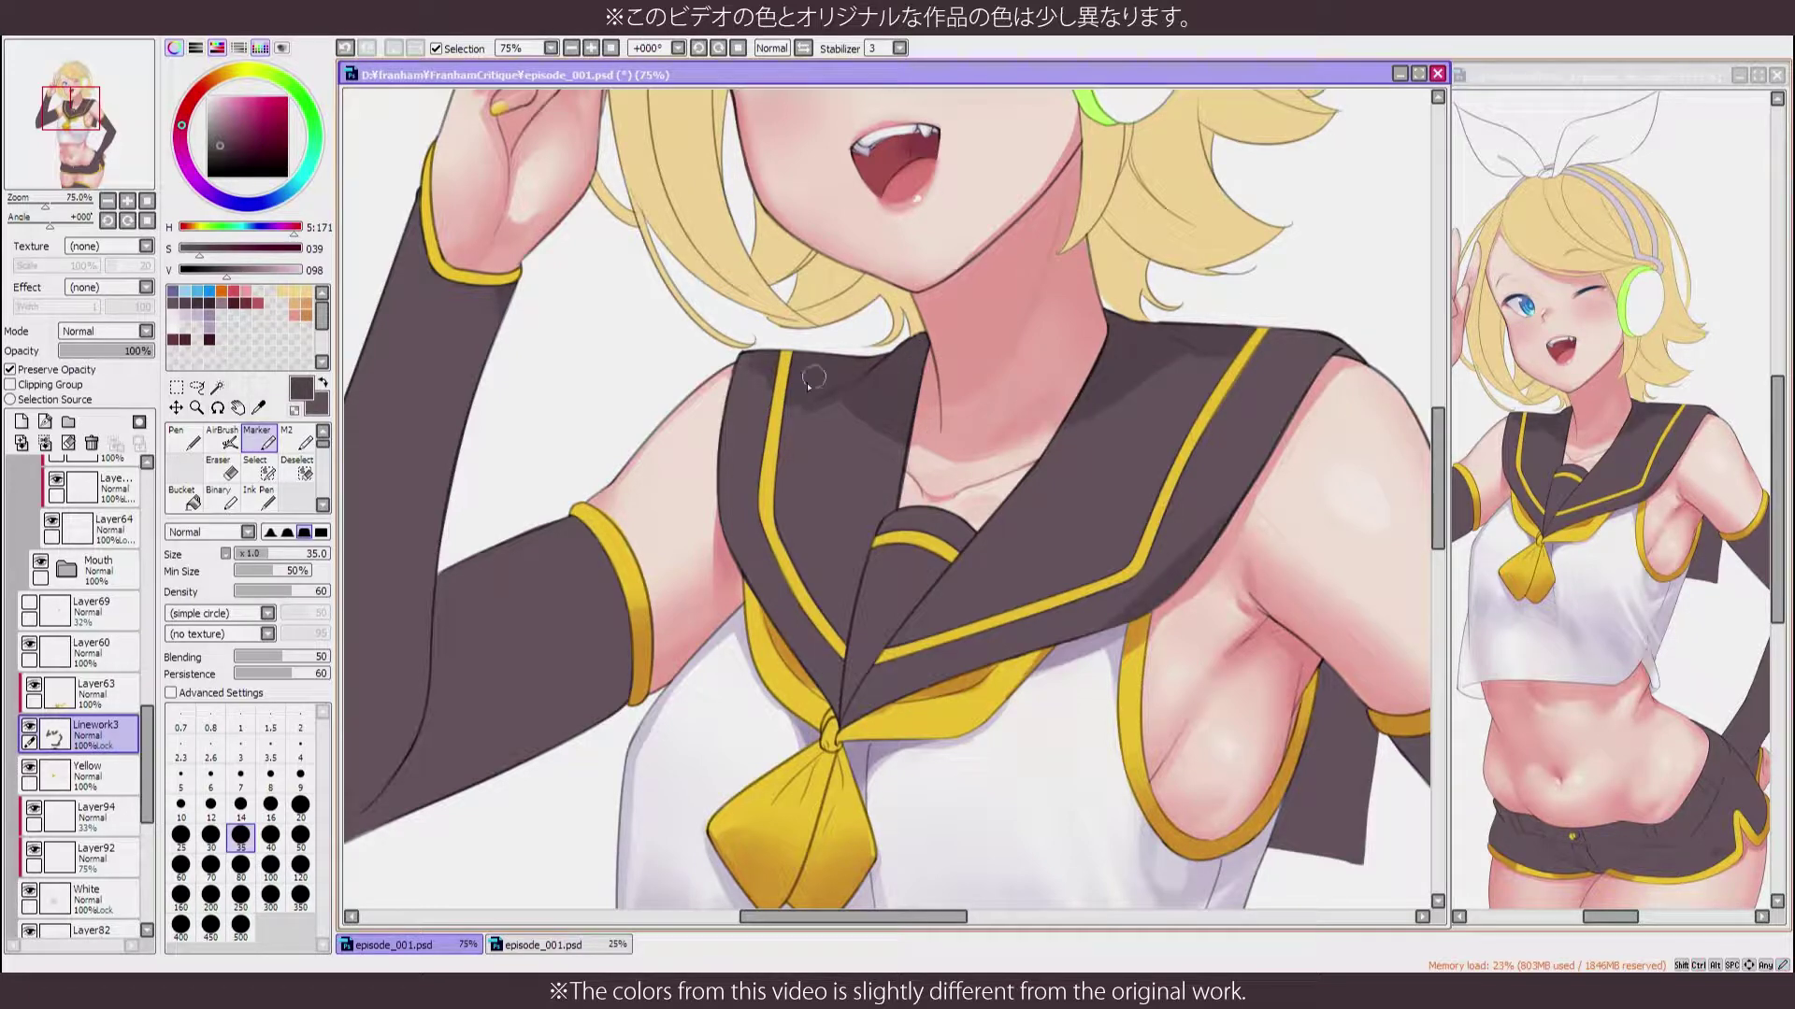
{"action": "key", "text": "bracketright"}
{"action": "key", "text": "bracketright"}
{"action": "key", "text": "bracketright"}
{"action": "key", "text": "bracketright"}
{"action": "key", "text": "bracketright"}
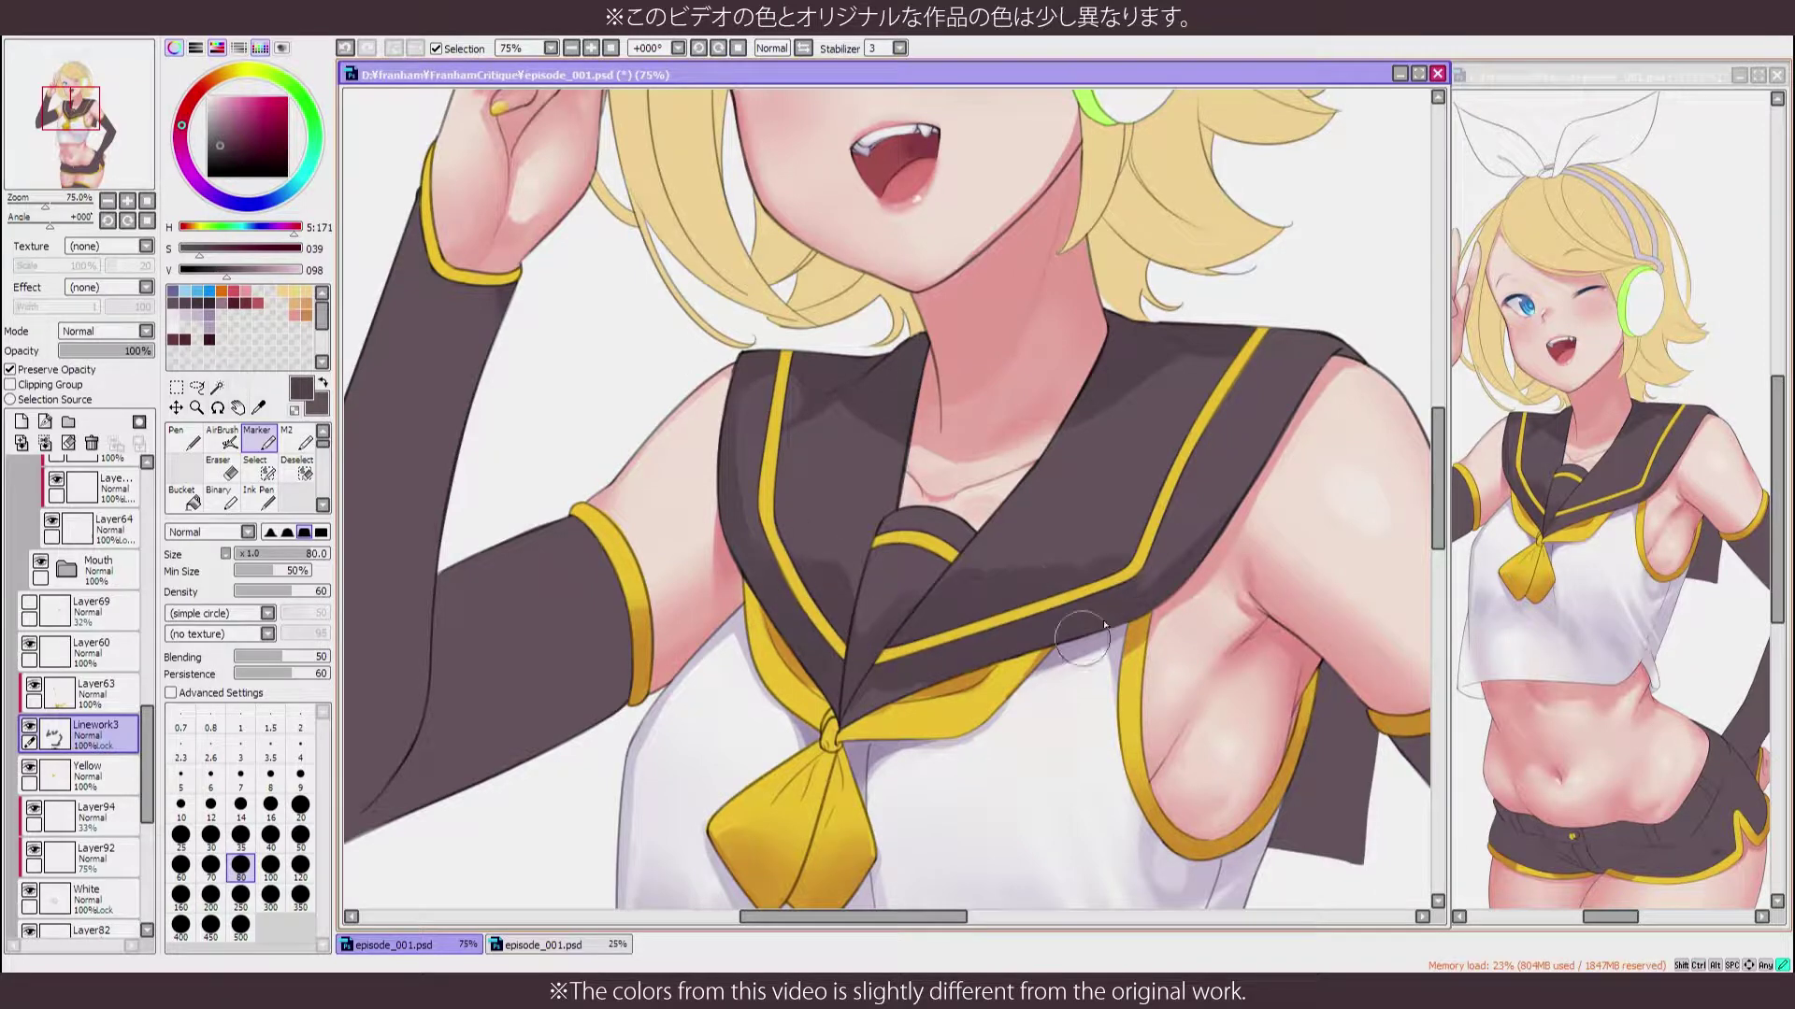
Refine the collar shading around the point above the yellow tie with the Marker at size 20
{"action": "key", "text": "h"}
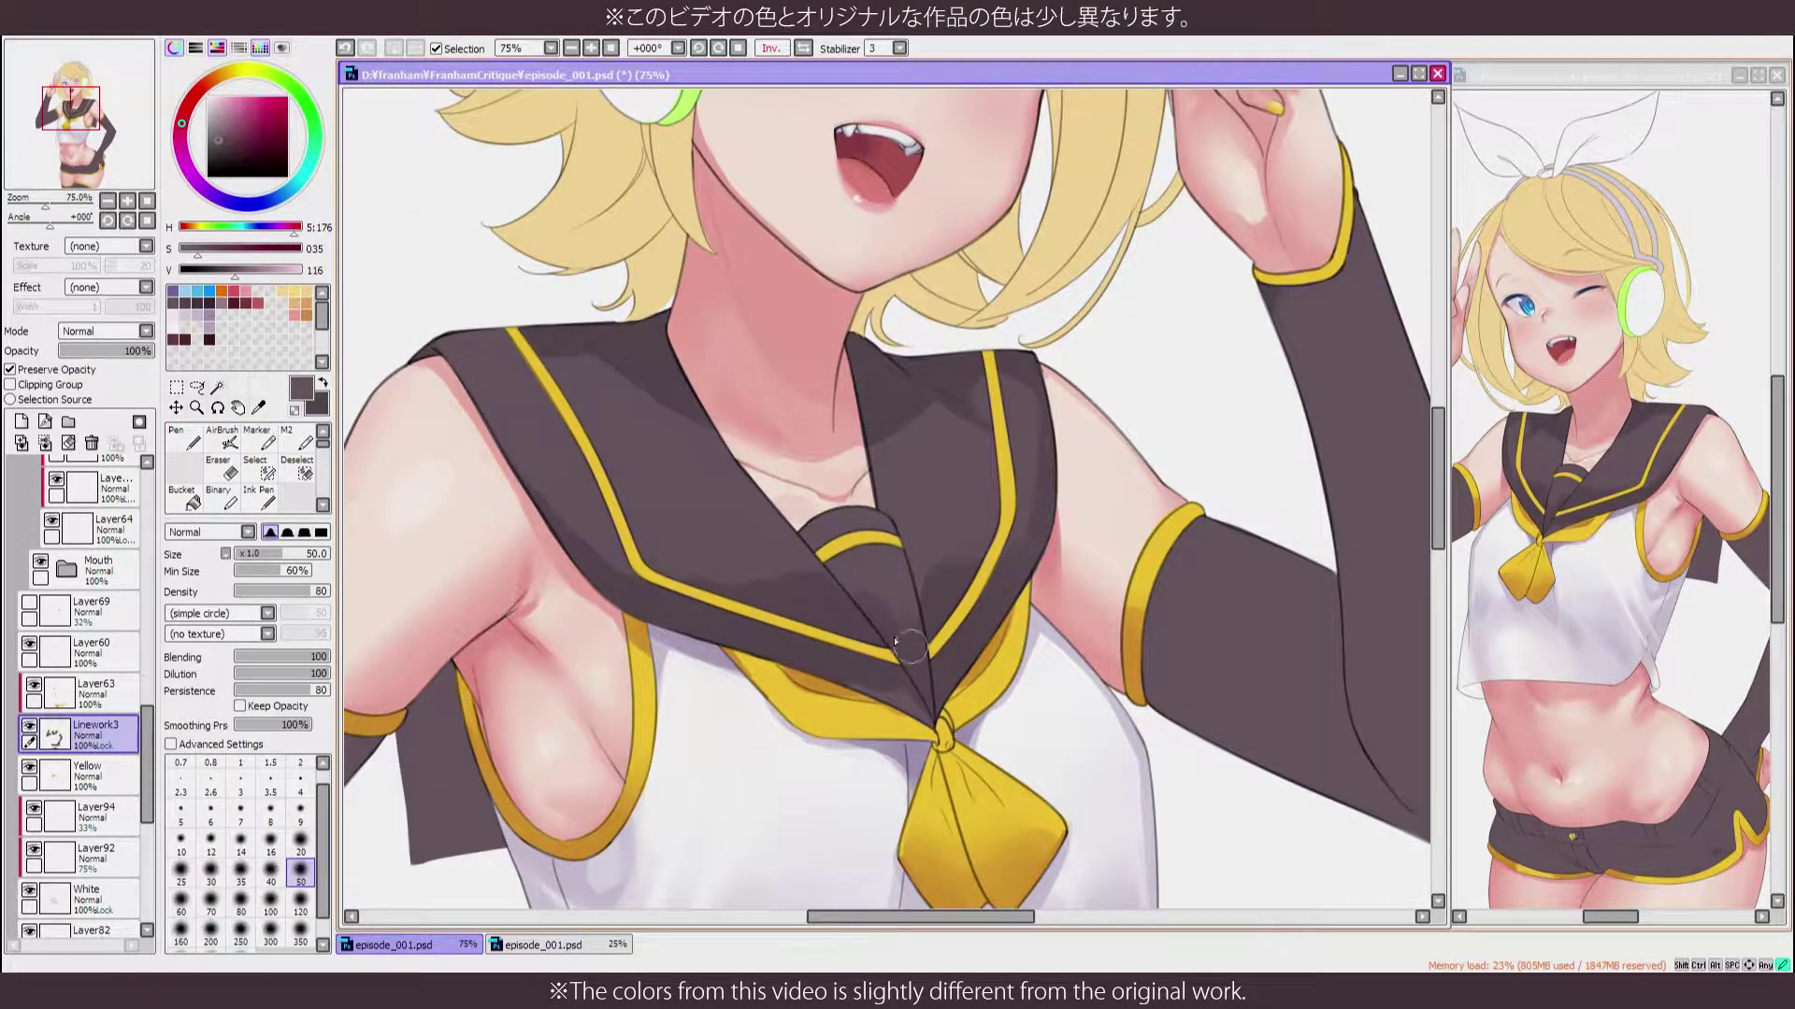
{"action": "key", "text": "h"}
{"action": "left_click", "coordinate": [300, 804]}
{"action": "left_click_drag", "start_coordinate": [861, 507], "coordinate": [734, 699]}
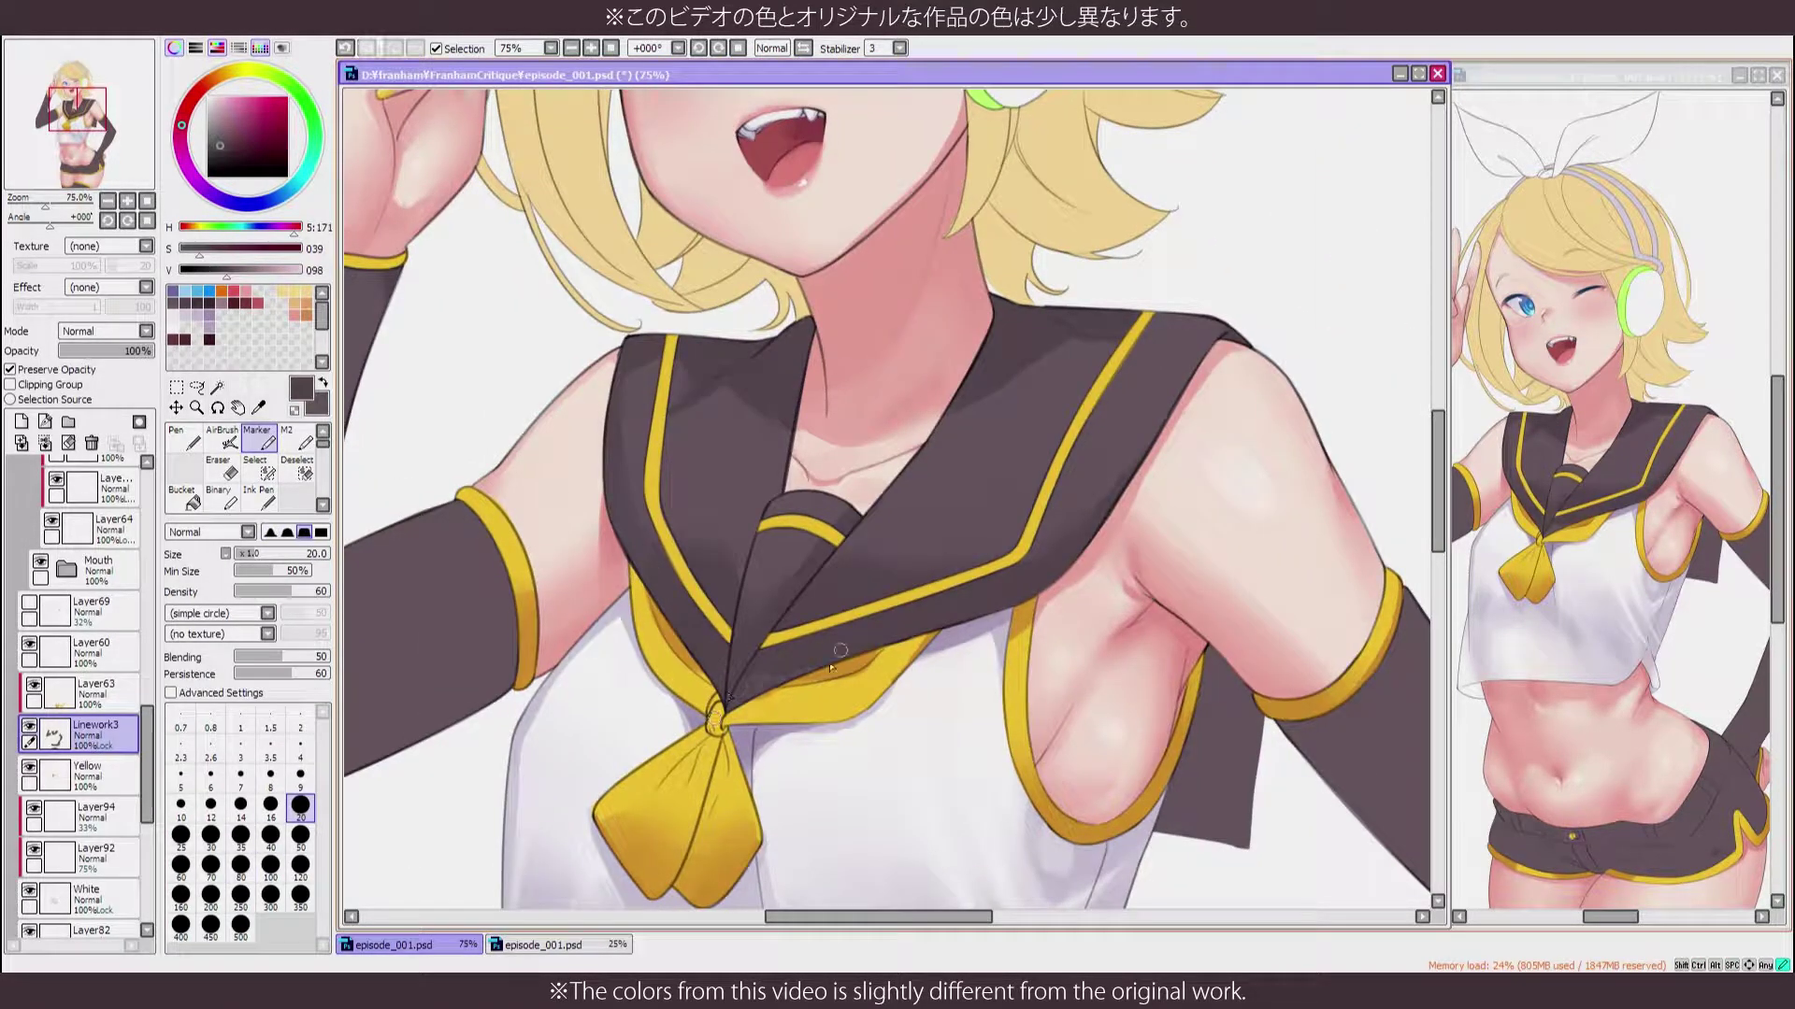
{"action": "scroll", "coordinate": [714, 481], "scroll_direction": "down", "scroll_amount": 3}
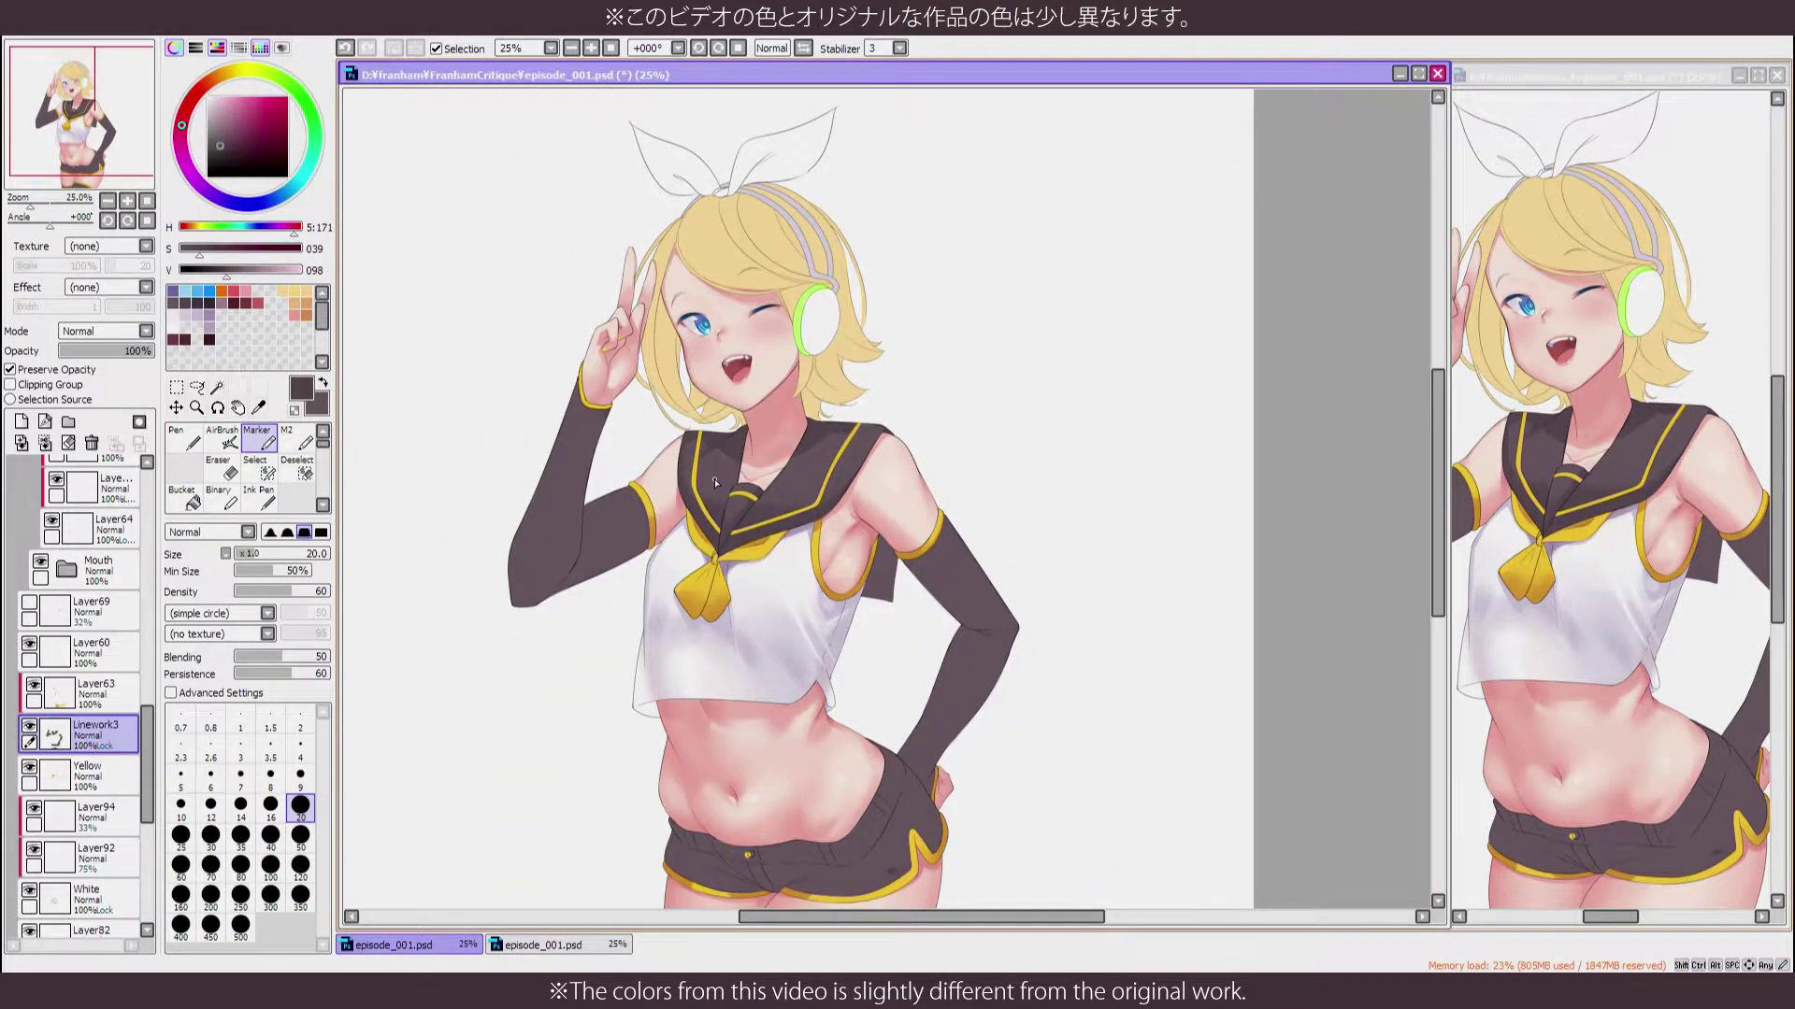
Raise the Marker to size 100 and blend broad dark grey shading across both sides of the sailor collar
{"action": "scroll", "coordinate": [714, 481], "scroll_direction": "up", "scroll_amount": 4}
{"action": "key", "text": "bracketright"}
{"action": "key", "text": "bracketright"}
{"action": "key", "text": "bracketright"}
{"action": "key", "text": "bracketright"}
{"action": "key", "text": "bracketright"}
{"action": "key", "text": "bracketright"}
{"action": "key", "text": "bracketright"}
{"action": "key", "text": "bracketright"}
{"action": "key", "text": "bracketright"}
{"action": "left_click_drag", "start_coordinate": [838, 317], "coordinate": [1060, 335]}
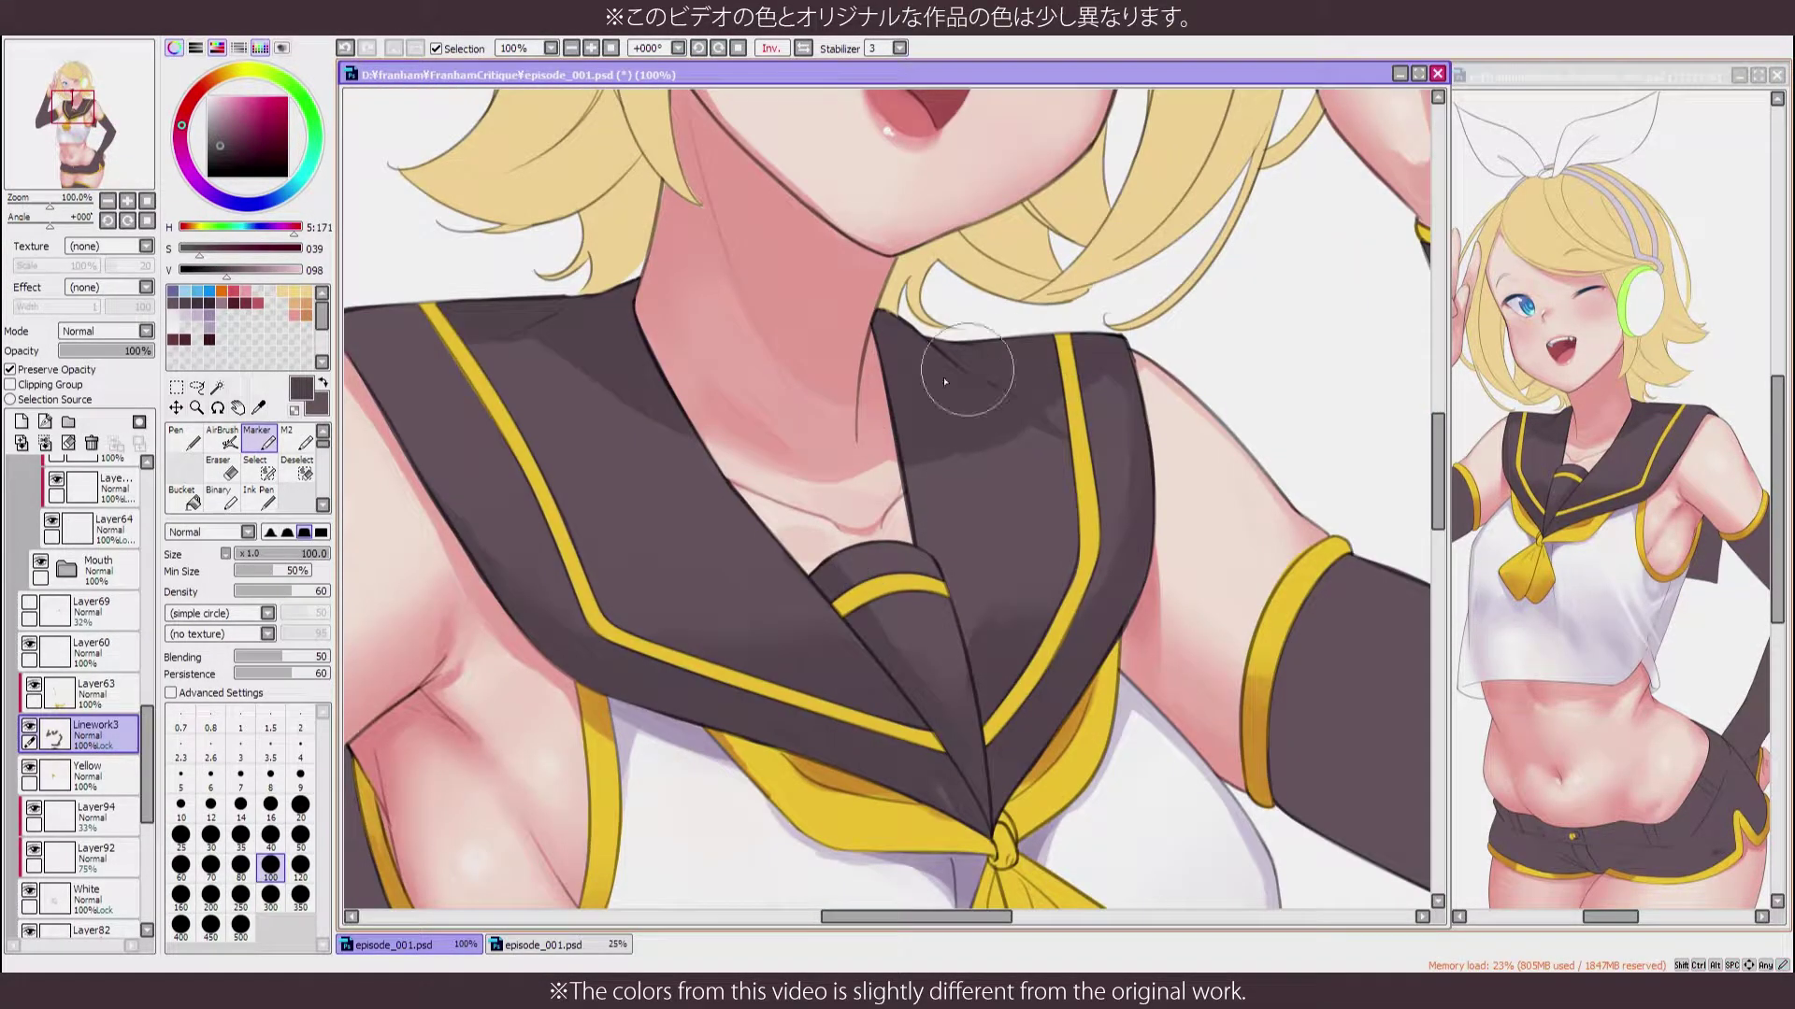
{"action": "left_click_drag", "start_coordinate": [945, 382], "coordinate": [856, 594]}
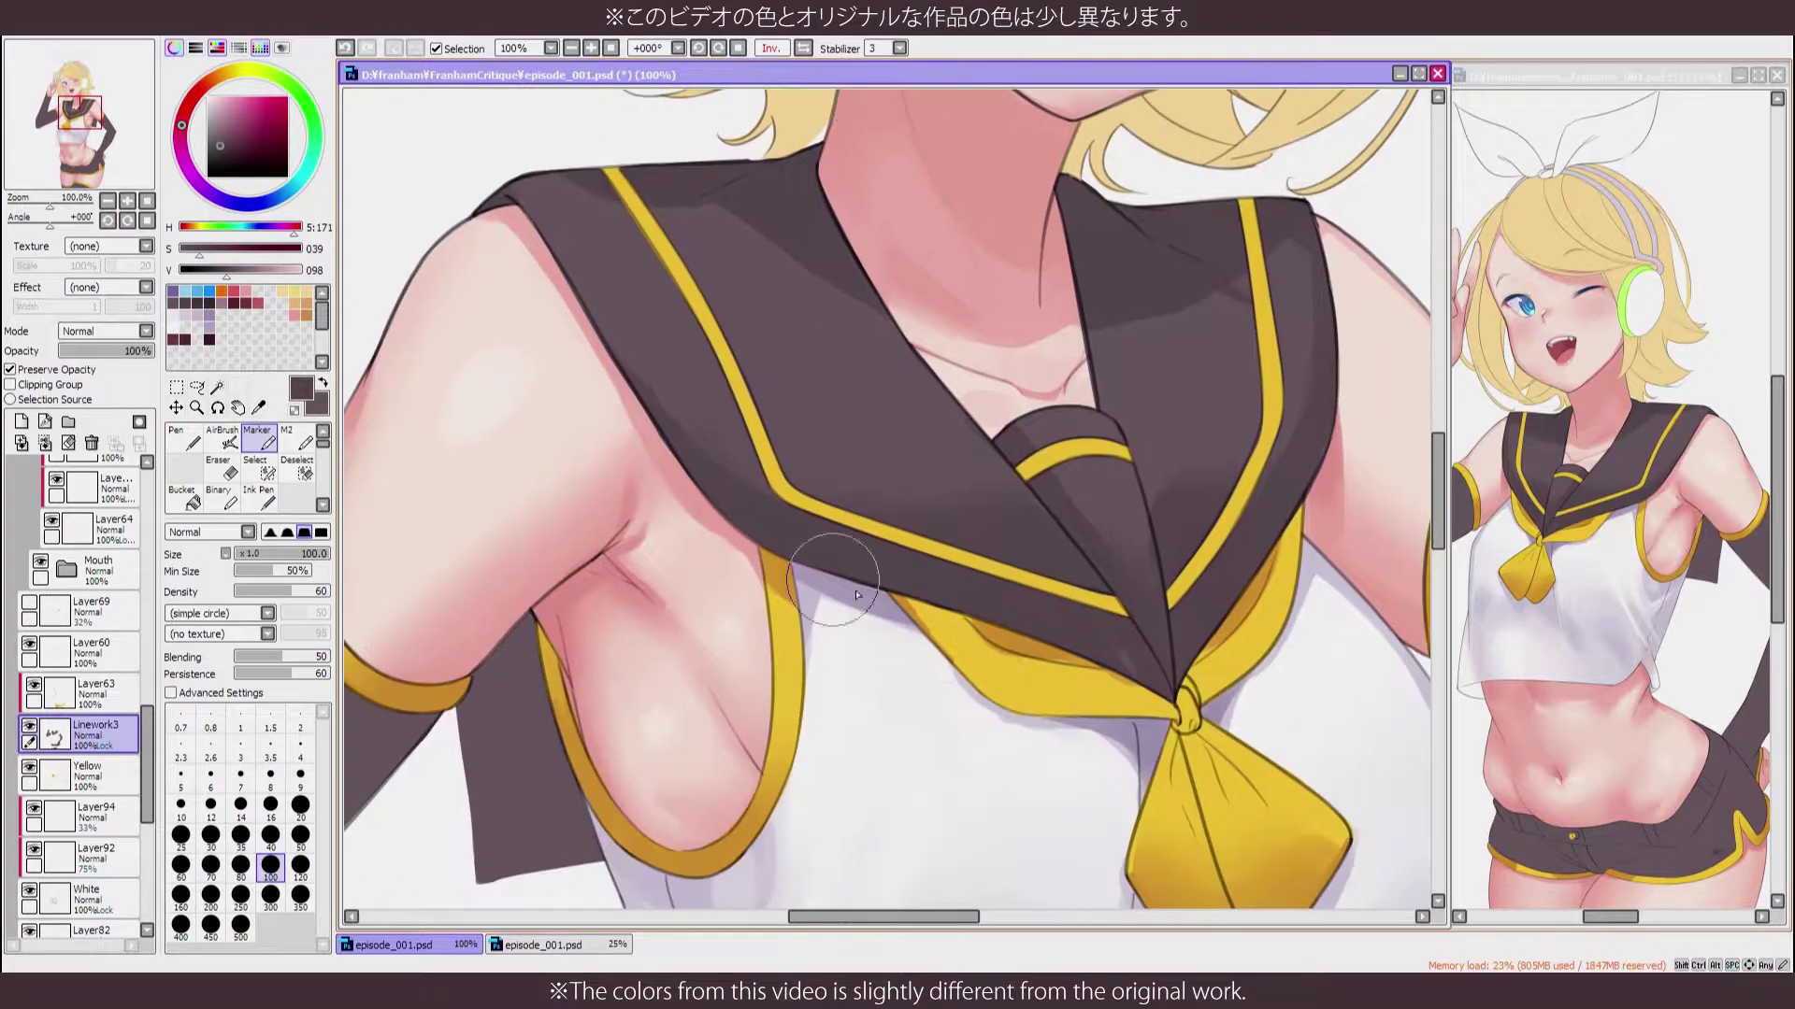
Define the collar folds between the neckline and the yellow stripe with sampled greys, using the Marker at size 40
{"action": "key", "text": "h"}
{"action": "left_click", "coordinate": [270, 835]}
{"action": "left_click", "coordinate": [924, 449], "text": "alt"}
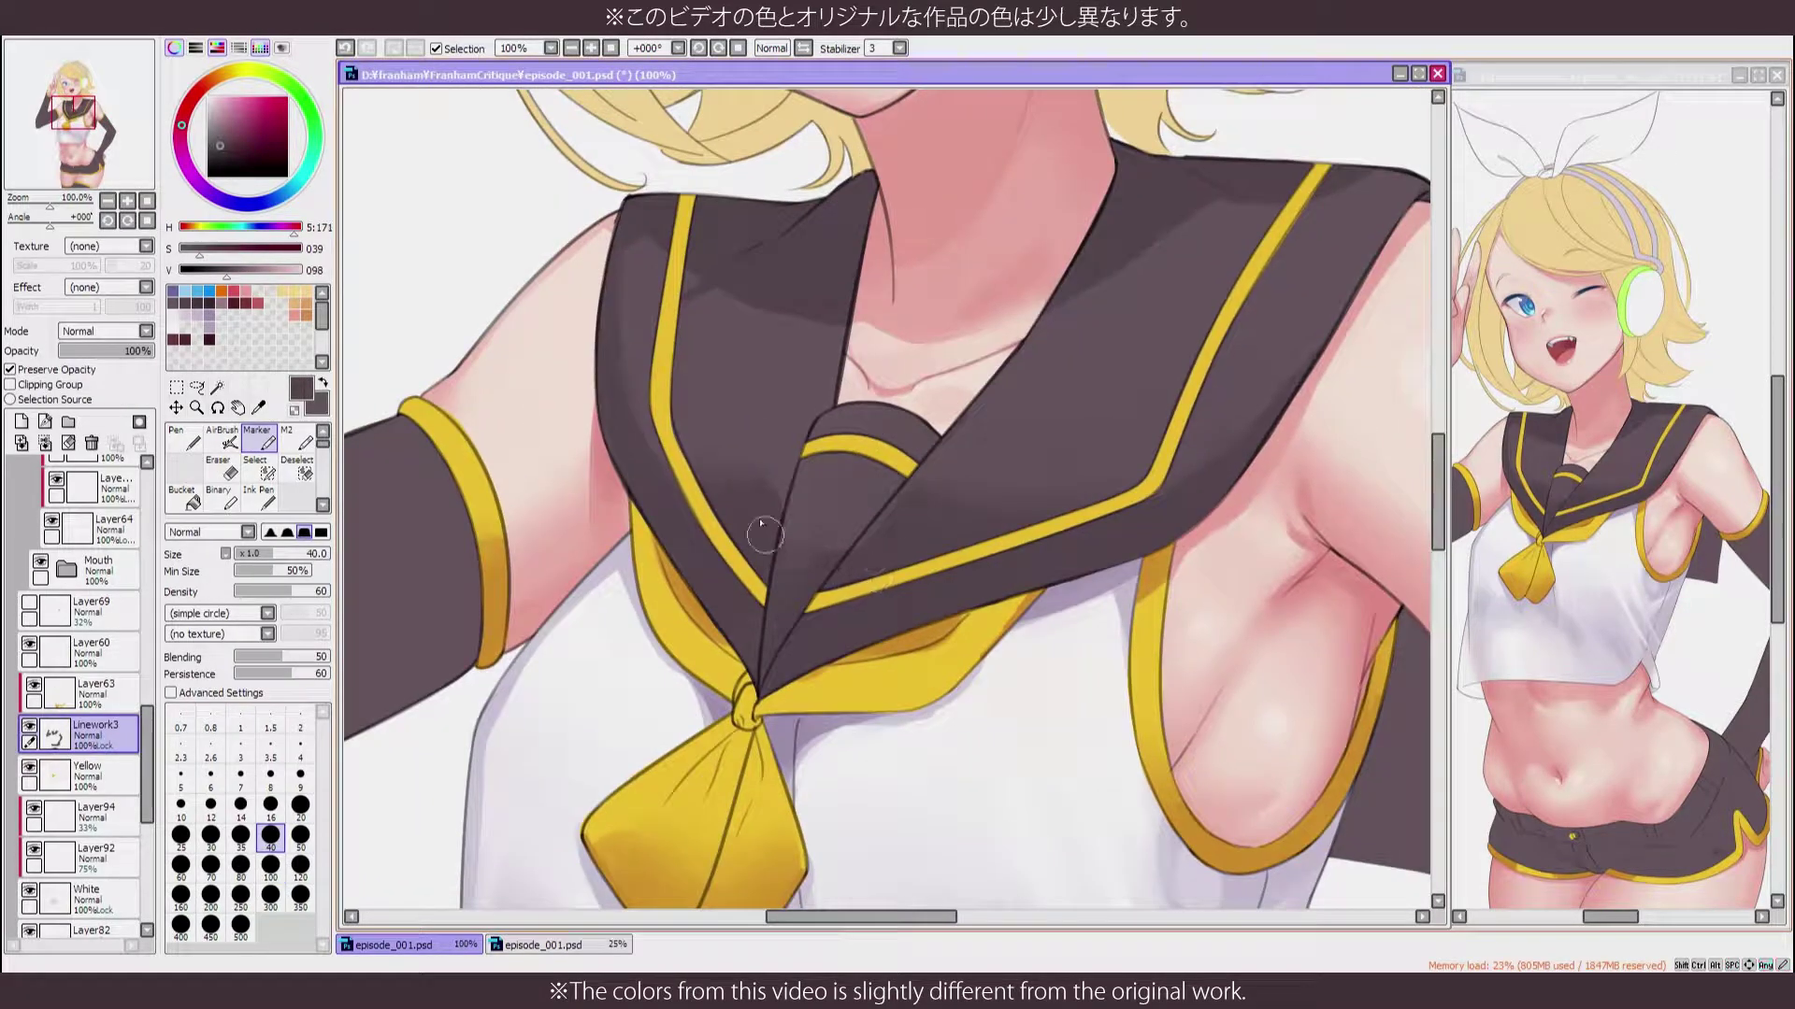
{"action": "left_click_drag", "start_coordinate": [784, 491], "coordinate": [839, 360]}
{"action": "key", "text": "h"}
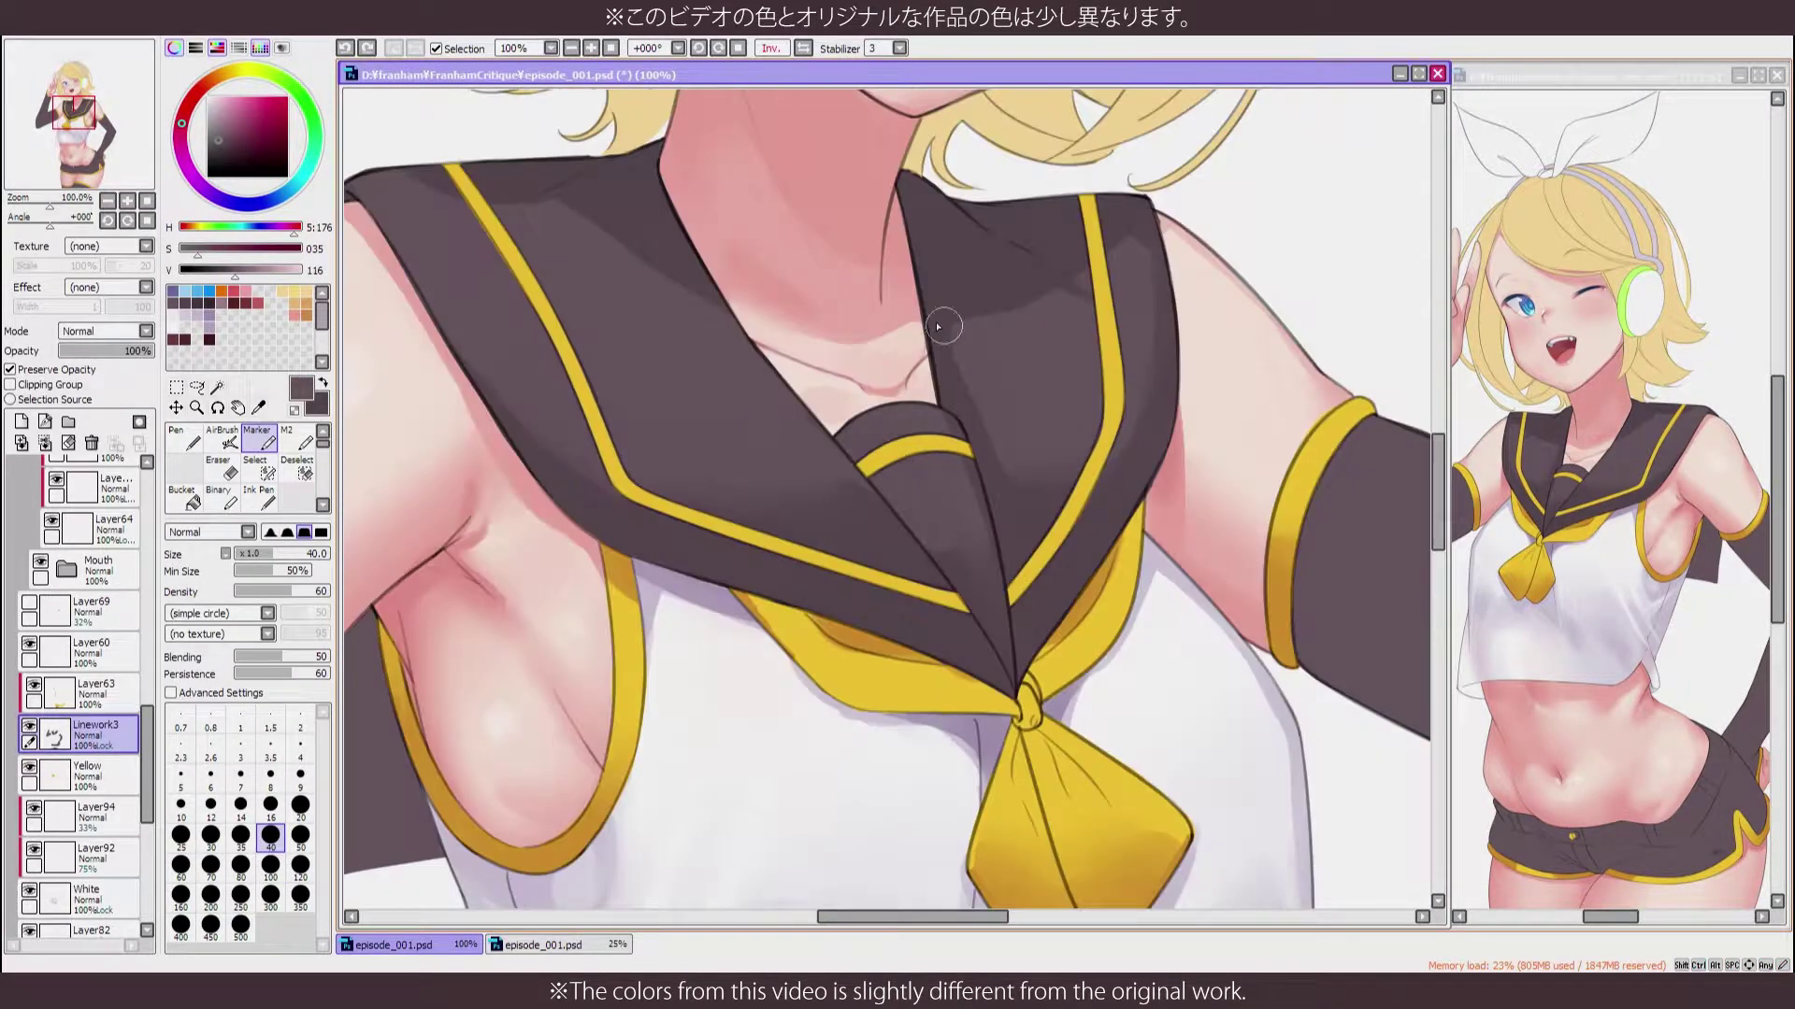
{"action": "left_click", "coordinate": [934, 327], "text": "alt"}
{"action": "left_click_drag", "start_coordinate": [925, 313], "coordinate": [962, 393]}
{"action": "key", "text": "h"}
{"action": "left_click_drag", "start_coordinate": [625, 348], "coordinate": [699, 432]}
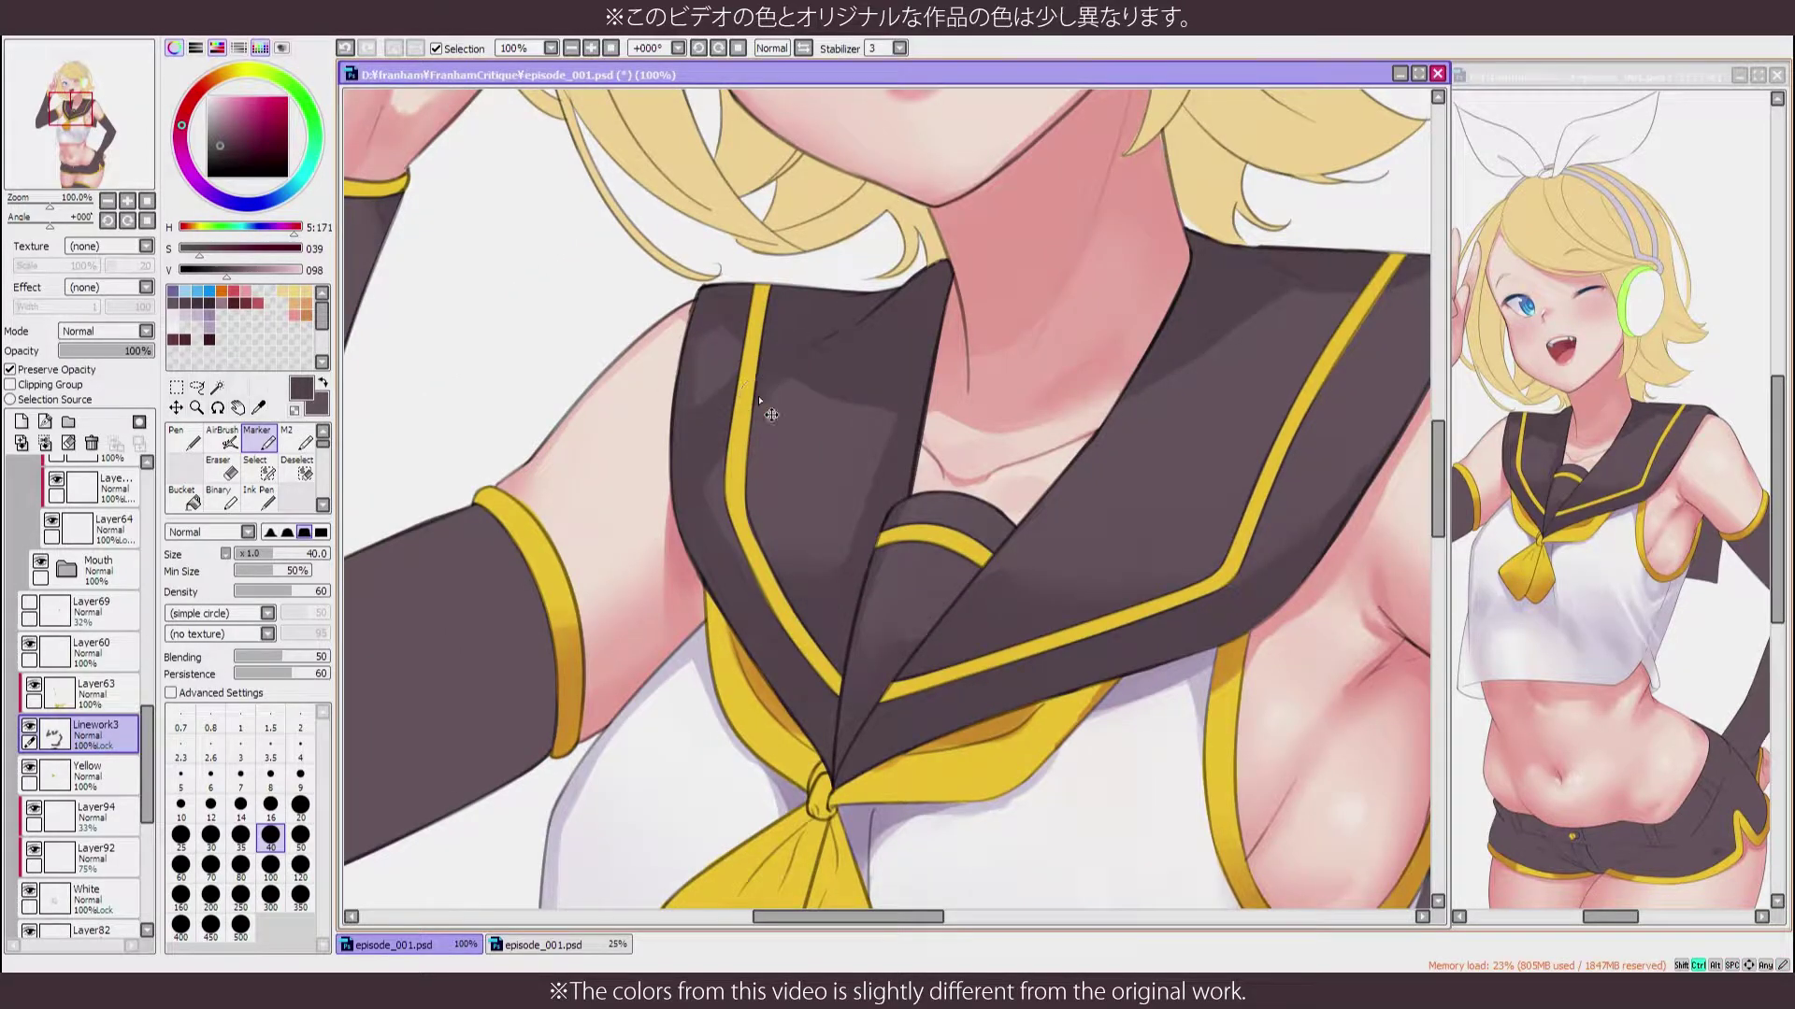
Touch up the fold shading beside the sailor collar's yellow stripe in dark grey with the Marker at size 16
{"action": "scroll", "coordinate": [771, 414], "scroll_direction": "down", "scroll_amount": 4}
{"action": "scroll", "coordinate": [1082, 453], "scroll_direction": "up", "scroll_amount": 3}
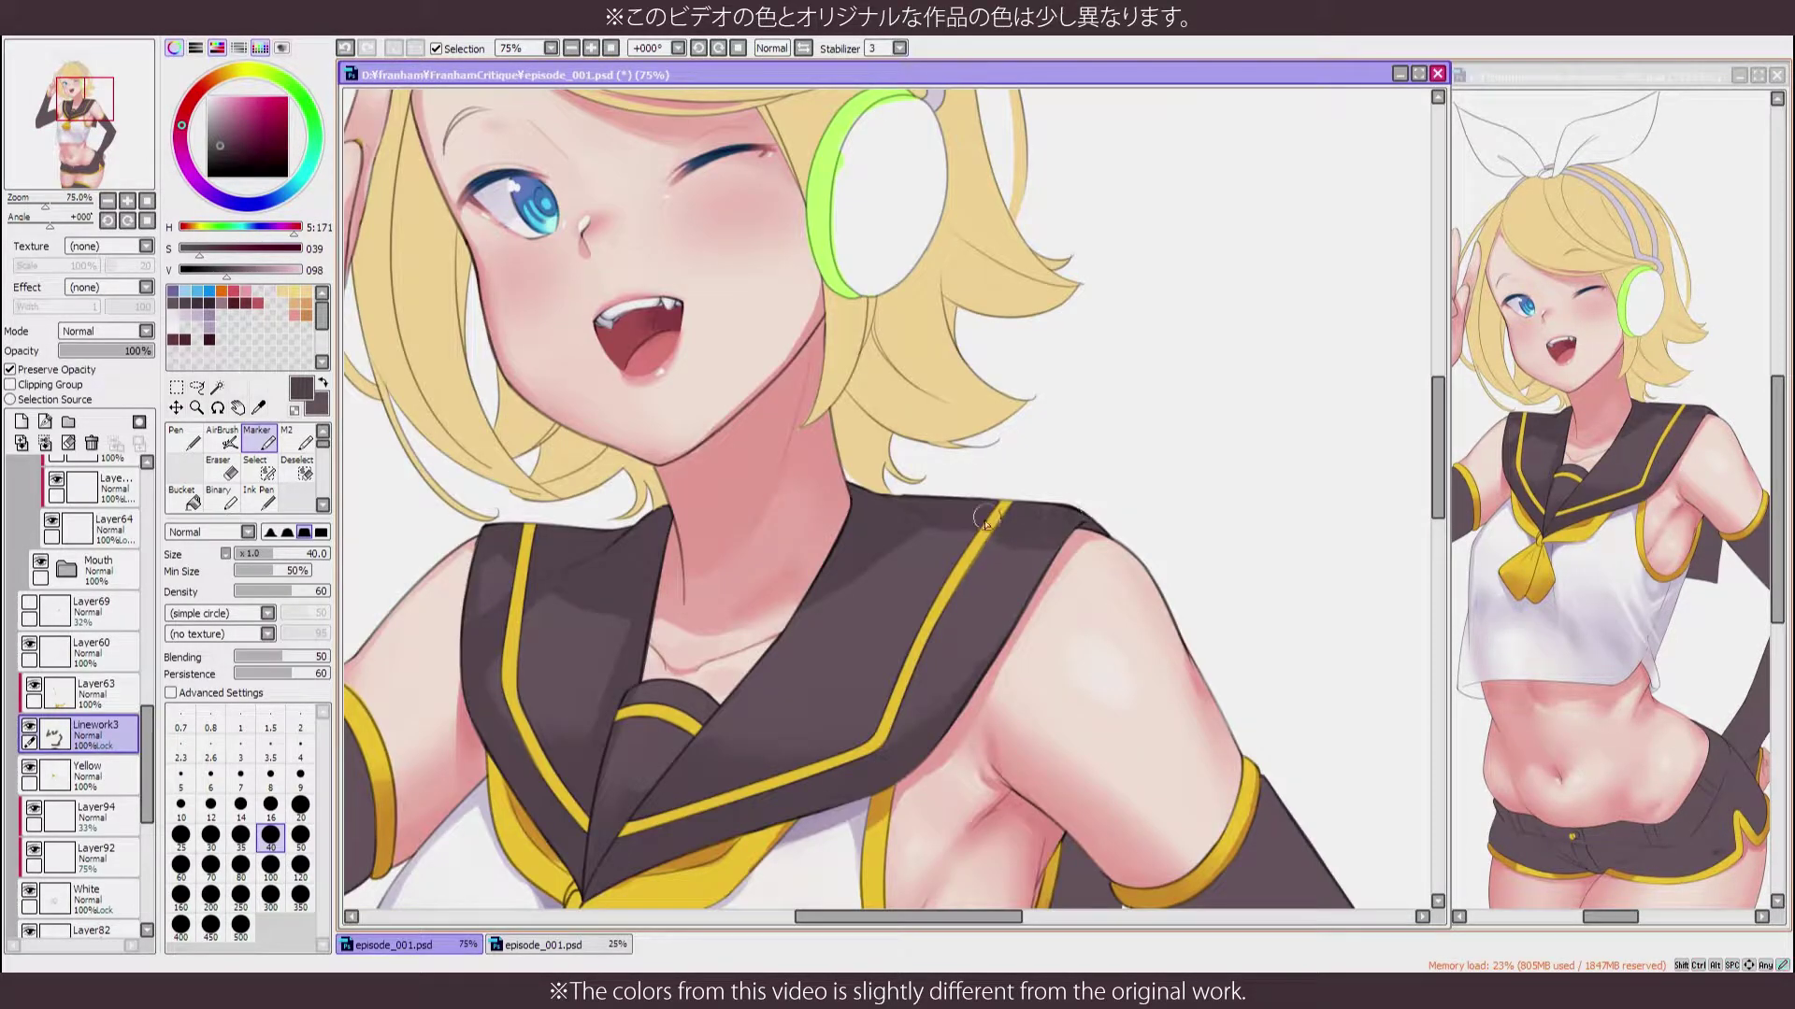
{"action": "left_click_drag", "start_coordinate": [985, 523], "coordinate": [1162, 318]}
{"action": "key", "text": "bracketleft"}
{"action": "key", "text": "bracketleft"}
{"action": "key", "text": "bracketleft"}
{"action": "key", "text": "bracketleft"}
{"action": "key", "text": "bracketleft"}
{"action": "left_click", "coordinate": [693, 440], "text": "alt"}
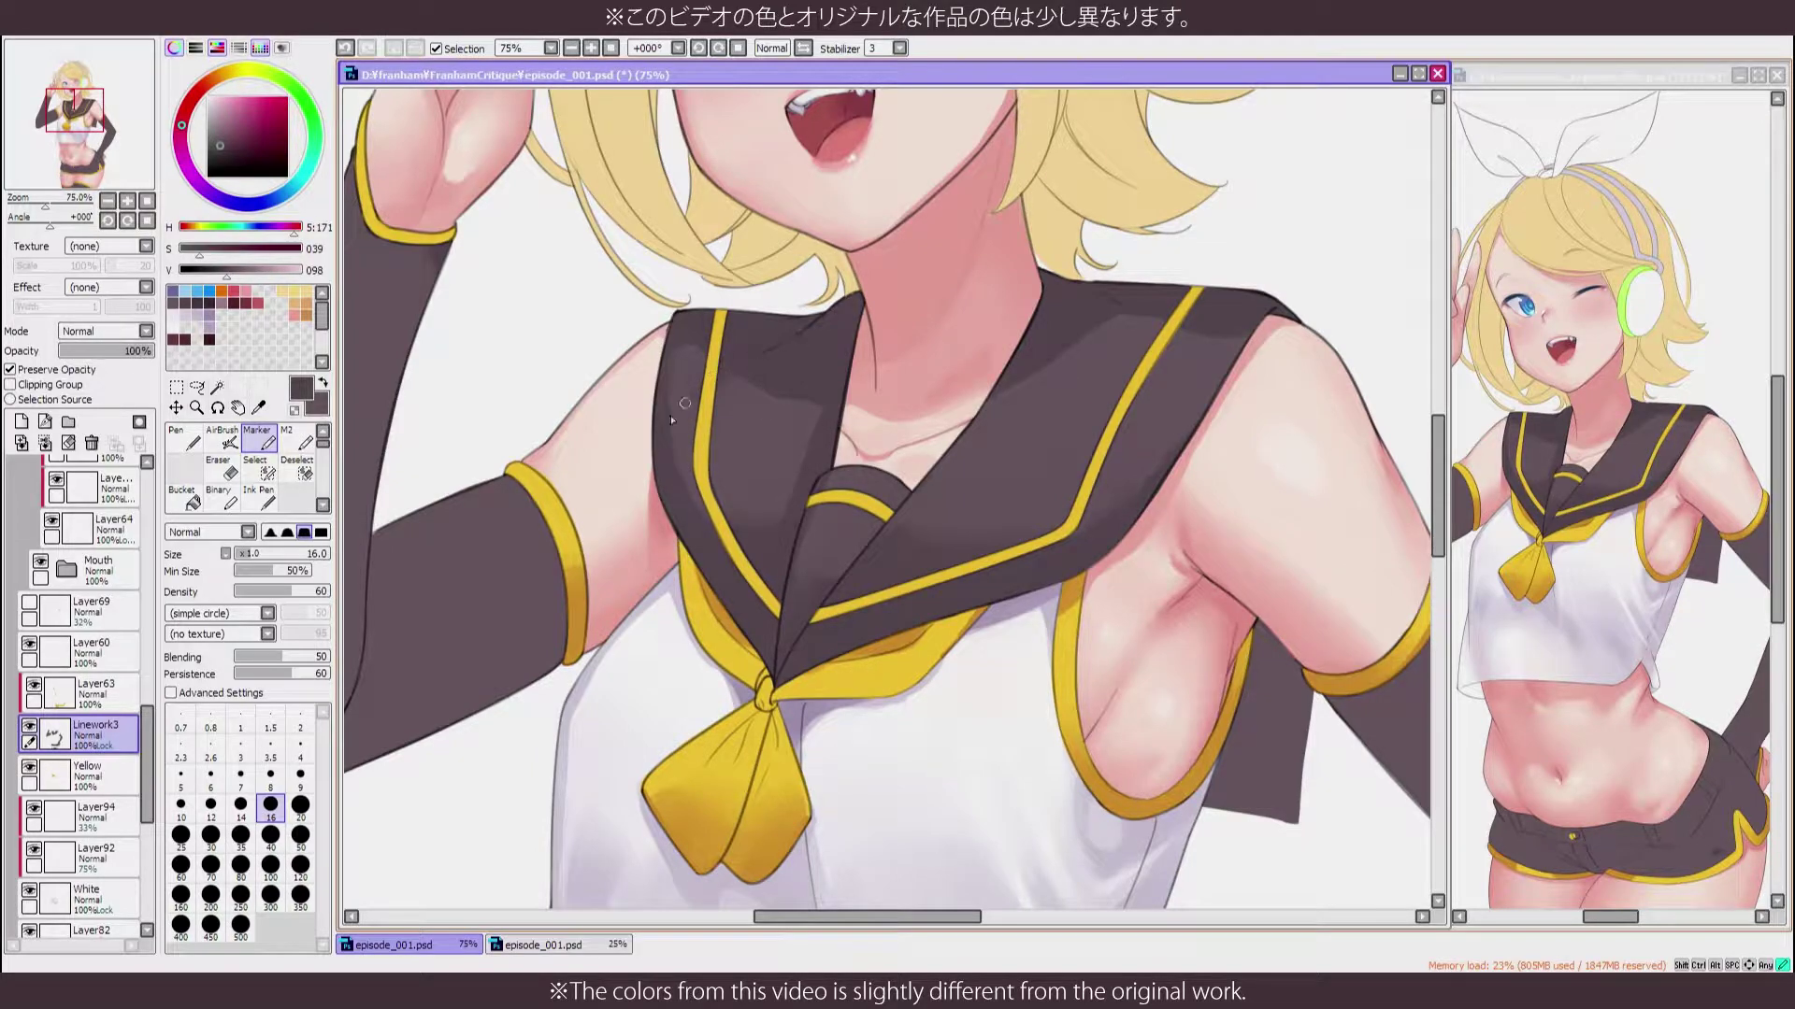
{"action": "left_click_drag", "start_coordinate": [728, 383], "coordinate": [819, 409]}
{"action": "key", "text": "ctrl+z"}
{"action": "key", "text": "h"}
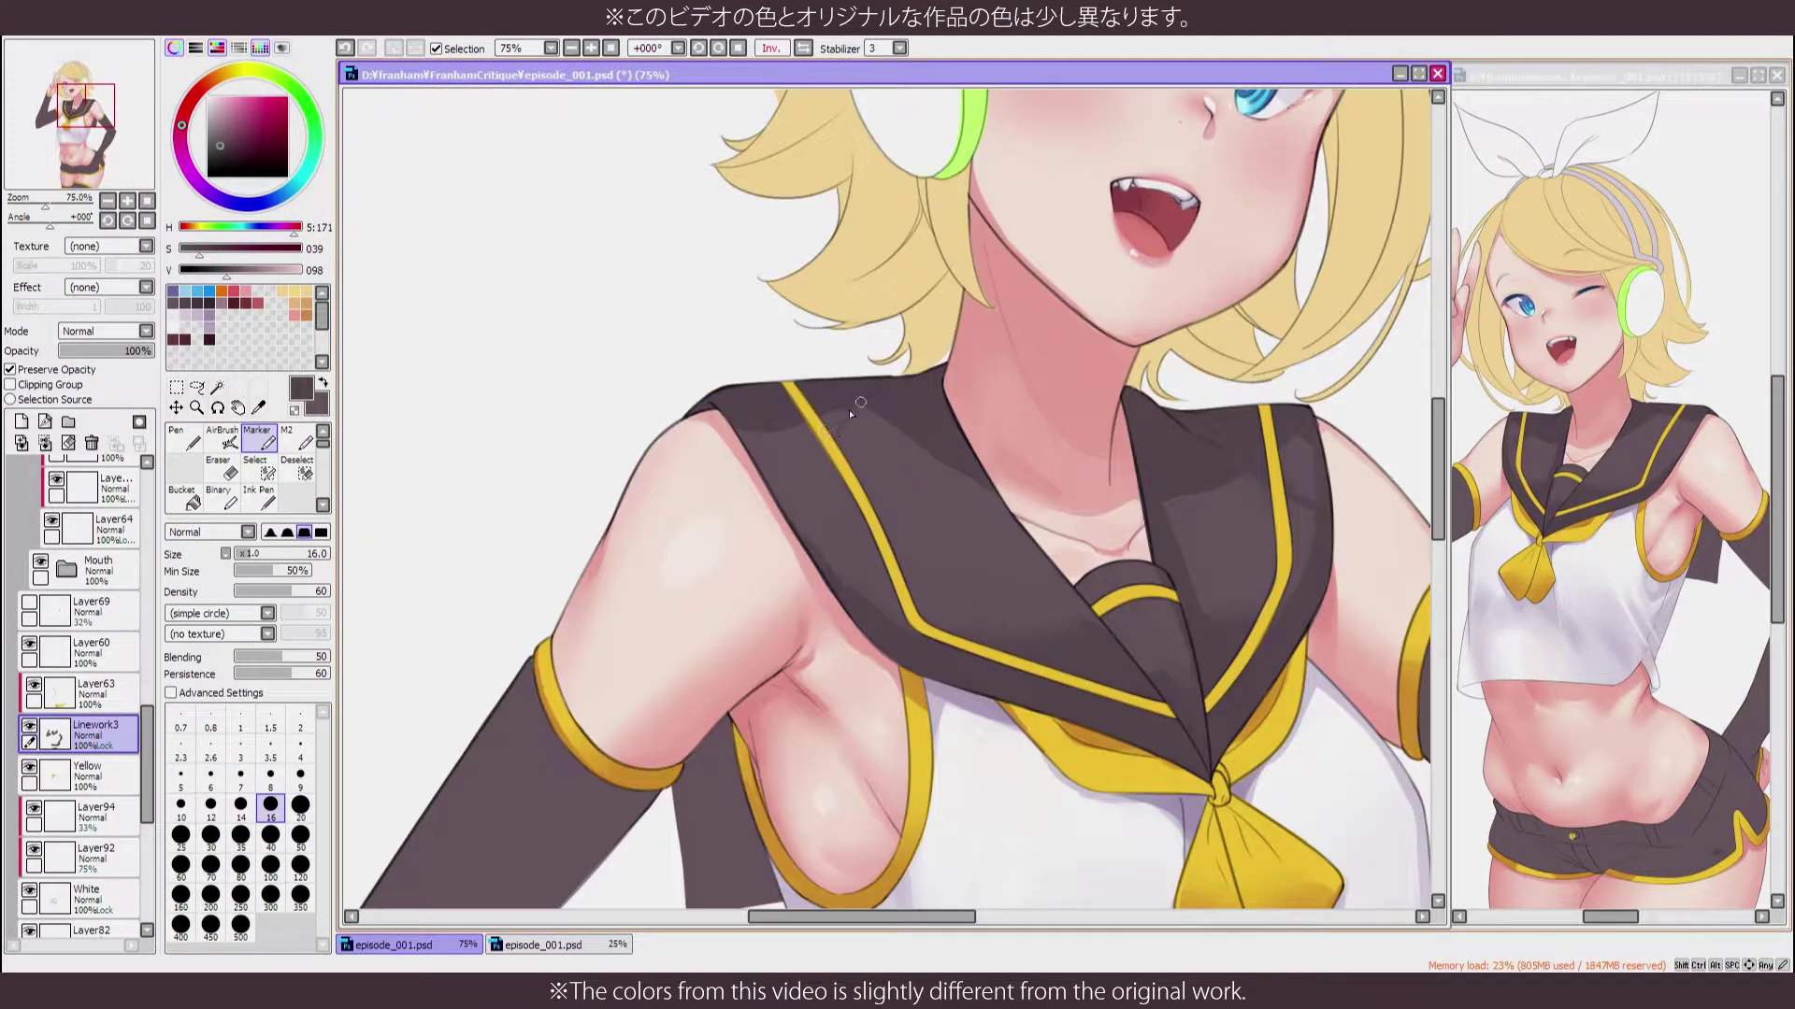
{"action": "left_click_drag", "start_coordinate": [908, 372], "coordinate": [857, 361]}
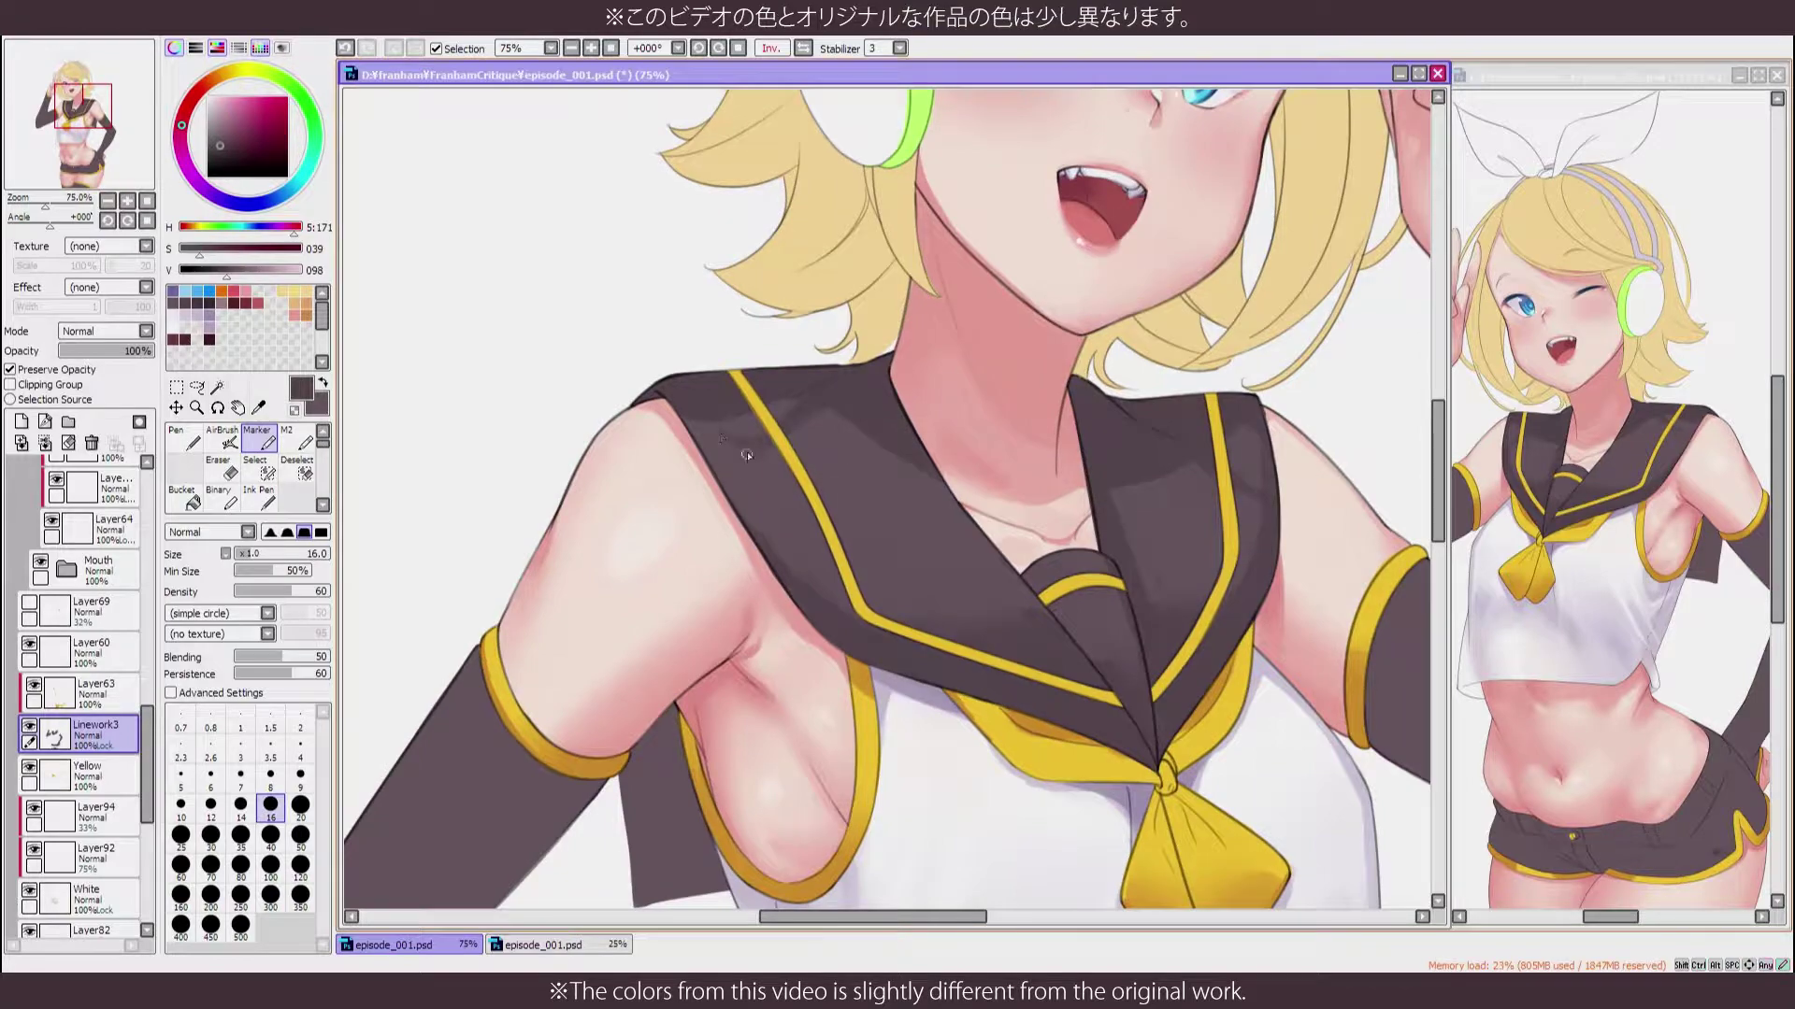
Blend the grey shading across both sides of the sailor collar with sampled greys, using the Marker at size 50
{"action": "key", "text": "bracketright"}
{"action": "key", "text": "bracketright"}
{"action": "key", "text": "bracketright"}
{"action": "key", "text": "bracketright"}
{"action": "key", "text": "bracketright"}
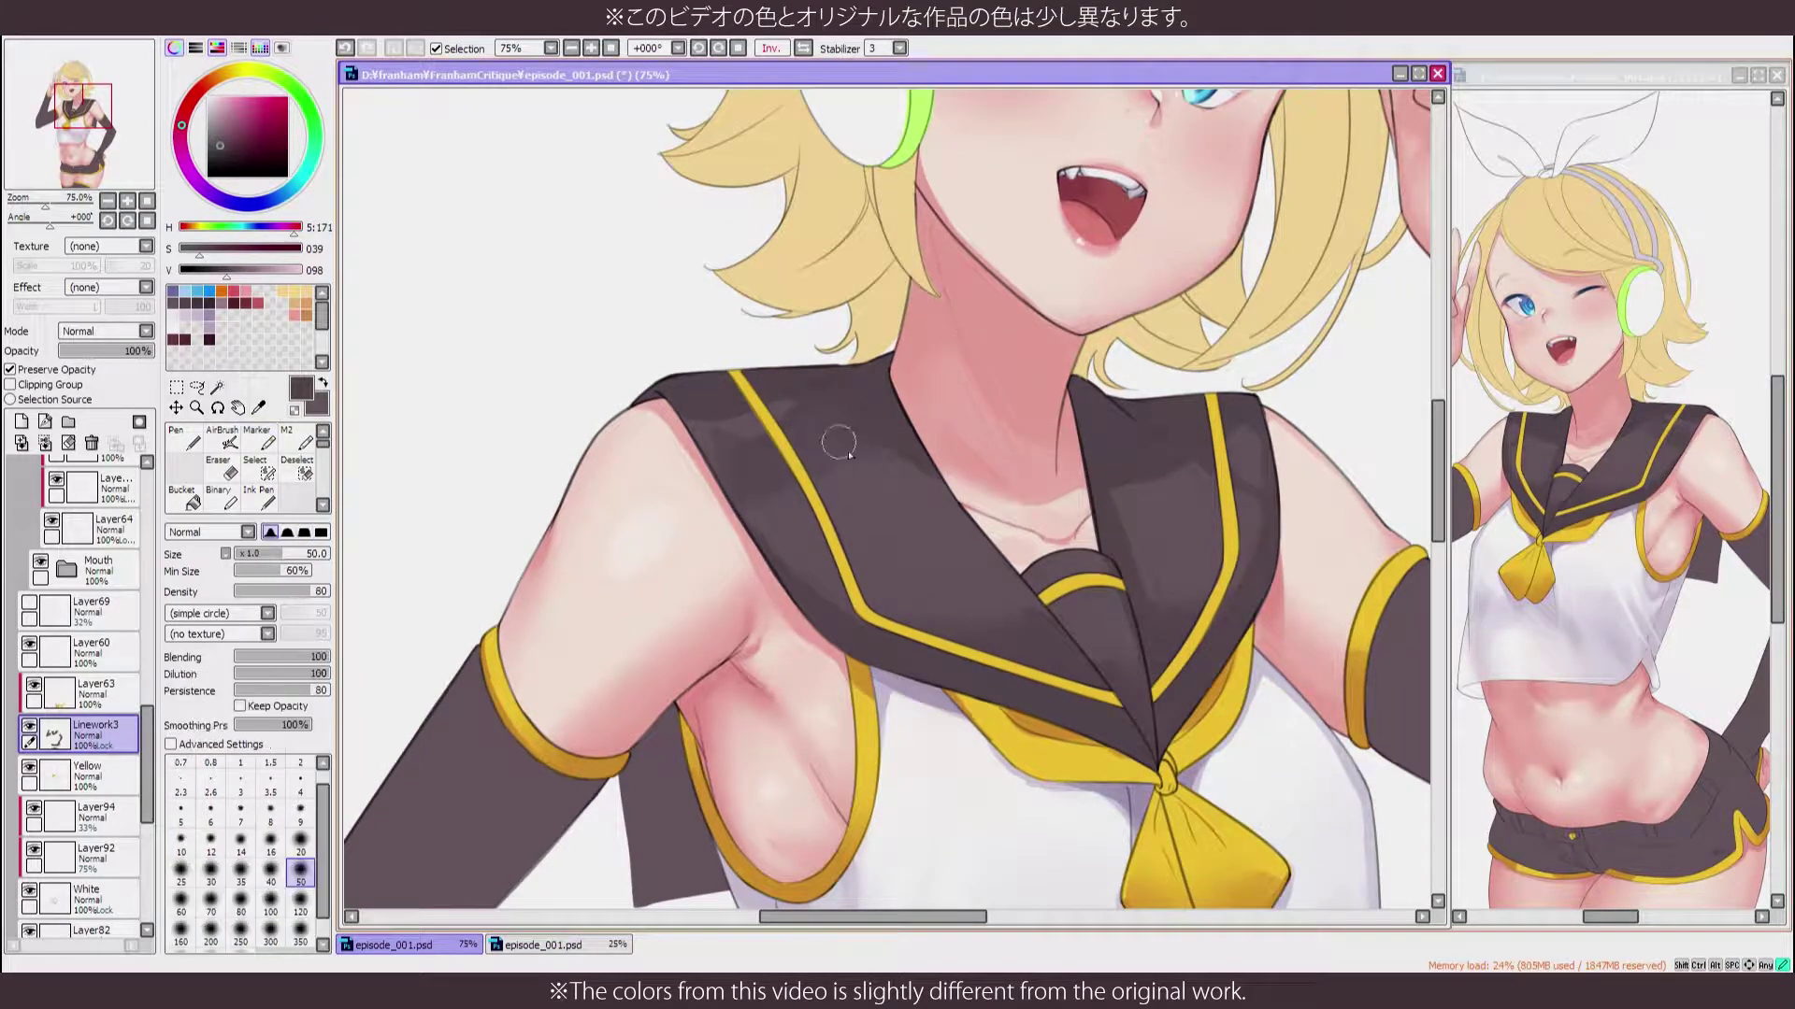
{"action": "left_click", "coordinate": [689, 465], "text": "alt"}
{"action": "key", "text": "h"}
{"action": "scroll", "coordinate": [723, 523], "scroll_direction": "down", "scroll_amount": 2}
{"action": "scroll", "coordinate": [720, 449], "scroll_direction": "up", "scroll_amount": 3}
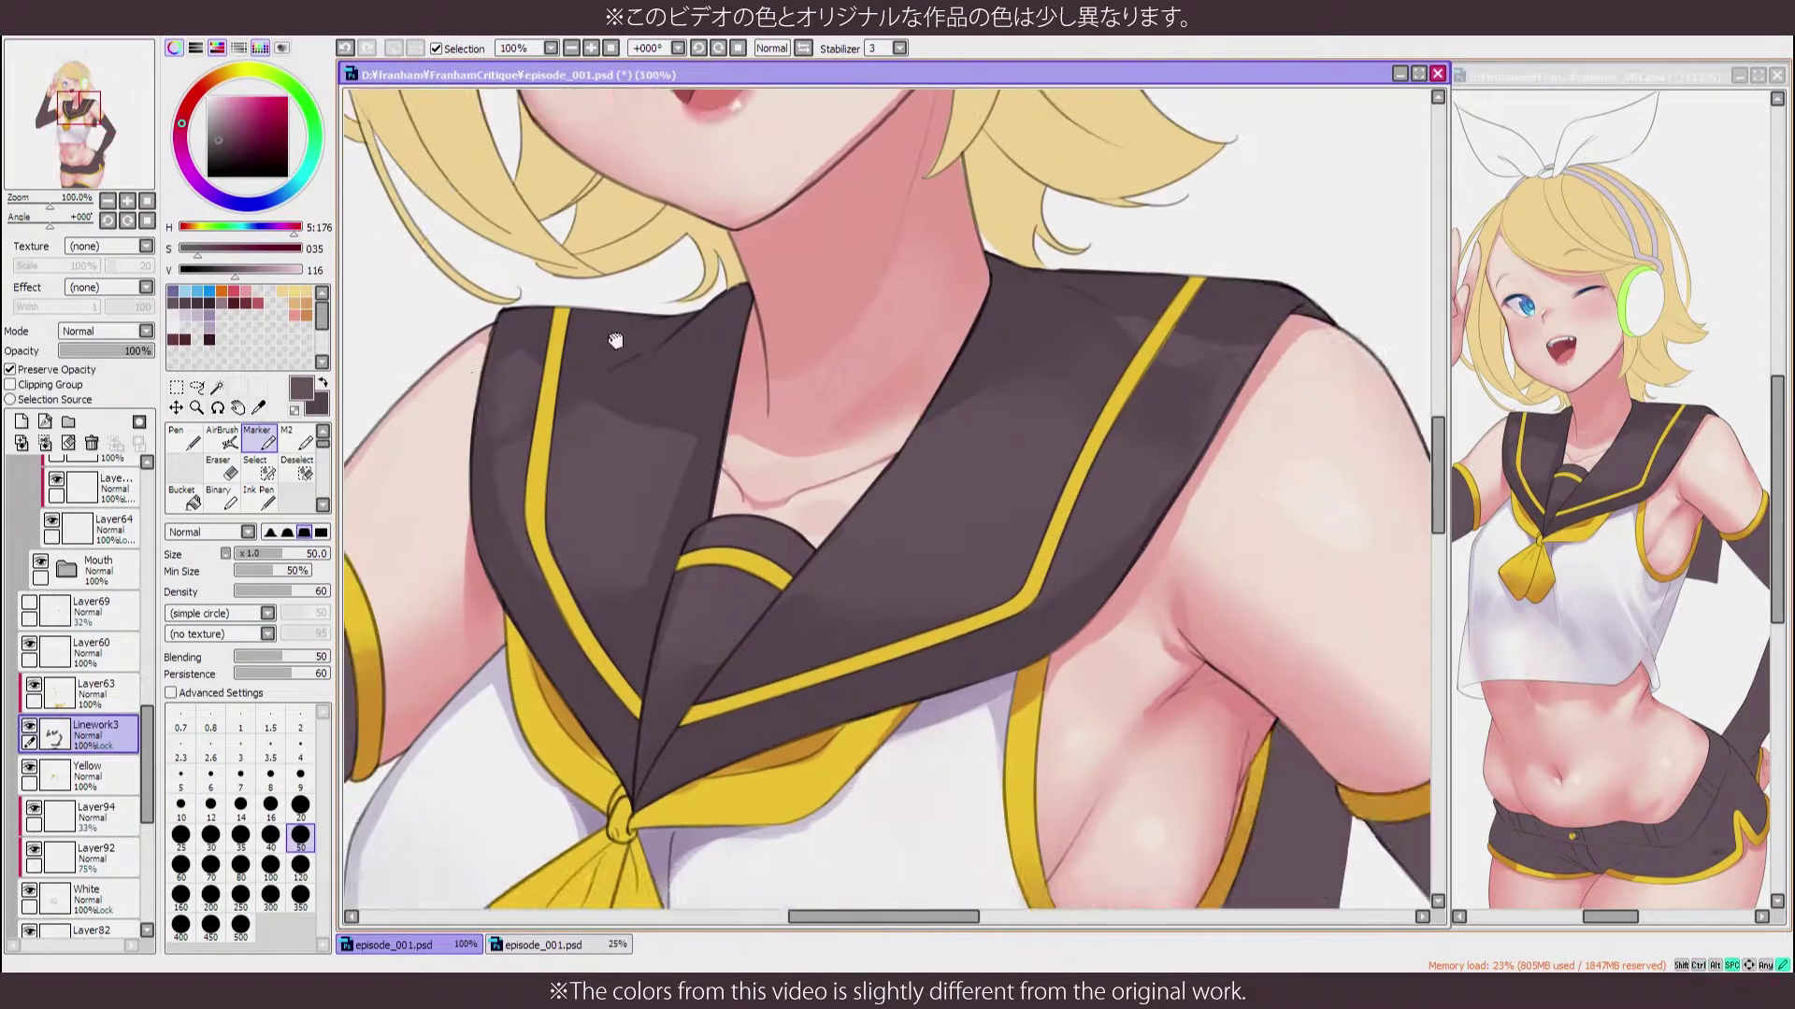
{"action": "left_click", "coordinate": [719, 444], "text": "alt"}
{"action": "key", "text": "b"}
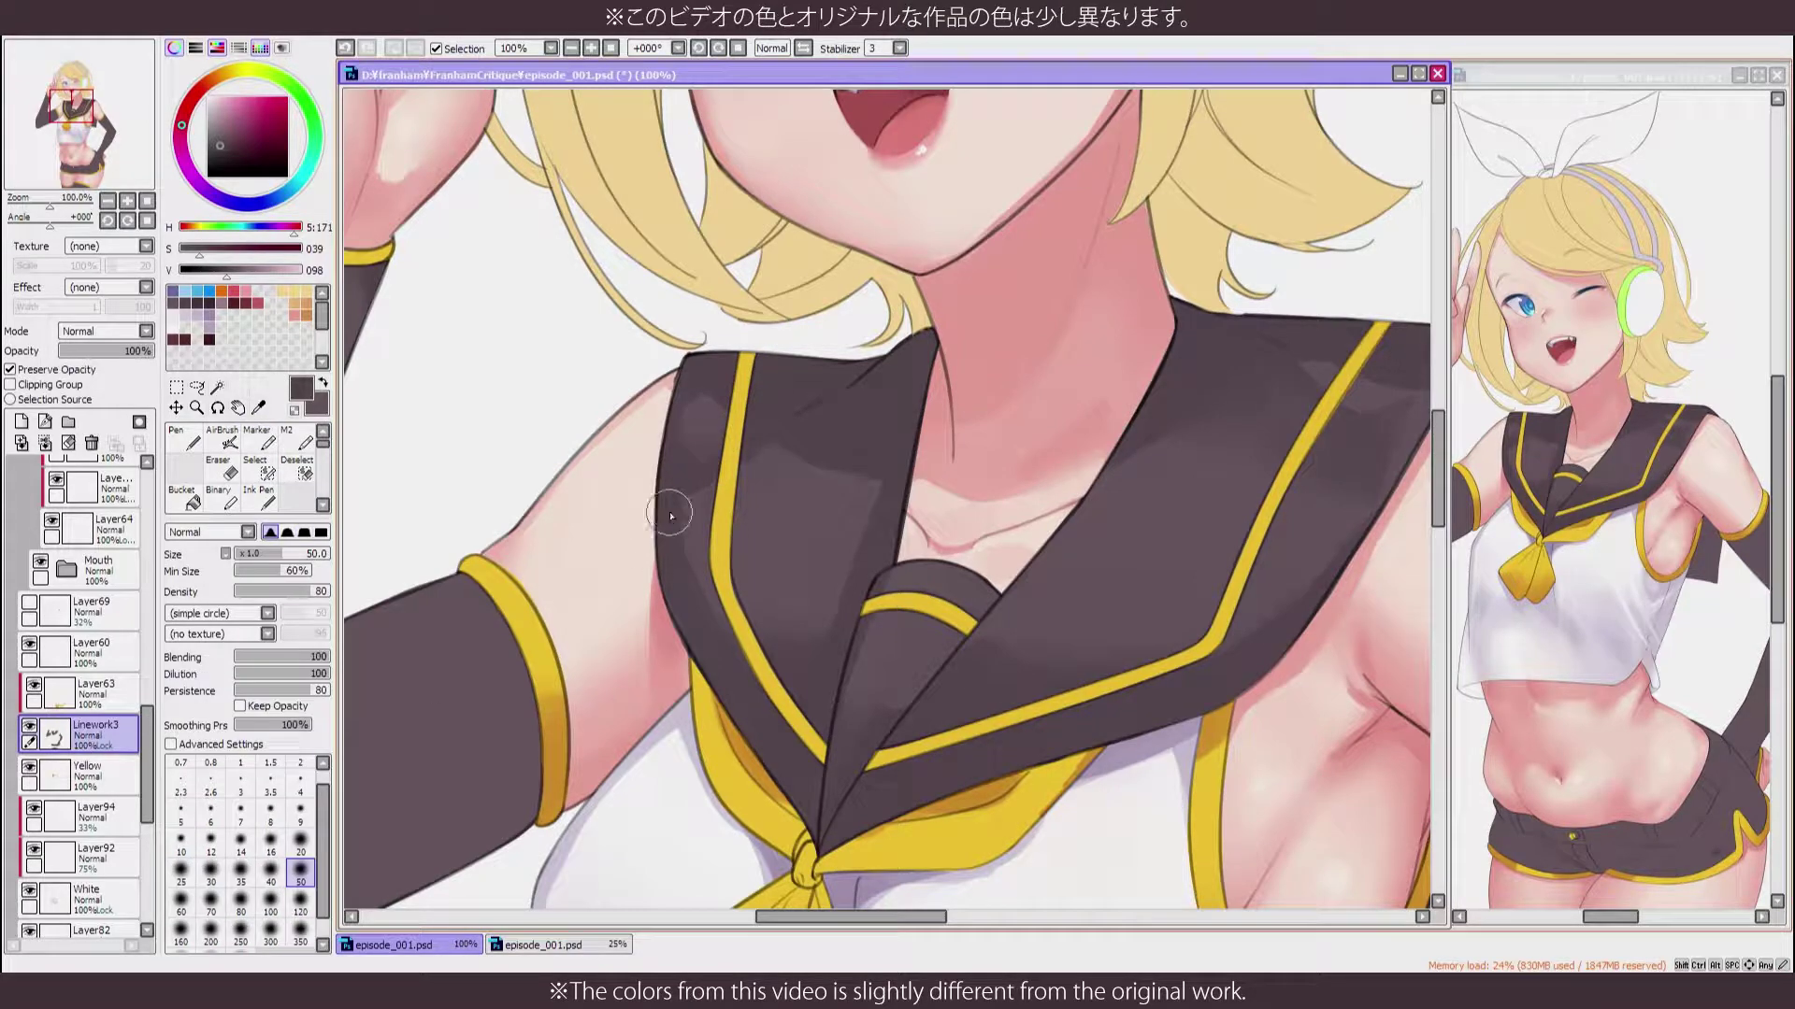
Soften the collar shading around the neckline and the point above the yellow tie with the AirBrush at size 50
{"action": "key", "text": "v"}
{"action": "key", "text": "h"}
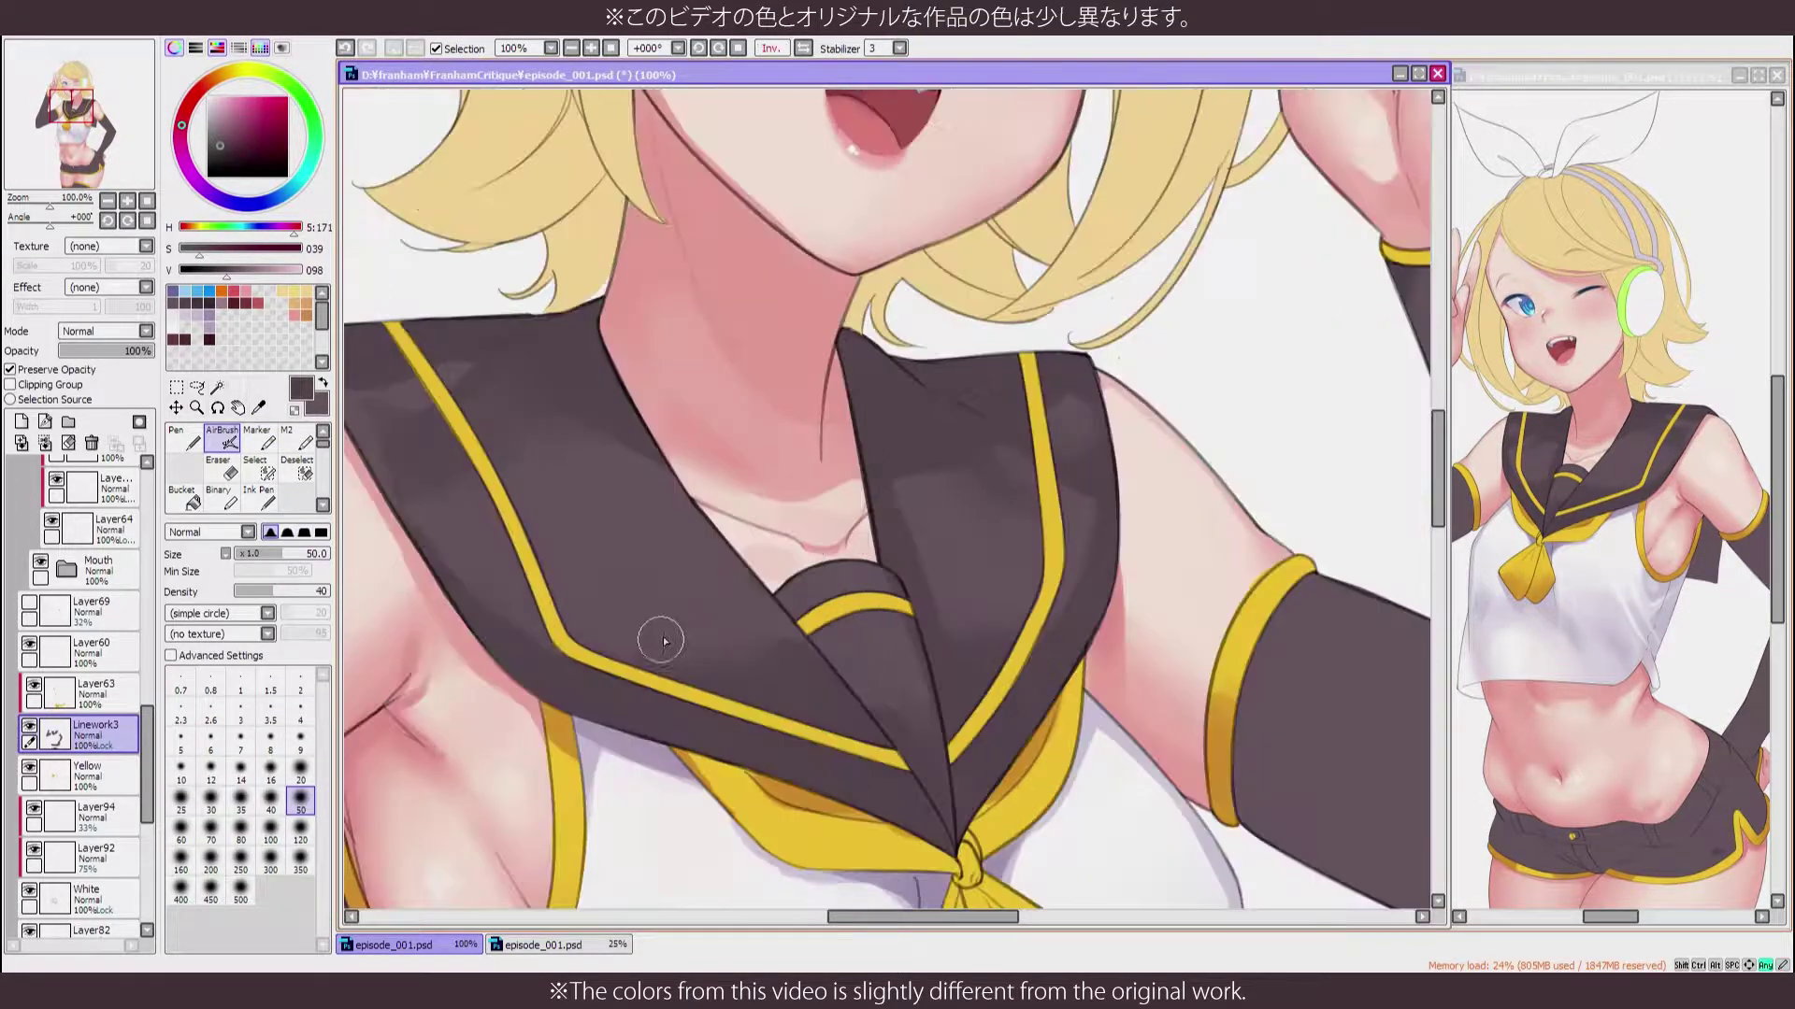
{"action": "key", "text": "h"}
{"action": "scroll", "coordinate": [844, 589], "scroll_direction": "up", "scroll_amount": 2}
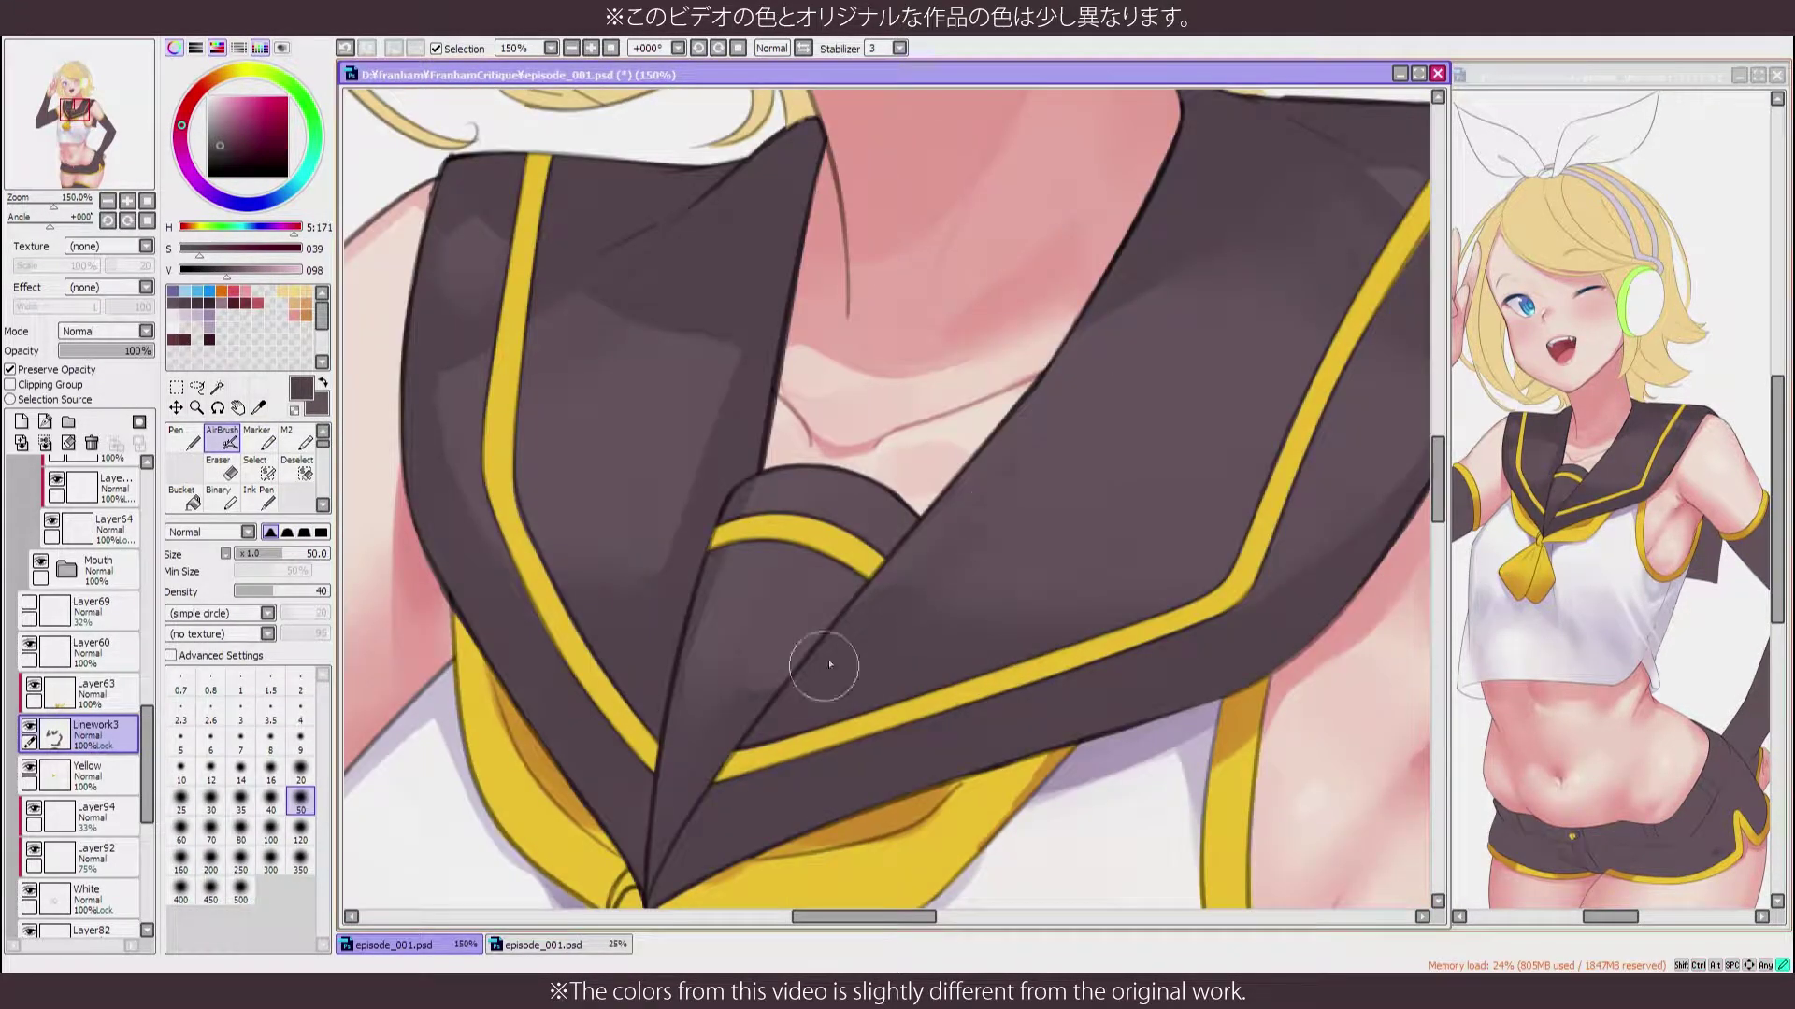
{"action": "left_click_drag", "start_coordinate": [889, 654], "coordinate": [1038, 552]}
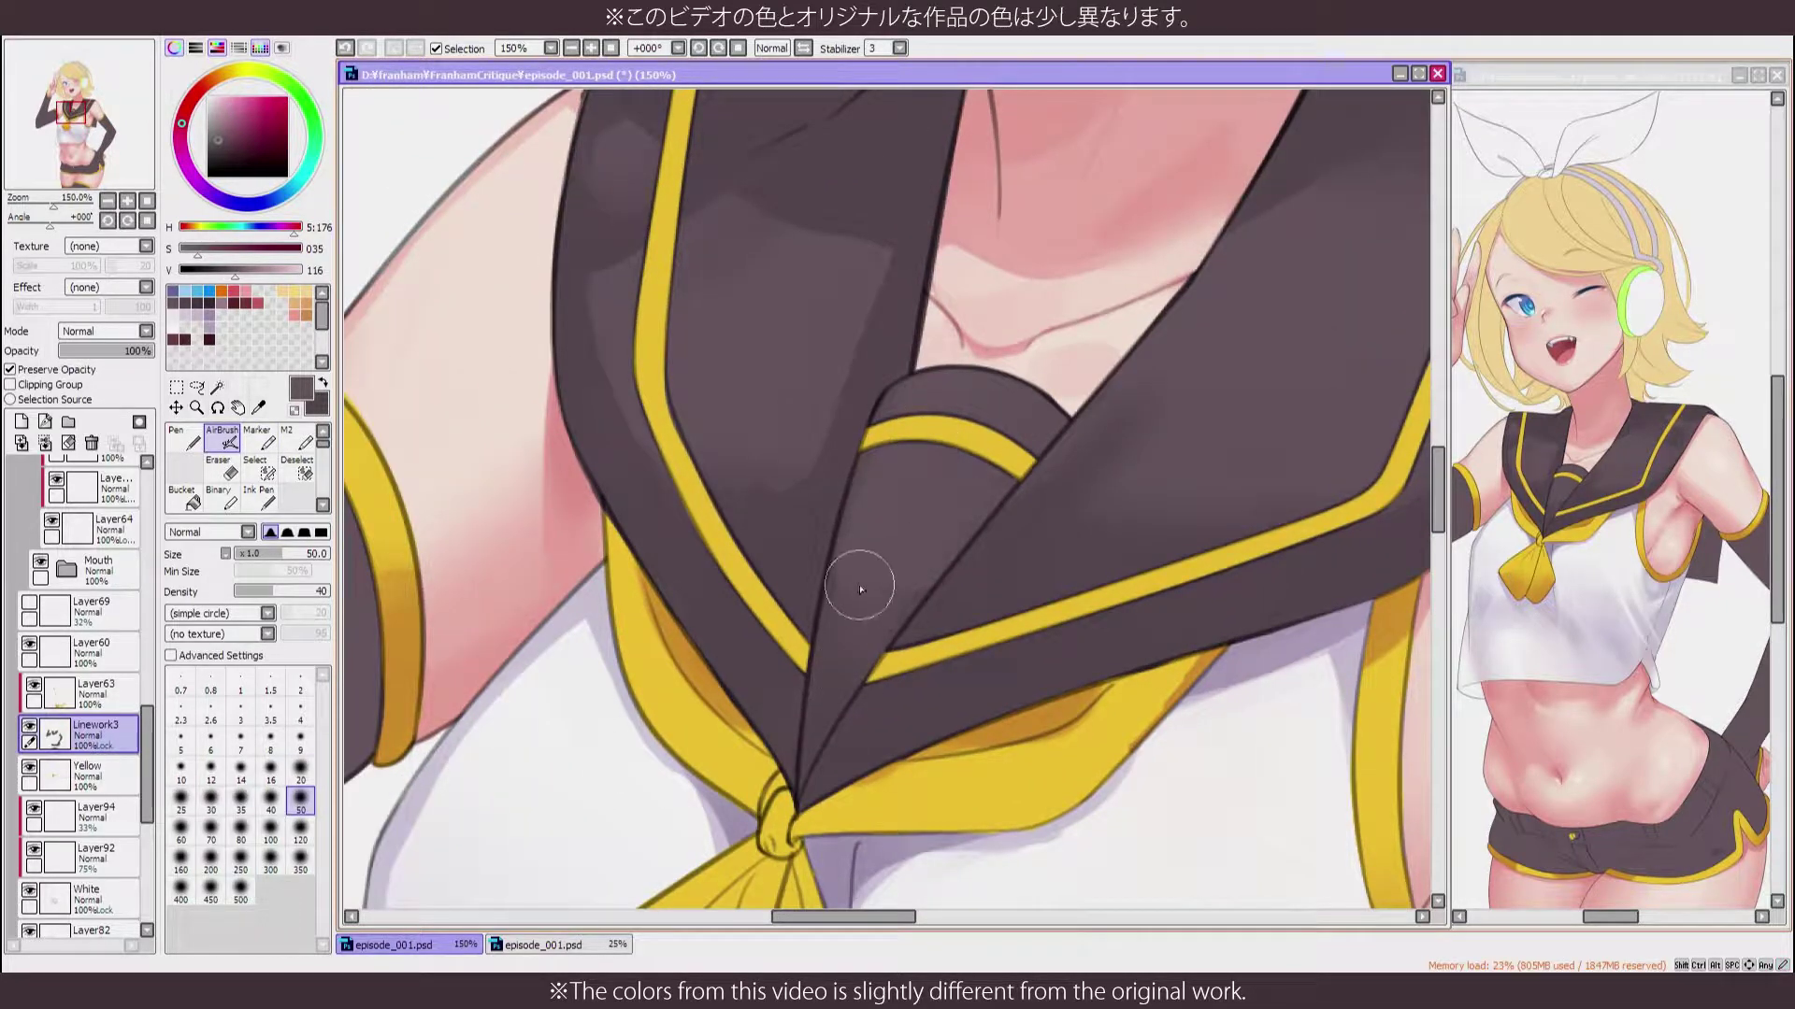
{"action": "scroll", "coordinate": [1159, 557], "scroll_direction": "up", "scroll_amount": 1}
{"action": "scroll", "coordinate": [1174, 553], "scroll_direction": "down", "scroll_amount": 3}
{"action": "scroll", "coordinate": [1111, 268], "scroll_direction": "up", "scroll_amount": 1}
Shade the front, fly and waistband of the shorts in dark grey with the Marker at size 50
{"action": "key", "text": "m"}
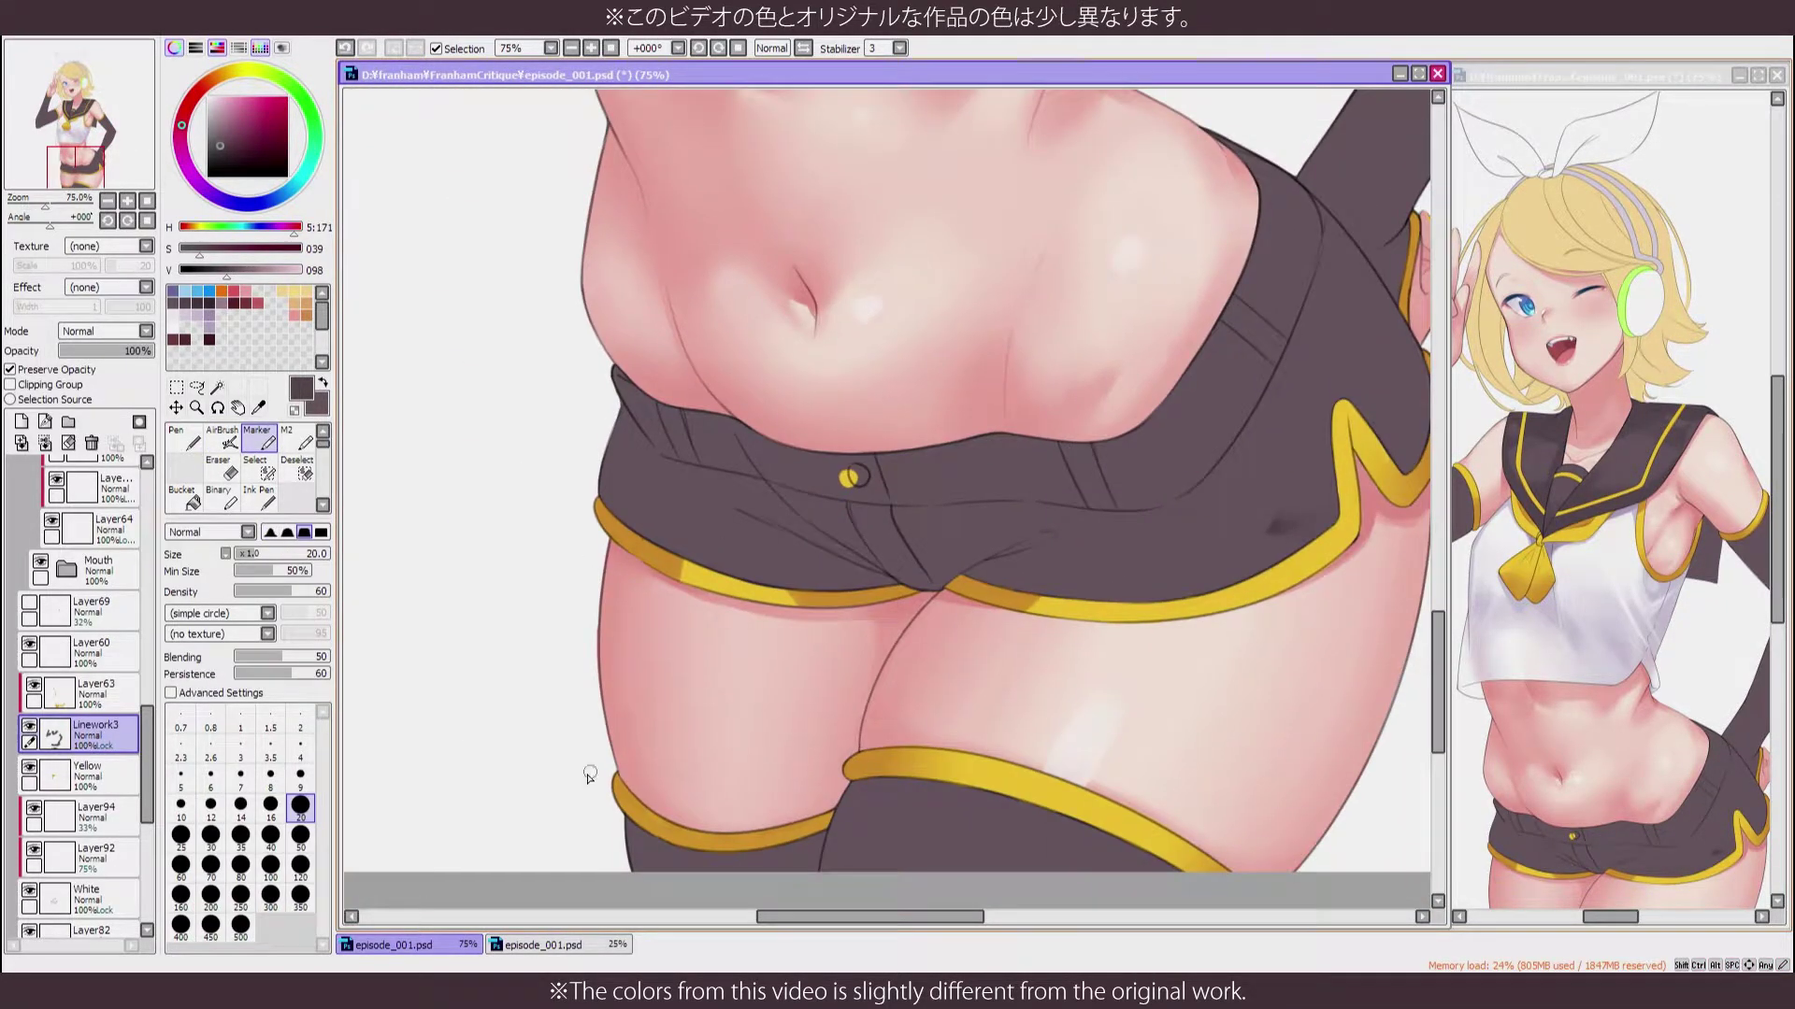
{"action": "left_click", "coordinate": [300, 834]}
{"action": "mouse_move", "coordinate": [654, 458]}
{"action": "left_mouse_down"}
{"action": "mouse_move", "coordinate": [603, 392]}
{"action": "mouse_move", "coordinate": [776, 440]}
{"action": "mouse_move", "coordinate": [652, 497]}
{"action": "left_mouse_up"}
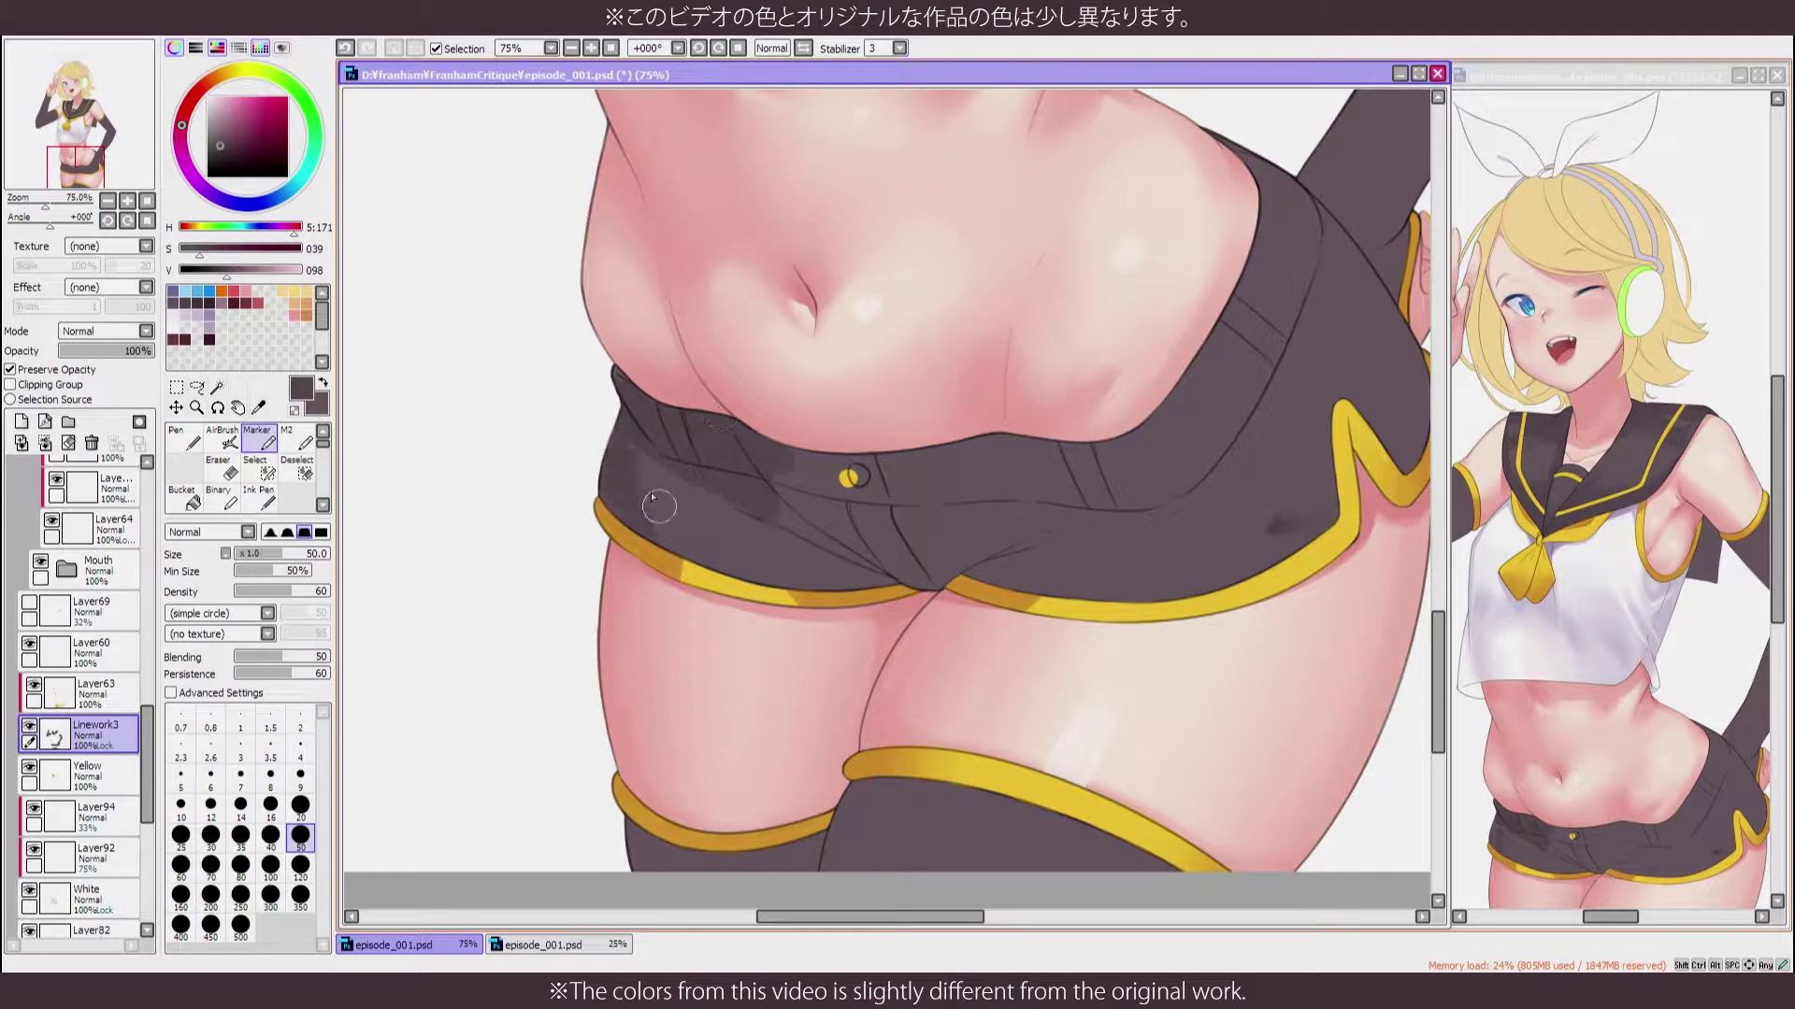
{"action": "mouse_move", "coordinate": [827, 552]}
{"action": "left_mouse_down"}
{"action": "mouse_move", "coordinate": [711, 502]}
{"action": "mouse_move", "coordinate": [818, 532]}
{"action": "mouse_move", "coordinate": [767, 449]}
{"action": "mouse_move", "coordinate": [855, 477]}
{"action": "left_mouse_up"}
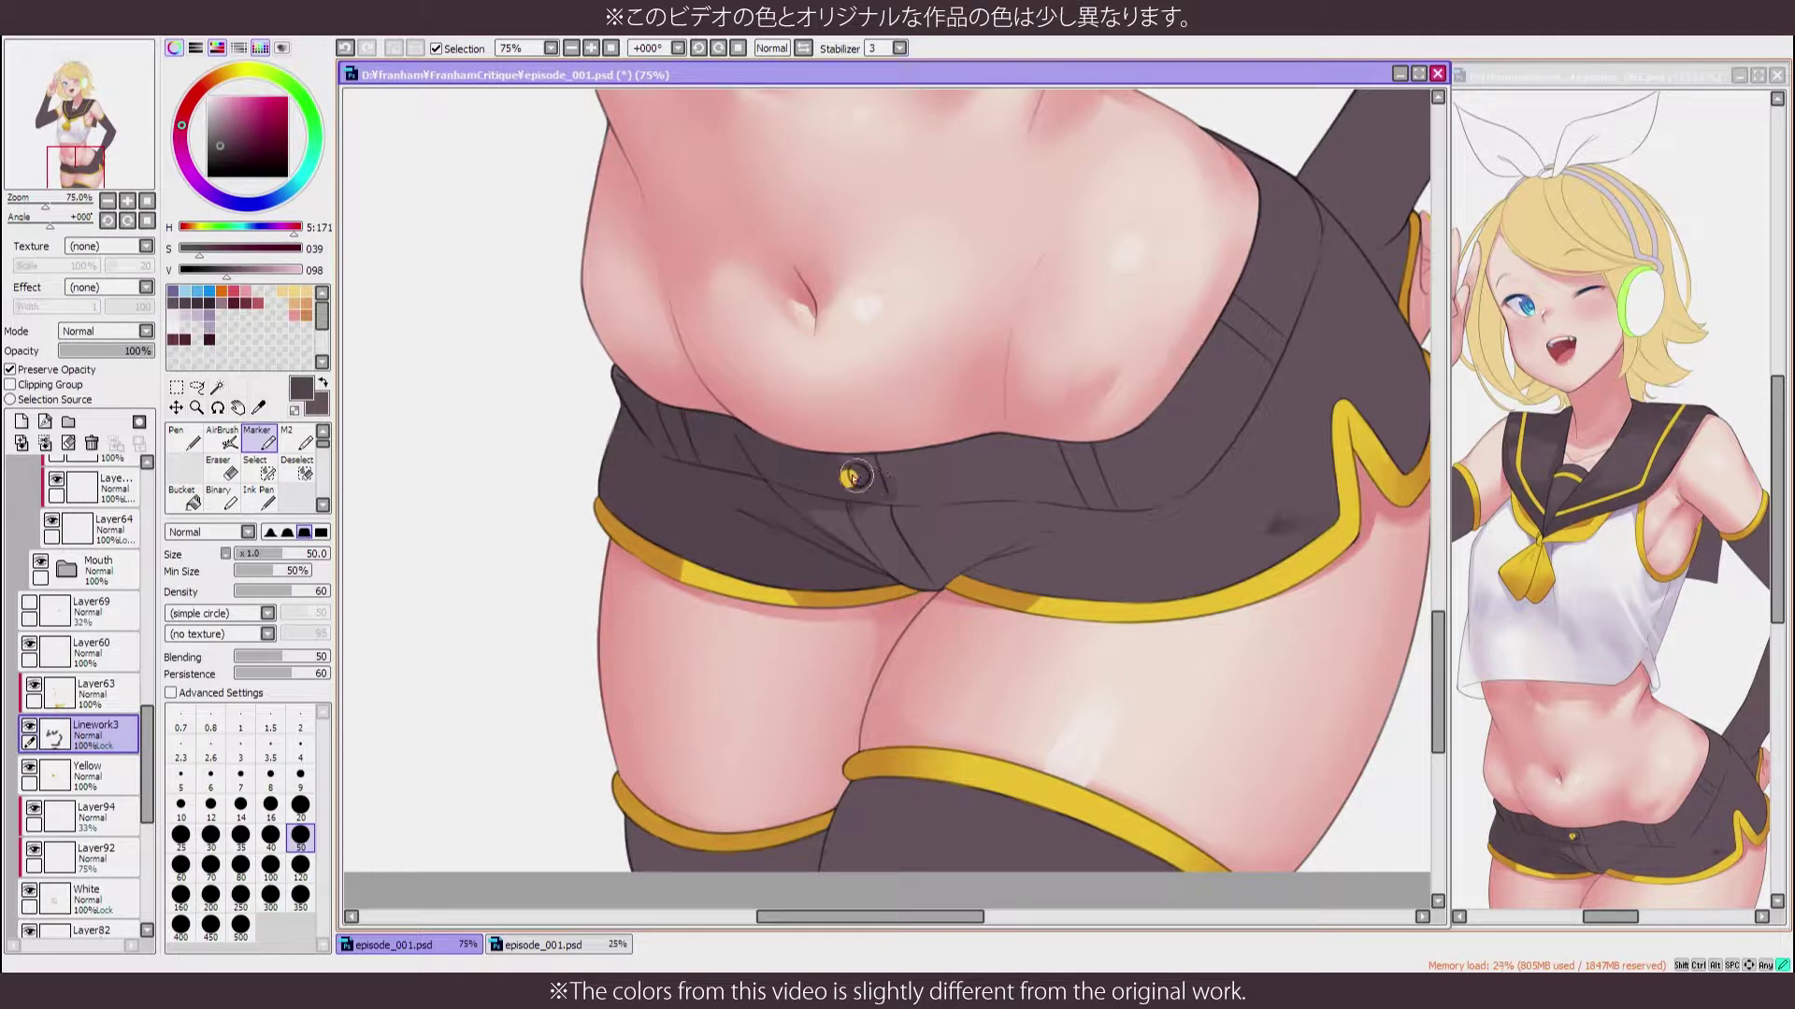
{"action": "mouse_move", "coordinate": [972, 458]}
{"action": "left_mouse_down"}
{"action": "mouse_move", "coordinate": [1028, 483]}
{"action": "mouse_move", "coordinate": [1061, 472]}
{"action": "left_mouse_up"}
{"action": "left_click_drag", "start_coordinate": [842, 519], "coordinate": [906, 588]}
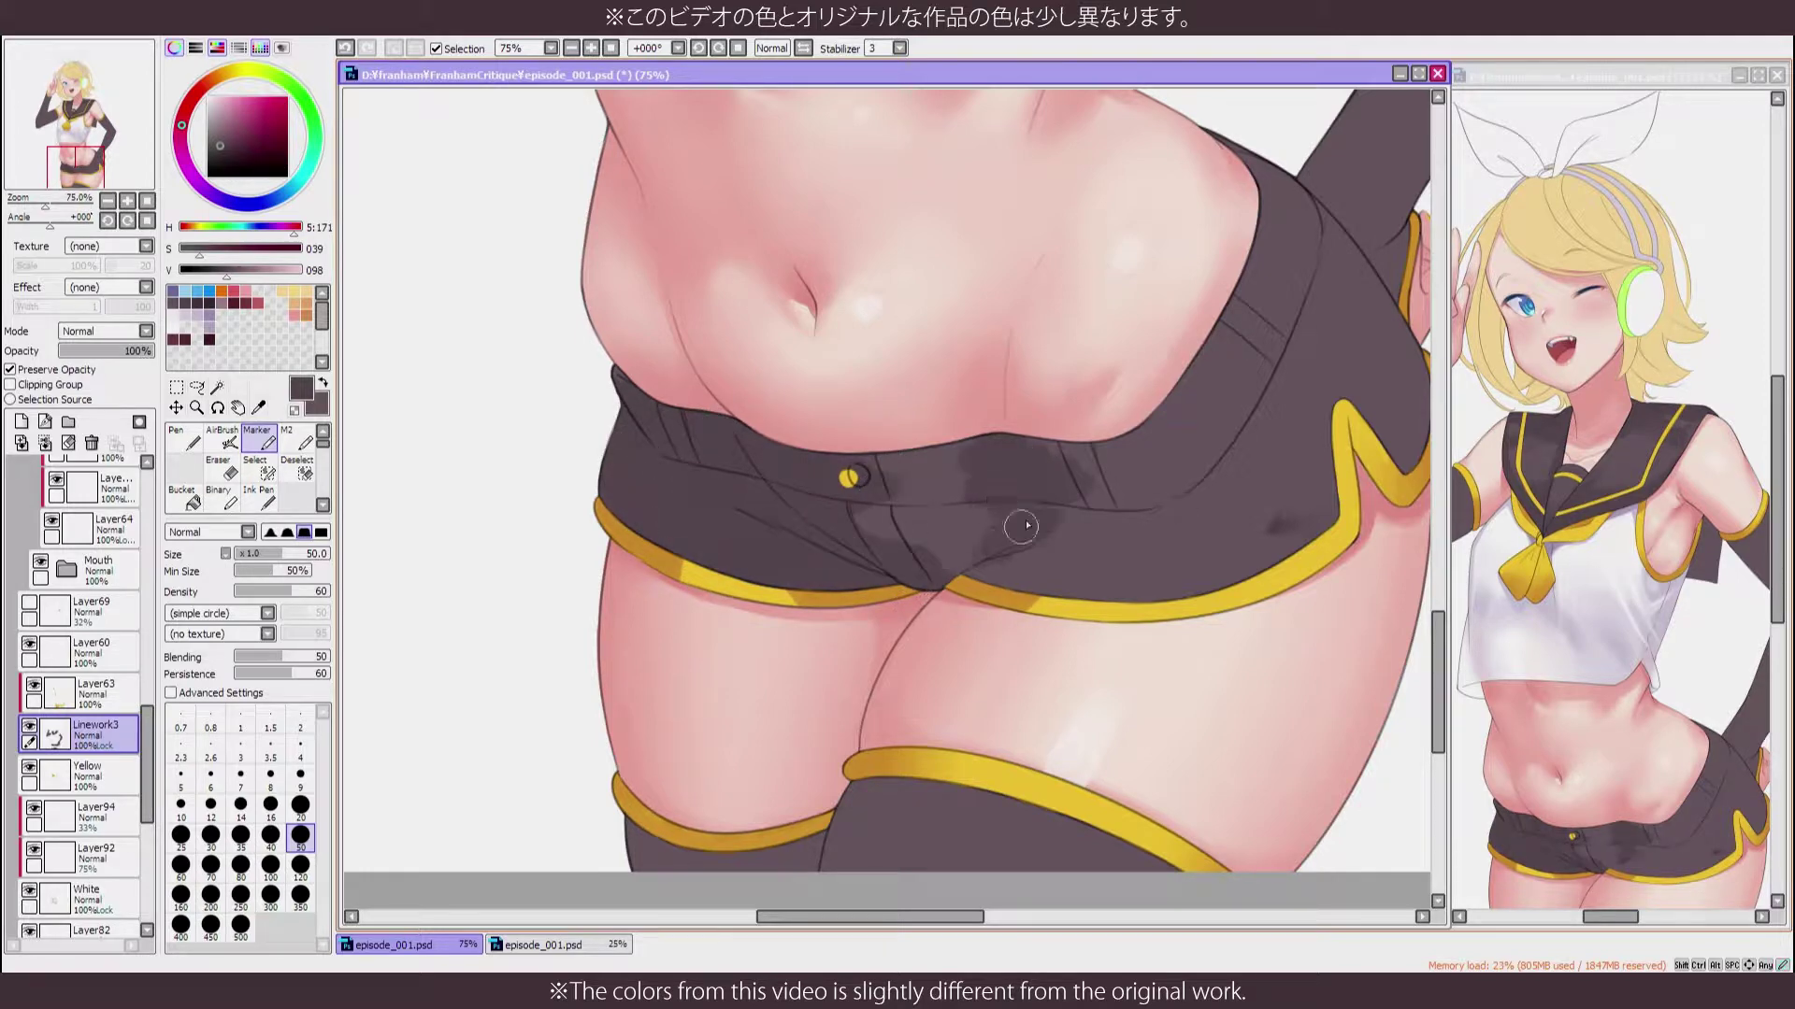
Undo the last shorts stroke and repaint the shadow between the fly and the waistband with sampled greys
{"action": "key", "text": "ctrl+z"}
{"action": "left_click_drag", "start_coordinate": [1024, 509], "coordinate": [977, 566]}
{"action": "left_click_drag", "start_coordinate": [893, 458], "coordinate": [734, 469]}
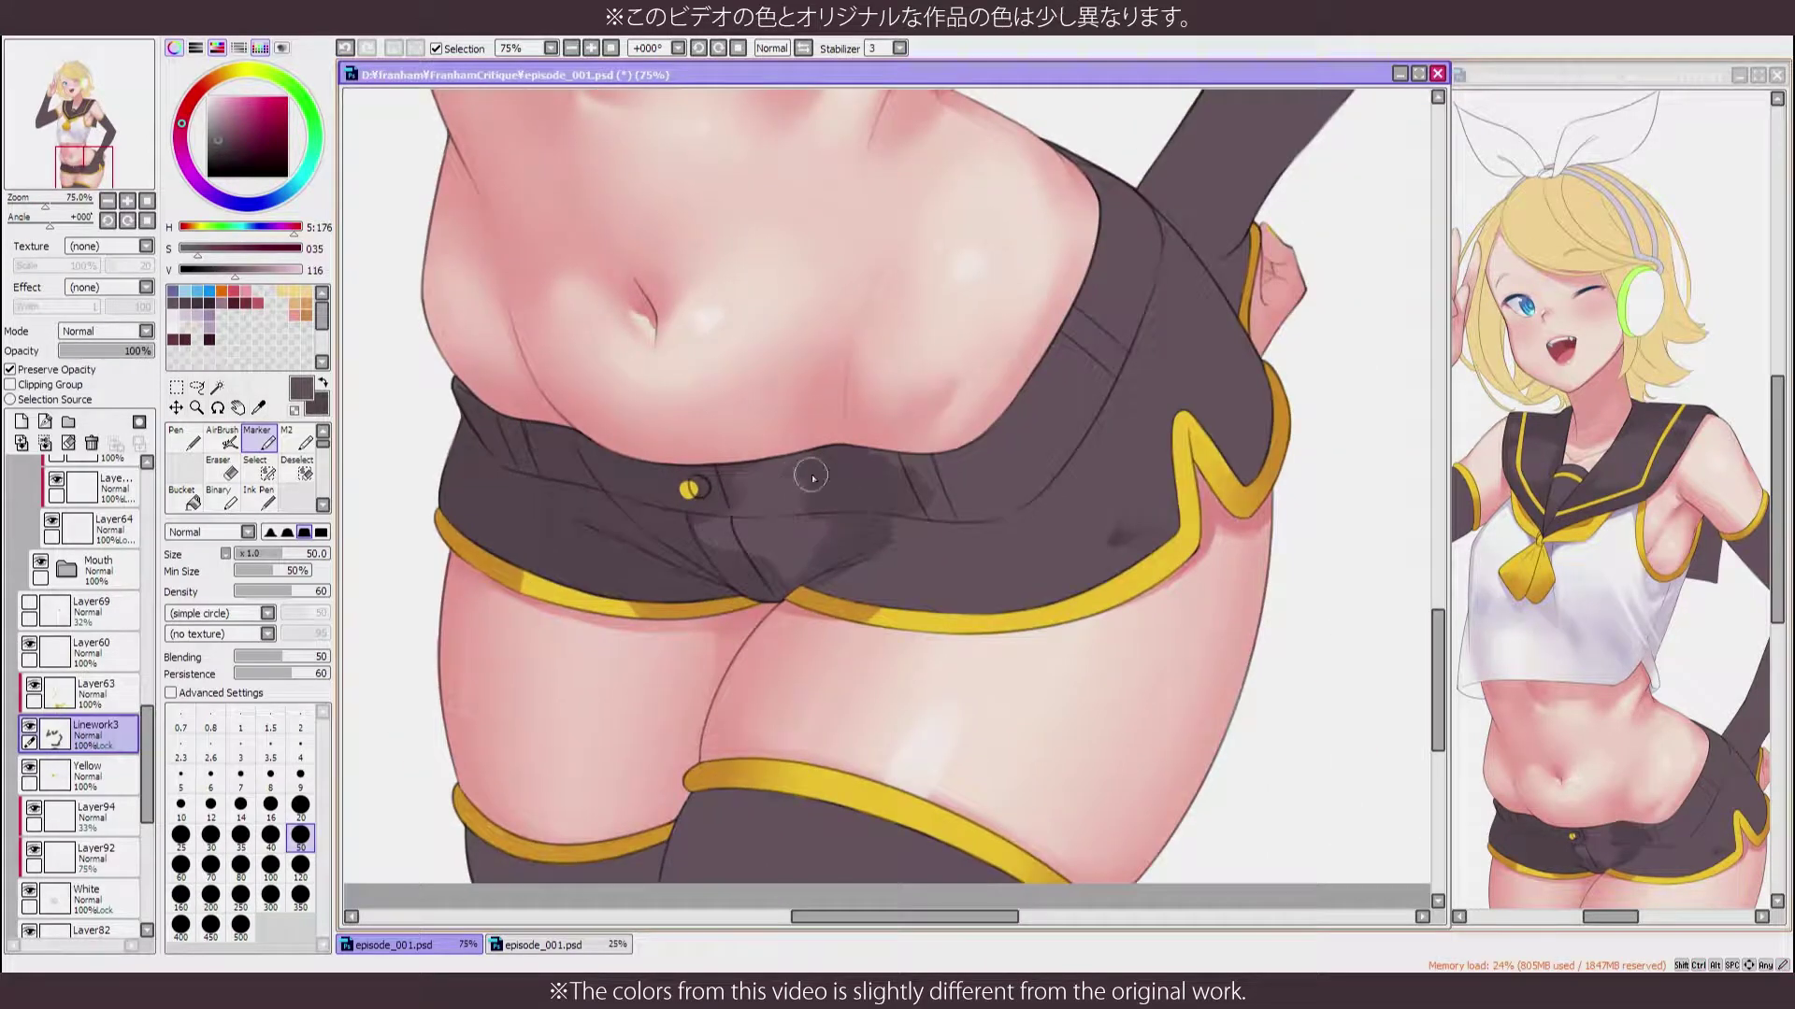
{"action": "left_click", "coordinate": [992, 447], "text": "alt"}
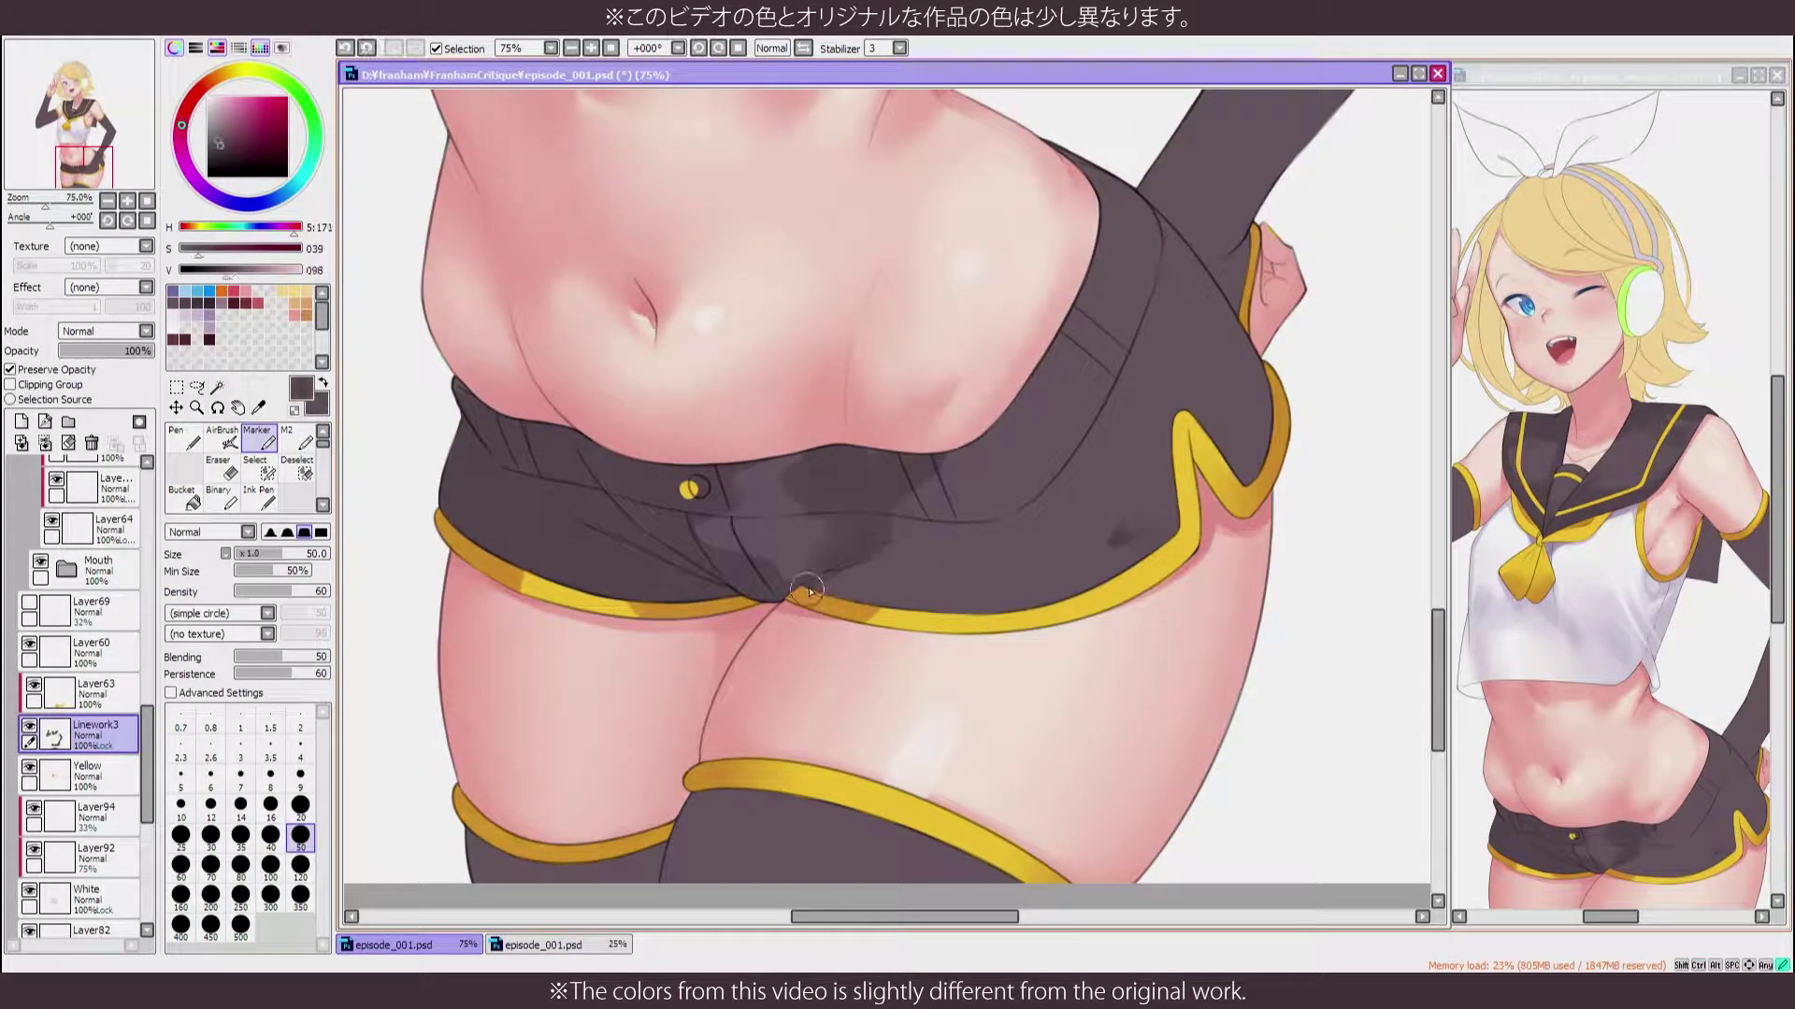
Blend broad dark grey shading over the hip side of the shorts with the Marker at size 120
{"action": "key", "text": "h"}
{"action": "key", "text": "bracketright"}
{"action": "key", "text": "bracketright"}
{"action": "key", "text": "bracketright"}
{"action": "key", "text": "bracketright"}
{"action": "key", "text": "bracketright"}
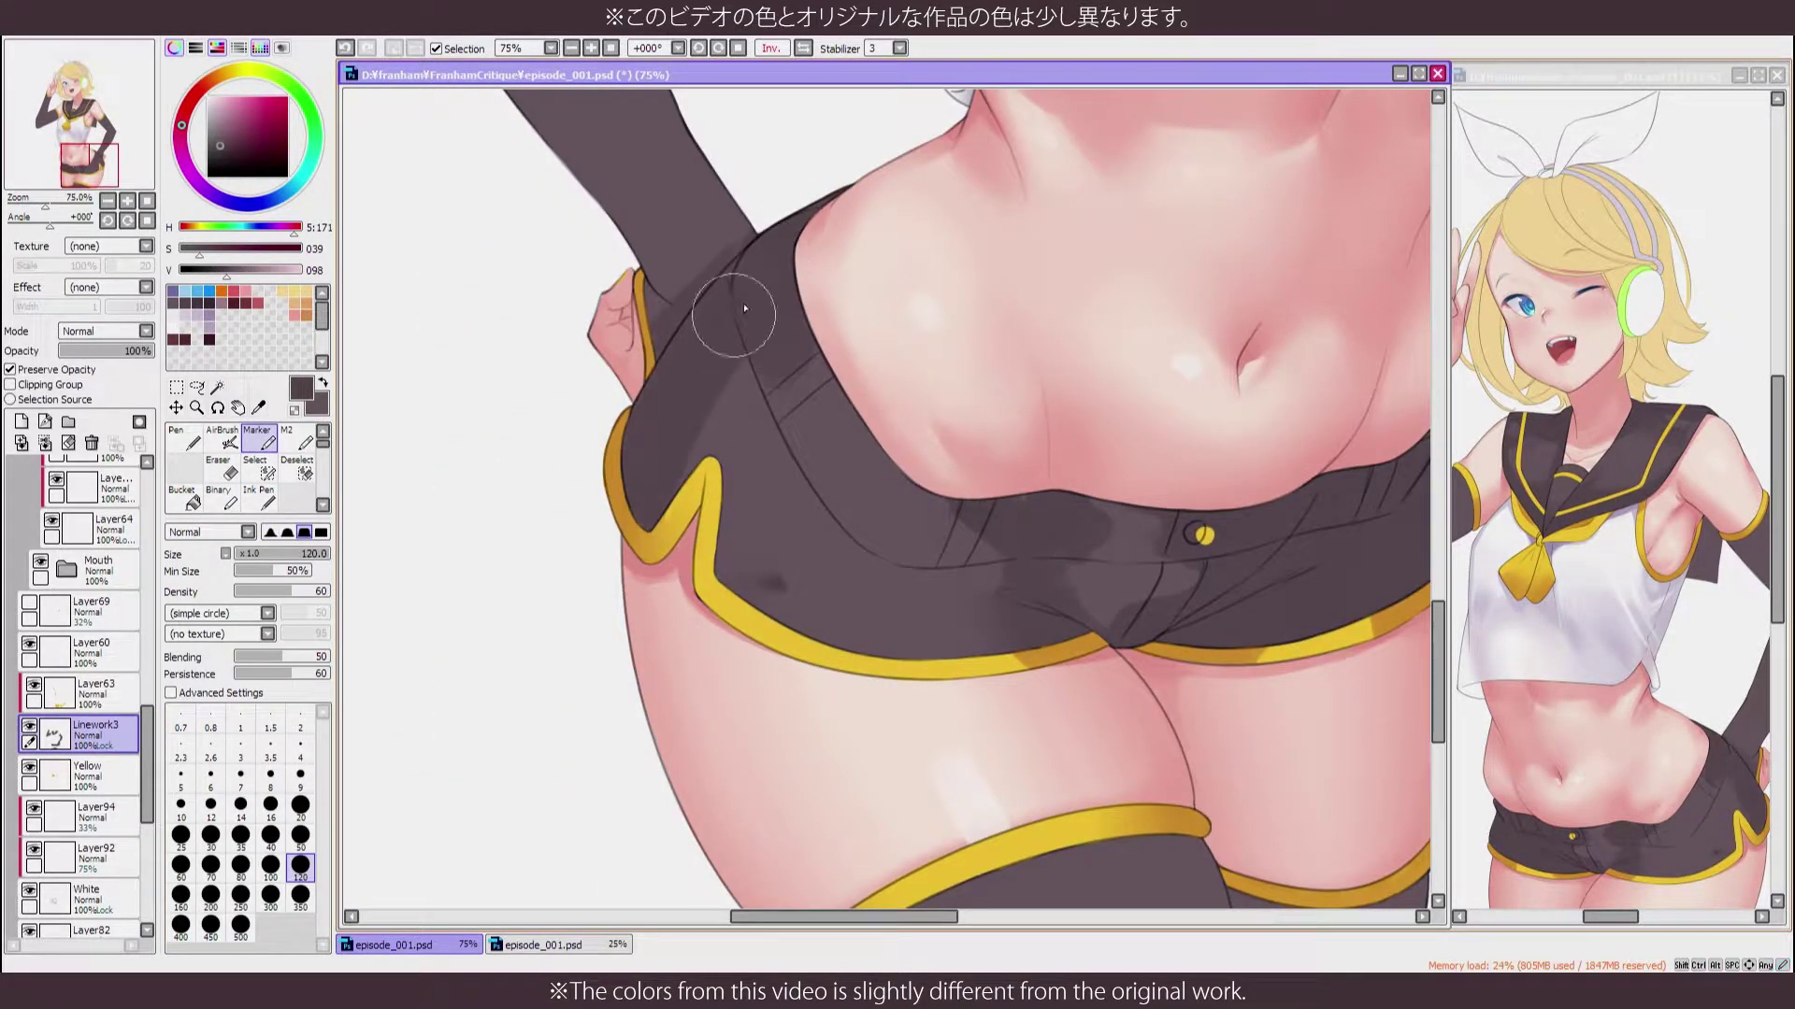
Refine the shading around the shorts' belt loops and hip with sampled greys, using the Marker at size 35
{"action": "key", "text": "h"}
{"action": "key", "text": "bracketleft"}
{"action": "key", "text": "bracketleft"}
{"action": "key", "text": "bracketleft"}
{"action": "key", "text": "bracketleft"}
{"action": "key", "text": "bracketleft"}
{"action": "key", "text": "bracketleft"}
{"action": "key", "text": "bracketleft"}
{"action": "key", "text": "ctrl+z"}
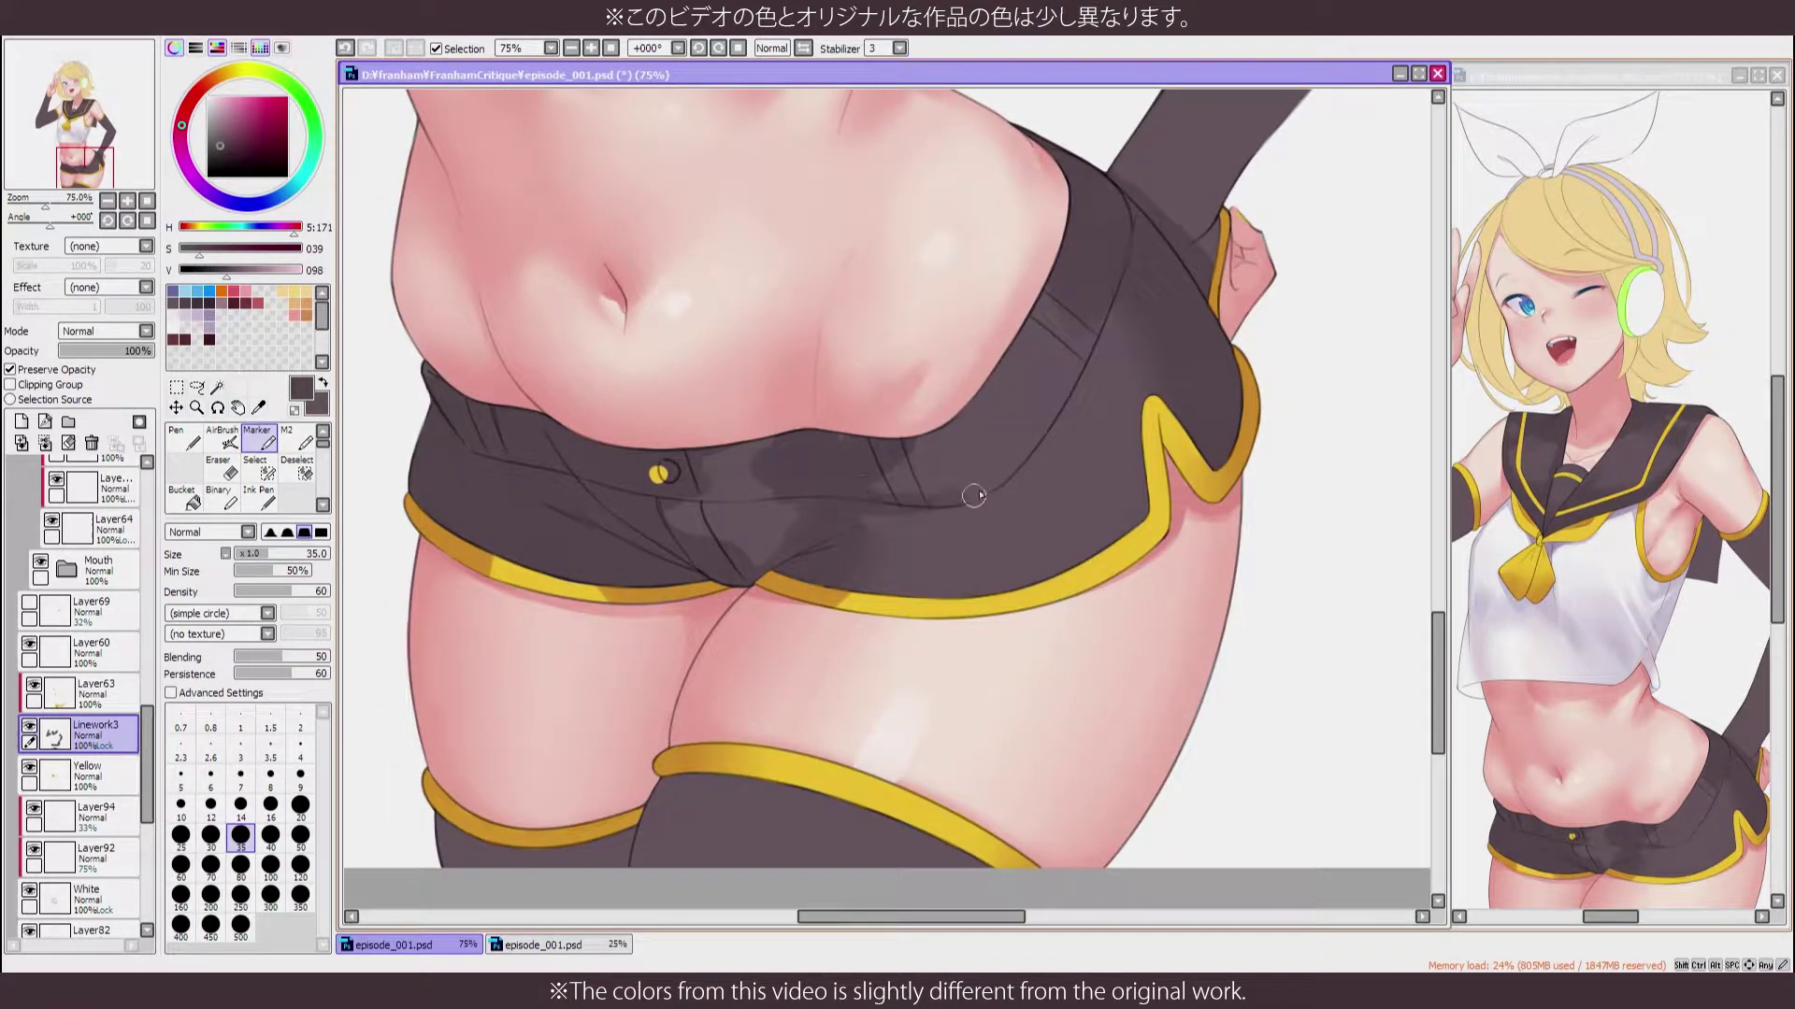
{"action": "key", "text": "h"}
{"action": "left_click", "coordinate": [804, 483], "text": "alt"}
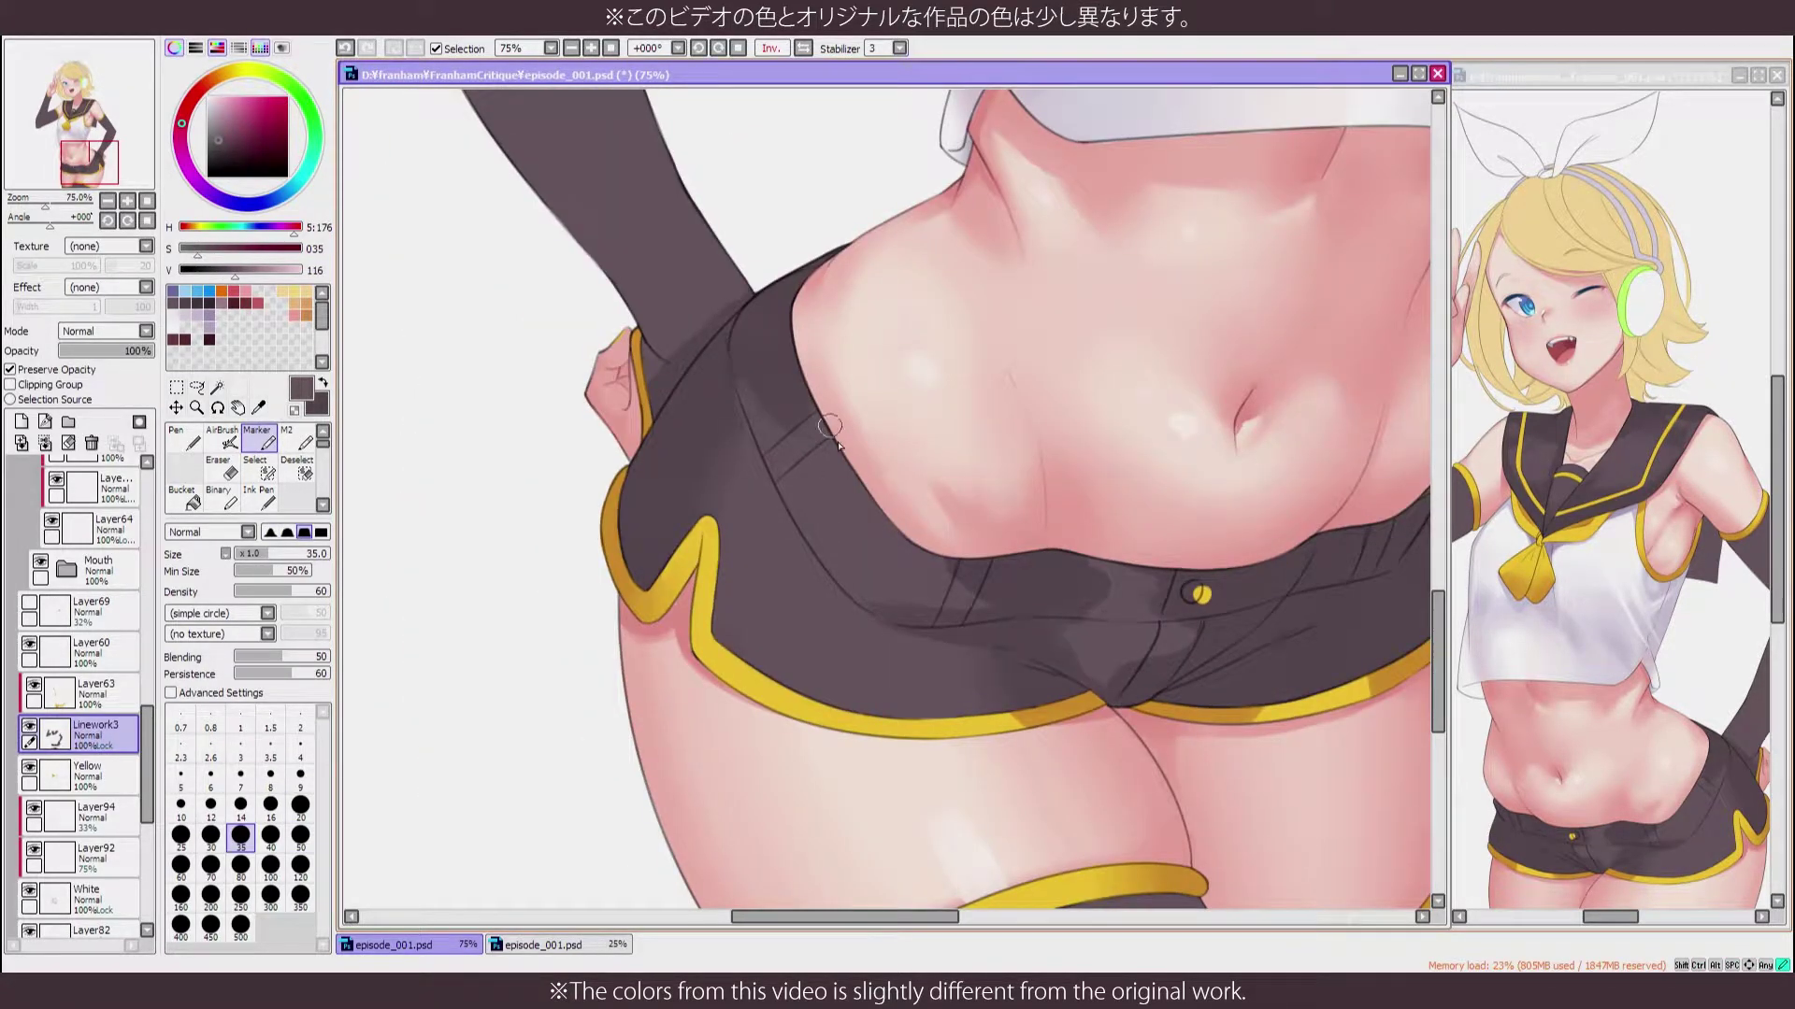
{"action": "scroll", "coordinate": [804, 427], "scroll_direction": "down", "scroll_amount": 1}
{"action": "left_click", "coordinate": [738, 429], "text": "alt"}
{"action": "scroll", "coordinate": [601, 476], "scroll_direction": "down", "scroll_amount": 3}
{"action": "scroll", "coordinate": [1042, 445], "scroll_direction": "up", "scroll_amount": 2}
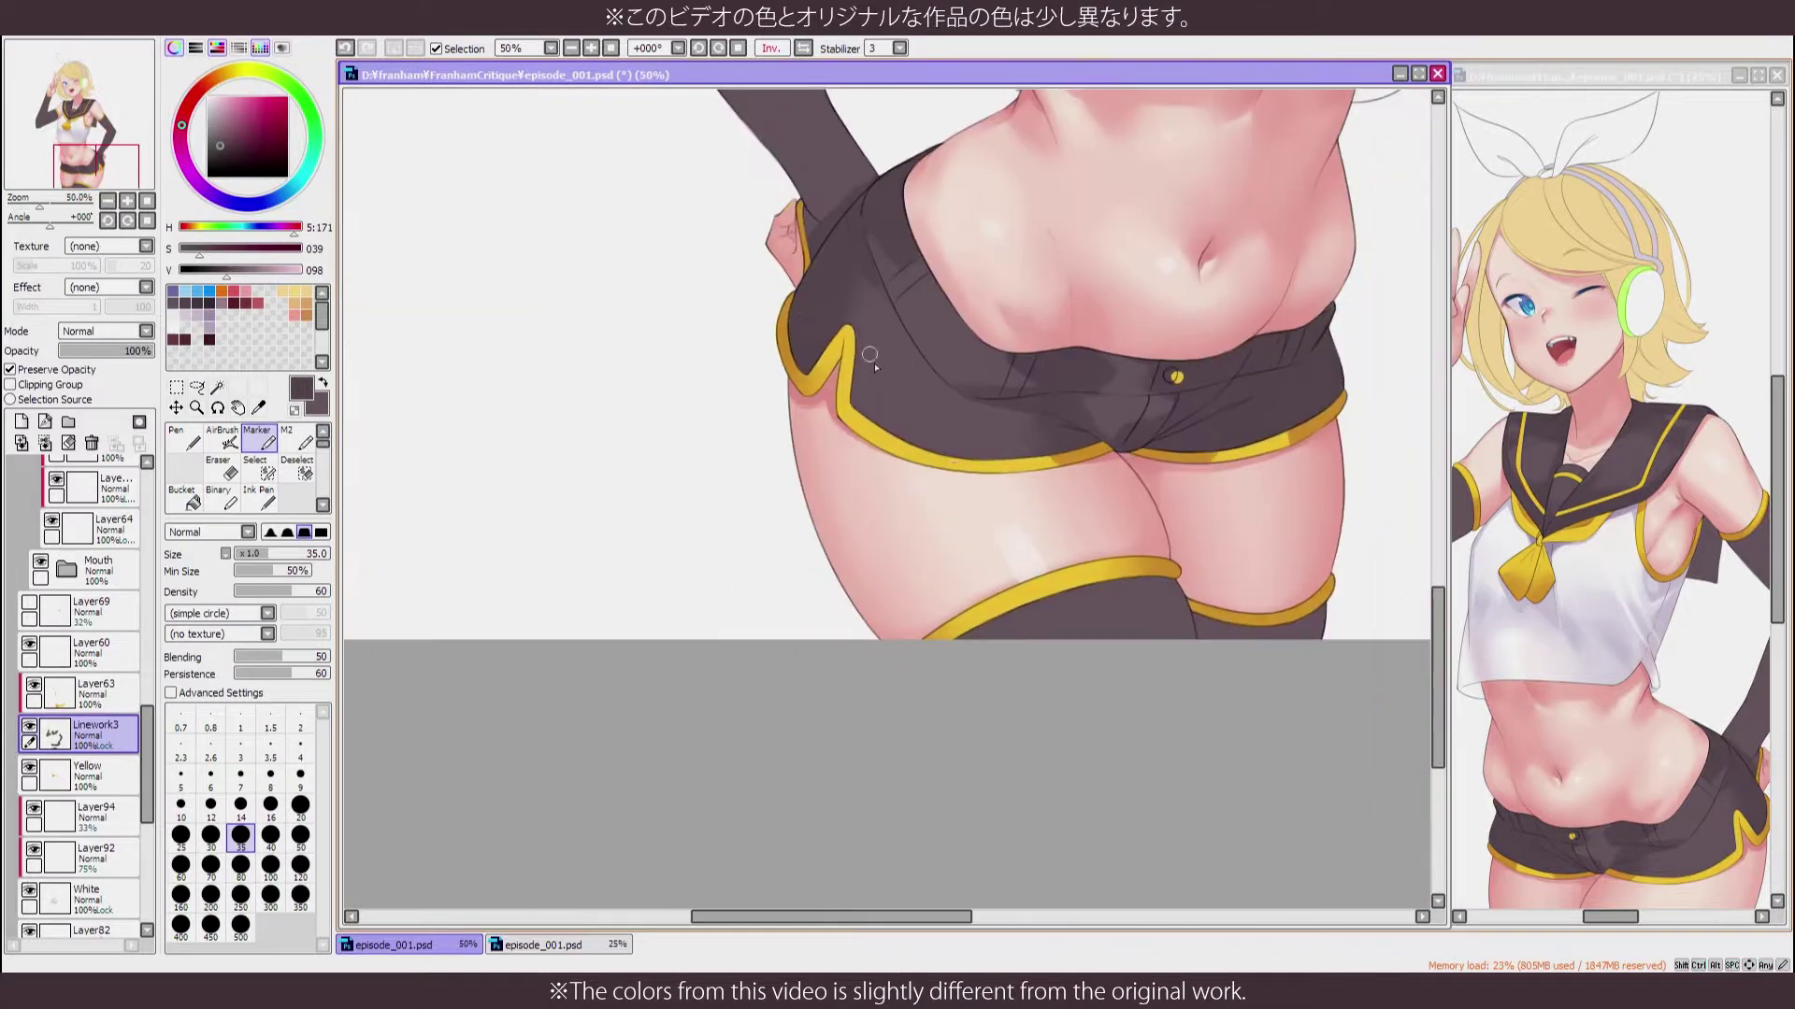
Soften the shorts with the AirBrush at size 250 and detail the fly beside the button with the Marker at size 14
{"action": "key", "text": "a"}
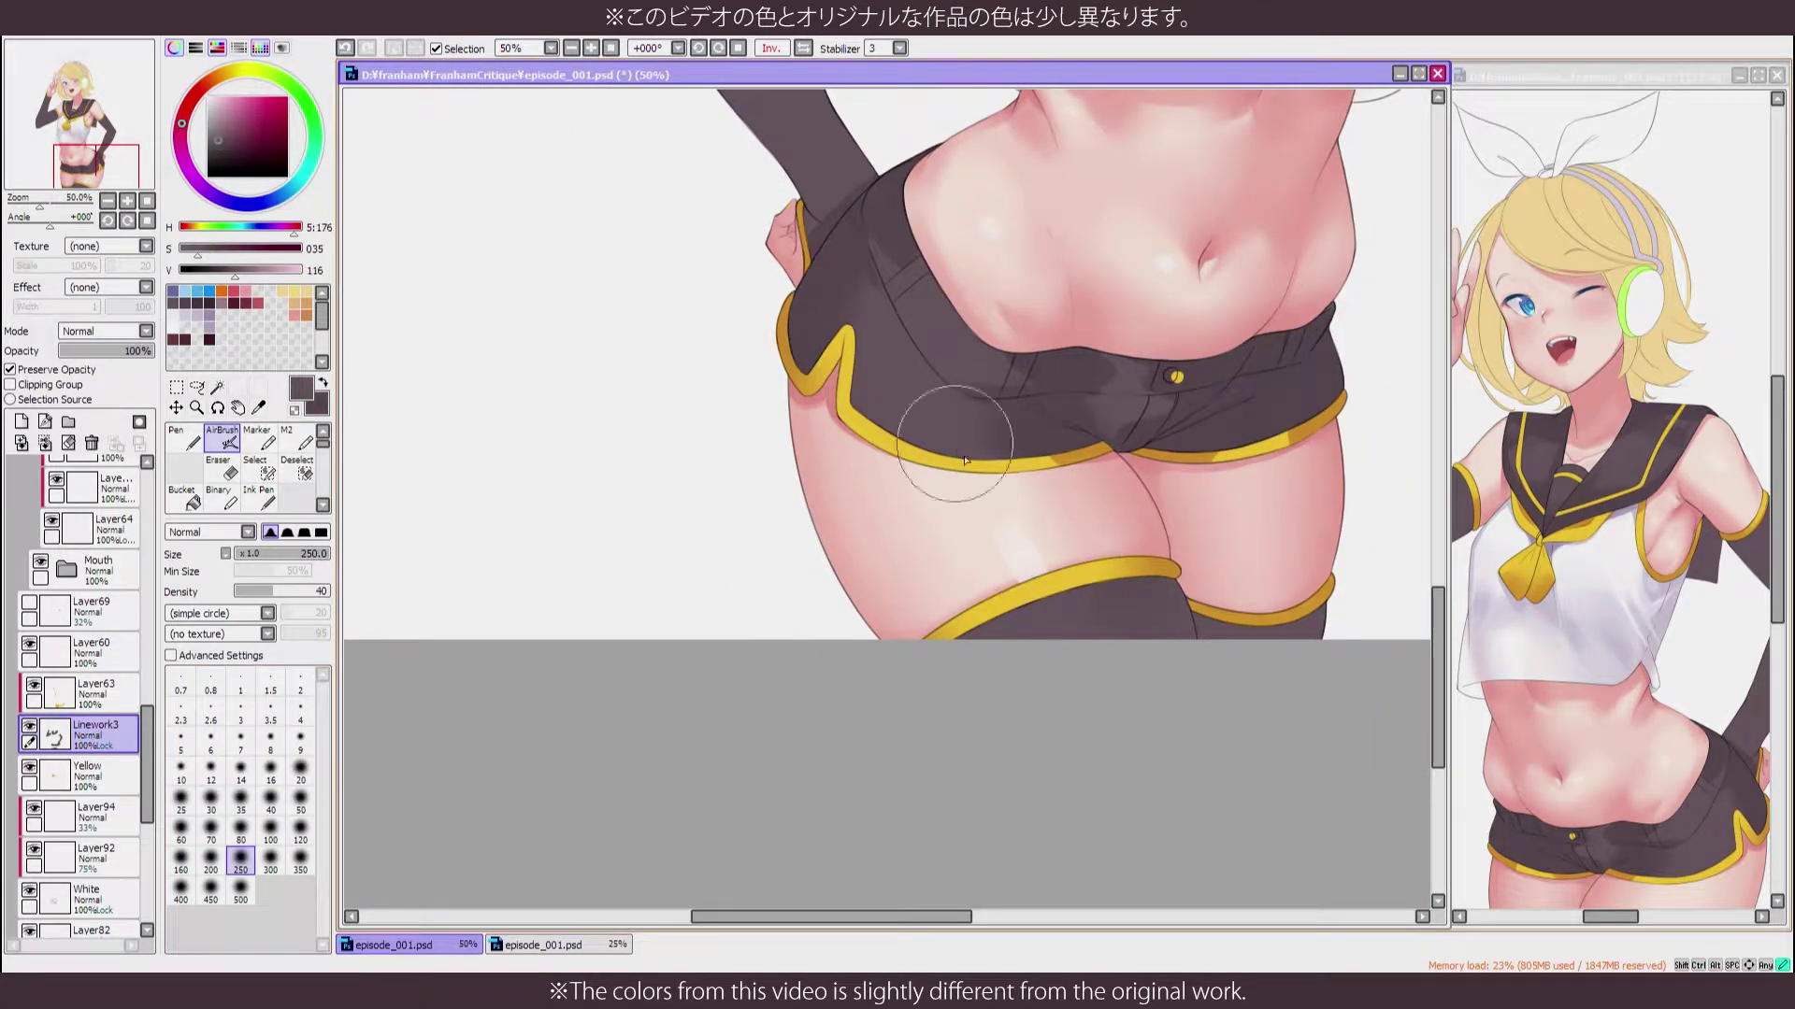
{"action": "left_click", "coordinate": [800, 268], "text": "alt"}
{"action": "scroll", "coordinate": [898, 479], "scroll_direction": "up", "scroll_amount": 2}
{"action": "key", "text": "m"}
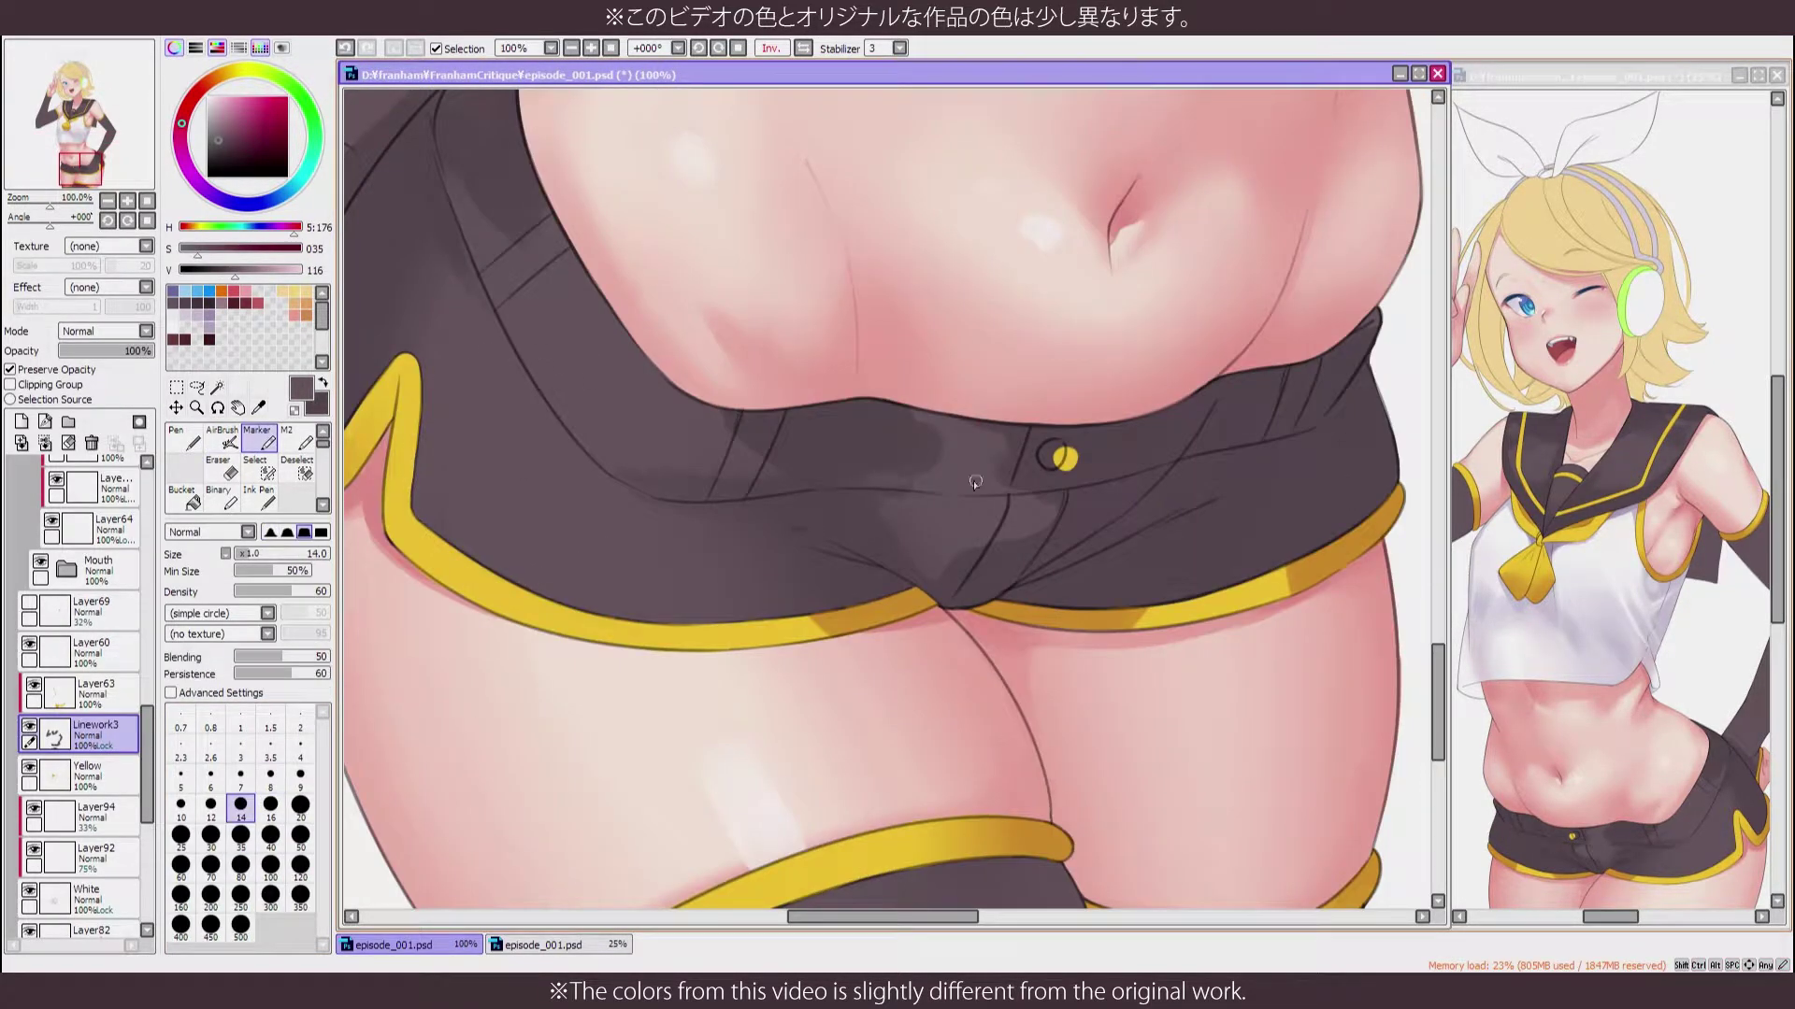
{"action": "left_click", "coordinate": [1022, 484], "text": "alt"}
{"action": "scroll", "coordinate": [983, 428], "scroll_direction": "down", "scroll_amount": 5}
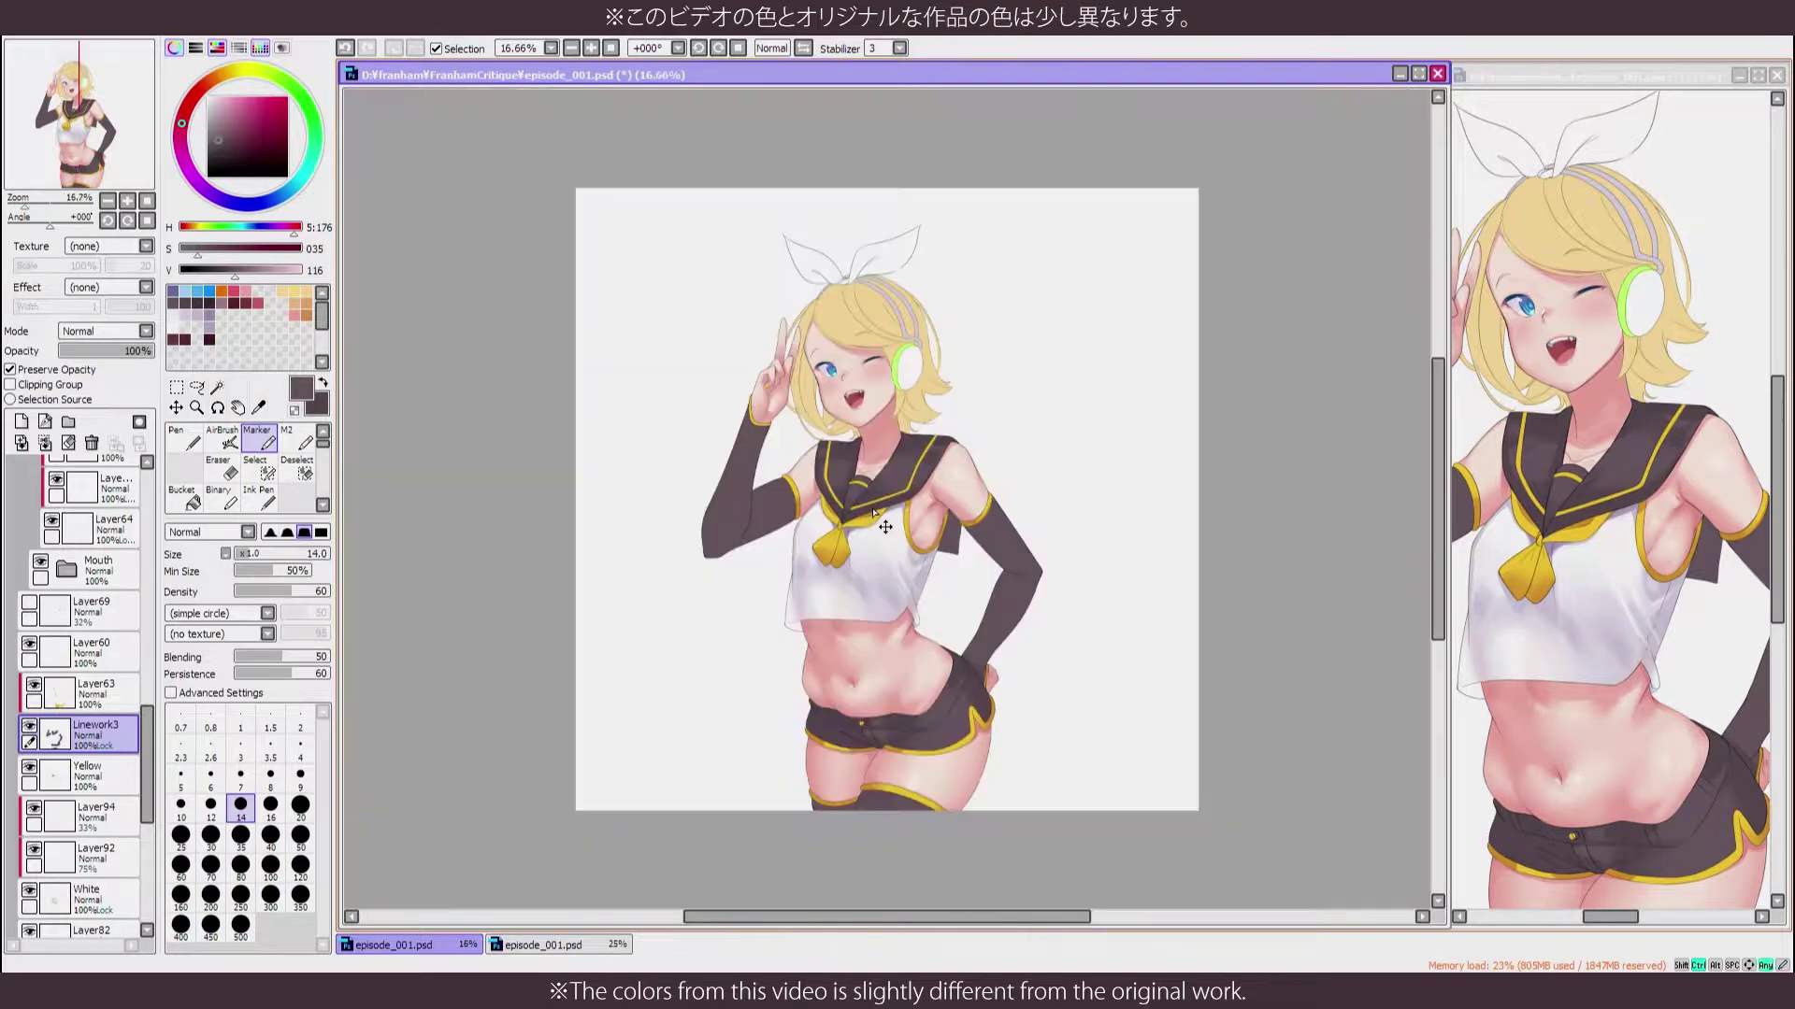
Shade the sleeve of the arm resting on the hip with a sampled dark grey, using the Marker at size 40
{"action": "scroll", "coordinate": [885, 526], "scroll_direction": "up", "scroll_amount": 2}
{"action": "scroll", "coordinate": [874, 511], "scroll_direction": "up", "scroll_amount": 1}
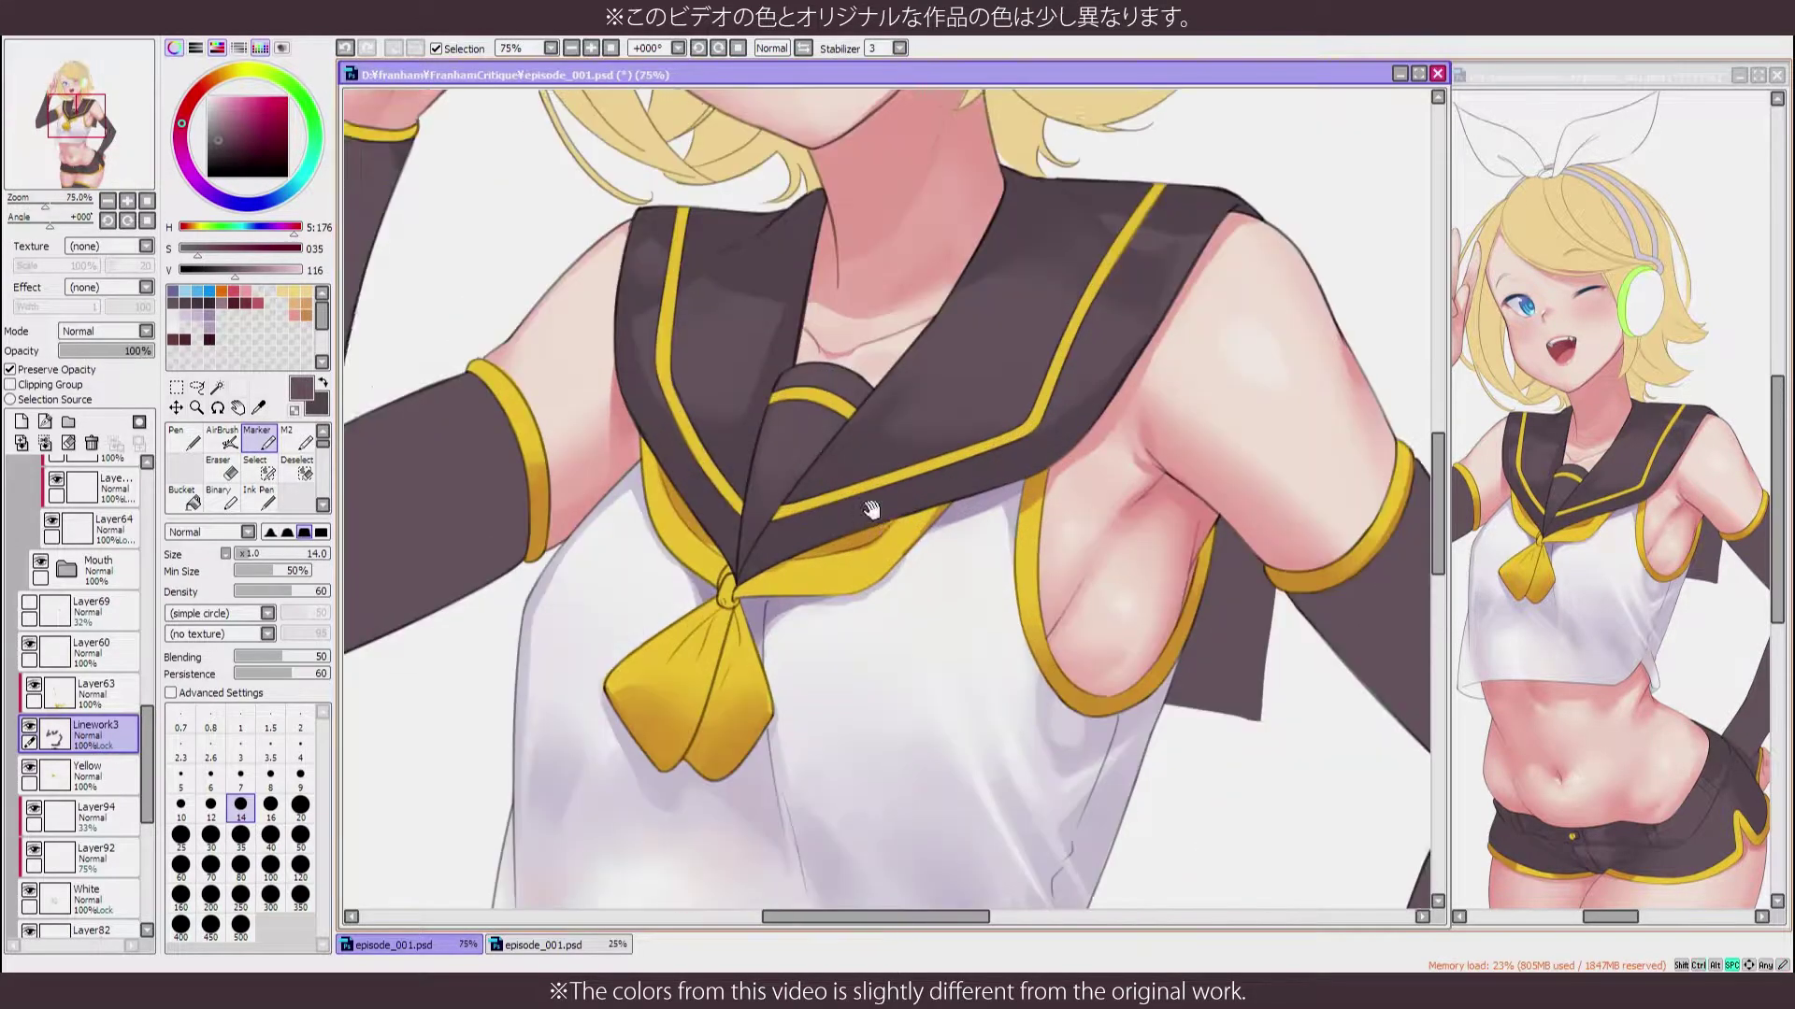
{"action": "scroll", "coordinate": [1028, 561], "scroll_direction": "up", "scroll_amount": 1}
{"action": "key", "text": "bracketright"}
{"action": "key", "text": "bracketright"}
{"action": "key", "text": "bracketright"}
{"action": "key", "text": "bracketright"}
{"action": "key", "text": "bracketright"}
{"action": "key", "text": "bracketright"}
{"action": "left_click", "coordinate": [802, 496], "text": "alt"}
{"action": "mouse_move", "coordinate": [1105, 654]}
{"action": "left_mouse_down"}
{"action": "mouse_move", "coordinate": [1071, 542]}
{"action": "mouse_move", "coordinate": [1057, 371]}
{"action": "left_mouse_up"}
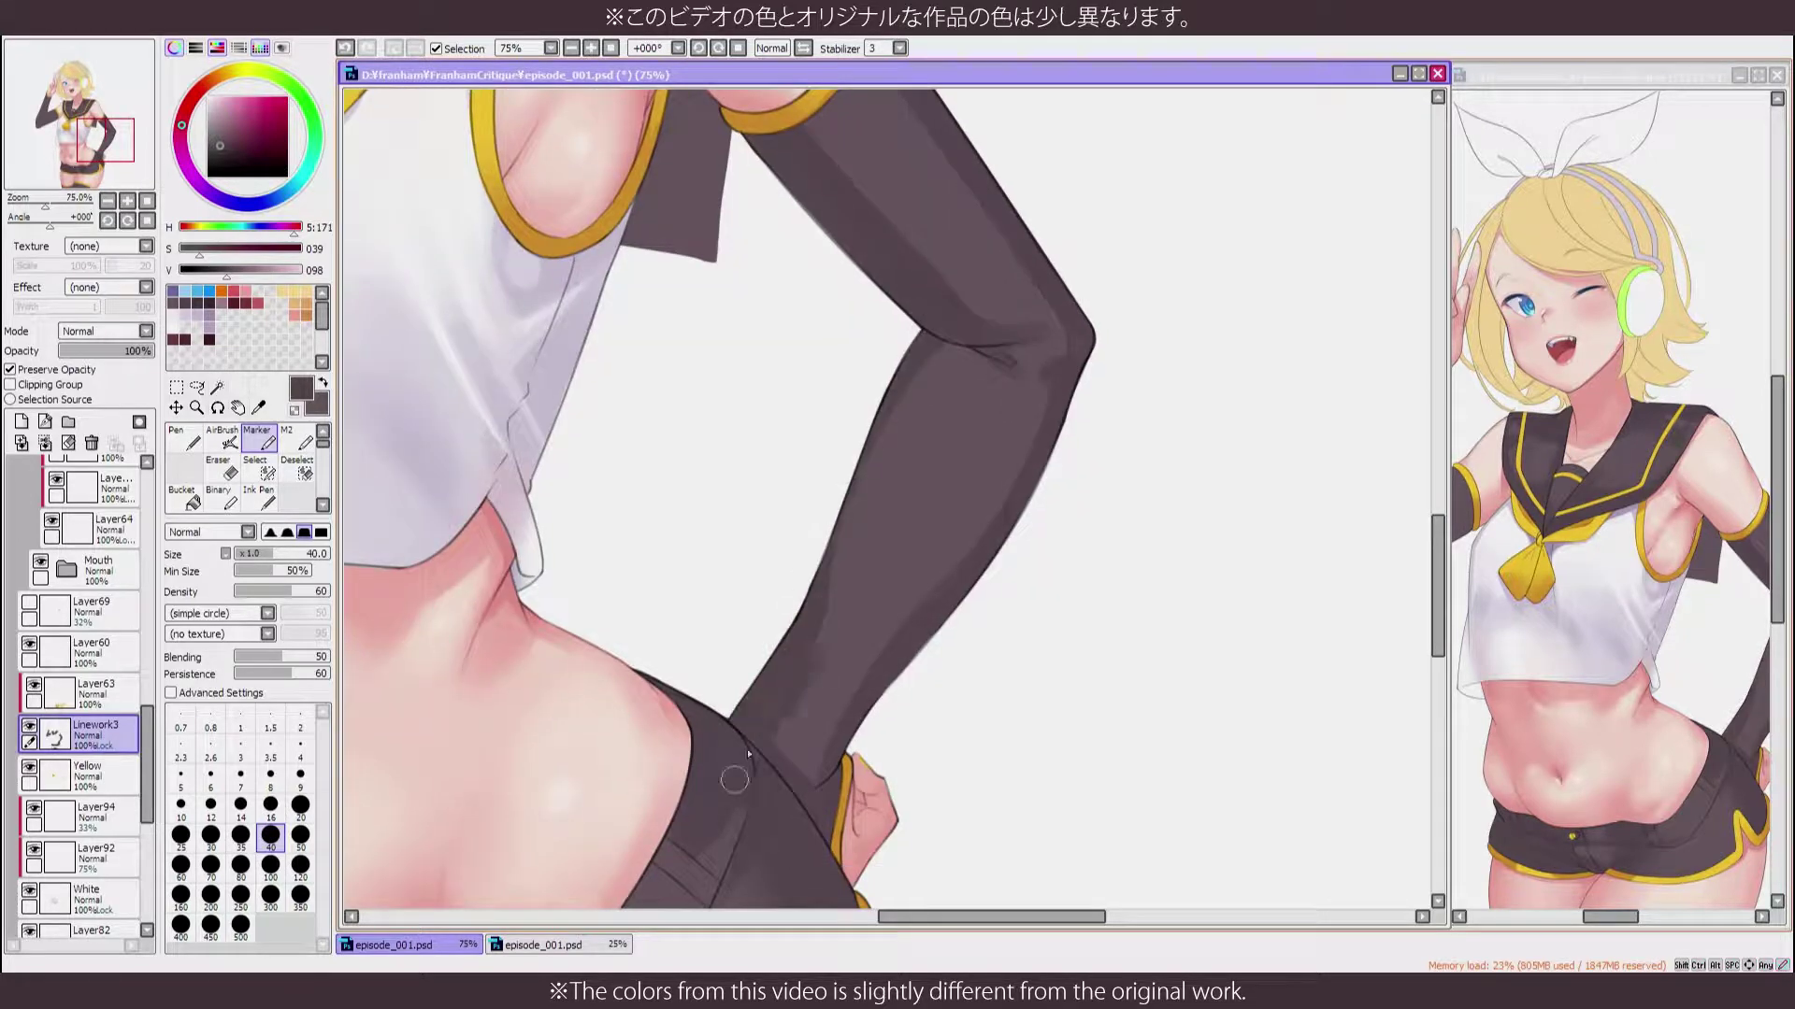
Smooth the shading along the hip-side sleeve's forearm and elbow with the Pen at size 50 and the Marker at size 40
{"action": "key", "text": "h"}
{"action": "key", "text": "b"}
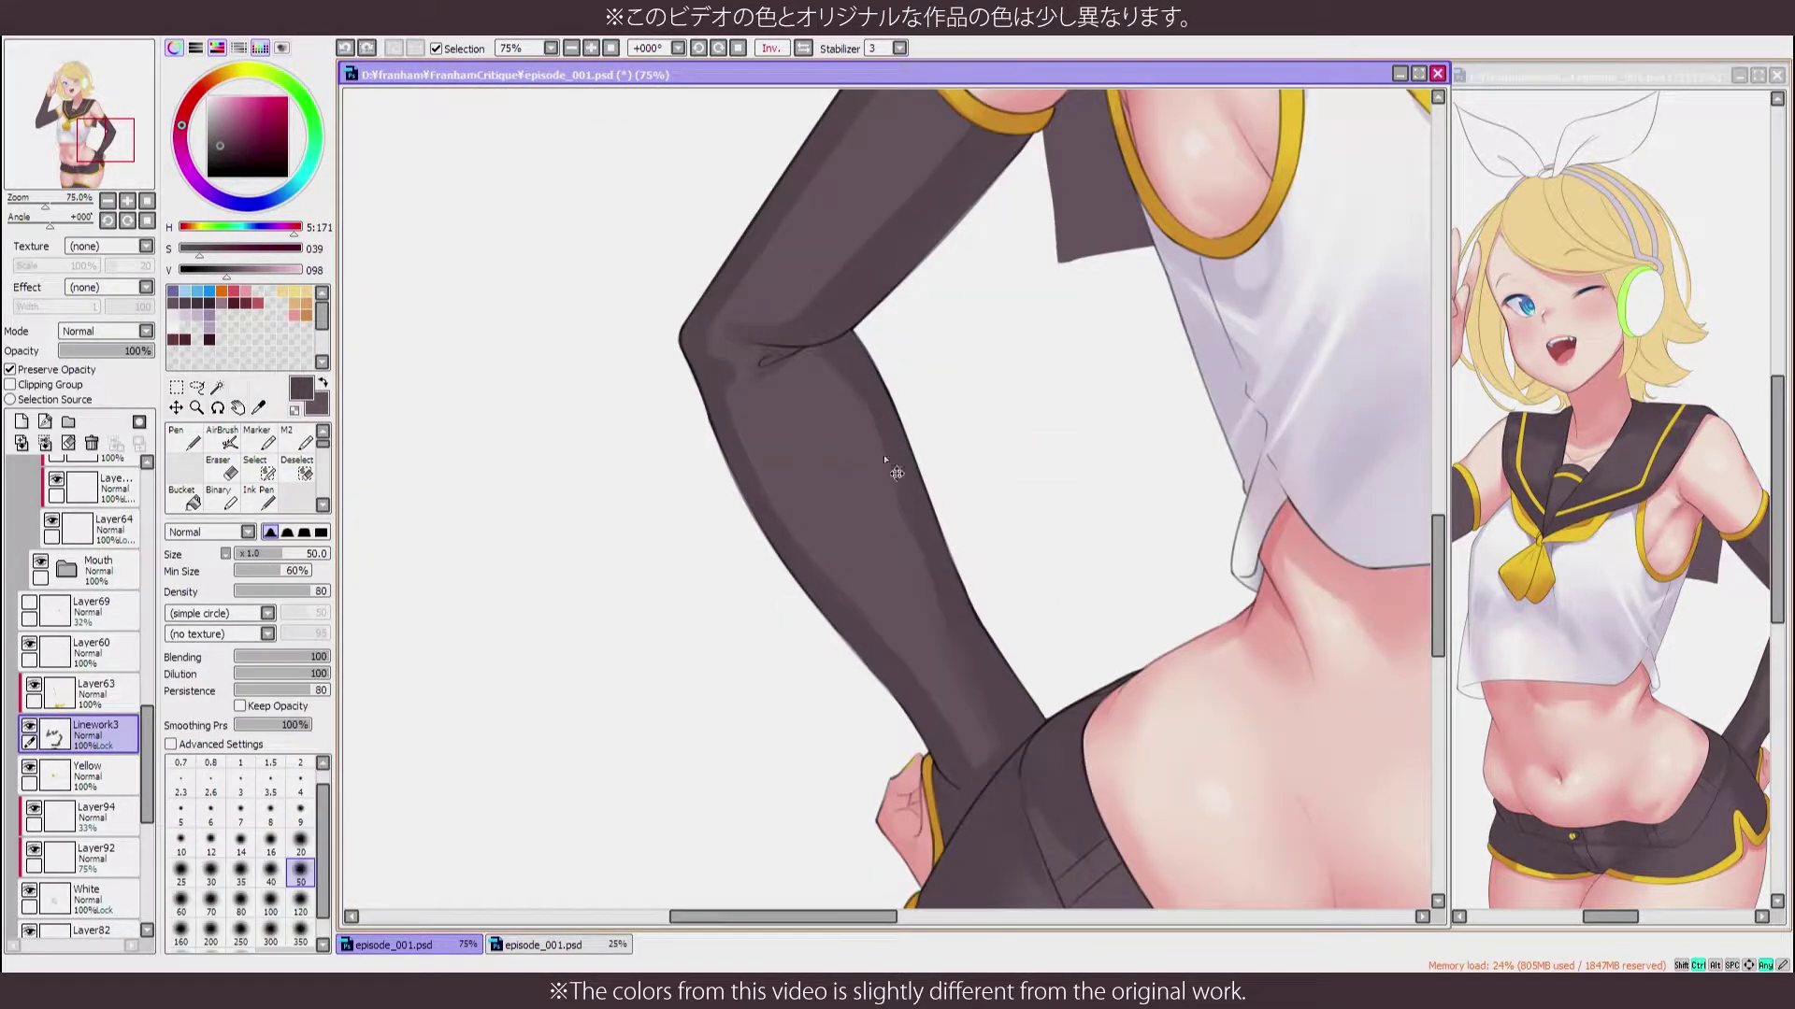
{"action": "left_click_drag", "start_coordinate": [732, 394], "coordinate": [914, 497]}
{"action": "key", "text": "h"}
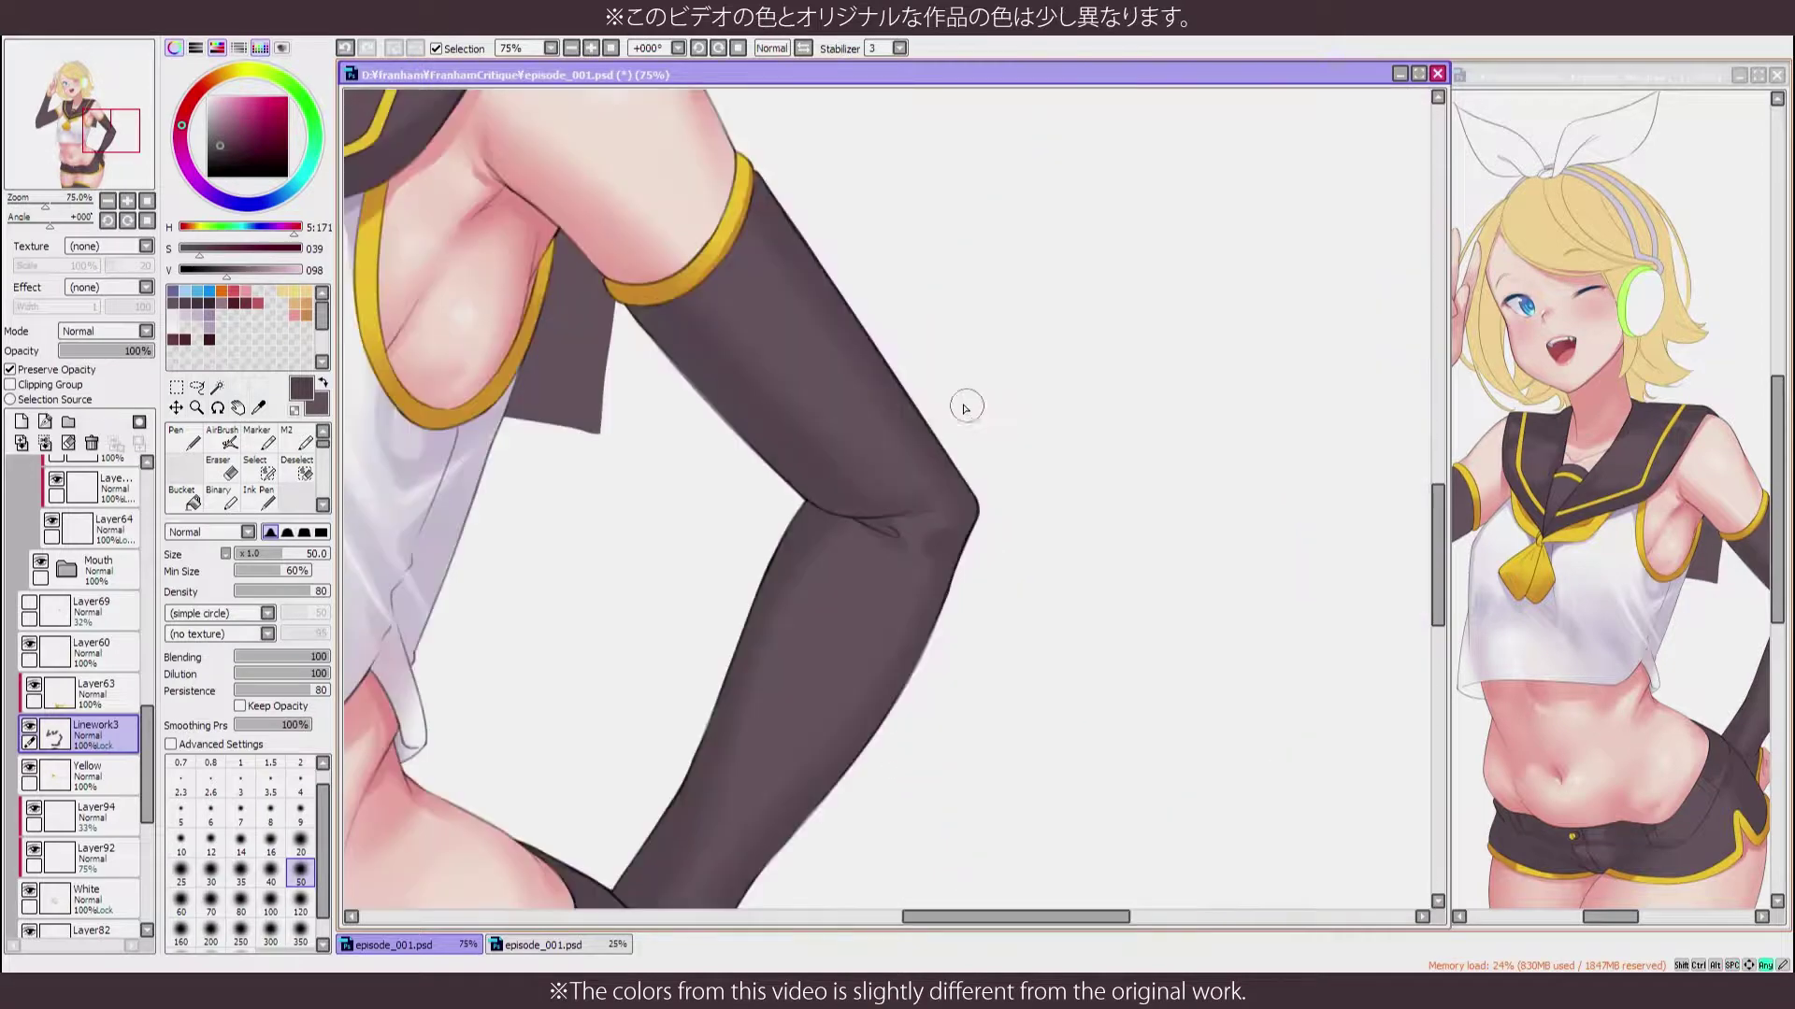
{"action": "key", "text": "n"}
{"action": "left_click_drag", "start_coordinate": [673, 734], "coordinate": [905, 356]}
{"action": "scroll", "coordinate": [904, 356], "scroll_direction": "down", "scroll_amount": 3}
{"action": "key", "text": "h"}
{"action": "scroll", "coordinate": [785, 545], "scroll_direction": "up", "scroll_amount": 3}
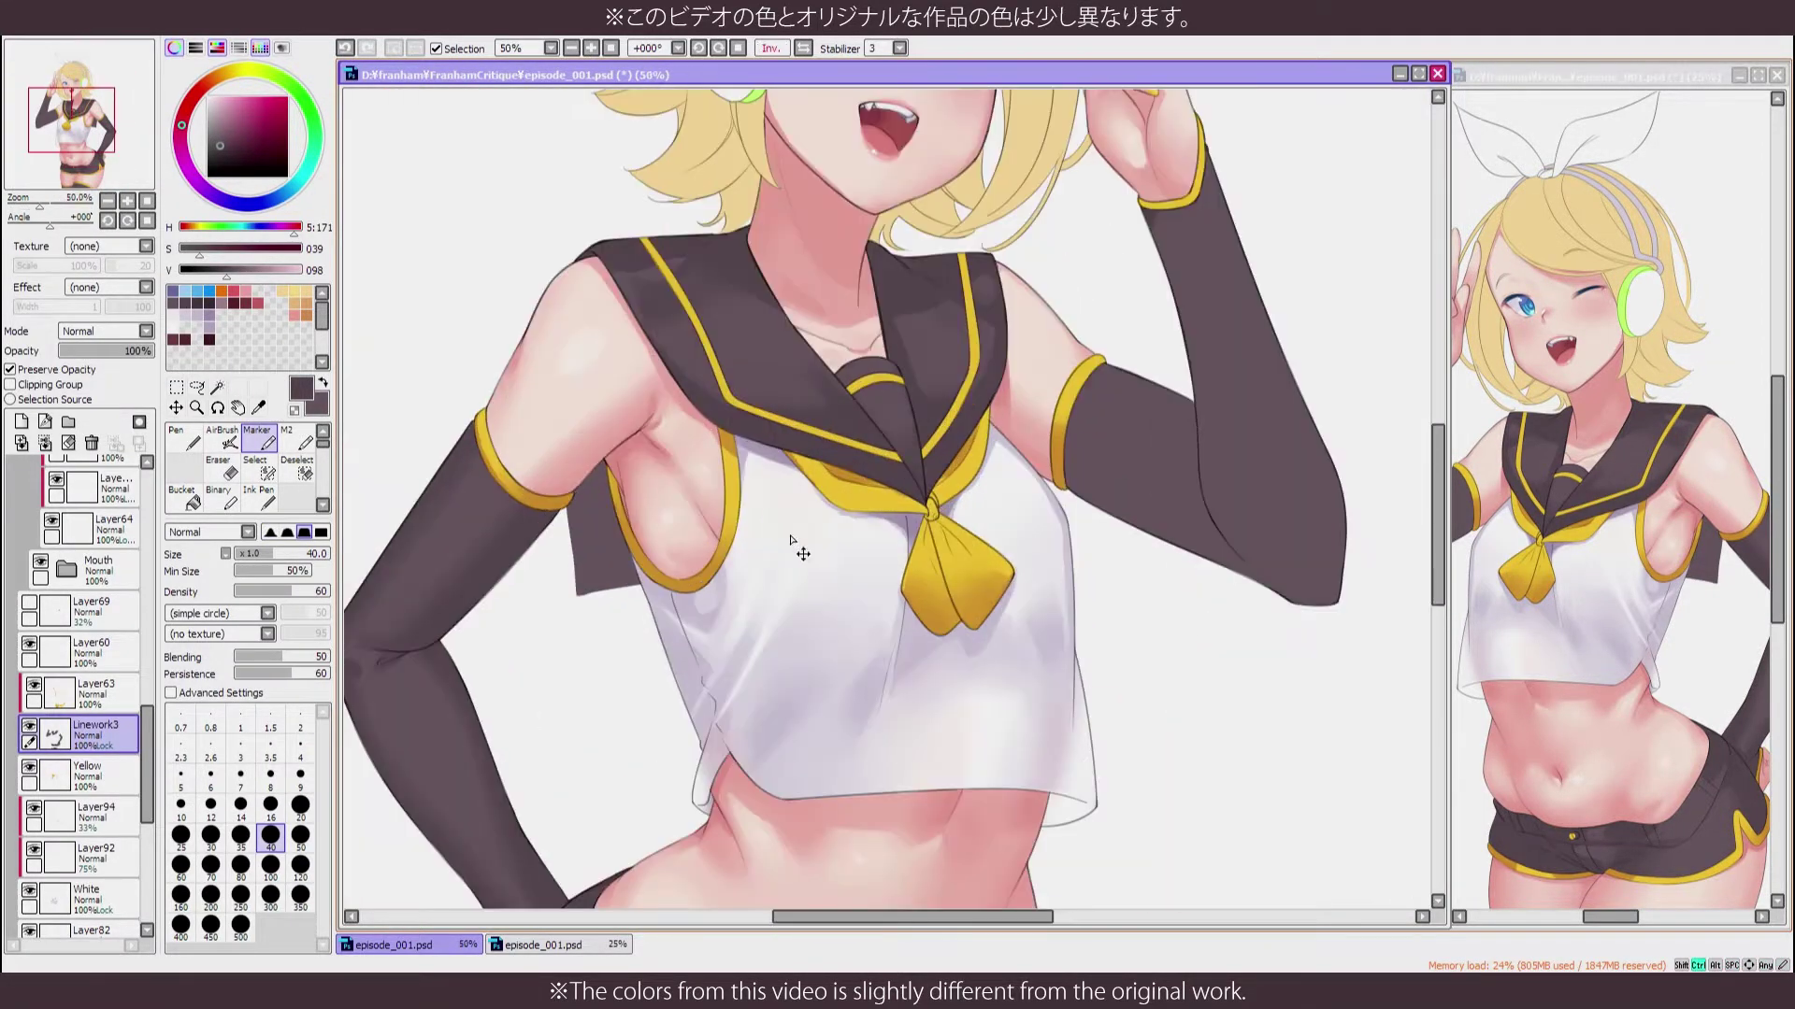
Even out the remaining grey patches on the hip-side sleeve, alternating the Pen at size 50 and the Marker at size 40
{"action": "scroll", "coordinate": [814, 652], "scroll_direction": "down", "scroll_amount": 1}
{"action": "key", "text": "b"}
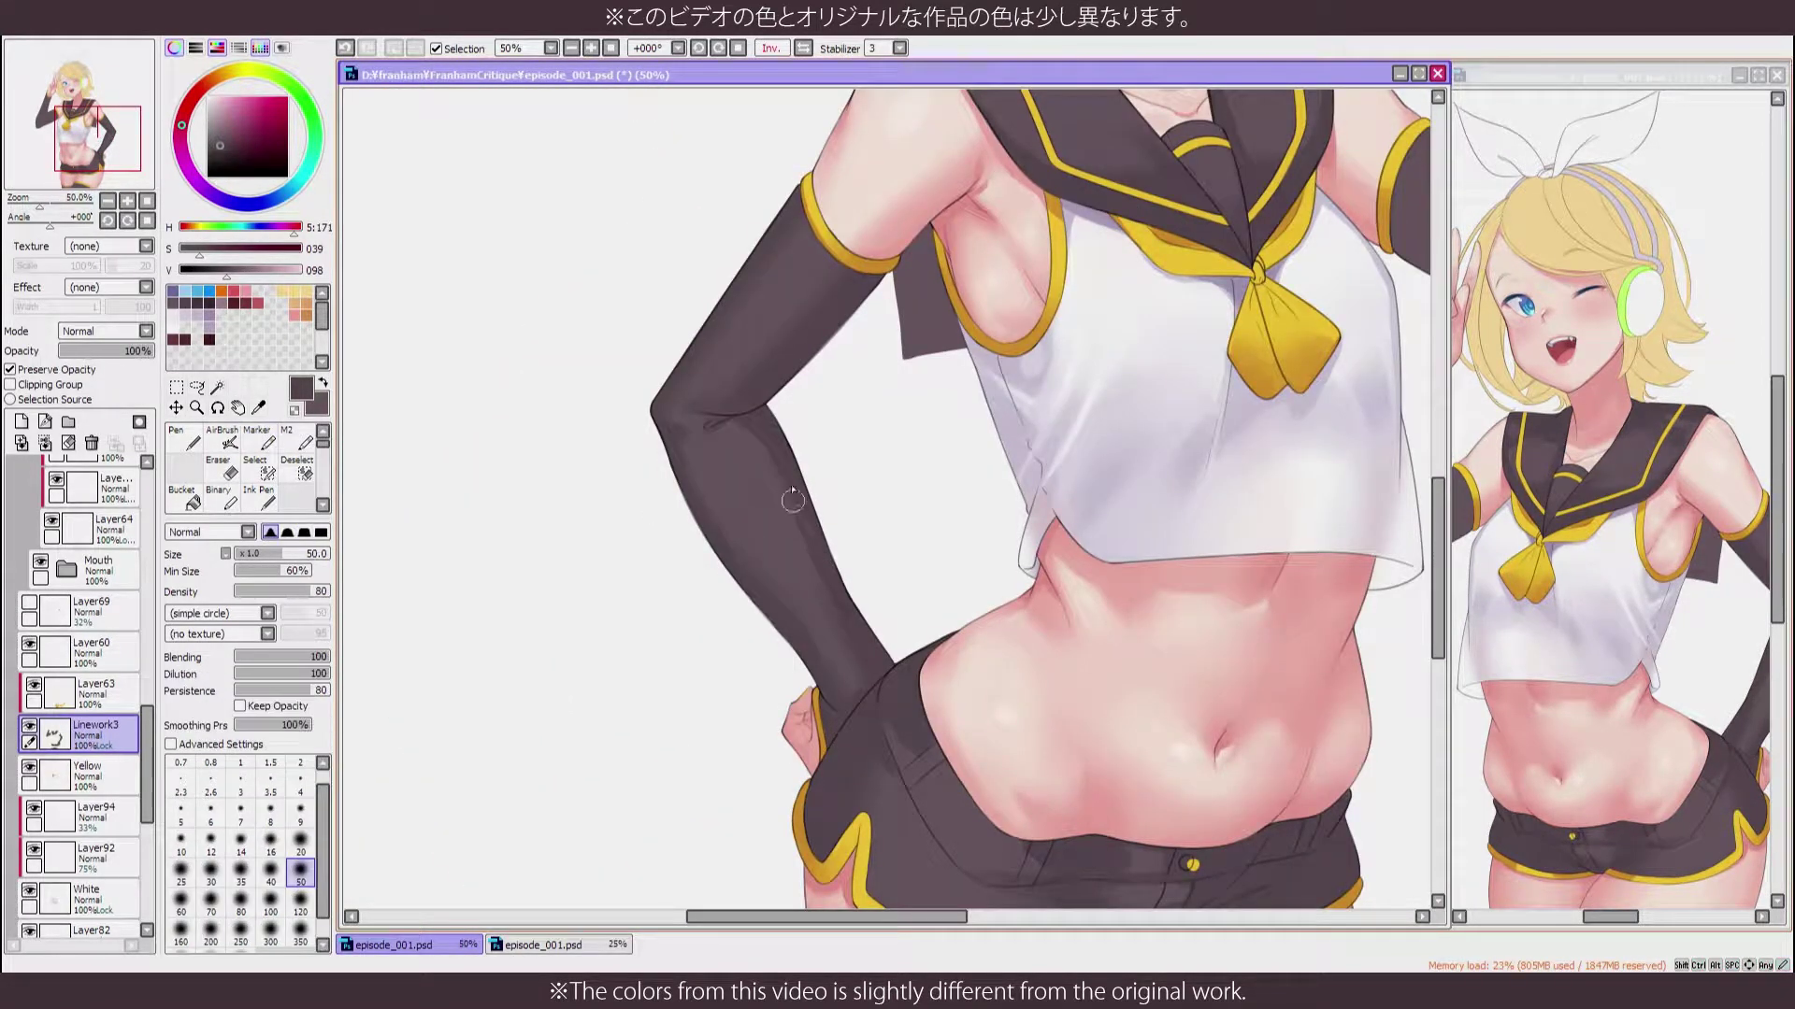
{"action": "scroll", "coordinate": [815, 753], "scroll_direction": "down", "scroll_amount": 2}
{"action": "scroll", "coordinate": [805, 388], "scroll_direction": "up", "scroll_amount": 3}
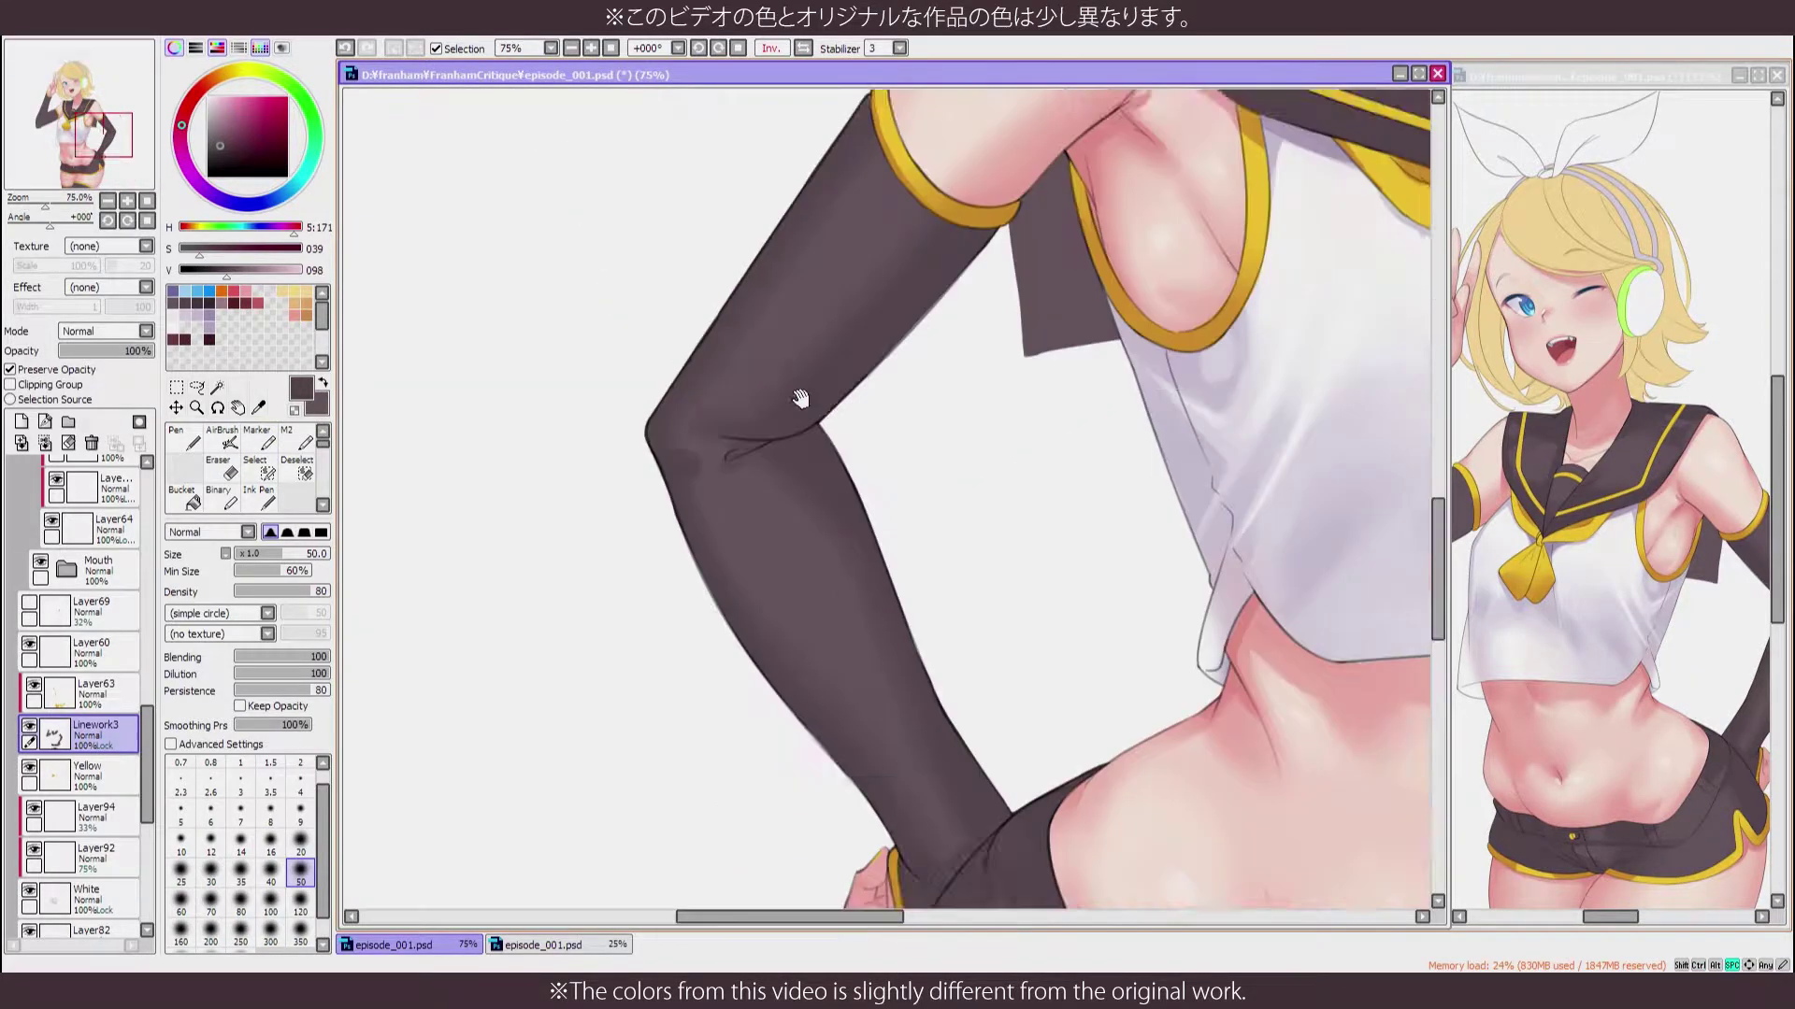
{"action": "key", "text": "n"}
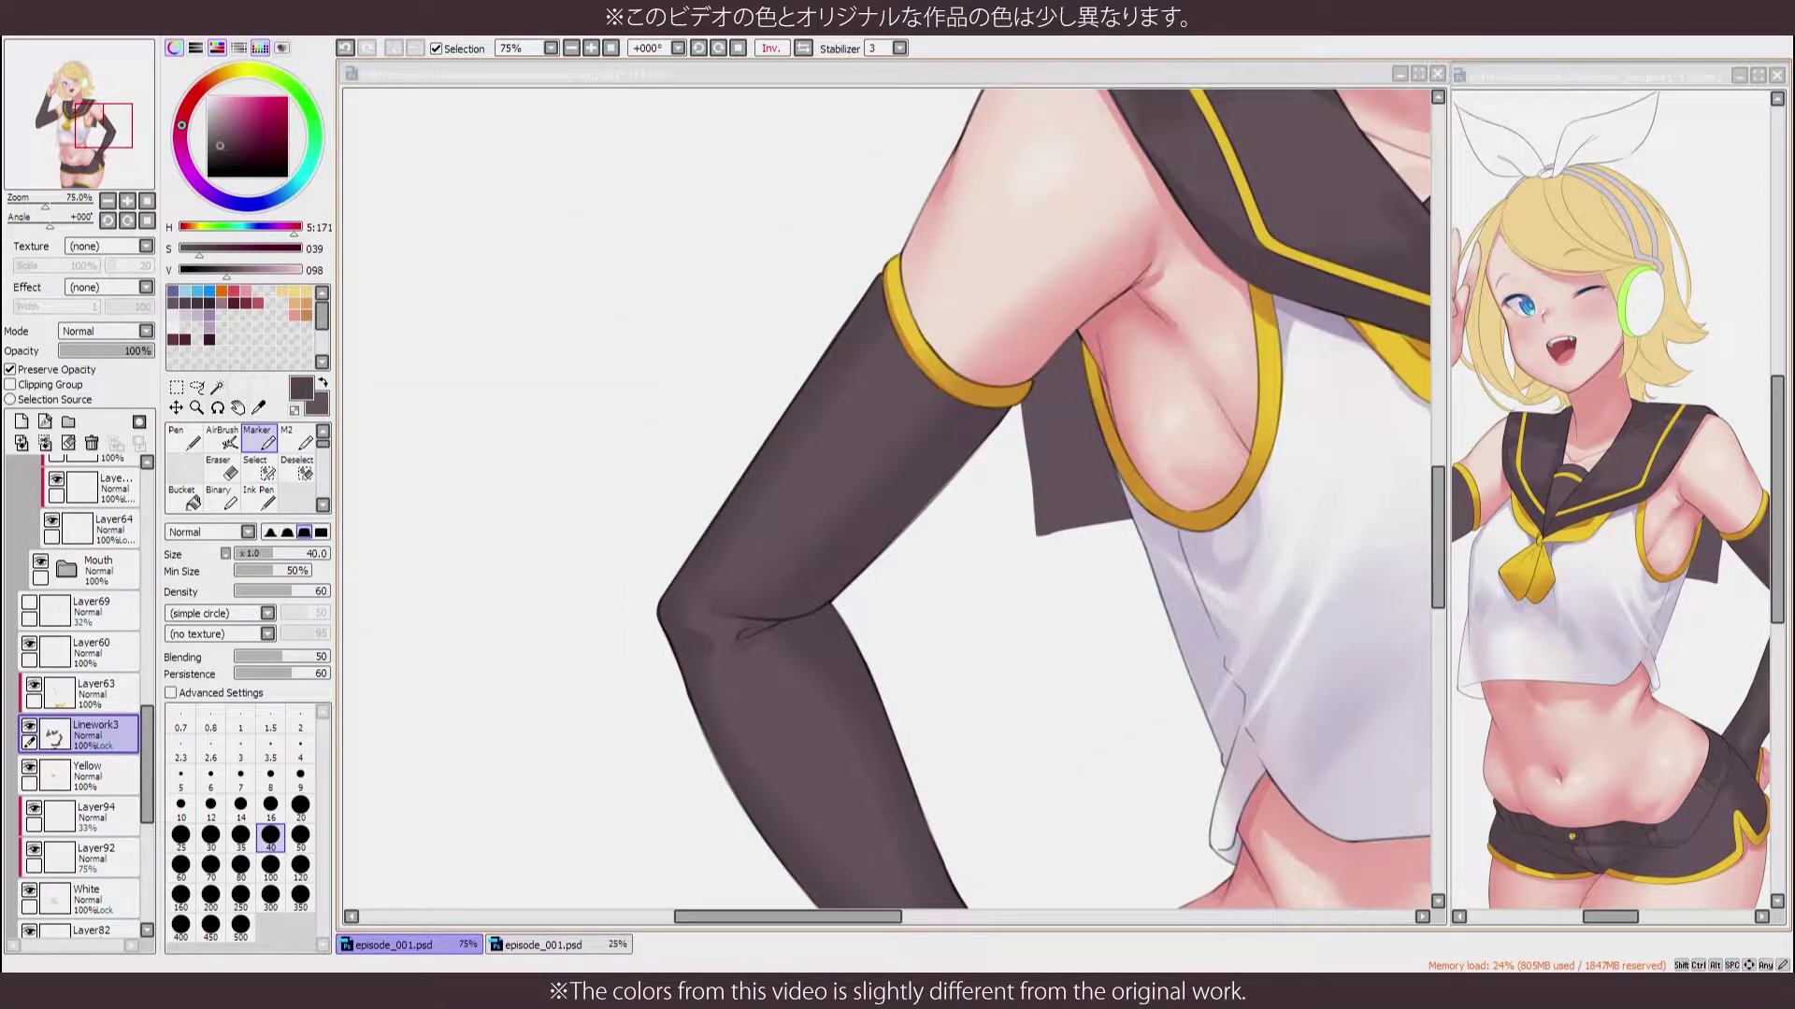
{"action": "key", "text": "b"}
Smooth the grey shading on the raised arm's sleeve around the elbow and forearm with the Marker at size 50
{"action": "scroll", "coordinate": [911, 263], "scroll_direction": "down", "scroll_amount": 4}
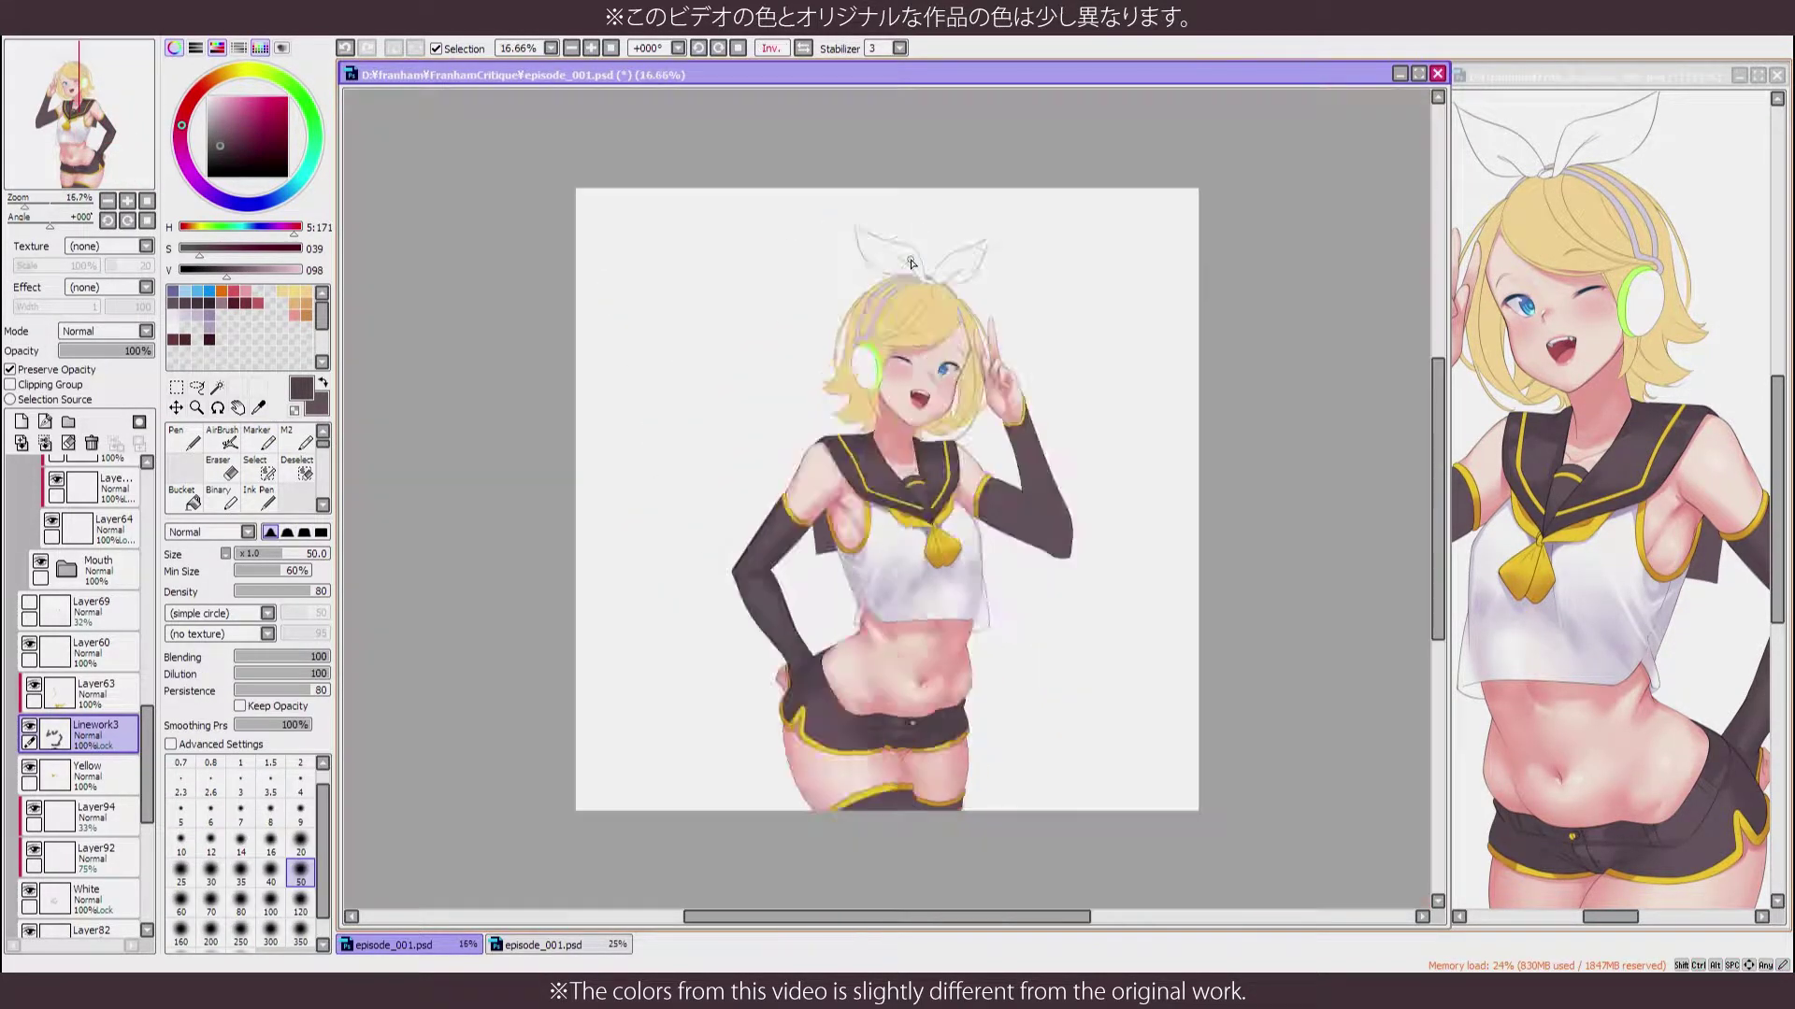
{"action": "scroll", "coordinate": [912, 264], "scroll_direction": "up", "scroll_amount": 2}
{"action": "key", "text": "n"}
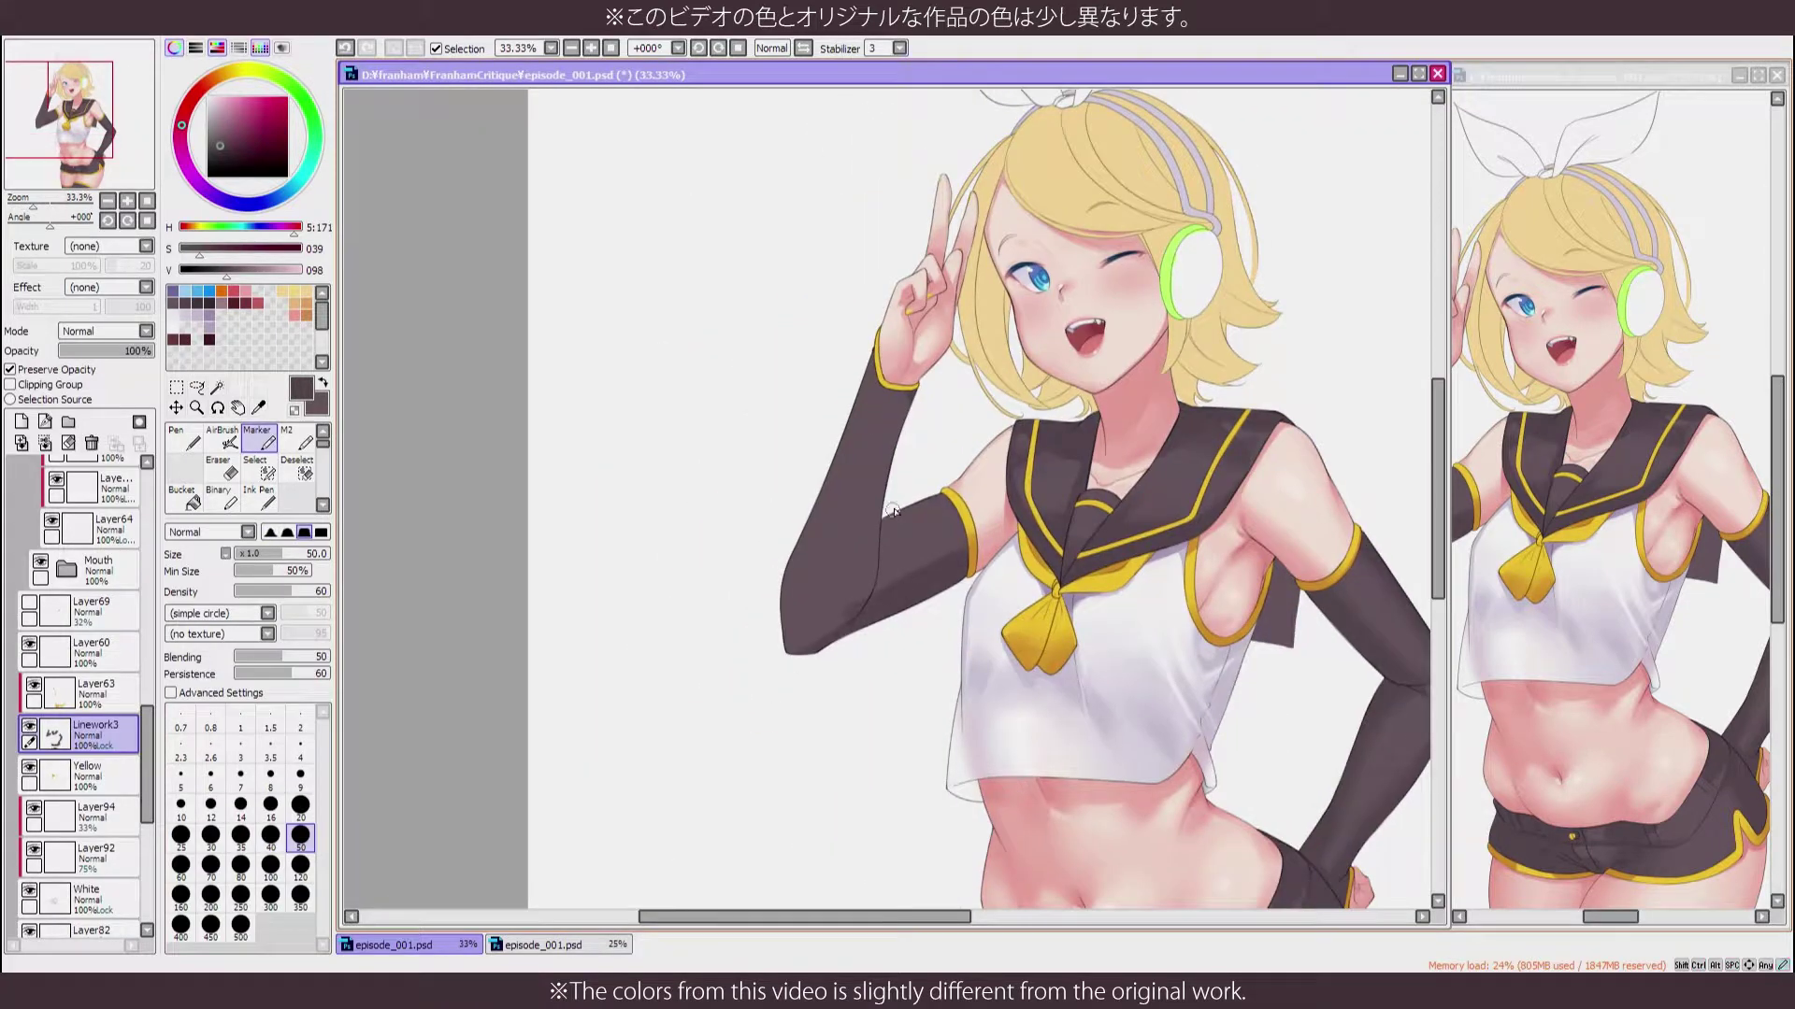
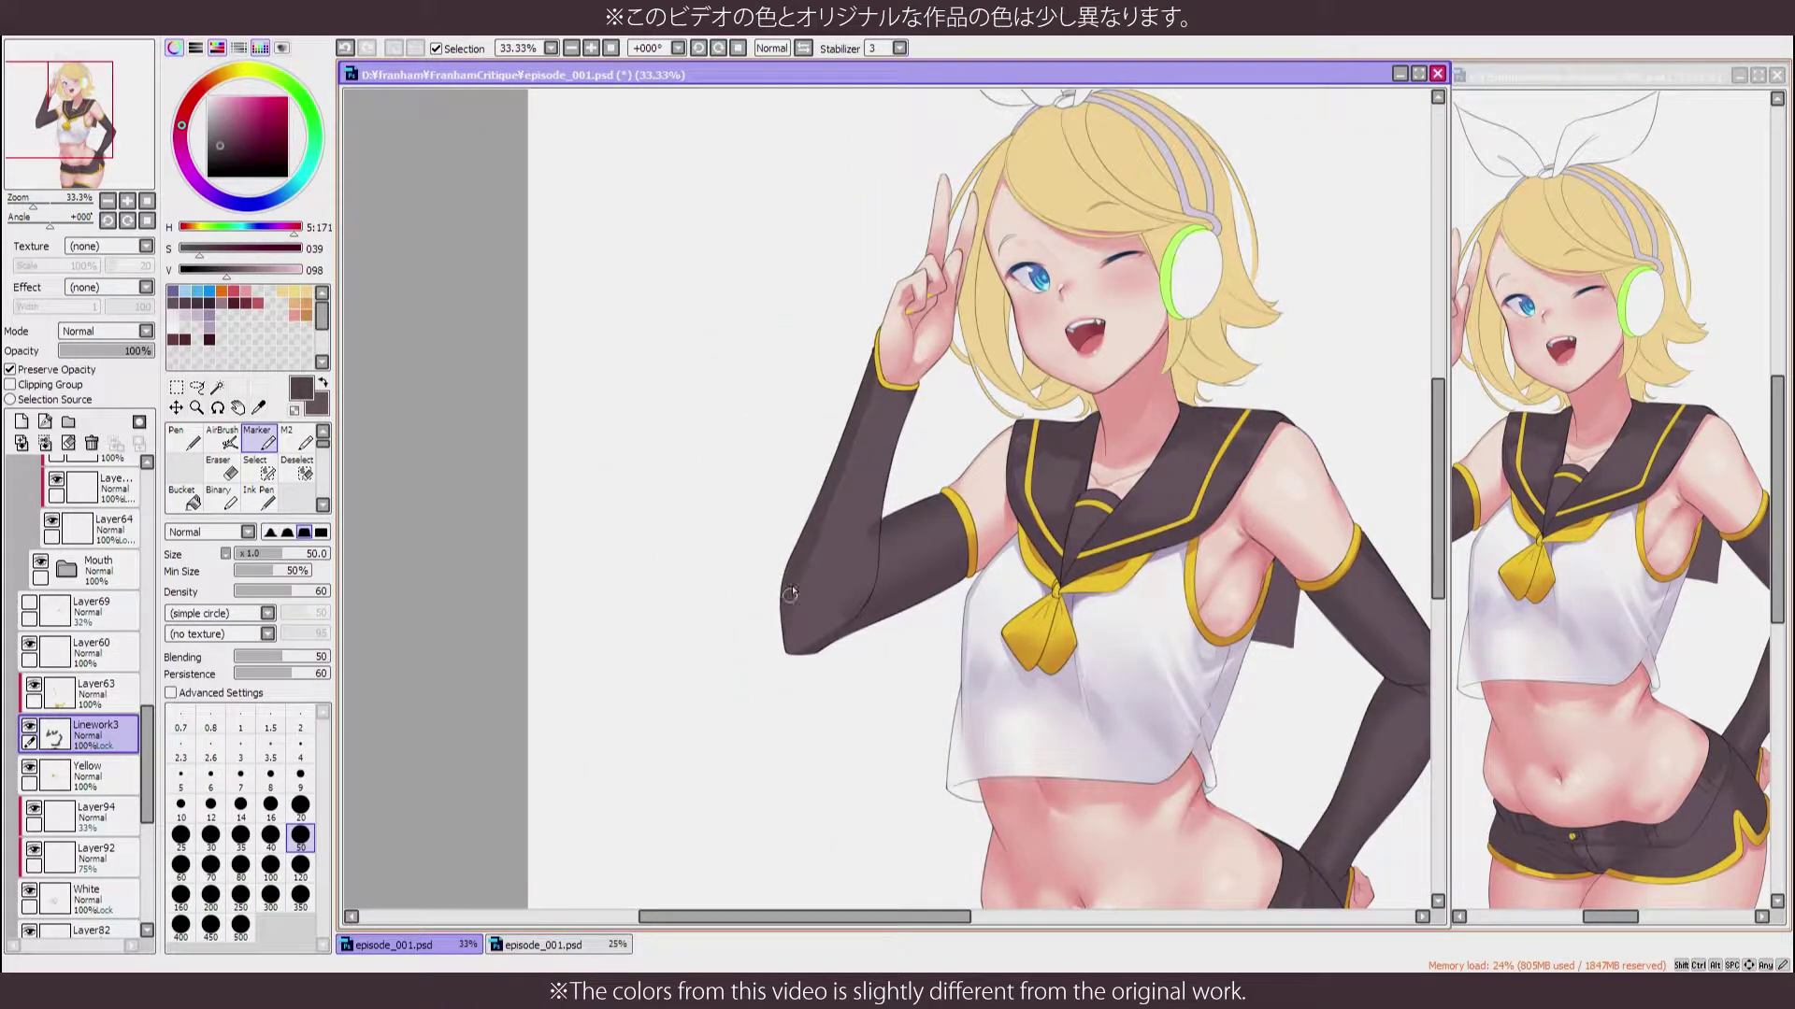
{"action": "key", "text": "h"}
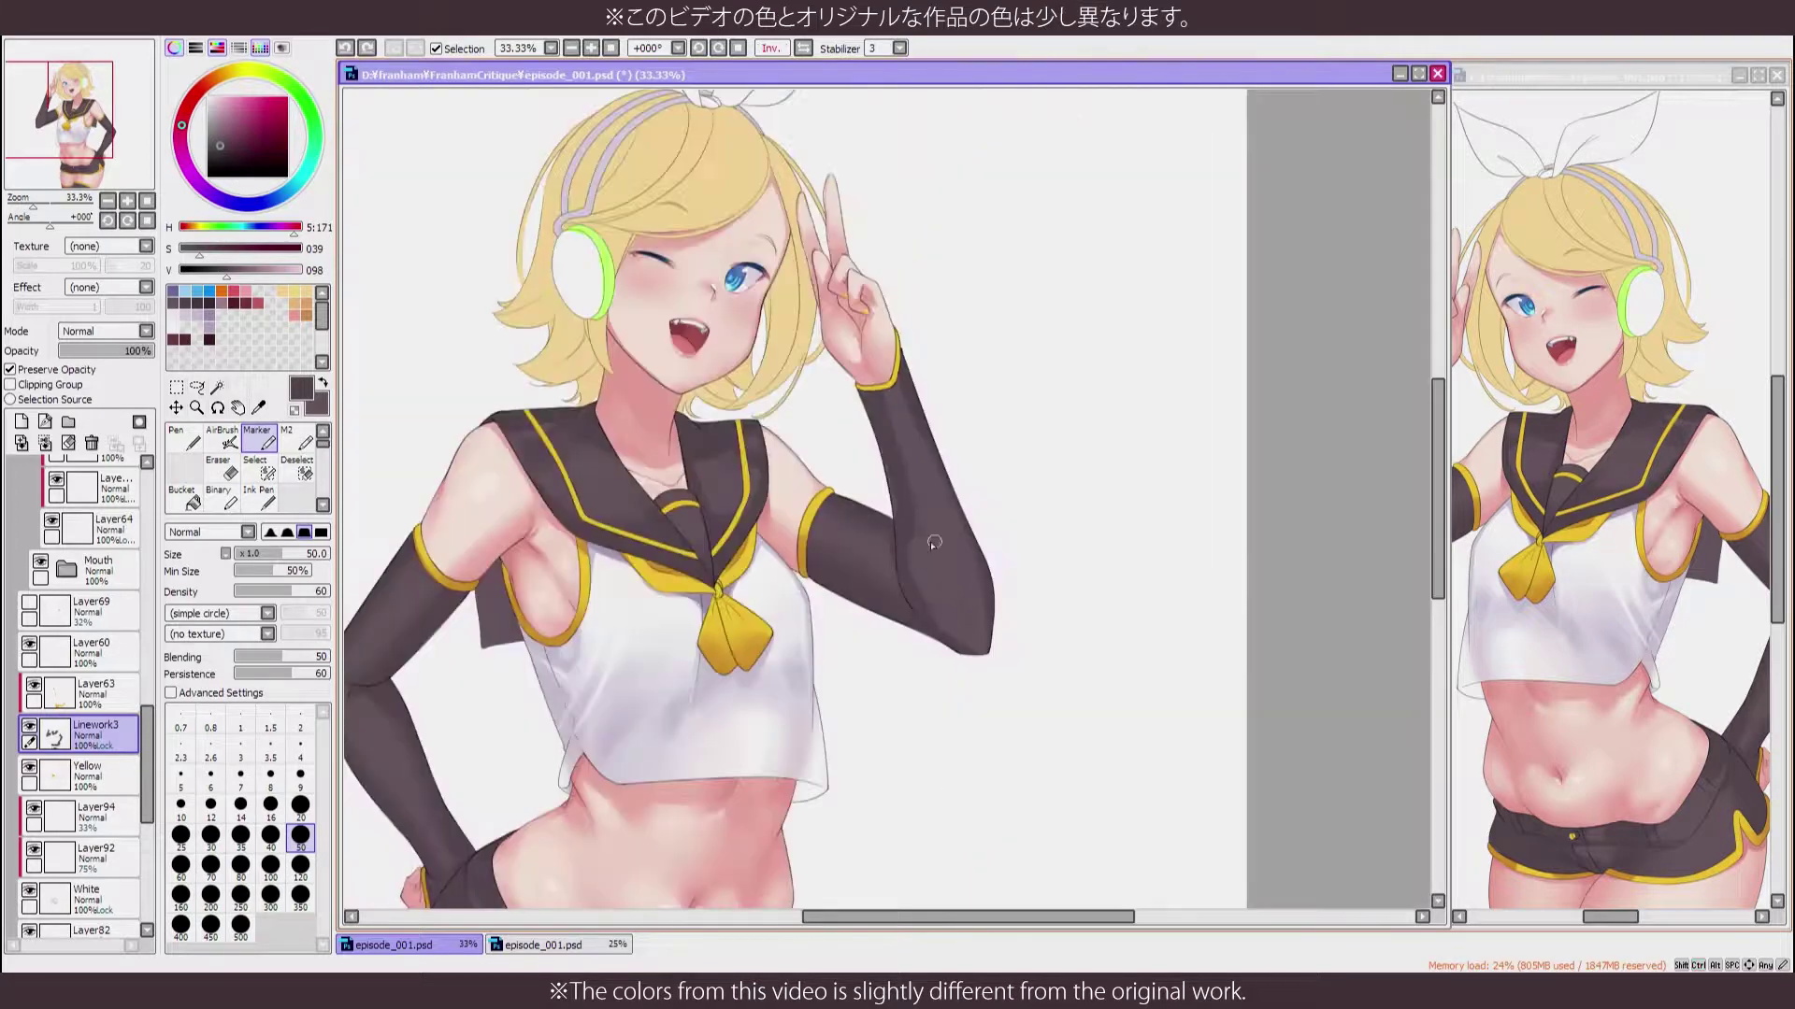
{"action": "key", "text": "h"}
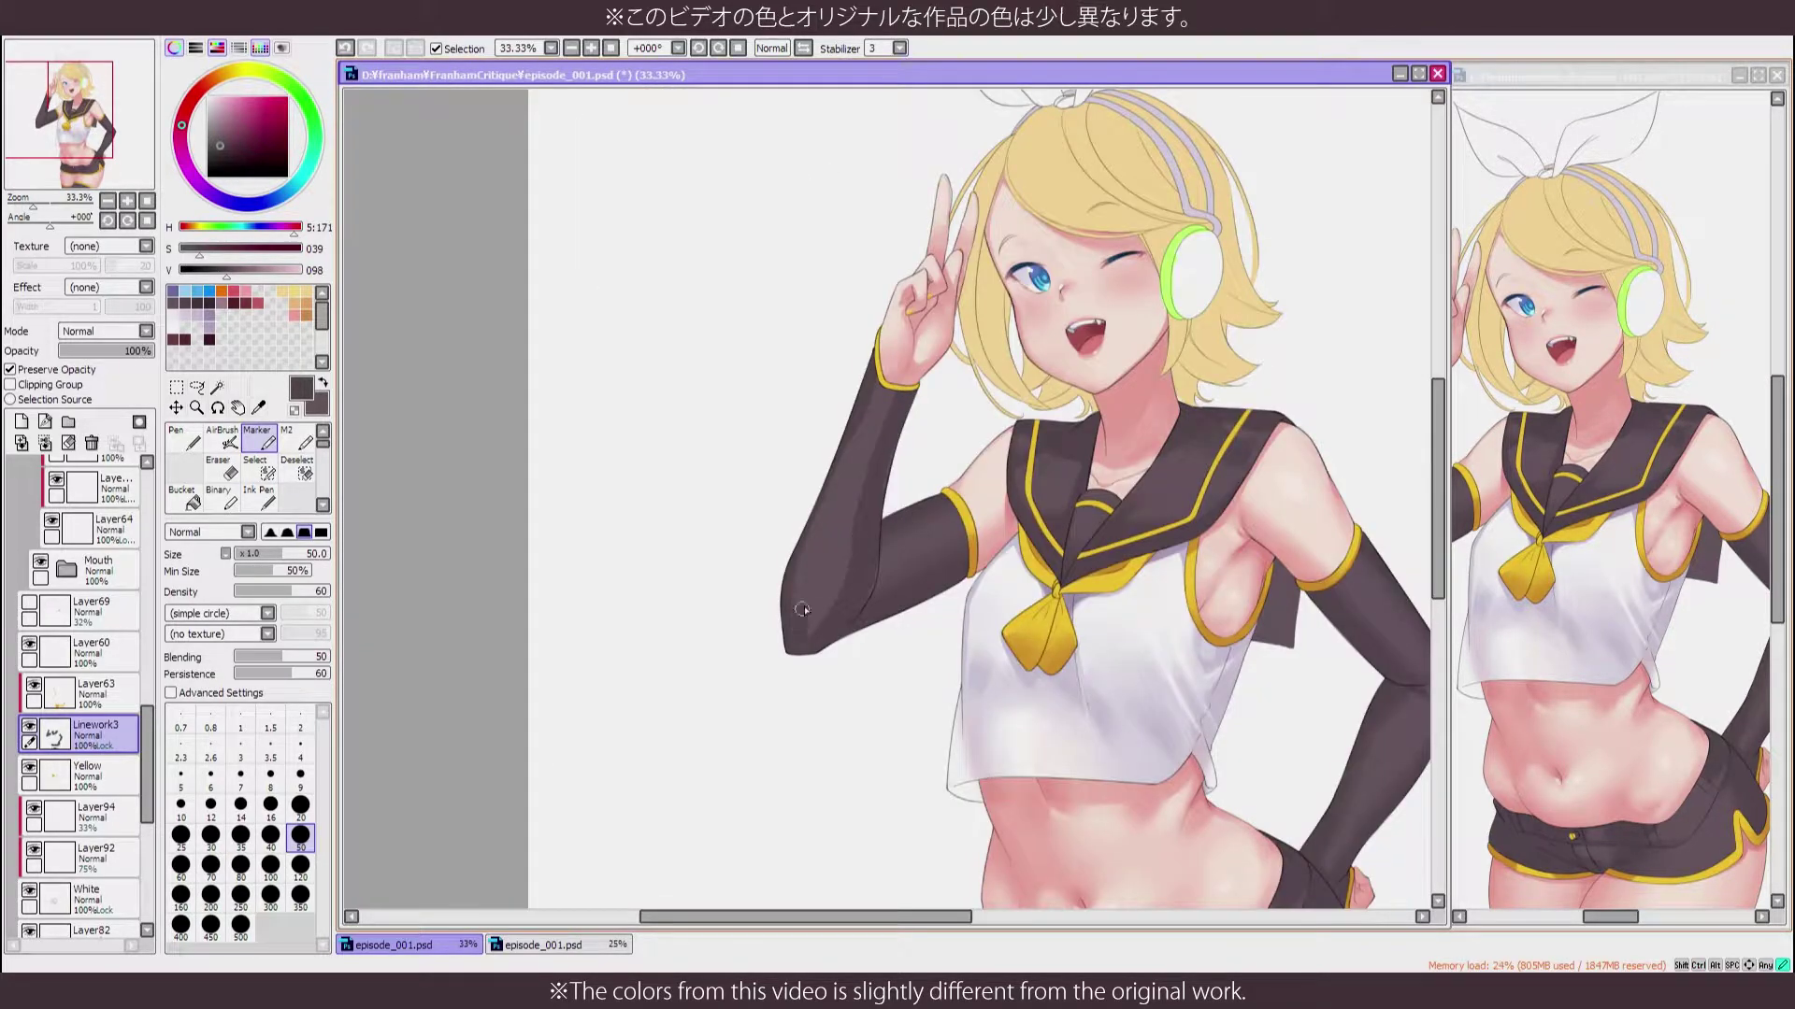
{"action": "key", "text": "b"}
{"action": "key", "text": "h"}
{"action": "key", "text": "m"}
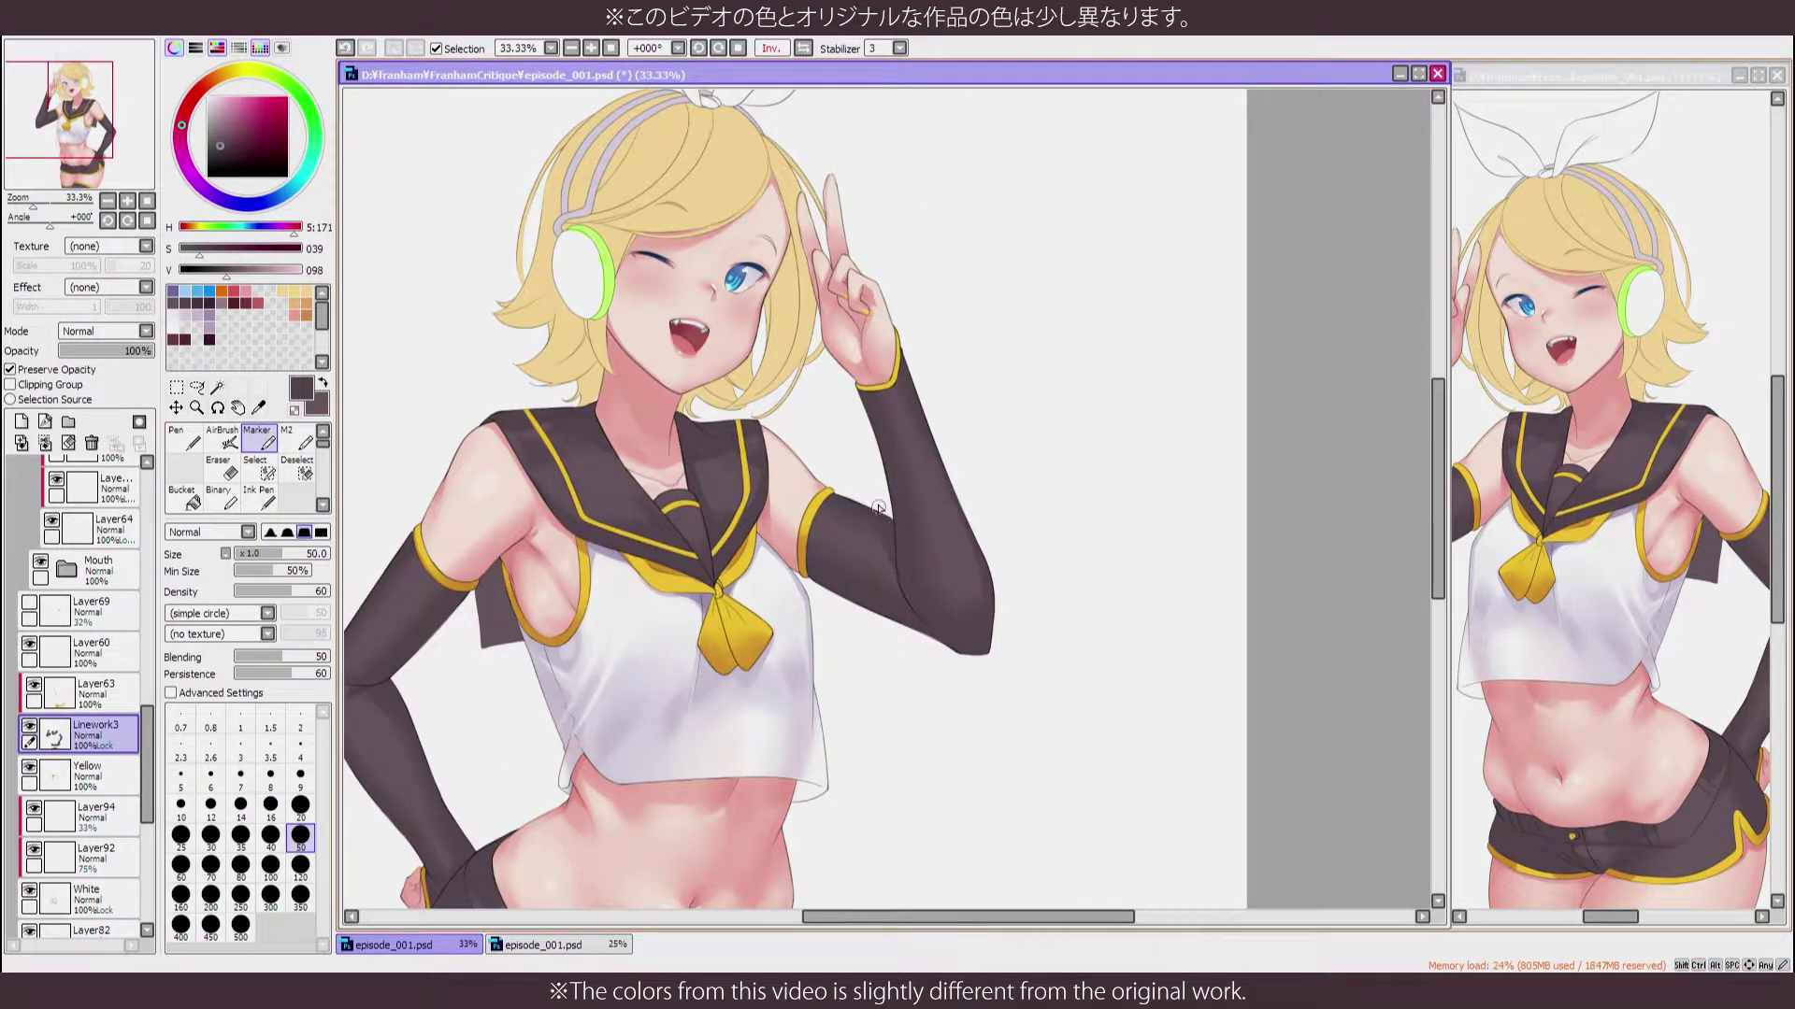
{"action": "key", "text": "h"}
{"action": "scroll", "coordinate": [860, 572], "scroll_direction": "down", "scroll_amount": 2}
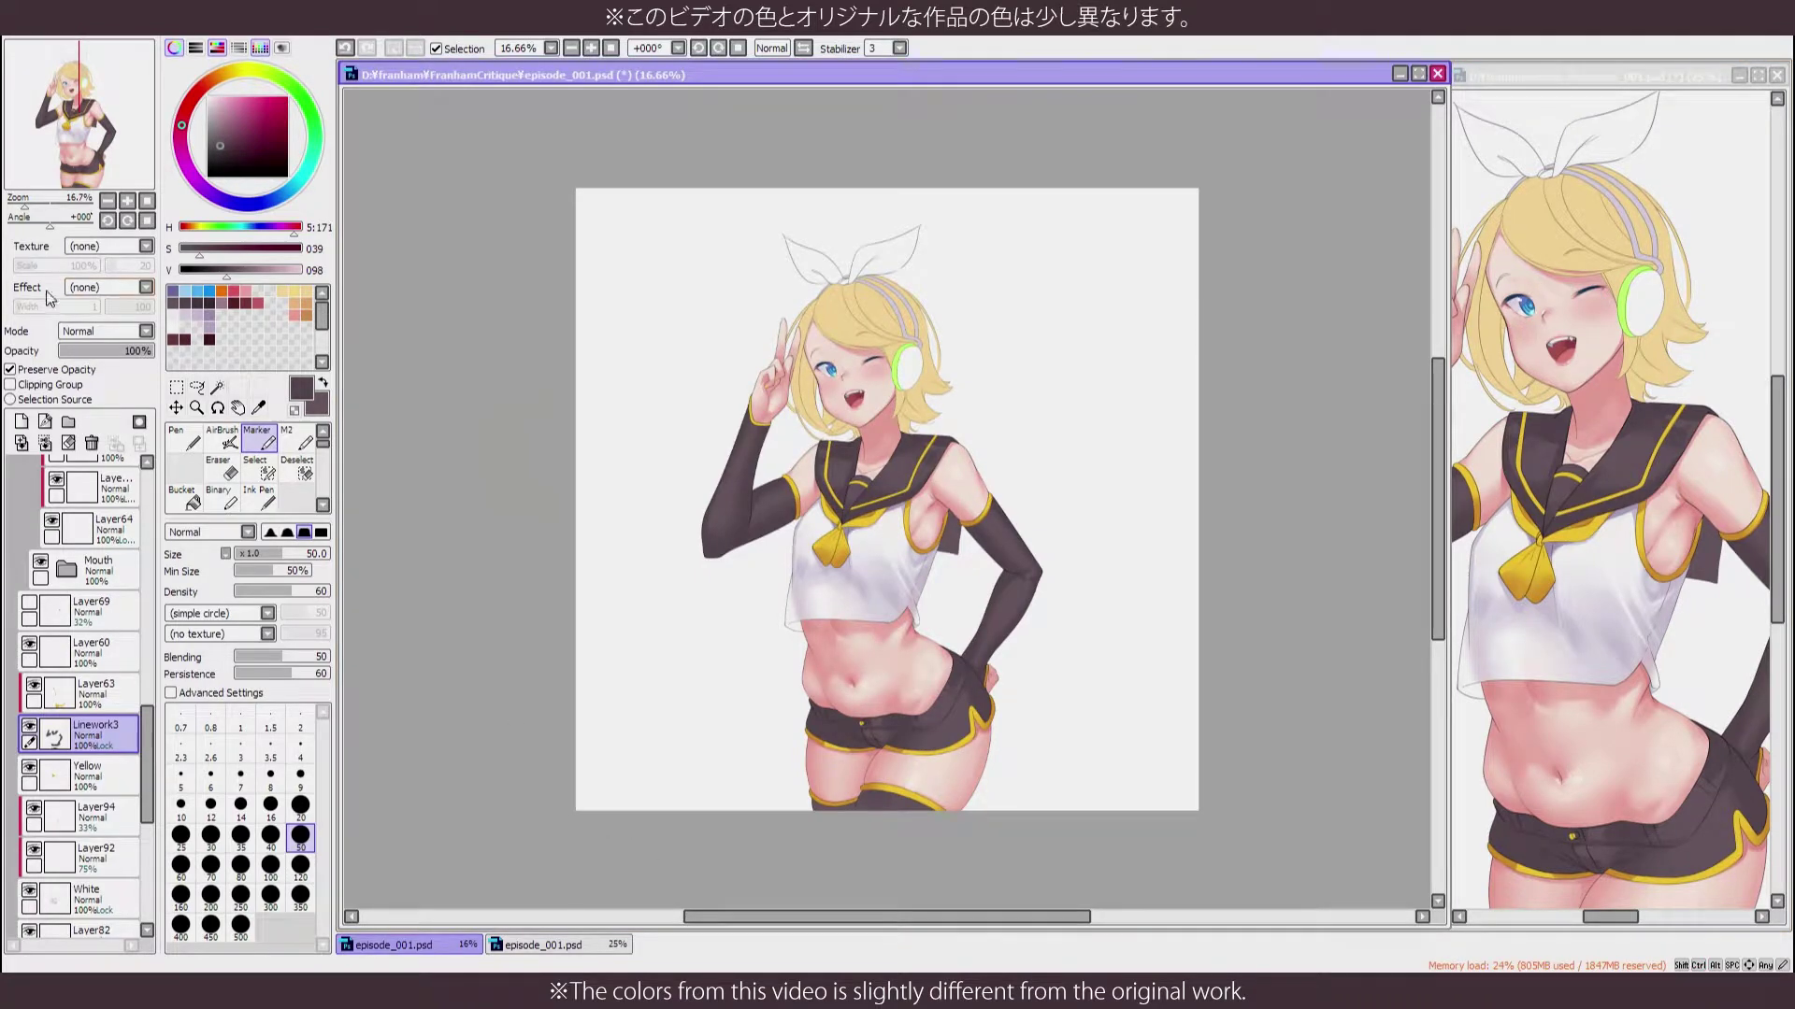
Deepen the hip-side sleeve's edges and elbow with a darker grey, using the Marker at size 50 and the Pen at size 20
{"action": "scroll", "coordinate": [931, 542], "scroll_direction": "up", "scroll_amount": 5}
{"action": "left_click", "coordinate": [204, 297]}
{"action": "left_click_drag", "start_coordinate": [1041, 402], "coordinate": [806, 334]}
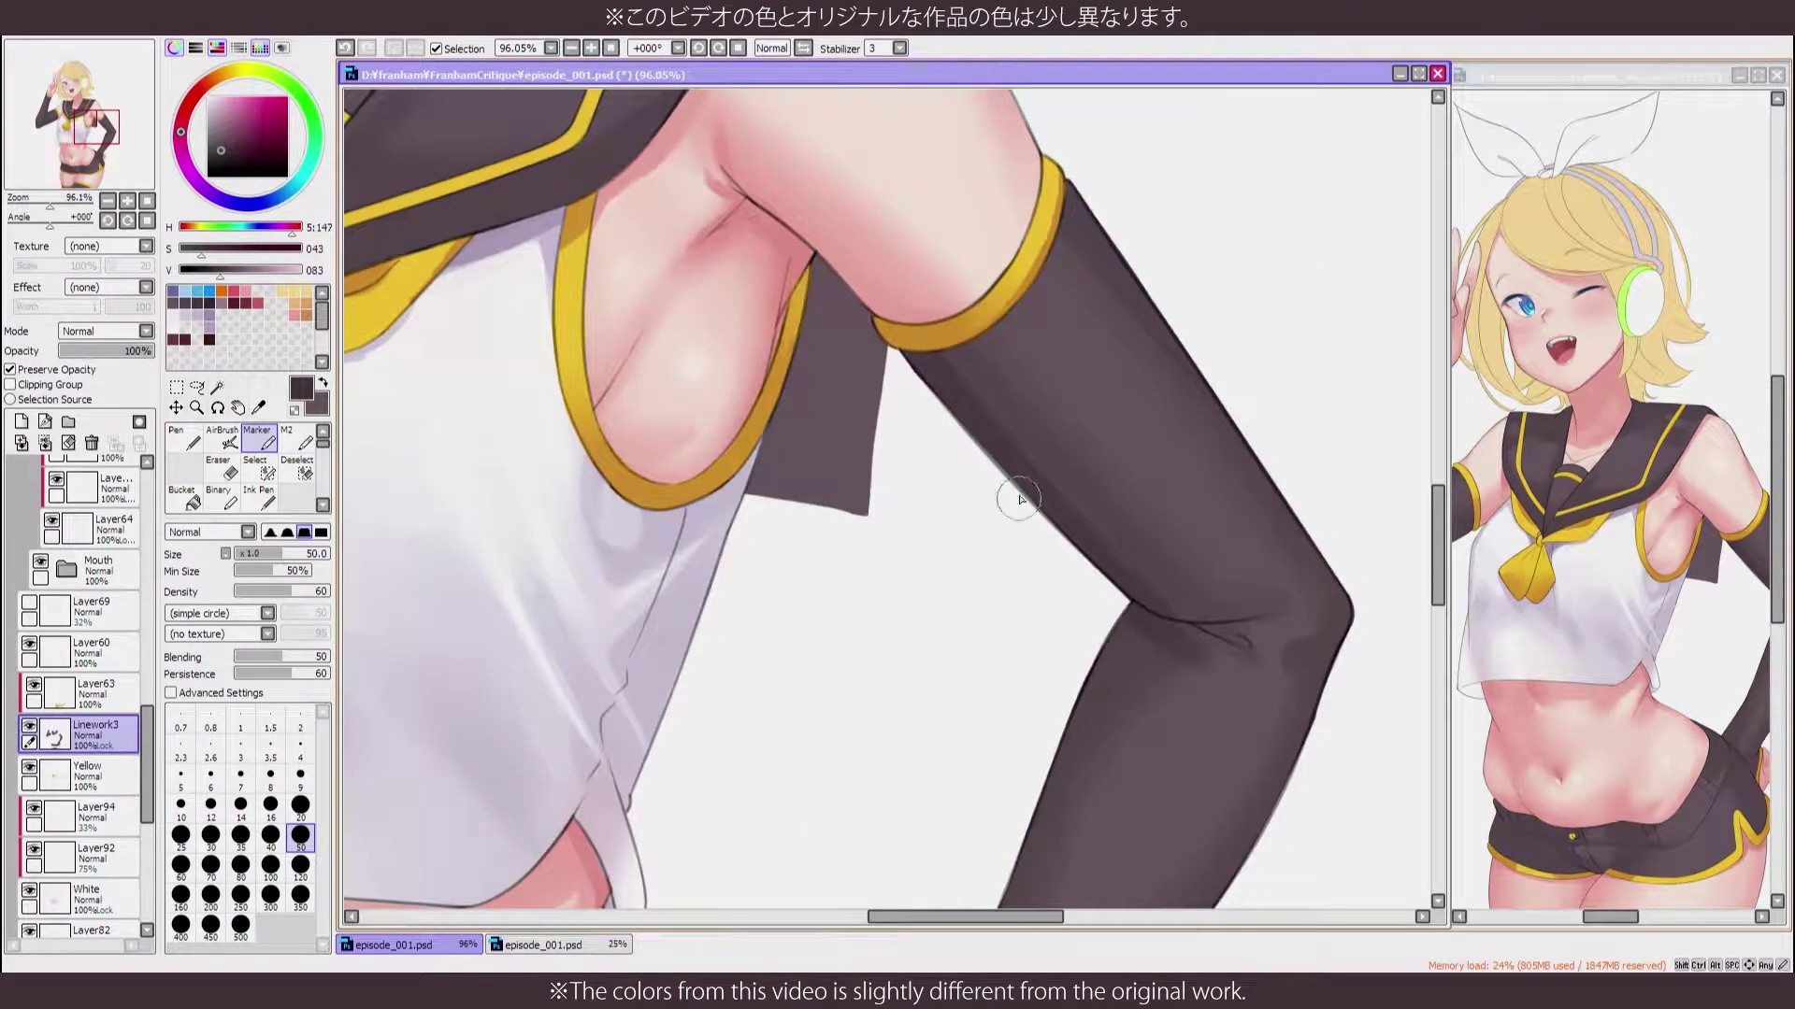
{"action": "key", "text": "h"}
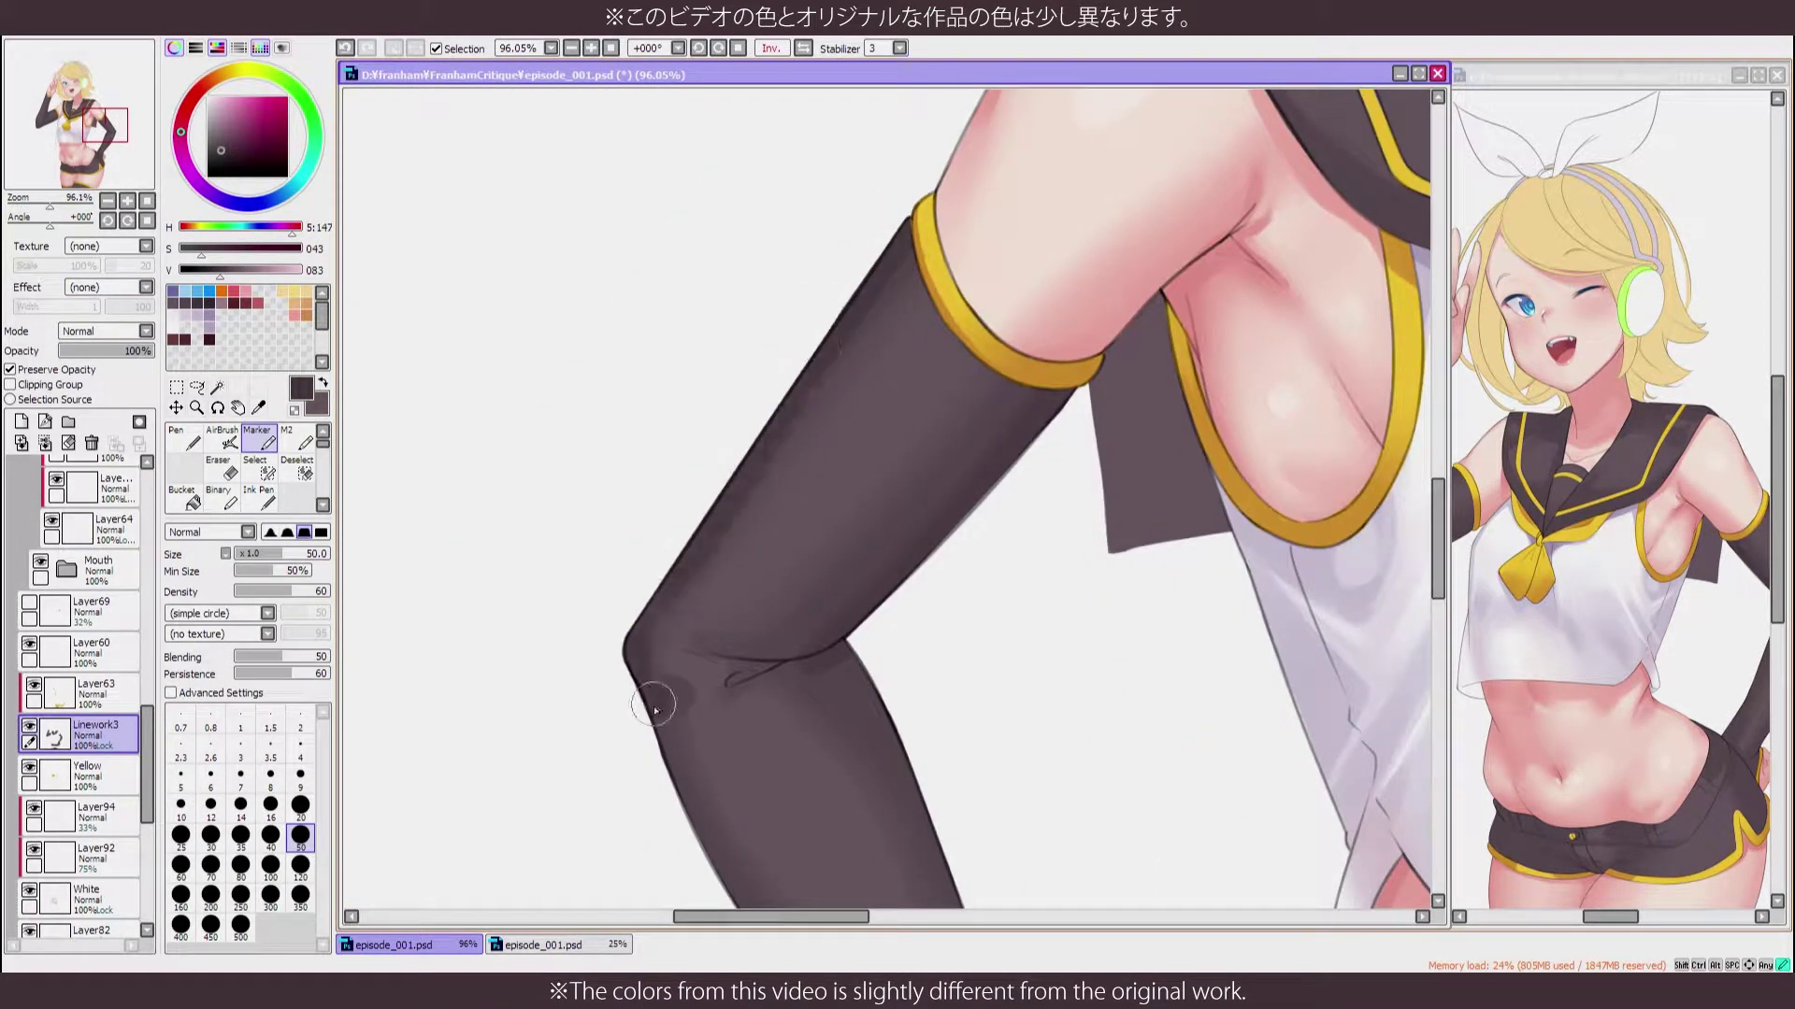
{"action": "left_click_drag", "start_coordinate": [596, 653], "coordinate": [1271, 780]}
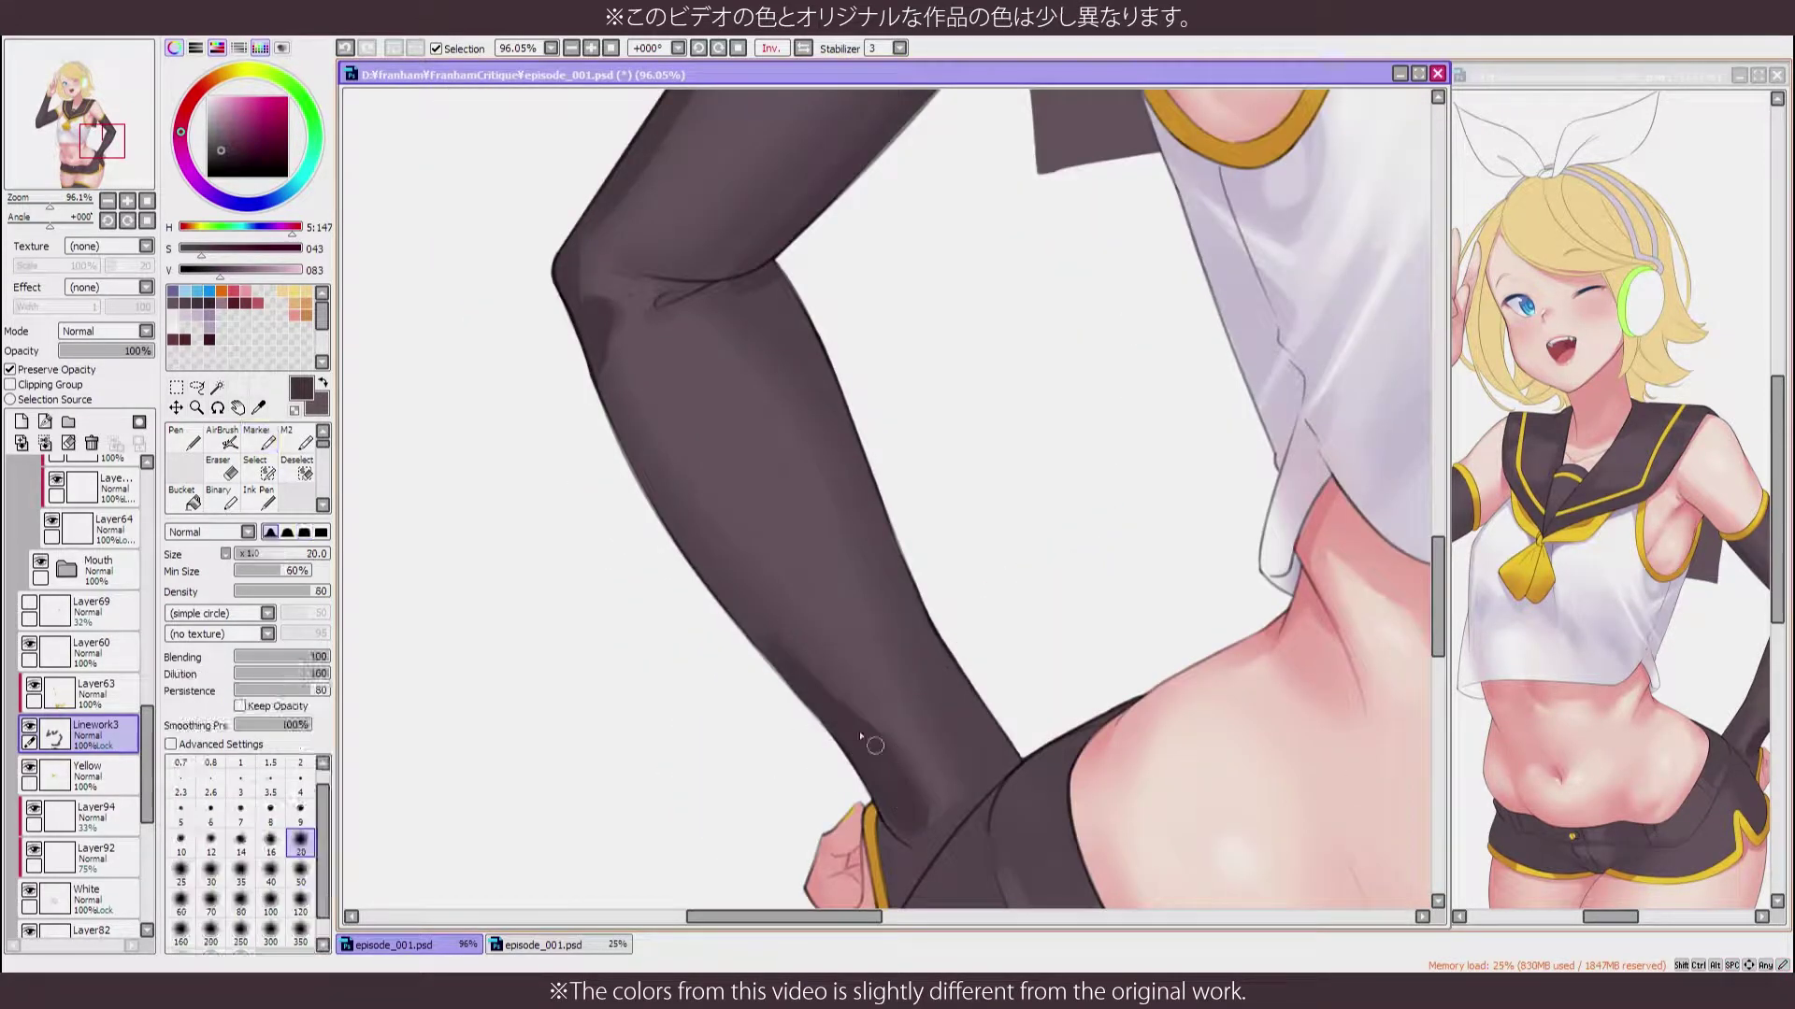
{"action": "mouse_move", "coordinate": [953, 93]}
{"action": "left_mouse_down"}
{"action": "mouse_move", "coordinate": [1065, 324]}
{"action": "mouse_move", "coordinate": [854, 468]}
{"action": "left_mouse_up"}
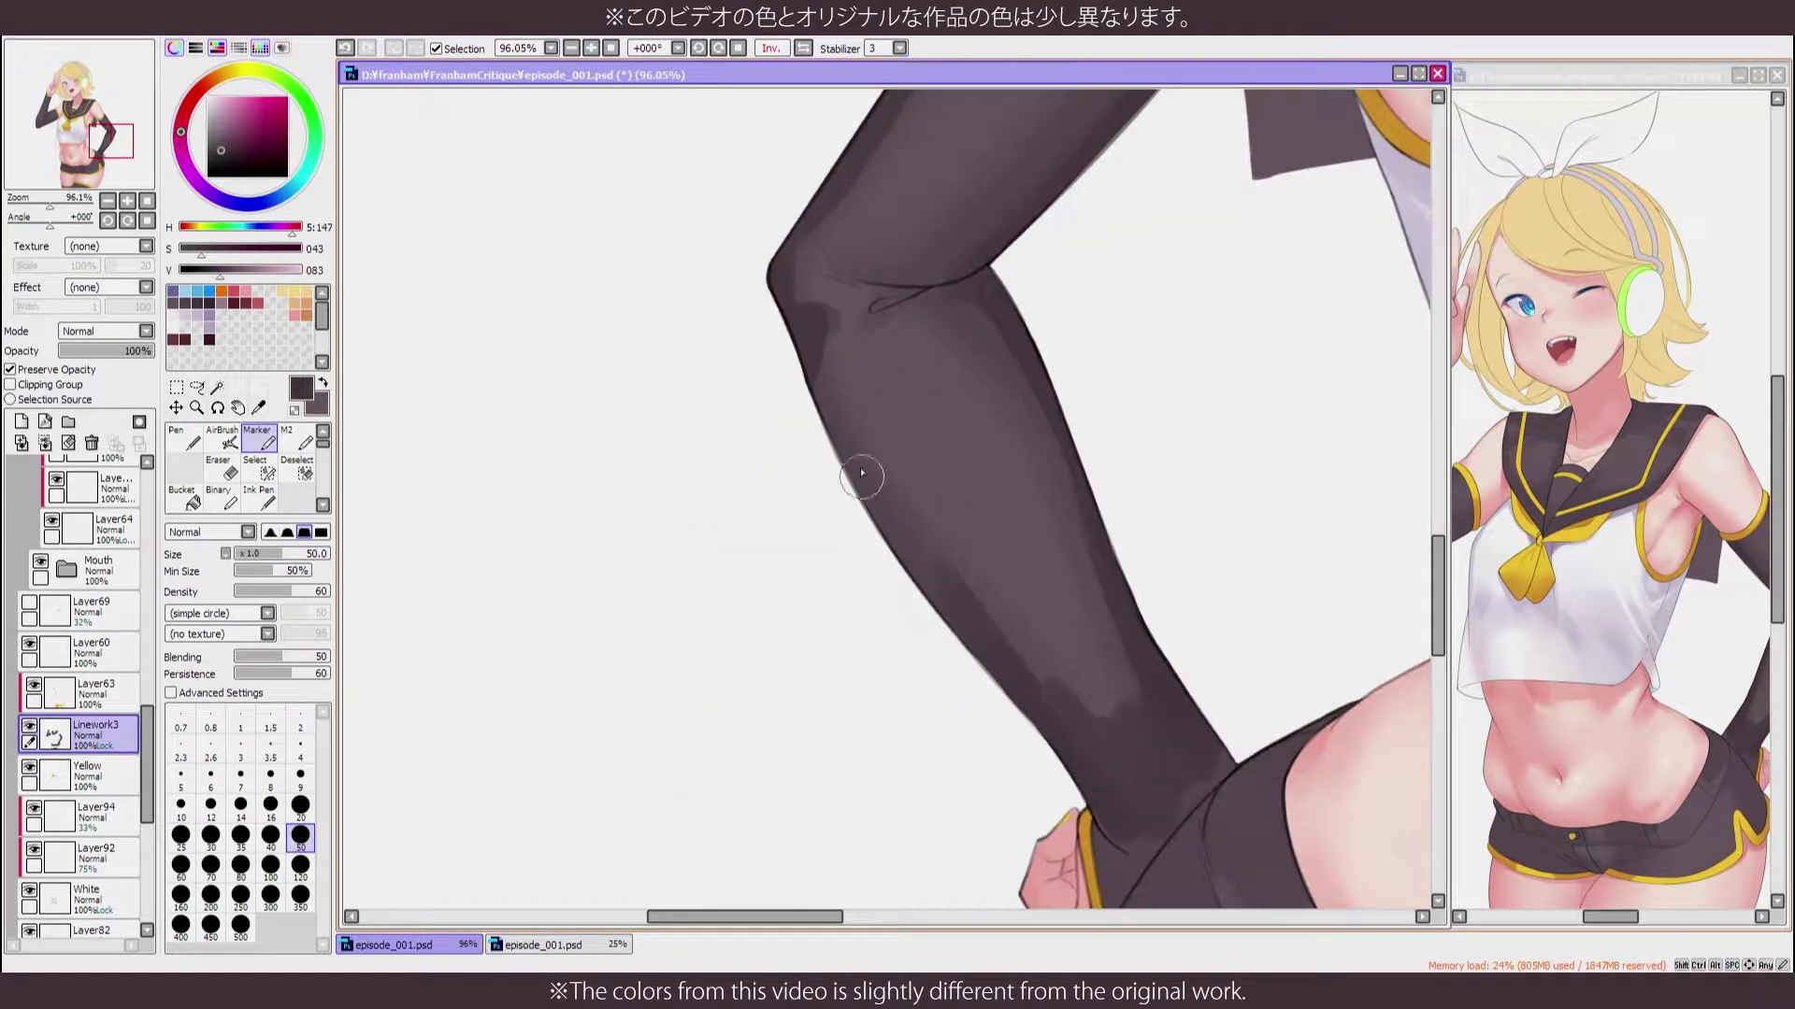
Blend the dark shading down the hip-side forearm, alternating the Pen and the Marker at size 50
{"action": "key", "text": "b"}
{"action": "key", "text": "ctrl+minus"}
{"action": "key", "text": "h"}
{"action": "key", "text": "ctrl+plus"}
{"action": "key", "text": "h"}
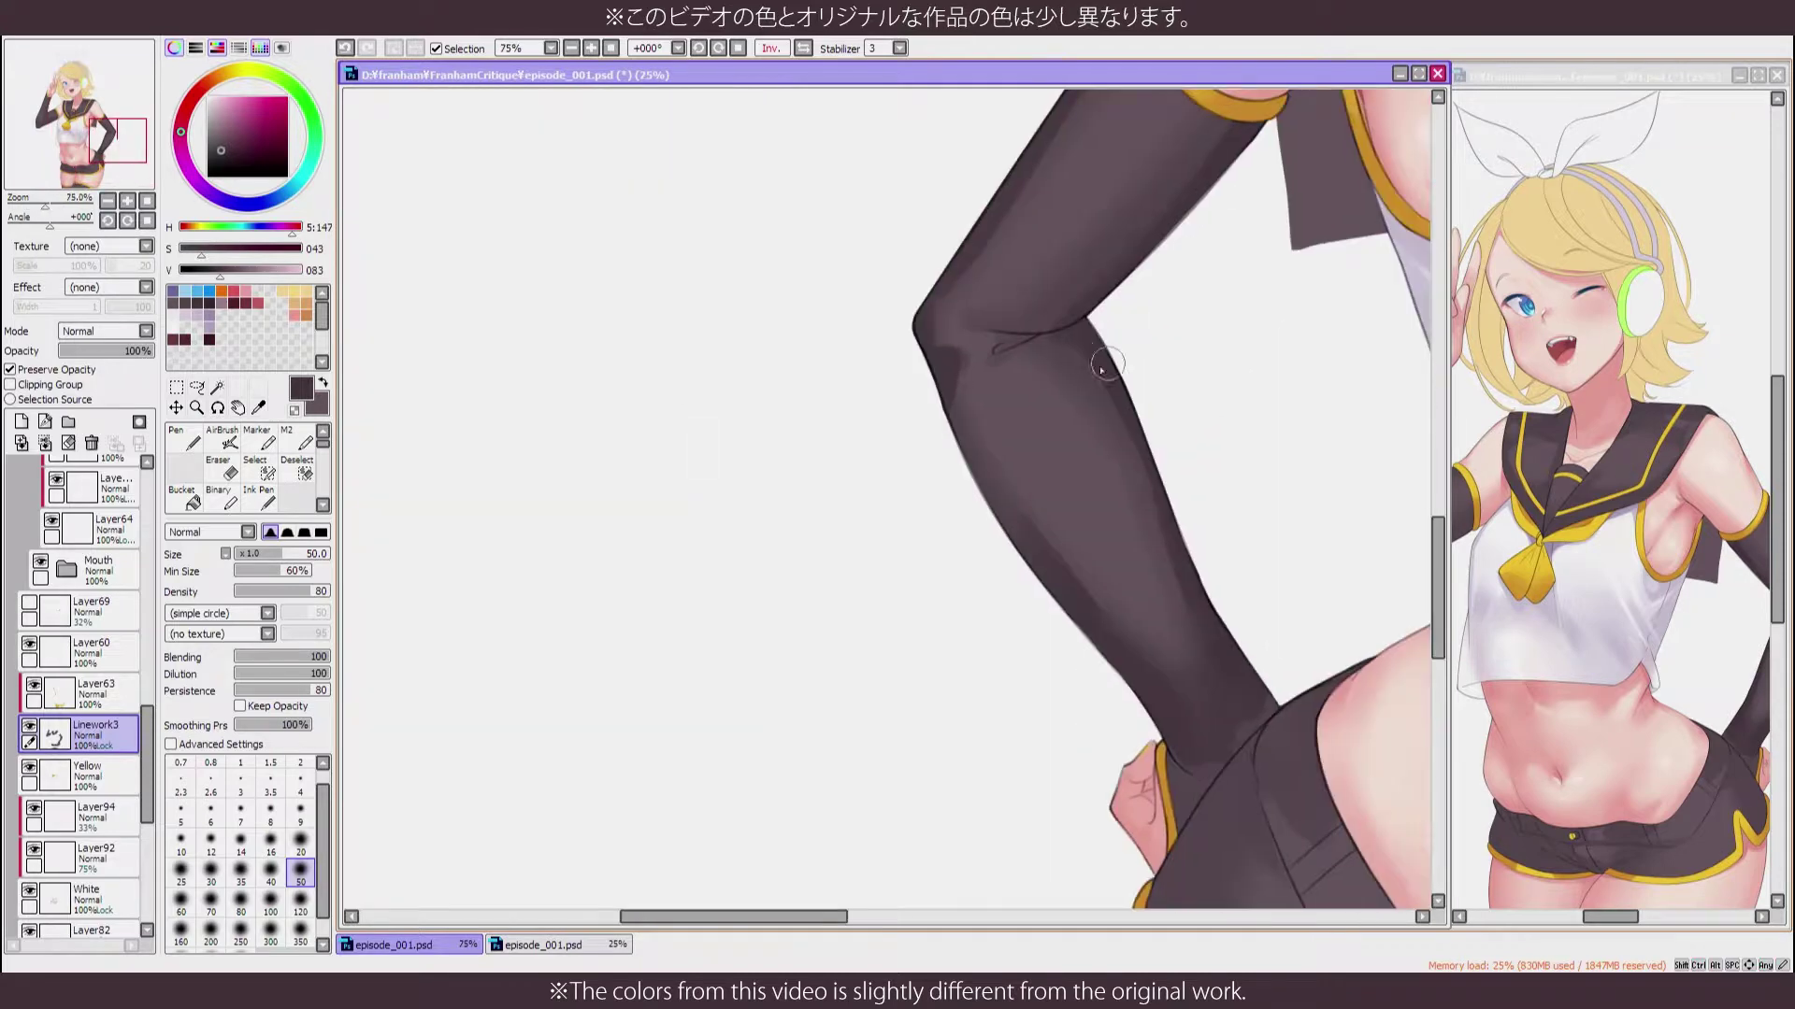
{"action": "key", "text": "b"}
{"action": "left_click_drag", "start_coordinate": [1203, 512], "coordinate": [1240, 879]}
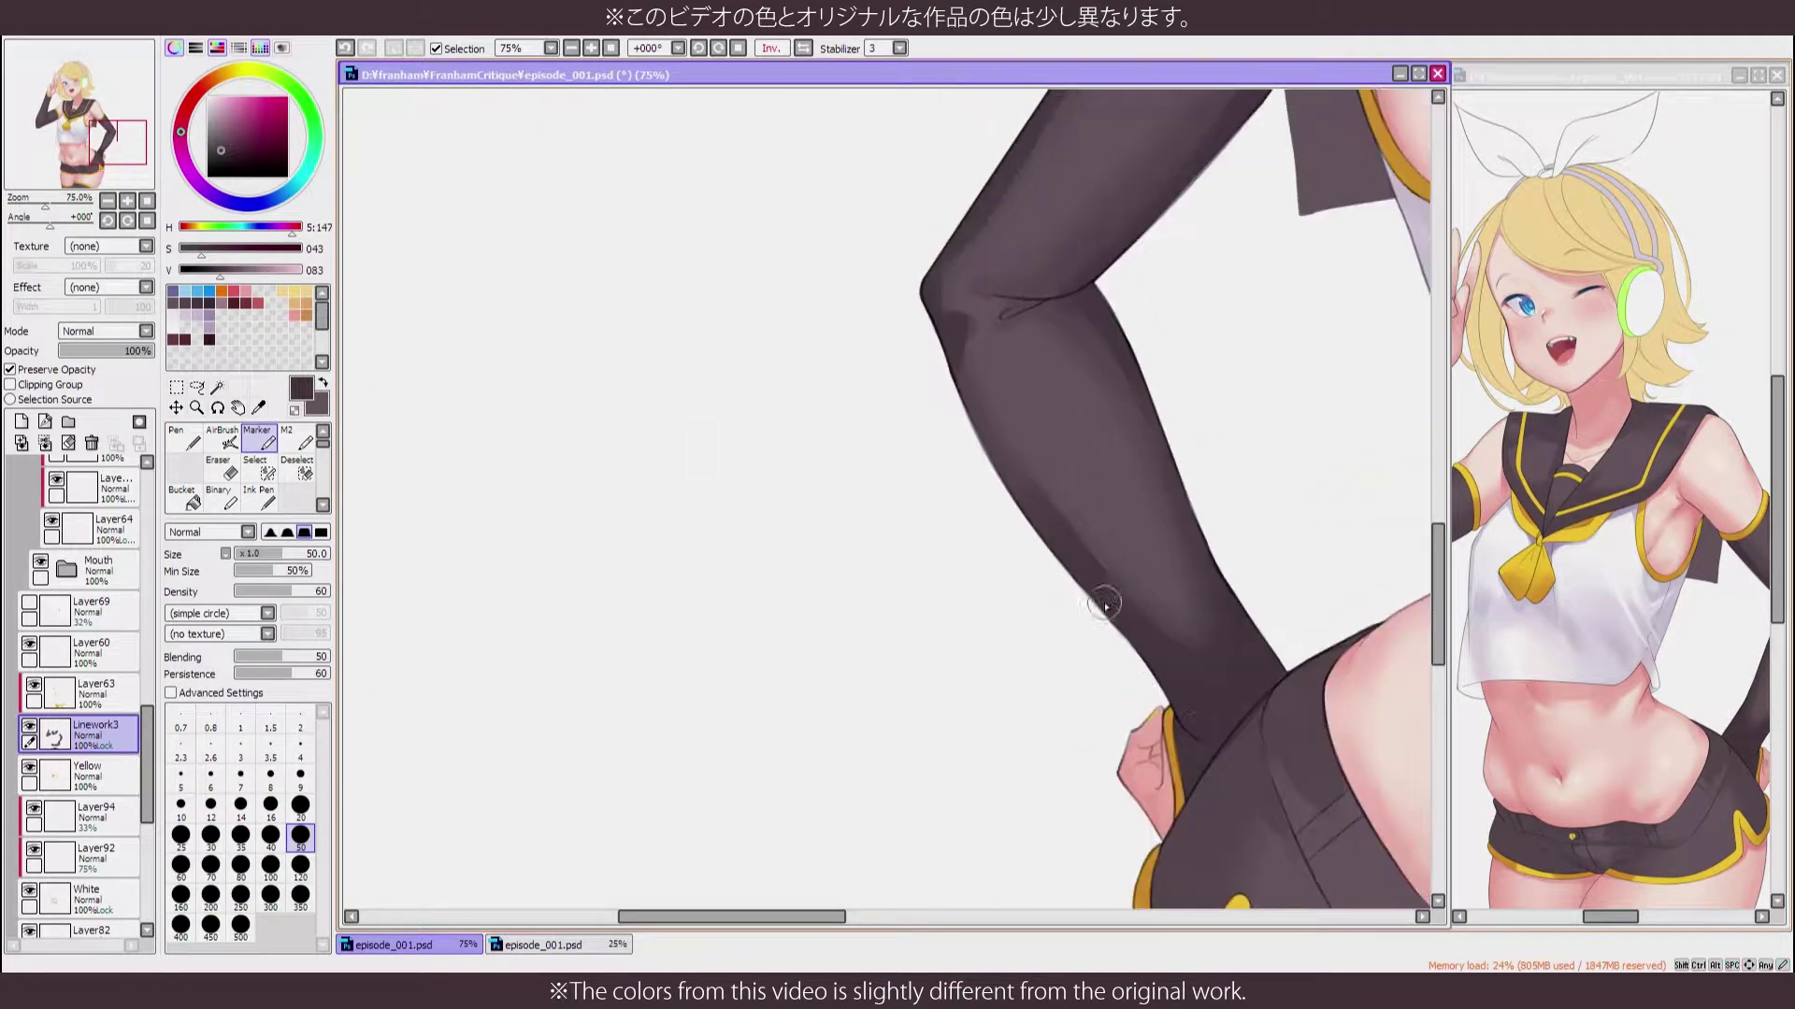
{"action": "key", "text": "b"}
{"action": "mouse_move", "coordinate": [747, 735]}
{"action": "left_mouse_down"}
{"action": "mouse_move", "coordinate": [679, 875]}
{"action": "mouse_move", "coordinate": [748, 650]}
{"action": "left_mouse_up"}
Refine the crease and fold shadows inside the hip-side sleeve's elbow with the Marker at size 8
{"action": "key", "text": "h"}
{"action": "key", "text": "ctrl+plus"}
{"action": "key", "text": "ctrl+plus"}
{"action": "key", "text": "ctrl+plus"}
{"action": "key", "text": "ctrl+plus"}
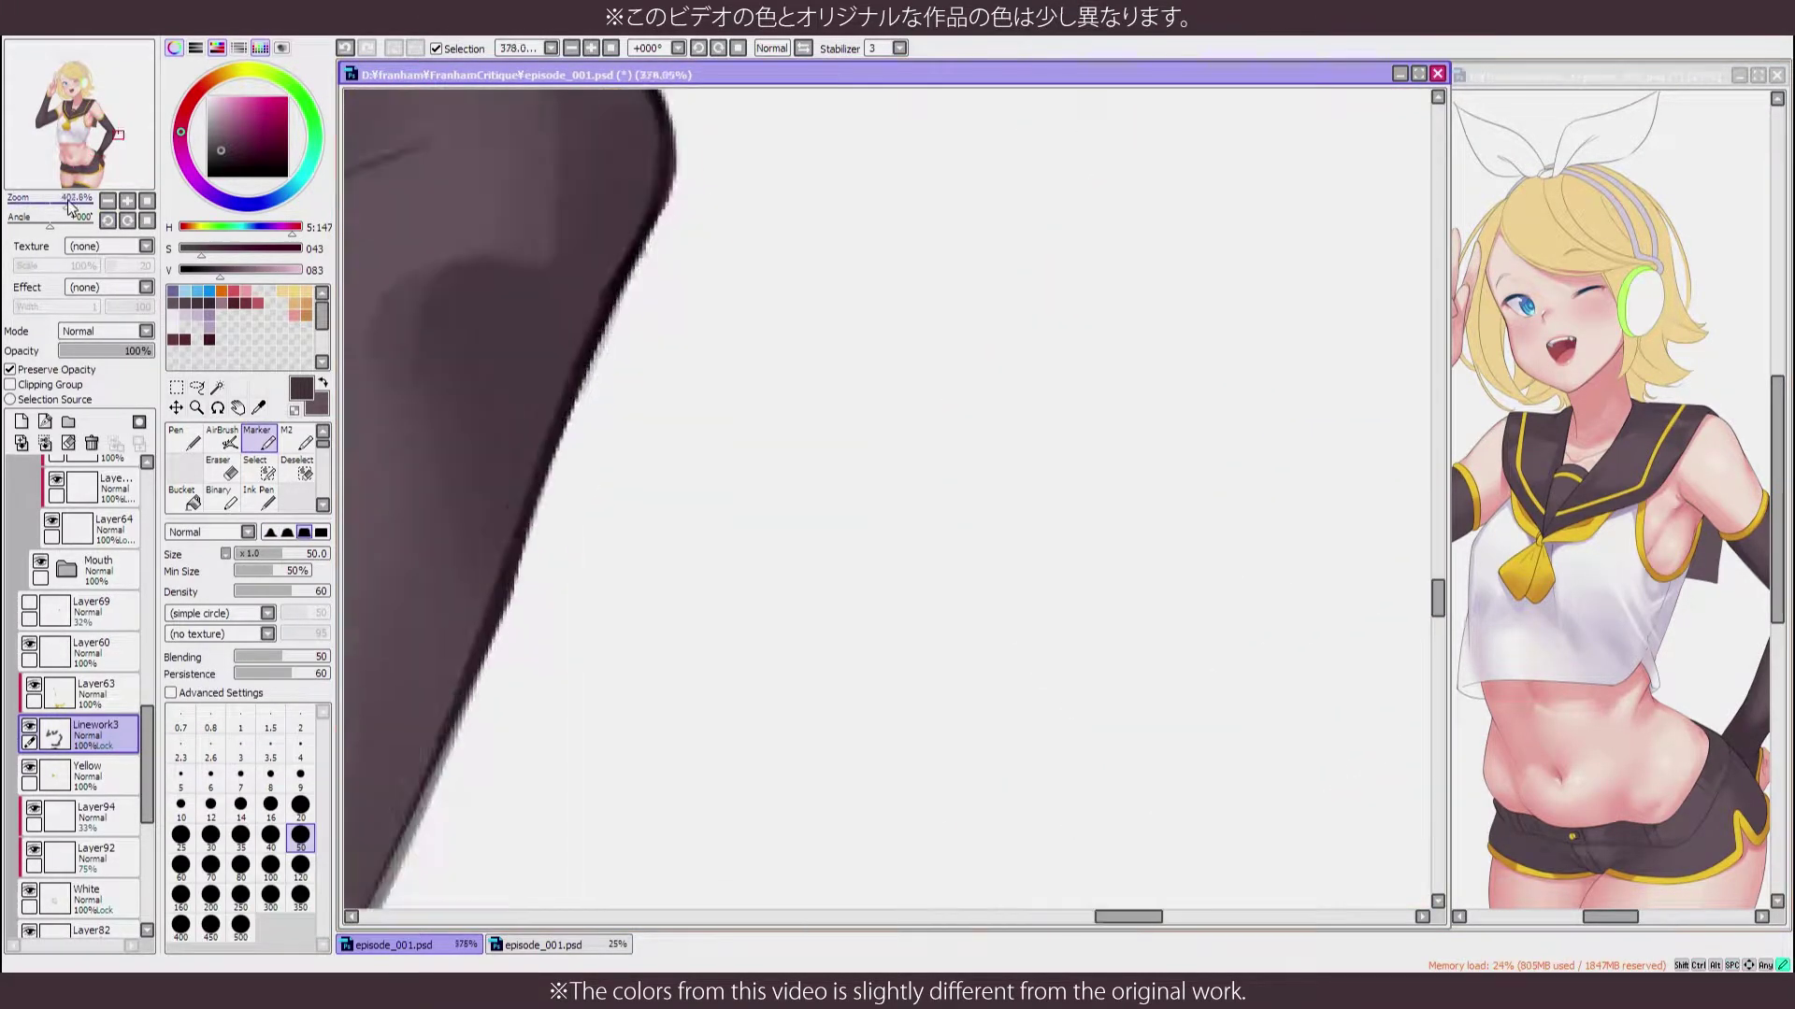
{"action": "key", "text": "b"}
{"action": "left_click_drag", "start_coordinate": [498, 341], "coordinate": [1159, 180]}
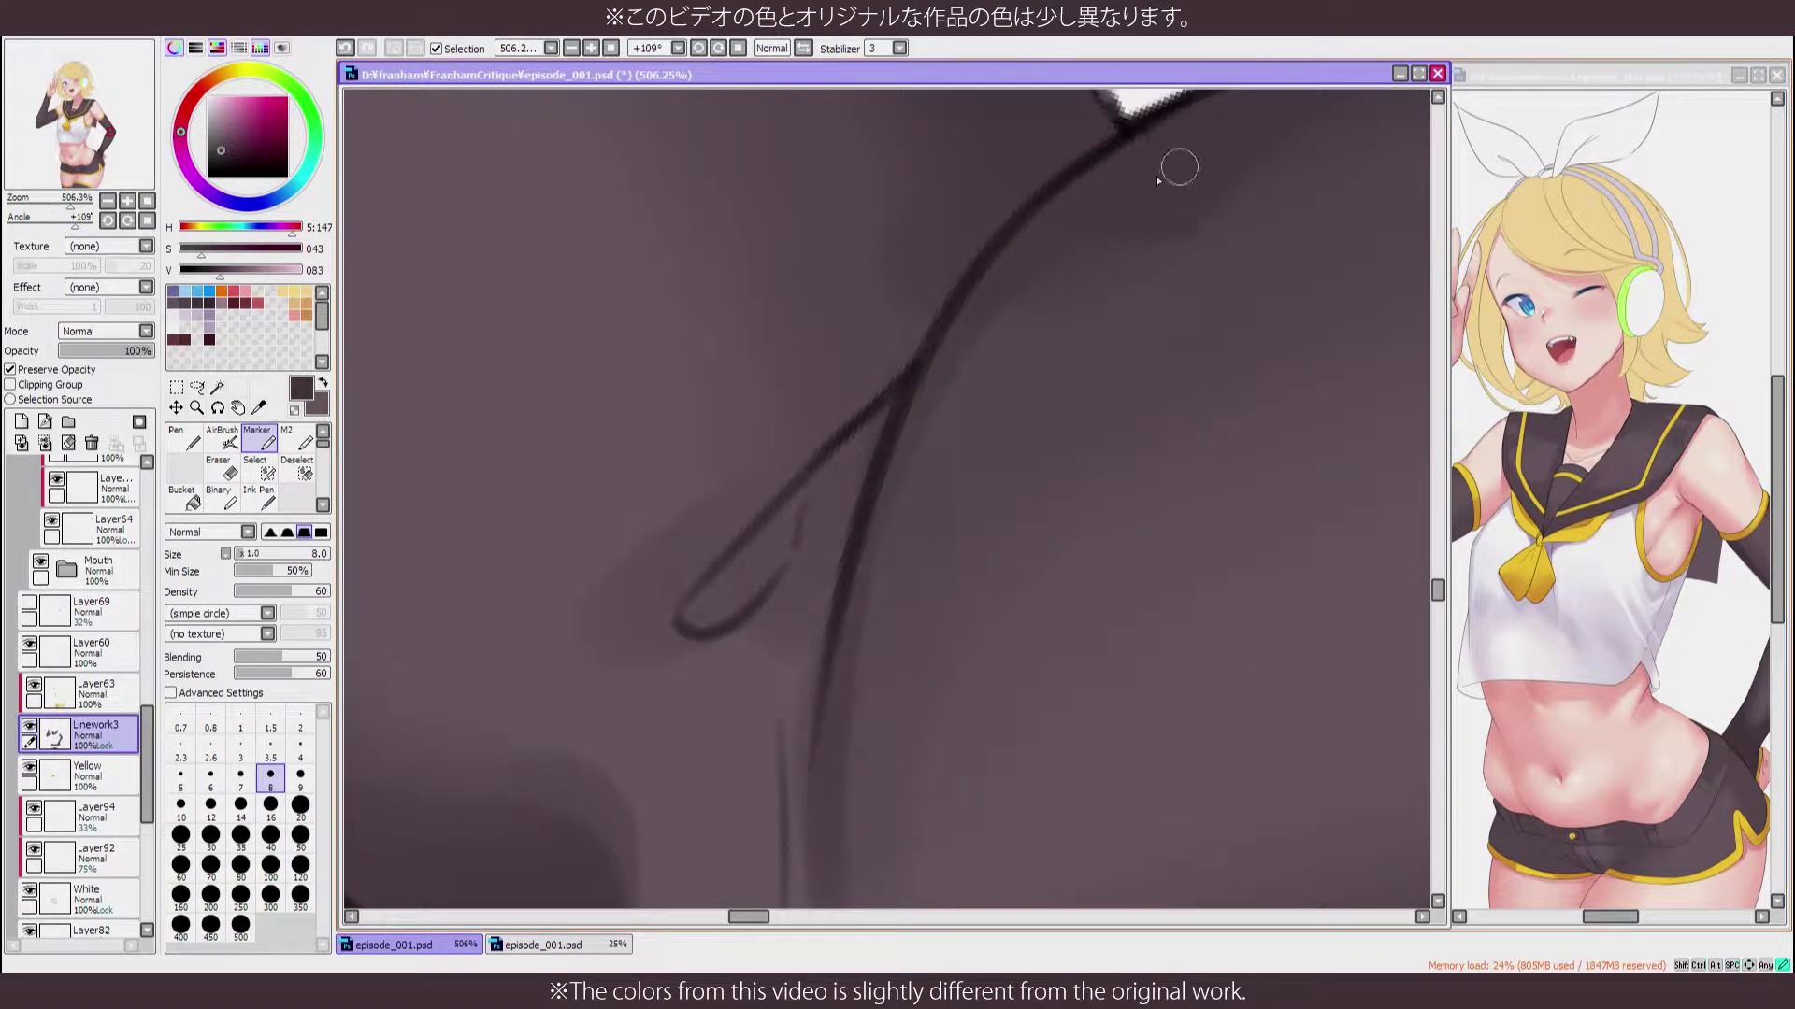
{"action": "left_click_drag", "start_coordinate": [866, 621], "coordinate": [1077, 300]}
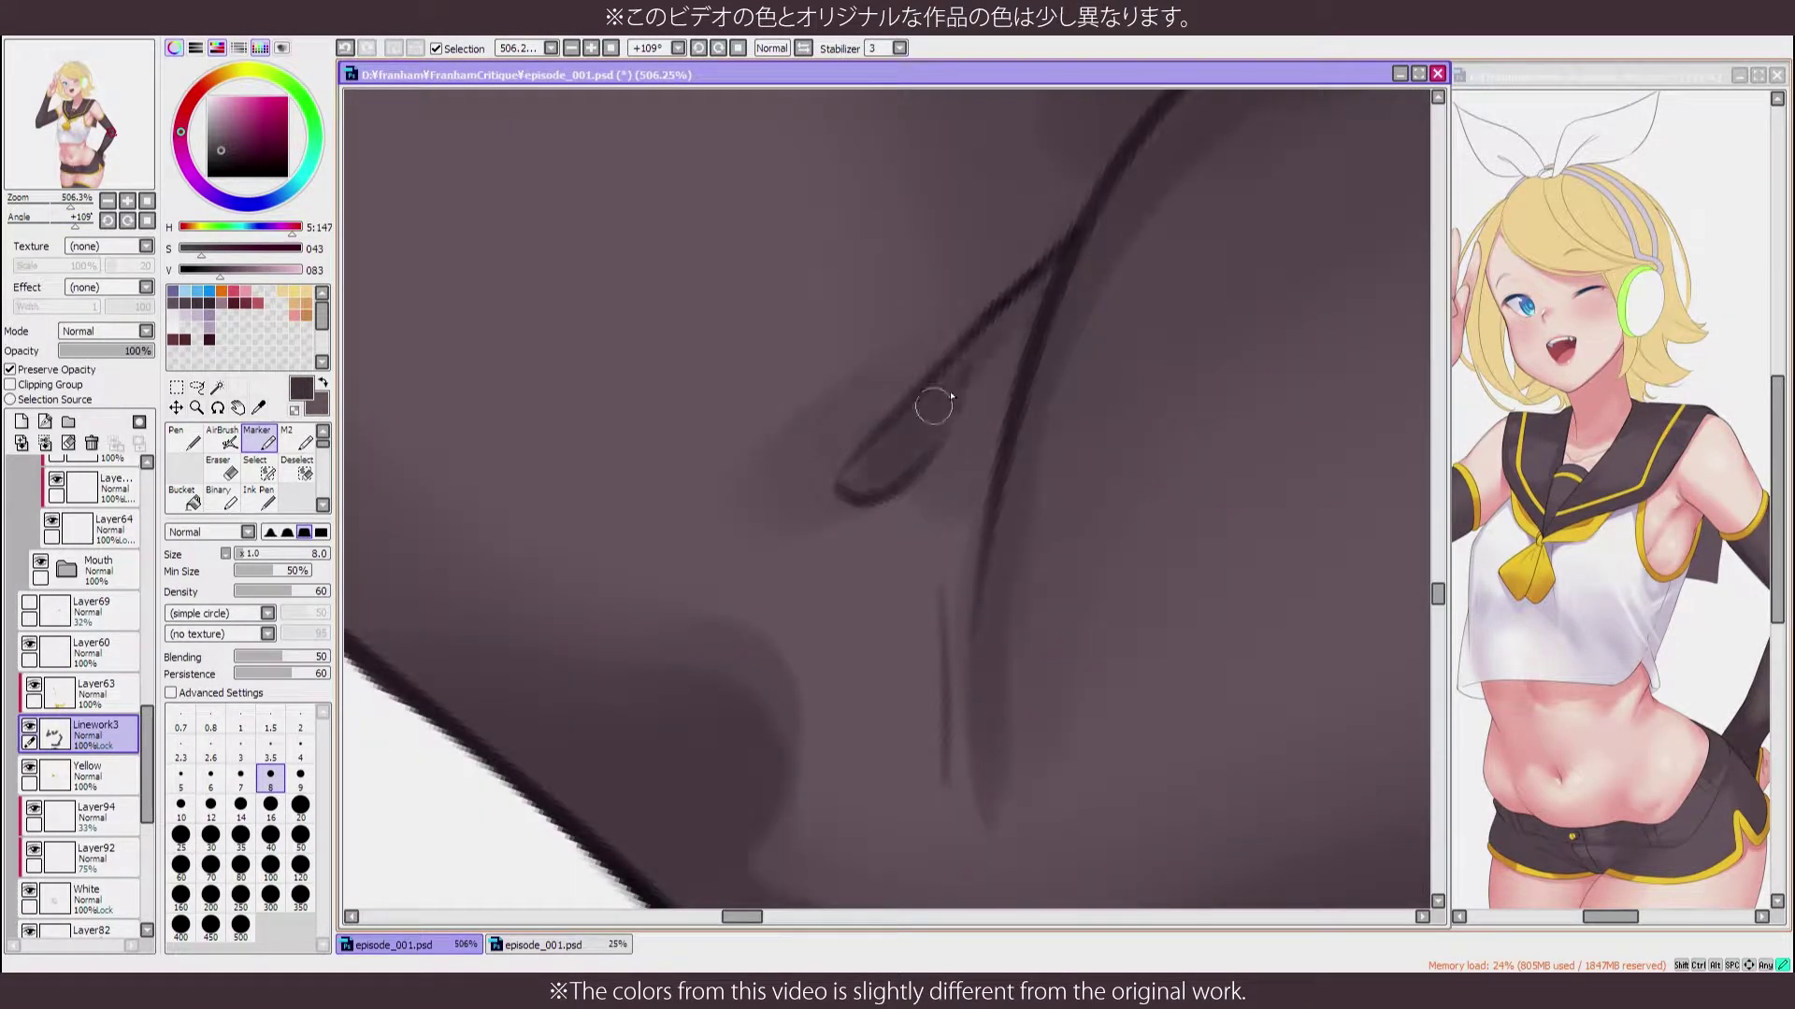
{"action": "mouse_move", "coordinate": [1017, 324]}
{"action": "left_mouse_down"}
{"action": "mouse_move", "coordinate": [1053, 272]}
{"action": "mouse_move", "coordinate": [889, 381]}
{"action": "mouse_move", "coordinate": [1022, 593]}
{"action": "left_mouse_up"}
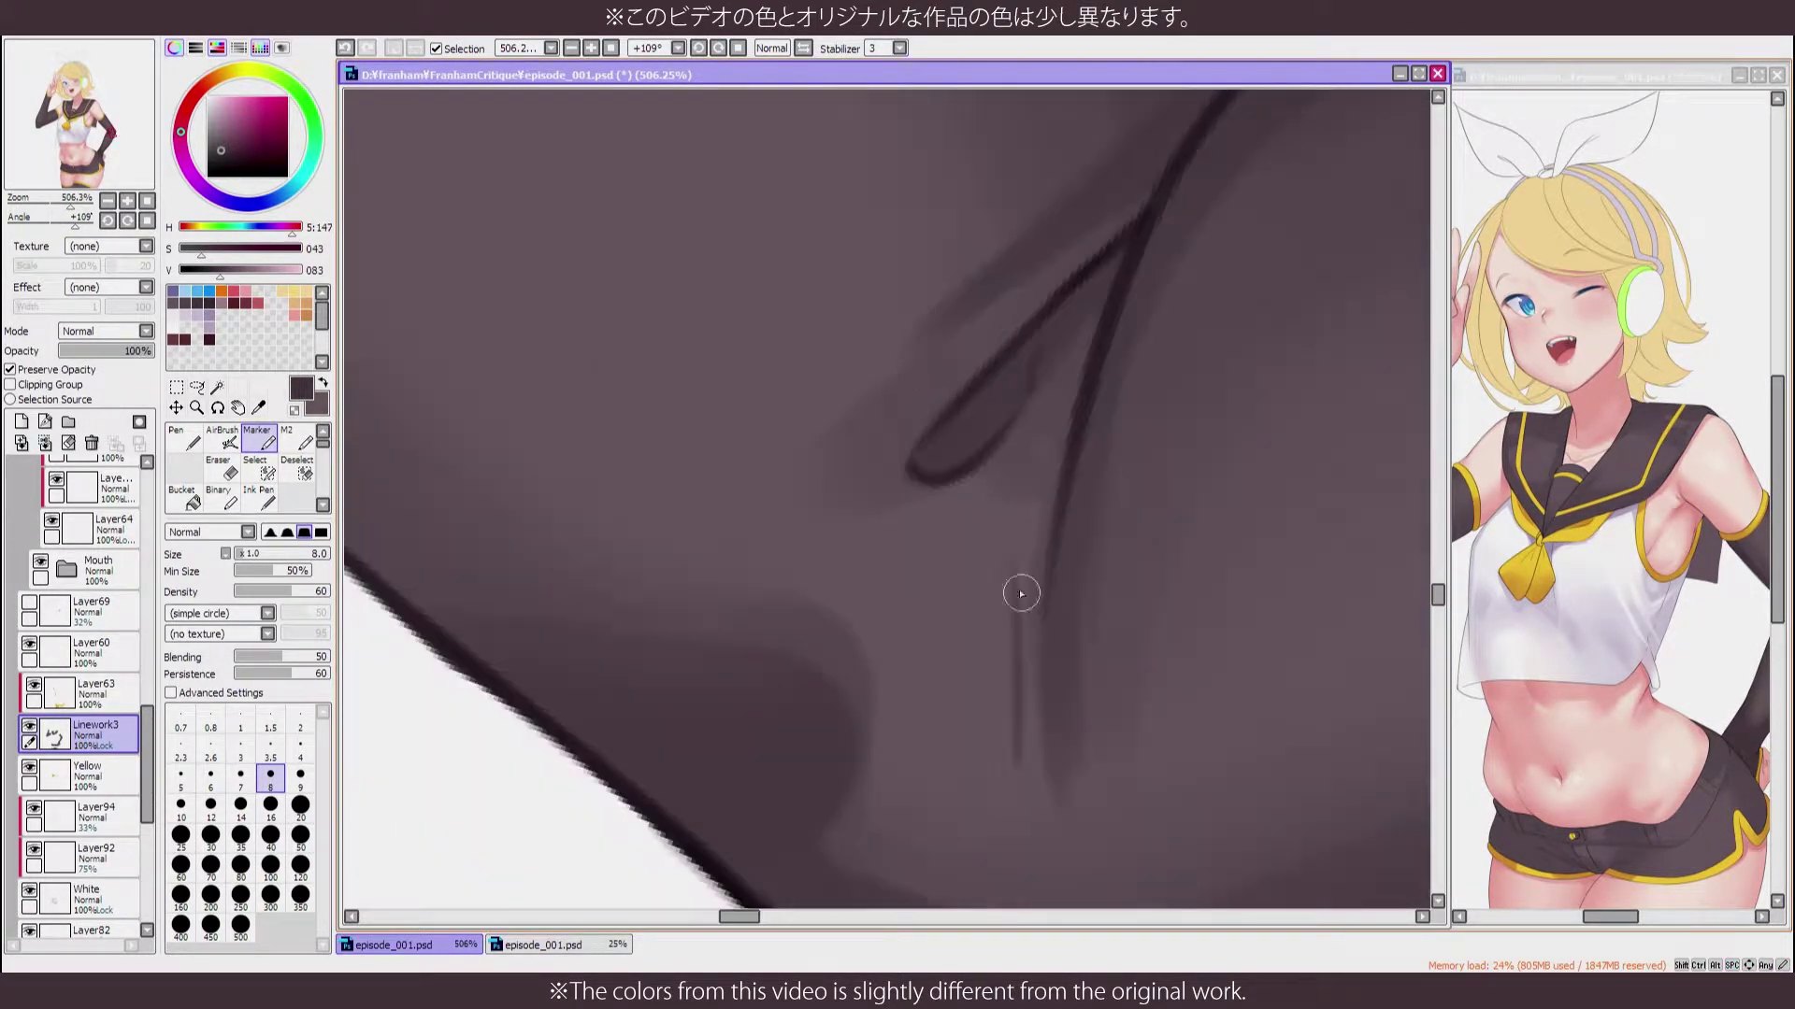
Shade the sleeve edges near the armband and the raised arm's elbow with the Marker at size 40
{"action": "key", "text": "Home"}
{"action": "scroll", "coordinate": [1087, 429], "scroll_direction": "down", "scroll_amount": 5}
{"action": "scroll", "coordinate": [1074, 413], "scroll_direction": "down", "scroll_amount": 1}
{"action": "scroll", "coordinate": [852, 594], "scroll_direction": "up", "scroll_amount": 2}
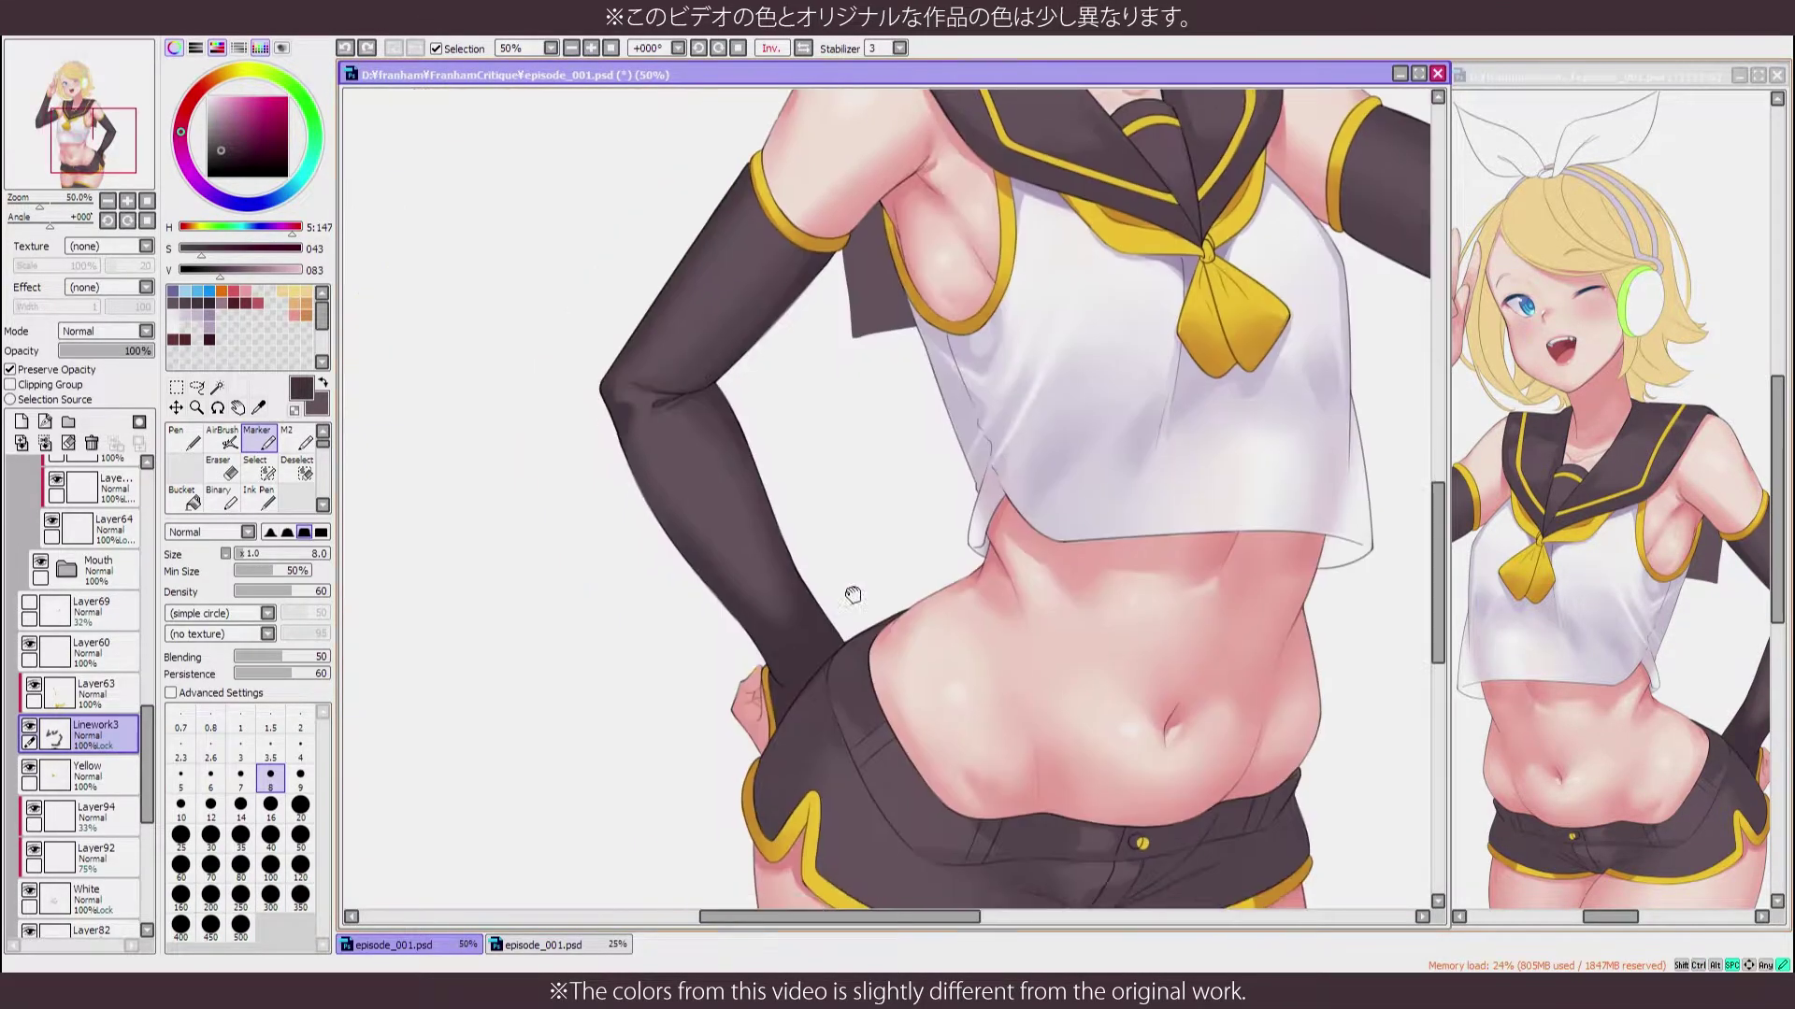
{"action": "key", "text": "h"}
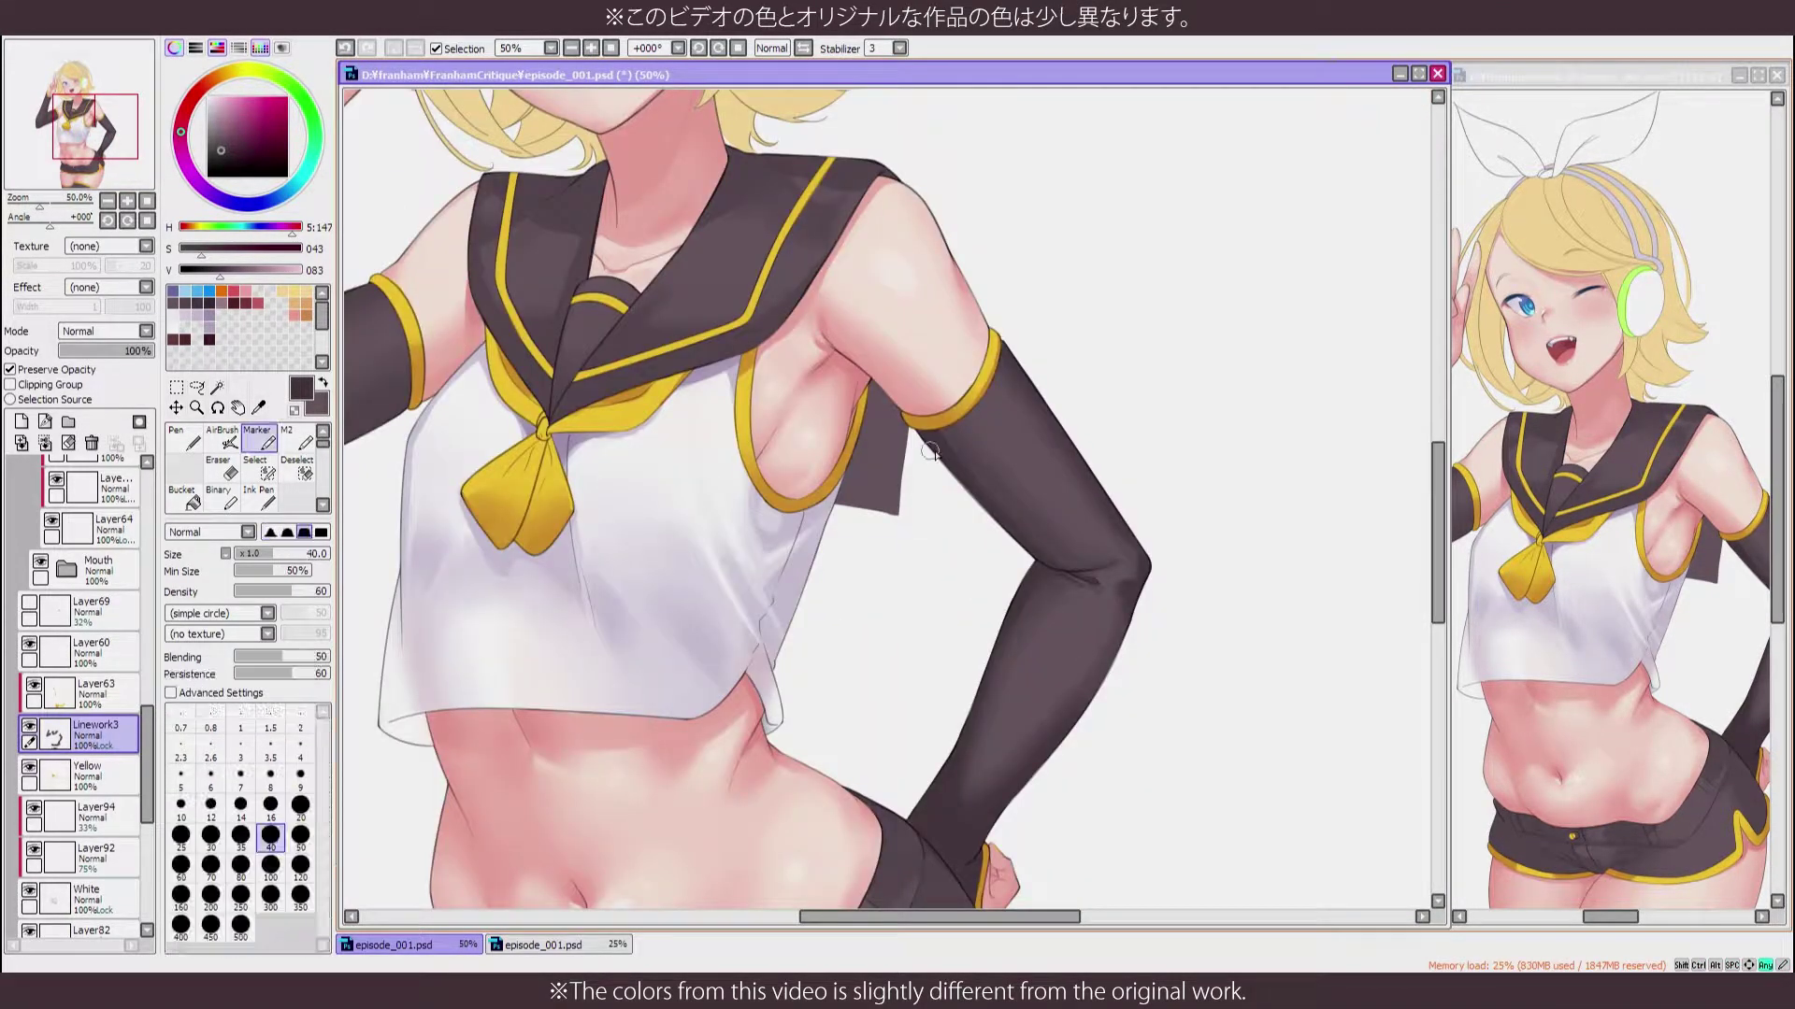
{"action": "scroll", "coordinate": [763, 467], "scroll_direction": "up", "scroll_amount": 2}
{"action": "key", "text": "h"}
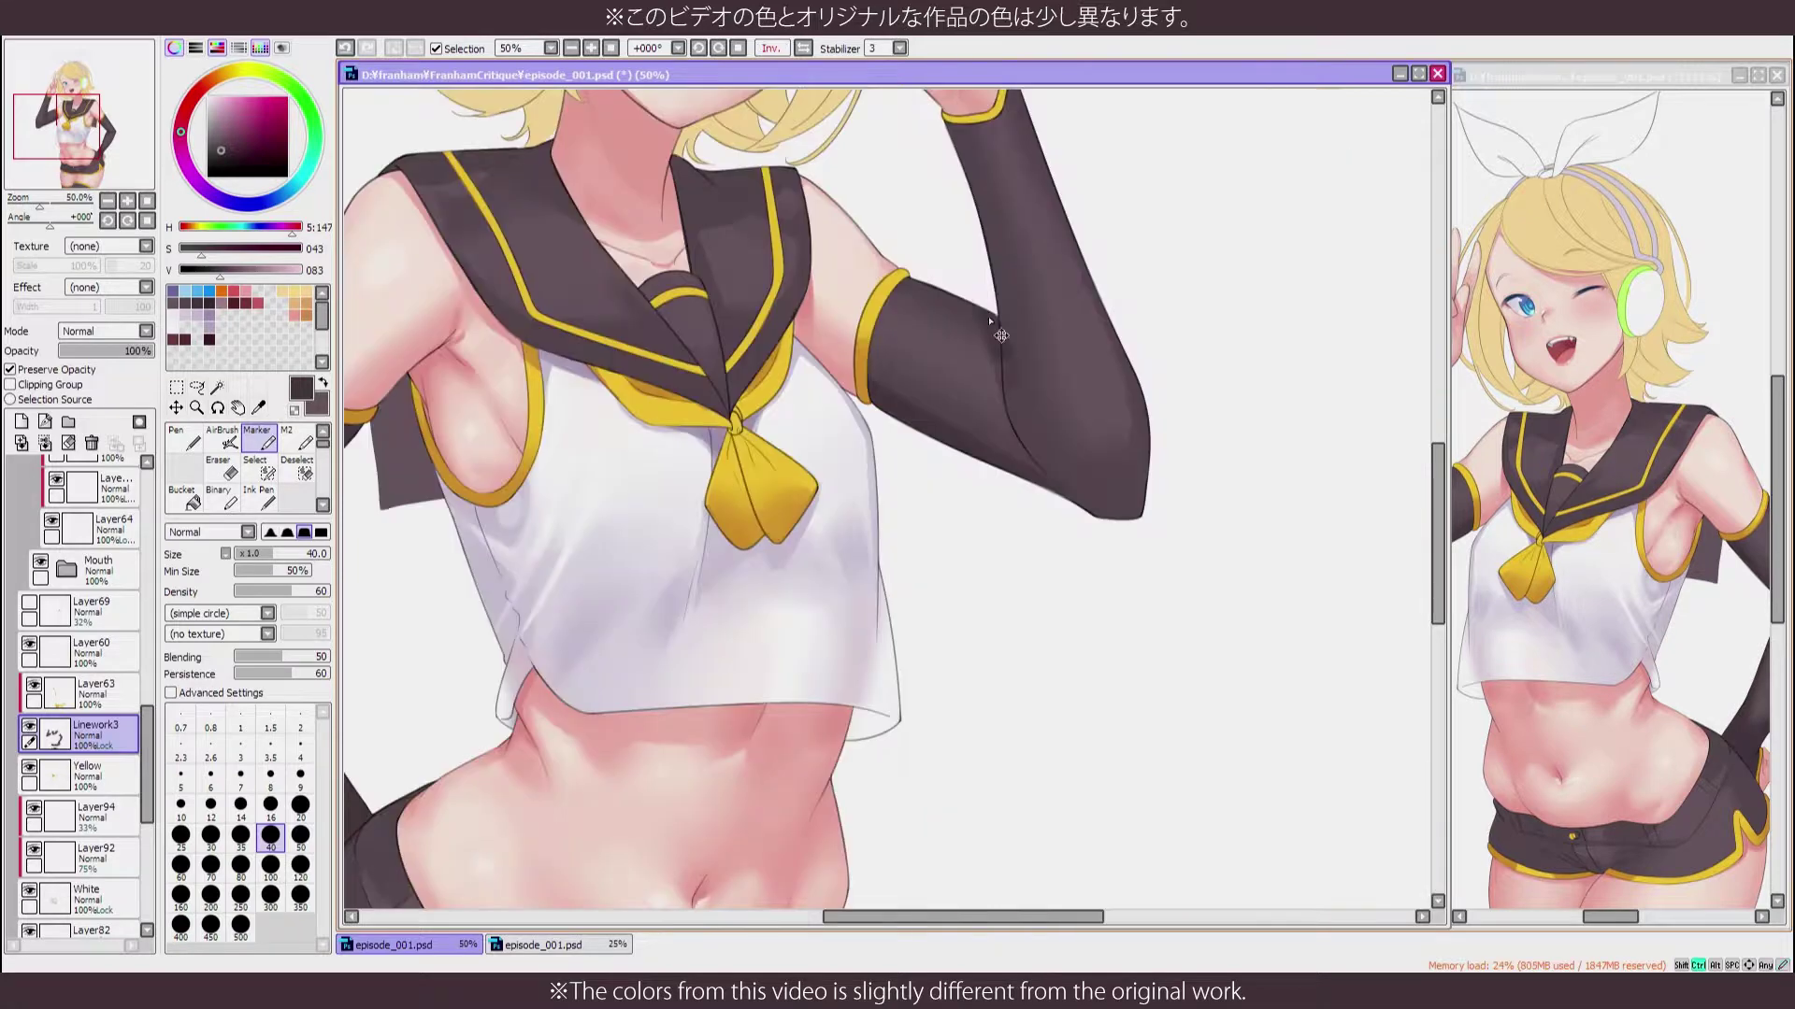
{"action": "left_click_drag", "start_coordinate": [1013, 375], "coordinate": [1071, 483]}
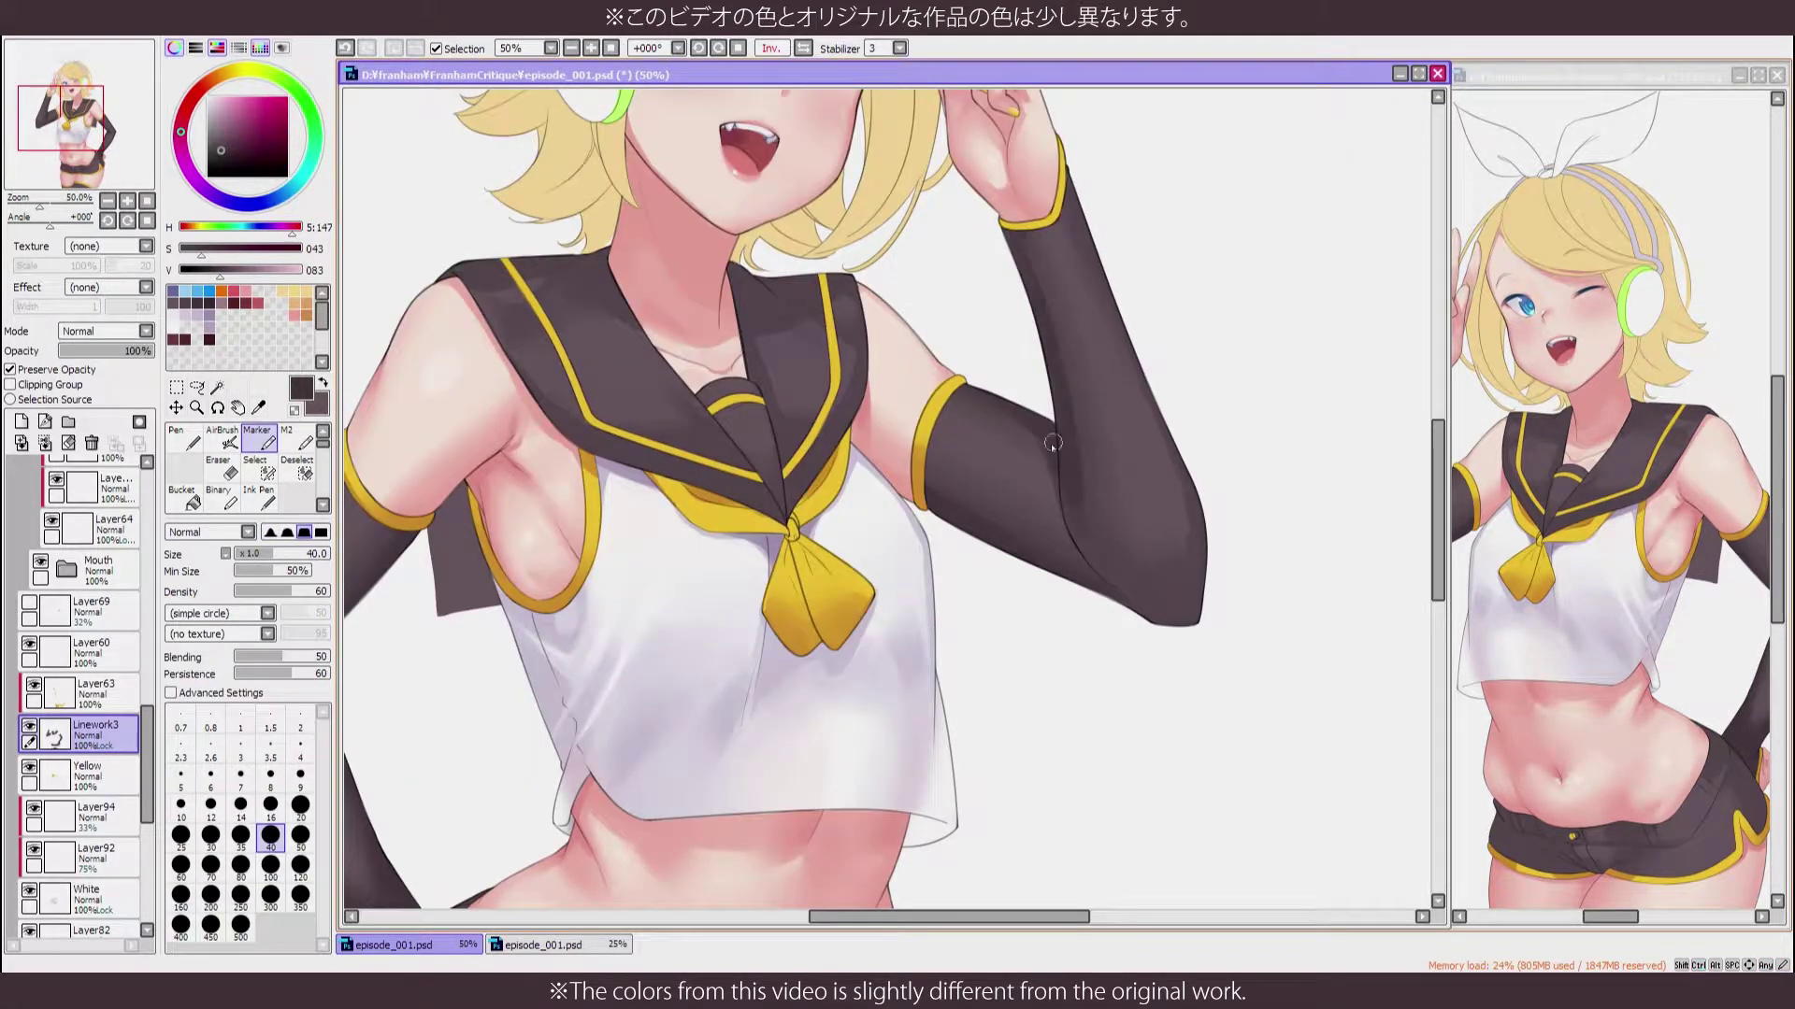
{"action": "key", "text": "h"}
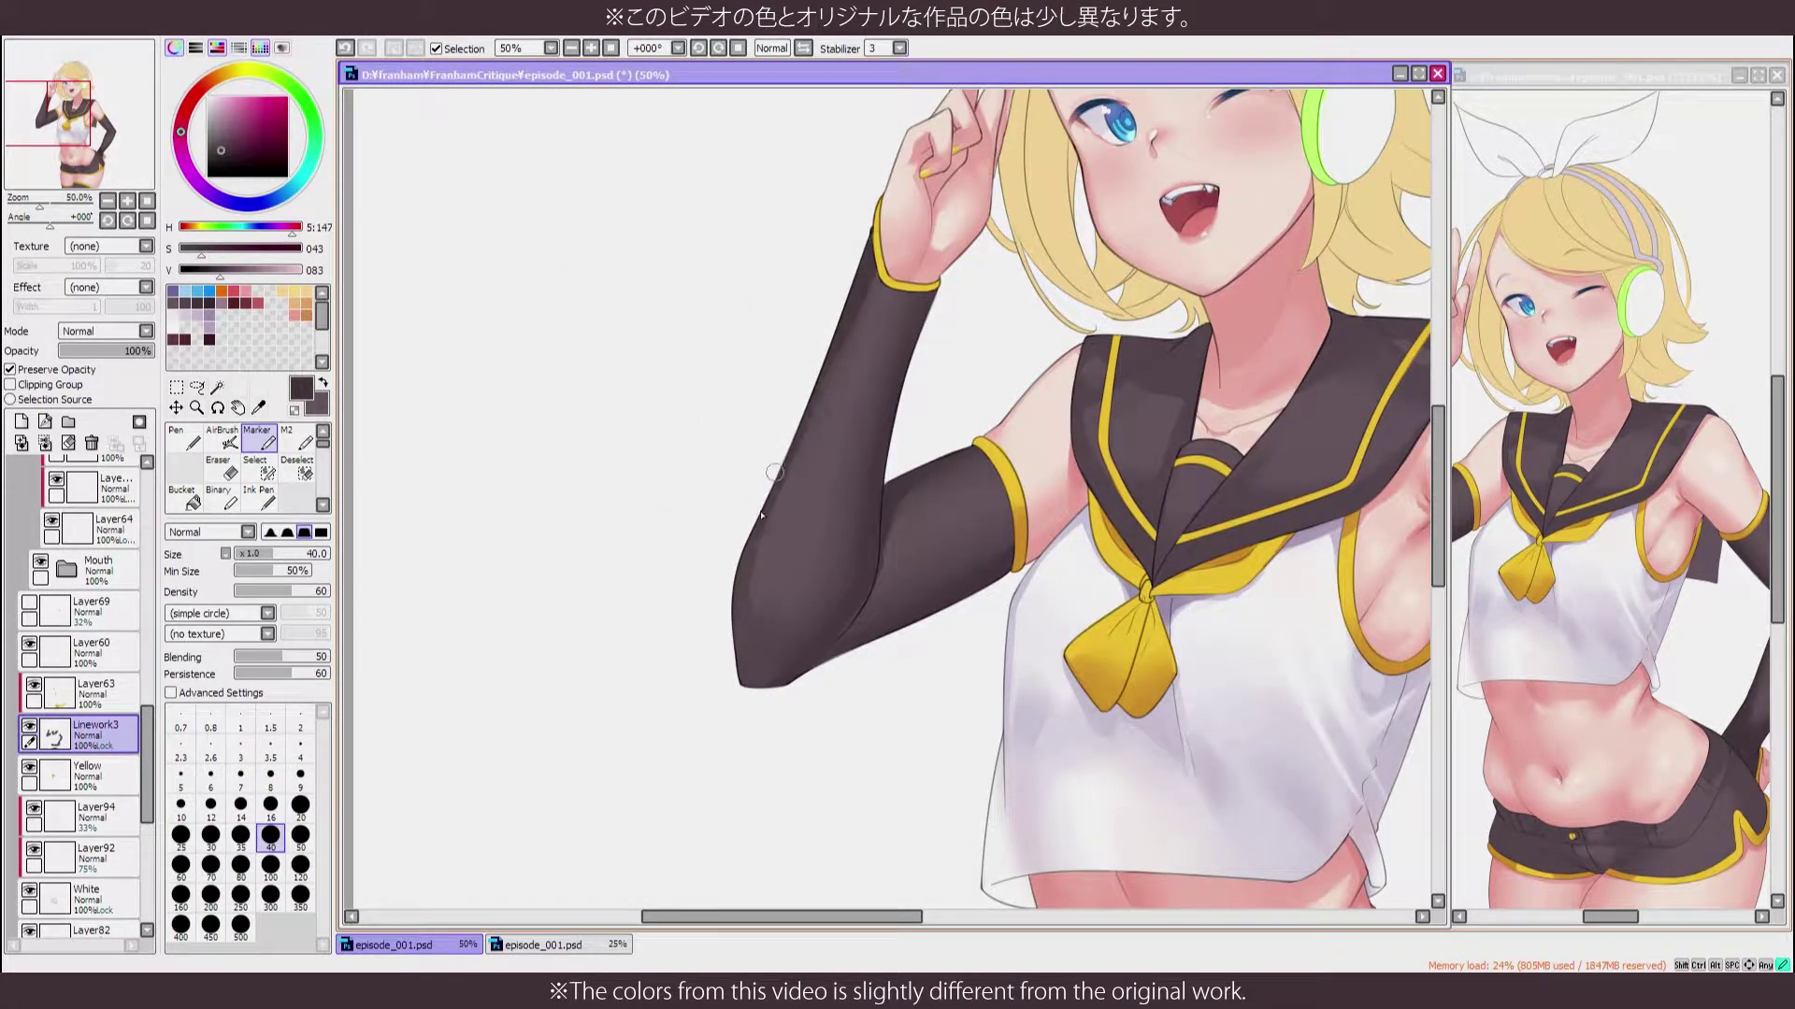
{"action": "scroll", "coordinate": [793, 717], "scroll_direction": "down", "scroll_amount": 3}
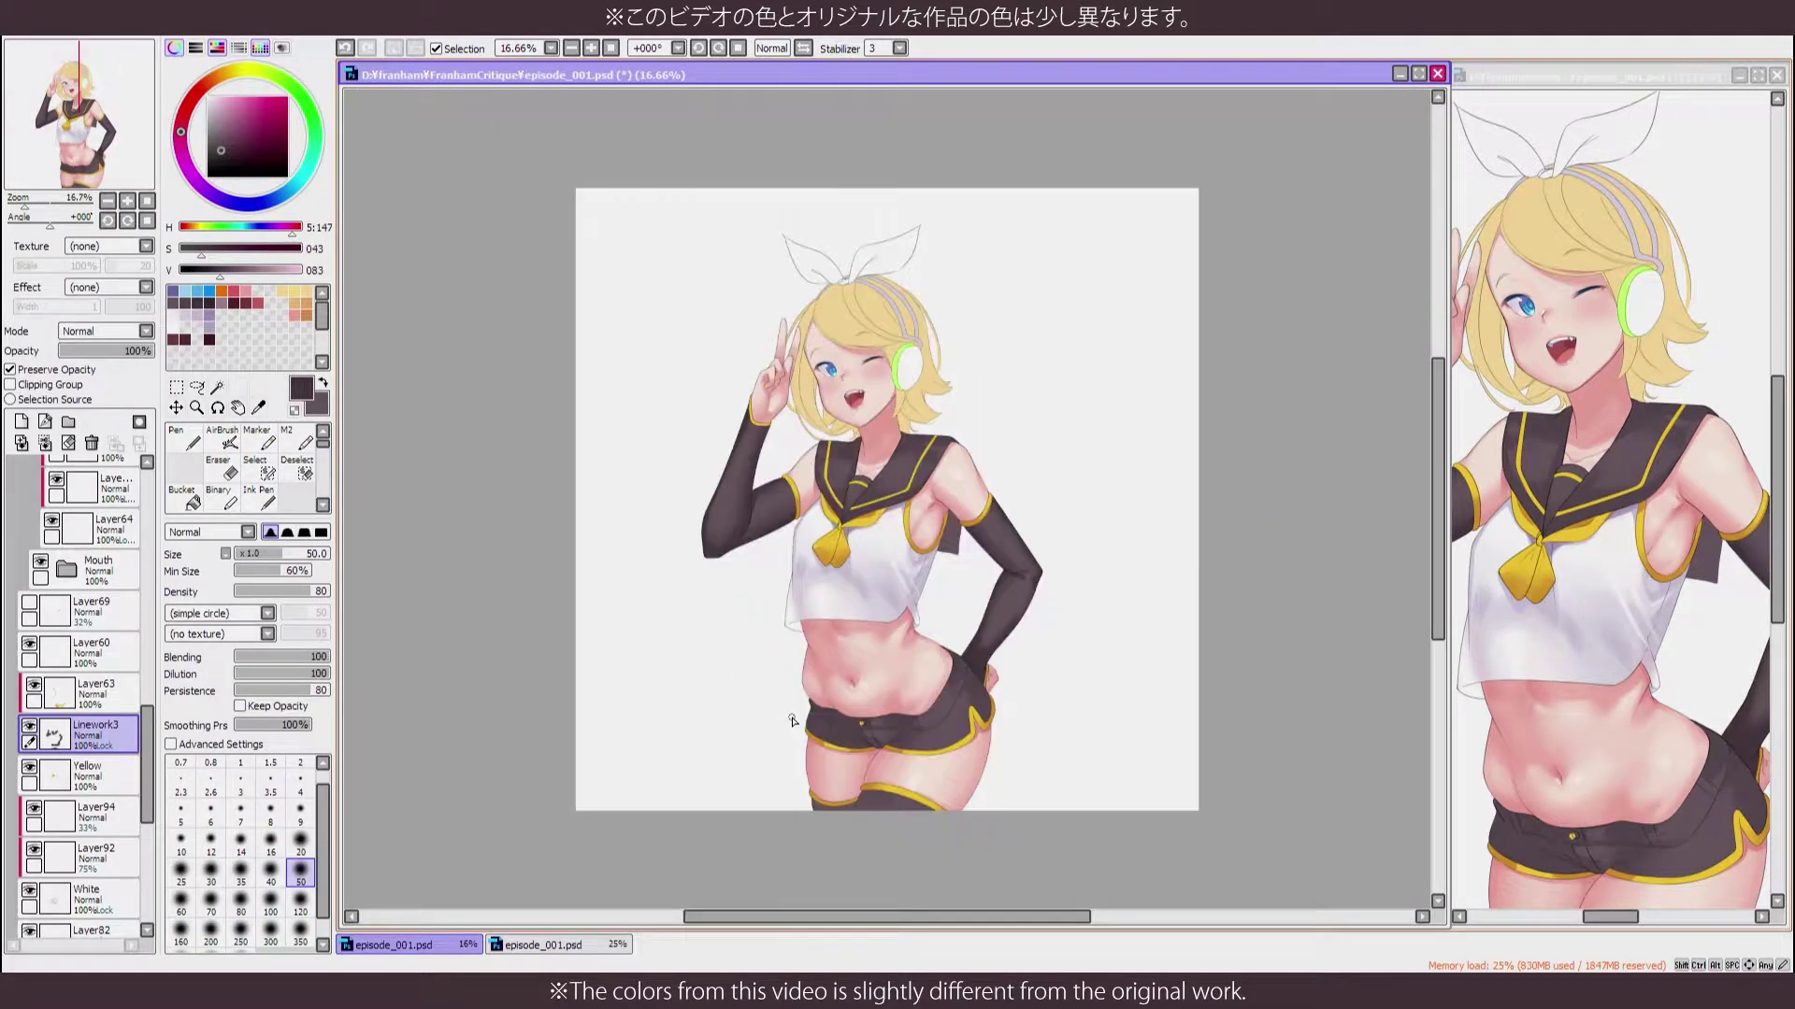
Darken the shorts beside the hand and around the front button with the Marker at size 40 and the Pen at size 50
{"action": "key", "text": "h"}
{"action": "scroll", "coordinate": [783, 606], "scroll_direction": "up", "scroll_amount": 5}
{"action": "key", "text": "b"}
{"action": "key", "text": "b"}
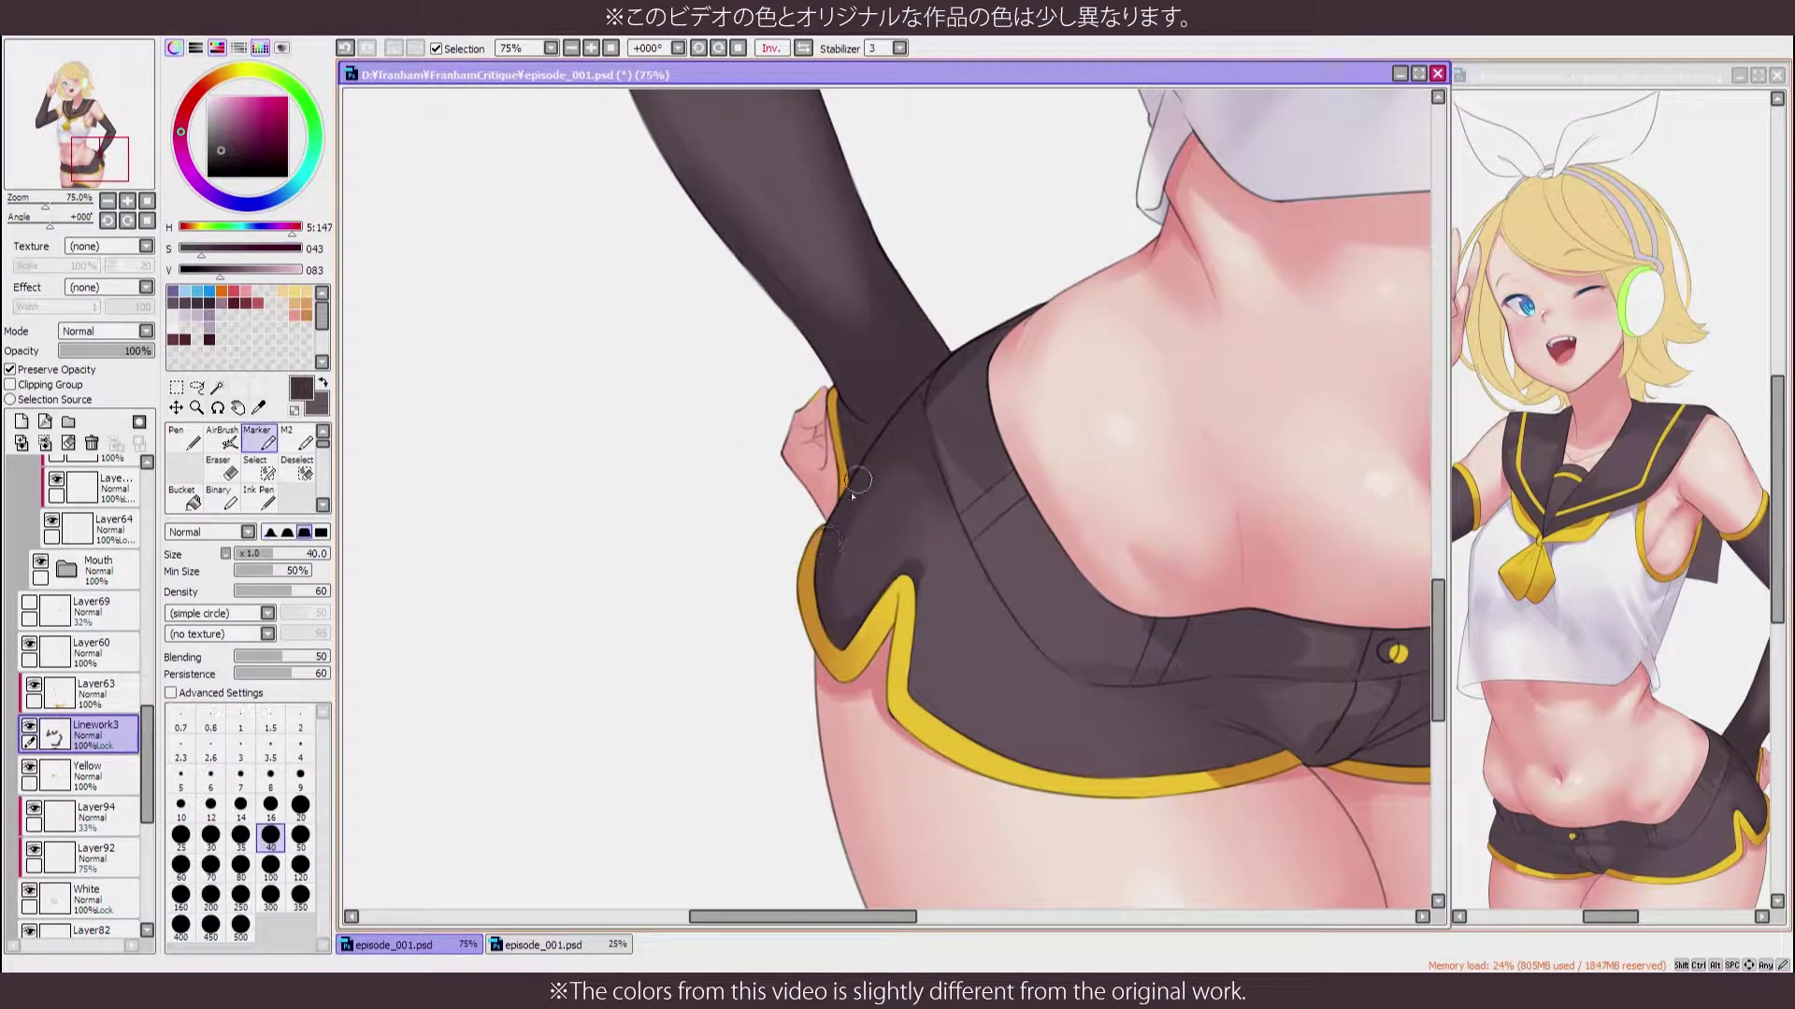
{"action": "key", "text": "h"}
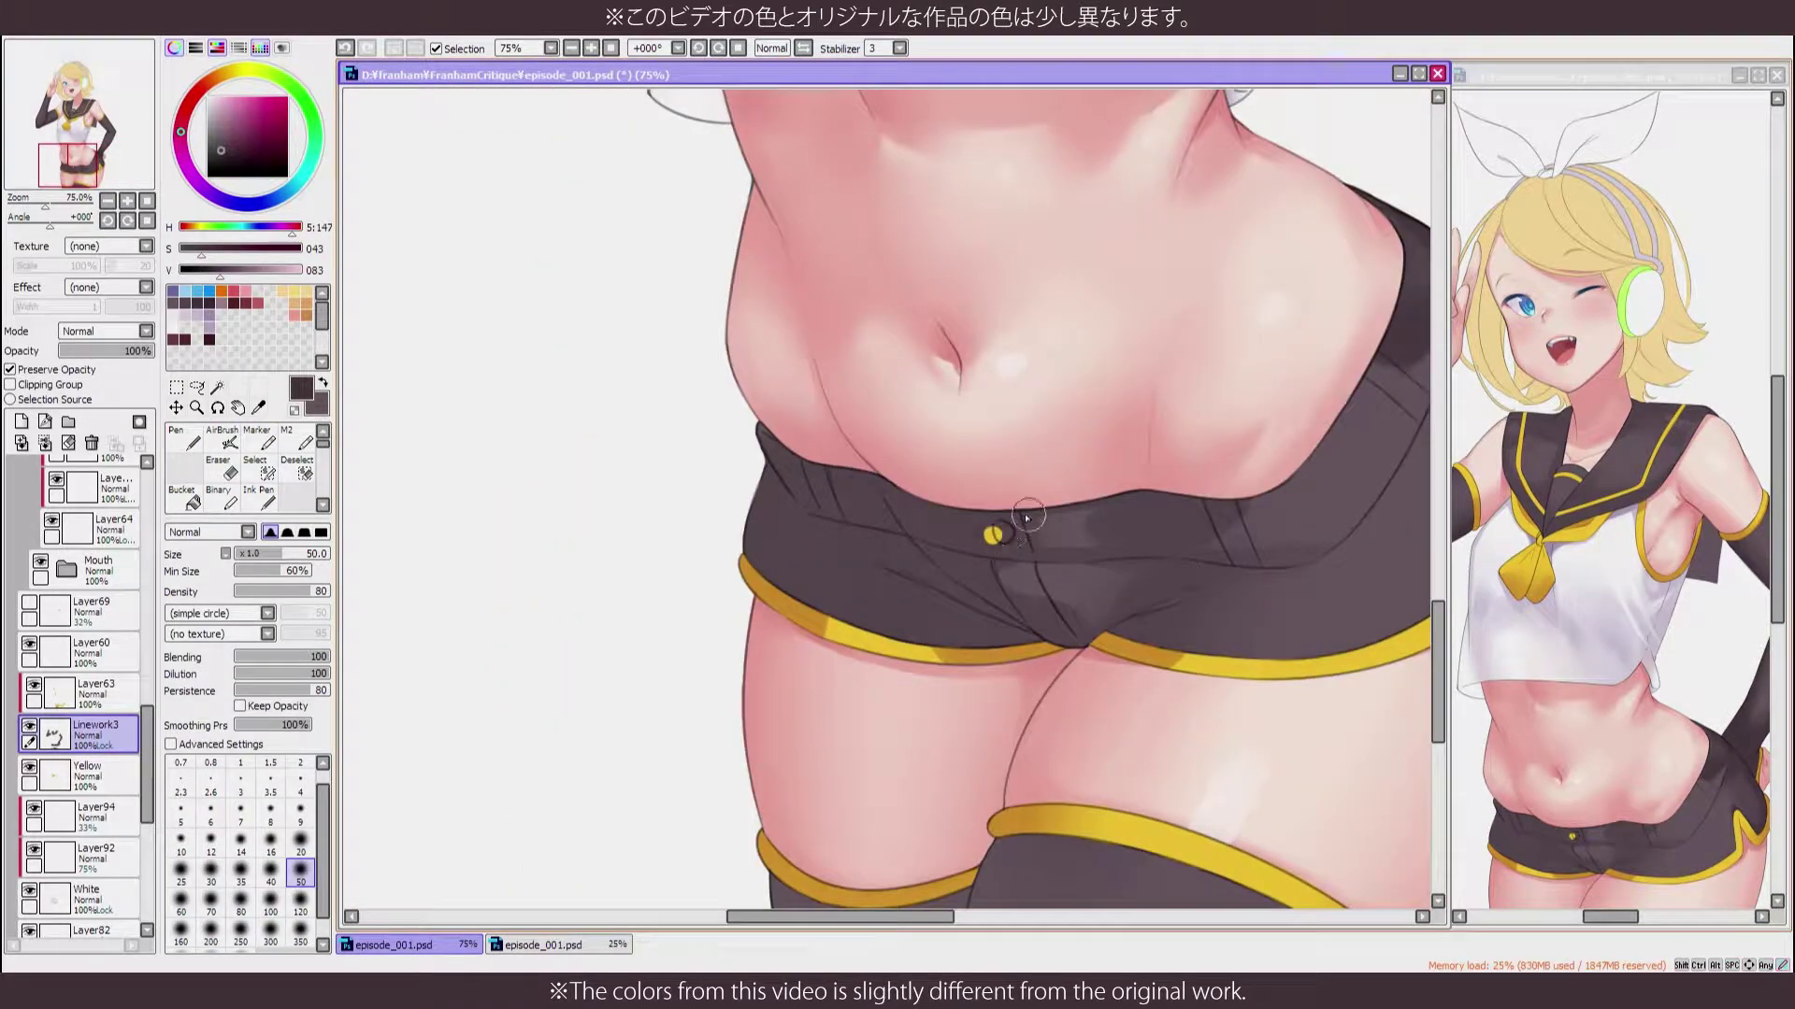
{"action": "left_click_drag", "start_coordinate": [873, 557], "coordinate": [929, 570]}
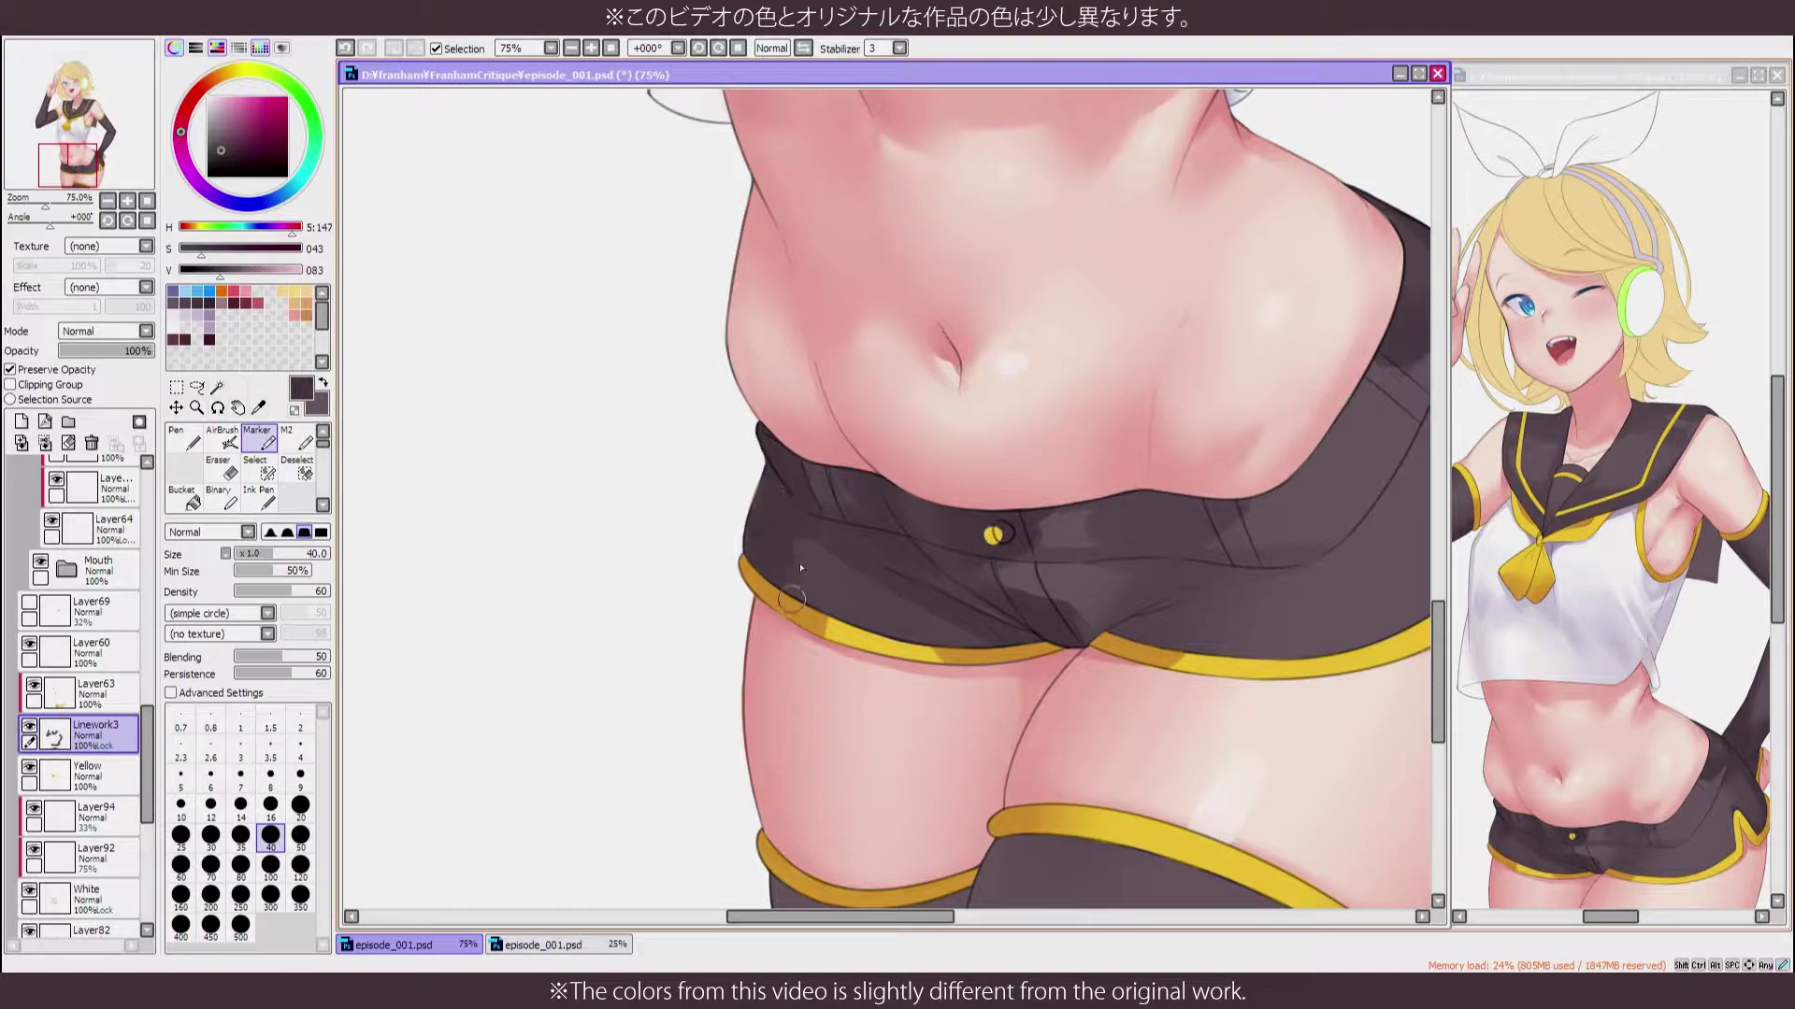
Soften the shading across the front of the shorts with the AirBrush at size 120
{"action": "key", "text": "b"}
{"action": "key", "text": "m"}
{"action": "key", "text": "h"}
{"action": "scroll", "coordinate": [924, 513], "scroll_direction": "down", "scroll_amount": 1}
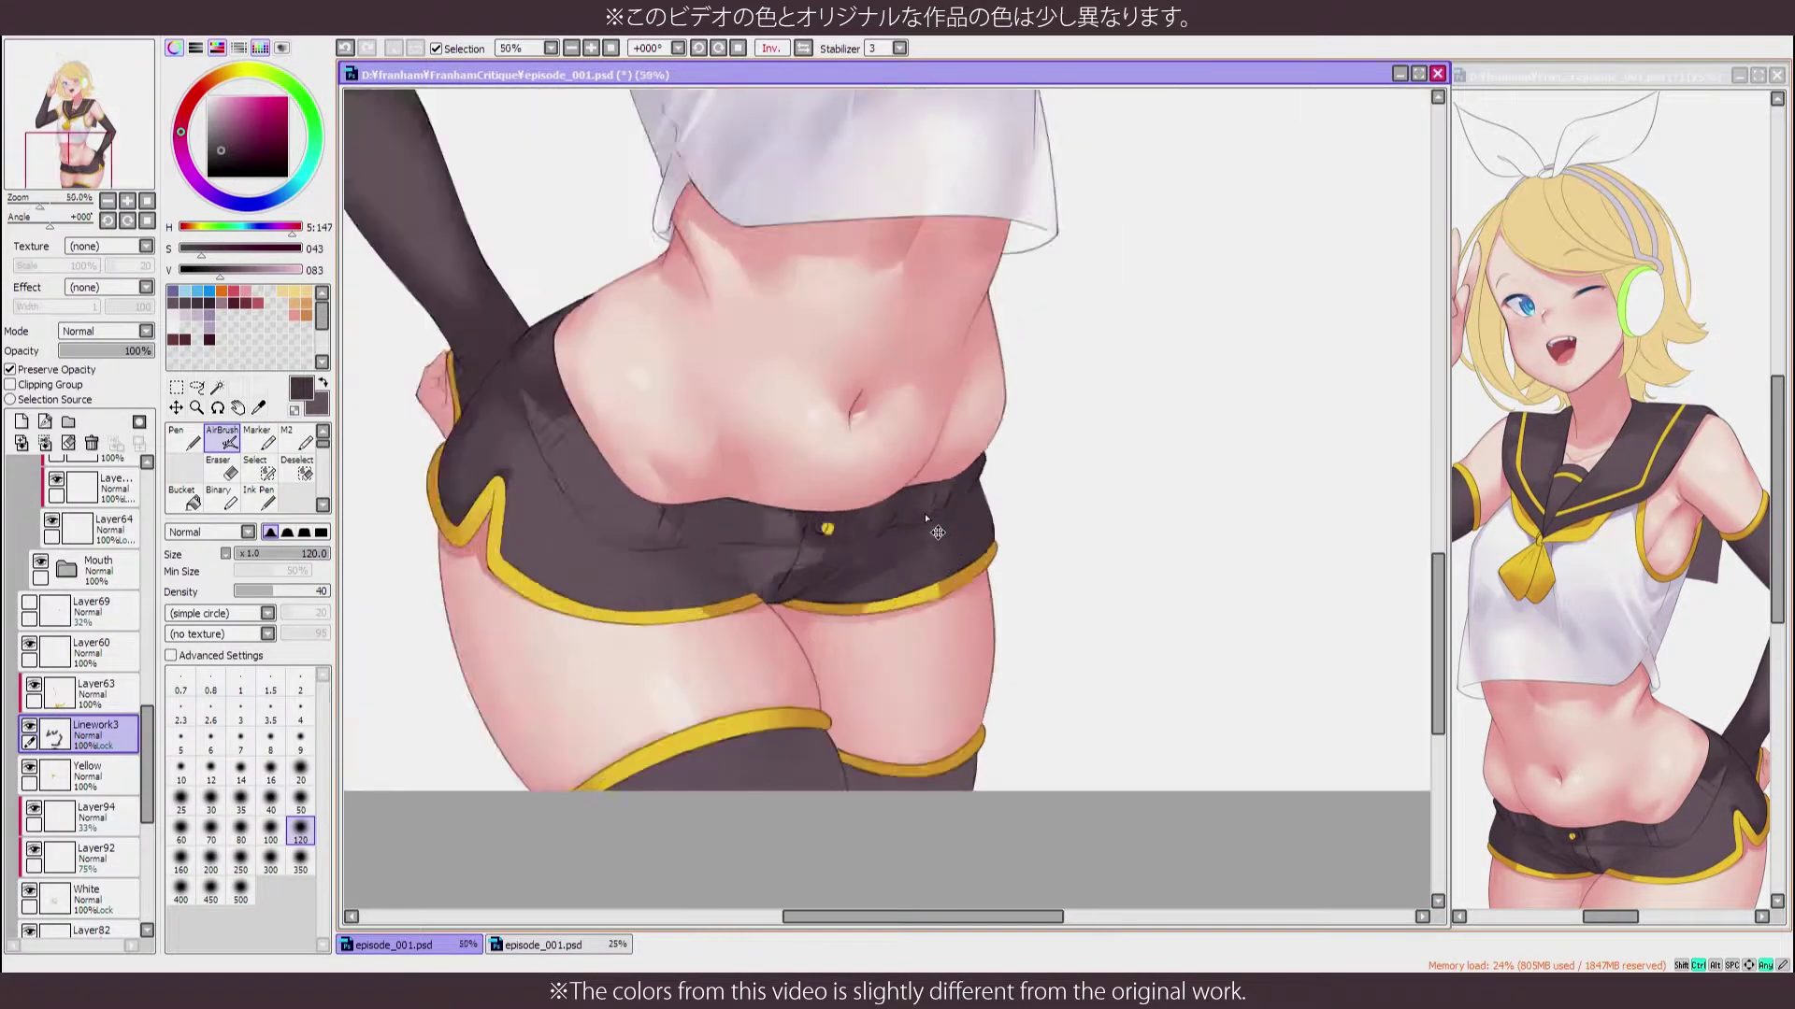
{"action": "scroll", "coordinate": [923, 513], "scroll_direction": "up", "scroll_amount": 2}
{"action": "key", "text": "h"}
{"action": "scroll", "coordinate": [801, 421], "scroll_direction": "down", "scroll_amount": 2}
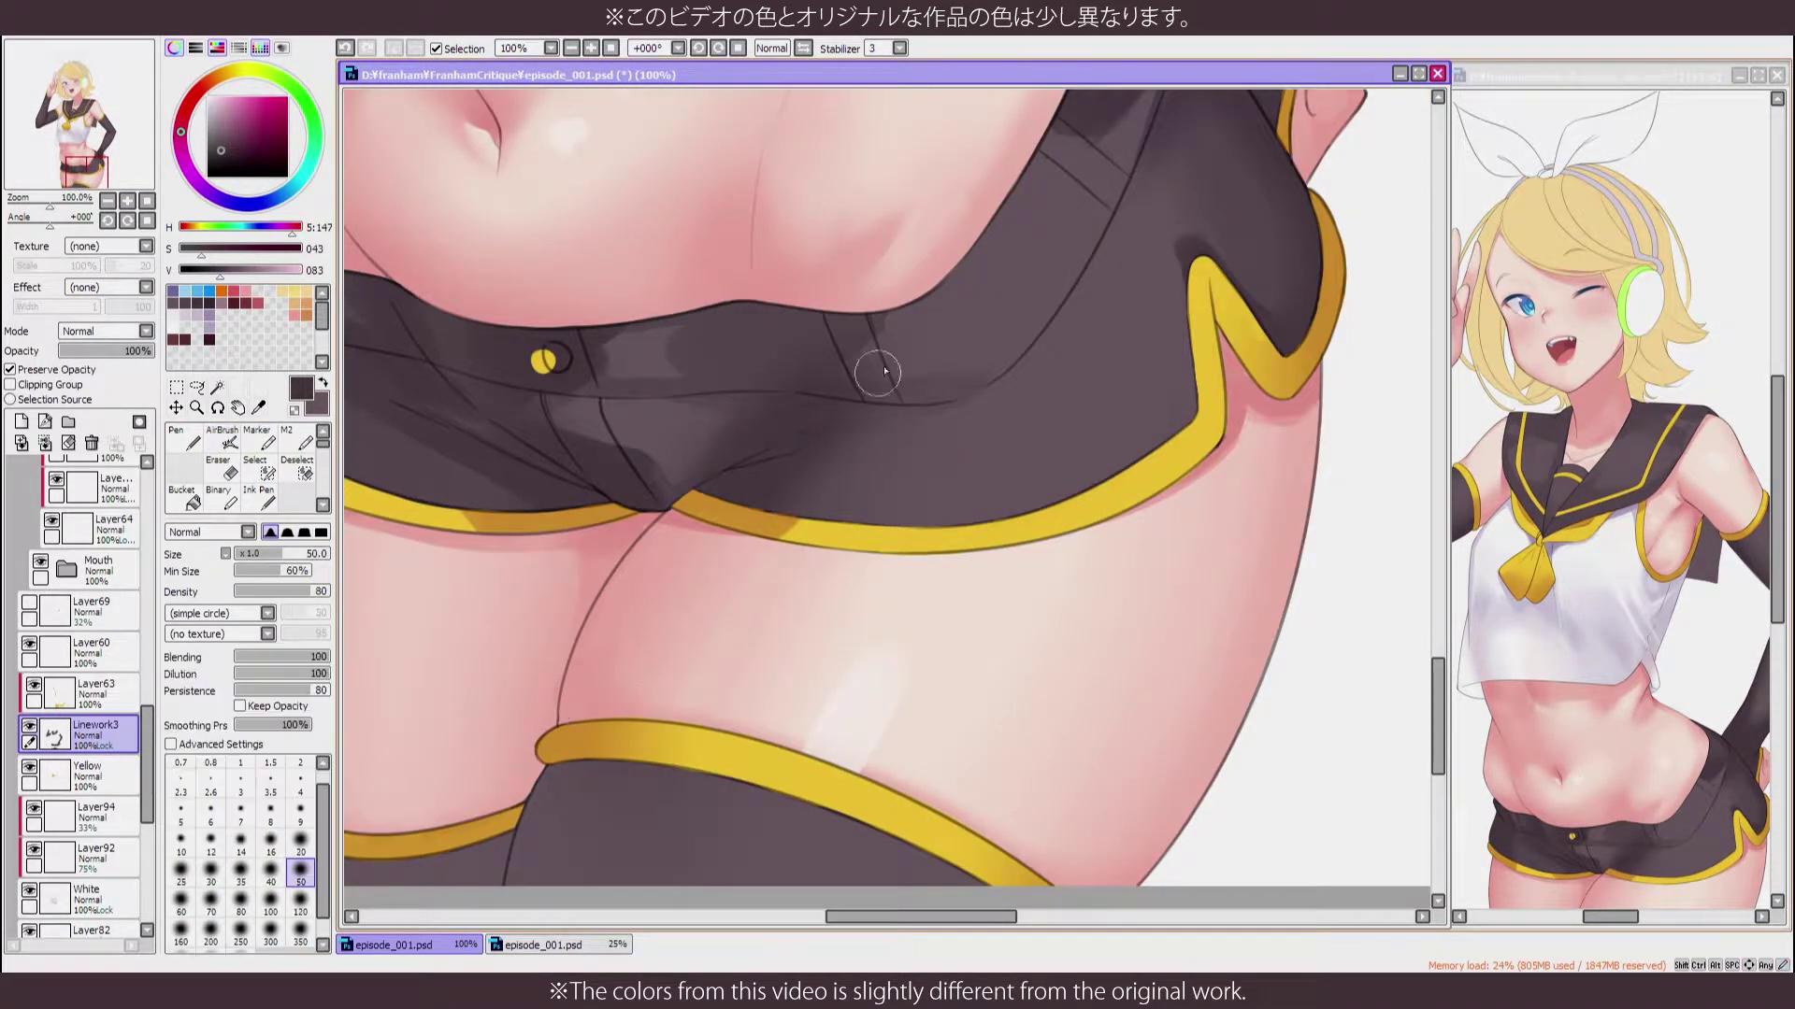
Shade along the shorts' waistband and curved hip seam with the Marker at sizes 40 and 20
{"action": "mouse_move", "coordinate": [746, 328]}
{"action": "left_mouse_down"}
{"action": "mouse_move", "coordinate": [850, 298]}
{"action": "mouse_move", "coordinate": [781, 386]}
{"action": "left_mouse_up"}
{"action": "key", "text": "bracketleft"}
{"action": "key", "text": "bracketleft"}
{"action": "key", "text": "bracketleft"}
{"action": "key", "text": "bracketleft"}
{"action": "scroll", "coordinate": [718, 344], "scroll_direction": "right", "scroll_amount": 2}
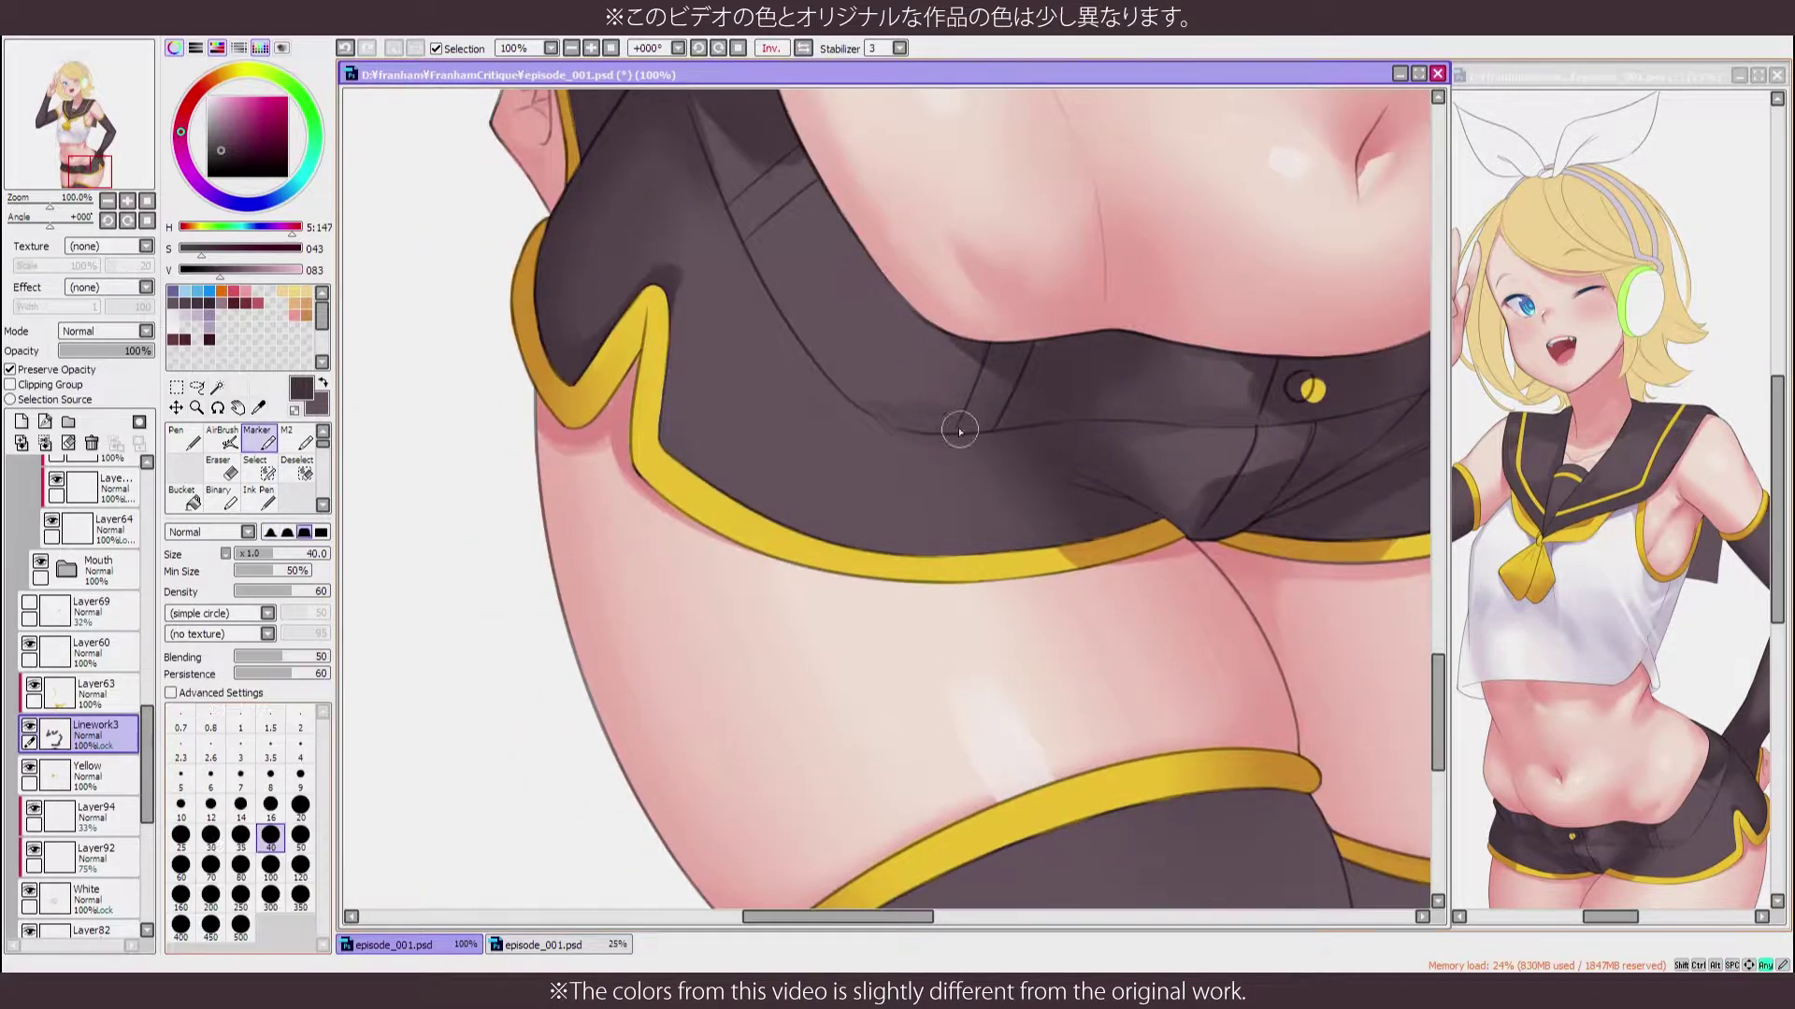
{"action": "key", "text": "ctrl+z"}
{"action": "scroll", "coordinate": [1043, 254], "scroll_direction": "up", "scroll_amount": 3}
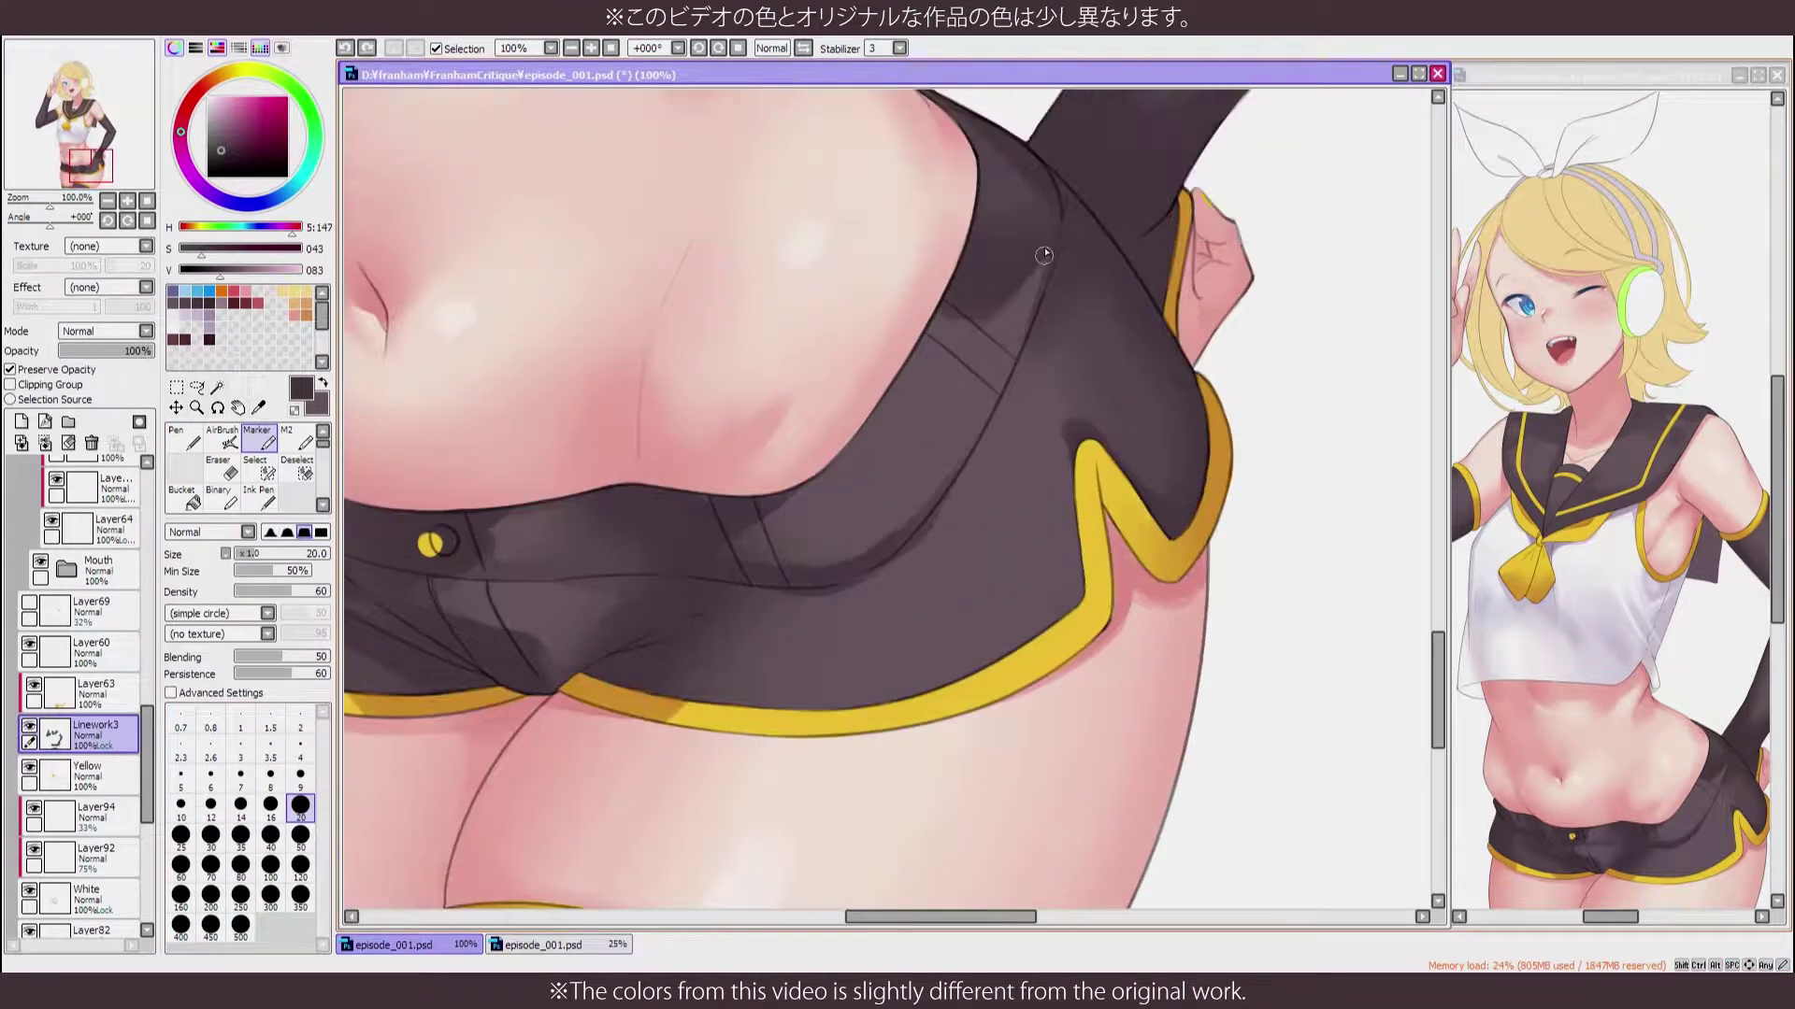
Shade around the shorts' side notch and the hip belt loop with the Marker at size 20, alternating lighter and darker greys
{"action": "key", "text": "minus"}
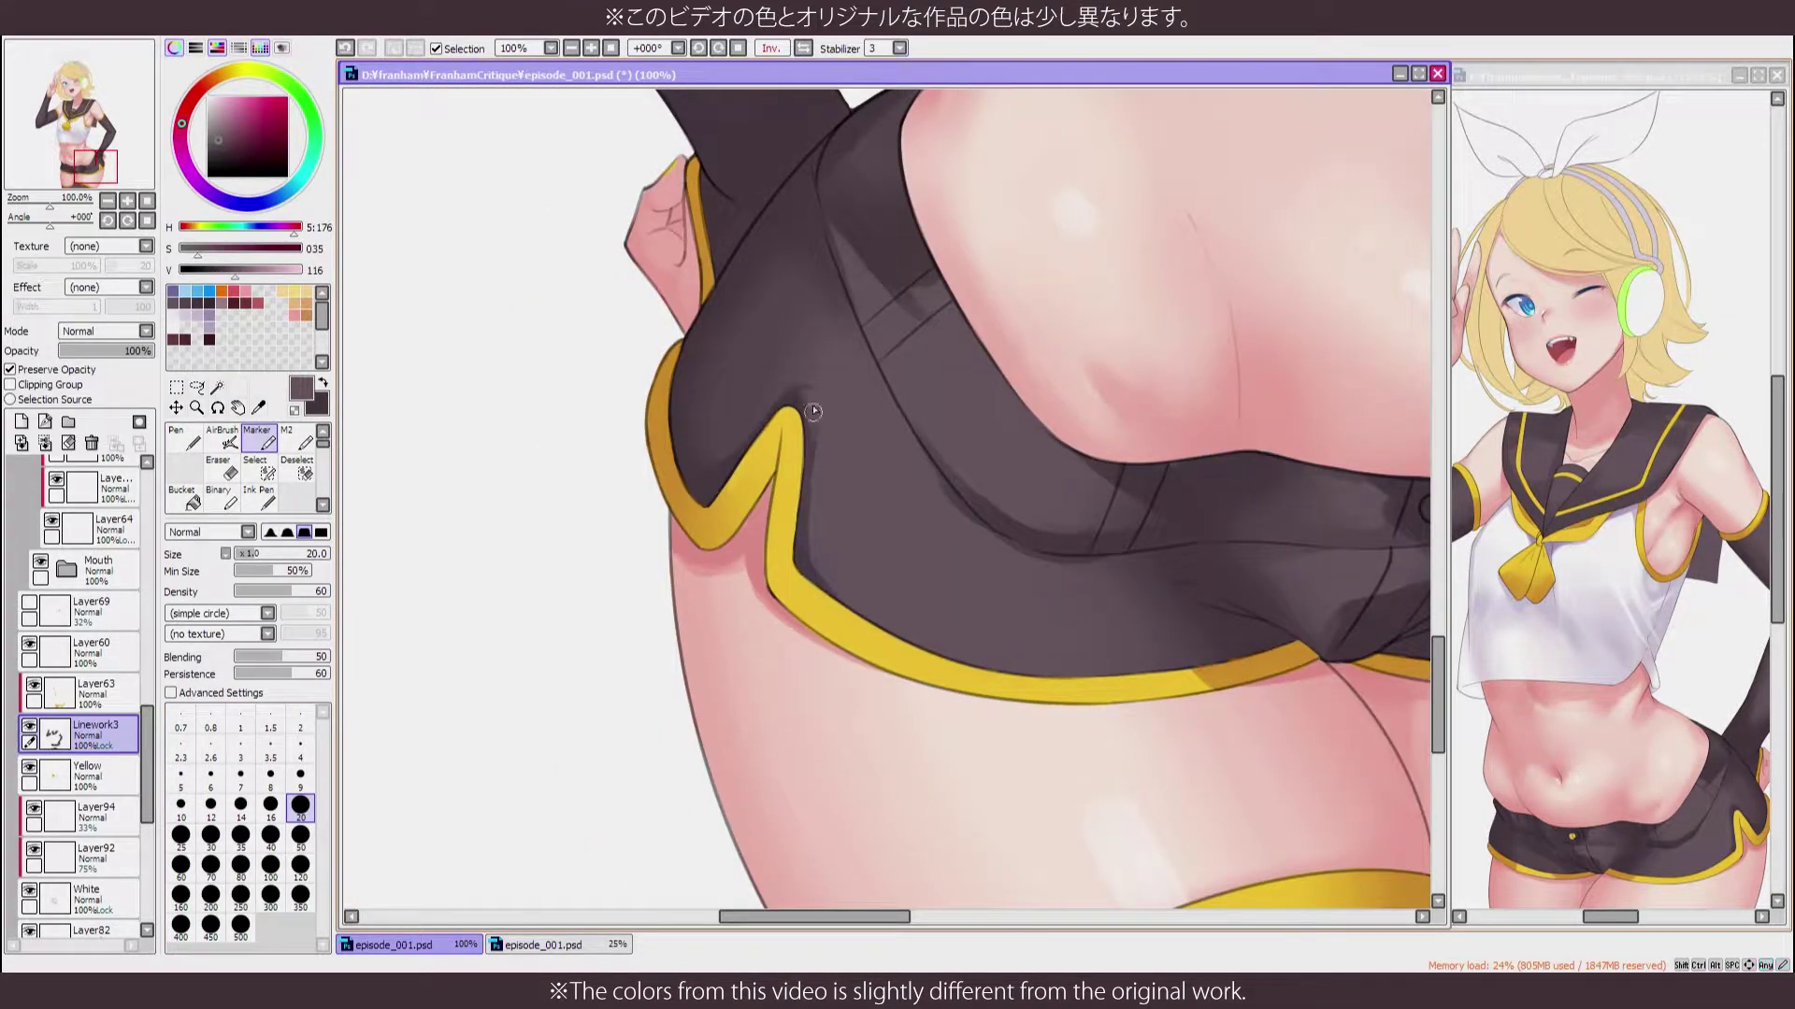
{"action": "key", "text": "minus"}
{"action": "key", "text": "plus"}
{"action": "key", "text": "plus"}
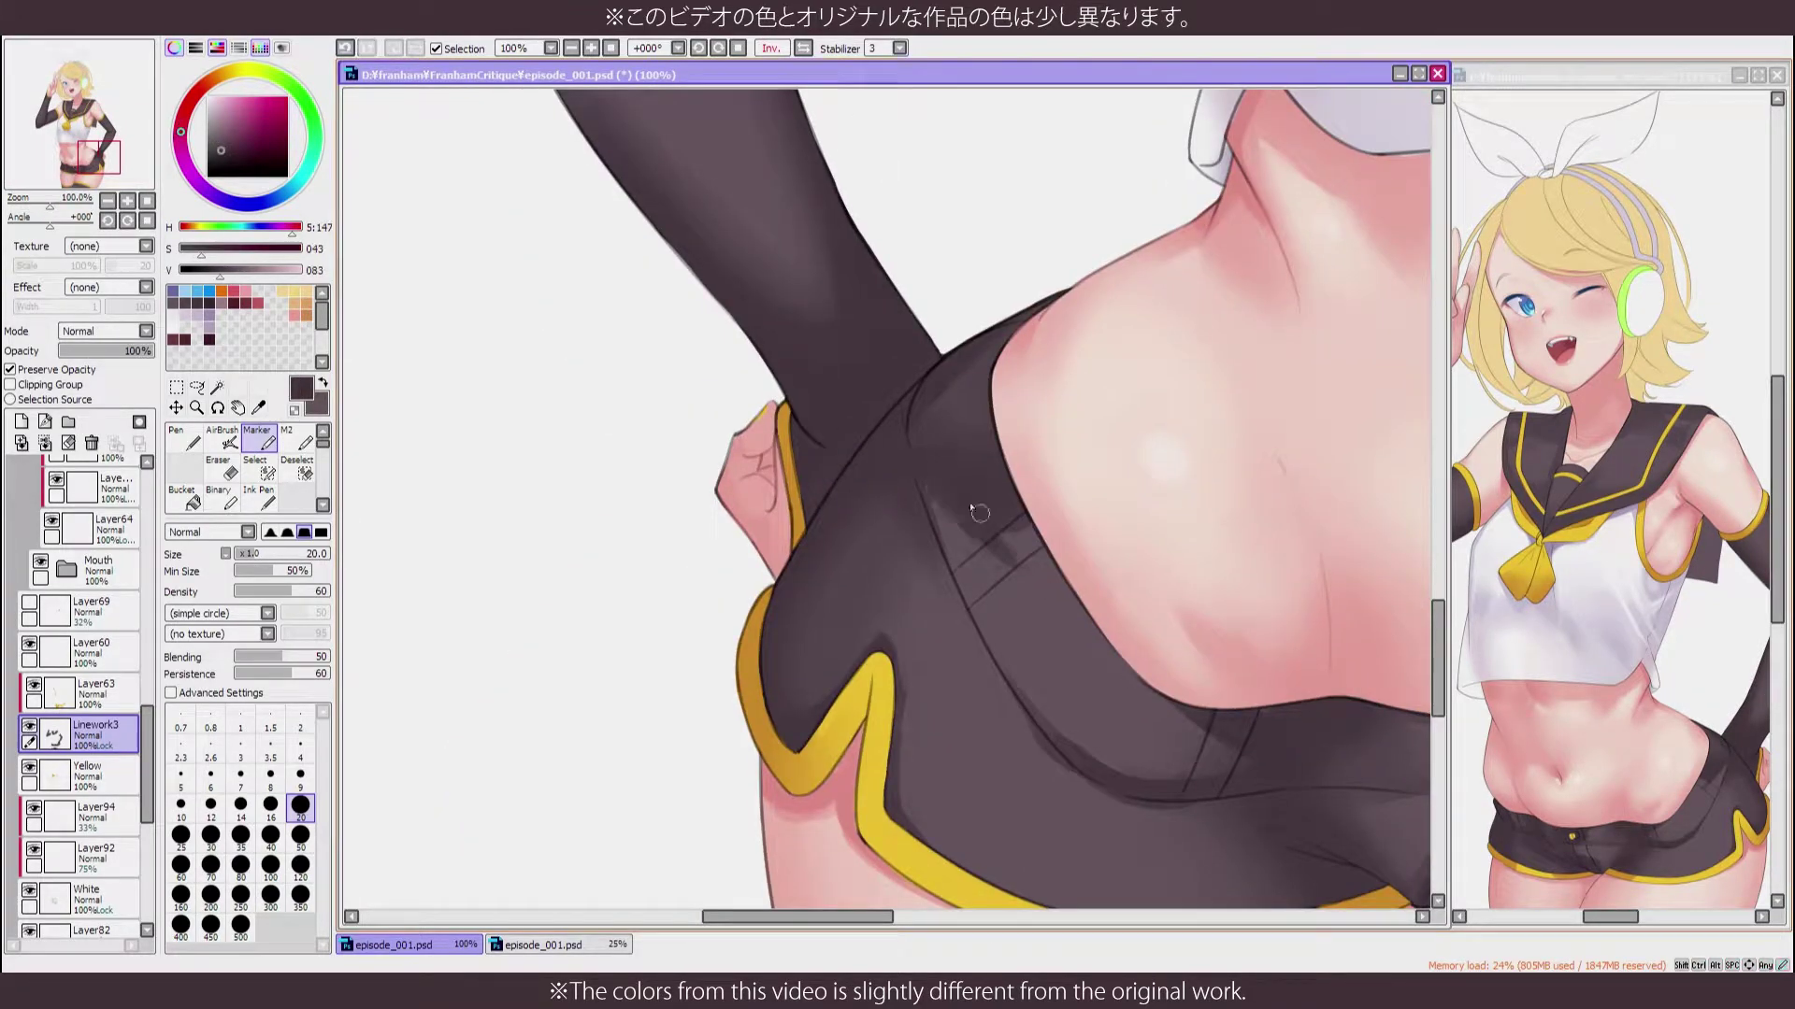
Blend the waistband and hip panel shading with the Pen at size 50 and the Marker at sizes 20 and 50
{"action": "key", "text": "b"}
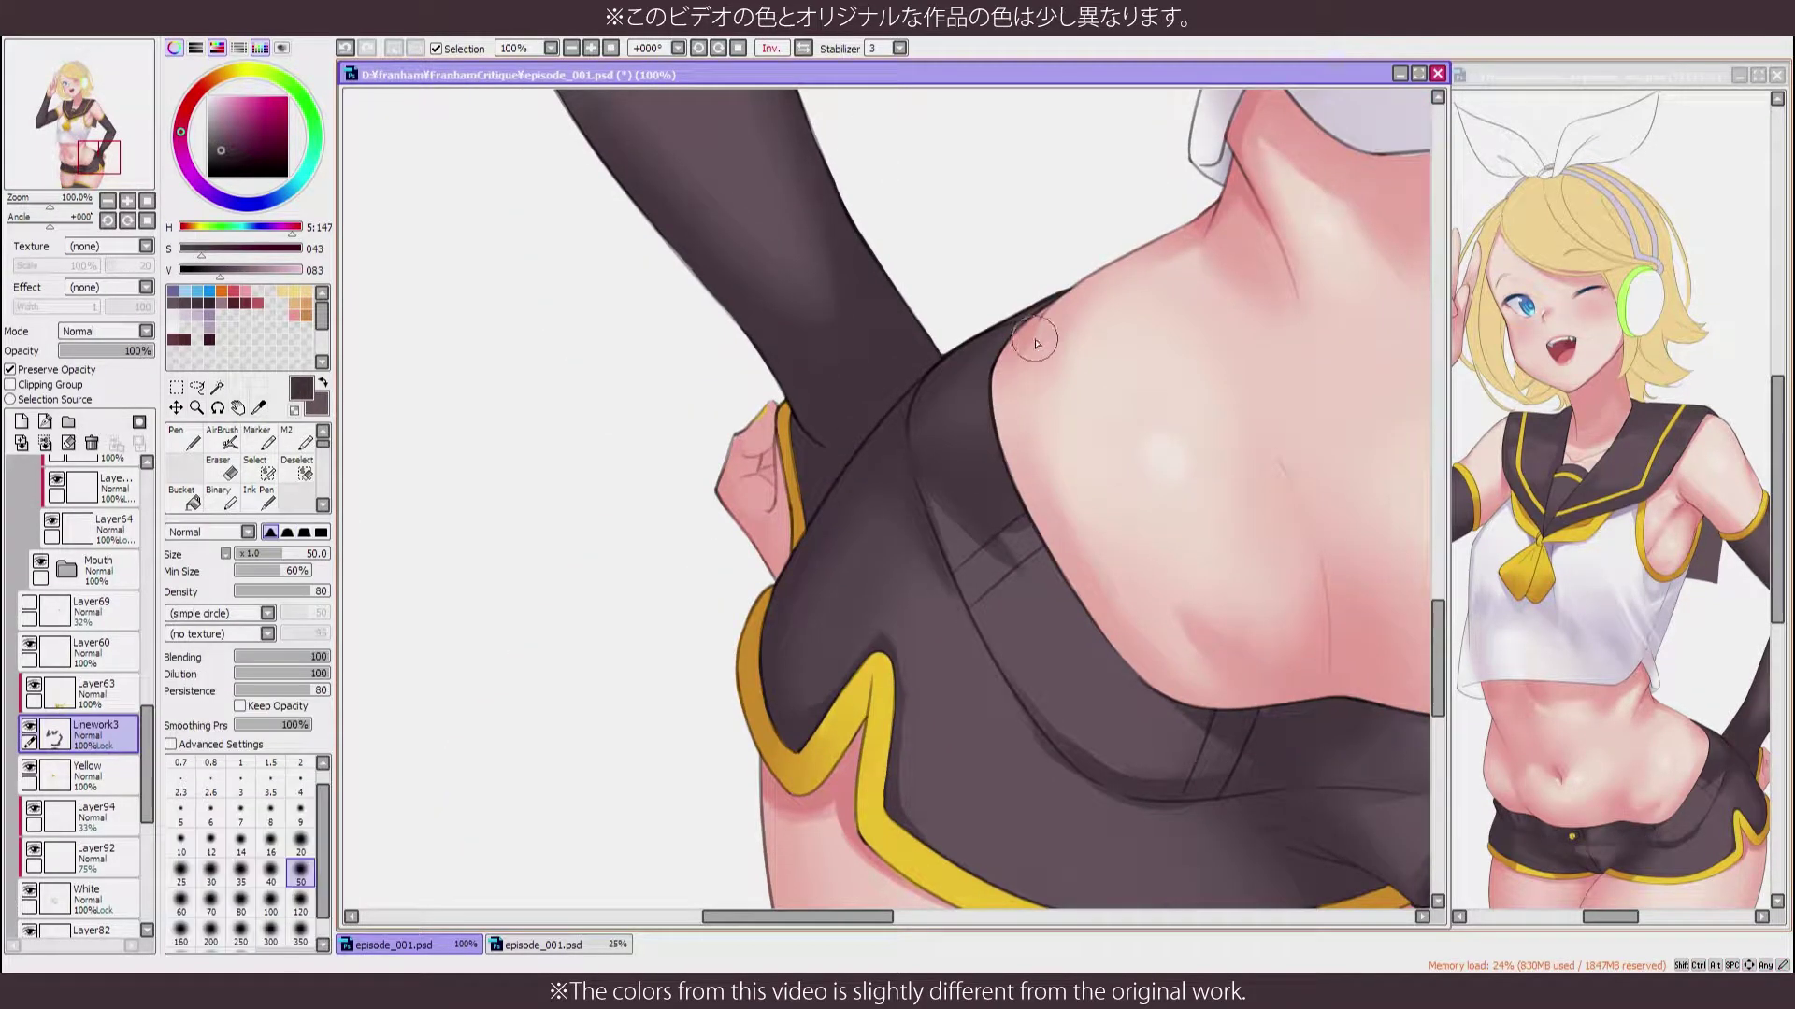
{"action": "key", "text": "minus"}
{"action": "key", "text": "minus"}
{"action": "key", "text": "plus"}
{"action": "key", "text": "plus"}
{"action": "left_click_drag", "start_coordinate": [924, 552], "coordinate": [981, 211]}
{"action": "key", "text": "m"}
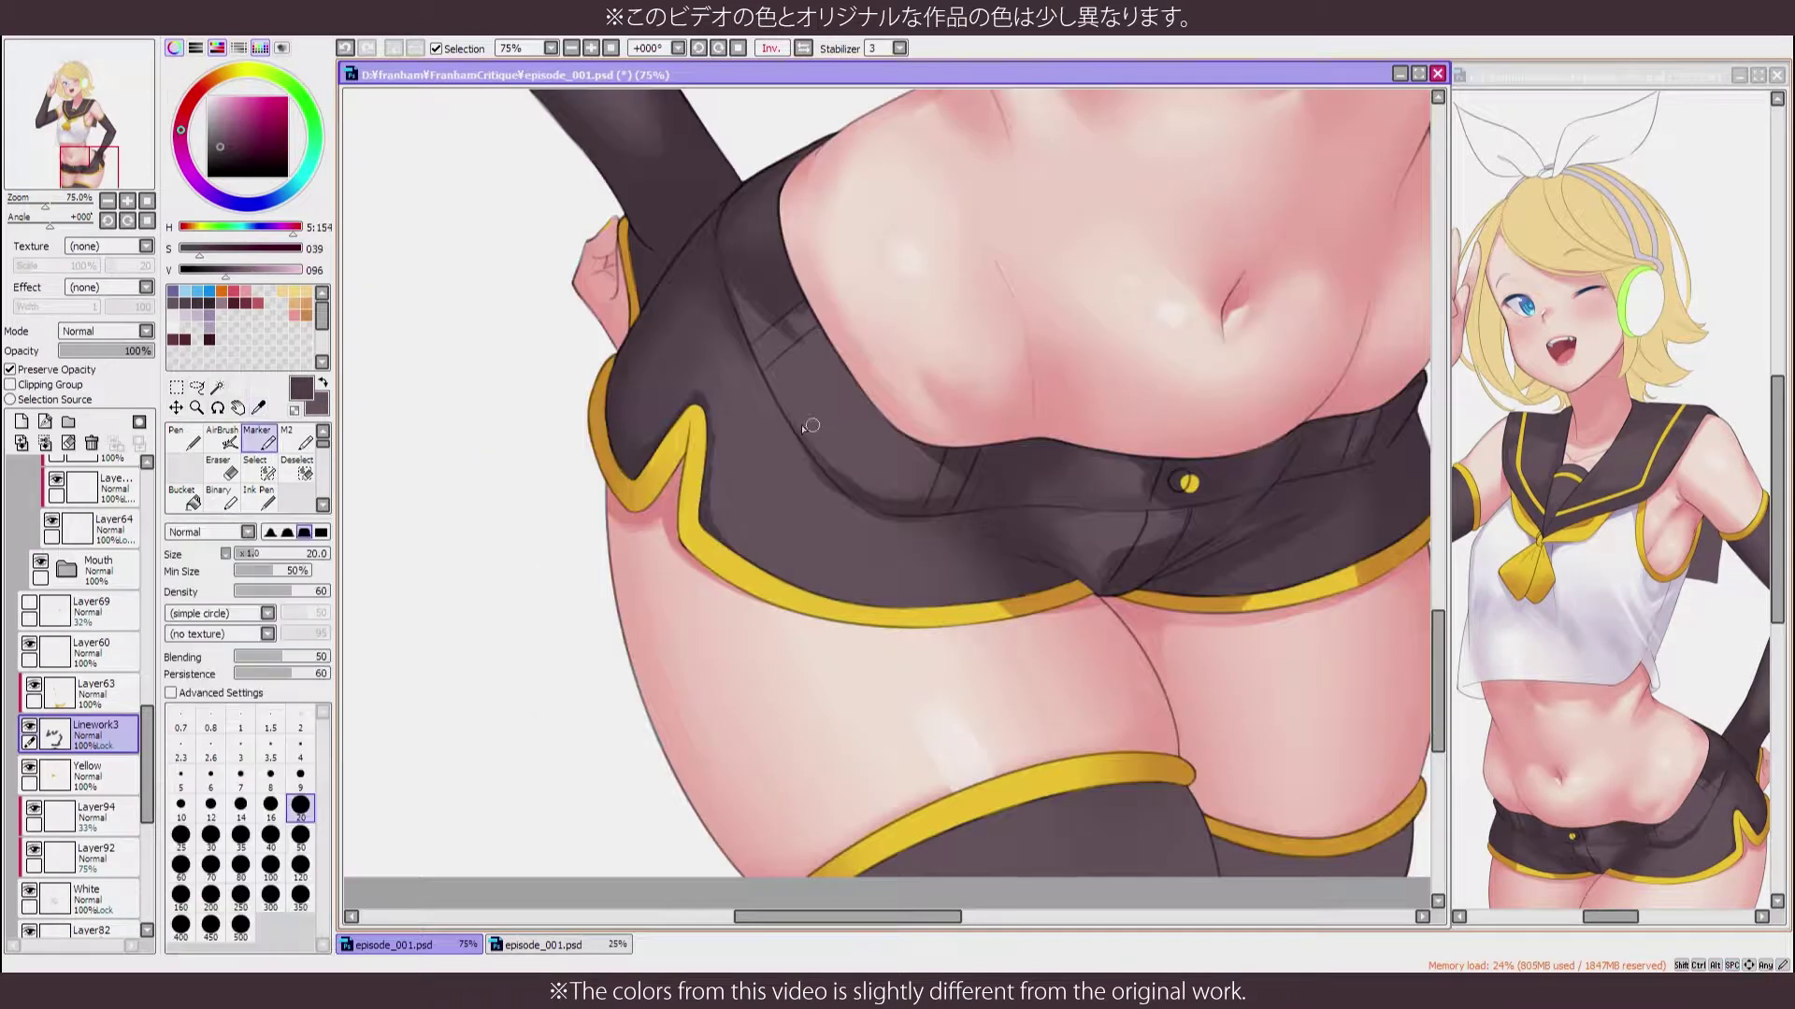
{"action": "mouse_move", "coordinate": [775, 378]}
{"action": "left_mouse_down"}
{"action": "mouse_move", "coordinate": [876, 395]}
{"action": "mouse_move", "coordinate": [929, 431]}
{"action": "mouse_move", "coordinate": [790, 379]}
{"action": "left_mouse_up"}
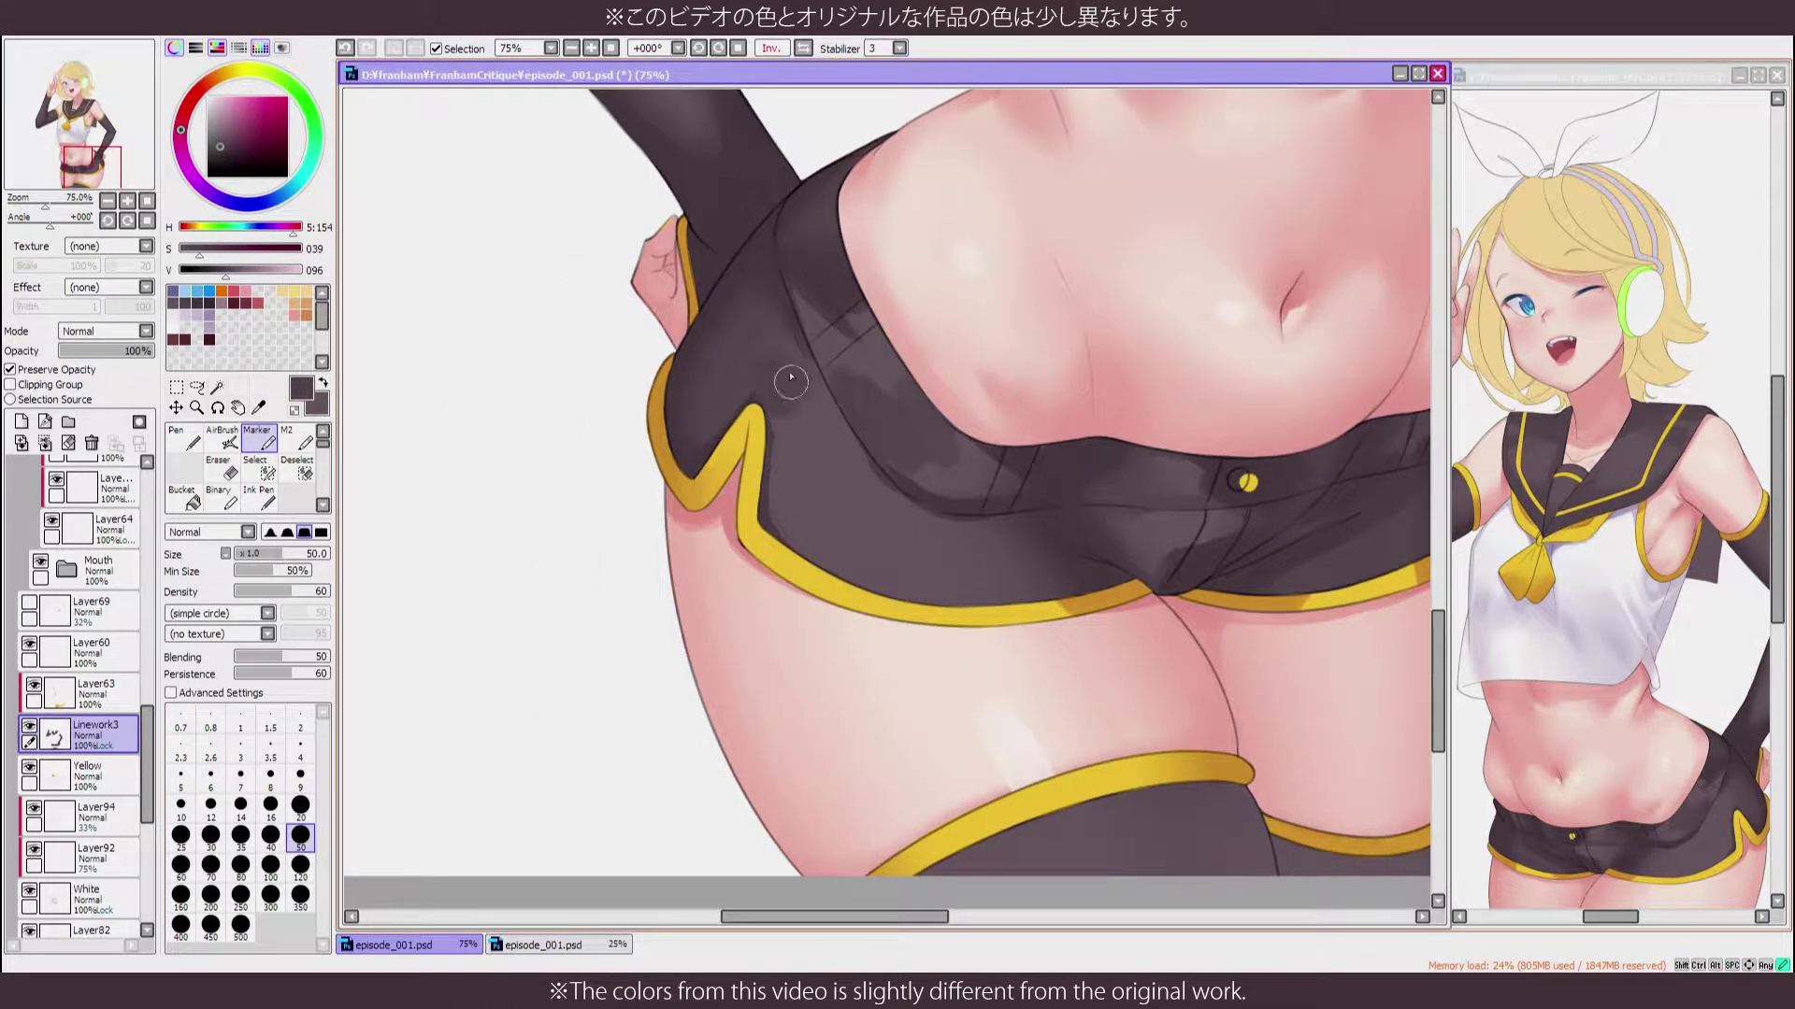
Examine the shorts' shading in the whole figure and close up with the canvas view mirrored
{"action": "key", "text": "minus"}
{"action": "key", "text": "minus"}
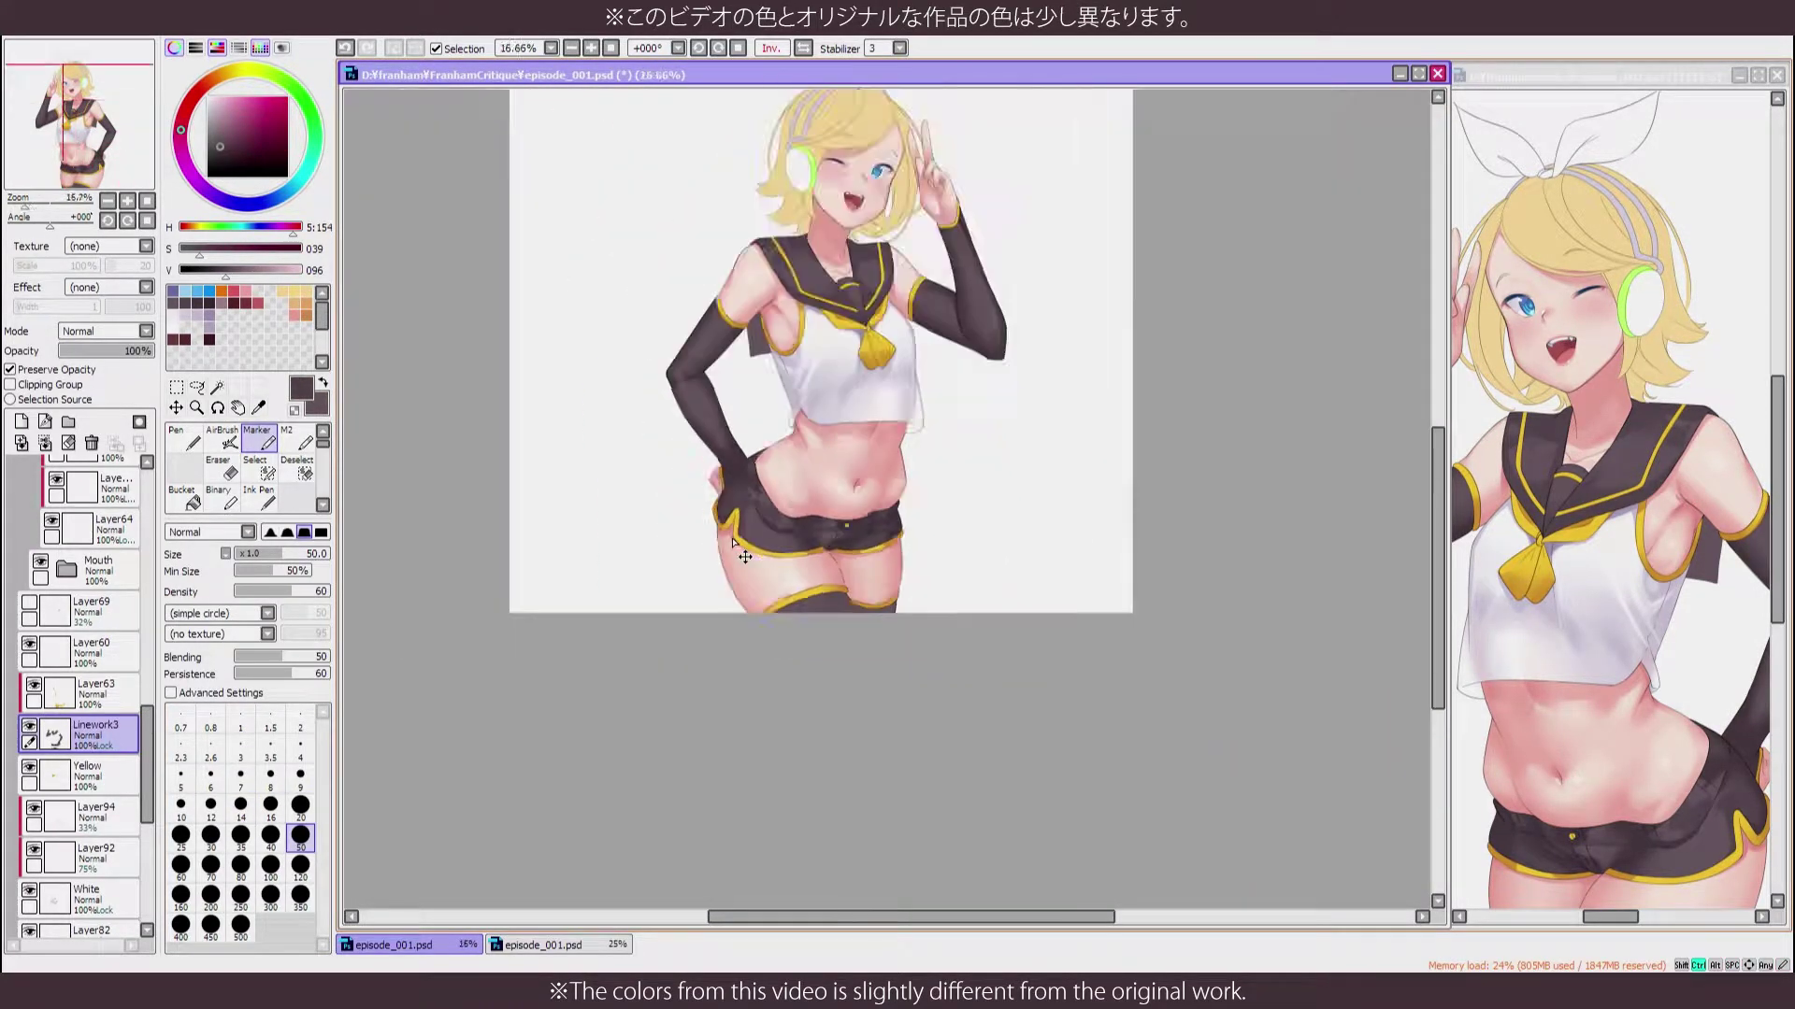
{"action": "key", "text": "h"}
{"action": "key", "text": "plus"}
{"action": "key", "text": "plus"}
{"action": "key", "text": "plus"}
{"action": "key", "text": "b"}
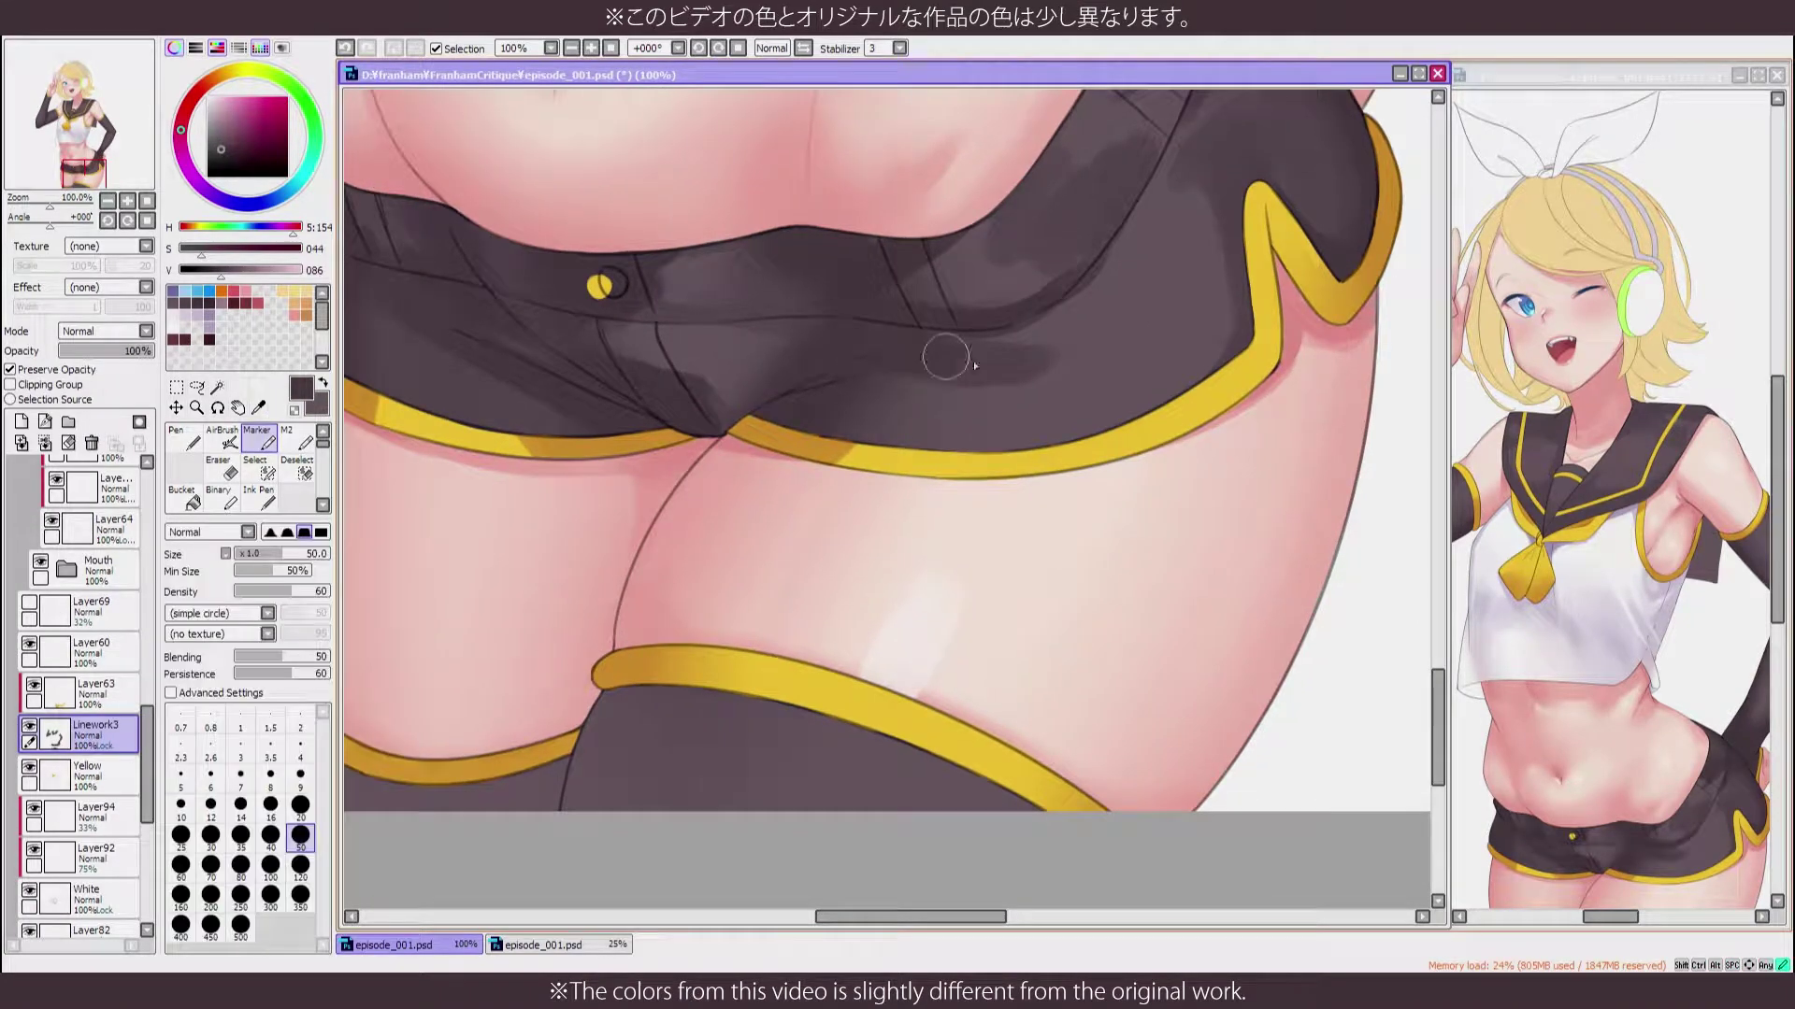
{"action": "key", "text": "minus"}
{"action": "key", "text": "minus"}
{"action": "key", "text": "minus"}
{"action": "key", "text": "minus"}
{"action": "key", "text": "minus"}
Touch up the shading beside the shorts' curved hip seam with a sampled dark grey, using the Marker at size 20
{"action": "key", "text": "n"}
{"action": "key", "text": "h"}
{"action": "key", "text": "plus"}
{"action": "key", "text": "plus"}
{"action": "key", "text": "plus"}
{"action": "key", "text": "plus"}
{"action": "key", "text": "plus"}
{"action": "key", "text": "plus"}
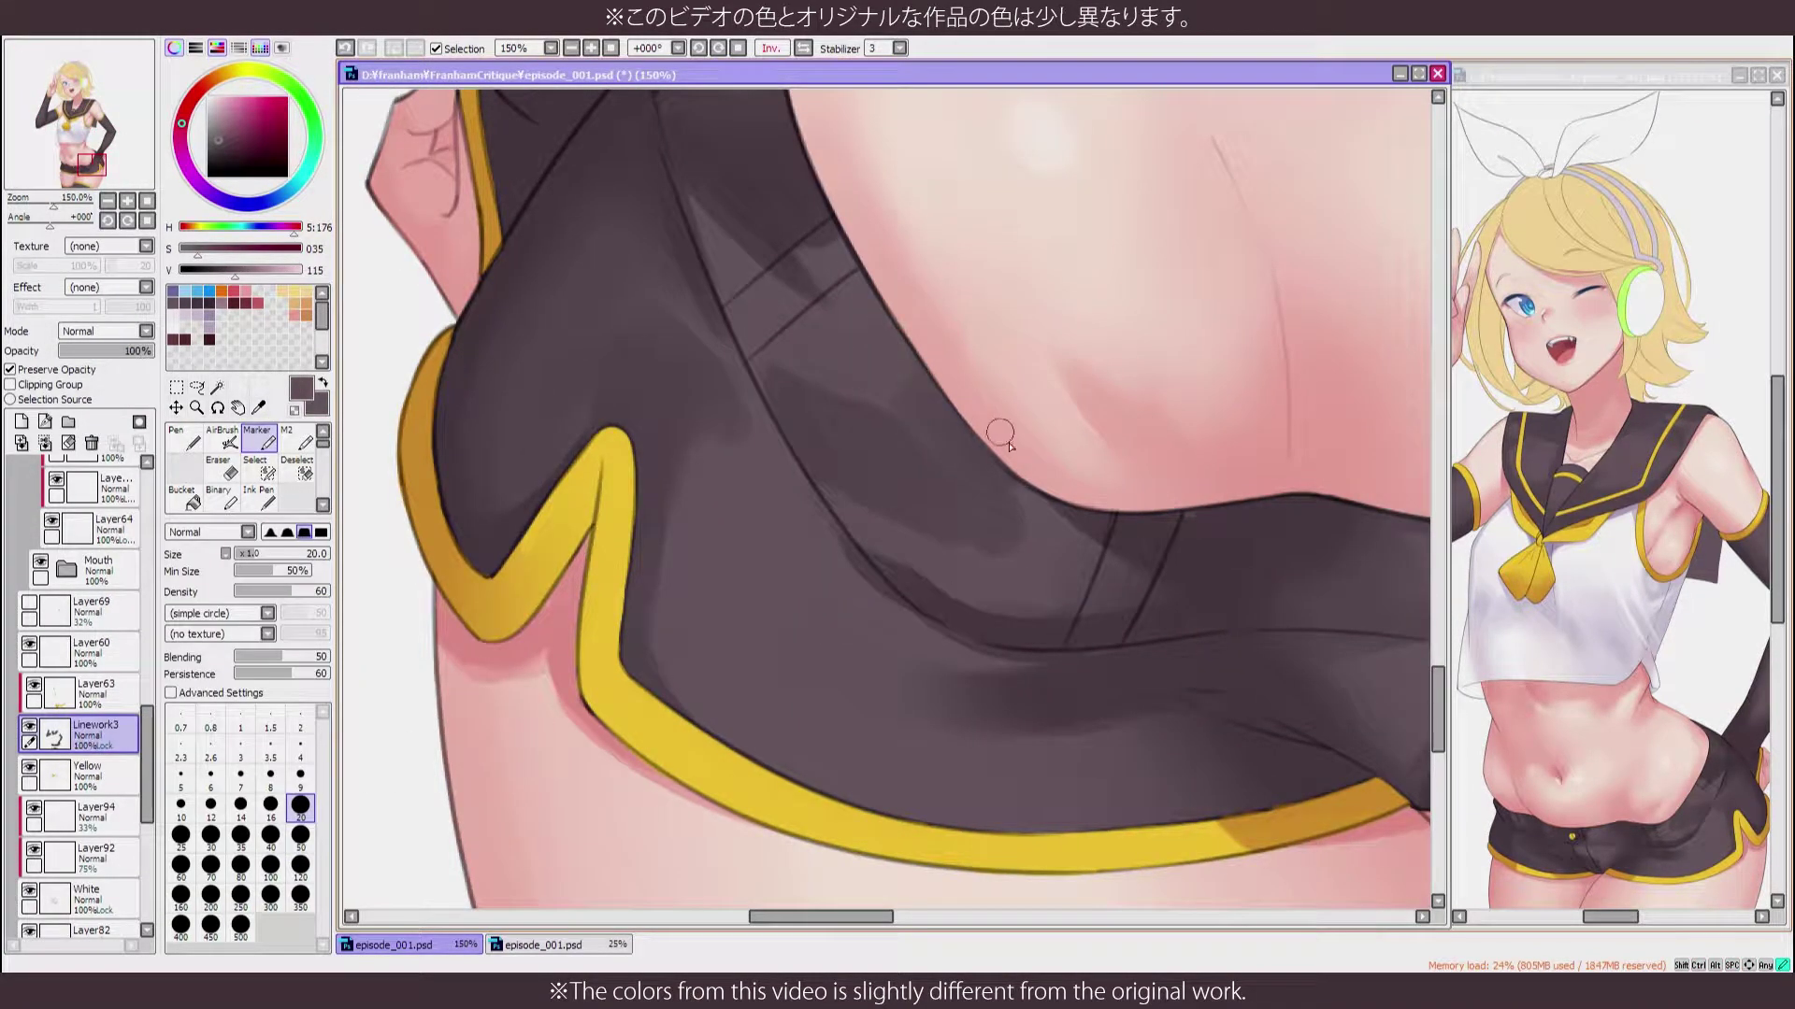
{"action": "left_click", "coordinate": [794, 501], "text": "alt"}
{"action": "left_click_drag", "start_coordinate": [794, 501], "coordinate": [795, 420]}
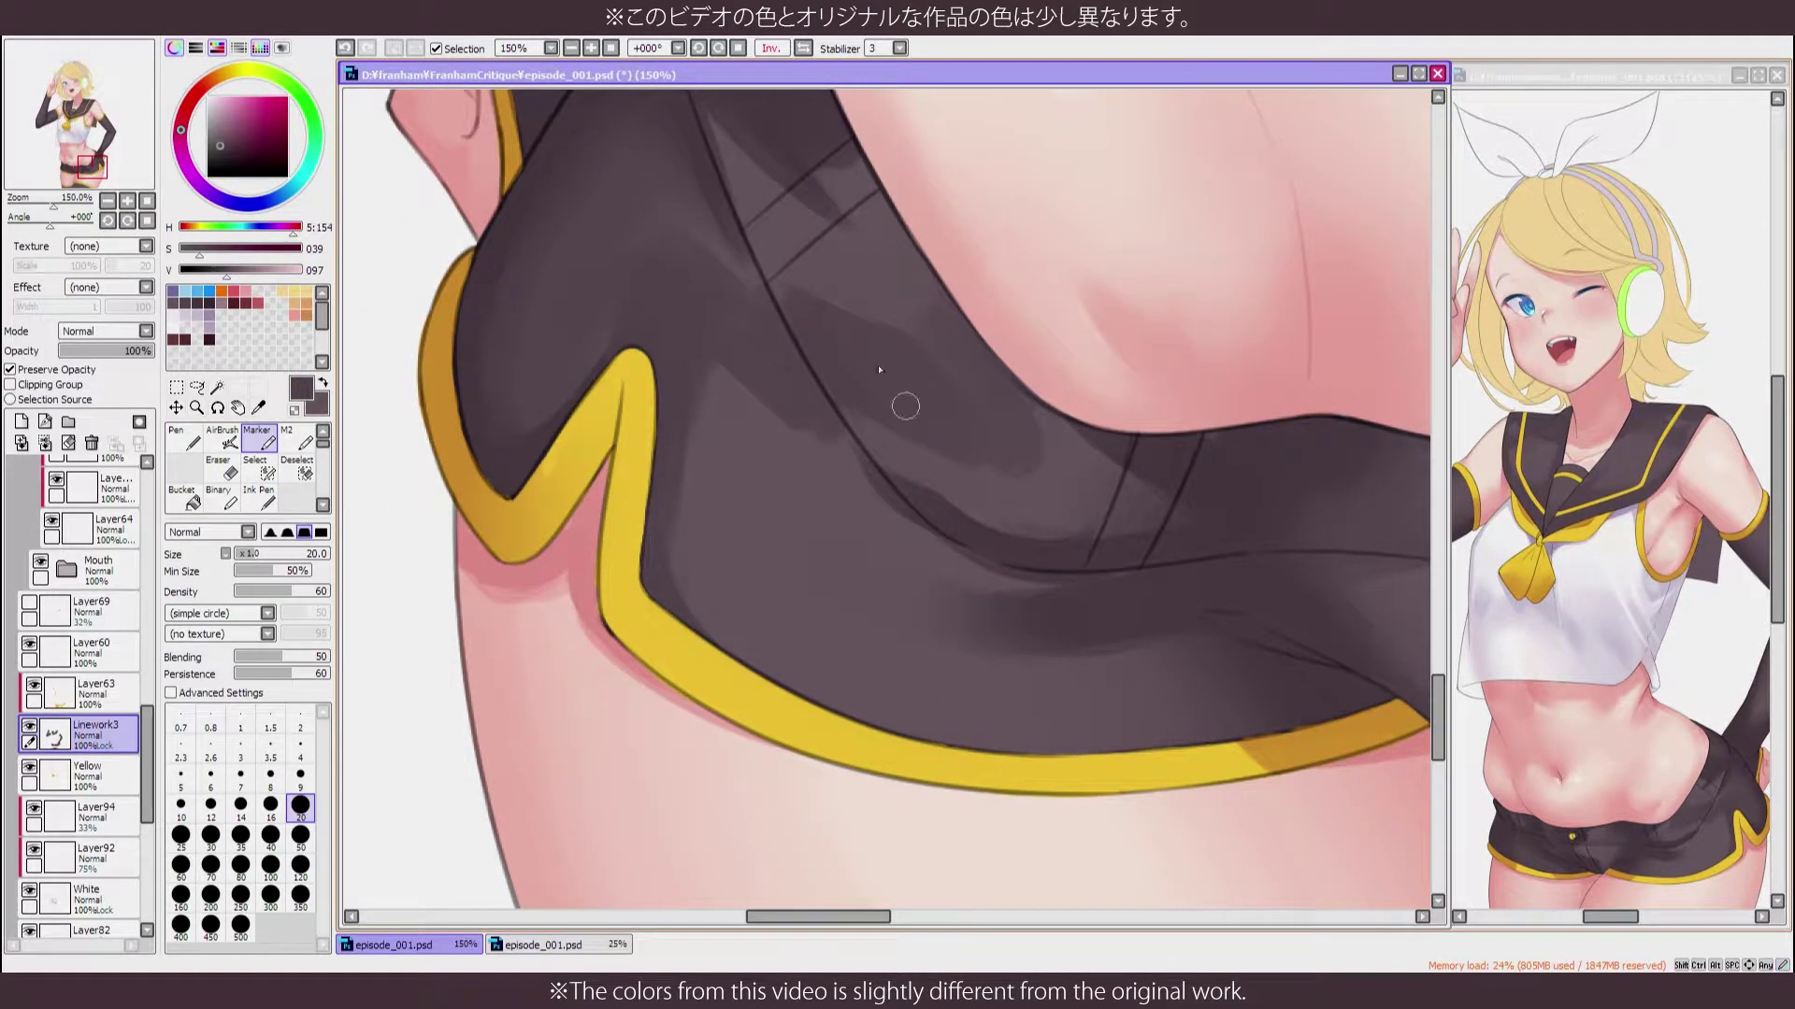
Compare the shading across the front of the shorts in mirrored and normal view, close up and against the whole figure
{"action": "key", "text": "h"}
{"action": "key", "text": "minus"}
{"action": "key", "text": "minus"}
{"action": "key", "text": "minus"}
{"action": "key", "text": "plus"}
{"action": "key", "text": "plus"}
{"action": "scroll", "coordinate": [972, 393], "scroll_direction": "down", "scroll_amount": 5}
{"action": "key", "text": "plus"}
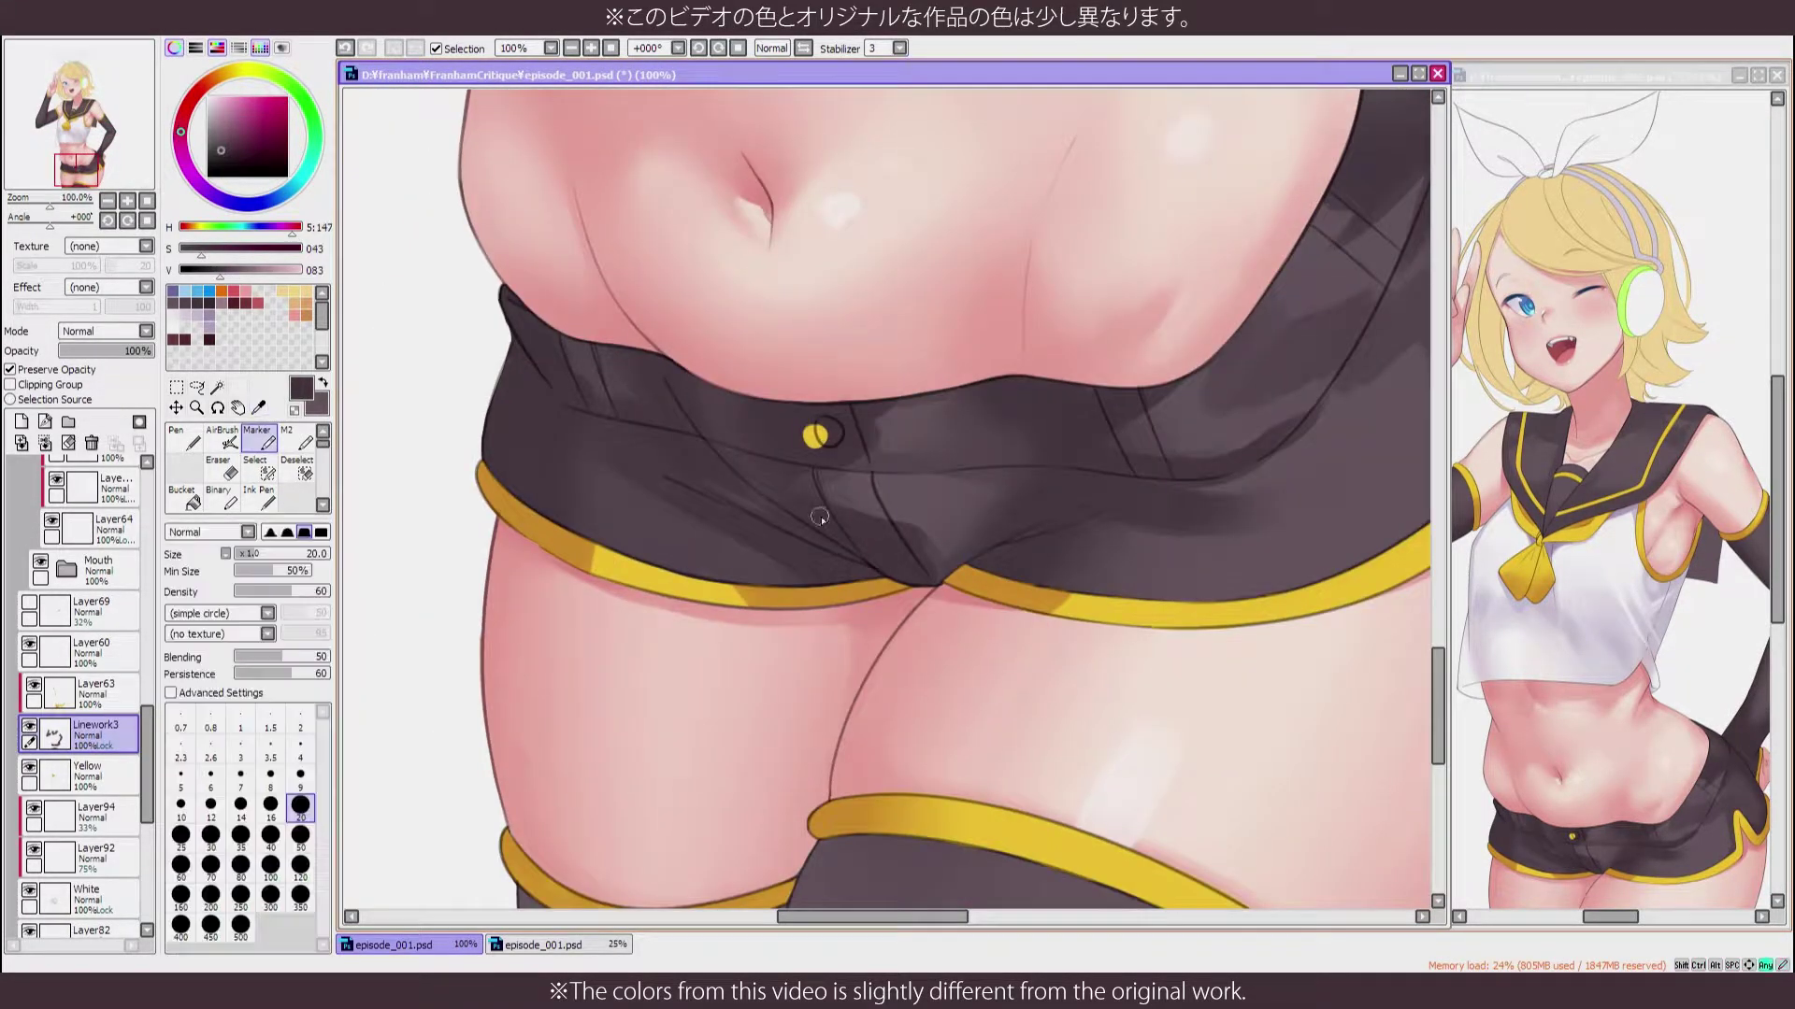
{"action": "key", "text": "h"}
{"action": "key", "text": "minus"}
{"action": "key", "text": "minus"}
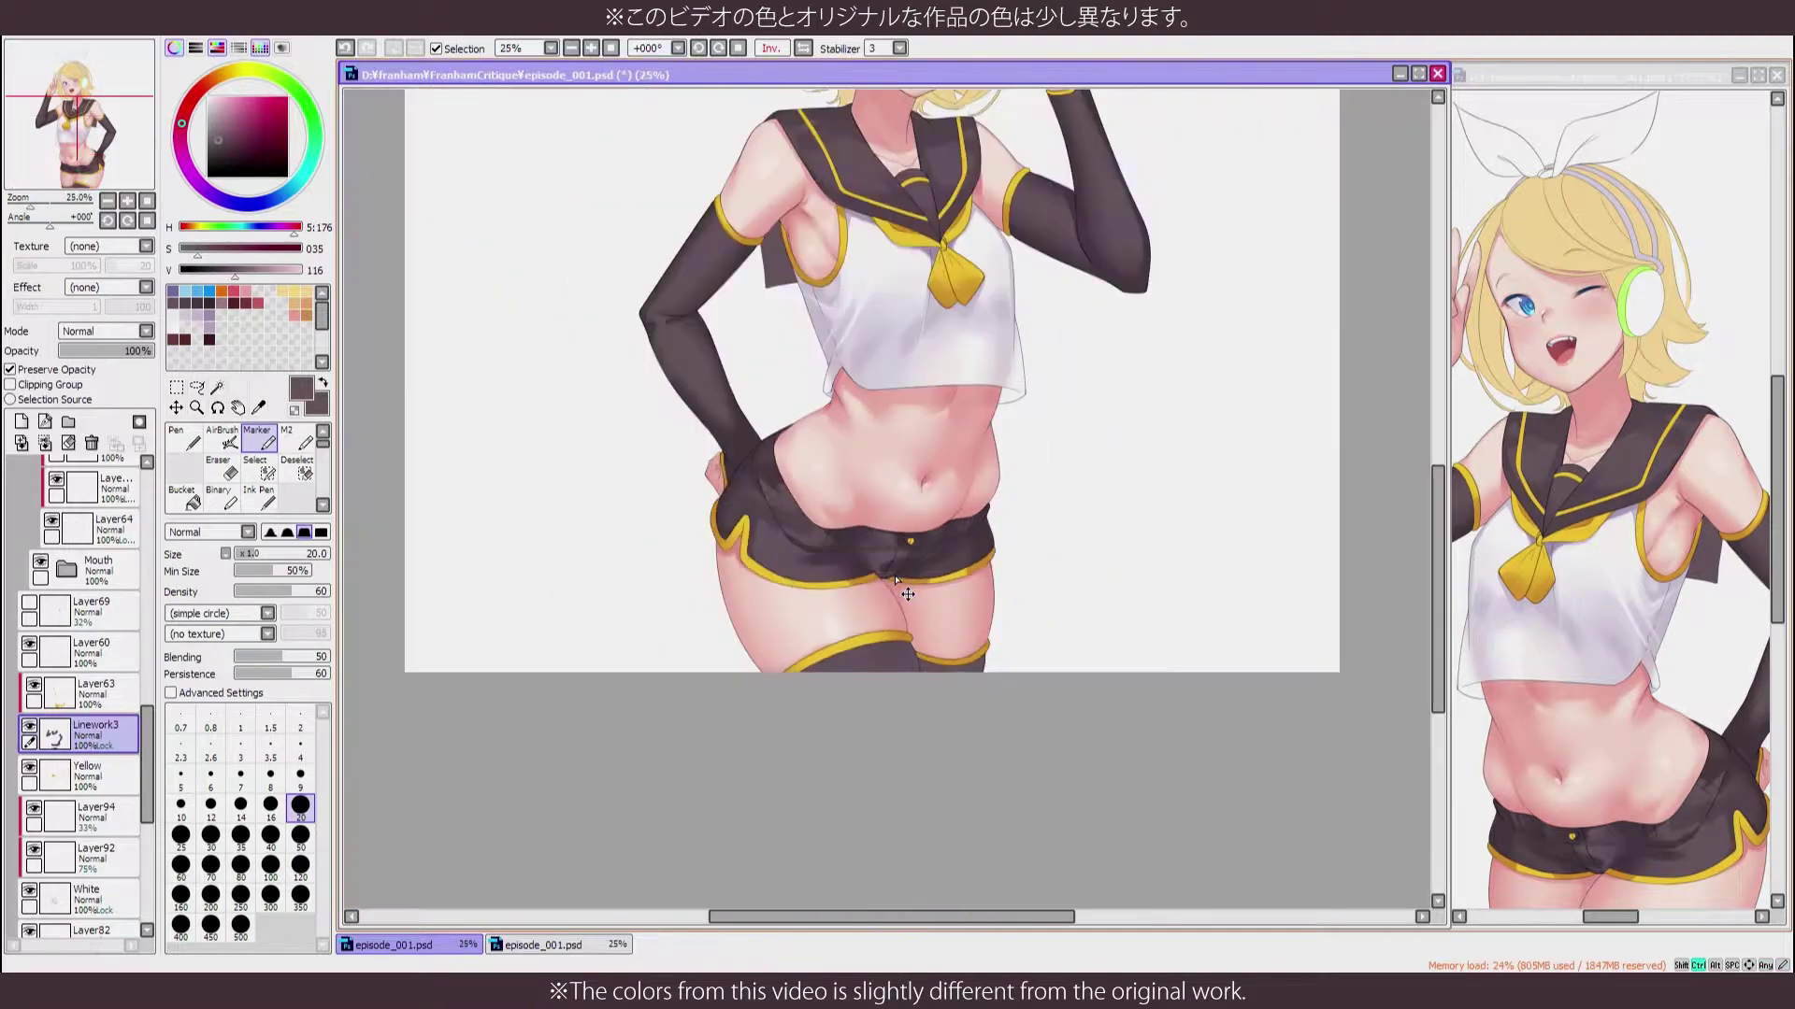
Shade the fabric folds beside the button of the black shorts with the Marker at size 20, using dark tones sampled from the shorts
{"action": "key", "text": "h"}
{"action": "key", "text": "plus"}
{"action": "key", "text": "plus"}
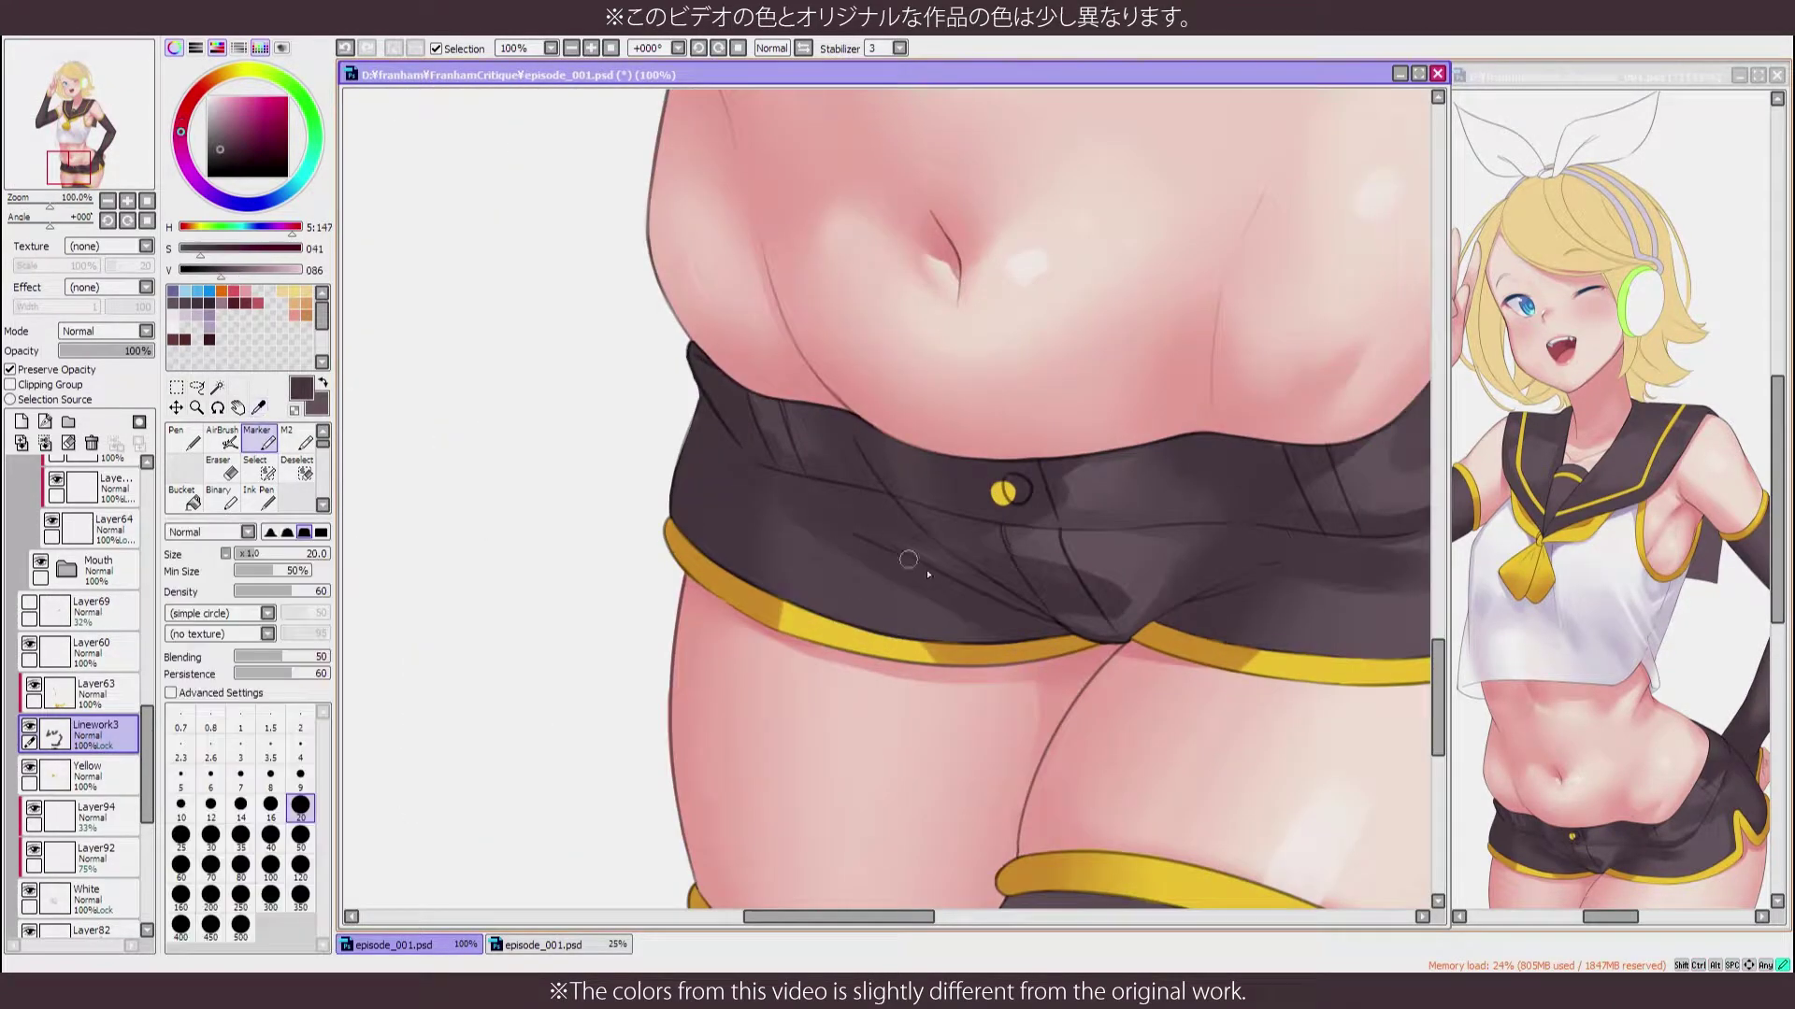
{"action": "left_click", "coordinate": [856, 524], "text": "alt"}
{"action": "left_click", "coordinate": [935, 556], "text": "alt"}
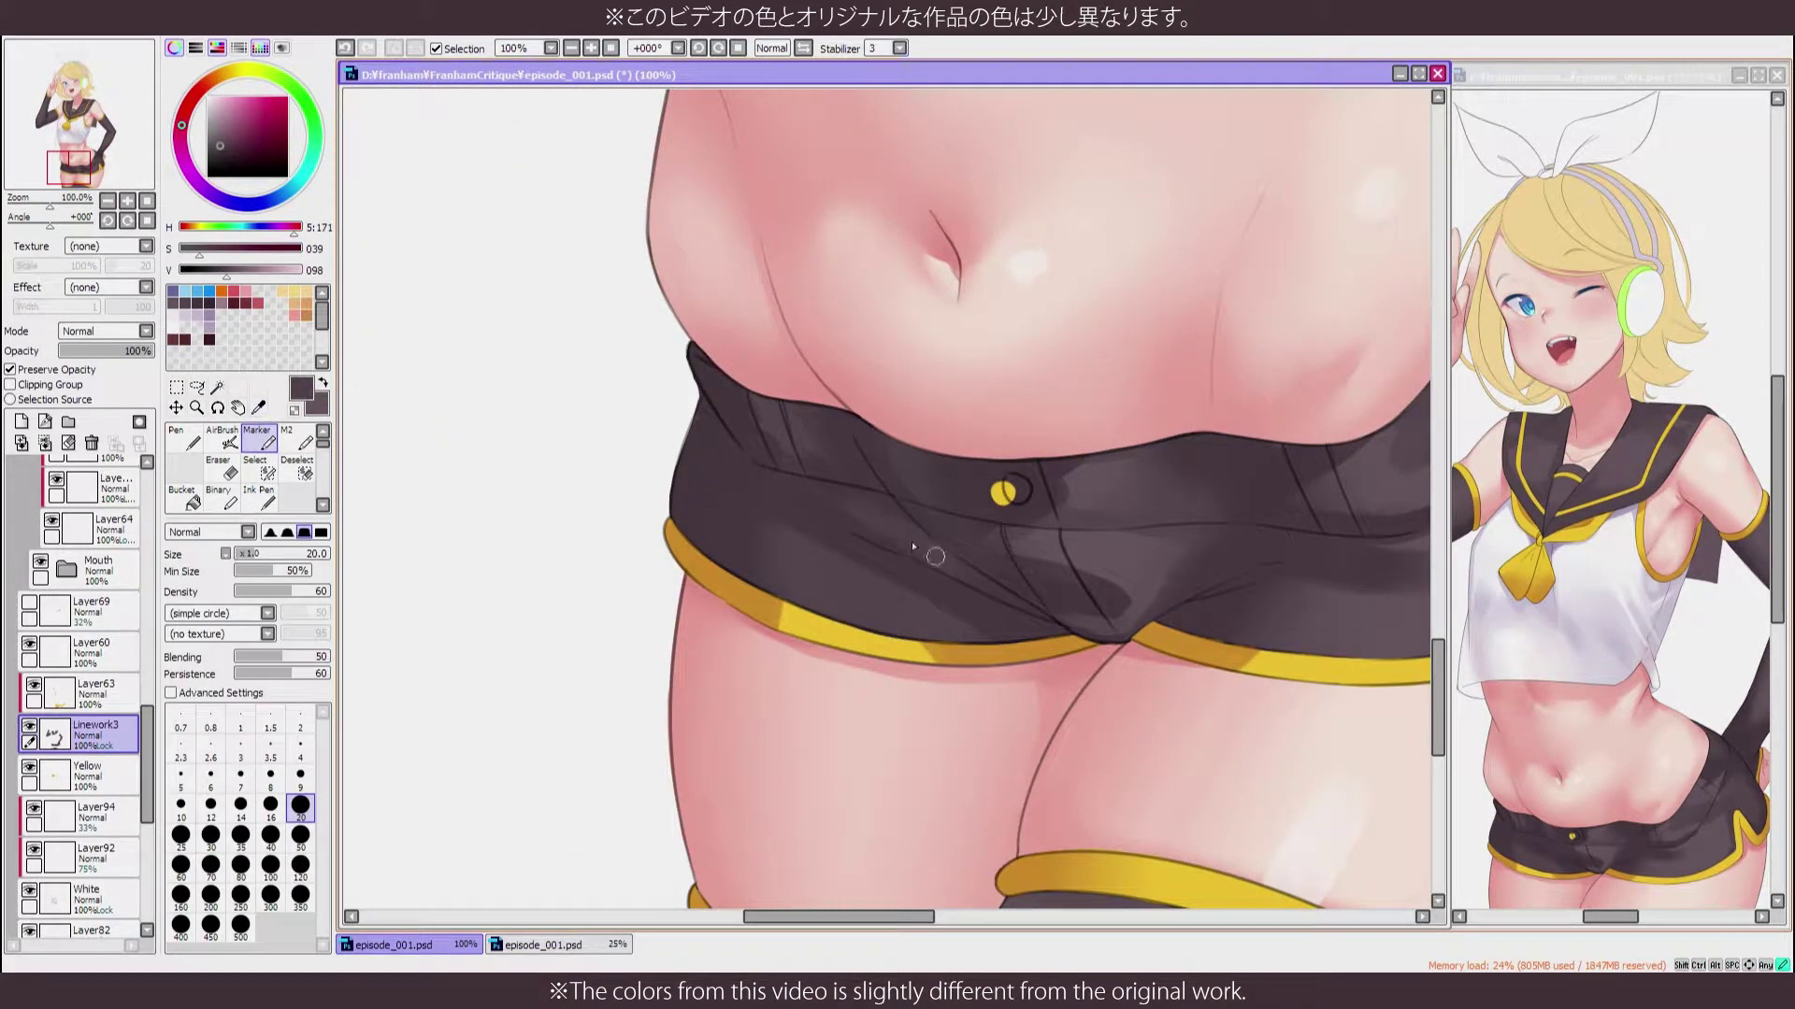
{"action": "key", "text": "h"}
{"action": "left_click", "coordinate": [821, 572], "text": "alt"}
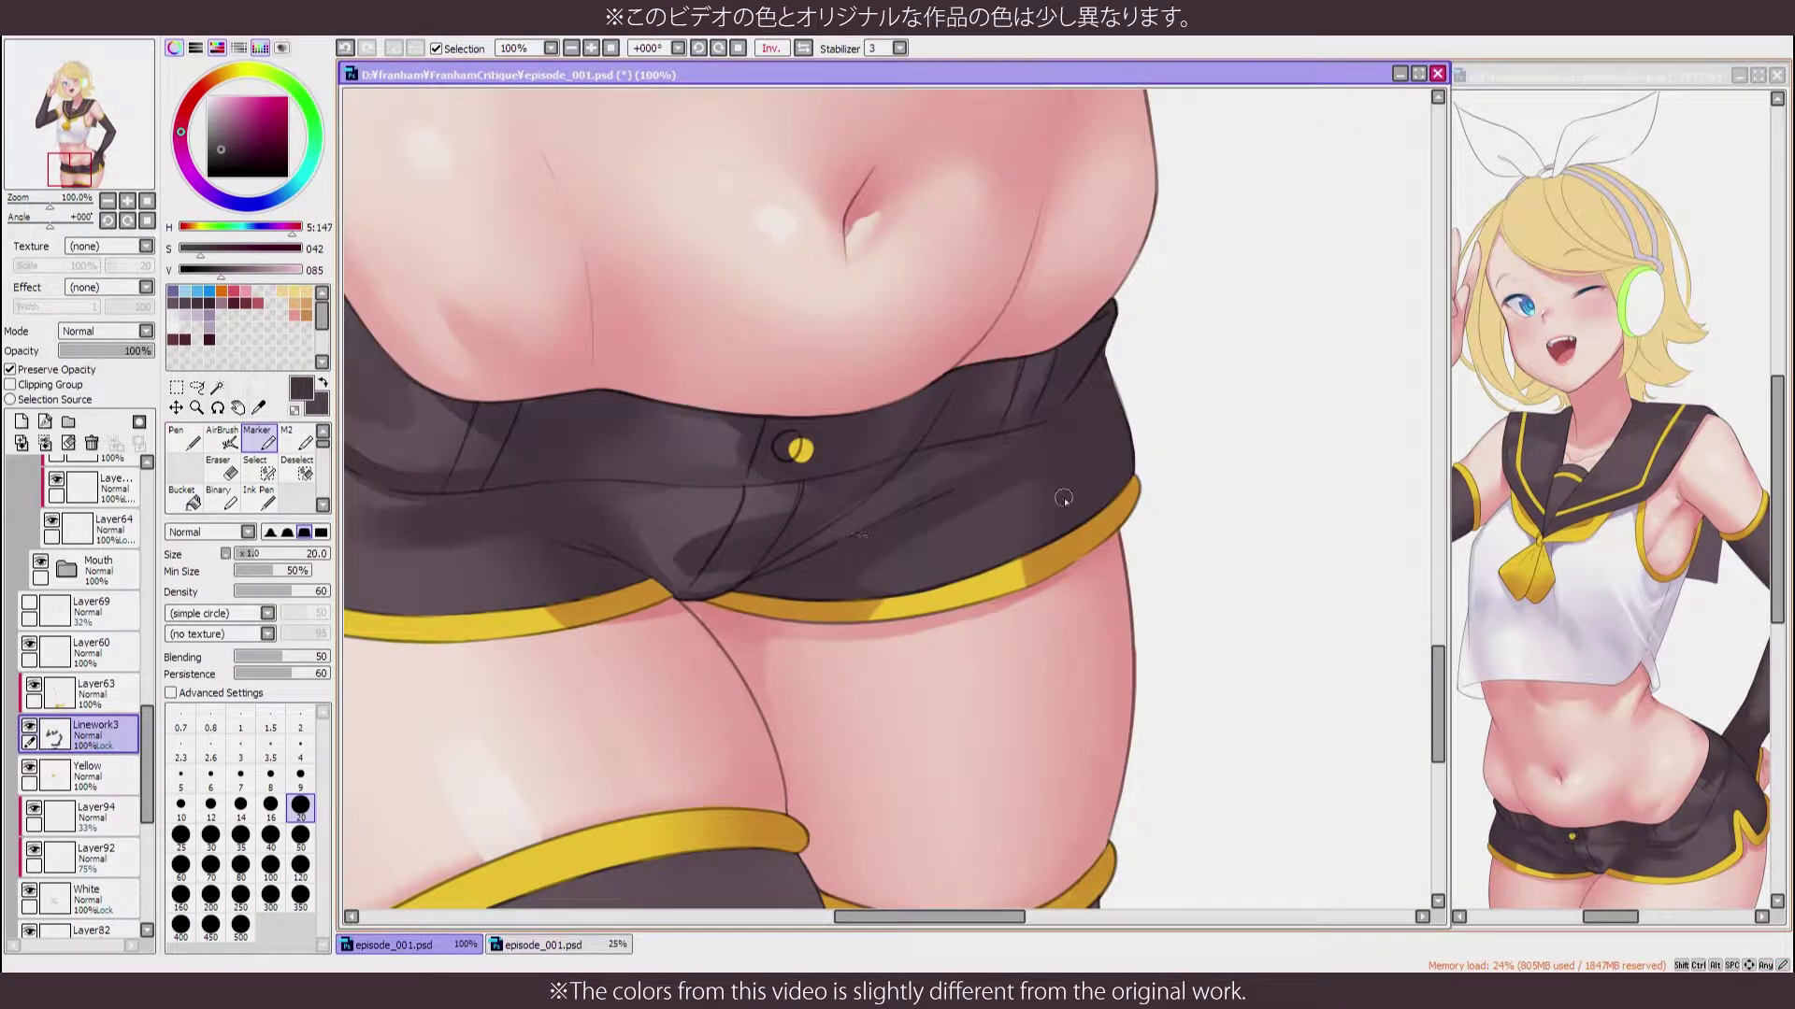
Paint the front and crotch folds of the shorts with sampled grey tones, alternating the Marker at size 20 and the Pen at size 50
{"action": "scroll", "coordinate": [1066, 524], "scroll_direction": "down", "scroll_amount": 3}
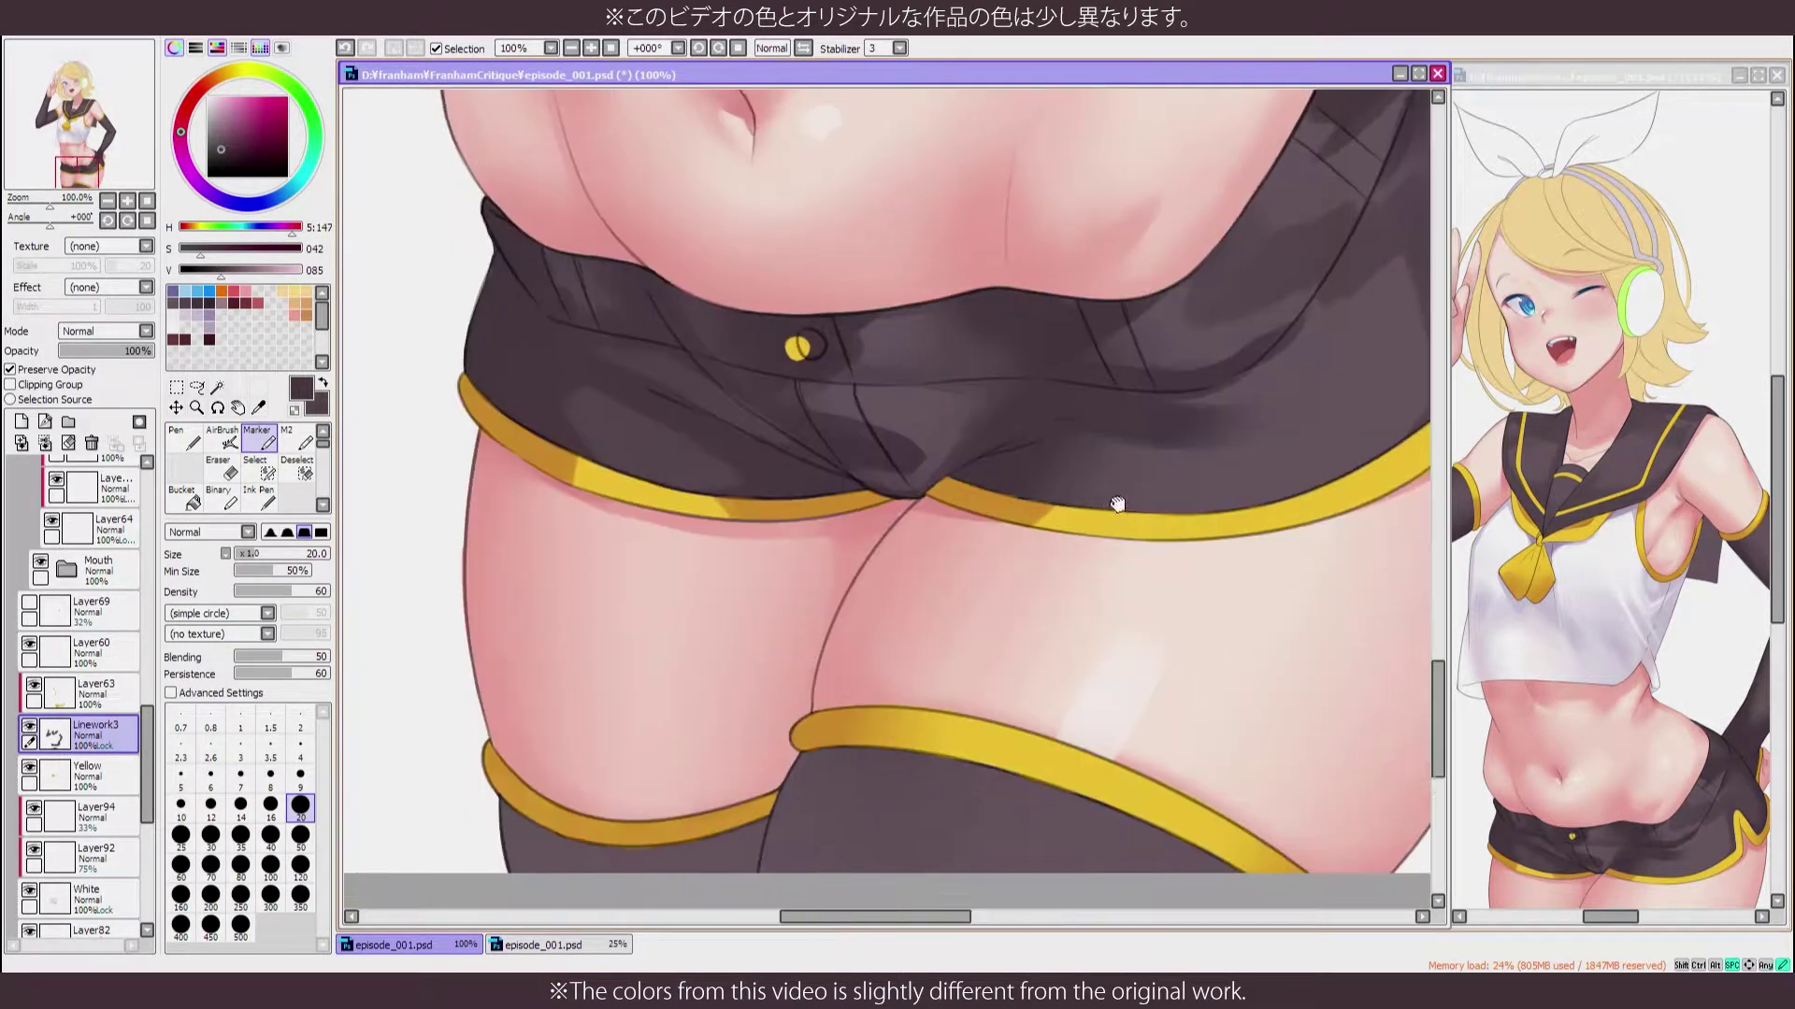
{"action": "scroll", "coordinate": [934, 542], "scroll_direction": "left", "scroll_amount": 10}
{"action": "scroll", "coordinate": [725, 517], "scroll_direction": "down", "scroll_amount": 5}
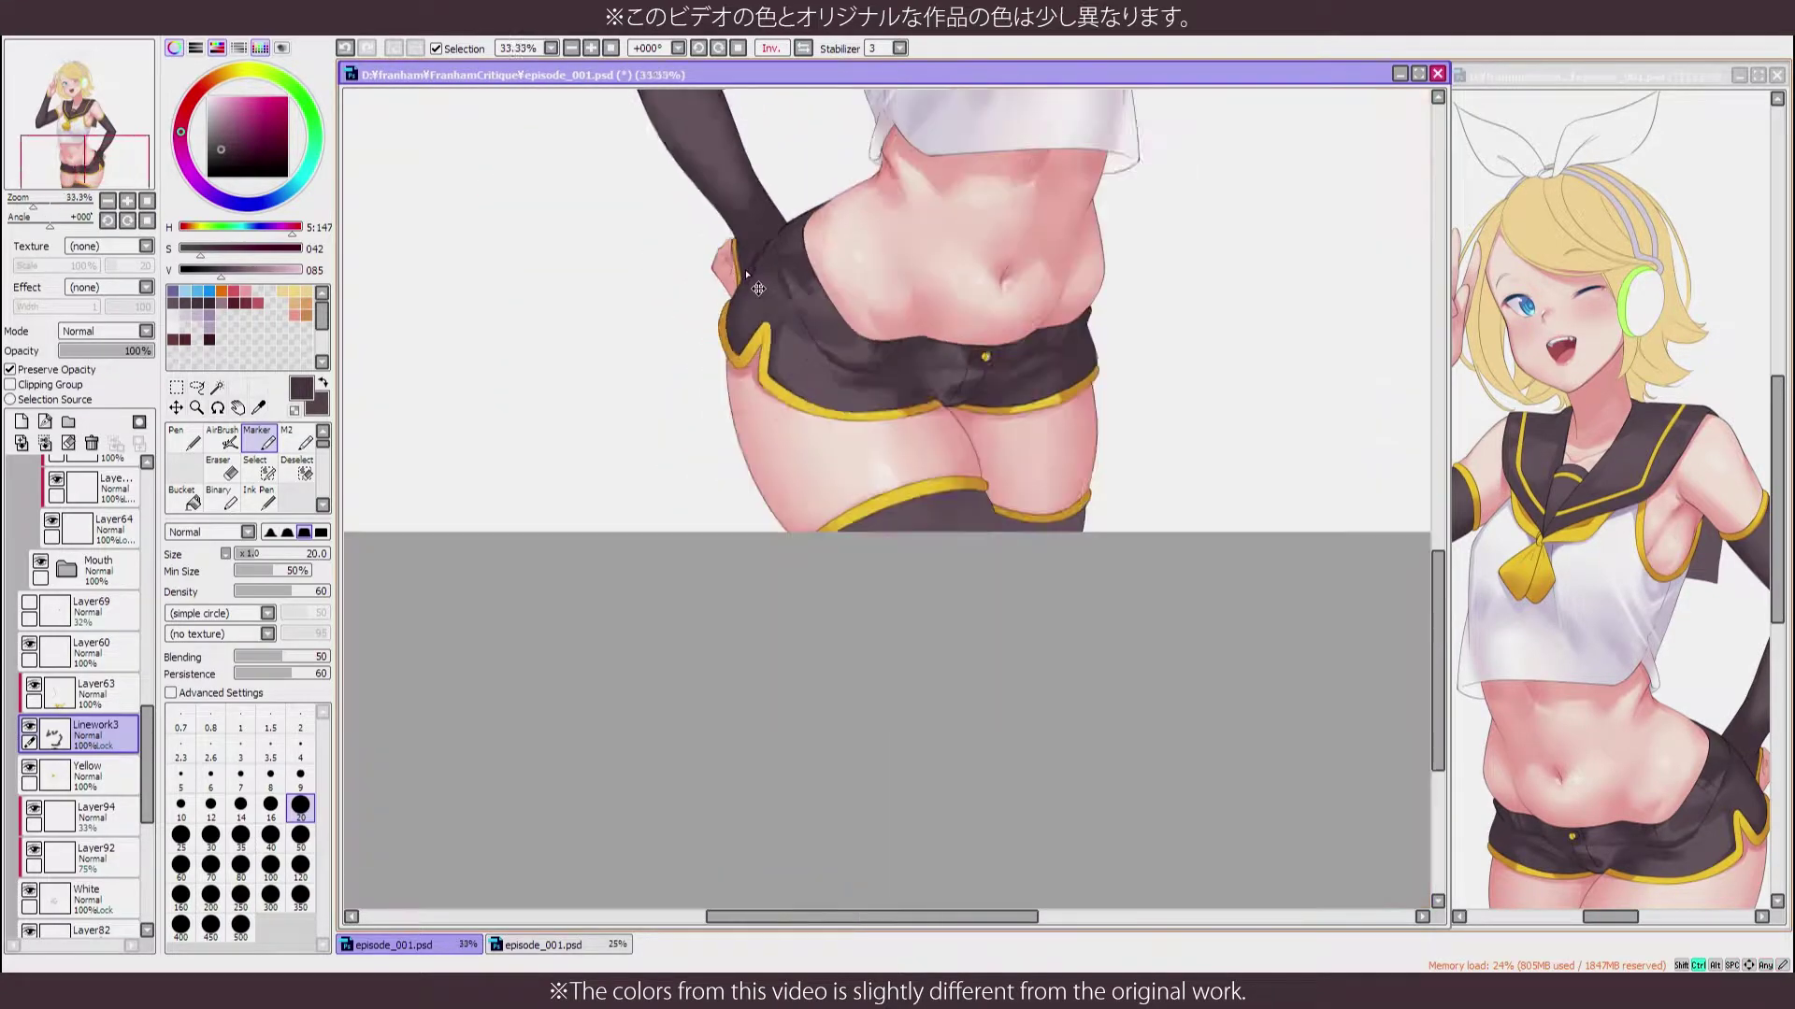
{"action": "scroll", "coordinate": [916, 432], "scroll_direction": "up", "scroll_amount": 5}
{"action": "key", "text": "b"}
{"action": "key", "text": "h"}
{"action": "scroll", "coordinate": [759, 467], "scroll_direction": "down", "scroll_amount": 4}
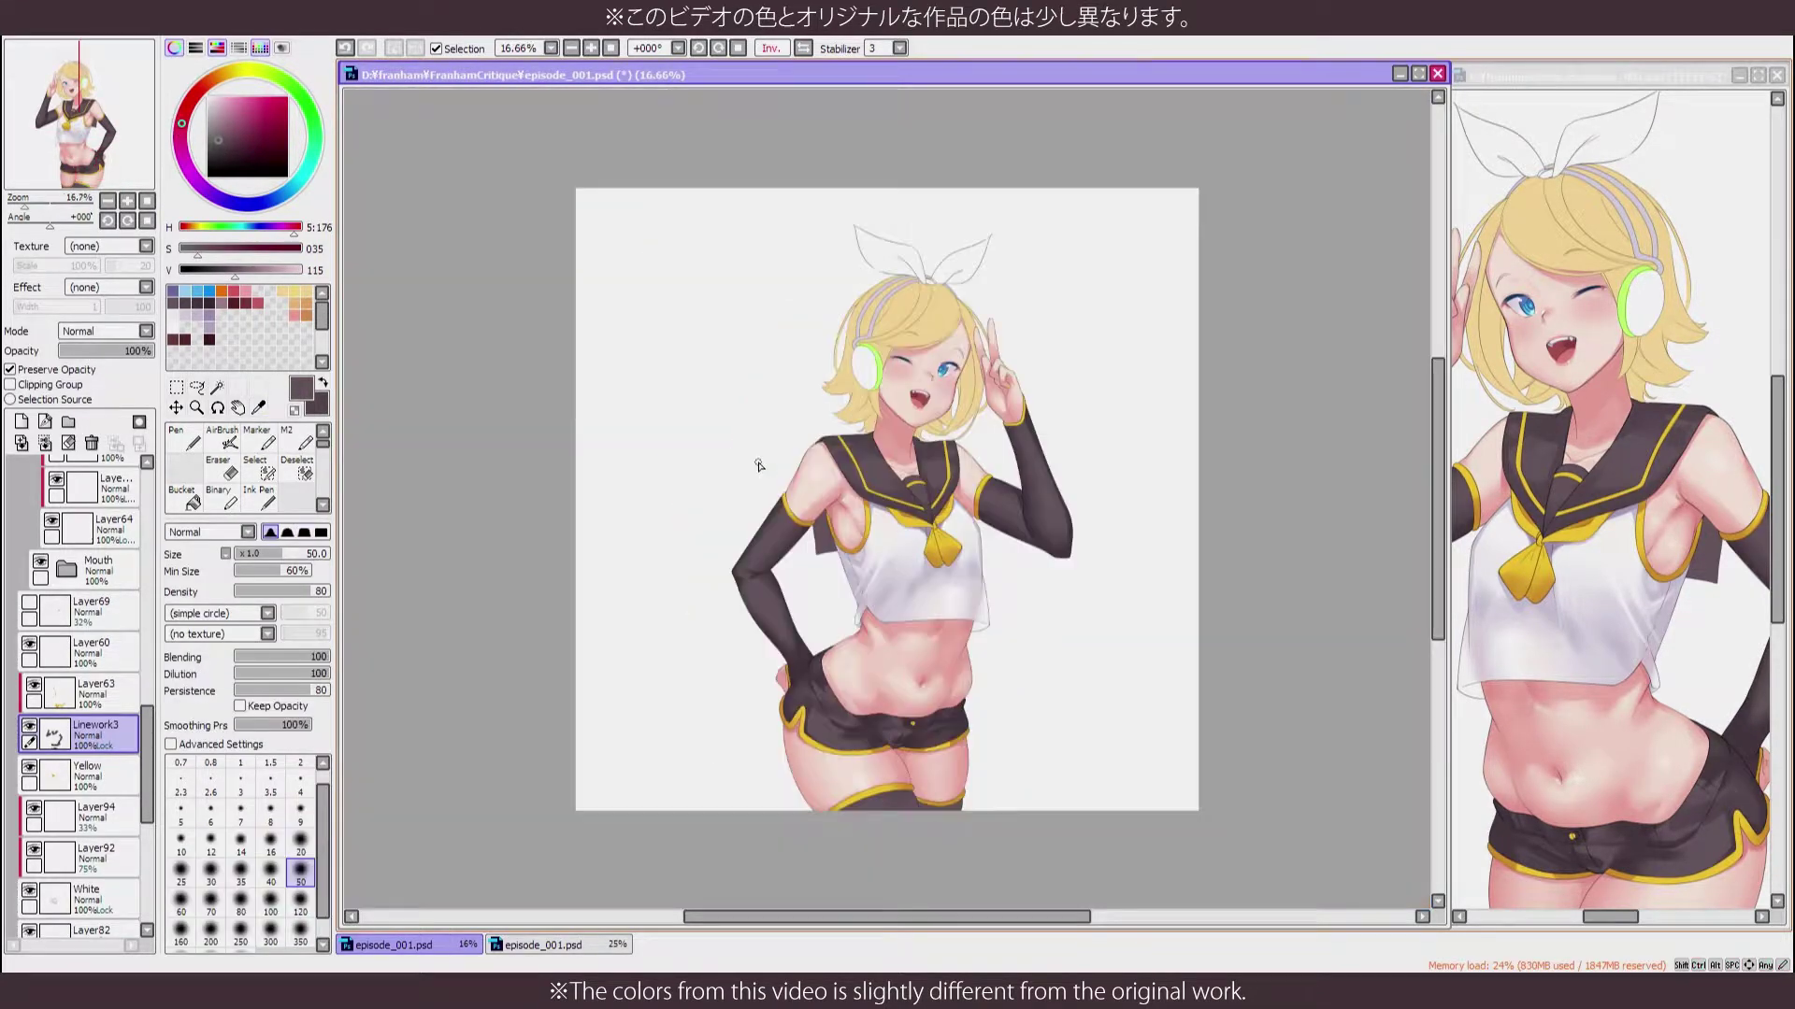
{"action": "scroll", "coordinate": [759, 468], "scroll_direction": "up", "scroll_amount": 3}
{"action": "scroll", "coordinate": [759, 464], "scroll_direction": "down", "scroll_amount": 10}
{"action": "scroll", "coordinate": [816, 552], "scroll_direction": "right", "scroll_amount": 2}
{"action": "key", "text": "m"}
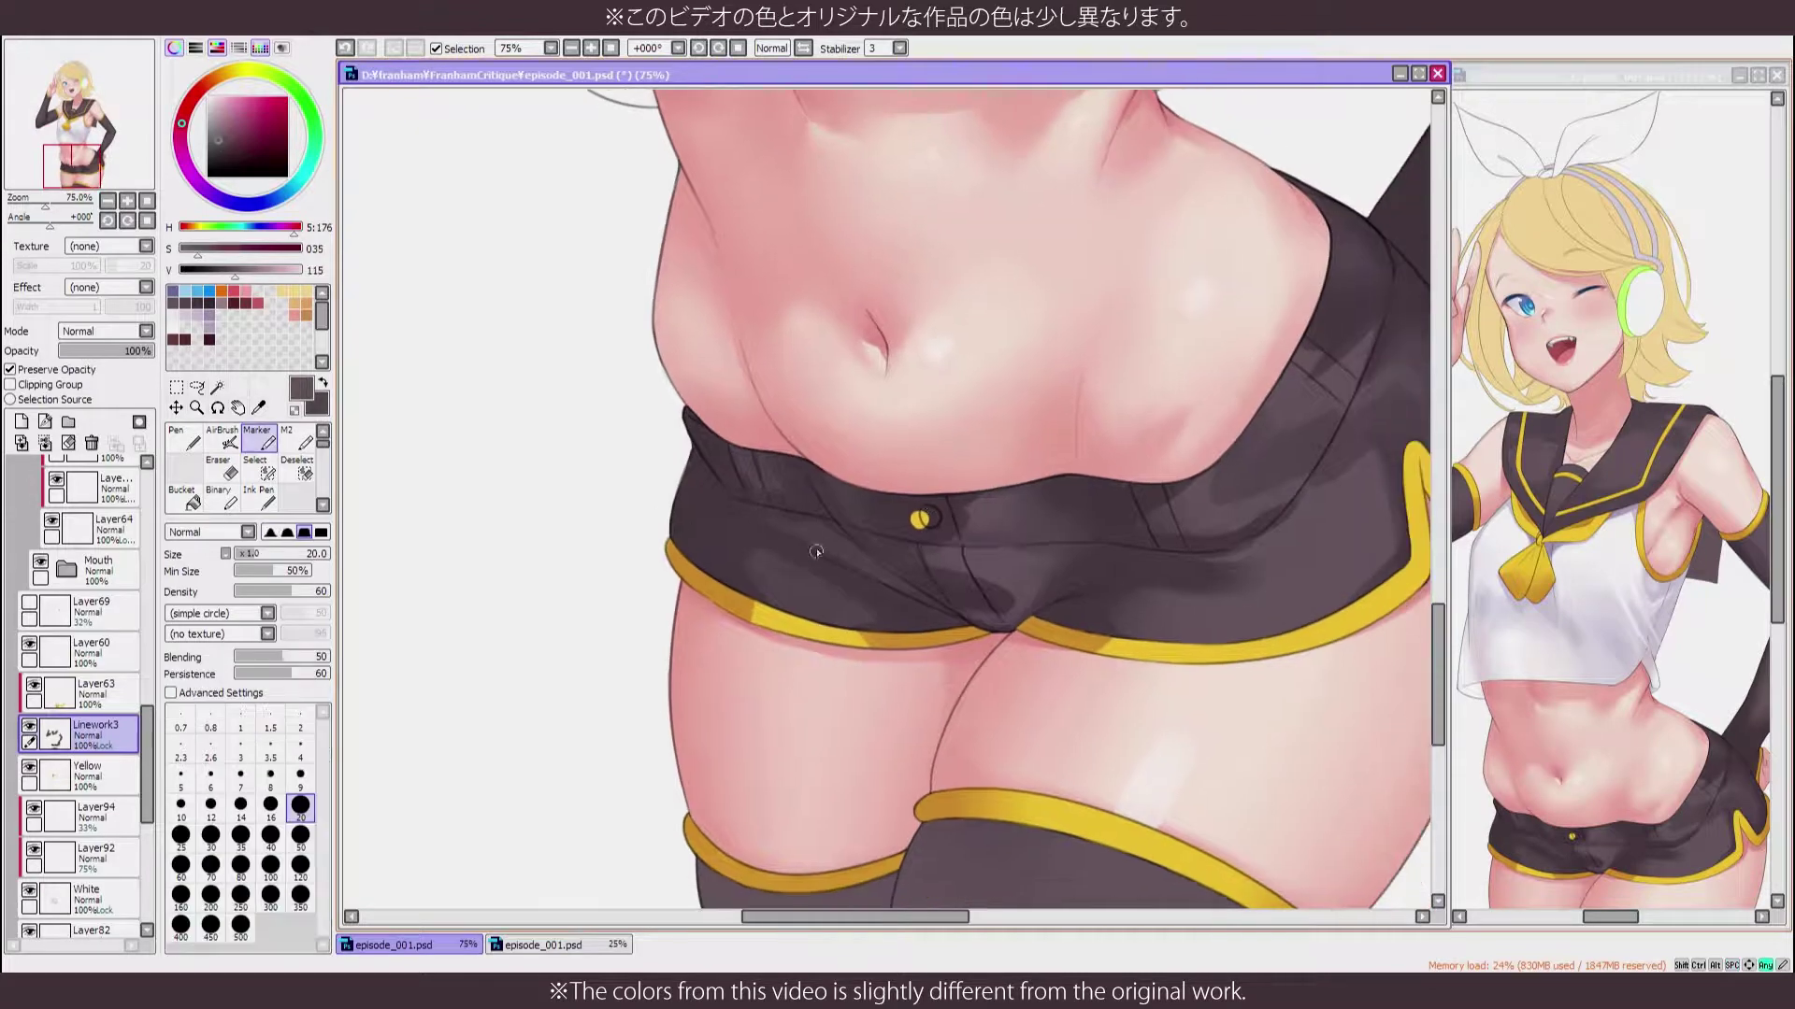
Blend a lighter grey over the hip of the shorts on the side of the resting hand with the Pen at size 50
{"action": "scroll", "coordinate": [850, 582], "scroll_direction": "right", "scroll_amount": 4}
{"action": "key", "text": "b"}
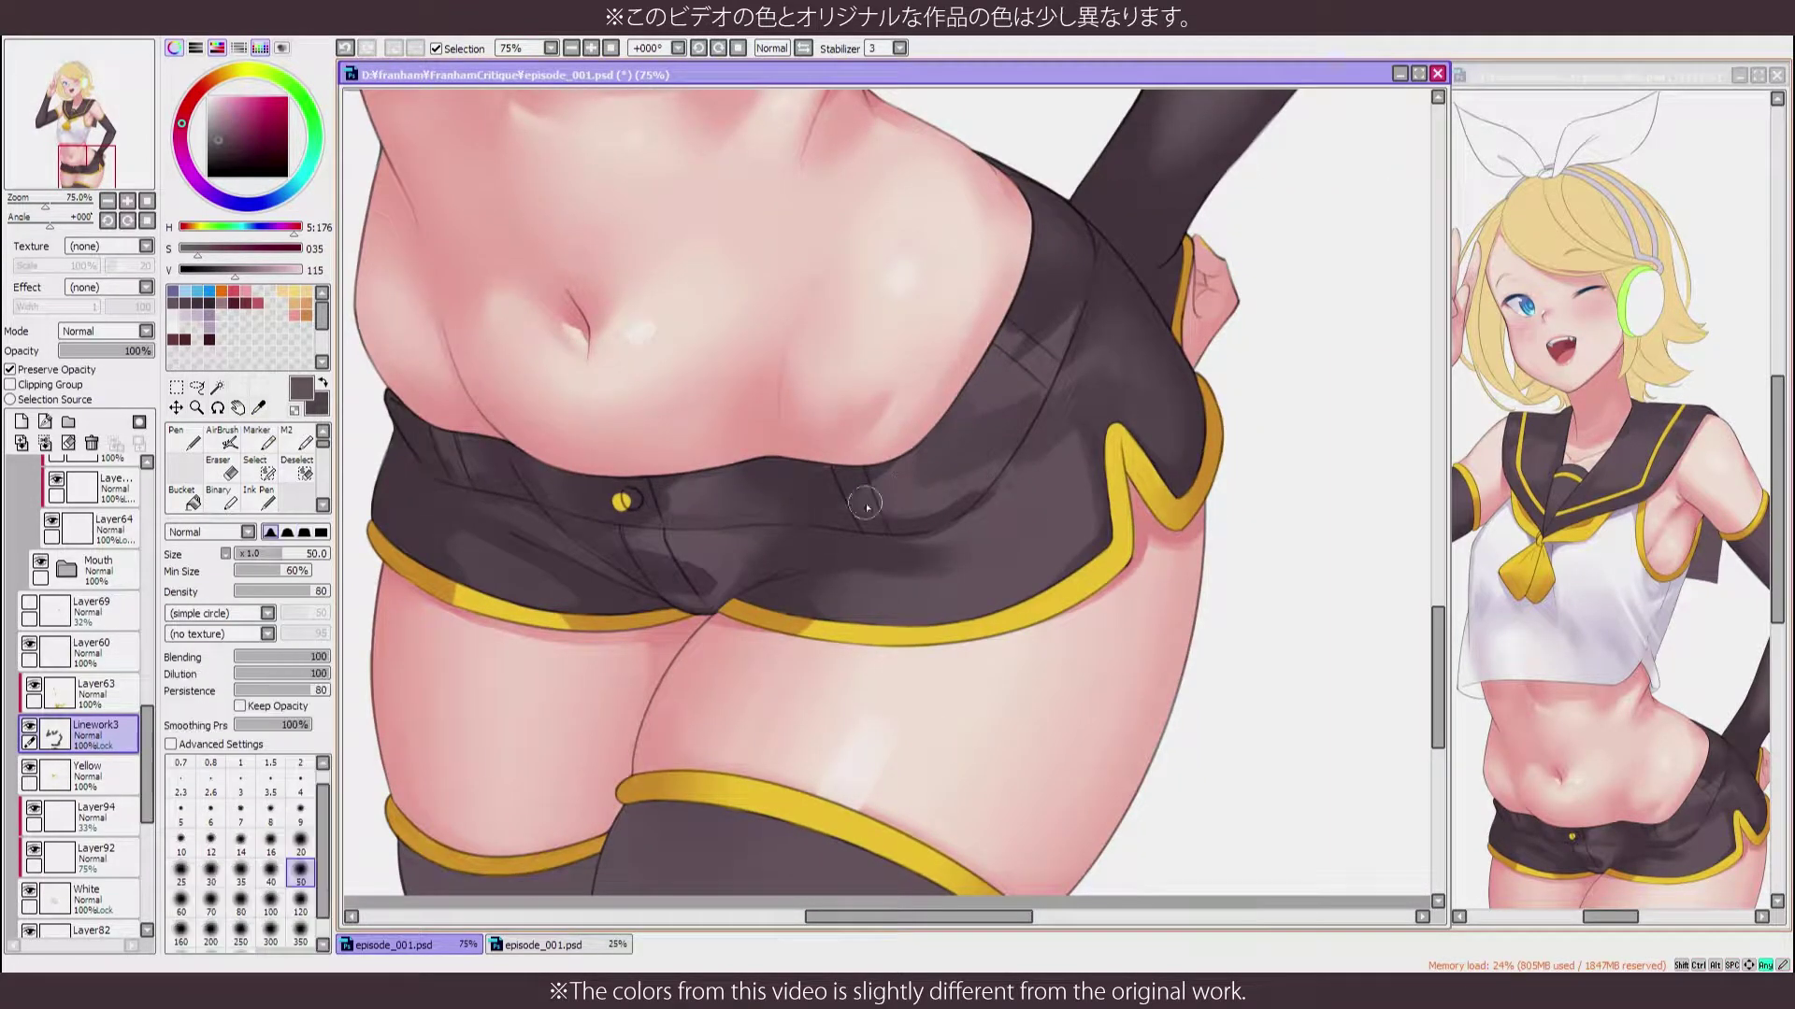
{"action": "scroll", "coordinate": [1097, 440], "scroll_direction": "down", "scroll_amount": 5}
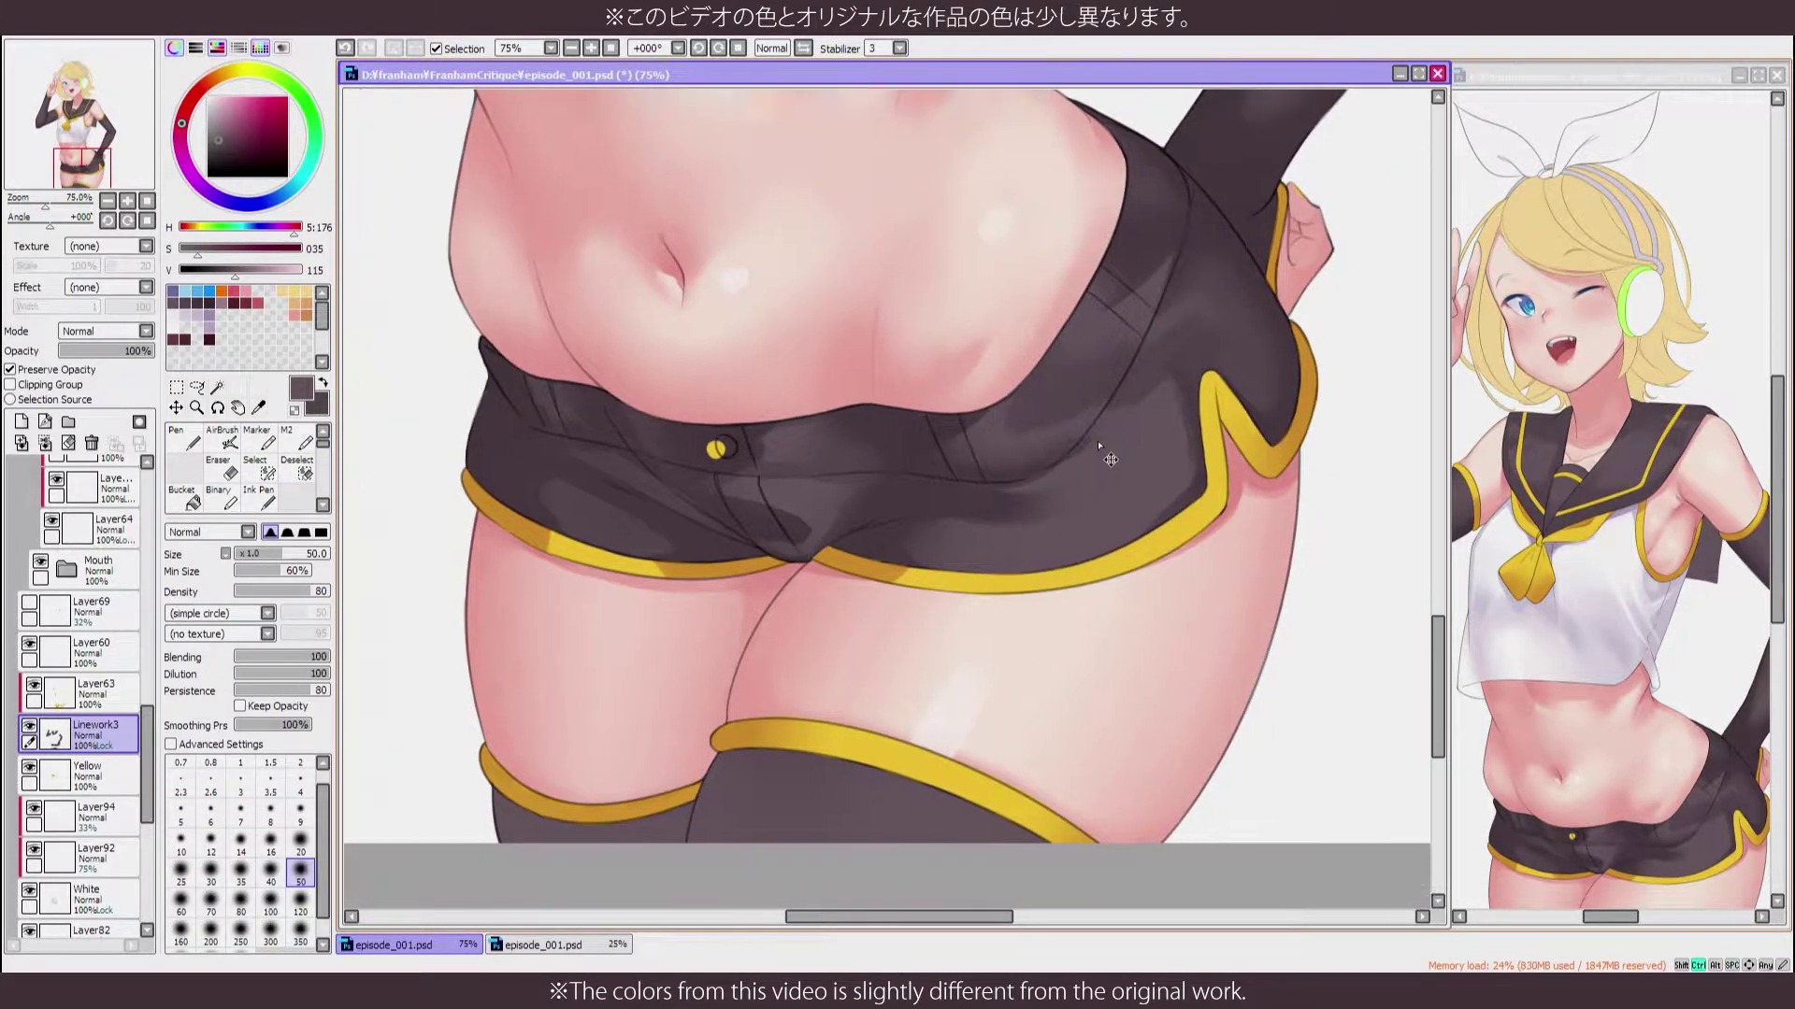
{"action": "key", "text": "h"}
{"action": "scroll", "coordinate": [679, 693], "scroll_direction": "down", "scroll_amount": 5}
{"action": "scroll", "coordinate": [680, 692], "scroll_direction": "up", "scroll_amount": 5}
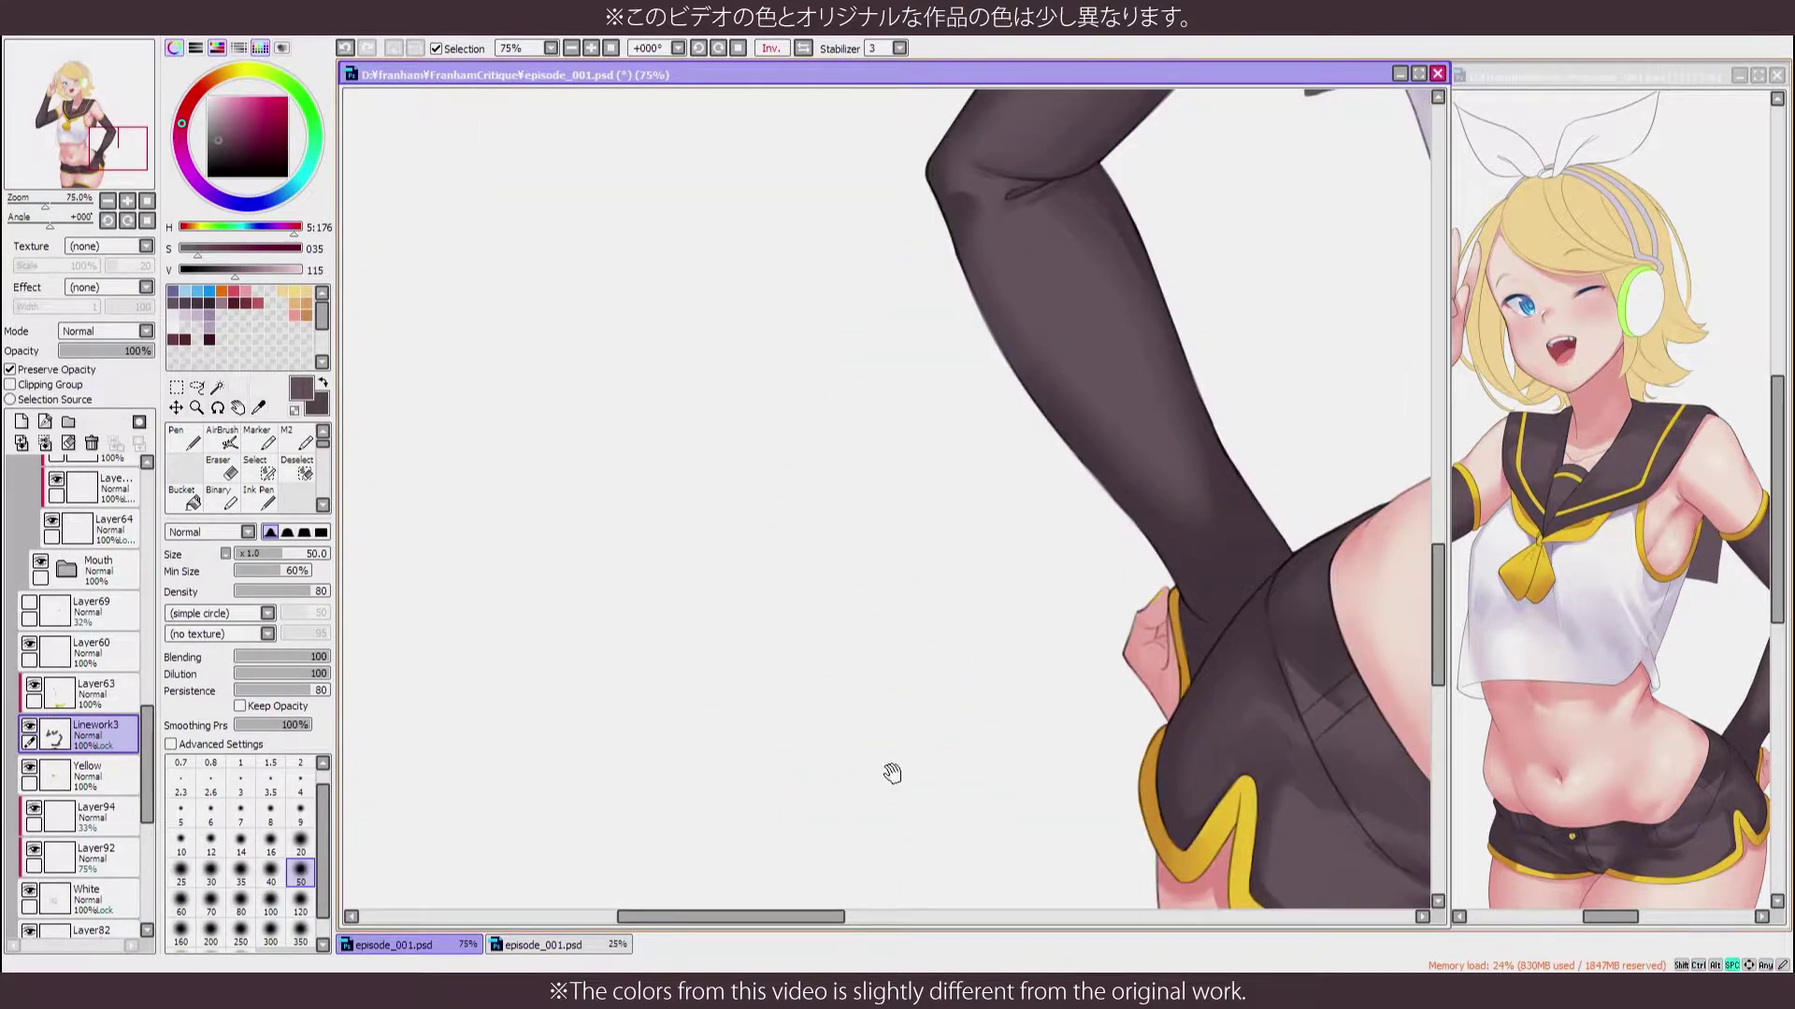
Deepen the shadows around the crotch folds with a very dark tone sampled from the shorts, using the Marker at size 20
{"action": "left_click", "coordinate": [902, 471], "text": "alt"}
{"action": "key", "text": "m"}
{"action": "scroll", "coordinate": [902, 471], "scroll_direction": "up", "scroll_amount": 2}
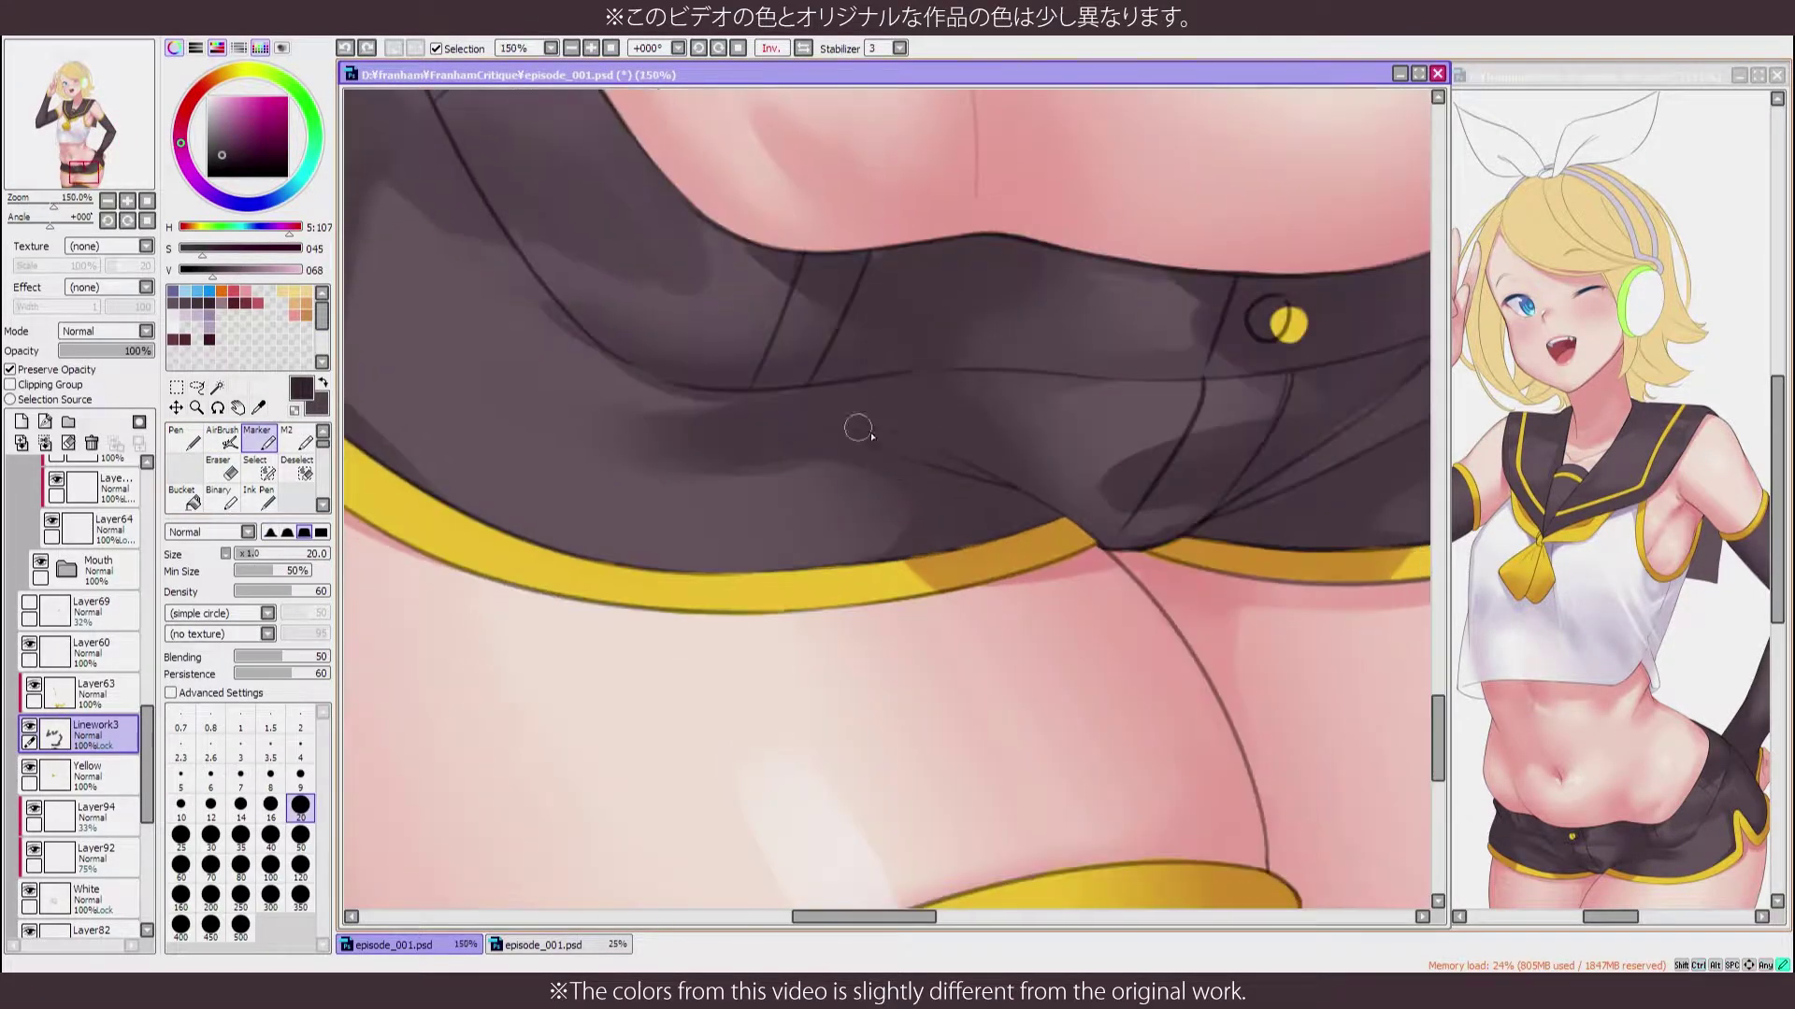
{"action": "key", "text": "b"}
{"action": "key", "text": "h"}
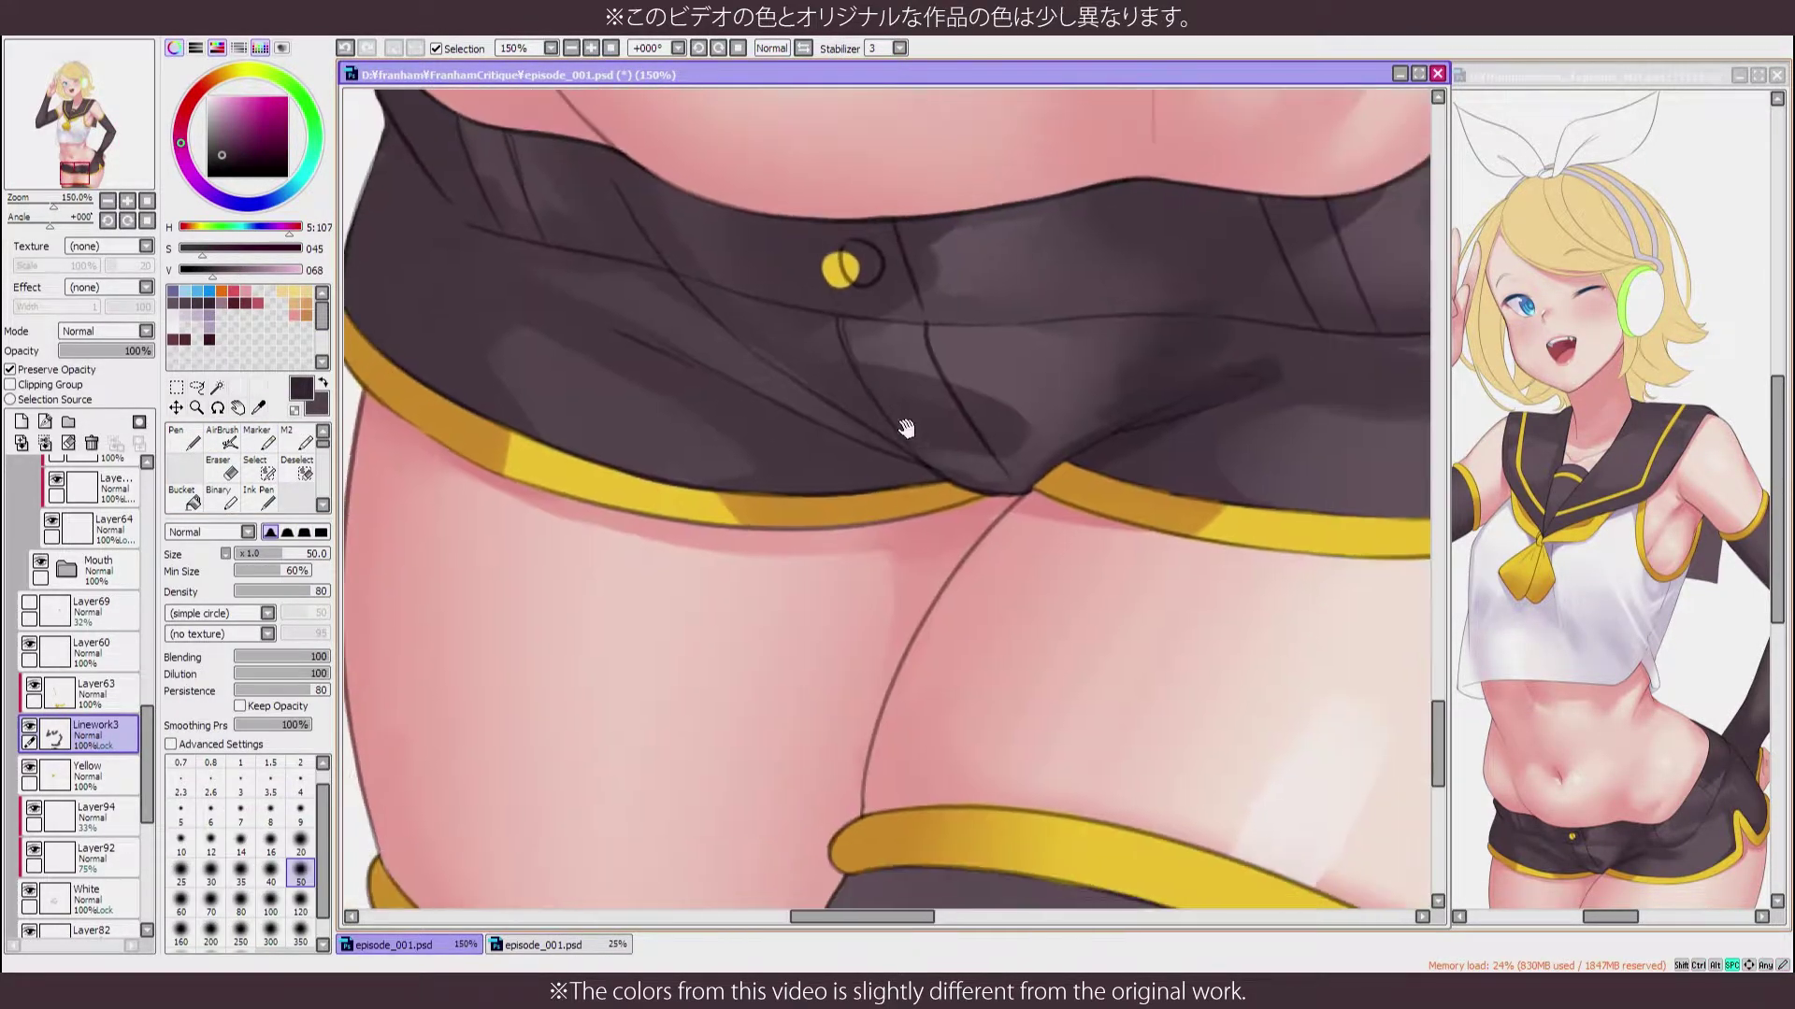
{"action": "scroll", "coordinate": [913, 421], "scroll_direction": "up", "scroll_amount": 3}
{"action": "key", "text": "m"}
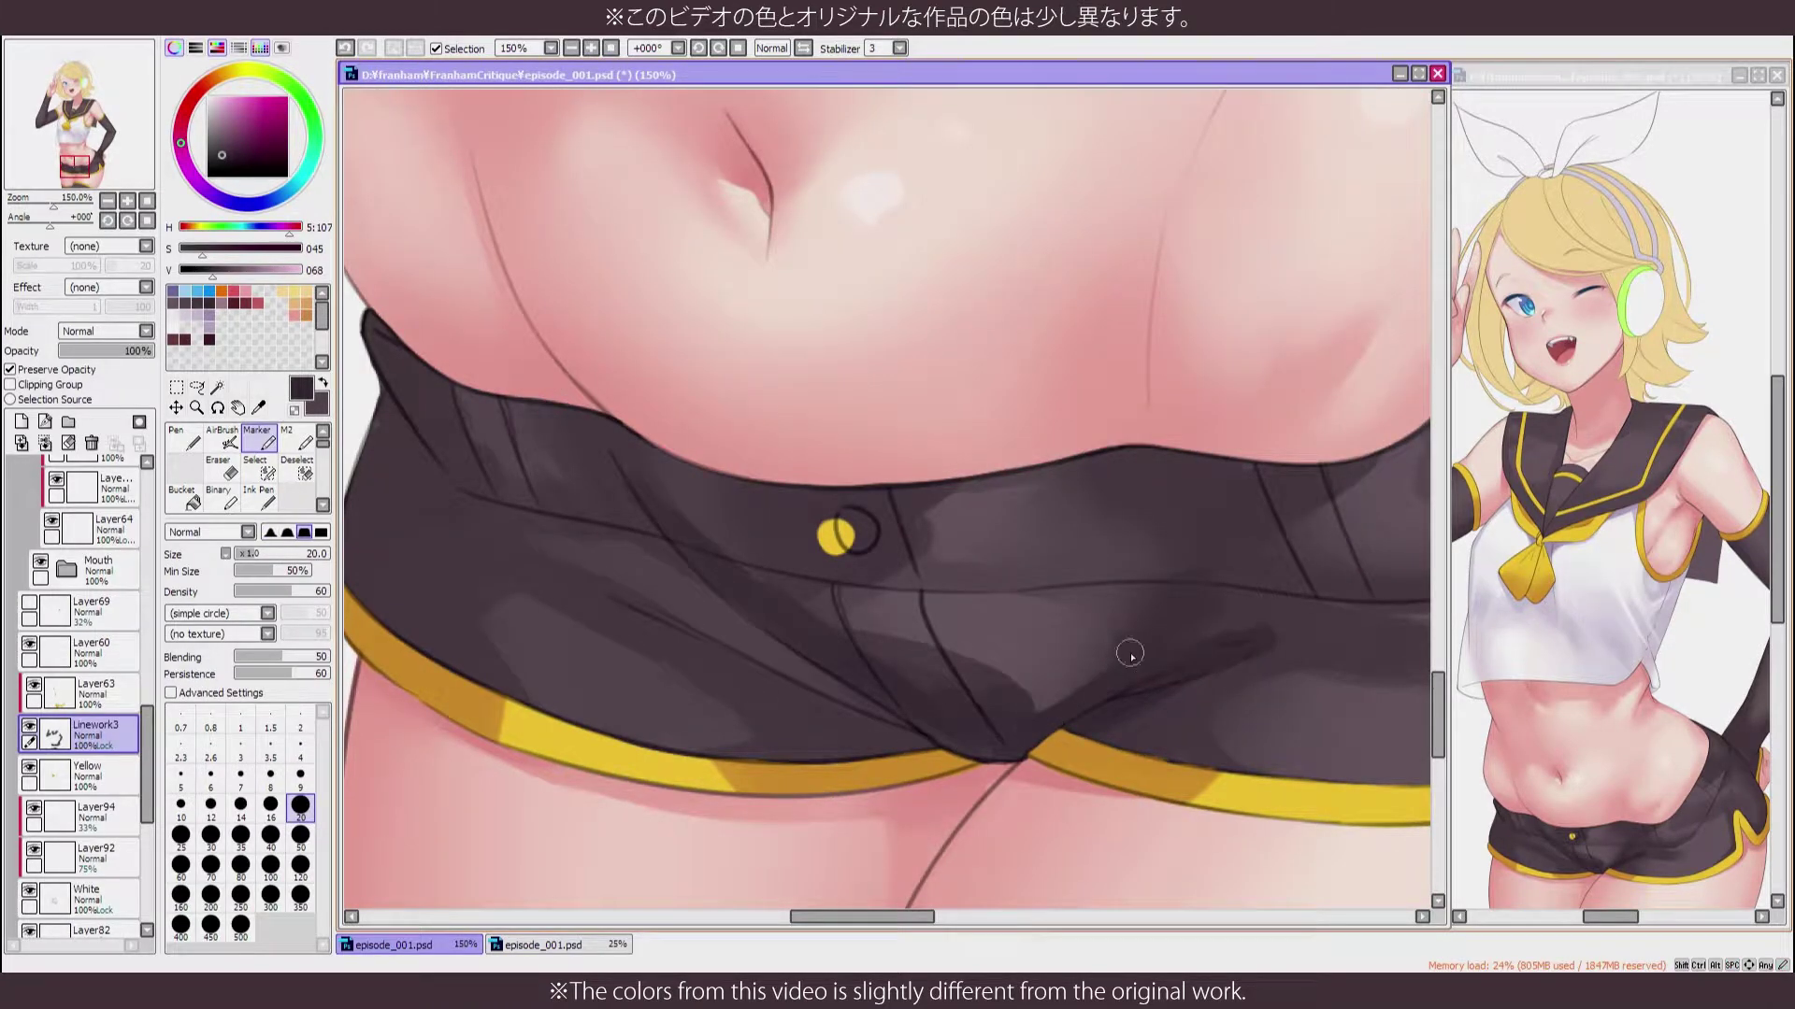
Rework the light and dark patches between the fly and the inner leg of the shorts with freshly sampled tones
{"action": "scroll", "coordinate": [1129, 654], "scroll_direction": "down", "scroll_amount": 4}
{"action": "scroll", "coordinate": [876, 895], "scroll_direction": "up", "scroll_amount": 3}
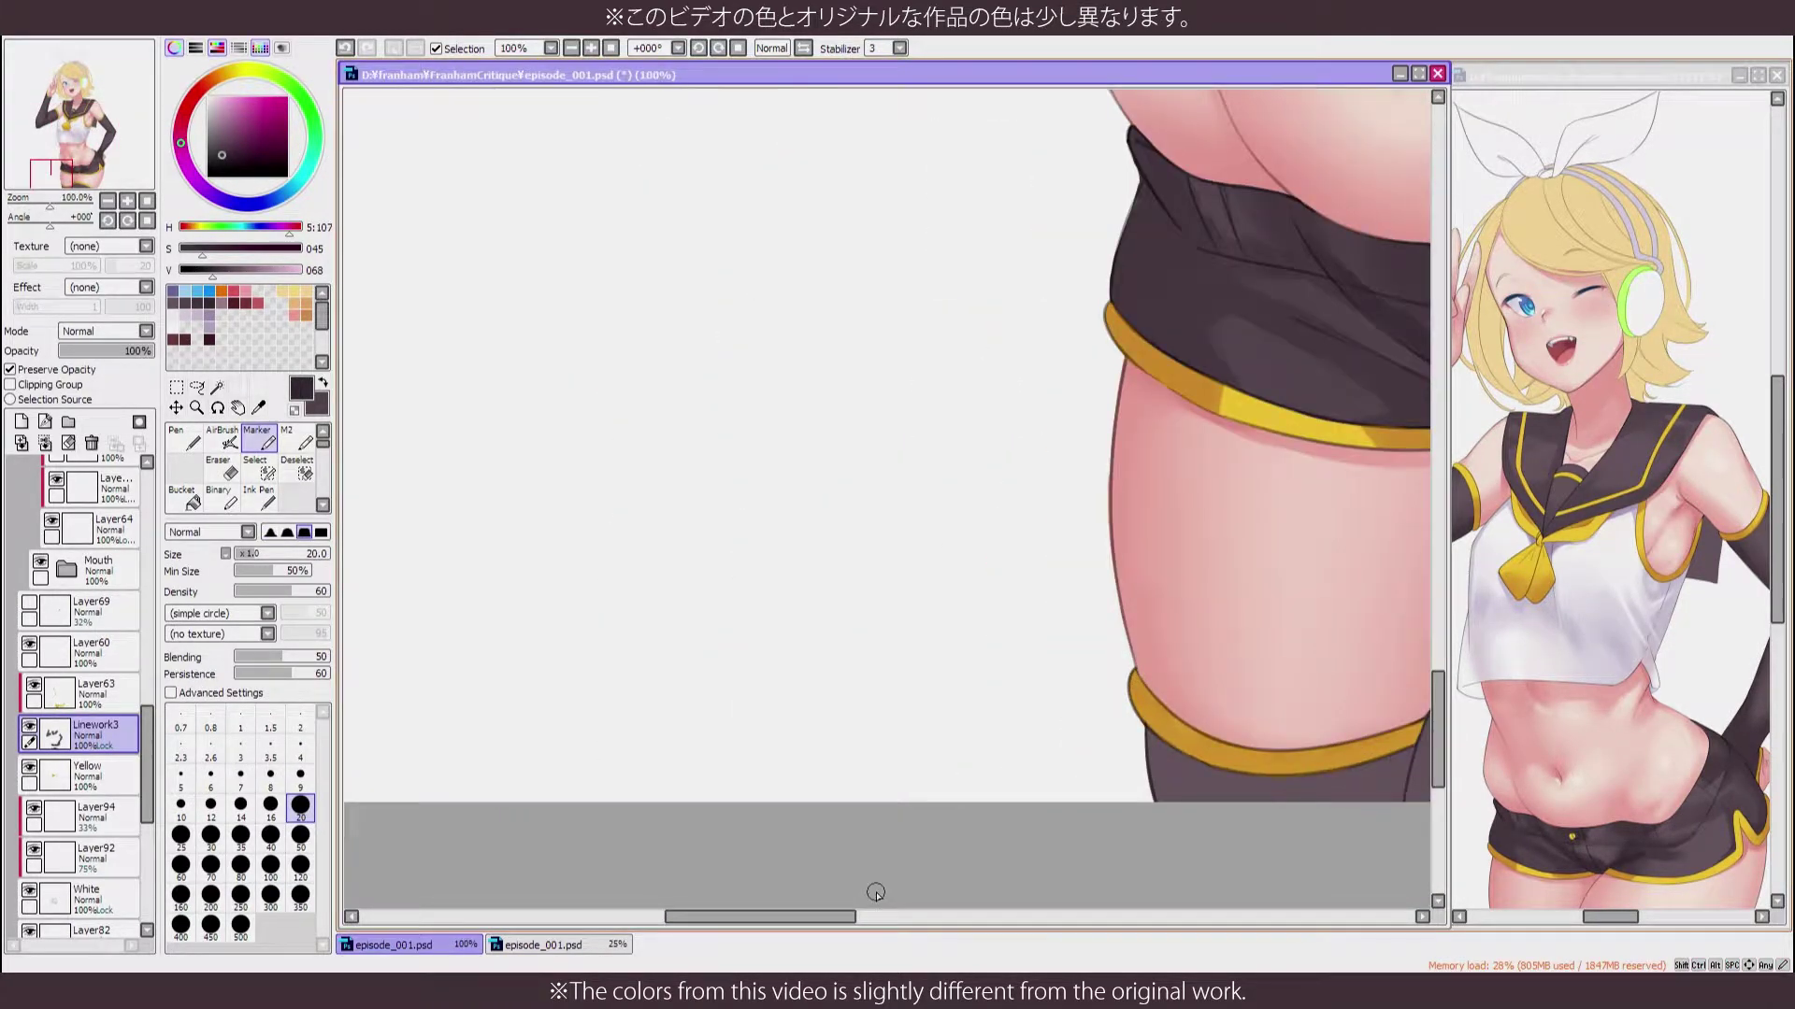
{"action": "key", "text": "h"}
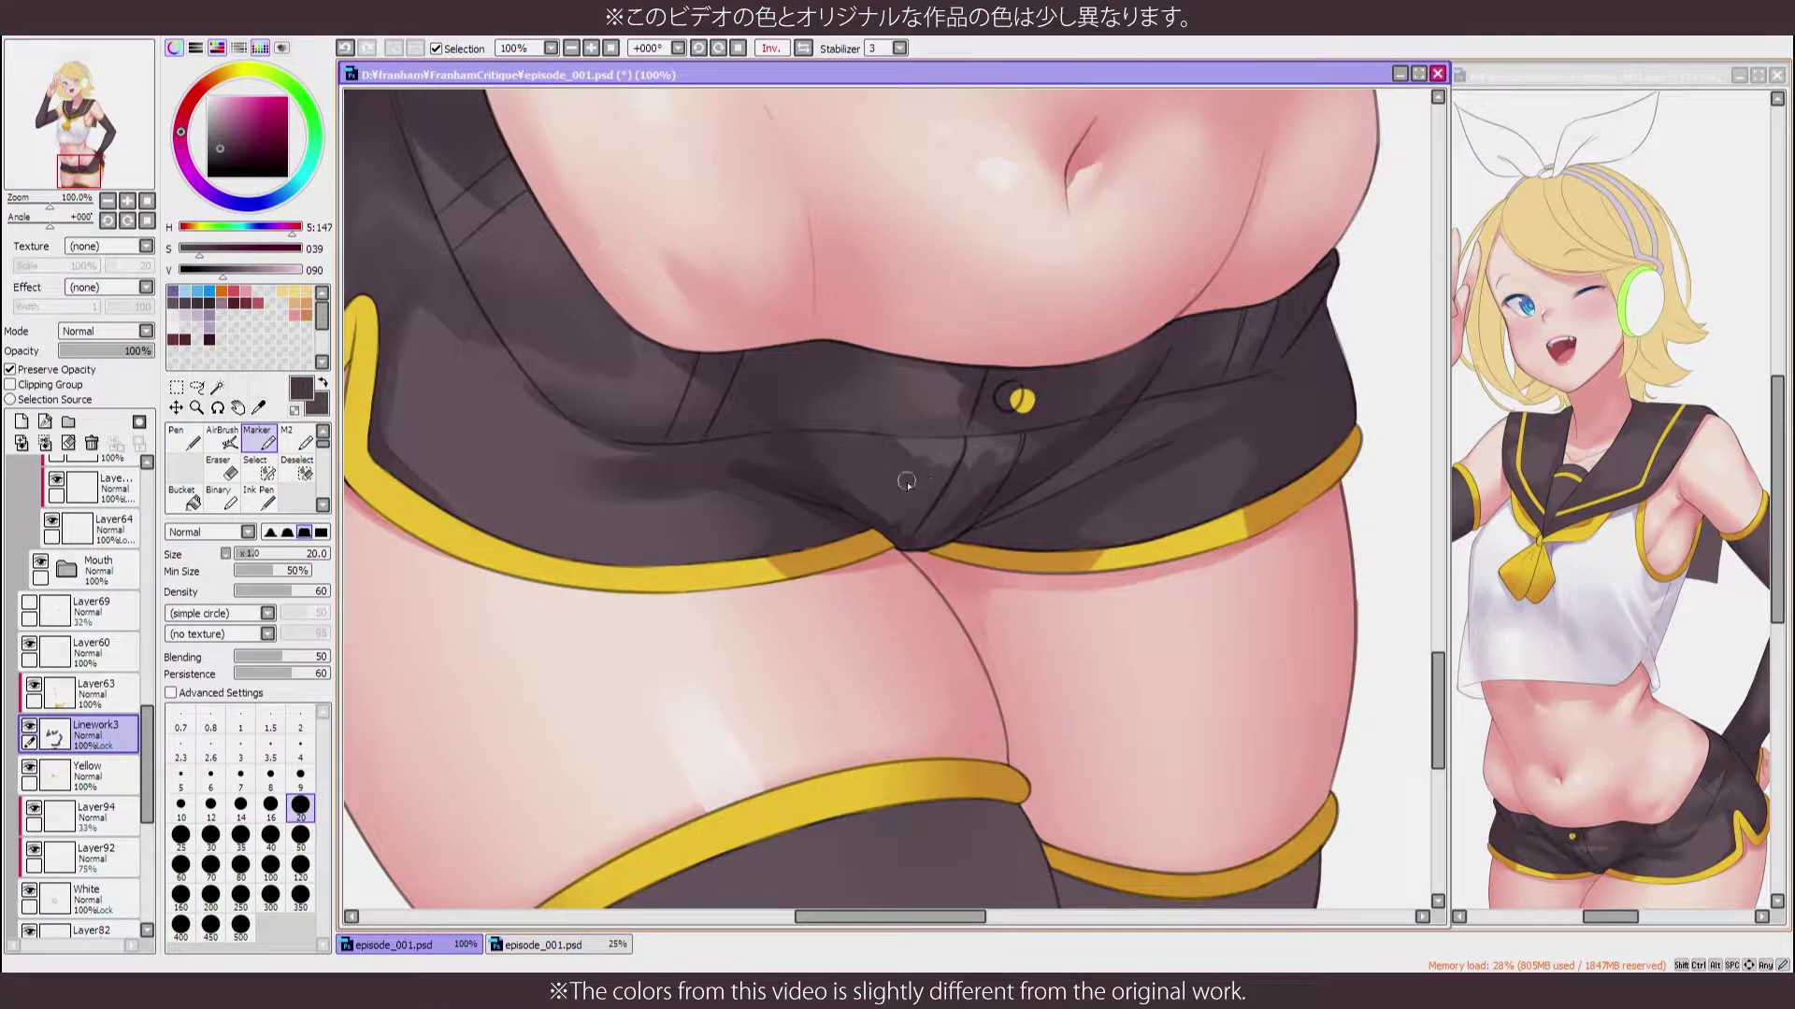
{"action": "key", "text": "h"}
{"action": "key", "text": "h"}
{"action": "left_click", "coordinate": [888, 441], "text": "alt"}
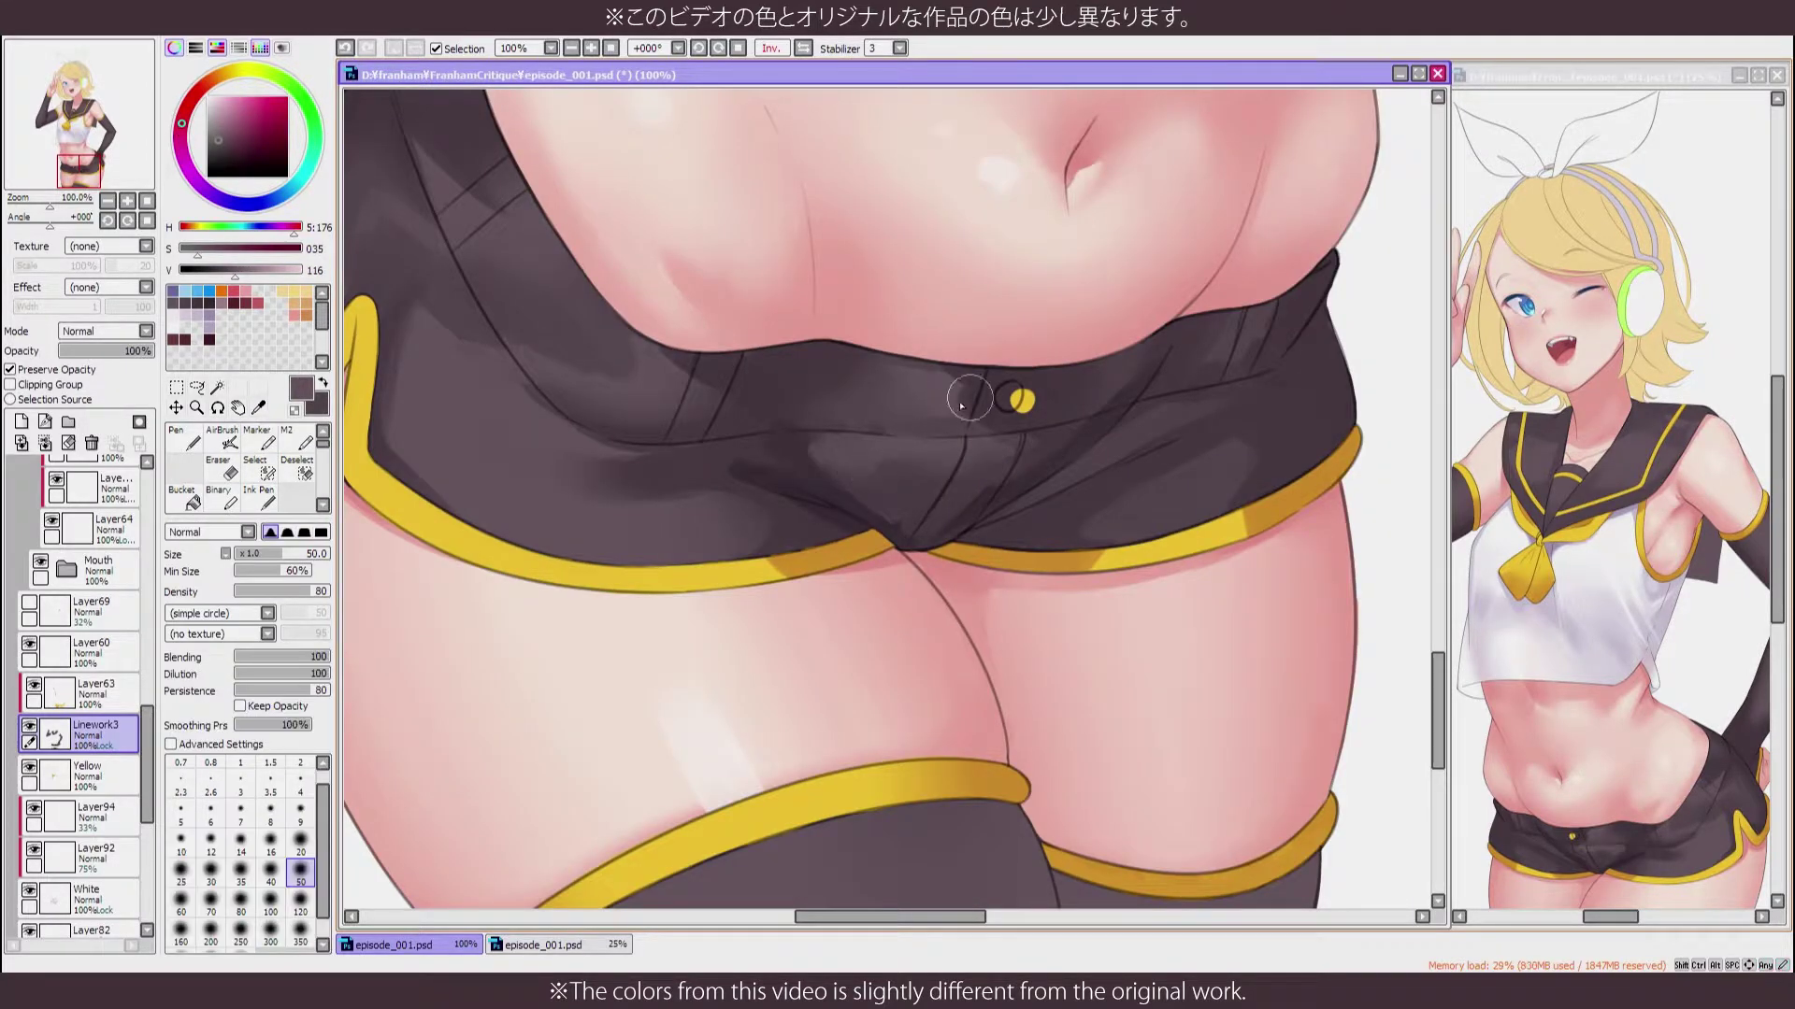
{"action": "key", "text": "h"}
{"action": "left_click", "coordinate": [754, 439], "text": "alt"}
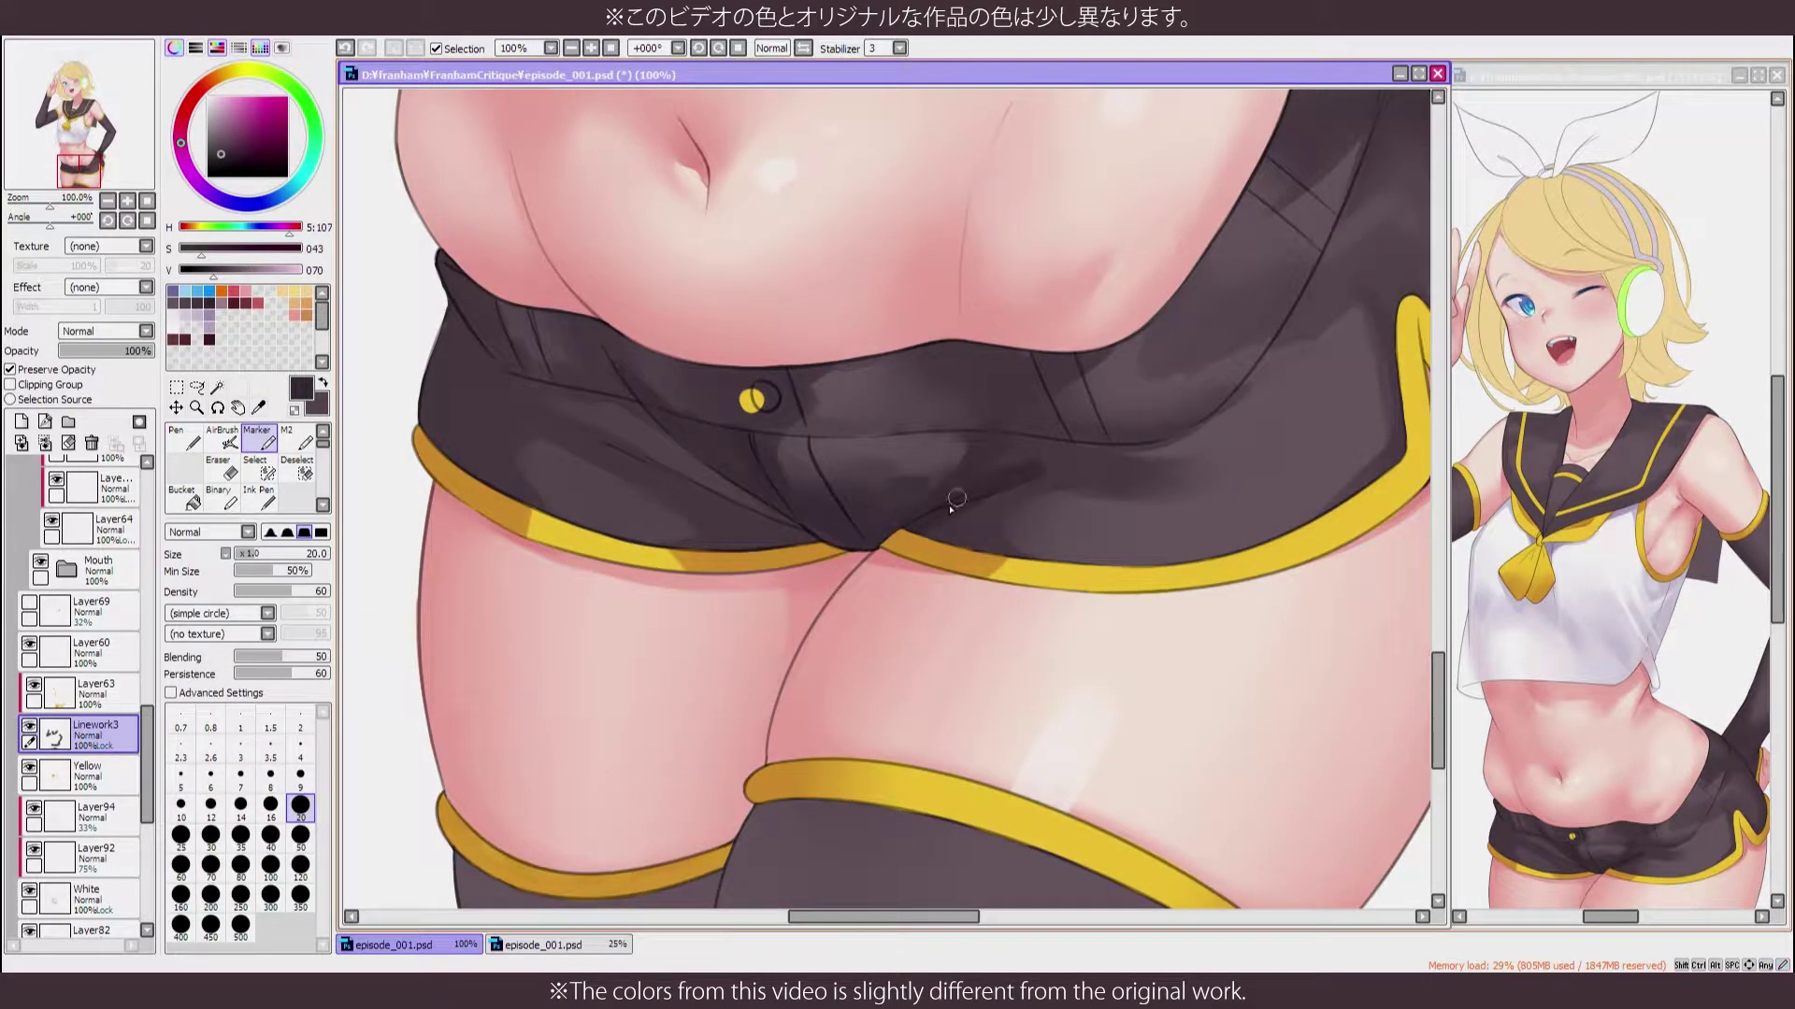
Undo the last stroke and refine the diagonal fold shadows below the button with the dark tone
{"action": "key", "text": "ctrl+z"}
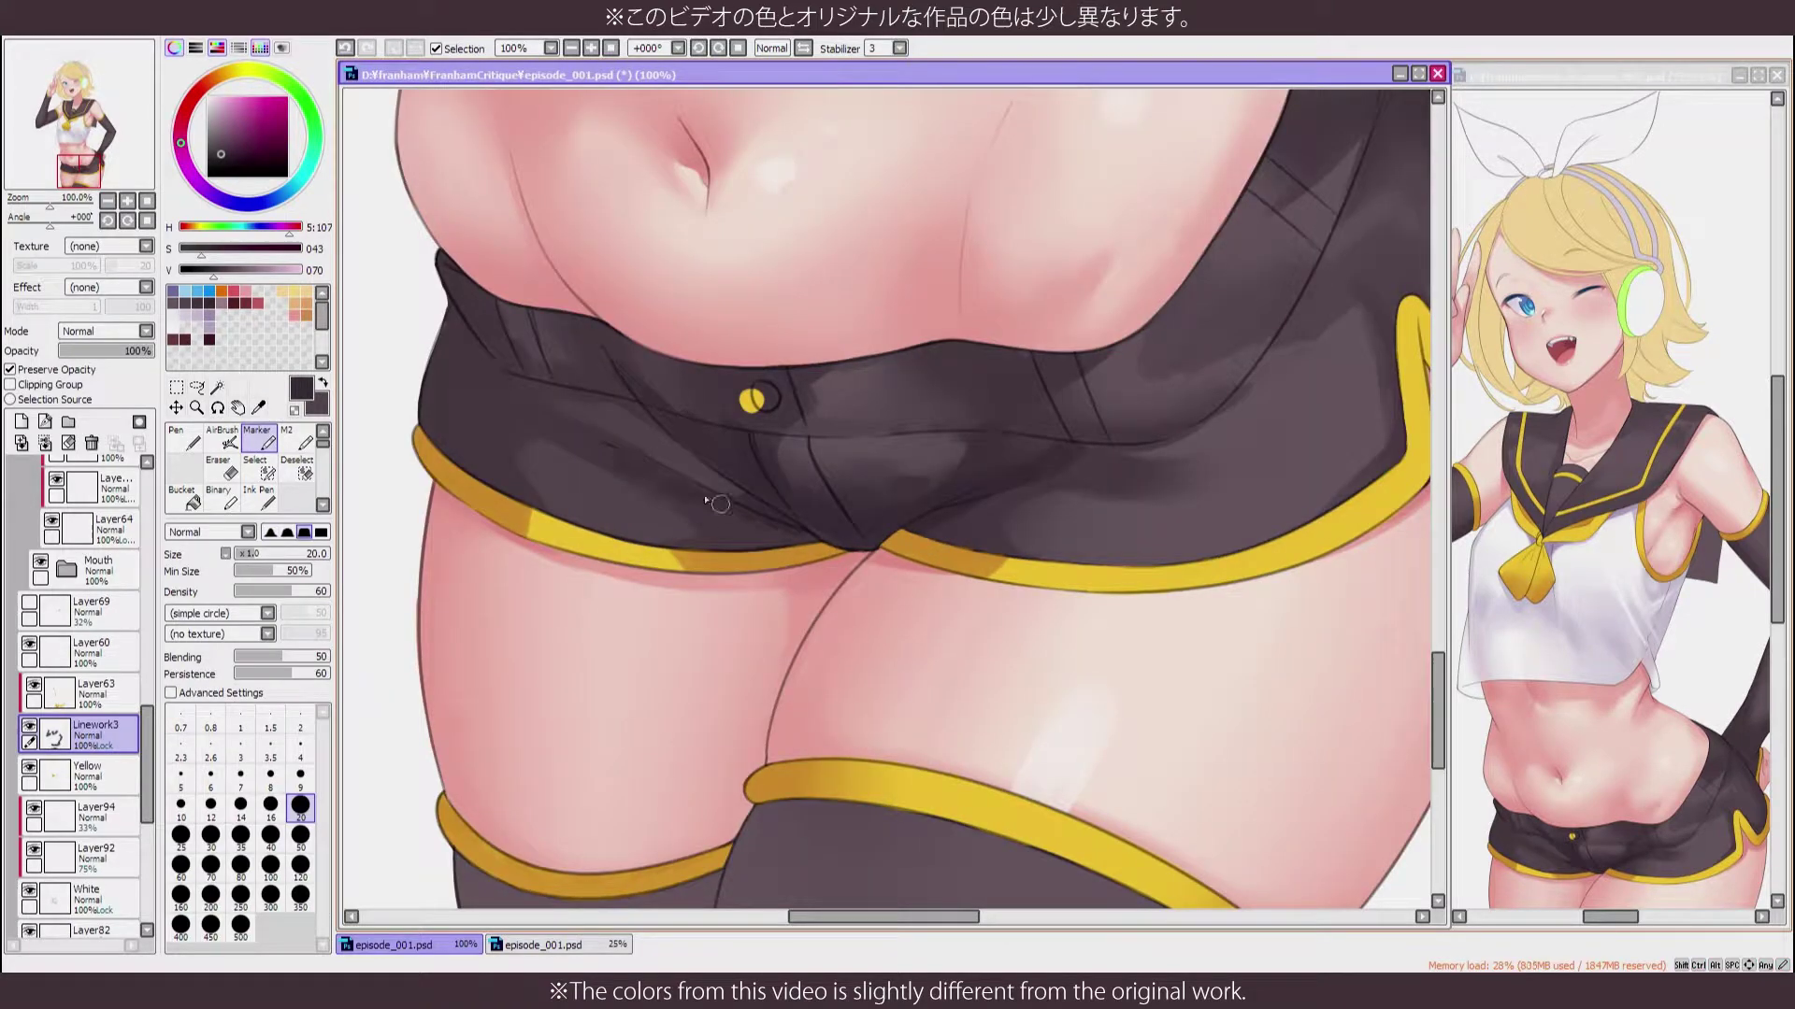
{"action": "scroll", "coordinate": [810, 534], "scroll_direction": "down", "scroll_amount": 1}
{"action": "key", "text": "b"}
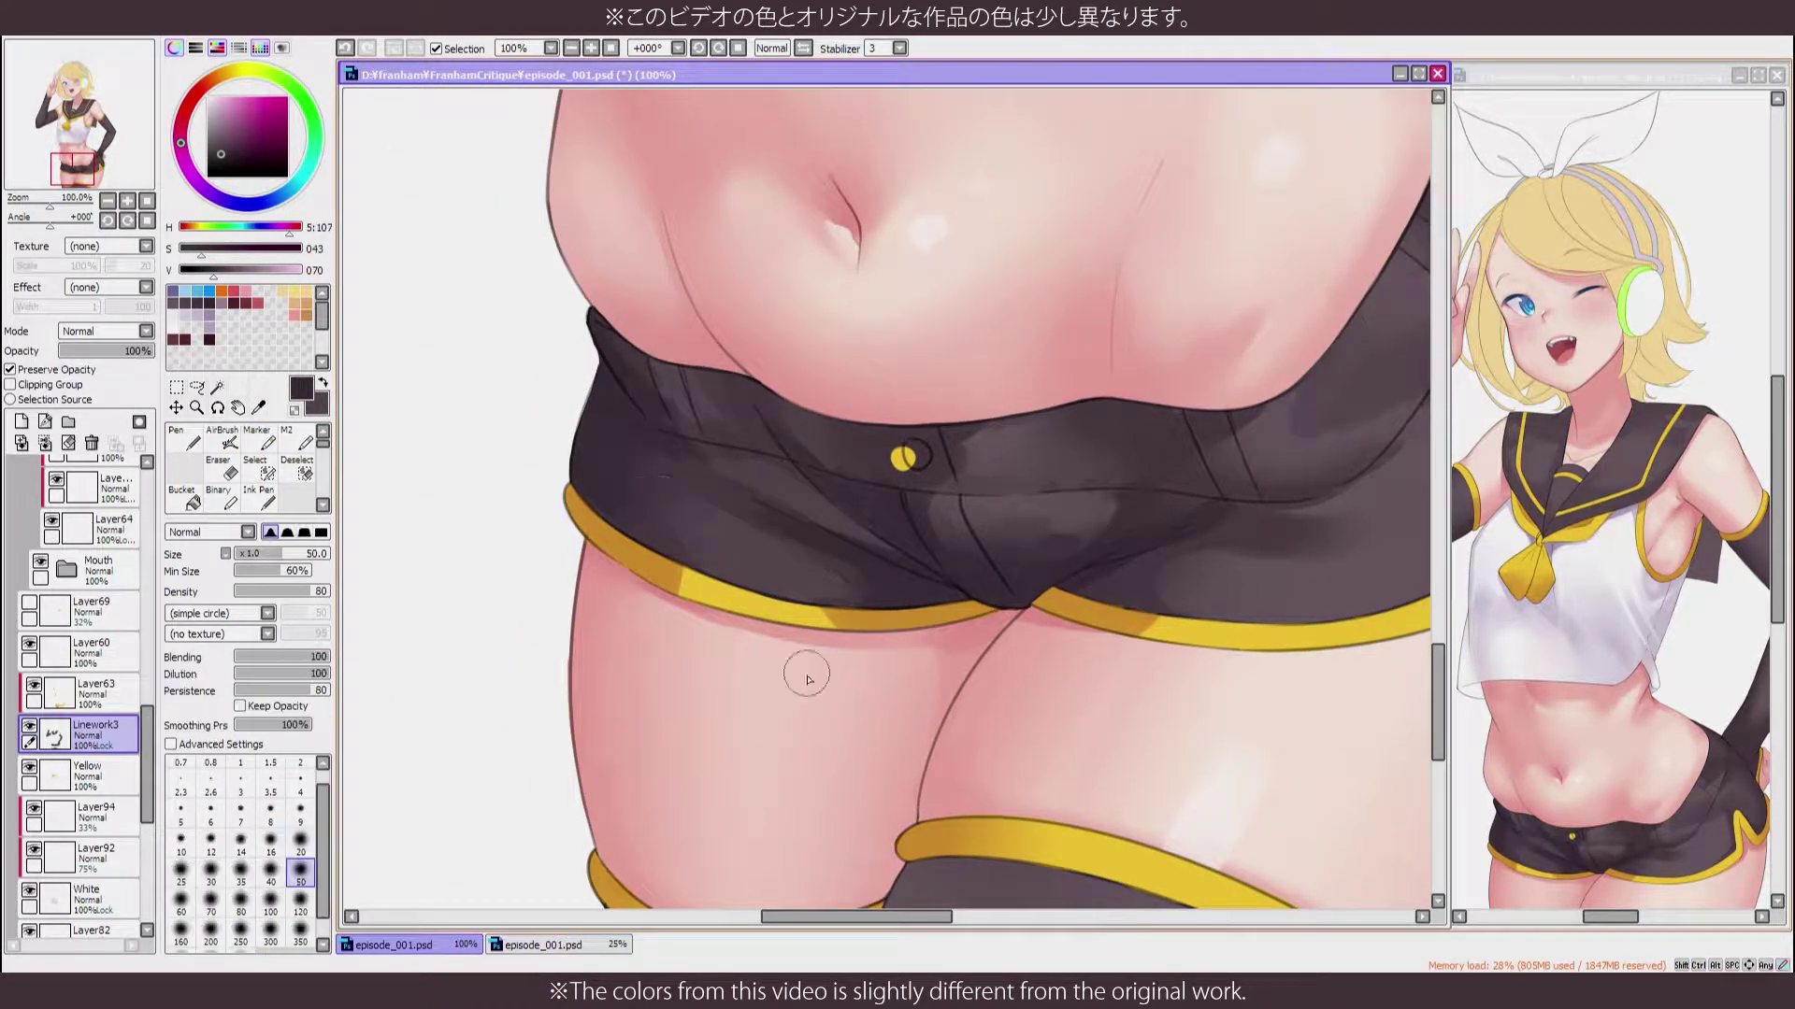
{"action": "scroll", "coordinate": [801, 673], "scroll_direction": "down", "scroll_amount": 4}
{"action": "scroll", "coordinate": [790, 661], "scroll_direction": "up", "scroll_amount": 5}
{"action": "key", "text": "h"}
{"action": "key", "text": "m"}
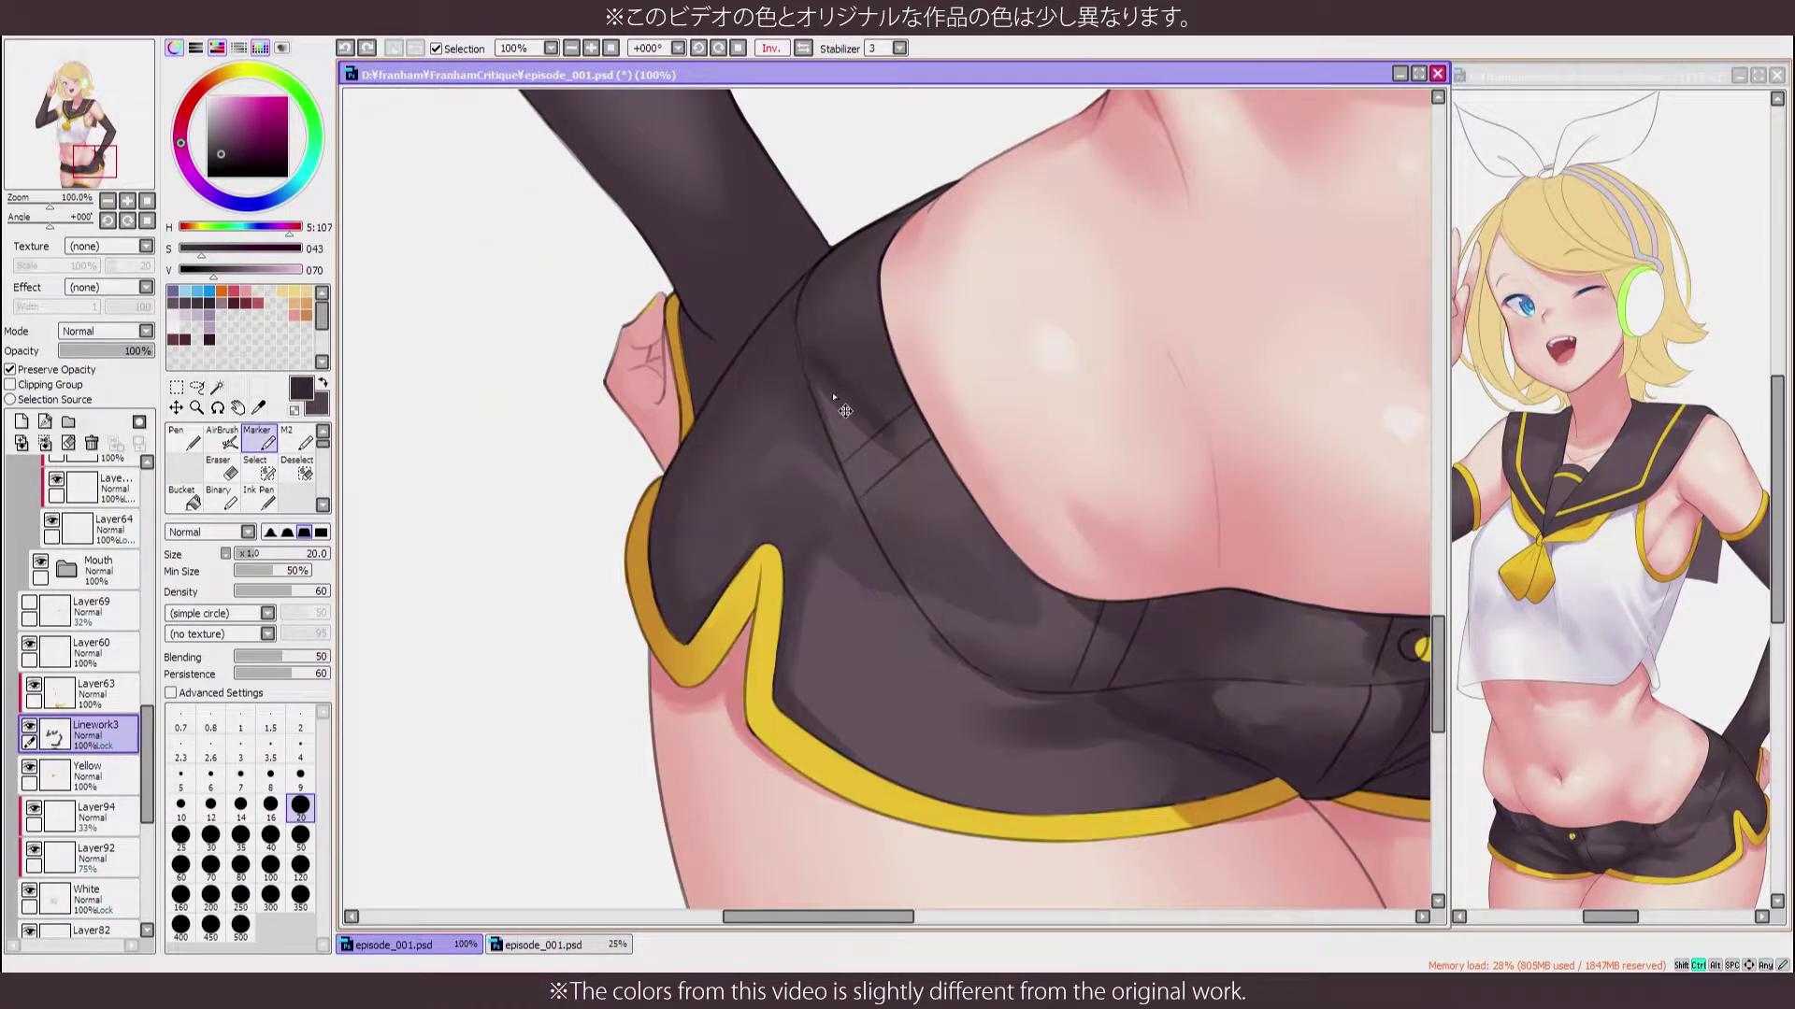
Paint dark shadows on the waistband around the belt loops and over the hip with the Marker at size 20
{"action": "left_click_drag", "start_coordinate": [822, 349], "coordinate": [914, 308]}
{"action": "left_click_drag", "start_coordinate": [786, 906], "coordinate": [1005, 459]}
{"action": "scroll", "coordinate": [1060, 339], "scroll_direction": "down", "scroll_amount": 2}
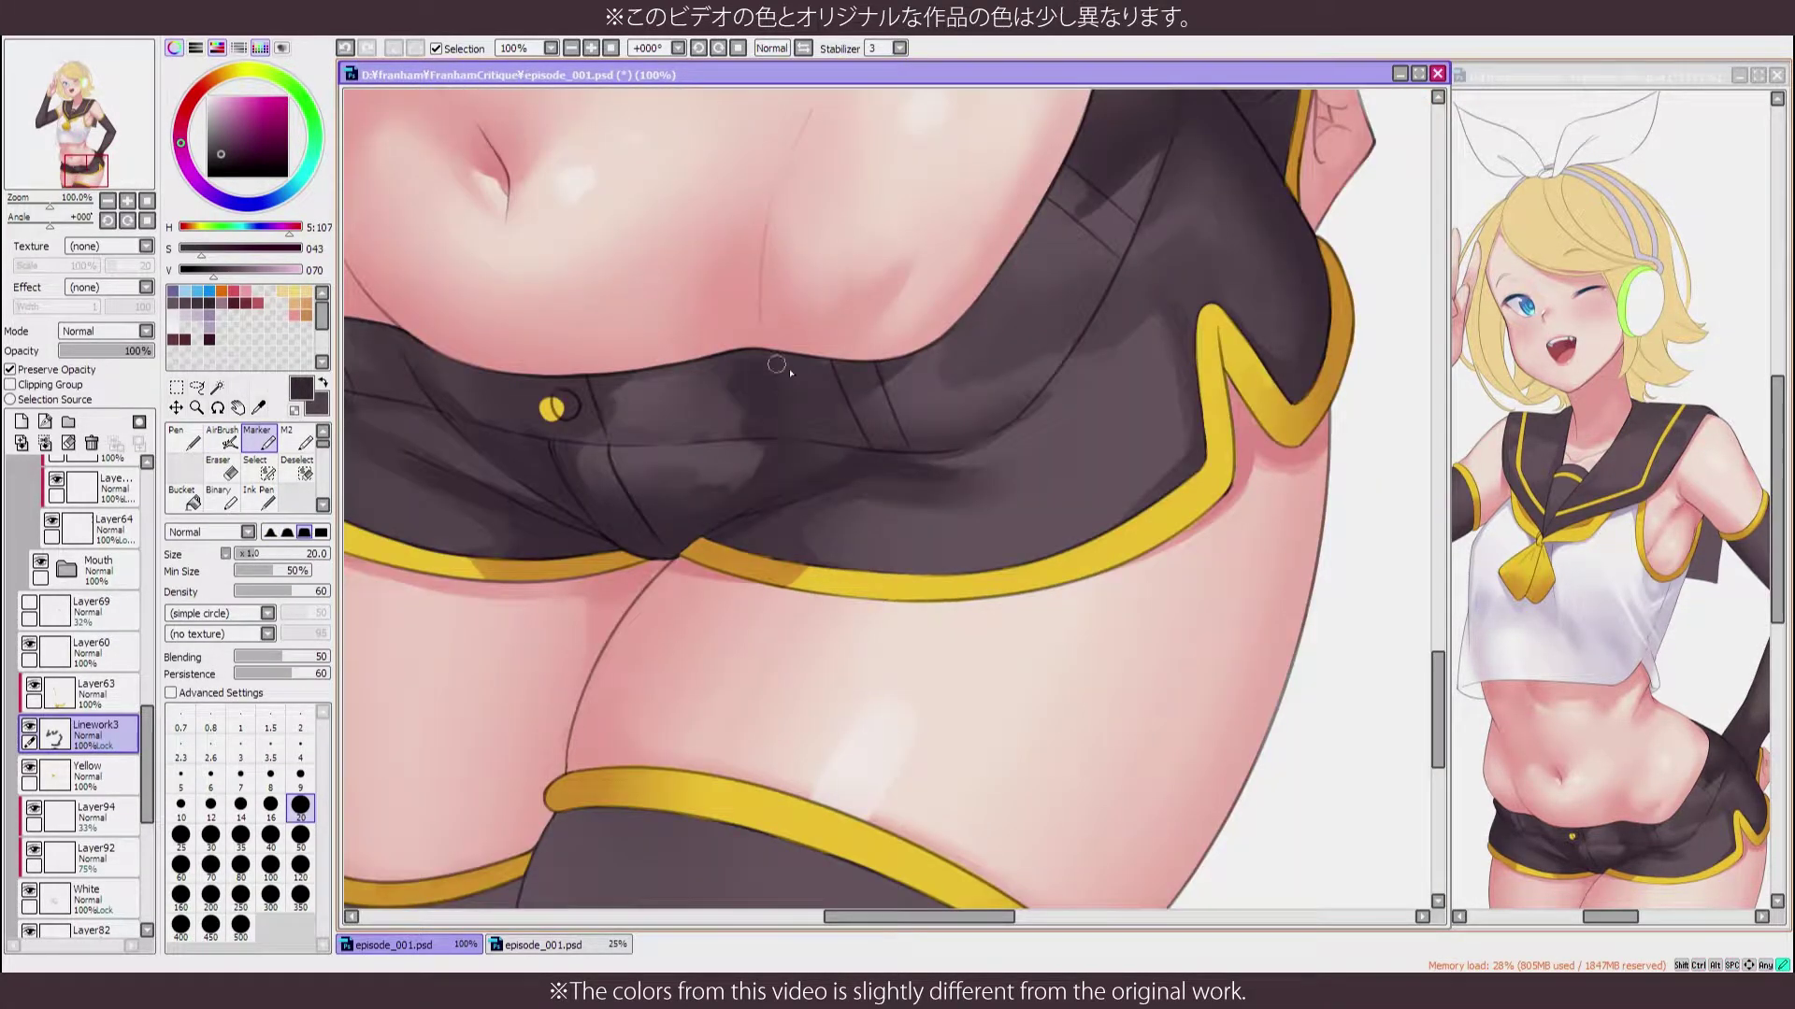
{"action": "left_click", "coordinate": [299, 439]}
{"action": "left_click", "coordinate": [257, 439]}
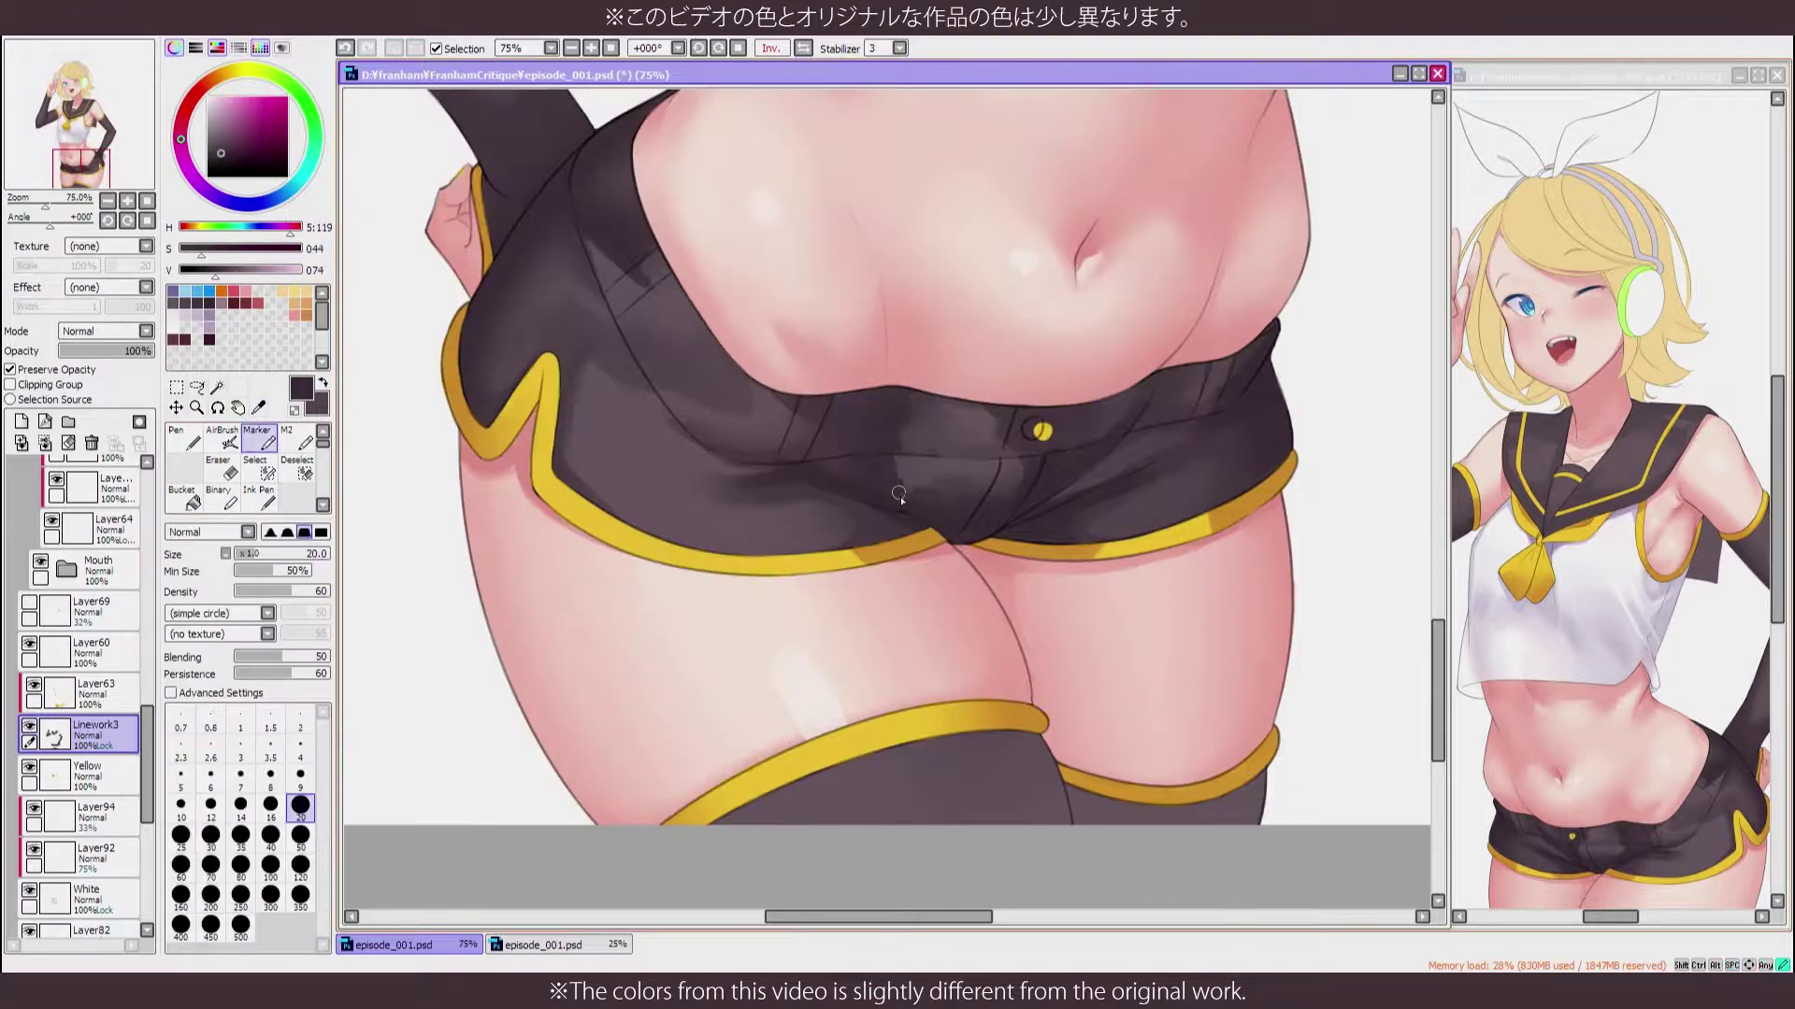
Rotate the canvas to 58° and refine the shading along the waistband seam and fly with a size 9 brush
{"action": "key", "text": "c"}
{"action": "scroll", "coordinate": [1095, 565], "scroll_direction": "up", "scroll_amount": 1}
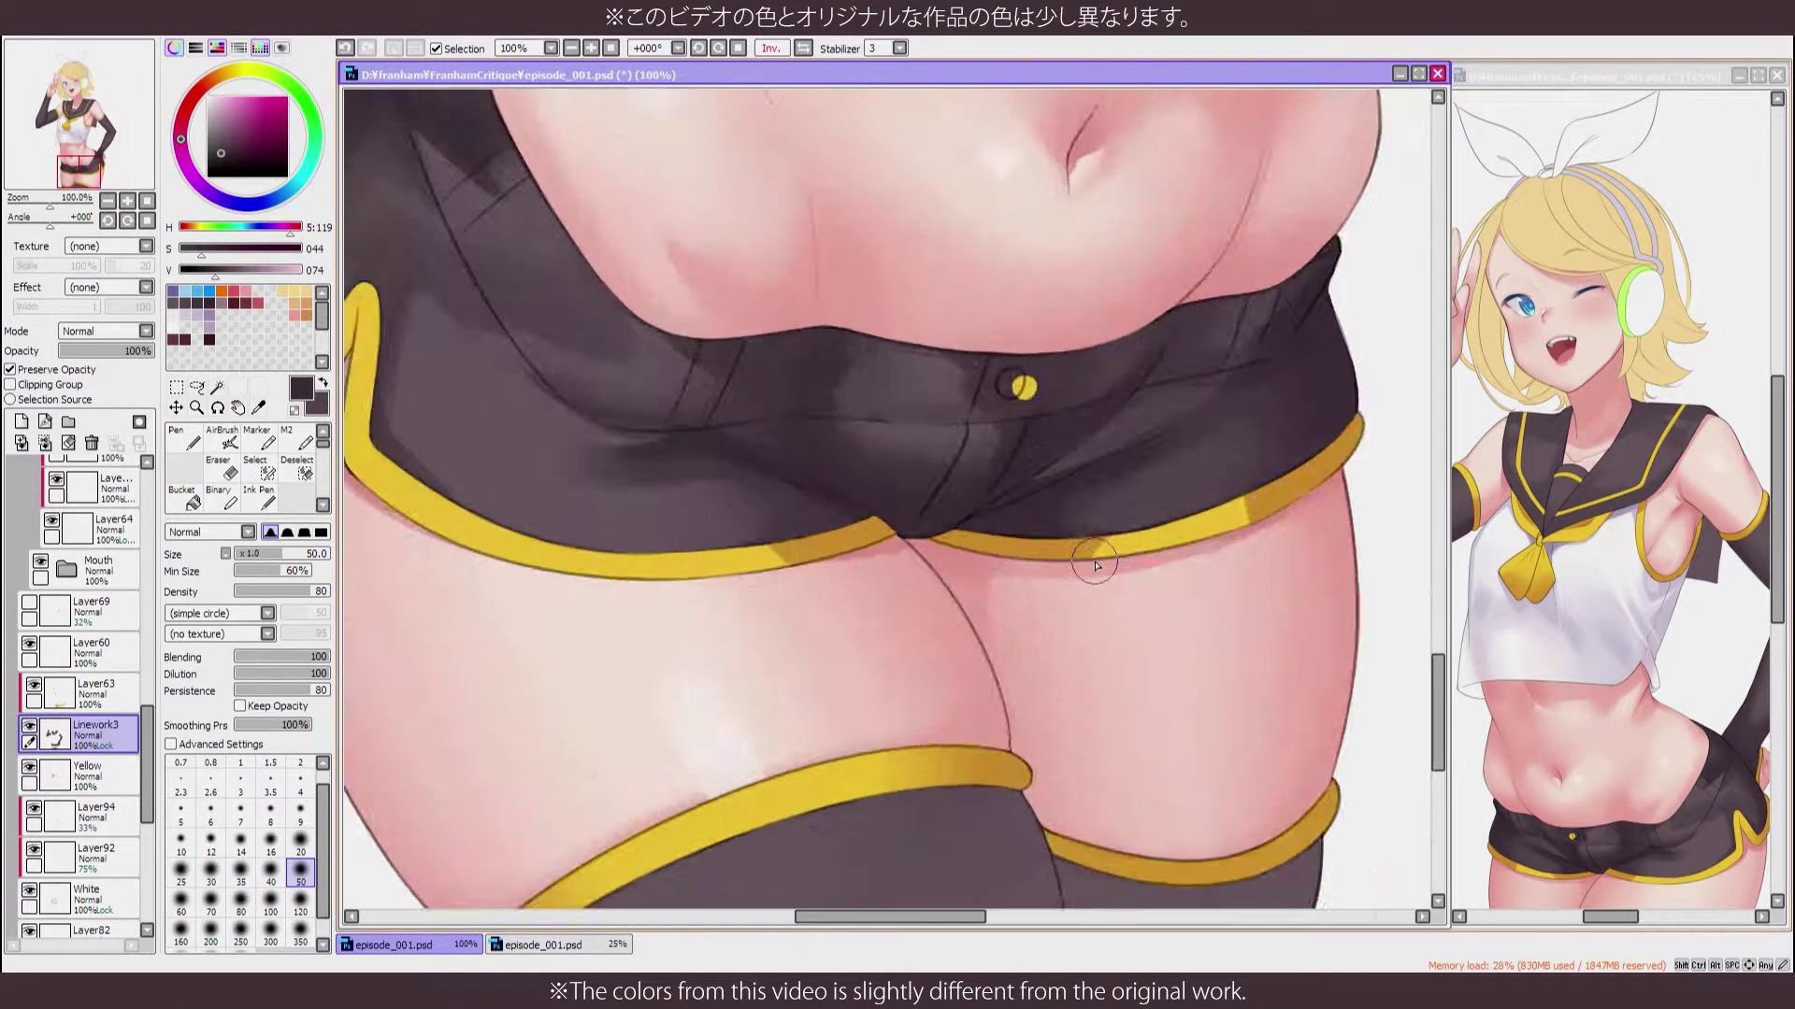
{"action": "left_click", "coordinate": [257, 439]}
{"action": "left_click_drag", "start_coordinate": [49, 217], "coordinate": [65, 214]}
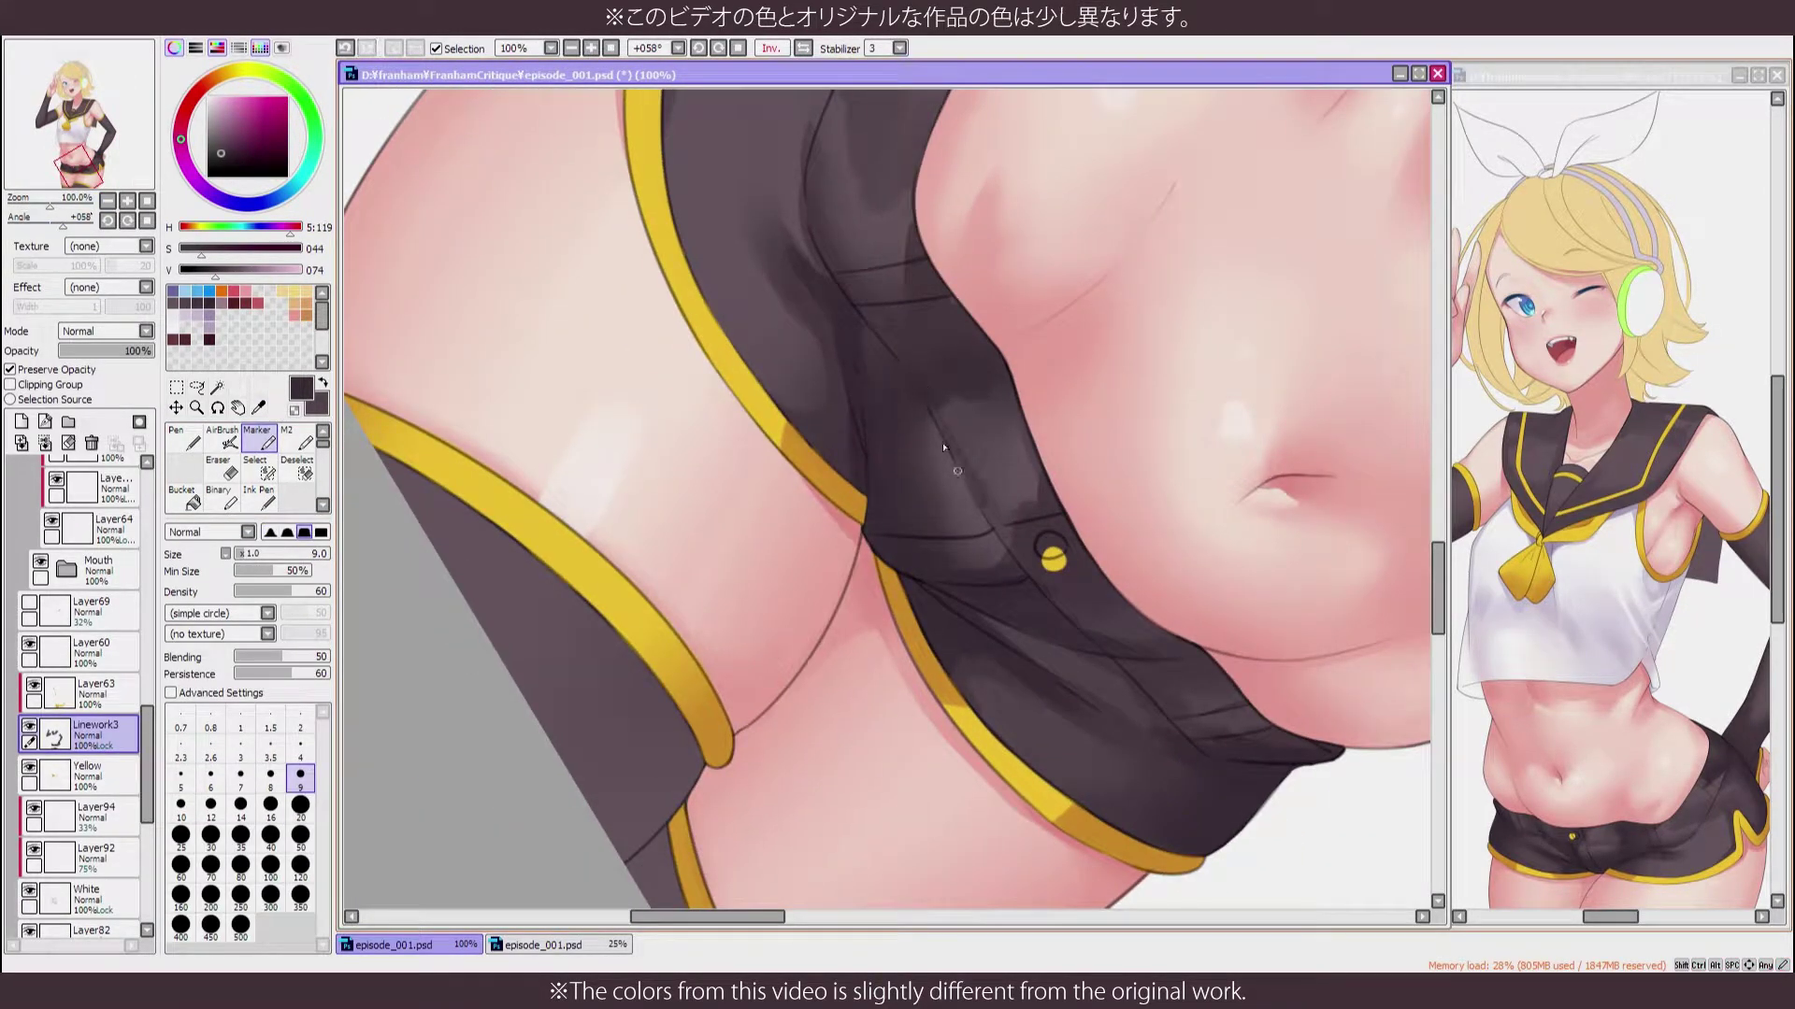
{"action": "key", "text": "c"}
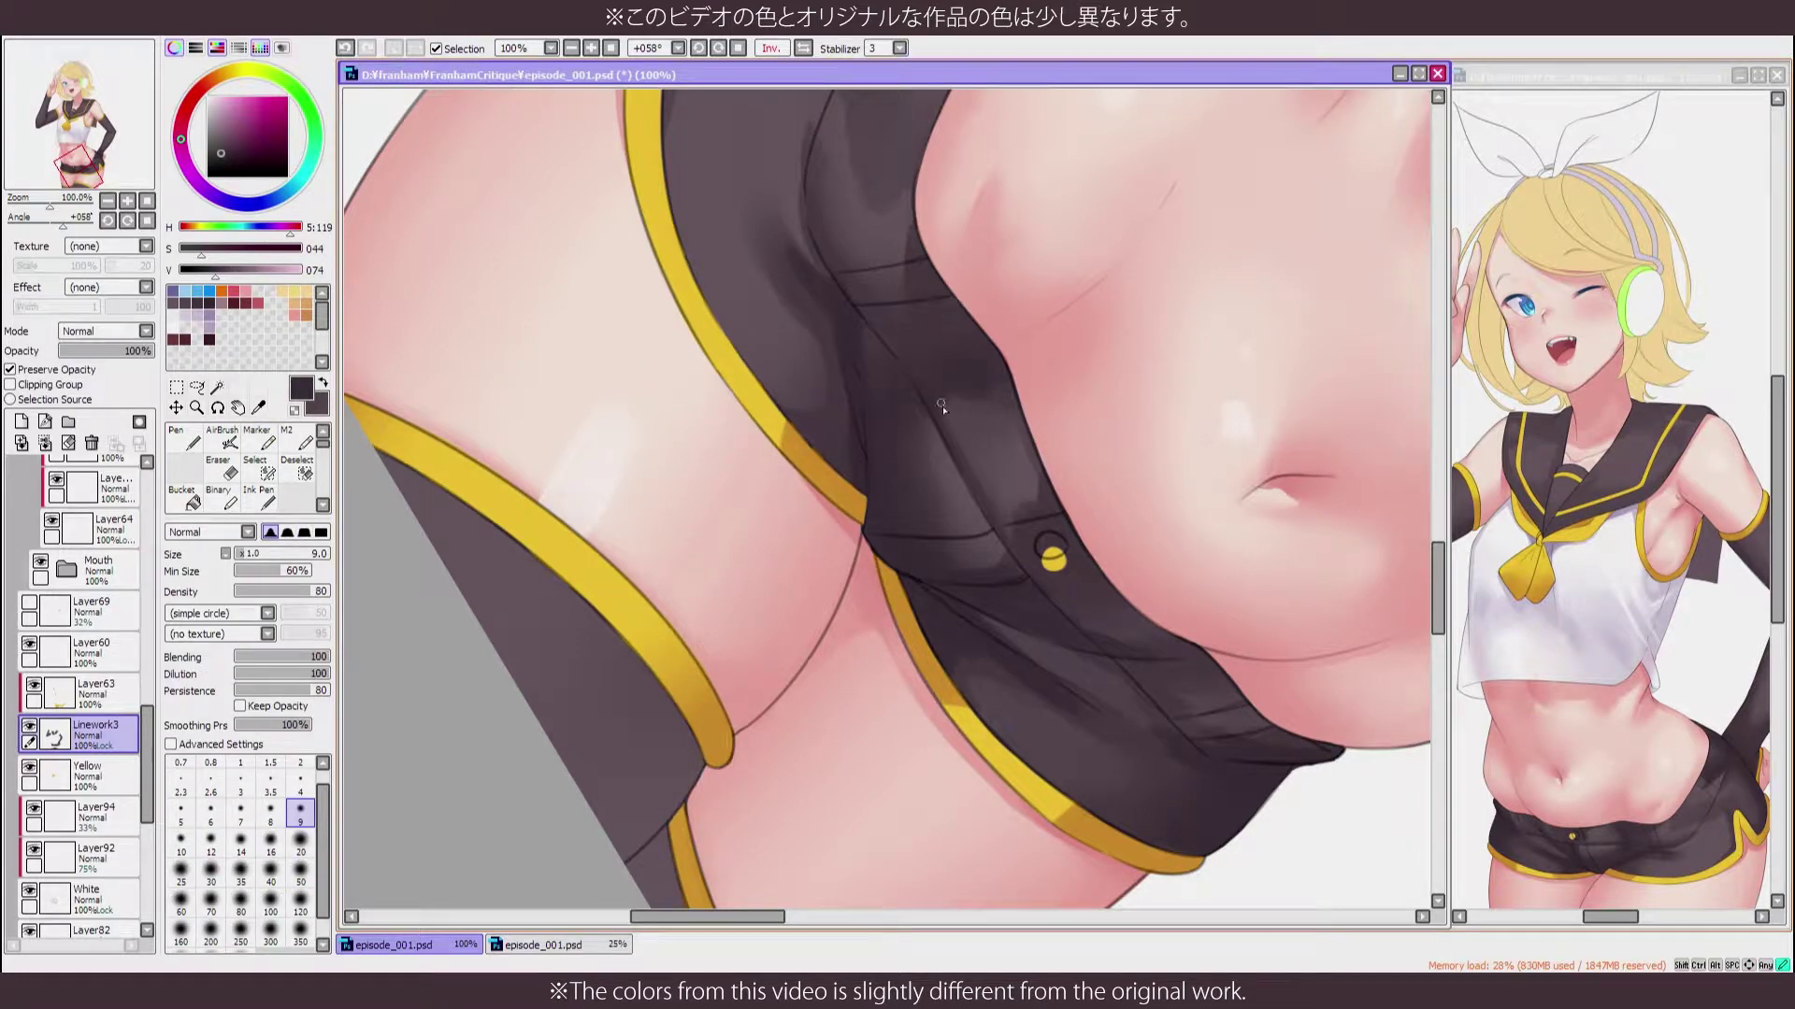
Reset the canvas rotation and touch up the waistband shading beside the button with the Marker at size 9
{"action": "scroll", "coordinate": [943, 409], "scroll_direction": "down", "scroll_amount": 3}
{"action": "key", "text": "Delete"}
{"action": "scroll", "coordinate": [714, 789], "scroll_direction": "up", "scroll_amount": 3}
{"action": "left_click_drag", "start_coordinate": [713, 789], "coordinate": [756, 453]}
{"action": "key", "text": "c"}
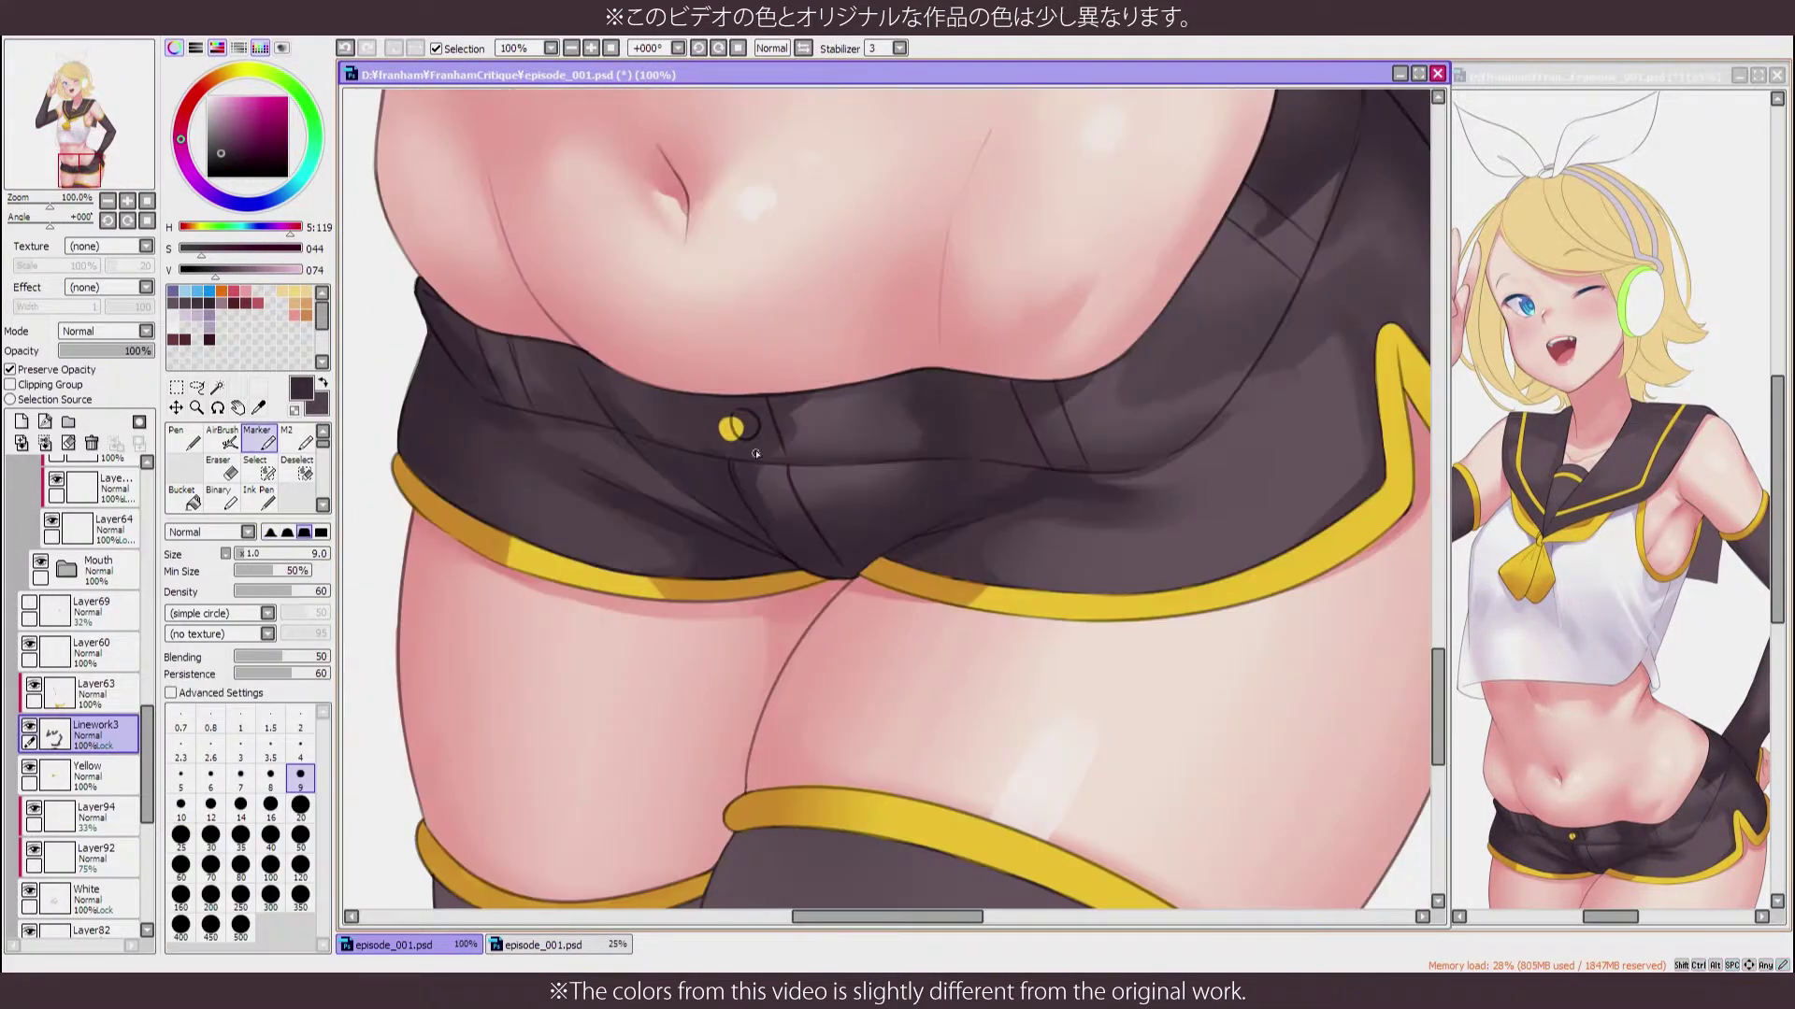
Soften the shading on the front of the shorts with the Marker at size 16 and the Pen at size 8
{"action": "scroll", "coordinate": [835, 570], "scroll_direction": "down", "scroll_amount": 5}
{"action": "scroll", "coordinate": [934, 374], "scroll_direction": "up", "scroll_amount": 4}
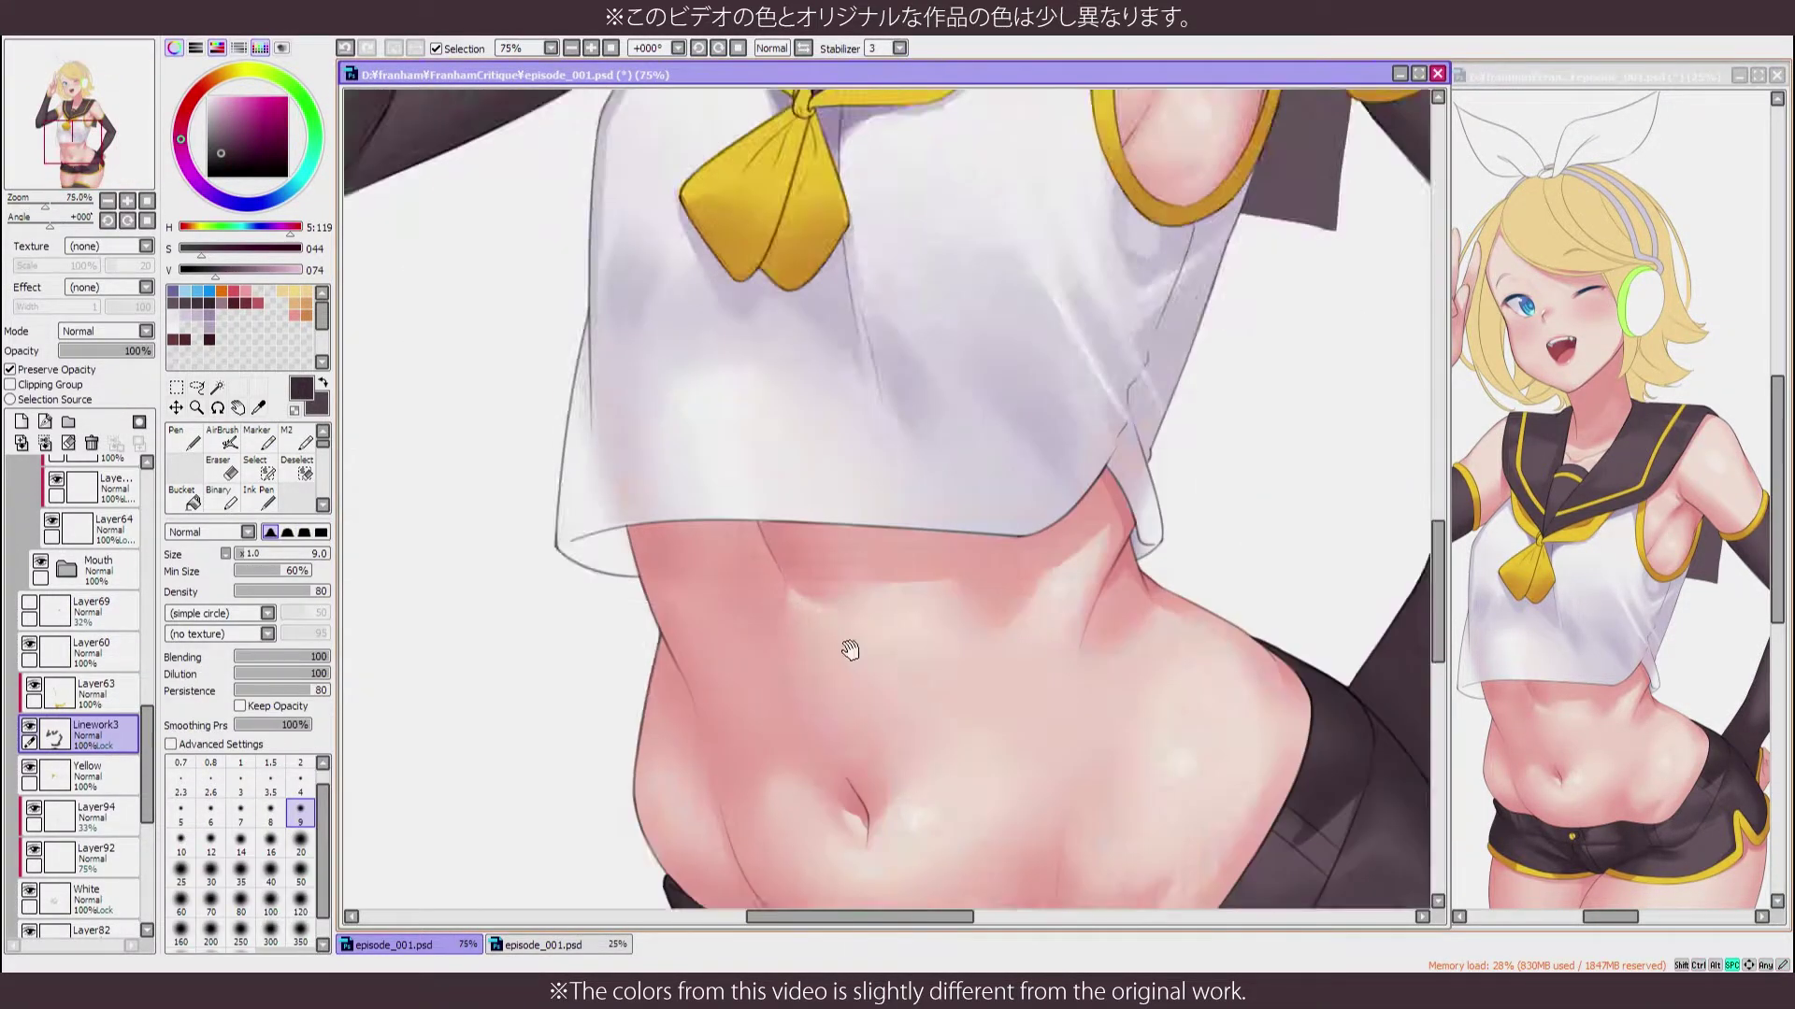
{"action": "left_click_drag", "start_coordinate": [1022, 654], "coordinate": [1023, 315]}
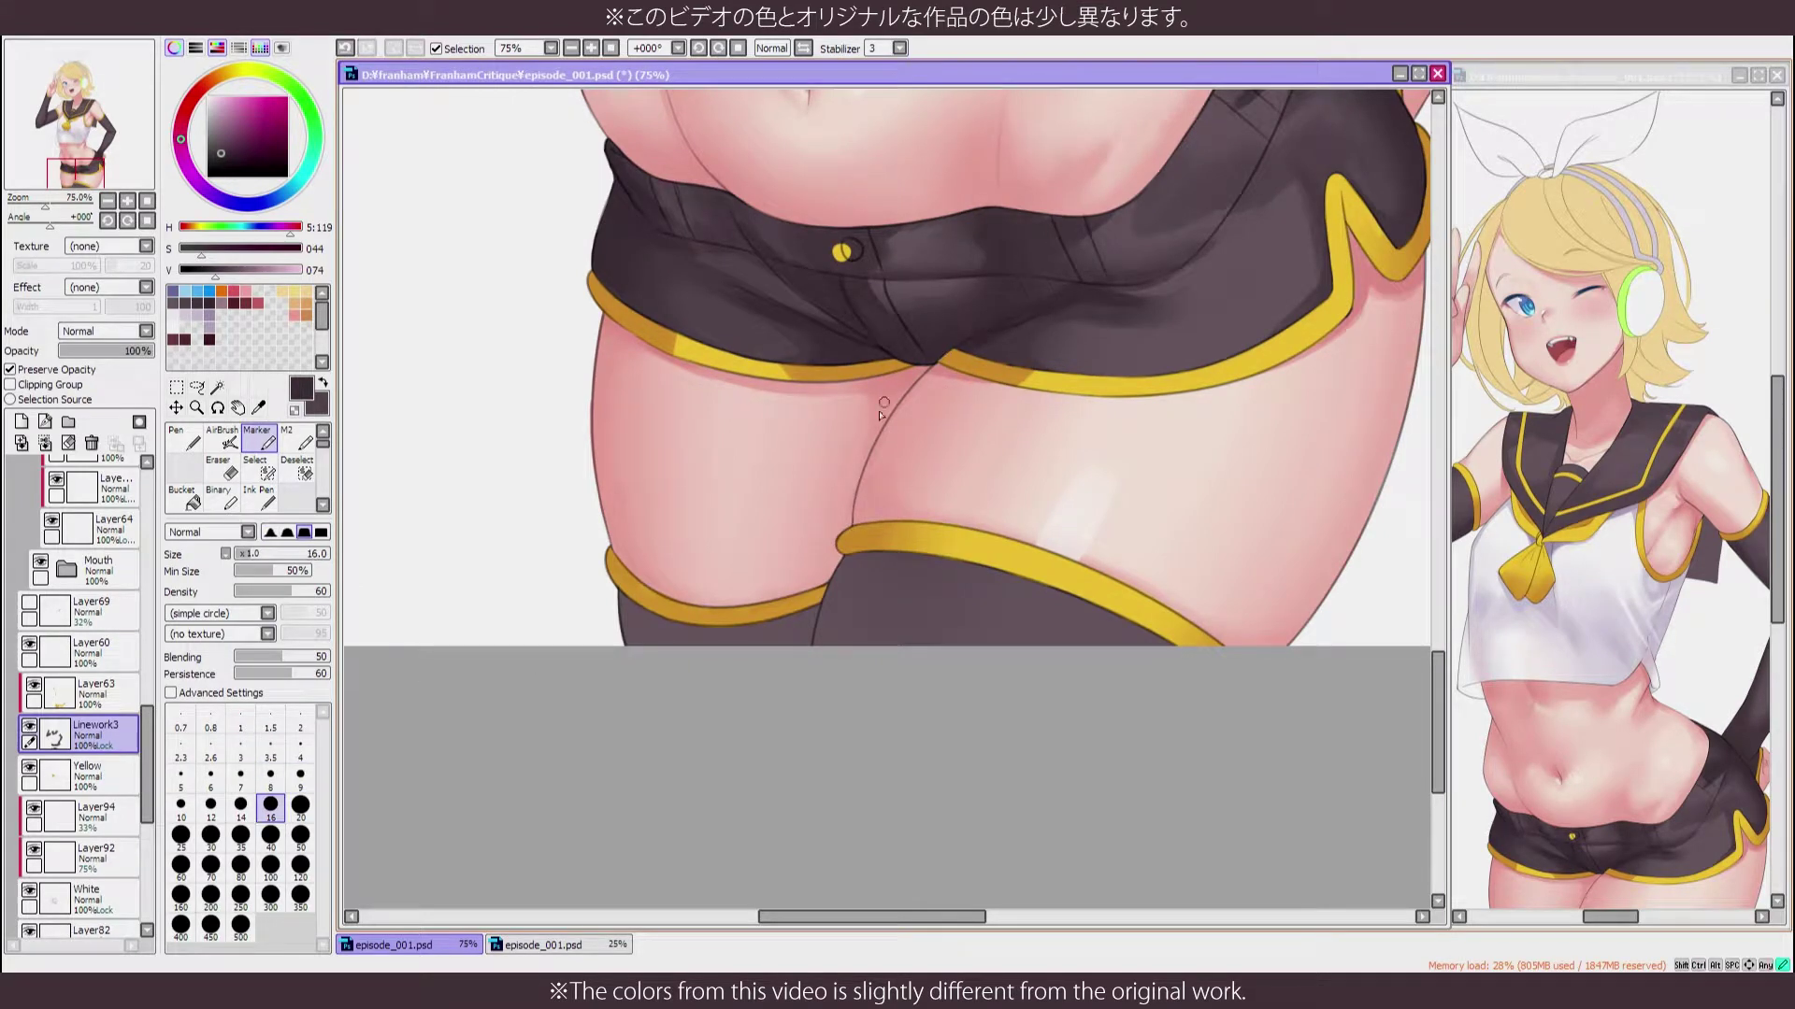
{"action": "scroll", "coordinate": [1015, 331], "scroll_direction": "down", "scroll_amount": 3}
{"action": "scroll", "coordinate": [897, 467], "scroll_direction": "up", "scroll_amount": 3}
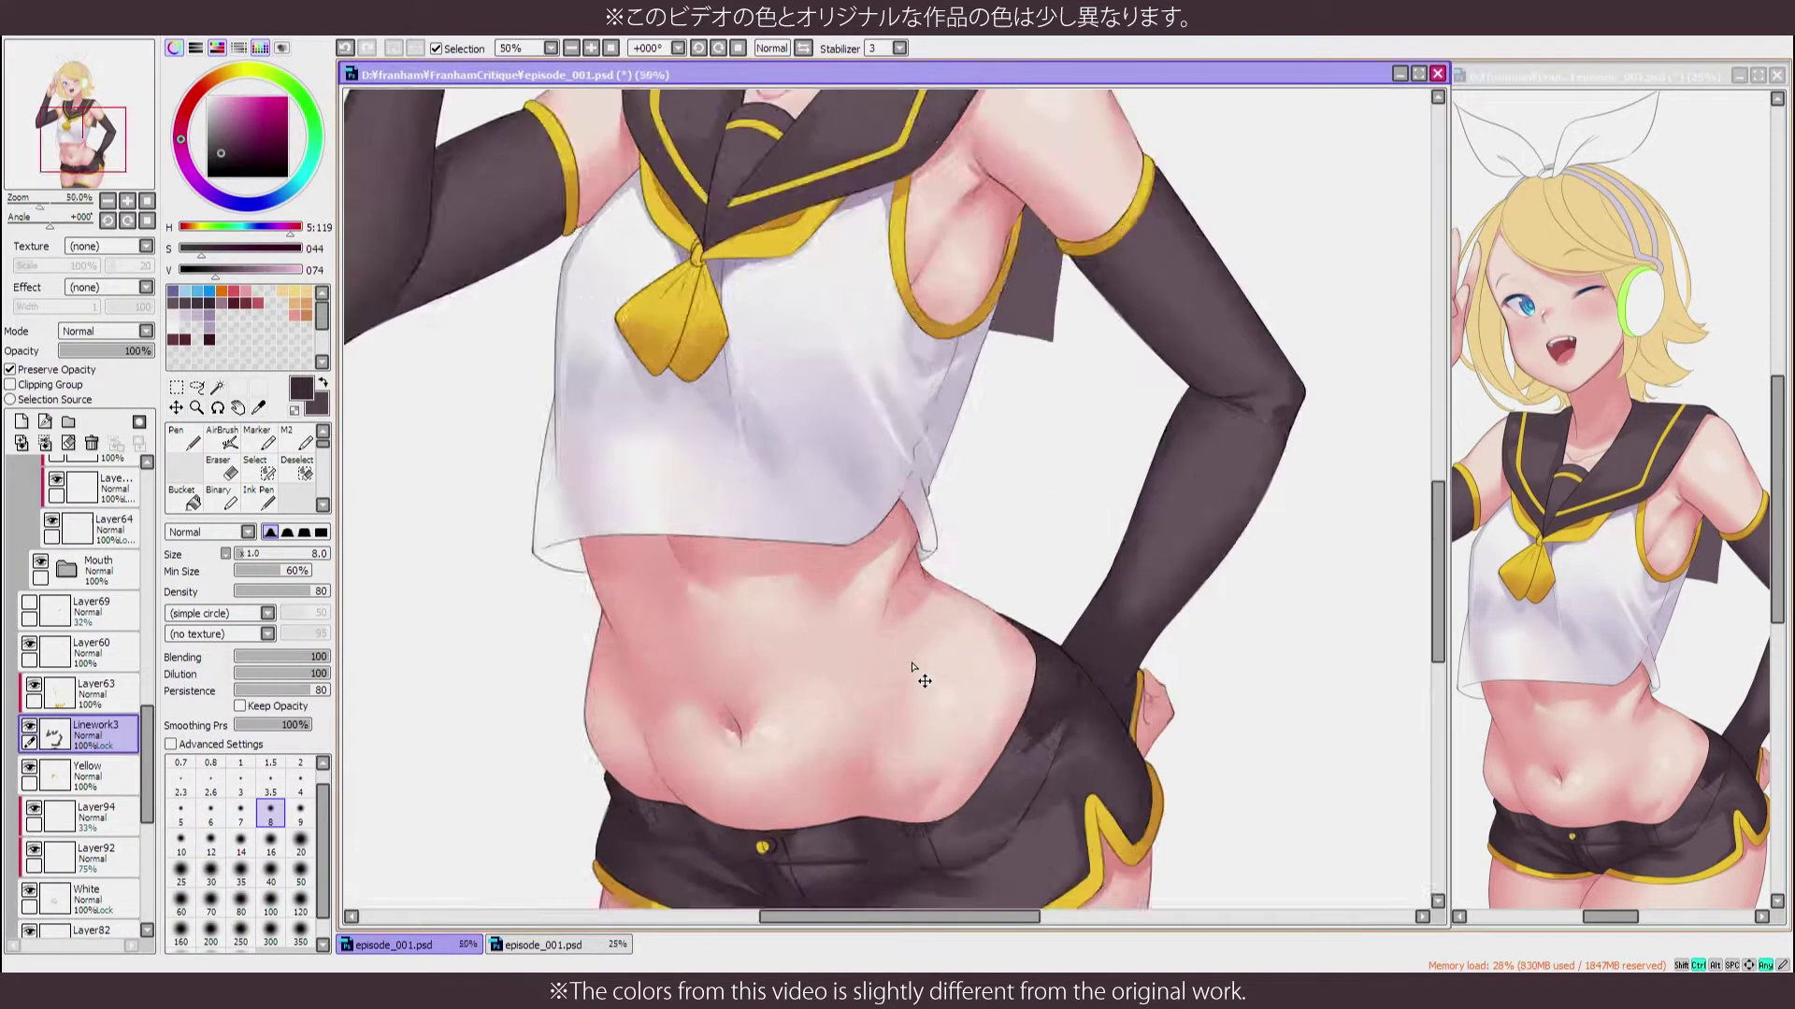
{"action": "left_click_drag", "start_coordinate": [841, 654], "coordinate": [630, 172]}
Darken the broad shadow areas of the shorts with the Marker at size 60 in a very dark sampled tone
{"action": "key", "text": "b"}
{"action": "left_click_drag", "start_coordinate": [632, 441], "coordinate": [791, 535]}
{"action": "scroll", "coordinate": [791, 535], "scroll_direction": "down", "scroll_amount": 3}
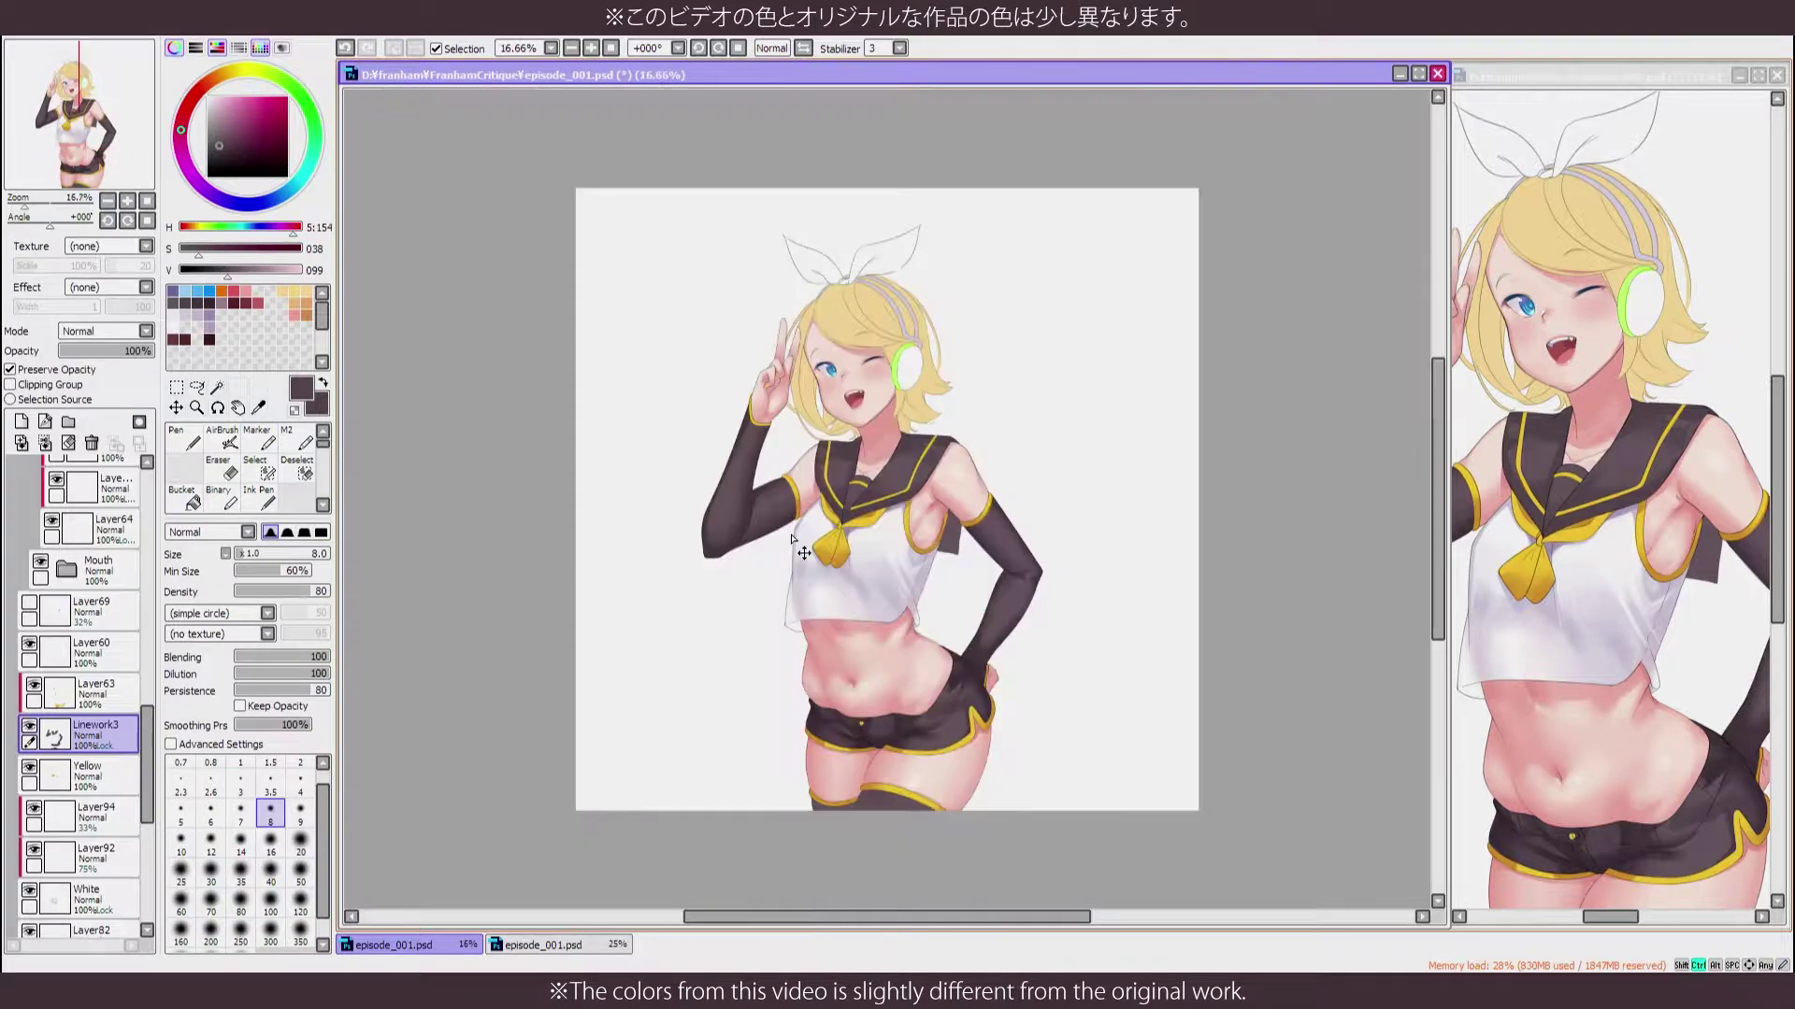
{"action": "scroll", "coordinate": [998, 538], "scroll_direction": "up", "scroll_amount": 3}
{"action": "key", "text": "m"}
{"action": "scroll", "coordinate": [942, 750], "scroll_direction": "down", "scroll_amount": 5}
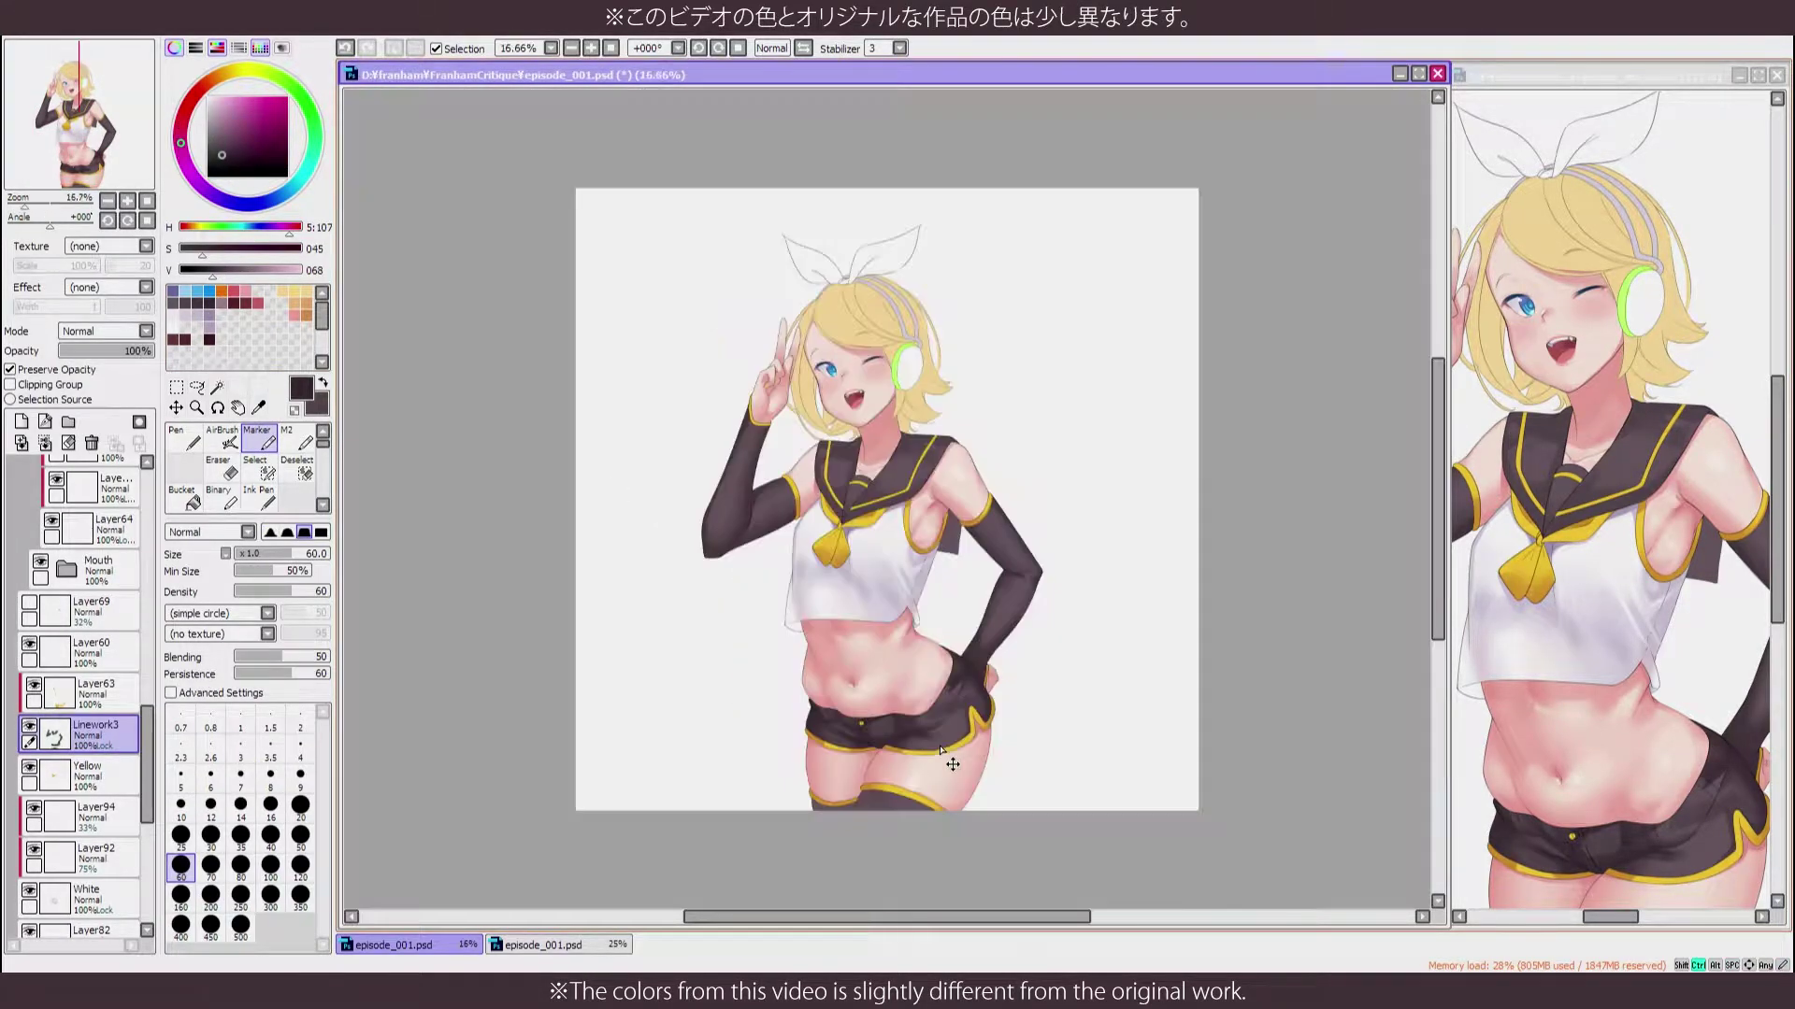
{"action": "scroll", "coordinate": [942, 751], "scroll_direction": "up", "scroll_amount": 6}
Smooth the shadows across the waistband and front of the shorts with the Pen at sizes 120 and 50
{"action": "key", "text": "b"}
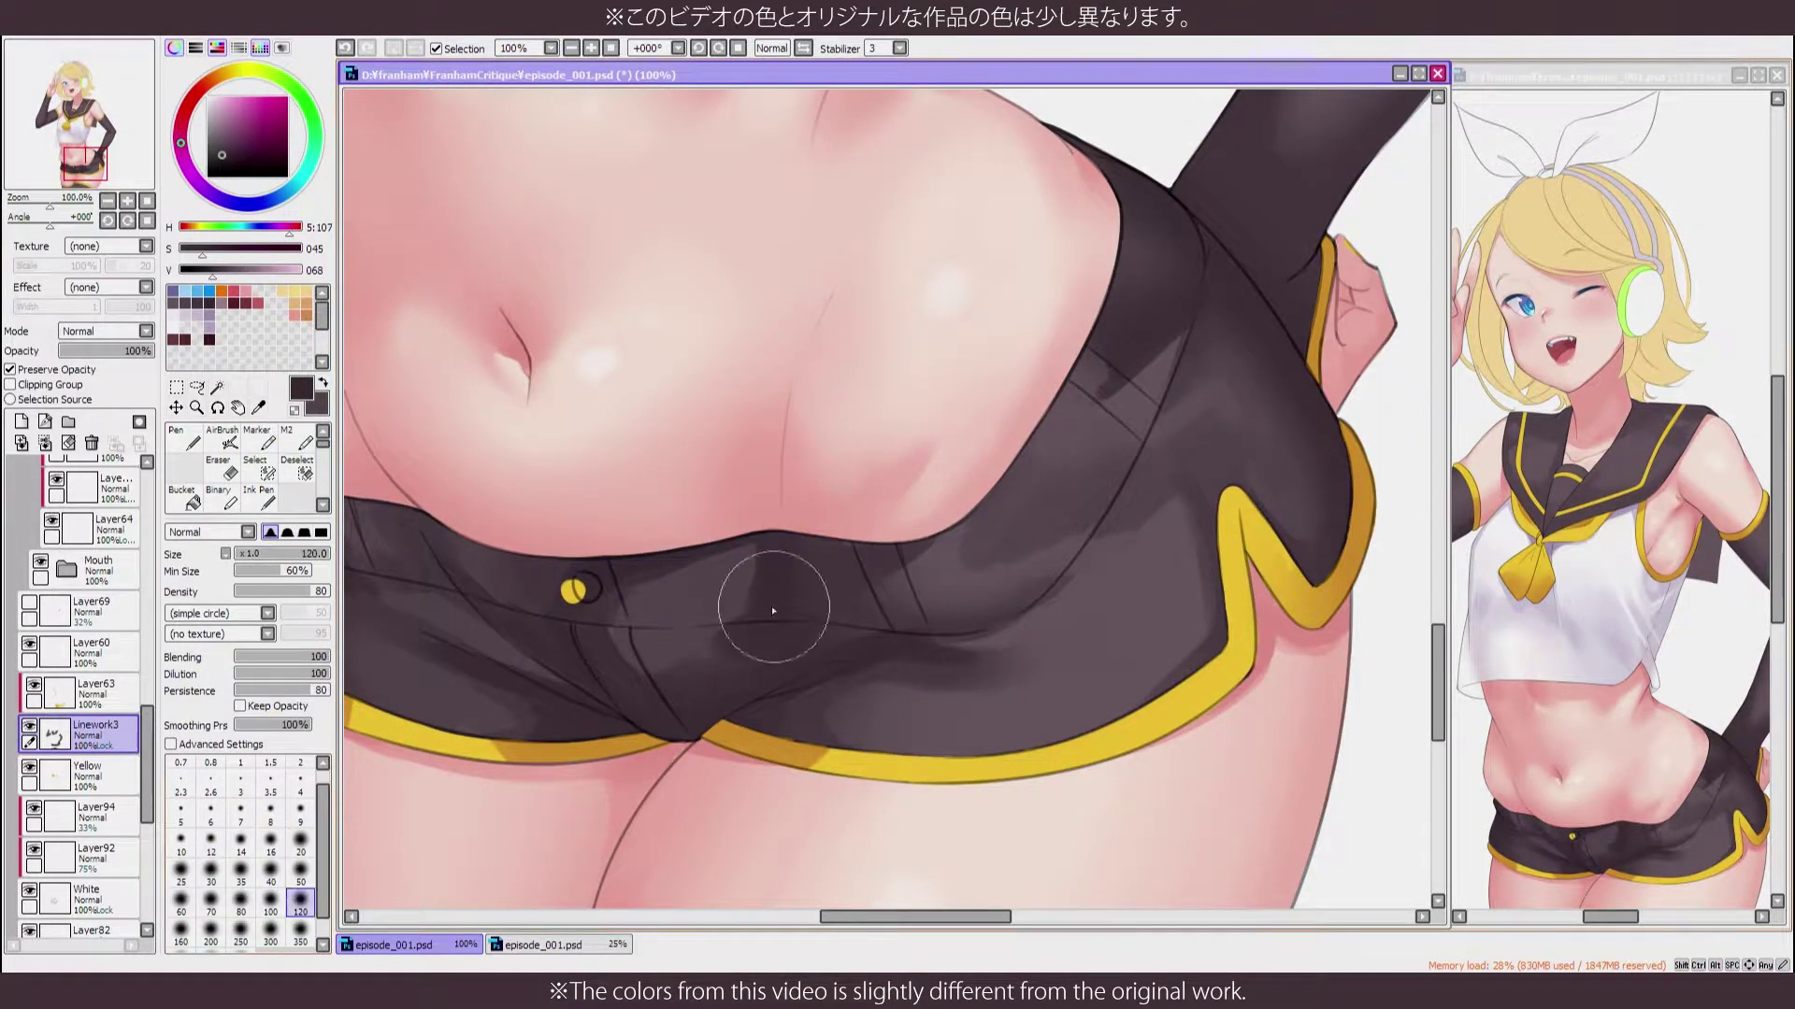
{"action": "scroll", "coordinate": [655, 827], "scroll_direction": "down", "scroll_amount": 6}
{"action": "key", "text": "h"}
{"action": "scroll", "coordinate": [659, 822], "scroll_direction": "up", "scroll_amount": 4}
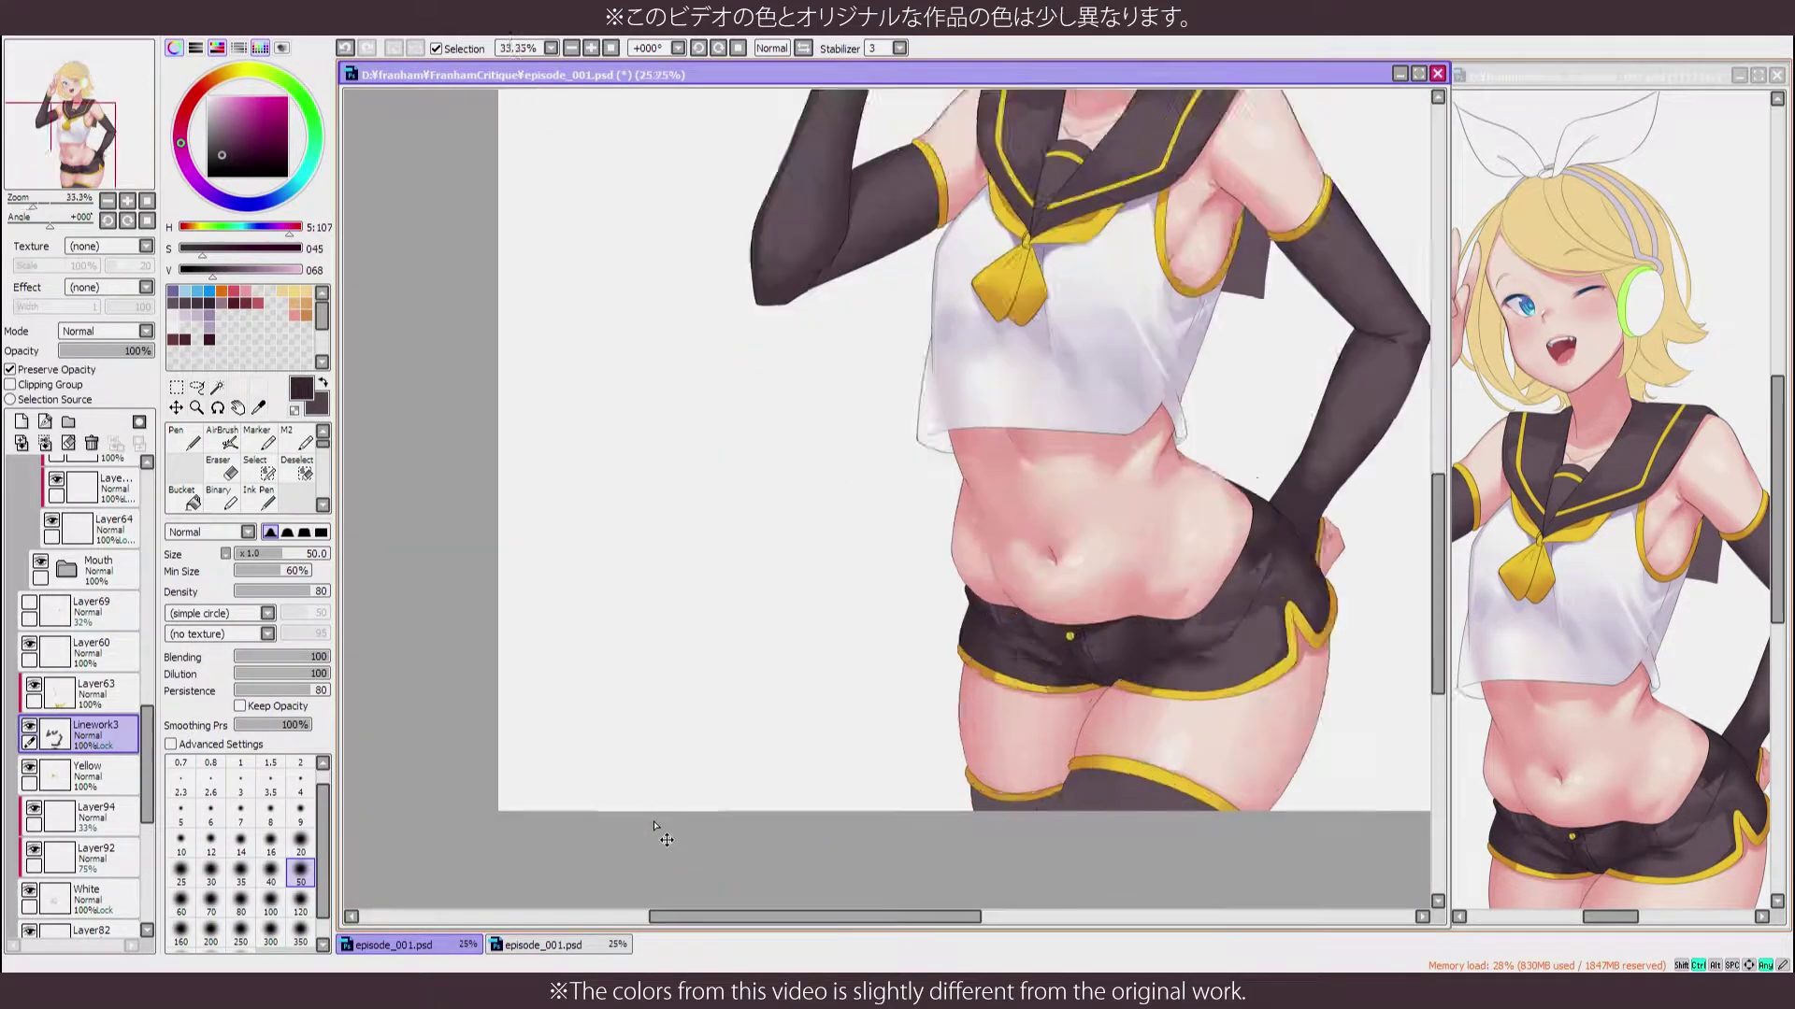
Paint a light mauve rim highlight along the outer hip edge and waistband end of the shorts with the Marker at size 20
{"action": "key", "text": "m"}
{"action": "key", "text": "h"}
{"action": "key", "text": "Up"}
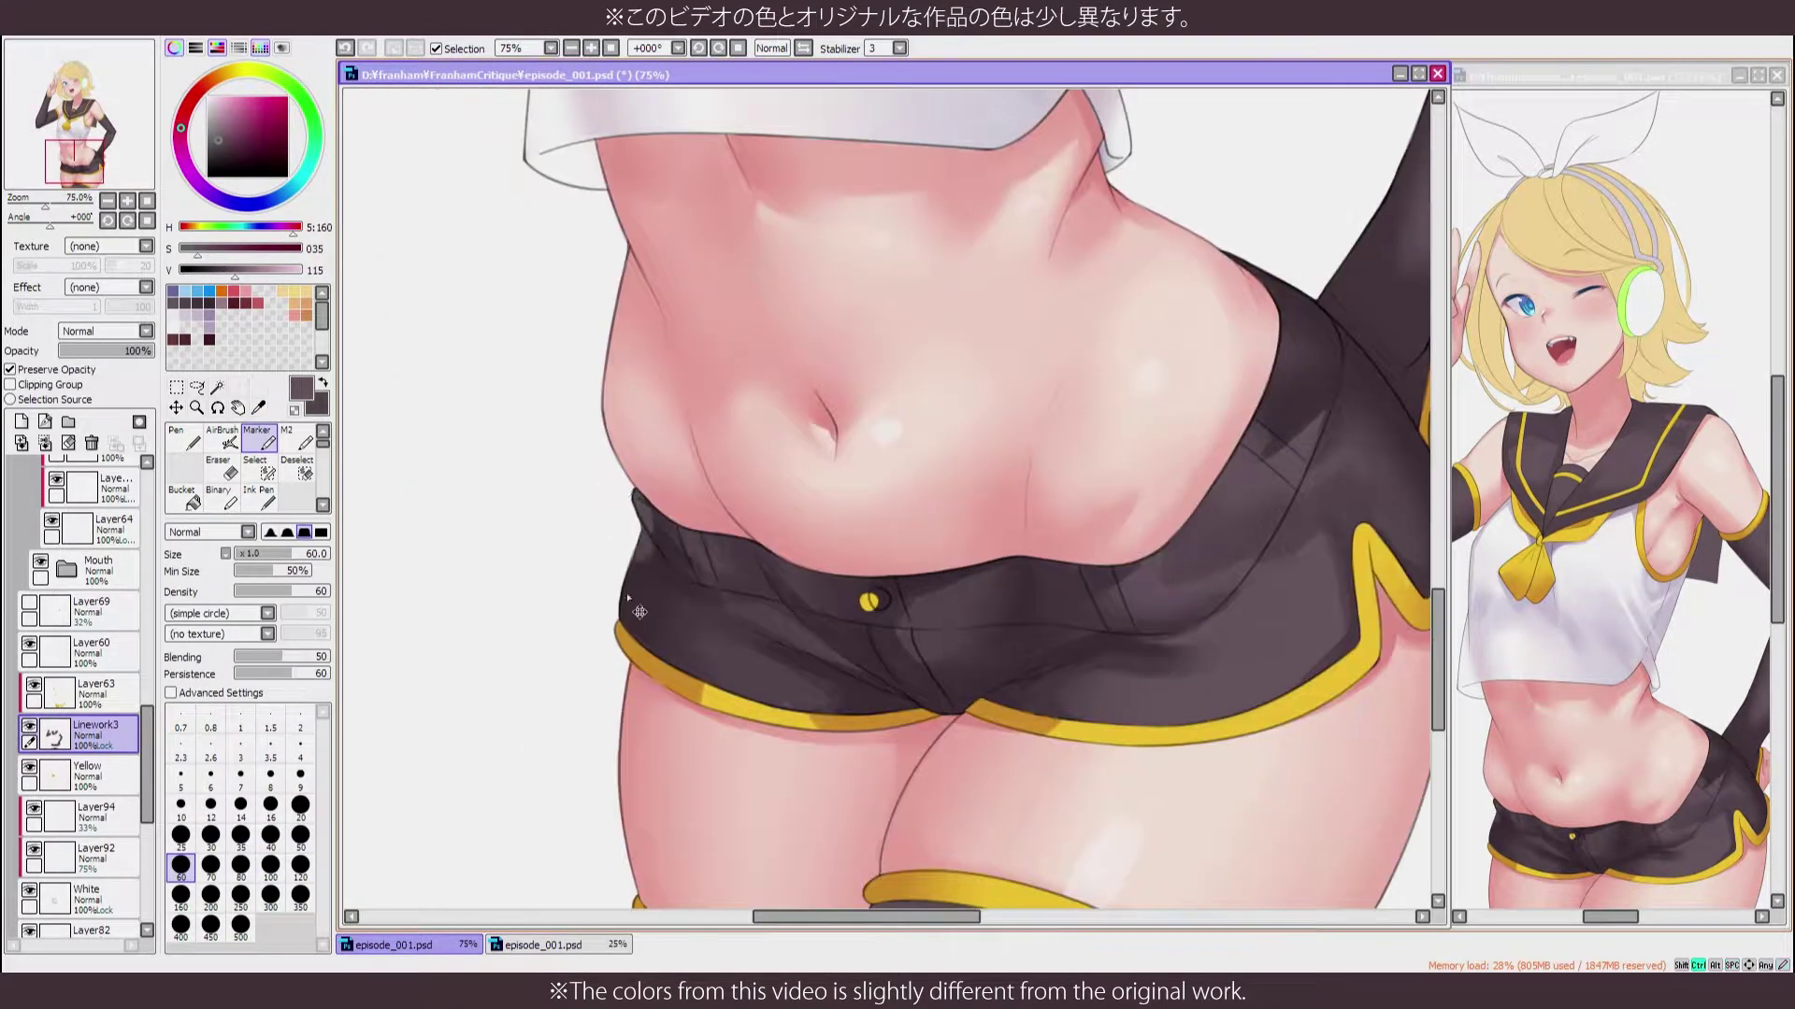
{"action": "left_click", "coordinate": [643, 523], "text": "alt"}
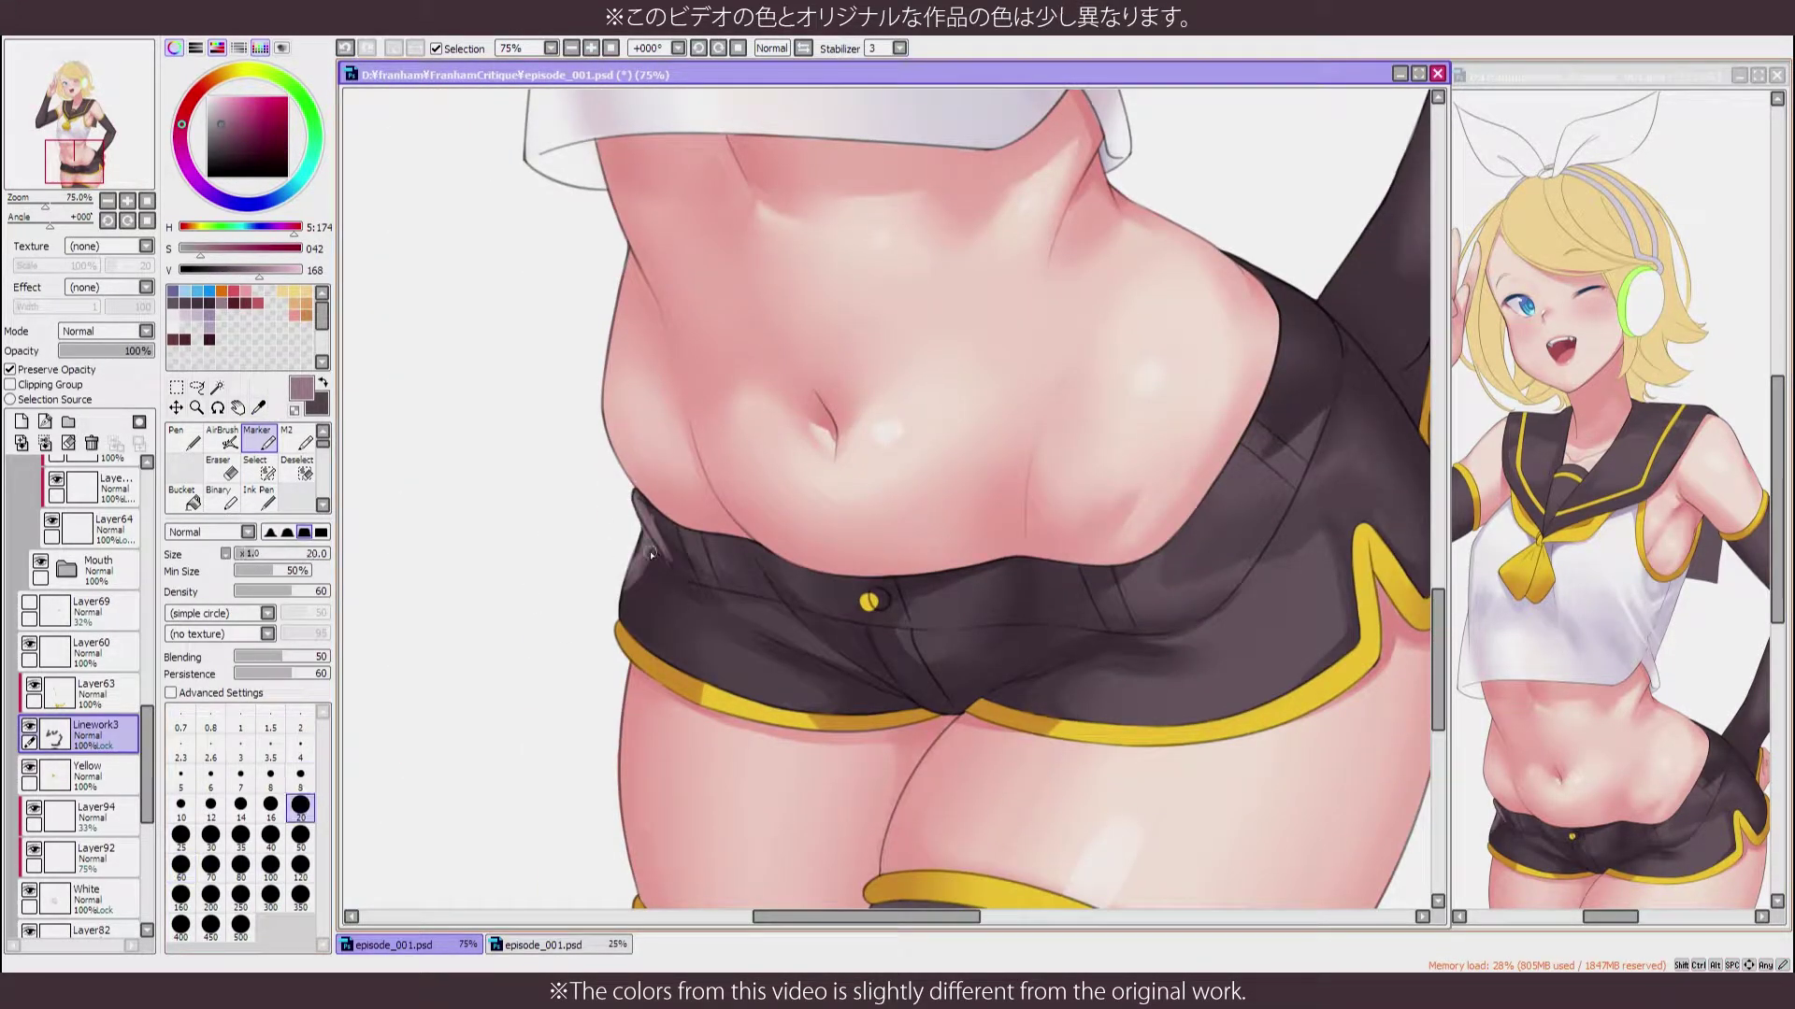
{"action": "scroll", "coordinate": [645, 540], "scroll_direction": "down", "scroll_amount": 4}
{"action": "key", "text": "h"}
{"action": "key", "text": "h"}
{"action": "scroll", "coordinate": [643, 755], "scroll_direction": "up", "scroll_amount": 4}
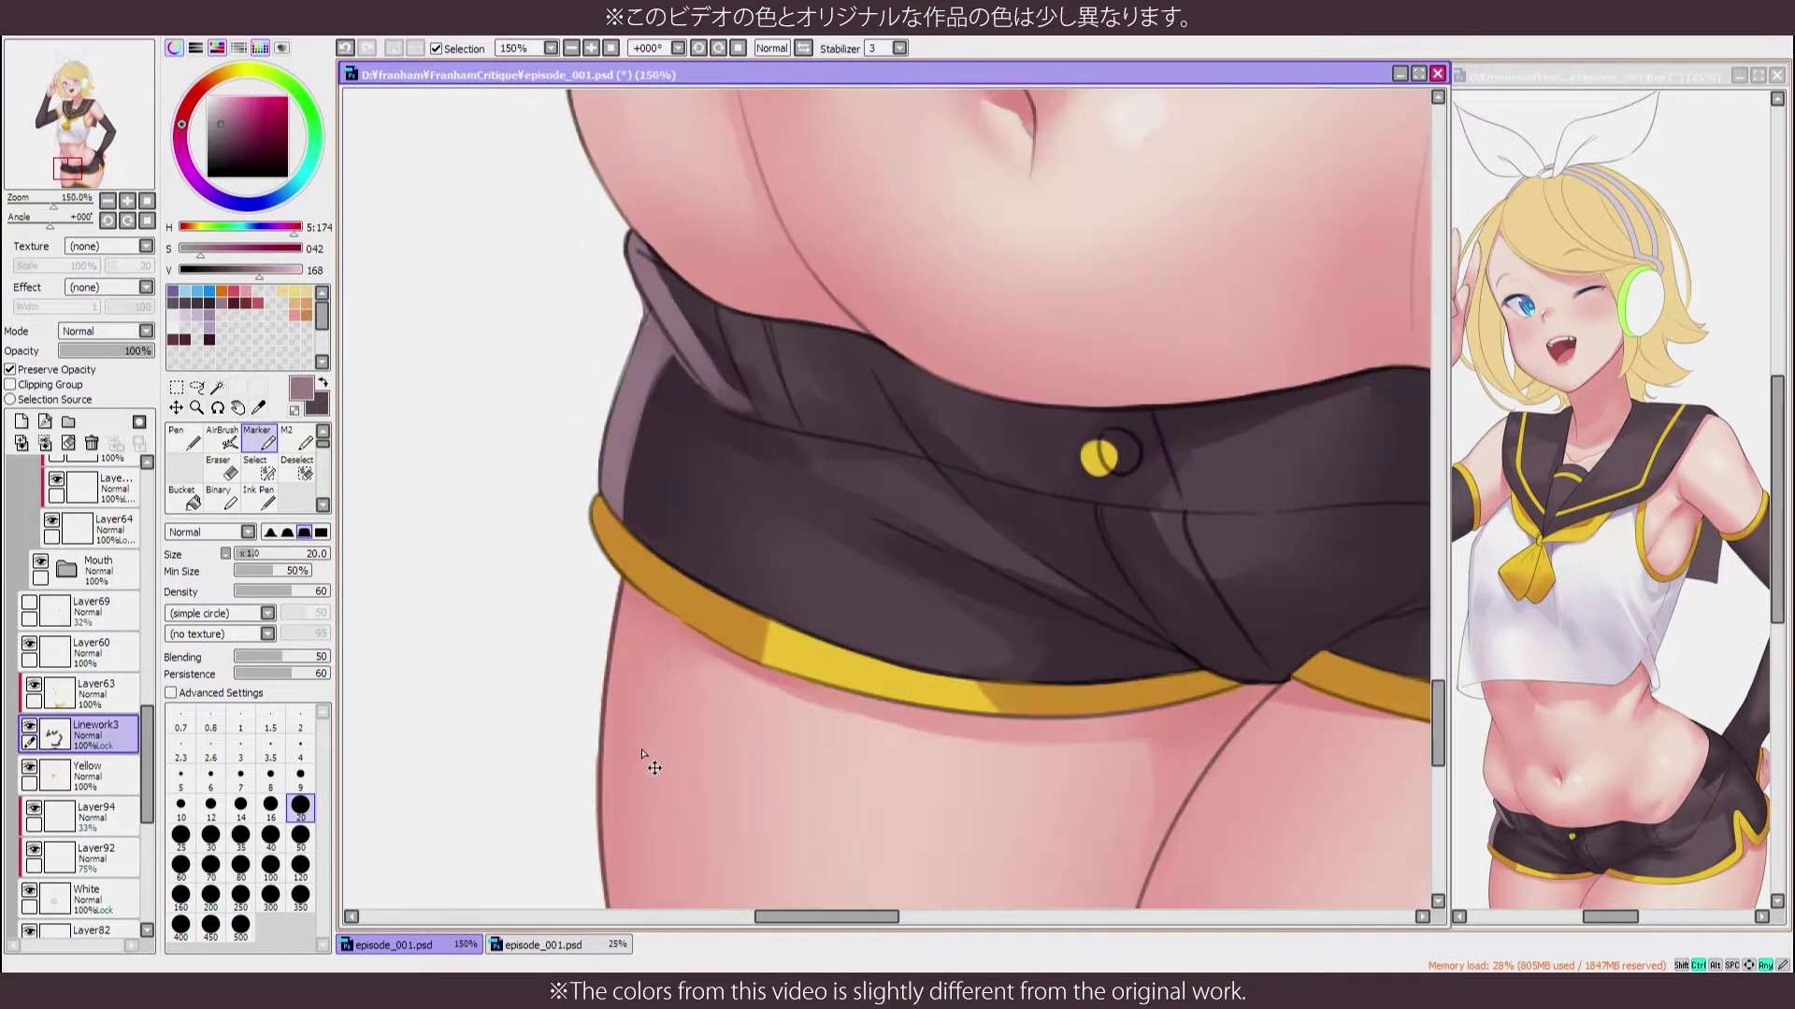
{"action": "scroll", "coordinate": [643, 755], "scroll_direction": "down", "scroll_amount": 4}
{"action": "key", "text": "h"}
{"action": "key", "text": "h"}
{"action": "scroll", "coordinate": [643, 755], "scroll_direction": "up", "scroll_amount": 4}
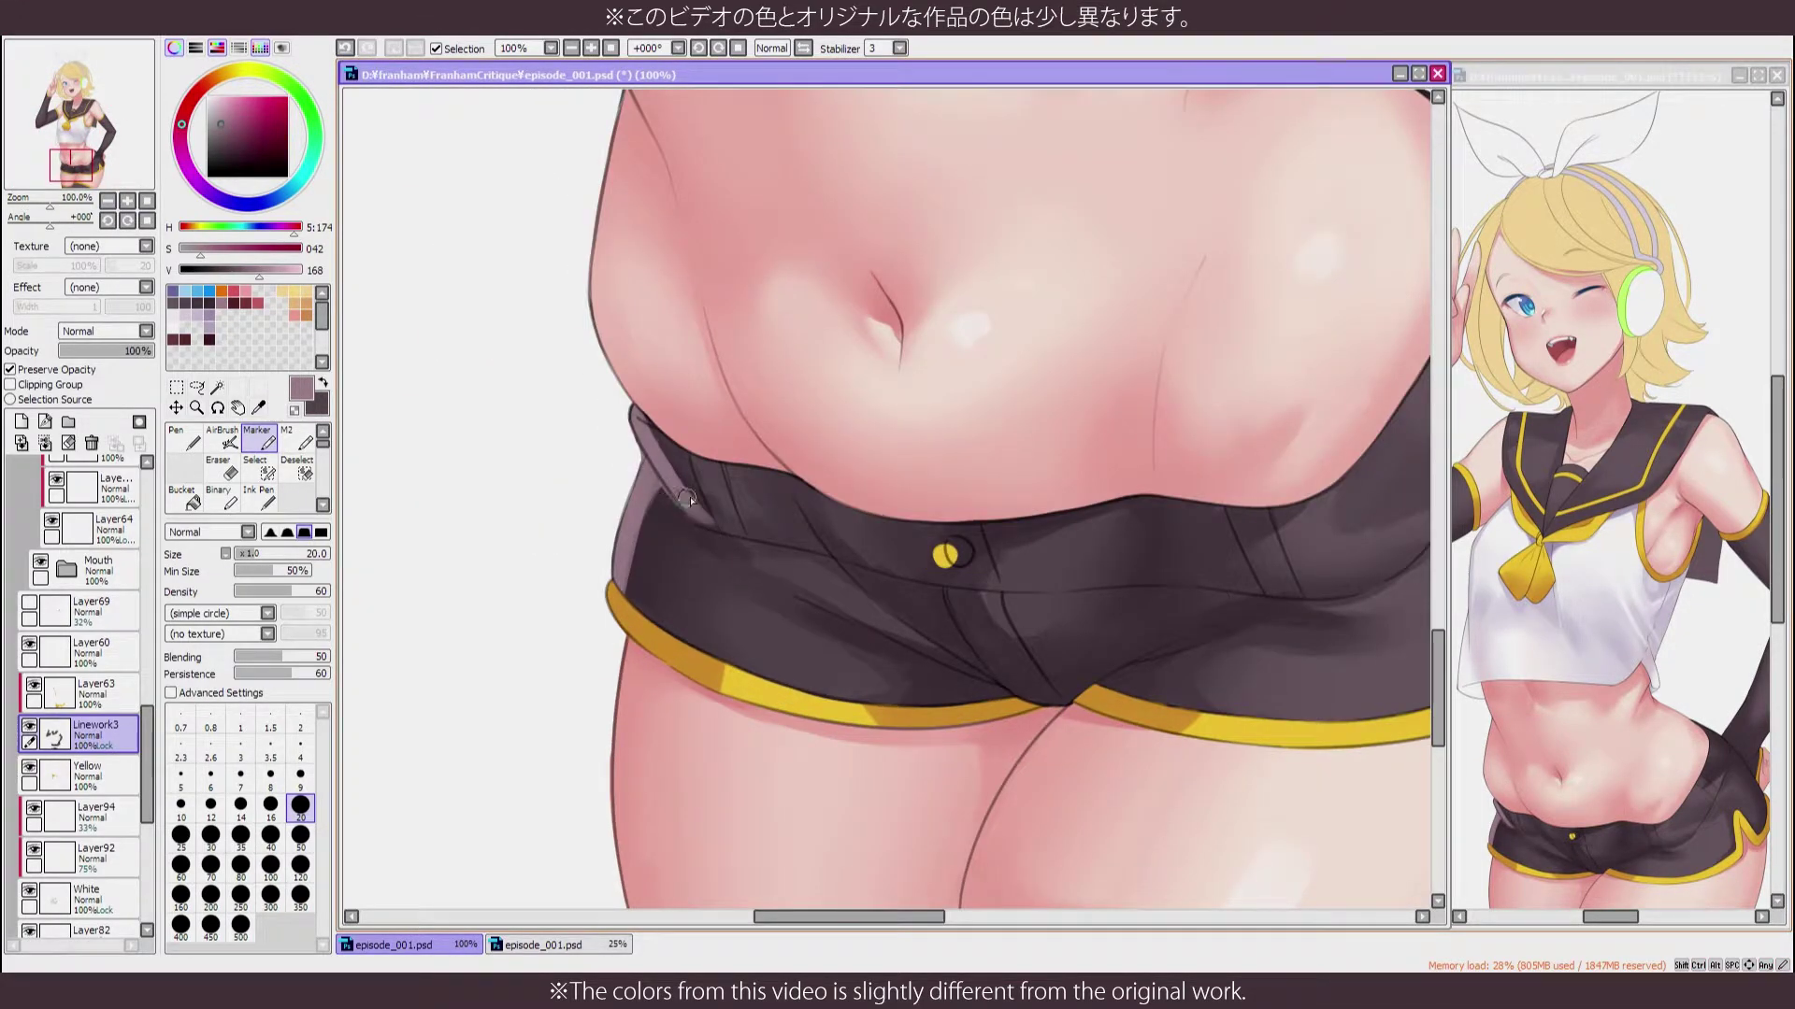
{"action": "scroll", "coordinate": [664, 517], "scroll_direction": "down", "scroll_amount": 4}
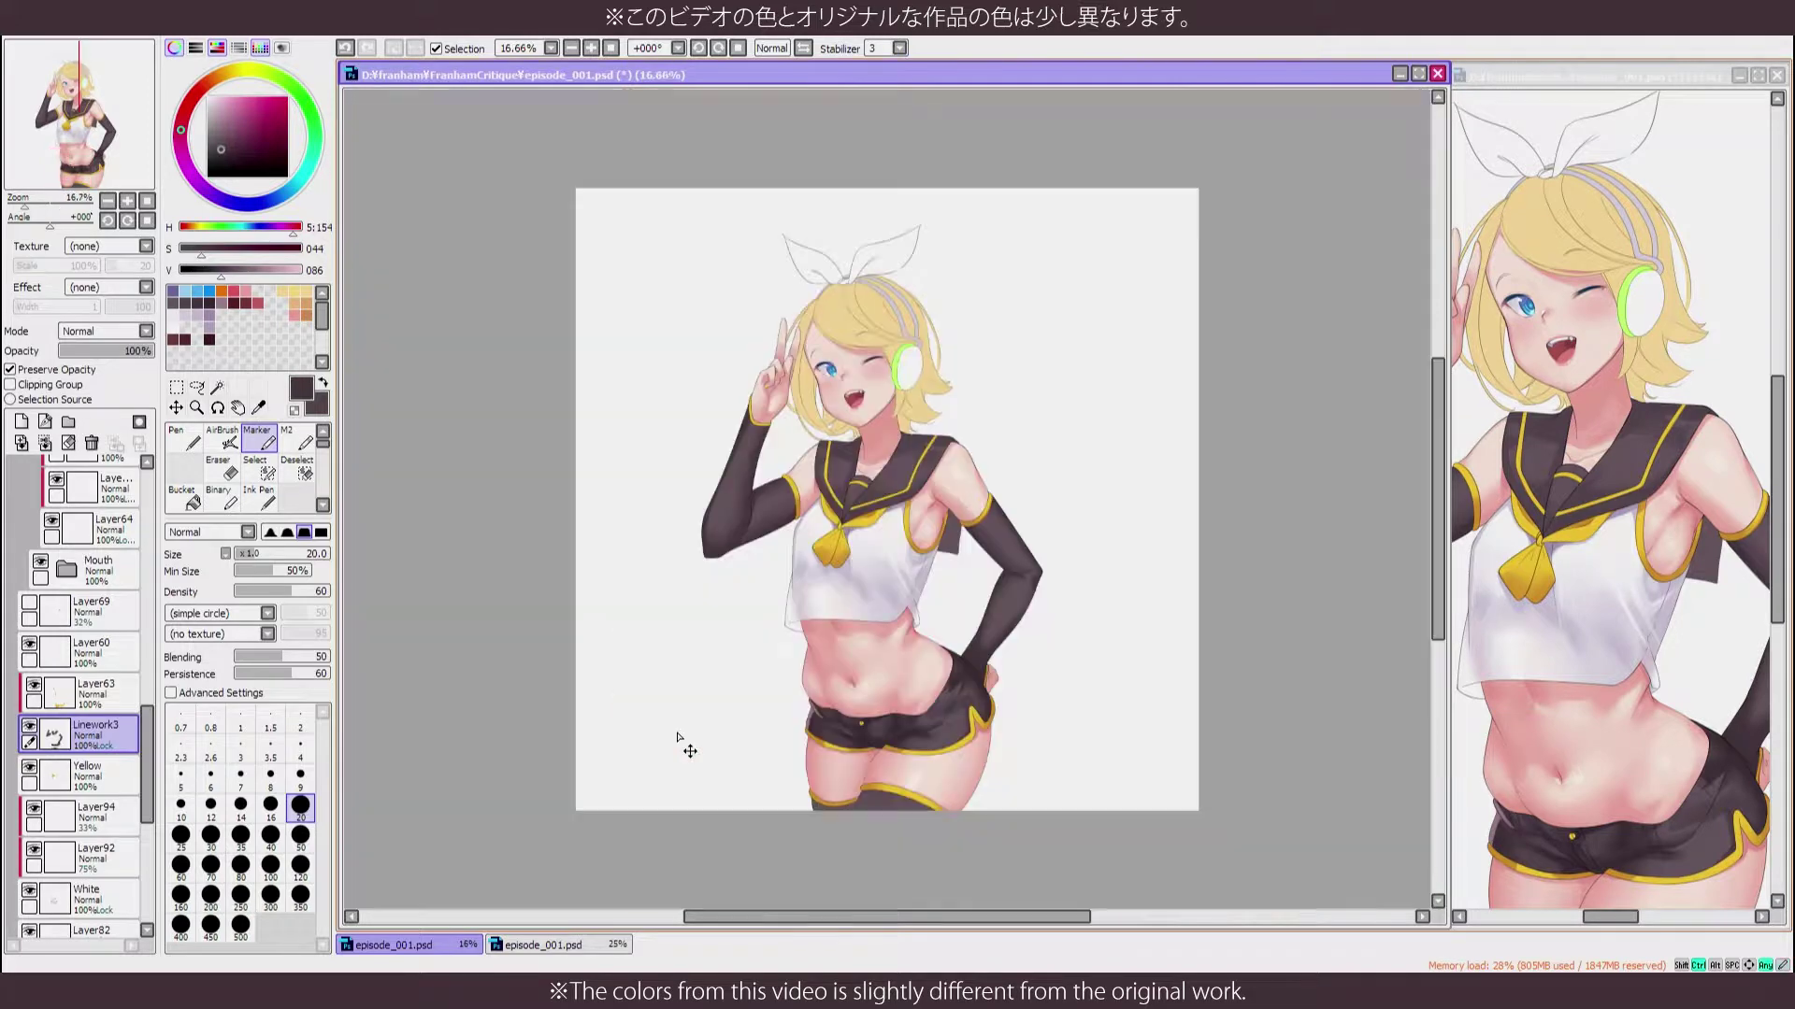
On Layer57, paint a pale rim light along the outer edge of the bare waist with the Marker at size 20
{"action": "scroll", "coordinate": [680, 733], "scroll_direction": "up", "scroll_amount": 3}
{"action": "scroll", "coordinate": [84, 710], "scroll_direction": "down", "scroll_amount": 3}
{"action": "left_click", "coordinate": [116, 779]}
{"action": "right_click", "coordinate": [725, 522]}
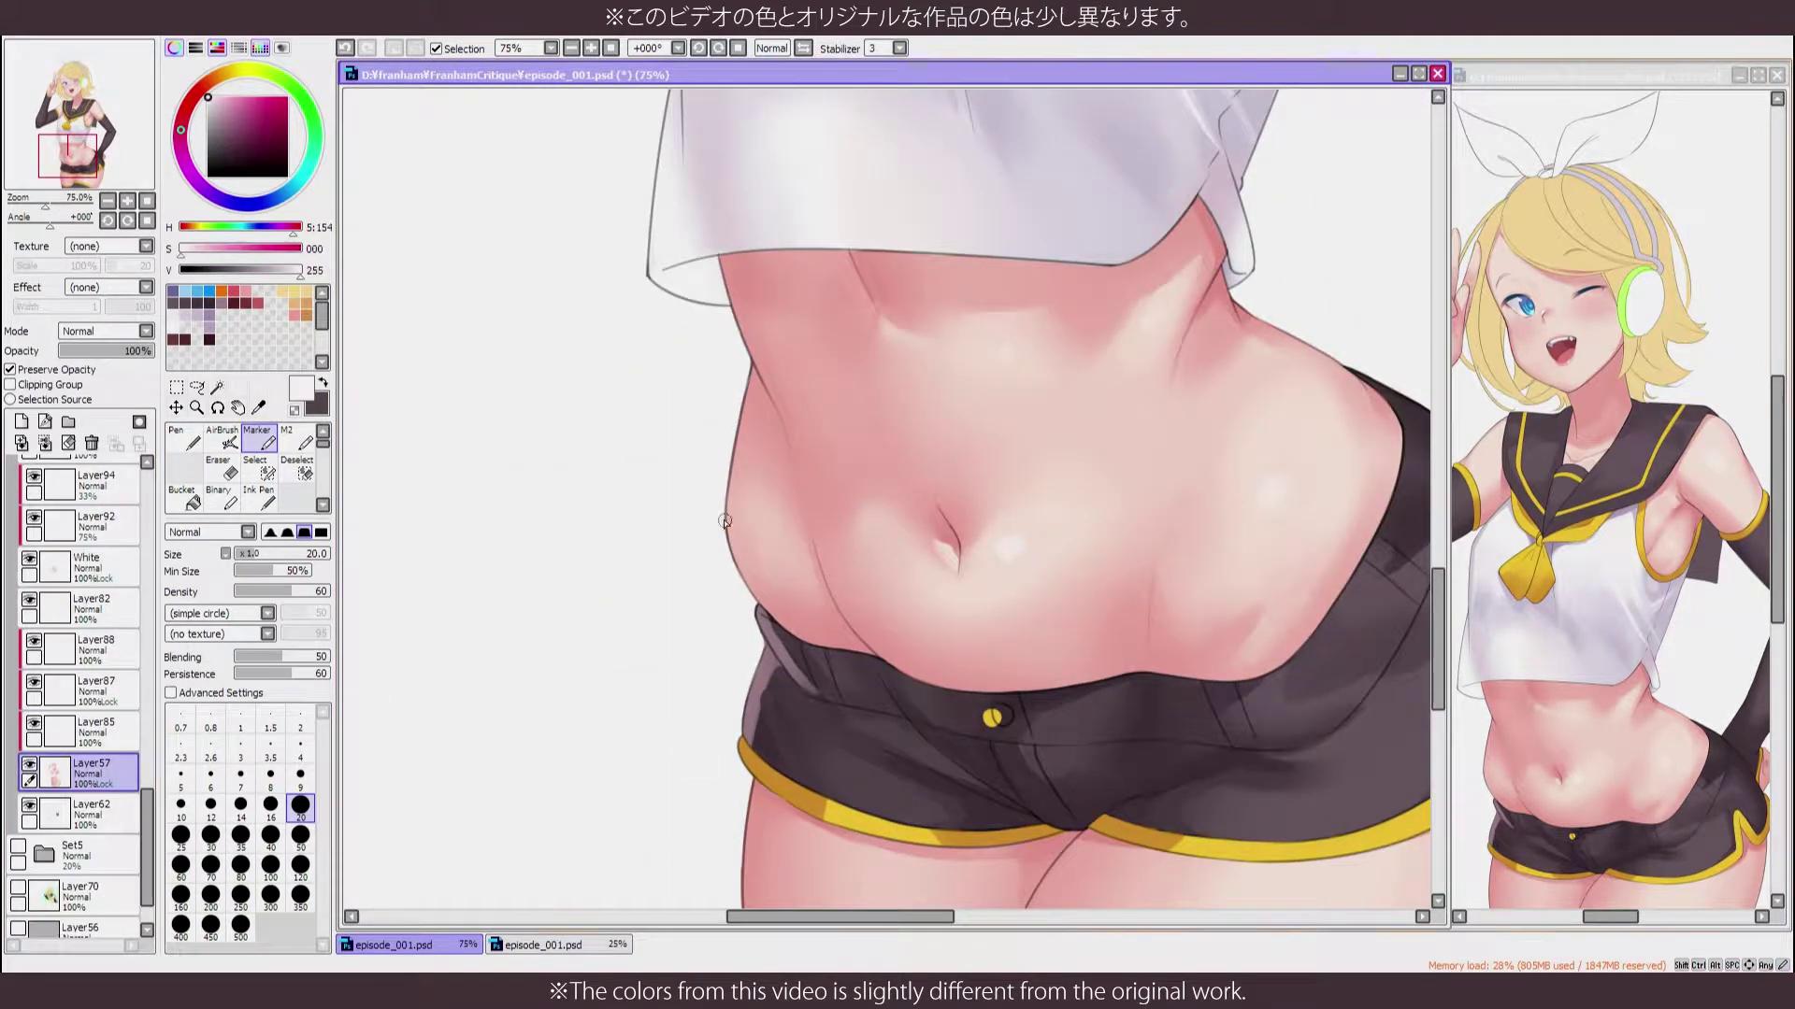
{"action": "right_click", "coordinate": [982, 393]}
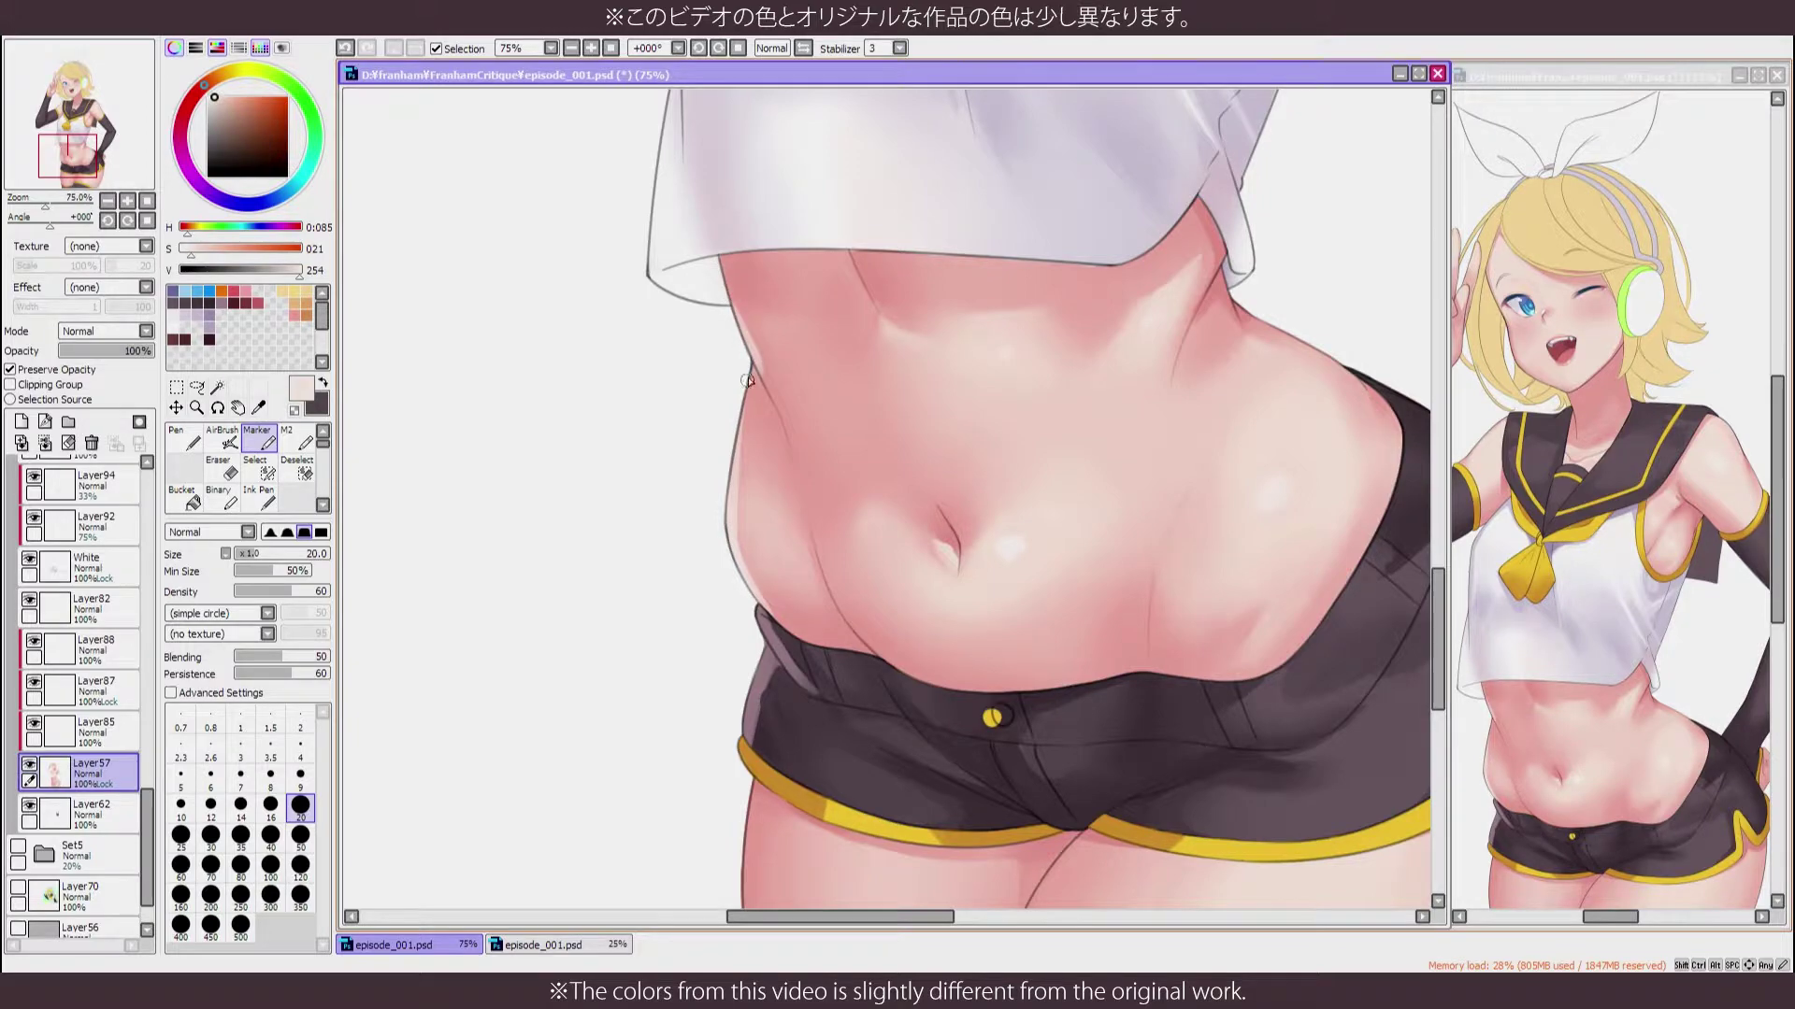
{"action": "scroll", "coordinate": [747, 381], "scroll_direction": "down", "scroll_amount": 3}
{"action": "scroll", "coordinate": [752, 398], "scroll_direction": "up", "scroll_amount": 3}
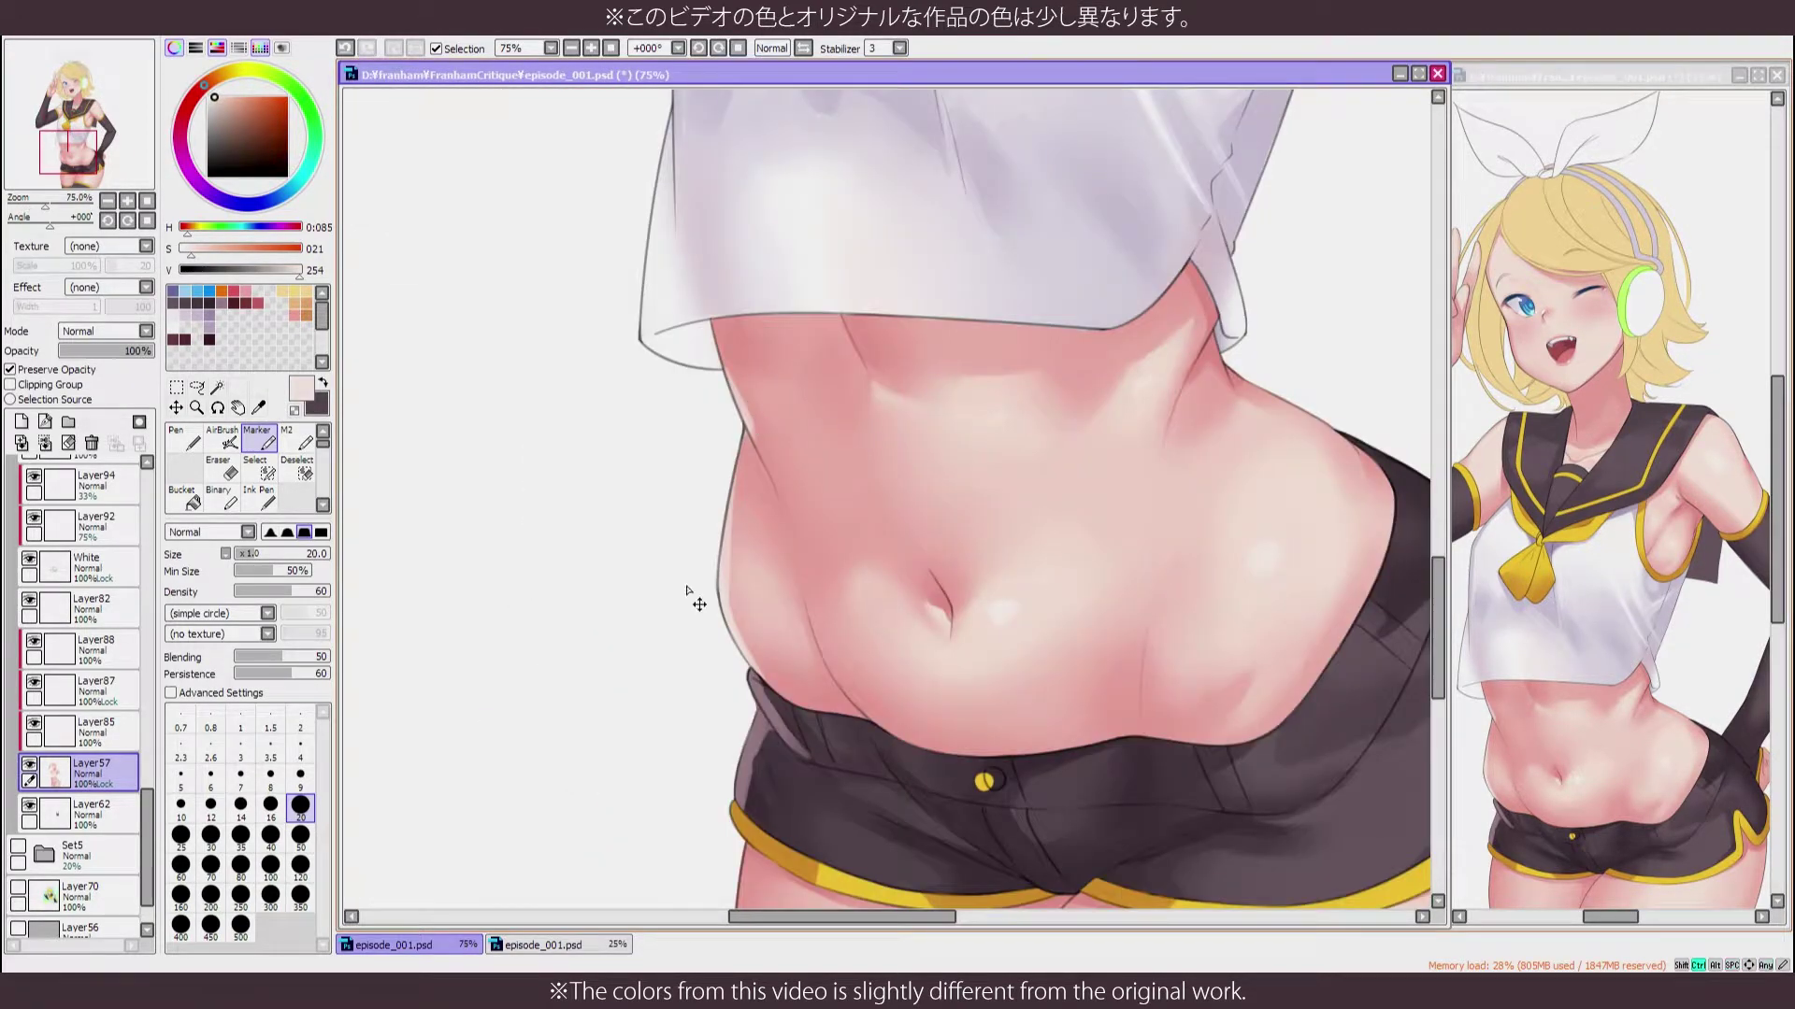
{"action": "scroll", "coordinate": [689, 592], "scroll_direction": "down", "scroll_amount": 3}
{"action": "scroll", "coordinate": [689, 591], "scroll_direction": "up", "scroll_amount": 3}
{"action": "right_click", "coordinate": [689, 592]}
On the Linework3 layer, touch up the waistband of the shorts with the Marker at size 20 in a dark tone
{"action": "scroll", "coordinate": [84, 729], "scroll_direction": "up", "scroll_amount": 3}
{"action": "left_click", "coordinate": [113, 681]}
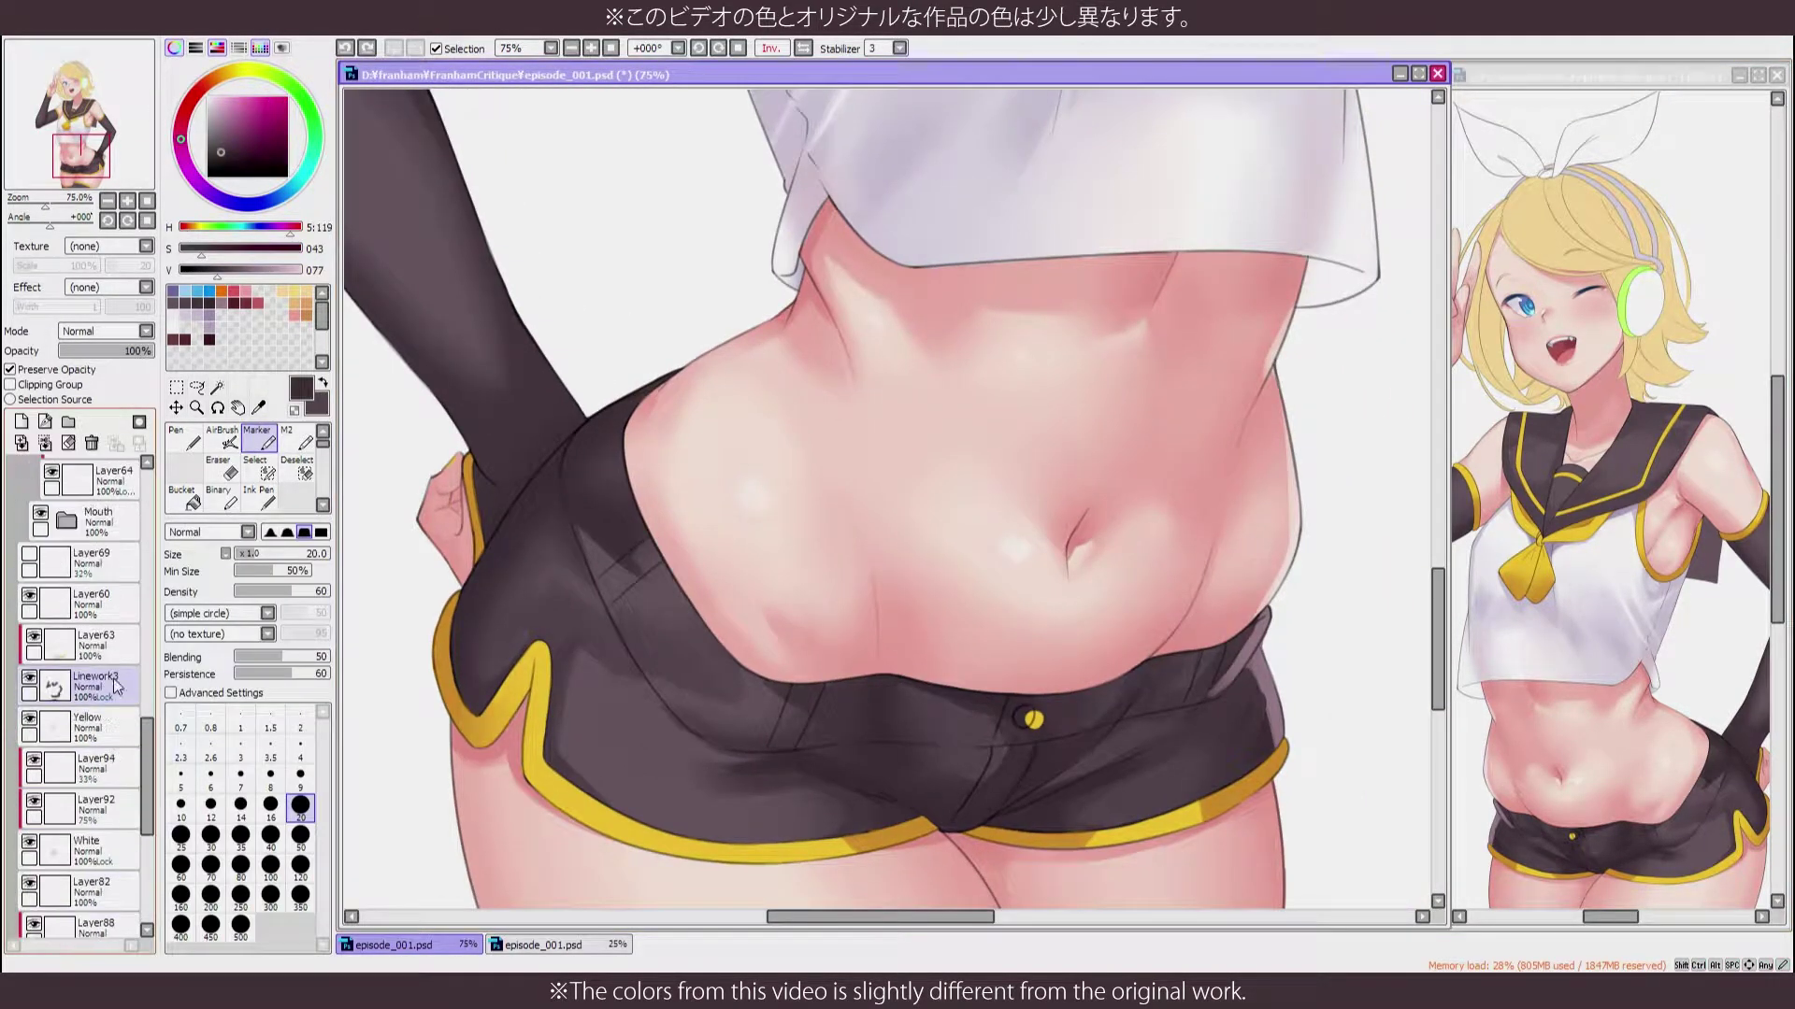
{"action": "left_click", "coordinate": [116, 686]}
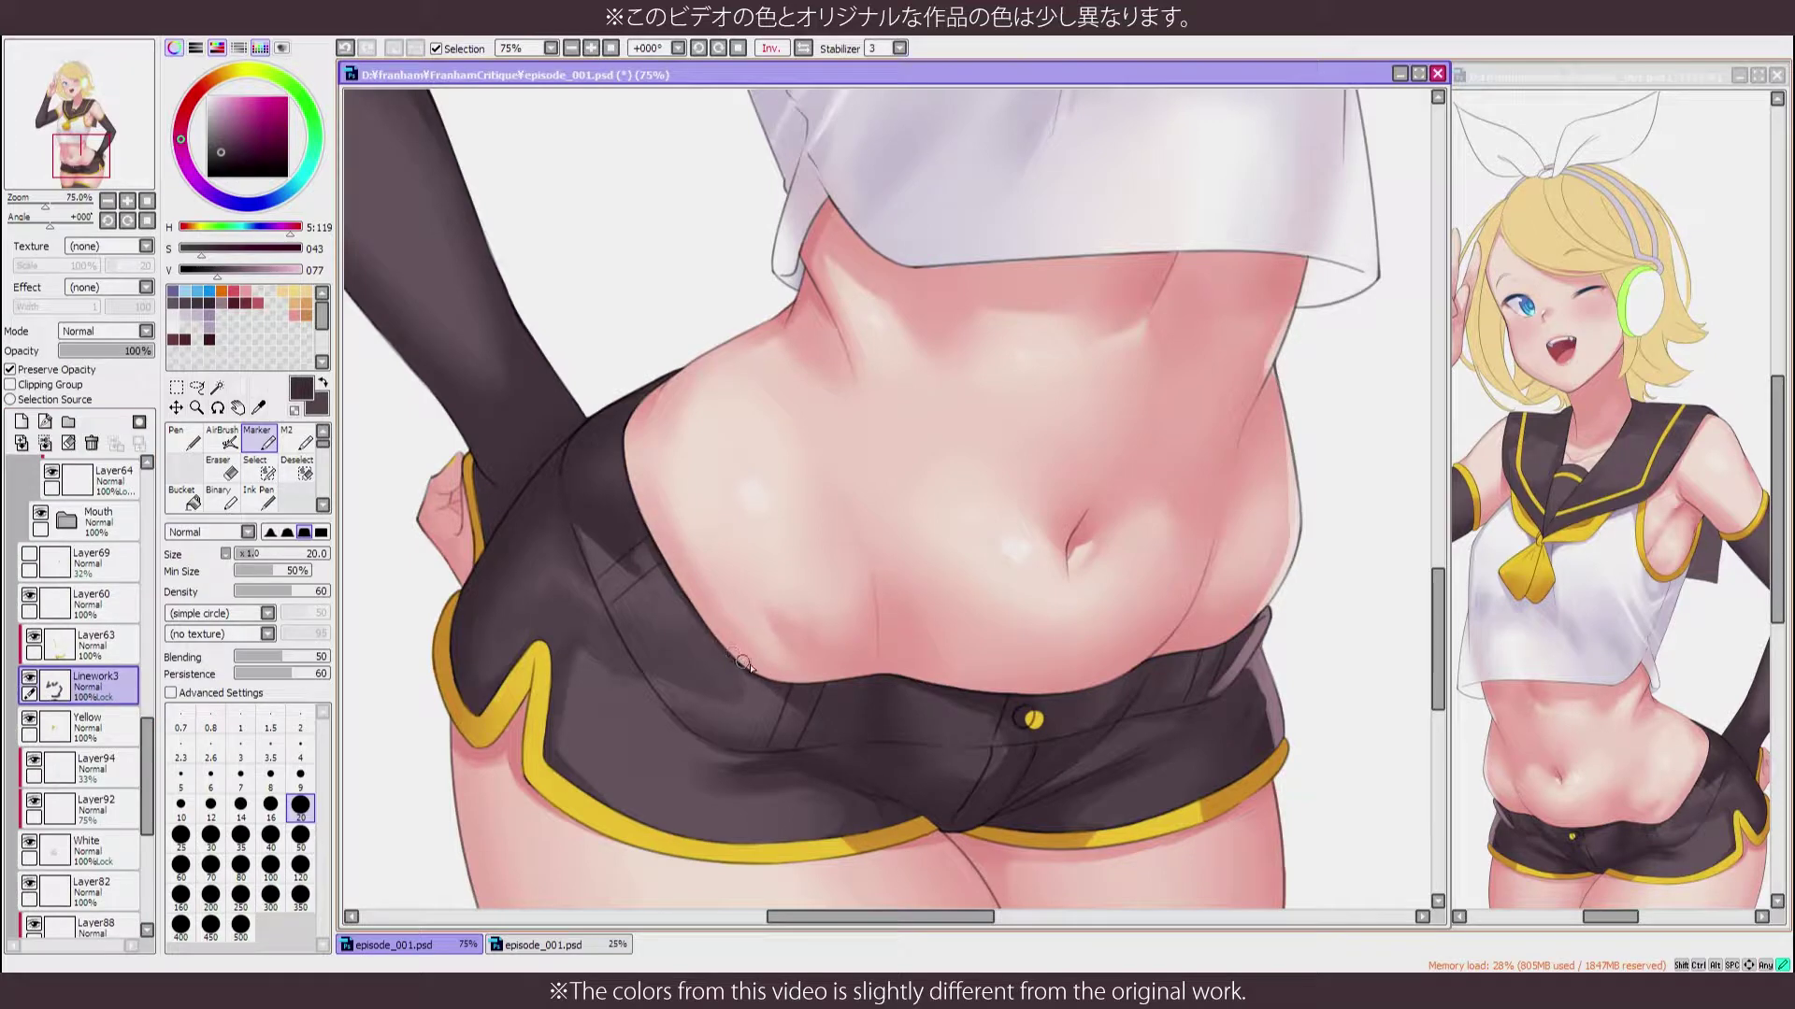
{"action": "scroll", "coordinate": [741, 662], "scroll_direction": "down", "scroll_amount": 3}
{"action": "scroll", "coordinate": [815, 726], "scroll_direction": "up", "scroll_amount": 4}
{"action": "left_click_drag", "start_coordinate": [801, 568], "coordinate": [1102, 577]}
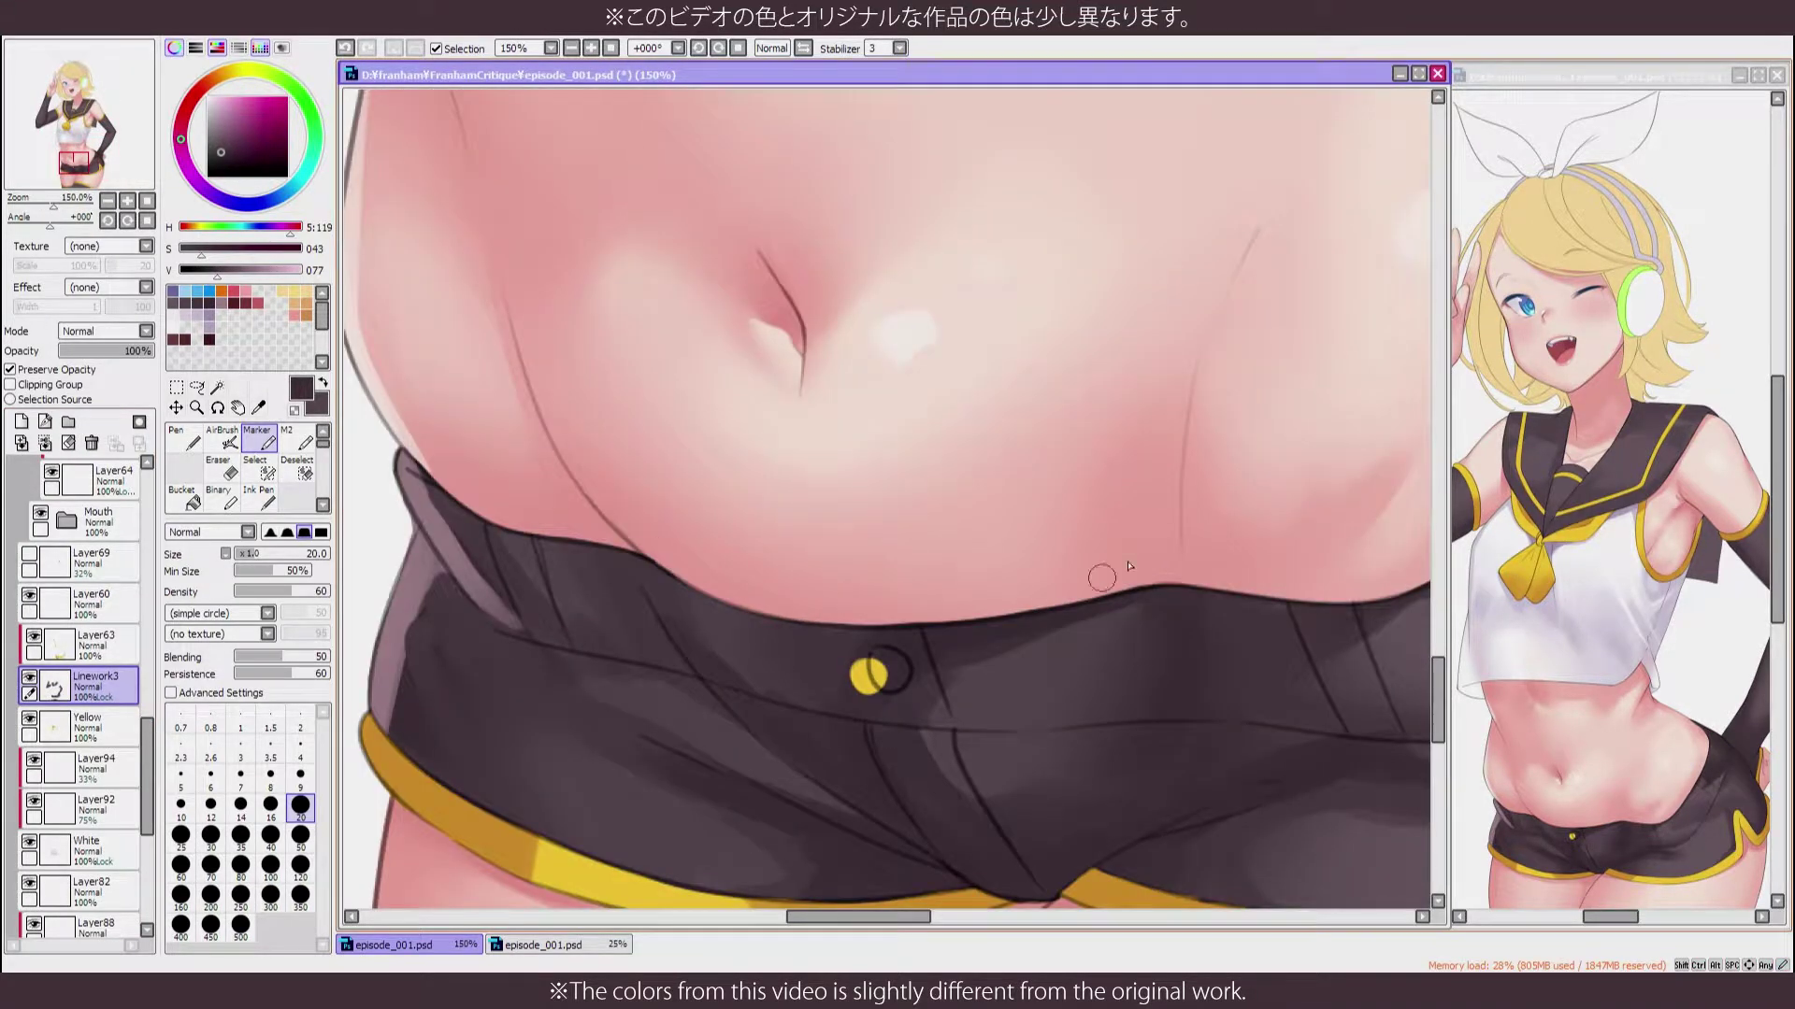
{"action": "scroll", "coordinate": [1103, 523], "scroll_direction": "down", "scroll_amount": 1}
{"action": "key", "text": "b"}
{"action": "scroll", "coordinate": [845, 493], "scroll_direction": "up", "scroll_amount": 1}
{"action": "scroll", "coordinate": [850, 500], "scroll_direction": "down", "scroll_amount": 5}
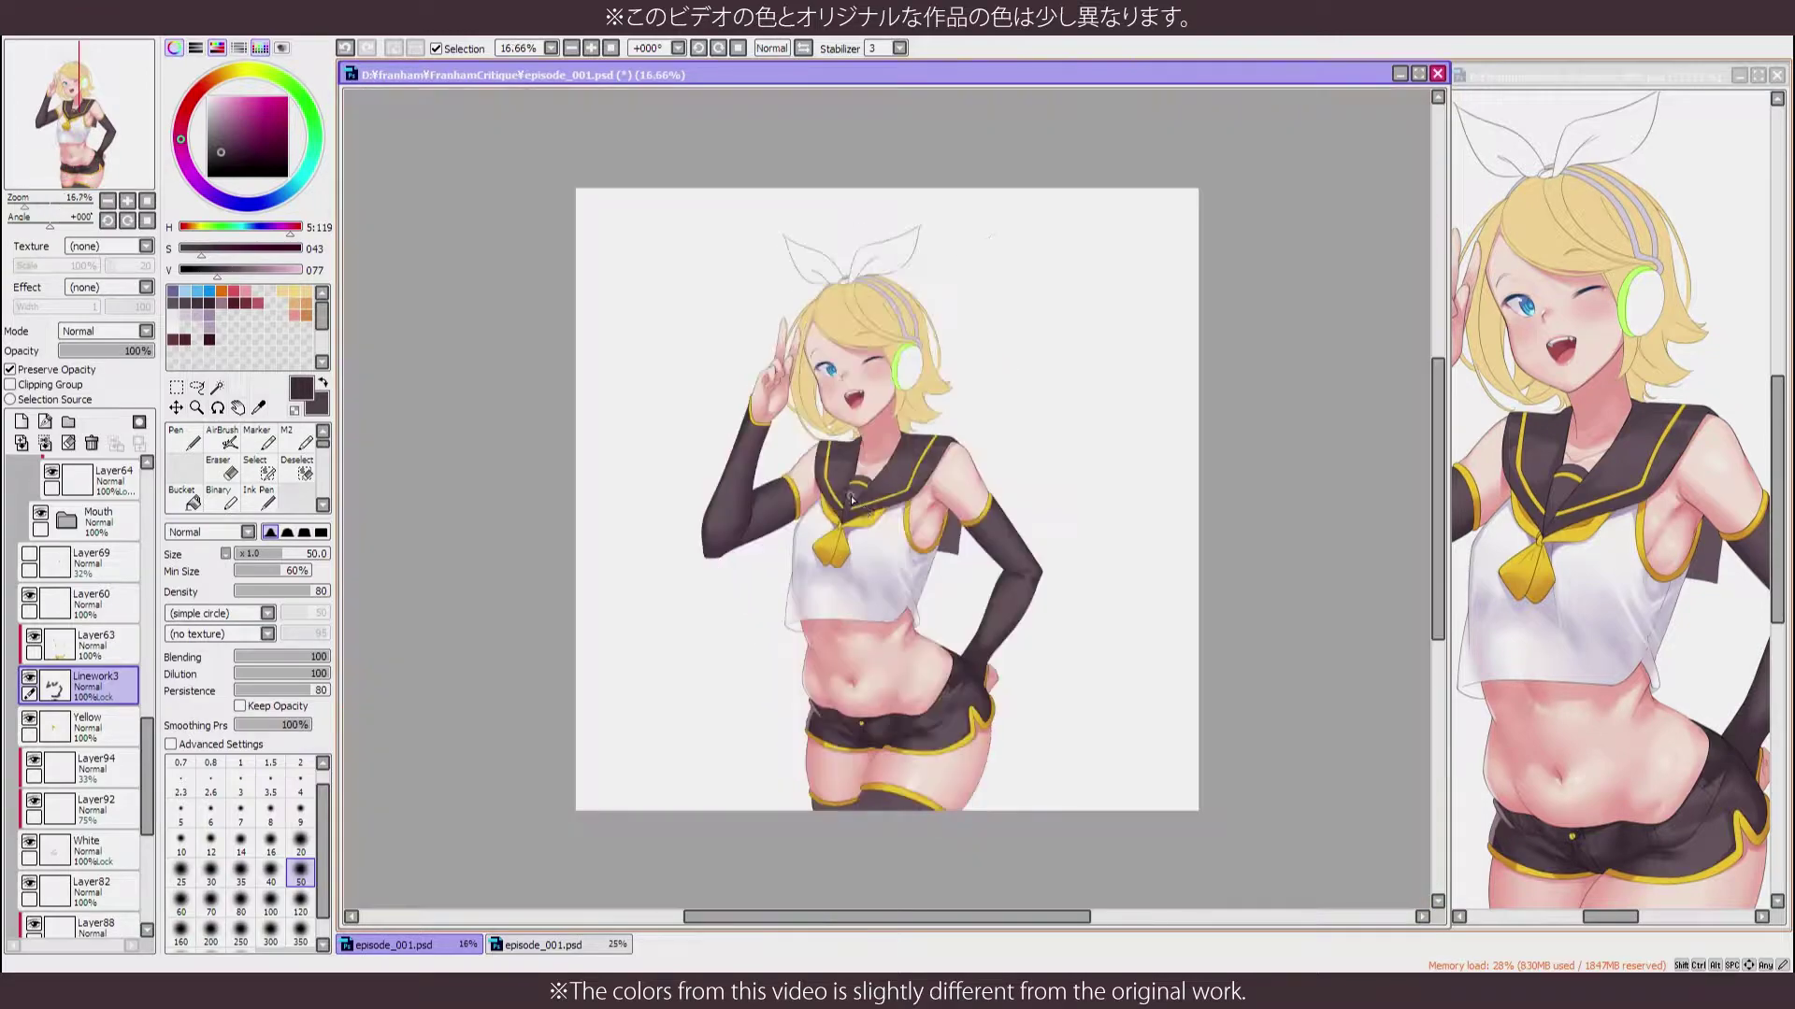
Paint dark shadows on the sailor collar beside the neck with the Marker at size 40
{"action": "scroll", "coordinate": [850, 500], "scroll_direction": "up", "scroll_amount": 5}
{"action": "key", "text": "m"}
{"action": "scroll", "coordinate": [1039, 395], "scroll_direction": "up", "scroll_amount": 3}
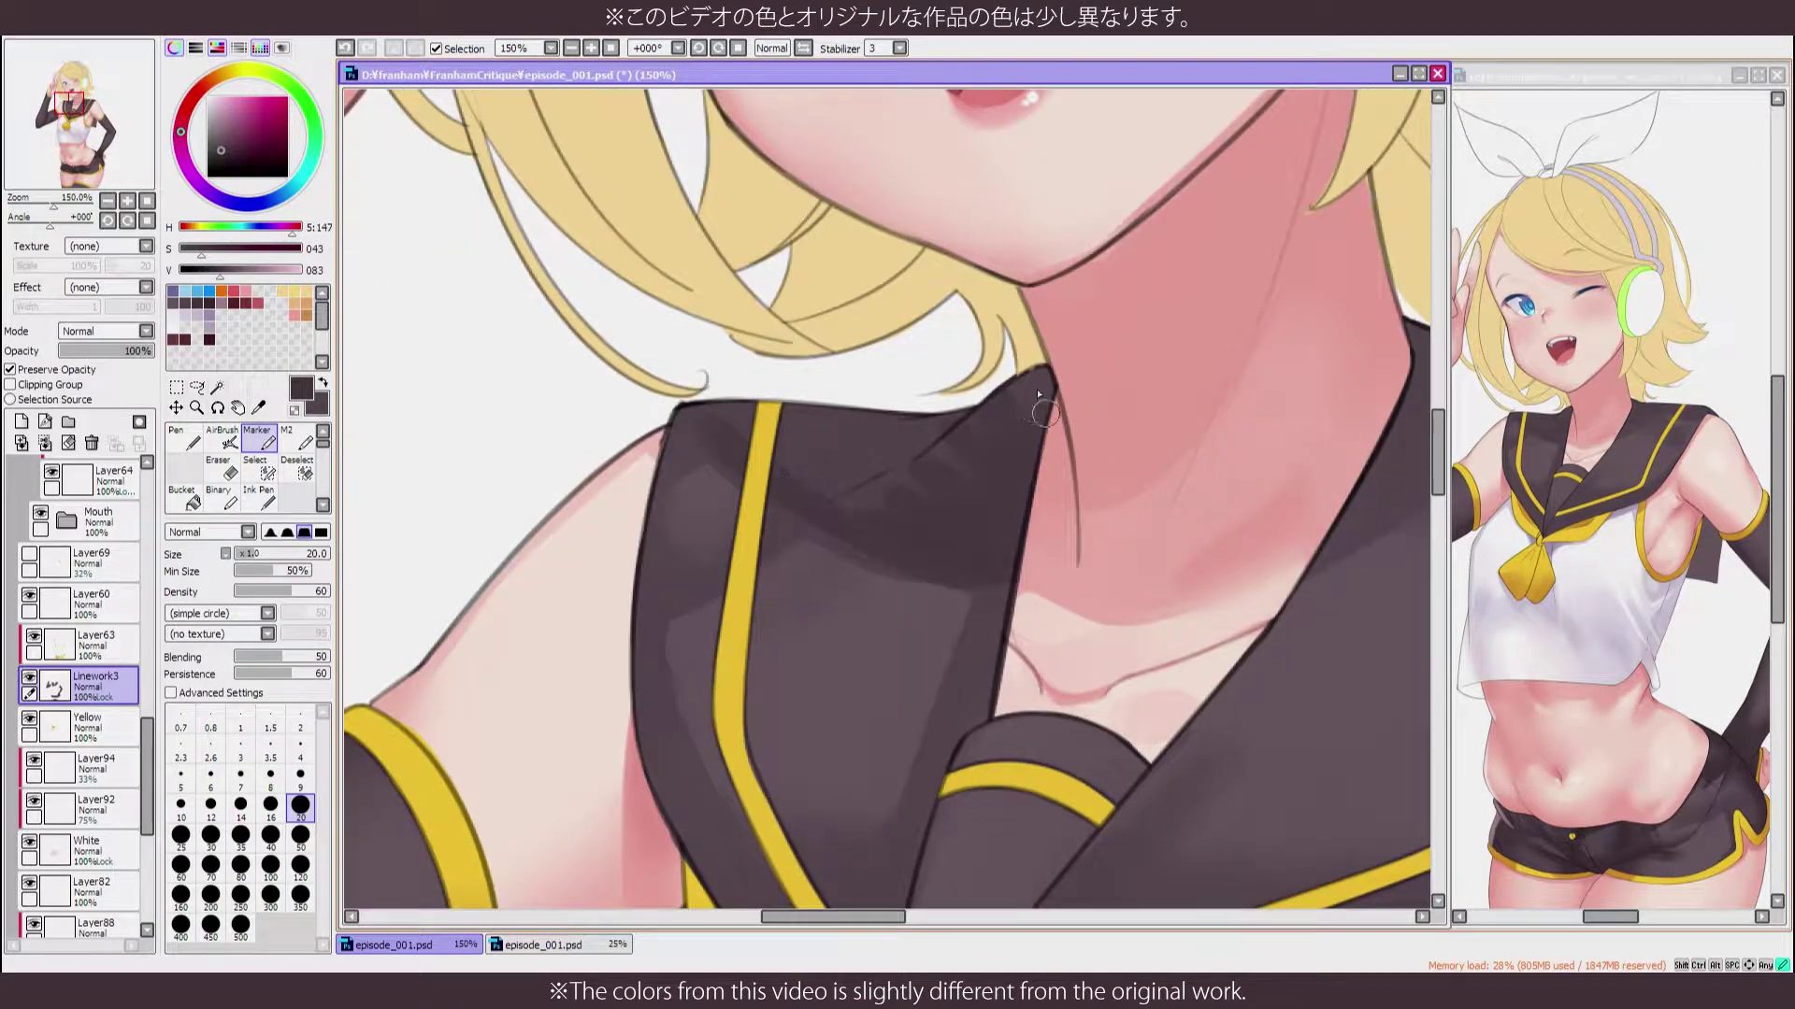
{"action": "key", "text": "bracketright"}
{"action": "key", "text": "bracketright"}
{"action": "key", "text": "bracketright"}
{"action": "key", "text": "bracketright"}
{"action": "mouse_move", "coordinate": [1402, 448]}
{"action": "left_mouse_down"}
{"action": "mouse_move", "coordinate": [869, 430]}
{"action": "mouse_move", "coordinate": [1036, 474]}
{"action": "left_mouse_up"}
{"action": "scroll", "coordinate": [457, 621], "scroll_direction": "down", "scroll_amount": 4}
{"action": "scroll", "coordinate": [457, 621], "scroll_direction": "up", "scroll_amount": 3}
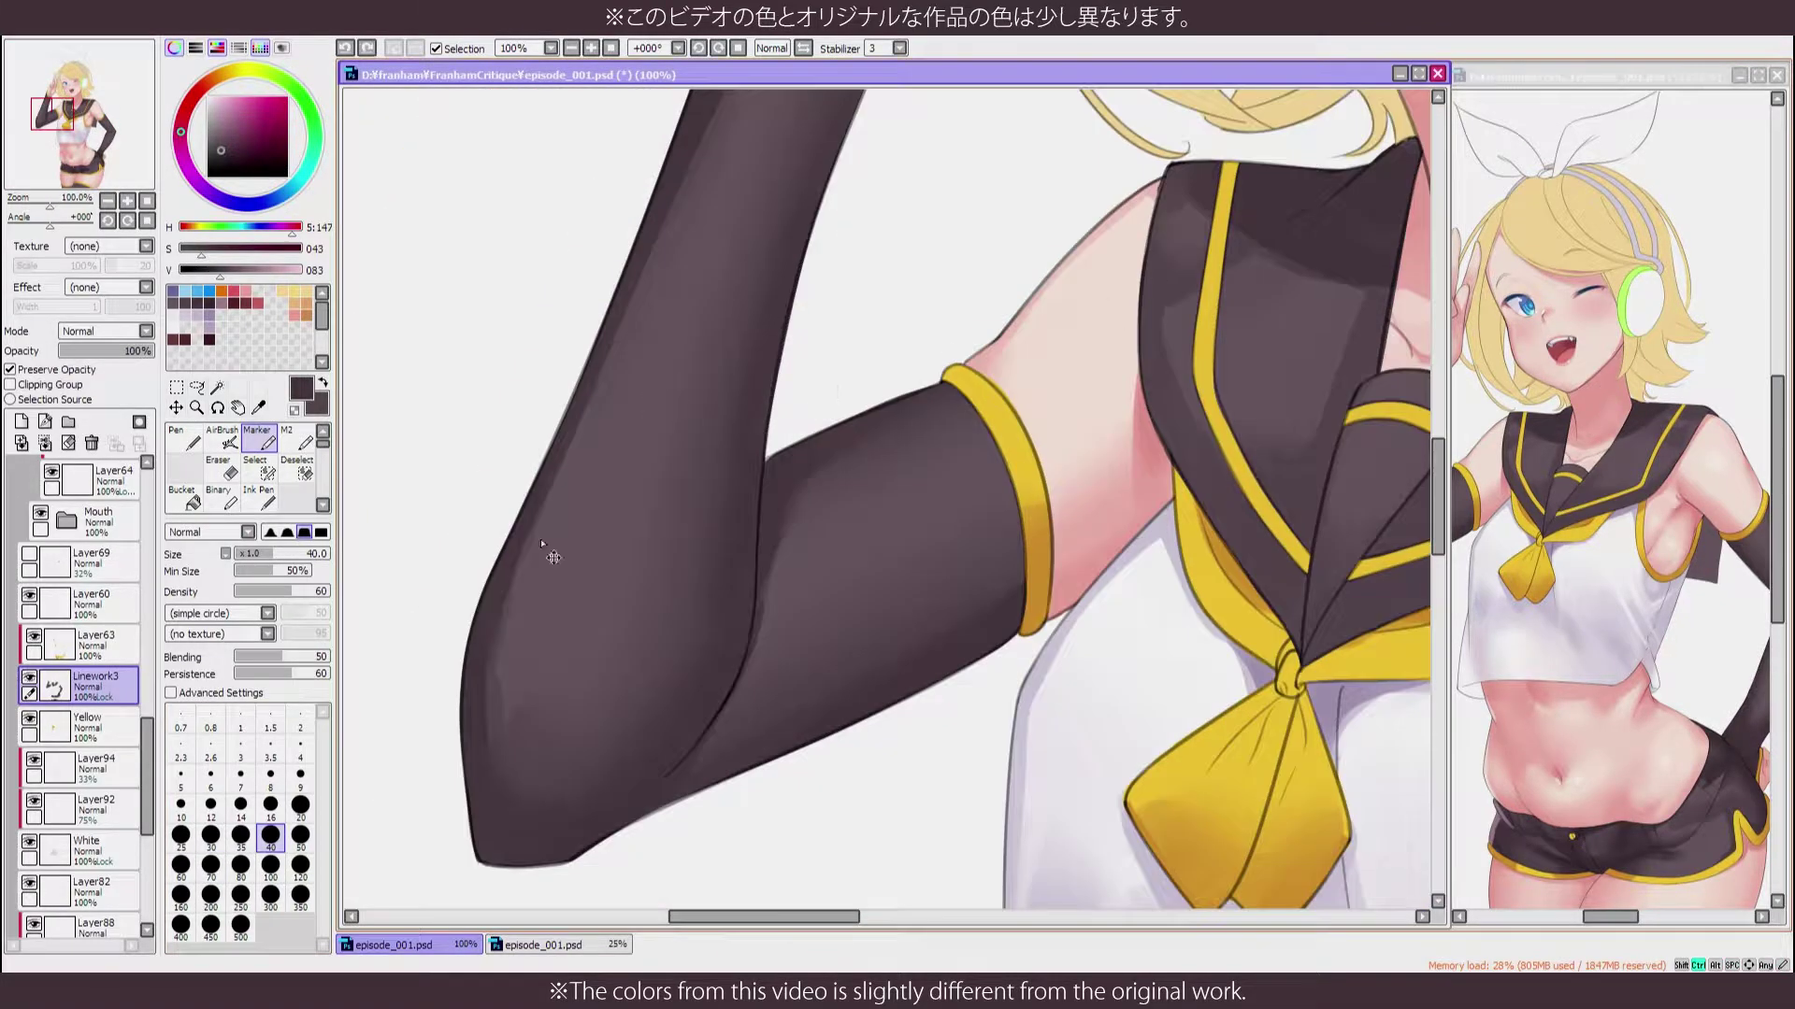
Blend the shading across the sailor collar and its centre insert with the Pen at size 50
{"action": "left_click_drag", "start_coordinate": [554, 557], "coordinate": [283, 576]}
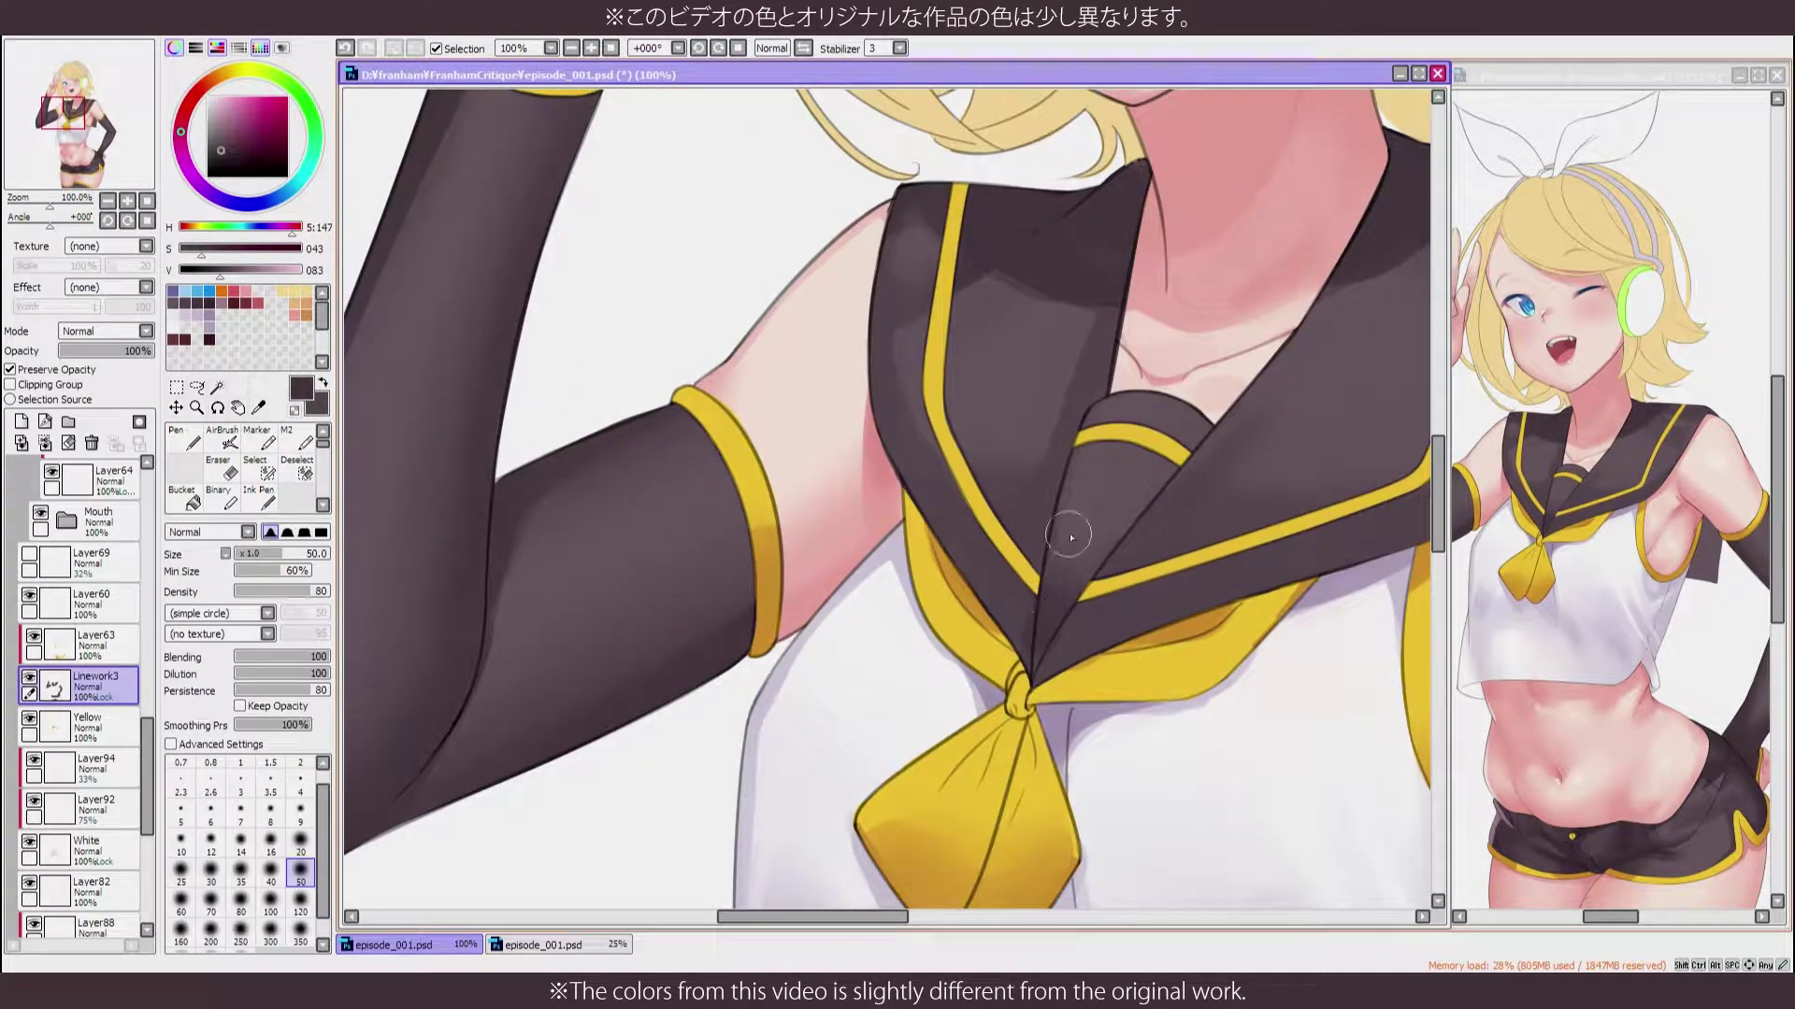
{"action": "key", "text": "b"}
{"action": "mouse_move", "coordinate": [1056, 524]}
{"action": "left_mouse_down"}
{"action": "mouse_move", "coordinate": [935, 598]}
{"action": "mouse_move", "coordinate": [691, 631]}
{"action": "left_mouse_up"}
{"action": "left_click_drag", "start_coordinate": [1130, 348], "coordinate": [1120, 272]}
{"action": "scroll", "coordinate": [725, 601], "scroll_direction": "down", "scroll_amount": 2}
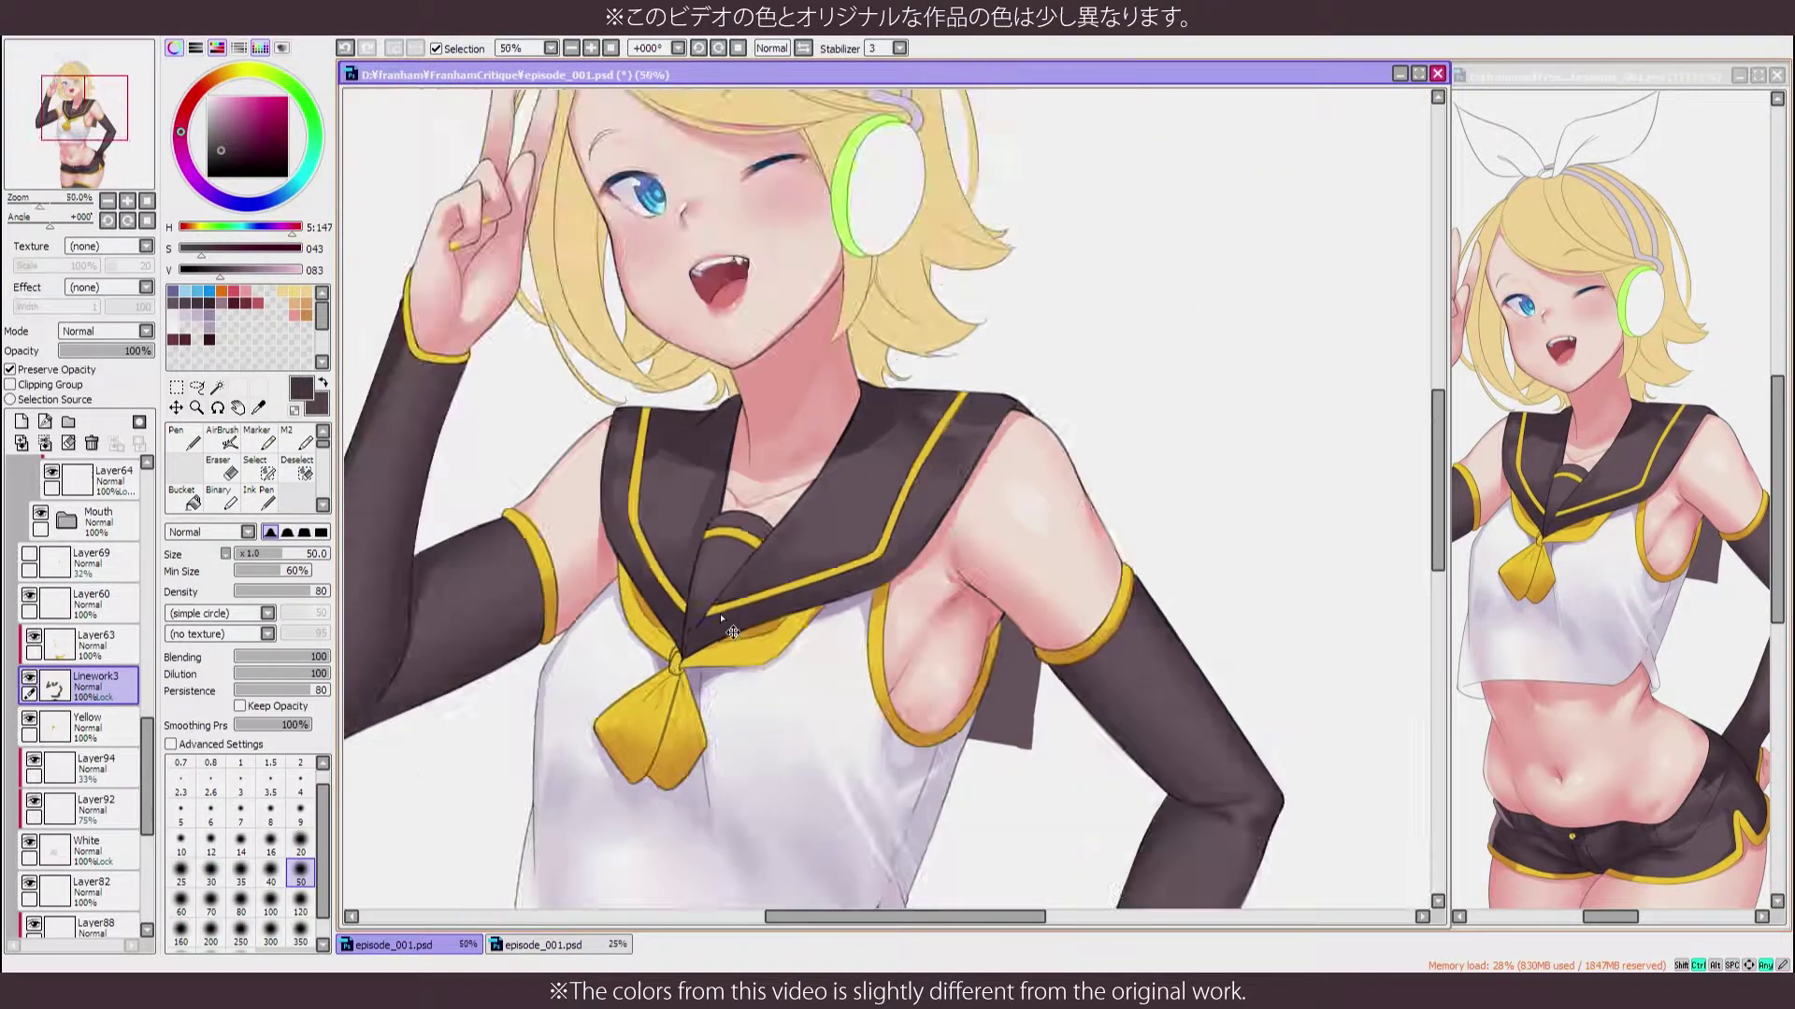
{"action": "scroll", "coordinate": [721, 613], "scroll_direction": "up", "scroll_amount": 2}
Deepen the fold shadow where the collar meets the neck with the Marker at size 20 in a darker tone, using a mirrored view
{"action": "key", "text": "m"}
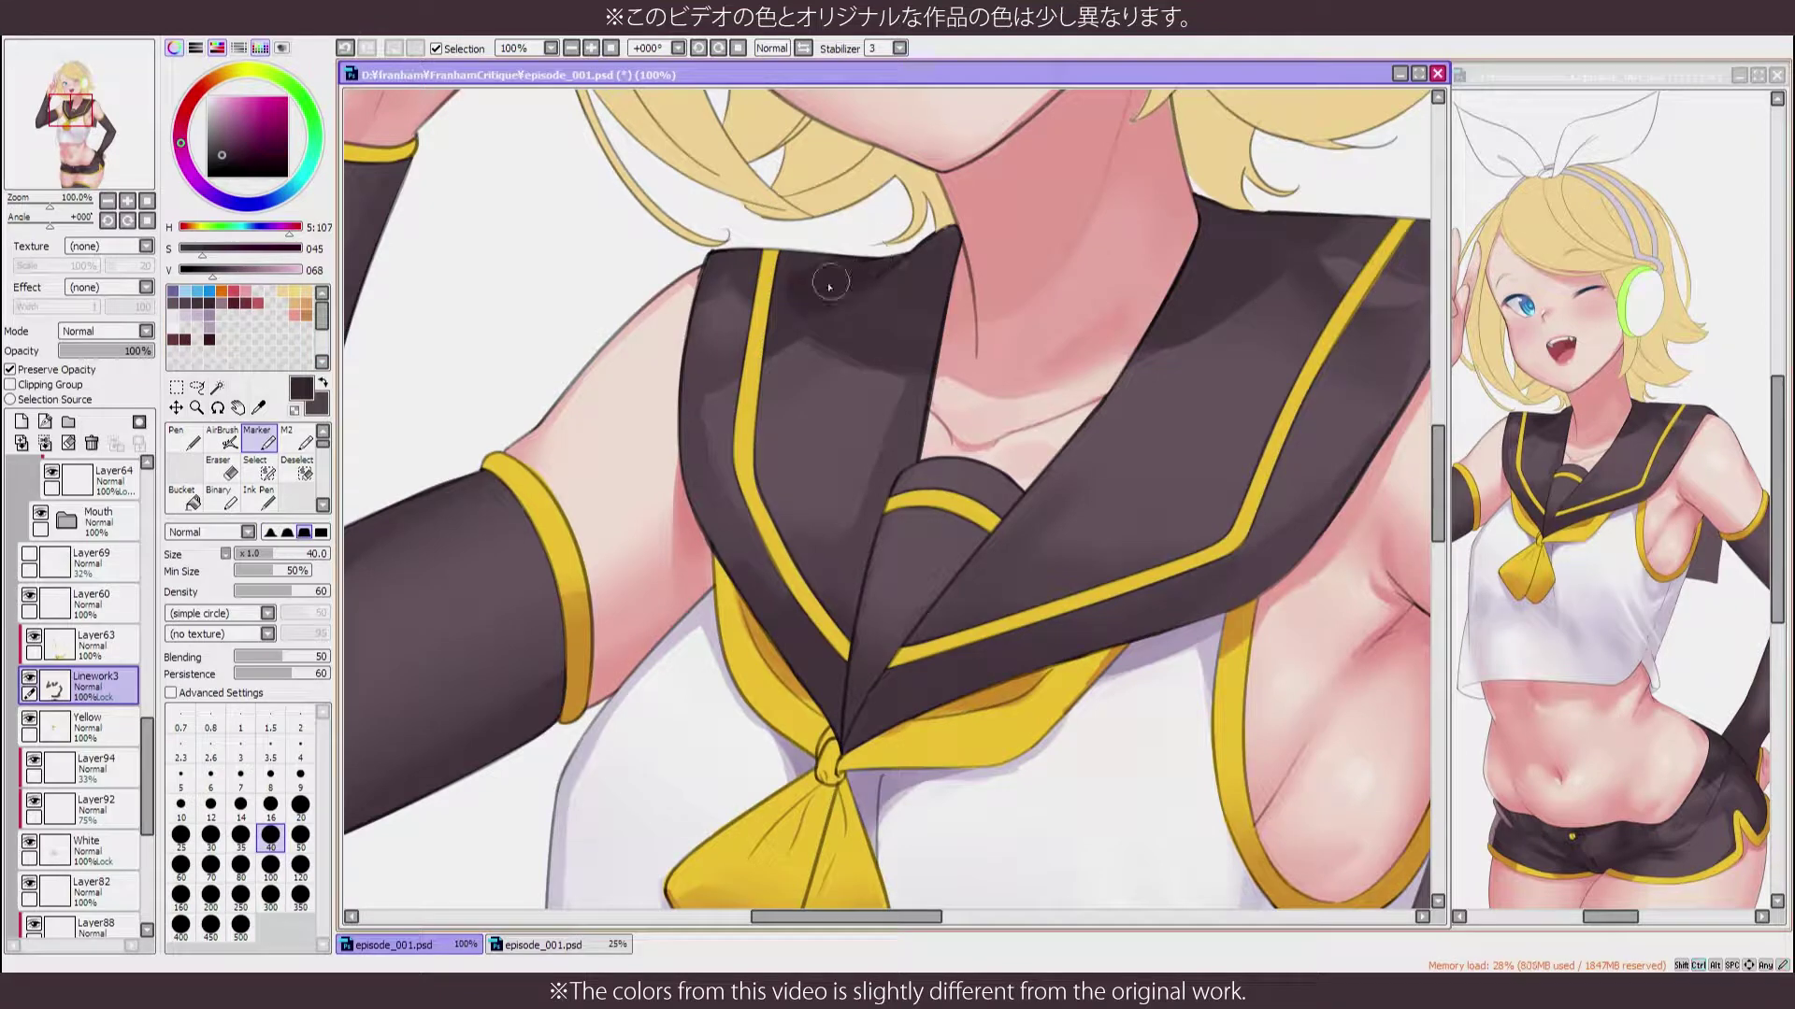
{"action": "key", "text": "bracketleft"}
{"action": "key", "text": "bracketleft"}
{"action": "key", "text": "bracketleft"}
{"action": "key", "text": "bracketleft"}
{"action": "key", "text": "bracketleft"}
{"action": "key", "text": "bracketleft"}
{"action": "key", "text": "bracketleft"}
{"action": "key", "text": "bracketleft"}
{"action": "key", "text": "bracketleft"}
{"action": "key", "text": "h"}
{"action": "left_click_drag", "start_coordinate": [965, 342], "coordinate": [793, 399]}
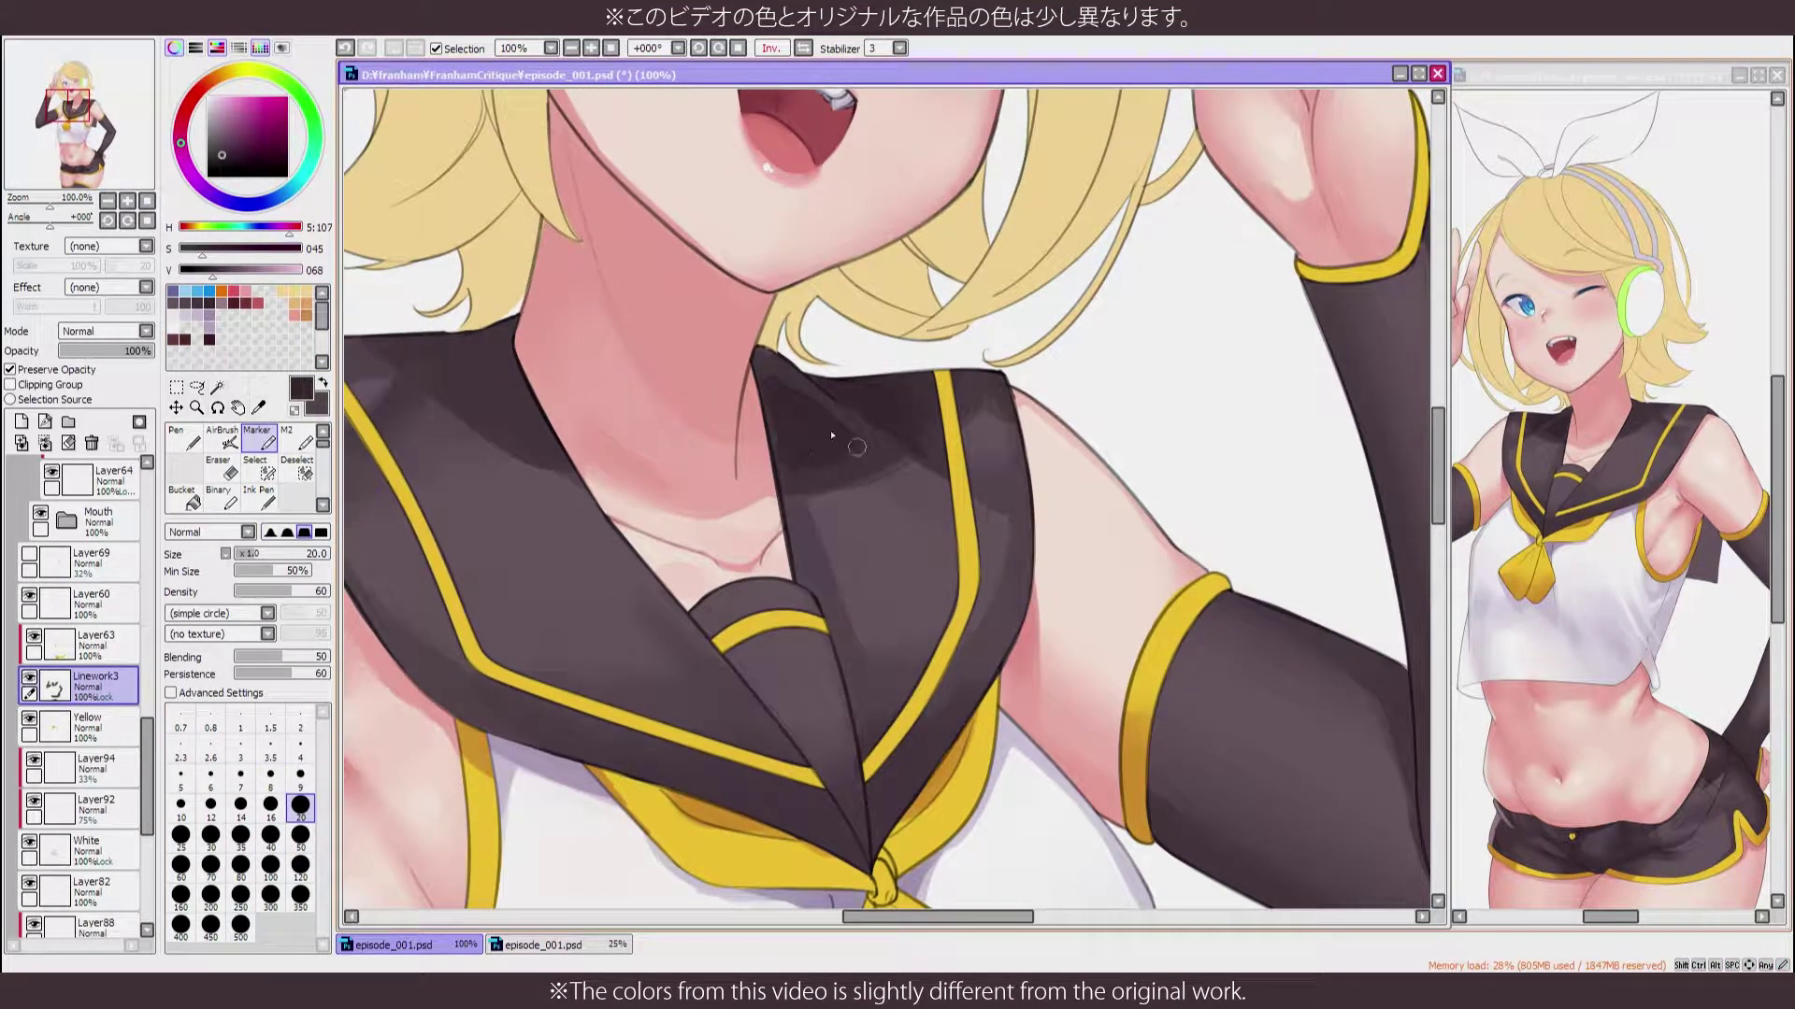
Shade the collar beneath the hair on the headphone side with the Marker at size 20 and smooth it with the Pen at size 50
{"action": "left_click", "coordinate": [778, 496], "text": "alt"}
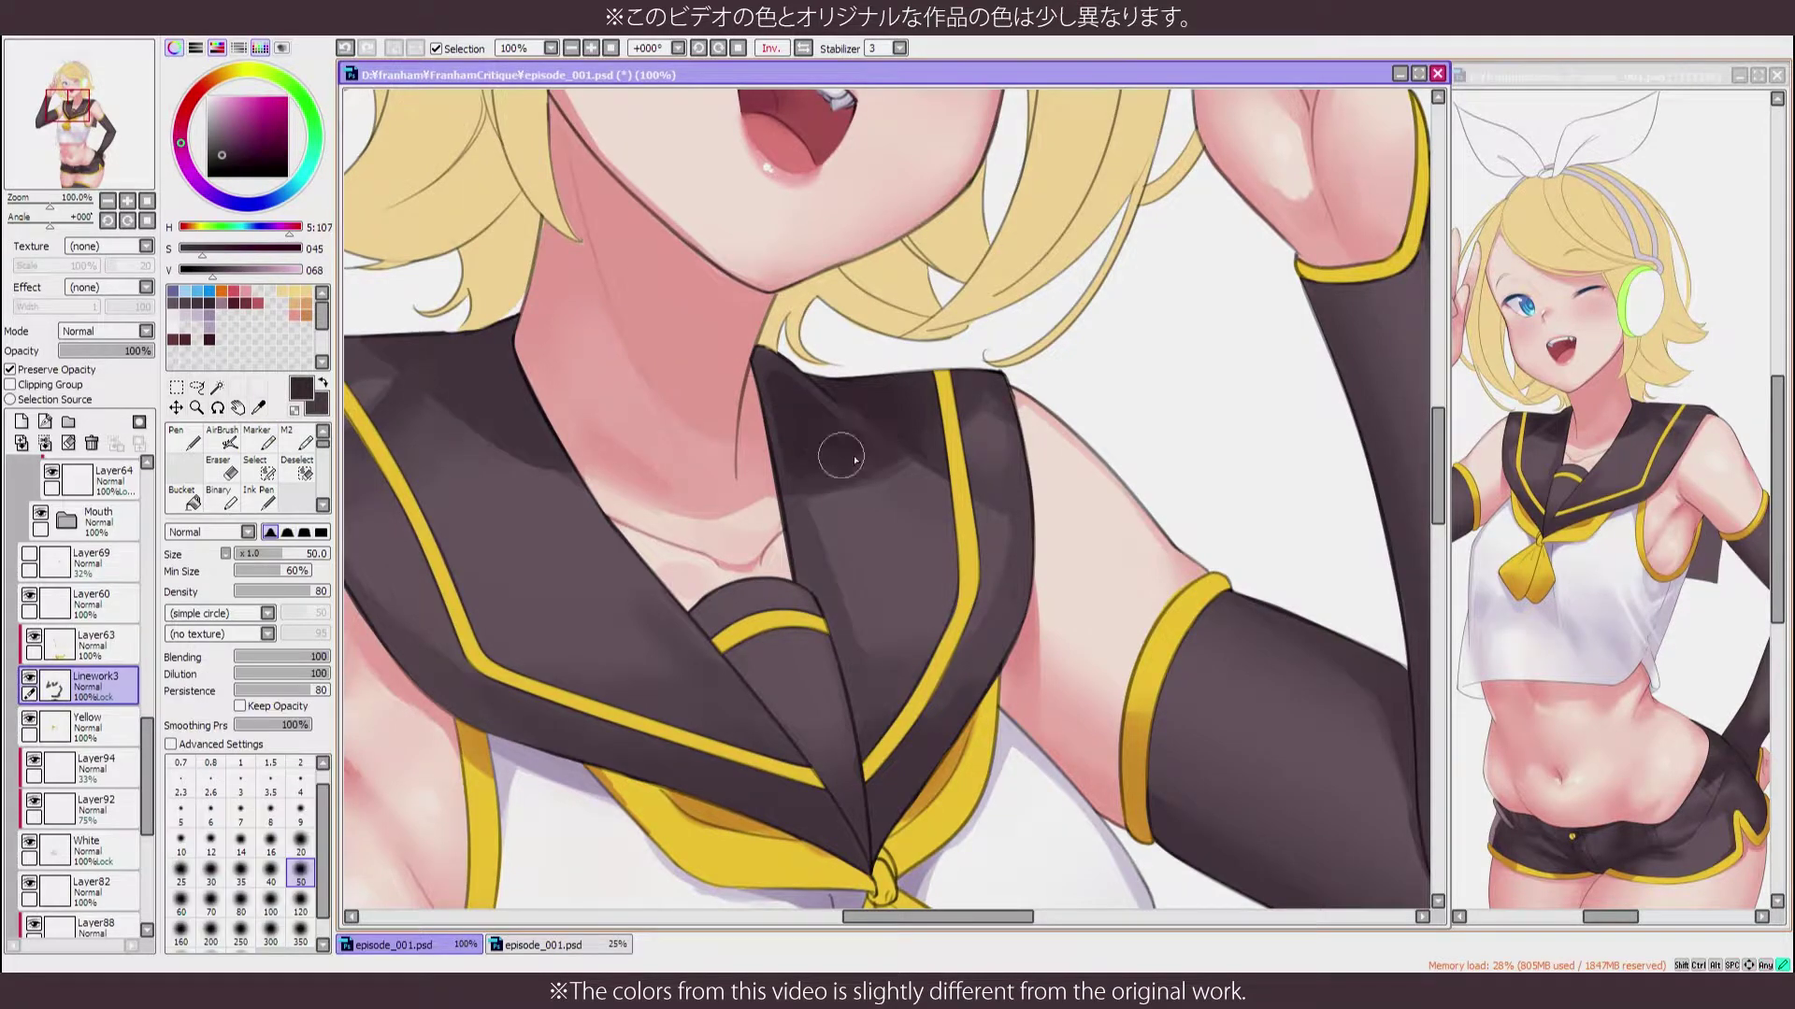
{"action": "key", "text": "h"}
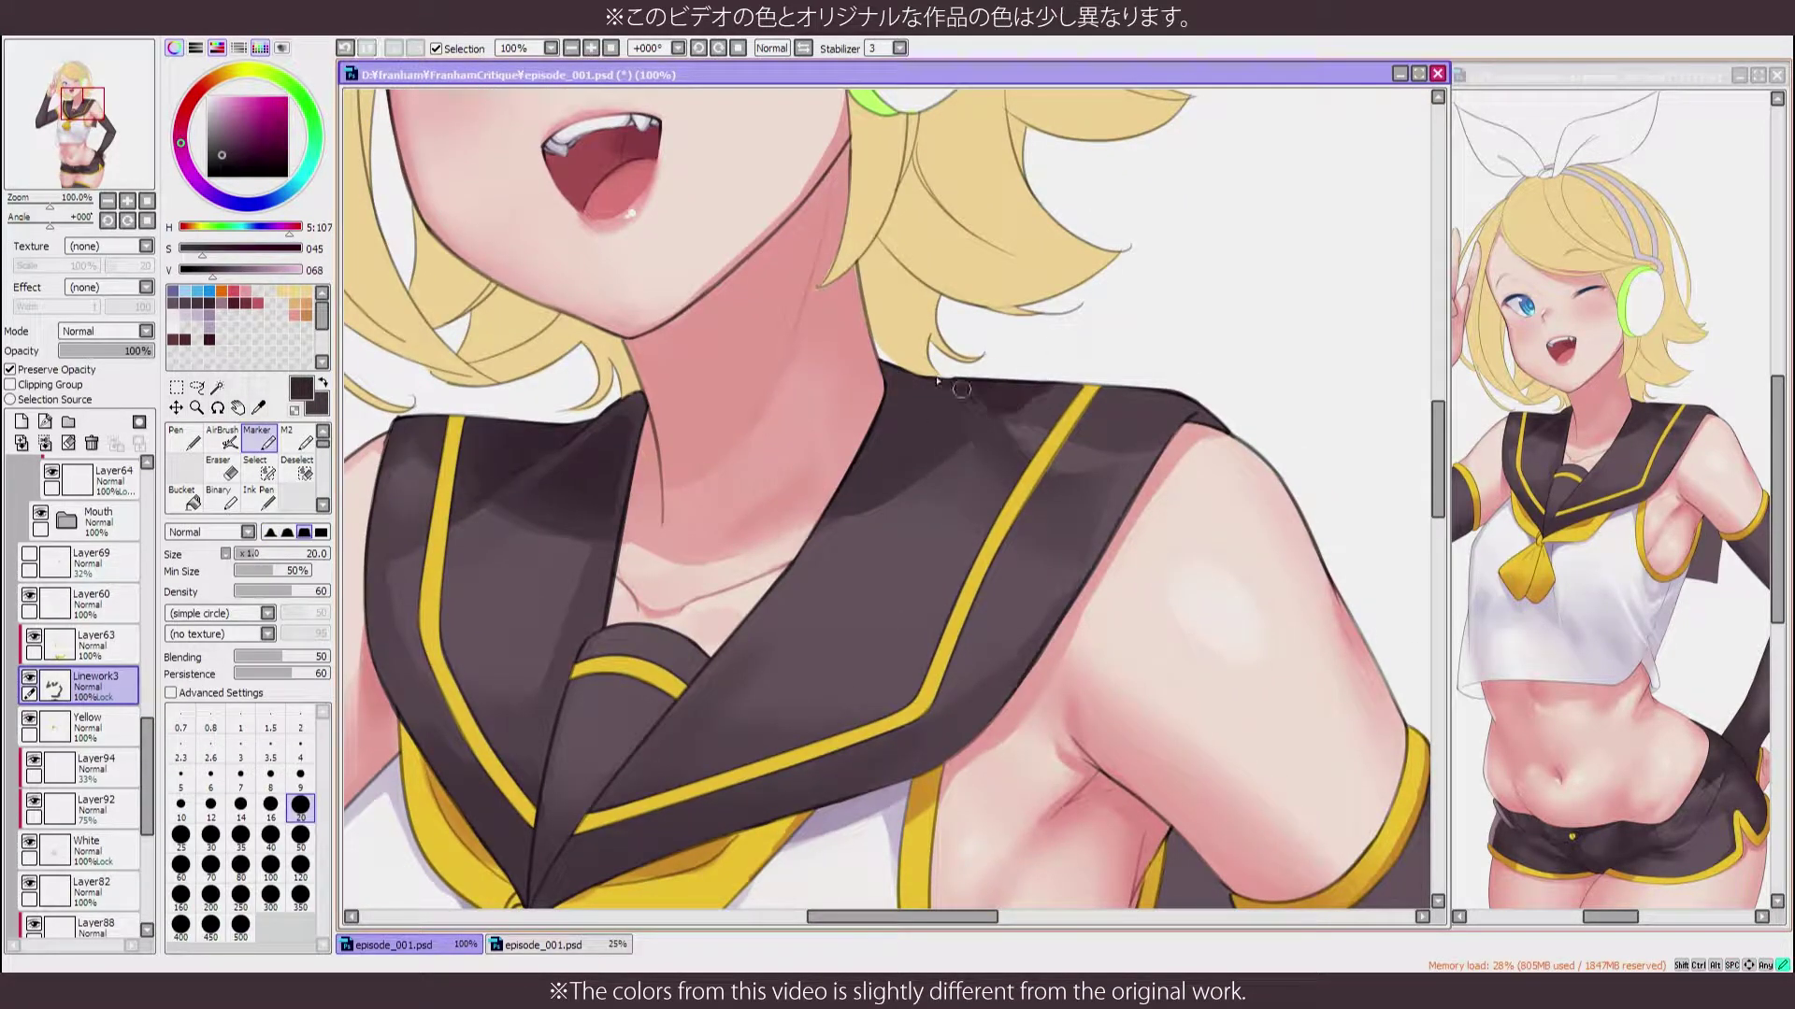
{"action": "left_click_drag", "start_coordinate": [937, 381], "coordinate": [944, 334]}
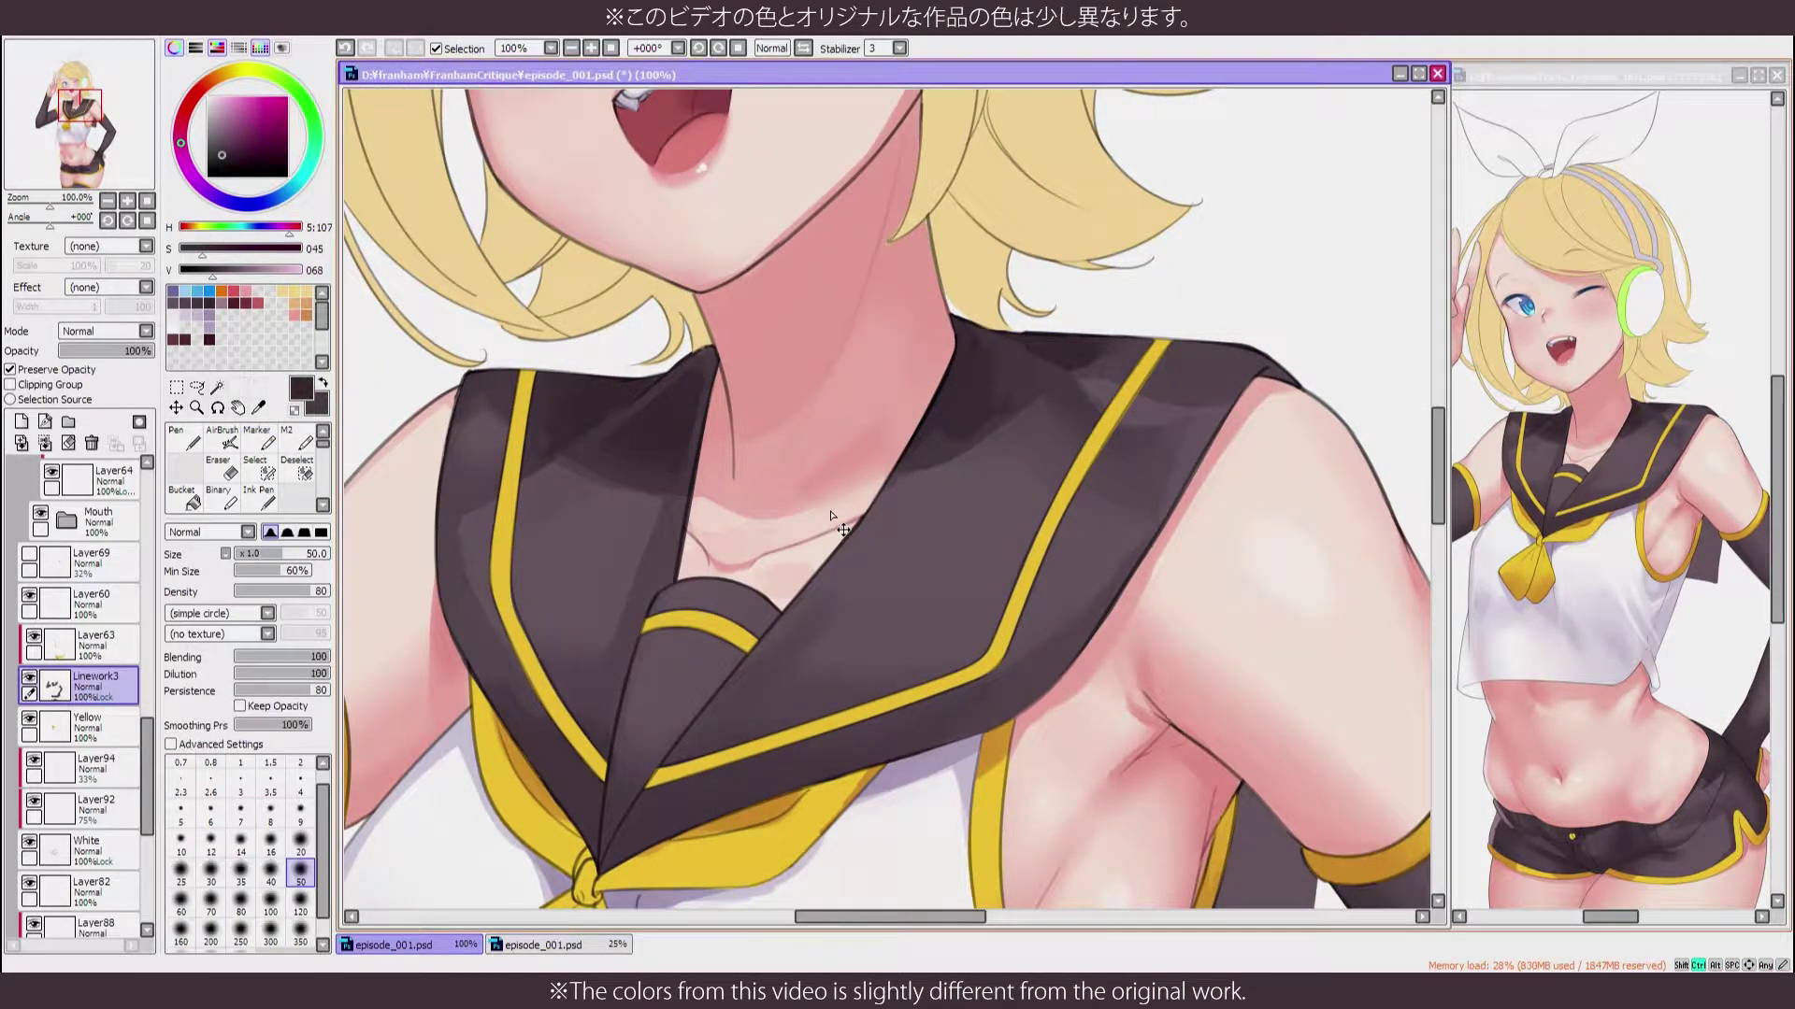
{"action": "key", "text": "b"}
{"action": "scroll", "coordinate": [988, 369], "scroll_direction": "down", "scroll_amount": 5}
{"action": "scroll", "coordinate": [500, 438], "scroll_direction": "up", "scroll_amount": 6}
Work a lighter grey-brown tone into the collar panel on the raised-arm side with the Marker at size 20 and Pen at size 50
{"action": "key", "text": "n"}
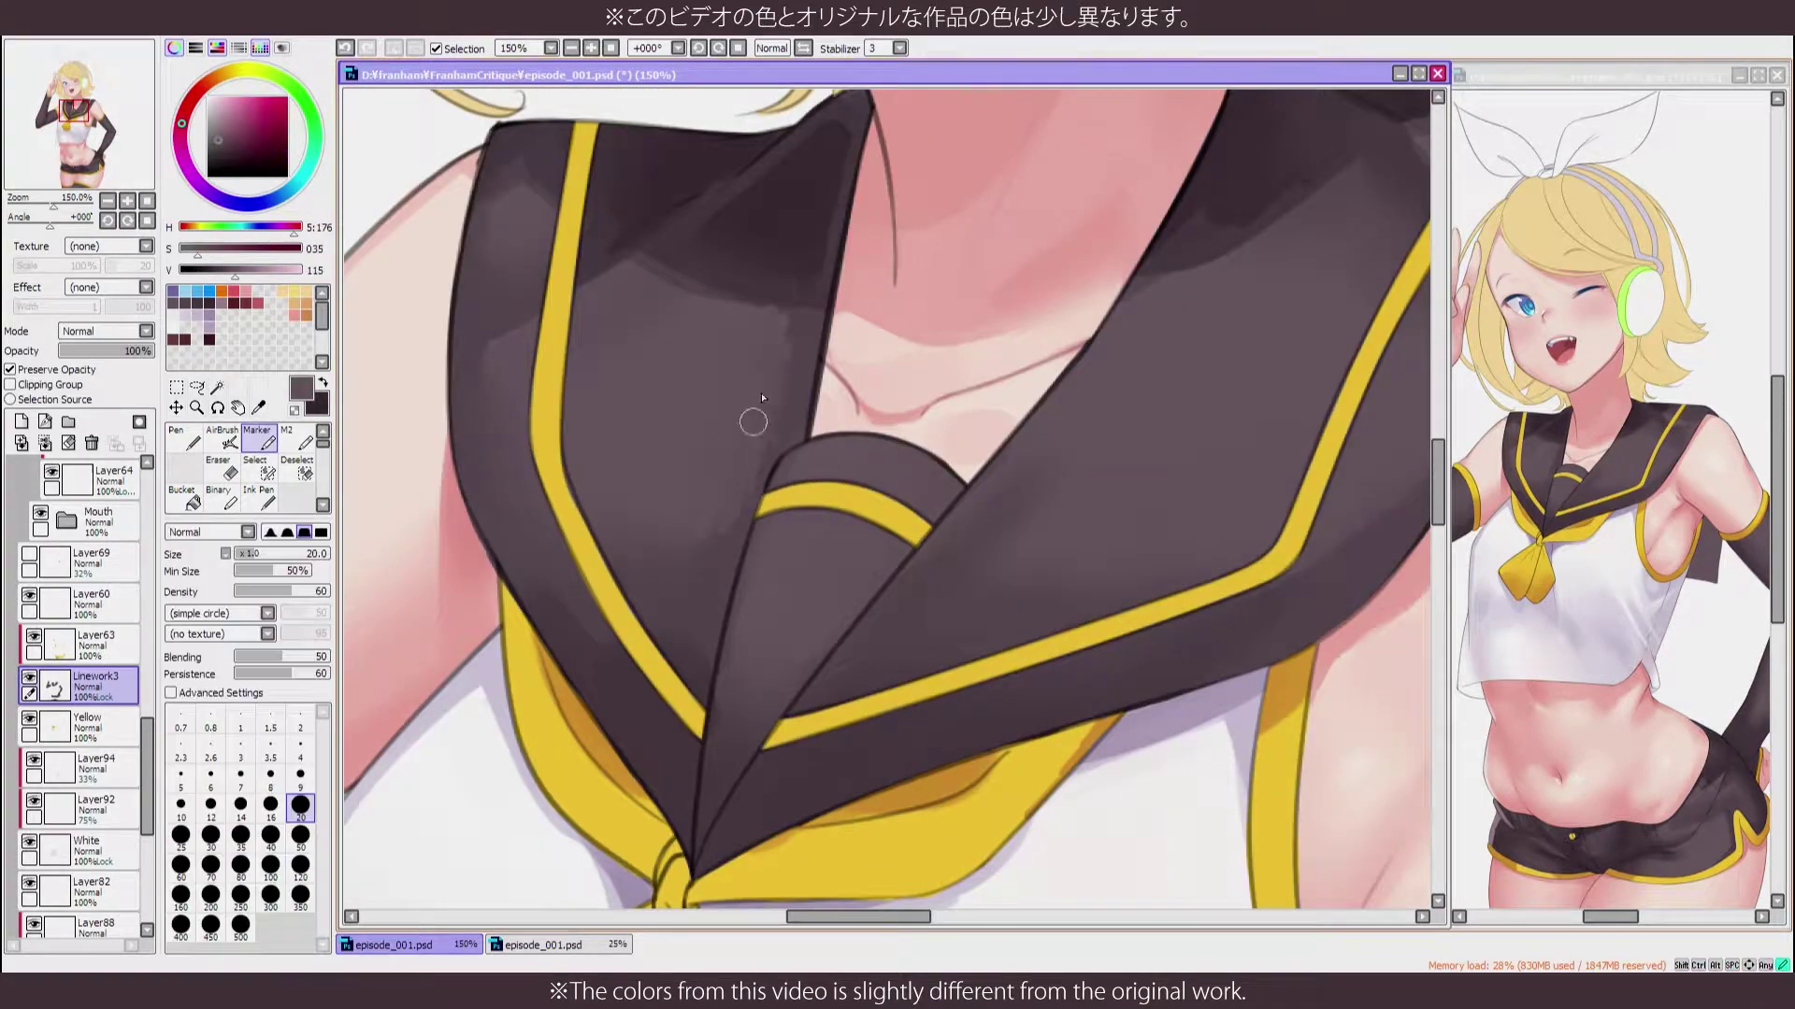
{"action": "key", "text": "b"}
{"action": "key", "text": "n"}
{"action": "key", "text": "b"}
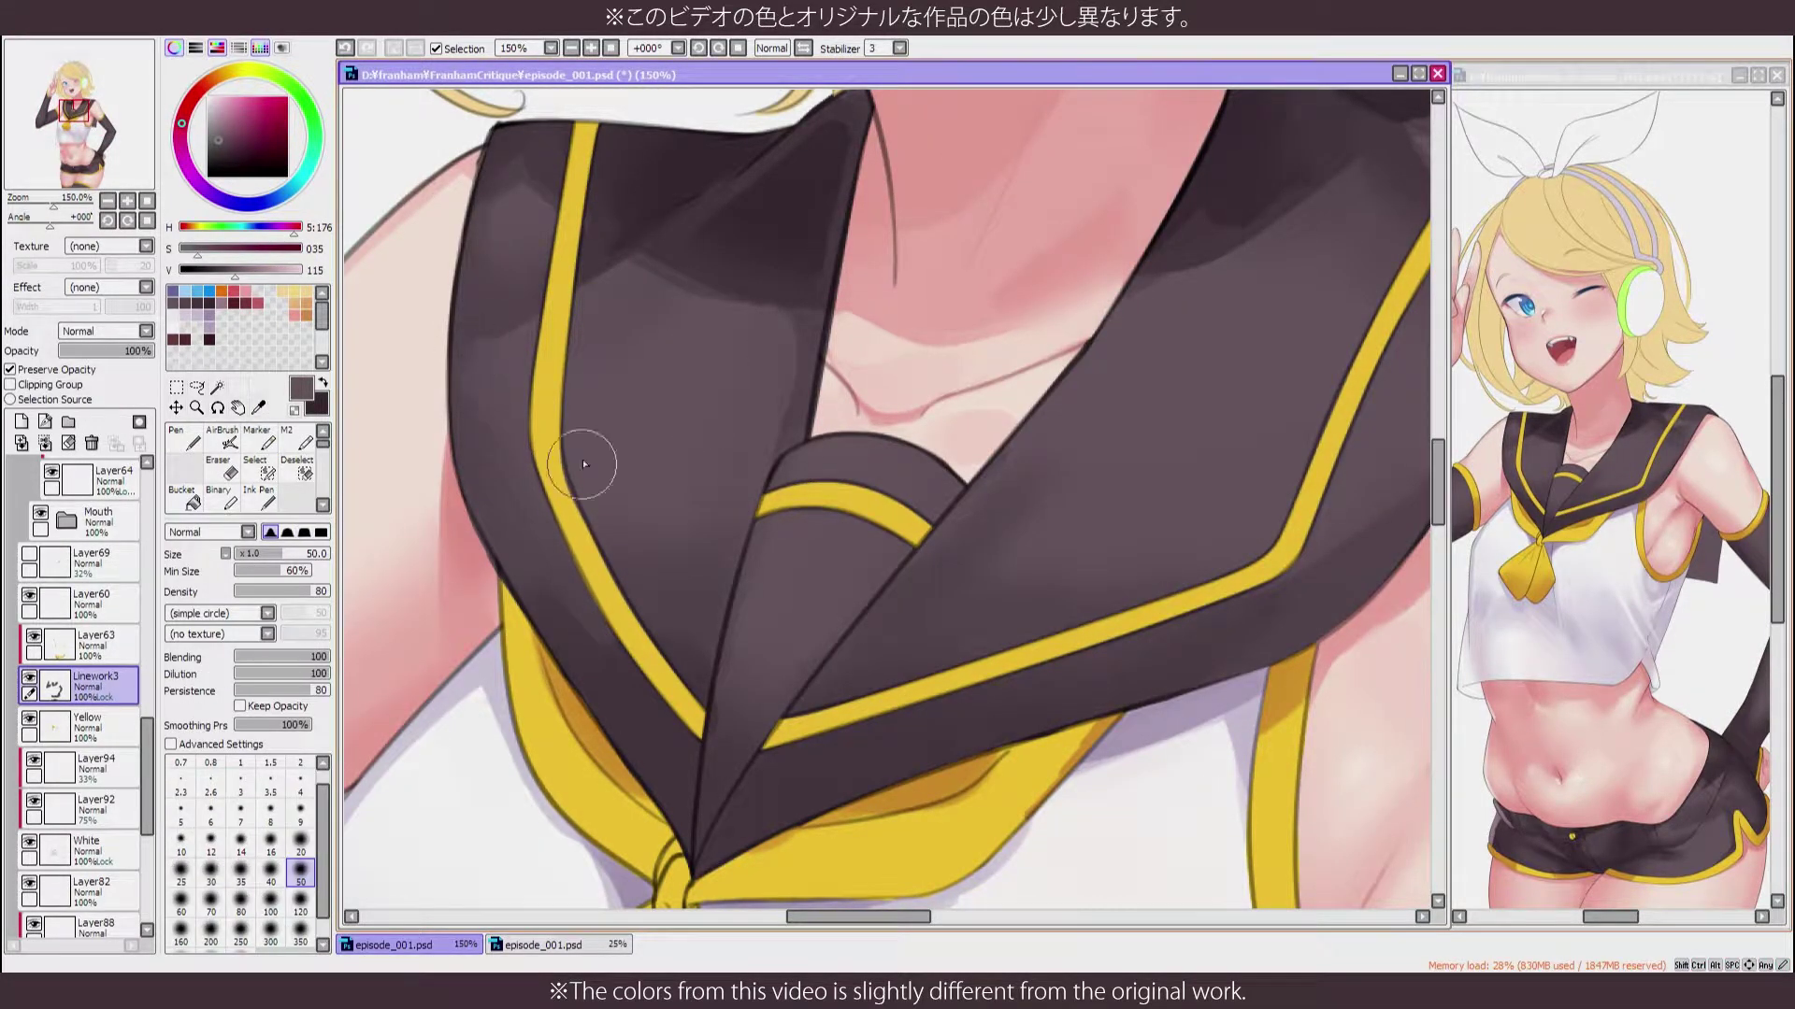
{"action": "scroll", "coordinate": [456, 378], "scroll_direction": "down", "scroll_amount": 4}
{"action": "scroll", "coordinate": [445, 340], "scroll_direction": "up", "scroll_amount": 4}
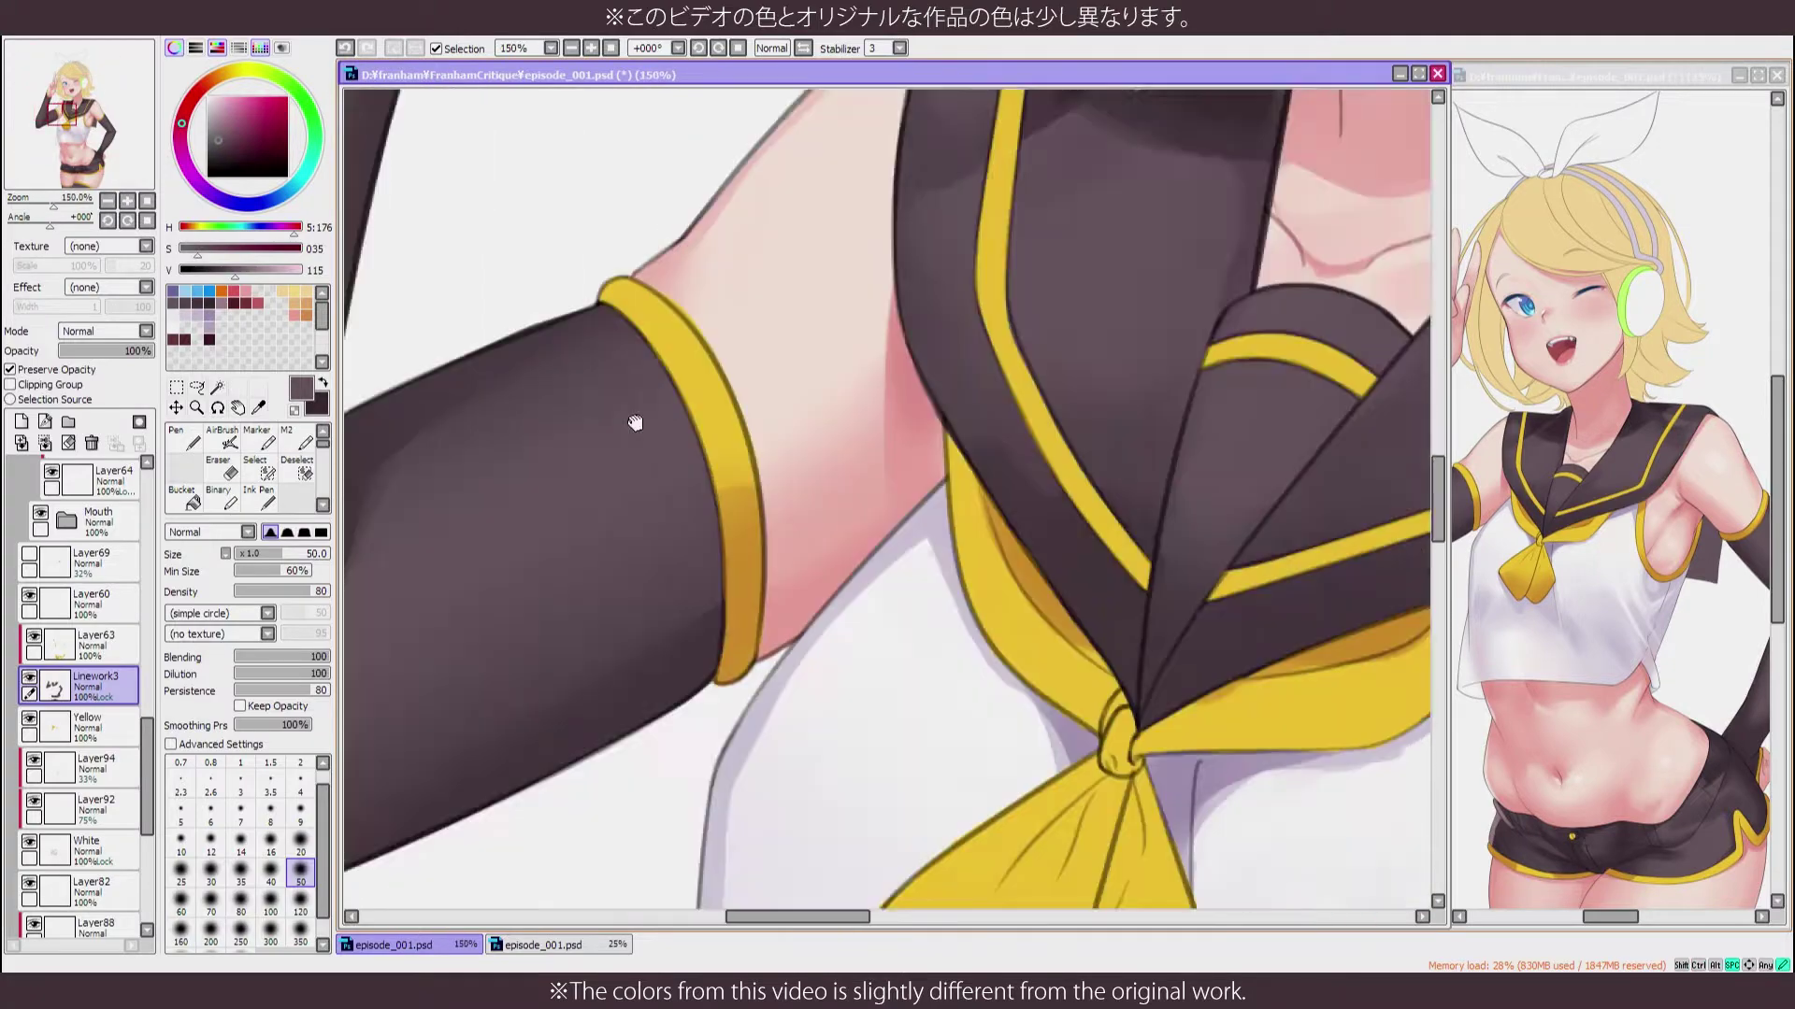
Undo a trial Marker stroke on the collar and blend the shading toward the collar tip with the Pen at size 50
{"action": "key", "text": "n"}
{"action": "left_click_drag", "start_coordinate": [931, 309], "coordinate": [869, 505]}
{"action": "key", "text": "ctrl+z"}
{"action": "key", "text": "b"}
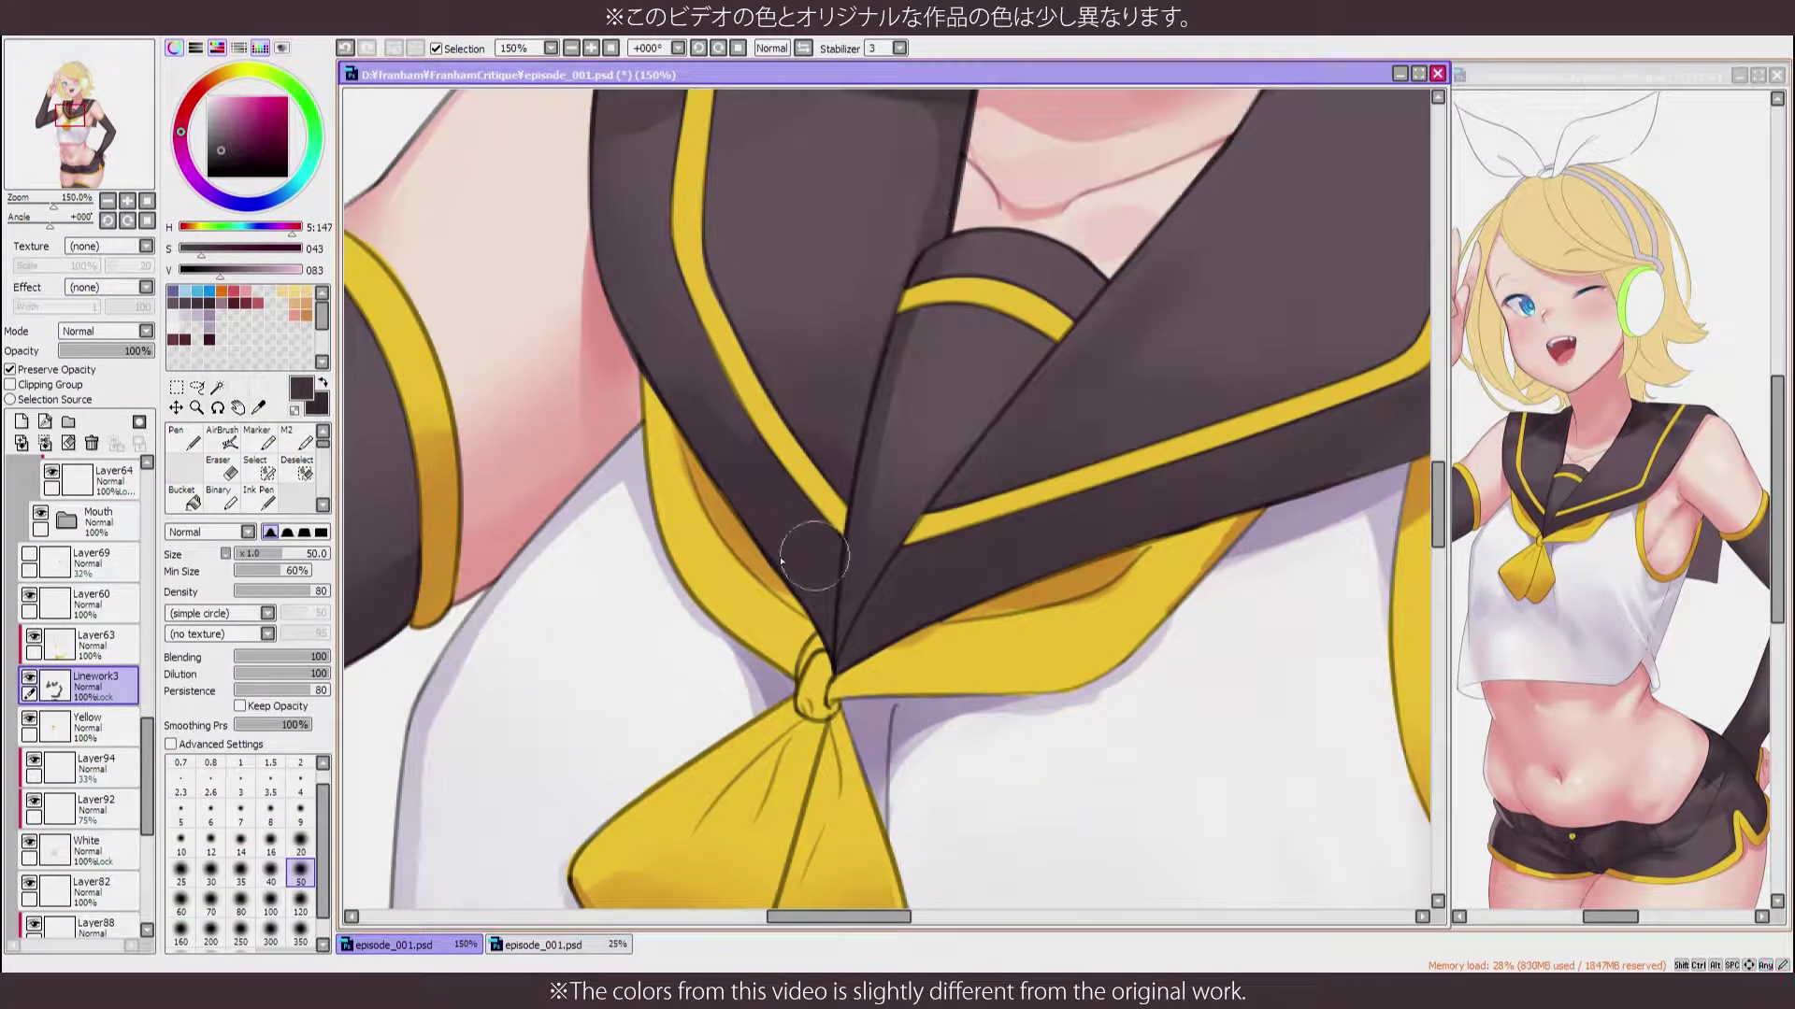
{"action": "scroll", "coordinate": [881, 469], "scroll_direction": "down", "scroll_amount": 4}
{"action": "scroll", "coordinate": [821, 549], "scroll_direction": "up", "scroll_amount": 3}
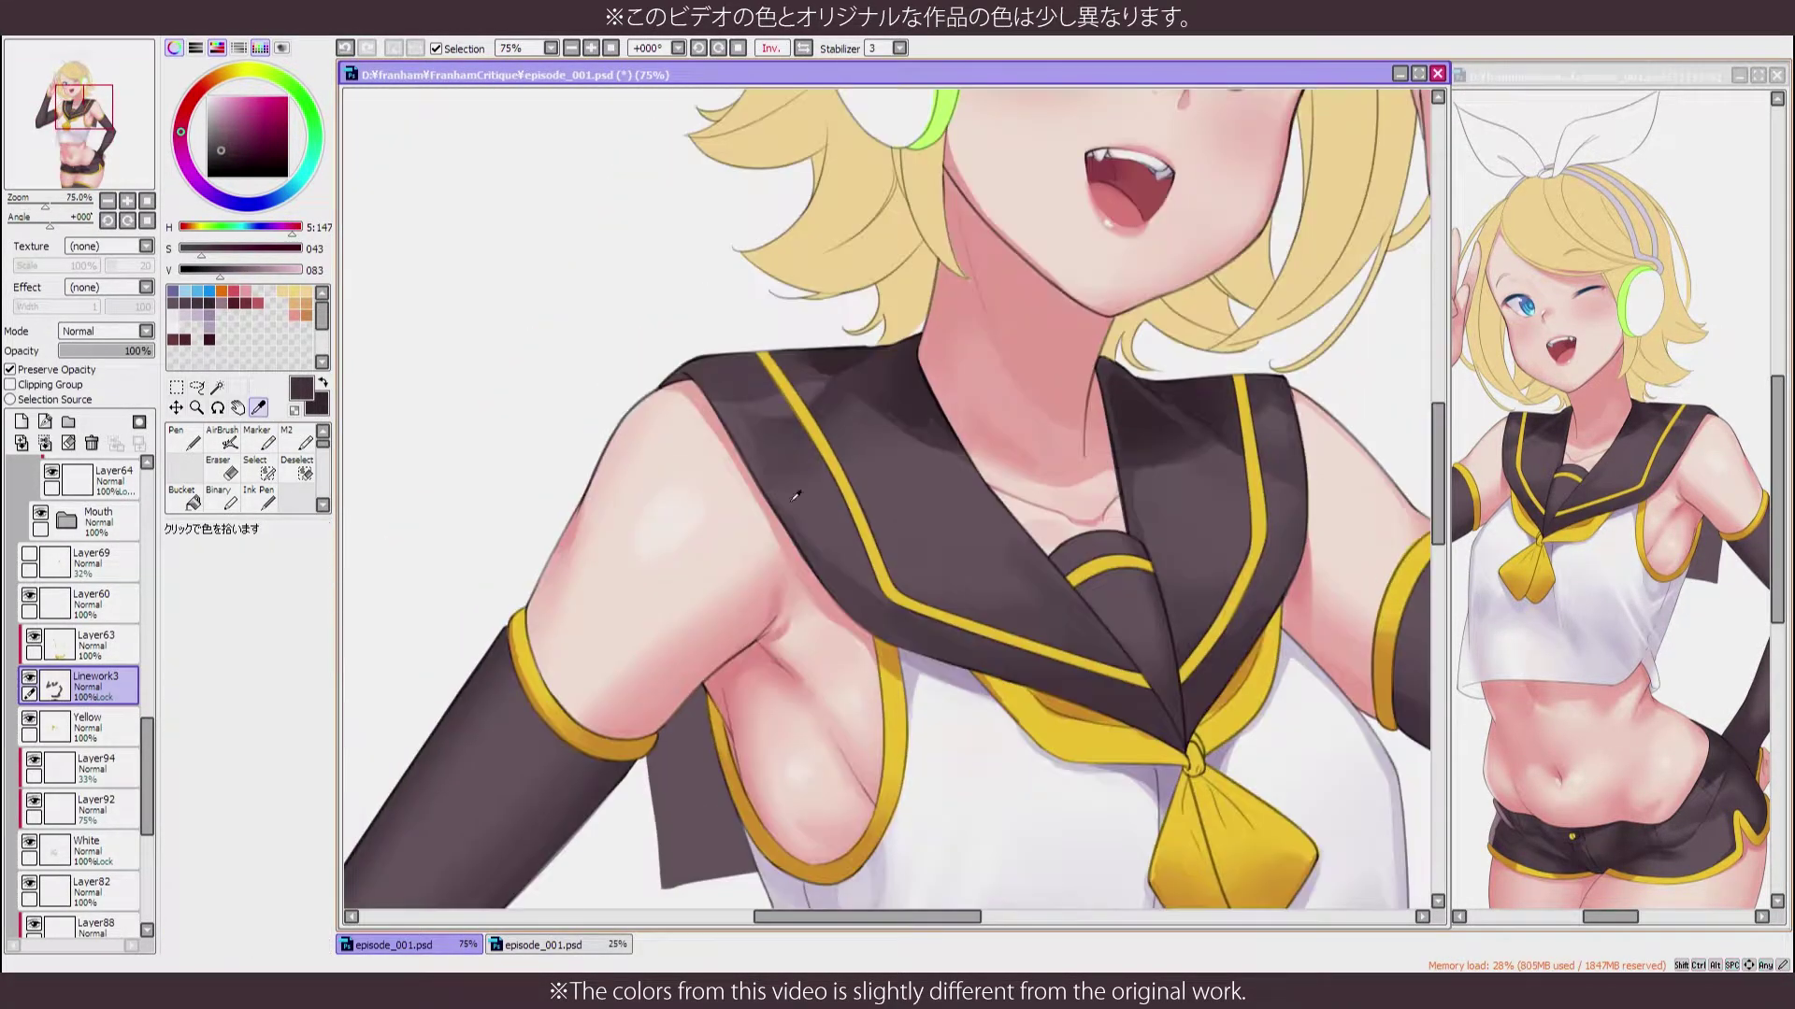
Add a lighter sampled tone to the wide collar panel on the headphone side with the Marker at size 20
{"action": "key", "text": "n"}
{"action": "left_click", "coordinate": [805, 546], "text": "alt"}
{"action": "scroll", "coordinate": [1004, 577], "scroll_direction": "down", "scroll_amount": 1}
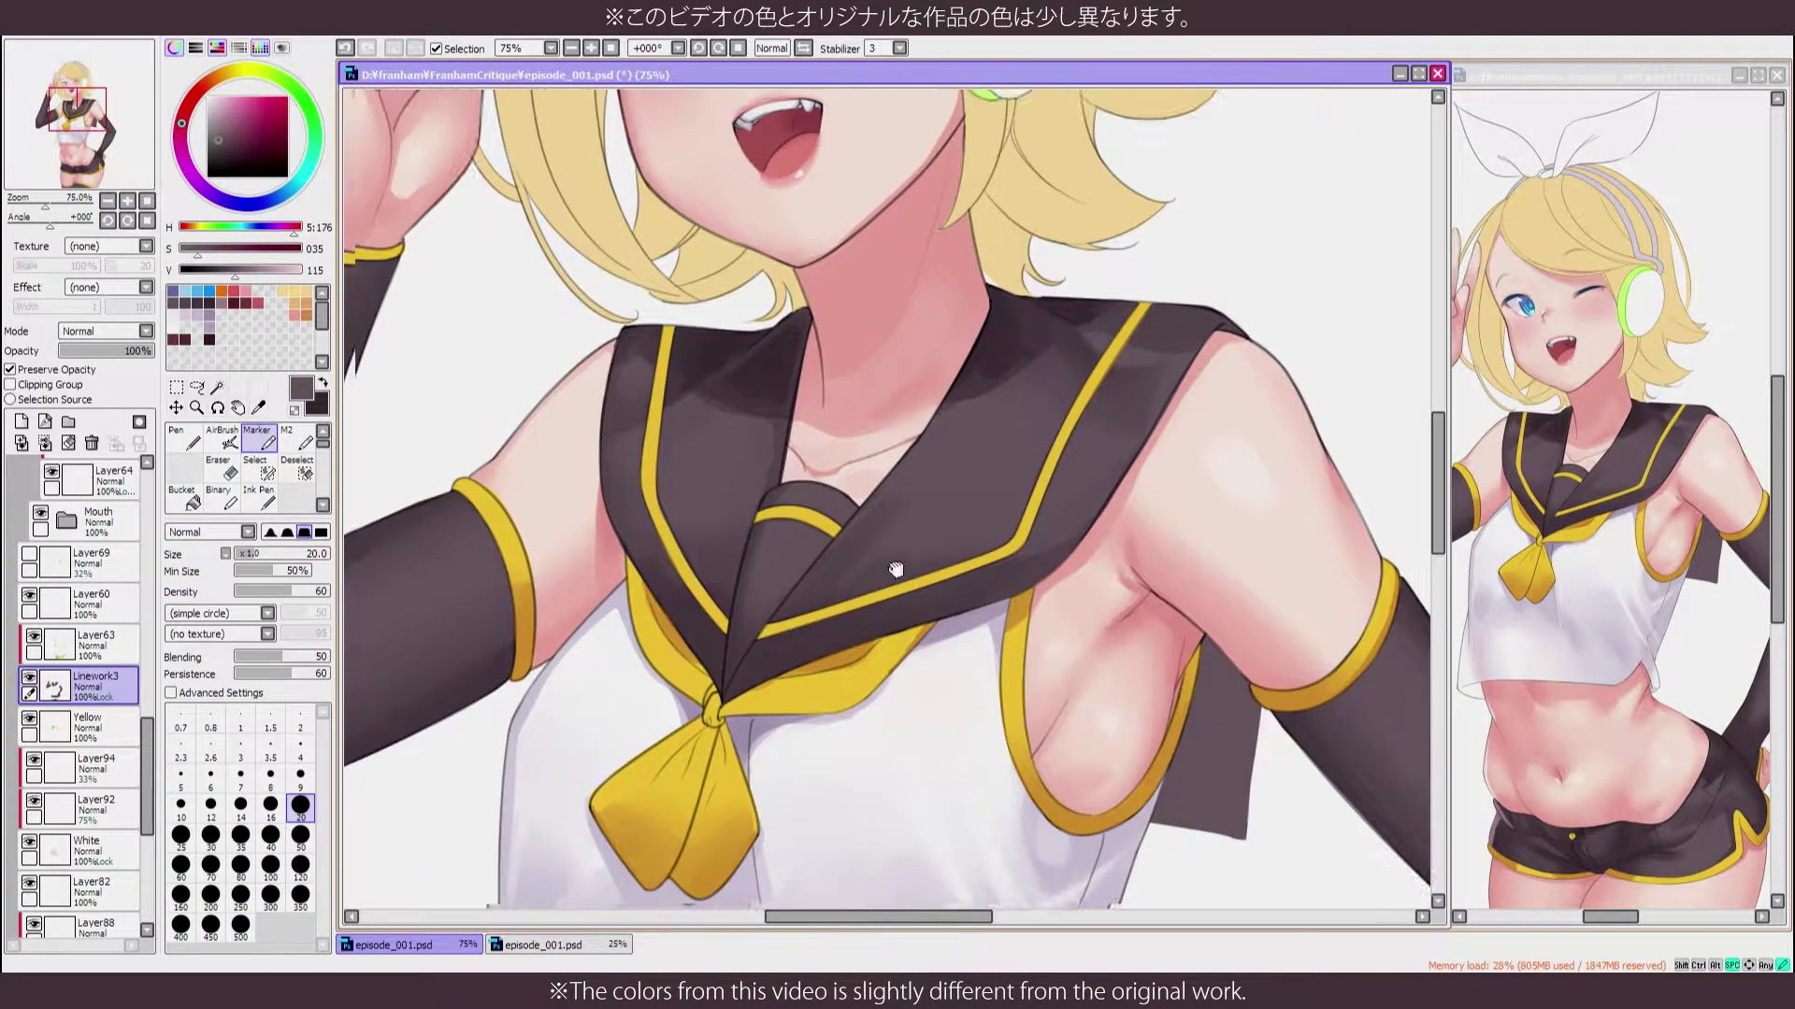
{"action": "scroll", "coordinate": [879, 523], "scroll_direction": "up", "scroll_amount": 3}
{"action": "key", "text": "b"}
Refine the edges of the fold shadow on the raised-arm side of the collar using sampled dark and mid tones
{"action": "key", "text": "n"}
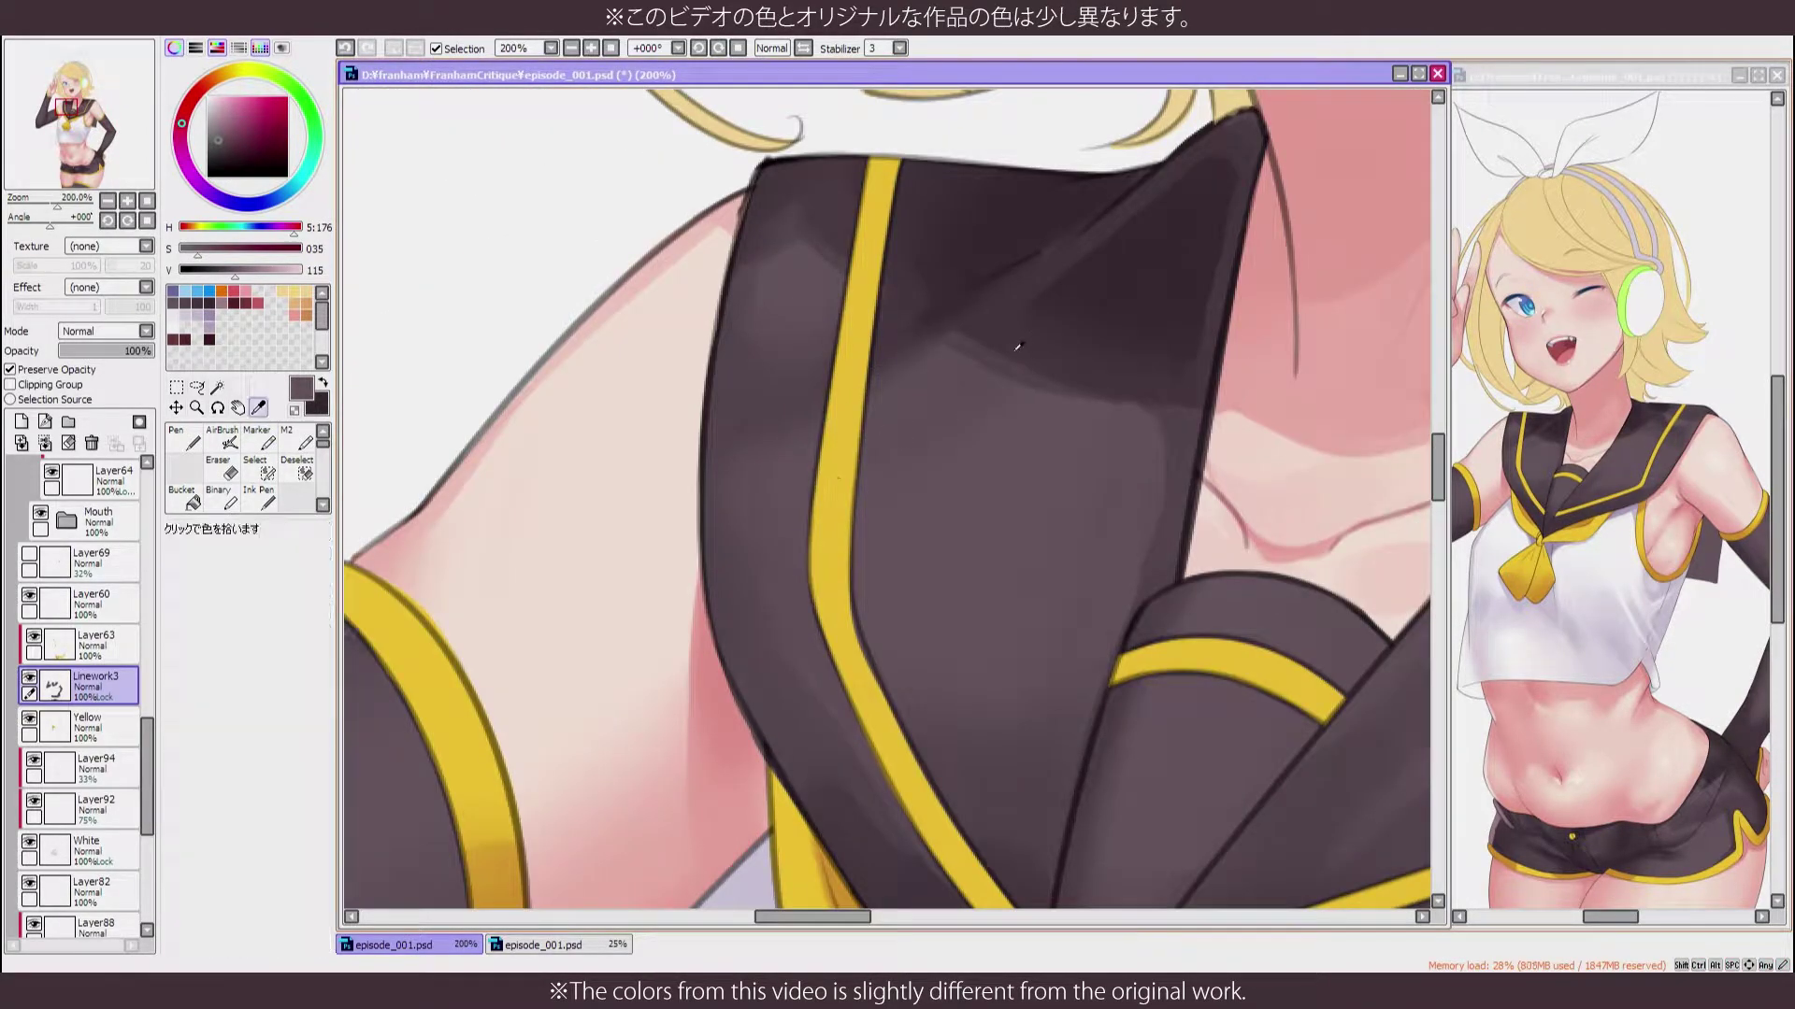
{"action": "left_click", "coordinate": [998, 329], "text": "alt"}
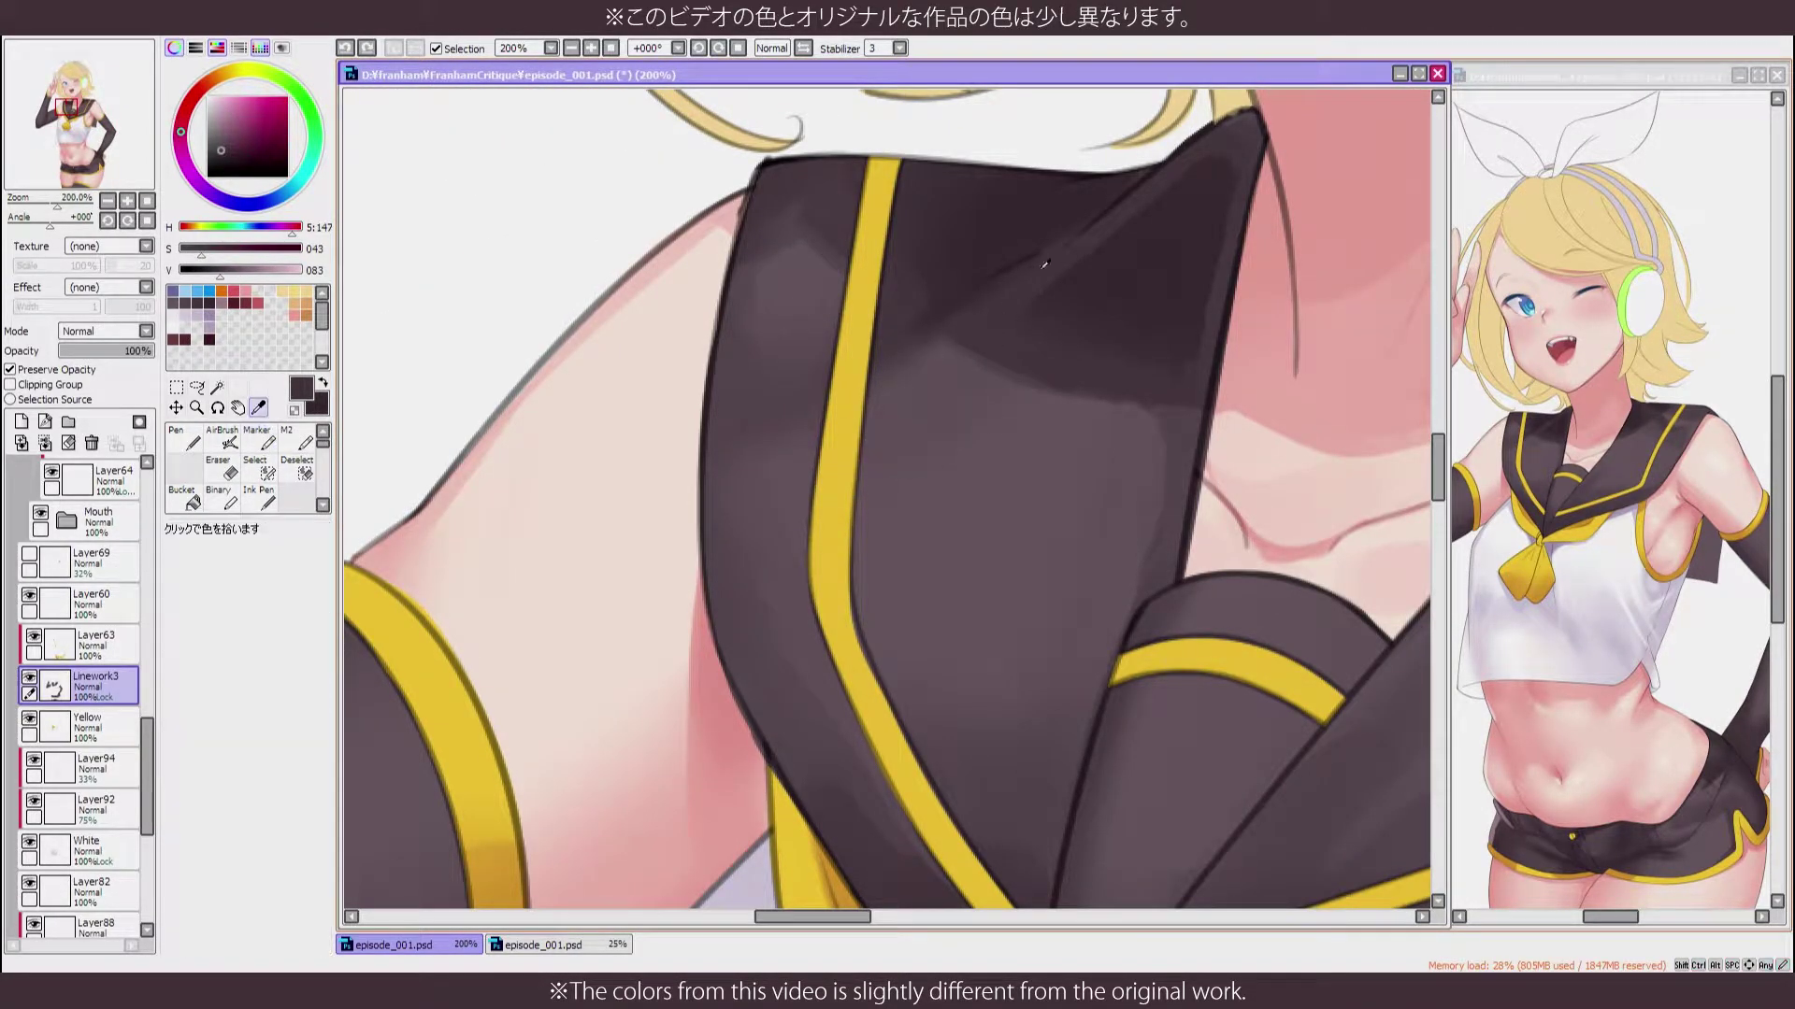
{"action": "left_click", "coordinate": [797, 685], "text": "alt"}
{"action": "scroll", "coordinate": [795, 635], "scroll_direction": "down", "scroll_amount": 5}
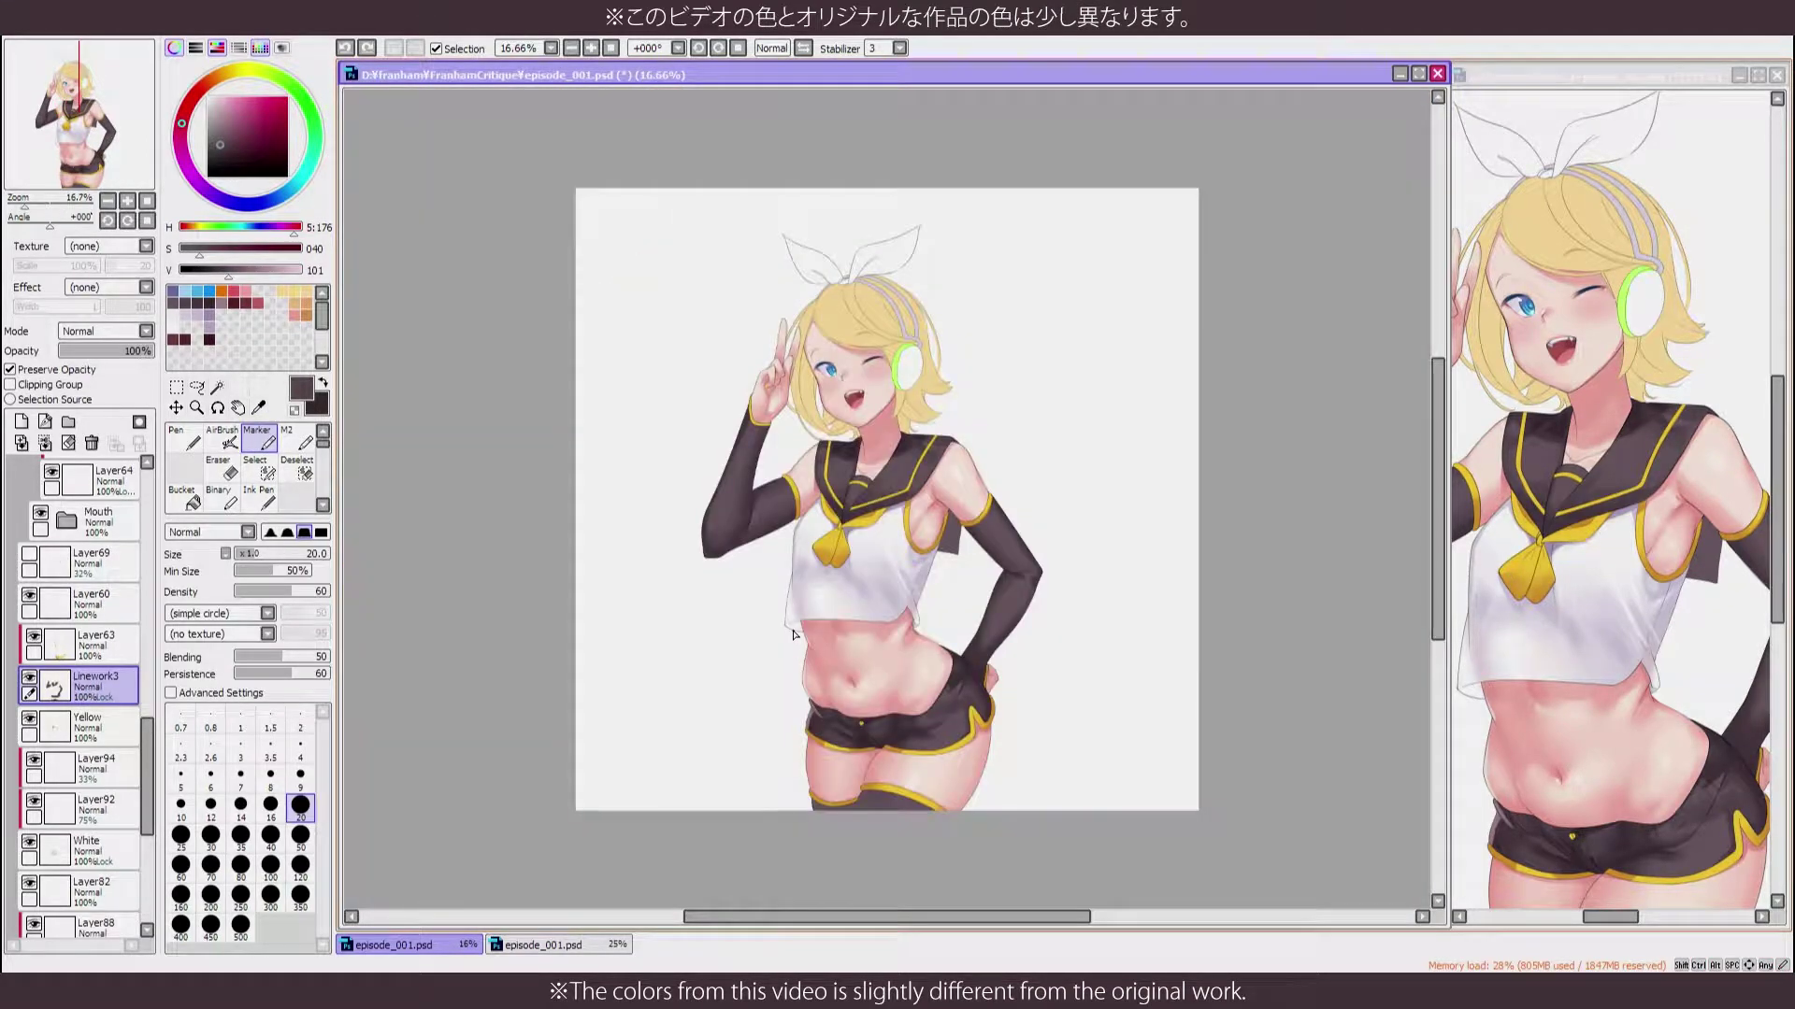
Darken the lower collar around the V above the necktie knot with the Marker at size 20 and blend it with the Pen
{"action": "scroll", "coordinate": [796, 636], "scroll_direction": "up", "scroll_amount": 4}
{"action": "scroll", "coordinate": [753, 418], "scroll_direction": "up", "scroll_amount": 3}
{"action": "left_click", "coordinate": [753, 418], "text": "alt"}
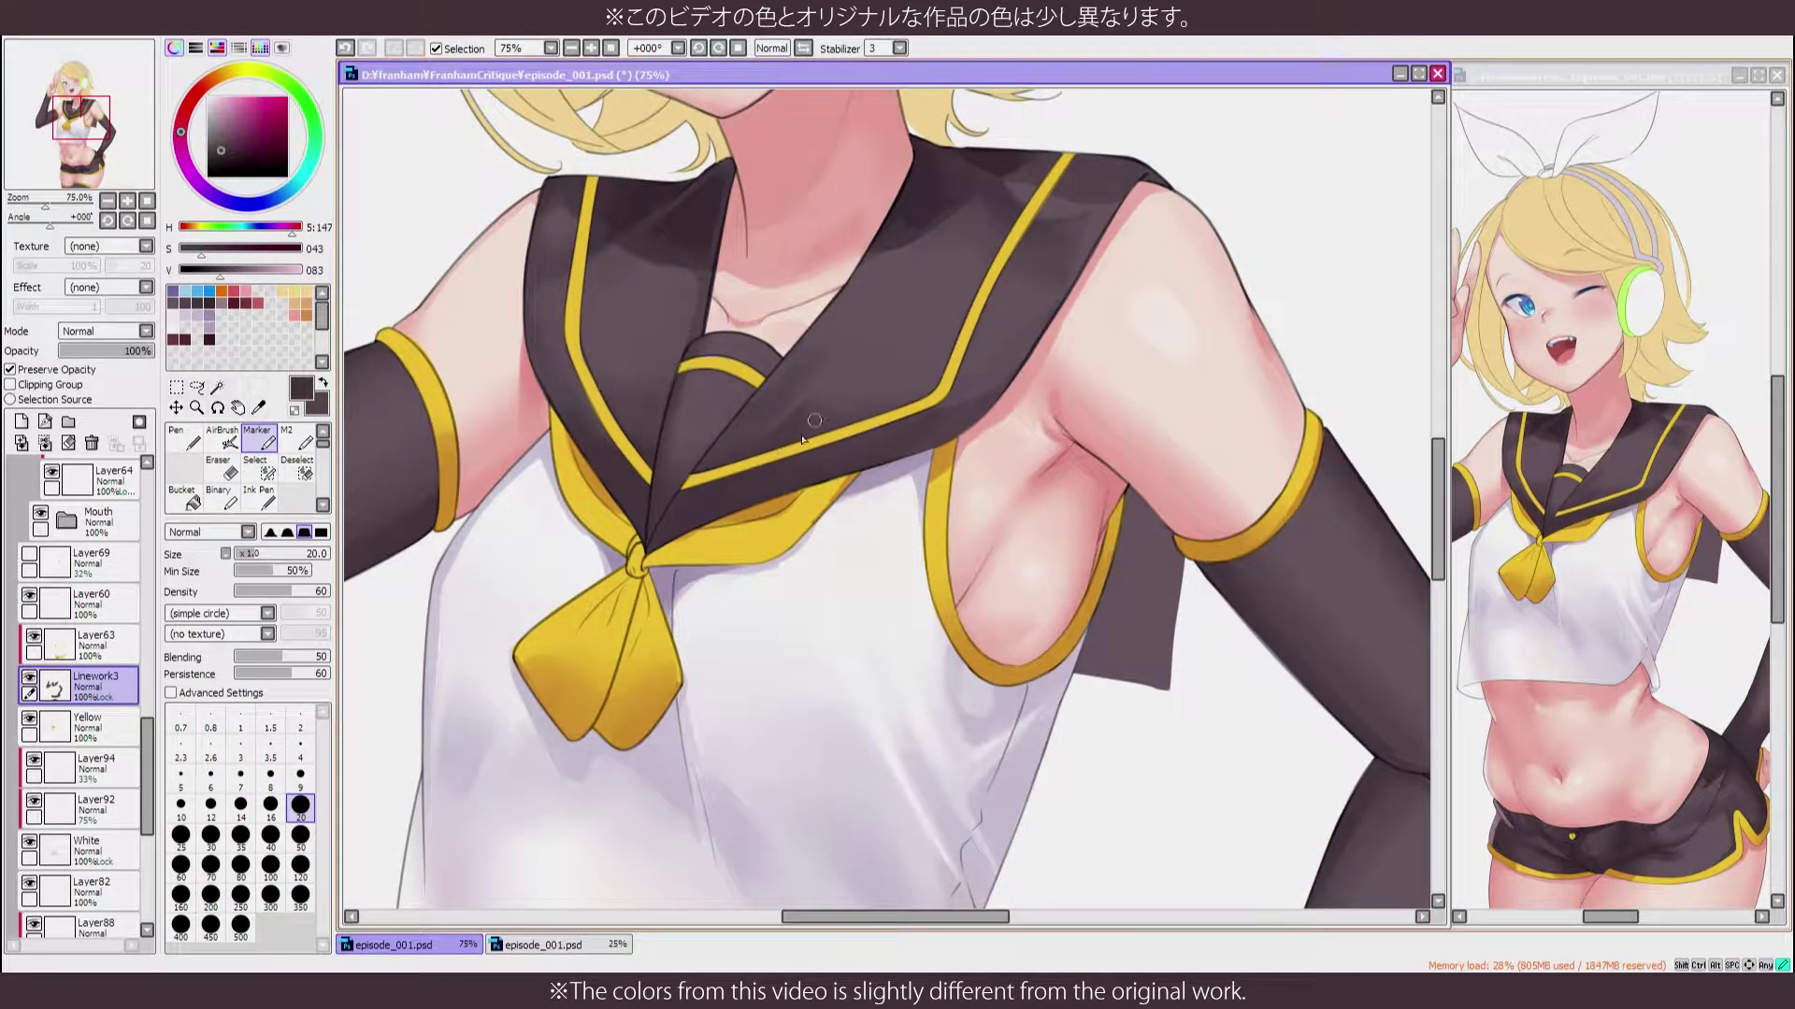
{"action": "key", "text": "b"}
{"action": "scroll", "coordinate": [514, 486], "scroll_direction": "up", "scroll_amount": 2}
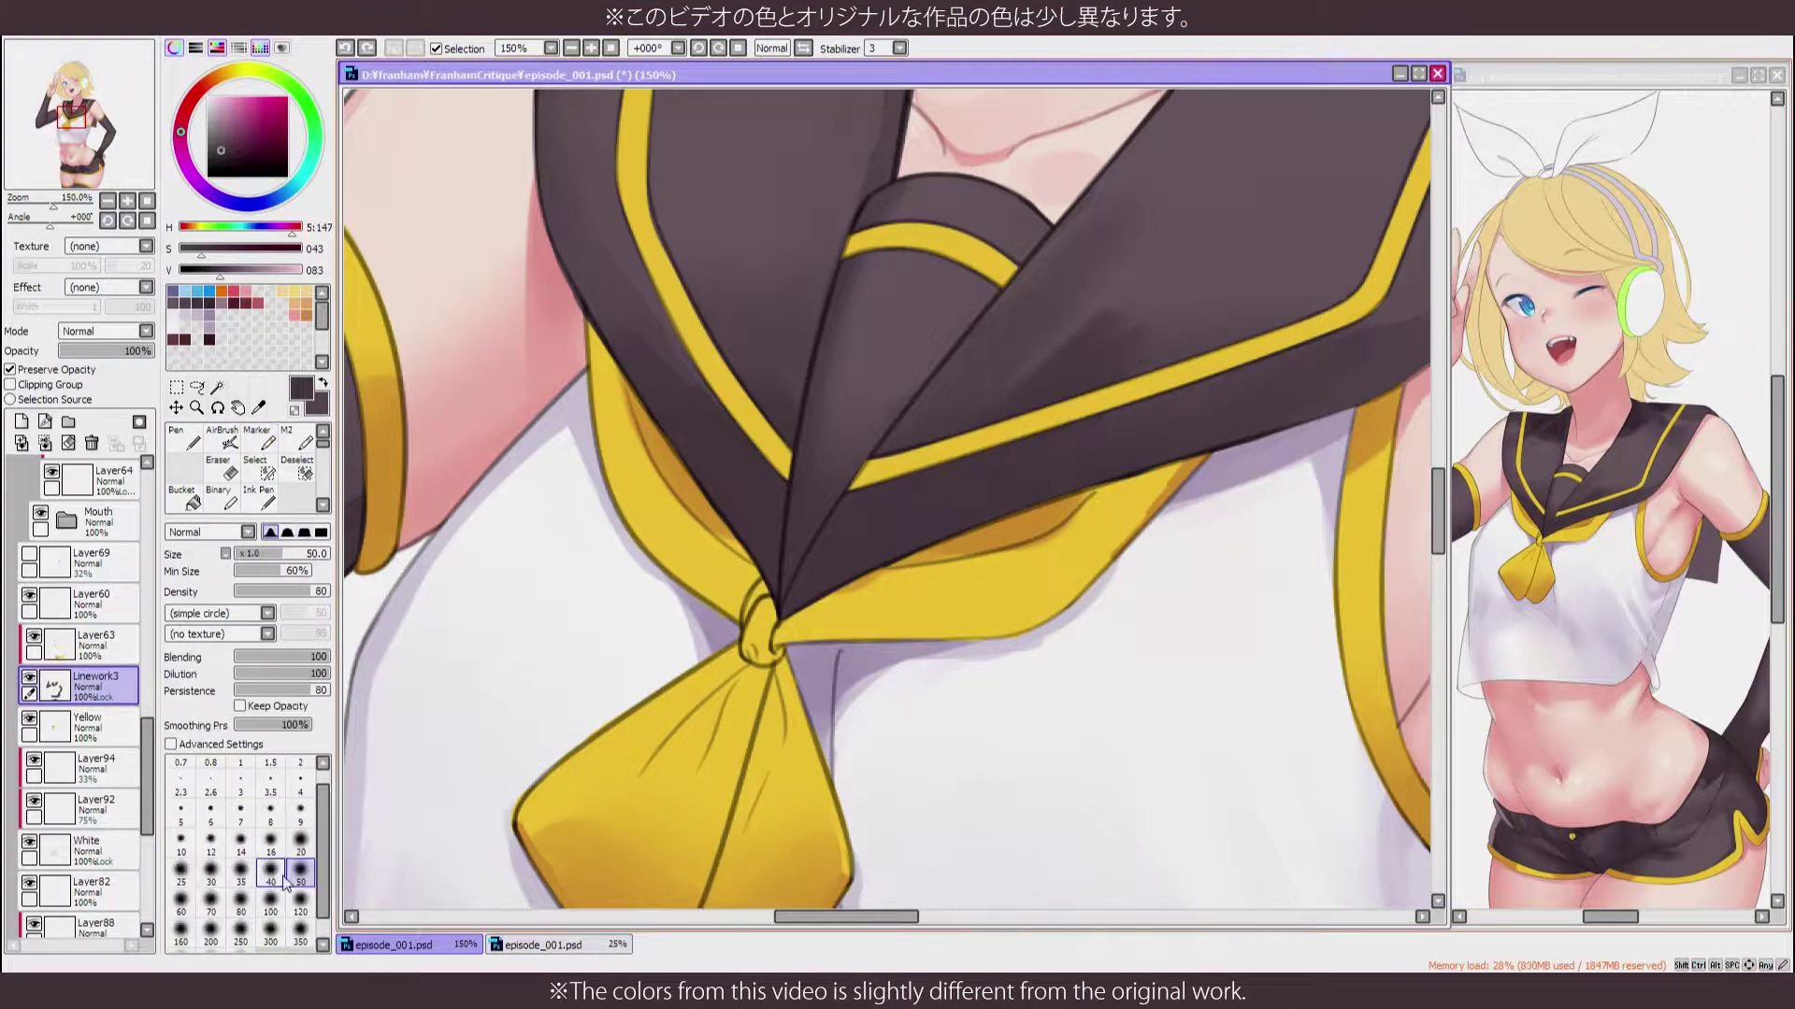
{"action": "left_click_drag", "start_coordinate": [855, 378], "coordinate": [911, 537]}
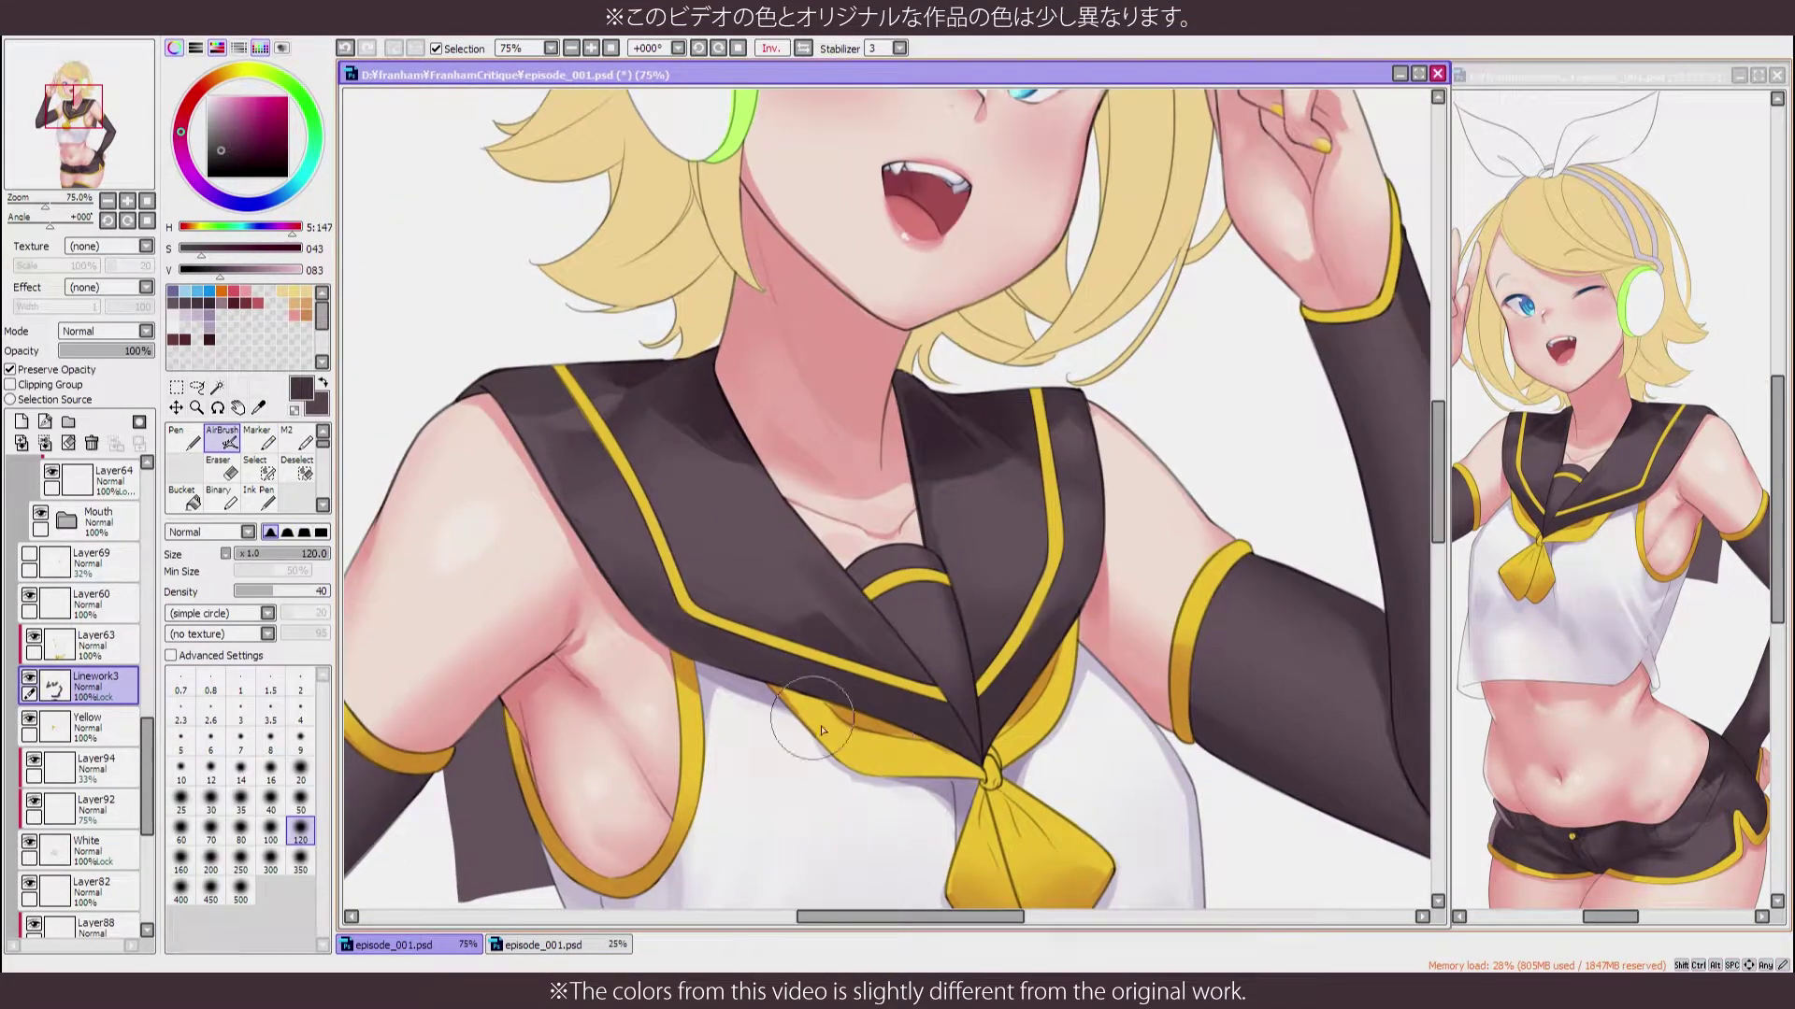
Soften the overall collar shading with the AirBrush at size 120
{"action": "scroll", "coordinate": [931, 785], "scroll_direction": "up", "scroll_amount": 3}
{"action": "scroll", "coordinate": [888, 505], "scroll_direction": "down", "scroll_amount": 3}
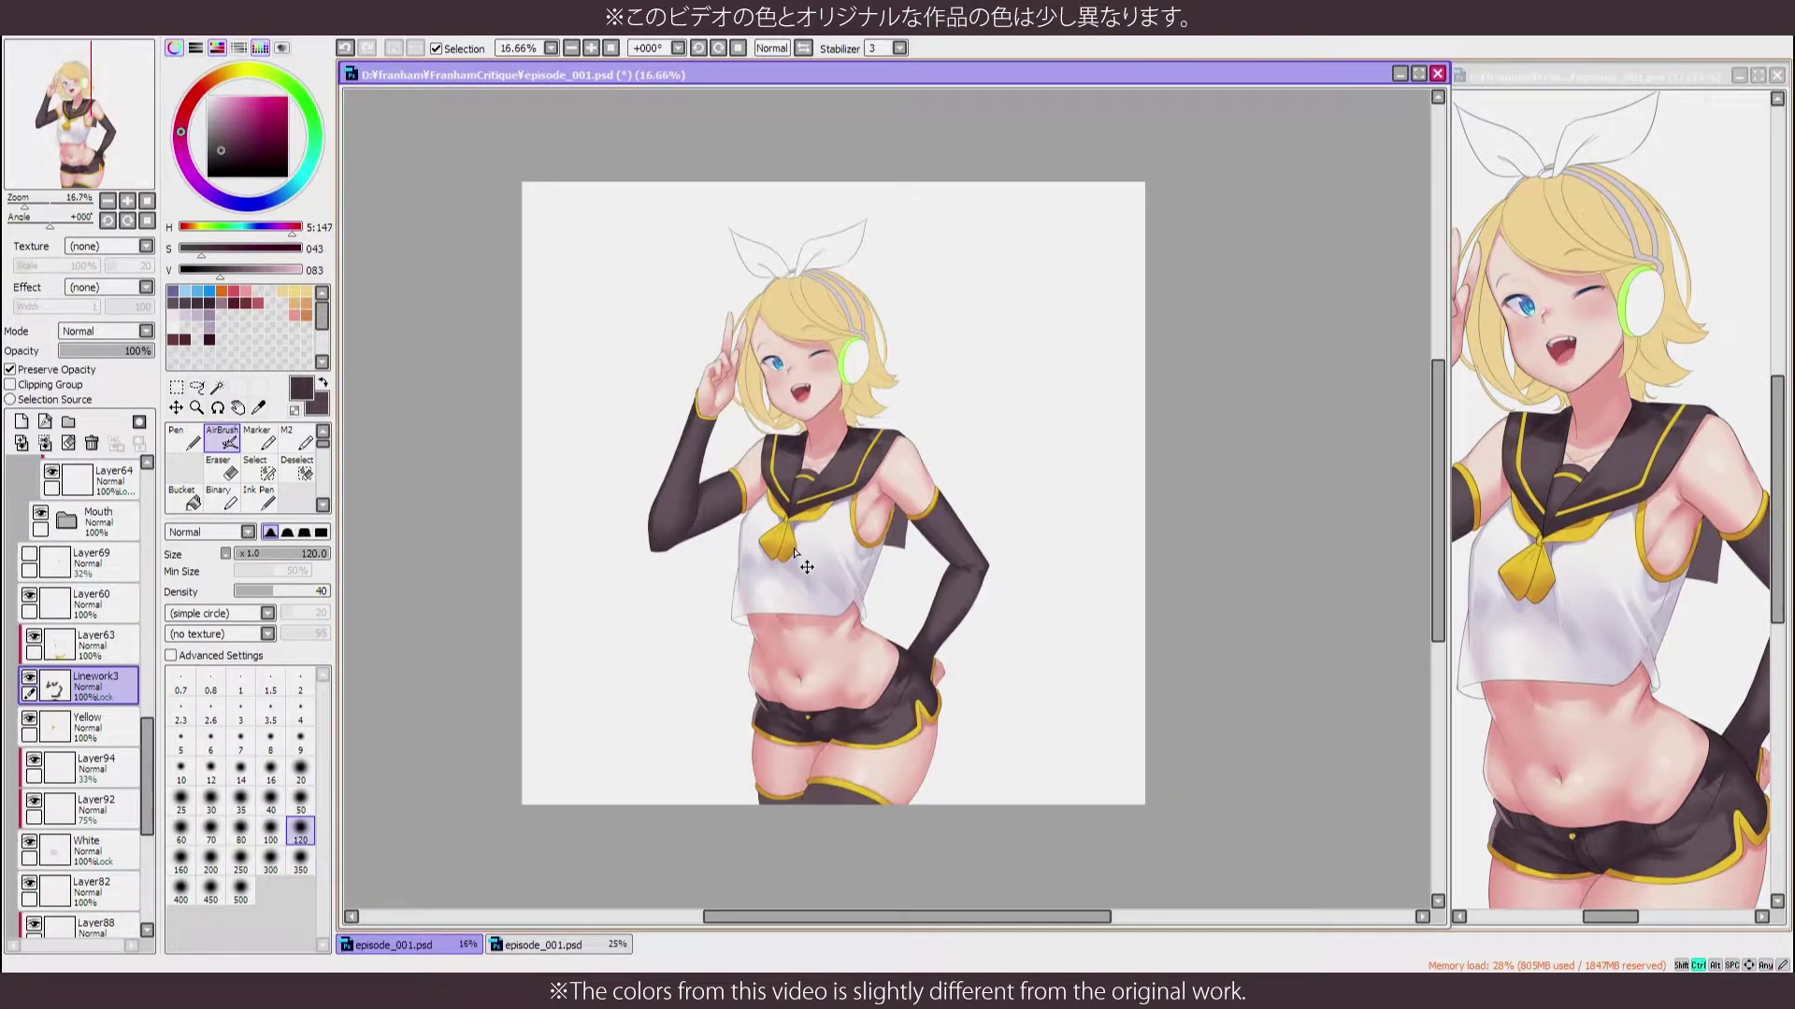
{"action": "scroll", "coordinate": [795, 554], "scroll_direction": "up", "scroll_amount": 1}
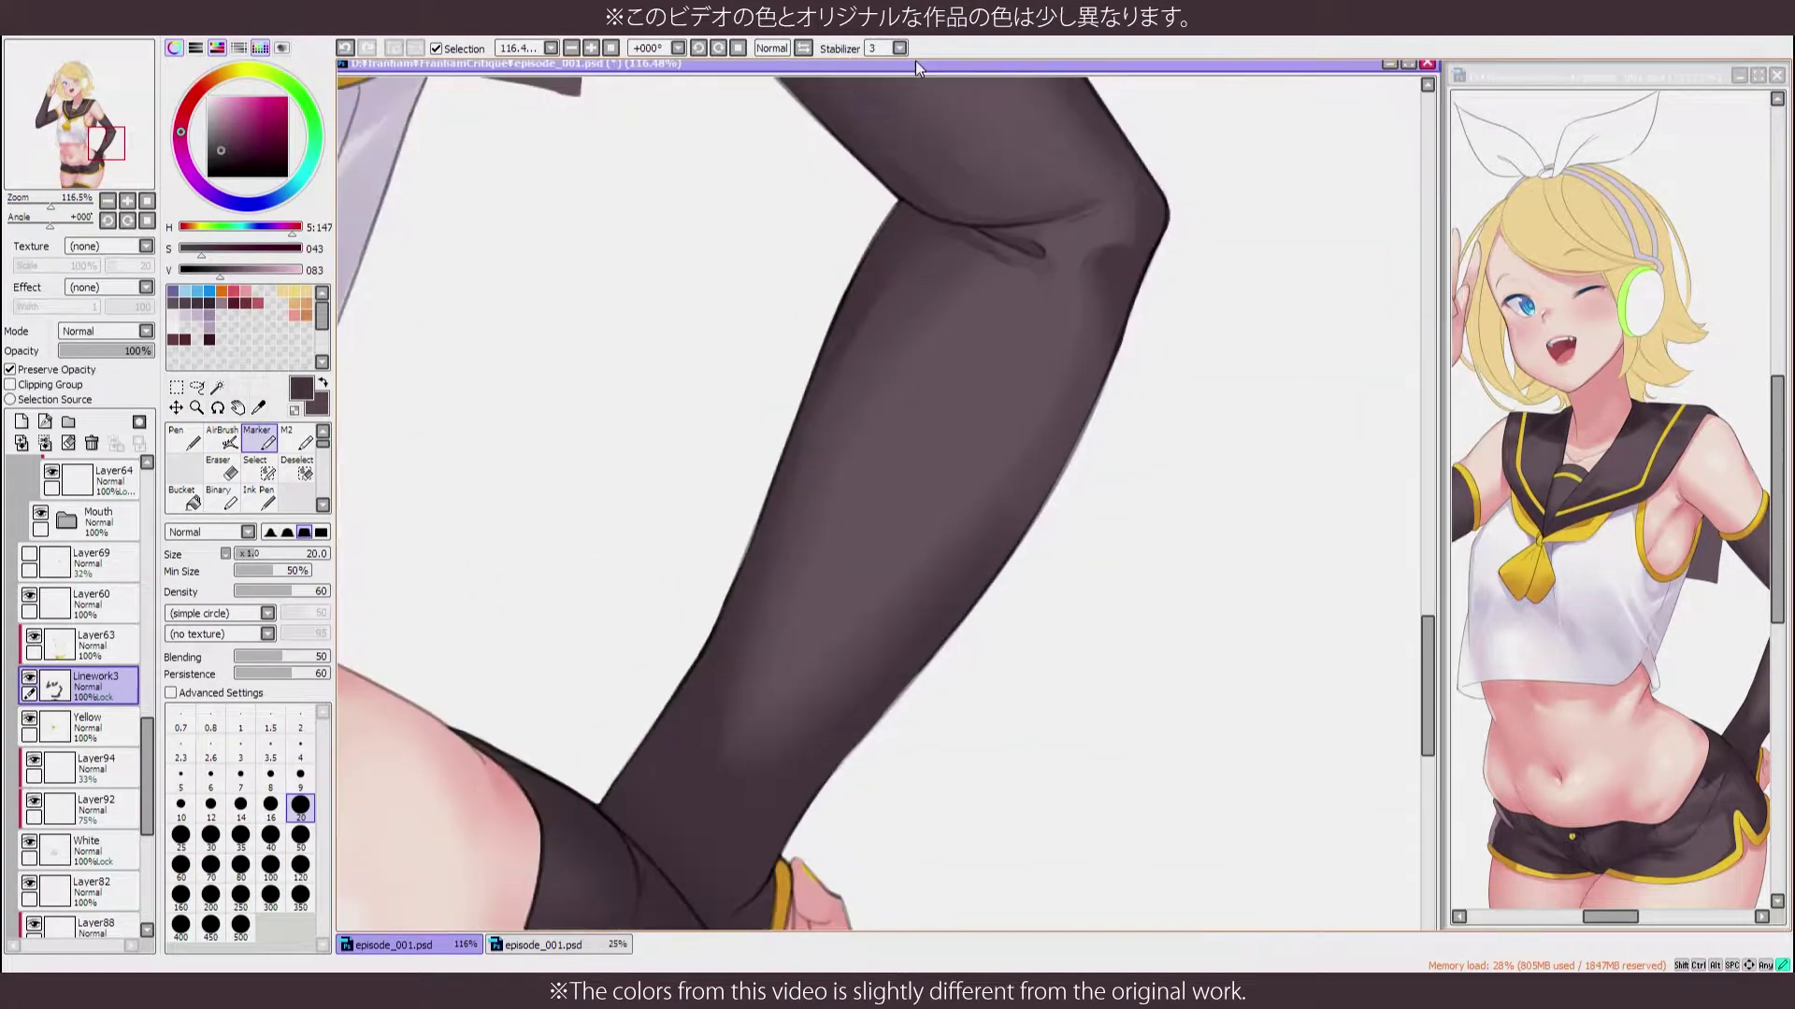
Deepen the shadows along the edges of the hip-side arm's sleeve with a dark tone and the Marker at size 20
{"action": "mouse_move", "coordinate": [916, 60]}
{"action": "left_mouse_down"}
{"action": "mouse_move", "coordinate": [927, 162]}
{"action": "mouse_move", "coordinate": [911, 71]}
{"action": "left_mouse_up"}
{"action": "left_click_drag", "start_coordinate": [893, 253], "coordinate": [841, 409]}
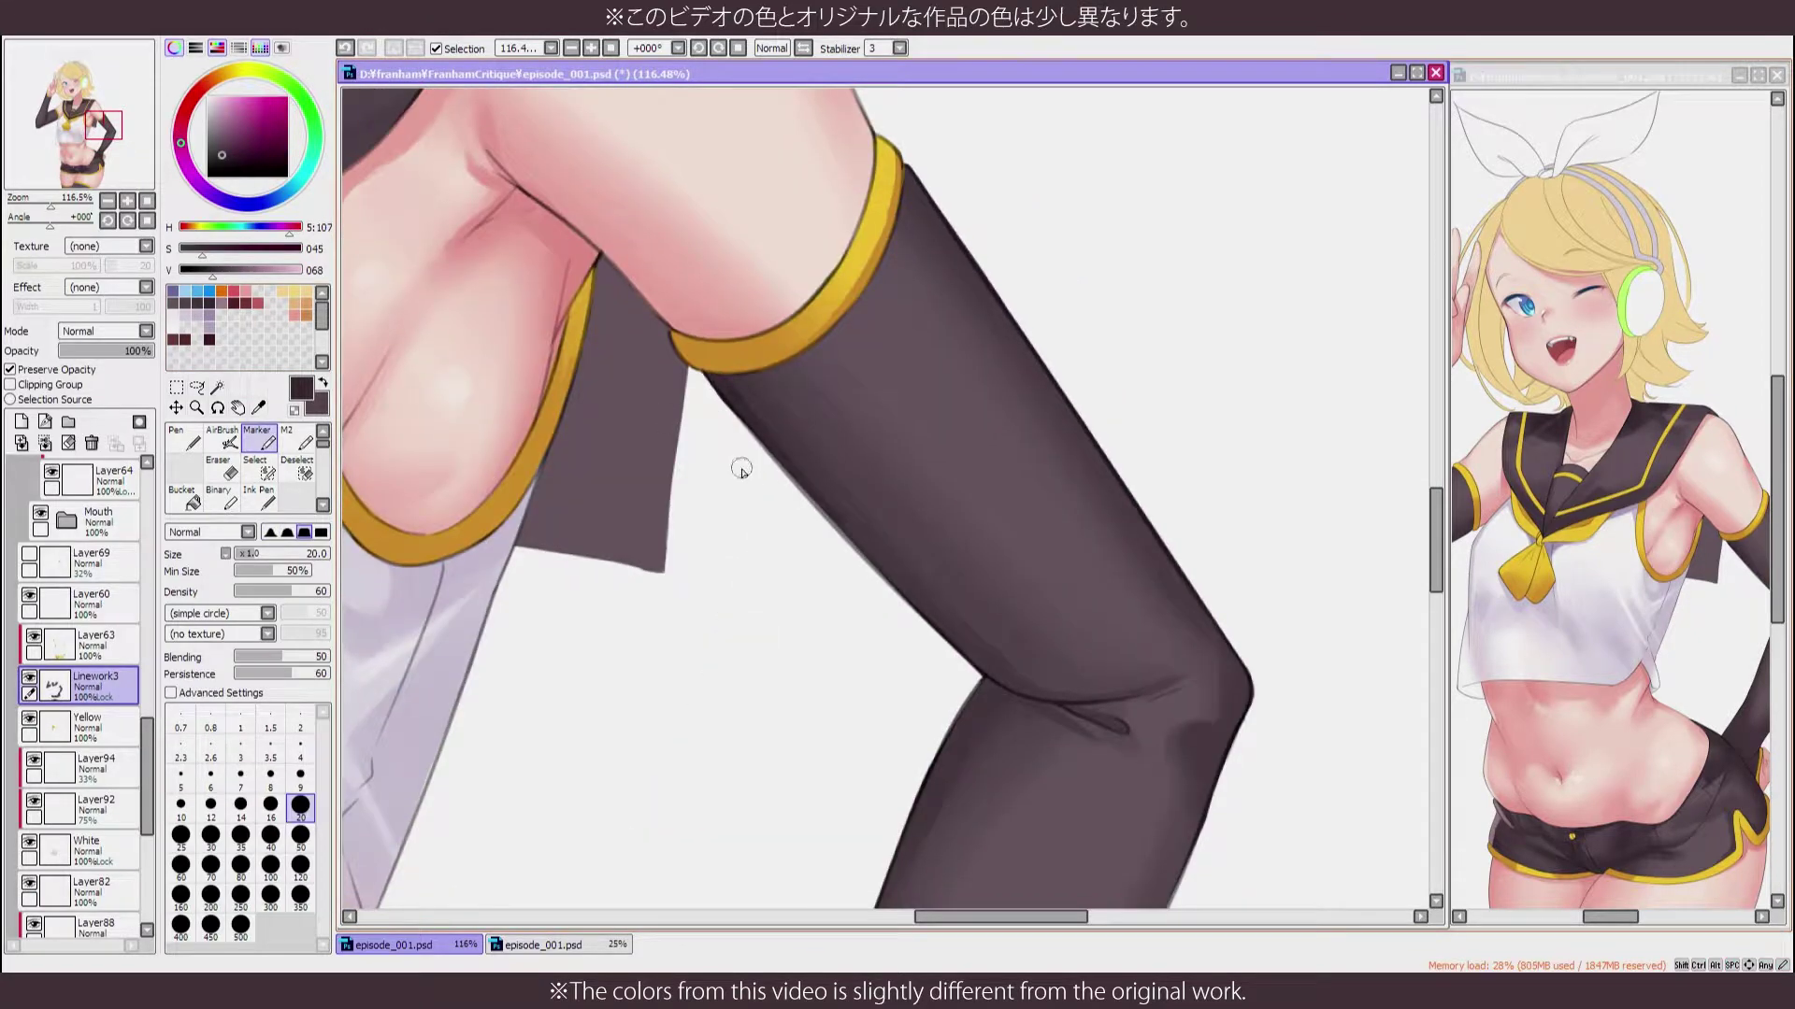
{"action": "key", "text": "b"}
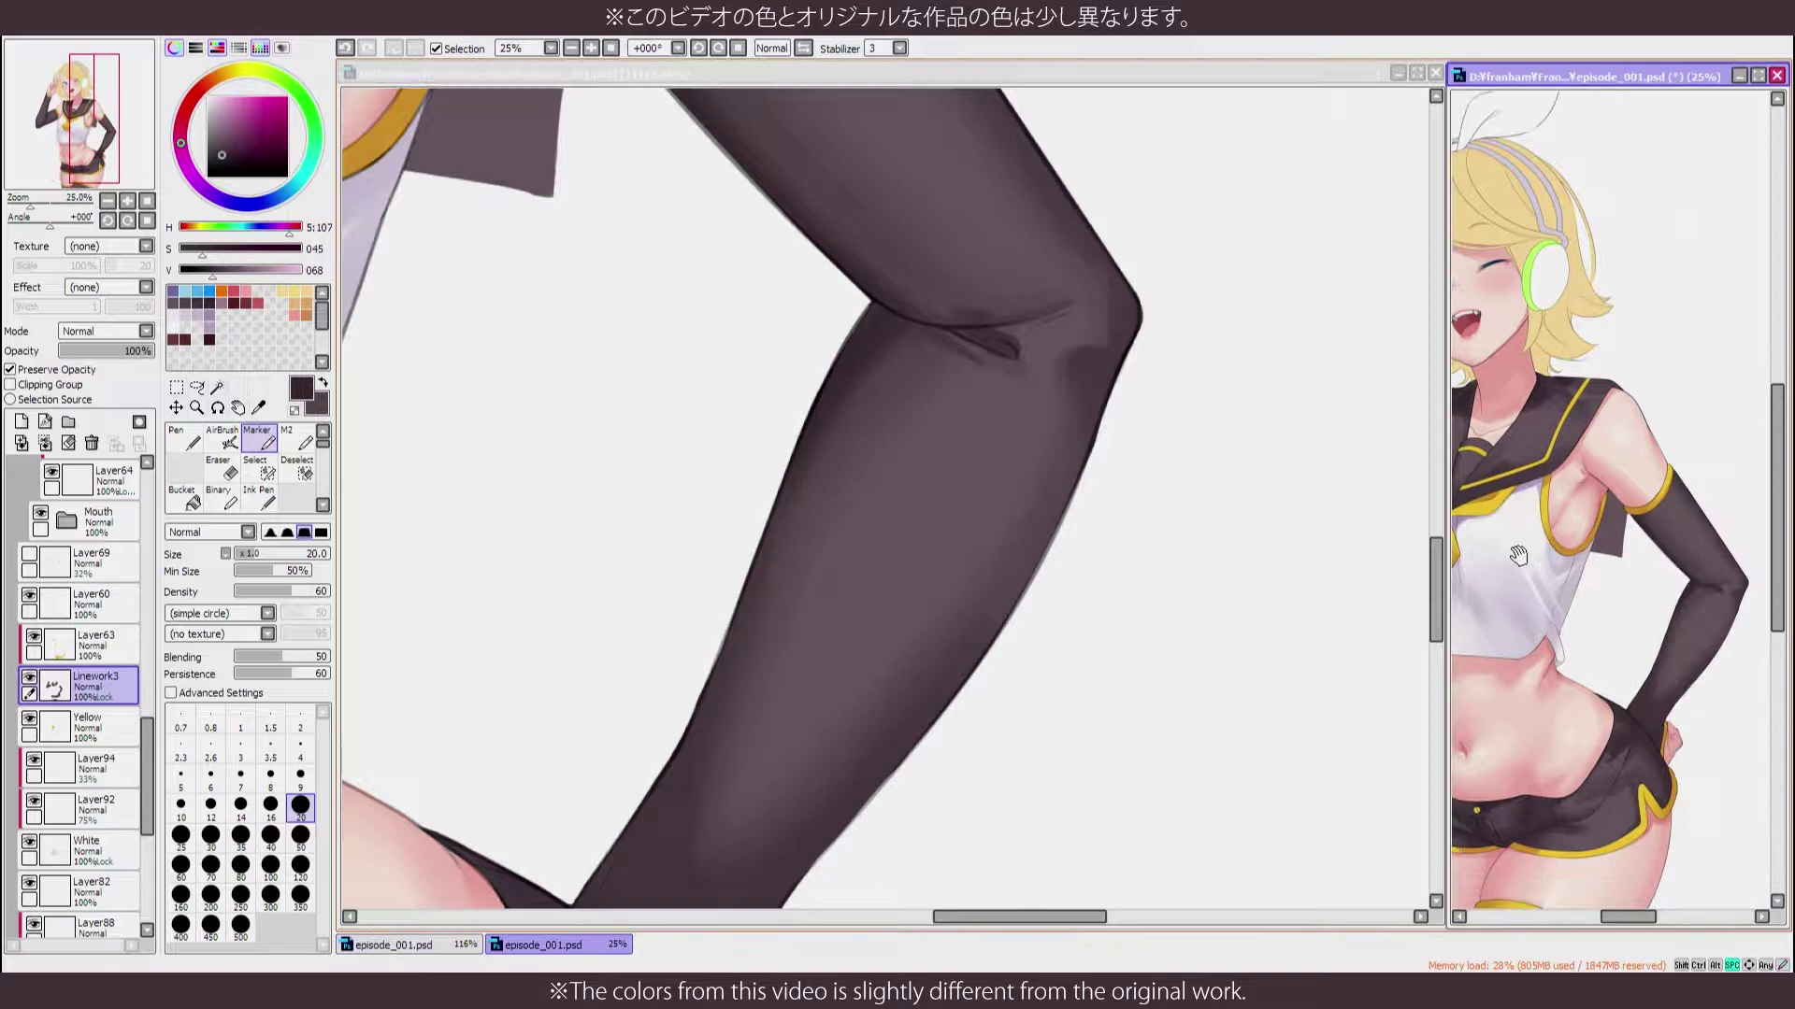
{"action": "scroll", "coordinate": [1122, 393], "scroll_direction": "down", "scroll_amount": 10}
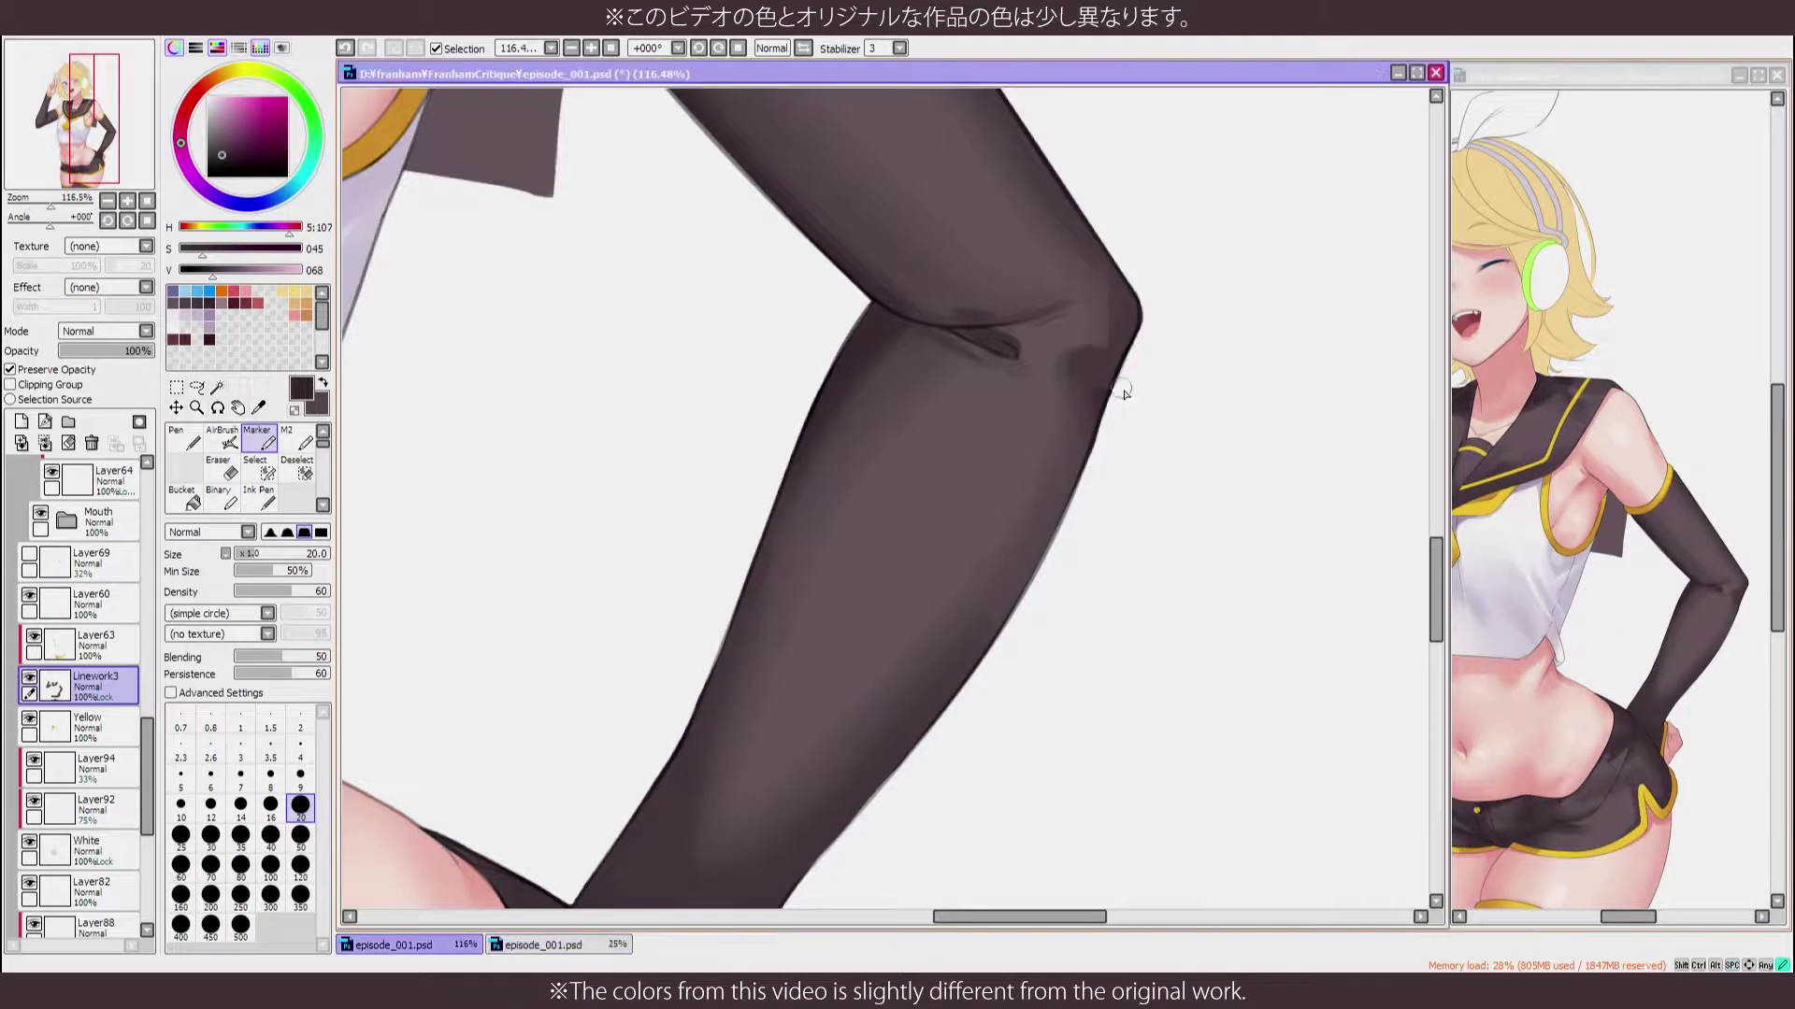
{"action": "key", "text": "b"}
{"action": "key", "text": "h"}
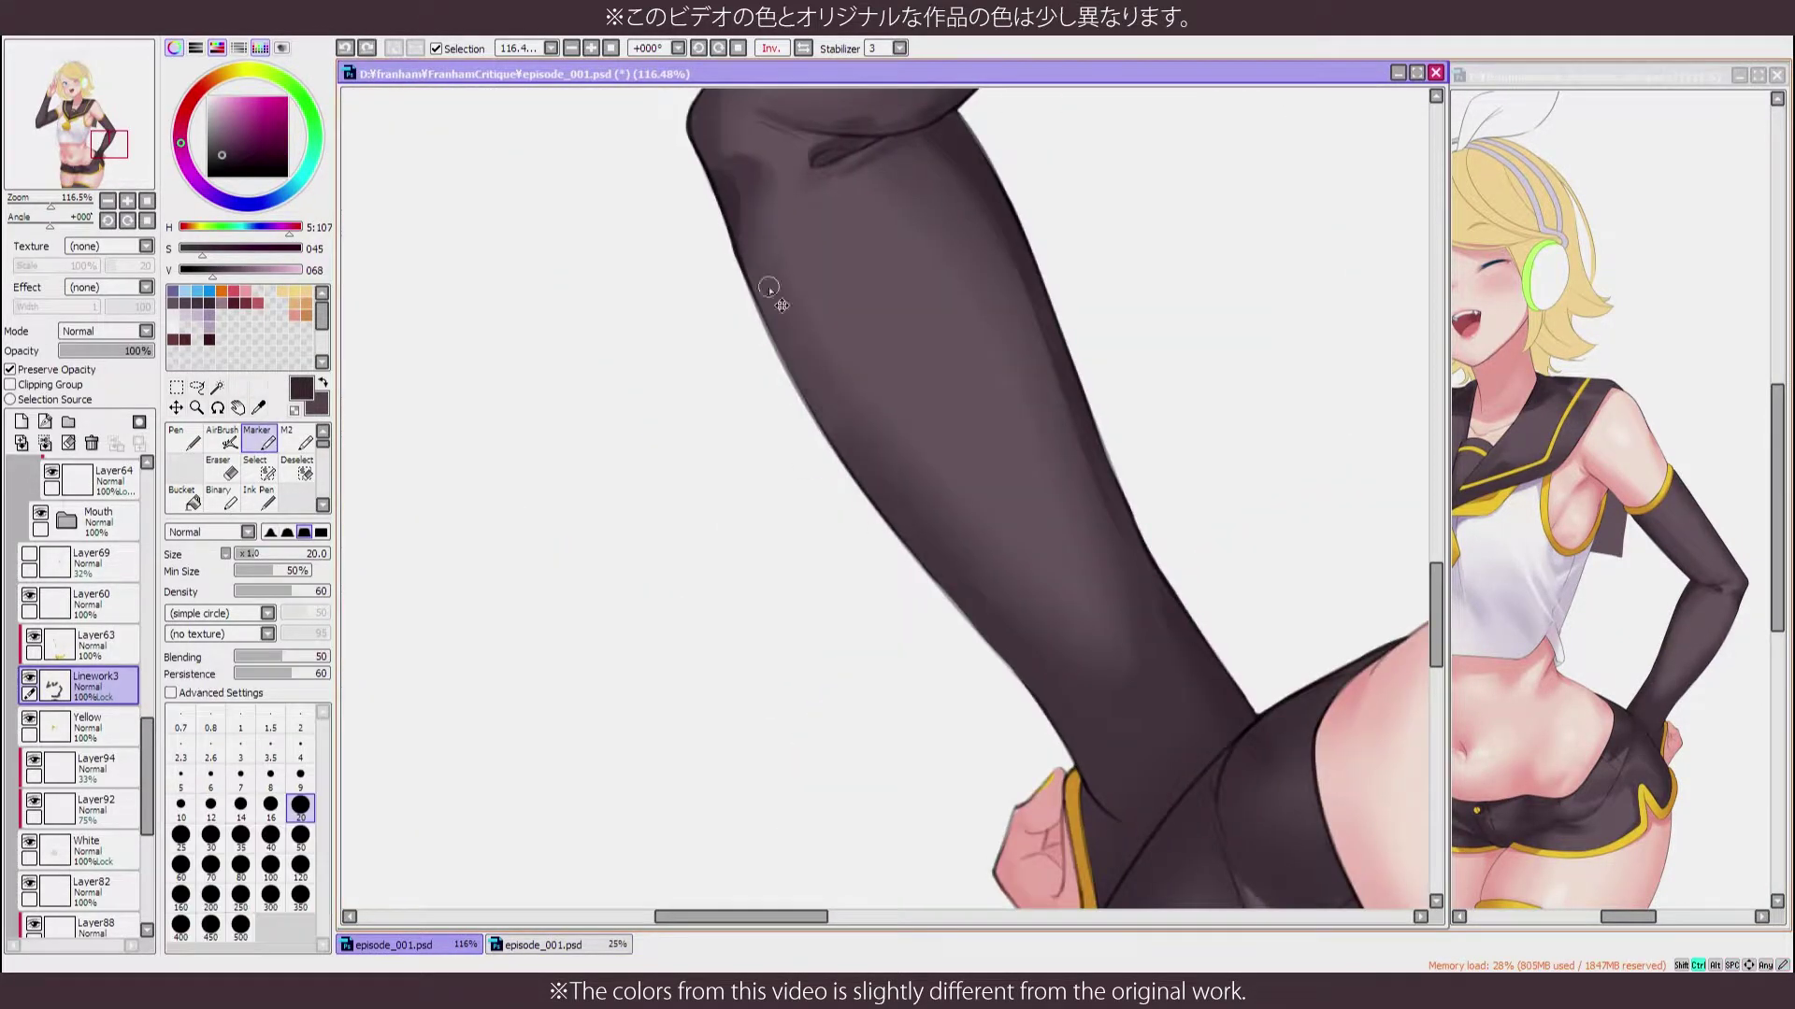
Refine and blend the shading at the elbow folds and forearm of the hip-side sleeve with the Pen at size 20
{"action": "key", "text": "m"}
{"action": "left_click_drag", "start_coordinate": [942, 671], "coordinate": [939, 521]}
{"action": "scroll", "coordinate": [940, 521], "scroll_direction": "up", "scroll_amount": 5}
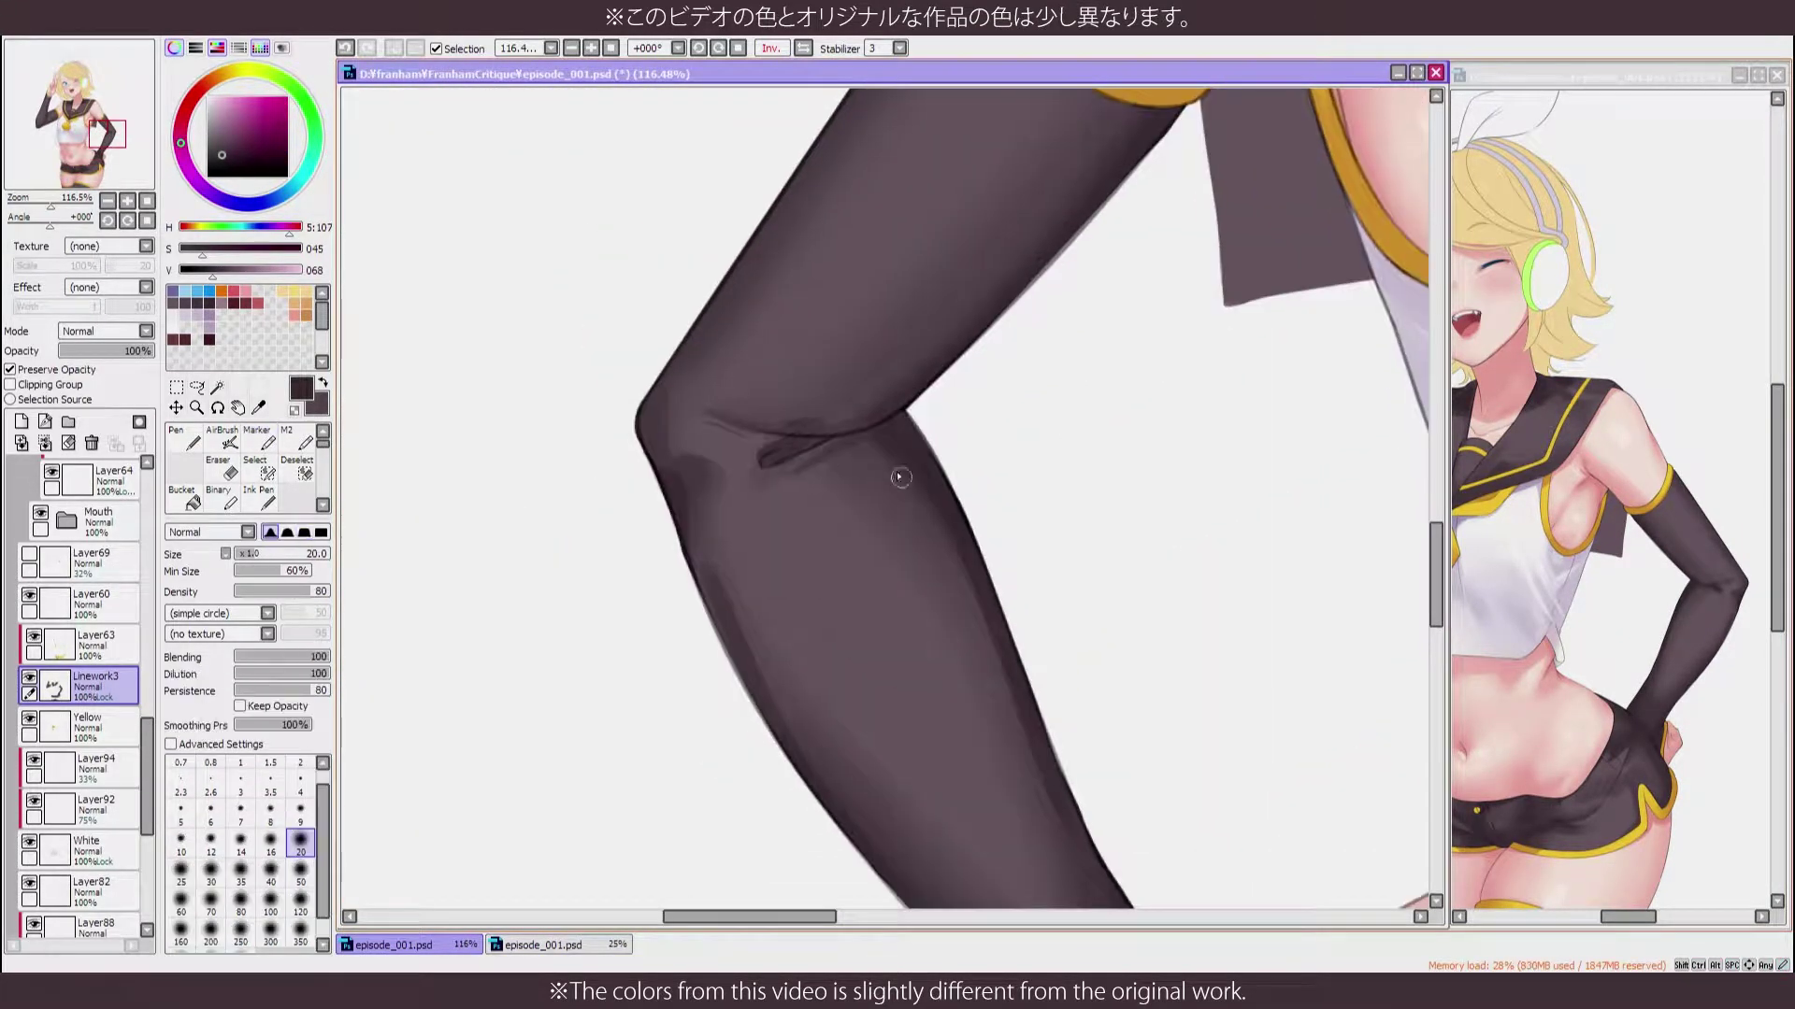
{"action": "scroll", "coordinate": [628, 360], "scroll_direction": "down", "scroll_amount": 2}
{"action": "key", "text": "b"}
{"action": "key", "text": "m"}
{"action": "scroll", "coordinate": [743, 382], "scroll_direction": "down", "scroll_amount": 5}
Darken the outer edges and inner elbow crease of the raised arm's sleeve with the Marker at size 20
{"action": "key", "text": "h"}
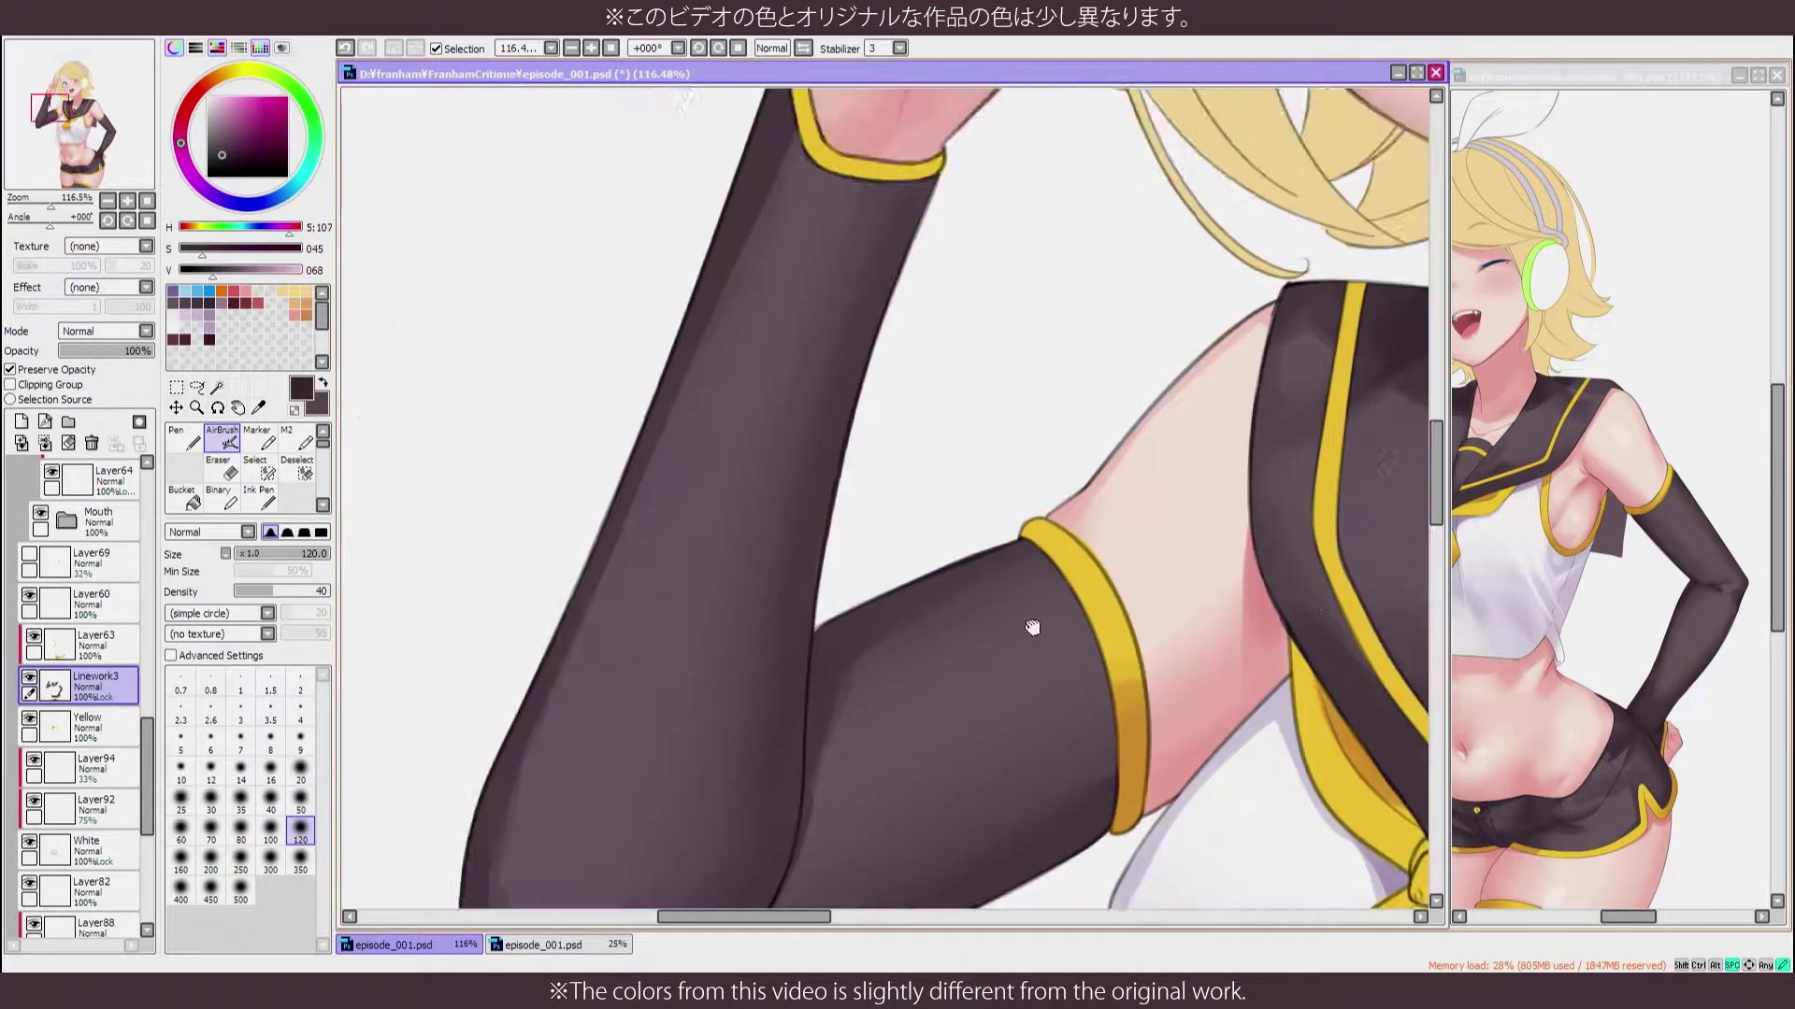
{"action": "scroll", "coordinate": [1033, 621], "scroll_direction": "up", "scroll_amount": 3}
{"action": "key", "text": "h"}
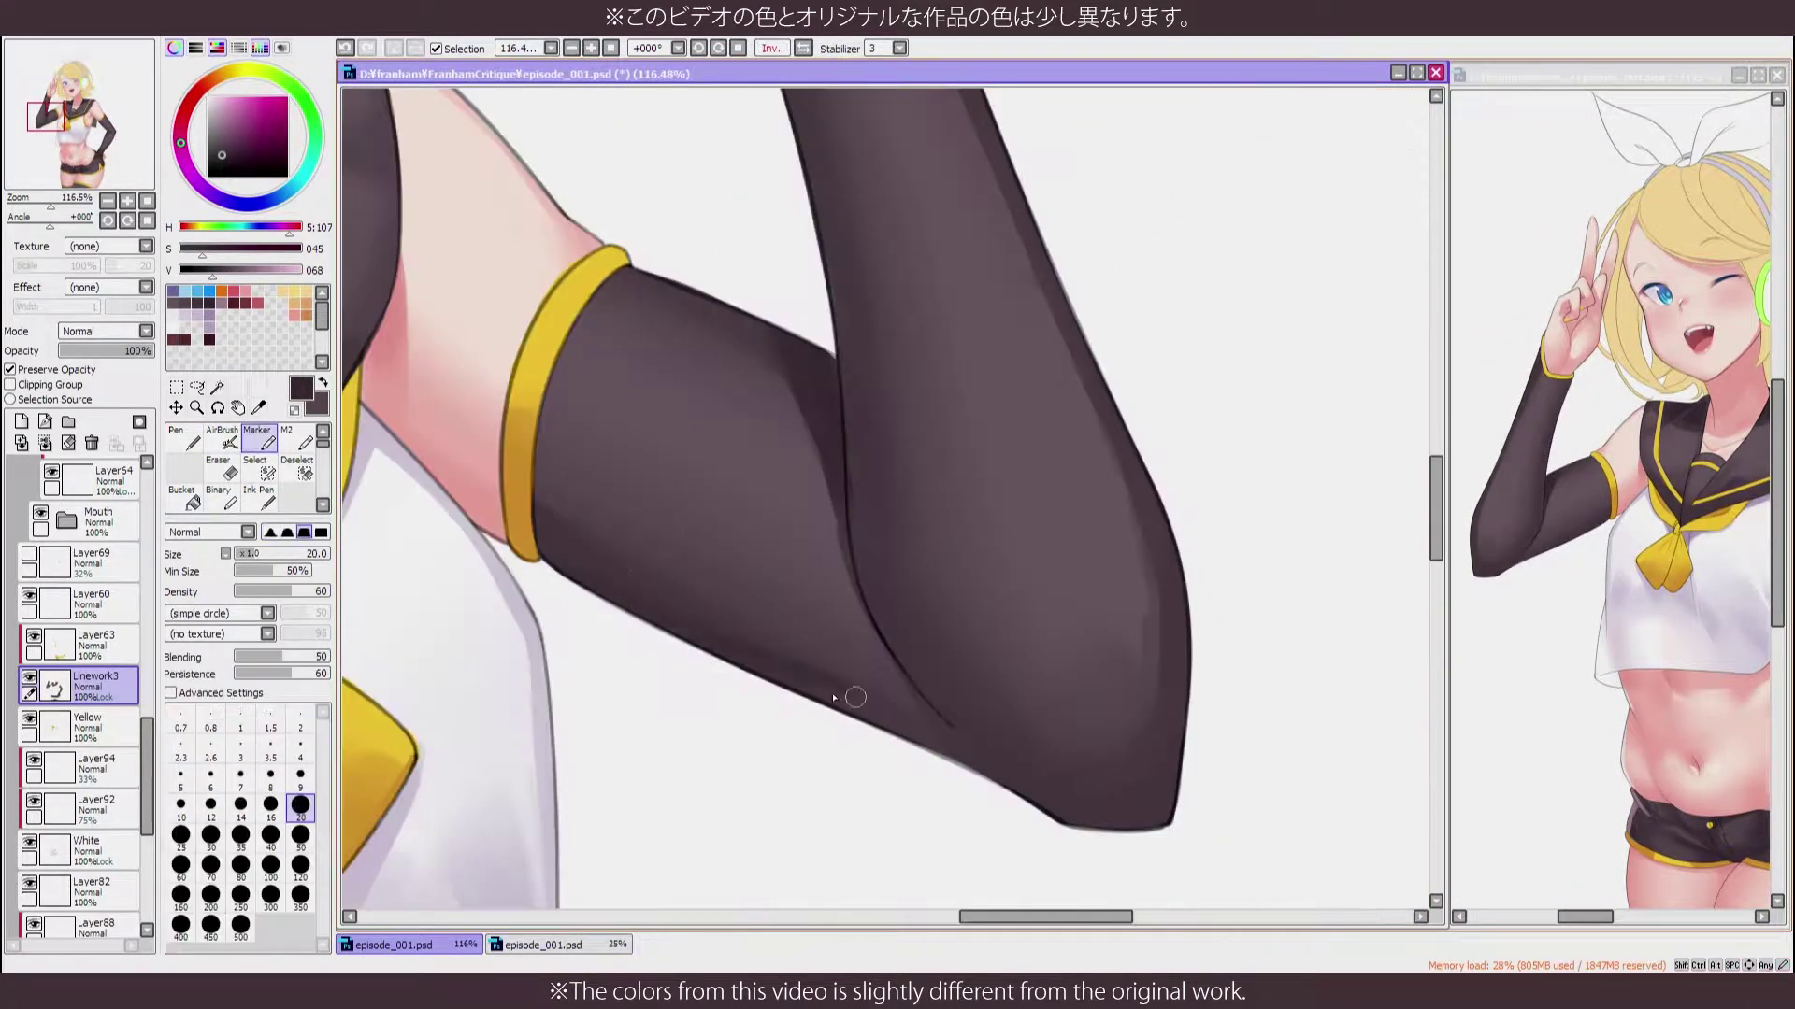
{"action": "key", "text": "h"}
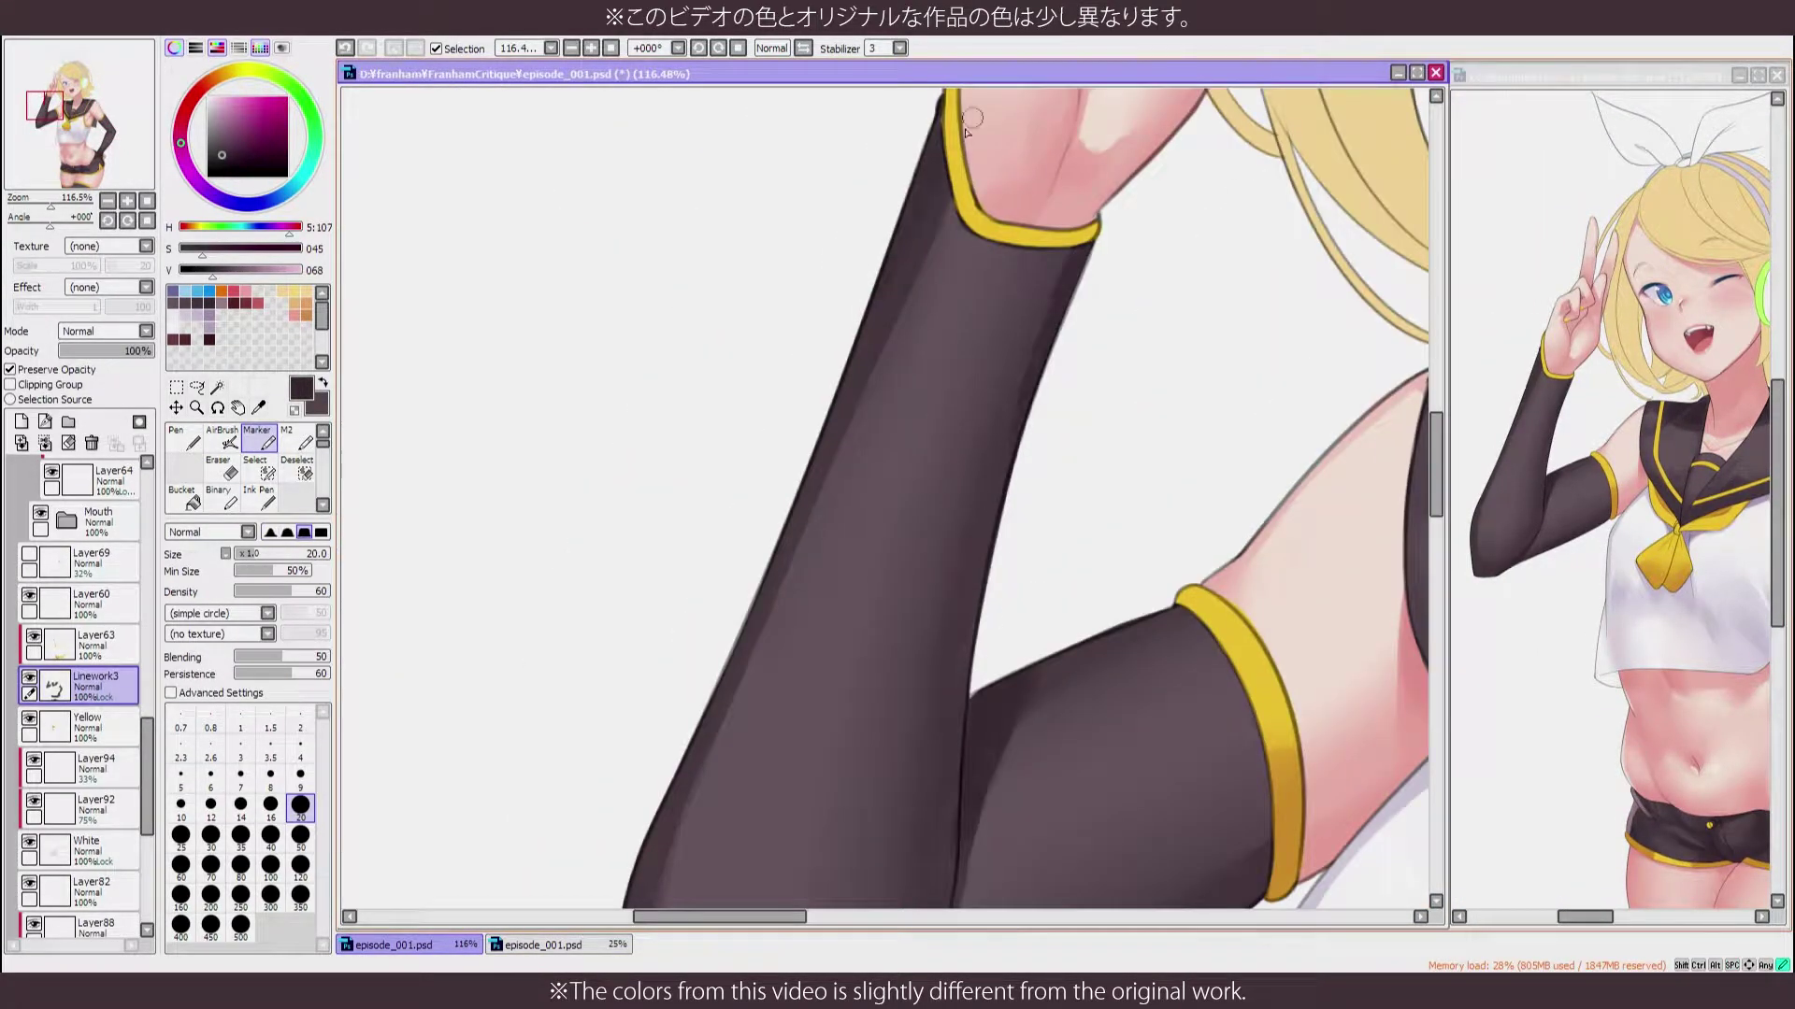
{"action": "scroll", "coordinate": [1013, 261], "scroll_direction": "down", "scroll_amount": 2}
{"action": "scroll", "coordinate": [946, 653], "scroll_direction": "down", "scroll_amount": 2}
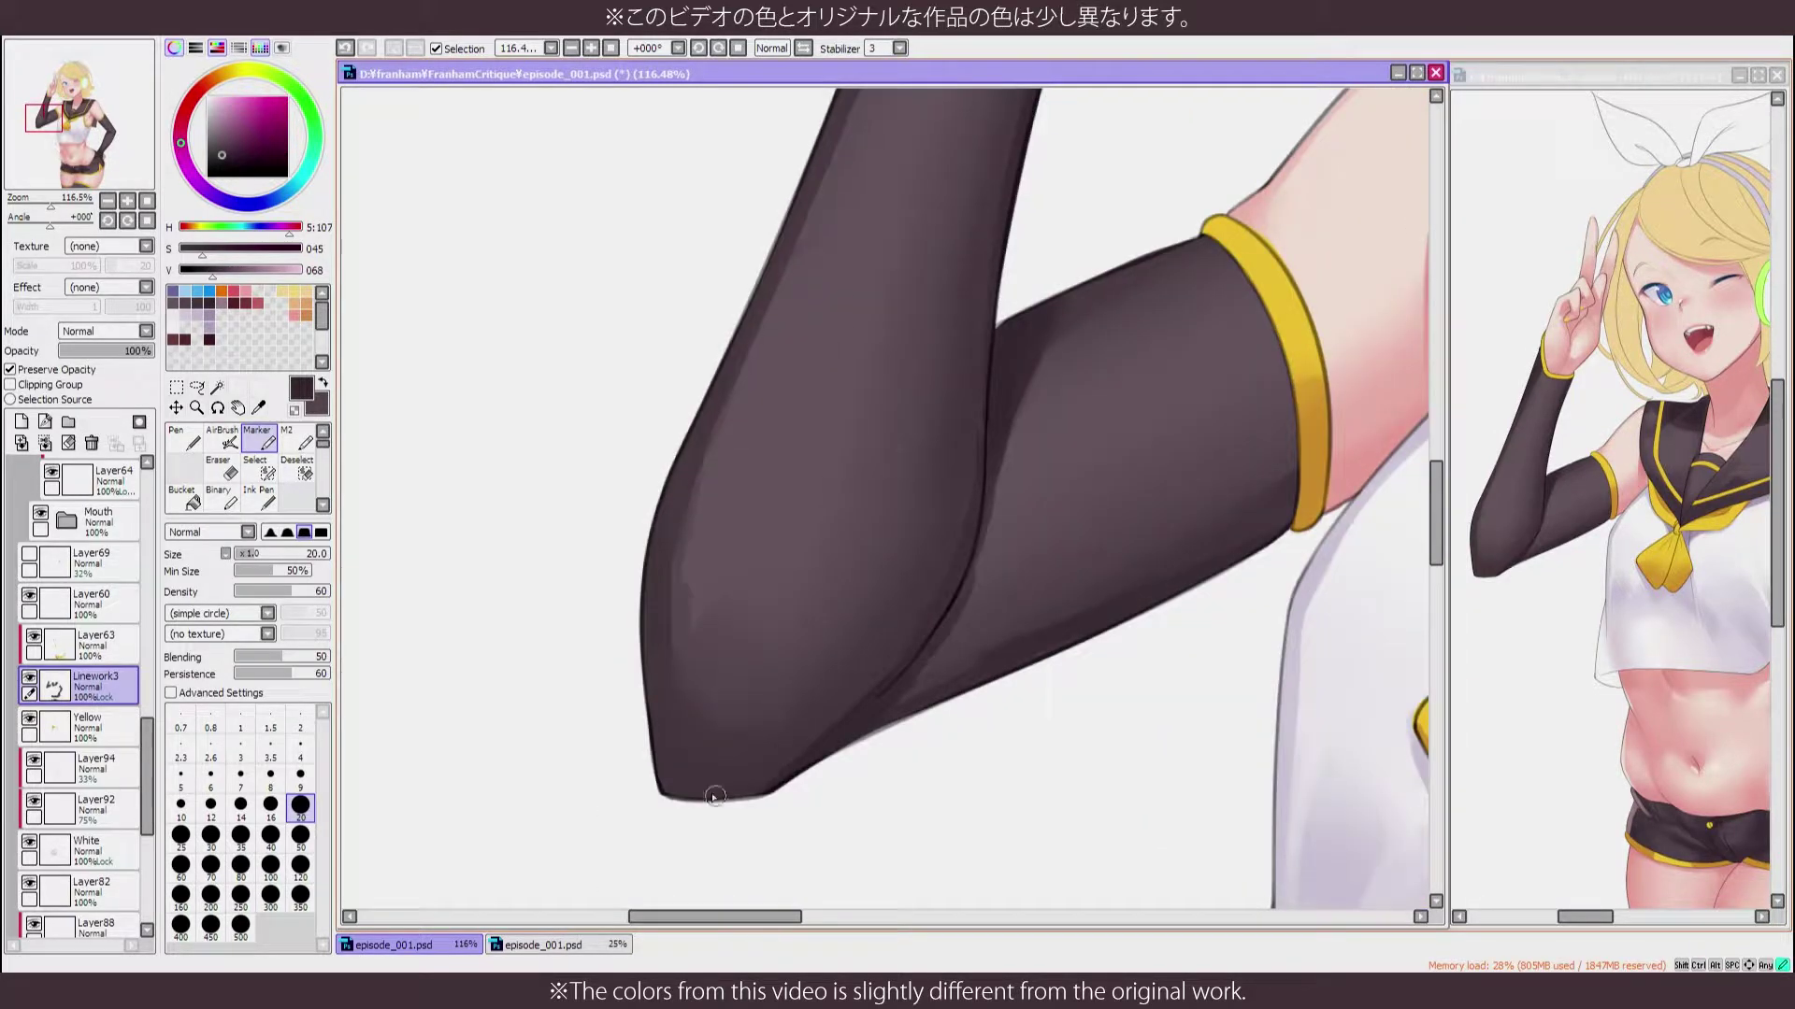
{"action": "scroll", "coordinate": [793, 797], "scroll_direction": "down", "scroll_amount": 5}
Rework the elbow folds and forearm edge of the hip-side sleeve with sampled mid and dark tones, using Pen and Marker at size 20
{"action": "key", "text": "h"}
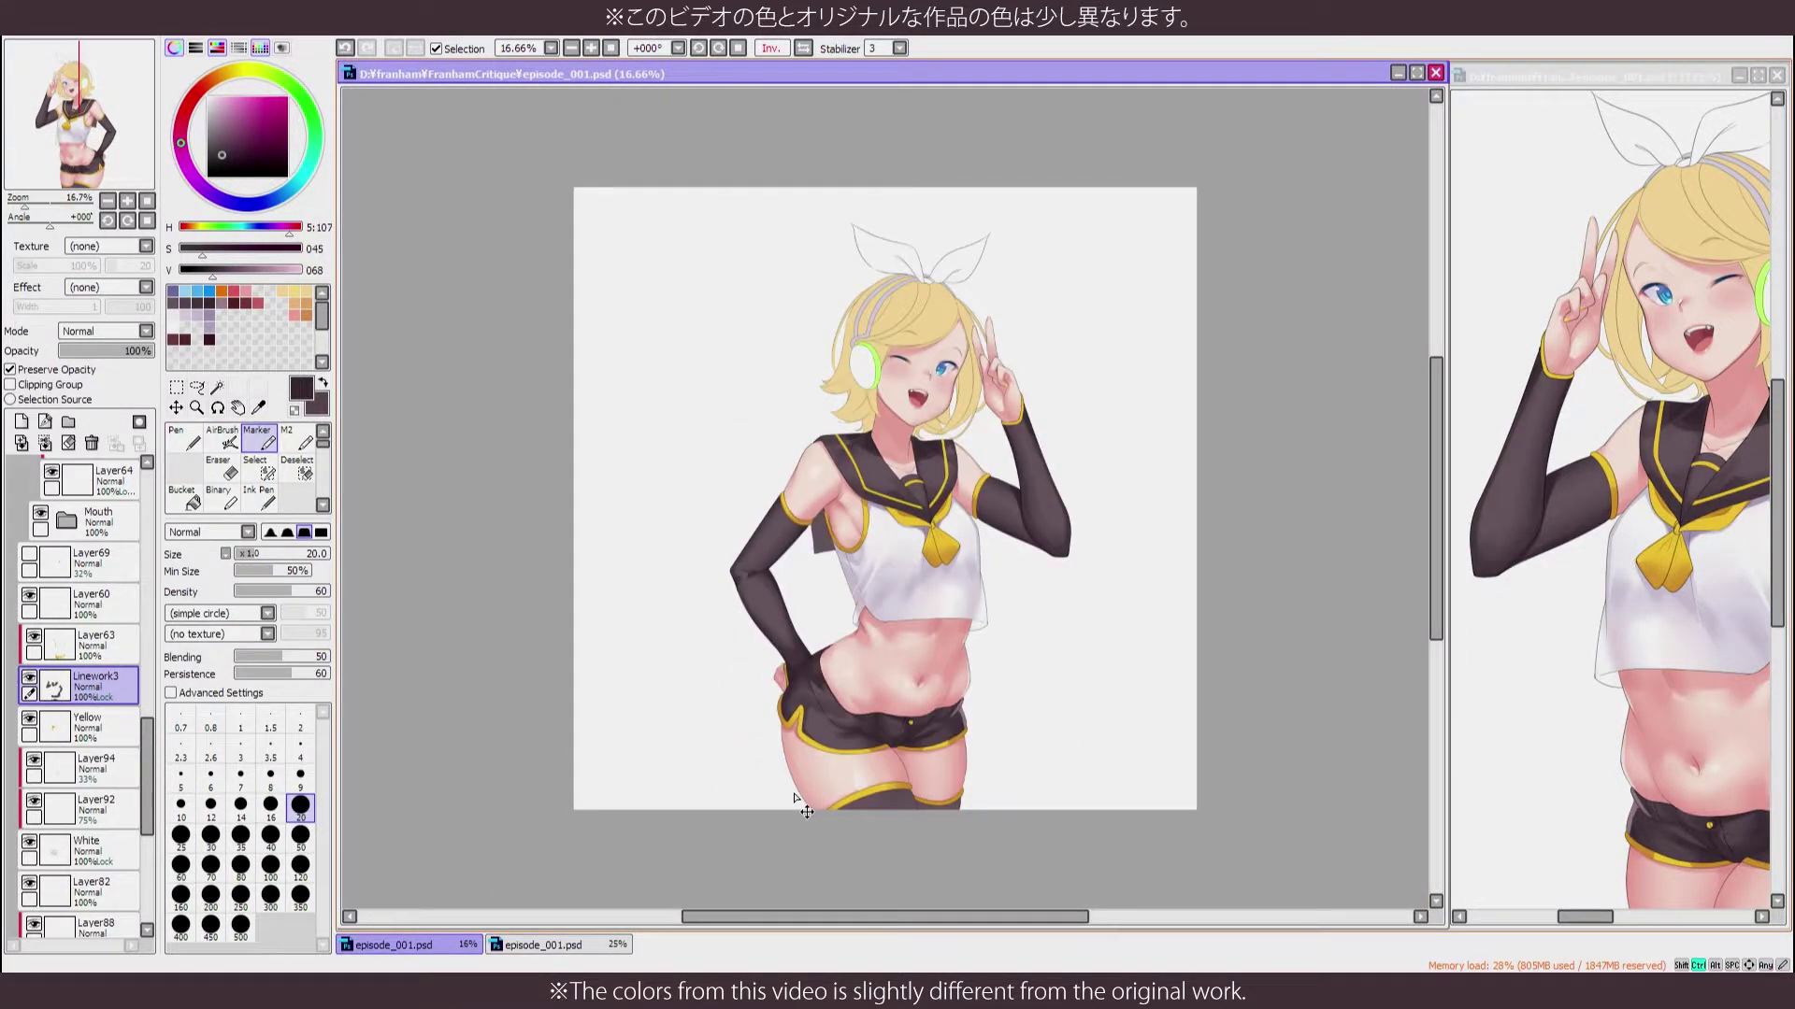
{"action": "scroll", "coordinate": [545, 278], "scroll_direction": "up", "scroll_amount": 3}
{"action": "left_click", "coordinate": [545, 277], "text": "alt"}
{"action": "left_click_drag", "start_coordinate": [550, 317], "coordinate": [570, 351]}
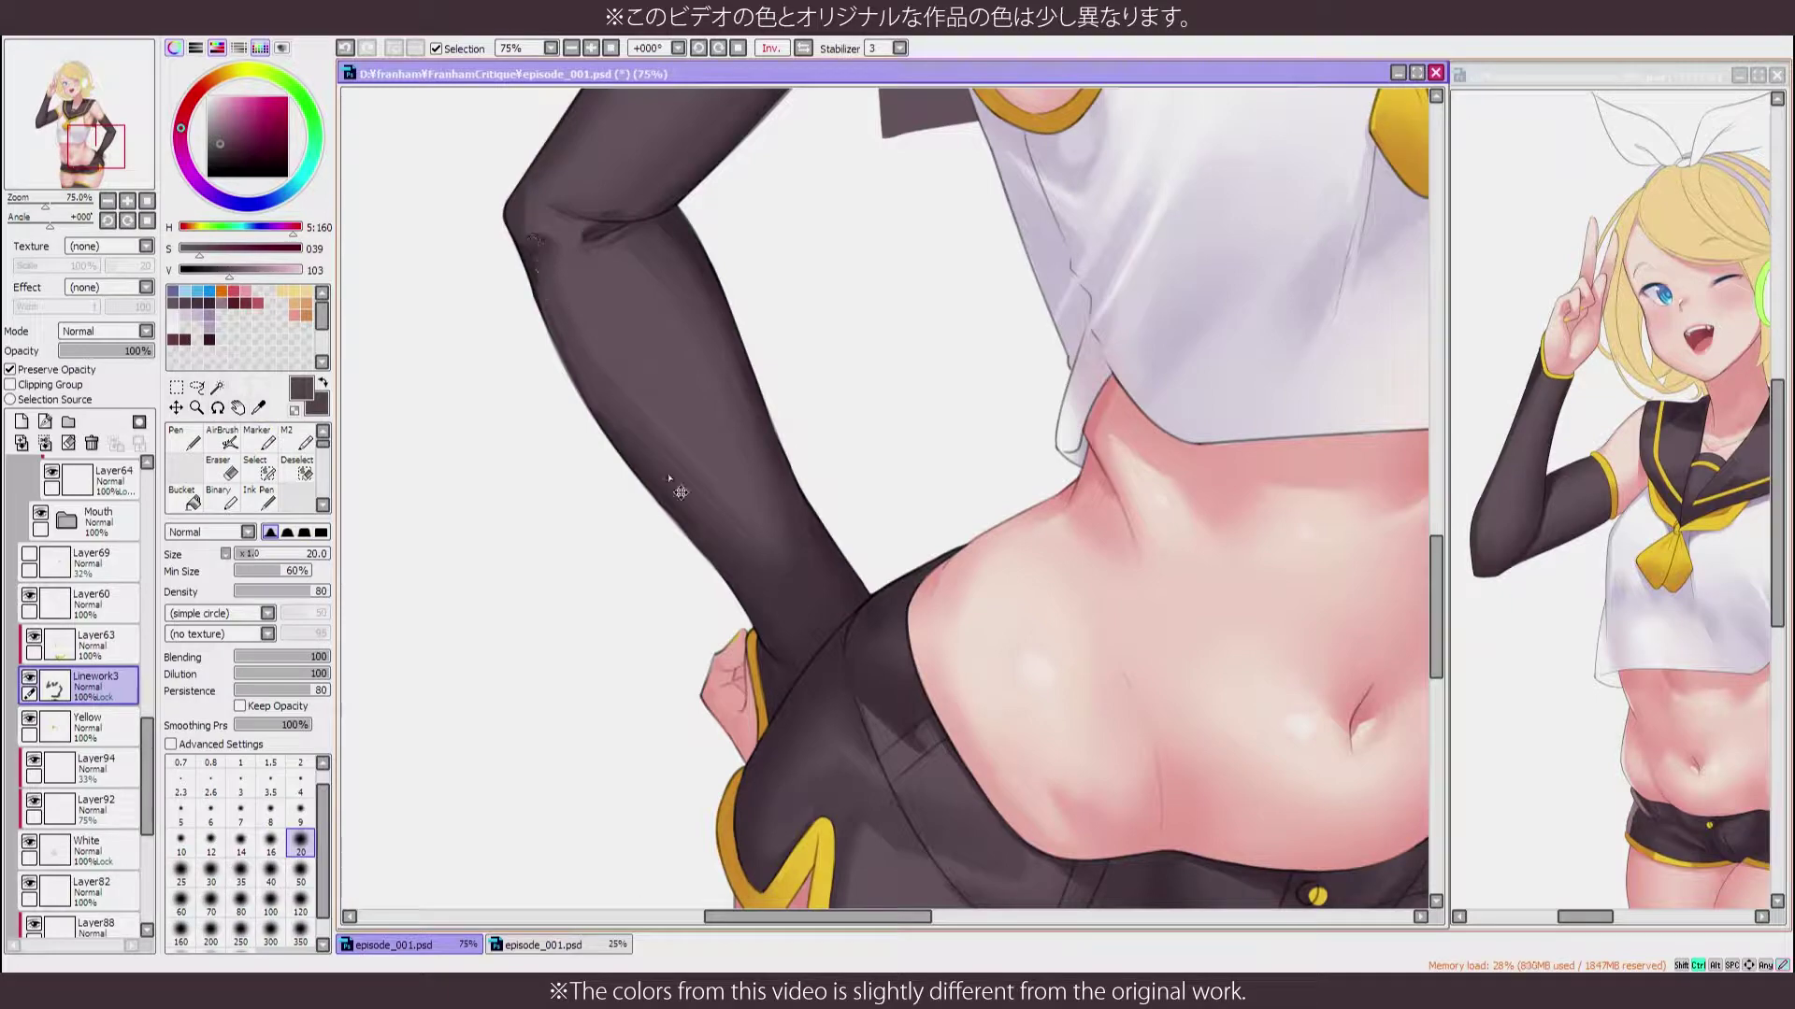
{"action": "scroll", "coordinate": [670, 479], "scroll_direction": "down", "scroll_amount": 3}
{"action": "scroll", "coordinate": [673, 488], "scroll_direction": "up", "scroll_amount": 3}
{"action": "key", "text": "m"}
{"action": "left_click", "coordinate": [772, 533], "text": "alt"}
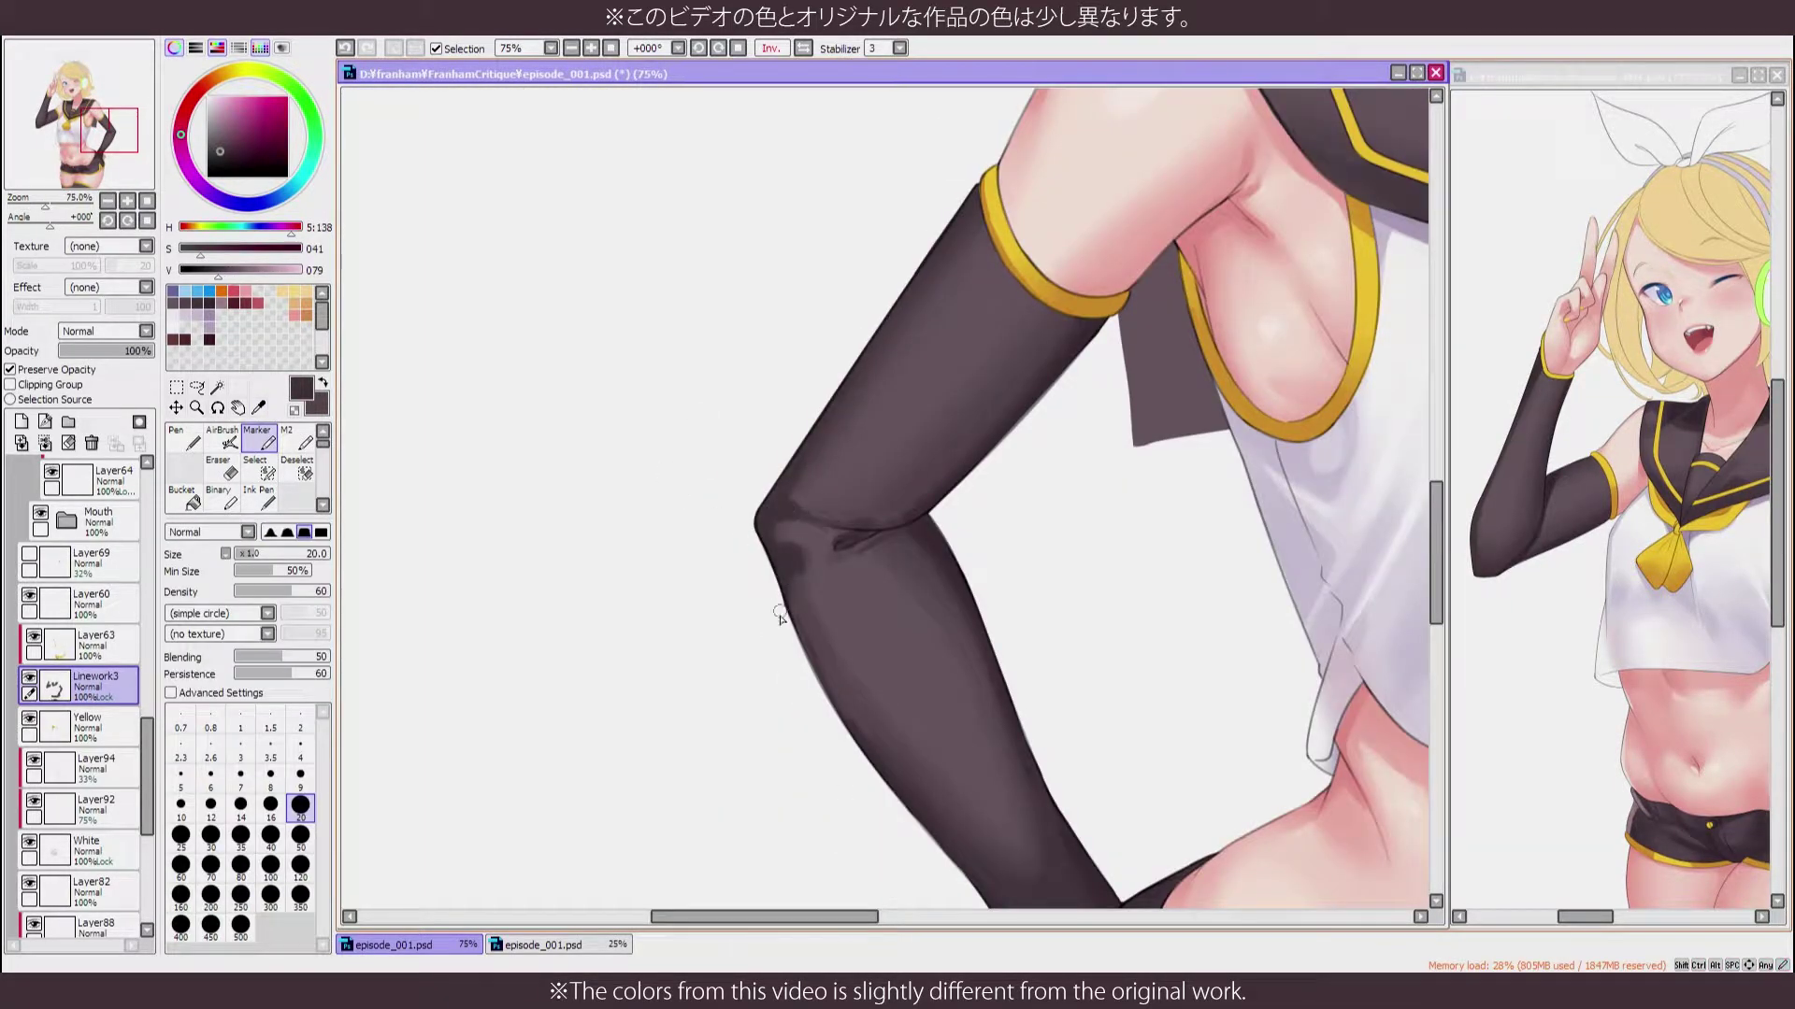
Shade the stockings with sampled light and dark tones, using the Marker and AirBrush at size 120
{"action": "key", "text": "h"}
{"action": "scroll", "coordinate": [780, 654], "scroll_direction": "down", "scroll_amount": 4}
{"action": "scroll", "coordinate": [785, 758], "scroll_direction": "up", "scroll_amount": 3}
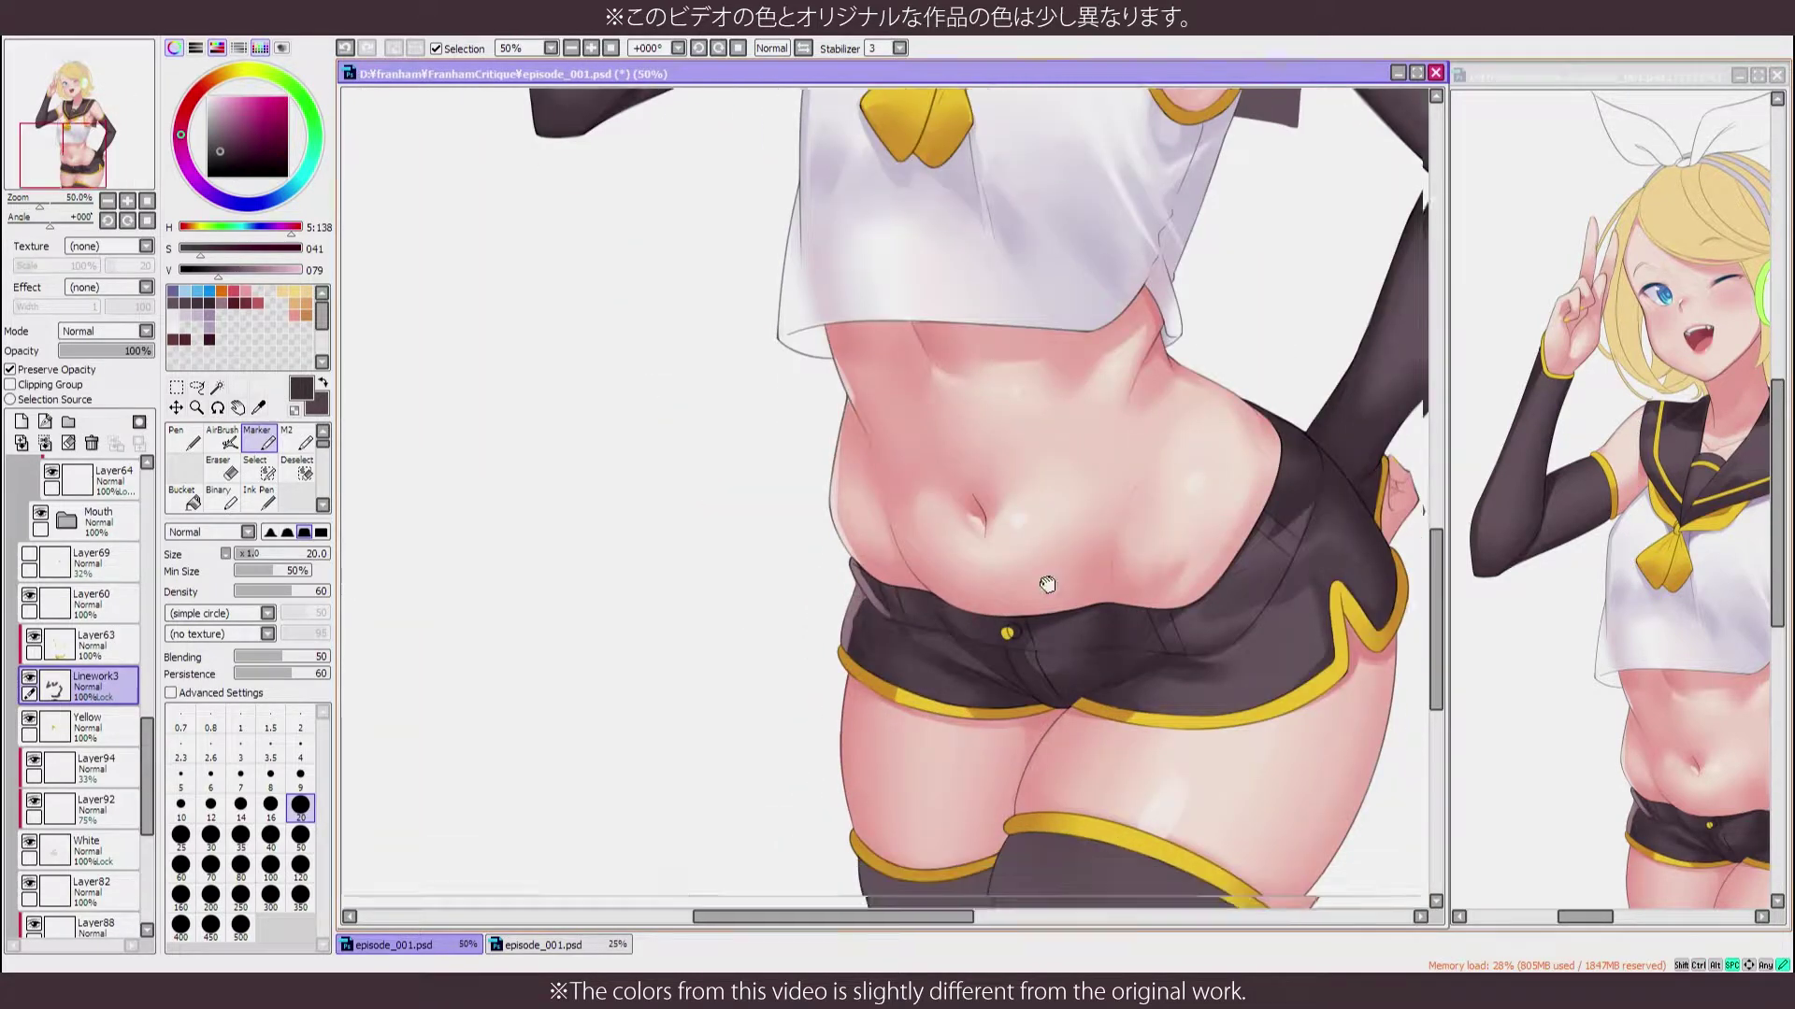
{"action": "left_click", "coordinate": [733, 532], "text": "alt"}
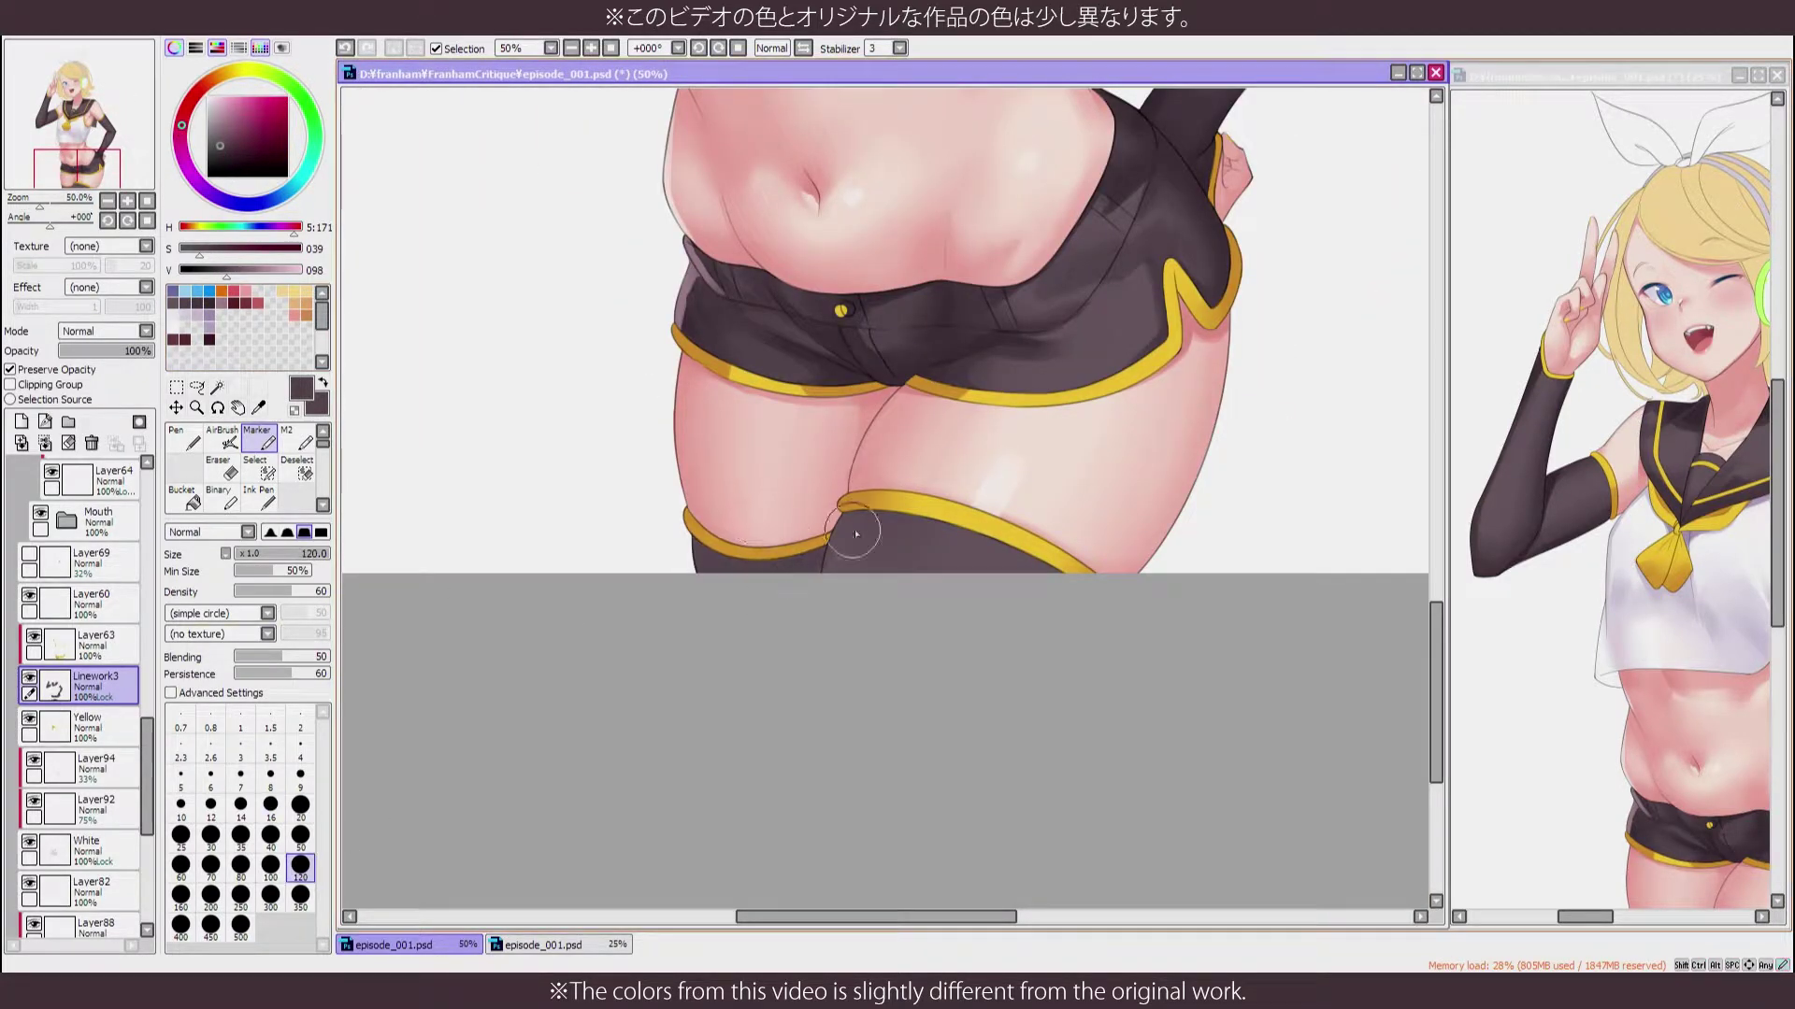
{"action": "key", "text": "a"}
{"action": "left_click", "coordinate": [1056, 547], "text": "alt"}
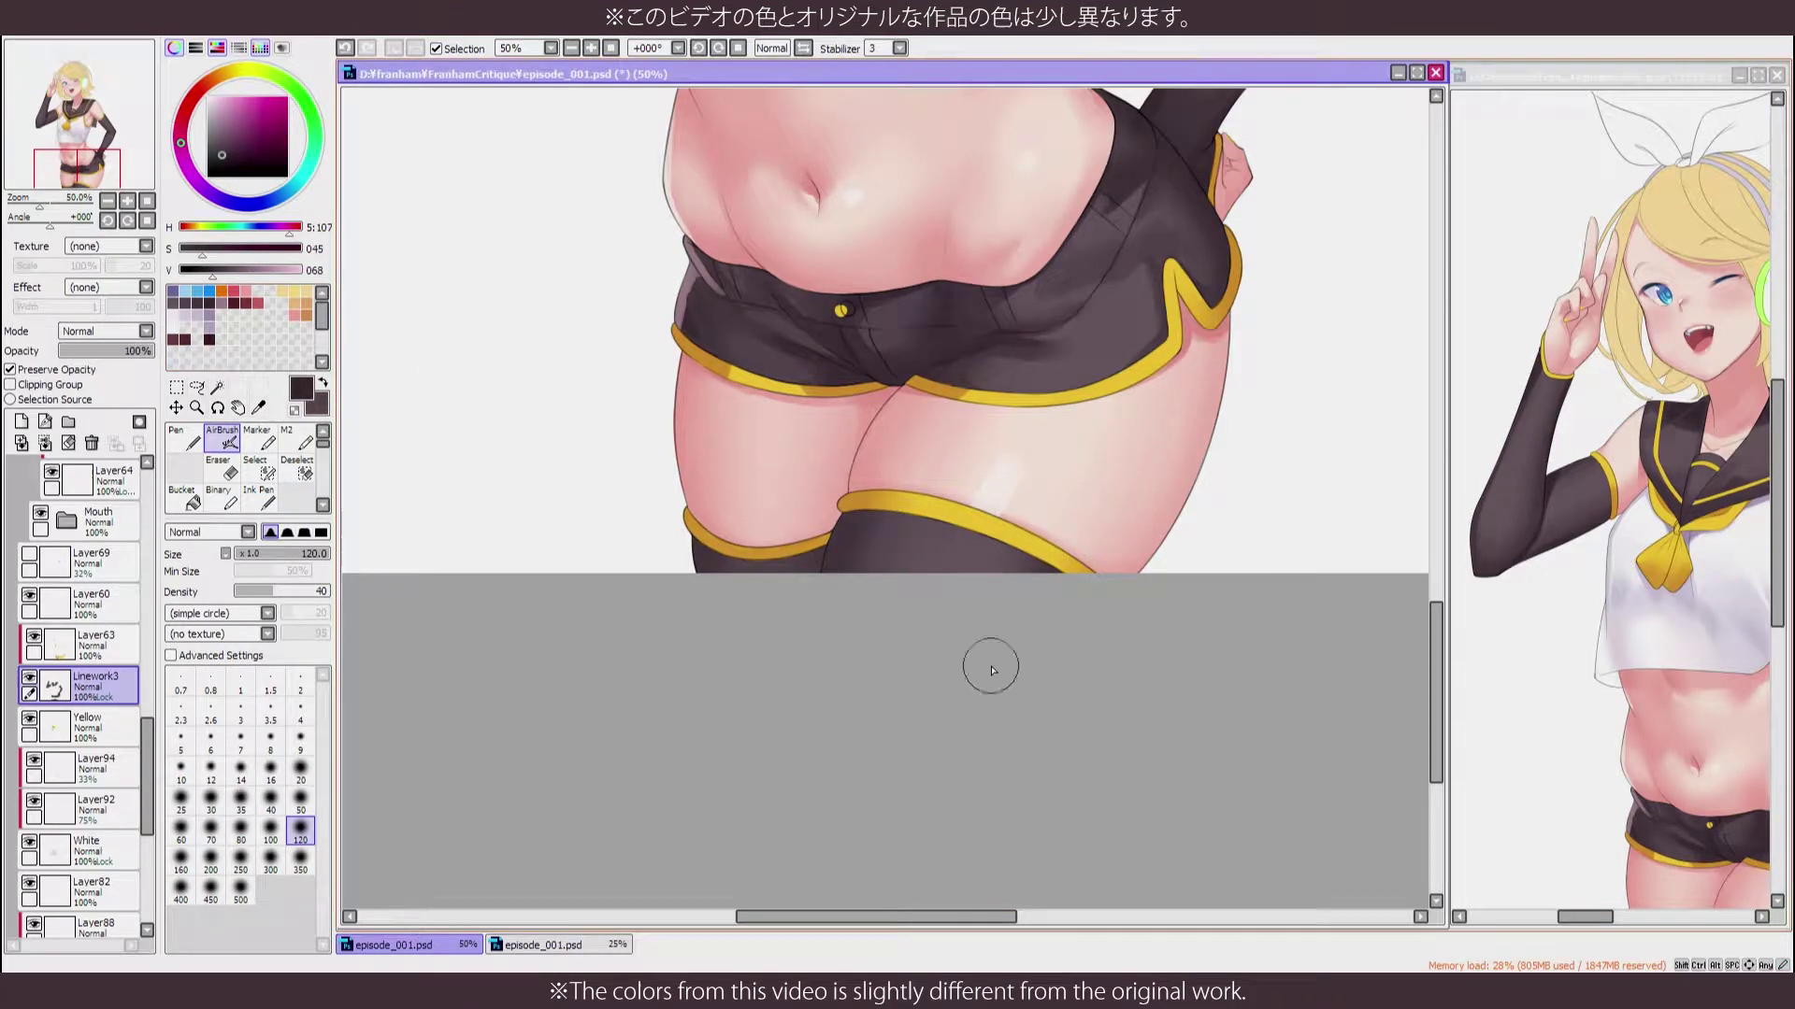
Paint a light mauve highlight streak down the upper sleeve of the hip-side arm with the Marker at sizes 50 and 40
{"action": "mouse_move", "coordinate": [992, 670]}
{"action": "left_mouse_down"}
{"action": "mouse_move", "coordinate": [710, 710]}
{"action": "mouse_move", "coordinate": [523, 691]}
{"action": "left_mouse_up"}
{"action": "left_click", "coordinate": [466, 689], "text": "alt"}
{"action": "key", "text": "m"}
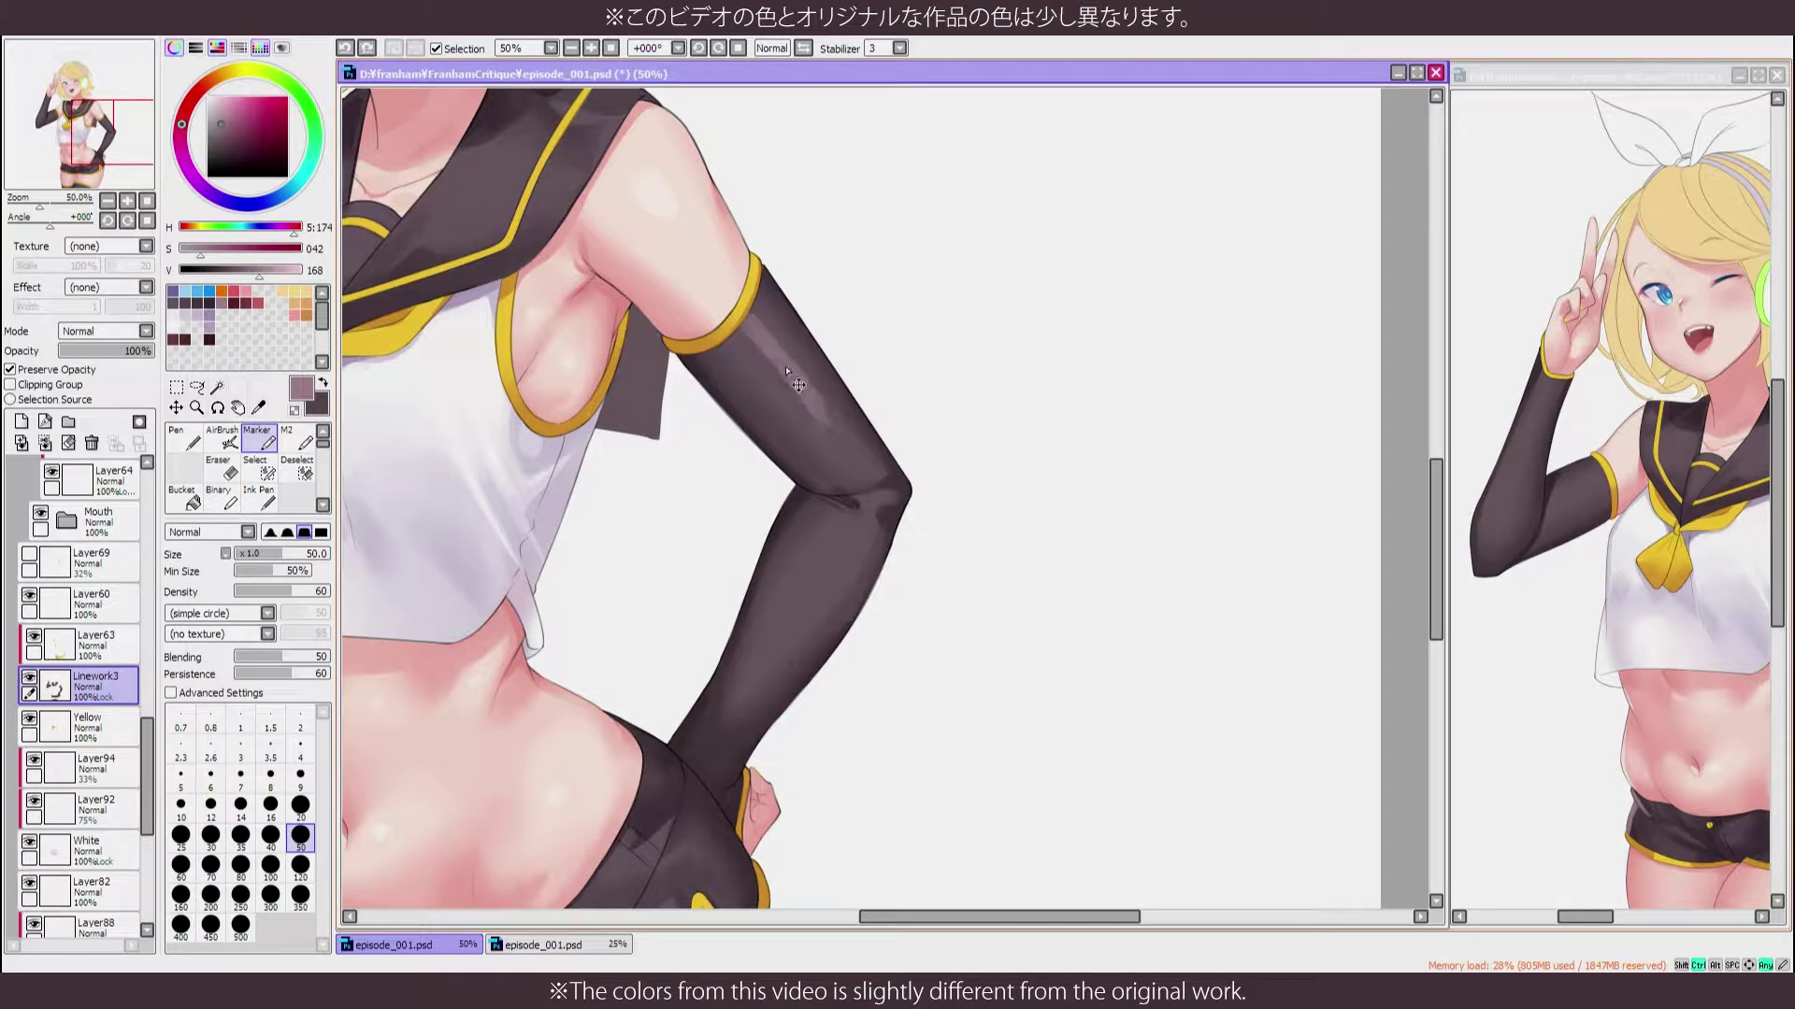
{"action": "scroll", "coordinate": [716, 353], "scroll_direction": "up", "scroll_amount": 1}
{"action": "key", "text": "ctrl+Tab"}
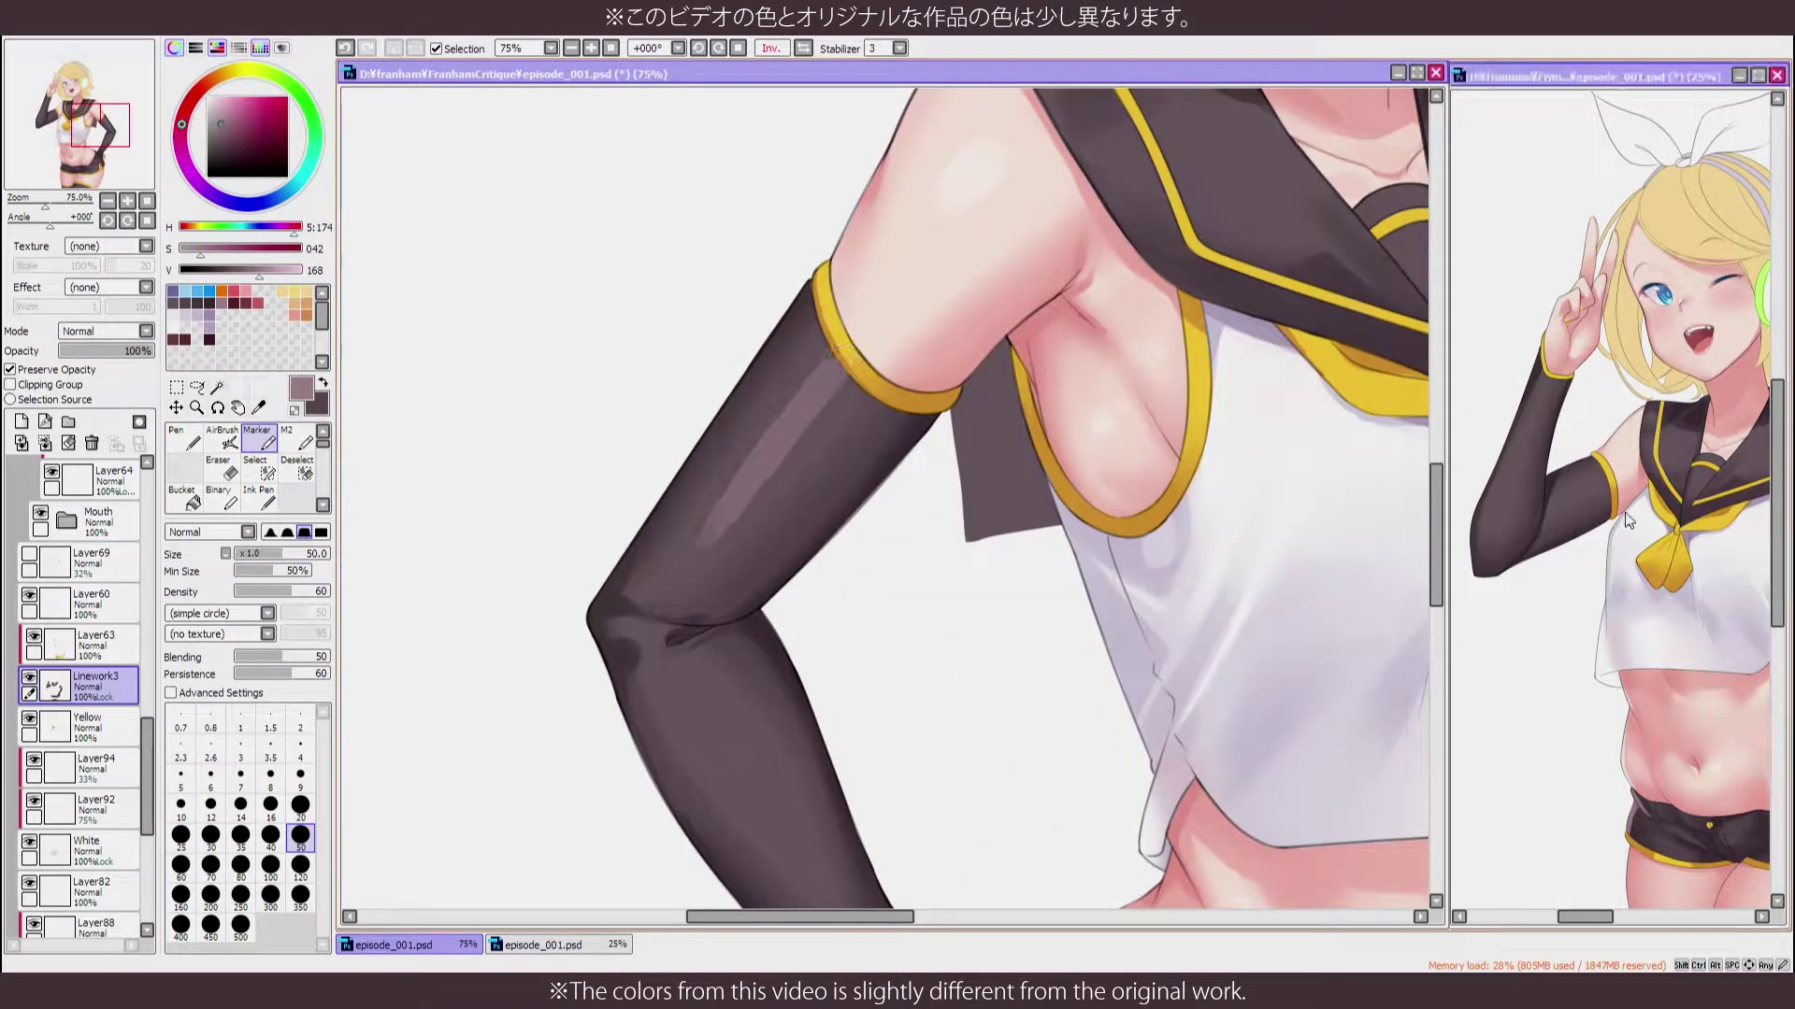
{"action": "key", "text": "b"}
{"action": "key", "text": "ctrl+Tab"}
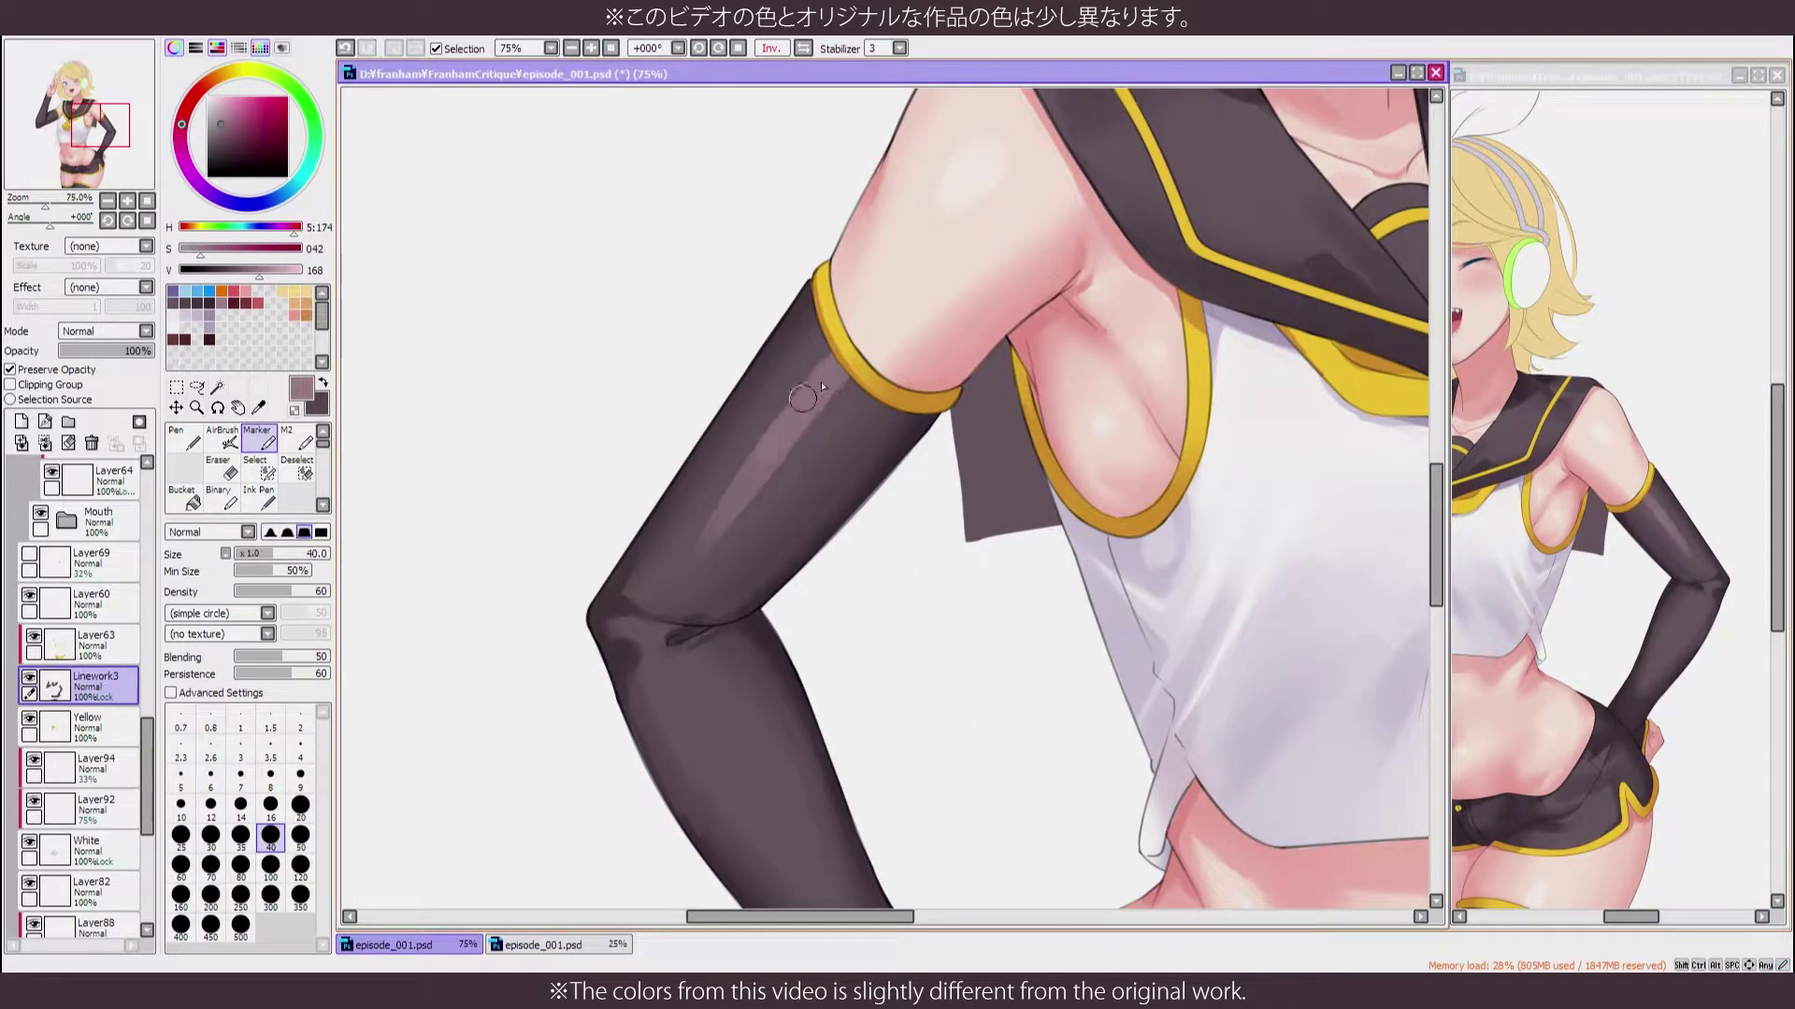
Blend the hip-side sleeve's highlight into the fabric with the Pen at size 50 and sampled tones from the streak
{"action": "key", "text": "b"}
{"action": "scroll", "coordinate": [850, 334], "scroll_direction": "down", "scroll_amount": 2}
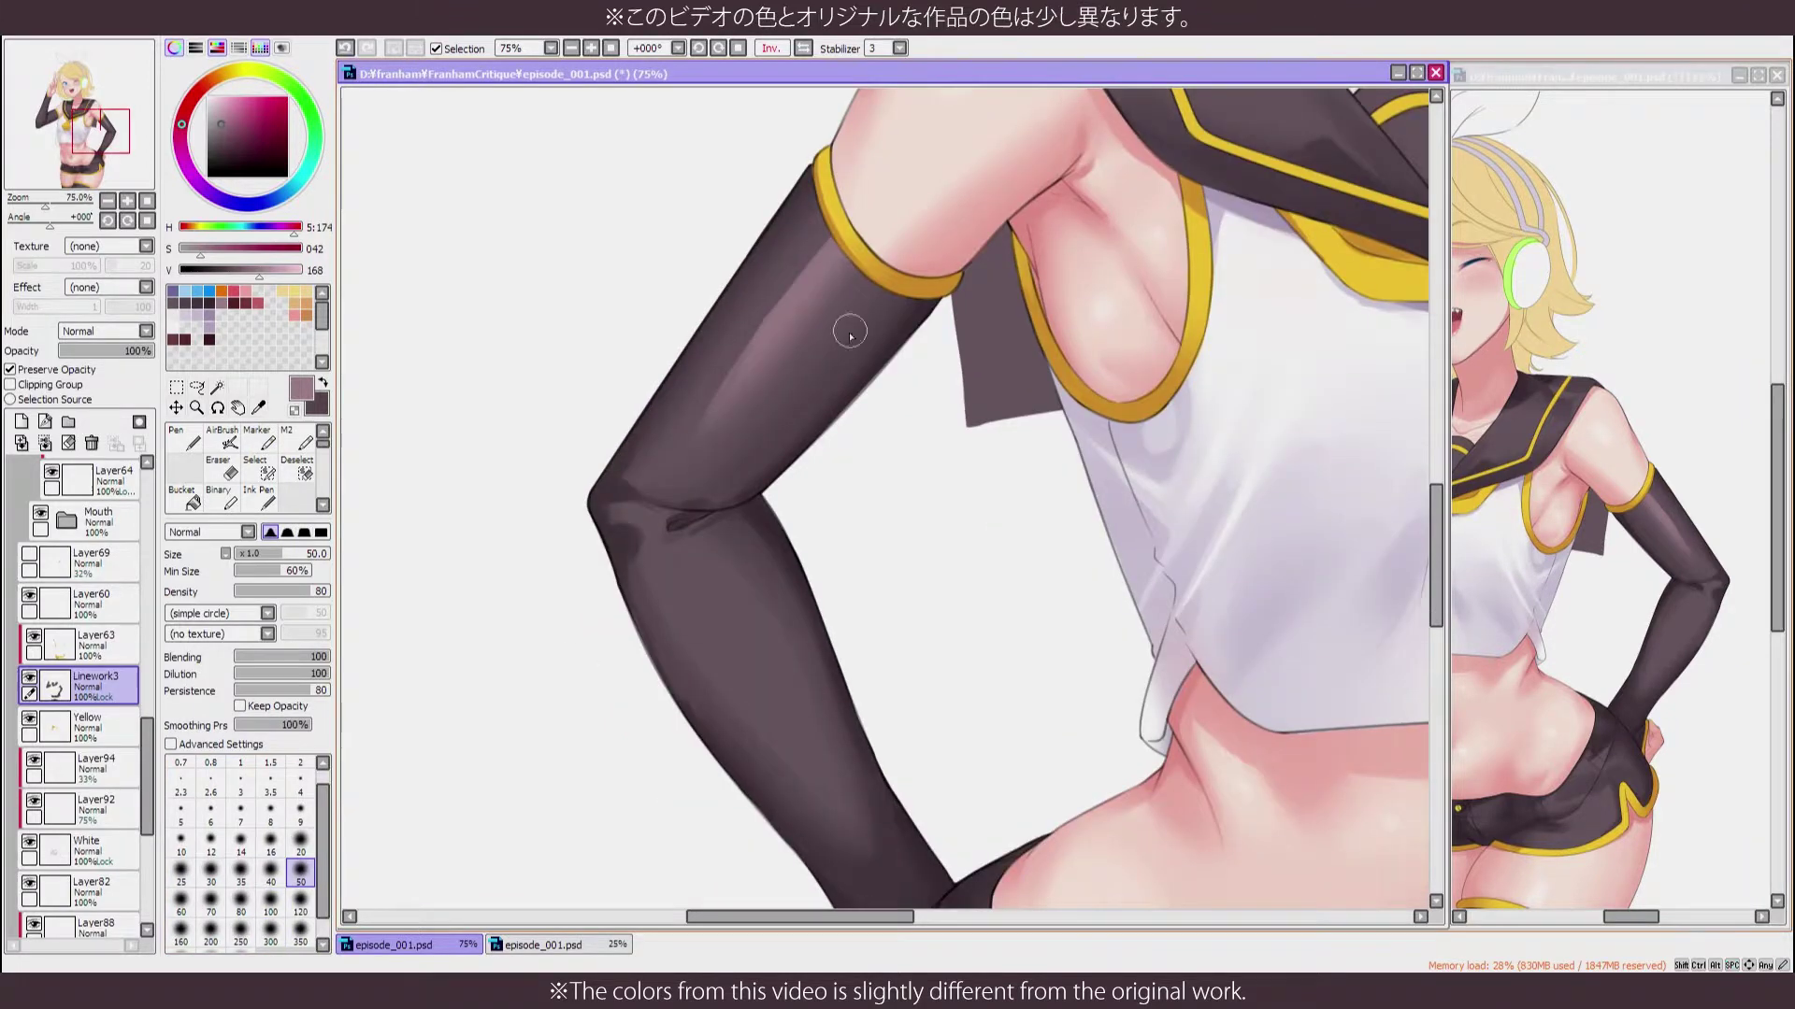
{"action": "key", "text": "m"}
{"action": "left_click", "coordinate": [805, 373], "text": "alt"}
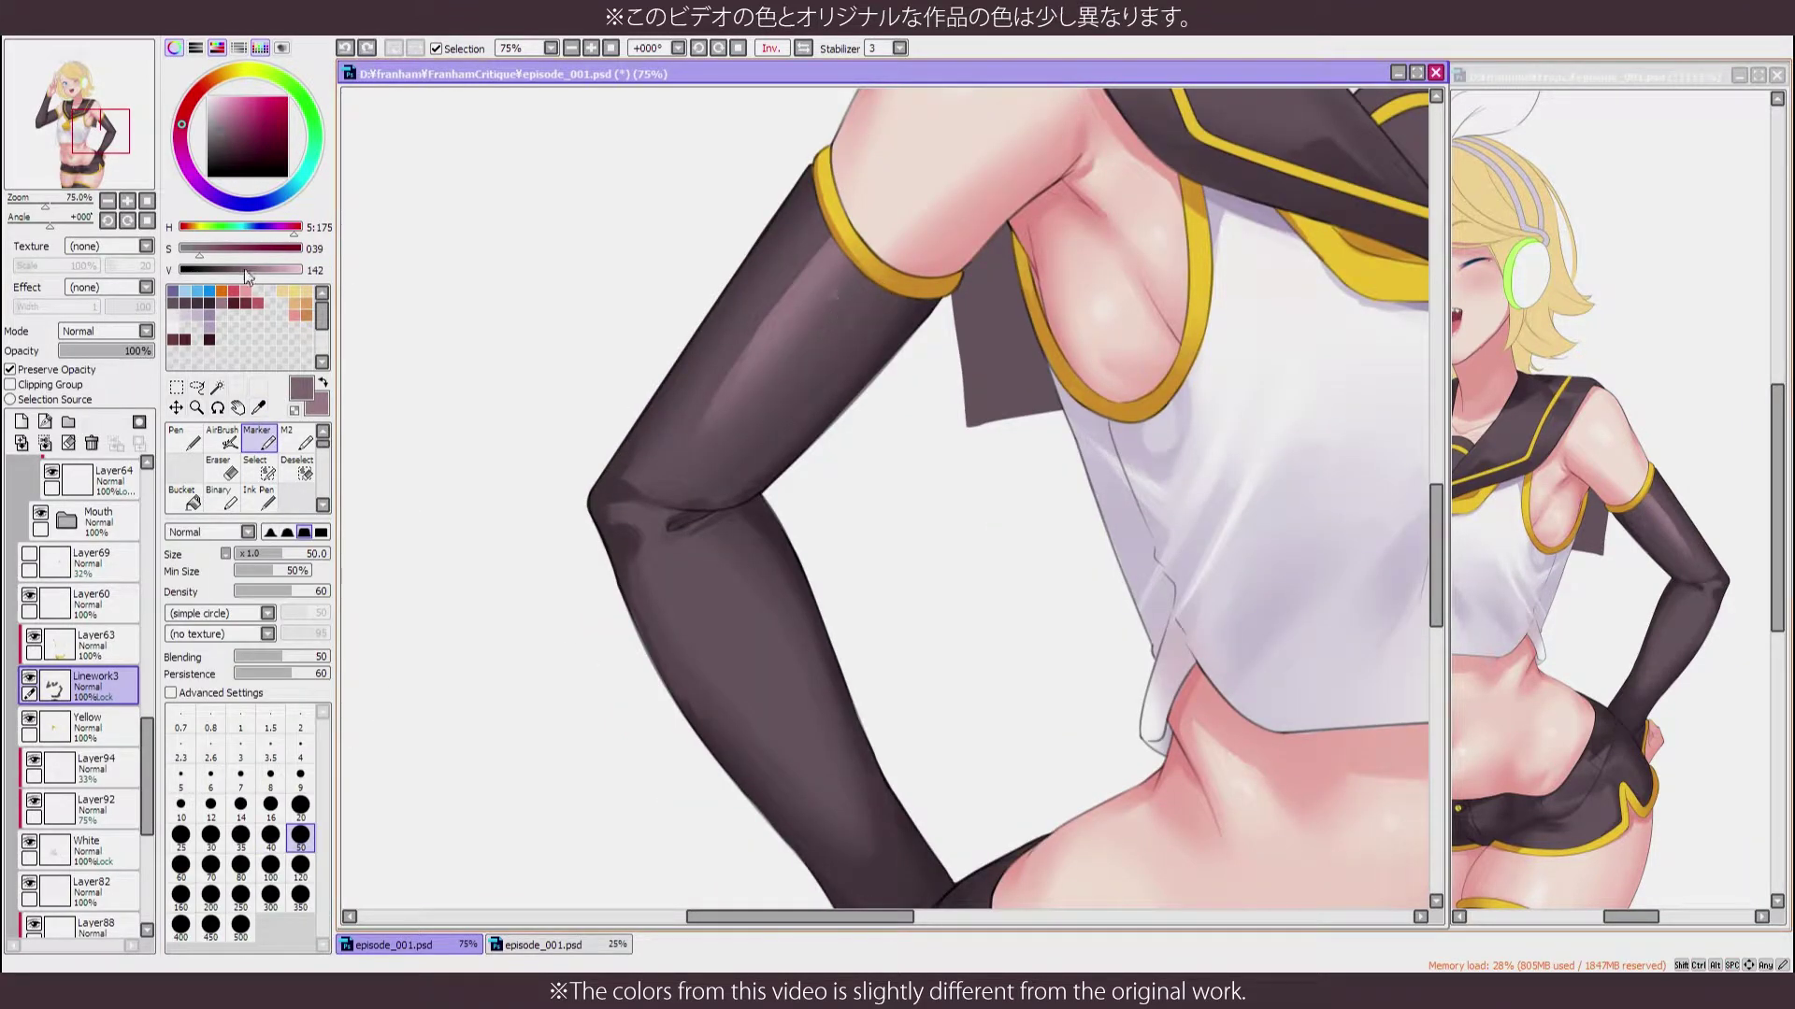
{"action": "scroll", "coordinate": [778, 439], "scroll_direction": "down", "scroll_amount": 1}
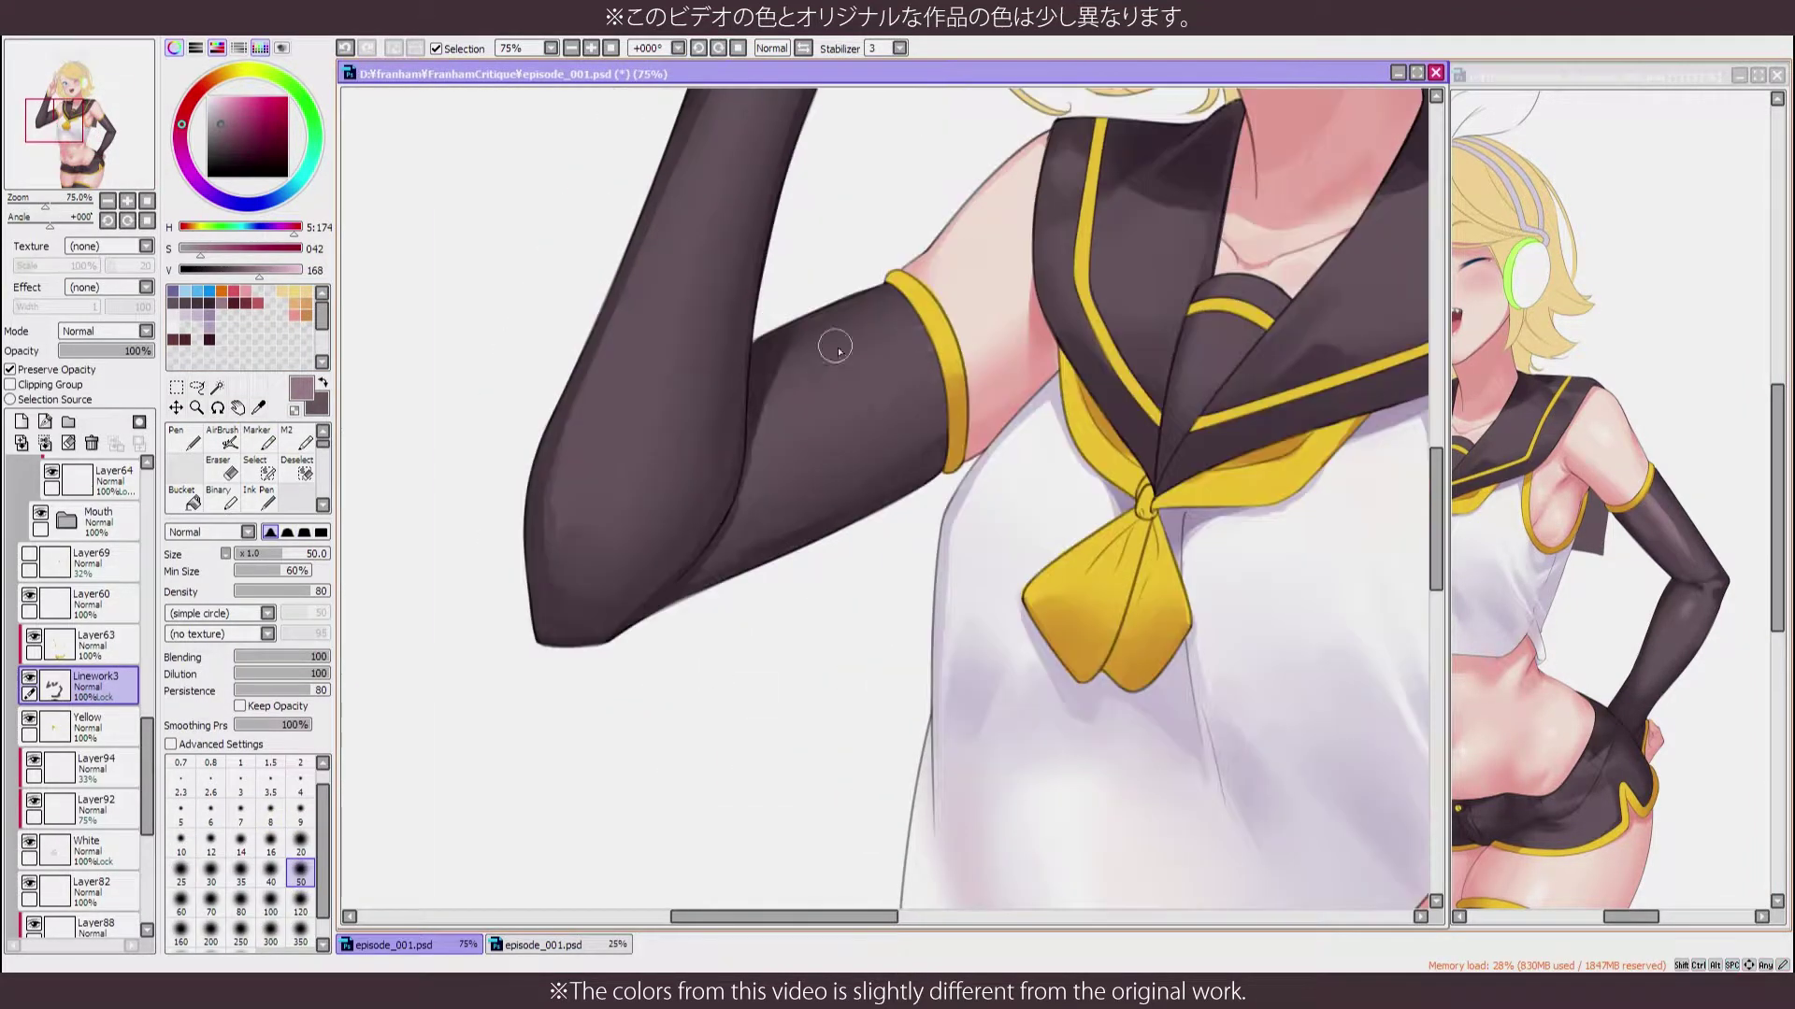
Add a long mauve highlight along the forearm of the raised arm's sleeve with the Marker at size 40
{"action": "key", "text": "m"}
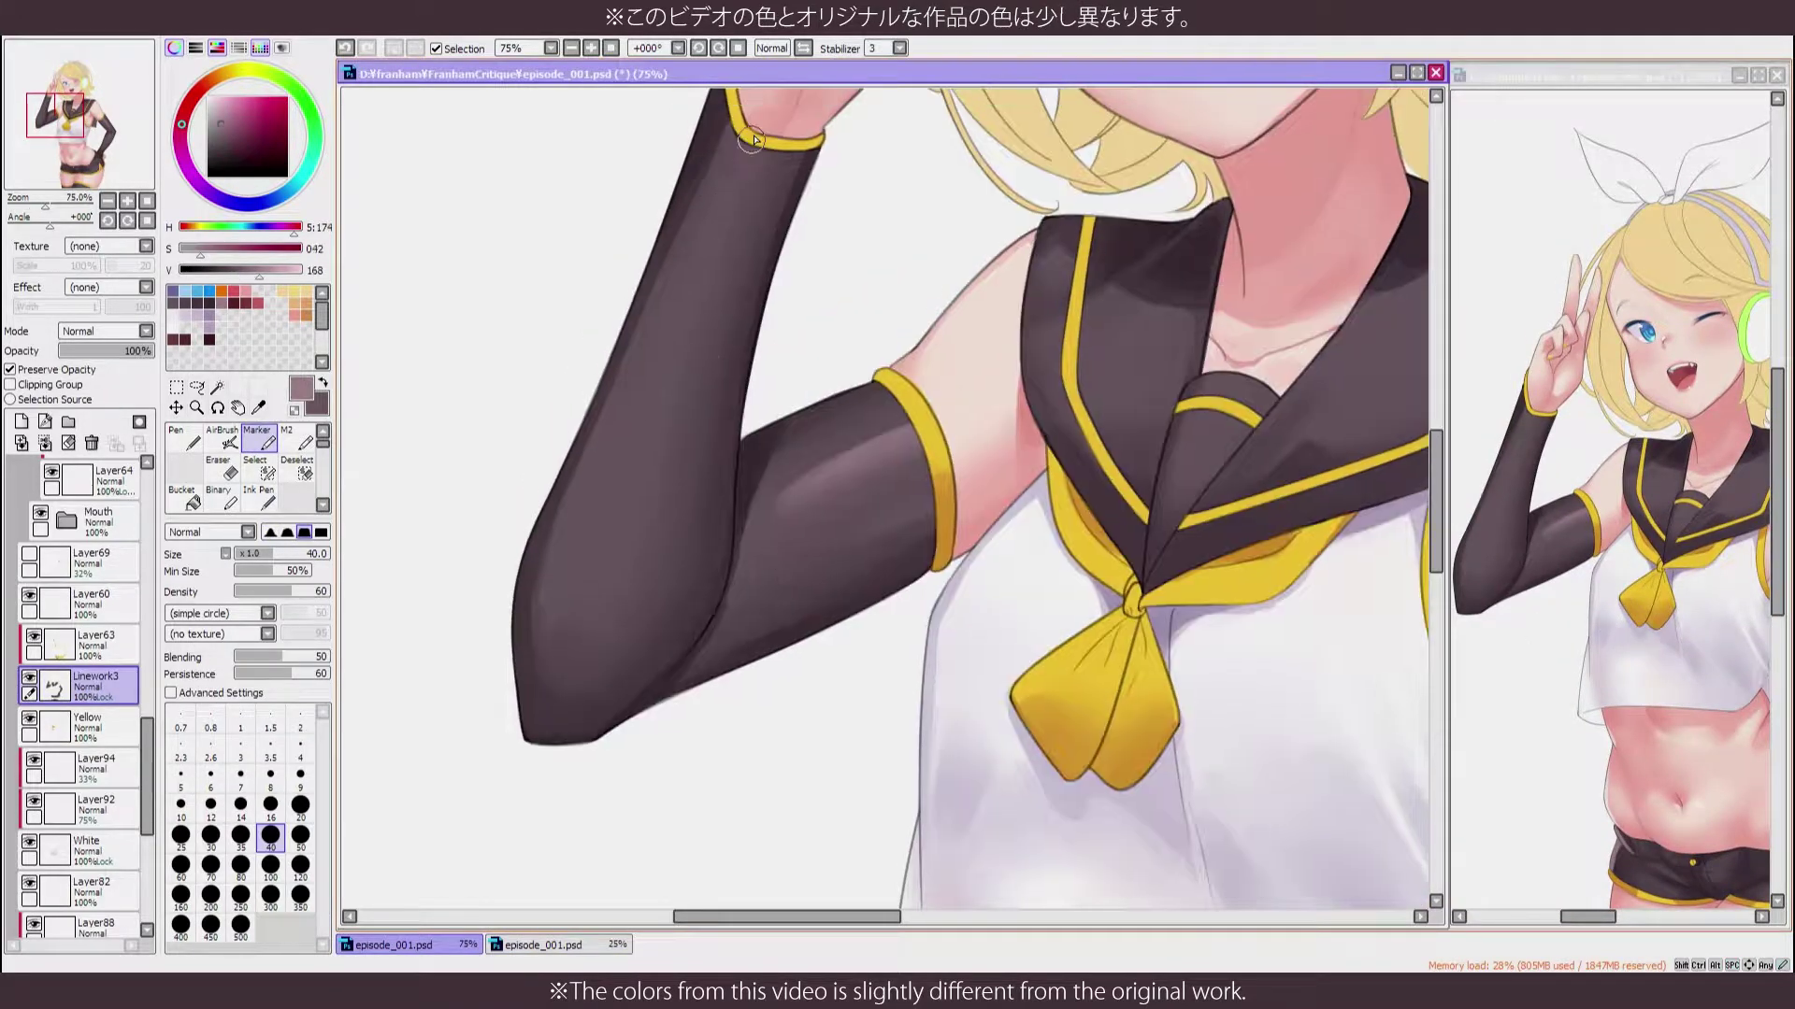
{"action": "mouse_move", "coordinate": [729, 159]}
{"action": "left_mouse_down"}
{"action": "mouse_move", "coordinate": [654, 392]}
{"action": "mouse_move", "coordinate": [691, 280]}
{"action": "mouse_move", "coordinate": [673, 297]}
{"action": "left_mouse_up"}
{"action": "left_click", "coordinate": [669, 473], "text": "alt"}
{"action": "left_click_drag", "start_coordinate": [645, 542], "coordinate": [685, 458]}
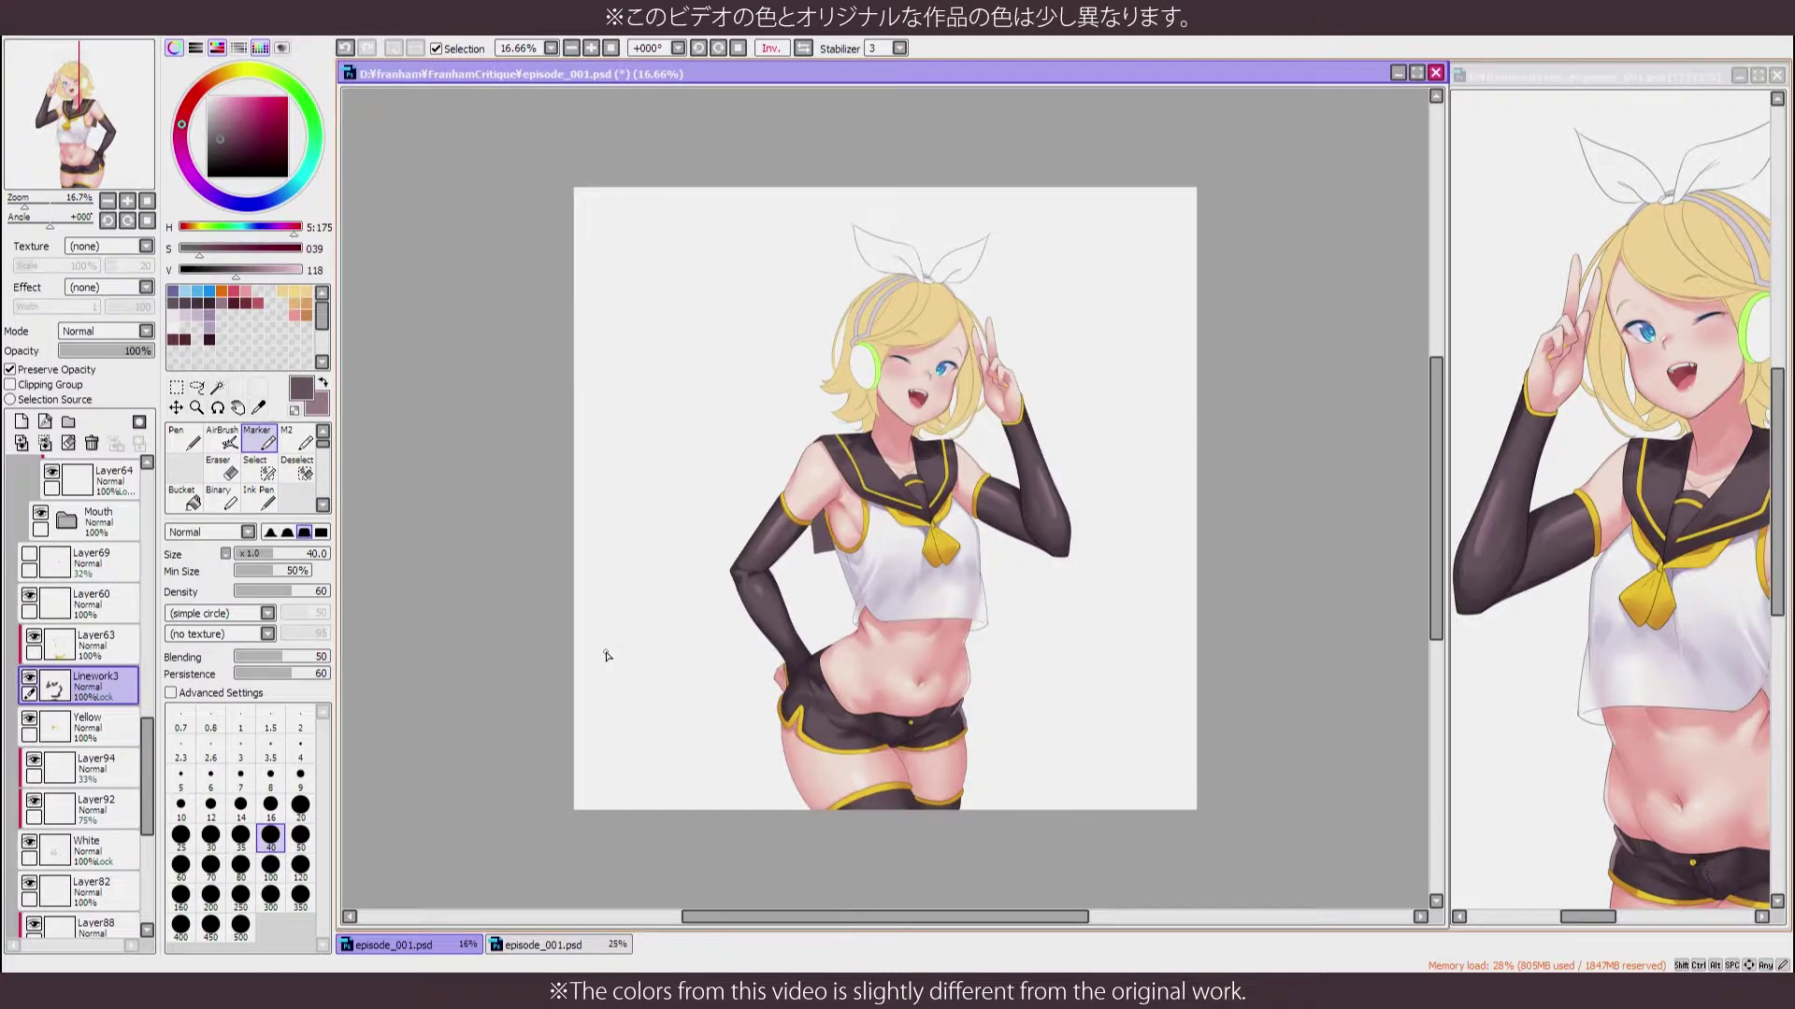
Break the elbow end of the raised forearm's highlight into small stripes with the Marker at size 40 and the Pen at size 9
{"action": "scroll", "coordinate": [841, 513], "scroll_direction": "up", "scroll_amount": 5}
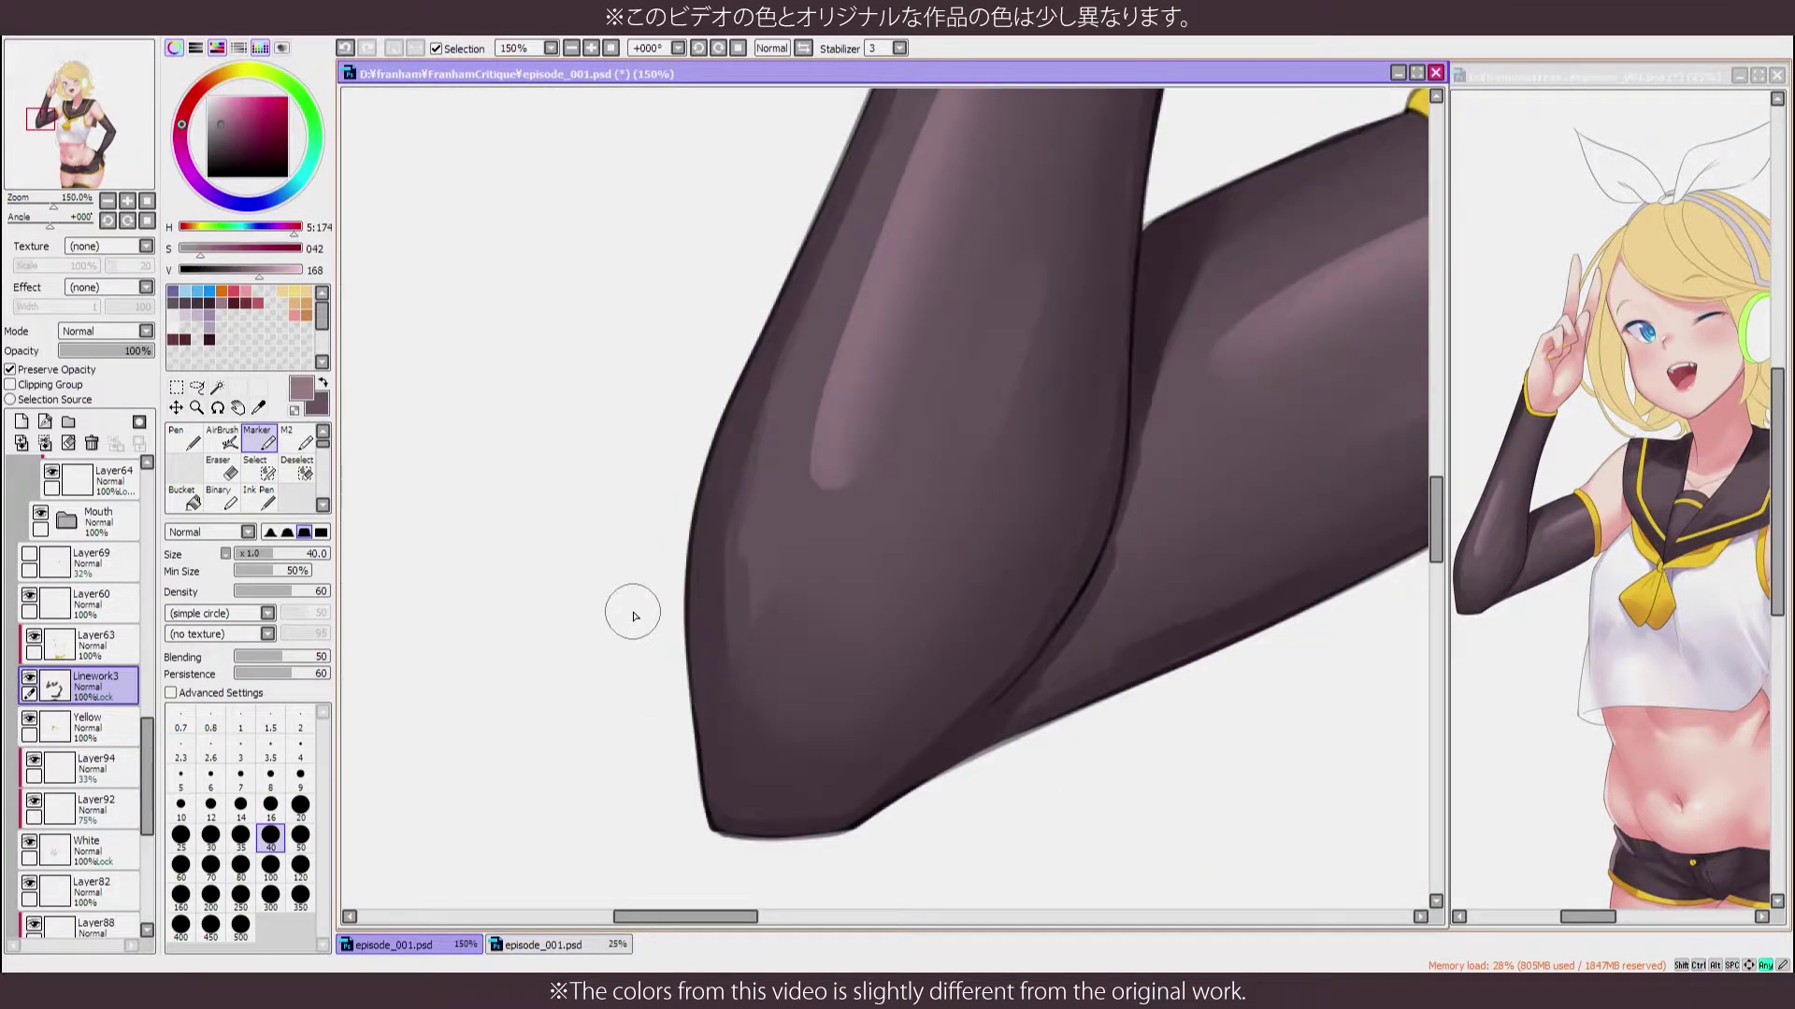
{"action": "mouse_move", "coordinate": [819, 495]}
{"action": "left_mouse_down"}
{"action": "mouse_move", "coordinate": [809, 514]}
{"action": "mouse_move", "coordinate": [839, 560]}
{"action": "left_mouse_up"}
{"action": "left_click", "coordinate": [817, 480], "text": "alt"}
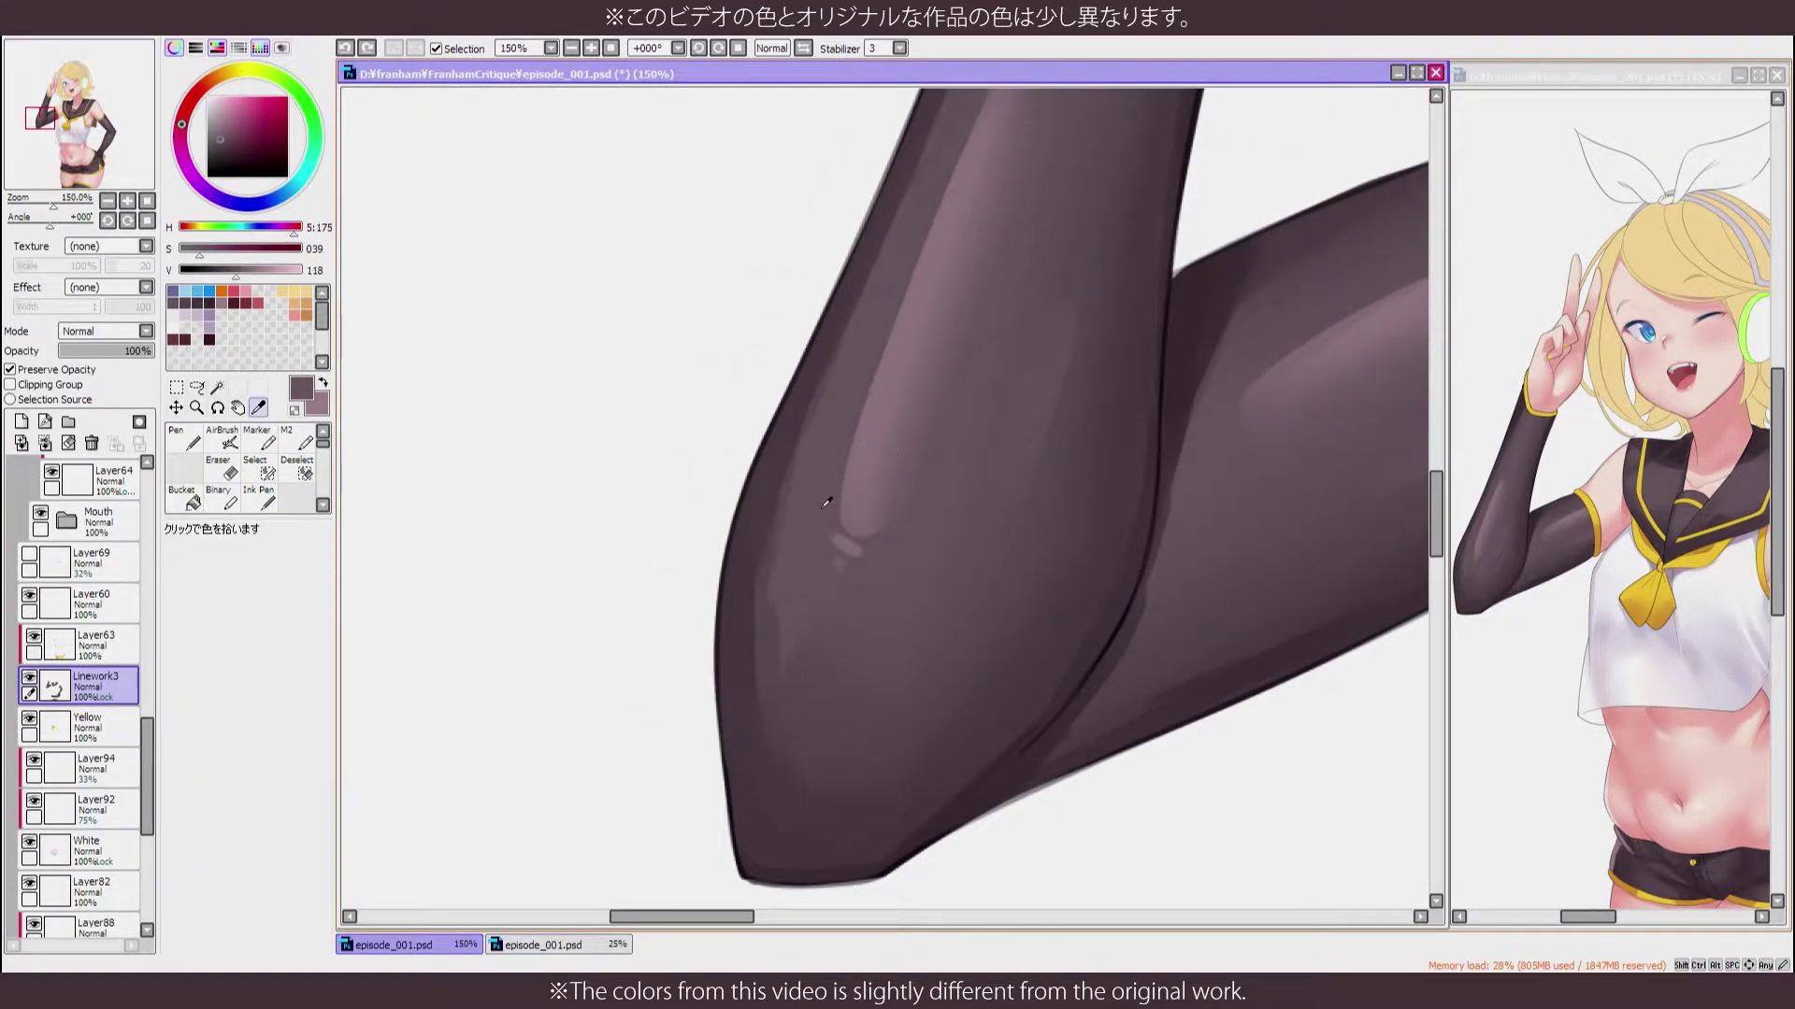
{"action": "key", "text": "n"}
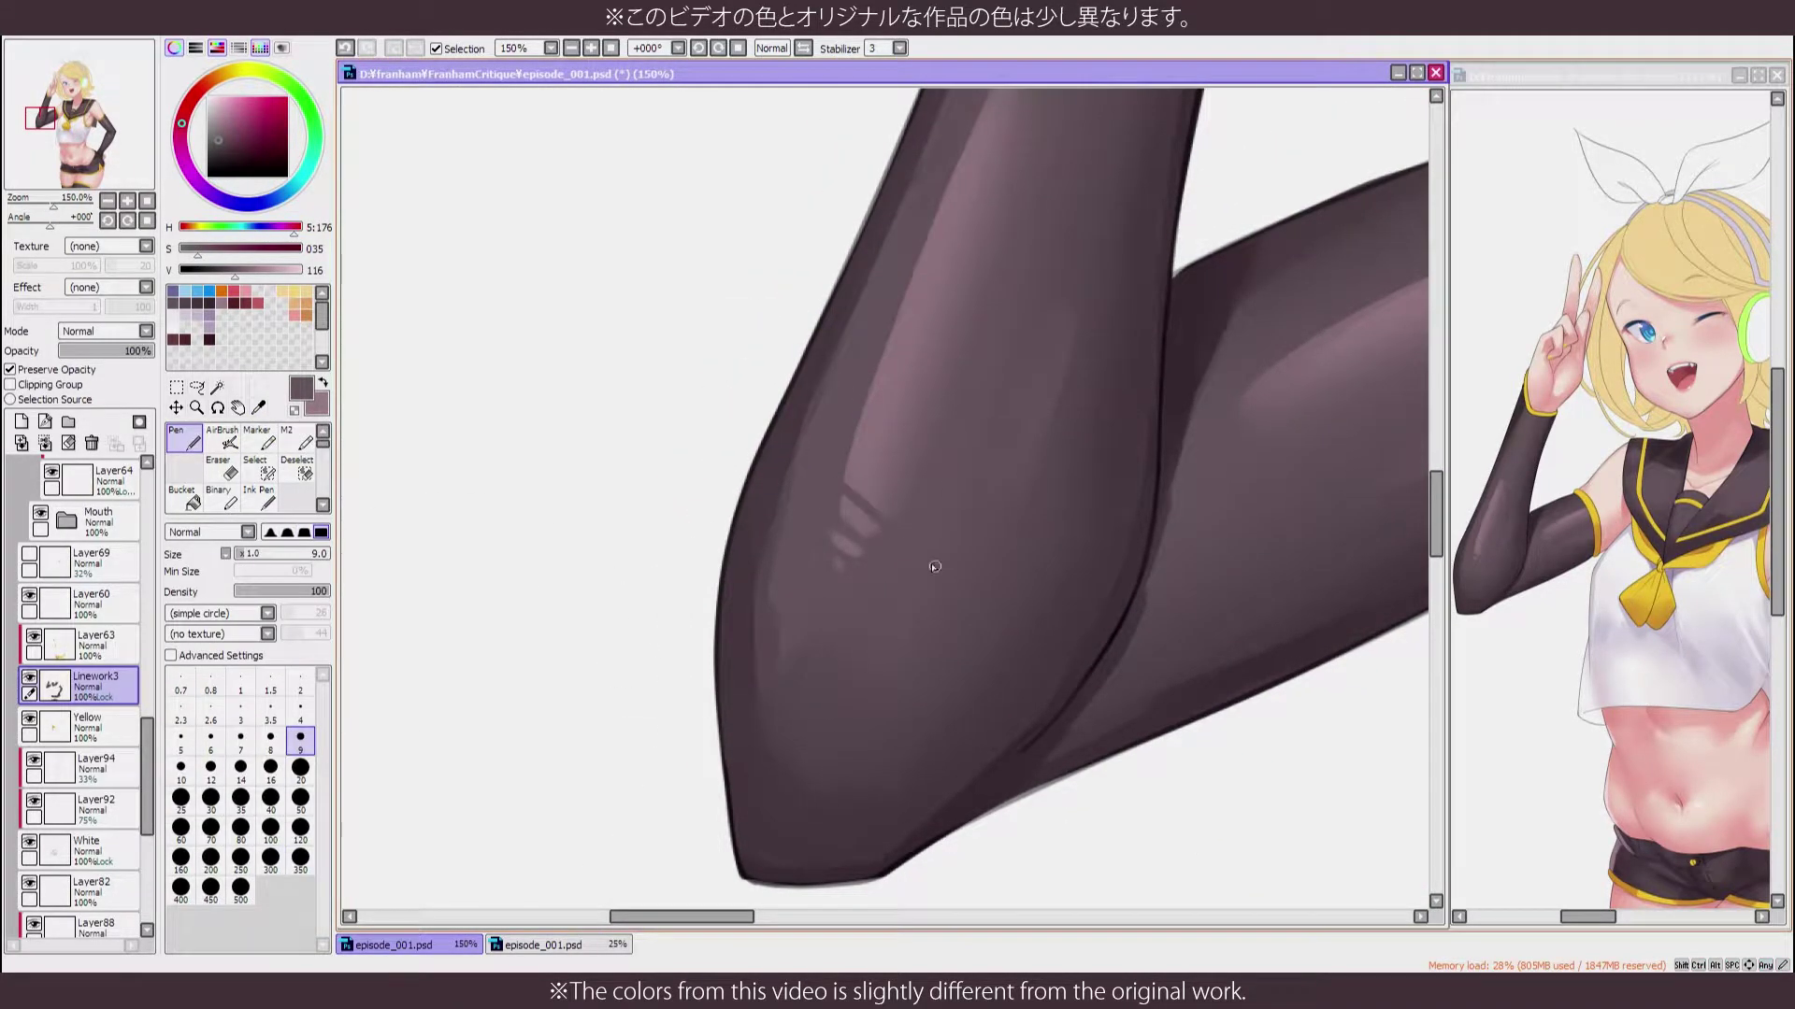
Add light mauve highlights to the stockings below the yellow trim with the Marker at size 120 and blend them with the Pen
{"action": "scroll", "coordinate": [901, 607], "scroll_direction": "down", "scroll_amount": 2}
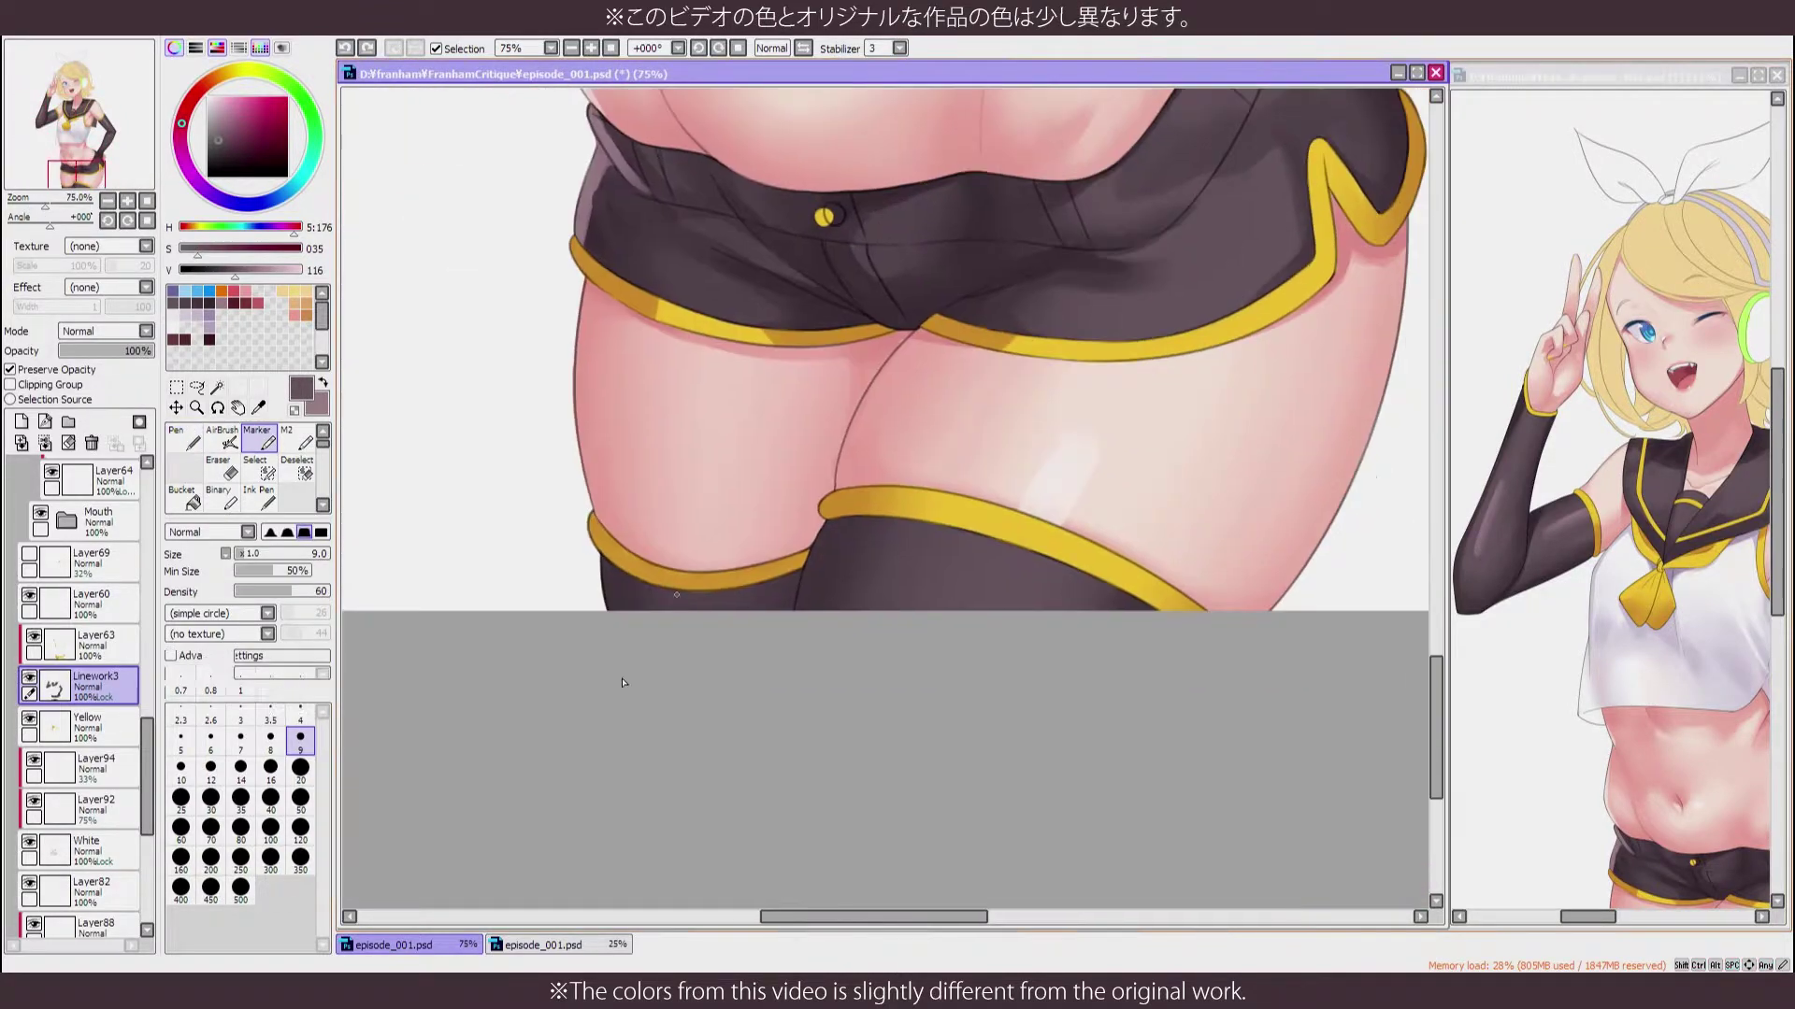
{"action": "key", "text": "b"}
{"action": "key", "text": "x"}
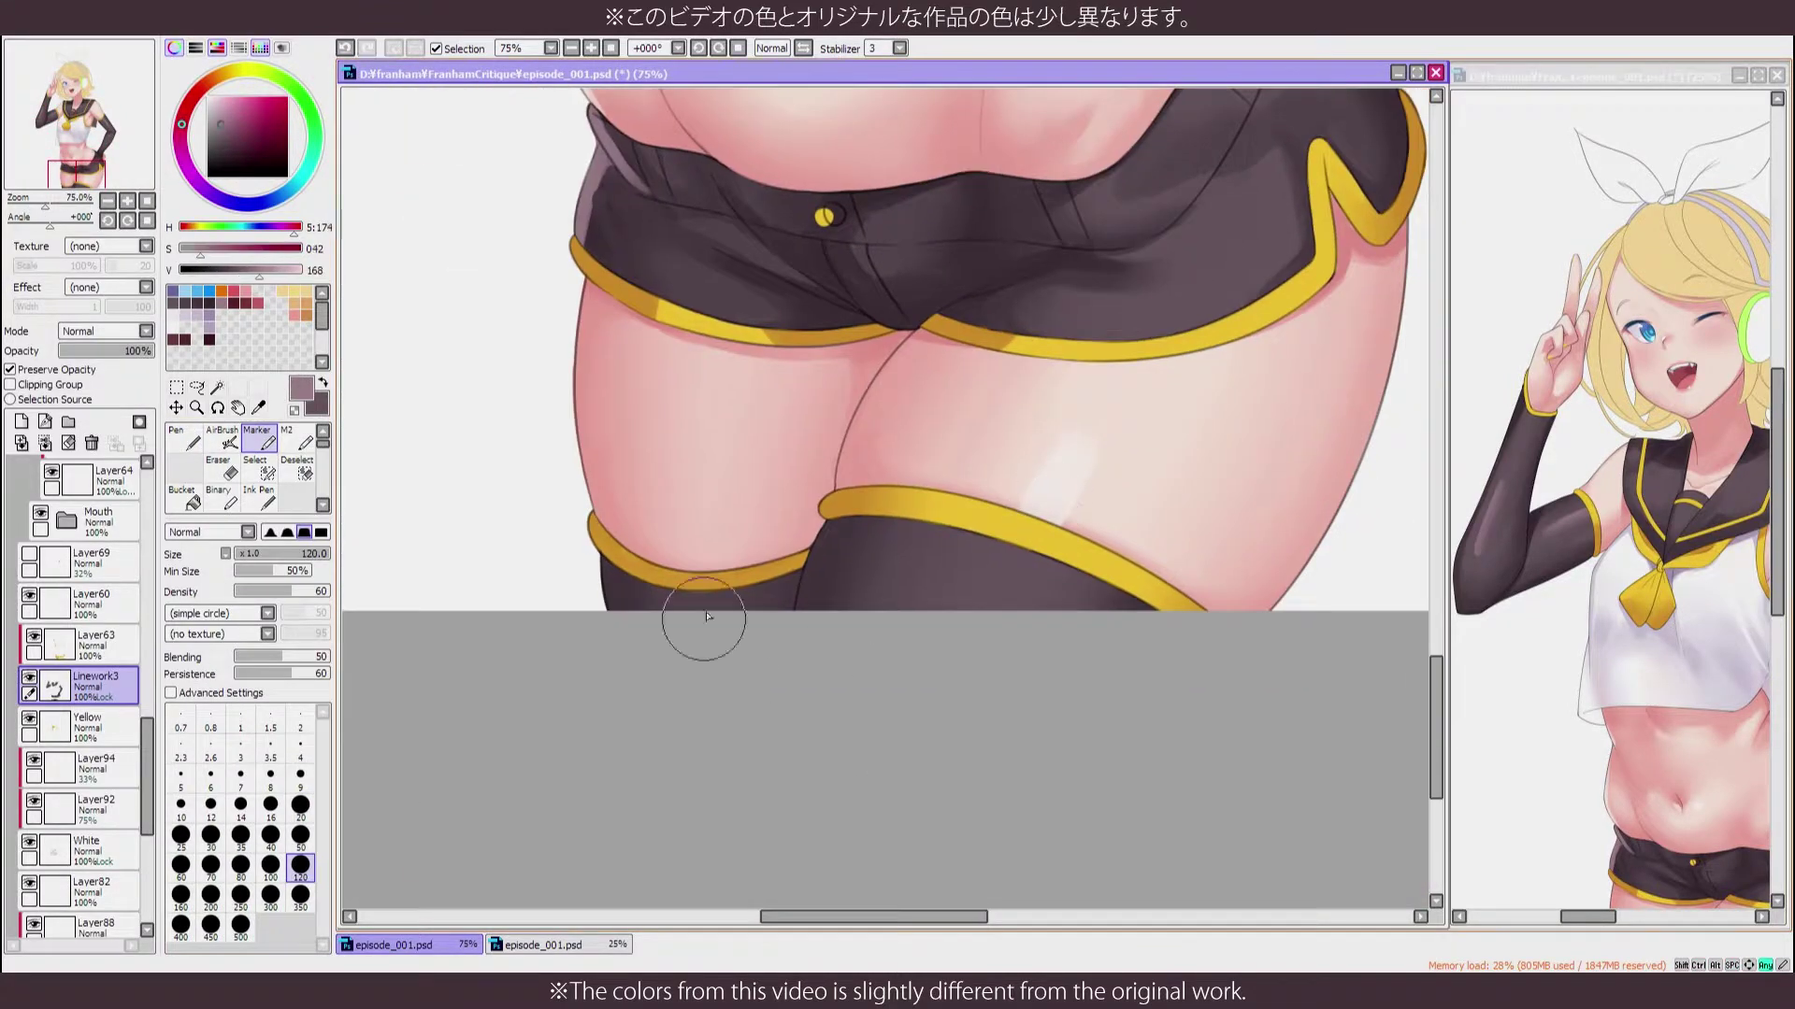
{"action": "key", "text": "n"}
Darken the shadow areas of both arm sleeves with a sampled dark tone and the AirBrush at size 120
{"action": "scroll", "coordinate": [969, 689], "scroll_direction": "down", "scroll_amount": 3}
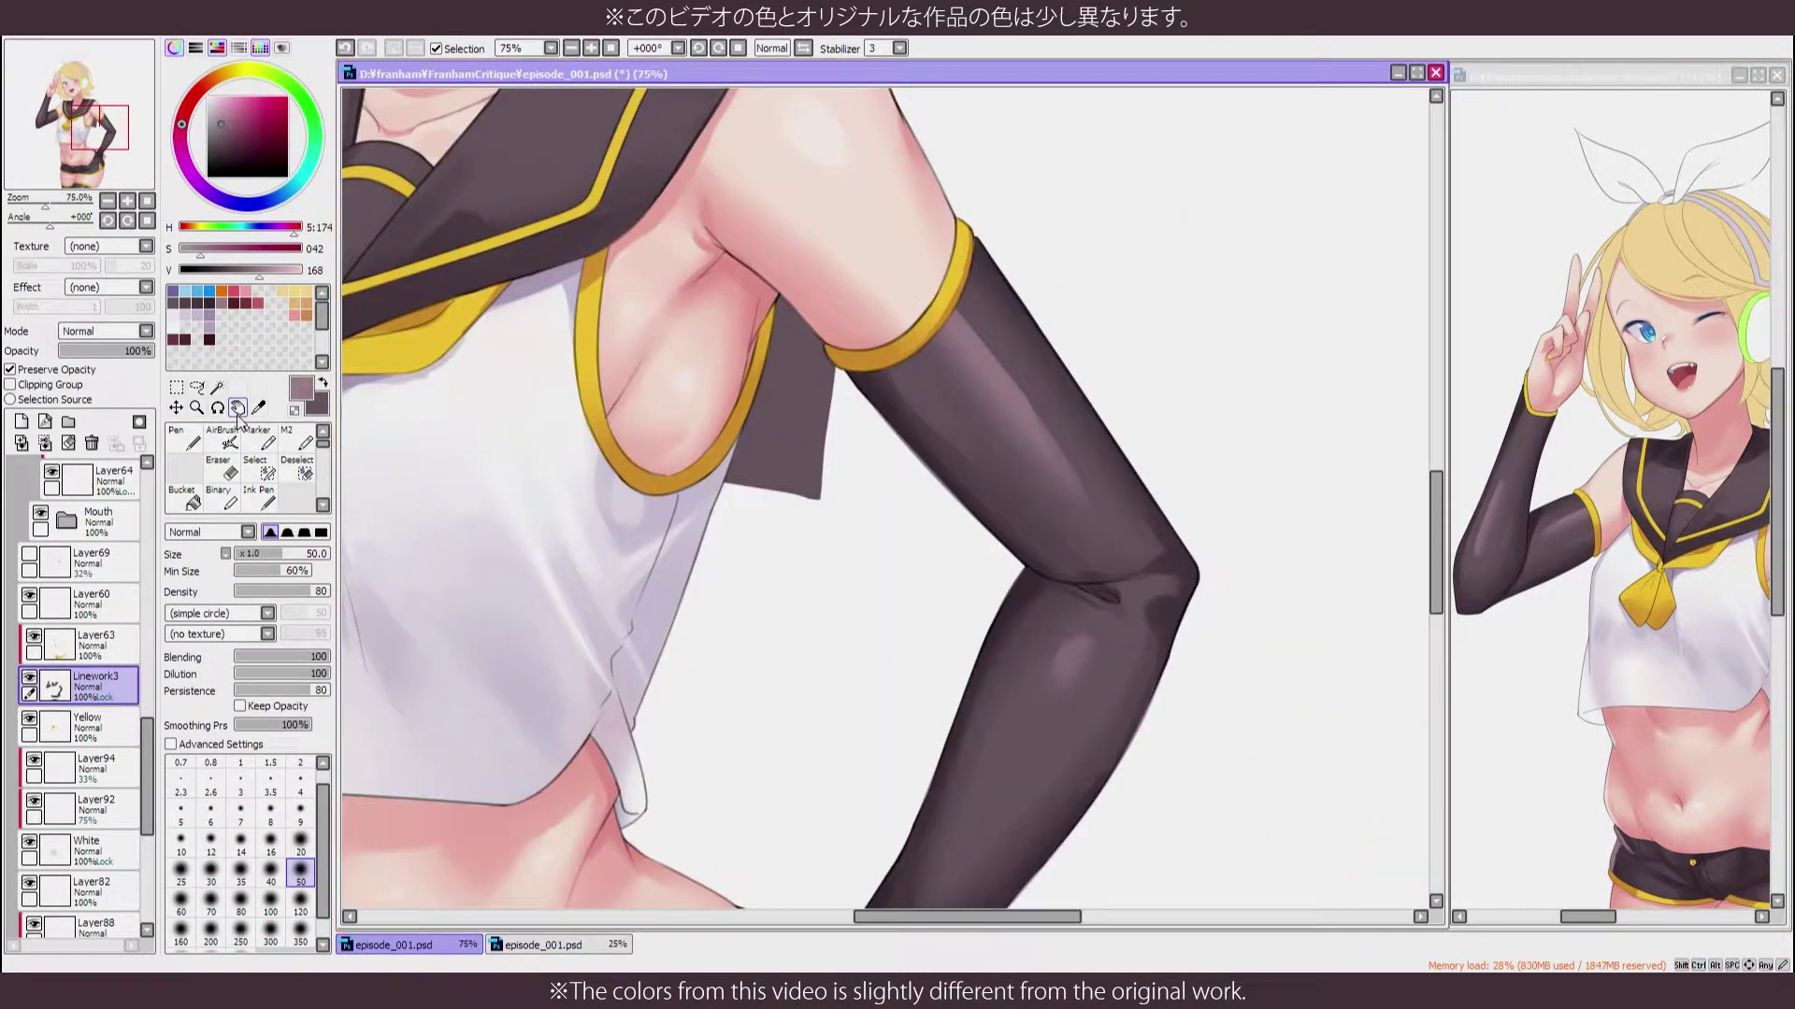
{"action": "key", "text": "v"}
{"action": "left_click", "coordinate": [871, 410], "text": "alt"}
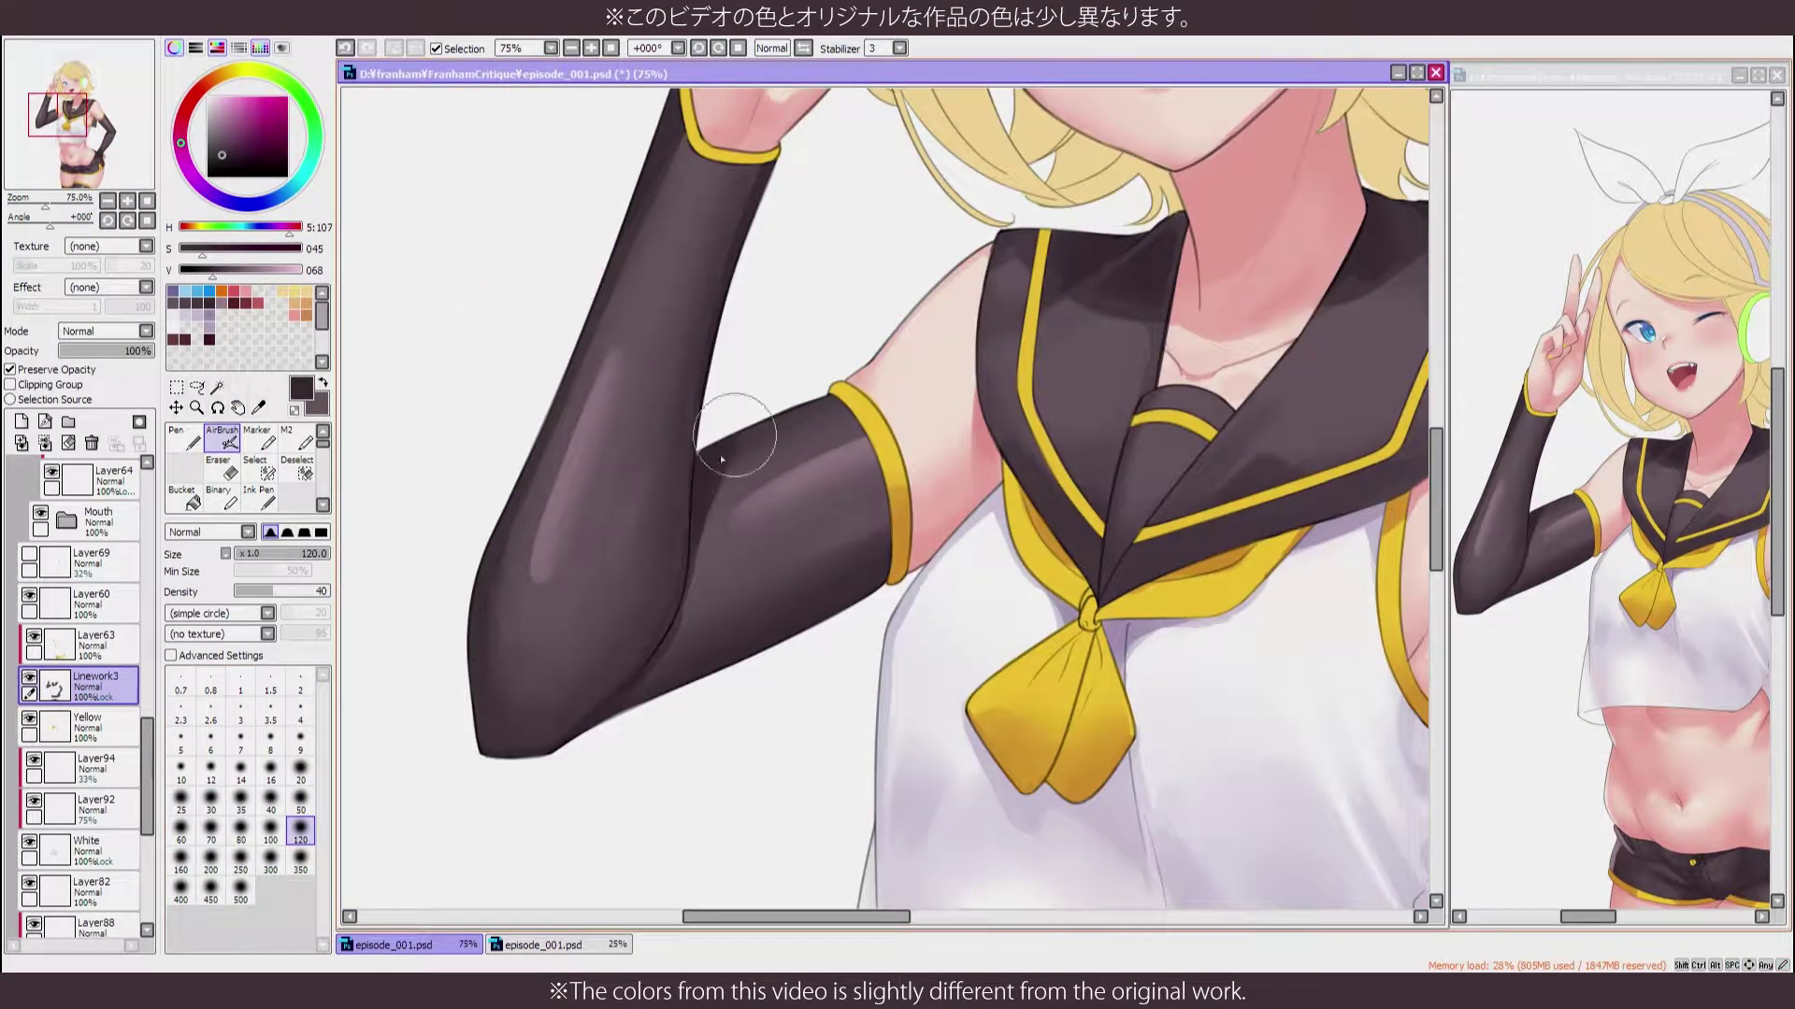
{"action": "scroll", "coordinate": [722, 459], "scroll_direction": "down", "scroll_amount": 5}
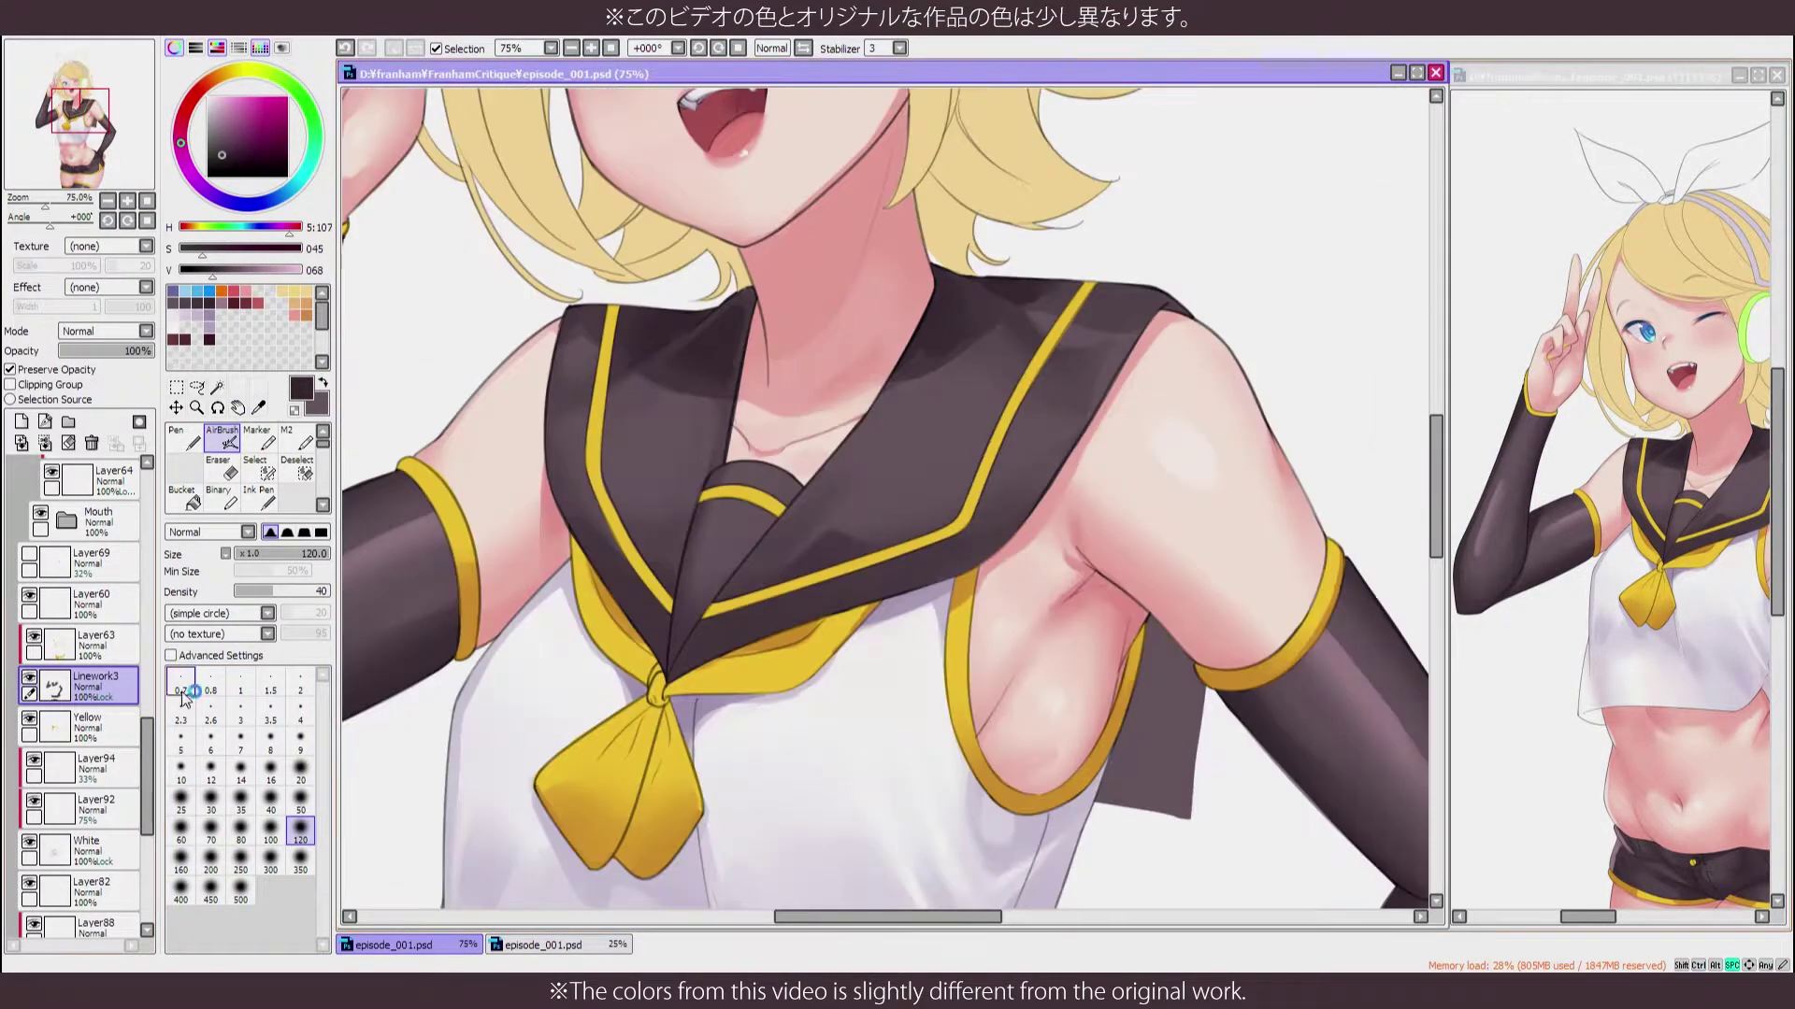
Fill the collar flap behind the arm on Layer62 with the dark tone using the Pen at size 500
{"action": "scroll", "coordinate": [79, 692], "scroll_direction": "down", "scroll_amount": 2}
{"action": "left_click", "coordinate": [240, 888]}
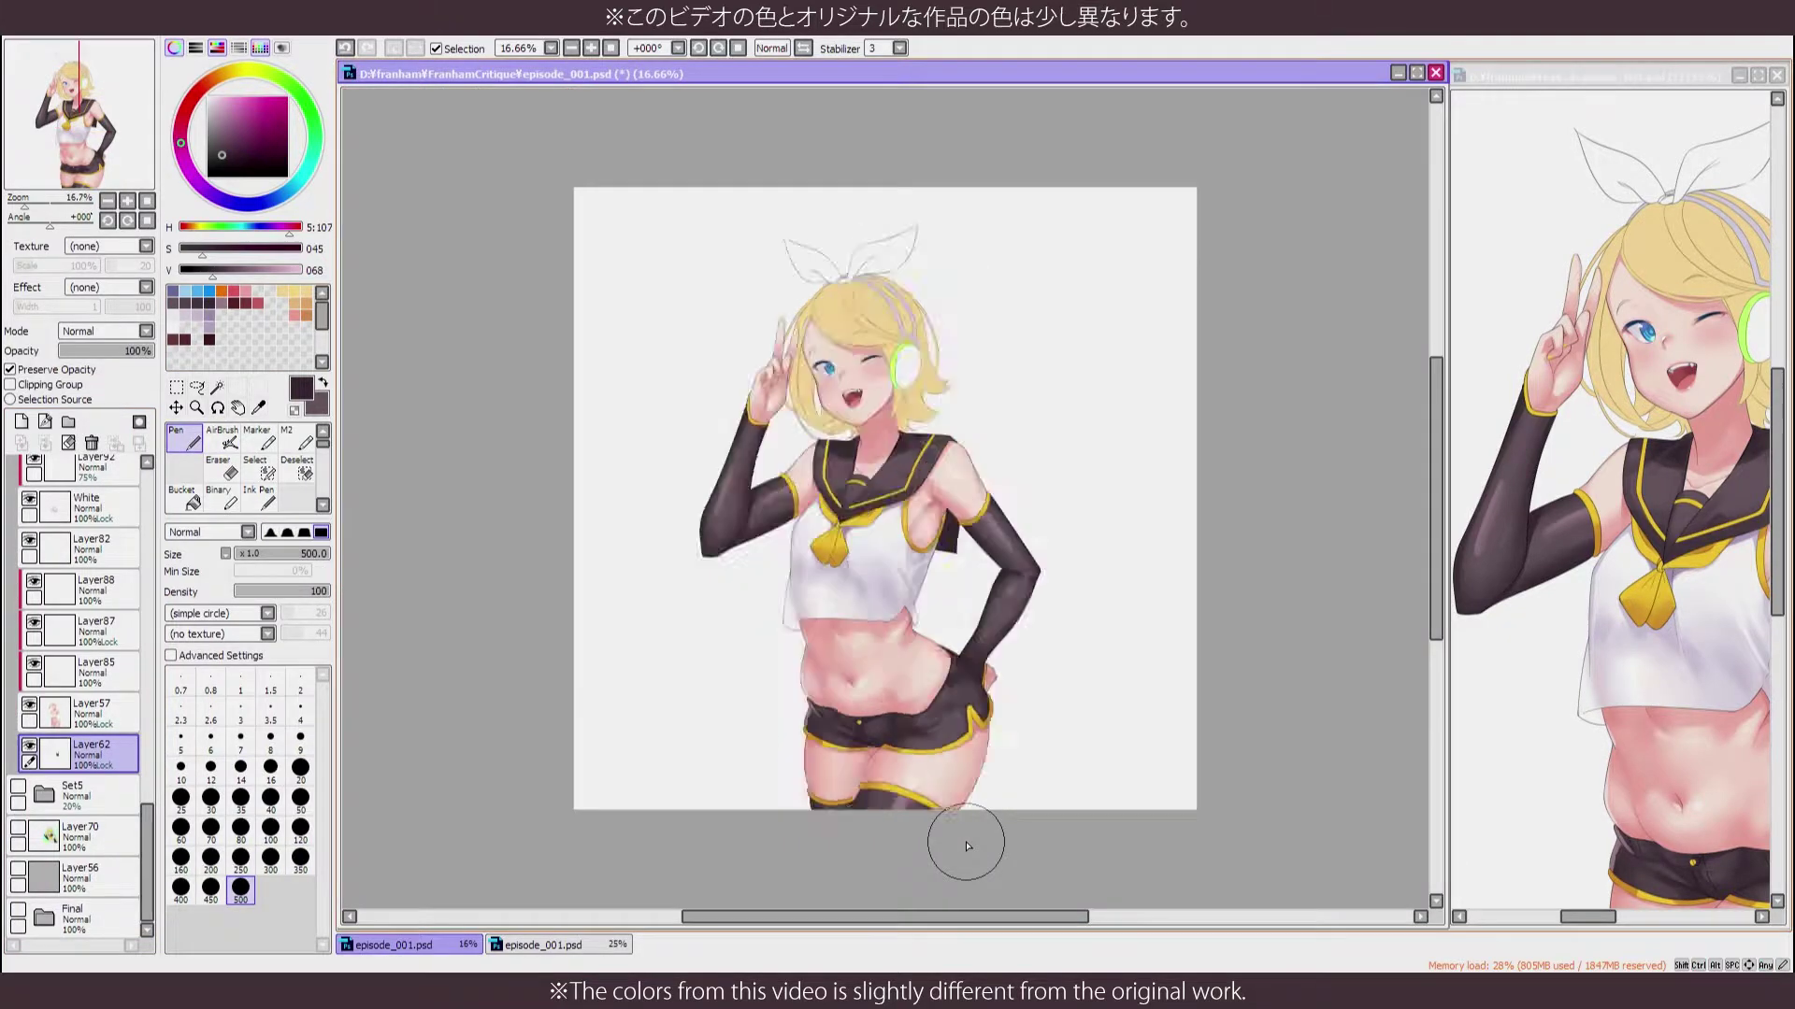
{"action": "scroll", "coordinate": [968, 845], "scroll_direction": "up", "scroll_amount": 2}
{"action": "scroll", "coordinate": [79, 692], "scroll_direction": "up", "scroll_amount": 2}
Airbrush a light red tone at size 500 over the black clothing on Layer95, clipped above the Linework3 layer
{"action": "left_click", "coordinate": [94, 789]}
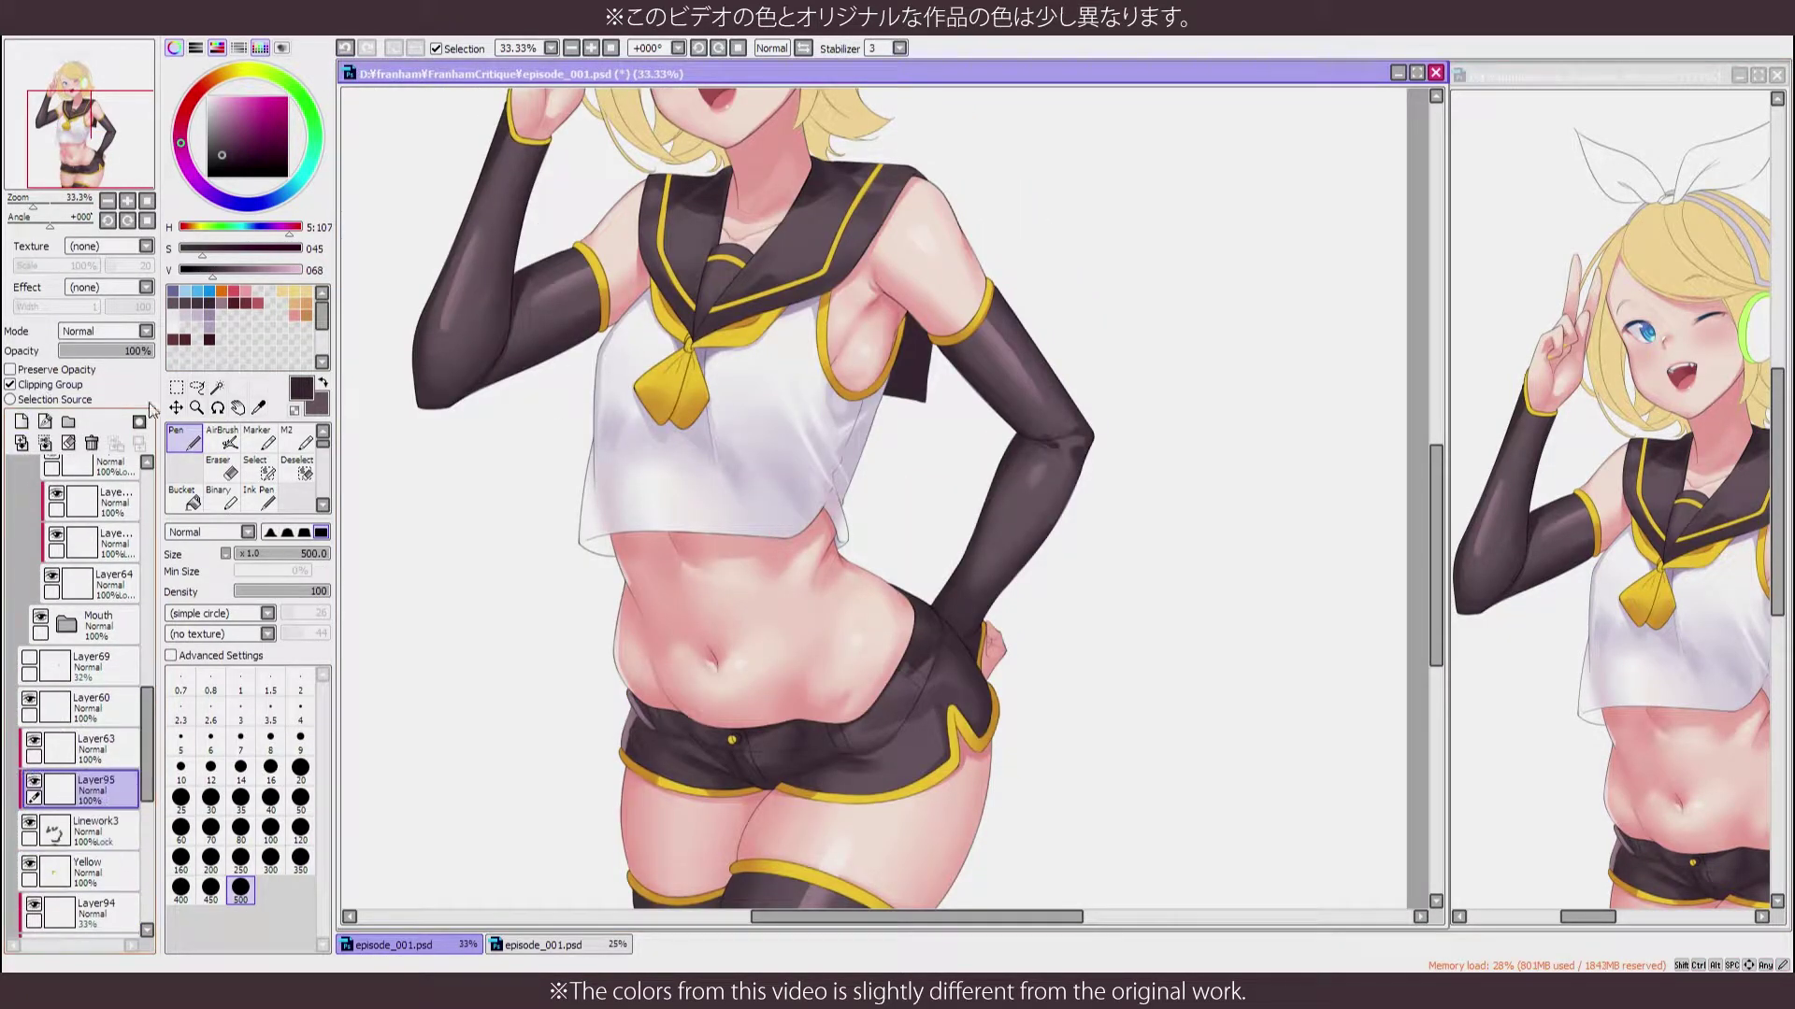
{"action": "key", "text": "v"}
{"action": "scroll", "coordinate": [861, 821], "scroll_direction": "down", "scroll_amount": 3}
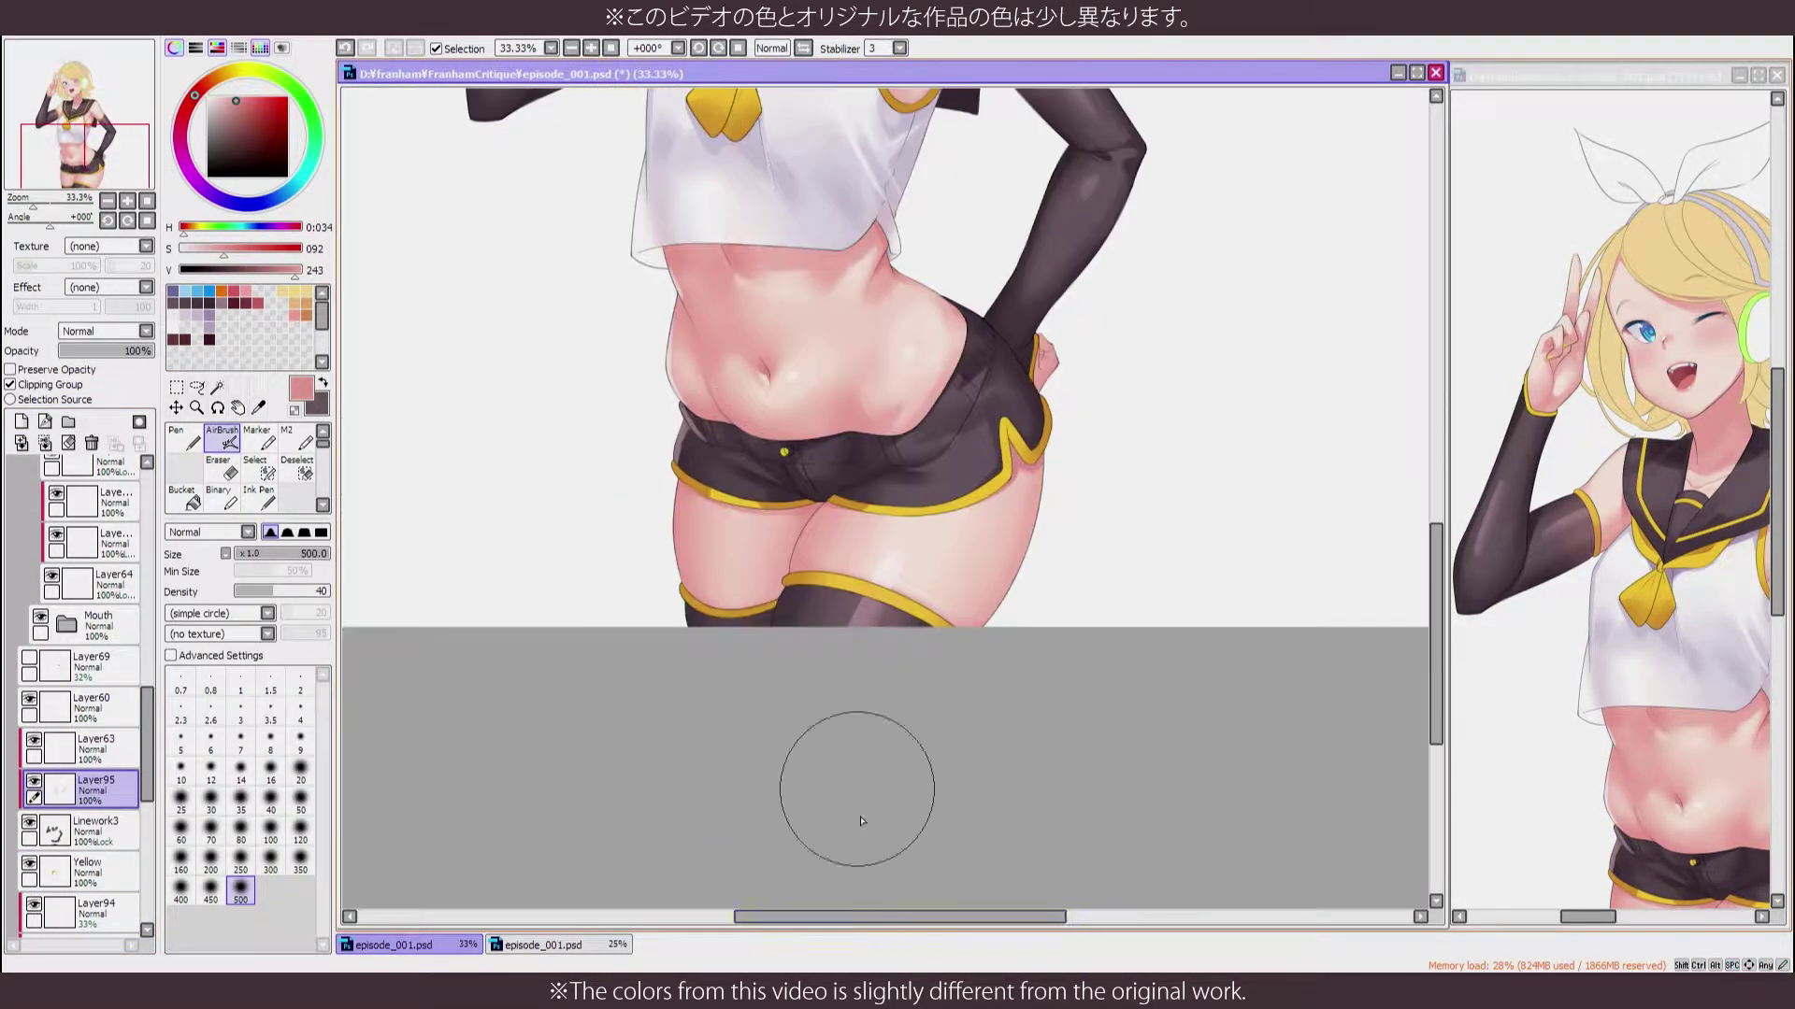
{"action": "scroll", "coordinate": [664, 559], "scroll_direction": "down", "scroll_amount": 1}
{"action": "scroll", "coordinate": [725, 601], "scroll_direction": "up", "scroll_amount": 1}
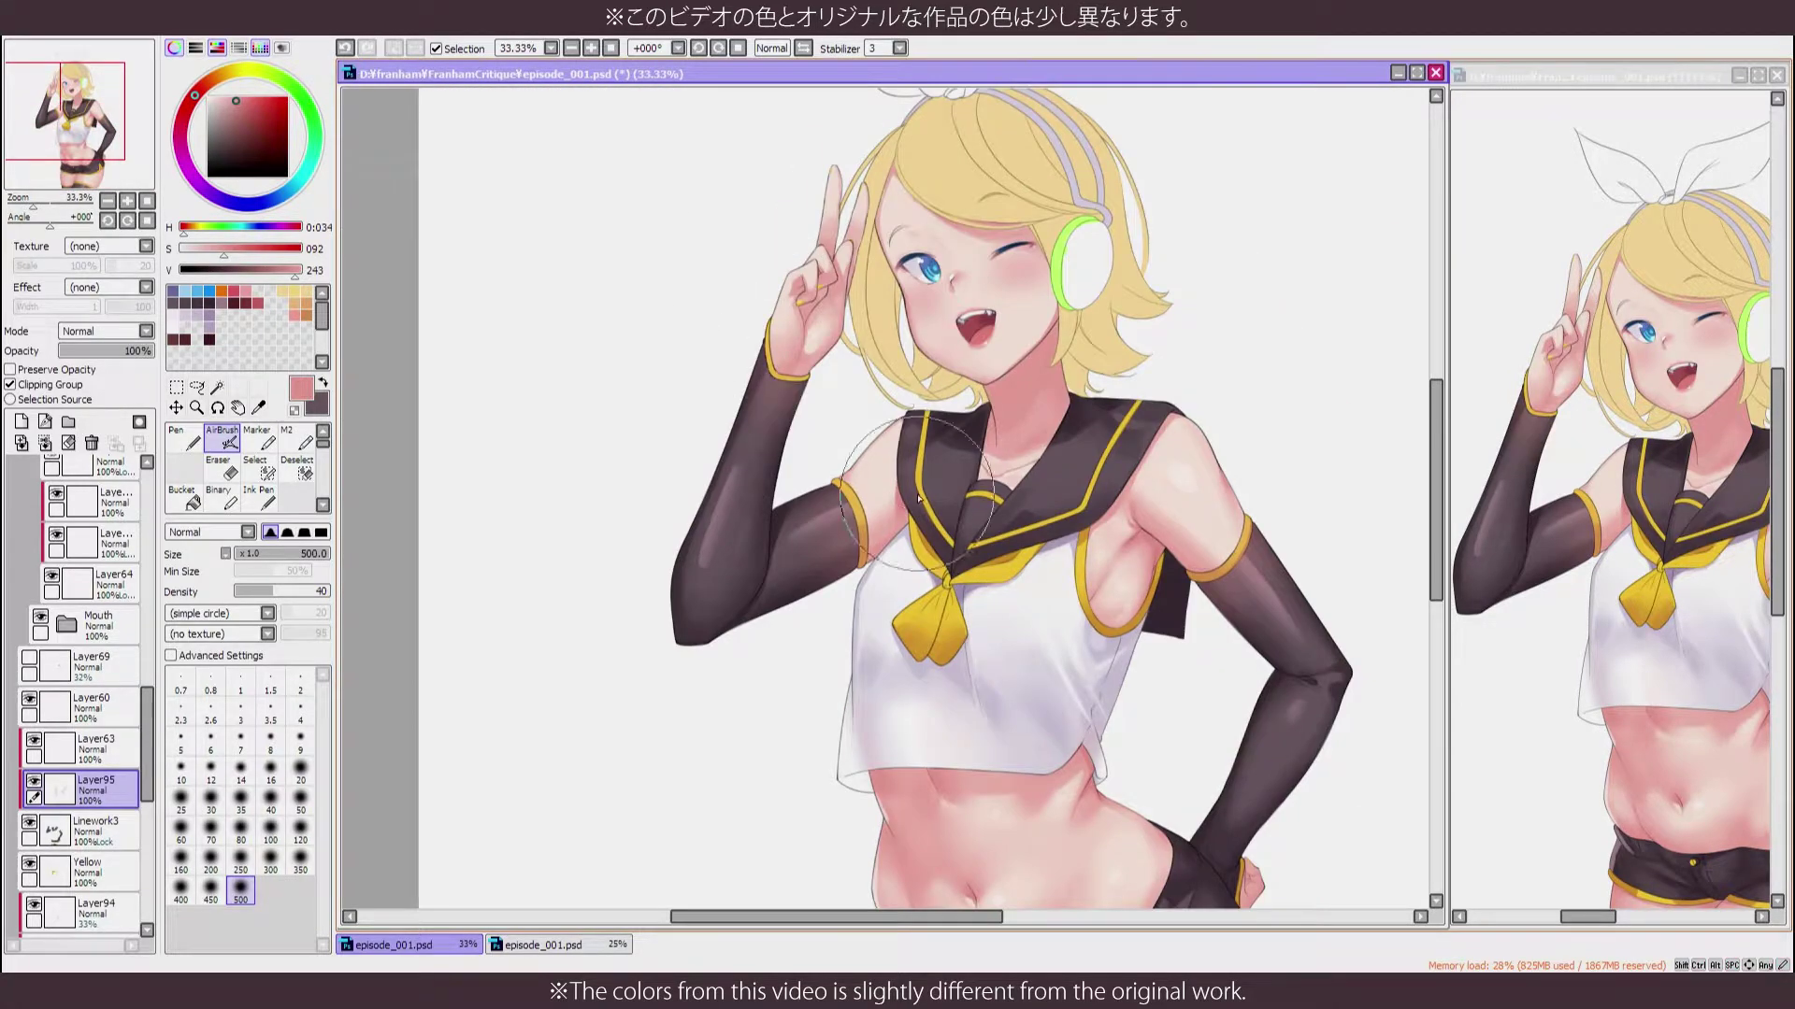
Continue the light red tint over the black clothing on Layer95 with the AirBrush reduced to size 350
{"action": "scroll", "coordinate": [841, 779], "scroll_direction": "left", "scroll_amount": 1}
{"action": "key", "text": "bracketleft"}
{"action": "key", "text": "bracketleft"}
{"action": "key", "text": "bracketleft"}
{"action": "scroll", "coordinate": [999, 629], "scroll_direction": "down", "scroll_amount": 1}
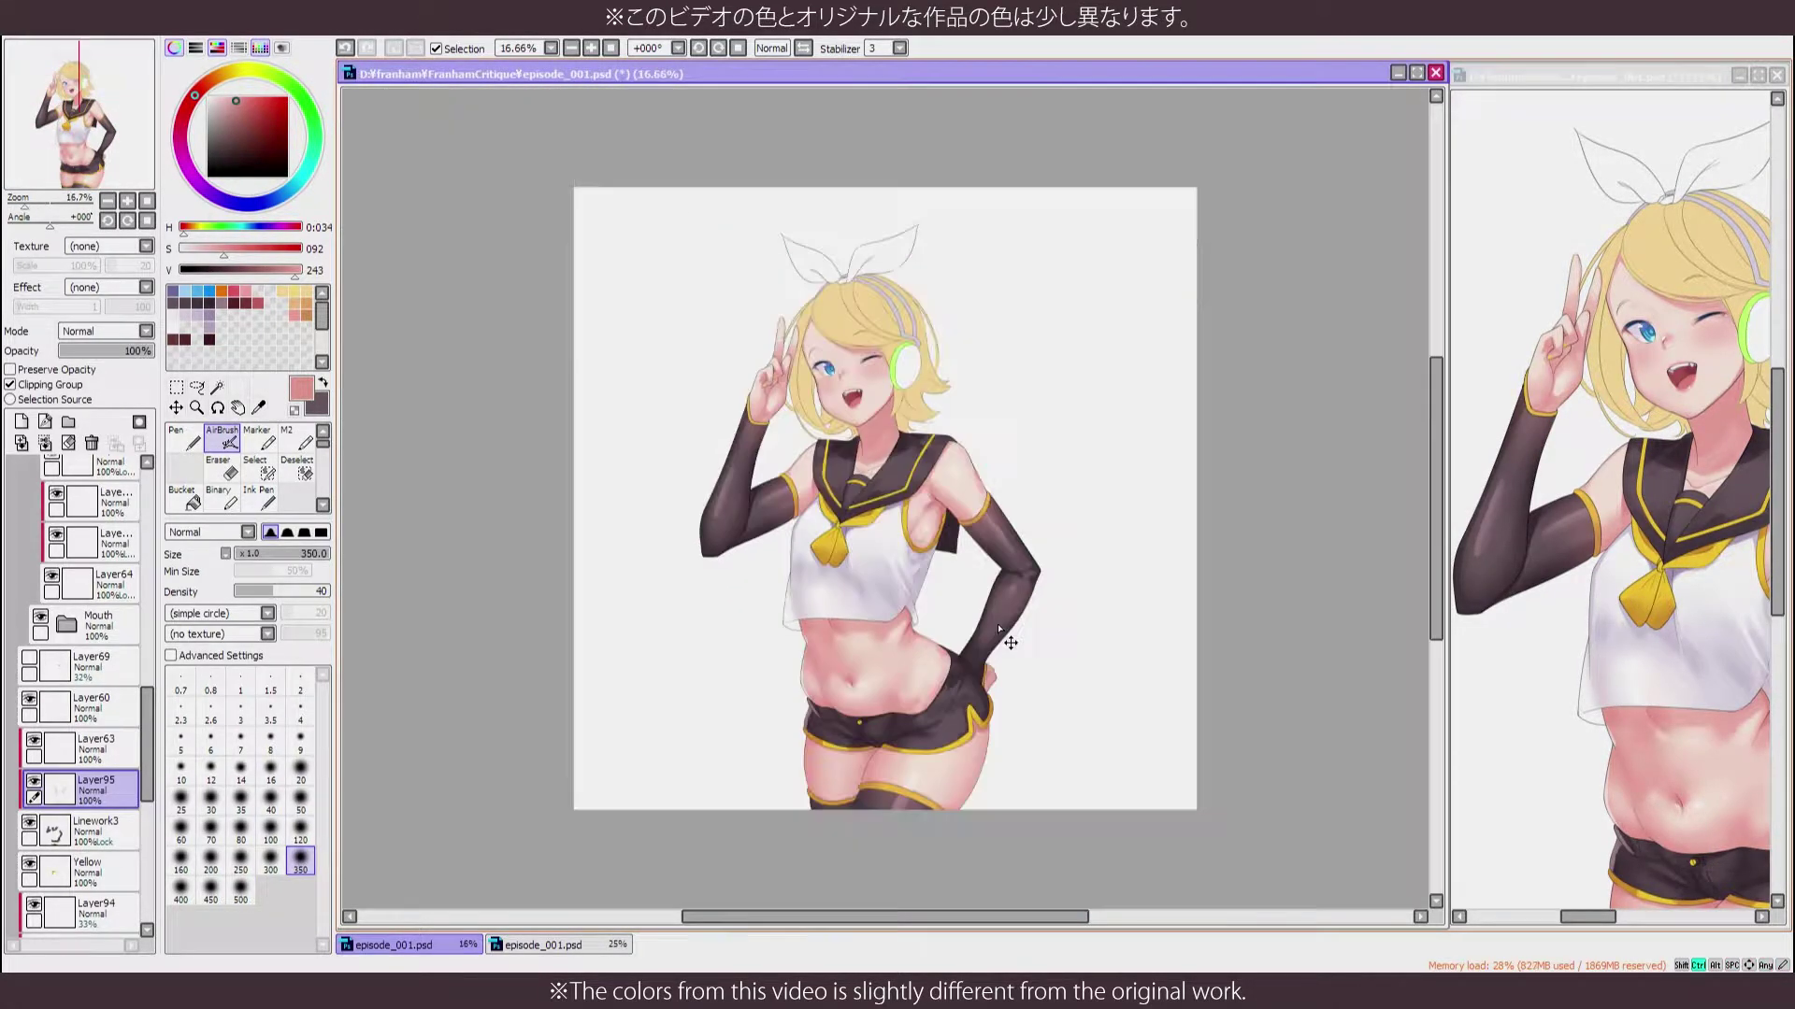
Retouch the dark shading near the collar's V point on Linework3 with the Marker at size 16
{"action": "left_click", "coordinate": [999, 629], "text": "alt"}
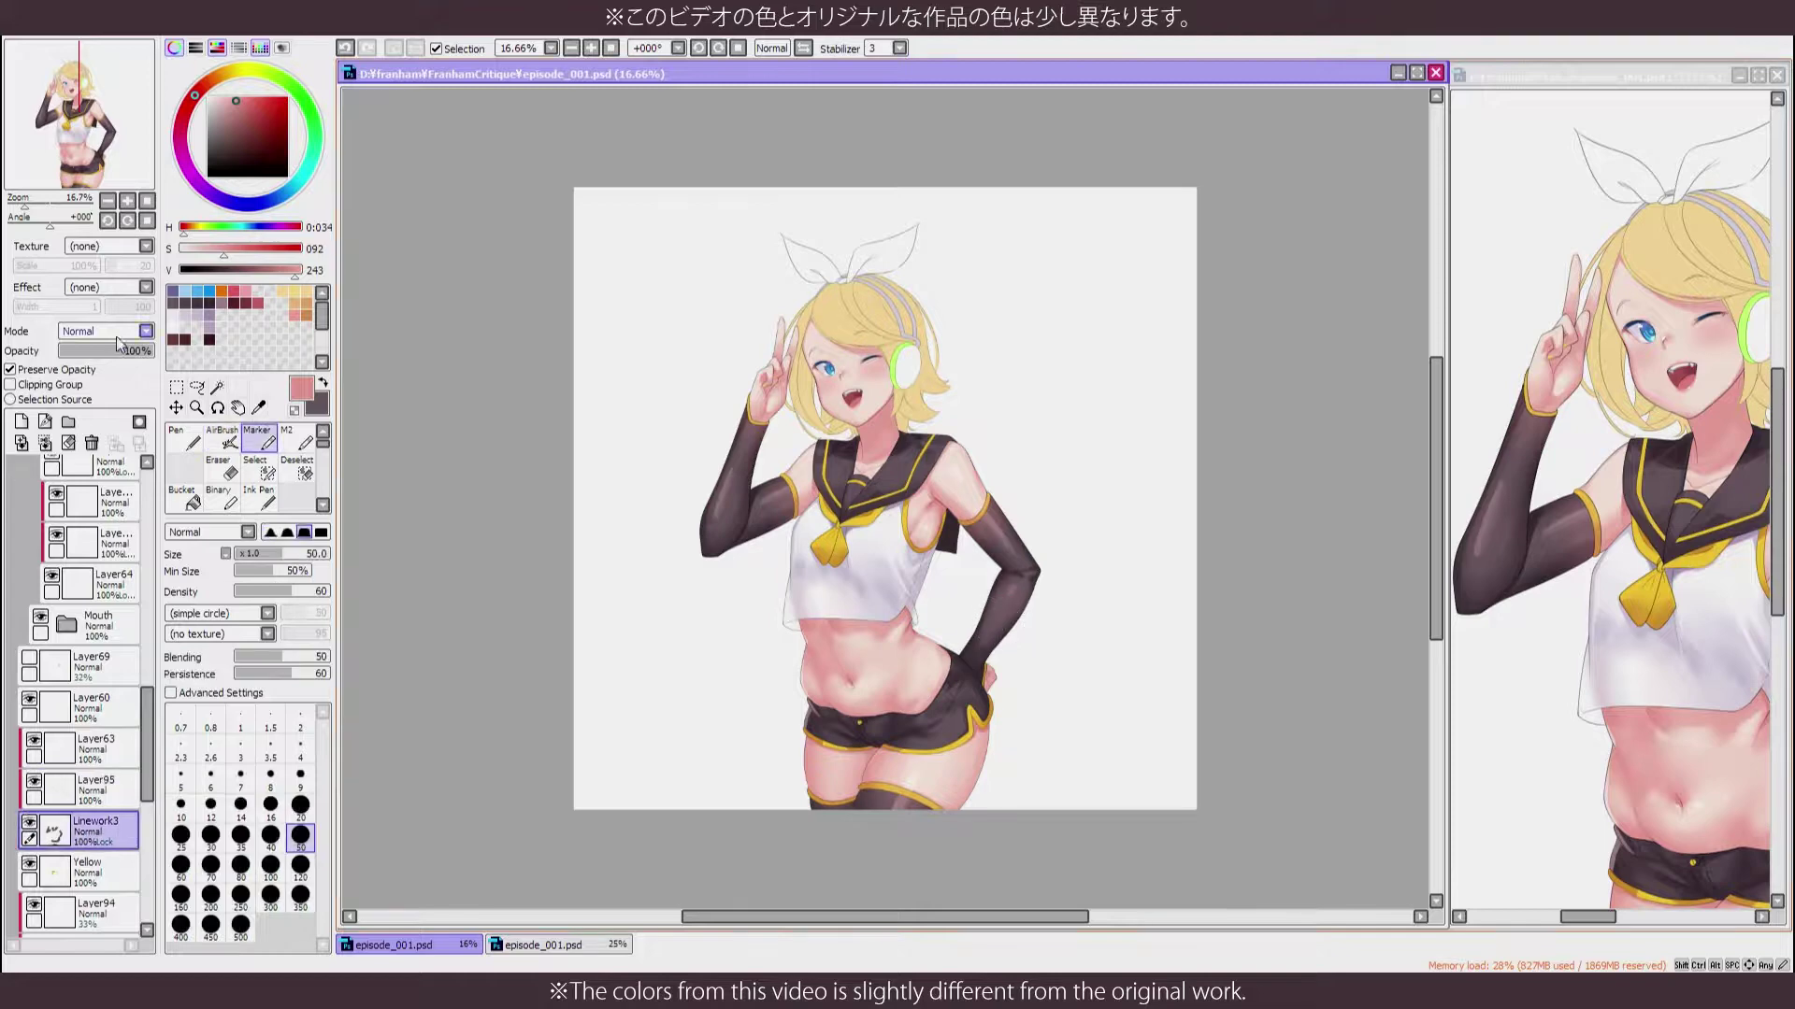
{"action": "scroll", "coordinate": [607, 563], "scroll_direction": "up", "scroll_amount": 6}
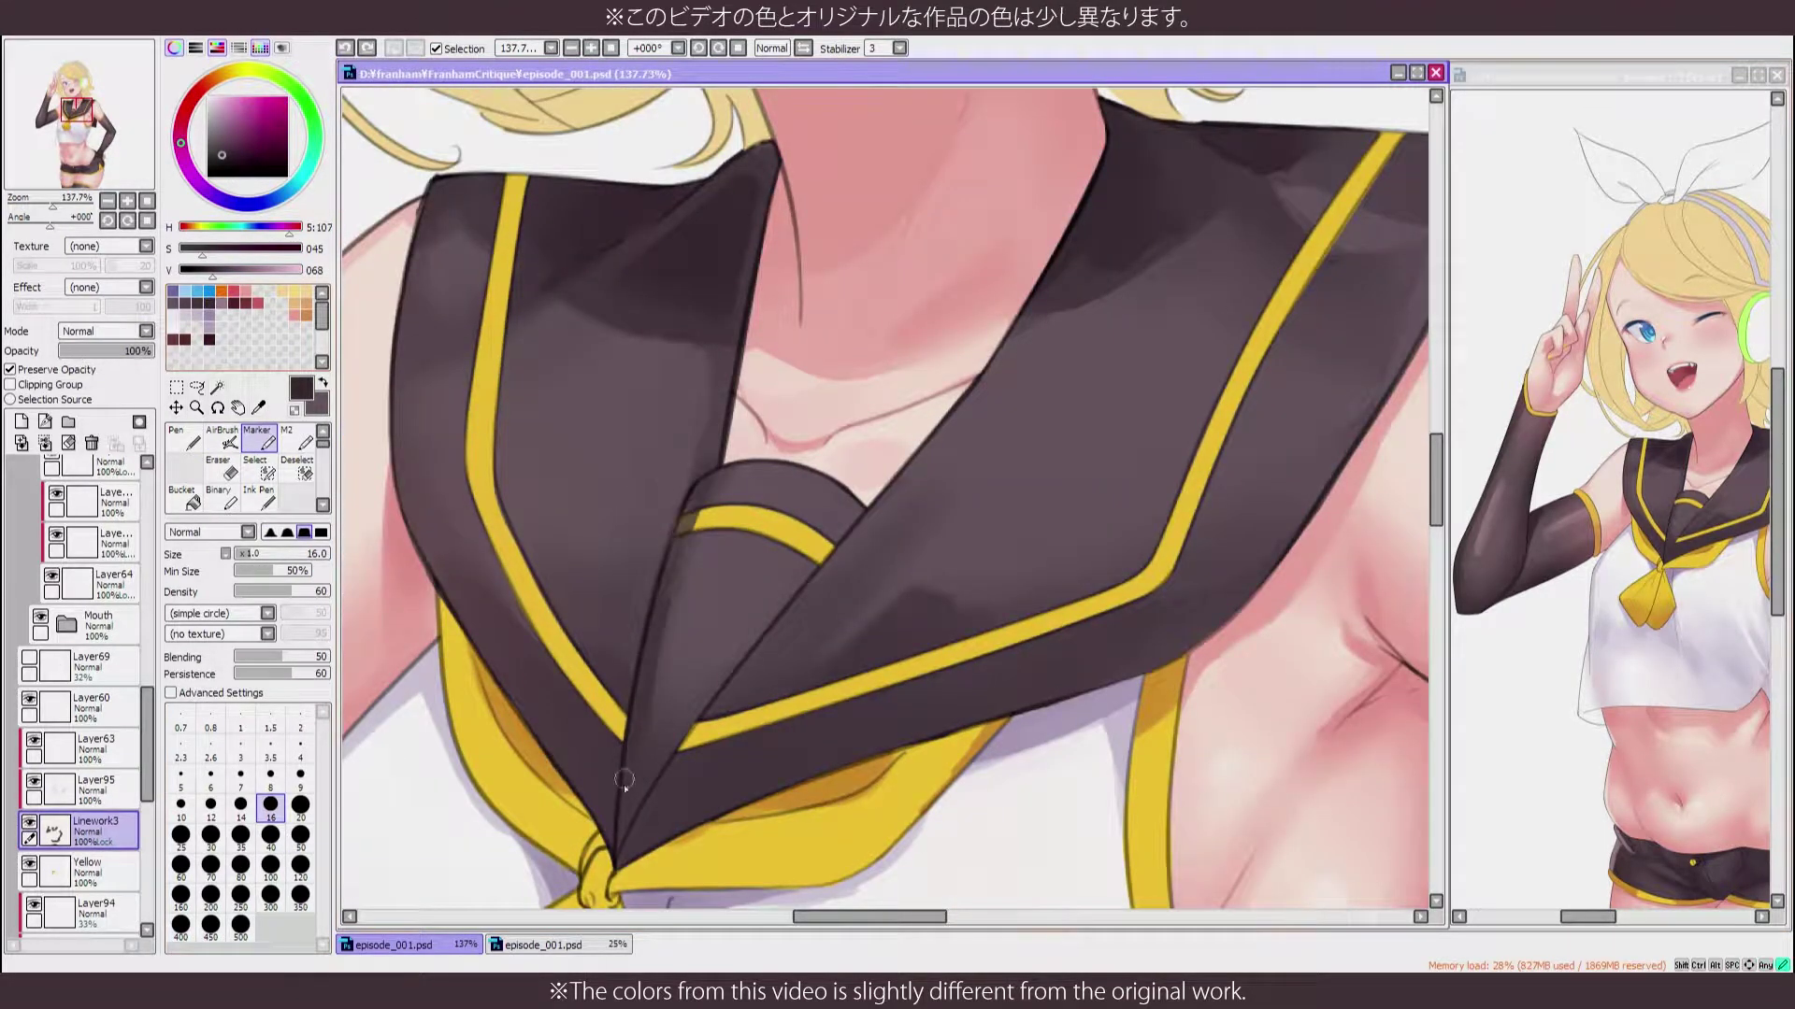
{"action": "left_click", "coordinate": [35, 744]}
{"action": "left_click", "coordinate": [36, 745]}
Try to merge Layer95 down into the Linework3 layer
{"action": "left_click", "coordinate": [93, 789]}
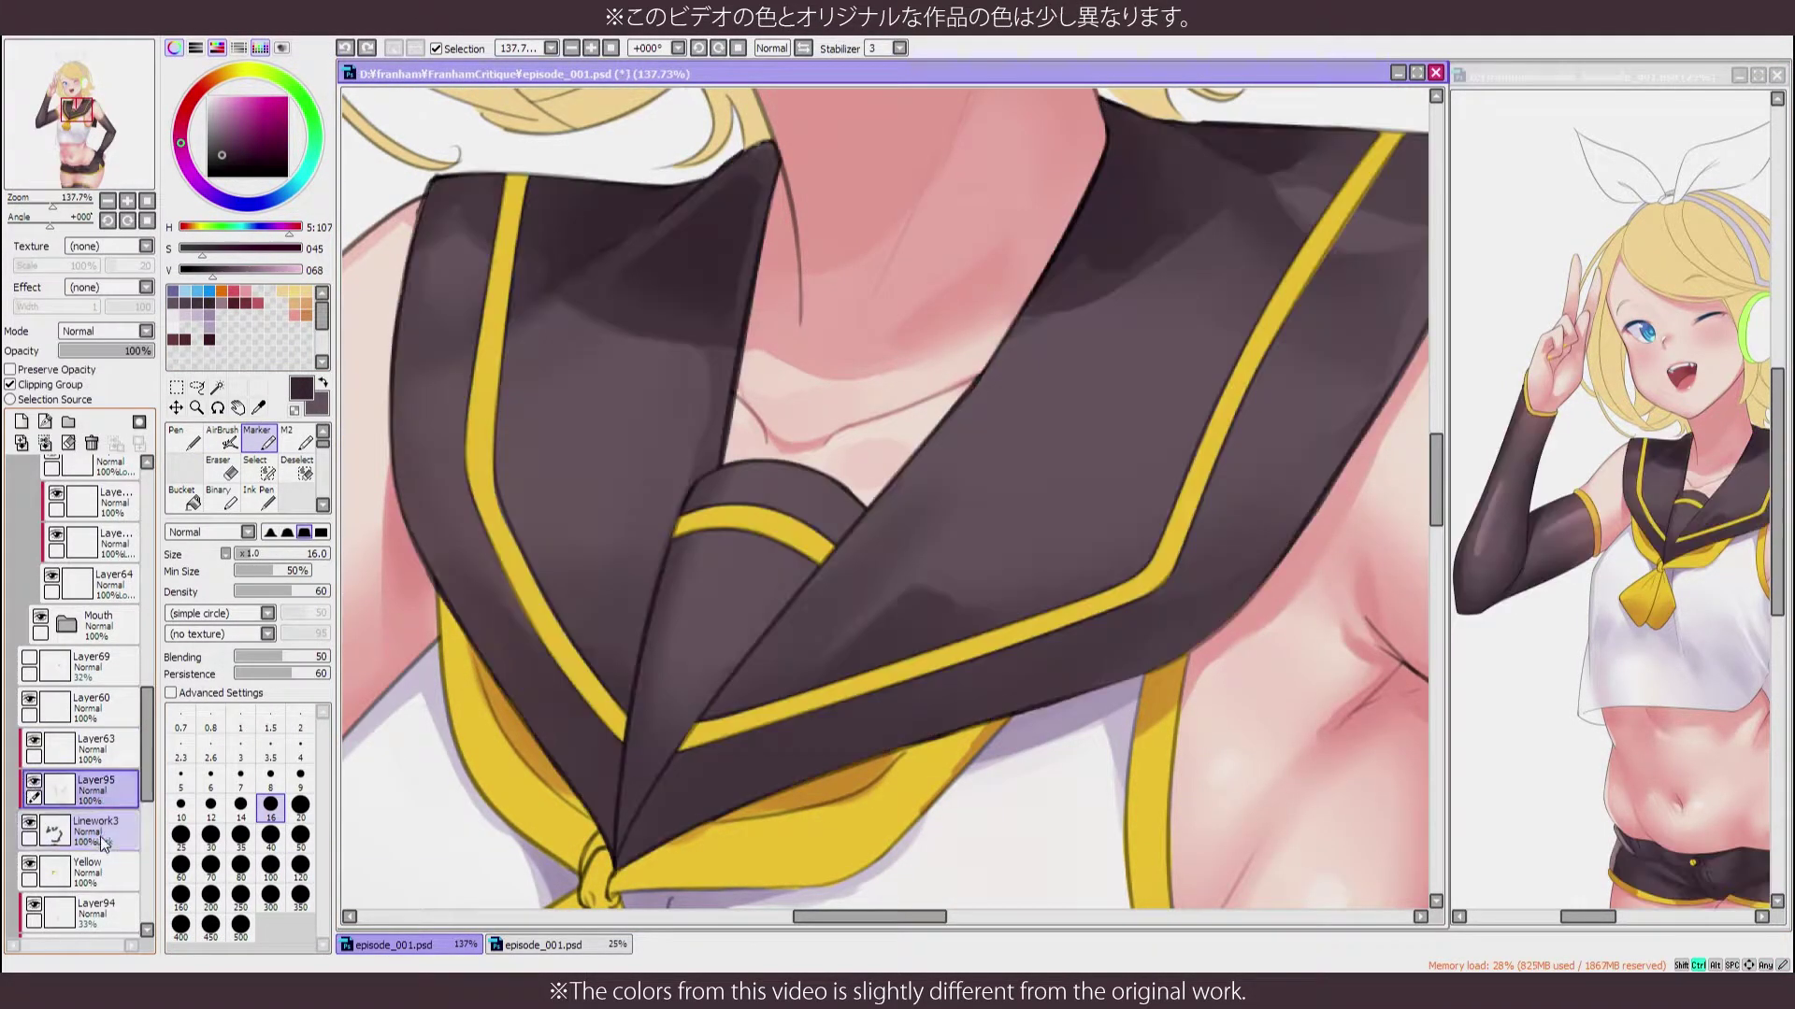
{"action": "scroll", "coordinate": [662, 640], "scroll_direction": "down", "scroll_amount": 4}
{"action": "key", "text": "ctrl+d"}
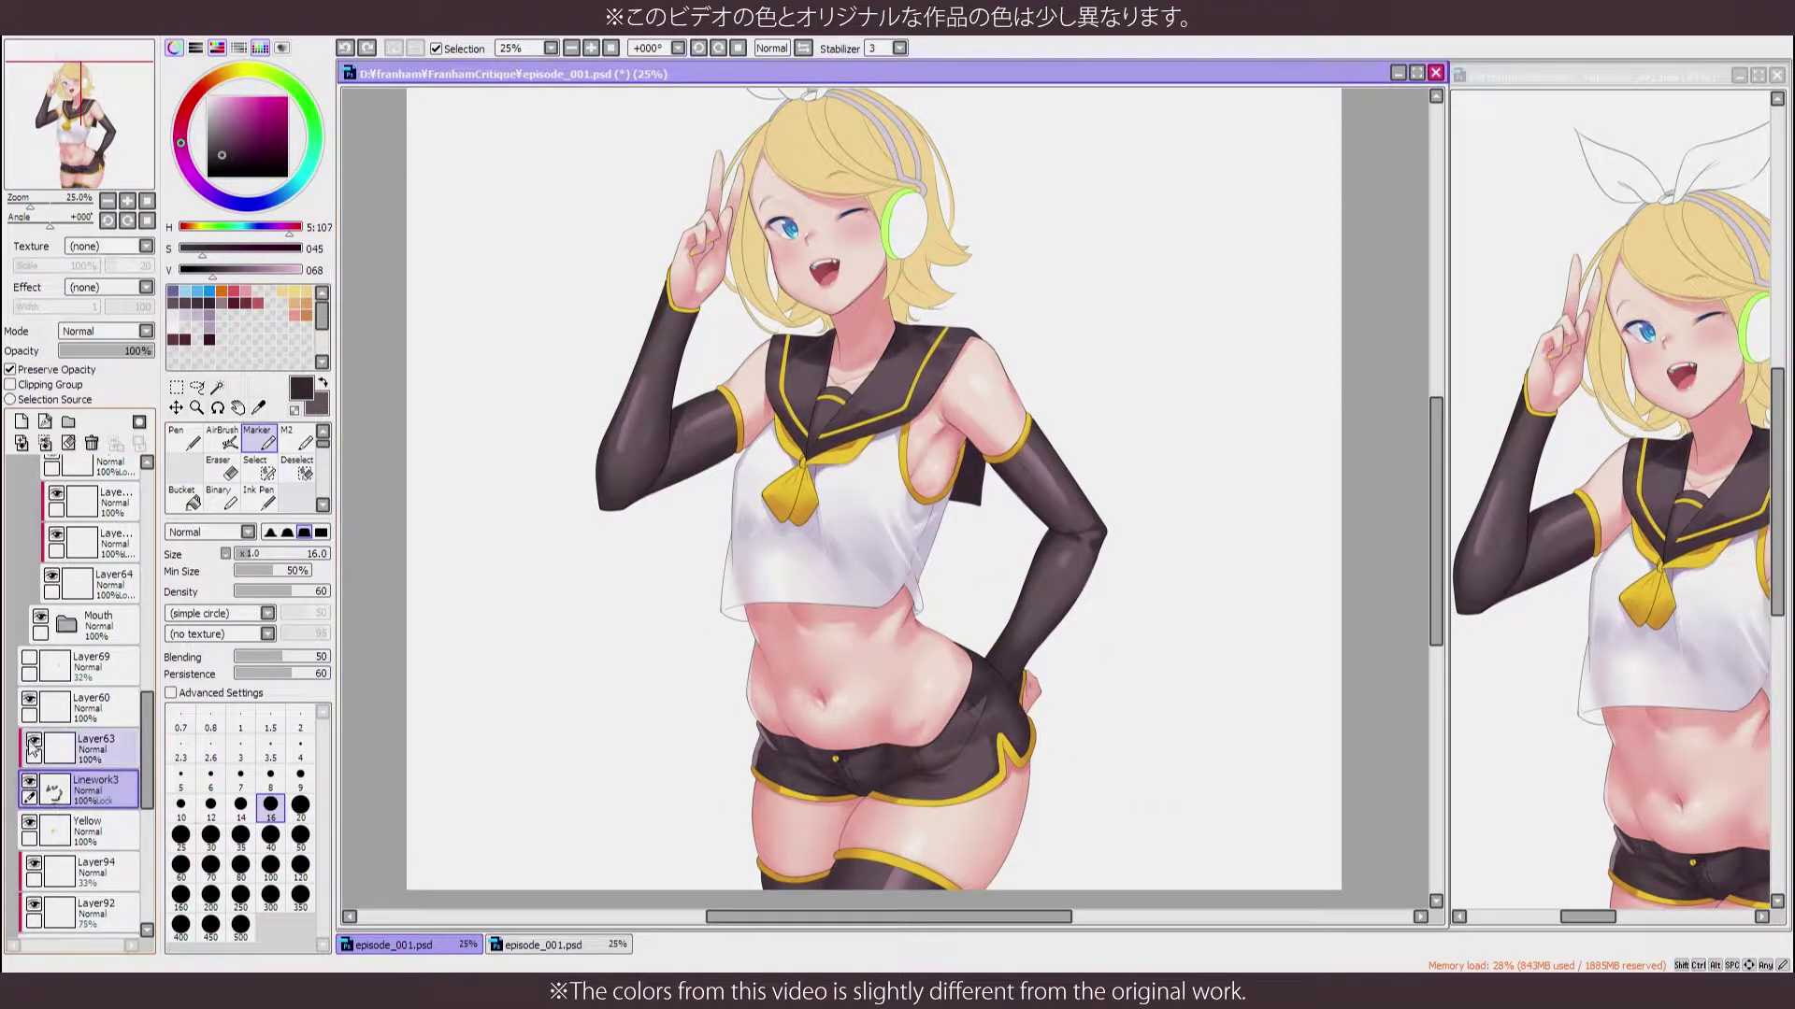
{"action": "left_click", "coordinate": [58, 387]}
{"action": "left_click", "coordinate": [57, 387]}
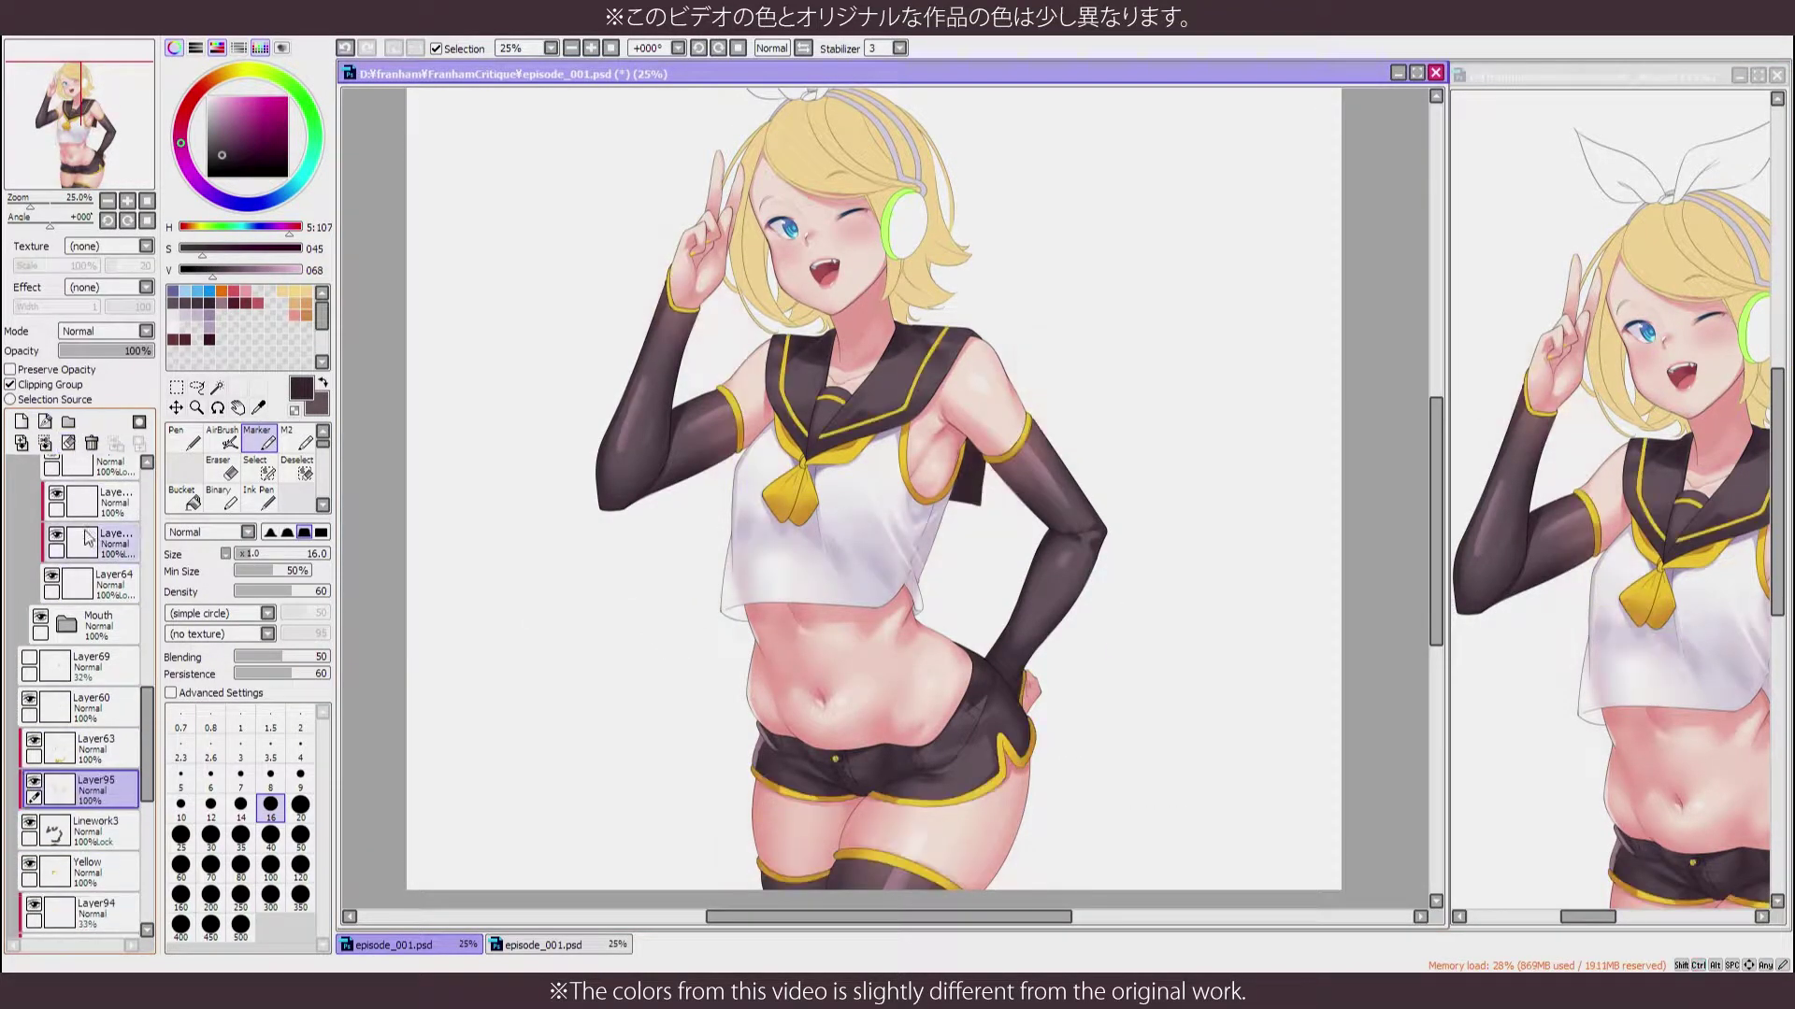
Erase parts of the reddish tint around the sailor collar on Layer95 with a large, soft Eraser
{"action": "key", "text": "ctrl+plus"}
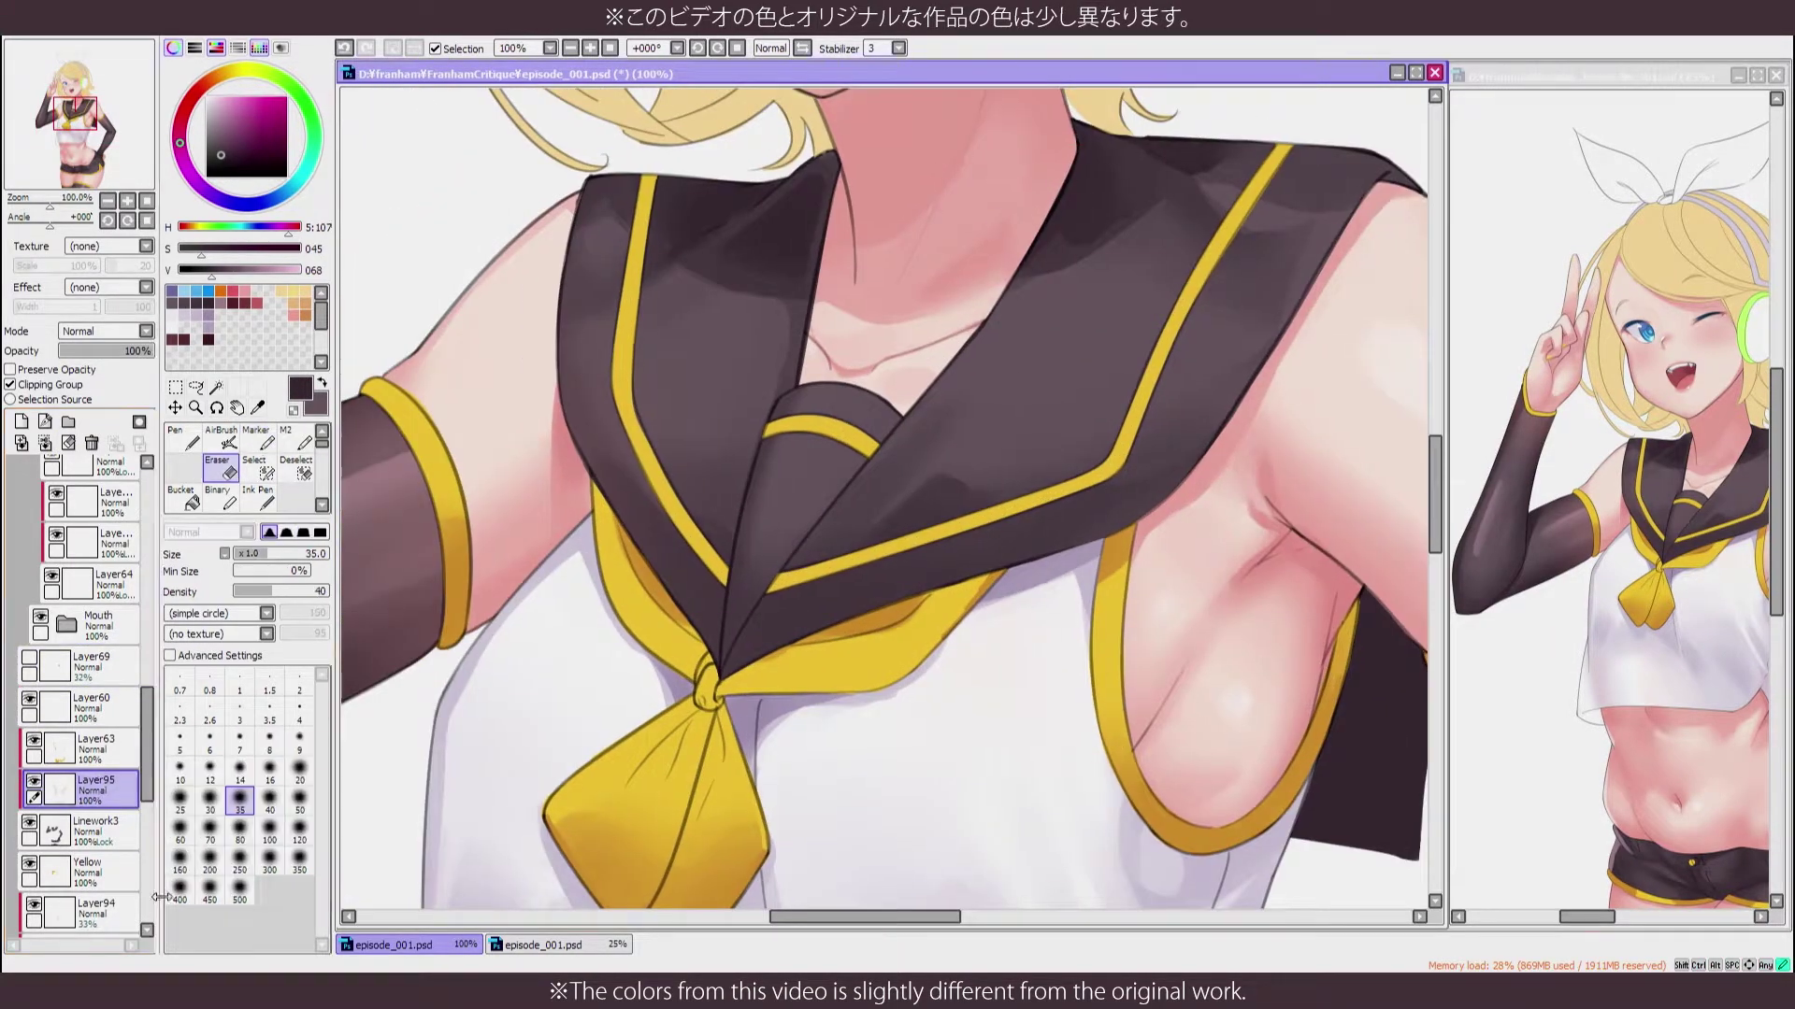
{"action": "left_click_drag", "start_coordinate": [337, 632], "coordinate": [353, 632]}
{"action": "left_click_drag", "start_coordinate": [175, 916], "coordinate": [159, 918]}
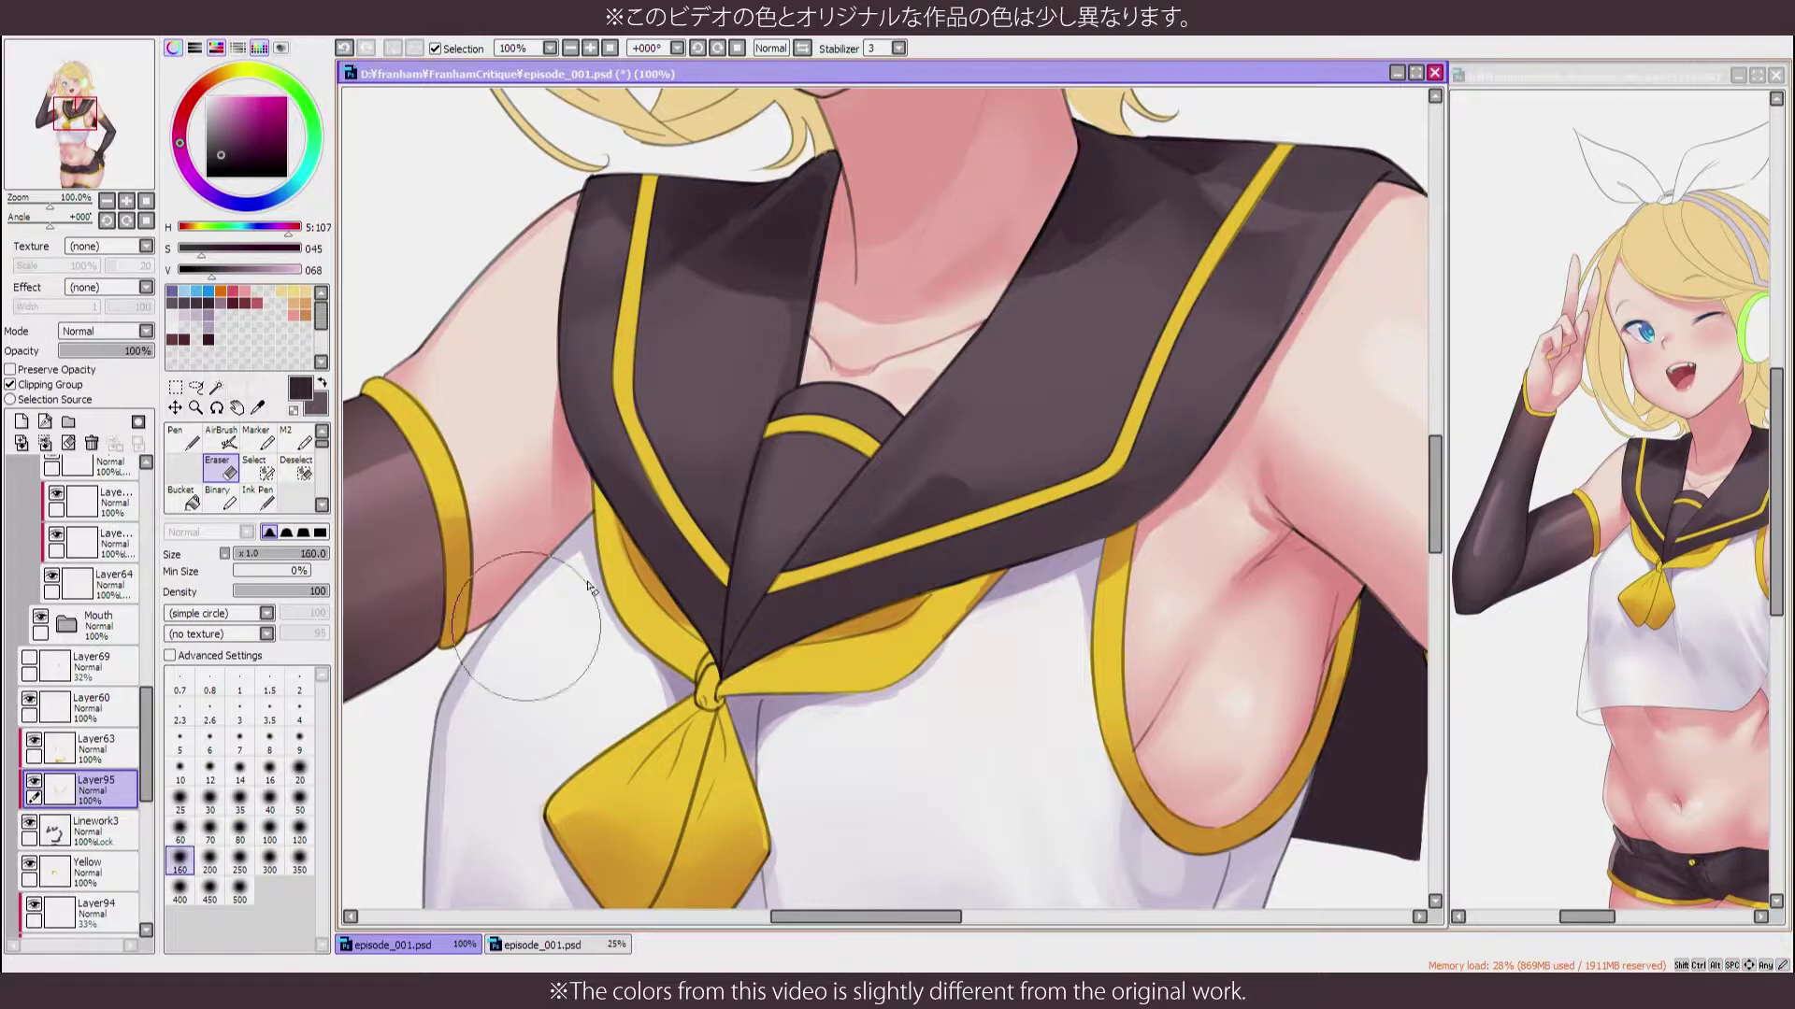
{"action": "left_click", "coordinate": [239, 891]}
Refine the folds and edges of the sailor collar on Linework3 with dark tones using the Marker at sizes 16 and 40
{"action": "left_click_drag", "start_coordinate": [1037, 432], "coordinate": [912, 400]}
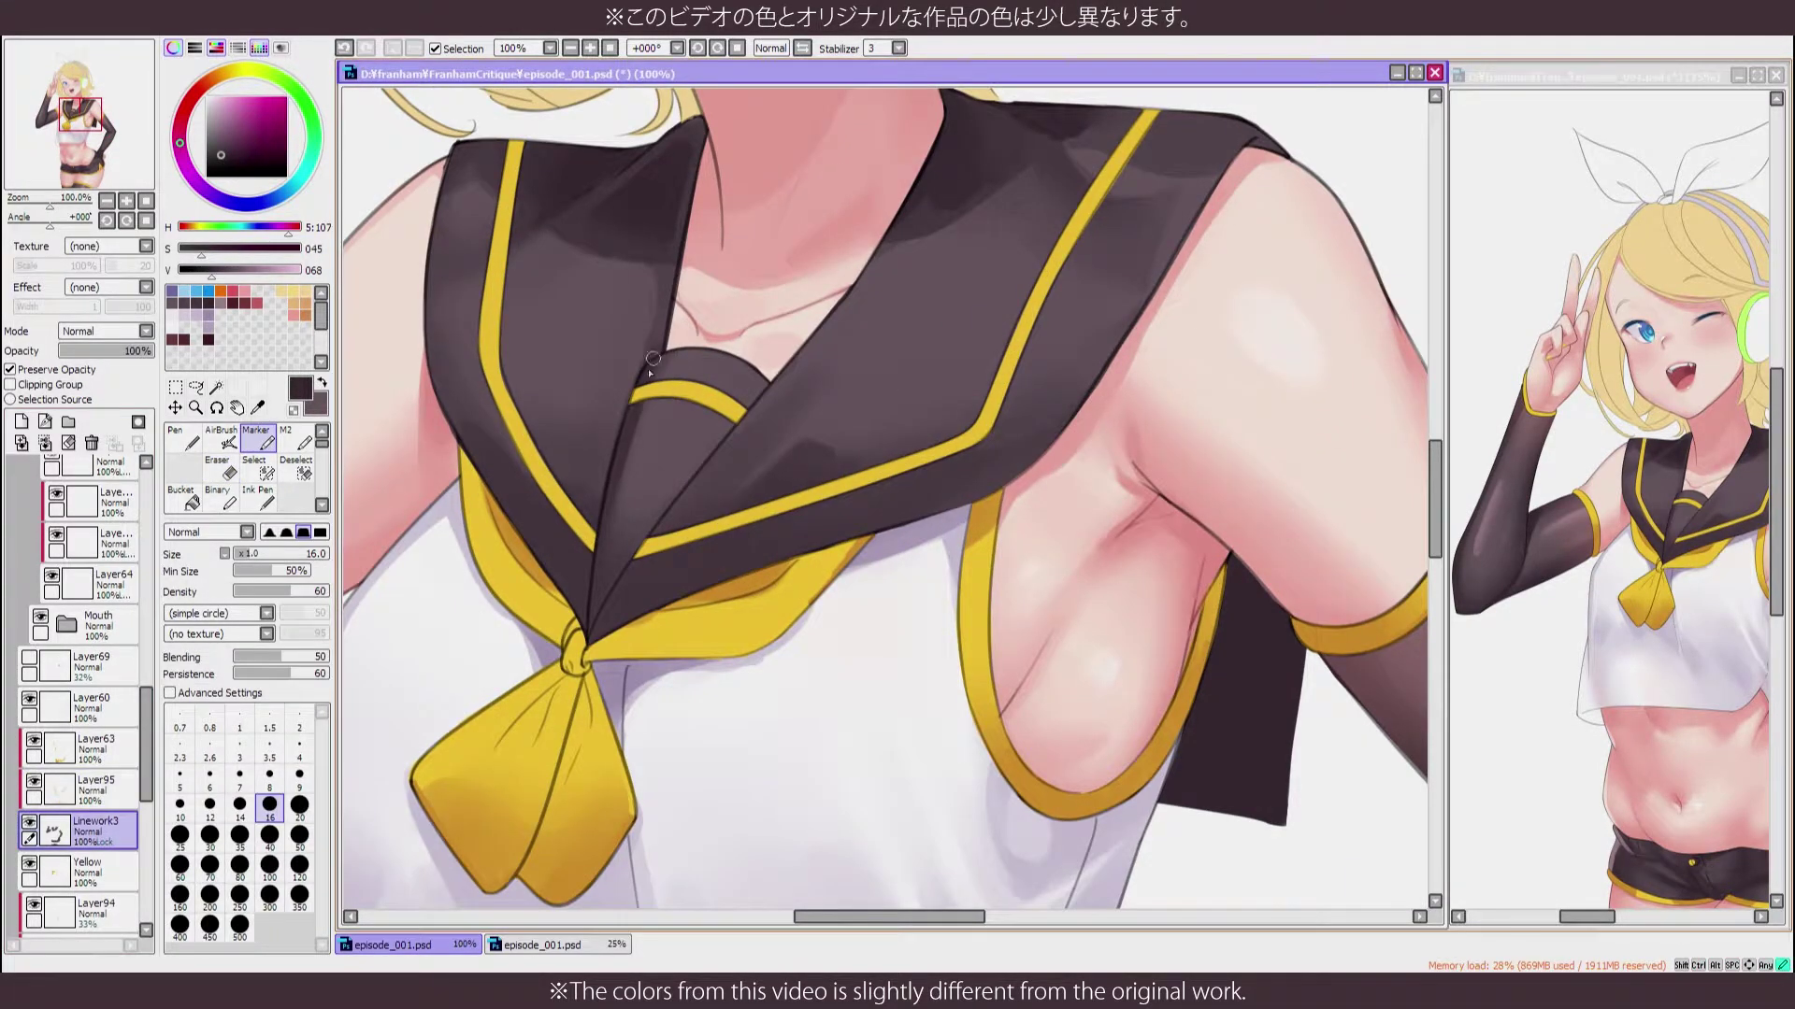
{"action": "scroll", "coordinate": [652, 360], "scroll_direction": "up", "scroll_amount": 3}
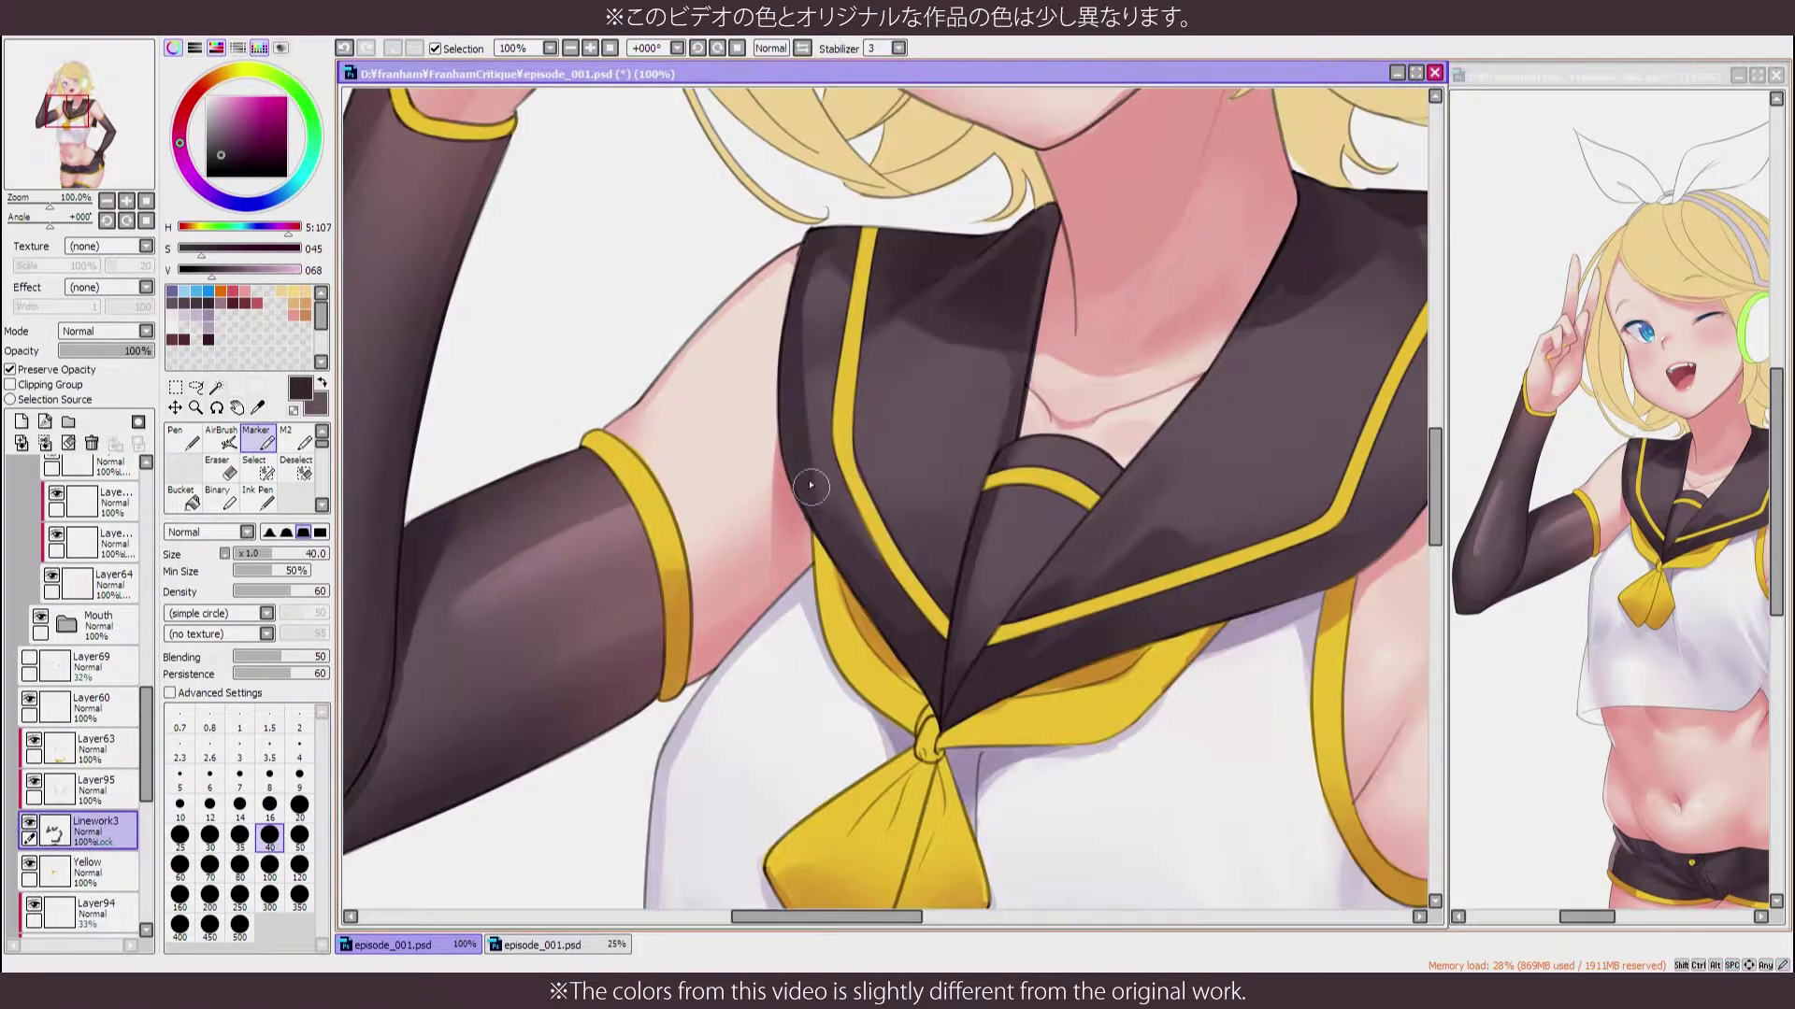
{"action": "left_click", "coordinate": [222, 440]}
{"action": "mouse_move", "coordinate": [1308, 374]}
{"action": "left_mouse_down"}
{"action": "mouse_move", "coordinate": [981, 467]}
{"action": "mouse_move", "coordinate": [1099, 465]}
{"action": "left_mouse_up"}
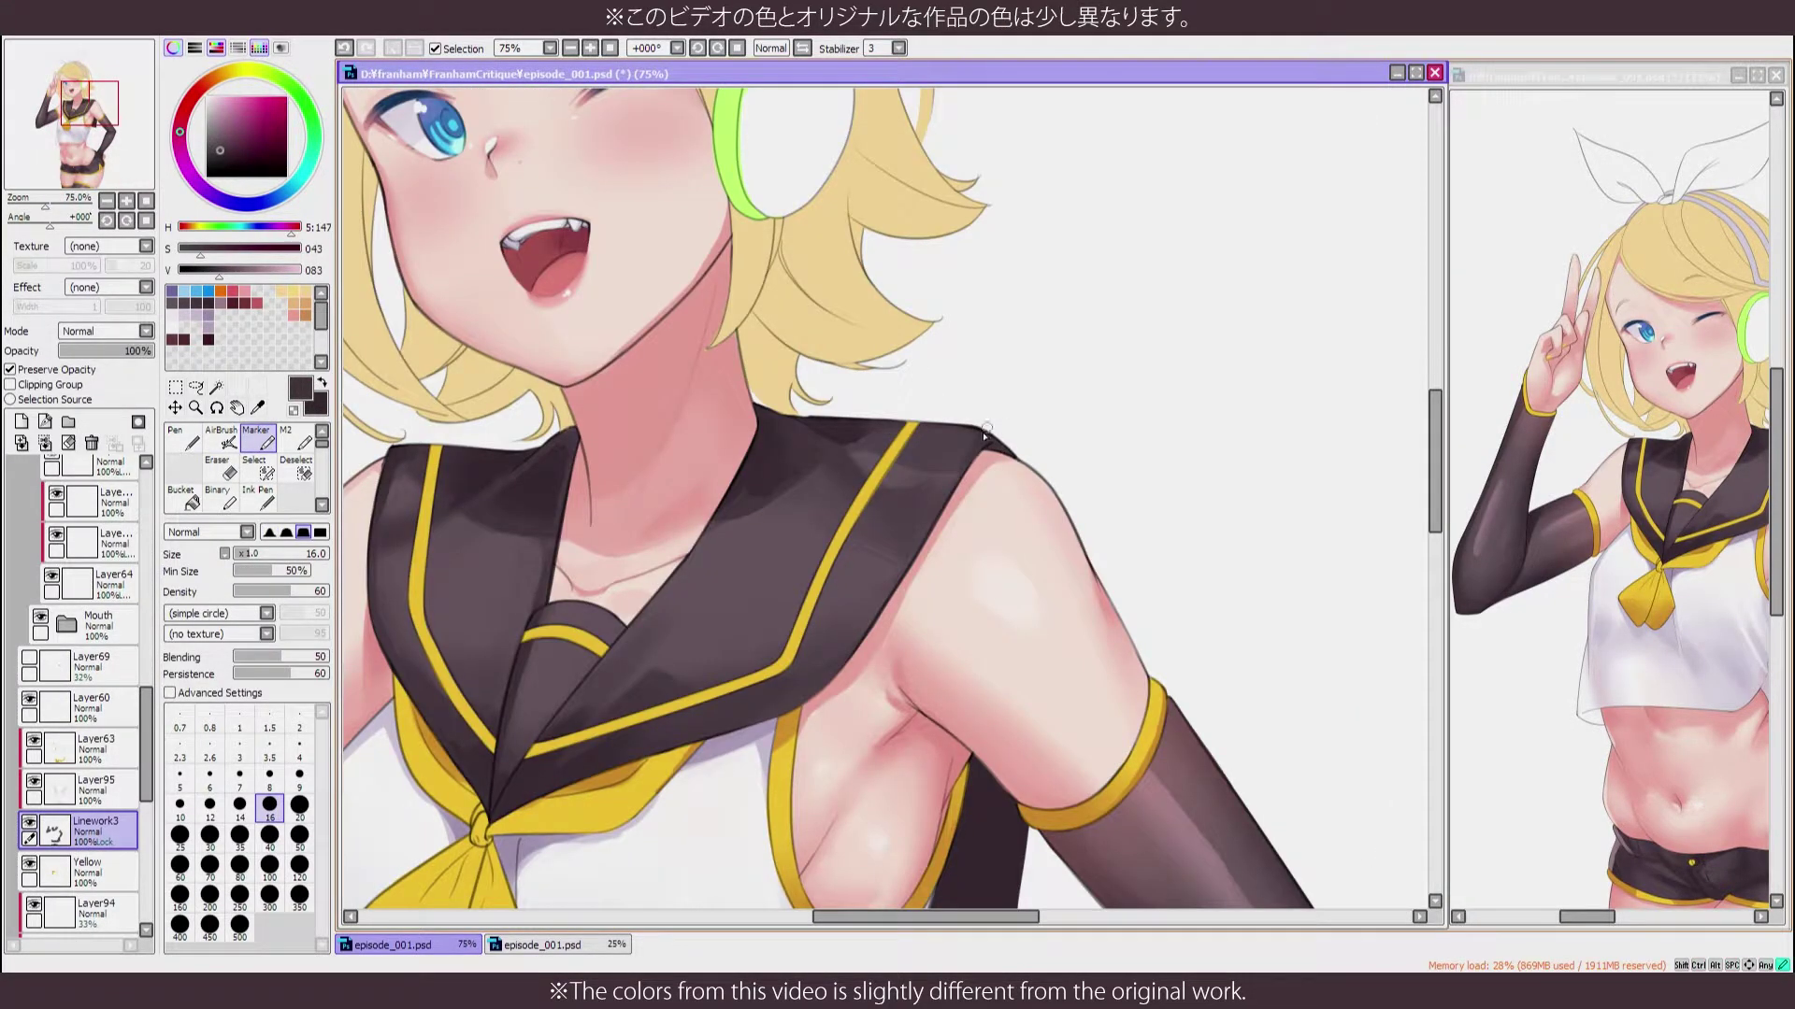
{"action": "scroll", "coordinate": [955, 685], "scroll_direction": "down", "scroll_amount": 4}
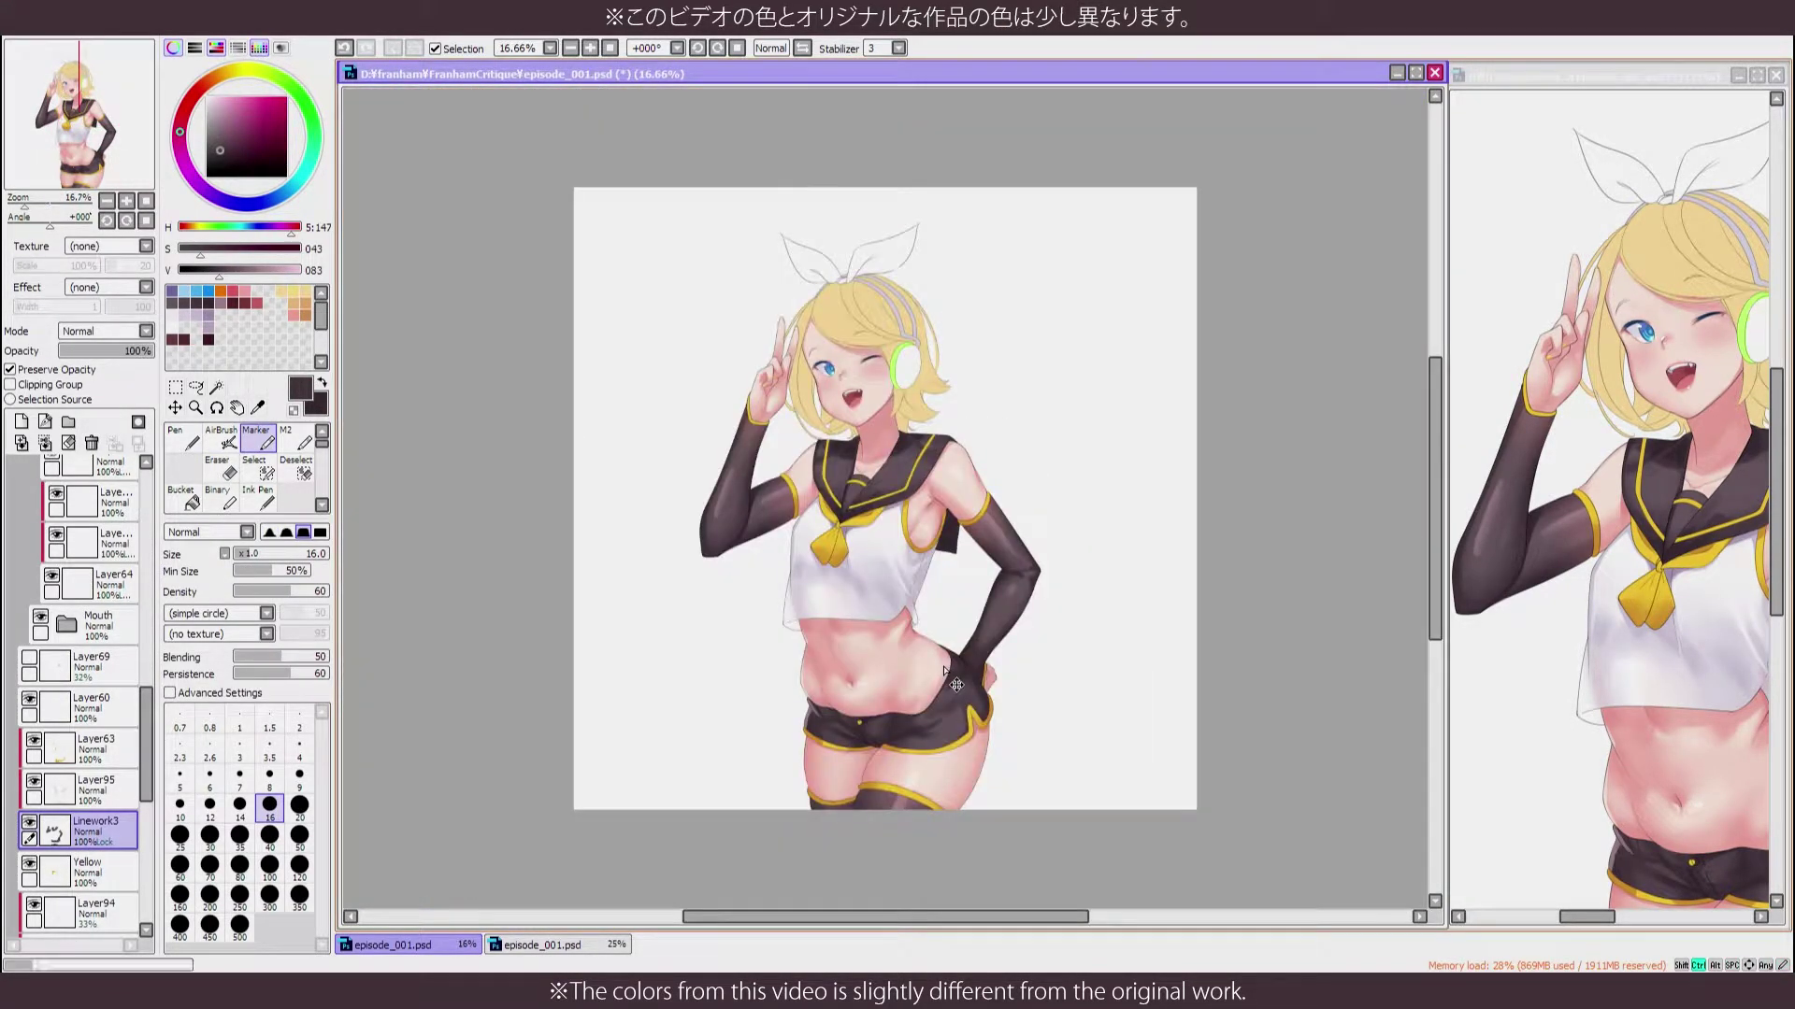
{"action": "scroll", "coordinate": [145, 741], "scroll_direction": "down", "scroll_amount": 3}
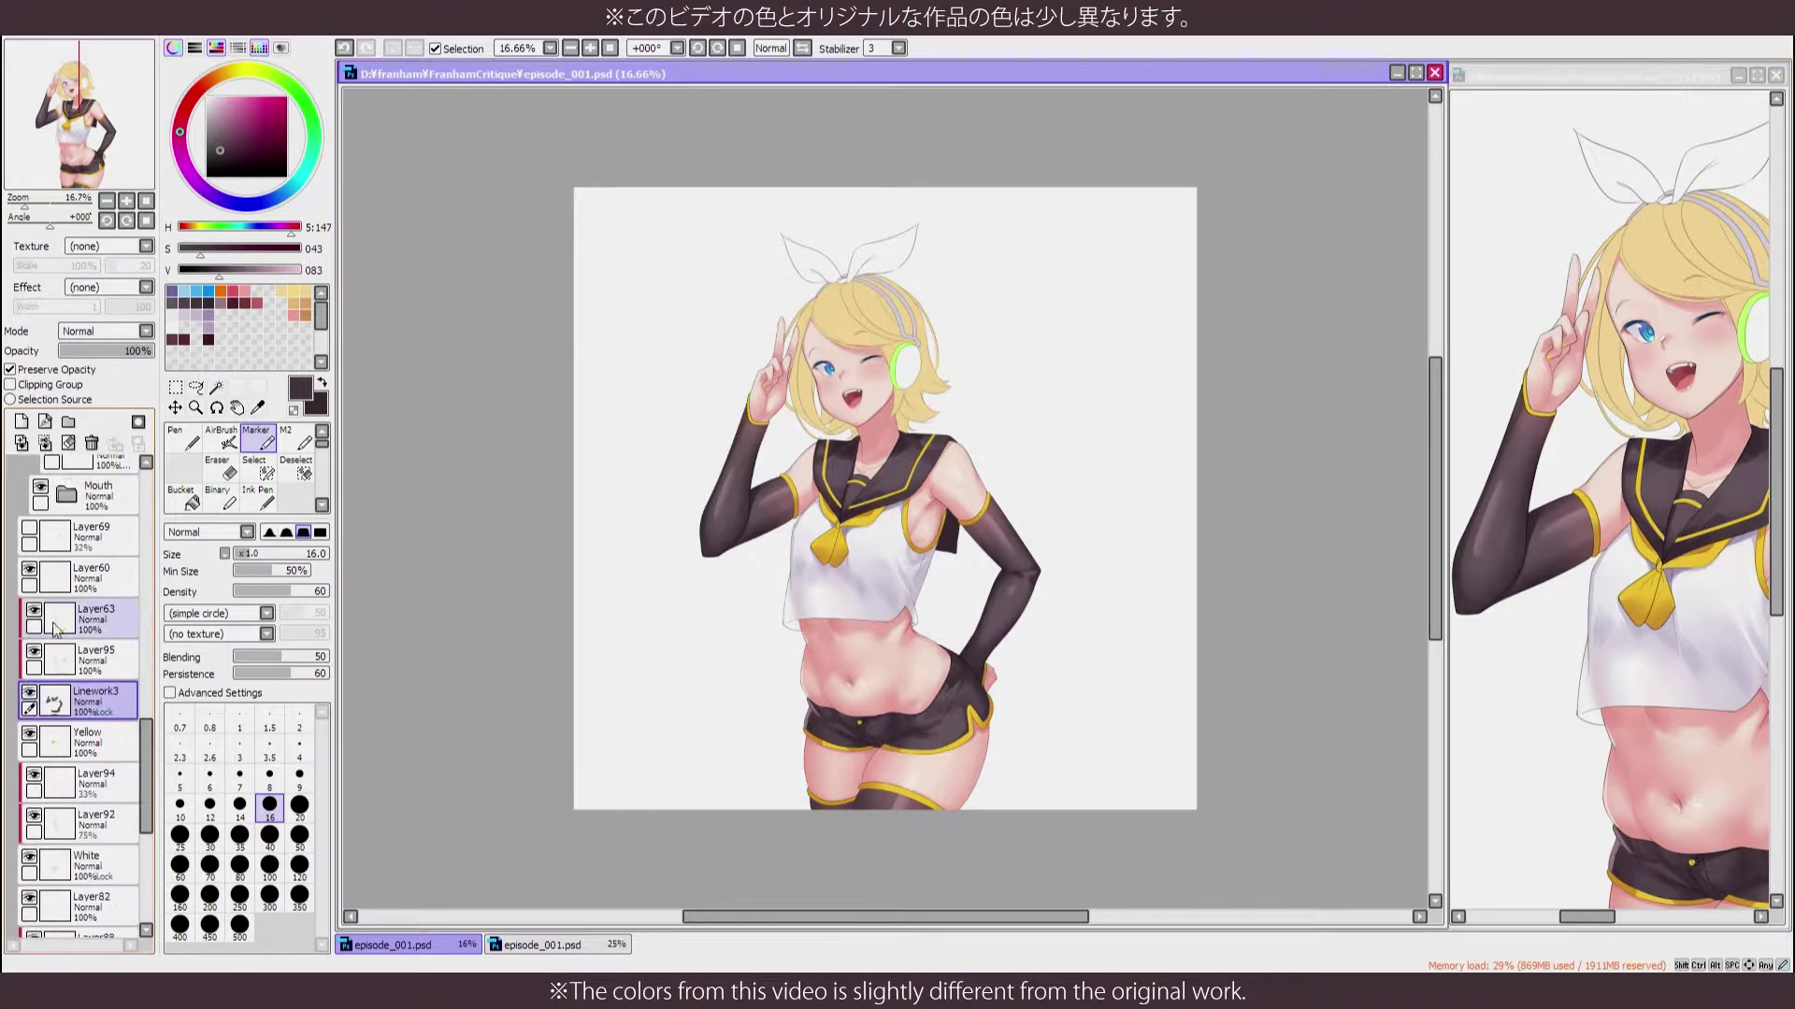
Fill the button on the shorts with yellow on Layer63 using the Pen at size 14
{"action": "left_click", "coordinate": [93, 619]}
{"action": "key", "text": "e"}
{"action": "scroll", "coordinate": [846, 729], "scroll_direction": "up", "scroll_amount": 5}
{"action": "key", "text": "n"}
{"action": "scroll", "coordinate": [835, 496], "scroll_direction": "up", "scroll_amount": 2}
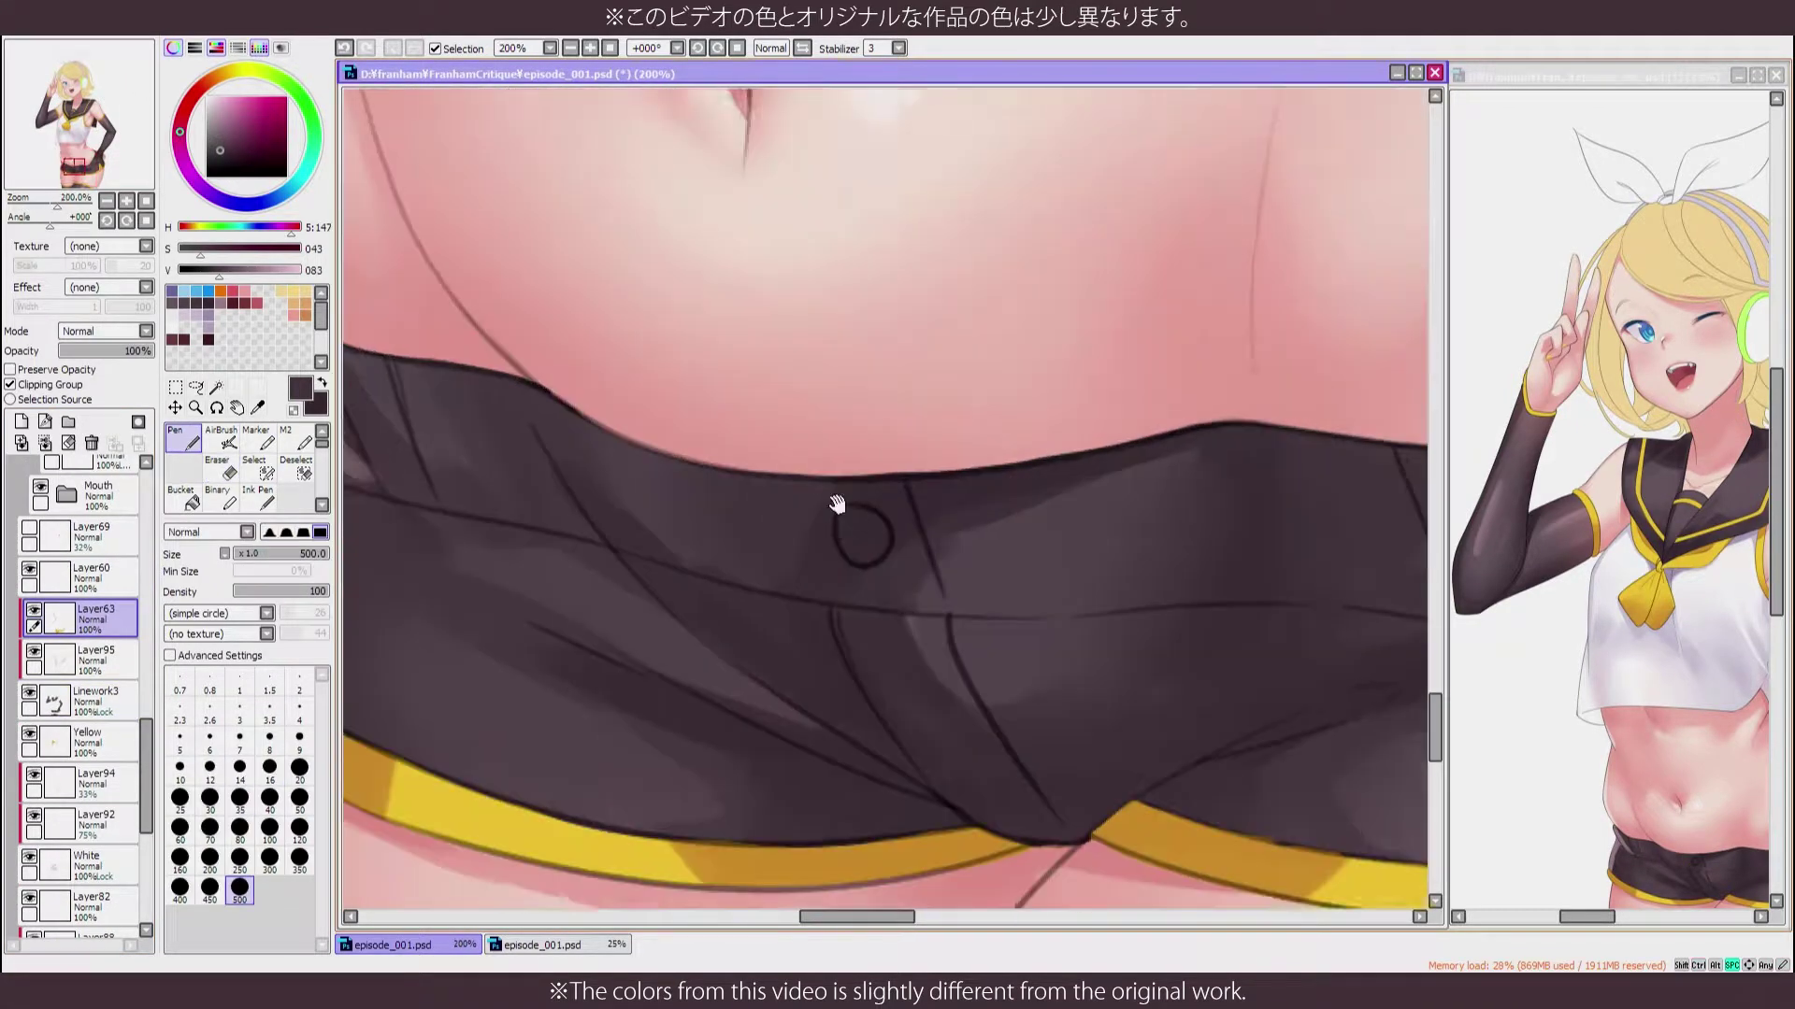
{"action": "scroll", "coordinate": [866, 482], "scroll_direction": "down", "scroll_amount": 5}
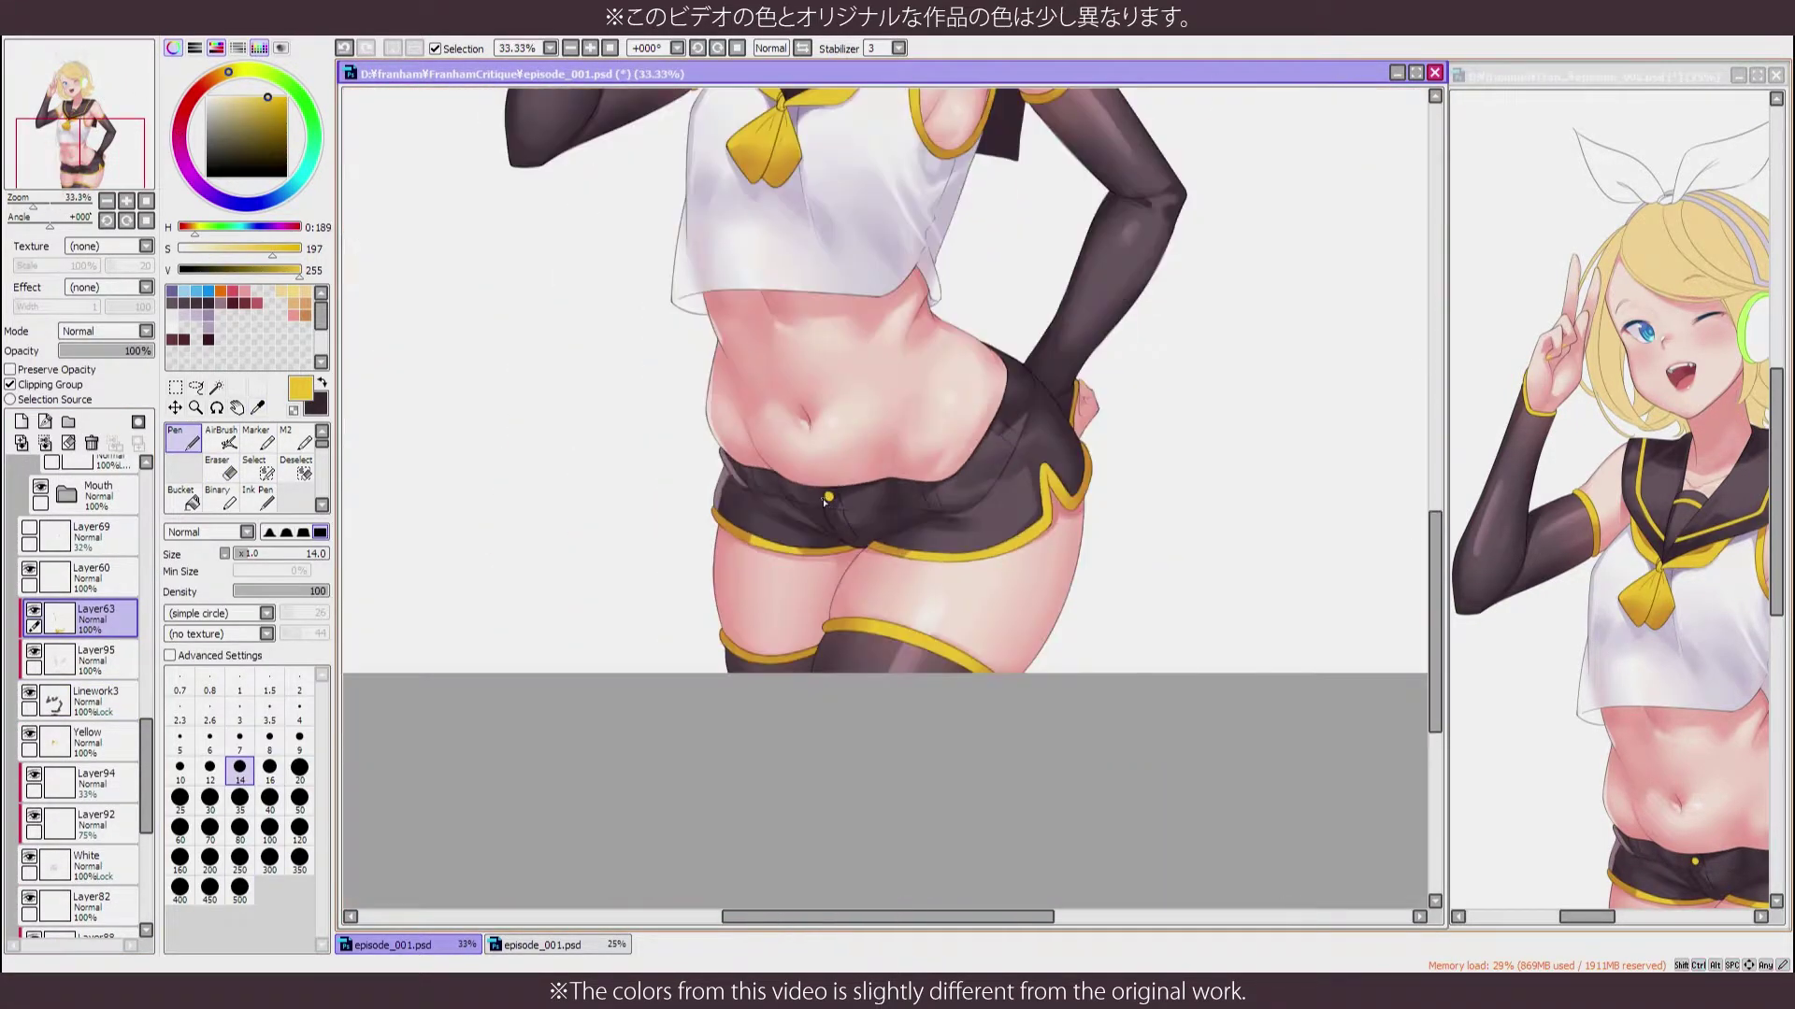
{"action": "scroll", "coordinate": [489, 496], "scroll_direction": "down", "scroll_amount": 2}
{"action": "scroll", "coordinate": [489, 496], "scroll_direction": "up", "scroll_amount": 2}
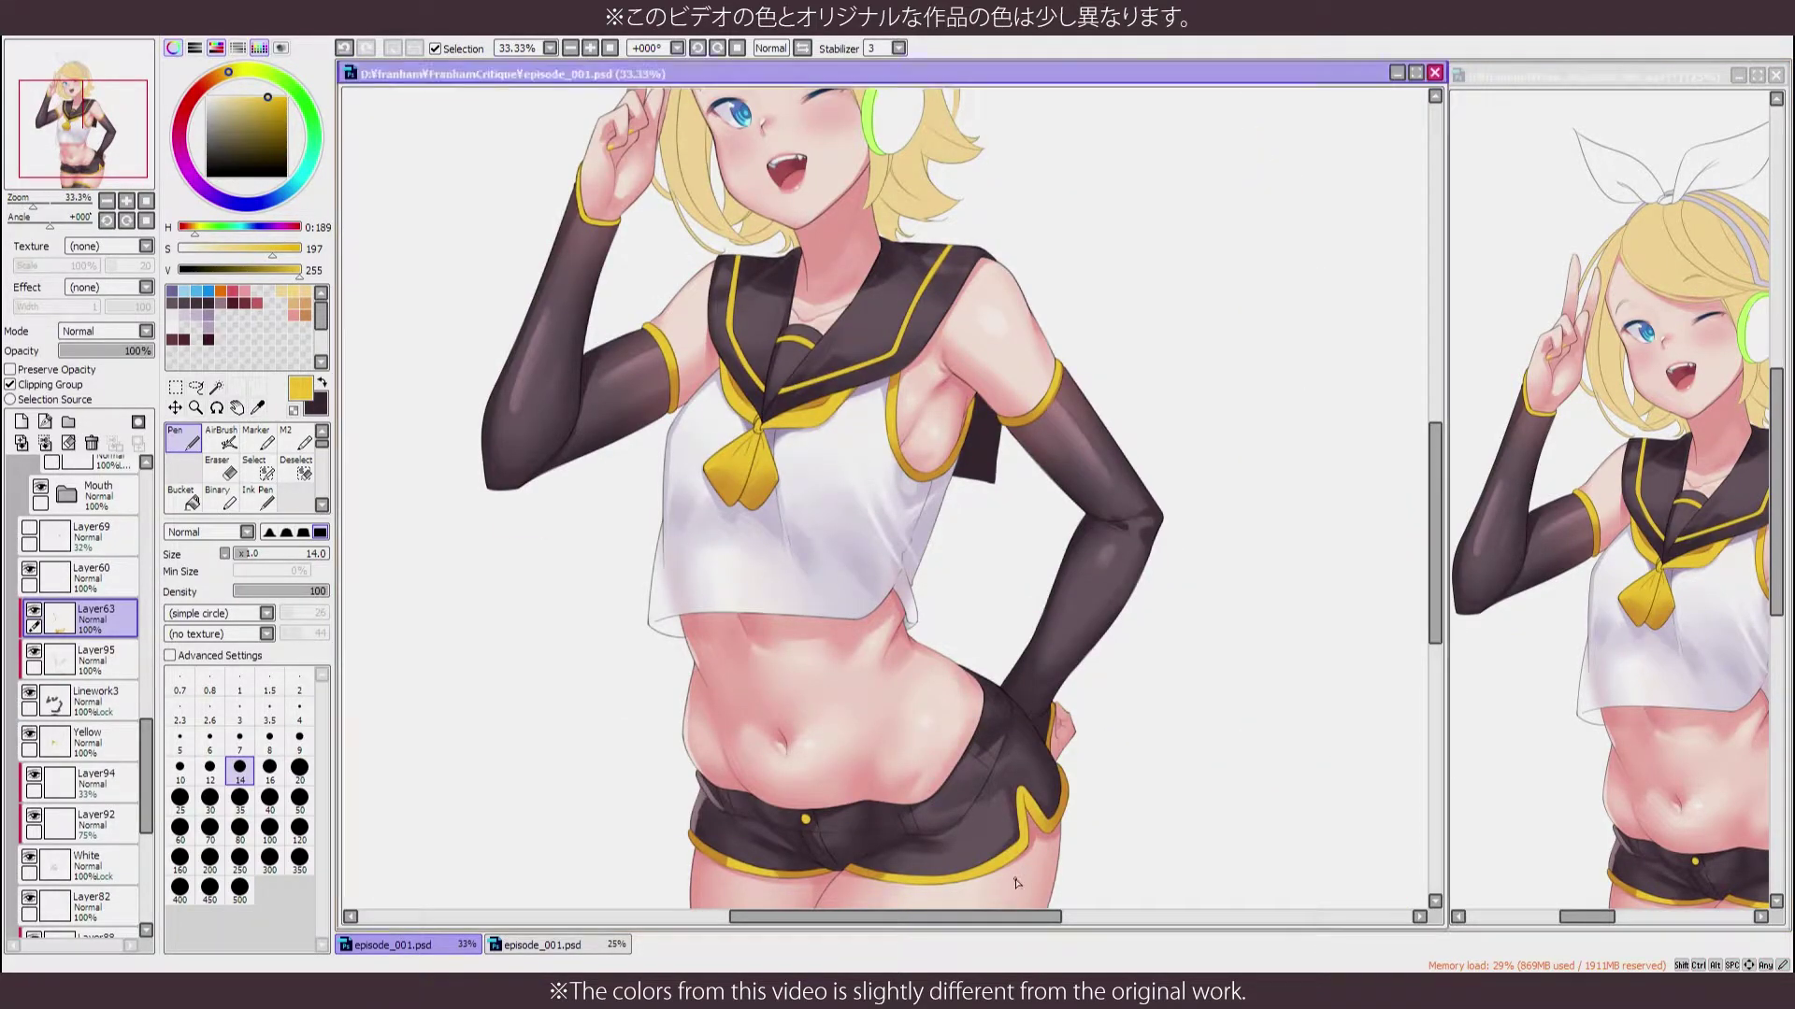
Shade the collar's yellow stripes with orange on Layer63, preserving opacity, using the Marker at size 20
{"action": "scroll", "coordinate": [1020, 893], "scroll_direction": "up", "scroll_amount": 1}
{"action": "scroll", "coordinate": [724, 464], "scroll_direction": "up", "scroll_amount": 1}
{"action": "key", "text": "x"}
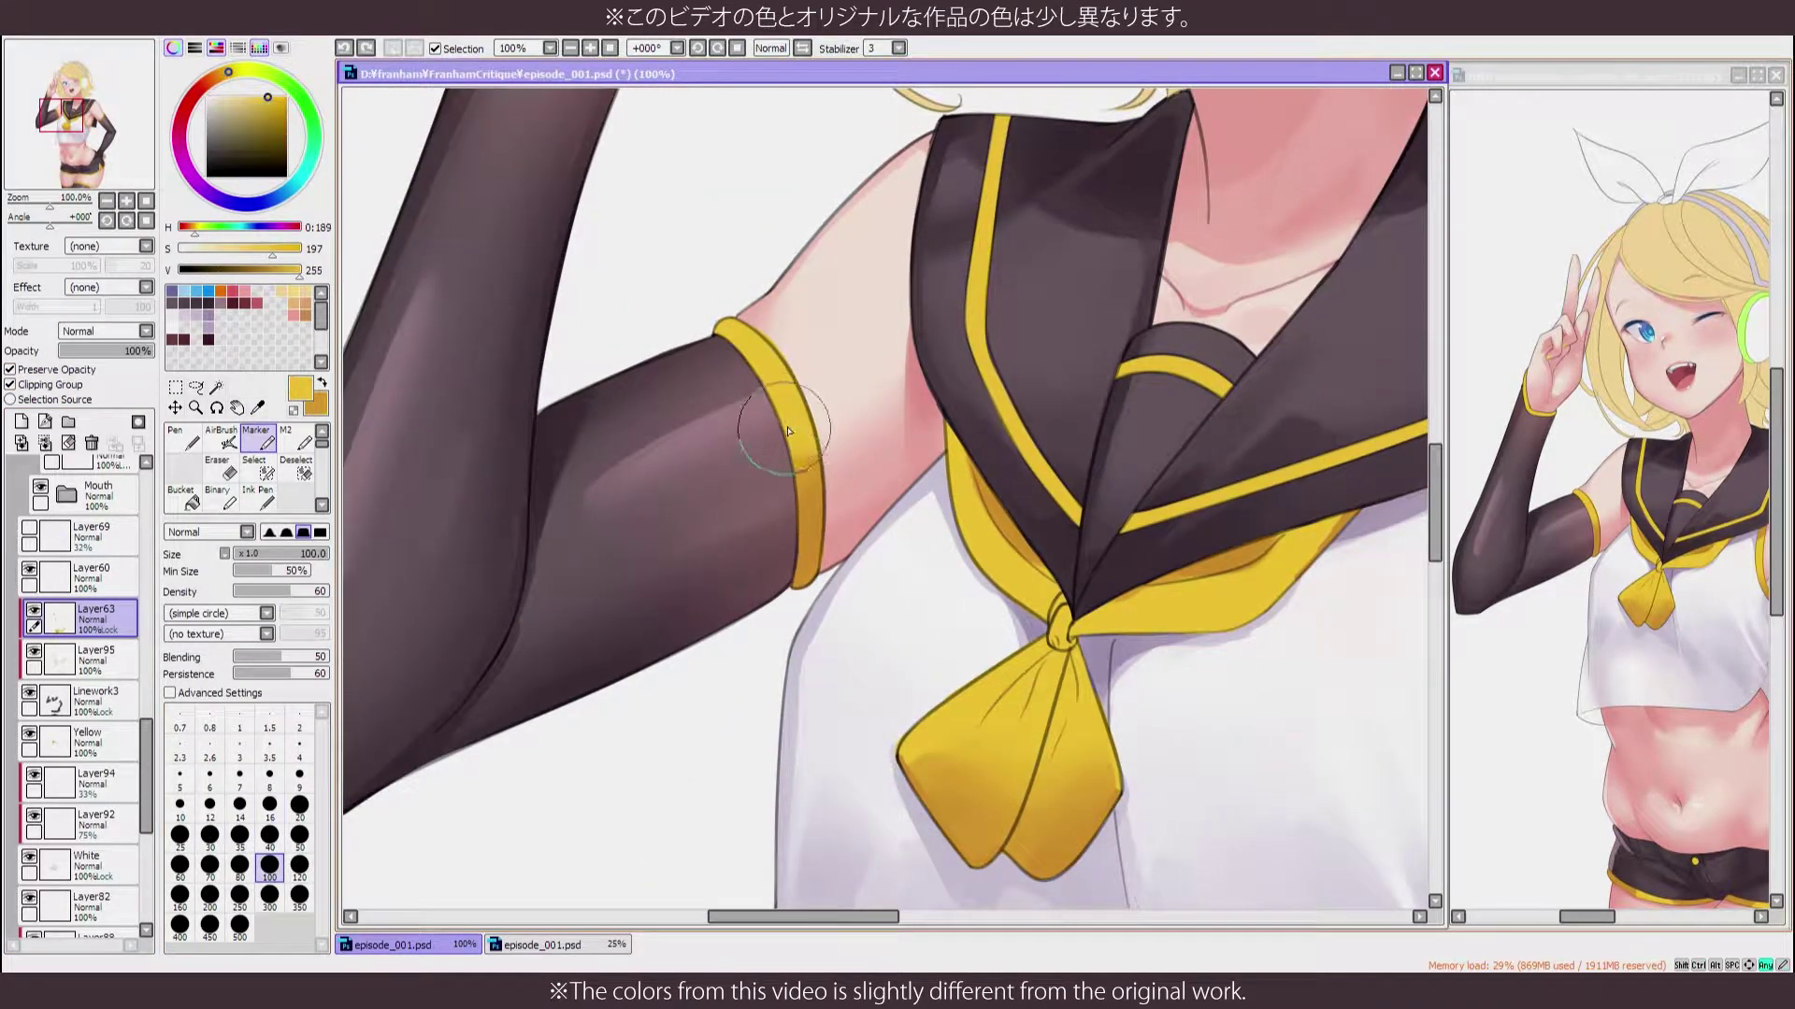
{"action": "key", "text": "v"}
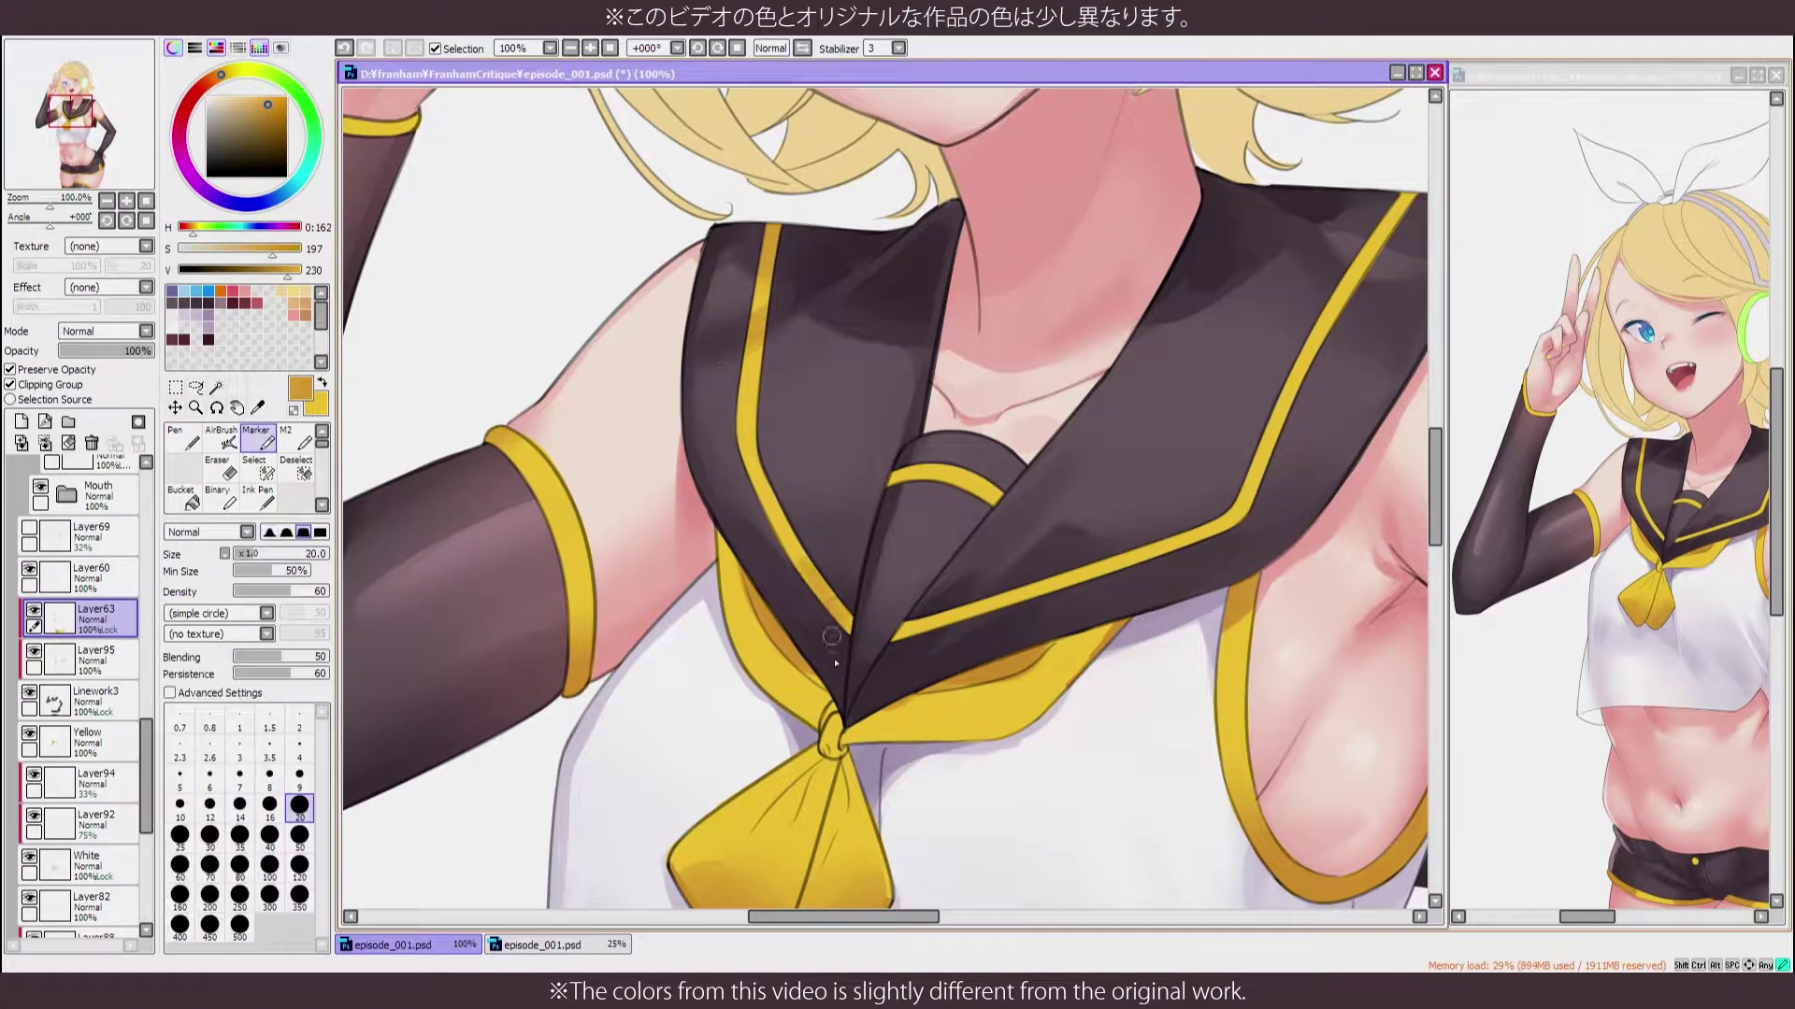
{"action": "key", "text": "h"}
{"action": "key", "text": "h"}
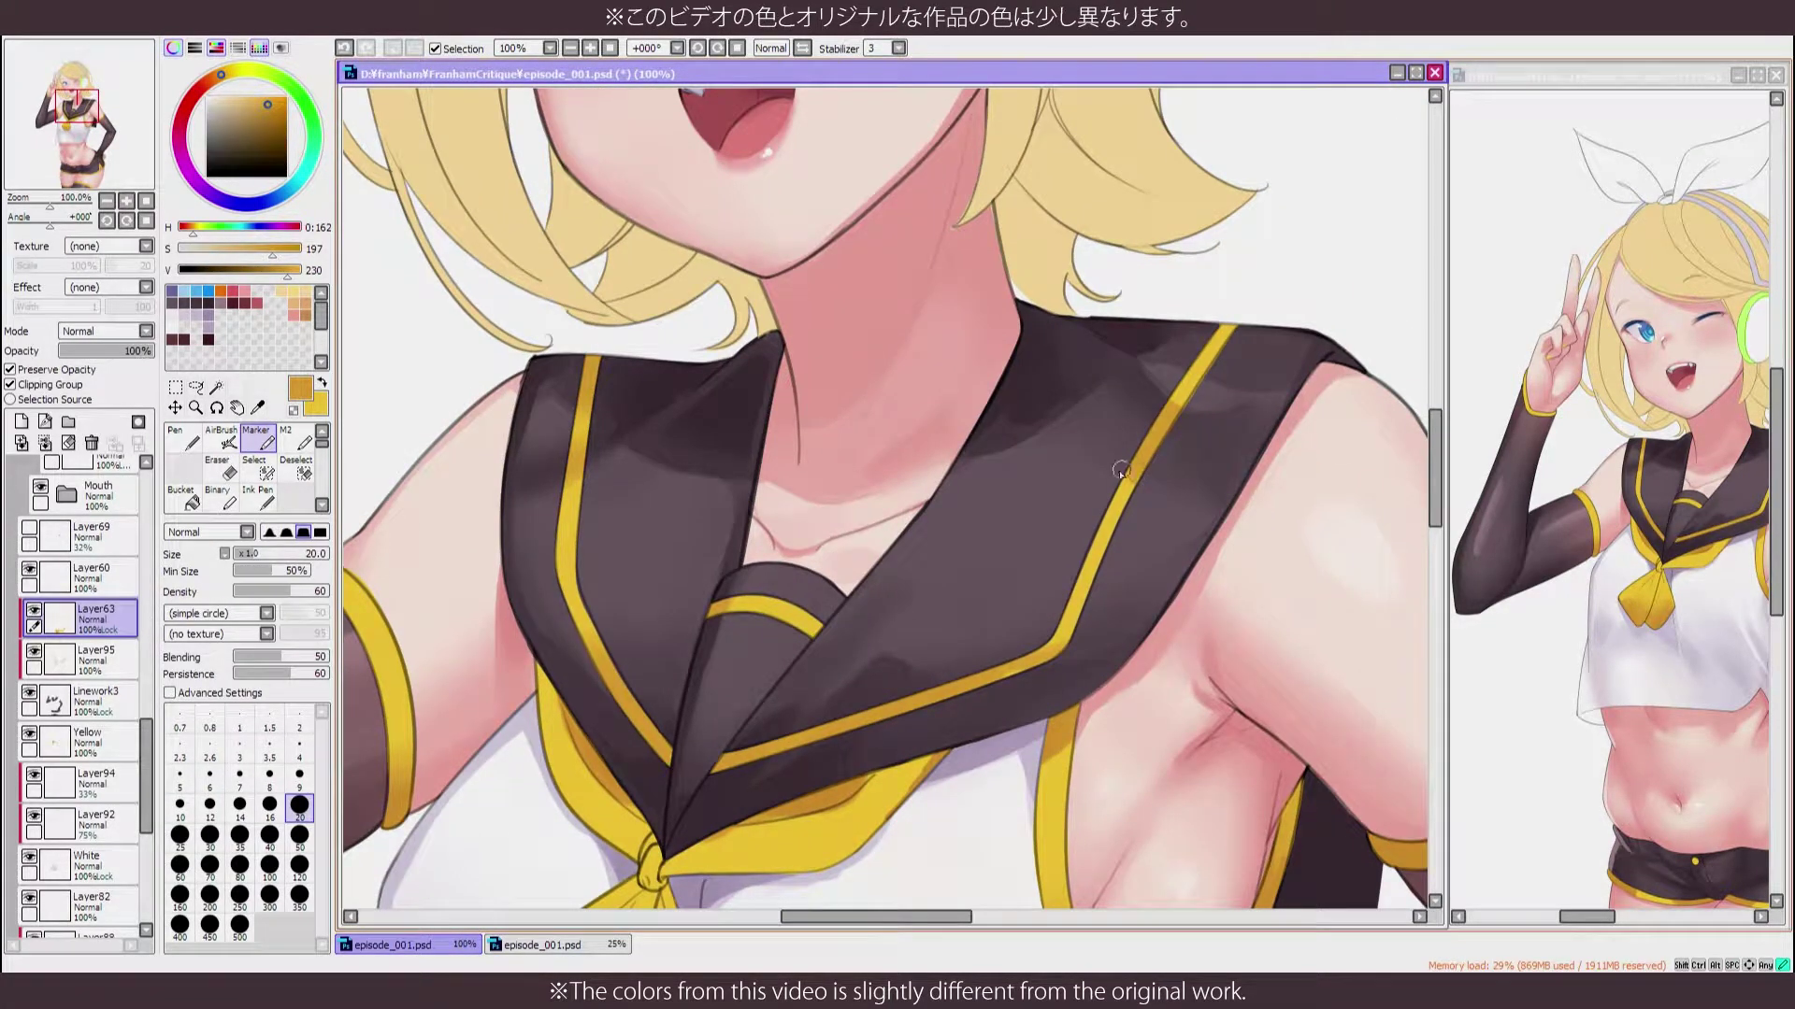
Shade the yellow trim of the bent arm's sleeve with orange using the Marker at size 50 and M2 at size 20
{"action": "key", "text": "bracketright"}
{"action": "key", "text": "bracketright"}
{"action": "key", "text": "bracketright"}
{"action": "key", "text": "bracketright"}
{"action": "key", "text": "bracketright"}
{"action": "scroll", "coordinate": [1121, 472], "scroll_direction": "down", "scroll_amount": 2}
{"action": "scroll", "coordinate": [895, 466], "scroll_direction": "up", "scroll_amount": 1}
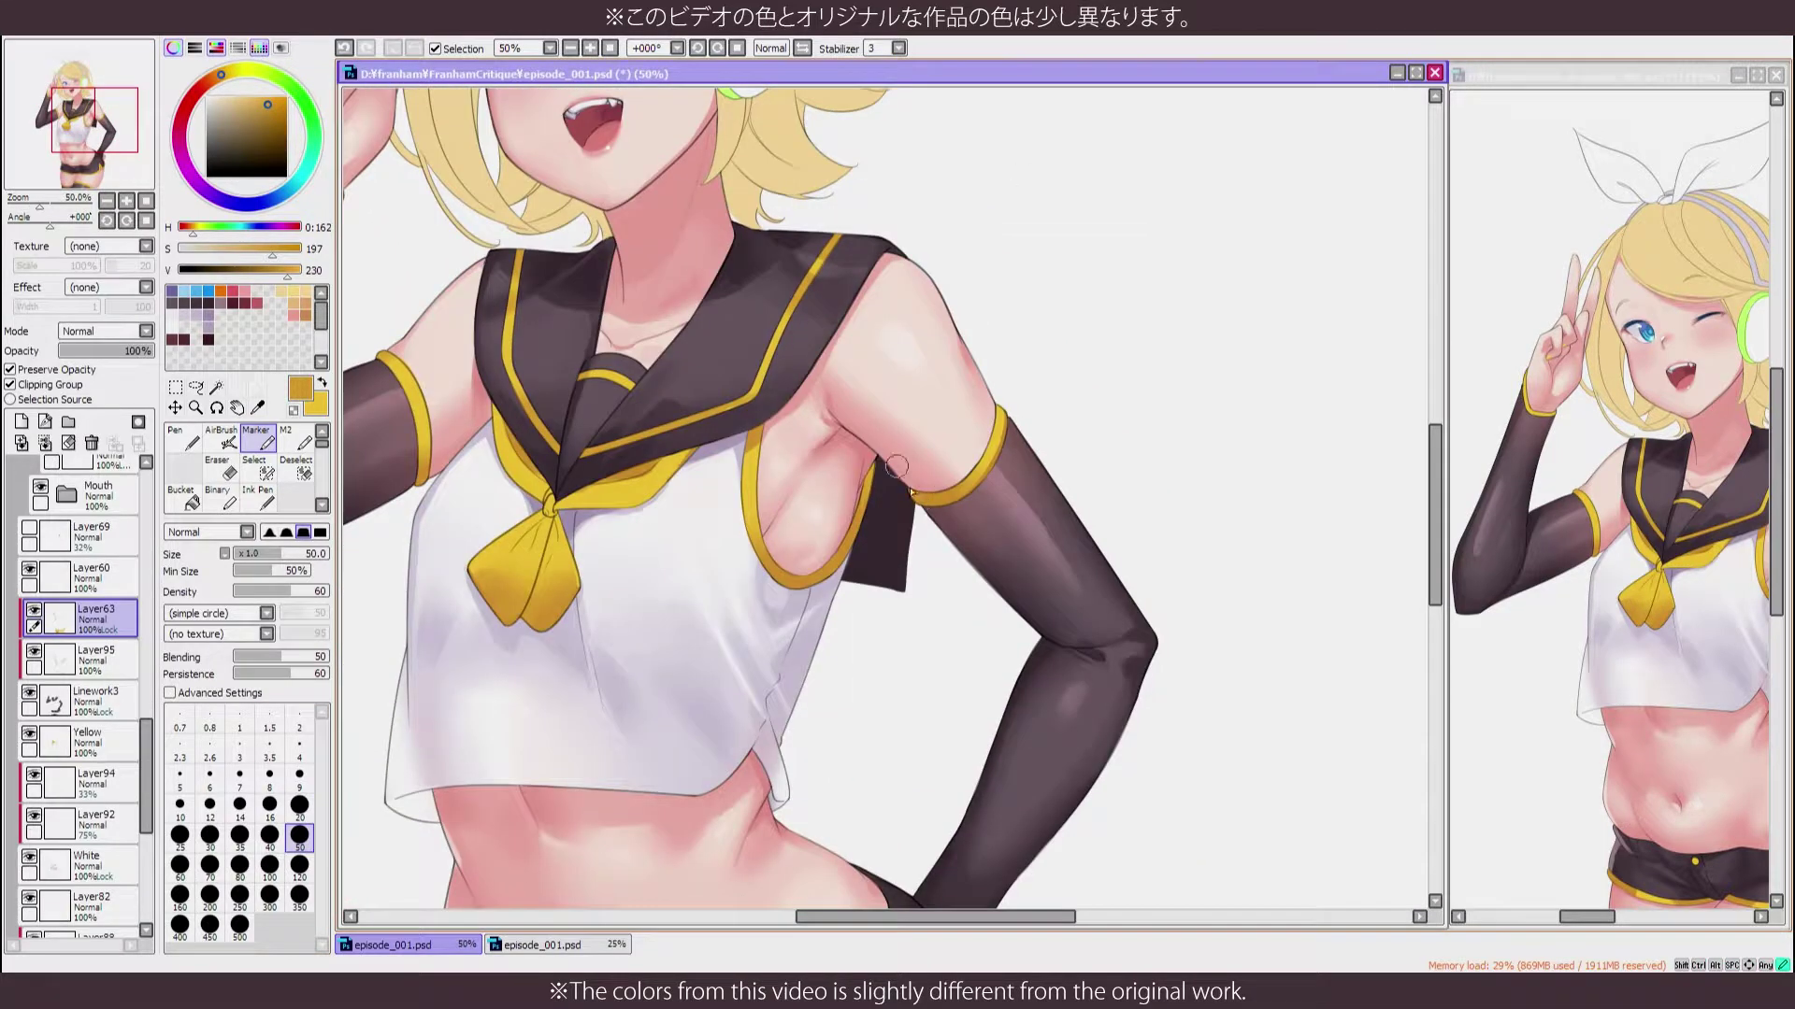
{"action": "left_click", "coordinate": [946, 441], "text": "alt"}
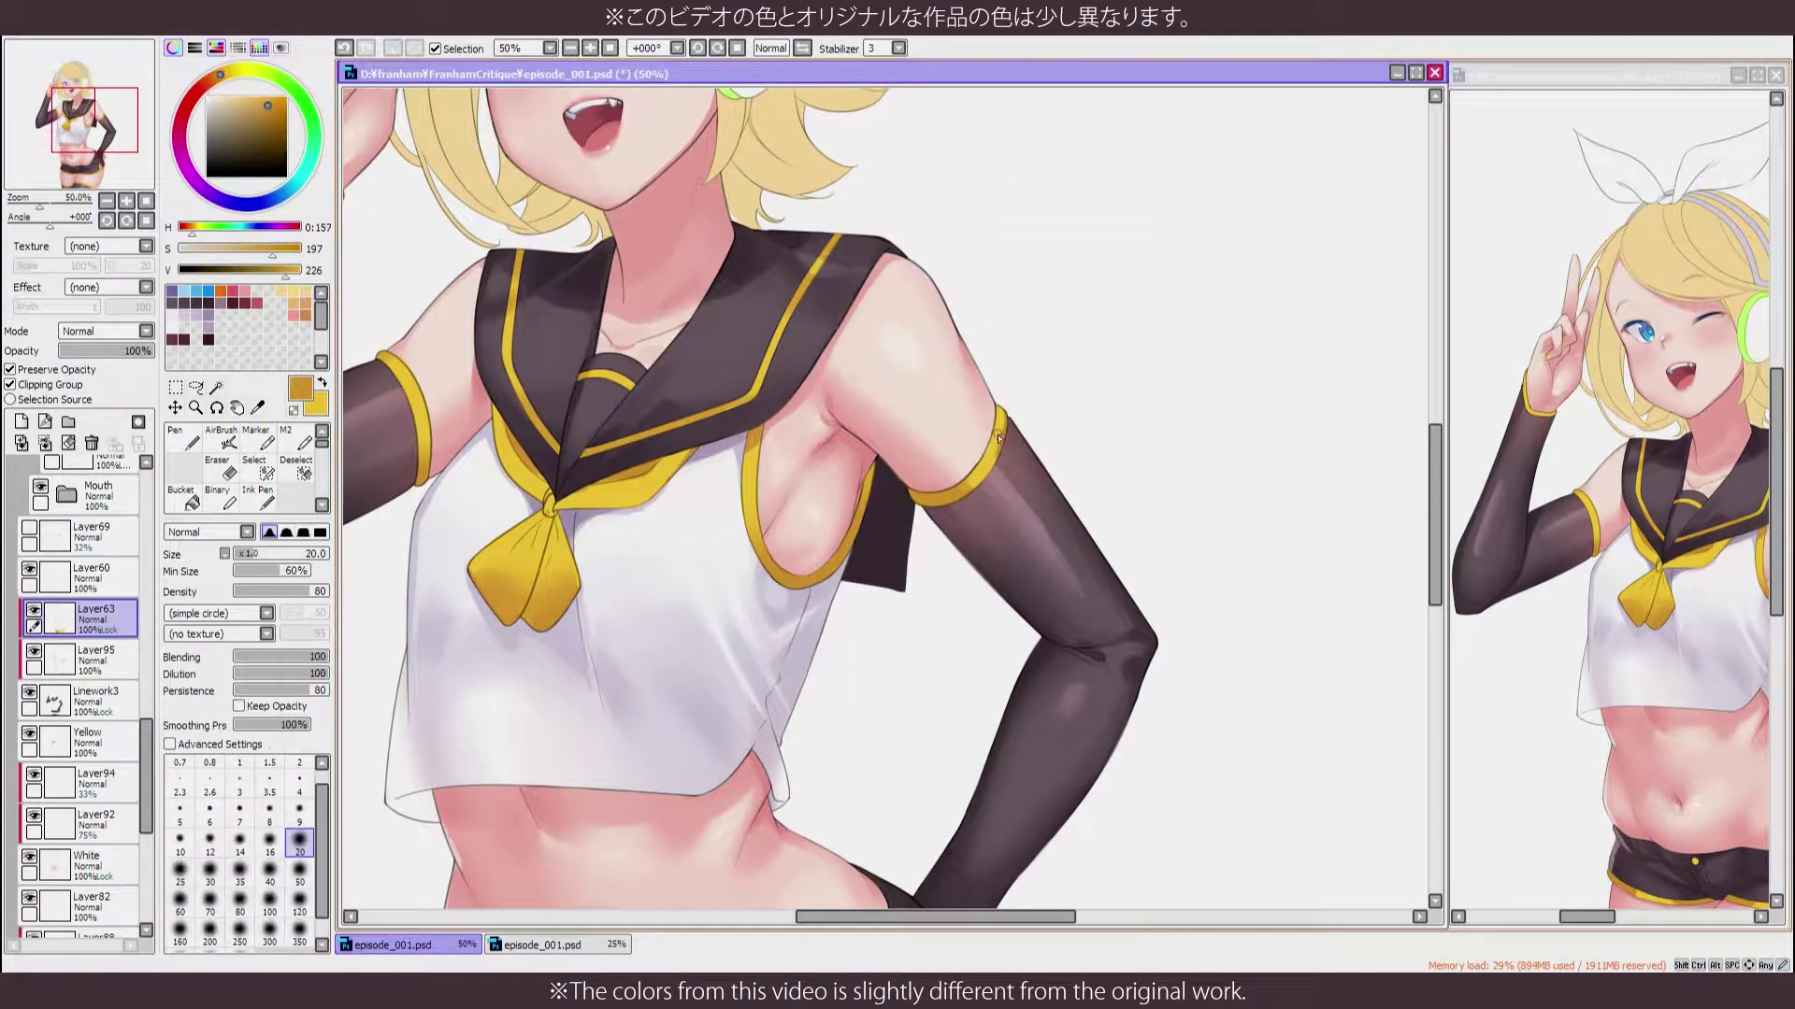
{"action": "left_click_drag", "start_coordinate": [946, 441], "coordinate": [1012, 427]}
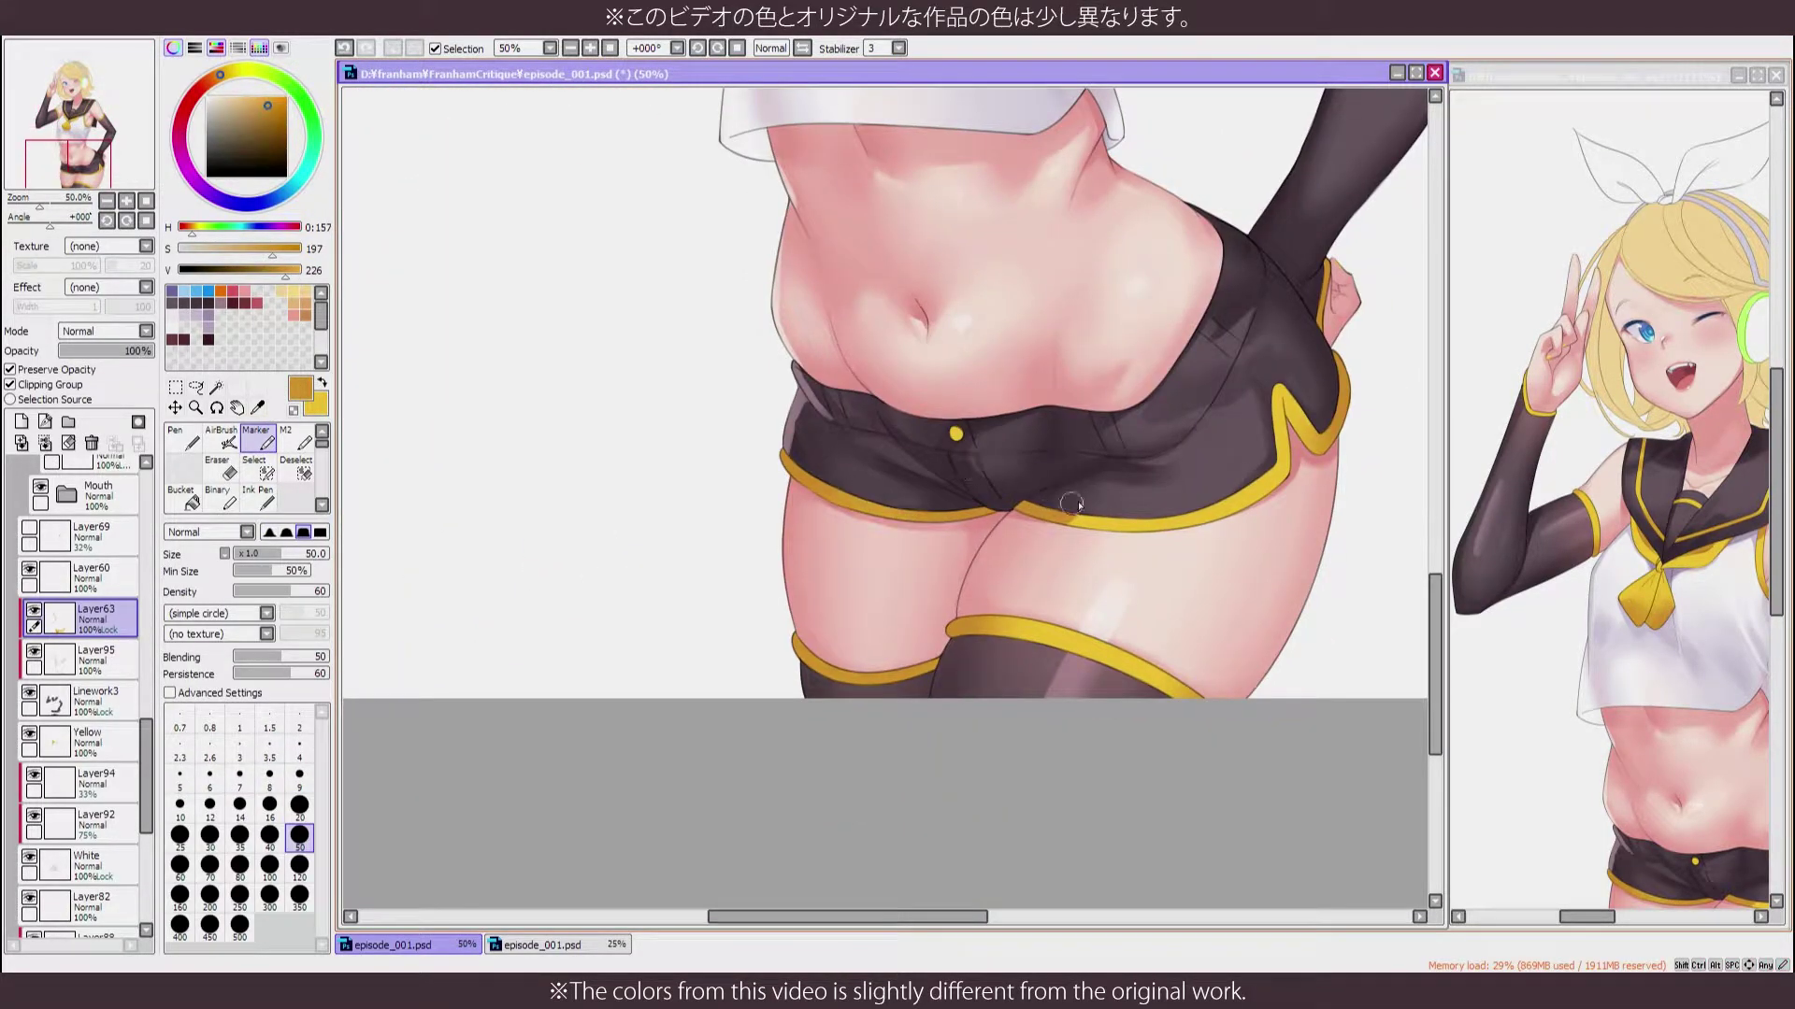
Shade the yellow trim of the shorts and stockings with orange using the Marker at size 50 and blend it with M2 at size 100
{"action": "key", "text": "b"}
{"action": "key", "text": "m"}
{"action": "key", "text": "h"}
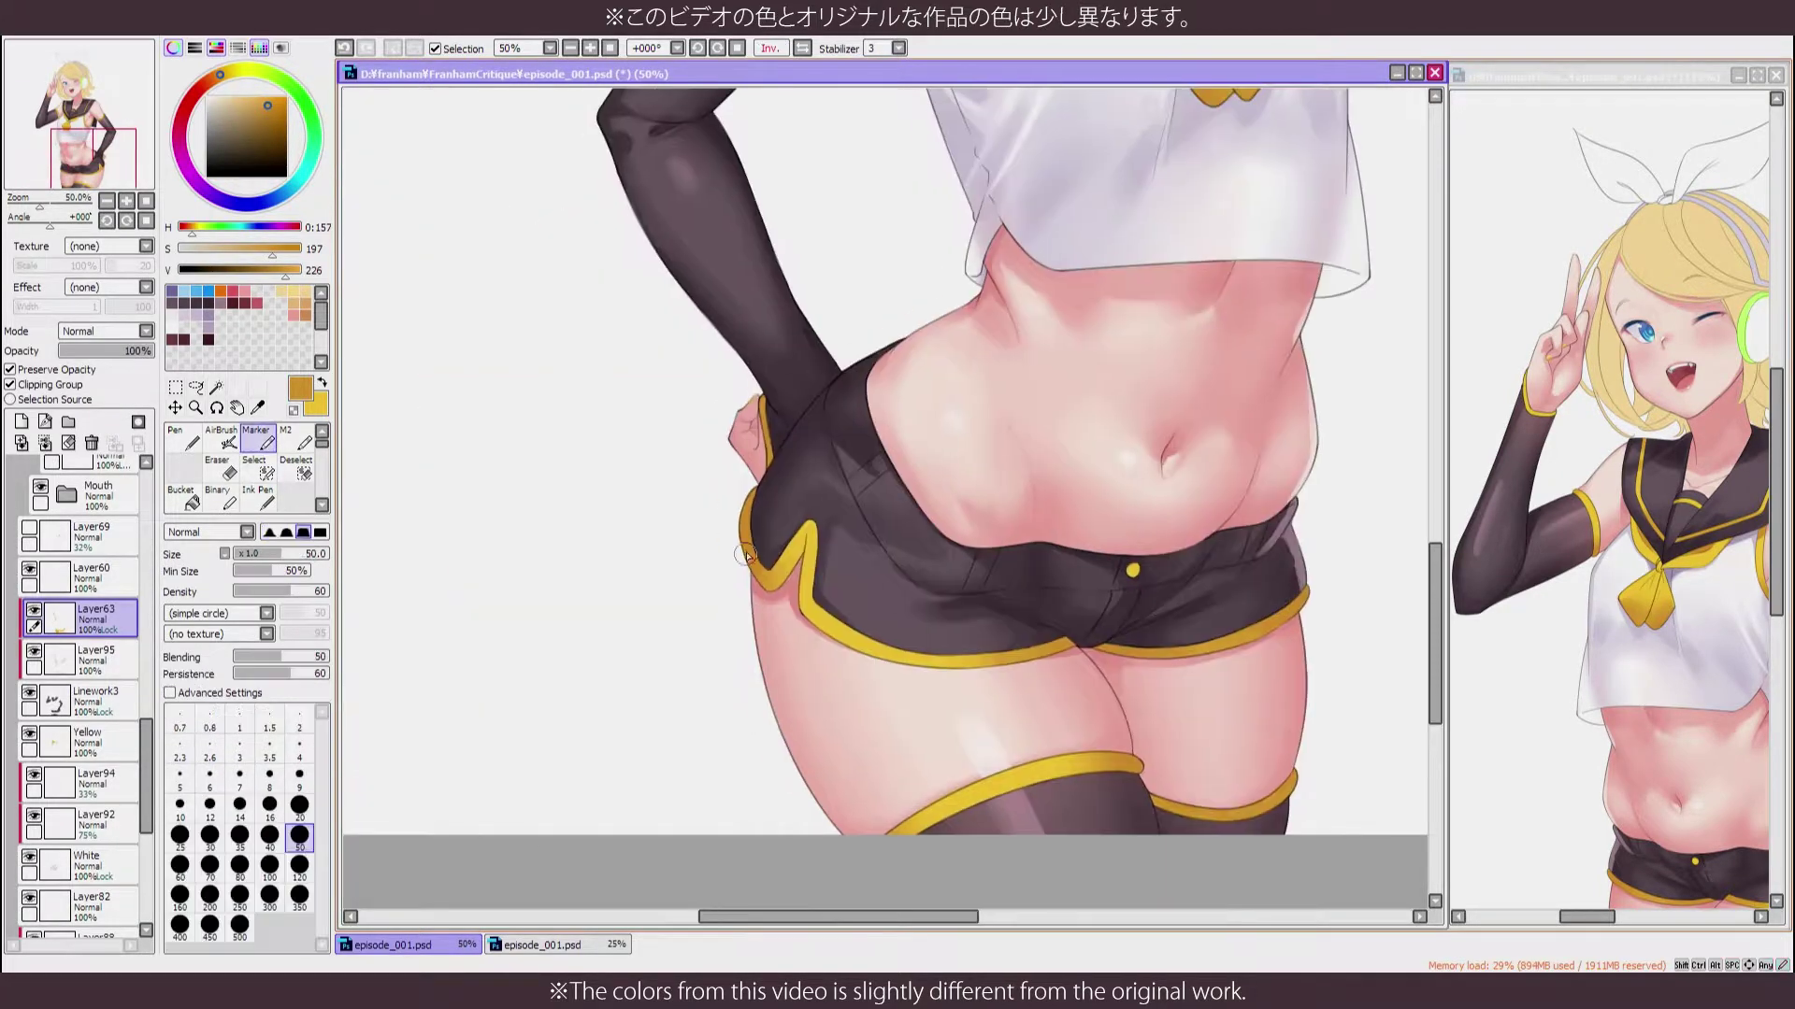
{"action": "key", "text": "x"}
{"action": "key", "text": "b"}
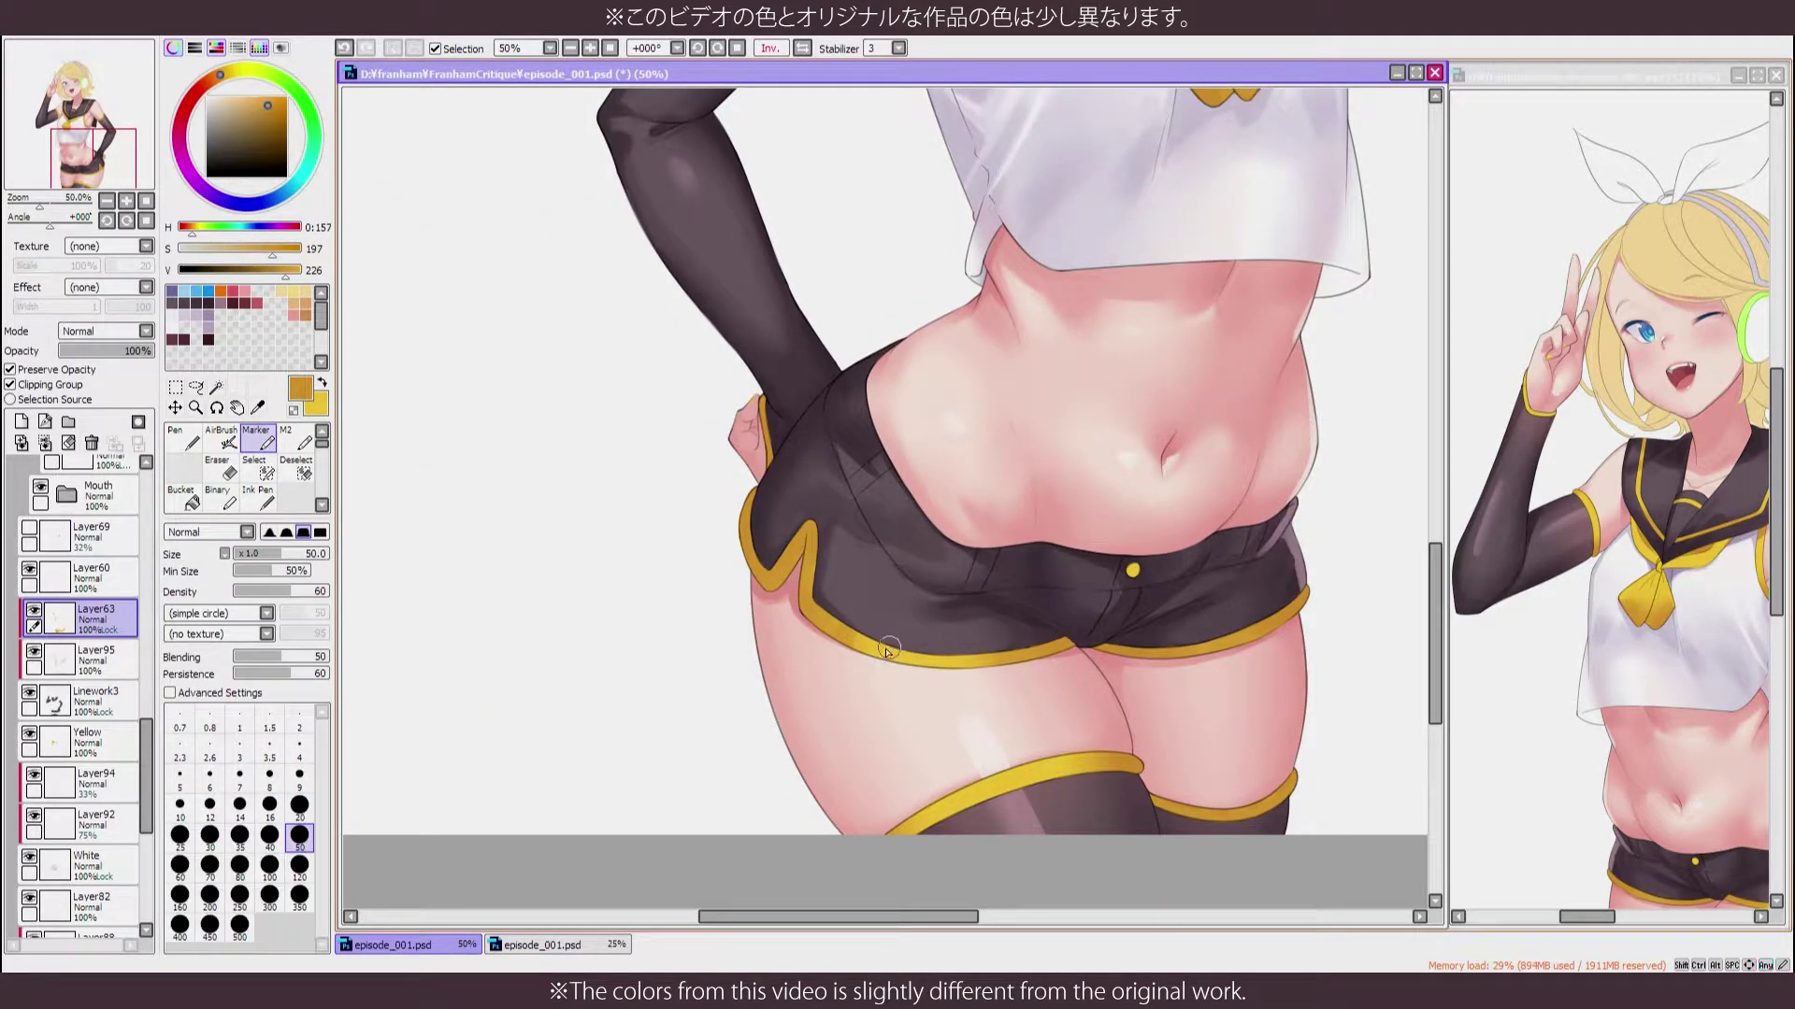
{"action": "scroll", "coordinate": [979, 656], "scroll_direction": "down", "scroll_amount": 2}
{"action": "key", "text": "x"}
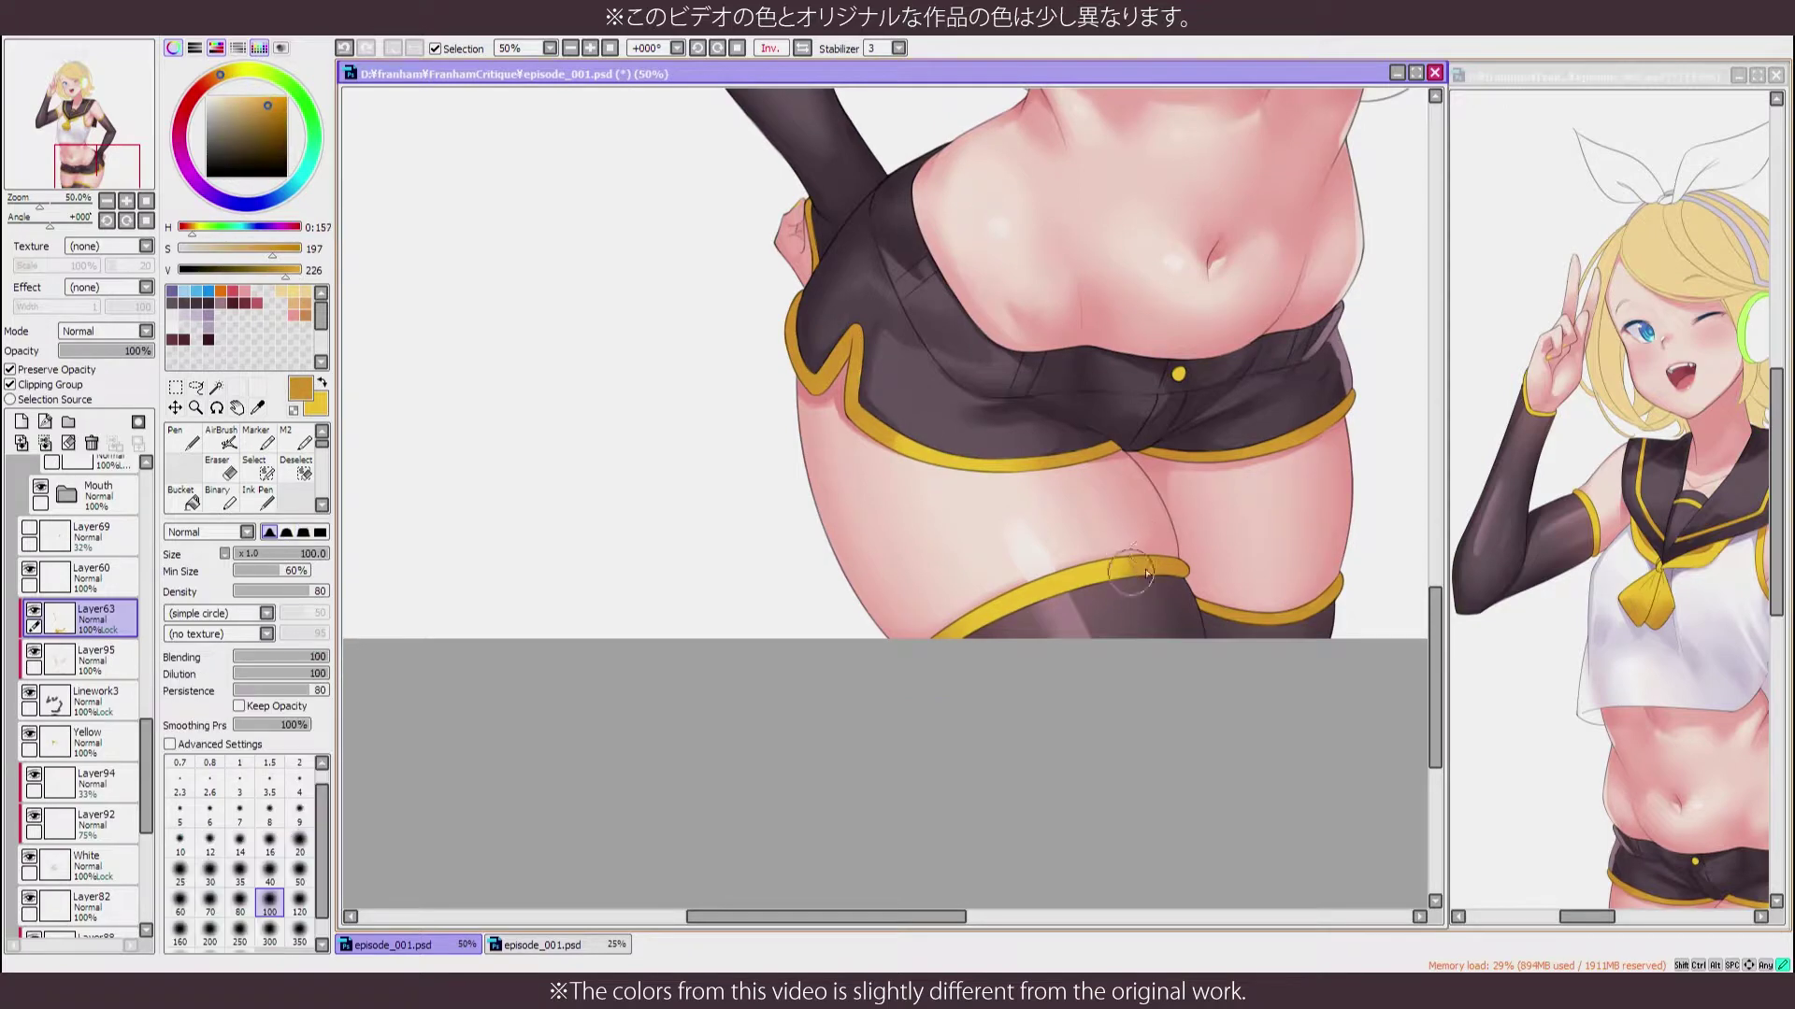
{"action": "key", "text": "m"}
{"action": "scroll", "coordinate": [1208, 620], "scroll_direction": "up", "scroll_amount": 3}
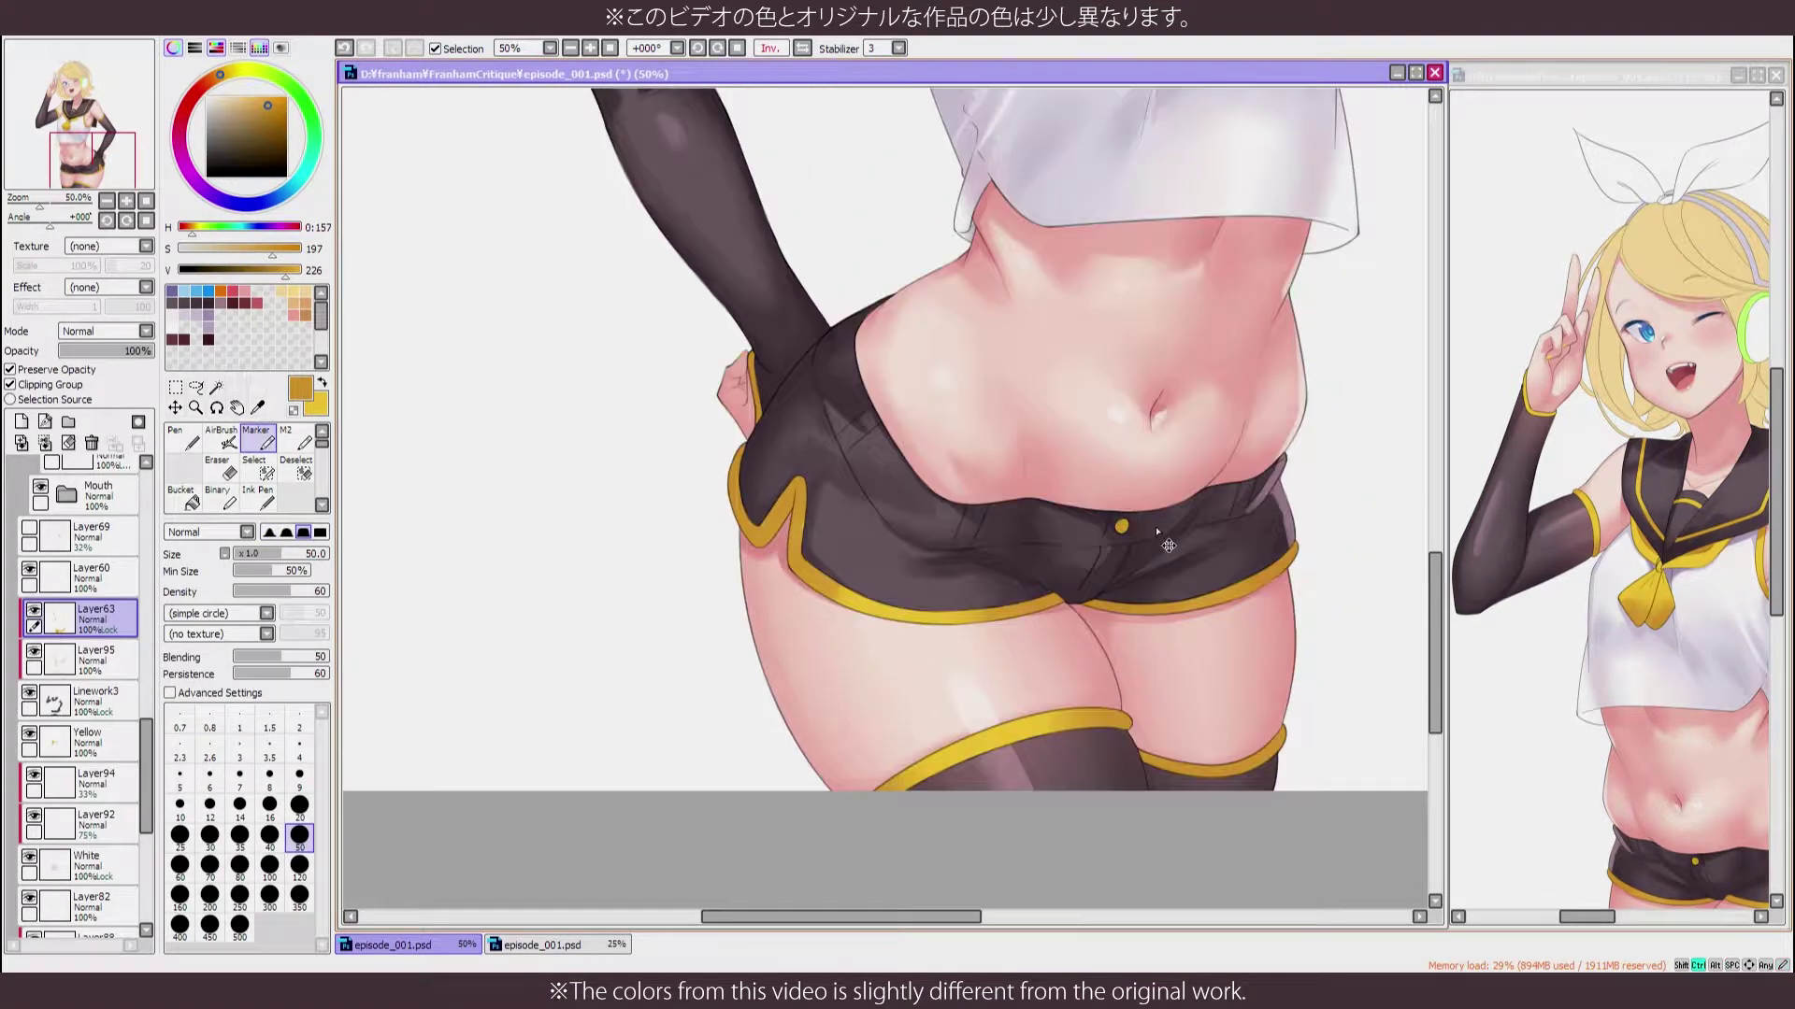
Blend the shading on the bent arm's sleeve trim with bright yellow using M2 at size 100
{"action": "scroll", "coordinate": [1163, 532], "scroll_direction": "up", "scroll_amount": 1}
{"action": "left_click_drag", "start_coordinate": [1163, 533], "coordinate": [774, 451]}
{"action": "key", "text": "x"}
{"action": "key", "text": "b"}
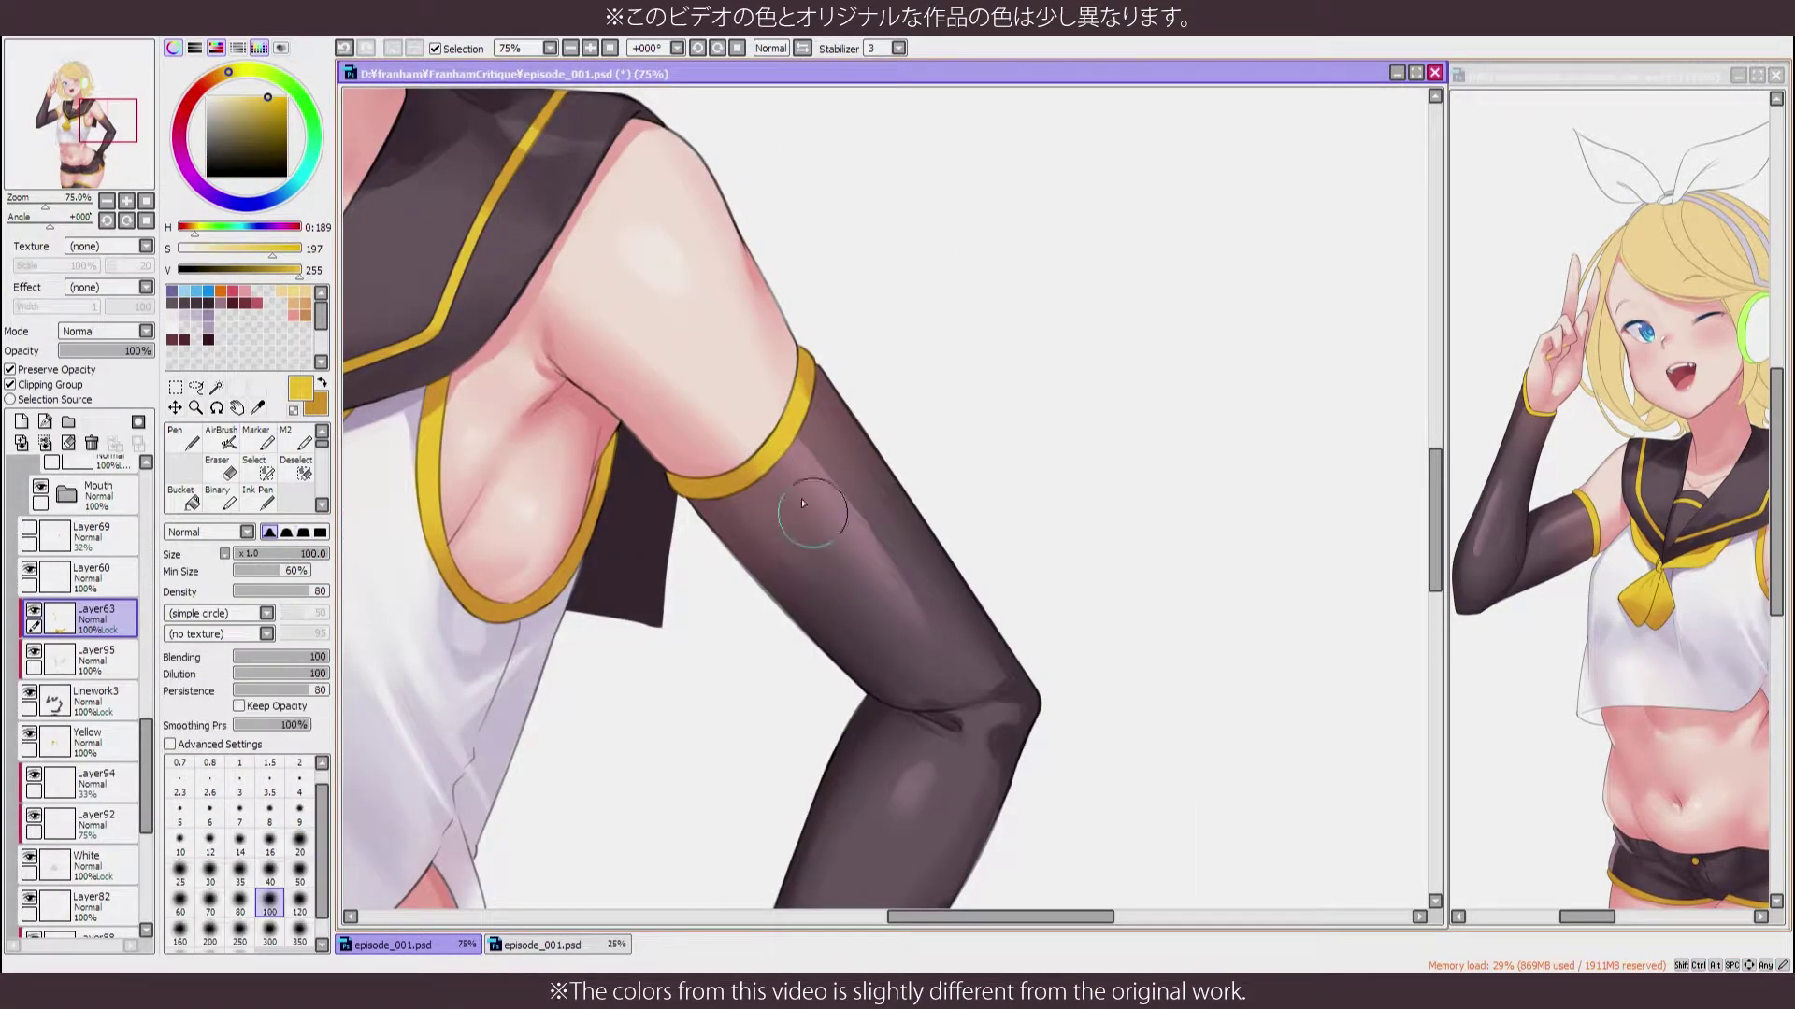
{"action": "mouse_move", "coordinate": [789, 513]}
{"action": "left_mouse_down"}
{"action": "mouse_move", "coordinate": [1028, 513]}
{"action": "mouse_move", "coordinate": [1110, 493]}
{"action": "mouse_move", "coordinate": [1042, 474]}
{"action": "mouse_move", "coordinate": [1061, 273]}
{"action": "mouse_move", "coordinate": [1430, 548]}
{"action": "left_mouse_up"}
Deepen the shadows on the collar's yellow stripes with a darker orange using the Marker at size 50
{"action": "key", "text": "m"}
{"action": "left_click", "coordinate": [213, 82]}
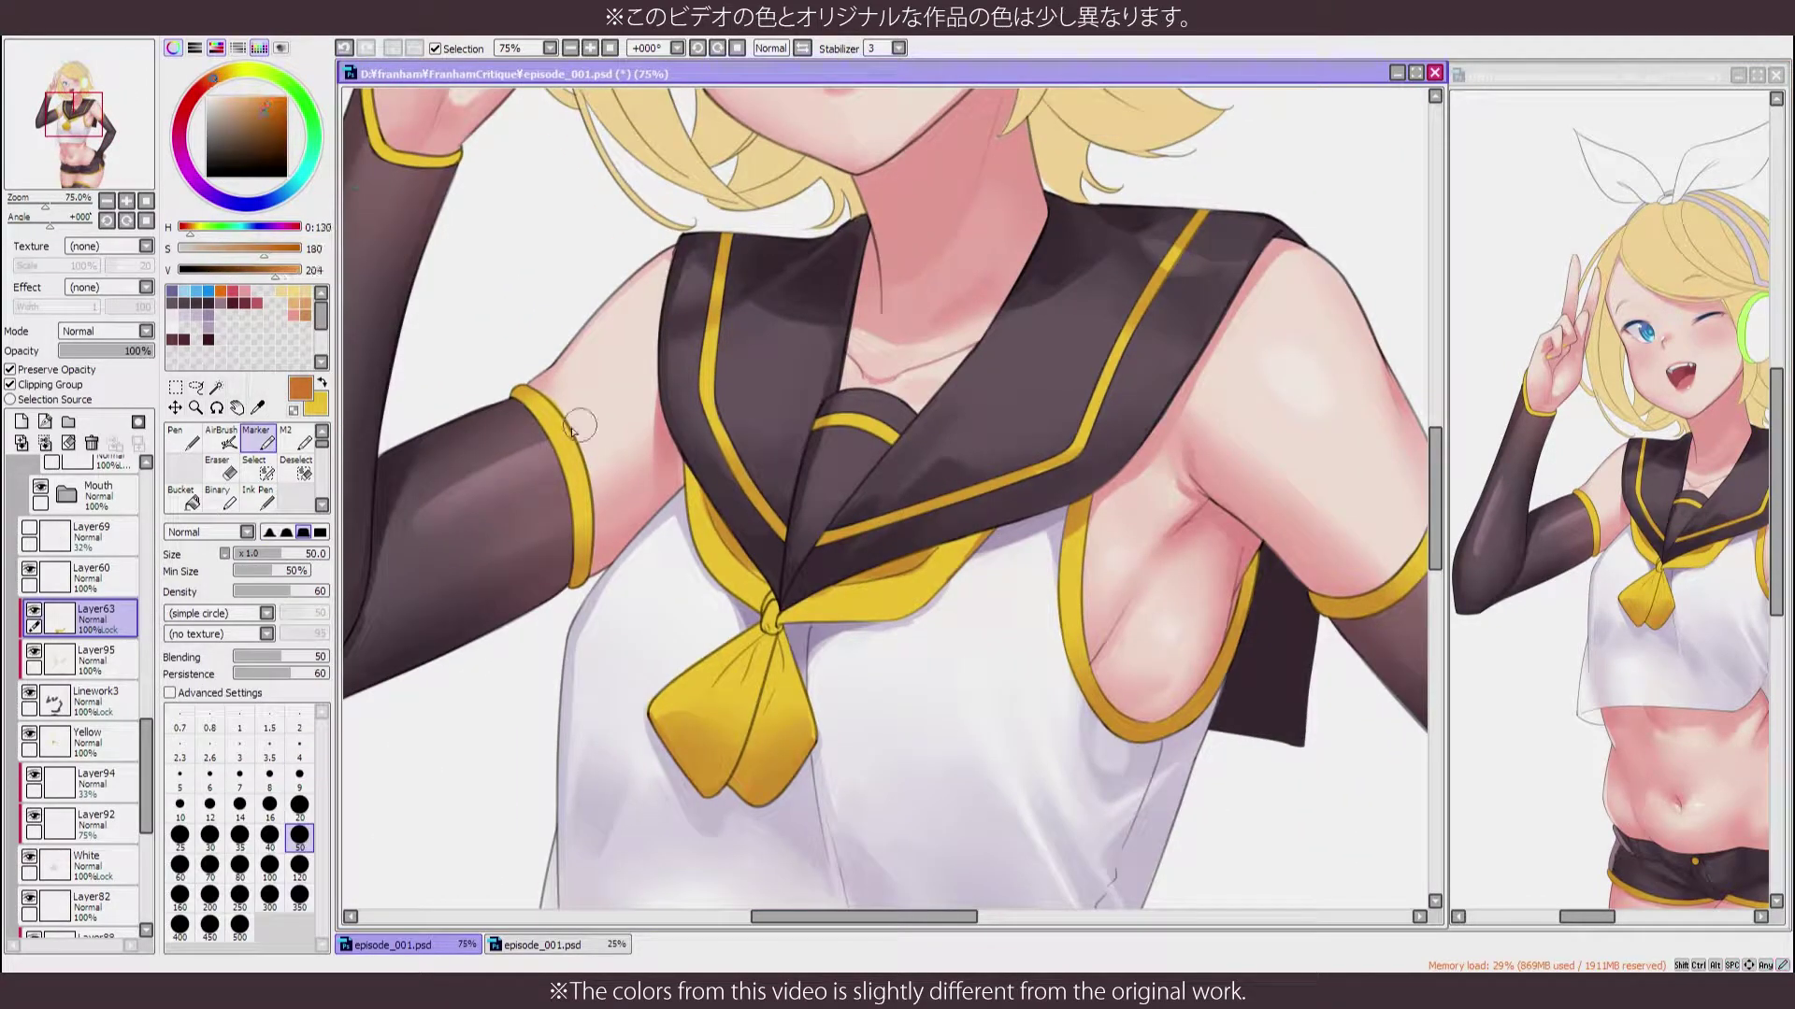
{"action": "left_click_drag", "start_coordinate": [946, 481], "coordinate": [1022, 530]}
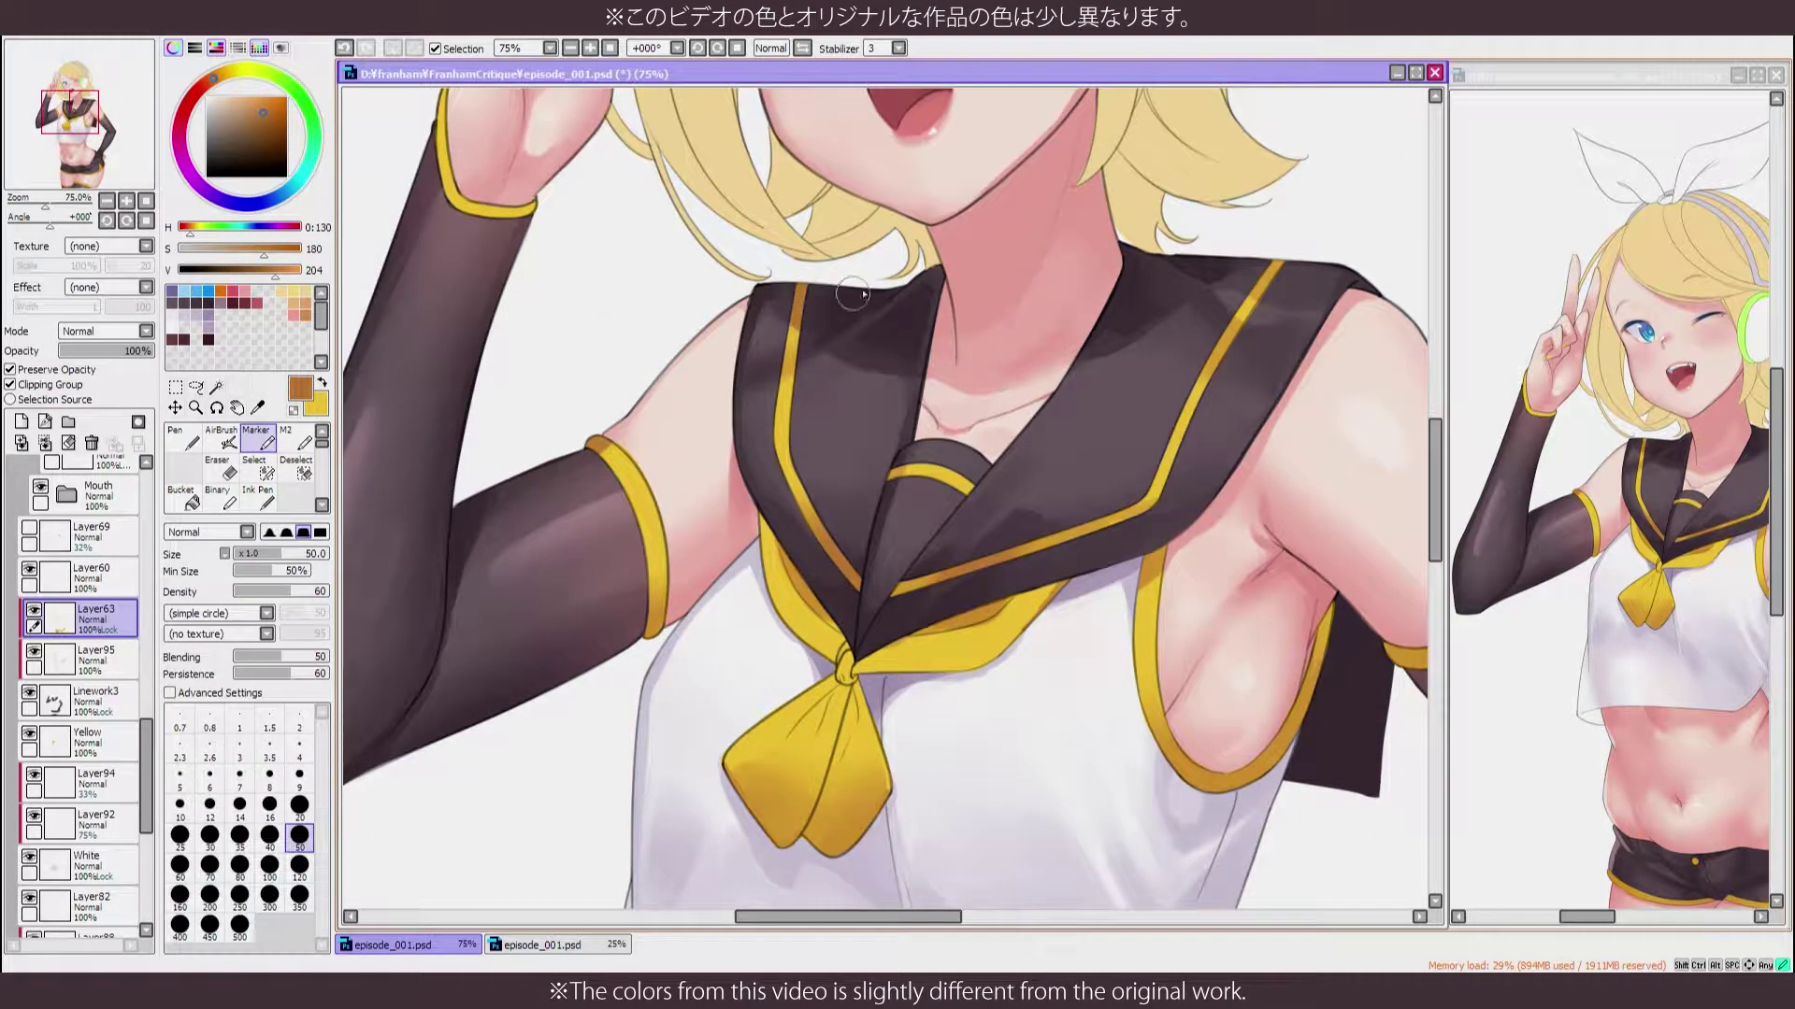
{"action": "left_click_drag", "start_coordinate": [1209, 550], "coordinate": [979, 342]}
Deepen the shadows on the wrist cuff, shorts and stocking trims with the darker orange, using the Marker at size 50 and M2 at size 40
{"action": "scroll", "coordinate": [978, 342], "scroll_direction": "down", "scroll_amount": 2}
{"action": "scroll", "coordinate": [1112, 421], "scroll_direction": "down", "scroll_amount": 8}
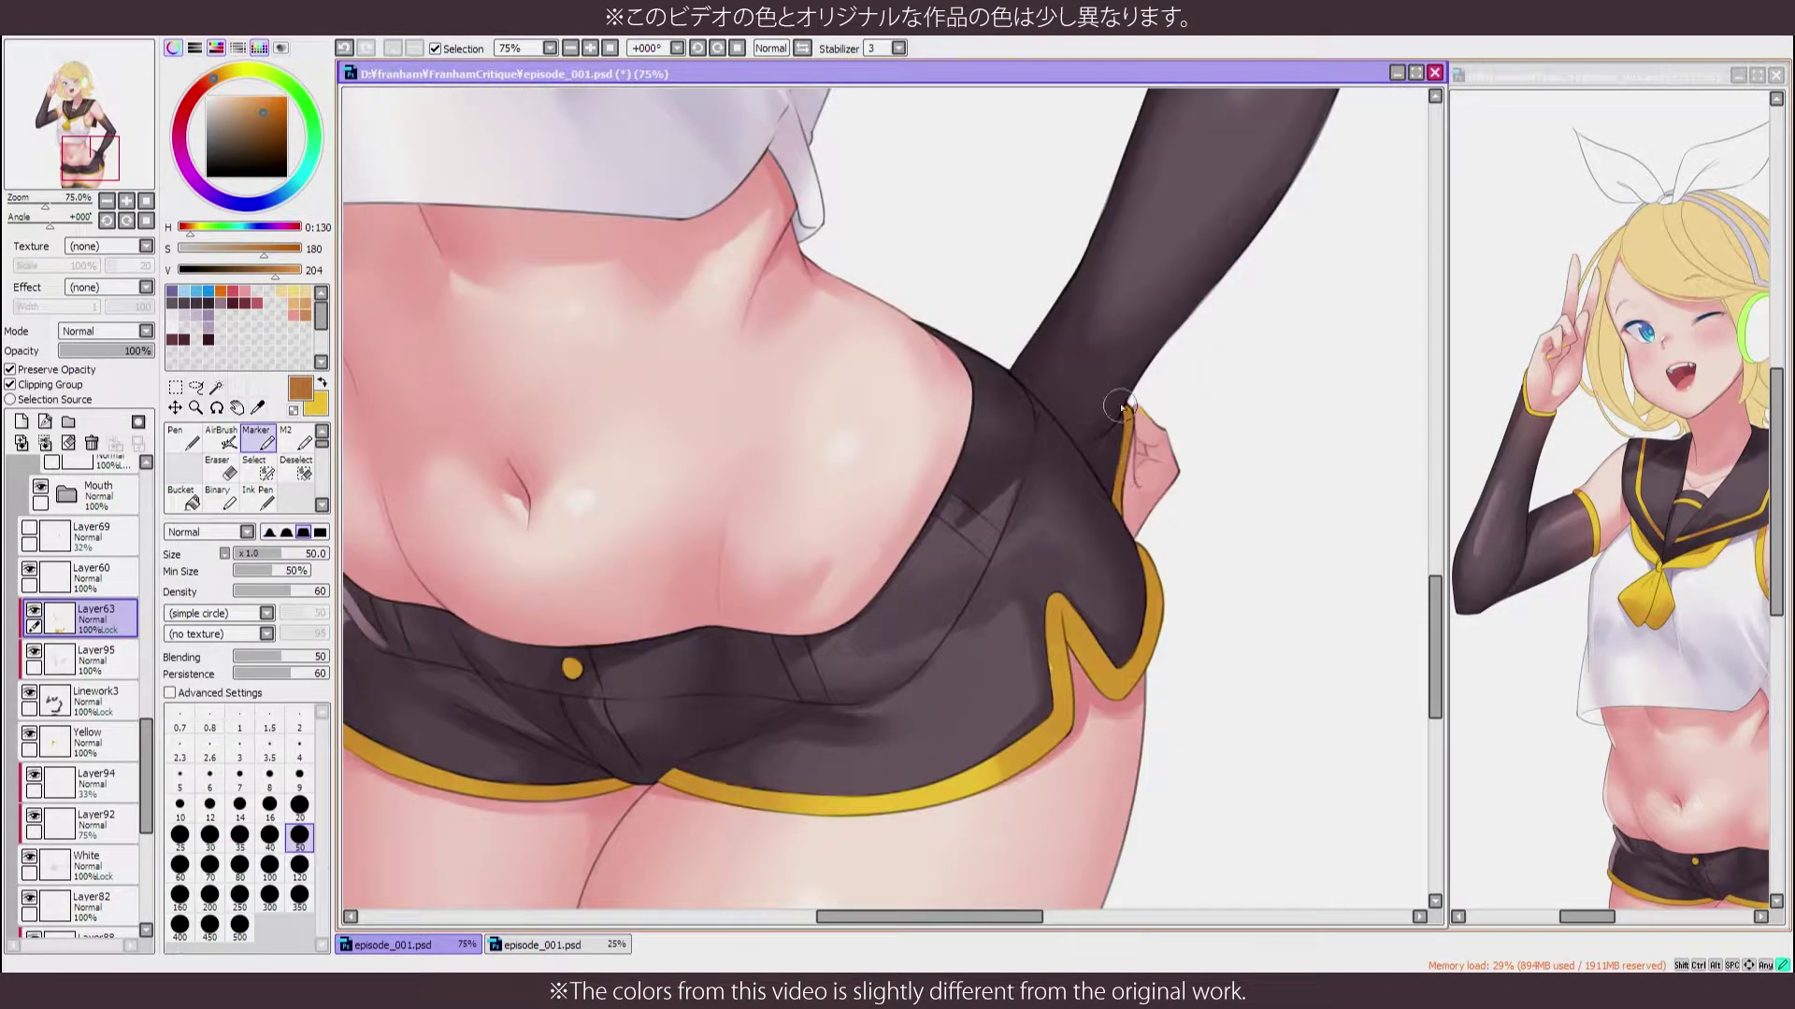
{"action": "key", "text": "h"}
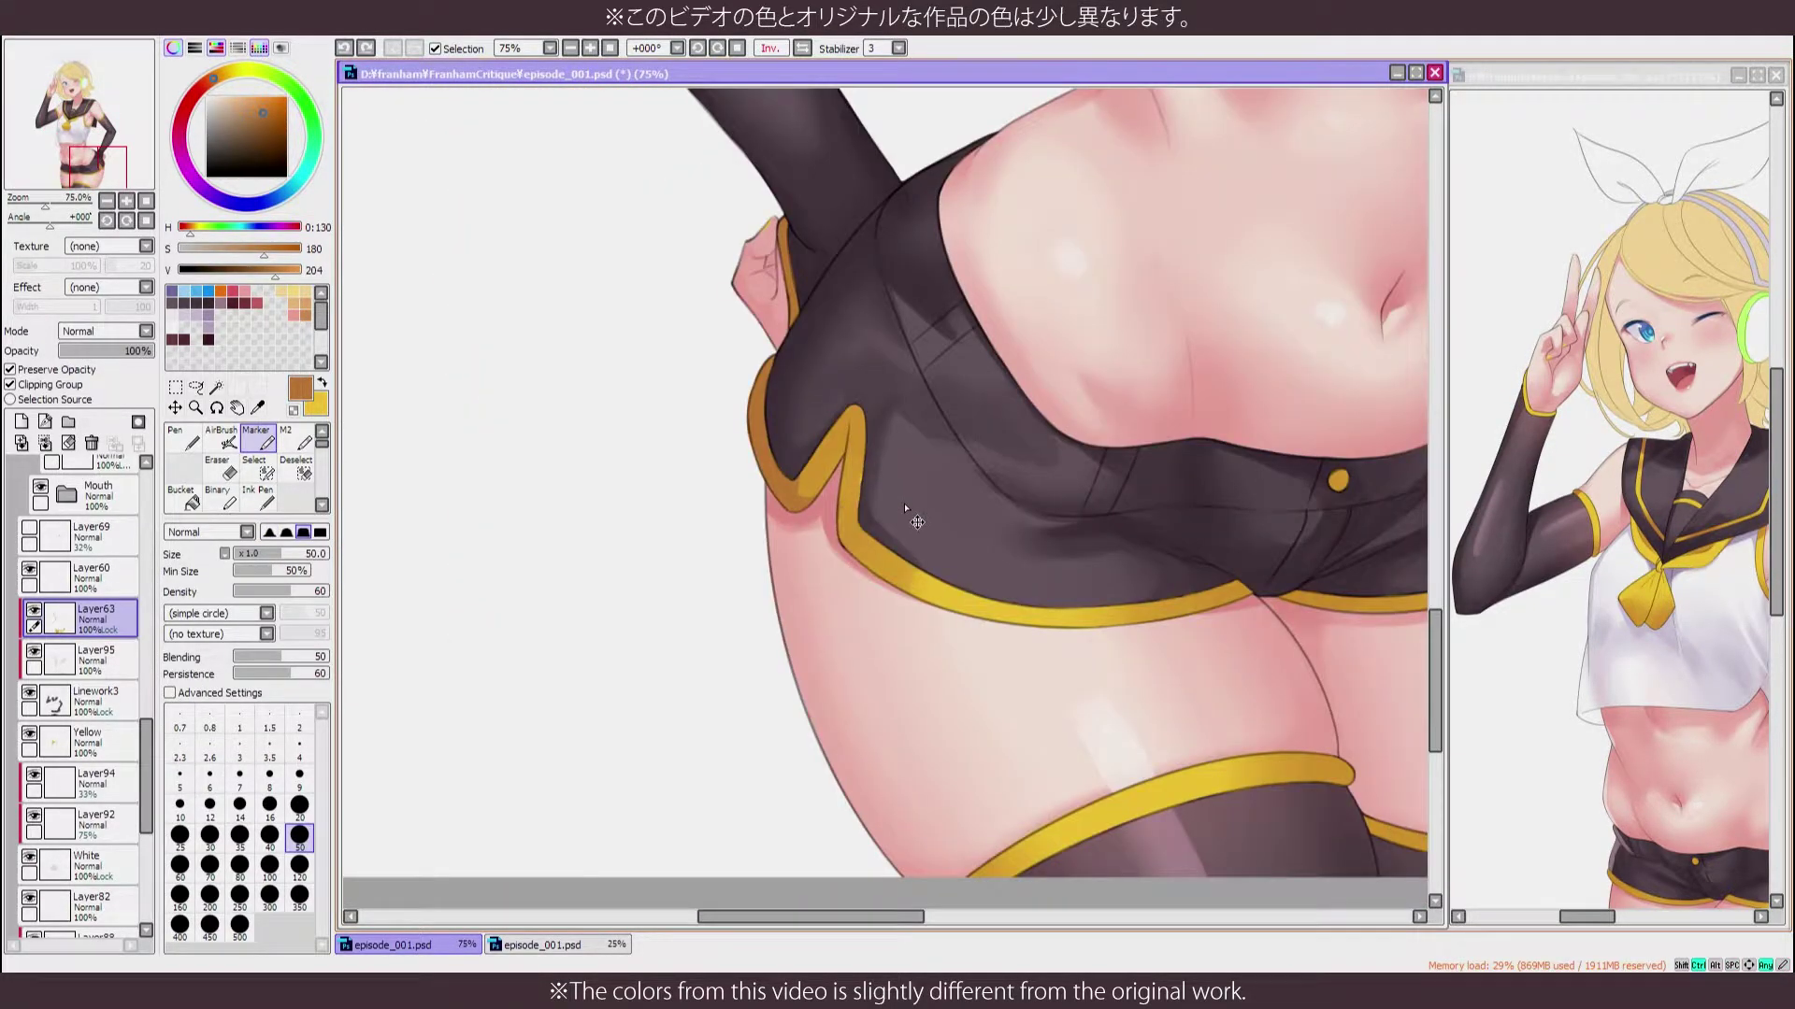
{"action": "key", "text": "h"}
{"action": "left_click_drag", "start_coordinate": [835, 540], "coordinate": [1036, 542]}
{"action": "key", "text": "b"}
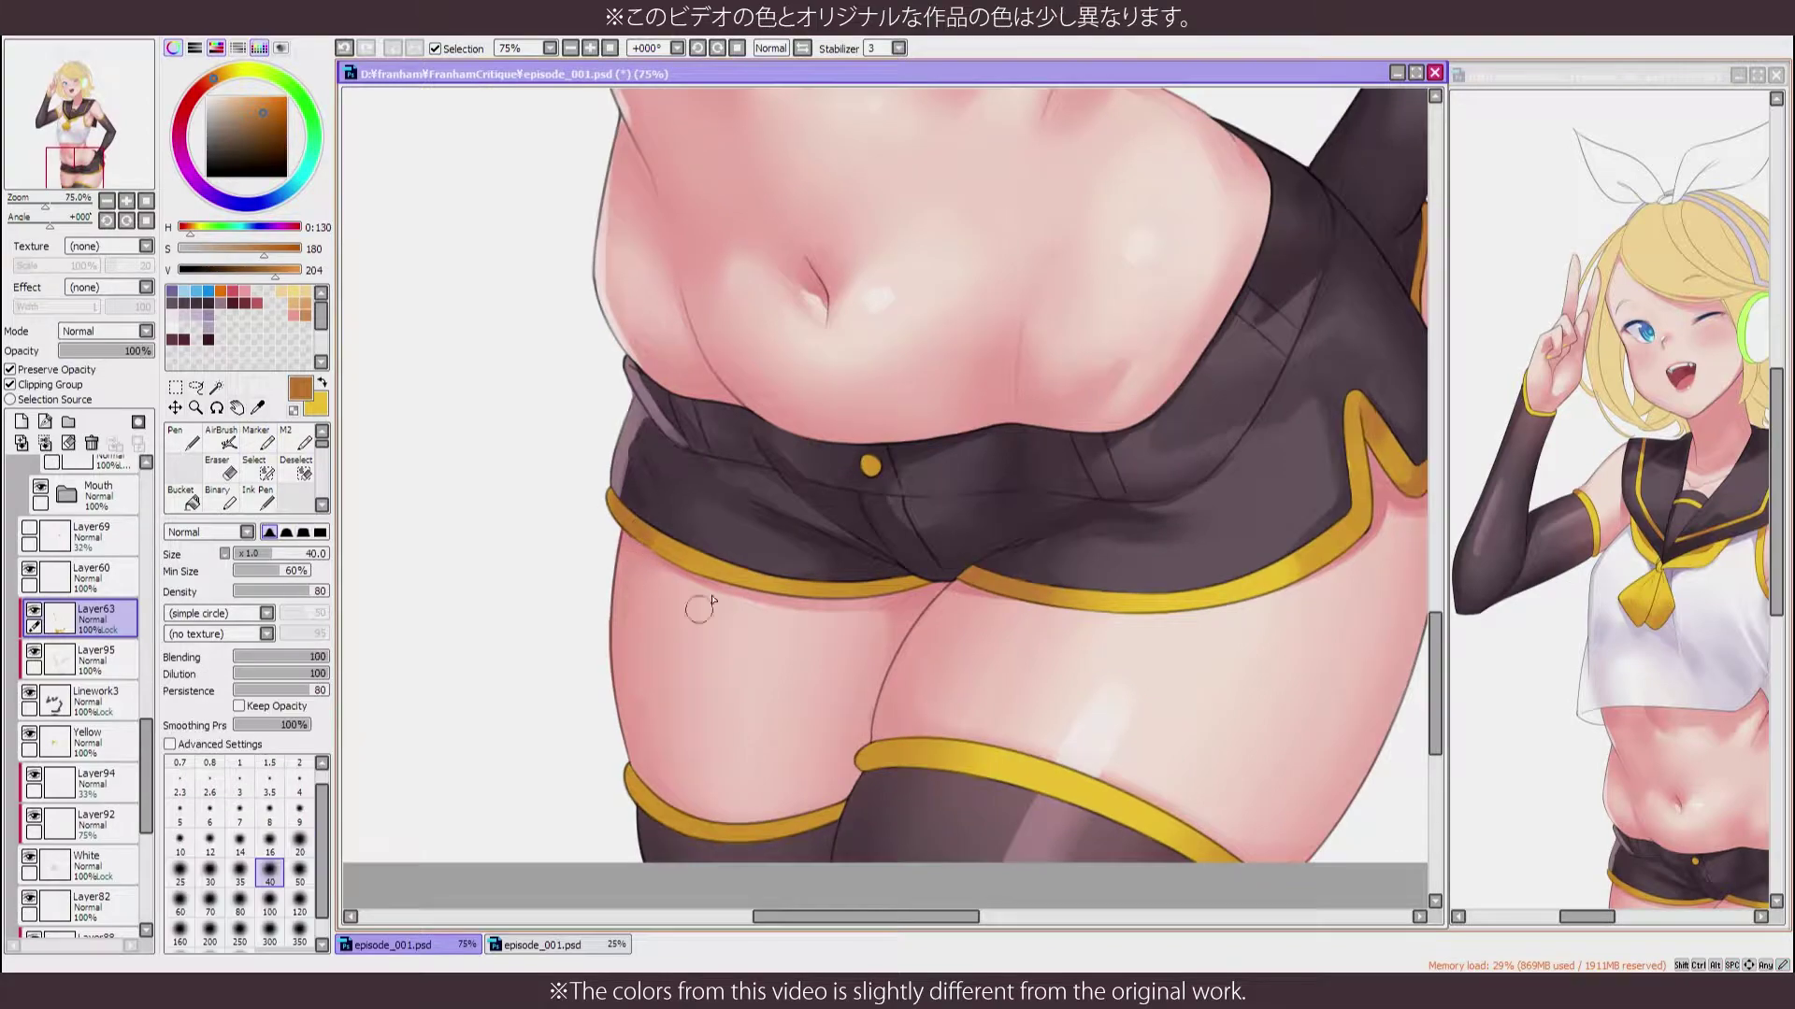
{"action": "left_click_drag", "start_coordinate": [834, 587], "coordinate": [937, 475]}
{"action": "scroll", "coordinate": [986, 612], "scroll_direction": "down", "scroll_amount": 5}
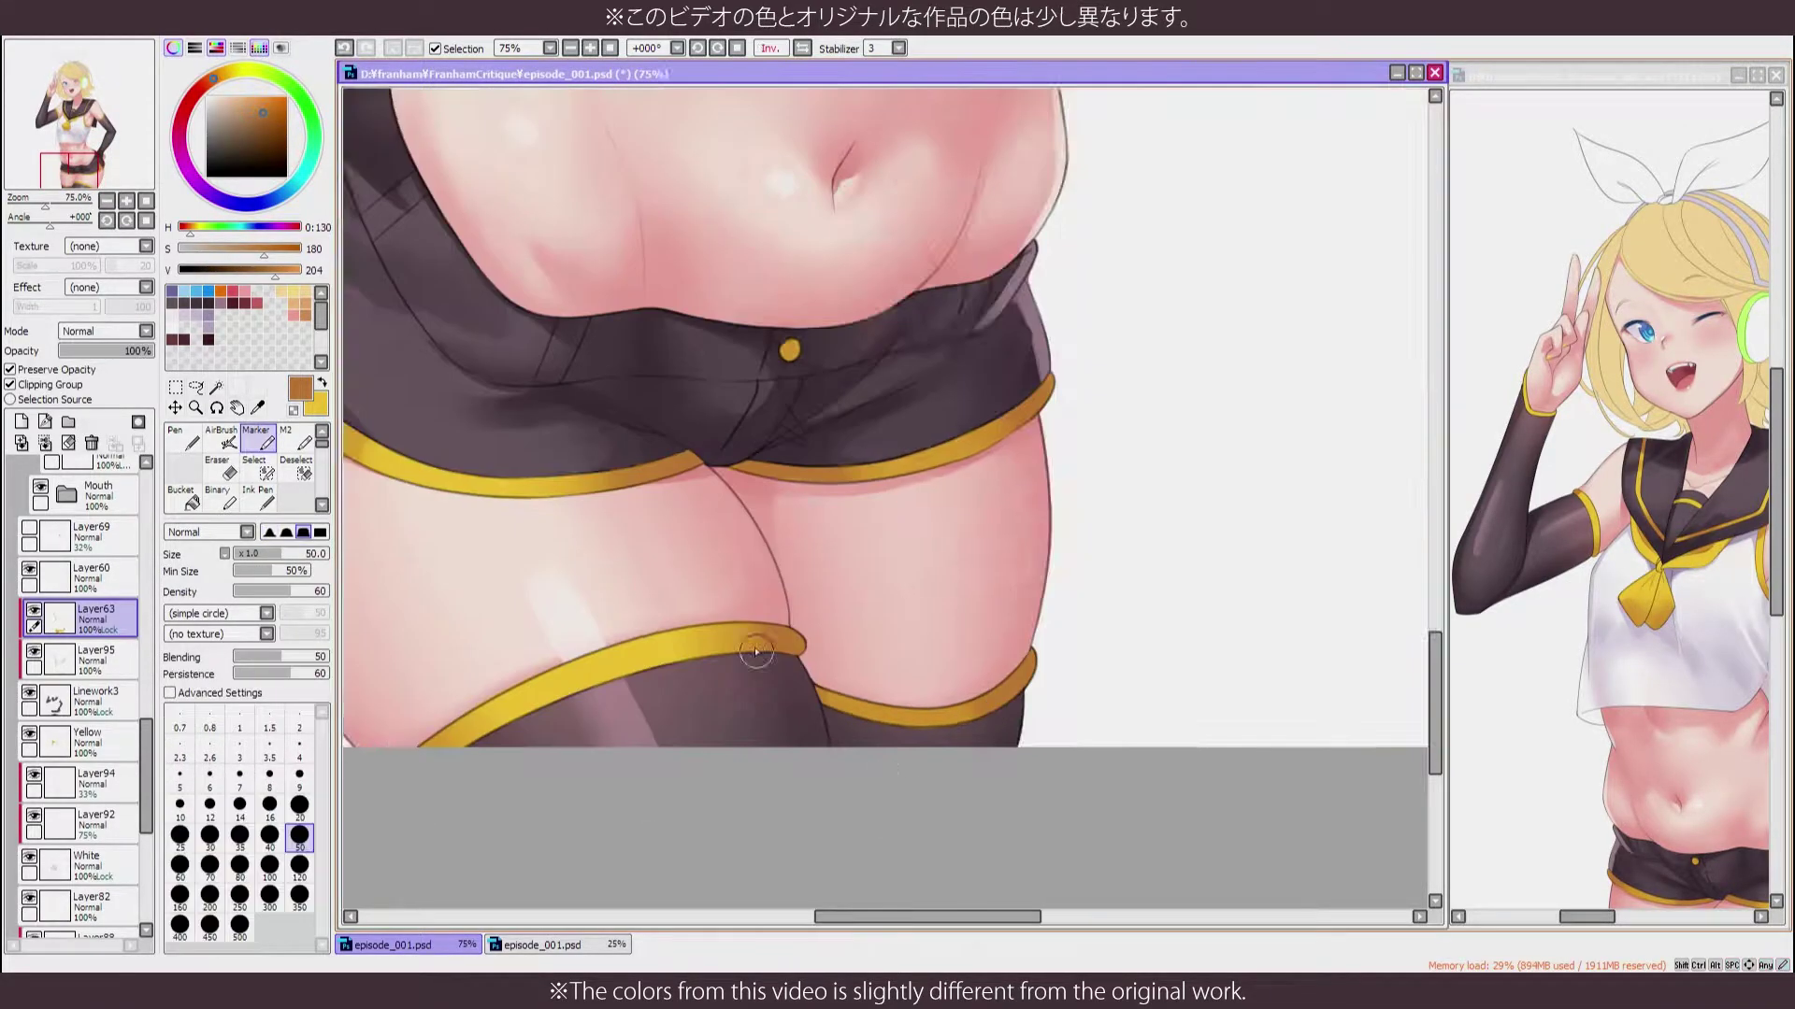
{"action": "scroll", "coordinate": [879, 824], "scroll_direction": "up", "scroll_amount": 5}
Soften the shadows on the collar stripes and wrist cuff with a lighter orange using the AirBrush and Marker at size 50 and M2 at size 40
{"action": "left_click_drag", "start_coordinate": [1122, 140], "coordinate": [1154, 495]}
{"action": "key", "text": "b"}
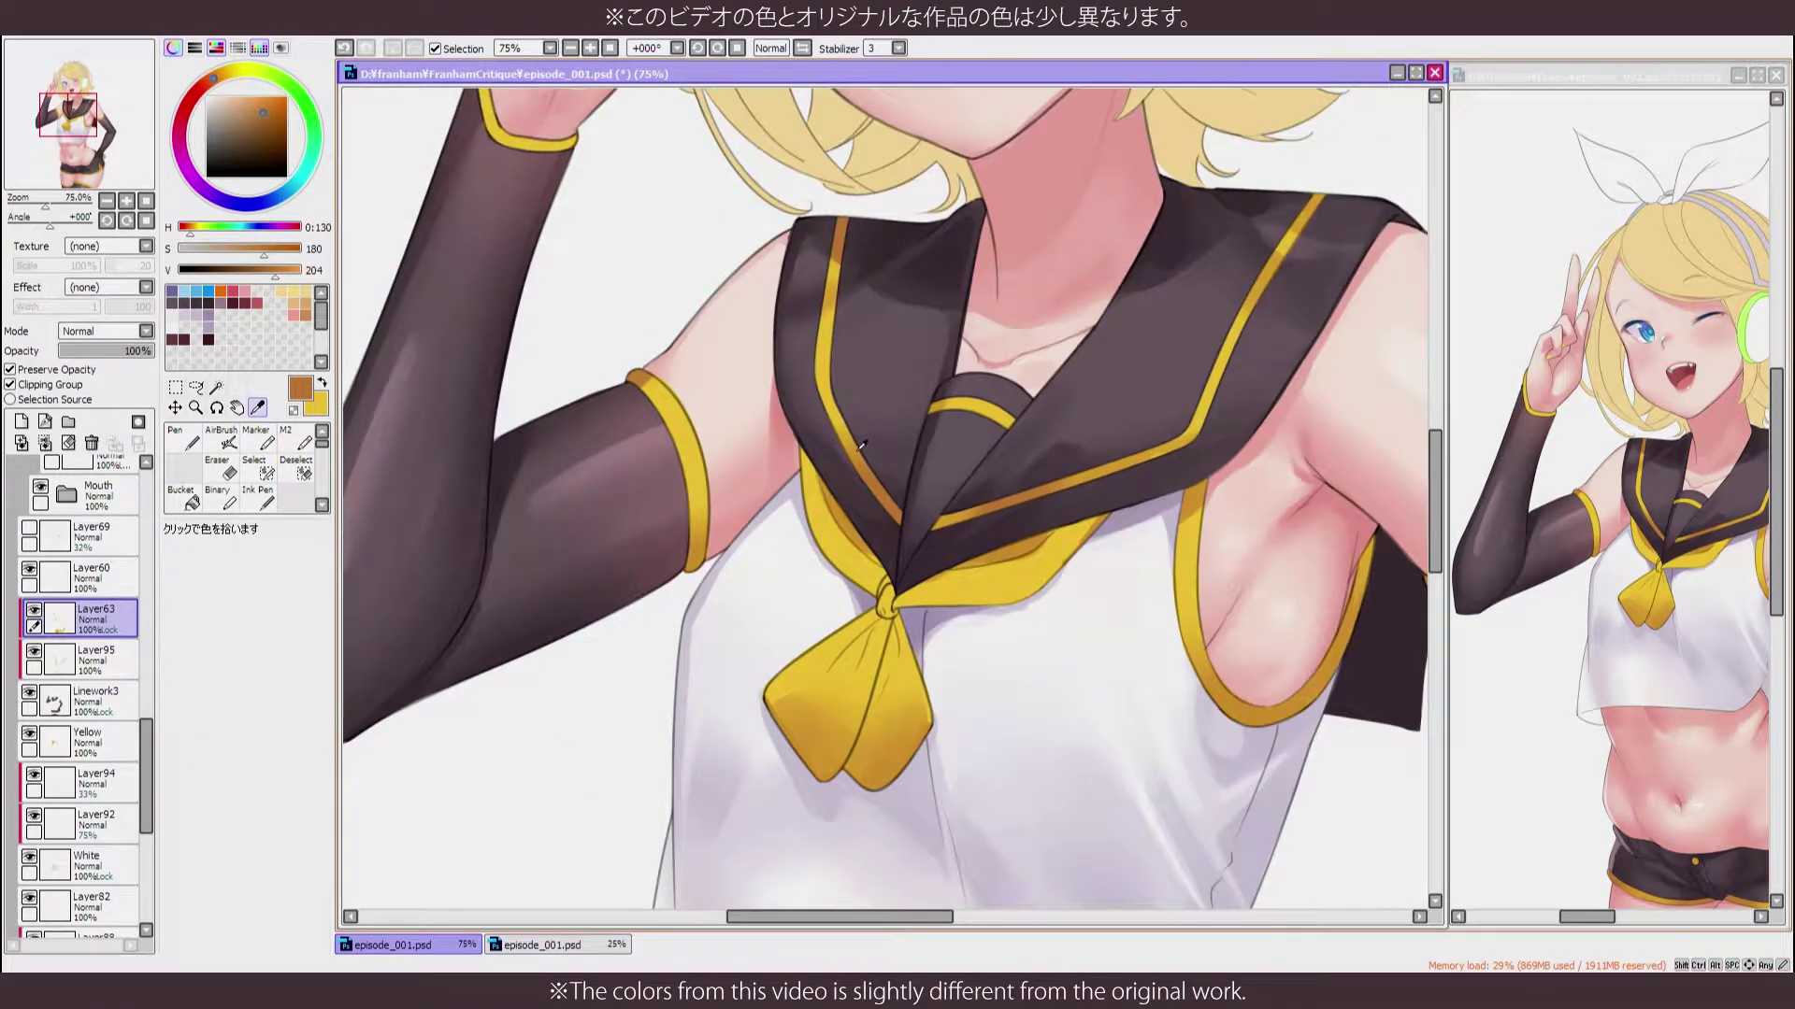
{"action": "scroll", "coordinate": [1262, 329], "scroll_direction": "down", "scroll_amount": 5}
{"action": "scroll", "coordinate": [1000, 280], "scroll_direction": "up", "scroll_amount": 3}
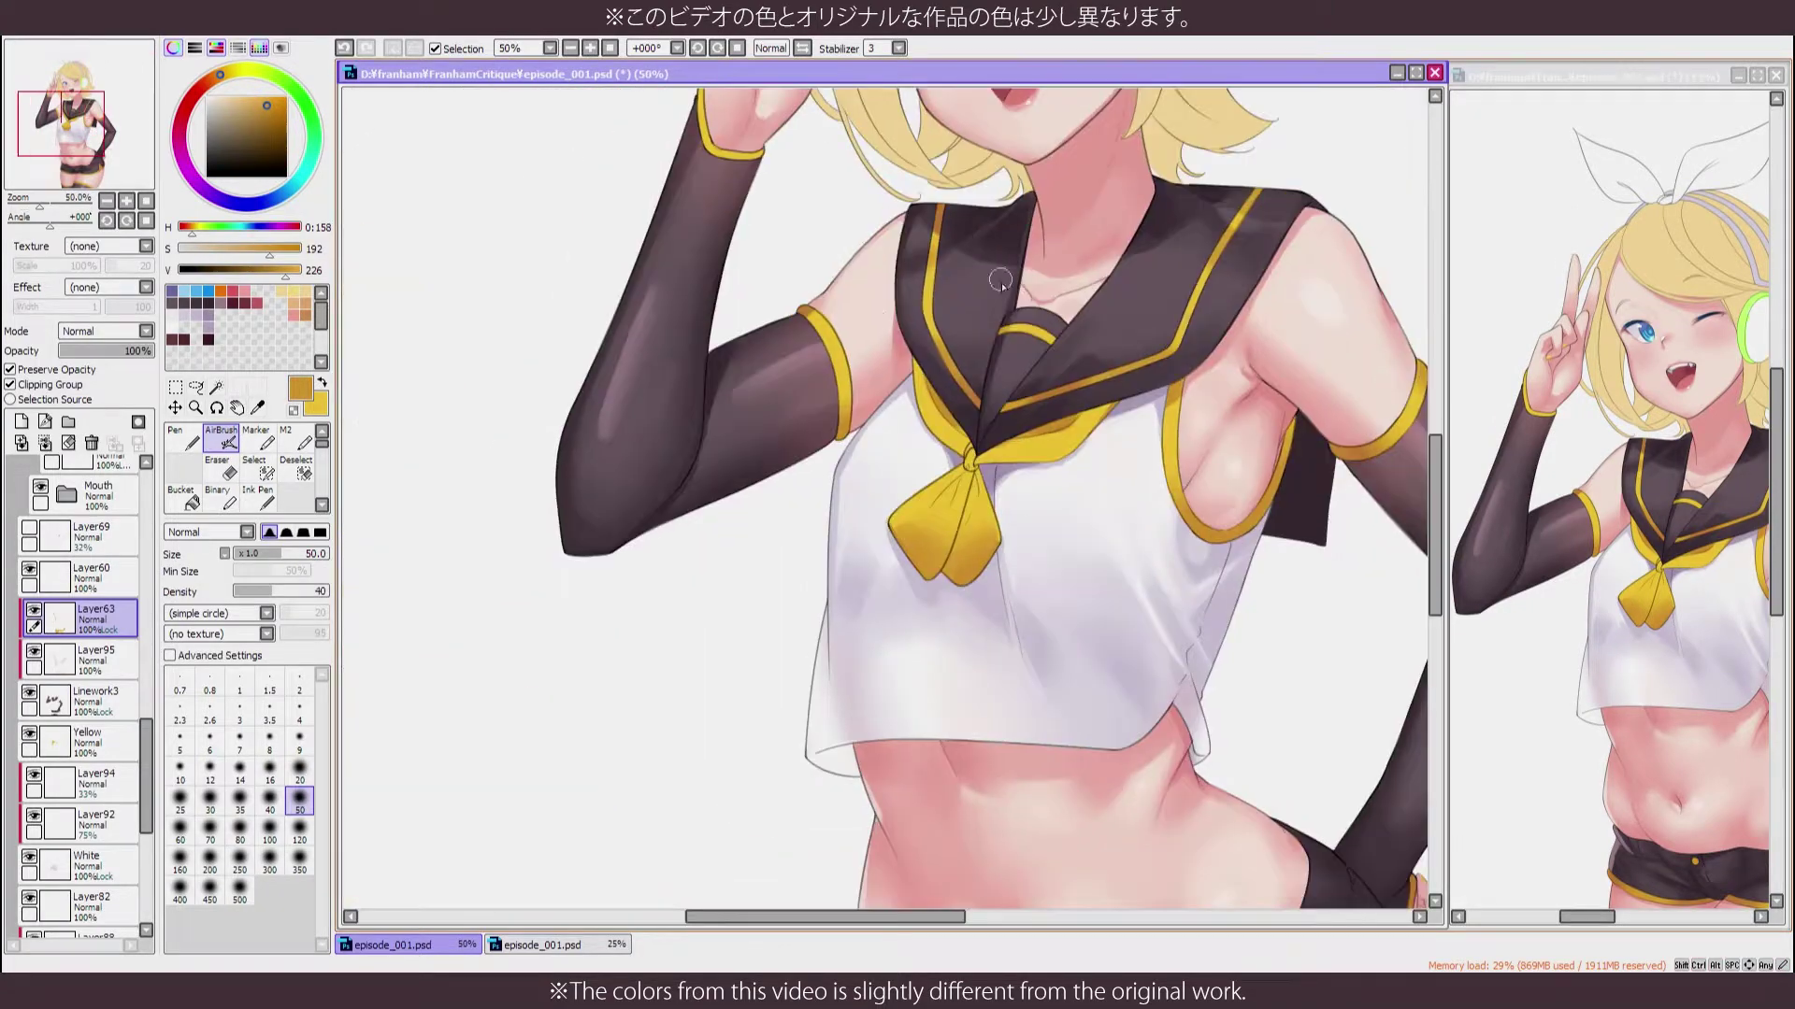
{"action": "scroll", "coordinate": [957, 505], "scroll_direction": "up", "scroll_amount": 2}
{"action": "scroll", "coordinate": [934, 449], "scroll_direction": "up", "scroll_amount": 5}
{"action": "key", "text": "m"}
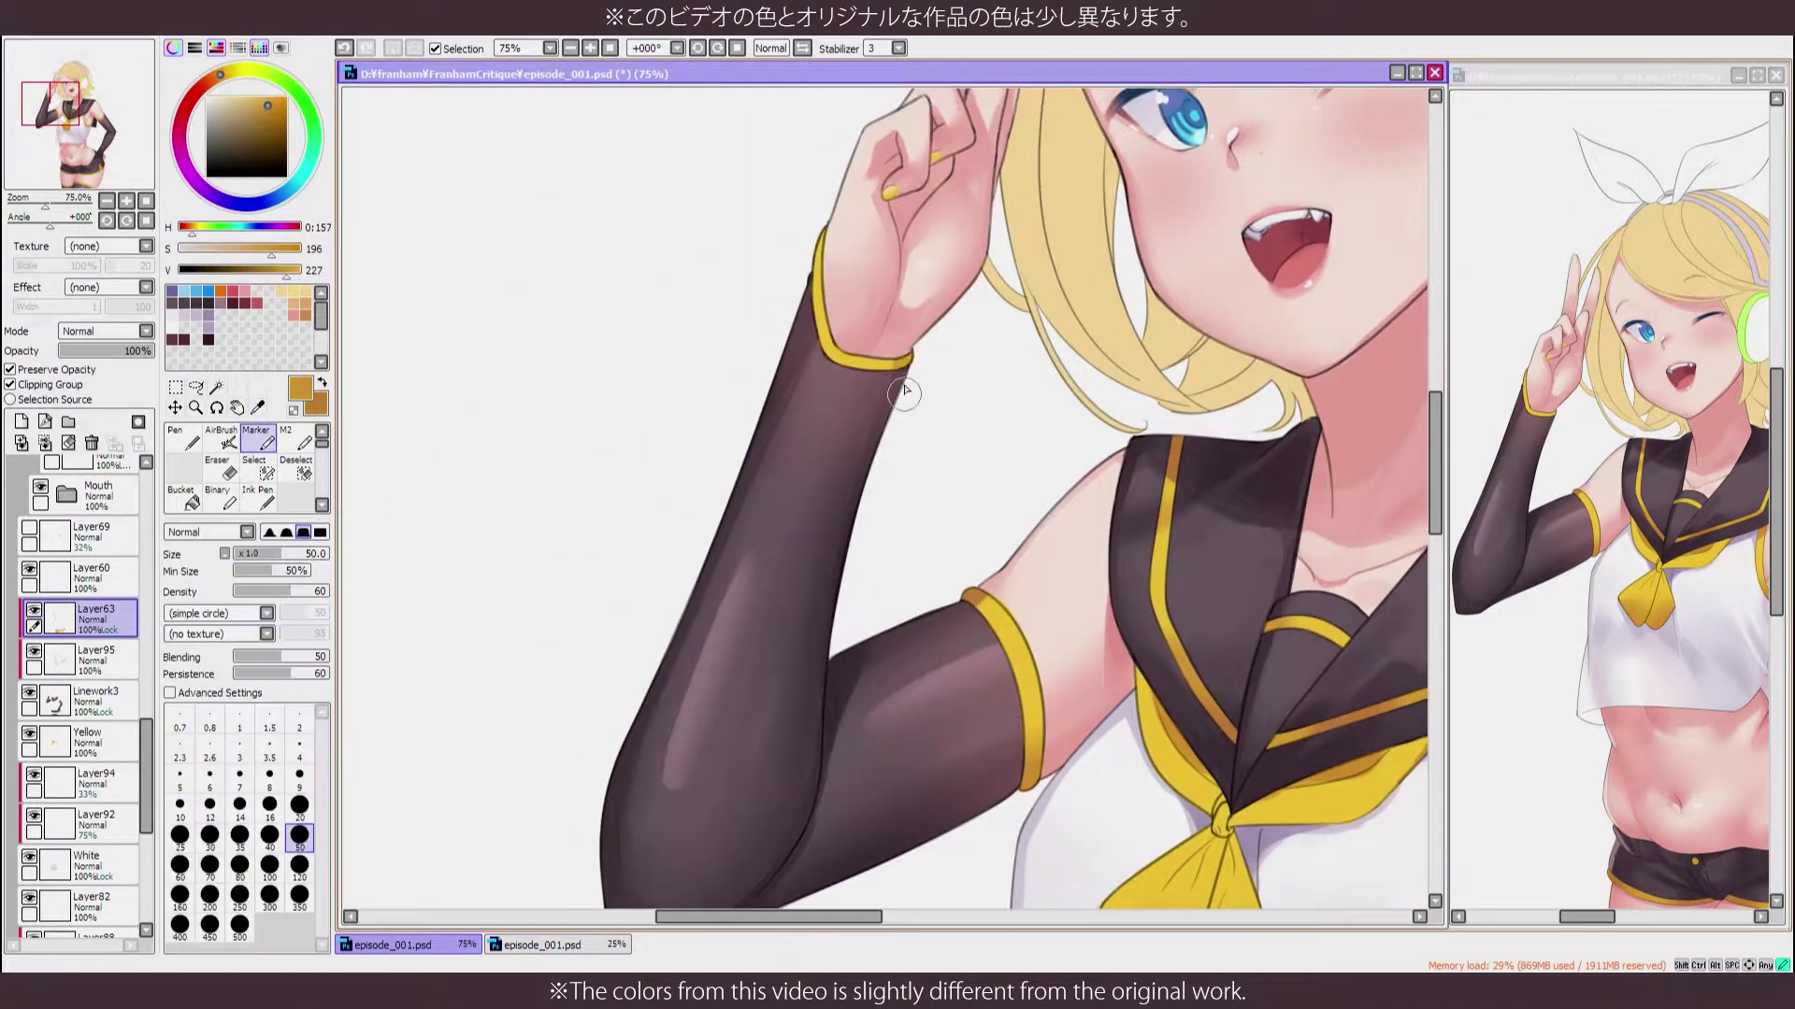
{"action": "key", "text": "b"}
{"action": "scroll", "coordinate": [804, 411], "scroll_direction": "down", "scroll_amount": 4}
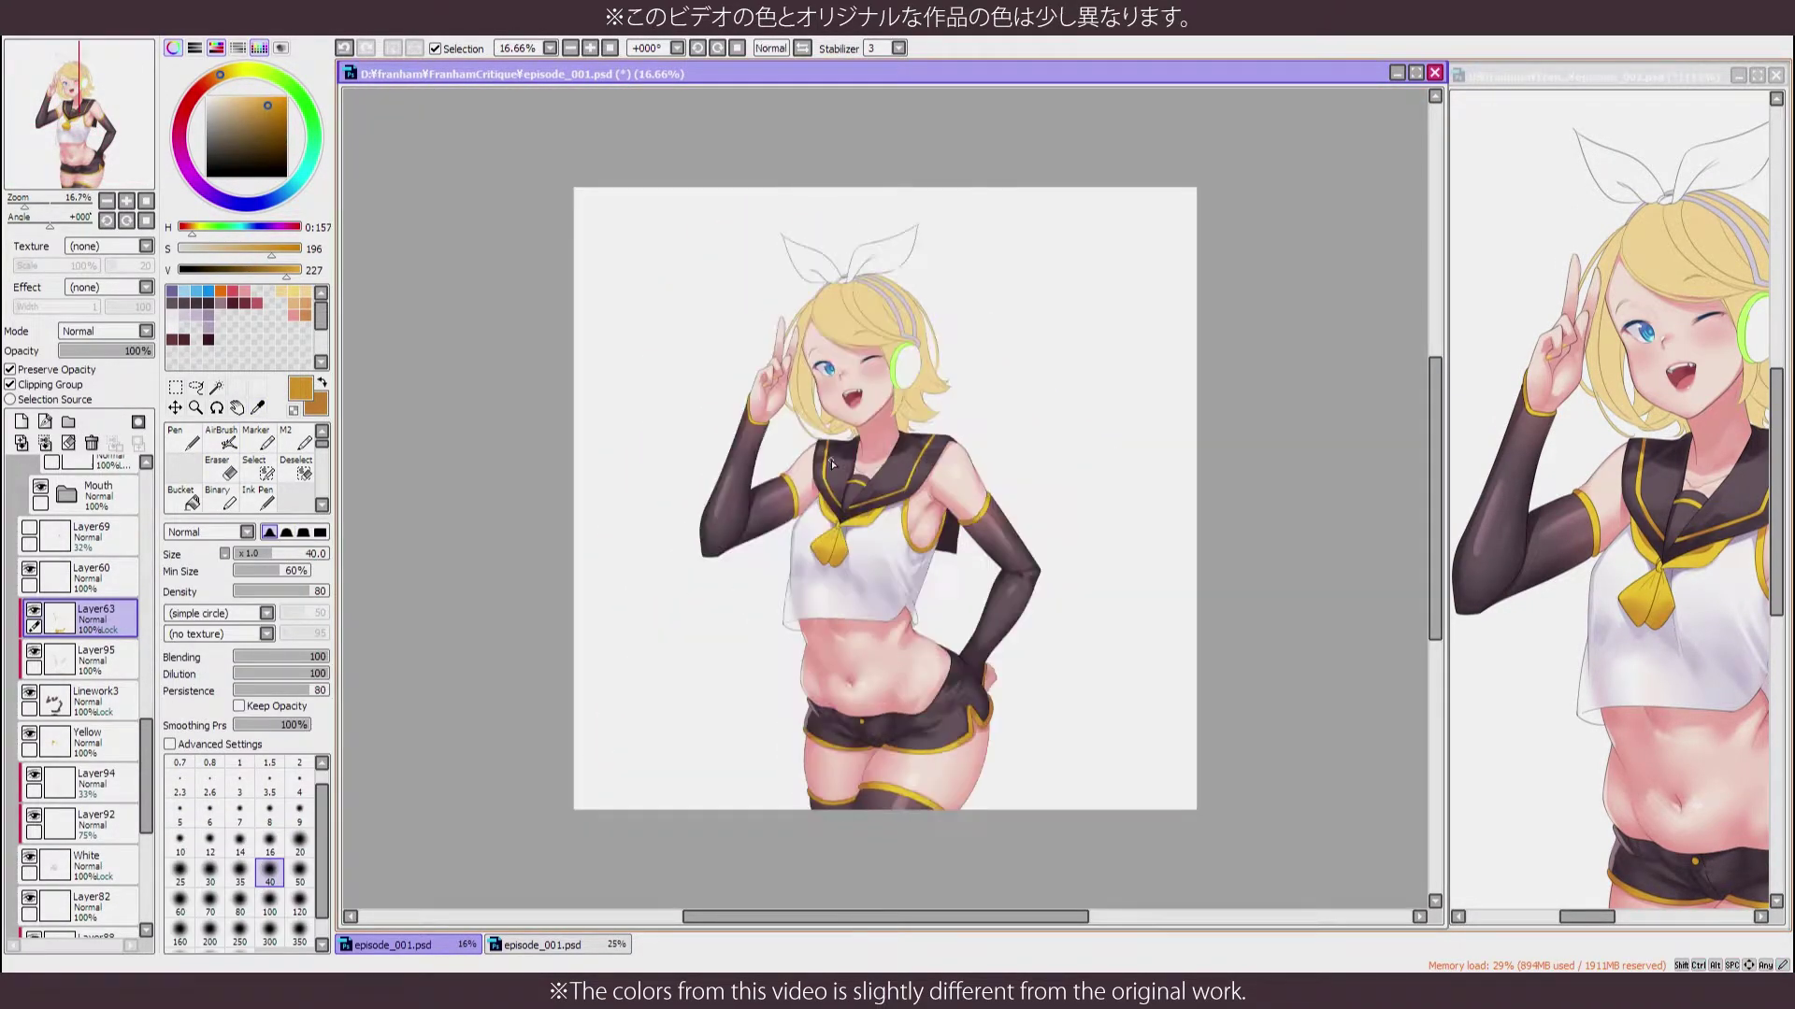
Paint pale yellow highlights on the sleeve trims of both arms with the Marker at size 50 and blend them with M2 at size 40
{"action": "scroll", "coordinate": [832, 465], "scroll_direction": "up", "scroll_amount": 1}
{"action": "scroll", "coordinate": [832, 465], "scroll_direction": "up", "scroll_amount": 3}
{"action": "key", "text": "m"}
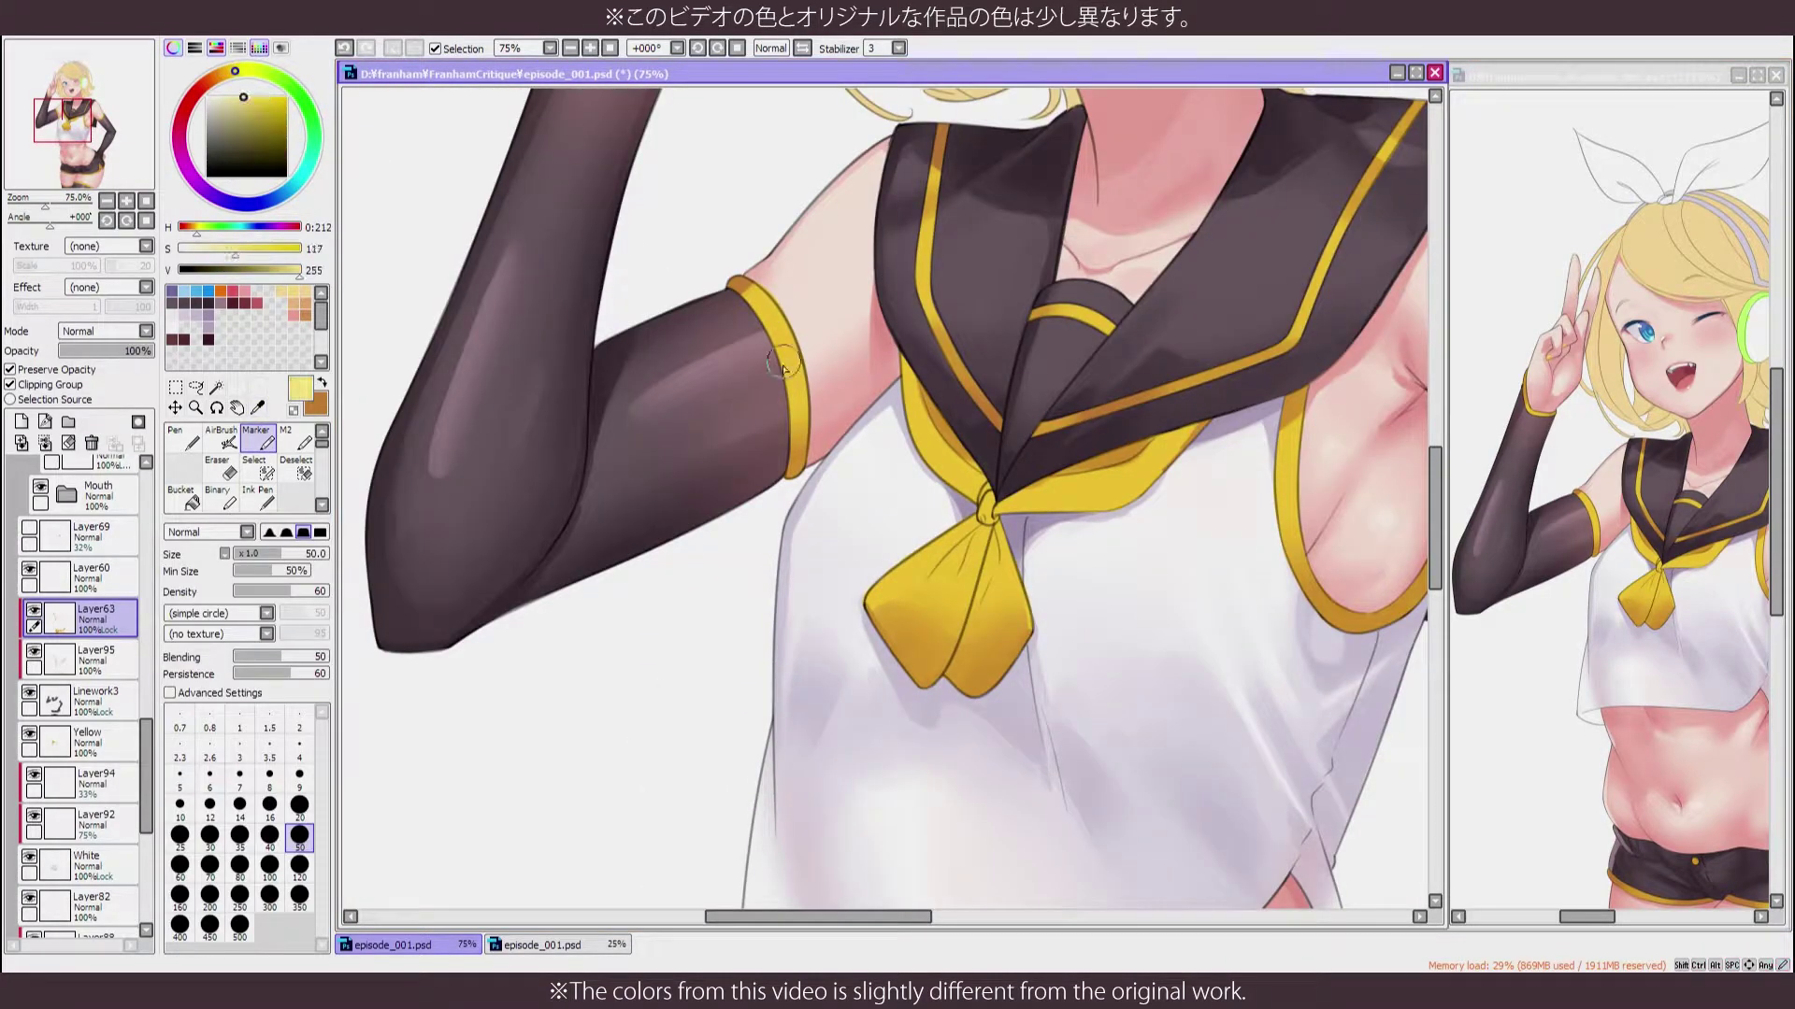
{"action": "left_click_drag", "start_coordinate": [812, 331], "coordinate": [342, 343]}
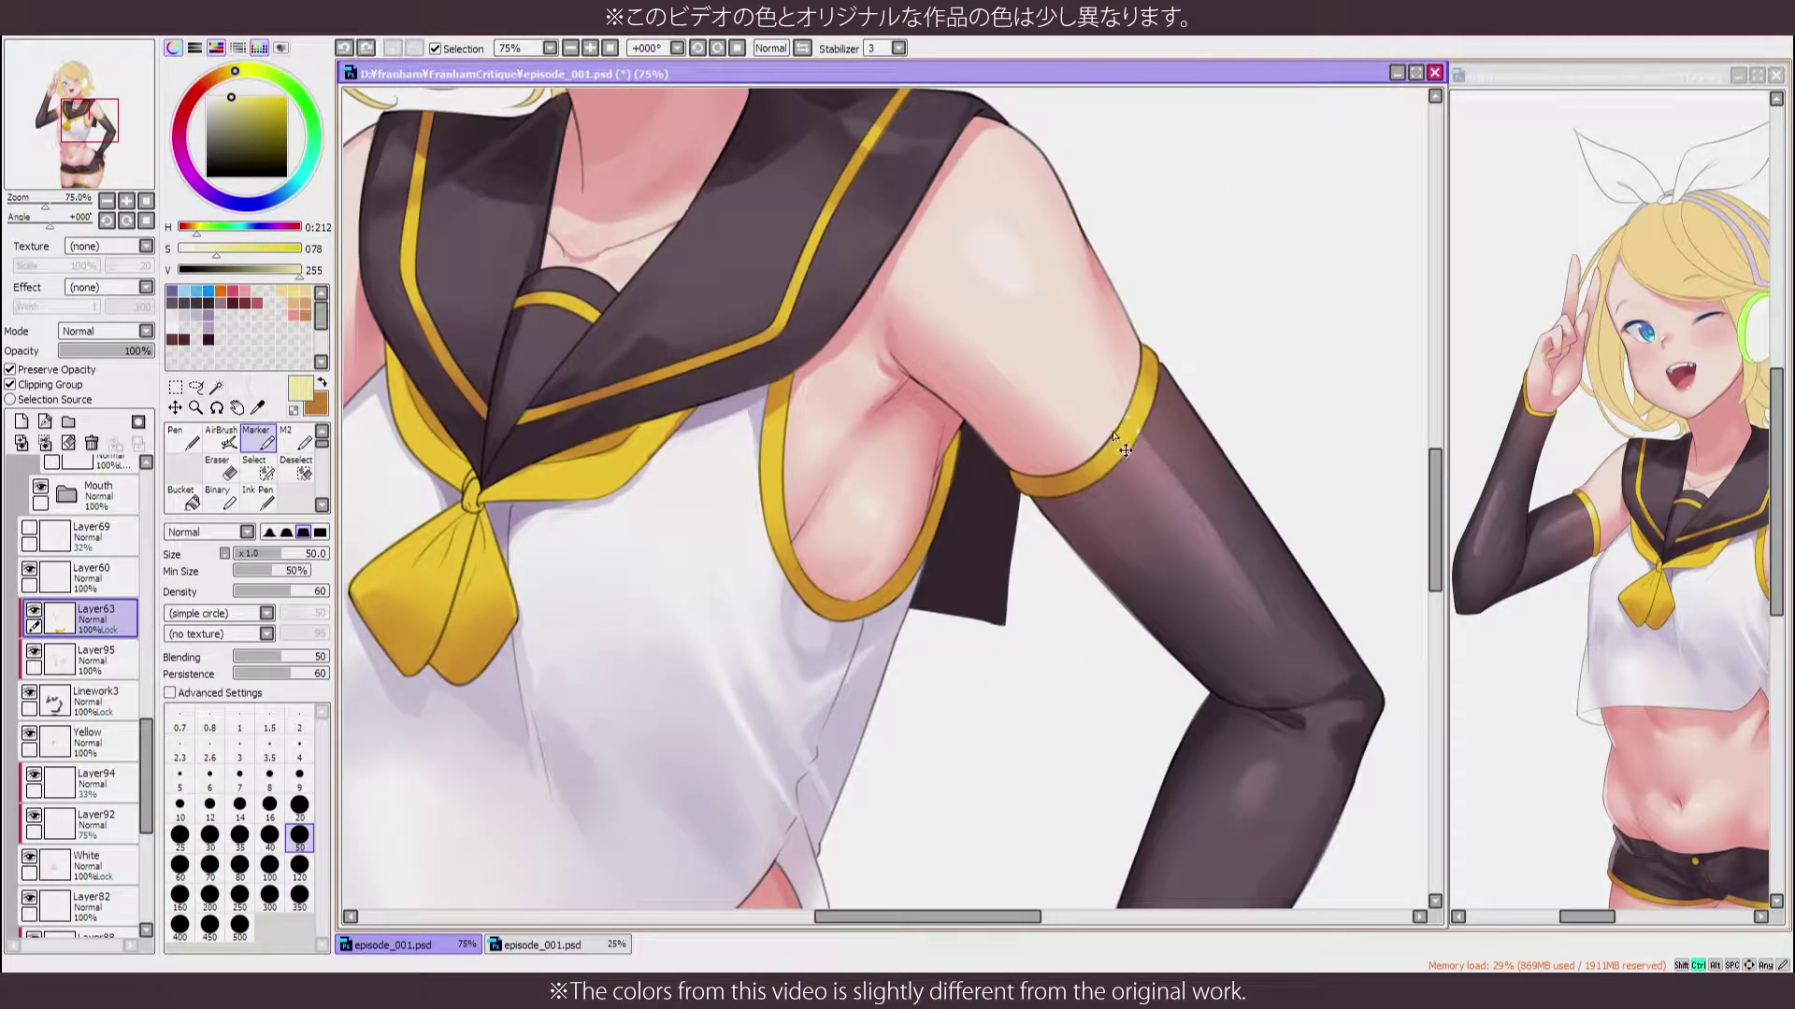
{"action": "scroll", "coordinate": [1014, 556], "scroll_direction": "down", "scroll_amount": 10}
{"action": "key", "text": "b"}
{"action": "scroll", "coordinate": [1014, 556], "scroll_direction": "down", "scroll_amount": 5}
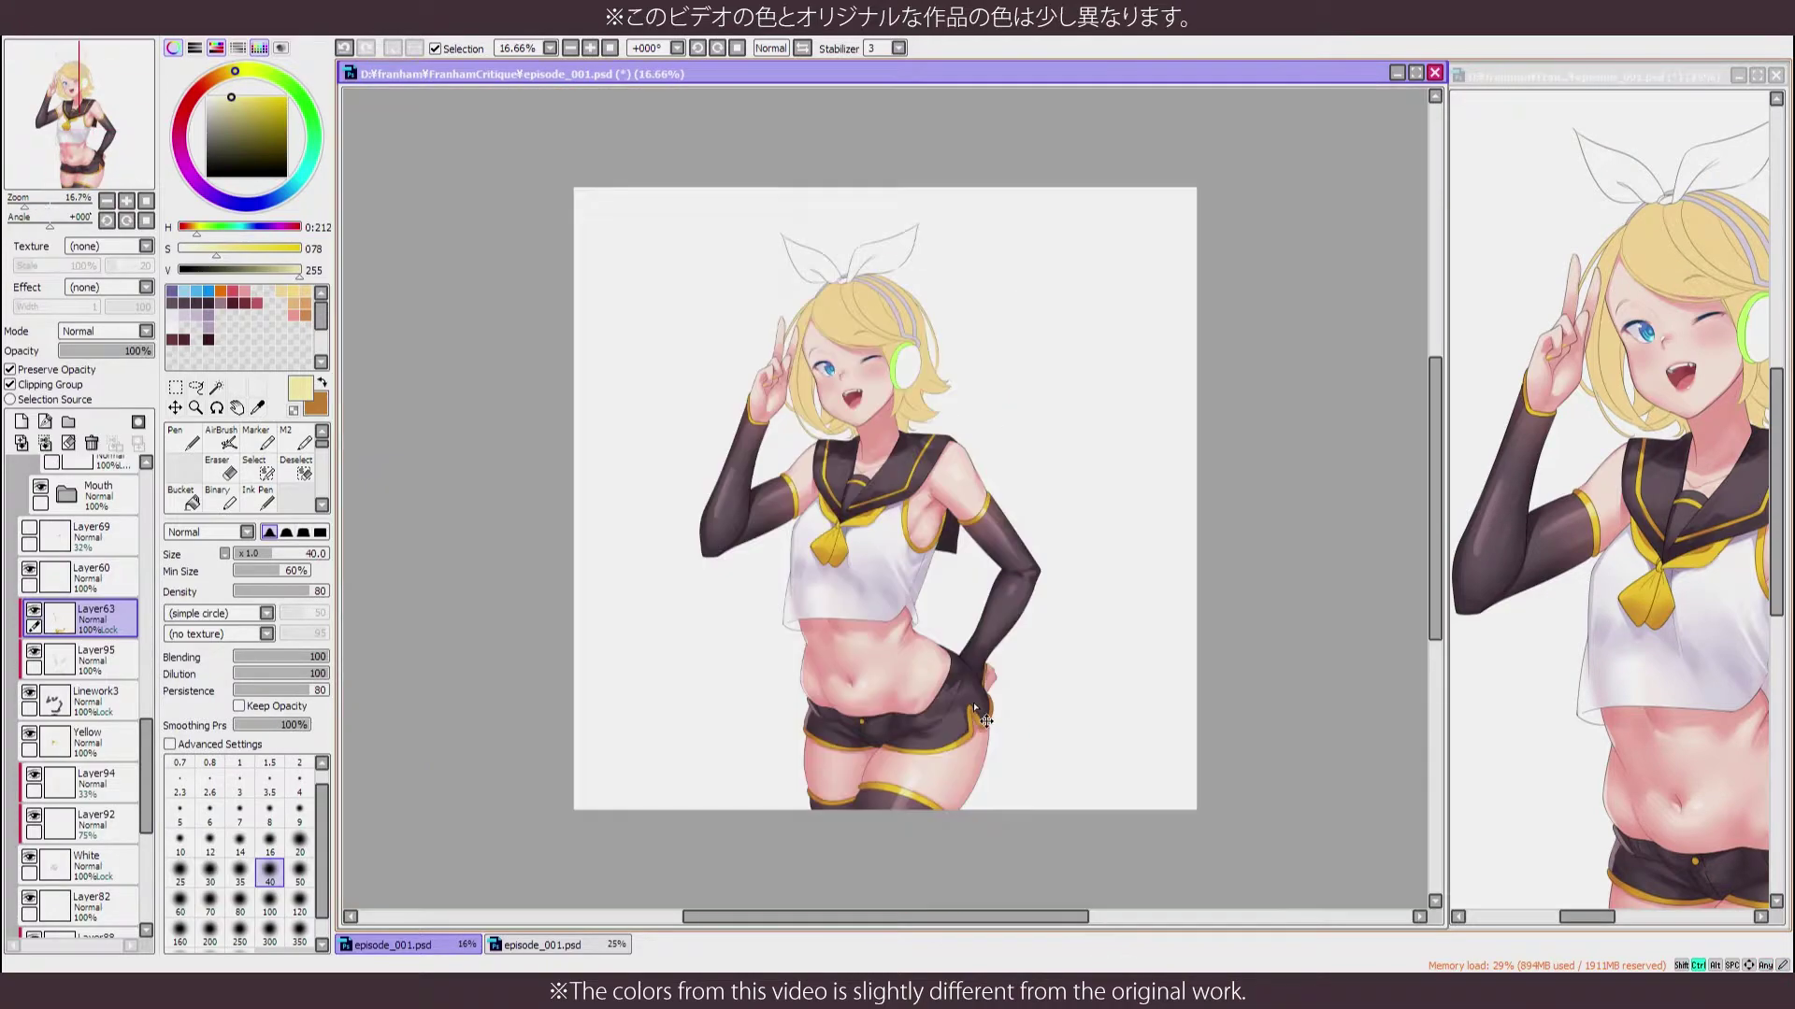
Preserve the opacity of the Yellow layer and shade the shirt's armhole trim with orange using the Marker at size 50 and M2 at size 40
{"action": "scroll", "coordinate": [973, 702], "scroll_direction": "up", "scroll_amount": 2}
{"action": "scroll", "coordinate": [590, 223], "scroll_direction": "up", "scroll_amount": 3}
{"action": "scroll", "coordinate": [84, 701], "scroll_direction": "down", "scroll_amount": 1}
{"action": "left_click", "coordinate": [89, 701]}
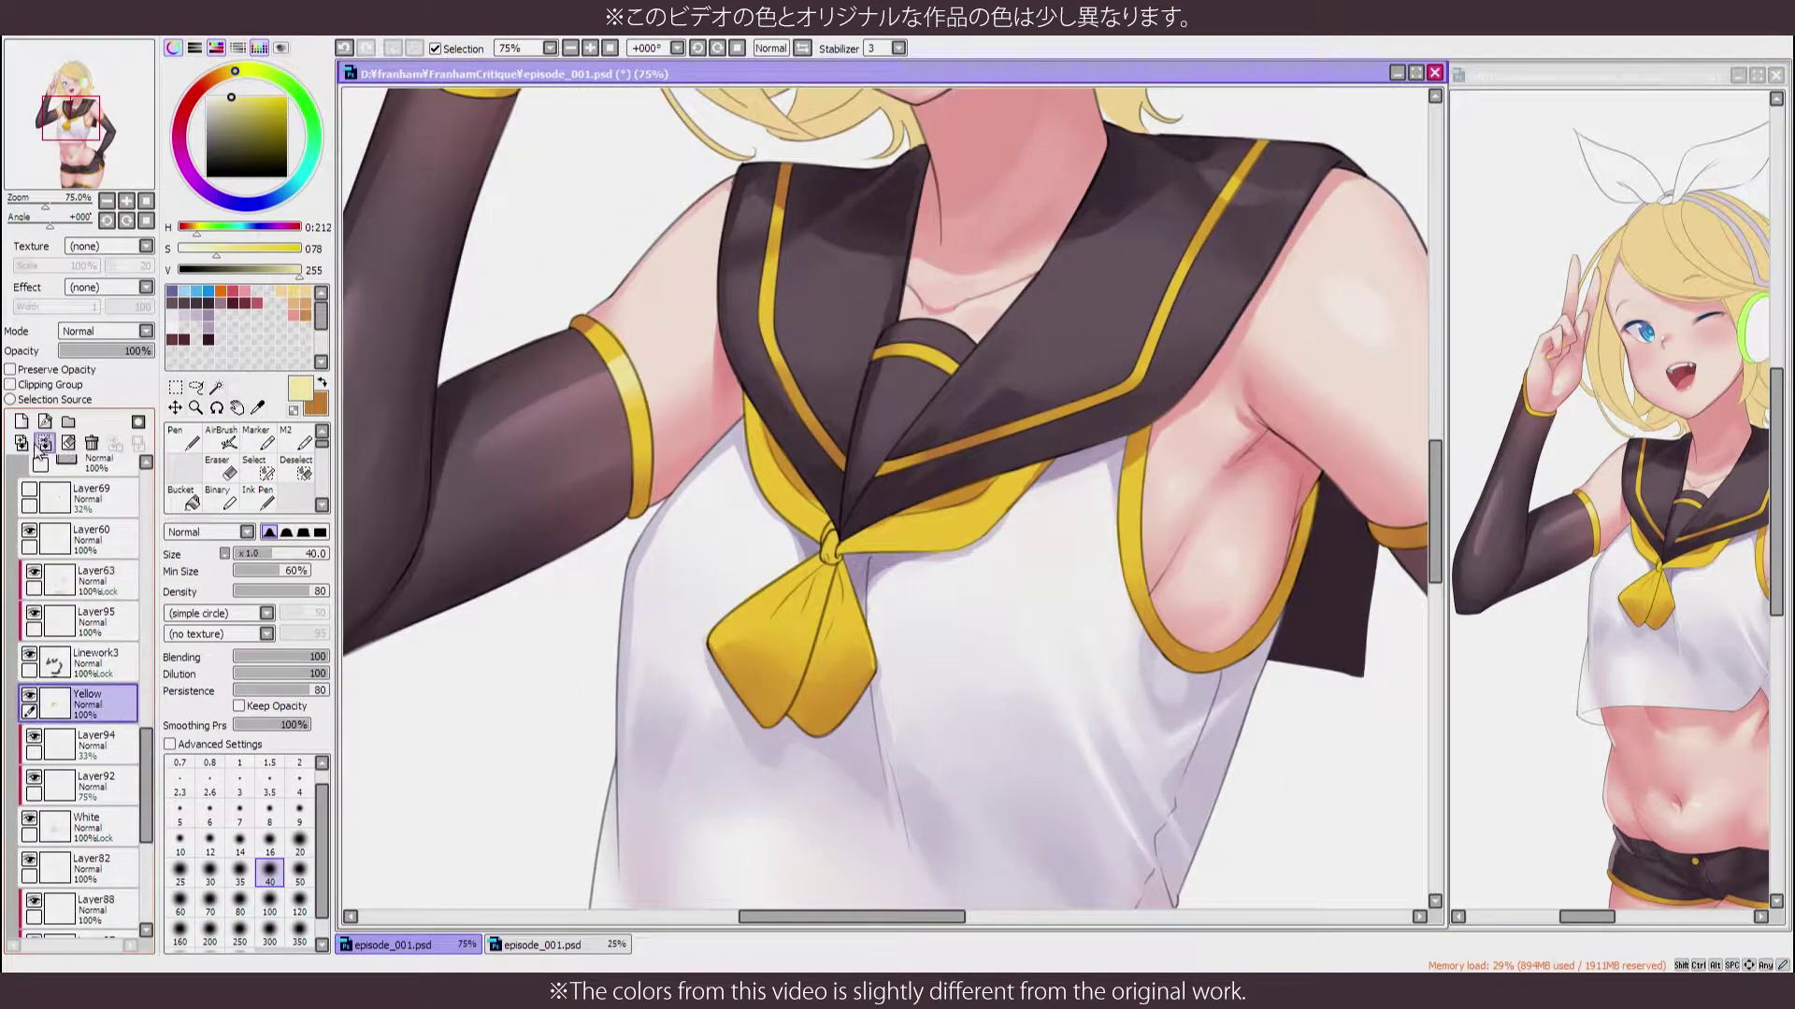
{"action": "key", "text": "m"}
{"action": "key", "text": "b"}
{"action": "key", "text": "h"}
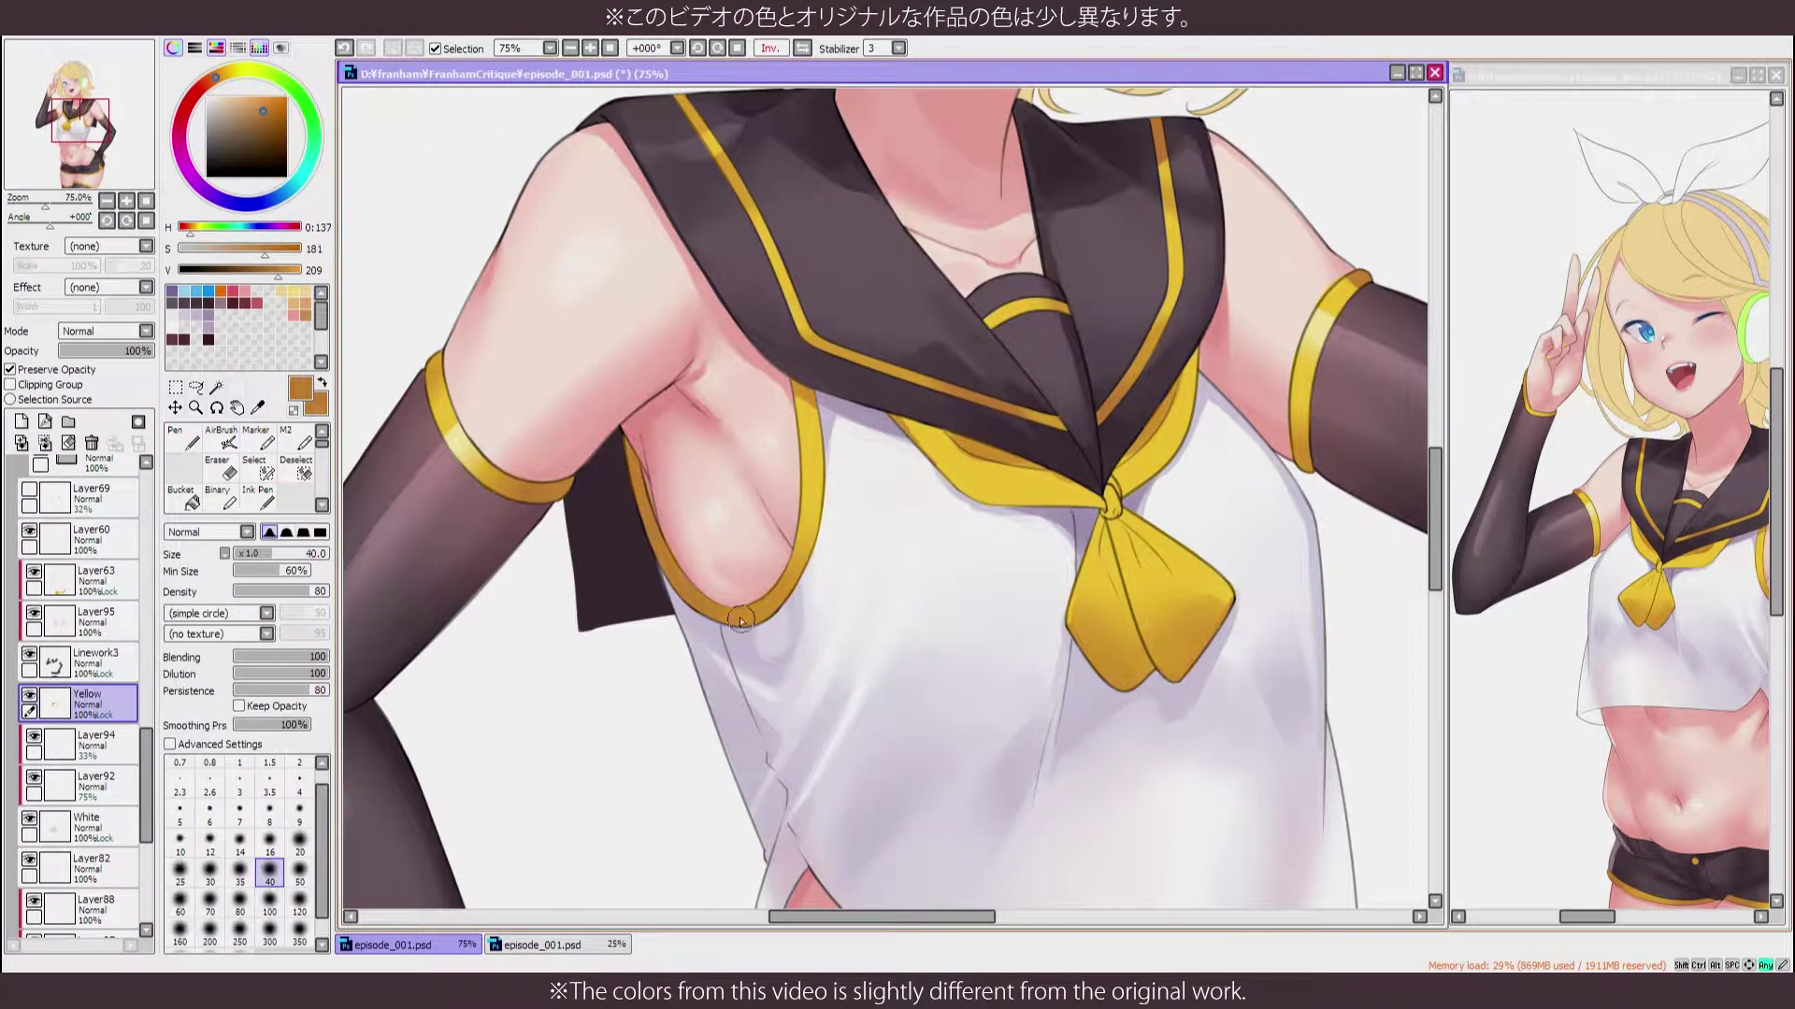
{"action": "key", "text": "m"}
{"action": "key", "text": "h"}
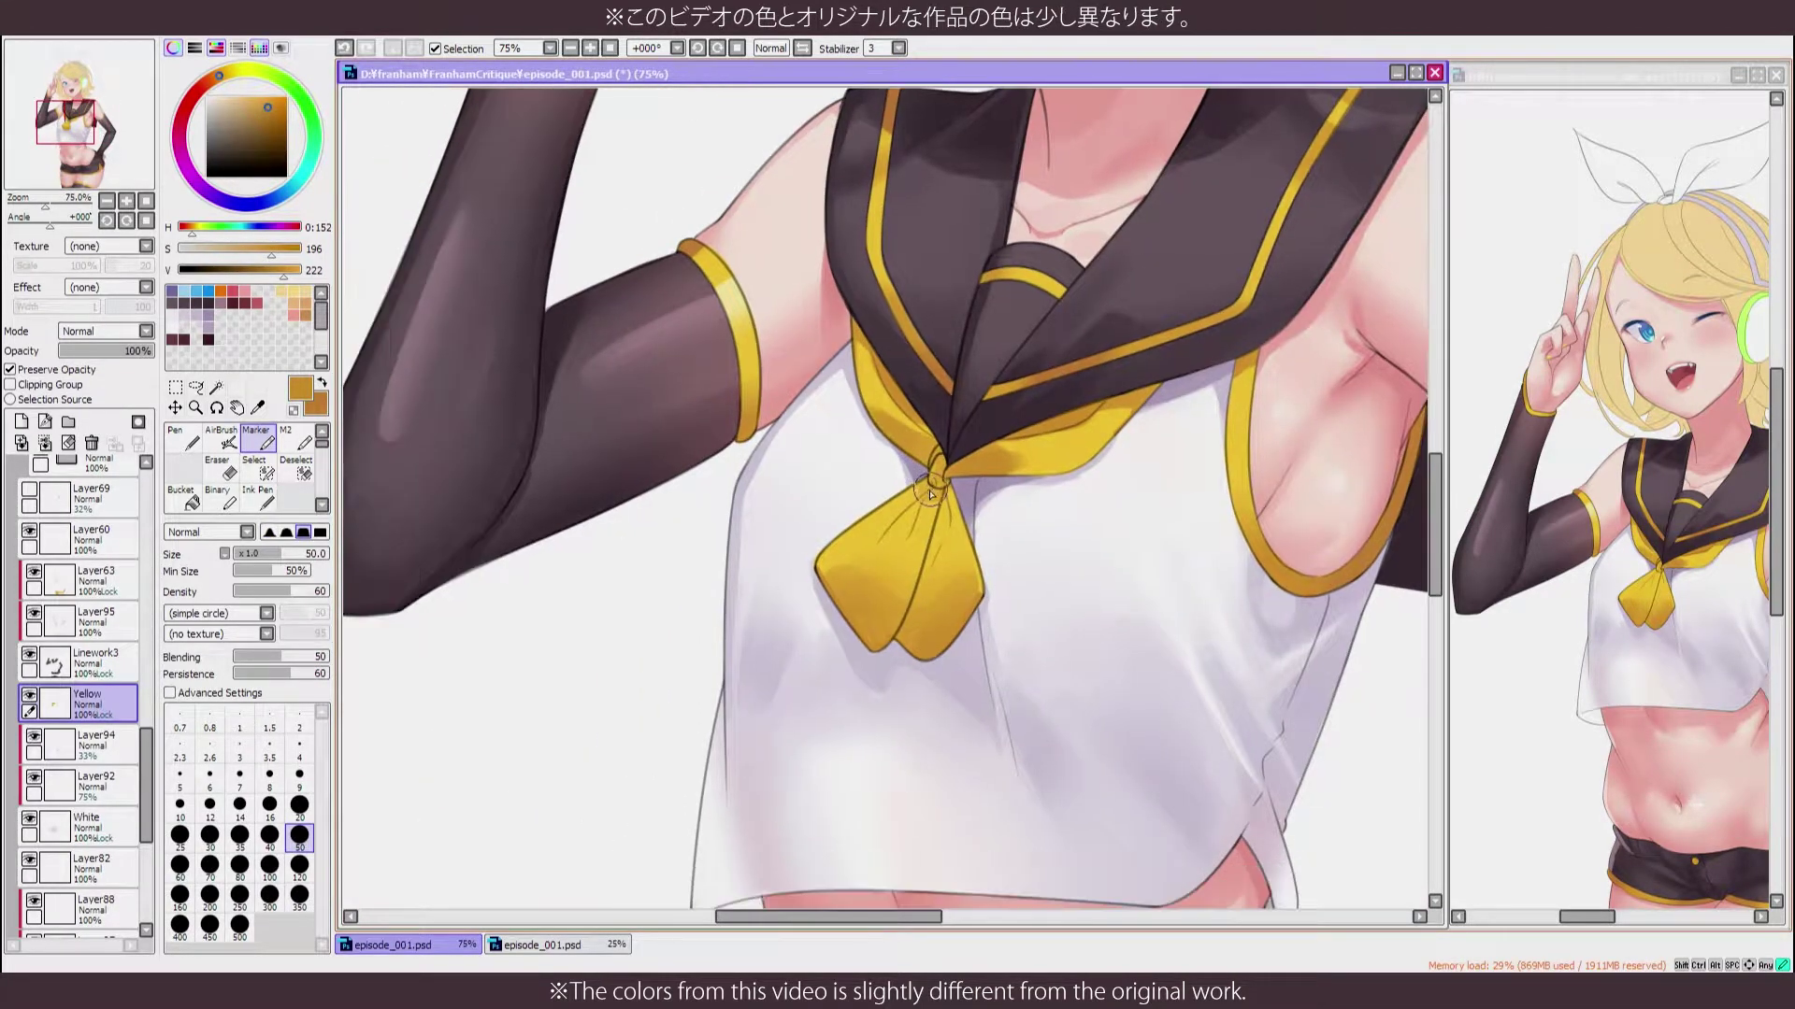
Paint orange fold shadows around the knot and tails of the yellow scarf using the Marker at size 20
{"action": "key", "text": "h"}
{"action": "key", "text": "bracketleft"}
{"action": "key", "text": "bracketleft"}
{"action": "key", "text": "bracketleft"}
{"action": "key", "text": "bracketleft"}
{"action": "key", "text": "bracketleft"}
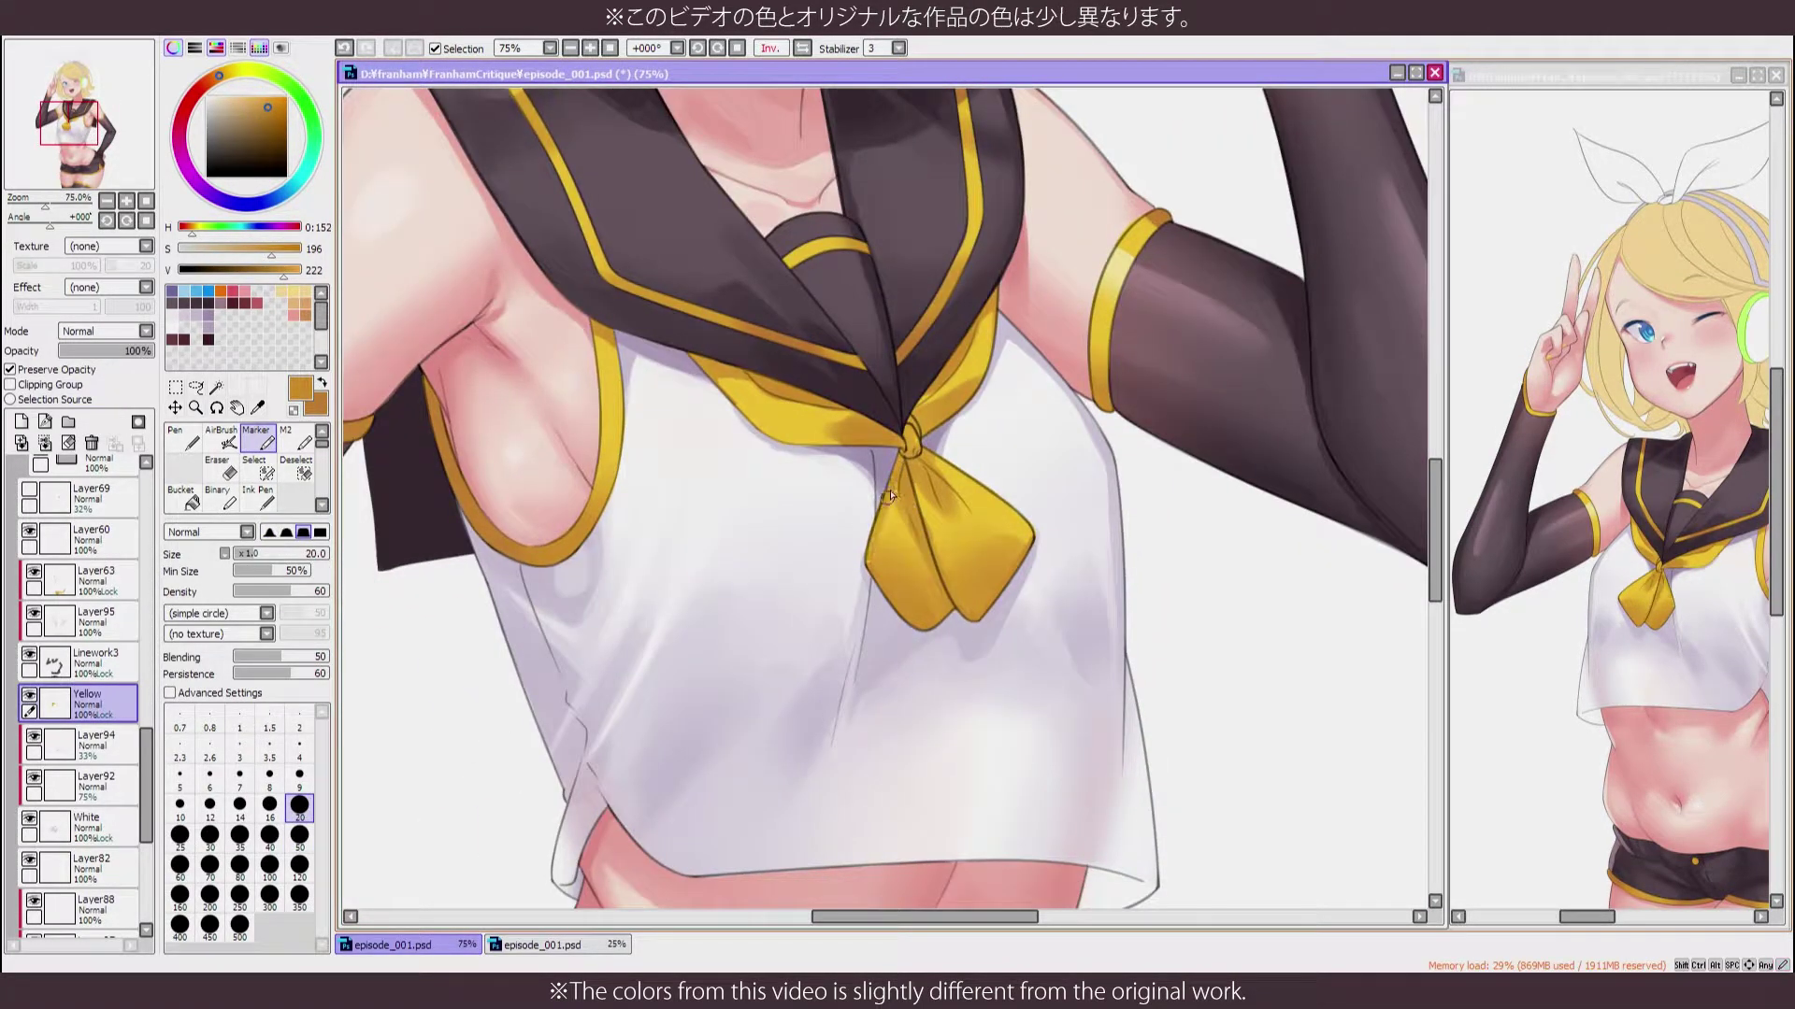
{"action": "left_click", "coordinate": [833, 431], "text": "alt"}
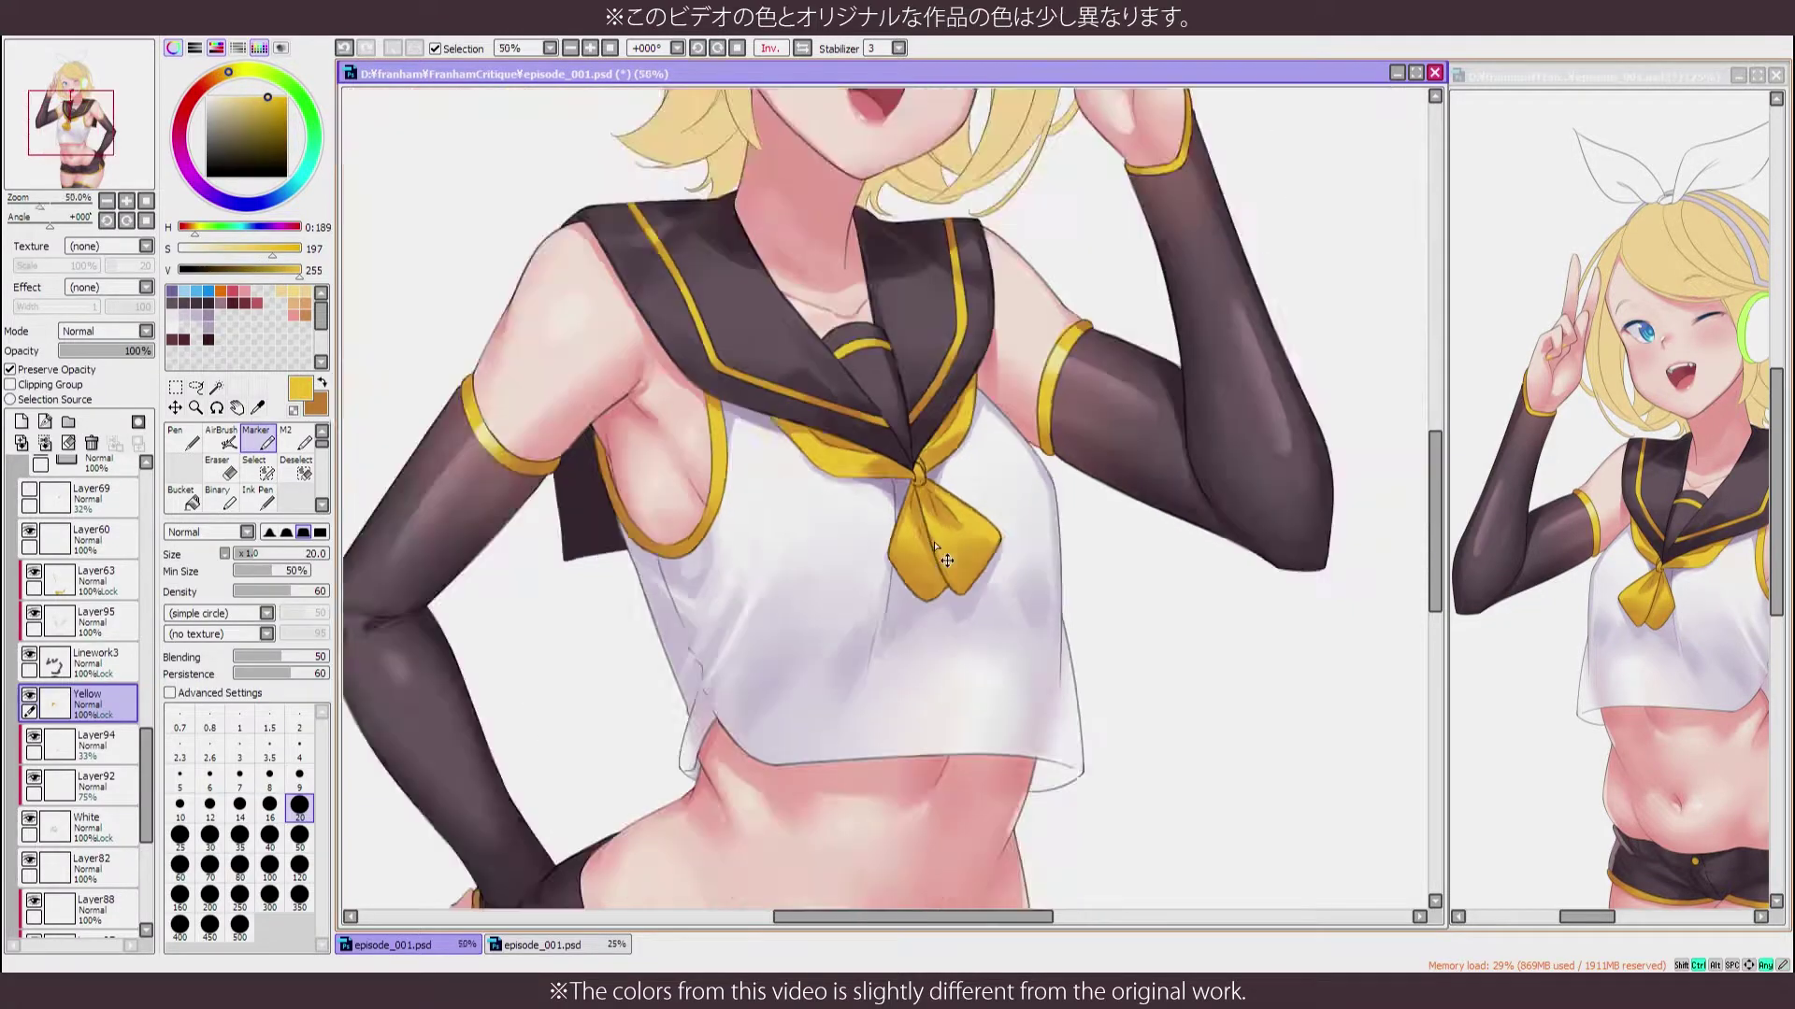
Blend the scarf's fold shadows into its bright yellow base using M2 at size 40
{"action": "key", "text": "h"}
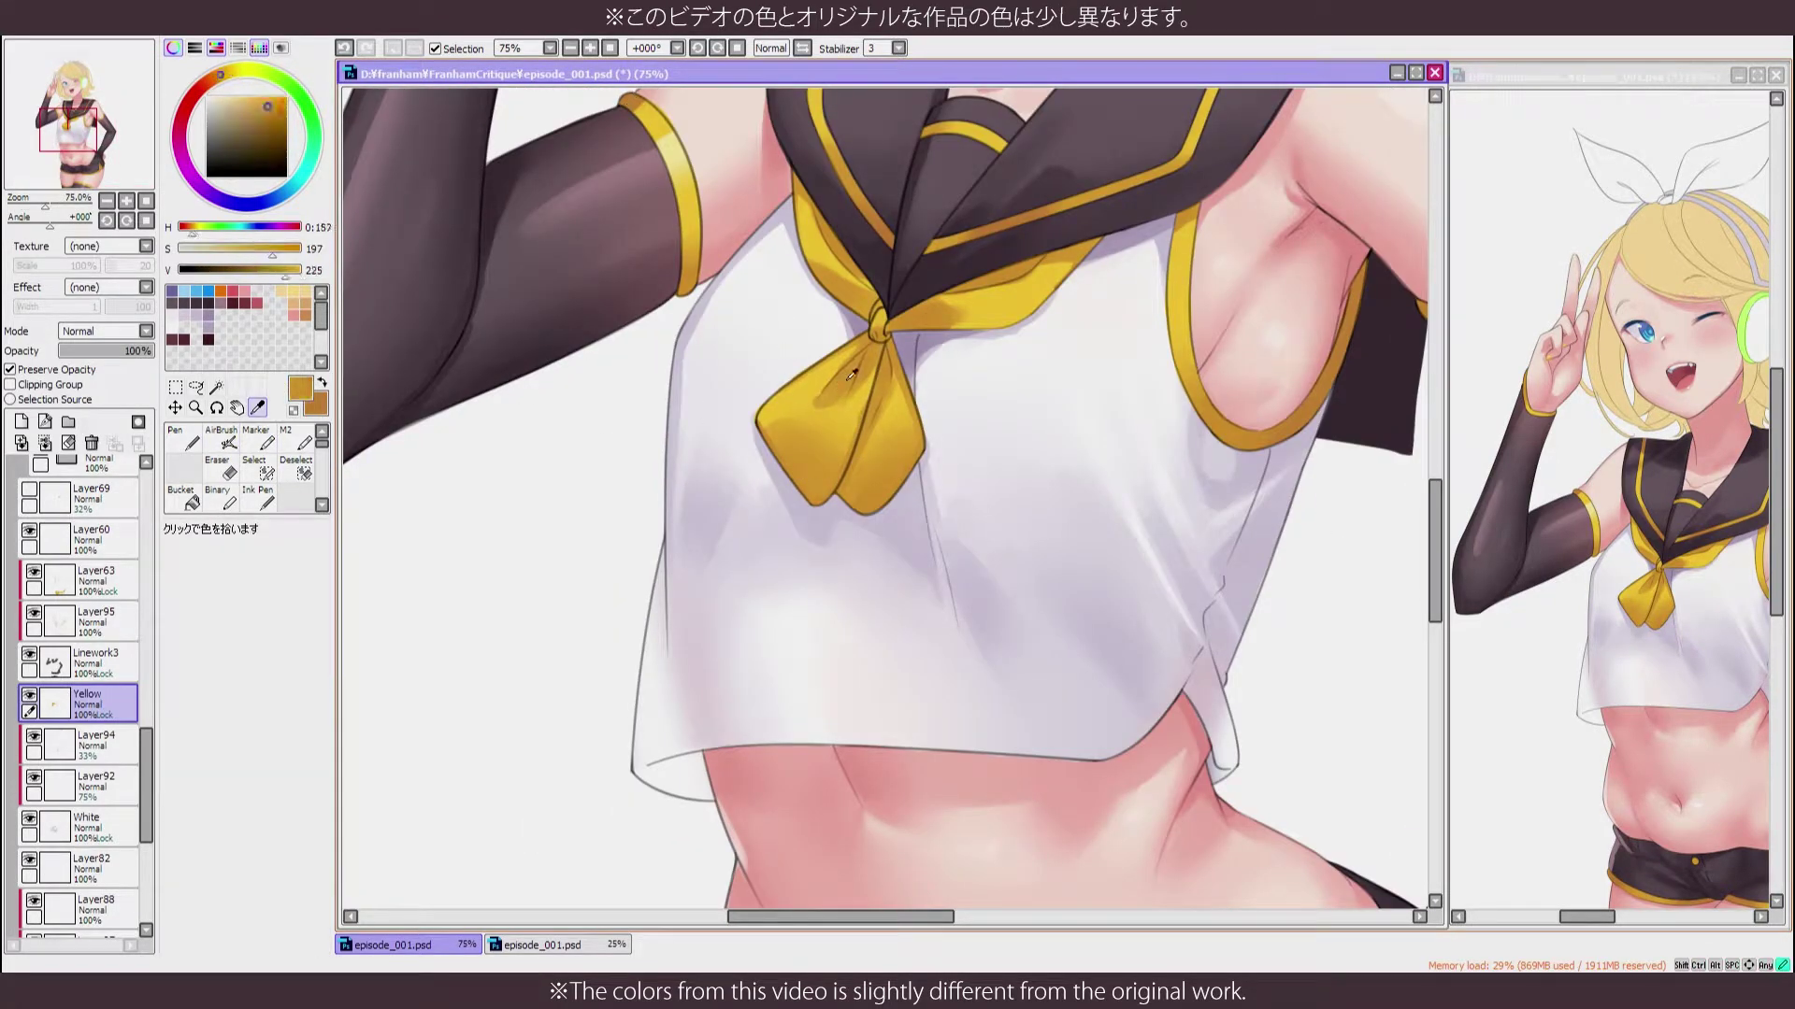
{"action": "left_click", "coordinate": [802, 381], "text": "alt"}
{"action": "left_click", "coordinate": [782, 392], "text": "alt"}
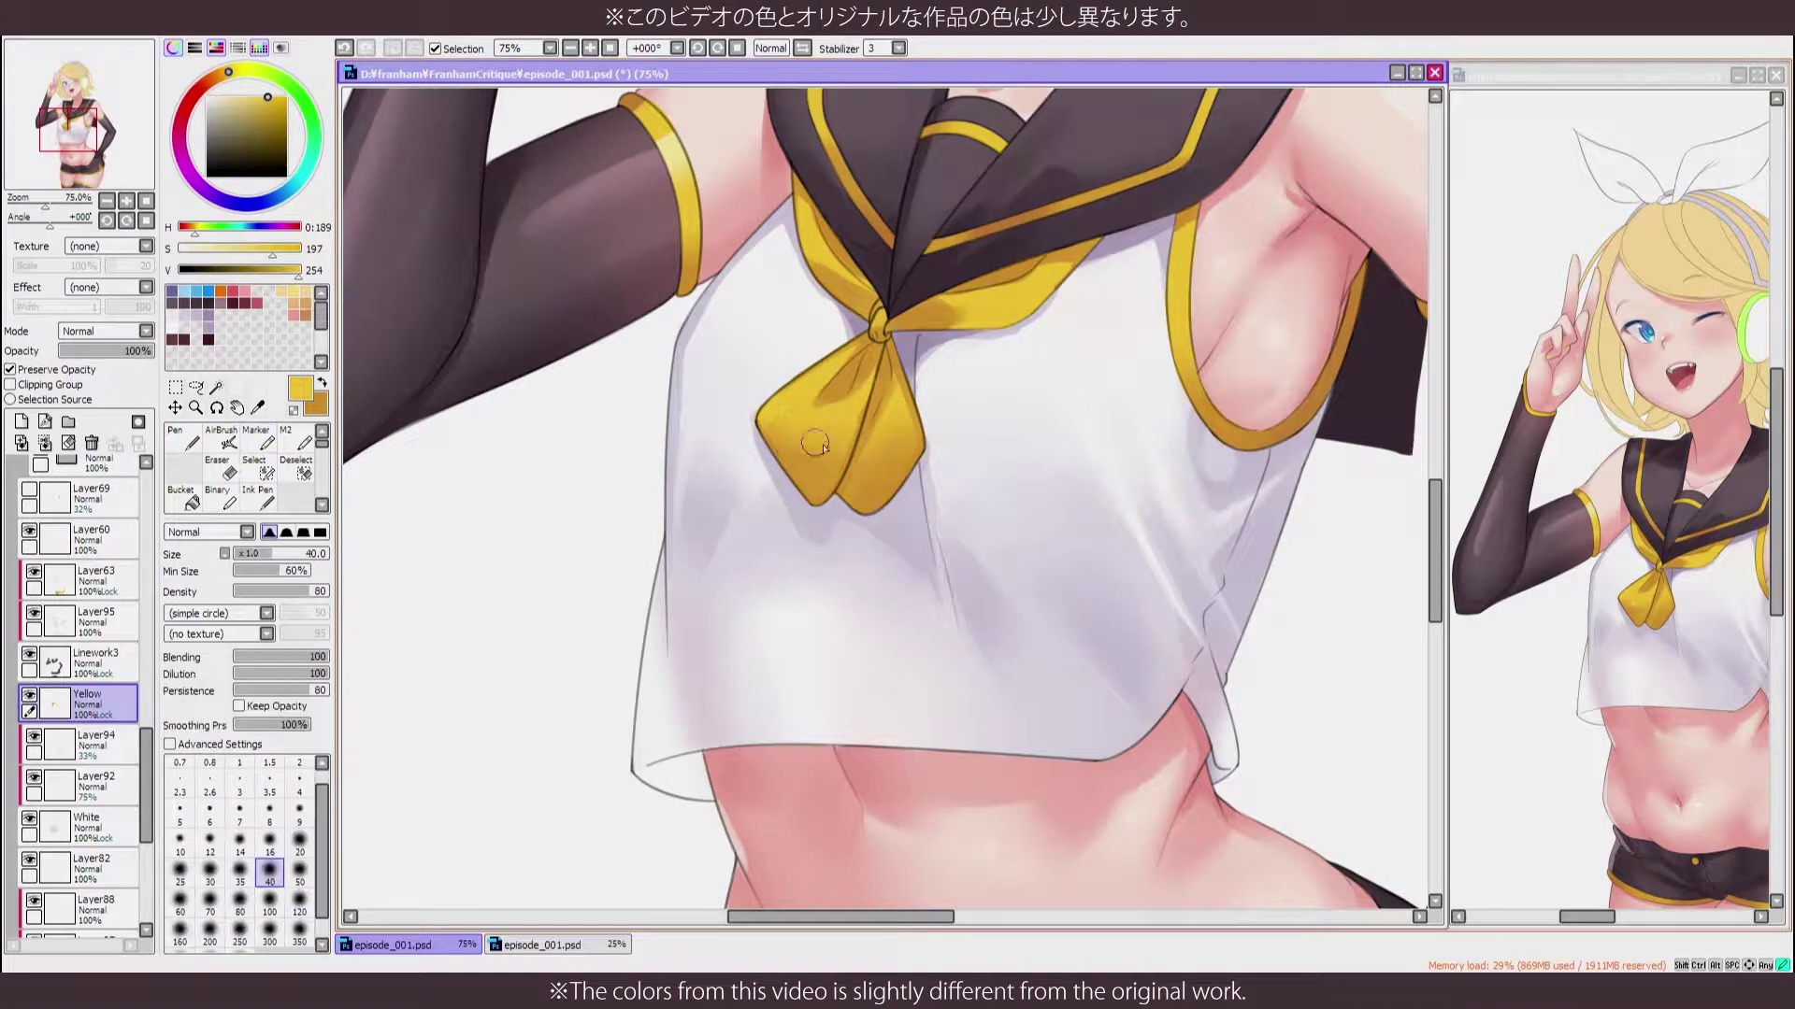
Deepen the scarf's shadows under the collar with a darker orange Marker at size 20 and soften the tails with a yellow AirBrush at size 250
{"action": "key", "text": "h"}
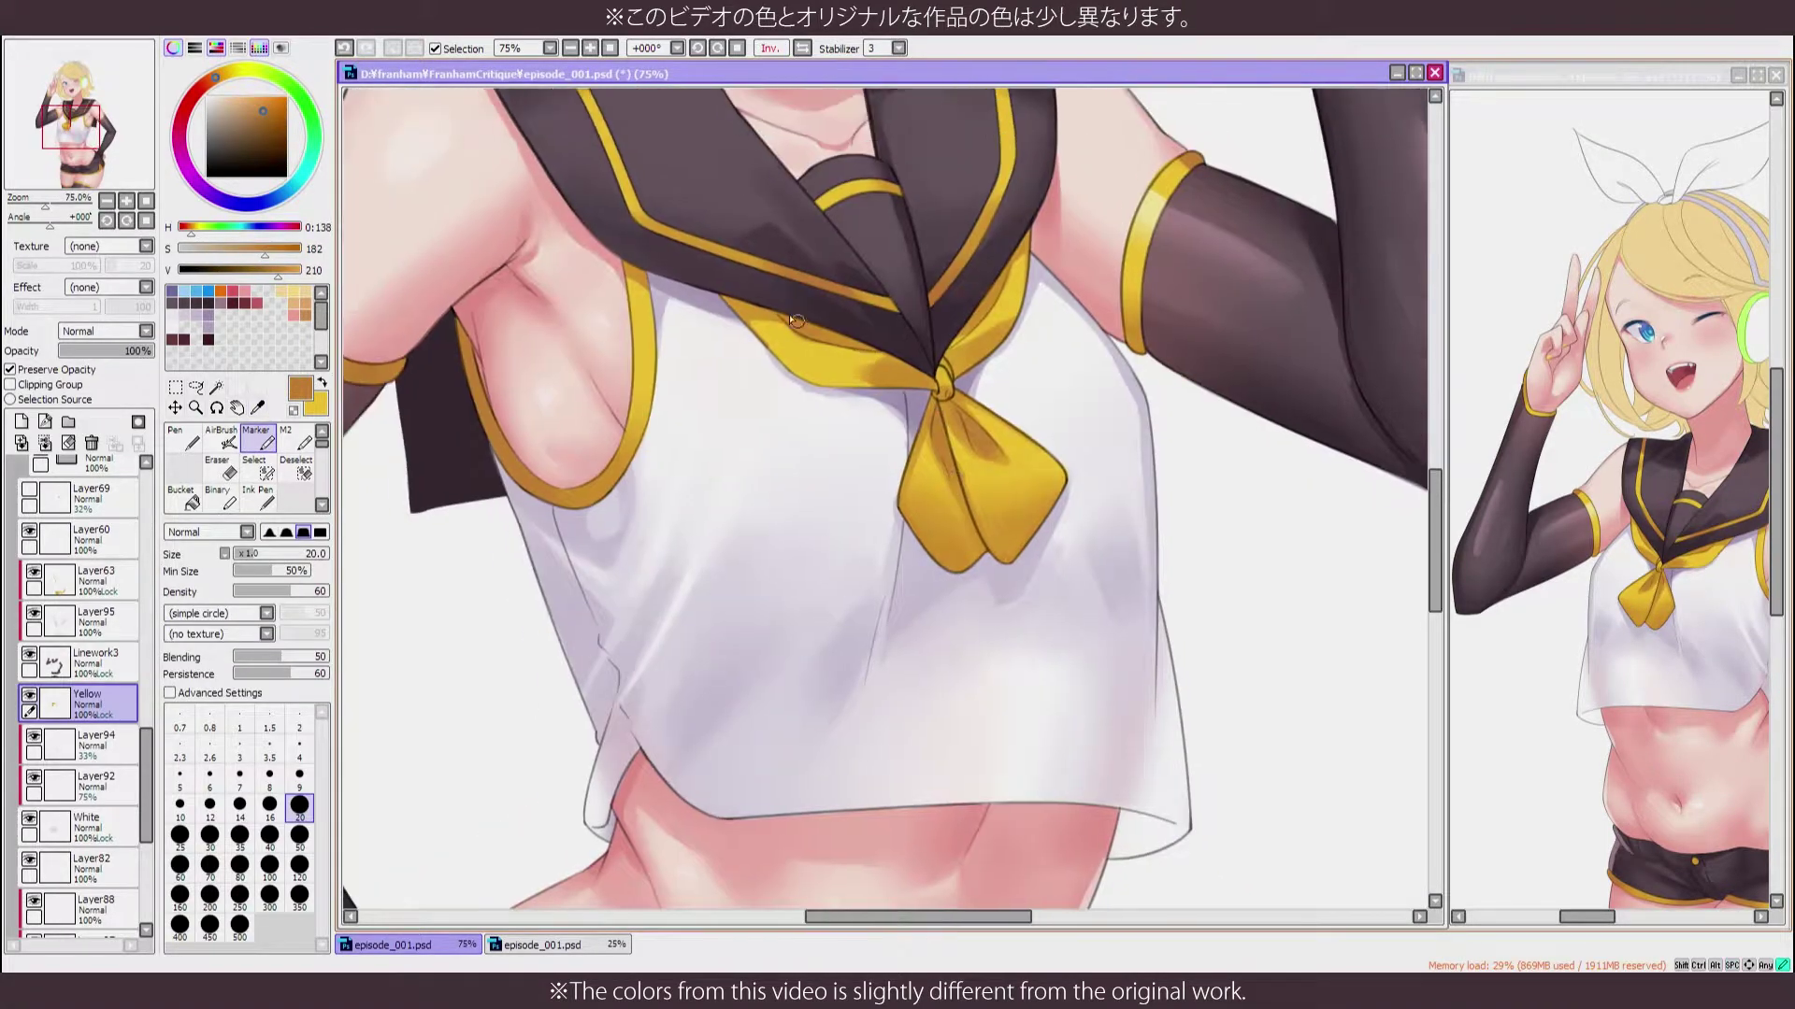
{"action": "key", "text": "h"}
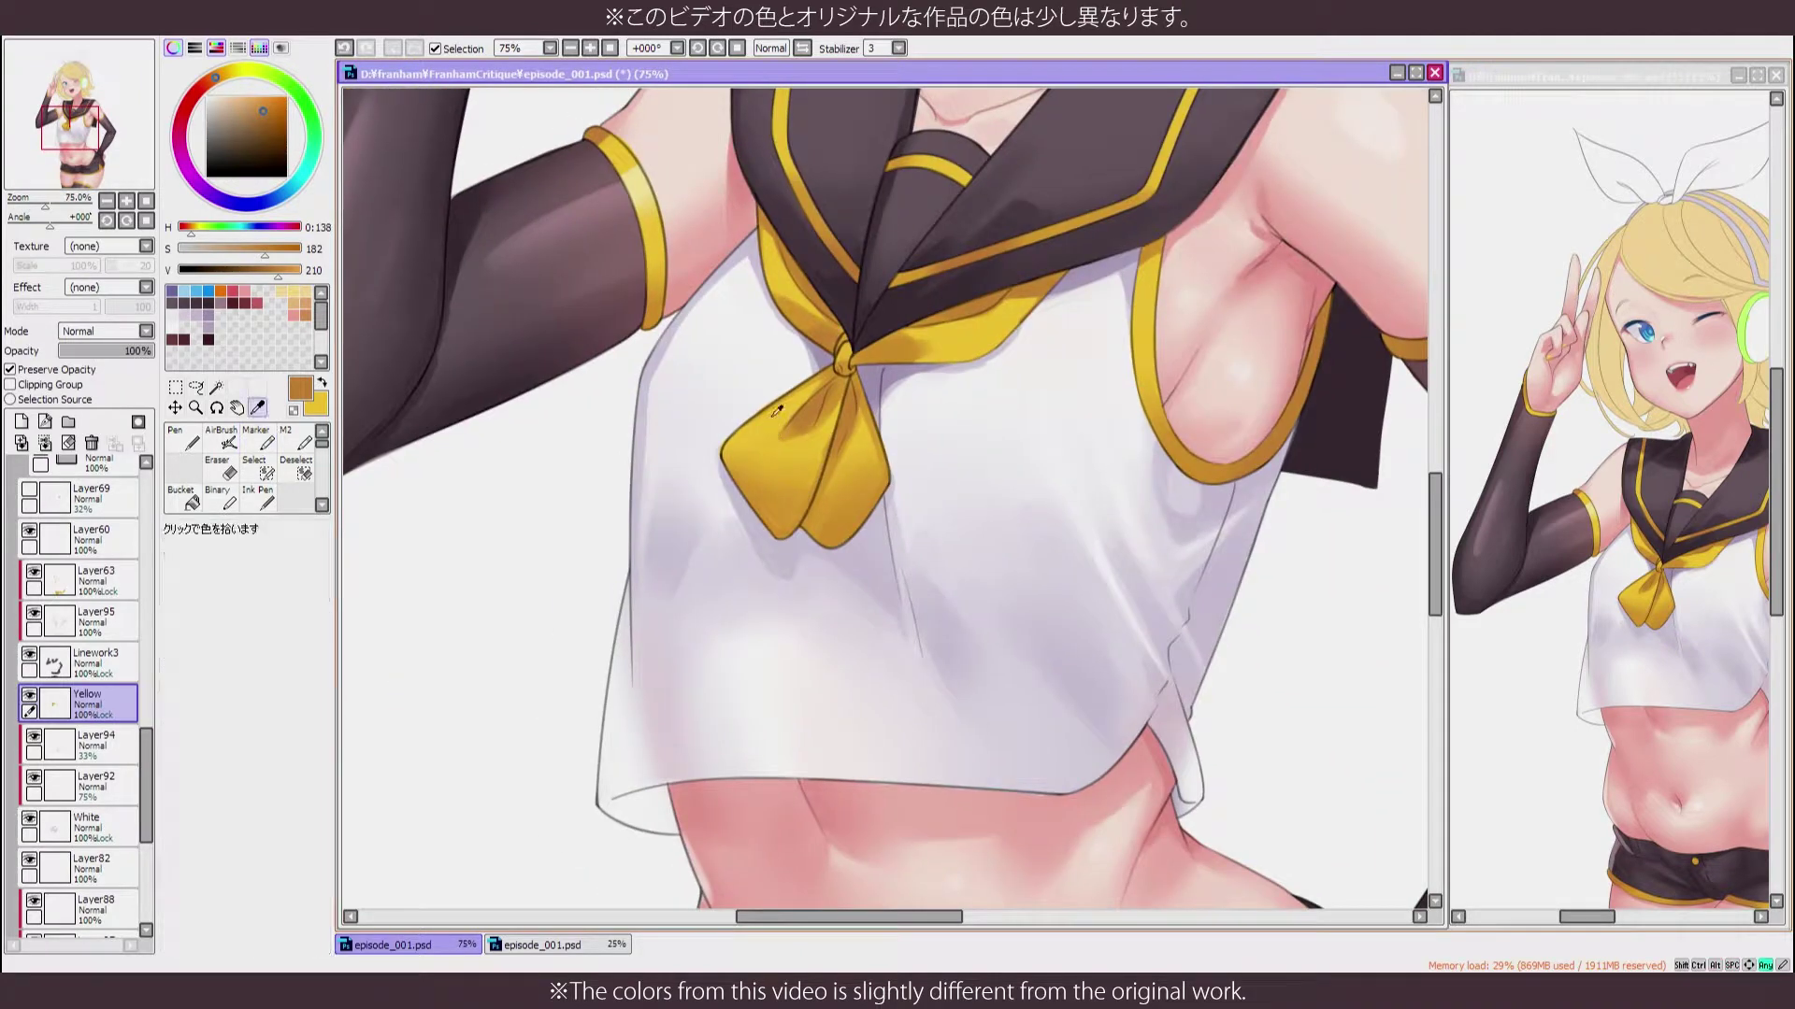
{"action": "left_click", "coordinate": [776, 412], "text": "alt"}
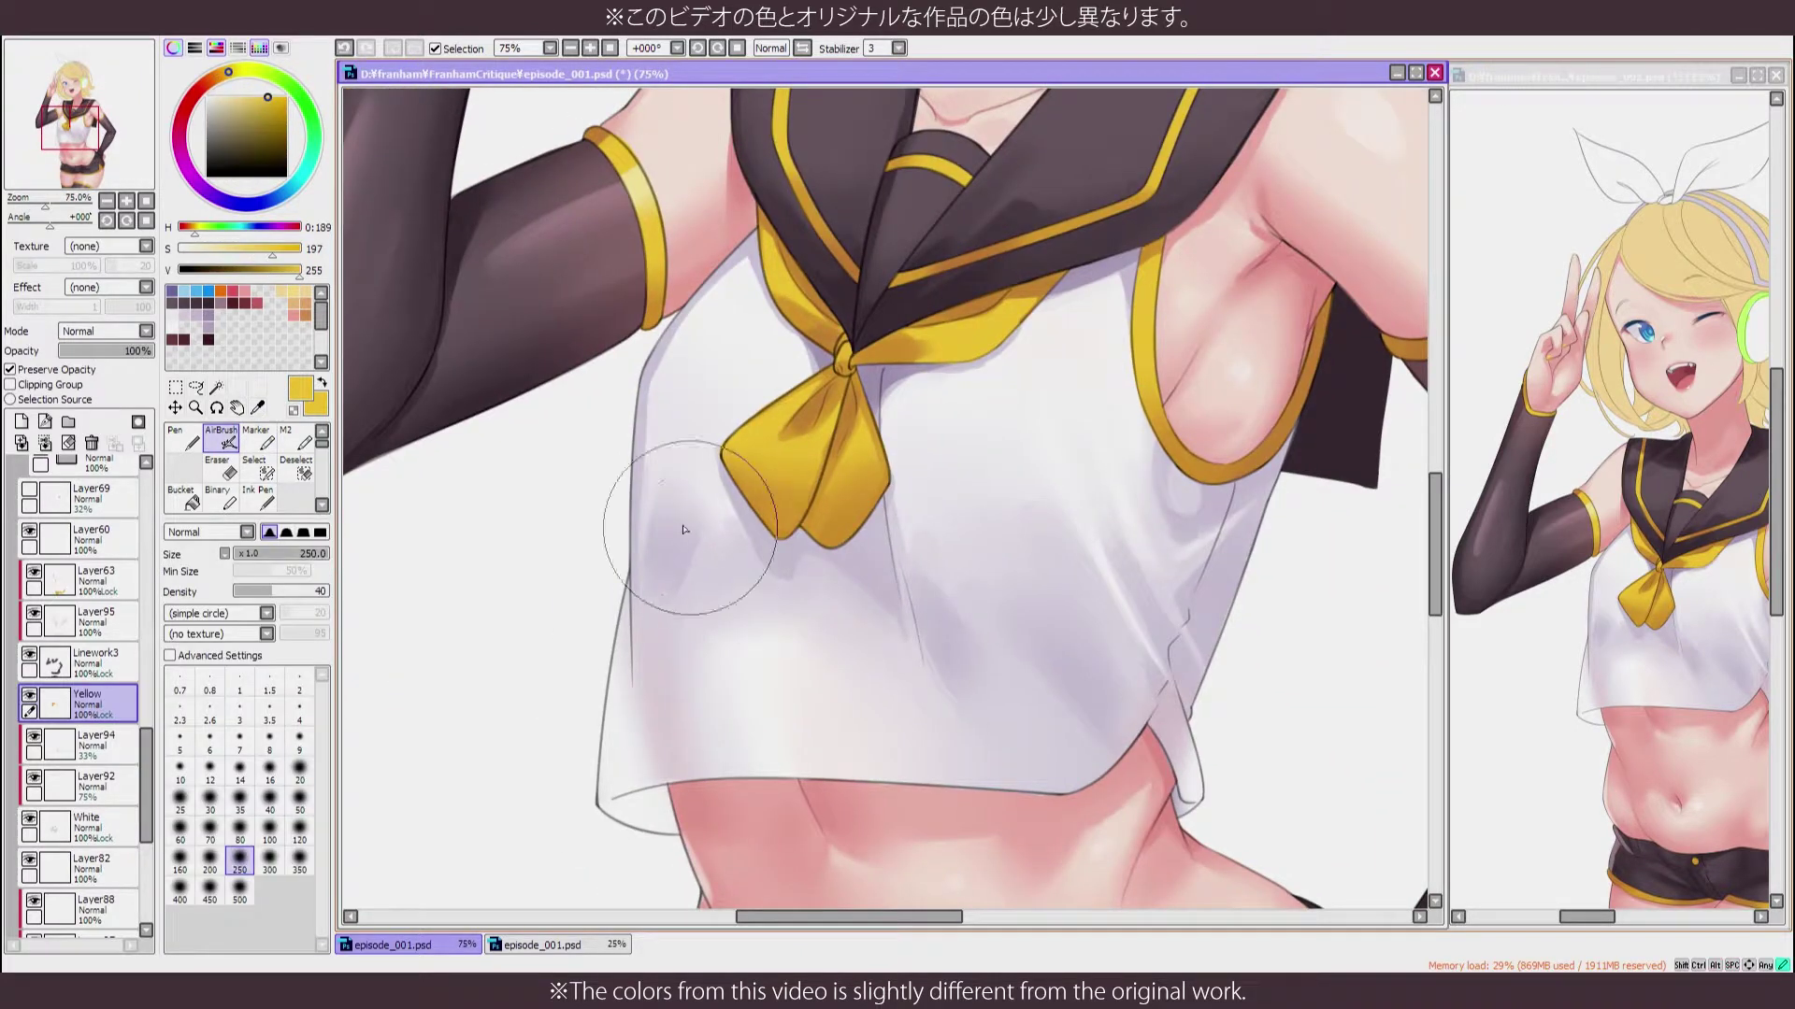
{"action": "scroll", "coordinate": [1106, 661], "scroll_direction": "down", "scroll_amount": 2}
{"action": "left_click_drag", "start_coordinate": [867, 461], "coordinate": [882, 503]}
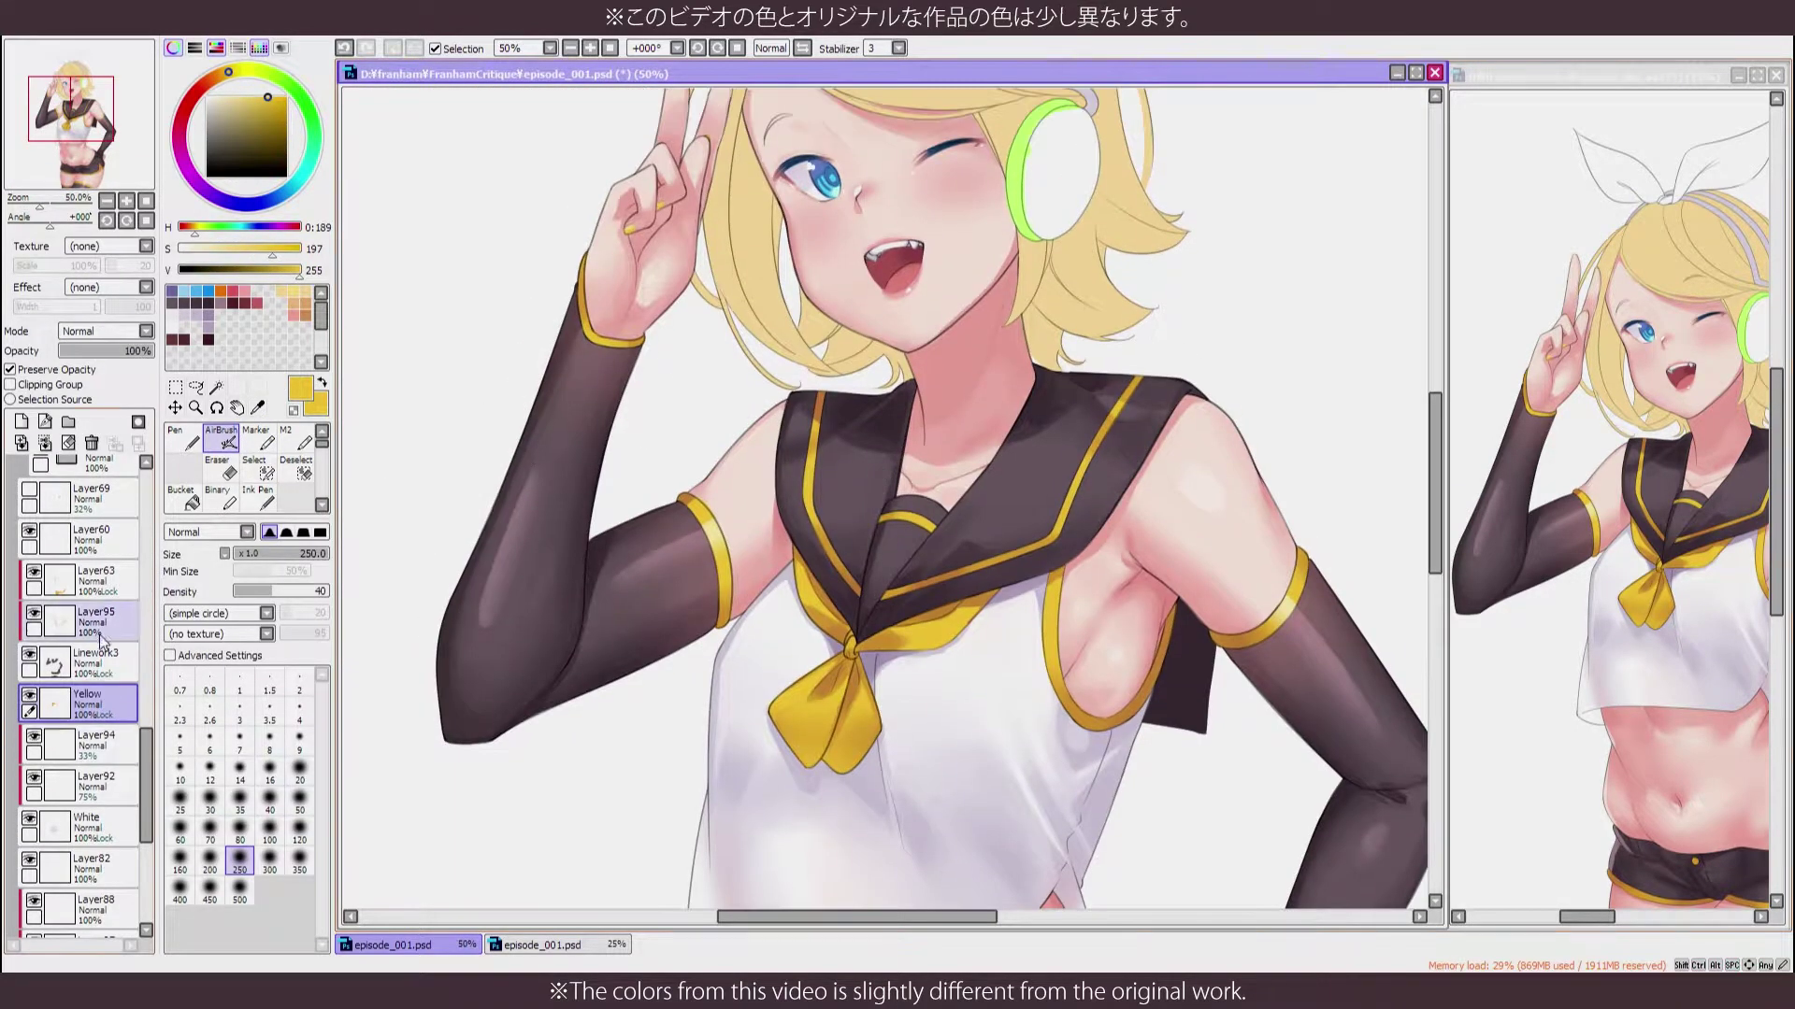
Select Layer75 in the Head folder and preserve its opacity for painting the white headphone ear cup
{"action": "key", "text": "b"}
{"action": "scroll", "coordinate": [1165, 428], "scroll_direction": "down", "scroll_amount": 3}
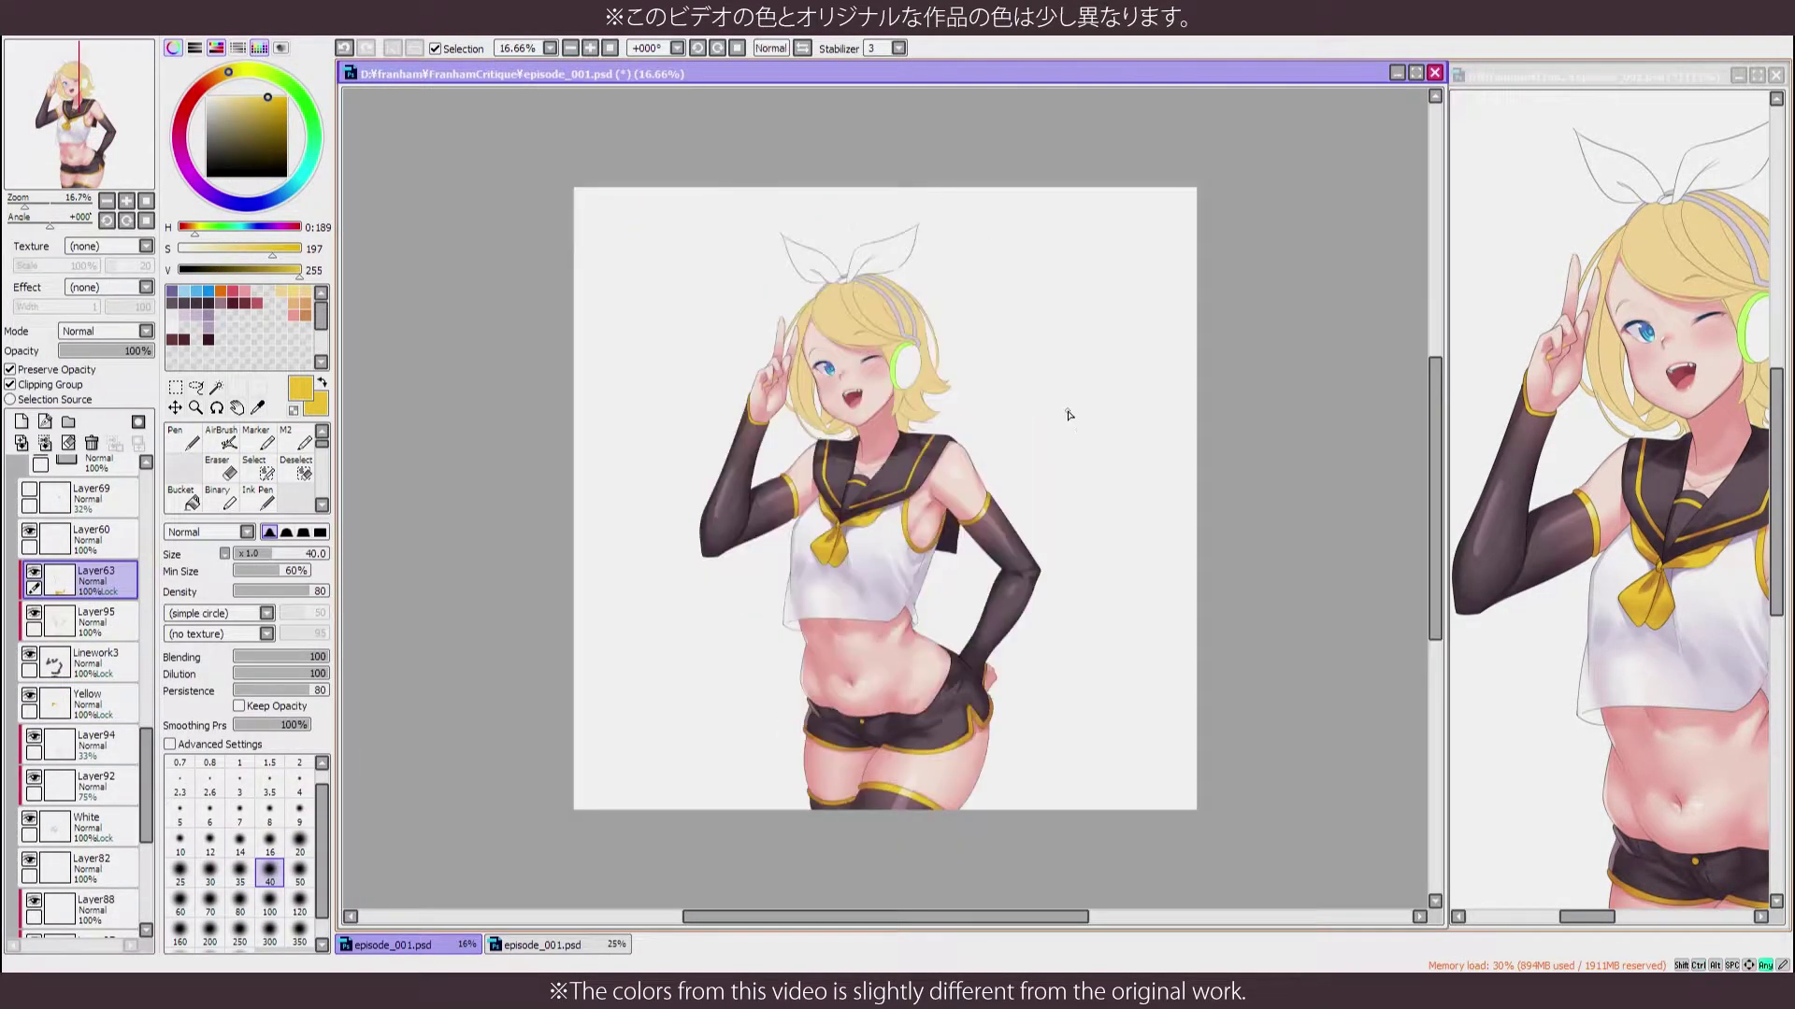
{"action": "scroll", "coordinate": [56, 587], "scroll_direction": "up", "scroll_amount": 6}
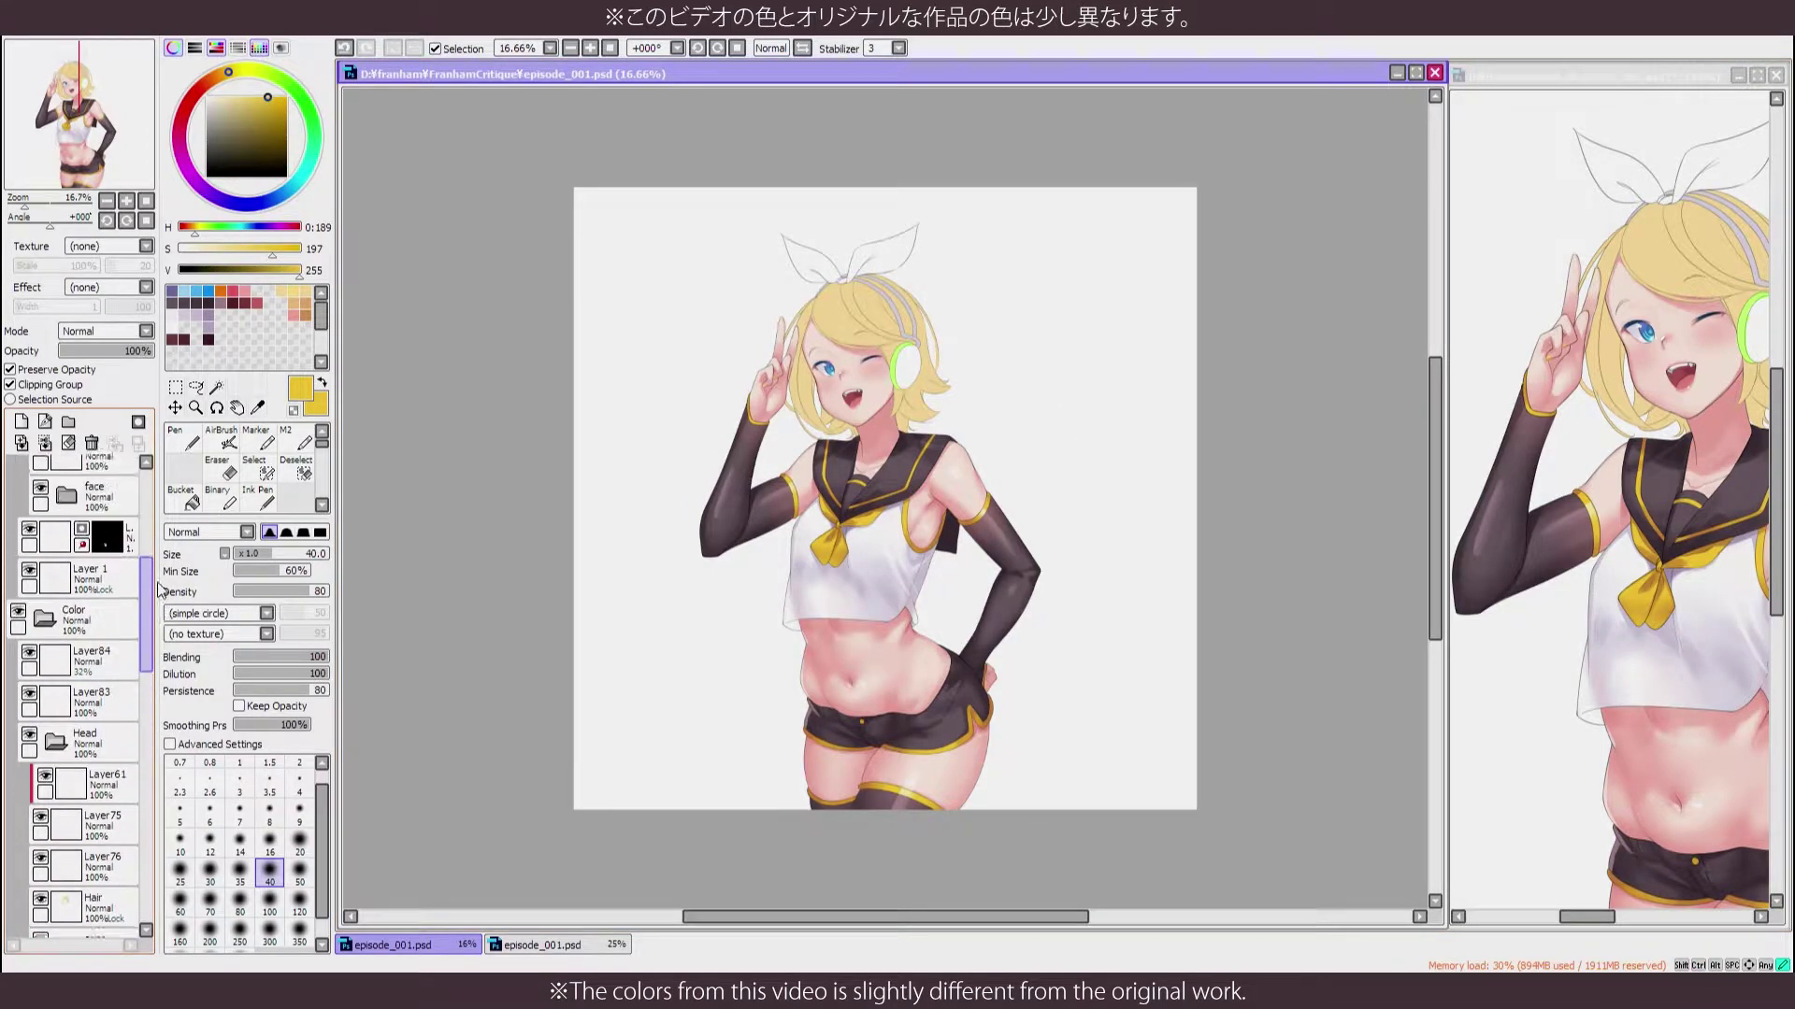
{"action": "left_click", "coordinate": [94, 559]}
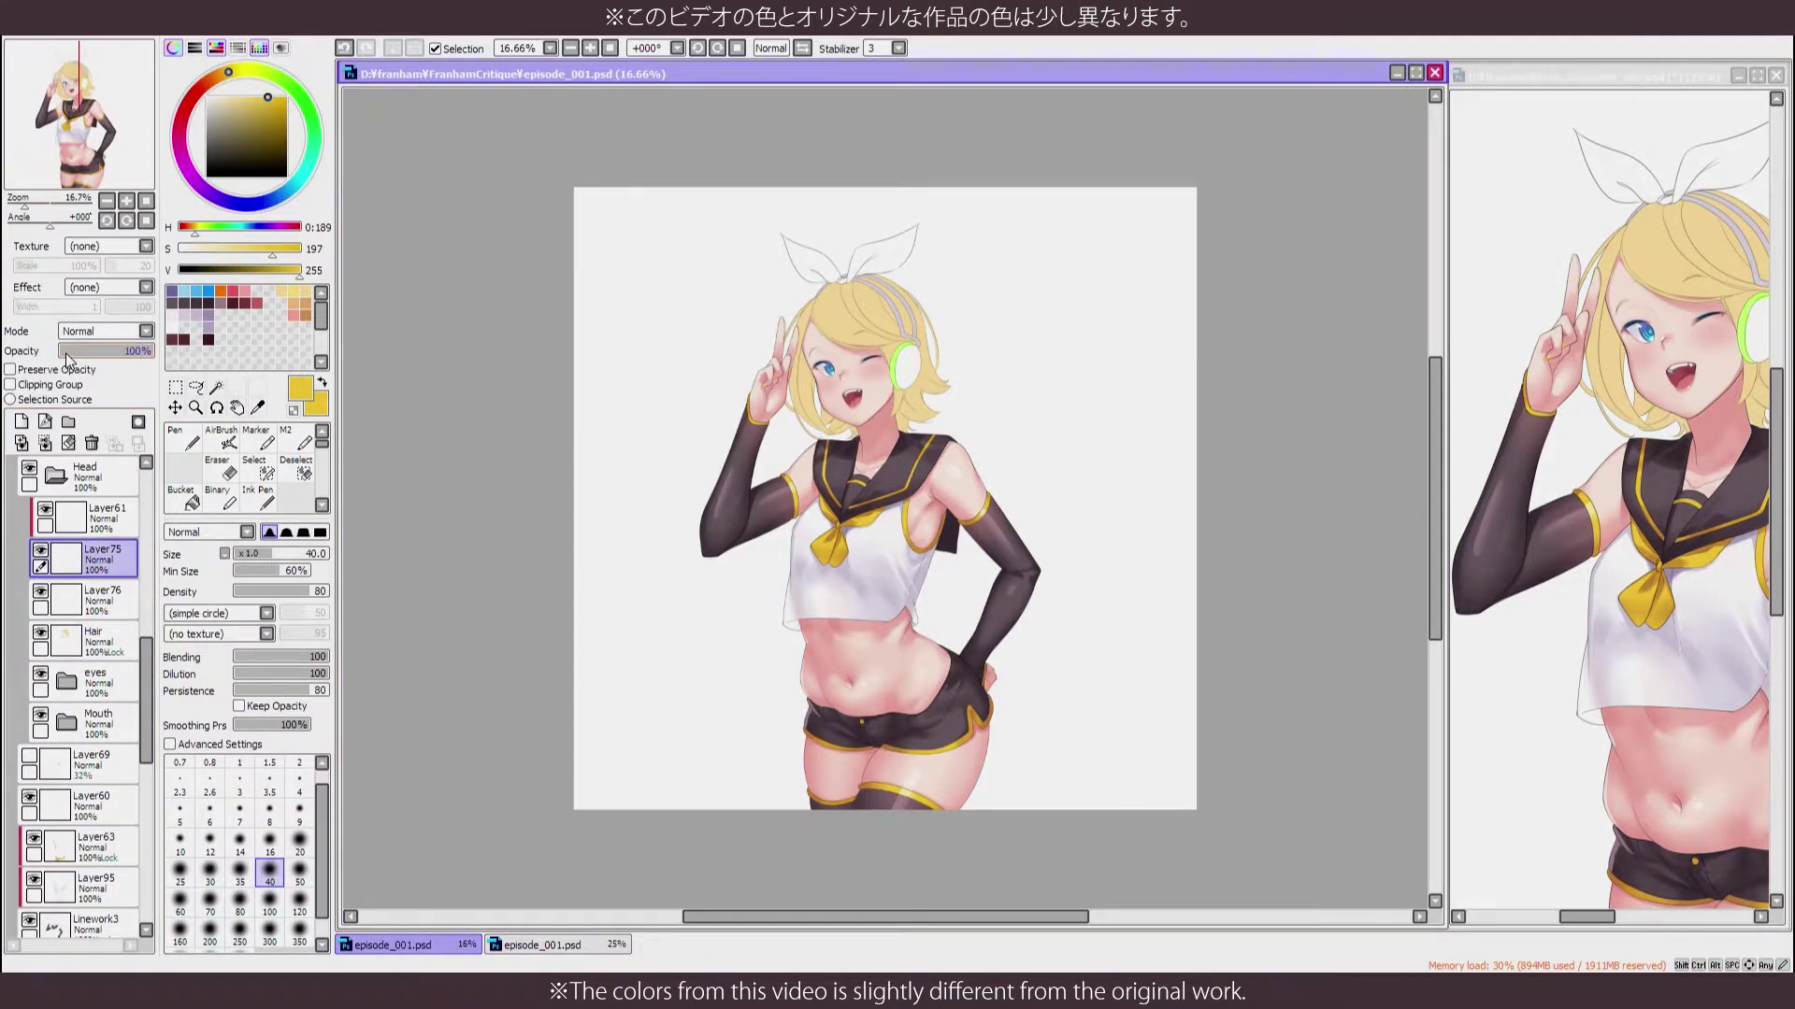
{"action": "scroll", "coordinate": [829, 533], "scroll_direction": "up", "scroll_amount": 3}
{"action": "left_click_drag", "start_coordinate": [829, 533], "coordinate": [823, 617]}
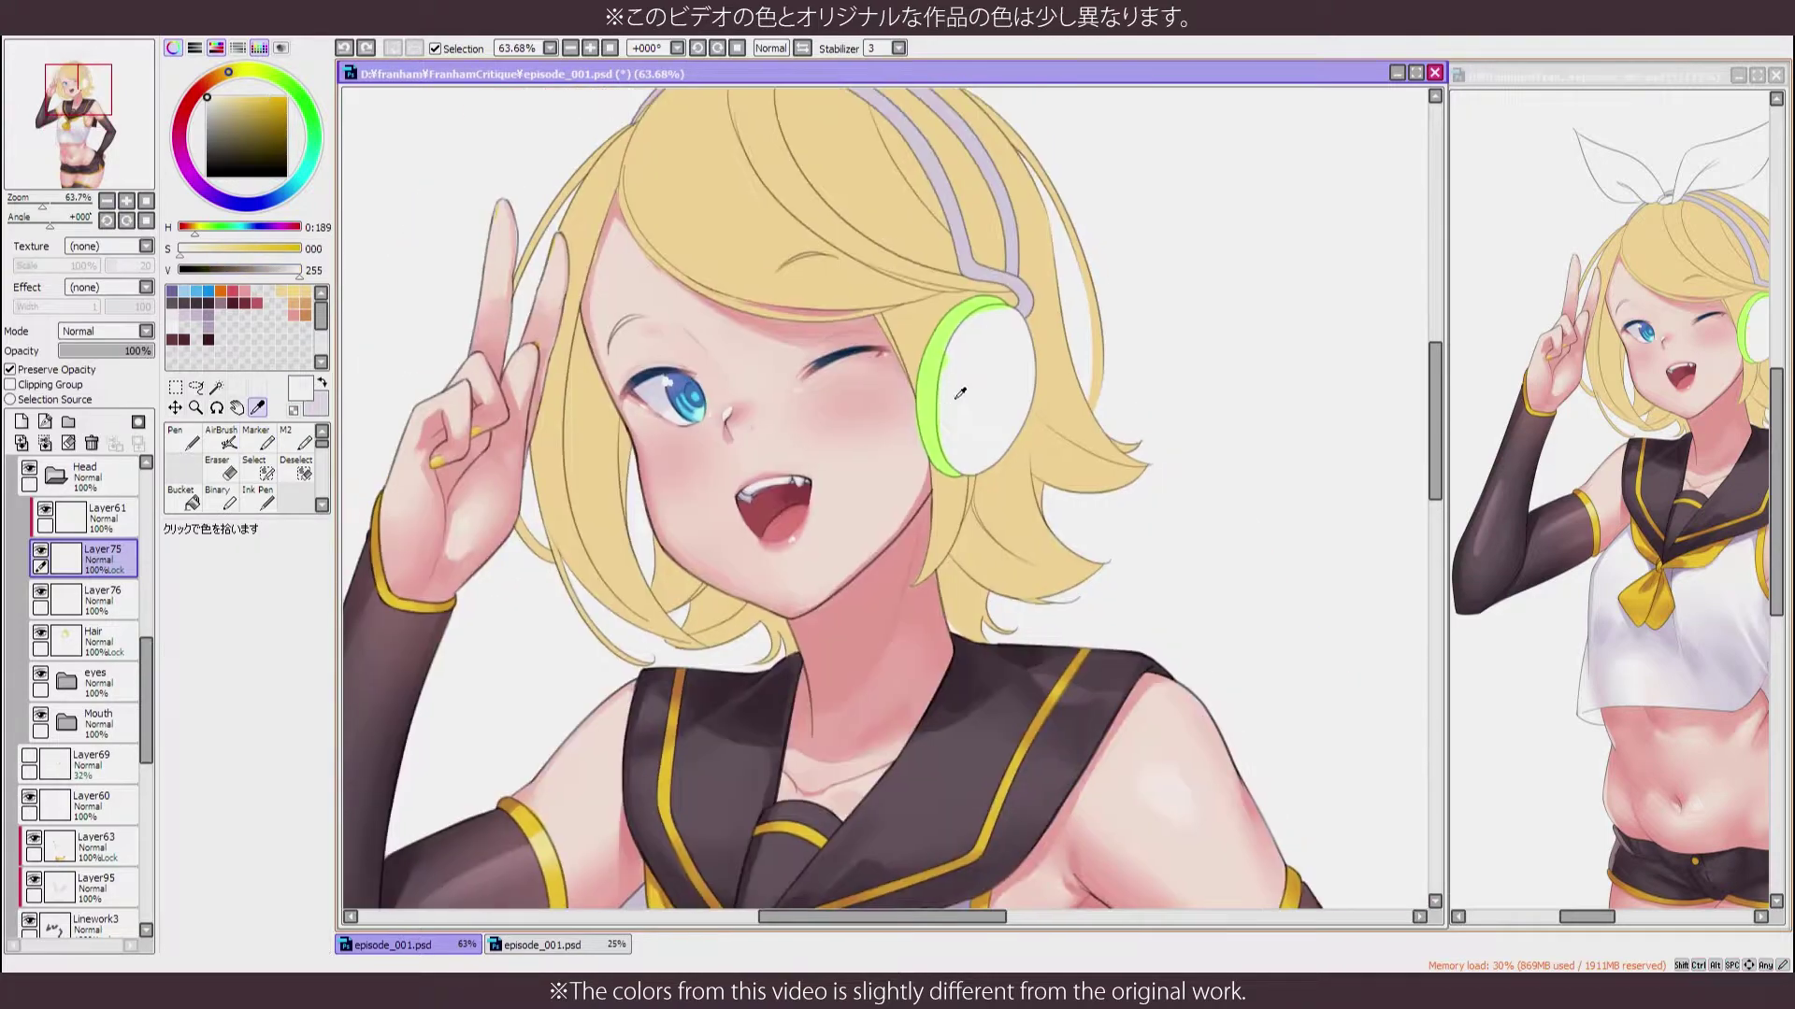
Shade the lower part of the white headphone ear cup with greyish purple using the AirBrush at size 250
{"action": "left_click", "coordinate": [972, 402], "text": "alt"}
{"action": "key", "text": "h"}
{"action": "key", "text": "h"}
{"action": "key", "text": "v"}
{"action": "left_click", "coordinate": [970, 344], "text": "alt"}
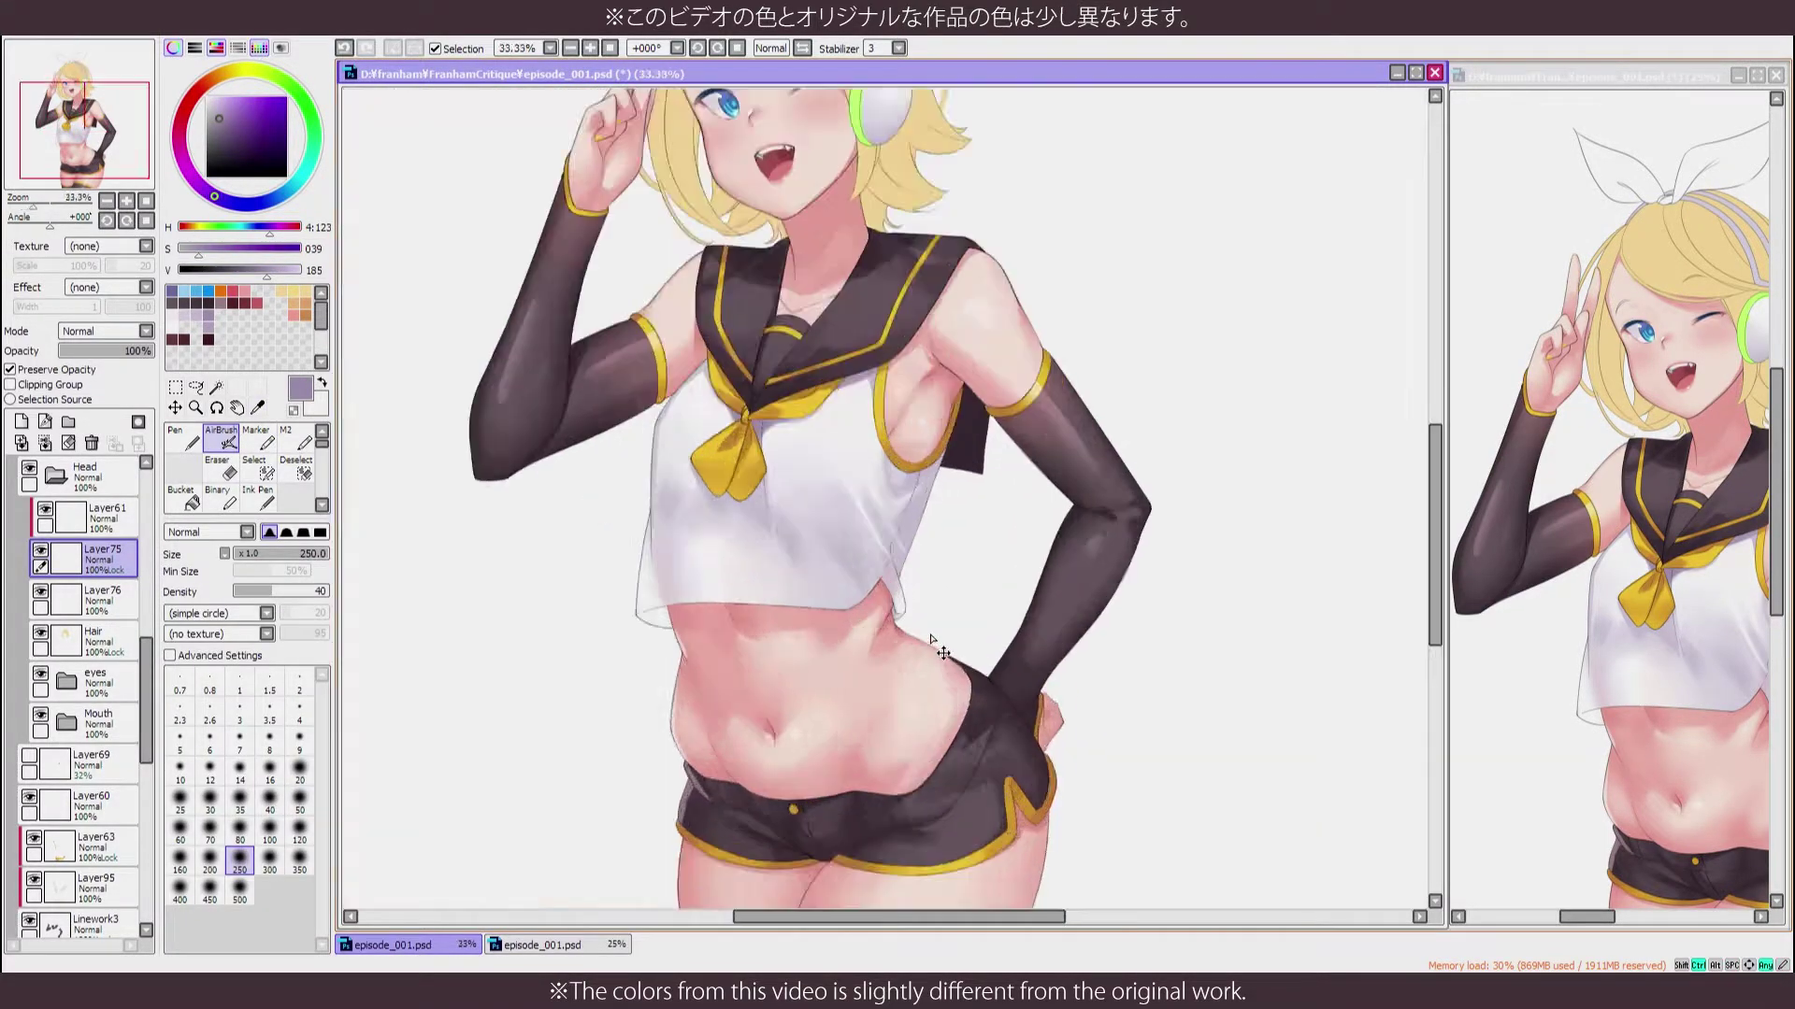
{"action": "left_click", "coordinate": [261, 437]}
{"action": "left_click", "coordinate": [299, 867]}
{"action": "scroll", "coordinate": [634, 399], "scroll_direction": "up", "scroll_amount": 2}
{"action": "scroll", "coordinate": [634, 399], "scroll_direction": "up", "scroll_amount": 2}
Clean up the headphone's green rim on Layer61 with the Eraser at size 35 and the Pen in light green at size 14
{"action": "key", "text": "e"}
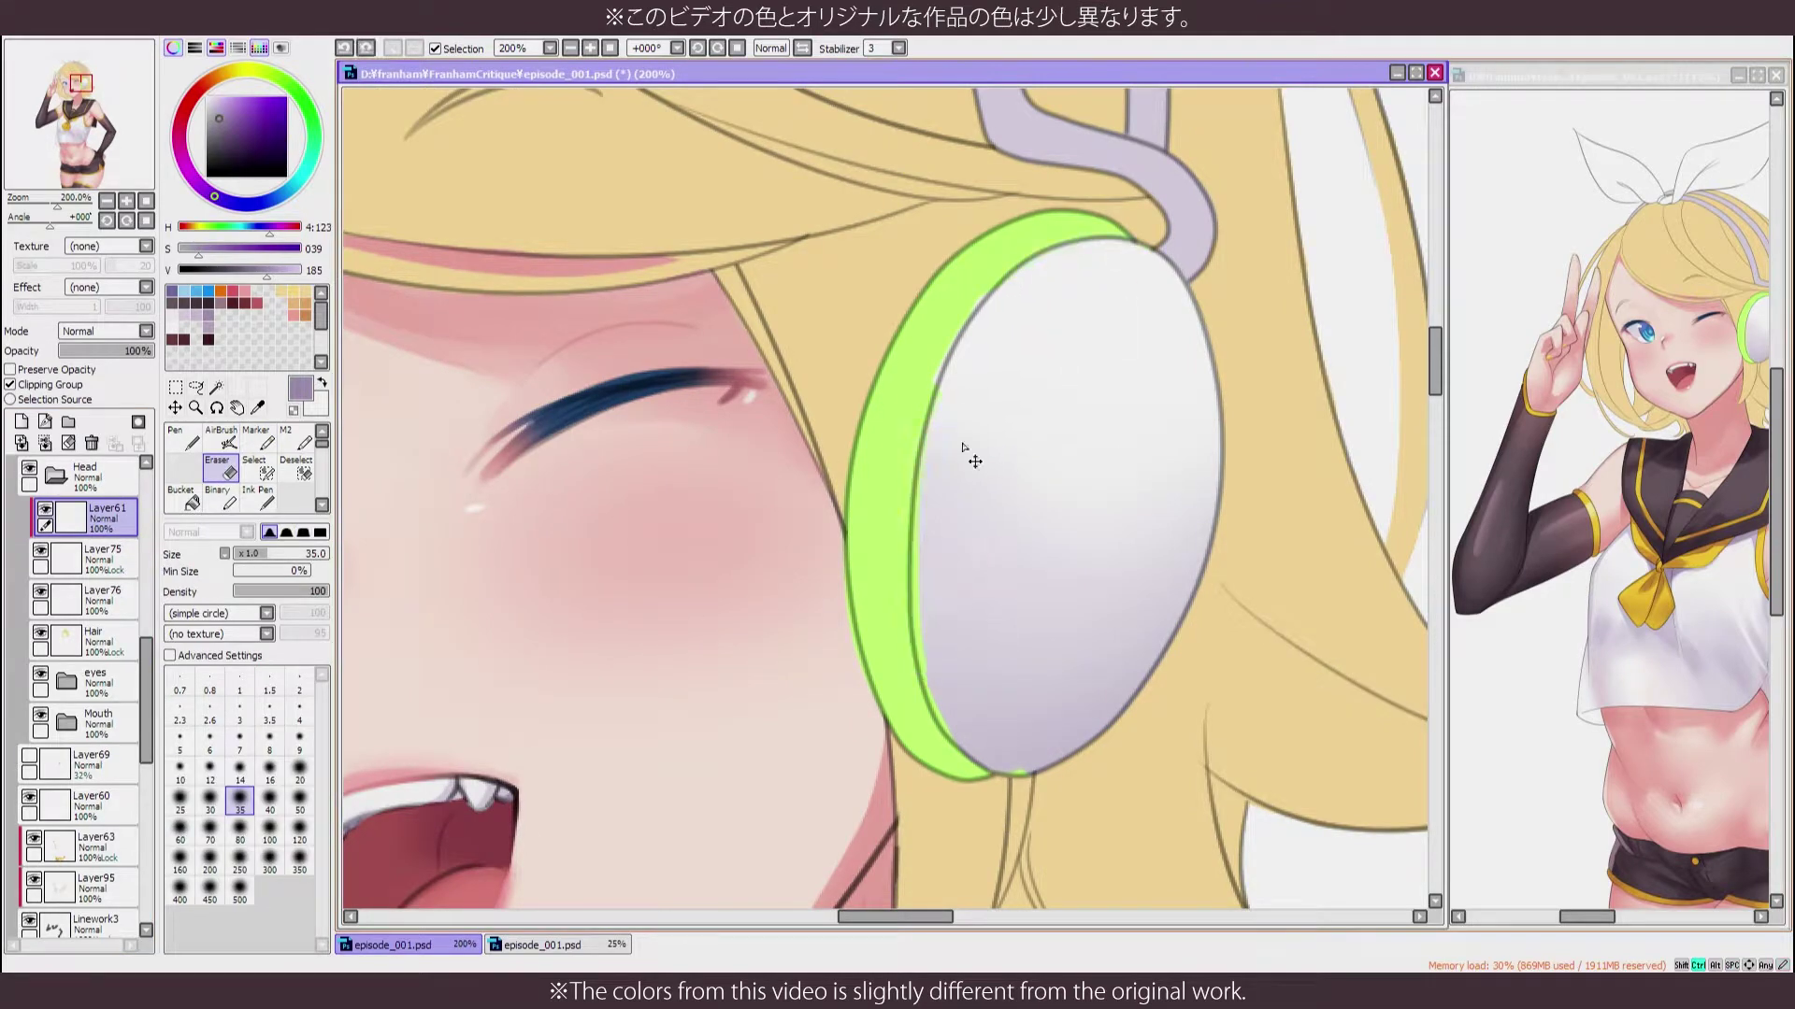
{"action": "key", "text": "n"}
{"action": "left_click", "coordinate": [874, 576], "text": "alt"}
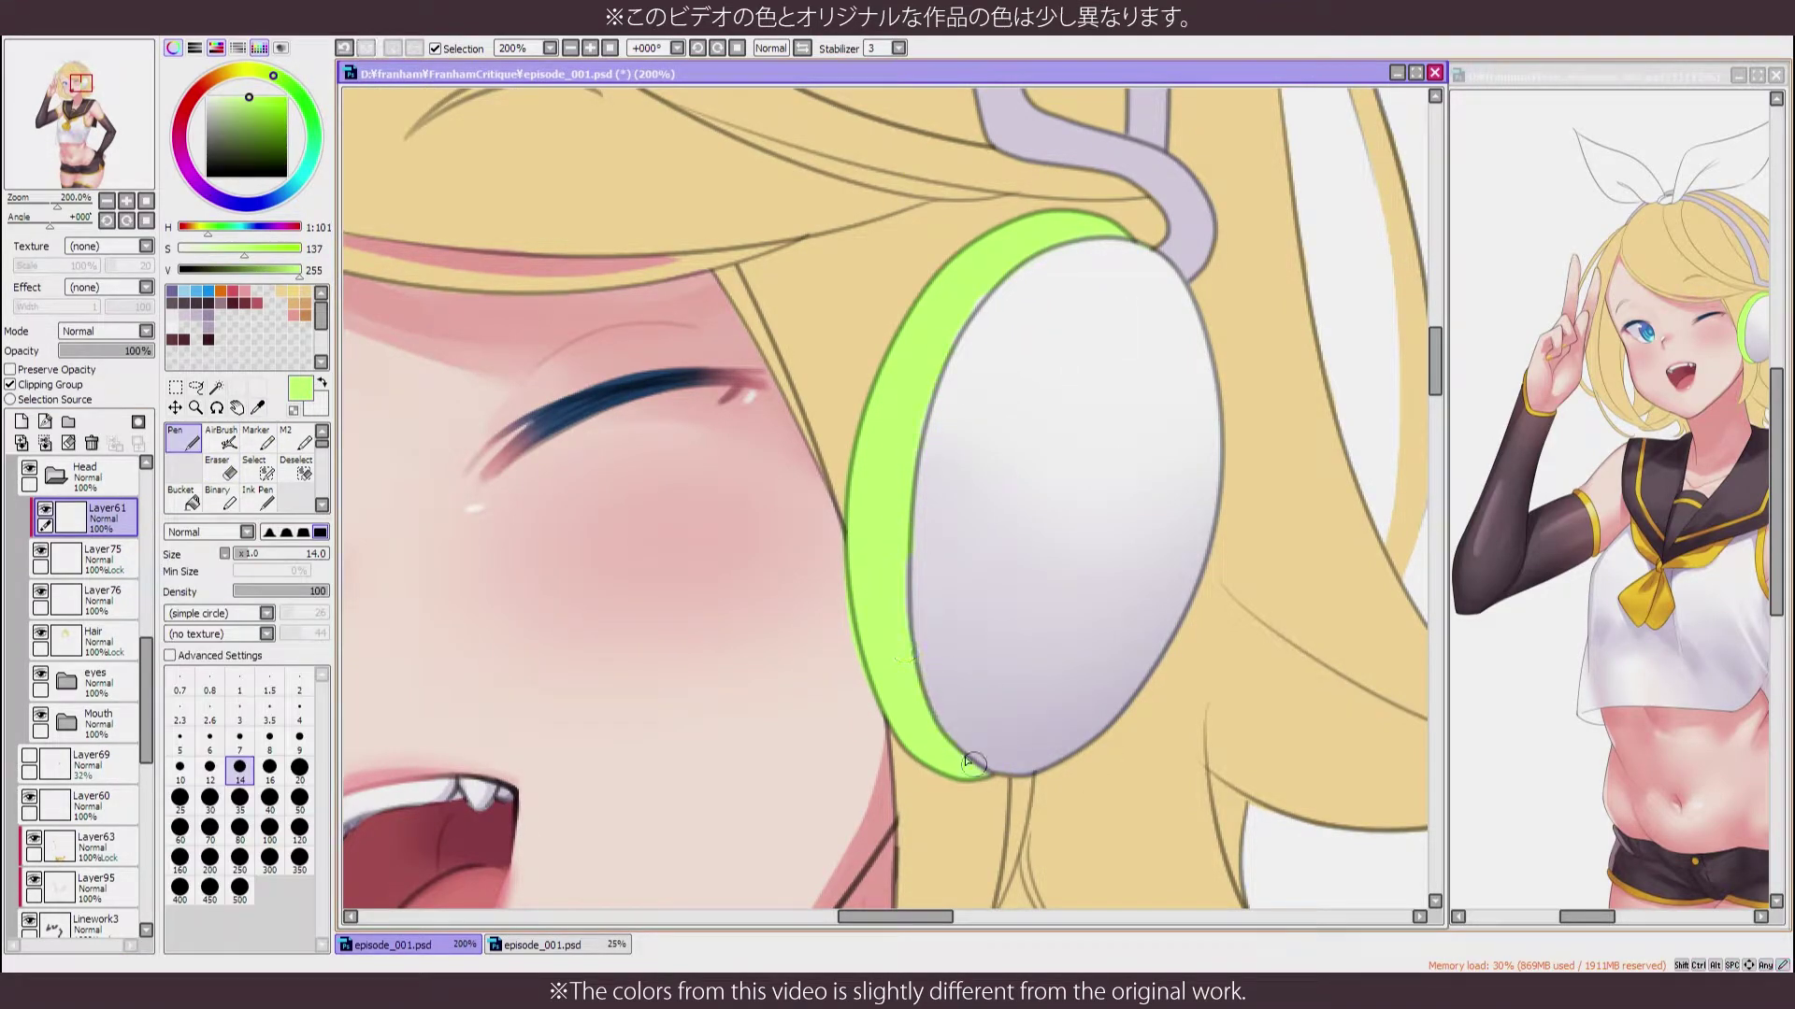
{"action": "scroll", "coordinate": [853, 617], "scroll_direction": "down", "scroll_amount": 1}
Darken the ear cup's lower edge with greyish purple on Layer75 using the AirBrush at size 16, Marker at size 40 and M2 at size 20
{"action": "left_click", "coordinate": [102, 556]}
{"action": "left_click", "coordinate": [221, 437]}
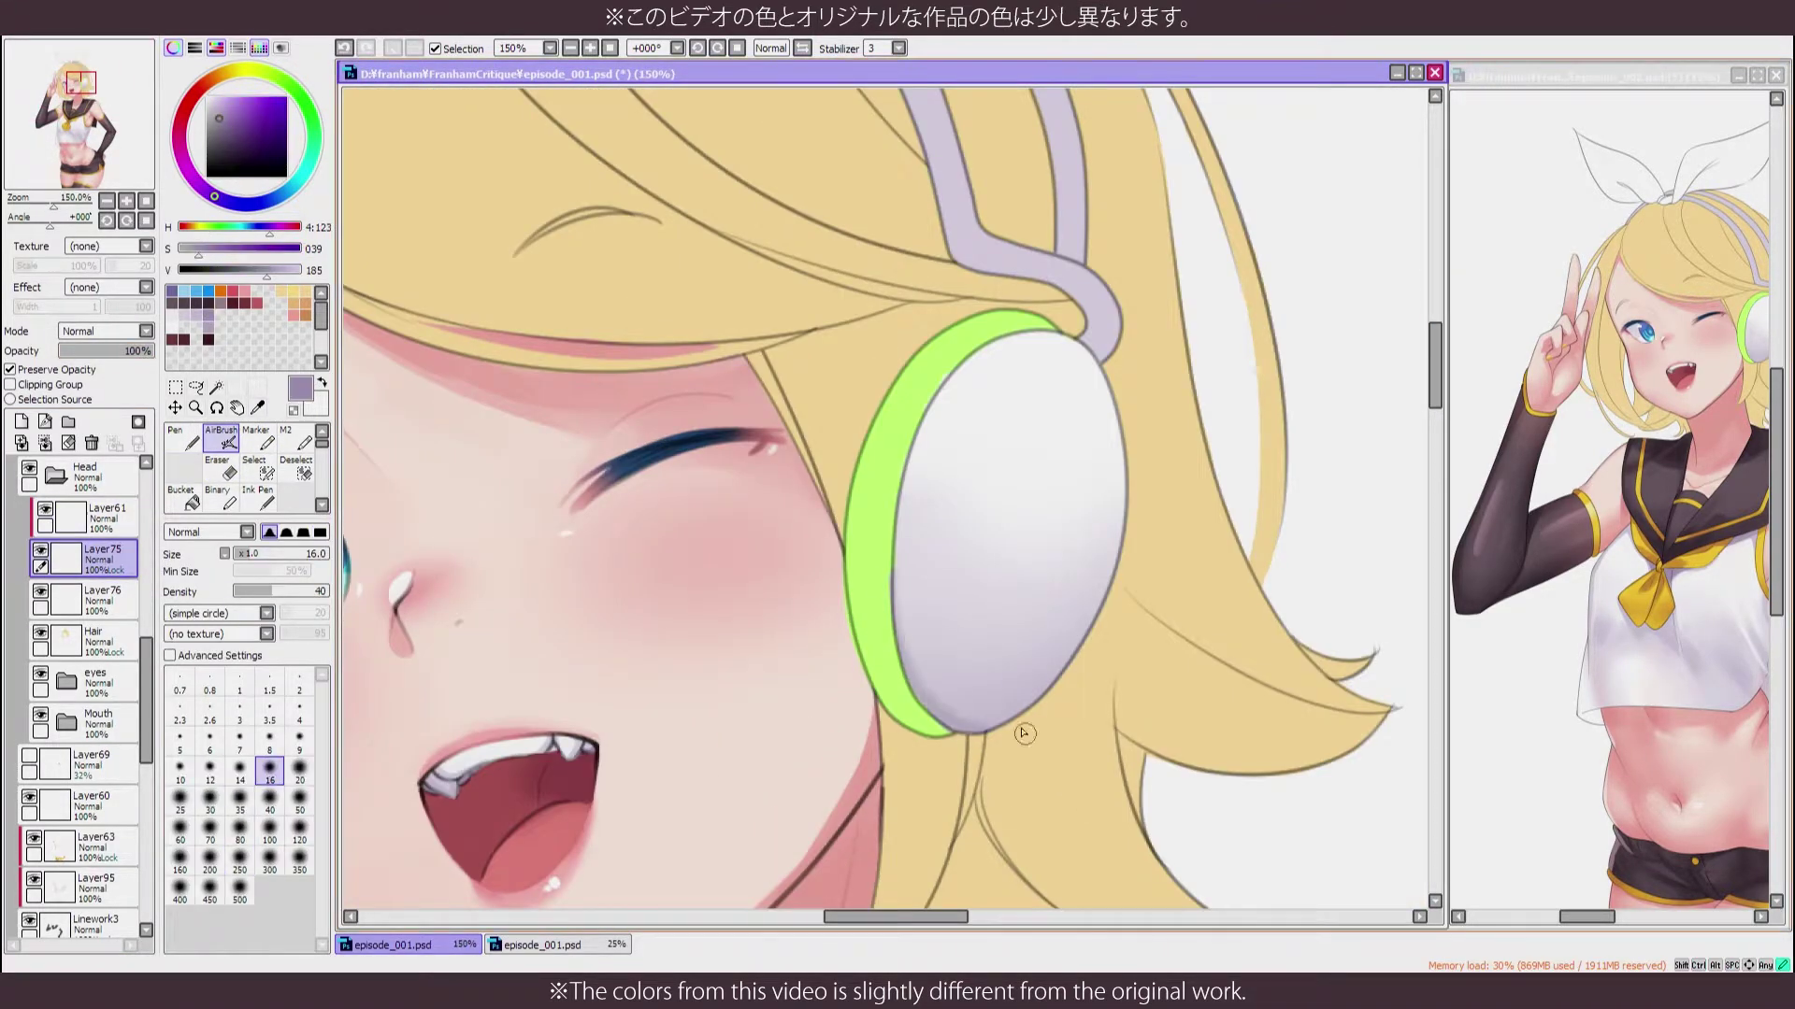
{"action": "key", "text": "h"}
{"action": "key", "text": "b"}
{"action": "key", "text": "h"}
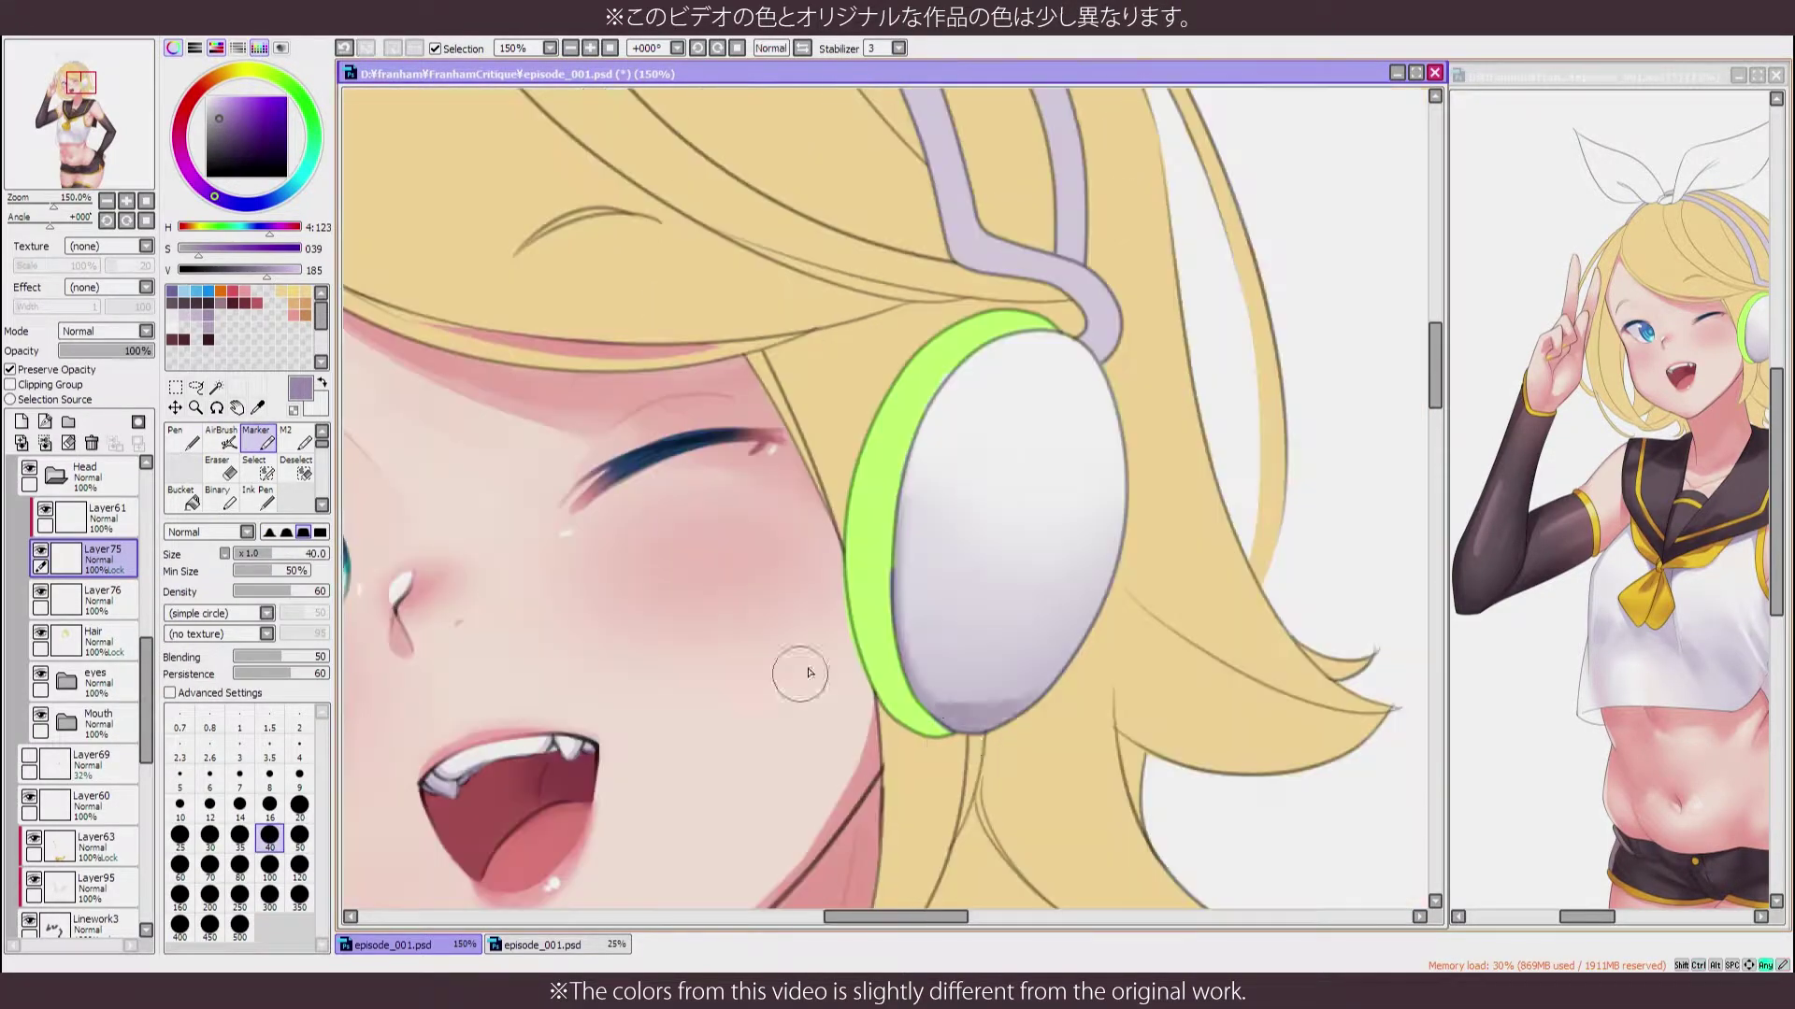
{"action": "scroll", "coordinate": [932, 701], "scroll_direction": "down", "scroll_amount": 2}
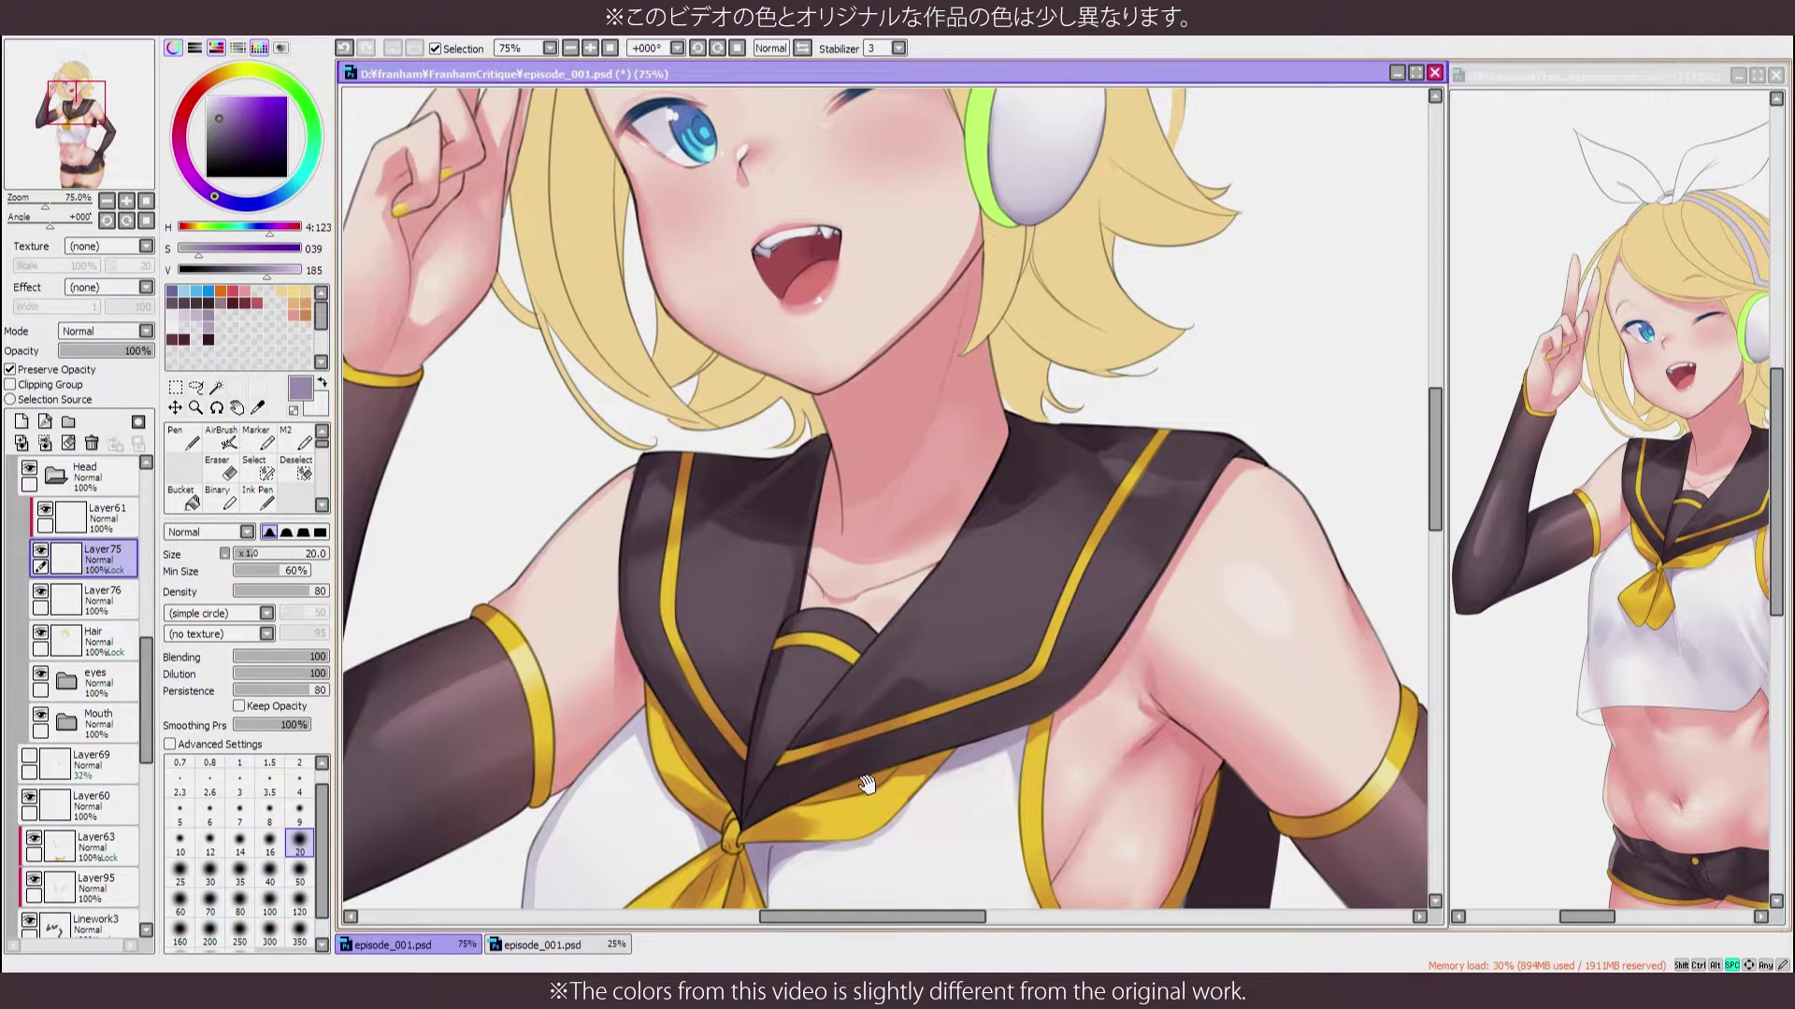
Repaint the ear cup white and block in a pale purple shadow on its lower half using the Marker at sizes 35 and 120
{"action": "left_click", "coordinate": [176, 325]}
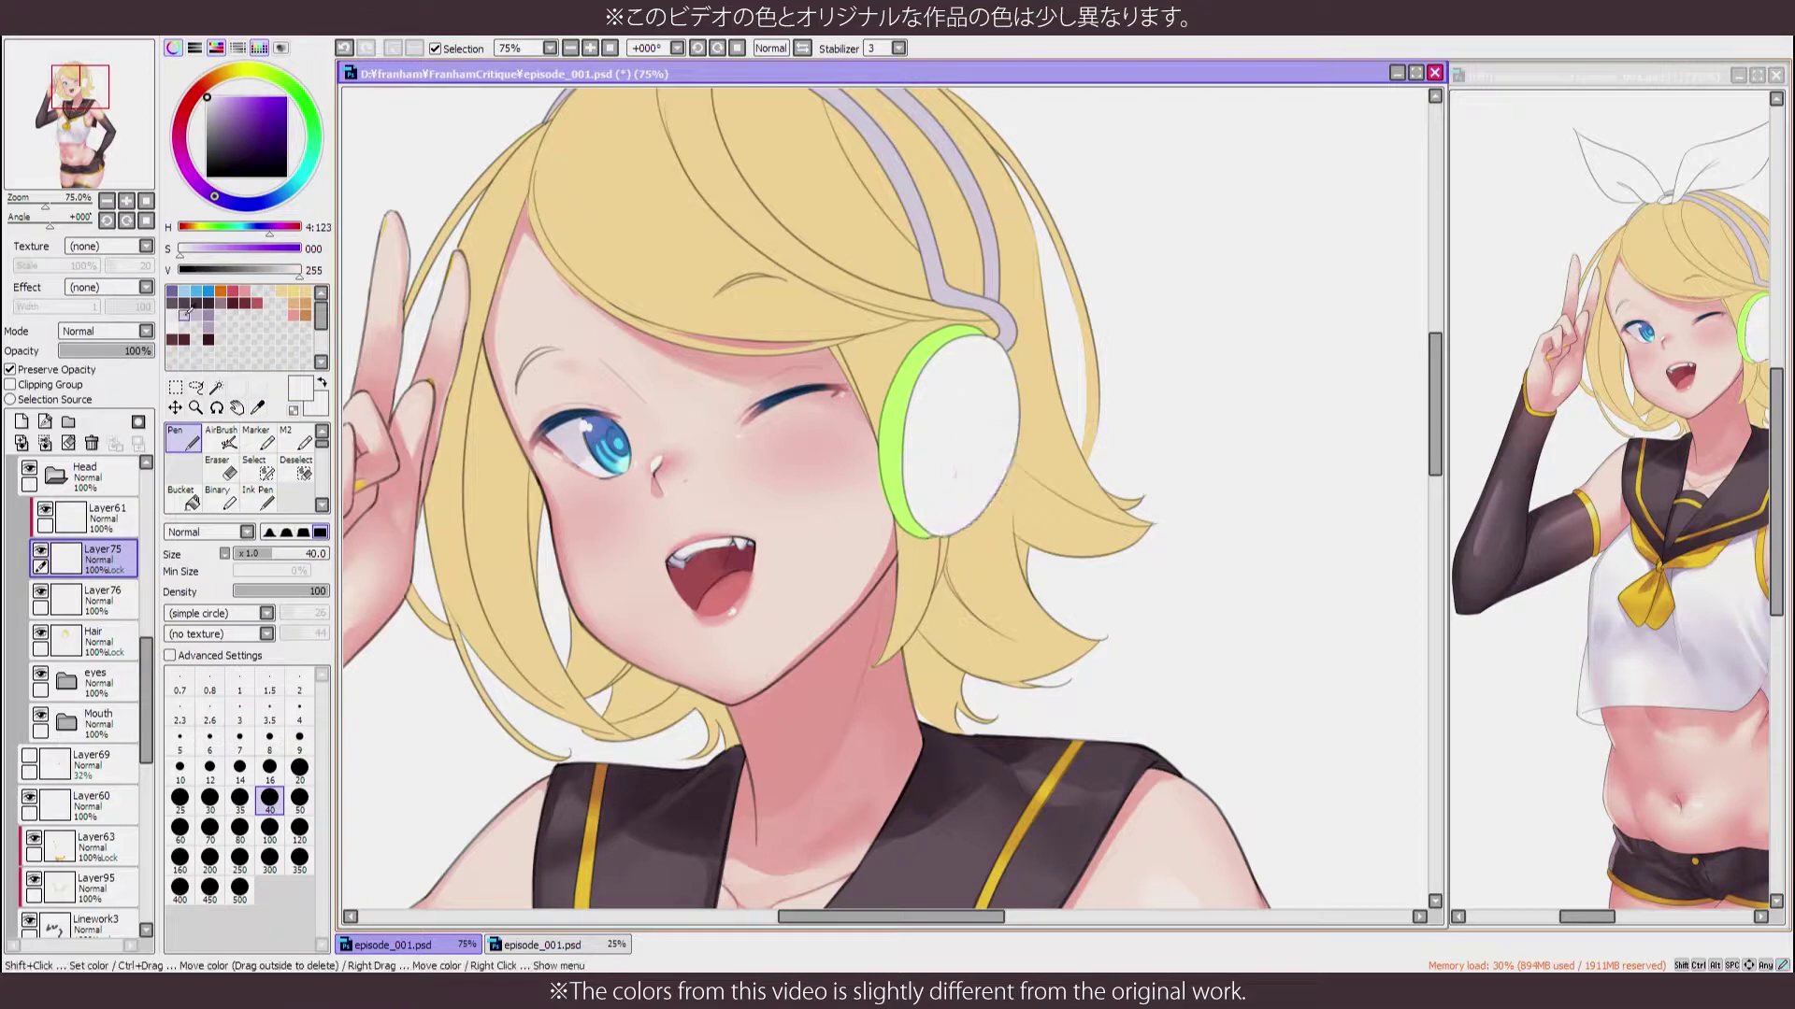
{"action": "left_click", "coordinate": [920, 483], "text": "alt"}
{"action": "key", "text": "m"}
{"action": "left_click_drag", "start_coordinate": [920, 483], "coordinate": [986, 509]}
{"action": "key", "text": "h"}
{"action": "scroll", "coordinate": [804, 672], "scroll_direction": "up", "scroll_amount": 2}
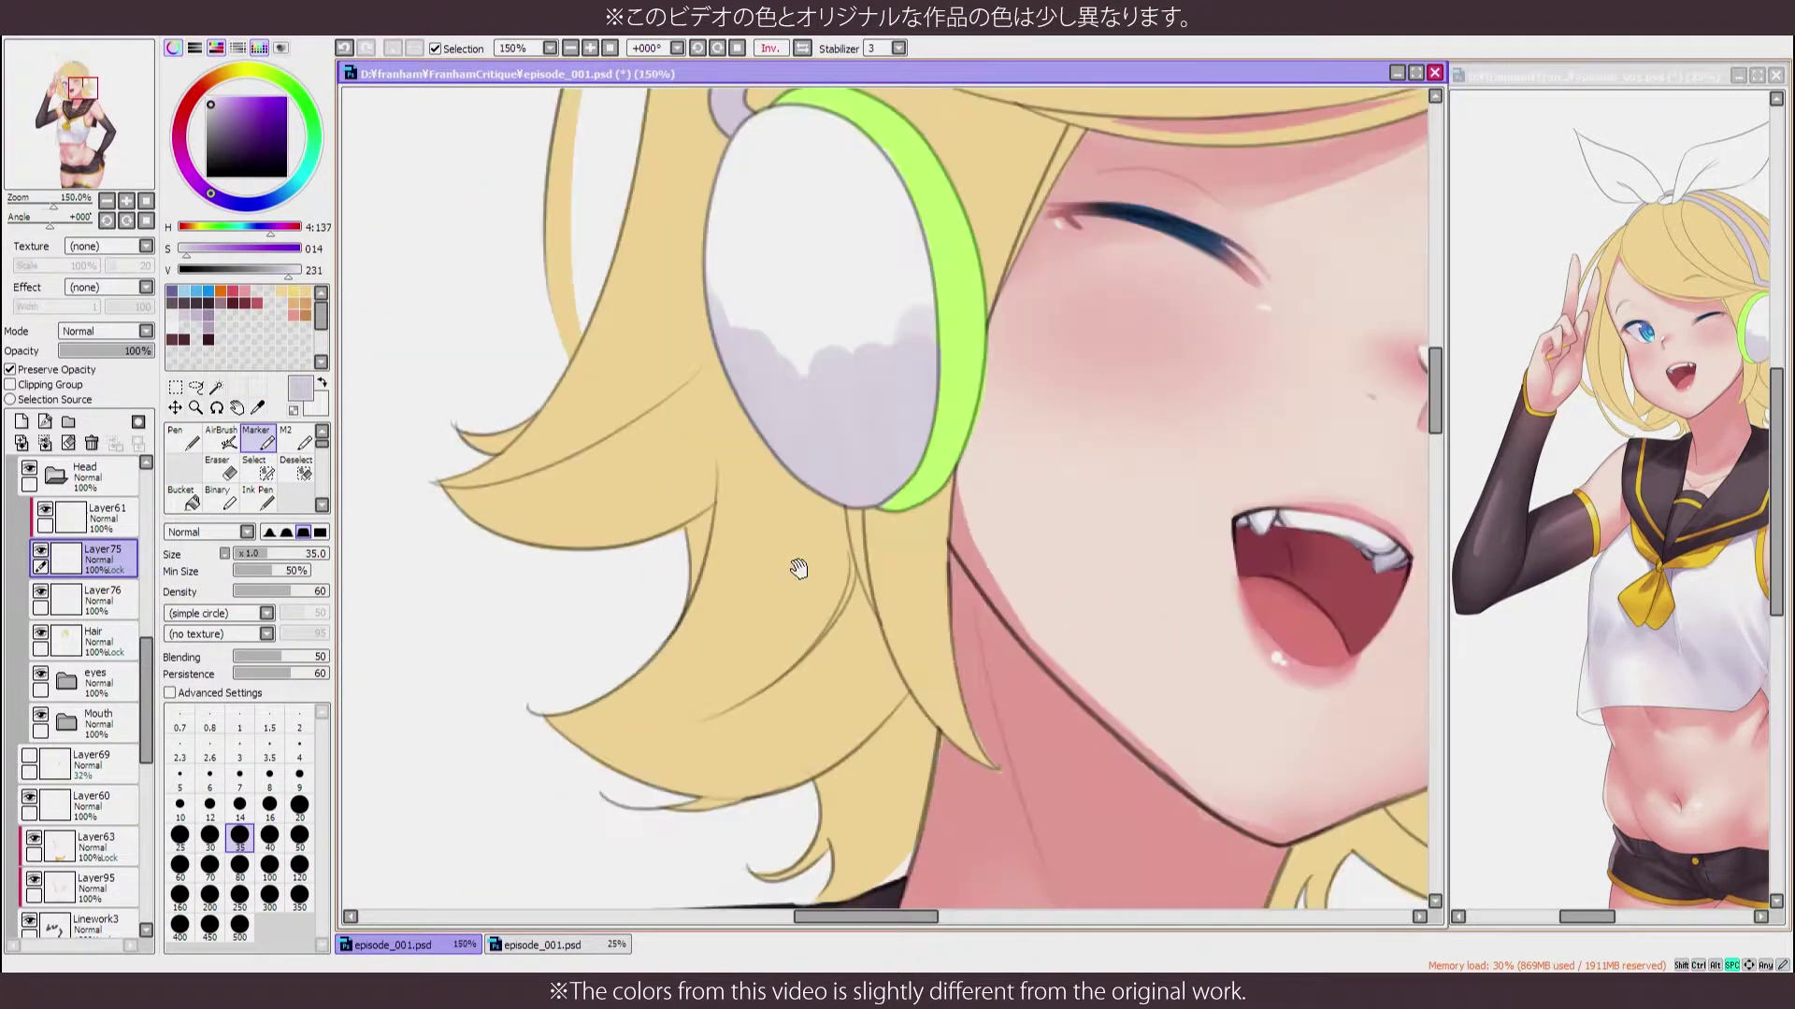
{"action": "key", "text": "x"}
{"action": "mouse_move", "coordinate": [766, 448]}
{"action": "left_mouse_down"}
{"action": "mouse_move", "coordinate": [897, 415]}
{"action": "mouse_move", "coordinate": [813, 374]}
{"action": "left_mouse_up"}
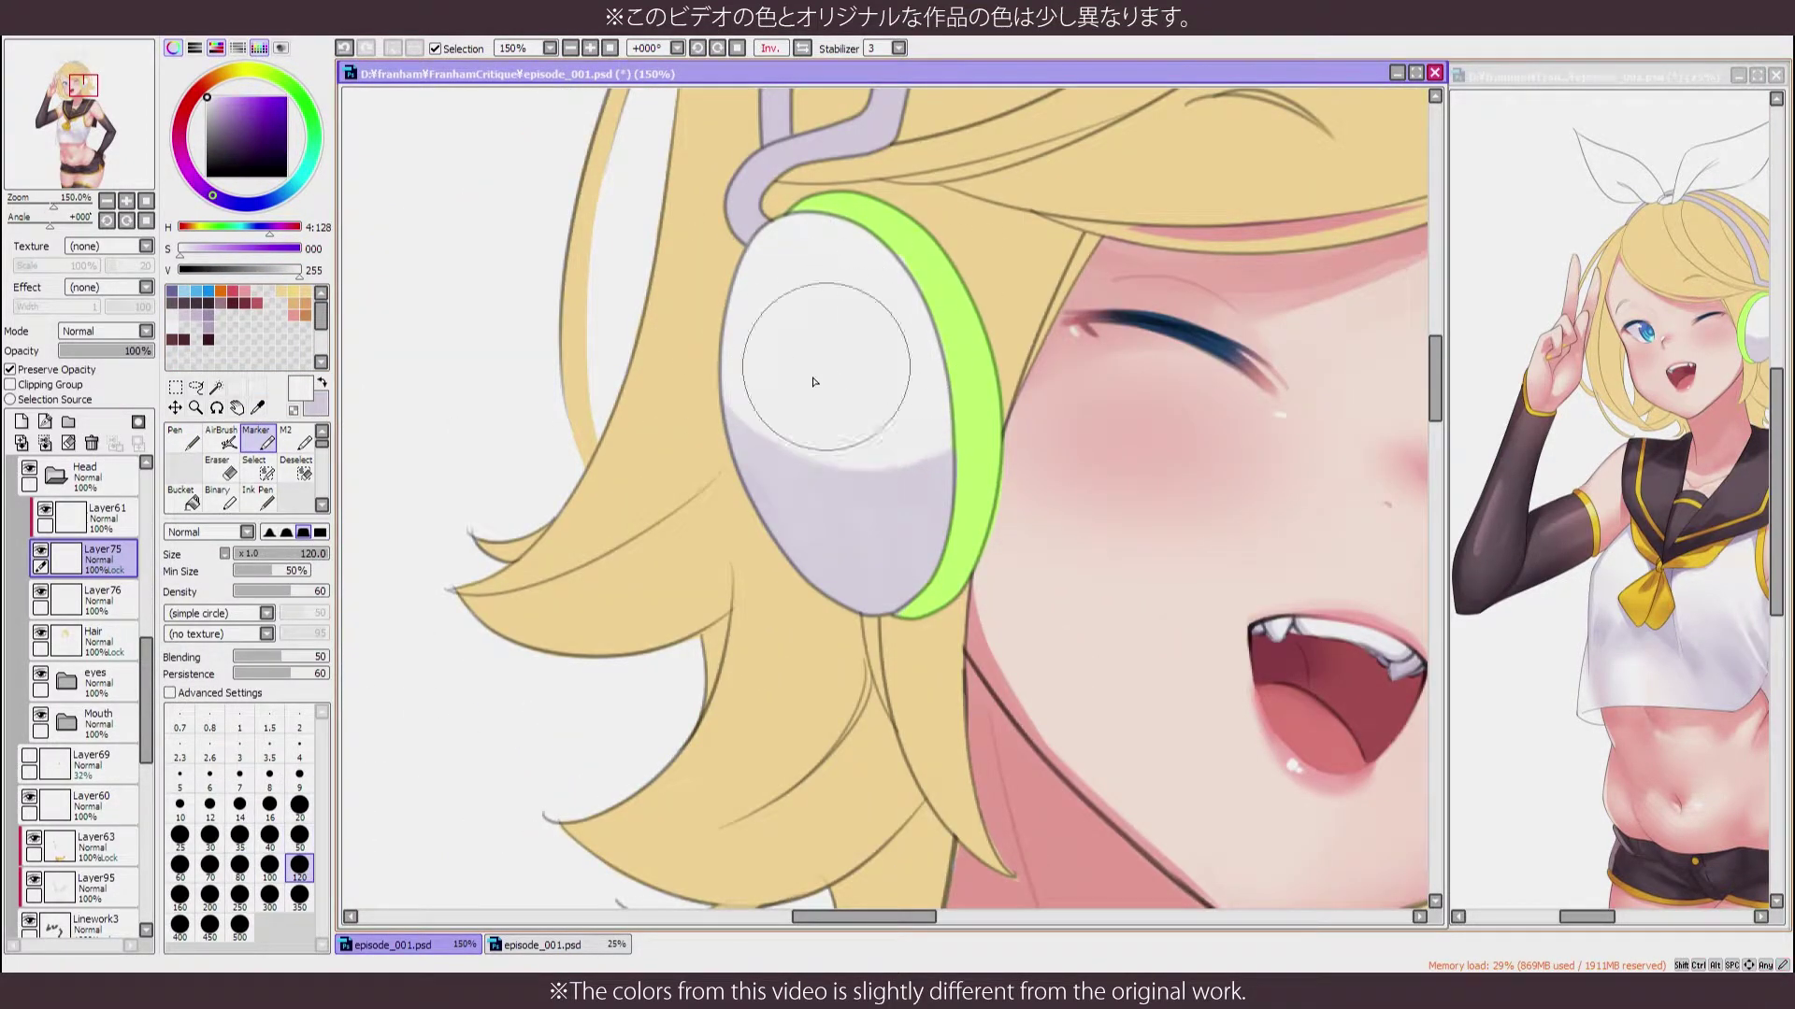
Blend the ear cup's shadow into a smooth purple gradient using M2 at size 50 and the AirBrush at size 120
{"action": "key", "text": "b"}
{"action": "key", "text": "a"}
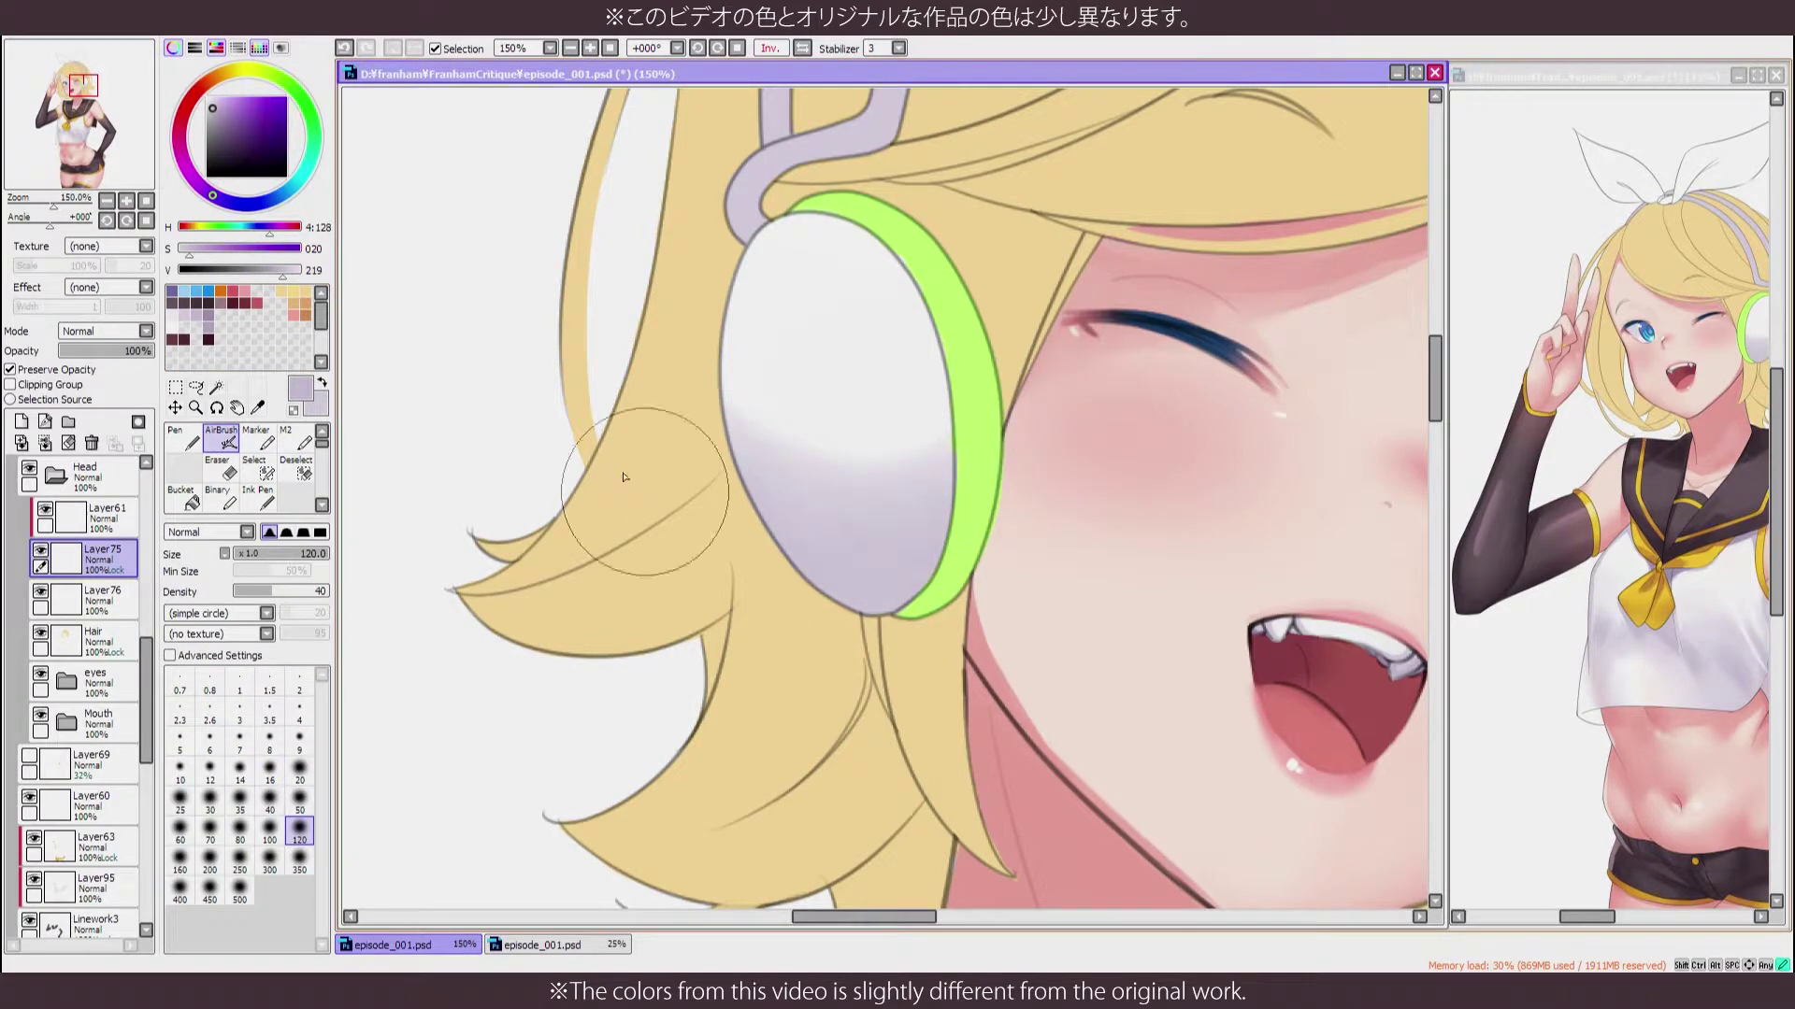
{"action": "scroll", "coordinate": [958, 681], "scroll_direction": "down", "scroll_amount": 4}
{"action": "scroll", "coordinate": [963, 685], "scroll_direction": "up", "scroll_amount": 3}
{"action": "key", "text": "b"}
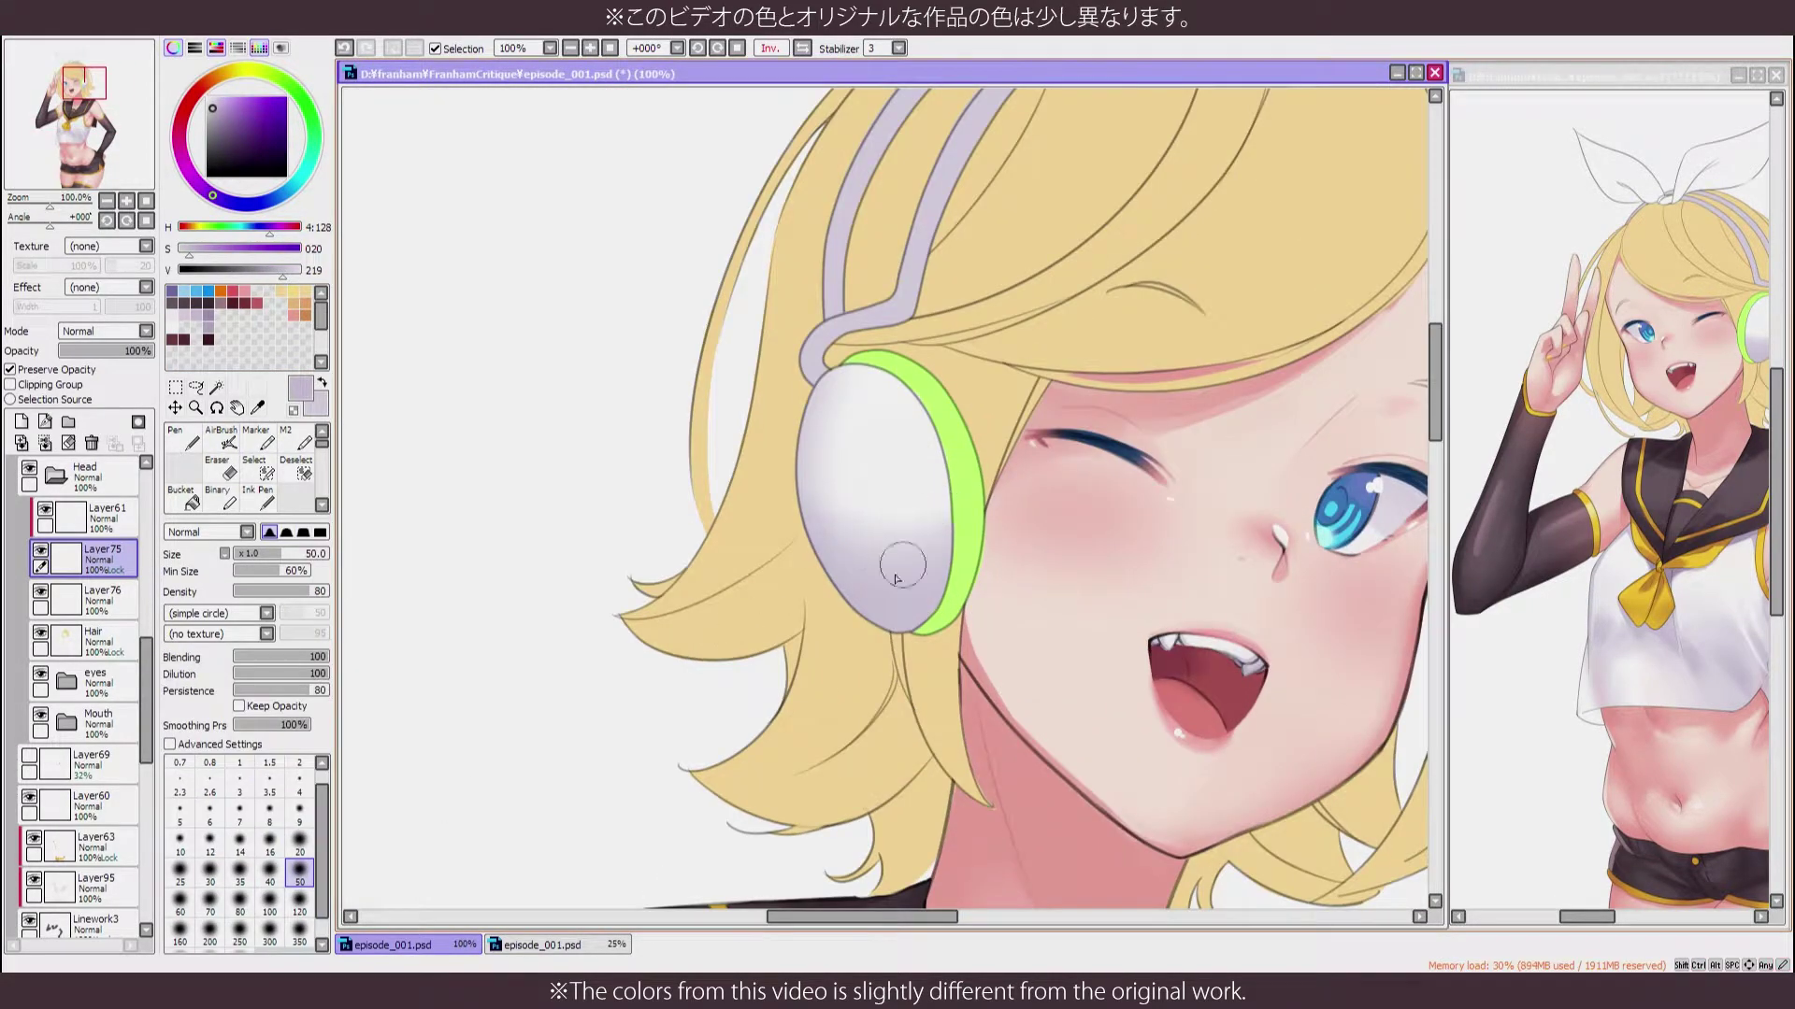
{"action": "key", "text": "a"}
{"action": "mouse_move", "coordinate": [870, 561]}
{"action": "left_mouse_down"}
{"action": "mouse_move", "coordinate": [785, 486]}
{"action": "mouse_move", "coordinate": [935, 561]}
{"action": "left_mouse_up"}
{"action": "scroll", "coordinate": [935, 560], "scroll_direction": "down", "scroll_amount": 5}
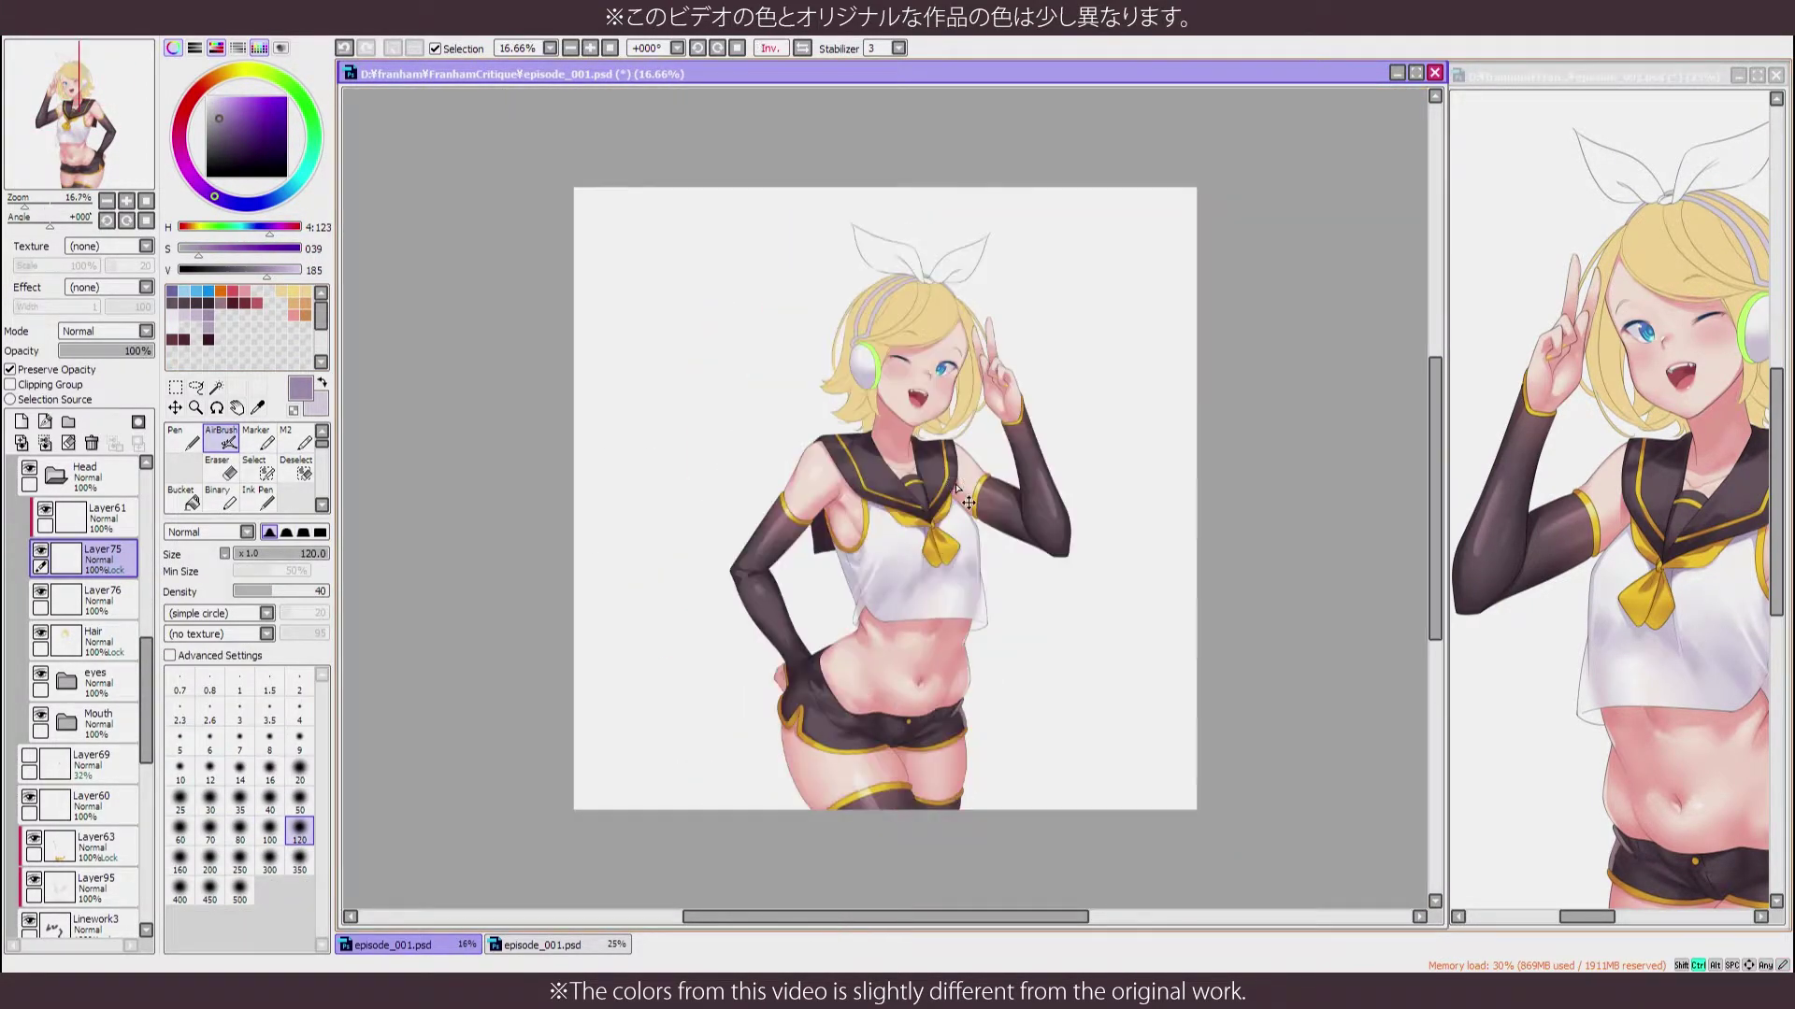
Shade the headphone's light green rim on Layer61 with a darker green toward its lower end, using the AirBrush at size 120
{"action": "scroll", "coordinate": [888, 379], "scroll_direction": "up", "scroll_amount": 5}
{"action": "left_click", "coordinate": [105, 516]}
{"action": "left_click", "coordinate": [256, 437]}
{"action": "left_click", "coordinate": [813, 374], "text": "alt"}
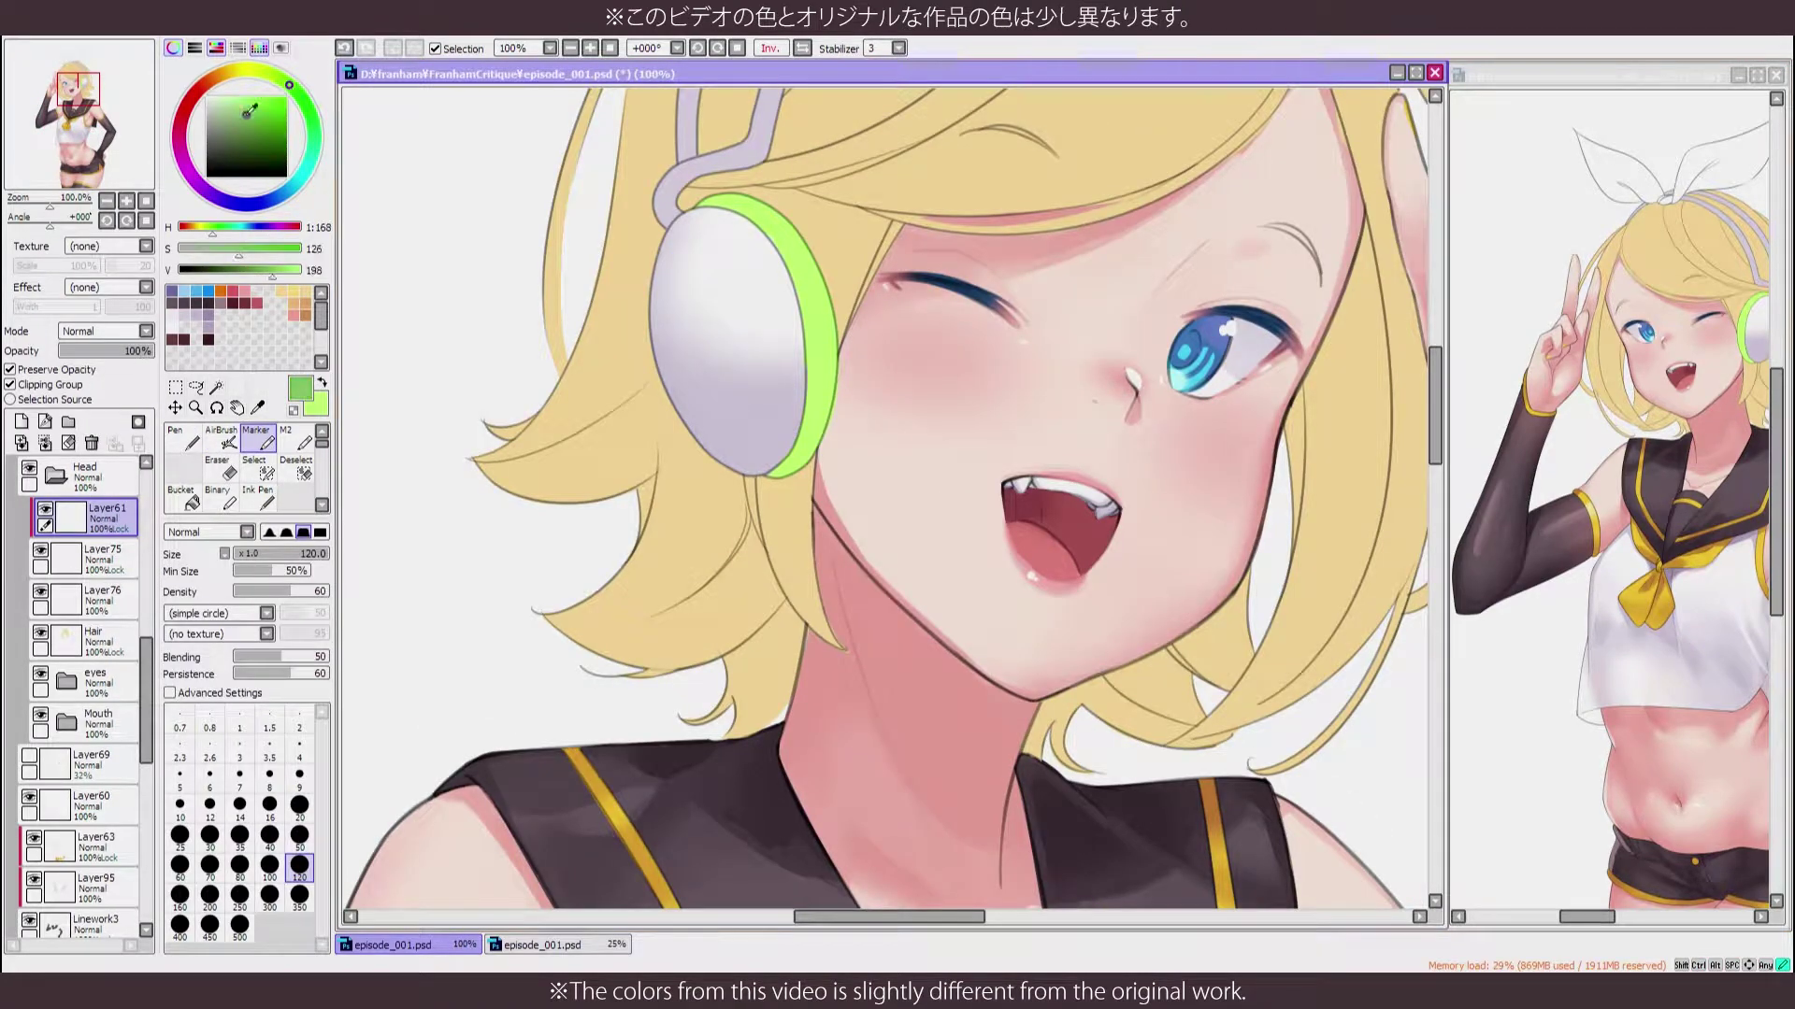
{"action": "key", "text": "a"}
{"action": "left_click", "coordinate": [248, 122]}
{"action": "left_click_drag", "start_coordinate": [818, 280], "coordinate": [795, 462]}
{"action": "key", "text": "h"}
{"action": "left_click", "coordinate": [941, 433], "text": "alt"}
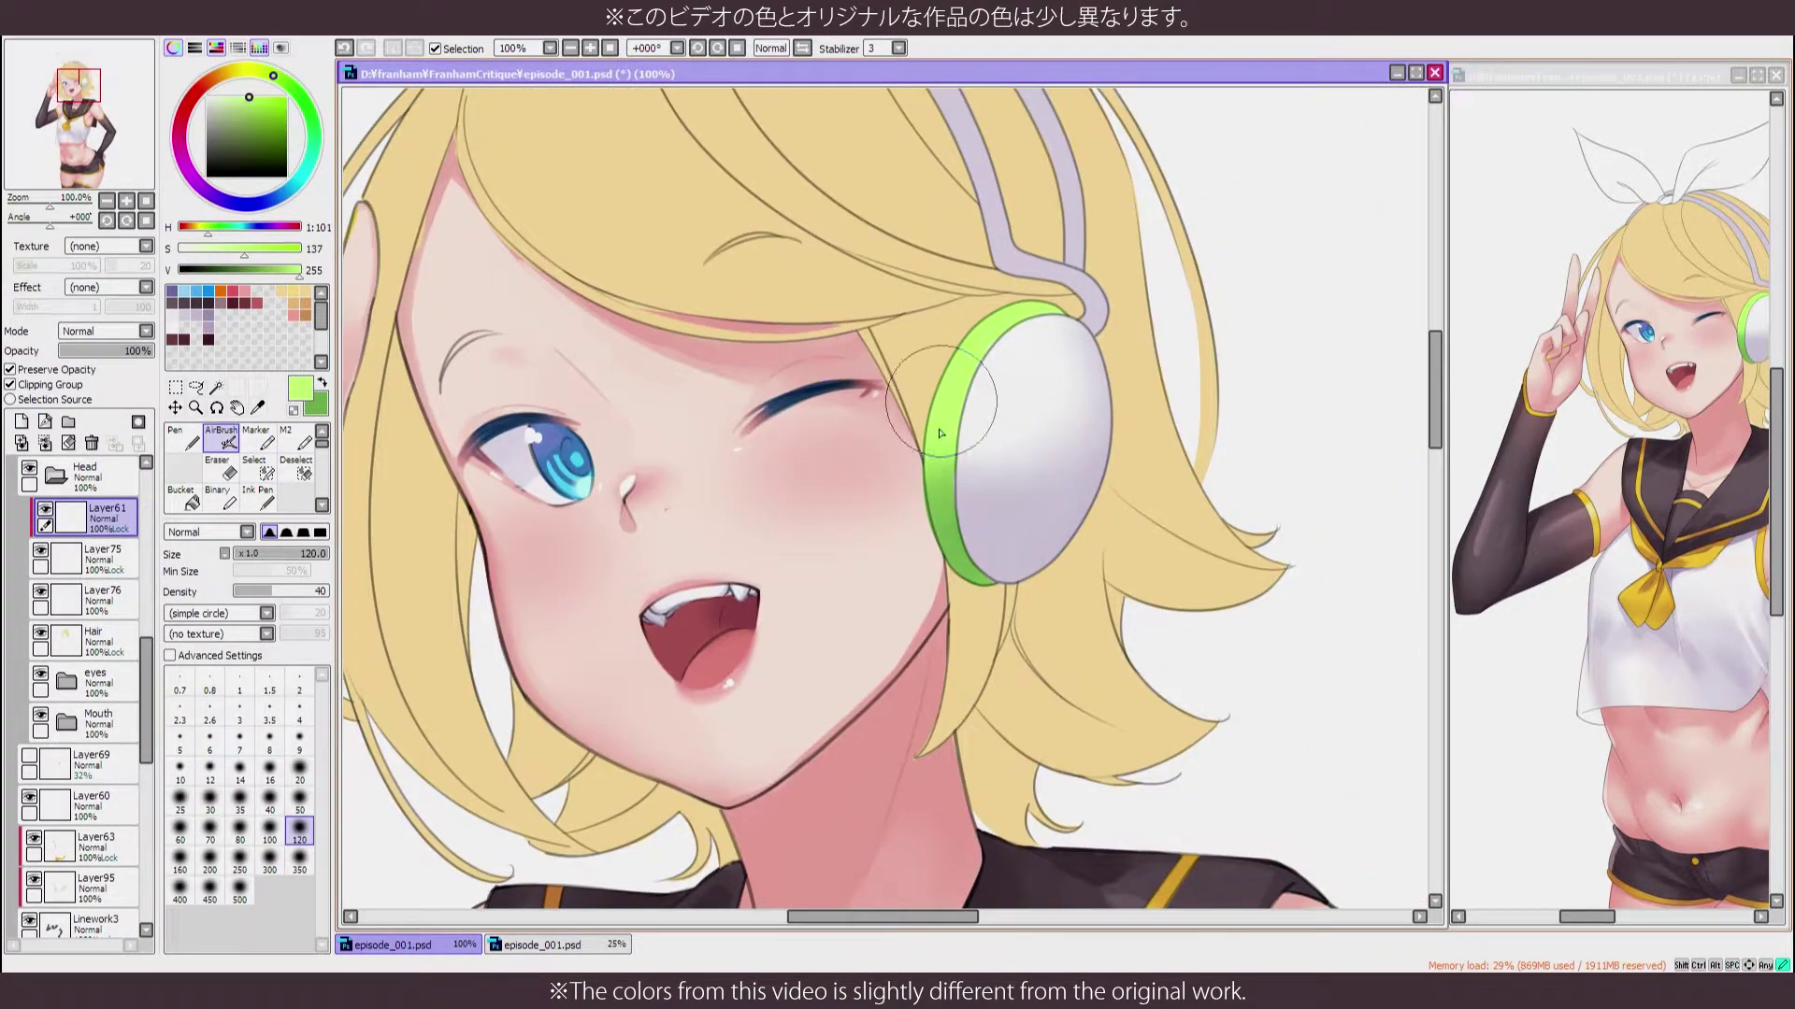
Refine the green gradient along the headphone rim with light and darker greens using the AirBrush at size 50
{"action": "key", "text": "x"}
{"action": "key", "text": "bracketleft"}
{"action": "key", "text": "bracketleft"}
{"action": "key", "text": "bracketleft"}
{"action": "key", "text": "bracketleft"}
{"action": "key", "text": "bracketleft"}
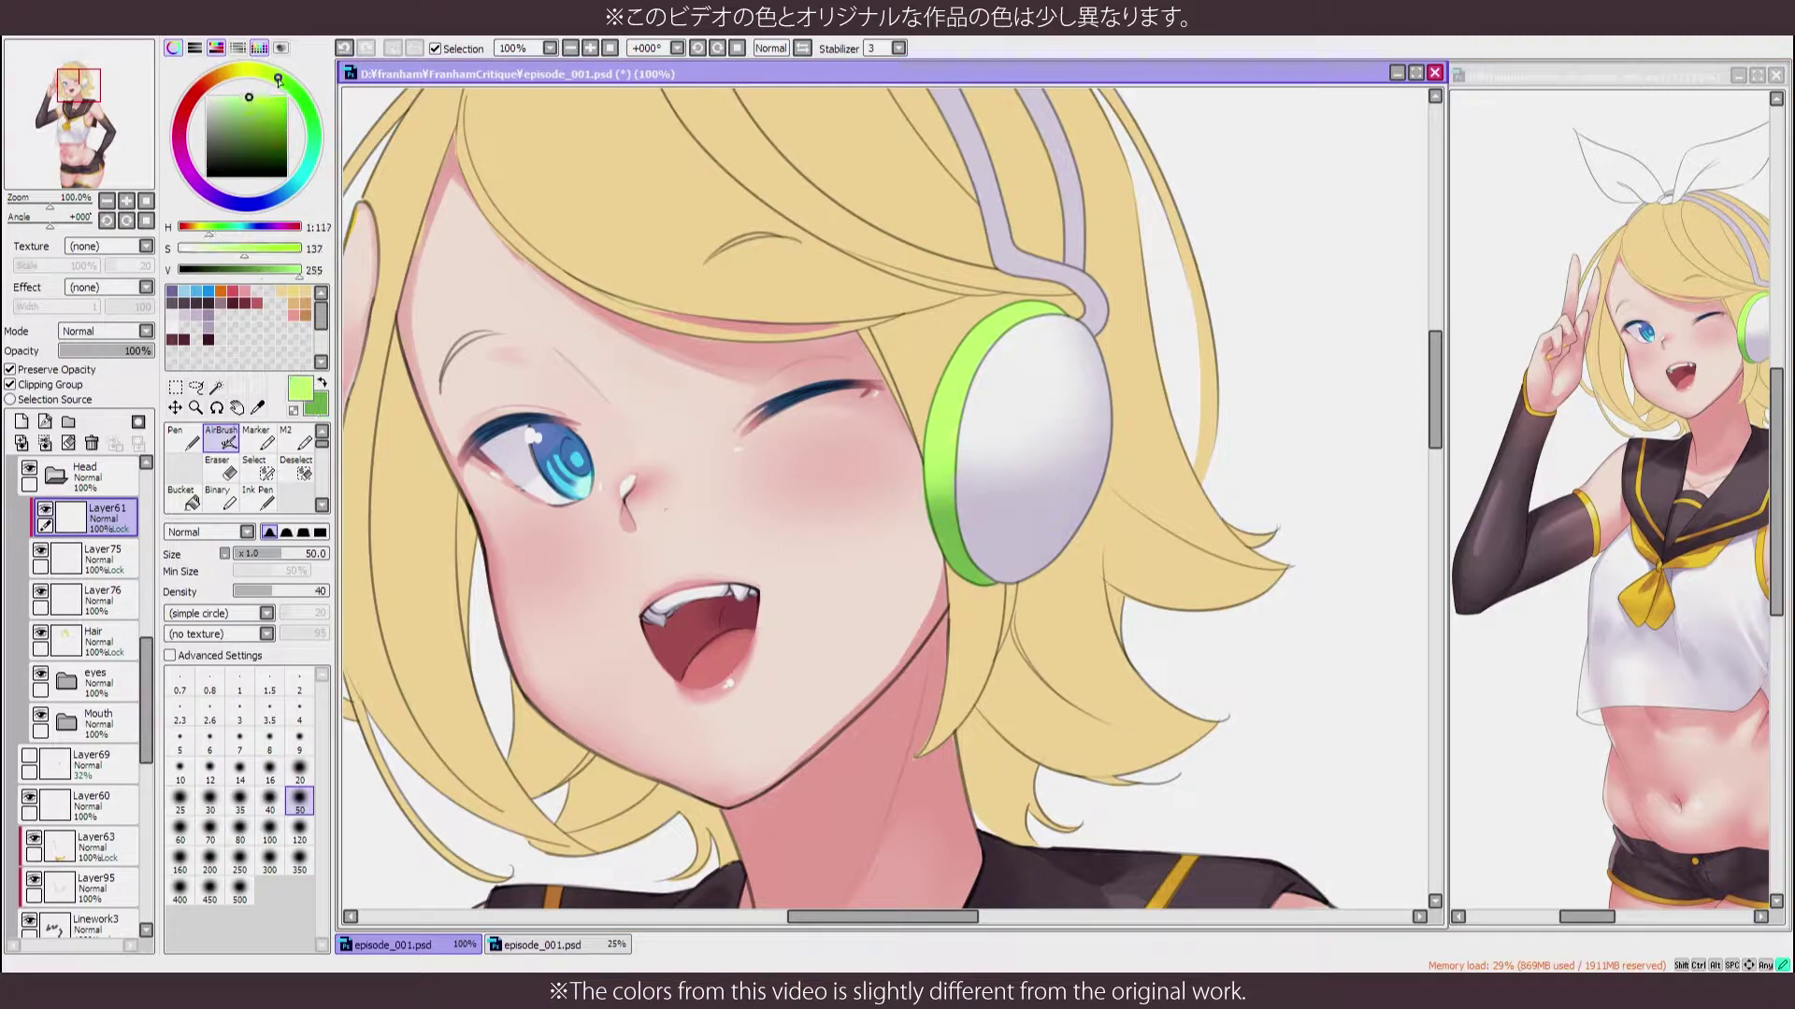
{"action": "key", "text": "h"}
{"action": "key", "text": "h"}
{"action": "scroll", "coordinate": [982, 617], "scroll_direction": "down", "scroll_amount": 3}
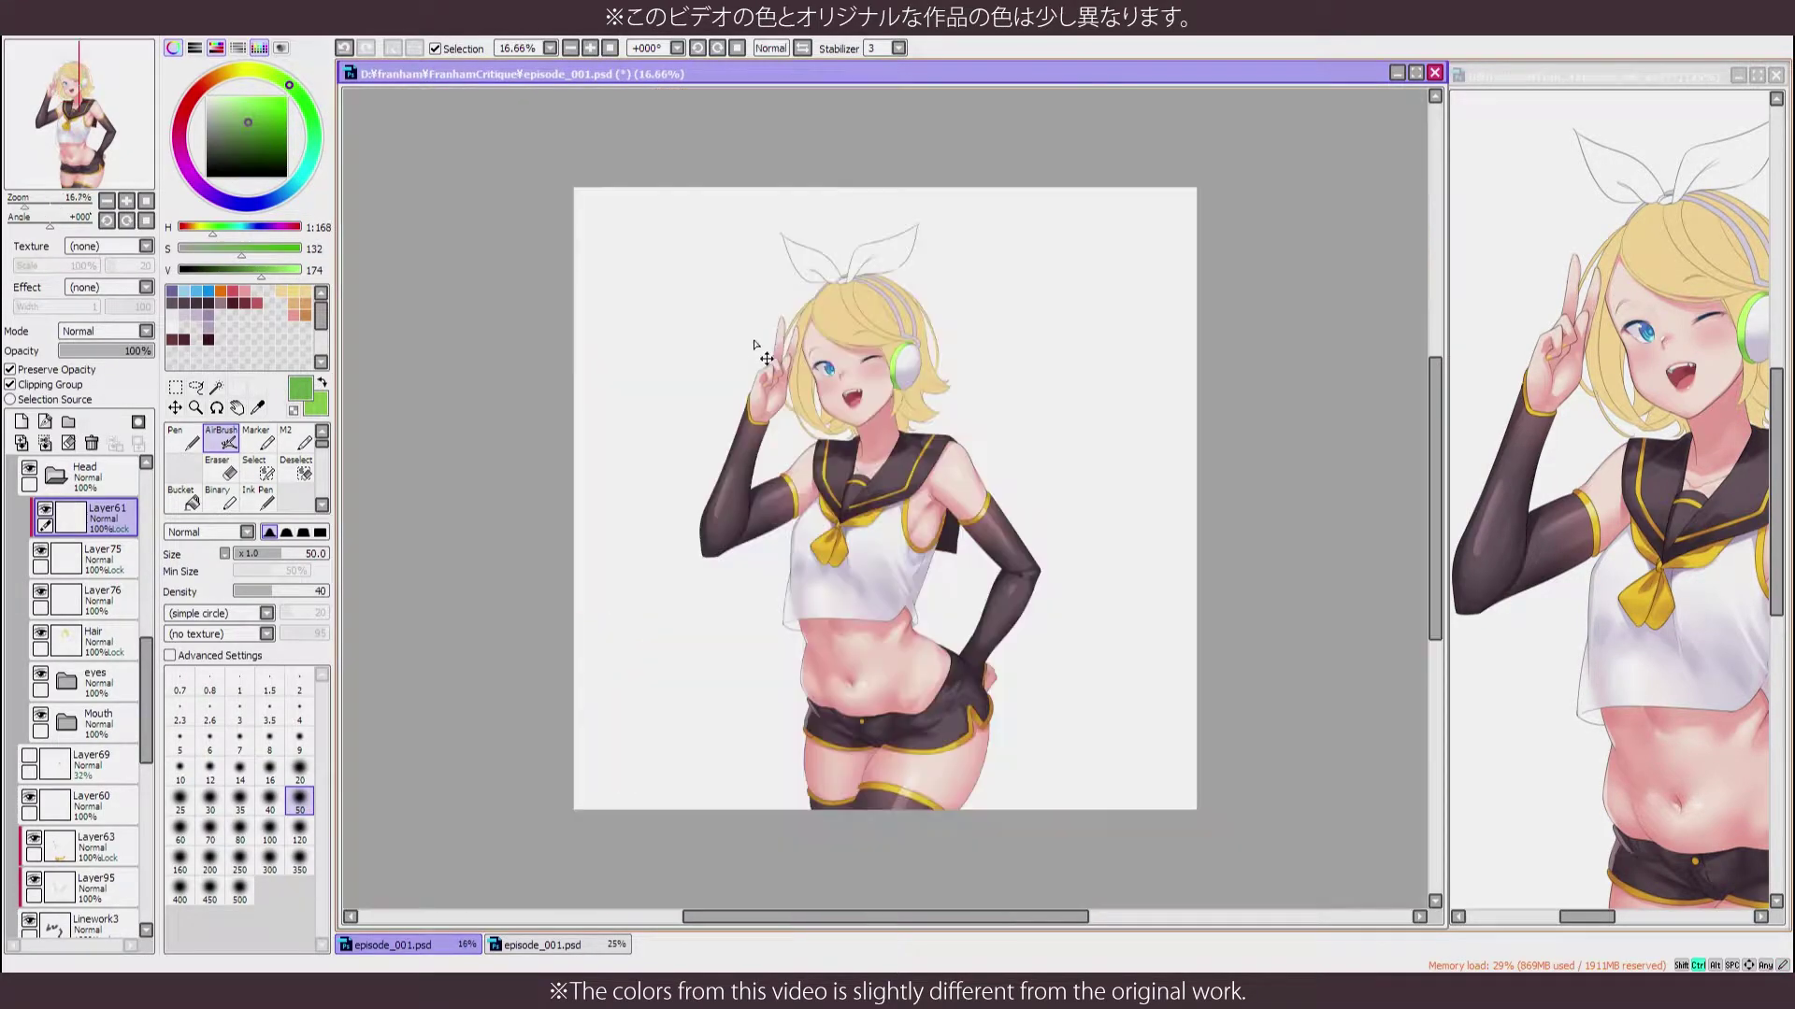
Block in pale purple shadows on both bow loops on Layer75 using the Marker at size 50 and soften them with M2 at size 50
{"action": "scroll", "coordinate": [762, 353], "scroll_direction": "up", "scroll_amount": 2}
{"action": "left_click", "coordinate": [44, 557]}
{"action": "left_click", "coordinate": [41, 551]}
{"action": "left_click", "coordinate": [257, 436]}
{"action": "left_click", "coordinate": [870, 308], "text": "alt"}
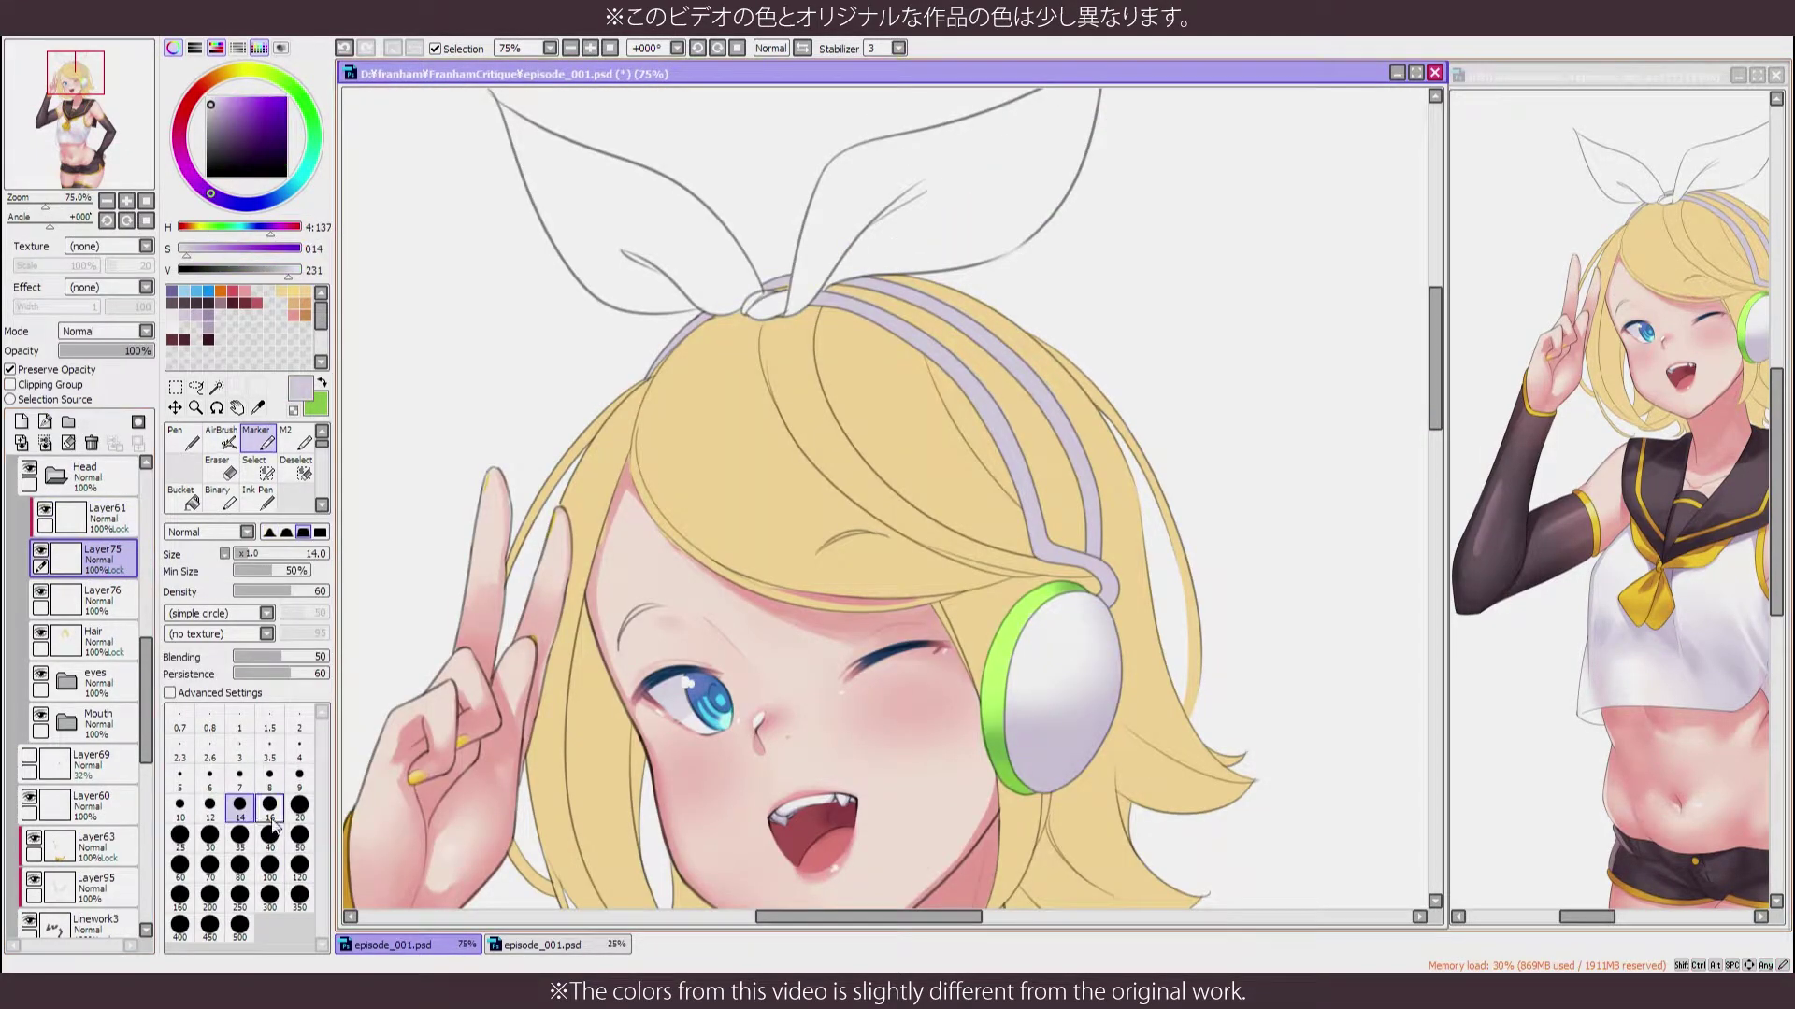
{"action": "left_click_drag", "start_coordinate": [837, 281], "coordinate": [945, 207]}
{"action": "left_click_drag", "start_coordinate": [920, 271], "coordinate": [991, 357]}
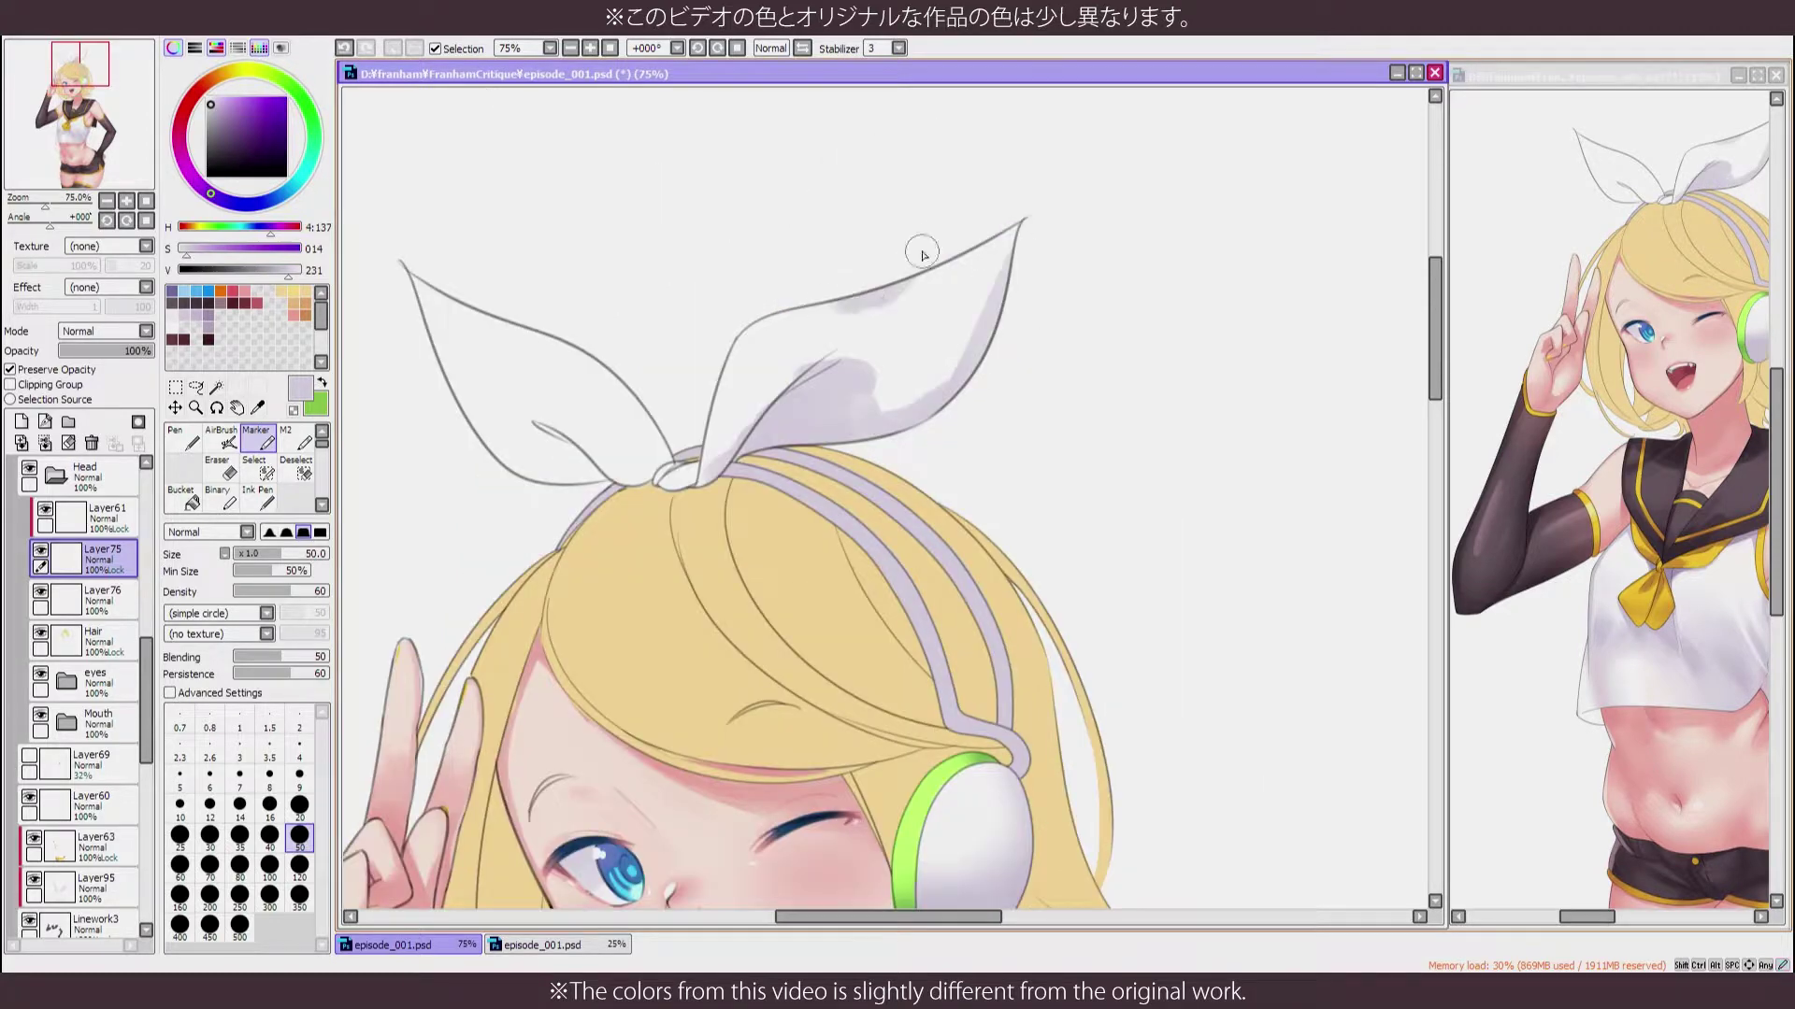
{"action": "mouse_move", "coordinate": [685, 493]}
{"action": "left_mouse_down"}
{"action": "mouse_move", "coordinate": [429, 382]}
{"action": "mouse_move", "coordinate": [533, 440]}
{"action": "mouse_move", "coordinate": [655, 440]}
{"action": "left_mouse_up"}
{"action": "left_click_drag", "start_coordinate": [620, 452], "coordinate": [575, 514]}
{"action": "key", "text": "b"}
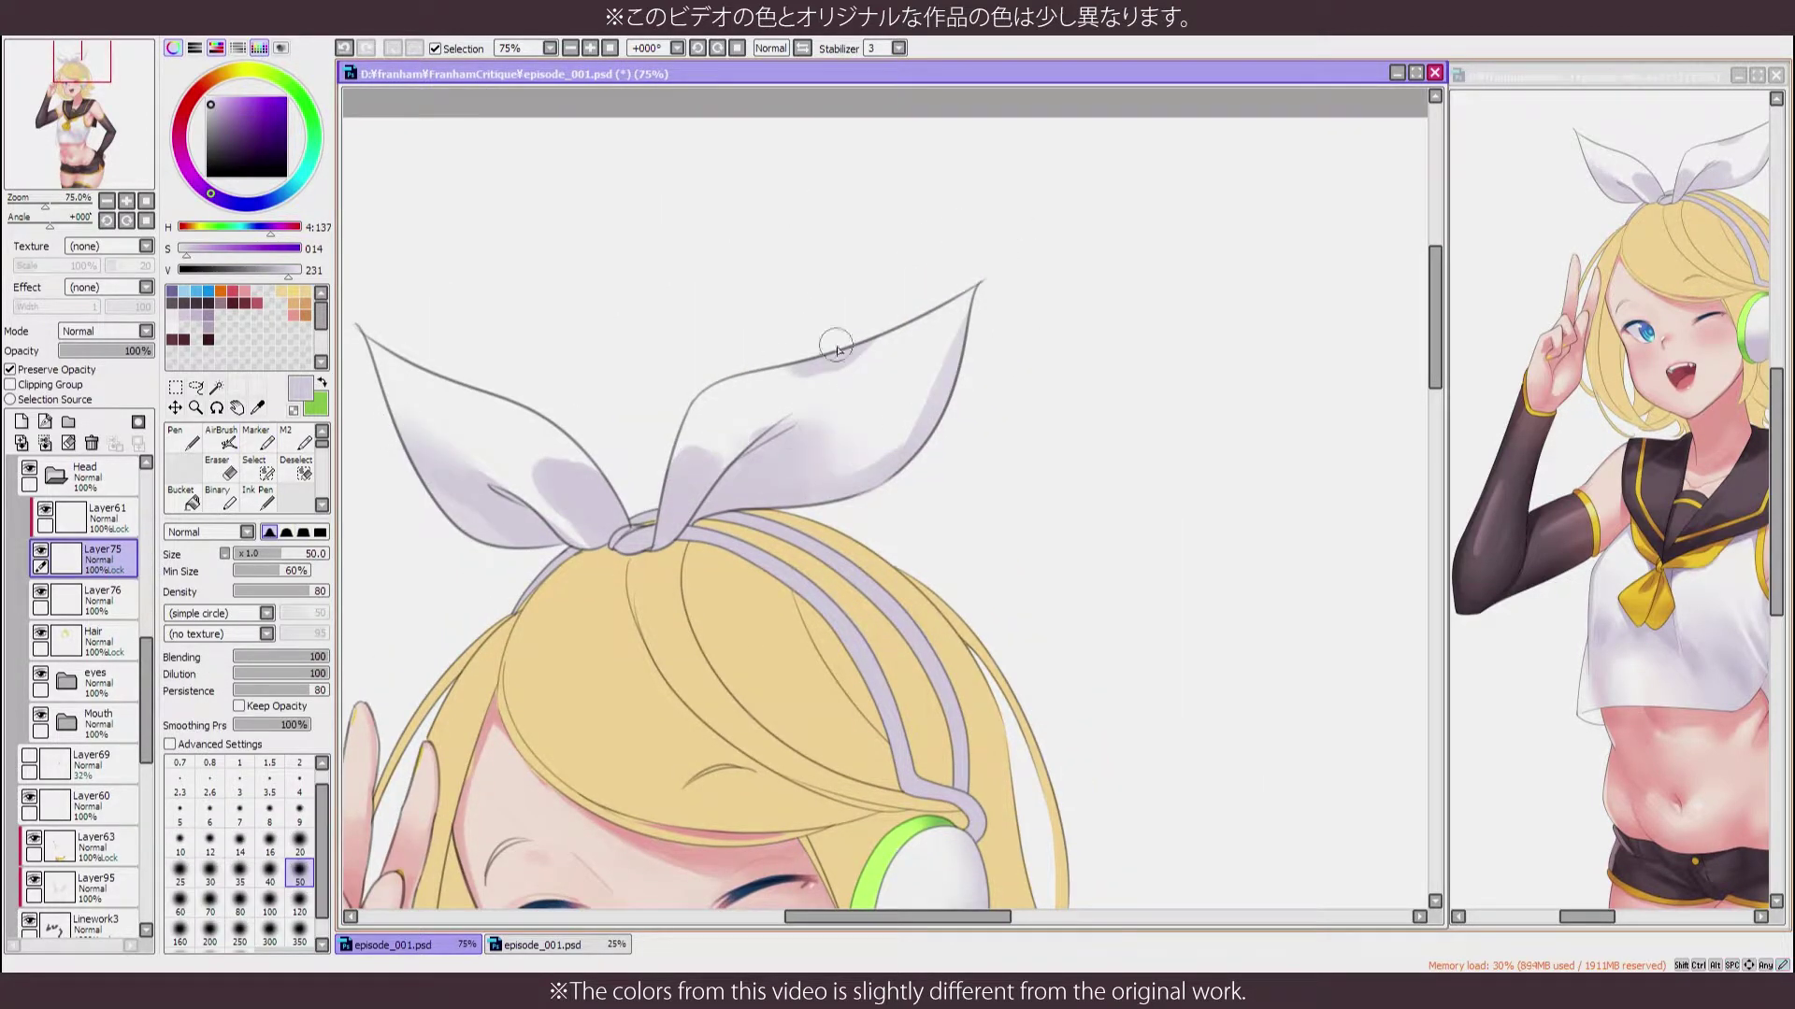
Refine the bow's folds and knot with pale purple and white using the Marker at size 20
{"action": "key", "text": "h"}
{"action": "left_click", "coordinate": [861, 387], "text": "alt"}
{"action": "key", "text": "m"}
{"action": "left_click", "coordinate": [1065, 411], "text": "alt"}
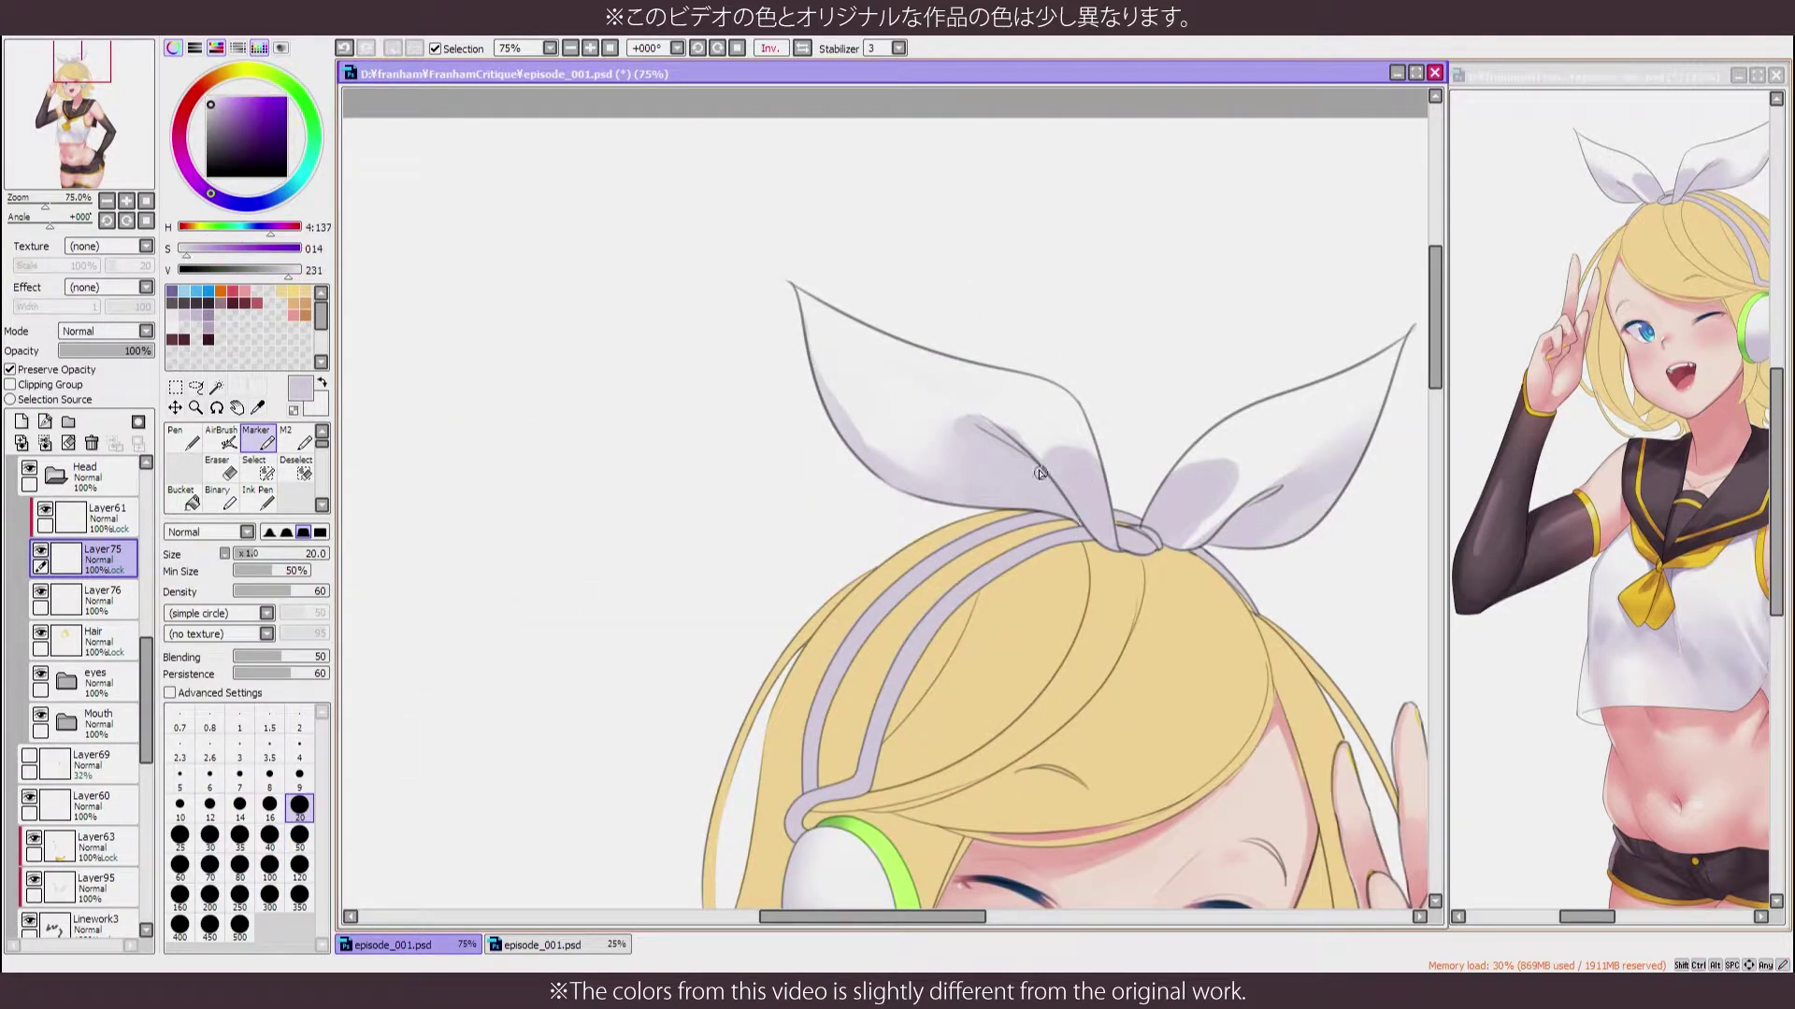
{"action": "key", "text": "h"}
{"action": "scroll", "coordinate": [1040, 473], "scroll_direction": "down", "scroll_amount": 4}
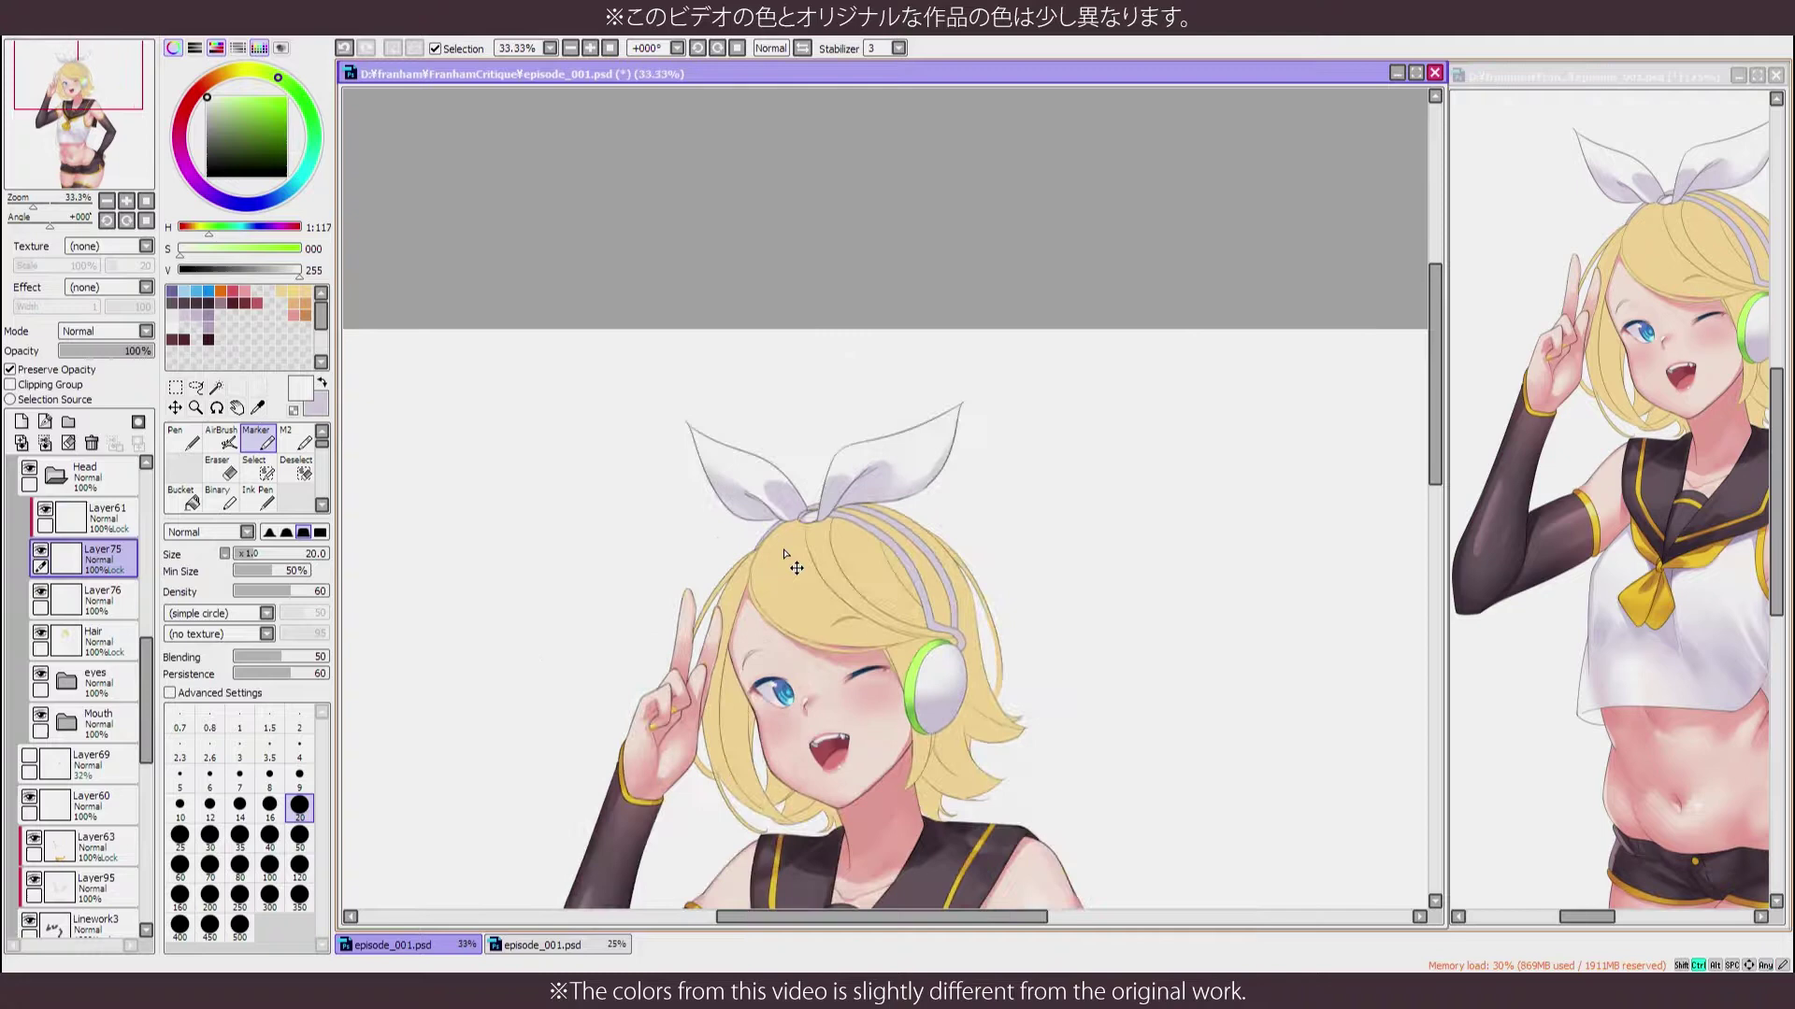
Deepen the shadows around the bow's inner folds with a darker greyish purple using the Marker at size 20
{"action": "scroll", "coordinate": [935, 420], "scroll_direction": "up", "scroll_amount": 8}
{"action": "left_click", "coordinate": [199, 313]}
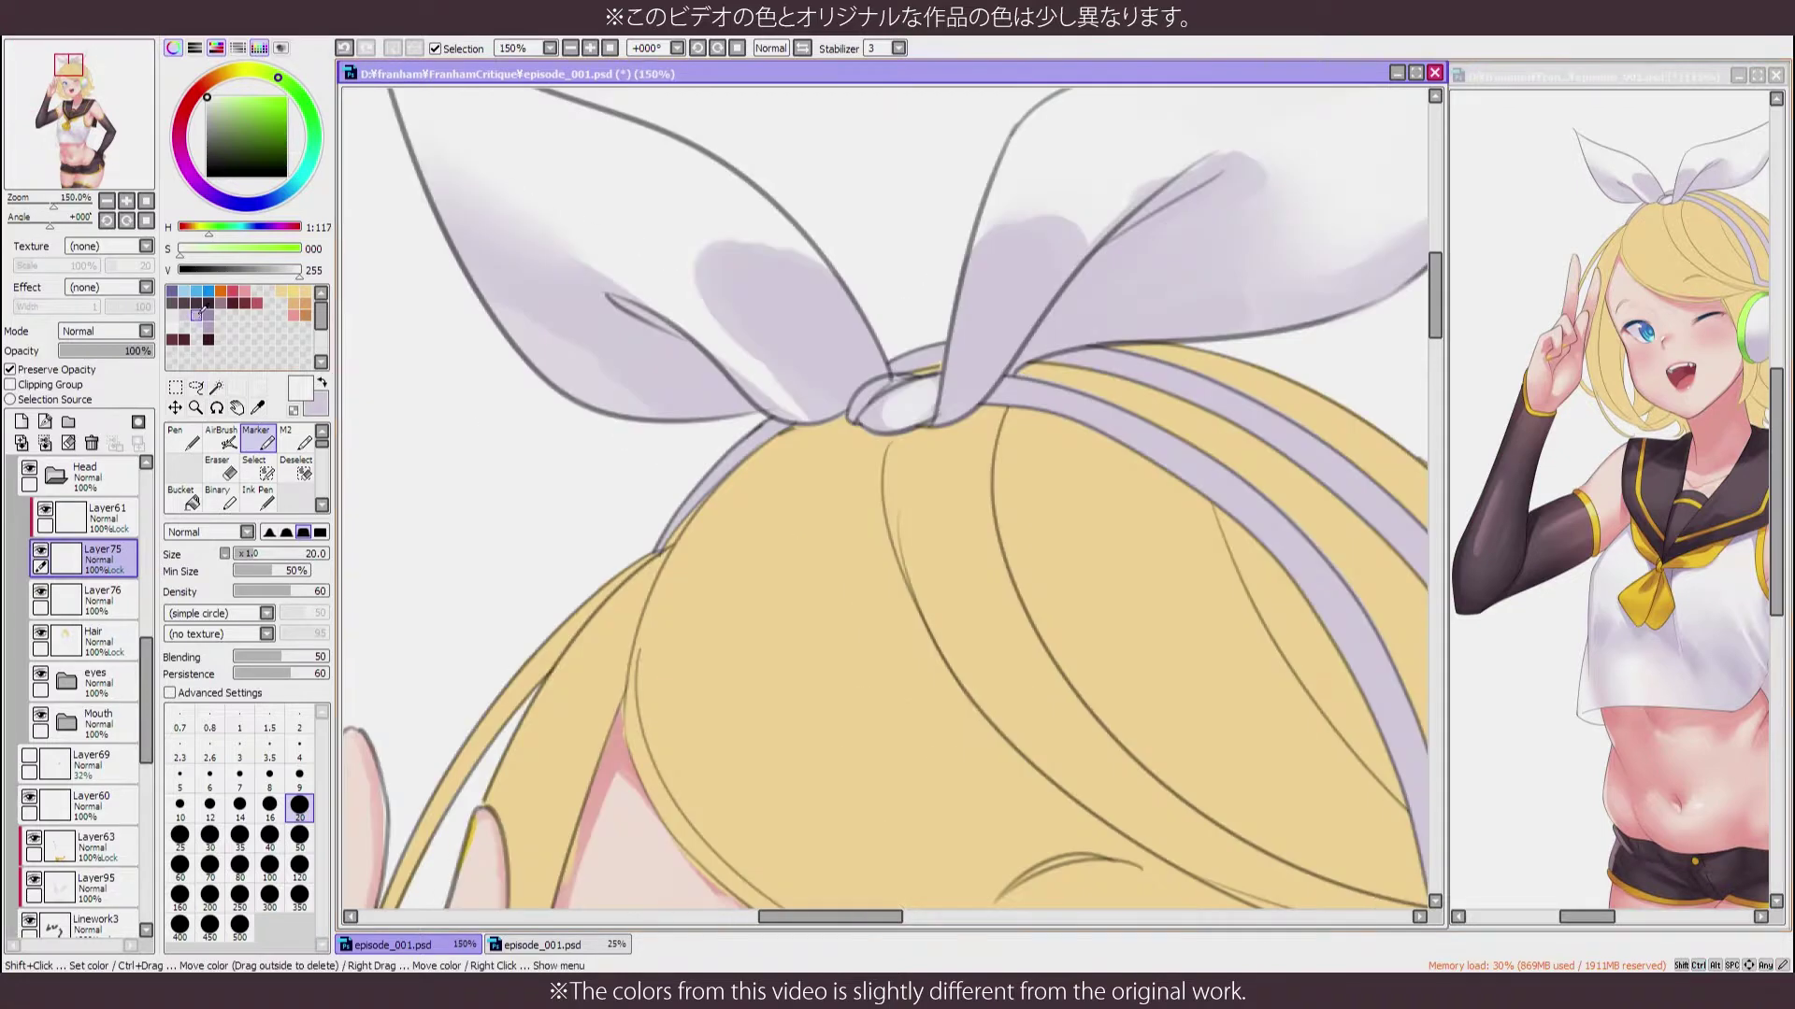
{"action": "left_click", "coordinate": [600, 330], "text": "alt"}
{"action": "scroll", "coordinate": [705, 421], "scroll_direction": "down", "scroll_amount": 3}
{"action": "mouse_move", "coordinate": [749, 328]}
{"action": "left_mouse_down"}
{"action": "mouse_move", "coordinate": [707, 425]}
{"action": "mouse_move", "coordinate": [709, 486]}
{"action": "mouse_move", "coordinate": [985, 495]}
{"action": "mouse_move", "coordinate": [879, 474]}
{"action": "left_mouse_up"}
{"action": "scroll", "coordinate": [789, 501], "scroll_direction": "up", "scroll_amount": 3}
{"action": "key", "text": "h"}
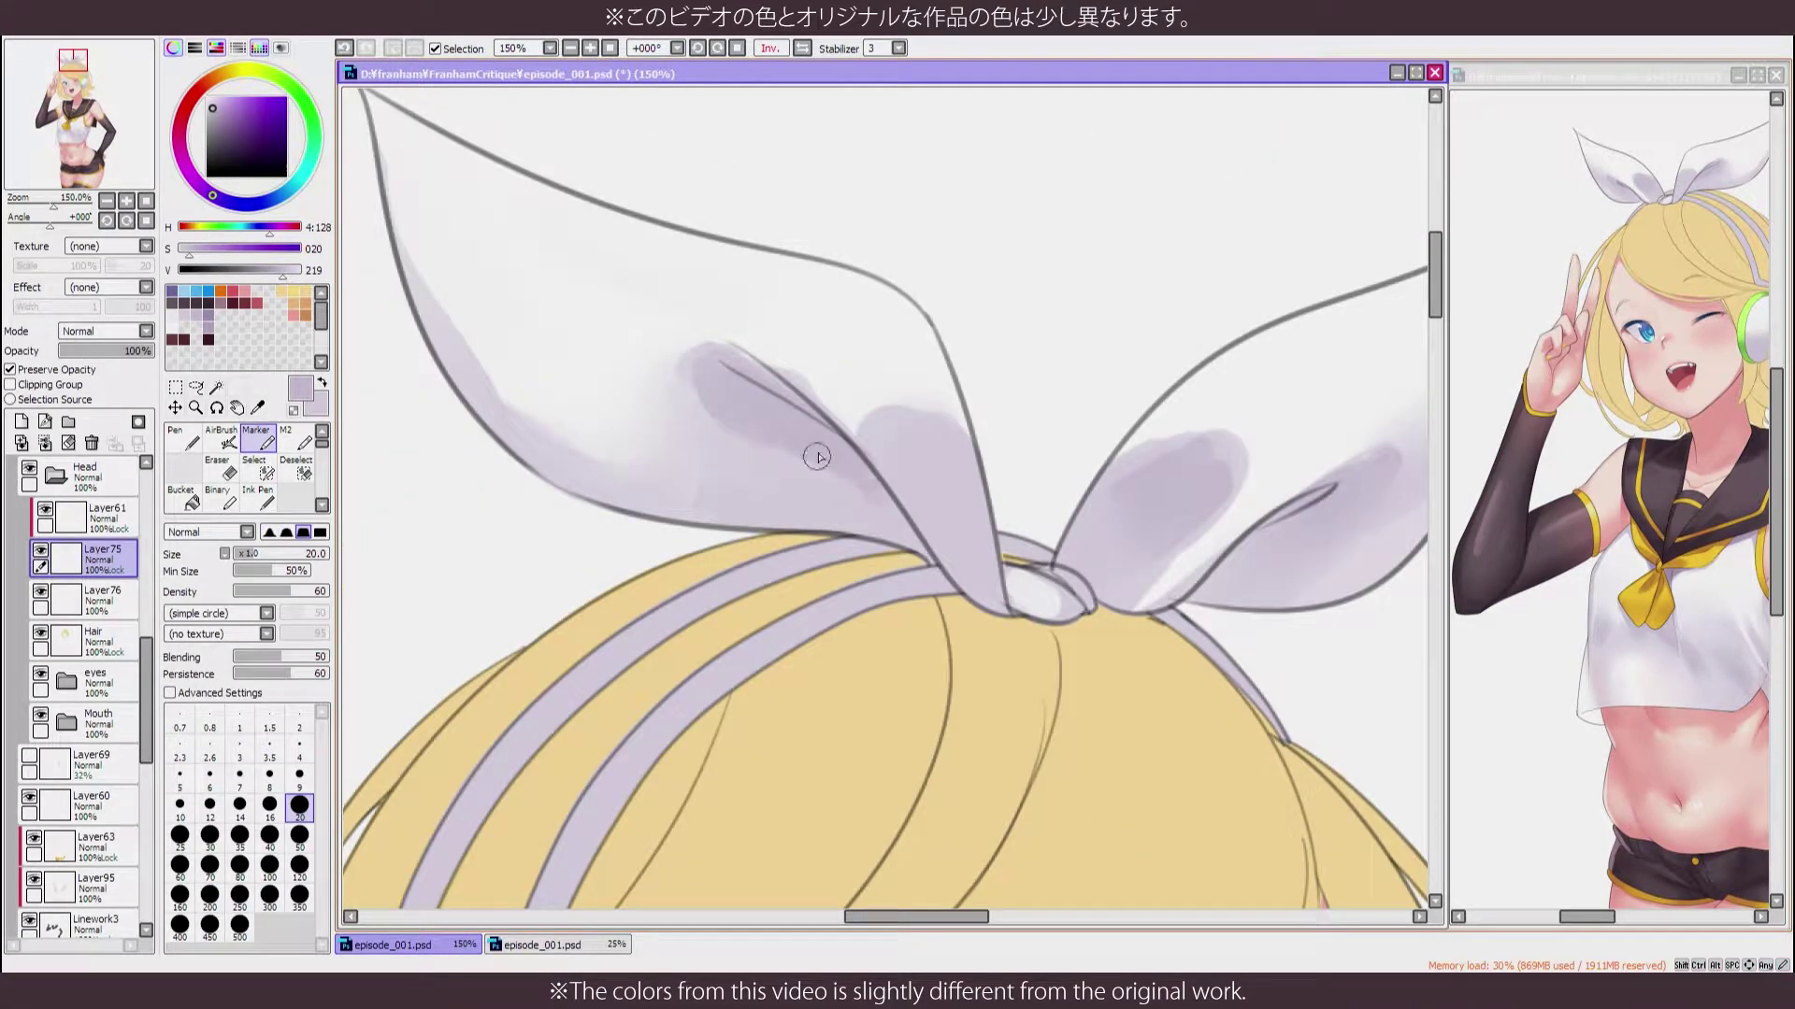
Blend the bow's fold shadows with M2 at size 50 and lighten the loops in off-white using the Marker at size 40
{"action": "key", "text": "b"}
{"action": "key", "text": "h"}
{"action": "scroll", "coordinate": [937, 669], "scroll_direction": "down", "scroll_amount": 5}
{"action": "scroll", "coordinate": [946, 680], "scroll_direction": "up", "scroll_amount": 2}
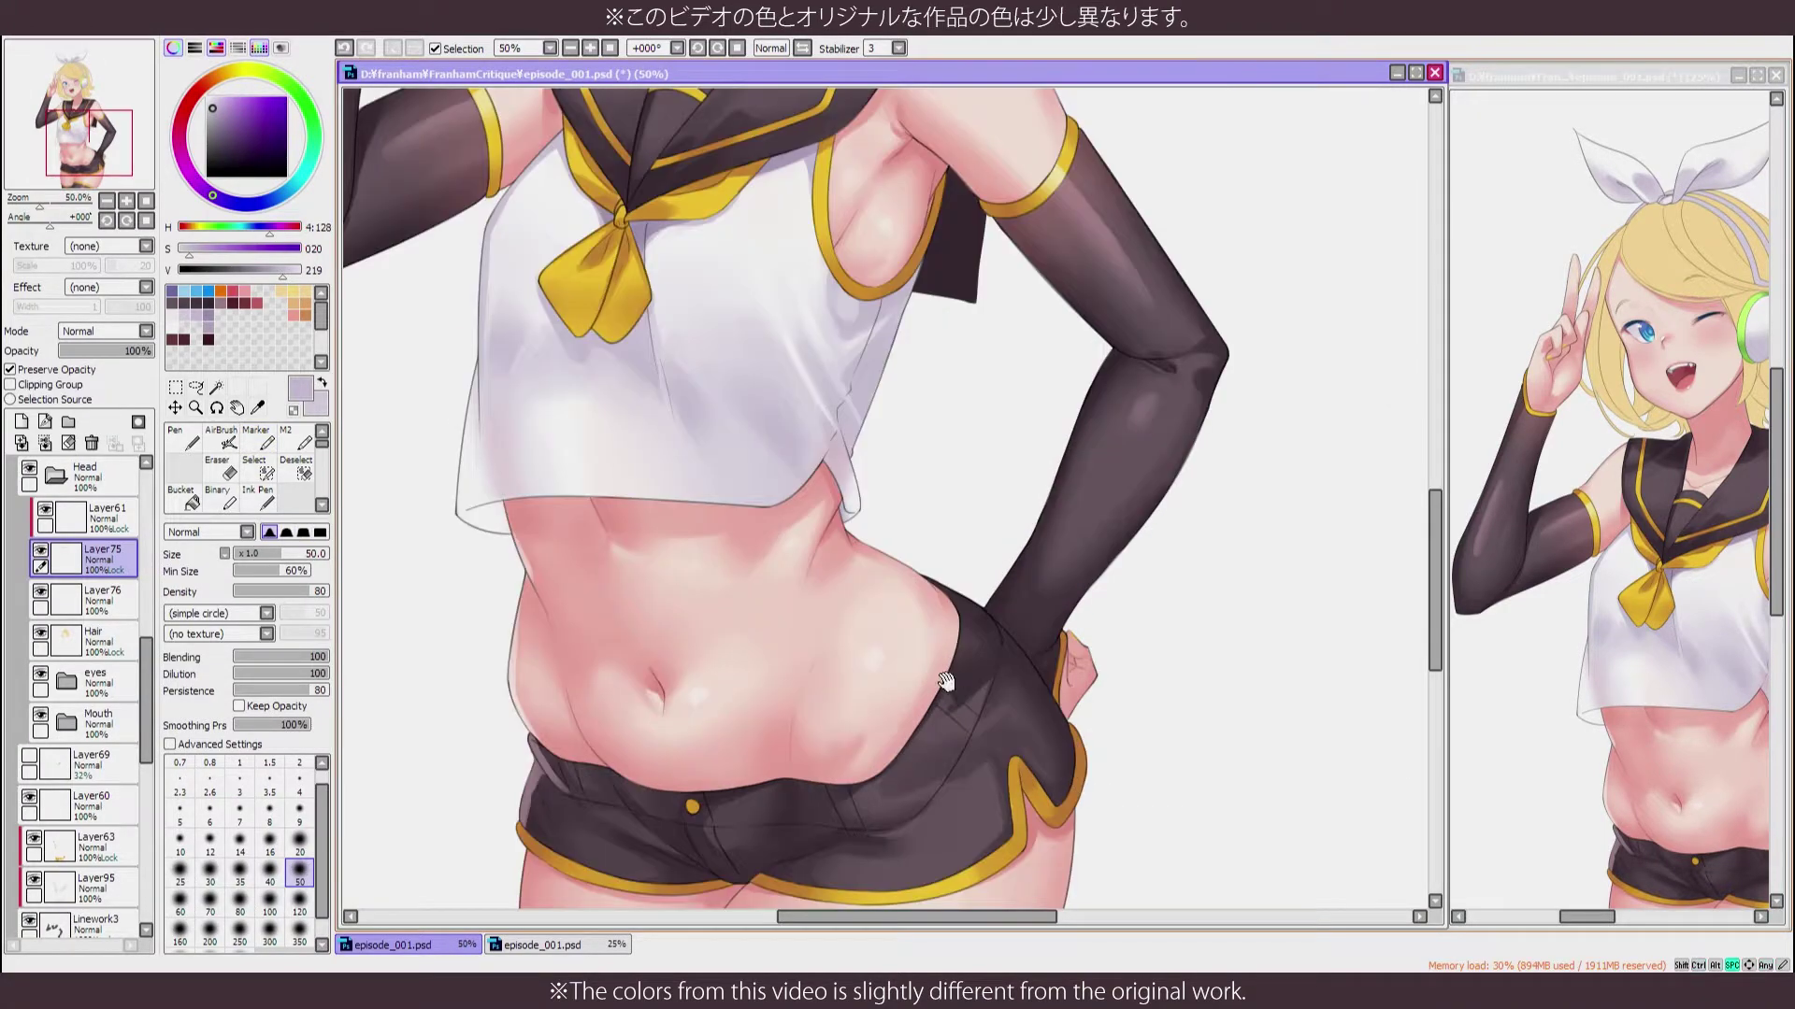
{"action": "scroll", "coordinate": [946, 680], "scroll_direction": "up", "scroll_amount": 3}
{"action": "left_click", "coordinate": [255, 439]}
{"action": "key", "text": "h"}
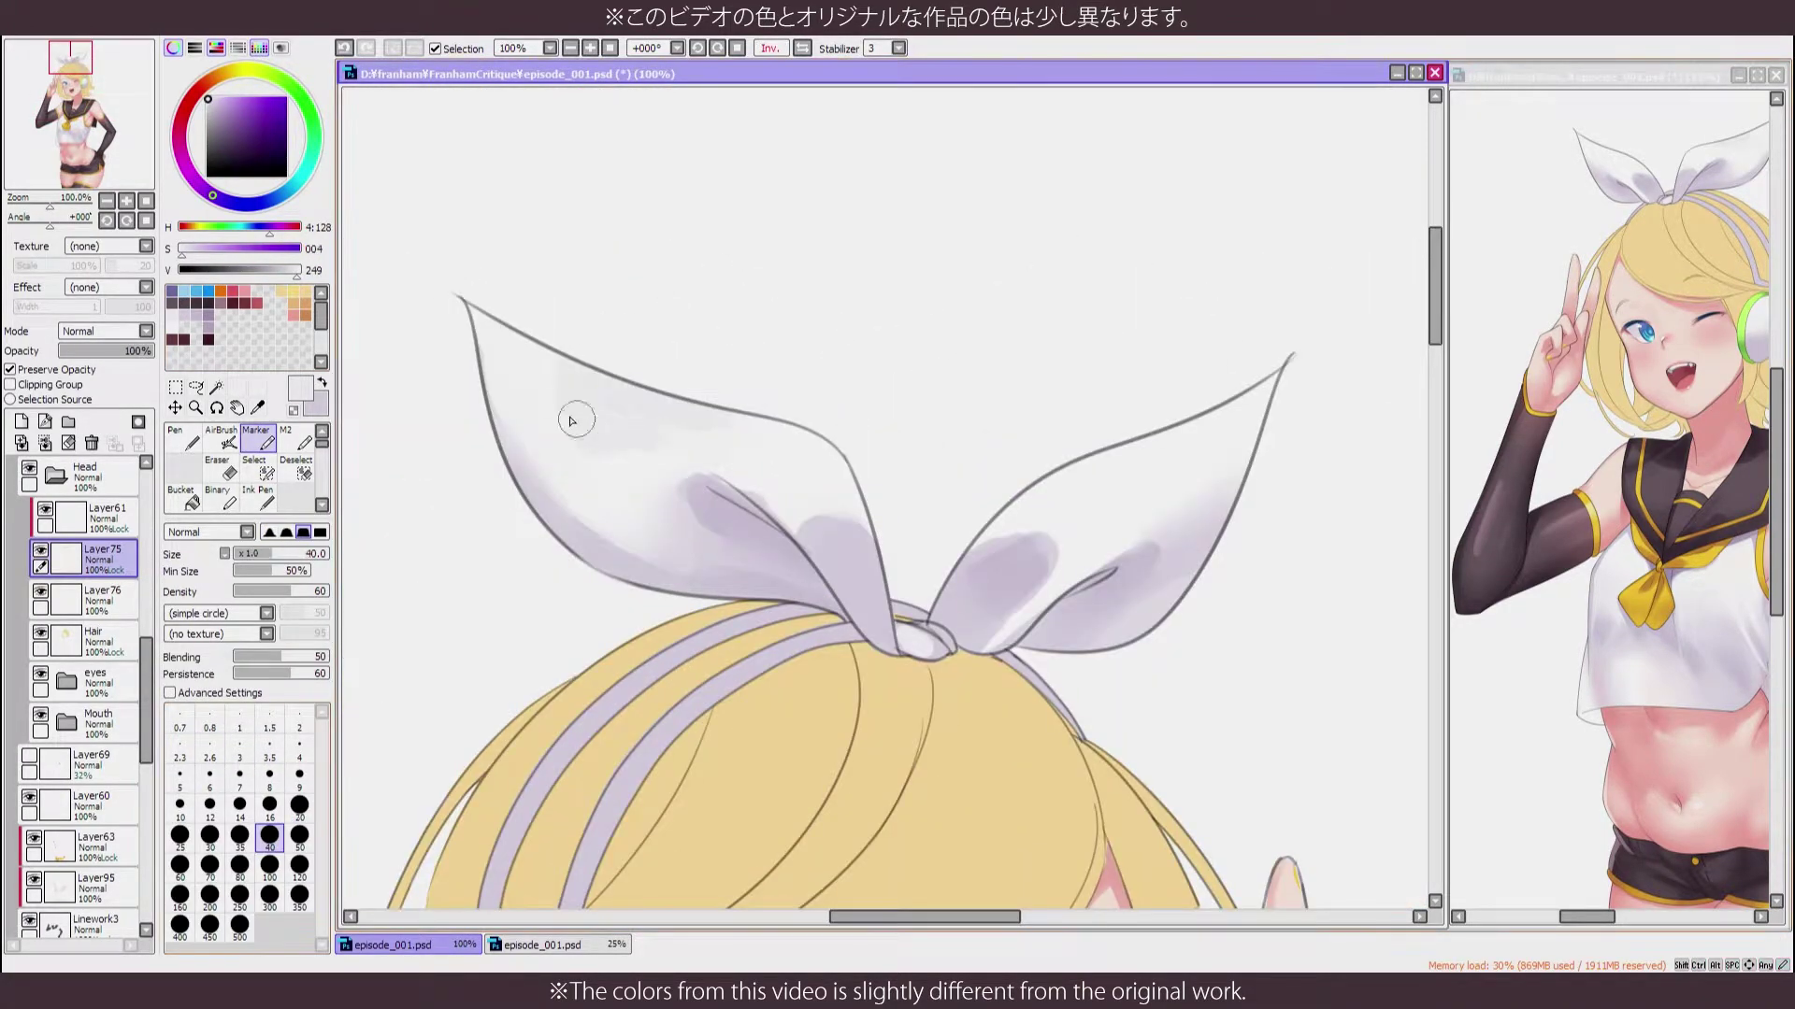
{"action": "key", "text": "h"}
{"action": "scroll", "coordinate": [631, 421], "scroll_direction": "down", "scroll_amount": 5}
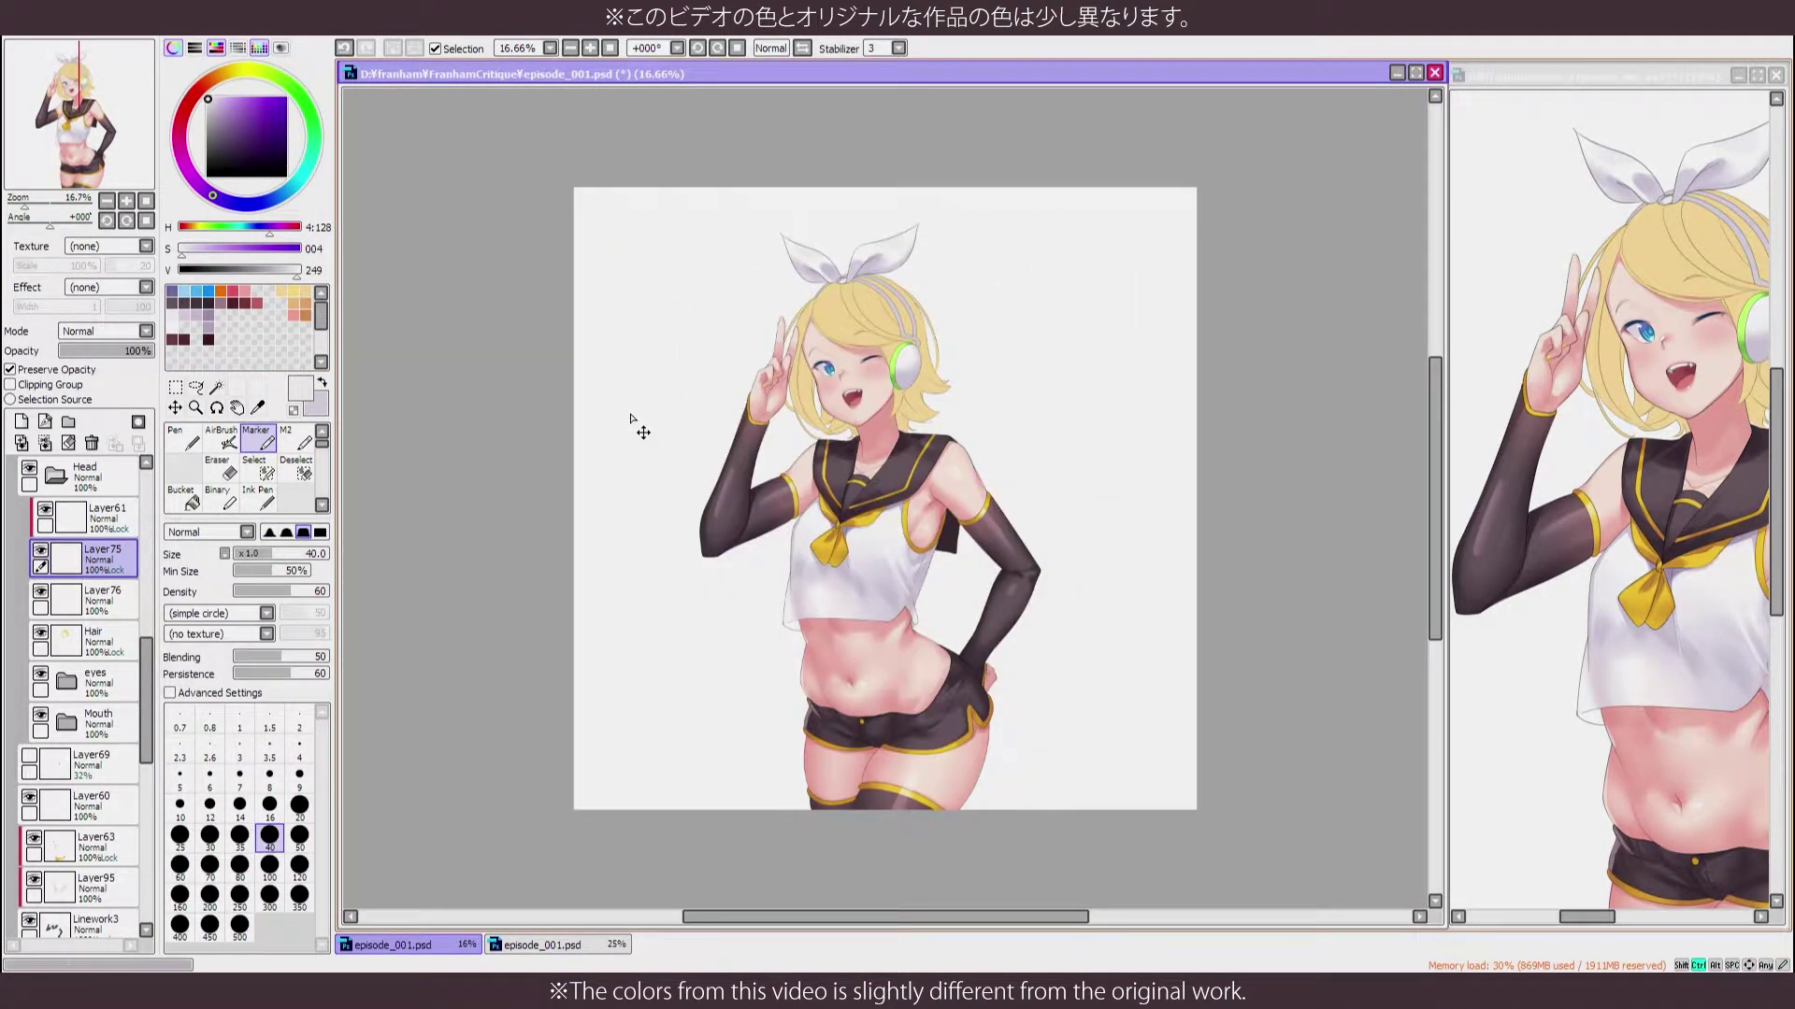
Smooth the shadow edges on both bow loops with M2 at size 50 and add white using the Marker at size 40
{"action": "scroll", "coordinate": [631, 420], "scroll_direction": "up", "scroll_amount": 6}
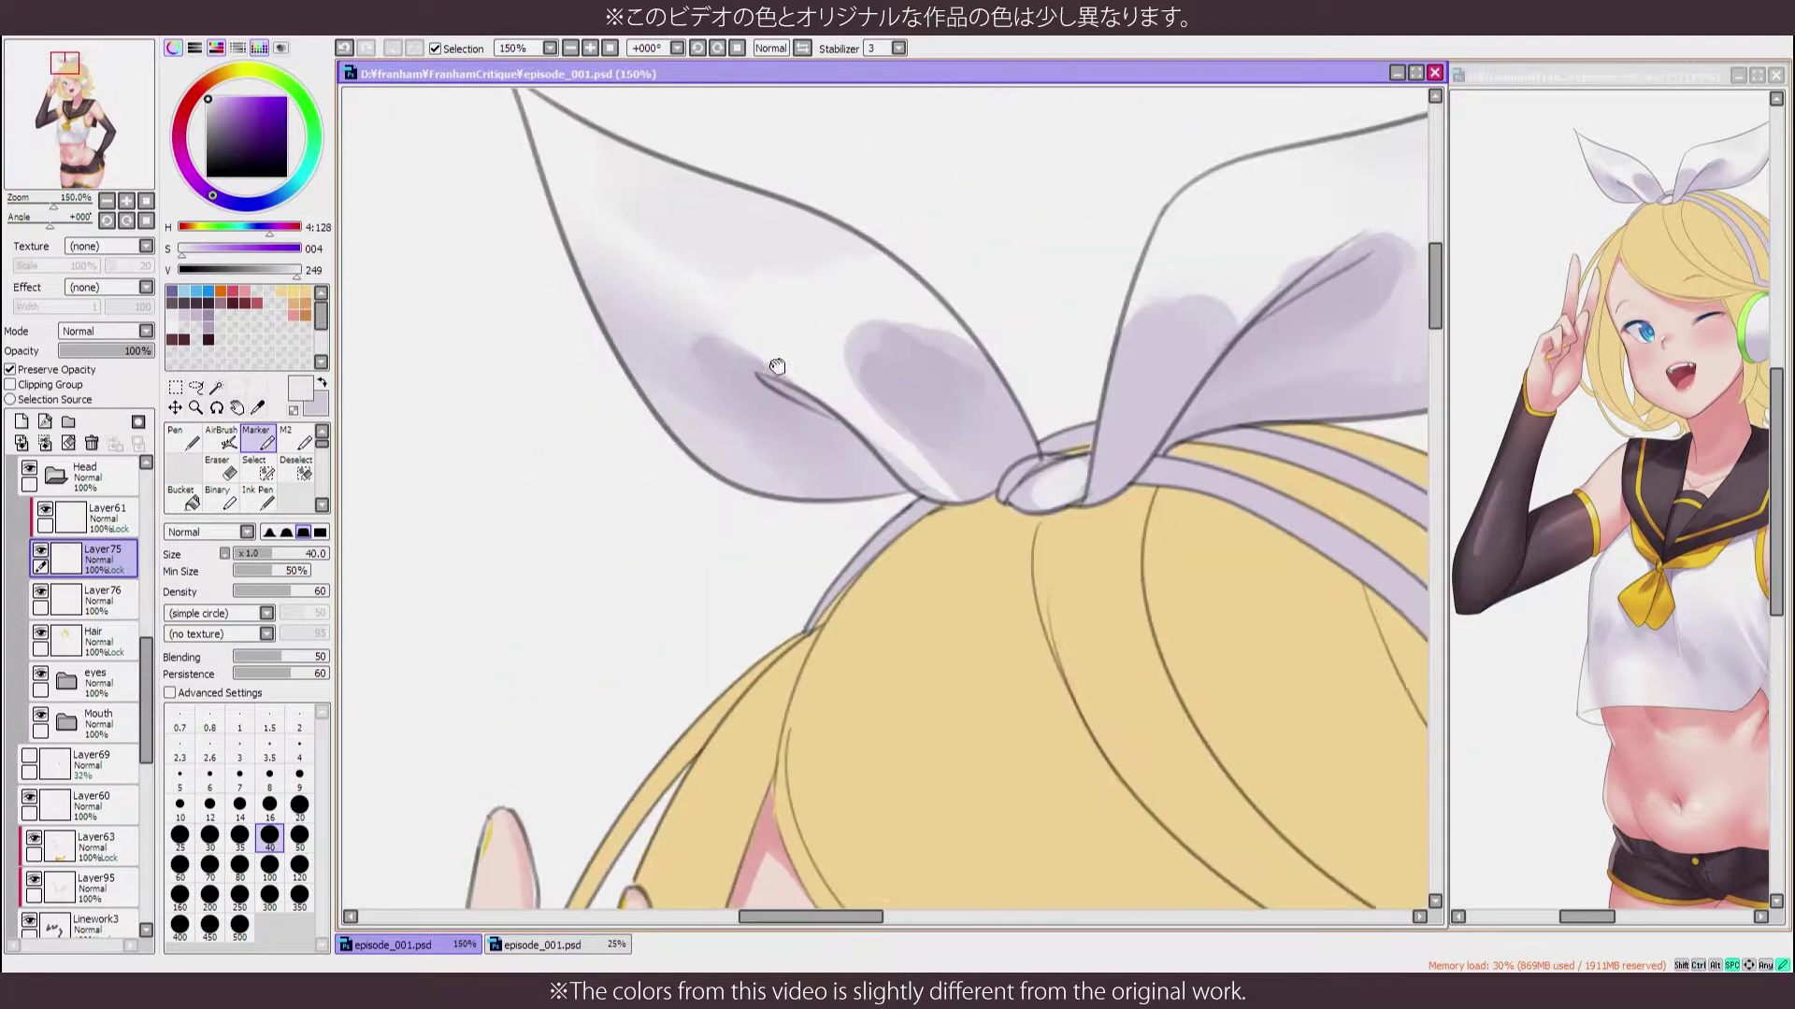
{"action": "key", "text": "b"}
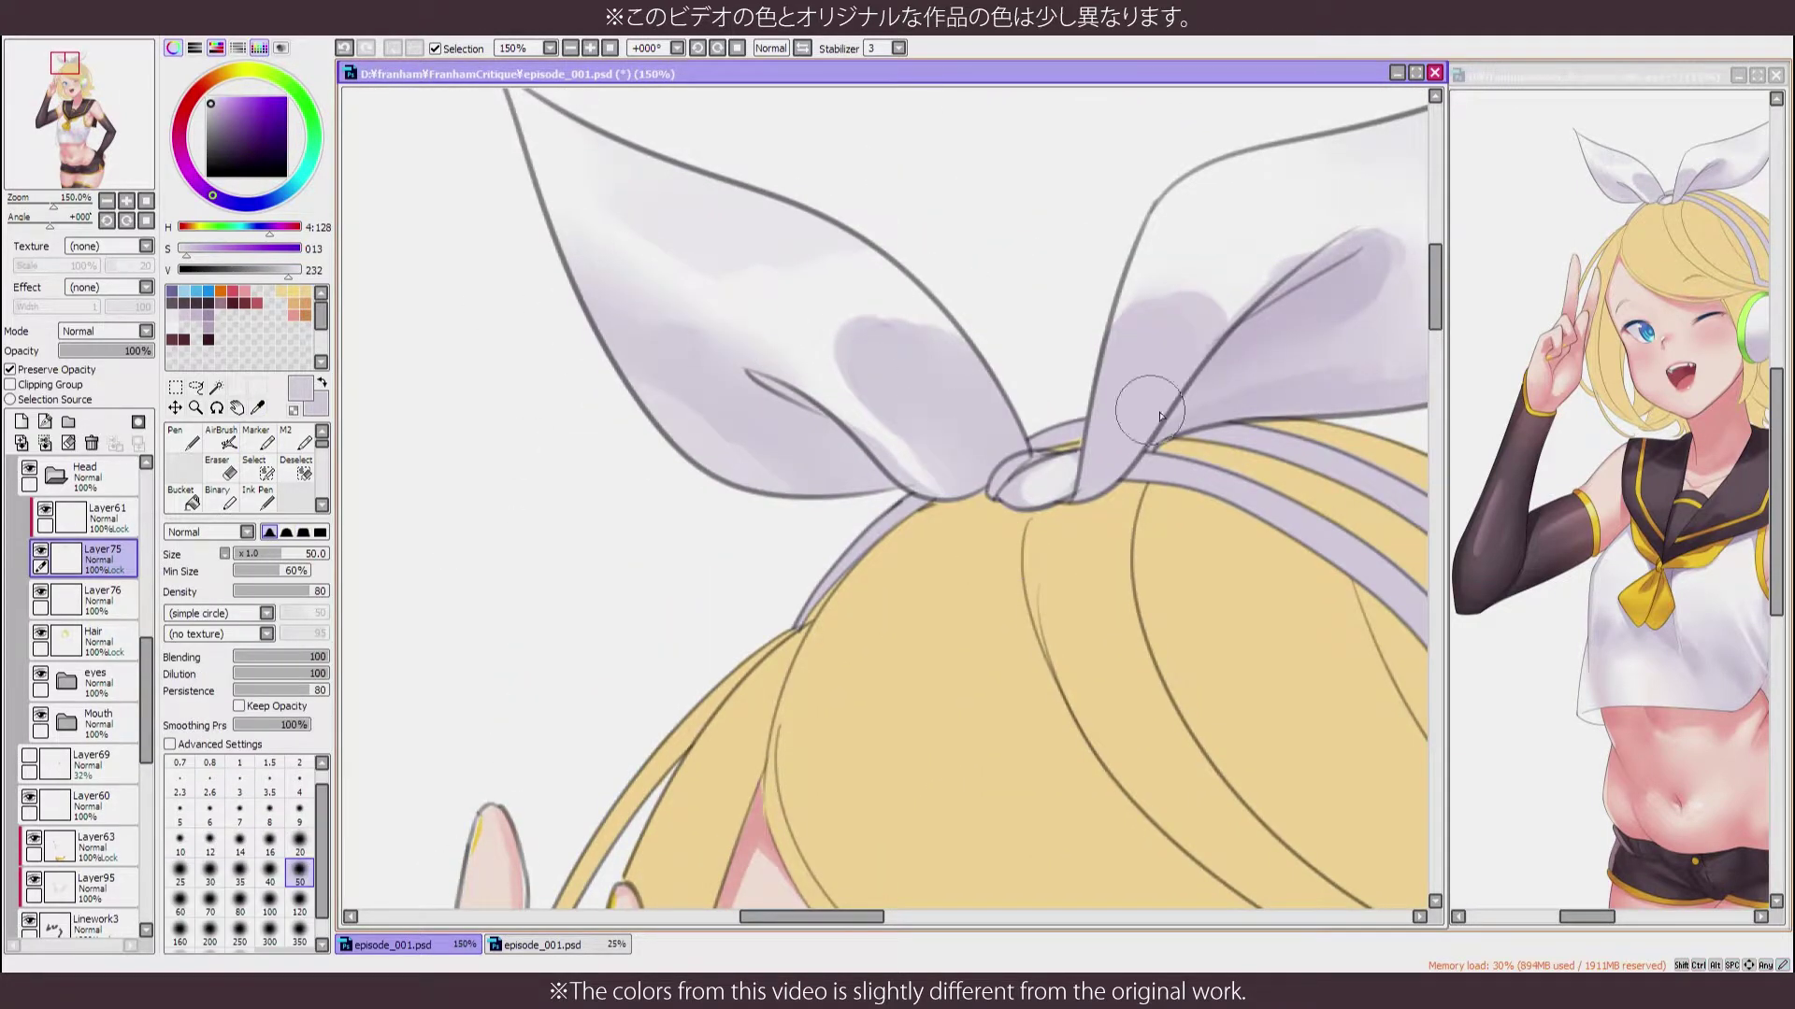
{"action": "left_click_drag", "start_coordinate": [1196, 369], "coordinate": [986, 415]}
{"action": "key", "text": "b"}
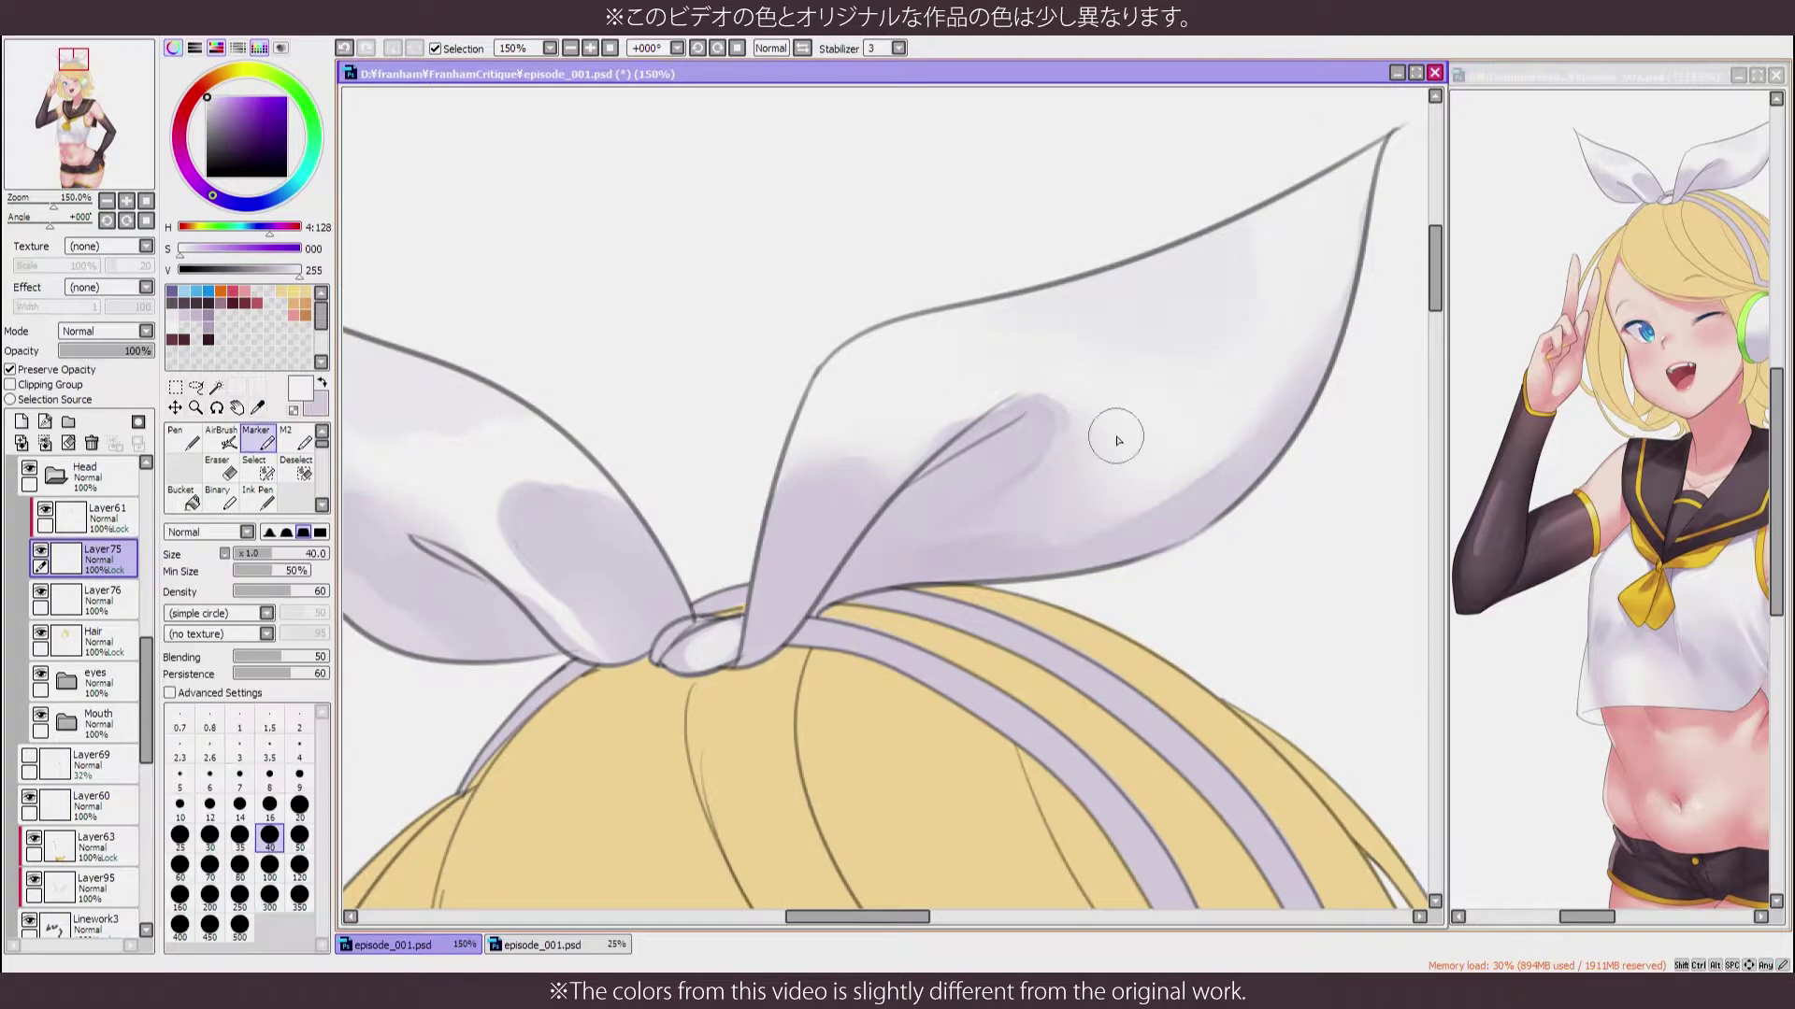
{"action": "scroll", "coordinate": [1113, 428], "scroll_direction": "down", "scroll_amount": 6}
{"action": "scroll", "coordinate": [75, 701], "scroll_direction": "down", "scroll_amount": 5}
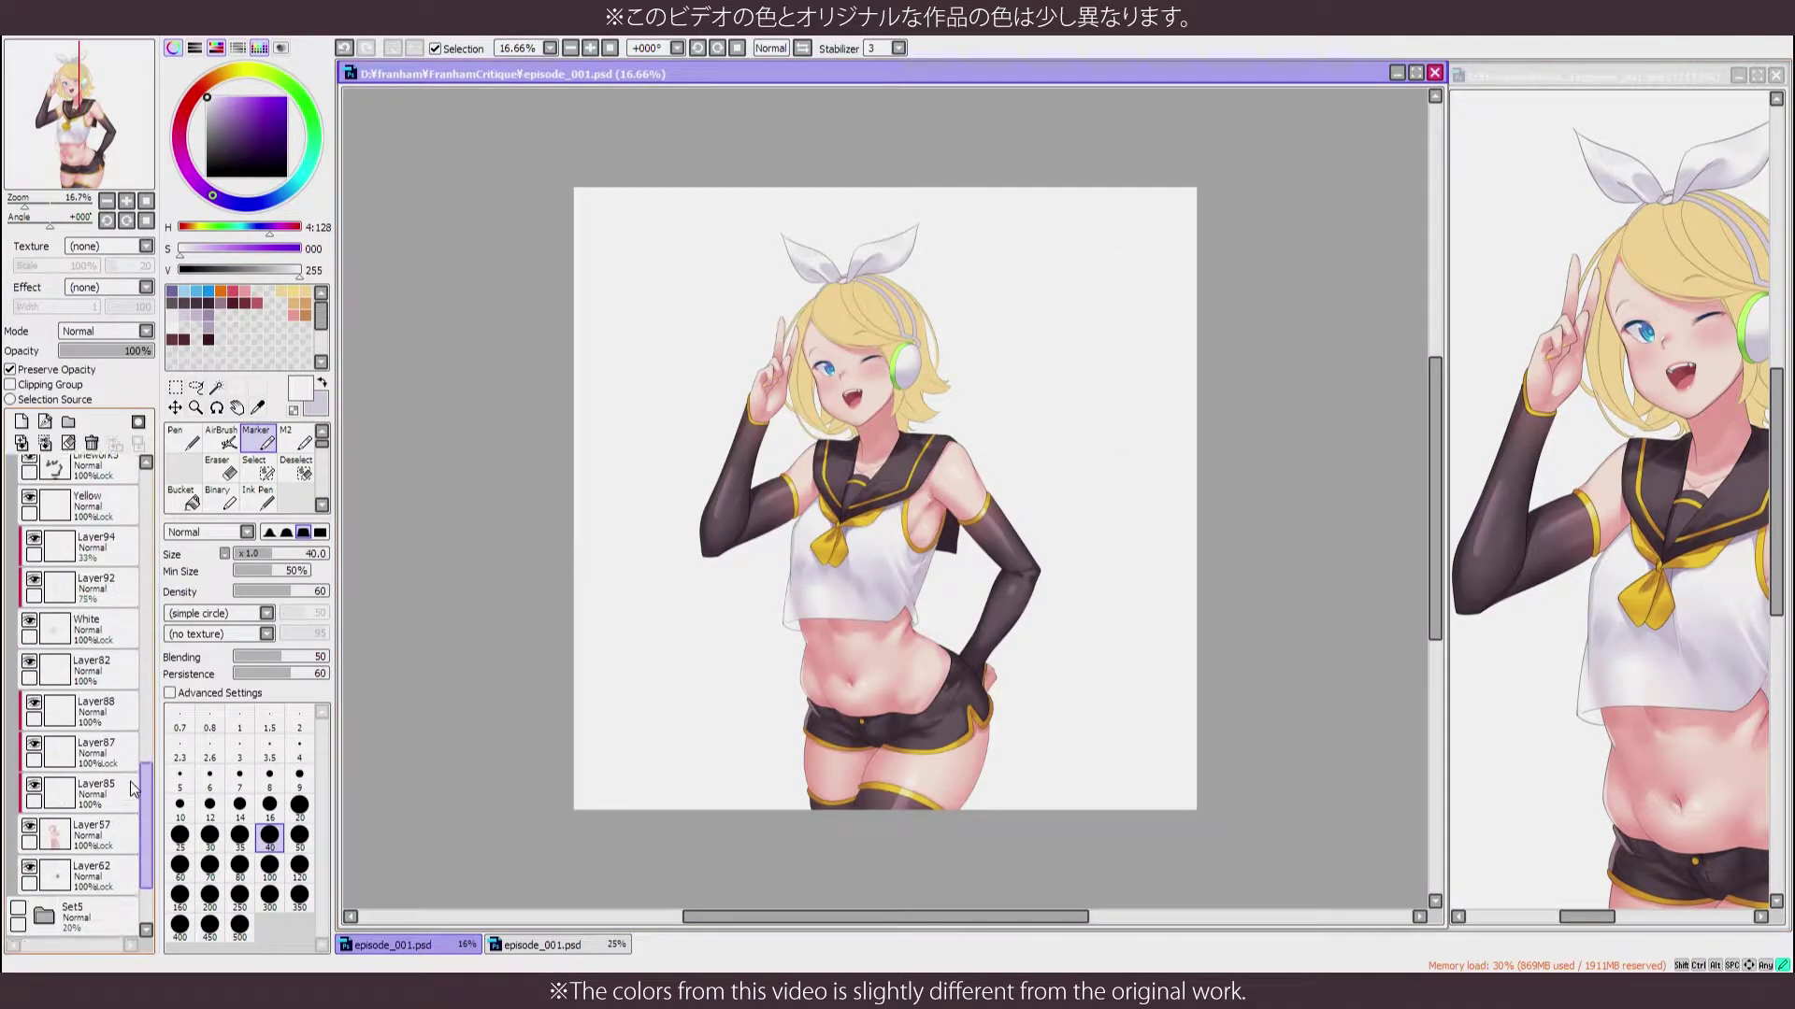
Lock Layer88's opacity and shade the raised hand's yellow fingernails with pale yellow and orange, using the AirBrush at size 50
{"action": "left_click", "coordinate": [37, 699]}
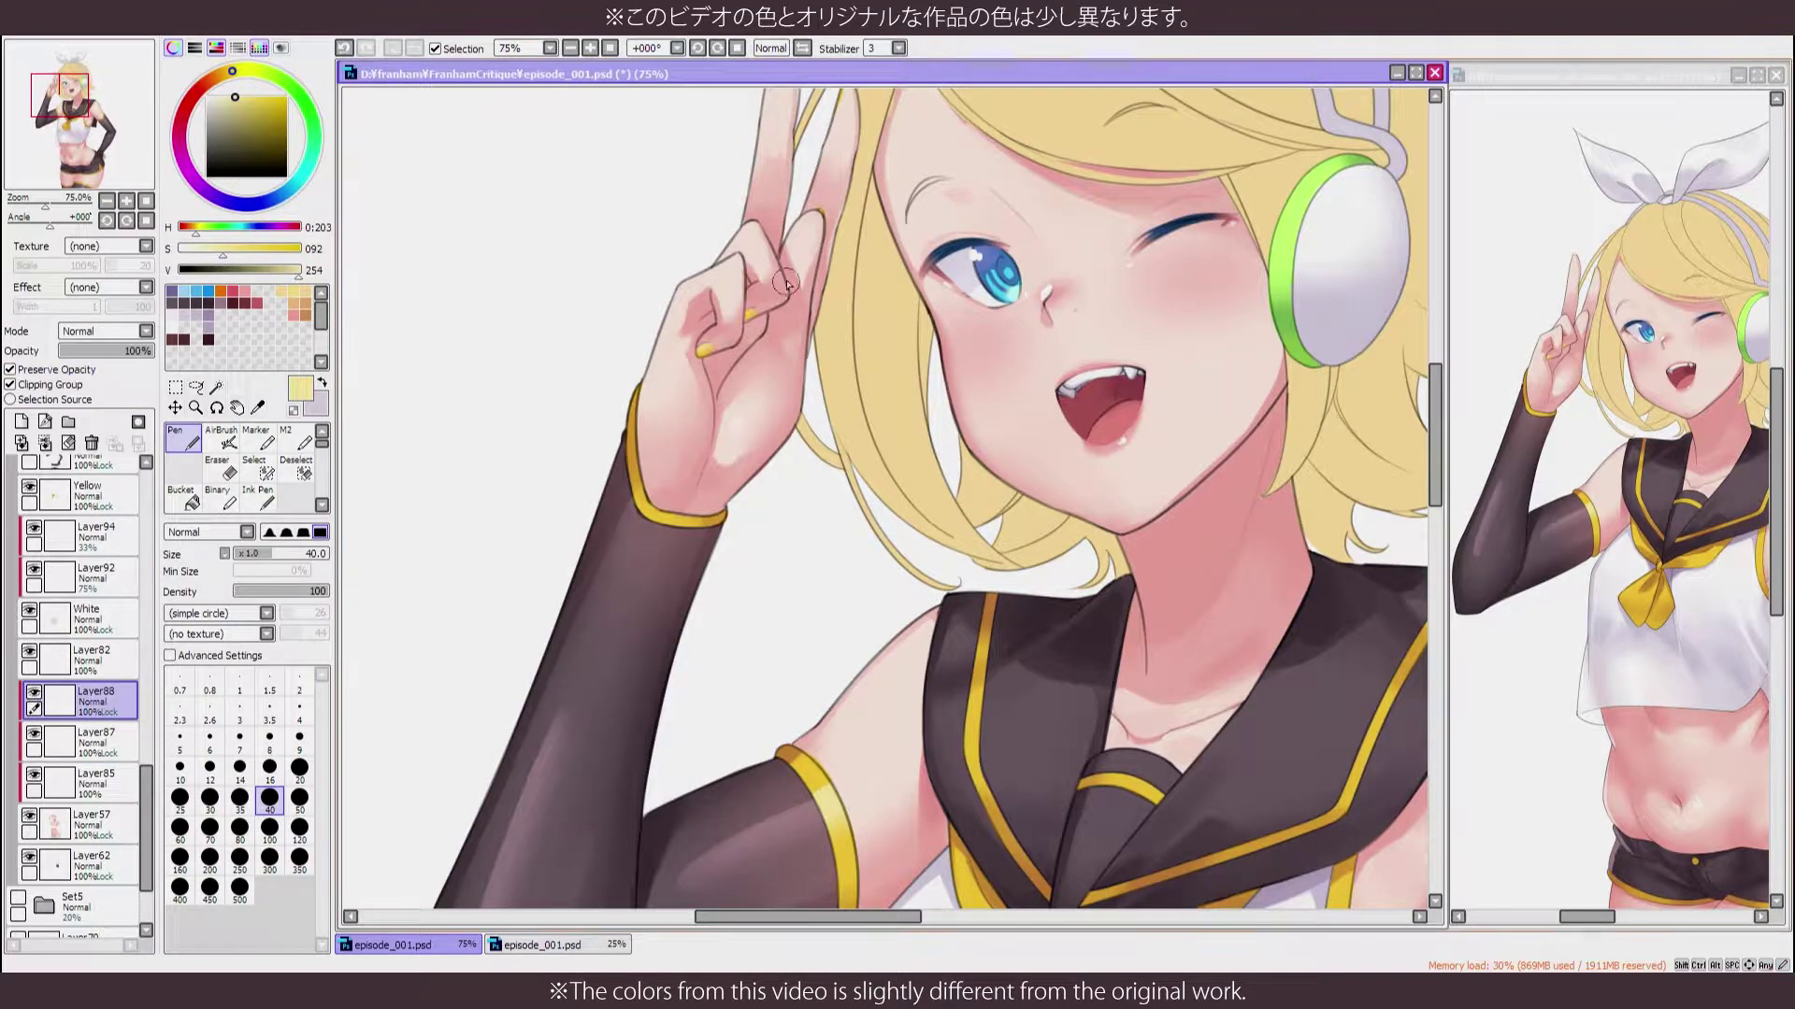
{"action": "mouse_move", "coordinate": [785, 284]}
{"action": "left_mouse_down"}
{"action": "mouse_move", "coordinate": [711, 346]}
{"action": "mouse_move", "coordinate": [711, 102]}
{"action": "mouse_move", "coordinate": [811, 333]}
{"action": "mouse_move", "coordinate": [1021, 592]}
{"action": "mouse_move", "coordinate": [873, 776]}
{"action": "mouse_move", "coordinate": [829, 313]}
{"action": "mouse_move", "coordinate": [841, 468]}
{"action": "mouse_move", "coordinate": [931, 638]}
{"action": "left_mouse_up"}
{"action": "key", "text": "b"}
{"action": "scroll", "coordinate": [811, 334], "scroll_direction": "up", "scroll_amount": 4}
{"action": "left_click", "coordinate": [804, 341], "text": "alt"}
{"action": "key", "text": "bracketleft"}
{"action": "key", "text": "bracketleft"}
{"action": "key", "text": "bracketleft"}
{"action": "key", "text": "bracketleft"}
{"action": "key", "text": "bracketleft"}
{"action": "key", "text": "bracketleft"}
{"action": "key", "text": "bracketleft"}
{"action": "key", "text": "bracketleft"}
{"action": "key", "text": "bracketleft"}
{"action": "scroll", "coordinate": [841, 468], "scroll_direction": "down", "scroll_amount": 2}
{"action": "mouse_move", "coordinate": [931, 638]}
{"action": "left_mouse_down"}
{"action": "mouse_move", "coordinate": [1052, 718]}
{"action": "mouse_move", "coordinate": [1053, 288]}
{"action": "mouse_move", "coordinate": [940, 793]}
{"action": "left_mouse_up"}
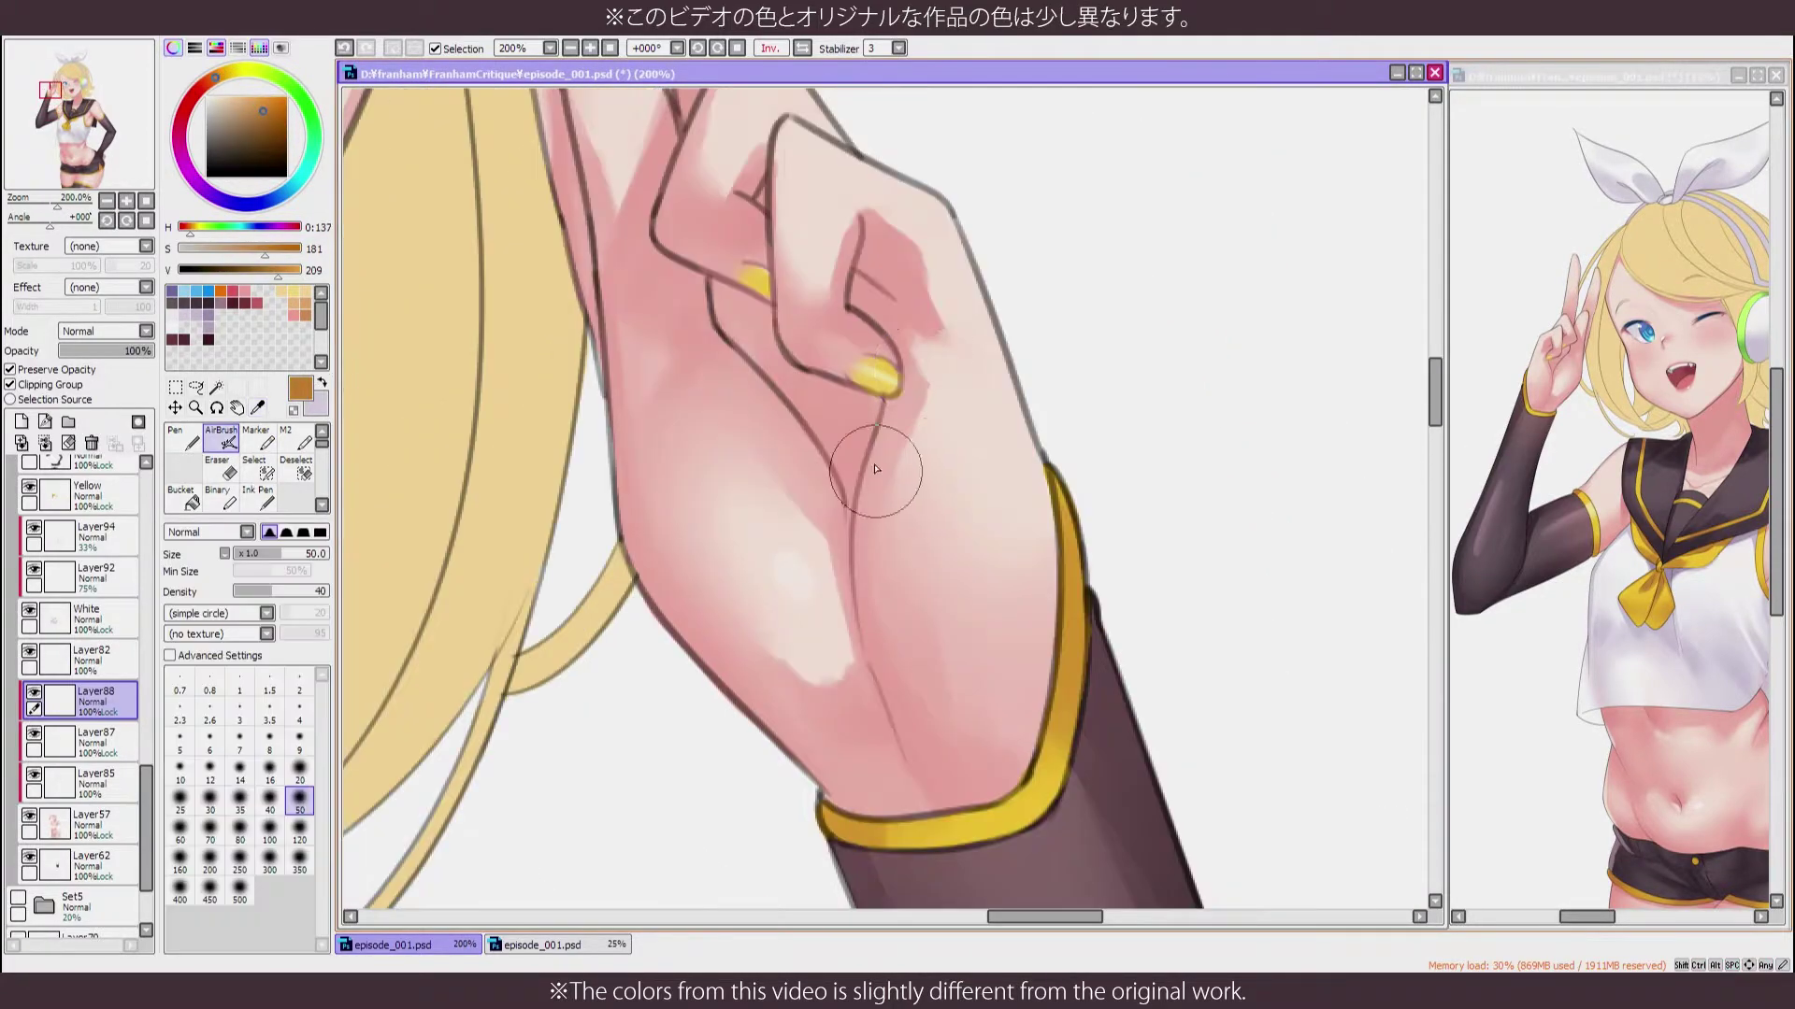
Darken the fingernail of the hand resting on the hip with orange-brown using the AirBrush at size 50
{"action": "left_click_drag", "start_coordinate": [760, 371], "coordinate": [592, 733]}
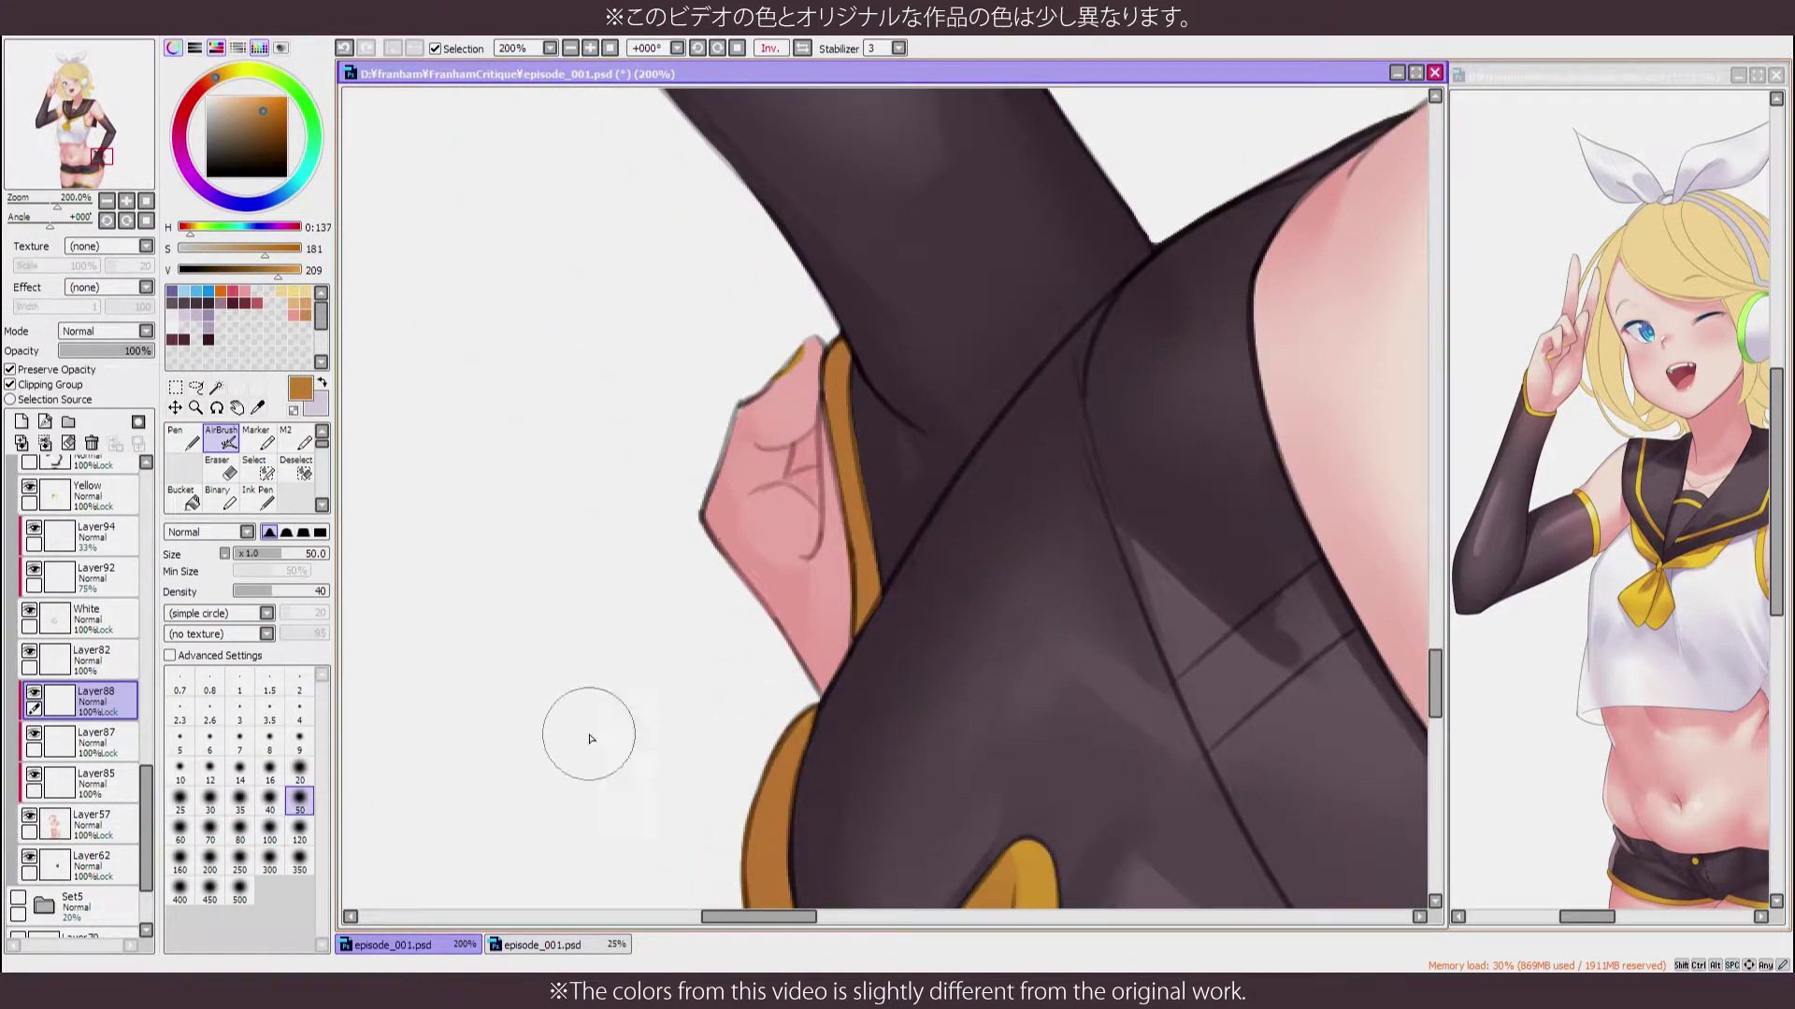
{"action": "scroll", "coordinate": [591, 741], "scroll_direction": "down", "scroll_amount": 8}
{"action": "scroll", "coordinate": [85, 701], "scroll_direction": "up", "scroll_amount": 5}
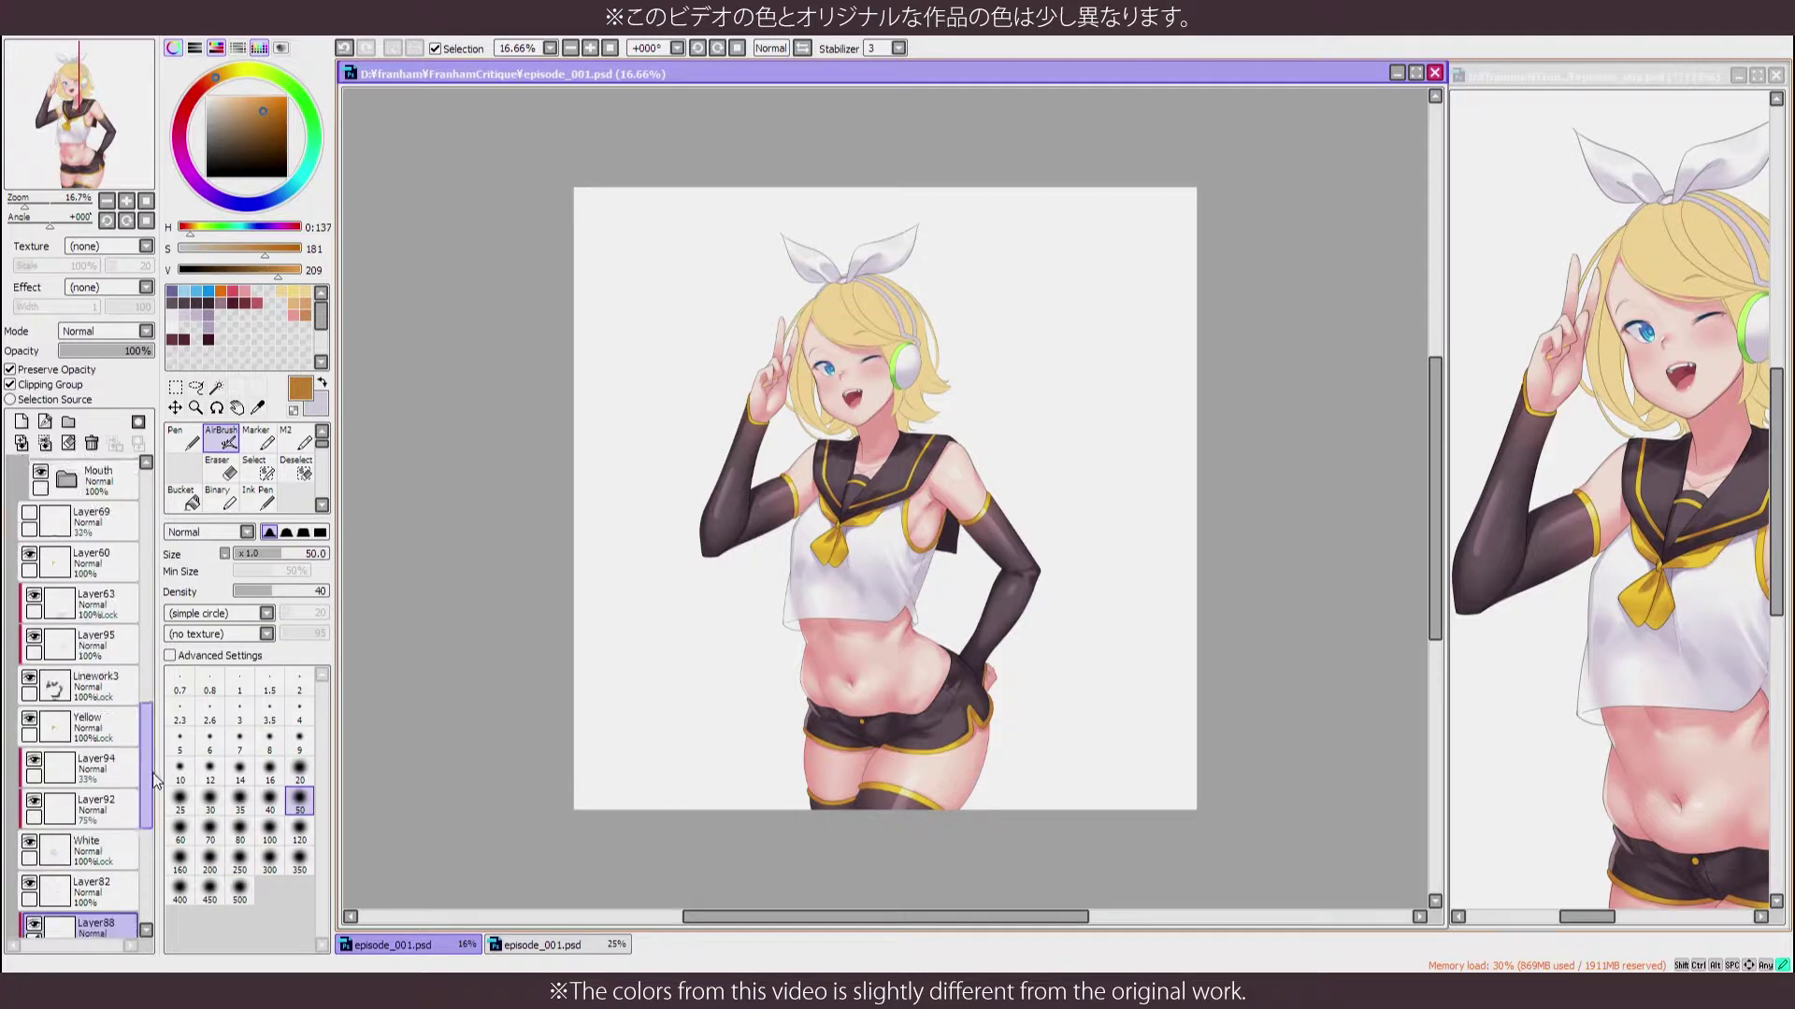
Try blocking in tan shadows on the fringe, side locks and back hair on the Hair layer using the Marker at size 100
{"action": "left_click", "coordinate": [93, 705]}
{"action": "key", "text": "m"}
{"action": "left_click", "coordinate": [79, 92]}
{"action": "scroll", "coordinate": [79, 91], "scroll_direction": "up", "scroll_amount": 5}
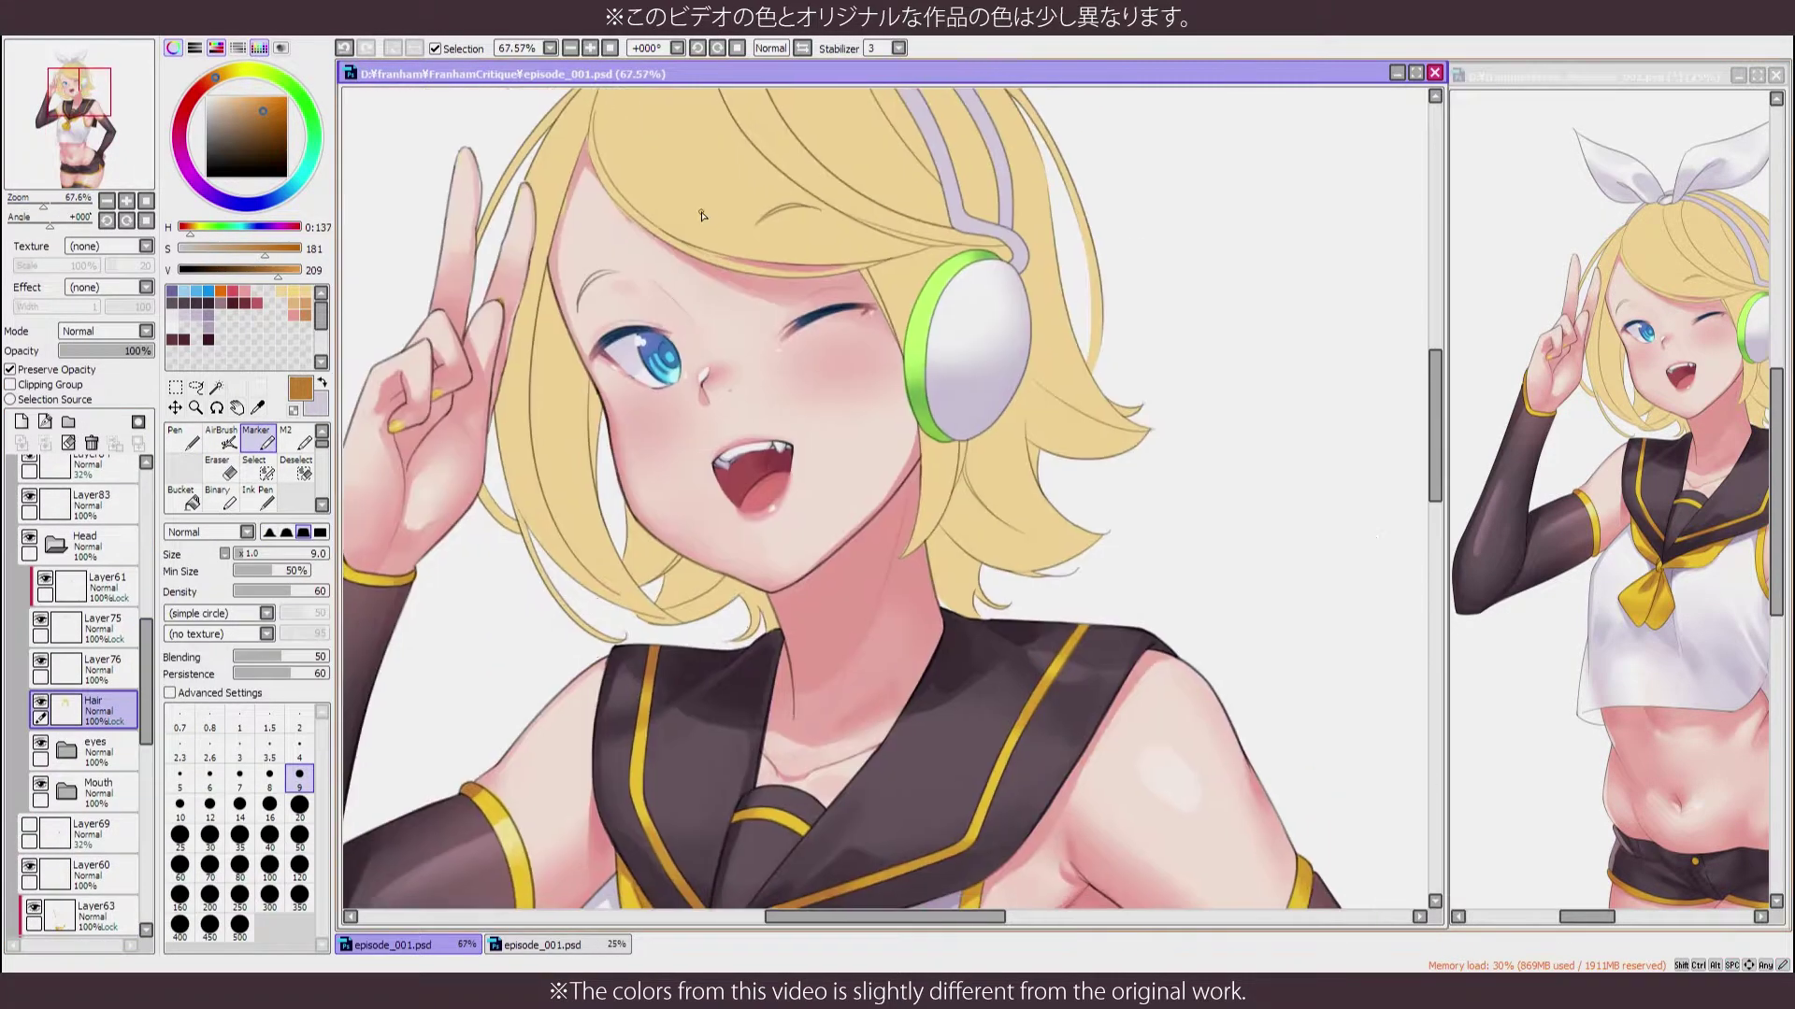
{"action": "left_click", "coordinate": [269, 864]}
{"action": "left_click_drag", "start_coordinate": [560, 430], "coordinate": [616, 608]}
{"action": "key", "text": "ctrl+z"}
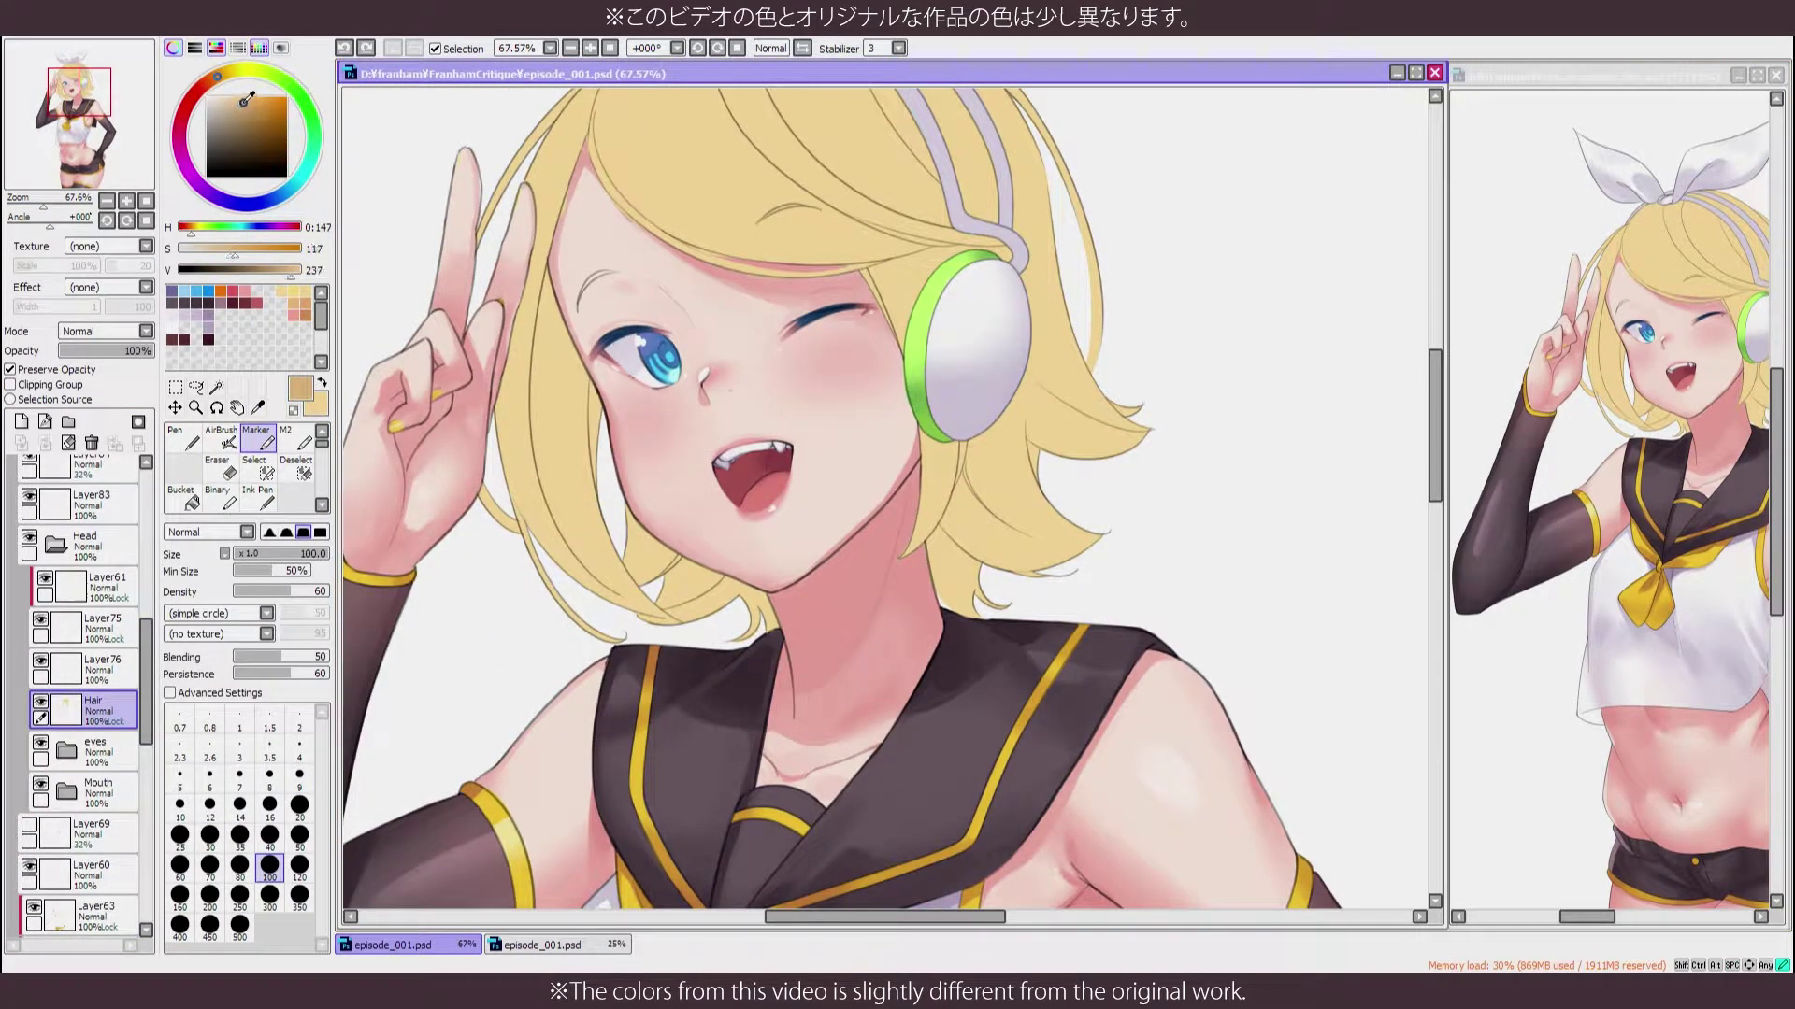
{"action": "mouse_move", "coordinate": [537, 393]}
{"action": "left_mouse_down"}
{"action": "mouse_move", "coordinate": [486, 590]}
{"action": "mouse_move", "coordinate": [495, 748]}
{"action": "left_mouse_up"}
{"action": "left_click_drag", "start_coordinate": [598, 655], "coordinate": [757, 477]}
{"action": "left_click_drag", "start_coordinate": [607, 617], "coordinate": [748, 691]}
{"action": "left_click_drag", "start_coordinate": [888, 524], "coordinate": [1056, 654]}
{"action": "left_click_drag", "start_coordinate": [711, 449], "coordinate": [1000, 374]}
{"action": "key", "text": "h"}
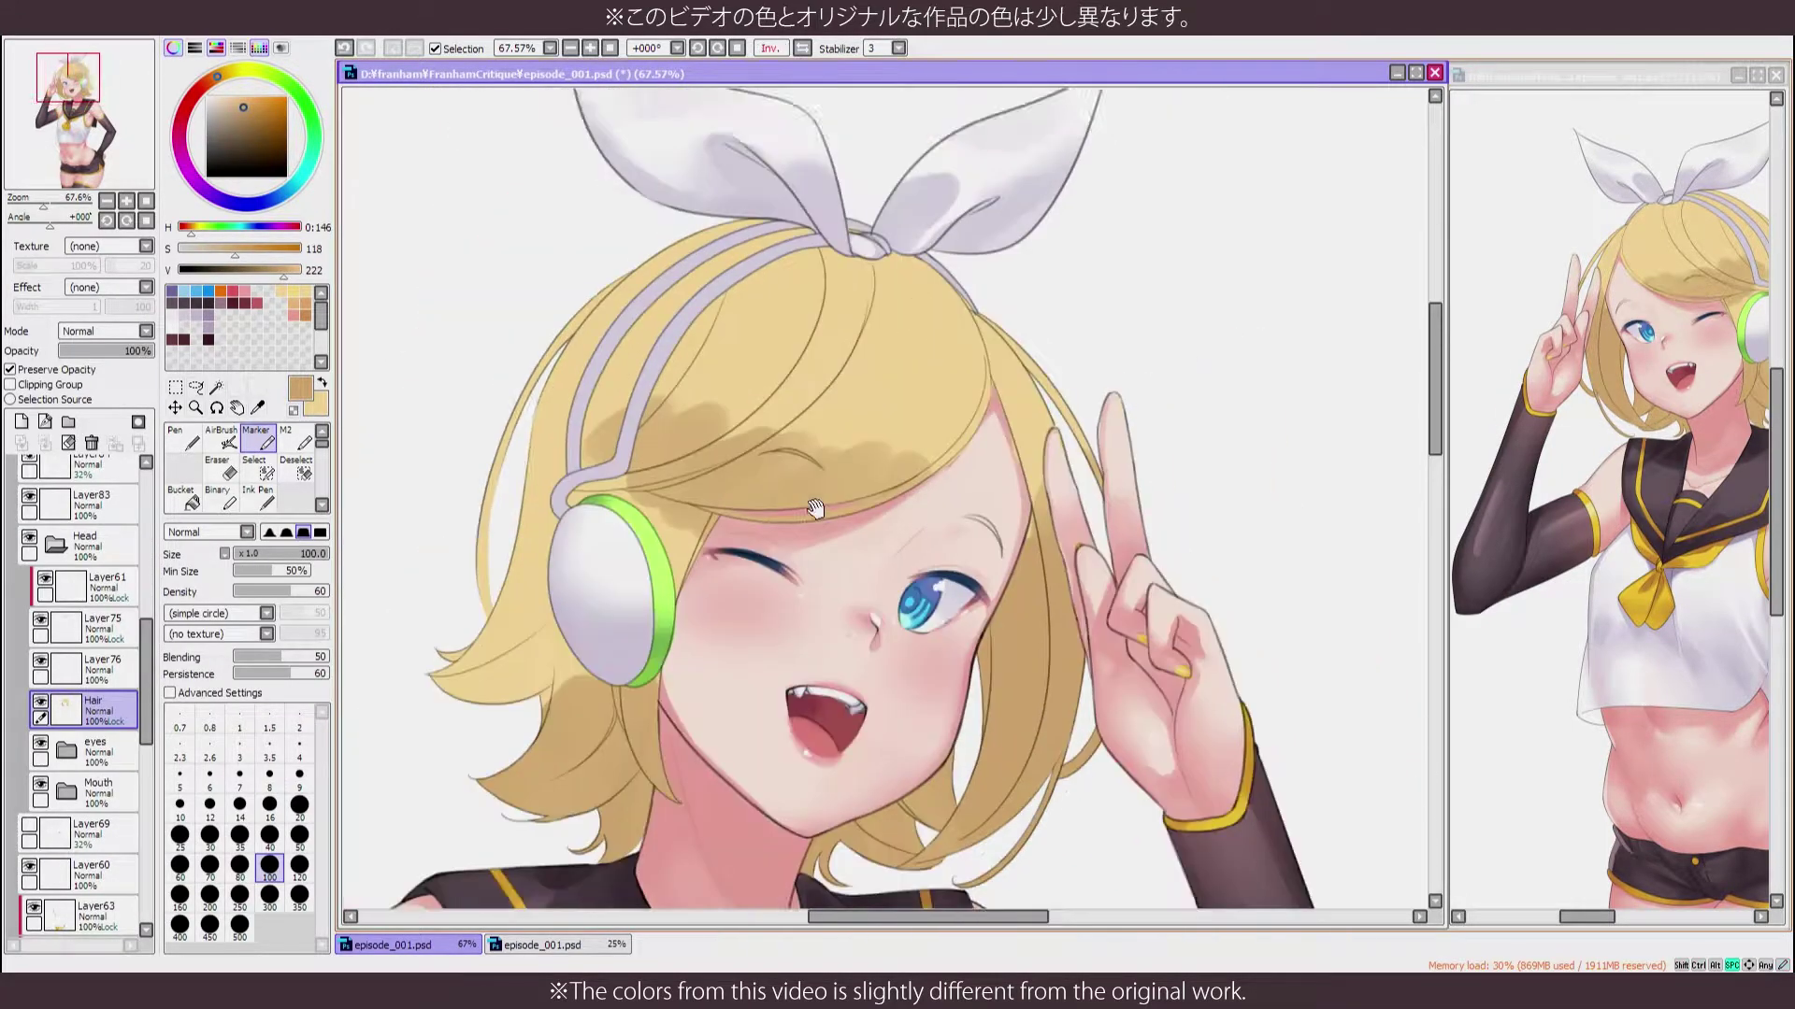
{"action": "mouse_move", "coordinate": [815, 507]}
{"action": "left_mouse_down"}
{"action": "mouse_move", "coordinate": [782, 440]}
{"action": "mouse_move", "coordinate": [838, 533]}
{"action": "left_mouse_up"}
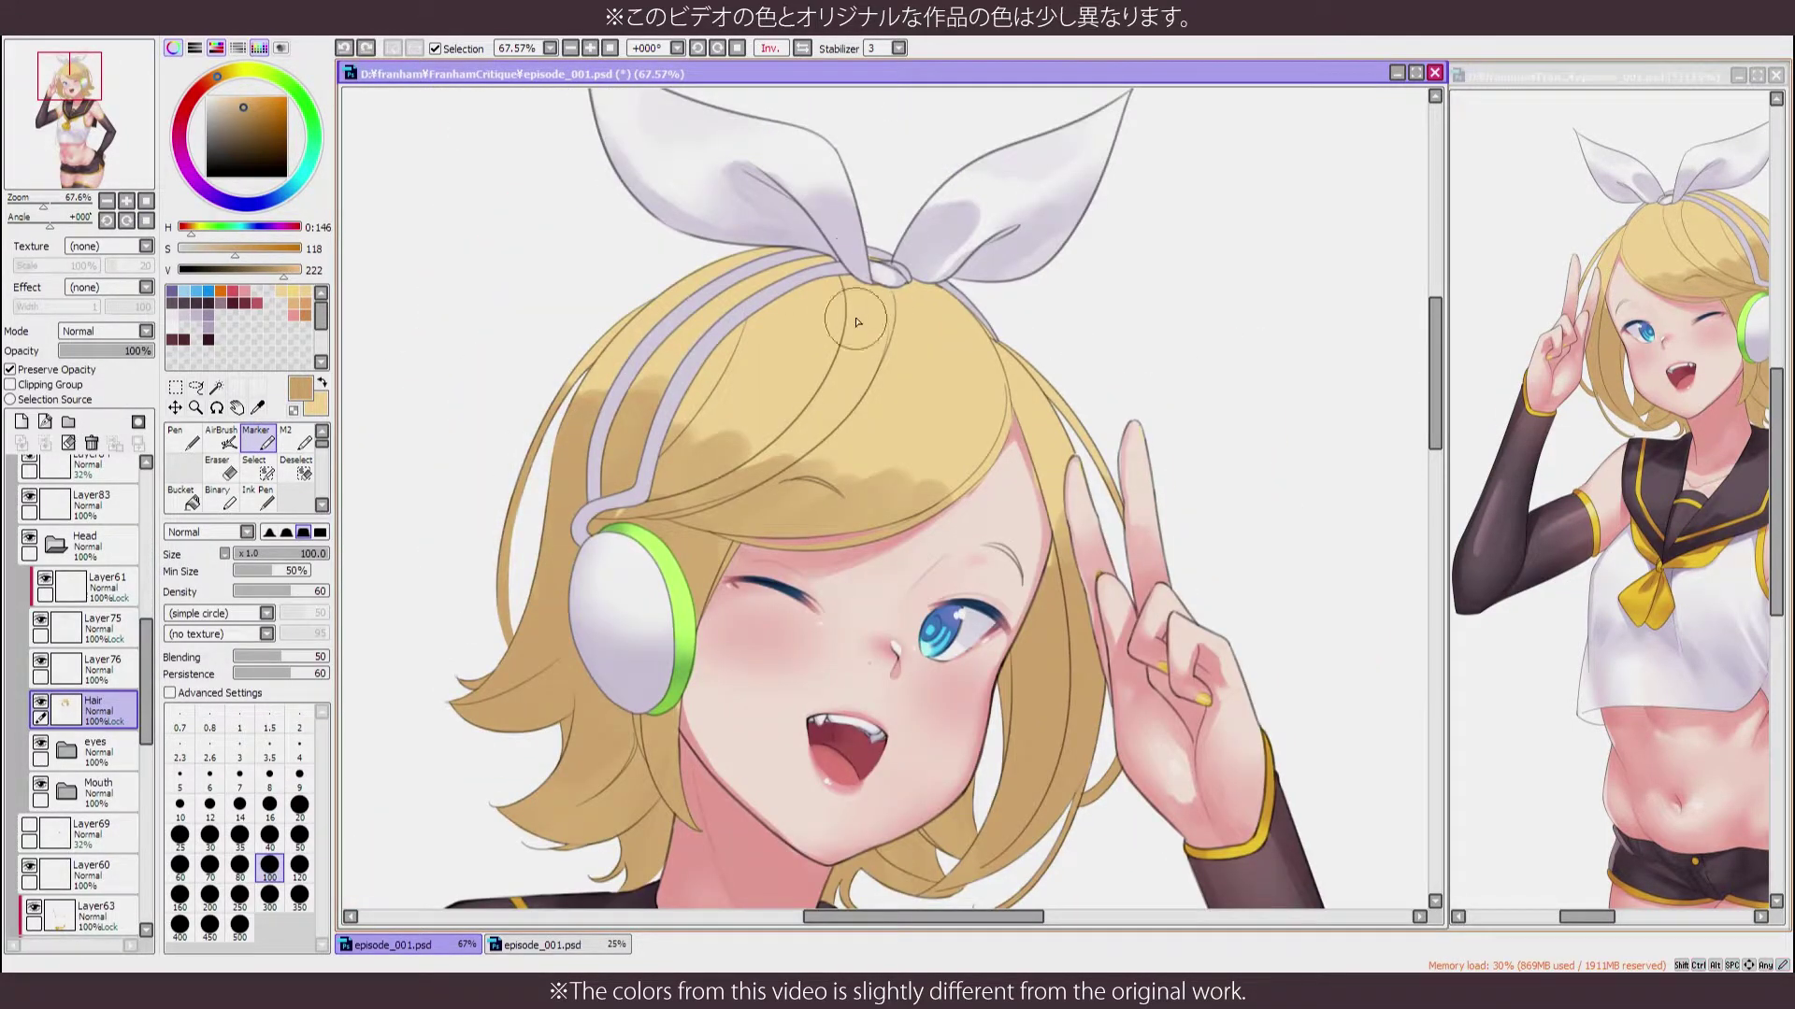
Cover the tan hair shadows with the light yellow base colour using the Pen at size 250
{"action": "scroll", "coordinate": [857, 322], "scroll_direction": "down", "scroll_amount": 1}
{"action": "key", "text": "n"}
{"action": "left_click_drag", "start_coordinate": [523, 561], "coordinate": [718, 342]}
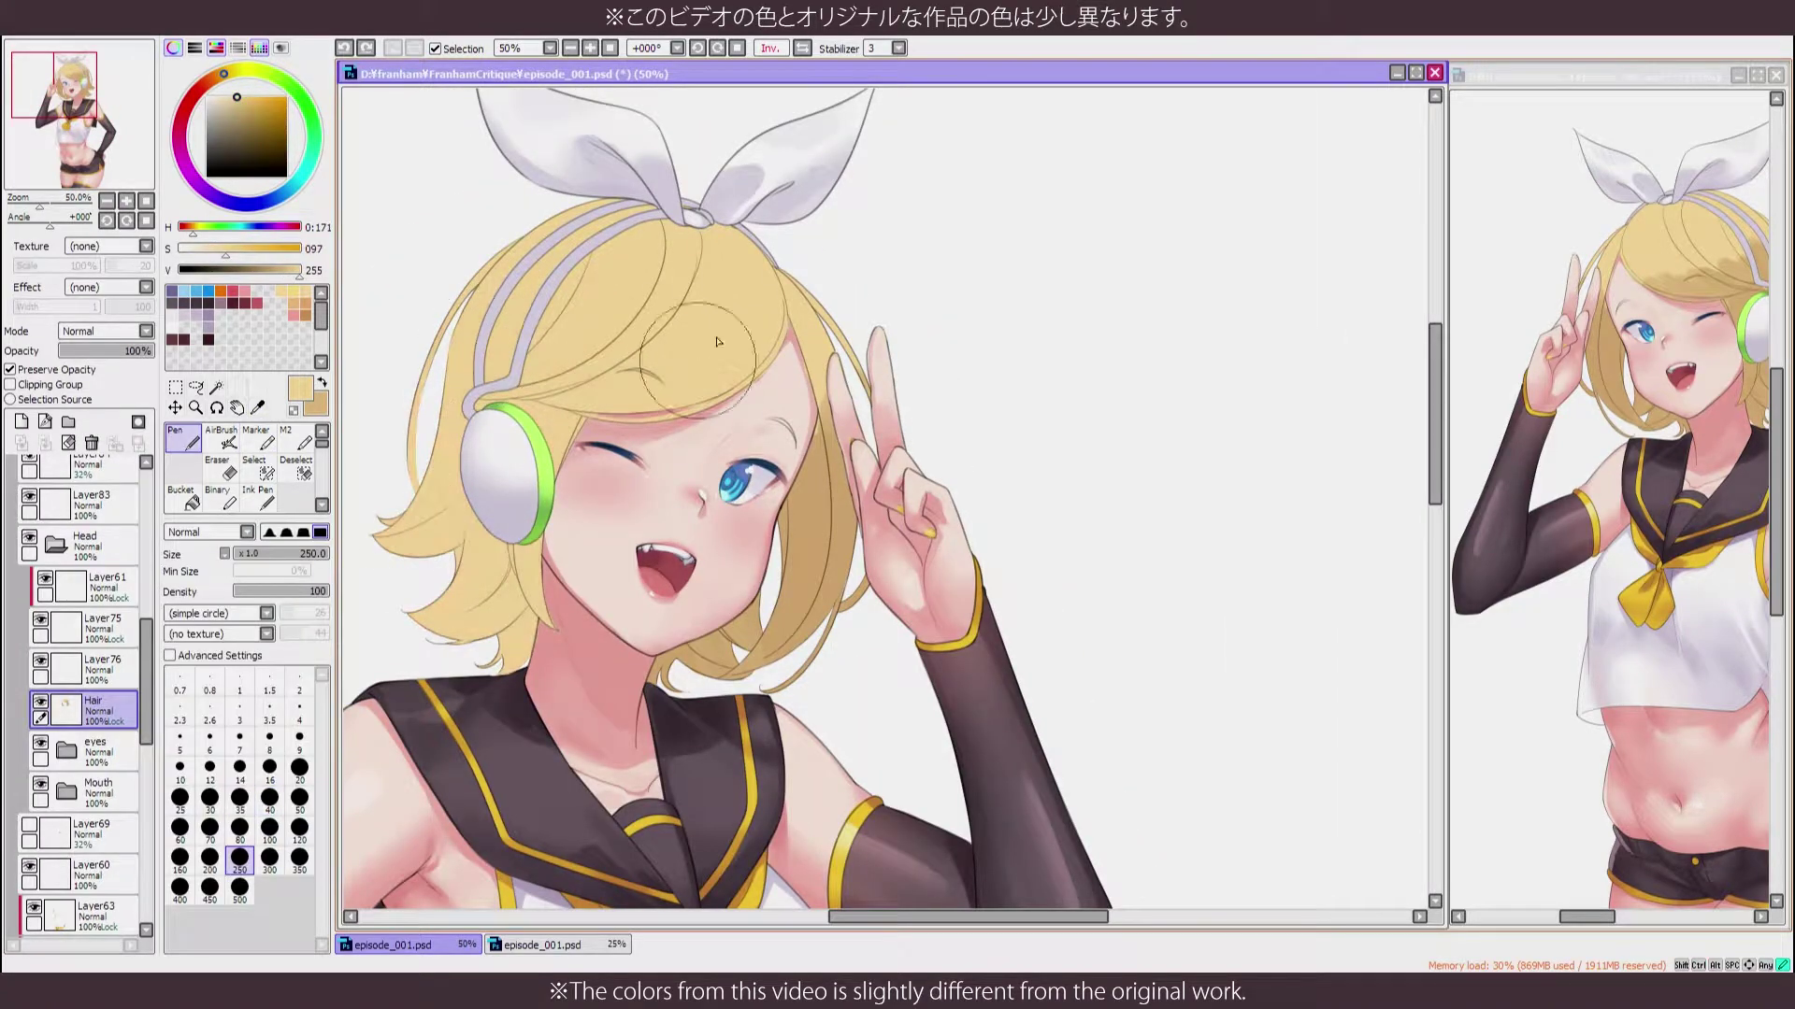
{"action": "left_click", "coordinate": [718, 341], "text": "alt"}
{"action": "key", "text": "v"}
{"action": "key", "text": "h"}
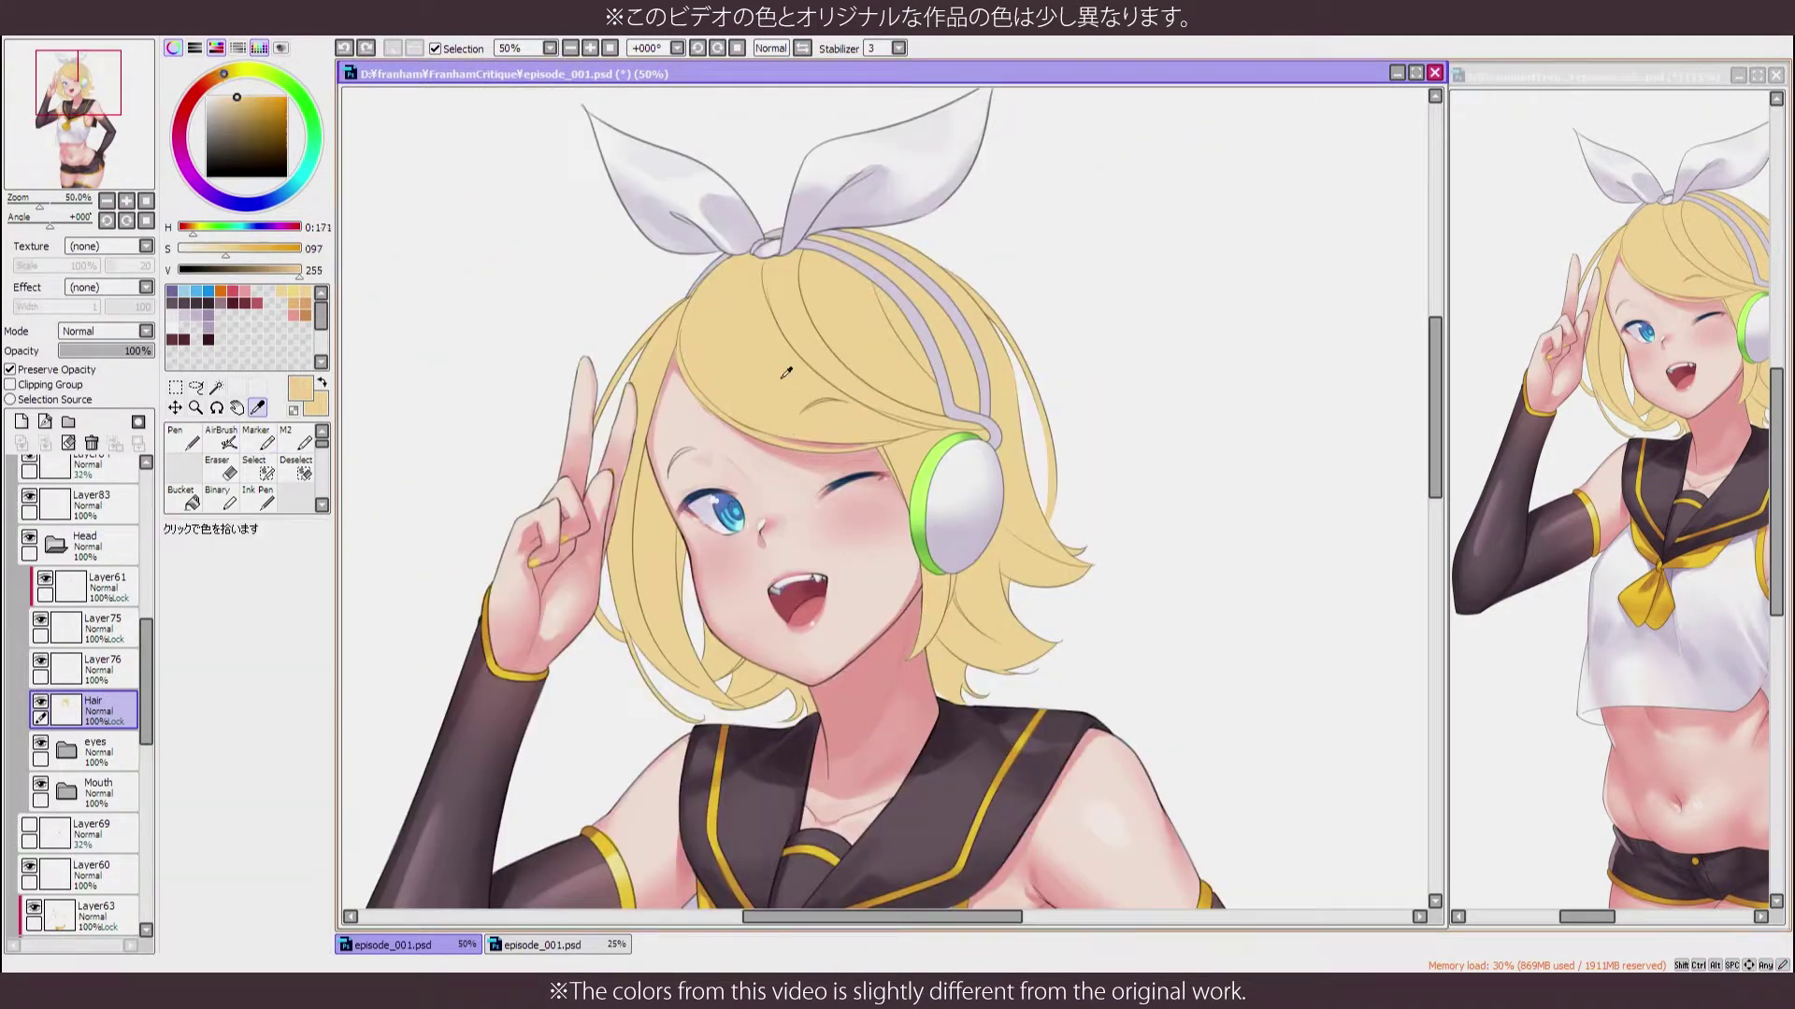
Try a second pass of muted tan shadows on the side locks, back hair and fringe using the Marker at size 100
{"action": "left_click", "coordinate": [654, 523], "text": "alt"}
{"action": "left_click_drag", "start_coordinate": [659, 654], "coordinate": [654, 507]}
{"action": "left_click", "coordinate": [668, 701], "text": "alt"}
{"action": "left_click_drag", "start_coordinate": [668, 701], "coordinate": [624, 566]}
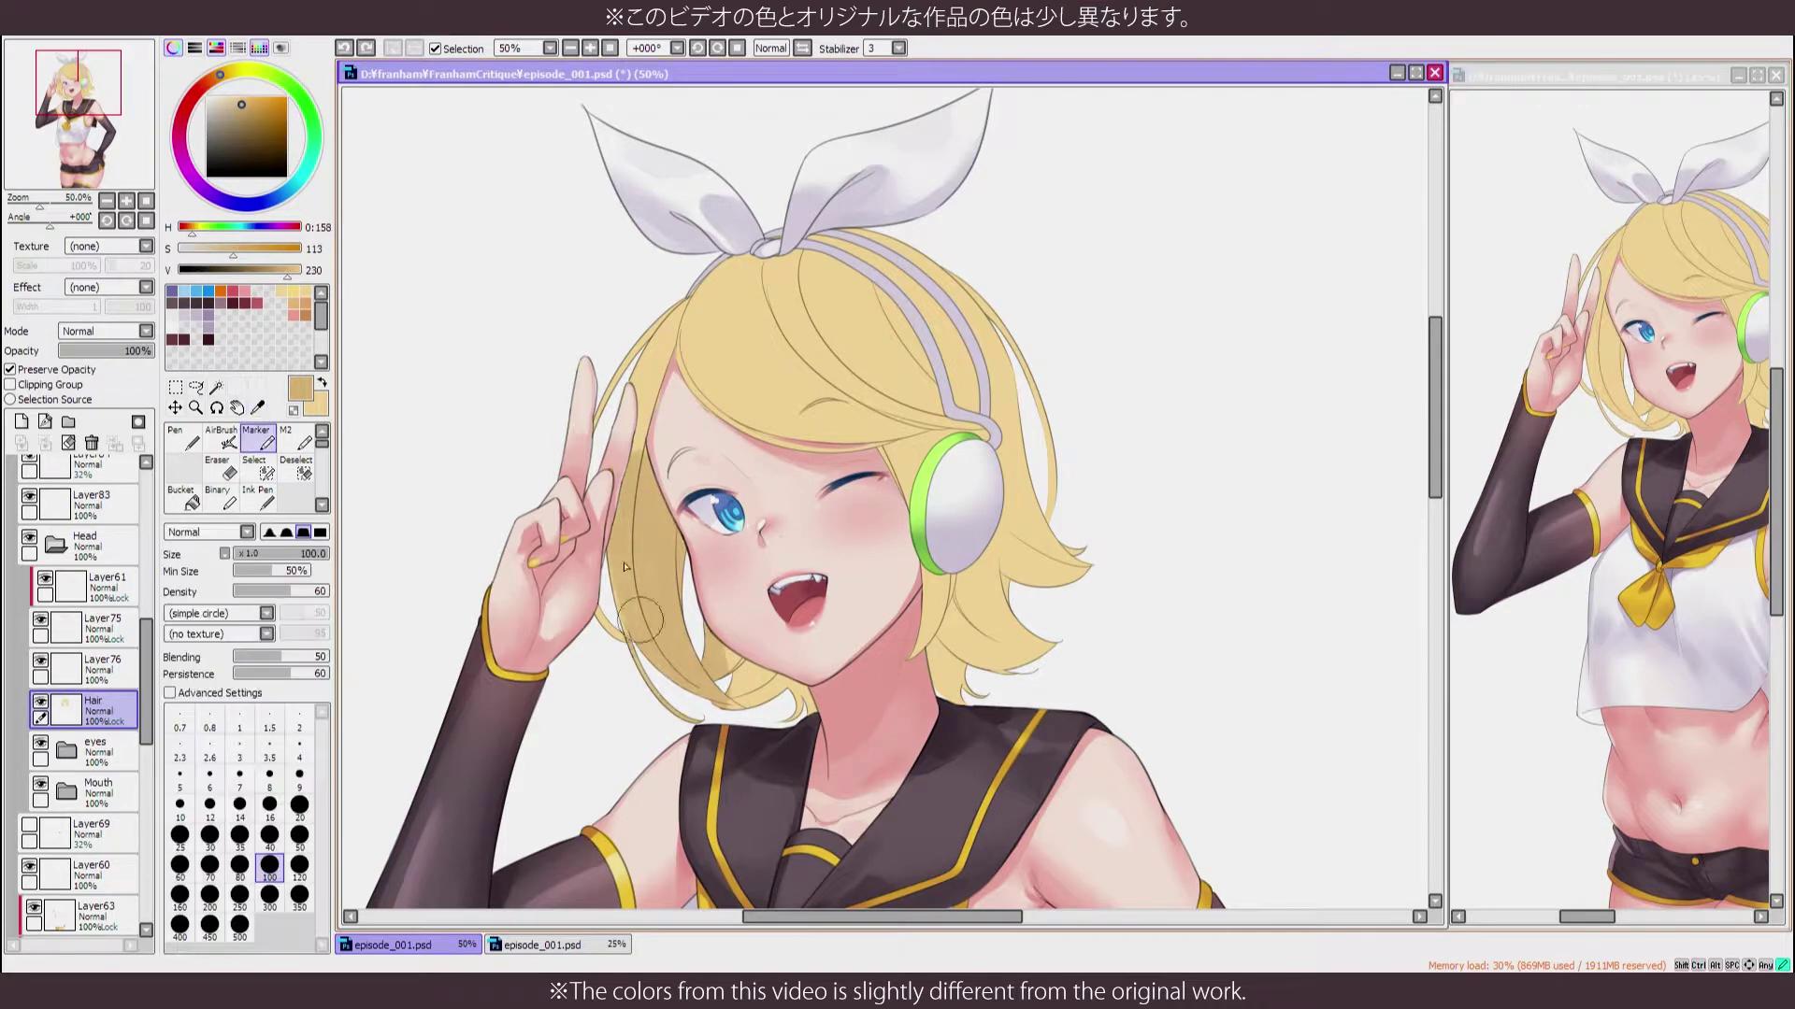
{"action": "left_click_drag", "start_coordinate": [939, 701], "coordinate": [935, 575]}
{"action": "left_click_drag", "start_coordinate": [1065, 654], "coordinate": [1000, 524]}
{"action": "left_click_drag", "start_coordinate": [1046, 401], "coordinate": [941, 545]}
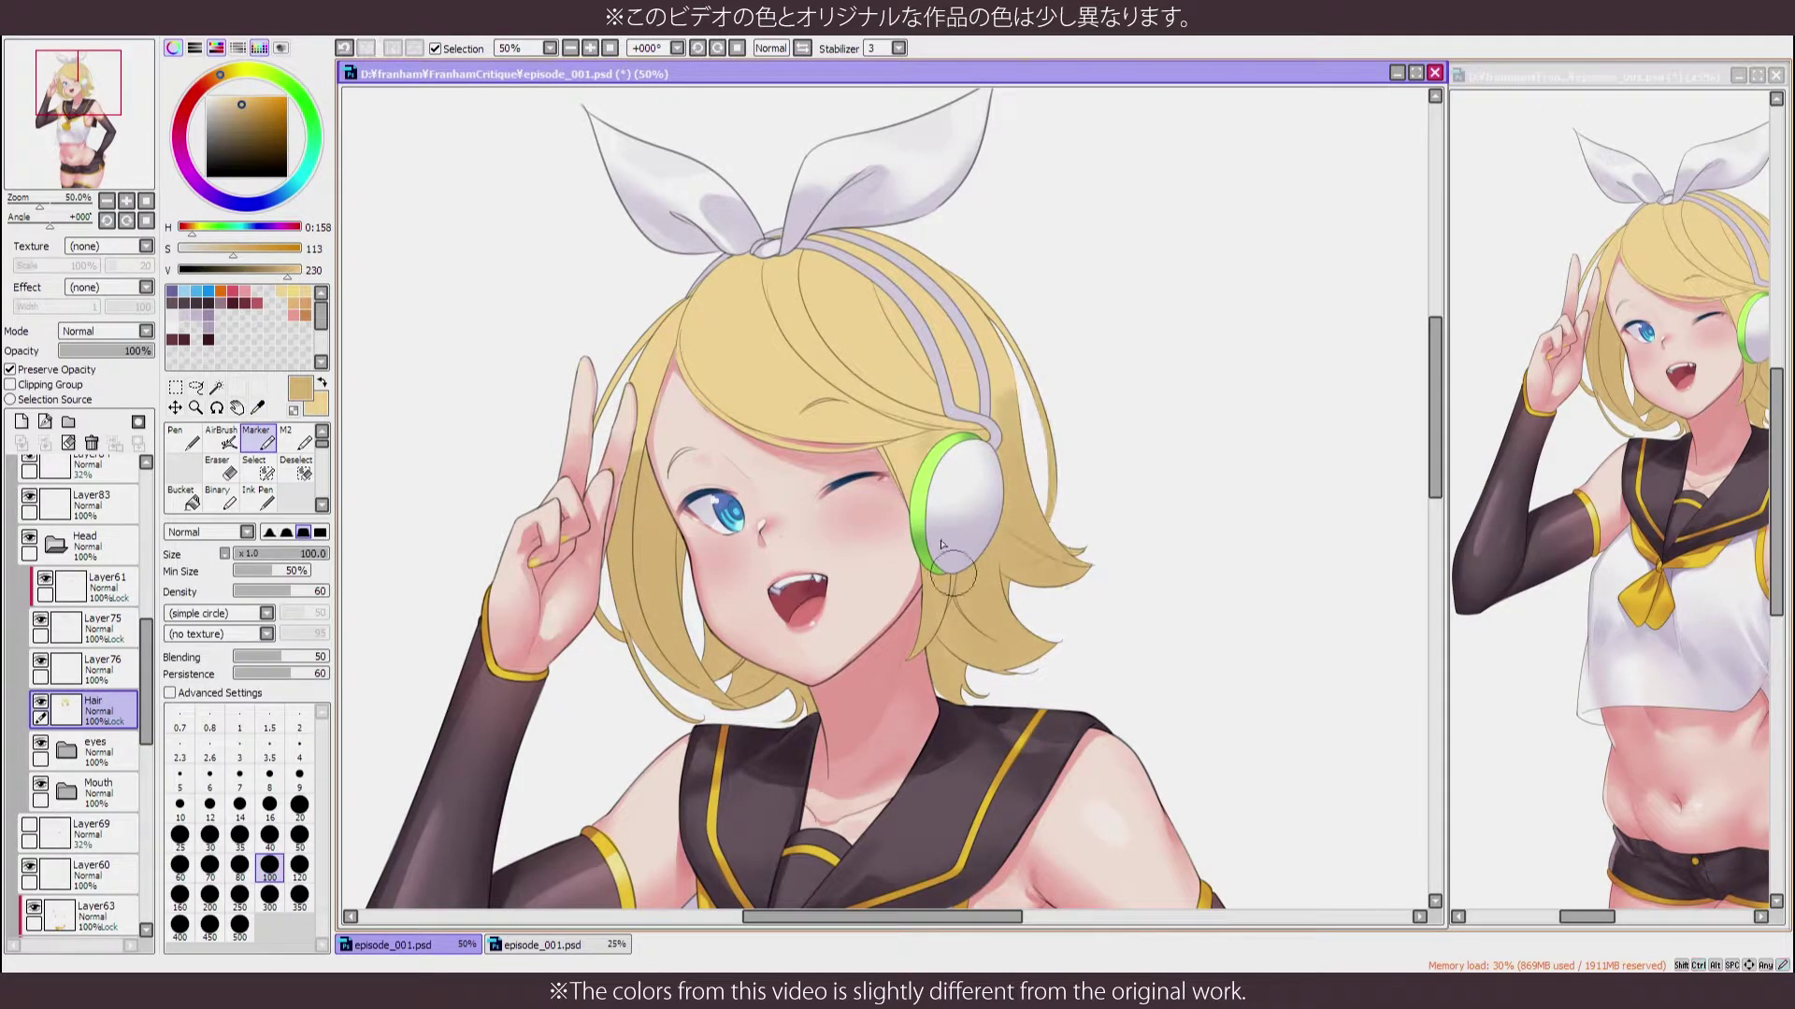
{"action": "mouse_move", "coordinate": [694, 375]}
{"action": "left_mouse_down"}
{"action": "mouse_move", "coordinate": [724, 290]}
{"action": "mouse_move", "coordinate": [842, 252]}
{"action": "mouse_move", "coordinate": [842, 353]}
{"action": "mouse_move", "coordinate": [797, 430]}
{"action": "mouse_move", "coordinate": [763, 428]}
{"action": "mouse_move", "coordinate": [986, 407]}
{"action": "left_mouse_up"}
{"action": "key", "text": "h"}
{"action": "scroll", "coordinate": [986, 408], "scroll_direction": "down", "scroll_amount": 3}
{"action": "scroll", "coordinate": [963, 289], "scroll_direction": "up", "scroll_amount": 5}
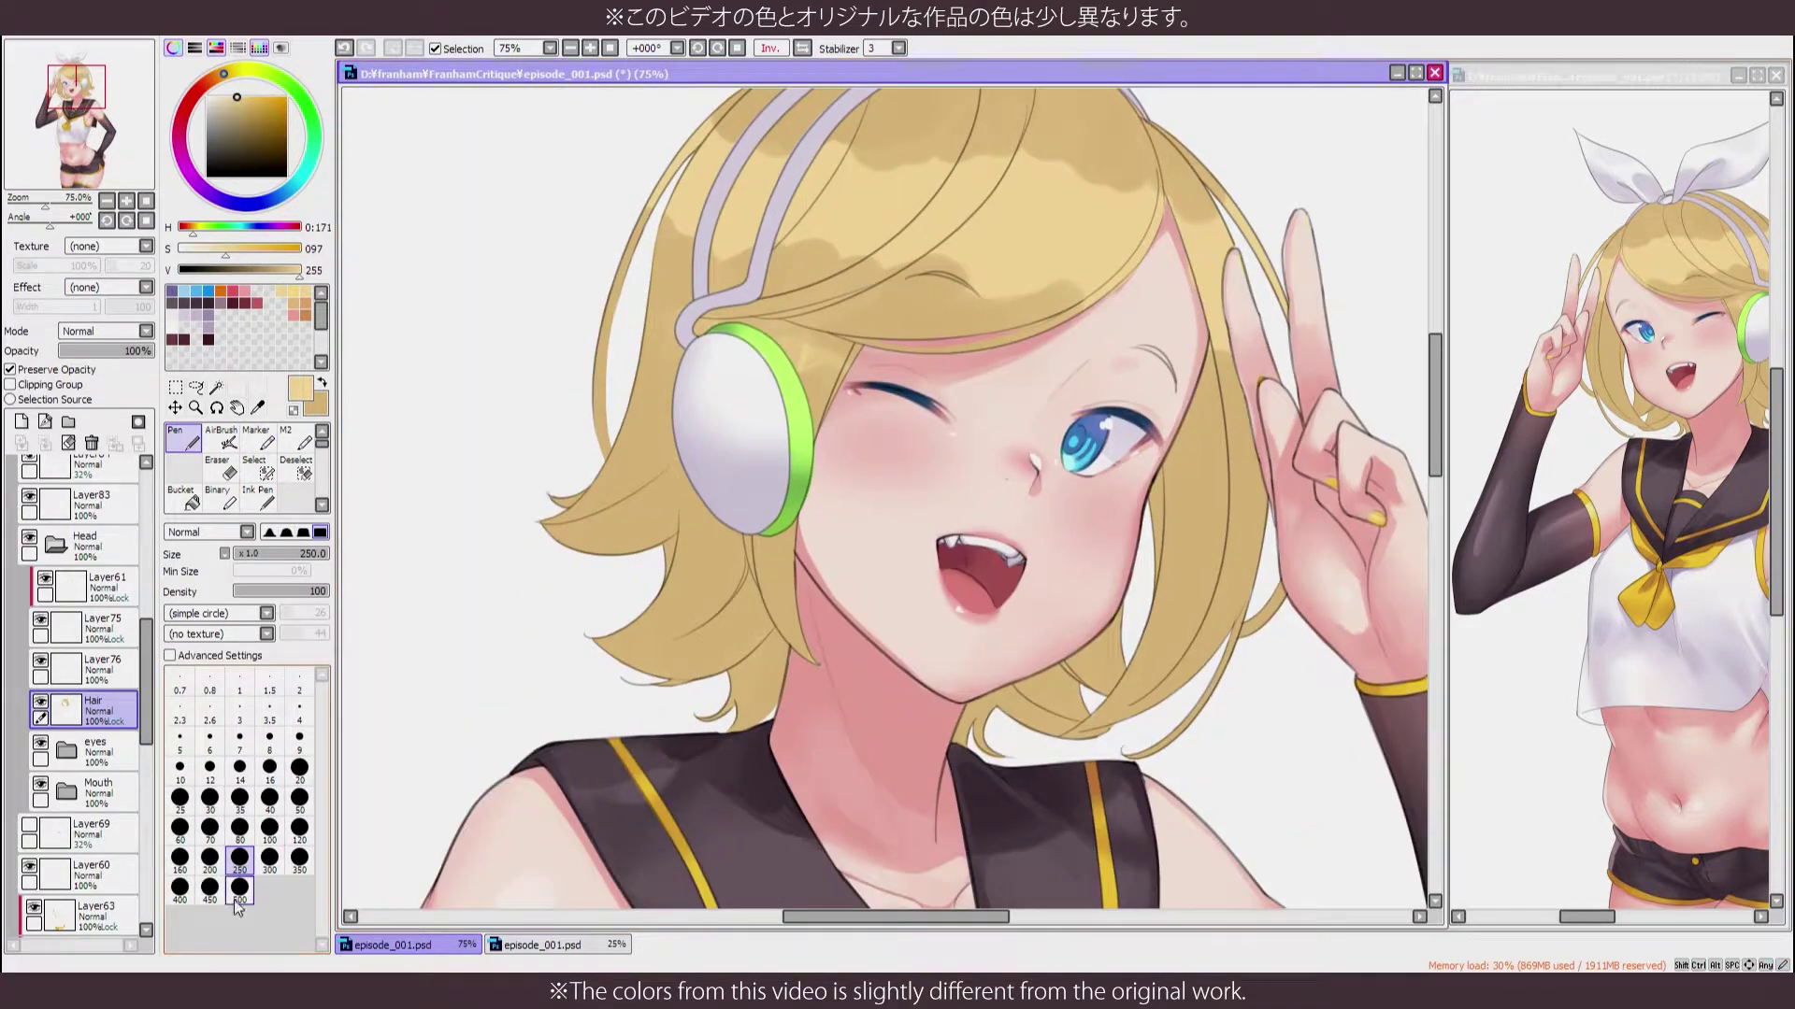
Repaint the shaded hair in flat light yellow with the Pen and choose a warmer orange-tan for the Marker at size 100
{"action": "key", "text": "n"}
{"action": "left_click", "coordinate": [963, 289], "text": "alt"}
{"action": "scroll", "coordinate": [962, 289], "scroll_direction": "up", "scroll_amount": 3}
{"action": "key", "text": "b"}
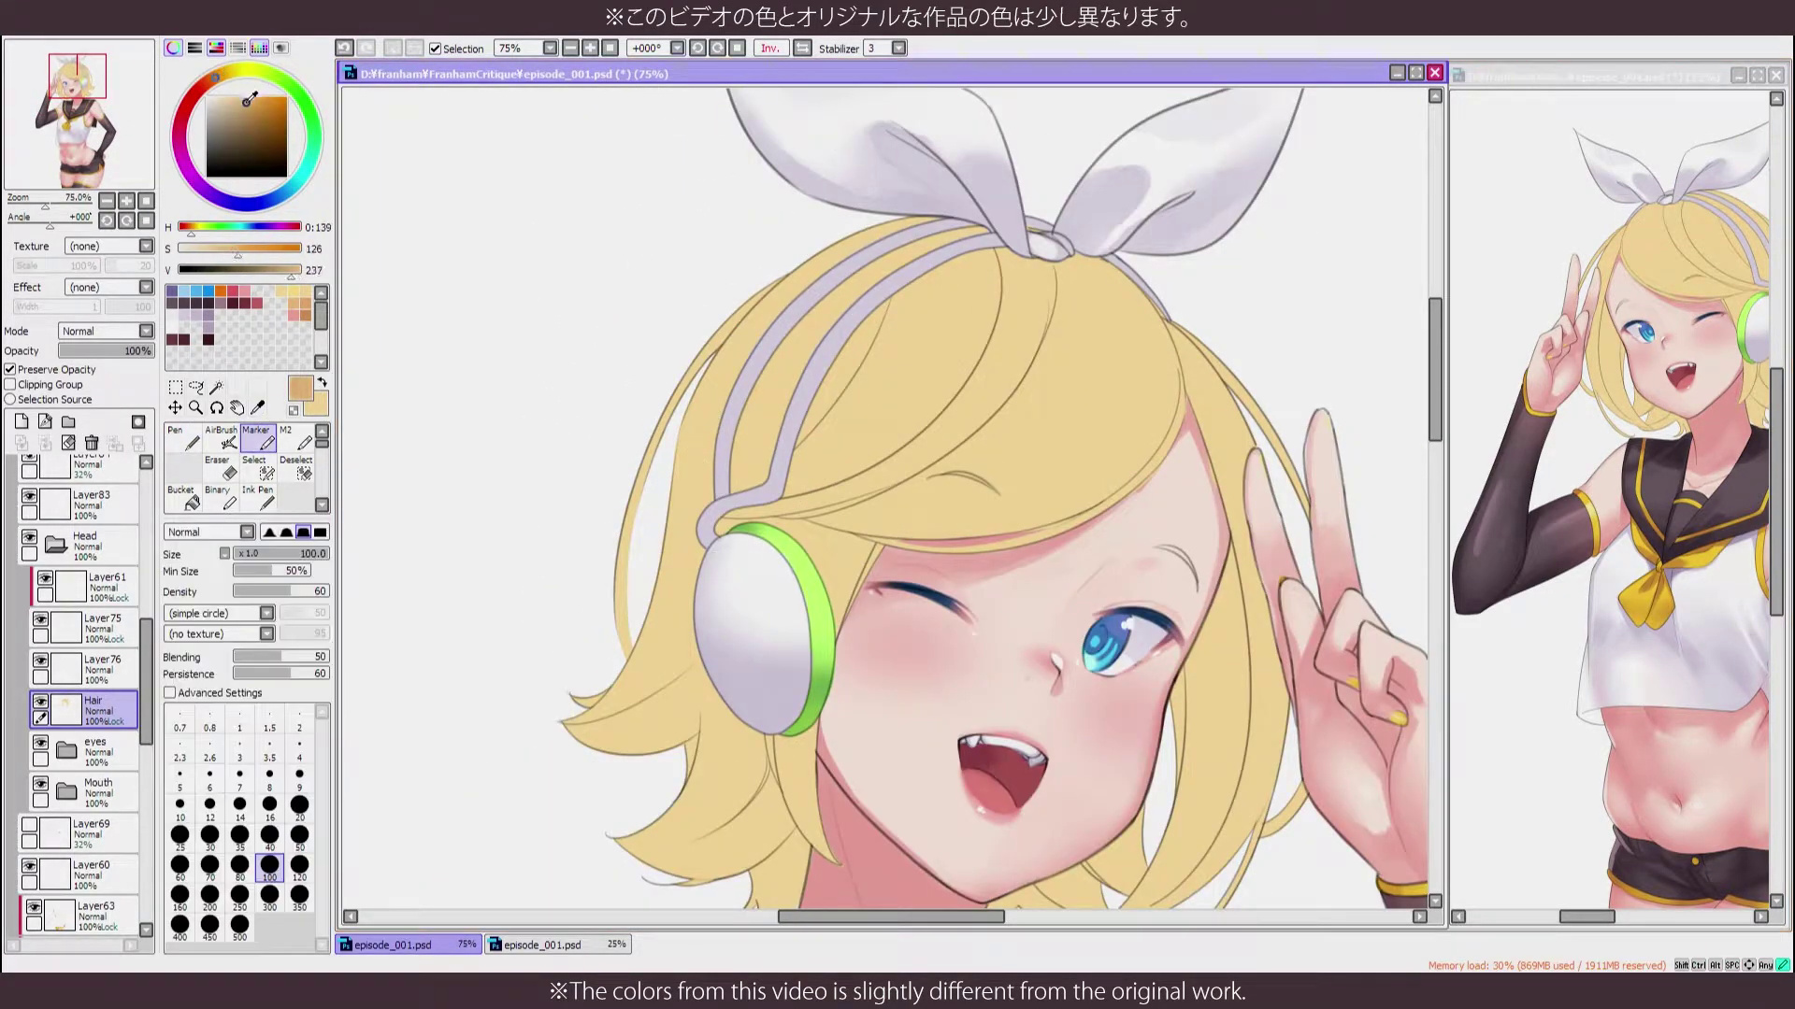
Block in warm orange-tan shadows on the crown, fringe and side locks using the Marker at sizes 100 and 20
{"action": "scroll", "coordinate": [888, 467], "scroll_direction": "down", "scroll_amount": 3}
{"action": "key", "text": "h"}
{"action": "scroll", "coordinate": [1033, 484], "scroll_direction": "up", "scroll_amount": 3}
{"action": "mouse_move", "coordinate": [794, 439]}
{"action": "left_mouse_down"}
{"action": "mouse_move", "coordinate": [1033, 483]}
{"action": "mouse_move", "coordinate": [1159, 271]}
{"action": "left_mouse_up"}
{"action": "mouse_move", "coordinate": [636, 308]}
{"action": "left_mouse_down"}
{"action": "mouse_move", "coordinate": [711, 243]}
{"action": "mouse_move", "coordinate": [1028, 215]}
{"action": "left_mouse_up"}
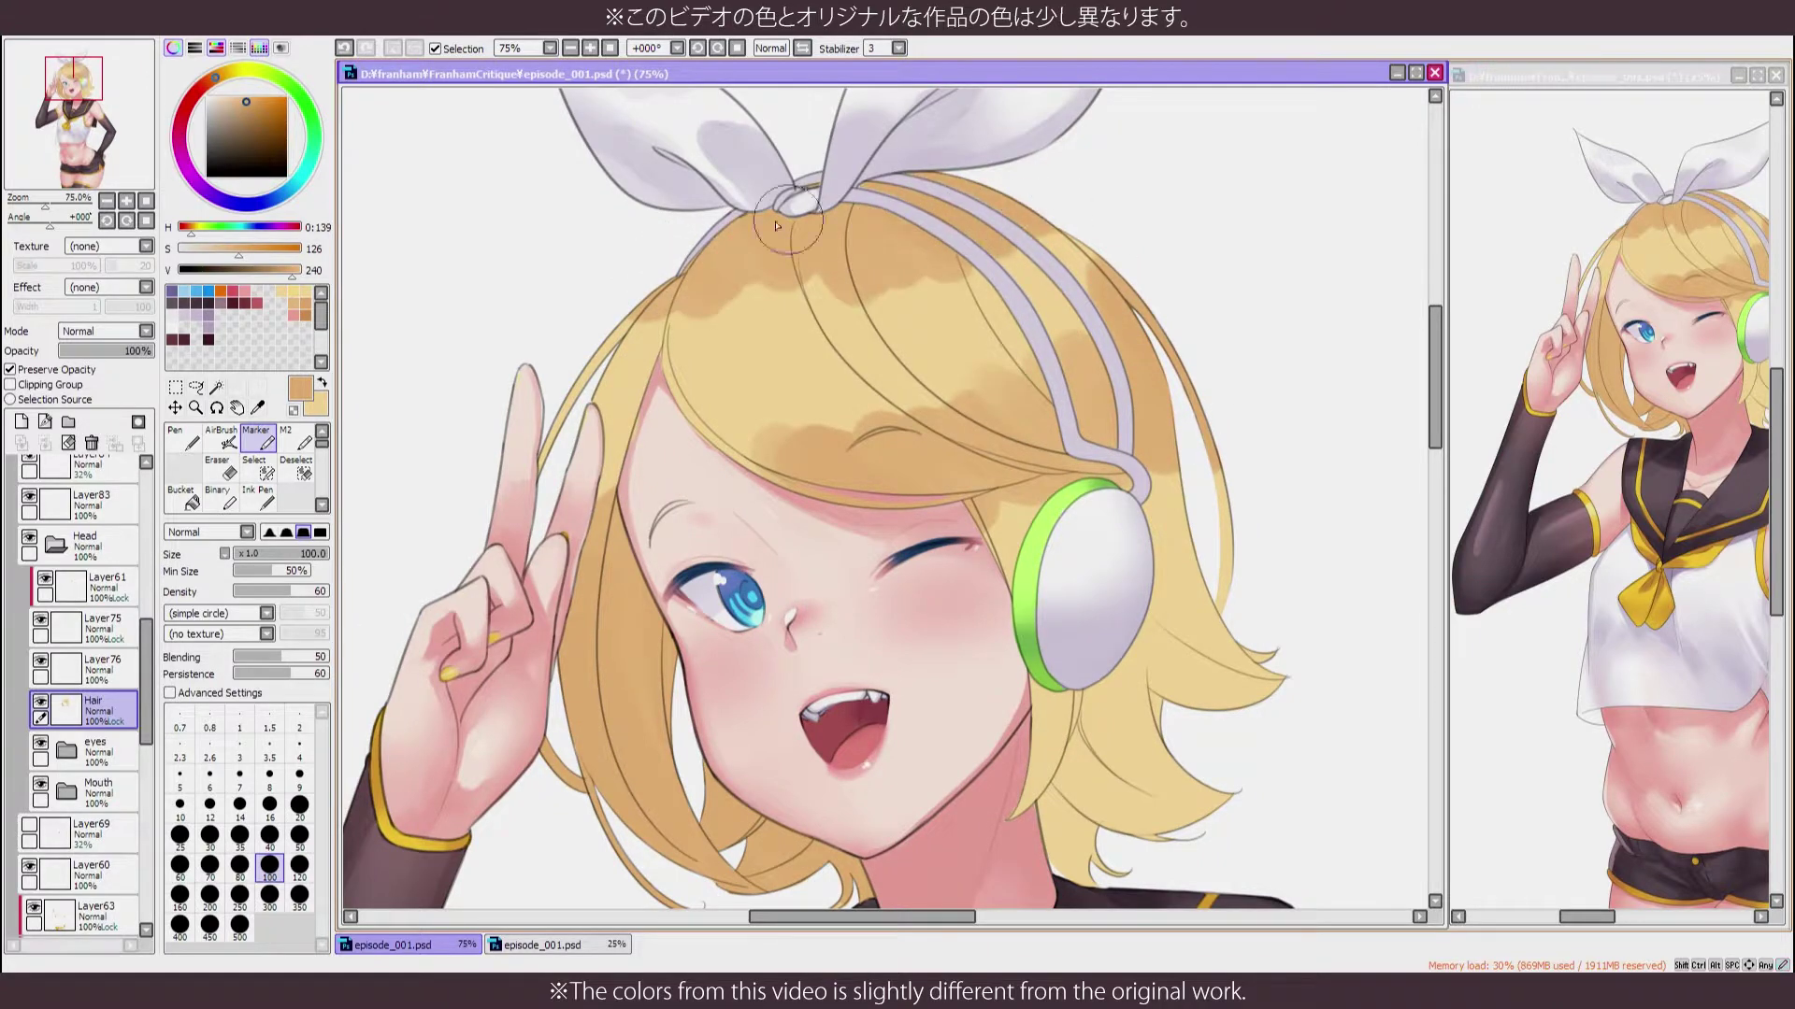
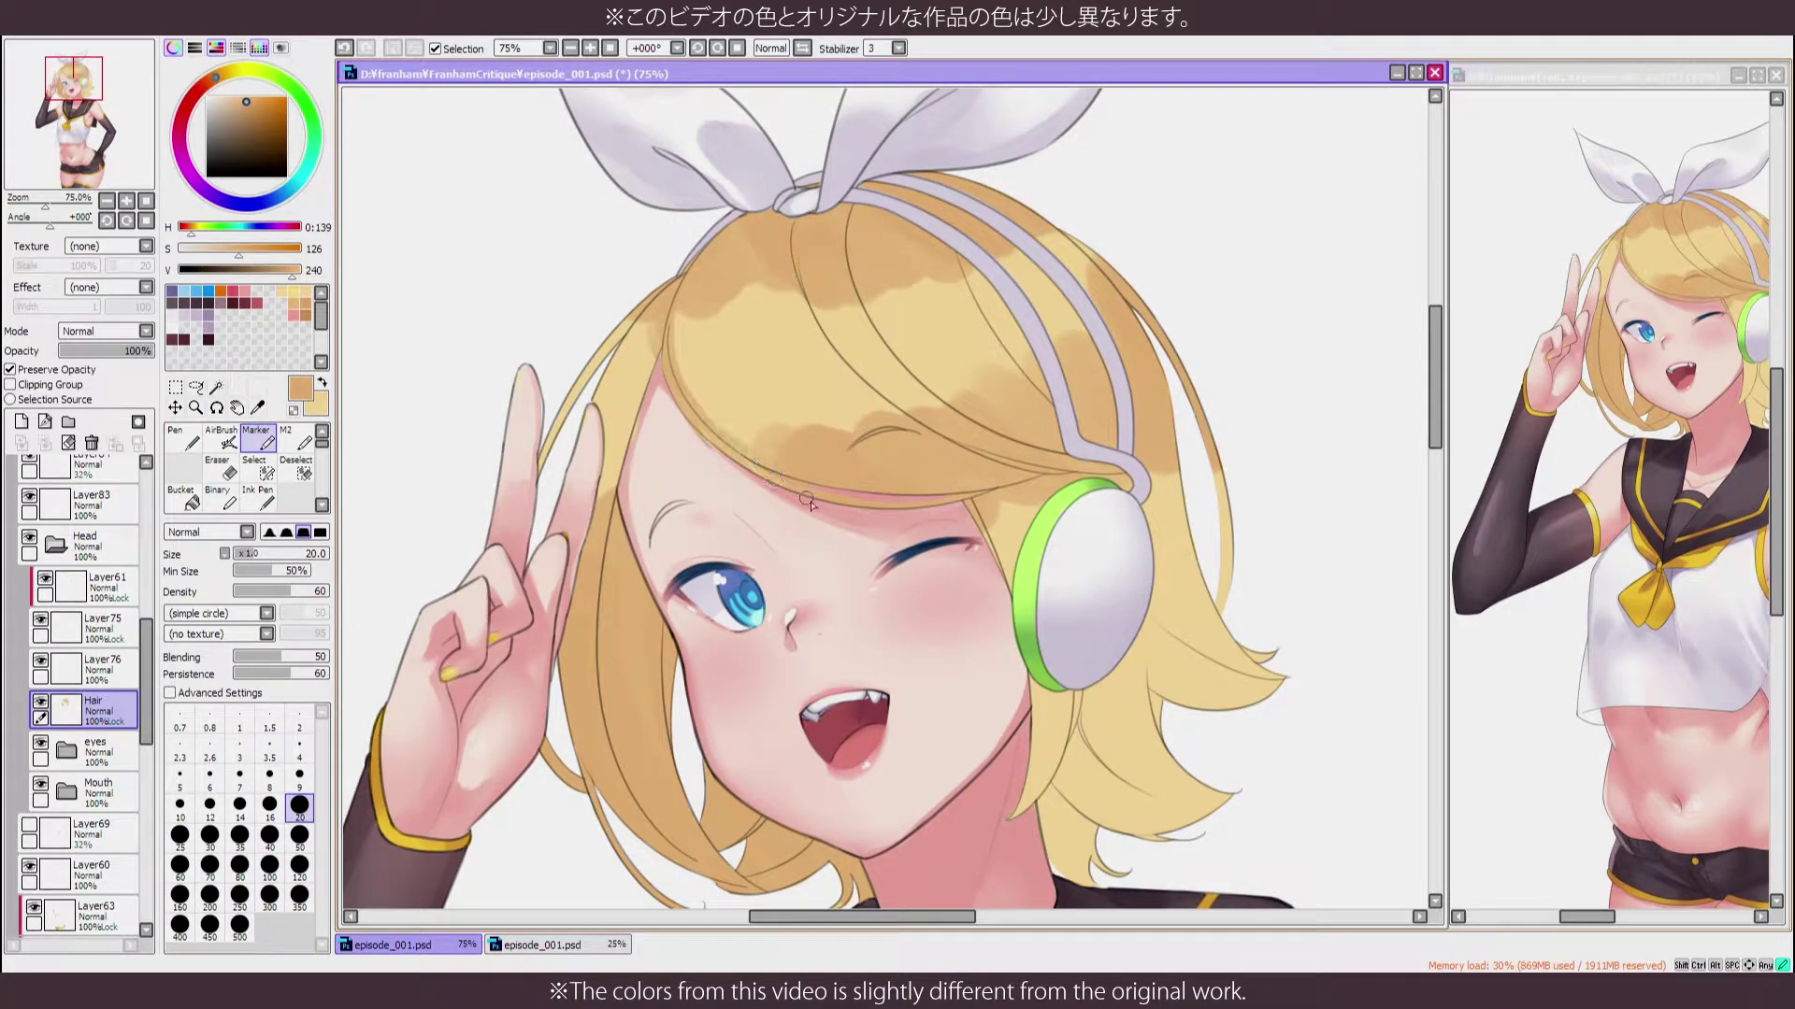
{"action": "key", "text": "h"}
{"action": "scroll", "coordinate": [596, 476], "scroll_direction": "down", "scroll_amount": 3}
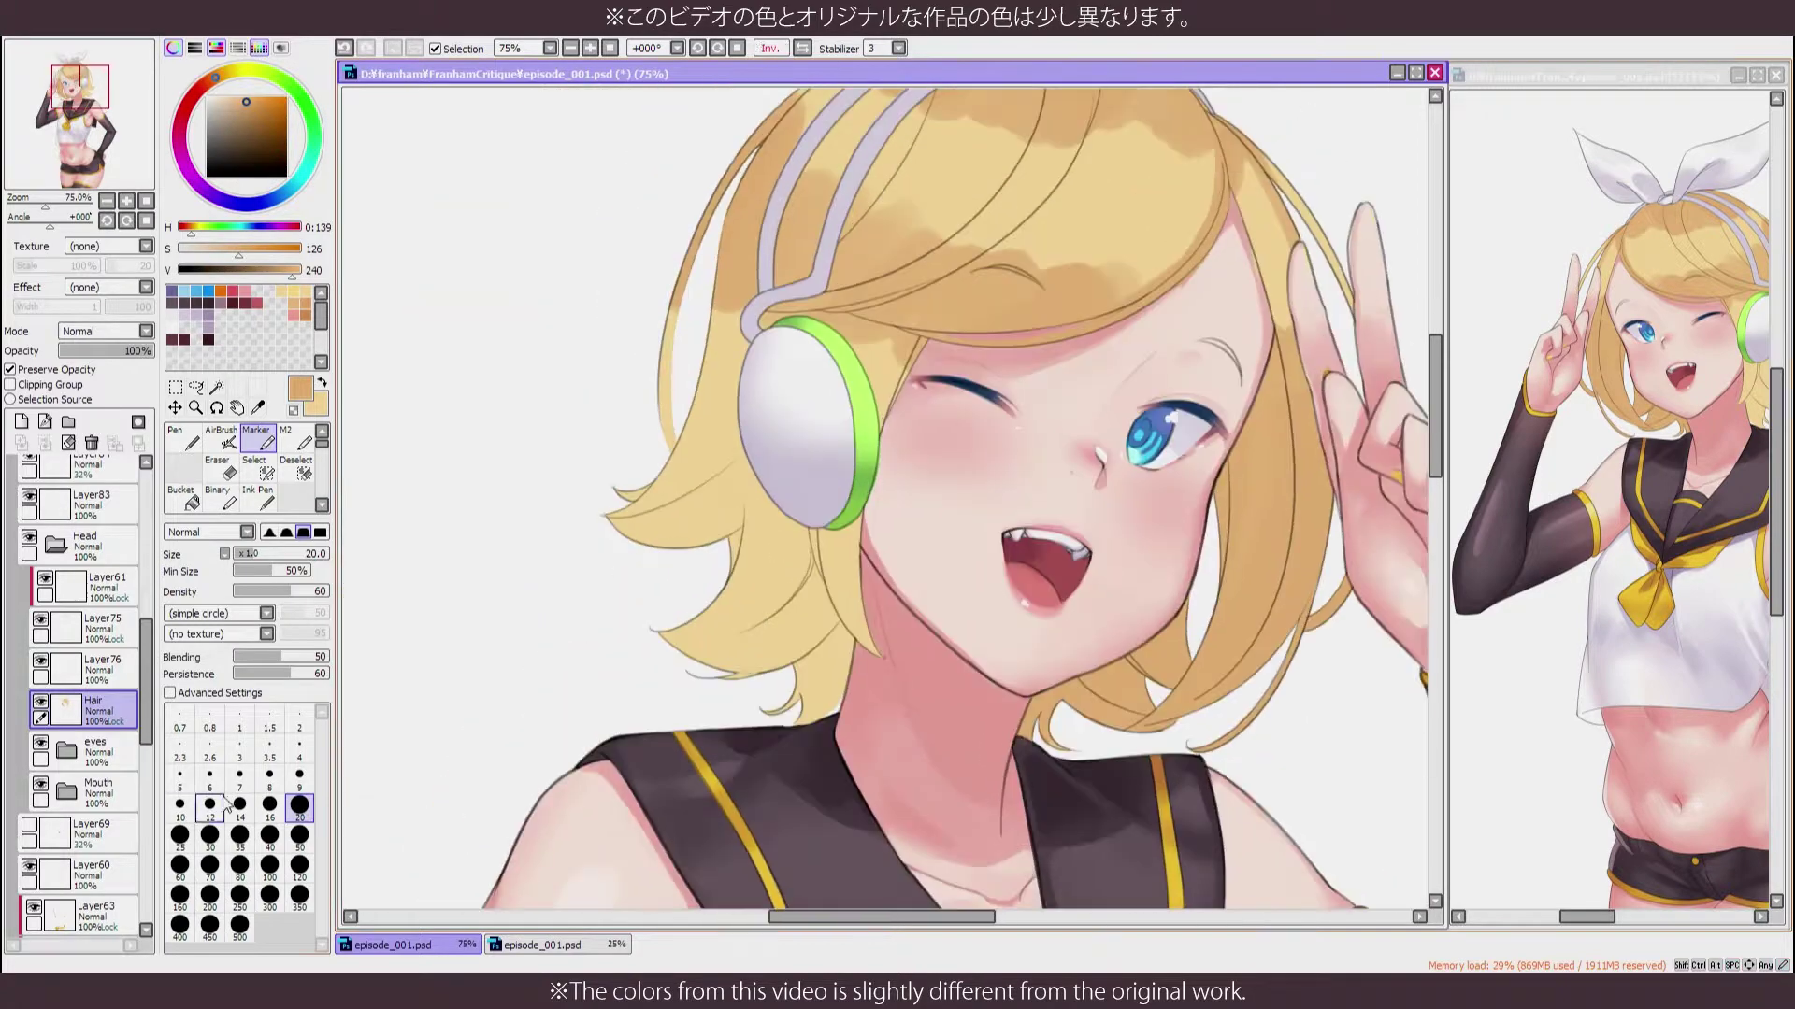
Refine the orange-tan shadow edges on the crown and fringe using the Marker at sizes 40 and 20
{"action": "left_click", "coordinate": [643, 547], "text": "alt"}
{"action": "left_click", "coordinate": [598, 535], "text": "alt"}
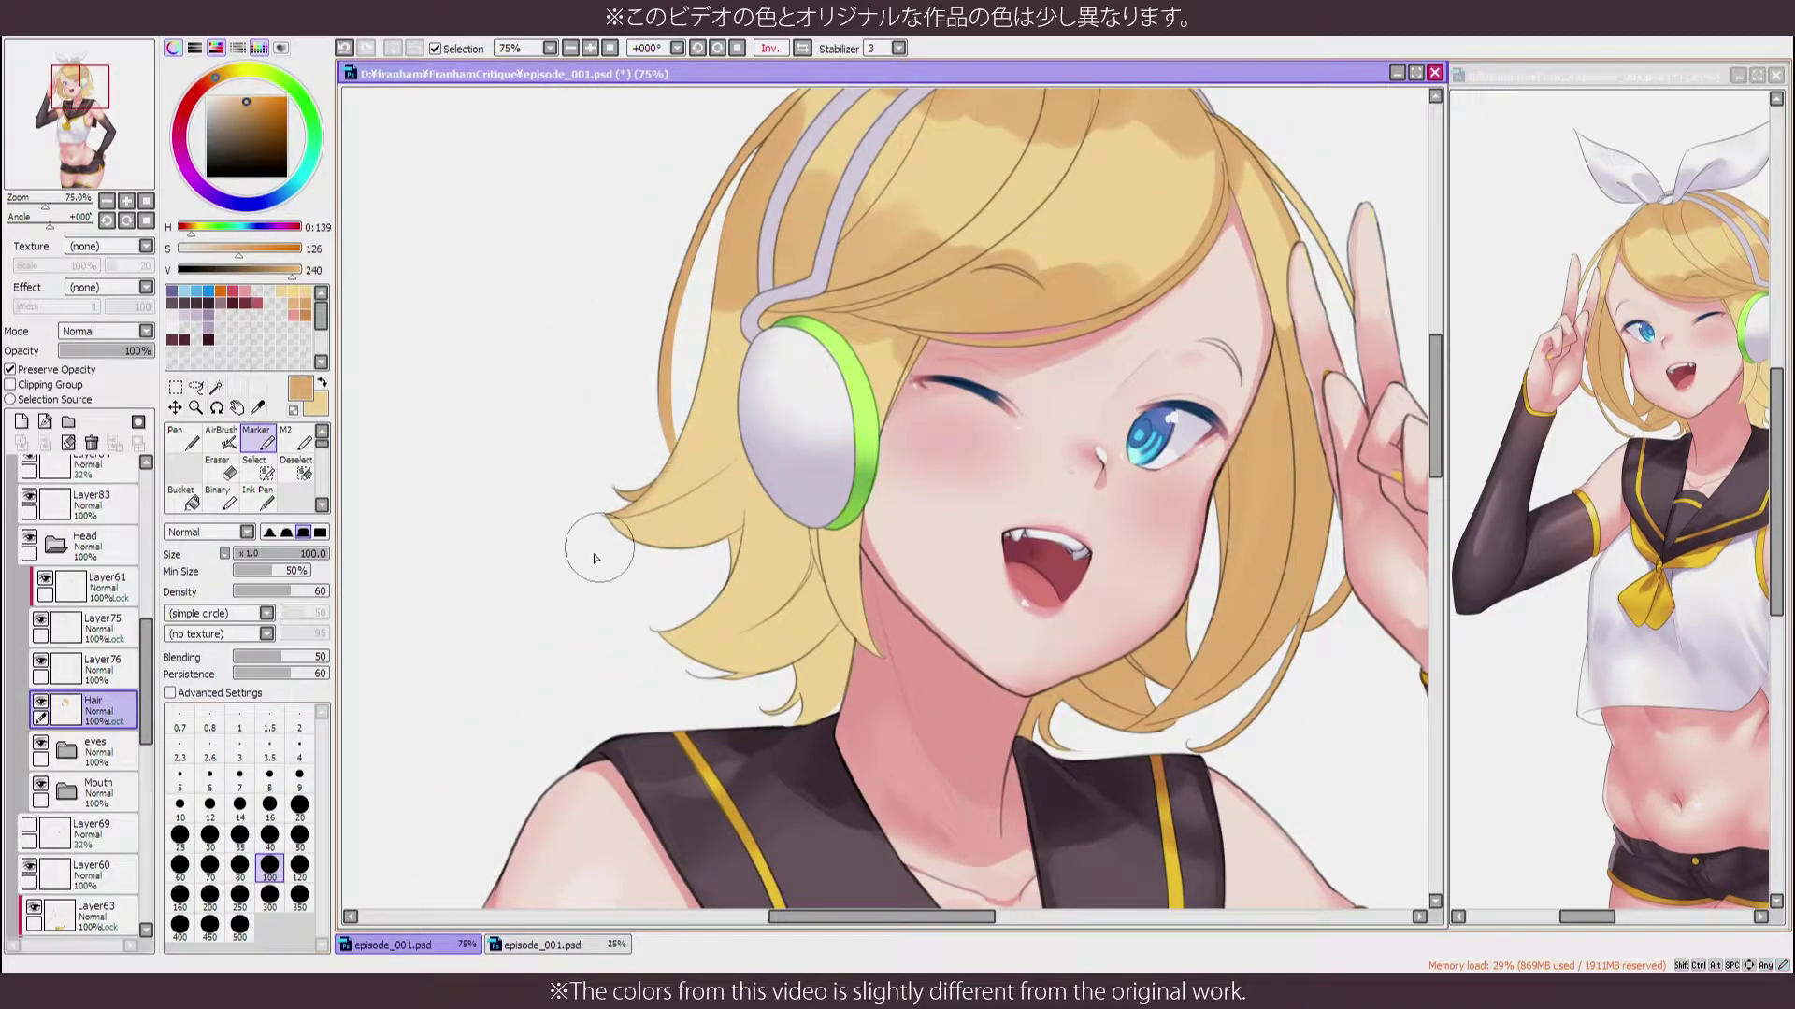
{"action": "key", "text": "h"}
{"action": "scroll", "coordinate": [825, 502], "scroll_direction": "down", "scroll_amount": 3}
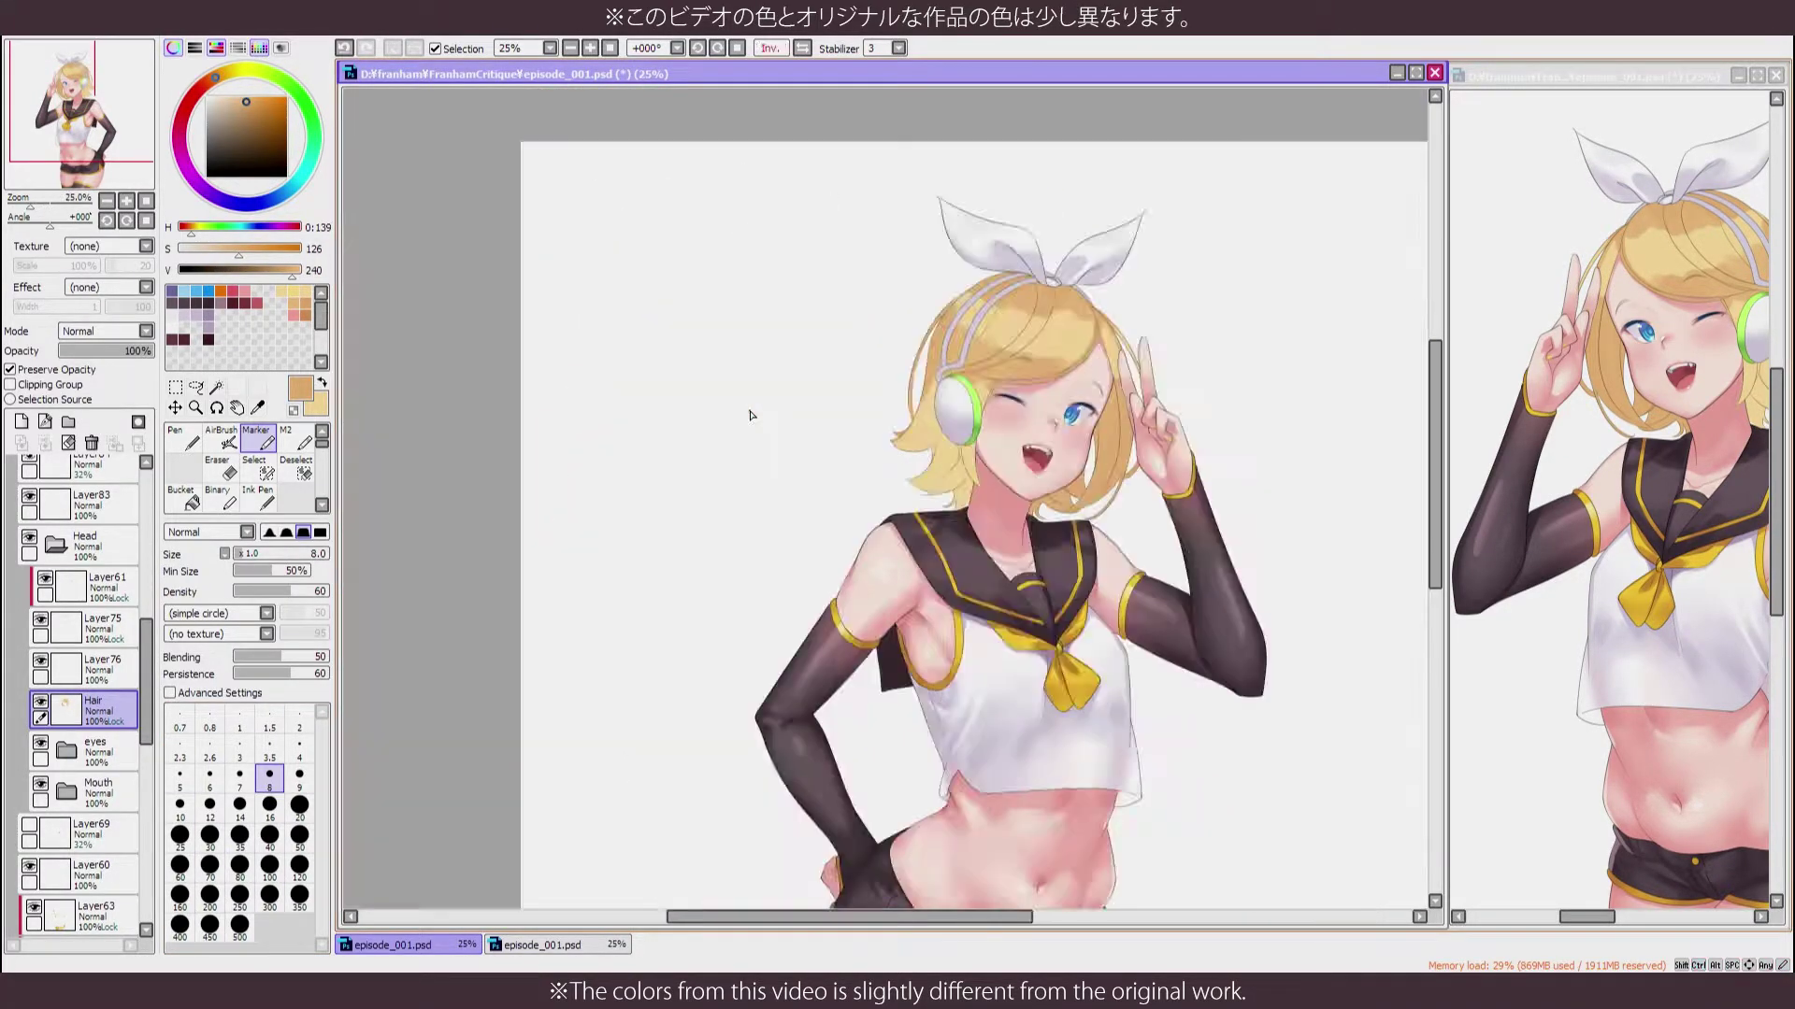
{"action": "scroll", "coordinate": [749, 412], "scroll_direction": "up", "scroll_amount": 4}
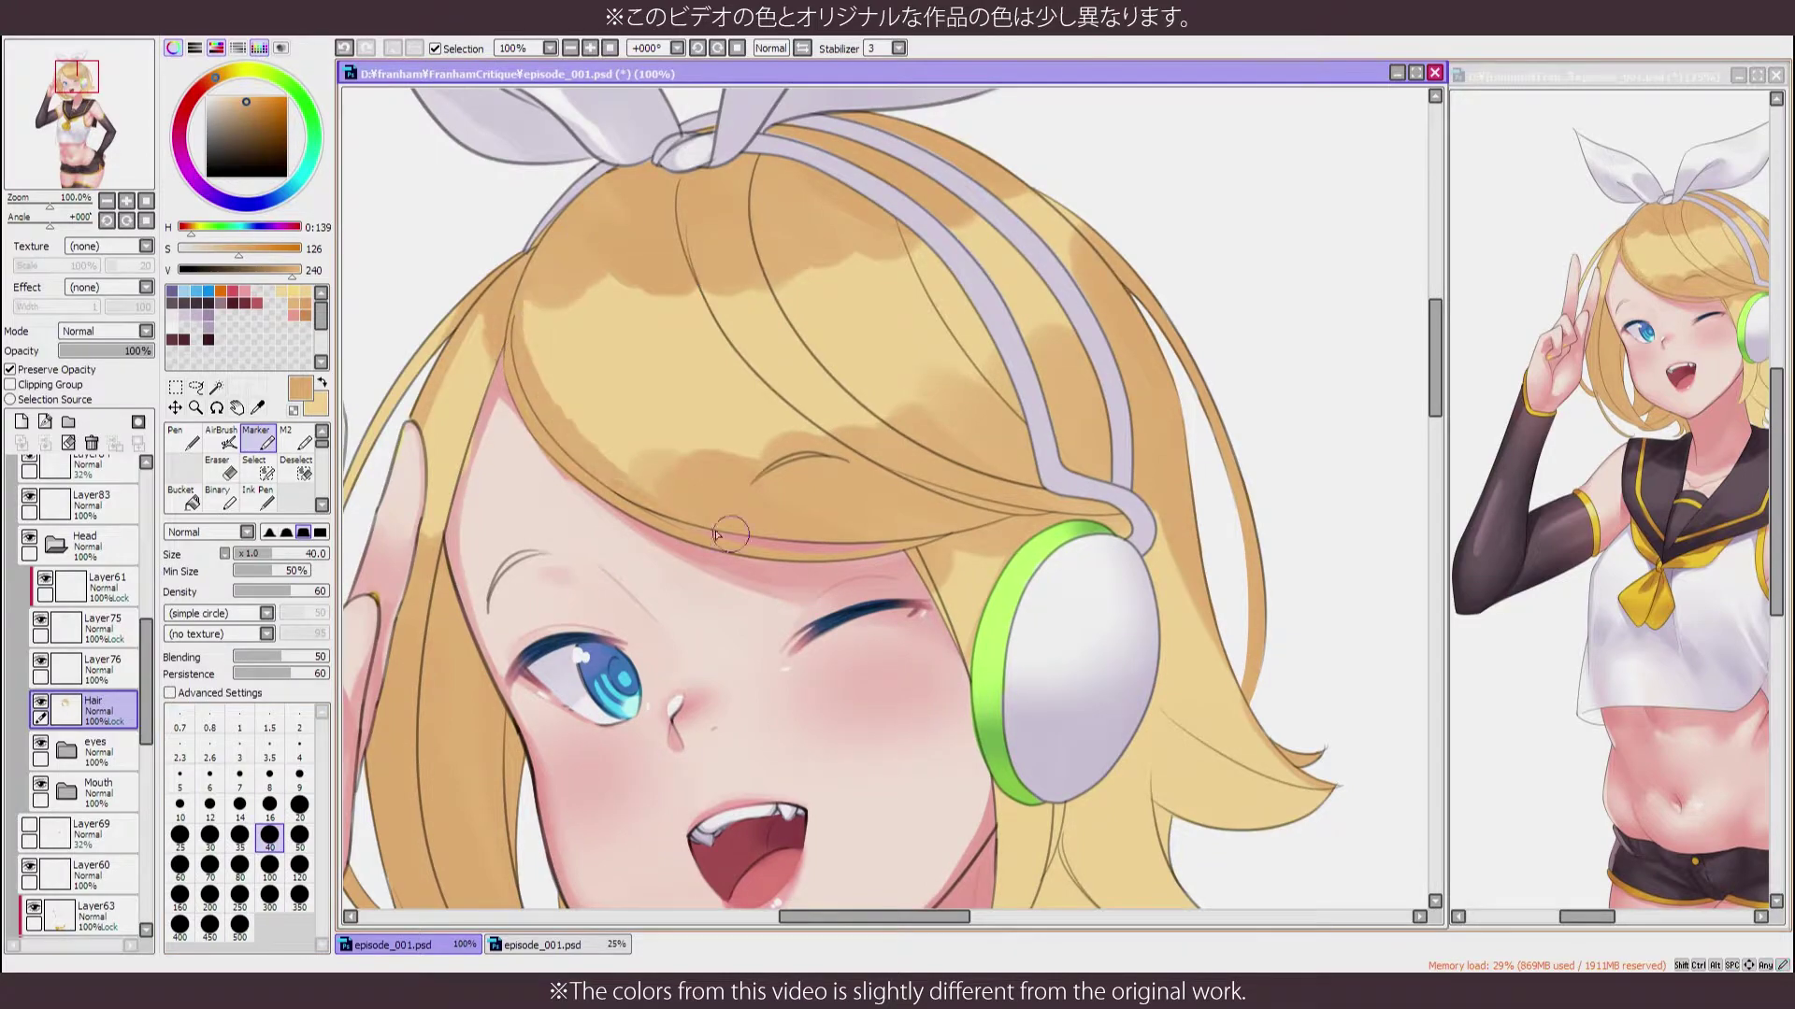
{"action": "left_click", "coordinate": [560, 421], "text": "alt"}
{"action": "key", "text": "h"}
{"action": "key", "text": "h"}
{"action": "left_click", "coordinate": [615, 251], "text": "alt"}
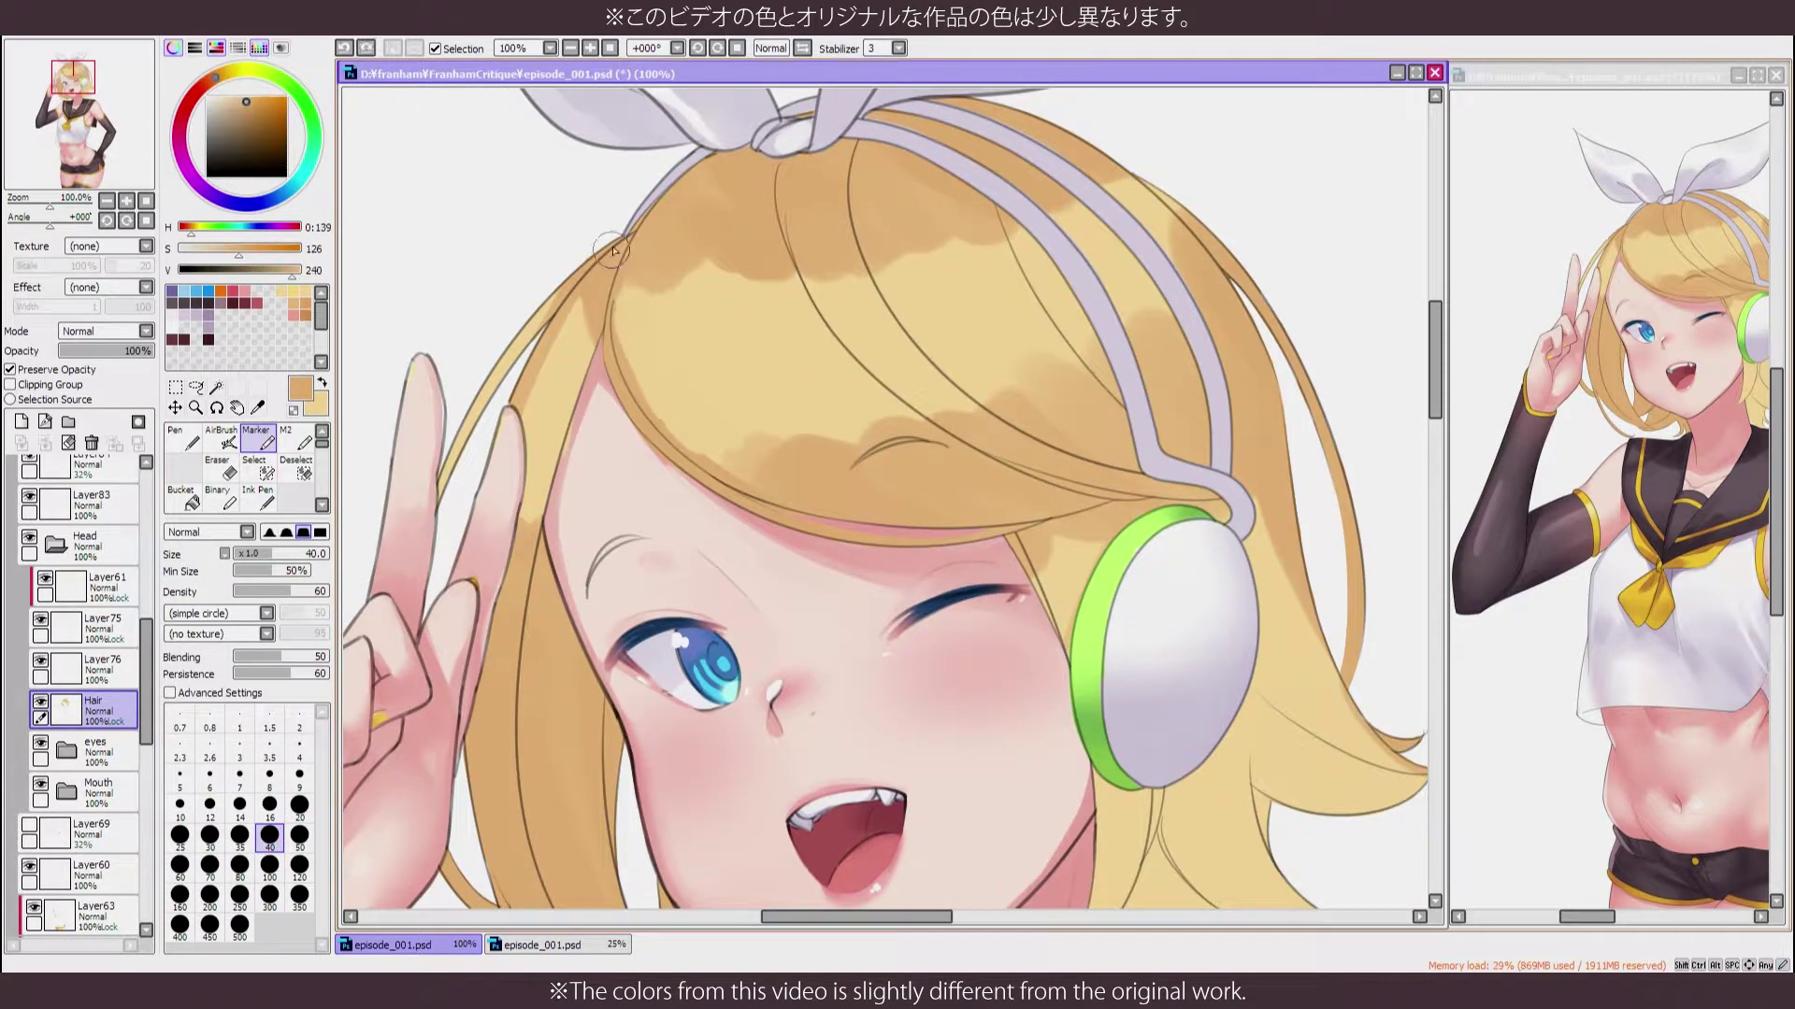
{"action": "left_click", "coordinate": [300, 804]}
{"action": "mouse_move", "coordinate": [667, 392]}
{"action": "left_mouse_down"}
{"action": "mouse_move", "coordinate": [732, 309]}
{"action": "mouse_move", "coordinate": [963, 268]}
{"action": "left_mouse_up"}
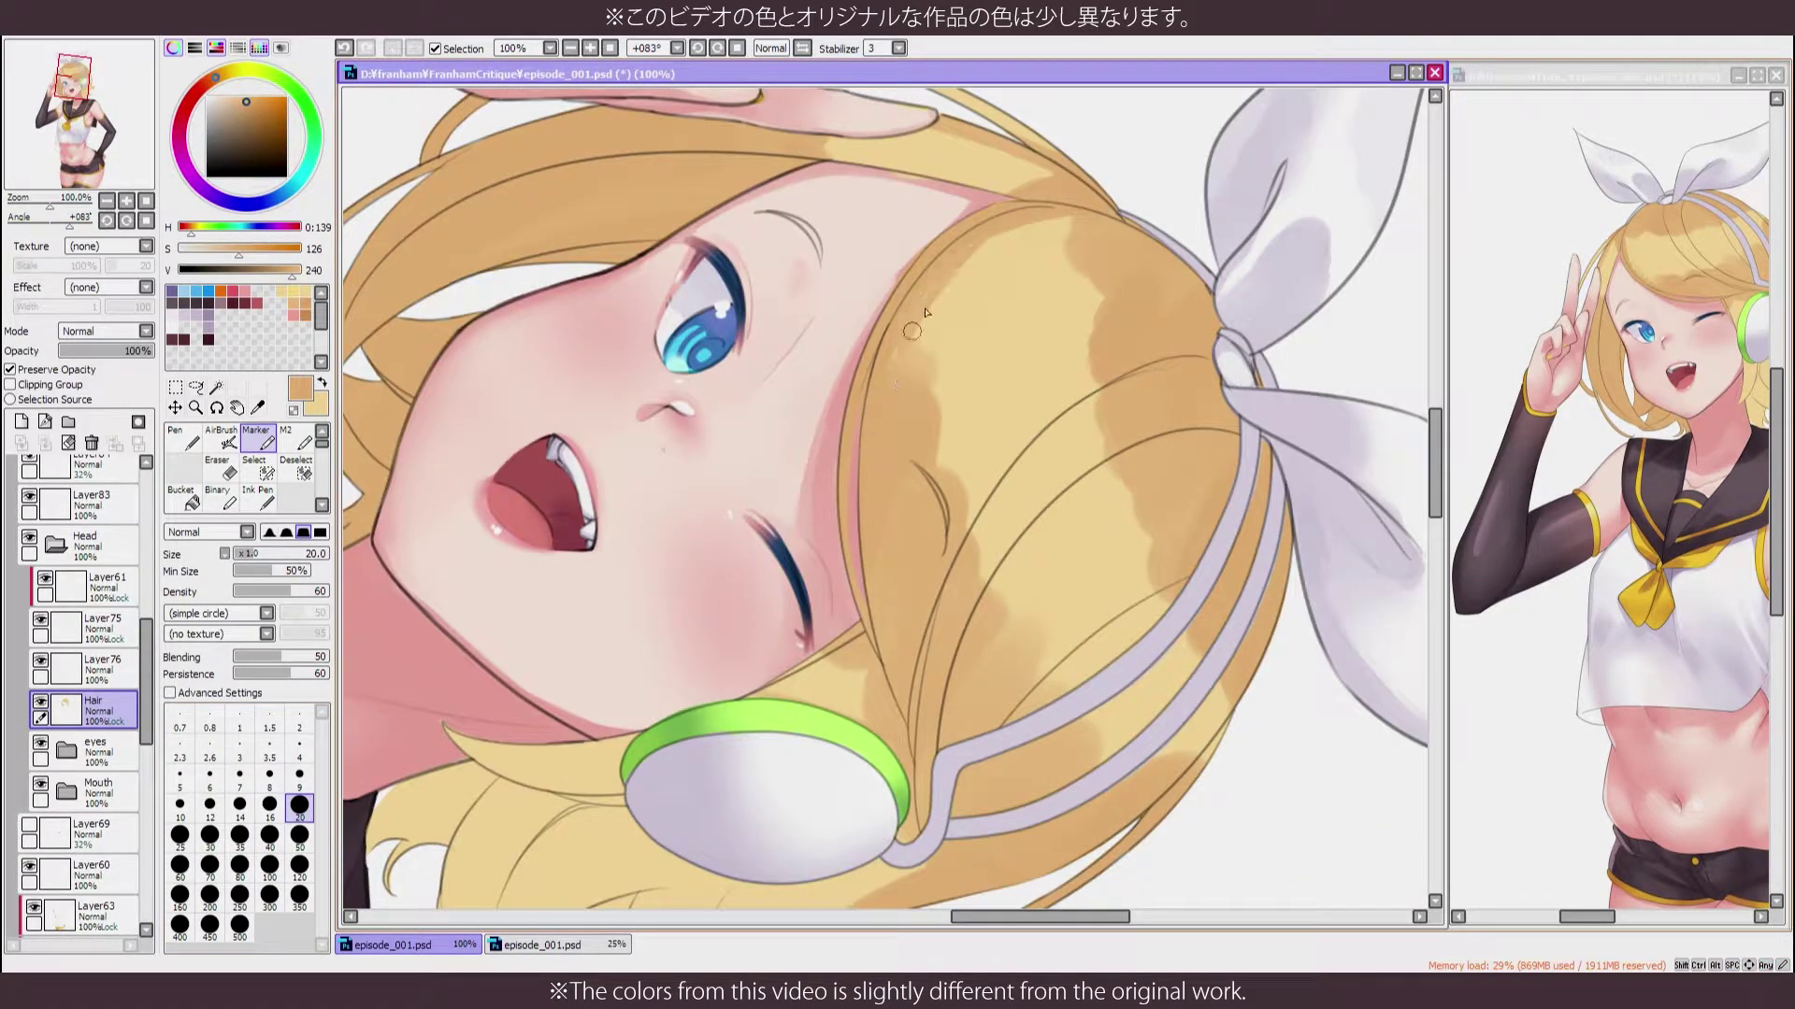
Block in orange-tan shadows on the back hair below the headphone using the Marker at size 70
{"action": "key", "text": "Home"}
{"action": "scroll", "coordinate": [681, 645], "scroll_direction": "down", "scroll_amount": 4}
{"action": "scroll", "coordinate": [682, 645], "scroll_direction": "up", "scroll_amount": 2}
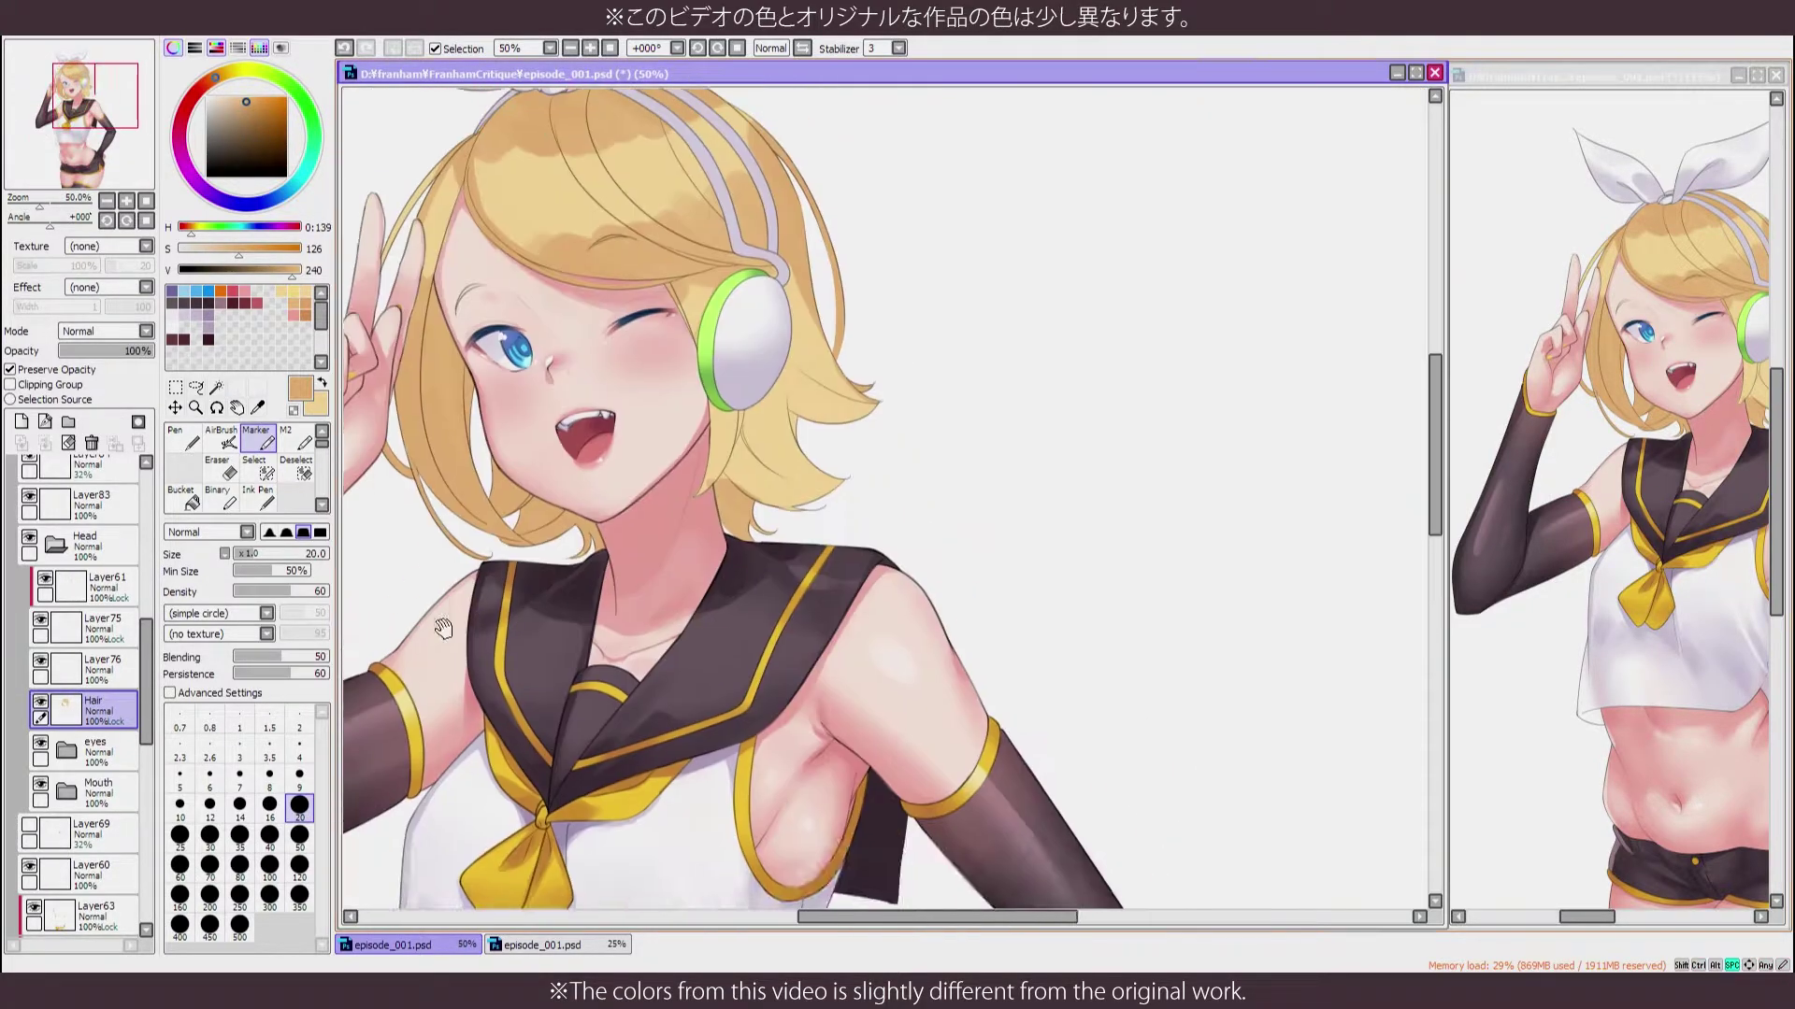
{"action": "left_click_drag", "start_coordinate": [443, 629], "coordinate": [555, 696]}
{"action": "key", "text": "]"}
{"action": "key", "text": "]"}
{"action": "key", "text": "]"}
{"action": "key", "text": "]"}
{"action": "key", "text": "]"}
{"action": "key", "text": "]"}
{"action": "key", "text": "]"}
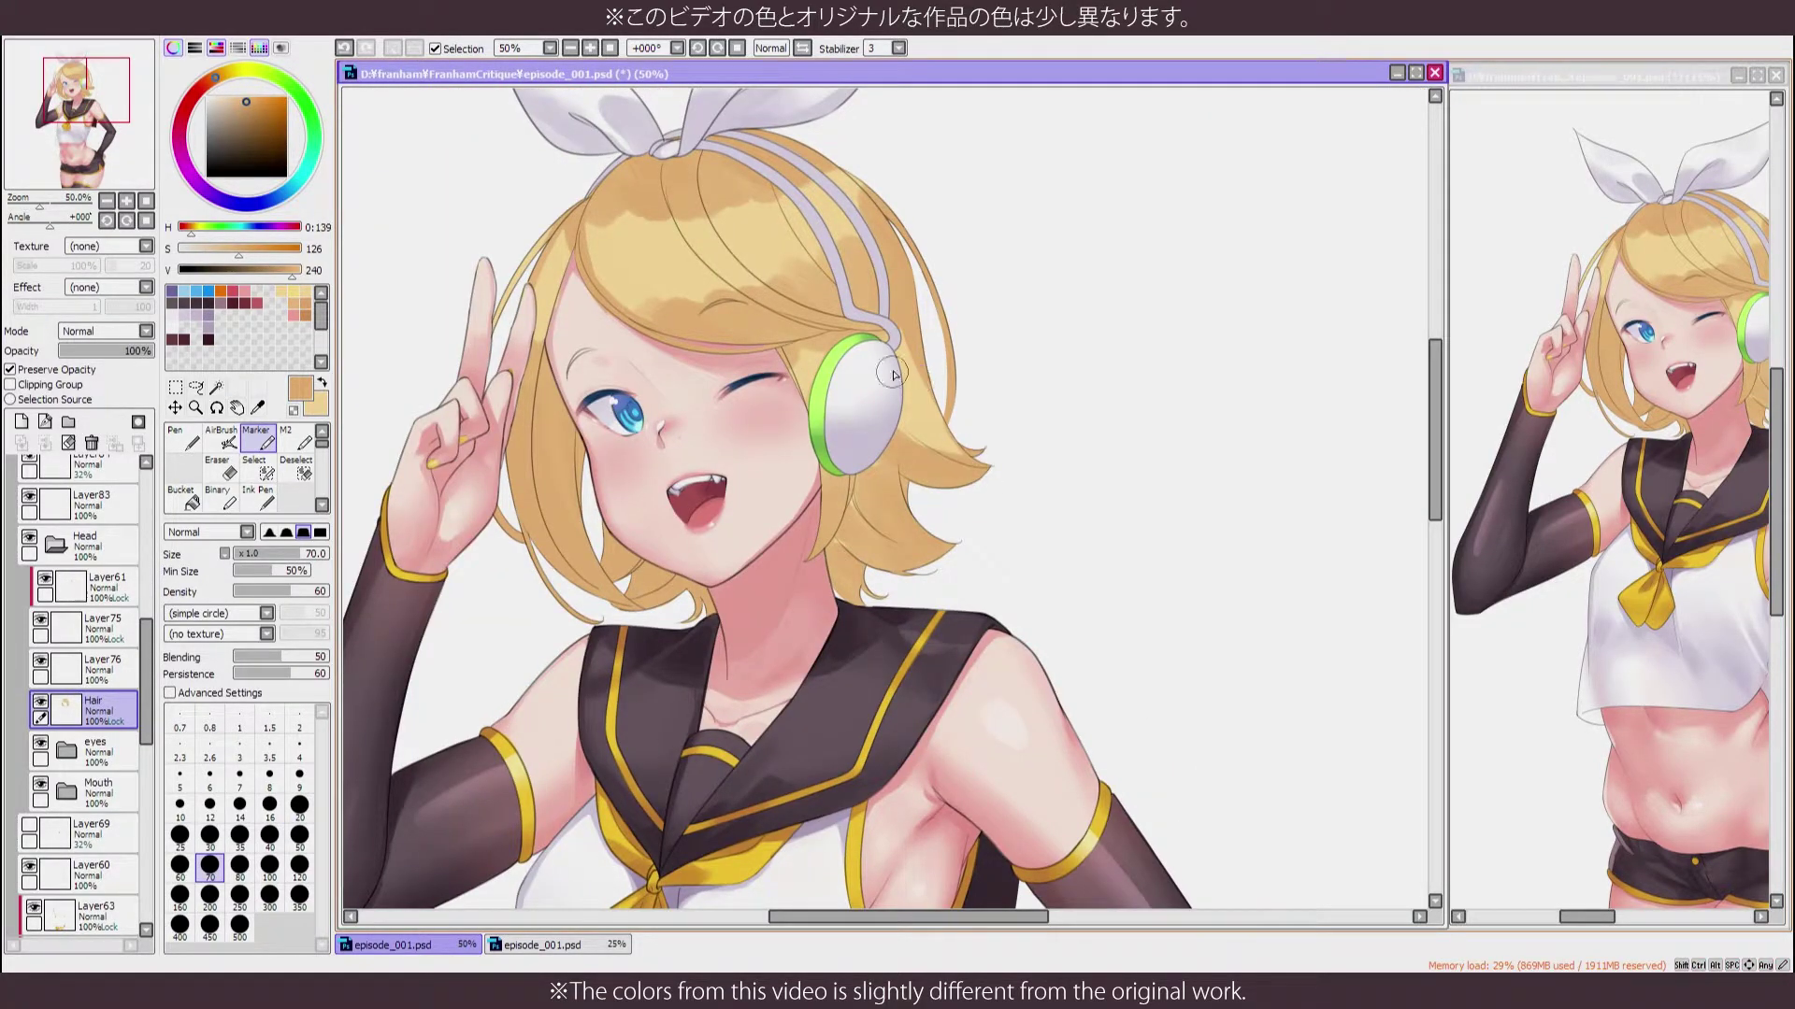
Touch up the hair shadows around the headphone with orange-tan and light yellow using the Marker at size 20
{"action": "key", "text": "h"}
{"action": "key", "text": "h"}
{"action": "key", "text": "x"}
{"action": "key", "text": "x"}
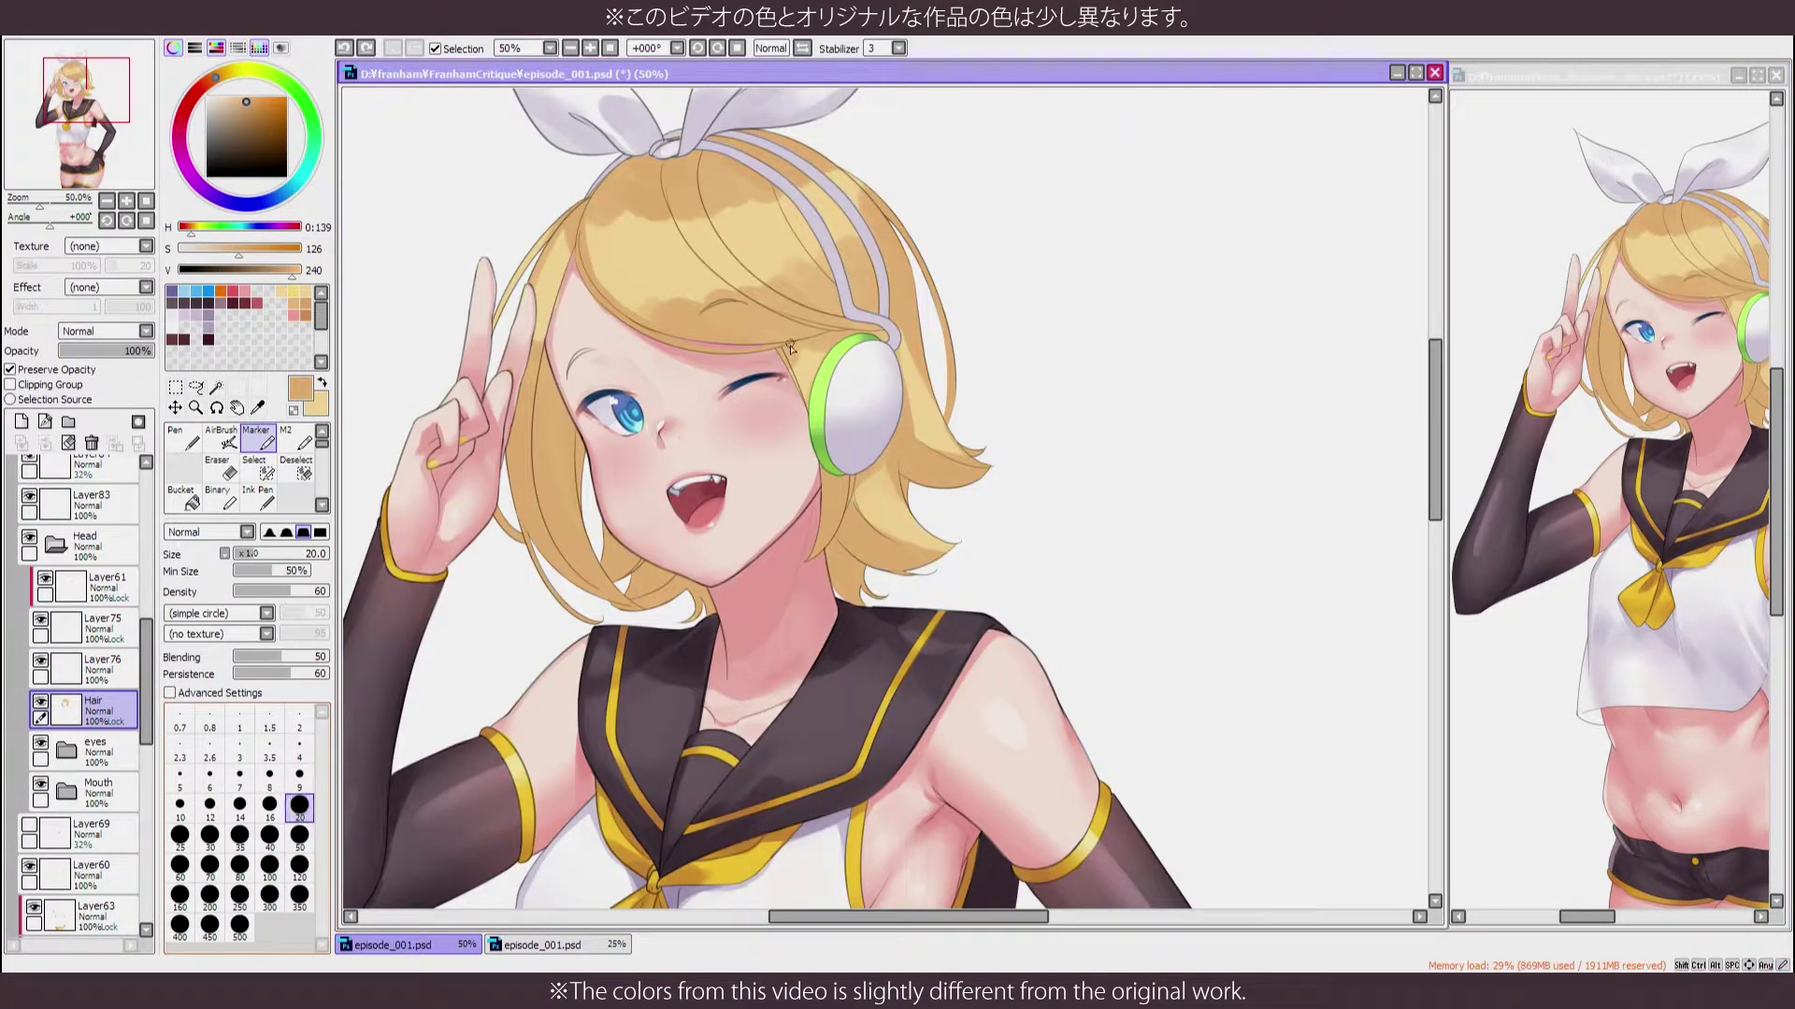
{"action": "key", "text": "h"}
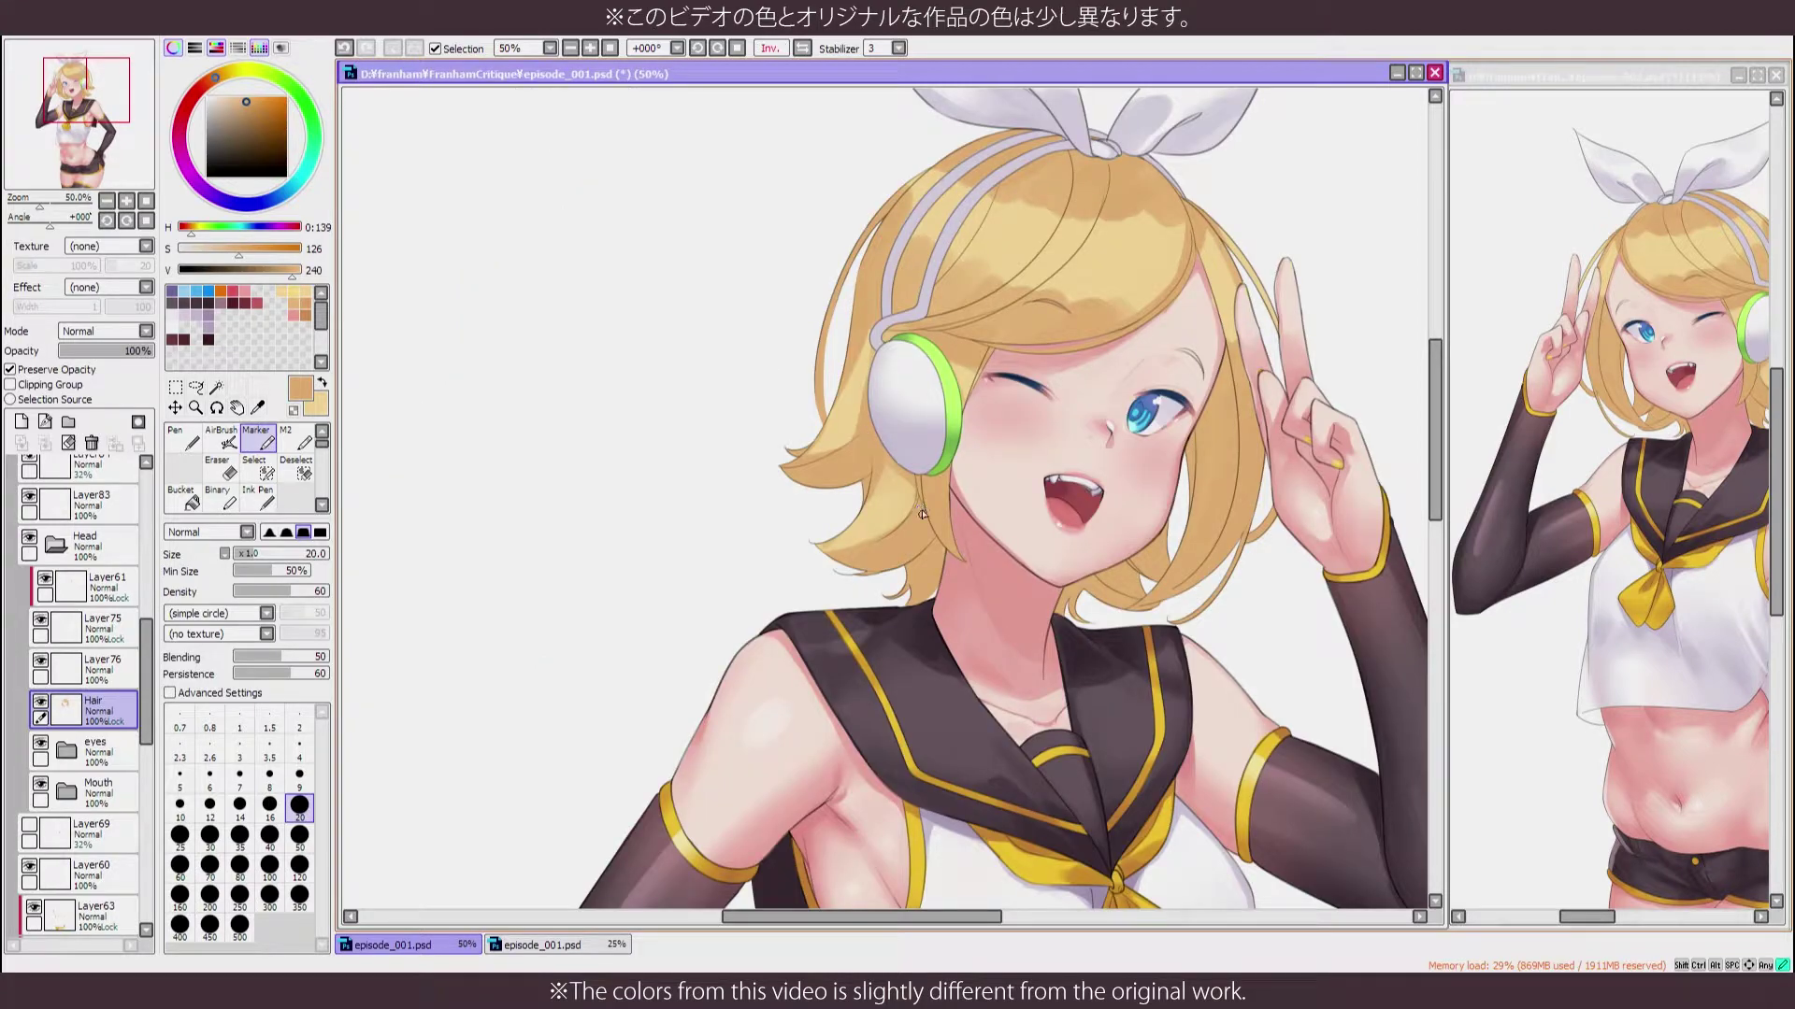
Define the strands of the flicked back hair in orange-tan using the Marker at size 16
{"action": "scroll", "coordinate": [797, 502], "scroll_direction": "up", "scroll_amount": 2}
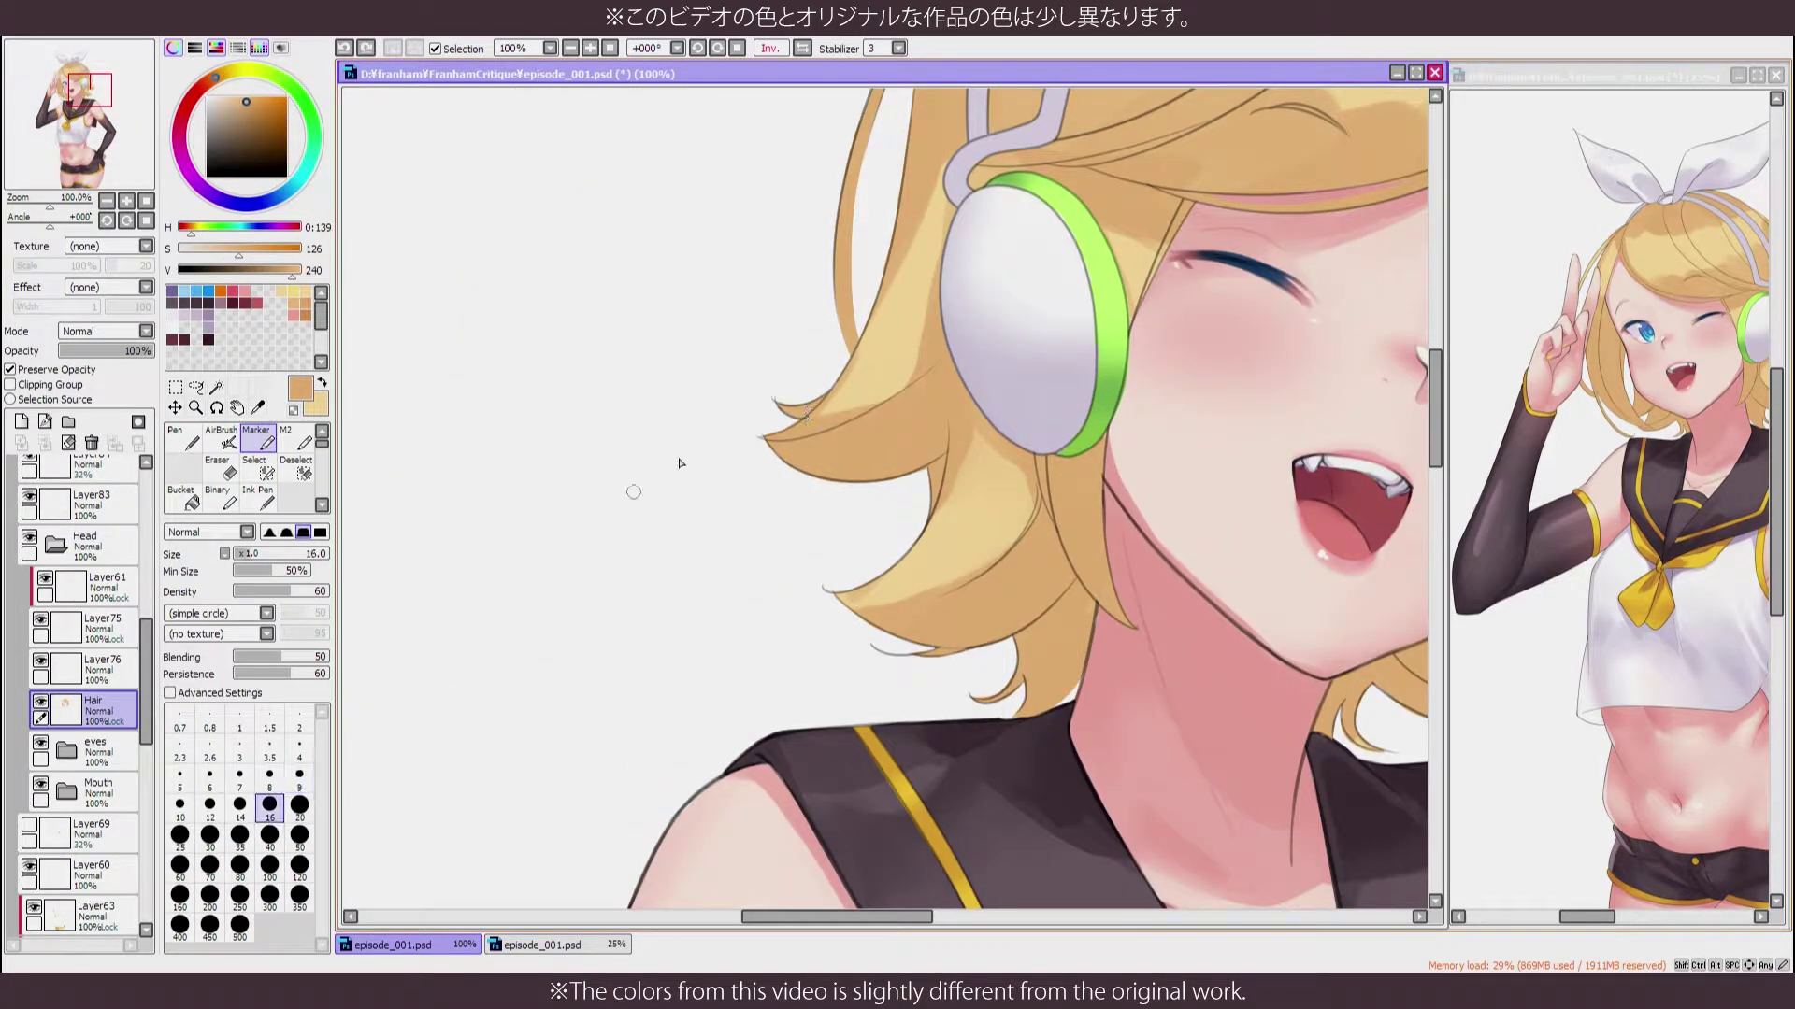
{"action": "key", "text": "h"}
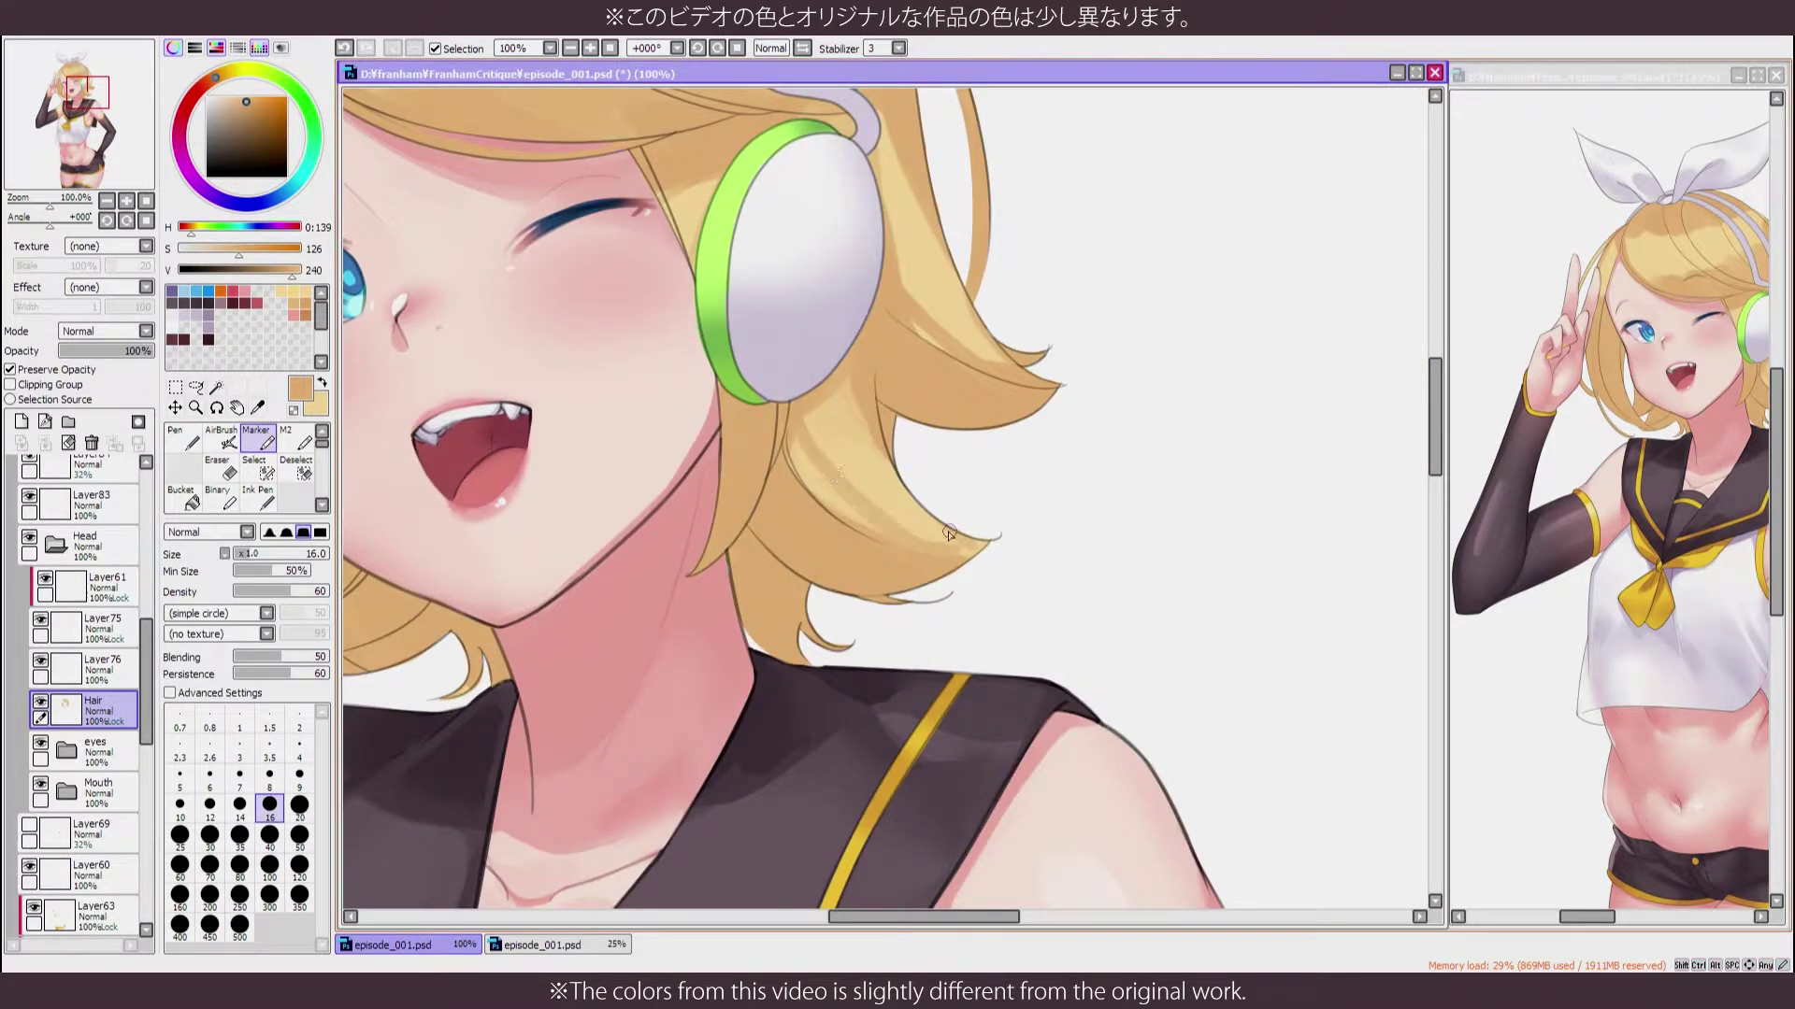
{"action": "key", "text": "h"}
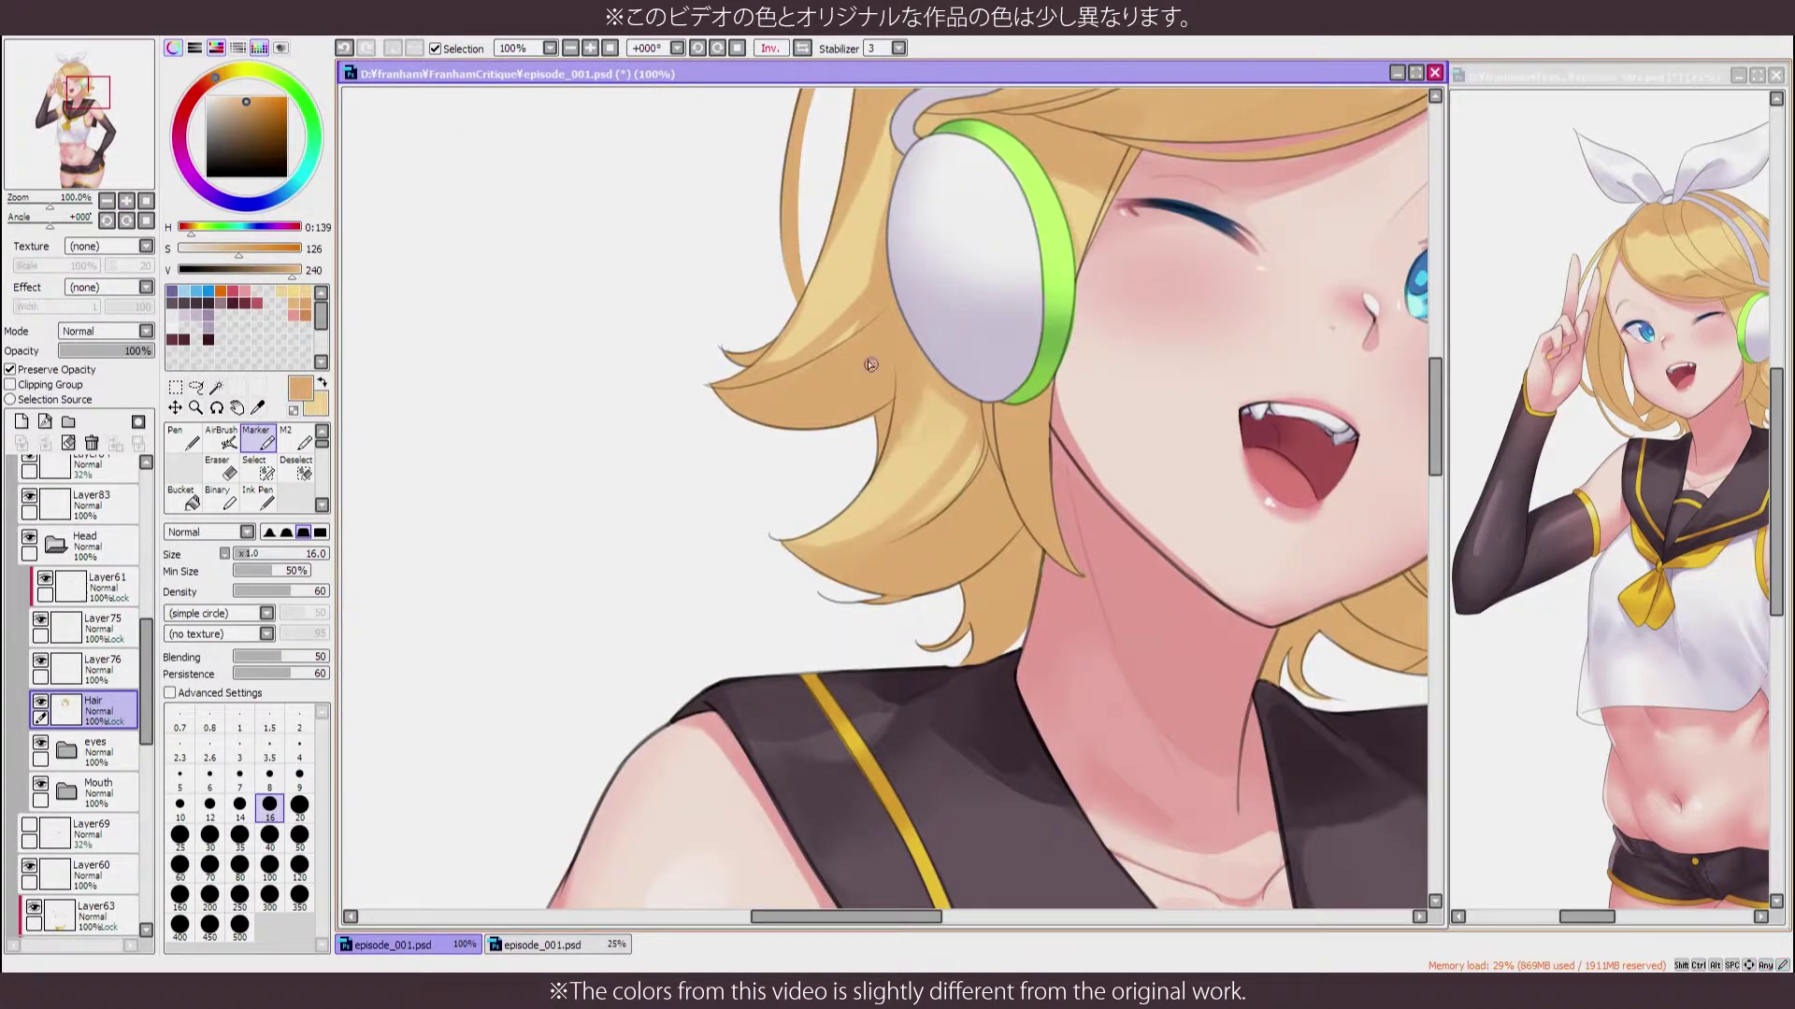
{"action": "left_click_drag", "start_coordinate": [836, 405], "coordinate": [753, 589]}
{"action": "key", "text": "h"}
{"action": "left_click_drag", "start_coordinate": [699, 377], "coordinate": [610, 320]}
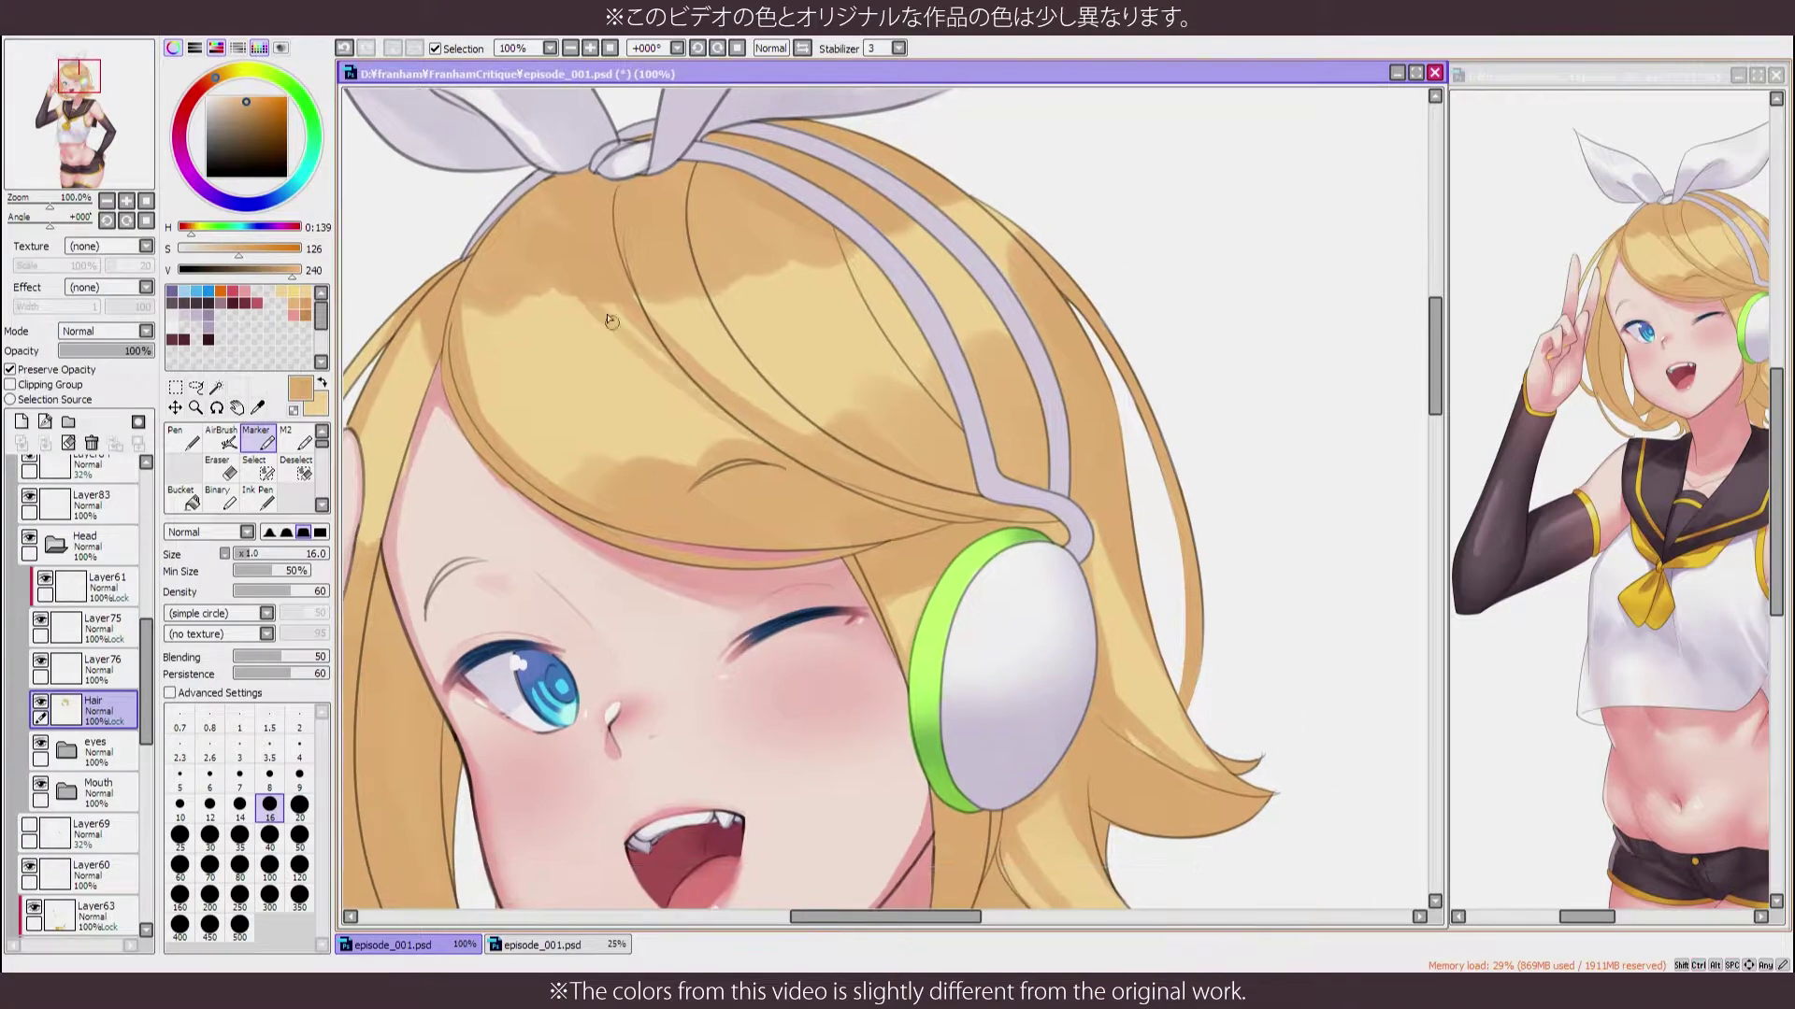
Paint a deeper reddish-brown shadow on the inner side lock beside the open eye using the Marker
{"action": "scroll", "coordinate": [788, 437], "scroll_direction": "down", "scroll_amount": 5}
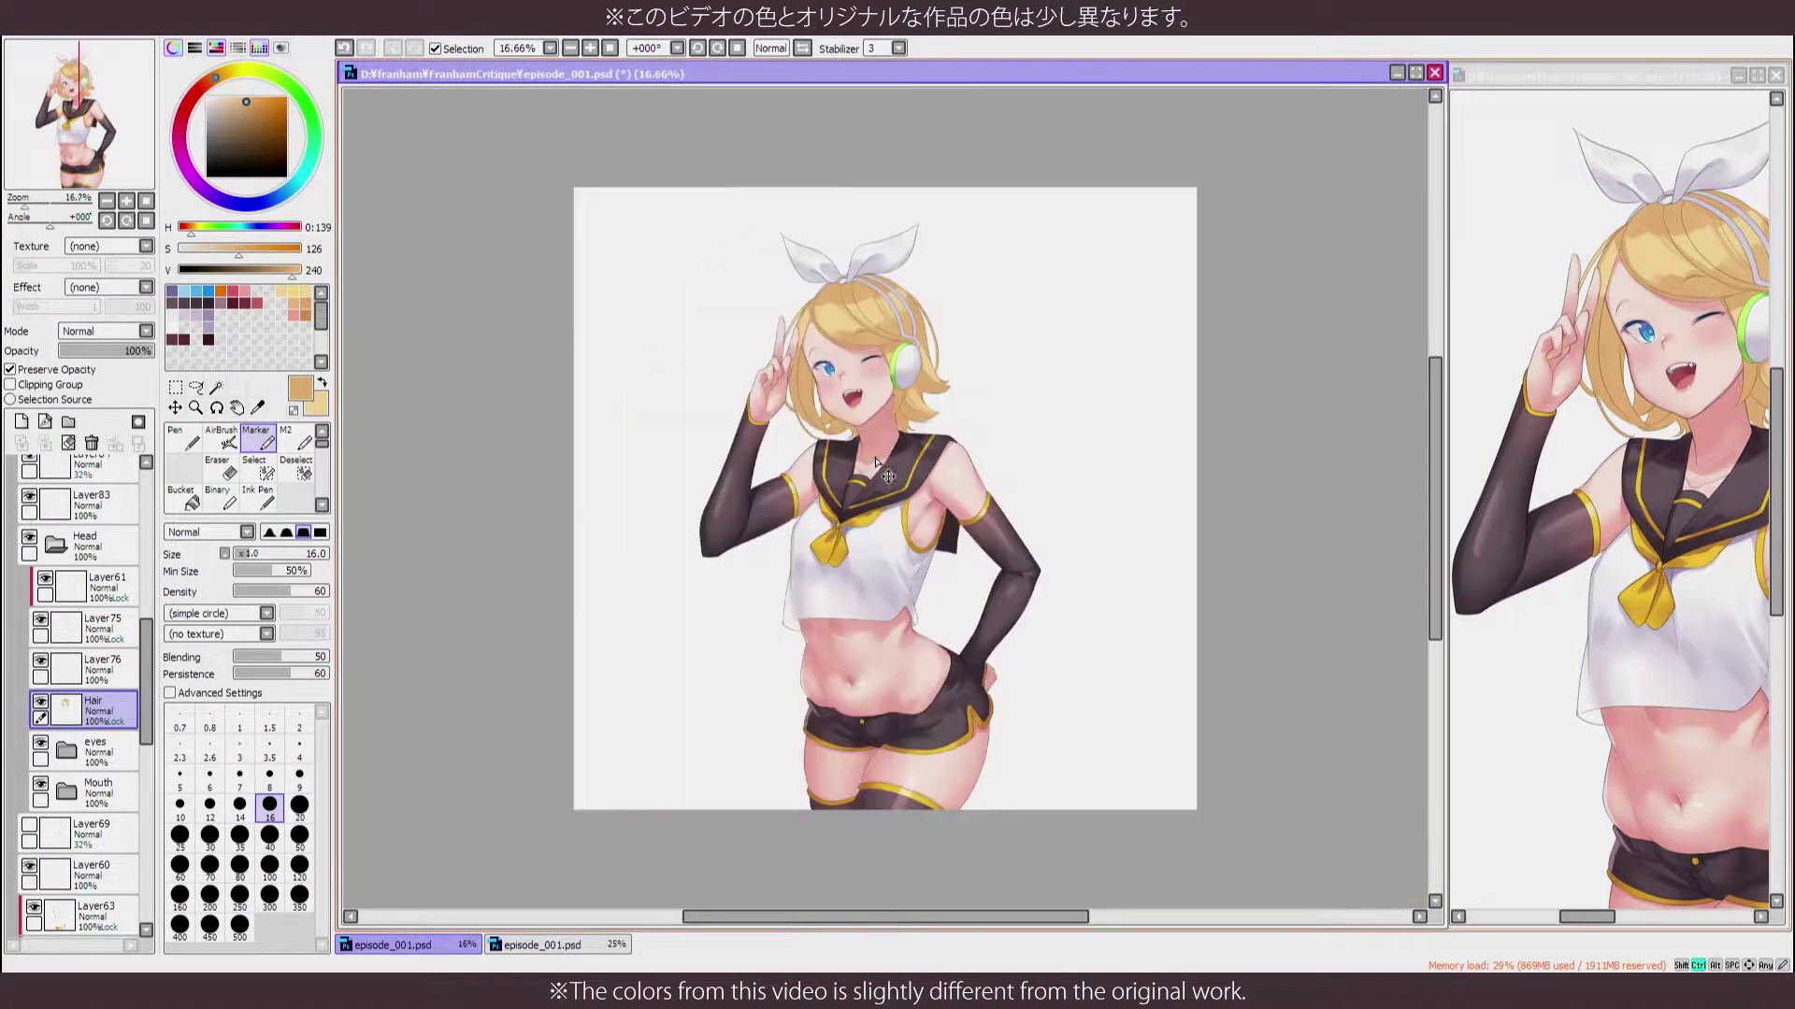
{"action": "scroll", "coordinate": [876, 461], "scroll_direction": "up", "scroll_amount": 5}
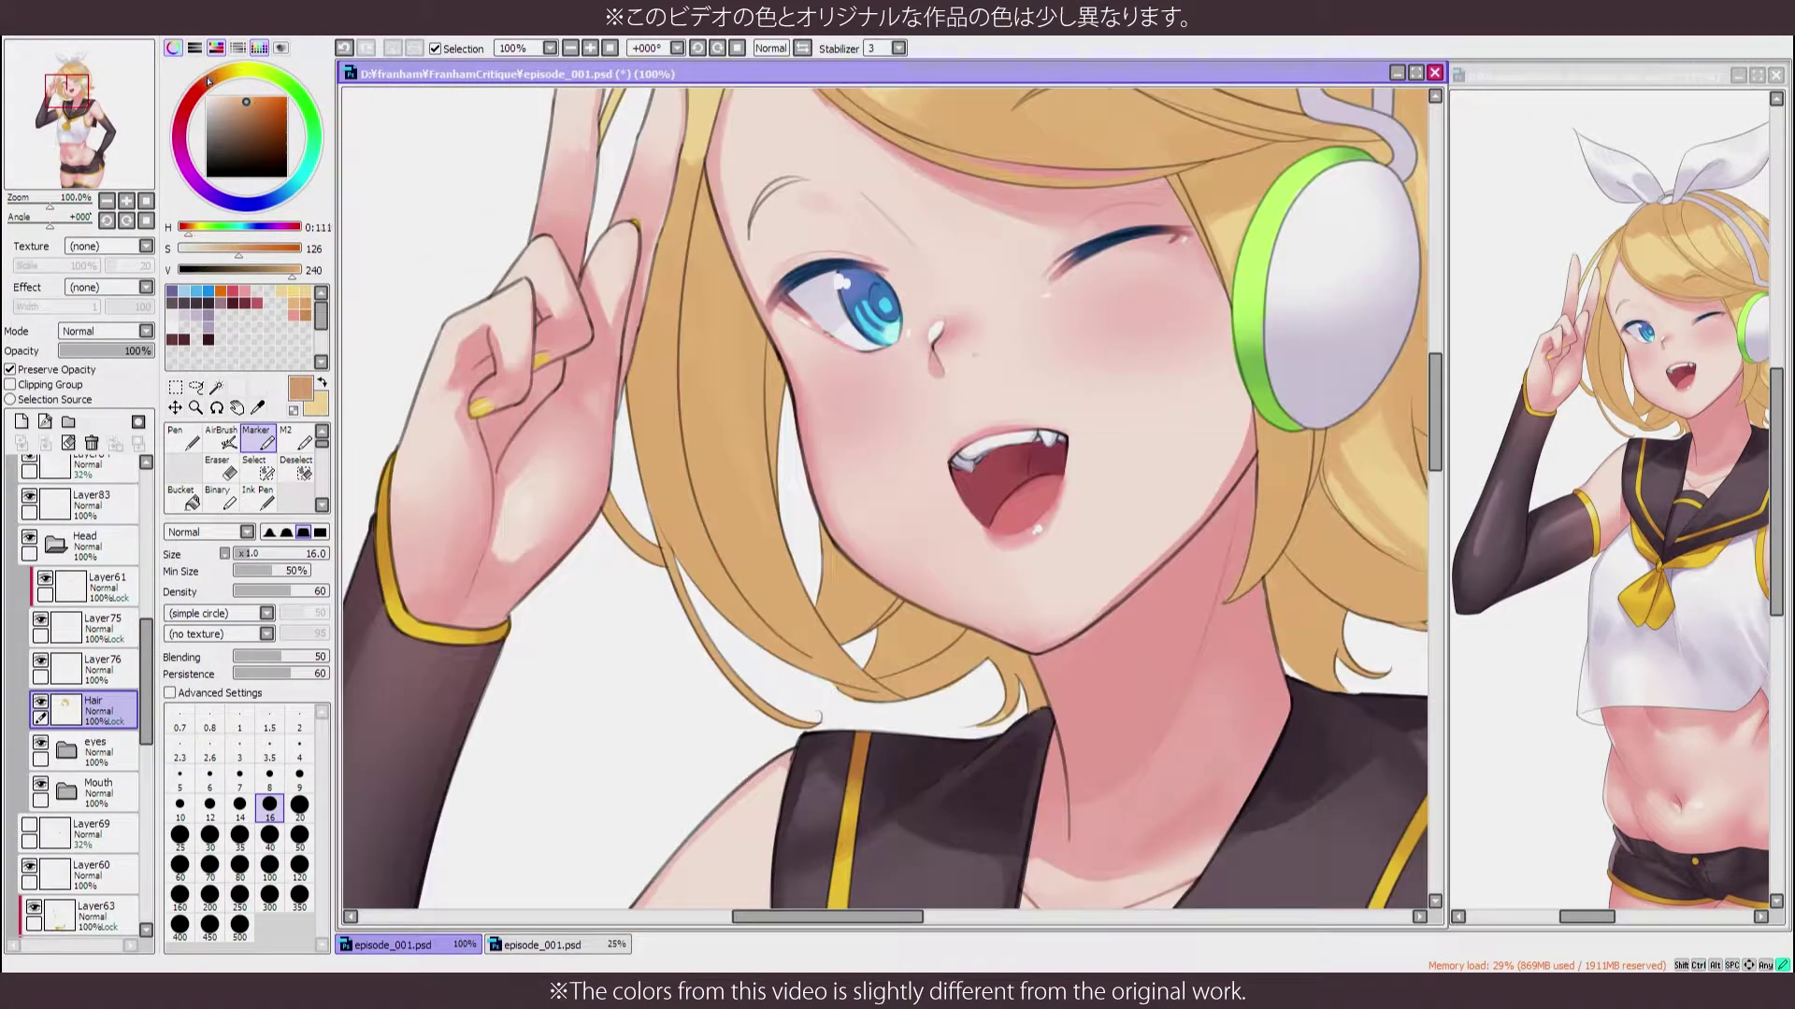
{"action": "left_click_drag", "start_coordinate": [738, 215], "coordinate": [837, 561]}
{"action": "left_click_drag", "start_coordinate": [691, 187], "coordinate": [767, 449]}
{"action": "left_click_drag", "start_coordinate": [710, 374], "coordinate": [962, 673]}
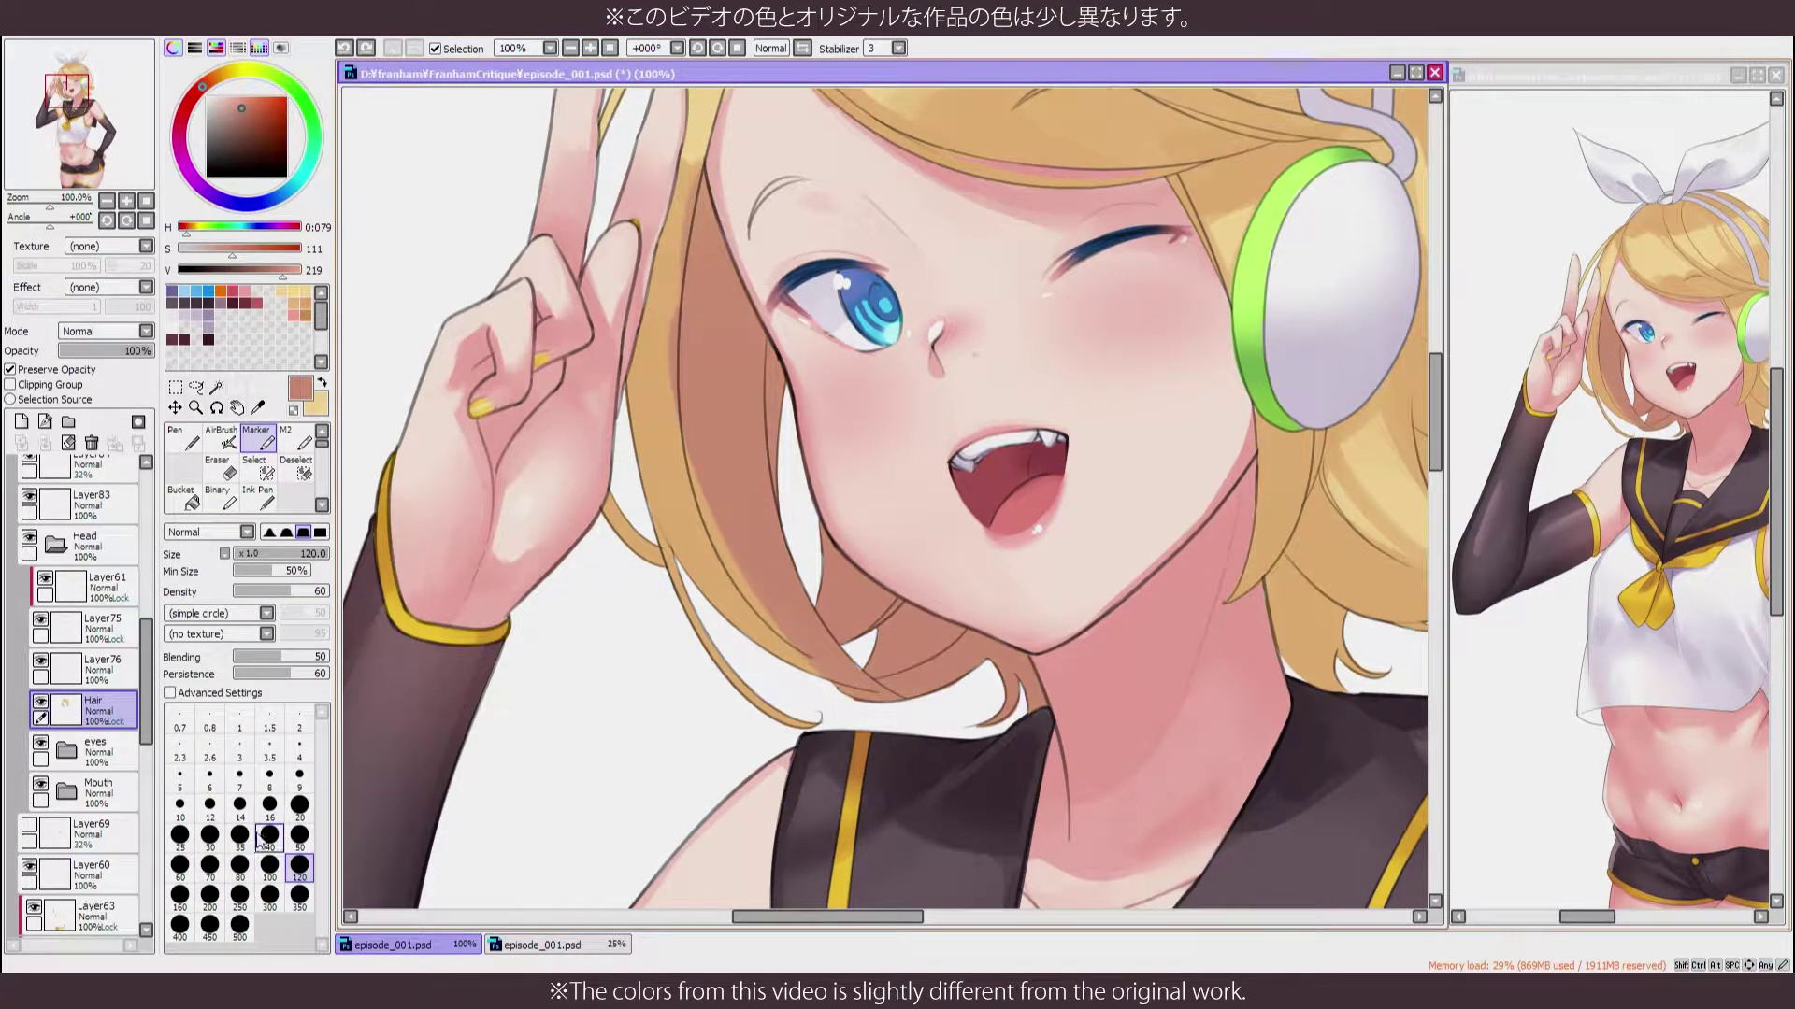
{"action": "left_click_drag", "start_coordinate": [666, 610], "coordinate": [254, 572]}
Shade the hair behind the neck and the undersides of the back flicks in reddish brown using the Marker at size 40
{"action": "left_click_drag", "start_coordinate": [1018, 561], "coordinate": [894, 482]}
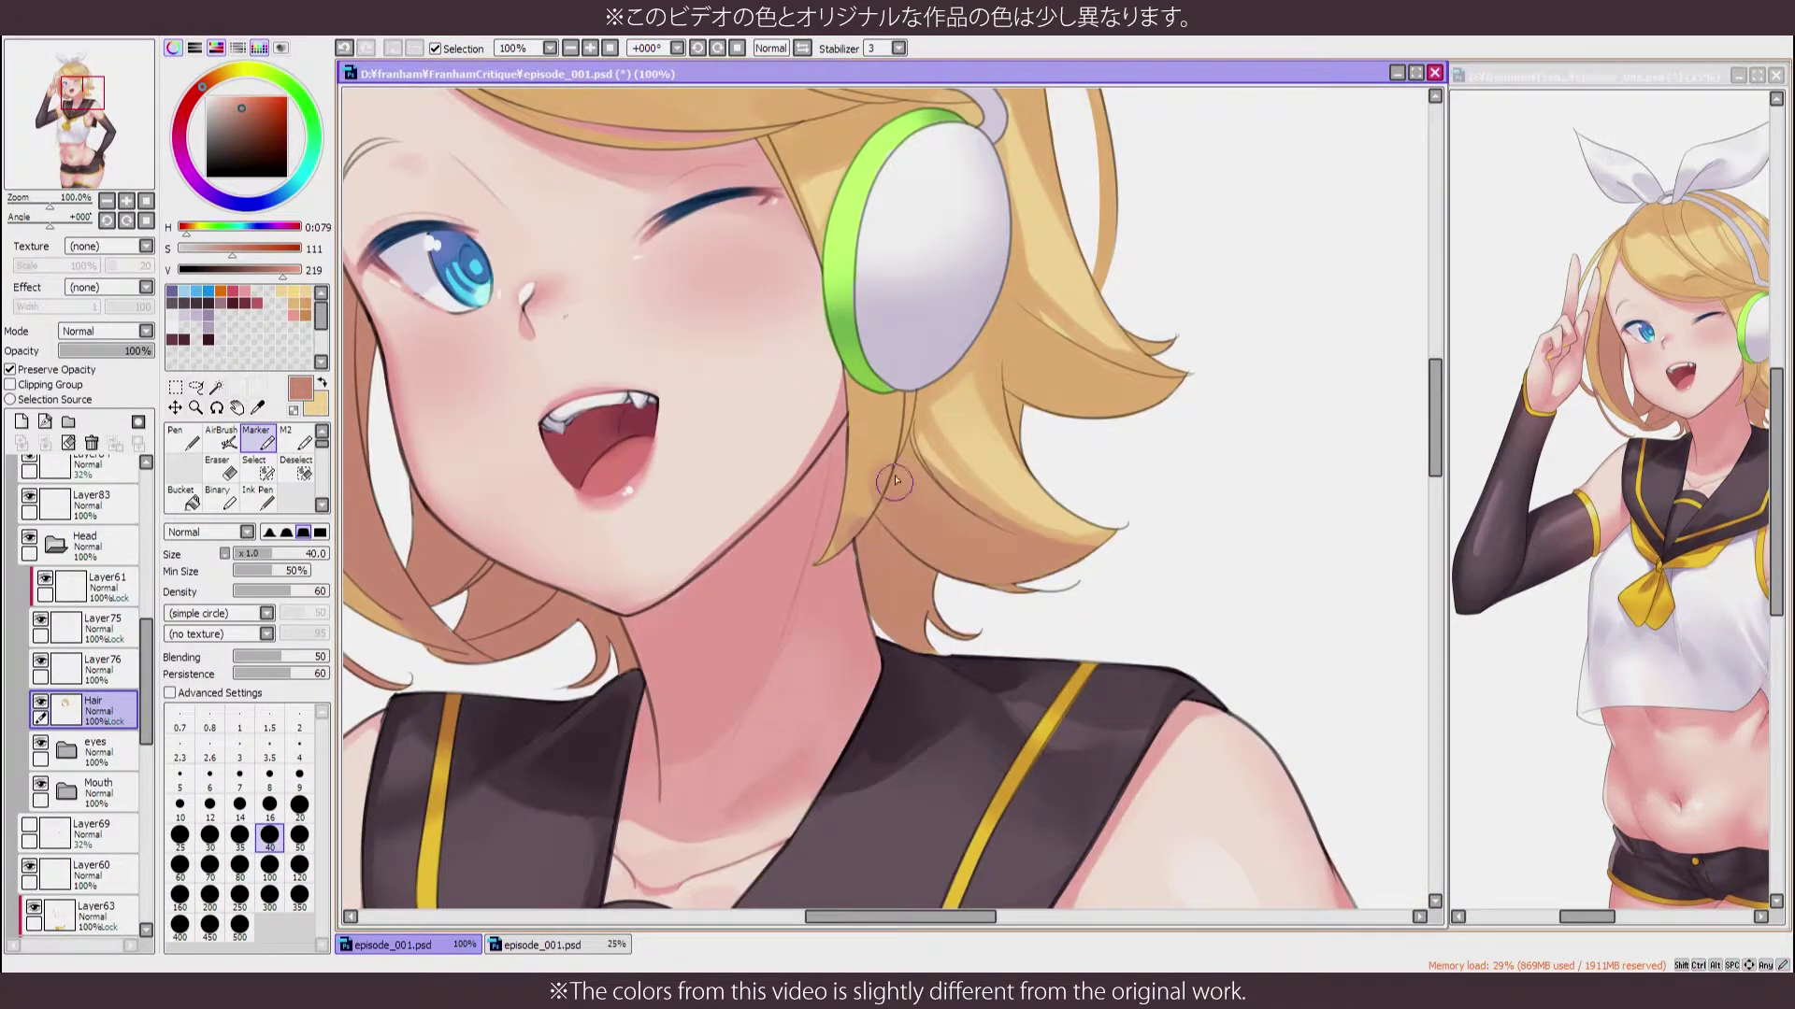
{"action": "key", "text": "ctrl+z"}
{"action": "mouse_move", "coordinate": [1080, 374]}
{"action": "left_mouse_down"}
{"action": "mouse_move", "coordinate": [991, 313]}
{"action": "mouse_move", "coordinate": [1162, 369]}
{"action": "left_mouse_up"}
{"action": "scroll", "coordinate": [1162, 383], "scroll_direction": "down", "scroll_amount": 5}
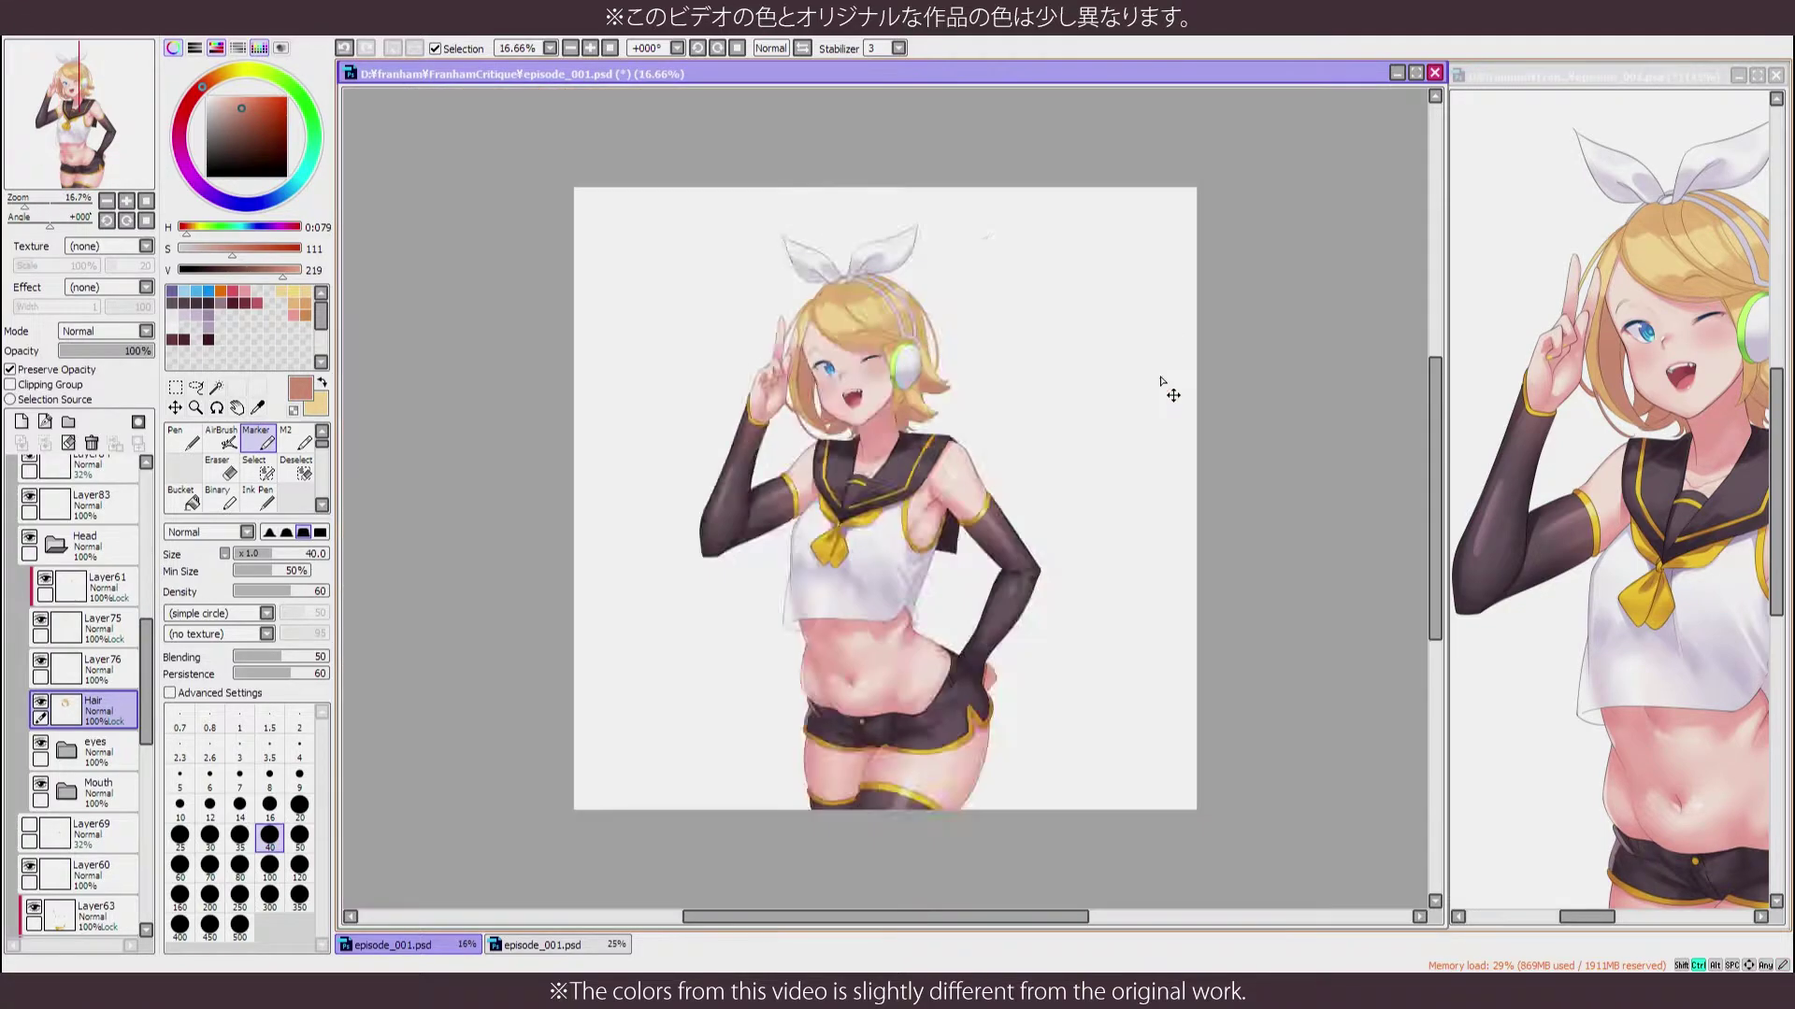
{"action": "scroll", "coordinate": [1159, 378], "scroll_direction": "up", "scroll_amount": 3}
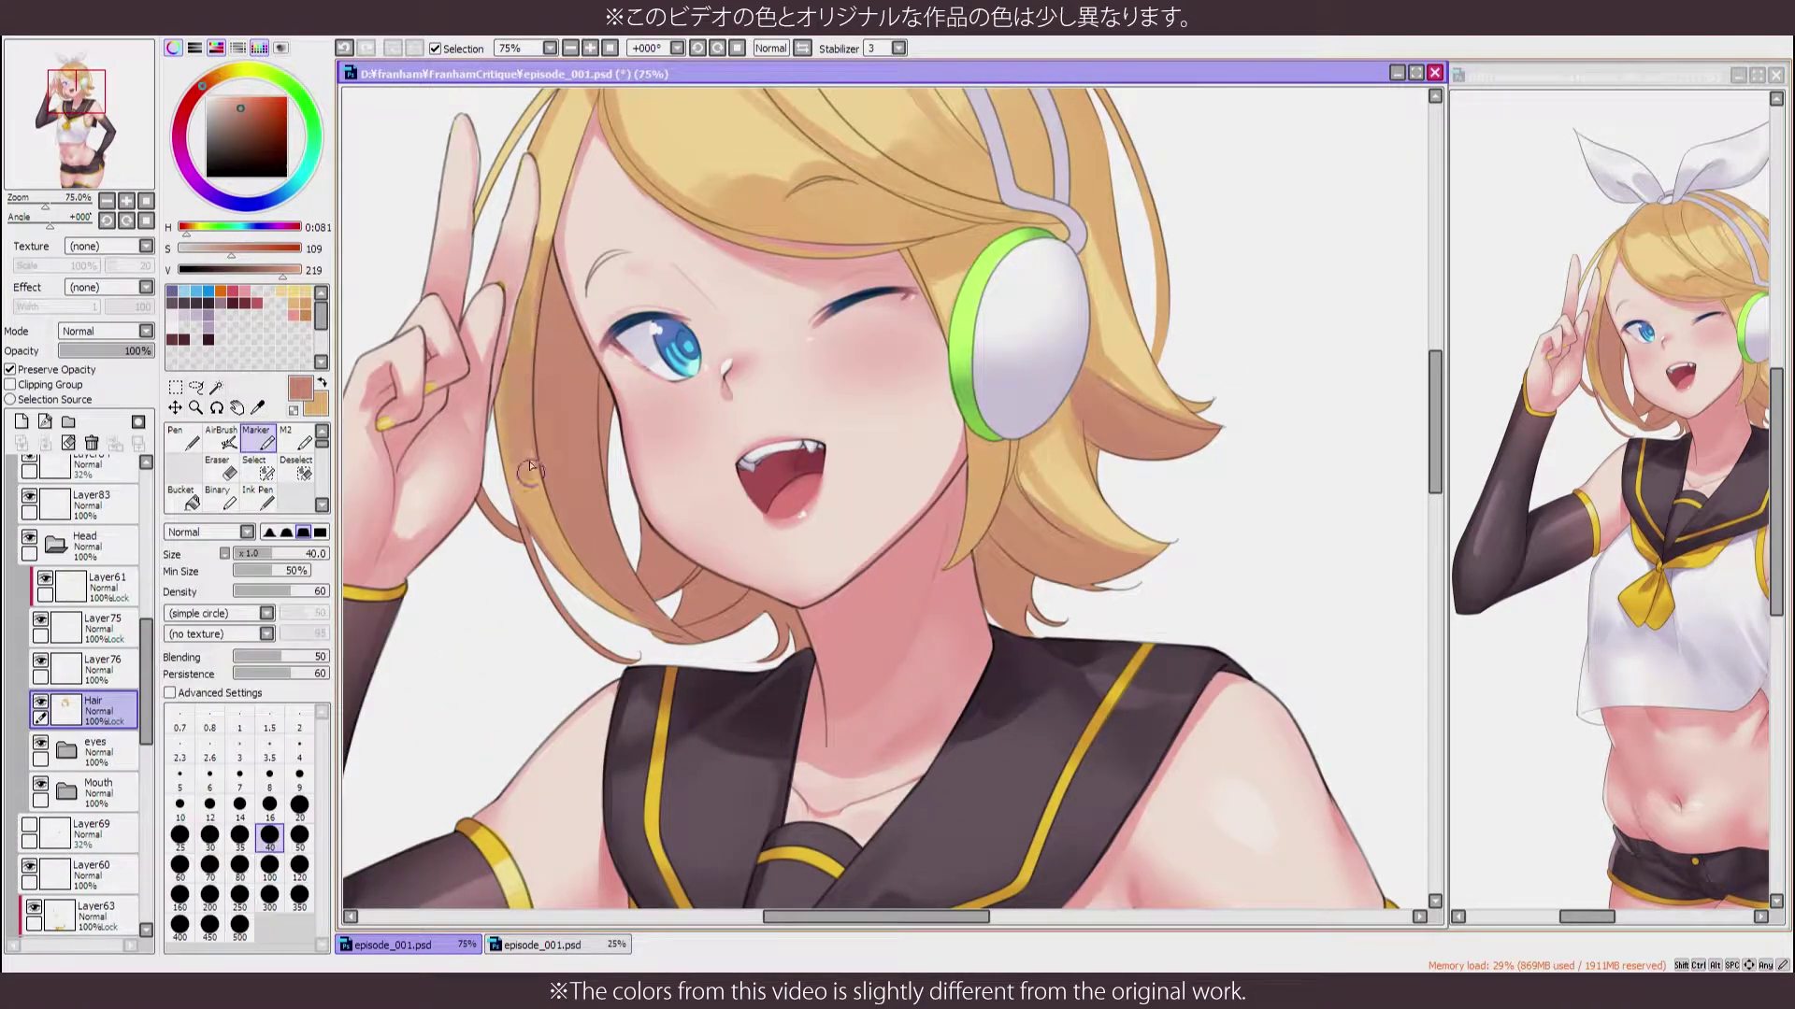
{"action": "left_click", "coordinate": [530, 502], "text": "alt"}
{"action": "key", "text": "x"}
{"action": "left_click_drag", "start_coordinate": [1110, 445], "coordinate": [1037, 481]}
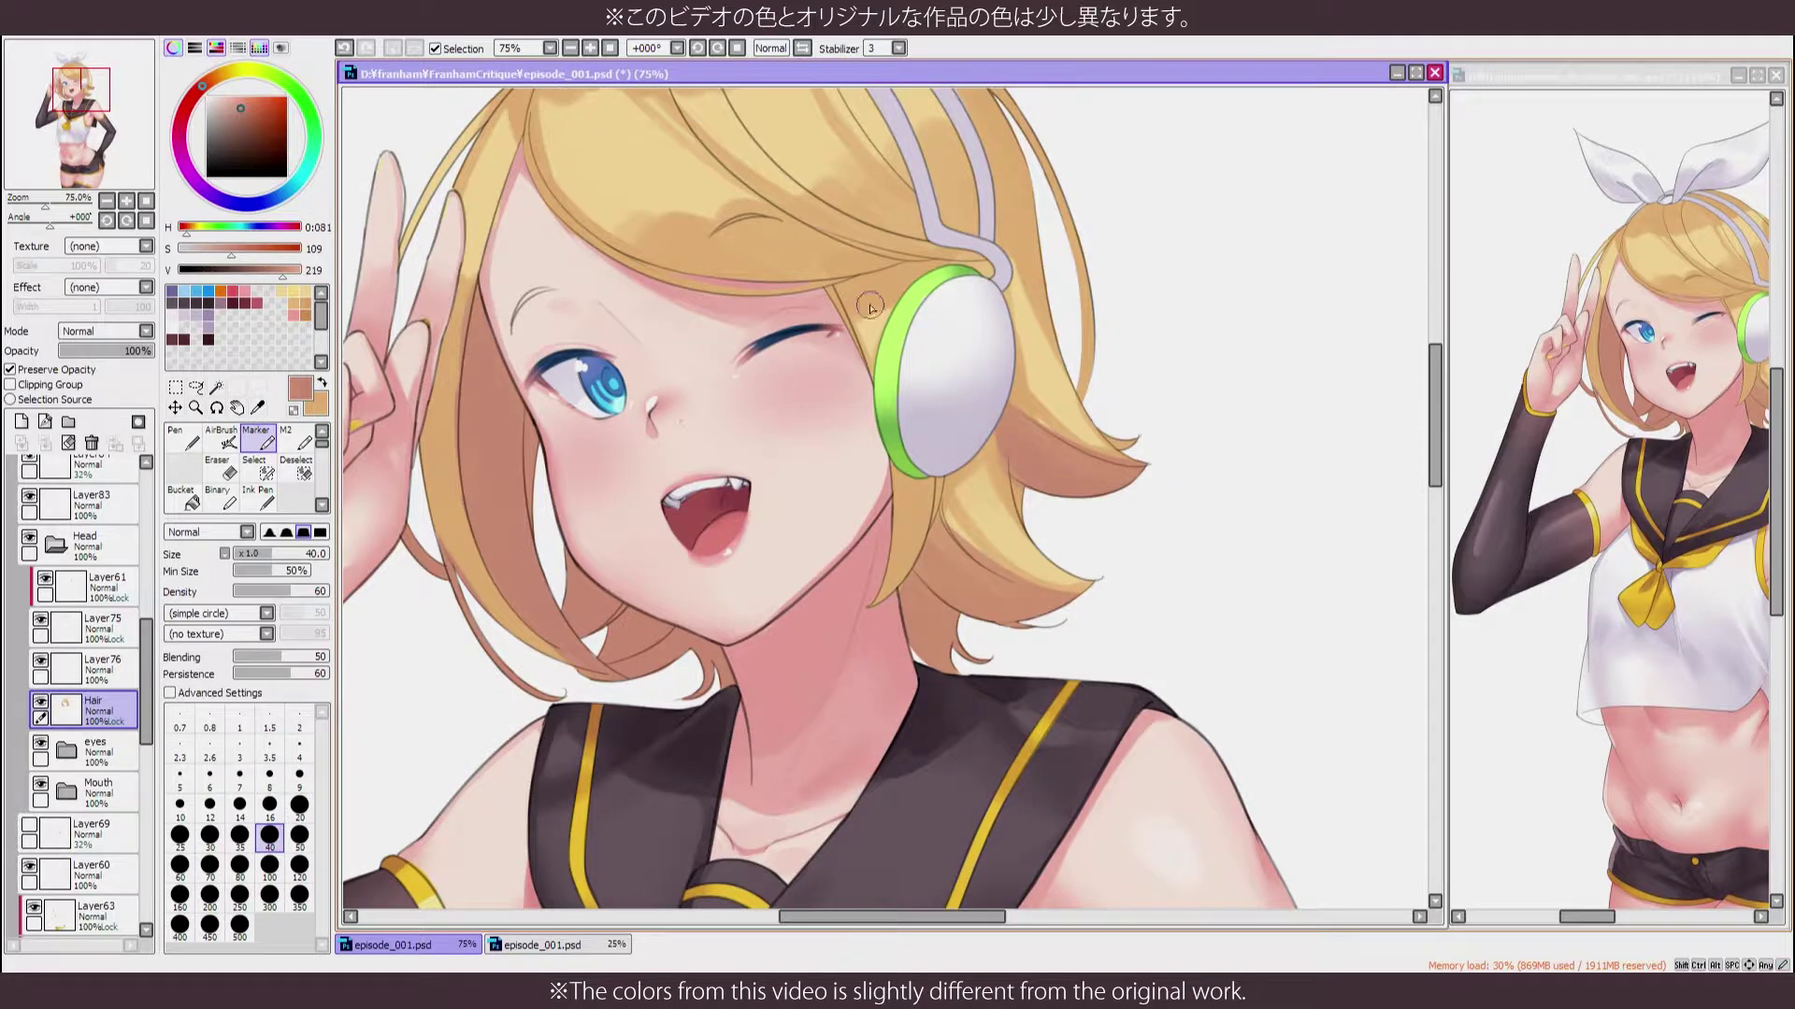
Add reddish-brown shadows to the back hair above the headphone and the thin outer strand using the Marker at size 50
{"action": "key", "text": "h"}
{"action": "left_click_drag", "start_coordinate": [874, 268], "coordinate": [734, 439]}
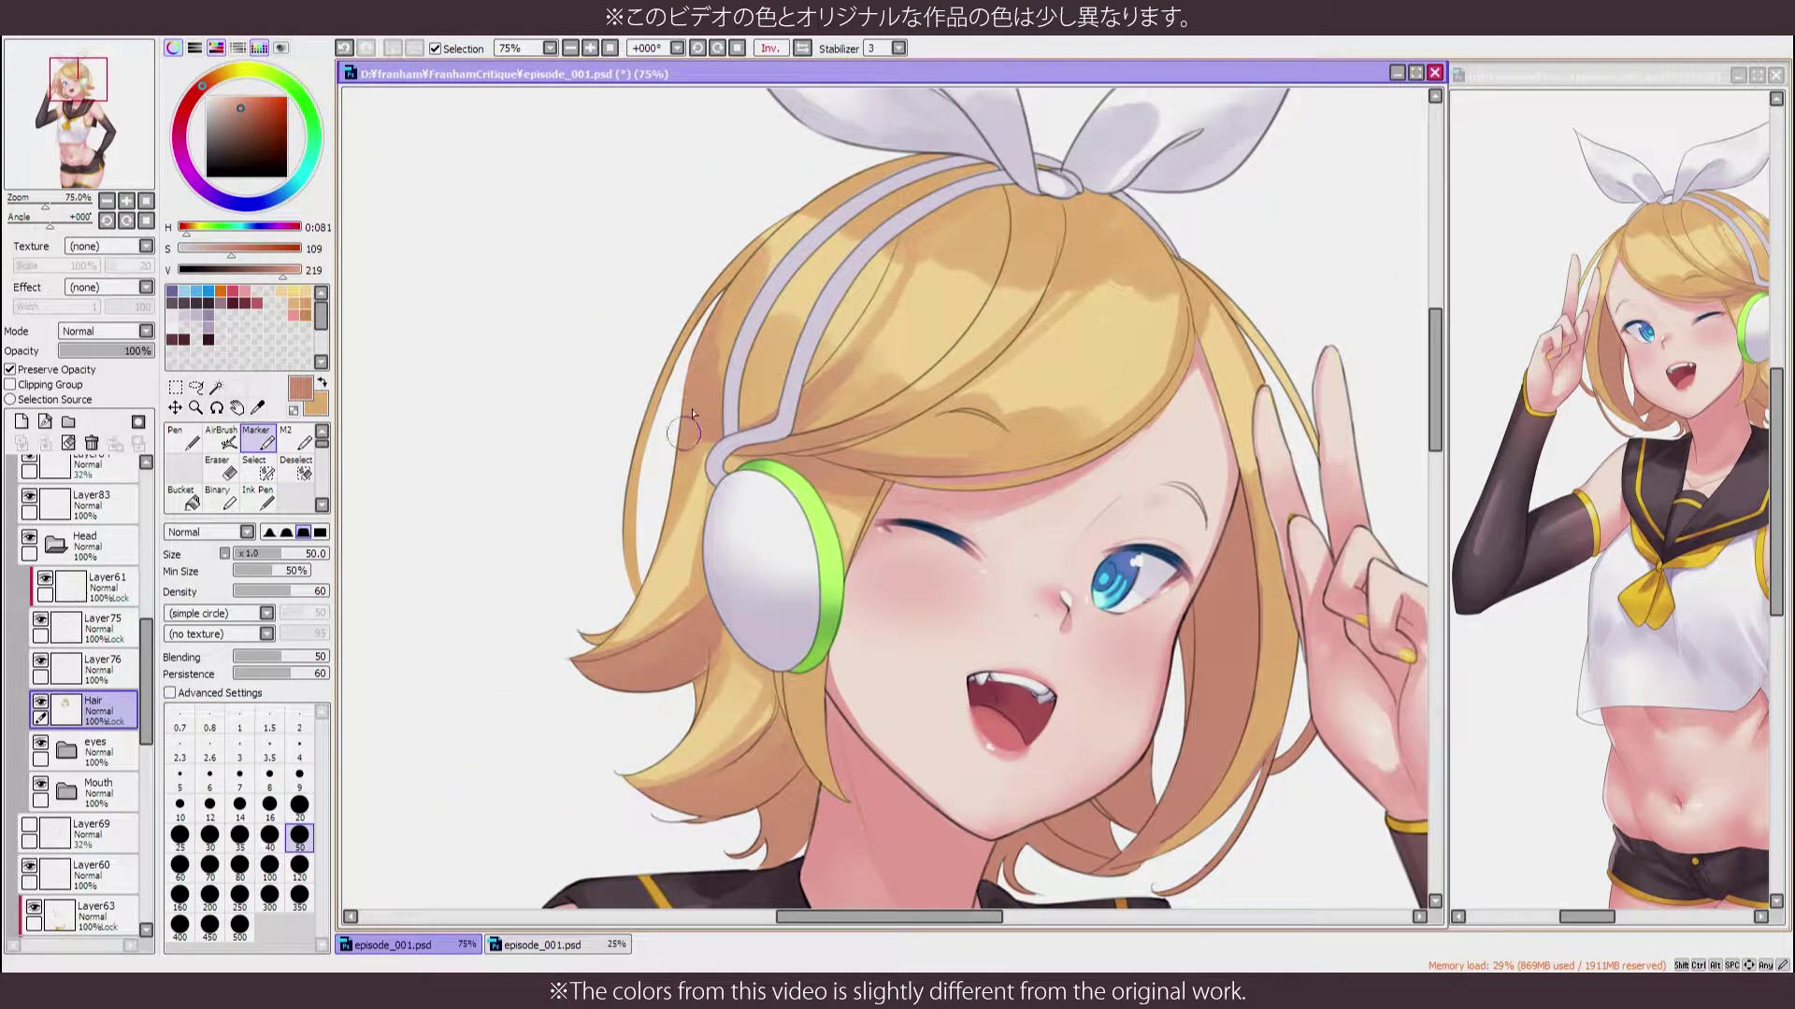
{"action": "key", "text": "b"}
{"action": "key", "text": "minus"}
{"action": "key", "text": "minus"}
{"action": "key", "text": "minus"}
{"action": "key", "text": "minus"}
{"action": "key", "text": "minus"}
{"action": "scroll", "coordinate": [806, 366], "scroll_direction": "up", "scroll_amount": 5}
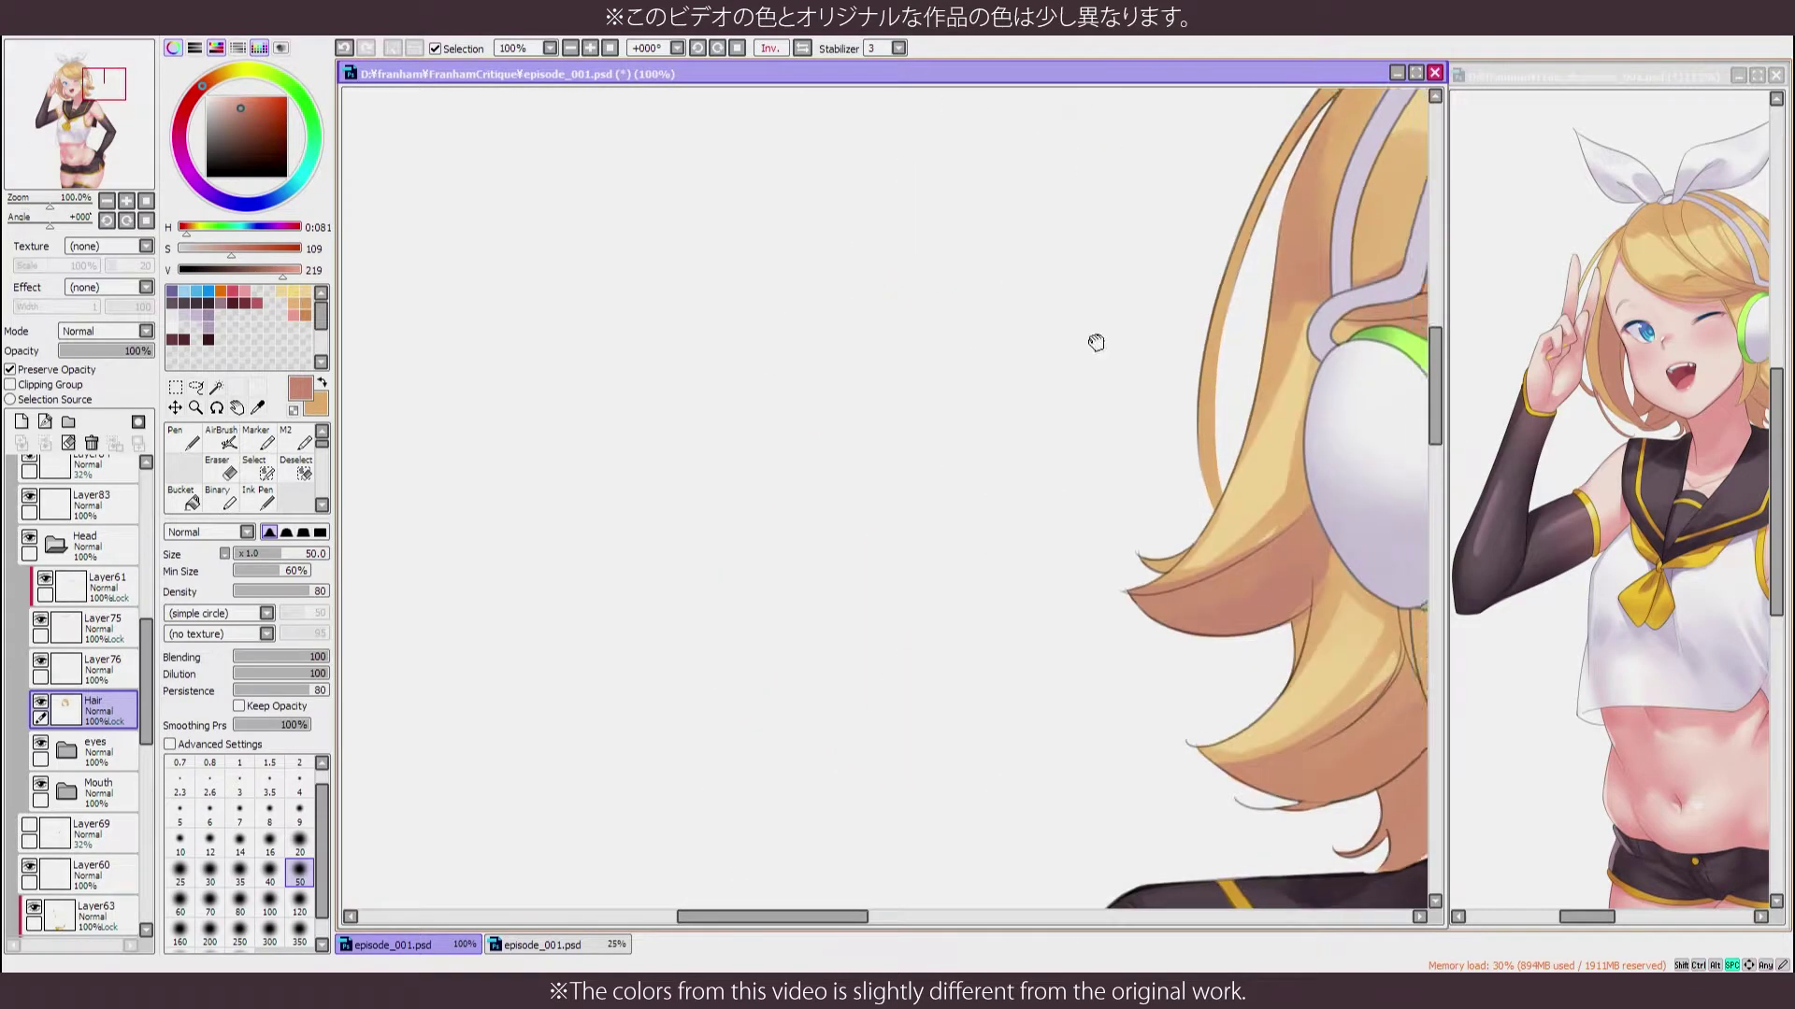
{"action": "key", "text": "m"}
Try reddish-brown shadows on the crown beneath the bow and headband using the Marker at size 50
{"action": "left_click_drag", "start_coordinate": [1093, 337], "coordinate": [787, 762]}
{"action": "key", "text": "h"}
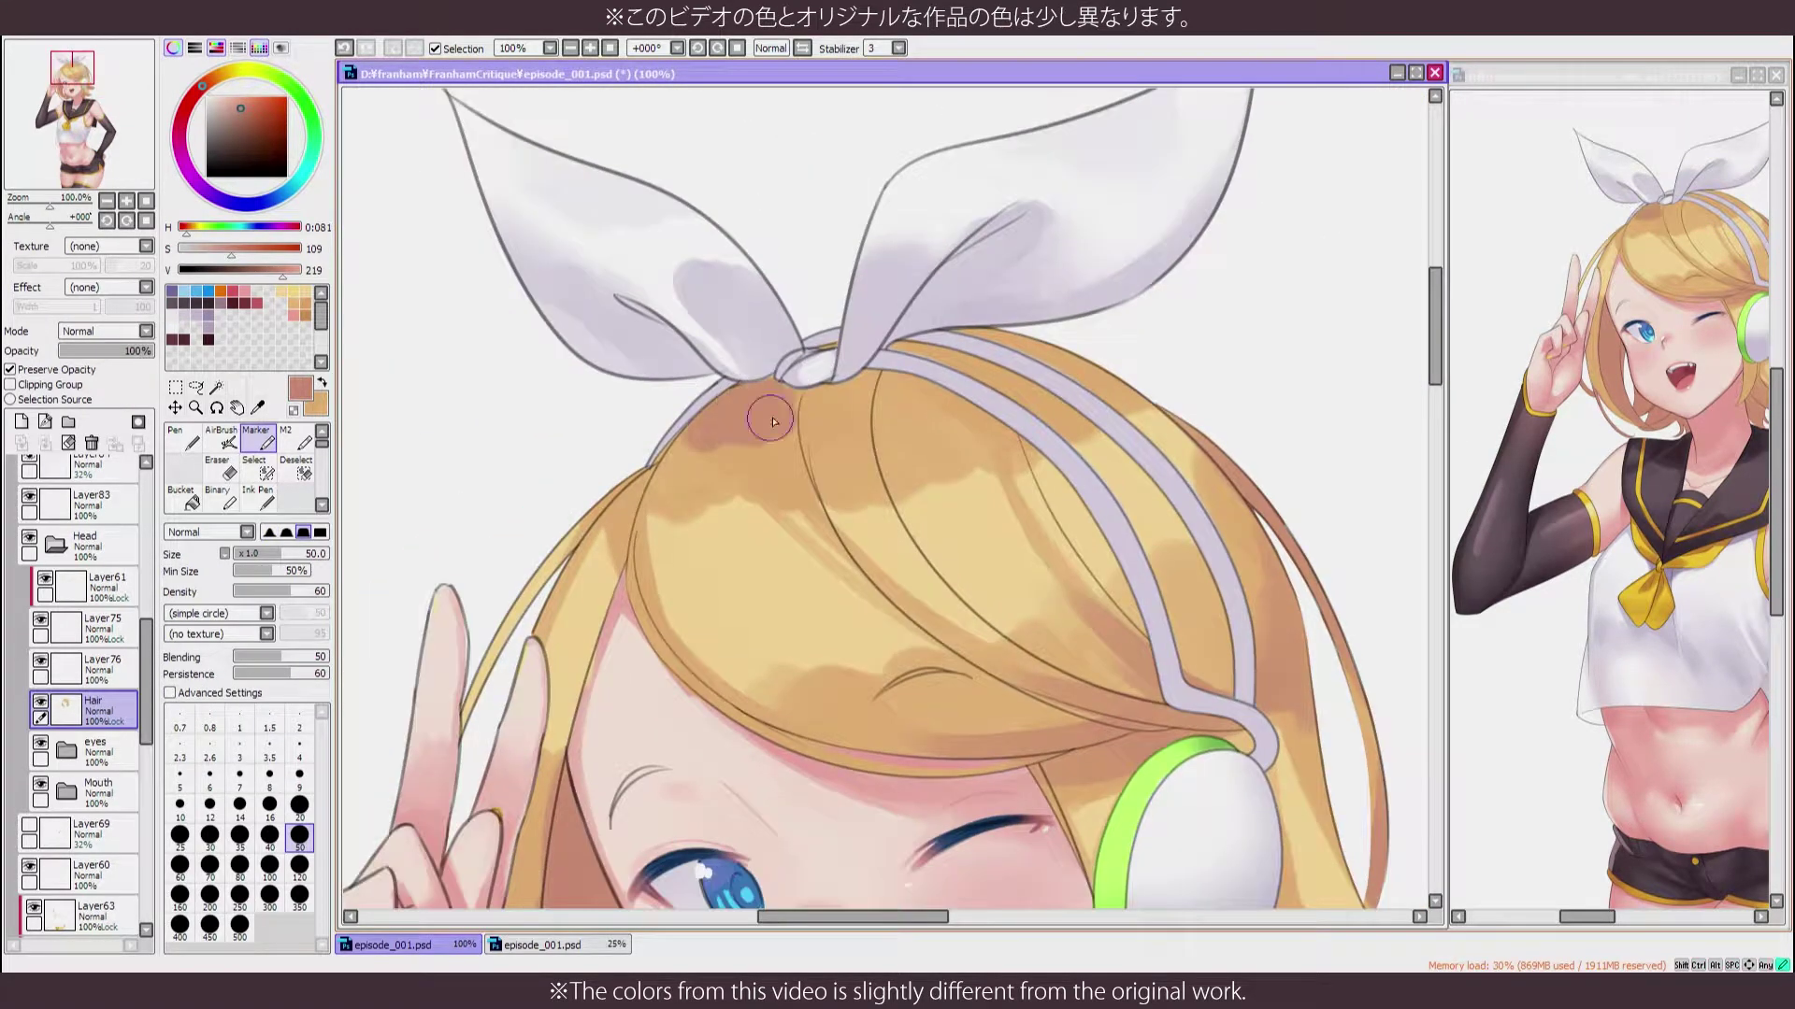
{"action": "left_click_drag", "start_coordinate": [894, 409], "coordinate": [1038, 348]}
{"action": "left_click_drag", "start_coordinate": [644, 464], "coordinate": [616, 408]}
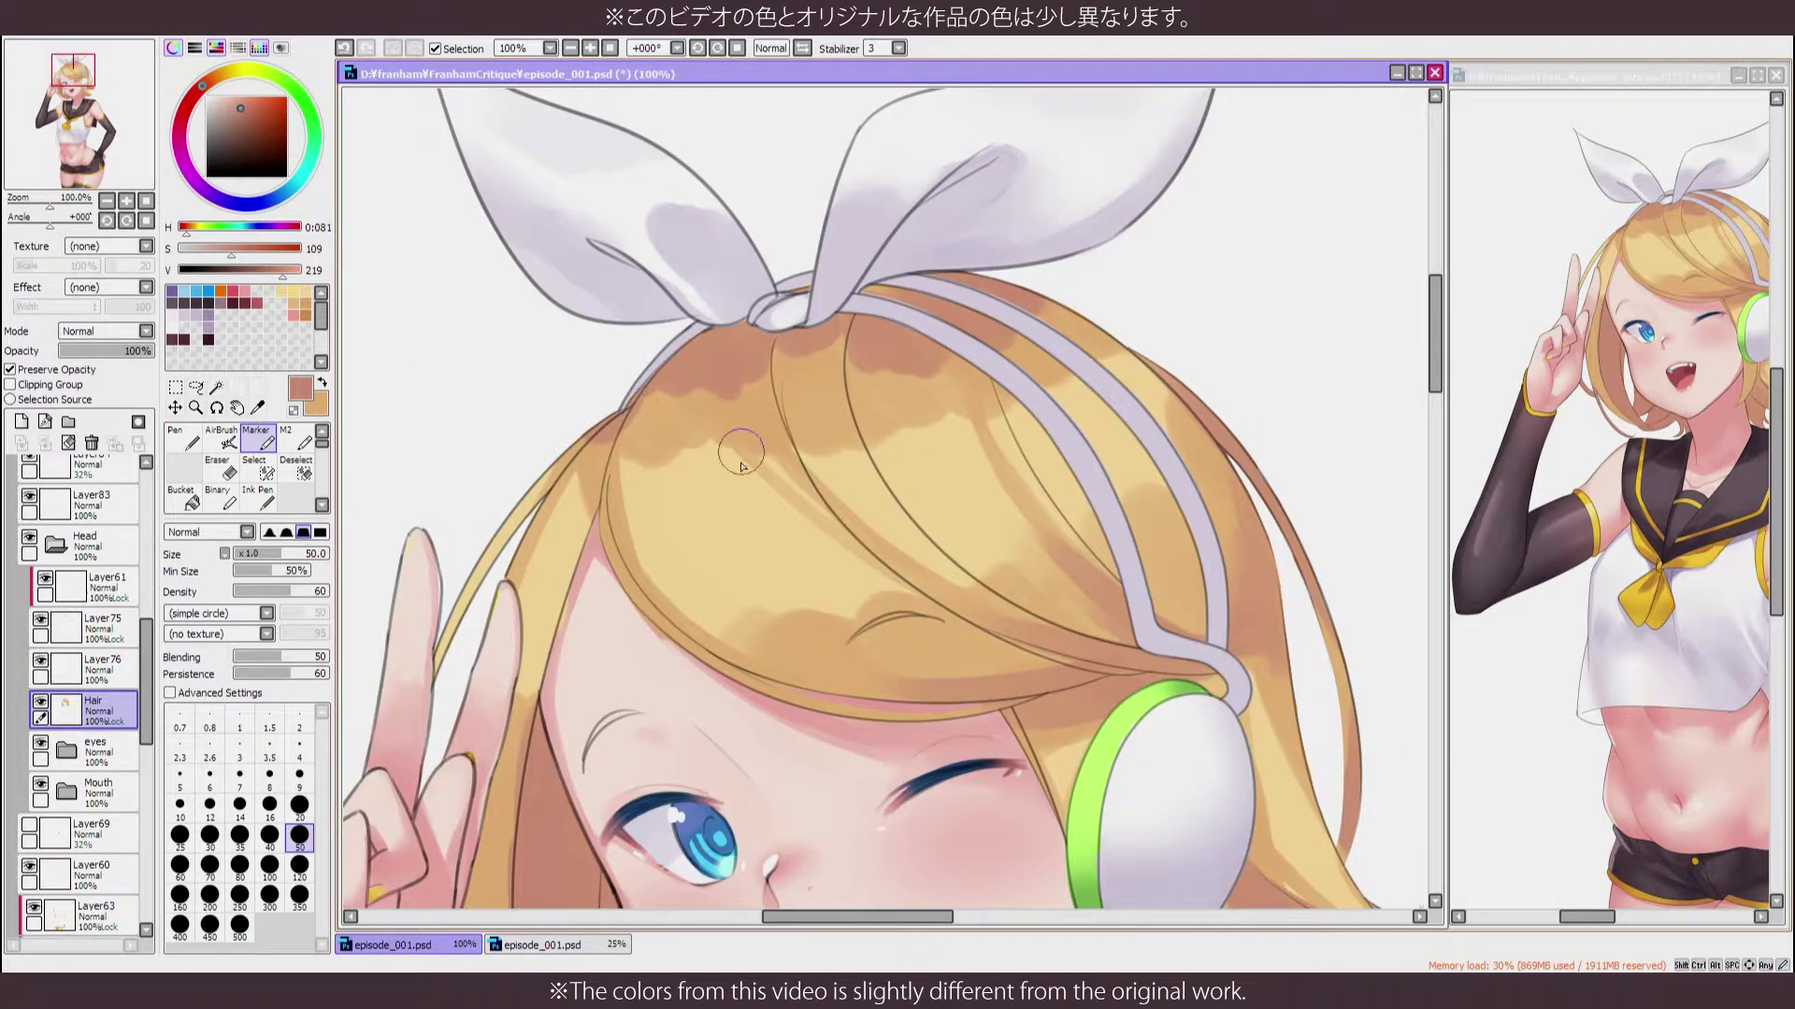
{"action": "scroll", "coordinate": [742, 465], "scroll_direction": "down", "scroll_amount": 3}
{"action": "scroll", "coordinate": [661, 389], "scroll_direction": "up", "scroll_amount": 3}
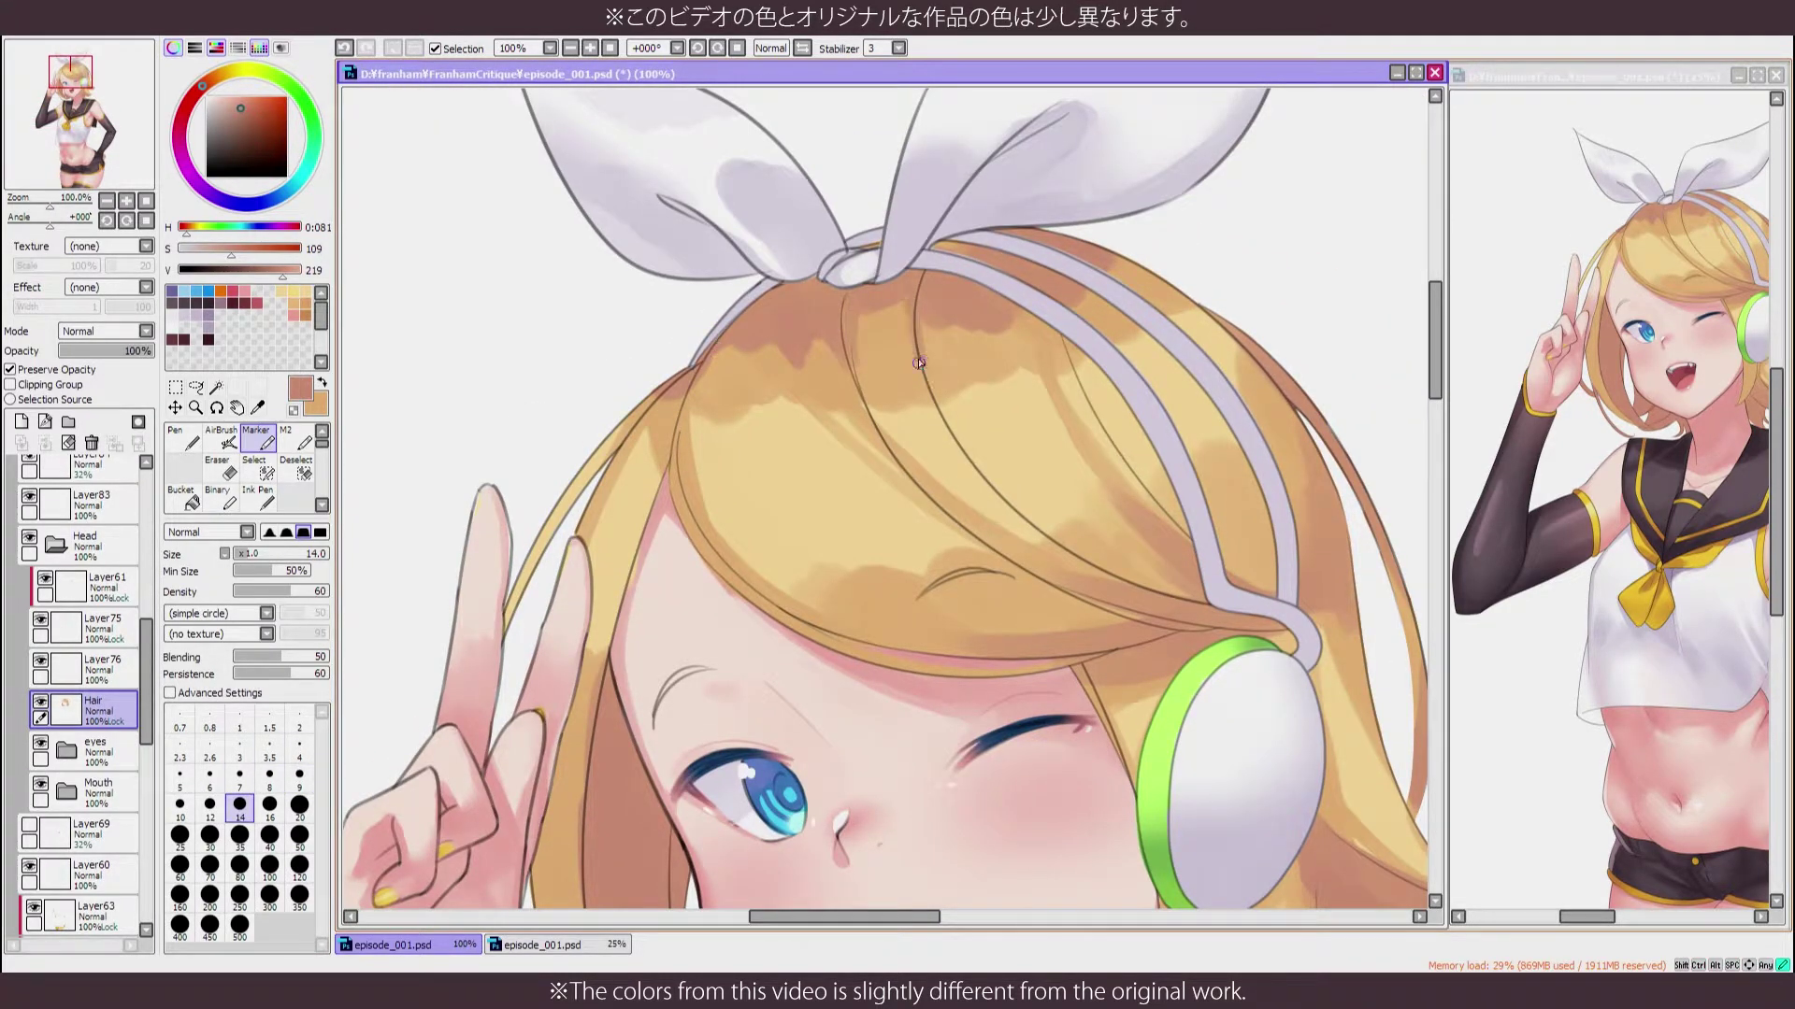
Shape the crown's reddish-brown shadow into strands by alternating it with orange-tan using the Marker at size 14
{"action": "key", "text": "x"}
{"action": "key", "text": "x"}
{"action": "key", "text": "x"}
{"action": "key", "text": "x"}
{"action": "key", "text": "x"}
{"action": "key", "text": "x"}
{"action": "key", "text": "x"}
{"action": "key", "text": "h"}
{"action": "key", "text": "h"}
{"action": "key", "text": "x"}
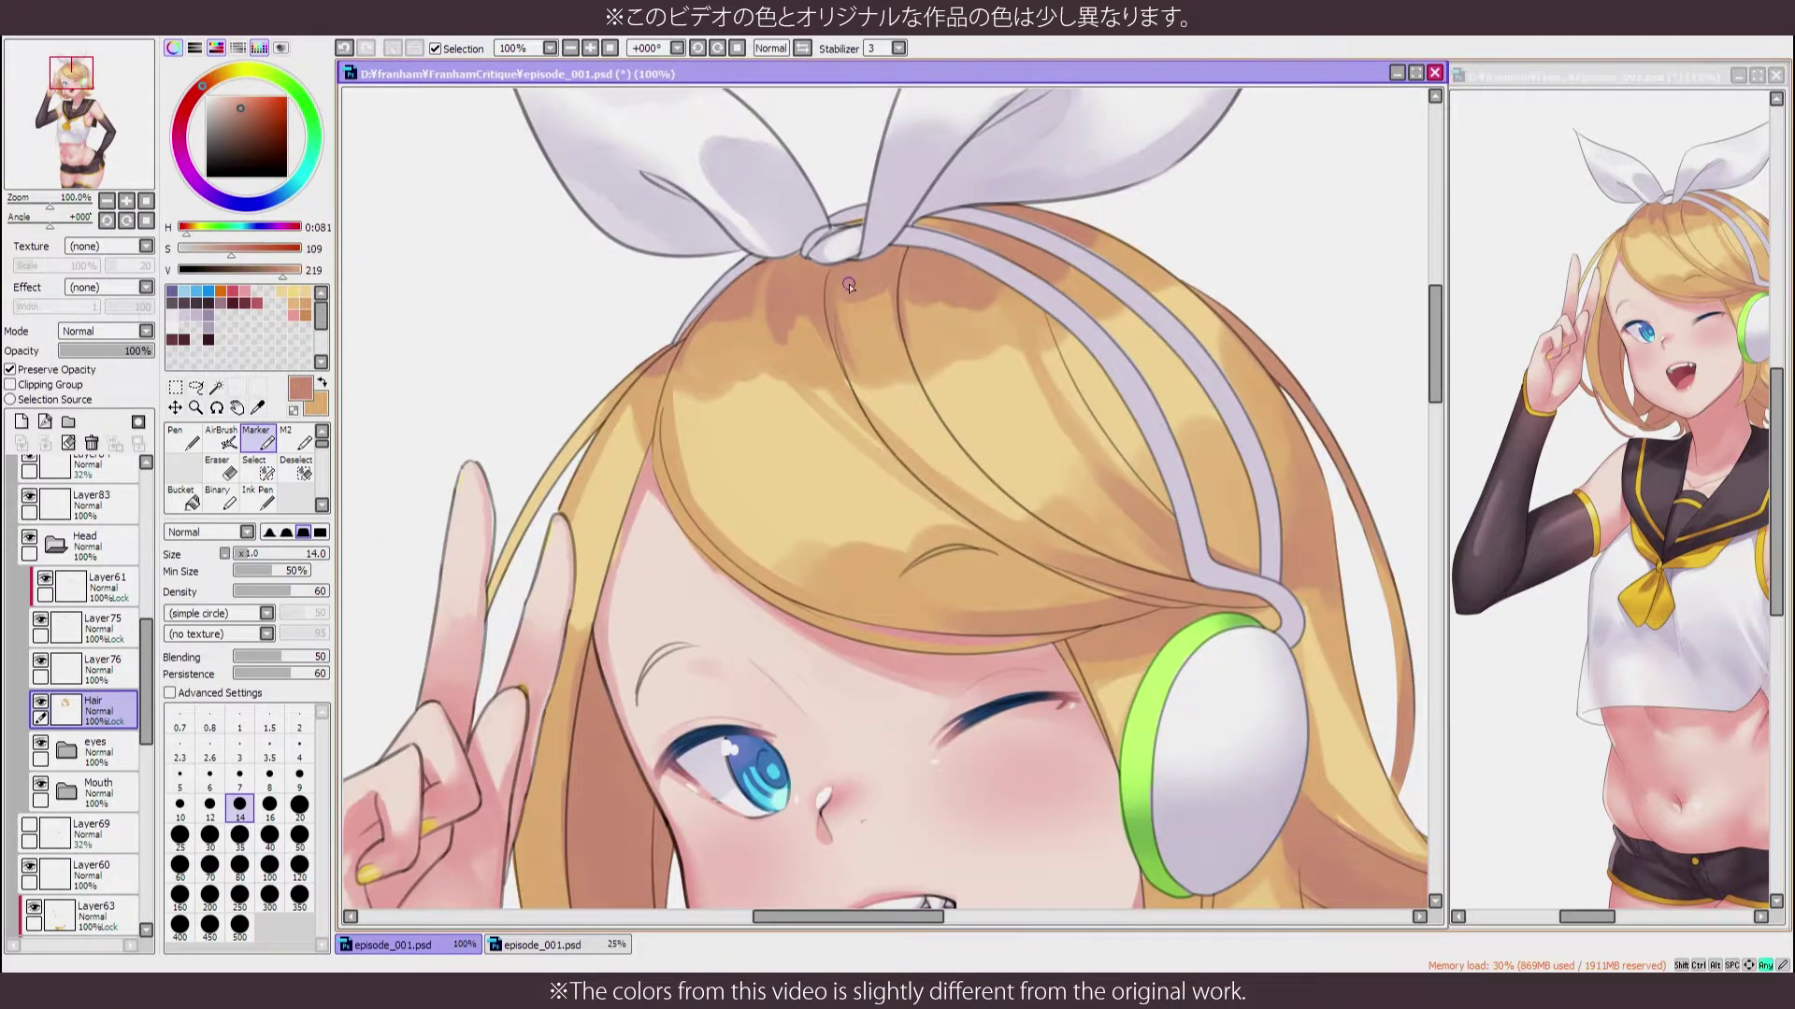
{"action": "key", "text": "h"}
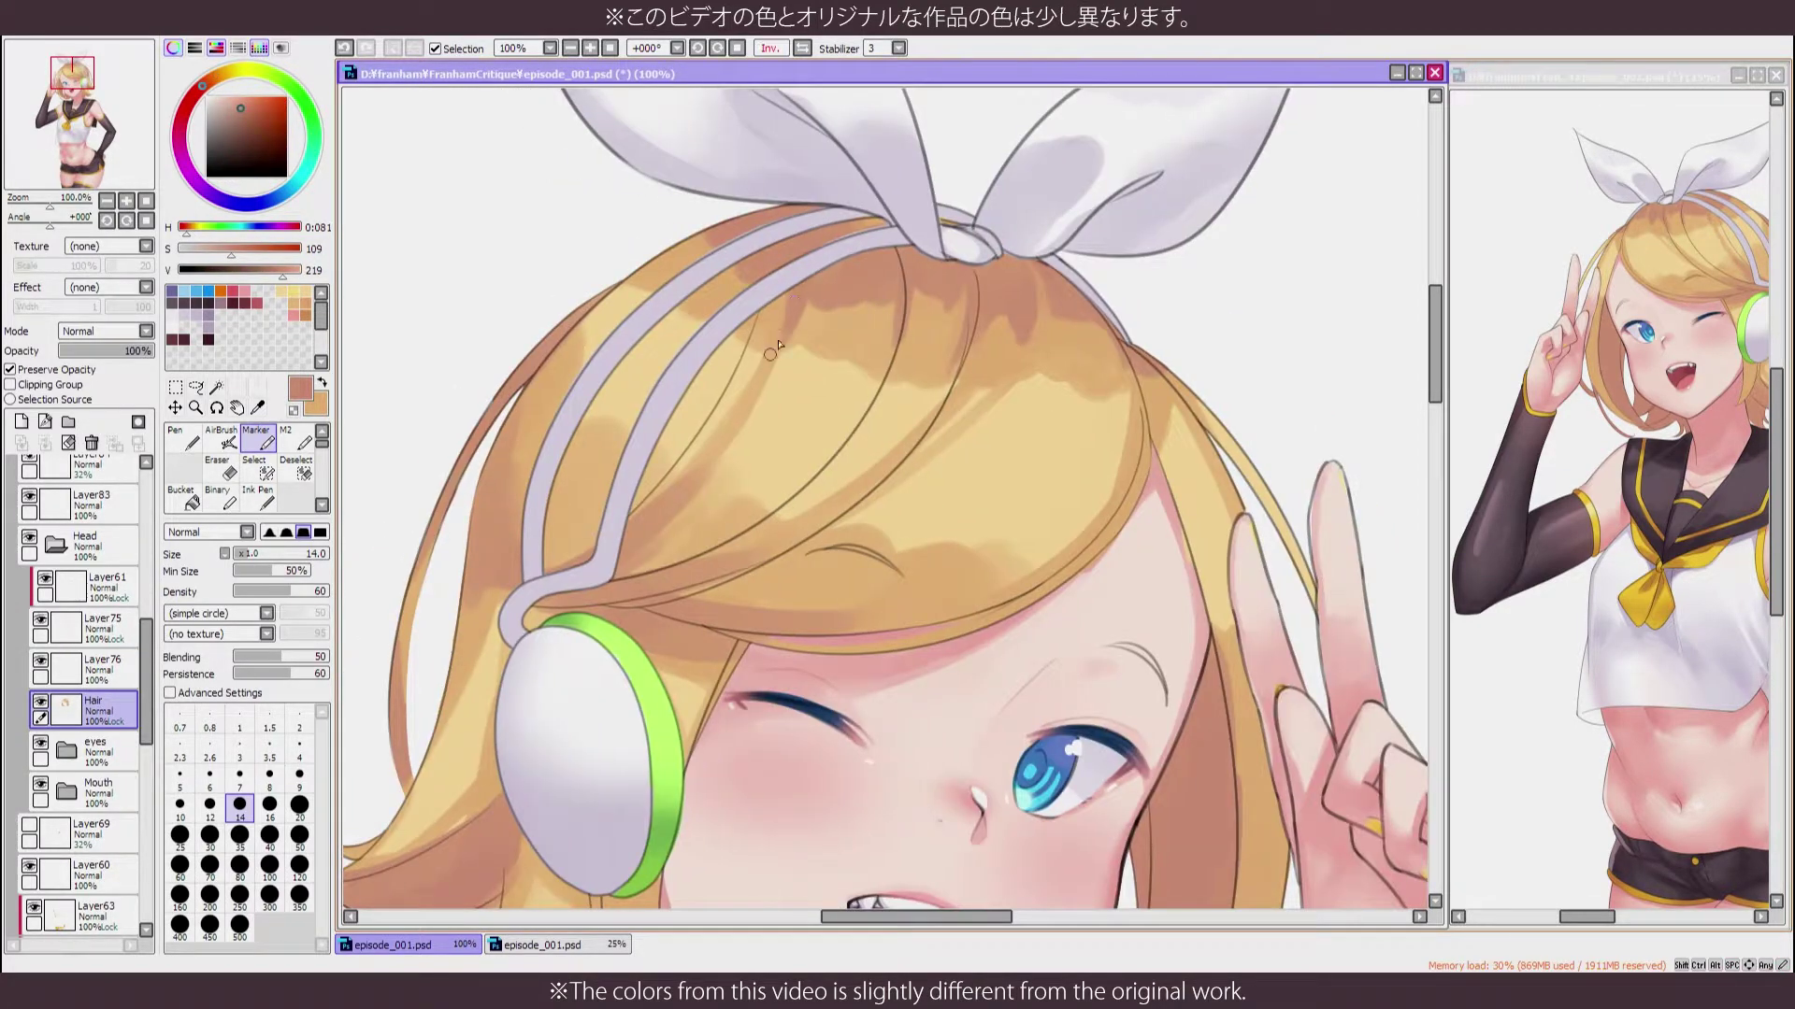
{"action": "left_click_drag", "start_coordinate": [770, 354], "coordinate": [762, 248]}
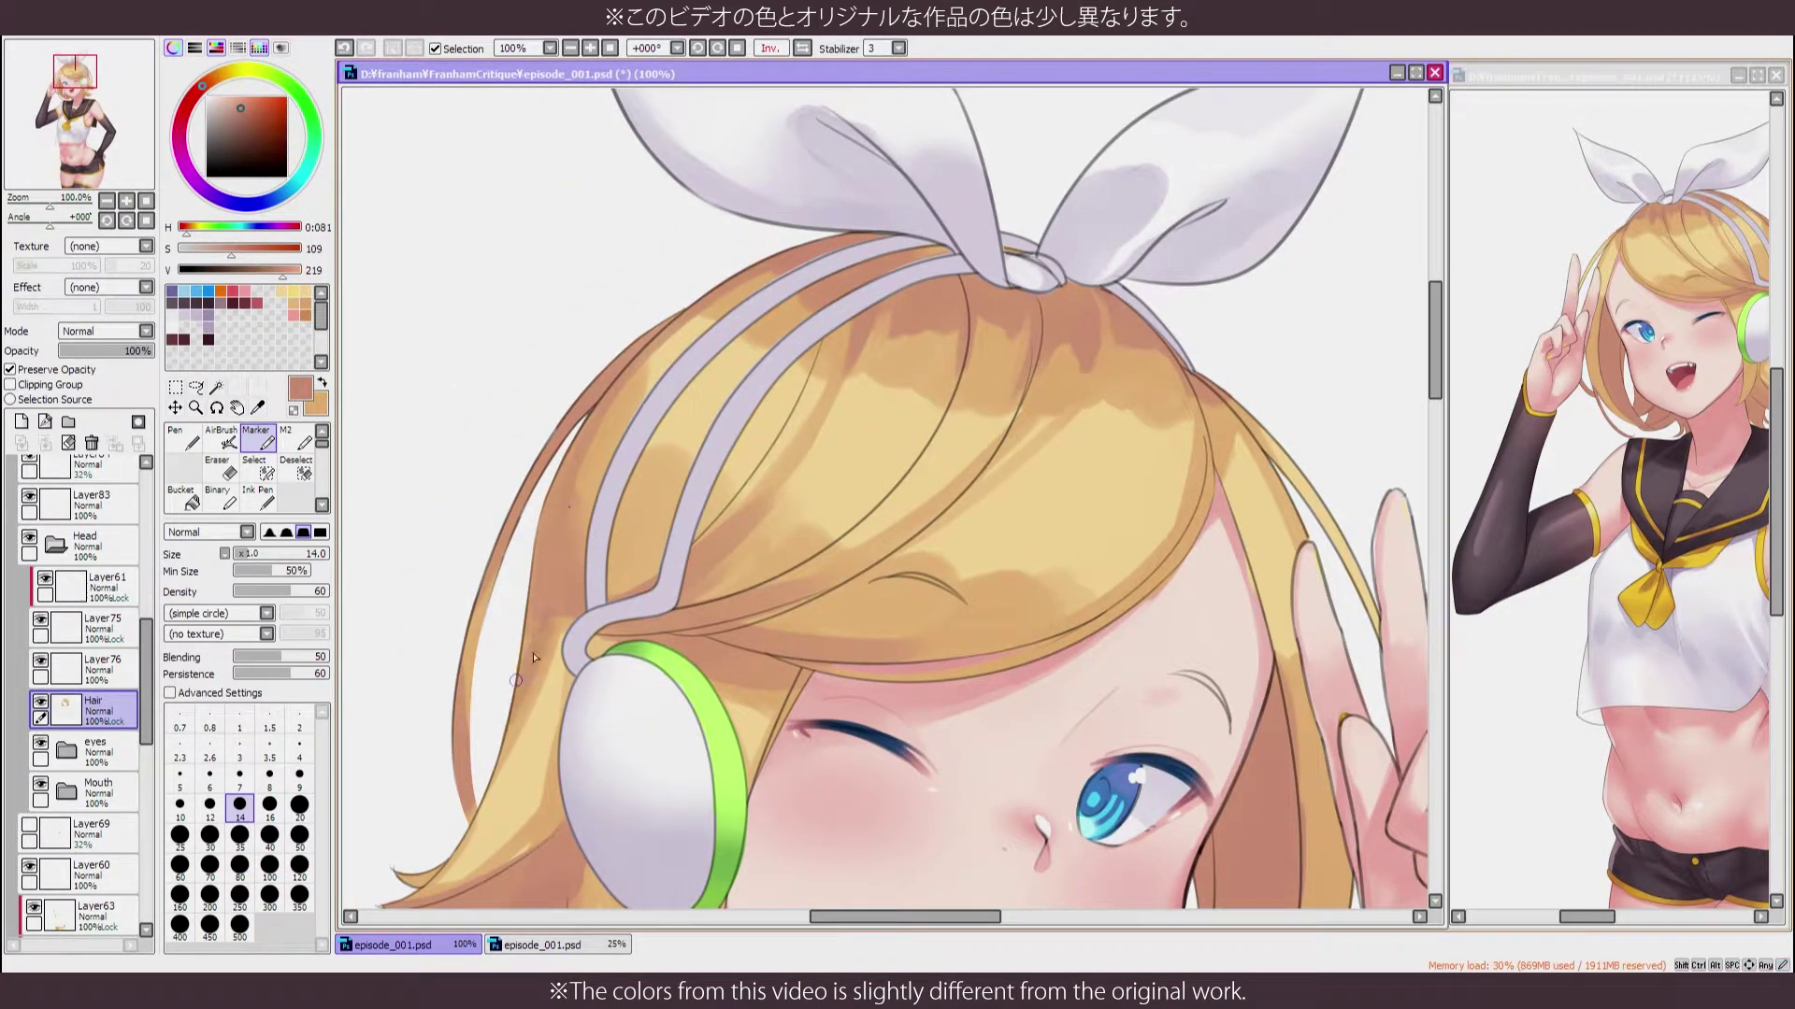
Carve finer orange-tan gaps into the reddish-brown shadow under the bow knot using the Marker at size 14
{"action": "scroll", "coordinate": [534, 657], "scroll_direction": "down", "scroll_amount": 5}
{"action": "key", "text": "h"}
{"action": "scroll", "coordinate": [601, 533], "scroll_direction": "up", "scroll_amount": 4}
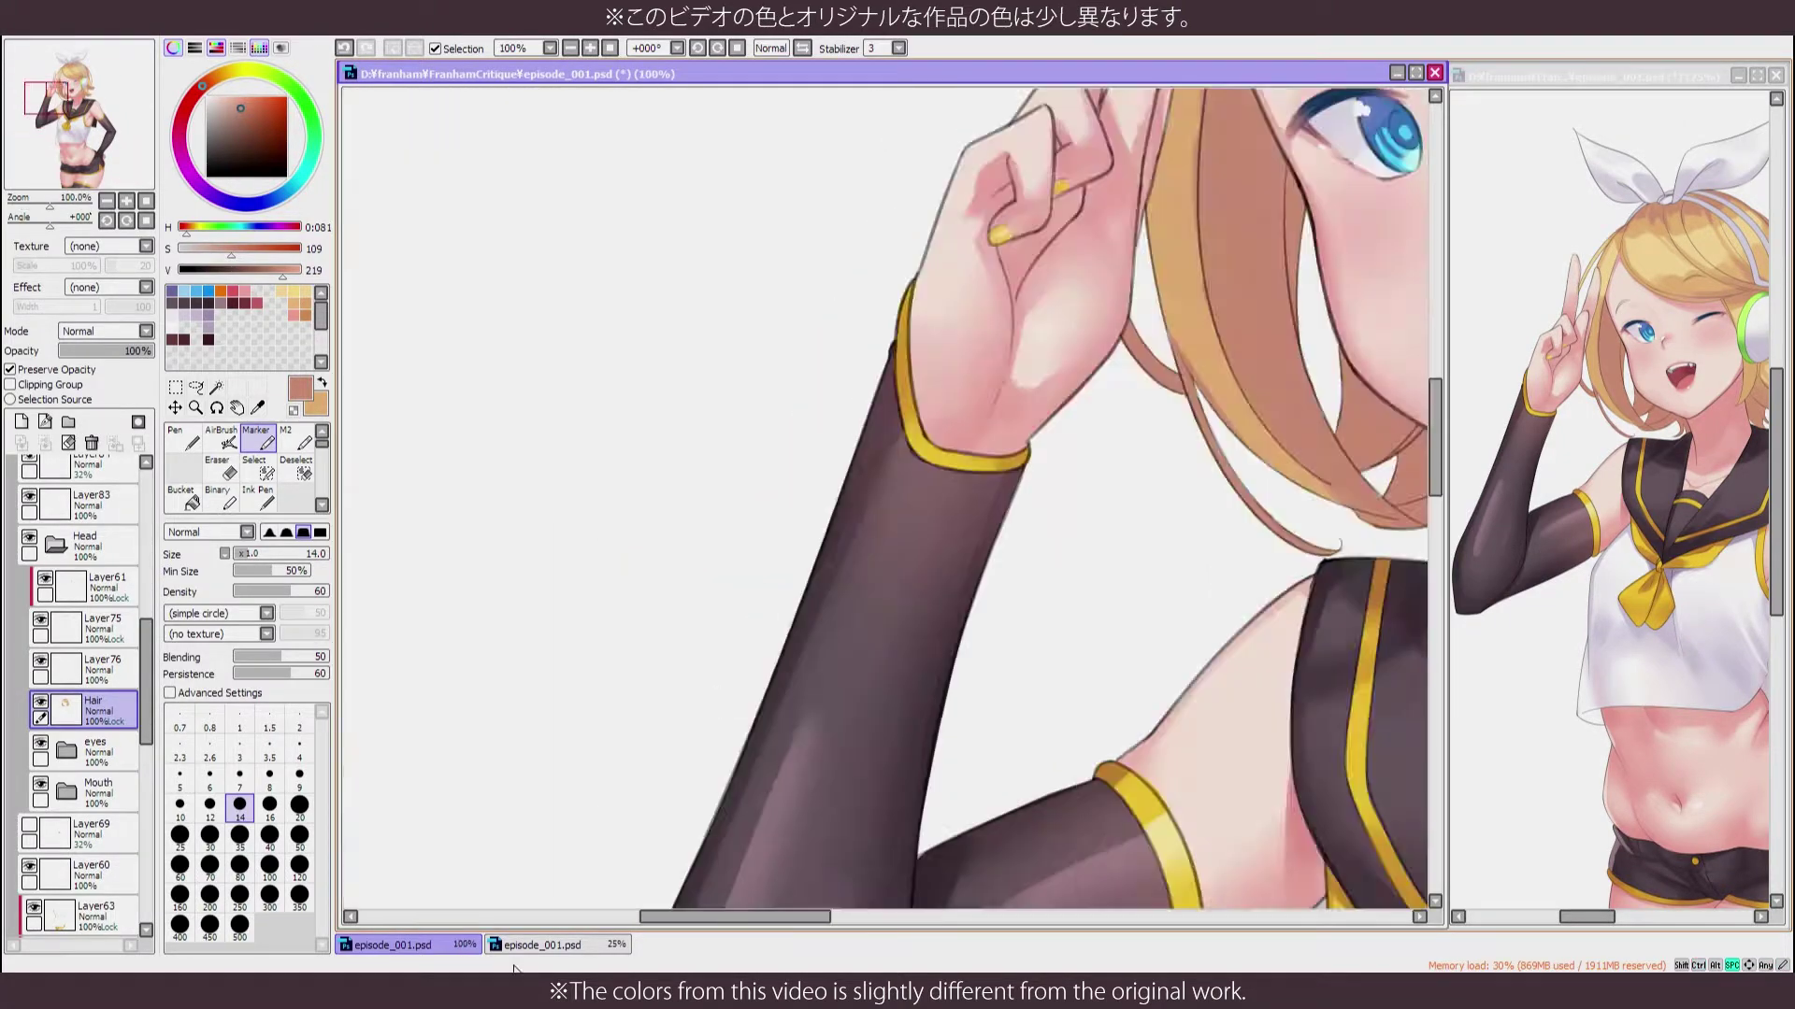
{"action": "scroll", "coordinate": [739, 401], "scroll_direction": "down", "scroll_amount": 2}
{"action": "scroll", "coordinate": [738, 402], "scroll_direction": "up", "scroll_amount": 3}
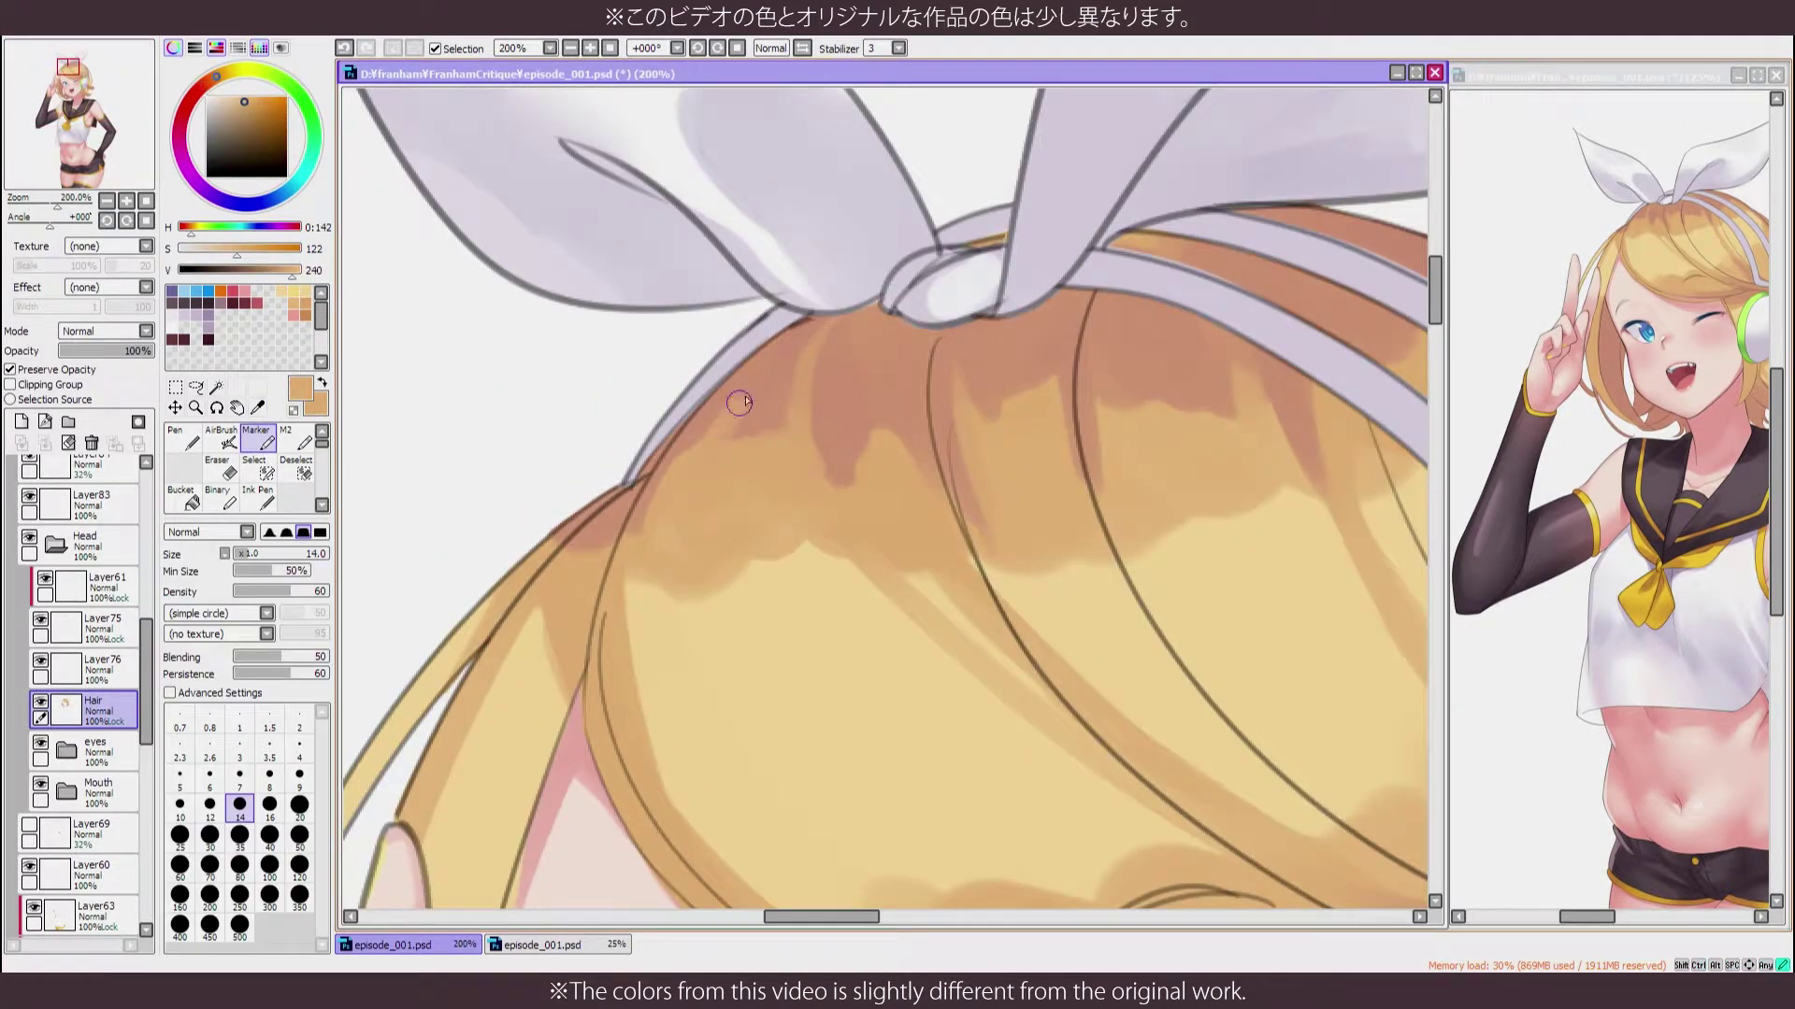
{"action": "mouse_move", "coordinate": [739, 402]}
{"action": "left_mouse_down"}
{"action": "mouse_move", "coordinate": [854, 493]}
{"action": "mouse_move", "coordinate": [942, 423]}
{"action": "left_mouse_up"}
{"action": "left_click_drag", "start_coordinate": [953, 422], "coordinate": [874, 400]}
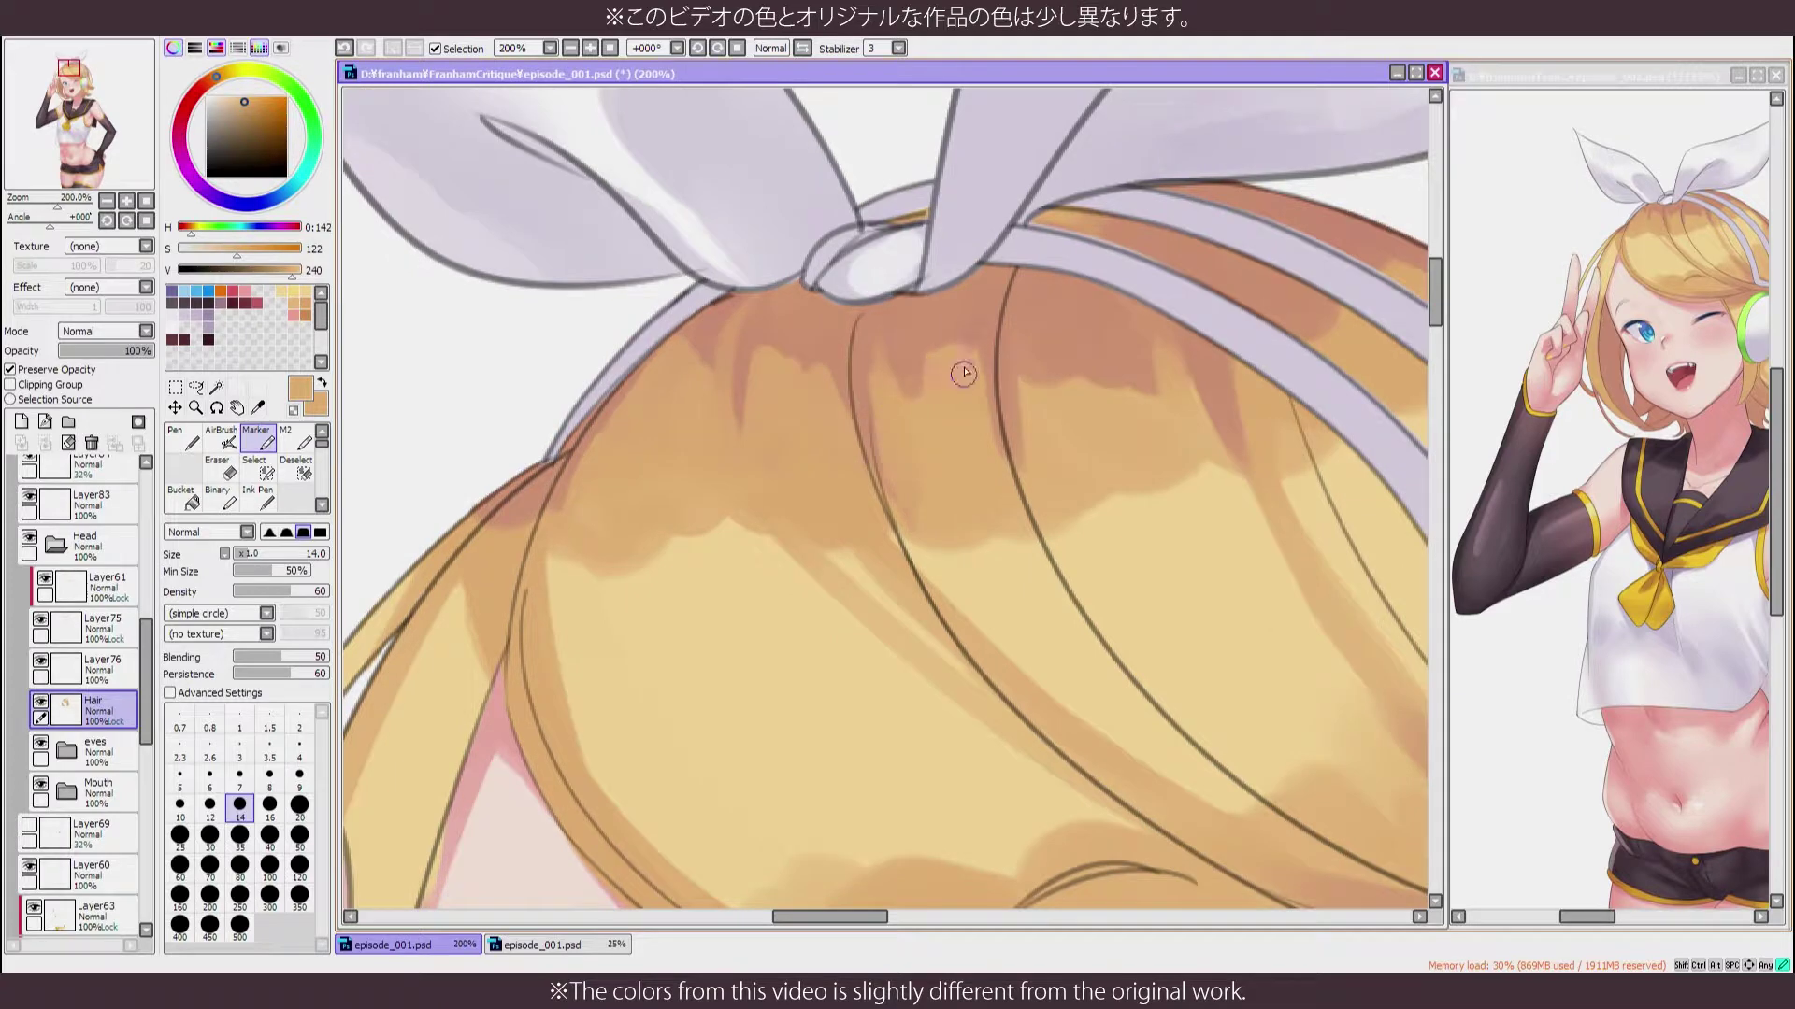
{"action": "left_click_drag", "start_coordinate": [1024, 347], "coordinate": [1107, 361]}
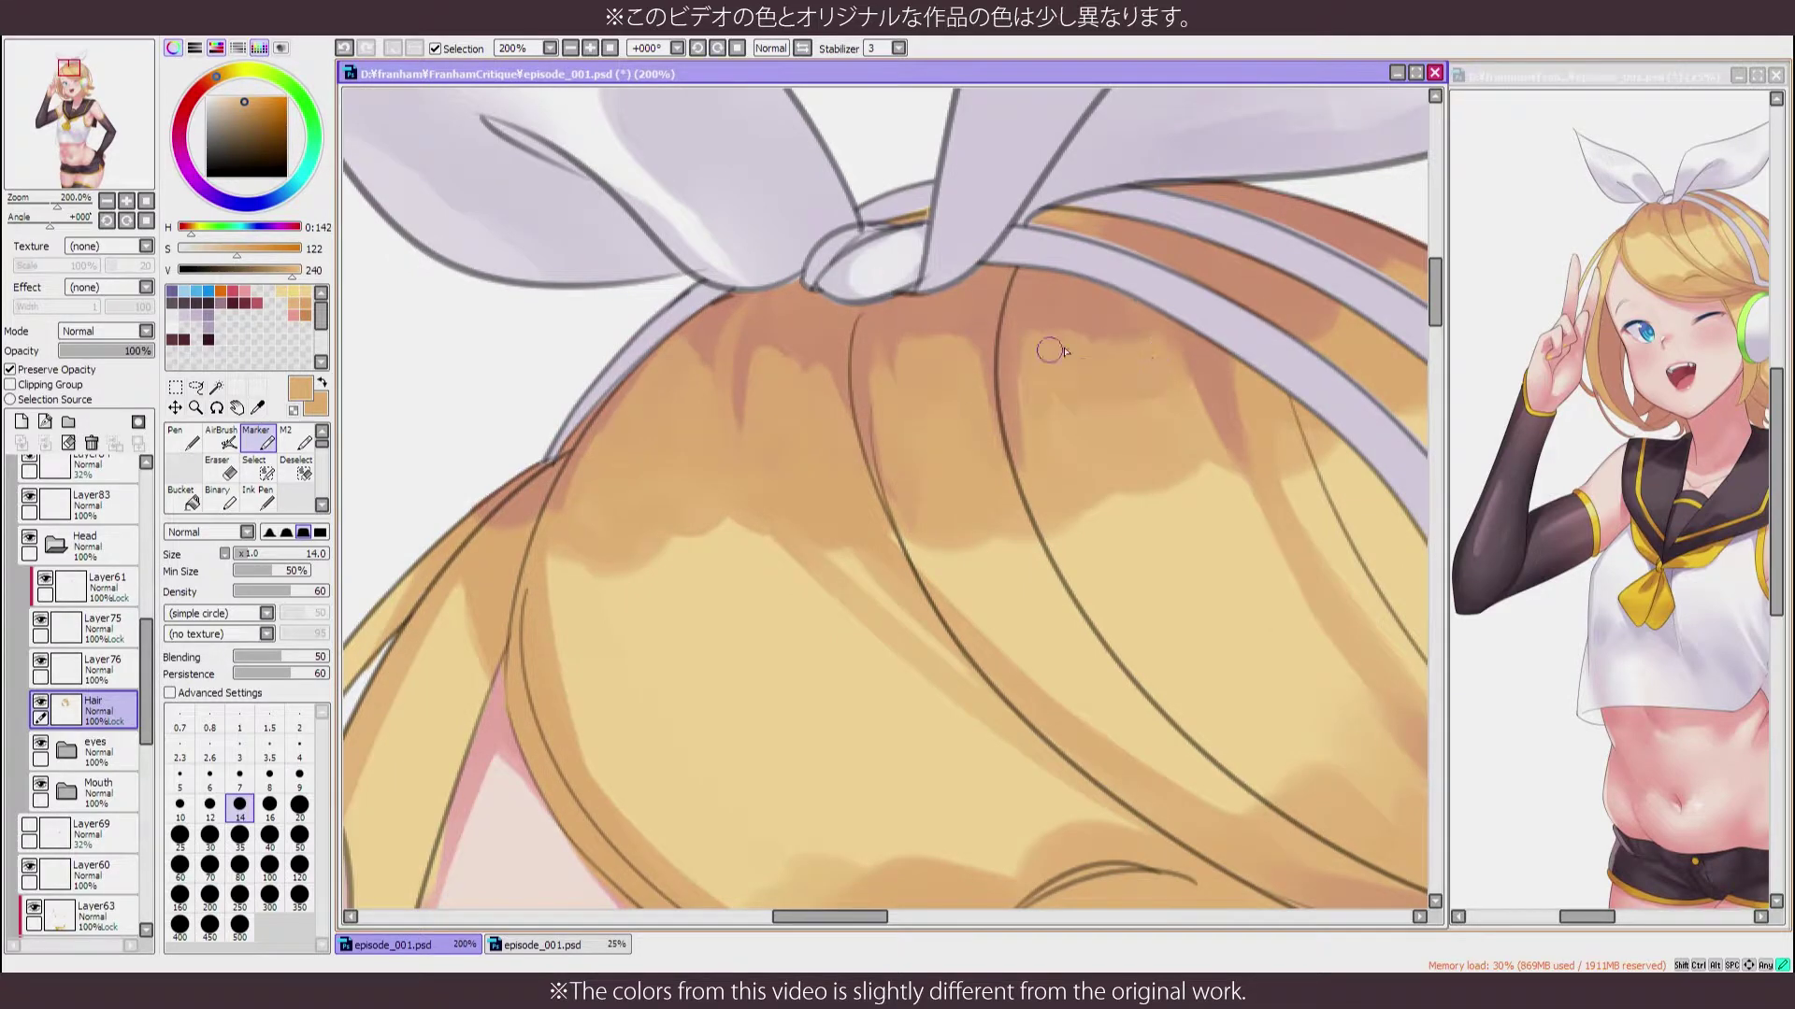
{"action": "key", "text": "h"}
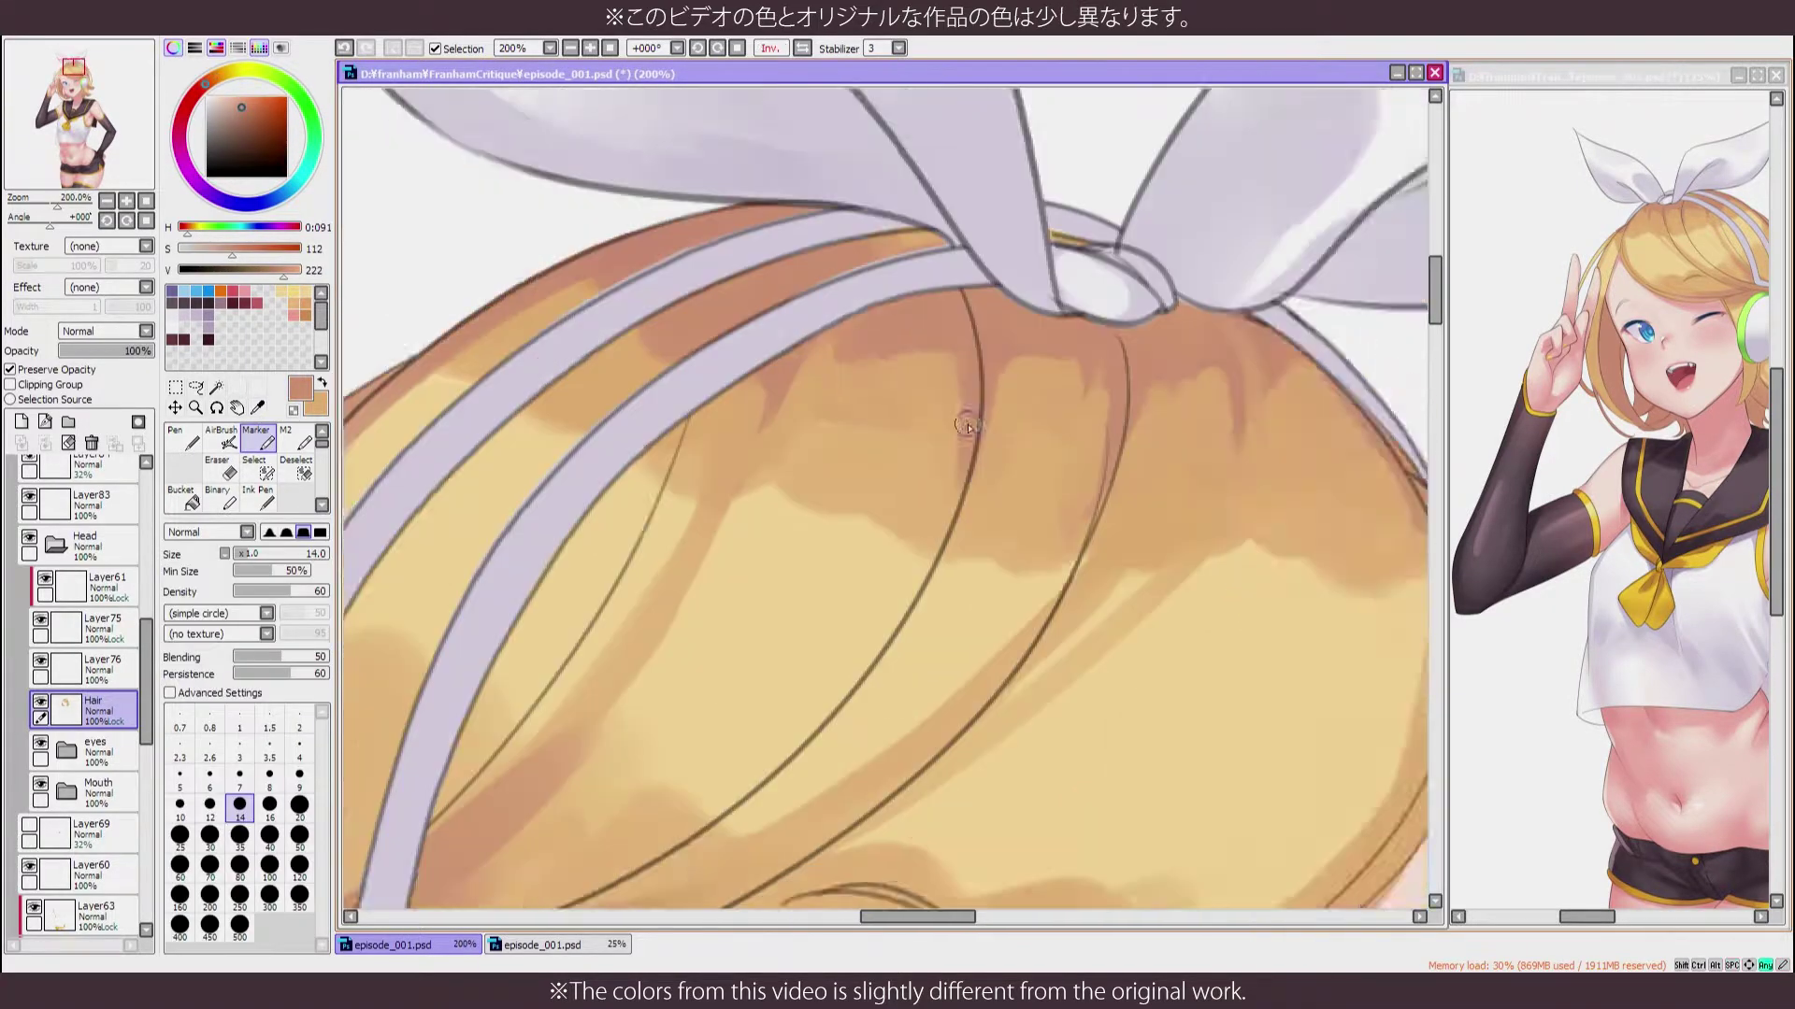
{"action": "scroll", "coordinate": [1321, 378], "scroll_direction": "down", "scroll_amount": 2}
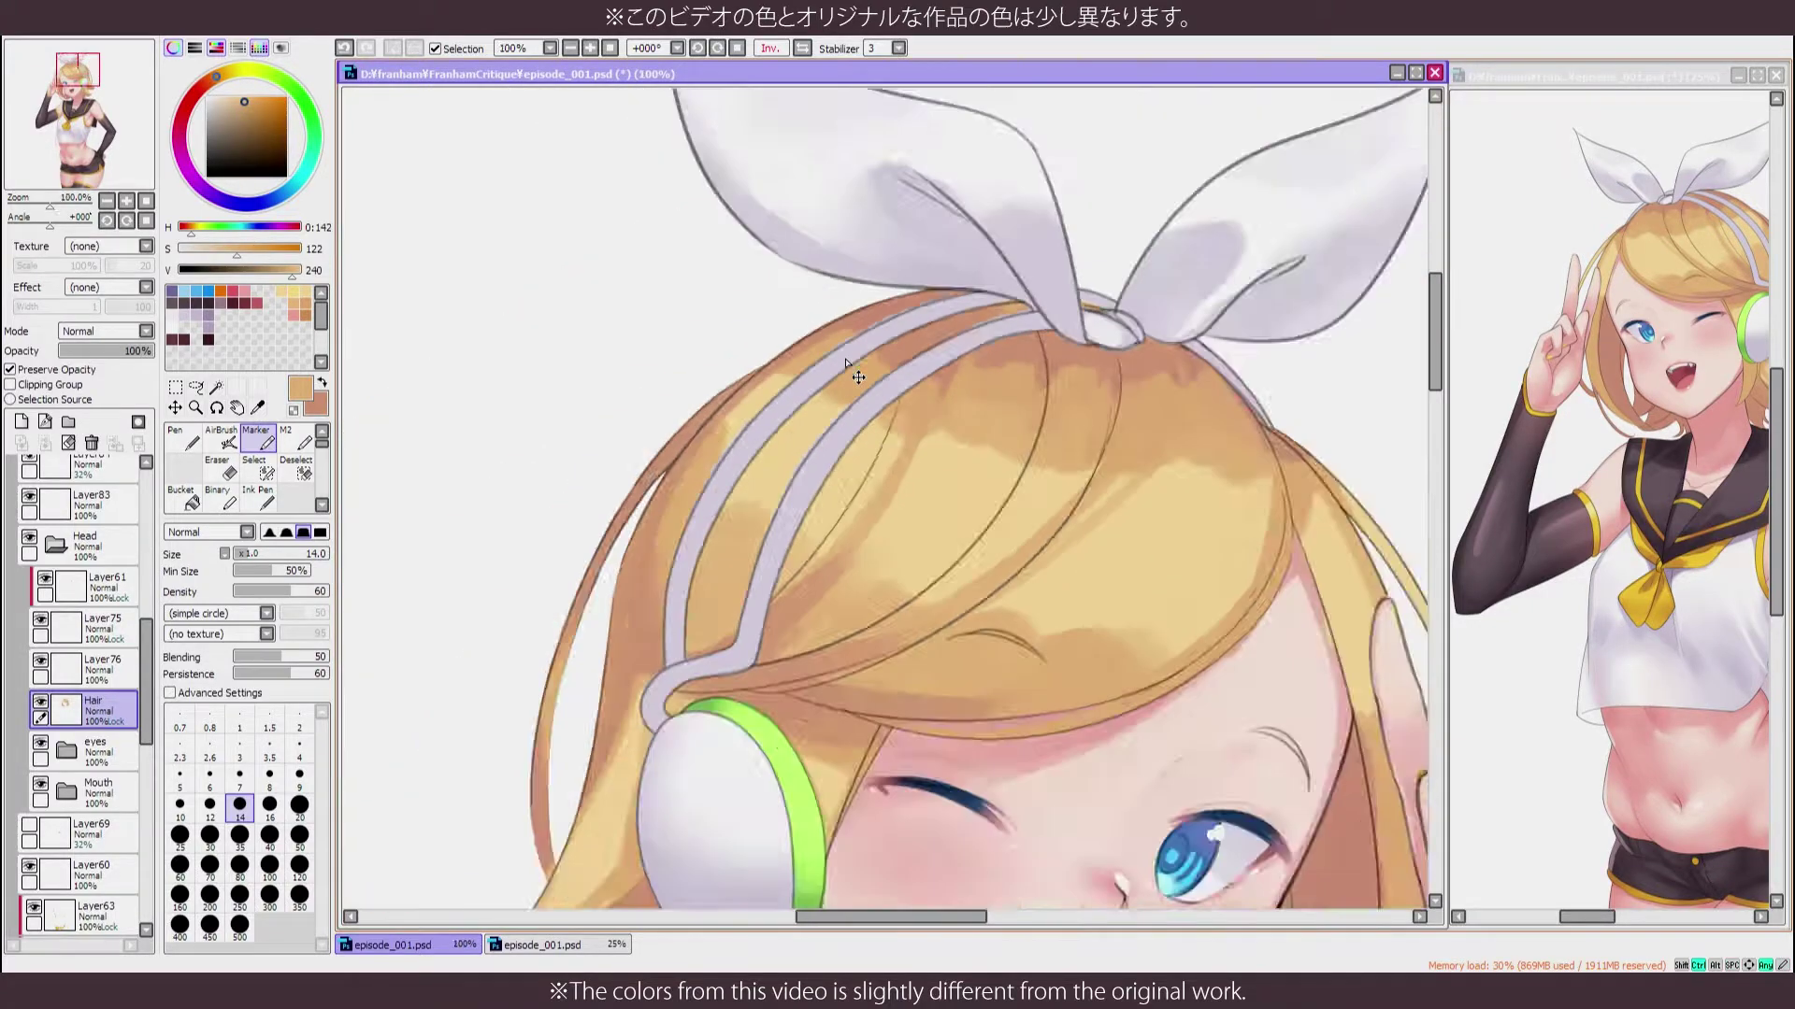
Cover the reddish-brown crown shadow under the bow with orange-tan using the Marker at size 120
{"action": "key", "text": "h"}
{"action": "key", "text": "bracketright"}
{"action": "key", "text": "bracketright"}
{"action": "key", "text": "bracketright"}
{"action": "key", "text": "bracketright"}
{"action": "key", "text": "bracketright"}
{"action": "key", "text": "bracketright"}
{"action": "key", "text": "bracketright"}
{"action": "key", "text": "bracketright"}
{"action": "key", "text": "bracketright"}
{"action": "key", "text": "bracketright"}
{"action": "key", "text": "bracketright"}
{"action": "key", "text": "bracketright"}
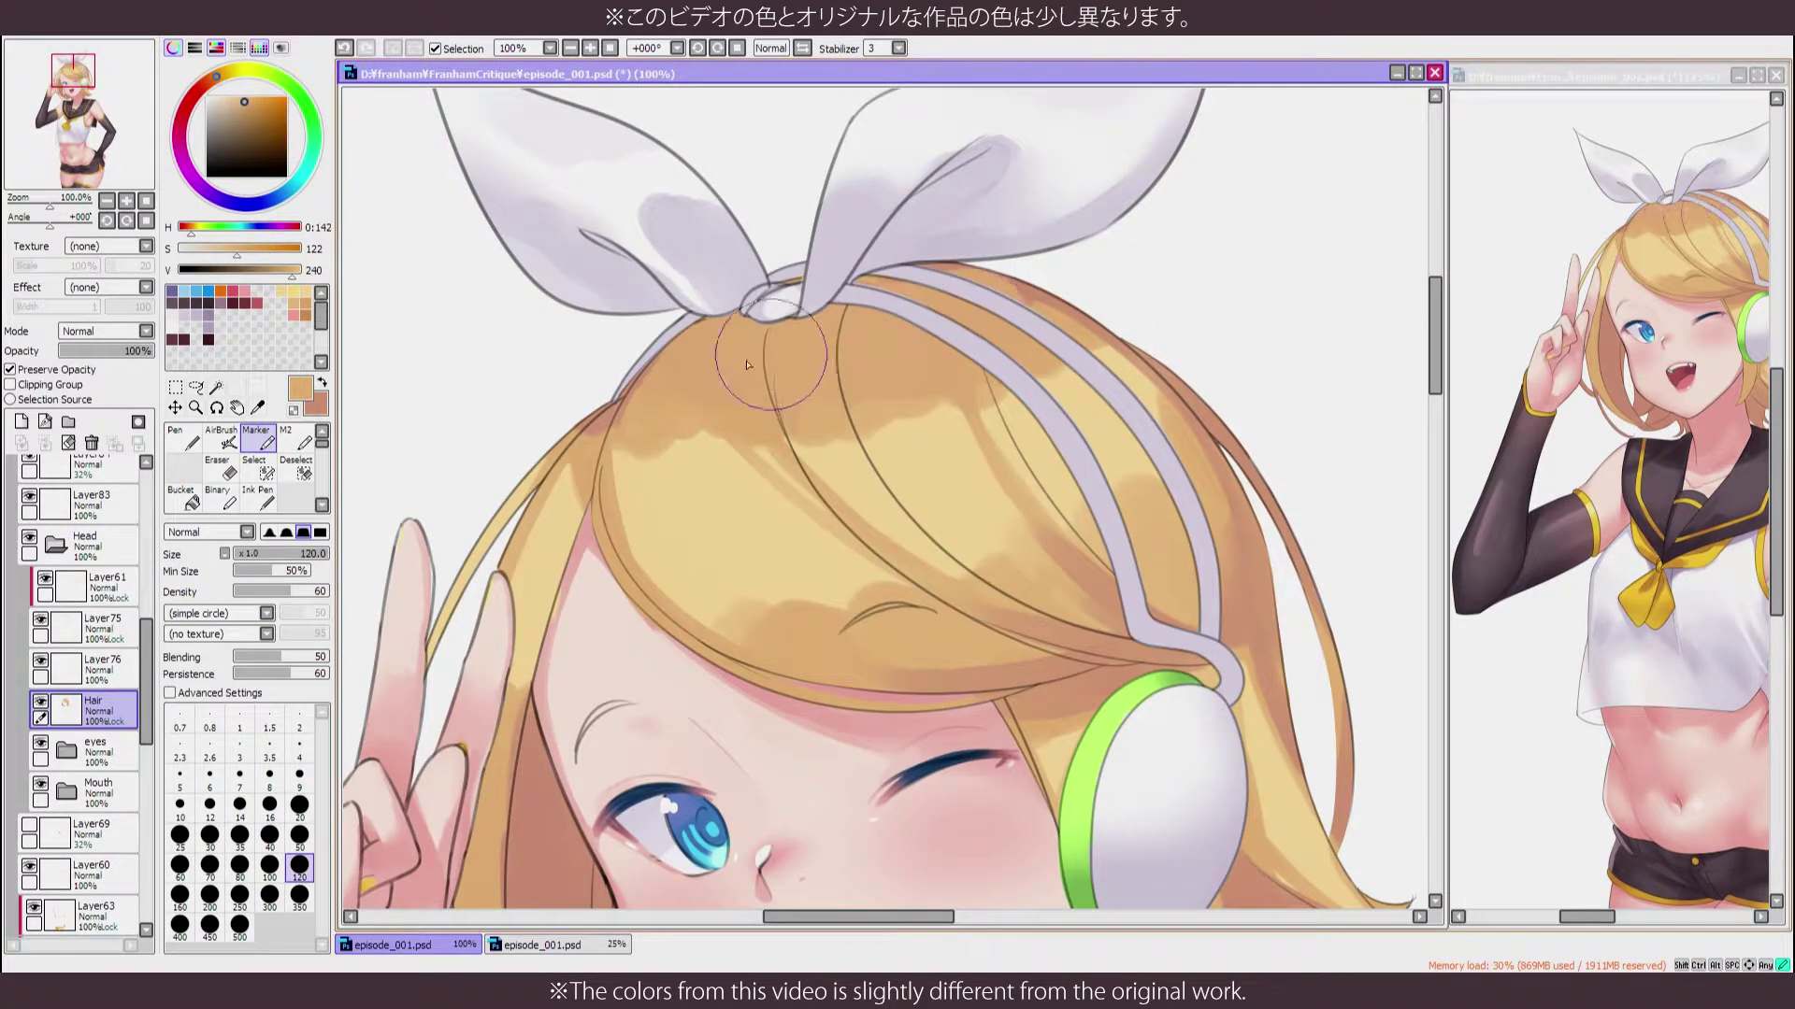
Paint a small reddish-brown shadow on the crown directly beneath the bow knot using the Marker at size 20
{"action": "scroll", "coordinate": [709, 336], "scroll_direction": "down", "scroll_amount": 3}
{"action": "scroll", "coordinate": [876, 107], "scroll_direction": "up", "scroll_amount": 6}
{"action": "key", "text": "x"}
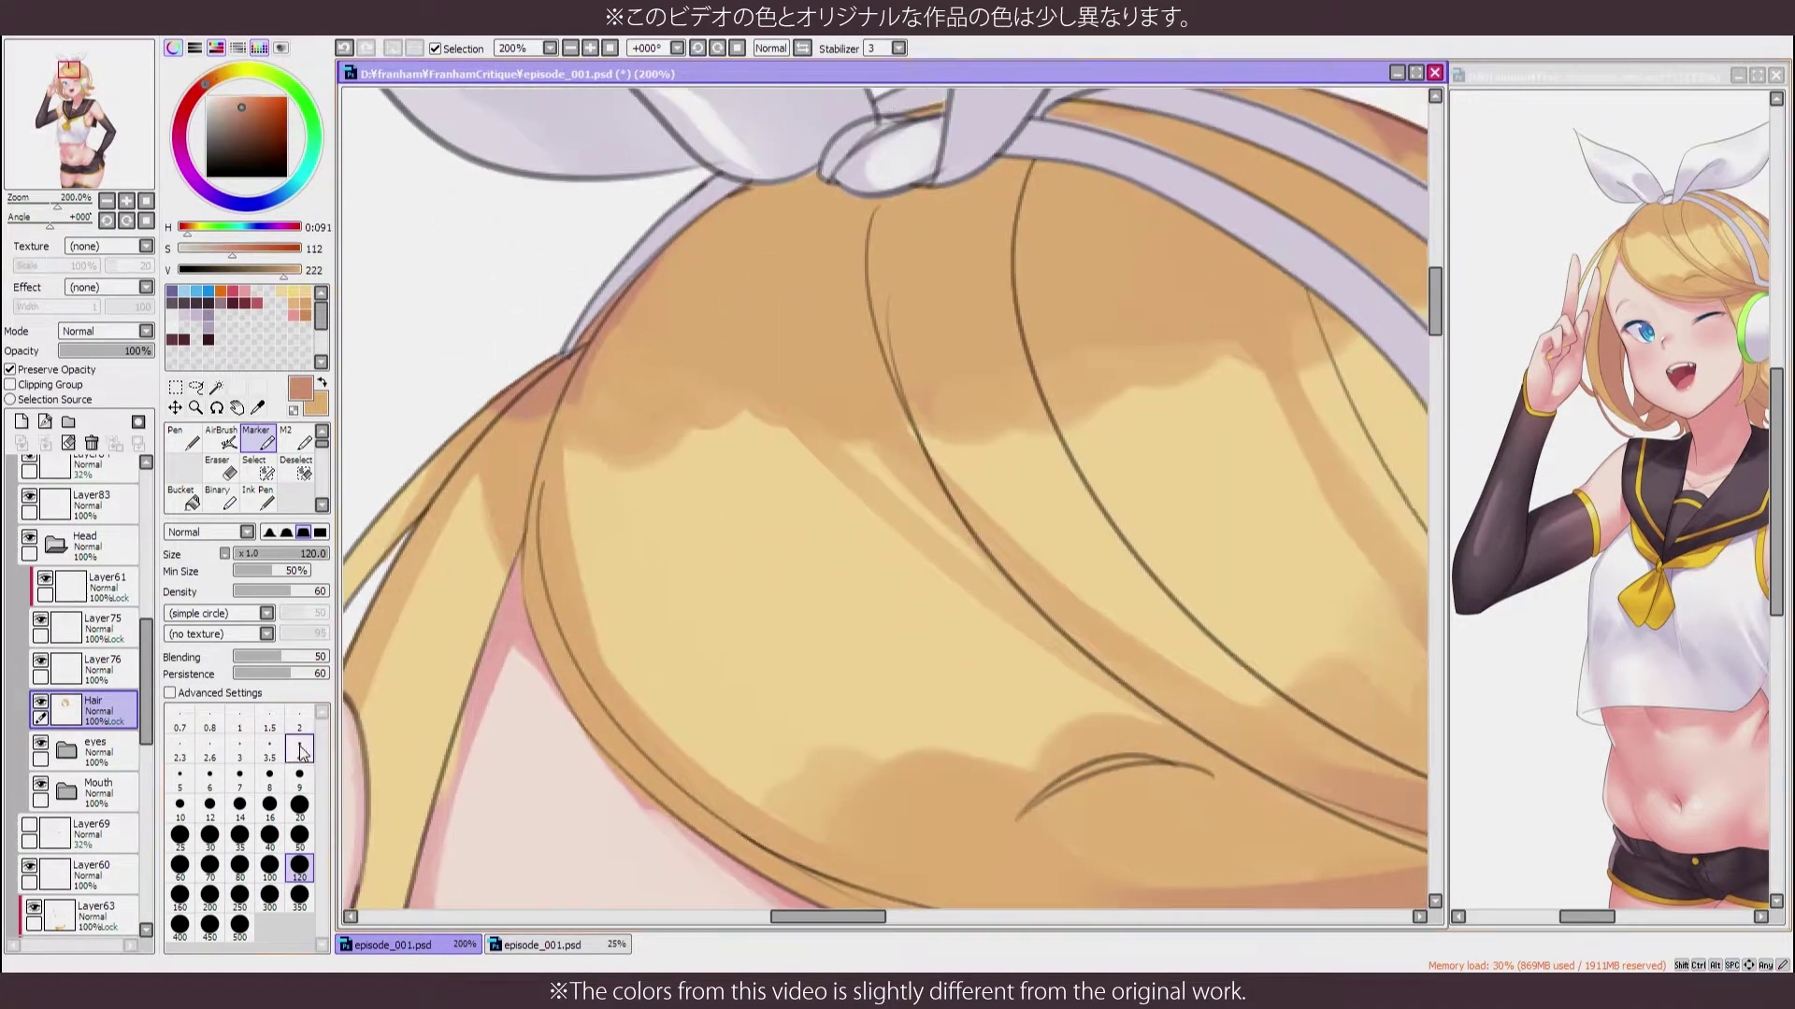
{"action": "key", "text": "bracketleft"}
{"action": "key", "text": "bracketleft"}
{"action": "key", "text": "bracketleft"}
{"action": "key", "text": "bracketleft"}
{"action": "key", "text": "bracketleft"}
{"action": "key", "text": "bracketleft"}
{"action": "key", "text": "bracketleft"}
{"action": "key", "text": "bracketleft"}
{"action": "key", "text": "bracketleft"}
{"action": "key", "text": "bracketleft"}
{"action": "mouse_move", "coordinate": [876, 107]}
{"action": "left_mouse_down"}
{"action": "mouse_move", "coordinate": [598, 496]}
{"action": "mouse_move", "coordinate": [692, 552]}
{"action": "left_mouse_up"}
{"action": "key", "text": "ctrl+z"}
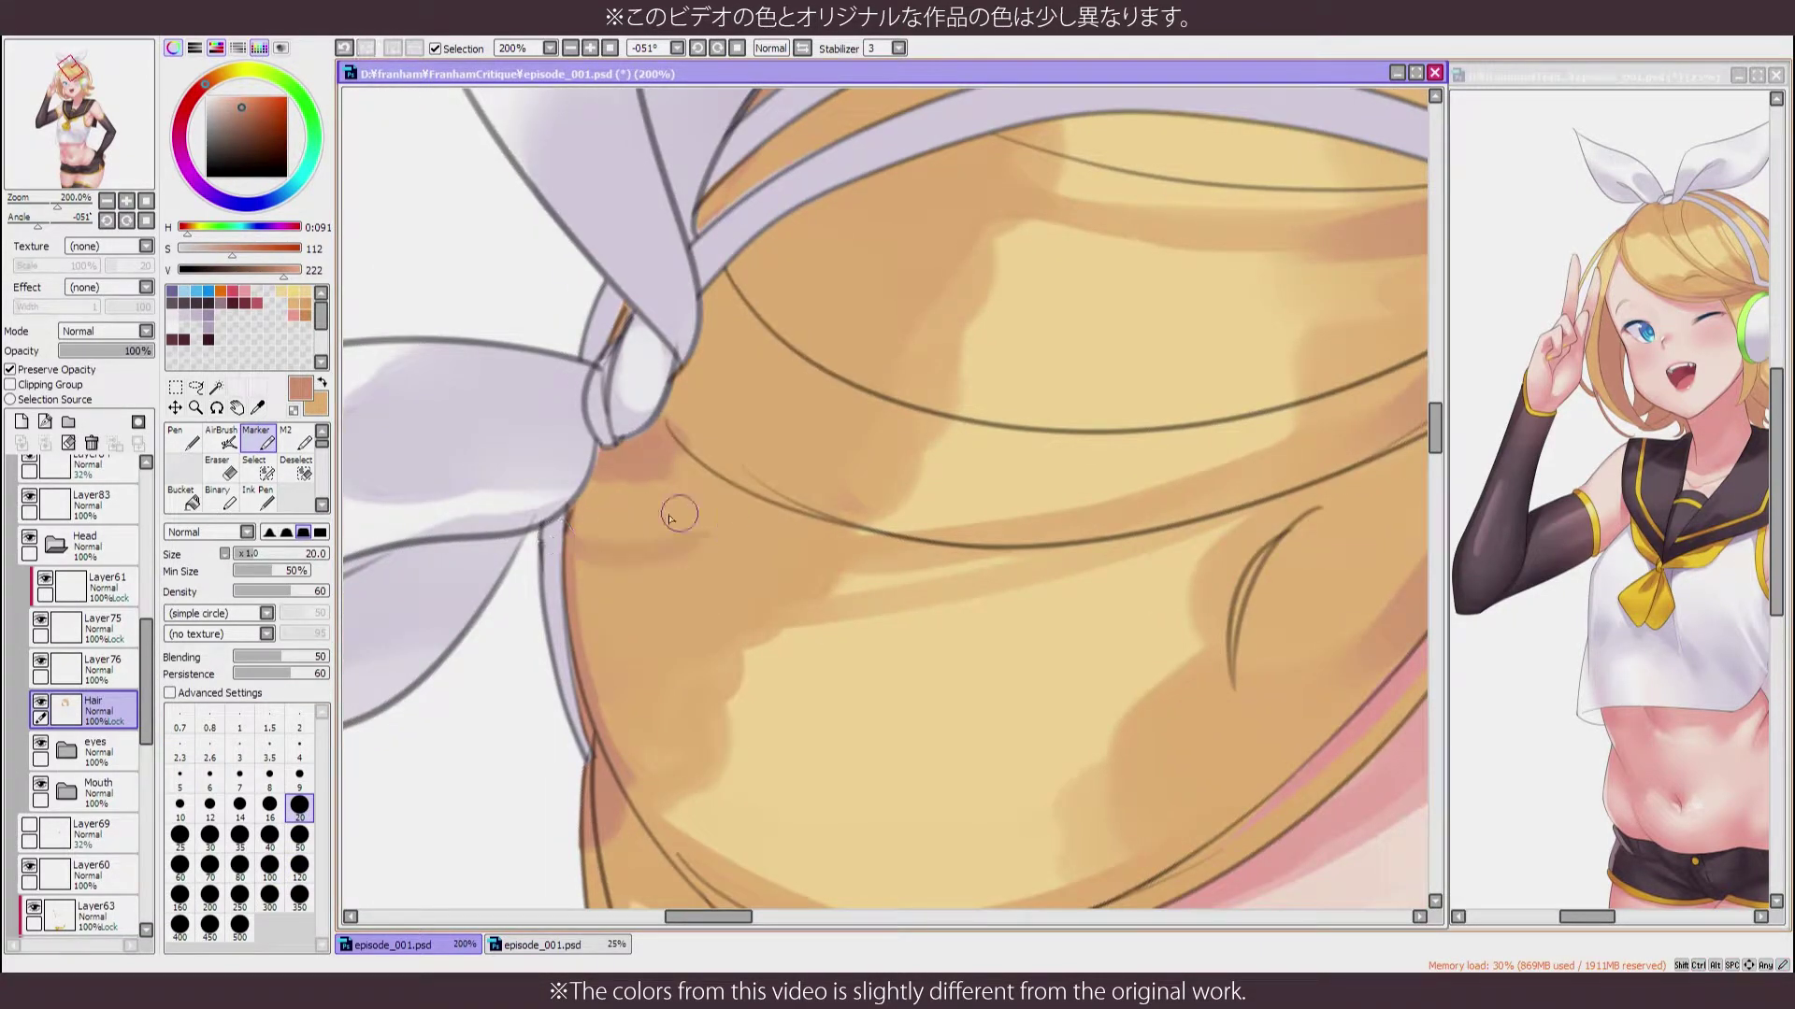
Refine the reddish-brown shadow on the hair beneath the bow and headband using the Marker at size 9
{"action": "key", "text": "Home"}
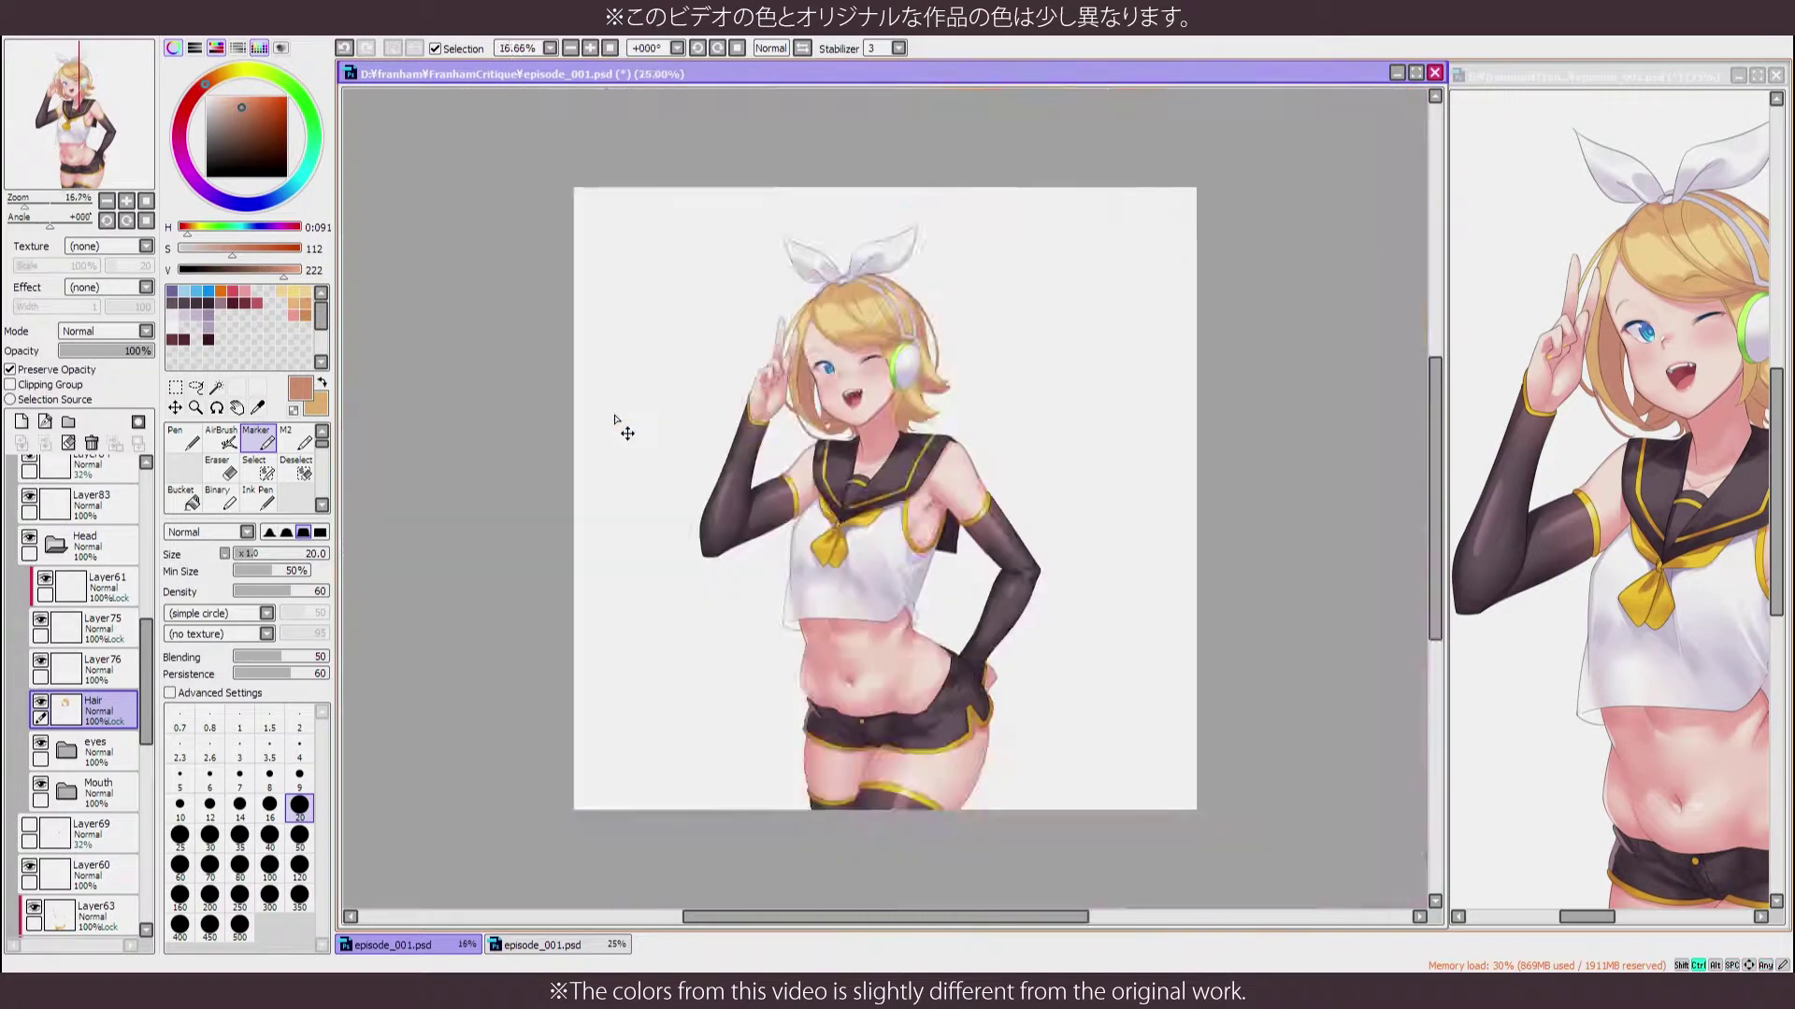
{"action": "scroll", "coordinate": [626, 449], "scroll_direction": "up", "scroll_amount": 5}
{"action": "left_click", "coordinate": [827, 350], "text": "alt"}
{"action": "key", "text": "bracketleft"}
{"action": "key", "text": "bracketleft"}
{"action": "key", "text": "bracketleft"}
{"action": "key", "text": "bracketleft"}
{"action": "key", "text": "bracketleft"}
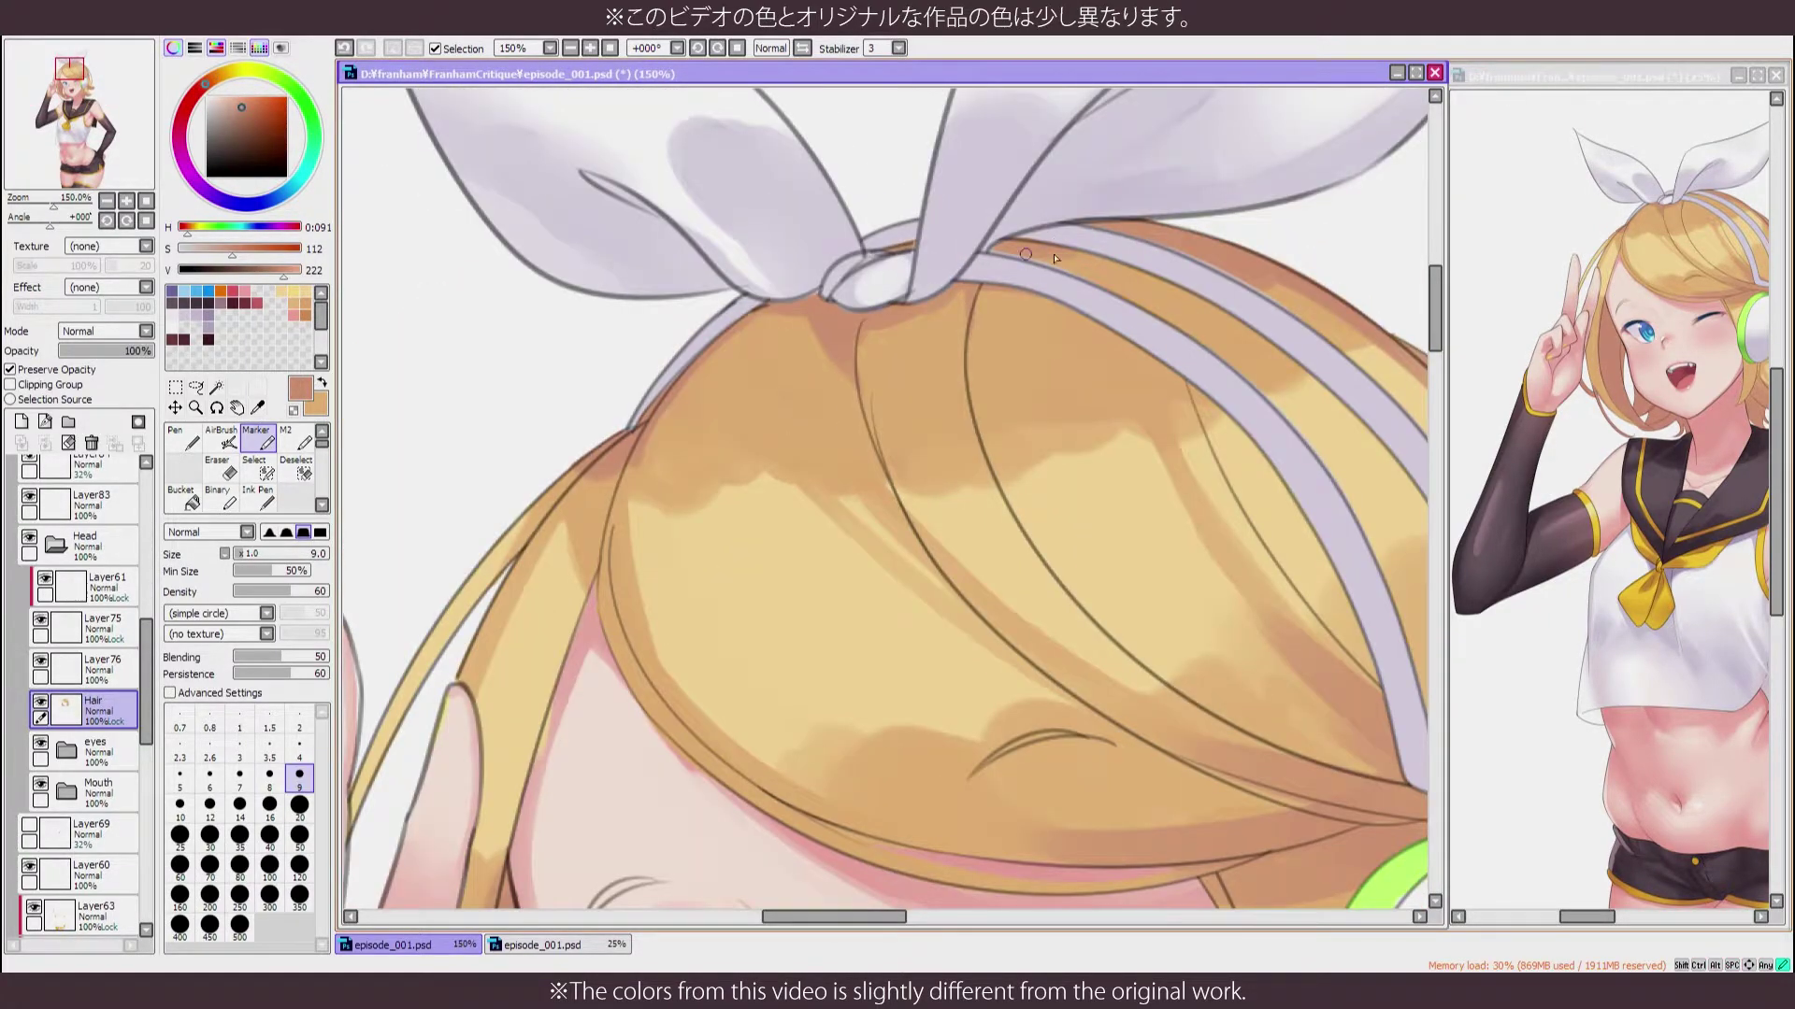
{"action": "key", "text": "x"}
{"action": "key", "text": "Home"}
{"action": "scroll", "coordinate": [697, 495], "scroll_direction": "up", "scroll_amount": 4}
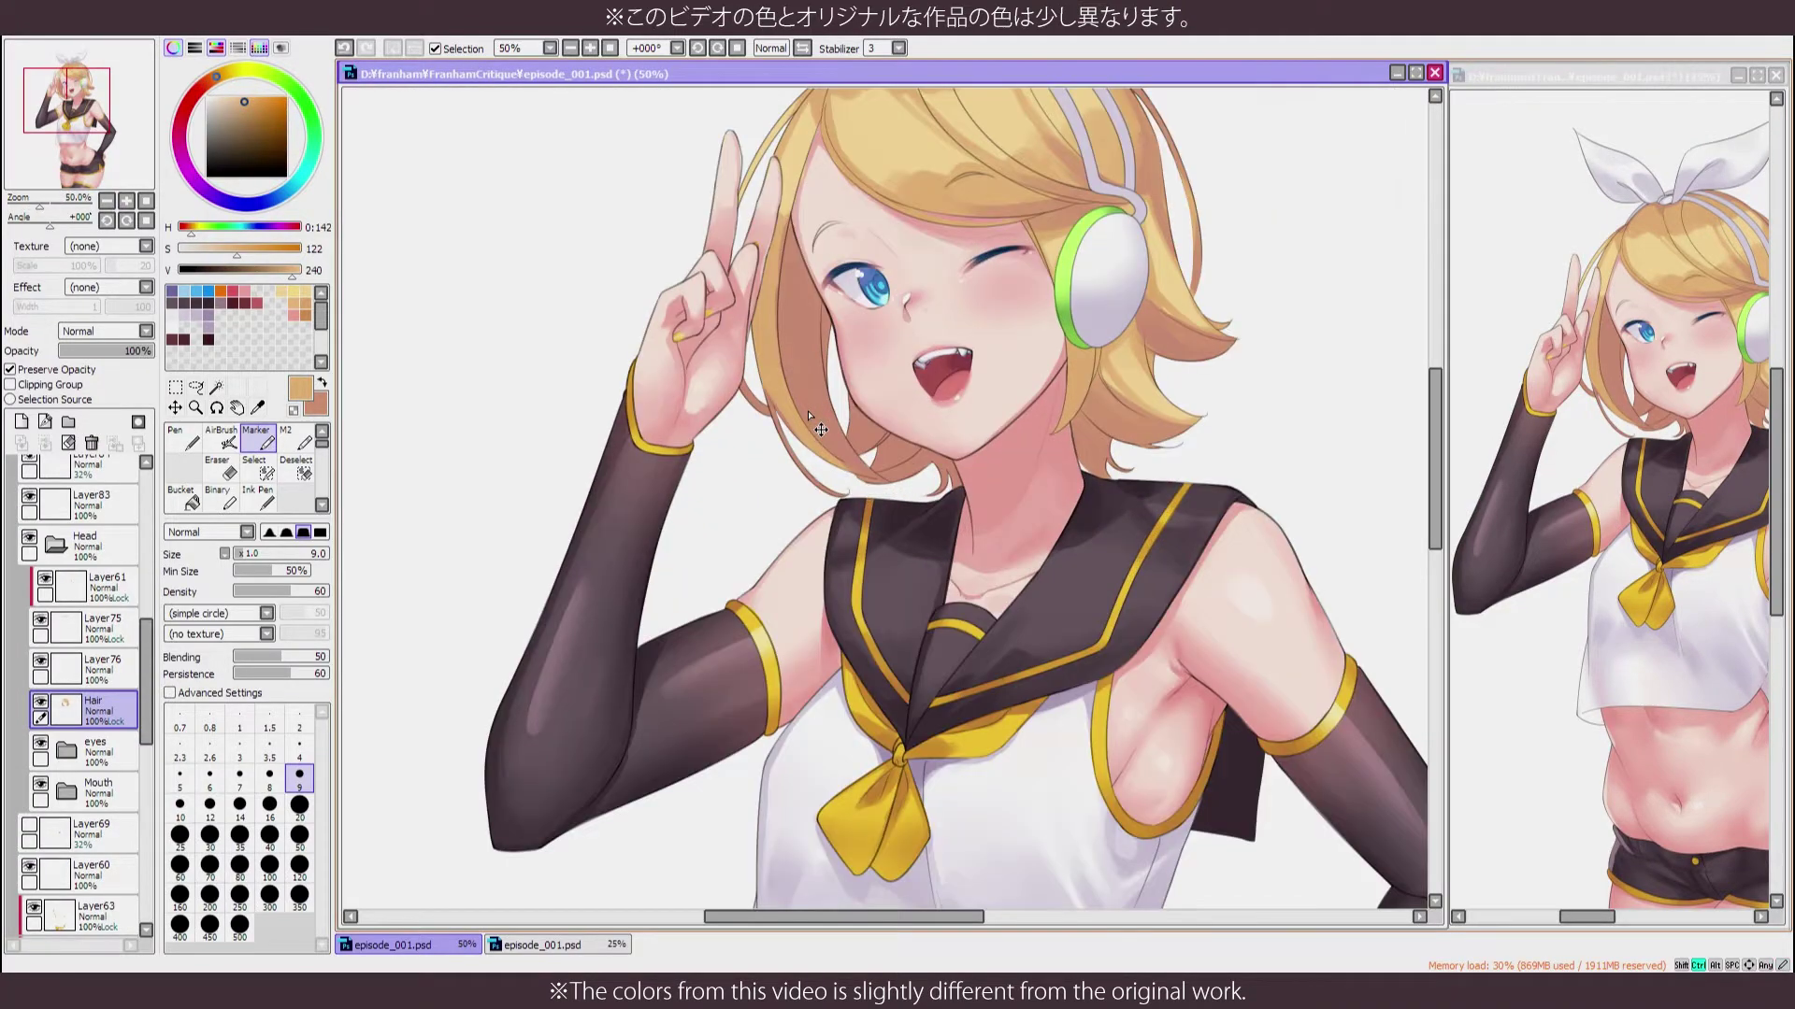
Touch up the orange-tan shading on the hair between the headband's two bands using the Marker at size 16
{"action": "key", "text": "b"}
{"action": "scroll", "coordinate": [711, 449], "scroll_direction": "down", "scroll_amount": 6}
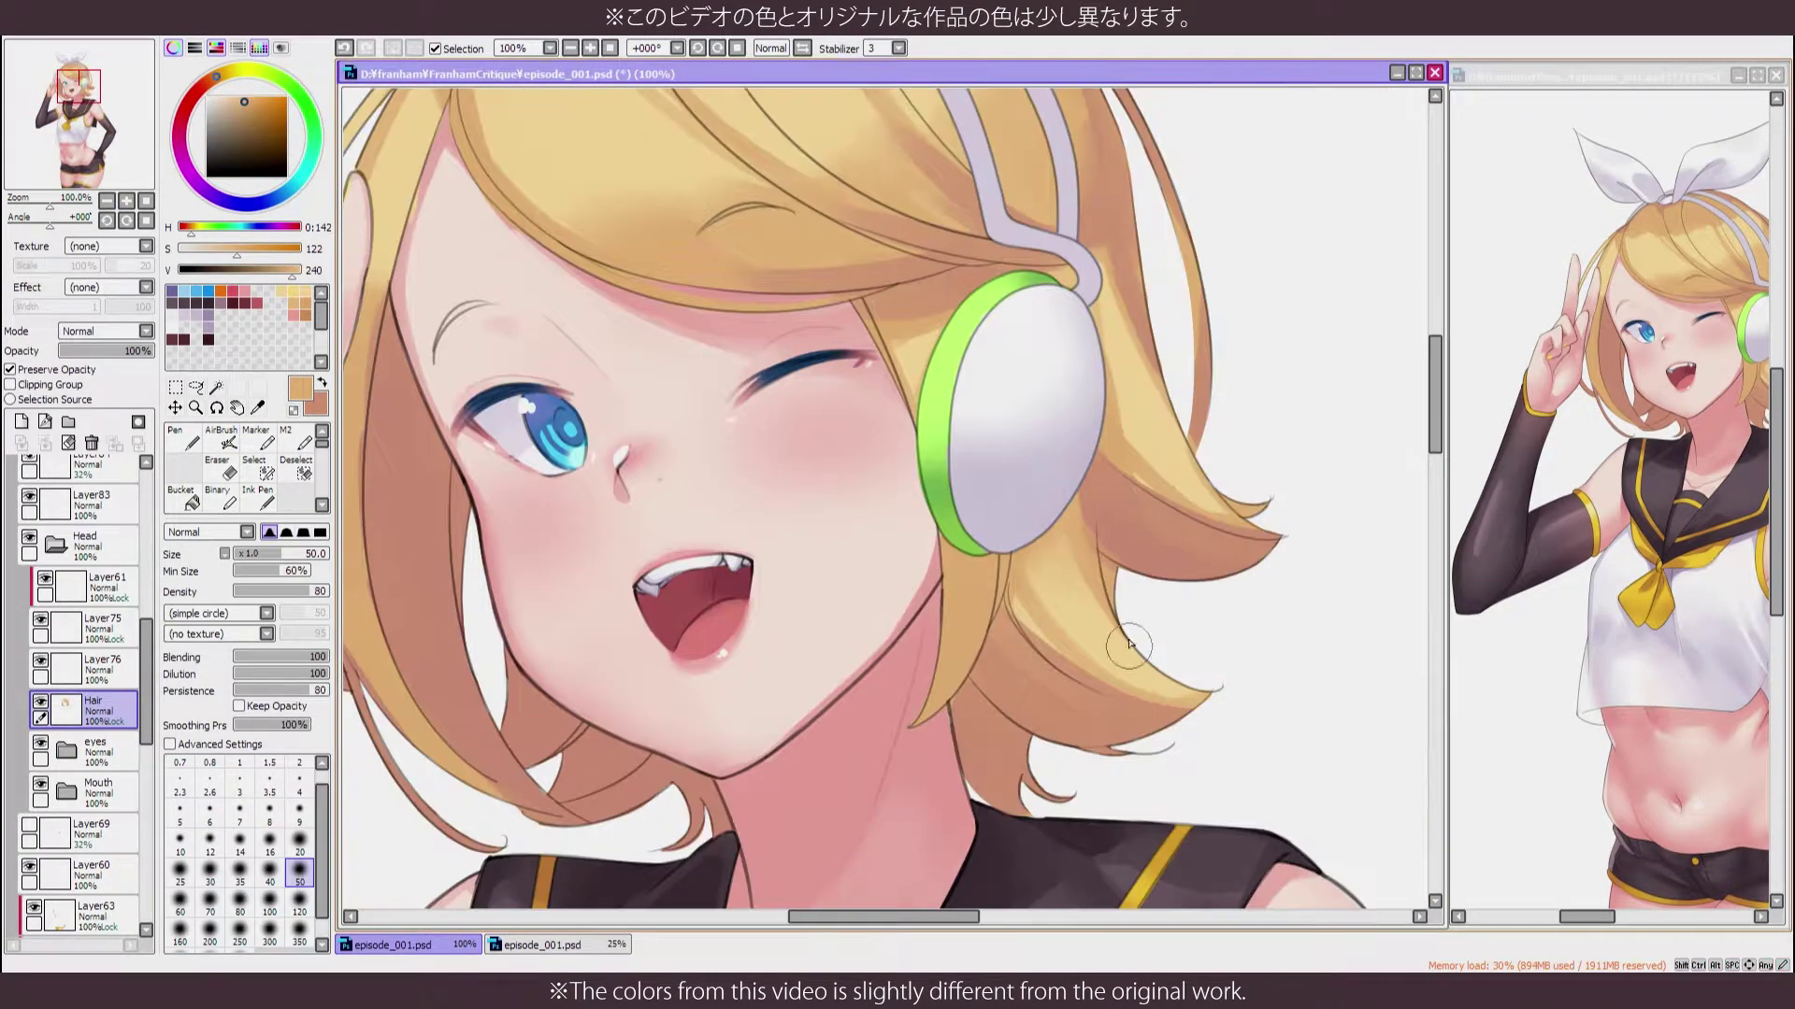
{"action": "scroll", "coordinate": [793, 301], "scroll_direction": "up", "scroll_amount": 5}
{"action": "key", "text": "m"}
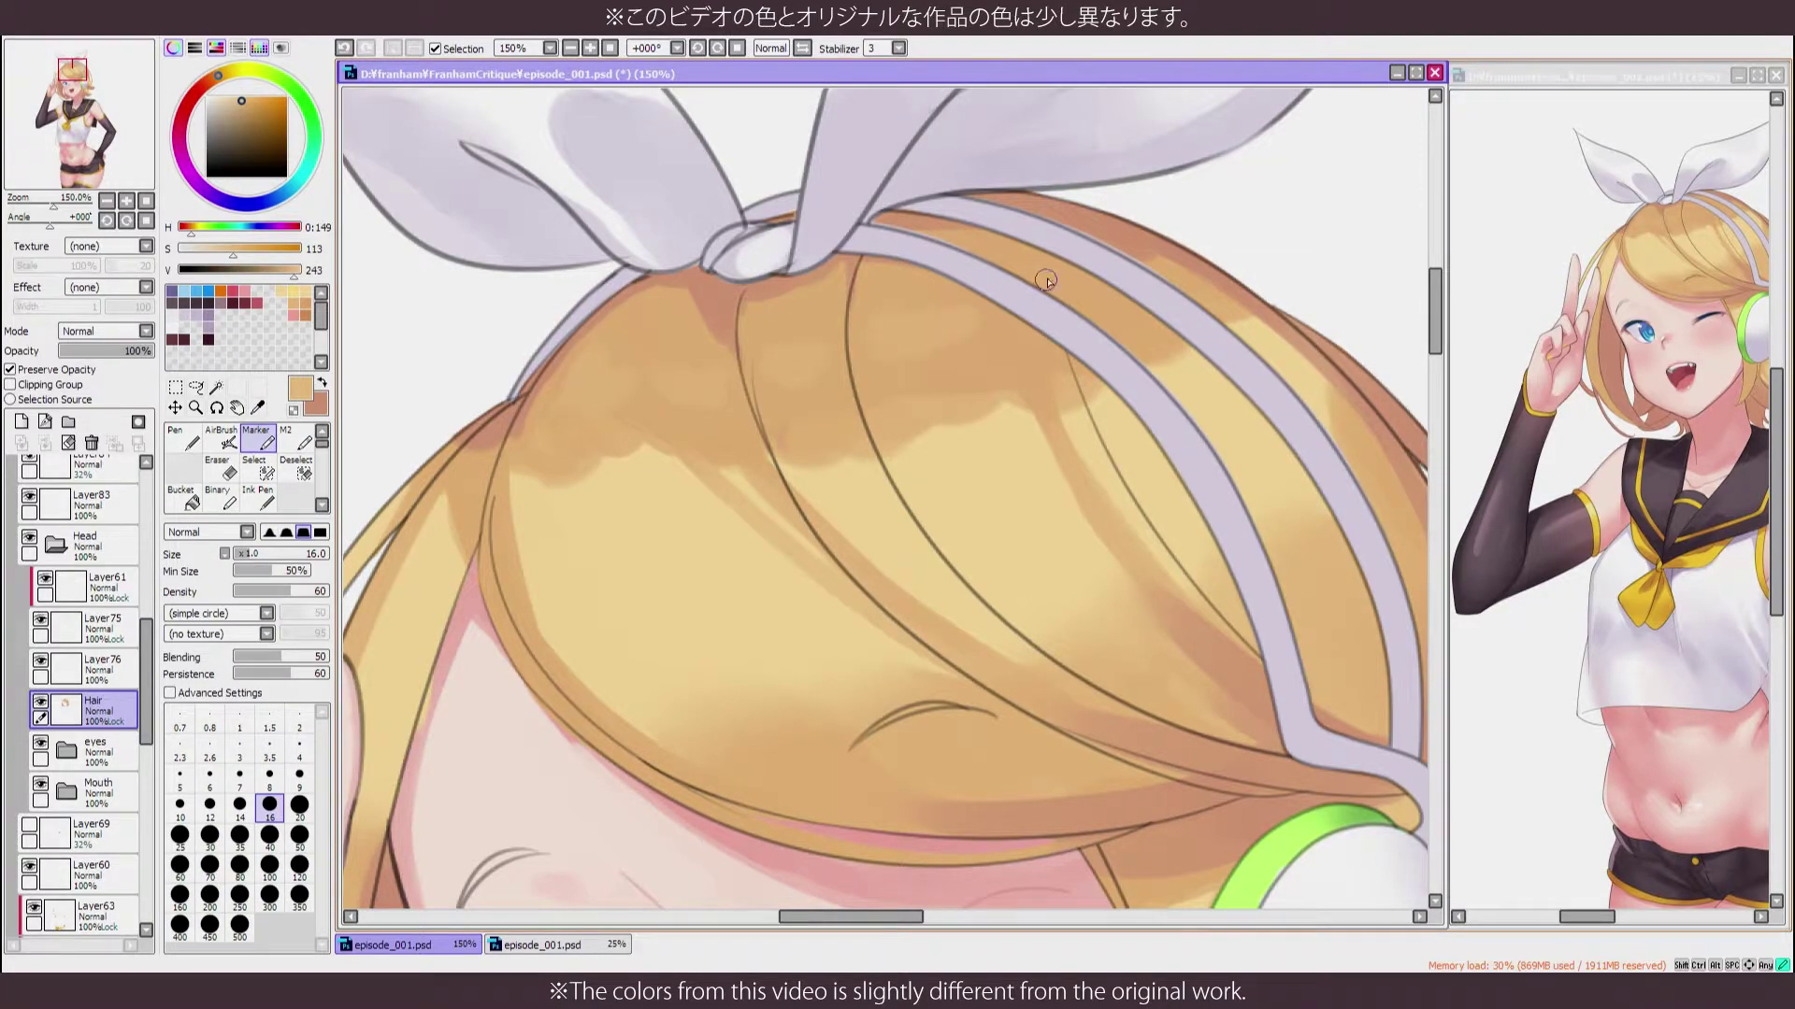
Try white highlight patches on the bangs and the side lock beside the fingers using the Marker at size 16
{"action": "scroll", "coordinate": [1046, 280], "scroll_direction": "down", "scroll_amount": 5}
{"action": "scroll", "coordinate": [1001, 352], "scroll_direction": "up", "scroll_amount": 6}
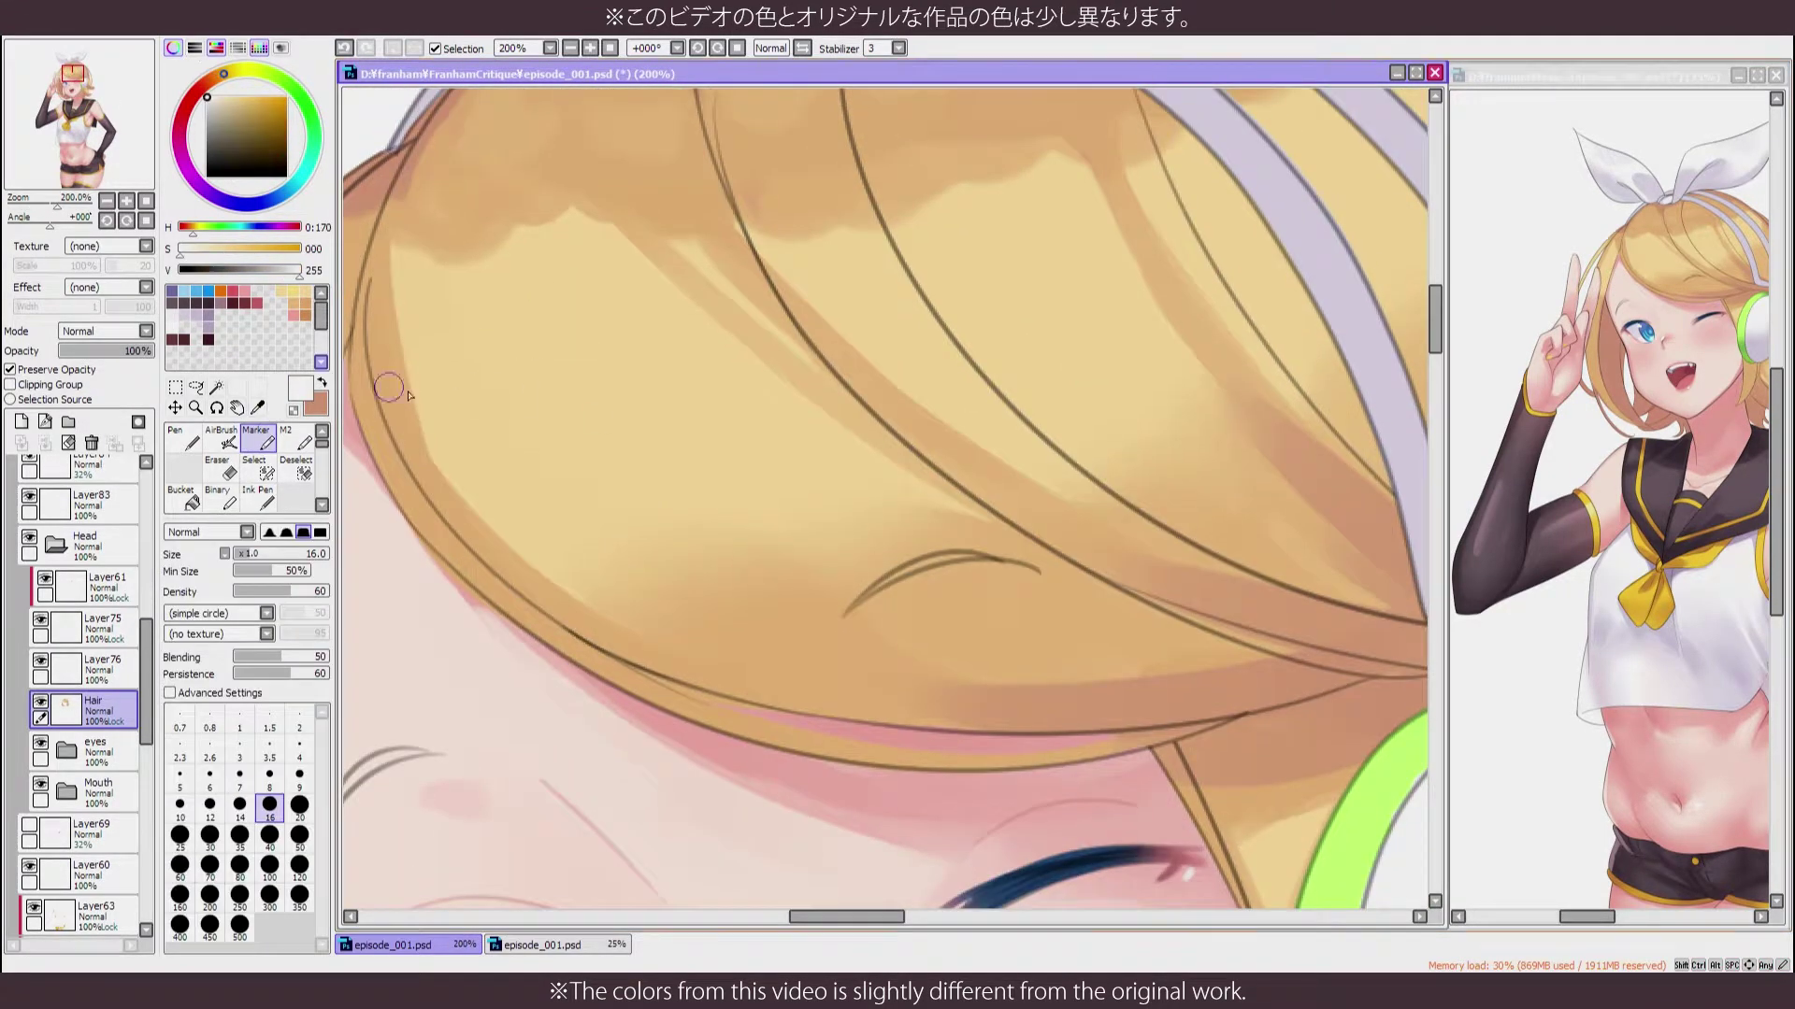
{"action": "mouse_move", "coordinate": [389, 387]}
{"action": "left_mouse_down"}
{"action": "mouse_move", "coordinate": [540, 474]}
{"action": "mouse_move", "coordinate": [951, 324]}
{"action": "mouse_move", "coordinate": [1068, 329]}
{"action": "mouse_move", "coordinate": [1194, 265]}
{"action": "left_mouse_up"}
{"action": "scroll", "coordinate": [942, 353], "scroll_direction": "down", "scroll_amount": 7}
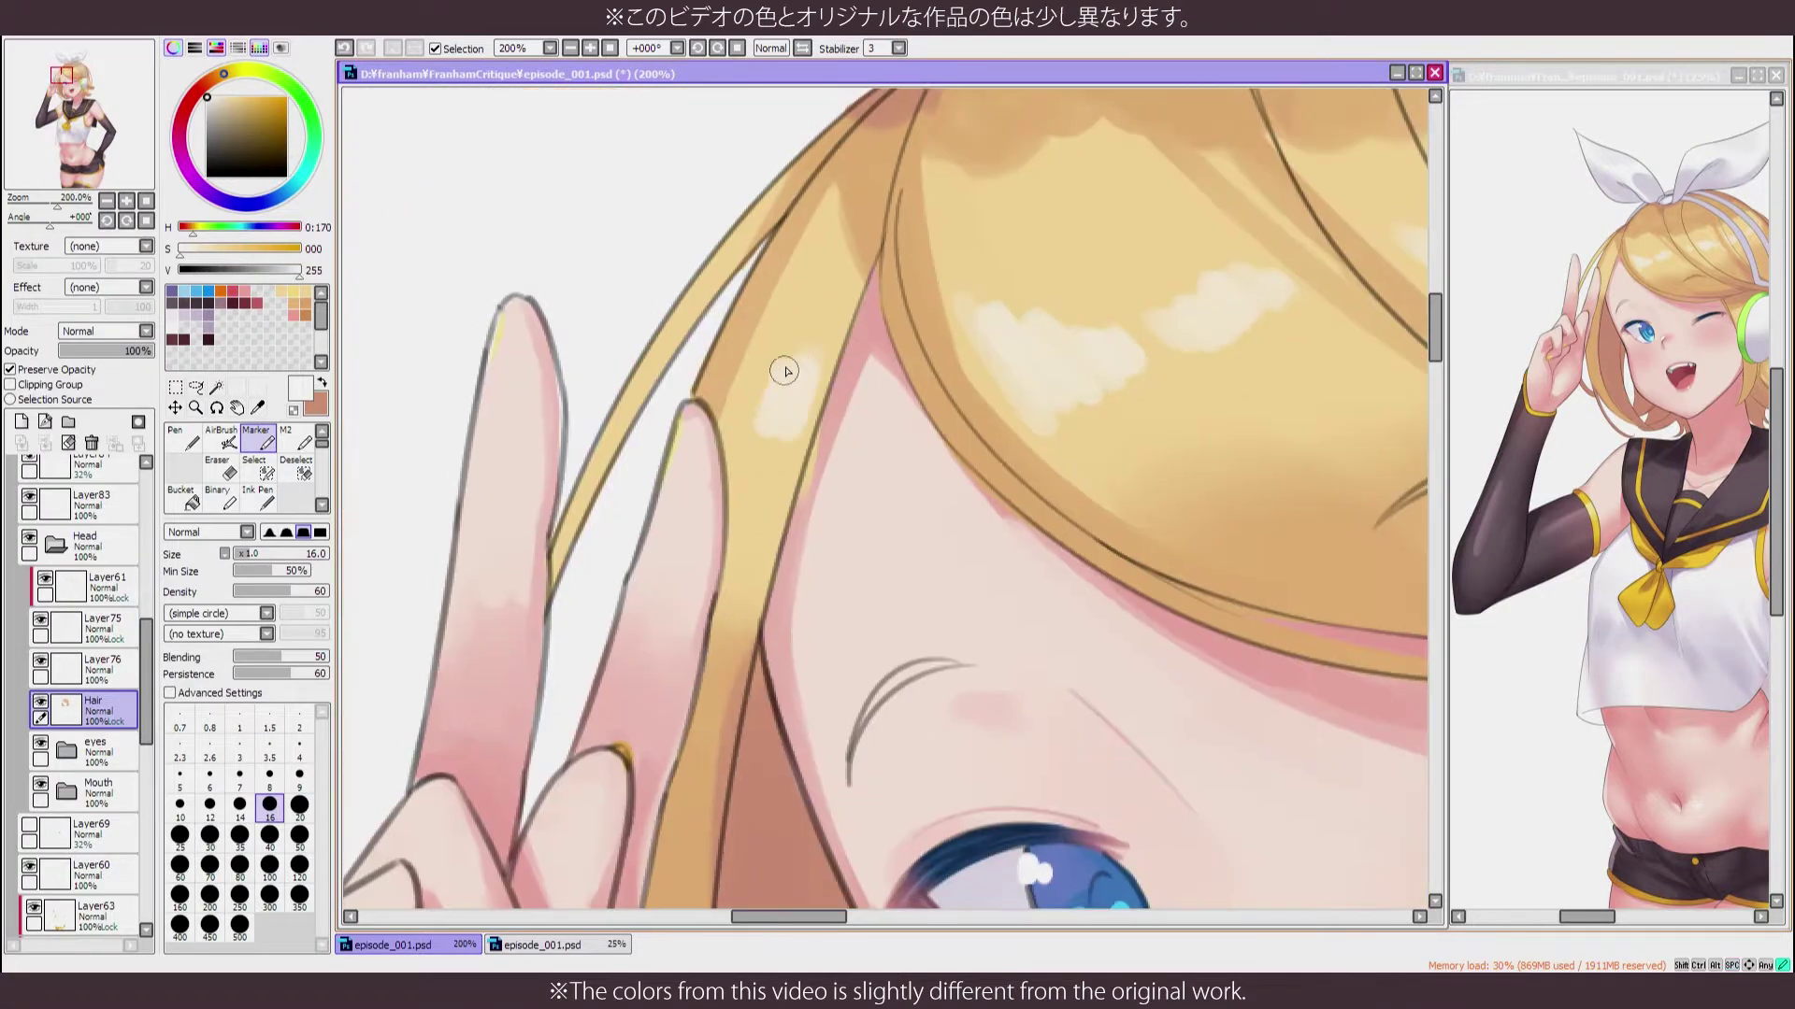
{"action": "scroll", "coordinate": [1022, 513], "scroll_direction": "up", "scroll_amount": 6}
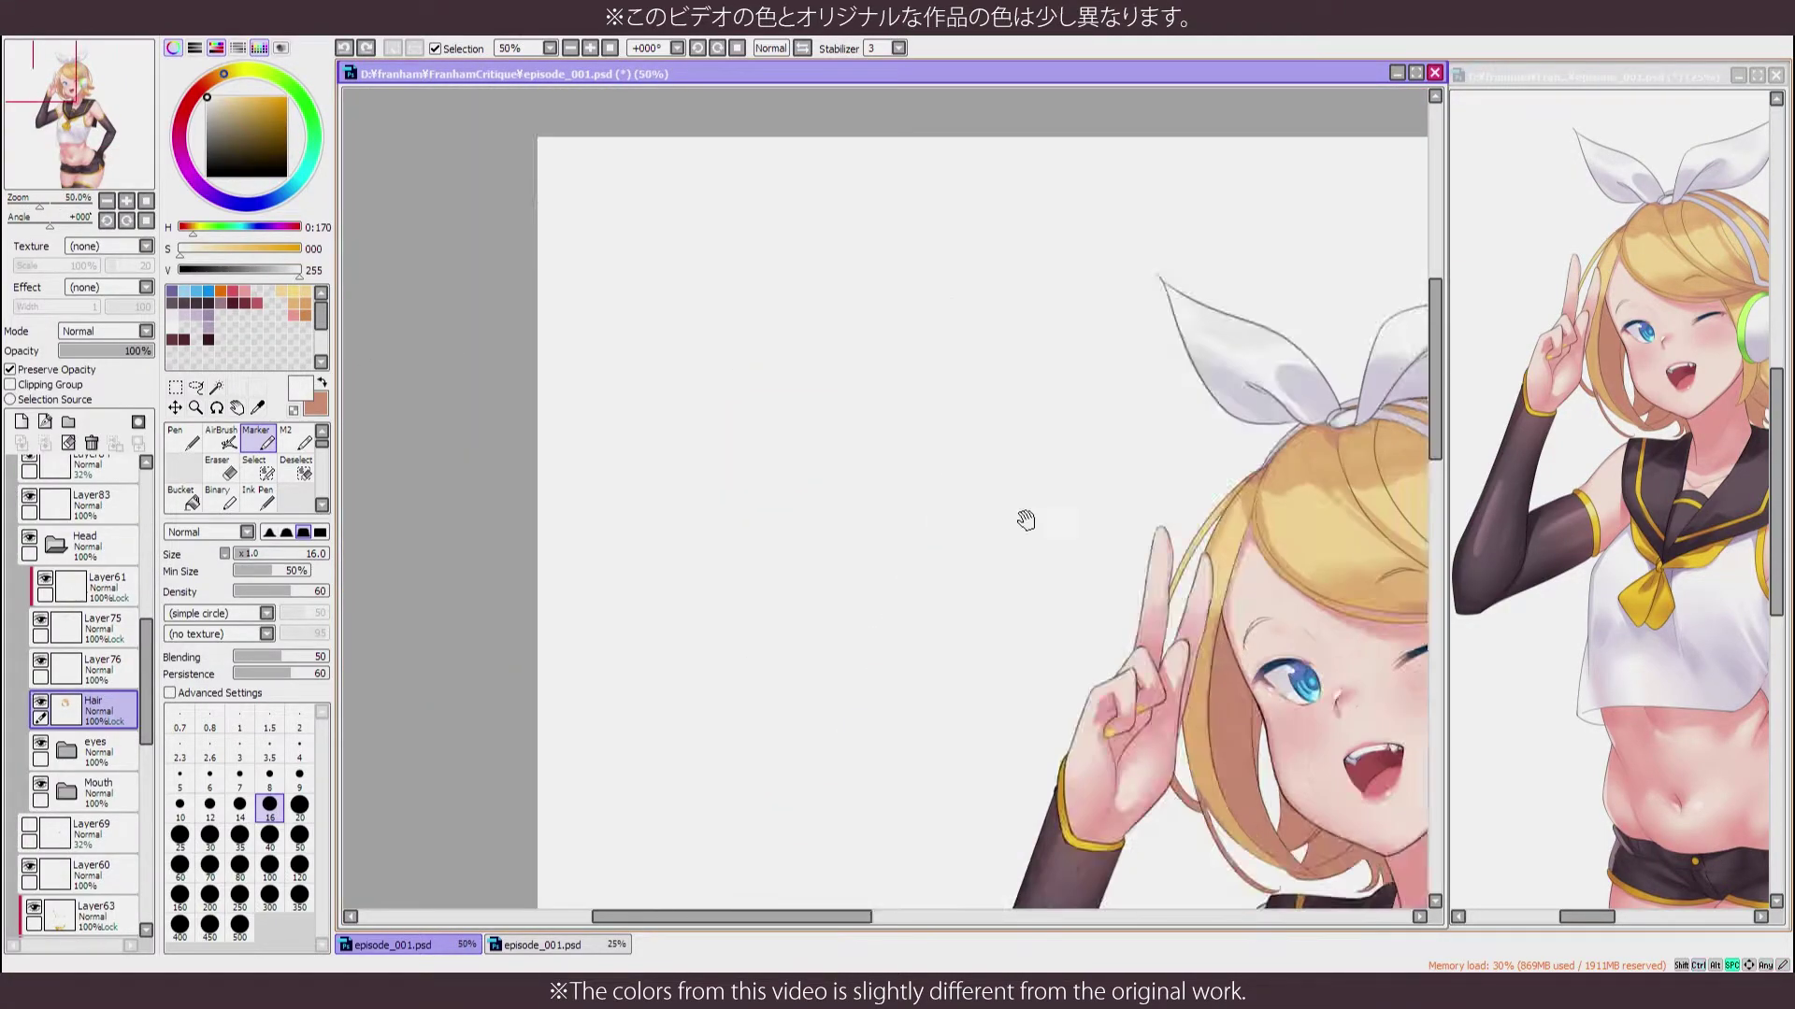
Try a jagged cream highlight on the front bangs using the Marker at sizes 20 and 14
{"action": "key", "text": "b"}
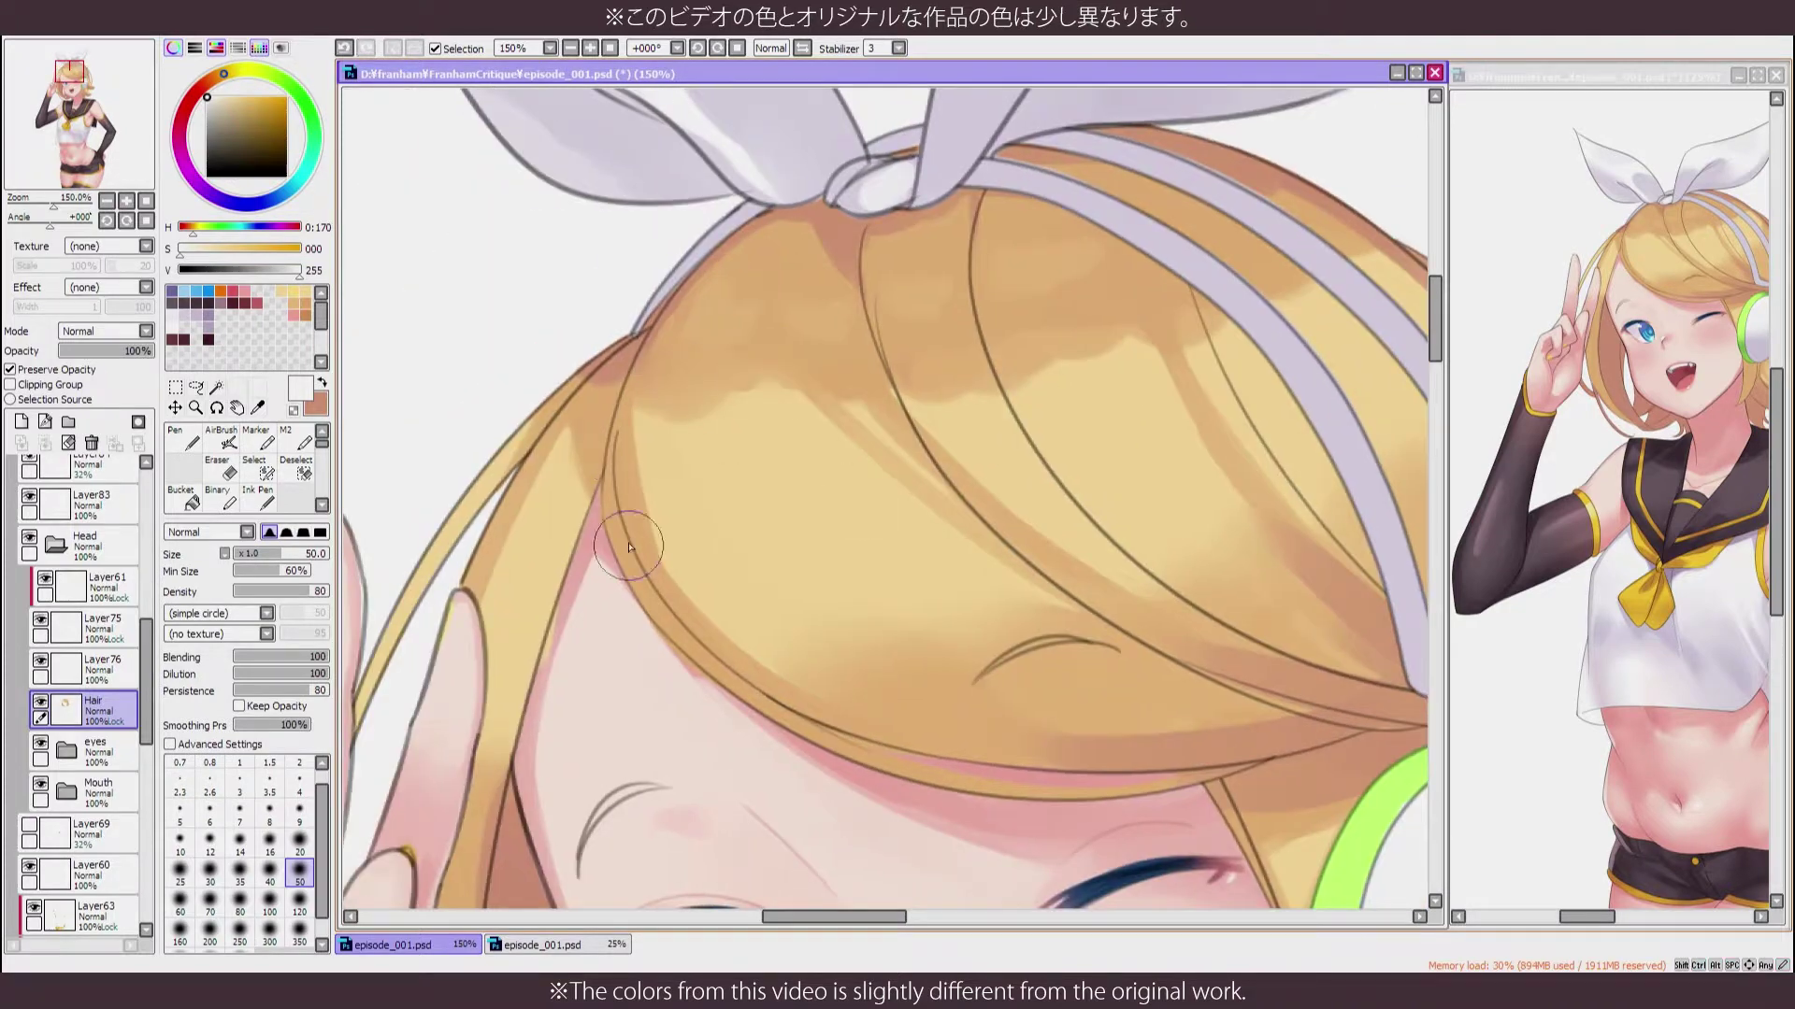
{"action": "key", "text": "m"}
{"action": "left_click", "coordinate": [719, 645], "text": "alt"}
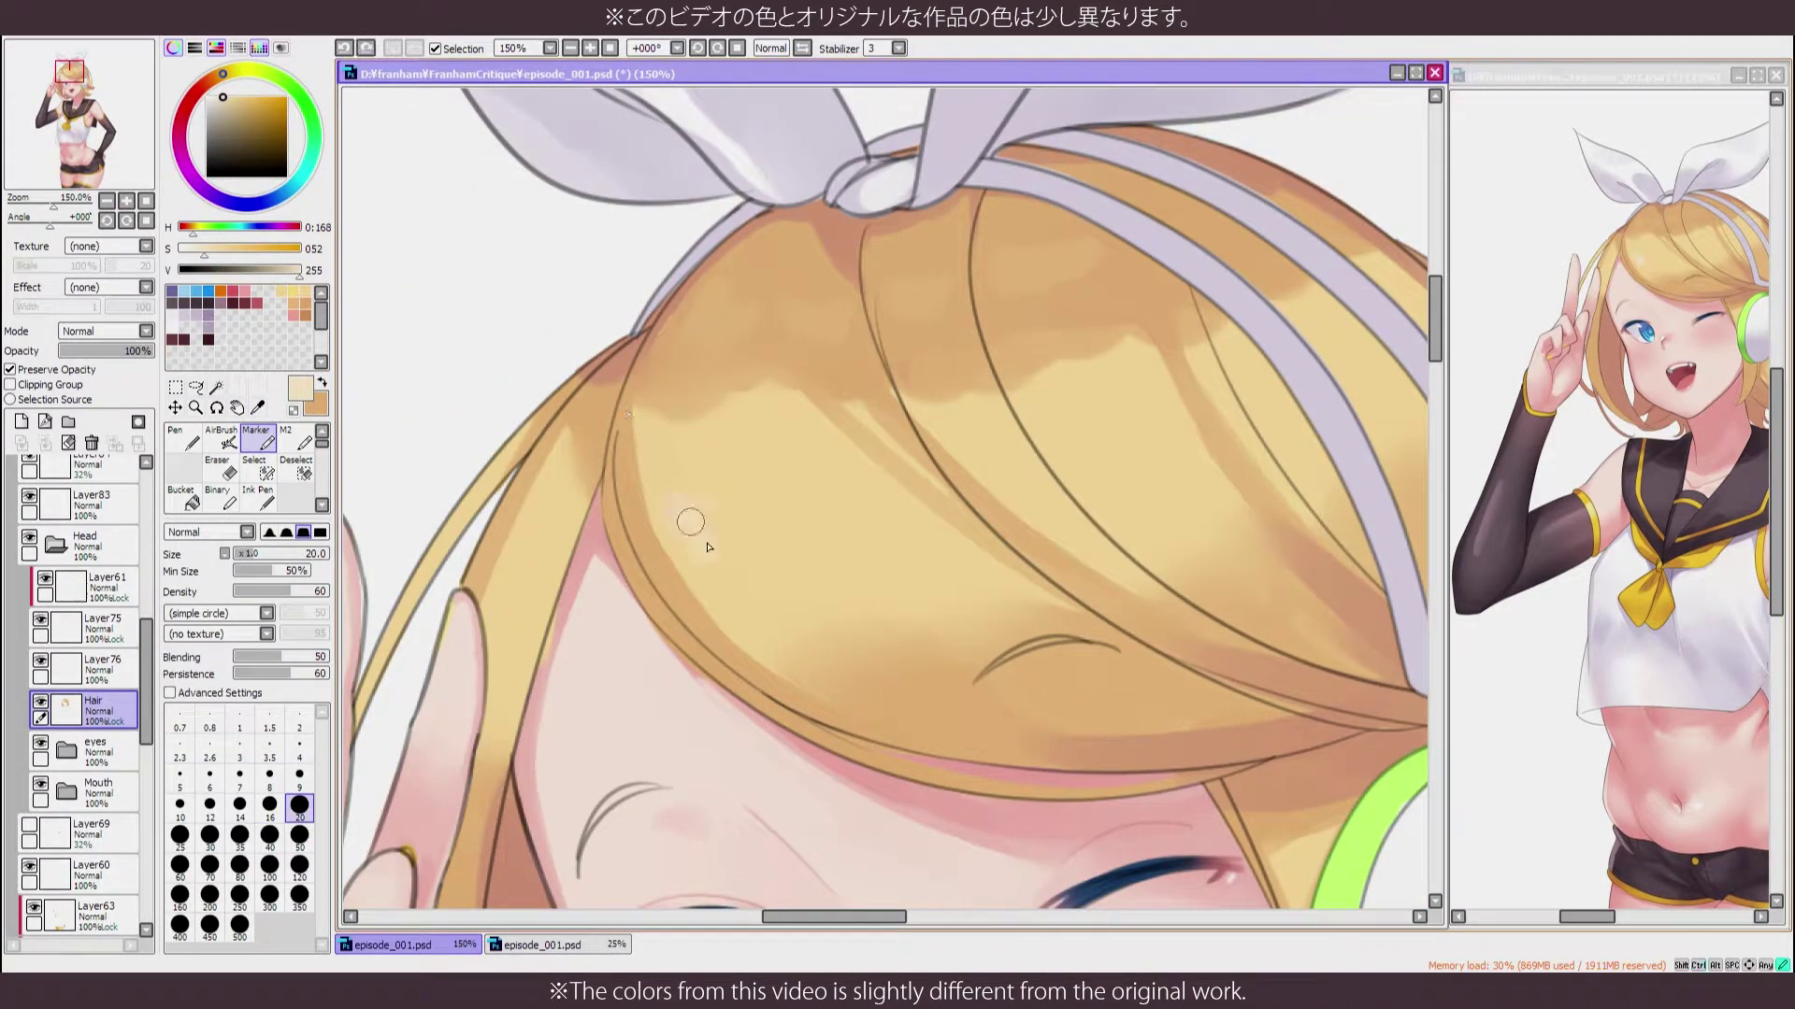
{"action": "left_click_drag", "start_coordinate": [715, 513], "coordinate": [824, 505]}
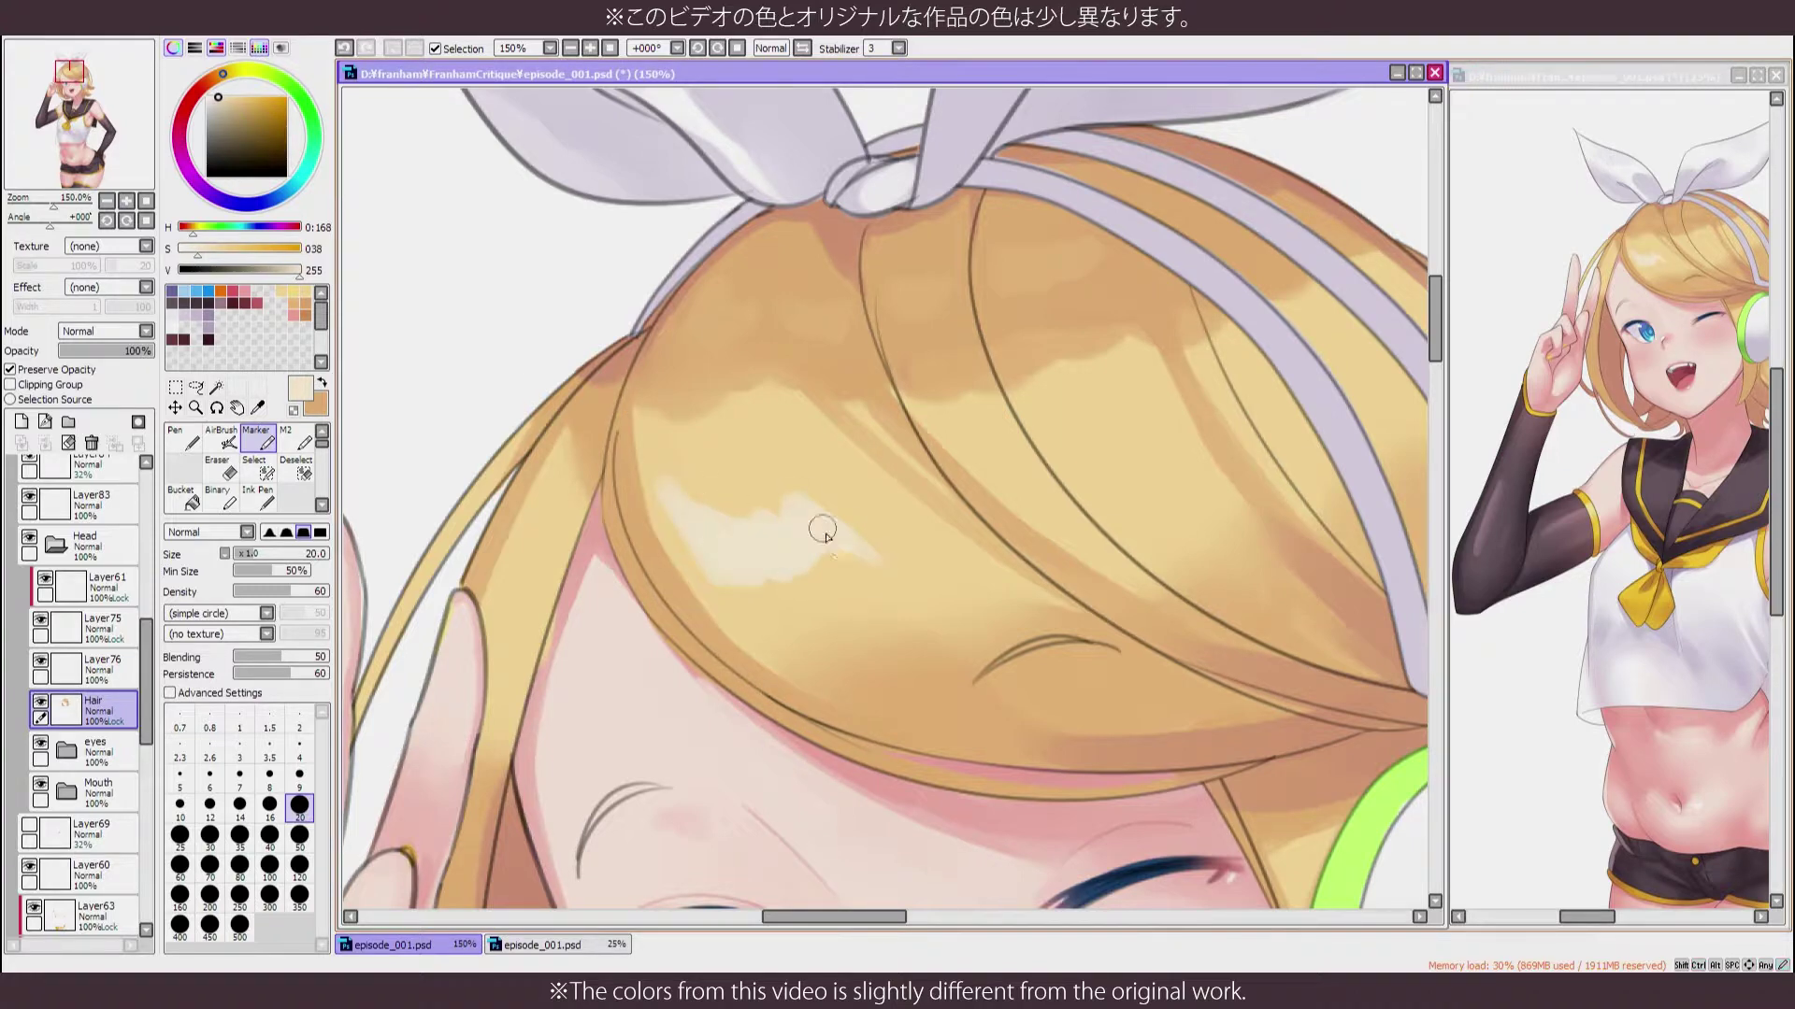
{"action": "left_click", "coordinate": [806, 483], "text": "alt"}
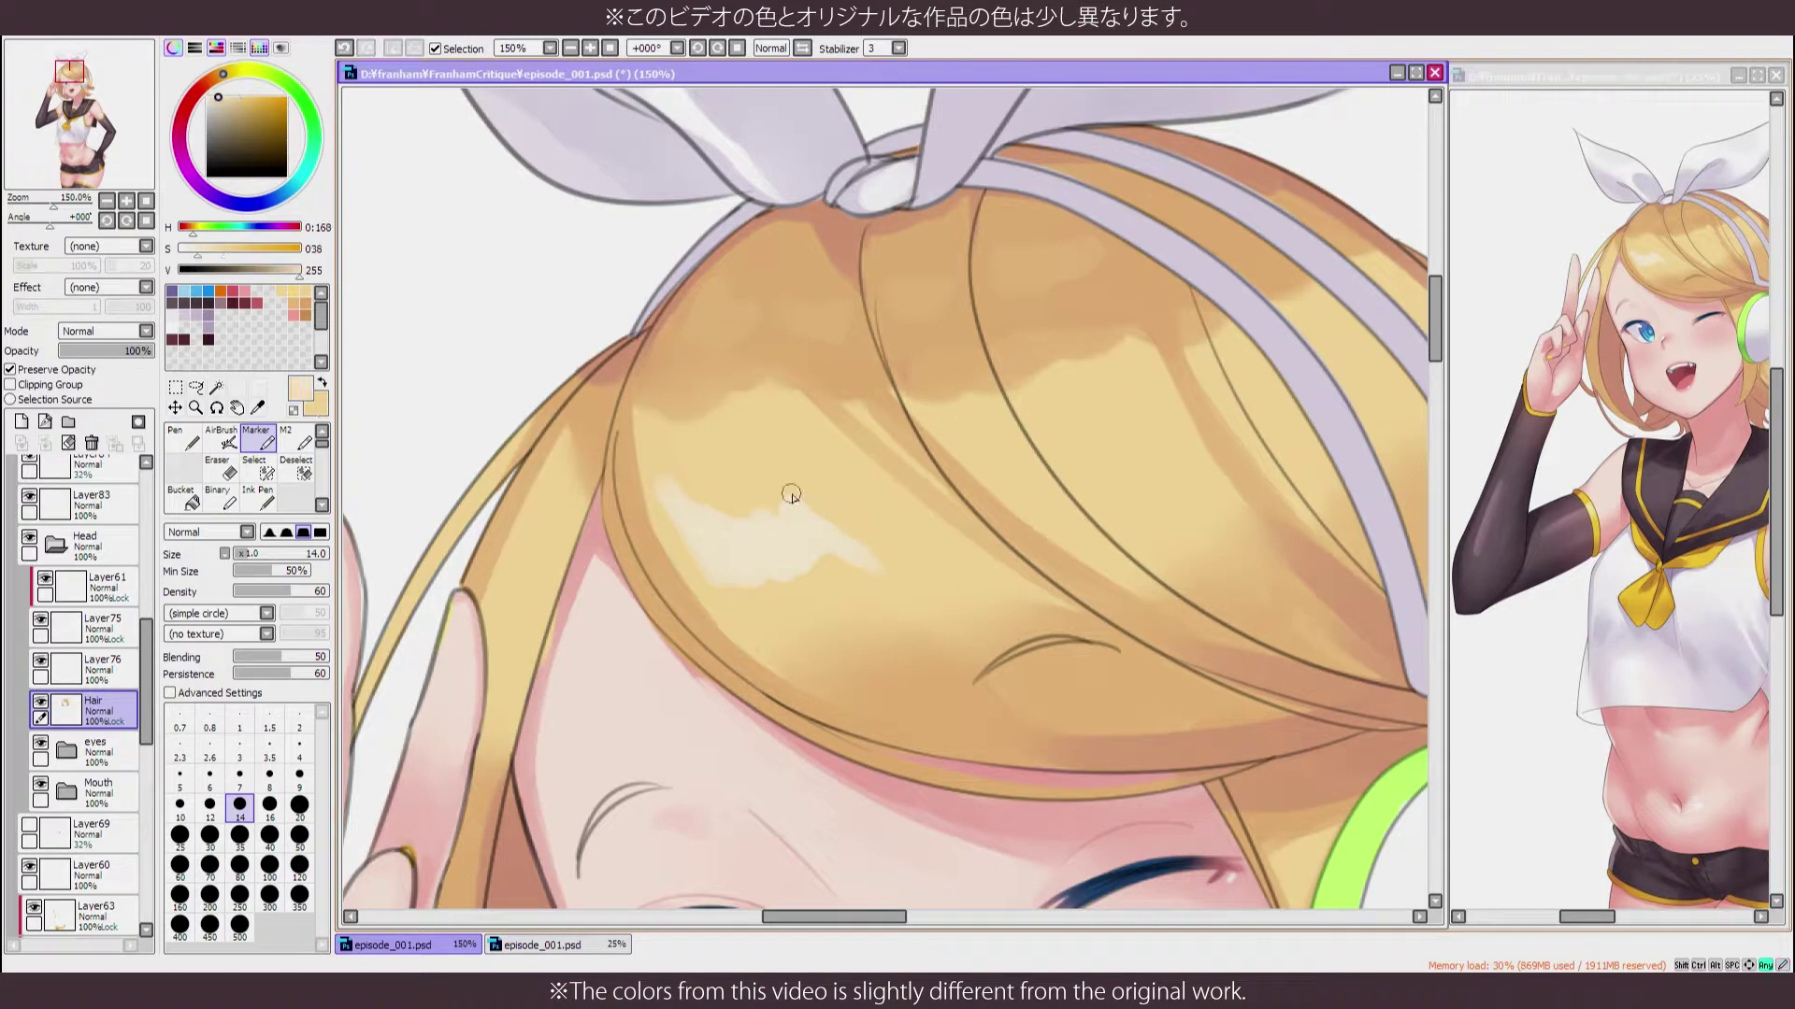
{"action": "left_click_drag", "start_coordinate": [636, 457], "coordinate": [510, 425]}
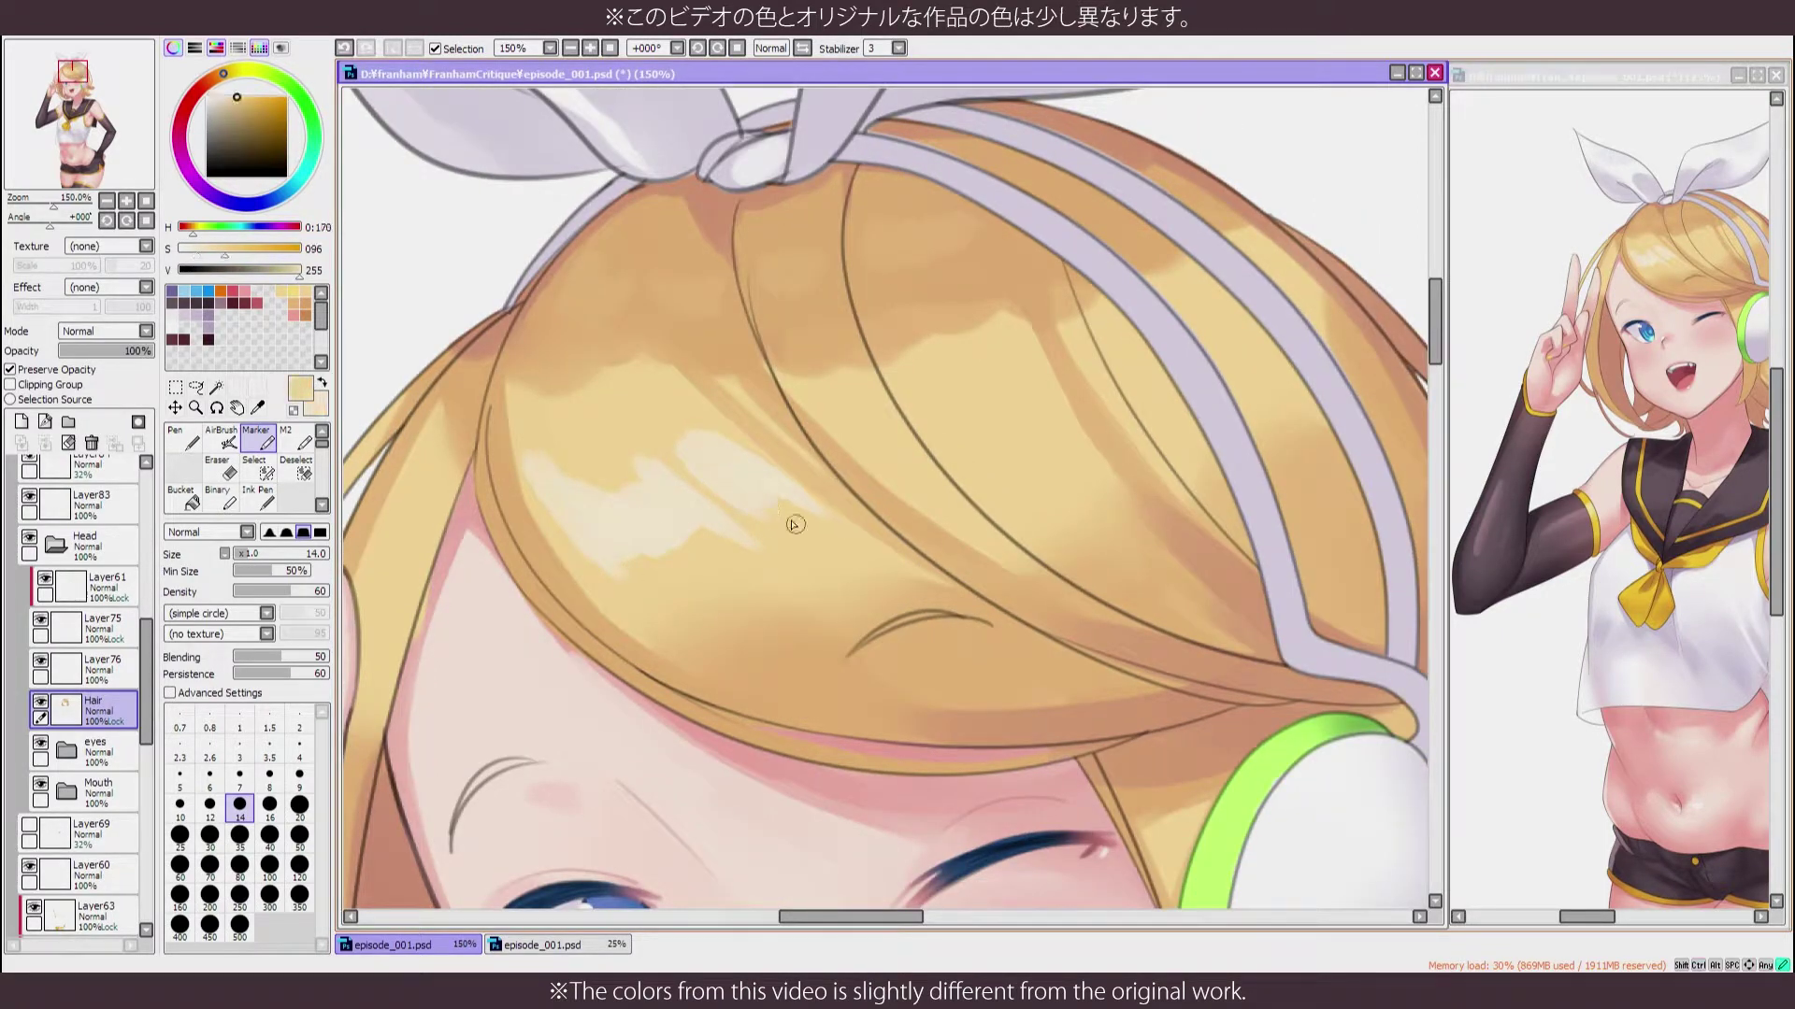
Extend the cream highlight across the neighbouring hair strands toward the headband using the Marker at size 14
{"action": "left_click_drag", "start_coordinate": [788, 523], "coordinate": [657, 532]}
{"action": "left_click", "coordinate": [723, 446], "text": "alt"}
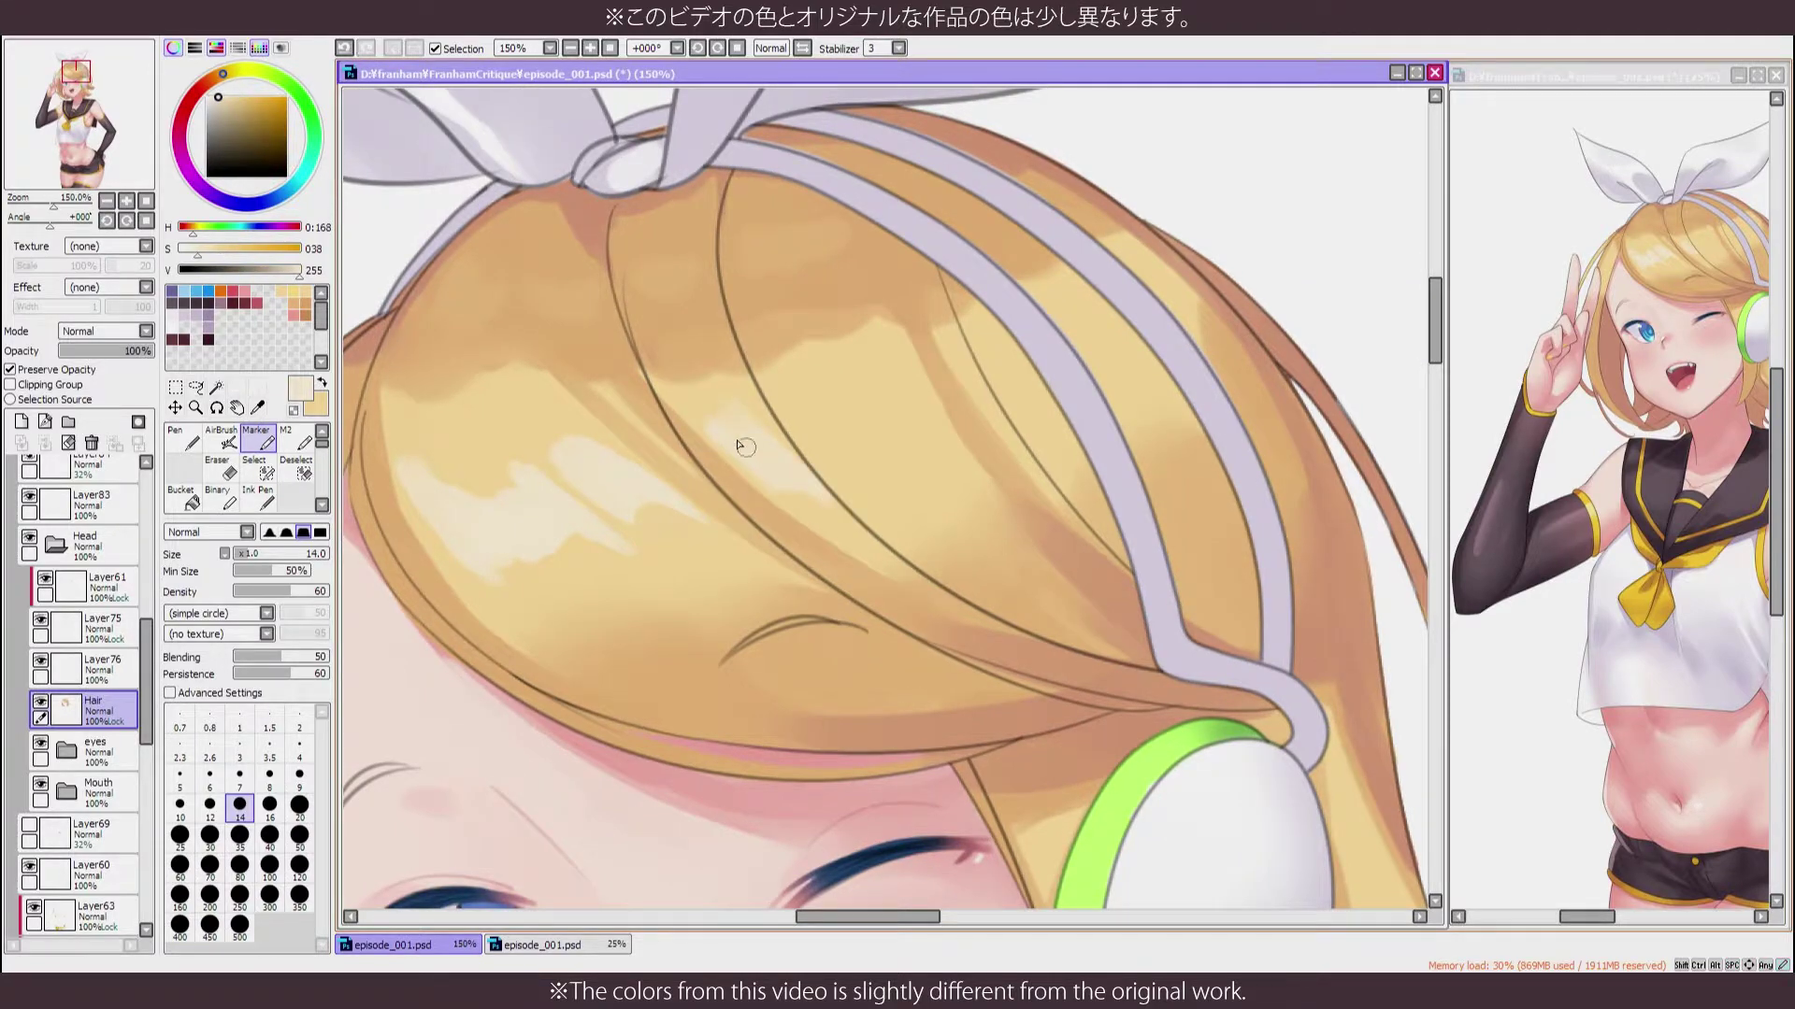
{"action": "left_click_drag", "start_coordinate": [738, 447], "coordinate": [705, 483]}
{"action": "scroll", "coordinate": [639, 564], "scroll_direction": "down", "scroll_amount": 2}
{"action": "scroll", "coordinate": [639, 564], "scroll_direction": "up", "scroll_amount": 2}
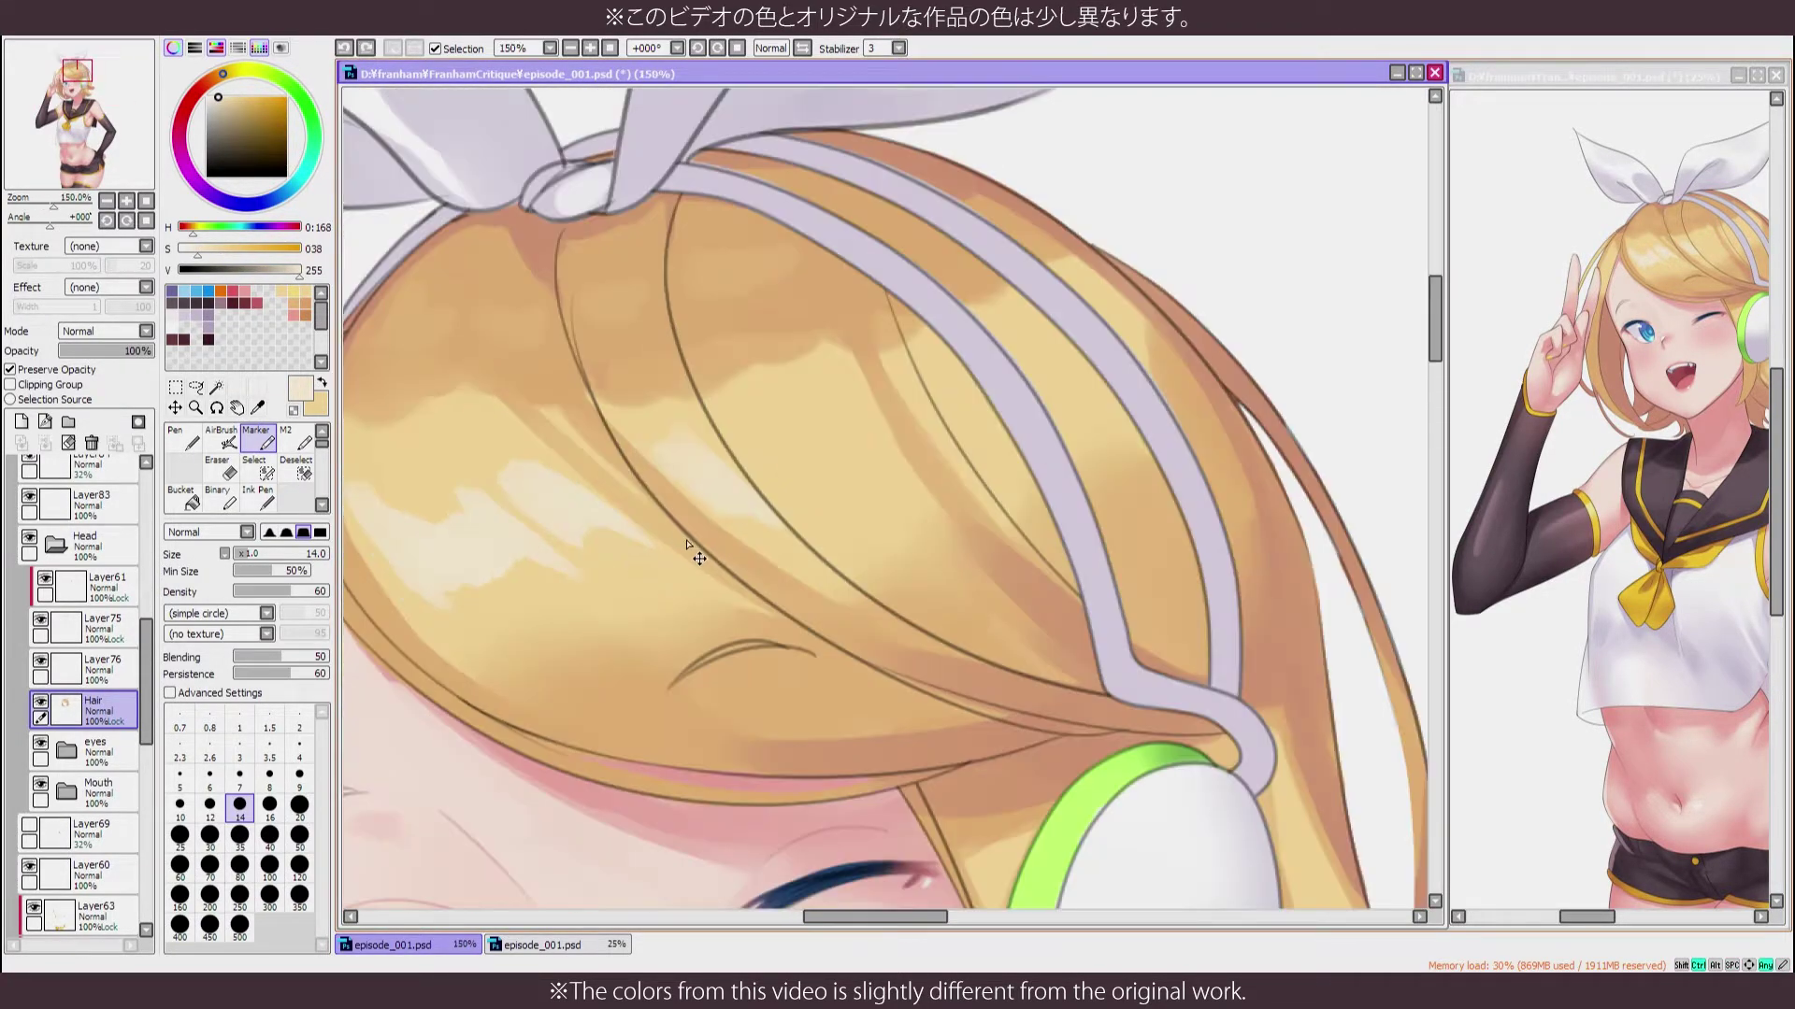
{"action": "left_click_drag", "start_coordinate": [599, 469], "coordinate": [653, 512]}
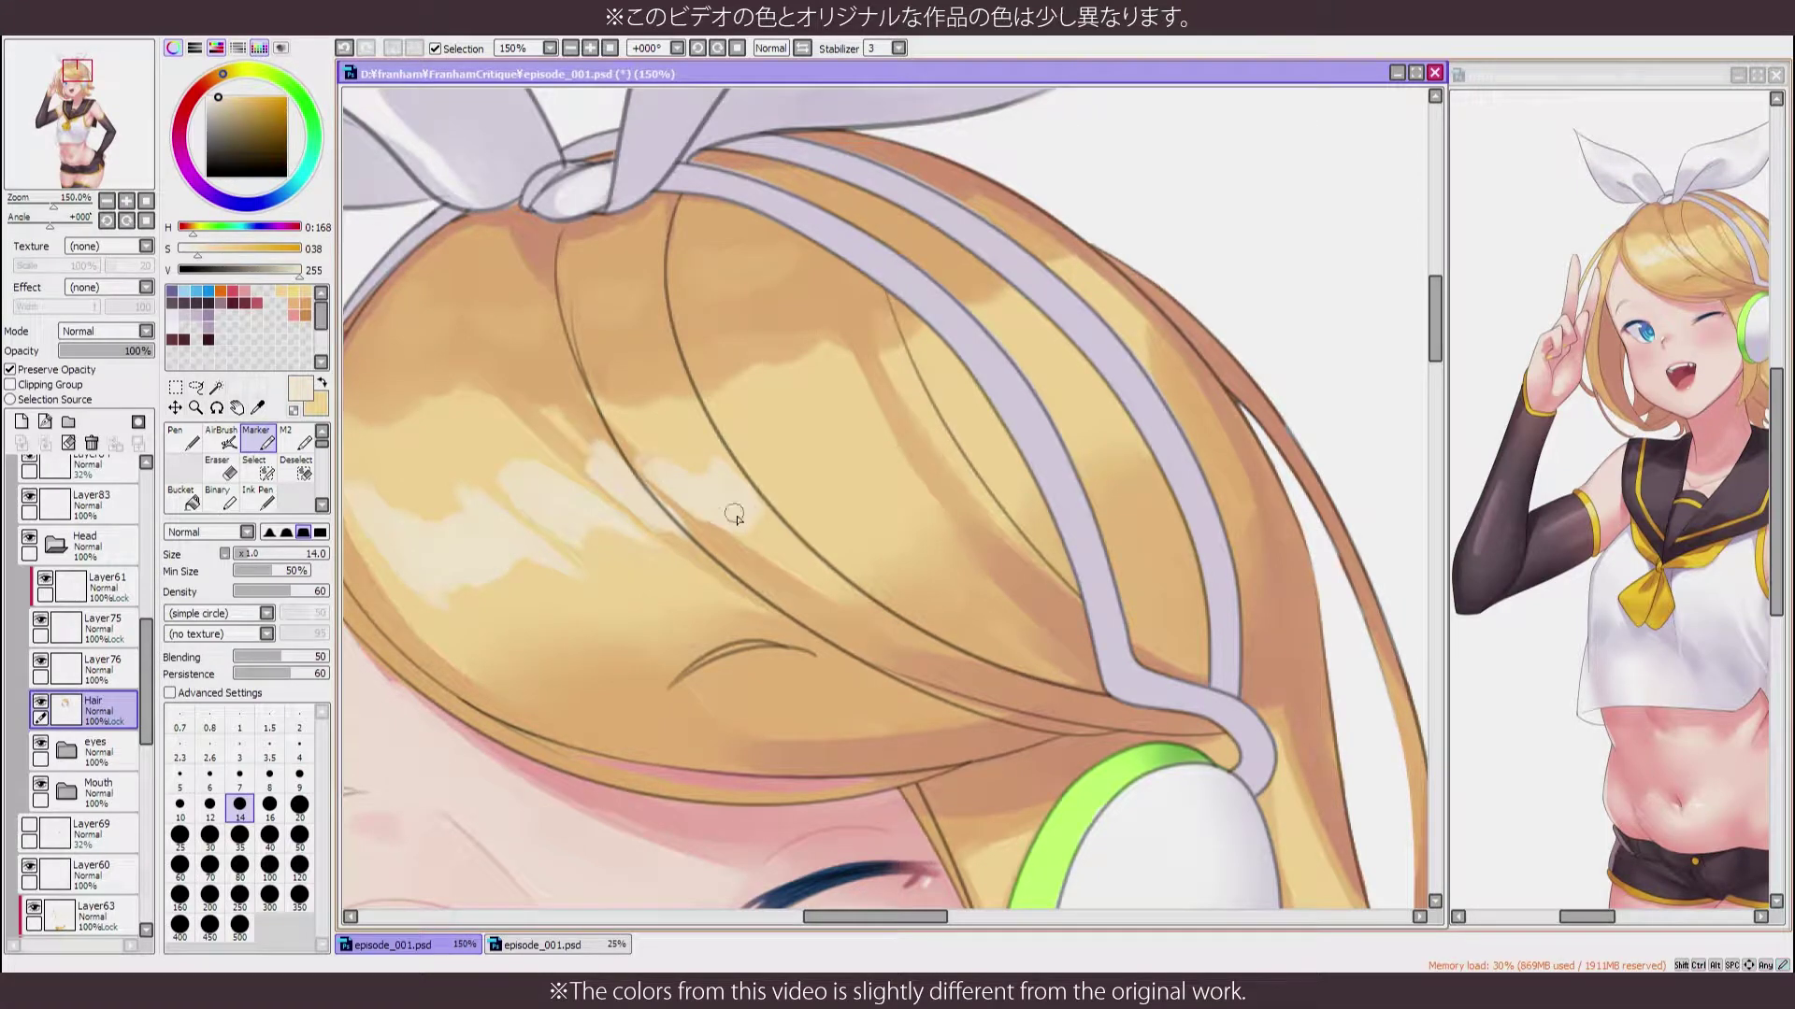
{"action": "left_click_drag", "start_coordinate": [734, 513], "coordinate": [657, 506]}
Cut fine strands into the cream hair highlight with sampled orange-tan and yellow using the Pen at size 9
{"action": "left_click", "coordinate": [481, 426], "text": "alt"}
{"action": "left_click", "coordinate": [183, 438]}
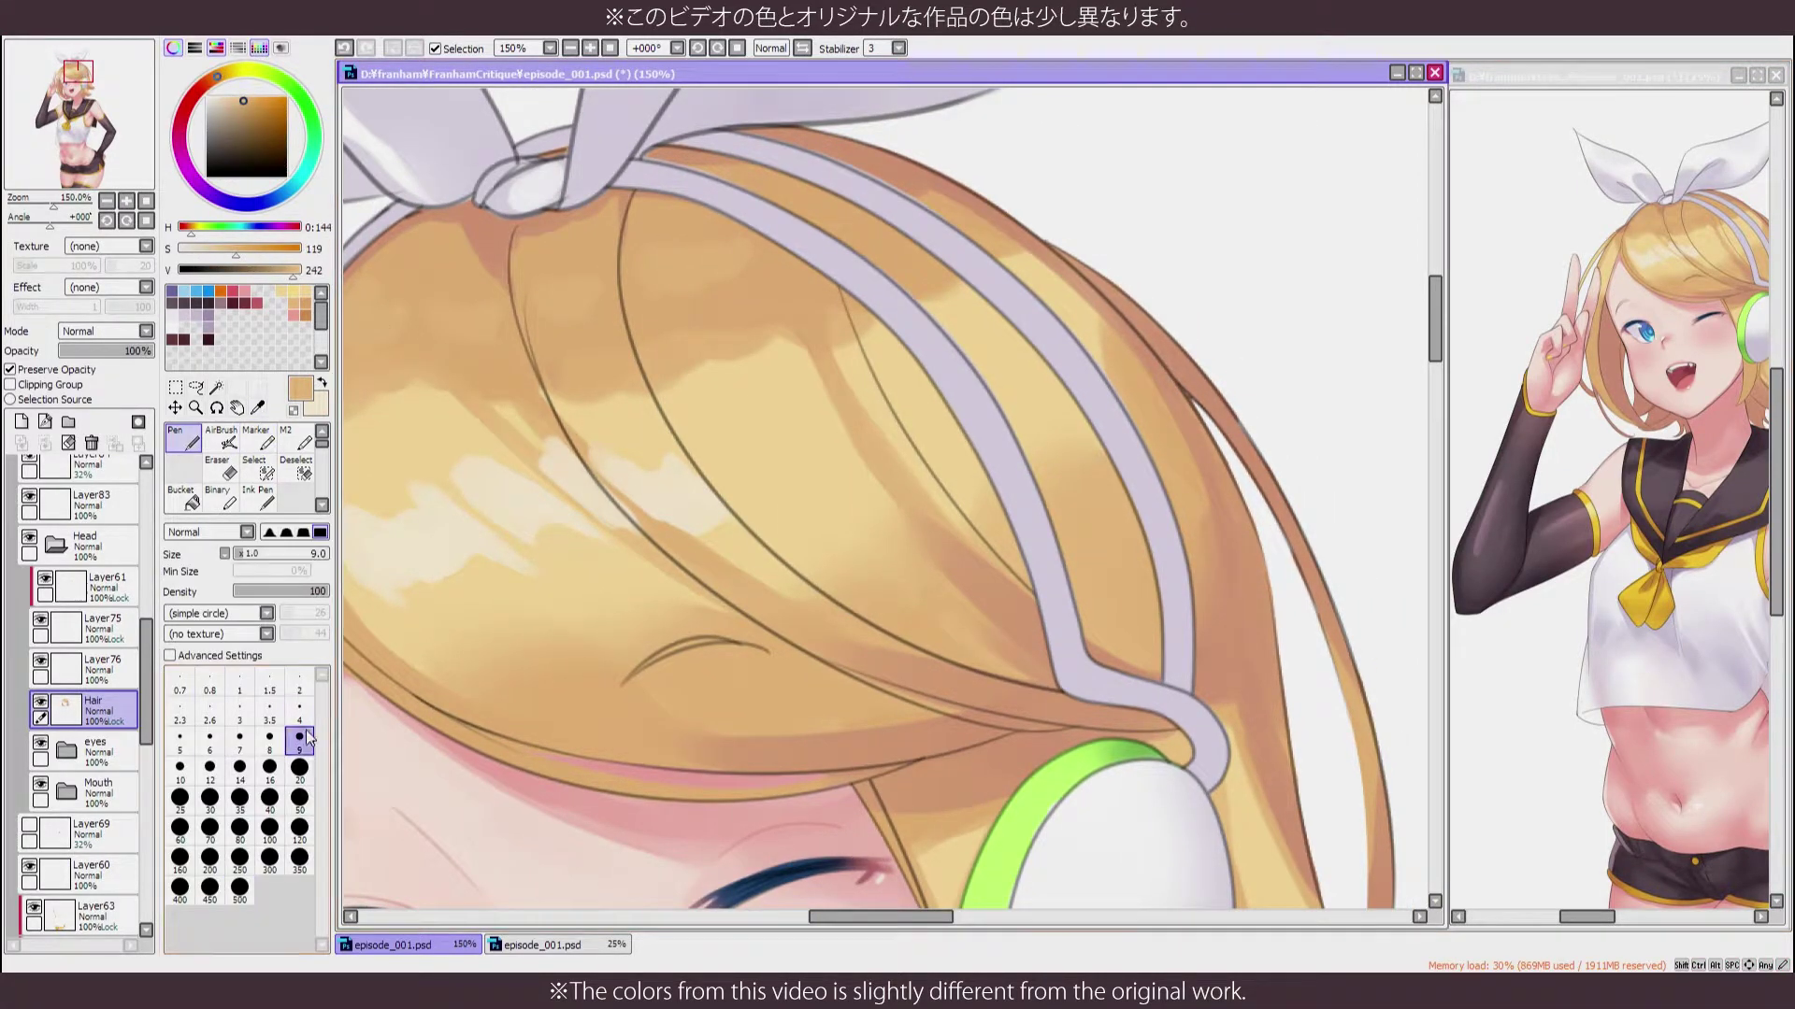
{"action": "left_click", "coordinate": [533, 457], "text": "alt"}
{"action": "scroll", "coordinate": [533, 457], "scroll_direction": "down", "scroll_amount": 4}
{"action": "scroll", "coordinate": [587, 544], "scroll_direction": "up", "scroll_amount": 3}
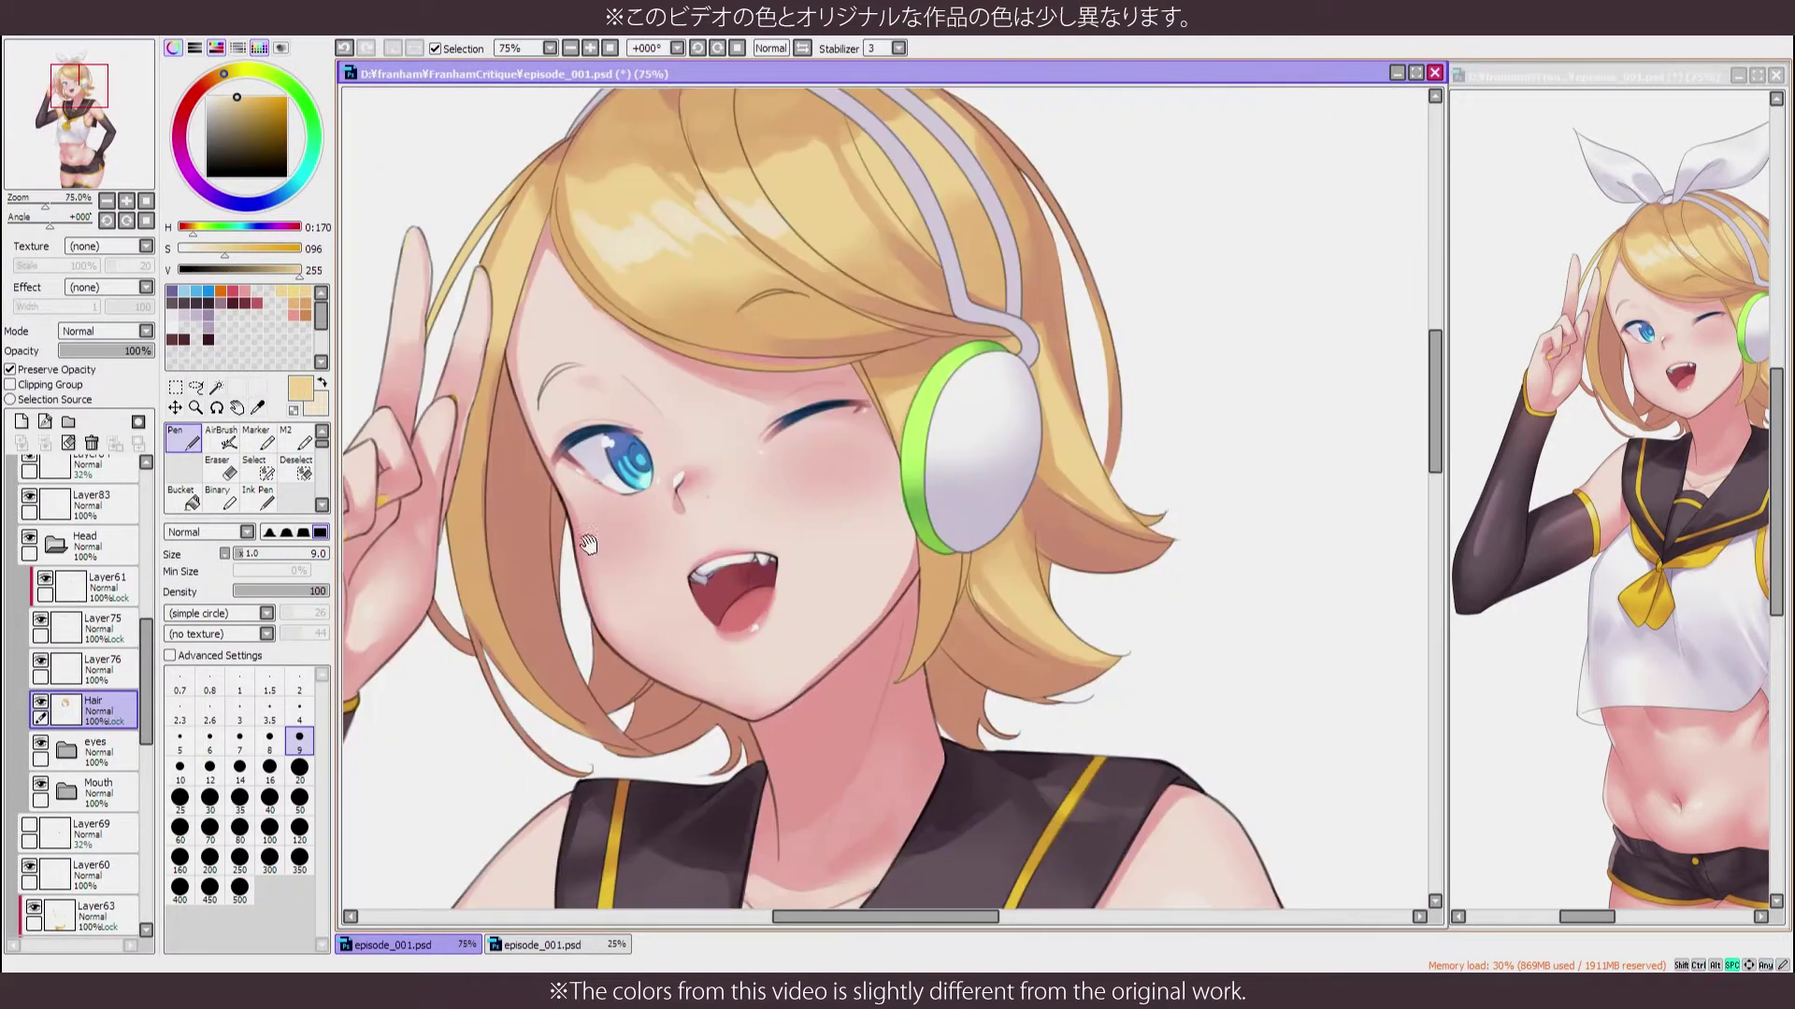
Add cream highlight streaks to the strand beside the headband using the Marker at sizes 14 and 10
{"action": "scroll", "coordinate": [857, 400], "scroll_direction": "up", "scroll_amount": 3}
{"action": "key", "text": "b"}
{"action": "mouse_move", "coordinate": [857, 400]}
{"action": "left_mouse_down"}
{"action": "mouse_move", "coordinate": [878, 332]}
{"action": "mouse_move", "coordinate": [826, 354]}
{"action": "left_mouse_up"}
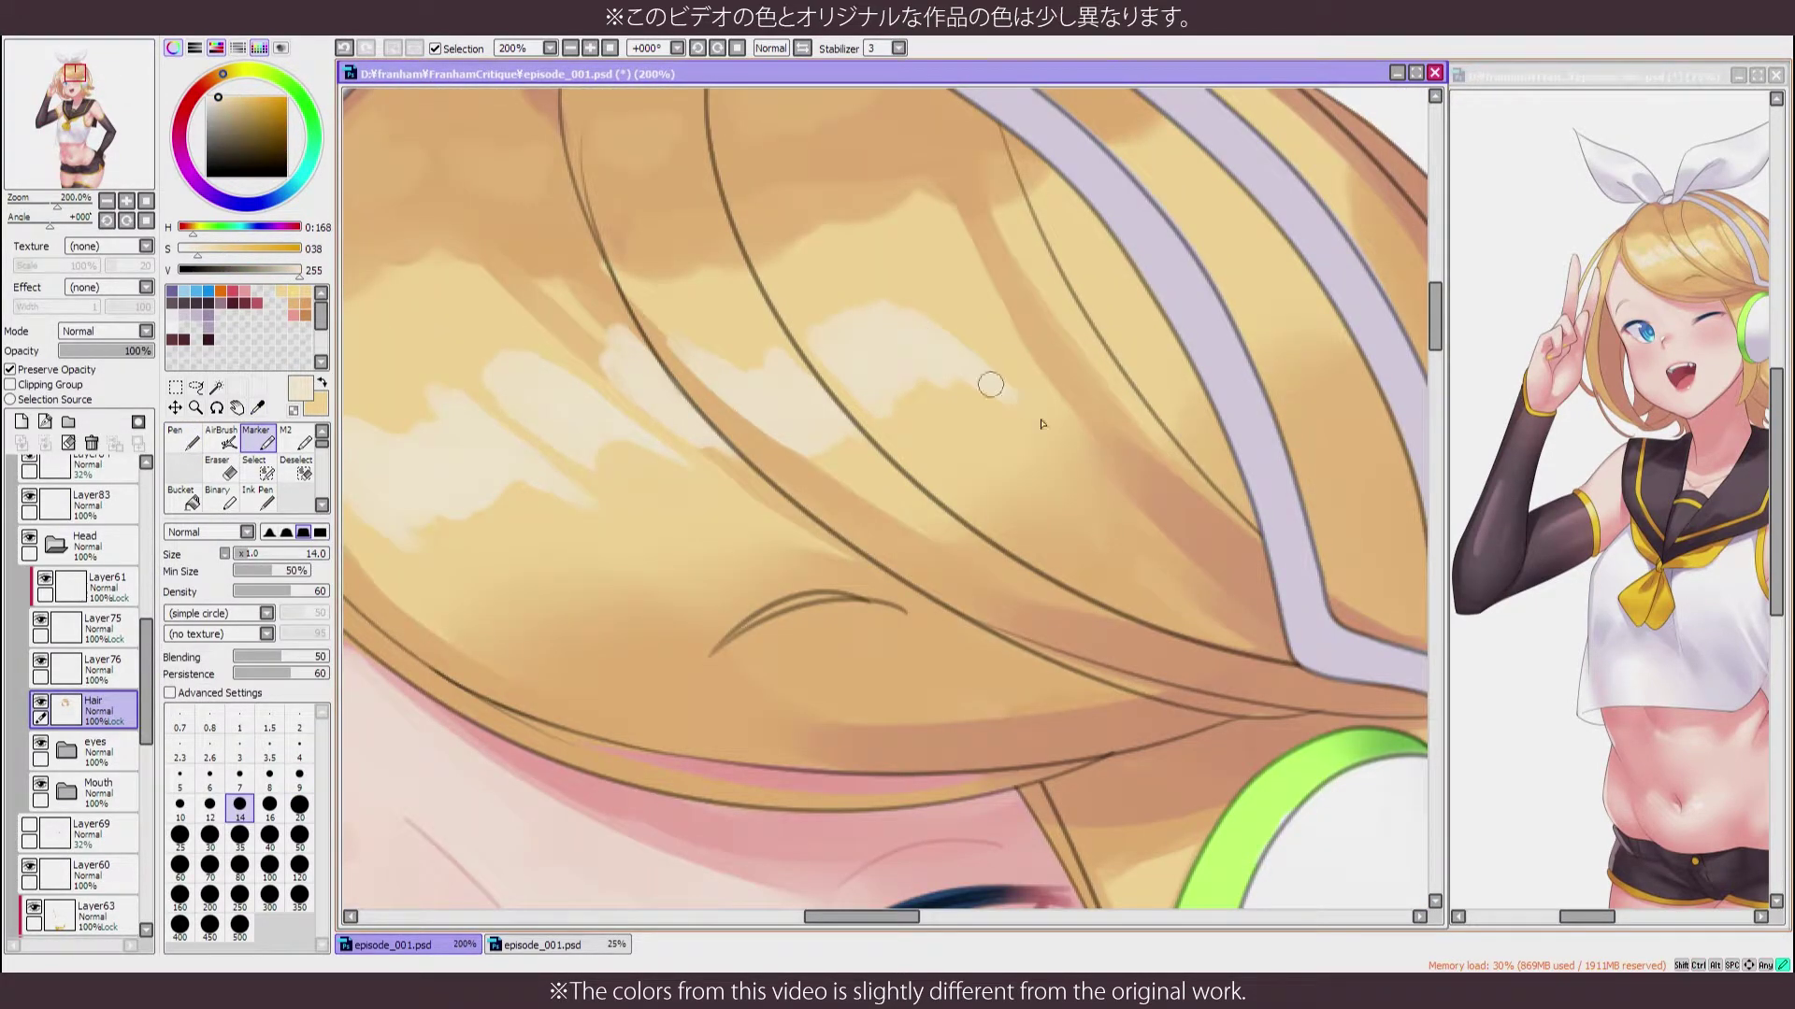
{"action": "key", "text": "h"}
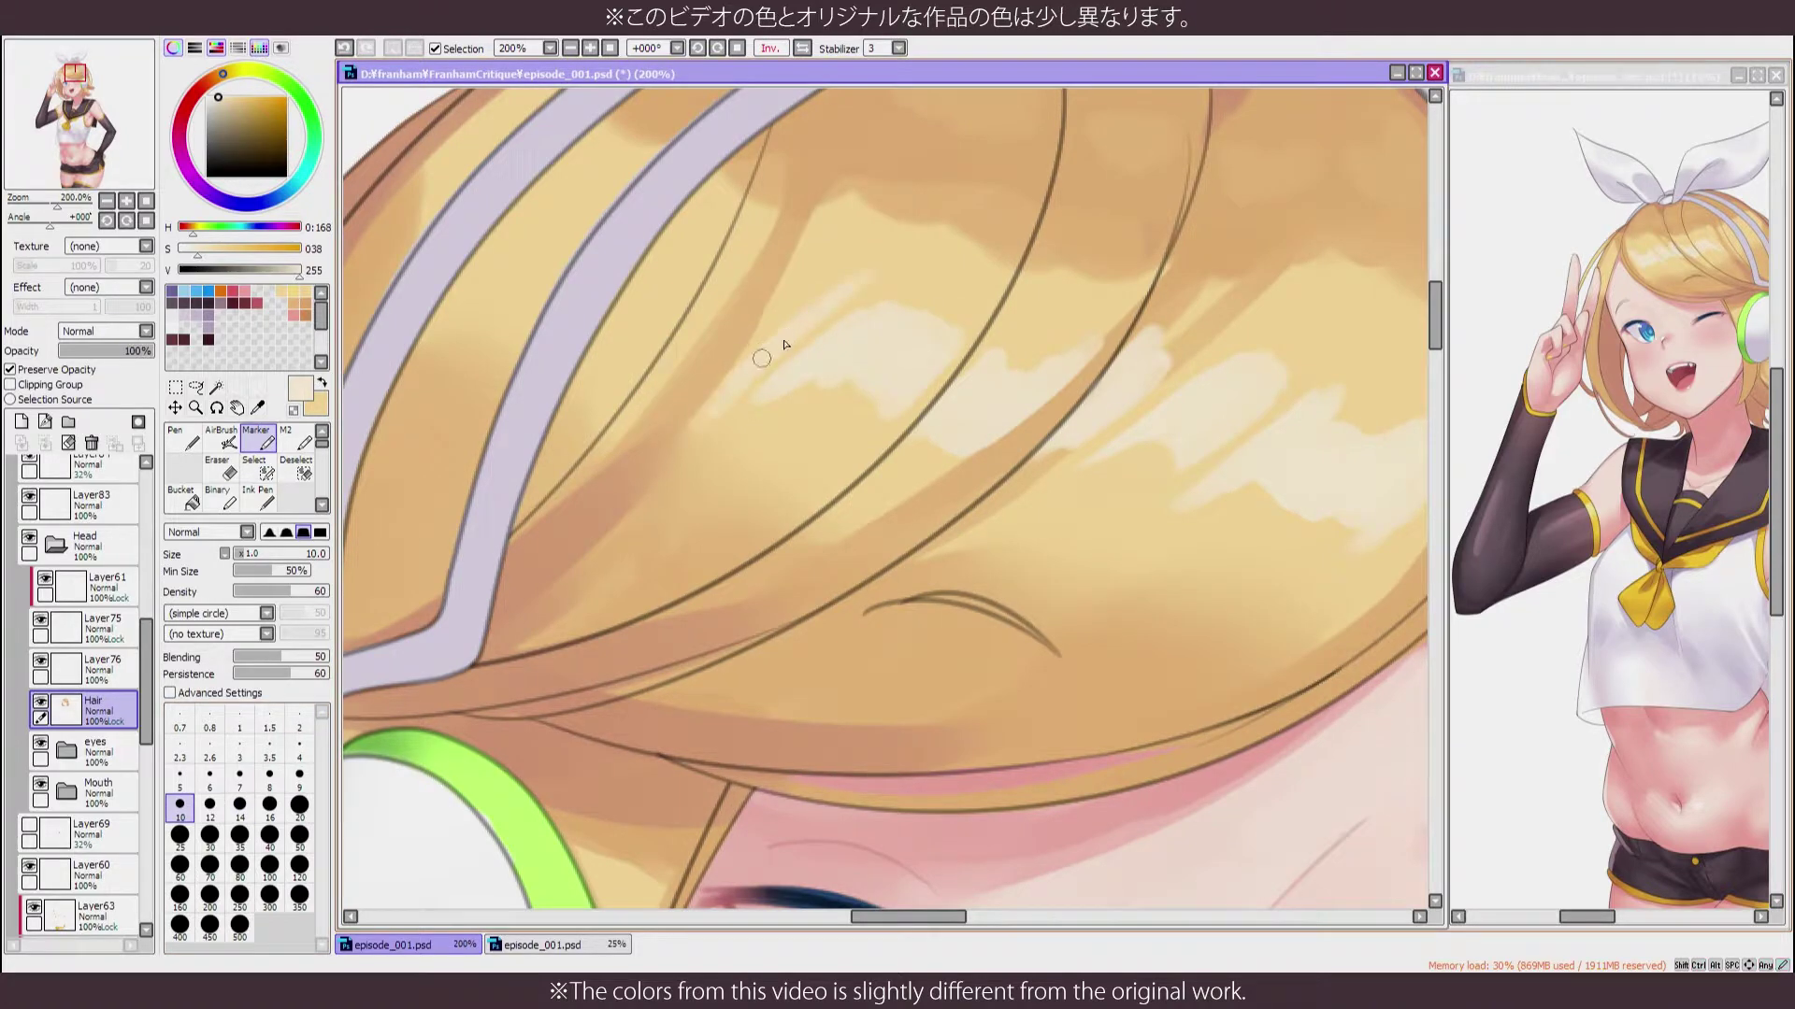
{"action": "scroll", "coordinate": [636, 283], "scroll_direction": "down", "scroll_amount": 6}
{"action": "key", "text": "h"}
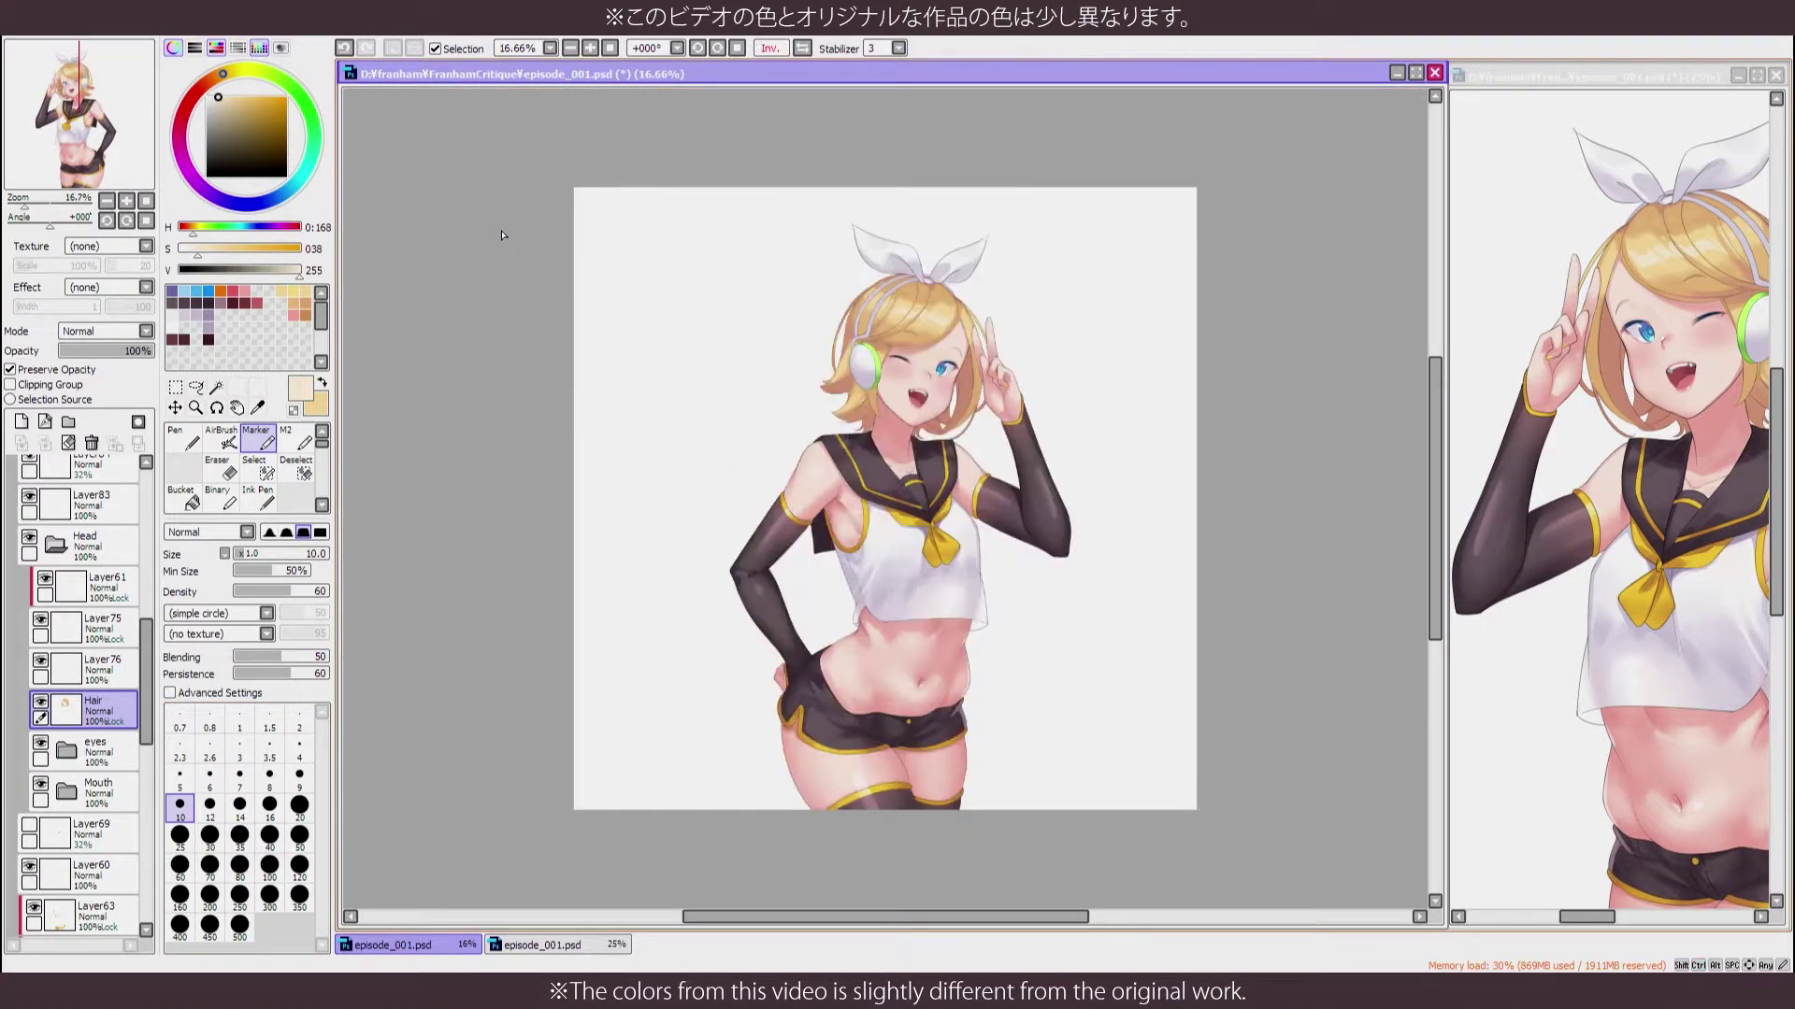
{"action": "scroll", "coordinate": [779, 572], "scroll_direction": "up", "scroll_amount": 3}
{"action": "scroll", "coordinate": [779, 572], "scroll_direction": "down", "scroll_amount": 1}
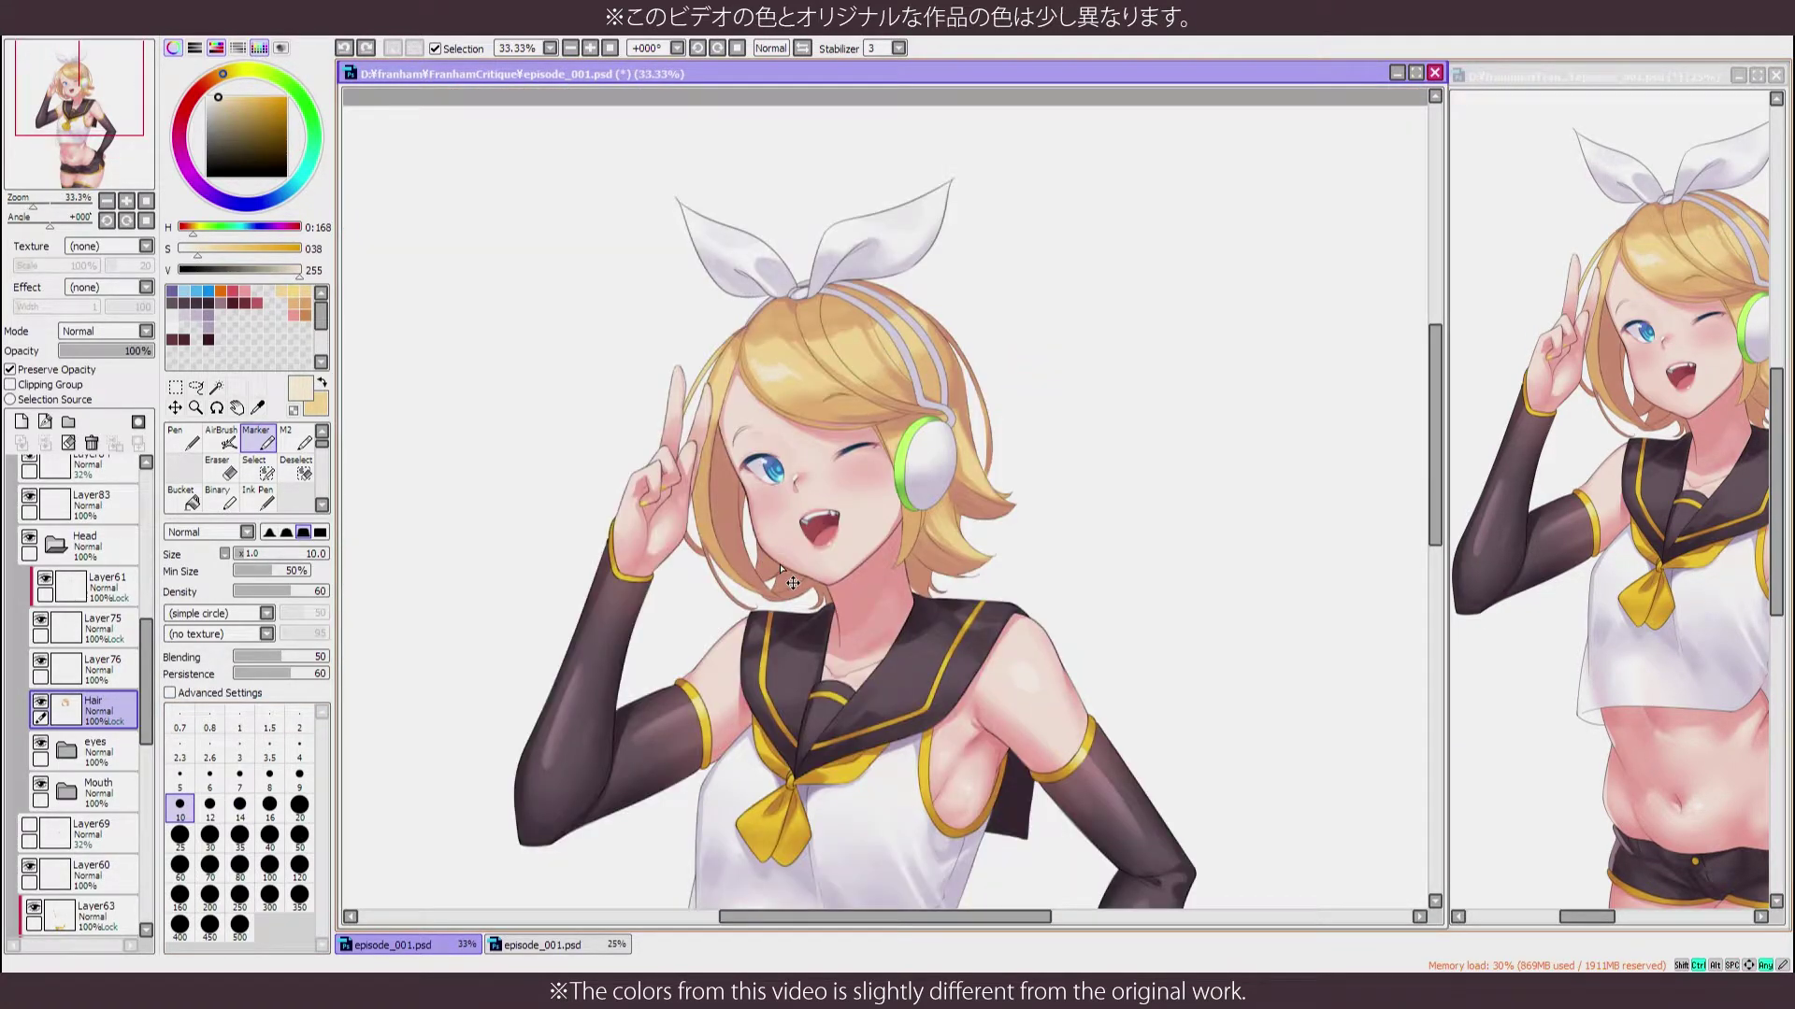
{"action": "scroll", "coordinate": [792, 583], "scroll_direction": "up", "scroll_amount": 5}
Broaden the crown's shadow with orange-tan and clear the cream highlights using the Marker at size 80
{"action": "left_click", "coordinate": [240, 864]}
{"action": "left_click_drag", "start_coordinate": [821, 400], "coordinate": [1204, 312]}
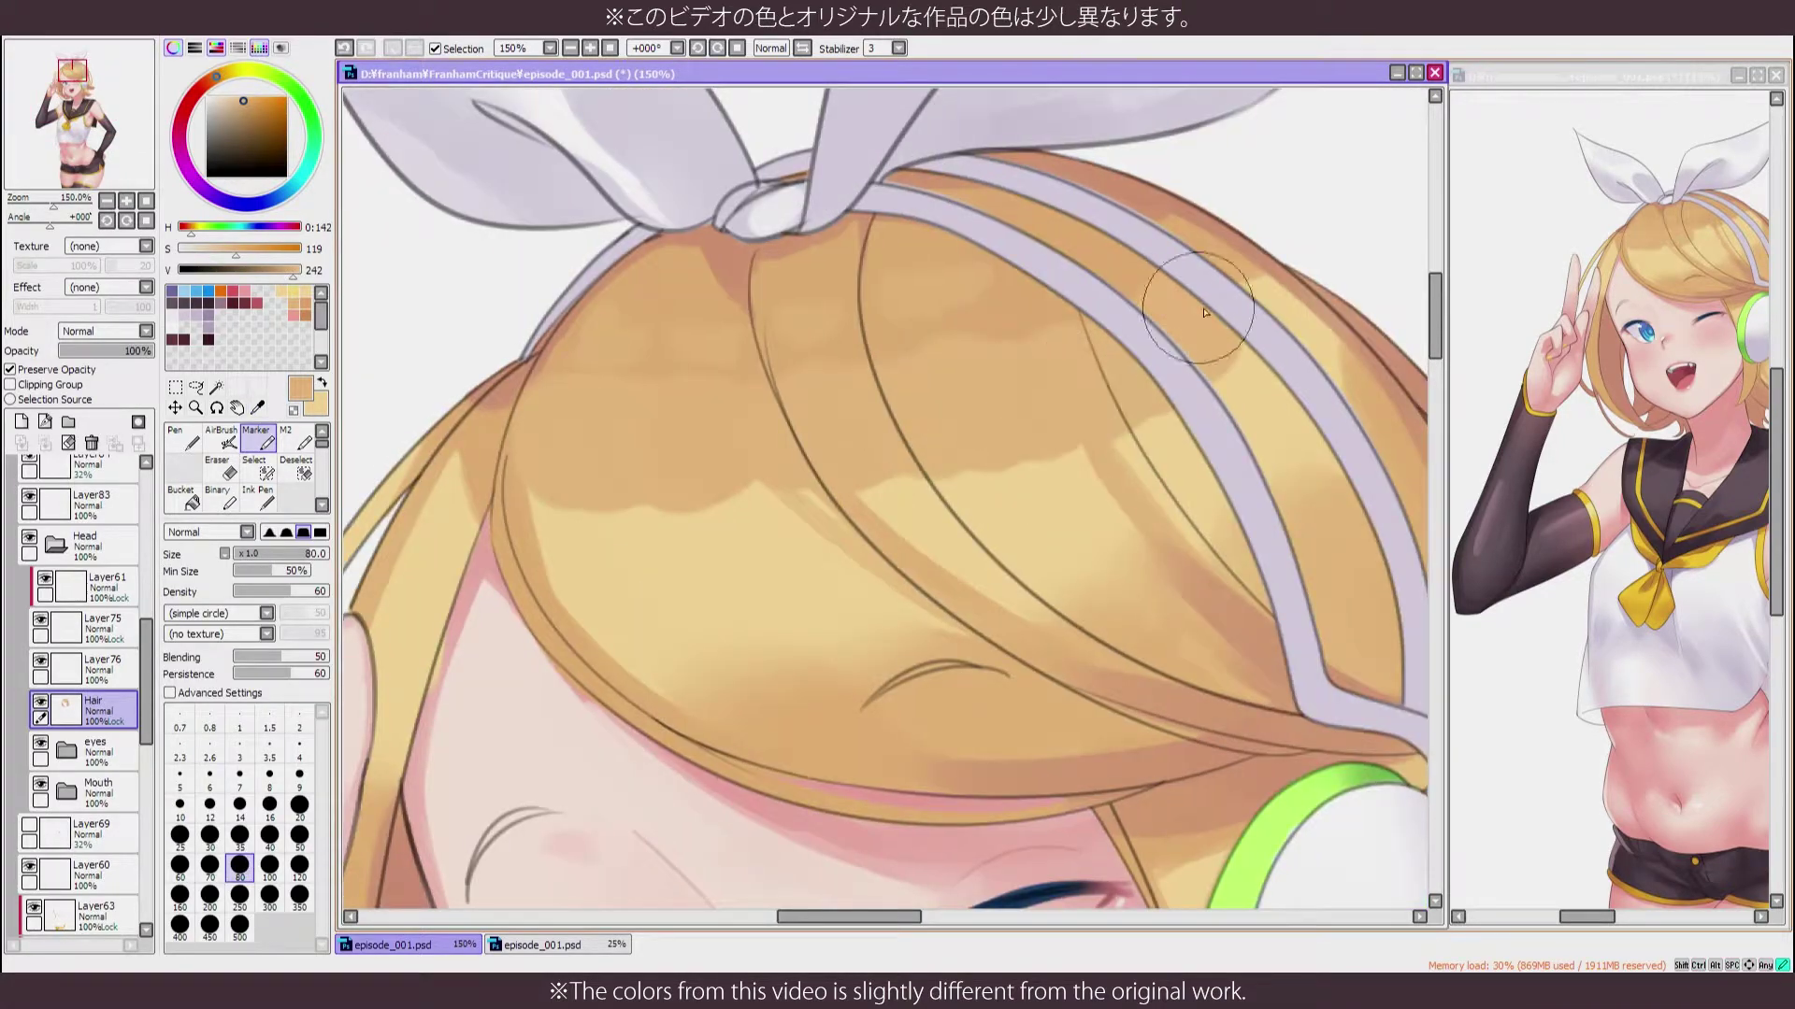
{"action": "scroll", "coordinate": [1204, 312], "scroll_direction": "down", "scroll_amount": 5}
{"action": "scroll", "coordinate": [869, 757], "scroll_direction": "up", "scroll_amount": 5}
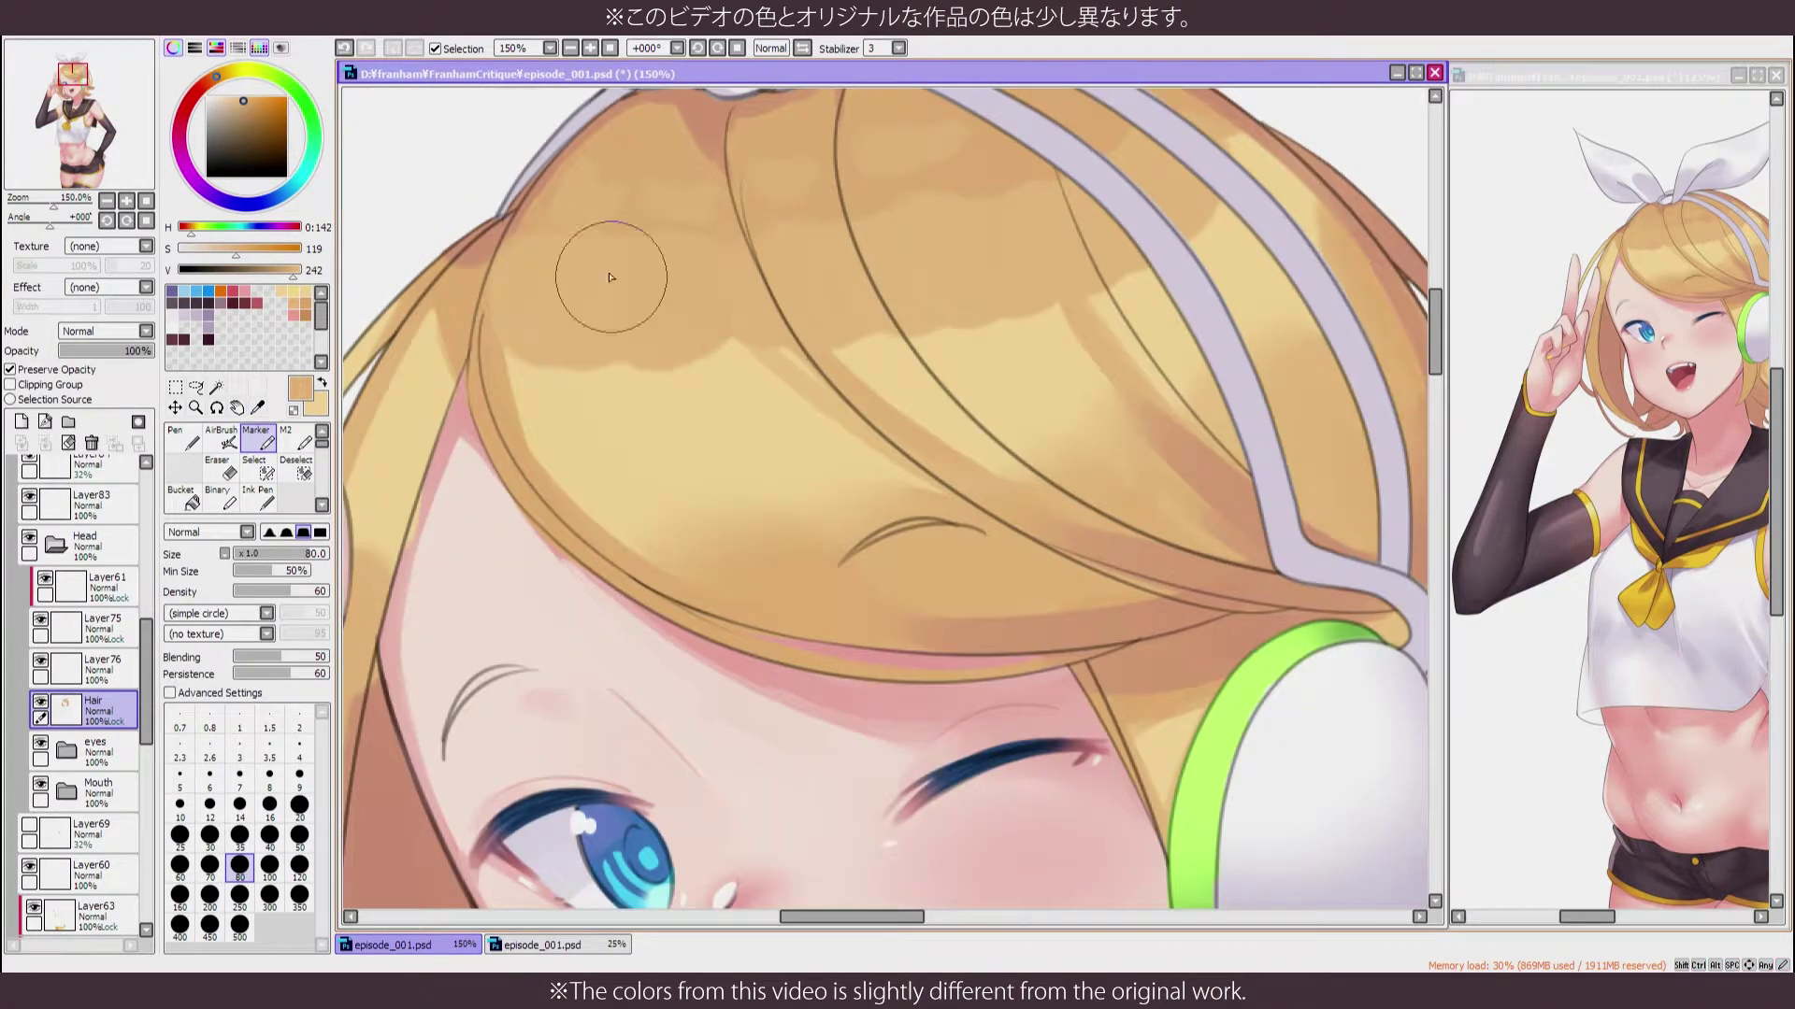
{"action": "scroll", "coordinate": [929, 265], "scroll_direction": "down", "scroll_amount": 5}
{"action": "scroll", "coordinate": [636, 645], "scroll_direction": "up", "scroll_amount": 5}
{"action": "key", "text": "h"}
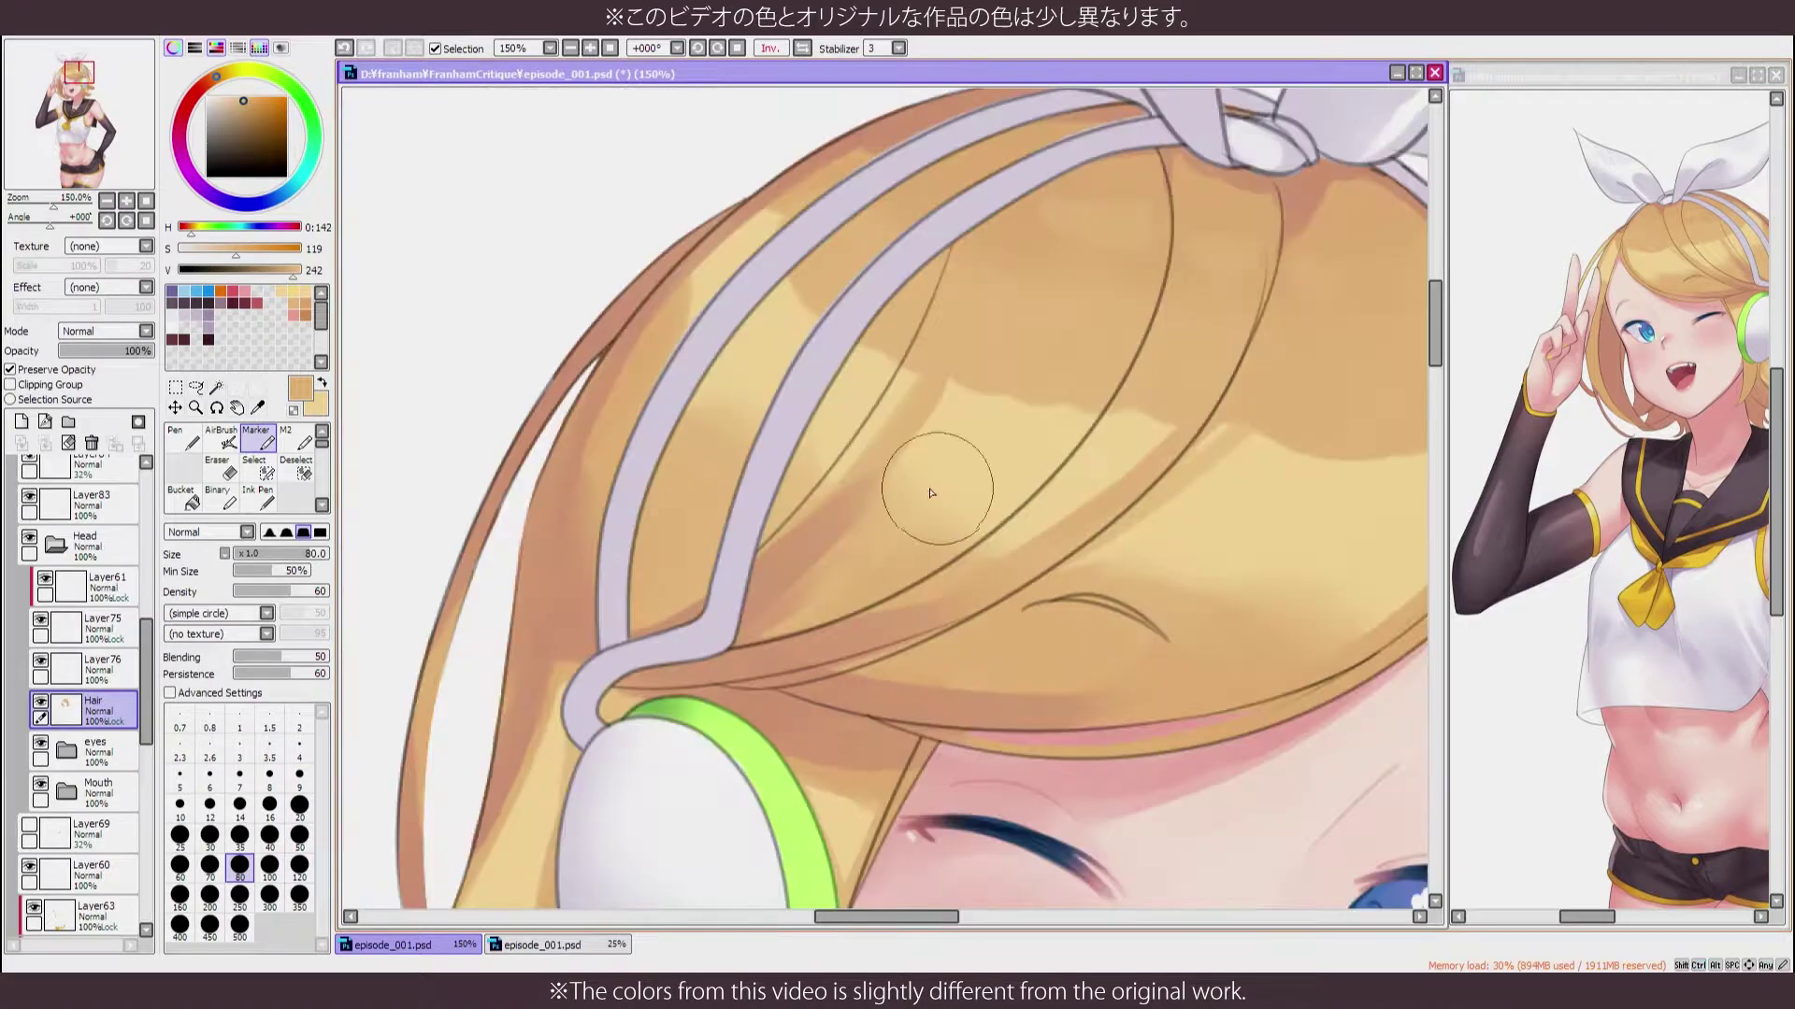
Shape the lower edge of the crown's shadow into strands with light yellow using the Marker at sizes 20 and 9
{"action": "left_click", "coordinate": [300, 804]}
{"action": "left_click", "coordinate": [733, 322], "text": "alt"}
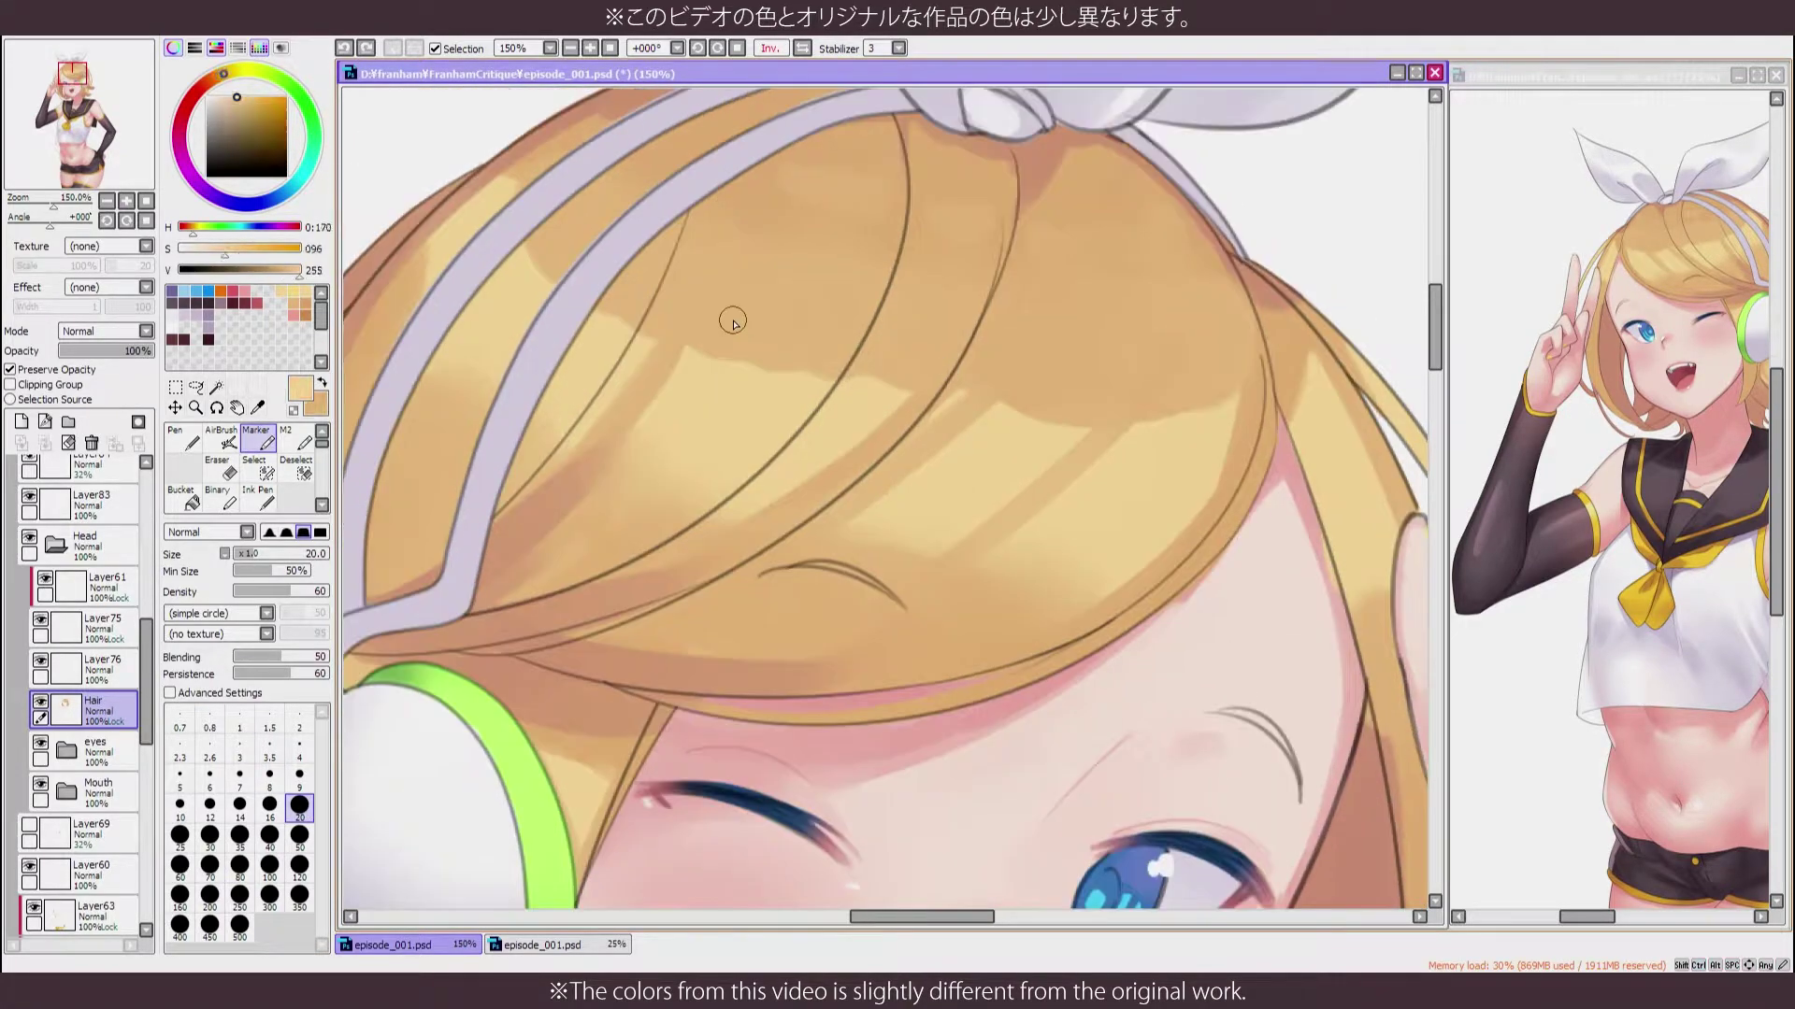
{"action": "key", "text": "h"}
{"action": "key", "text": "bracketleft"}
{"action": "key", "text": "bracketleft"}
{"action": "key", "text": "bracketleft"}
{"action": "key", "text": "bracketleft"}
{"action": "key", "text": "bracketleft"}
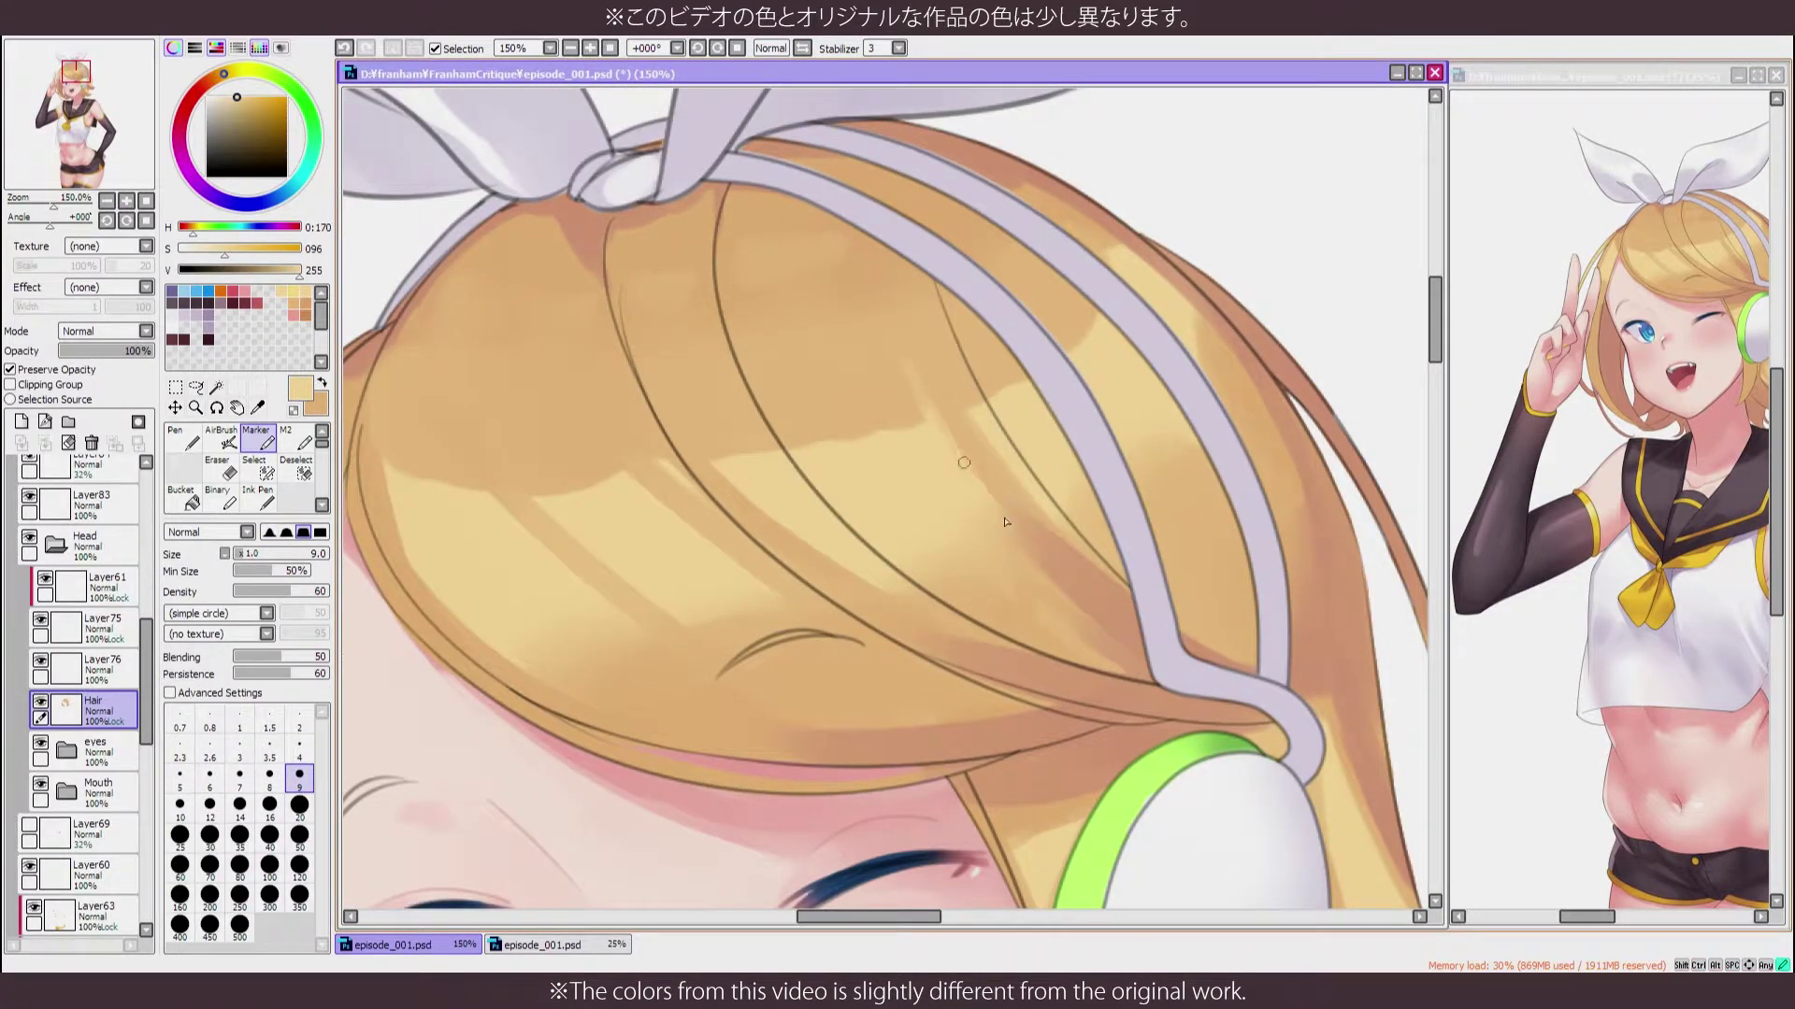
Dab light yellow patches into the orange-tan crown shadow below the bow using the Marker at size 9
{"action": "scroll", "coordinate": [930, 500], "scroll_direction": "down", "scroll_amount": 5}
{"action": "scroll", "coordinate": [841, 467], "scroll_direction": "up", "scroll_amount": 5}
{"action": "scroll", "coordinate": [748, 449], "scroll_direction": "up", "scroll_amount": 3}
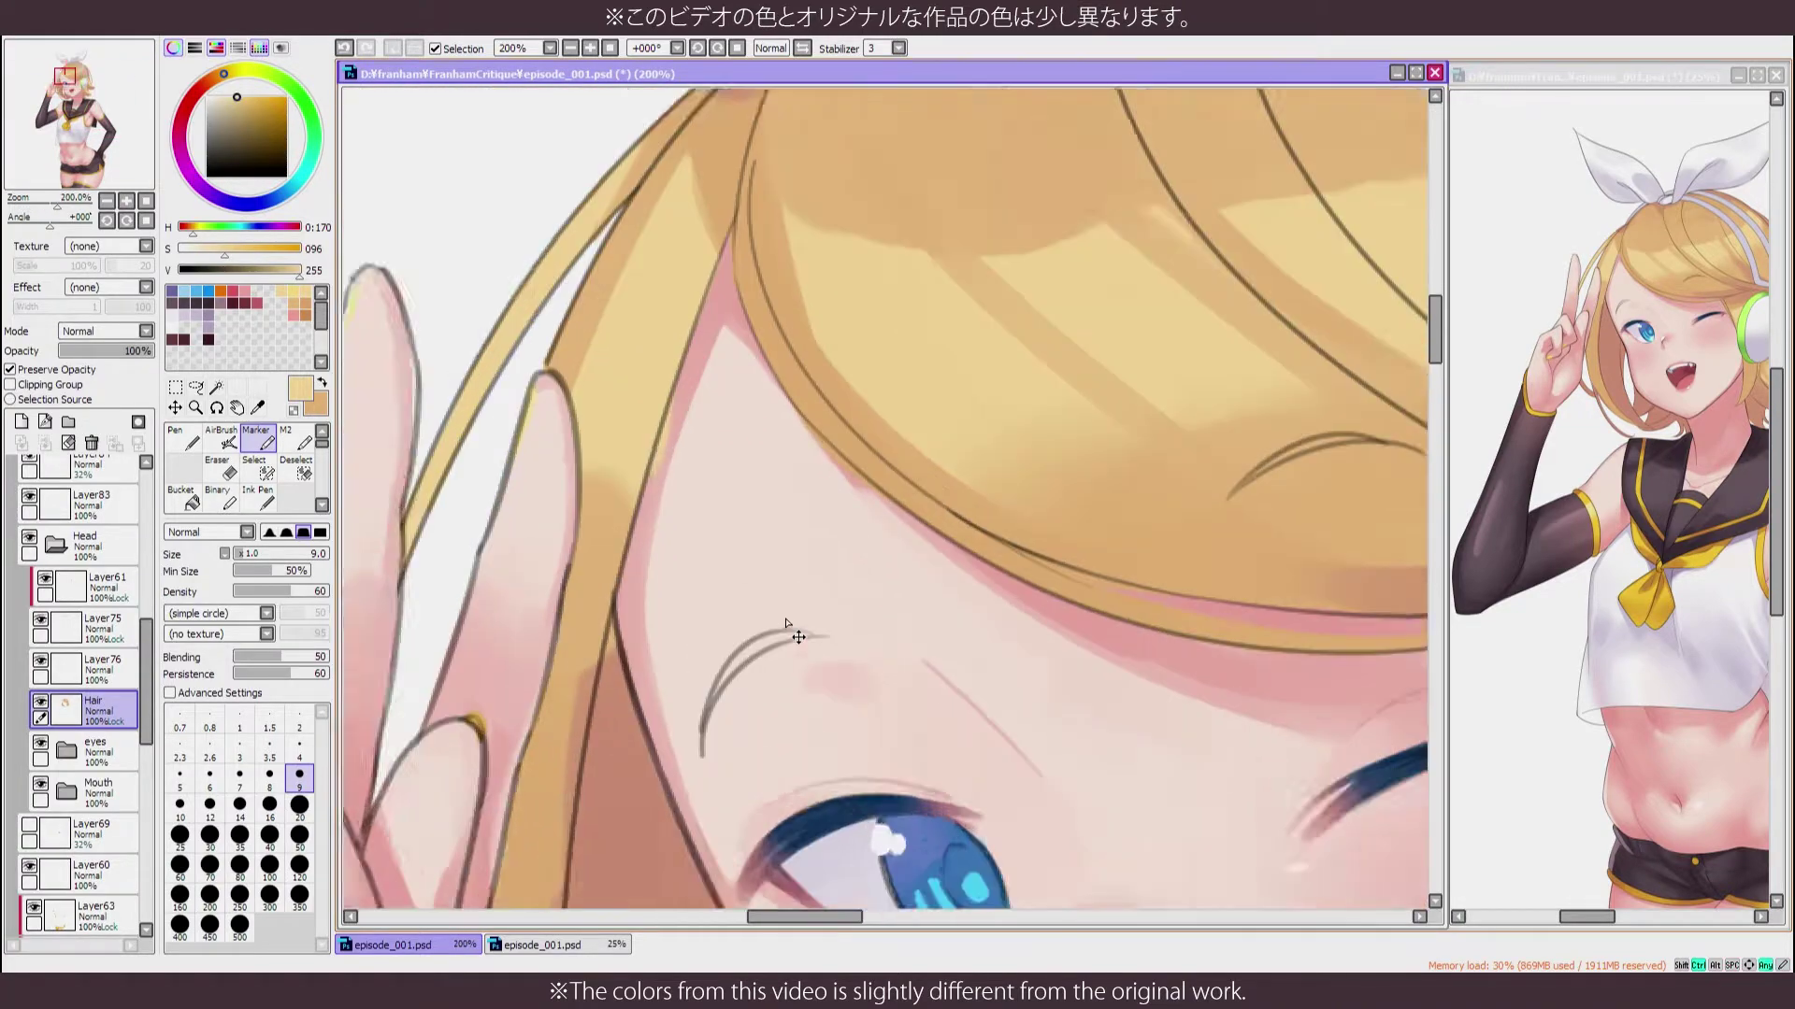
{"action": "scroll", "coordinate": [632, 430], "scroll_direction": "up", "scroll_amount": 3}
{"action": "left_click_drag", "start_coordinate": [632, 430], "coordinate": [701, 369]}
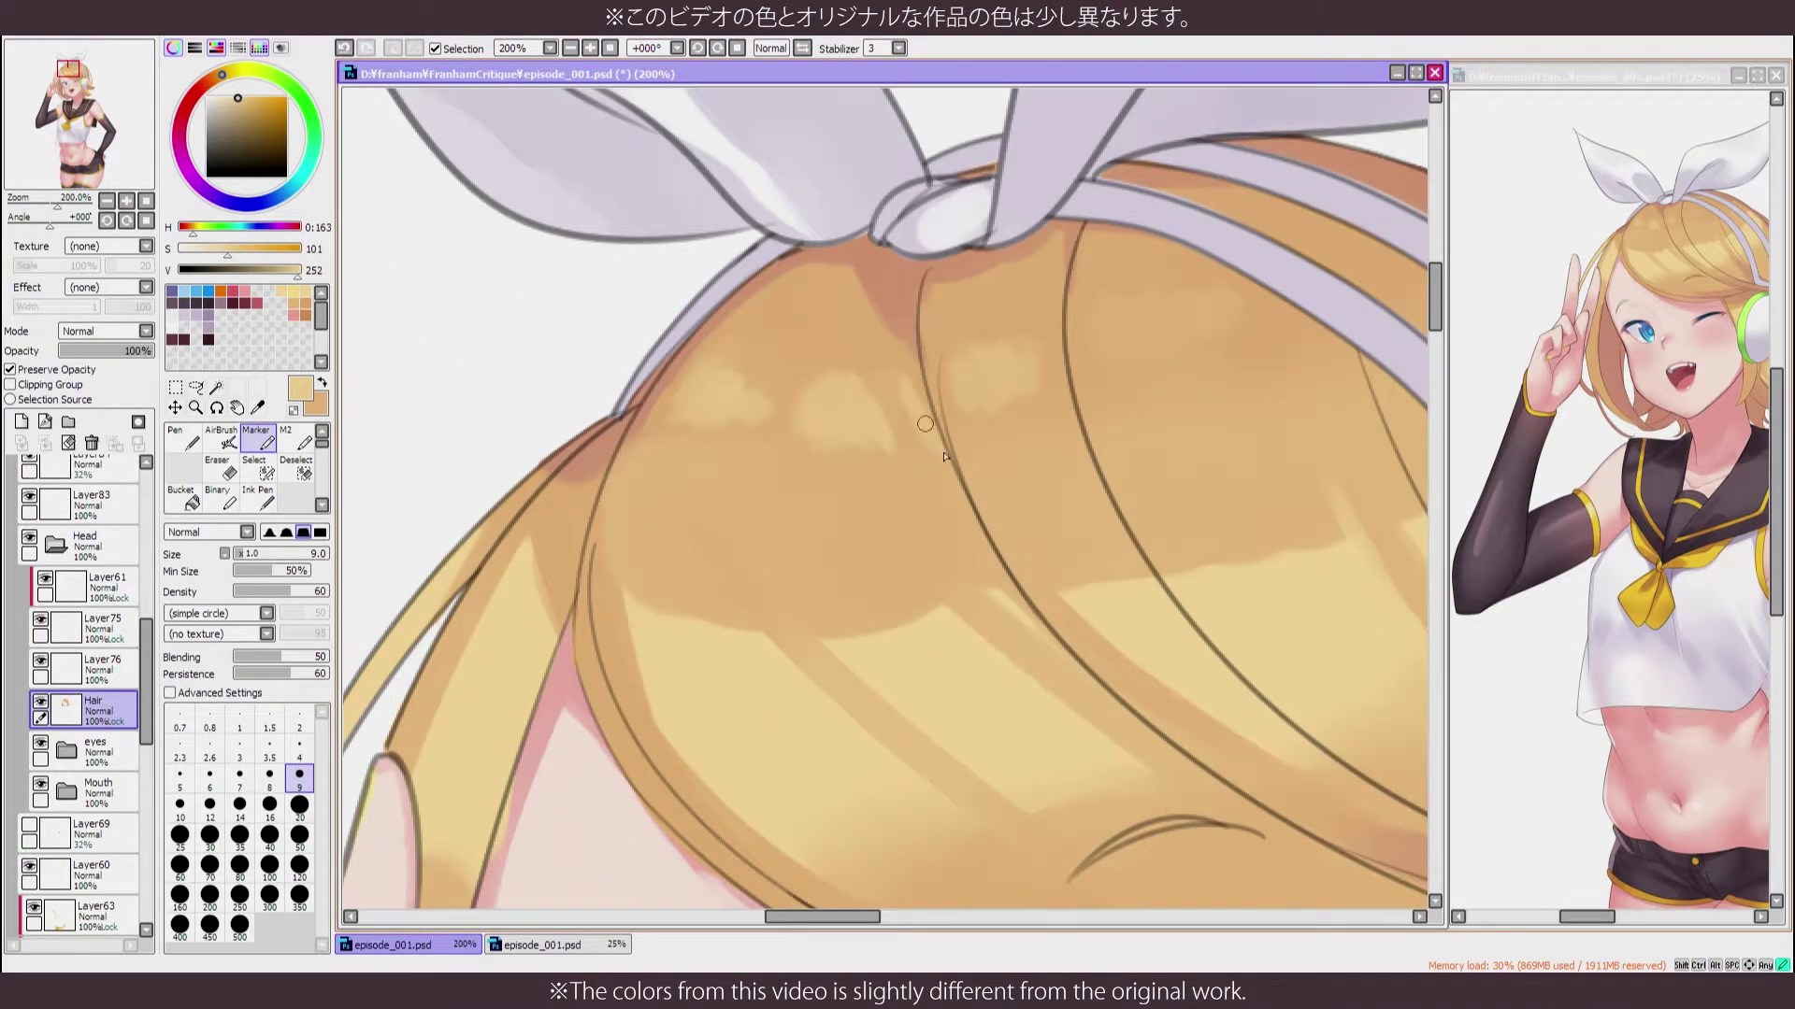
{"action": "scroll", "coordinate": [944, 456], "scroll_direction": "right", "scroll_amount": 2}
{"action": "scroll", "coordinate": [1041, 373], "scroll_direction": "up", "scroll_amount": 2}
{"action": "scroll", "coordinate": [710, 307], "scroll_direction": "down", "scroll_amount": 5}
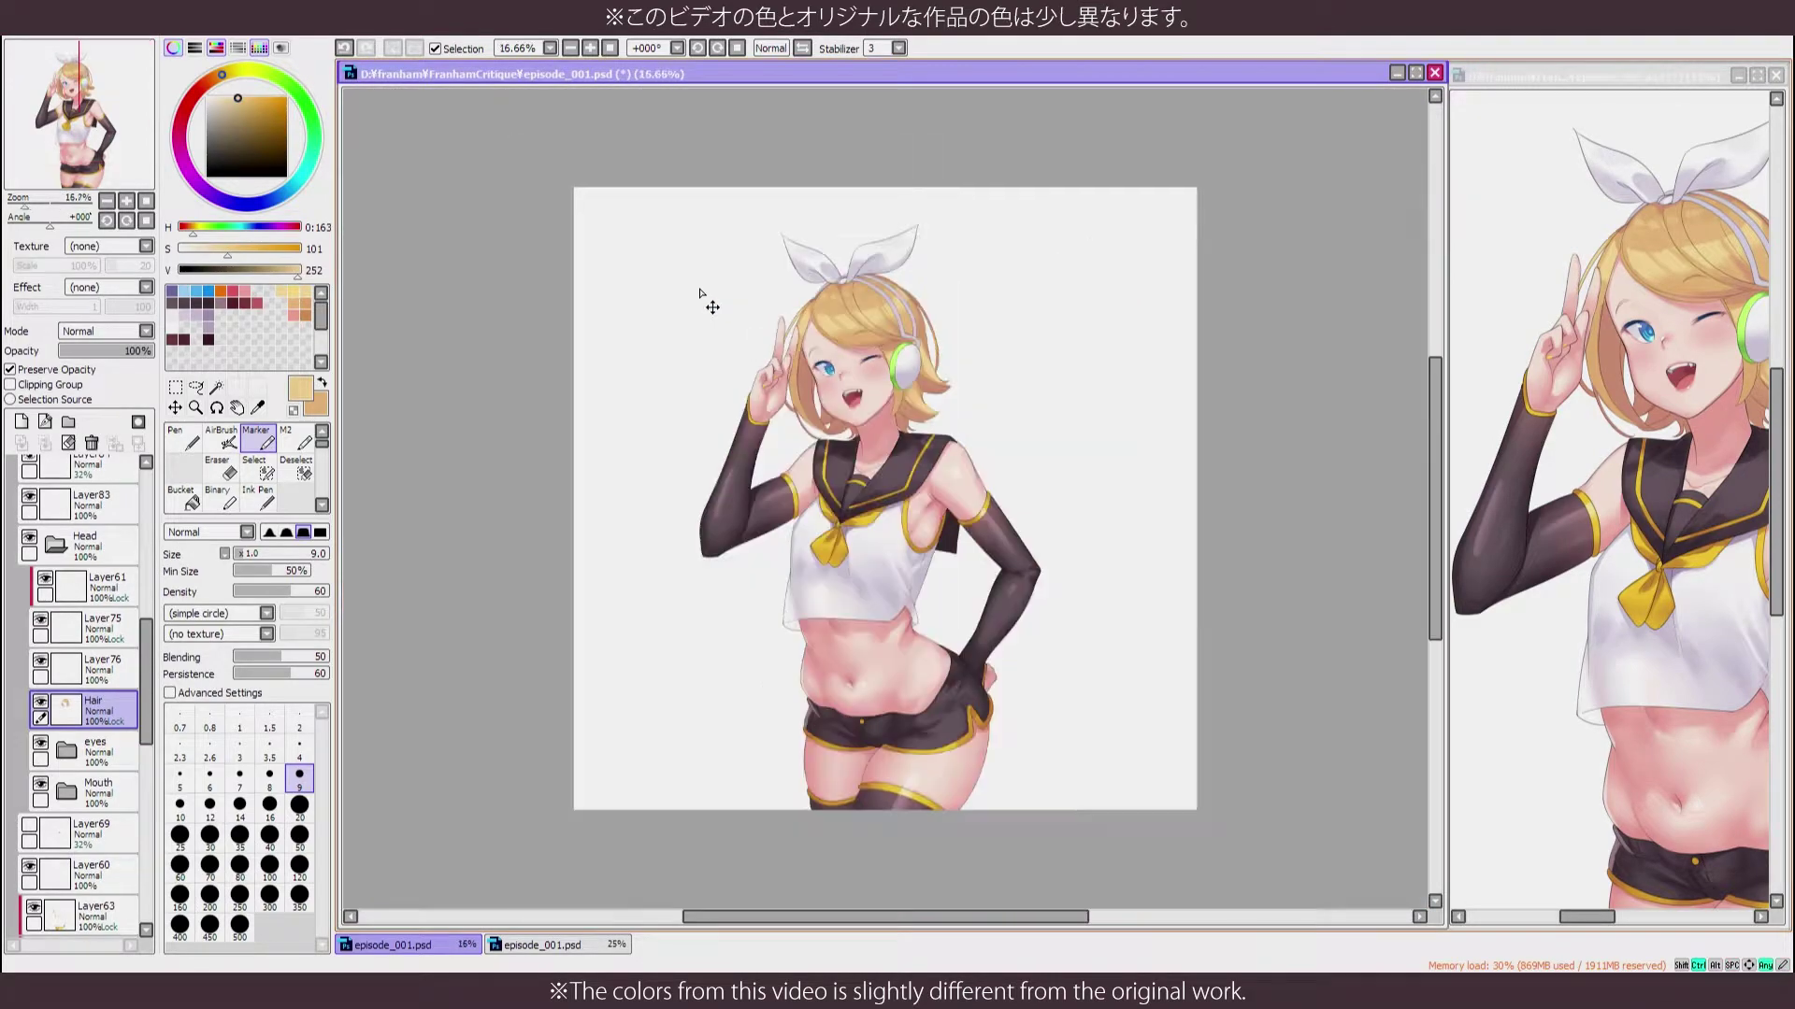
{"action": "scroll", "coordinate": [701, 297], "scroll_direction": "up", "scroll_amount": 5}
Try purple shading on the hair behind the jaw using the Marker at size 40
{"action": "left_click", "coordinate": [181, 149]}
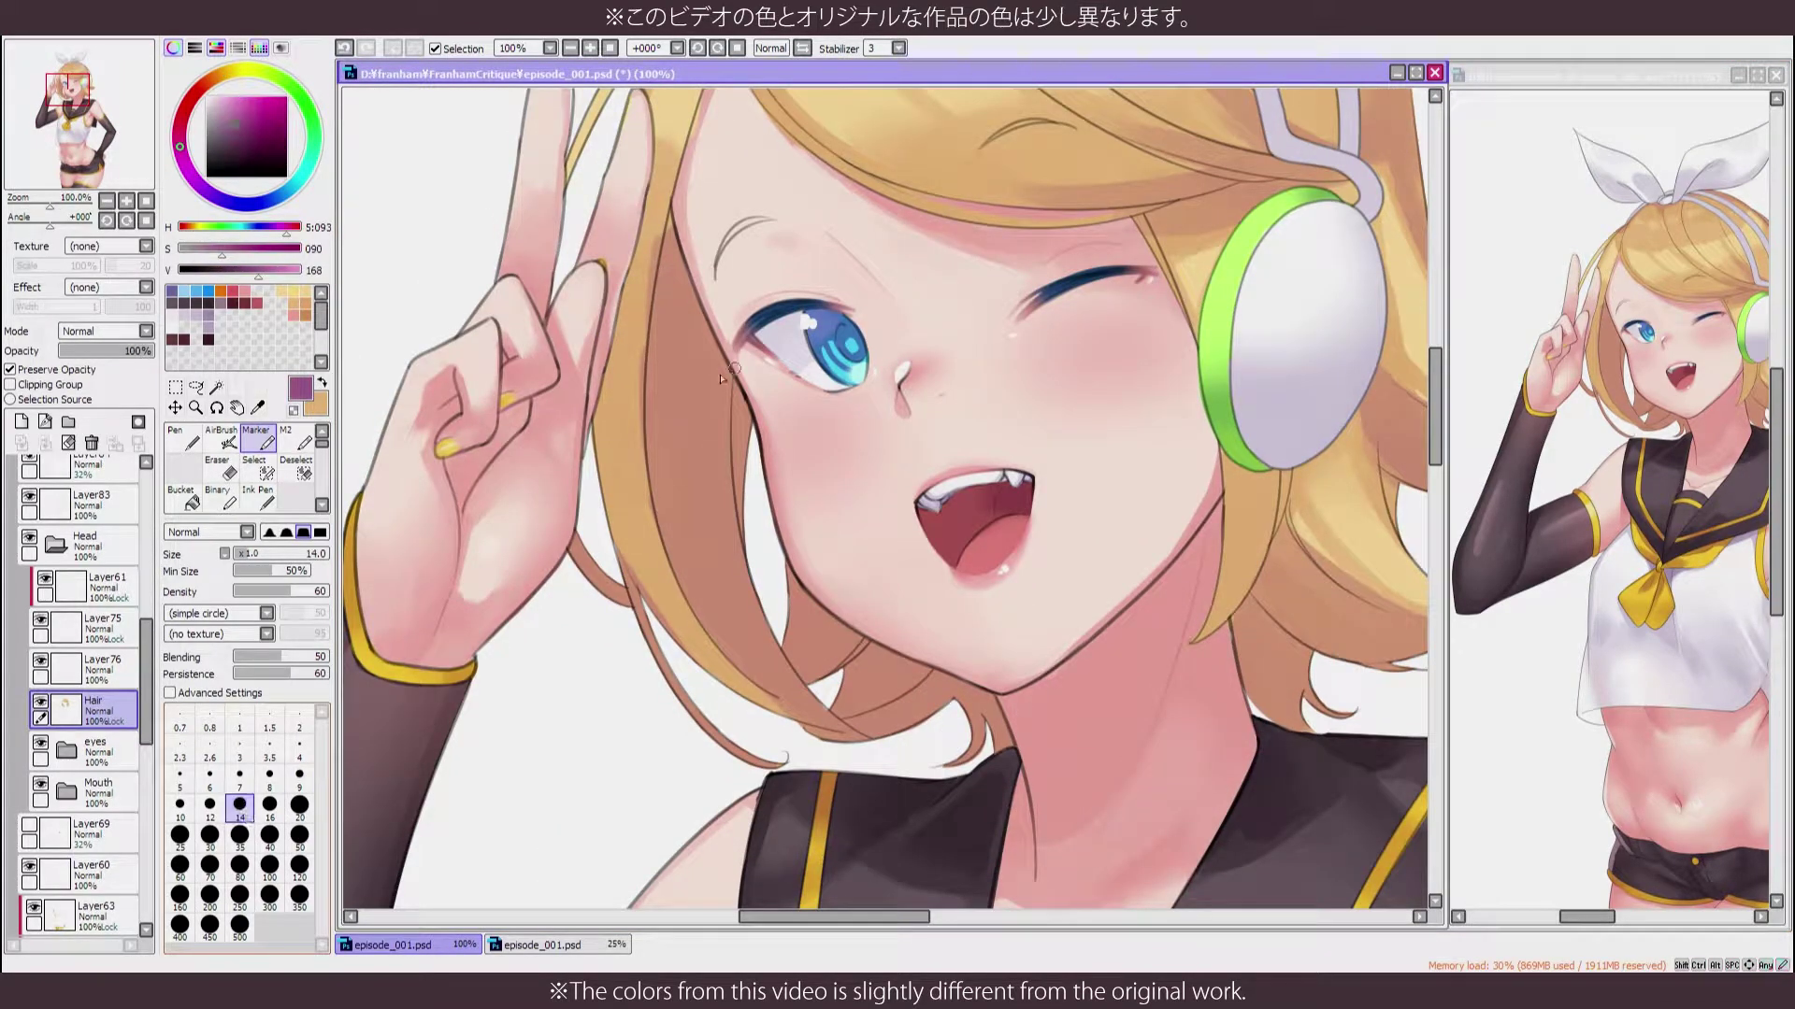
{"action": "key", "text": "]"}
{"action": "key", "text": "]"}
{"action": "key", "text": "]"}
{"action": "key", "text": "]"}
{"action": "key", "text": "]"}
{"action": "key", "text": "]"}
{"action": "key", "text": "h"}
{"action": "left_click_drag", "start_coordinate": [479, 449], "coordinate": [504, 486]}
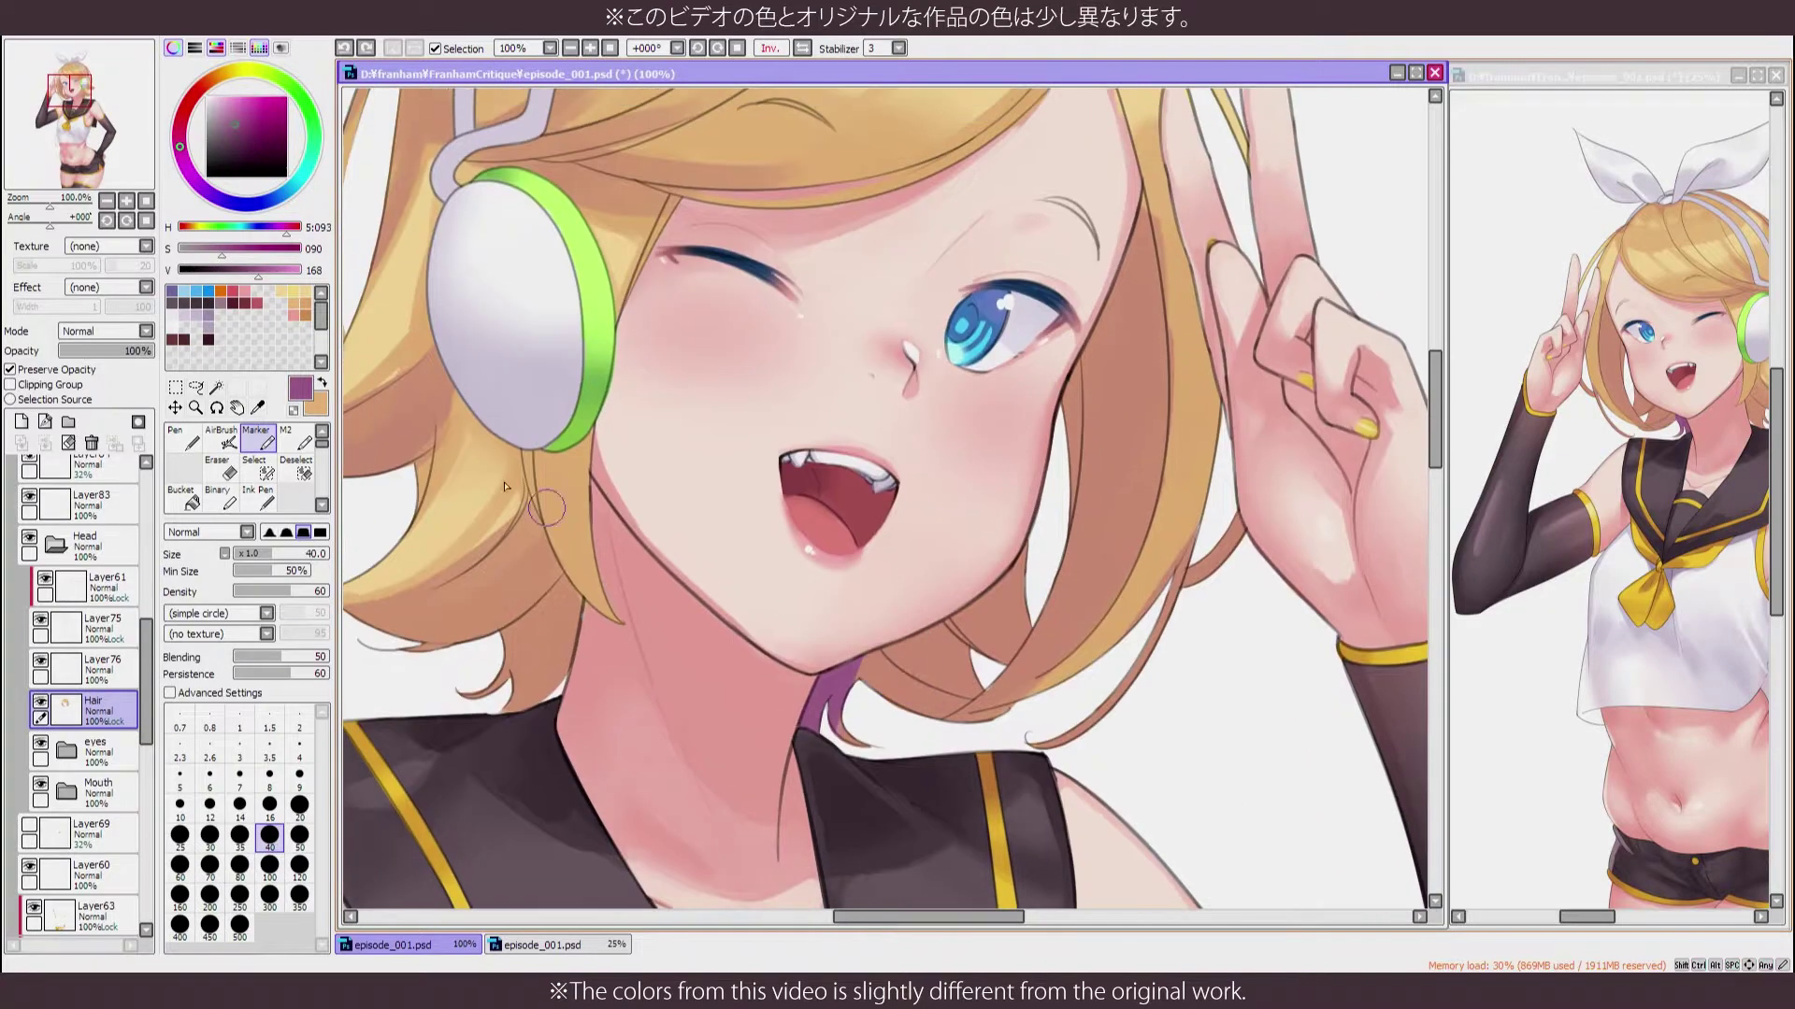
{"action": "left_click", "coordinate": [827, 671], "text": "alt"}
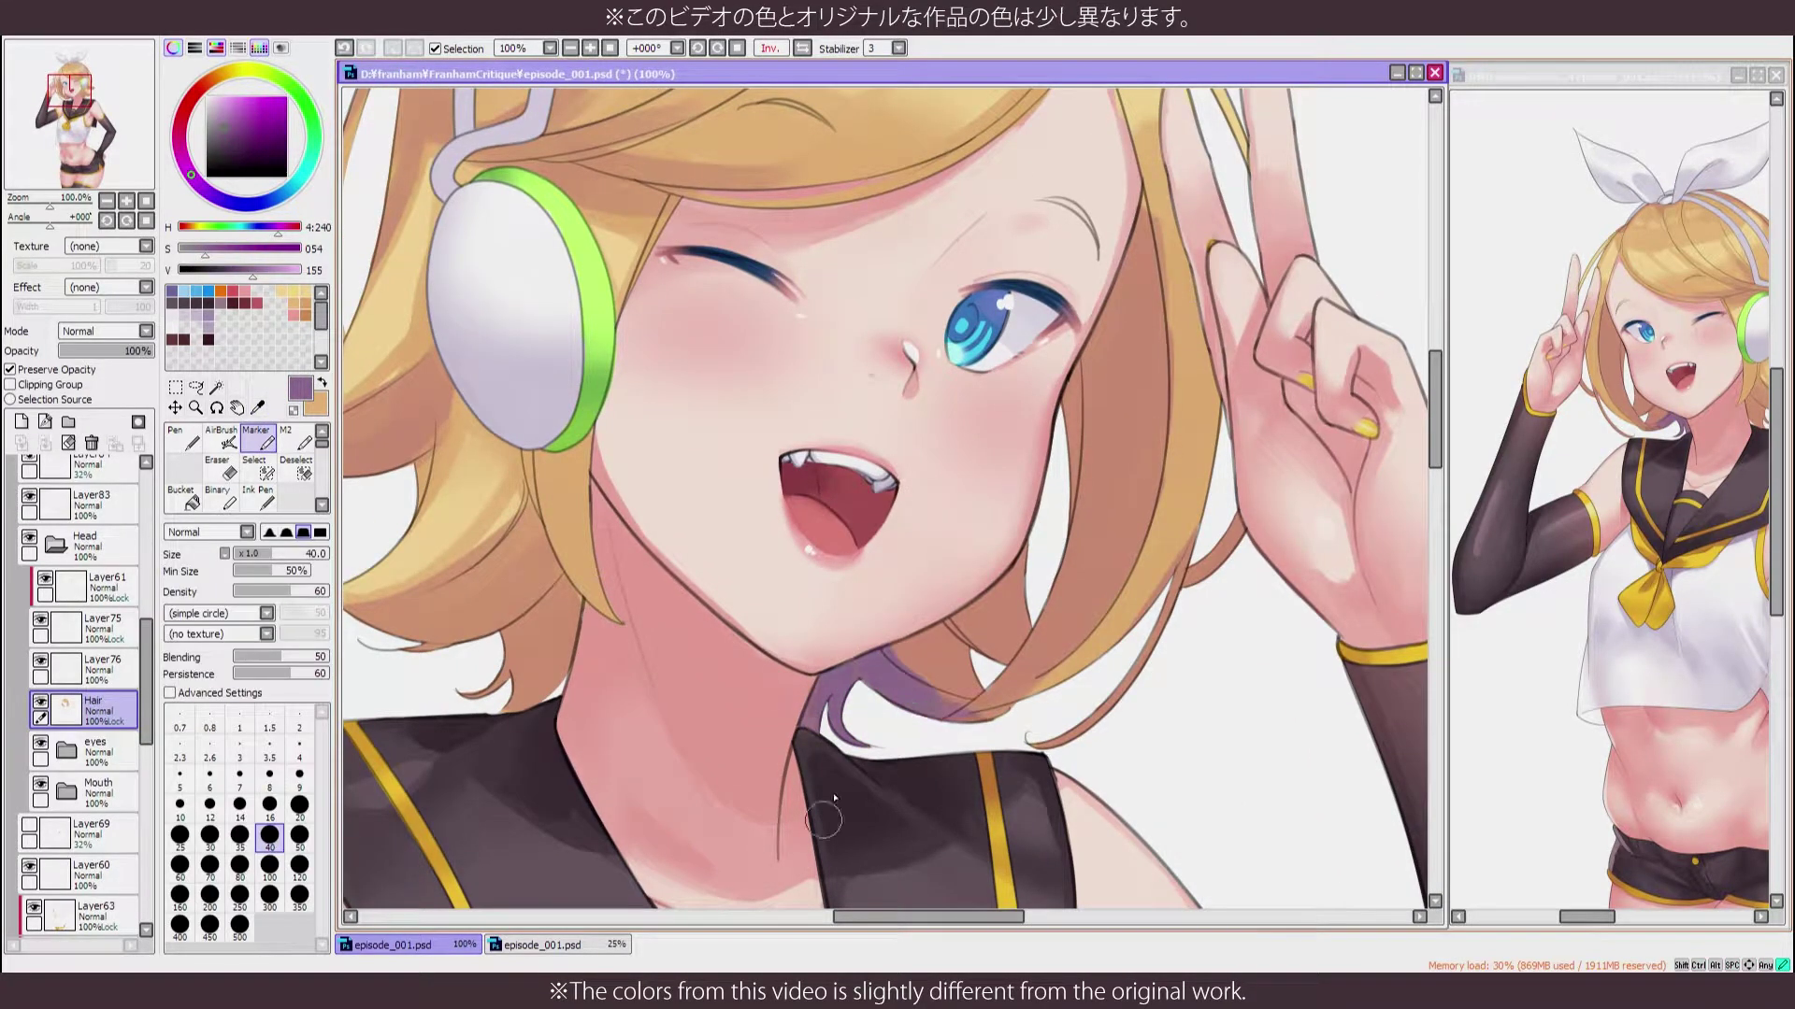
{"action": "key", "text": "h"}
{"action": "scroll", "coordinate": [853, 759], "scroll_direction": "down", "scroll_amount": 3}
{"action": "scroll", "coordinate": [853, 759], "scroll_direction": "up", "scroll_amount": 2}
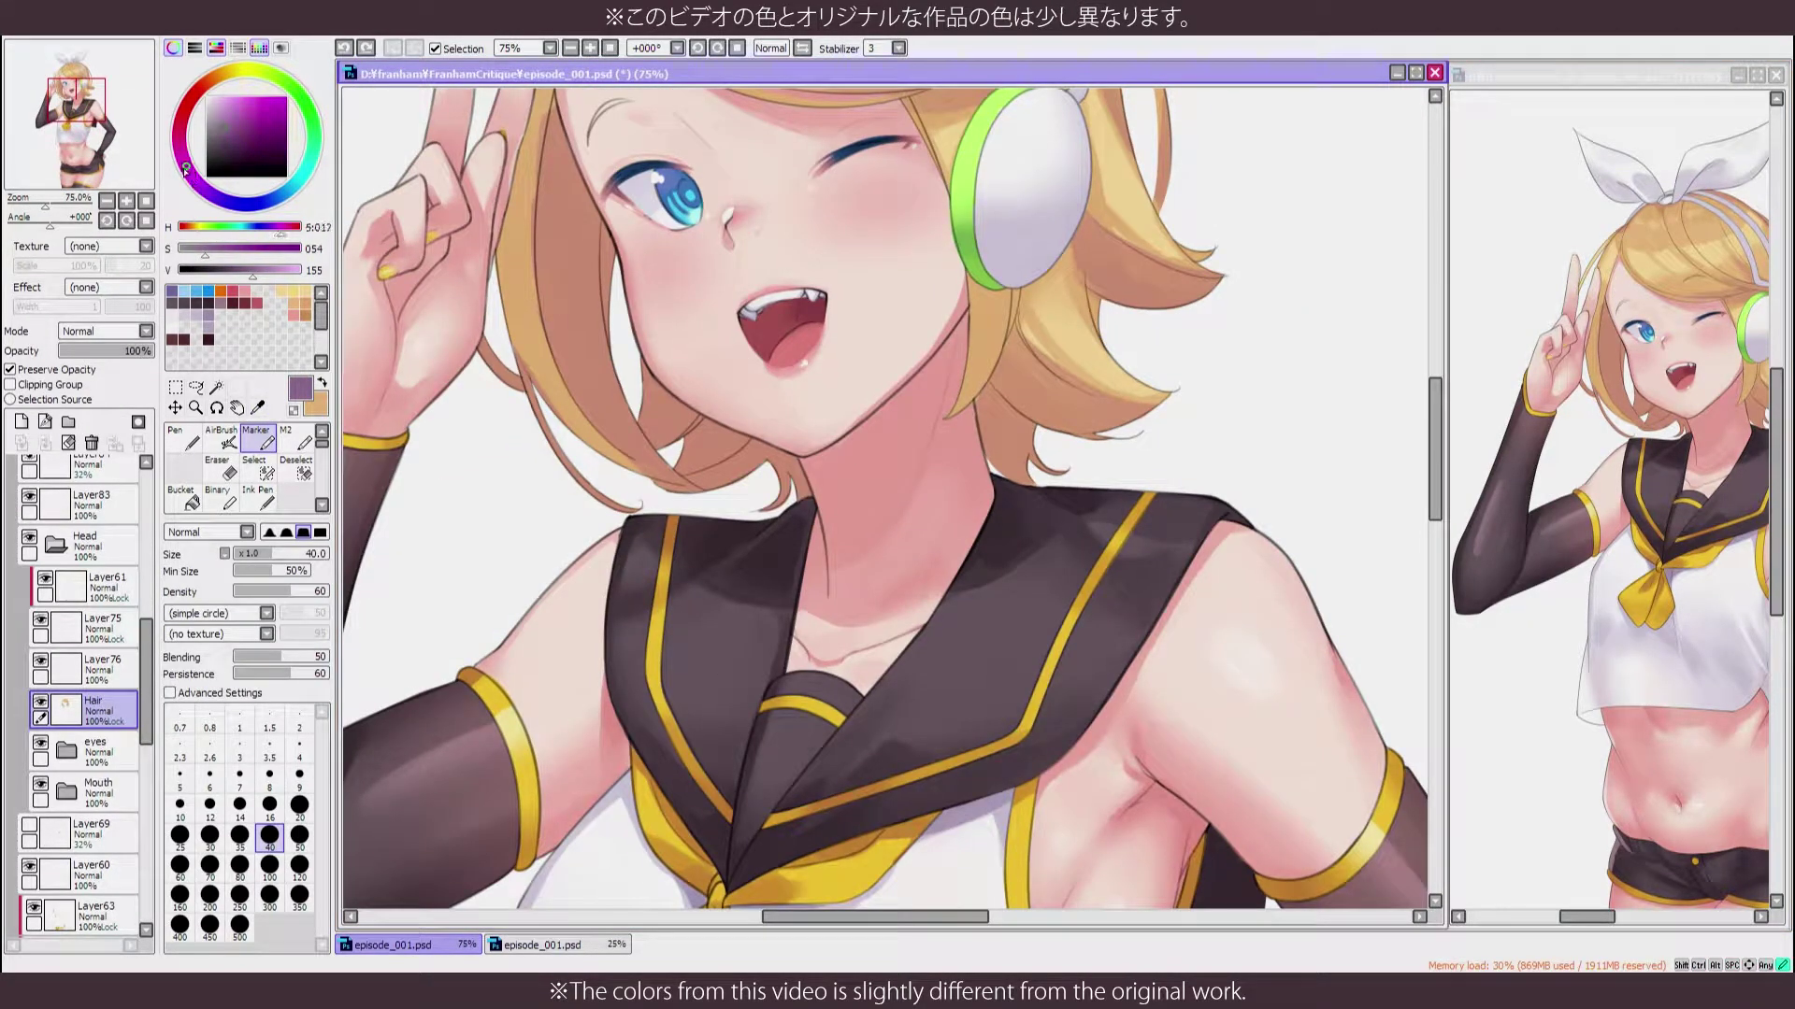
Try a muted mauve tint along the lower hair tips on both sides of the neck using the Marker at size 40
{"action": "left_click", "coordinate": [711, 440], "text": "alt"}
{"action": "left_click_drag", "start_coordinate": [739, 425], "coordinate": [687, 500]}
{"action": "left_click_drag", "start_coordinate": [804, 444], "coordinate": [734, 495]}
{"action": "left_click_drag", "start_coordinate": [794, 468], "coordinate": [799, 552]}
{"action": "mouse_move", "coordinate": [1019, 519]}
{"action": "left_mouse_down"}
{"action": "mouse_move", "coordinate": [986, 494]}
{"action": "mouse_move", "coordinate": [1044, 514]}
{"action": "mouse_move", "coordinate": [1150, 496]}
{"action": "left_mouse_up"}
{"action": "left_click_drag", "start_coordinate": [1014, 437], "coordinate": [993, 458]}
{"action": "key", "text": "h"}
{"action": "key", "text": "h"}
{"action": "scroll", "coordinate": [1081, 480], "scroll_direction": "down", "scroll_amount": 2}
{"action": "scroll", "coordinate": [762, 455], "scroll_direction": "up", "scroll_amount": 2}
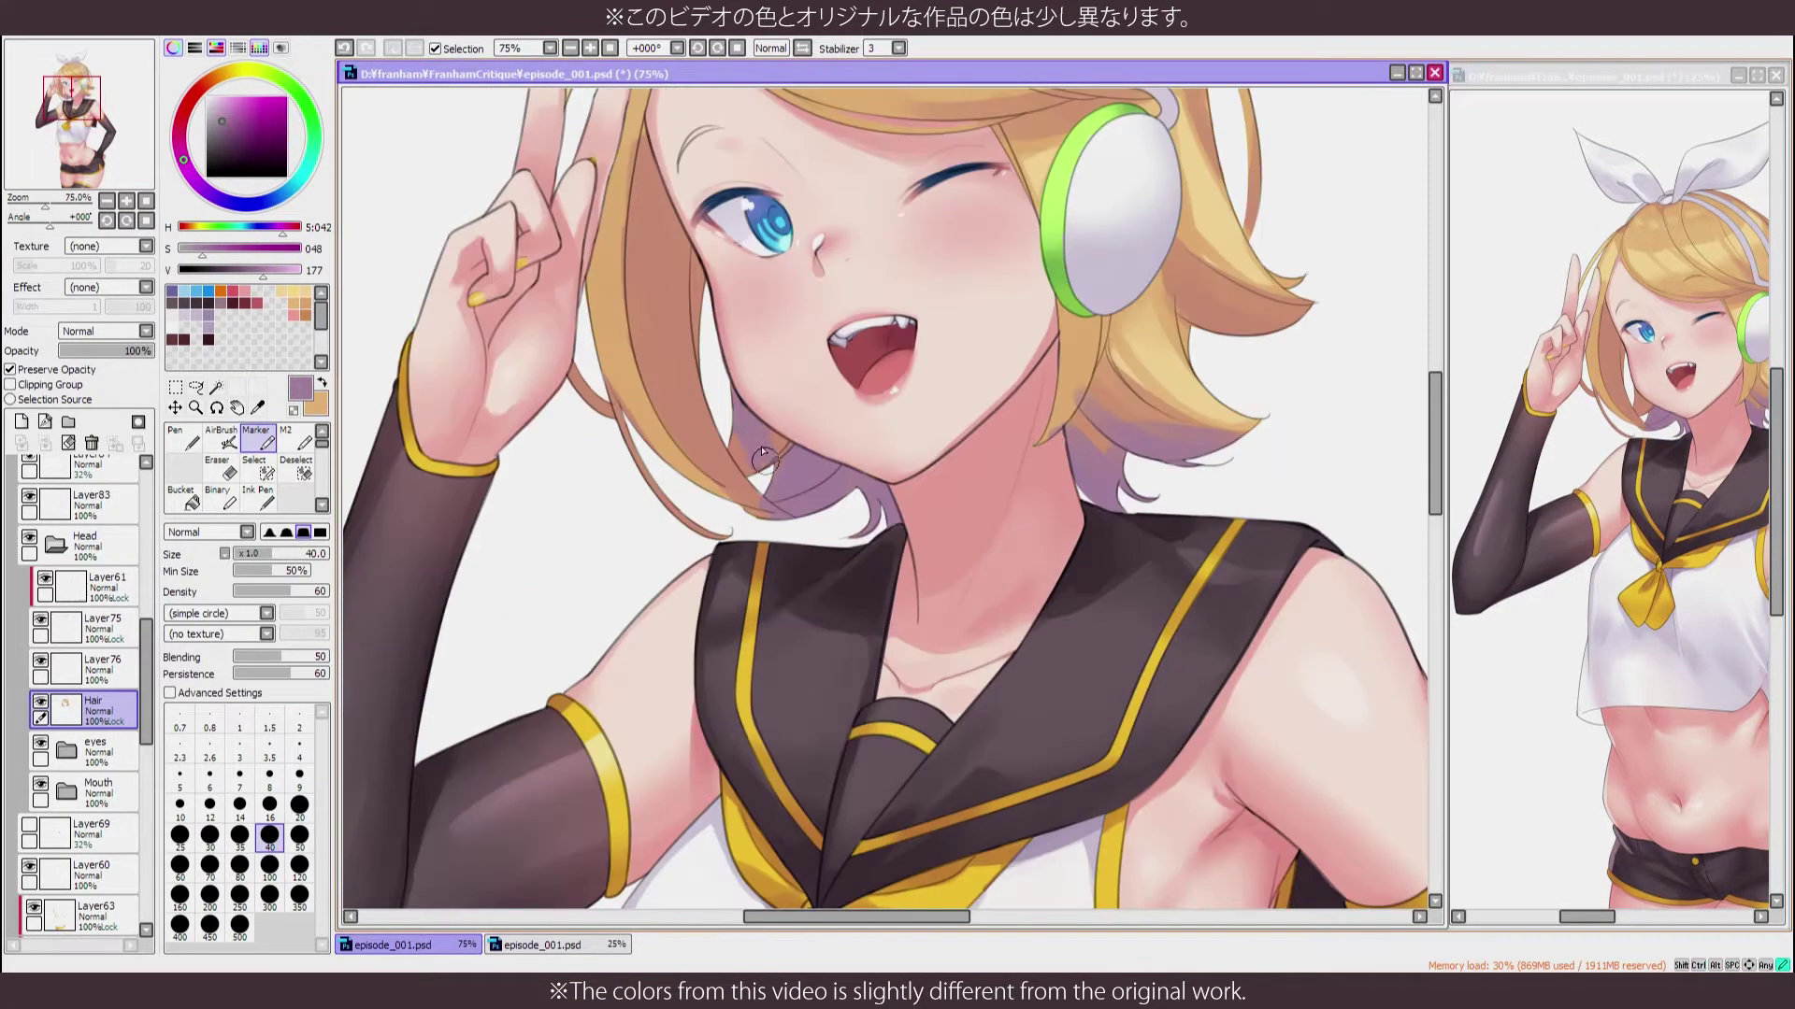
{"action": "scroll", "coordinate": [1182, 424], "scroll_direction": "down", "scroll_amount": 3}
{"action": "scroll", "coordinate": [1181, 424], "scroll_direction": "up", "scroll_amount": 3}
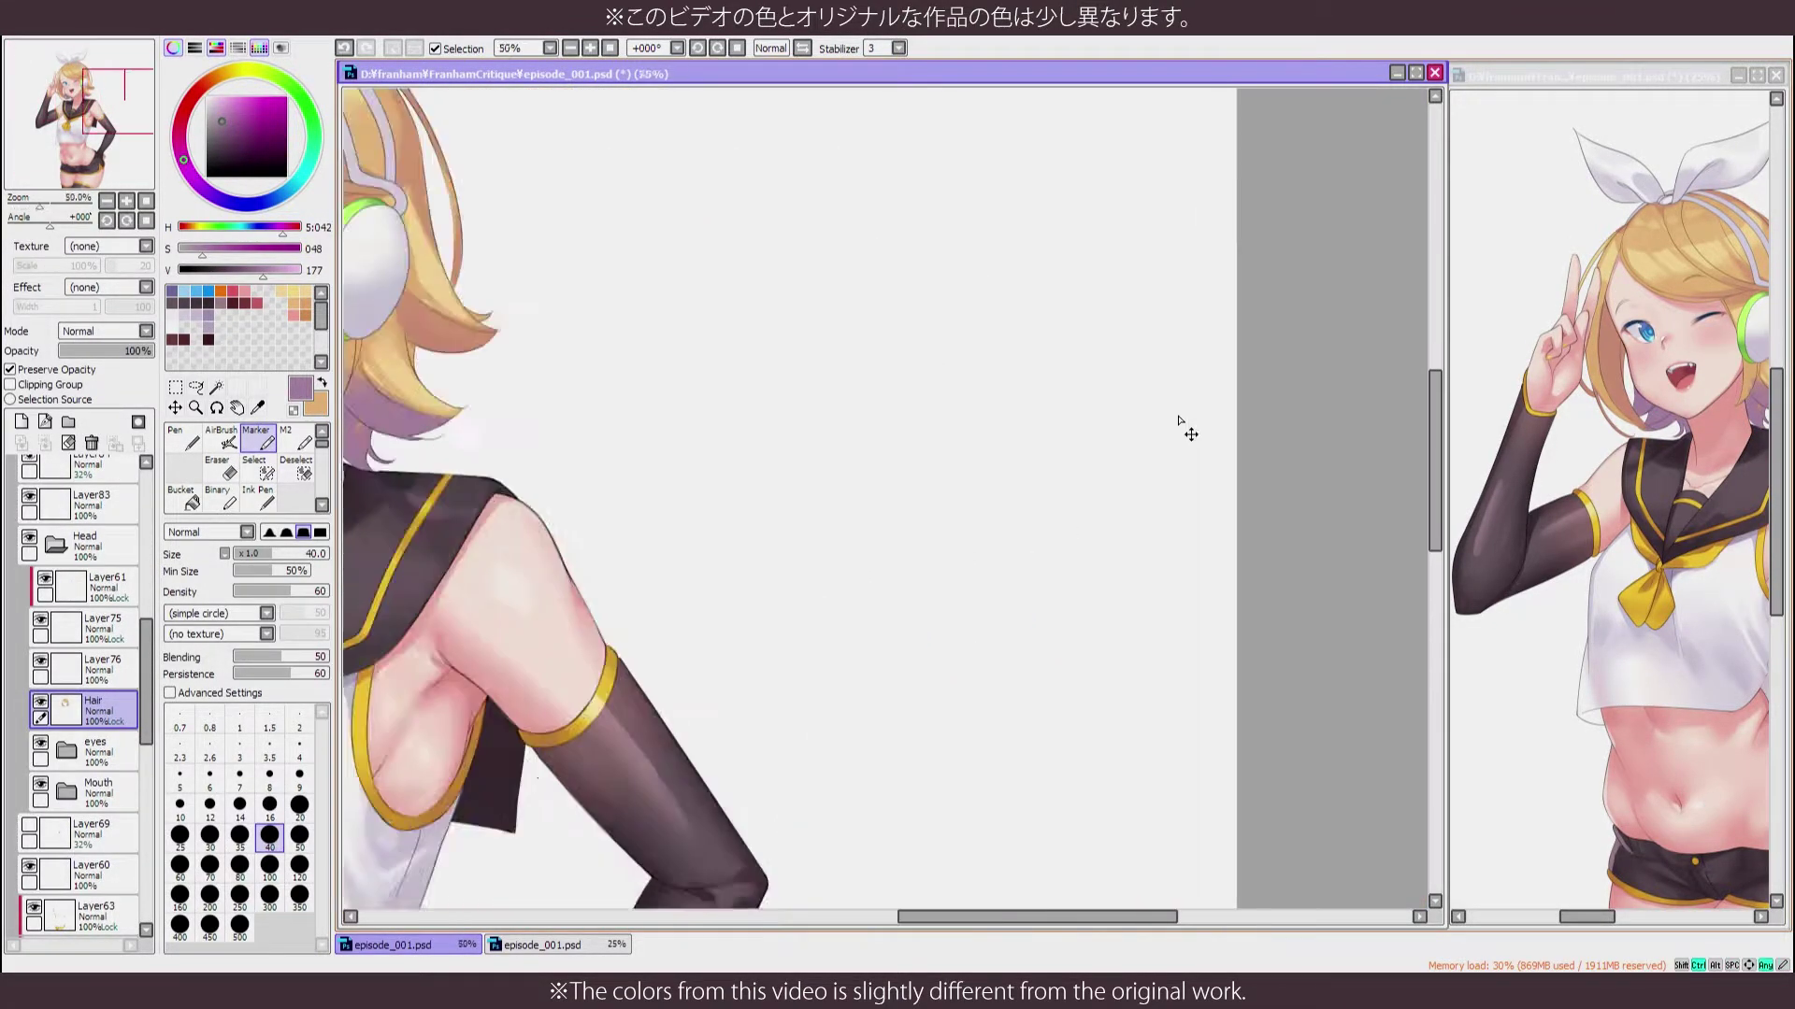
{"action": "key", "text": "ctrl+z"}
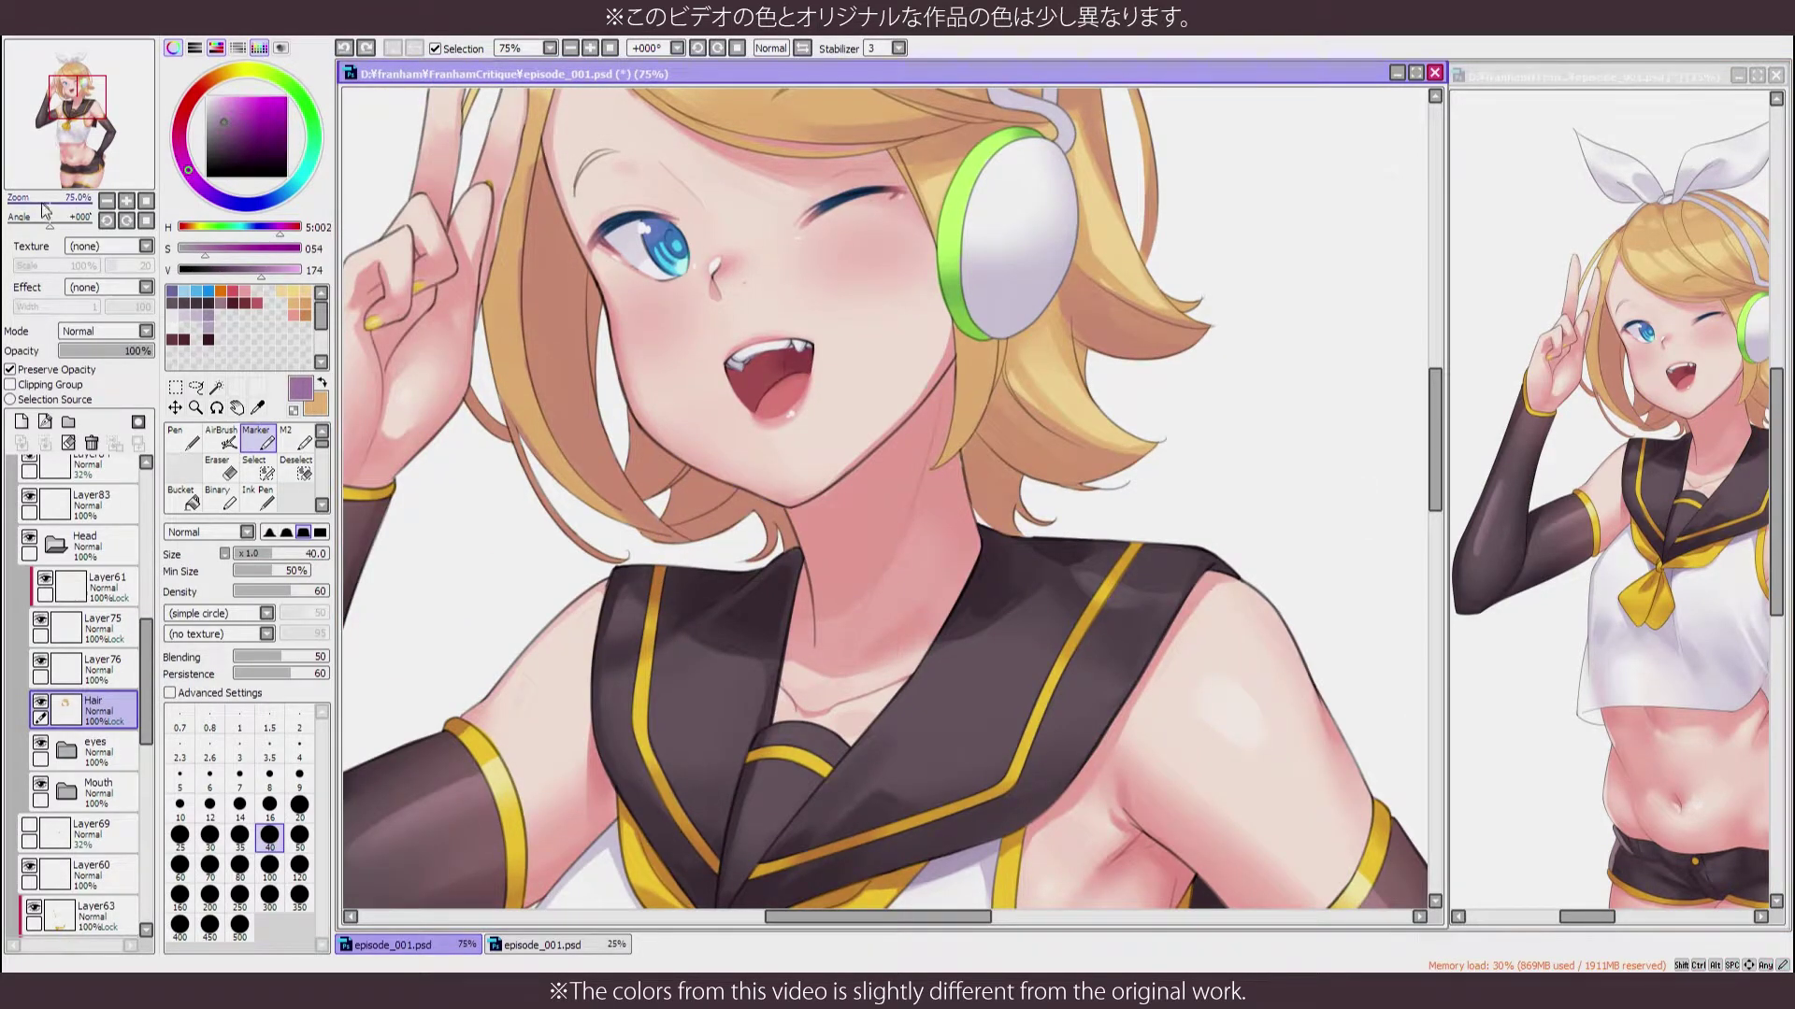
Try stronger purple shading over the hair behind the jaw and the lower curl beside the neck using the Marker at size 40
{"action": "left_click_drag", "start_coordinate": [44, 209], "coordinate": [53, 210]}
{"action": "key", "text": "ctrl+y"}
{"action": "key", "text": "ctrl+y"}
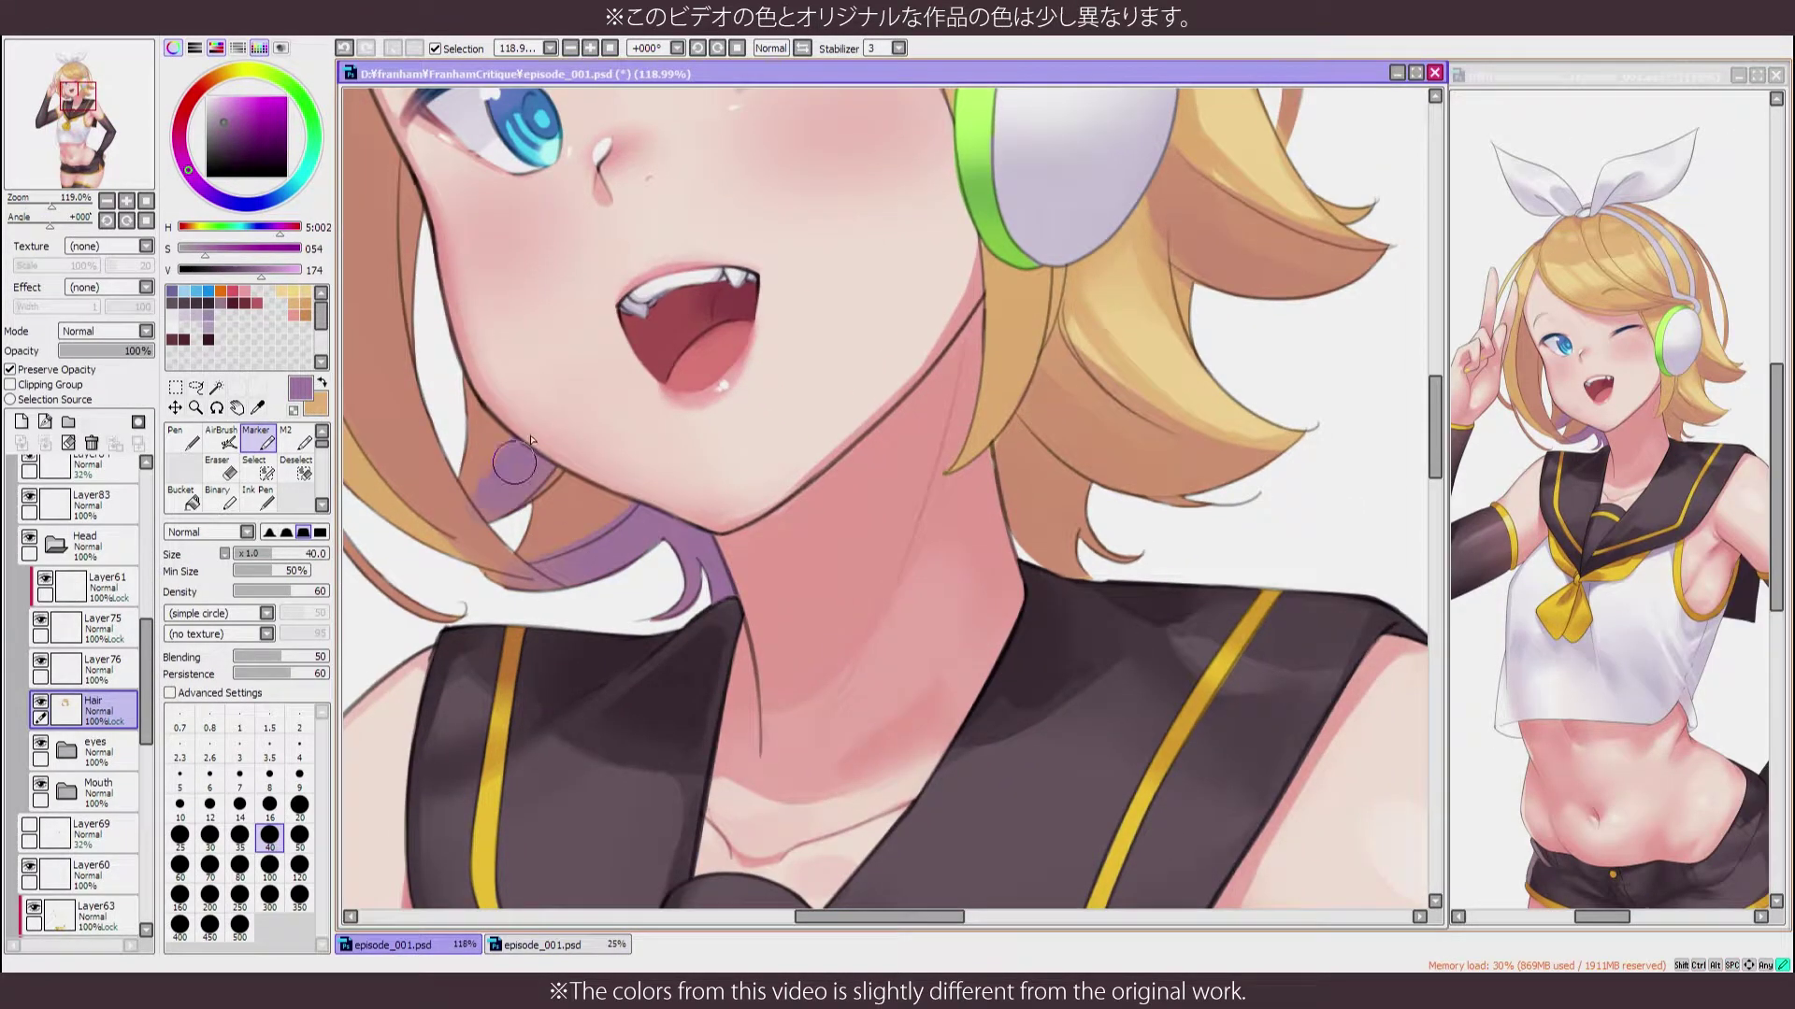
{"action": "left_click_drag", "start_coordinate": [530, 440], "coordinate": [404, 454]}
{"action": "left_click_drag", "start_coordinate": [874, 416], "coordinate": [1025, 577]}
{"action": "left_click_drag", "start_coordinate": [903, 442], "coordinate": [1122, 467]}
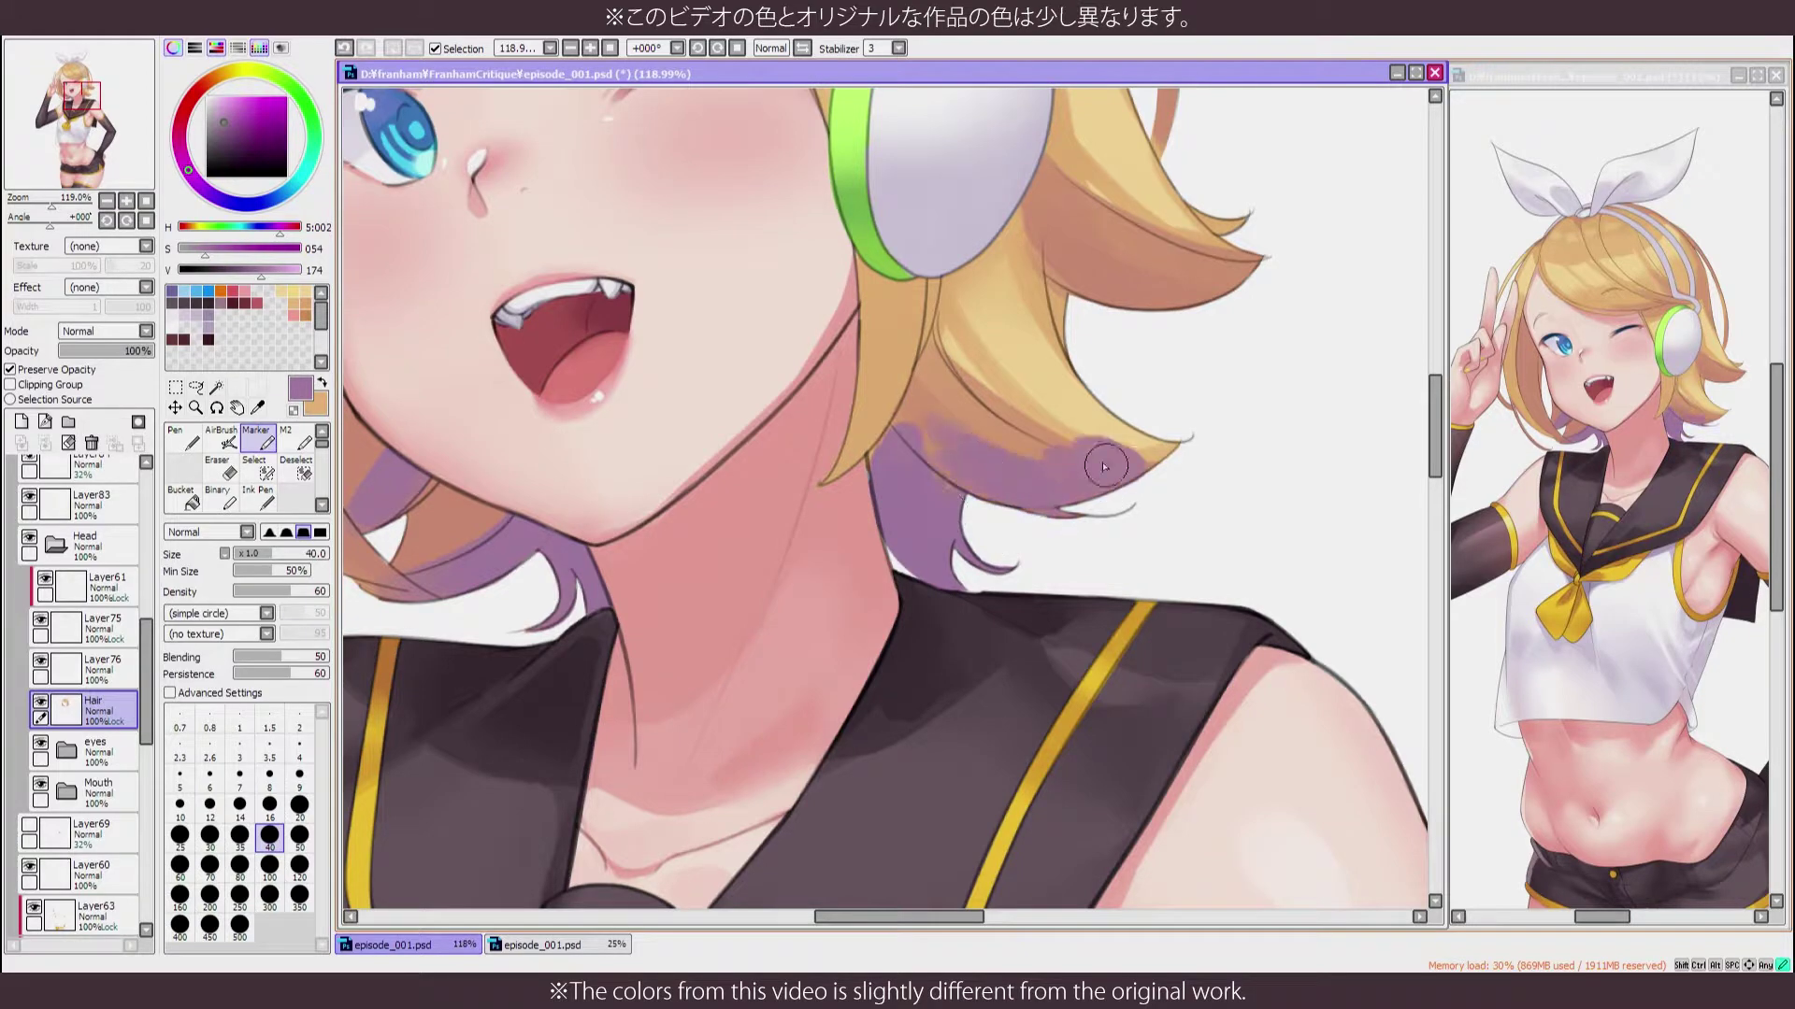
{"action": "scroll", "coordinate": [1028, 467], "scroll_direction": "down", "scroll_amount": 3}
{"action": "scroll", "coordinate": [998, 478], "scroll_direction": "up", "scroll_amount": 3}
{"action": "key", "text": "ctrl+z"}
{"action": "key", "text": "ctrl+z"}
{"action": "left_click", "coordinate": [552, 542], "text": "alt"}
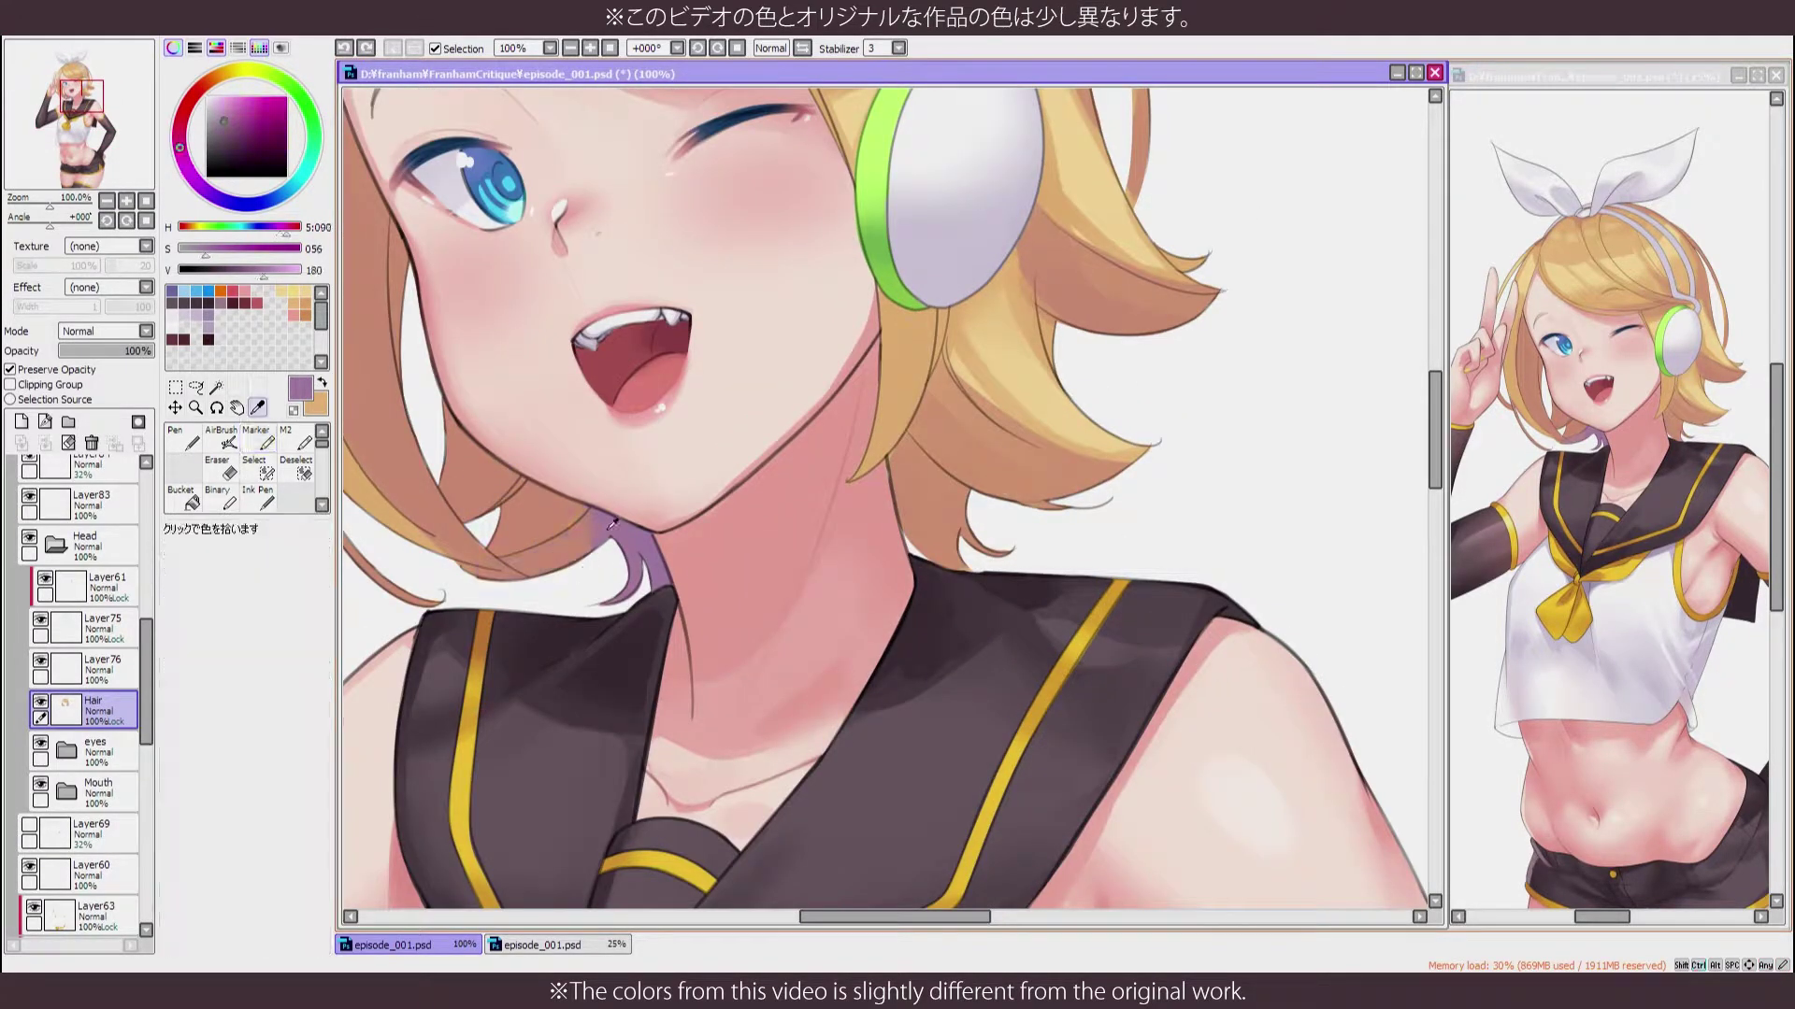
{"action": "left_click_drag", "start_coordinate": [561, 542], "coordinate": [780, 743]}
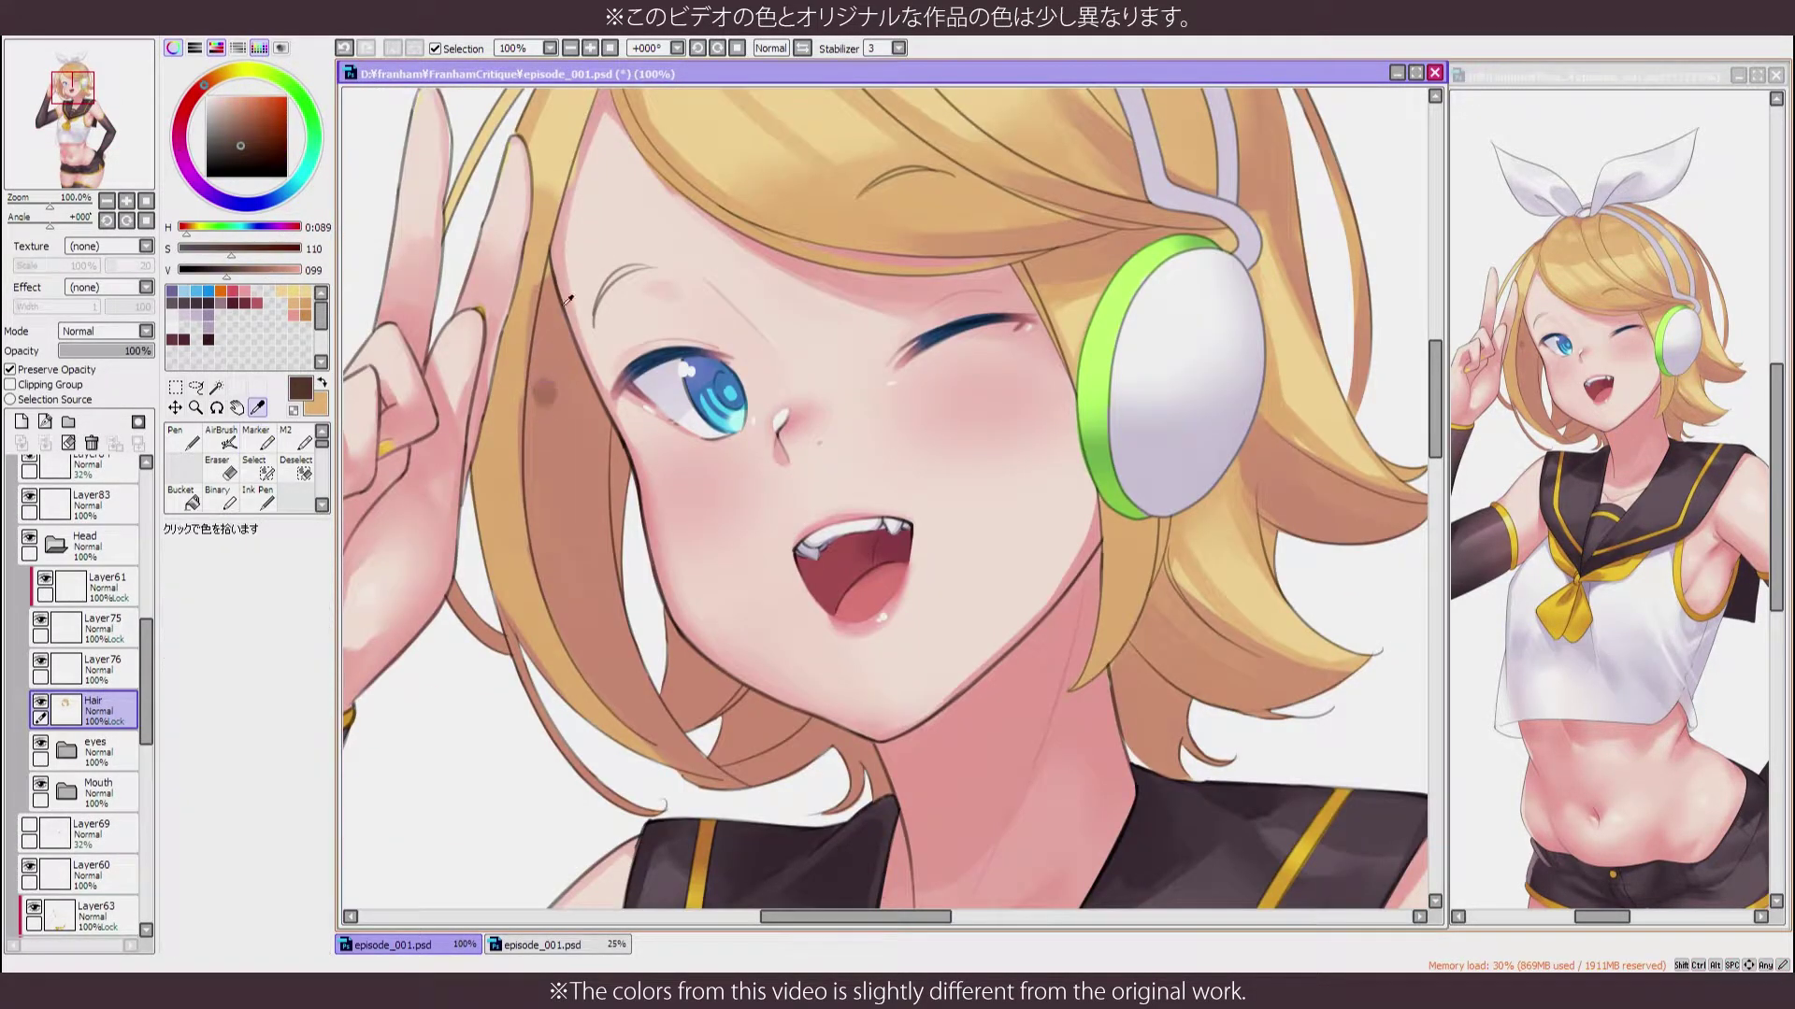
Paint soft pink reflected light into the shadowed inner strand beside the open eye using the Marker at size 40
{"action": "left_click", "coordinate": [556, 383], "text": "alt"}
{"action": "key", "text": "h"}
{"action": "key", "text": "h"}
{"action": "mouse_move", "coordinate": [549, 380]}
{"action": "left_mouse_down"}
{"action": "mouse_move", "coordinate": [555, 482]}
{"action": "mouse_move", "coordinate": [626, 470]}
{"action": "mouse_move", "coordinate": [584, 547]}
{"action": "mouse_move", "coordinate": [554, 347]}
{"action": "mouse_move", "coordinate": [555, 402]}
{"action": "mouse_move", "coordinate": [598, 428]}
{"action": "mouse_move", "coordinate": [628, 518]}
{"action": "mouse_move", "coordinate": [539, 505]}
{"action": "left_mouse_up"}
{"action": "left_click", "coordinate": [556, 354], "text": "alt"}
{"action": "left_click", "coordinate": [599, 430], "text": "alt"}
{"action": "key", "text": "b"}
{"action": "scroll", "coordinate": [693, 664], "scroll_direction": "down", "scroll_amount": 3}
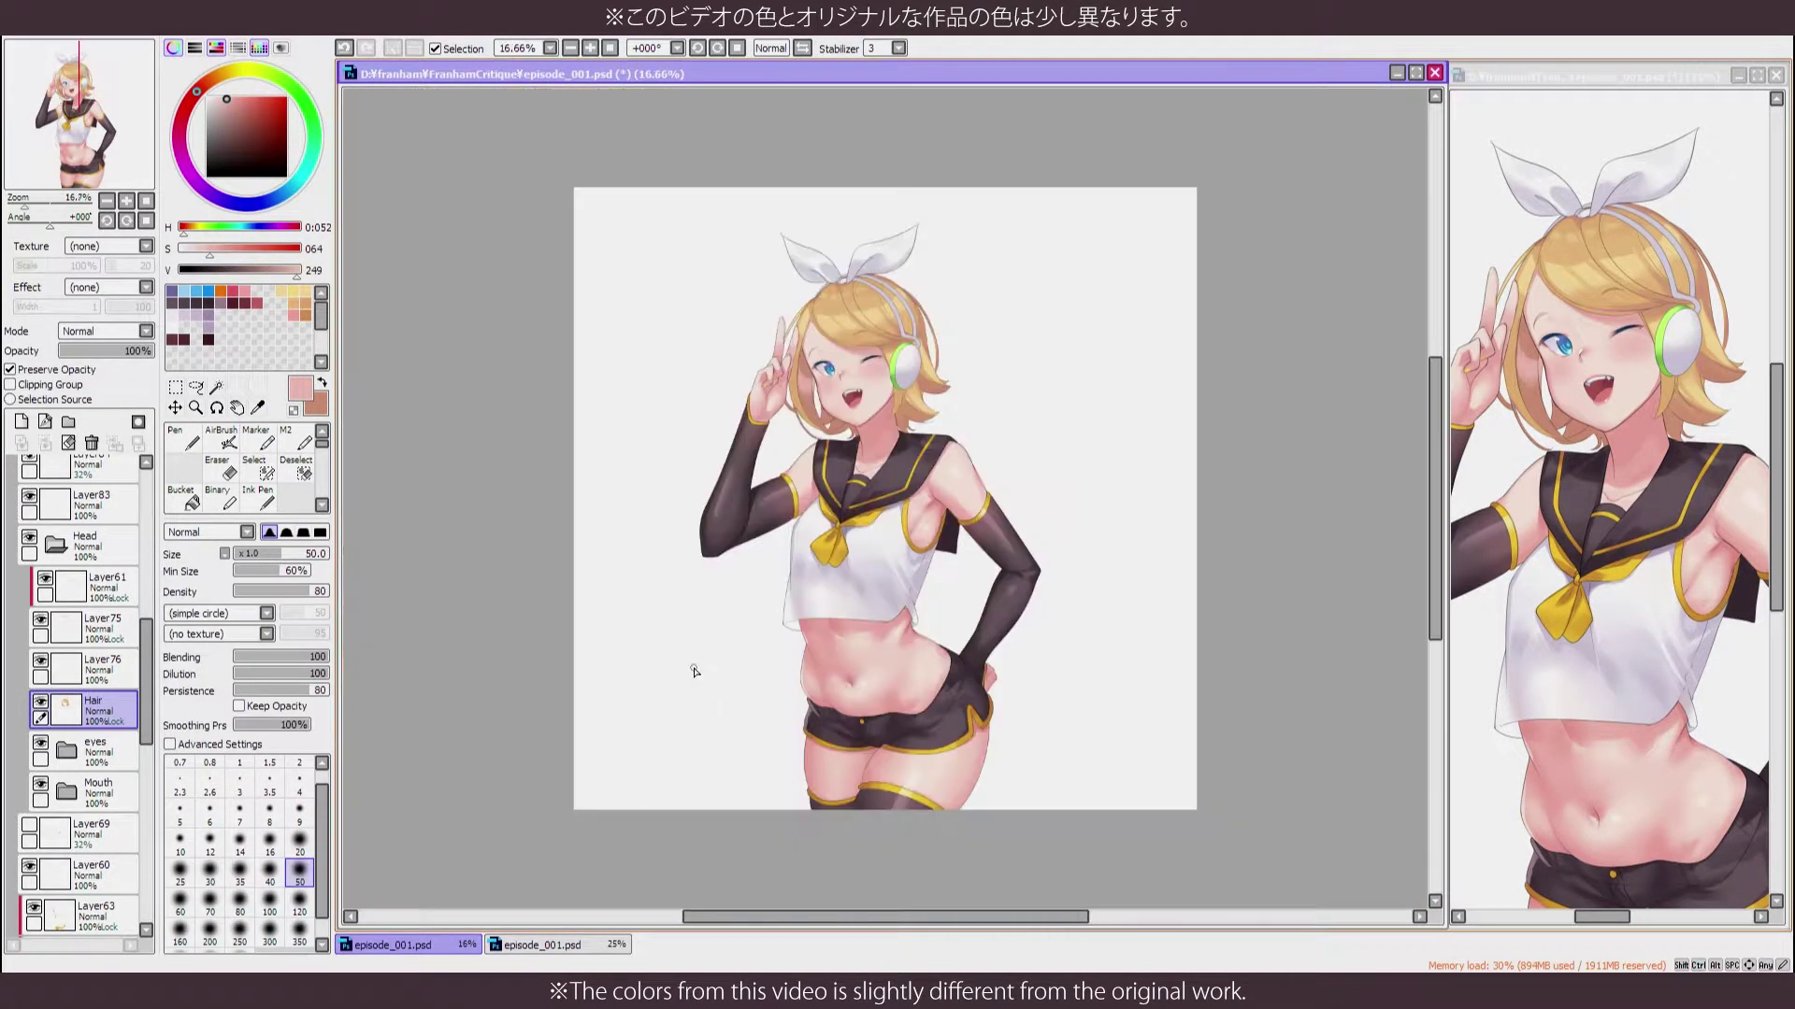
{"action": "scroll", "coordinate": [693, 664], "scroll_direction": "up", "scroll_amount": 3}
{"action": "mouse_move", "coordinate": [692, 664]}
{"action": "left_mouse_down"}
{"action": "mouse_move", "coordinate": [675, 397]}
{"action": "mouse_move", "coordinate": [671, 491]}
{"action": "left_mouse_up"}
{"action": "key", "text": "m"}
{"action": "left_click", "coordinate": [654, 402], "text": "alt"}
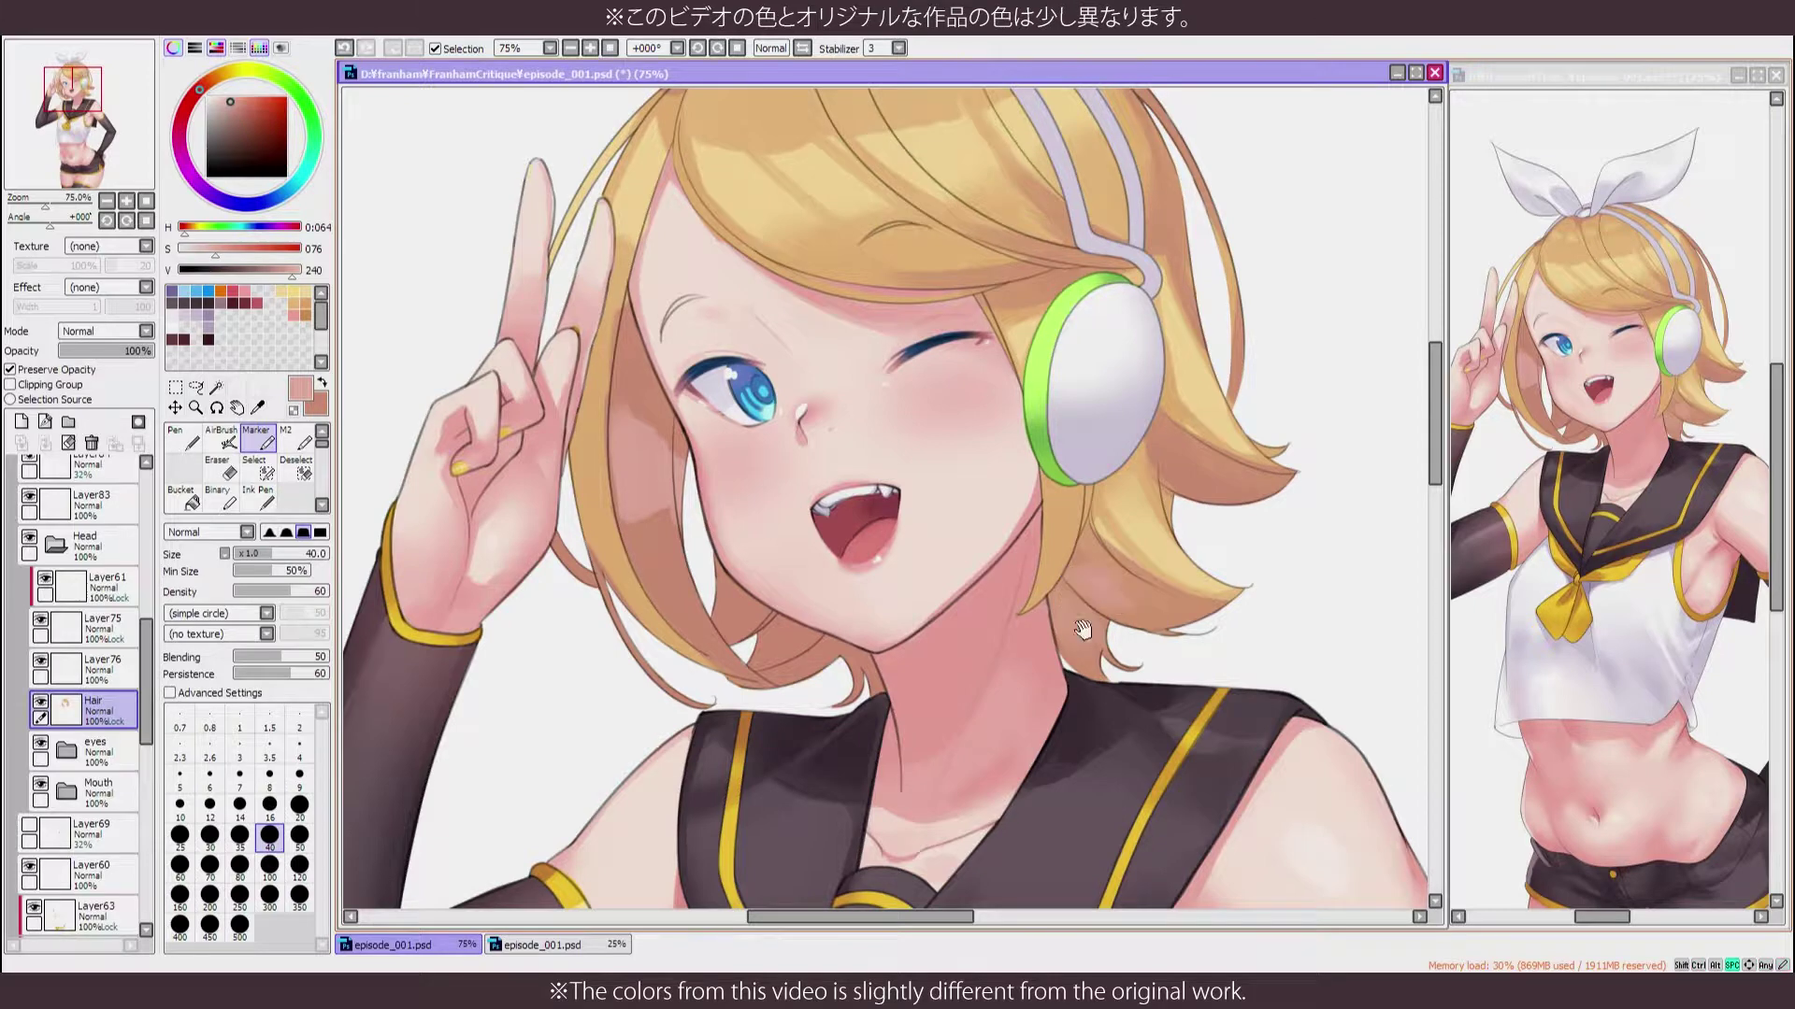
Refine the edges between the pink patches and brown shadow on the inner strand using the Marker at sizes 35 and 20
{"action": "left_click_drag", "start_coordinate": [1083, 629], "coordinate": [1060, 607]}
{"action": "scroll", "coordinate": [418, 541], "scroll_direction": "up", "scroll_amount": 2}
{"action": "left_click", "coordinate": [609, 390], "text": "alt"}
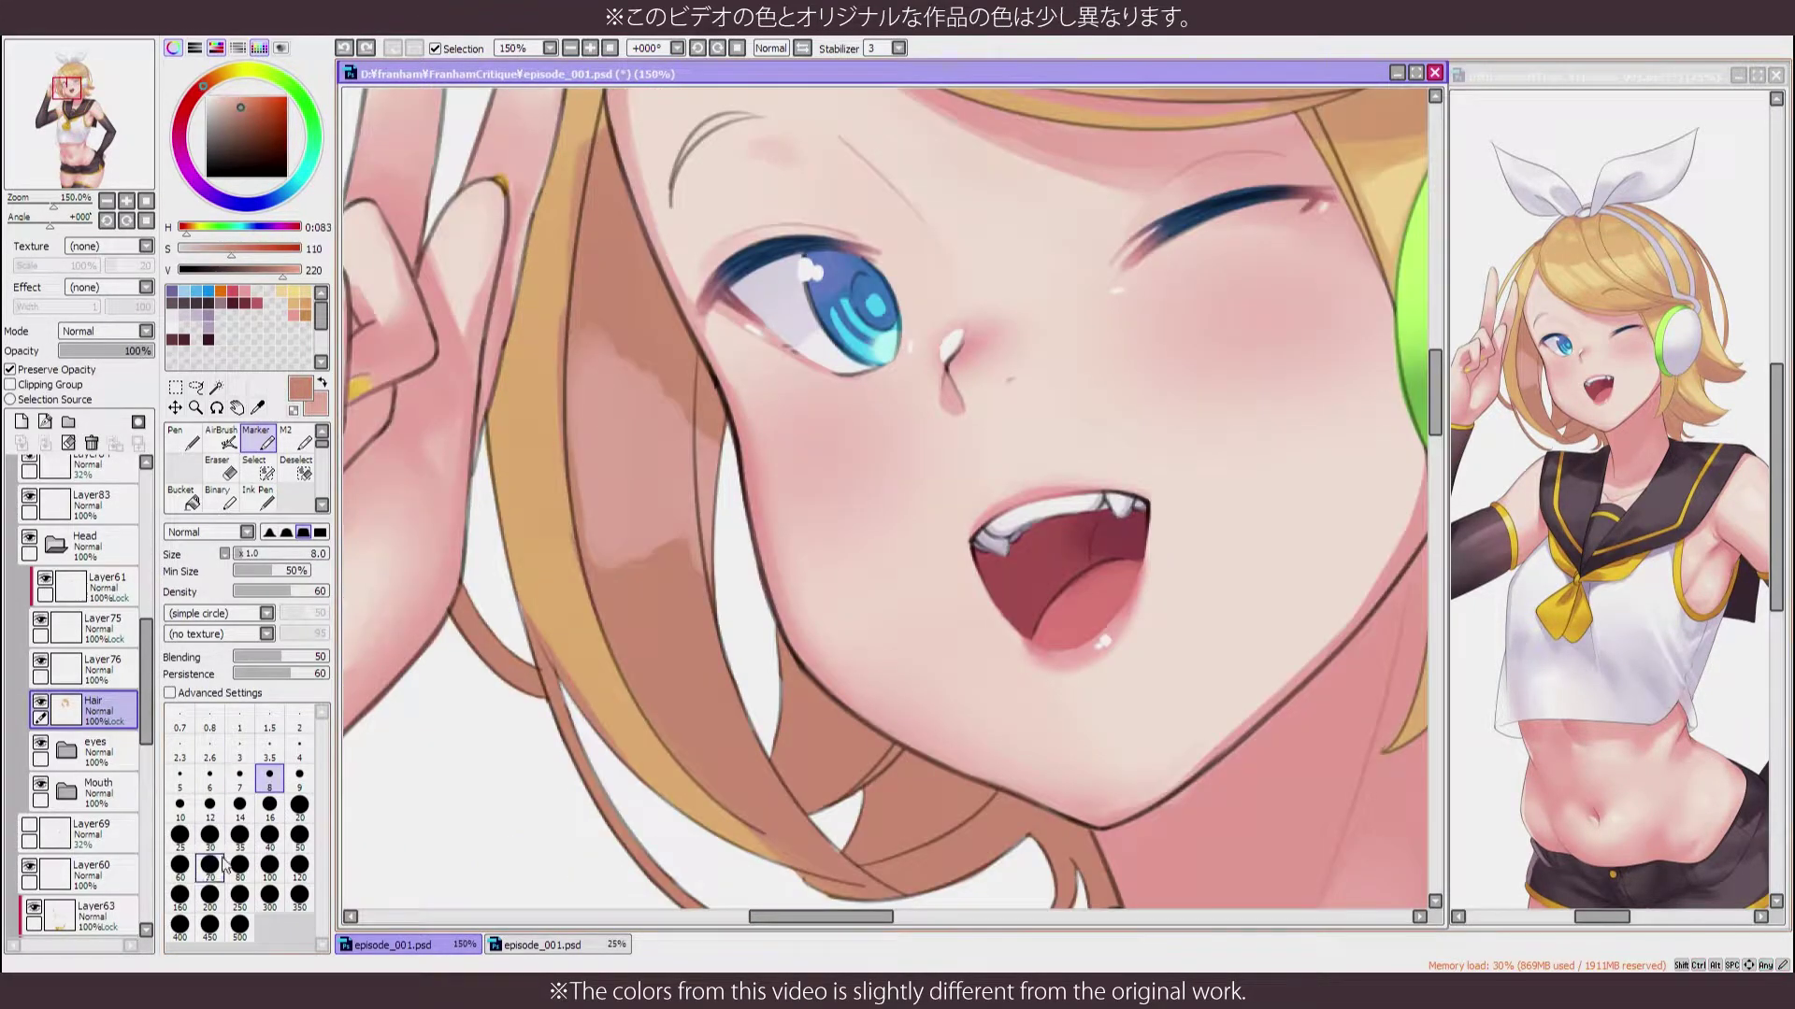
{"action": "key", "text": "bracketleft"}
{"action": "left_click", "coordinate": [697, 430], "text": "alt"}
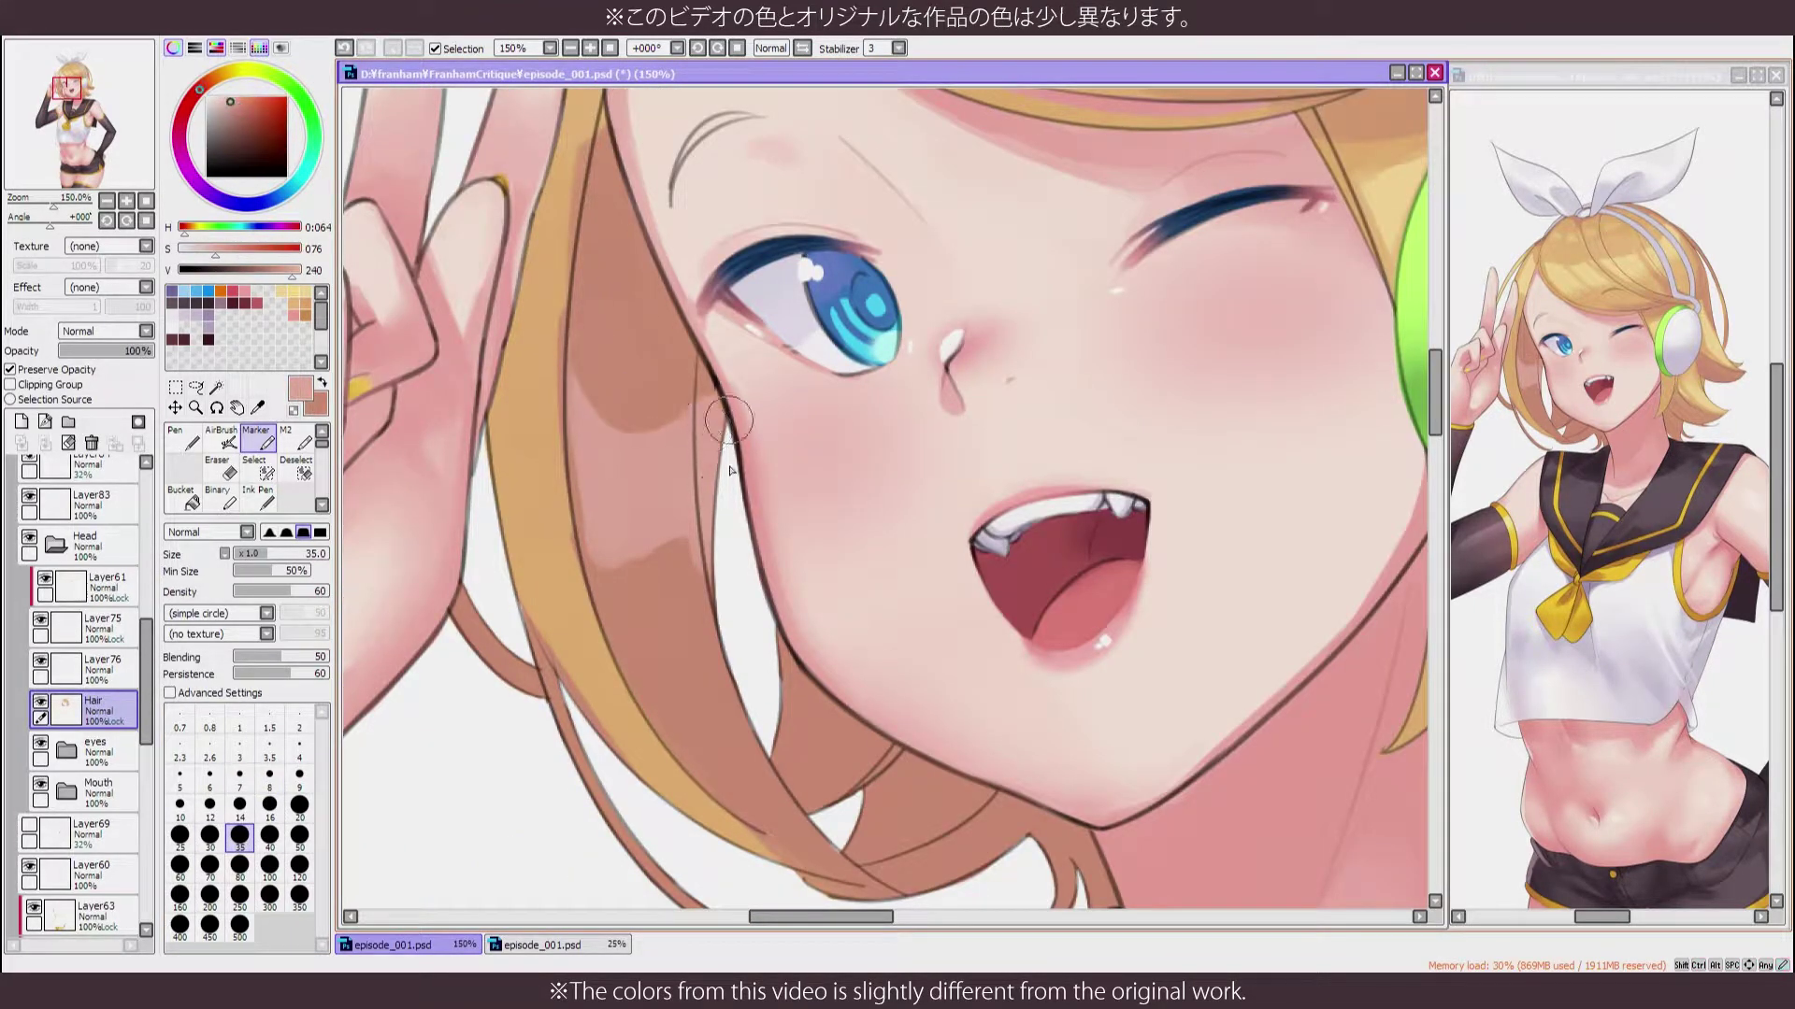
{"action": "key", "text": "bracketleft"}
{"action": "key", "text": "bracketleft"}
{"action": "key", "text": "bracketleft"}
{"action": "scroll", "coordinate": [566, 494], "scroll_direction": "down", "scroll_amount": 5}
{"action": "scroll", "coordinate": [584, 430], "scroll_direction": "up", "scroll_amount": 4}
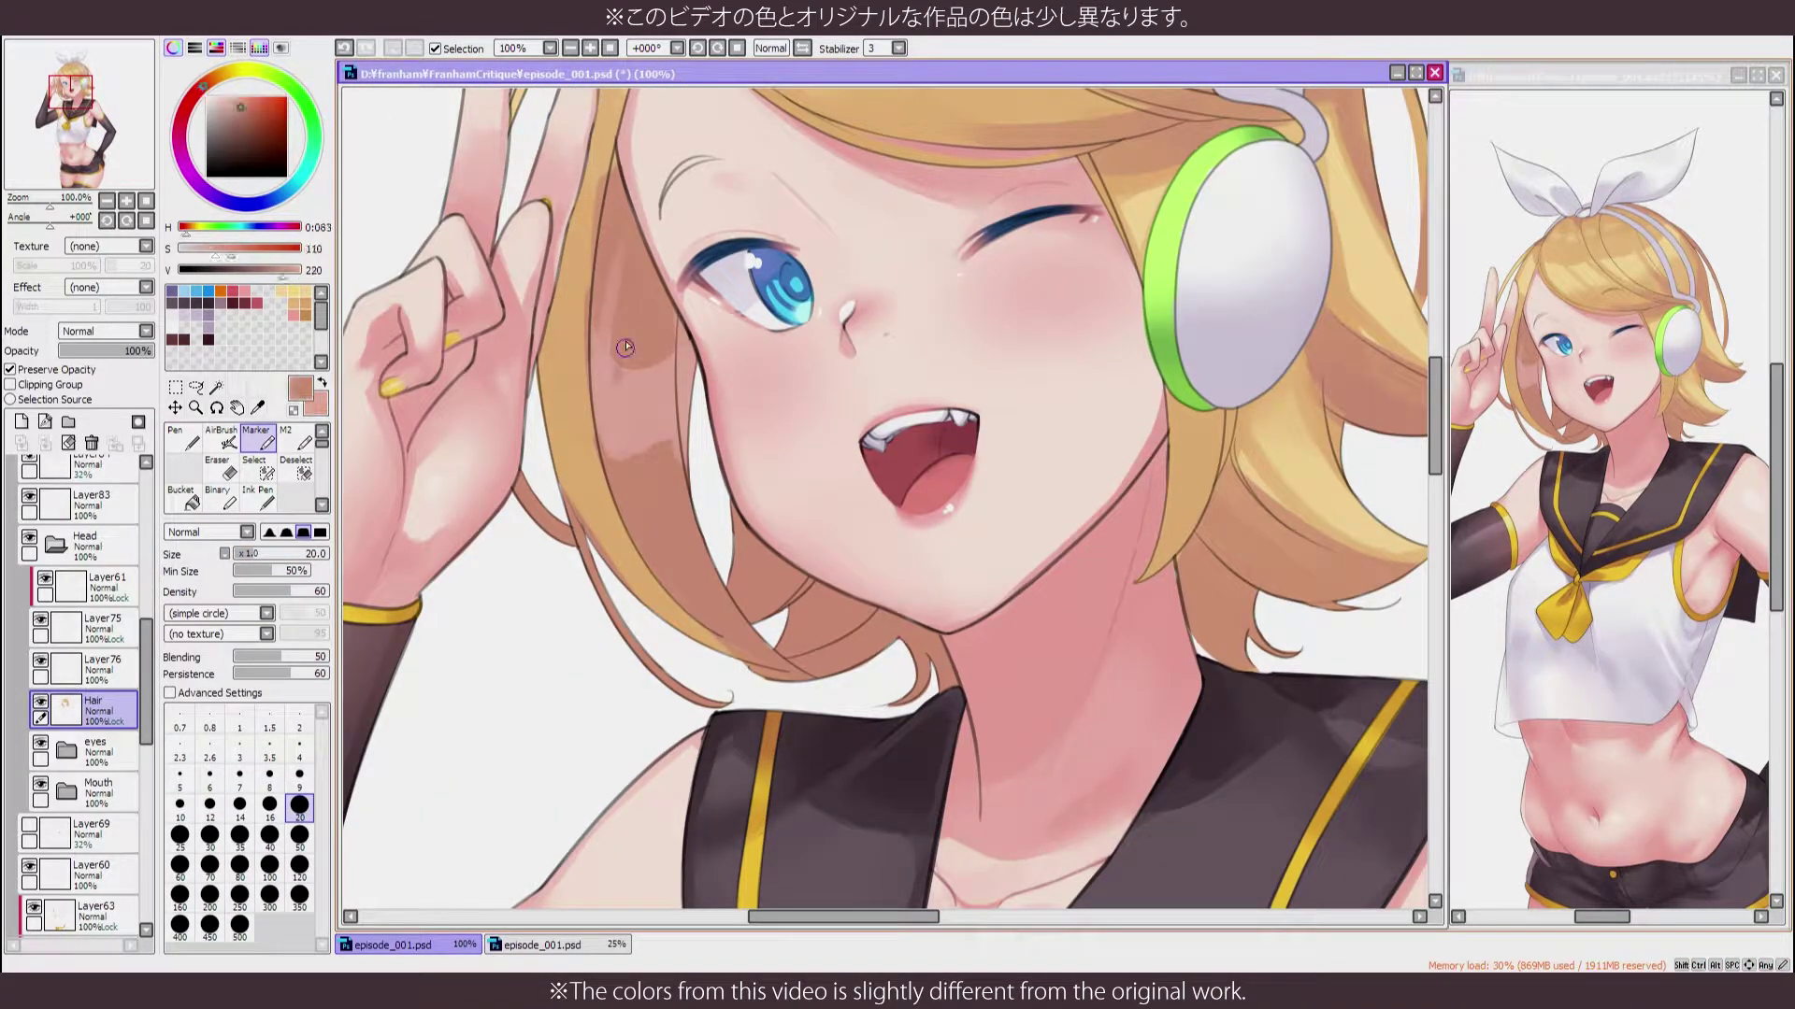
{"action": "key", "text": "h"}
{"action": "key", "text": "h"}
{"action": "left_click_drag", "start_coordinate": [625, 322], "coordinate": [507, 204]}
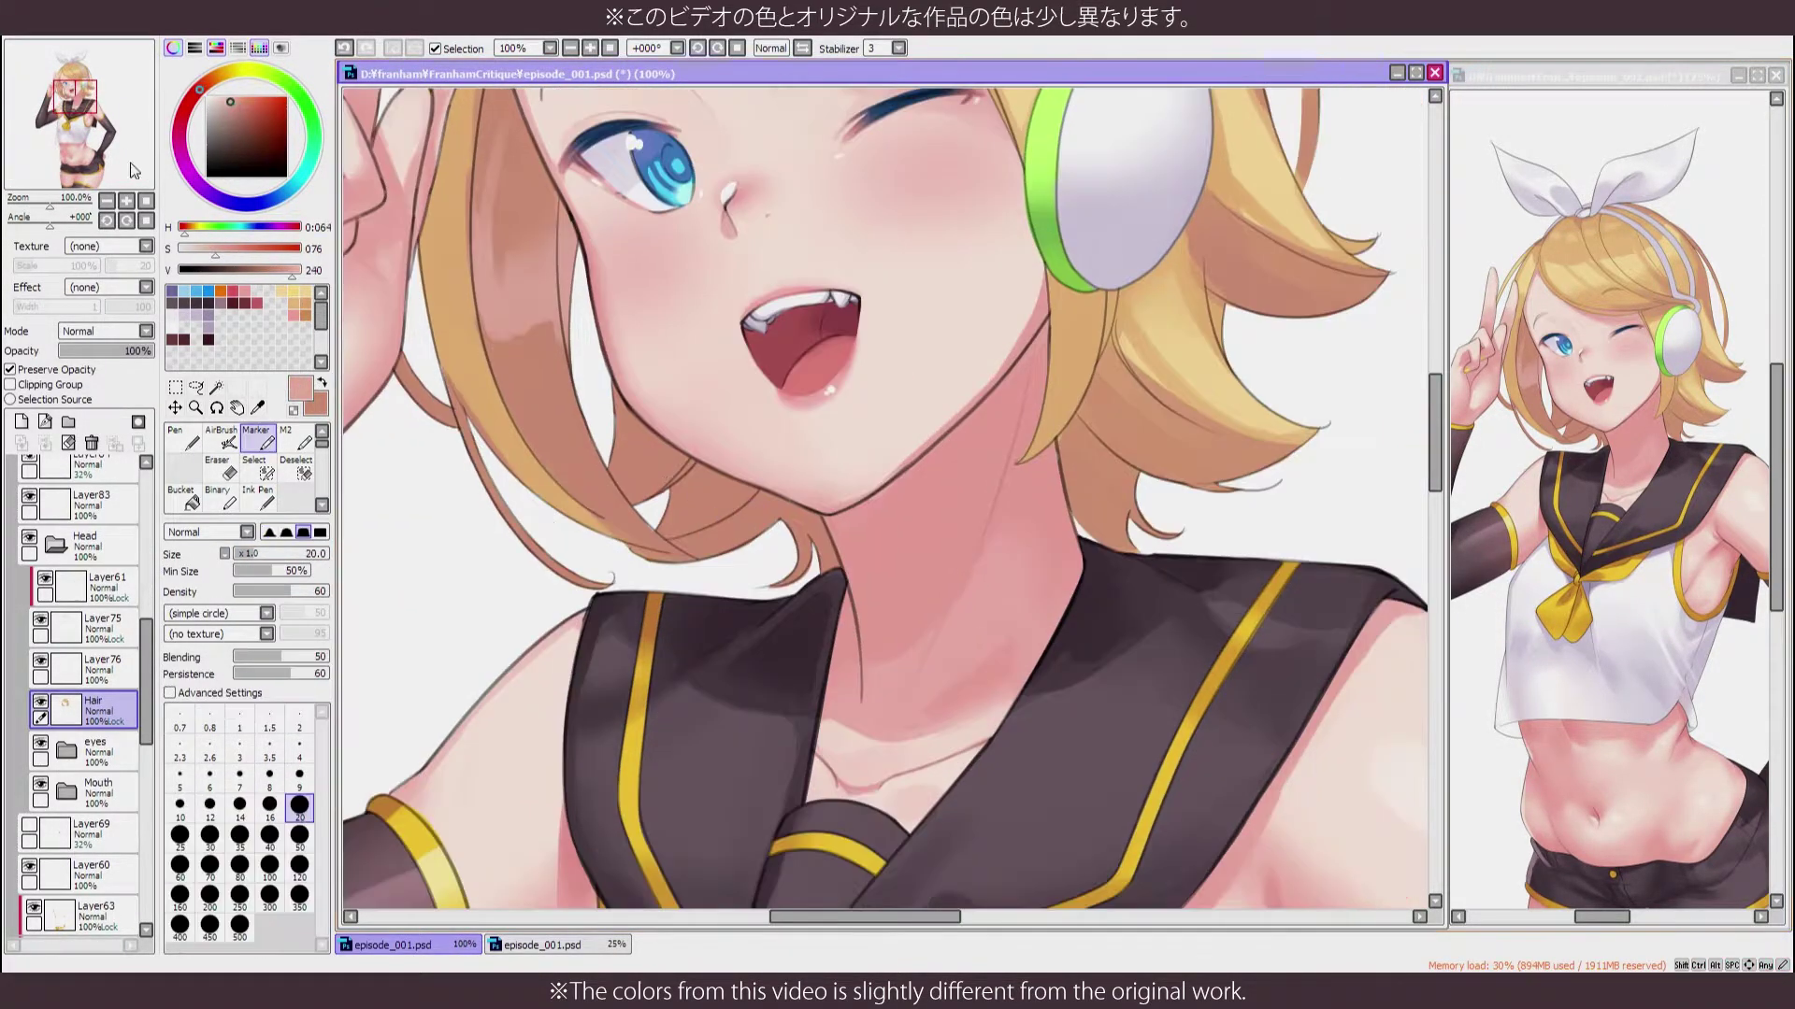
Shade the hair behind the jaw with magenta-purple and soften it with rose-mauve using the Marker at size 70
{"action": "left_click", "coordinate": [199, 185]}
{"action": "left_click_drag", "start_coordinate": [240, 103], "coordinate": [247, 78]}
{"action": "left_click_drag", "start_coordinate": [738, 500], "coordinate": [794, 584]}
{"action": "left_click", "coordinate": [766, 533], "text": "alt"}
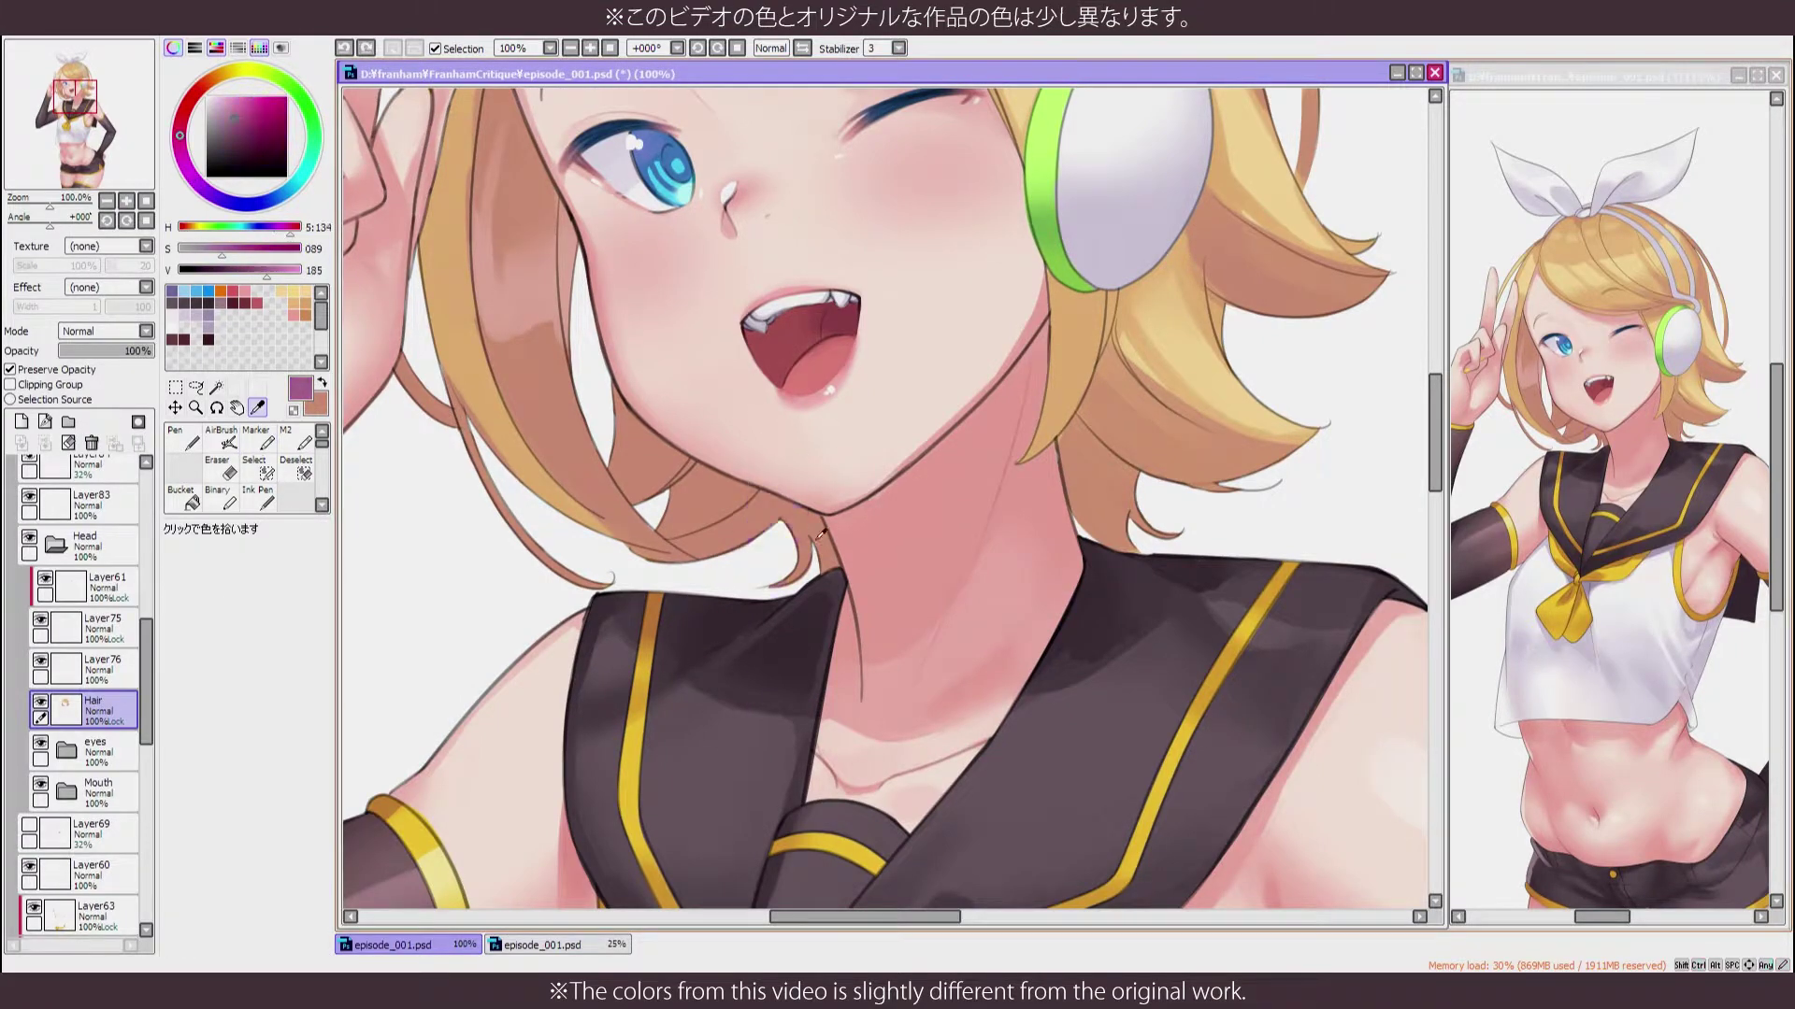
{"action": "key", "text": "bracketright"}
{"action": "key", "text": "bracketright"}
{"action": "key", "text": "bracketright"}
{"action": "key", "text": "bracketright"}
{"action": "key", "text": "bracketright"}
{"action": "key", "text": "bracketright"}
{"action": "key", "text": "bracketright"}
{"action": "left_click_drag", "start_coordinate": [826, 454], "coordinate": [832, 464]}
{"action": "key", "text": "h"}
{"action": "mouse_move", "coordinate": [1131, 411]}
{"action": "left_mouse_down"}
{"action": "mouse_move", "coordinate": [1075, 523]}
{"action": "mouse_move", "coordinate": [1121, 468]}
{"action": "left_mouse_up"}
{"action": "key", "text": "h"}
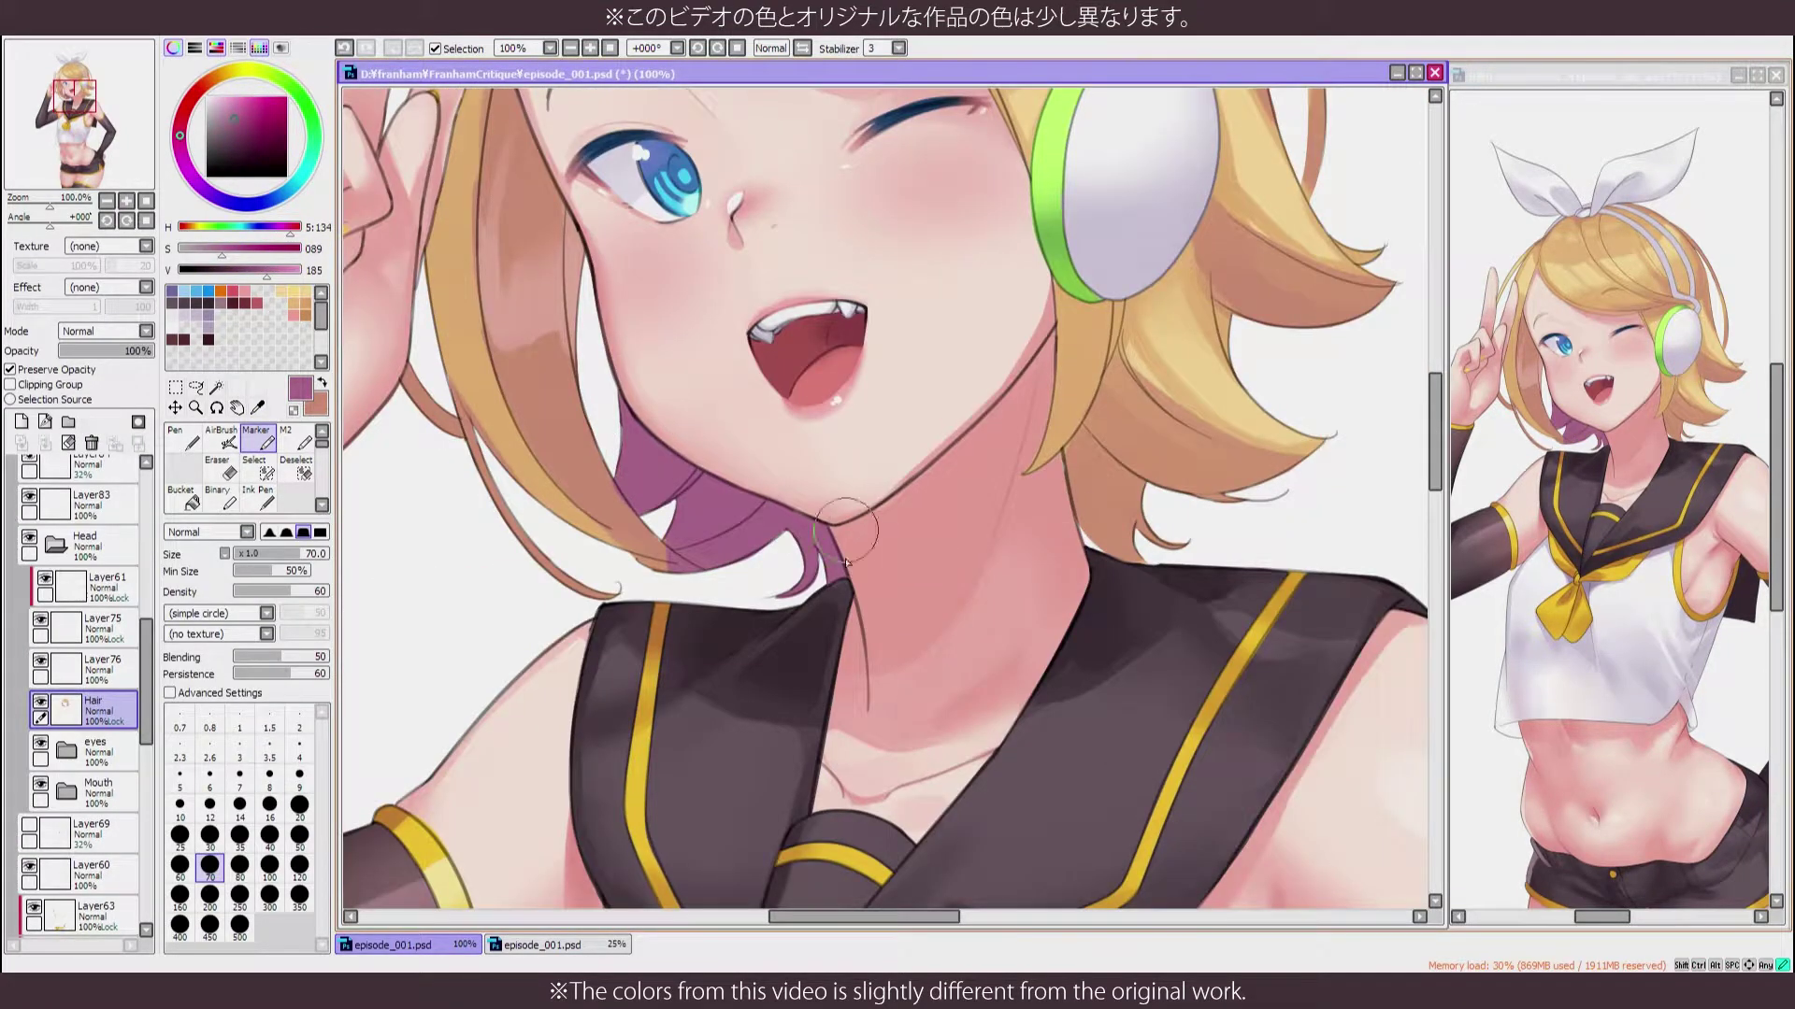
{"action": "mouse_move", "coordinate": [846, 561]}
{"action": "left_mouse_down"}
{"action": "mouse_move", "coordinate": [756, 575]}
{"action": "mouse_move", "coordinate": [598, 486]}
{"action": "mouse_move", "coordinate": [568, 427]}
{"action": "left_mouse_up"}
{"action": "left_click", "coordinate": [673, 523], "text": "alt"}
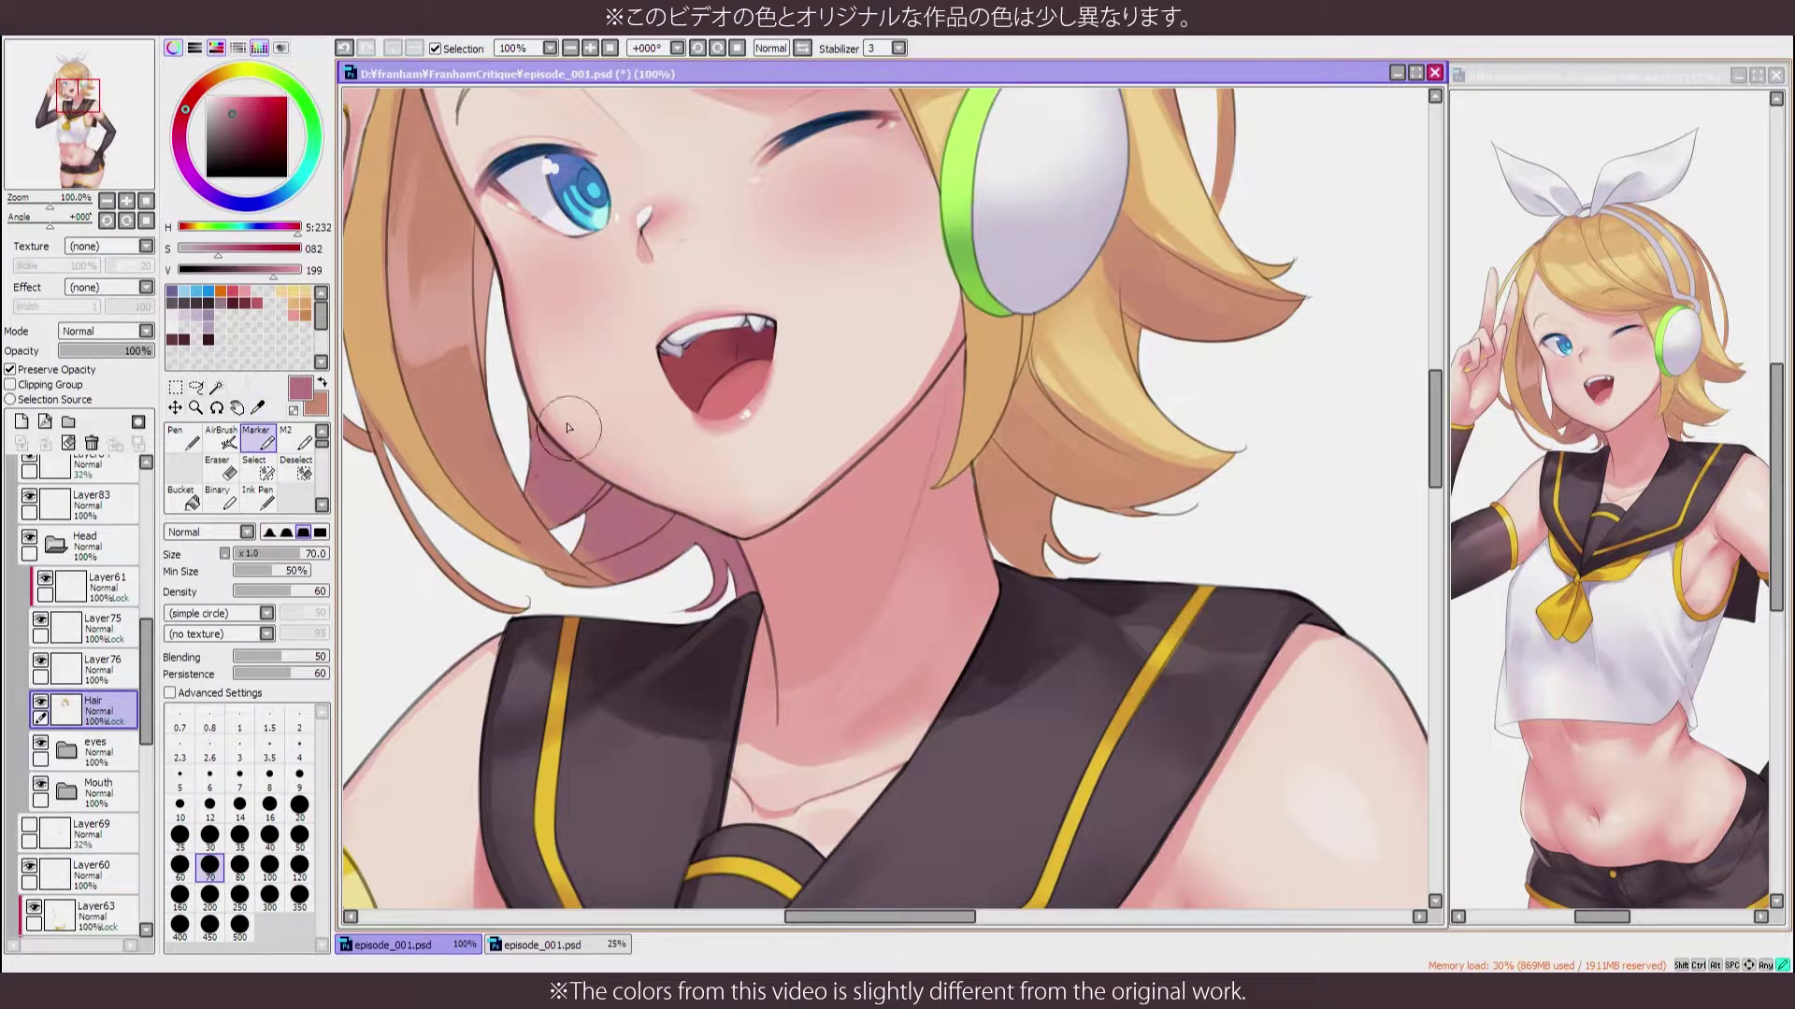
Shade the underside of the lower curl beside the neck with rose-mauve using the Marker at size 20, blending at size 50
{"action": "key", "text": "bracketleft"}
{"action": "key", "text": "bracketleft"}
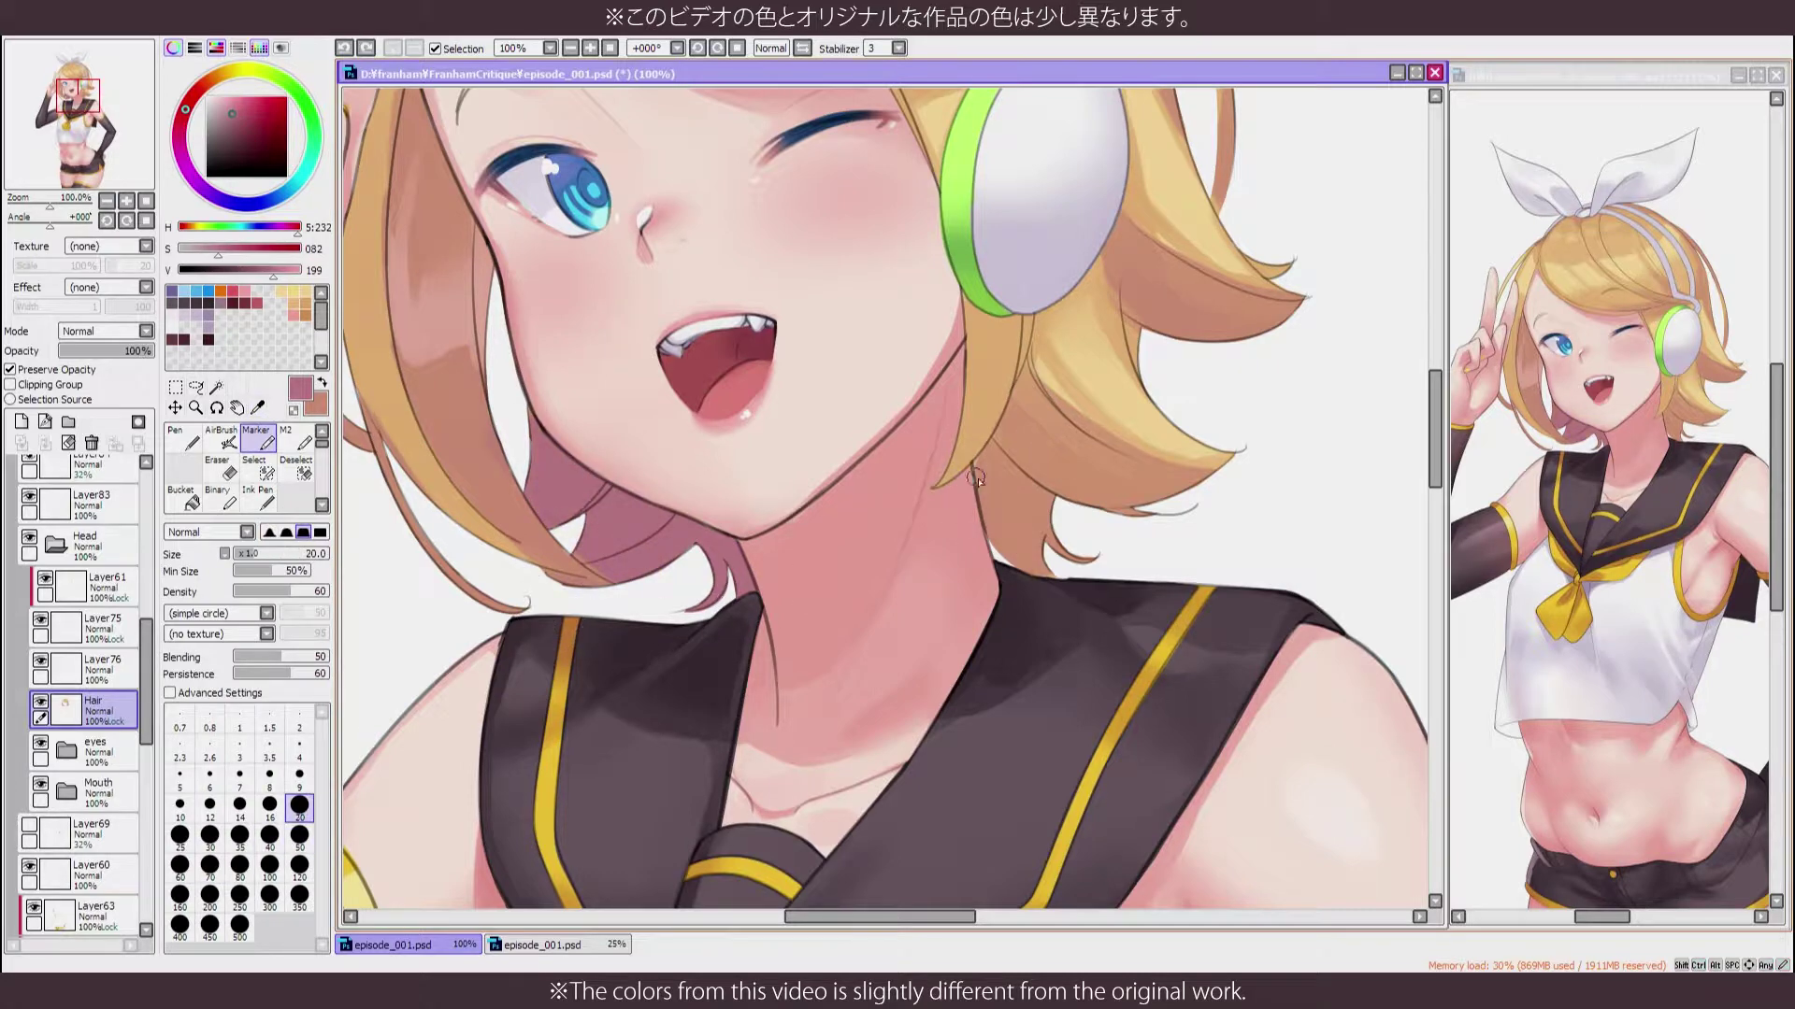
{"action": "mouse_move", "coordinate": [976, 477]}
{"action": "left_mouse_down"}
{"action": "mouse_move", "coordinate": [1028, 501]}
{"action": "mouse_move", "coordinate": [934, 518]}
{"action": "left_mouse_up"}
{"action": "left_click_drag", "start_coordinate": [982, 509], "coordinate": [931, 438]}
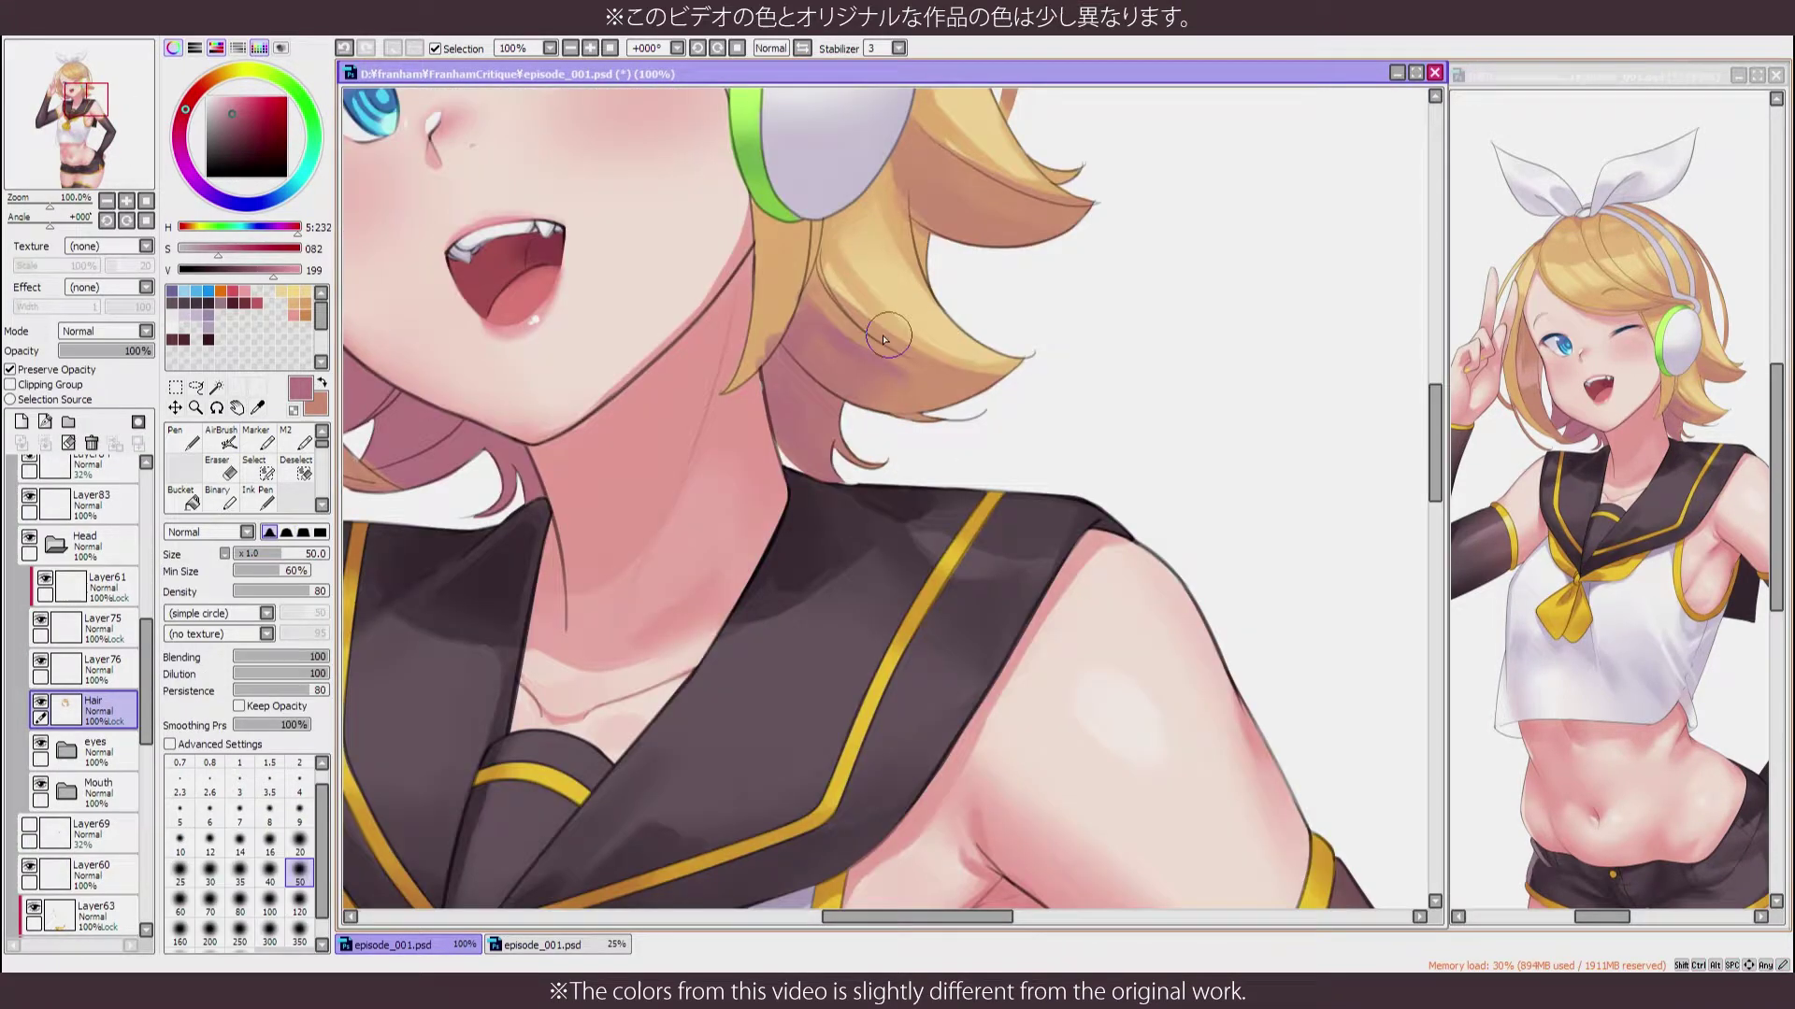
{"action": "key", "text": "m"}
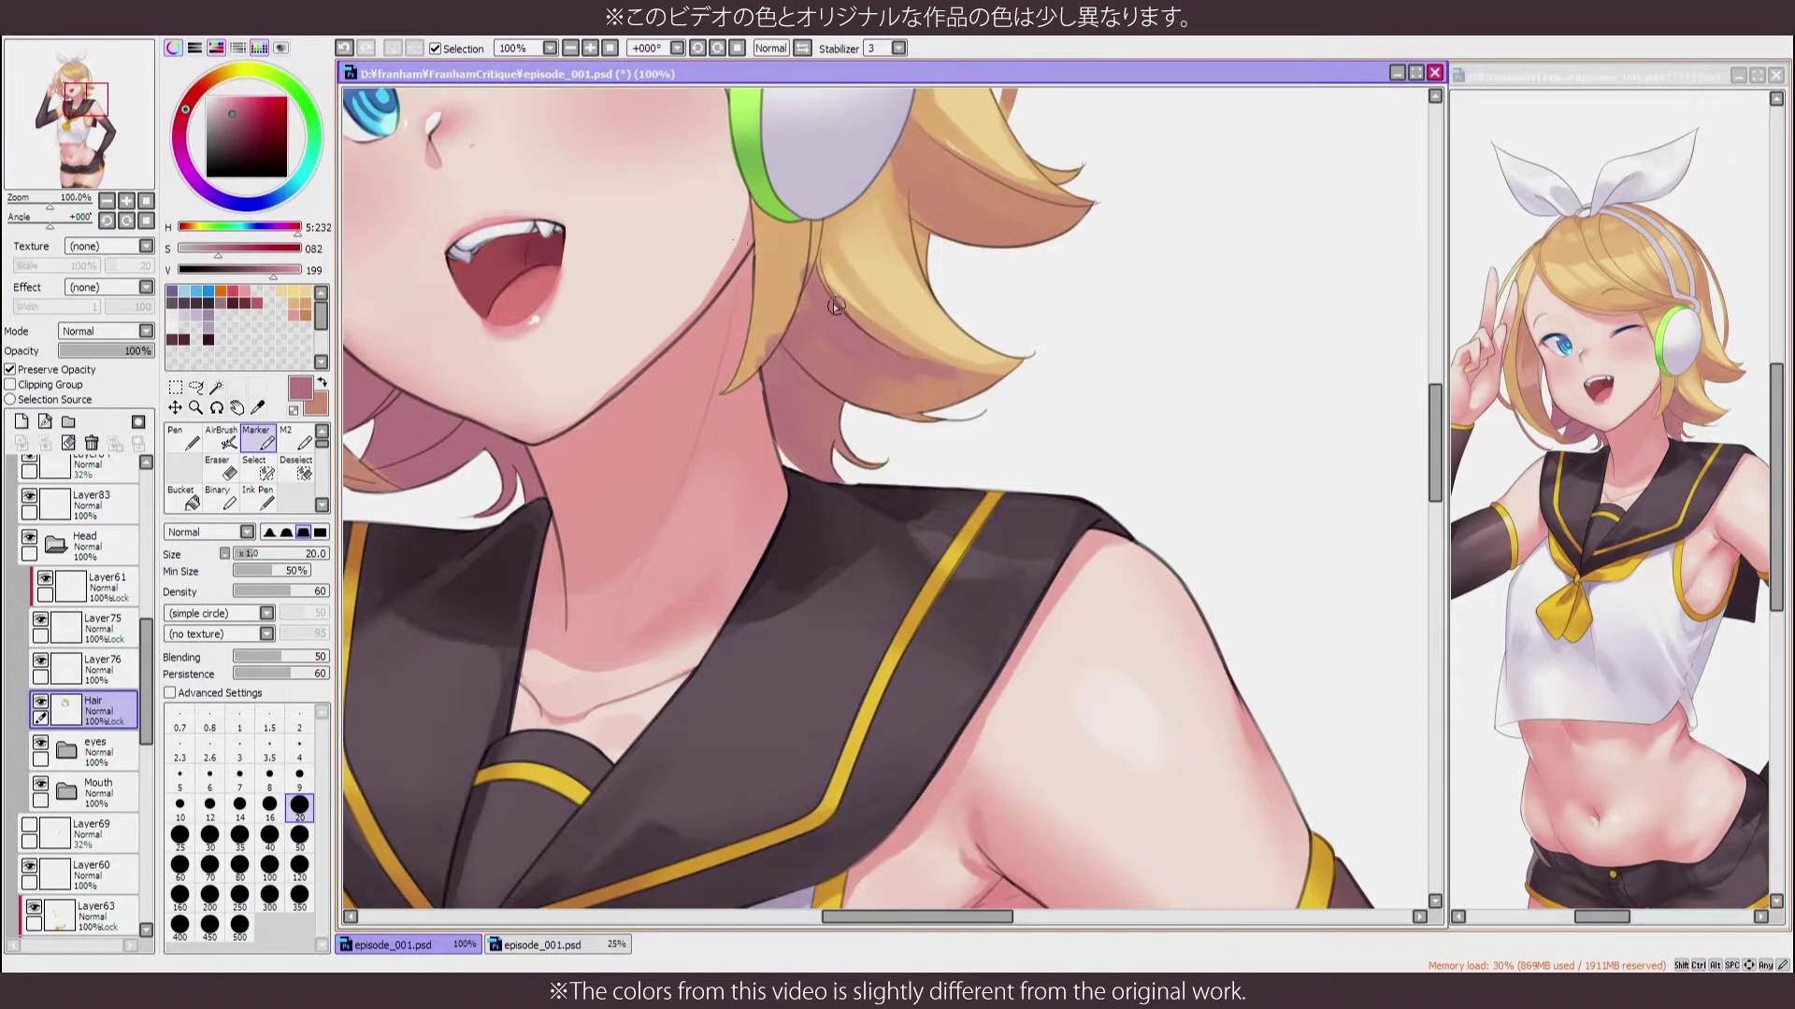
{"action": "mouse_move", "coordinate": [972, 337]}
{"action": "left_mouse_down"}
{"action": "mouse_move", "coordinate": [869, 374]}
{"action": "mouse_move", "coordinate": [853, 350]}
{"action": "left_mouse_up"}
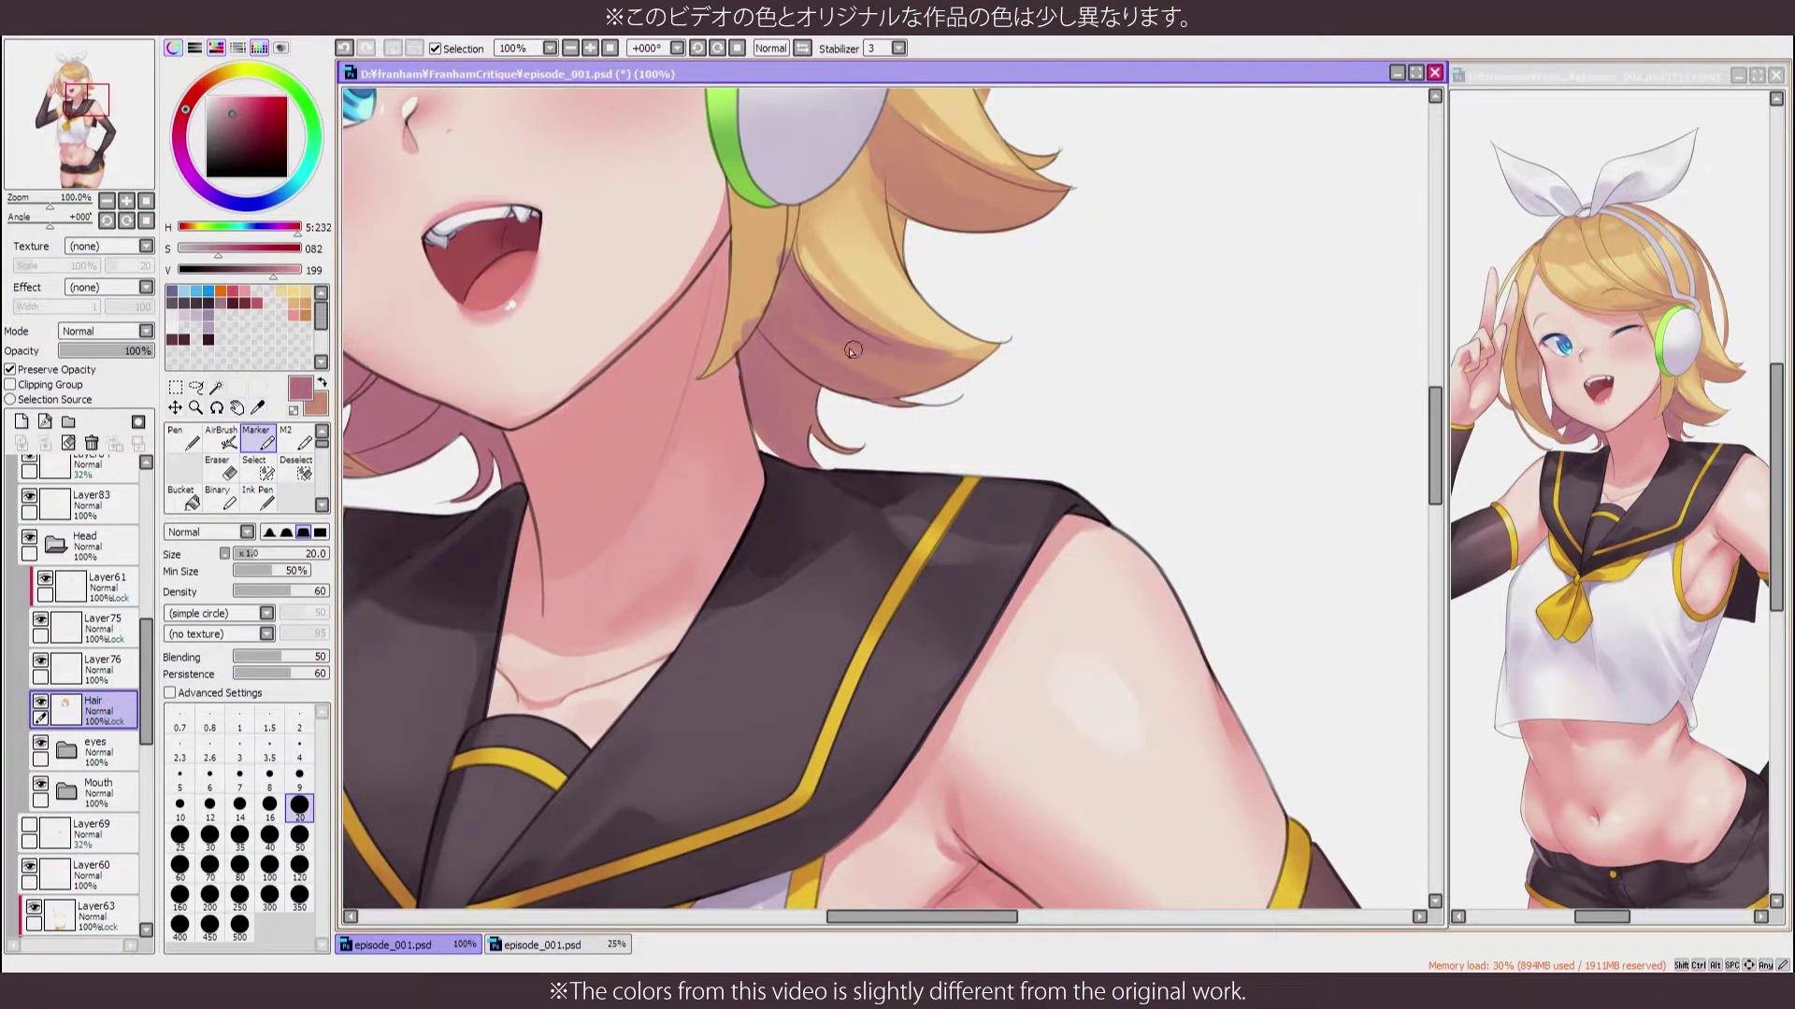
{"action": "key", "text": "h"}
{"action": "key", "text": "h"}
{"action": "scroll", "coordinate": [949, 318], "scroll_direction": "down", "scroll_amount": 5}
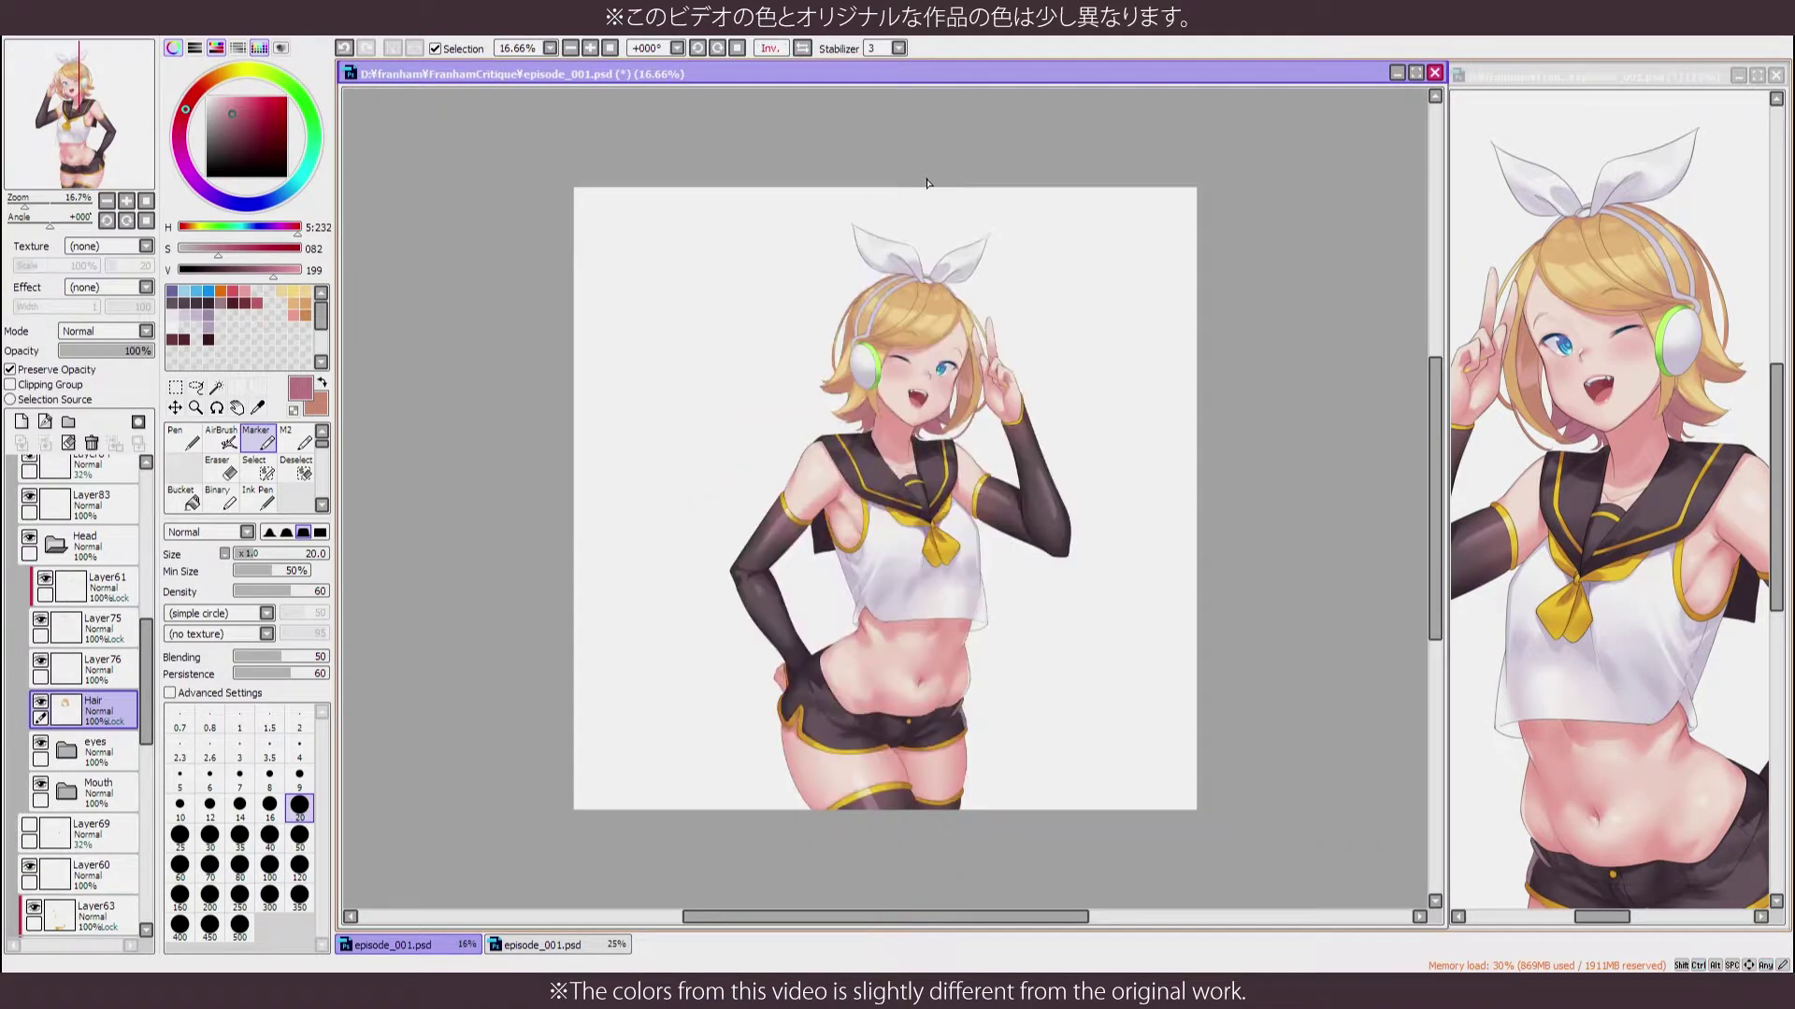
Clean up the strand hanging below the earcup with tan using the Marker at size 20
{"action": "scroll", "coordinate": [933, 192], "scroll_direction": "up", "scroll_amount": 4}
{"action": "scroll", "coordinate": [926, 180], "scroll_direction": "up", "scroll_amount": 2}
{"action": "left_click", "coordinate": [994, 480], "text": "alt"}
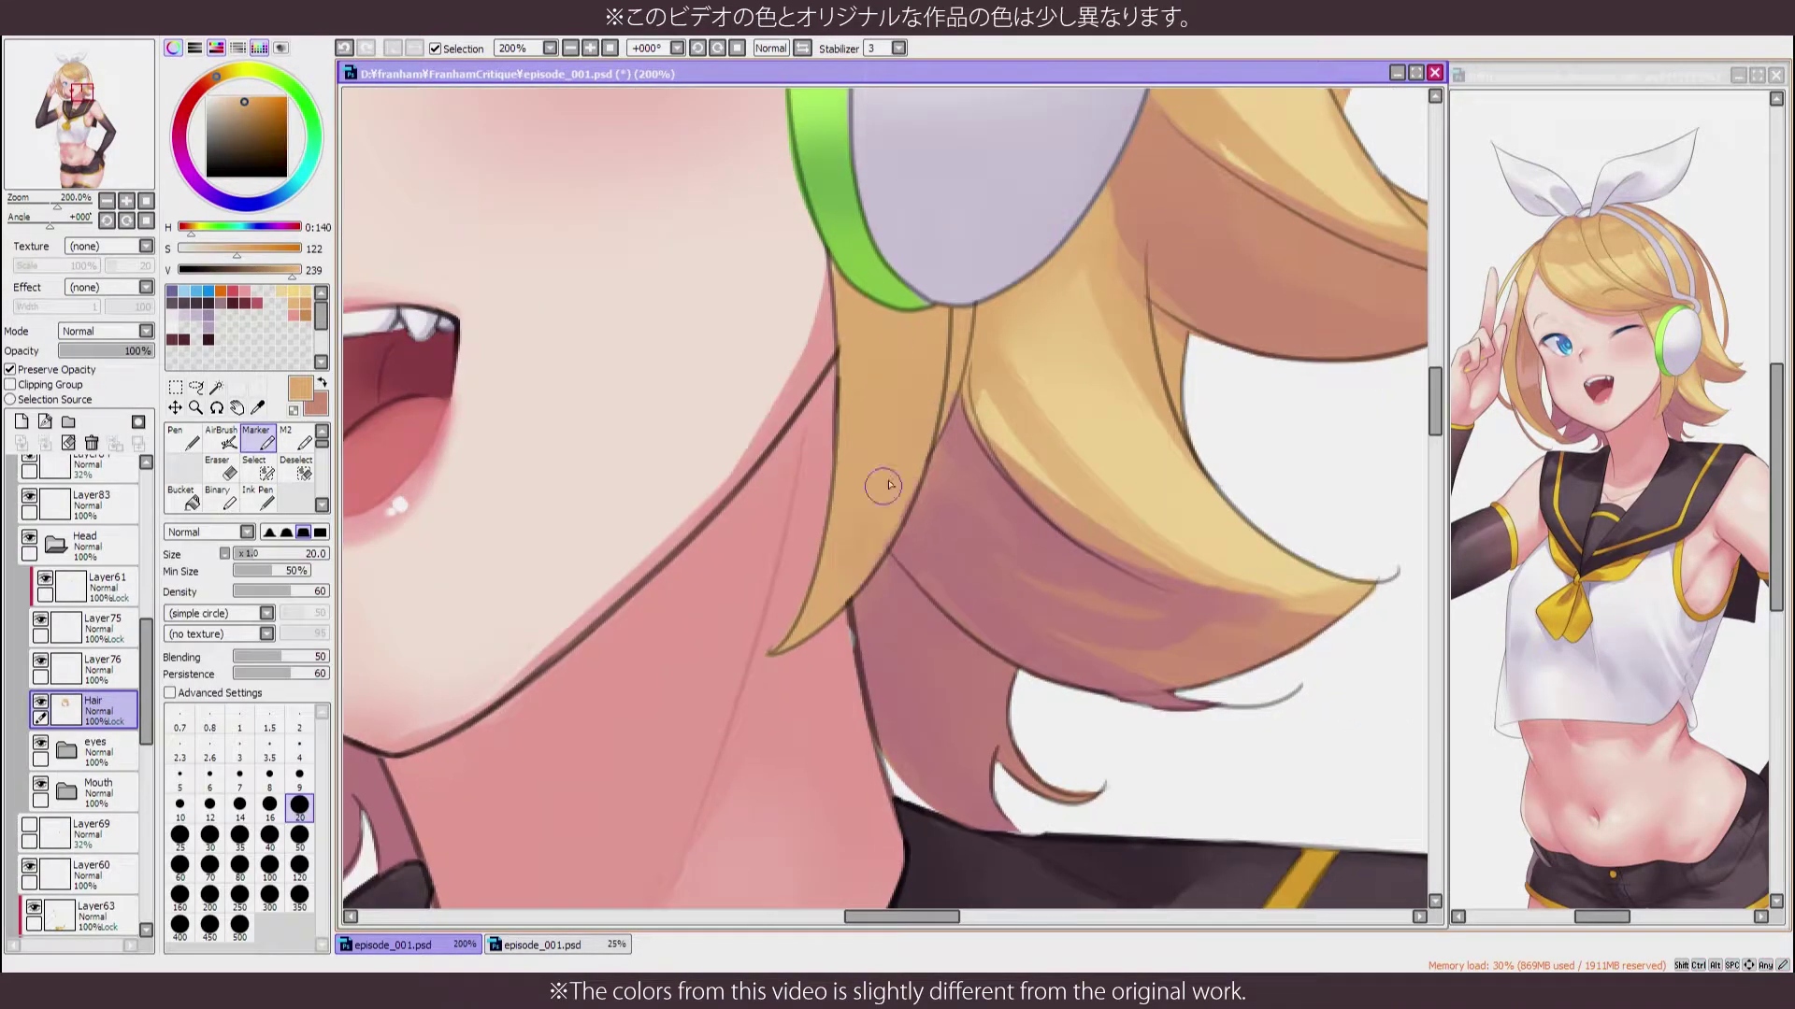
{"action": "scroll", "coordinate": [96, 792], "scroll_direction": "up", "scroll_amount": 2}
Lighten the lower end of the green earcup ring on Layer75 with pale green using the AirBrush at size 50
{"action": "left_click", "coordinate": [98, 741]}
{"action": "left_click", "coordinate": [874, 475], "text": "alt"}
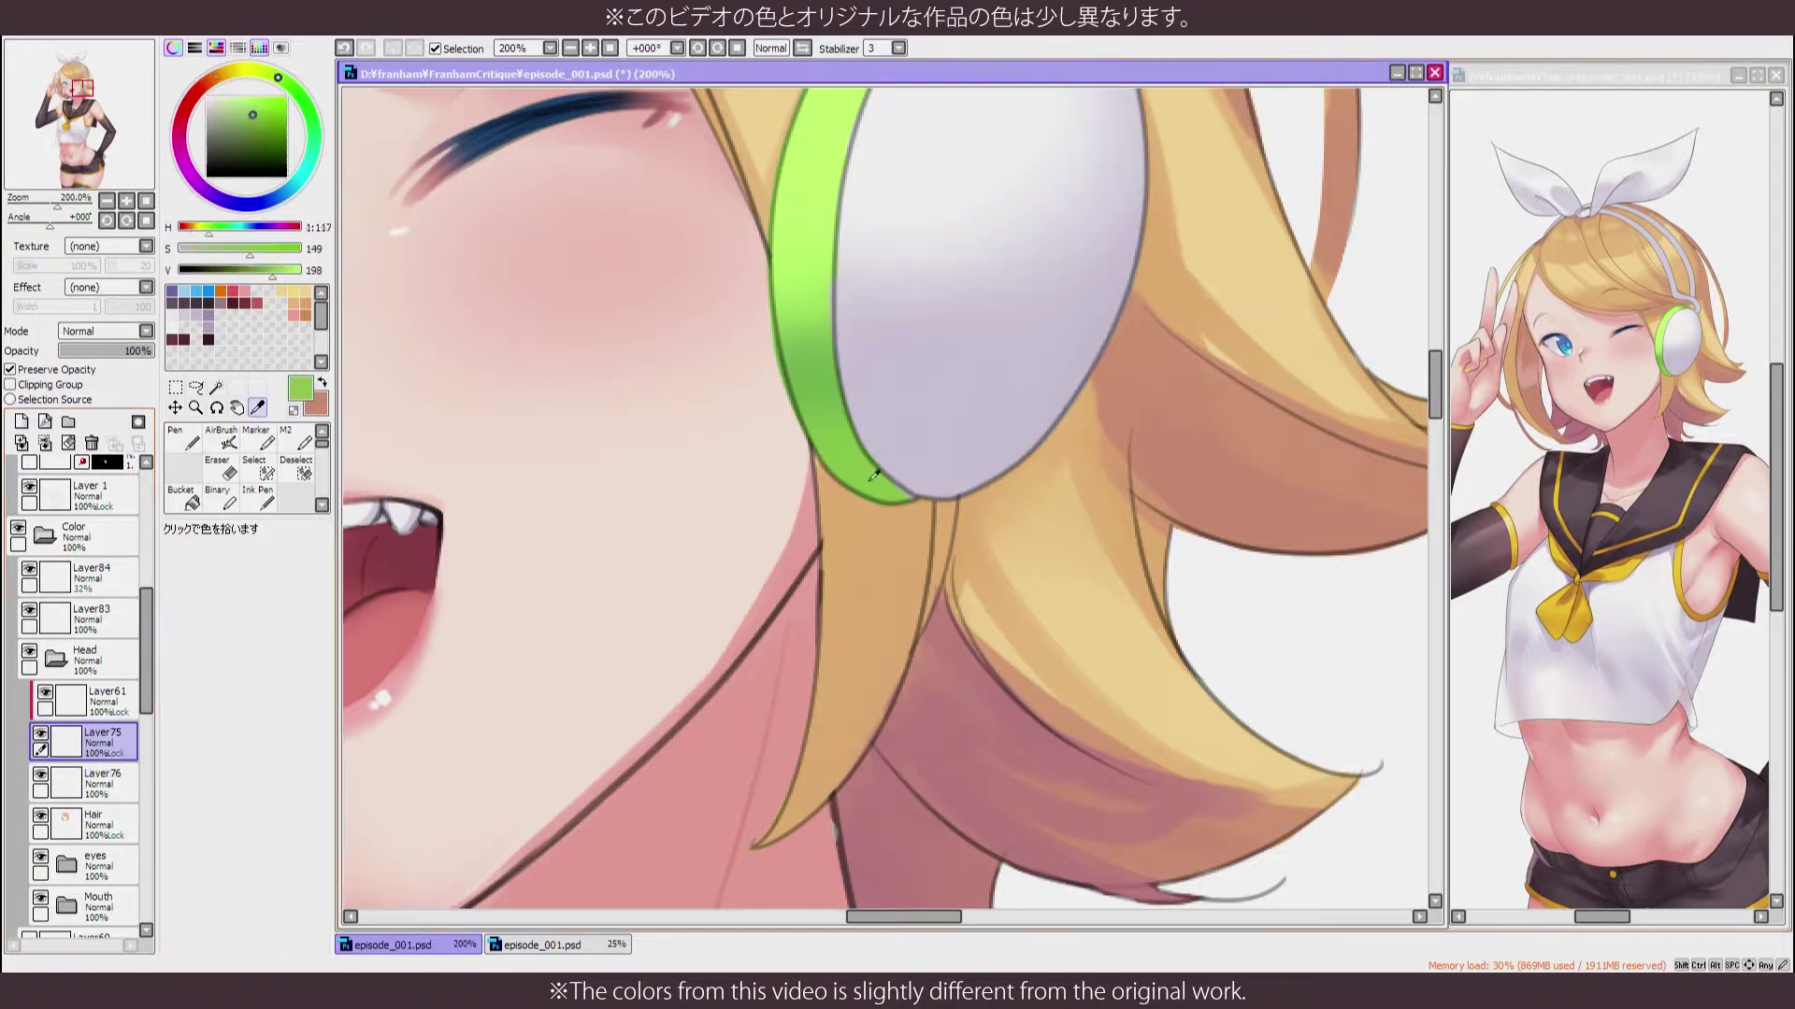
{"action": "left_click_drag", "start_coordinate": [804, 196], "coordinate": [761, 495]}
{"action": "left_click", "coordinate": [832, 768], "text": "alt"}
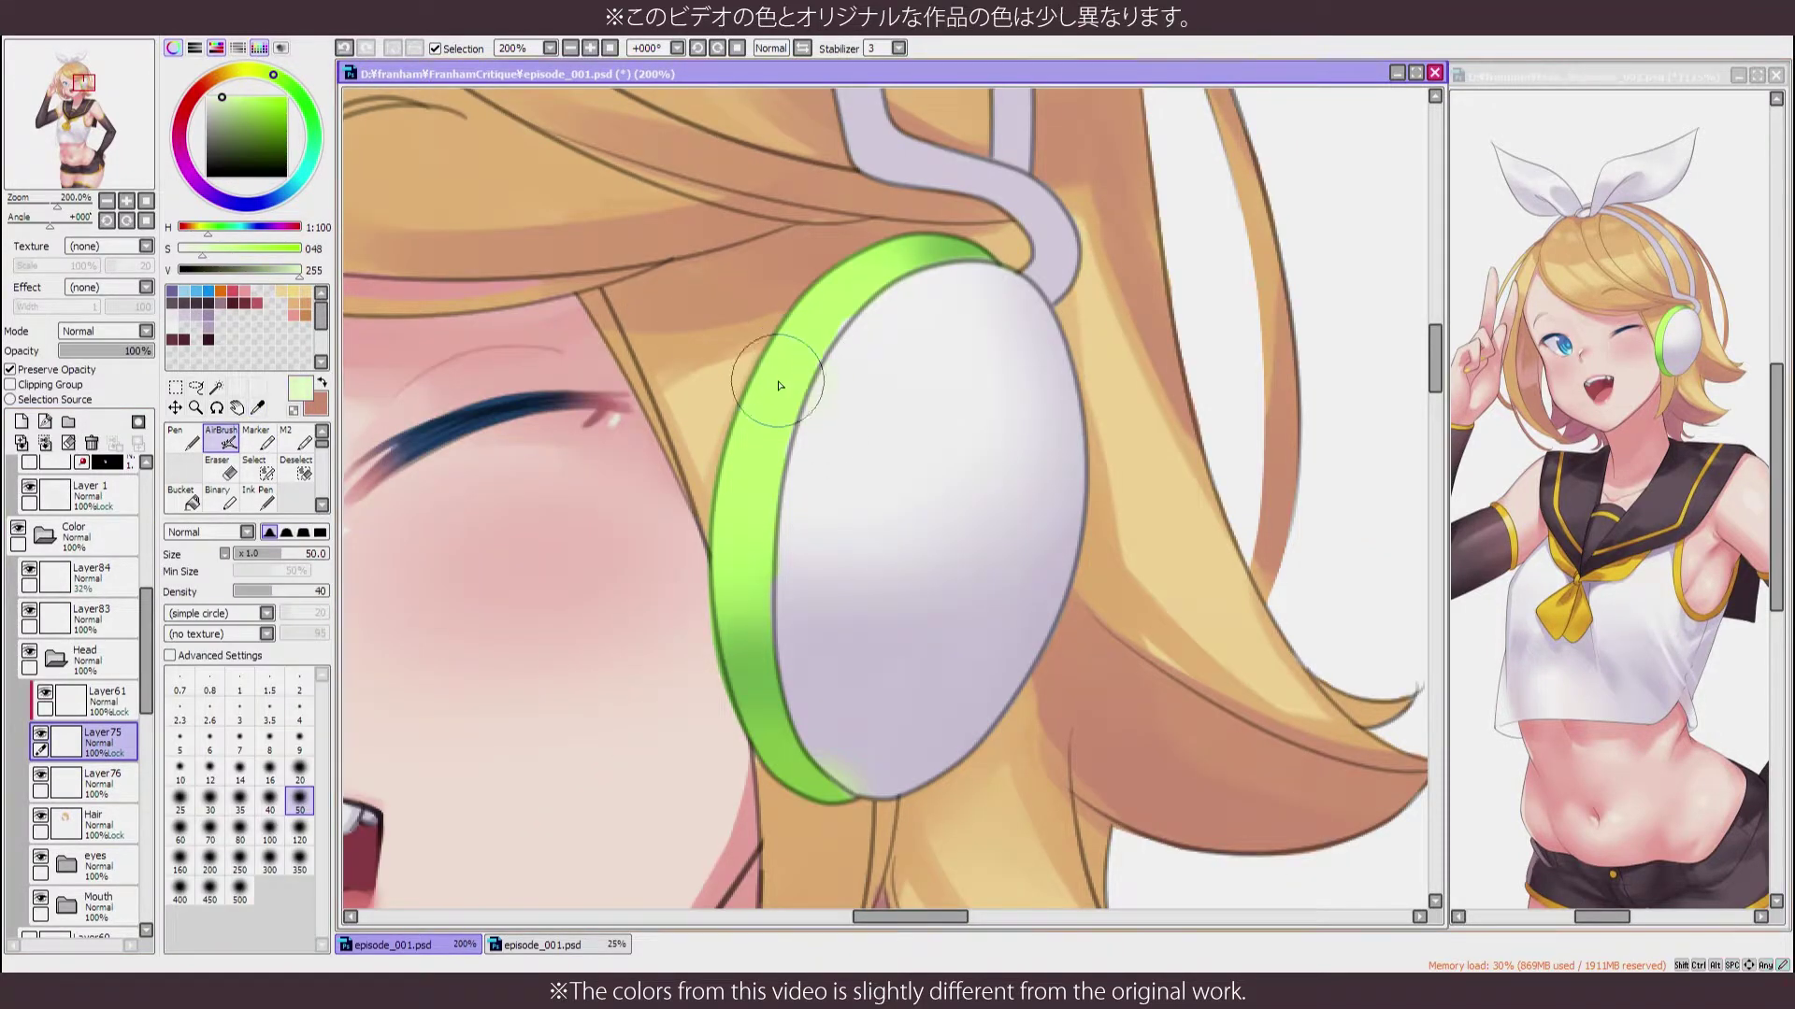
Add white highlights to the upper part of the green earcup ring on Layer61 using the Marker at size 20
{"action": "left_click", "coordinate": [738, 364], "text": "ctrl+shift"}
{"action": "key", "text": "m"}
{"action": "left_click", "coordinate": [769, 353], "text": "alt"}
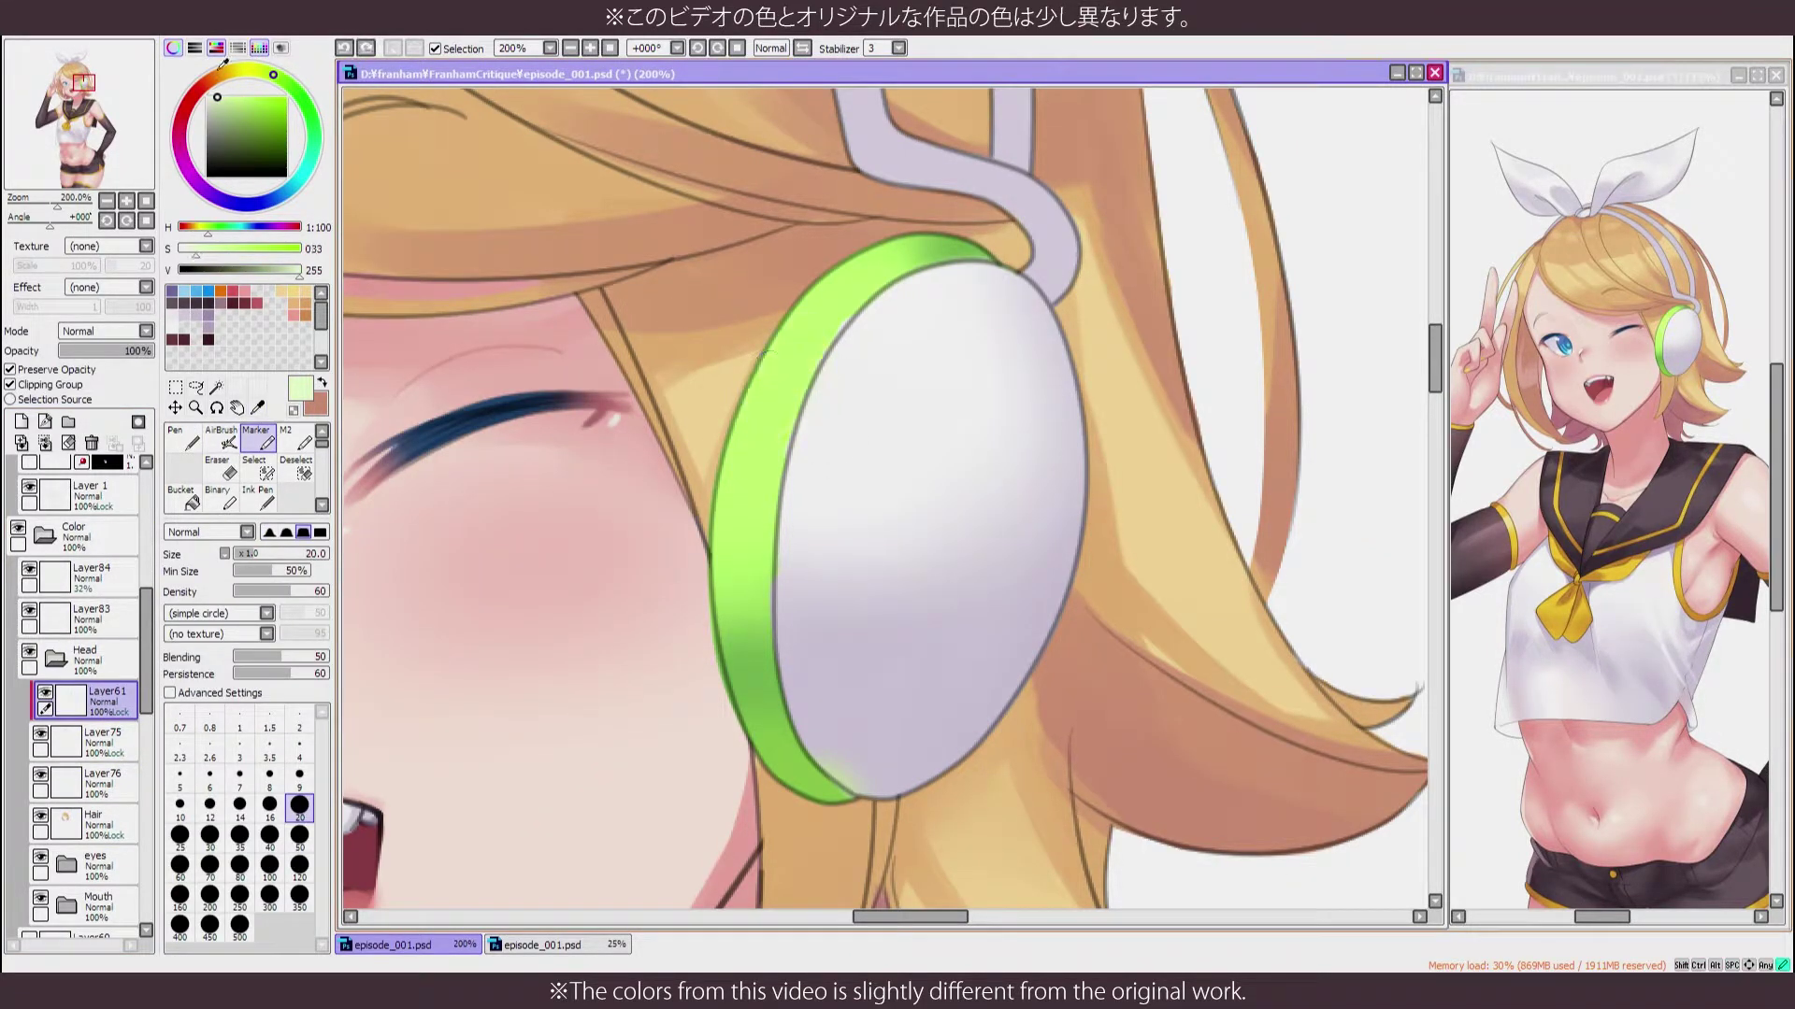
{"action": "left_click_drag", "start_coordinate": [768, 355], "coordinate": [804, 359]}
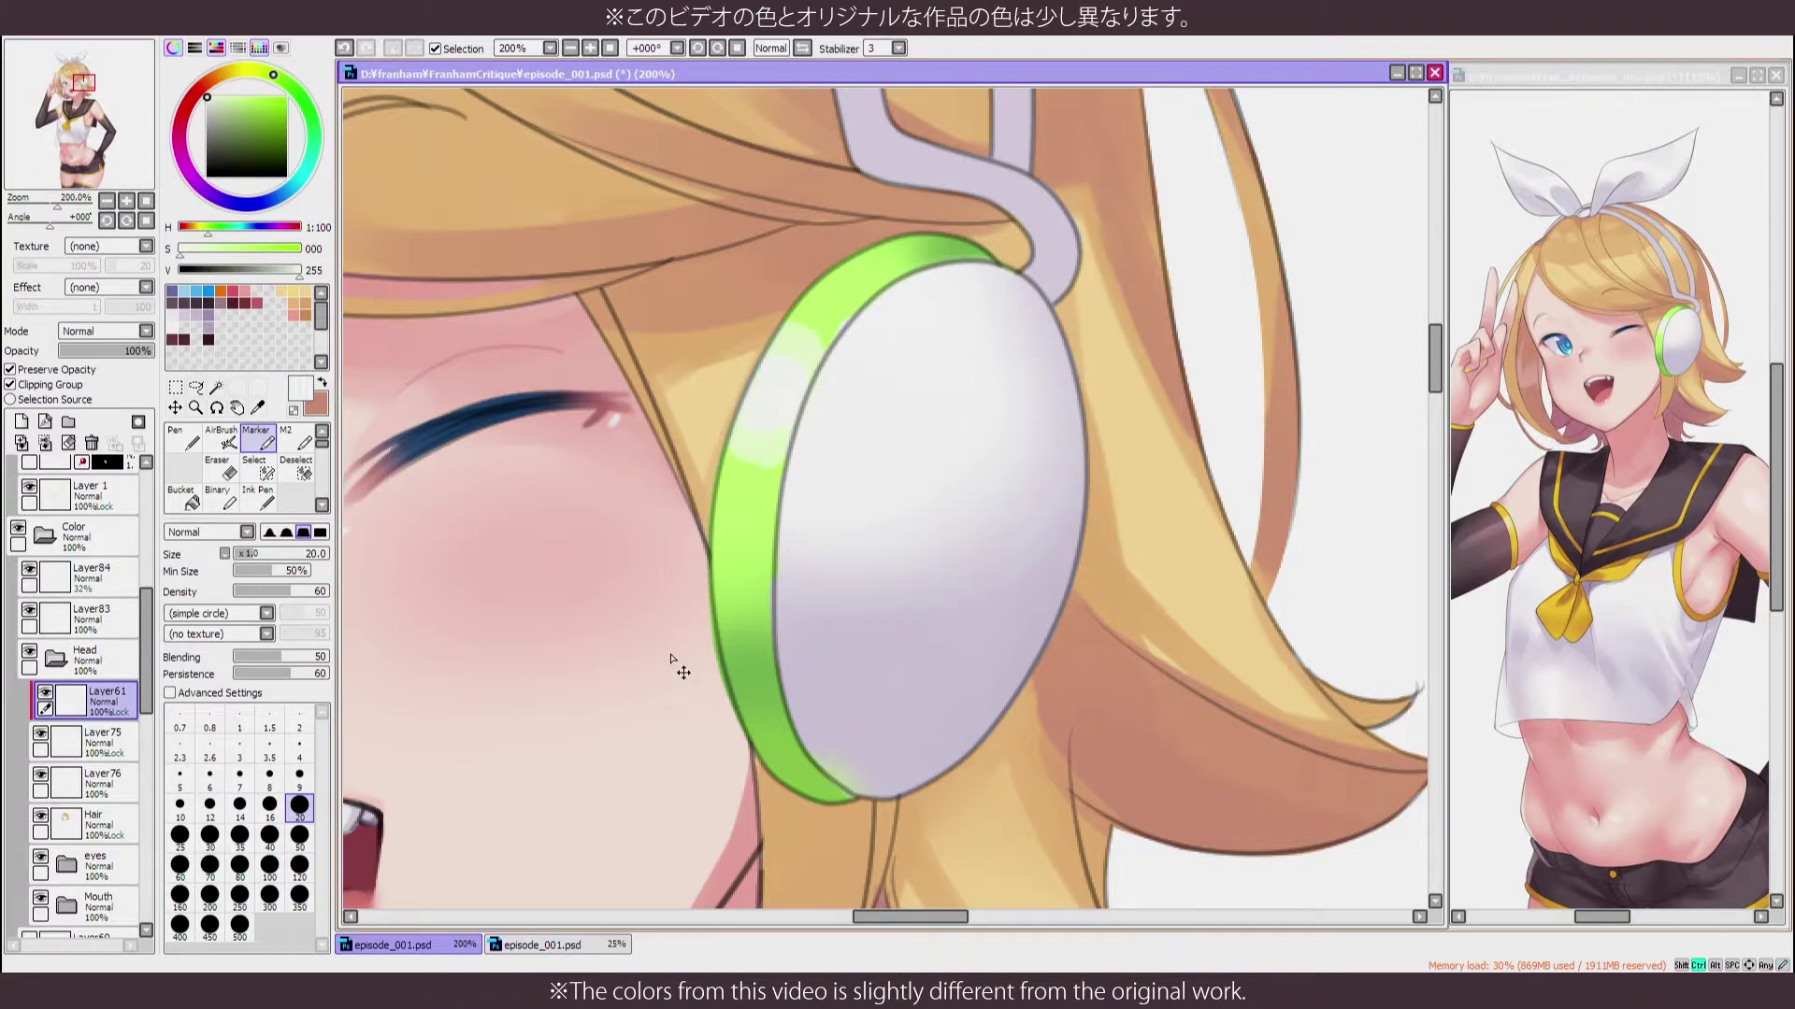
{"action": "scroll", "coordinate": [670, 659], "scroll_direction": "down", "scroll_amount": 3}
{"action": "scroll", "coordinate": [886, 271], "scroll_direction": "up", "scroll_amount": 2}
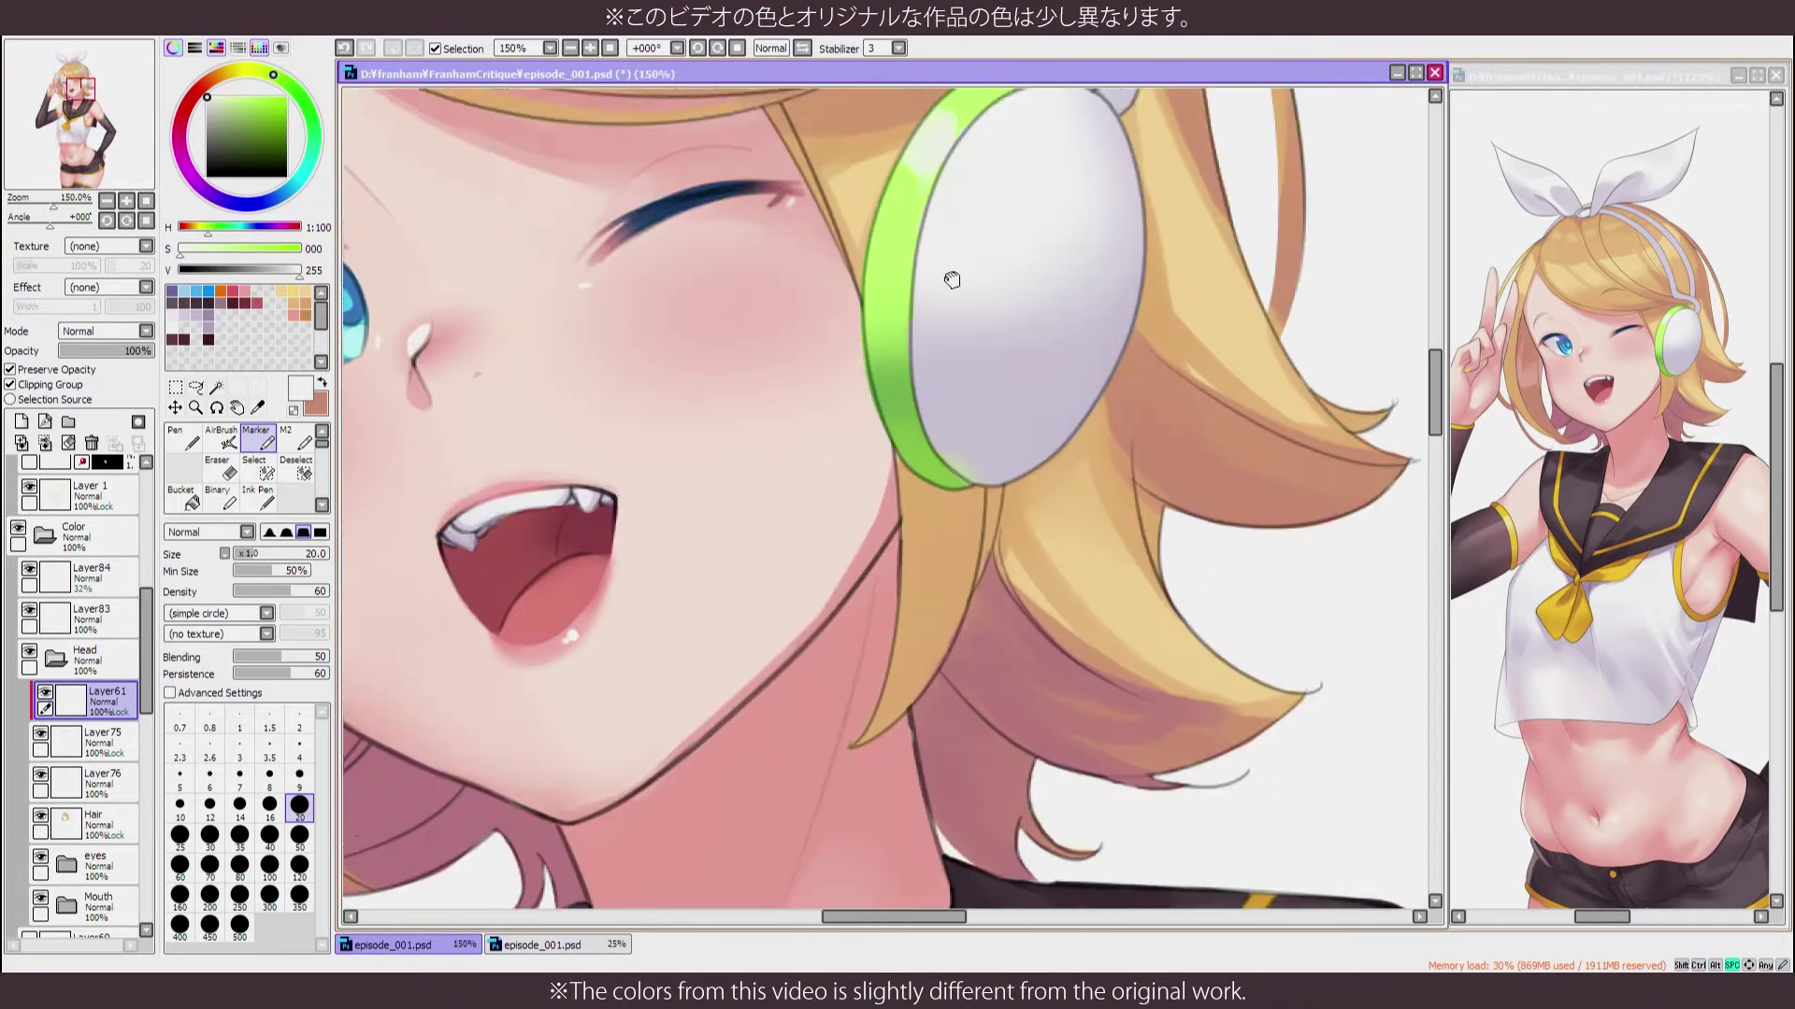
{"action": "key", "text": "b"}
{"action": "scroll", "coordinate": [833, 383], "scroll_direction": "down", "scroll_amount": 3}
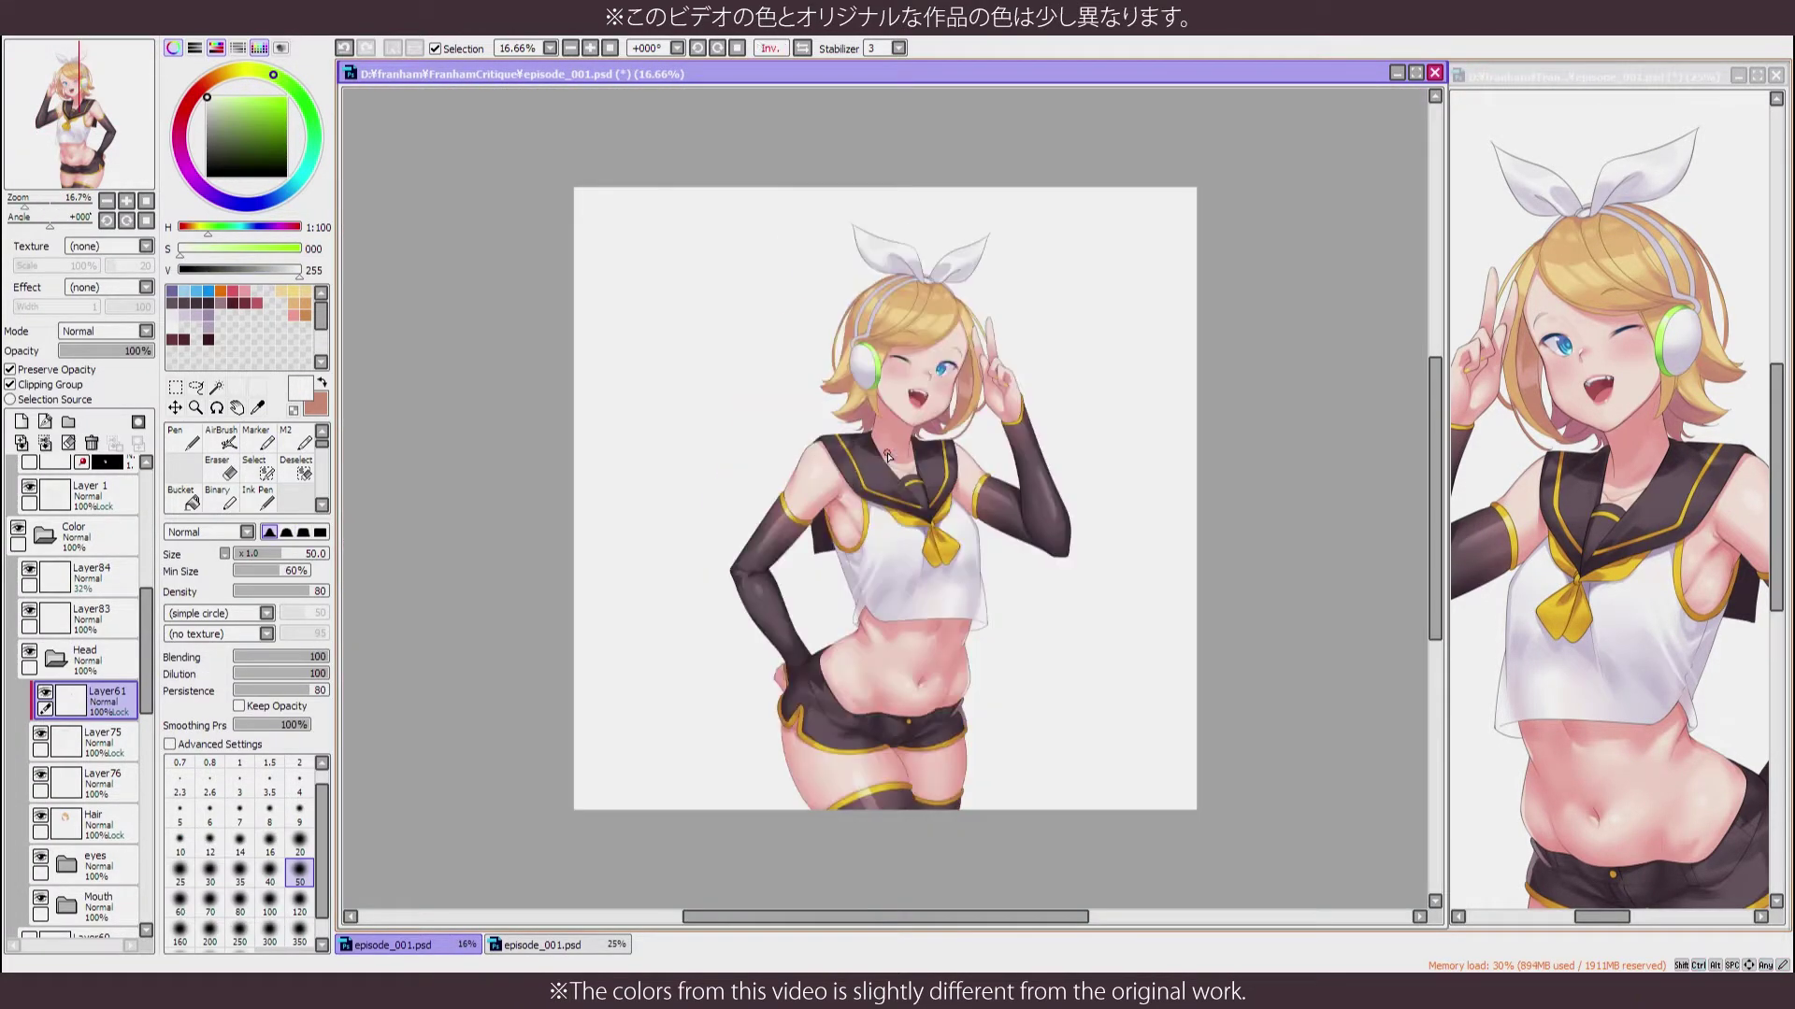
{"action": "scroll", "coordinate": [888, 458], "scroll_direction": "up", "scroll_amount": 3}
Paint the two headband straps on Layer76 with pale lavender using the Marker at size 35
{"action": "left_click_drag", "start_coordinate": [888, 458], "coordinate": [1155, 935]}
{"action": "left_click", "coordinate": [84, 781]}
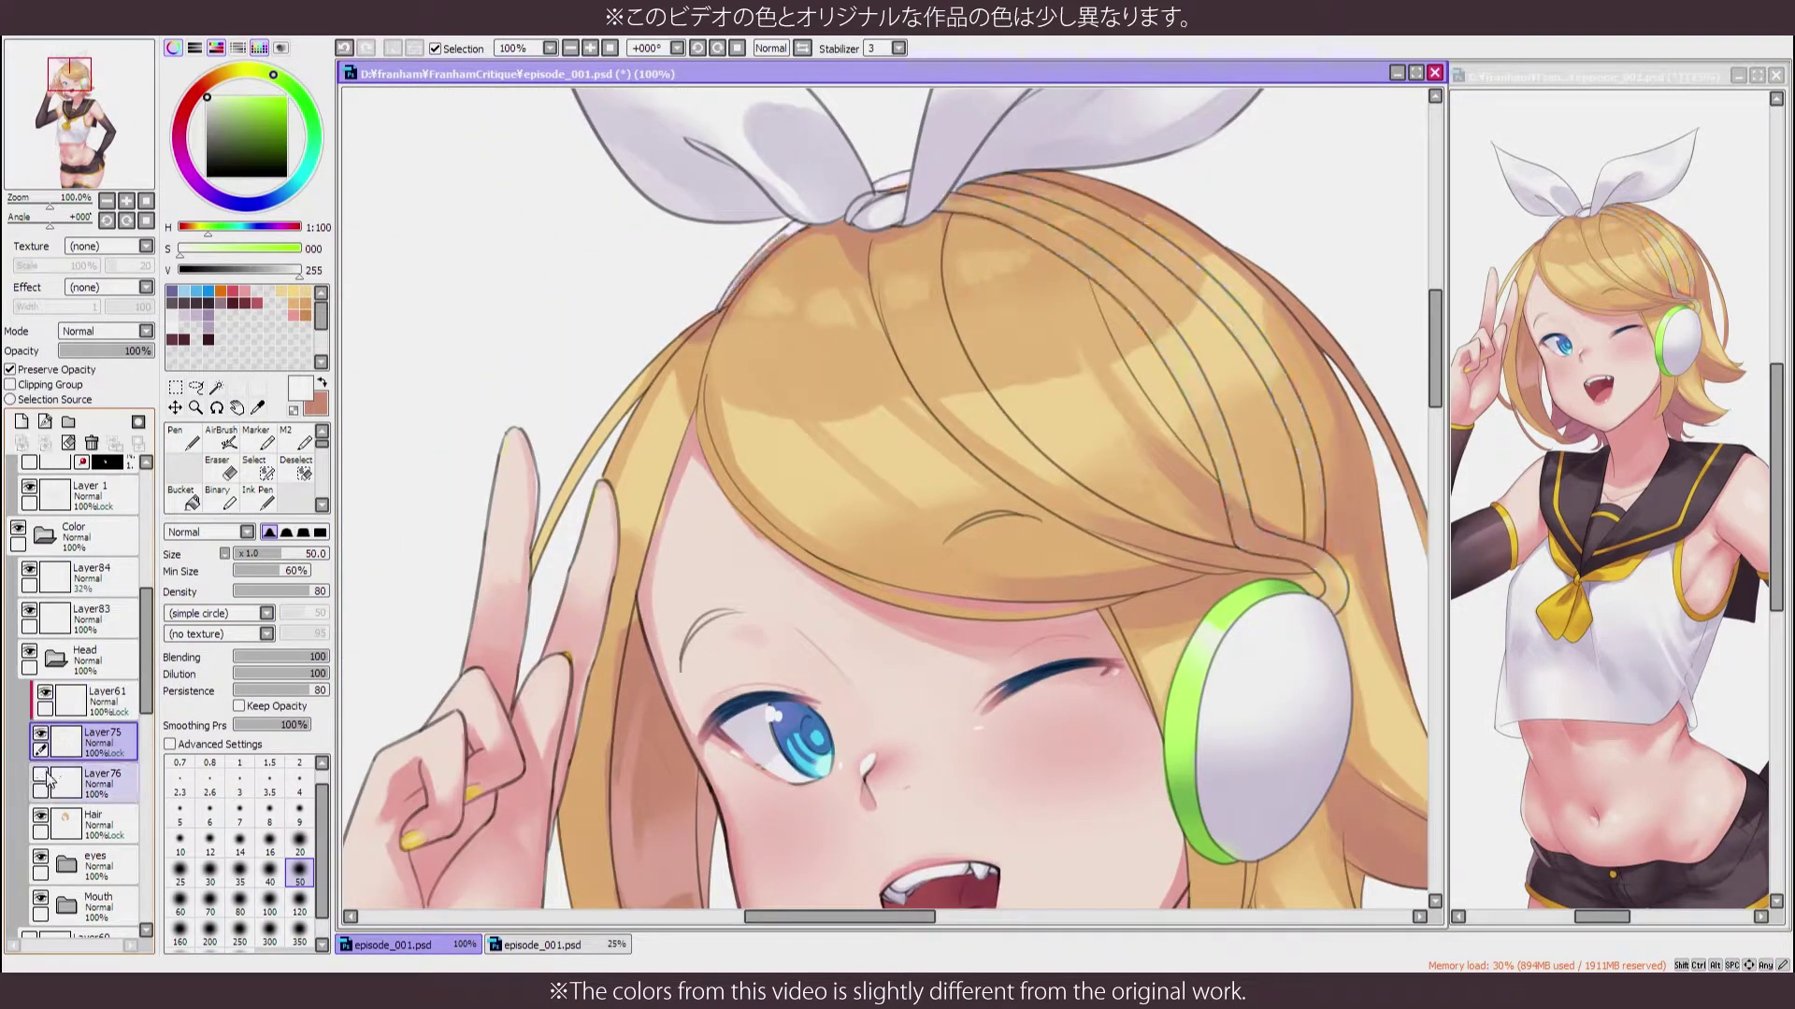
{"action": "left_click", "coordinate": [1068, 237], "text": "alt"}
{"action": "left_click", "coordinate": [736, 243], "text": "alt"}
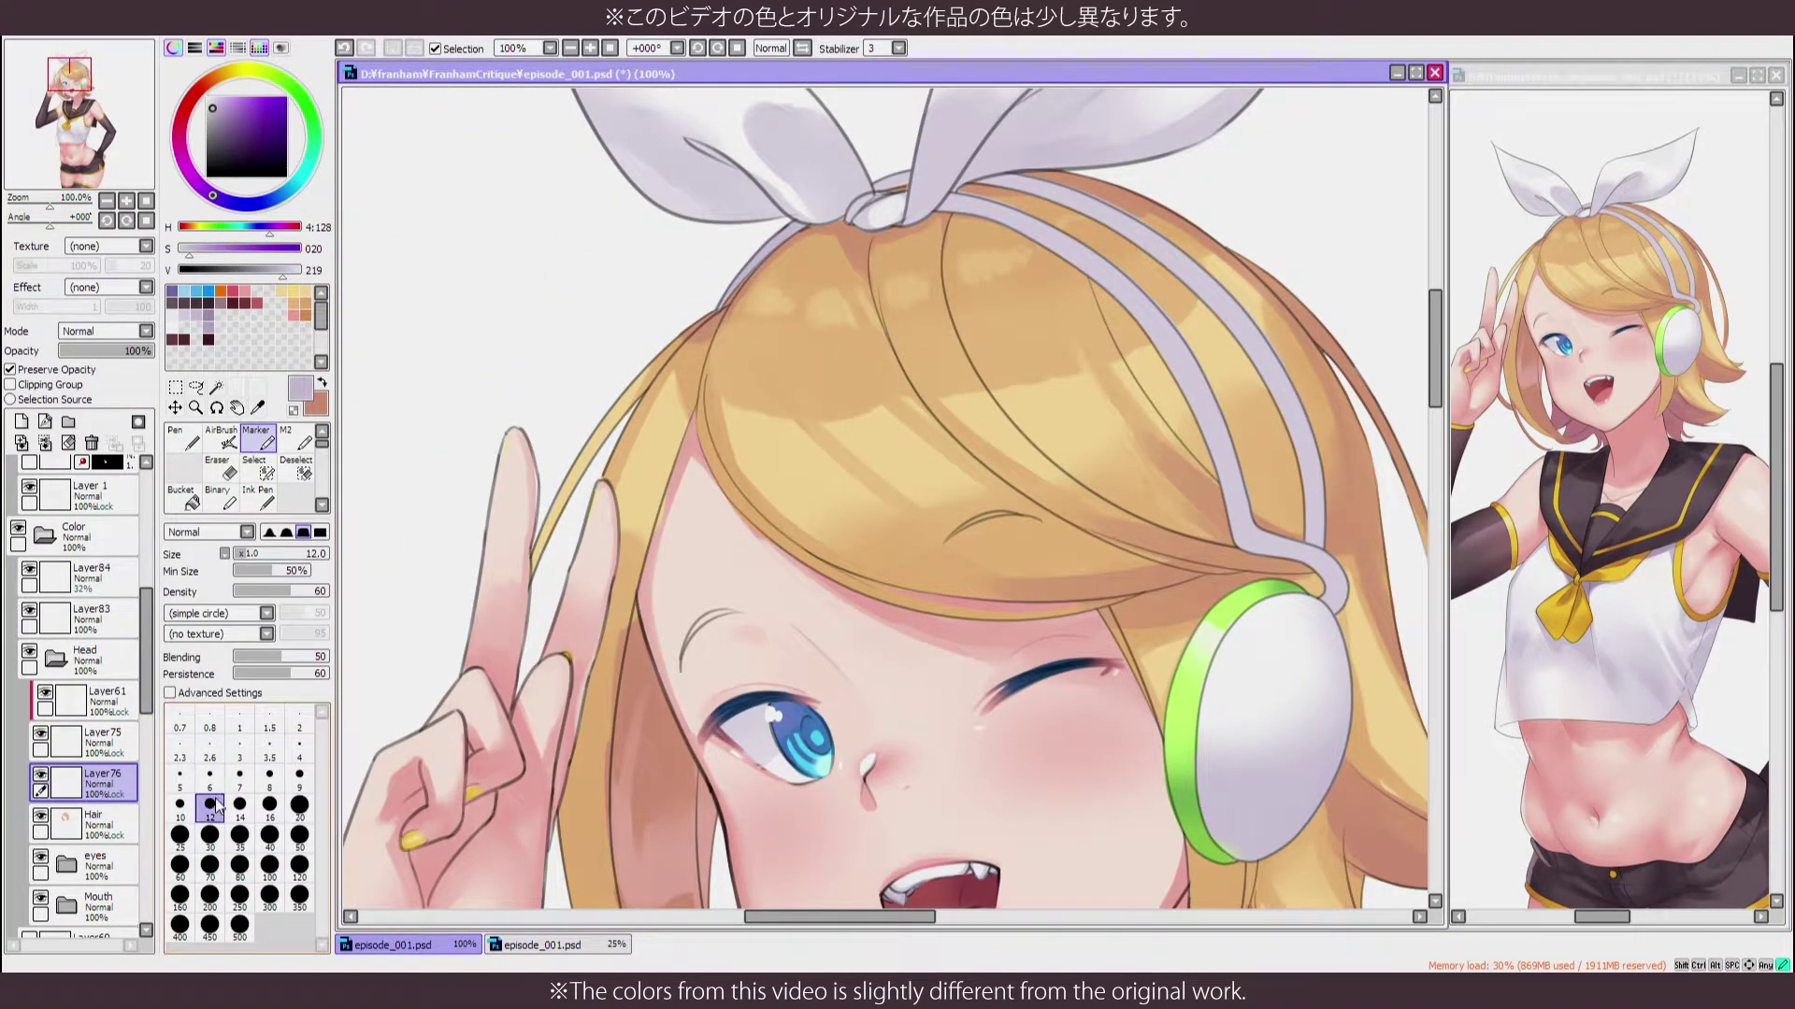
{"action": "scroll", "coordinate": [1013, 548], "scroll_direction": "right", "scroll_amount": 3}
{"action": "left_click", "coordinate": [241, 834]}
{"action": "left_click_drag", "start_coordinate": [837, 198], "coordinate": [987, 217]}
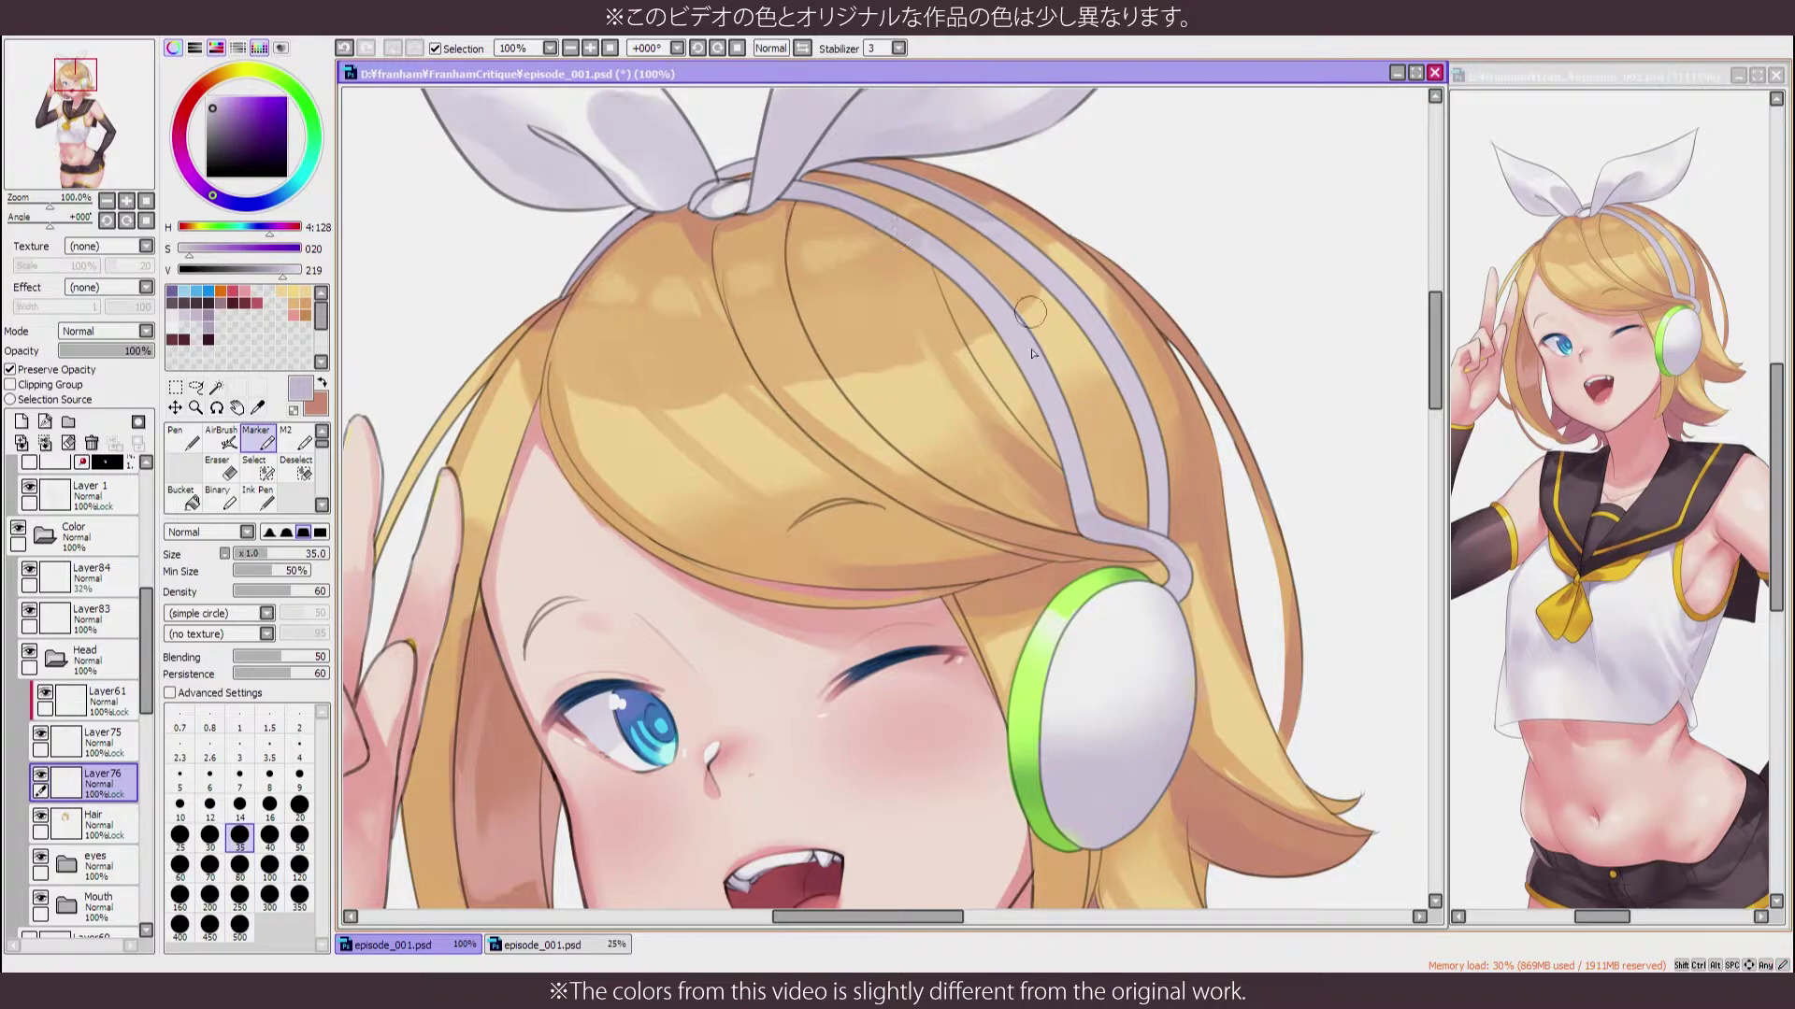
Darken the headband straps beside the bow with muted purple using the AirBrush at size 50
{"action": "scroll", "coordinate": [1172, 432], "scroll_direction": "up", "scroll_amount": 4}
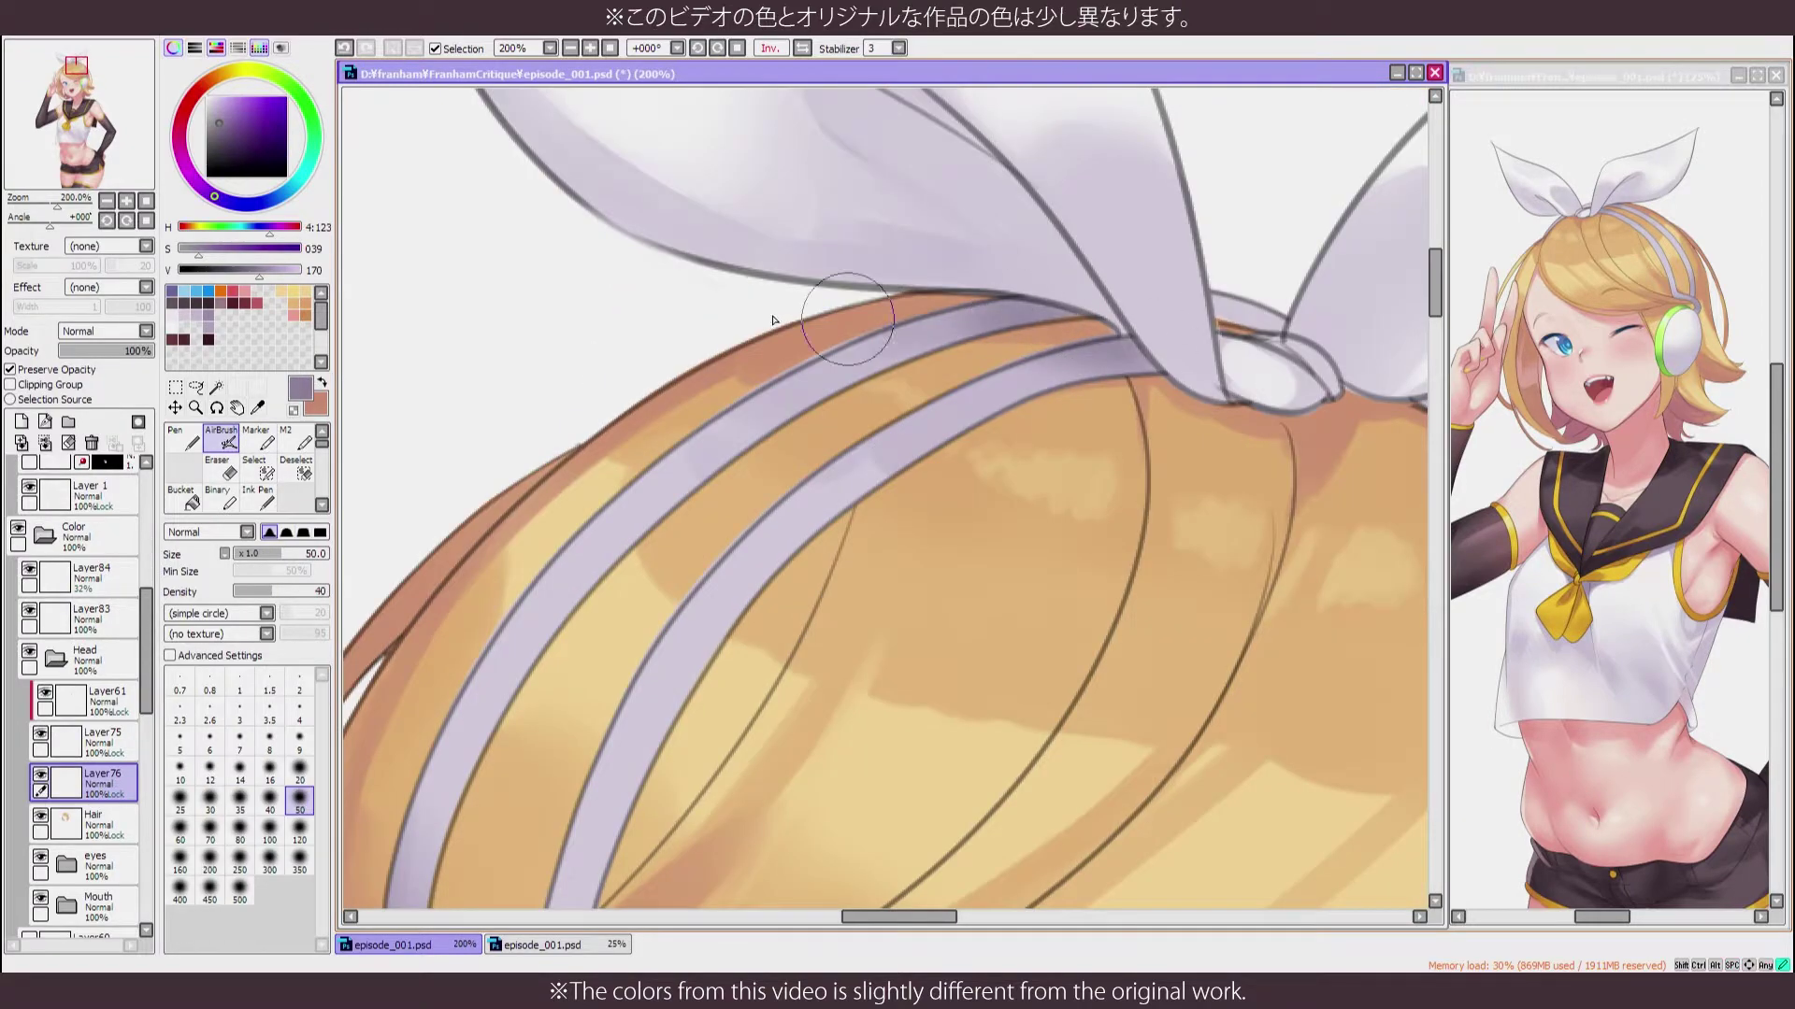
{"action": "key", "text": "v"}
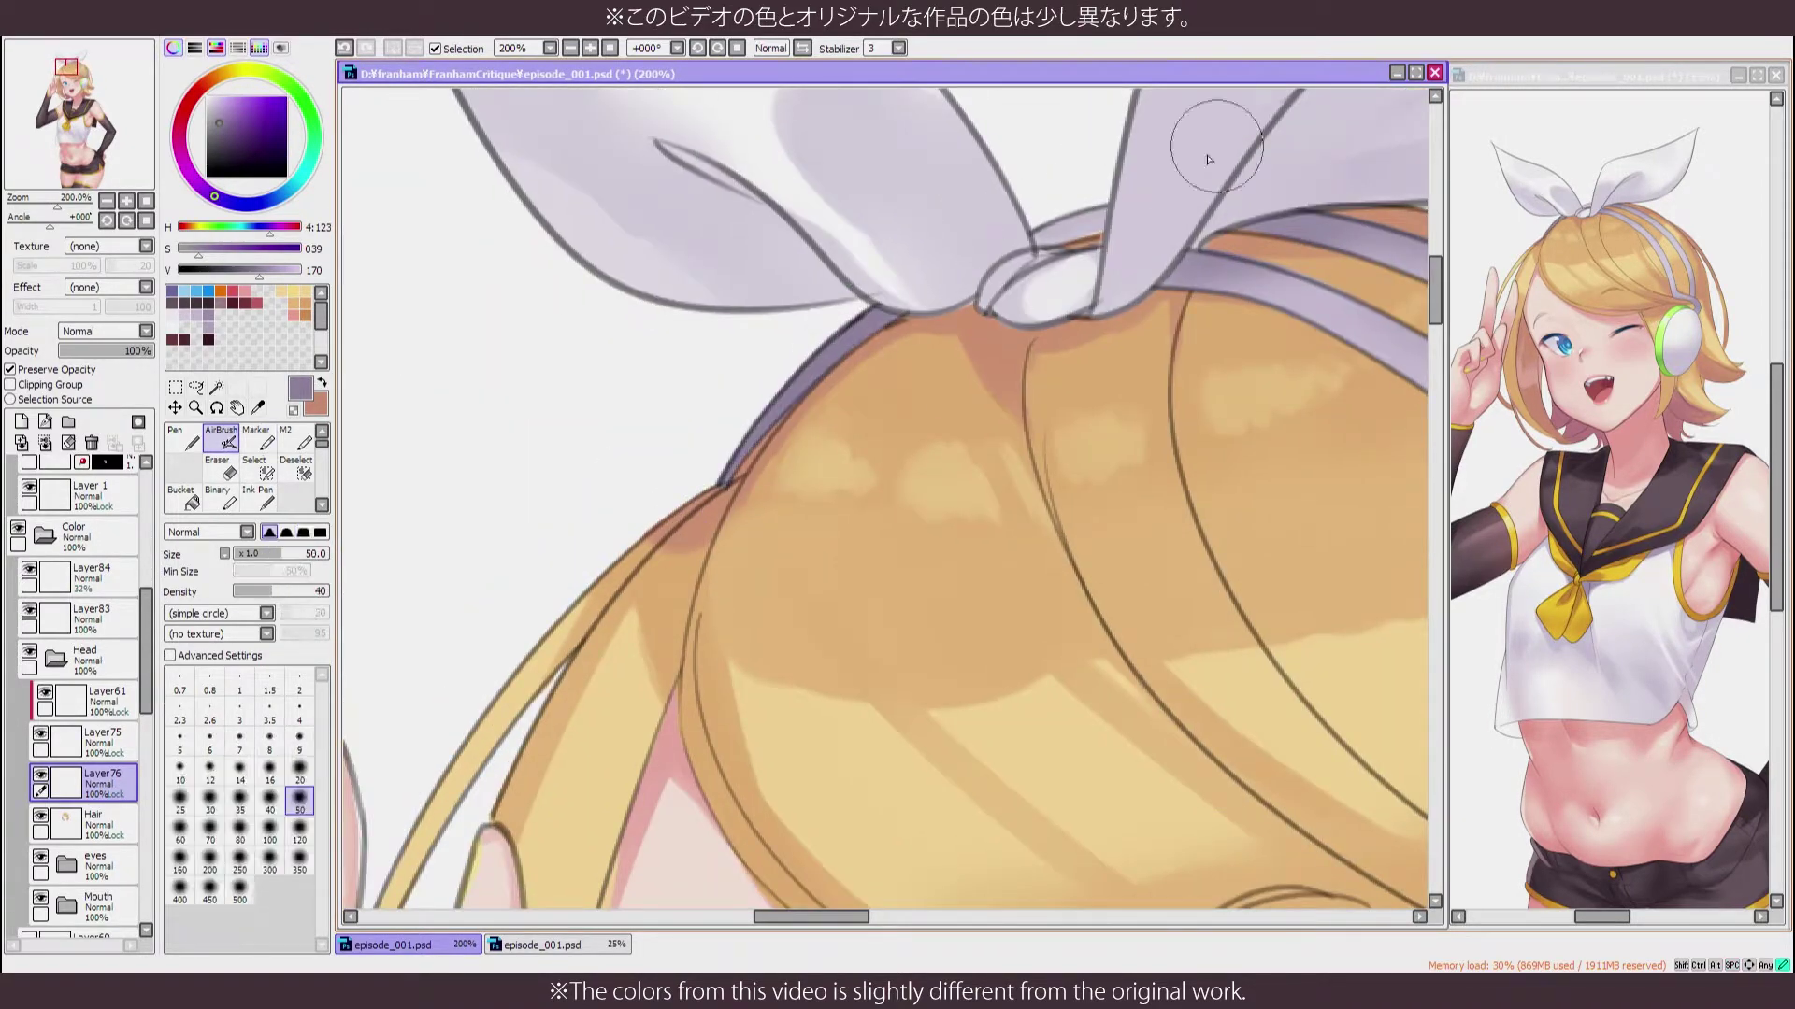
{"action": "scroll", "coordinate": [1026, 241], "scroll_direction": "down", "scroll_amount": 5}
{"action": "scroll", "coordinate": [1026, 234], "scroll_direction": "up", "scroll_amount": 3}
{"action": "left_click_drag", "start_coordinate": [1015, 226], "coordinate": [1501, 141]}
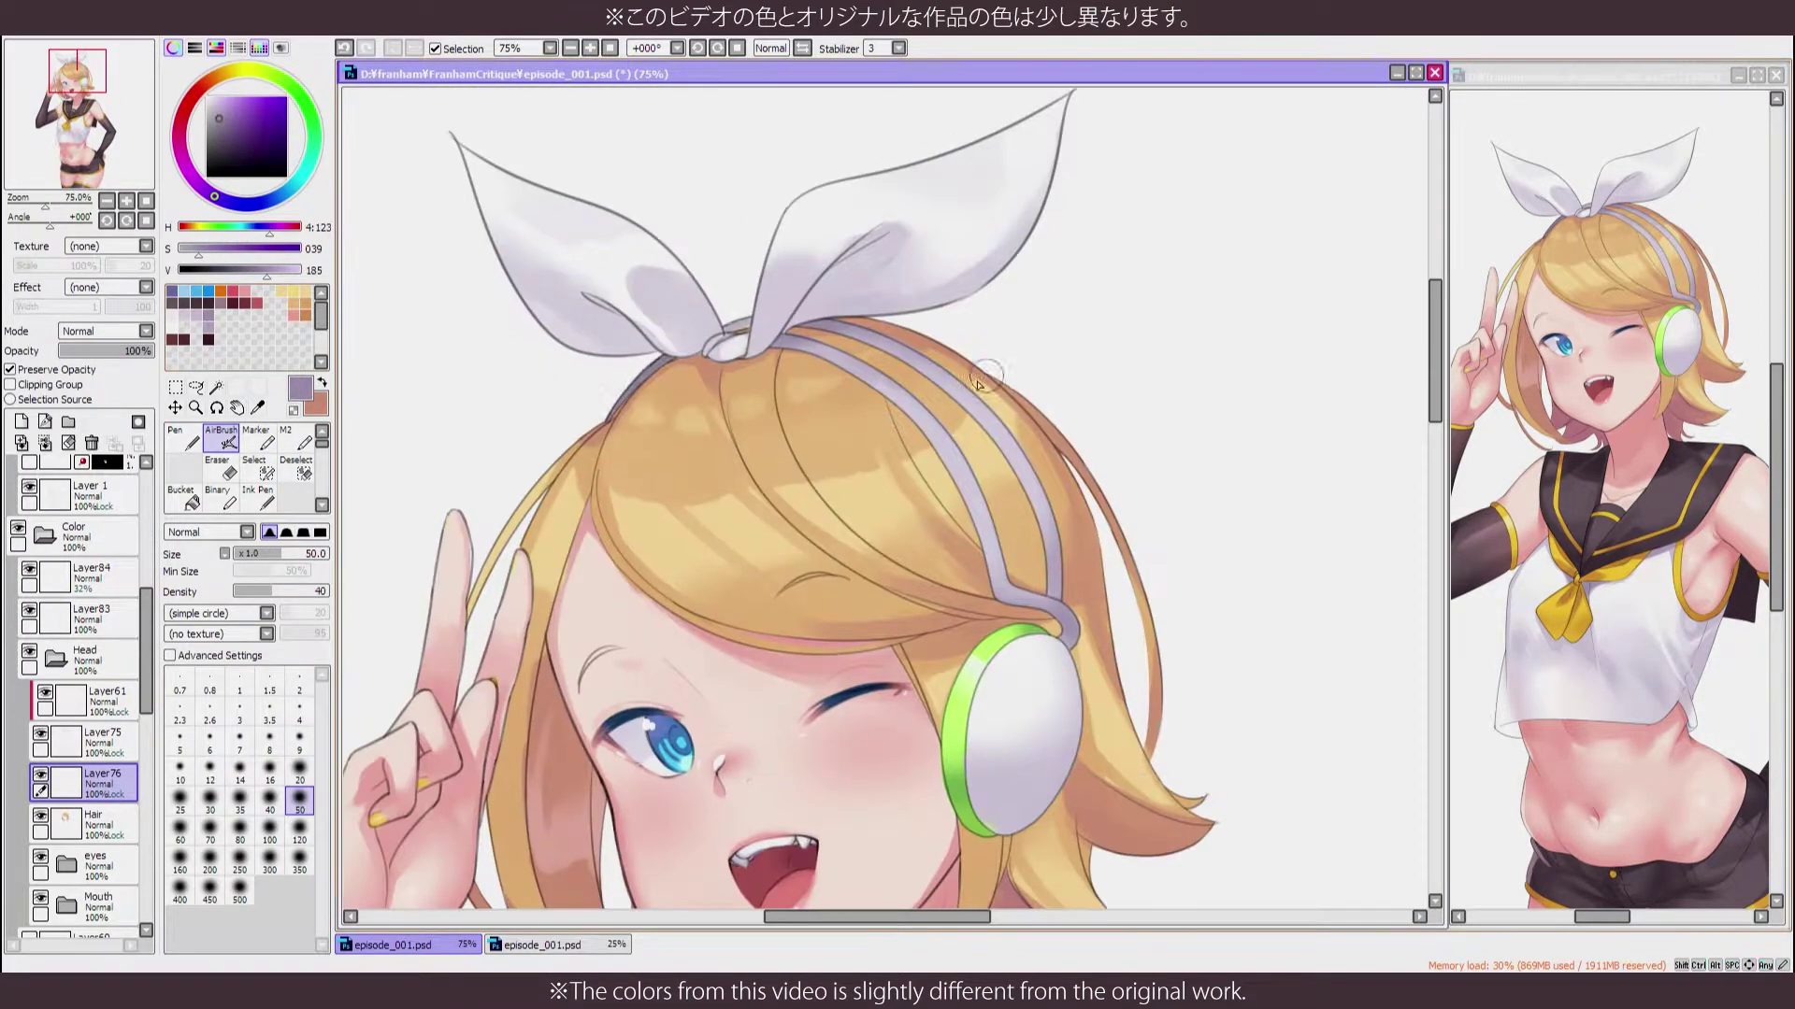
Shade the lower part of the headband straps with greyish lavender using the Marker at size 35
{"action": "left_click", "coordinate": [255, 436]}
{"action": "left_click", "coordinate": [208, 326]}
{"action": "left_click", "coordinate": [230, 342]}
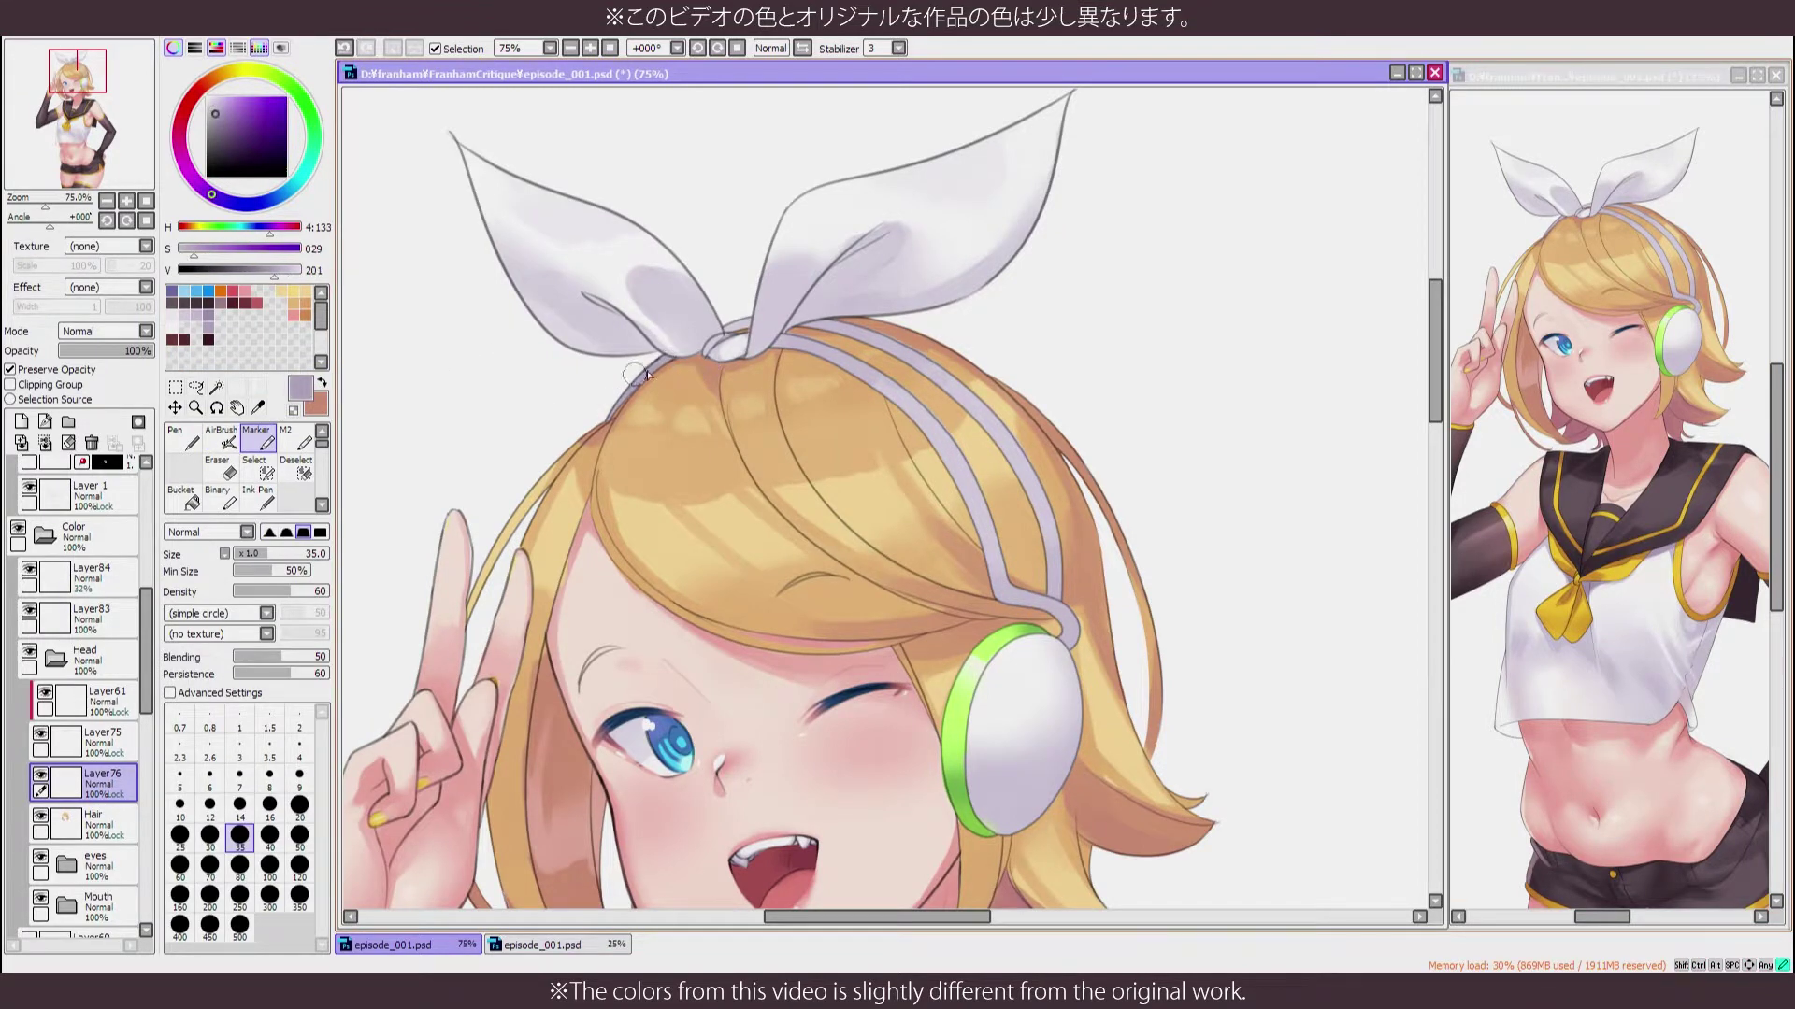
{"action": "key", "text": "h"}
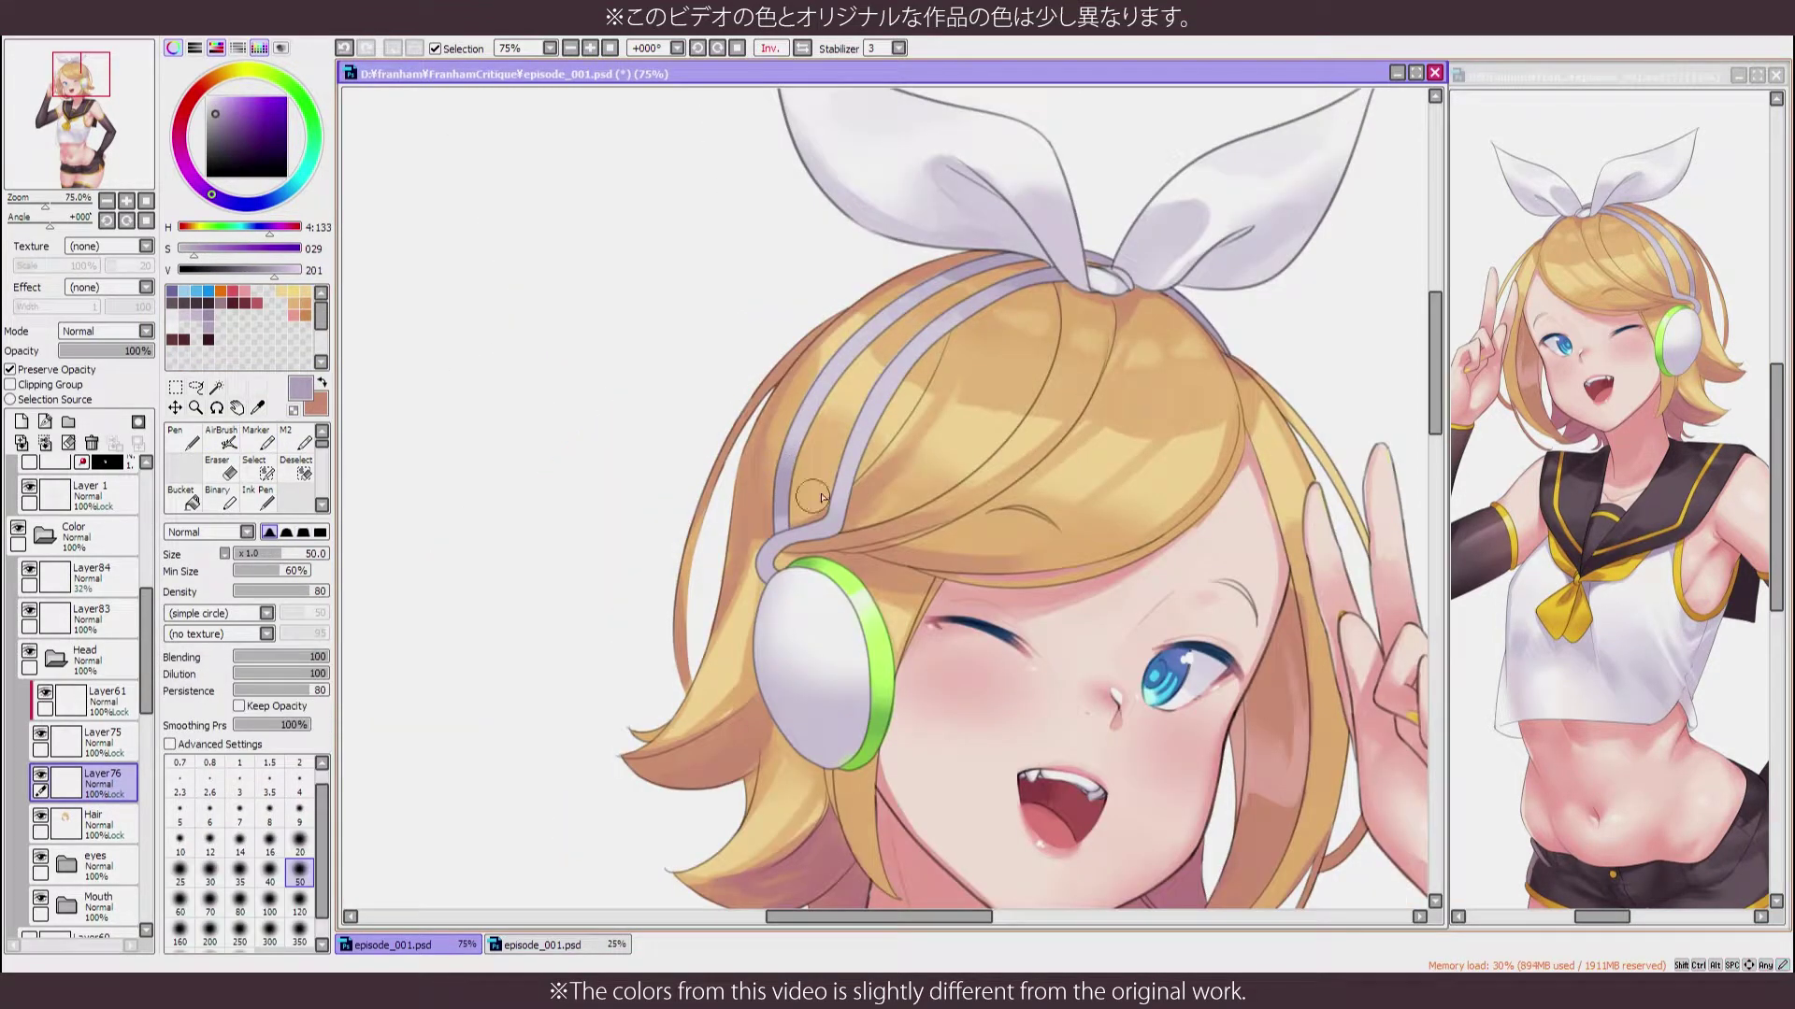
{"action": "scroll", "coordinate": [785, 527], "scroll_direction": "down", "scroll_amount": 2}
{"action": "scroll", "coordinate": [810, 373], "scroll_direction": "up", "scroll_amount": 5}
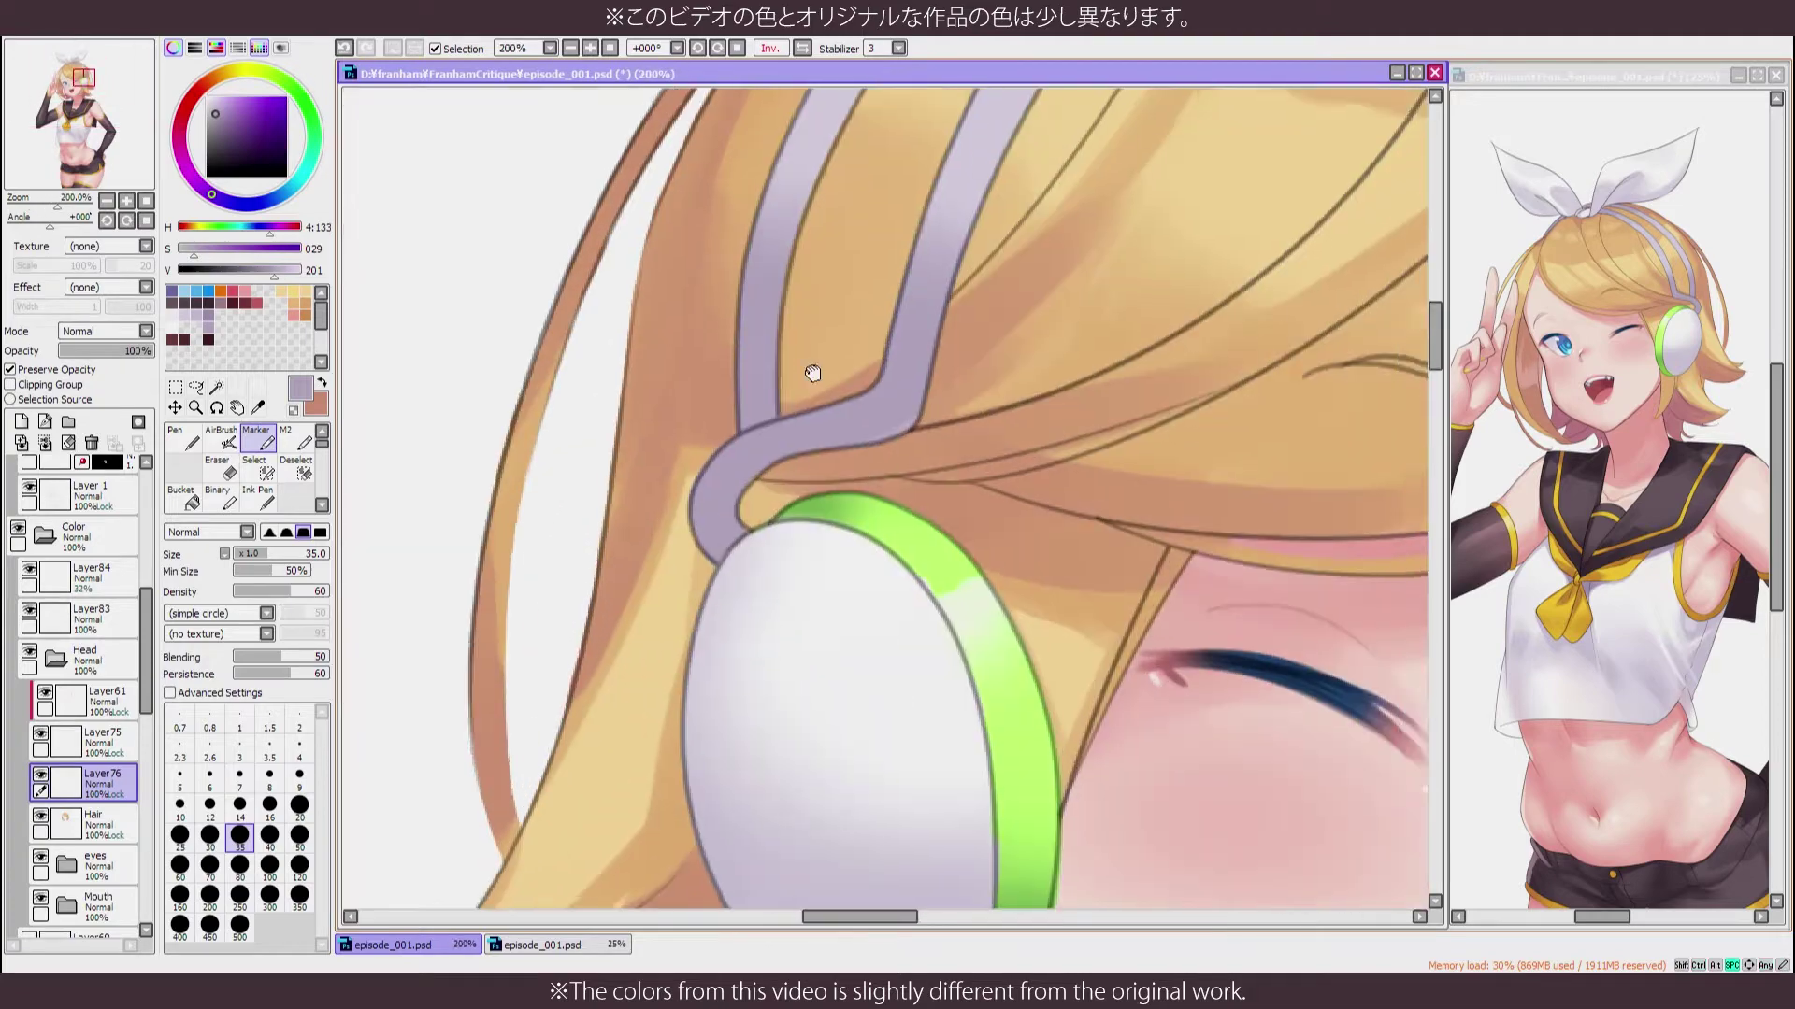
Soften the shading on the headband's lower bend above the earcup using the AirBrush at size 20
{"action": "left_click", "coordinate": [222, 436]}
{"action": "scroll", "coordinate": [721, 613], "scroll_direction": "up", "scroll_amount": 1}
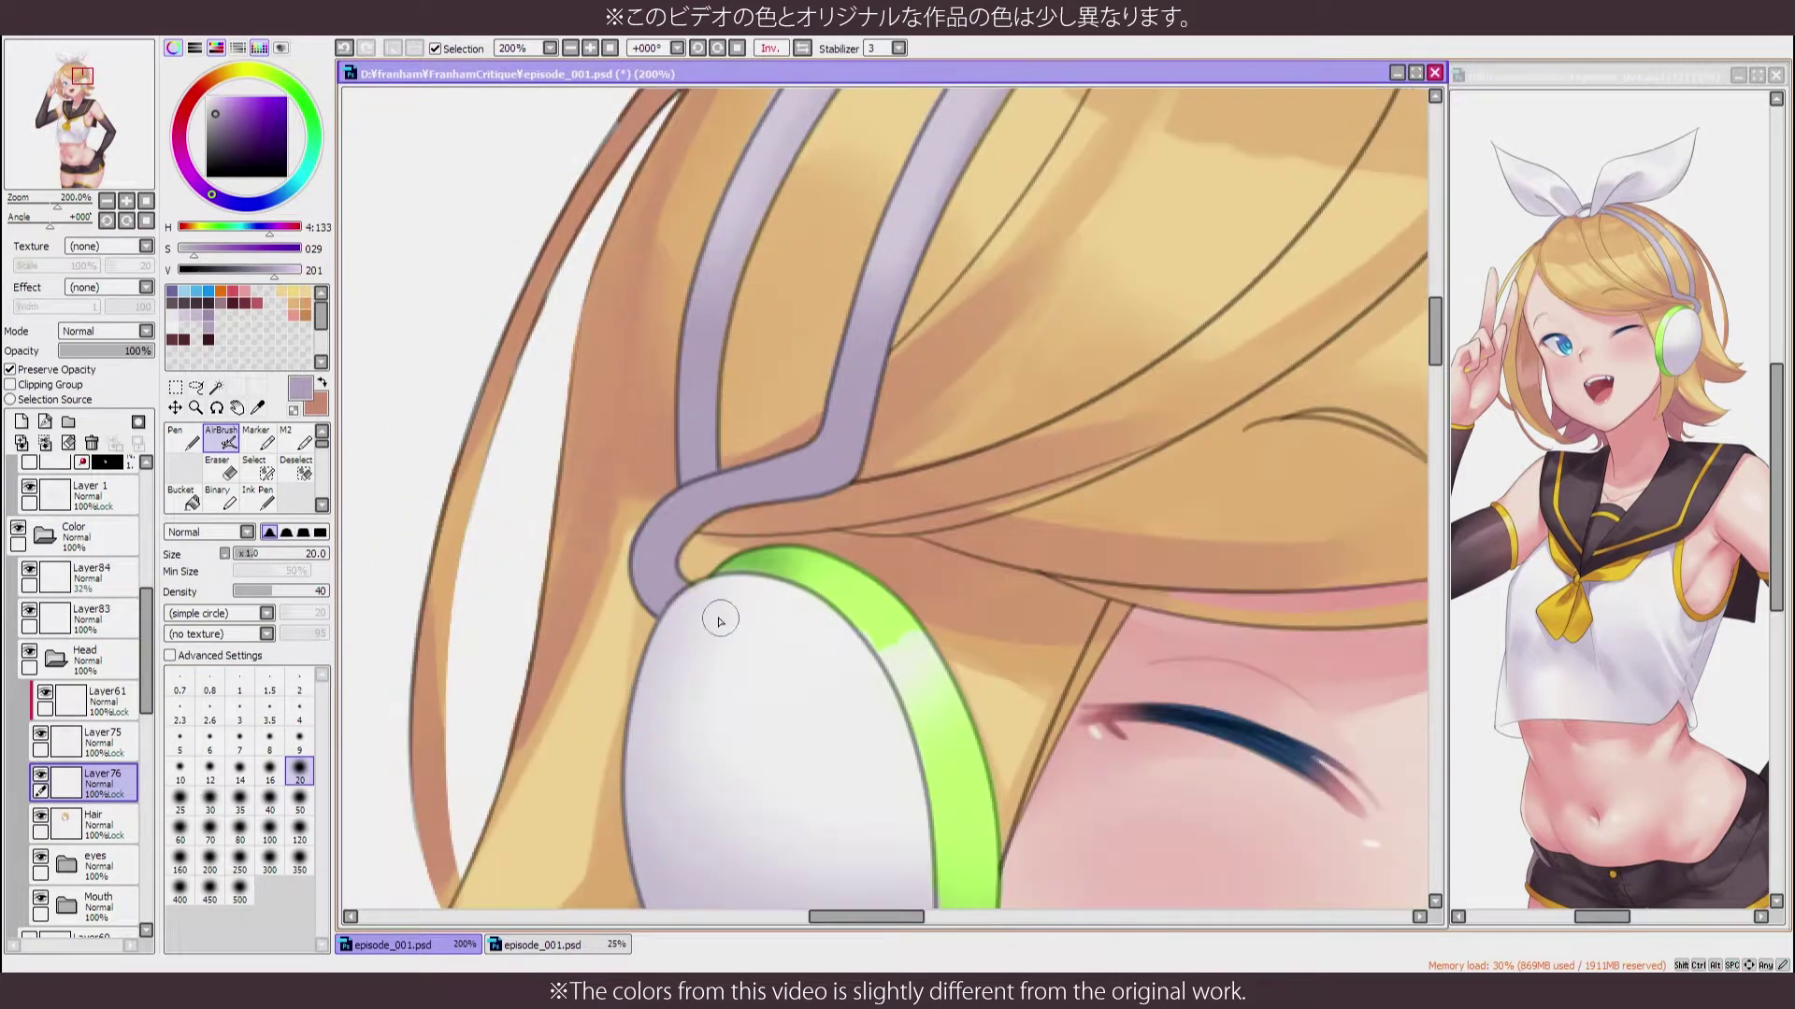
{"action": "scroll", "coordinate": [721, 613], "scroll_direction": "down", "scroll_amount": 3}
{"action": "scroll", "coordinate": [519, 501], "scroll_direction": "up", "scroll_amount": 3}
{"action": "scroll", "coordinate": [519, 502], "scroll_direction": "down", "scroll_amount": 5}
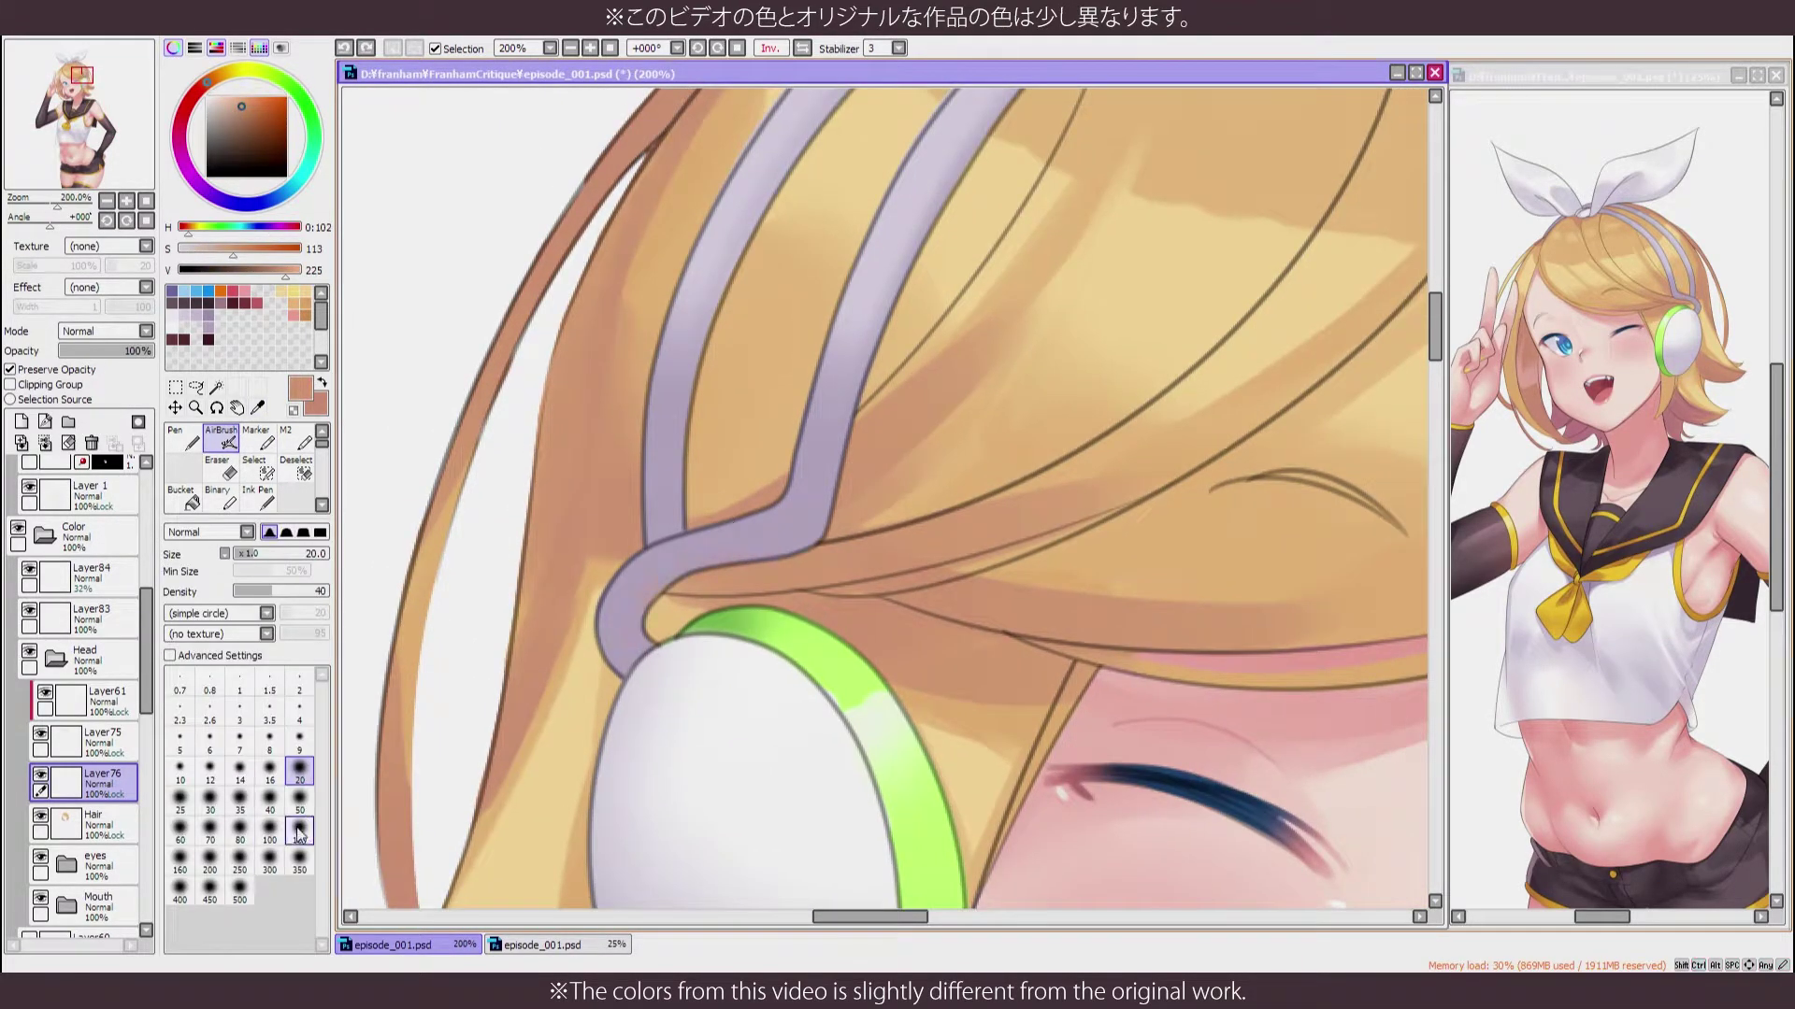
Add soft white highlights to the middle of both headband straps using the AirBrush at size 20
{"action": "key", "text": "h"}
{"action": "scroll", "coordinate": [599, 725], "scroll_direction": "up", "scroll_amount": 6}
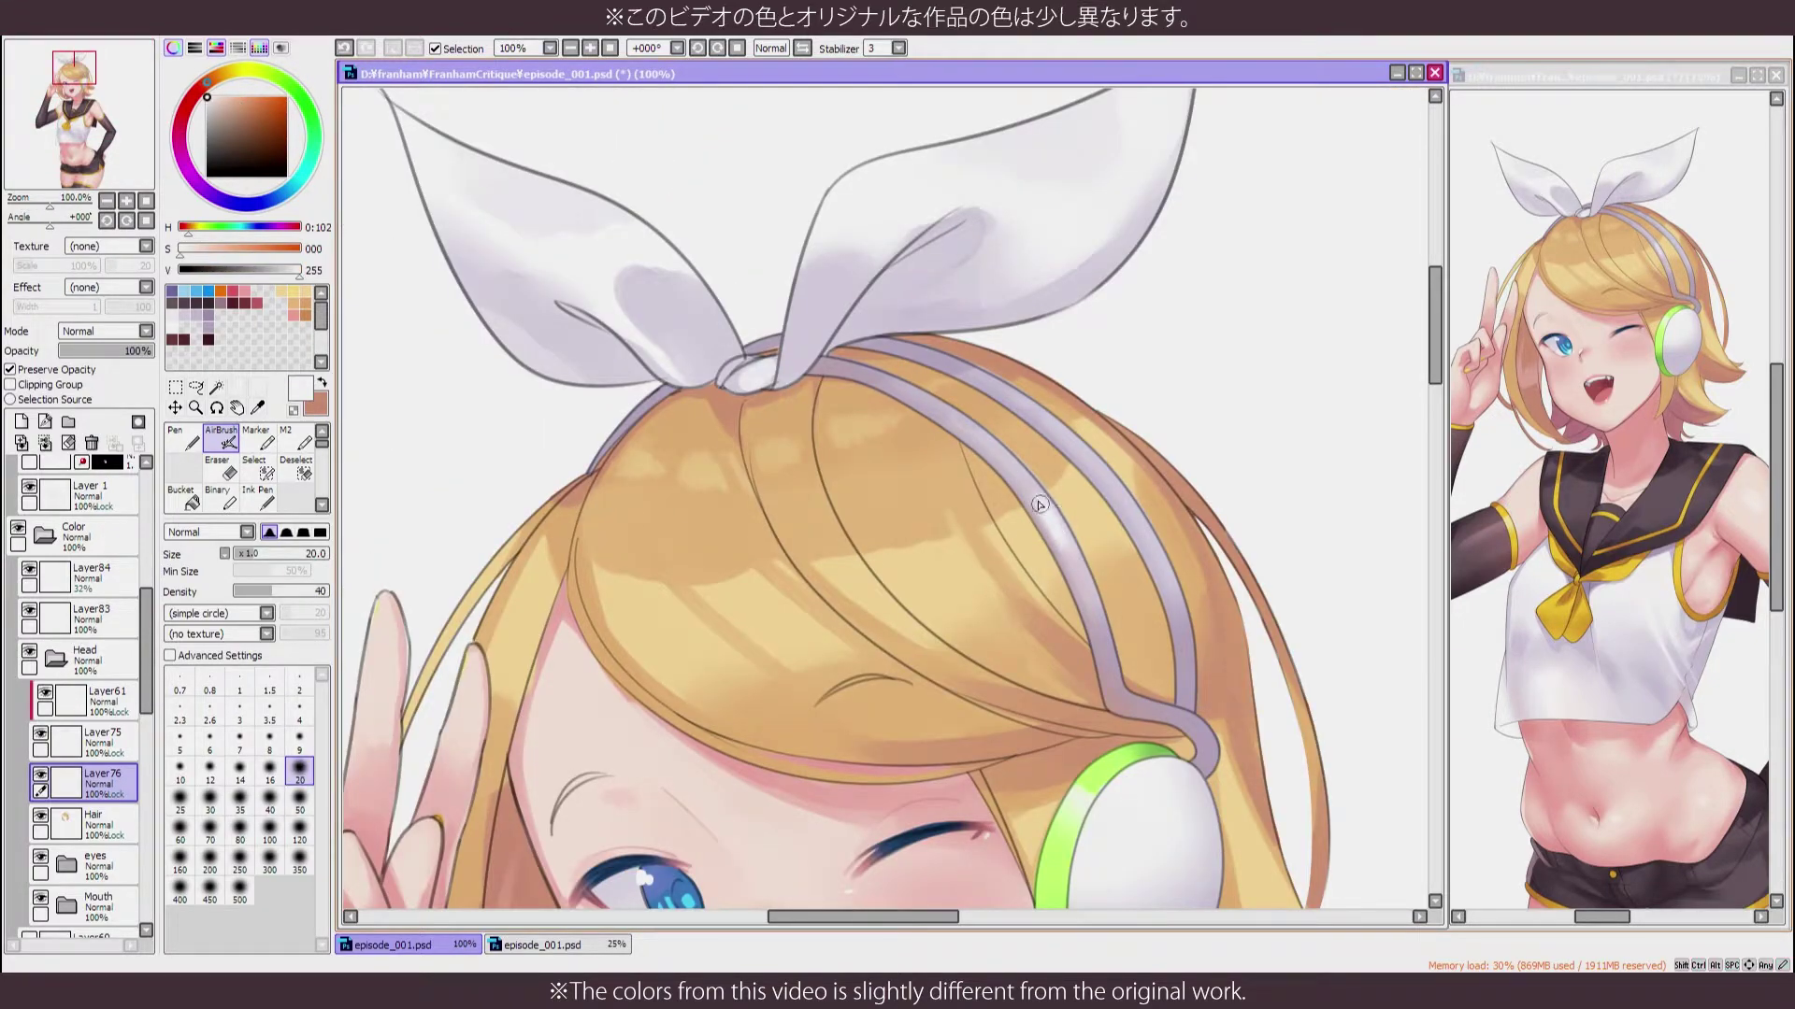
{"action": "key", "text": "h"}
{"action": "scroll", "coordinate": [881, 374], "scroll_direction": "up", "scroll_amount": 2}
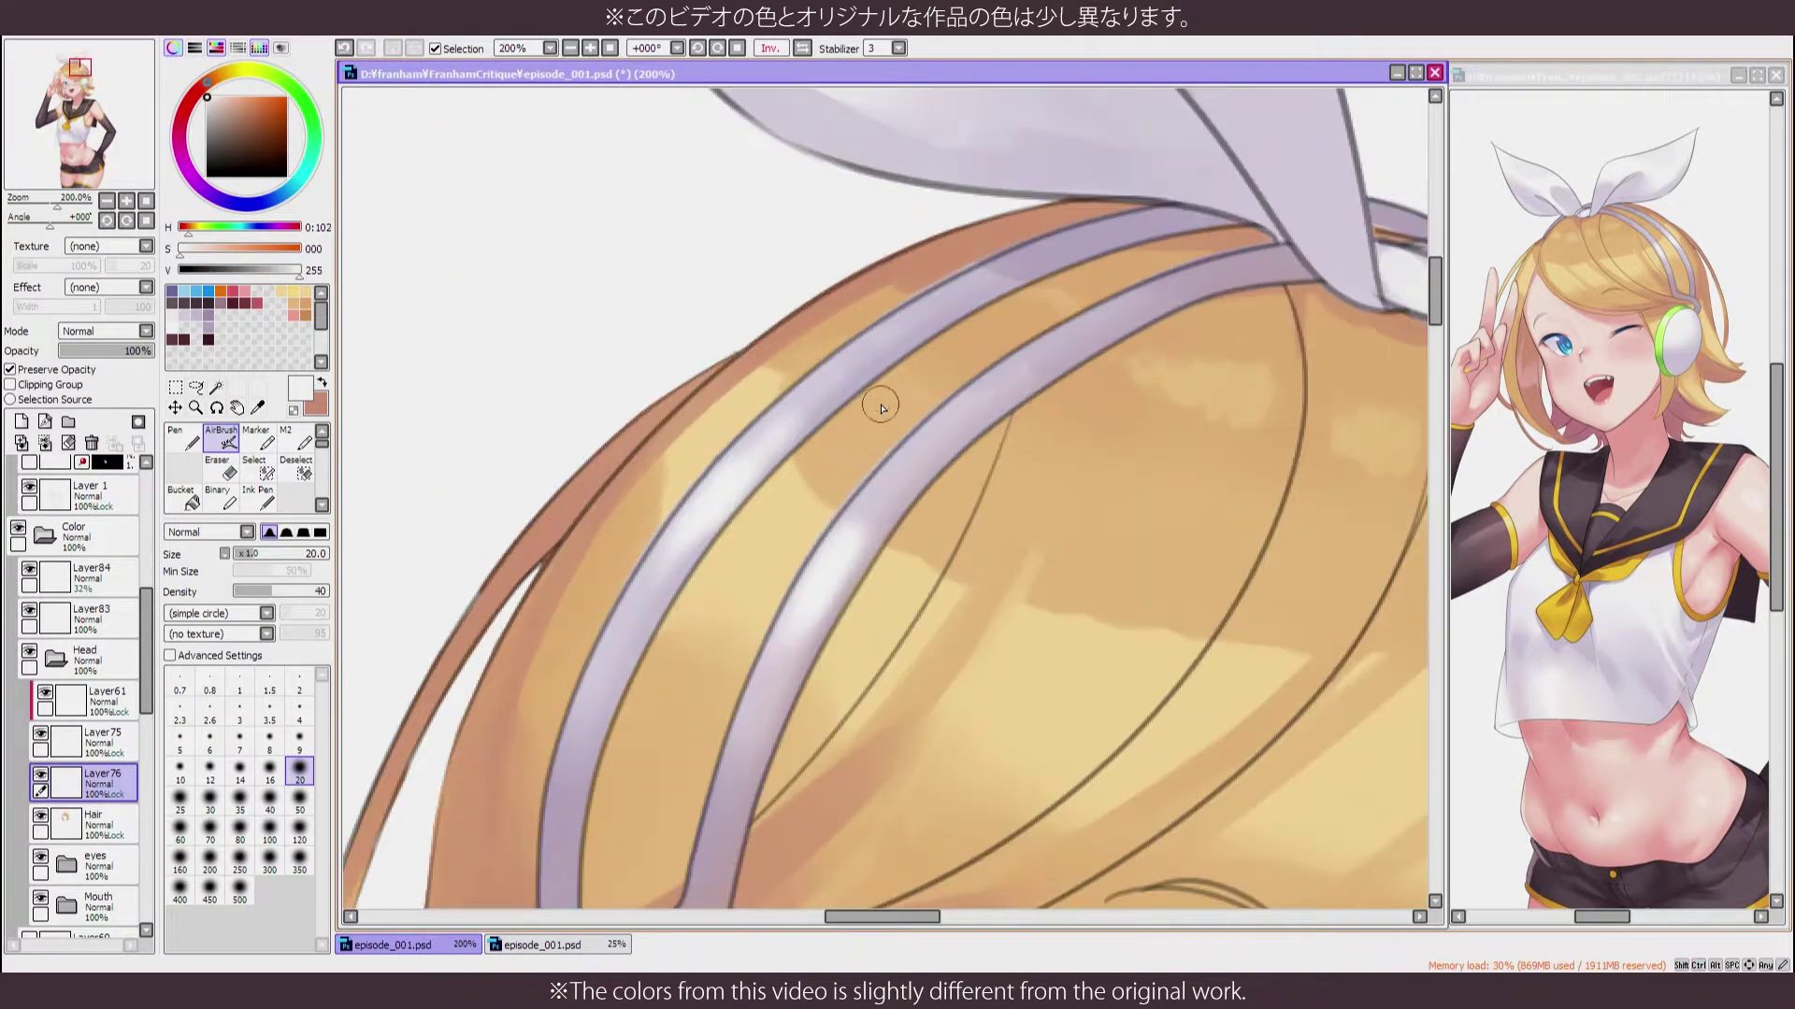
Blend the headband highlights into the straps with pale lavender at size 50, touching up with the Marker at size 35
{"action": "key", "text": "n"}
{"action": "left_click", "coordinate": [881, 370], "text": "alt"}
{"action": "key", "text": "h"}
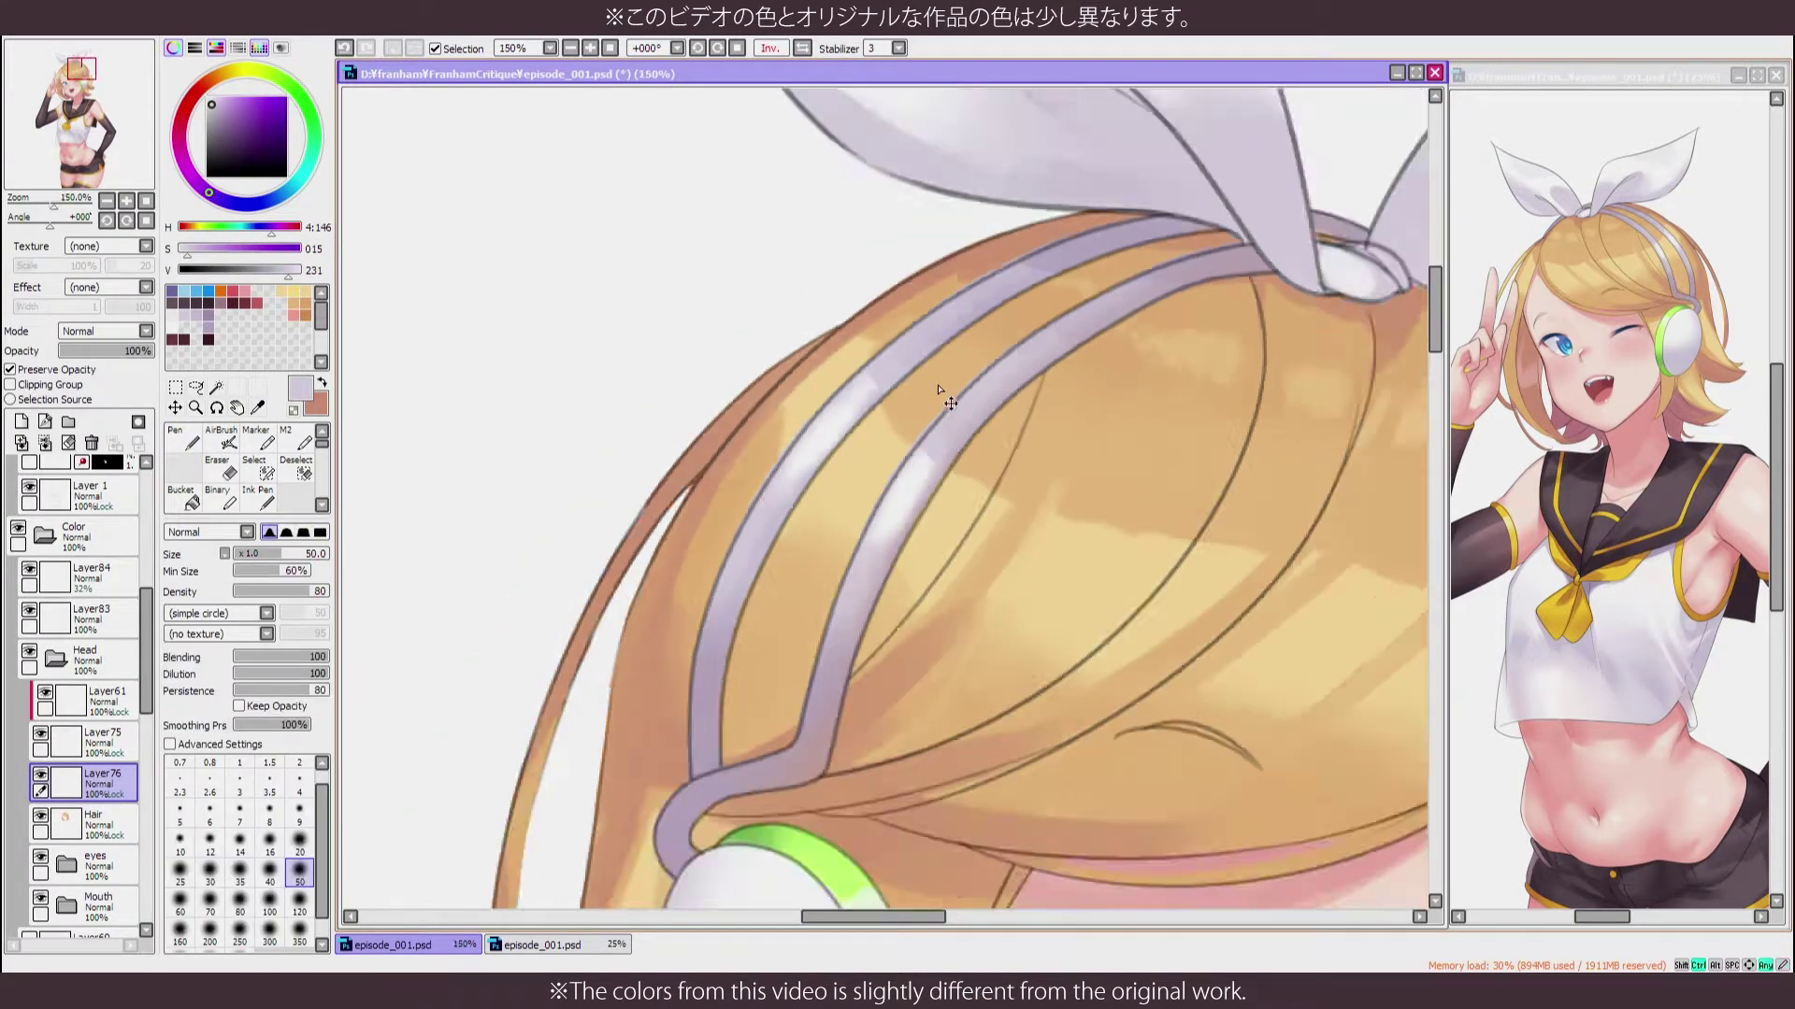
{"action": "left_click", "coordinate": [933, 388], "text": "alt"}
{"action": "left_click", "coordinate": [255, 437]}
{"action": "left_click", "coordinate": [841, 512], "text": "alt"}
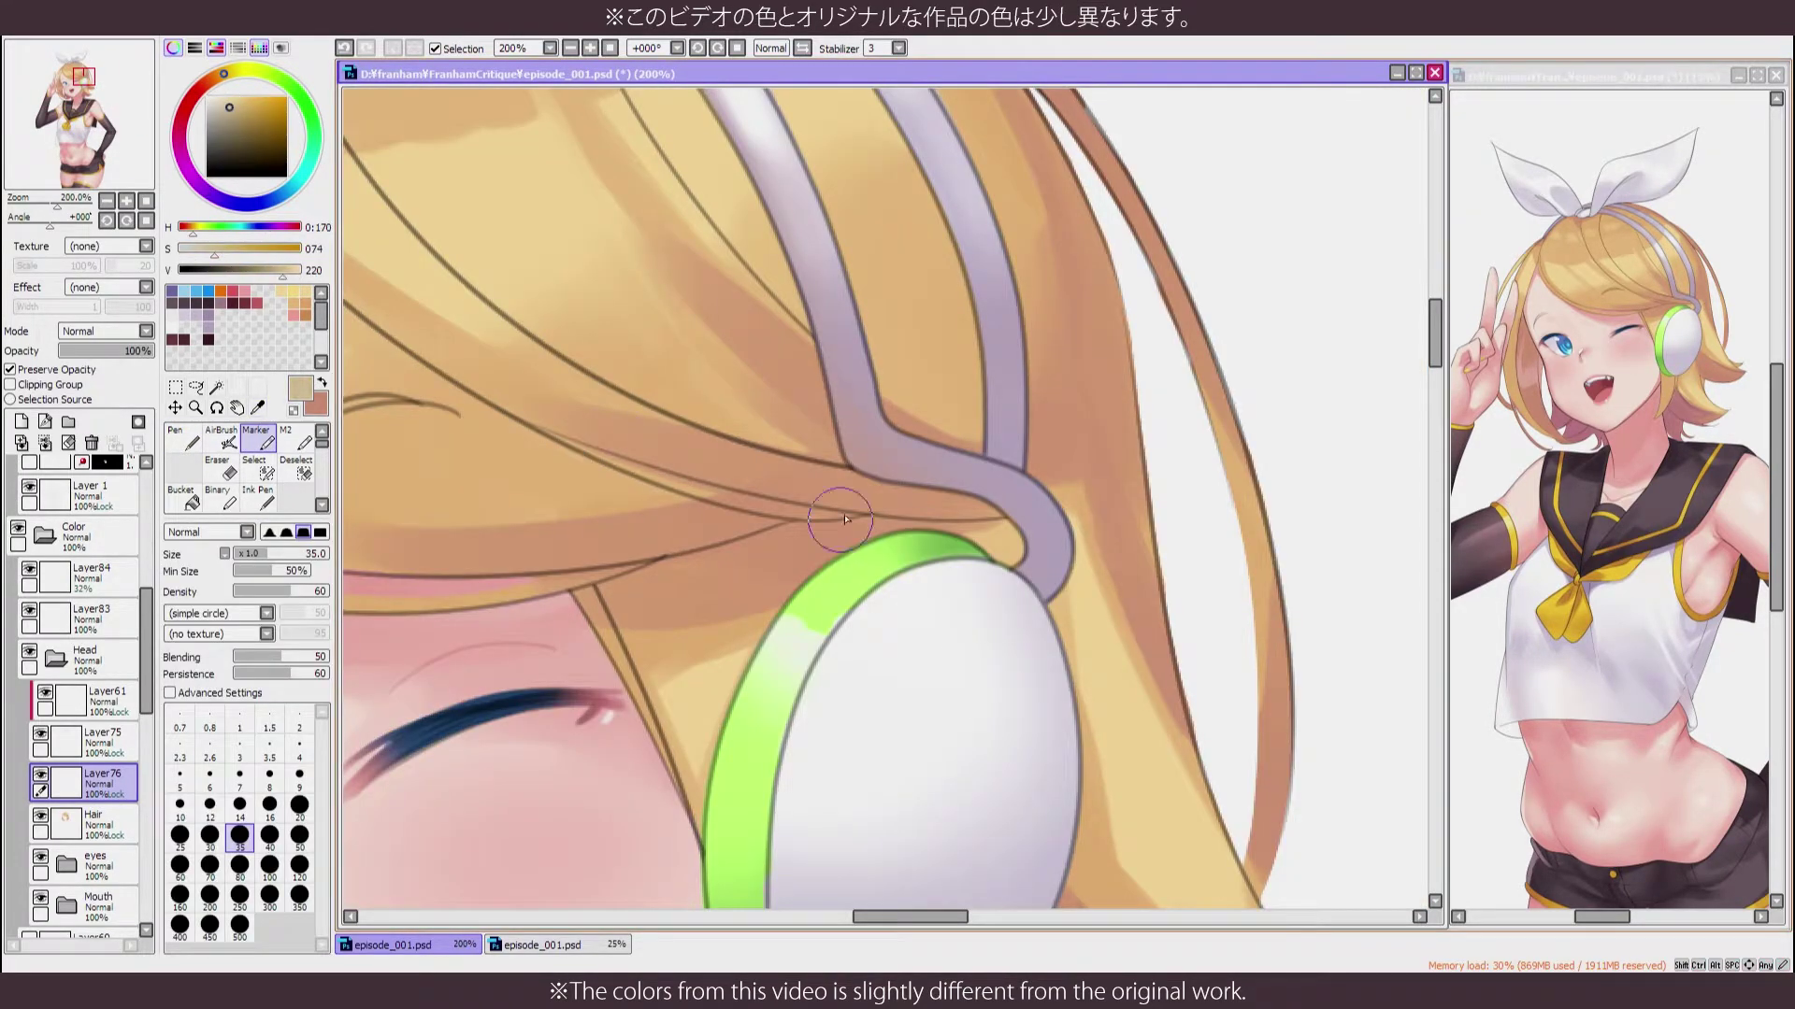
{"action": "key", "text": "b"}
{"action": "scroll", "coordinate": [934, 524], "scroll_direction": "down", "scroll_amount": 2}
{"action": "scroll", "coordinate": [1044, 556], "scroll_direction": "up", "scroll_amount": 1}
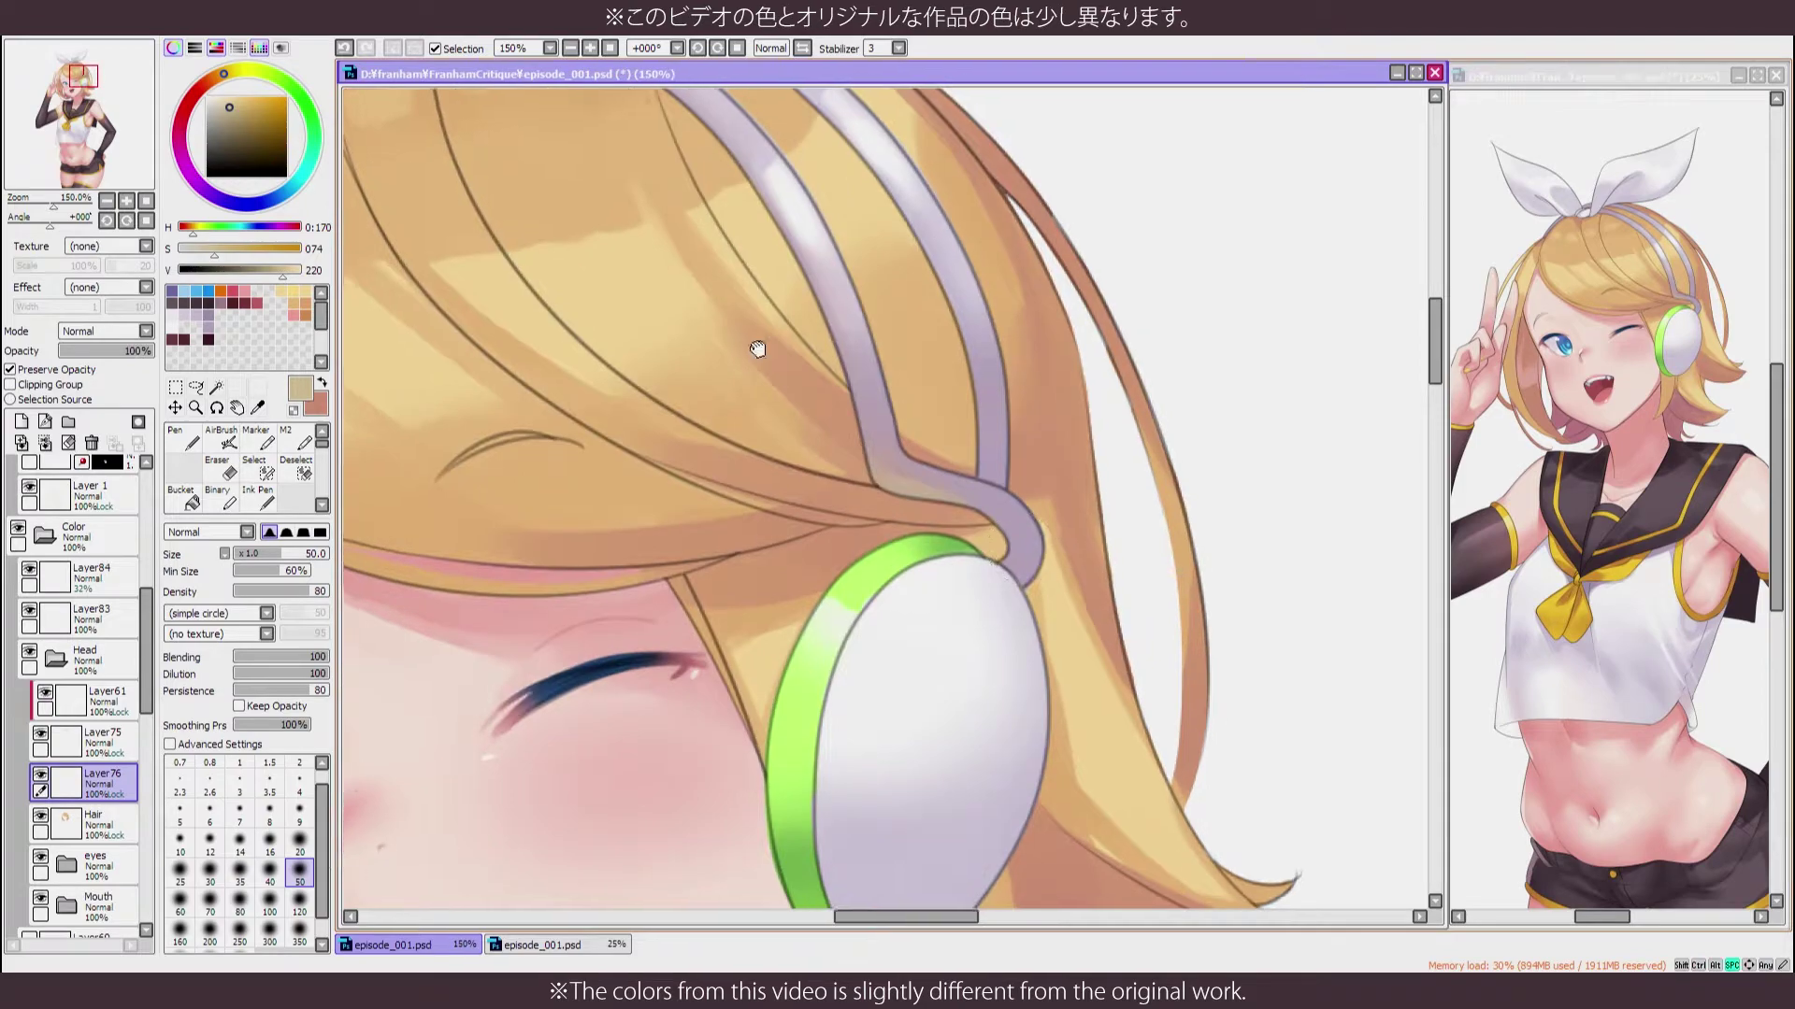
Deepen the upper headband straps near the bow with muted purple using the AirBrush at sizes 50 and 20
{"action": "left_click", "coordinate": [753, 345], "text": "alt"}
{"action": "key", "text": "a"}
{"action": "scroll", "coordinate": [573, 190], "scroll_direction": "up", "scroll_amount": 3}
{"action": "left_click_drag", "start_coordinate": [573, 190], "coordinate": [745, 264]}
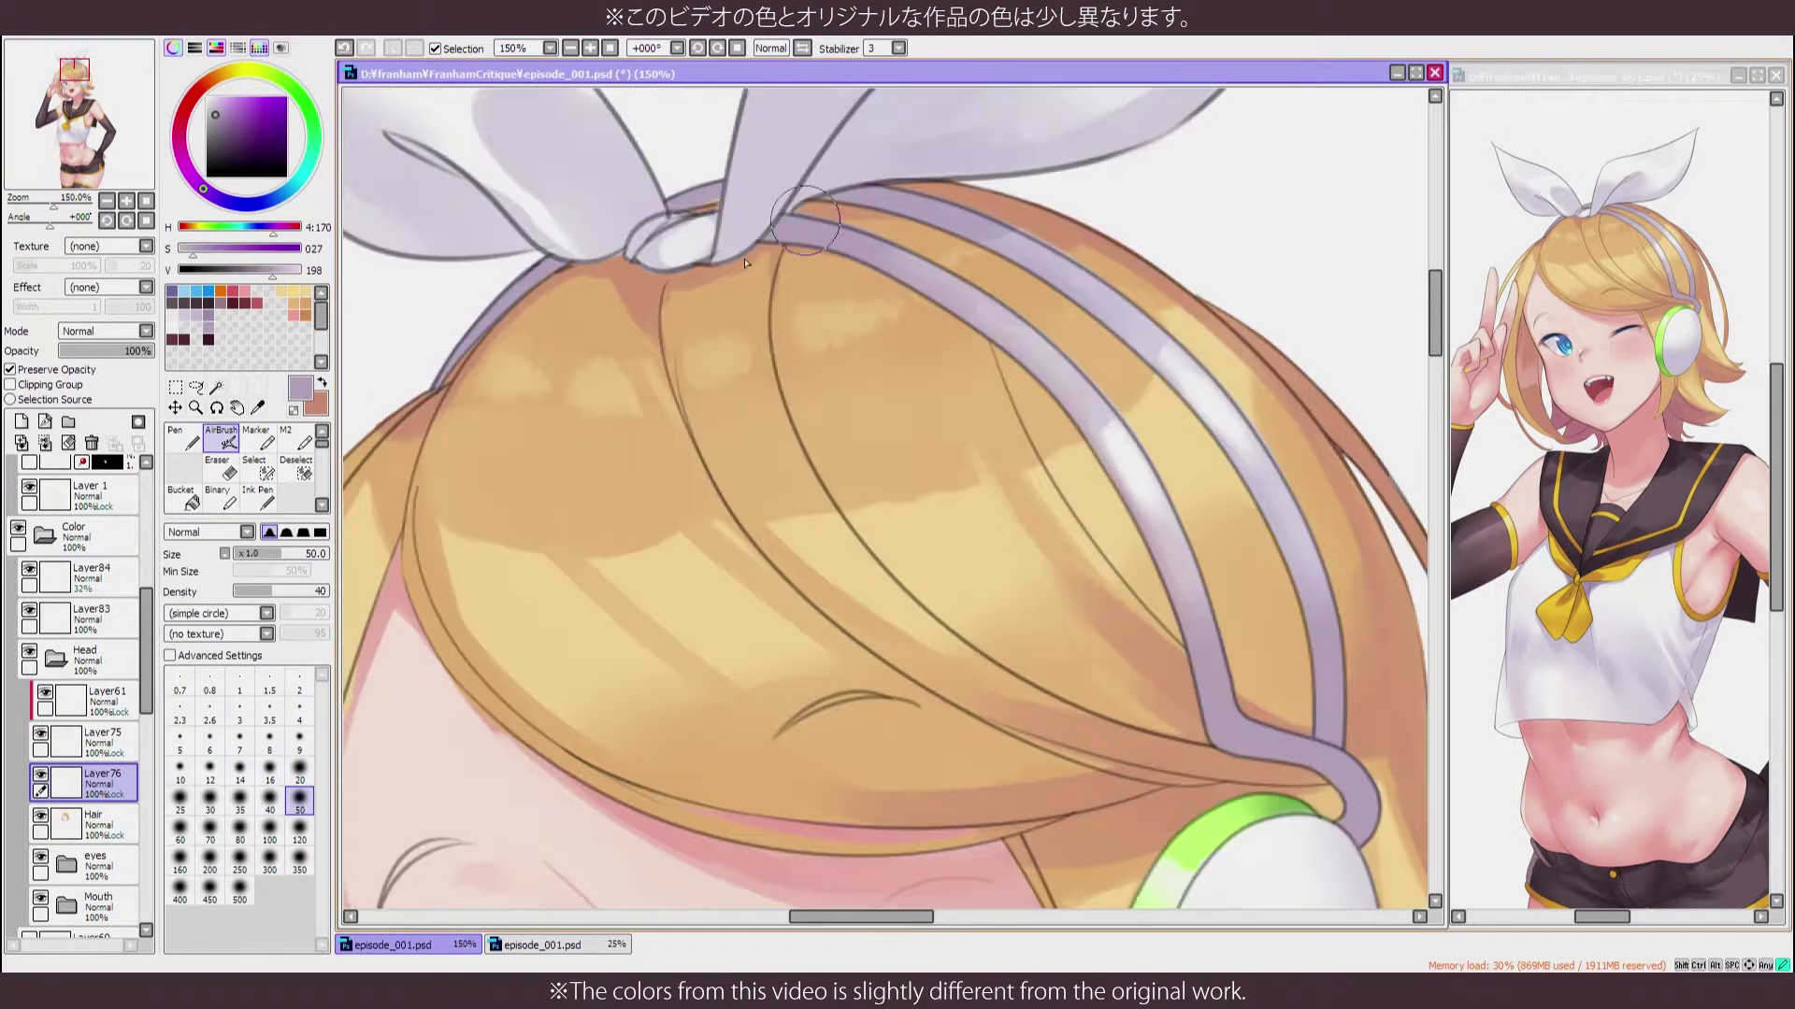
{"action": "key", "text": "h"}
{"action": "key", "text": "bracketleft"}
{"action": "key", "text": "bracketleft"}
{"action": "key", "text": "bracketleft"}
{"action": "key", "text": "bracketleft"}
{"action": "key", "text": "bracketleft"}
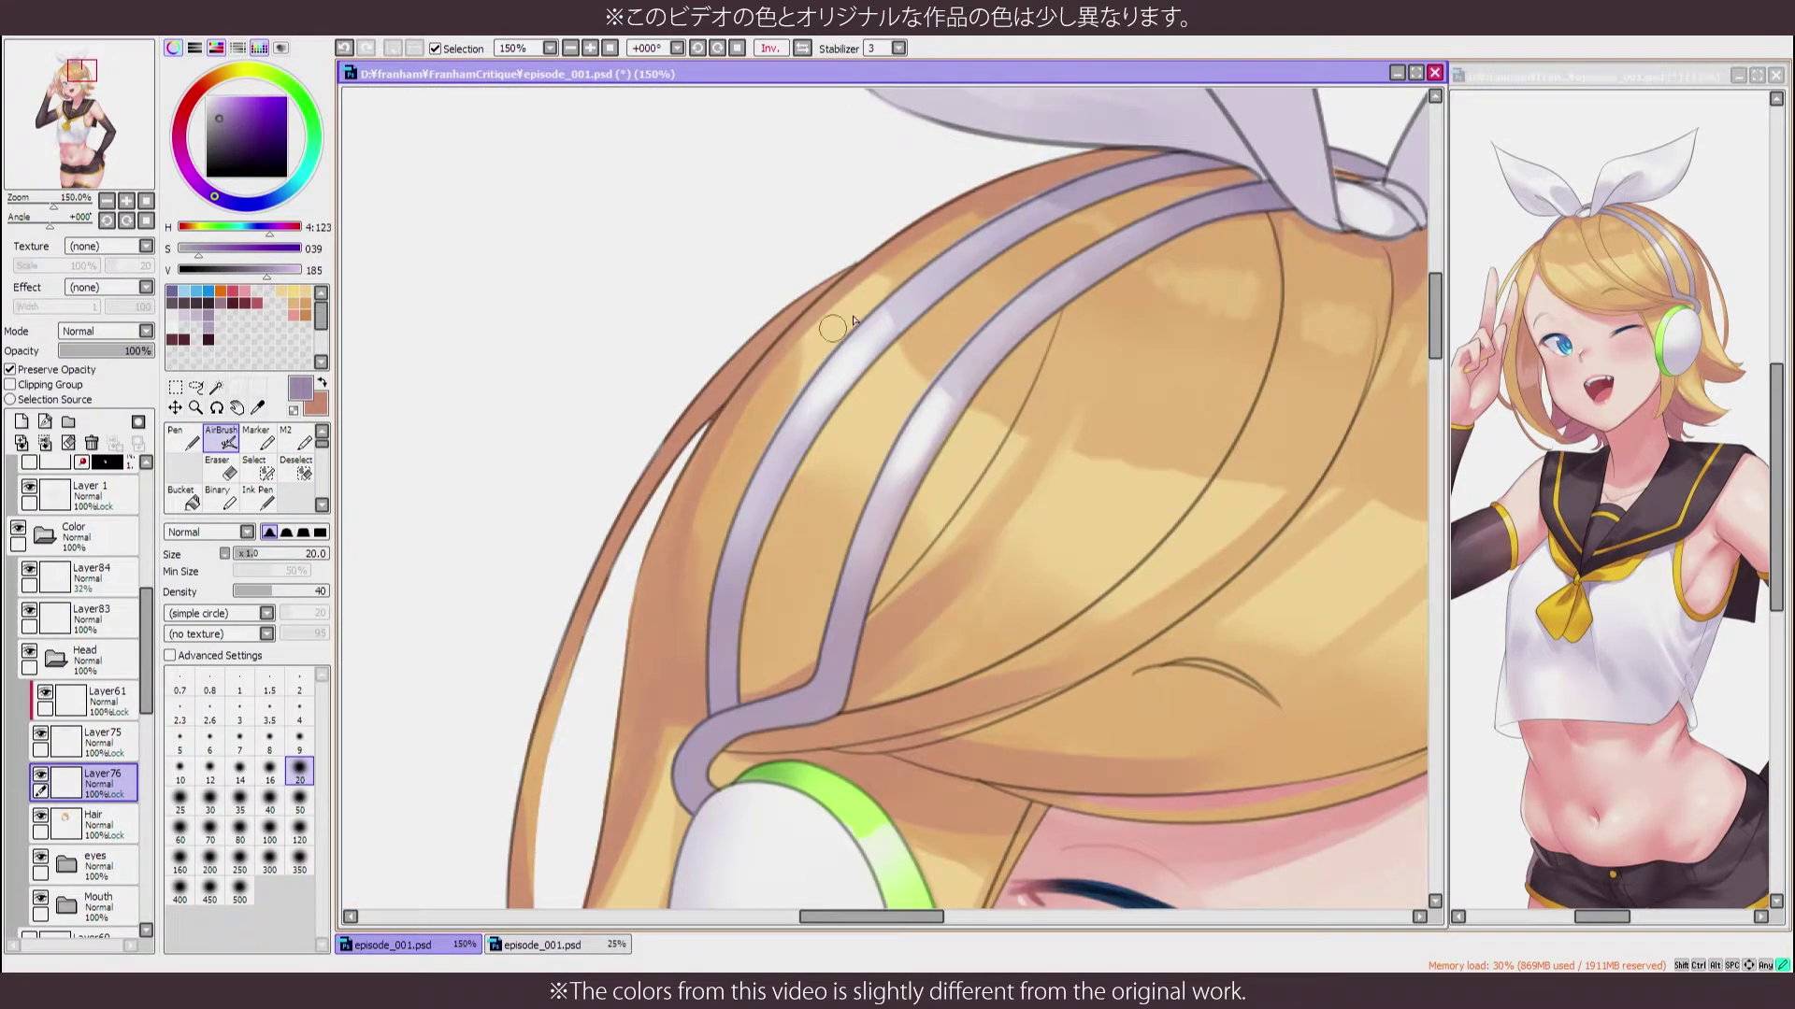
{"action": "left_click", "coordinate": [812, 587], "text": "alt"}
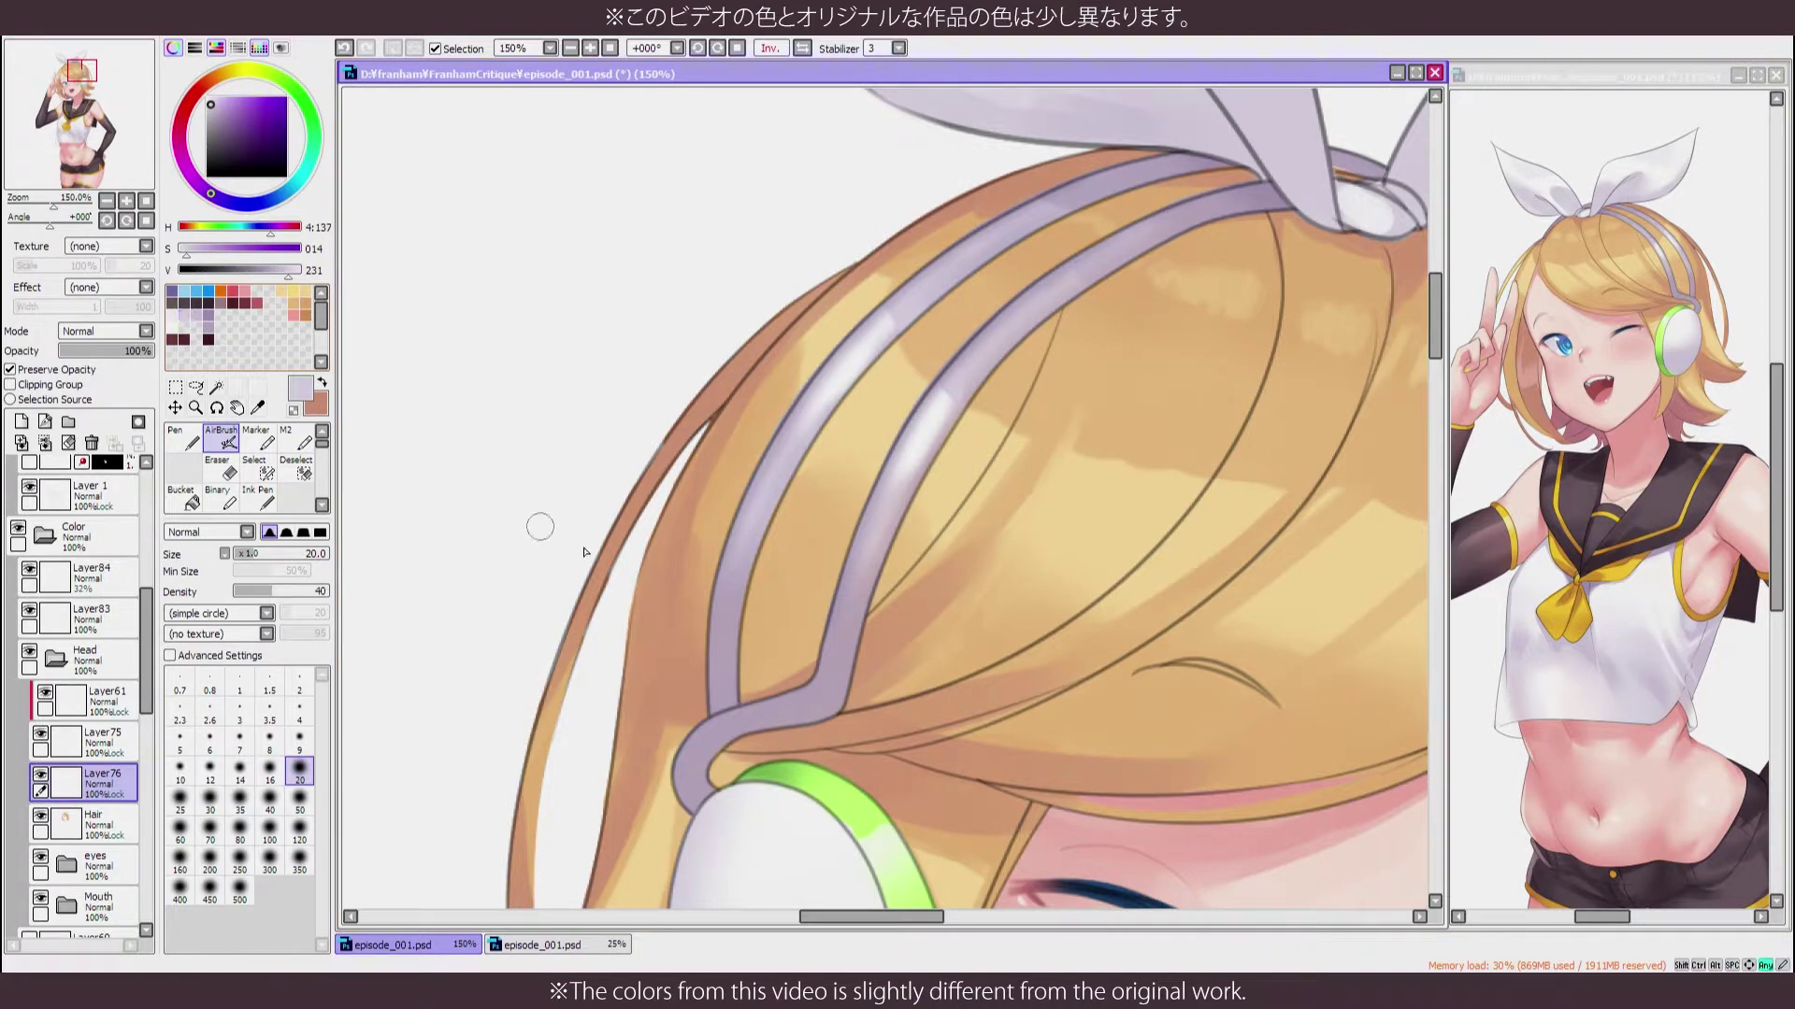
Paint pale lavender reflected light along the headband straps using the Marker at size 14
{"action": "key", "text": "h"}
{"action": "scroll", "coordinate": [729, 780], "scroll_direction": "down", "scroll_amount": 3}
{"action": "scroll", "coordinate": [645, 342], "scroll_direction": "up", "scroll_amount": 2}
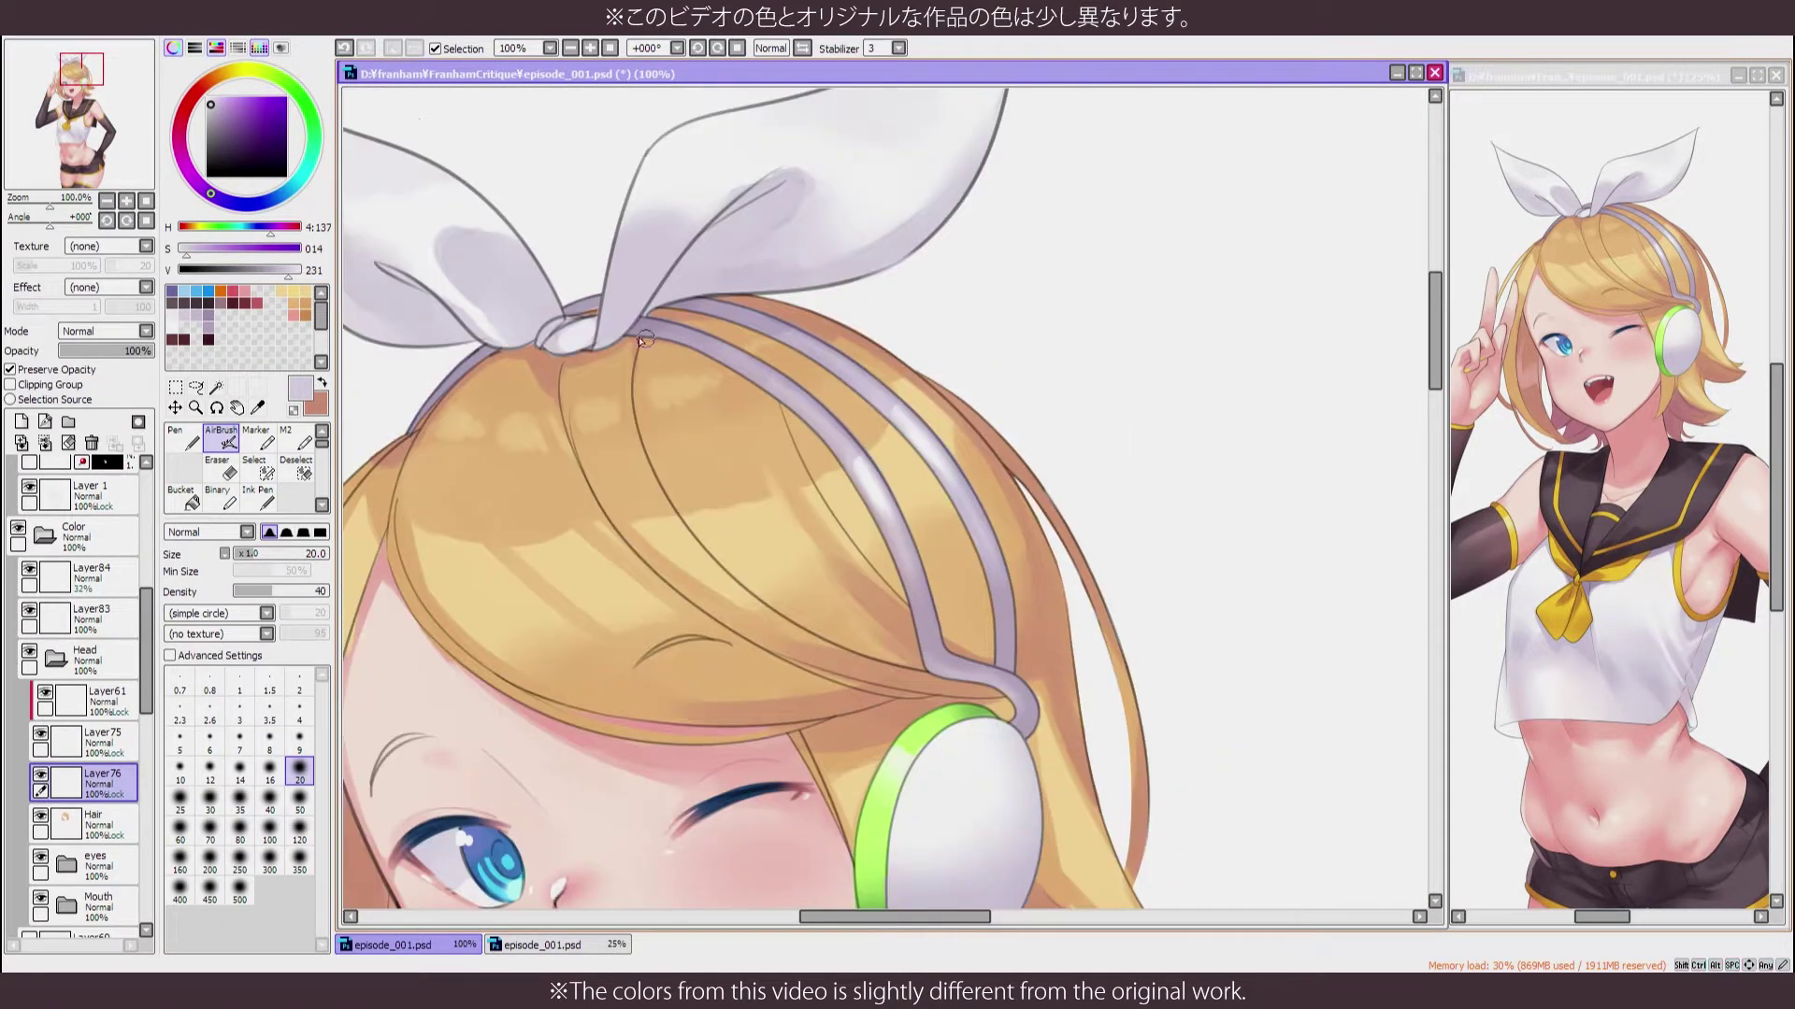
{"action": "key", "text": "b"}
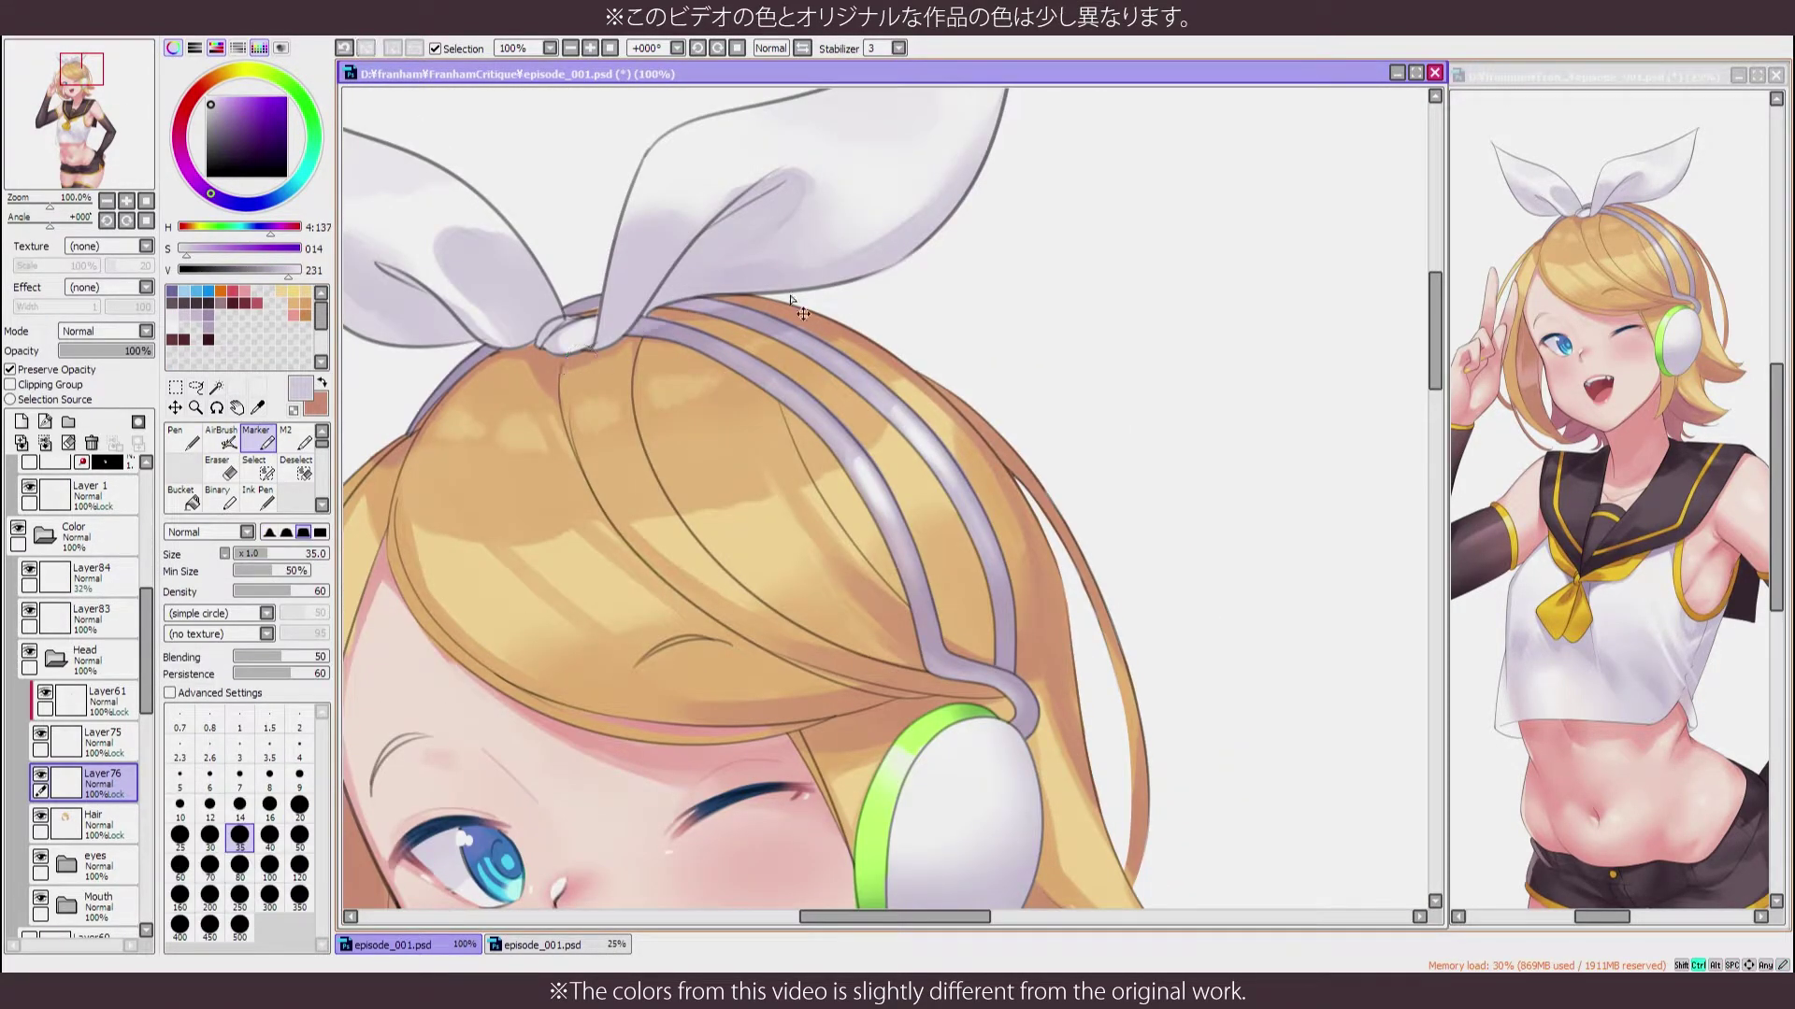
{"action": "scroll", "coordinate": [629, 440], "scroll_direction": "down", "scroll_amount": 3}
{"action": "scroll", "coordinate": [629, 440], "scroll_direction": "up", "scroll_amount": 5}
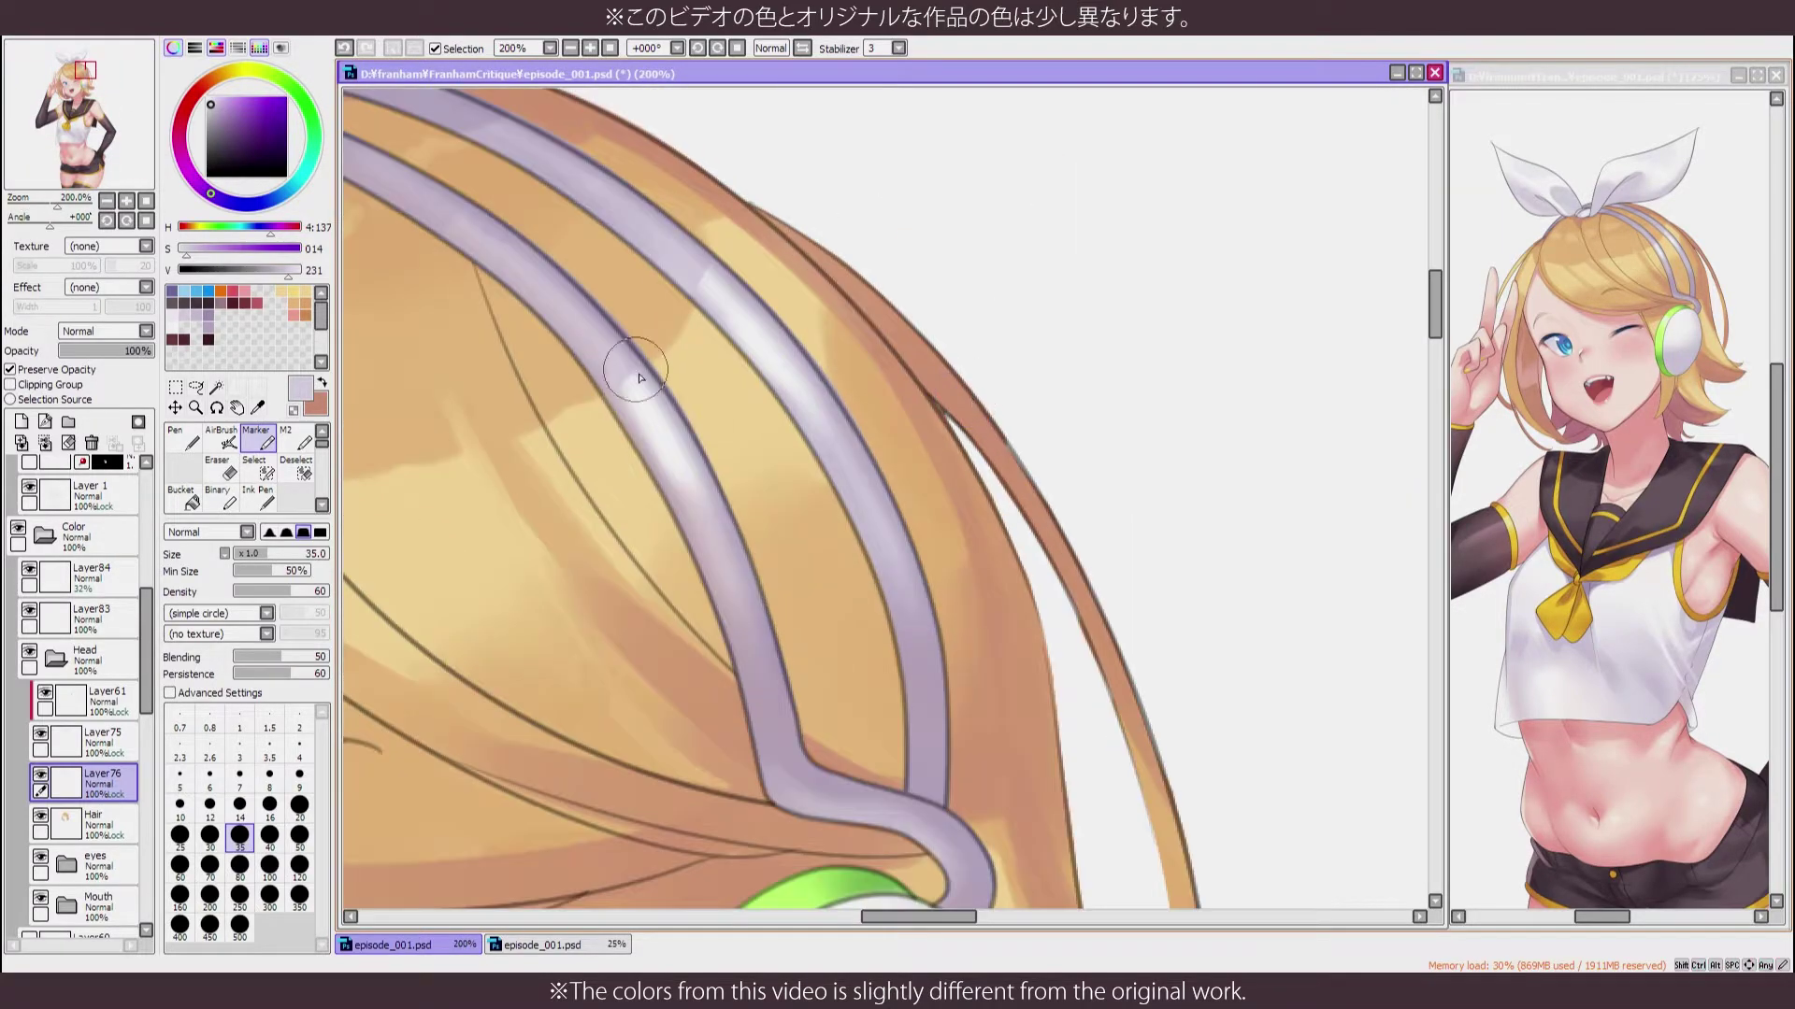
{"action": "scroll", "coordinate": [640, 376], "scroll_direction": "left", "scroll_amount": 3}
{"action": "left_click", "coordinate": [312, 749]}
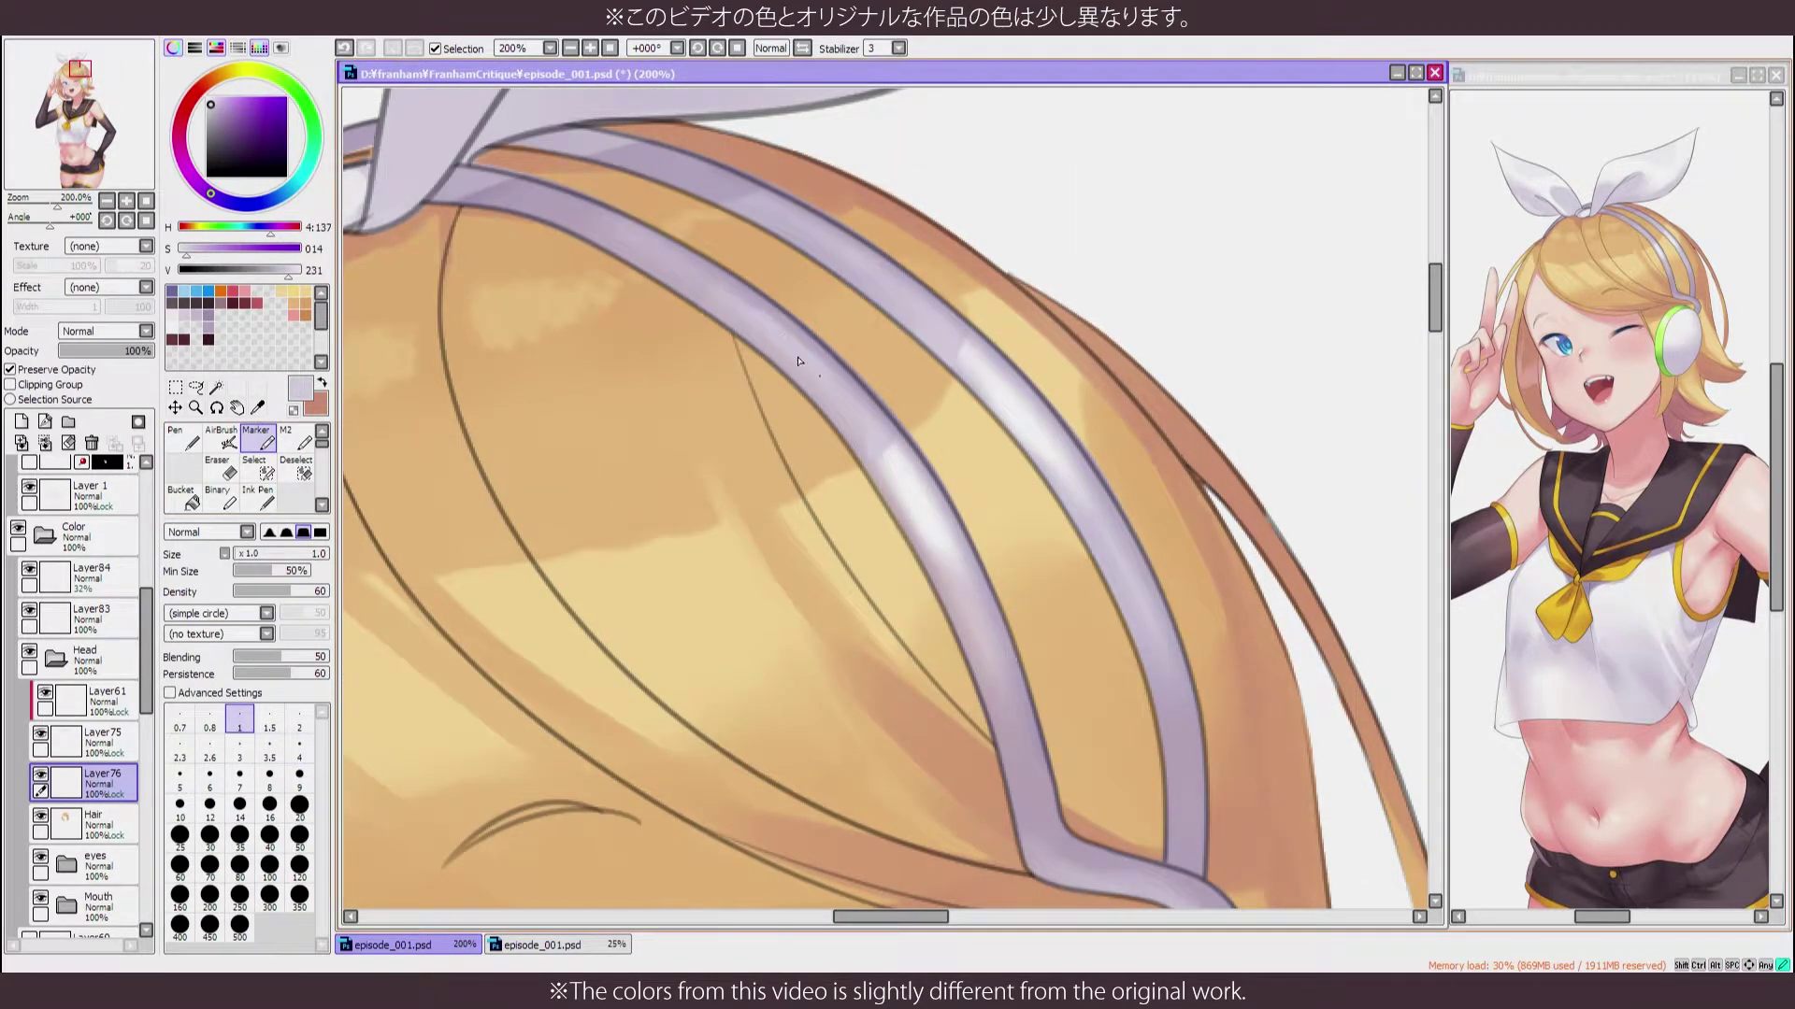
{"action": "scroll", "coordinate": [963, 584], "scroll_direction": "down", "scroll_amount": 3}
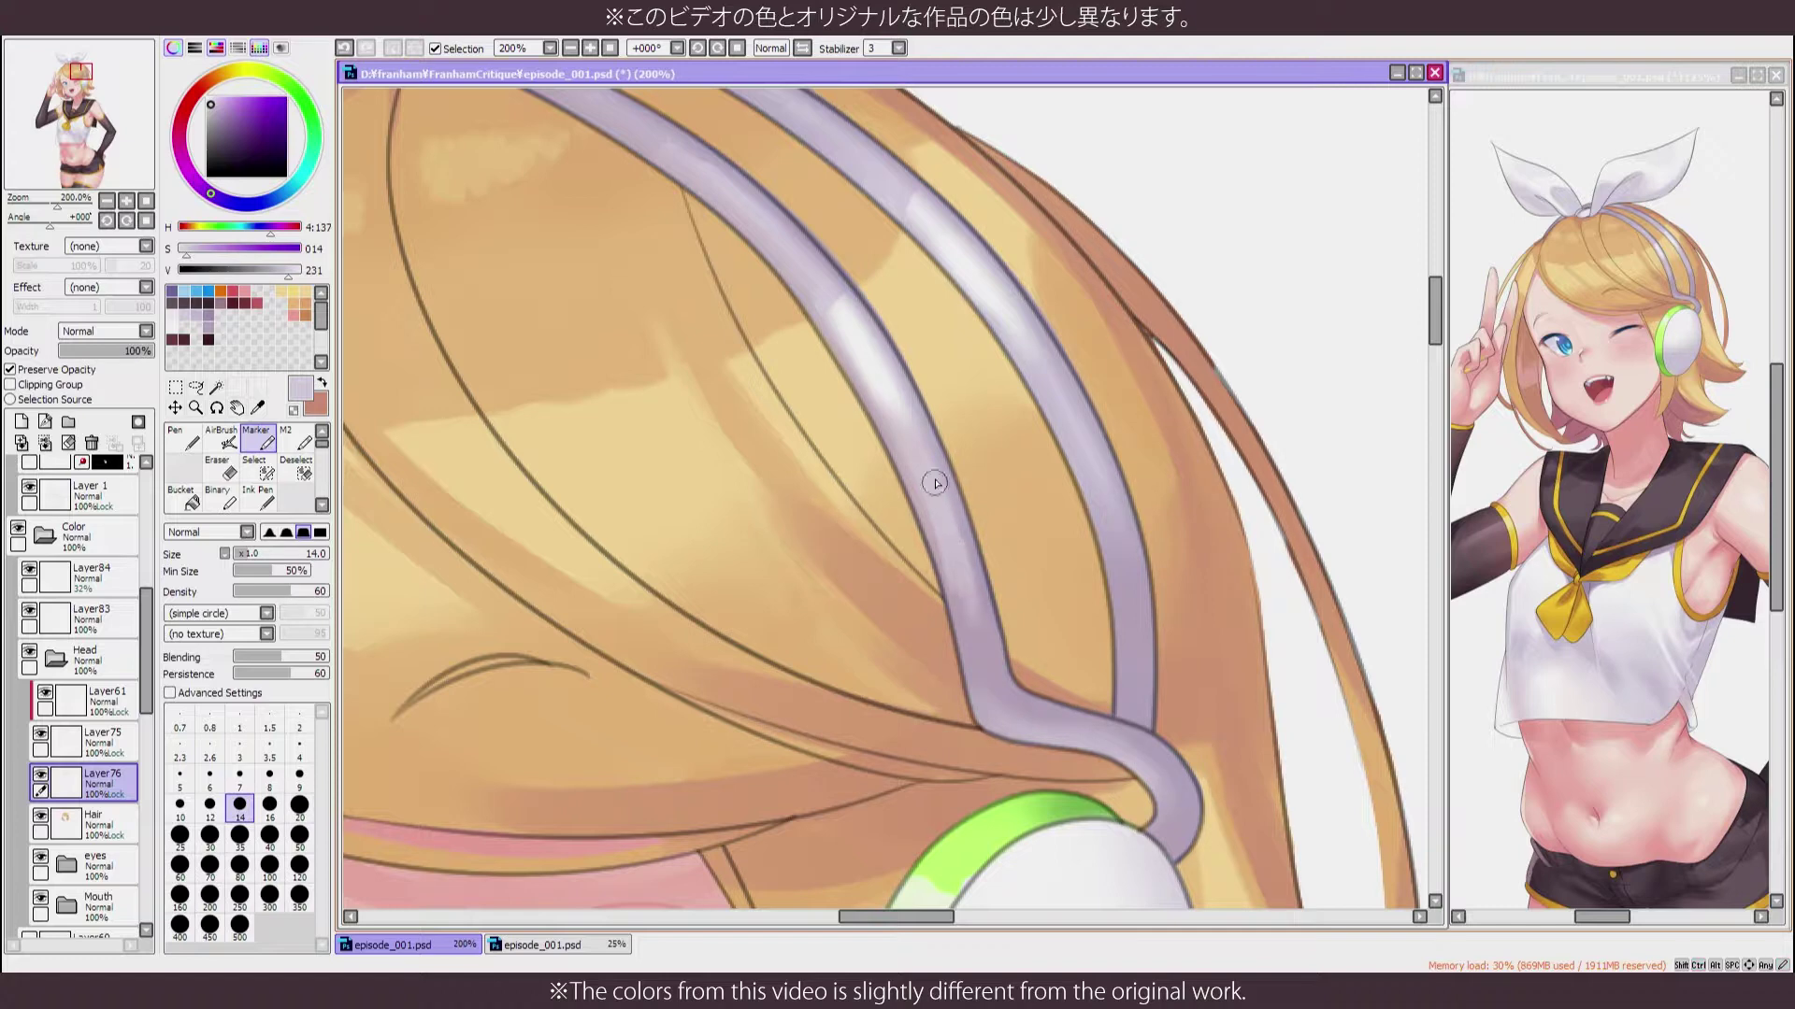
Refine the highlight edges and shading along both headband straps with lavender tones using the Marker at sizes 14 and 9, blending at size 20
{"action": "left_click", "coordinate": [963, 598], "text": "alt"}
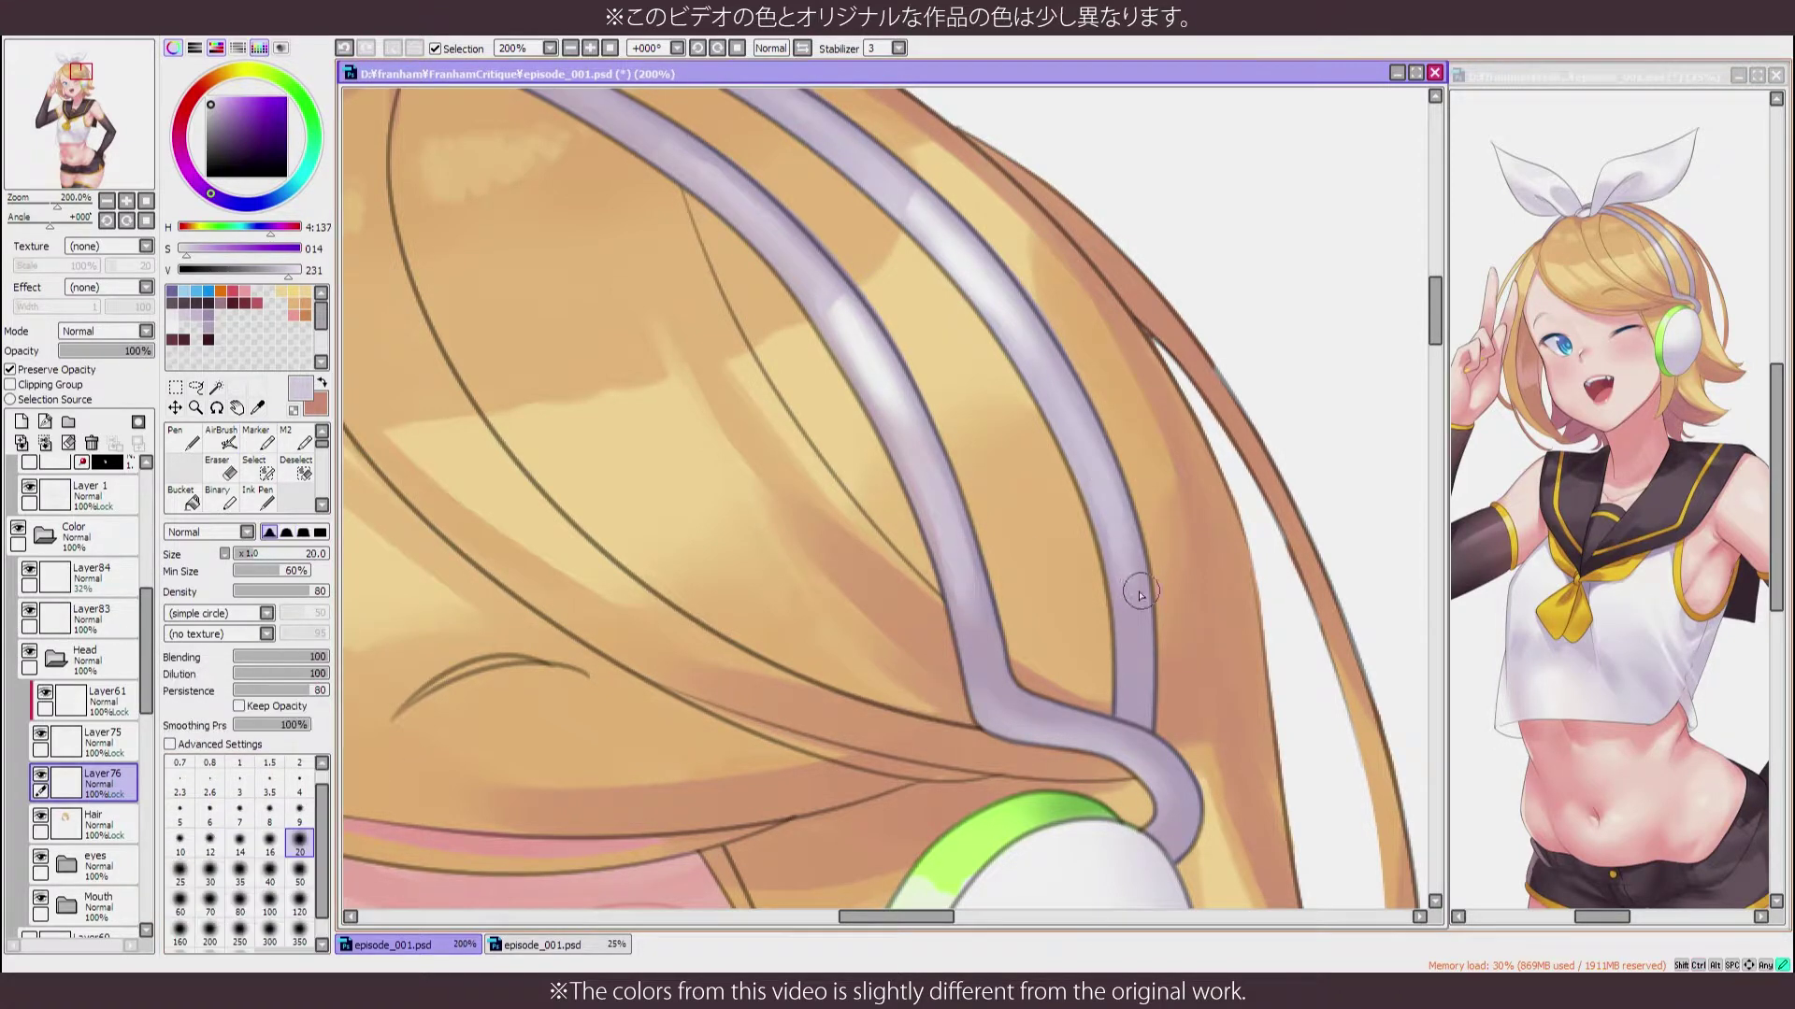
{"action": "left_click_drag", "start_coordinate": [1087, 436], "coordinate": [1330, 585]}
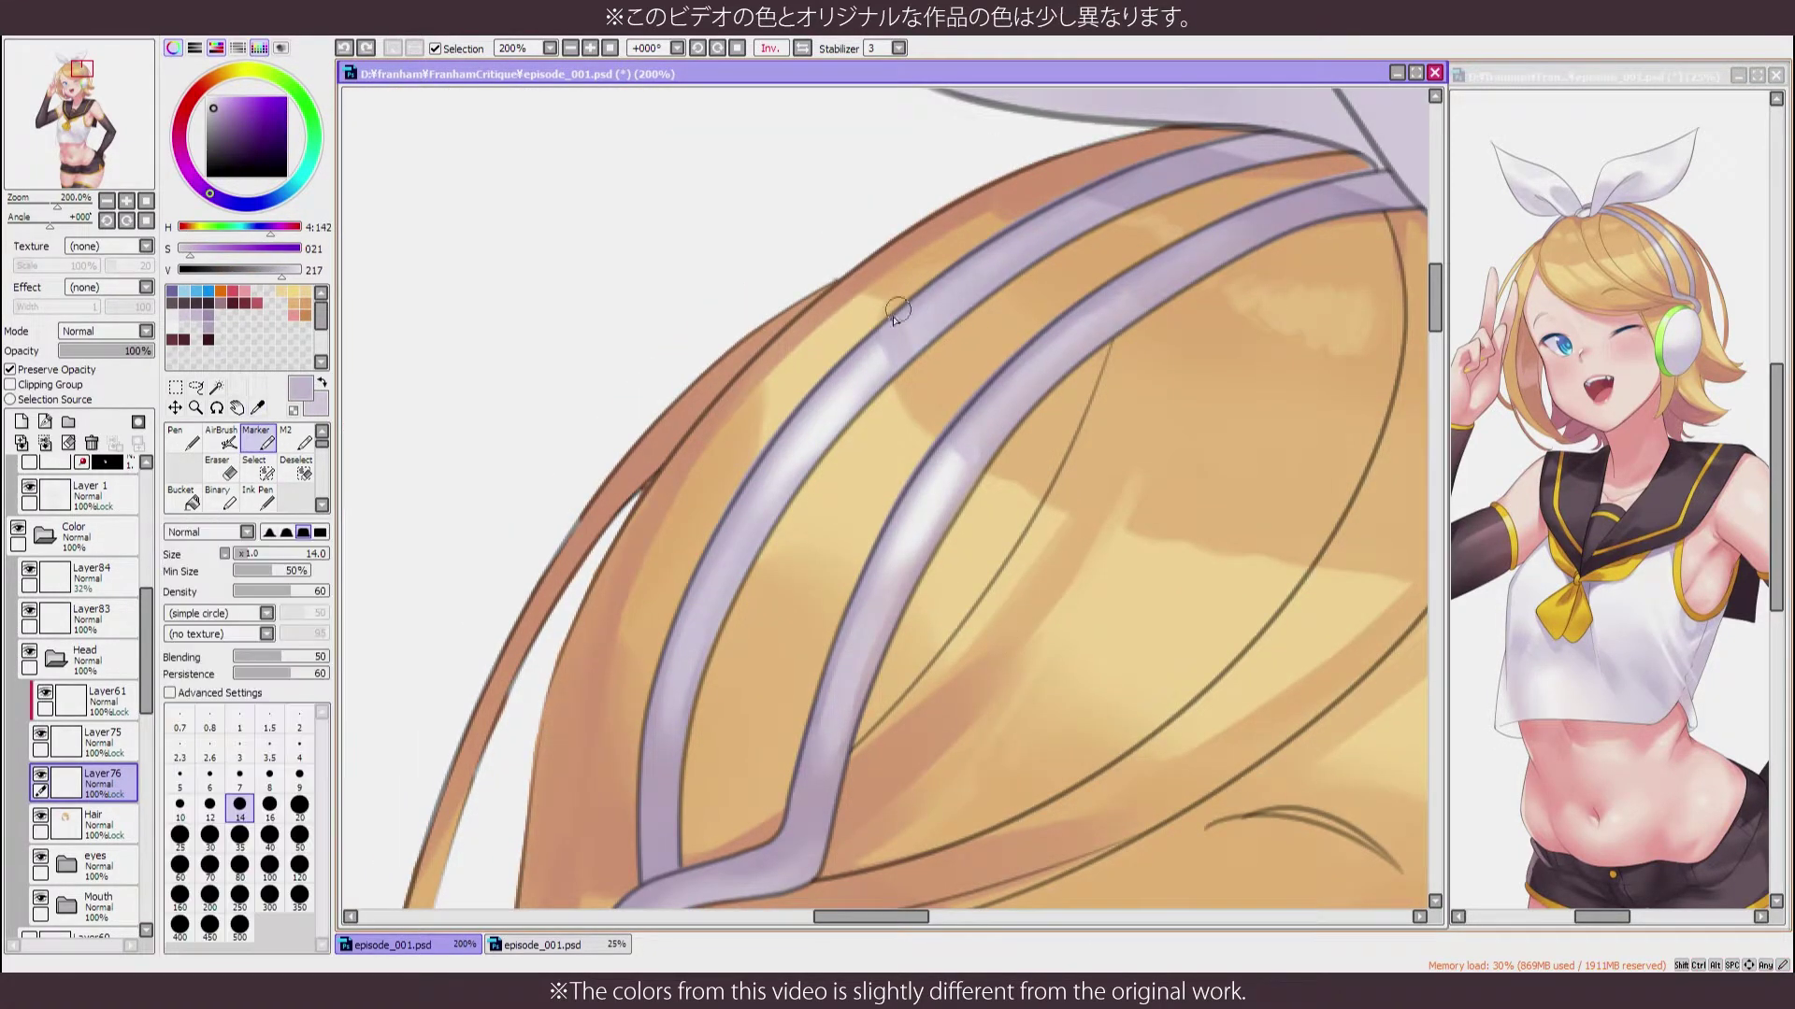
{"action": "left_click", "coordinate": [1101, 295], "text": "alt"}
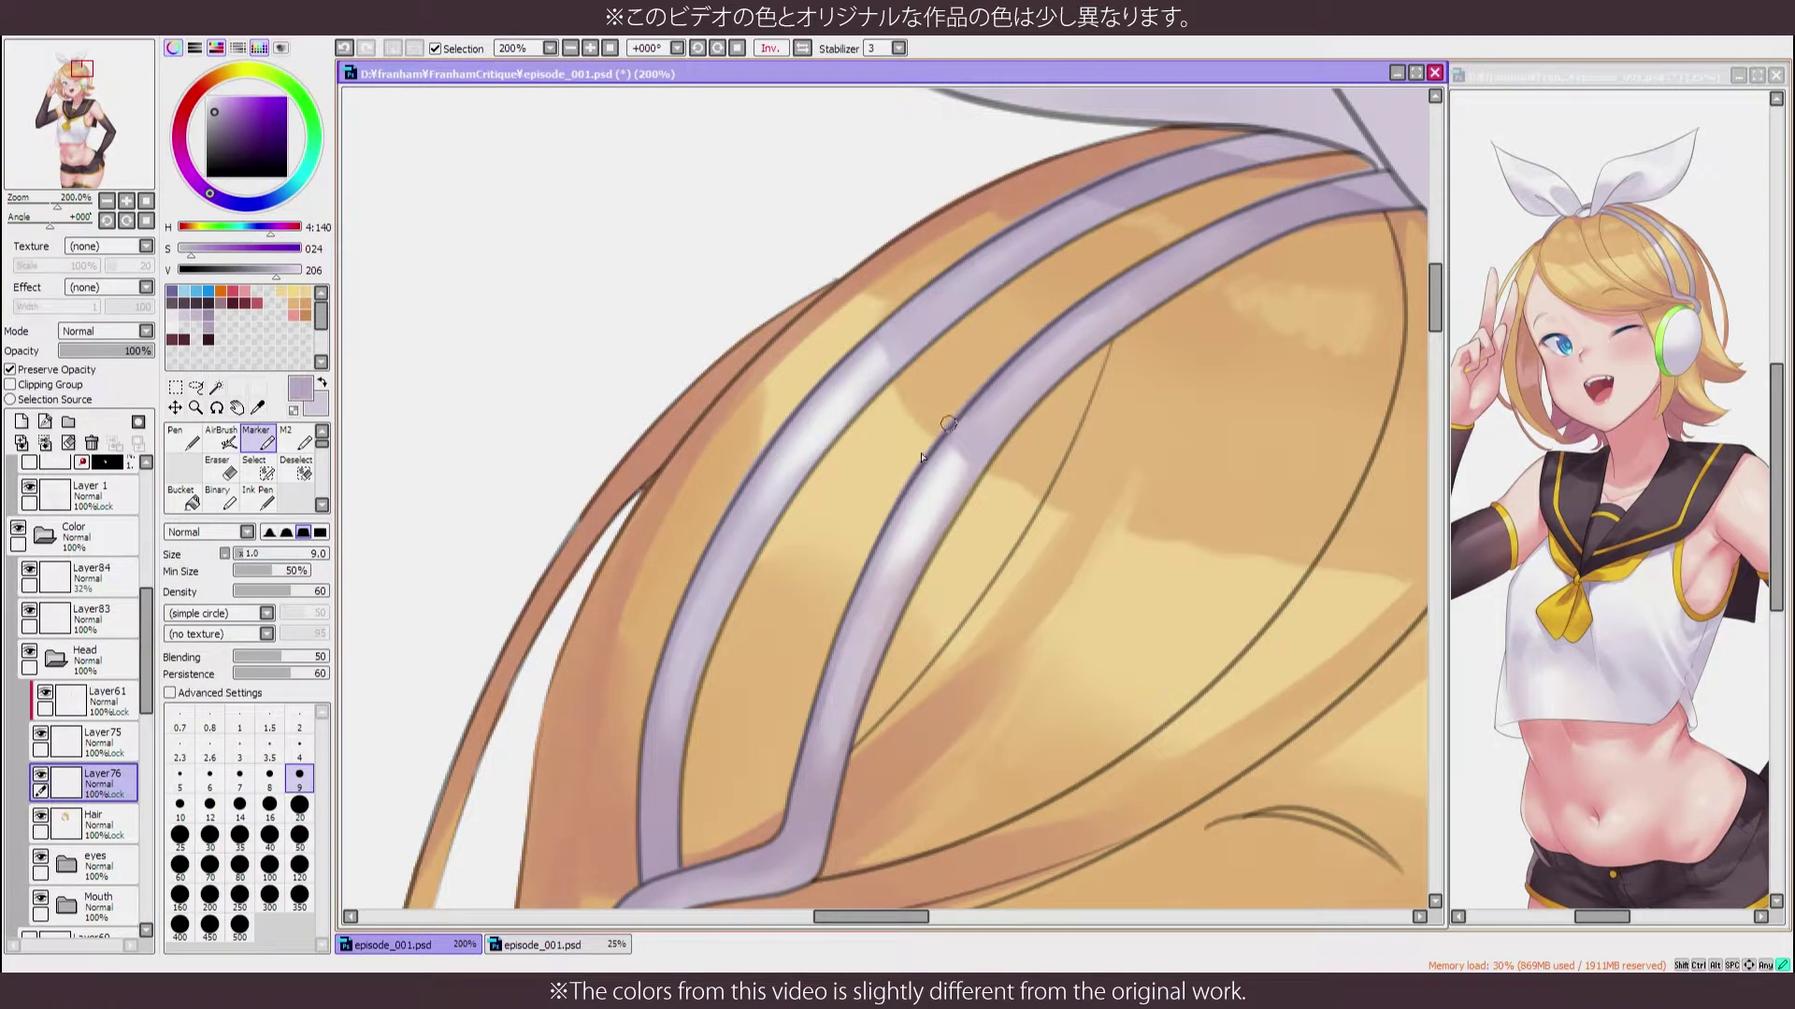
{"action": "left_click_drag", "start_coordinate": [827, 711], "coordinate": [802, 586]}
{"action": "left_click_drag", "start_coordinate": [776, 472], "coordinate": [771, 149]}
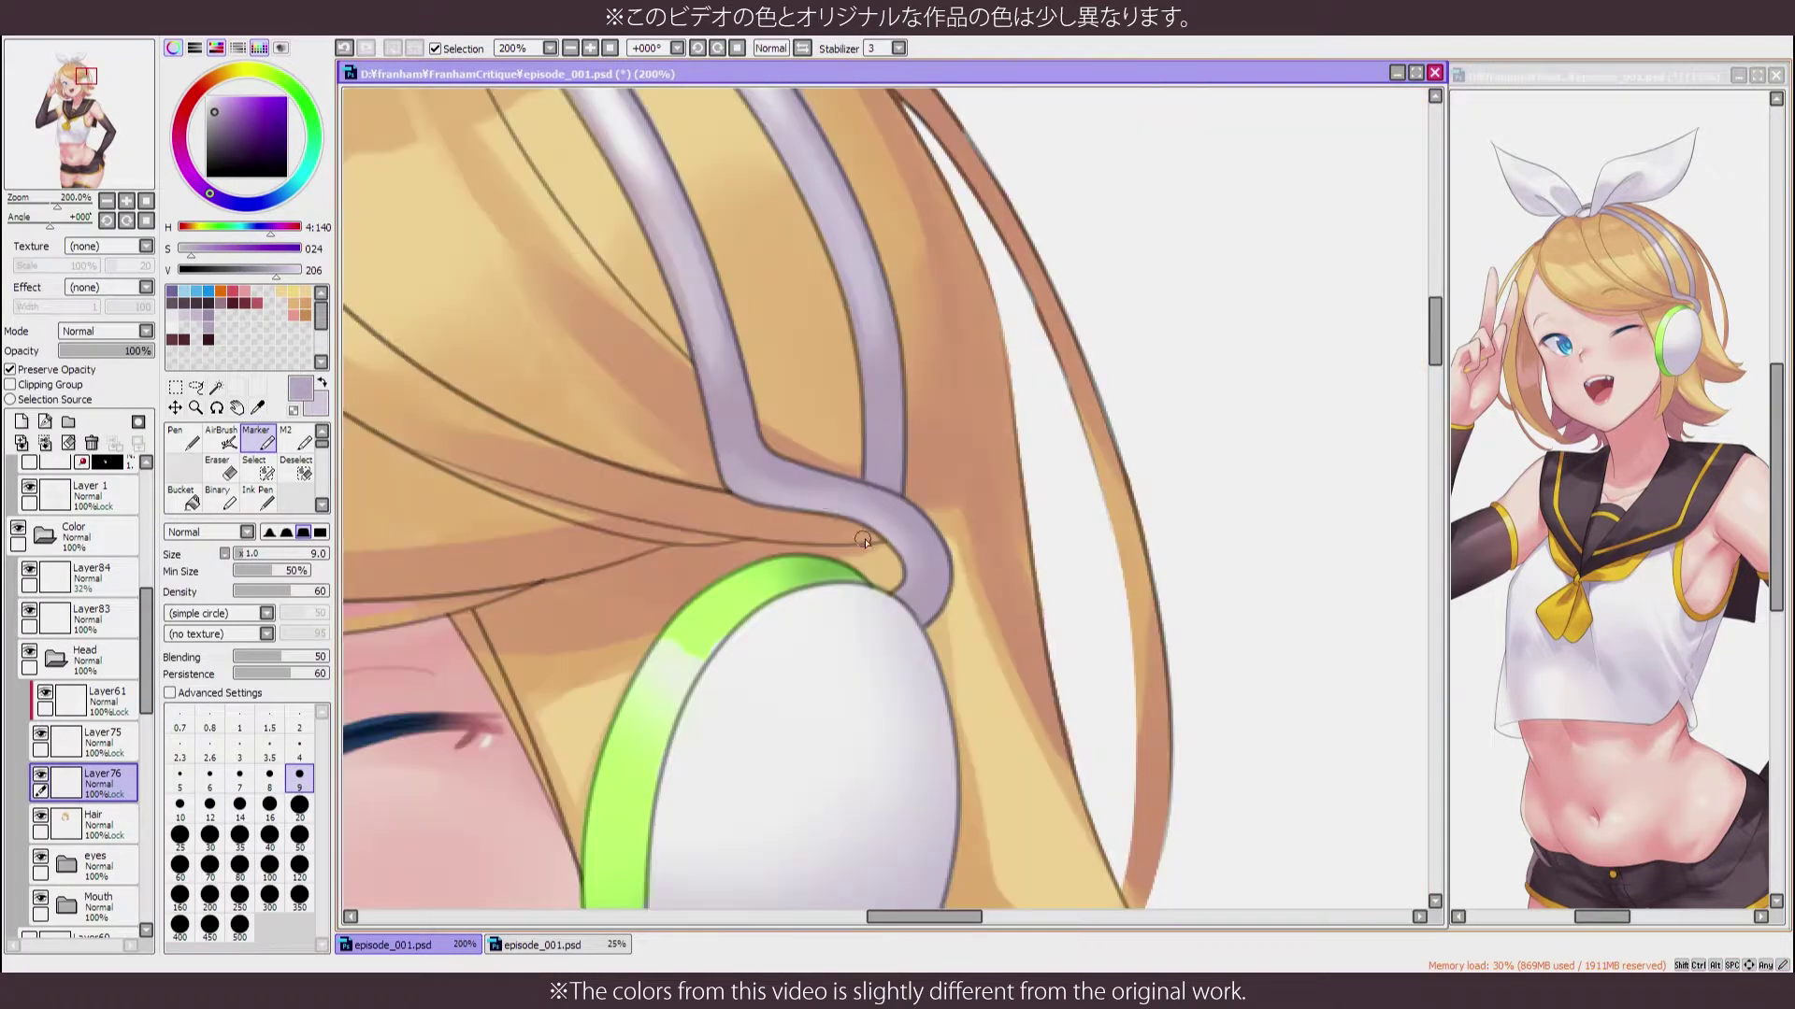
{"action": "left_click", "coordinate": [771, 150], "text": "alt"}
{"action": "left_click_drag", "start_coordinate": [671, 497], "coordinate": [811, 568]}
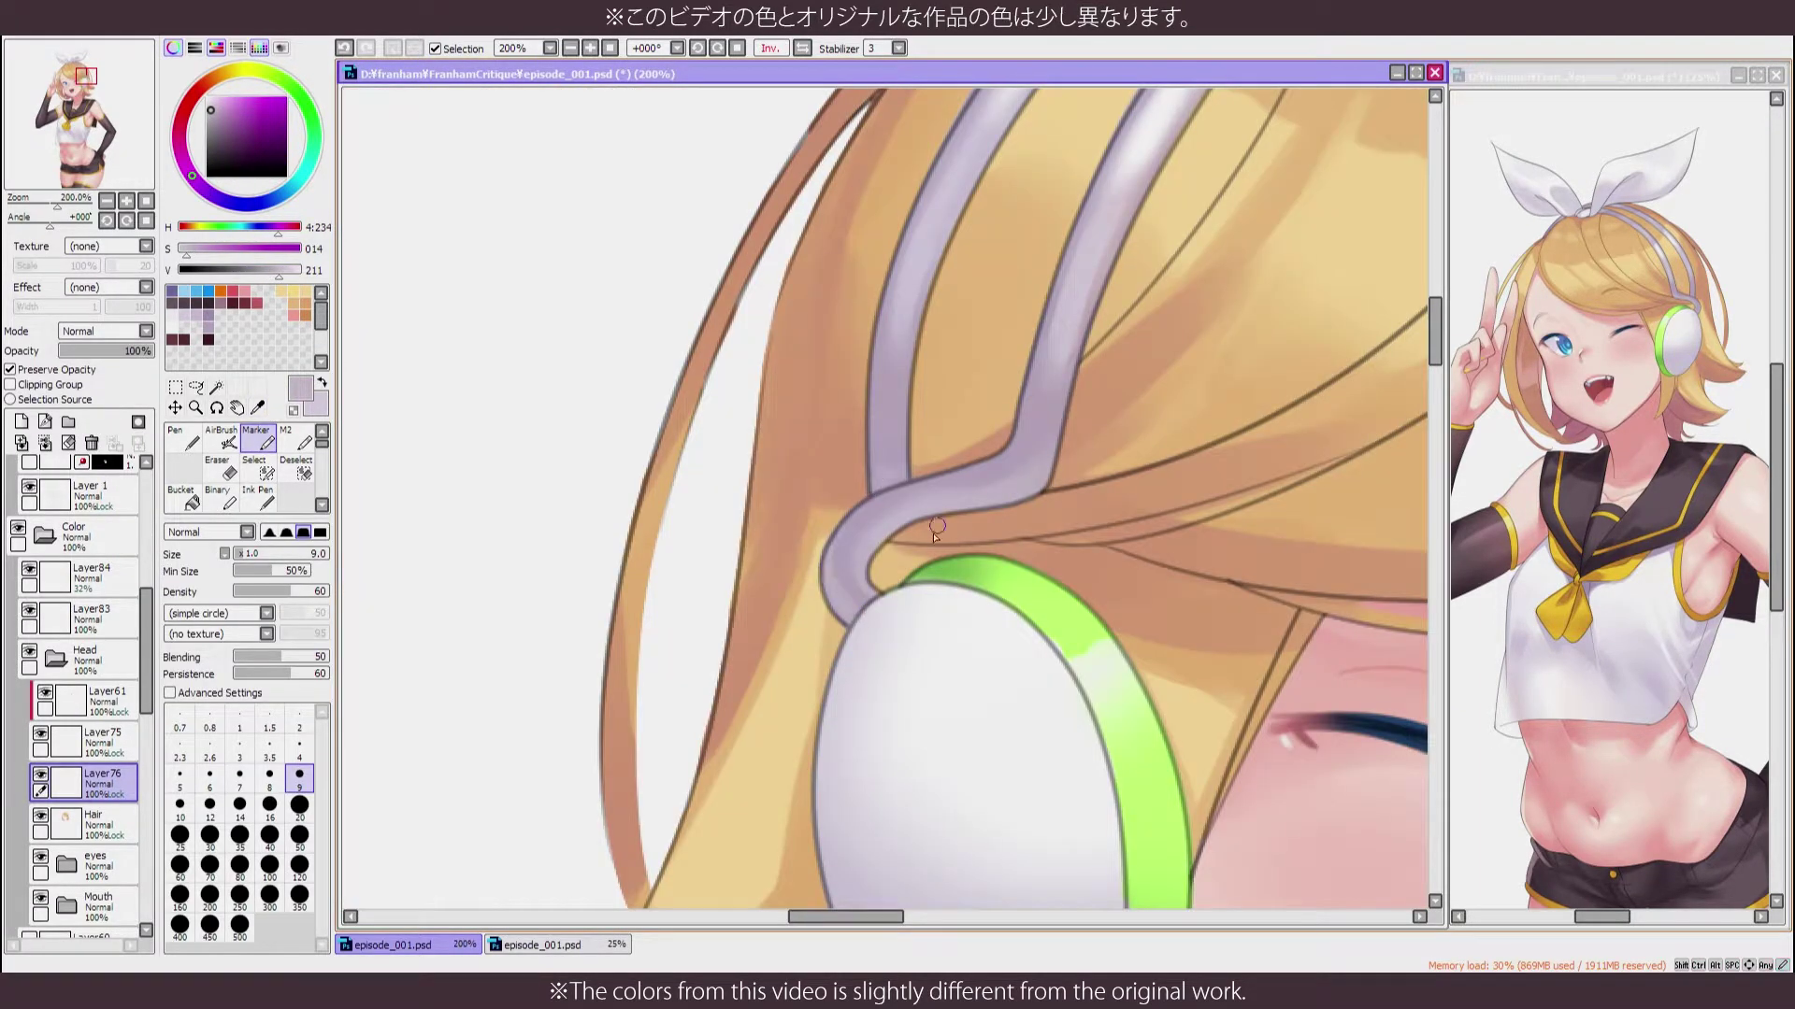
Darken the headband's lower bend above the earcup with muted purple using the AirBrush at size 9
{"action": "scroll", "coordinate": [937, 526], "scroll_direction": "down", "scroll_amount": 4}
{"action": "scroll", "coordinate": [937, 526], "scroll_direction": "up", "scroll_amount": 5}
{"action": "key", "text": "v"}
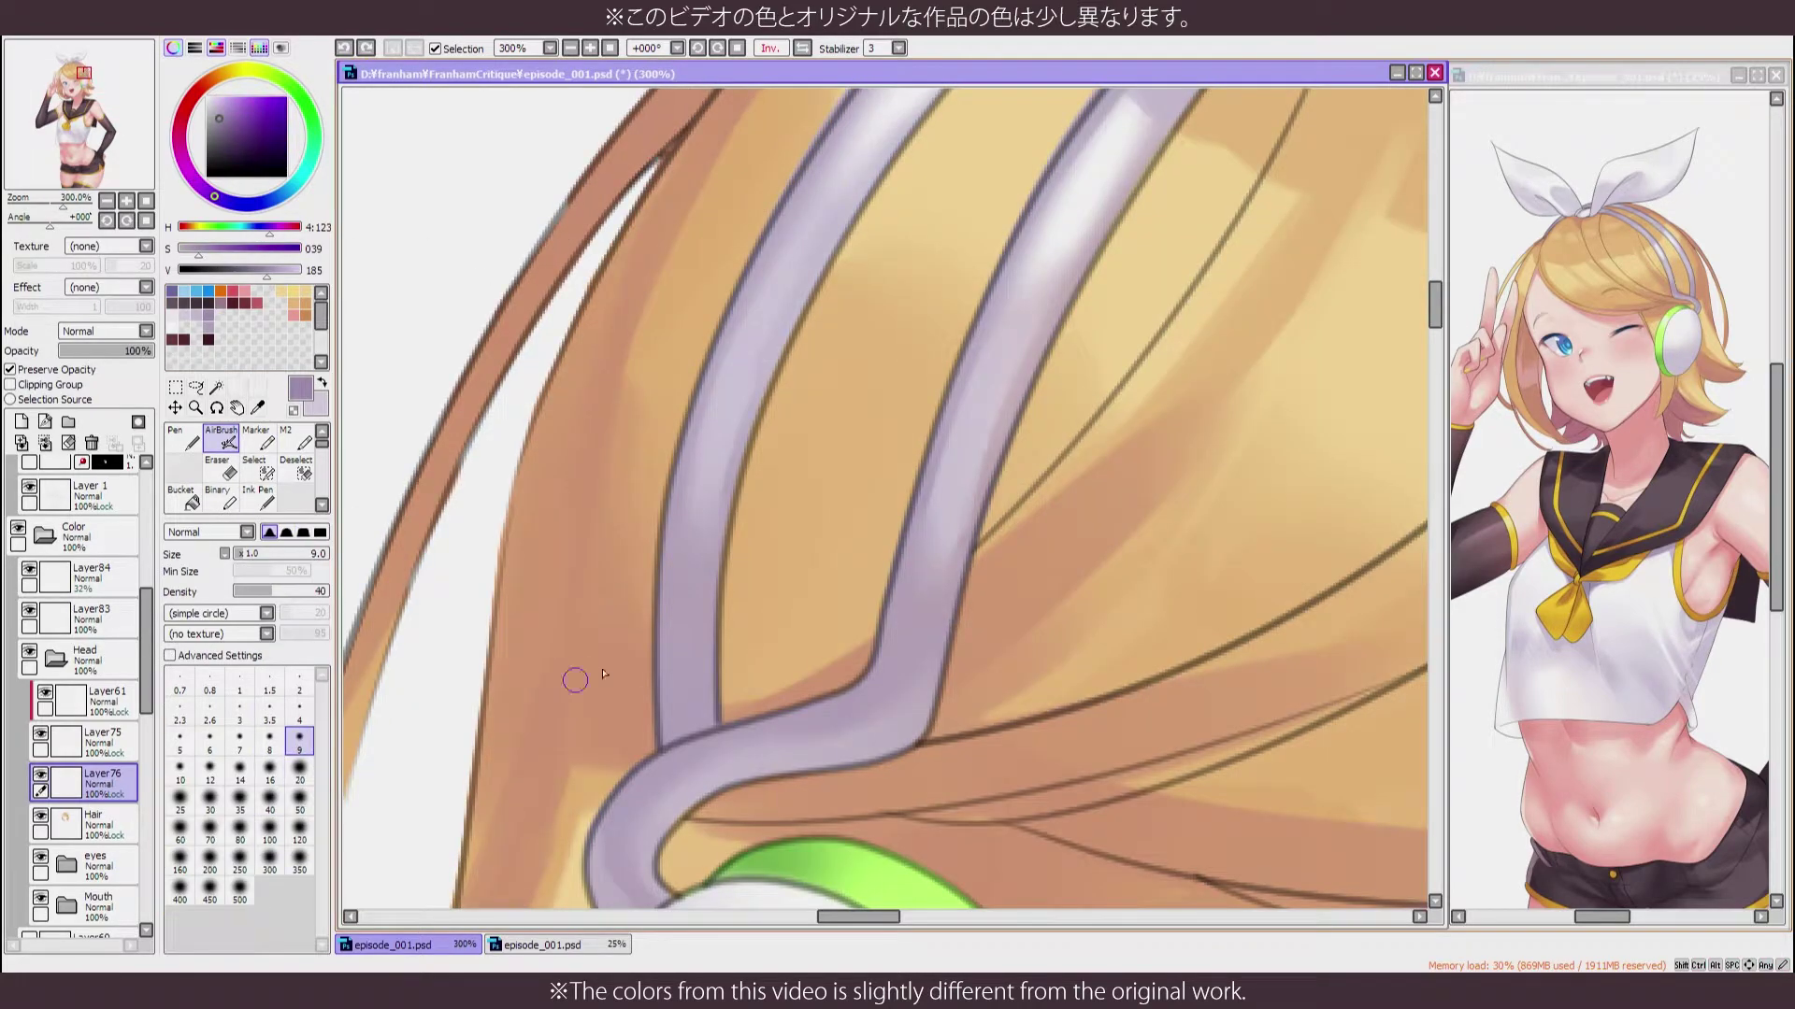
{"action": "left_click_drag", "start_coordinate": [603, 673], "coordinate": [913, 471]}
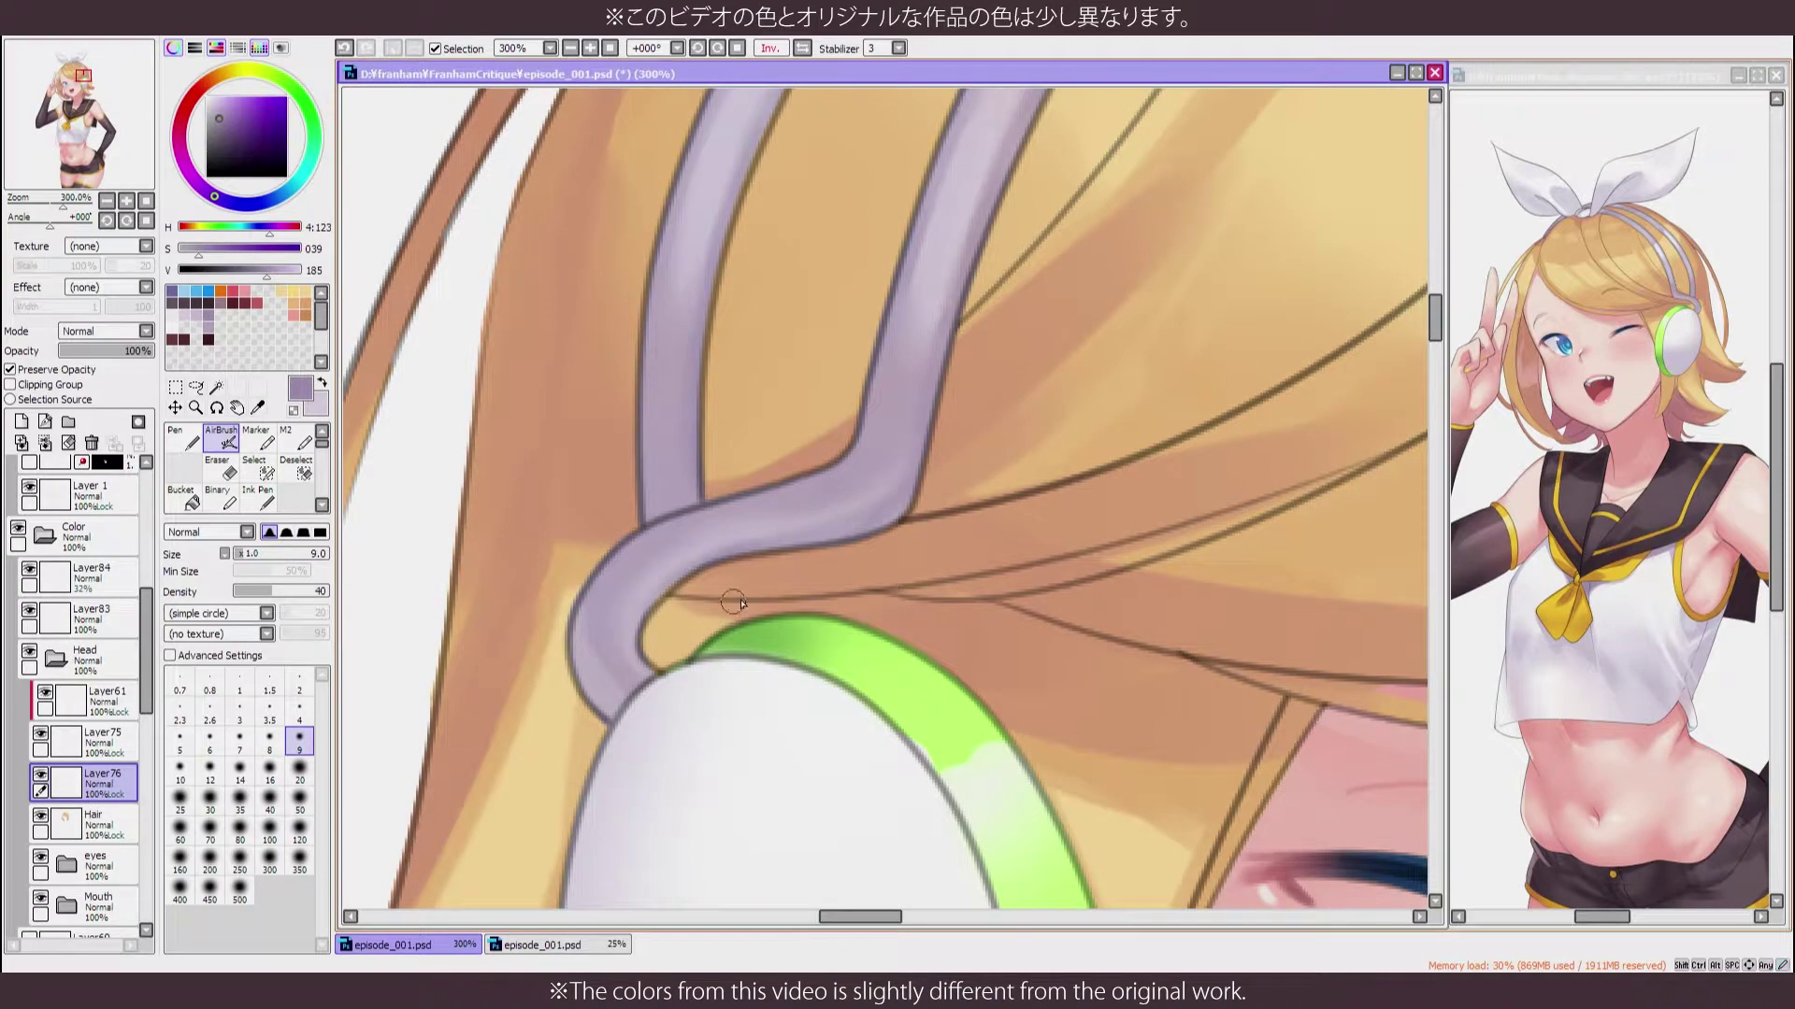
{"action": "scroll", "coordinate": [733, 603], "scroll_direction": "down", "scroll_amount": 3}
{"action": "scroll", "coordinate": [749, 612], "scroll_direction": "up", "scroll_amount": 2}
Brighten the highlights on both headband straps with white and touch up with greyish lavender using the Marker at size 9
{"action": "left_click_drag", "start_coordinate": [749, 612], "coordinate": [888, 421]}
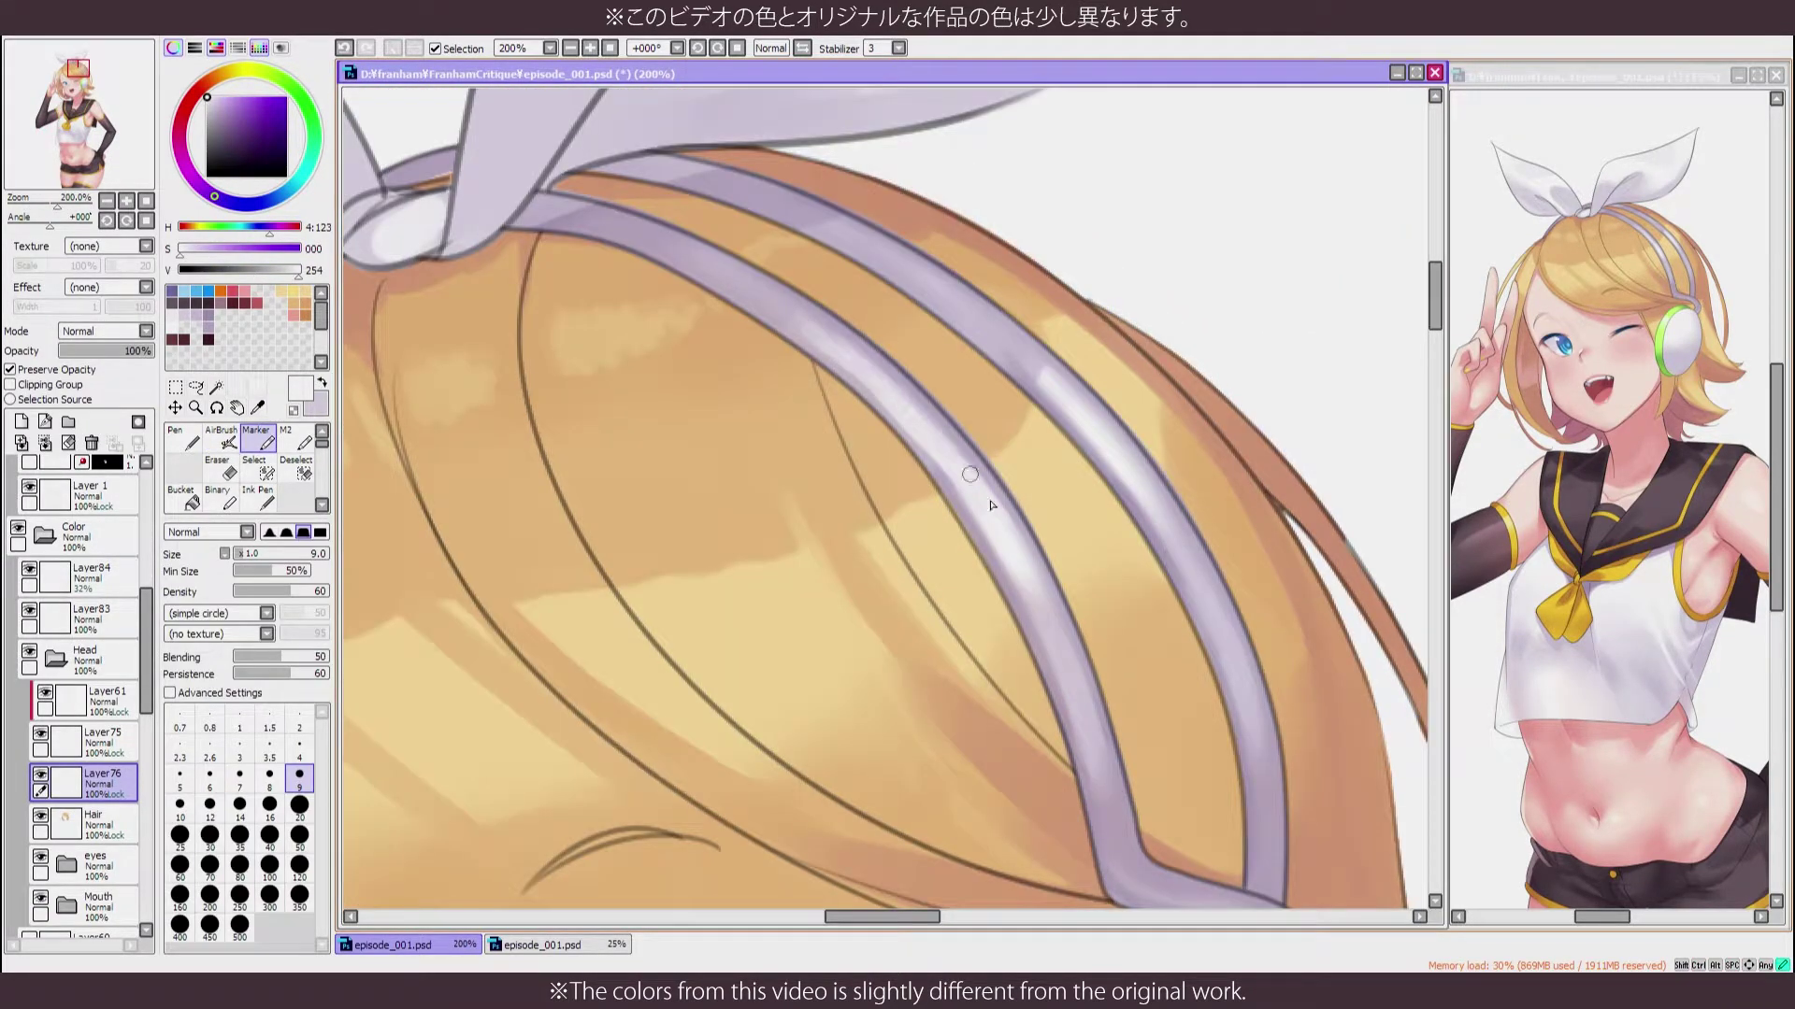
{"action": "key", "text": "h"}
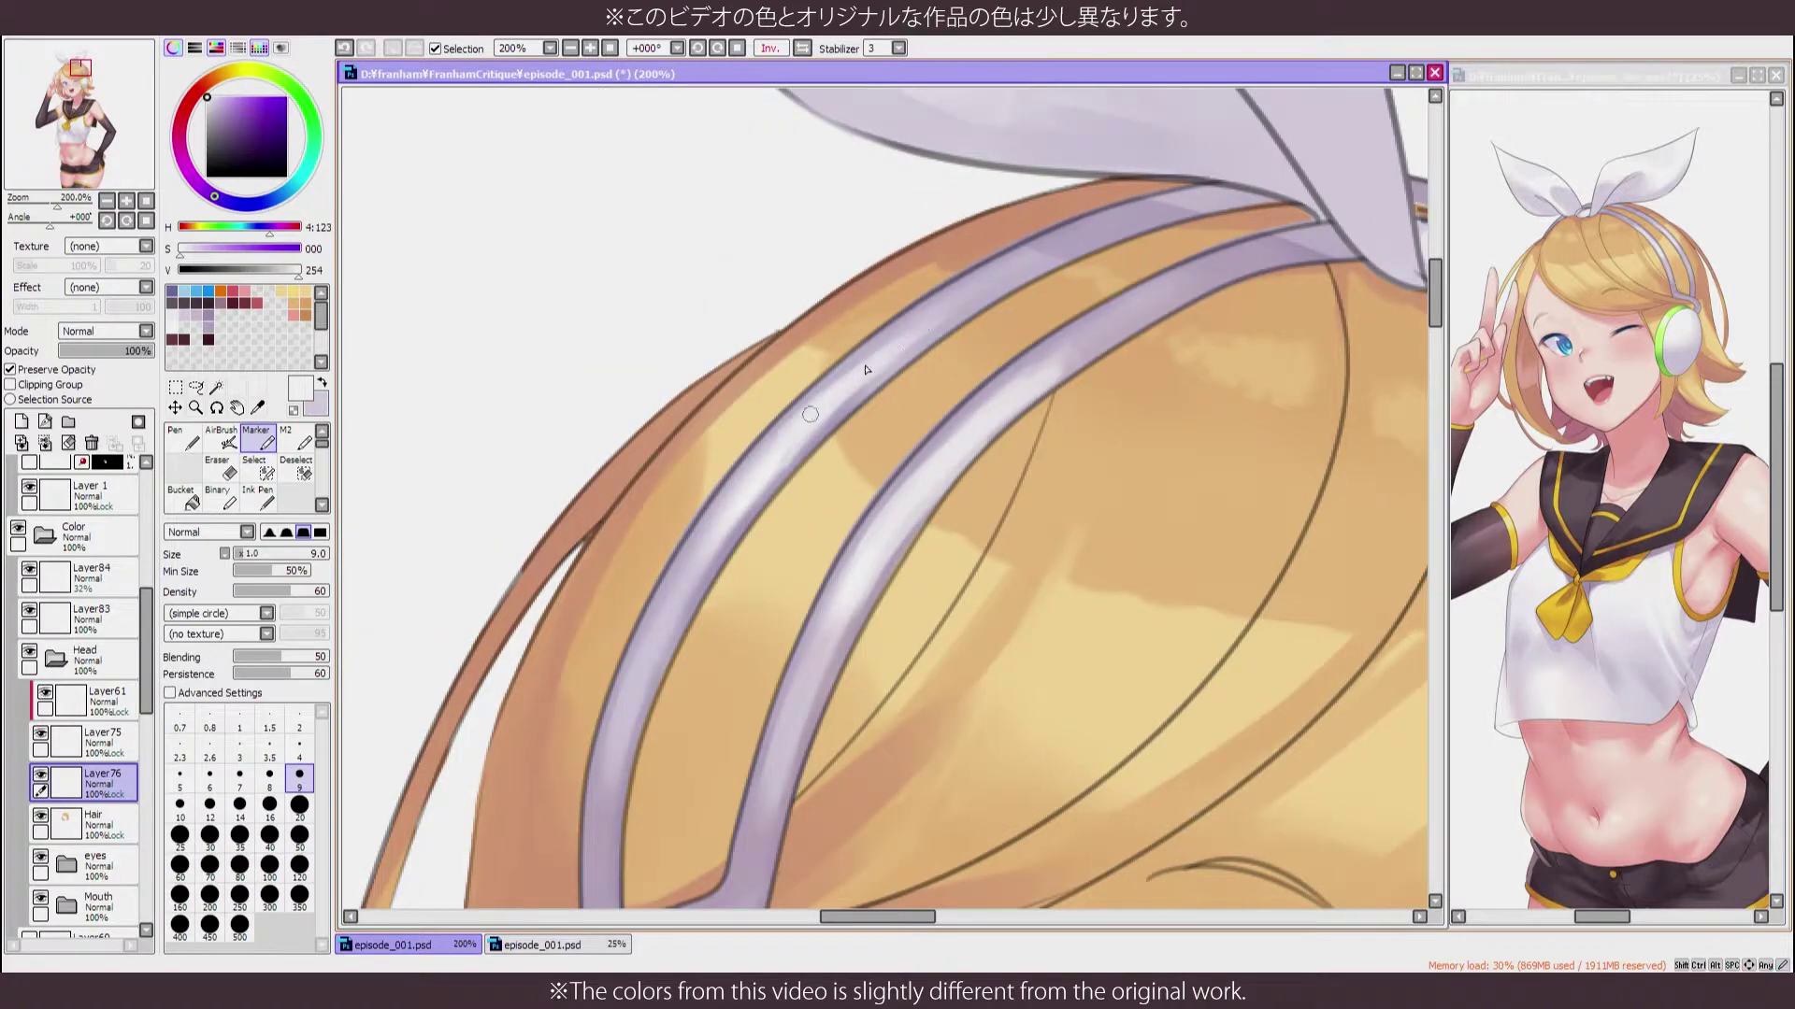
{"action": "left_click", "coordinate": [866, 371], "text": "alt"}
{"action": "left_click_drag", "start_coordinate": [868, 371], "coordinate": [888, 381]}
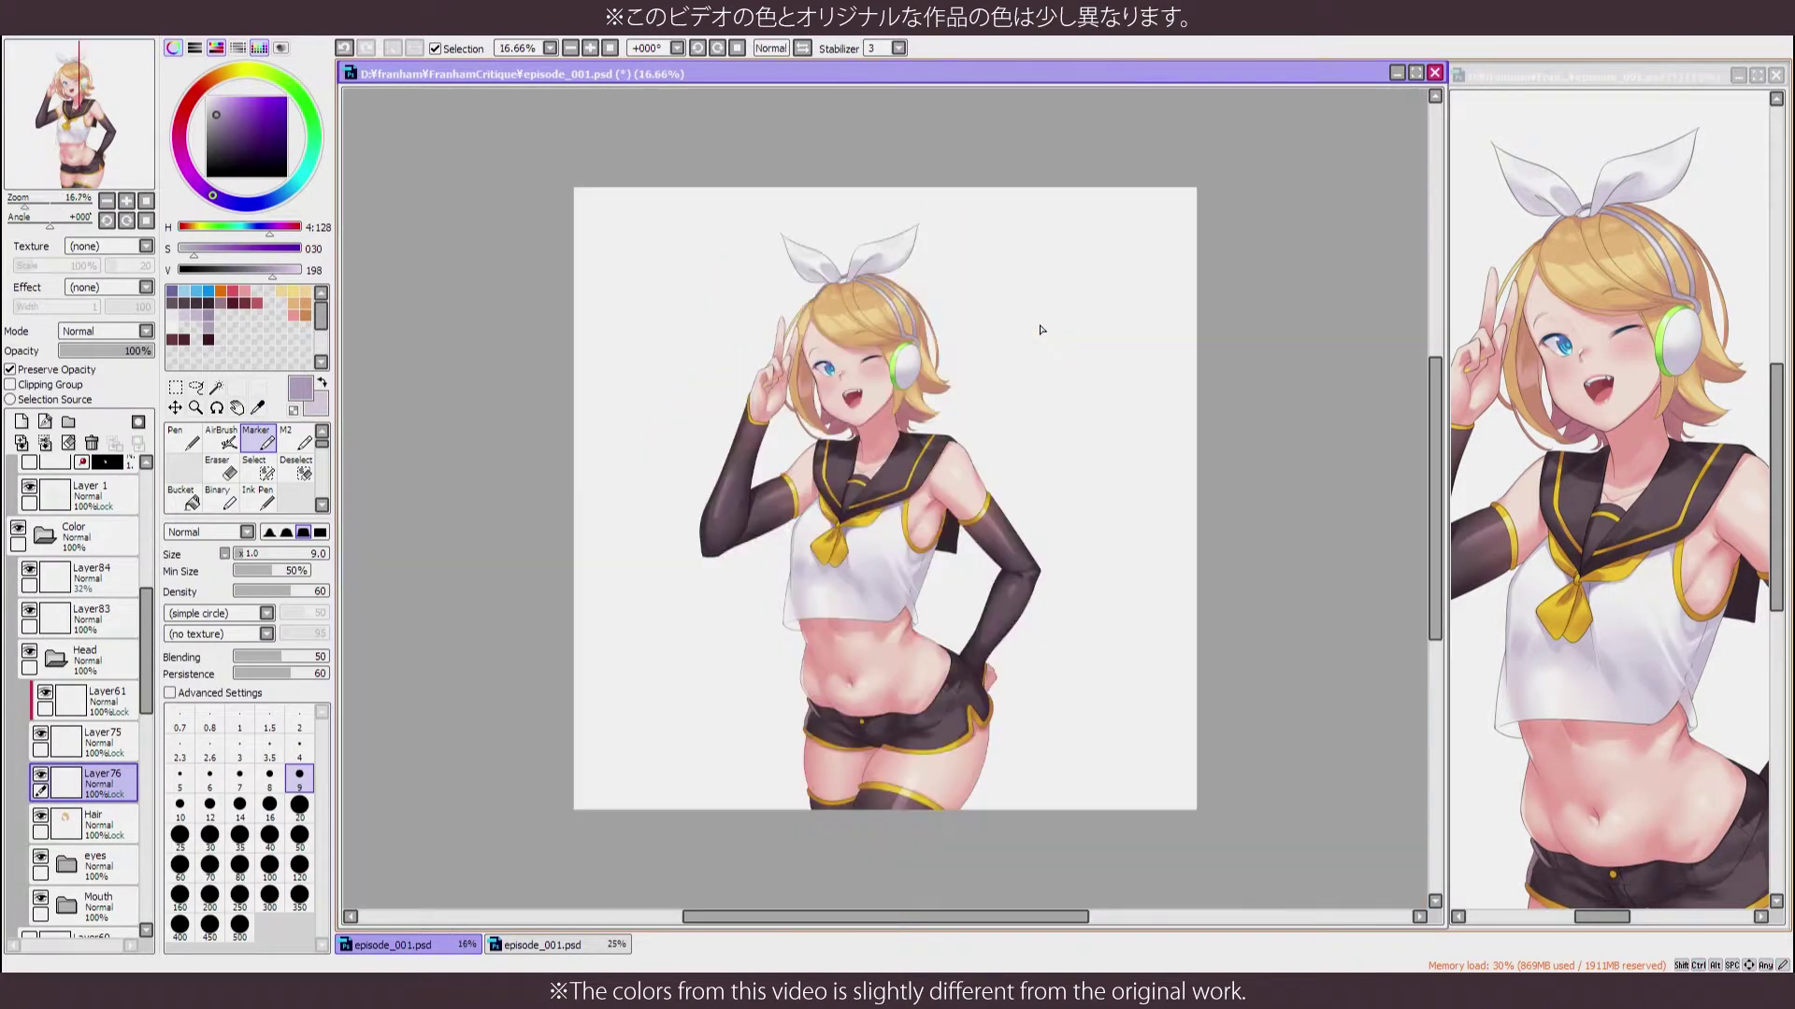
{"action": "scroll", "coordinate": [1037, 328], "scroll_direction": "up", "scroll_amount": 5}
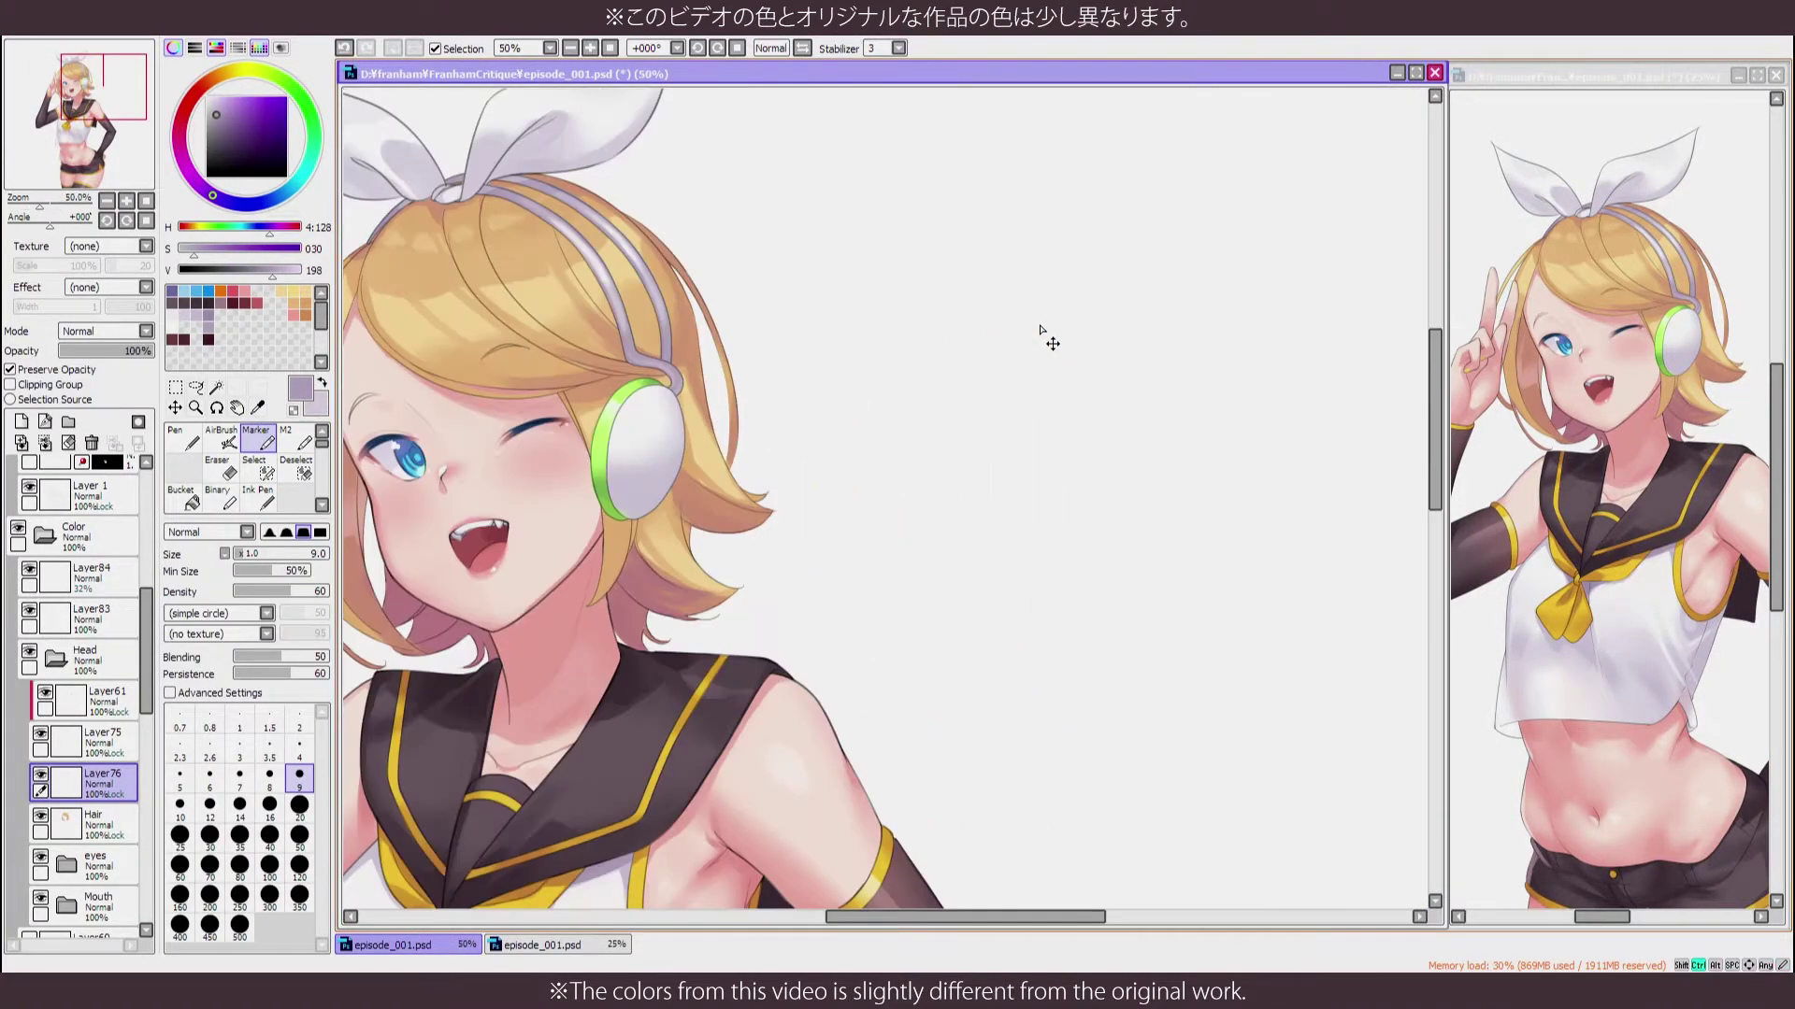
Paint reddish-orange shadows on the hair beside the upper headband straps using the Marker at size 9
{"action": "left_click", "coordinate": [98, 645]}
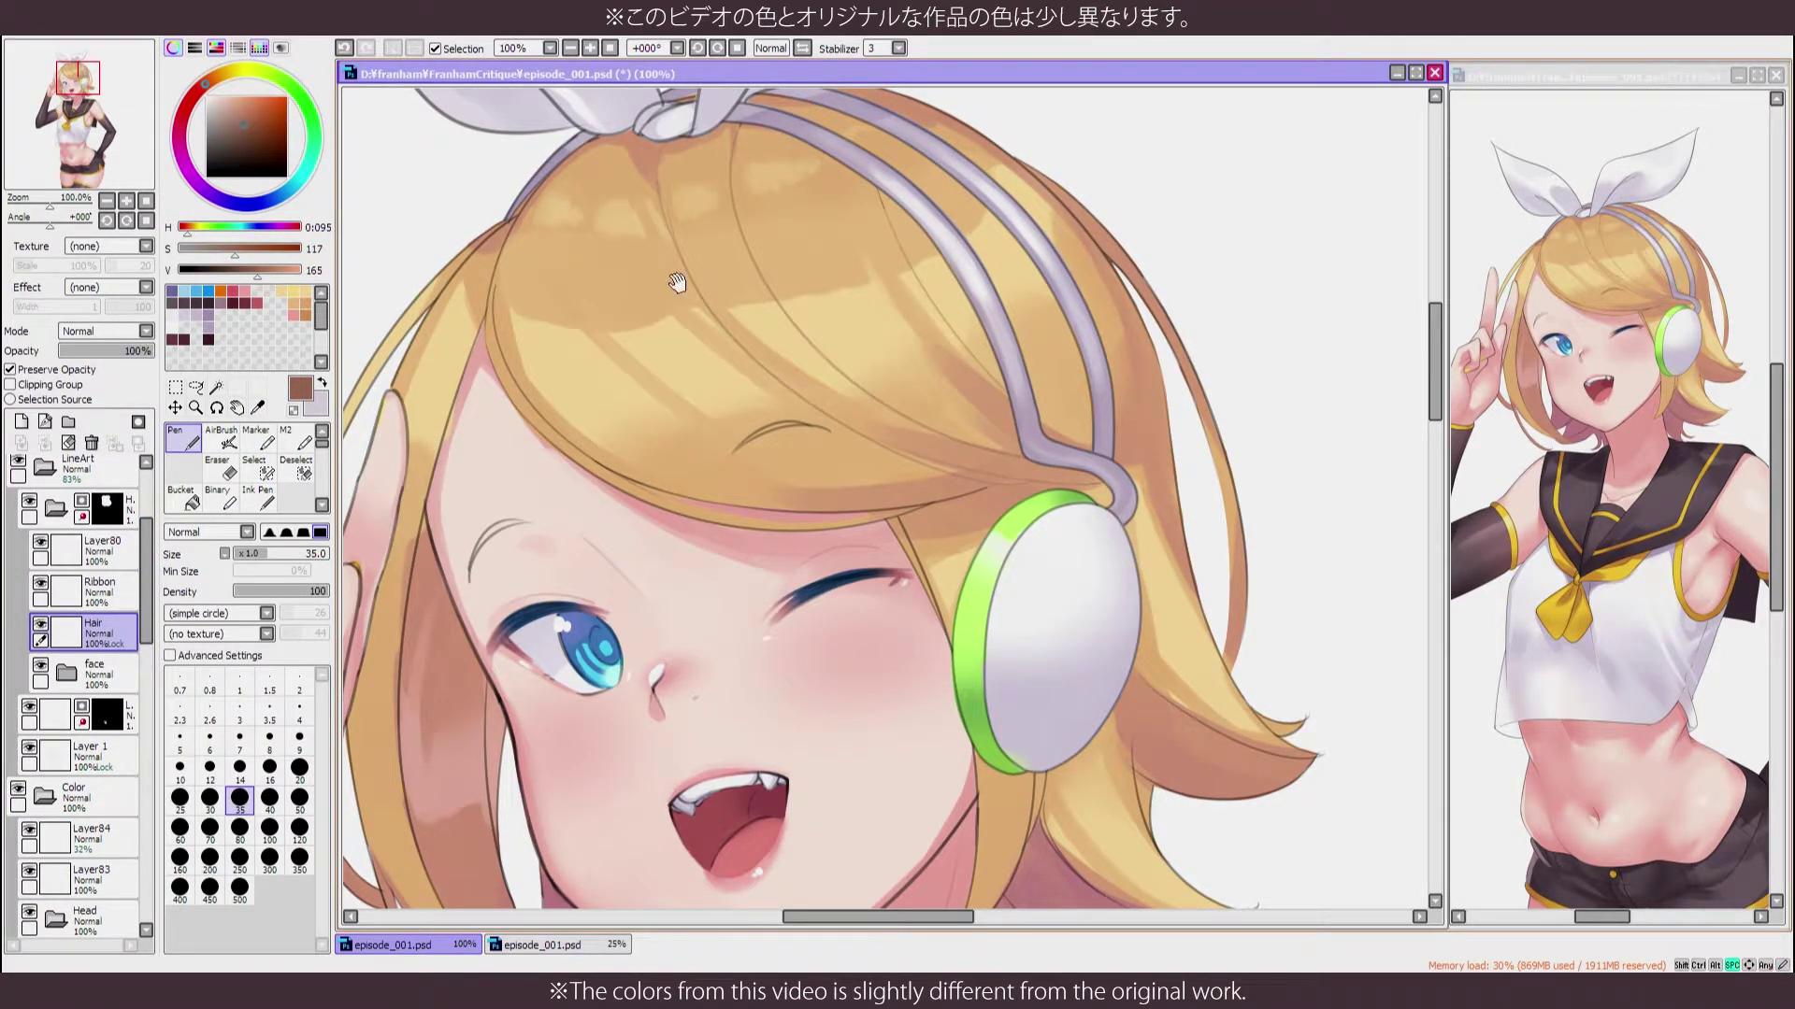
{"action": "left_click_drag", "start_coordinate": [676, 282], "coordinate": [736, 70]}
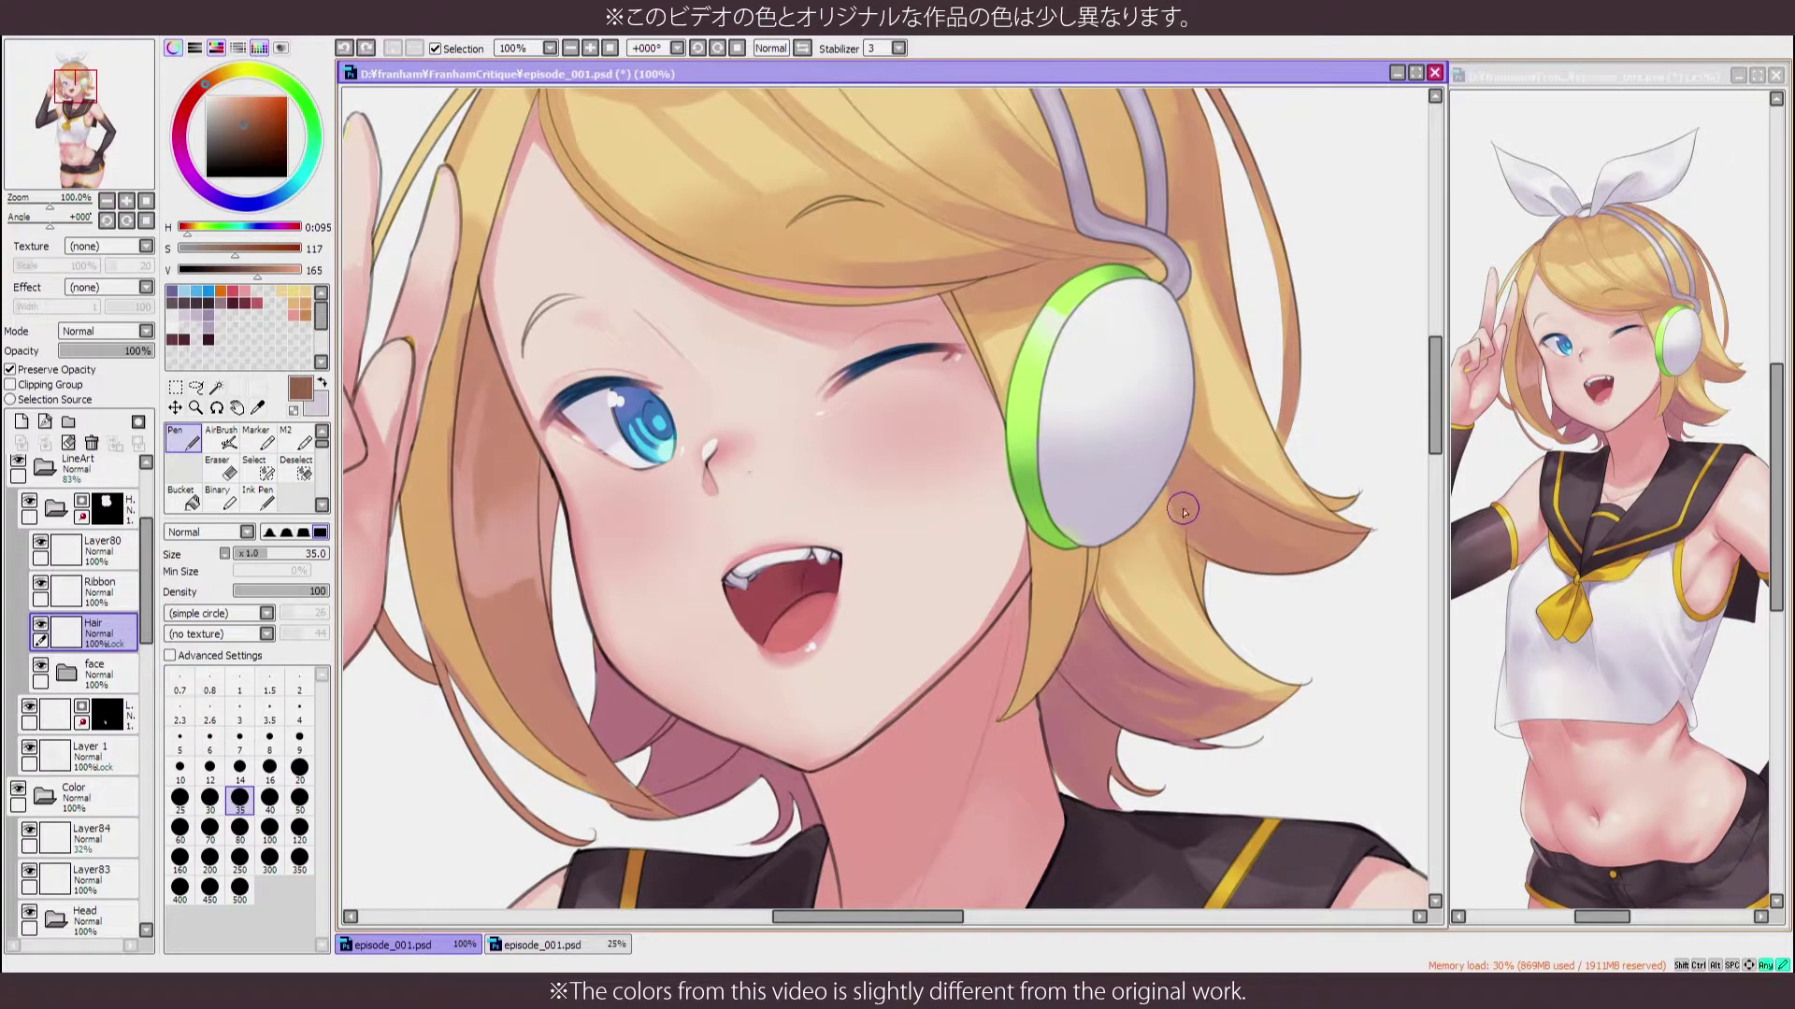
{"action": "left_click_drag", "start_coordinate": [484, 315], "coordinate": [577, 404]}
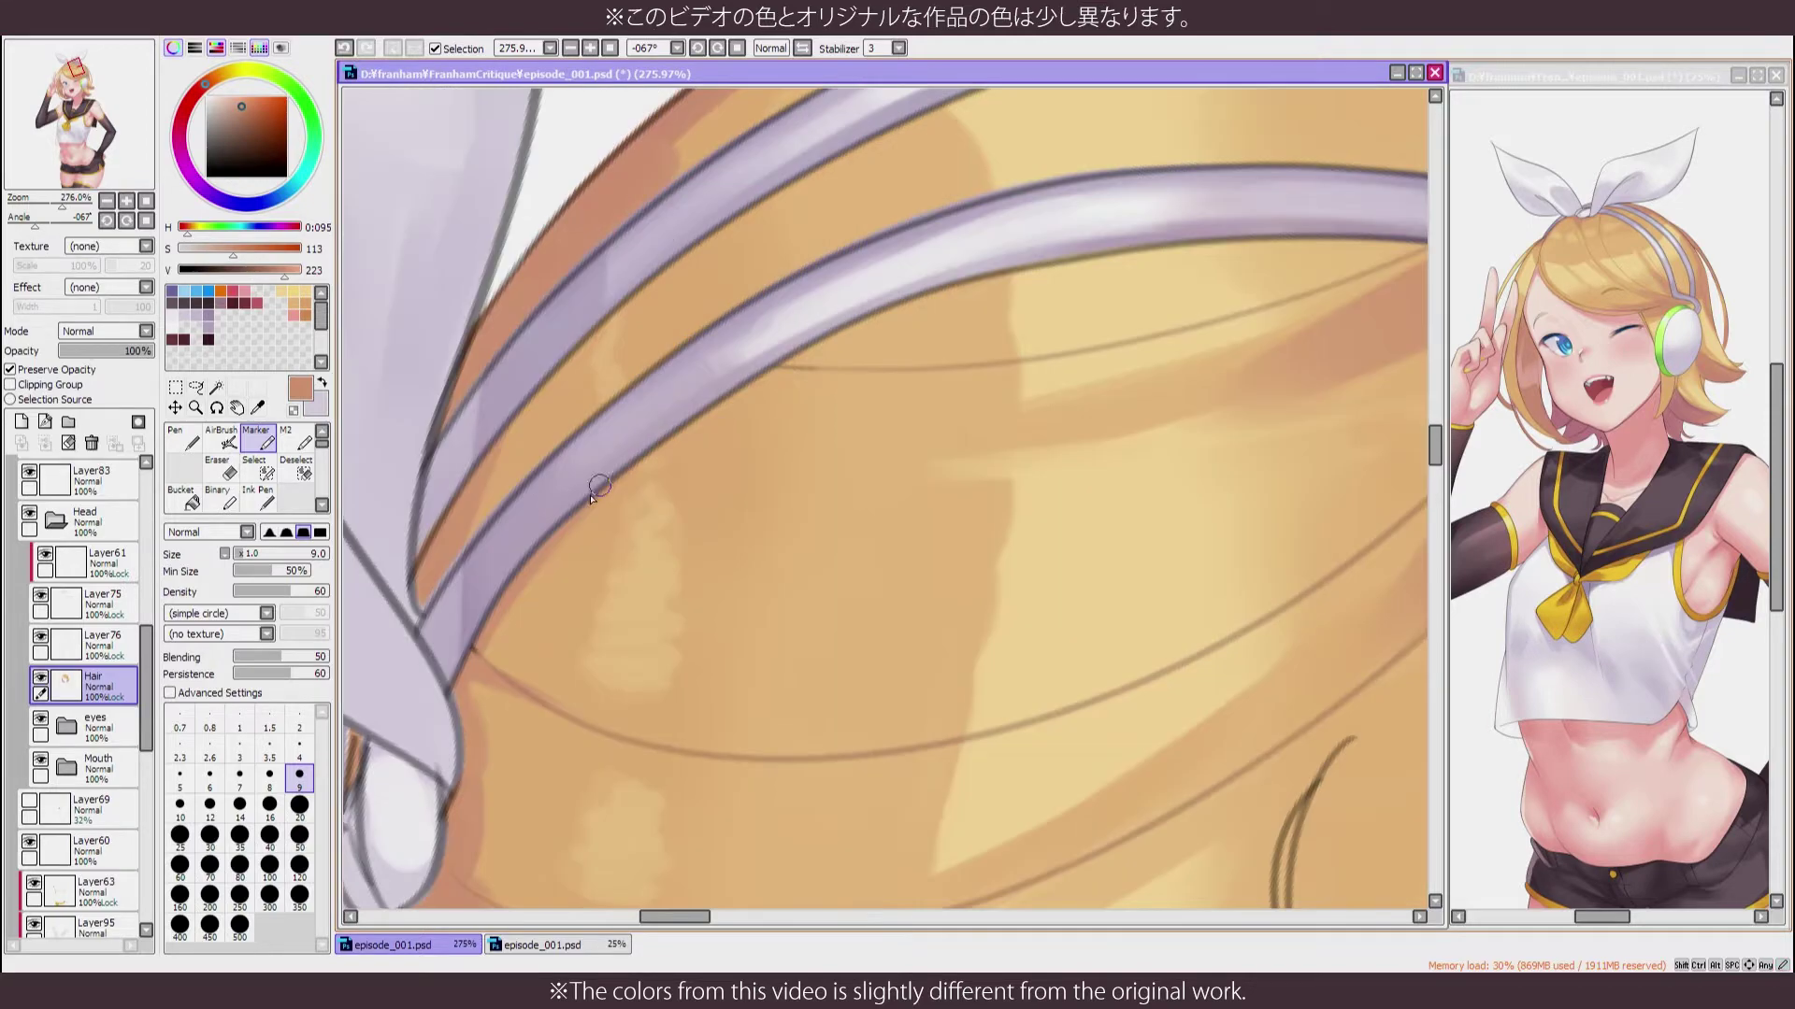
{"action": "left_click_drag", "start_coordinate": [591, 496], "coordinate": [1021, 189]}
{"action": "left_click_drag", "start_coordinate": [739, 403], "coordinate": [562, 465]}
{"action": "scroll", "coordinate": [427, 660], "scroll_direction": "down", "scroll_amount": 4}
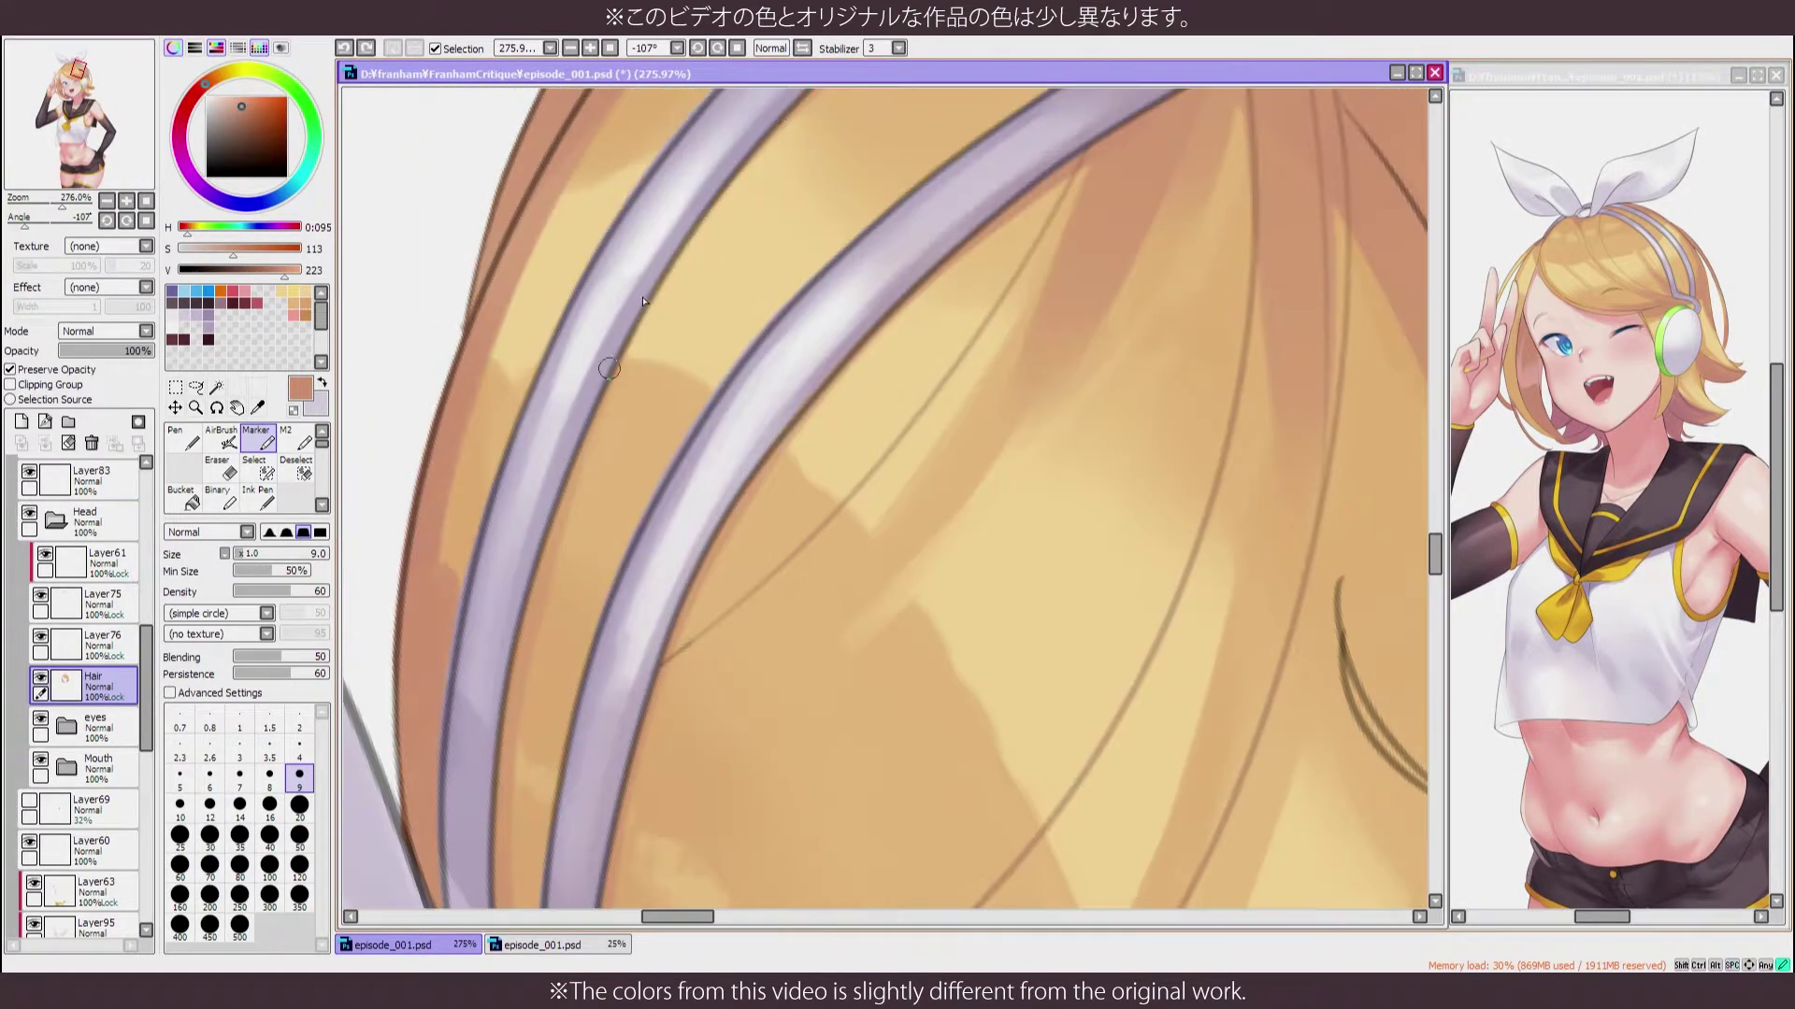
{"action": "key", "text": "Delete"}
{"action": "key", "text": "h"}
{"action": "scroll", "coordinate": [481, 689], "scroll_direction": "down", "scroll_amount": 2}
{"action": "scroll", "coordinate": [484, 697], "scroll_direction": "up", "scroll_amount": 3}
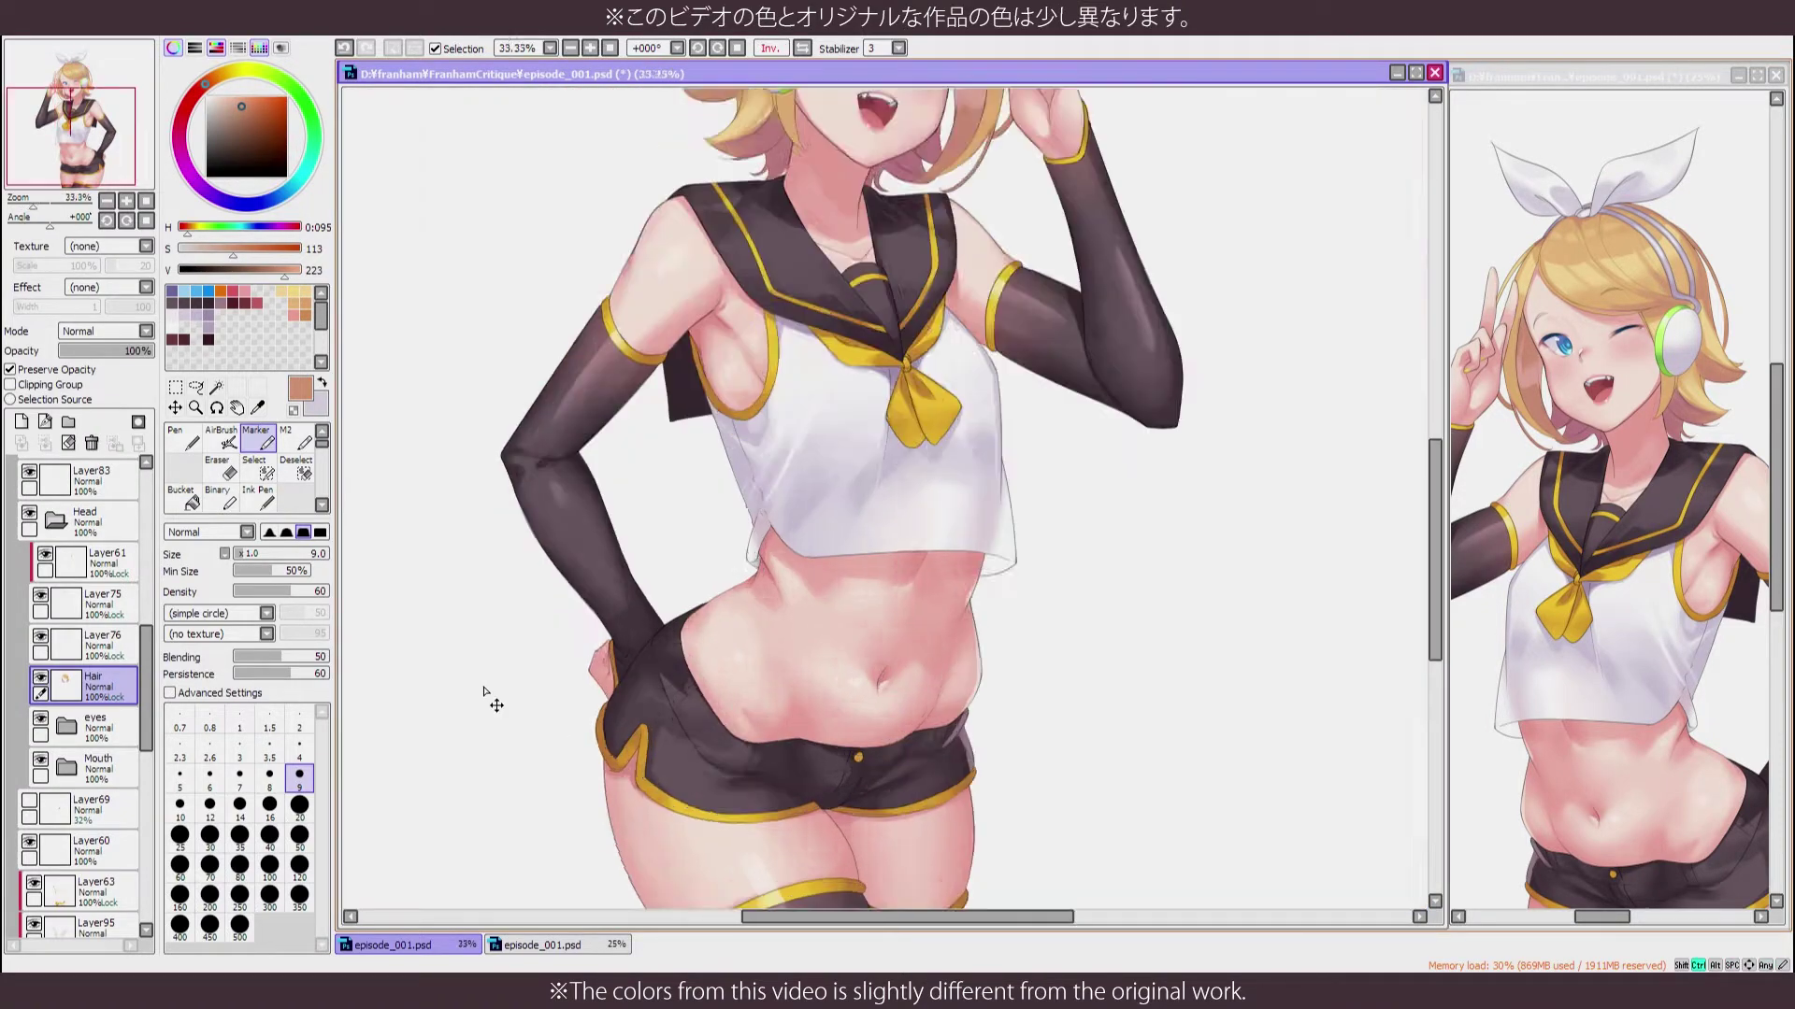
Extend the reddish-orange hair shadows around the headband's lower bend and down along the straps with the Marker at size 9
{"action": "scroll", "coordinate": [882, 391], "scroll_direction": "up", "scroll_amount": 3}
{"action": "key", "text": "n"}
{"action": "key", "text": "b"}
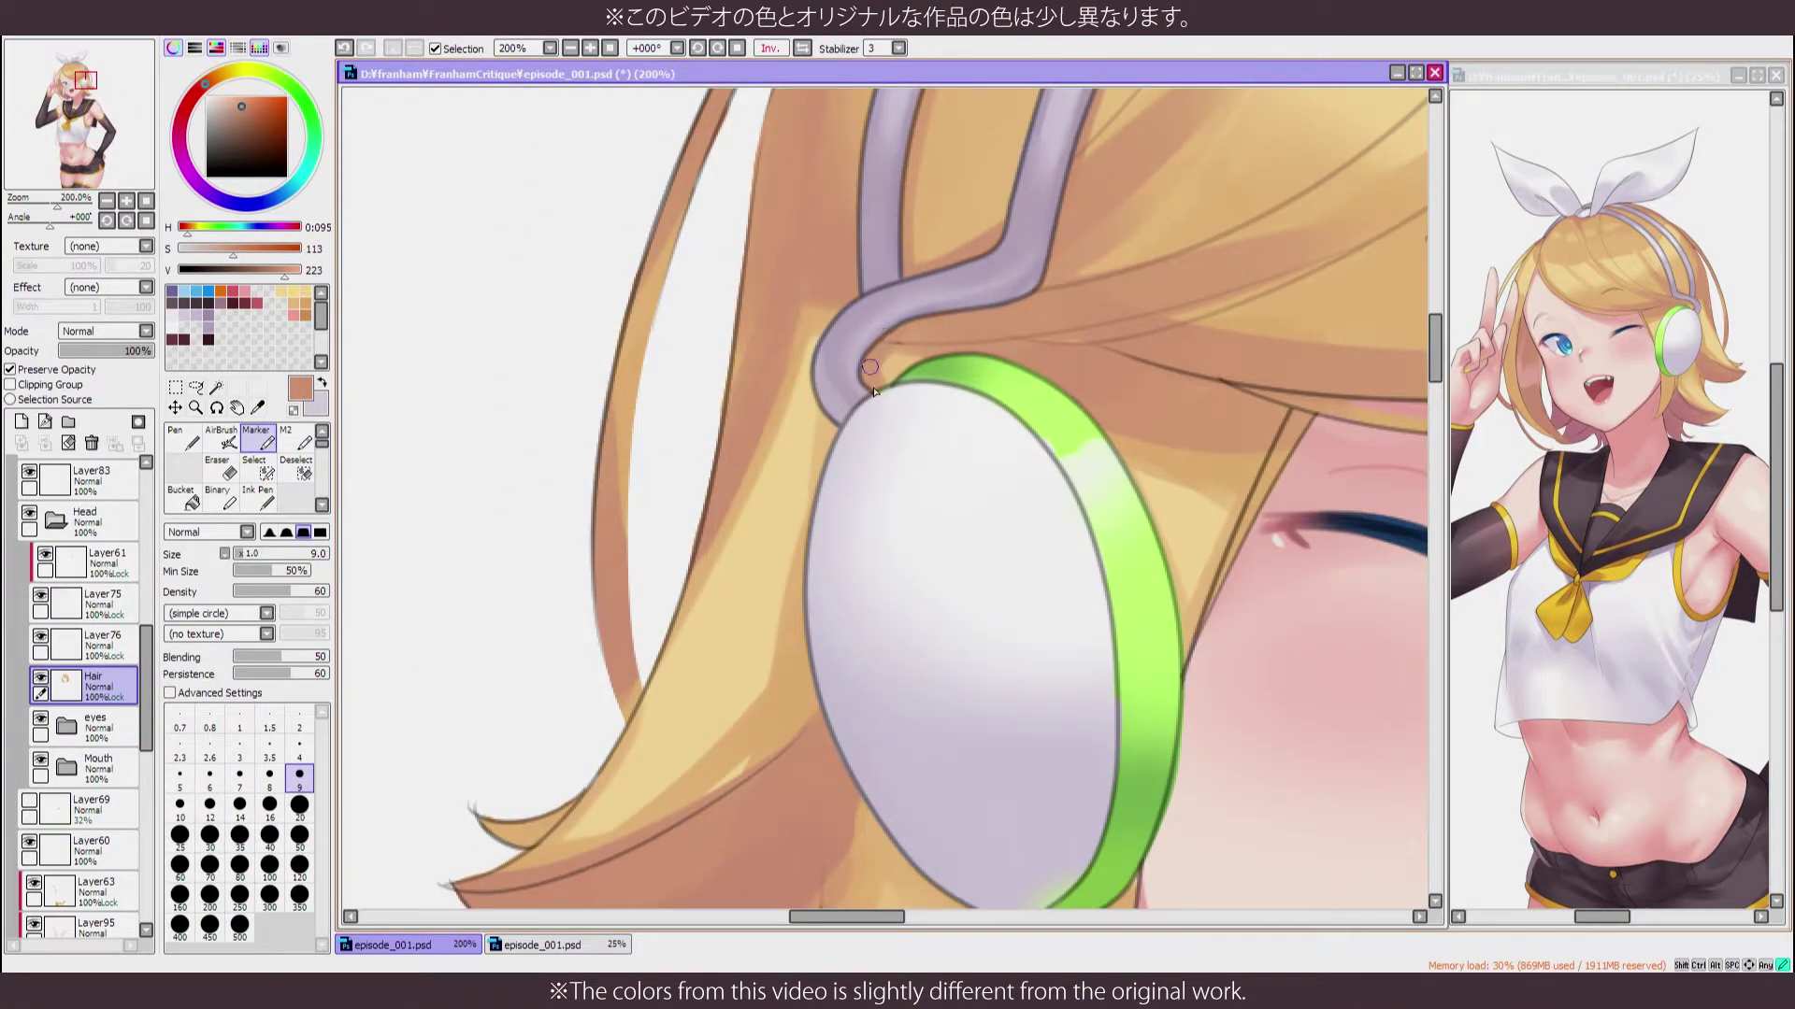
{"action": "left_click_drag", "start_coordinate": [838, 421], "coordinate": [728, 790]}
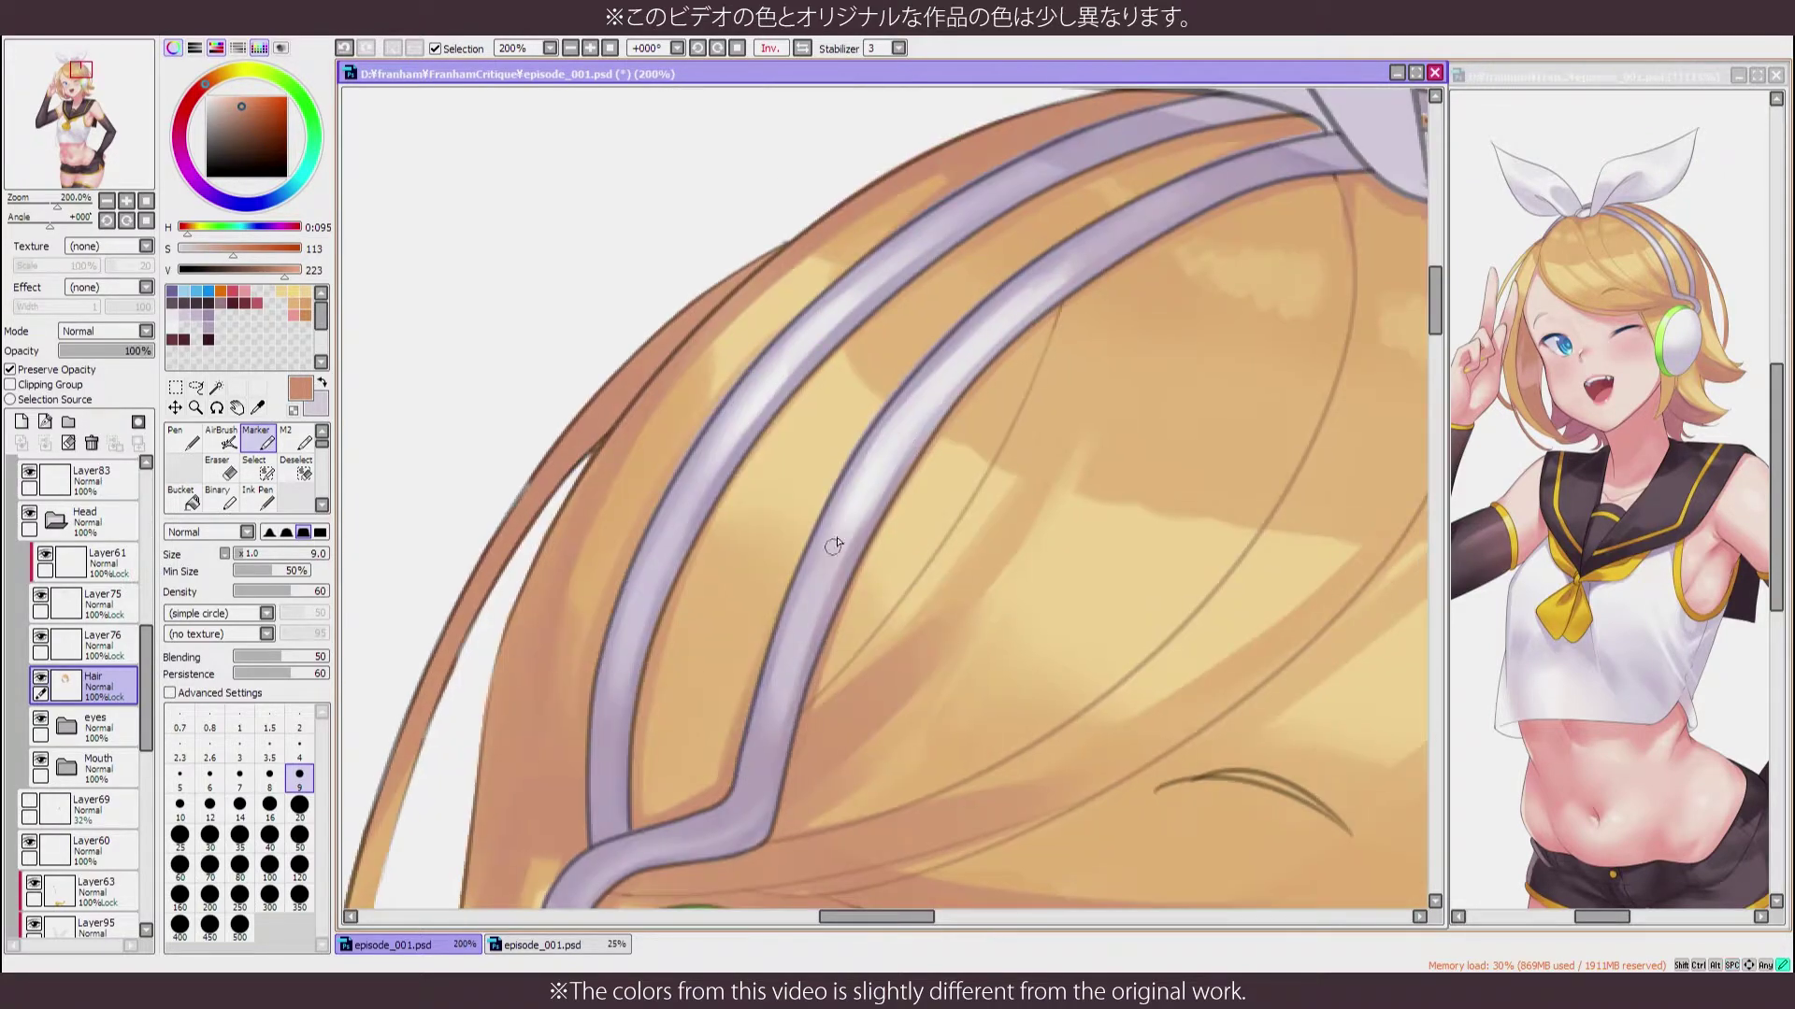
{"action": "scroll", "coordinate": [833, 545], "scroll_direction": "down", "scroll_amount": 3}
{"action": "scroll", "coordinate": [822, 548], "scroll_direction": "up", "scroll_amount": 2}
{"action": "mouse_move", "coordinate": [822, 549]}
{"action": "left_mouse_down"}
{"action": "mouse_move", "coordinate": [863, 426]}
{"action": "mouse_move", "coordinate": [739, 439]}
{"action": "left_mouse_up"}
{"action": "scroll", "coordinate": [849, 426], "scroll_direction": "up", "scroll_amount": 1}
{"action": "key", "text": "n"}
Paint light lavender sampled from the headband over the strap highlights using the Pen at sizes 8 and 9
{"action": "left_click", "coordinate": [761, 315], "text": "alt"}
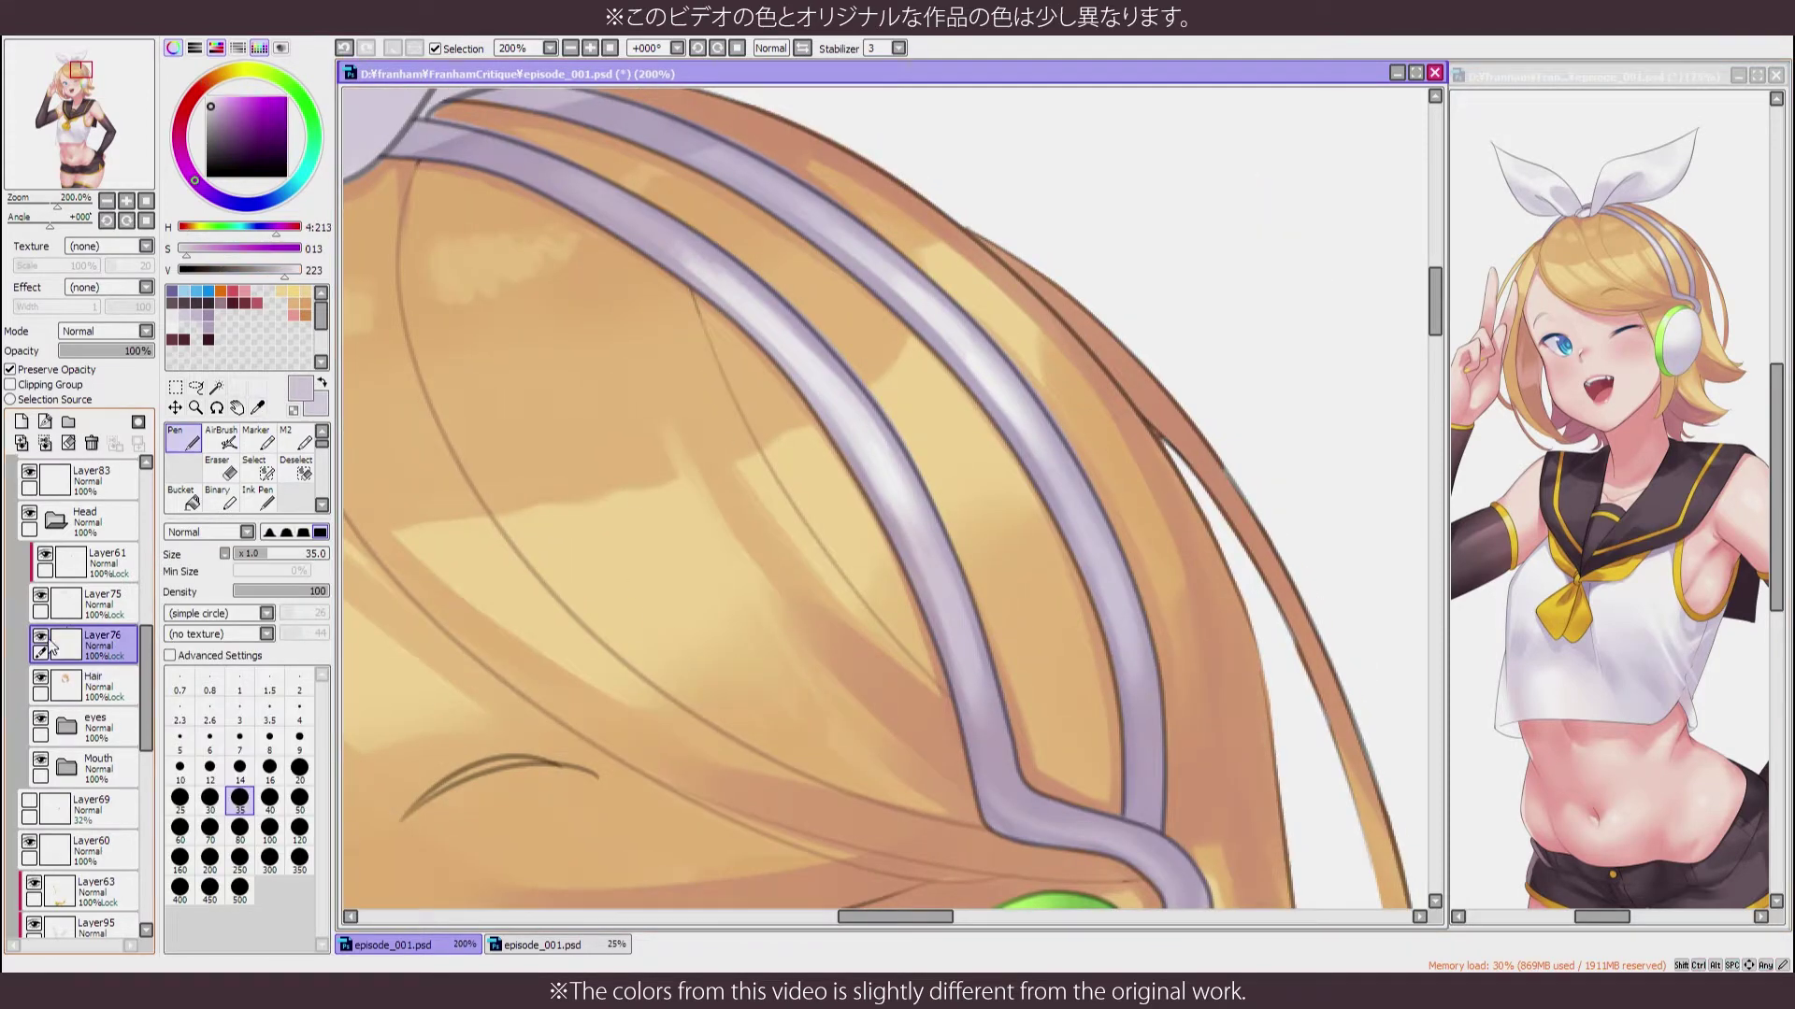
{"action": "key", "text": "bracketleft"}
{"action": "key", "text": "bracketleft"}
{"action": "key", "text": "bracketleft"}
{"action": "key", "text": "bracketleft"}
{"action": "key", "text": "bracketleft"}
{"action": "key", "text": "bracketleft"}
{"action": "key", "text": "bracketleft"}
{"action": "key", "text": "bracketleft"}
{"action": "key", "text": "bracketleft"}
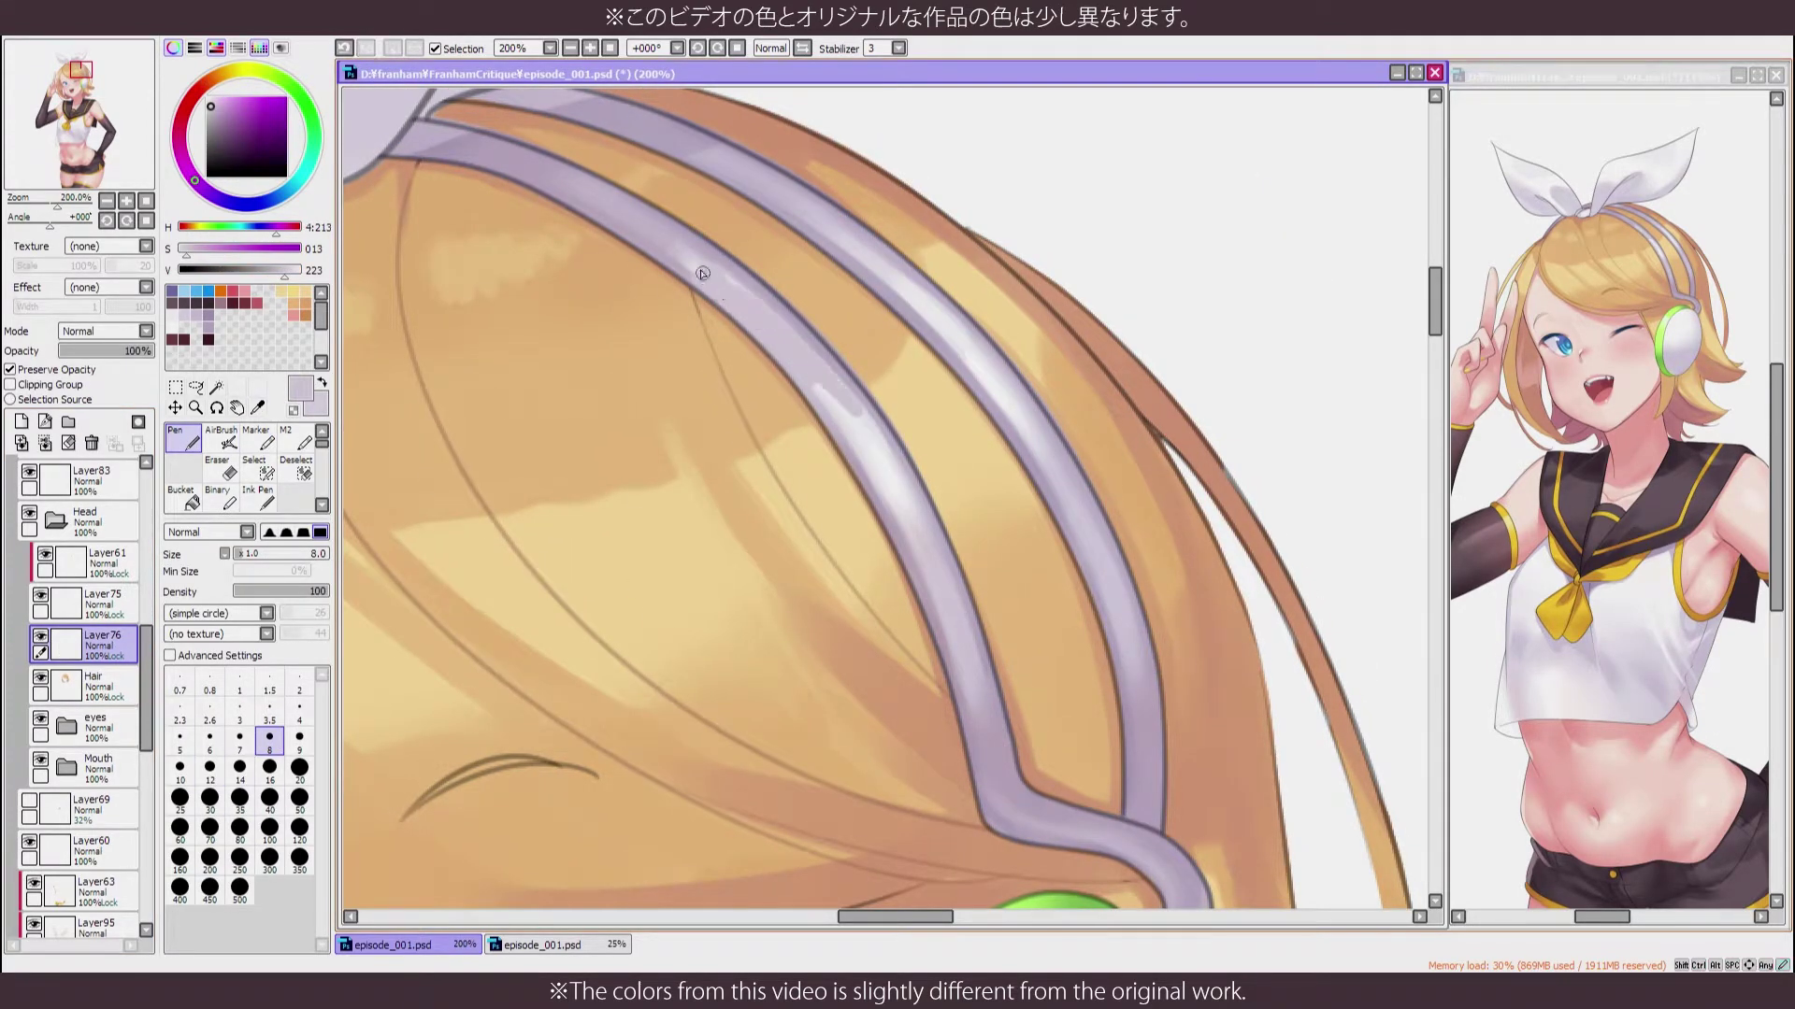
{"action": "key", "text": "bracketright"}
{"action": "key", "text": "h"}
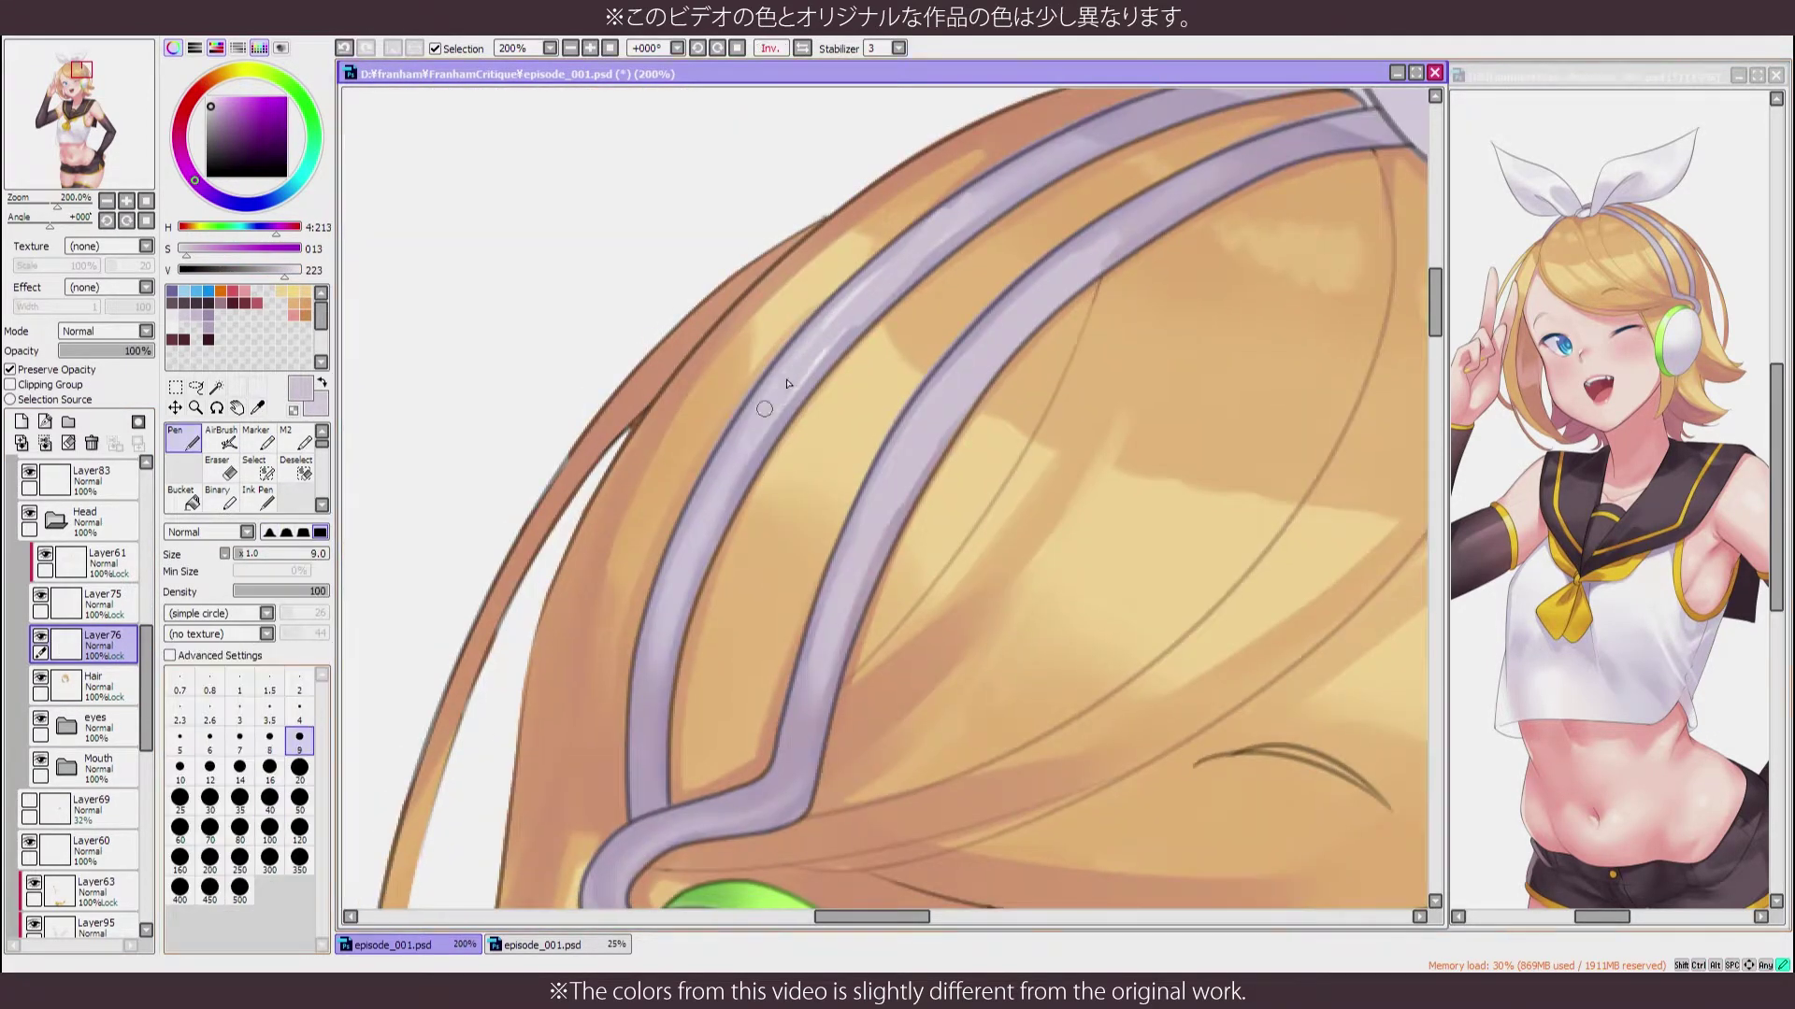
Soften the shading along both headband straps with sampled greyish lavender tones using the AirBrush at size 50
{"action": "key", "text": "a"}
{"action": "left_click", "coordinate": [720, 577], "text": "alt"}
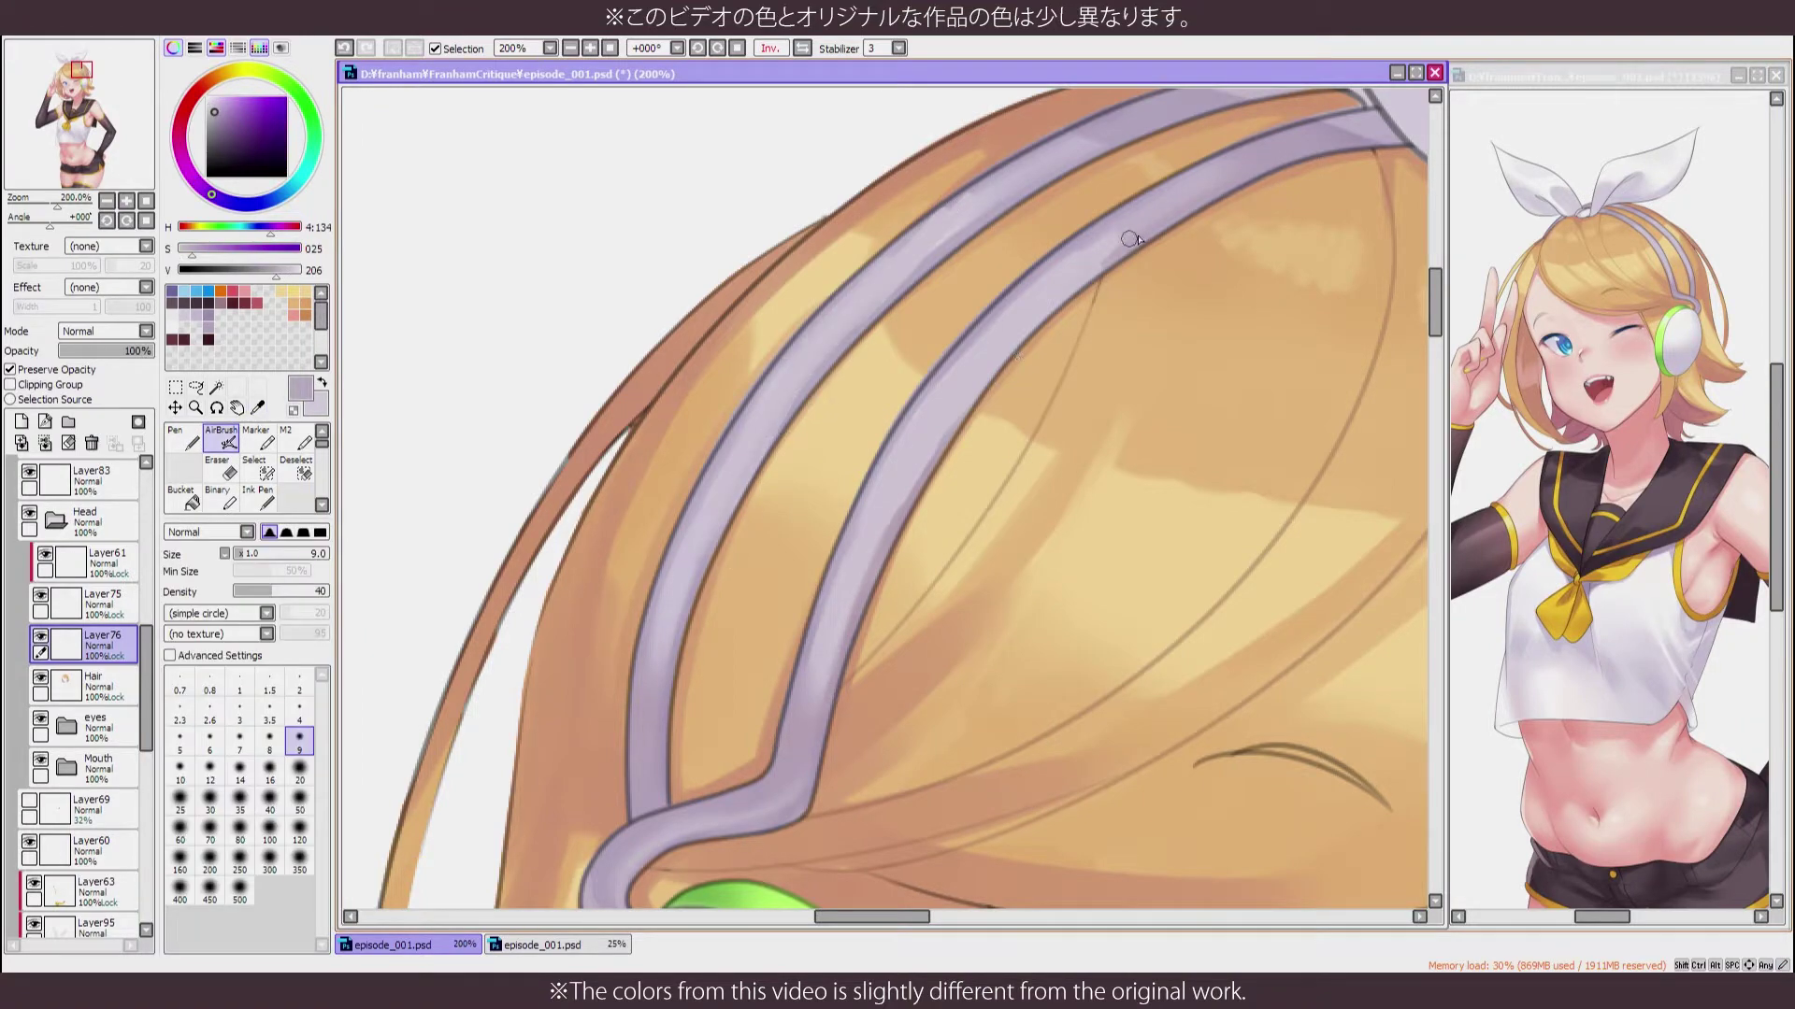
{"action": "key", "text": "bracketright"}
{"action": "key", "text": "bracketright"}
{"action": "key", "text": "bracketright"}
{"action": "key", "text": "bracketright"}
{"action": "key", "text": "bracketright"}
{"action": "key", "text": "bracketright"}
{"action": "key", "text": "bracketright"}
{"action": "key", "text": "bracketright"}
{"action": "key", "text": "bracketright"}
{"action": "key", "text": "bracketright"}
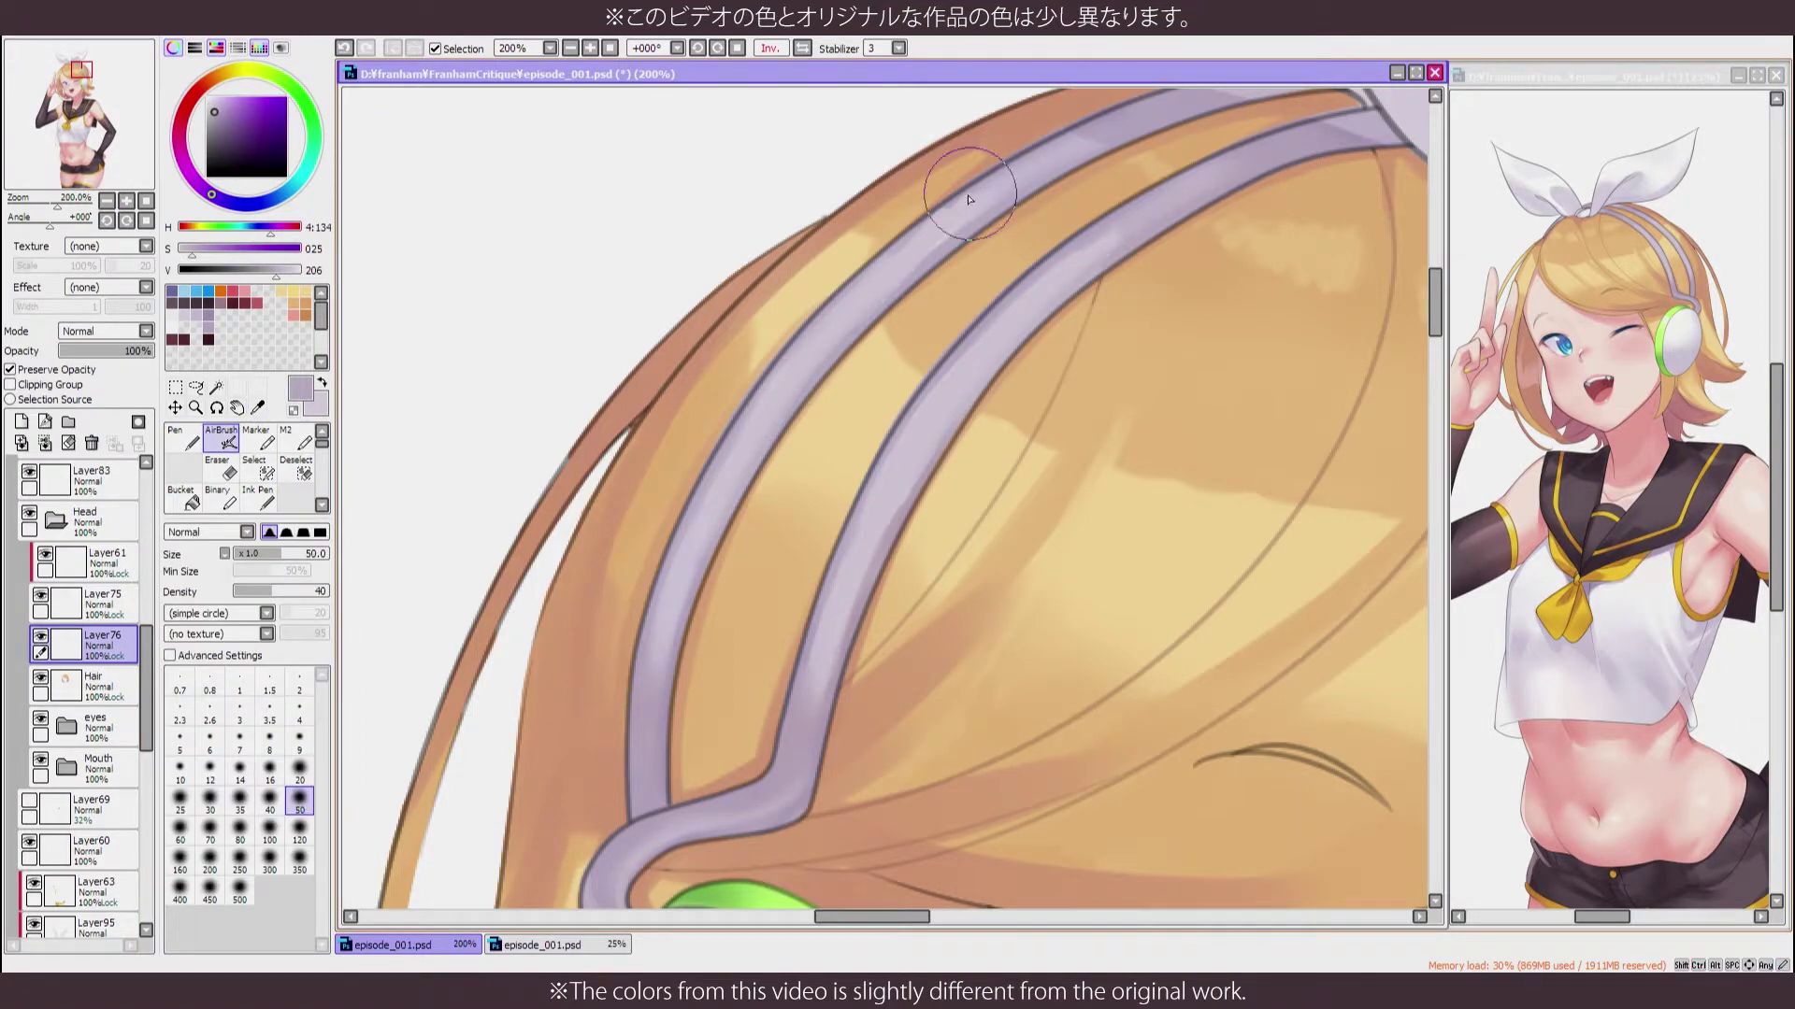
{"action": "key", "text": "h"}
{"action": "key", "text": "h"}
{"action": "left_click", "coordinate": [1112, 219], "text": "alt"}
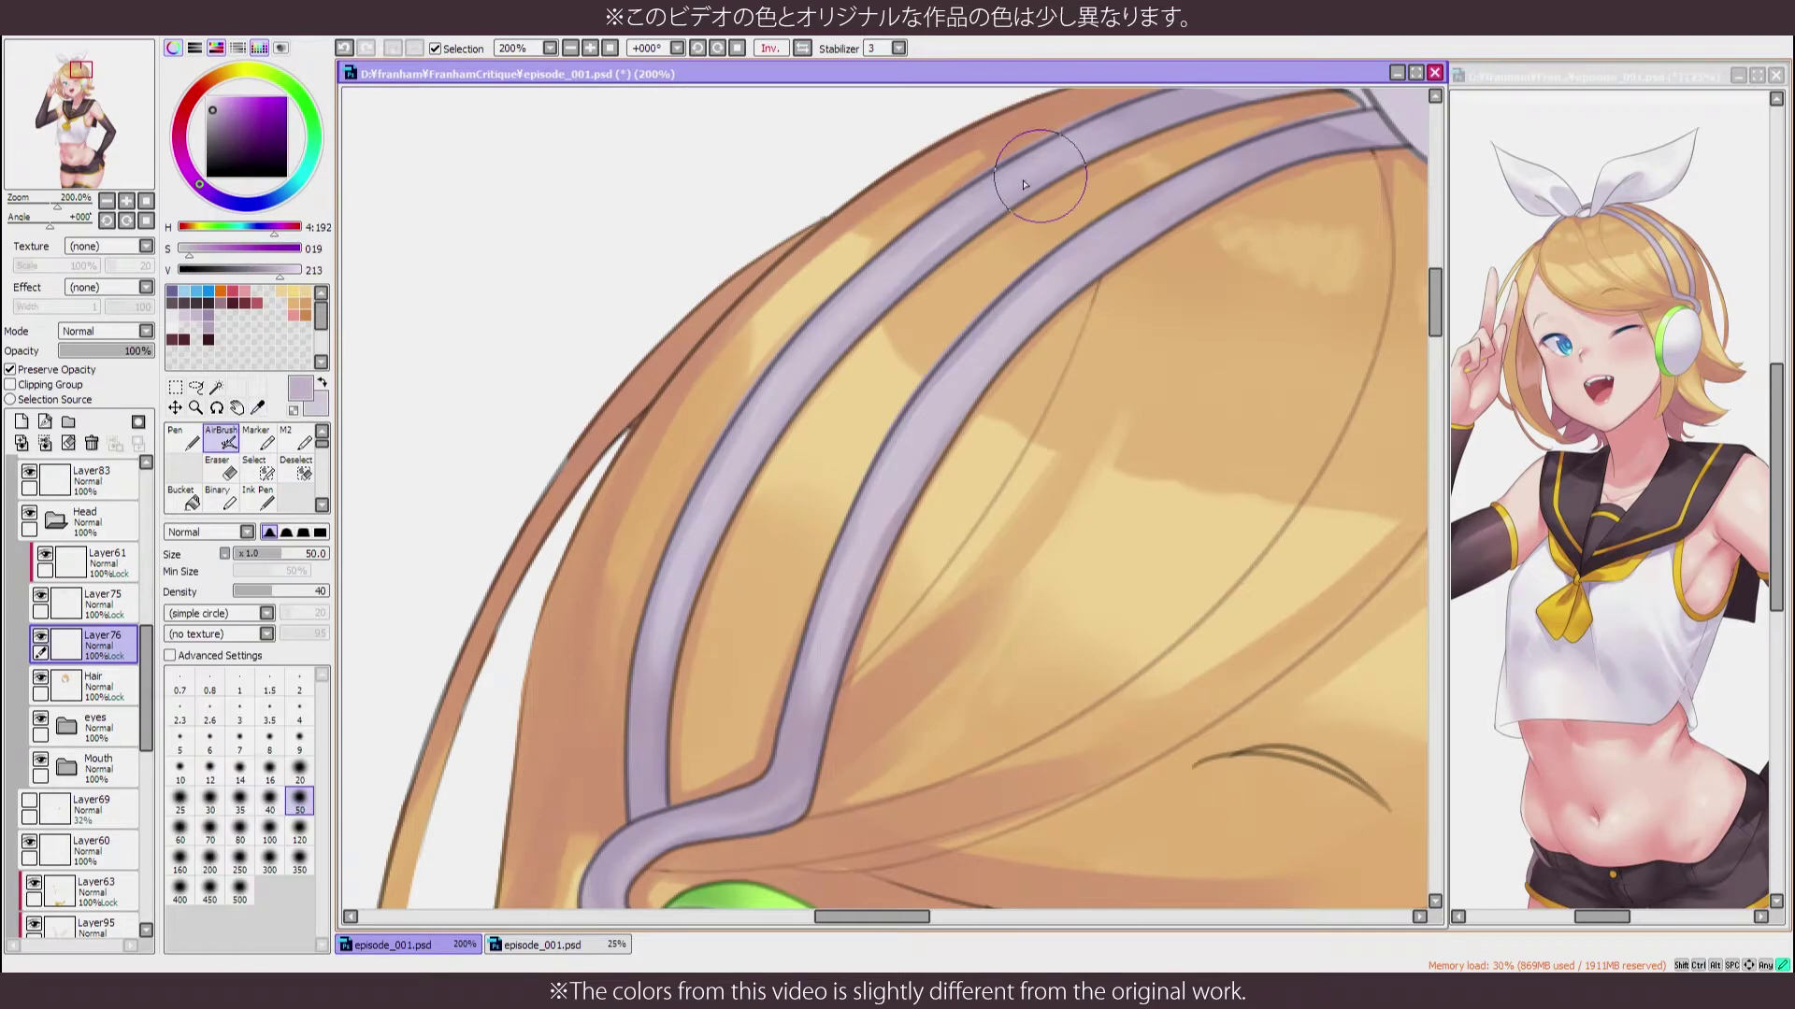
{"action": "scroll", "coordinate": [1094, 213], "scroll_direction": "up", "scroll_amount": 2}
{"action": "key", "text": "h"}
{"action": "scroll", "coordinate": [841, 654], "scroll_direction": "down", "scroll_amount": 6}
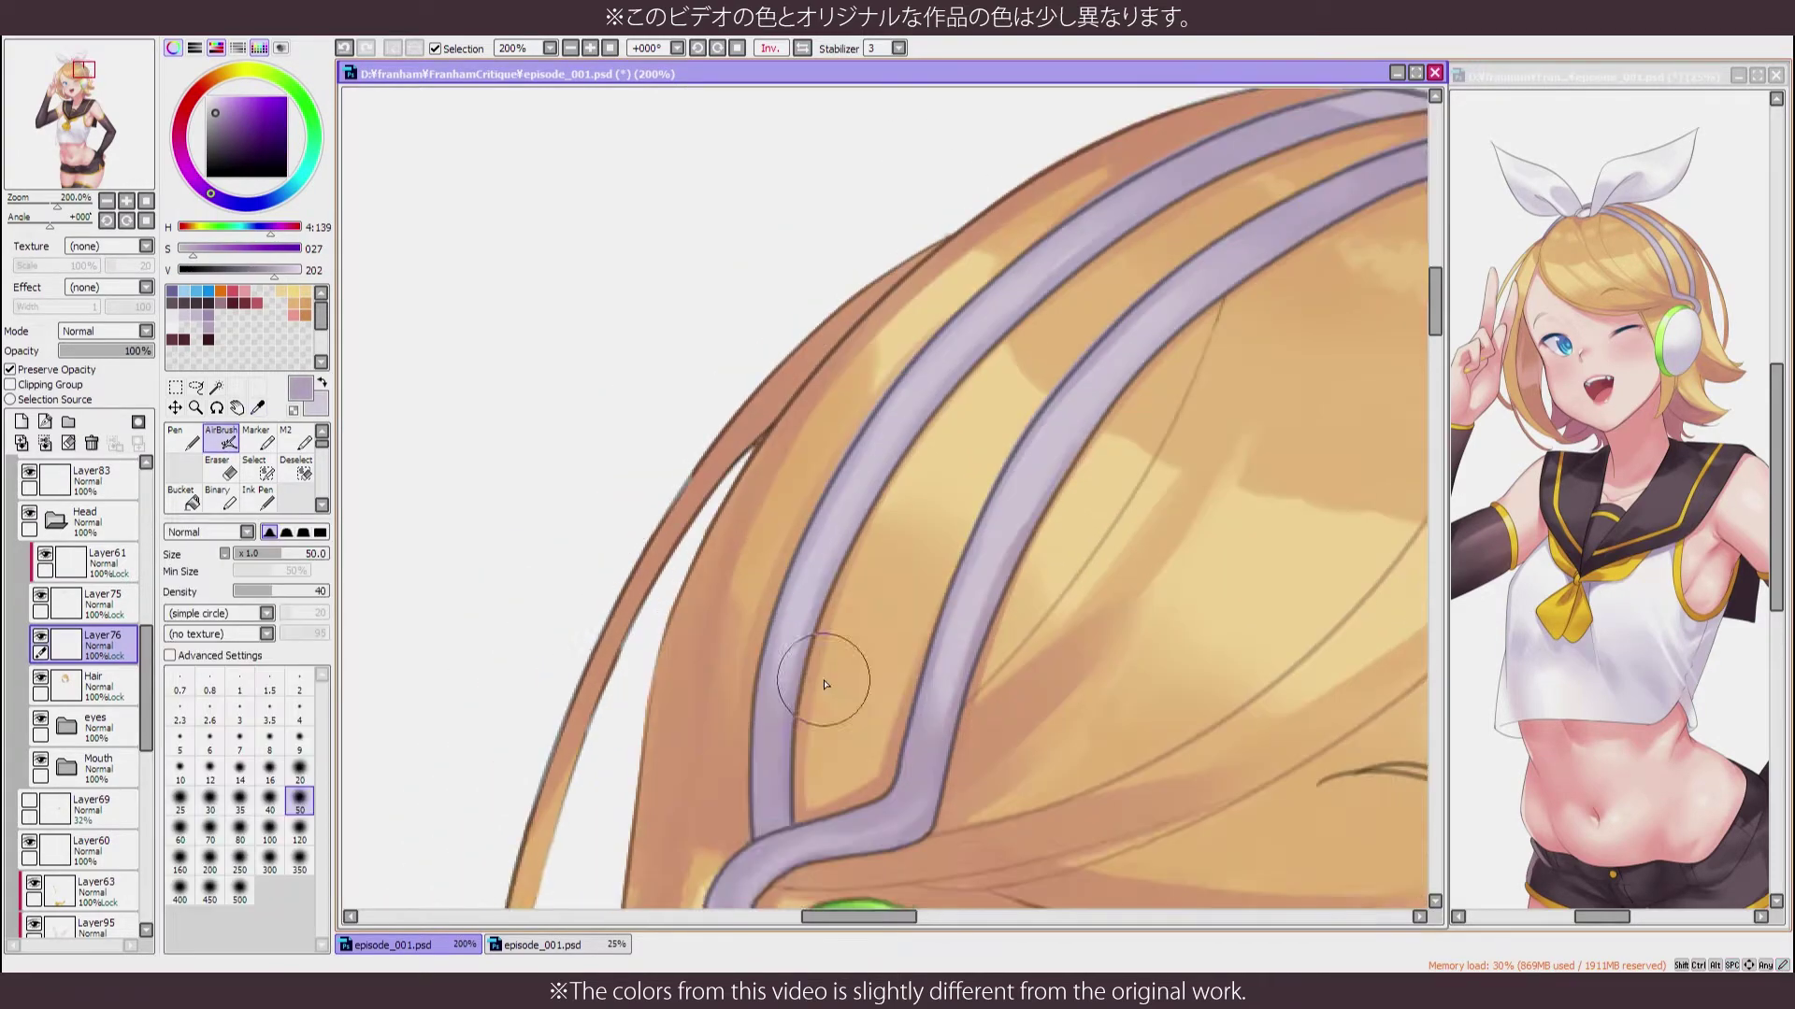
Paint near-white highlights along the curve of the headband straps using the Marker at size 8
{"action": "scroll", "coordinate": [785, 509], "scroll_direction": "up", "scroll_amount": 8}
{"action": "left_click_drag", "start_coordinate": [785, 509], "coordinate": [1029, 633]}
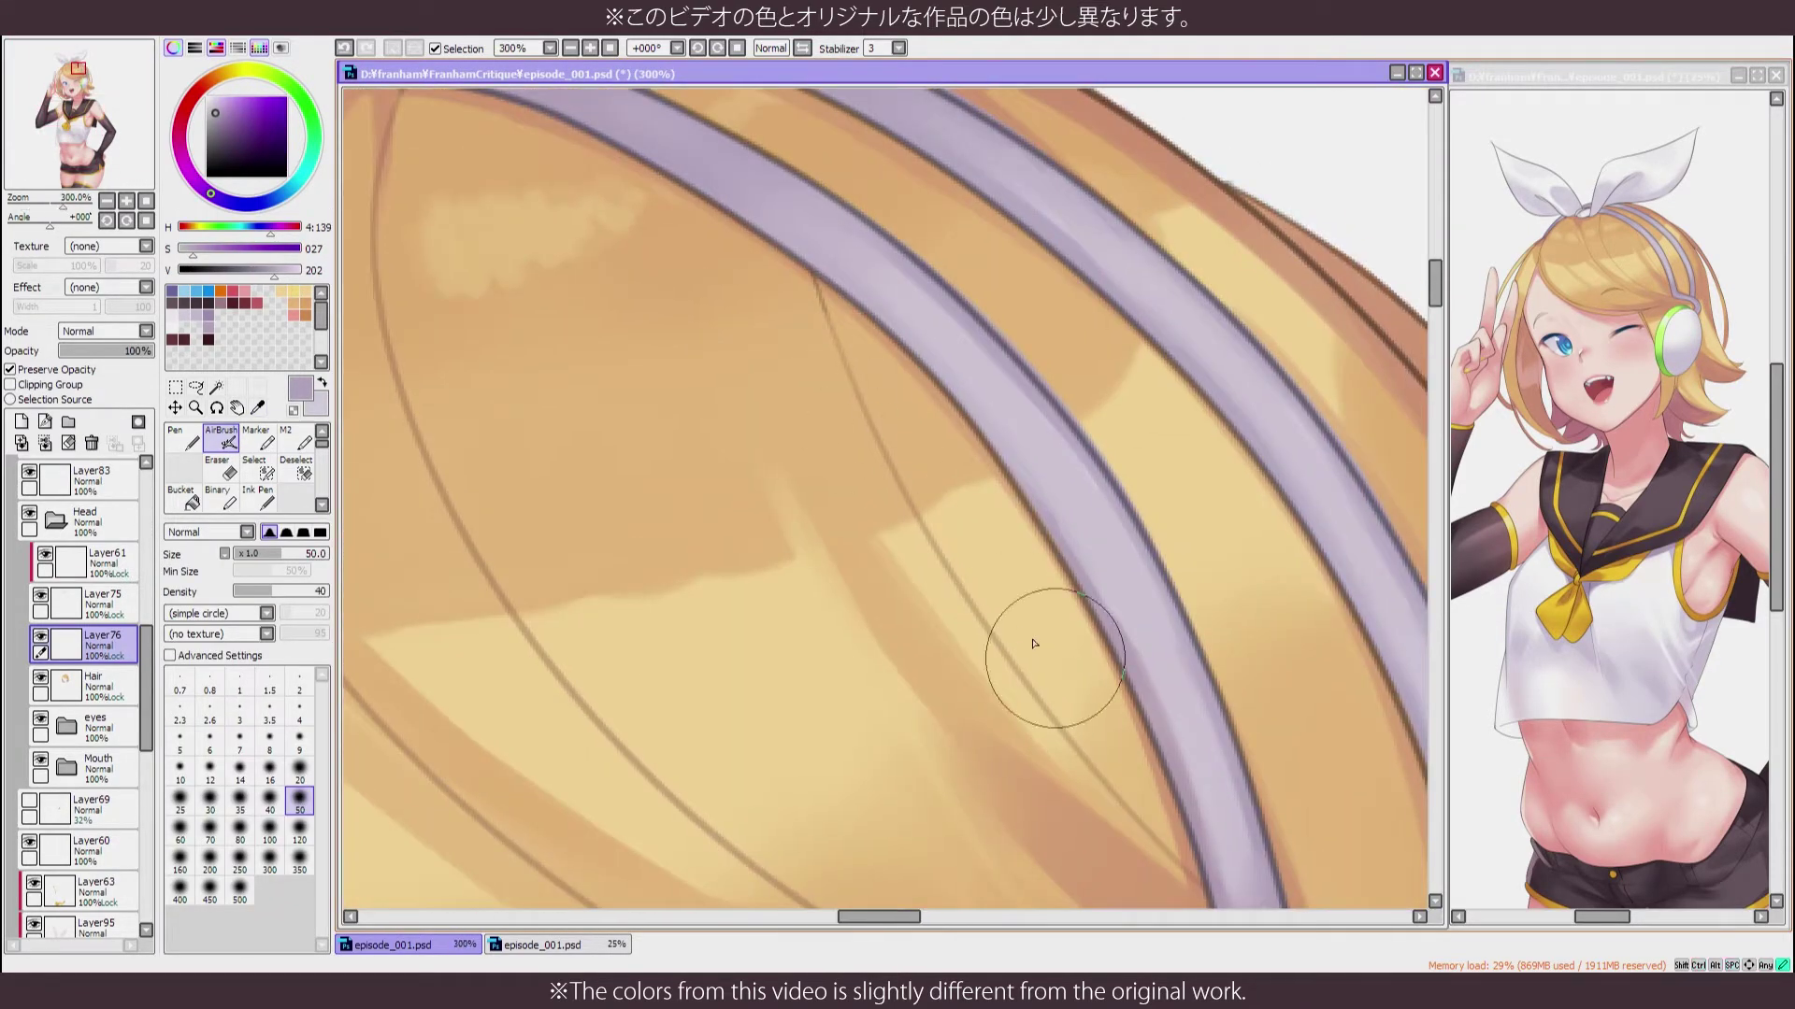
{"action": "key", "text": "b"}
{"action": "left_click_drag", "start_coordinate": [999, 429], "coordinate": [641, 521]}
{"action": "key", "text": "bracketright"}
{"action": "key", "text": "bracketright"}
{"action": "key", "text": "bracketright"}
{"action": "key", "text": "bracketright"}
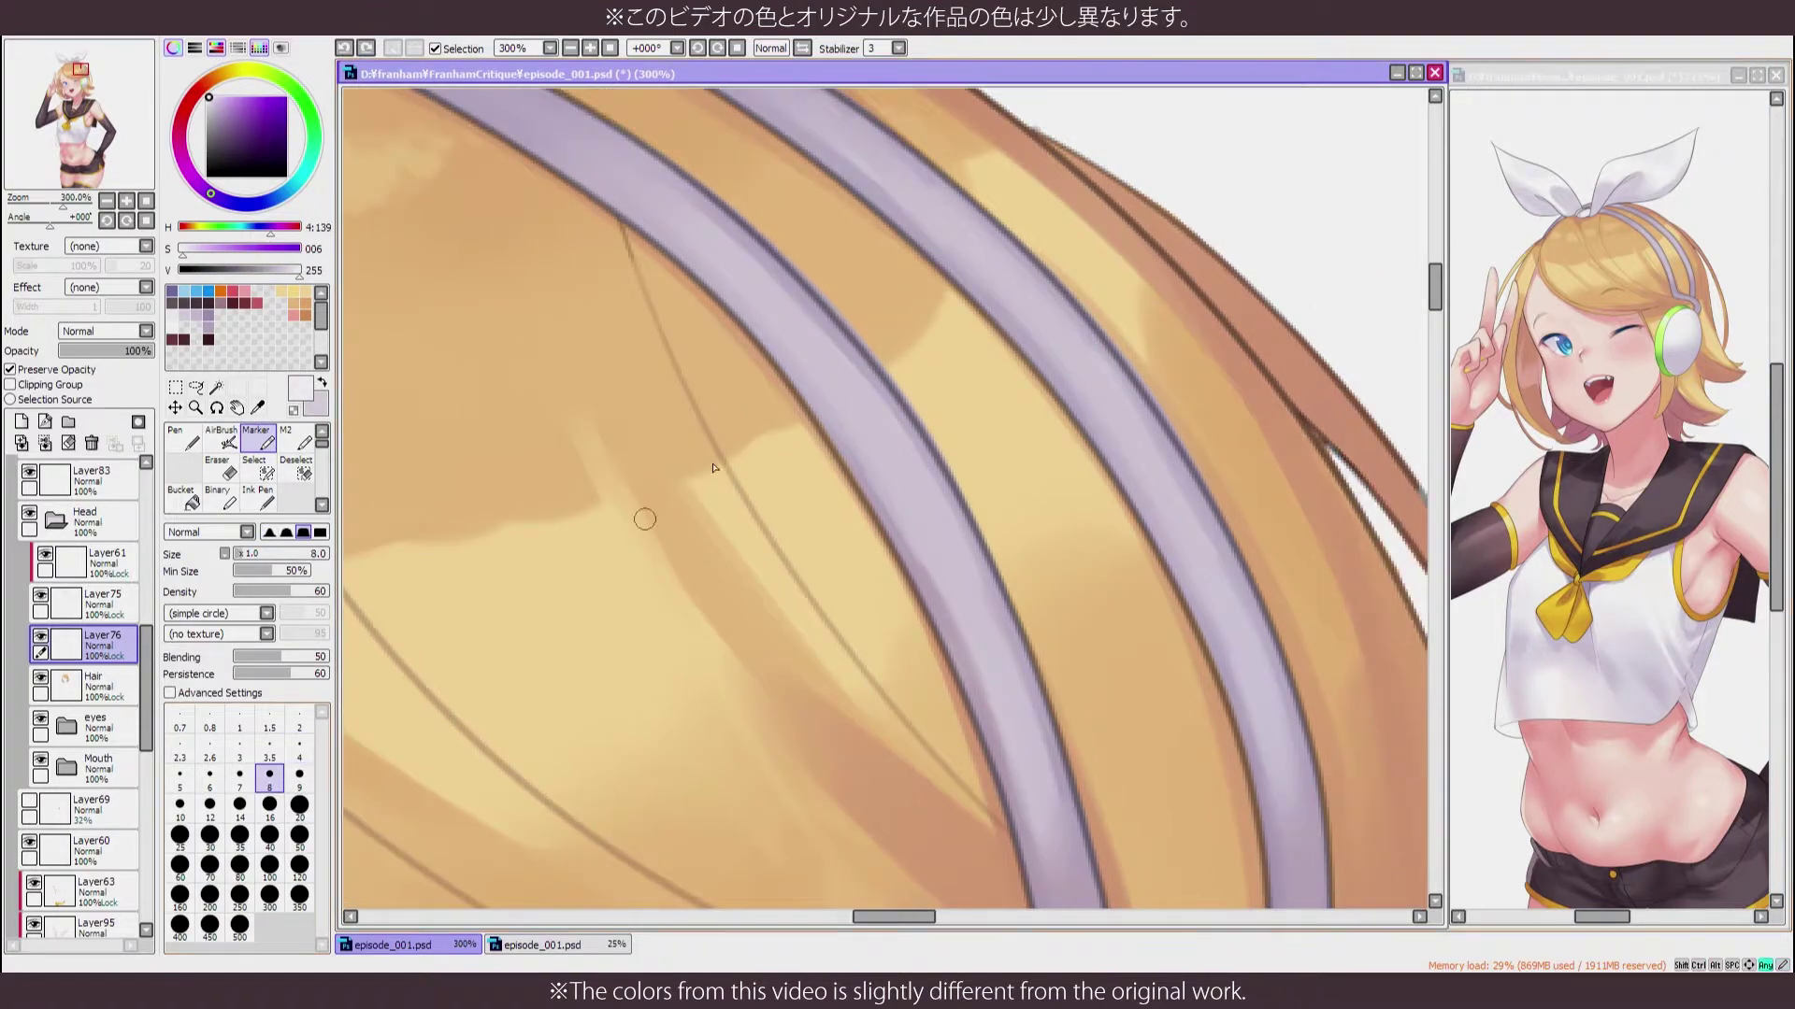
{"action": "left_click_drag", "start_coordinate": [926, 510], "coordinate": [790, 340]}
{"action": "left_click_drag", "start_coordinate": [869, 430], "coordinate": [954, 561]}
{"action": "key", "text": "h"}
{"action": "scroll", "coordinate": [785, 293], "scroll_direction": "down", "scroll_amount": 6}
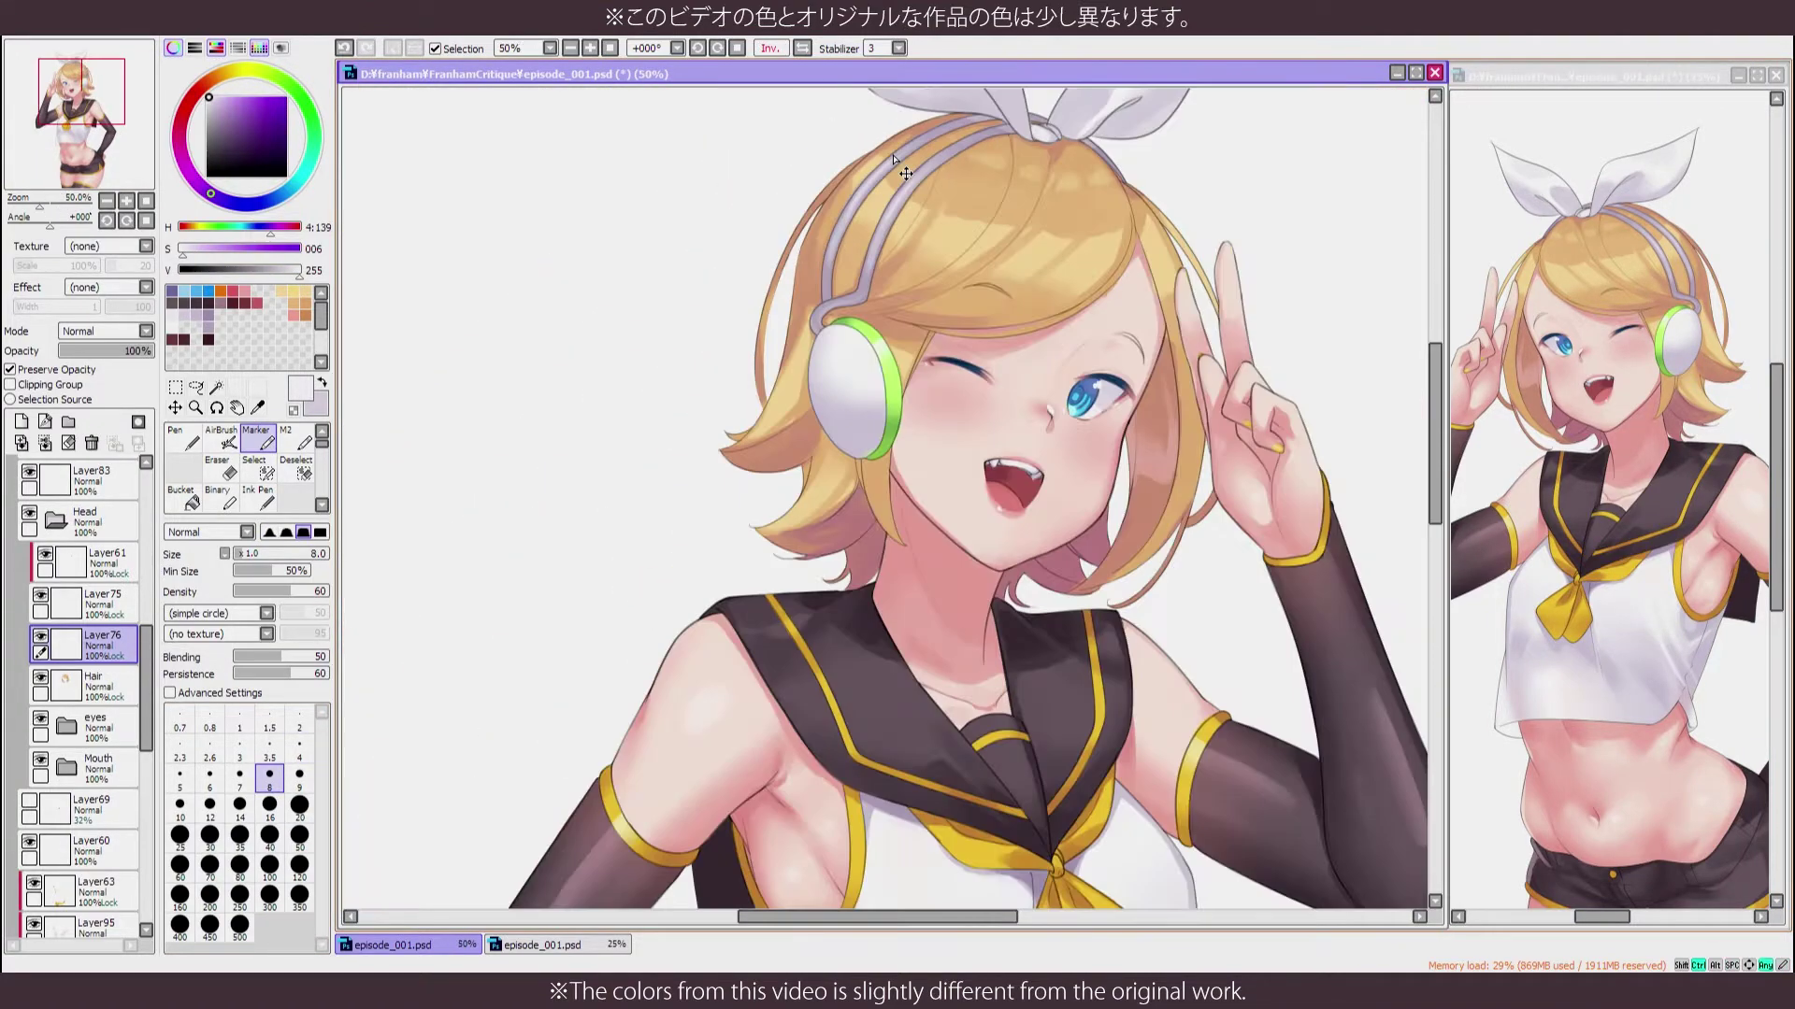
Add sampled hair-orange and earcup-green reflections to the underside of the headband's lower bend with the Pen at size 9
{"action": "key", "text": "h"}
{"action": "scroll", "coordinate": [901, 168], "scroll_direction": "up", "scroll_amount": 6}
{"action": "left_click_drag", "start_coordinate": [922, 335], "coordinate": [898, 203]}
{"action": "key", "text": "n"}
{"action": "left_click", "coordinate": [1097, 575], "text": "alt"}
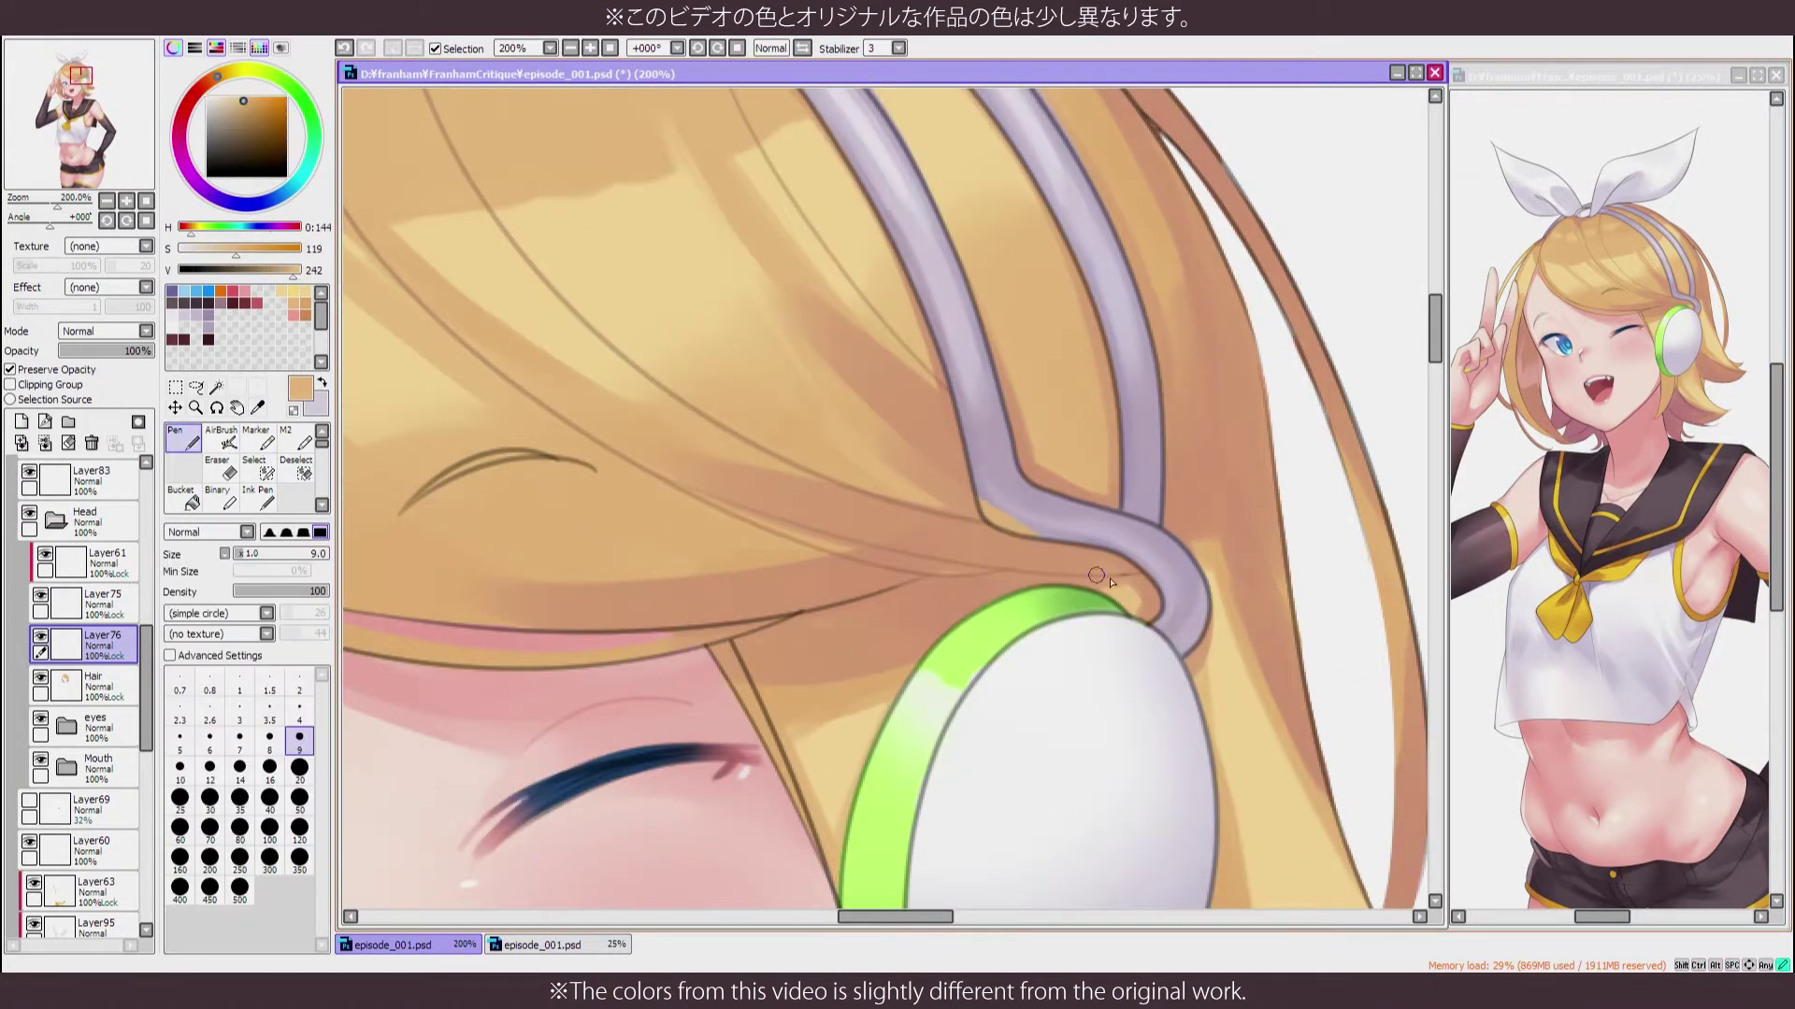
{"action": "left_click", "coordinate": [1065, 603], "text": "alt"}
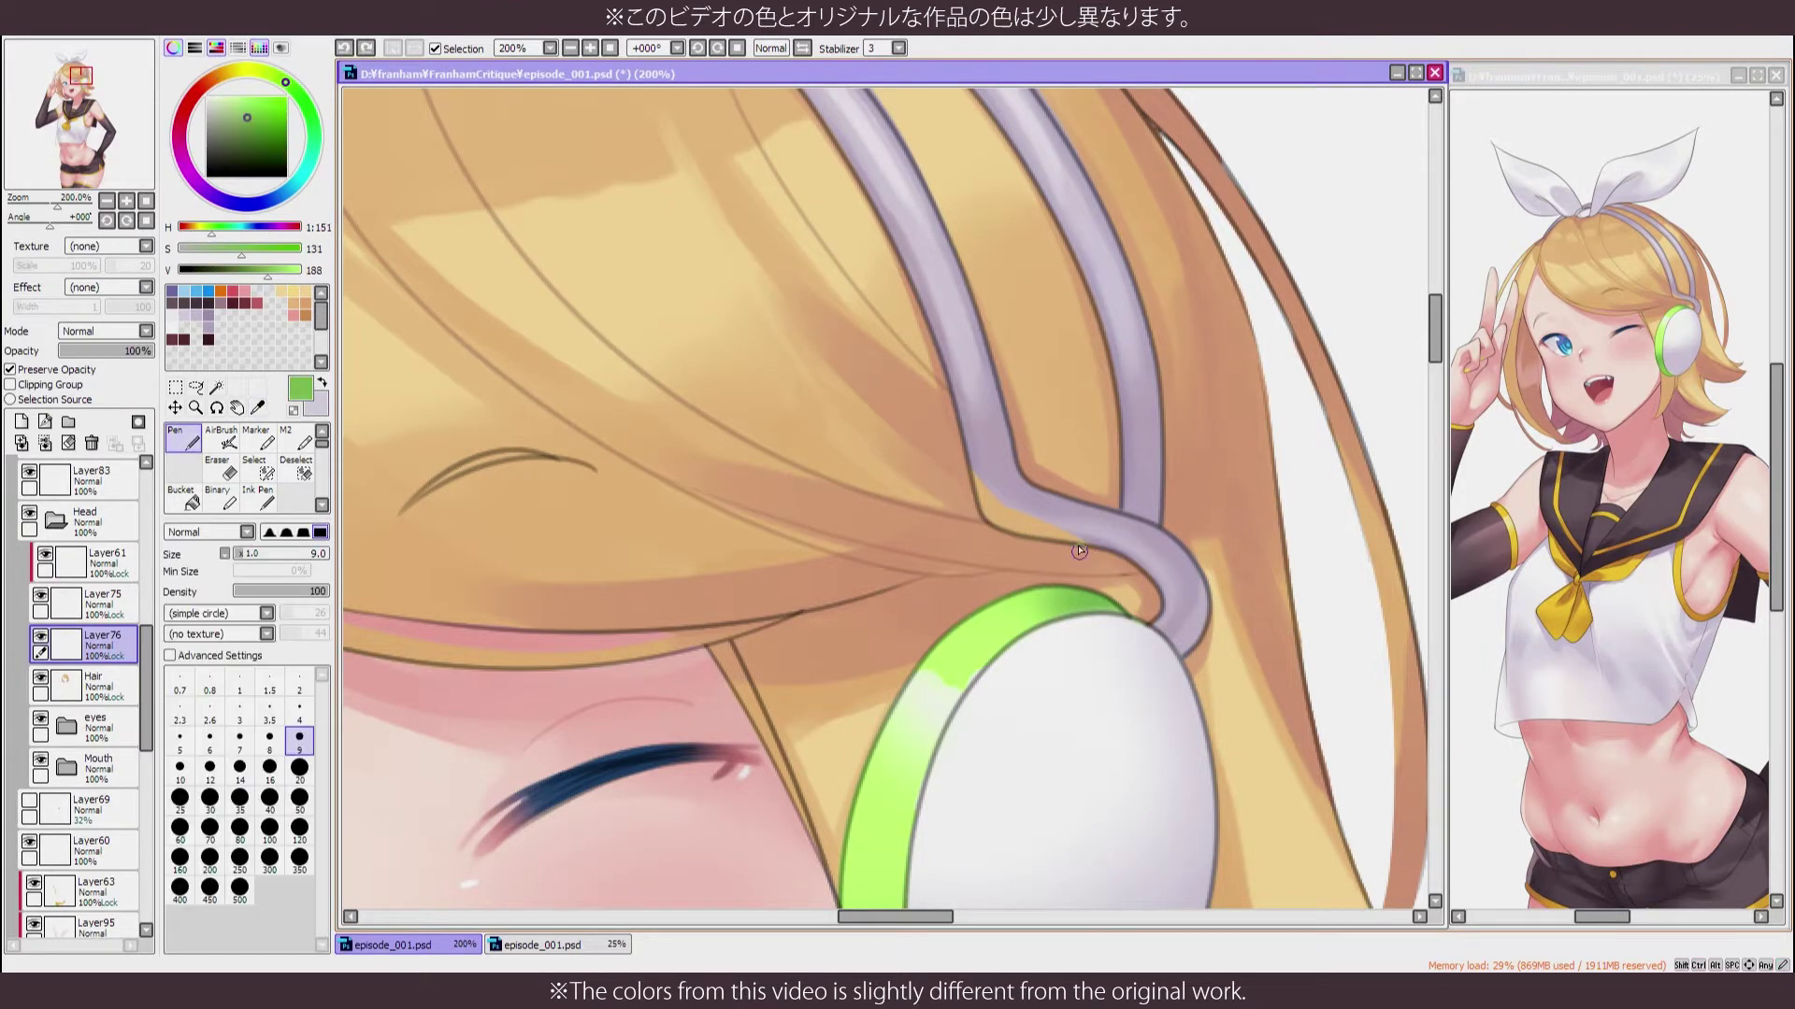
{"action": "left_click", "coordinate": [1122, 598], "text": "alt"}
{"action": "key", "text": "h"}
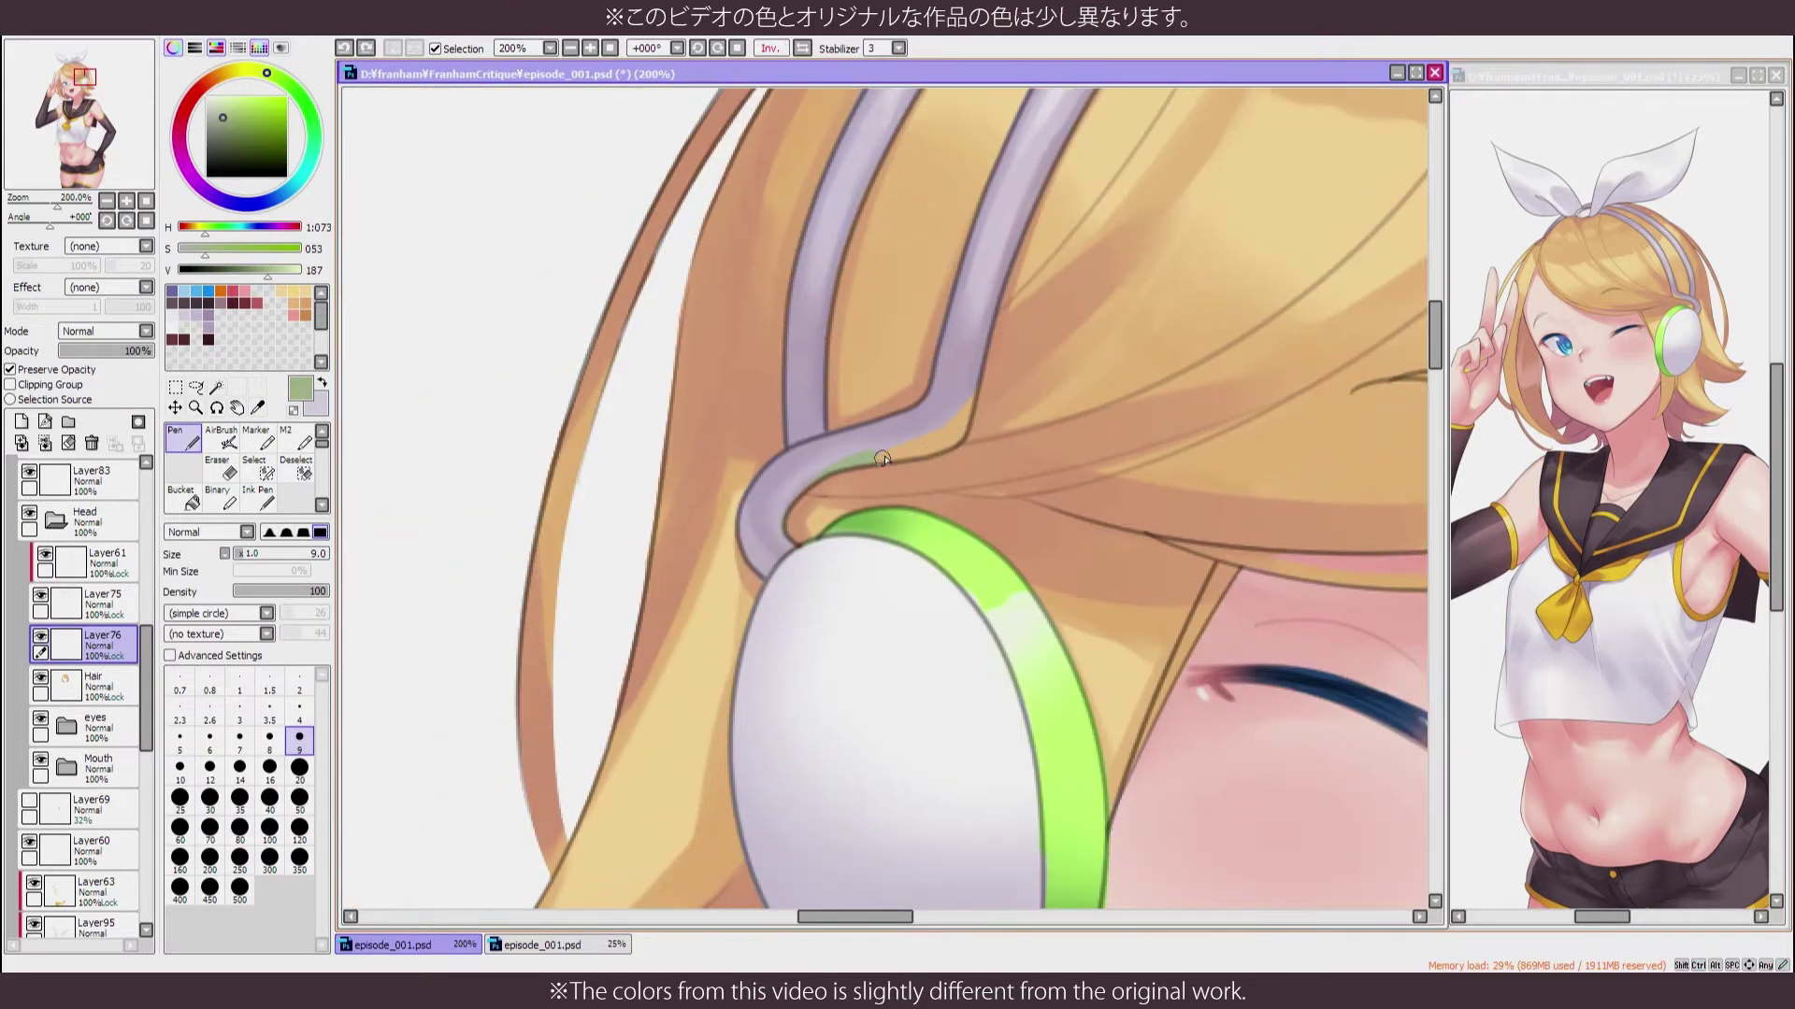
Paint pale yellow reflected hair light along the edges of the headband's lower bend using the Pen at size 9
{"action": "left_click", "coordinate": [822, 508], "text": "alt"}
{"action": "left_click_drag", "start_coordinate": [770, 567], "coordinate": [752, 514]}
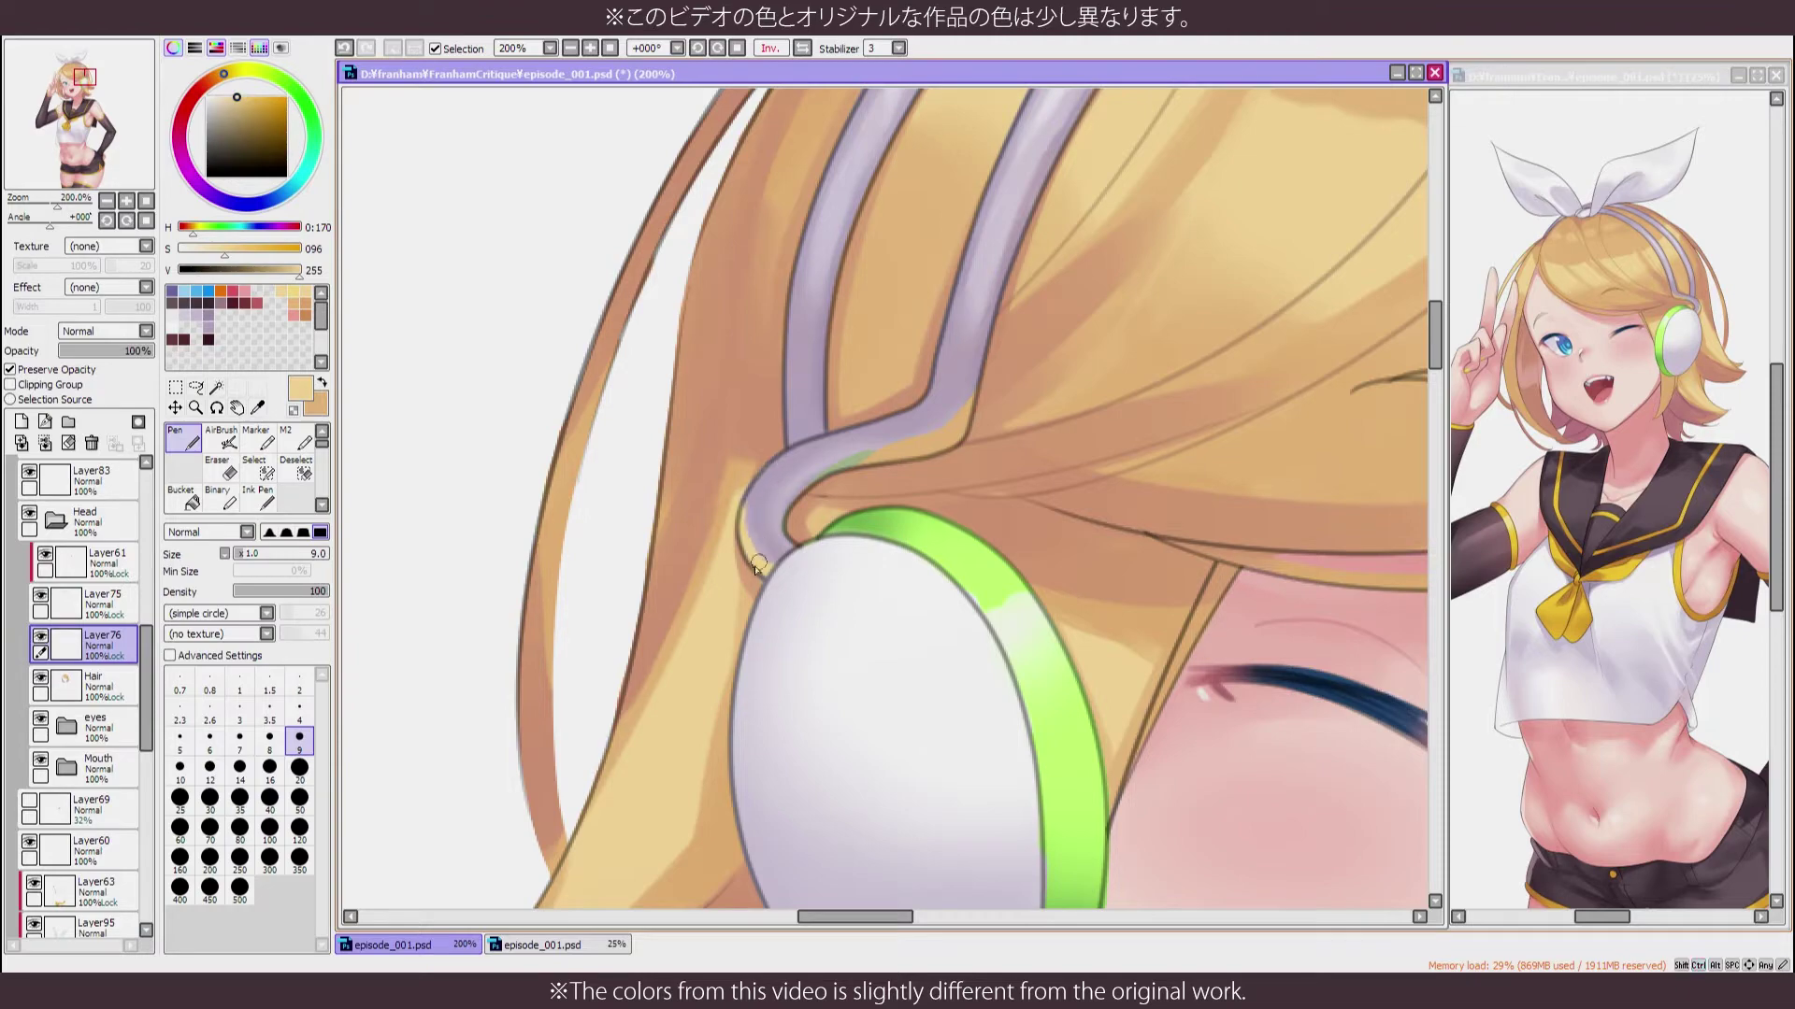
{"action": "key", "text": "h"}
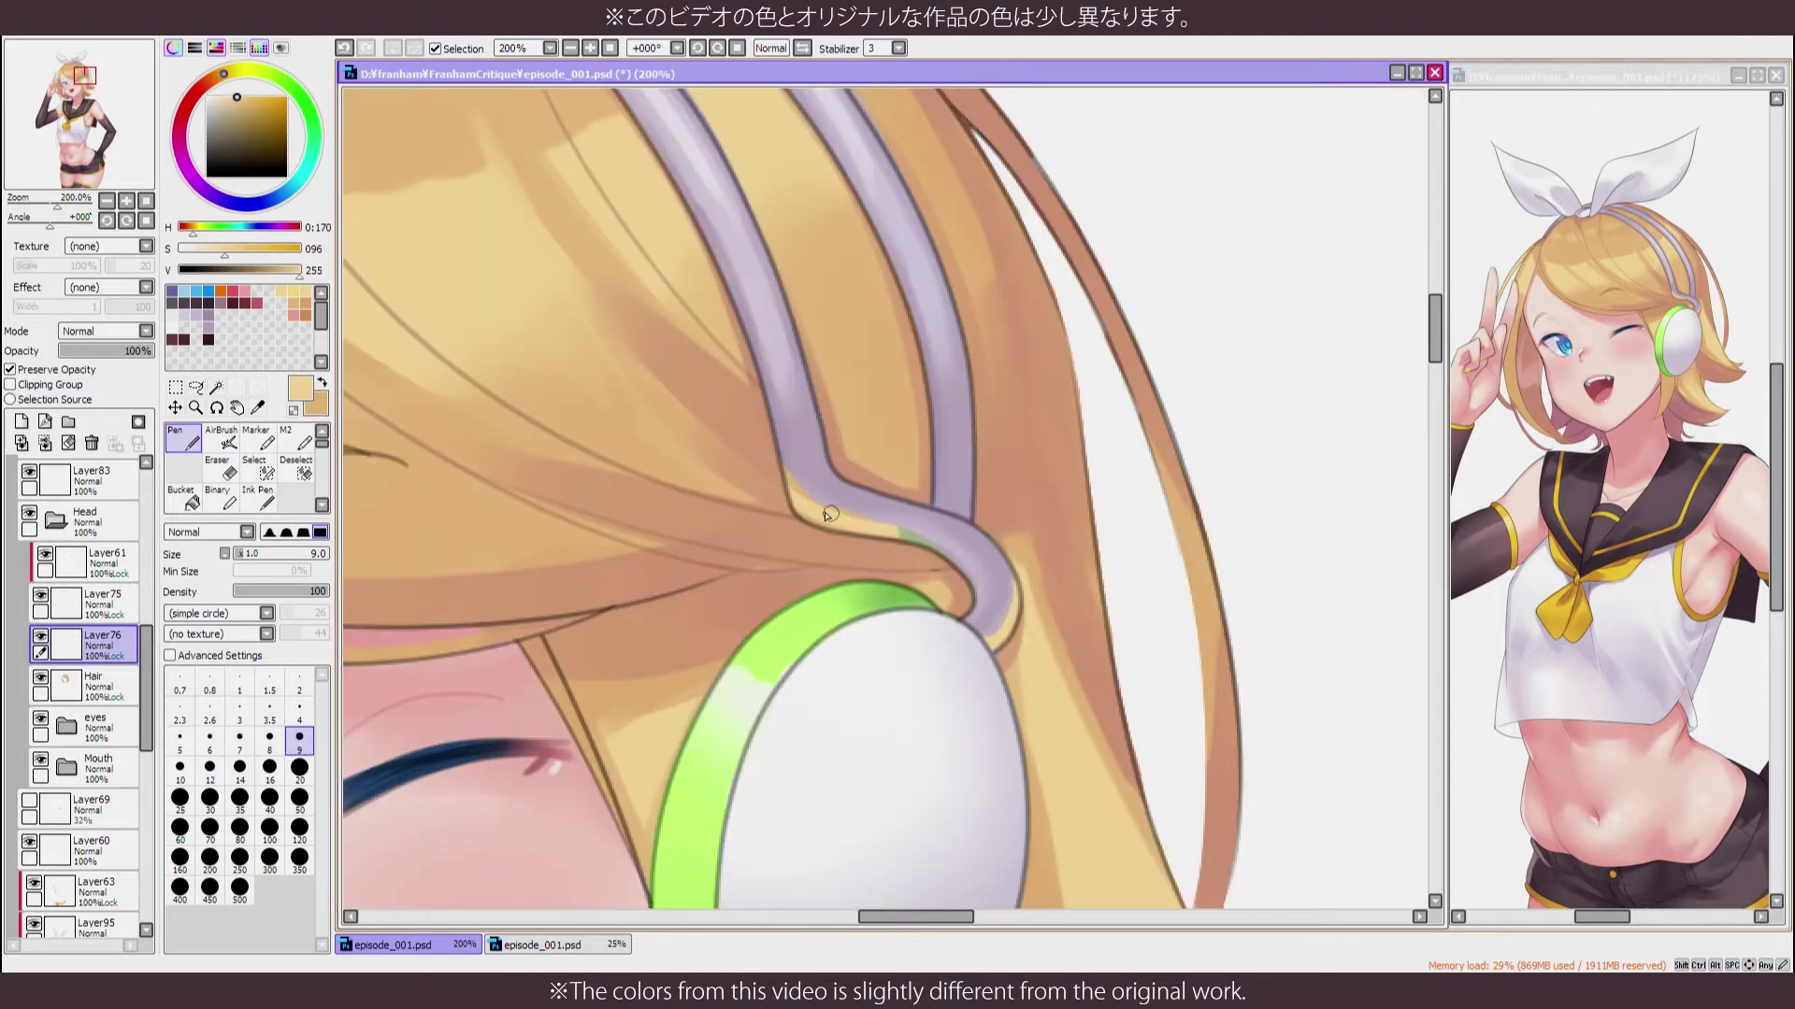
{"action": "key", "text": "h"}
{"action": "scroll", "coordinate": [860, 486], "scroll_direction": "up", "scroll_amount": 1}
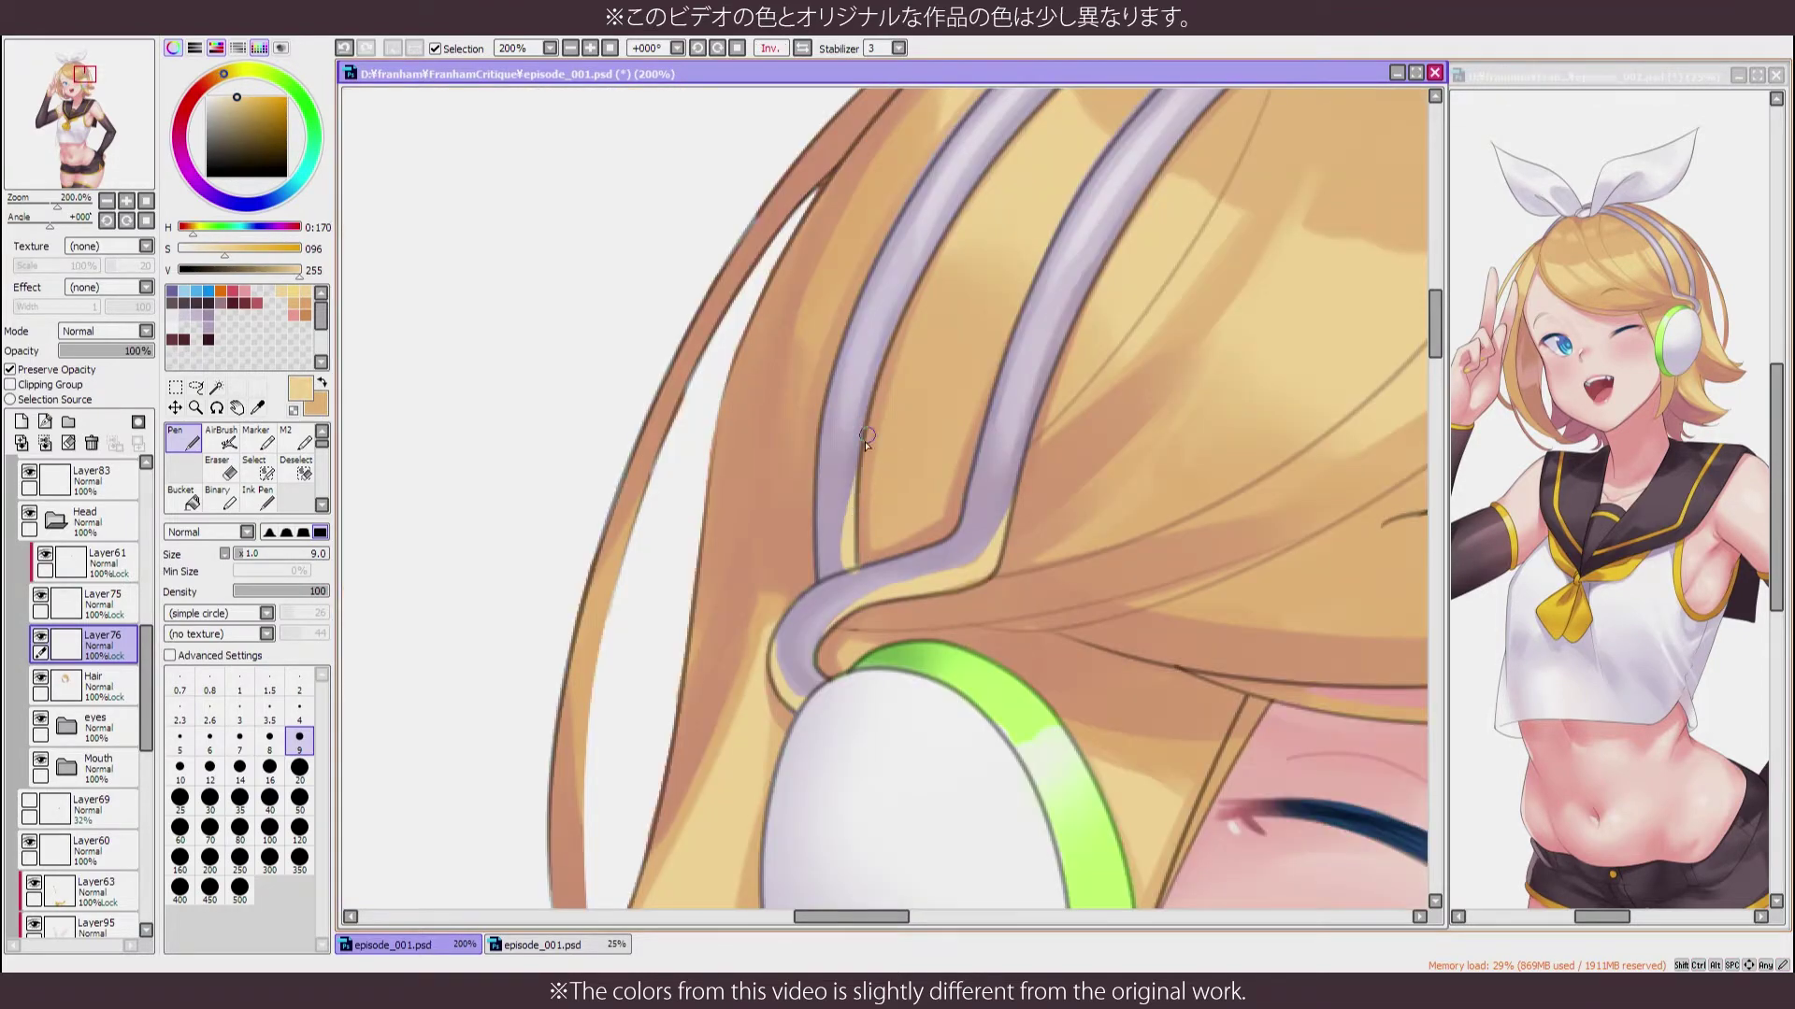
{"action": "scroll", "coordinate": [404, 443], "scroll_direction": "down", "scroll_amount": 4}
{"action": "scroll", "coordinate": [404, 443], "scroll_direction": "up", "scroll_amount": 3}
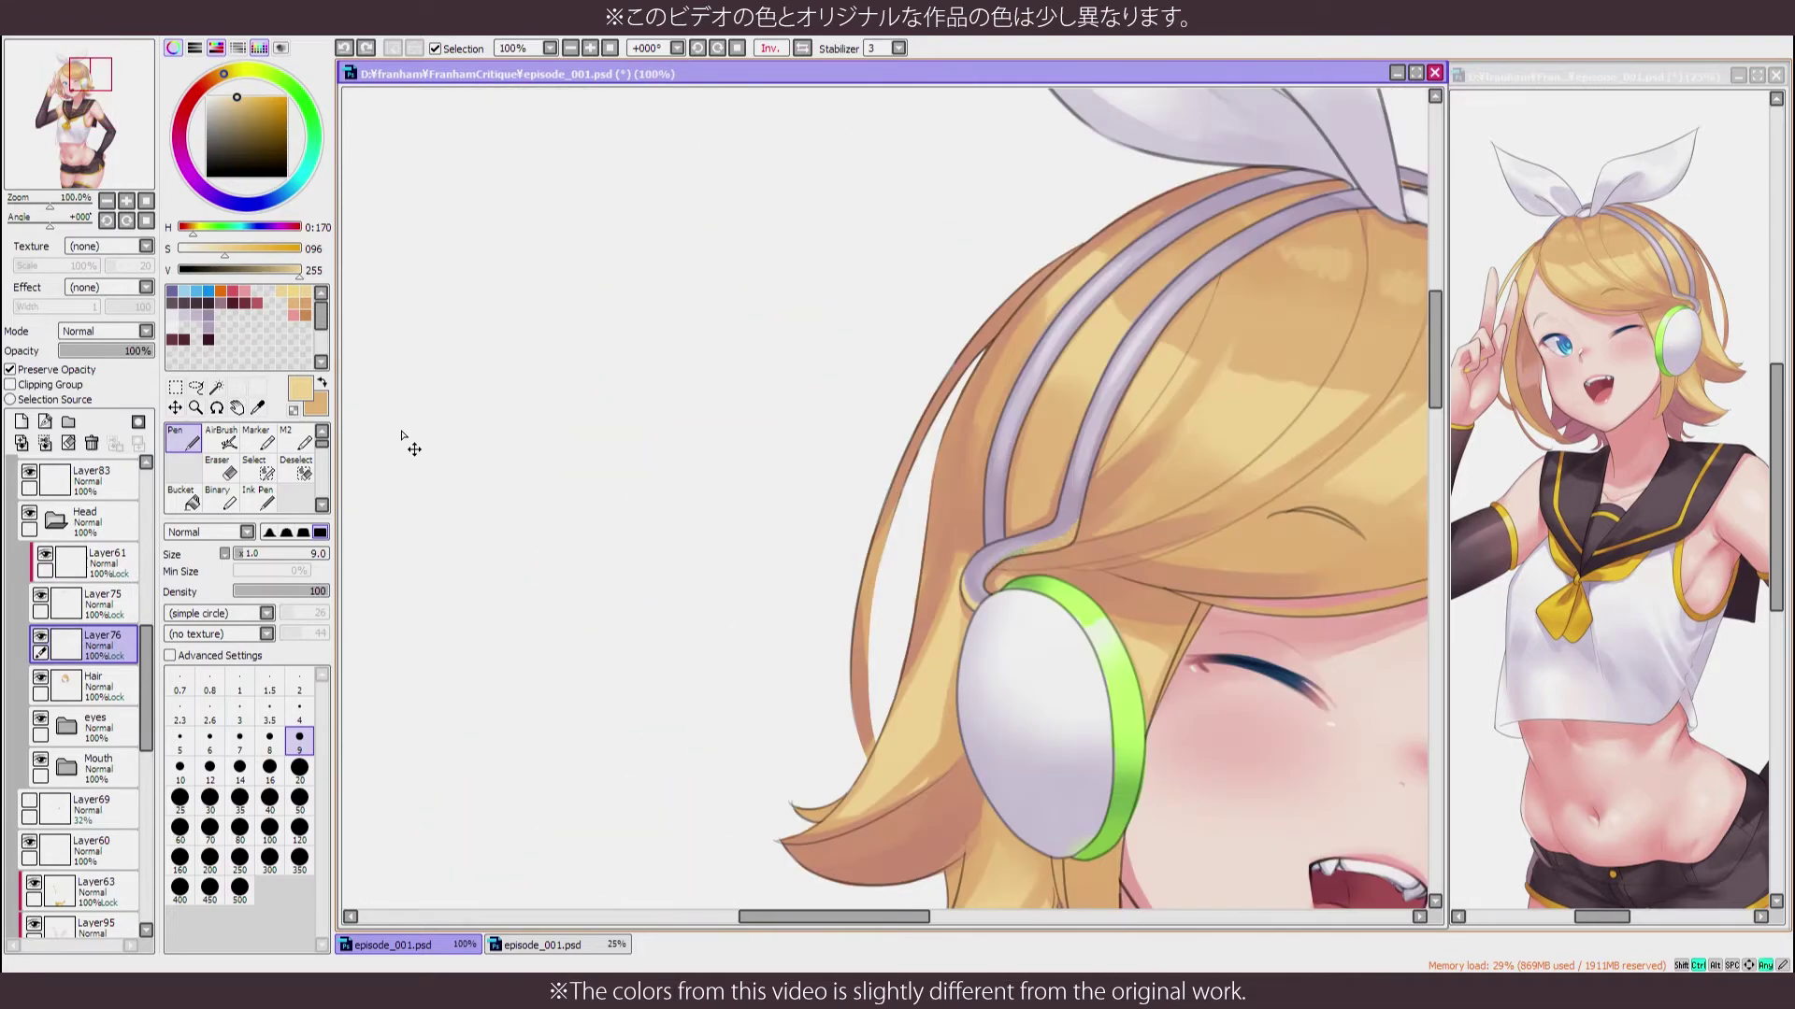
{"action": "scroll", "coordinate": [402, 438], "scroll_direction": "down", "scroll_amount": 3}
{"action": "scroll", "coordinate": [745, 532], "scroll_direction": "up", "scroll_amount": 4}
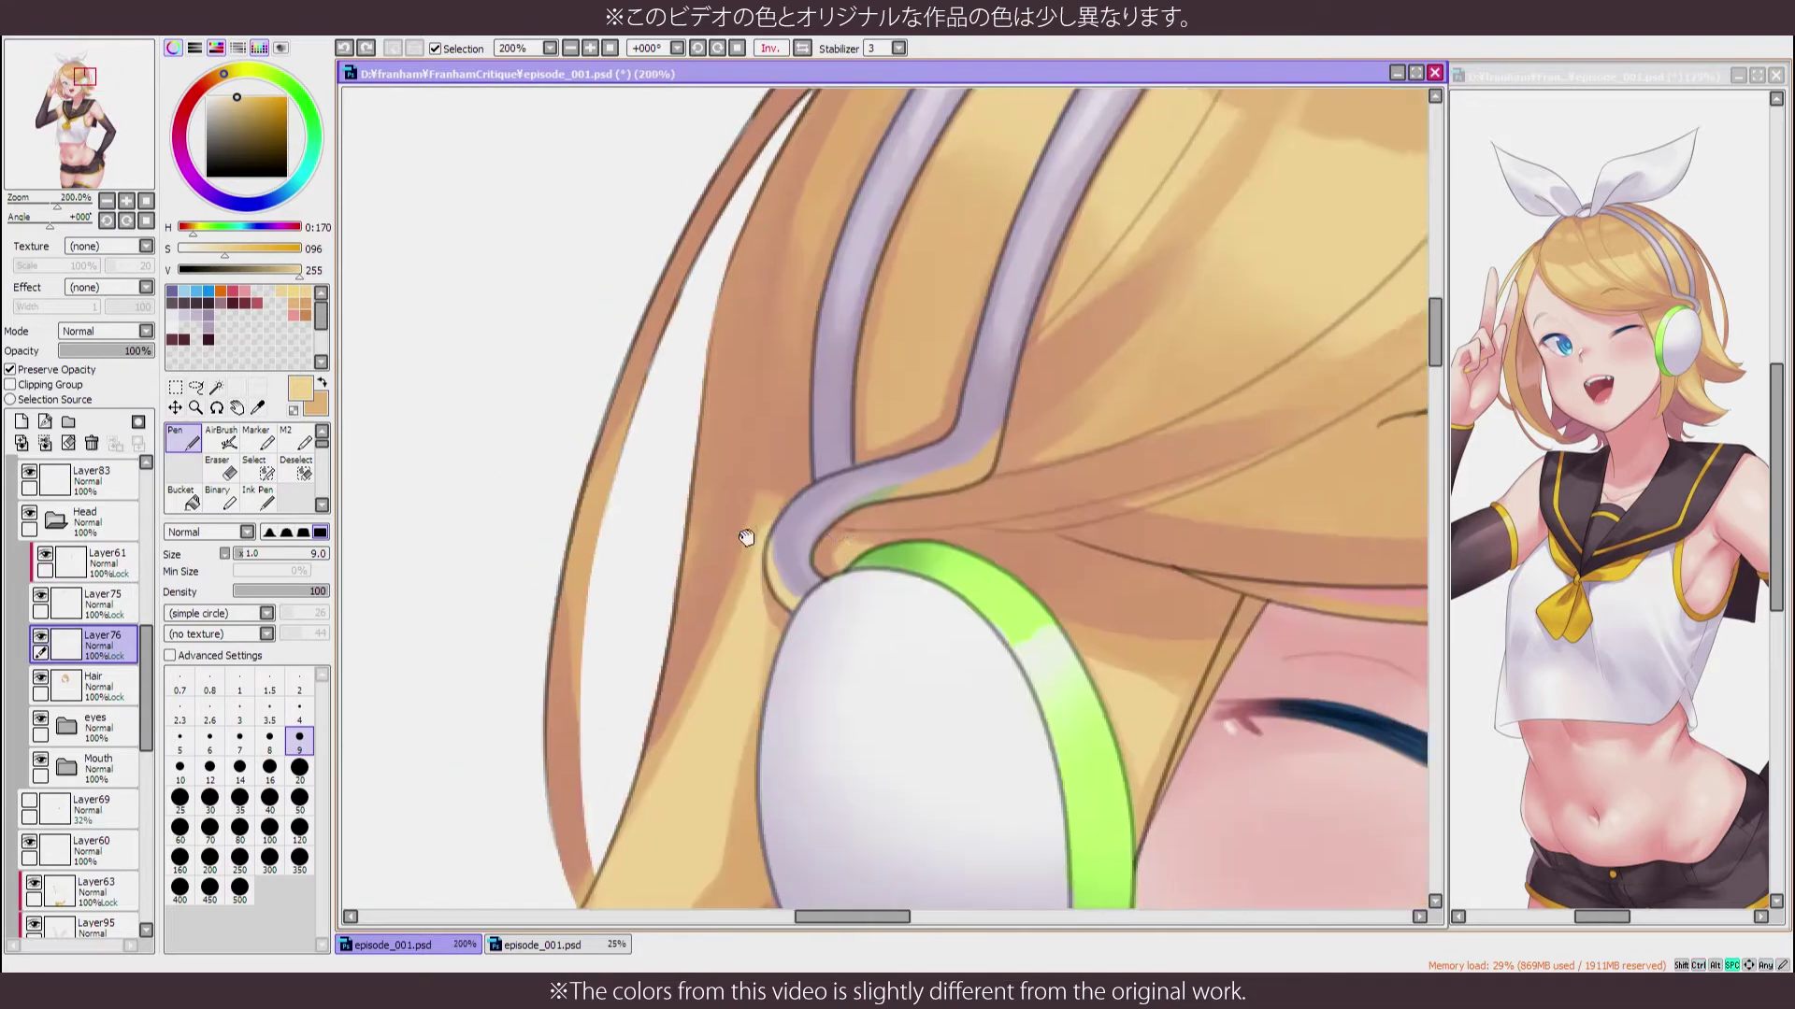
Deepen the headband strap edges with muted purple using the Pen at size 9, softening with the AirBrush at size 9
{"action": "right_click", "coordinate": [708, 545]}
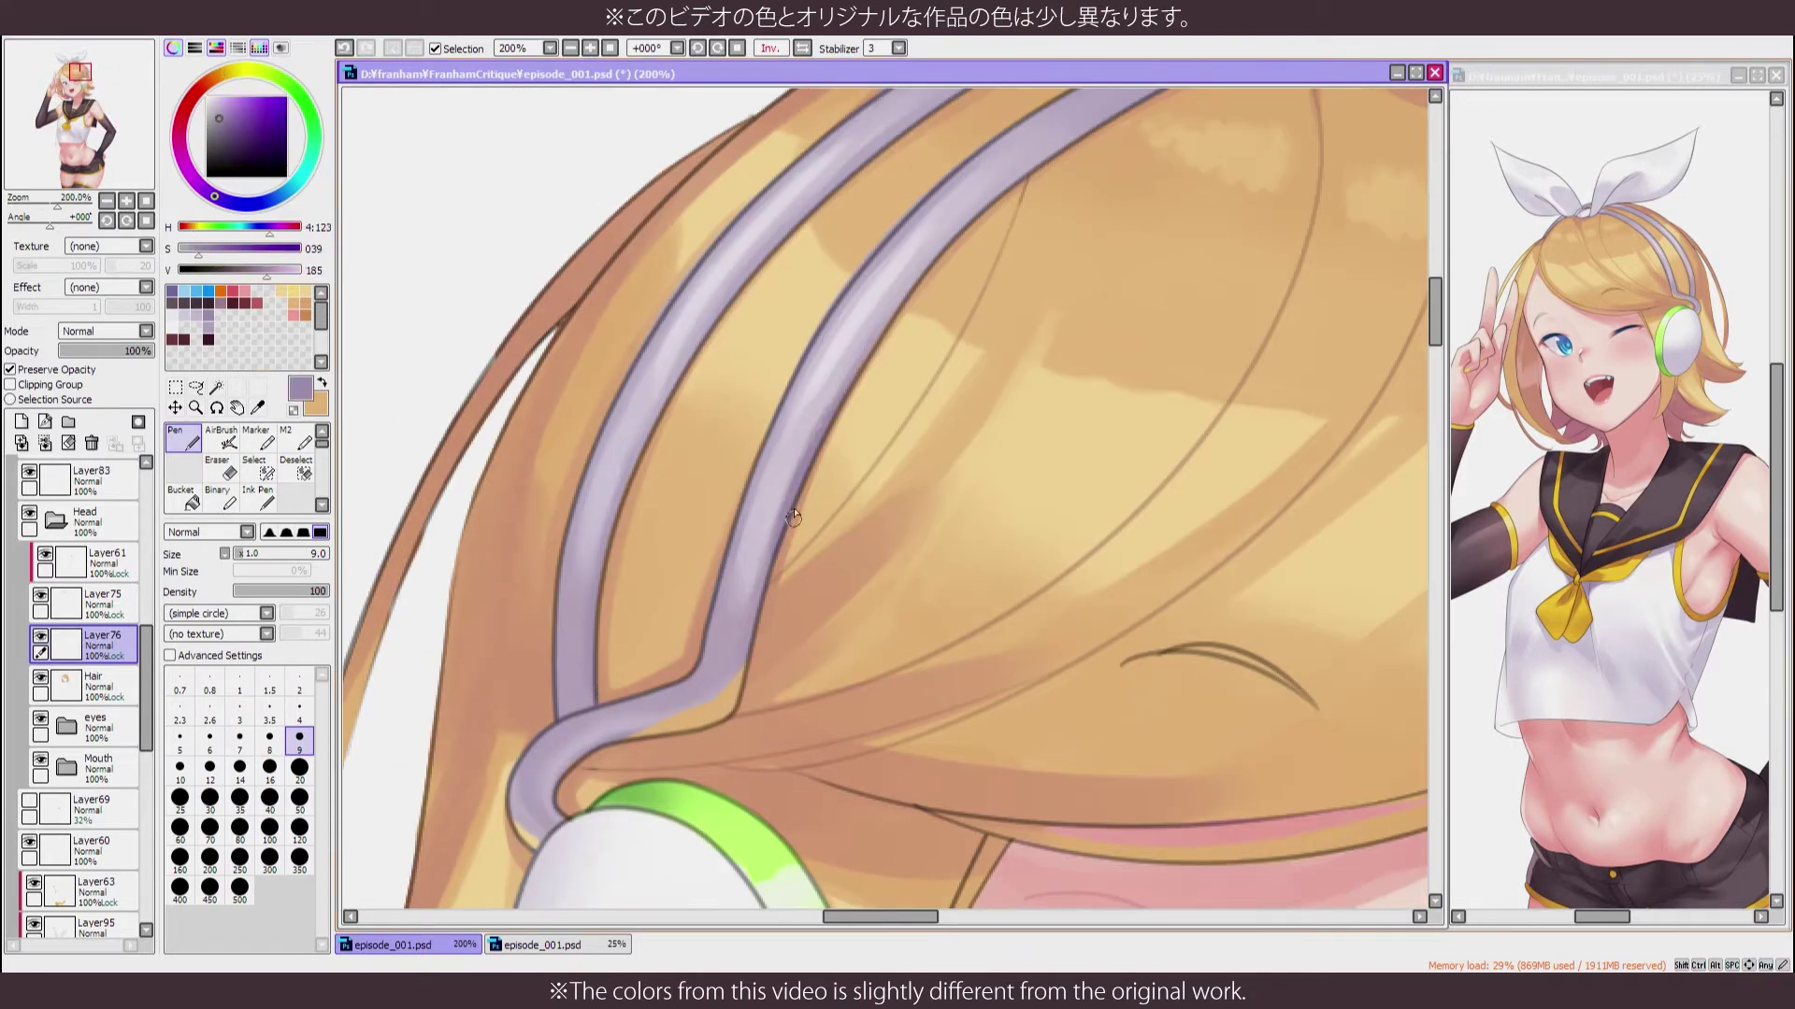
{"action": "key", "text": "h"}
{"action": "left_click_drag", "start_coordinate": [50, 224], "coordinate": [34, 234]}
{"action": "left_click_drag", "start_coordinate": [56, 205], "coordinate": [61, 205]}
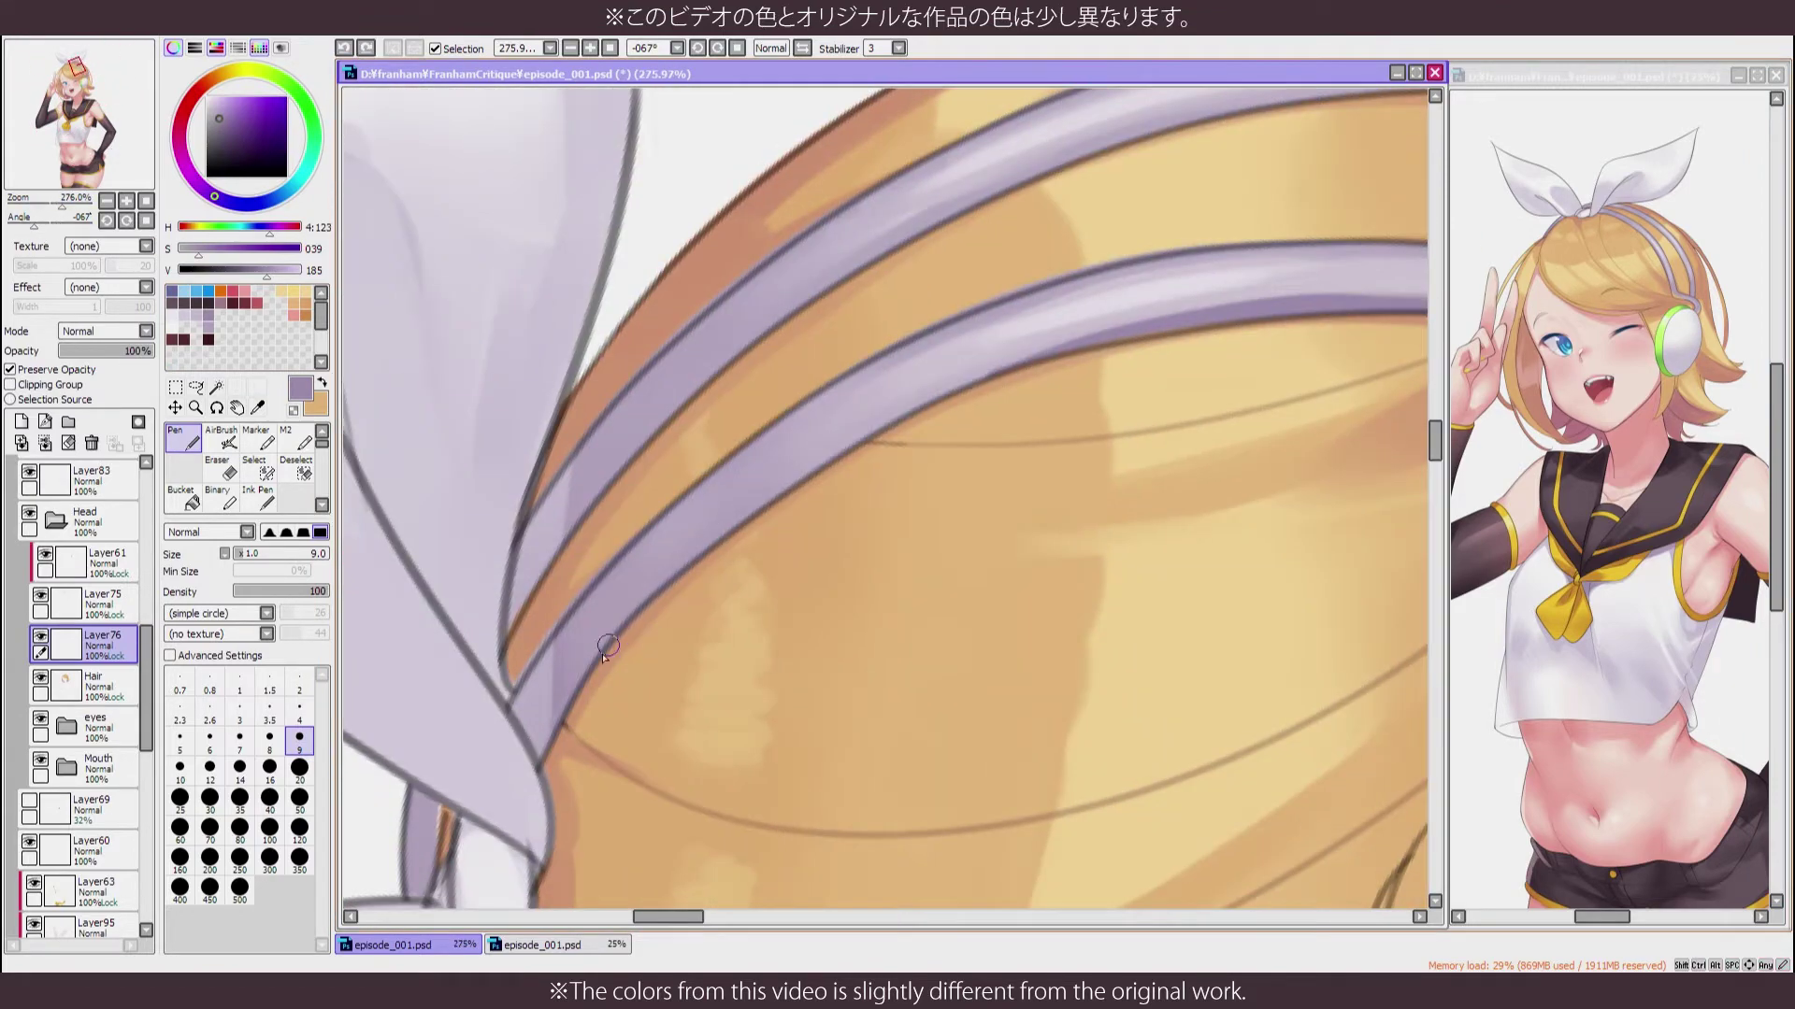
{"action": "key", "text": "h"}
{"action": "right_click", "coordinate": [873, 389]}
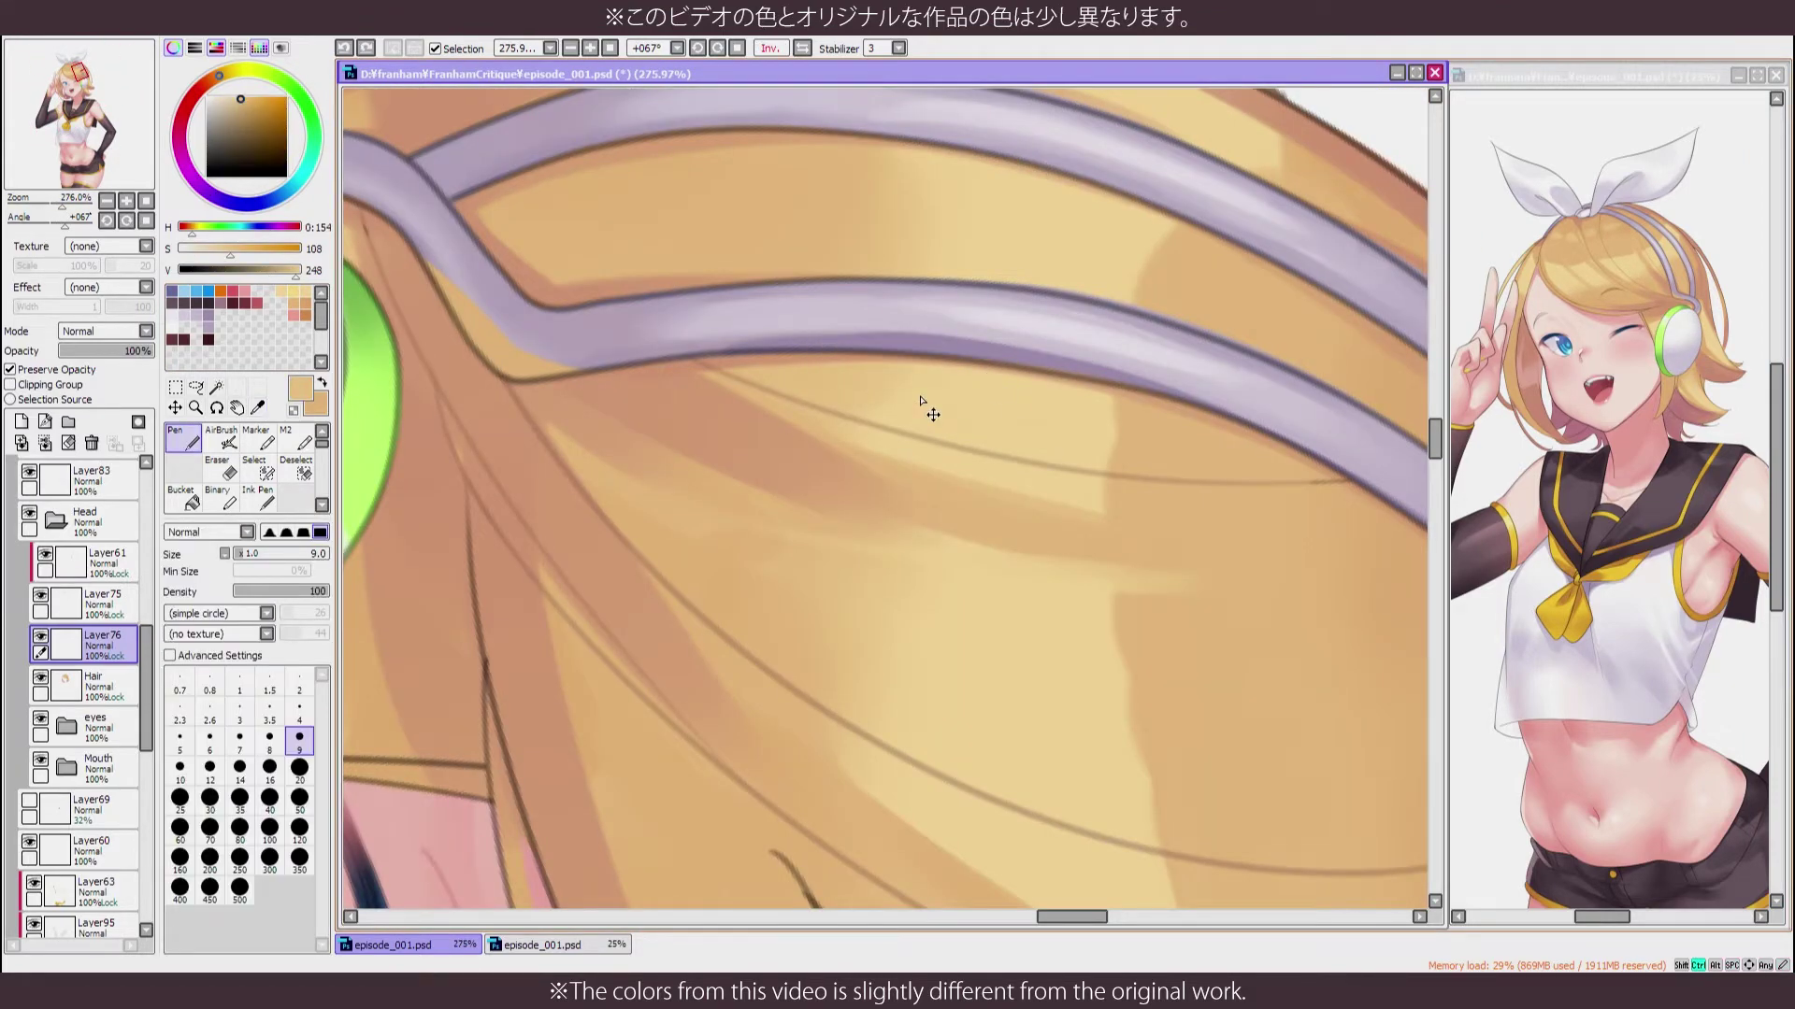
{"action": "scroll", "coordinate": [891, 436], "scroll_direction": "down", "scroll_amount": 5}
{"action": "scroll", "coordinate": [891, 436], "scroll_direction": "up", "scroll_amount": 5}
{"action": "right_click", "coordinate": [890, 336]}
{"action": "mouse_move", "coordinate": [890, 337]}
{"action": "left_mouse_down"}
{"action": "mouse_move", "coordinate": [761, 314]}
{"action": "mouse_move", "coordinate": [885, 284]}
{"action": "mouse_move", "coordinate": [742, 489]}
{"action": "mouse_move", "coordinate": [941, 452]}
{"action": "mouse_move", "coordinate": [822, 393]}
{"action": "left_mouse_up"}
{"action": "key", "text": "v"}
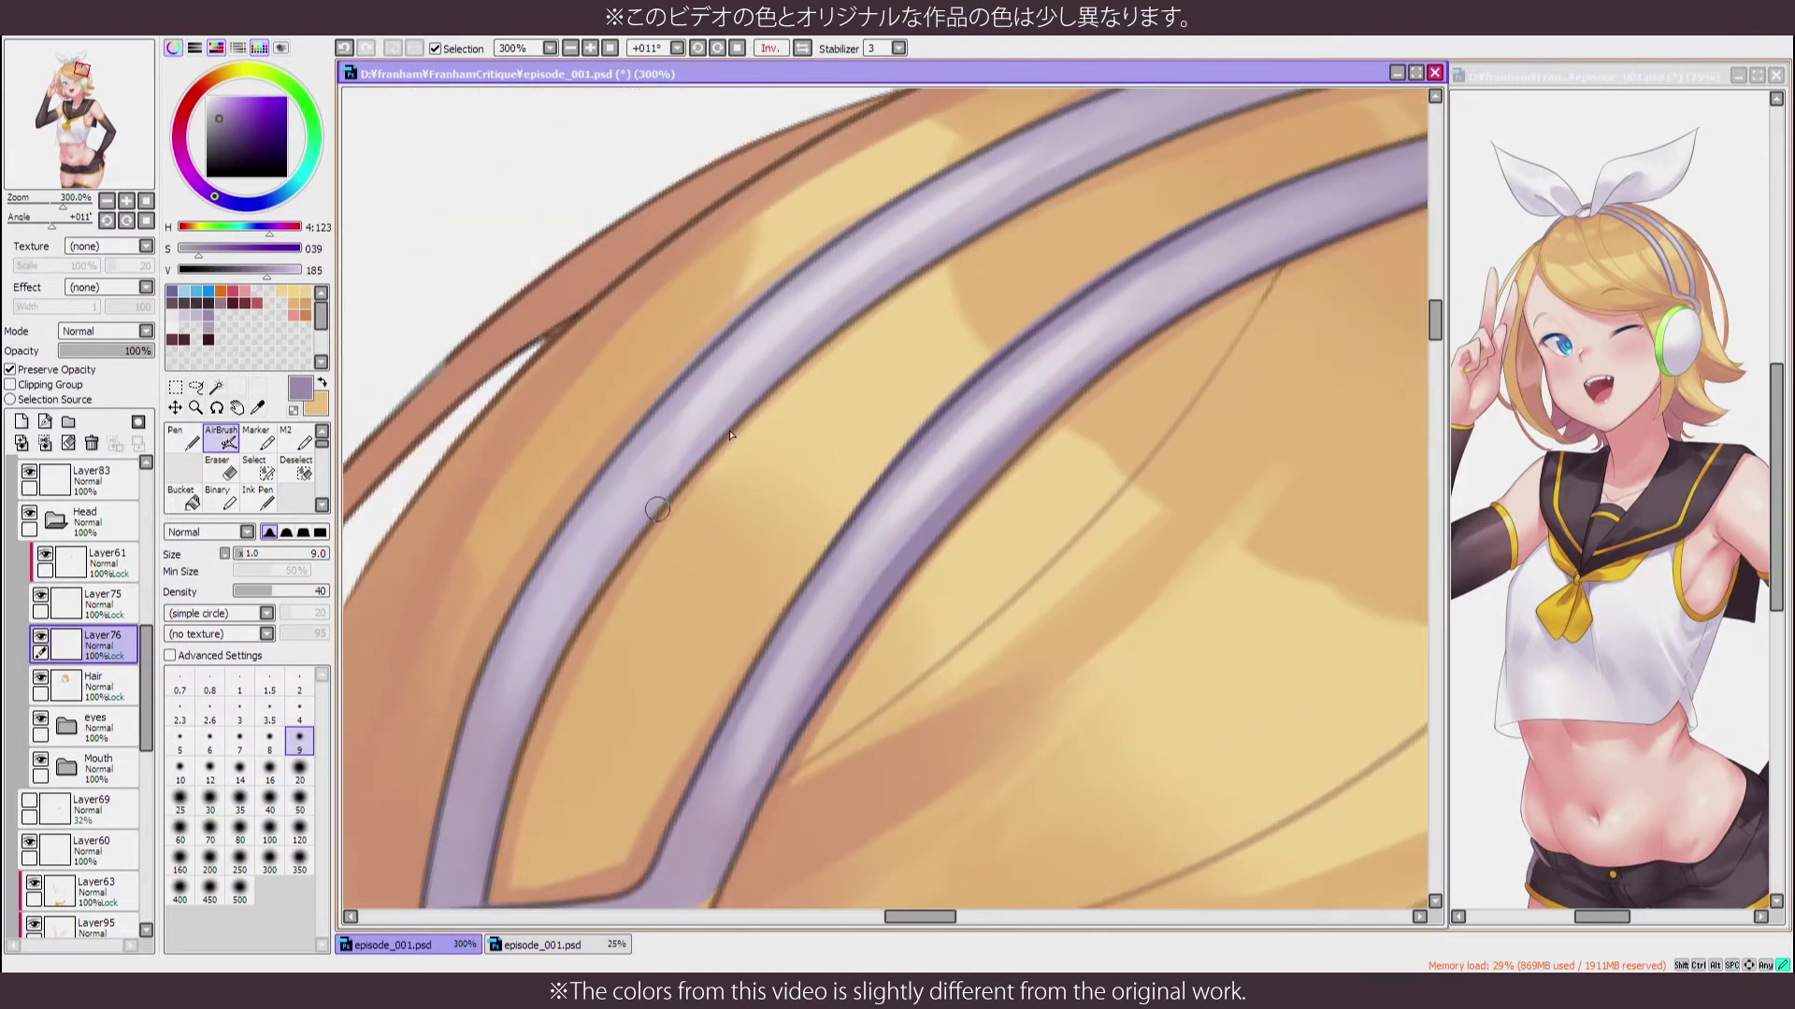
{"action": "left_click_drag", "start_coordinate": [601, 580], "coordinate": [475, 779]}
Shade the earcup's white shell on Layer75 with muted purple and white using the AirBrush at size 100
{"action": "key", "text": "Home"}
{"action": "key", "text": "ctrl+minus"}
{"action": "key", "text": "ctrl+minus"}
{"action": "key", "text": "ctrl+minus"}
{"action": "key", "text": "ctrl+minus"}
{"action": "key", "text": "ctrl+minus"}
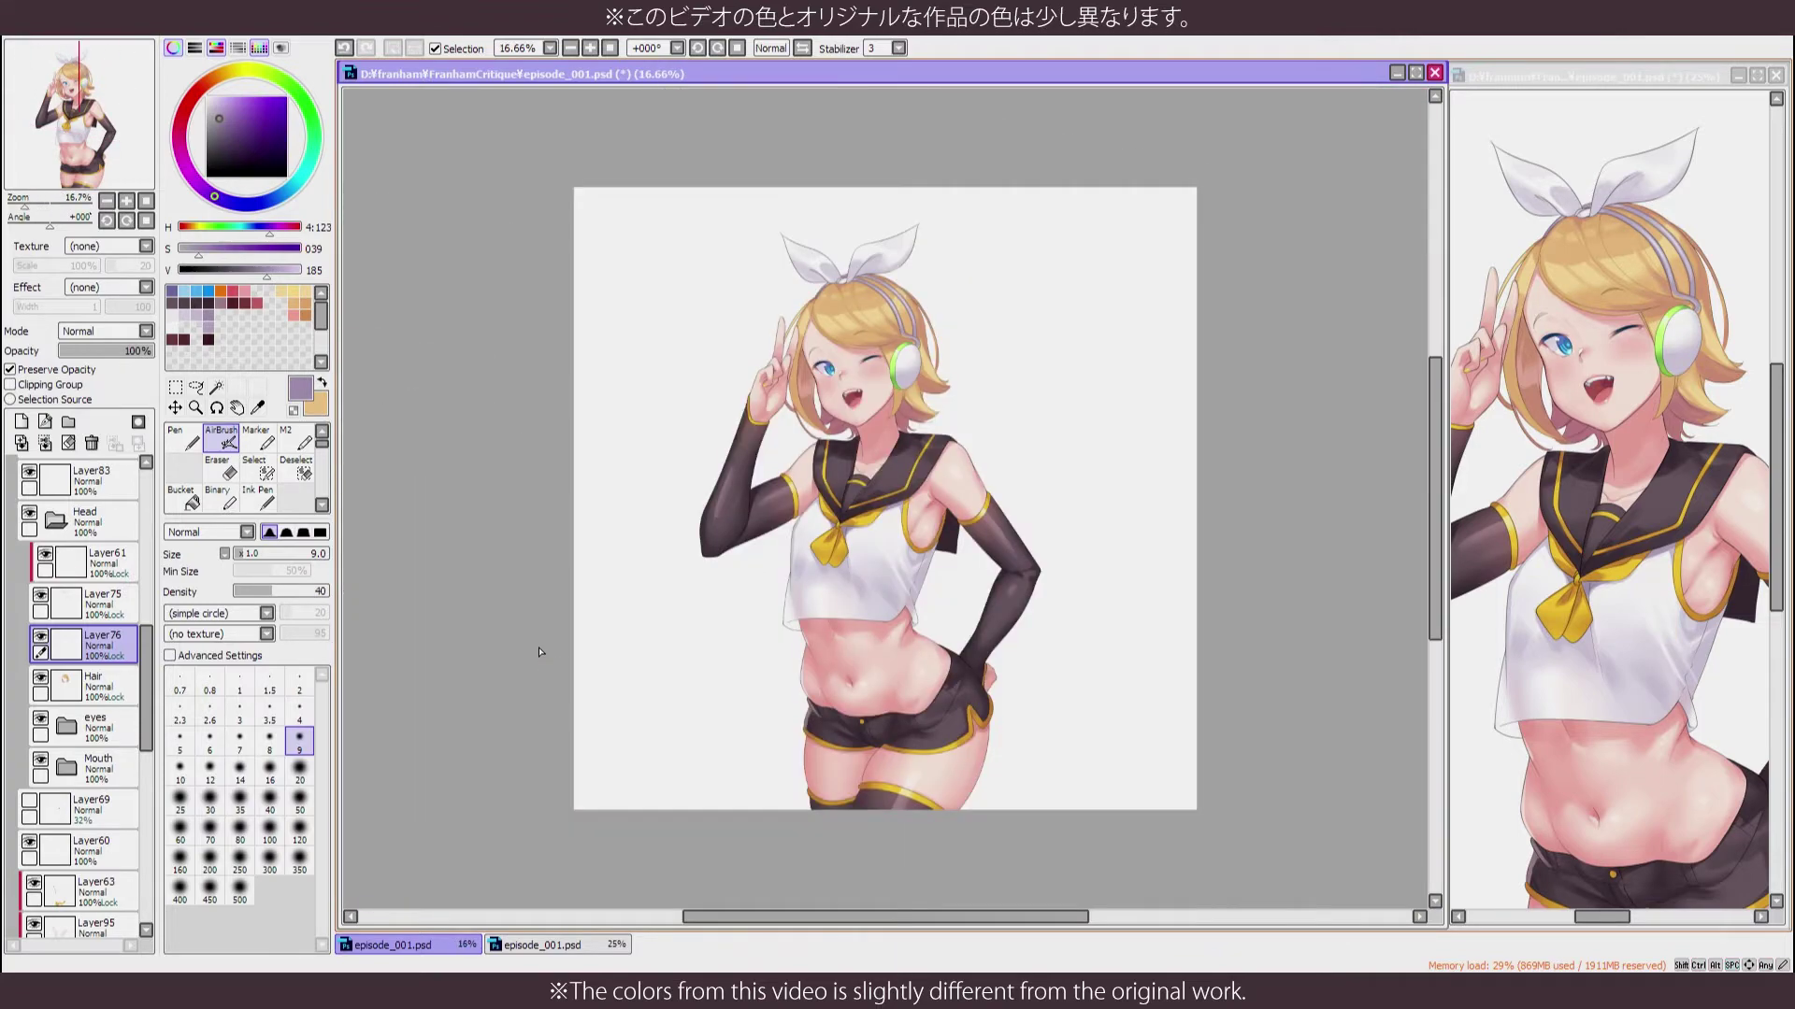
{"action": "key", "text": "ctrl+plus"}
{"action": "key", "text": "ctrl+plus"}
{"action": "key", "text": "ctrl+plus"}
{"action": "key", "text": "ctrl+plus"}
{"action": "key", "text": "ctrl+plus"}
{"action": "left_click", "coordinate": [103, 598]}
{"action": "left_click", "coordinate": [270, 827]}
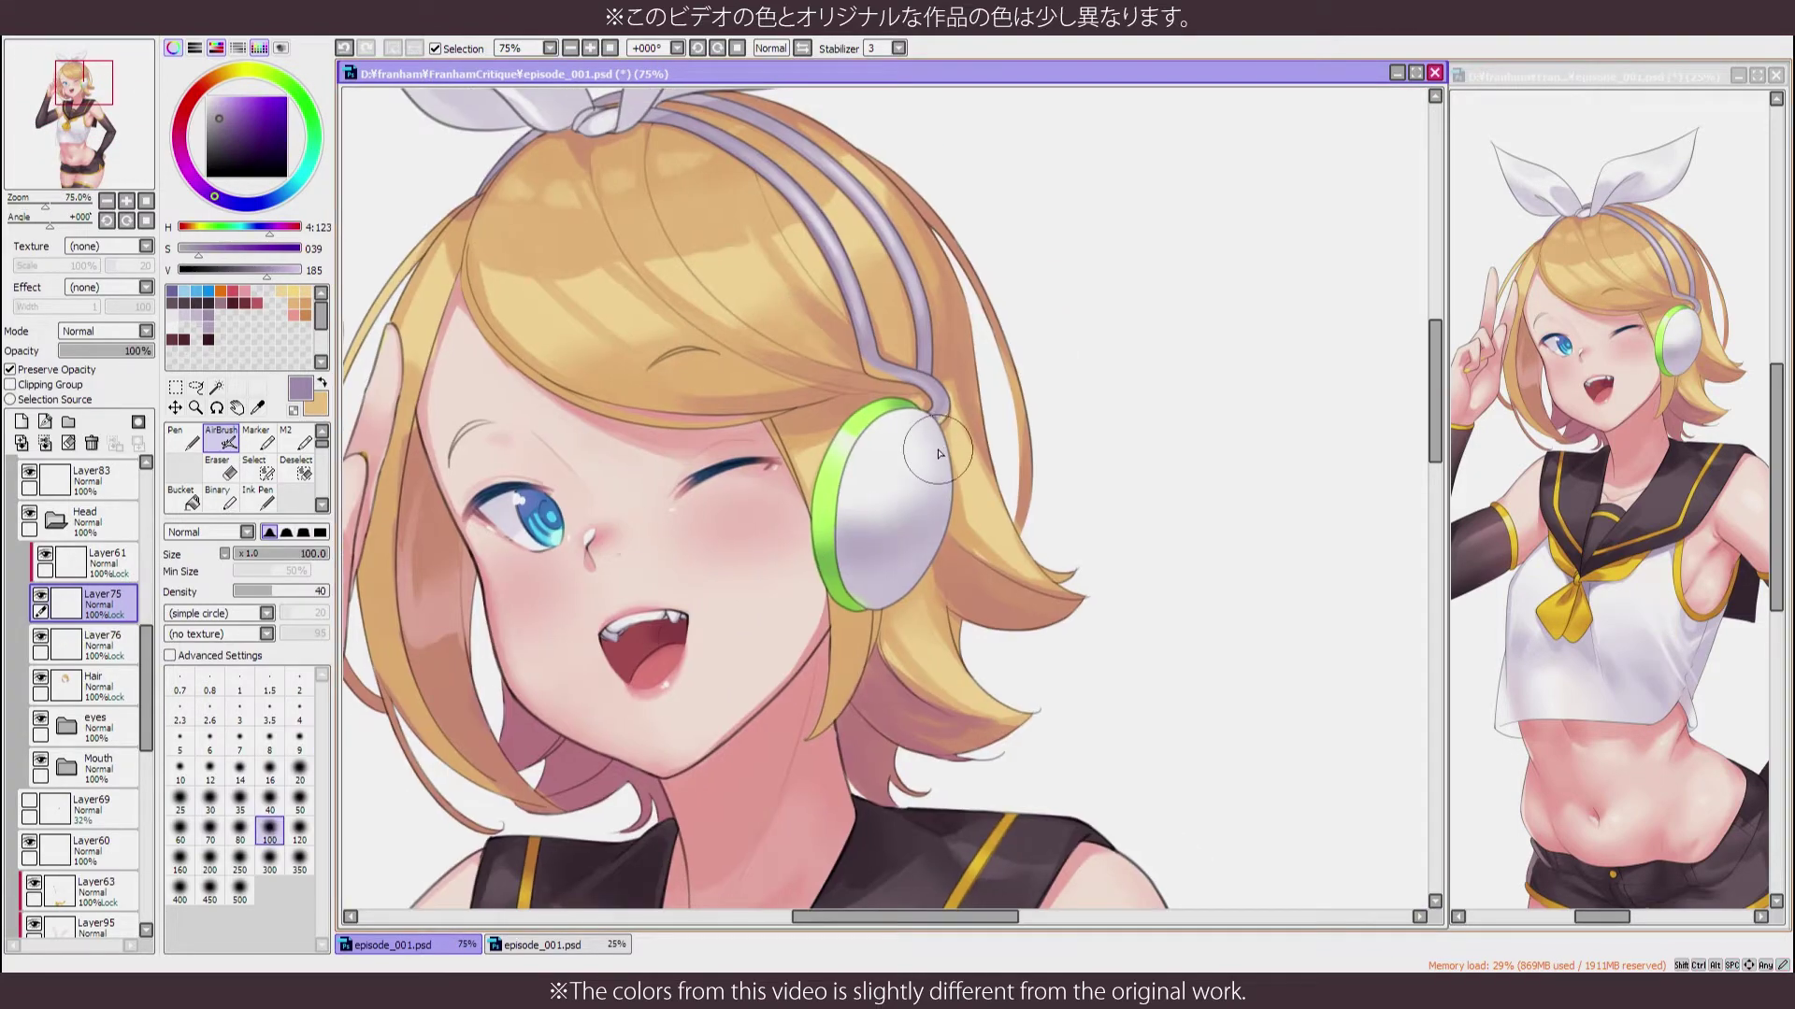
{"action": "key", "text": "h"}
{"action": "key", "text": "x"}
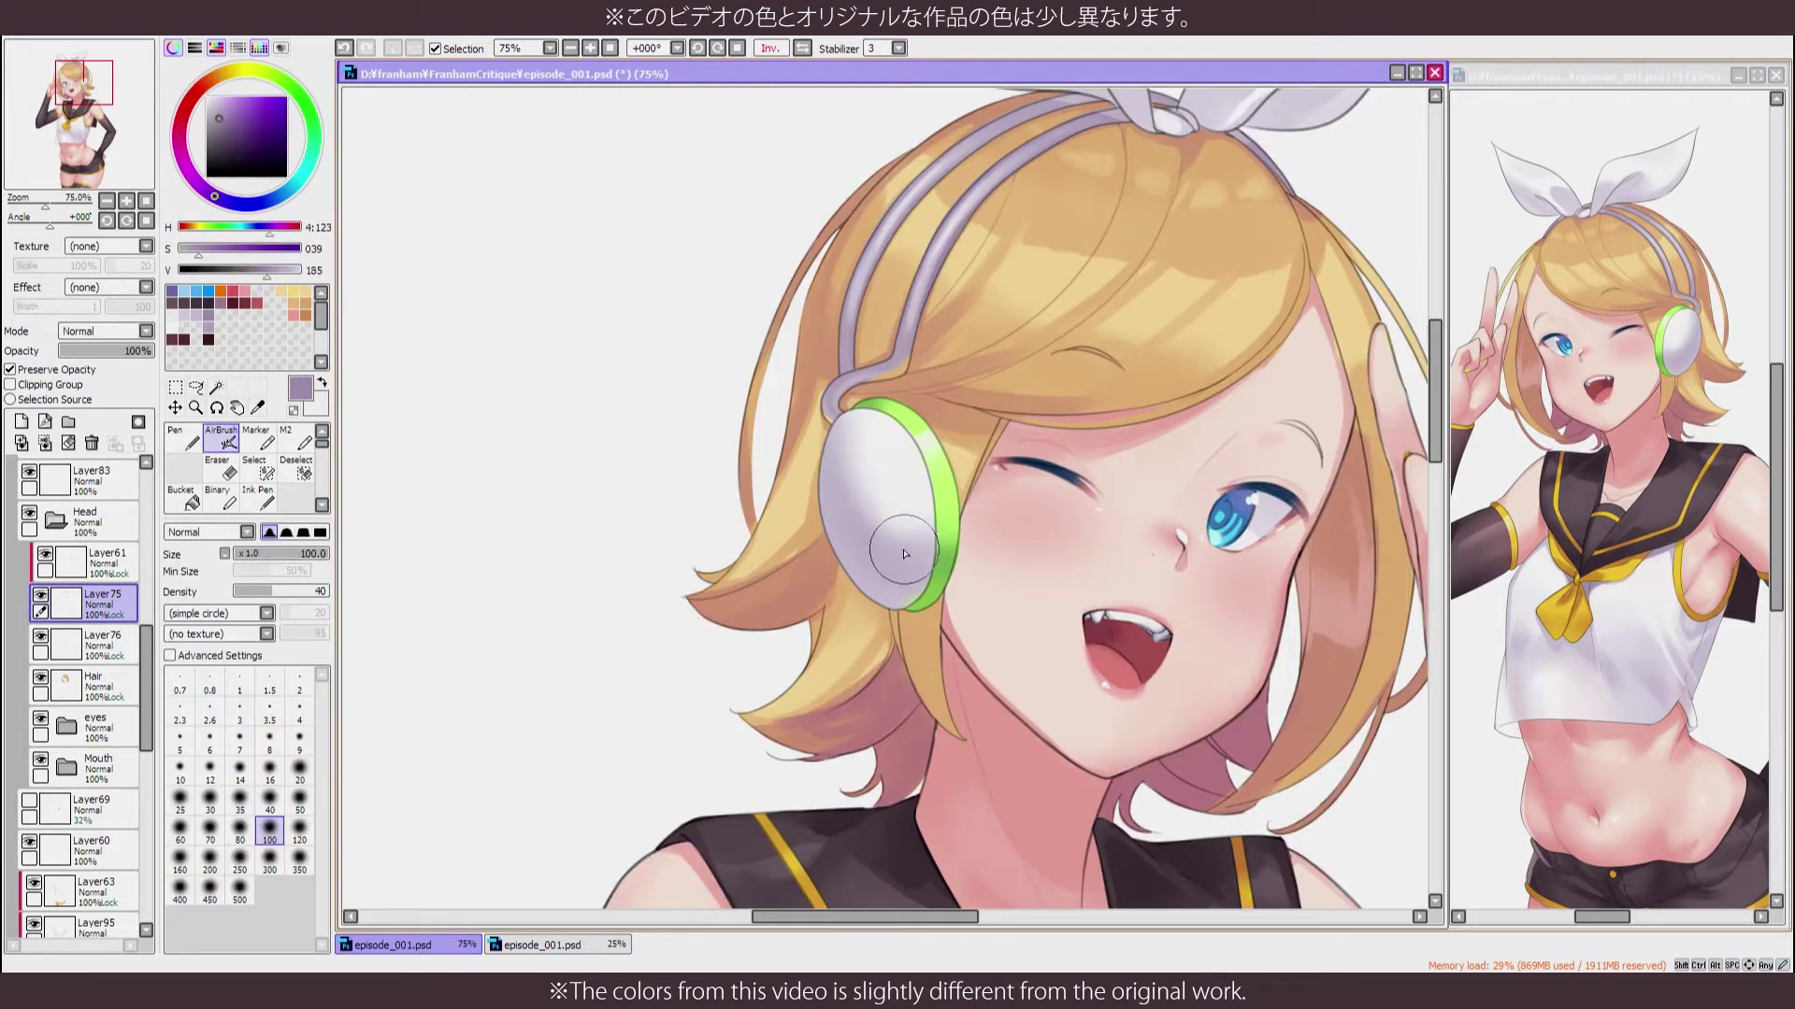
{"action": "key", "text": "h"}
{"action": "key", "text": "ctrl+minus"}
{"action": "key", "text": "ctrl+minus"}
Fill the eyebrow above the open eye with sampled reddish brown on the Hair layer using the Pen at size 9, and clean its edges with the Eraser
{"action": "key", "text": "ctrl+plus"}
{"action": "key", "text": "ctrl+plus"}
{"action": "key", "text": "ctrl+plus"}
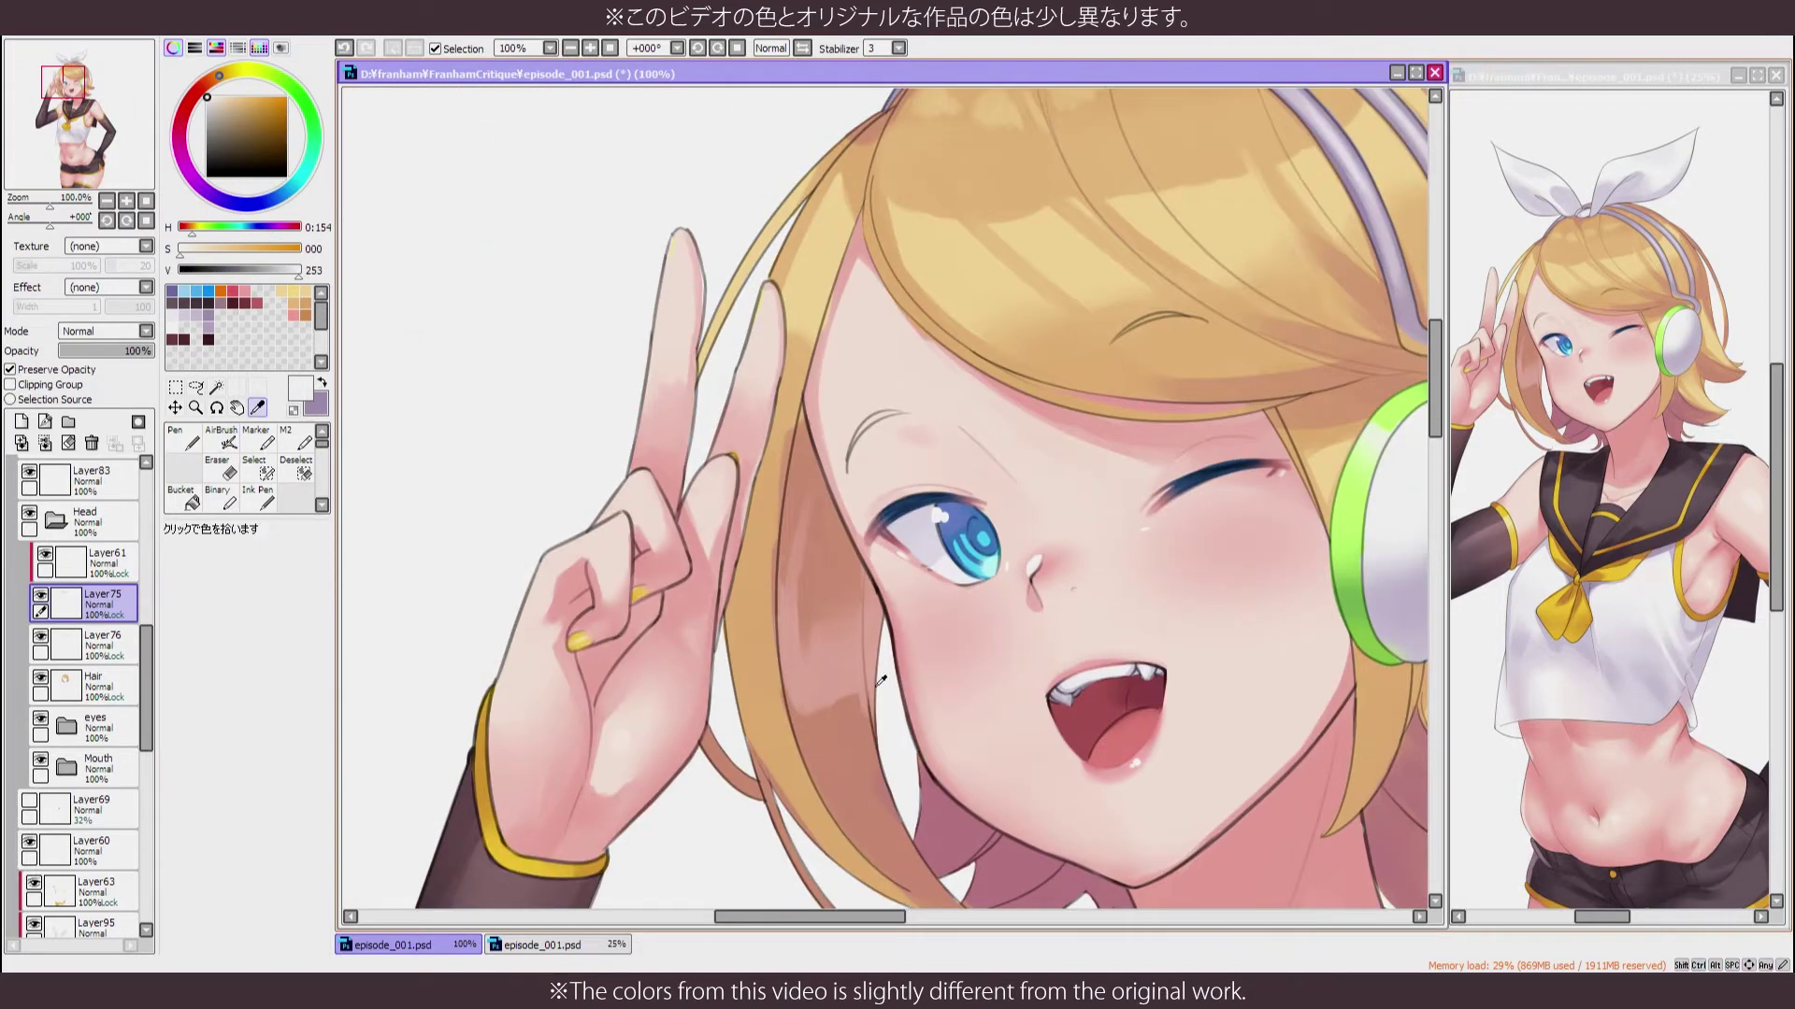
{"action": "left_click", "coordinate": [182, 438]}
{"action": "left_click", "coordinate": [98, 687]}
{"action": "left_click", "coordinate": [789, 426], "text": "alt"}
{"action": "key", "text": "x"}
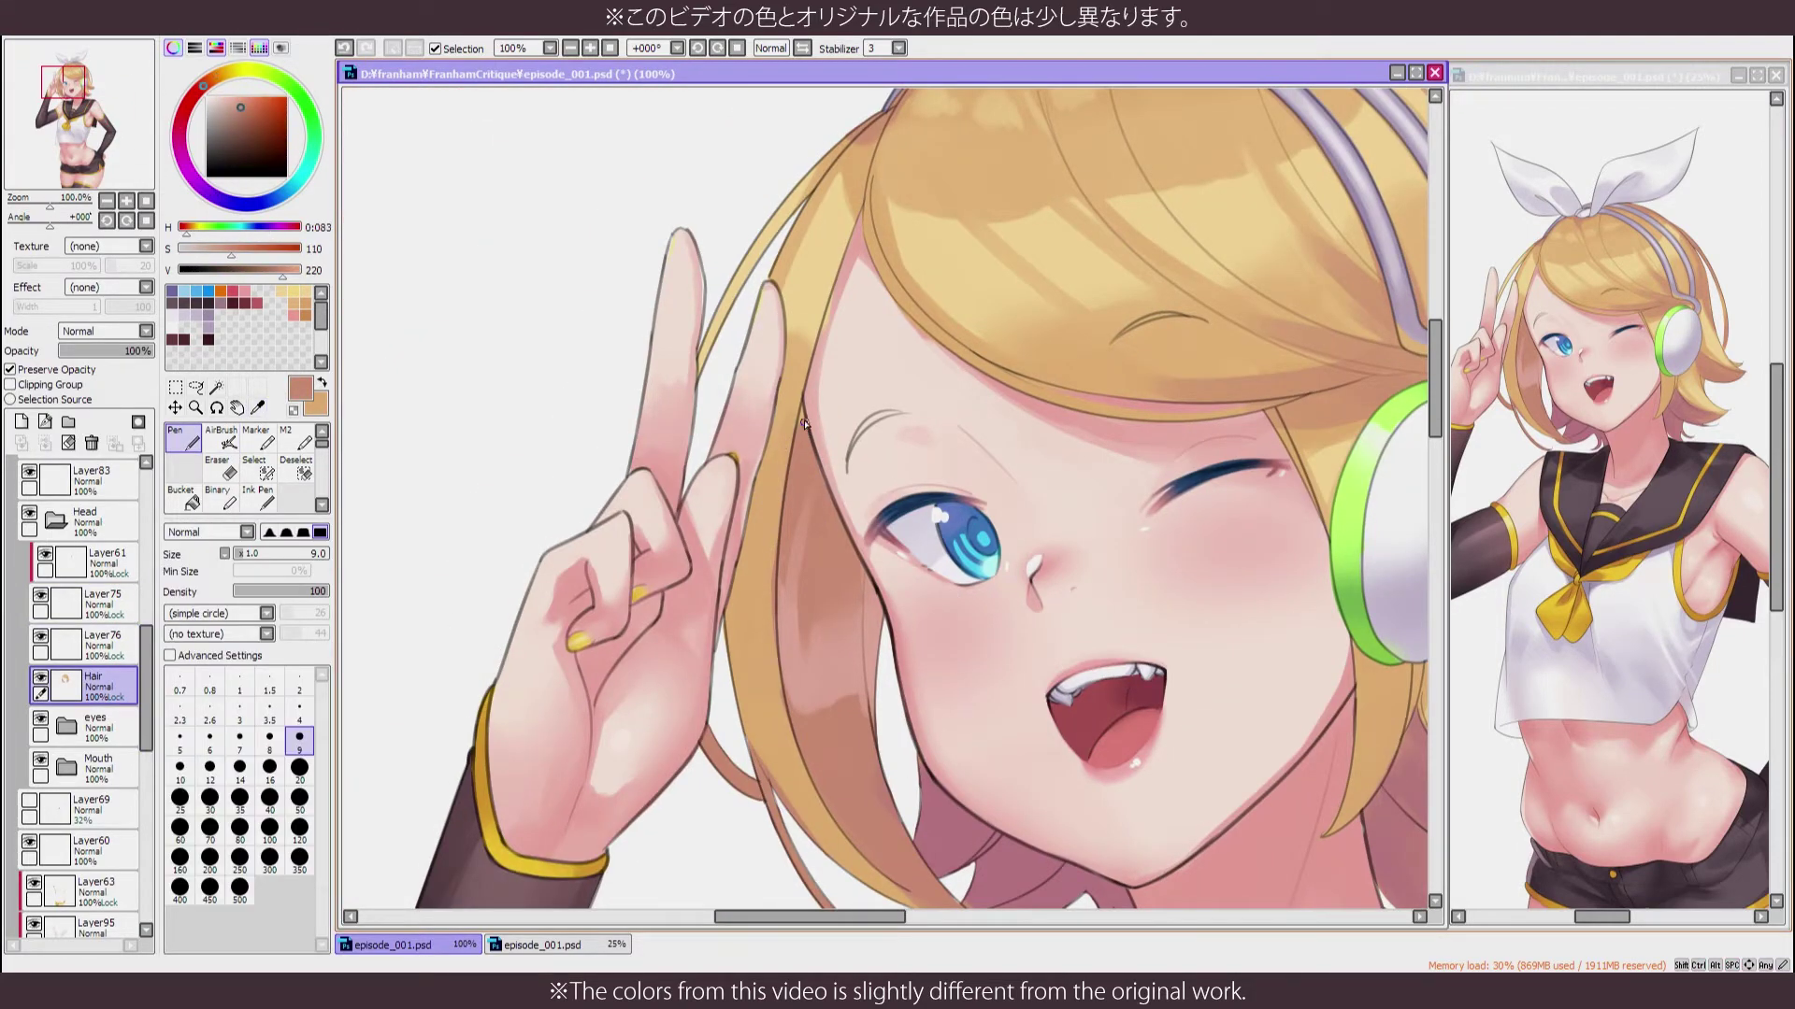
{"action": "left_click", "coordinate": [9, 369]}
{"action": "scroll", "coordinate": [841, 467], "scroll_direction": "up", "scroll_amount": 5}
{"action": "left_click_drag", "start_coordinate": [911, 217], "coordinate": [767, 363]}
{"action": "key", "text": "e"}
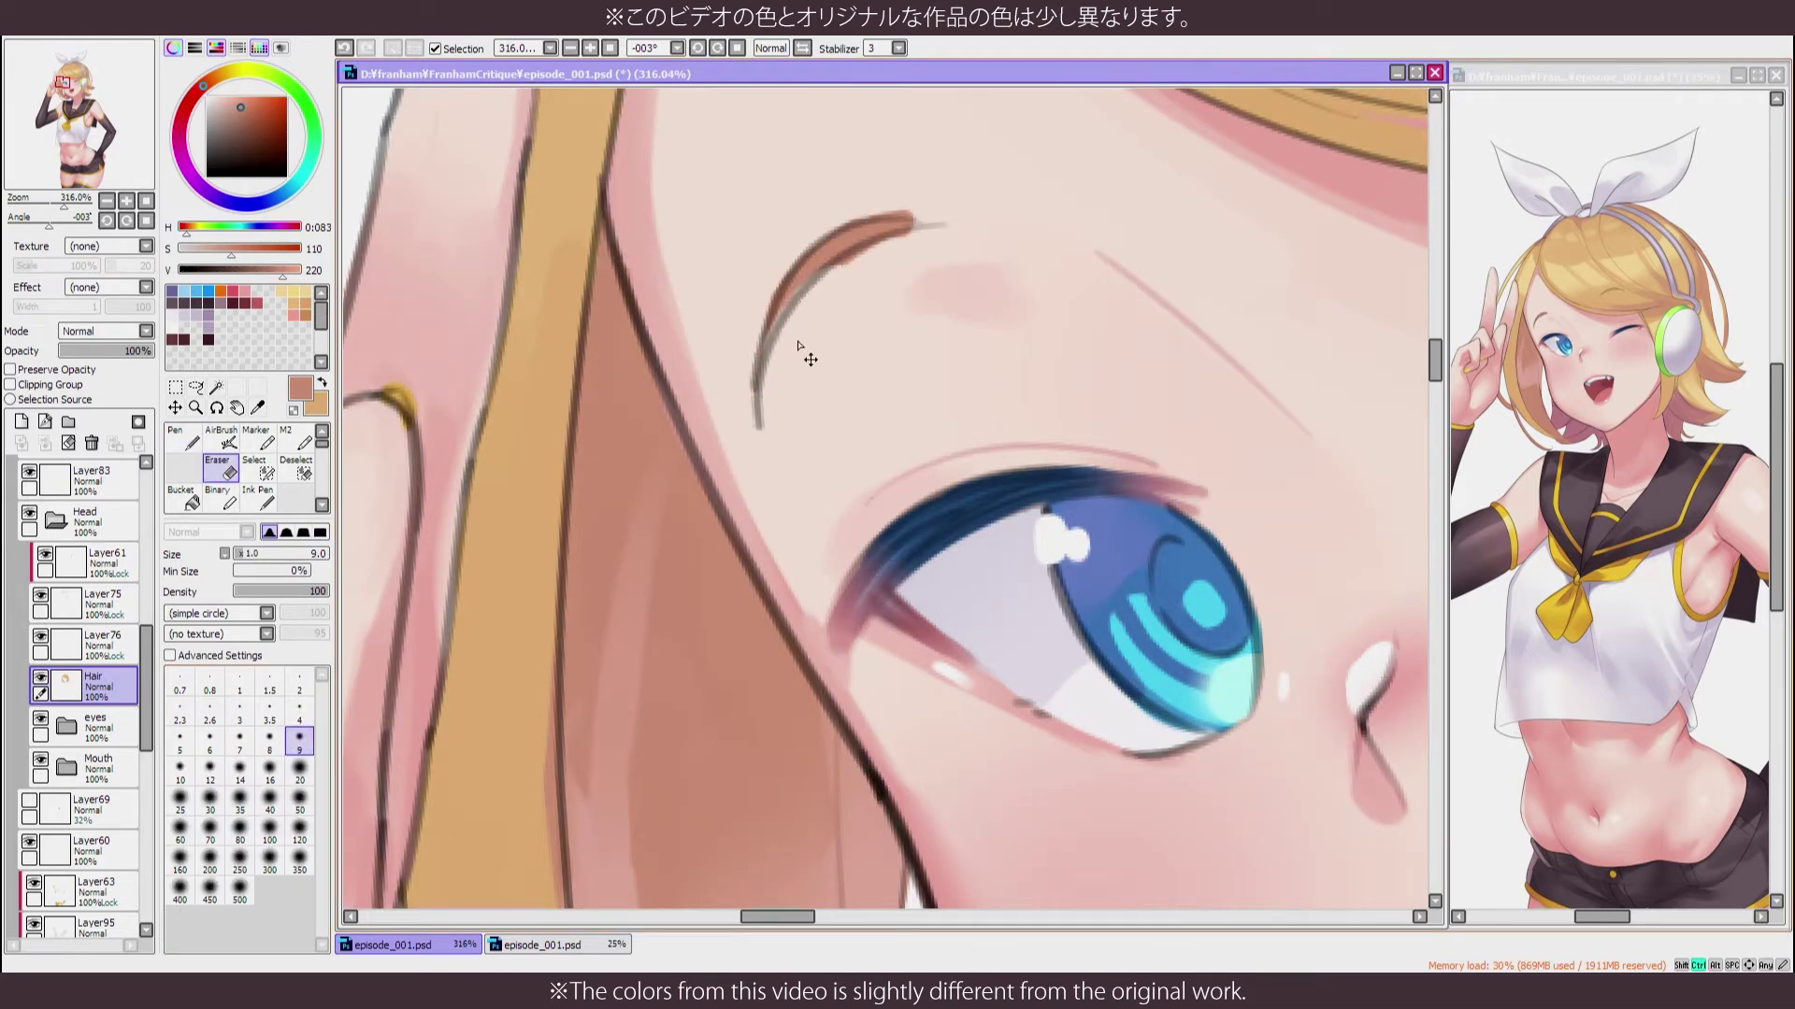
{"action": "scroll", "coordinate": [946, 211], "scroll_direction": "down", "scroll_amount": 10}
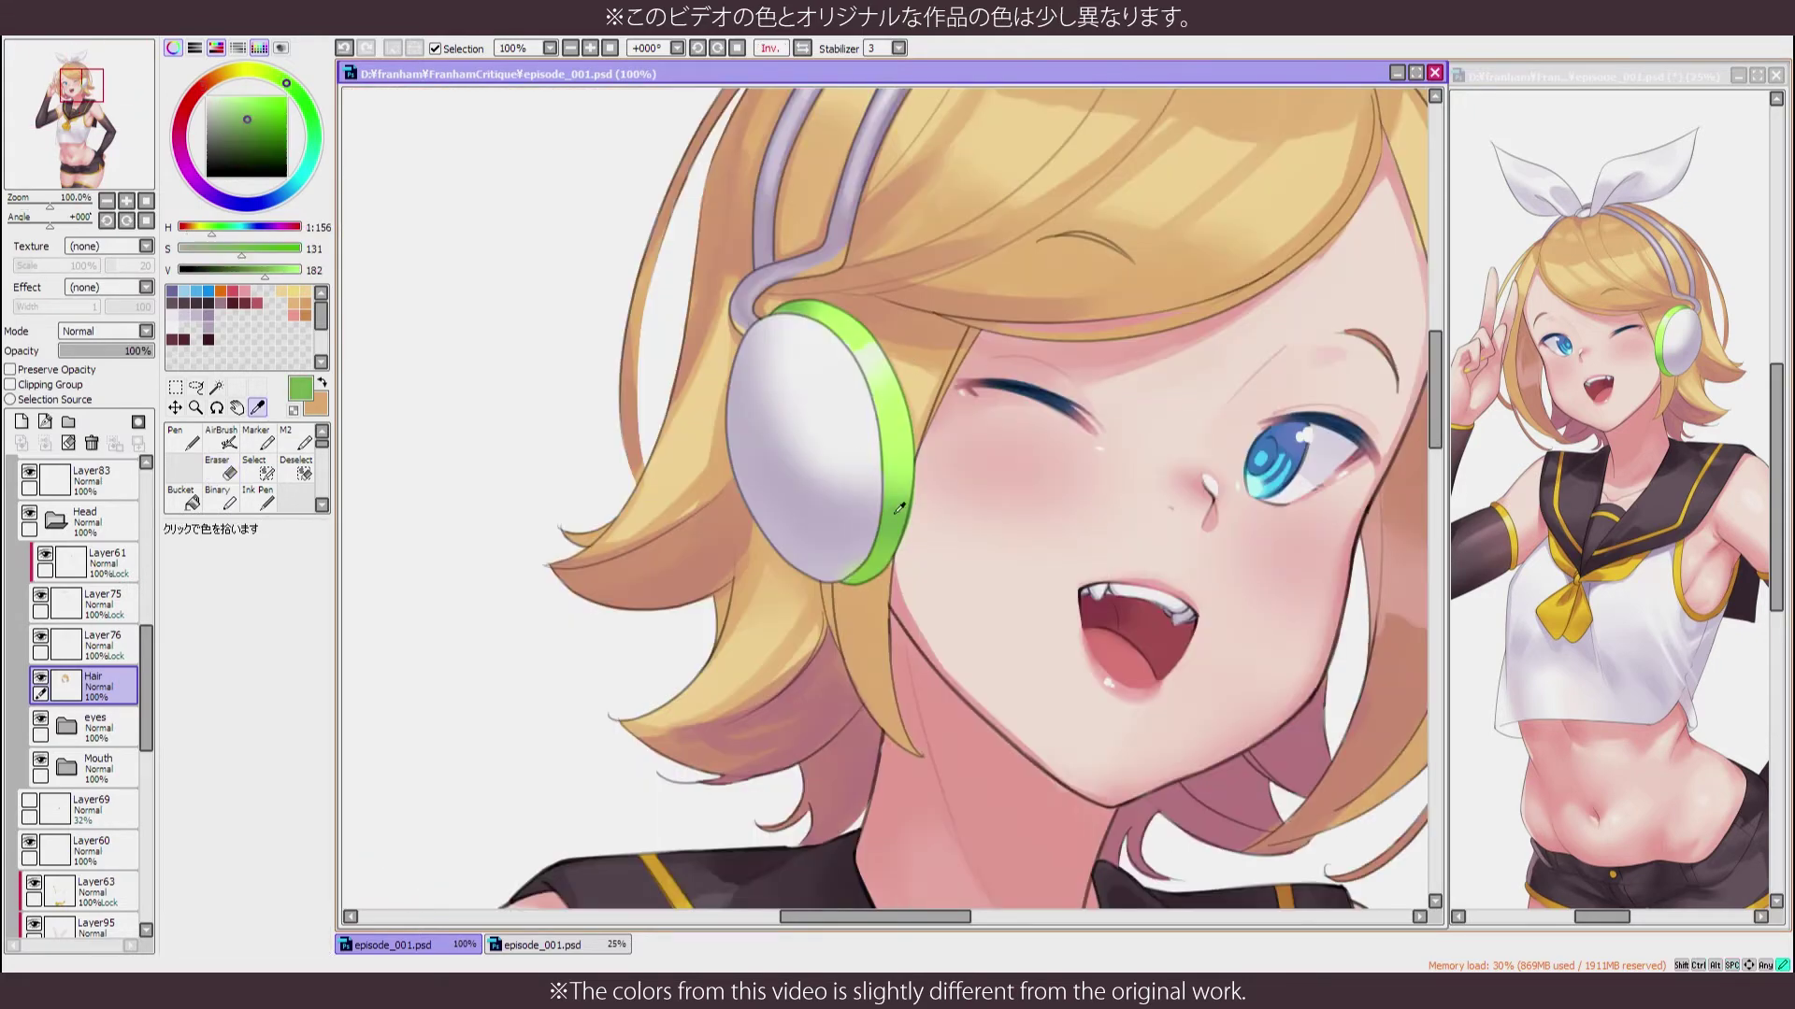
Shade the lower end of the earcup's green rim on Layer61 with sampled darker green using the AirBrush at size 20
{"action": "scroll", "coordinate": [831, 317], "scroll_direction": "up", "scroll_amount": 2}
{"action": "key", "text": "bracketright"}
{"action": "key", "text": "bracketright"}
{"action": "key", "text": "bracketright"}
{"action": "key", "text": "bracketright"}
{"action": "key", "text": "bracketright"}
{"action": "key", "text": "bracketright"}
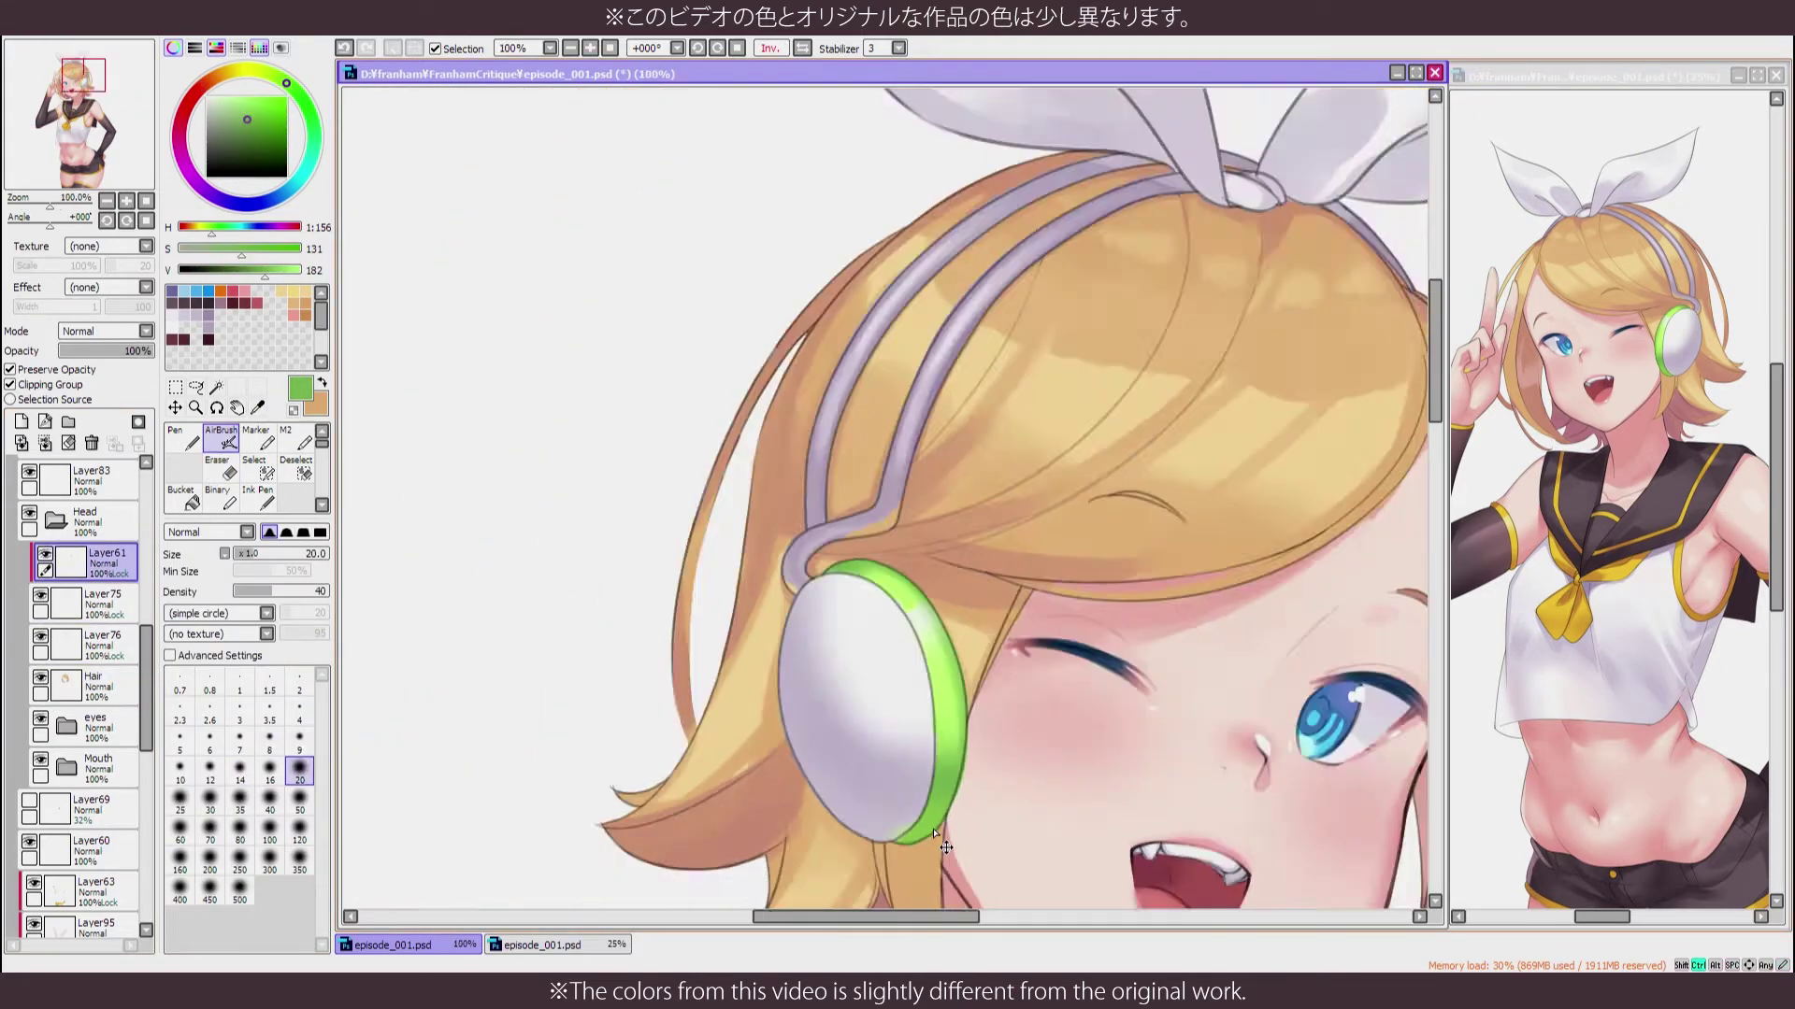
{"action": "scroll", "coordinate": [934, 833], "scroll_direction": "down", "scroll_amount": 8}
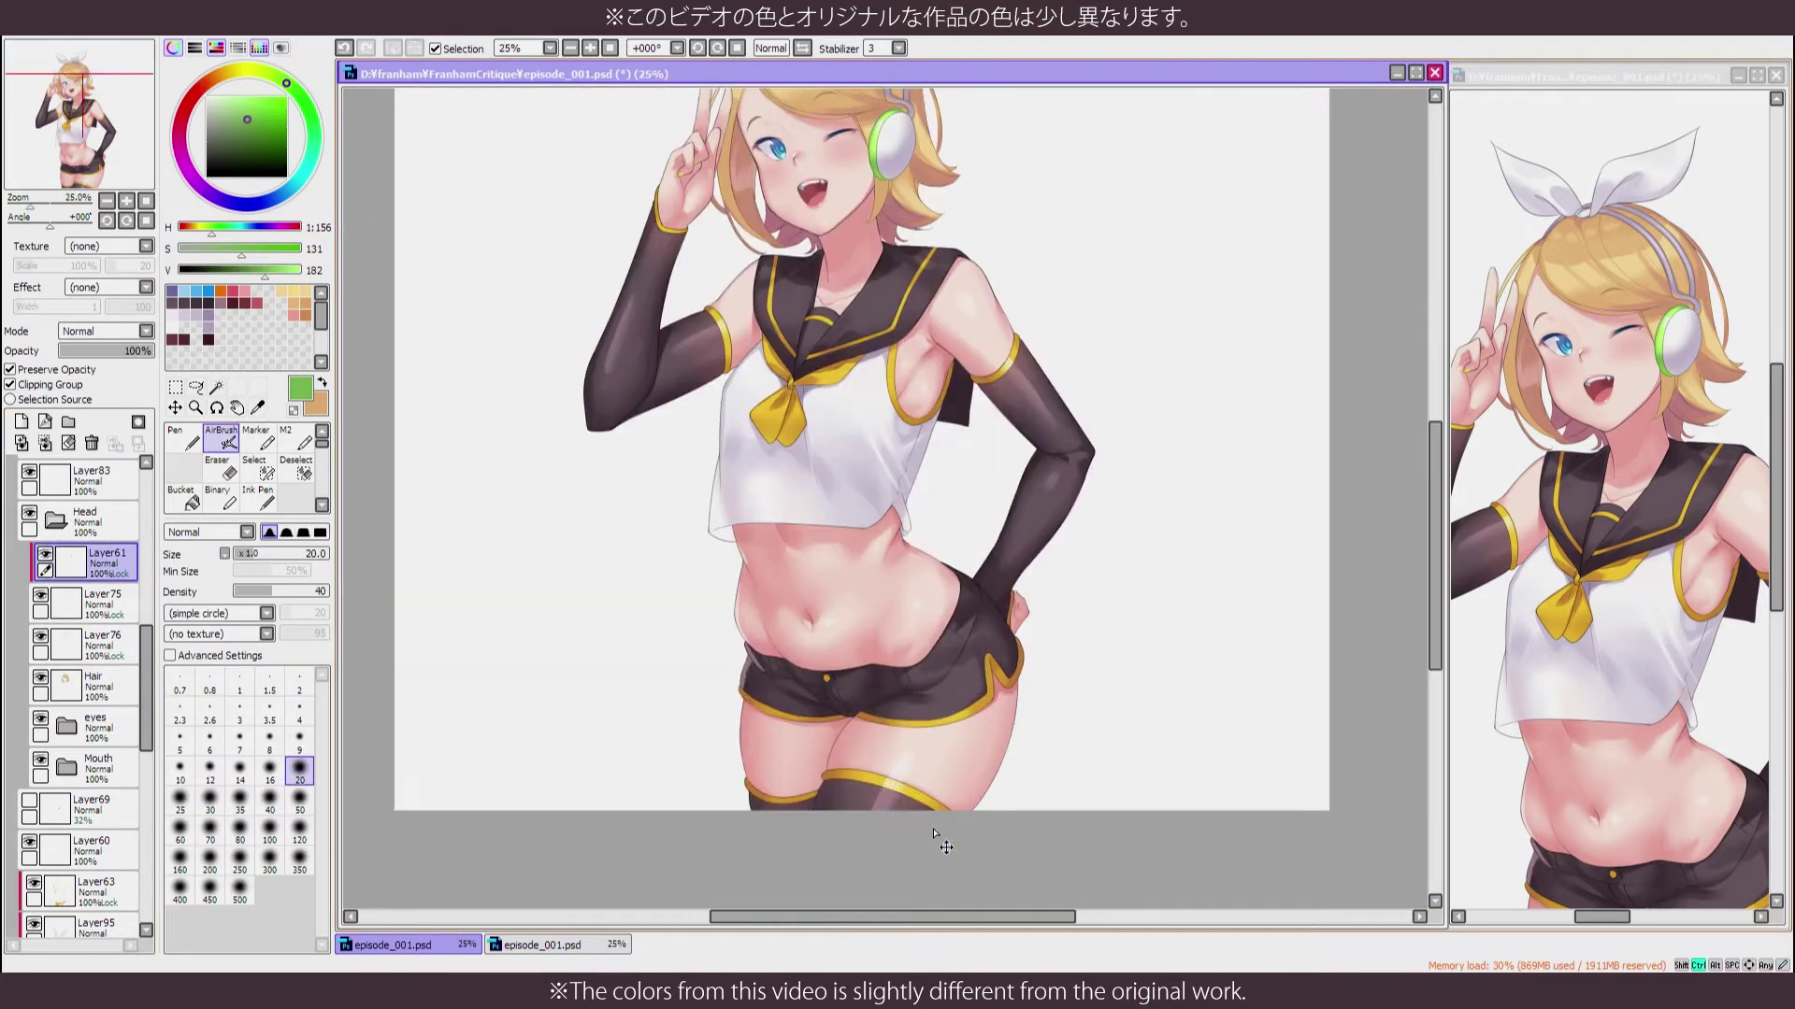
Brighten the earcup's white shell on Layer75 with near-white using the AirBrush at size 120
{"action": "scroll", "coordinate": [934, 834], "scroll_direction": "up", "scroll_amount": 10}
{"action": "key", "text": "bracketright"}
{"action": "key", "text": "bracketright"}
{"action": "key", "text": "bracketright"}
{"action": "key", "text": "bracketright"}
{"action": "key", "text": "bracketright"}
{"action": "key", "text": "bracketright"}
{"action": "key", "text": "bracketright"}
{"action": "key", "text": "bracketright"}
{"action": "key", "text": "bracketright"}
{"action": "key", "text": "bracketright"}
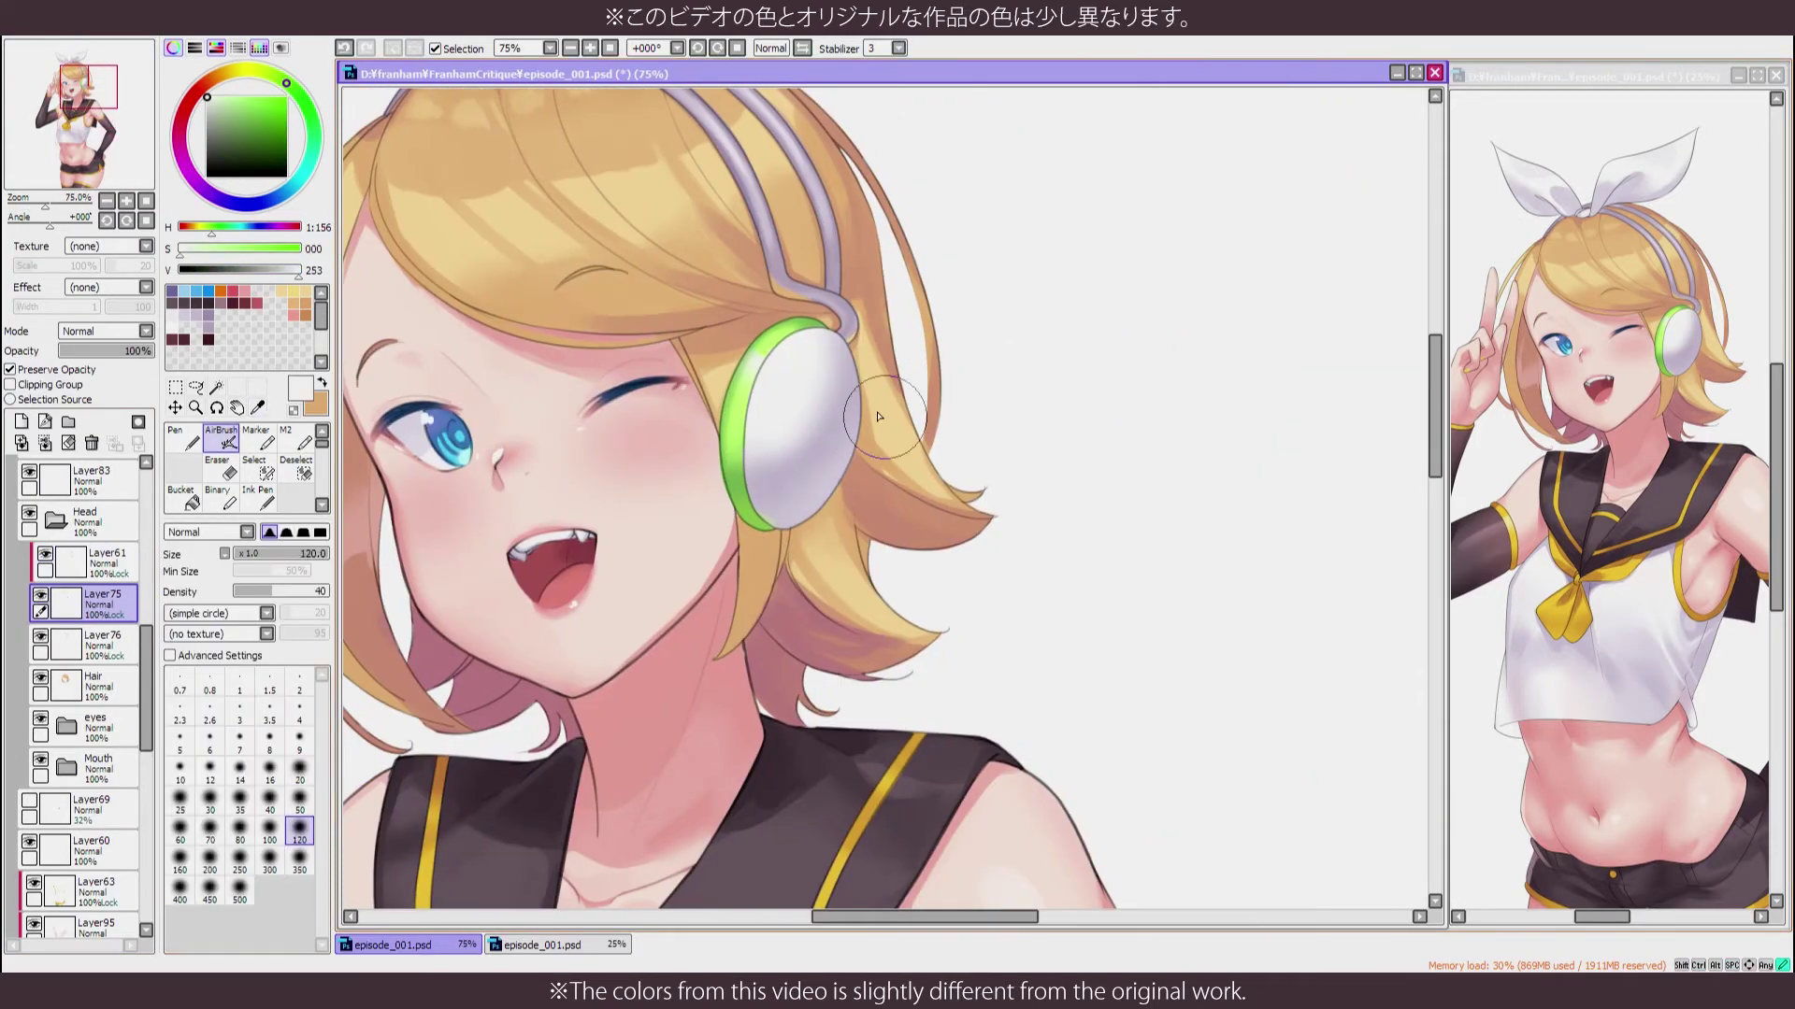
Shade the hair strand just below the earcup on the opacity-locked Hair layer with reddish brown and hair orange using the Marker at sizes 8 and 20
{"action": "scroll", "coordinate": [855, 459], "scroll_direction": "down", "scroll_amount": 5}
{"action": "scroll", "coordinate": [856, 459], "scroll_direction": "up", "scroll_amount": 2}
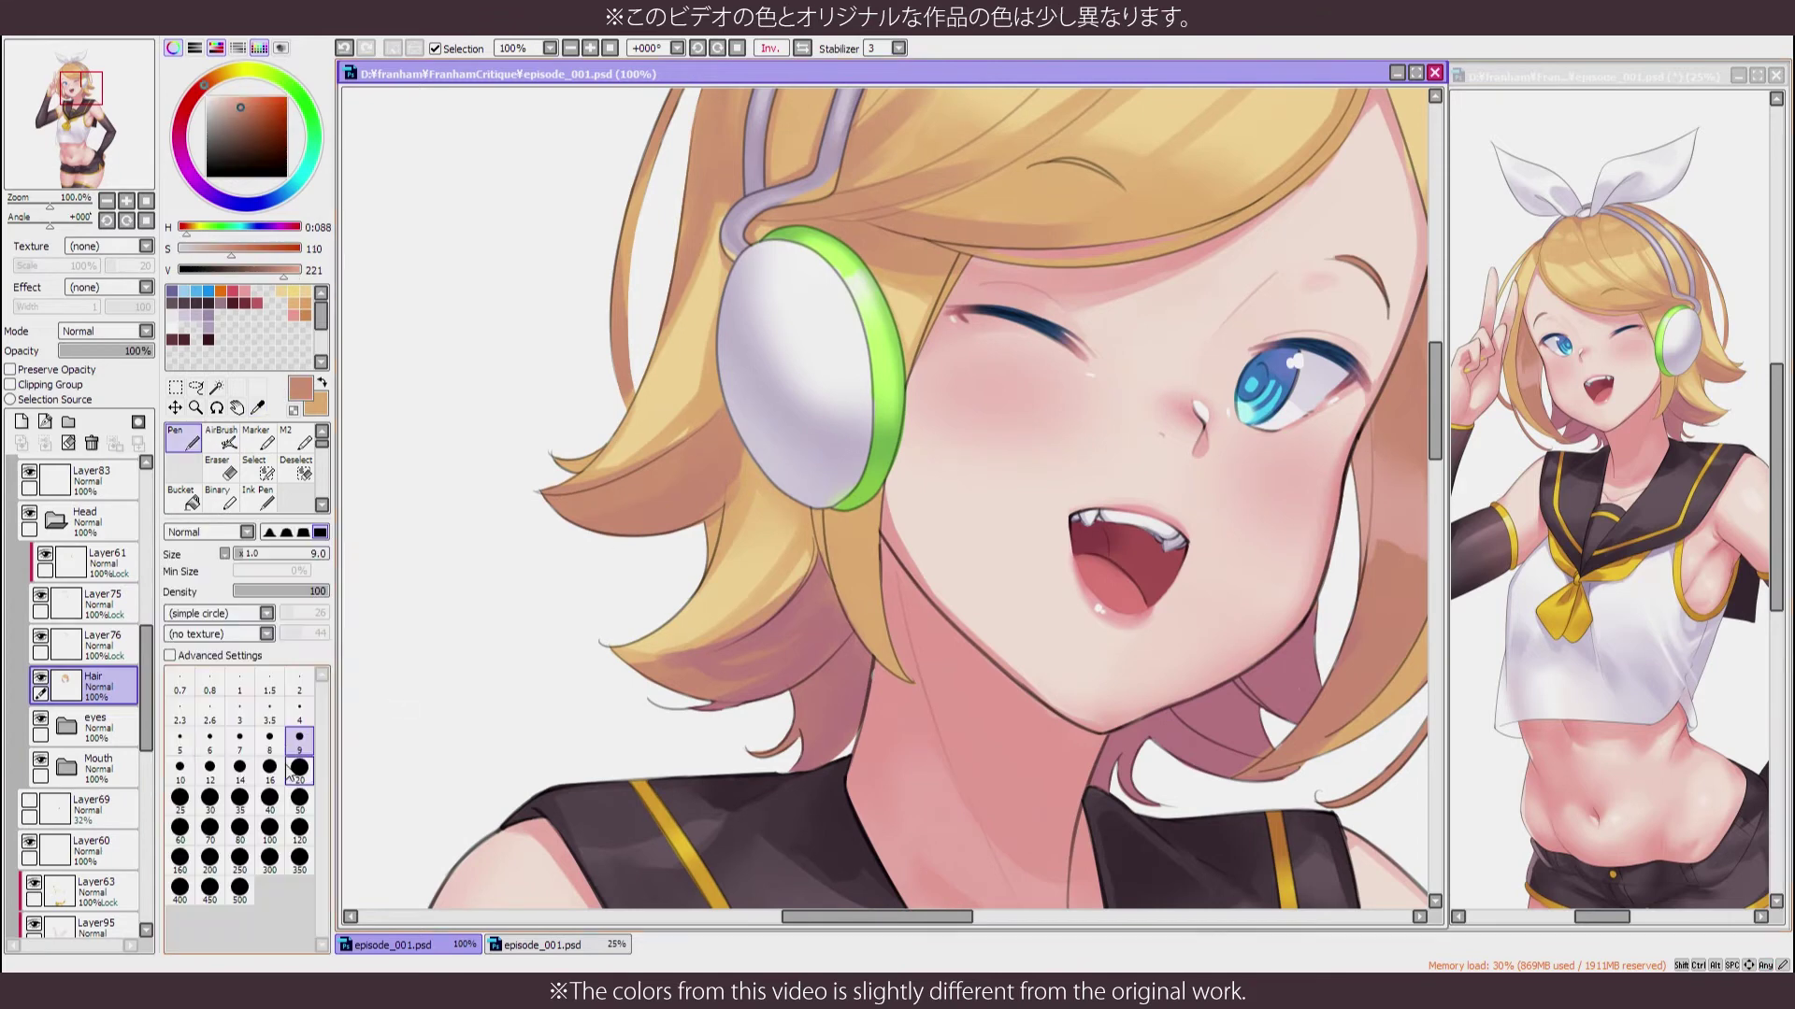
{"action": "left_click", "coordinate": [92, 367]}
{"action": "key", "text": "m"}
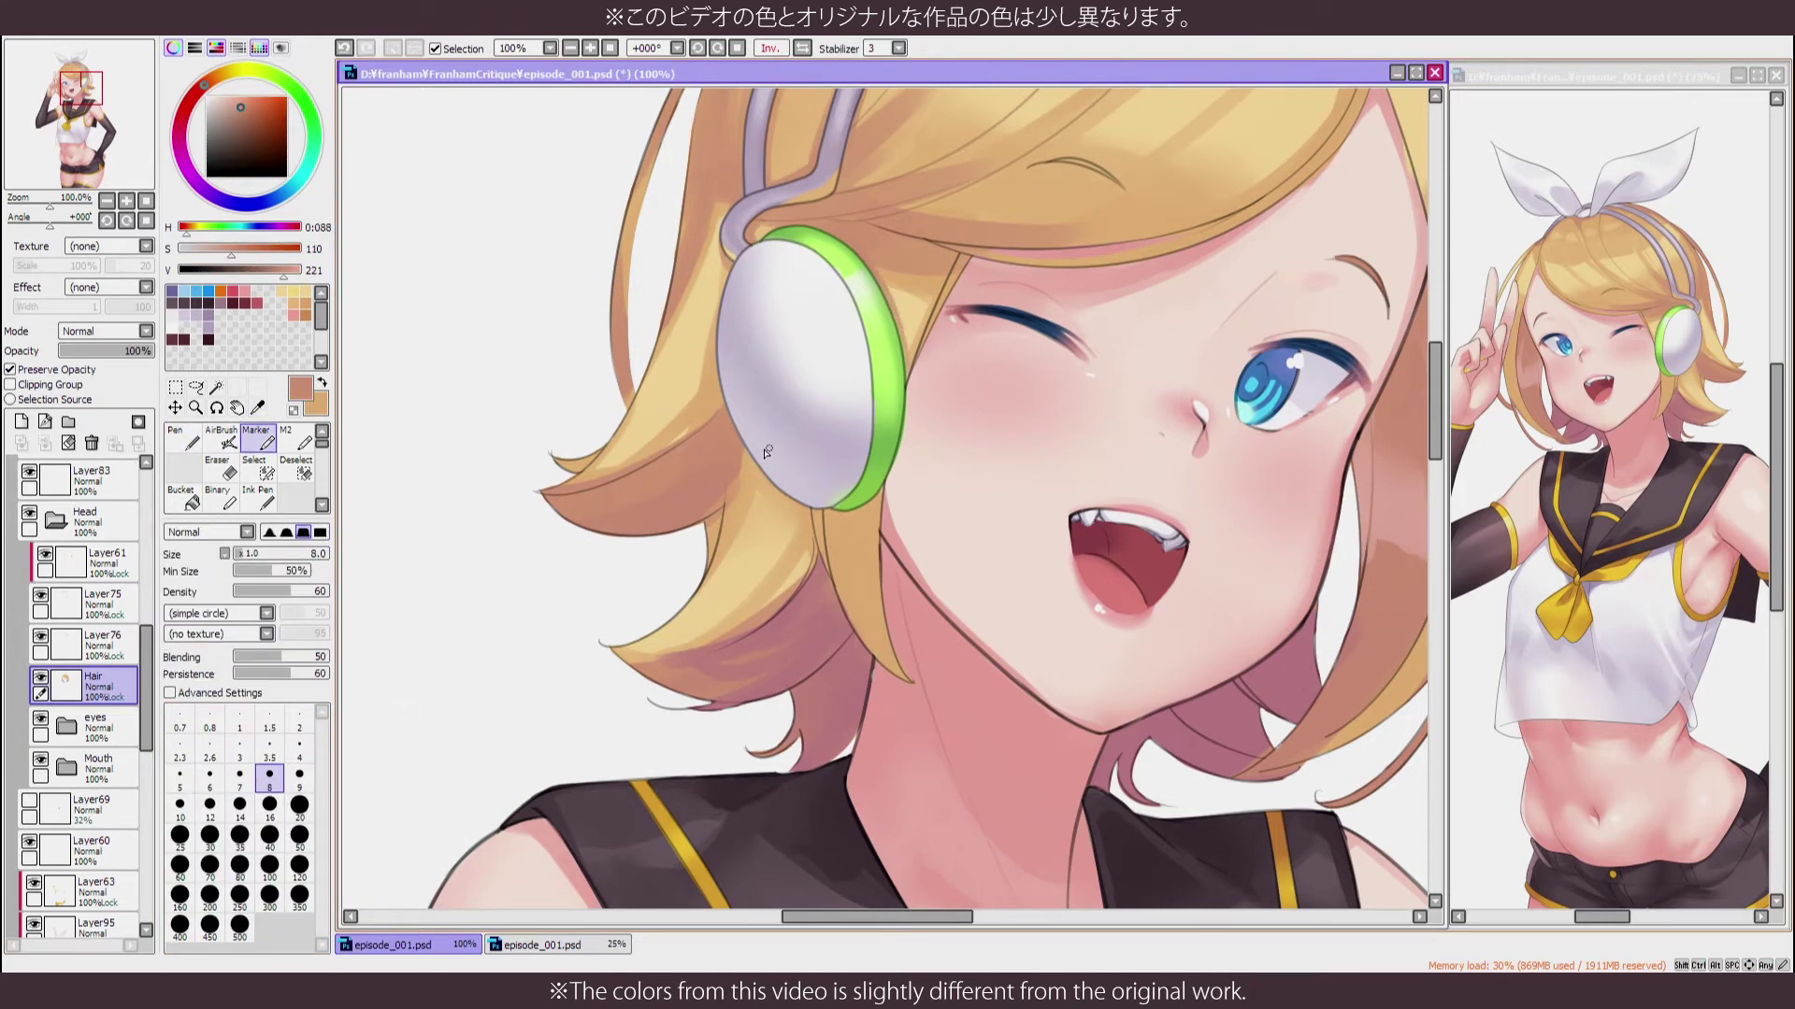
{"action": "key", "text": "h"}
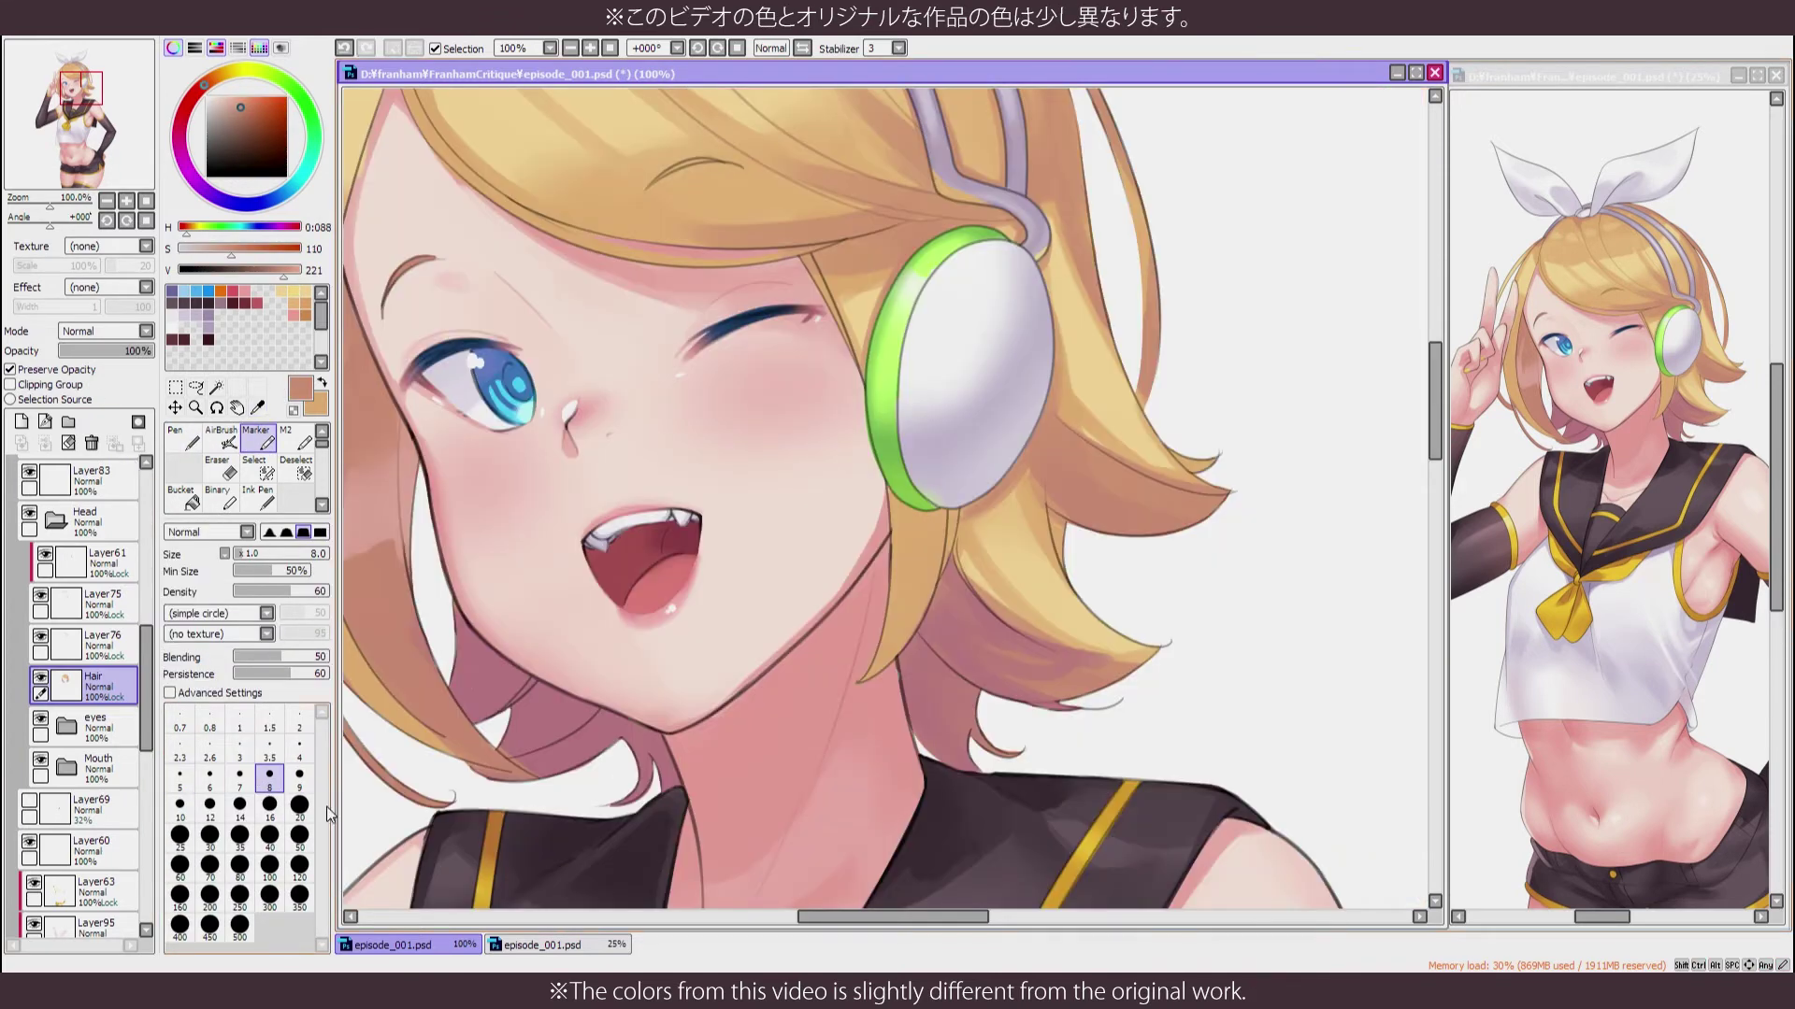
{"action": "left_click", "coordinate": [925, 521], "text": "alt"}
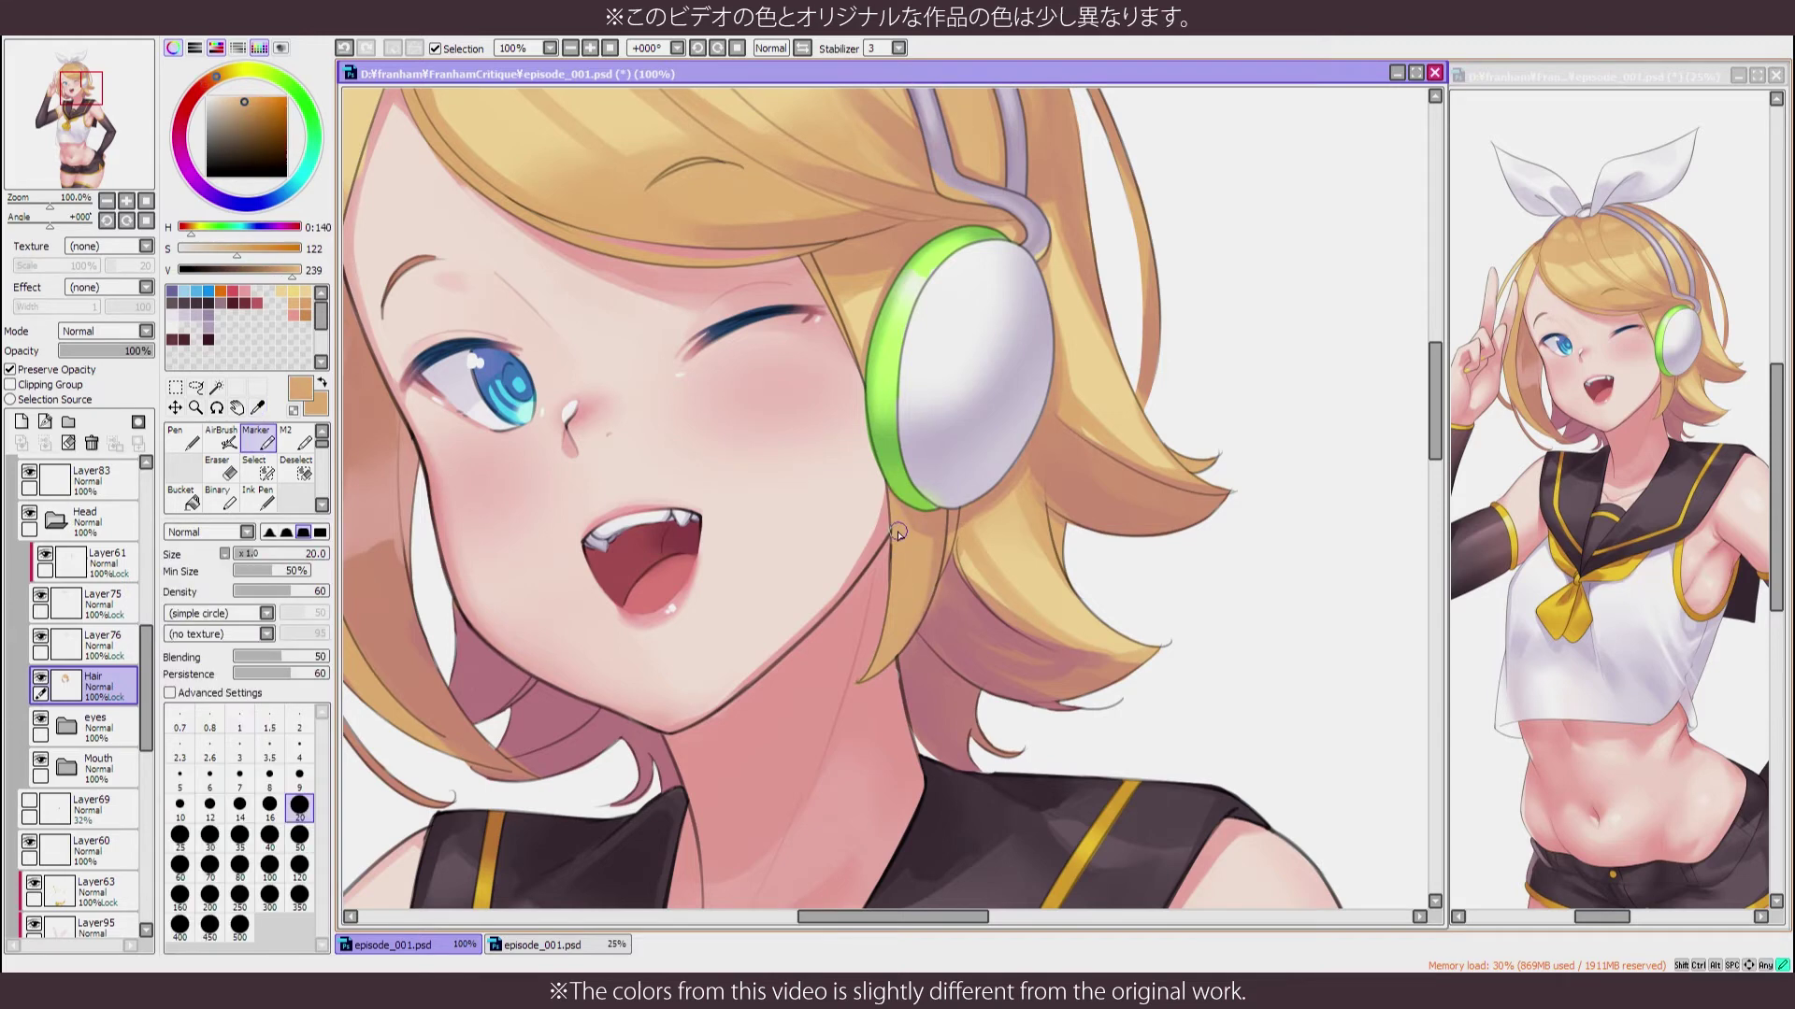
Shade the hair along the outer edge of the earcup with sampled reddish brown using the Marker at size 20
{"action": "key", "text": "h"}
{"action": "left_click_drag", "start_coordinate": [709, 478], "coordinate": [792, 543]}
{"action": "key", "text": "m"}
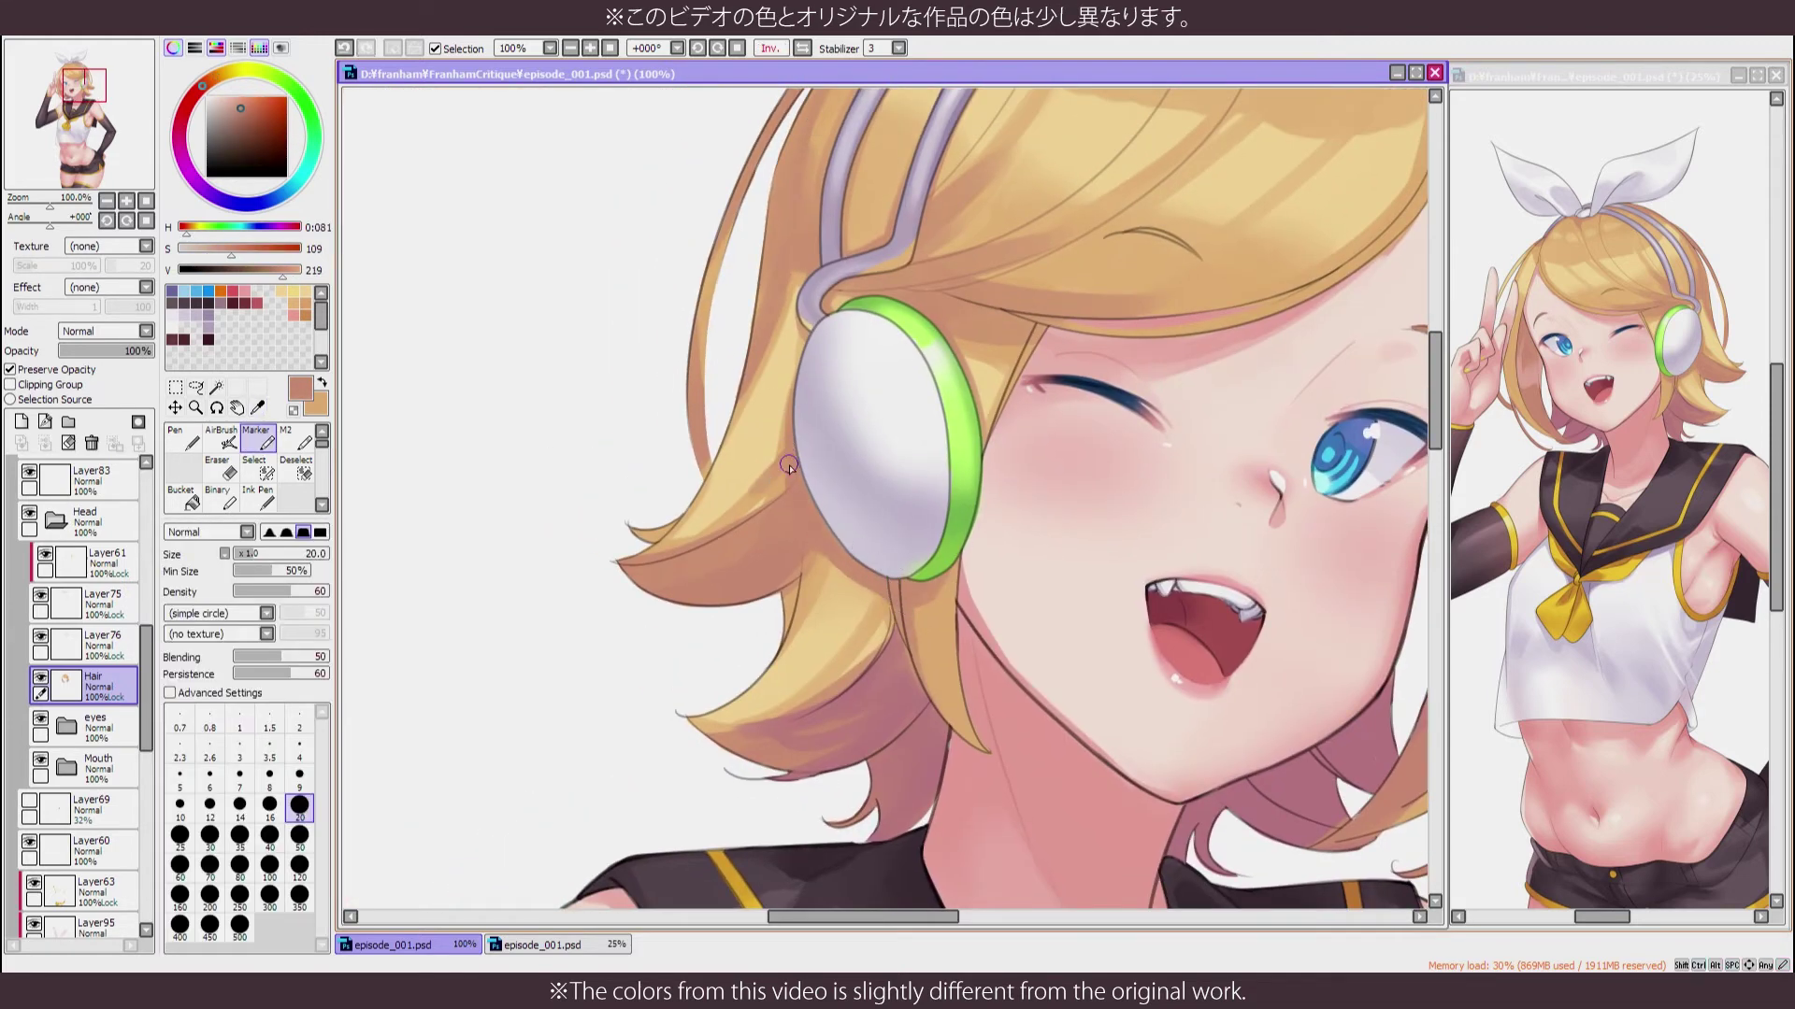
{"action": "scroll", "coordinate": [682, 615], "scroll_direction": "down", "scroll_amount": 5}
{"action": "scroll", "coordinate": [682, 606], "scroll_direction": "up", "scroll_amount": 5}
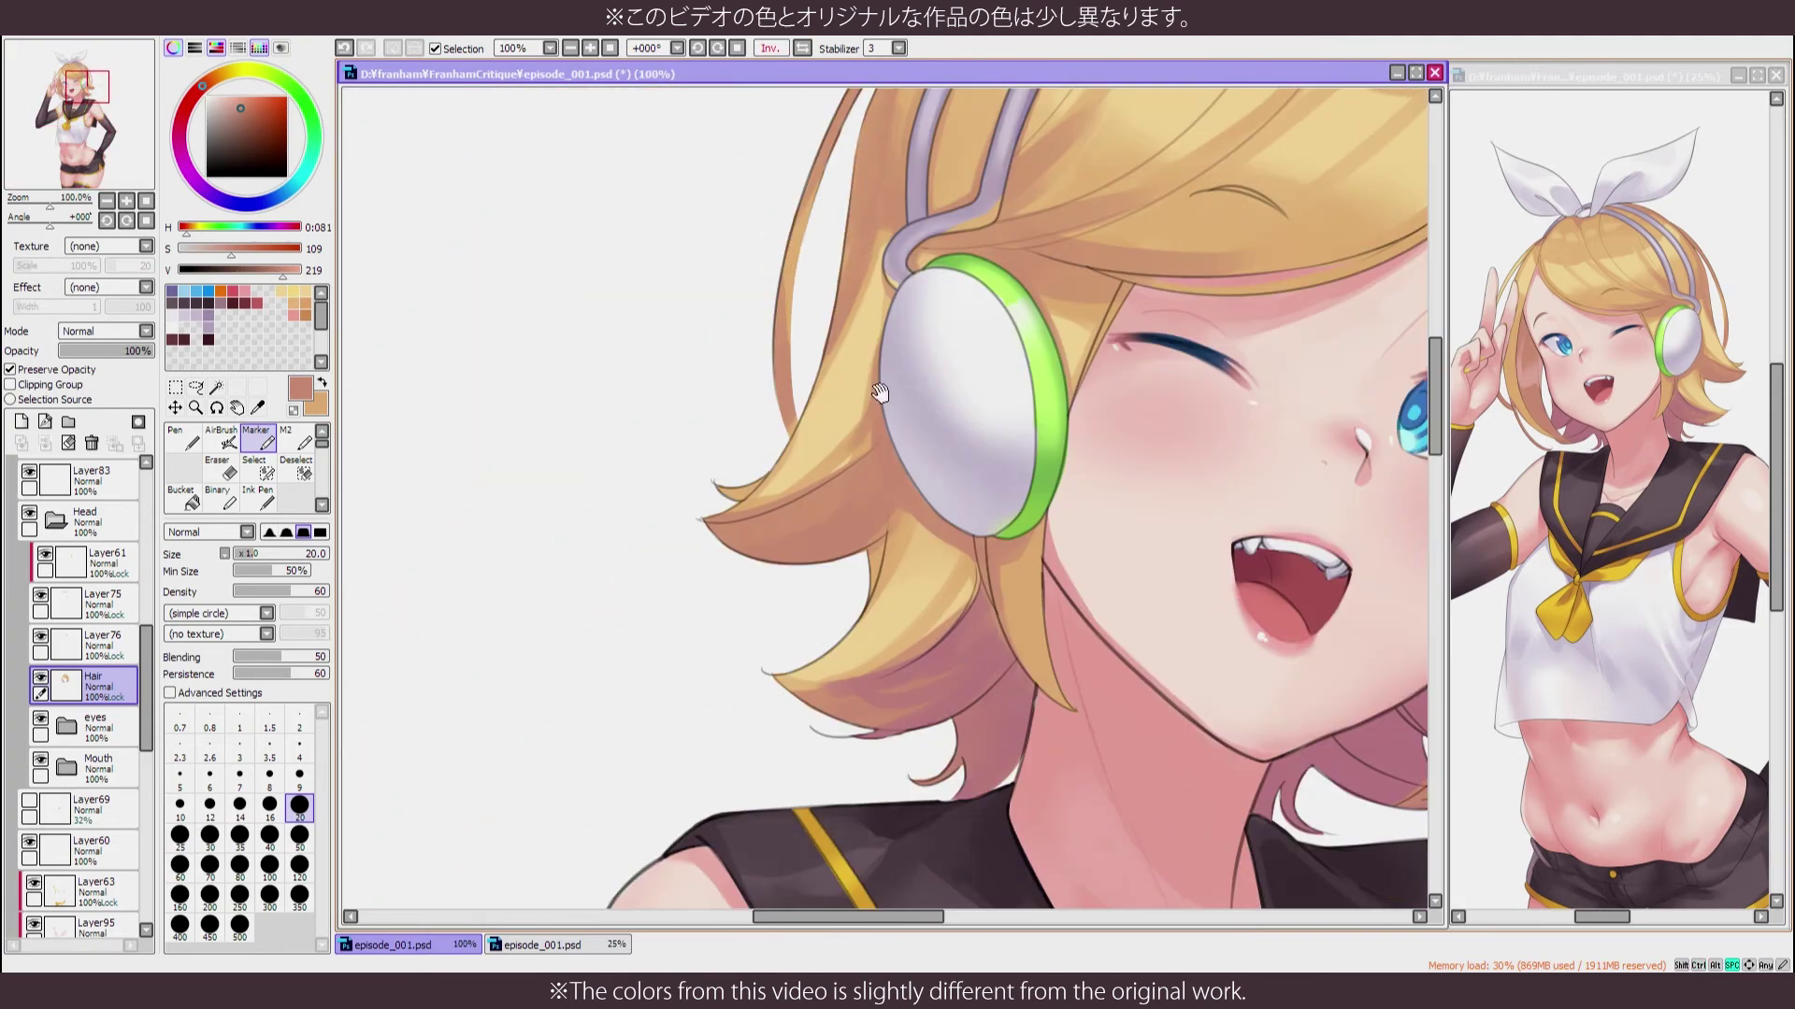
{"action": "key", "text": "h"}
{"action": "scroll", "coordinate": [890, 356], "scroll_direction": "down", "scroll_amount": 5}
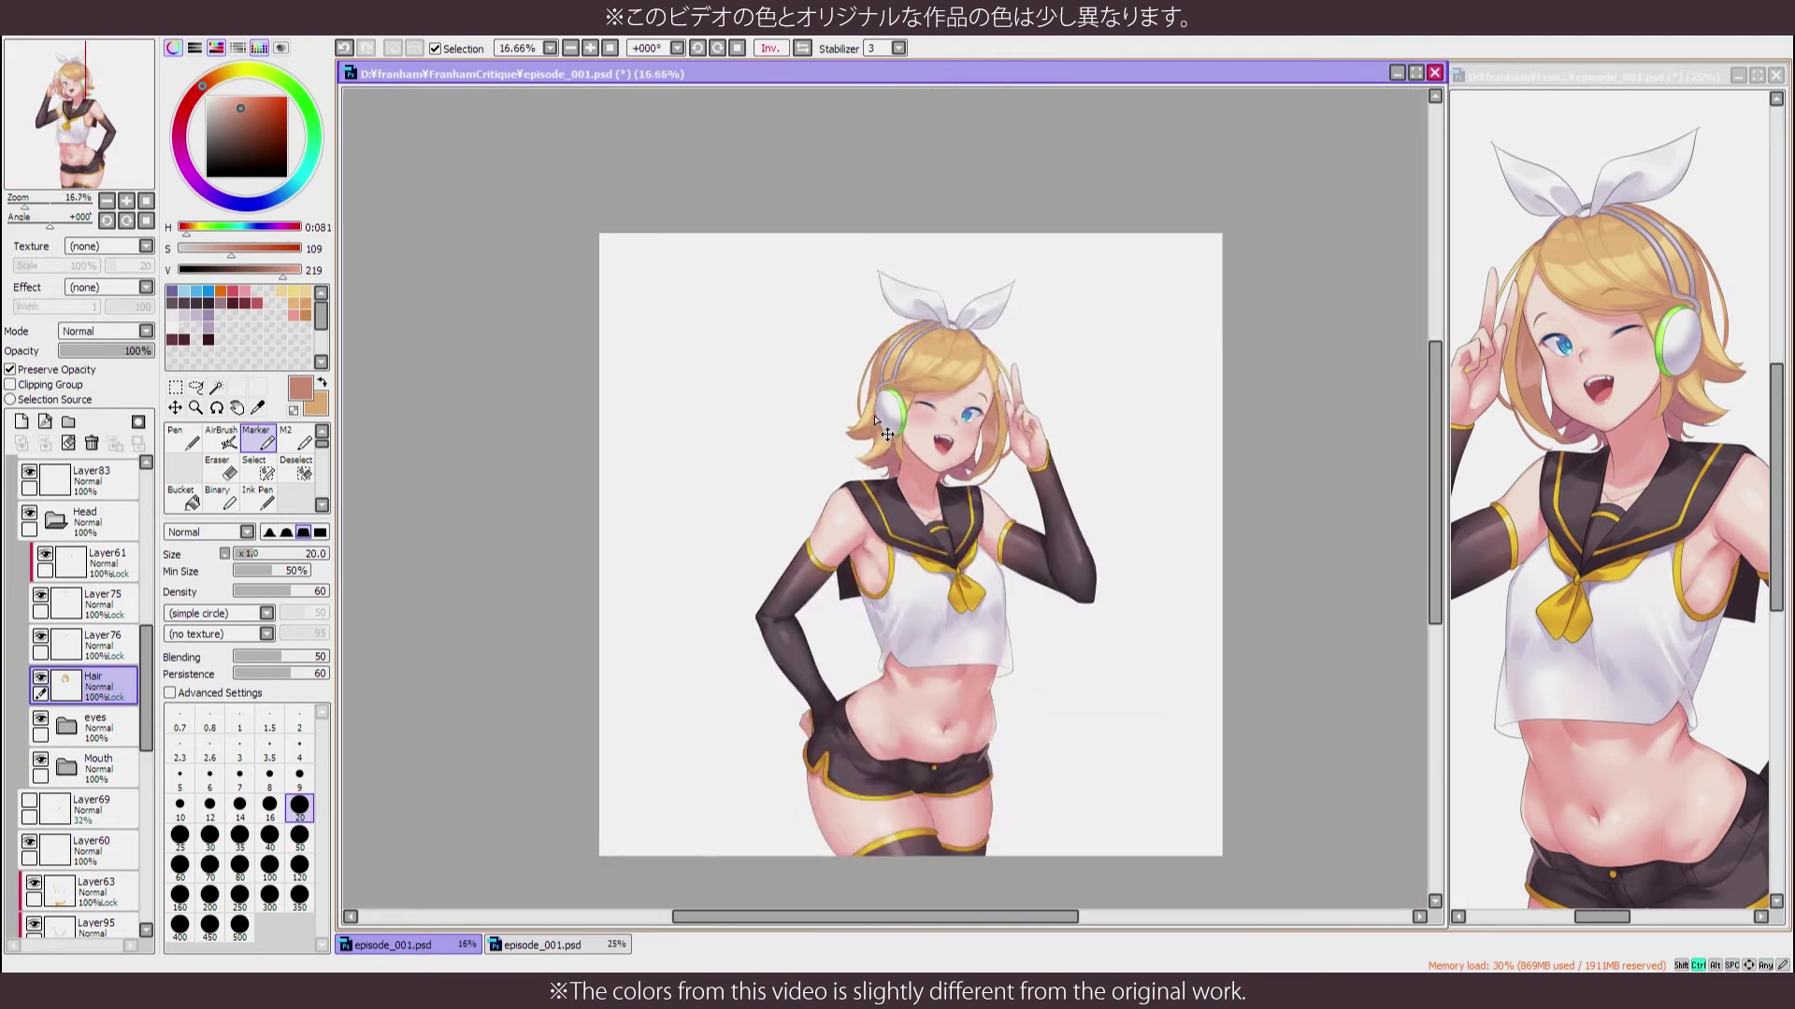
{"action": "left_click_drag", "start_coordinate": [24, 205], "coordinate": [43, 213]}
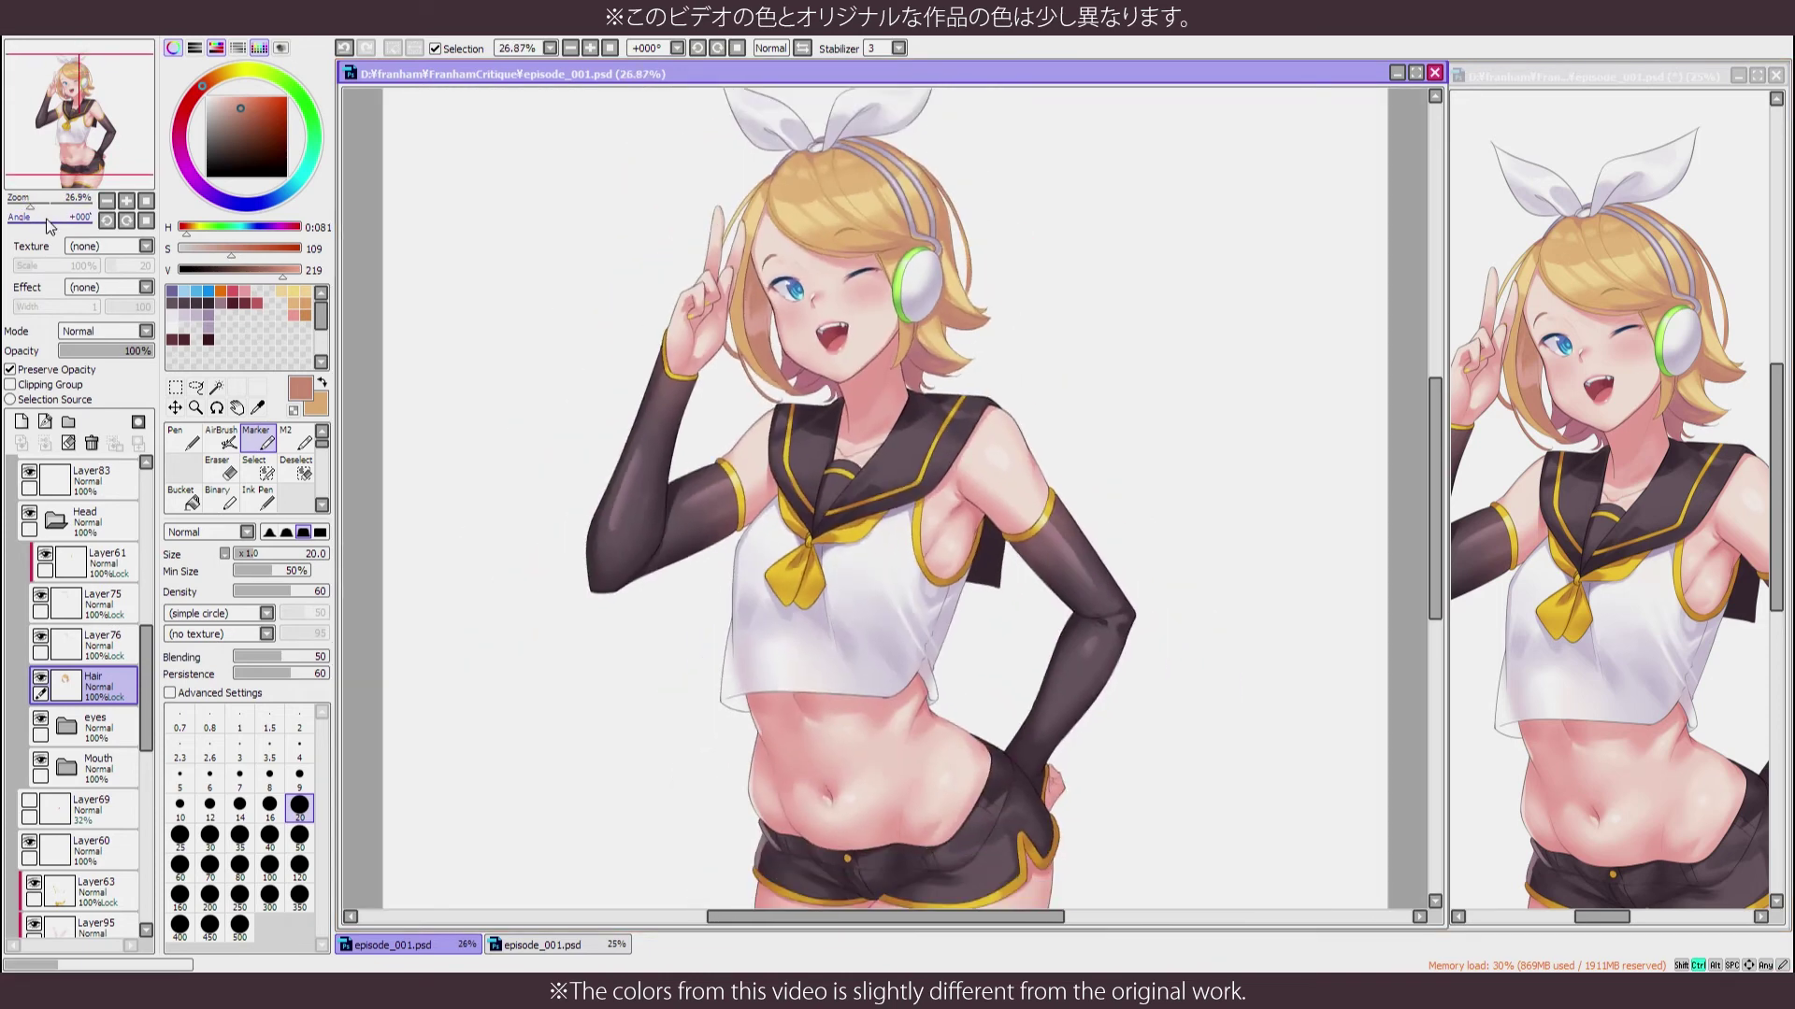